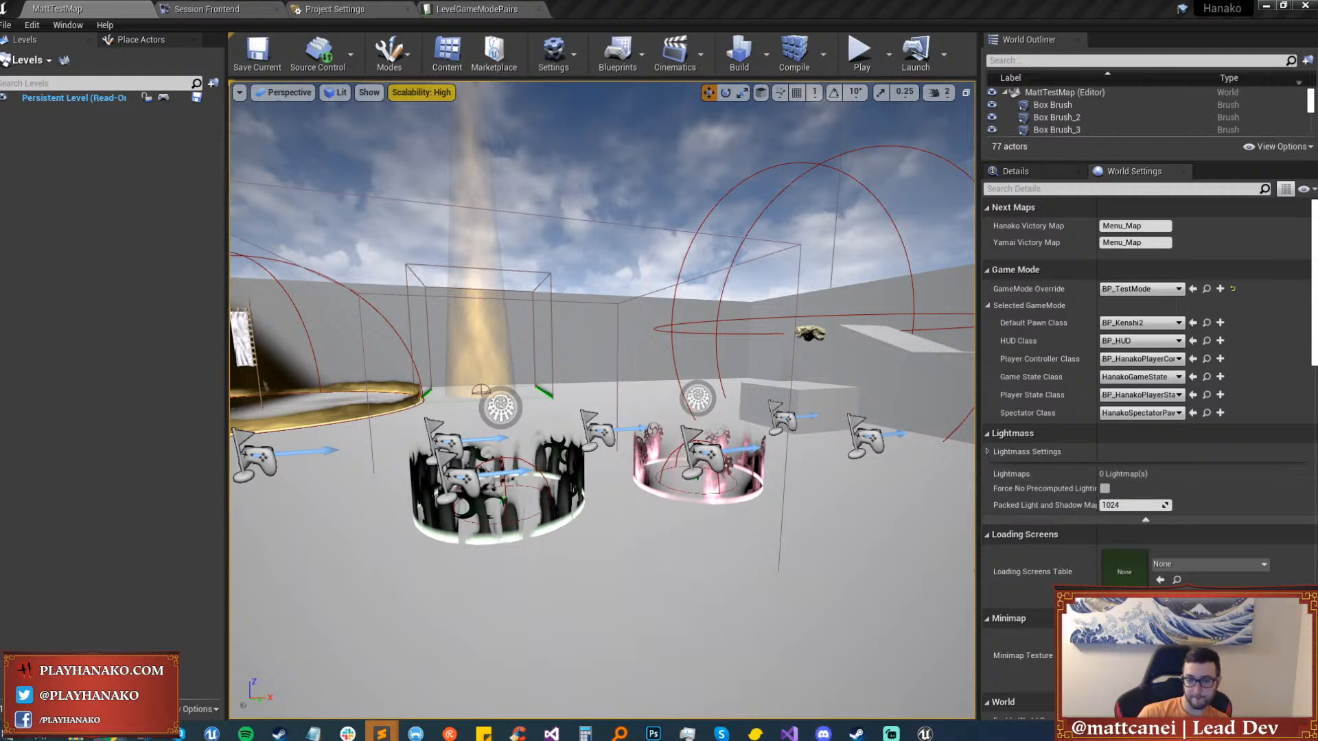
Open the Profiler in the Session Frontend and narrow the session list to widen the profiler area.
right_drag(662, 508, 652, 506)
click(206, 9)
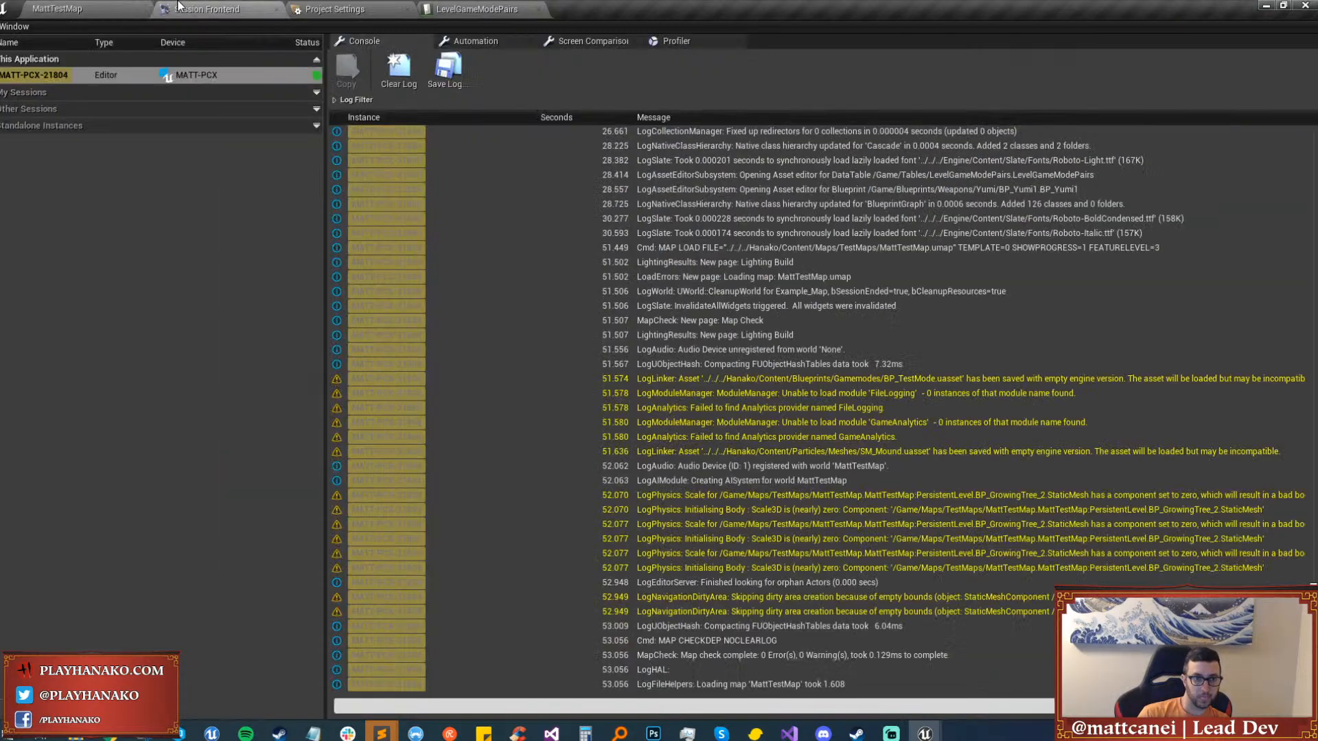
click(673, 41)
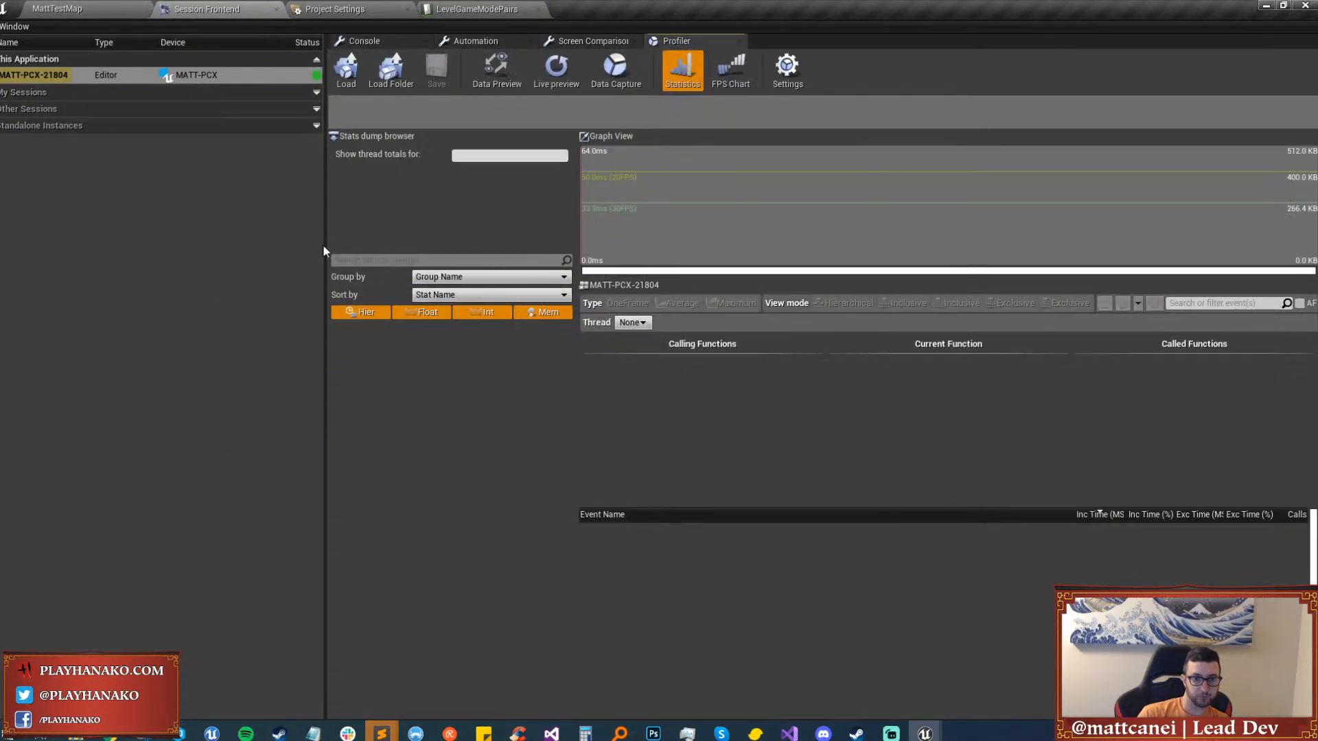
drag(323, 236, 131, 261)
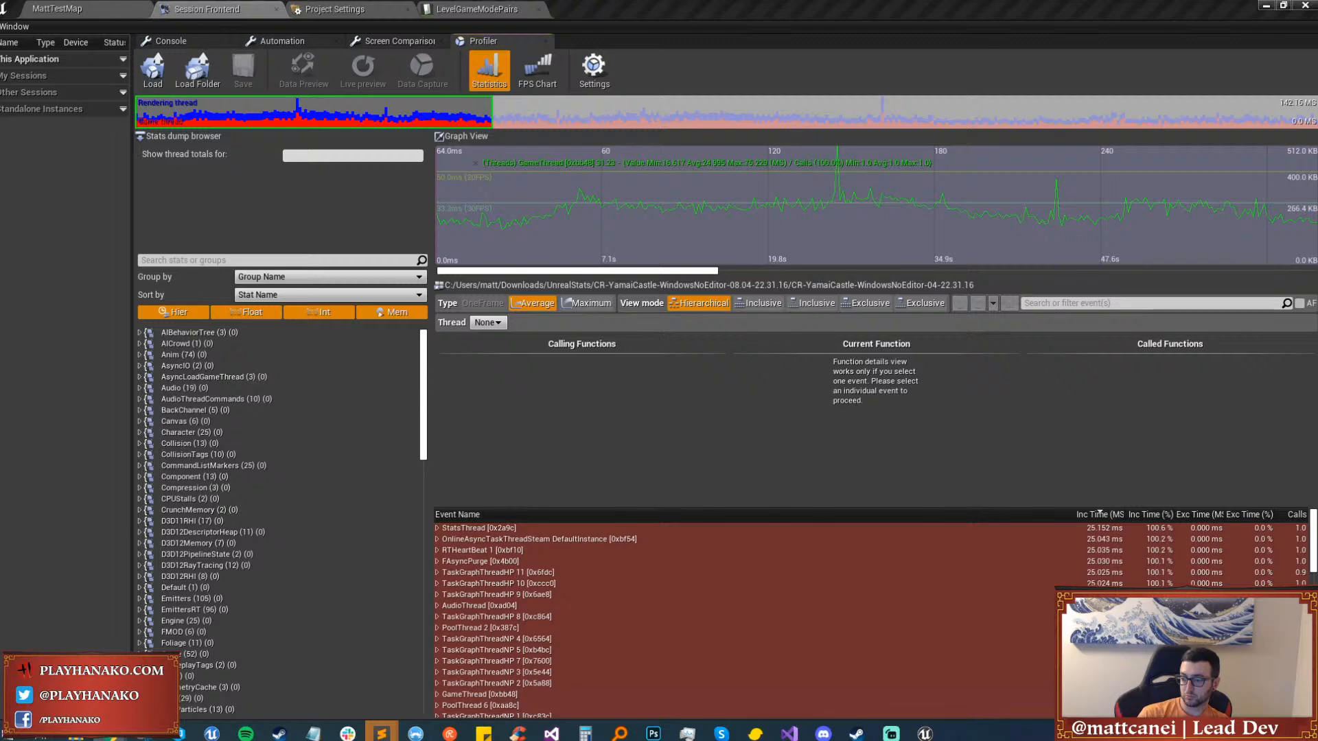
key(alt+Tab)
key(Escape)
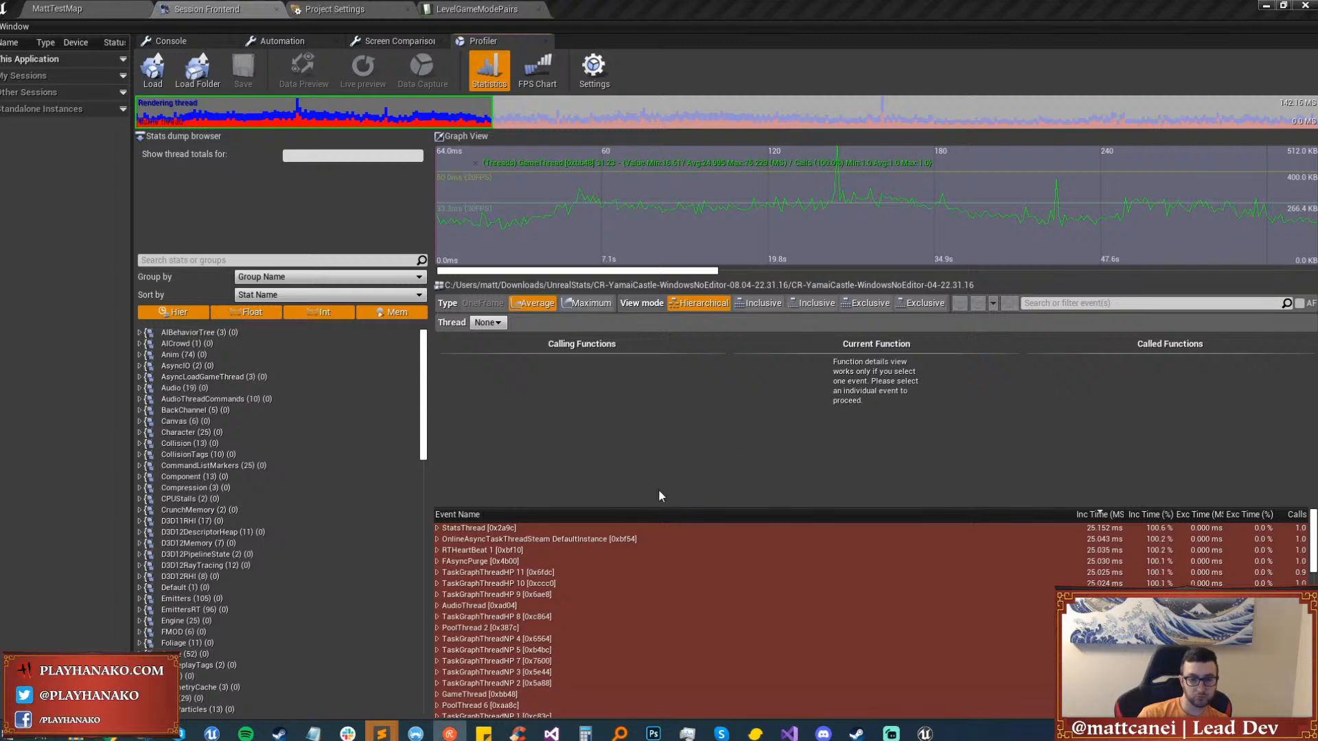
Filter the stats by "updateoverlaps" and add the matching Anim, CollisionTags and Game stats to the graph.
click(245, 260)
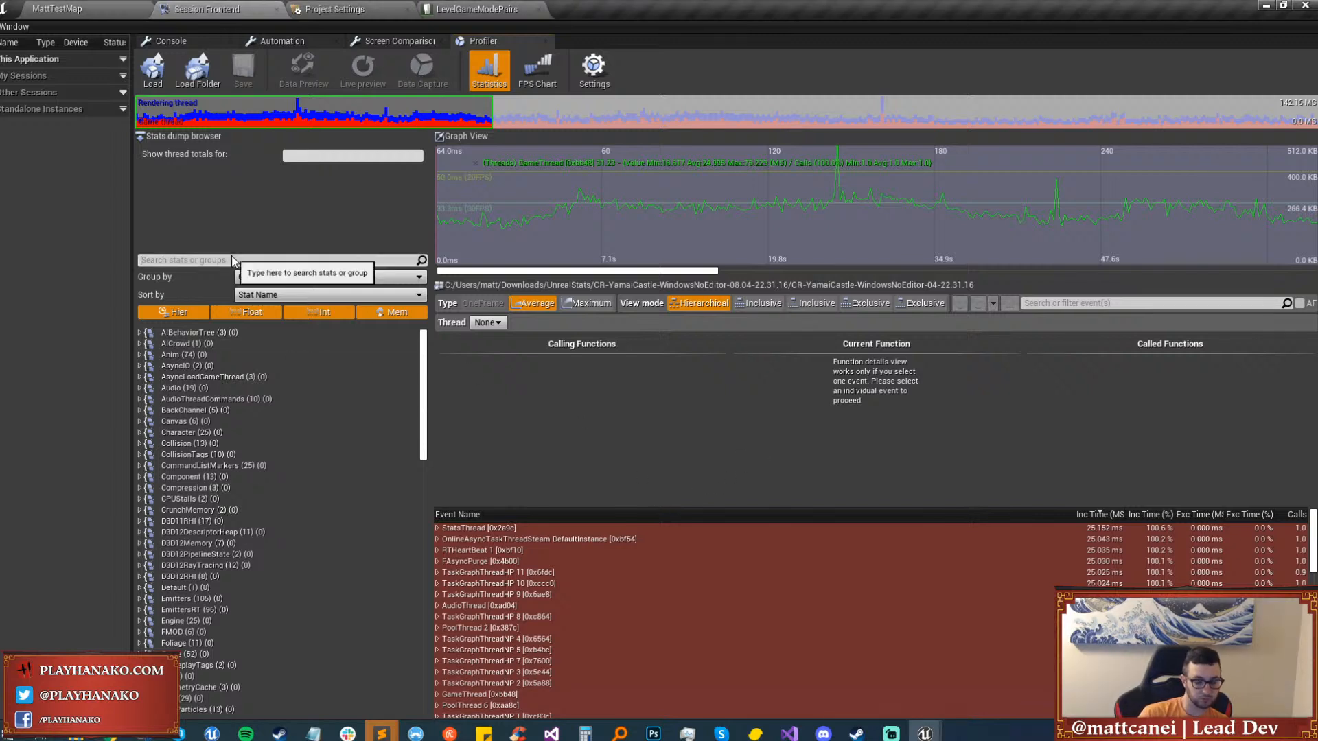
text(updateoverlaps)
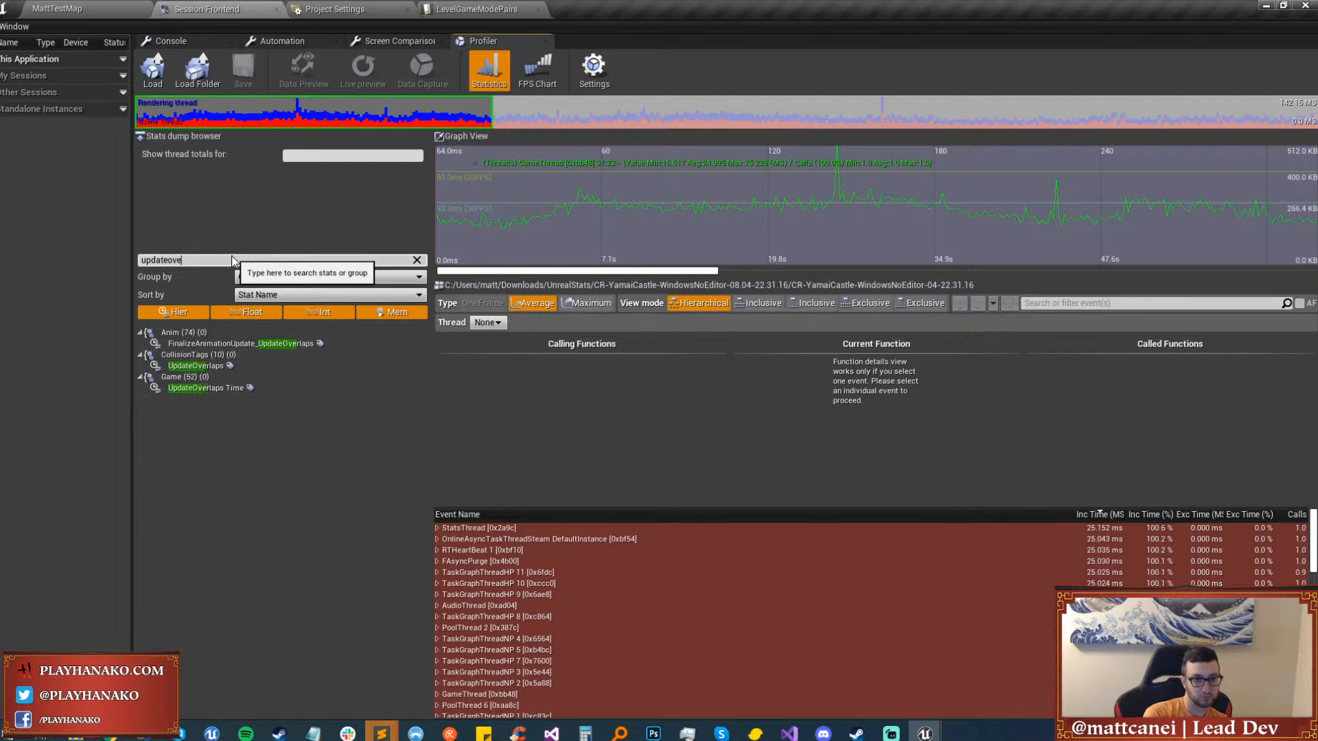
double_click(191, 346)
double_click(194, 366)
double_click(184, 389)
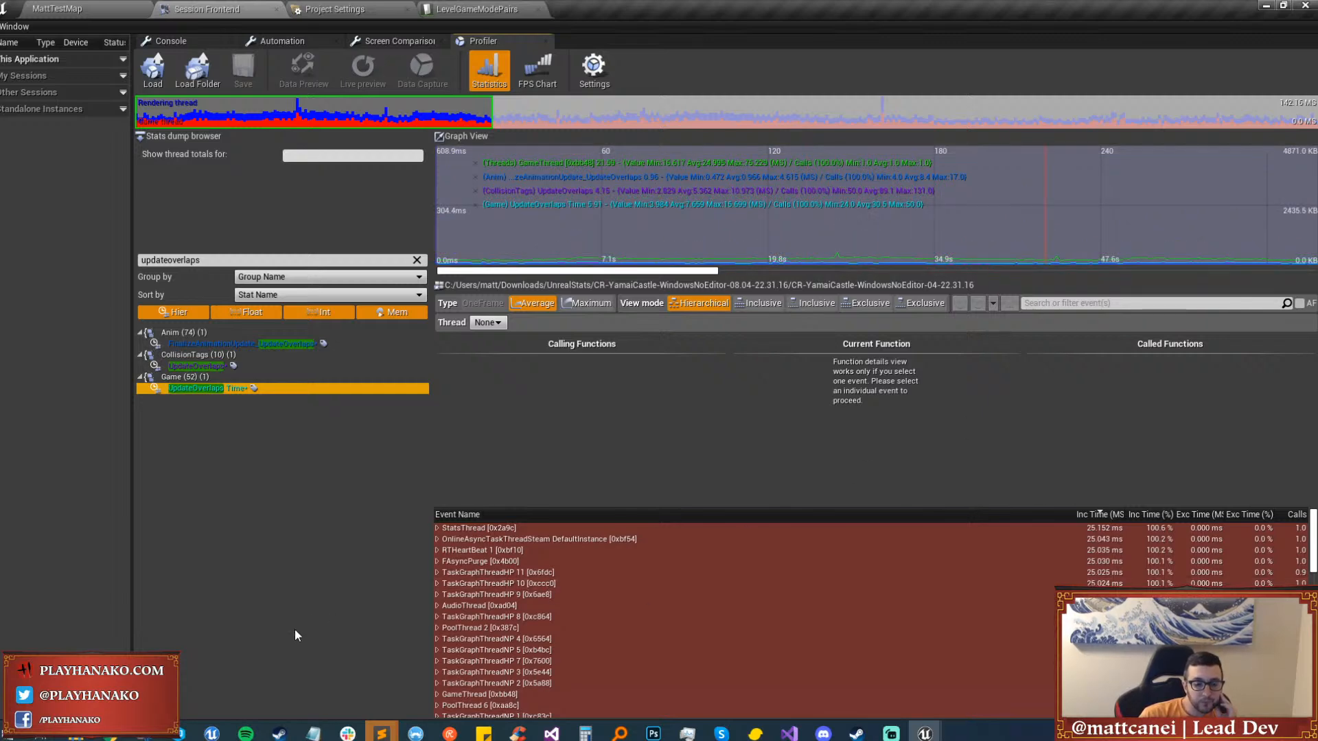
Switch to the Snipping Tool, capture the stat legend in the profiler graph and move the snip window aside.
mouse_move(153, 737)
click(151, 679)
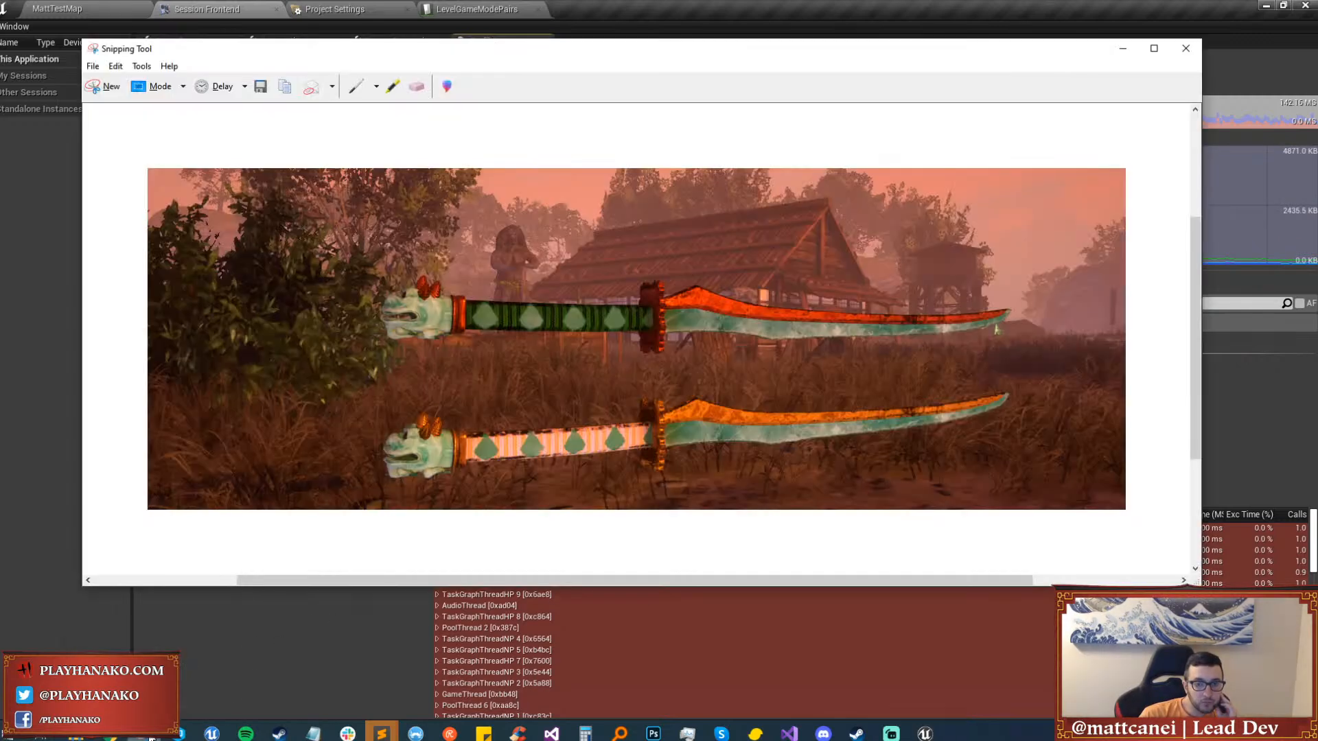
click(106, 88)
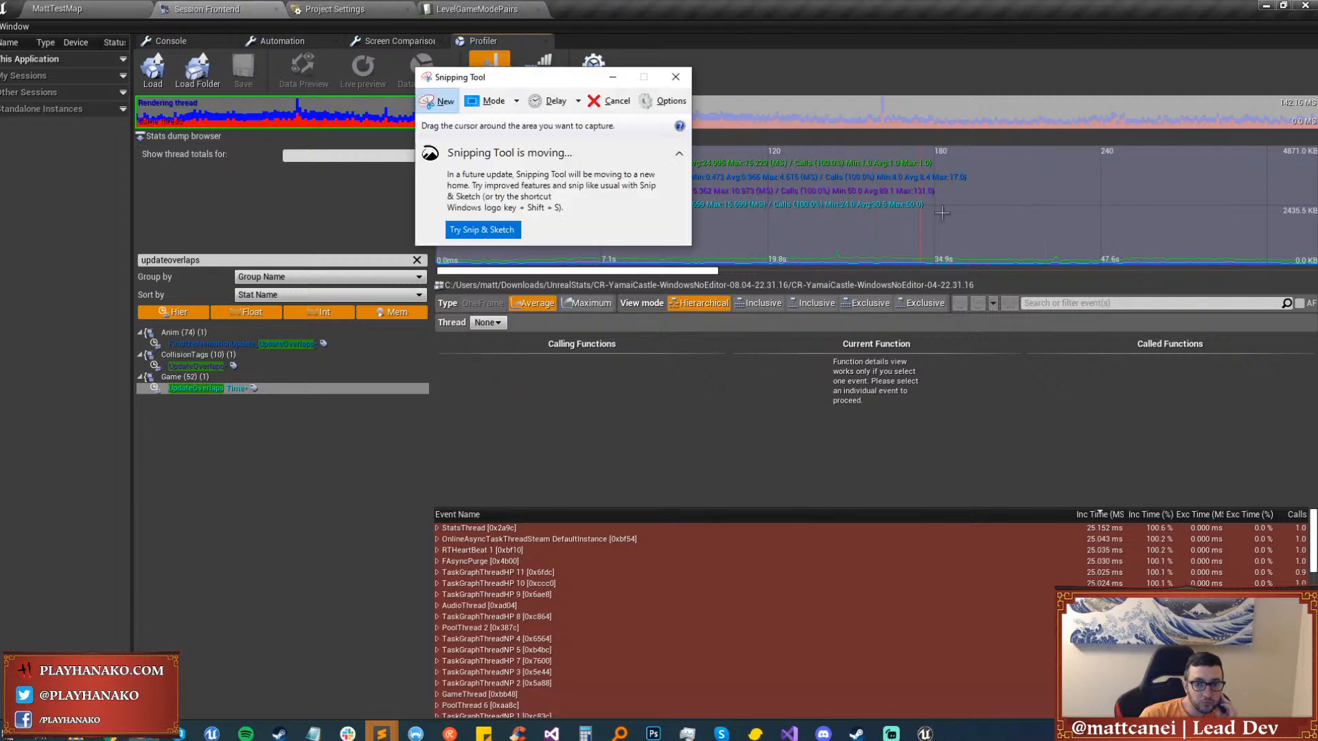
drag(992, 227, 445, 144)
drag(570, 35, 1317, 227)
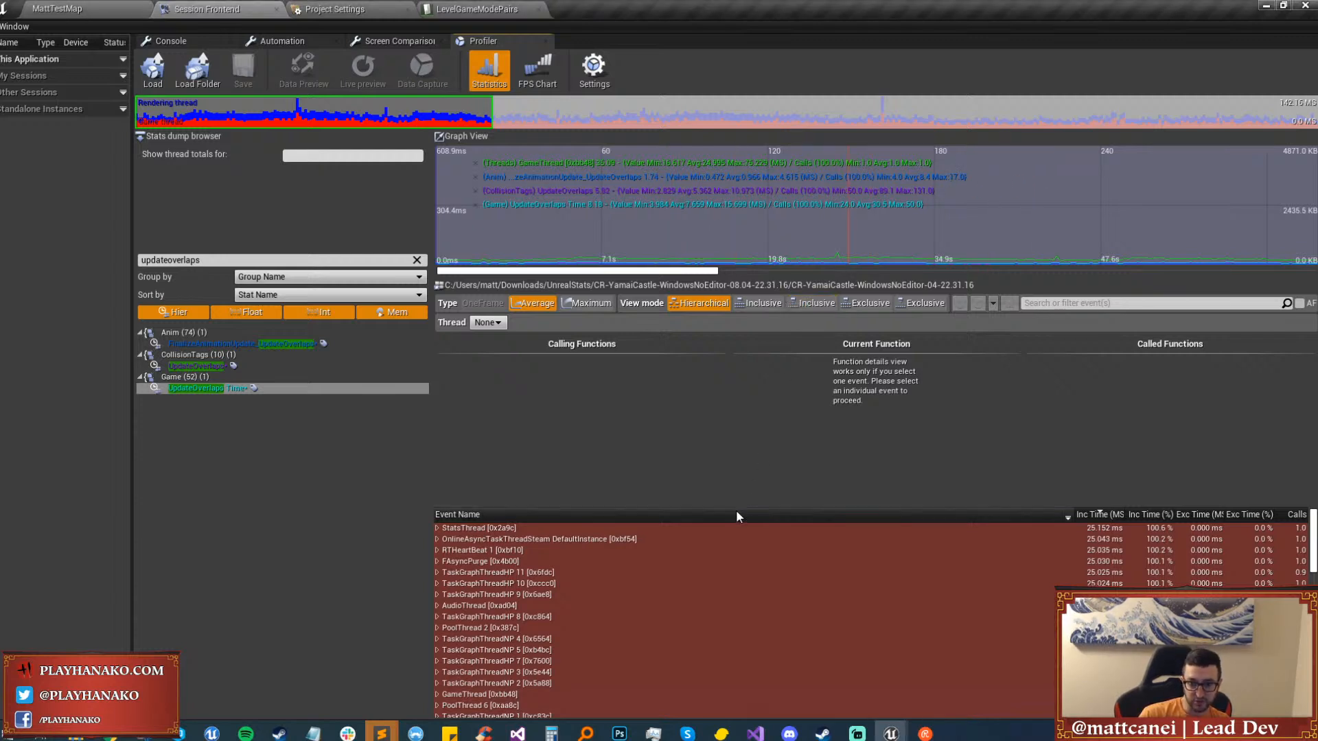
Plot the Anim, CollisionTags and Game UpdateOverlaps stats of the CR-YamaiCastle 08-21.11.47 capture in the graph.
drag(732, 509, 729, 405)
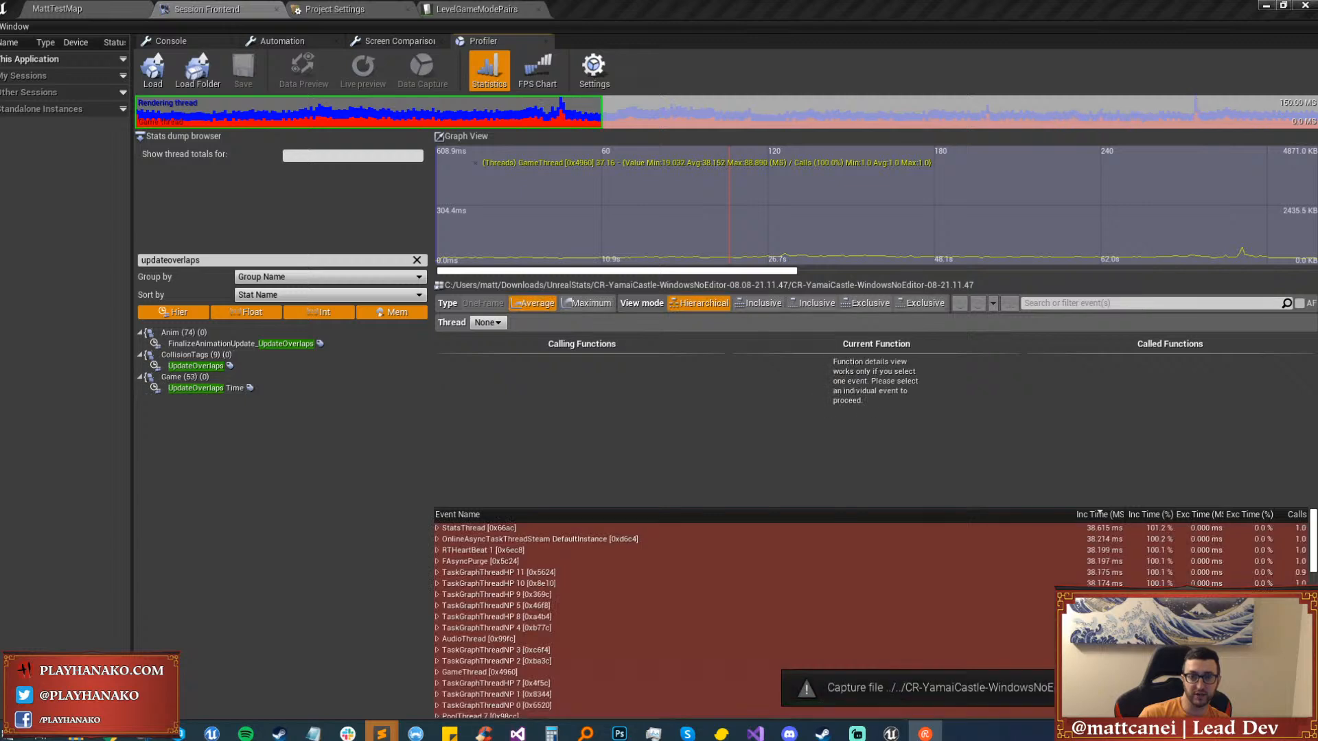
double_click(241, 343)
double_click(200, 366)
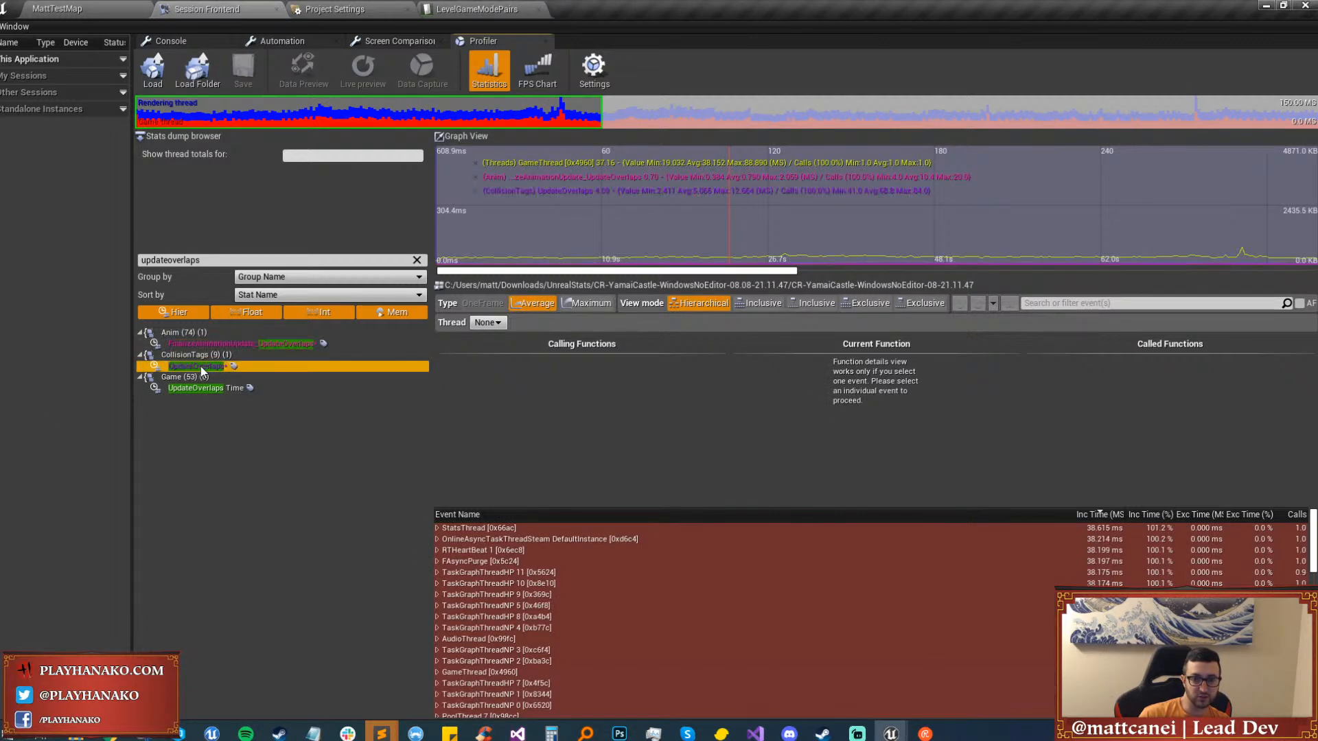
double_click(196, 388)
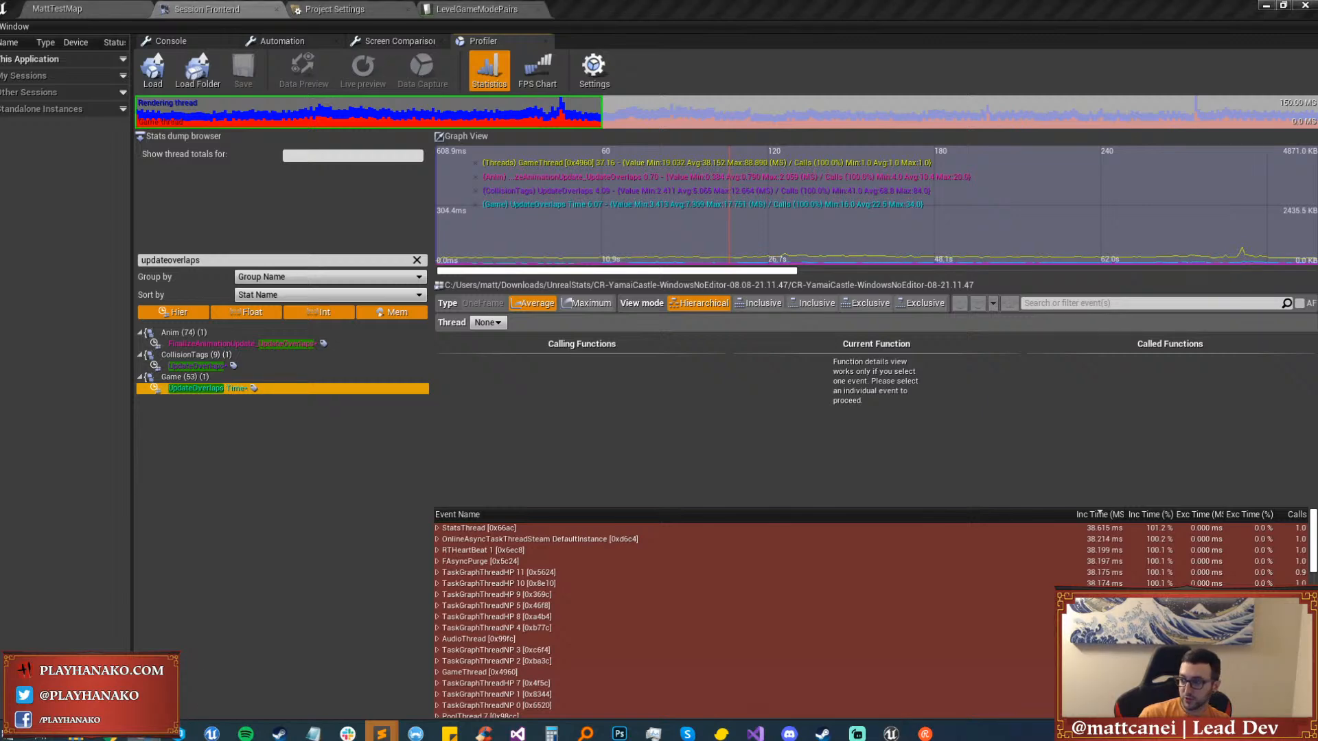
Compare the snipped legend with the new capture's stat legend, and minimize the Snipping Tool.
drag(1091, 212, 685, 238)
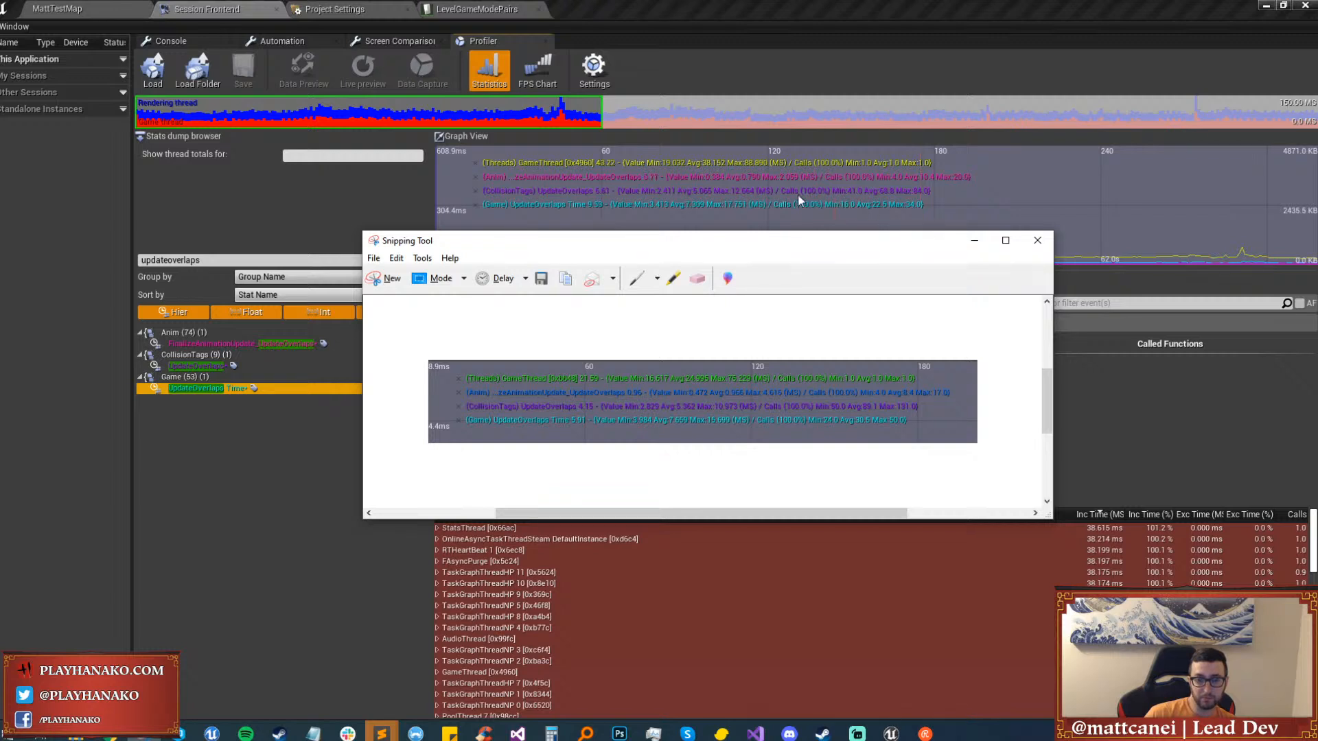
click(975, 242)
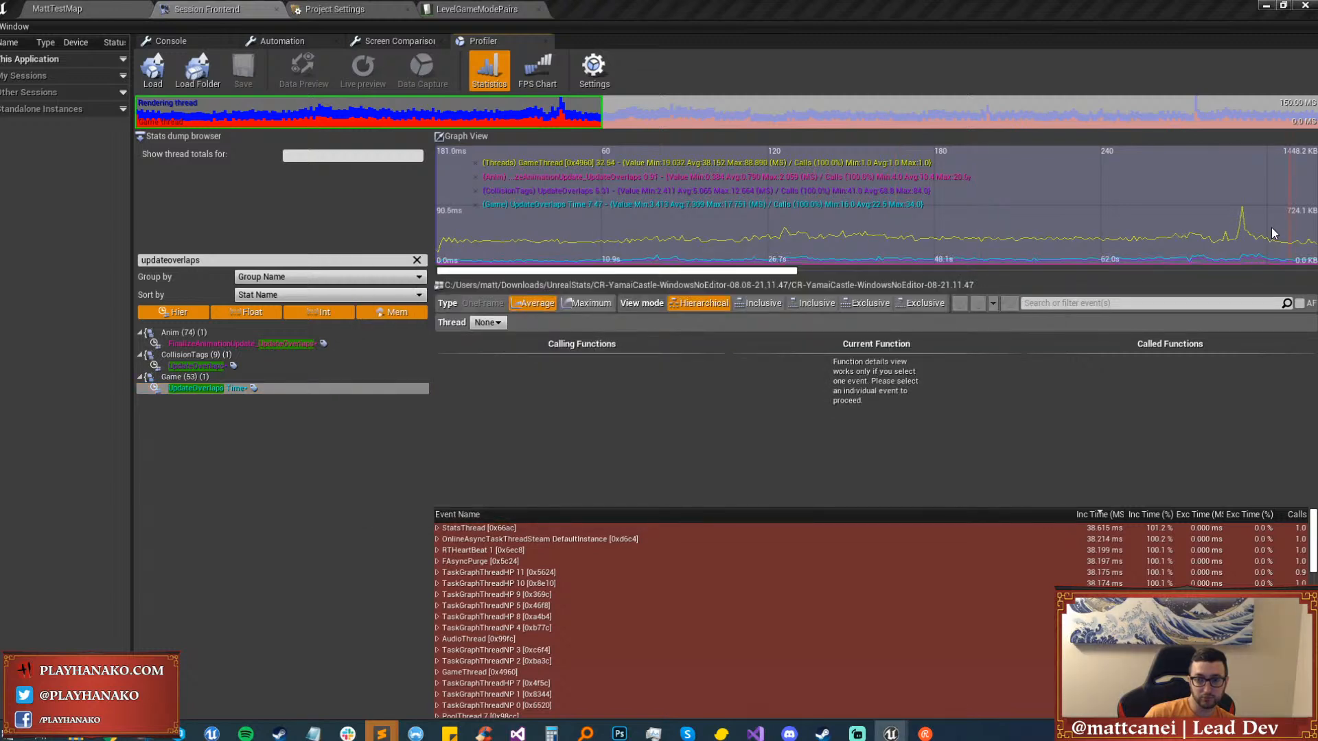
Select the GameThread spike frame near the end of the graph, expand GameThread and enlarge the event list.
click(1242, 227)
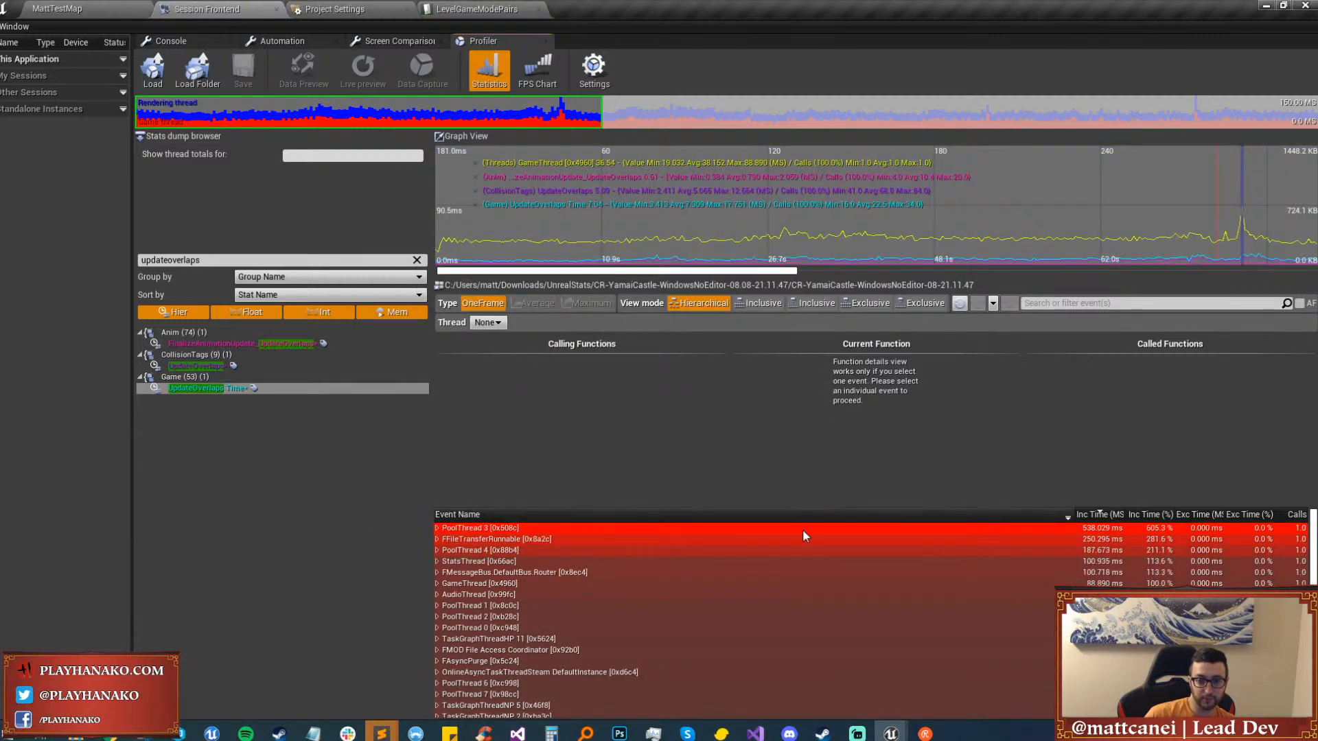
click(693, 574)
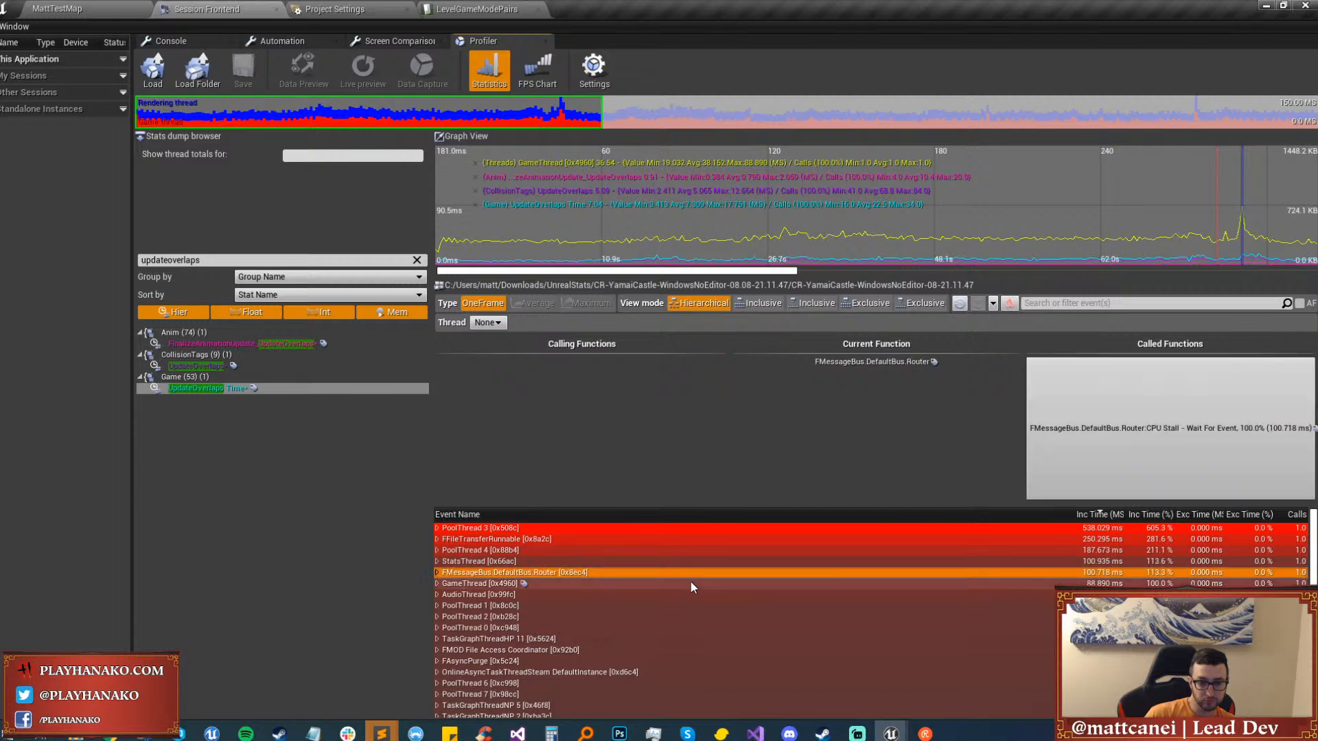
double_click(691, 583)
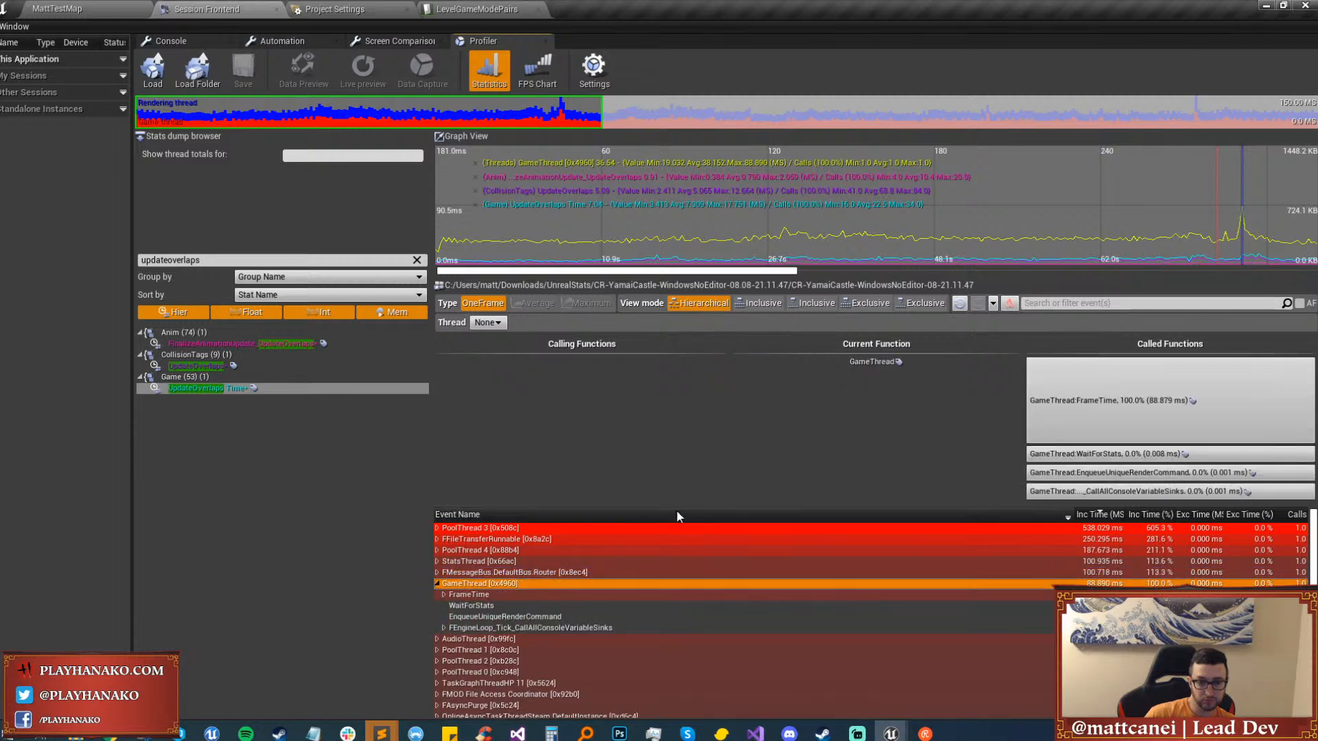
drag(677, 509, 679, 358)
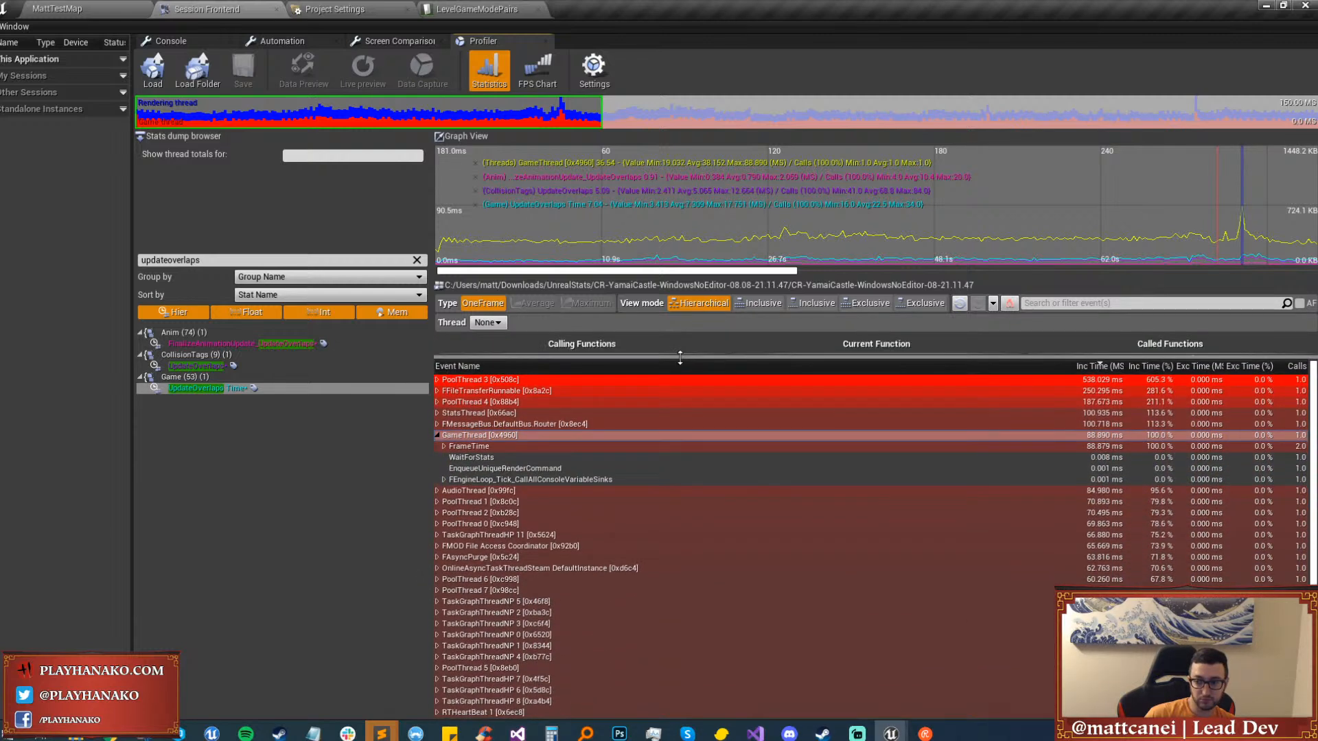
Expand FrameTime and its GameEngine Tick entry under GameThread in the event list.
double_click(691, 446)
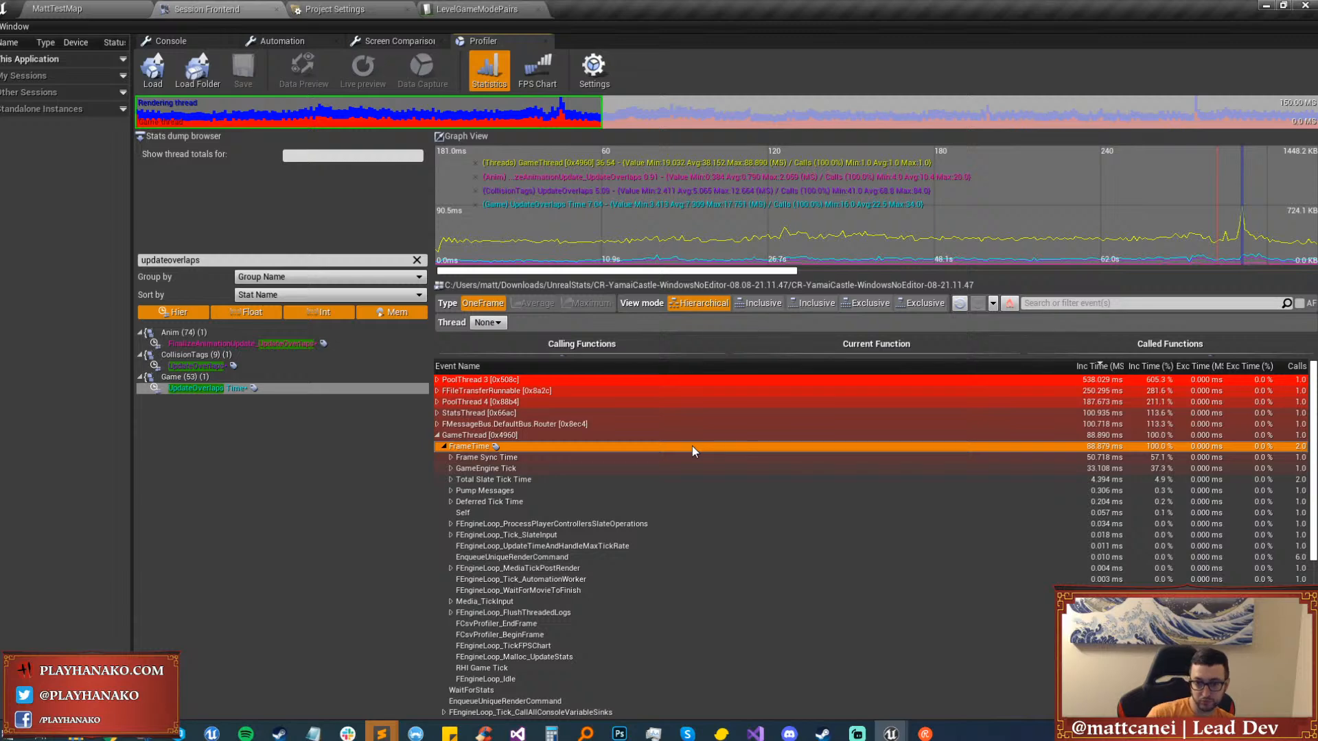
key(Down)
key(Right)
key(Left)
key(Down)
key(Right)
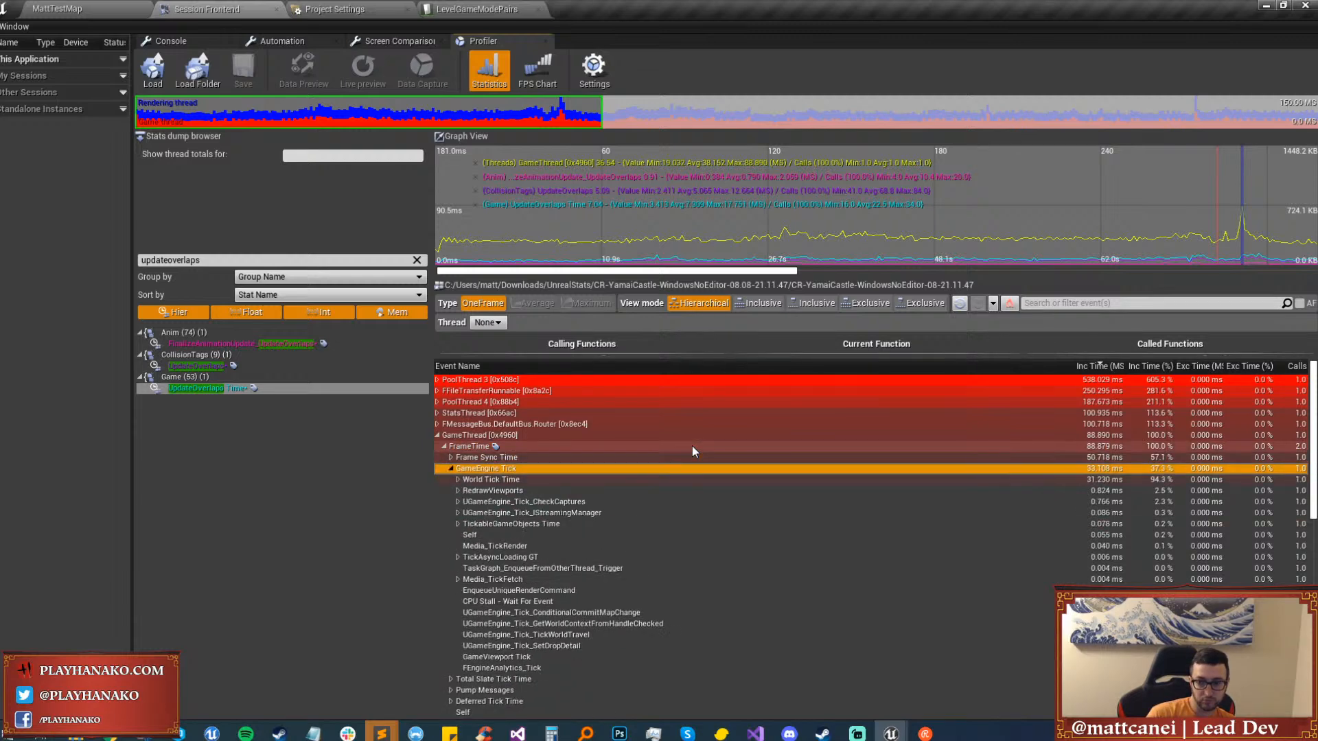
Drill down from GameEngine Tick through World Tick Time and Tick Time into TG_PrePhysics.
key(Down)
key(Right)
key(Down)
key(Right)
key(Down)
key(Right)
key(Down)
key(Right)
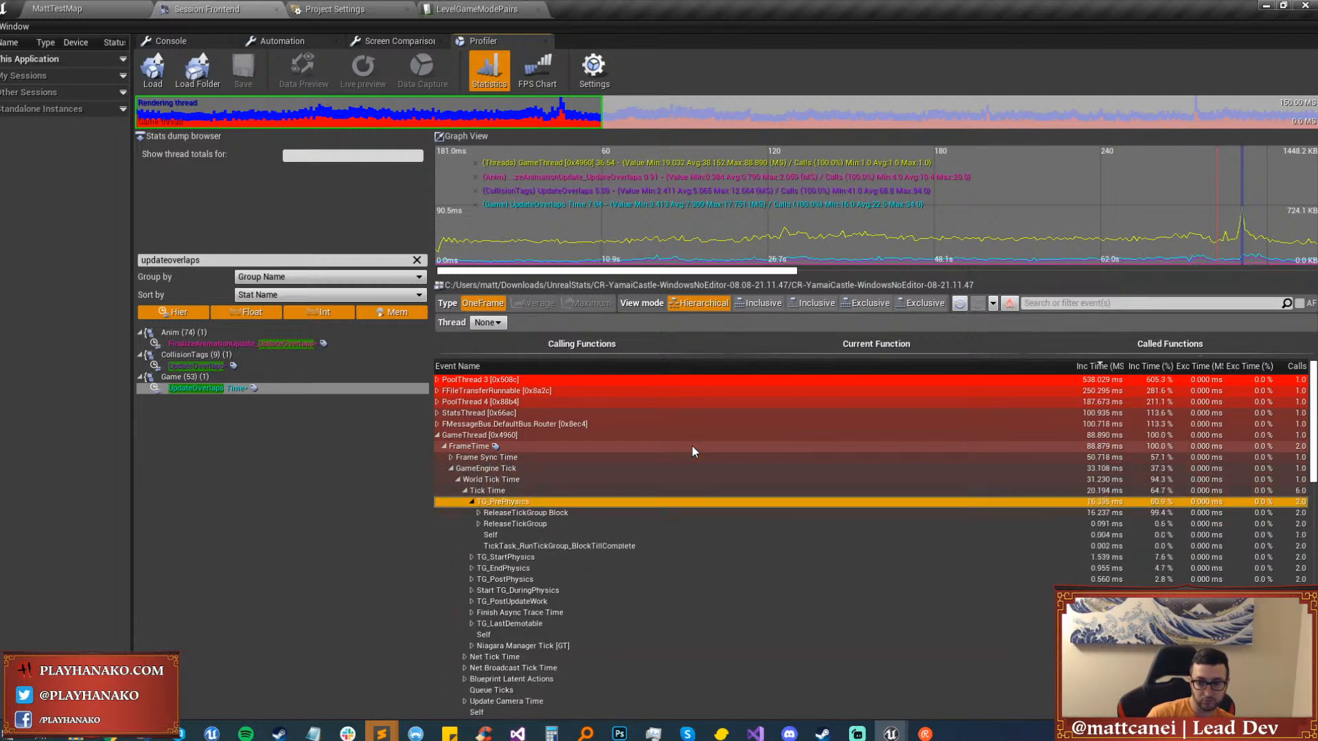
Expand ReleaseTickGroup Block down through FTickFunctionTask to the BP_Naginata_Bot_C character movement component.
key(Down)
key(Right)
key(Down)
key(Right)
key(Down)
key(Right)
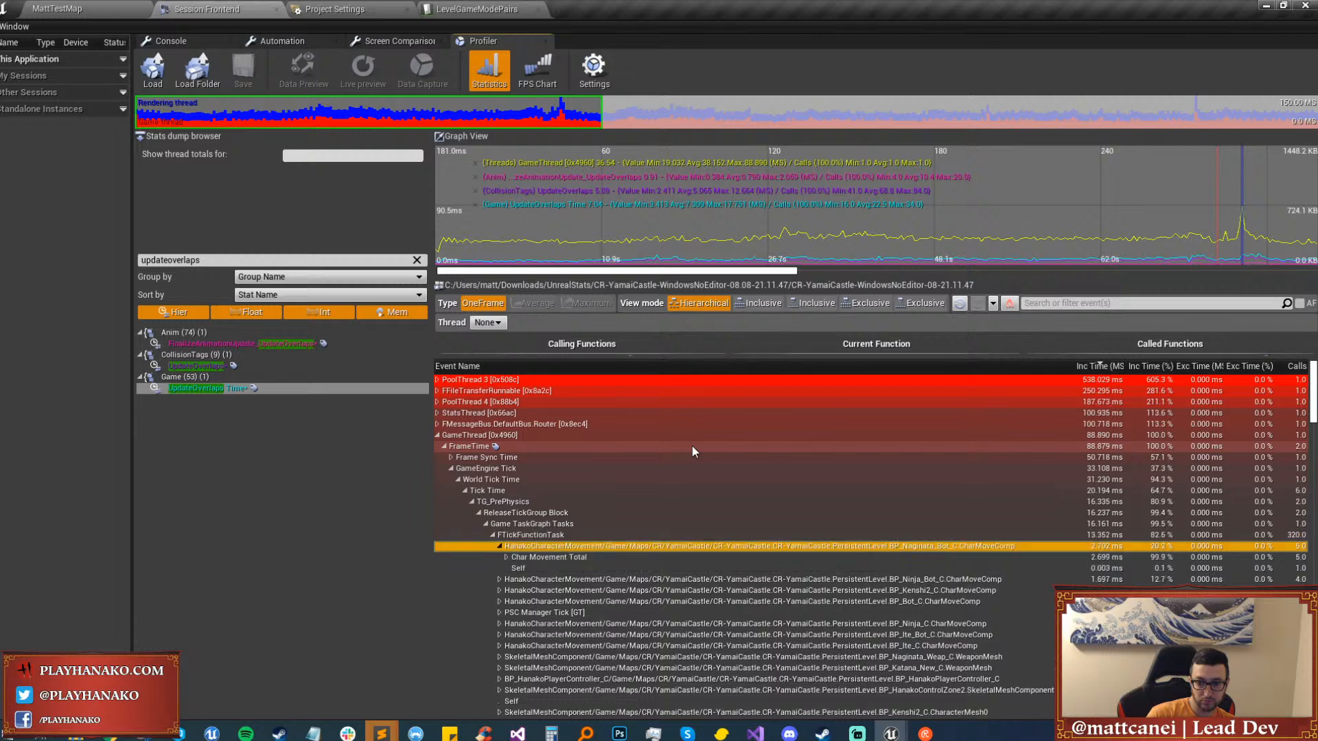
Expand Char Movement Total, Char Tick and Char Simulated Time under the Naginata bot's movement component.
key(Down)
key(Right)
key(Down)
key(Right)
key(Down)
key(Right)
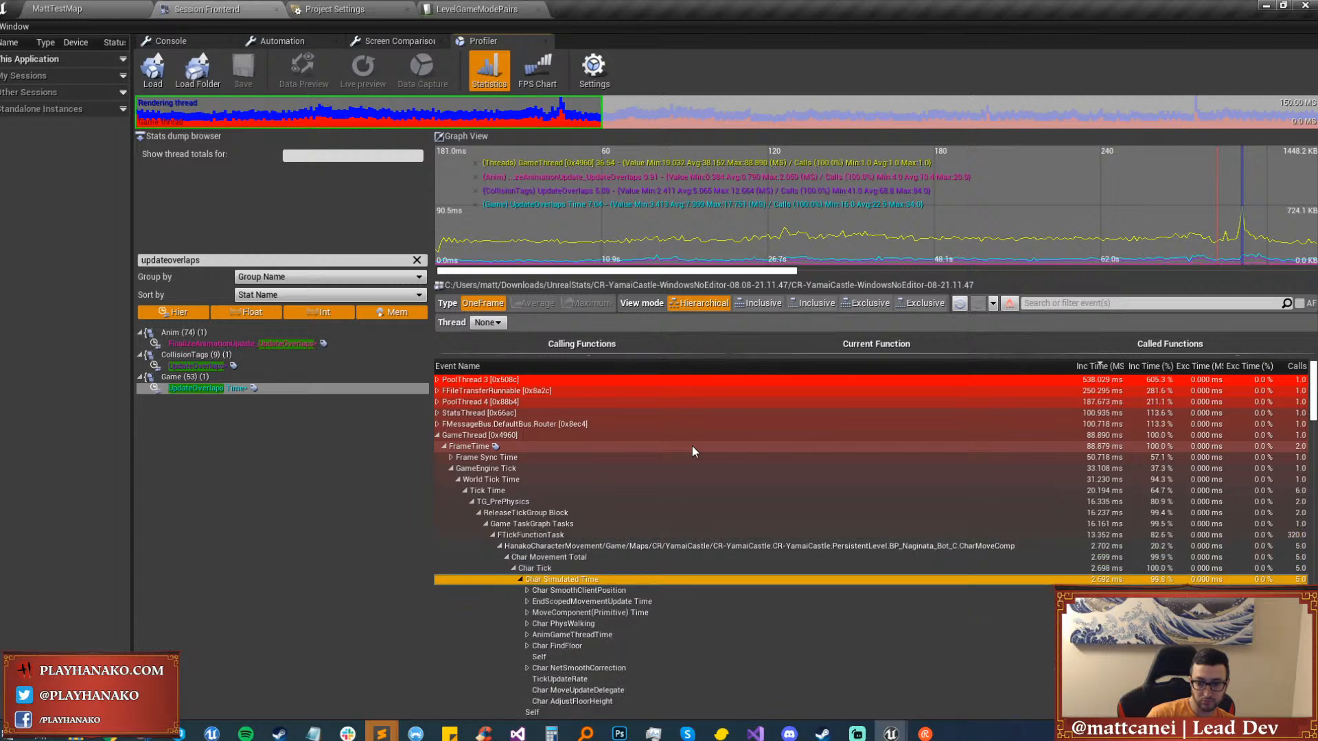
Drill through Char SmoothClientPosition and MoveComponent(Primitive) Time into UpdateOverlaps Time and expand its SkeletalMeshComponent entry.
key(Down)
key(Right)
key(Down)
key(Right)
key(Down)
key(Right)
key(Down)
key(Right)
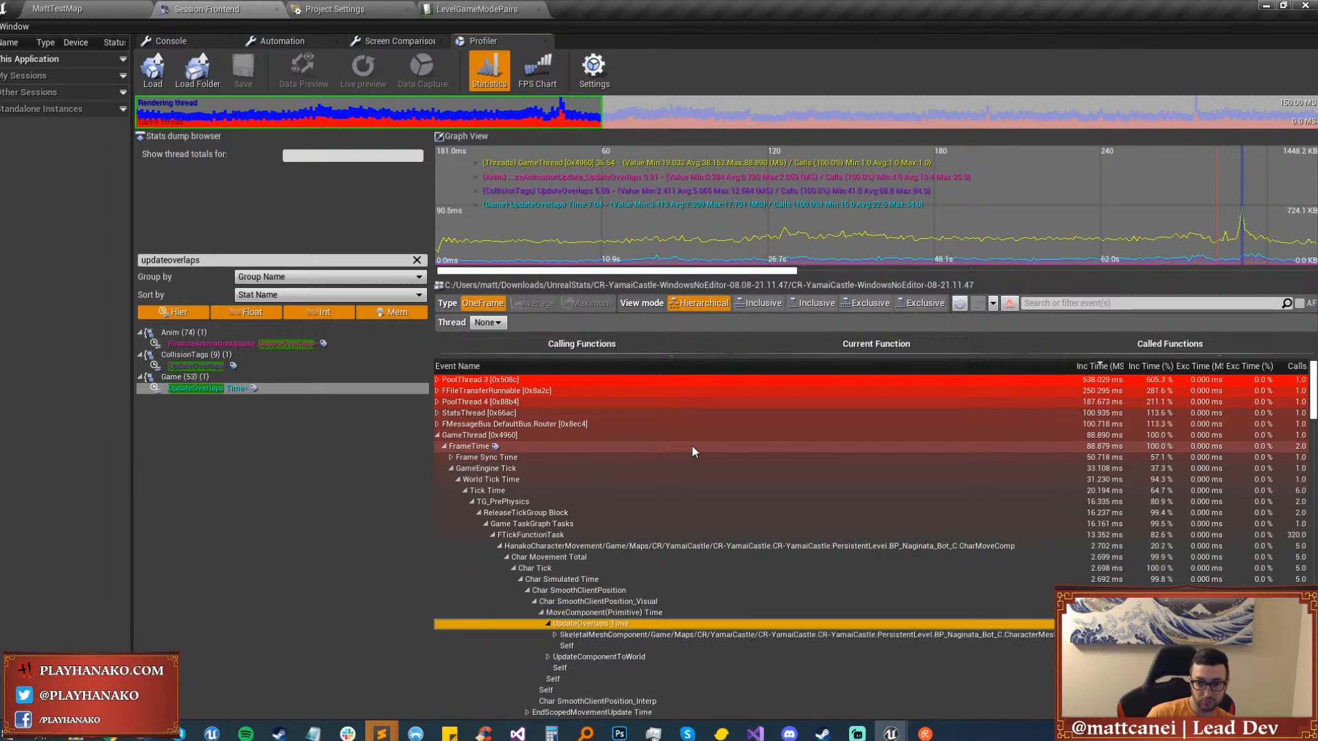
key(Down)
key(Right)
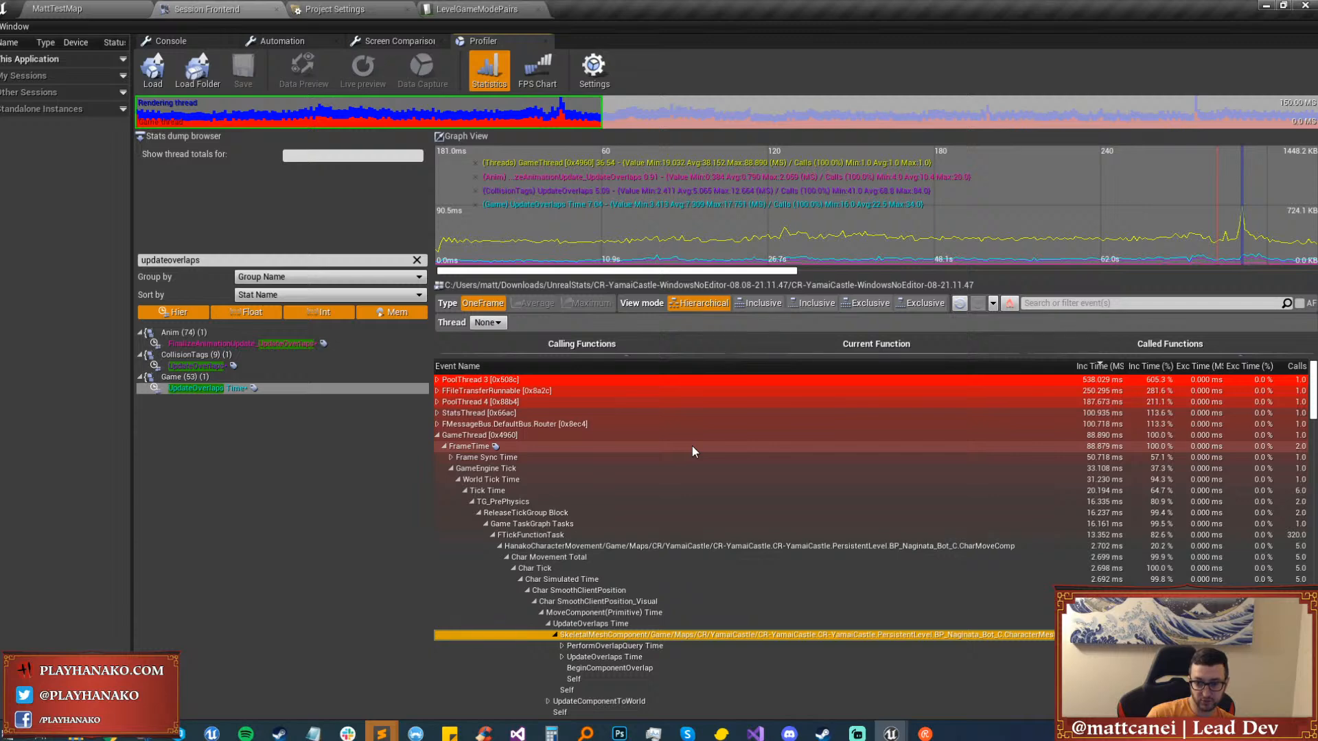
Collapse the expanded call hierarchy level by level back up to GameThread.
key(Left)
key(Left)
key(Left)
key(Left)
key(Left)
key(Left)
key(Left)
key(Left)
key(Left)
key(Left)
key(Left)
key(Left)
key(Left)
key(Left)
key(Left)
key(Left)
key(Left)
key(Left)
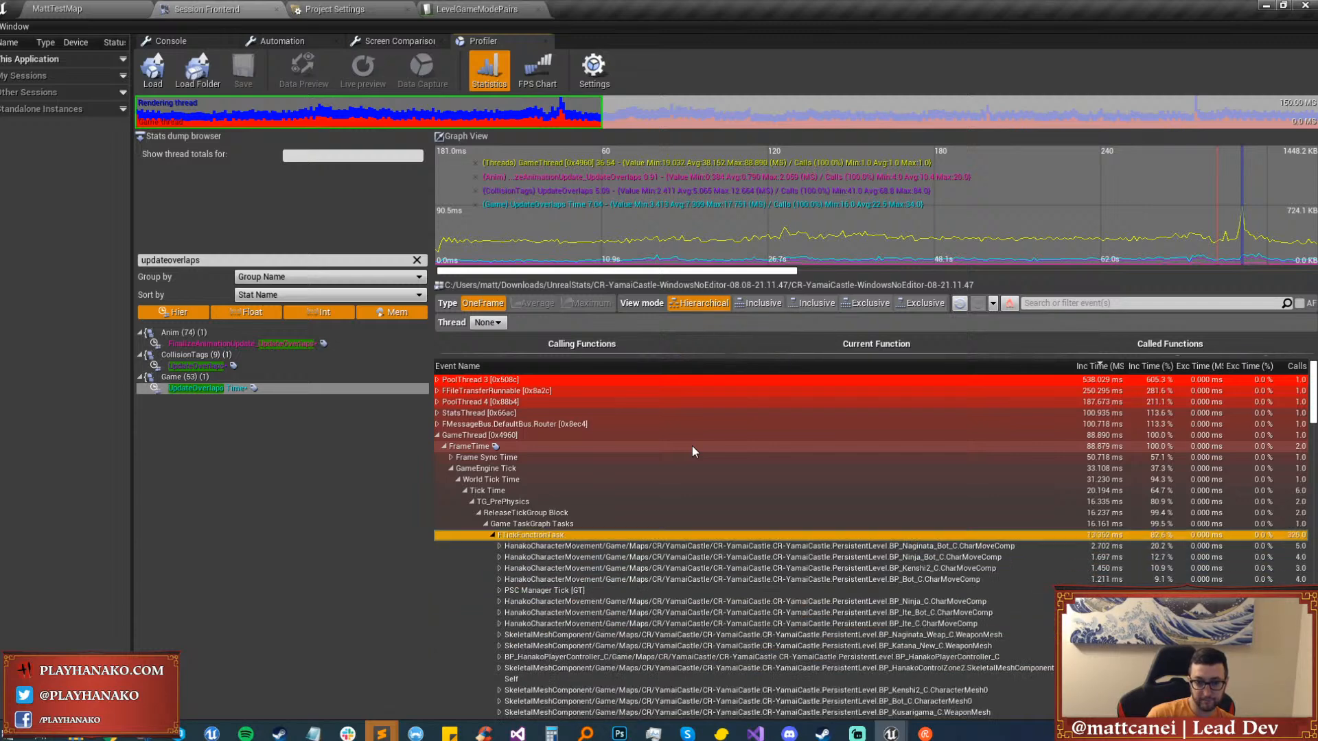
key(Left)
key(Left)
key(Left)
key(Left)
key(Left)
key(Left)
key(Left)
key(Left)
key(Left)
key(Left)
key(Left)
key(Left)
key(Left)
key(Left)
key(Left)
key(Left)
key(Left)
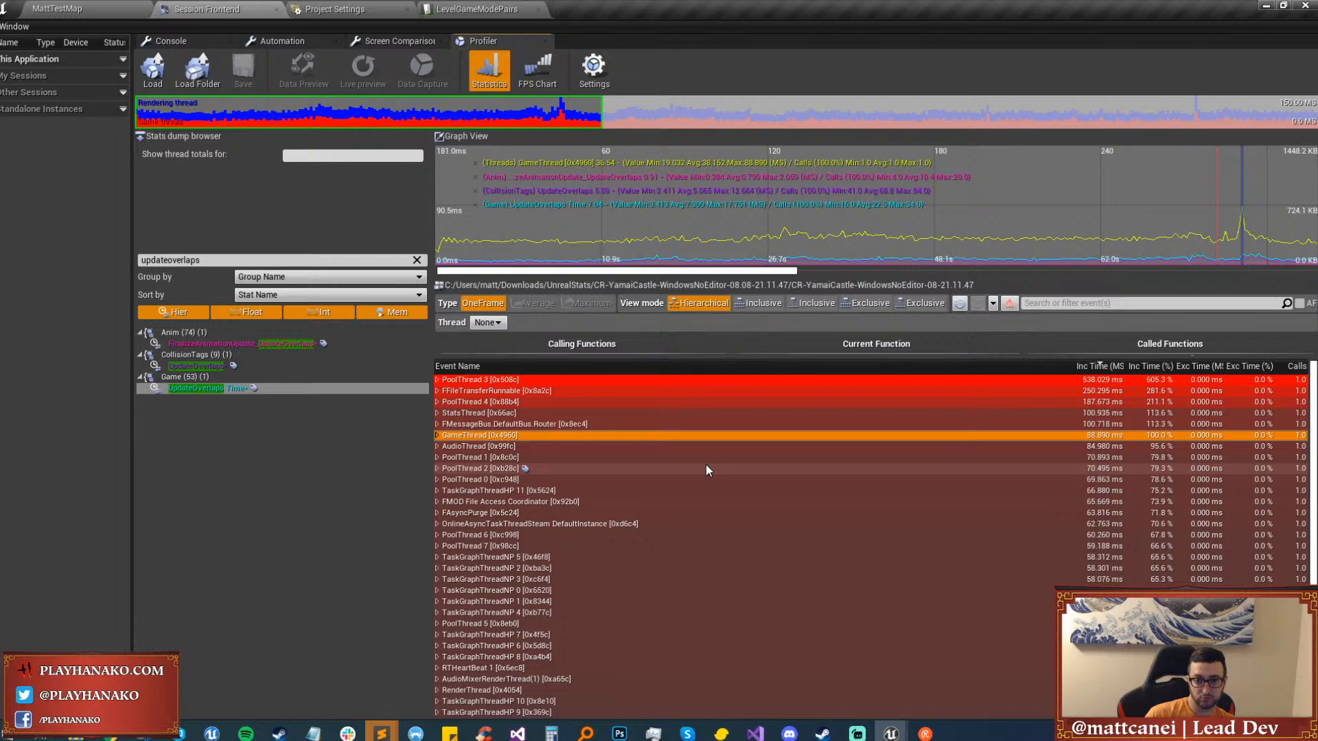
Bring up the snipped legend to check it against the current graph's values, and minimize it.
click(137, 735)
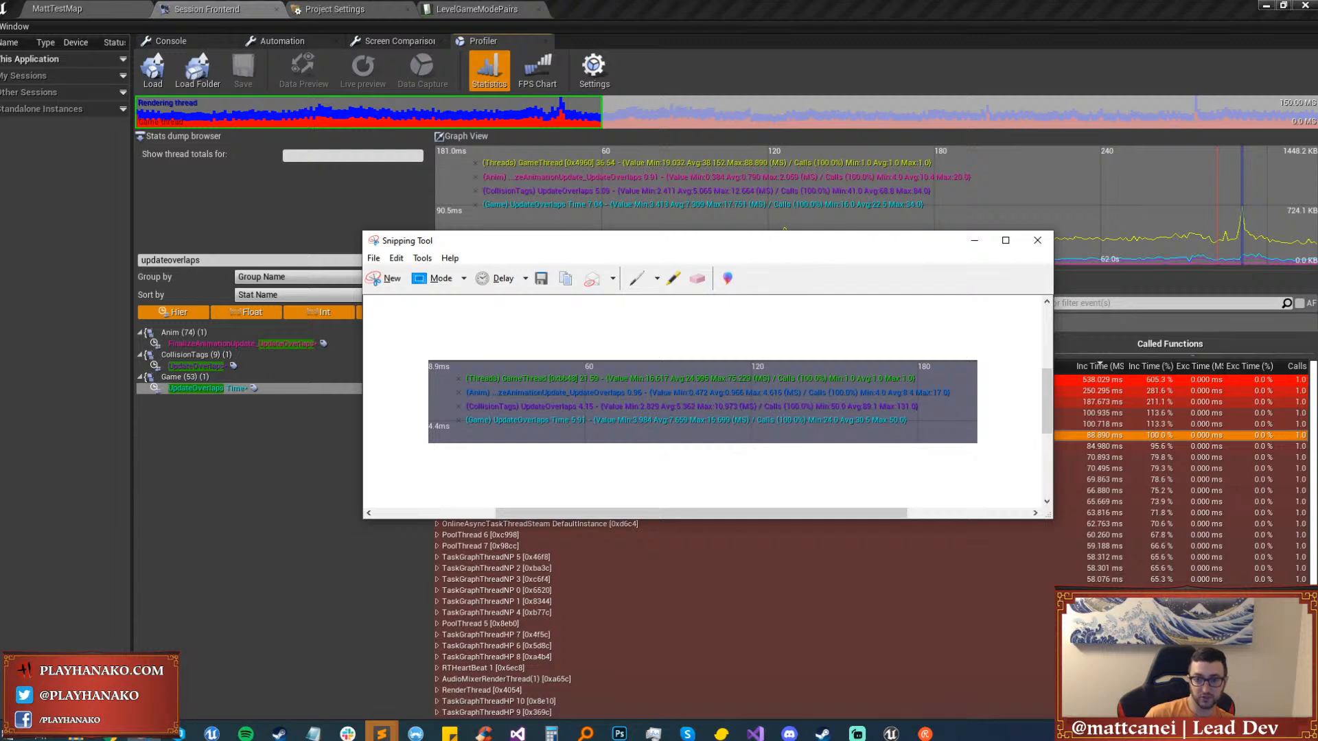
click(973, 241)
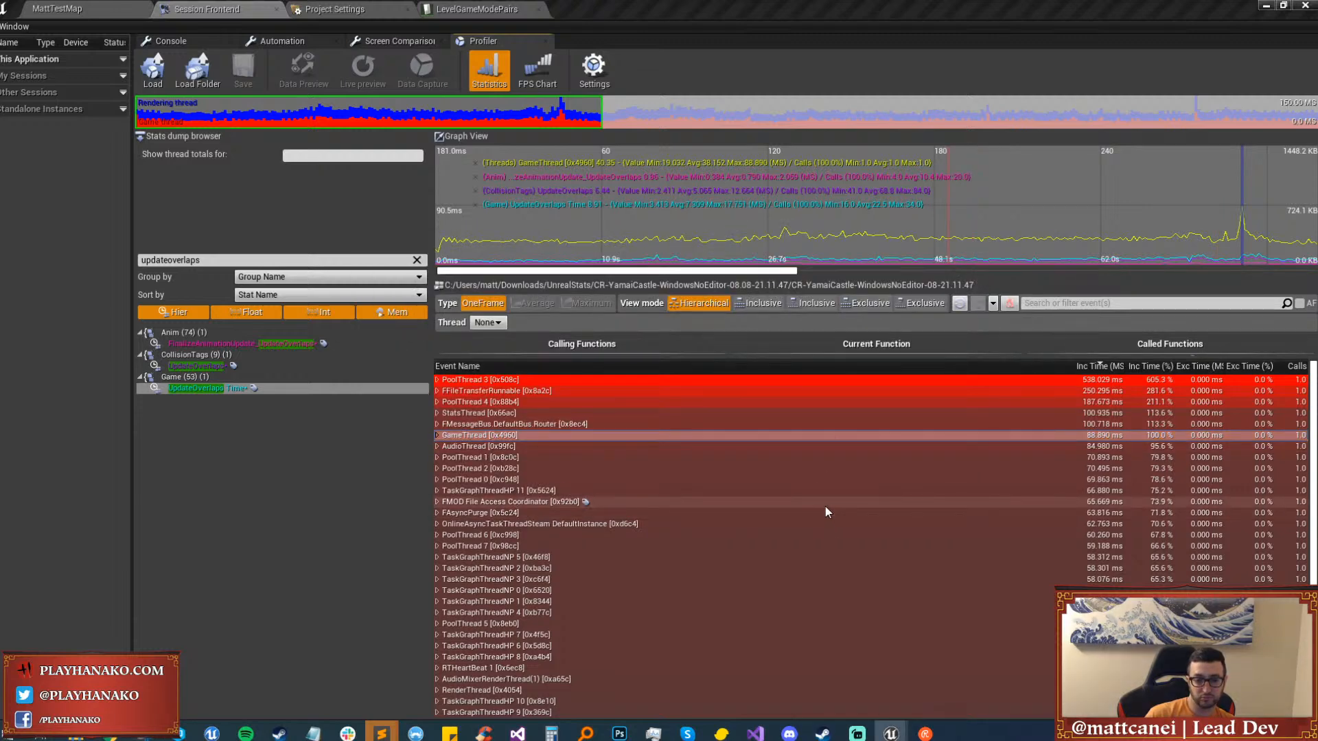
Return to the level editor and open the recent level CR-YamaiCastle.
click(47, 9)
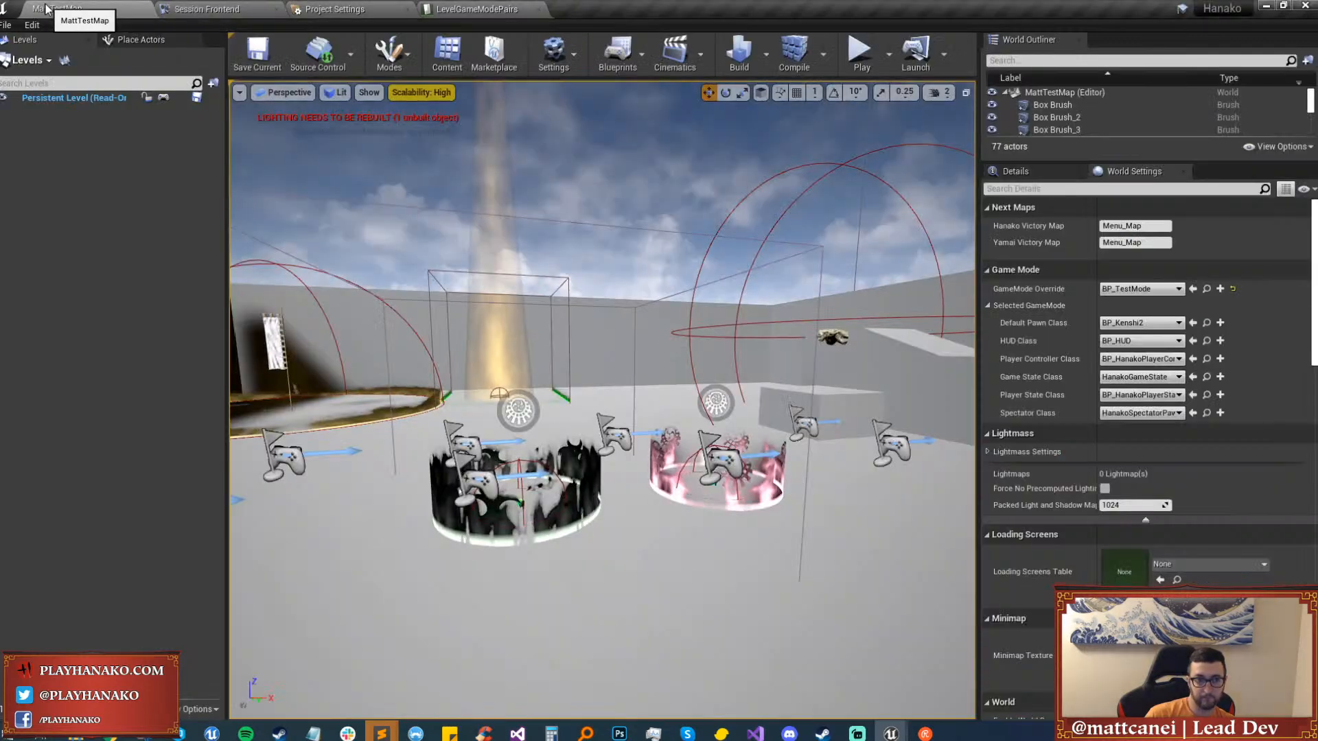
mouse_move(110, 733)
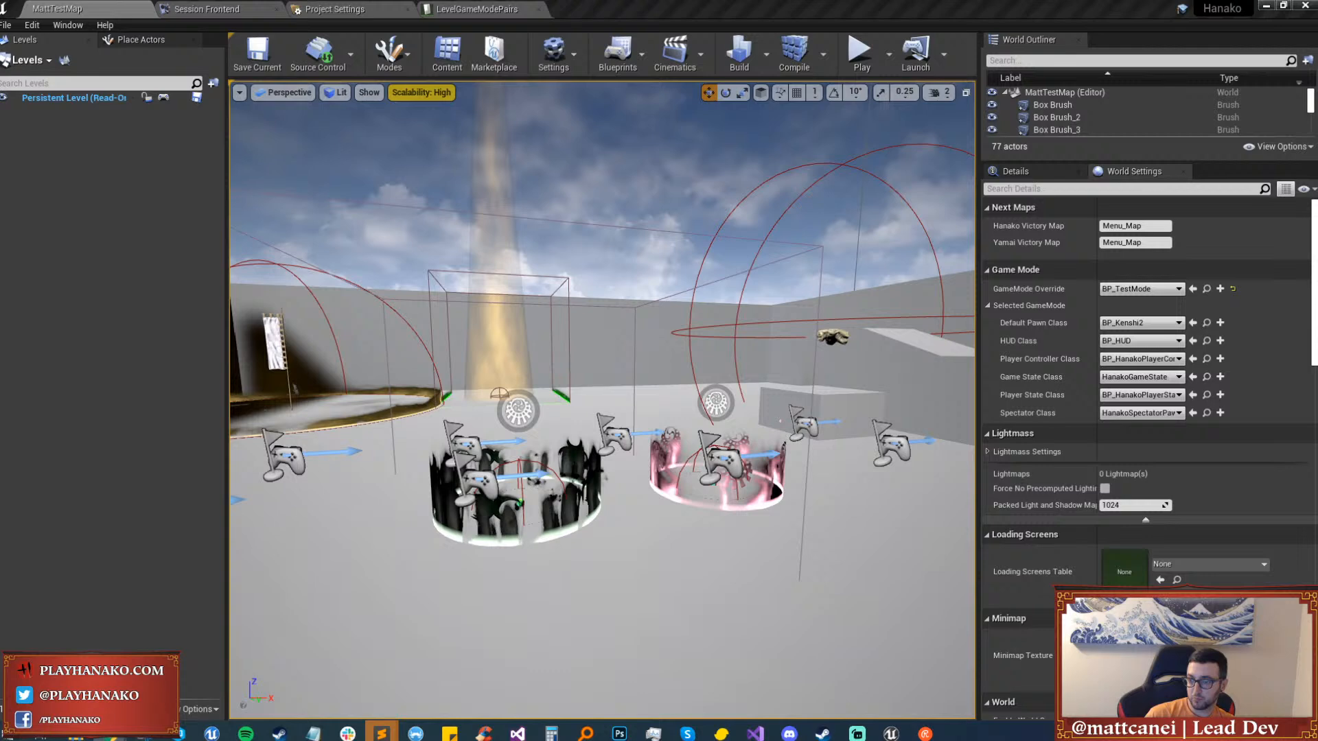
click(5, 24)
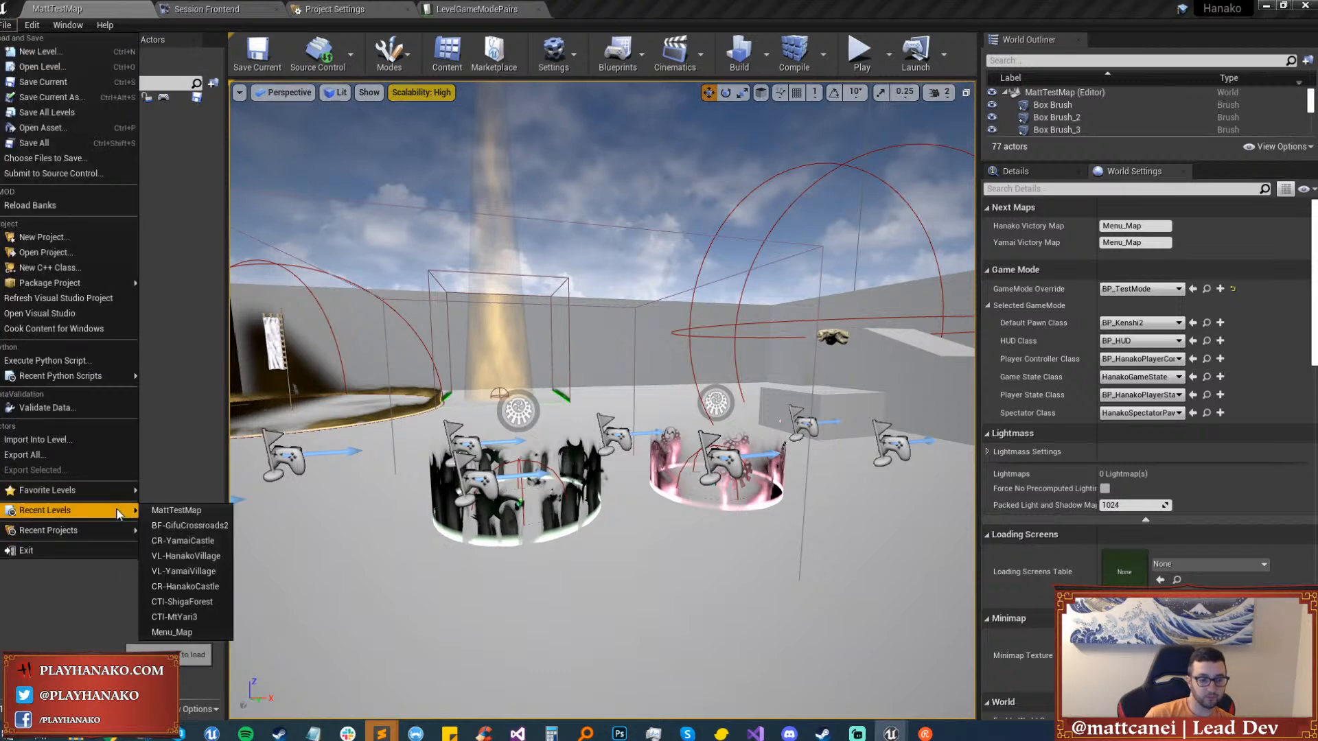
mouse_move(118, 509)
click(194, 542)
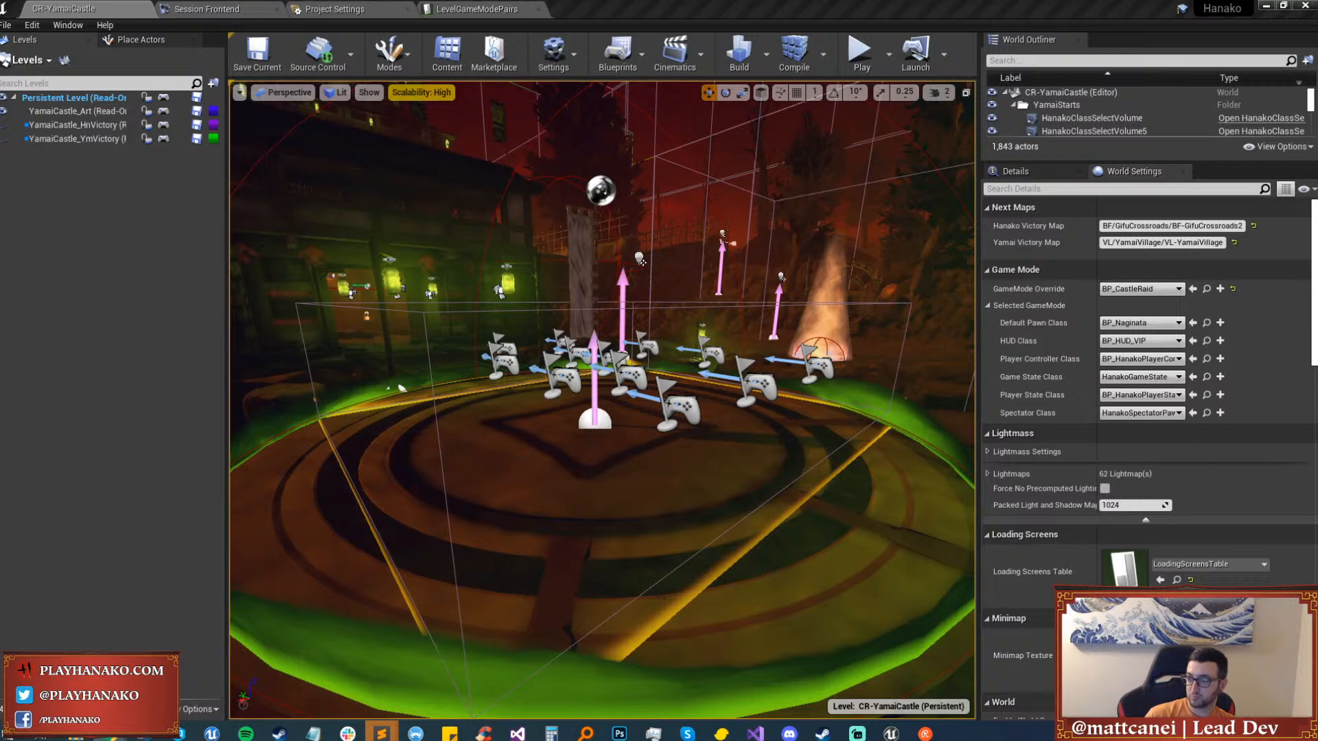
Set the viewport's scalability quality to Epic and switch the view to game view.
right_drag(399, 385, 284, 323)
click(421, 92)
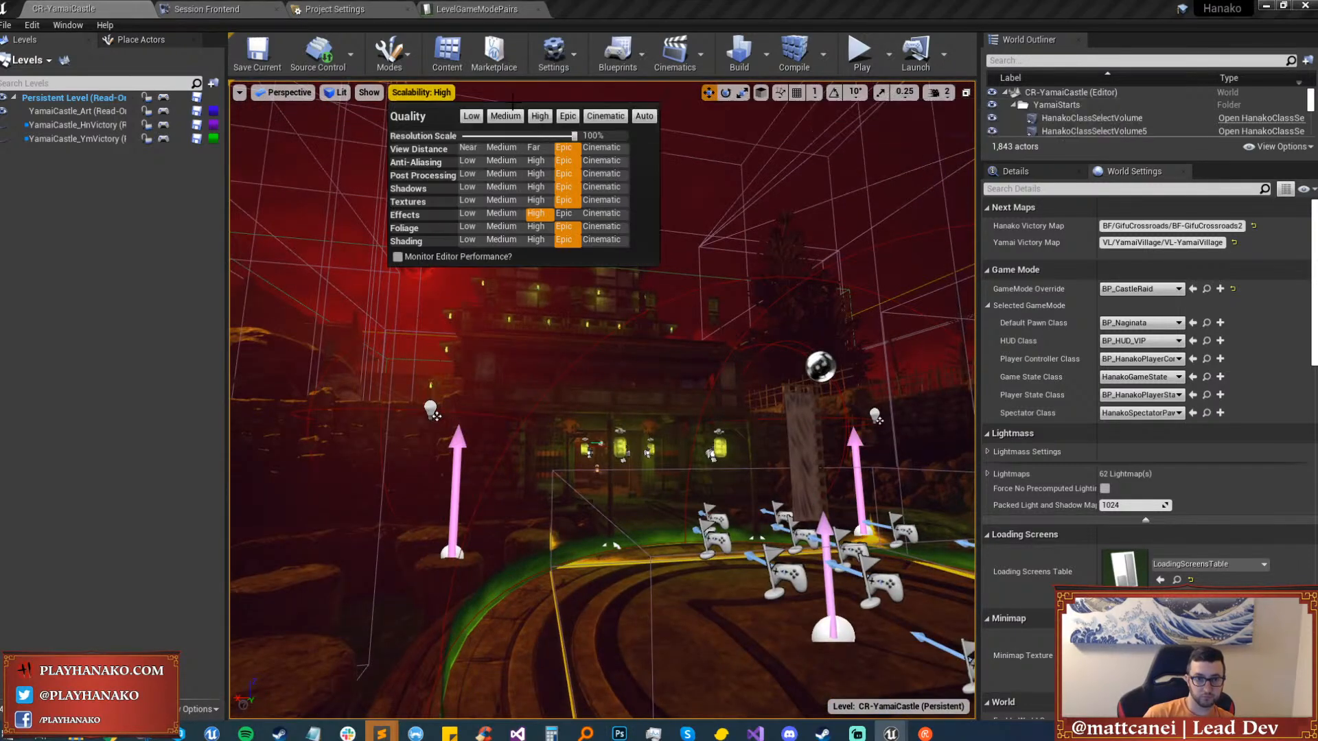
click(569, 115)
drag(683, 127, 645, 93)
key(g)
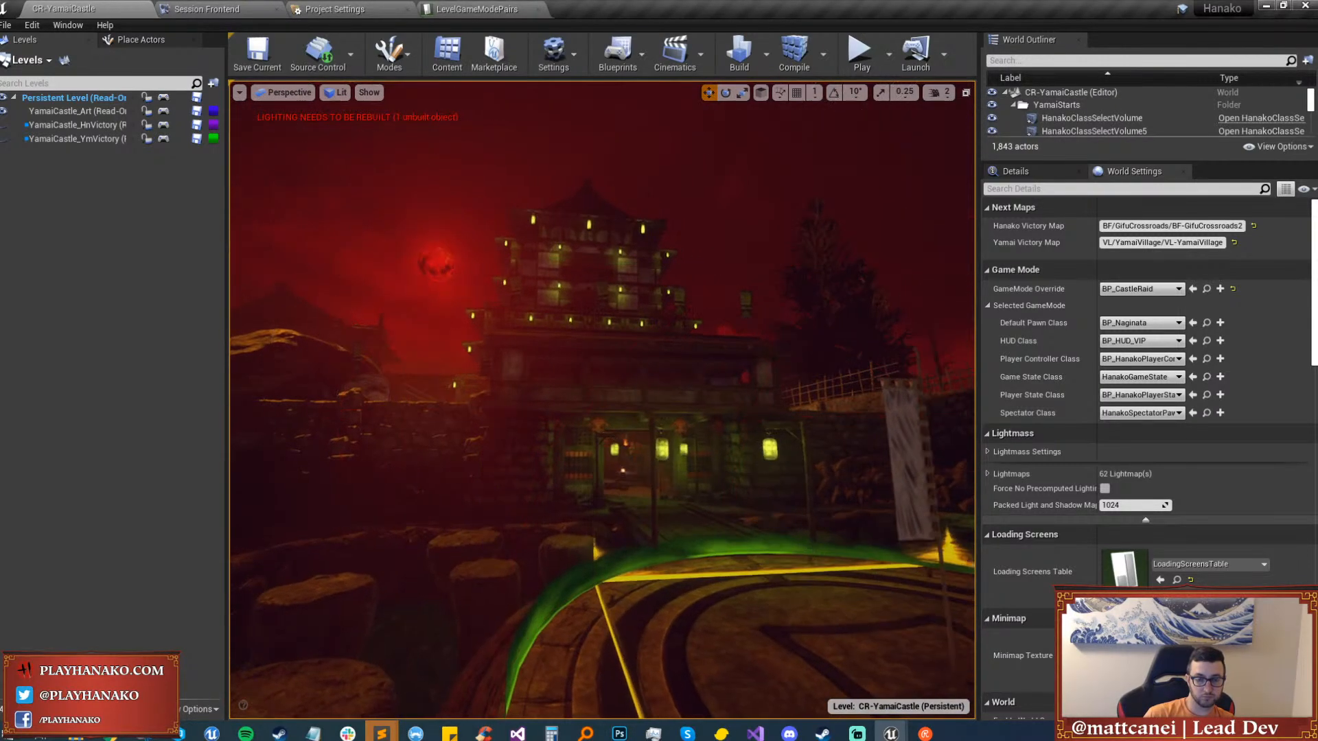
Set the camera speed to 4 and select the BP_HanakoControlZone2 capture zone inside the castle hall.
click(940, 92)
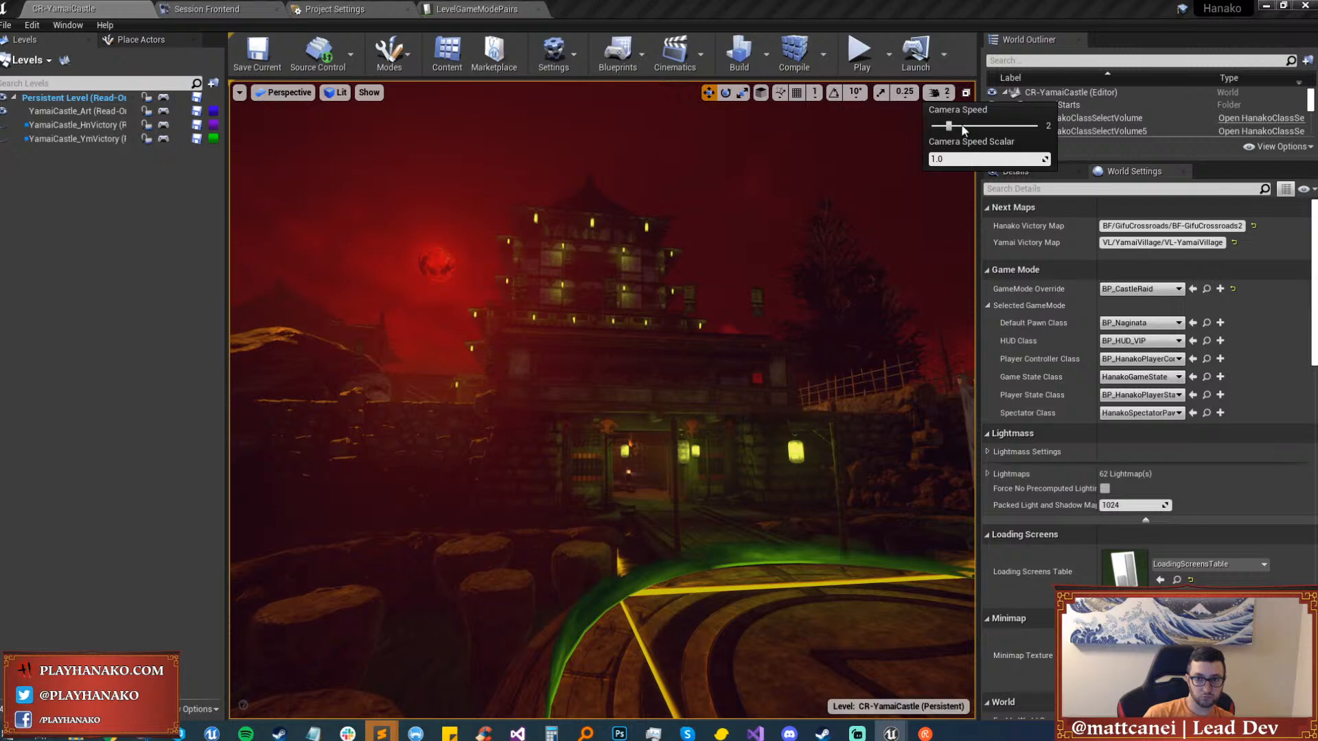
click(994, 126)
key(w)
right_drag(601, 400, 601, 391)
click(941, 92)
key(w)
click(631, 344)
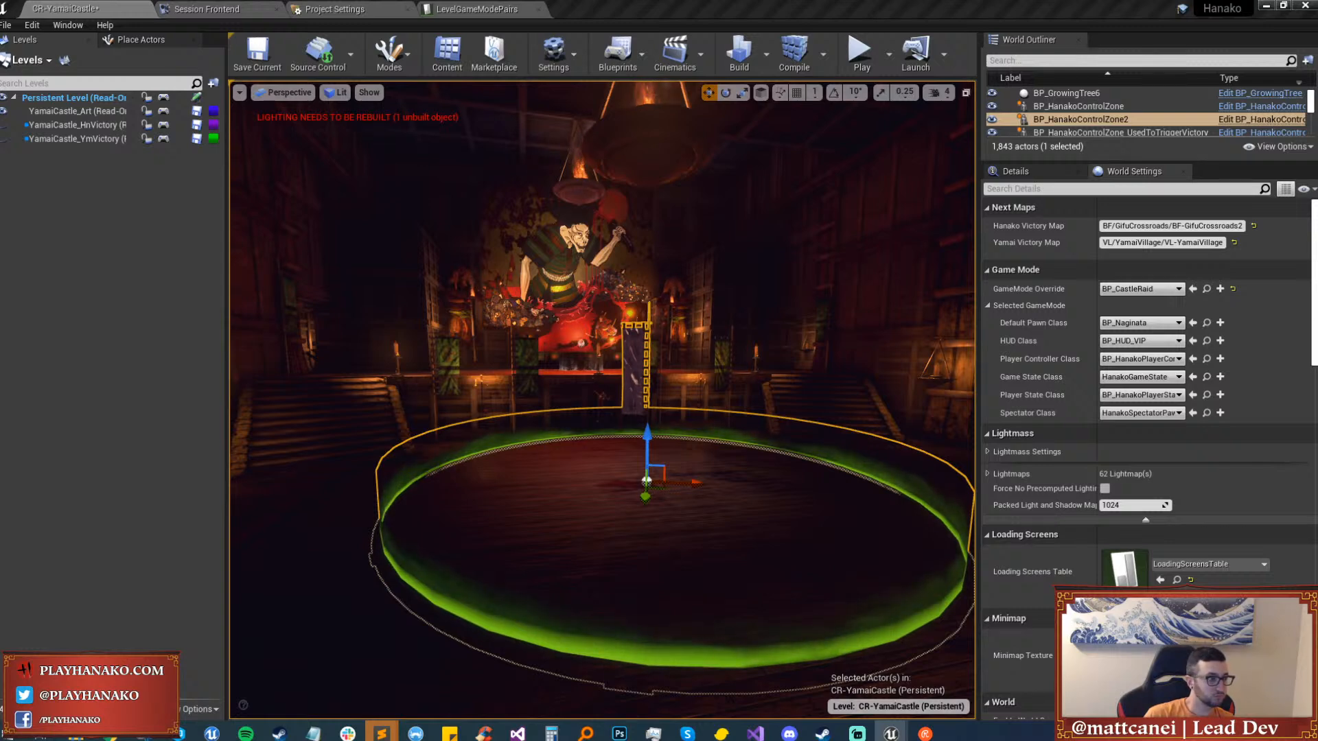
Set the Z location of the control zone's GroundPad component to 0.0.
mouse_move(601, 399)
middle_down()
mouse_move(612, 584)
mouse_move(611, 401)
middle_up()
click(1030, 171)
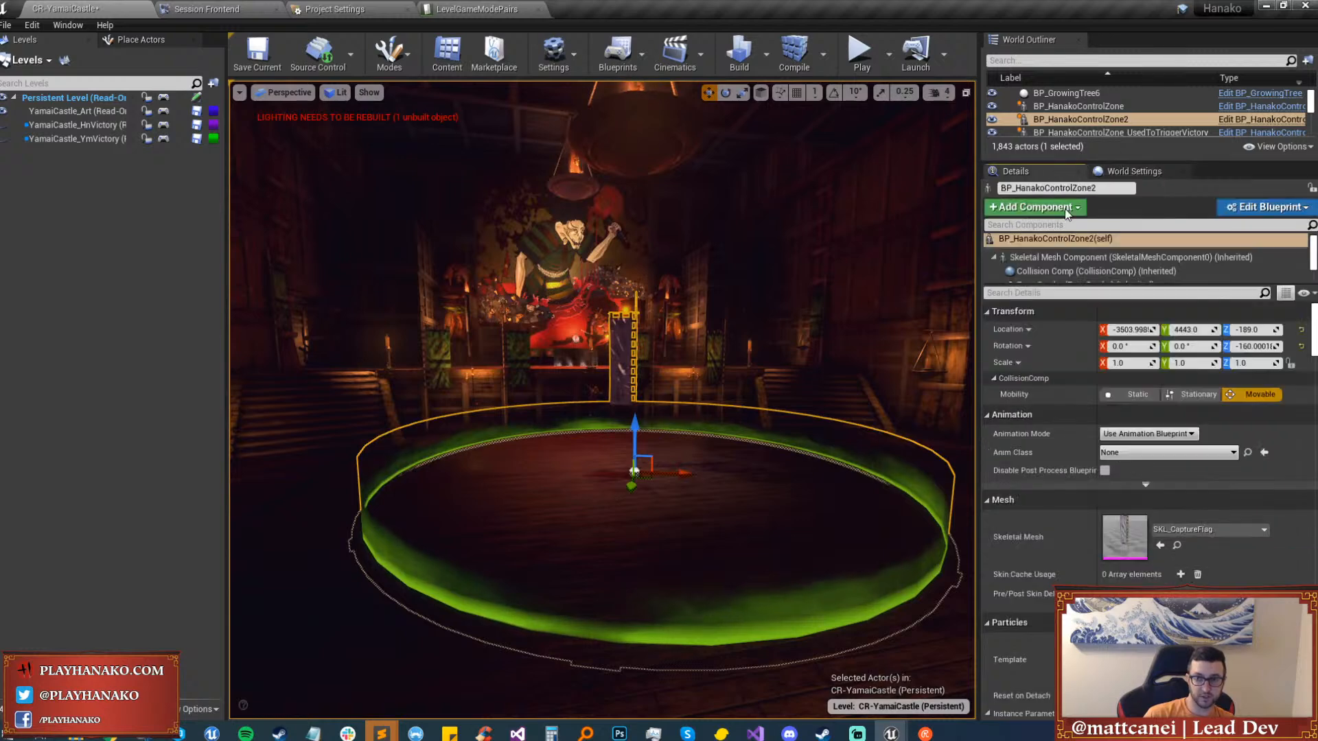
scroll(1116, 273, down, 2)
scroll(1104, 270, down, 1)
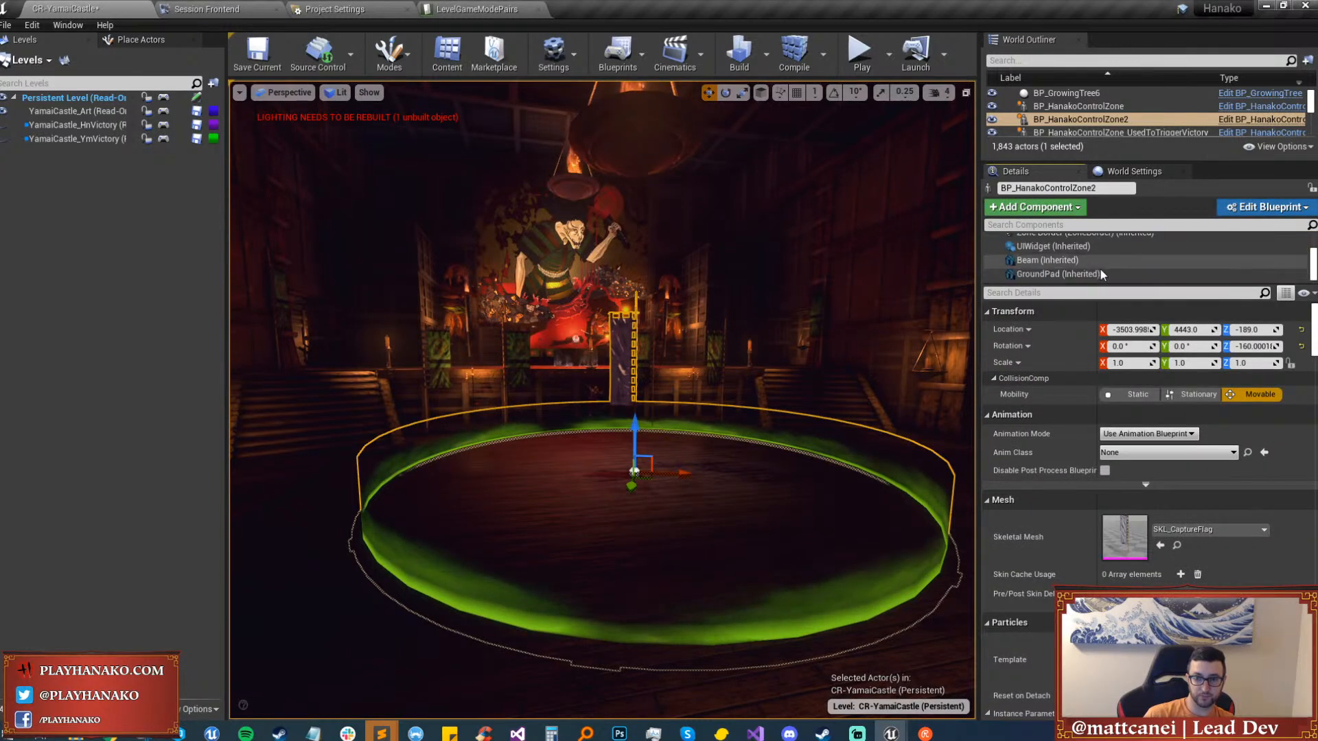
click(1100, 272)
click(1260, 329)
text(0)
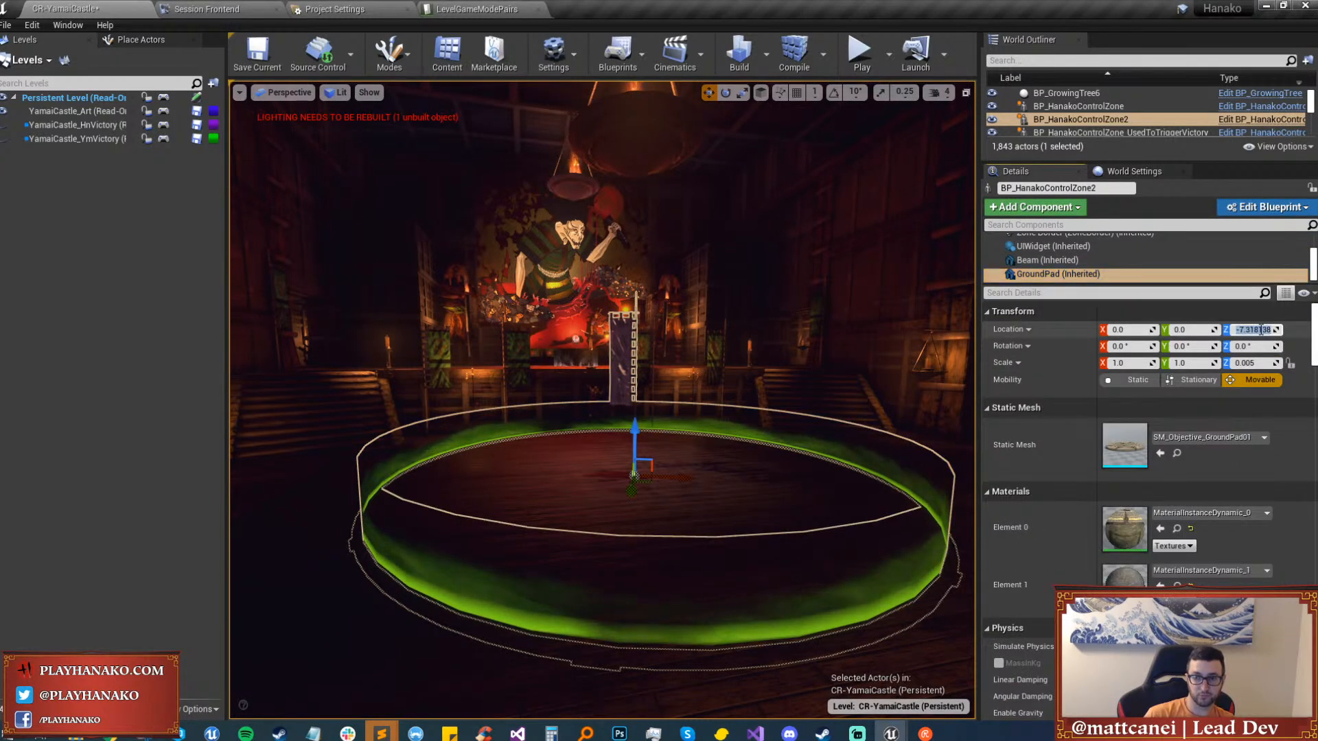
key(Return)
Raise the GroundPad component above the hall floor to a Z location of about 4.6 and try to save the level.
right_drag(755, 412, 755, 412)
key(w)
key(q)
key(e)
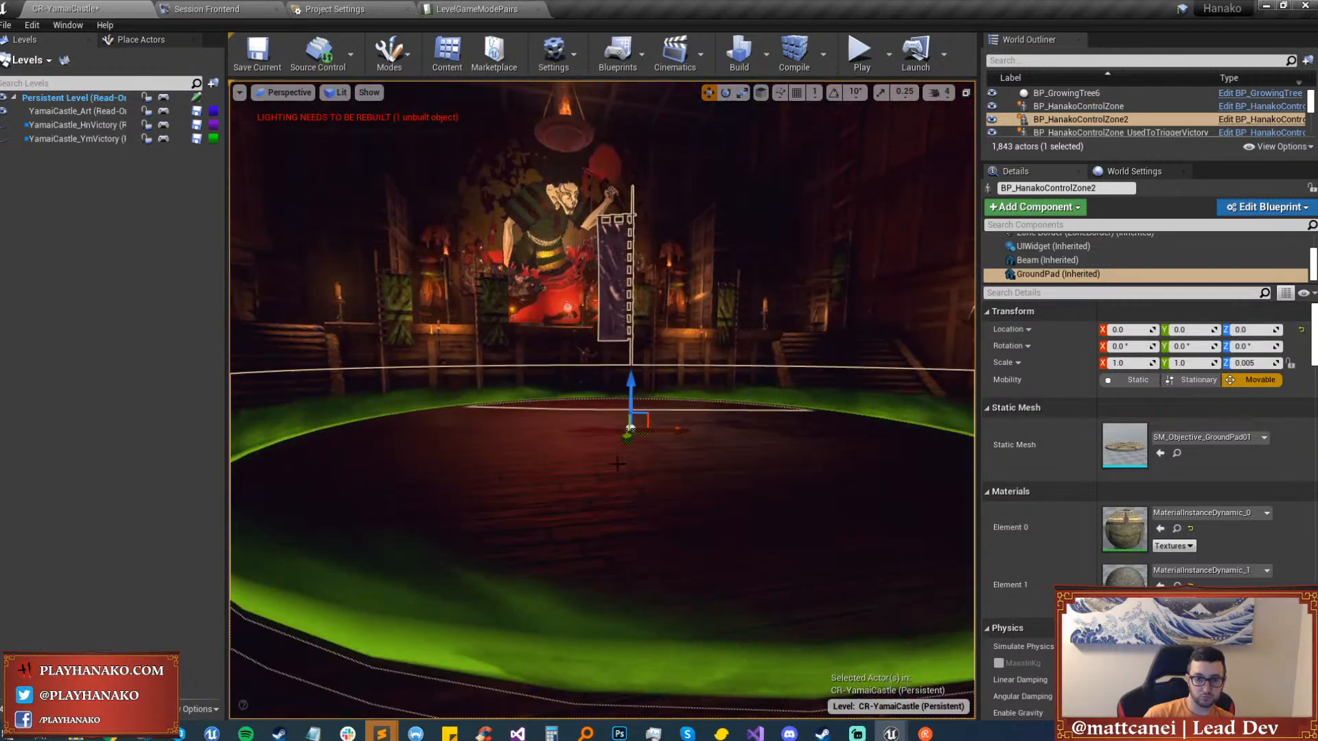
drag(628, 384, 630, 380)
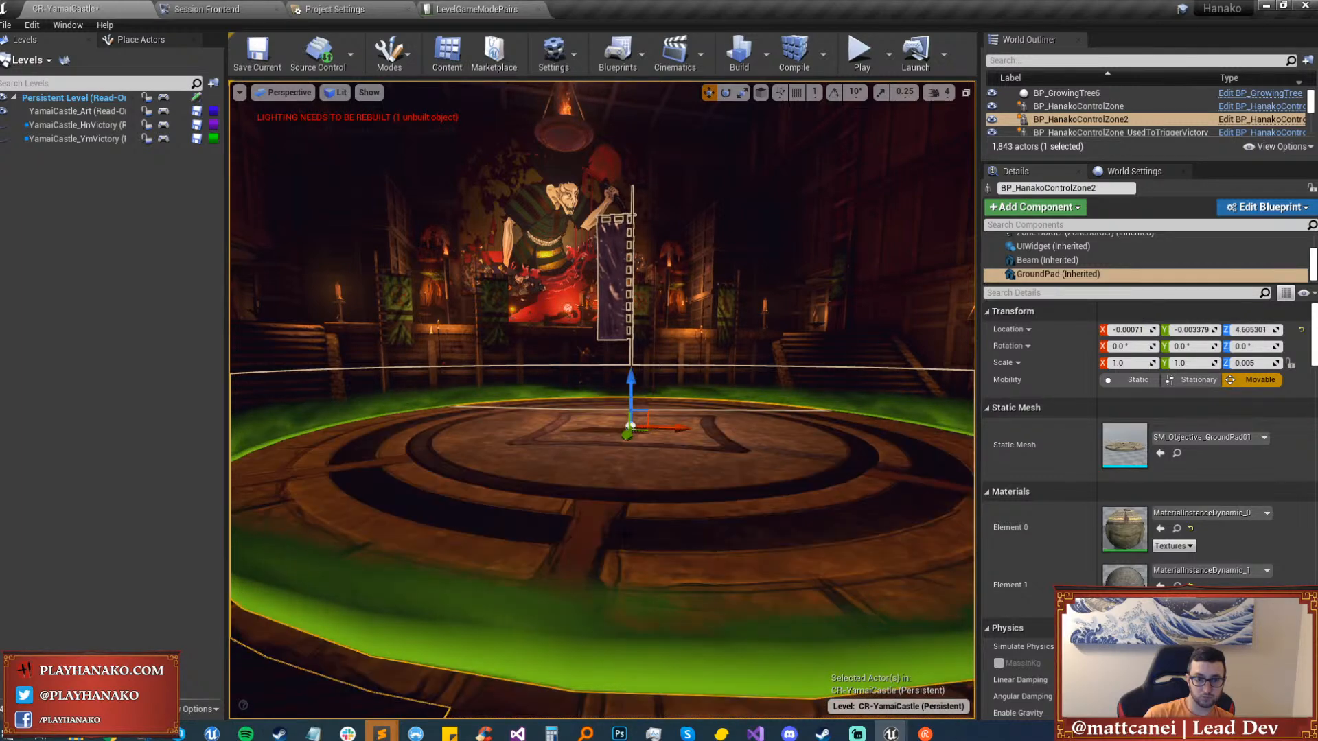
right_drag(630, 380, 384, 384)
key(f)
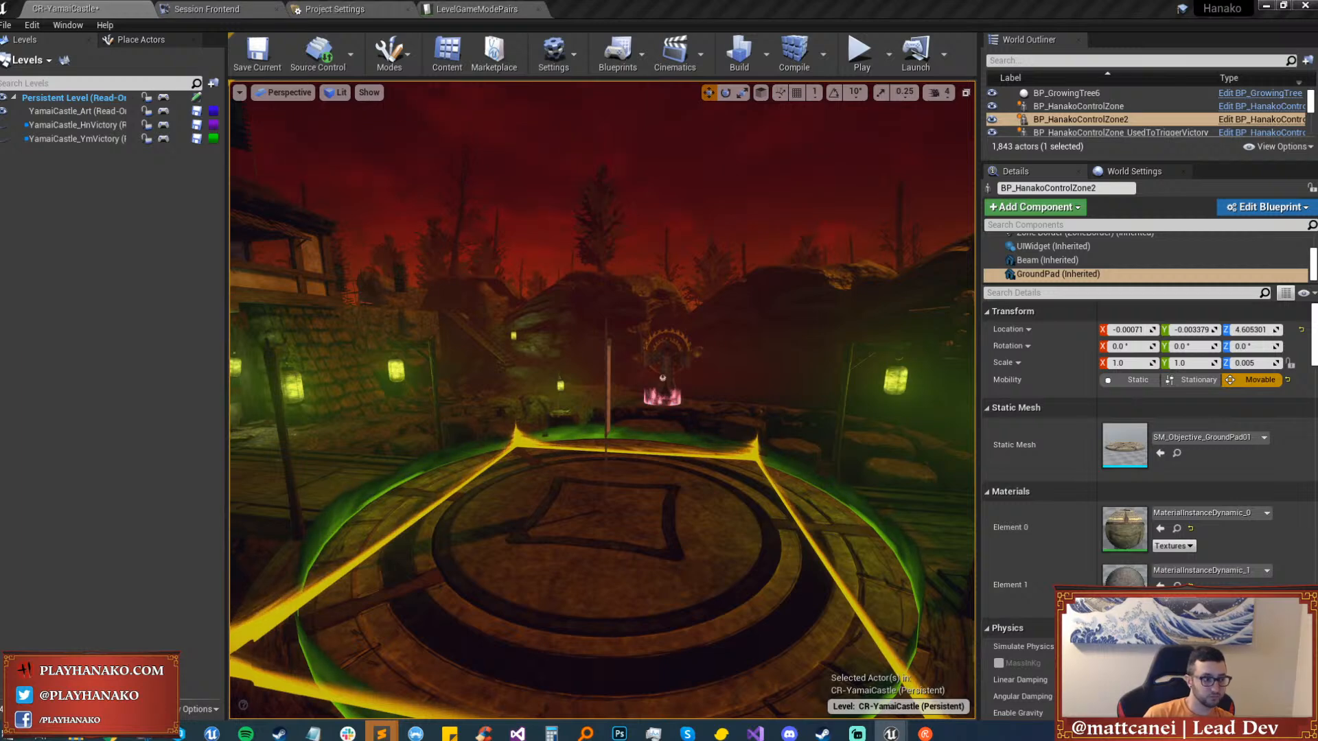
key(ctrl+s)
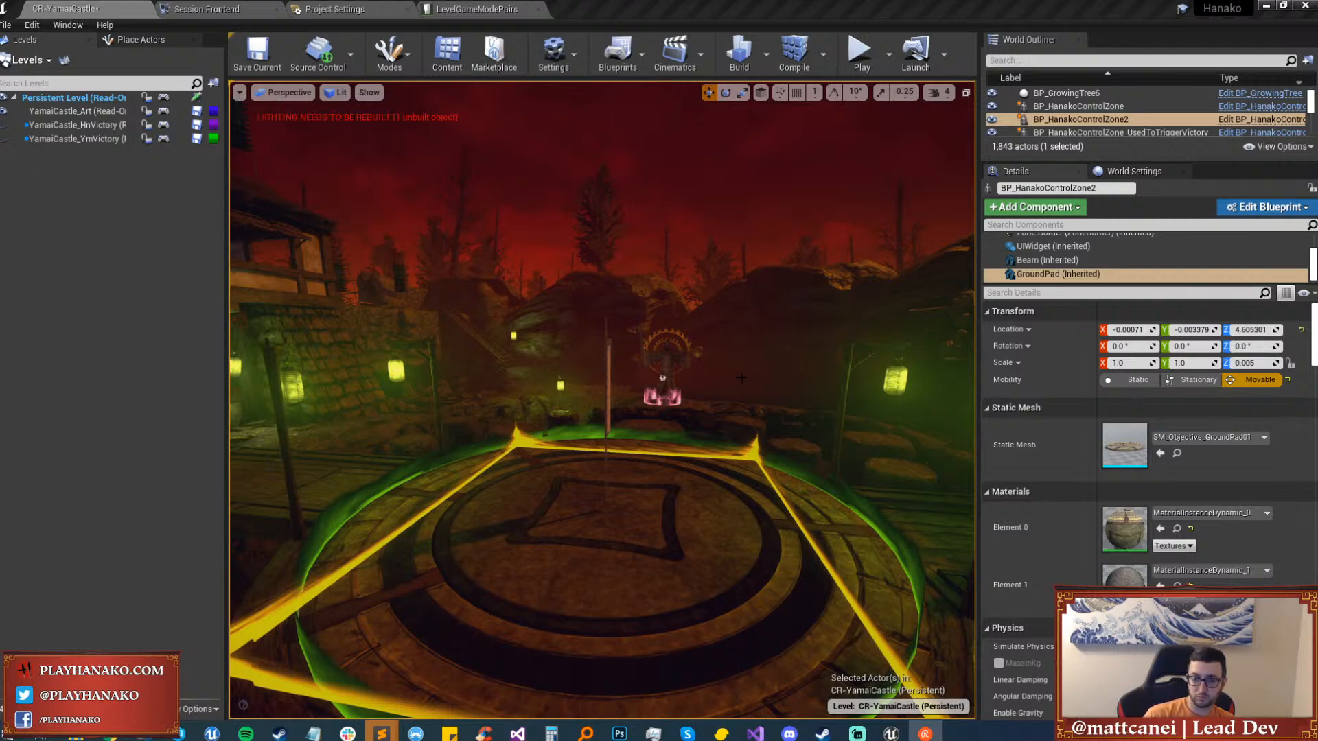
Select the sludge water plane SM_Gifu_FogPlane2 beside the outdoor capture zone and filter its properties by "sort".
key(w)
mouse_move(474, 621)
right_down()
mouse_move(474, 556)
mouse_move(418, 639)
mouse_move(474, 621)
right_up()
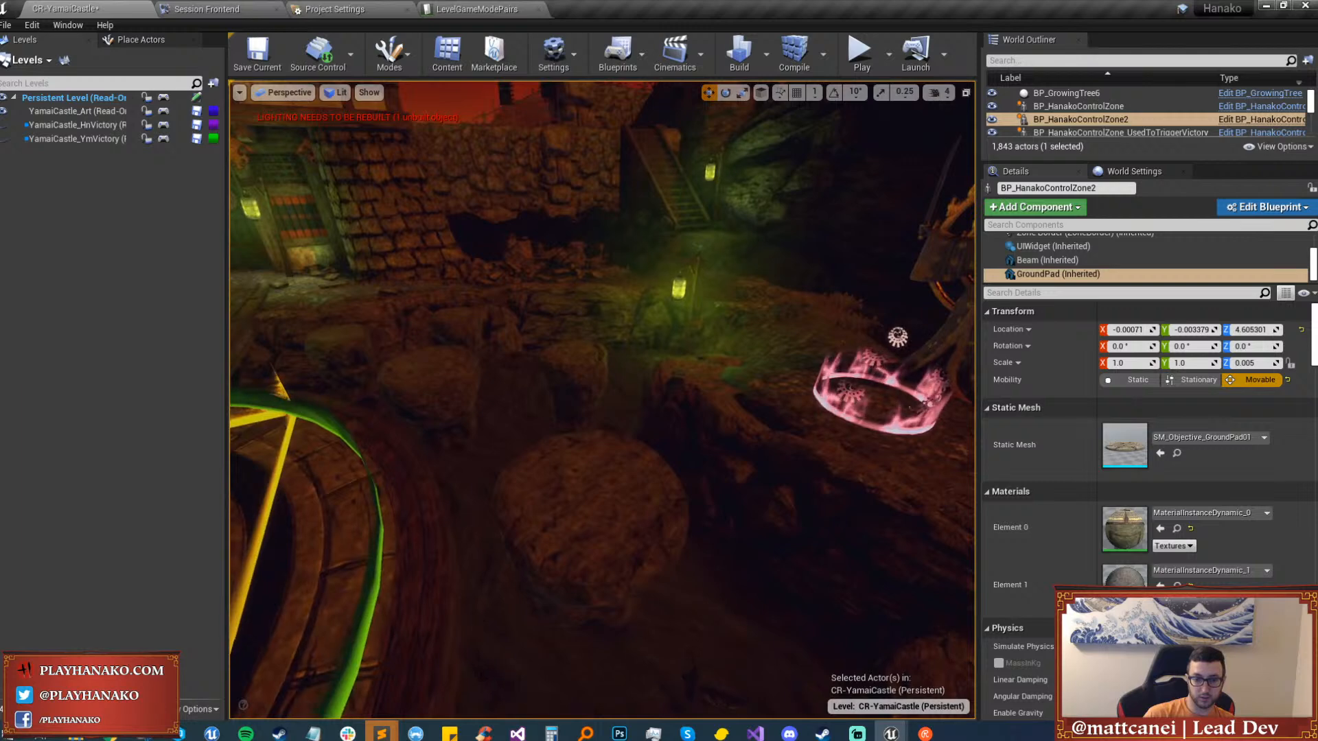
click(474, 621)
key(f)
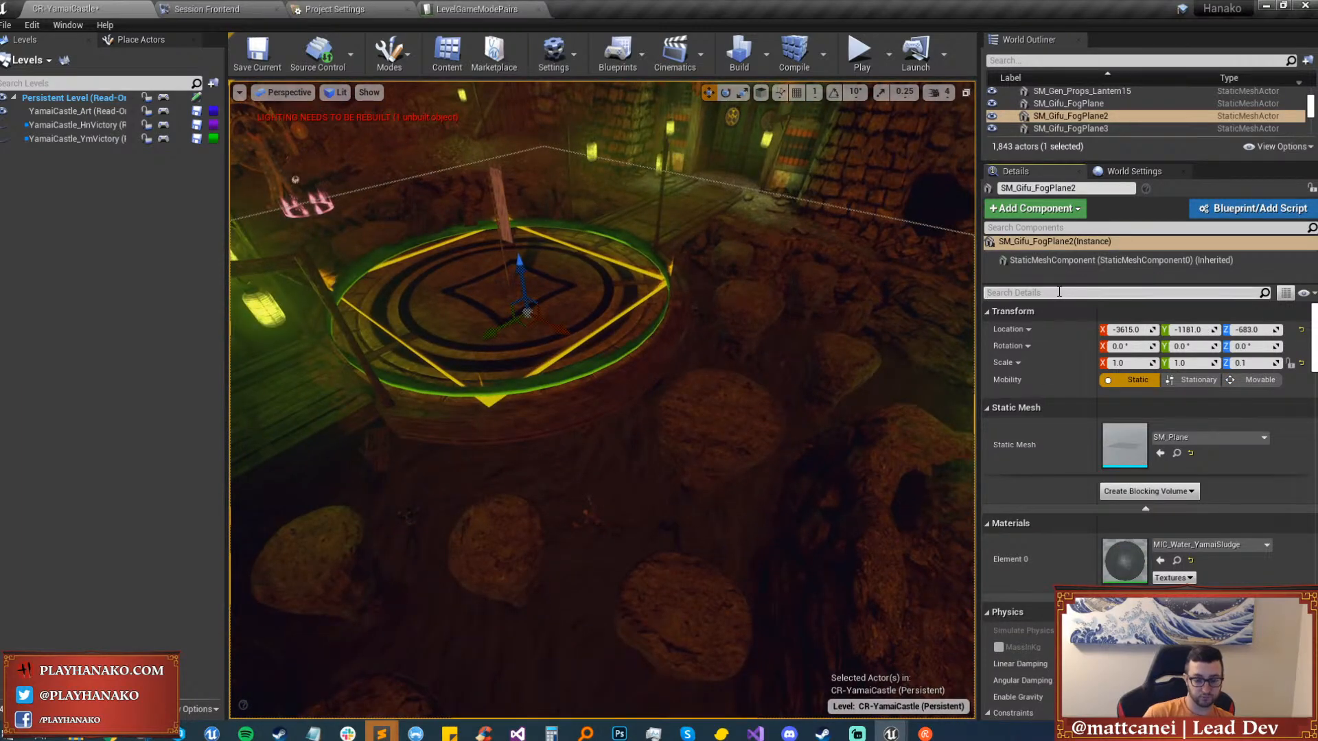
click(1058, 293)
text(sort)
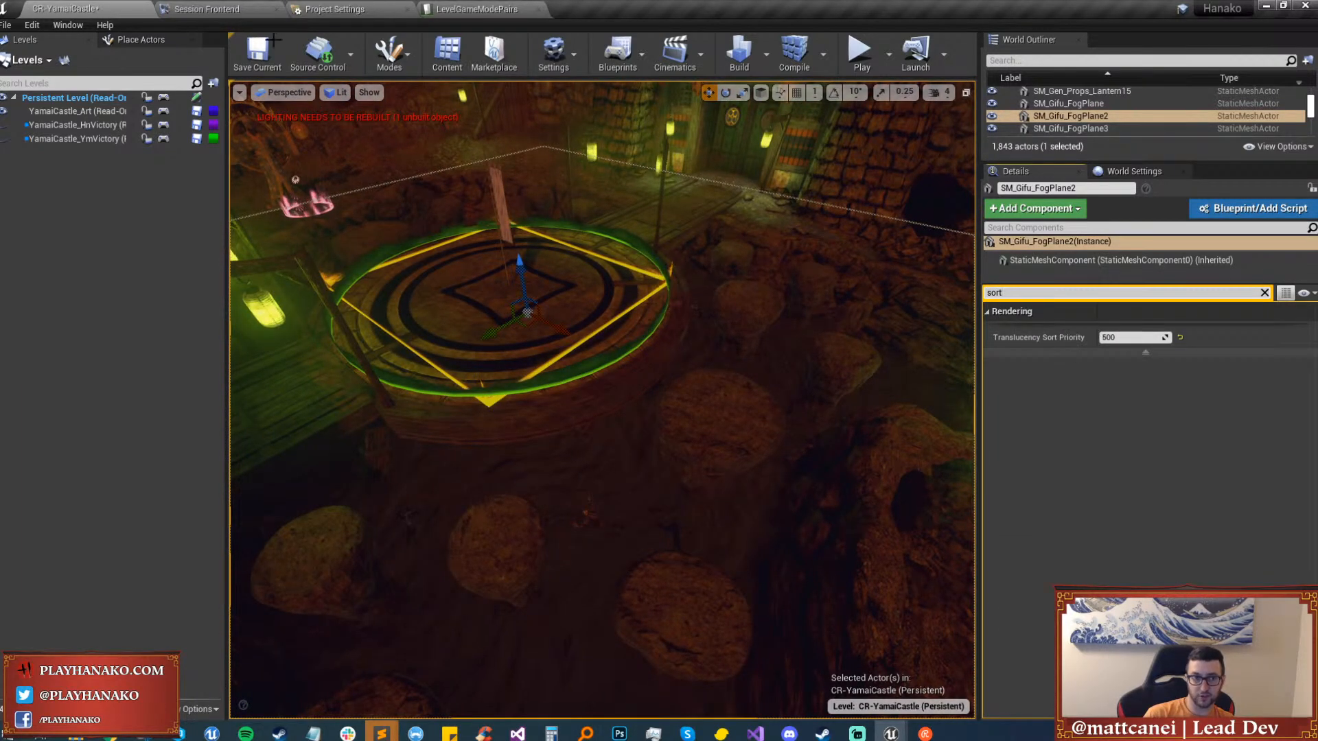
Save the persistent level, checking out CR-YamaiCastle and CR-YamaiCastle_BuiltData from source control.
click(196, 97)
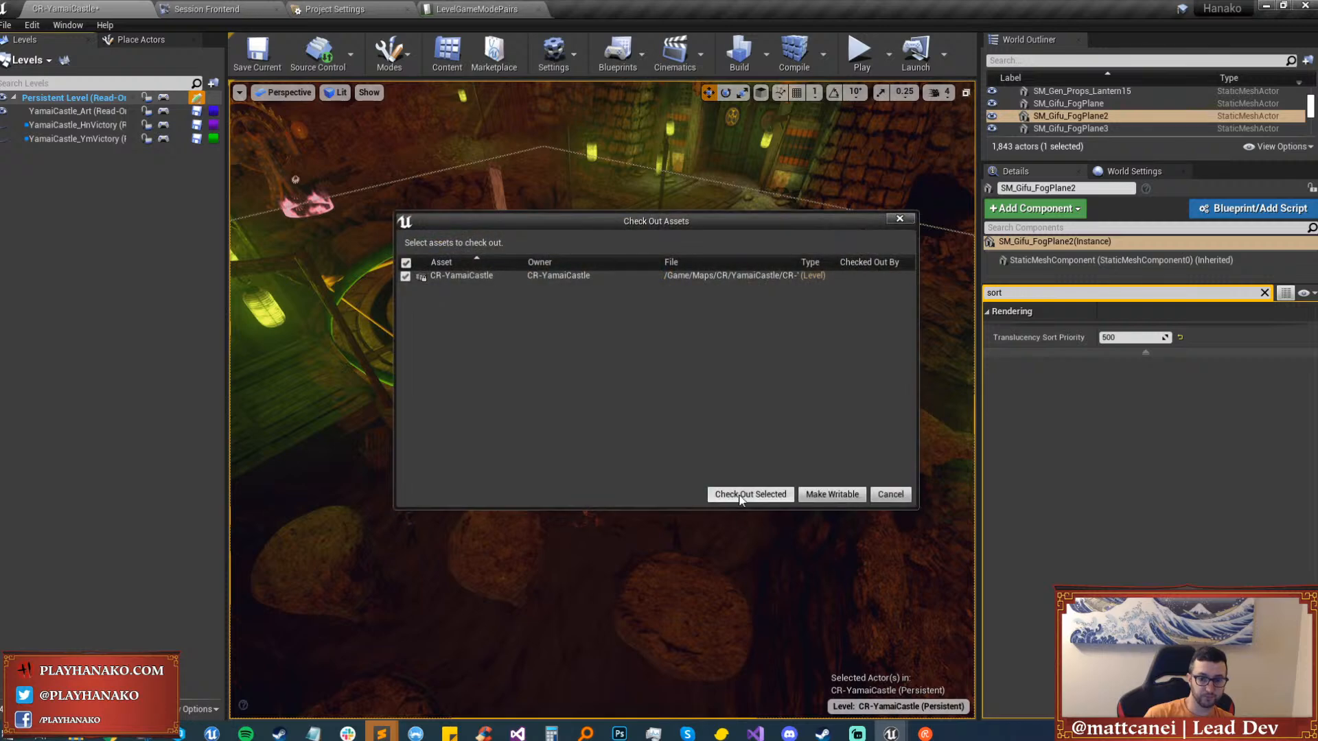
click(740, 496)
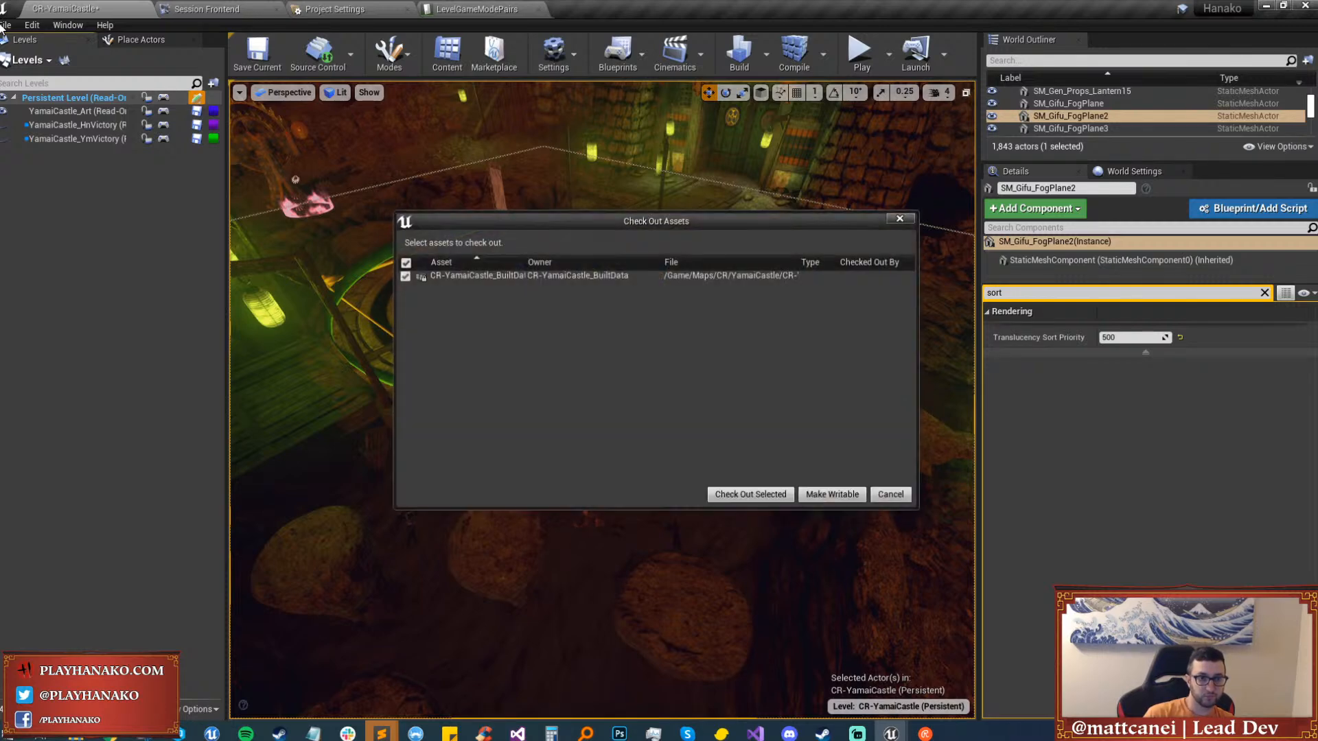
click(729, 493)
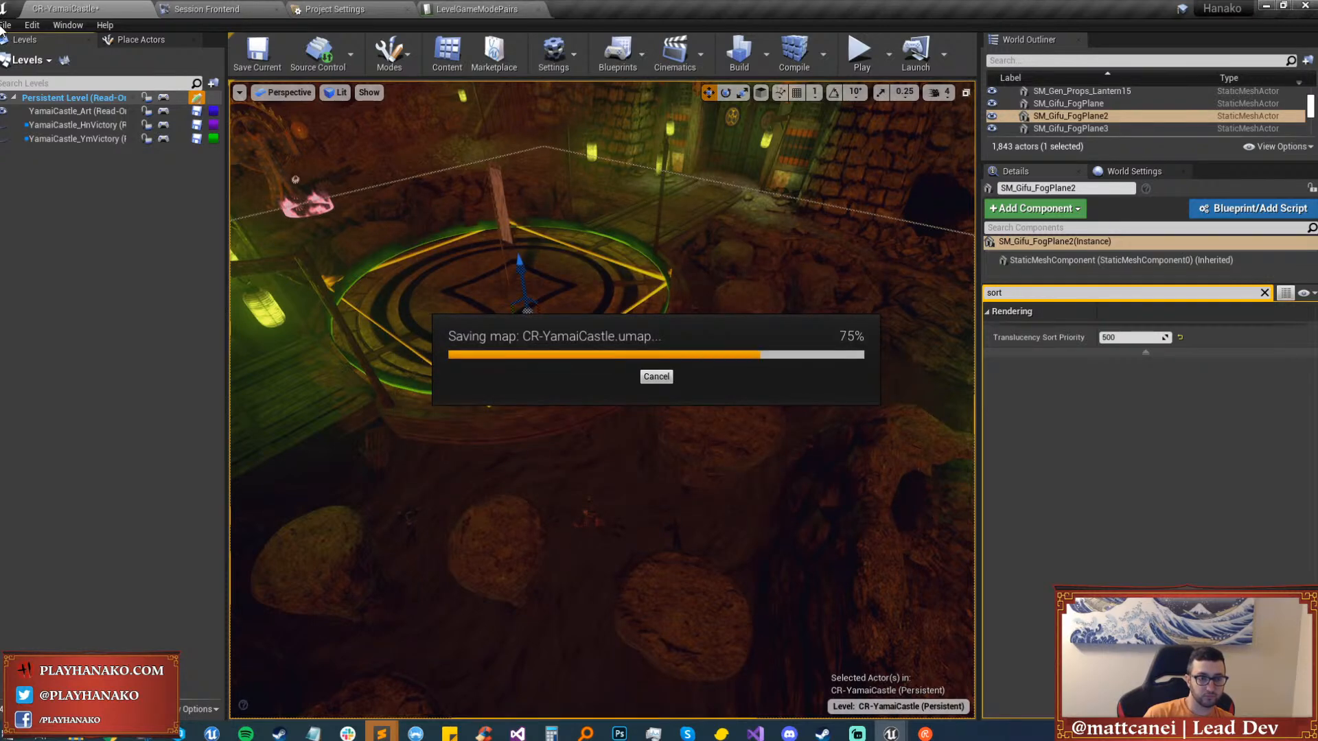
Open the recent level BF-GifuCrossroads2 and select its lake plane SM_Plane to check the Translucency Sort Priority.
click(5, 25)
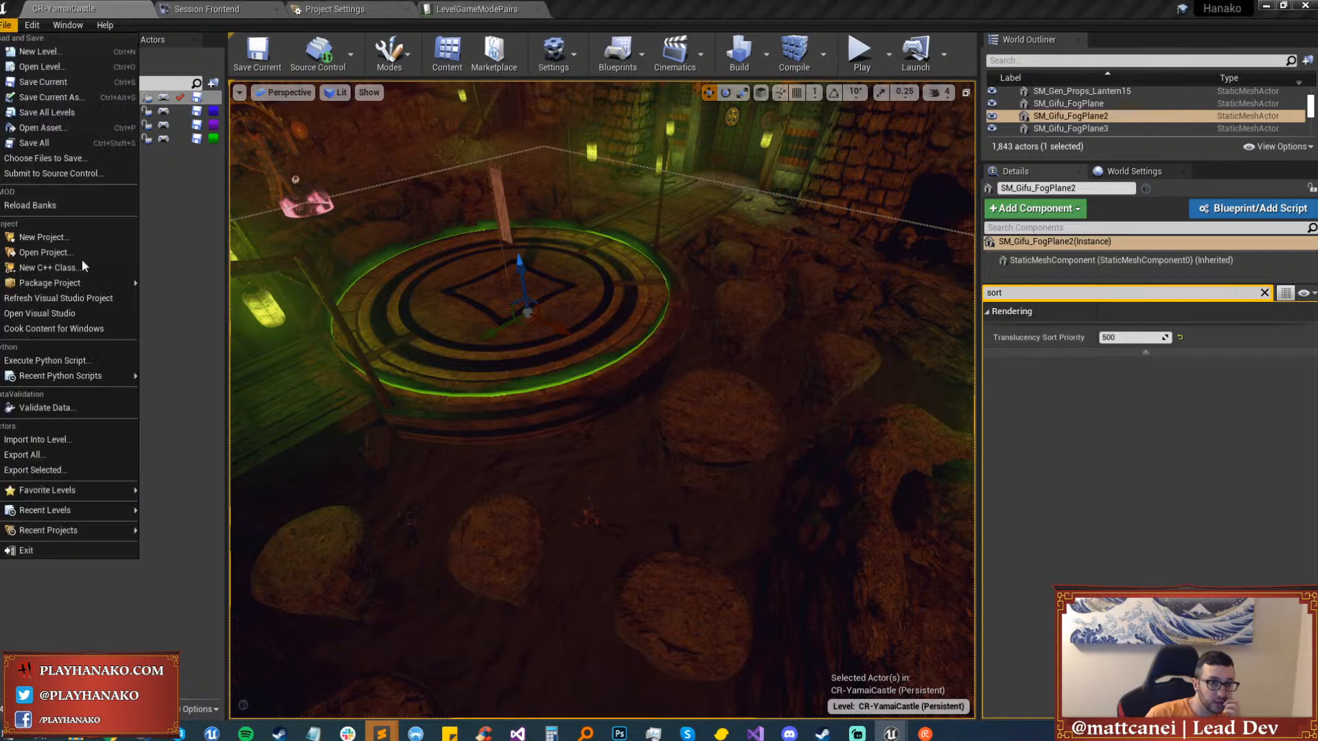
mouse_move(106, 513)
click(236, 543)
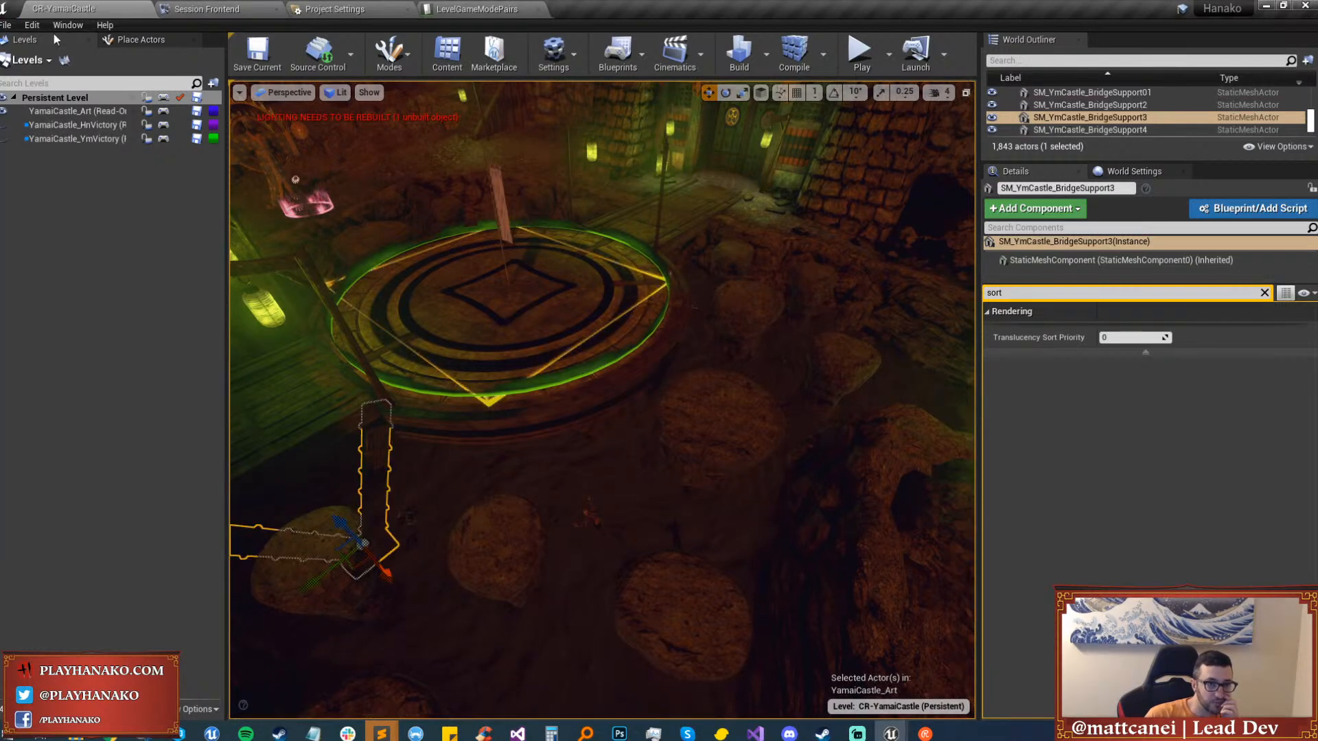
click(5, 25)
click(175, 539)
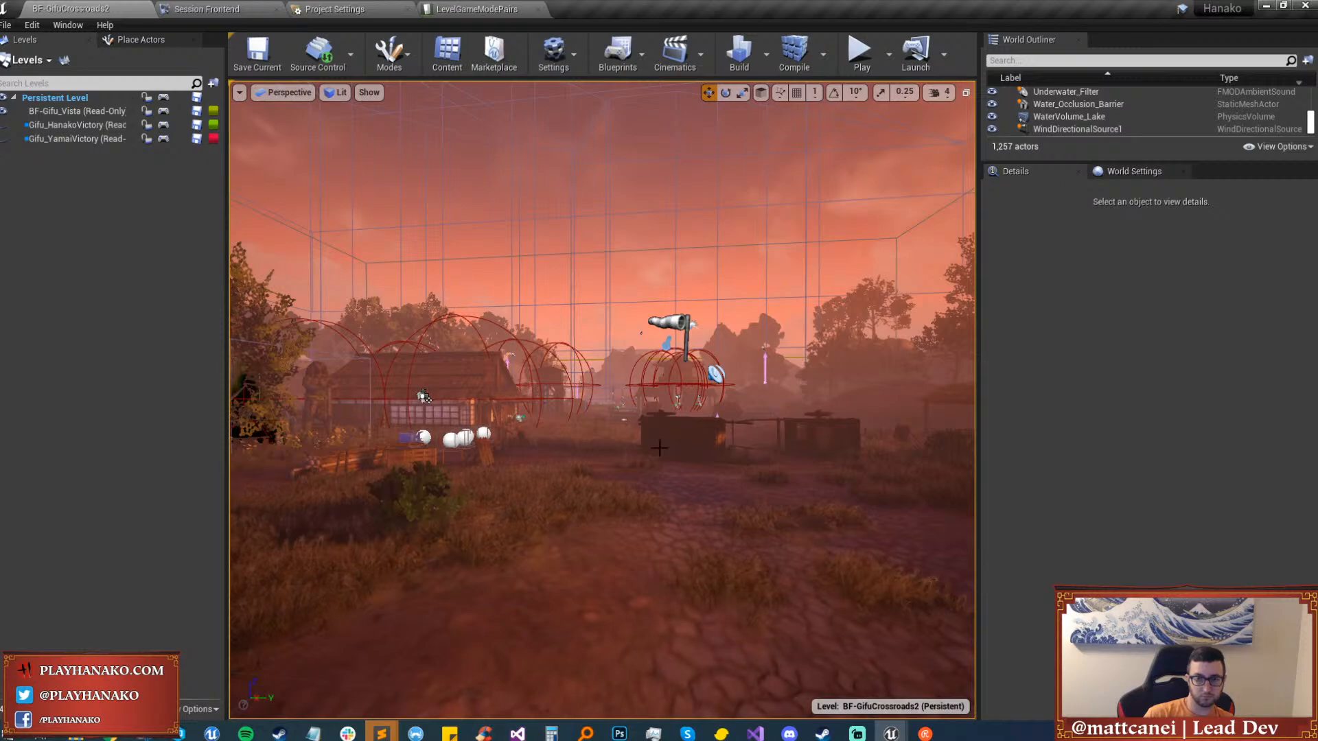
right_drag(628, 459, 471, 448)
key(w)
click(471, 448)
Reopen CR-YamaiCastle, set the Translucency Sort Priority of SM_Gifu_FogPlane2 to 0, and save the level.
click(5, 25)
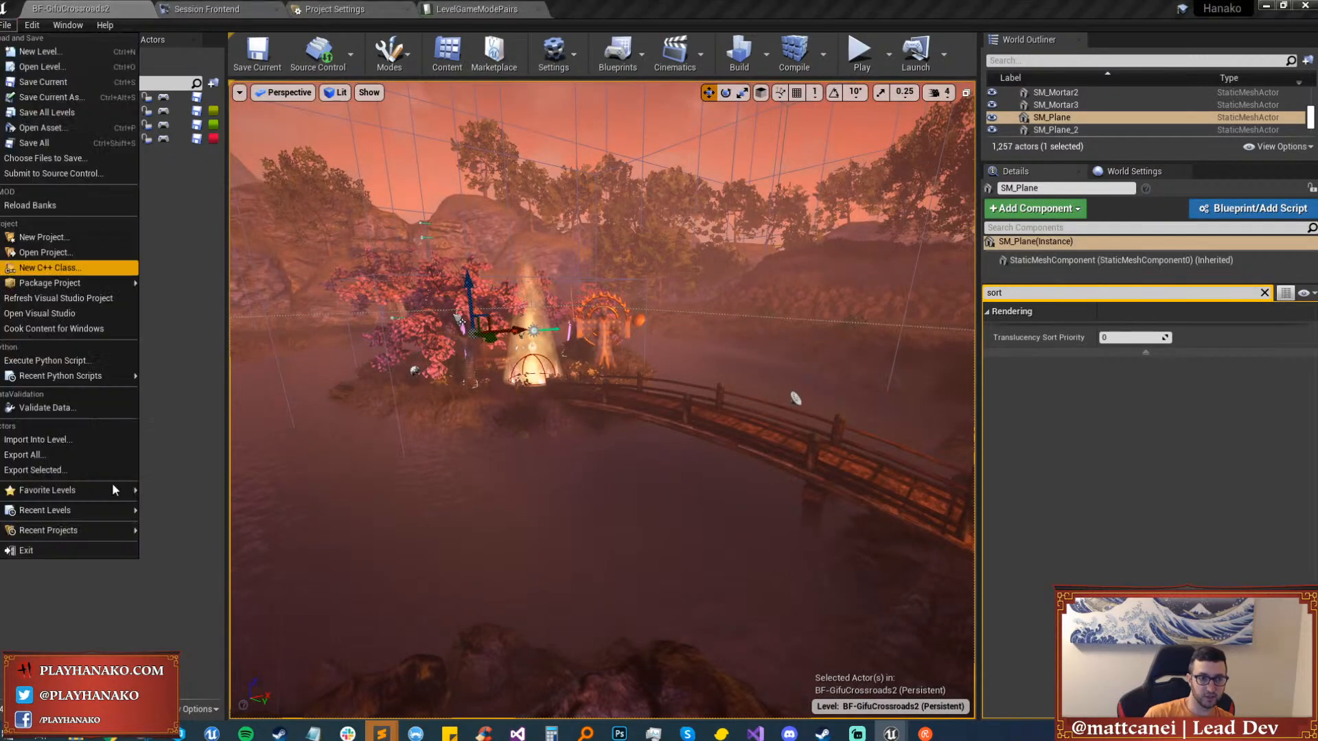
mouse_move(110, 519)
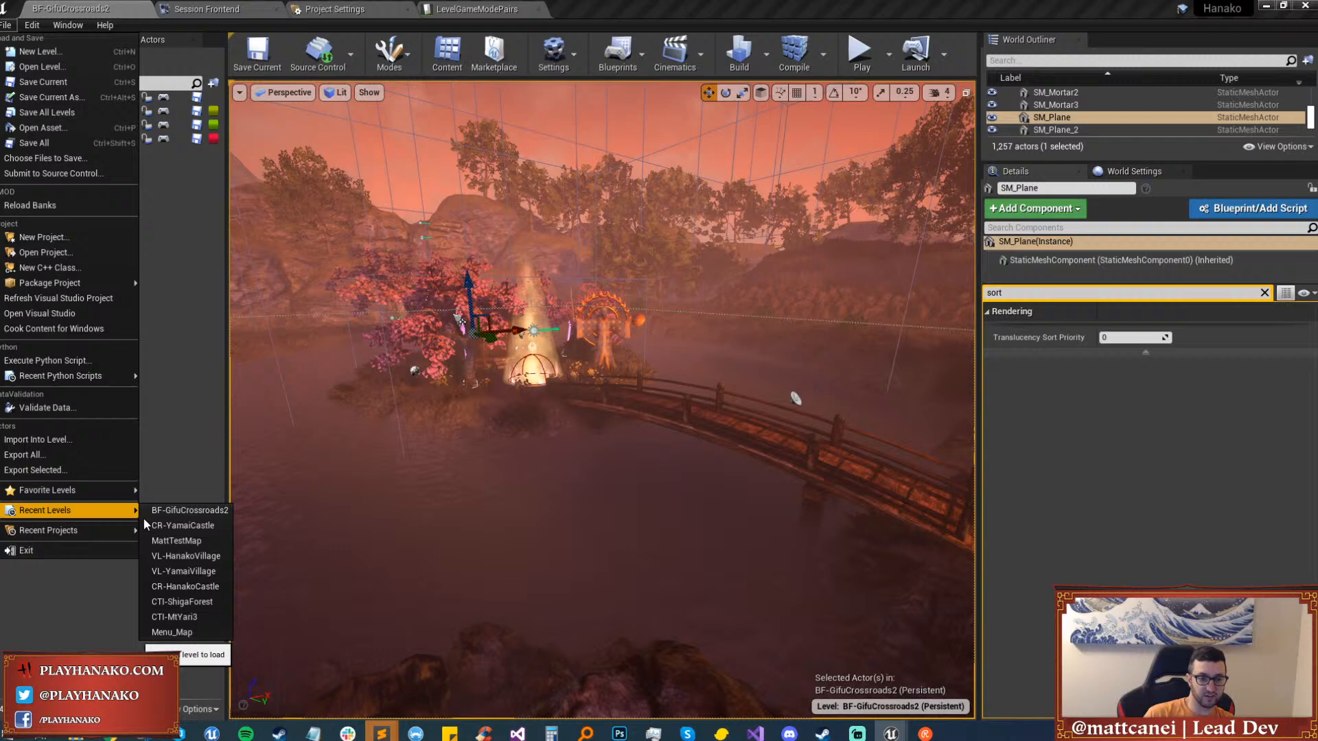
click(199, 530)
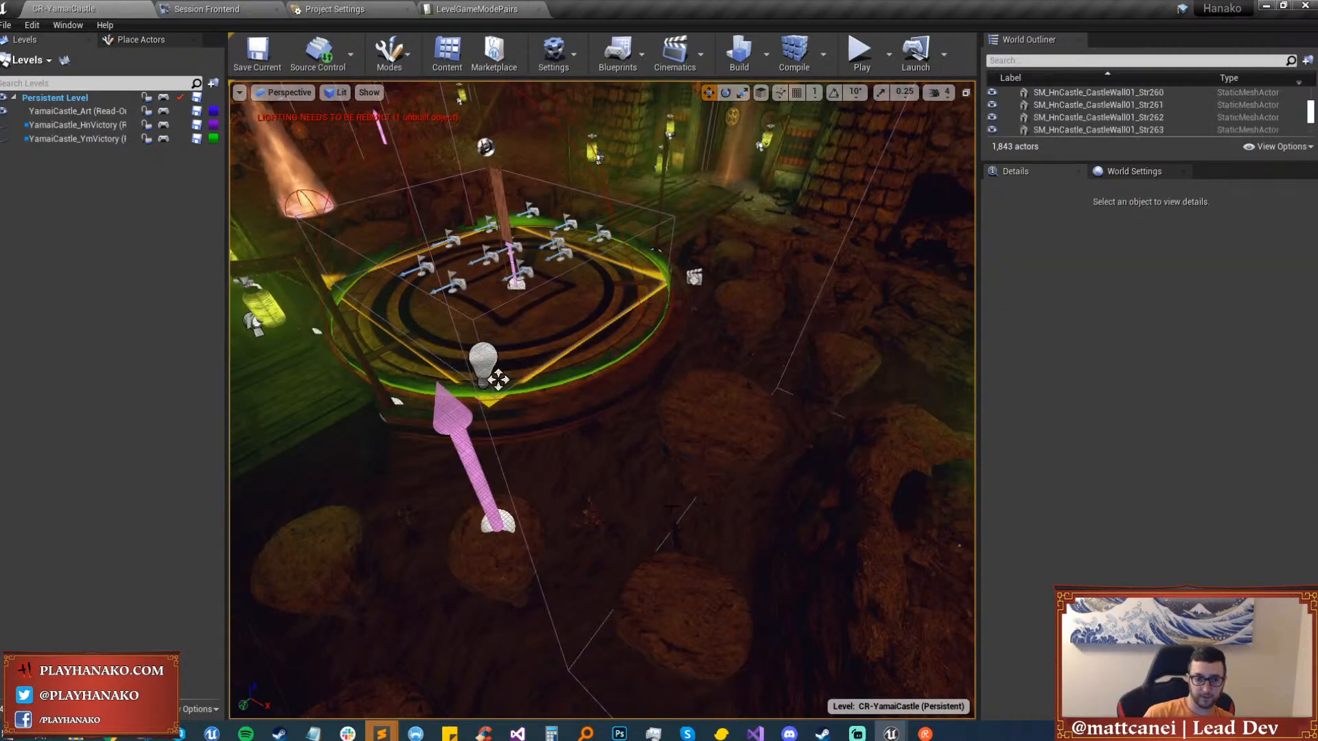
click(1119, 337)
text(0)
key(Return)
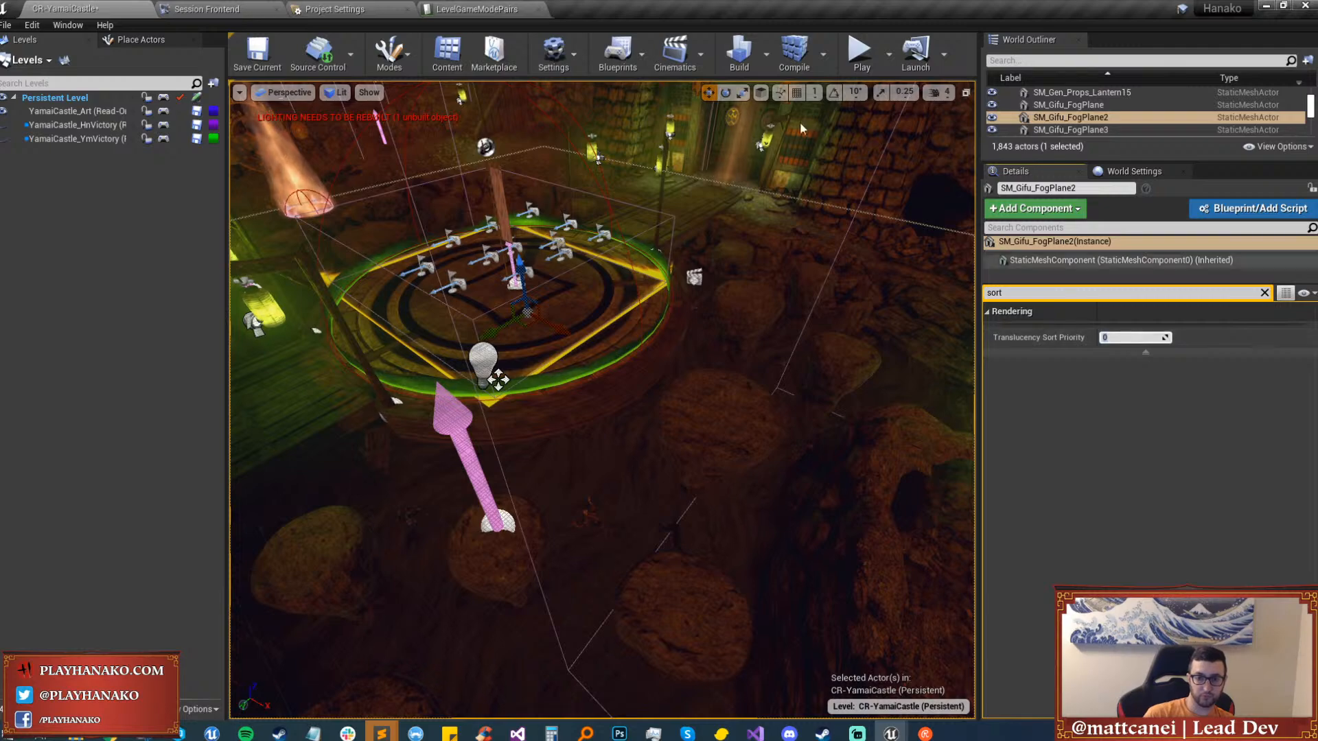
key(ctrl+s)
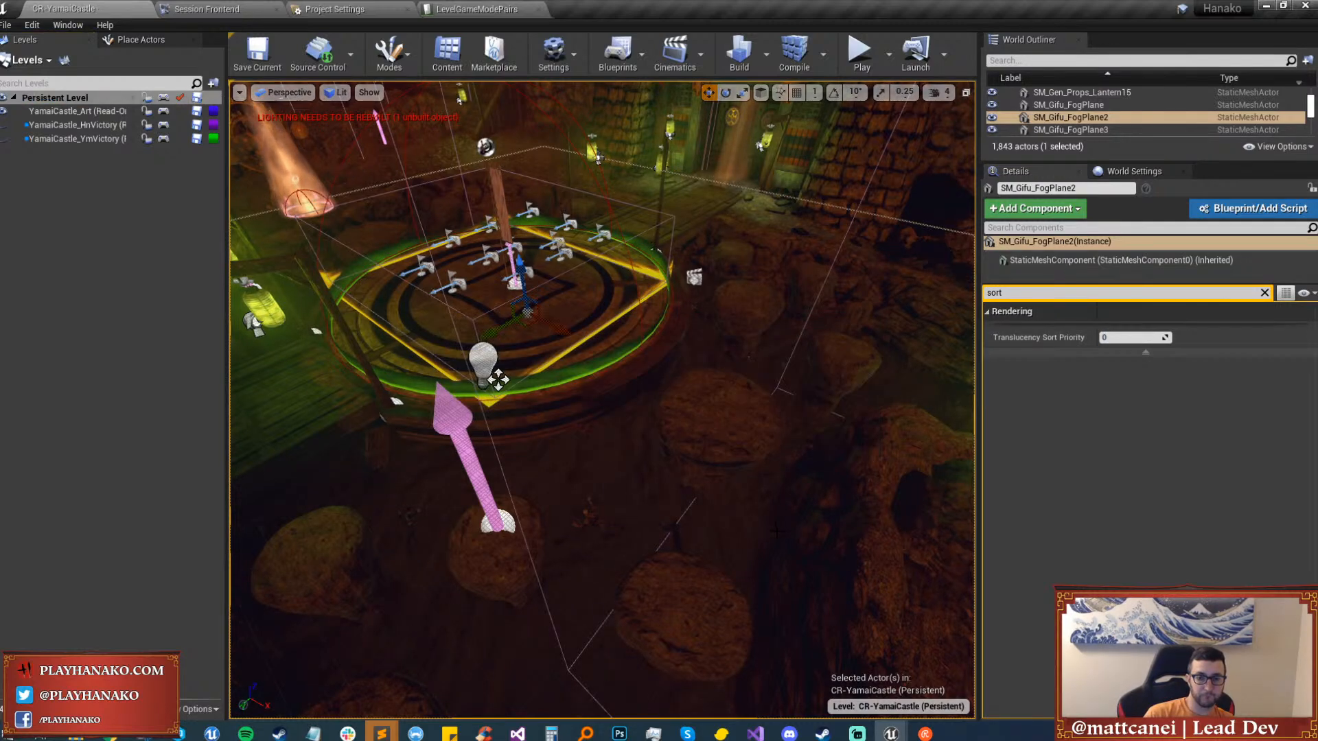
Locate the source blueprint of the castle gate BP_GateBreach among the project assets and close Project Settings.
right_drag(809, 530, 920, 450)
key(g)
key(w)
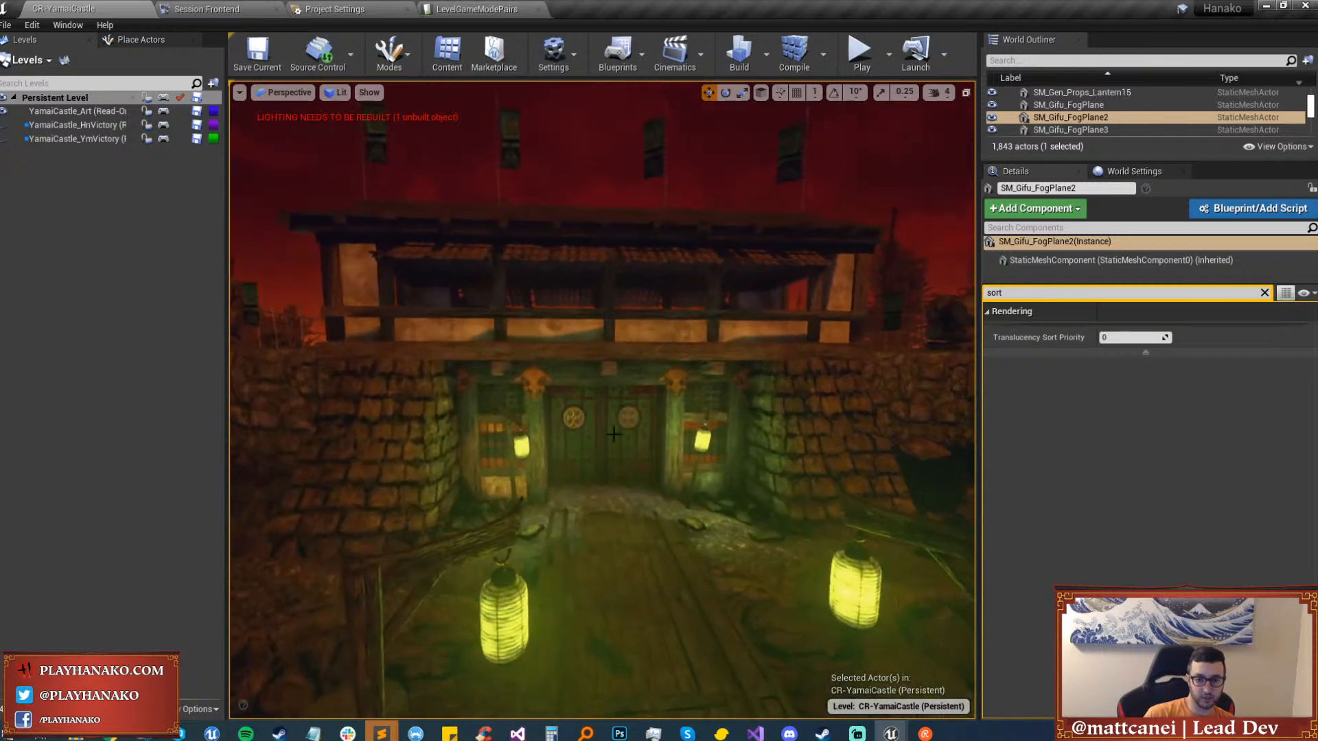
click(604, 439)
scroll(606, 464, up, 5)
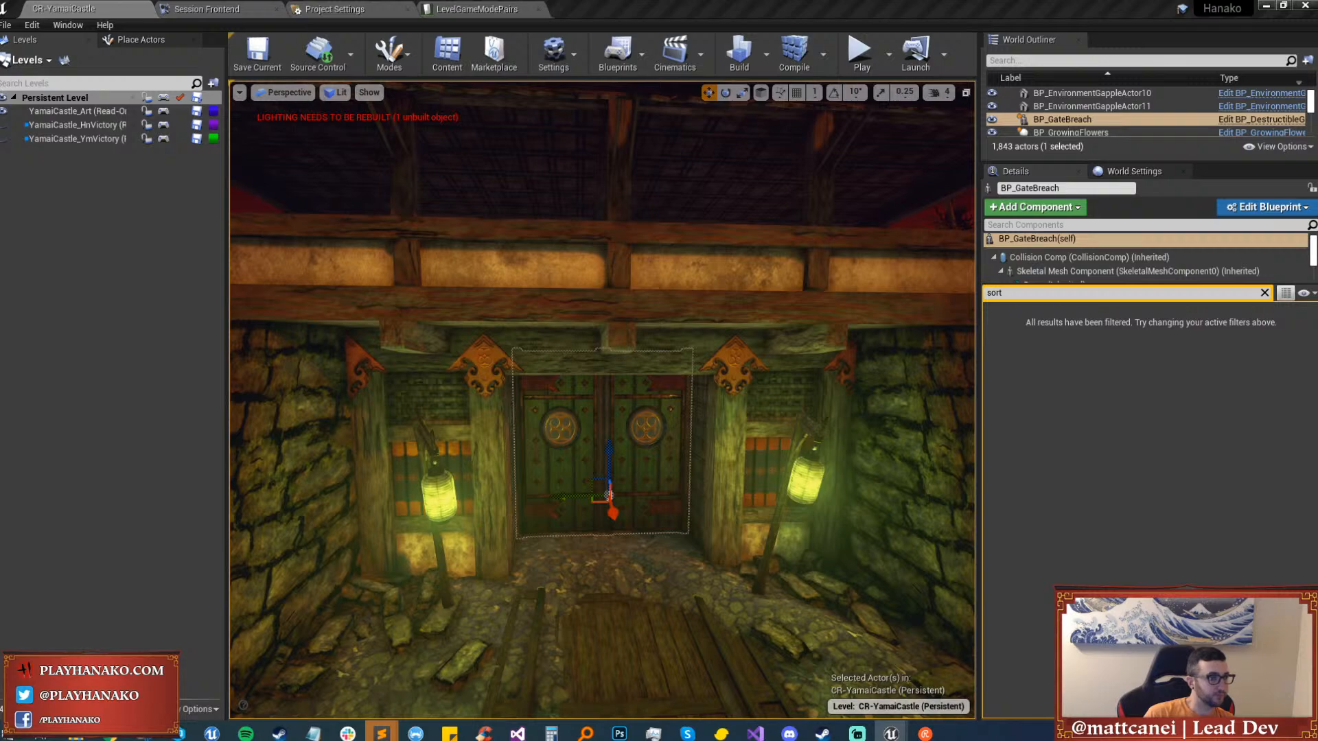
key(ctrl+b)
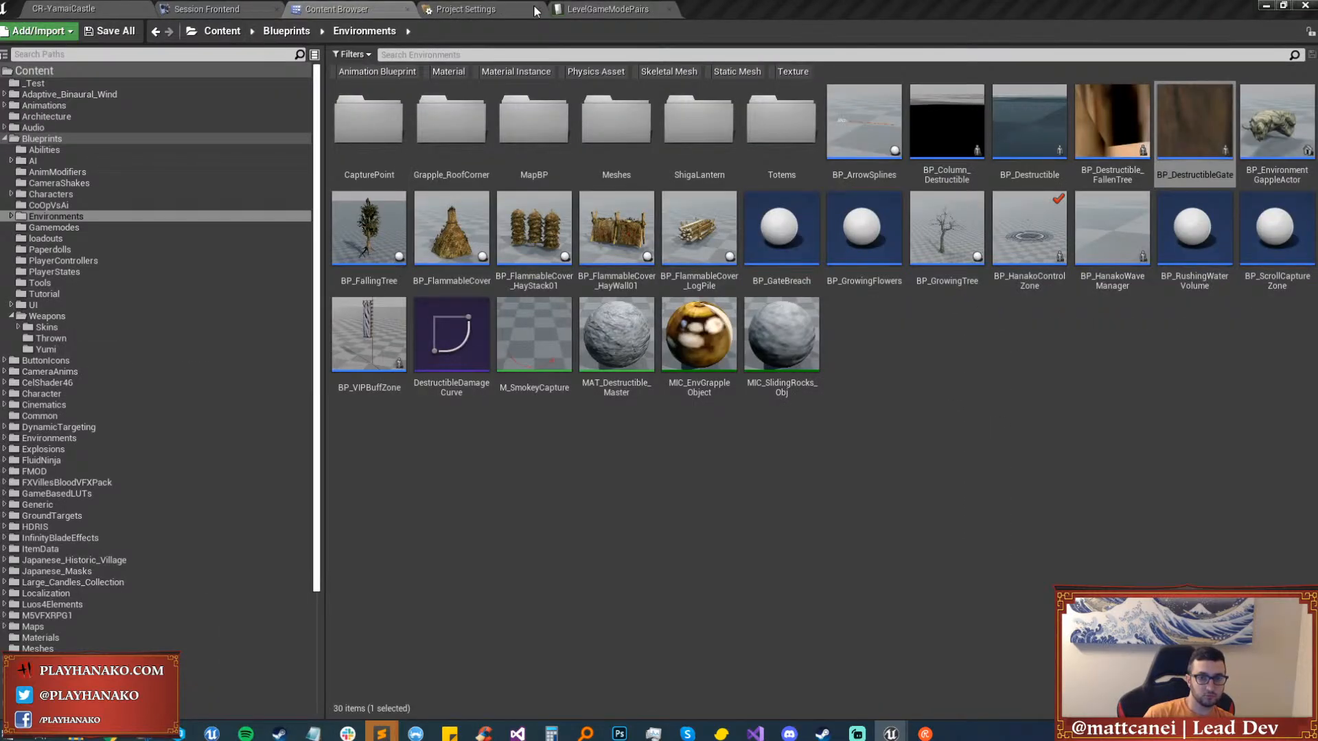
click(536, 10)
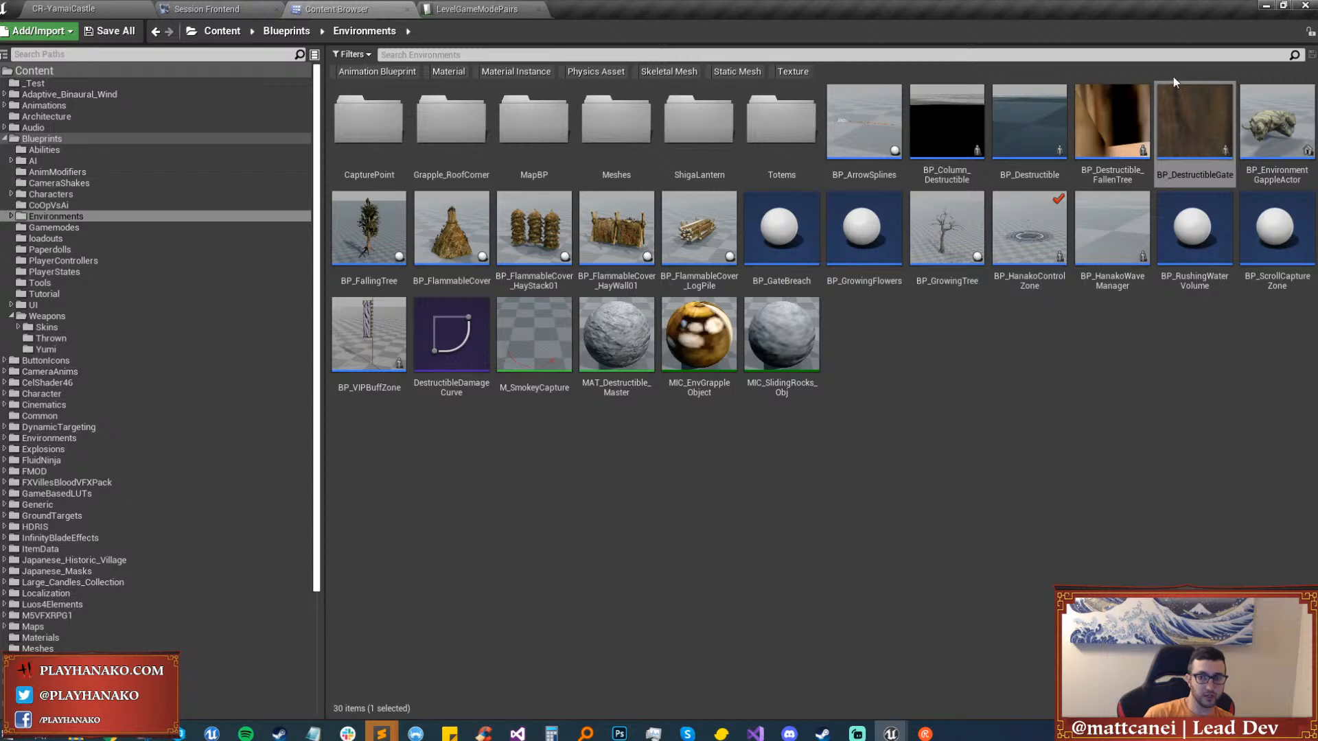
Browse to the Gate asset folder under Blueprints, Environments, Meshes.
click(97, 207)
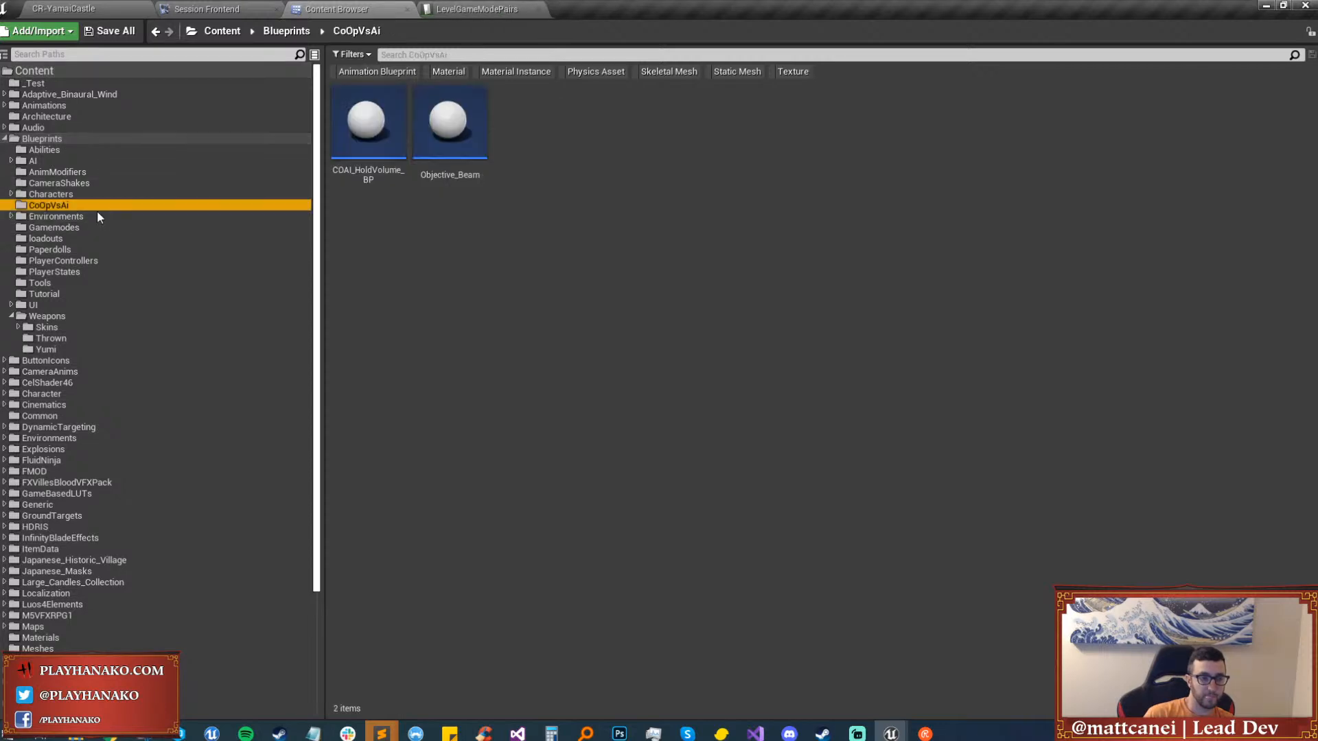
double_click(93, 218)
click(82, 250)
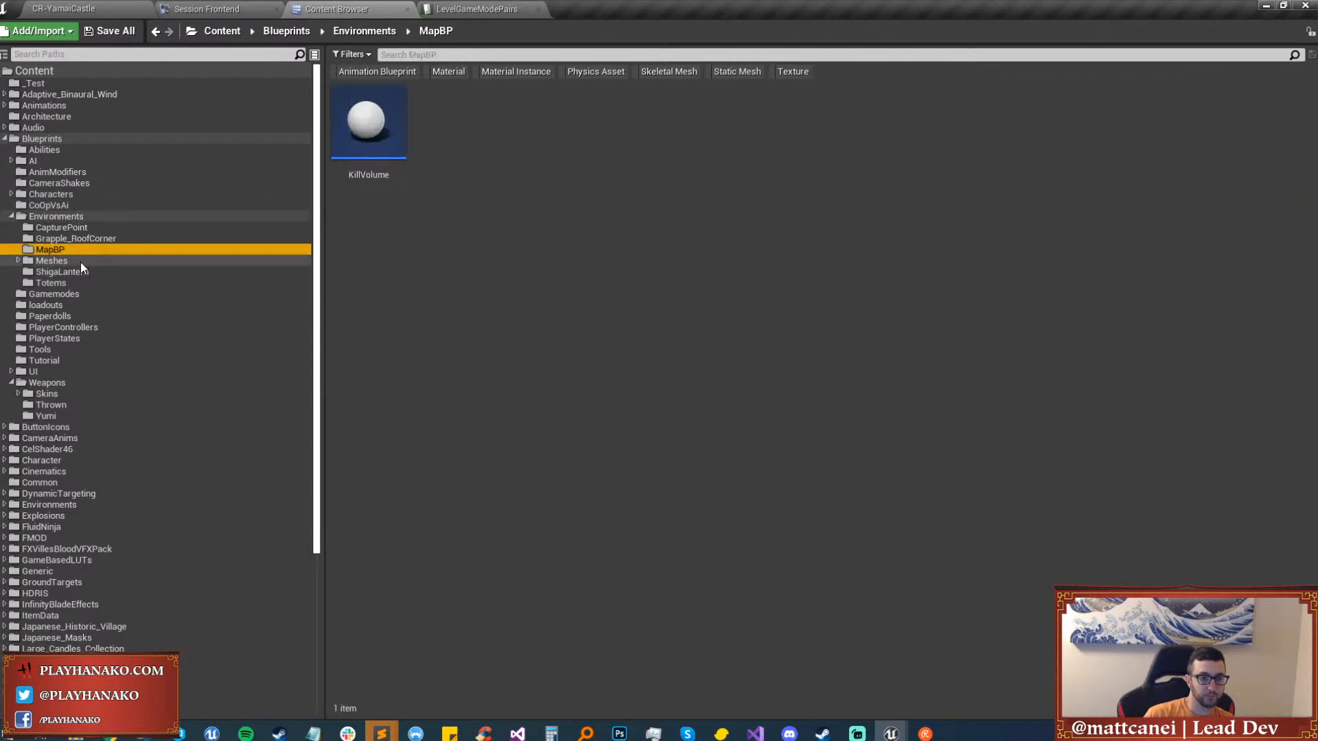
double_click(80, 261)
click(80, 305)
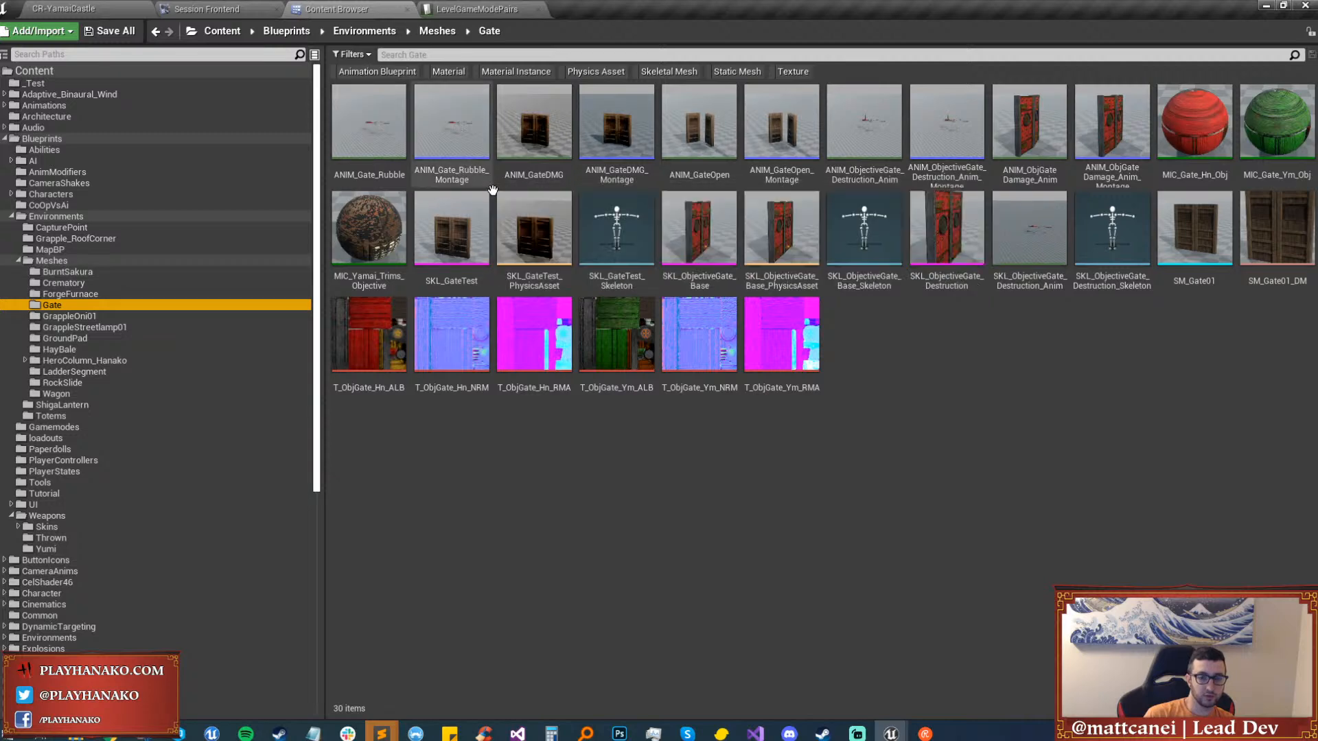
Bring up the source control history of the ANIM_ObjectiveGate_Destruction_Anim_Montage asset.
double_click(954, 171)
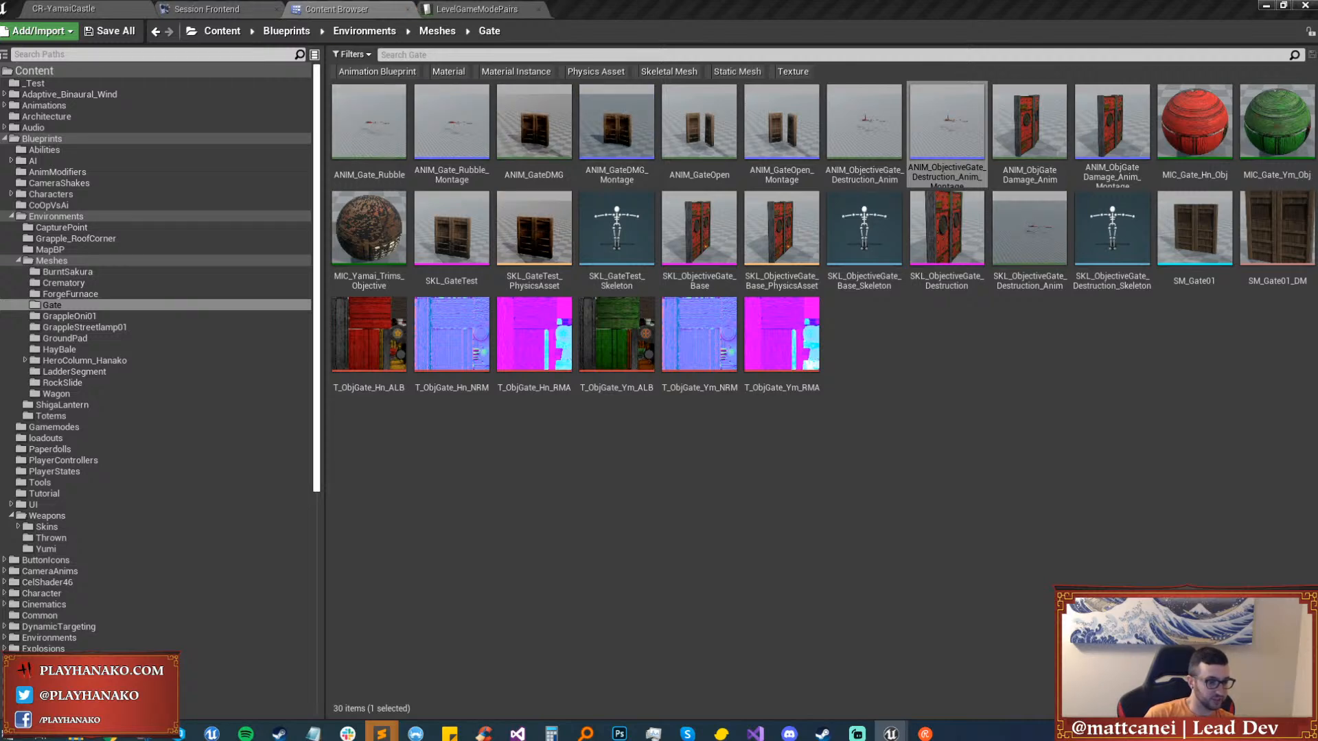
right_click(960, 136)
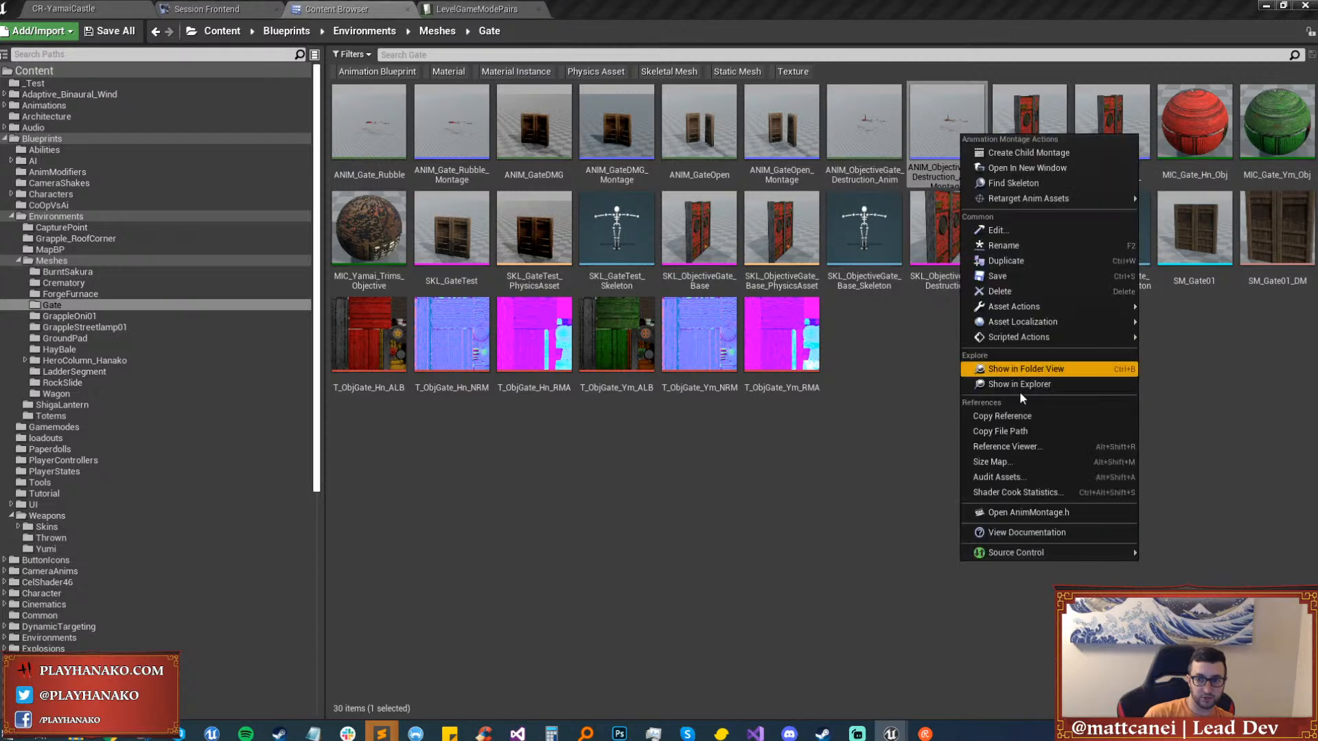
key(Escape)
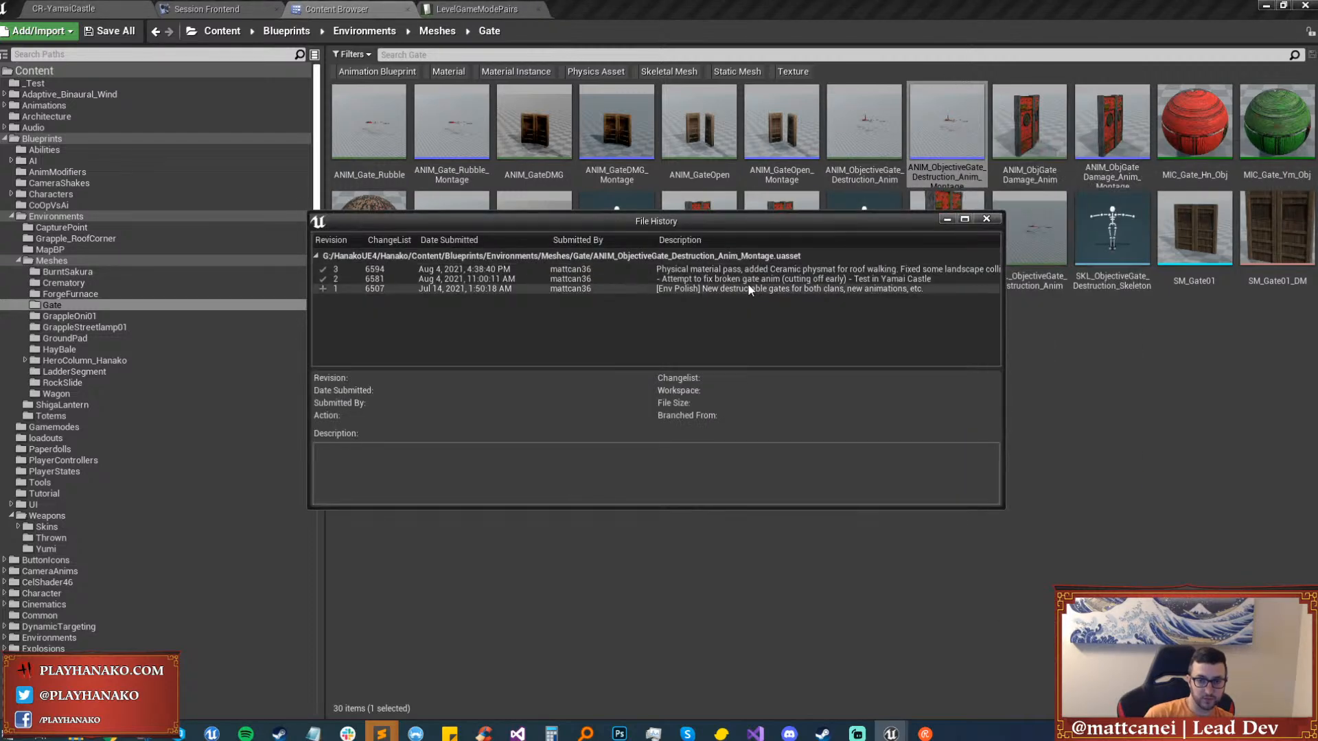
Review the earlier revision entries in the gate destruction montage's file history and close the history.
click(755, 280)
click(789, 288)
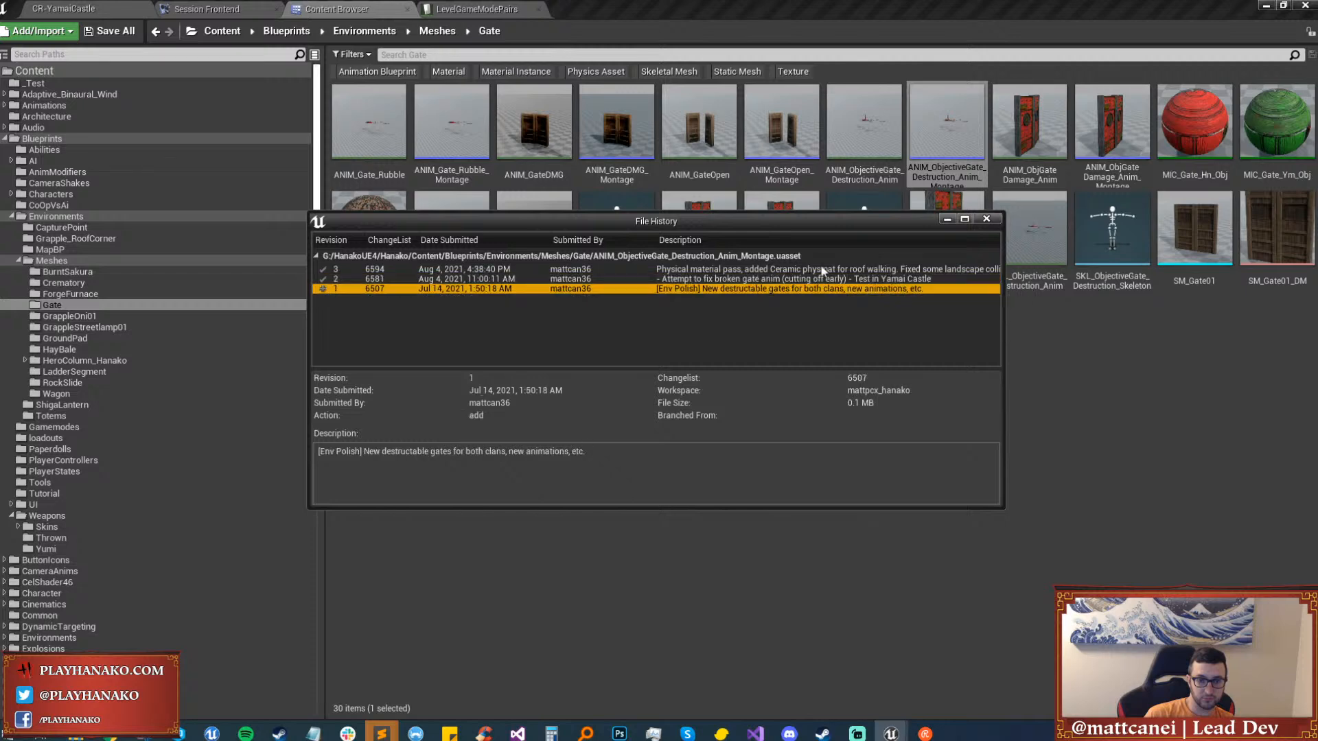
click(993, 219)
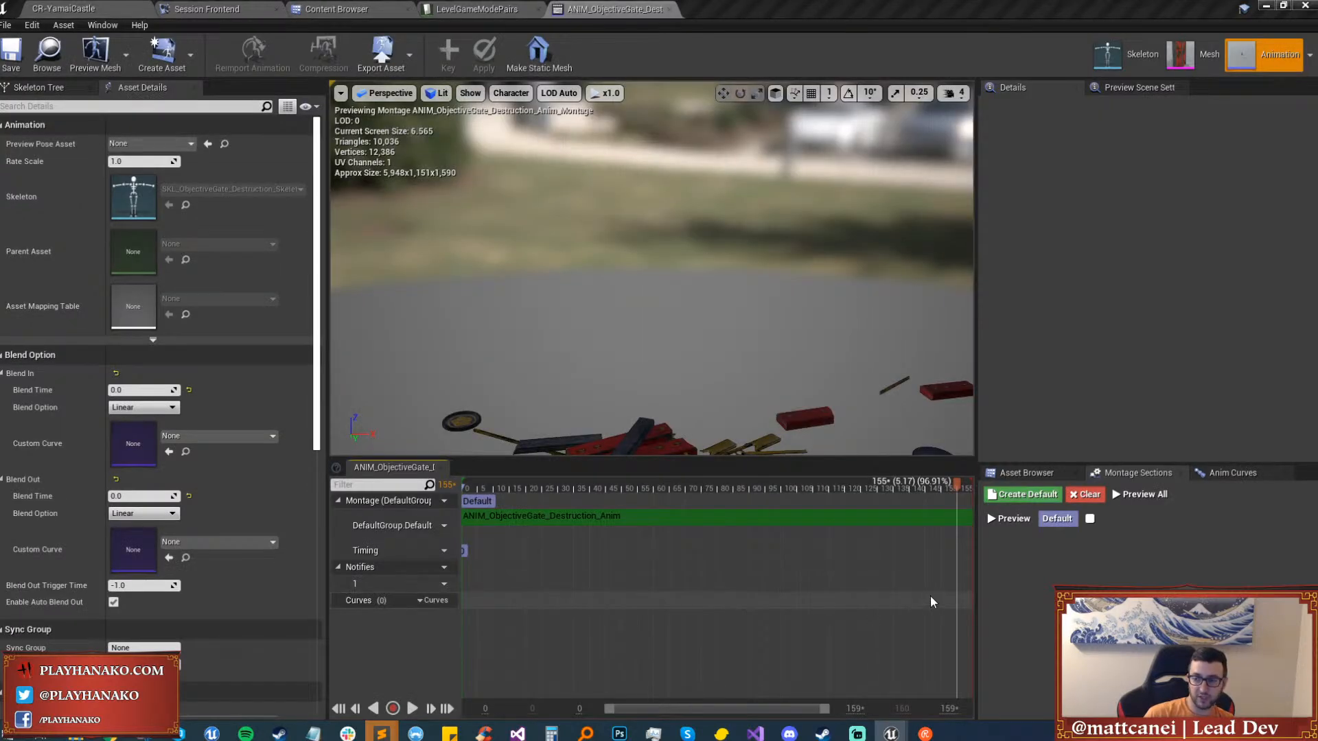
Add a montage section named End at about frame 156 of the gate destruction montage.
mouse_move(957, 482)
mouse_down()
mouse_move(795, 484)
mouse_move(960, 482)
mouse_up()
right_click(961, 514)
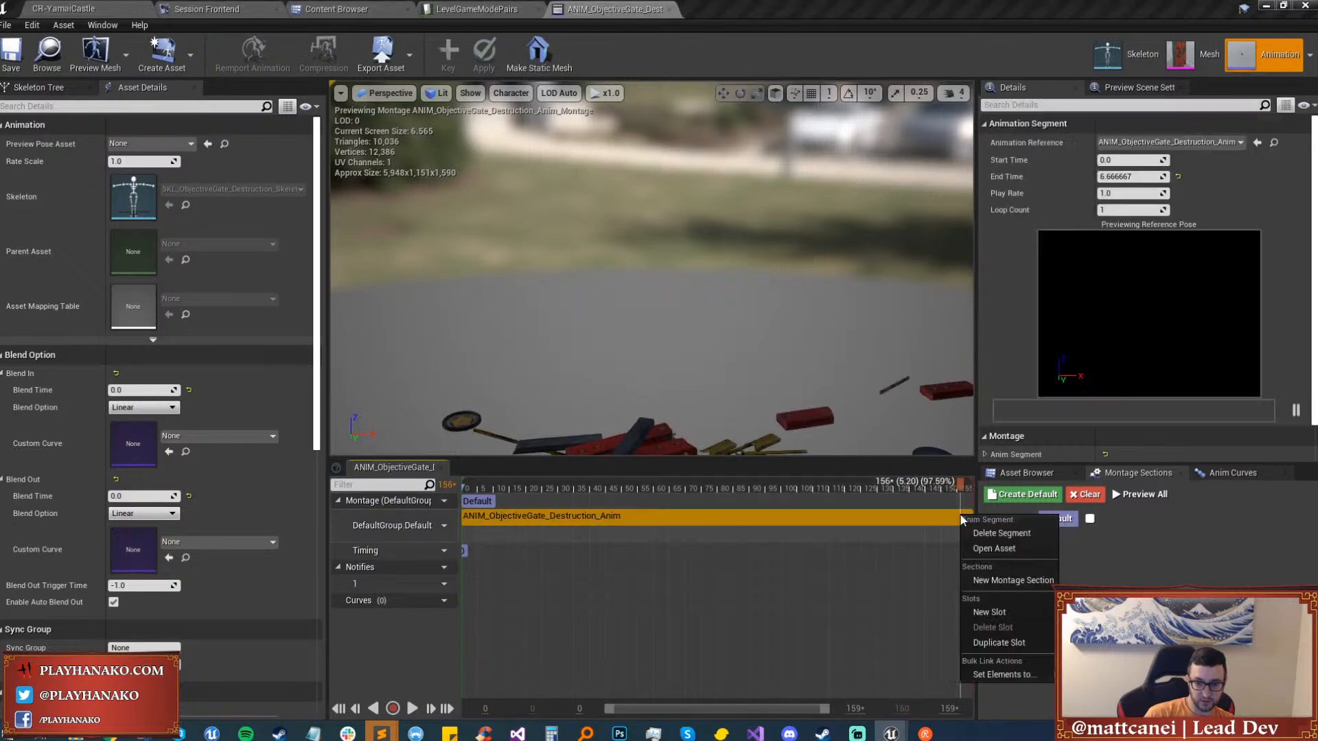
click(1013, 580)
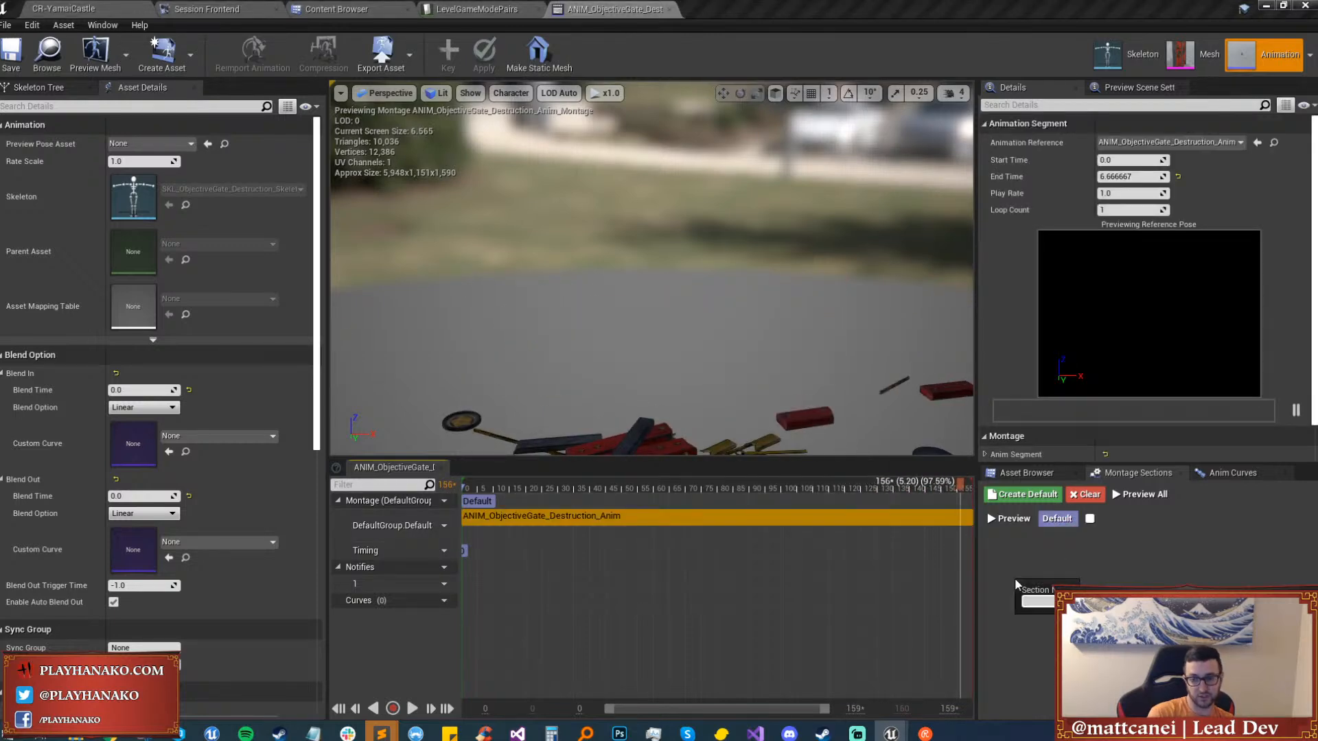
text(End)
key(Return)
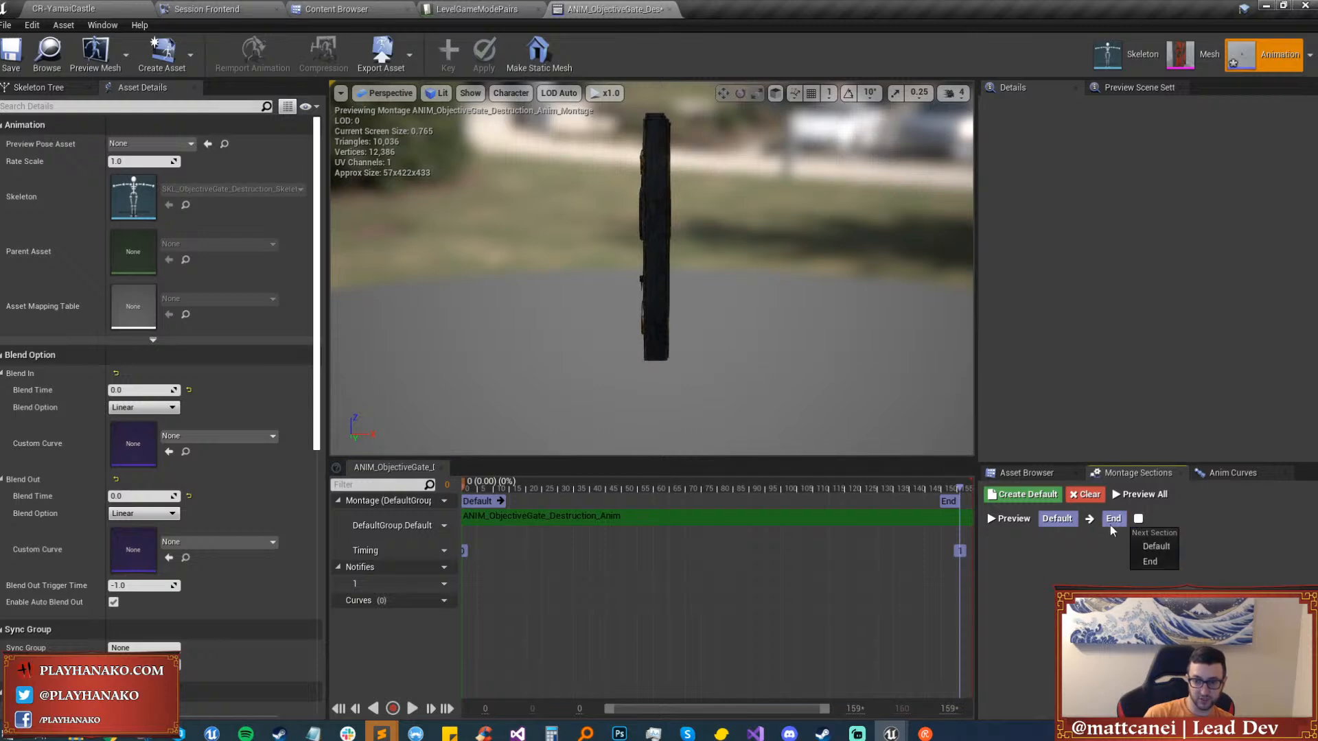
Examine the End section's link options and timing settings, and preview the montage sections.
click(1106, 525)
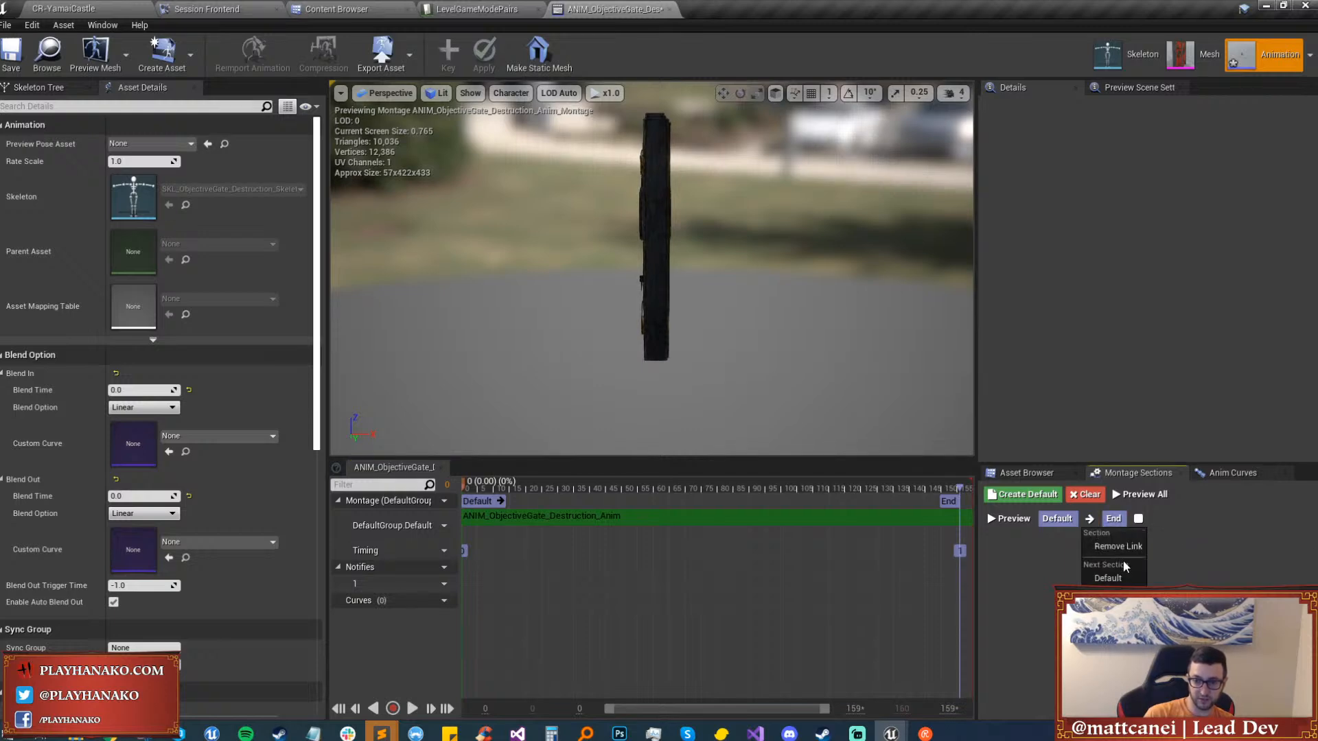
click(1225, 562)
right_click(948, 501)
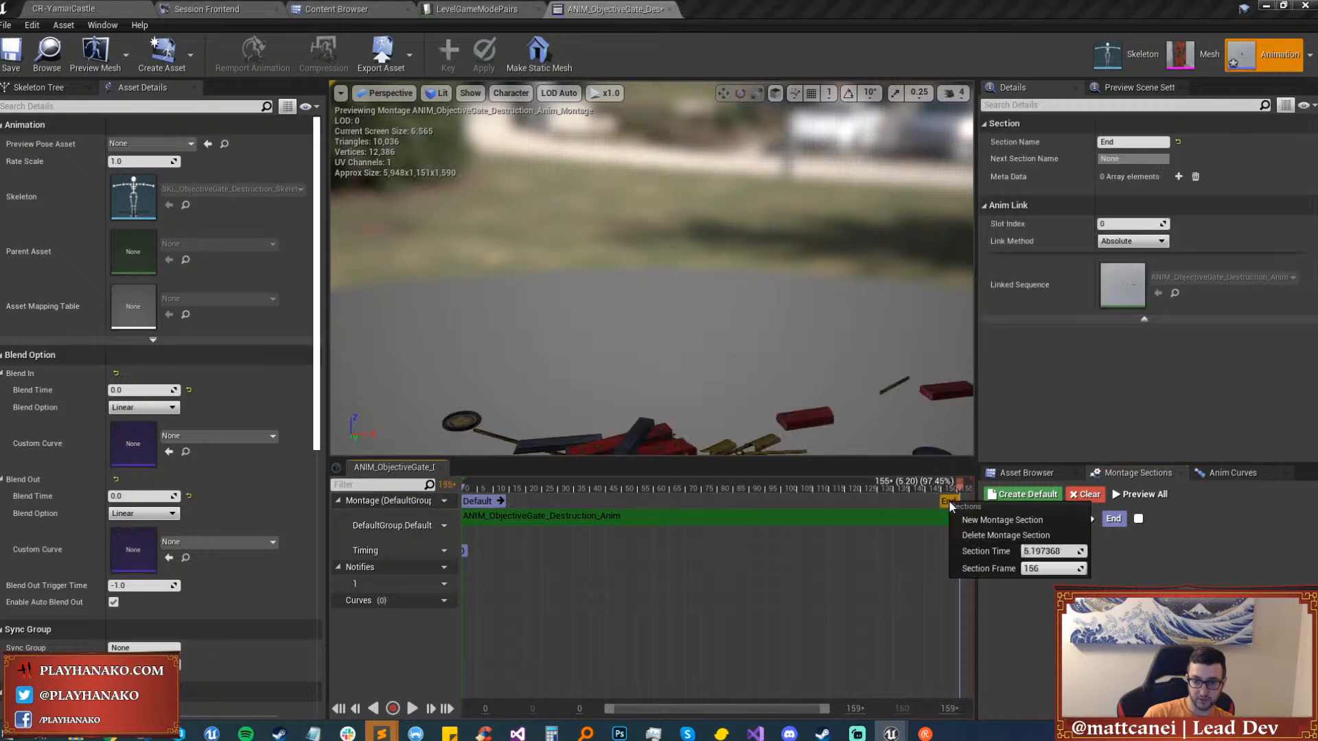
click(948, 501)
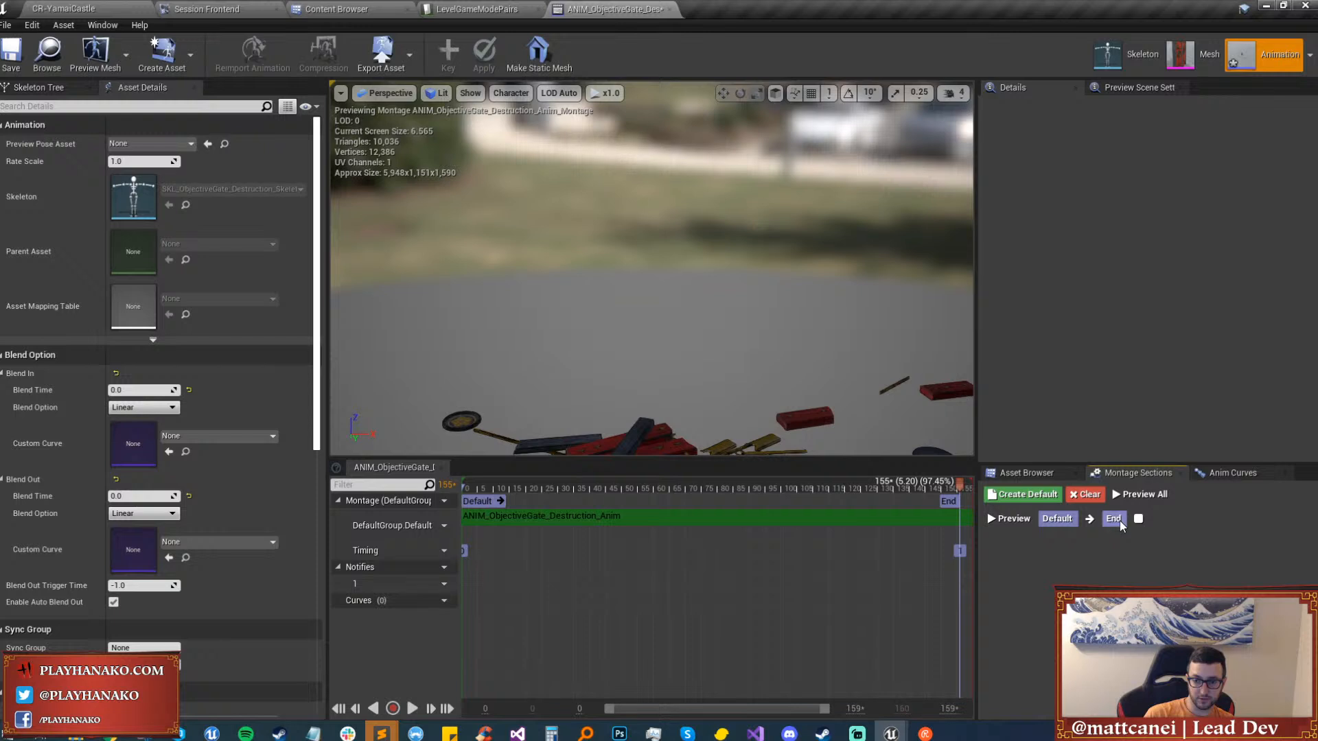
right_click(952, 498)
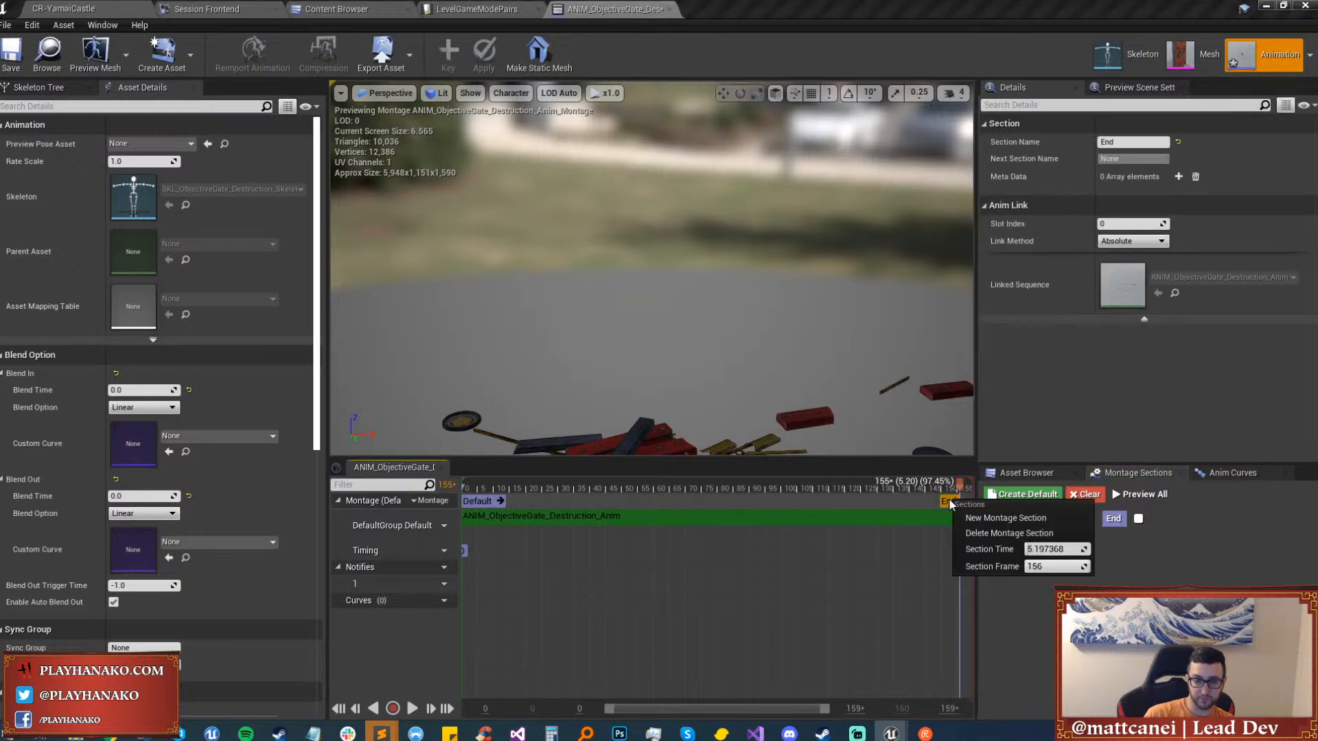
click(948, 498)
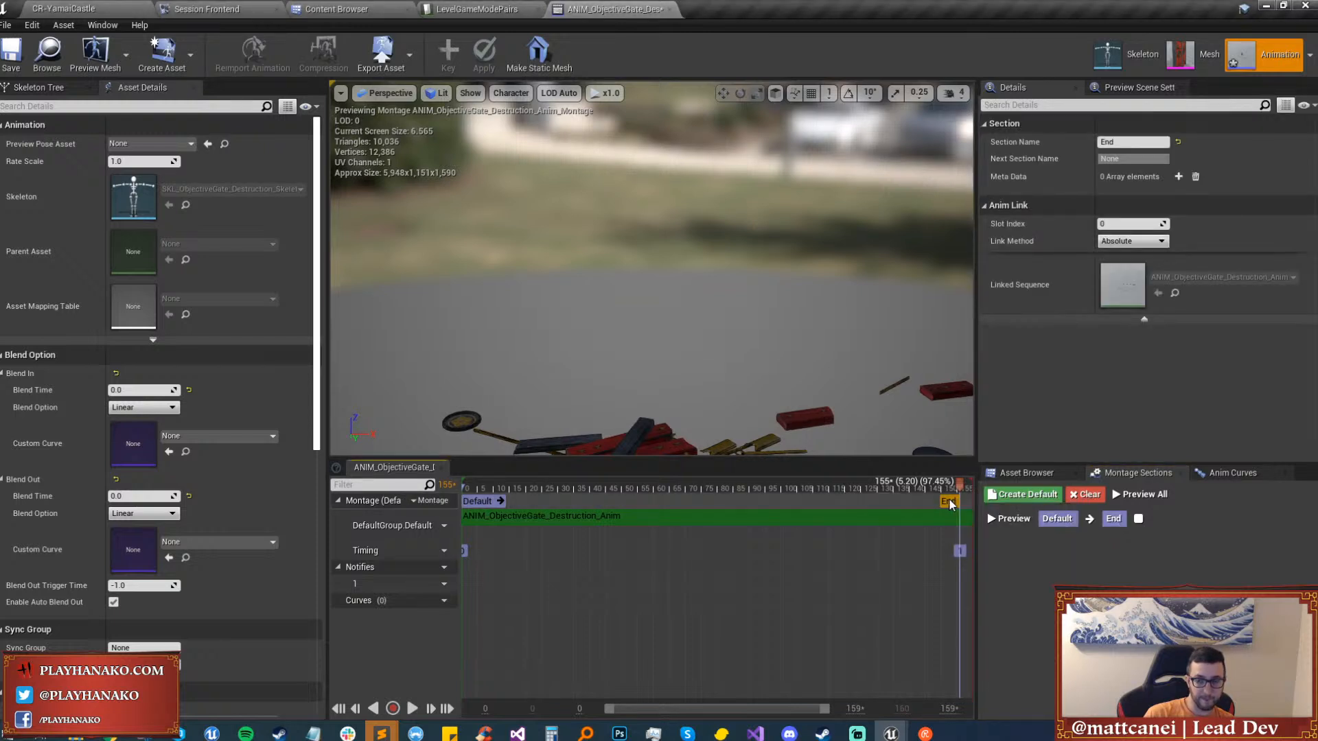
click(951, 502)
right_click(951, 503)
click(943, 502)
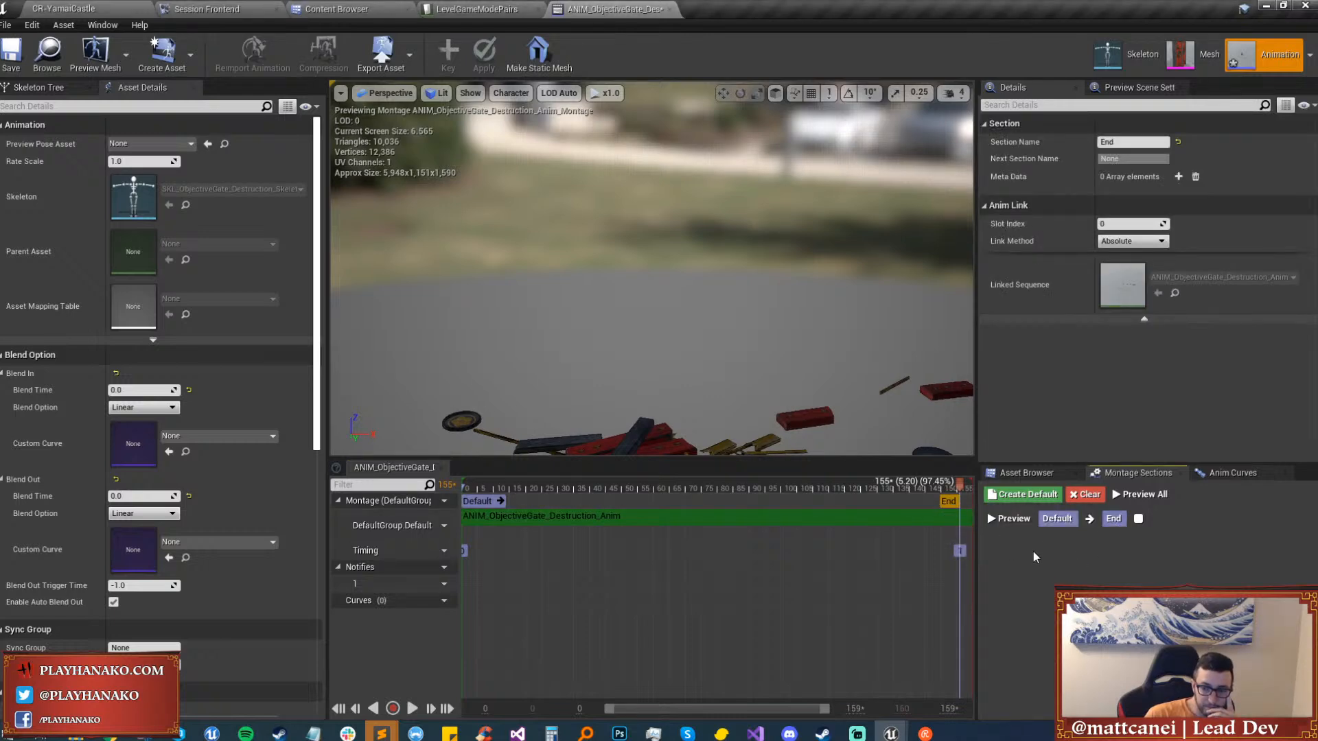
click(1014, 522)
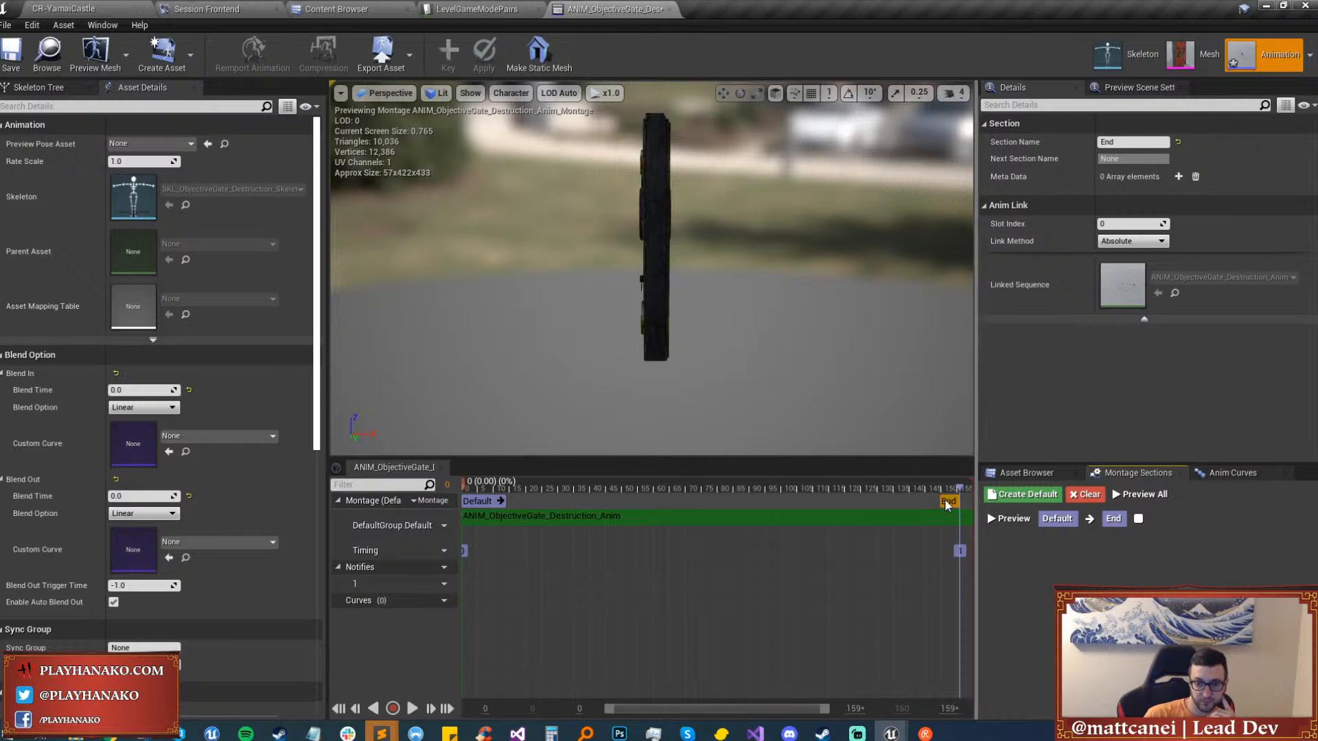
Move the End section to frame 160 and set its next section to End so it loops on itself.
drag(944, 498, 973, 498)
click(967, 500)
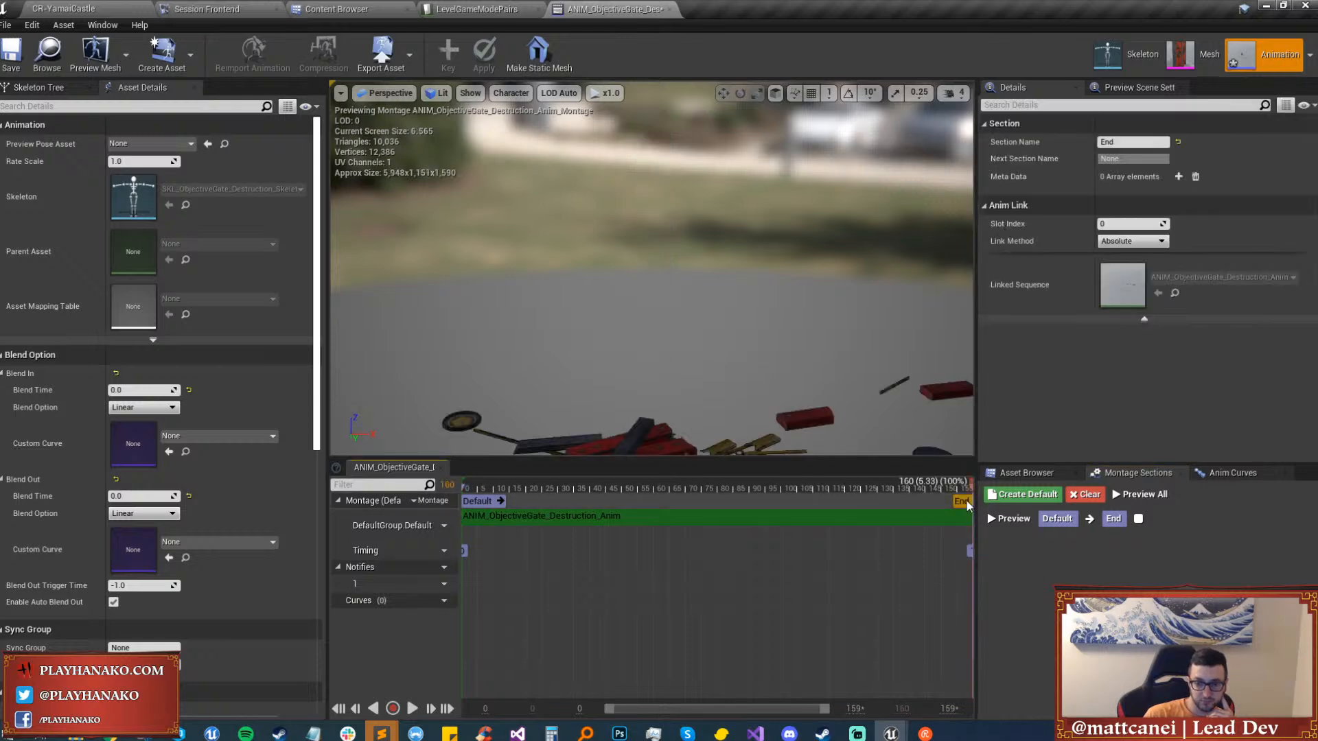
right_click(966, 500)
click(1076, 433)
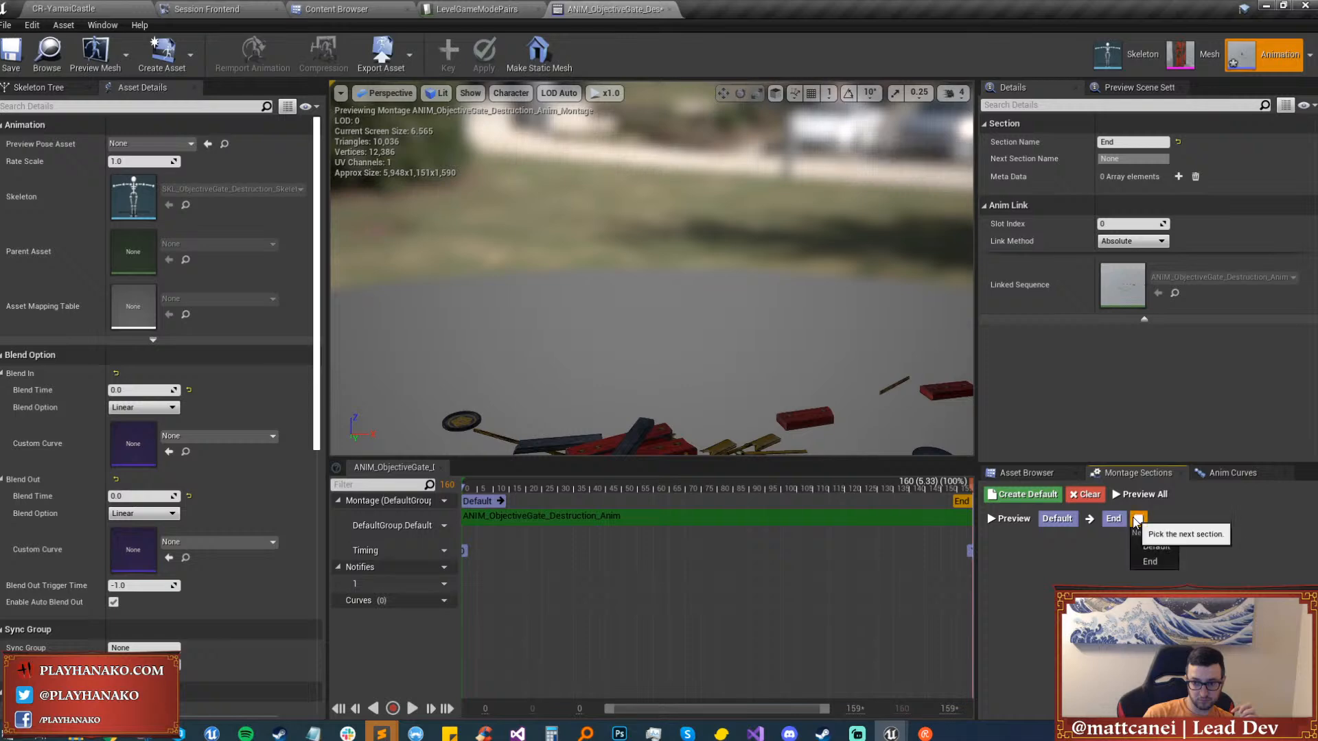
click(1147, 561)
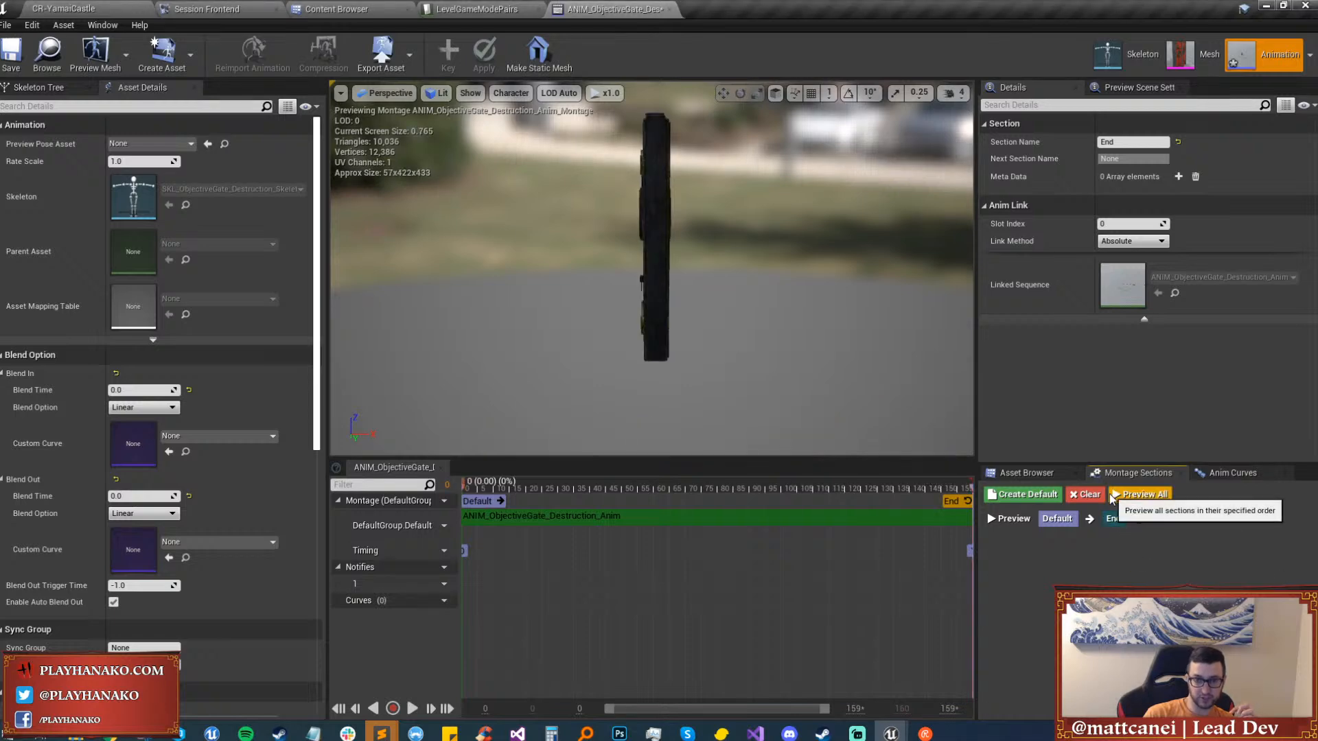
click(895, 505)
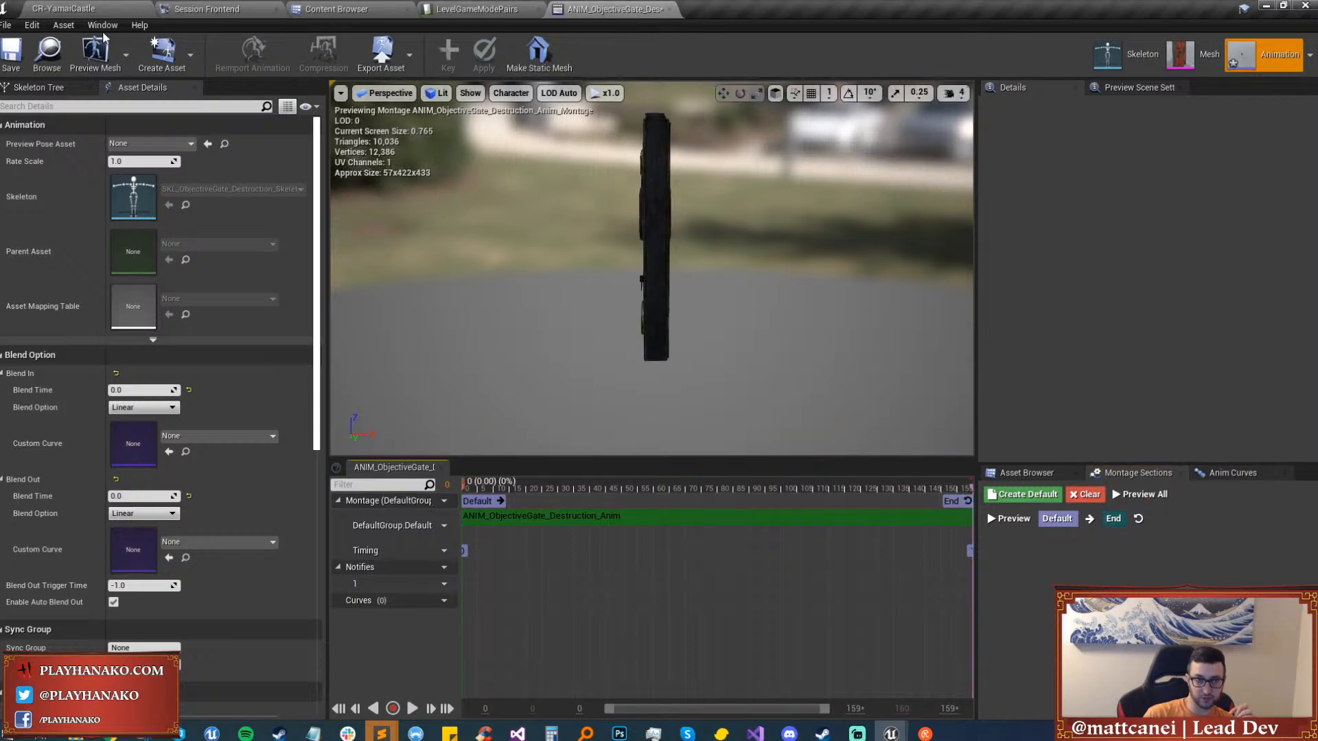
Save the gate destruction montage with source control check-out, and scrub its timeline through to the last frame.
click(11, 61)
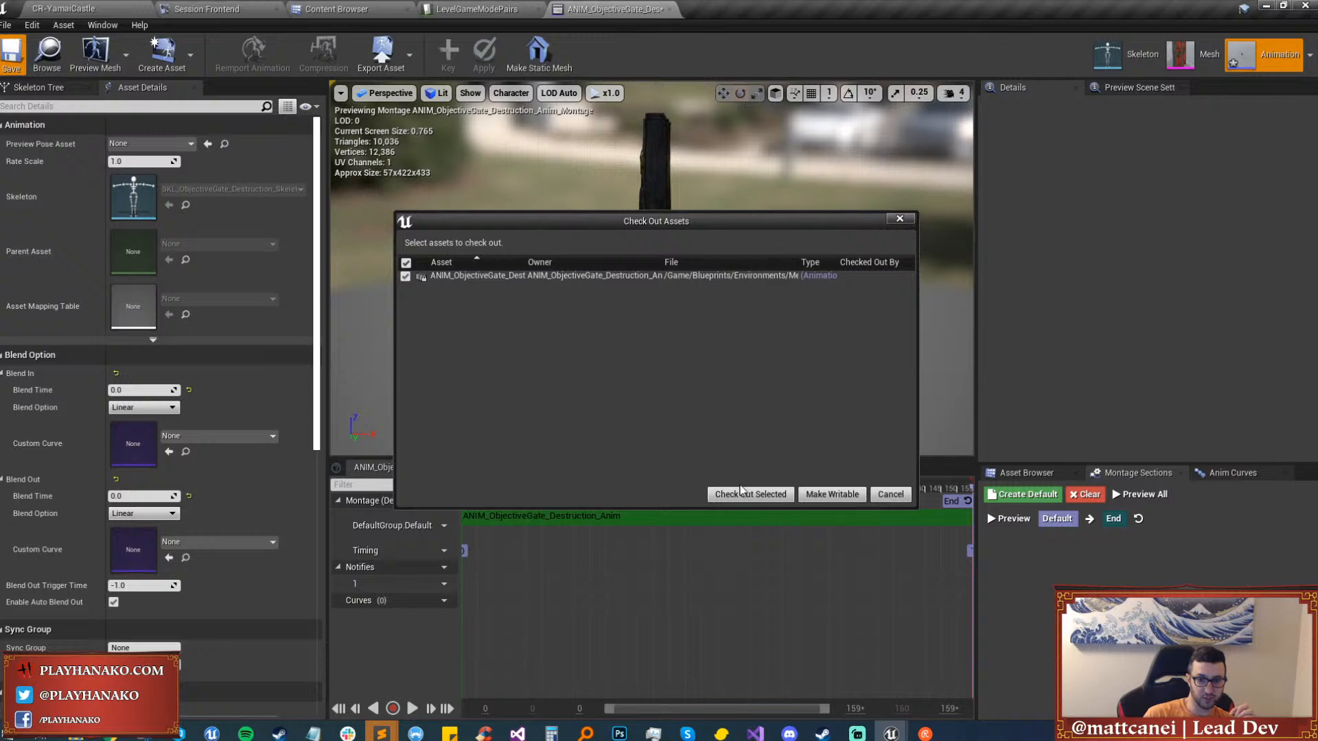
click(738, 494)
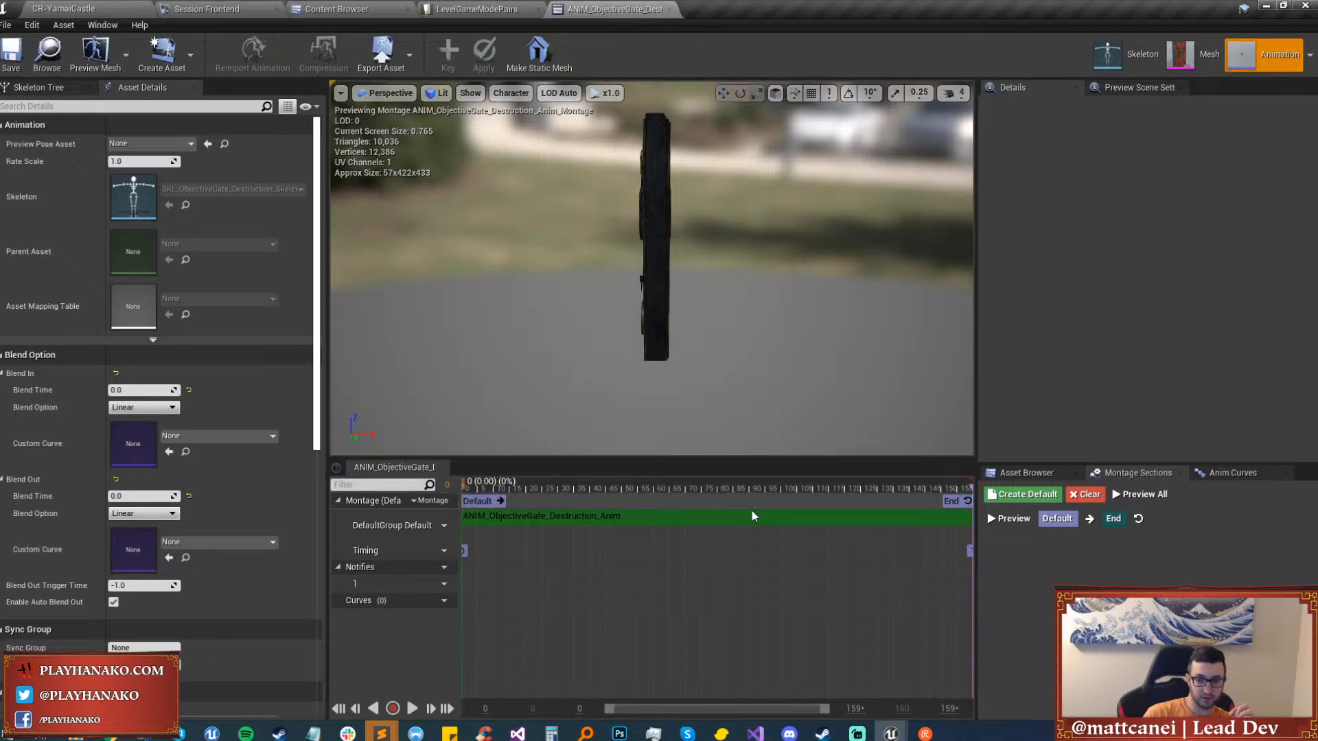
drag(755, 484, 1042, 499)
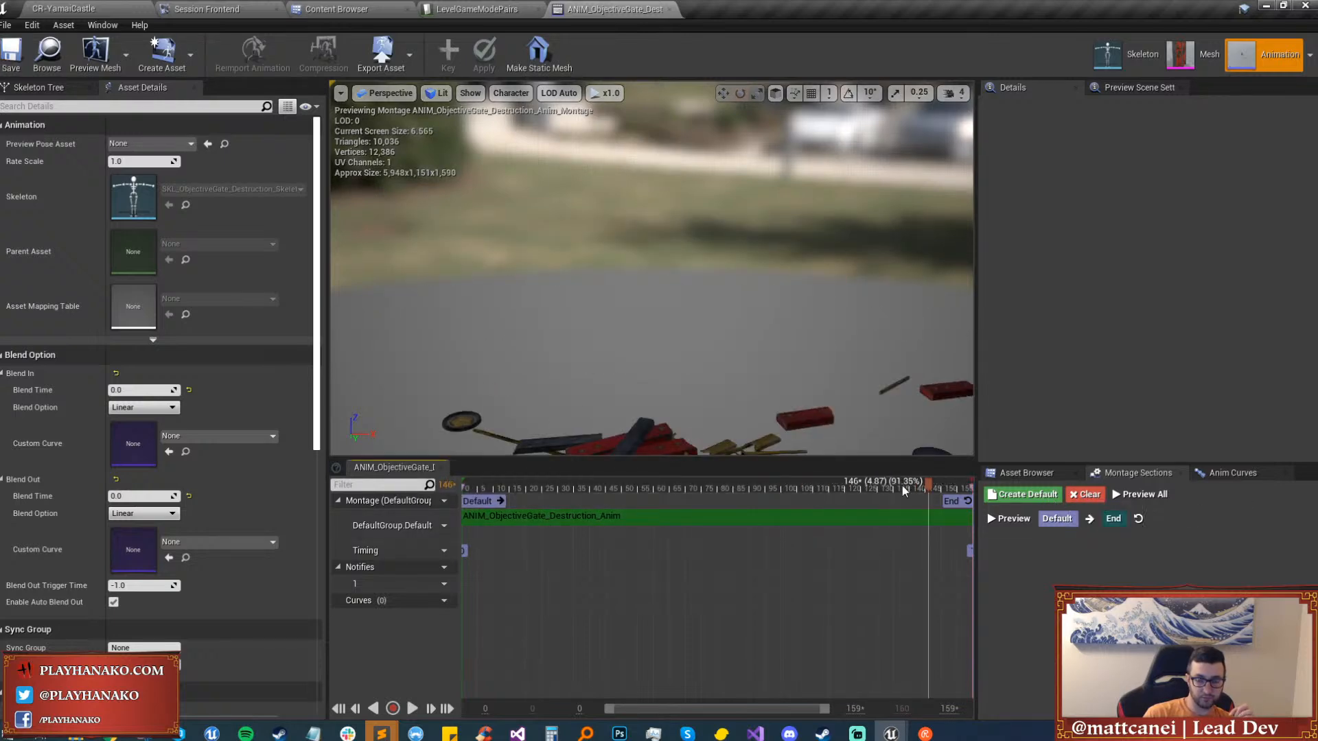
drag(720, 483, 1200, 468)
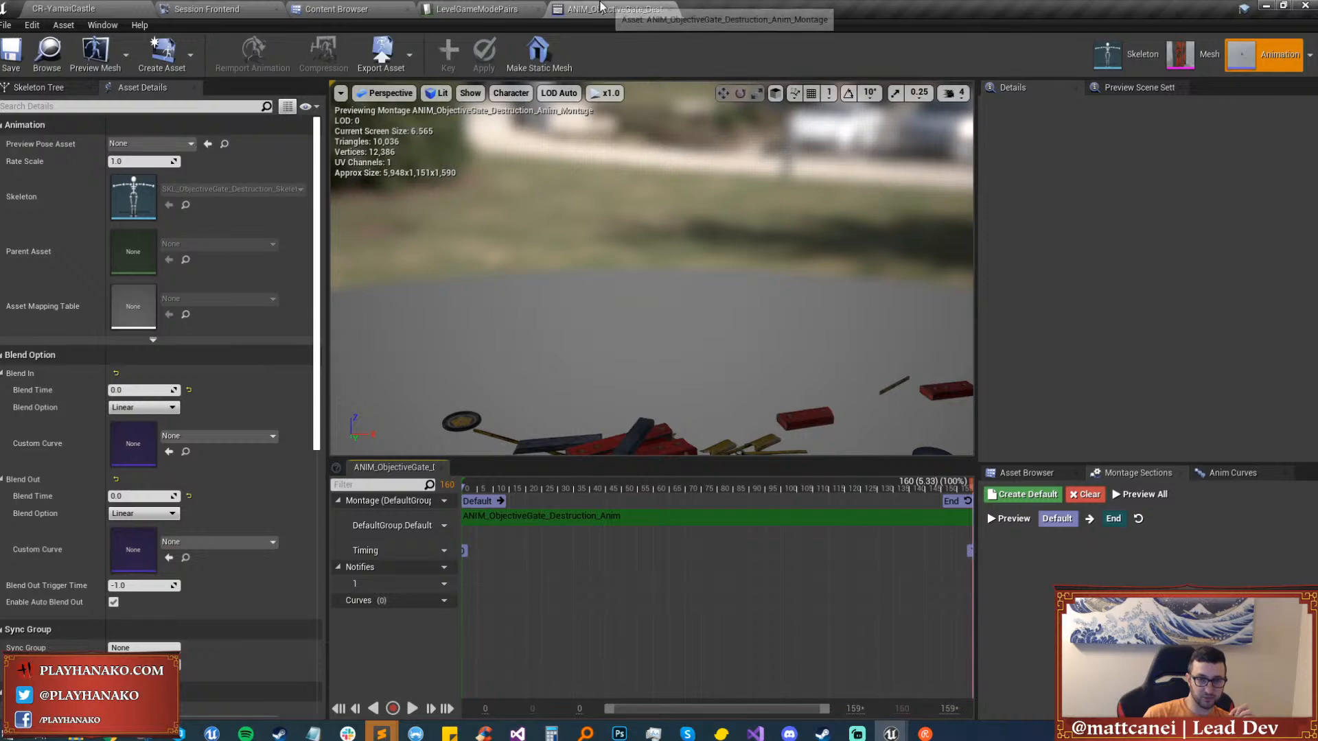
Close the gate destruction montage and return to the CR-YamaiCastle level, viewing the castle interior.
click(670, 10)
click(100, 8)
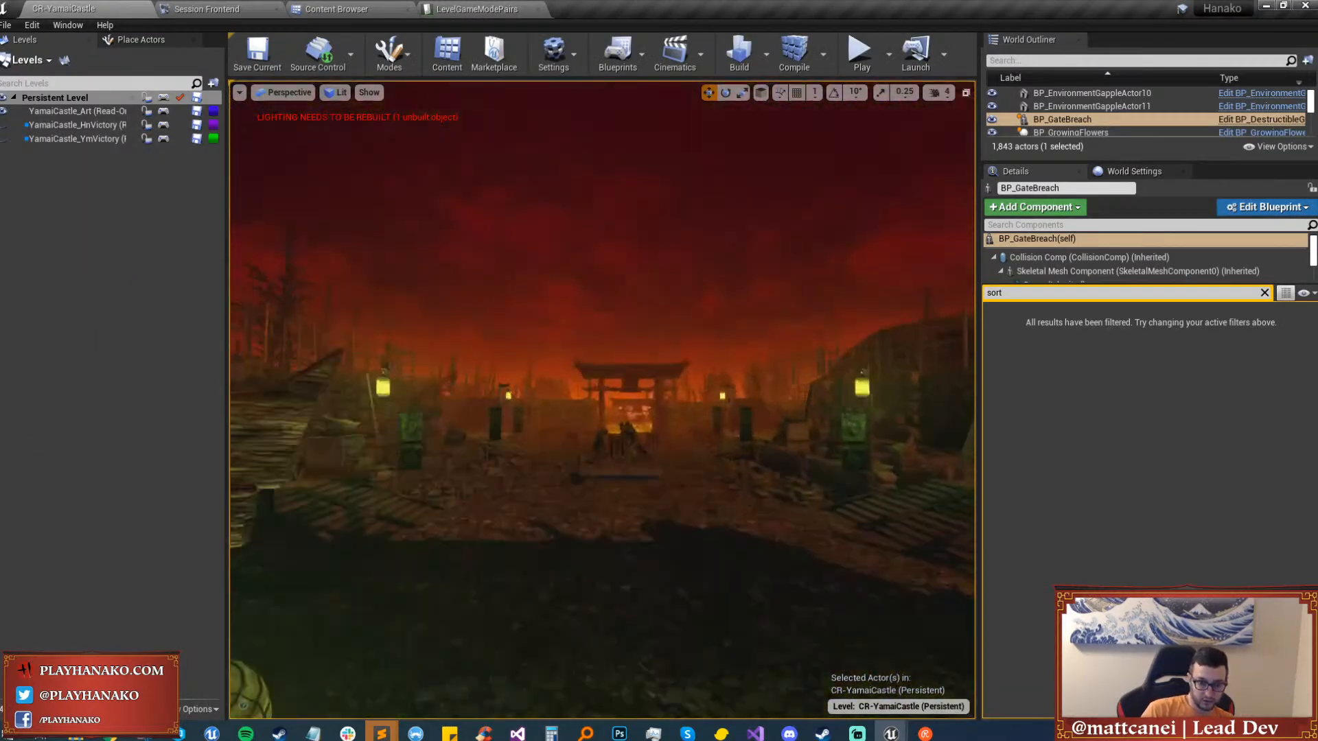
right_drag(601, 399, 631, 442)
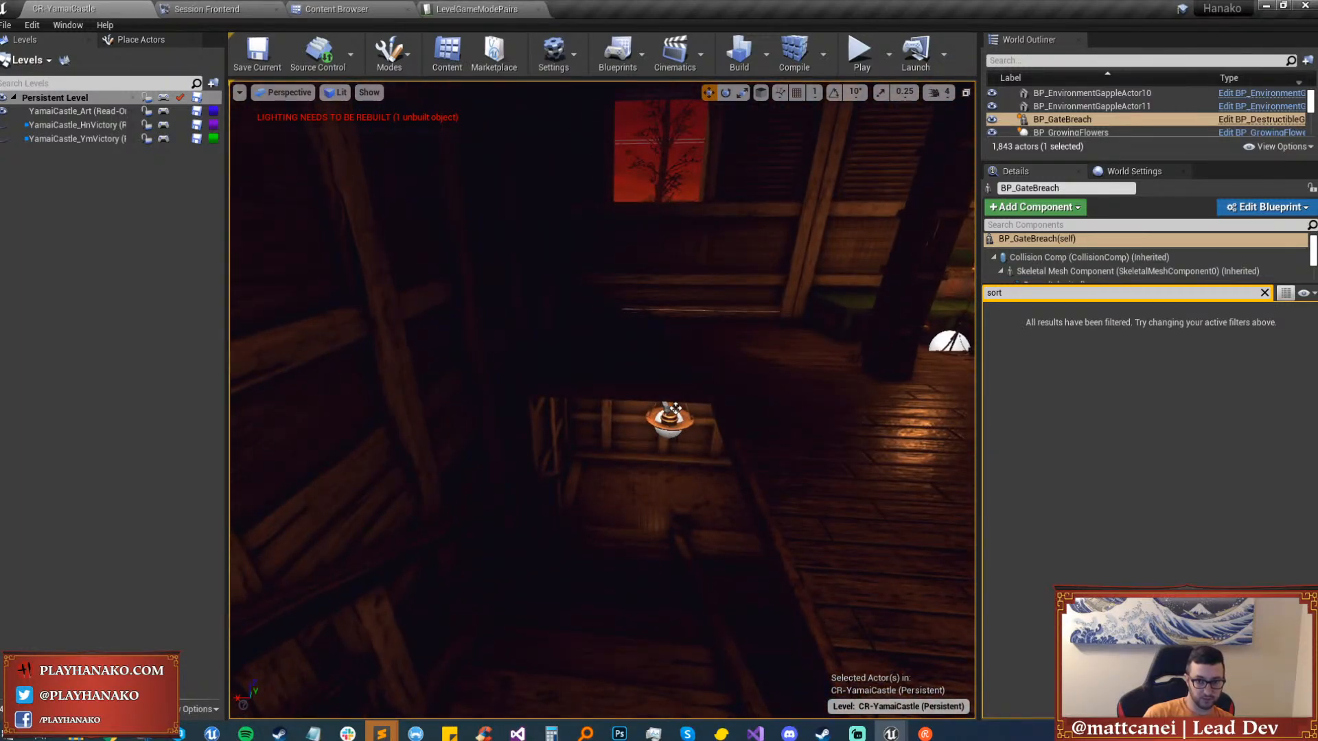
key(s)
right_drag(712, 376, 679, 376)
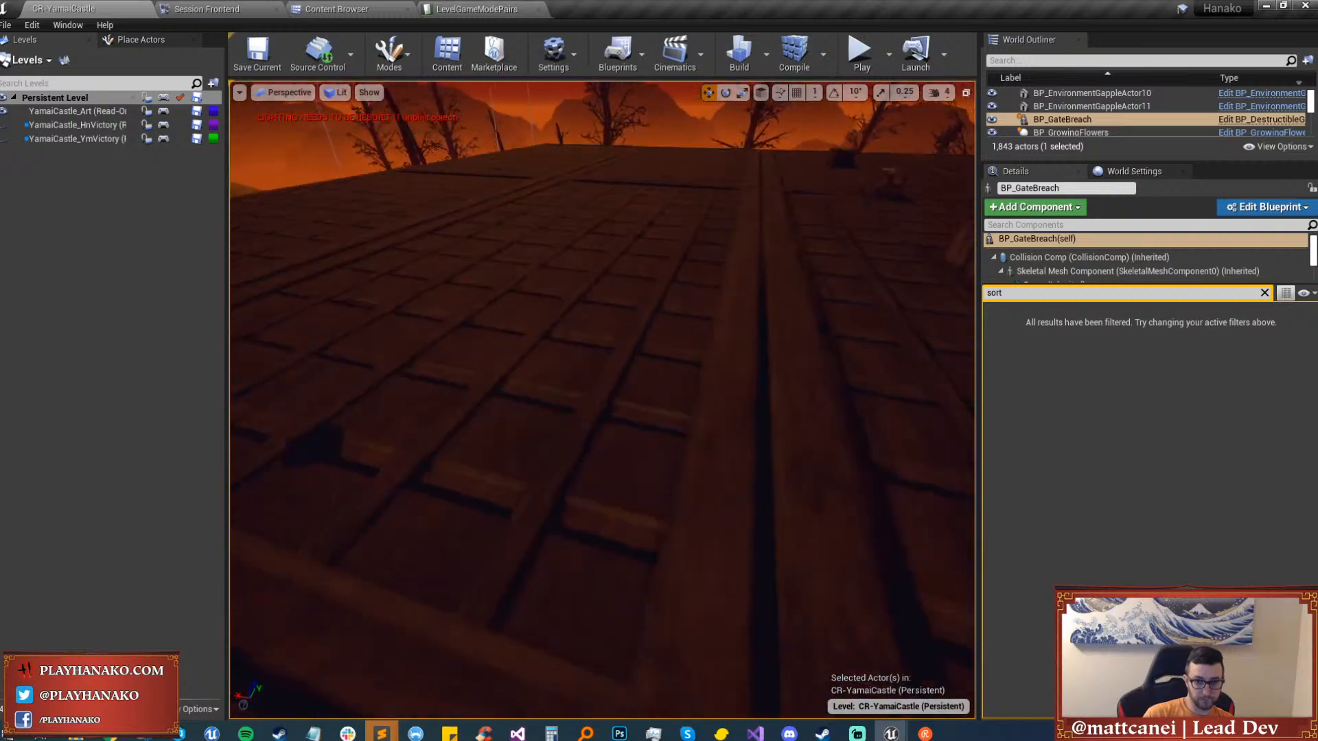
Try placing a copy of the hanging lantern over the stairwell and delete the copy.
click(602, 290)
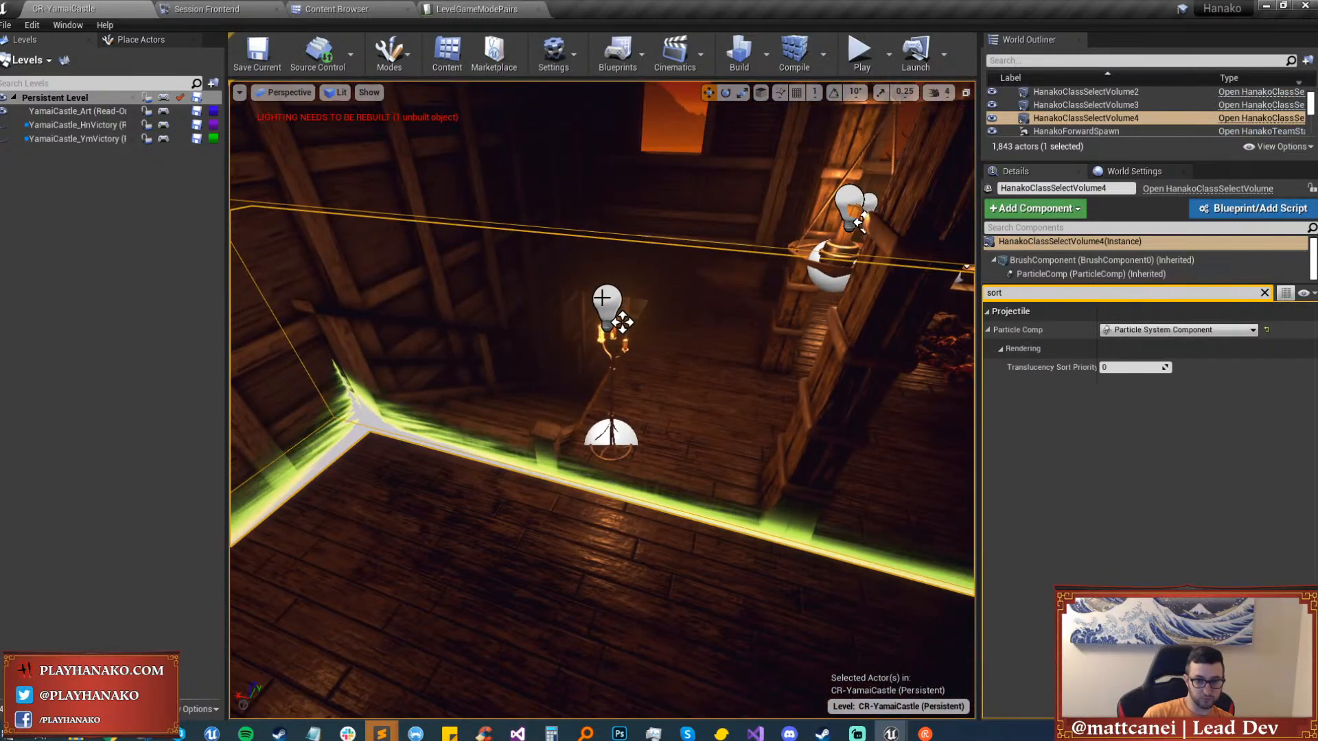
click(602, 297)
key(a)
right_drag(602, 297, 834, 346)
drag(715, 350, 604, 355)
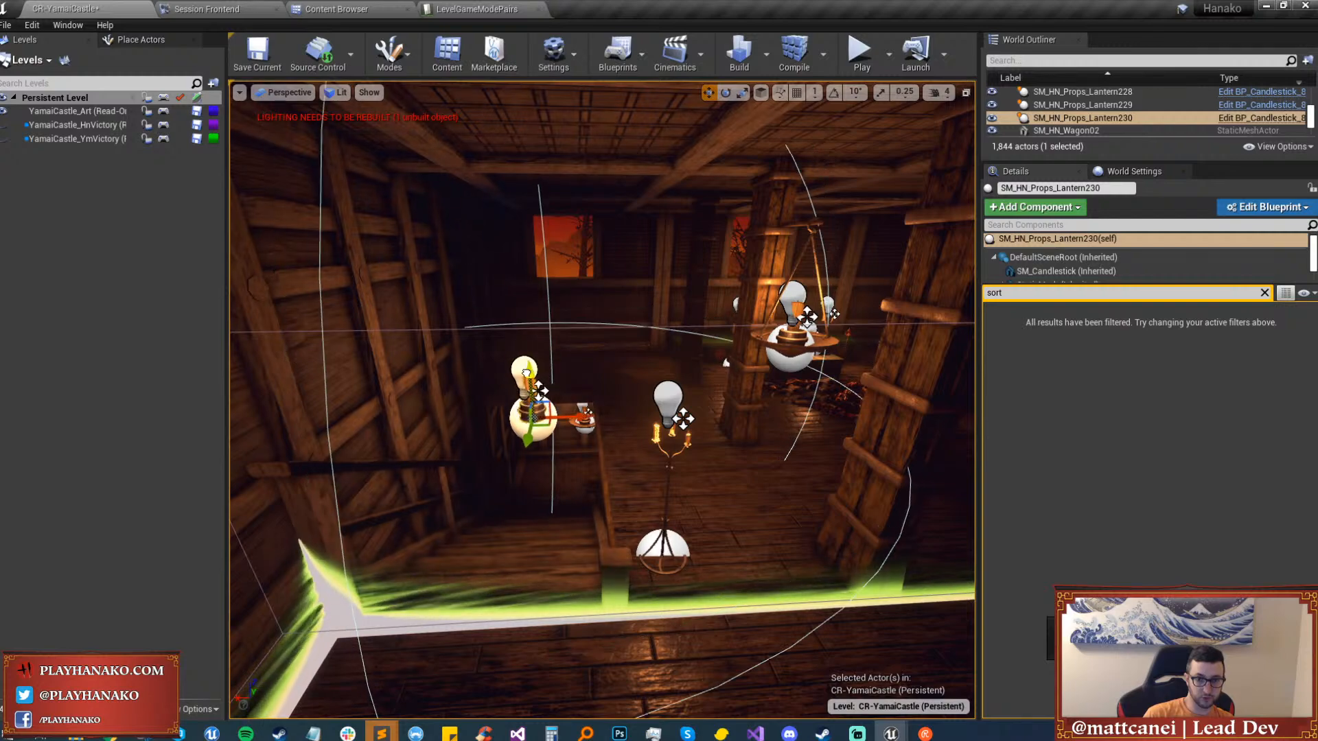
key(Delete)
Duplicate the point light at the fire-lit statue beside the stairs, offset the copy toward the staircase, and ungroup it.
mouse_move(729, 356)
right_down()
mouse_move(670, 380)
mouse_move(707, 343)
mouse_move(659, 346)
mouse_move(693, 336)
mouse_move(673, 404)
mouse_move(741, 398)
mouse_move(618, 357)
mouse_move(595, 315)
mouse_move(384, 316)
mouse_move(522, 288)
mouse_move(532, 308)
right_up()
click(637, 341)
key(w)
click(596, 314)
key(w)
click(618, 360)
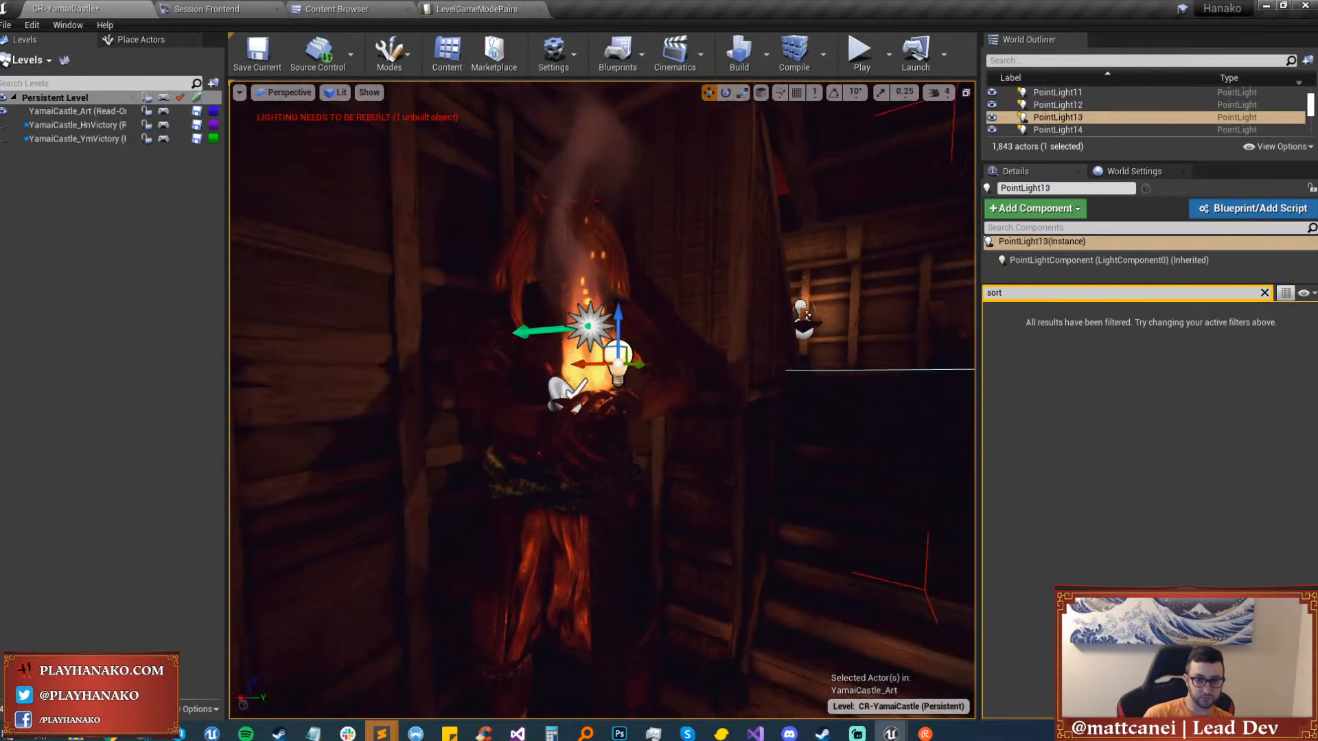
right_drag(618, 360, 665, 361)
key(s)
alt+drag(528, 426, 632, 445)
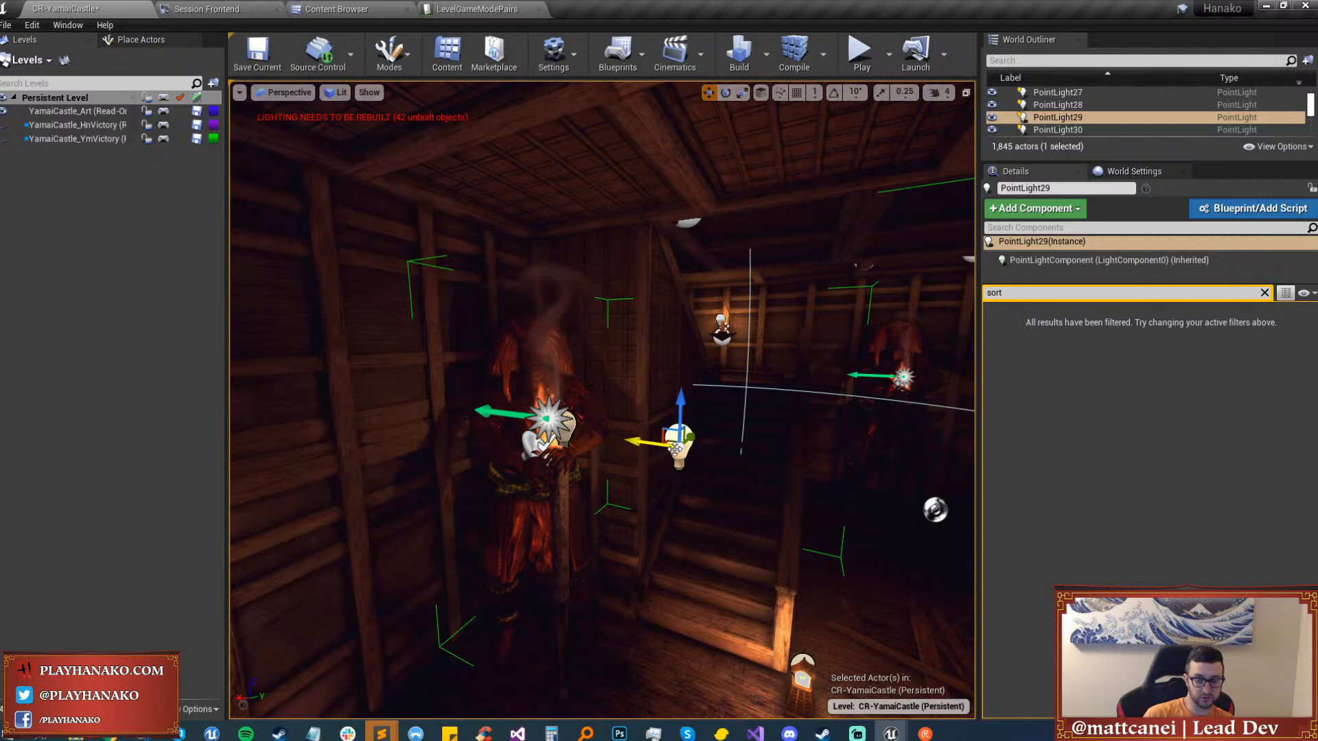
right_click(675, 448)
mouse_move(873, 488)
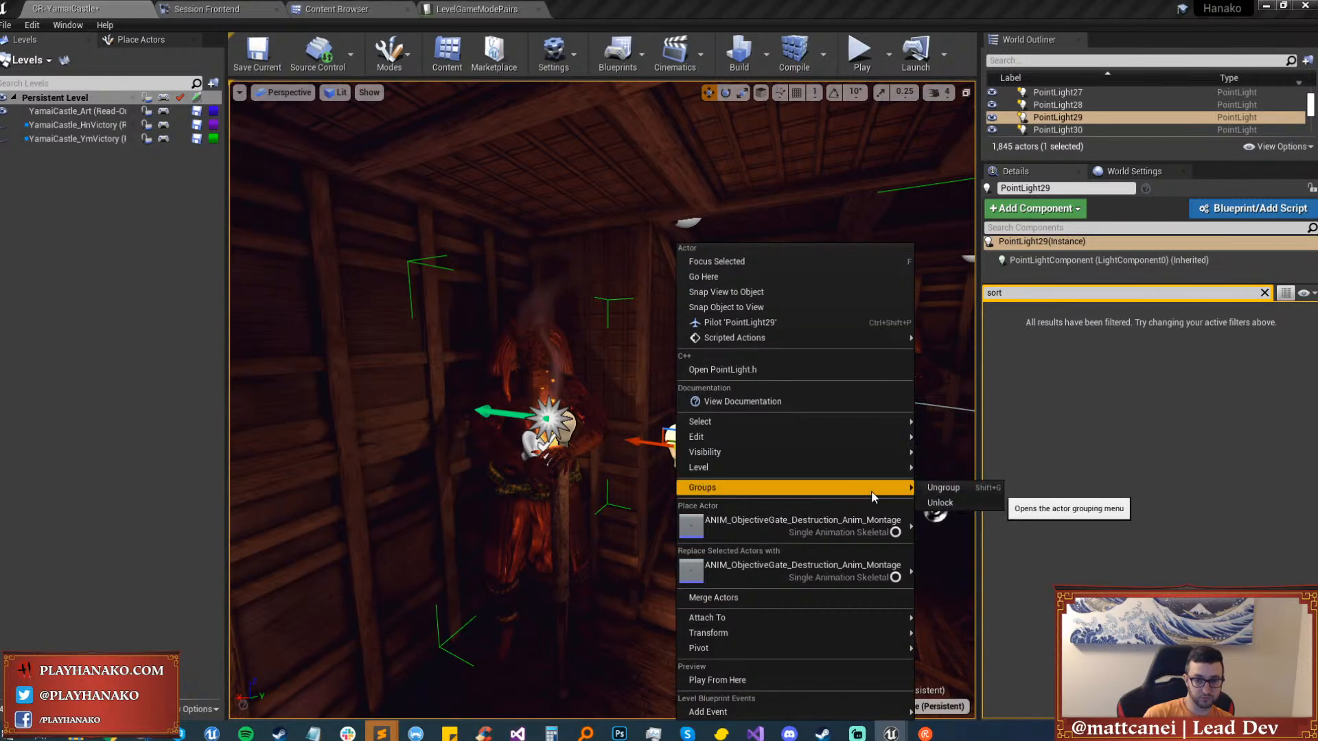
click(964, 489)
Move the copied point light over the left staircase and place a duplicate of it over the right staircase.
right_drag(669, 445, 563, 446)
drag(626, 469, 894, 389)
right_drag(736, 479, 834, 479)
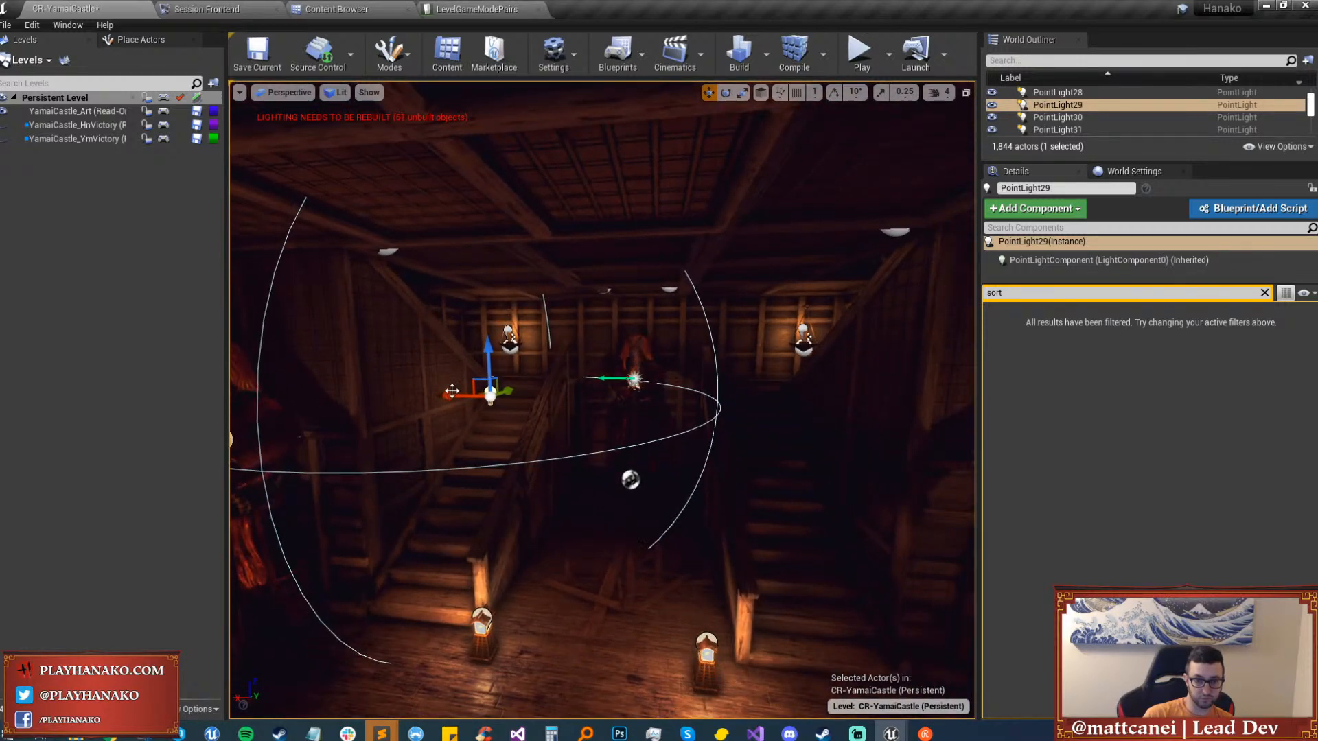
alt+drag(451, 391, 712, 417)
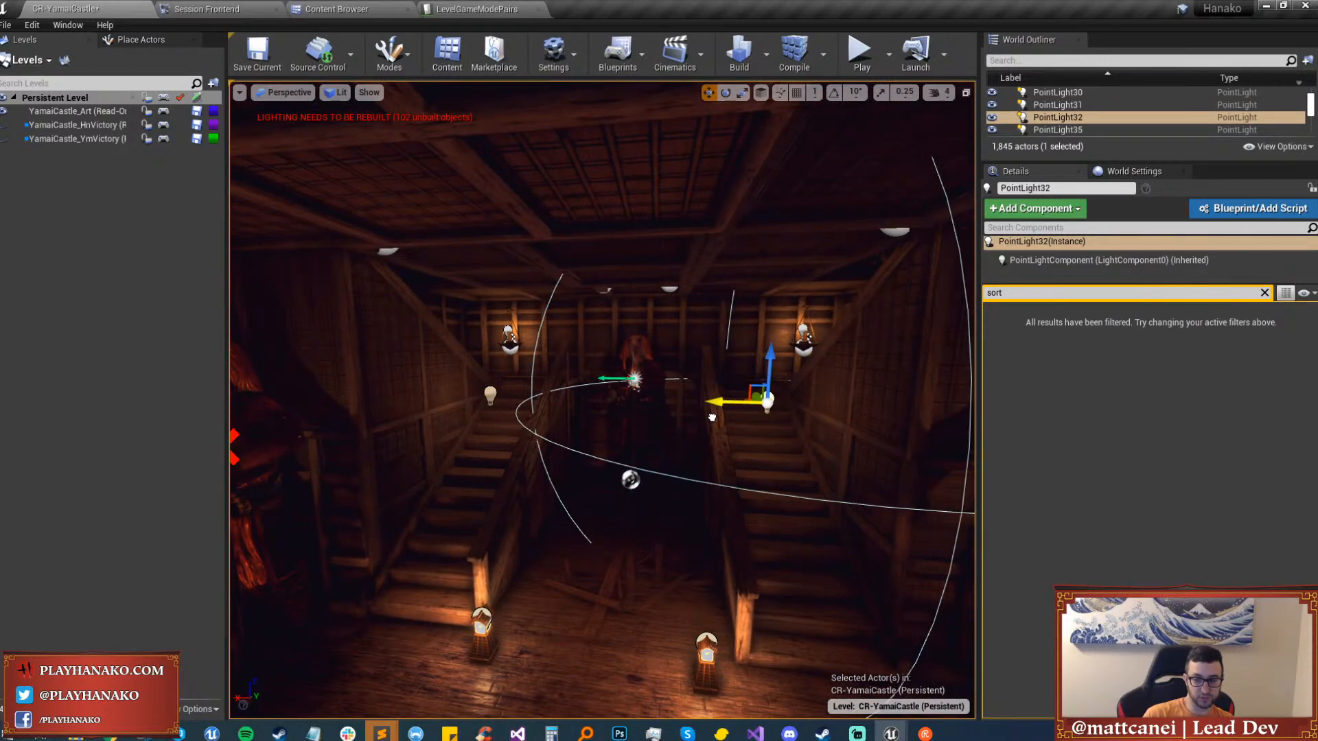
Set the Volumetric Scattering Intensity of both staircase point lights to 0.0.
click(1265, 293)
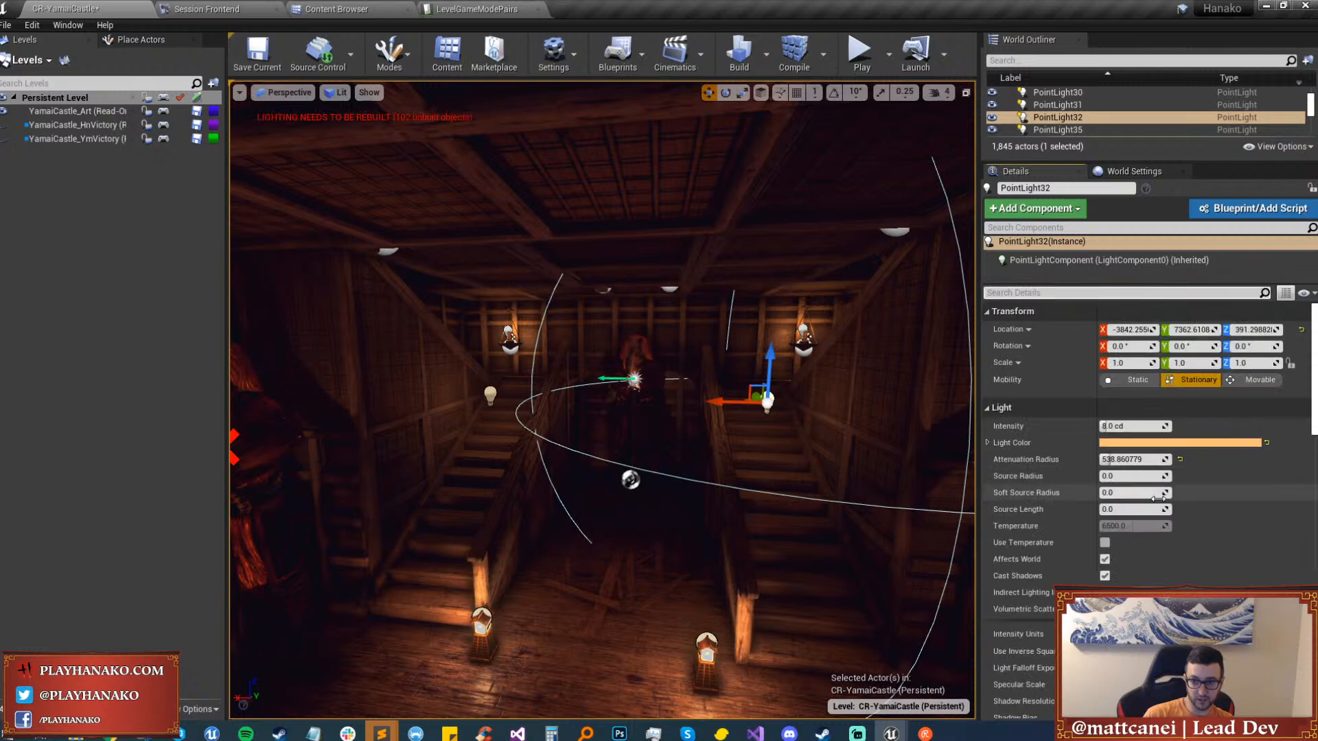
ctrl+click(490, 394)
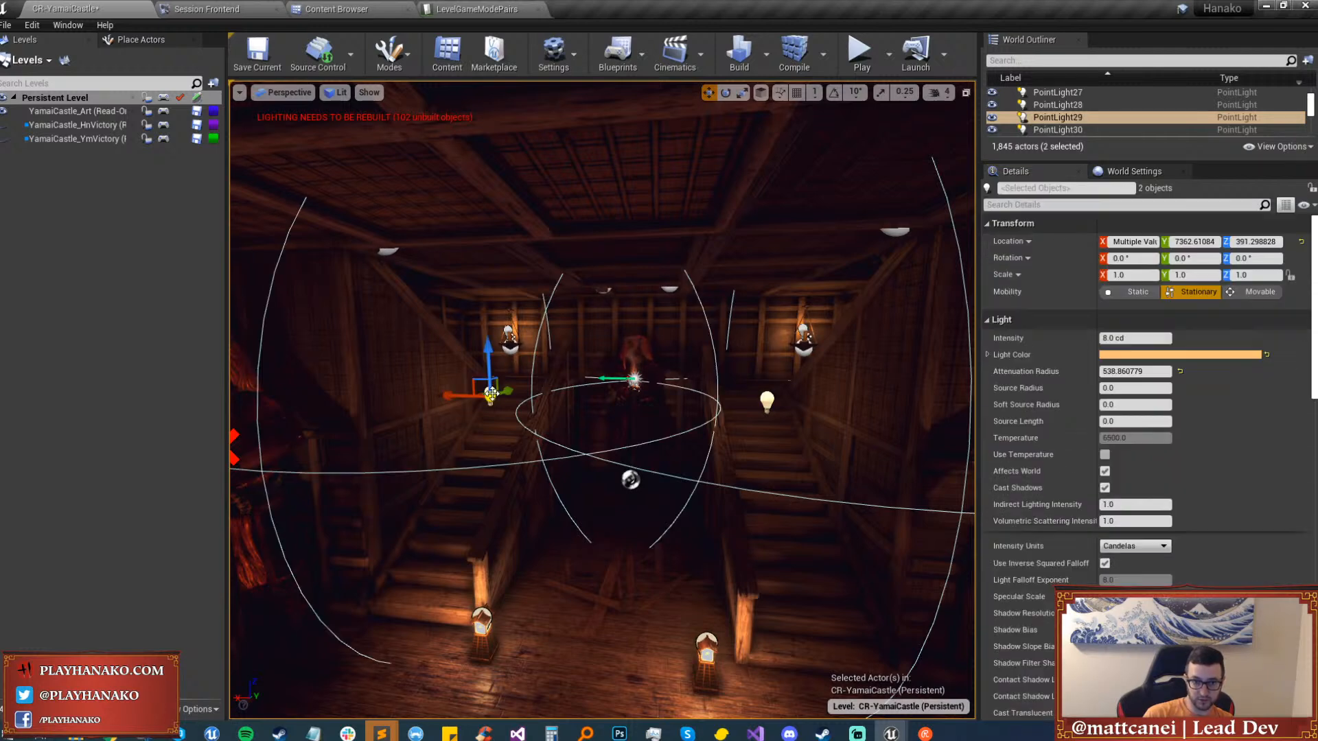
click(1143, 520)
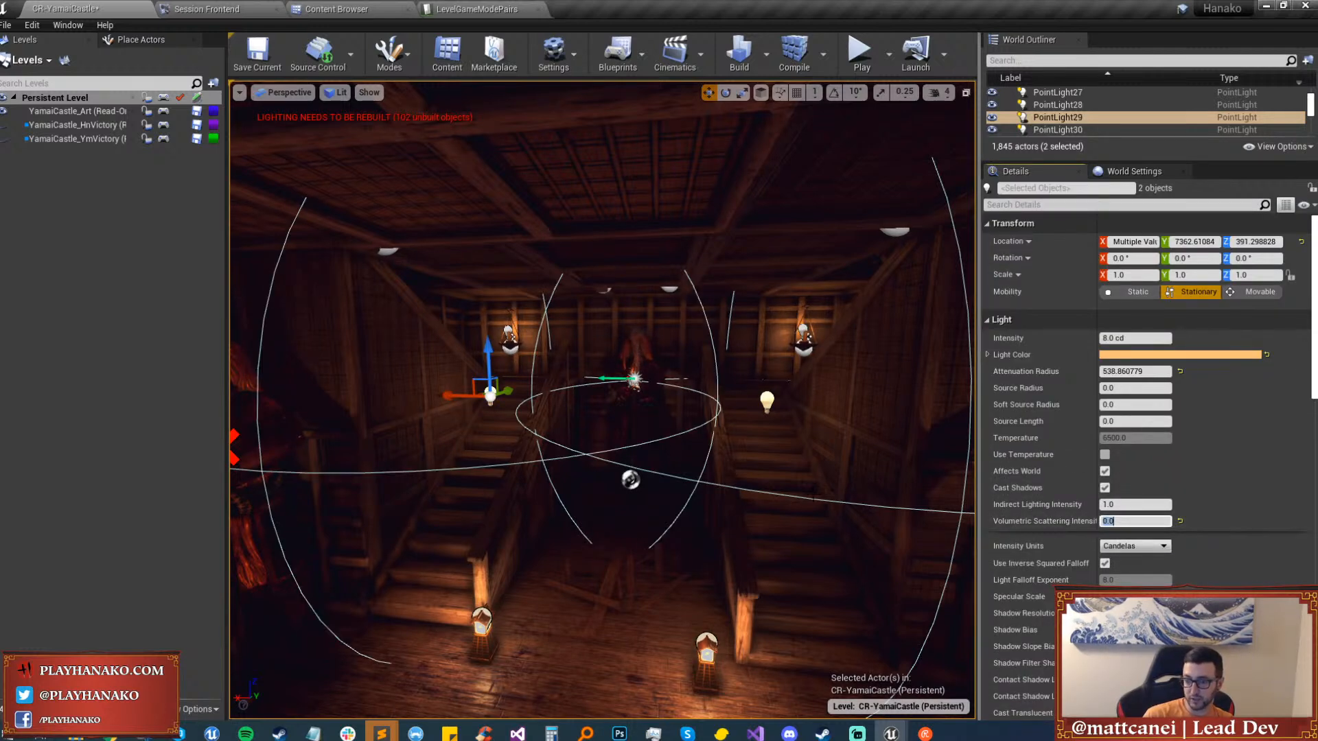
Inspect the lighting around the staircases and the dark flight leading to the upper floor.
right_drag(767, 609, 791, 595)
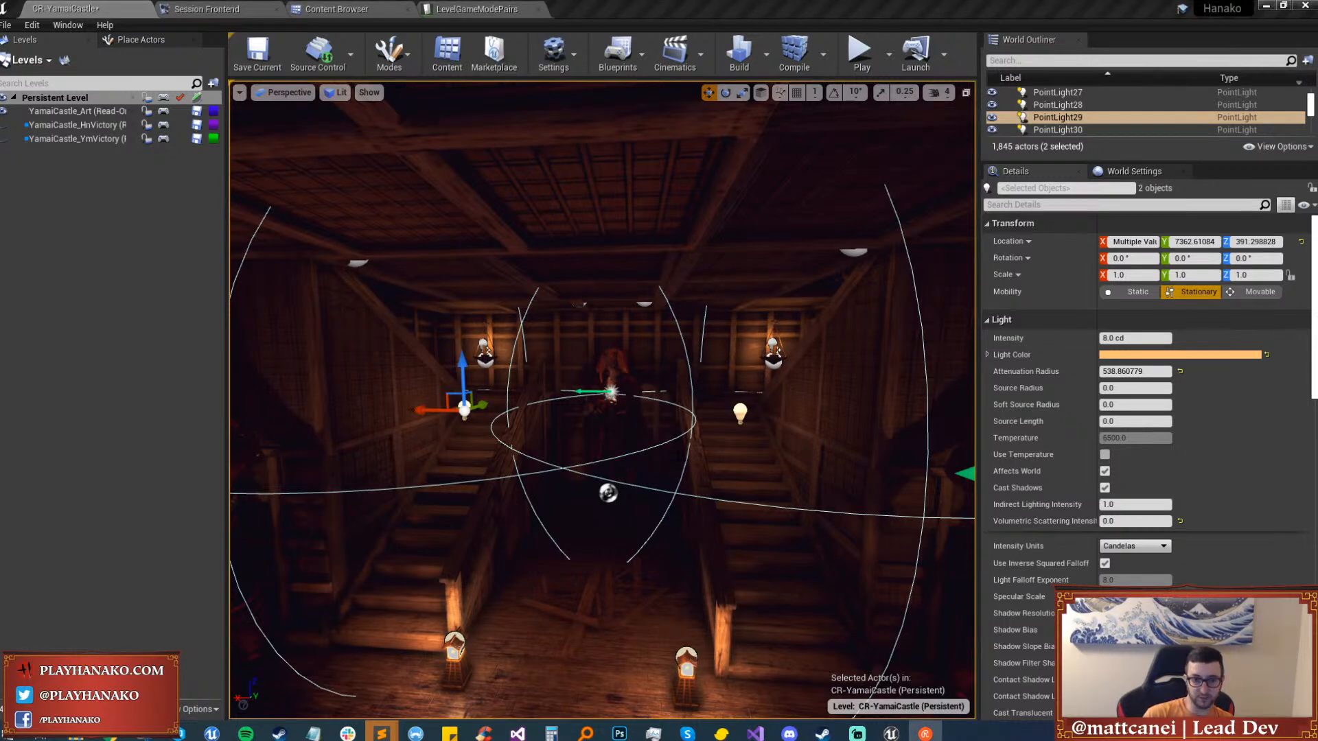
key(w)
right_drag(678, 454, 329, 440)
key(s)
key(w)
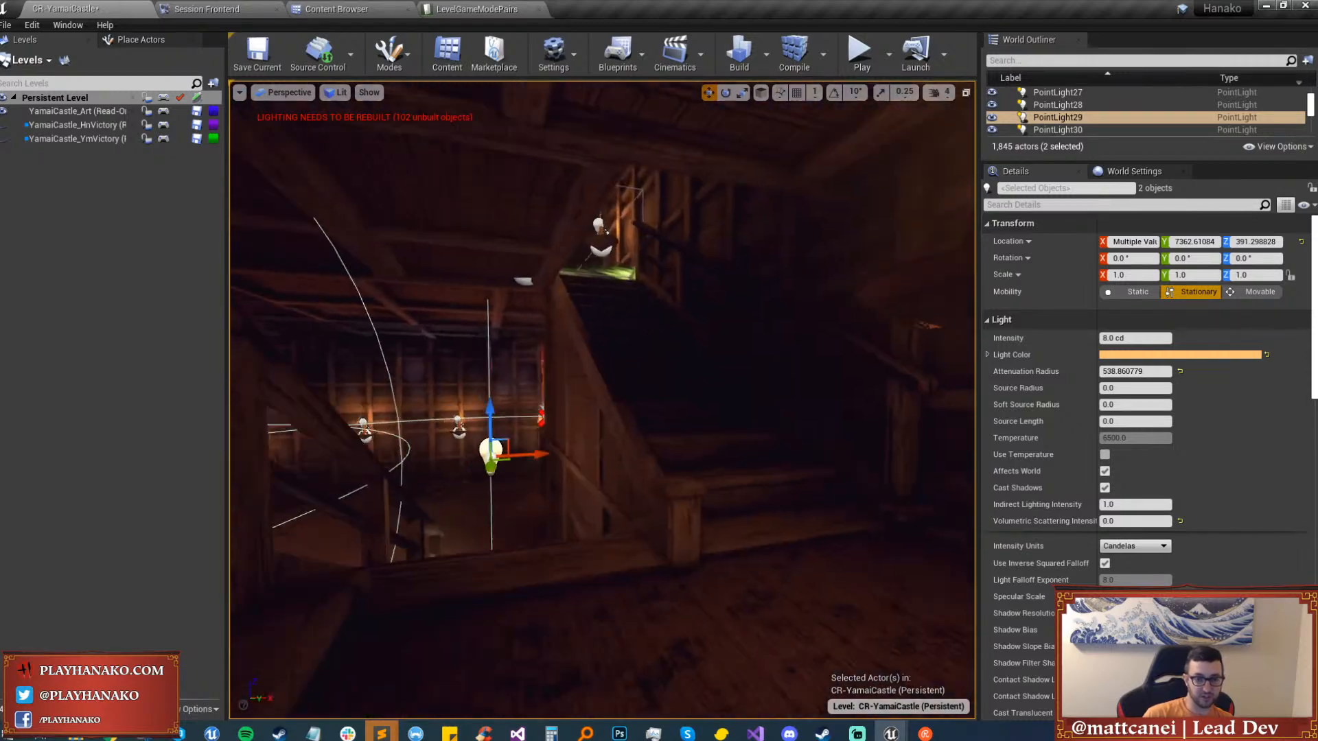
Duplicate the left staircase point light and move the copy to the top of the dark upper flight.
right_drag(555, 425, 521, 412)
key(w)
click(521, 432)
key(w)
key(s)
key(q)
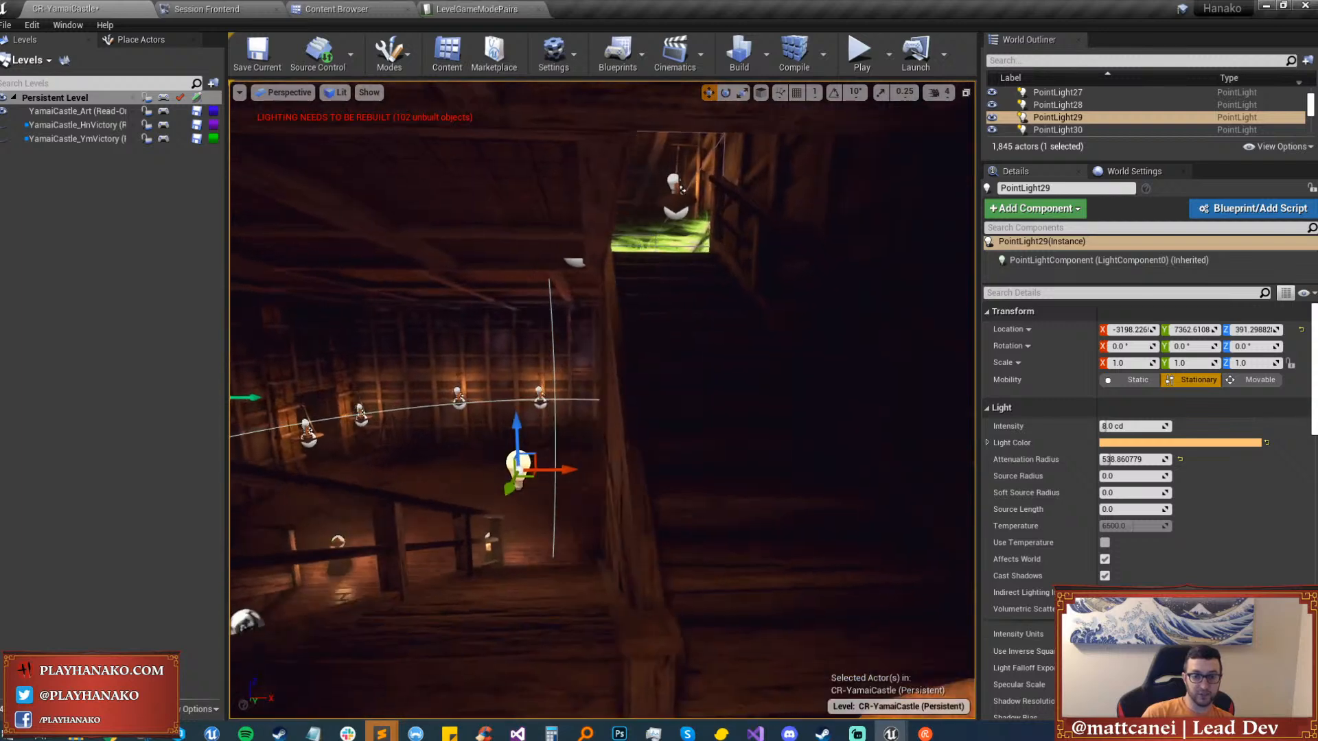
alt+drag(535, 455, 729, 208)
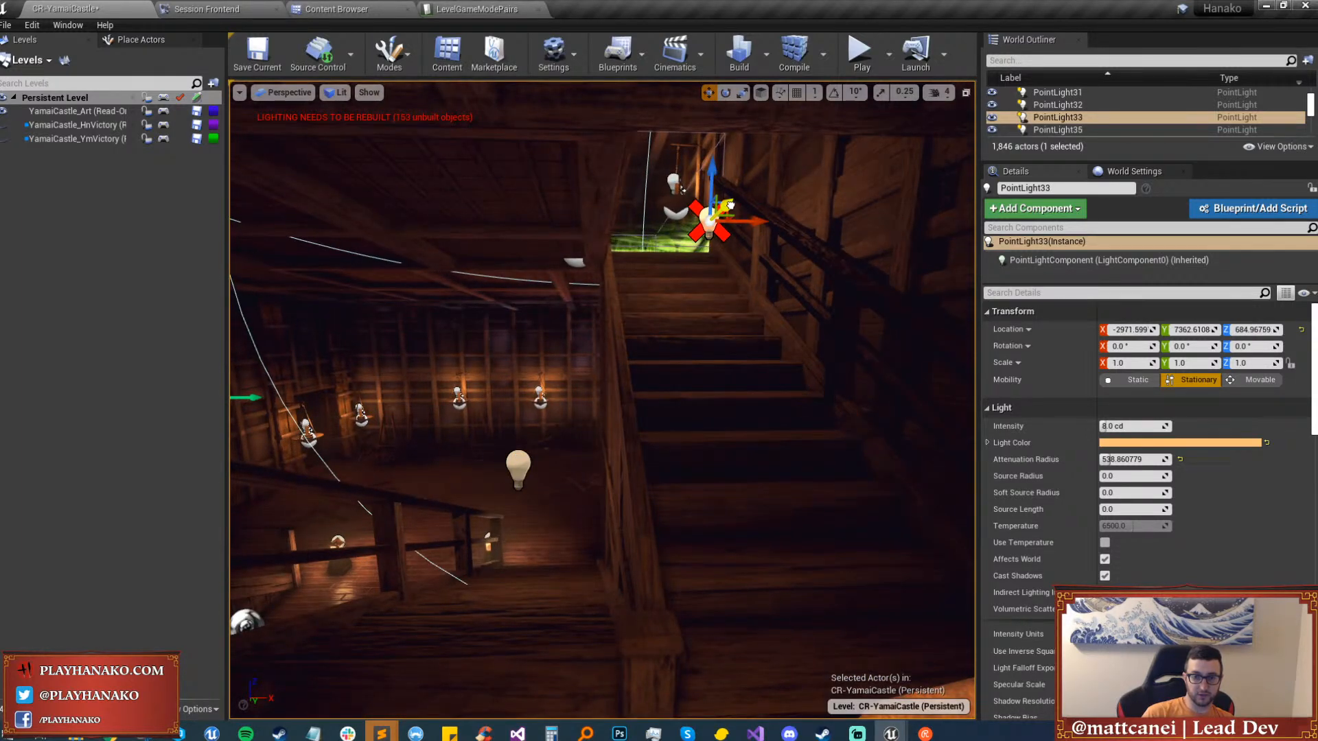
Set the copied light's mobility to Static and reposition it slightly lower above the upper flight of stairs.
click(1134, 377)
key(a)
right_drag(670, 243, 748, 243)
drag(670, 243, 729, 246)
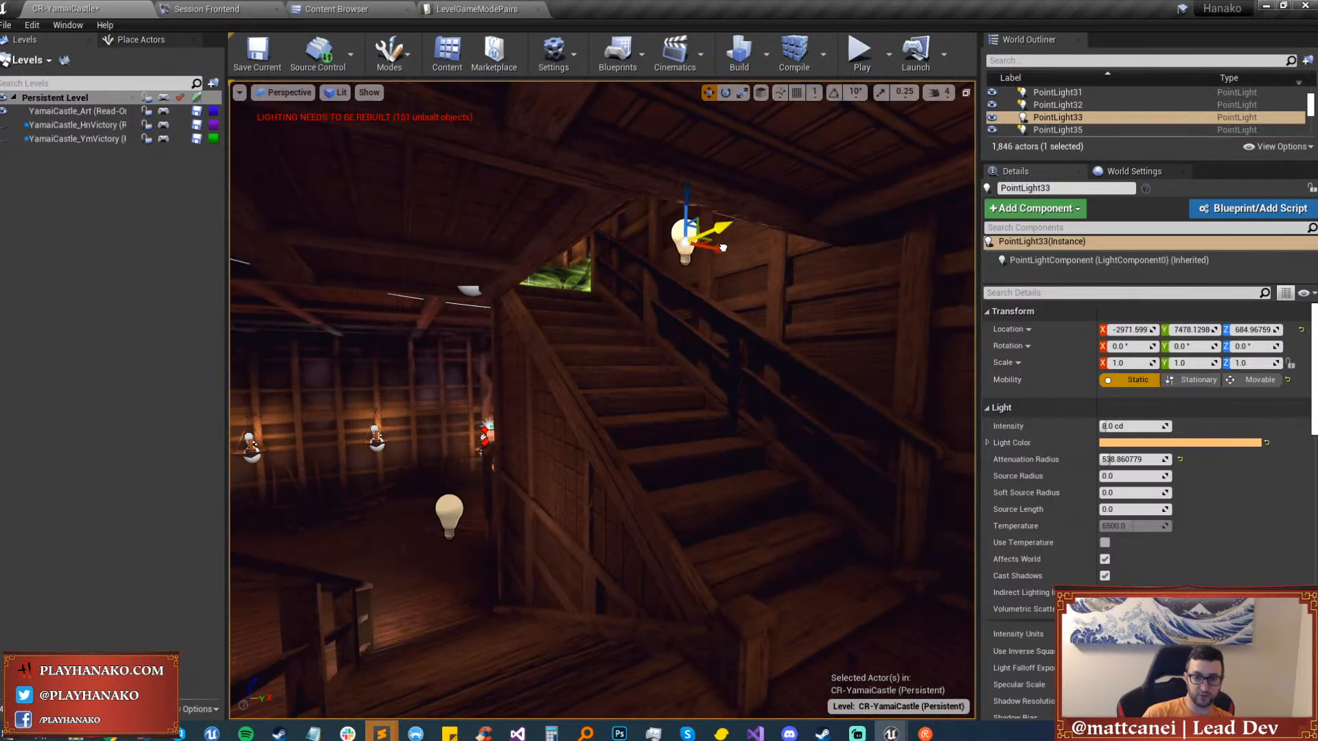
key(a)
right_drag(734, 257, 776, 256)
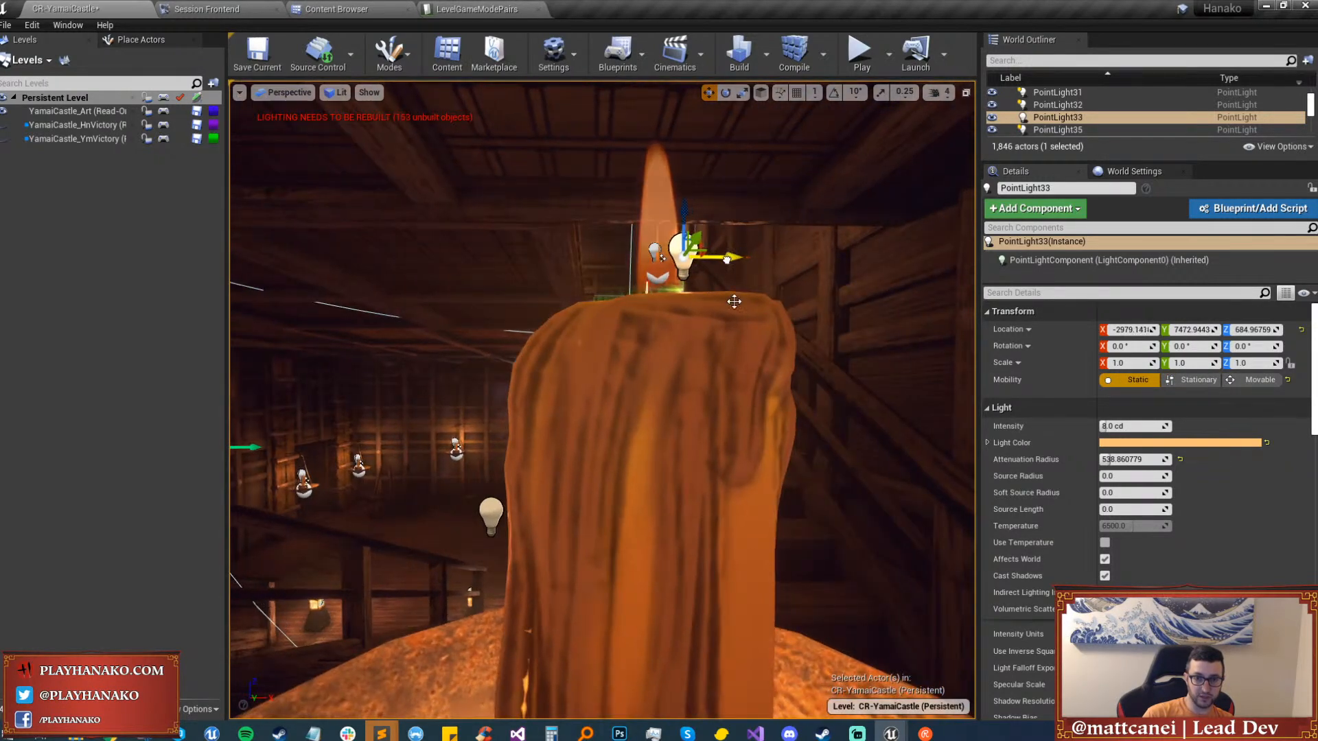
right_drag(734, 301, 722, 260)
key(w)
drag(712, 218, 703, 248)
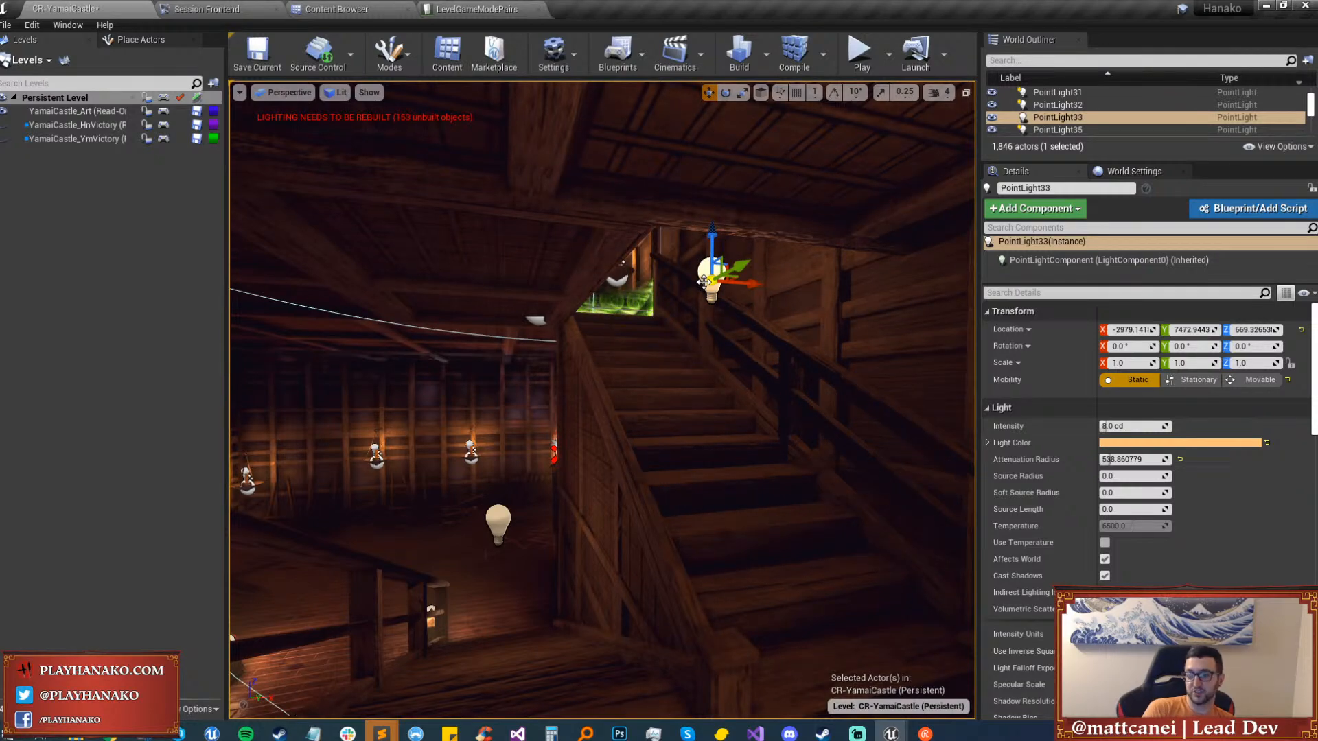
Reduce the attenuation radius of the upper flight's point light to about 293.
right_drag(625, 173, 621, 189)
key(w)
key(d)
key(s)
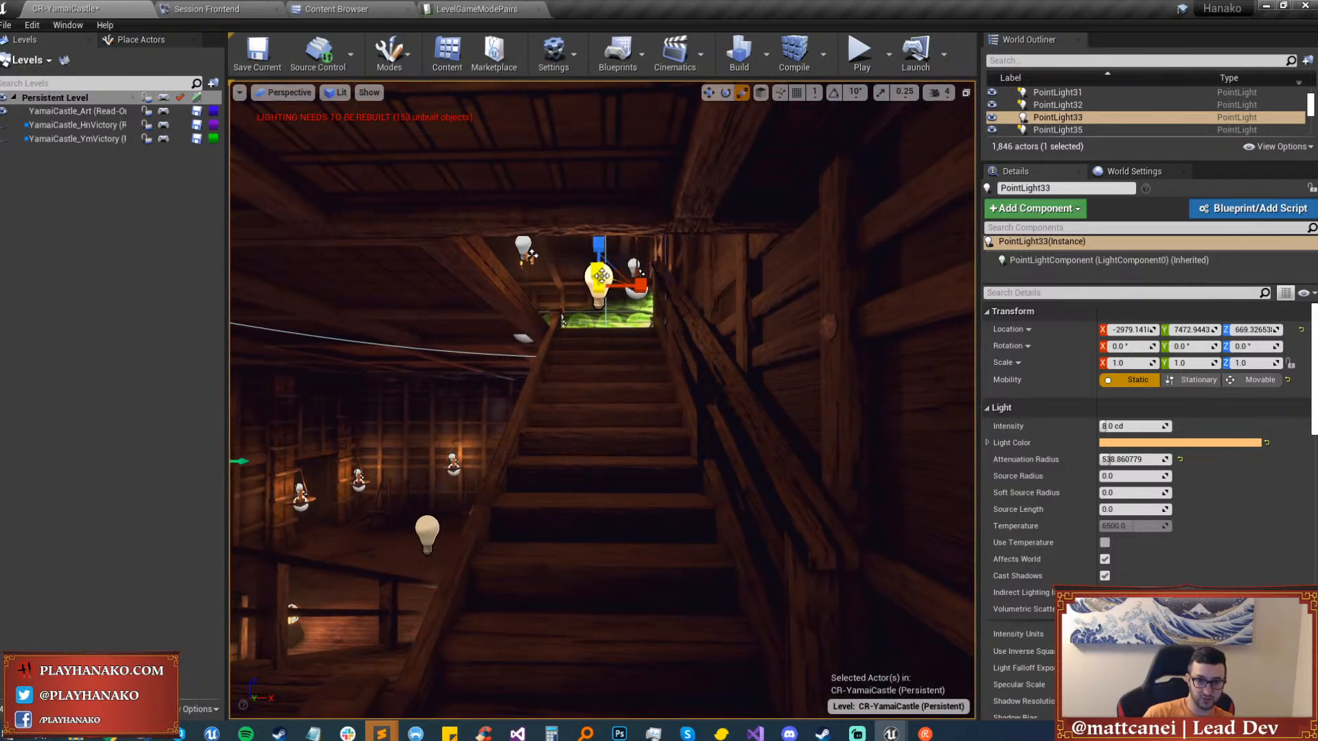
drag(1104, 459, 1081, 459)
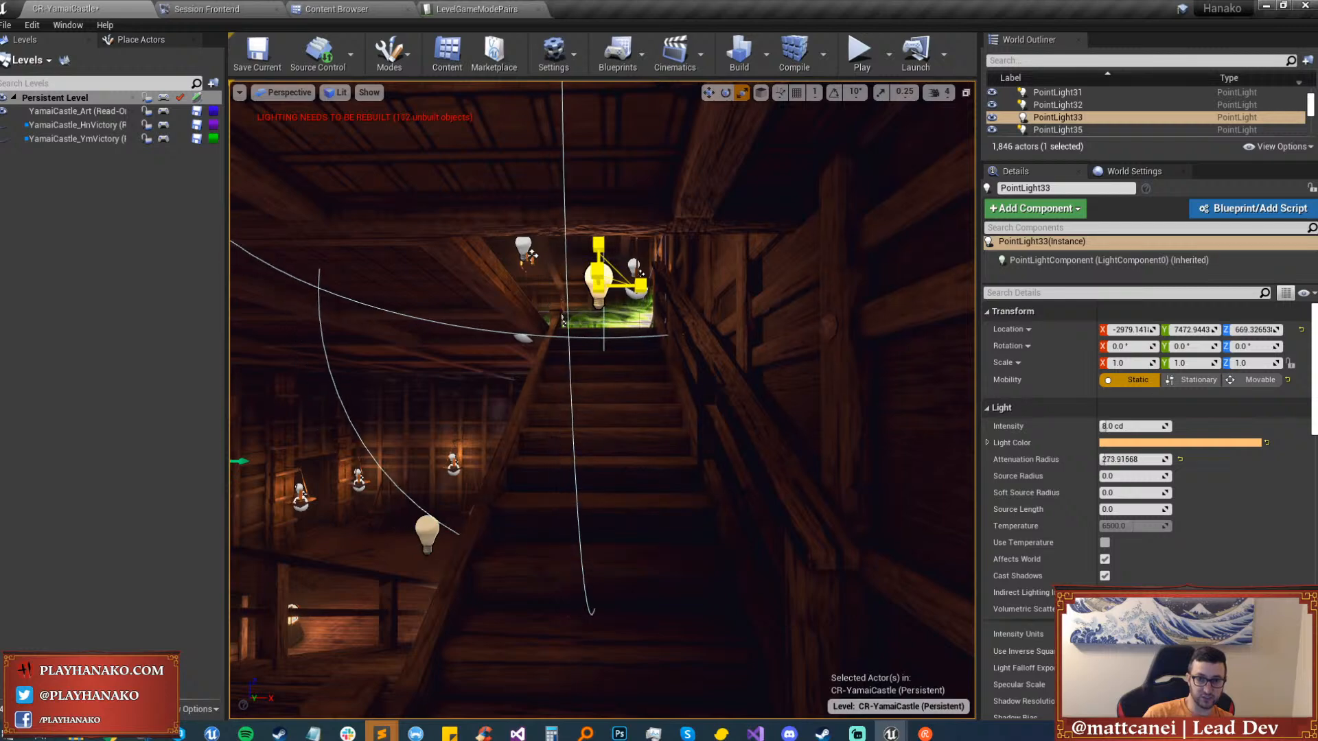
Duplicate the upper flight's point light toward the opposite staircase and keep the copy selected.
key(w)
right_drag(602, 400, 761, 297)
alt+drag(762, 297, 588, 358)
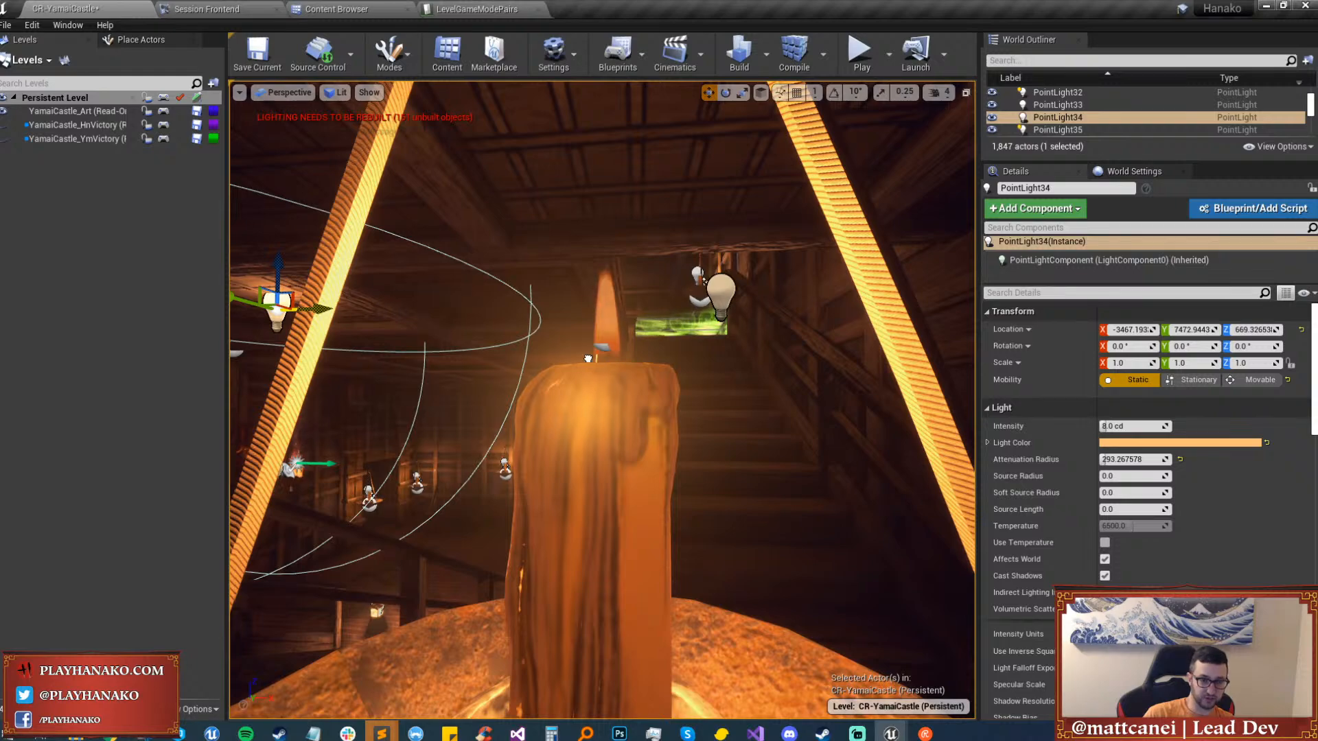
right_click(588, 358)
click(457, 395)
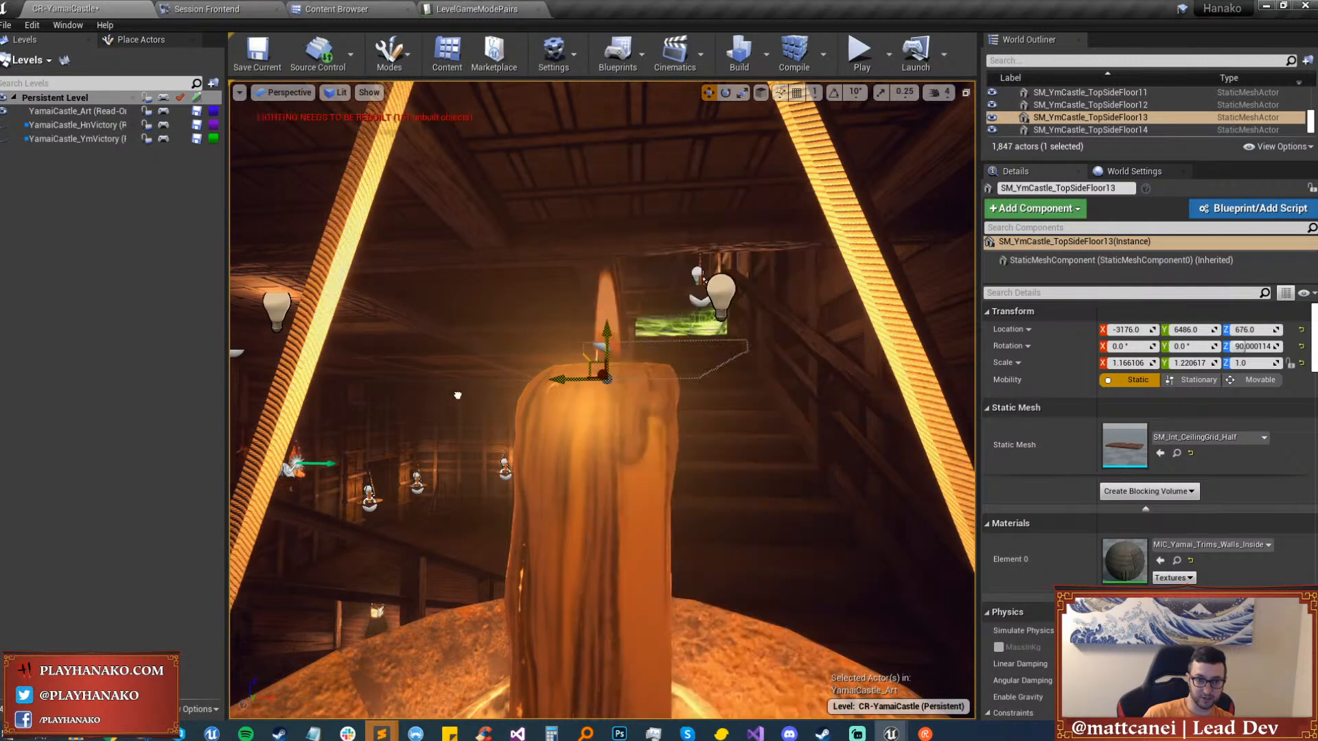
right_drag(458, 396, 412, 384)
click(669, 298)
right_drag(627, 290, 597, 281)
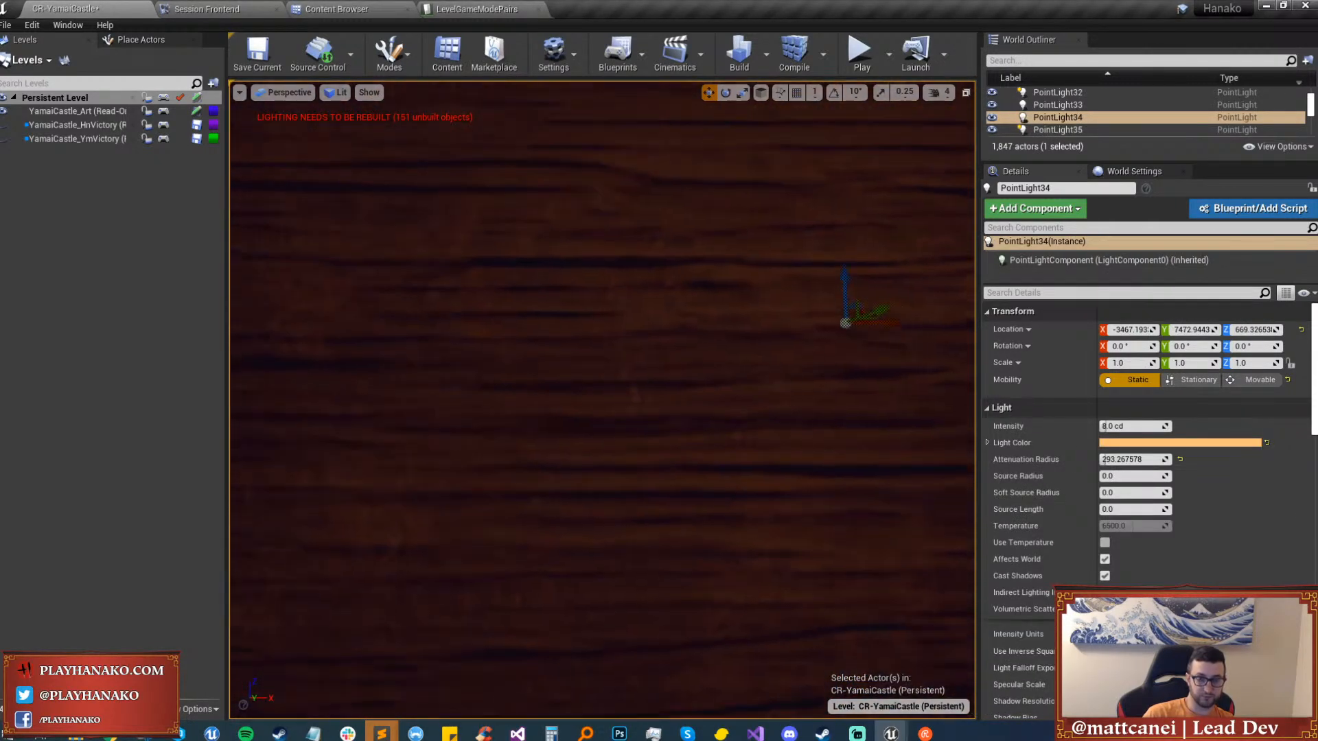
scroll(768, 345, down, 5)
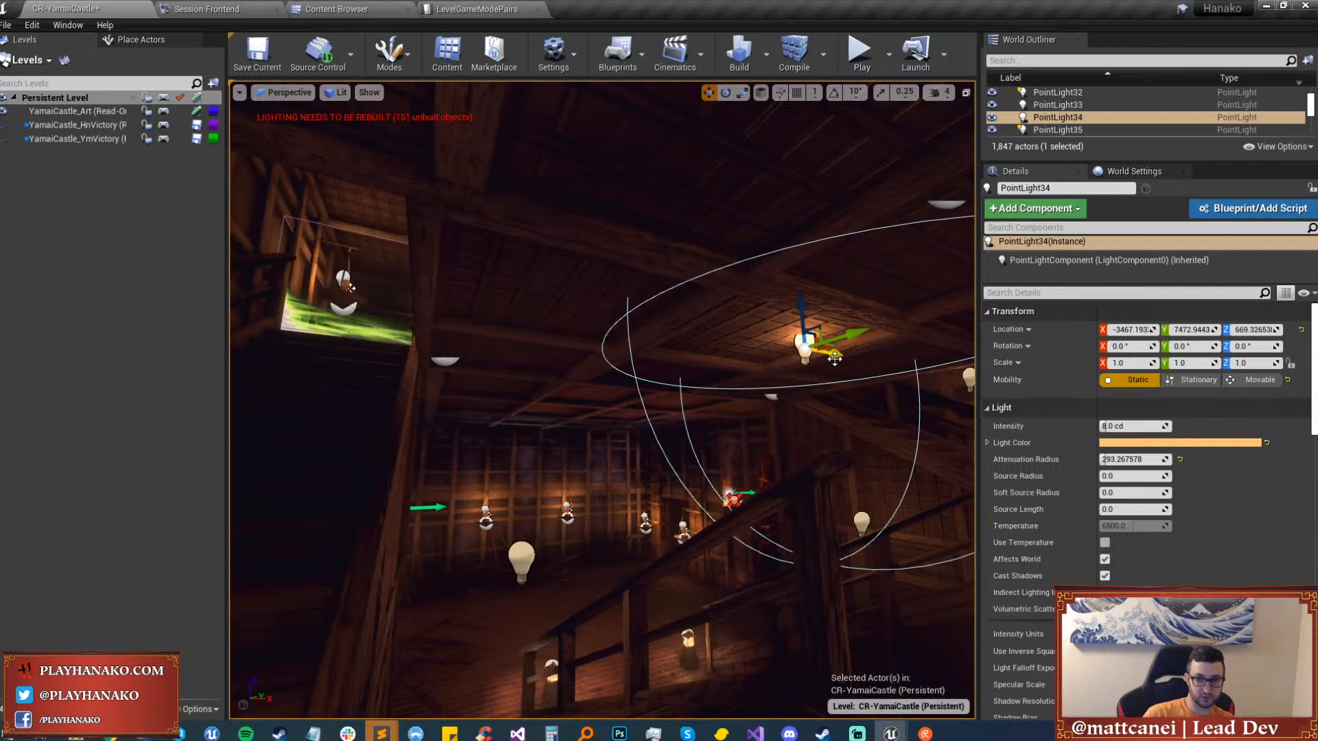
Move the copied light along X over the opposite staircase's upper flight, to about -4066, and save the map.
drag(835, 358, 347, 255)
right_drag(347, 256, 254, 257)
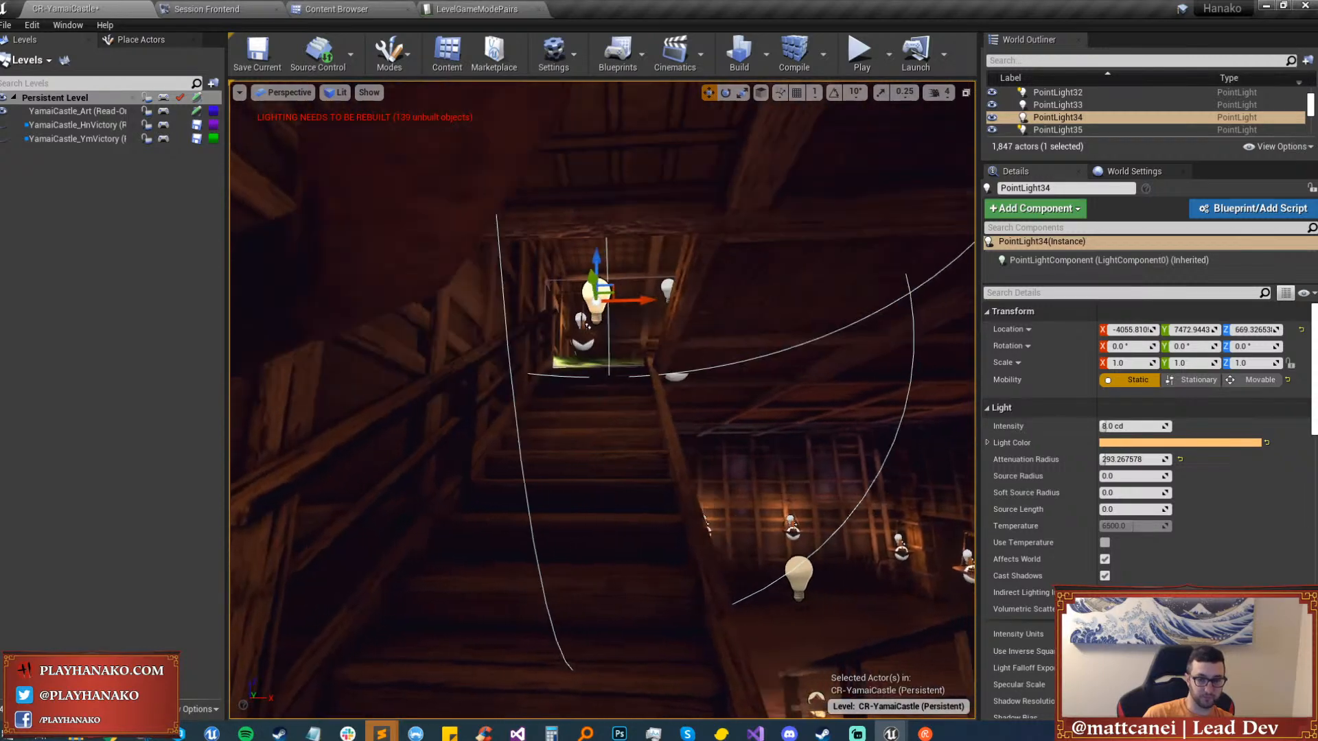
right_drag(654, 326, 634, 300)
right_drag(738, 358, 737, 358)
key(ctrl+s)
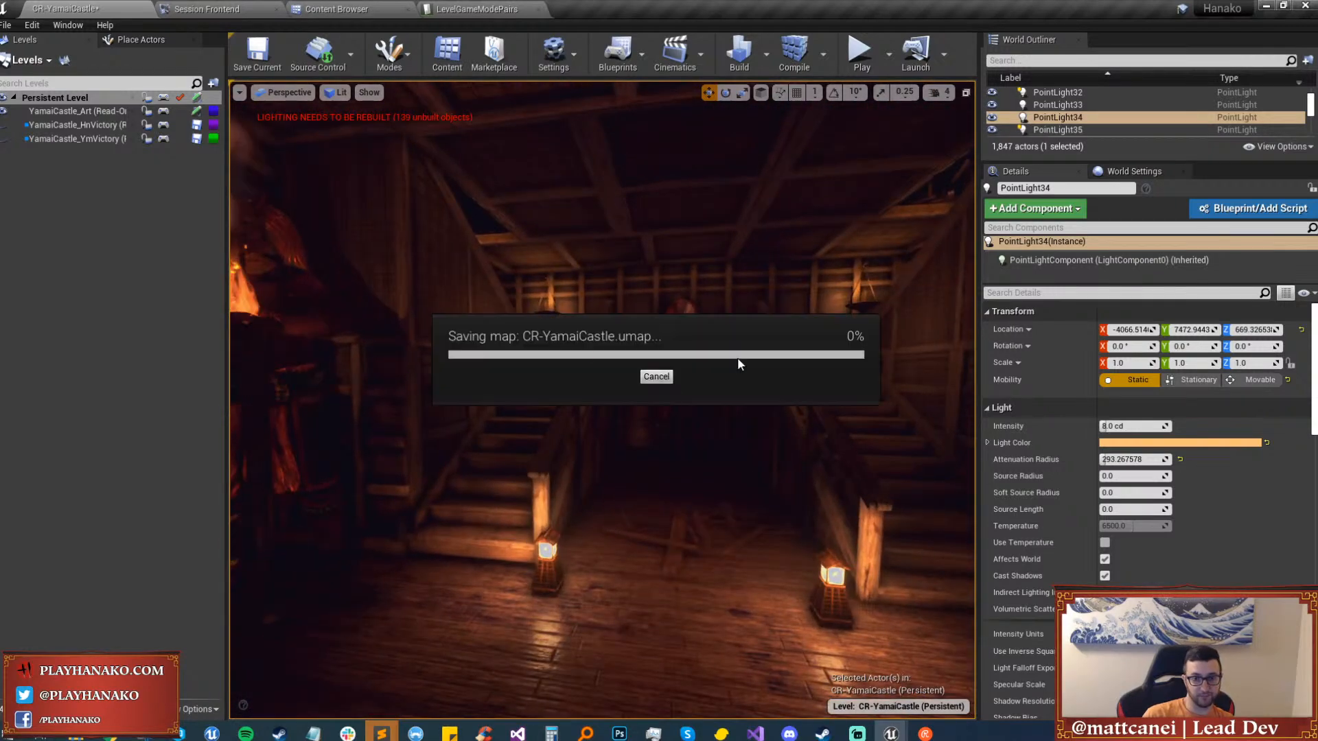
Inspect the beam and wall piece framing the opening between the side hallway and the circular ground pad.
right_drag(763, 435, 764, 435)
right_drag(681, 402, 682, 402)
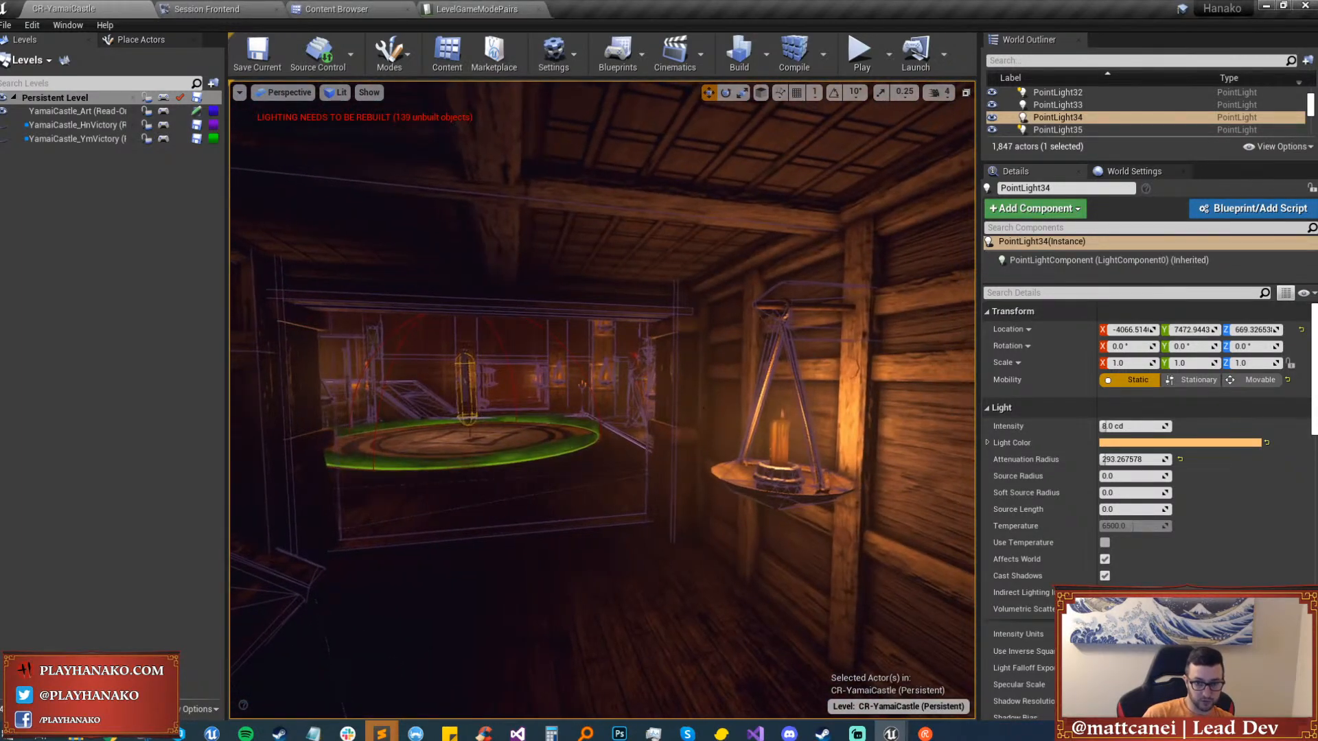
click(681, 403)
ctrl+click(521, 309)
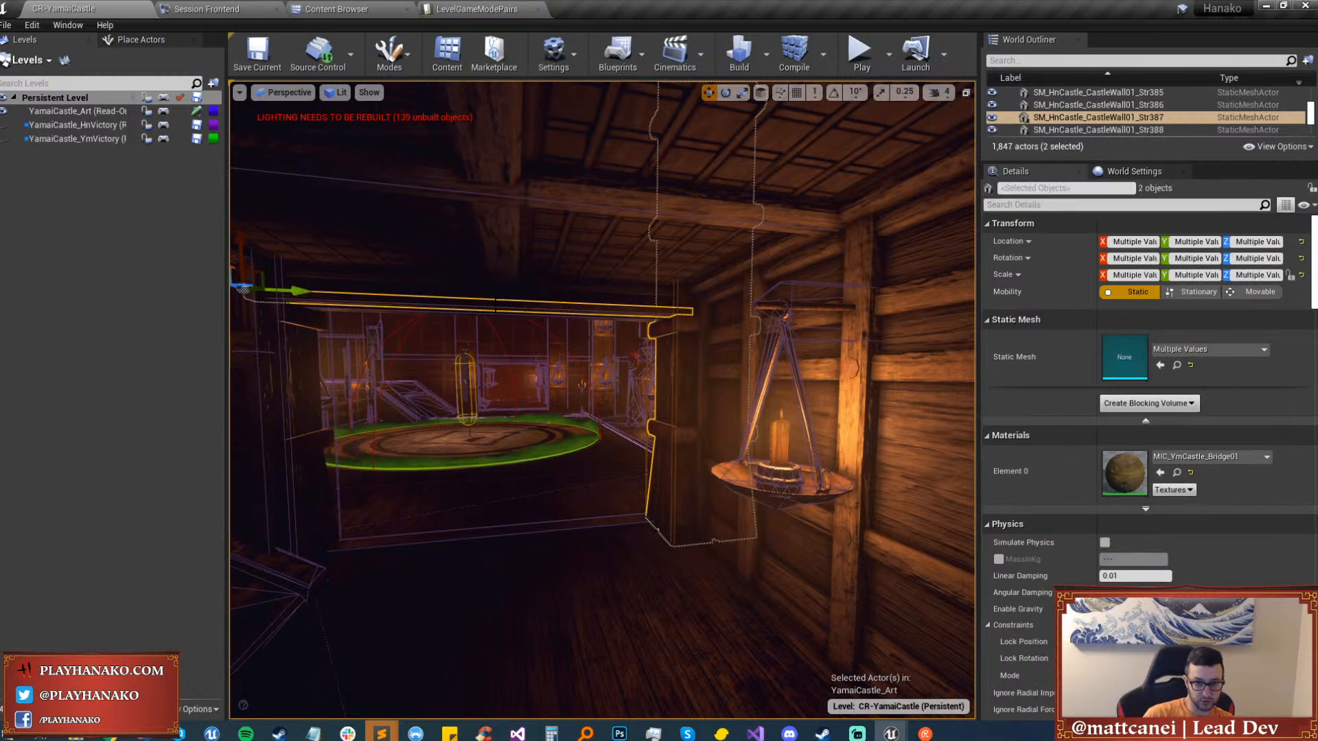
right_drag(602, 400, 602, 399)
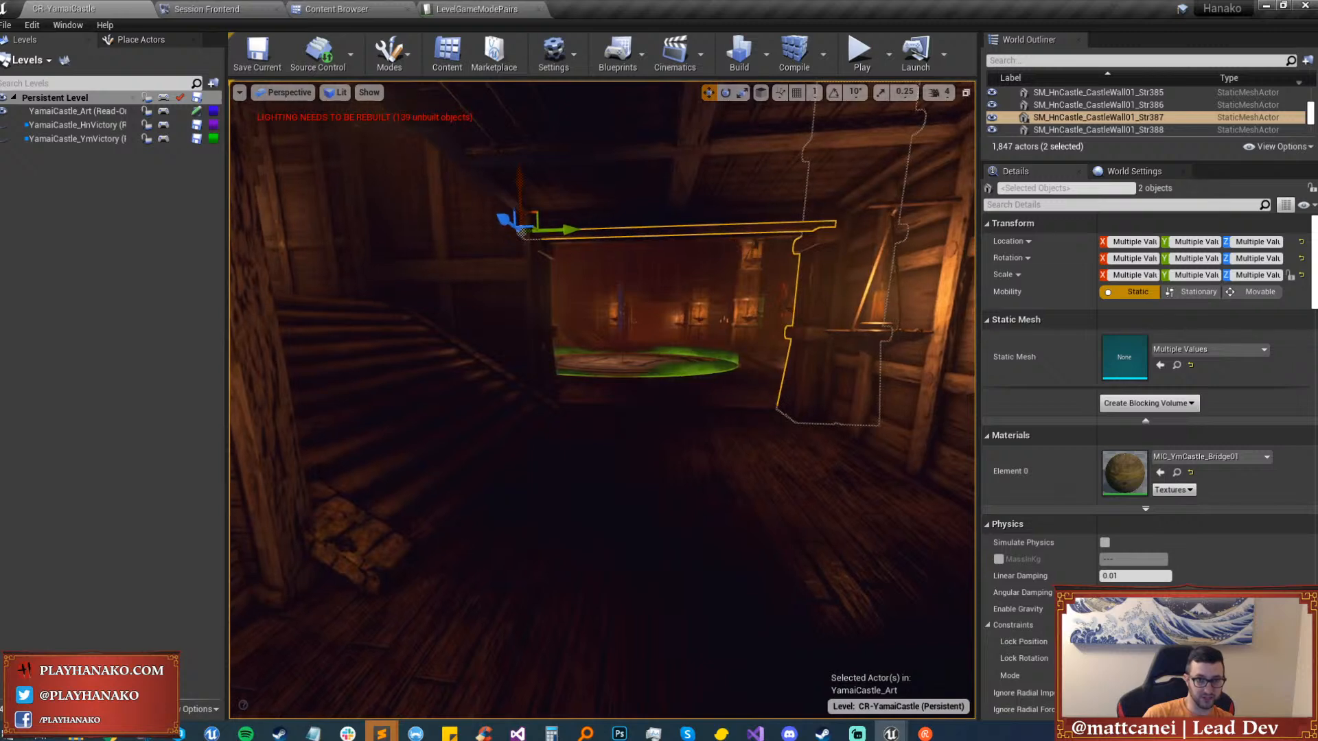
key(Escape)
Set the level's GameMode Override to BP_TestMode in the world settings.
click(1131, 168)
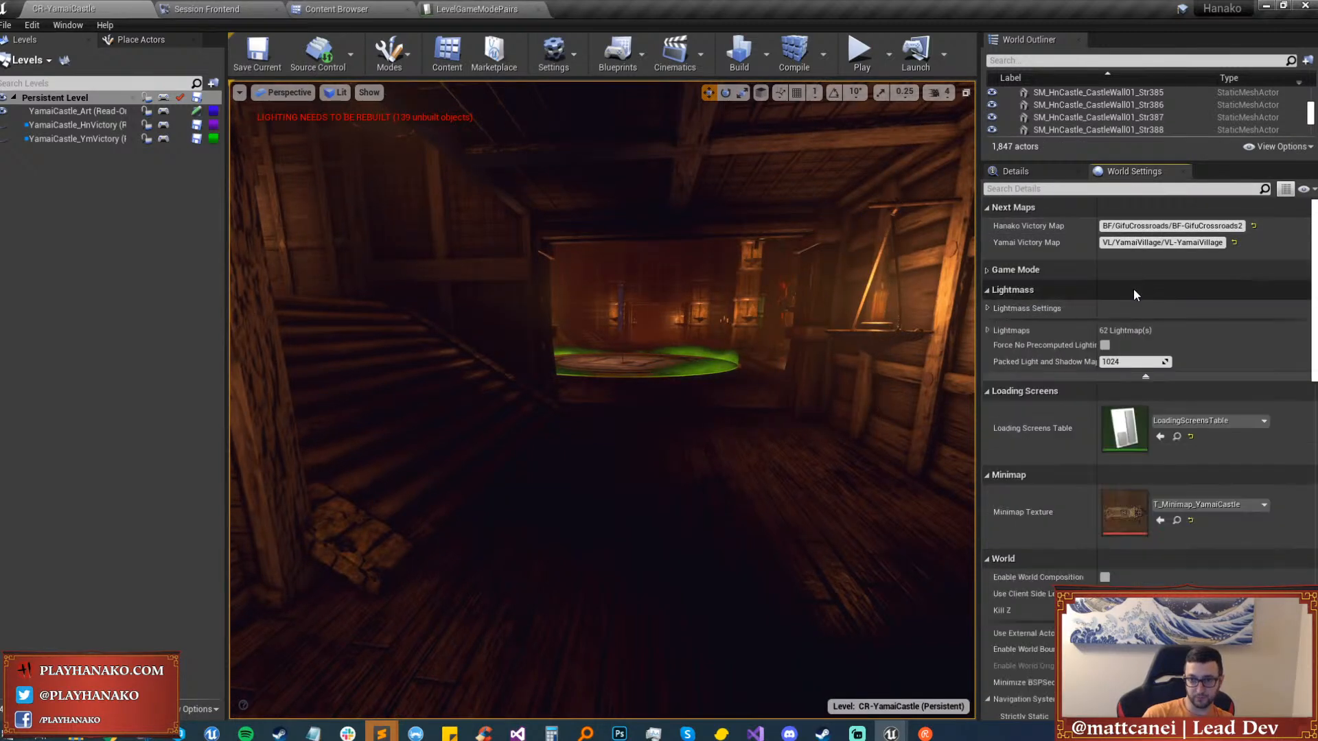
click(1139, 289)
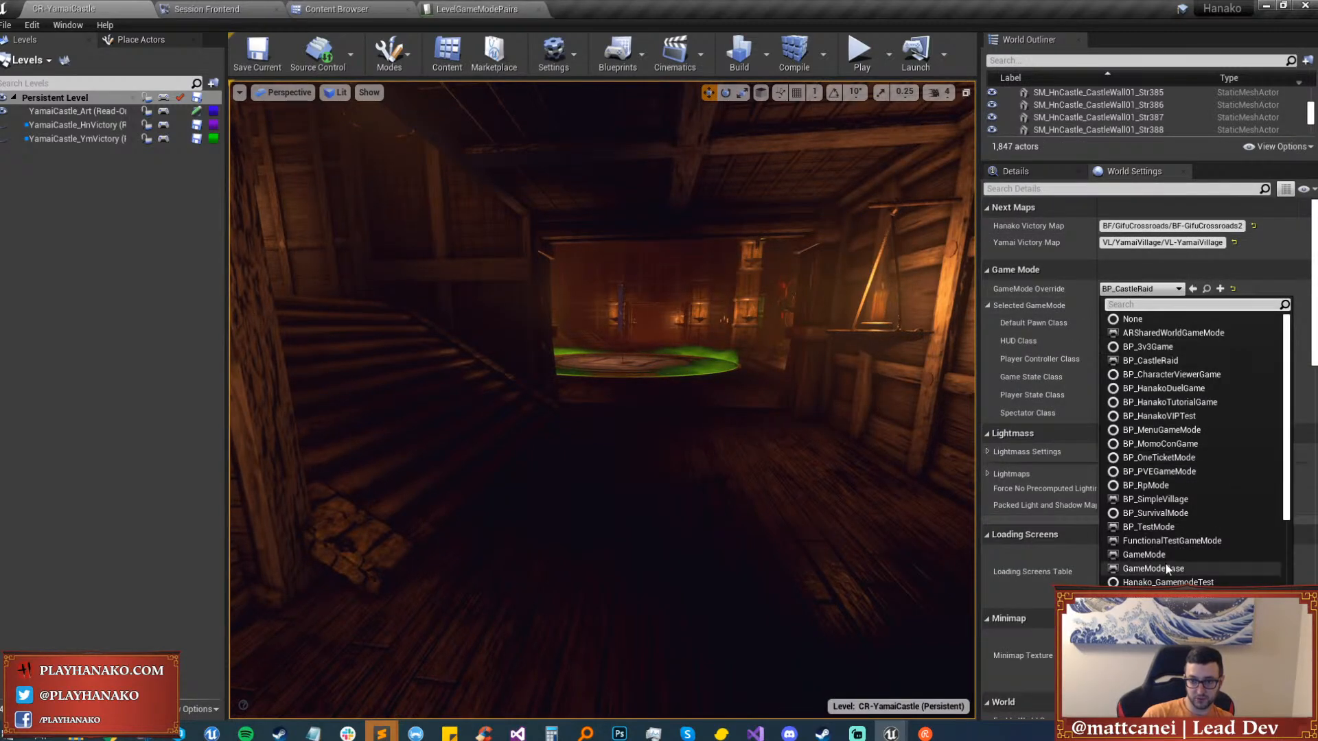
click(1157, 527)
scroll(744, 480, down, 5)
Start a play session from the hallway floor as Ite (Archer) and unlock the Spread Shot skill.
right_click(745, 481)
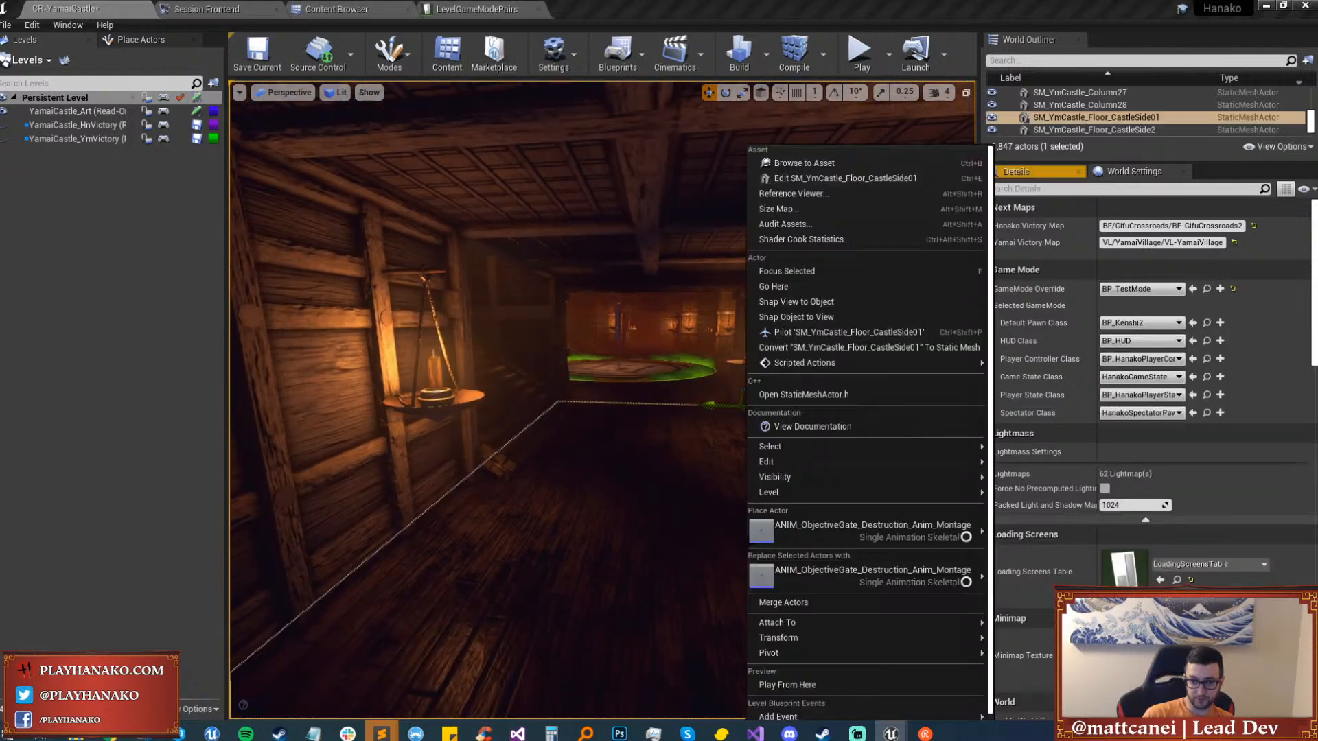
click(777, 686)
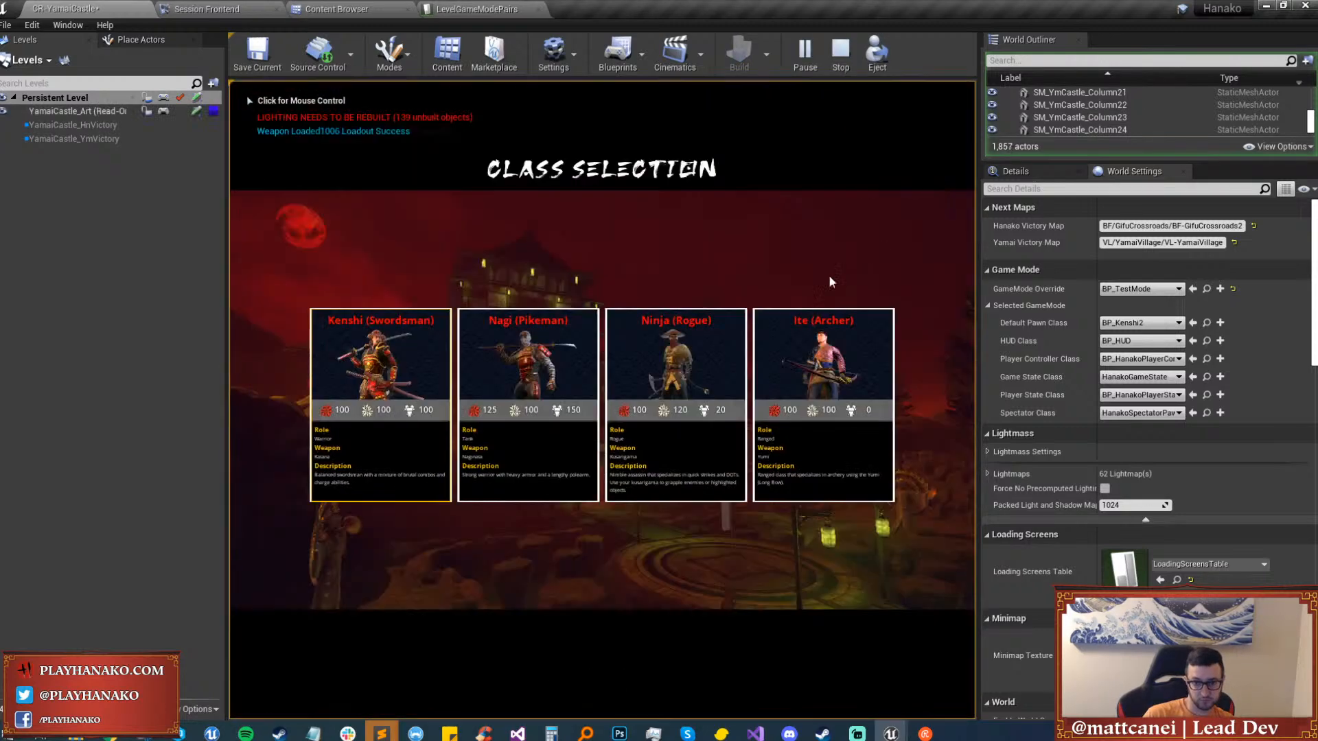
click(822, 374)
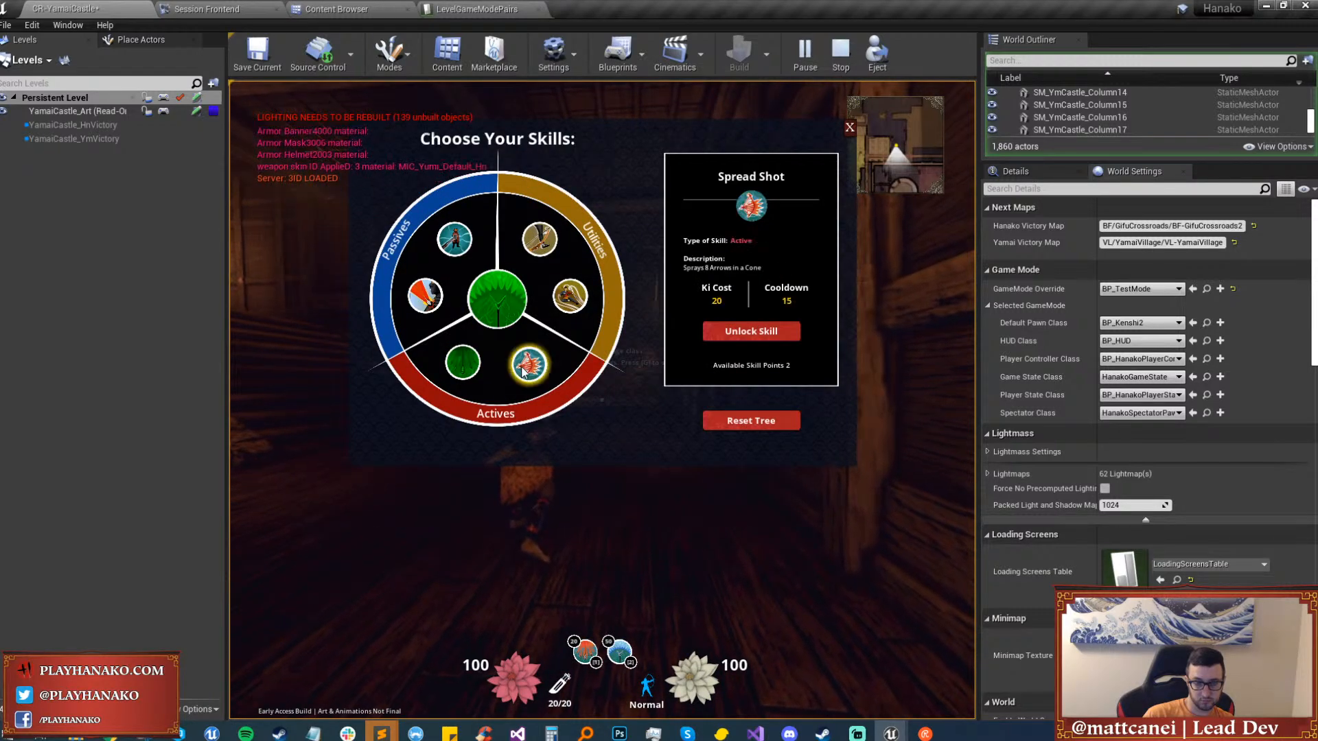
key(g)
Test the archer's abilities under the hallway ceiling toward the ground pad, and end the play session.
key(w)
key(s)
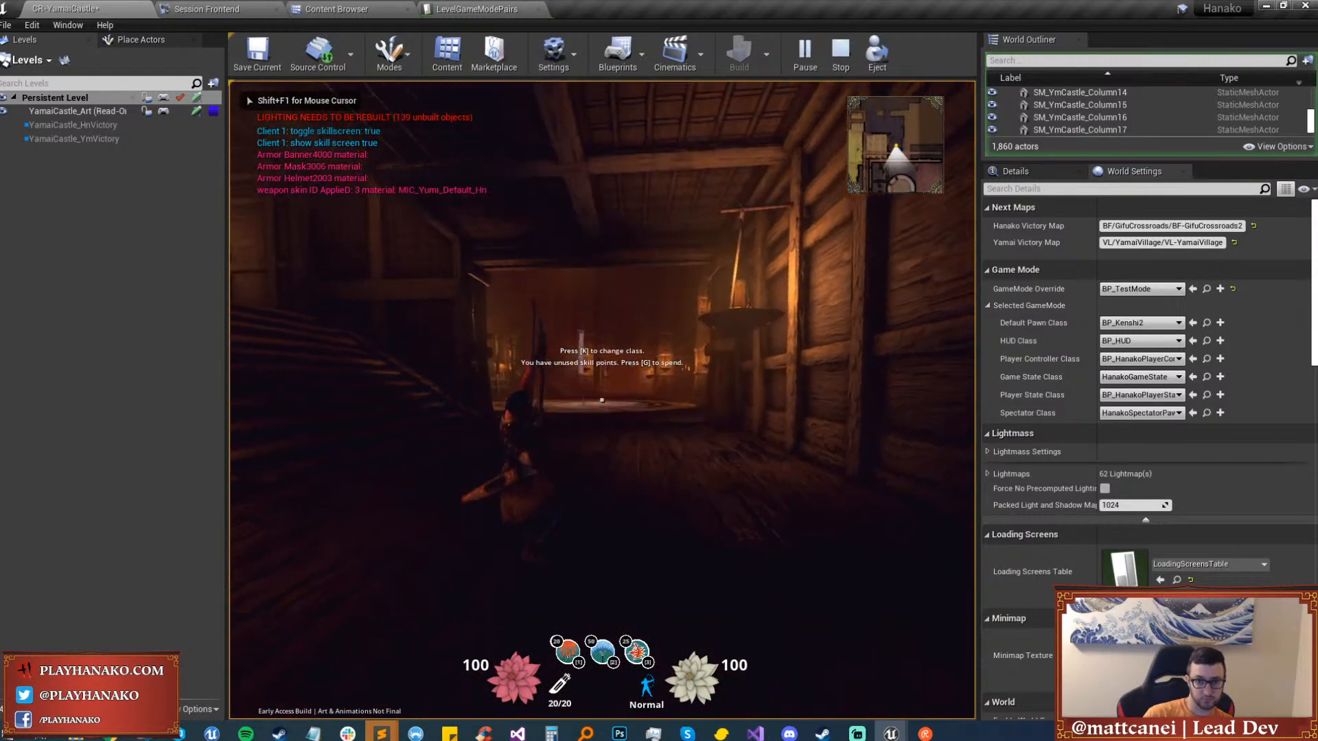
key(w)
key(s)
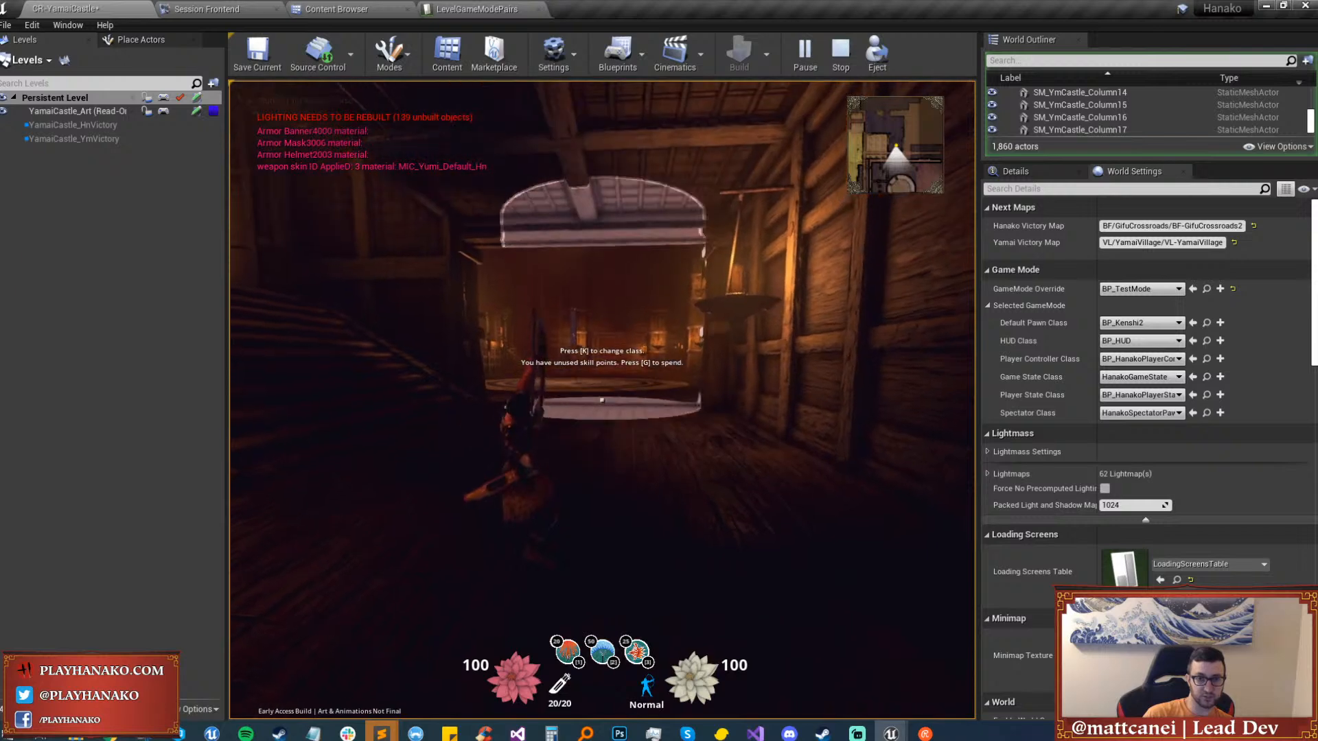
key(w)
key(2)
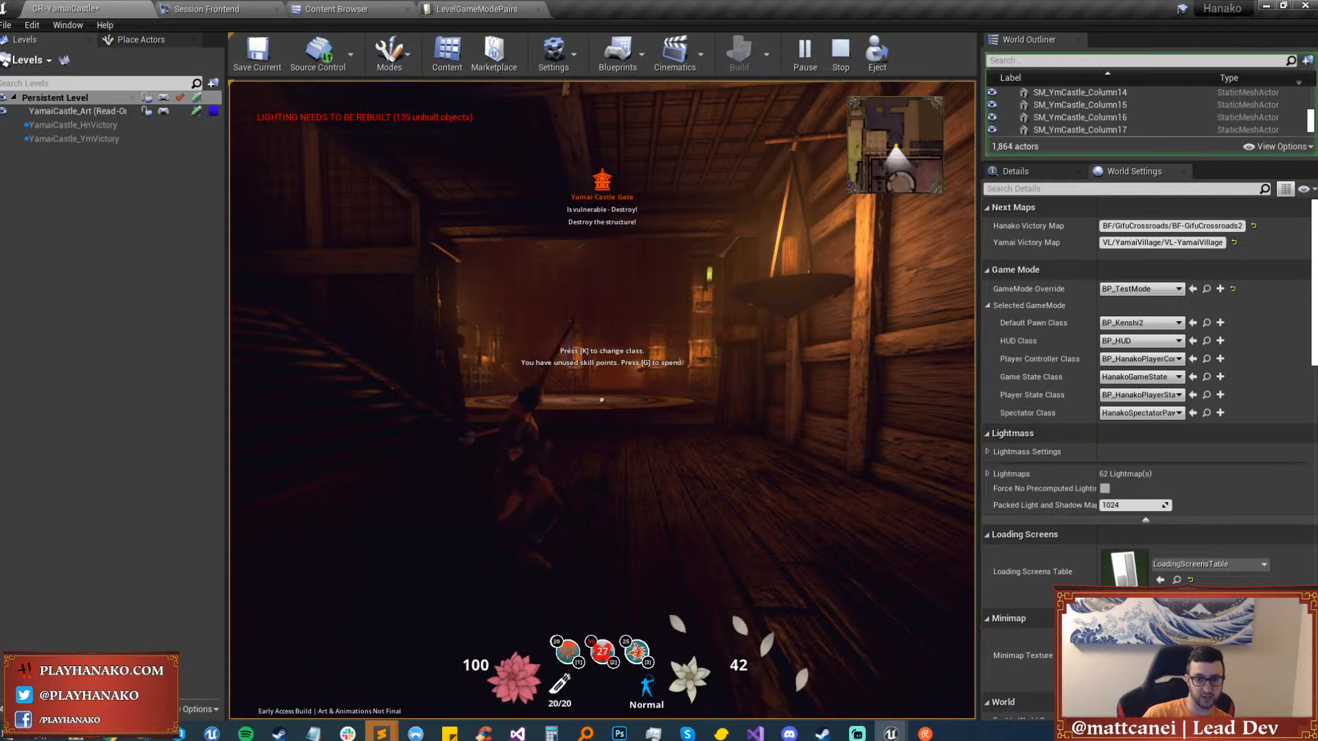
key(1)
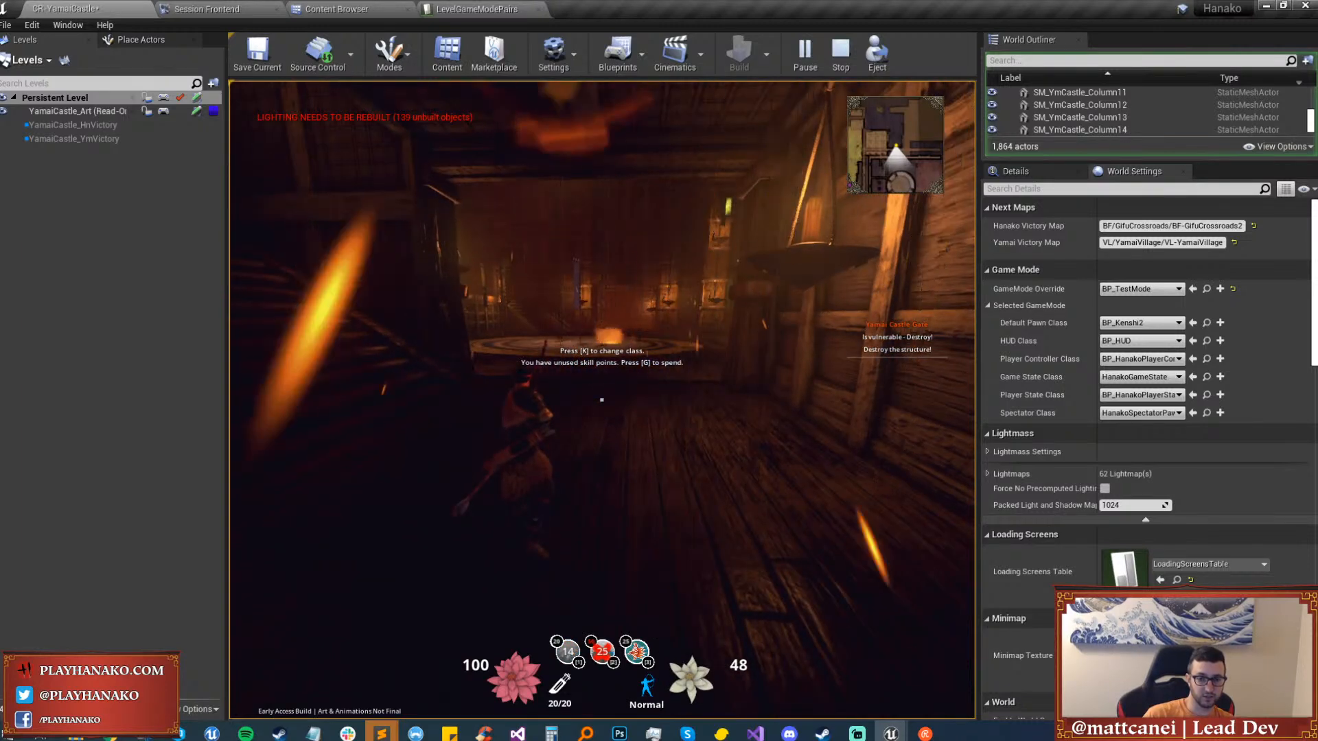
key(w)
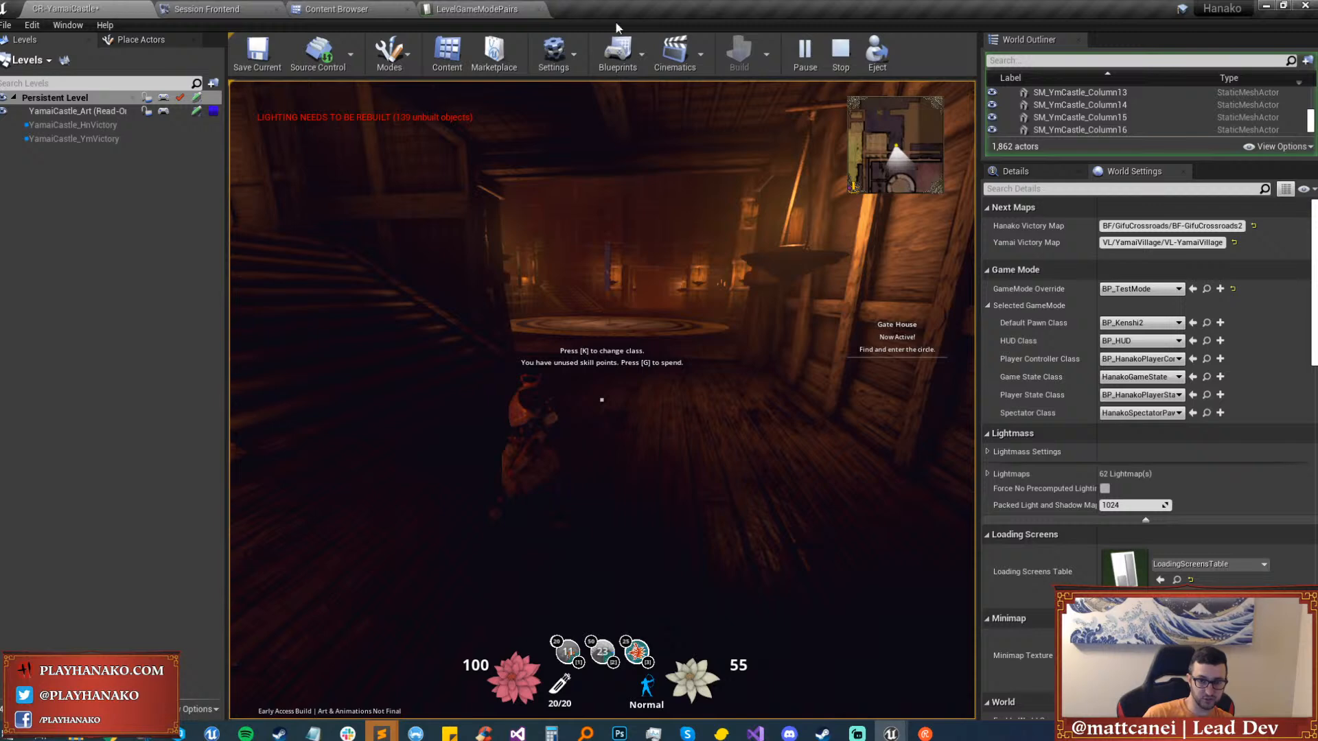
key(Escape)
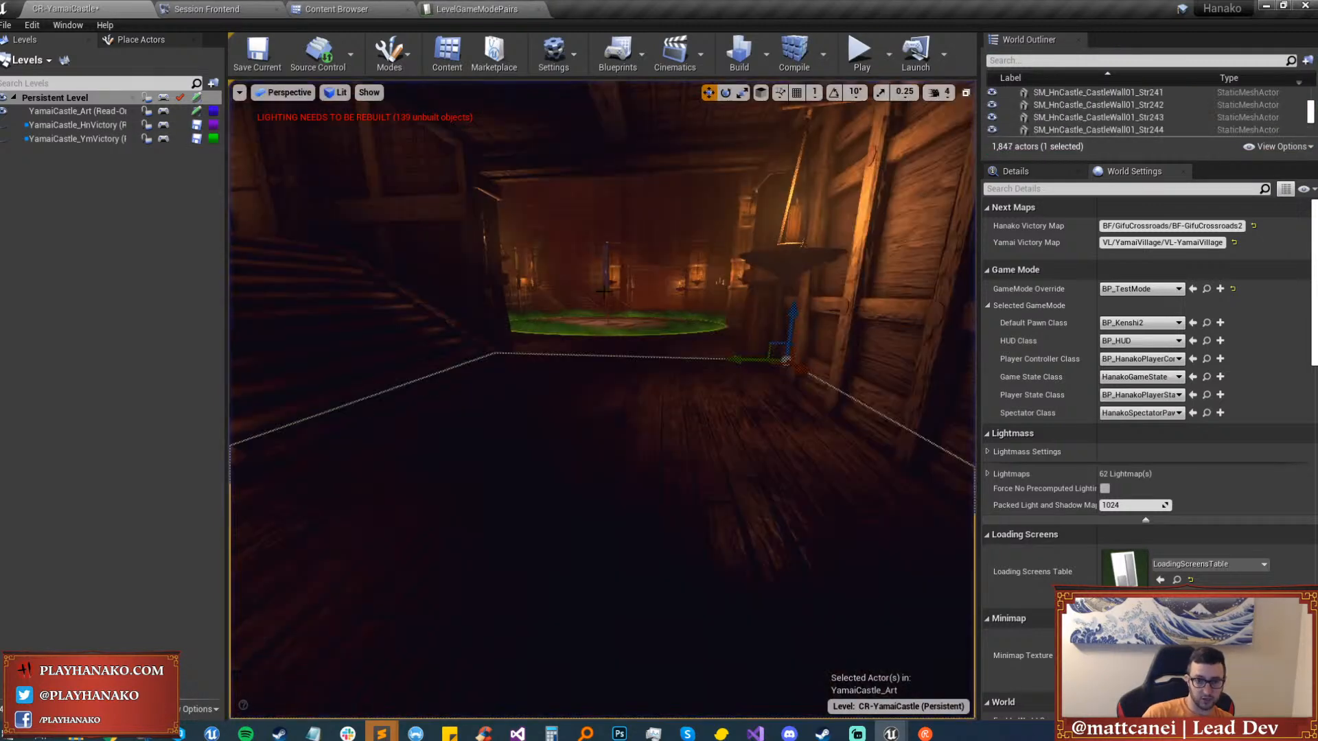
Select all meshes matching the hallway's ceiling grid and set their collision preset to Custom.
click(657, 295)
right_drag(658, 378, 657, 226)
key(shift+e)
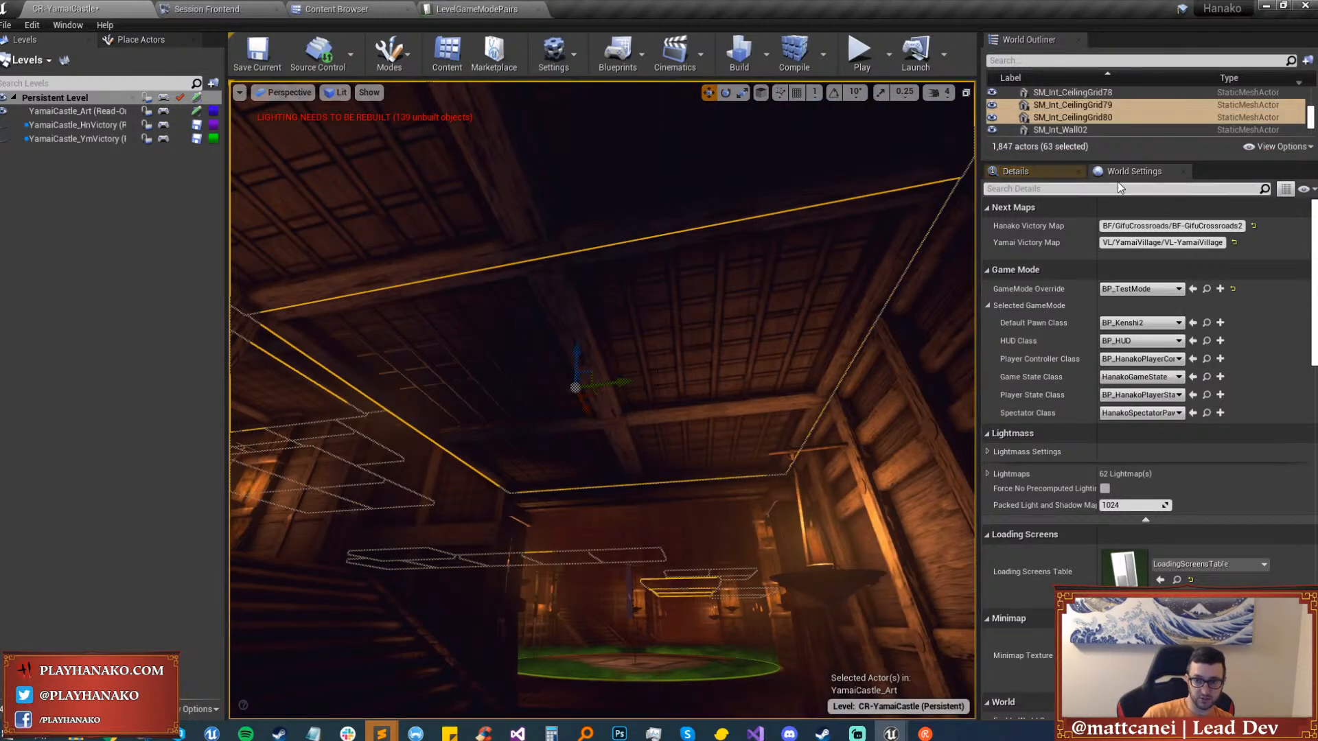
scroll(1022, 421, down, 10)
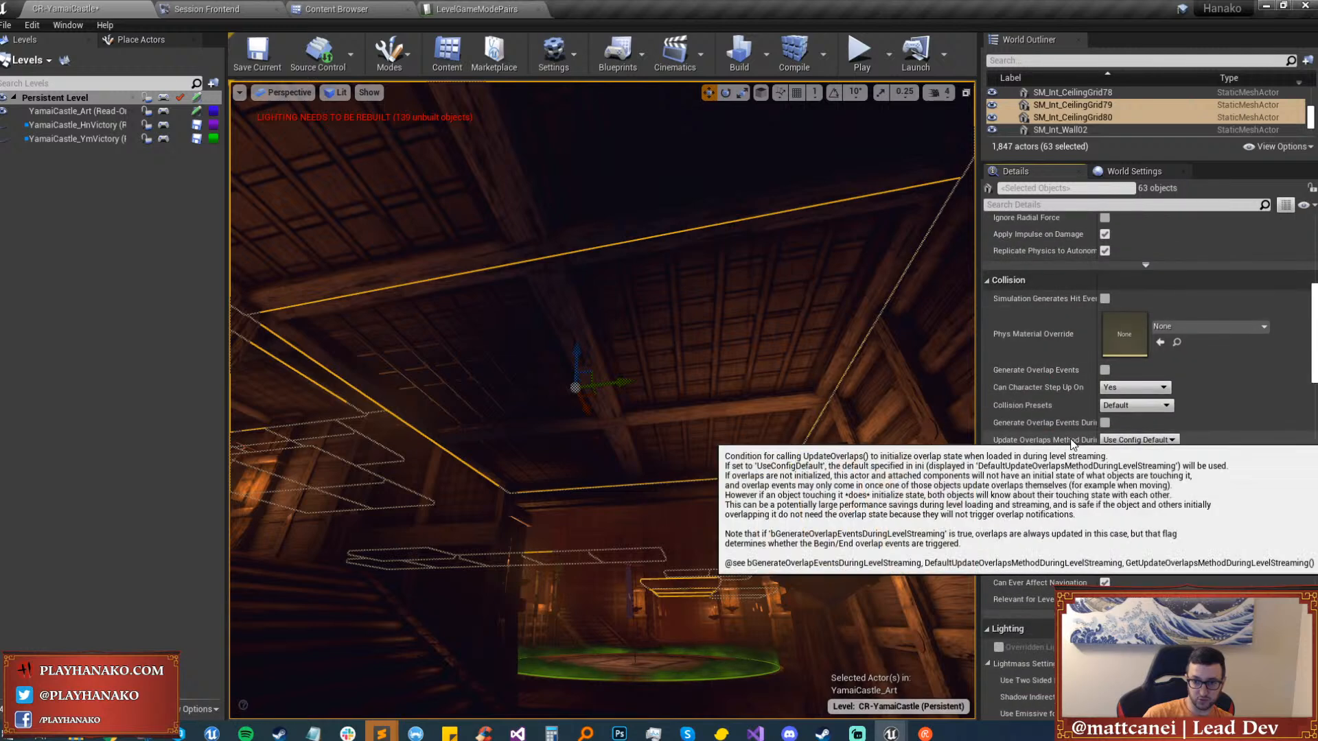
click(1134, 405)
click(1128, 429)
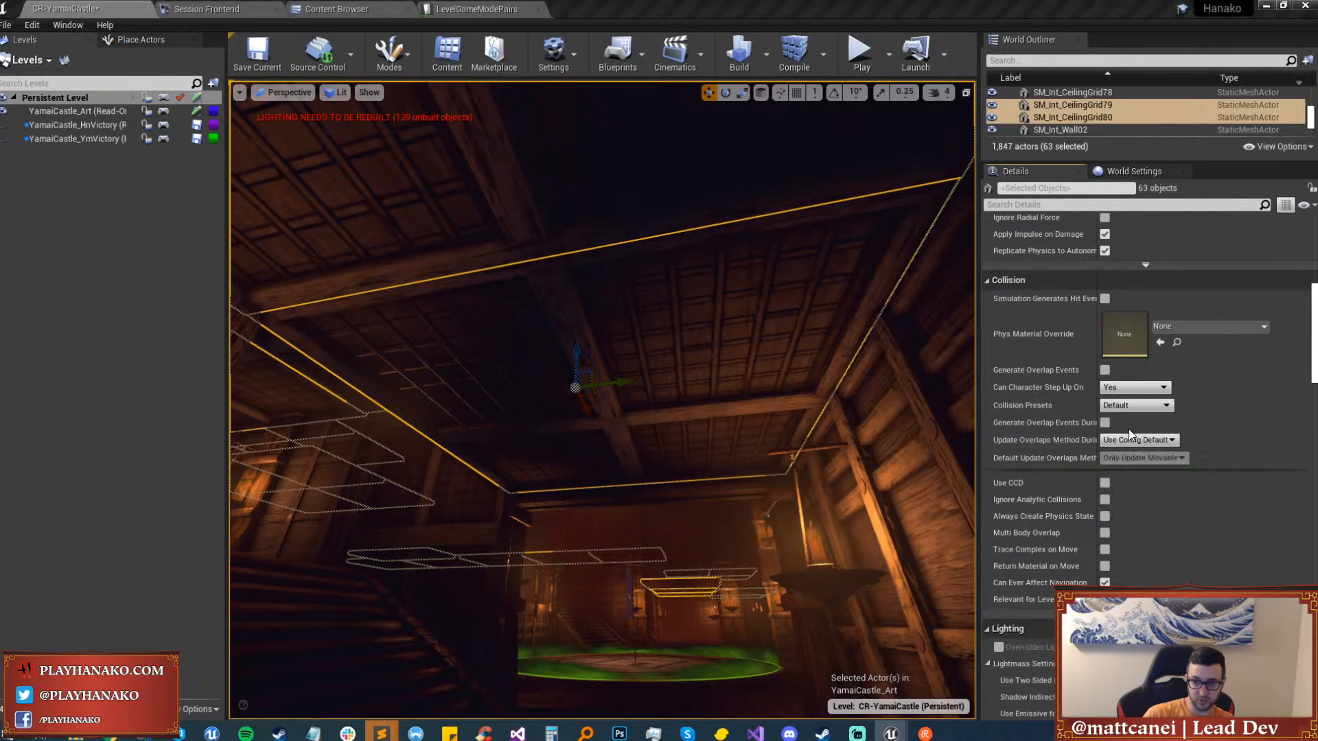
scroll(1262, 516, down, 5)
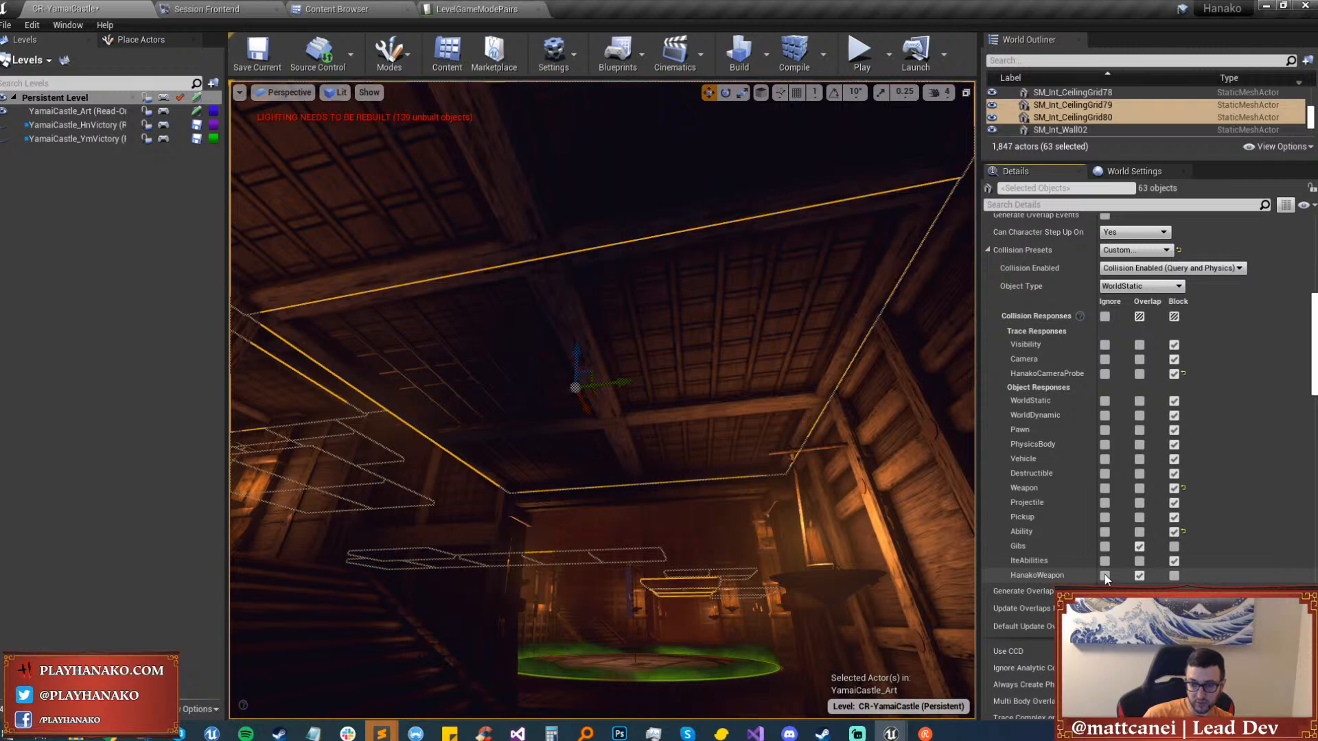
Set the ceiling meshes' collision responses to Block for HanakoWeapon and Gibs, and Ignore for IteAbilities and Ability.
click(1173, 575)
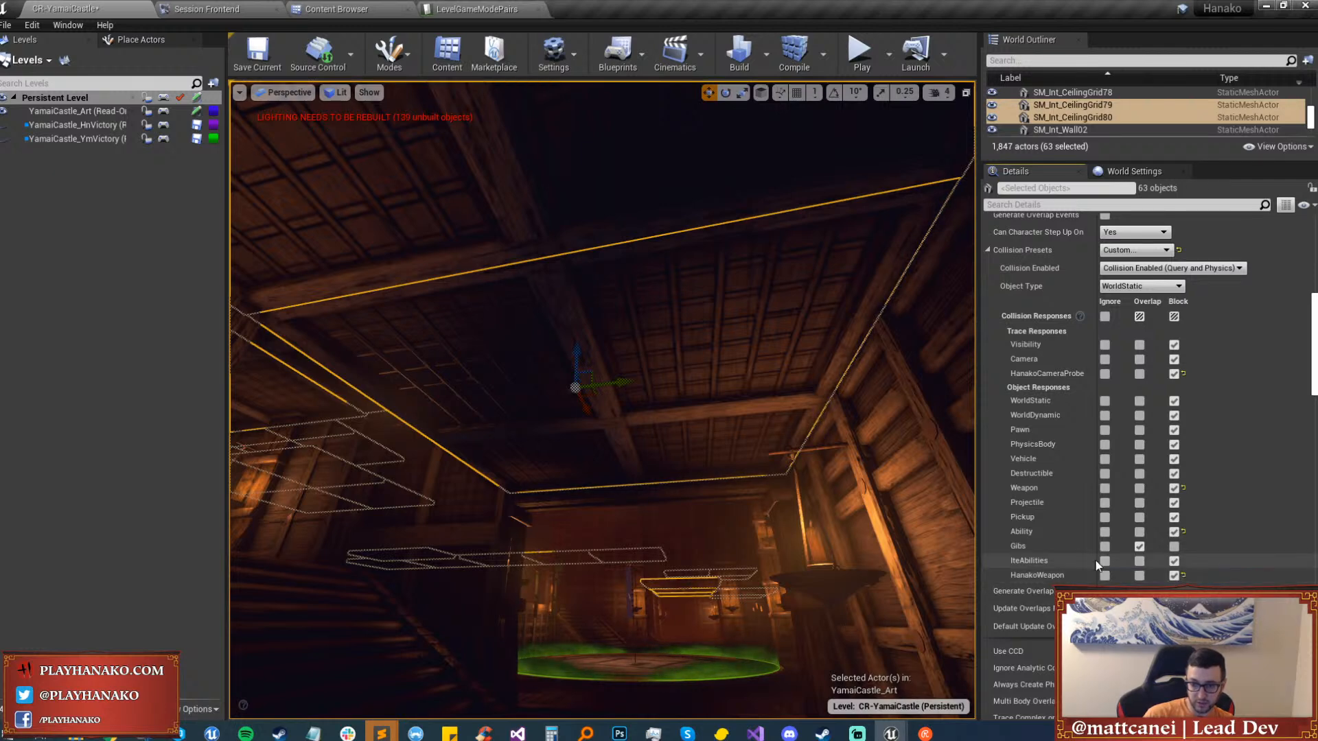
click(1105, 560)
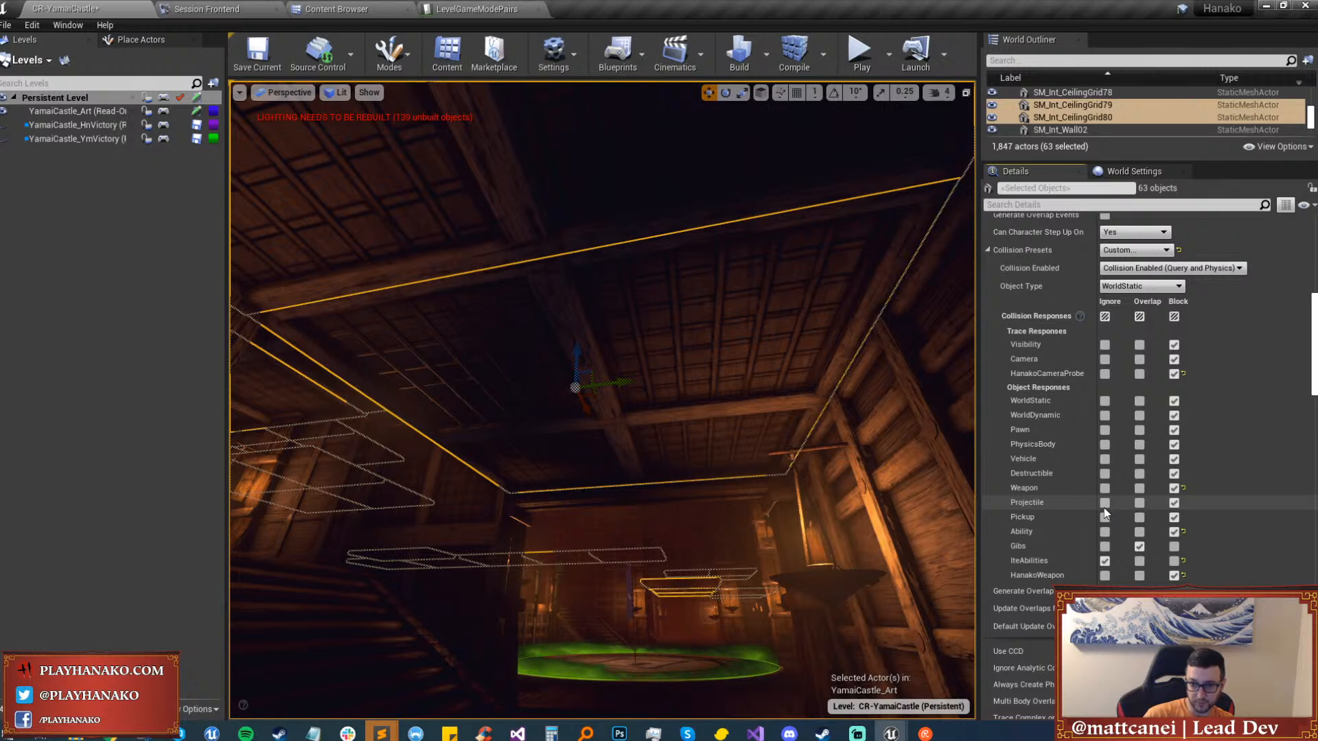
click(1103, 532)
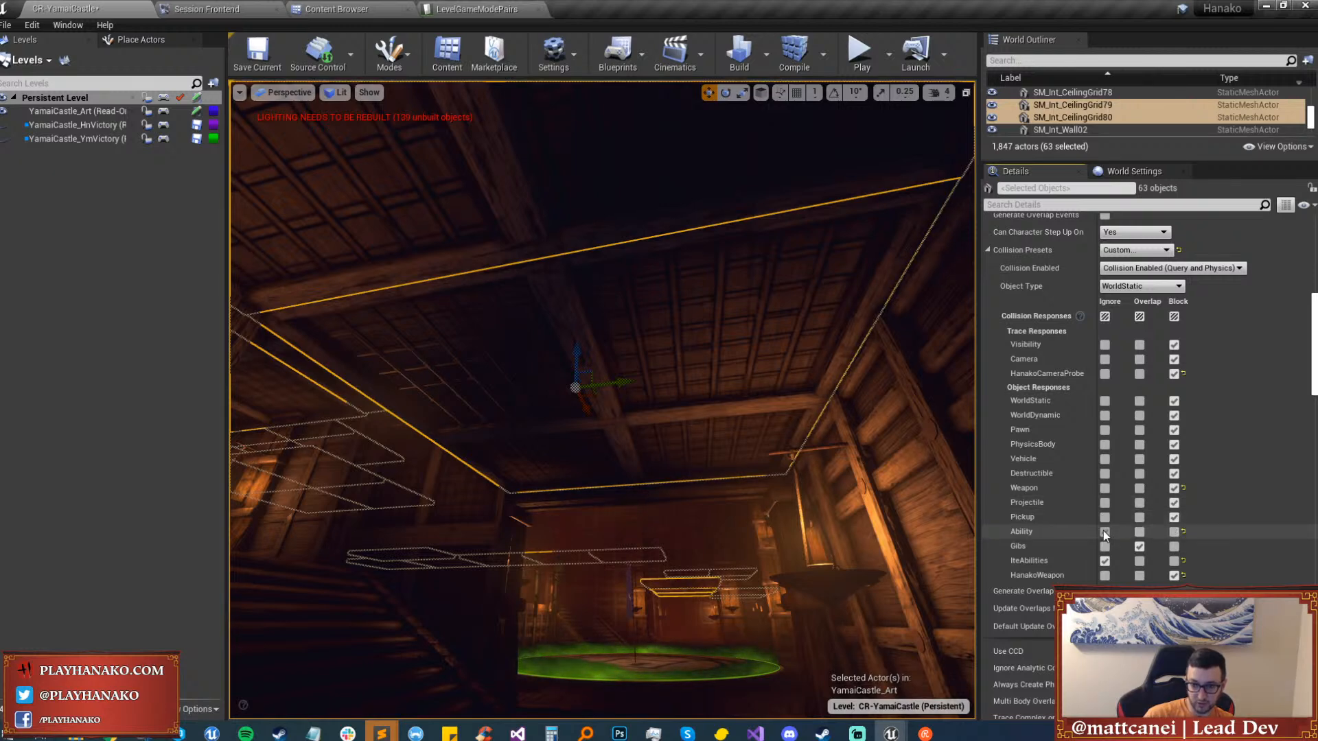
click(1173, 546)
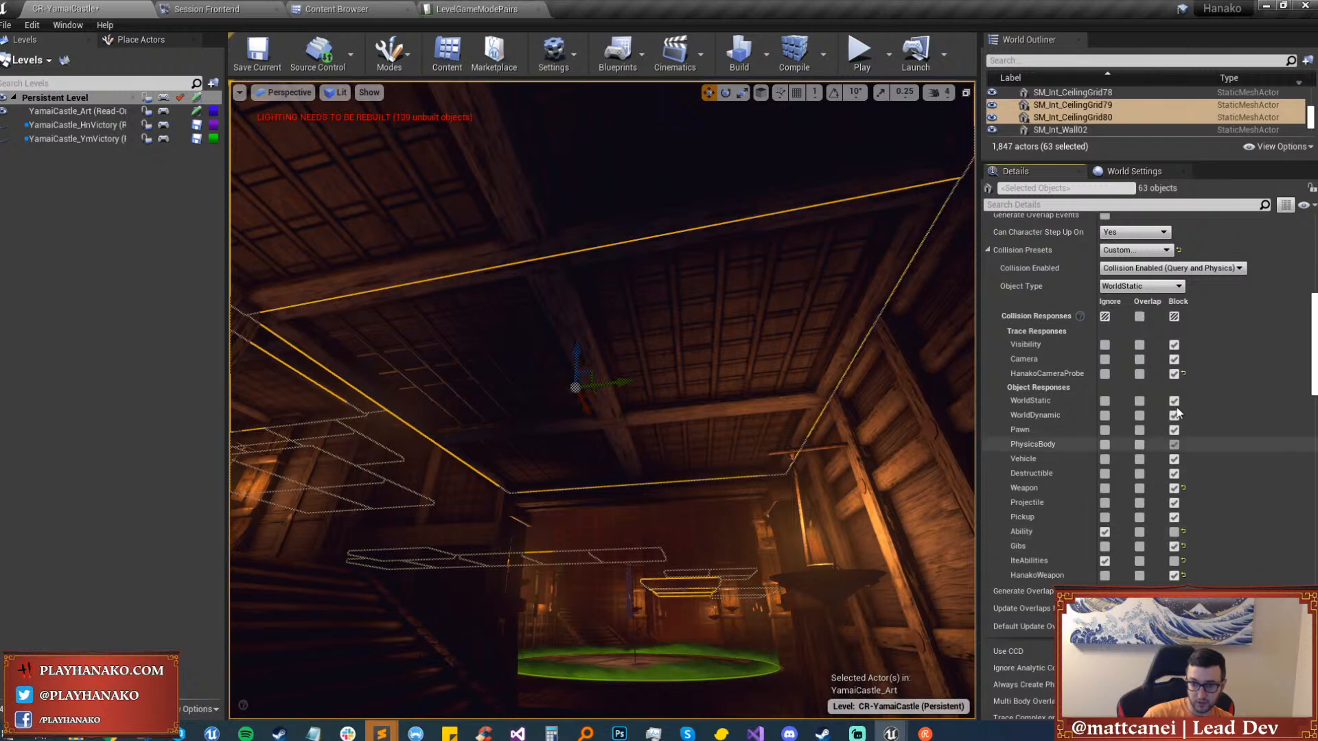
Set the ceiling meshes' Camera and HanakoCameraProbe collision responses to Ignore, and save the changes with YamaiCastle_Art checked out.
click(1104, 359)
click(1105, 374)
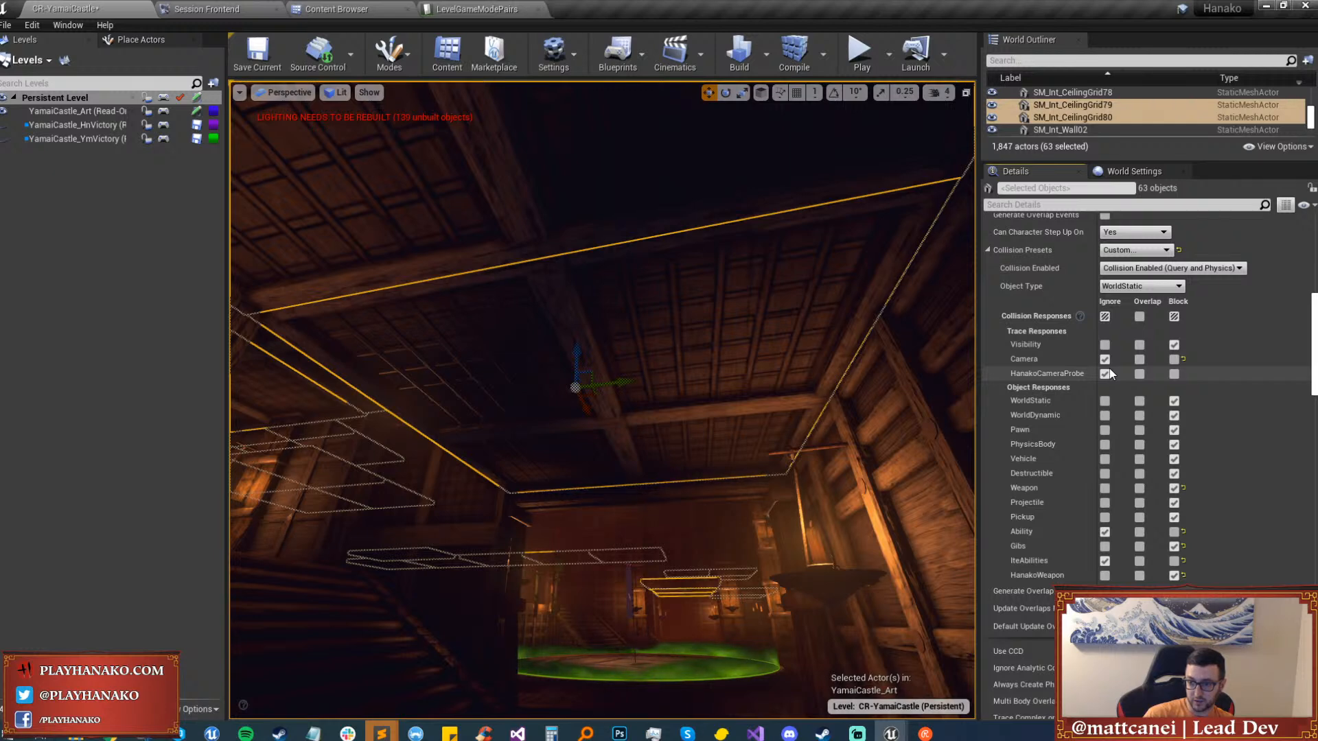
click(6, 26)
click(48, 96)
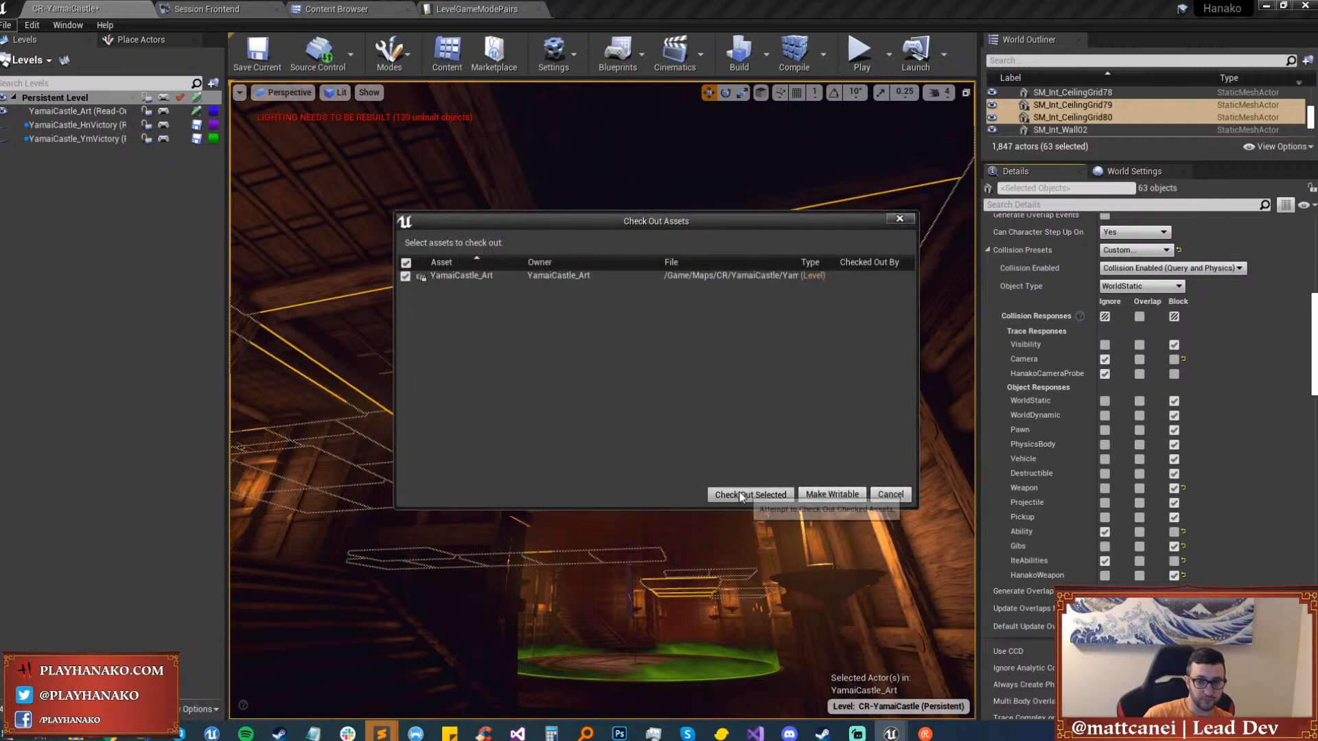
click(740, 494)
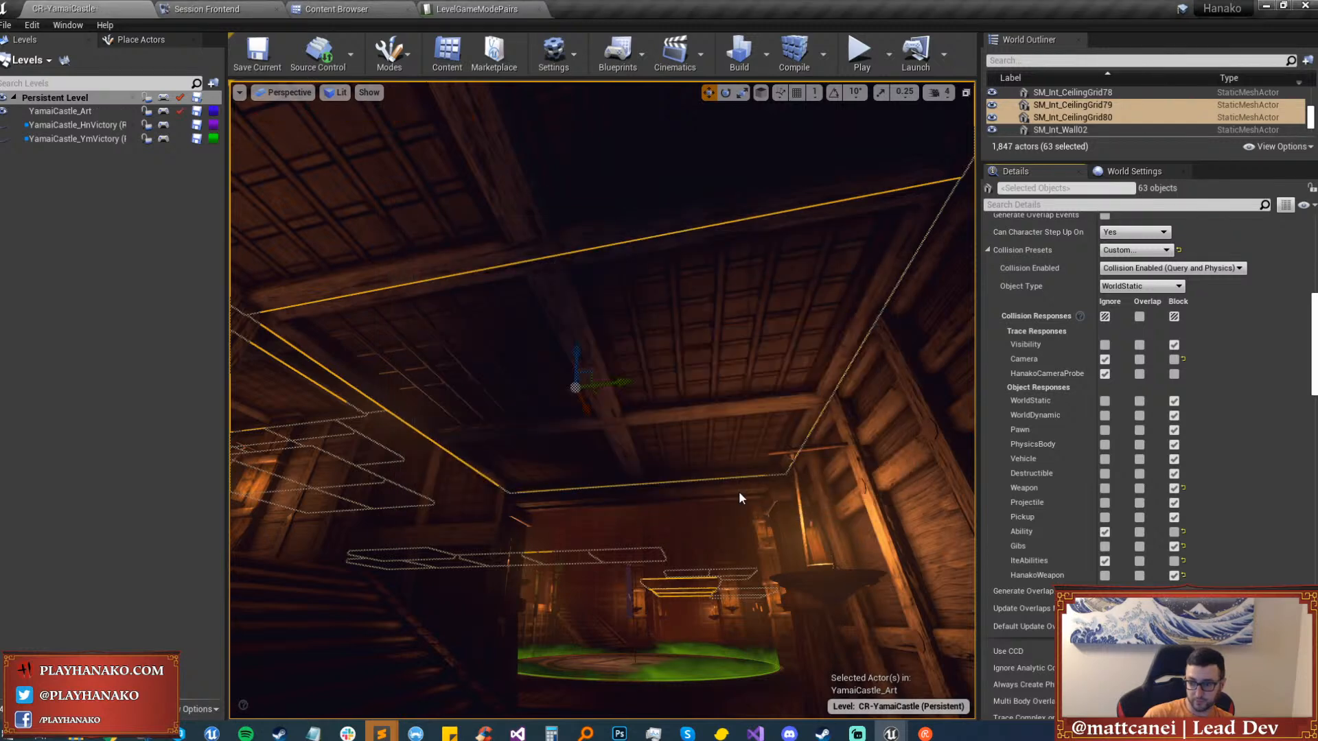
Start a play session from the hallway floor with the Ite (Archer) class.
right_drag(601, 400, 621, 528)
key(Escape)
right_click(621, 529)
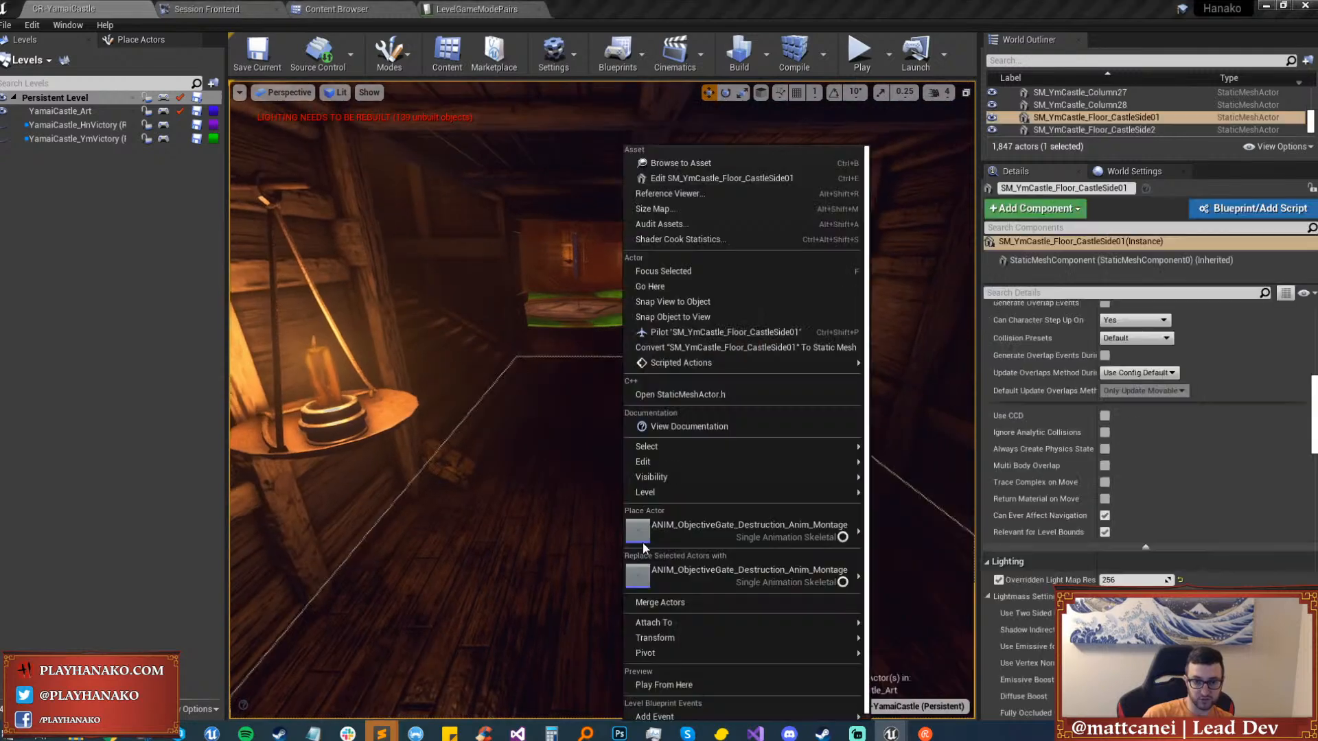
click(682, 686)
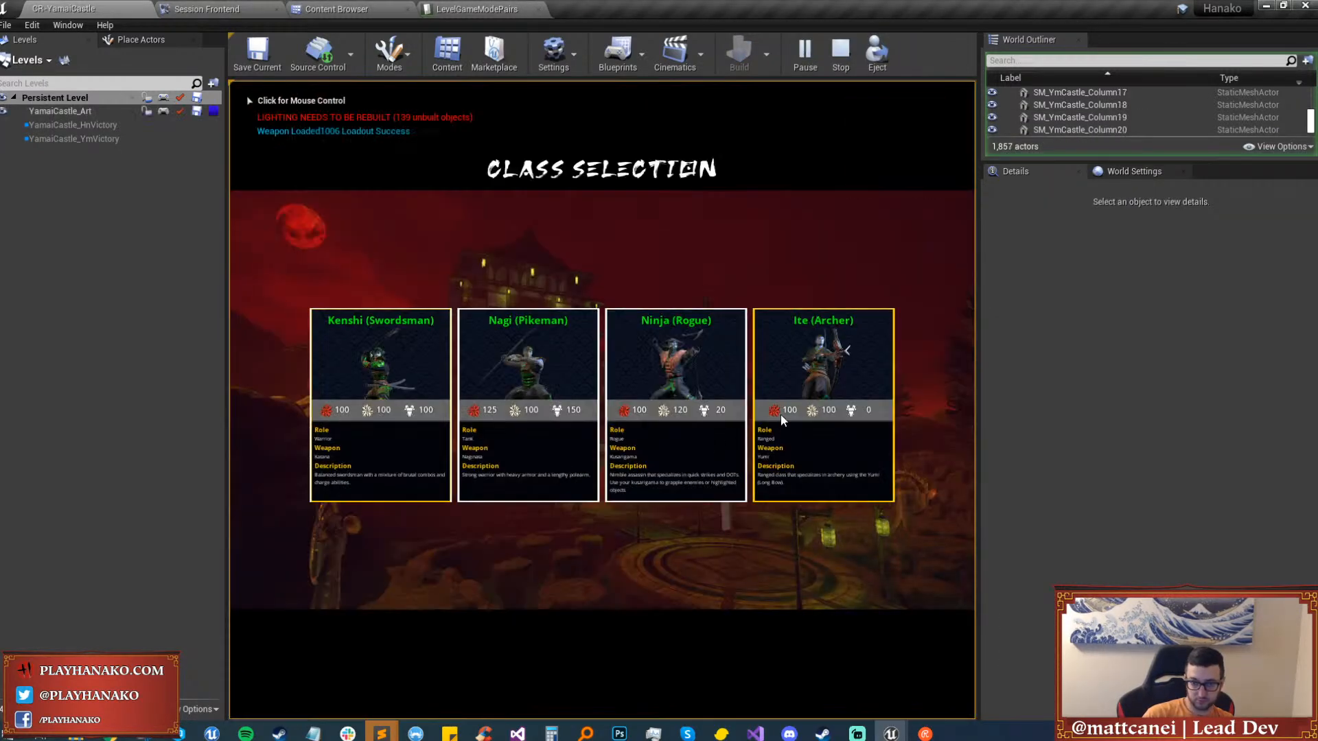
click(780, 416)
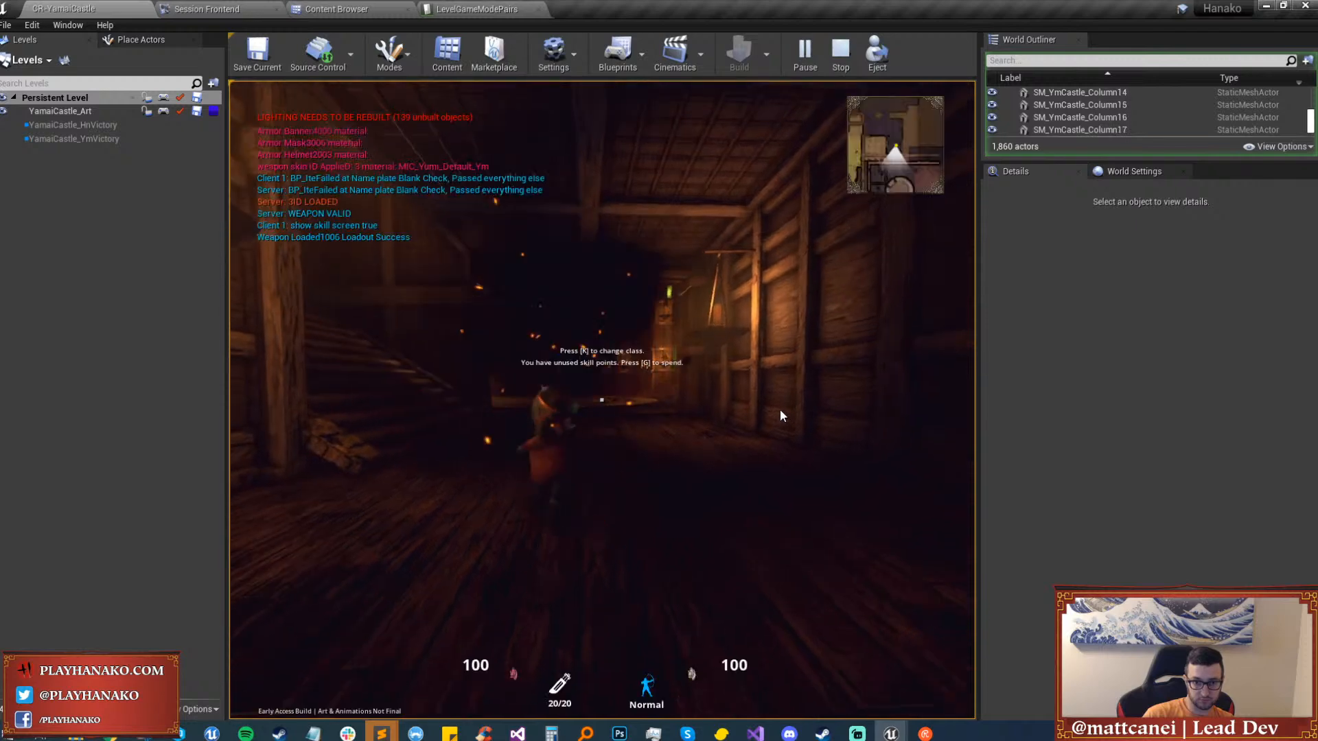
Unlock the archer's central skill and cast it under the hallway ceiling.
key(g)
click(490, 311)
click(750, 330)
key(g)
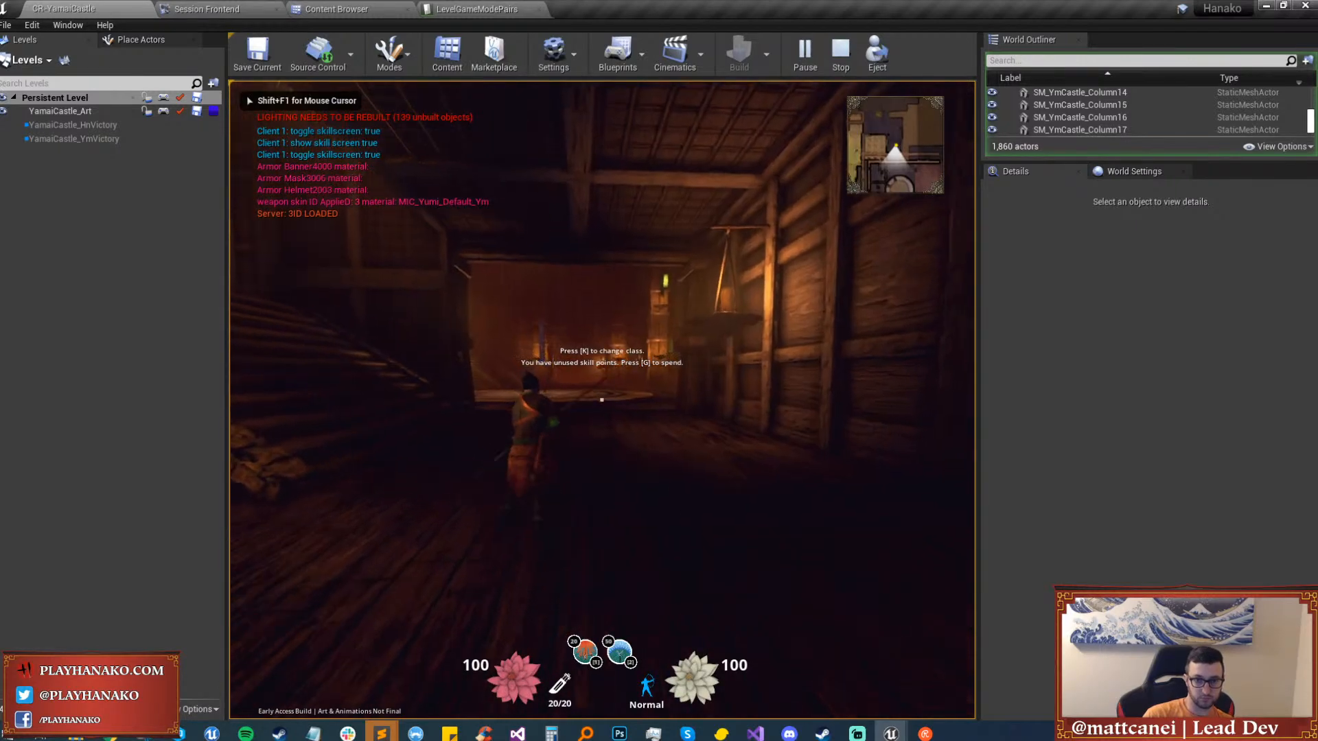
key(2)
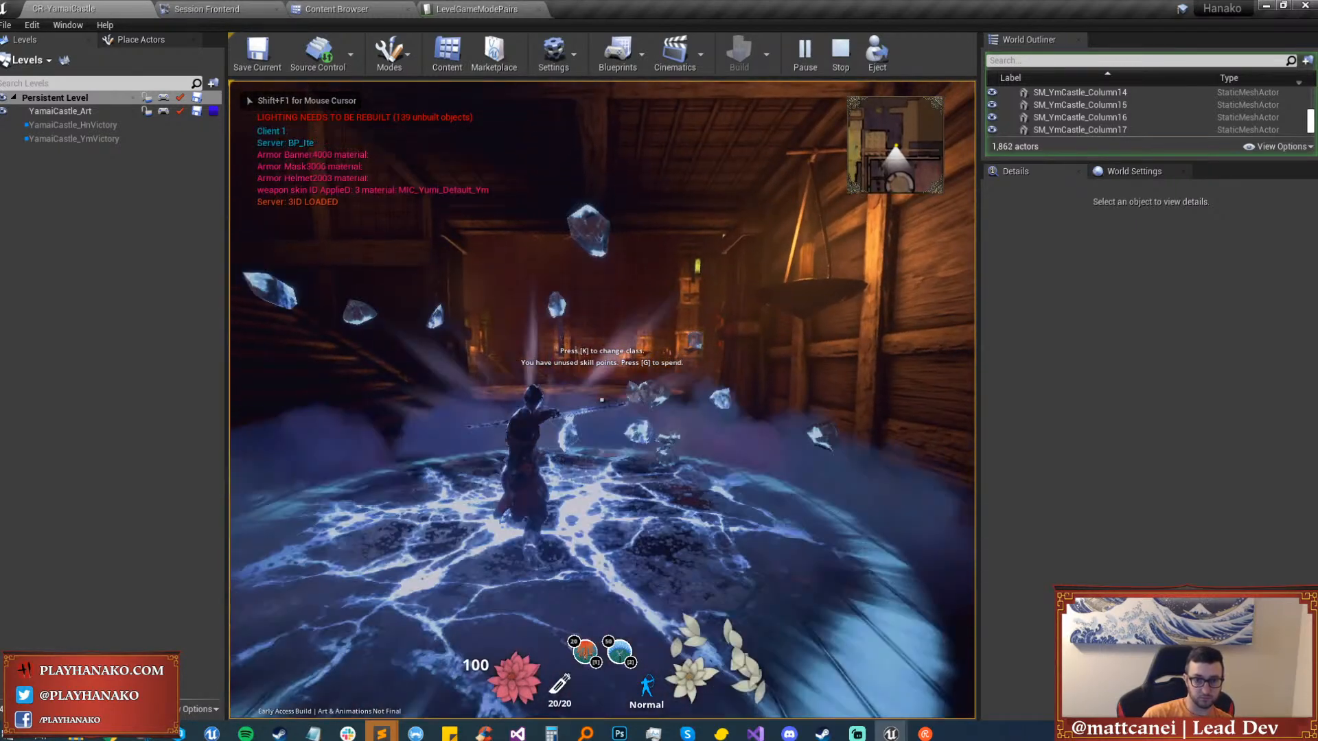
key(w)
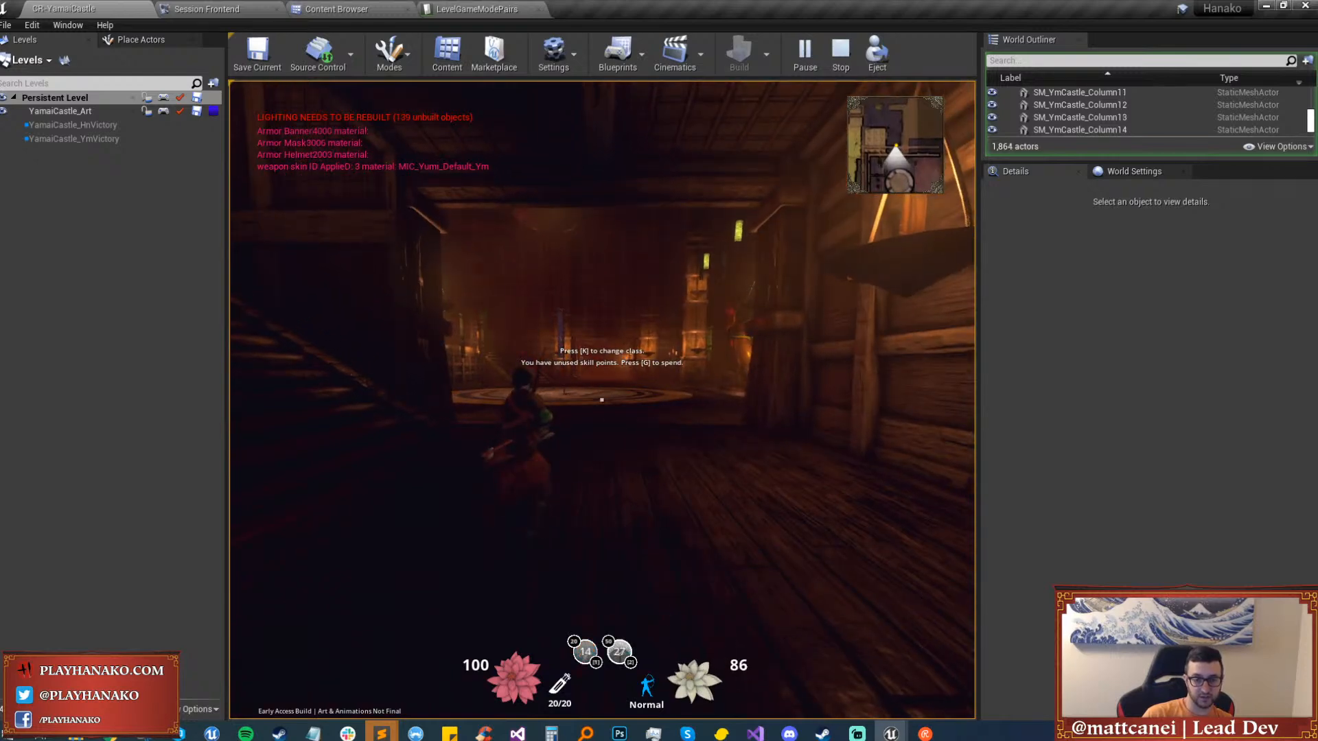
Display collision geometry in the play session with the console command "show collision".
key(grave)
key(Up)
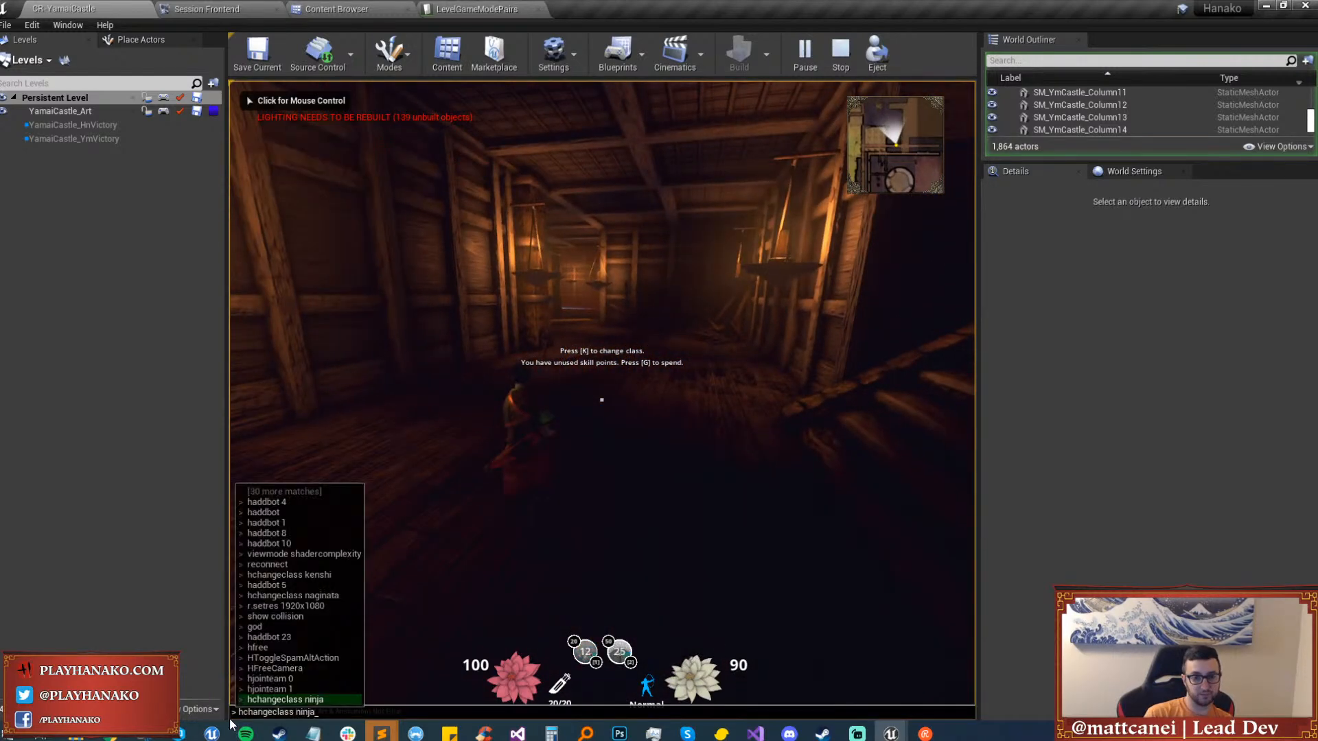
key(BackSpace)
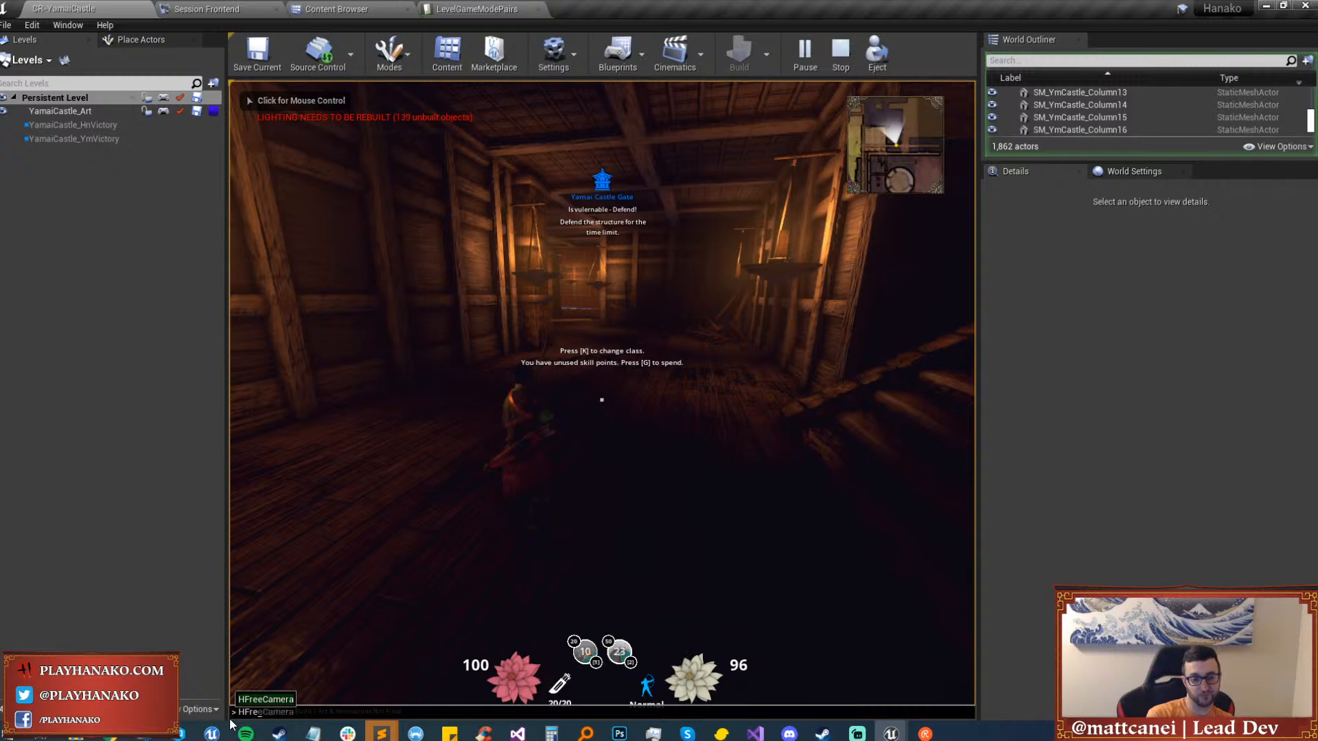
key(BackSpace)
key(BackSpace)
key(BackSpace)
key(BackSpace)
key(BackSpace)
key(BackSpace)
key(BackSpace)
key(BackSpace)
key(BackSpace)
key(BackSpace)
key(BackSpace)
text(show collision)
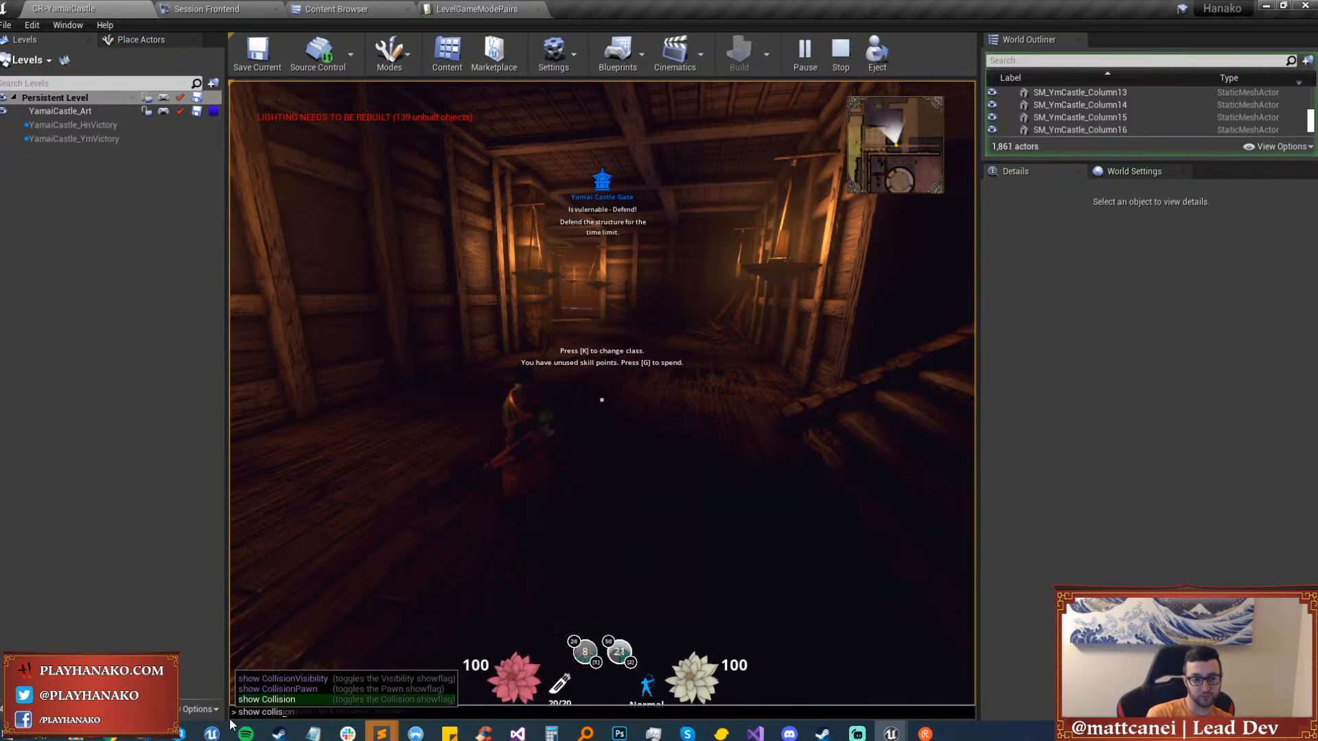
key(Return)
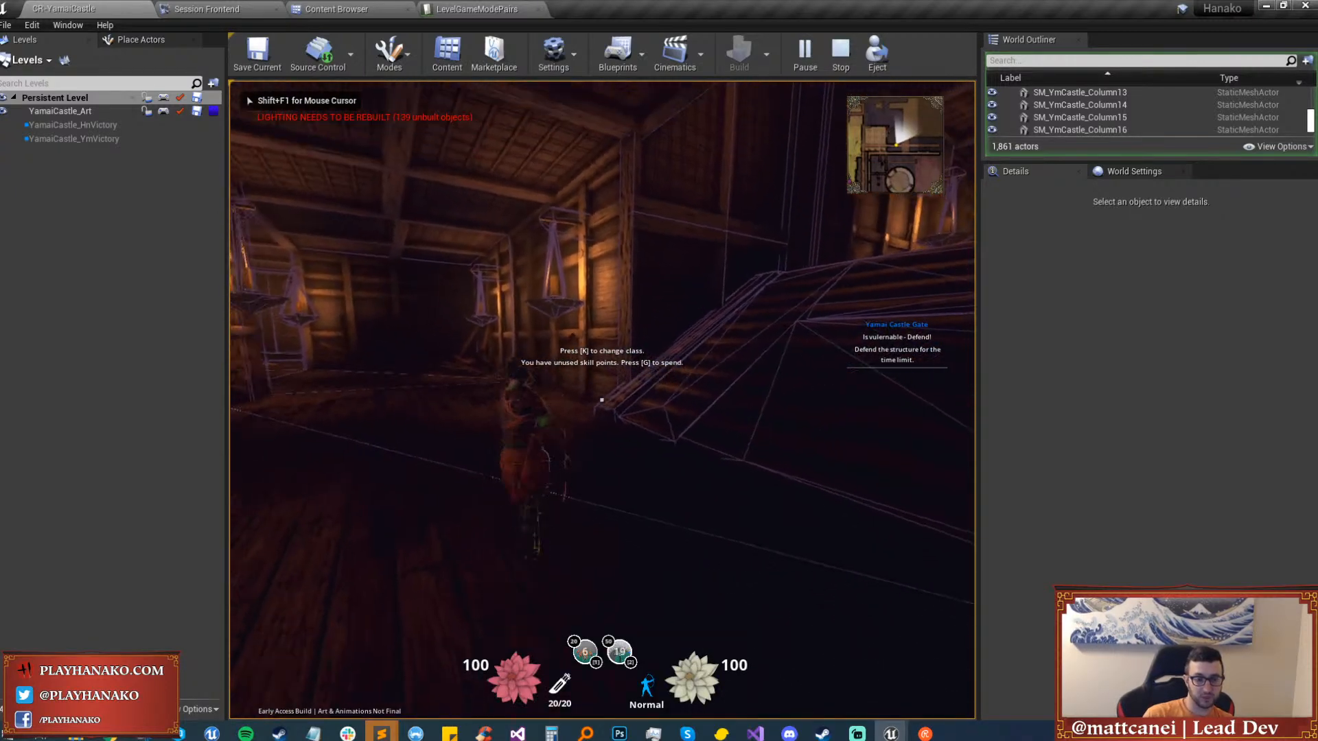
Walk and aim through the hallway to examine the collision wireframes around the ceiling, stairs and hanging lamps.
key(s)
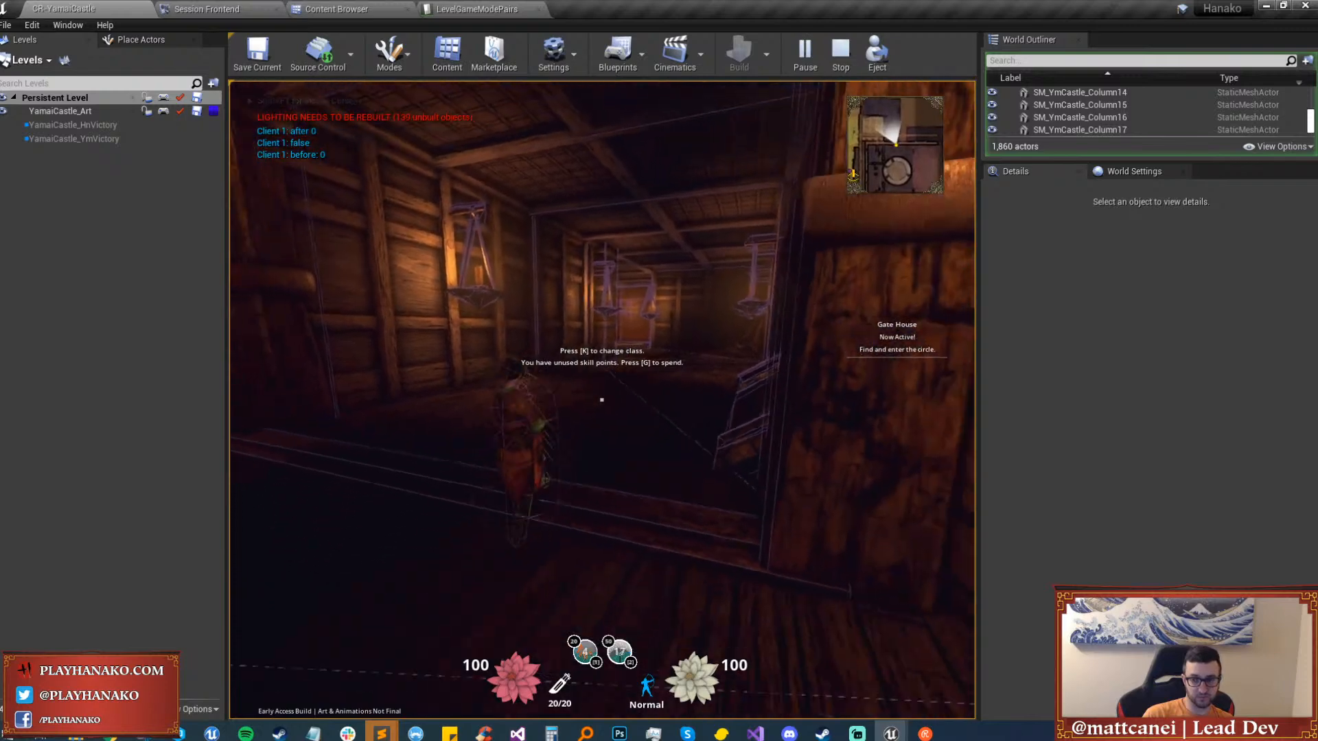
key(w)
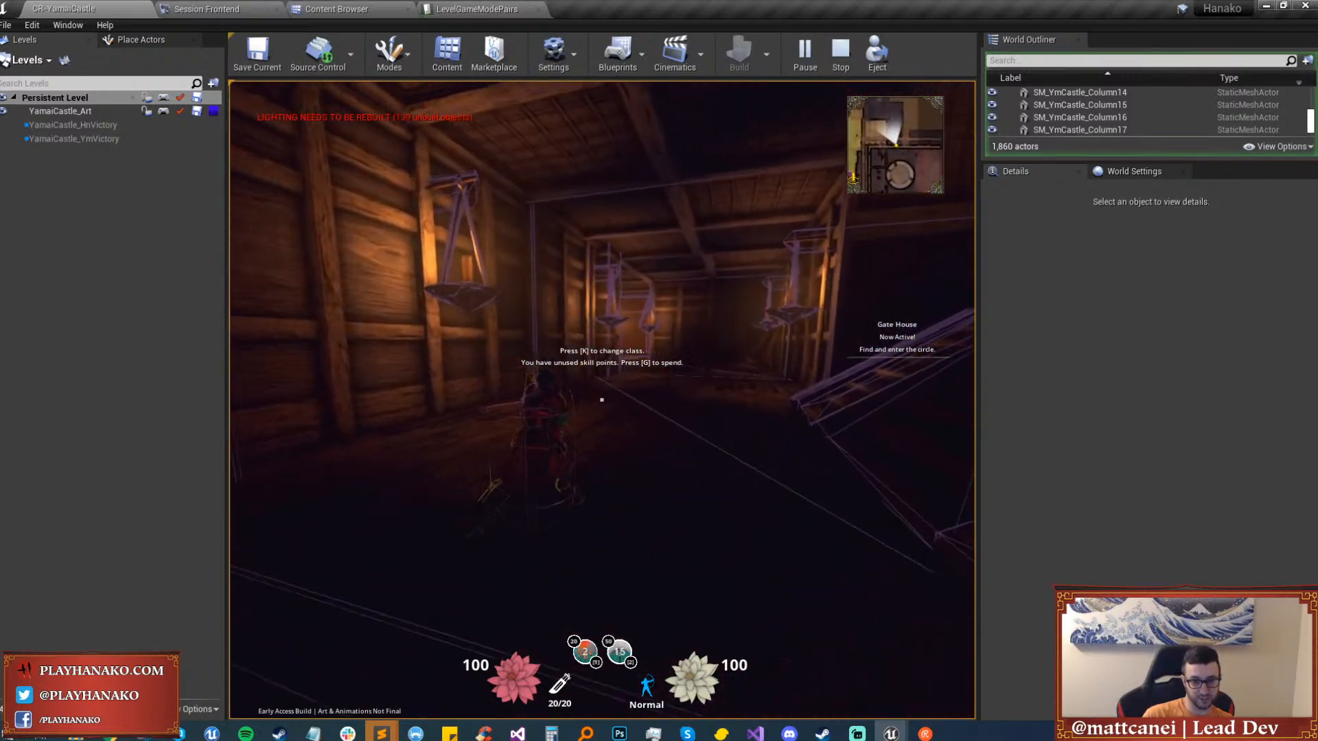
key(w)
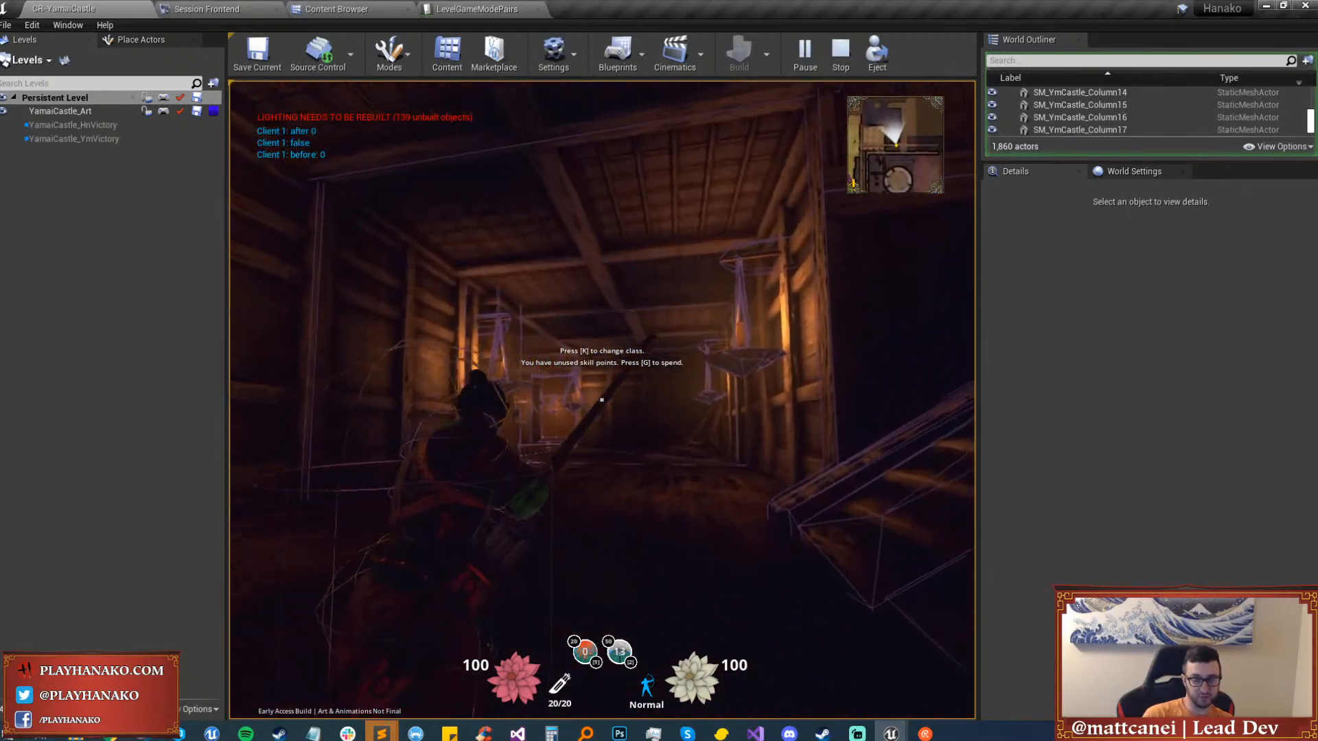
key(w)
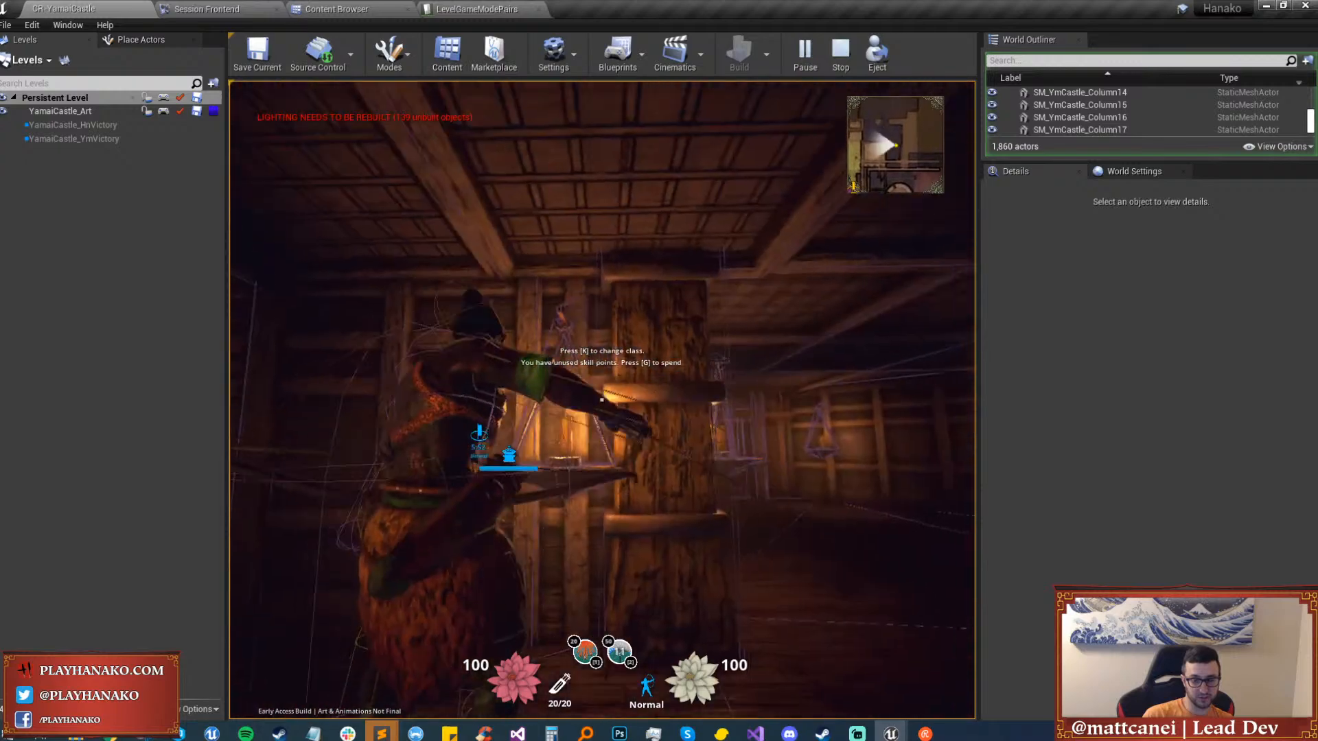
key(w)
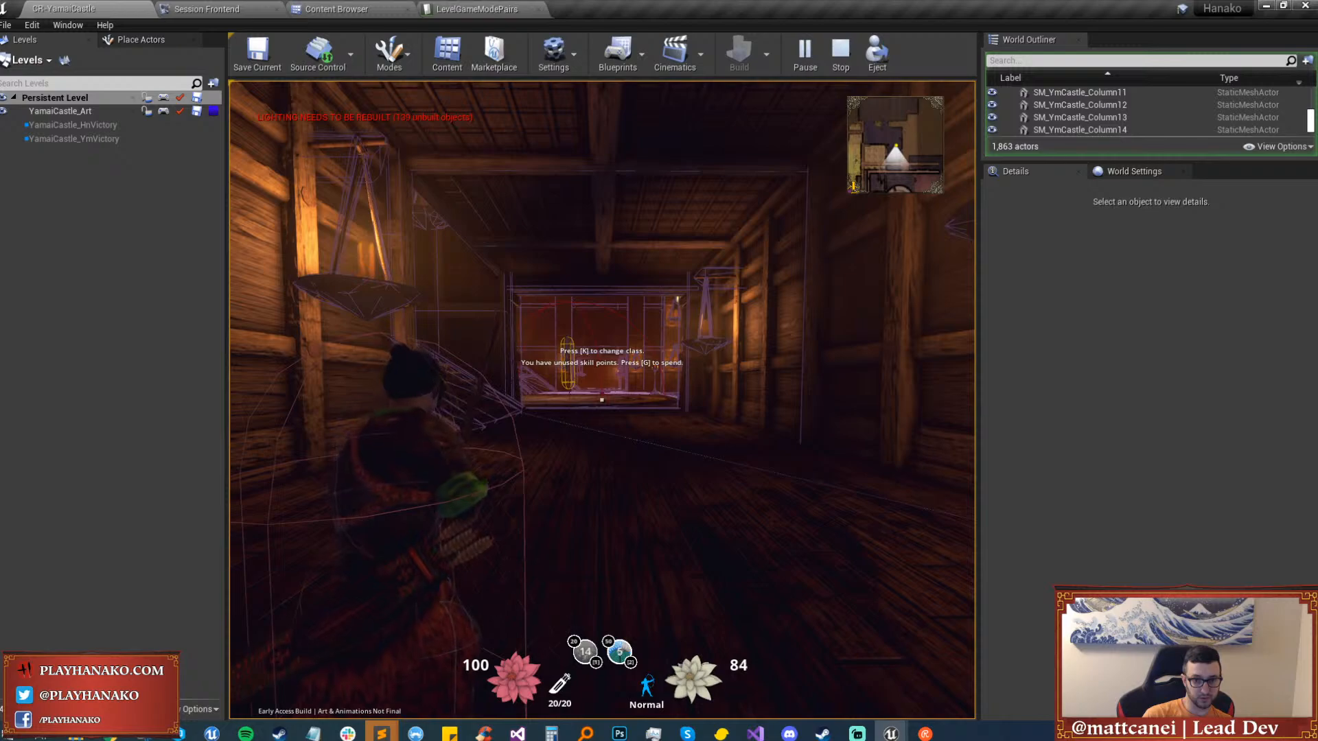
key(w)
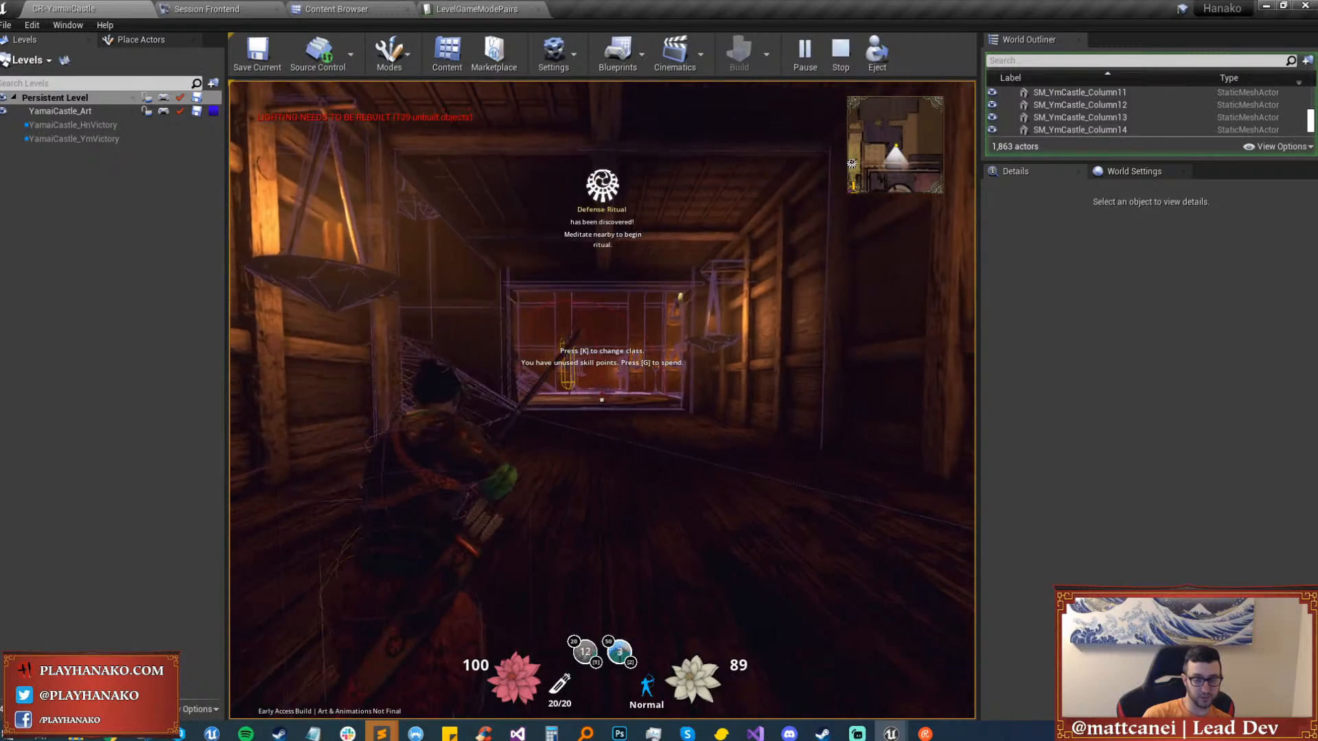
key(w)
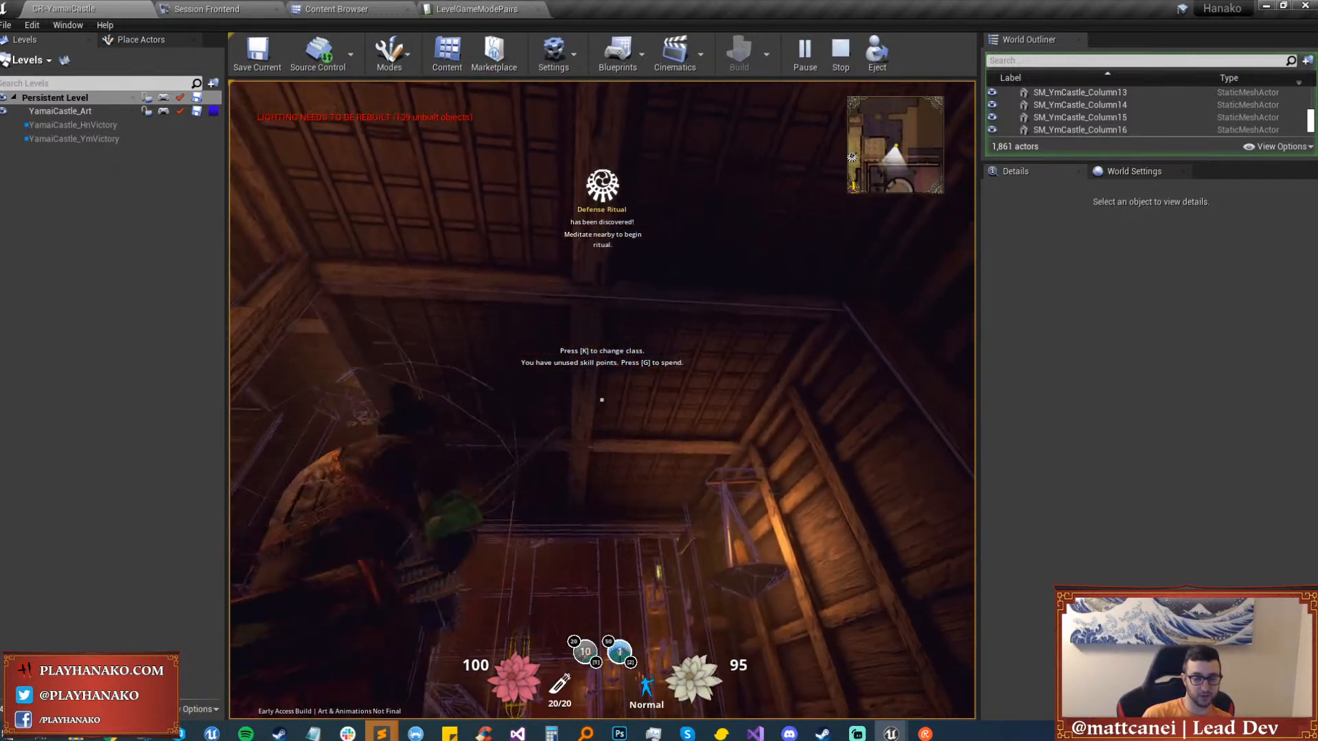
Move to the end of the hallway and cast the archer's second ability toward the ground pad.
key(w)
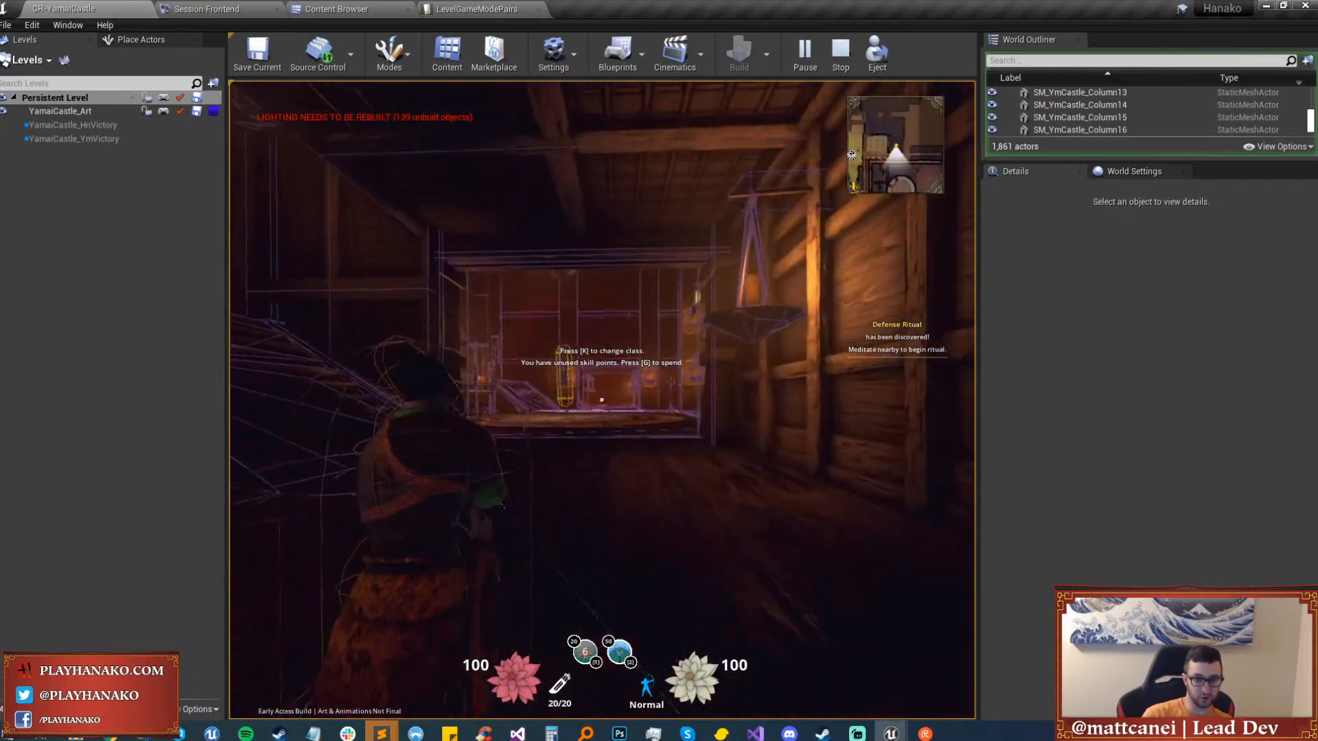
key(w)
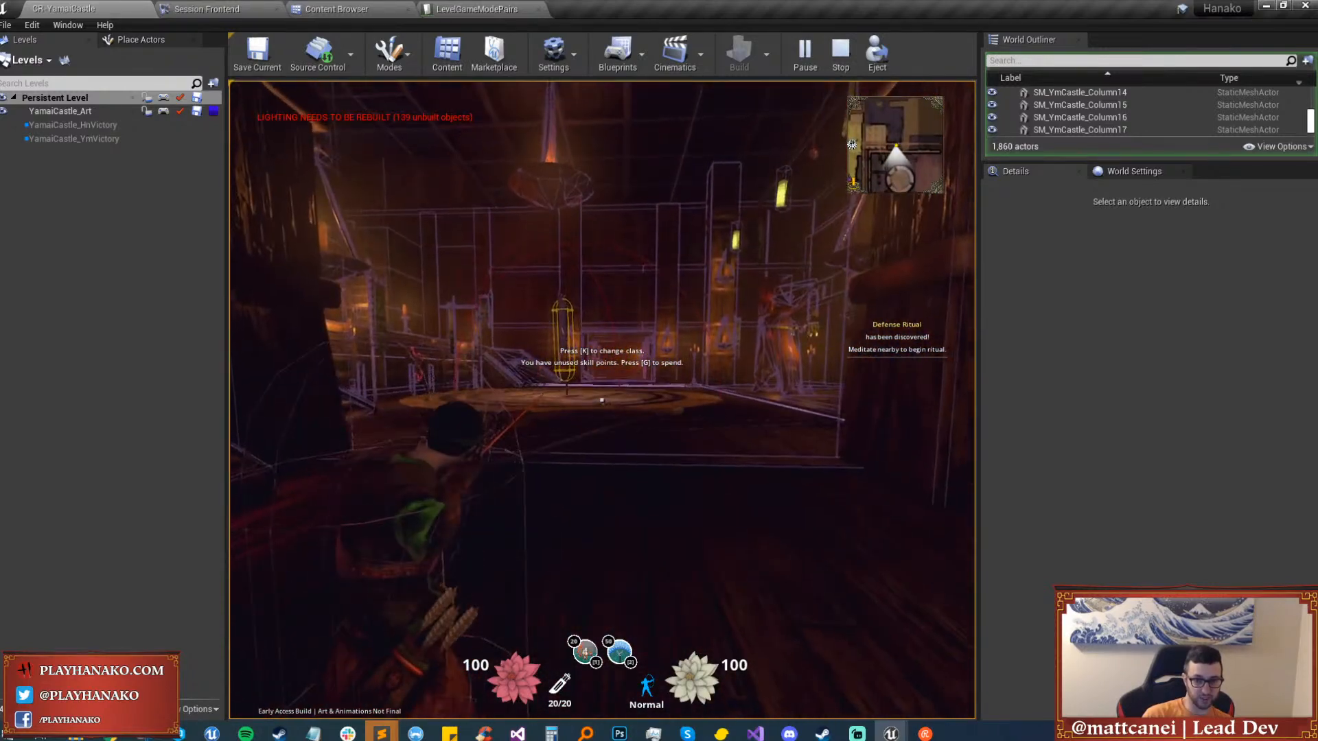
key(2)
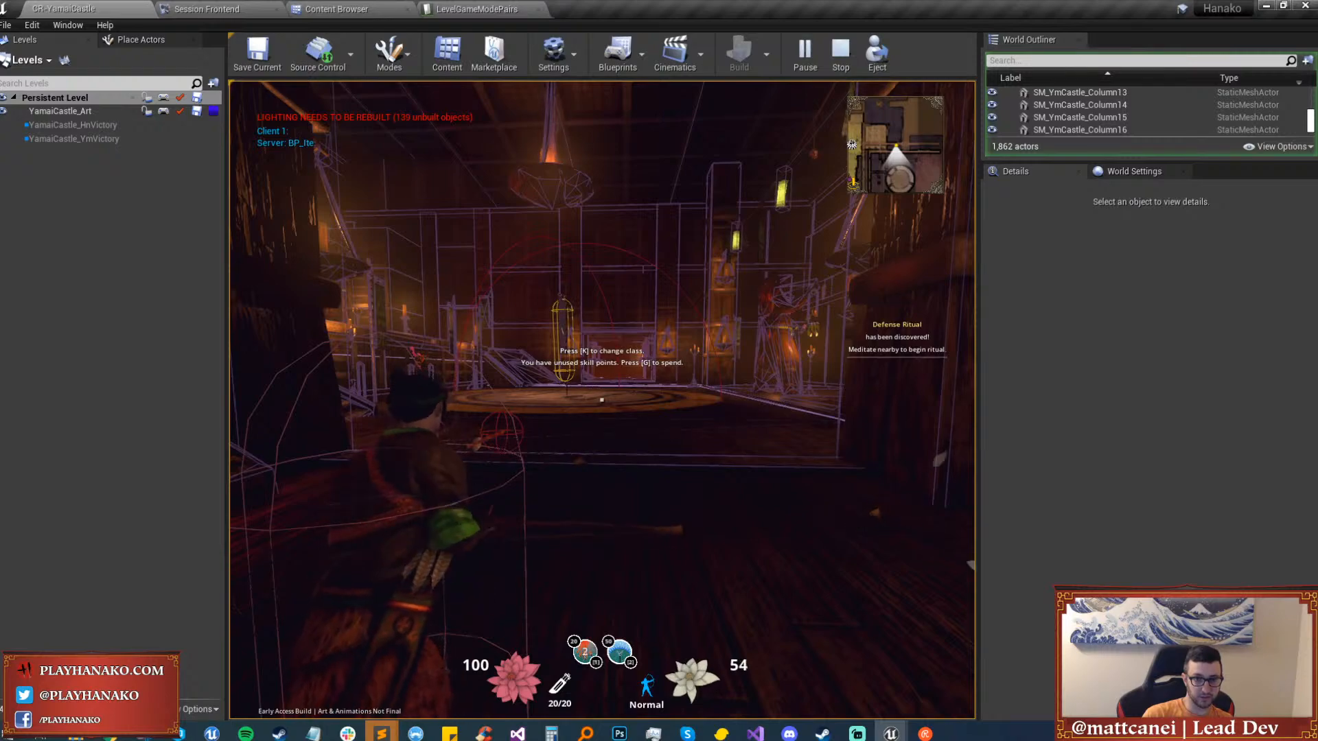
key(w)
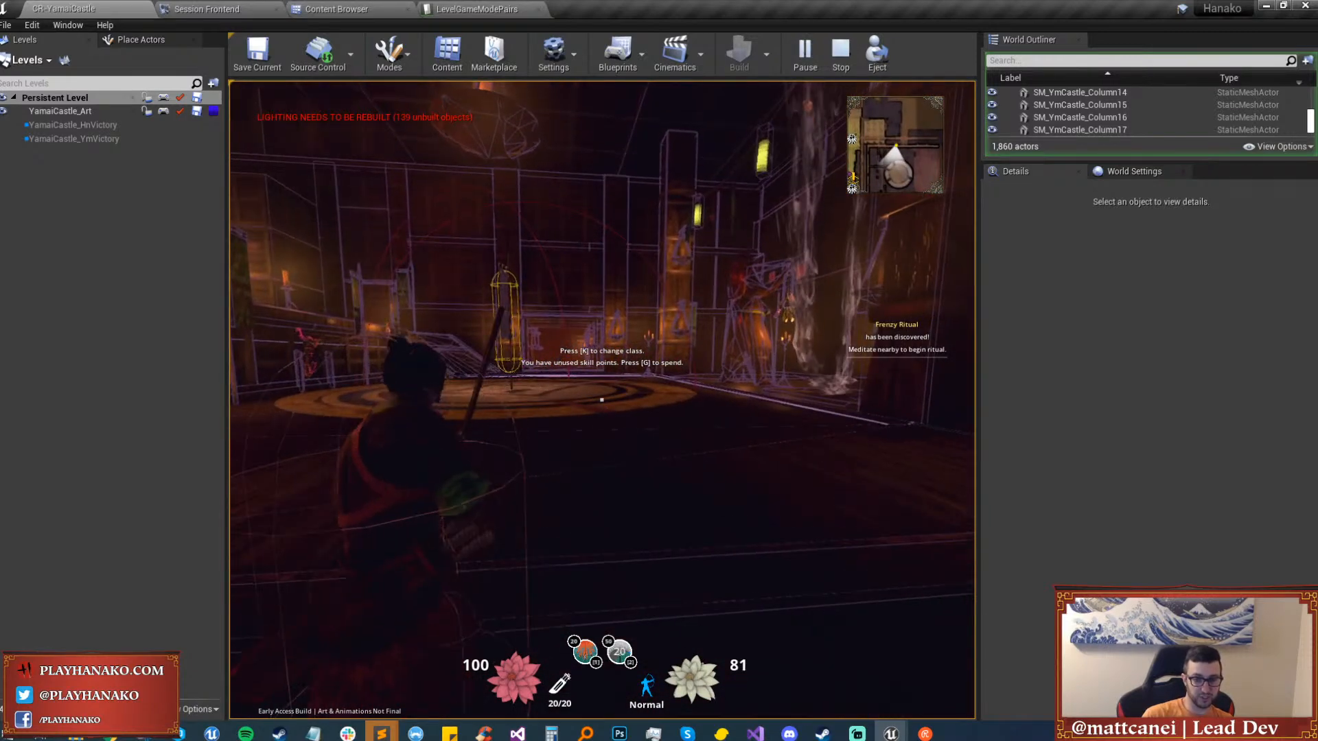
Reselect the archer's central skill between casts and test it near the ground pad and toward the castle's side opening.
key(g)
click(480, 314)
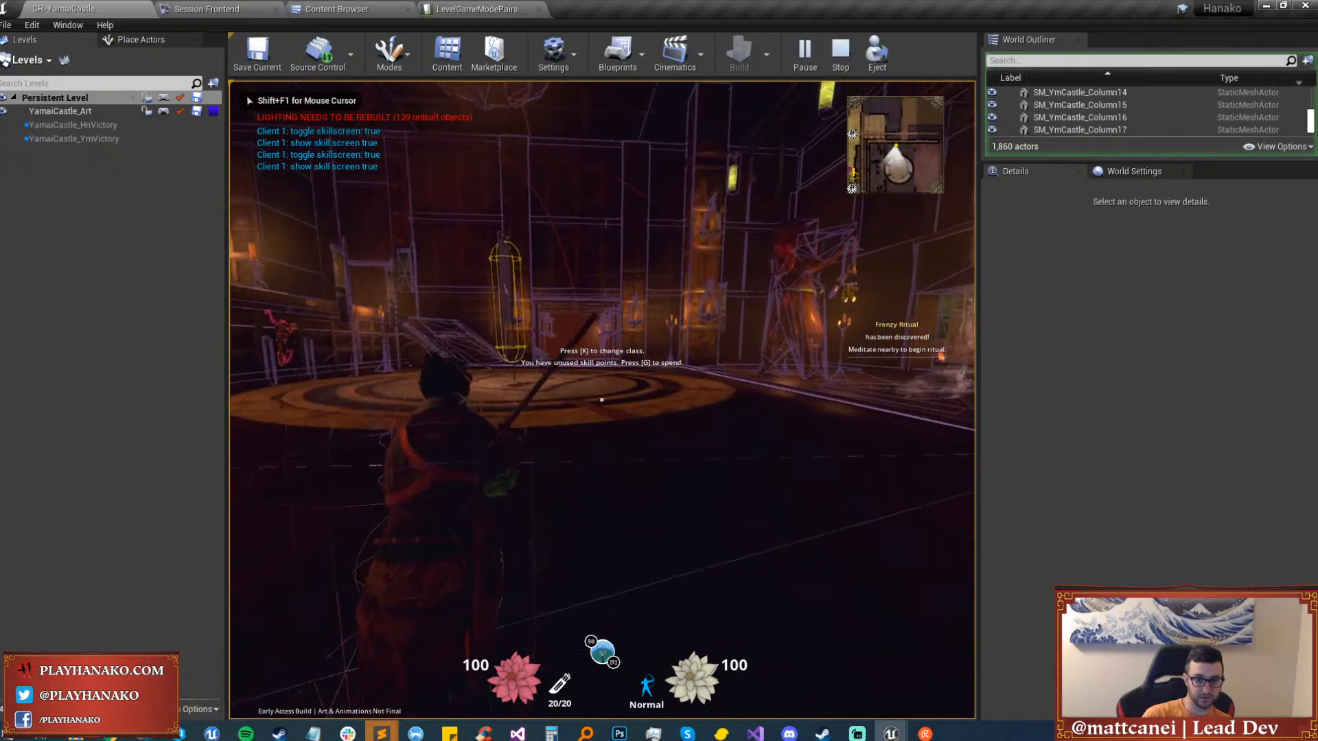
key(1)
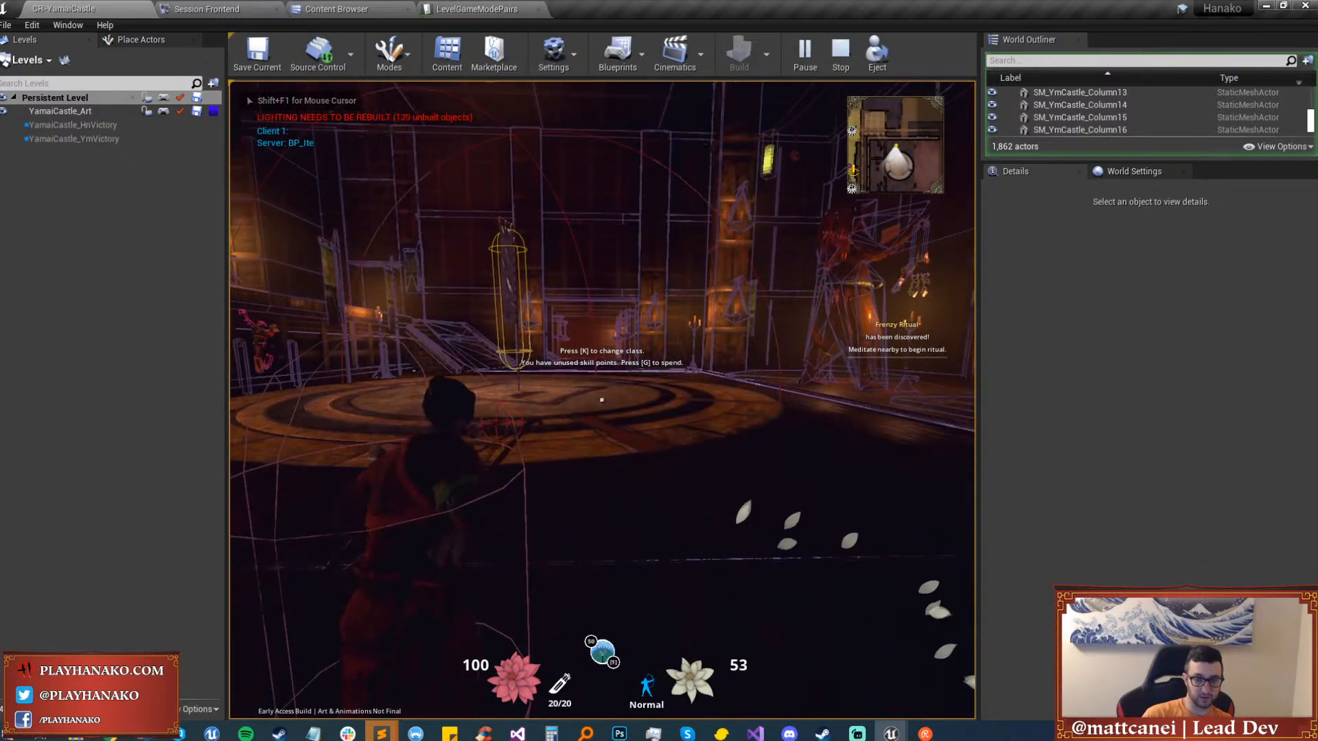
key(g)
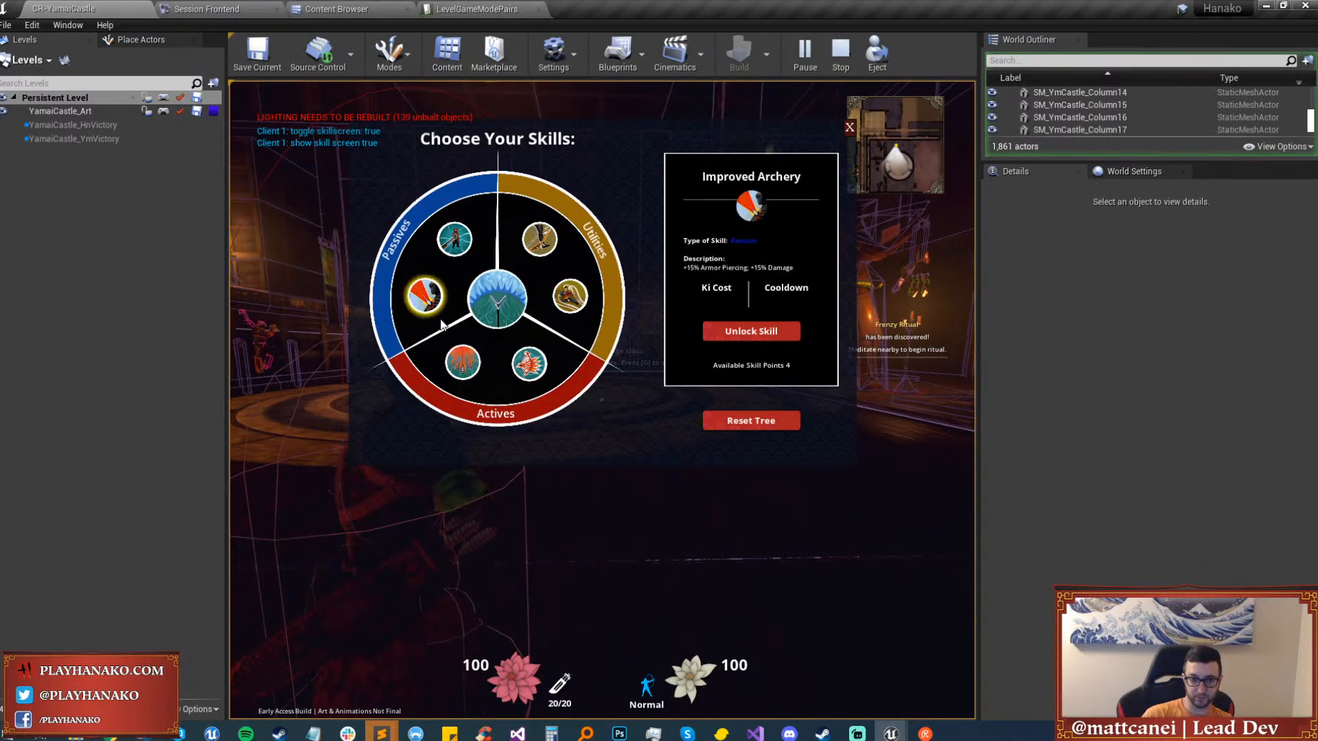
key(g)
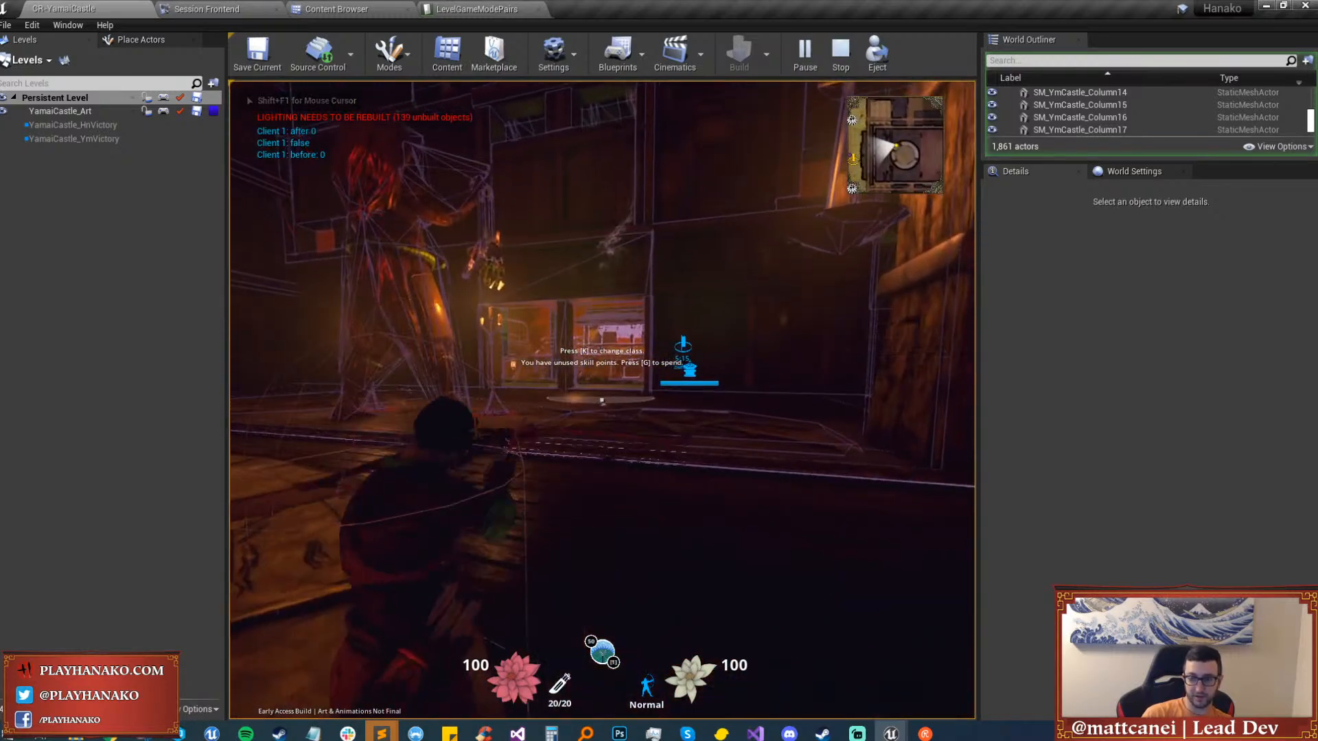
key(1)
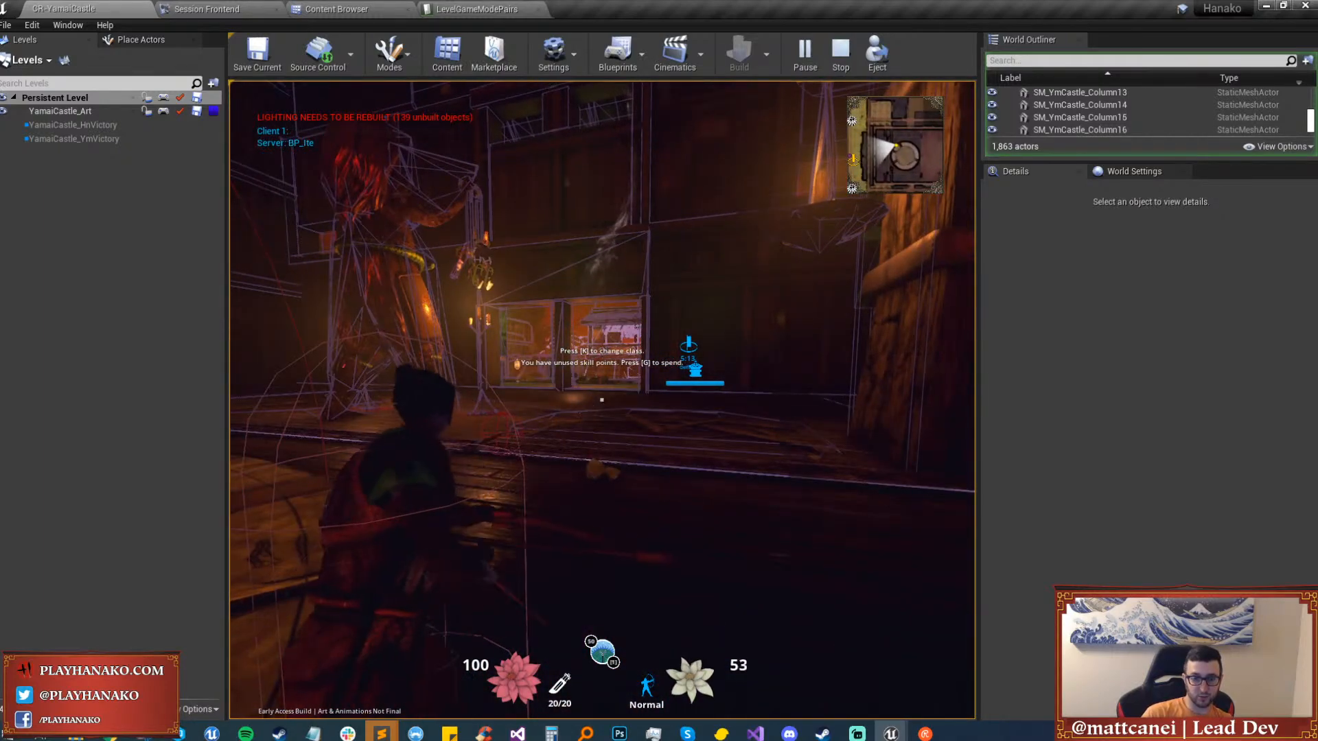
key(w)
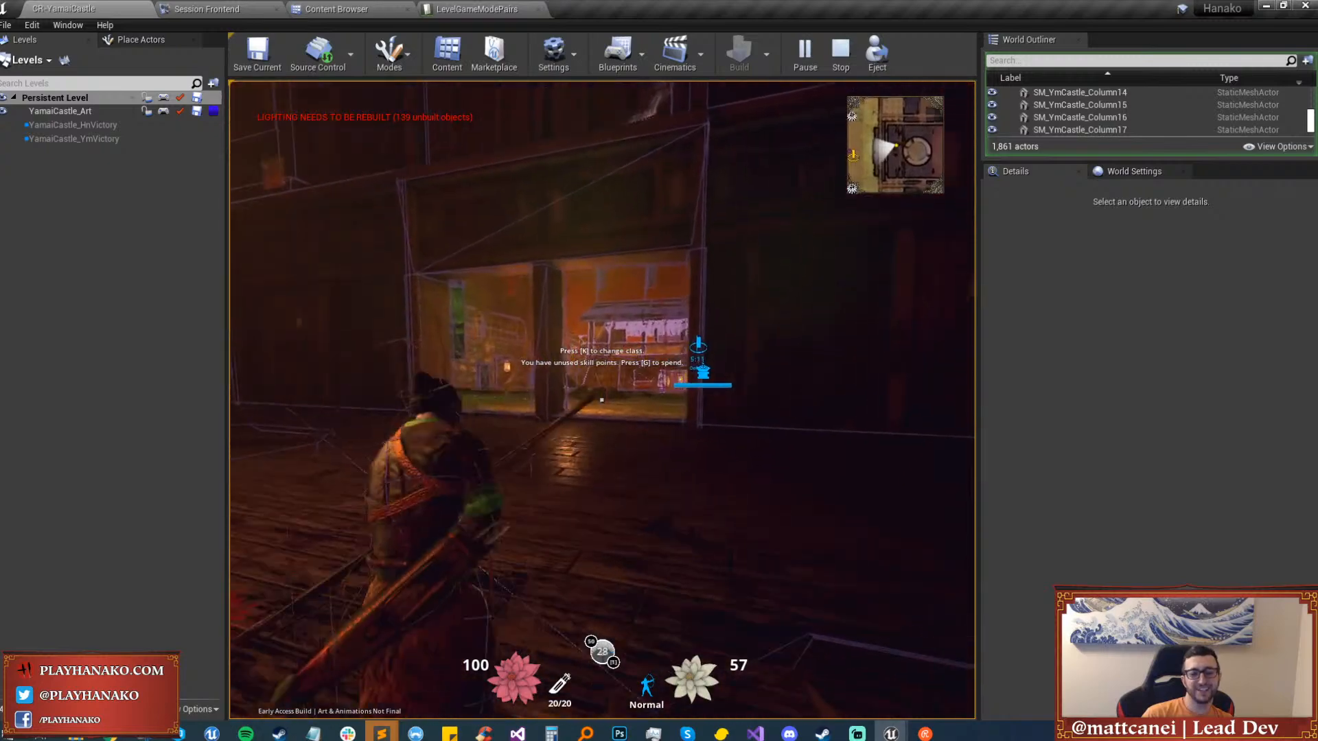
Refresh the central skill, cast it along the castle's inner wall, and make it available again for the courtyard.
key(g)
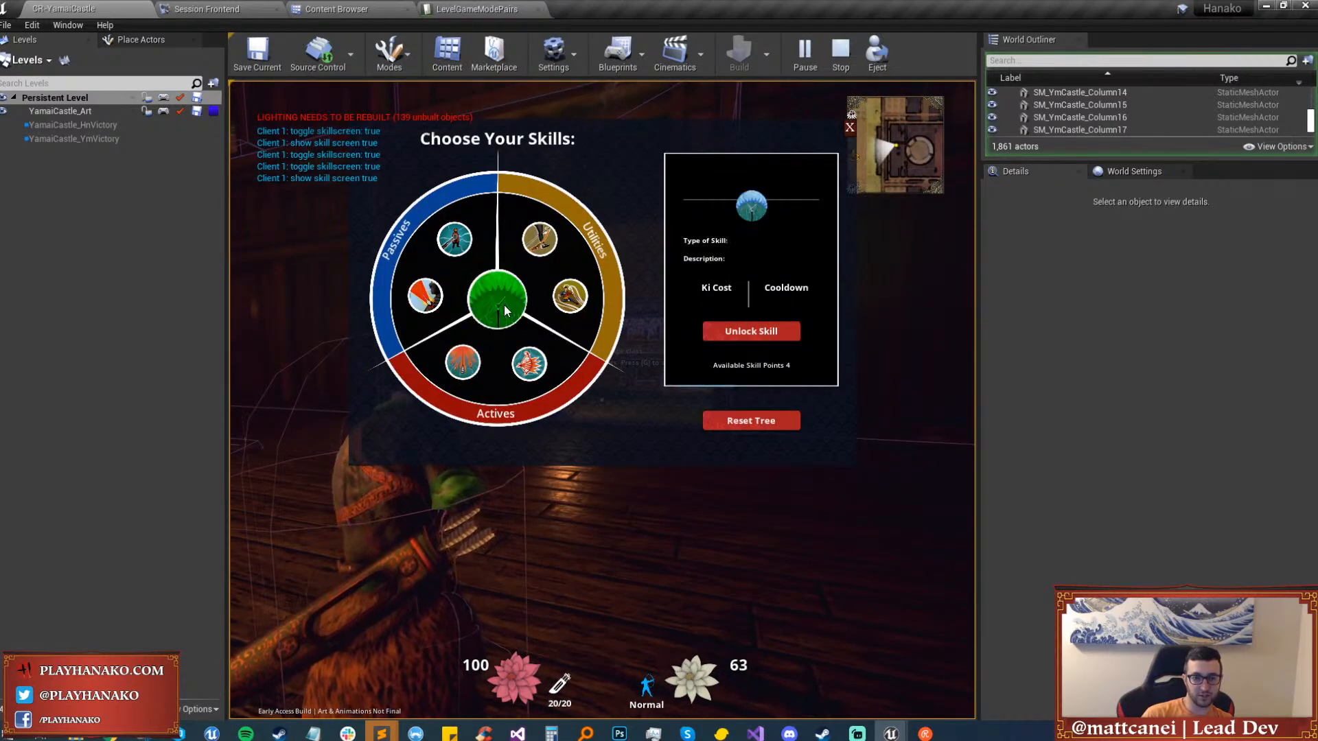
key(g)
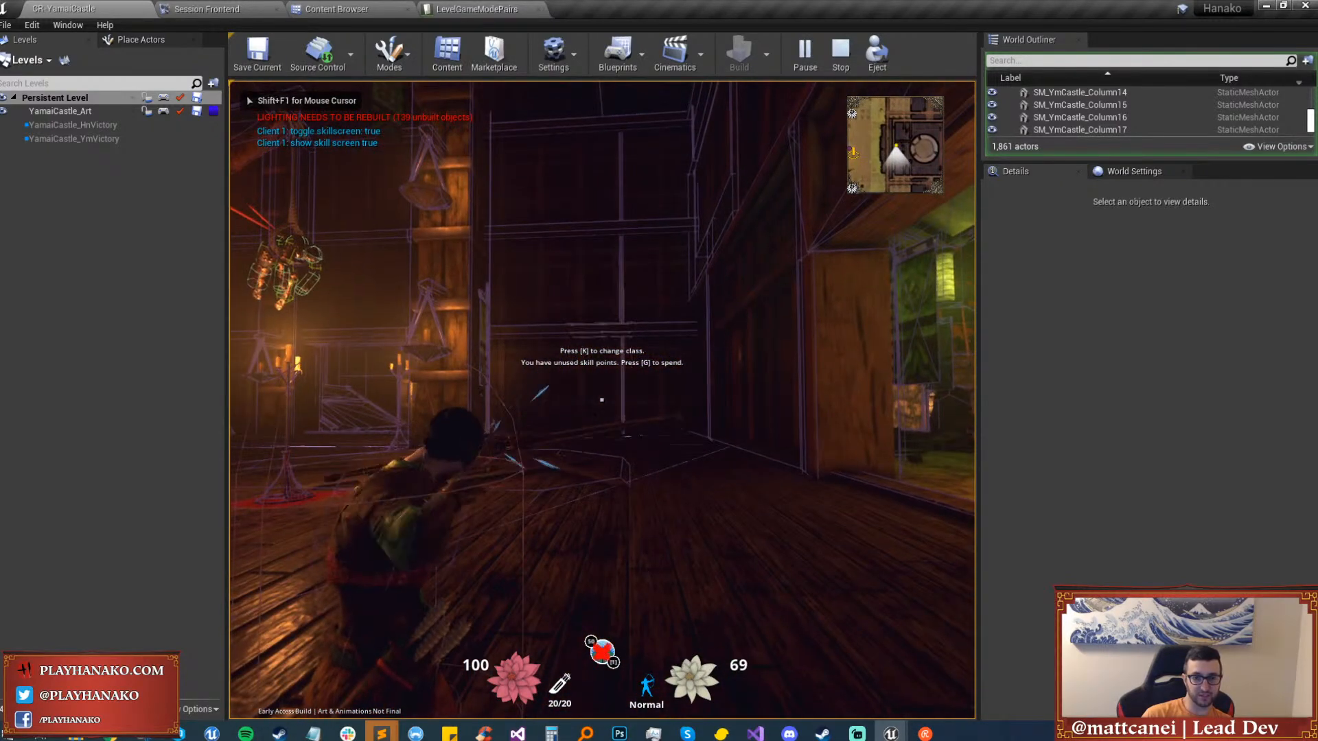
key(1)
key(g)
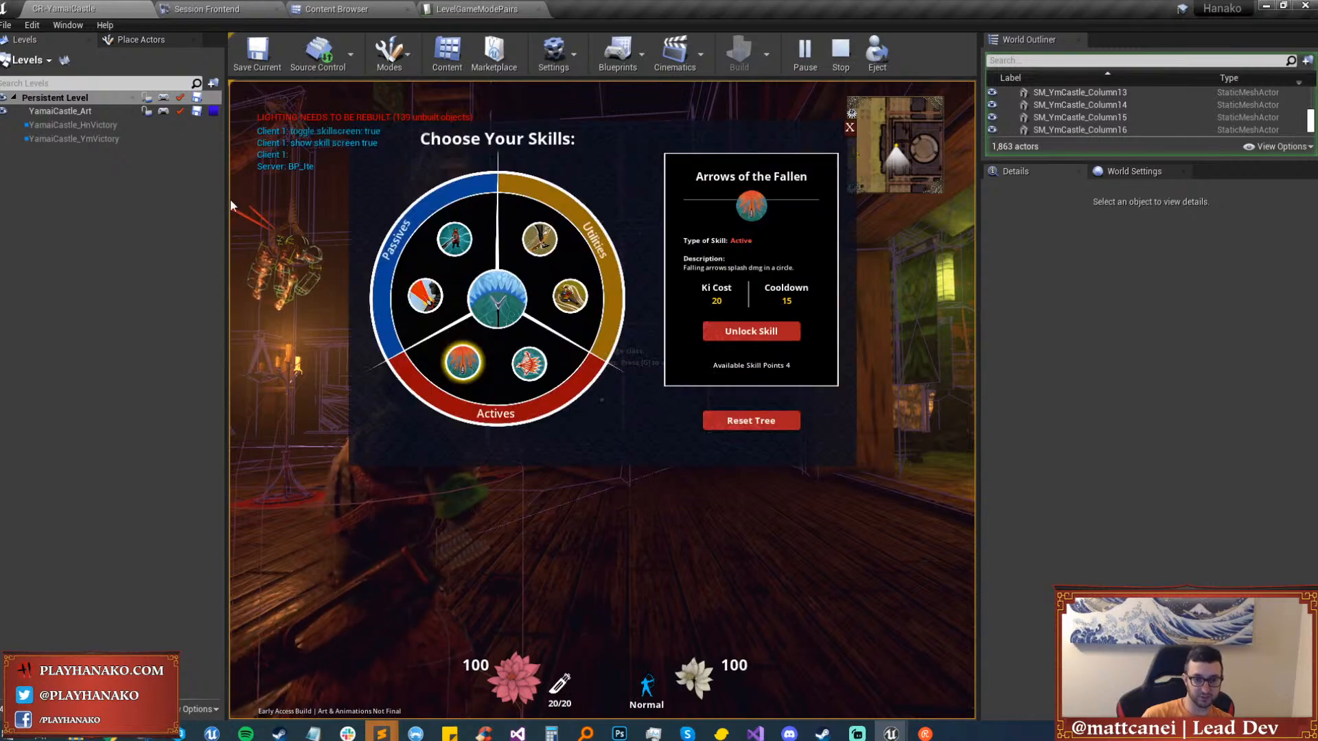
key(g)
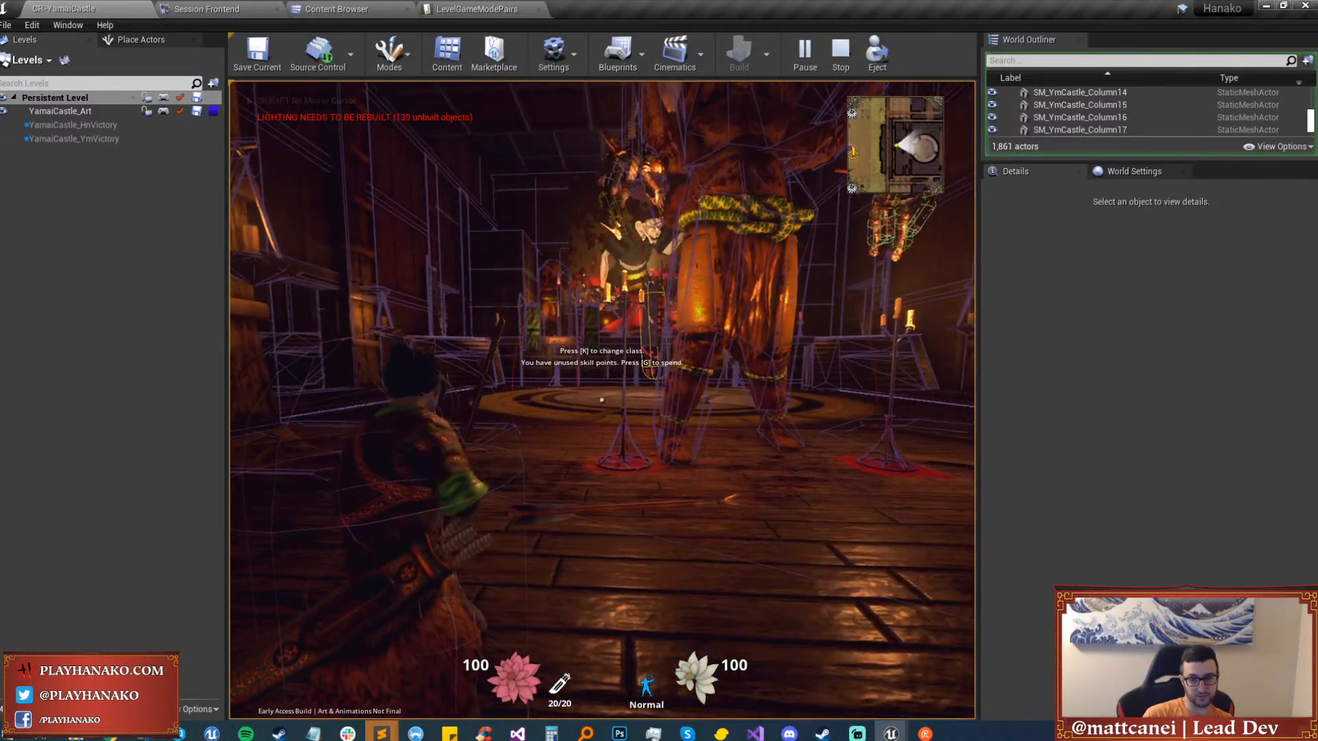
key(g)
click(504, 298)
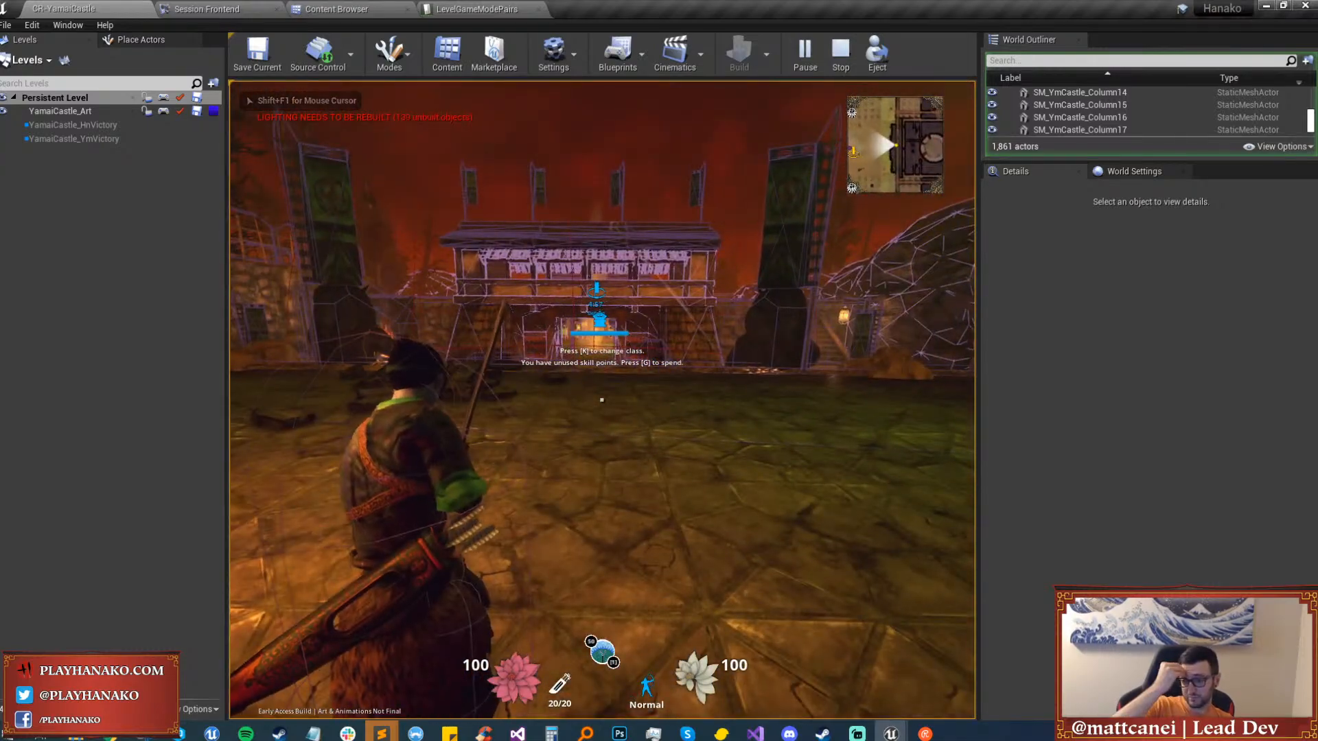
Cross the courtyard toward the gate house, refresh the archer's central skill, cast the second ability there, and end the play session.
key(w)
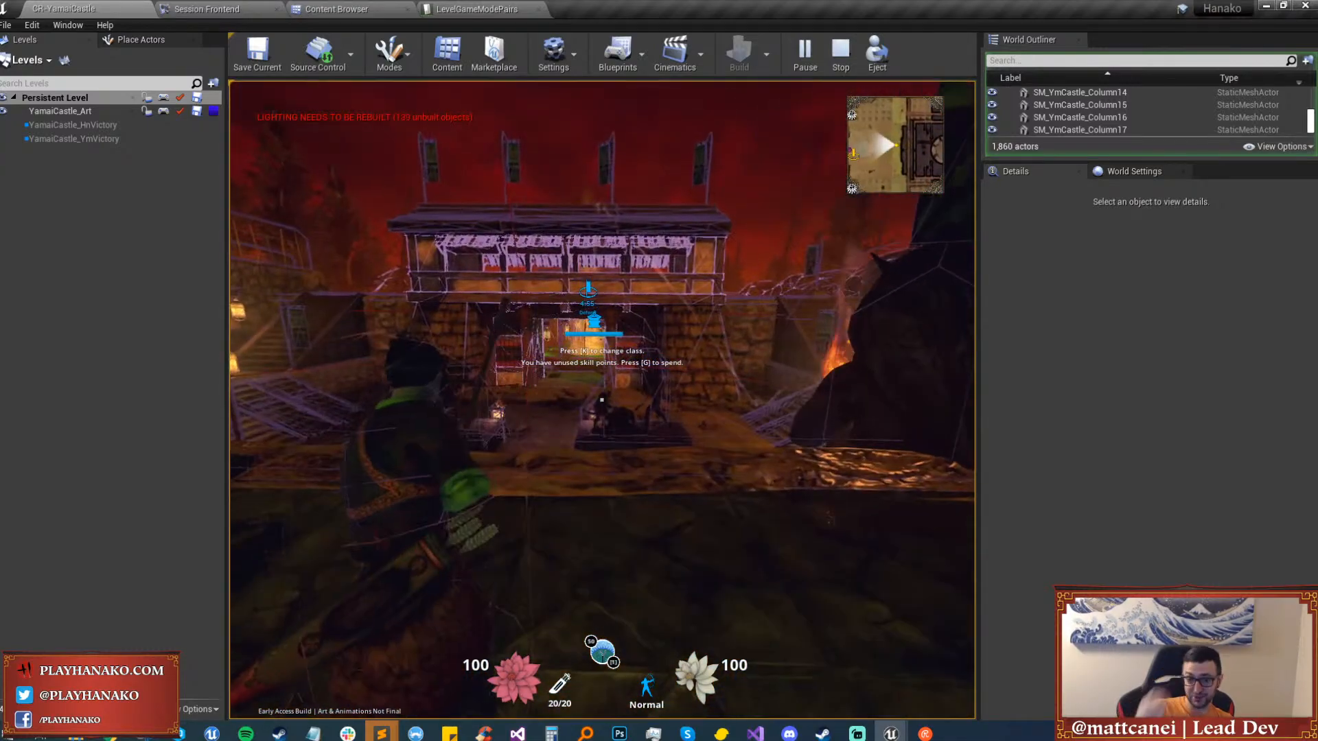
key(g)
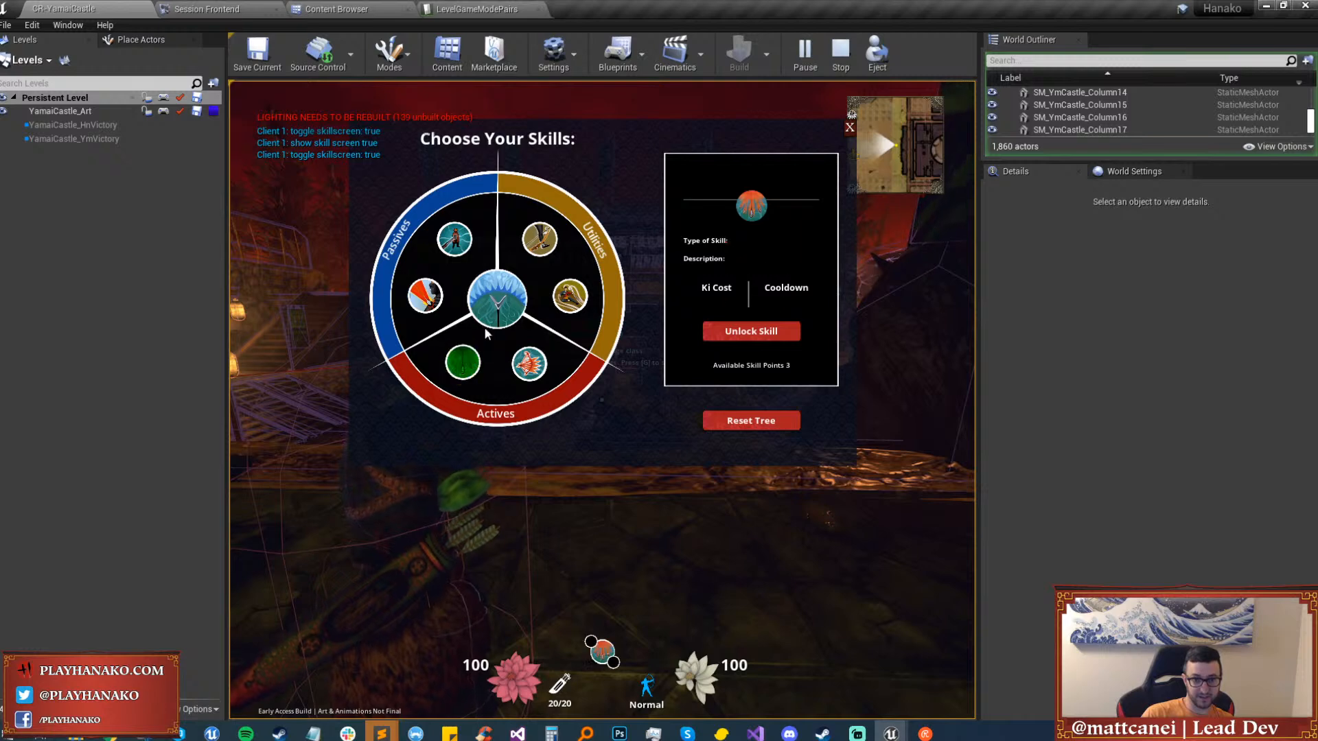
click(485, 333)
key(g)
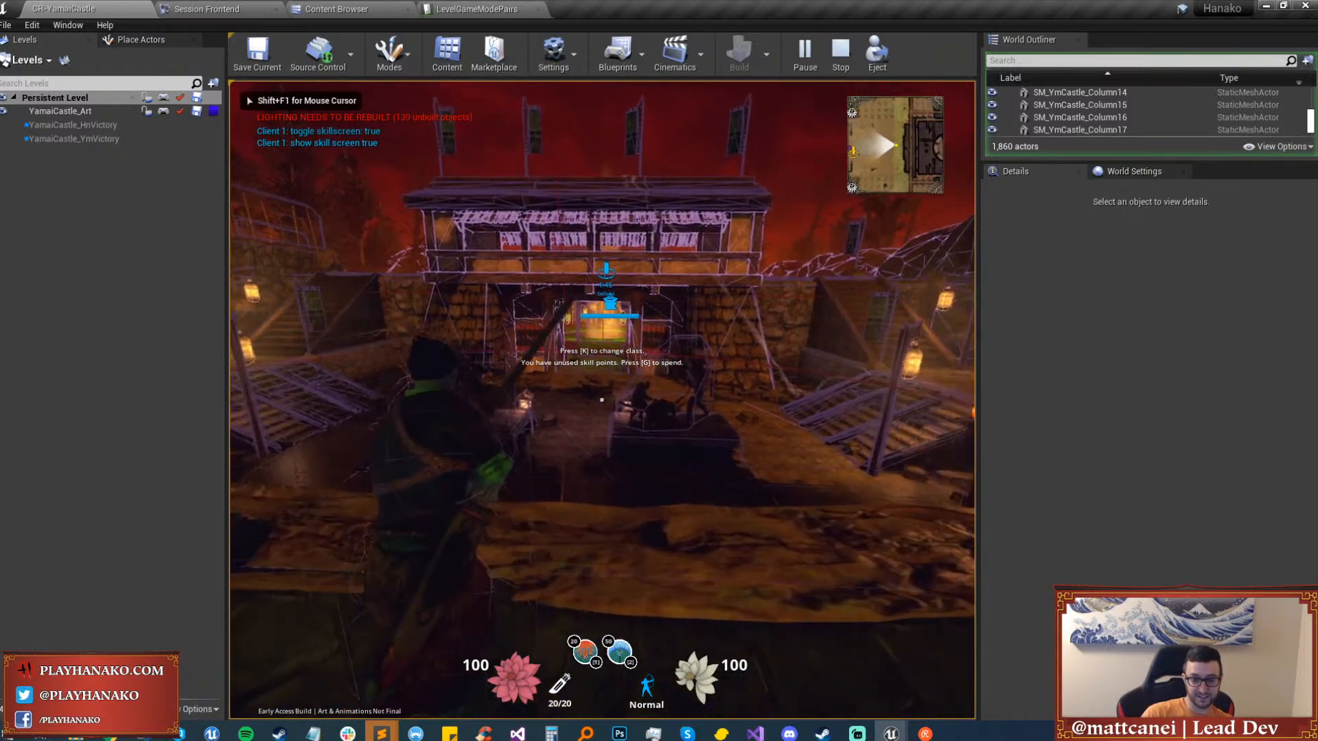
key(w)
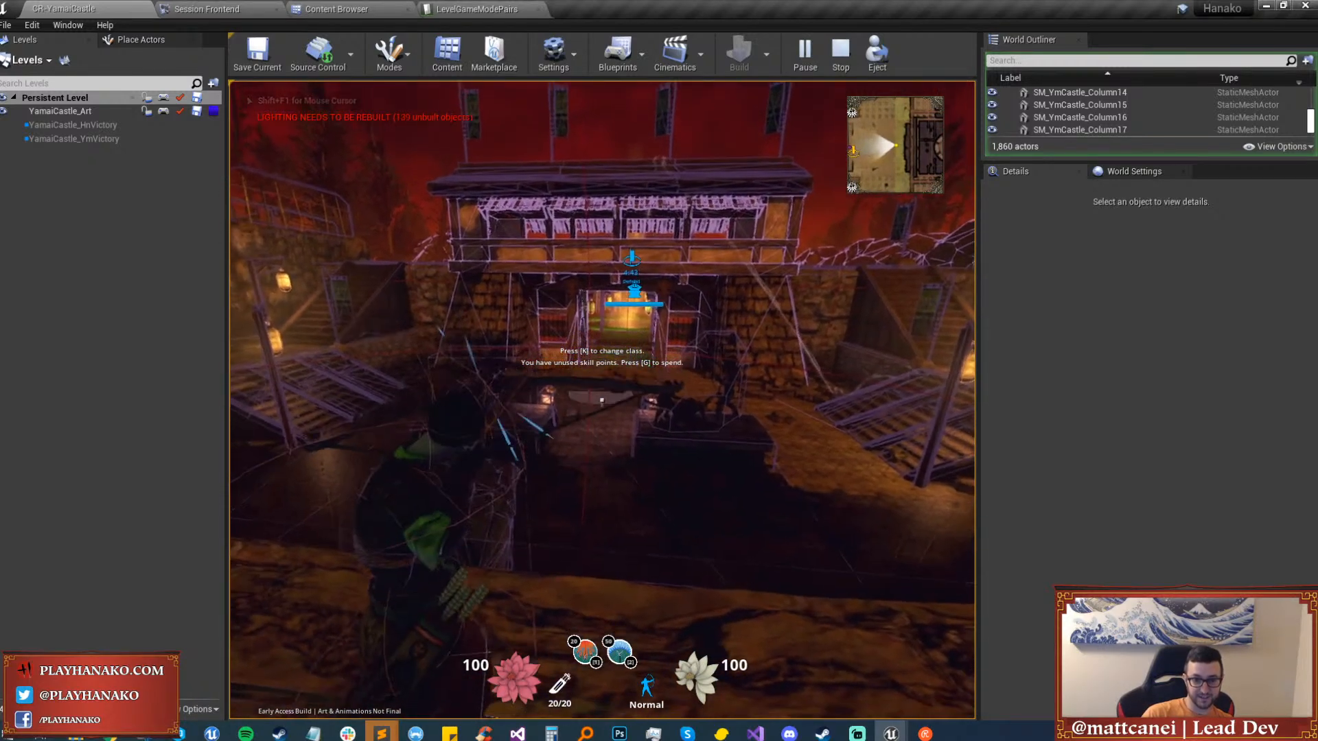
key(2)
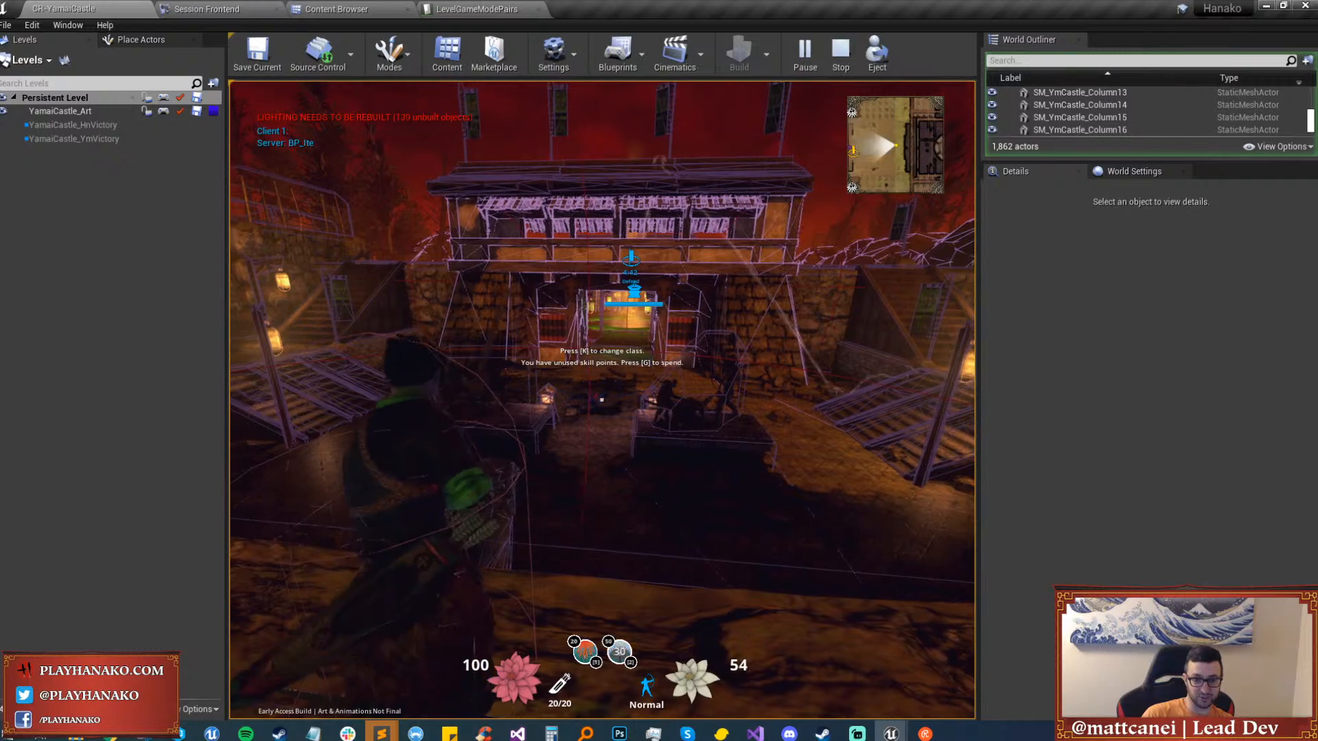
key(w)
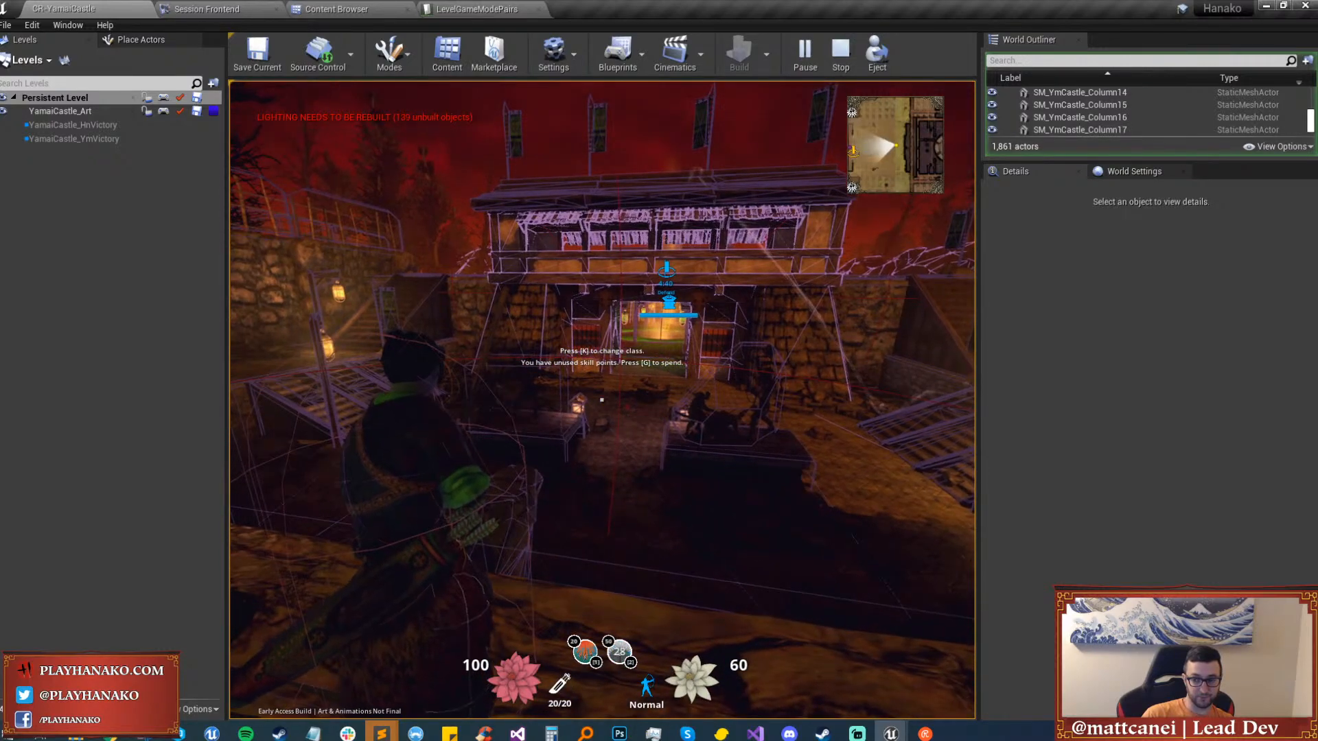
key(Escape)
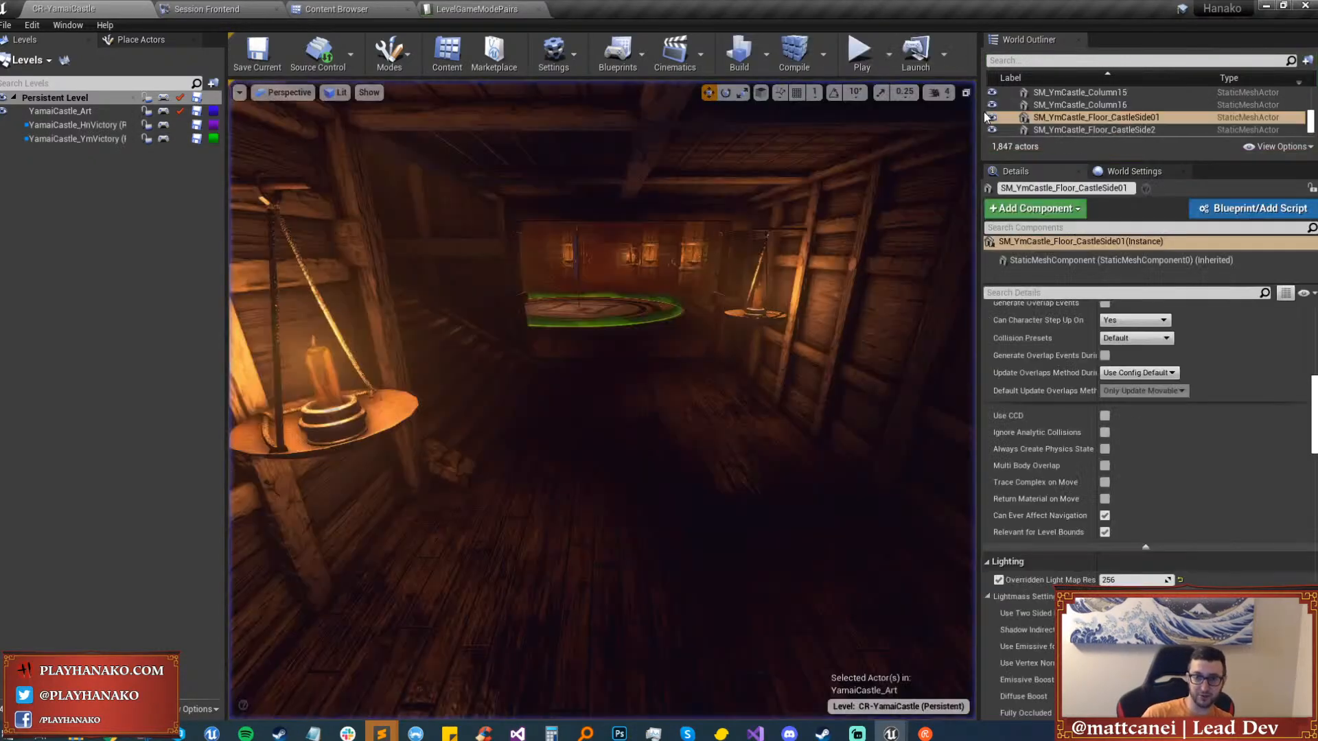
Select PostProcessVolume_Castle outside the castle, review its rendering, volume and brush settings, and hide it in the viewport.
right_drag(601, 400, 611, 193)
click(658, 237)
scroll(1069, 532, up, 4)
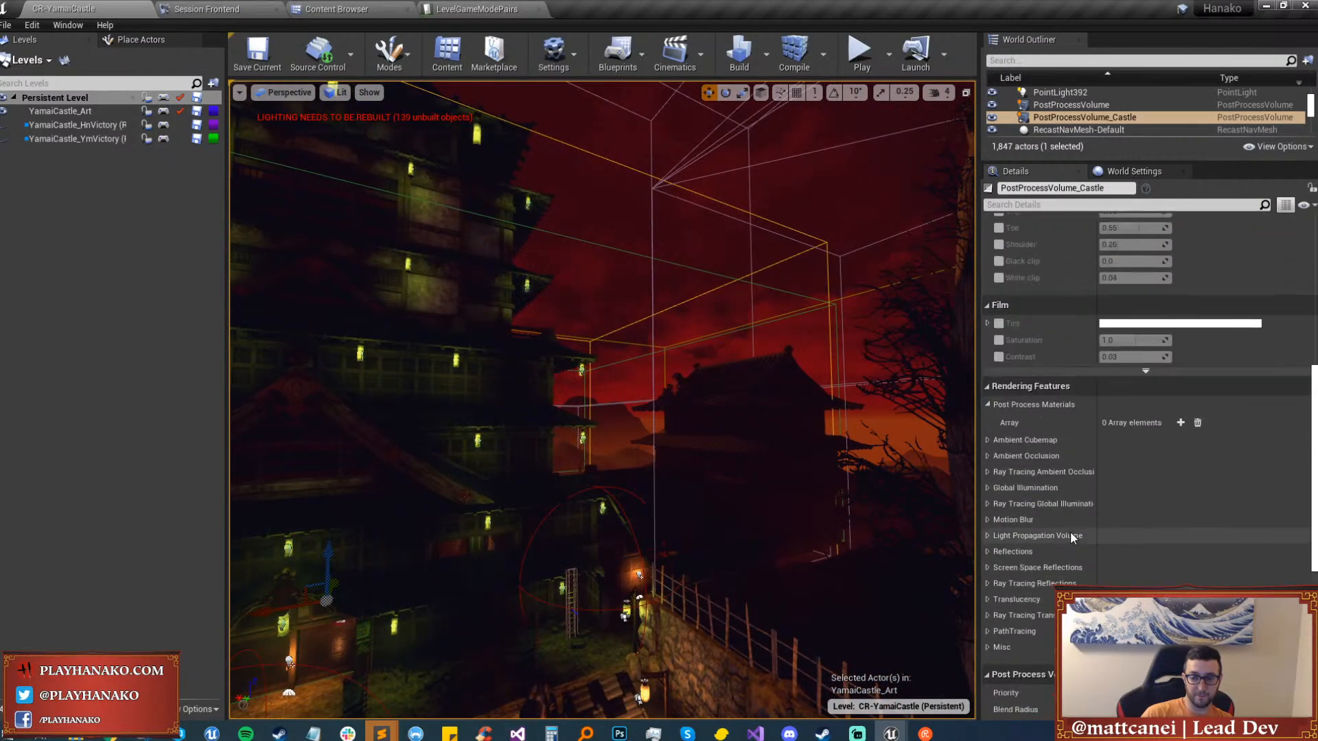
scroll(1068, 530, down, 5)
scroll(1065, 528, up, 3)
scroll(1065, 529, up, 10)
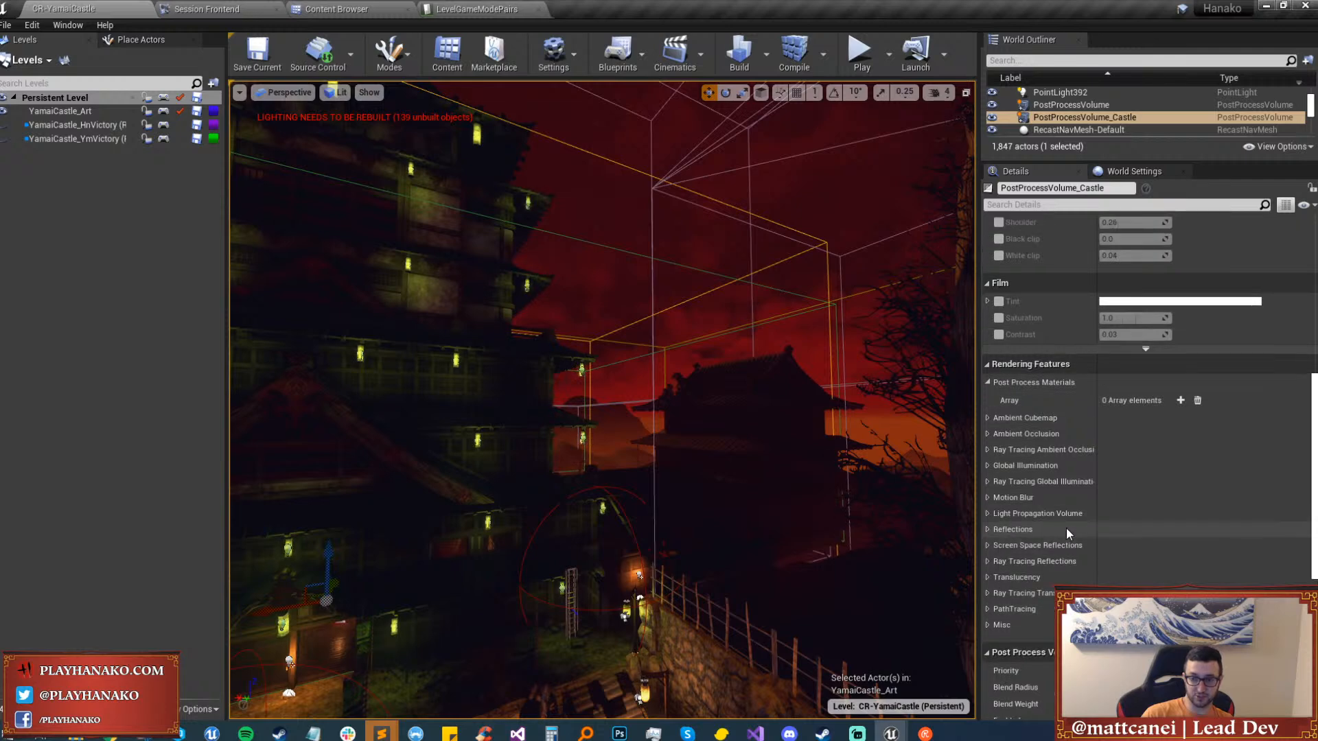
scroll(1065, 529, down, 15)
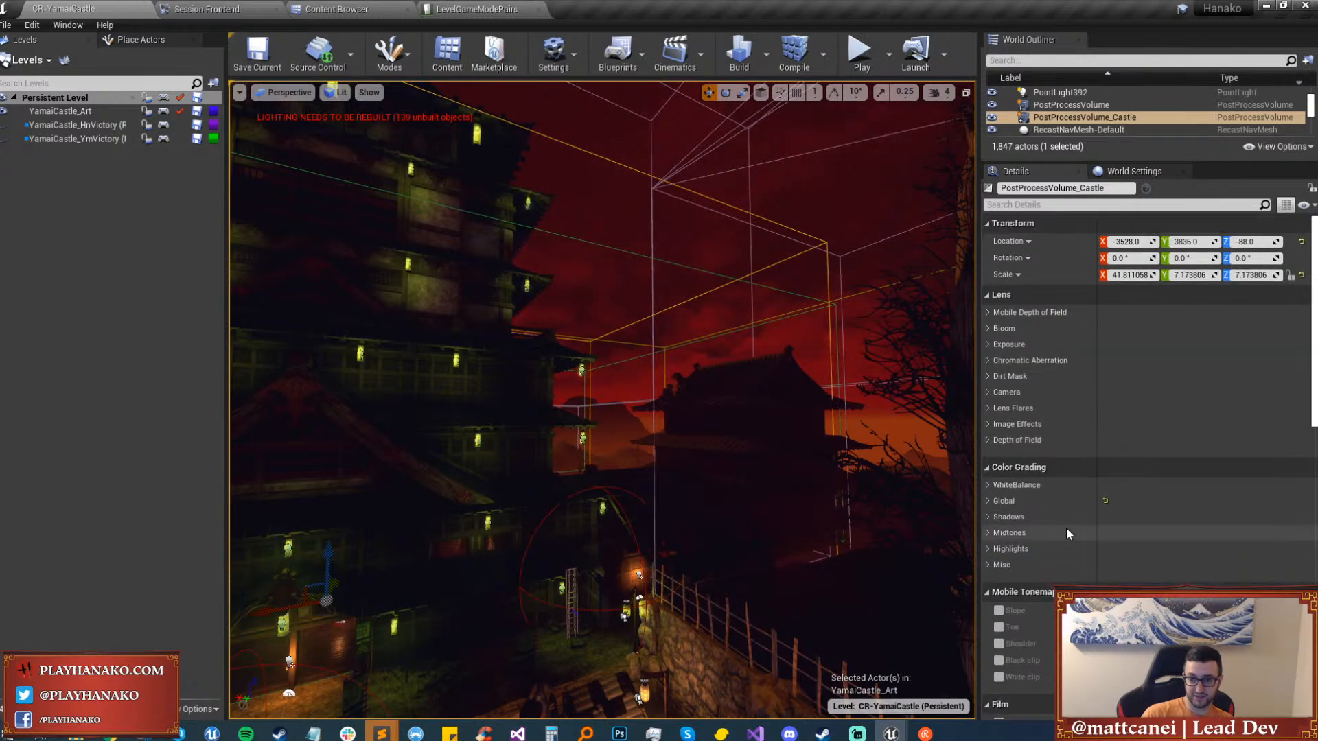
scroll(1062, 518, down, 2)
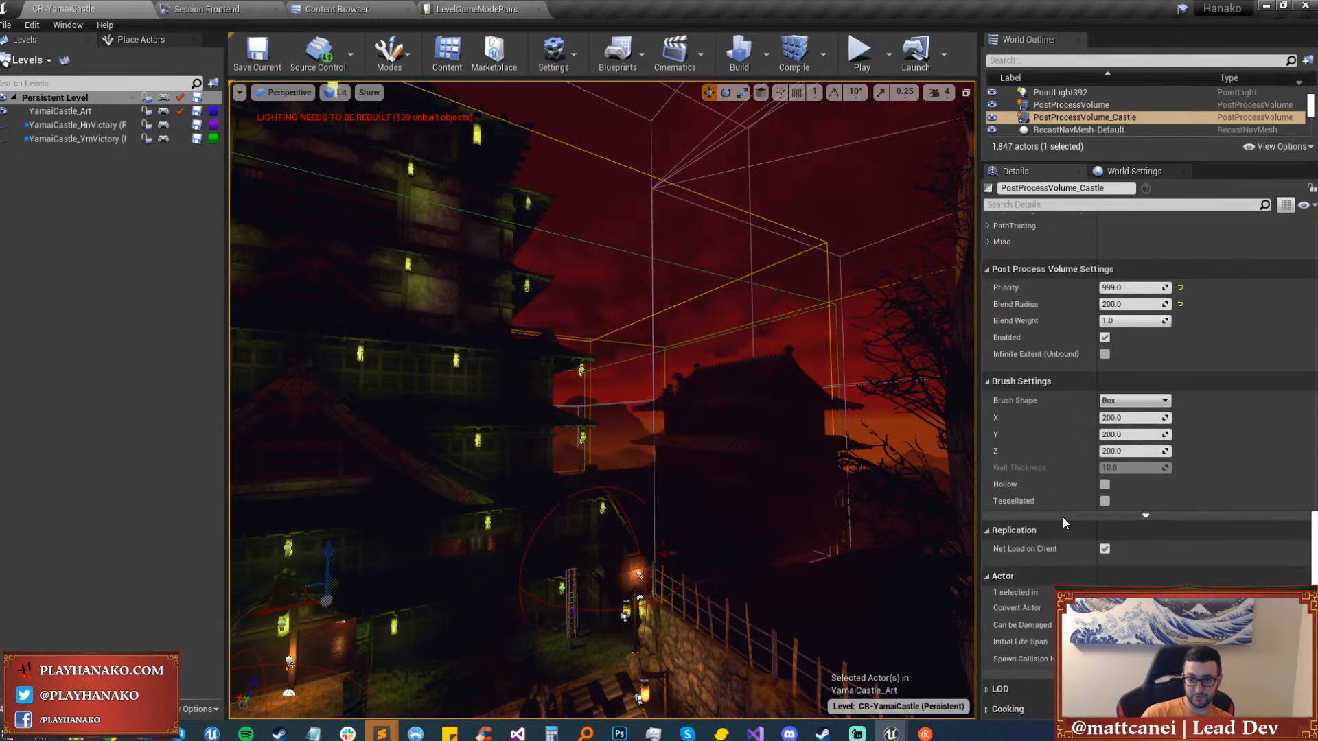
right_drag(604, 333, 604, 271)
key(h)
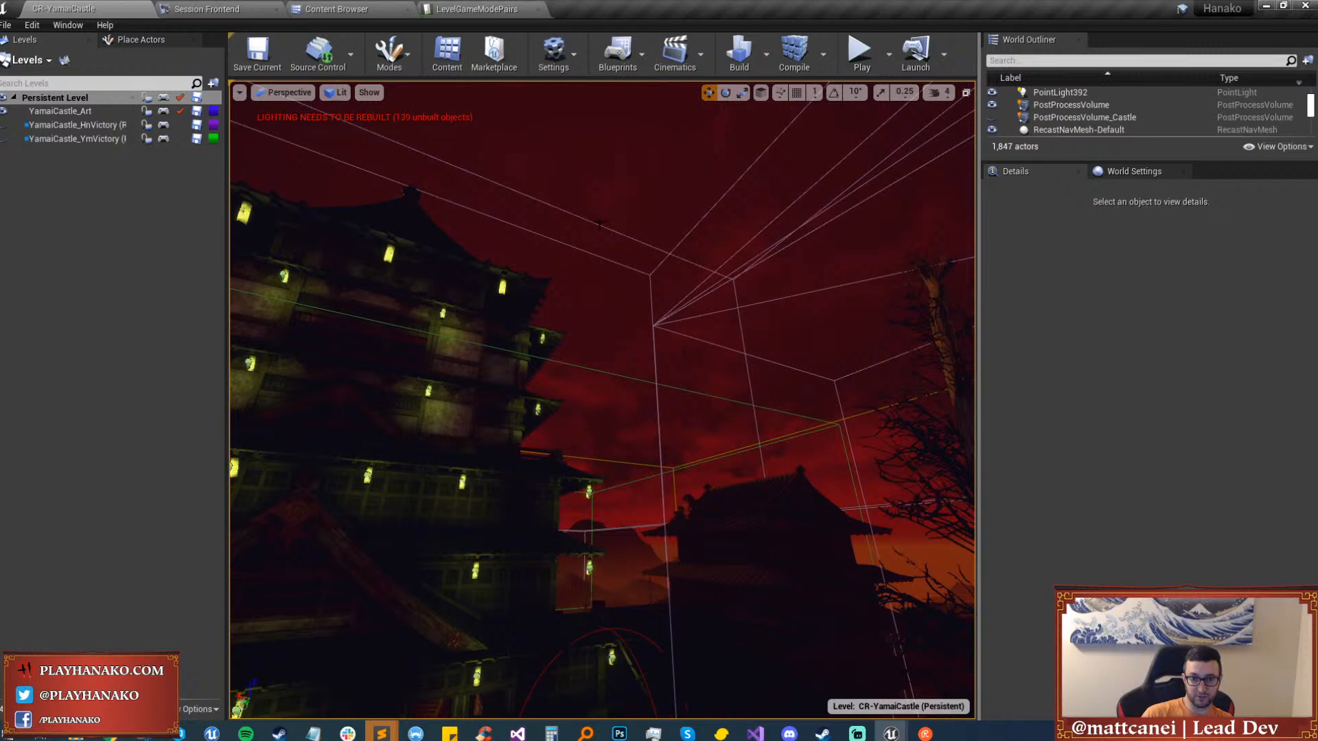
Select the TriggerVolume around the castle, examine its collision responses, and set its collision preset to Custom.
click(599, 223)
right_drag(599, 223, 576, 380)
click(576, 381)
click(576, 381)
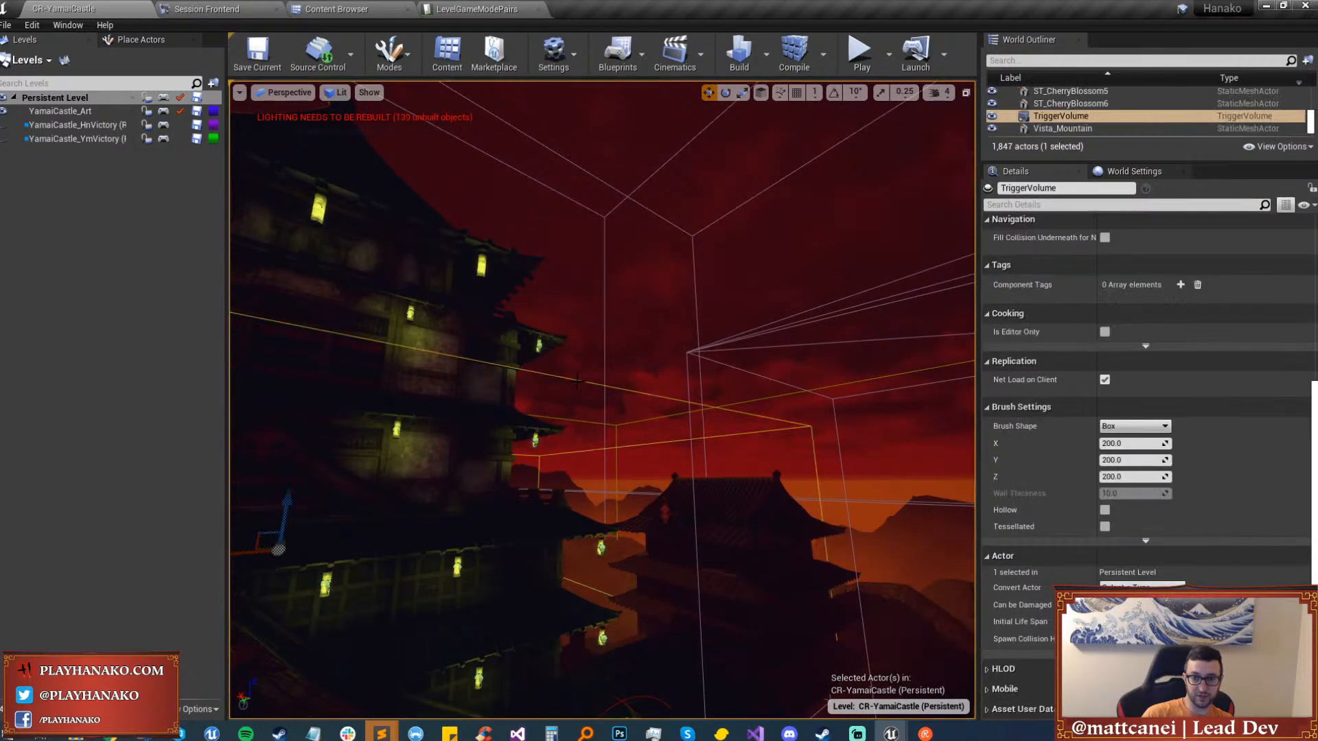
scroll(1002, 400, up, 5)
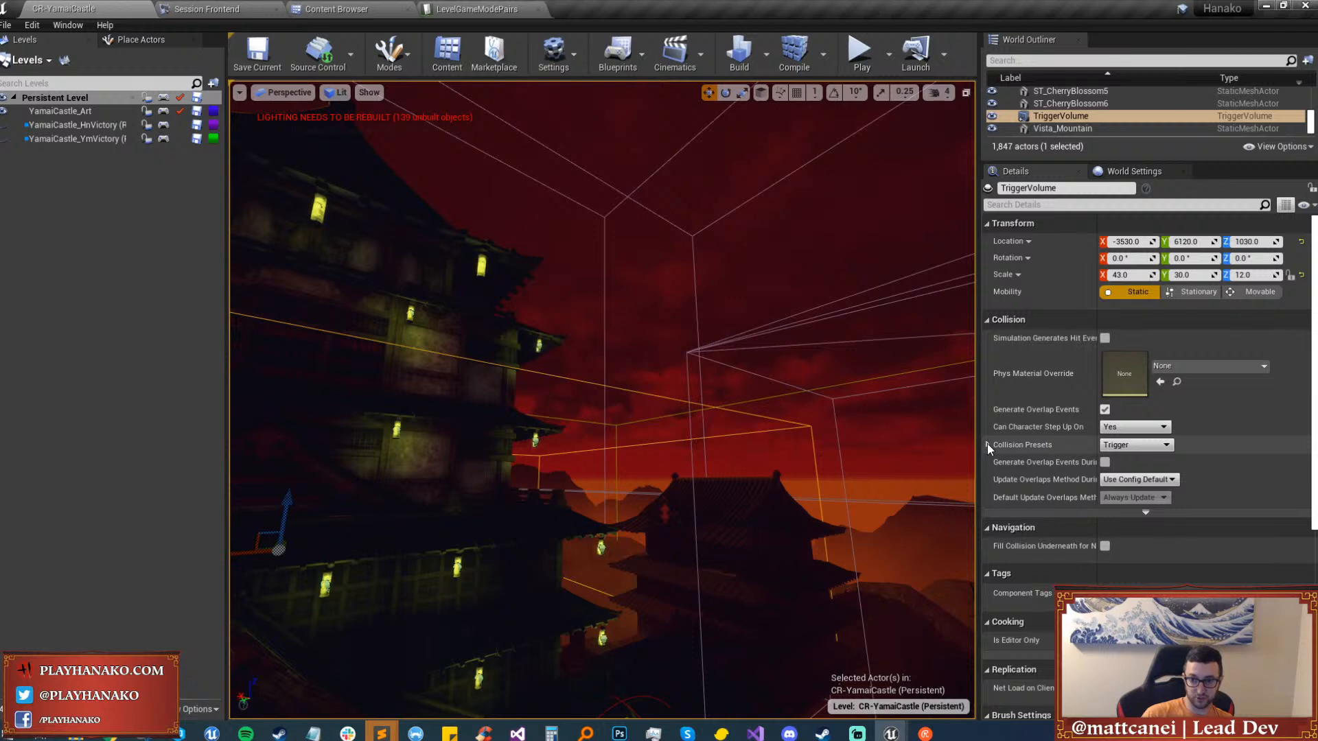
click(987, 444)
scroll(996, 472, down, 2)
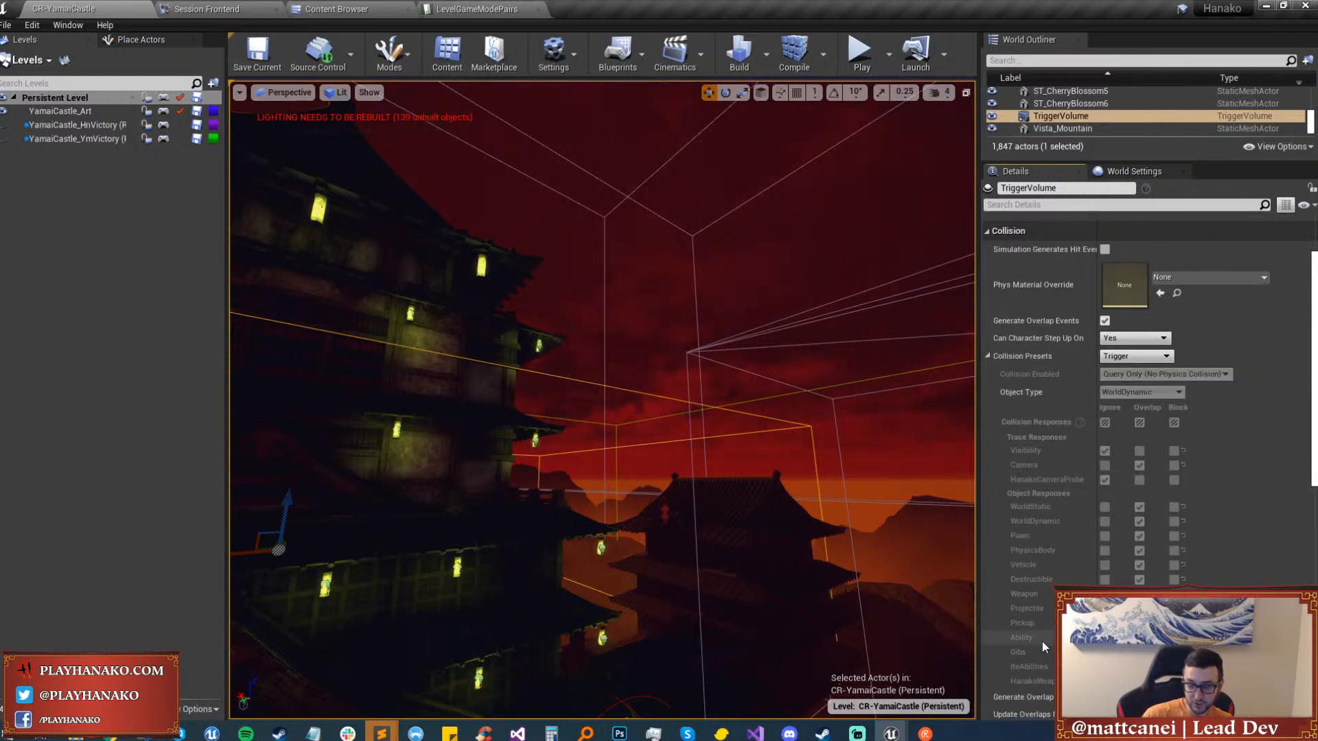
scroll(1041, 641, down, 1)
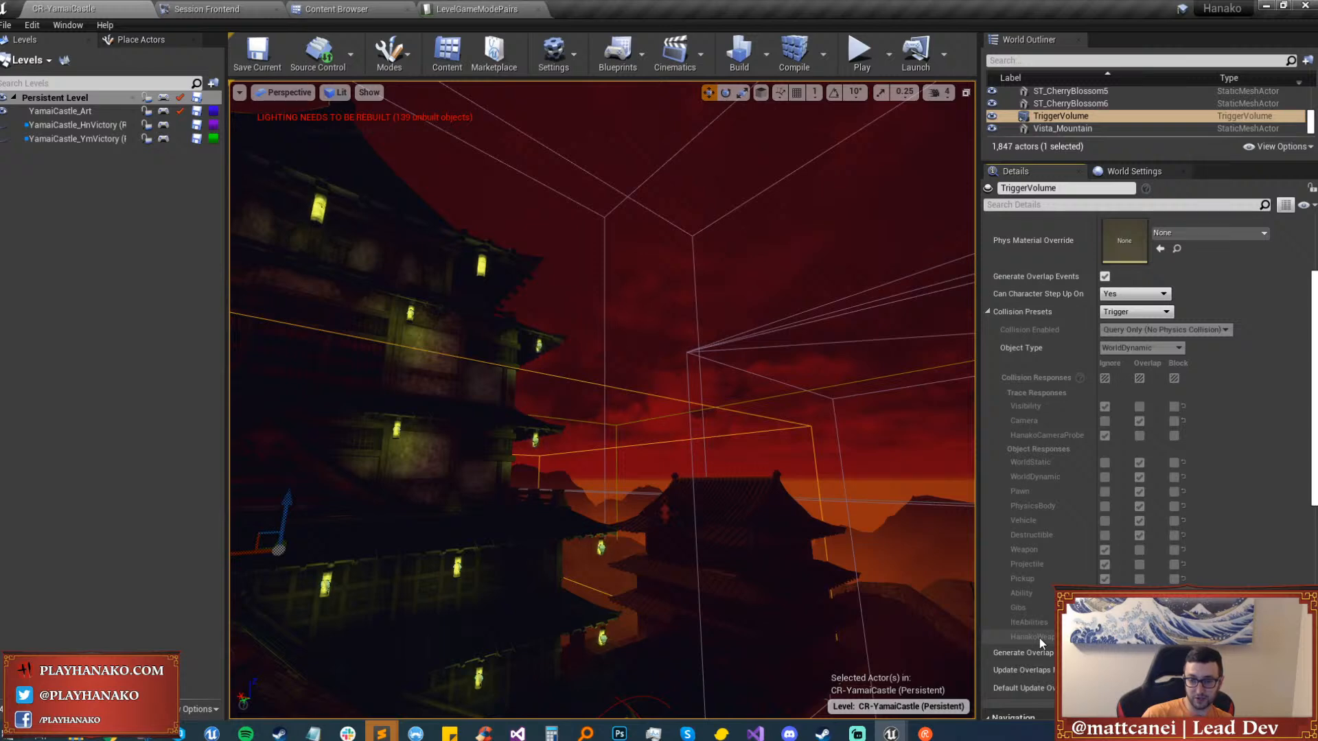
click(1133, 312)
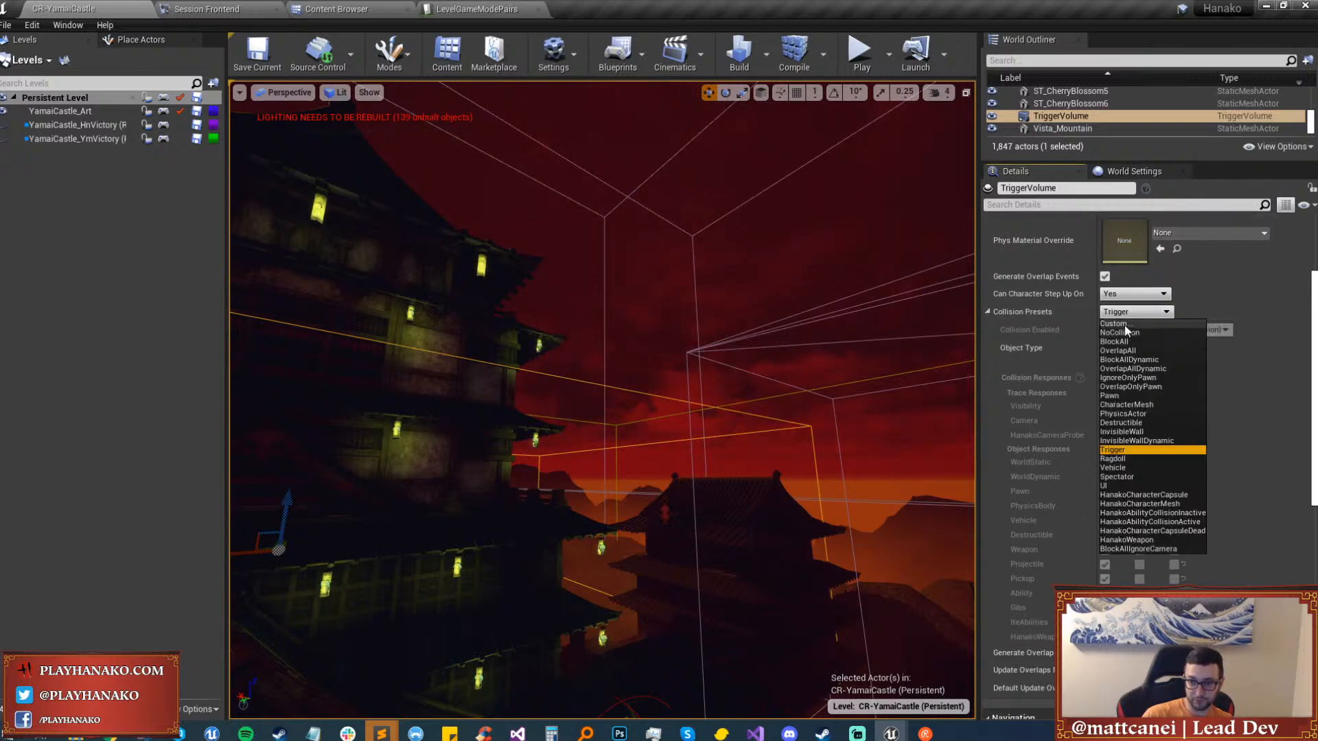
click(1119, 324)
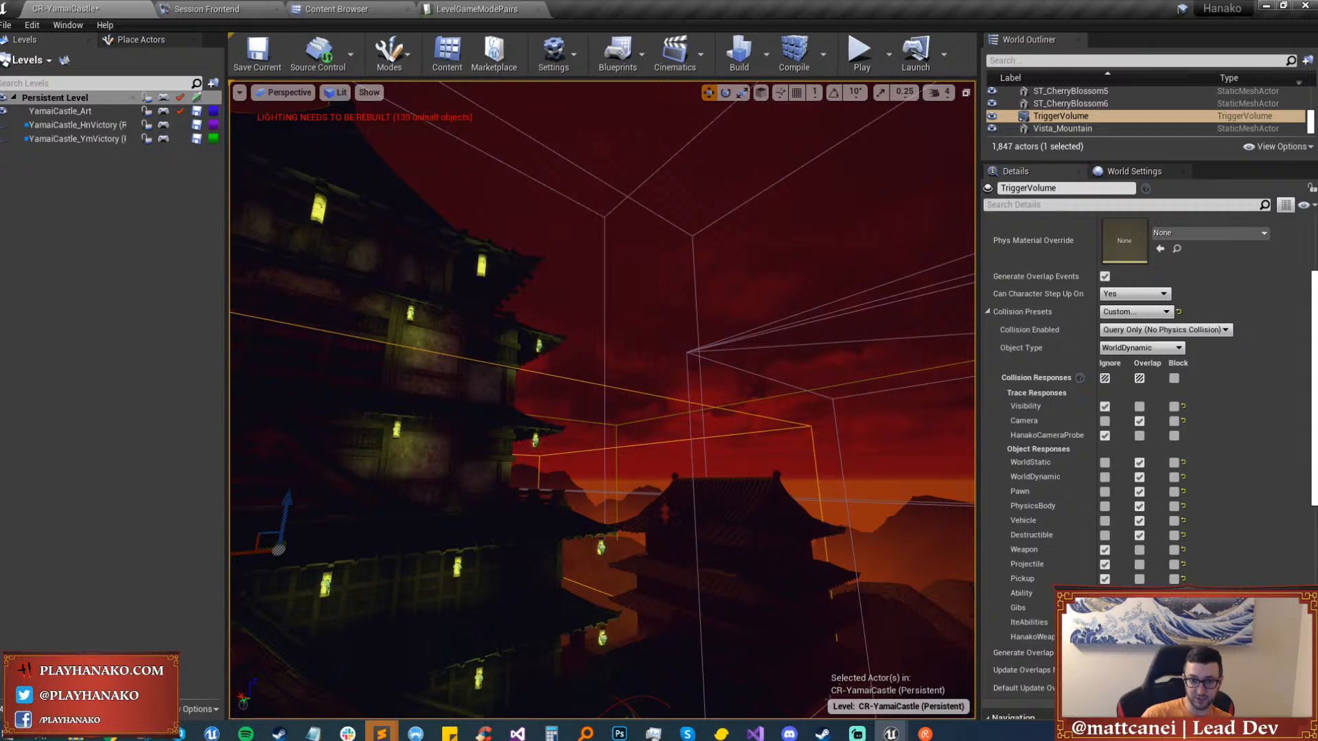
Hide the TriggerVolume in the viewport and save the CR-YamaiCastle map.
key(h)
right_drag(602, 400, 439, 459)
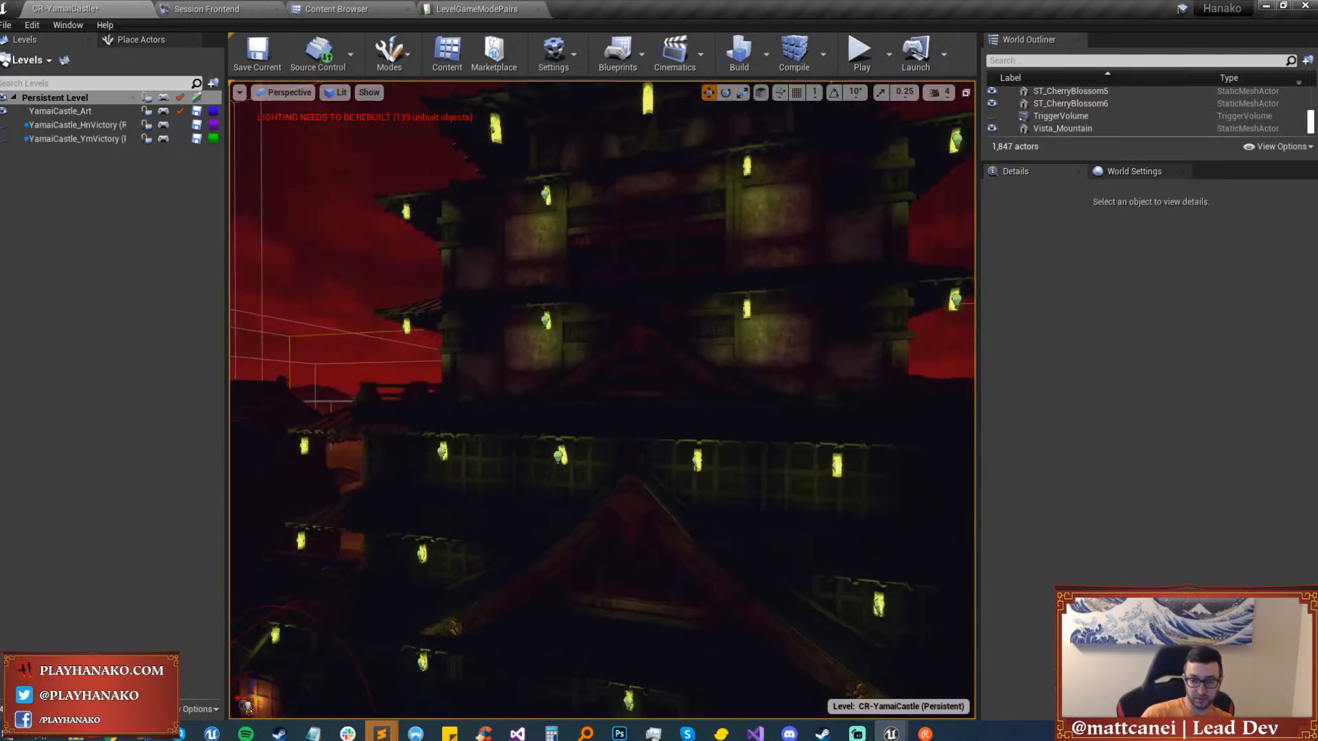
right_drag(678, 384, 646, 439)
key(ctrl+s)
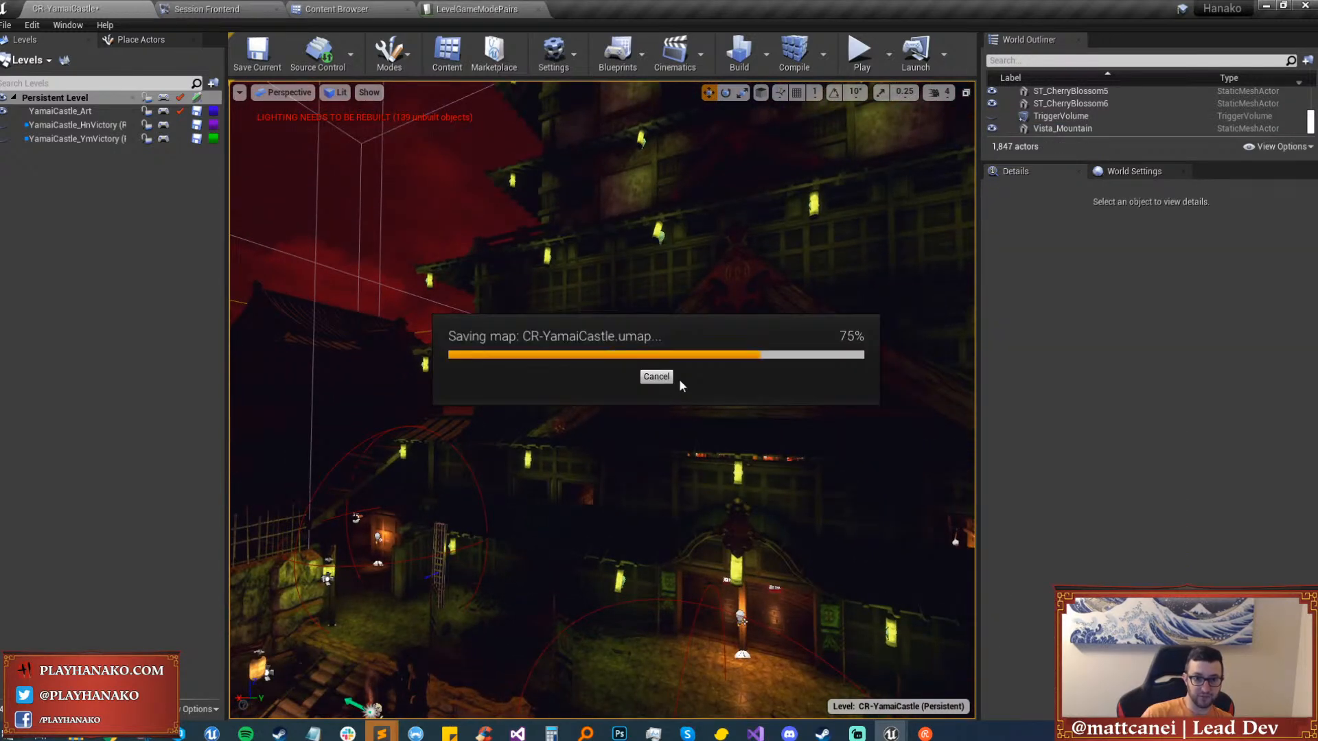
Start a play session in the castle hallway as Ite (Archer) and select the central skill.
right_drag(681, 510, 665, 538)
right_click(665, 538)
key(Escape)
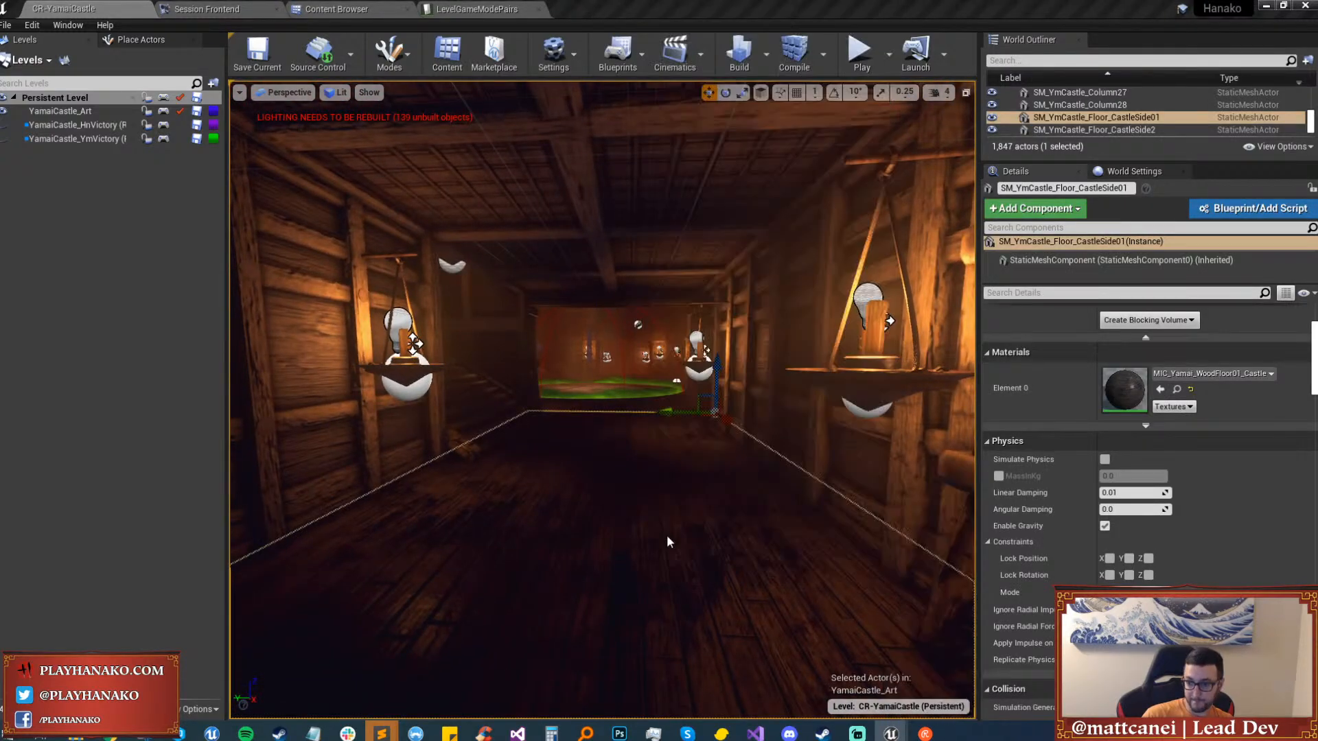
key(alt+p)
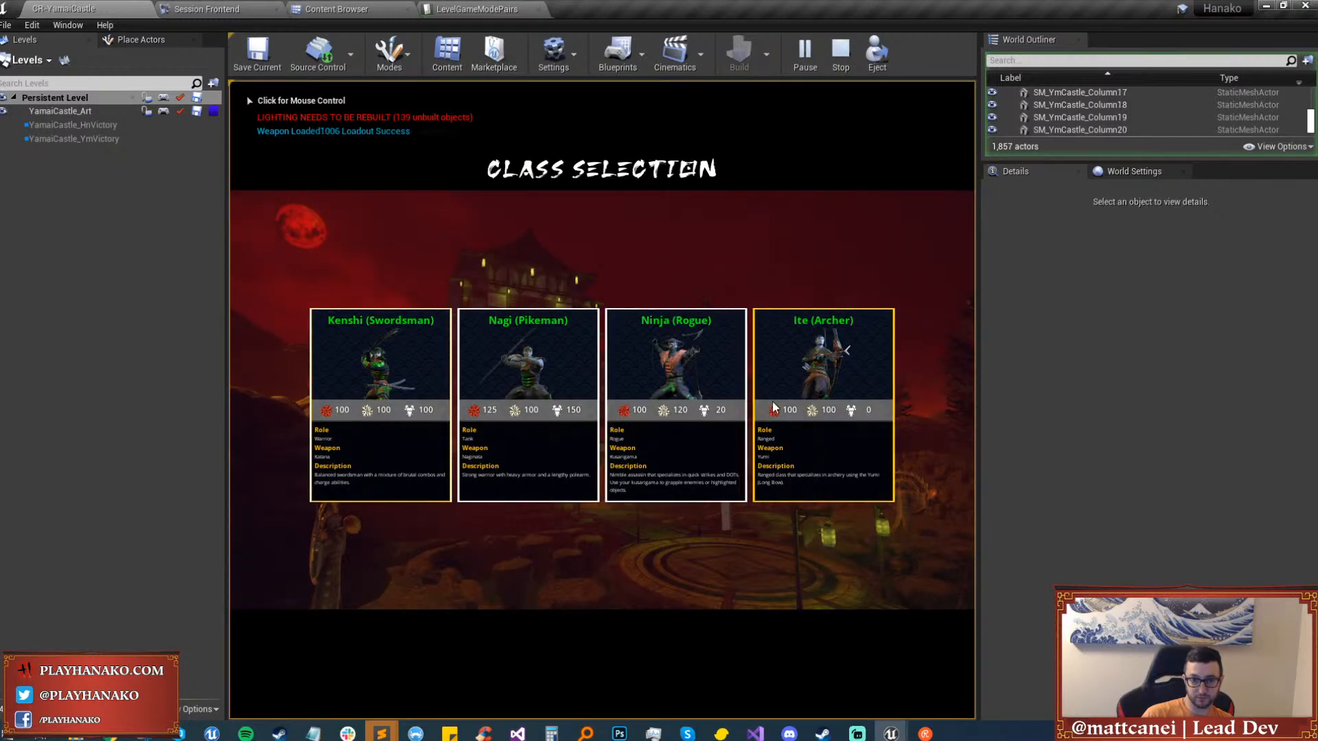
click(772, 405)
key(g)
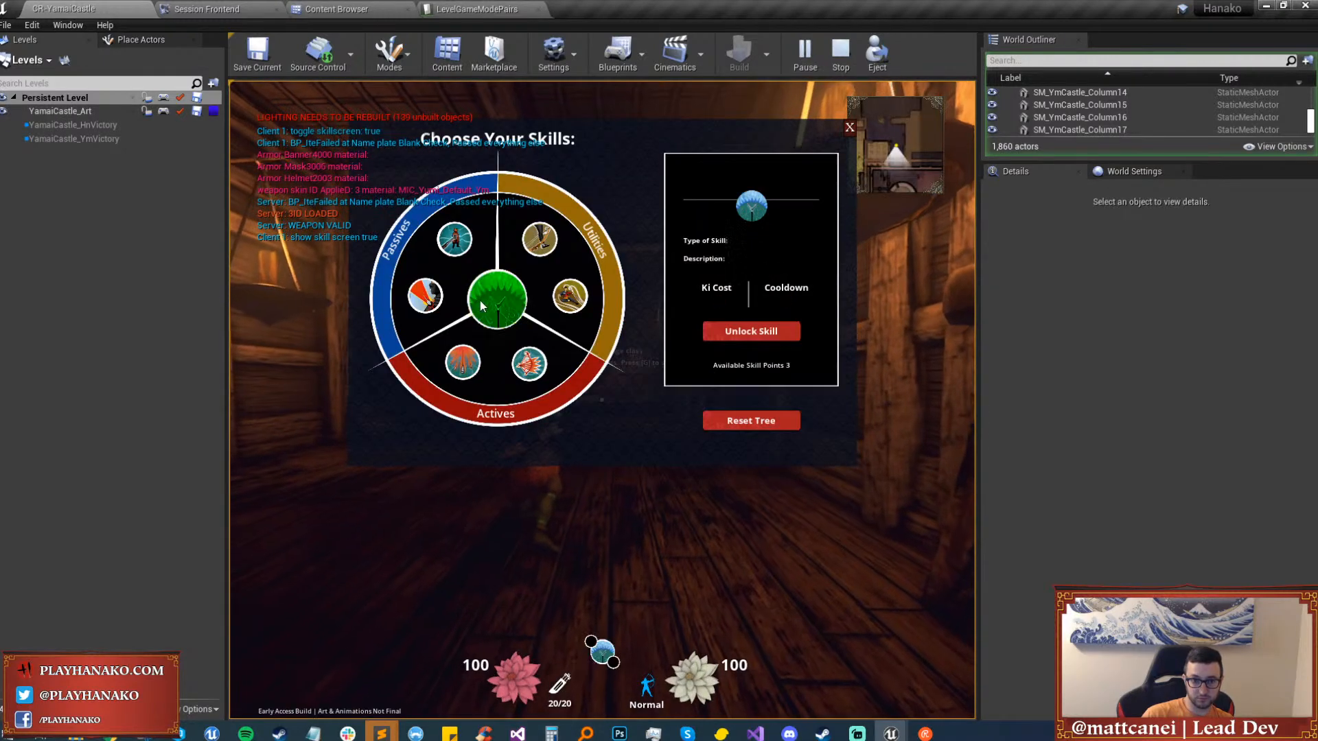
key(g)
Run down the hallway, cast the archer's ability toward the ground pad, and open and close the skill selection.
key(w)
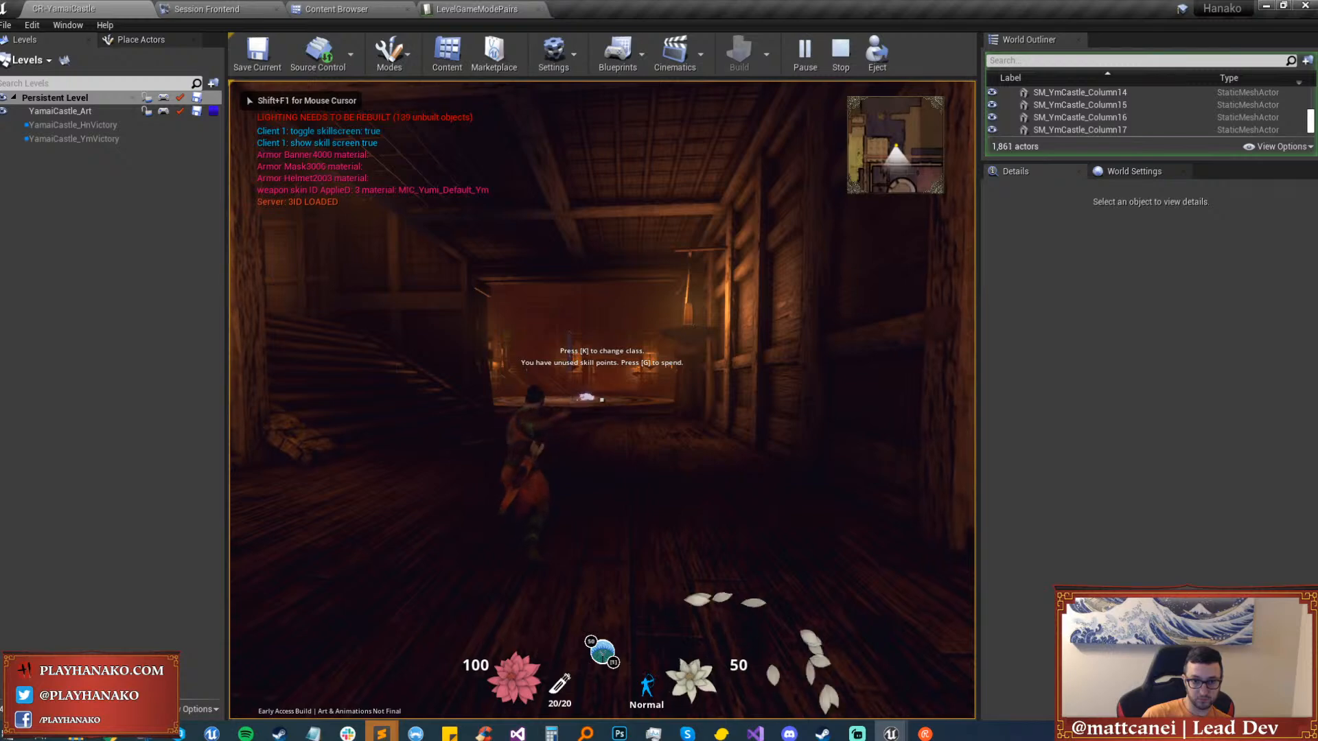
key(w)
key(1)
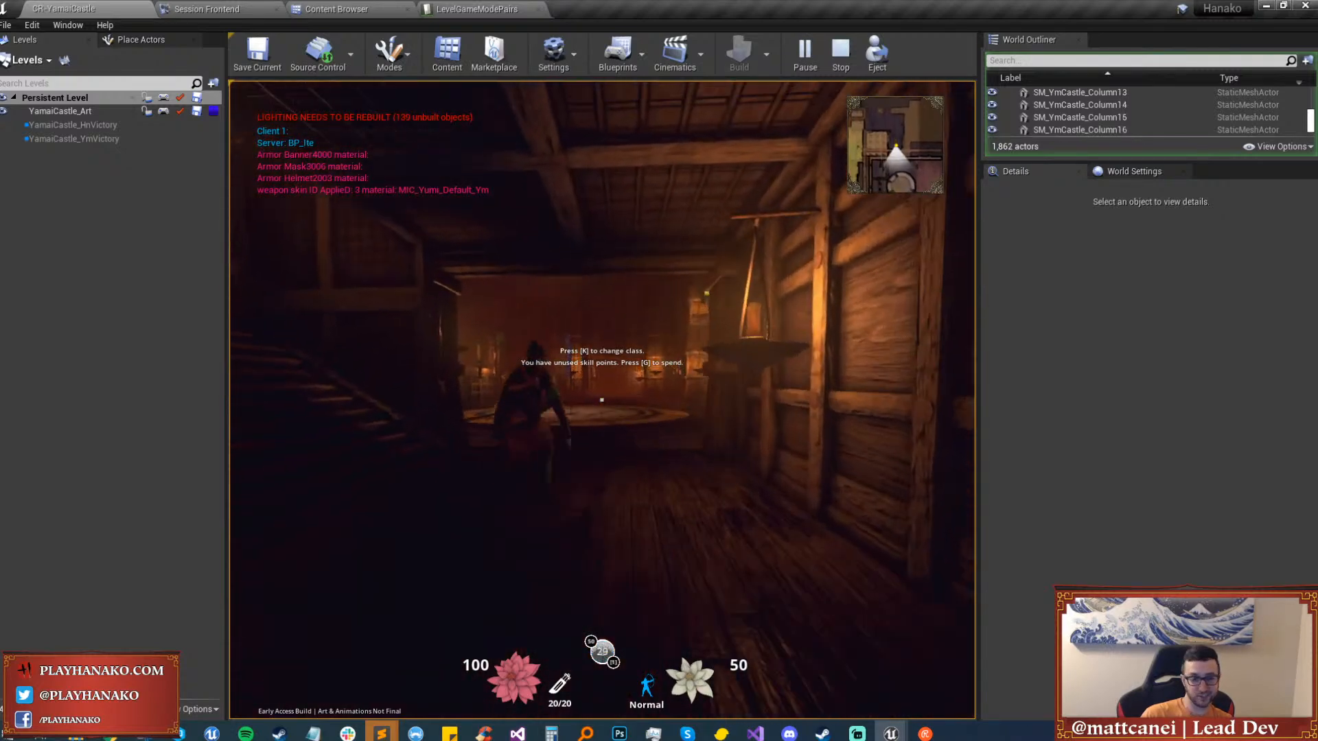
key(w)
key(g)
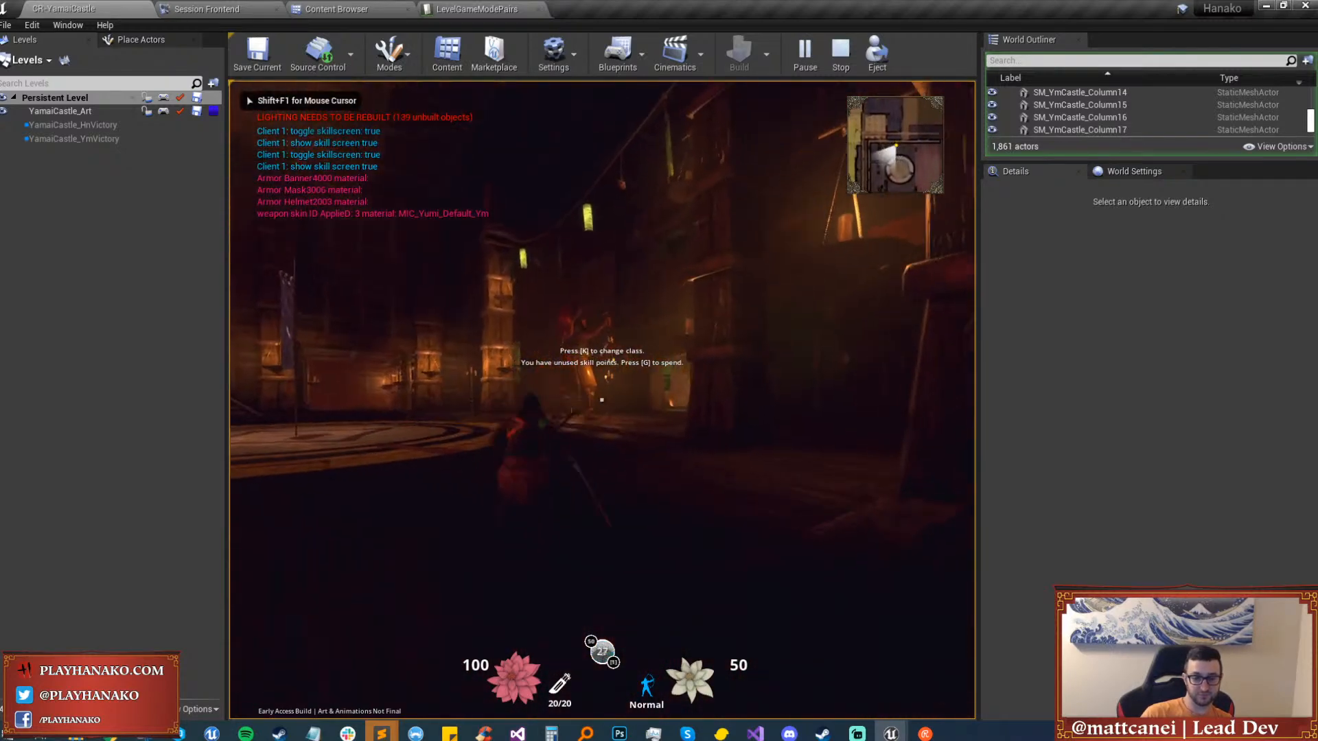
Sprint out of the castle's side opening, follow the outer wall, and climb the ladder to the upper windows.
key(w)
key(shift)
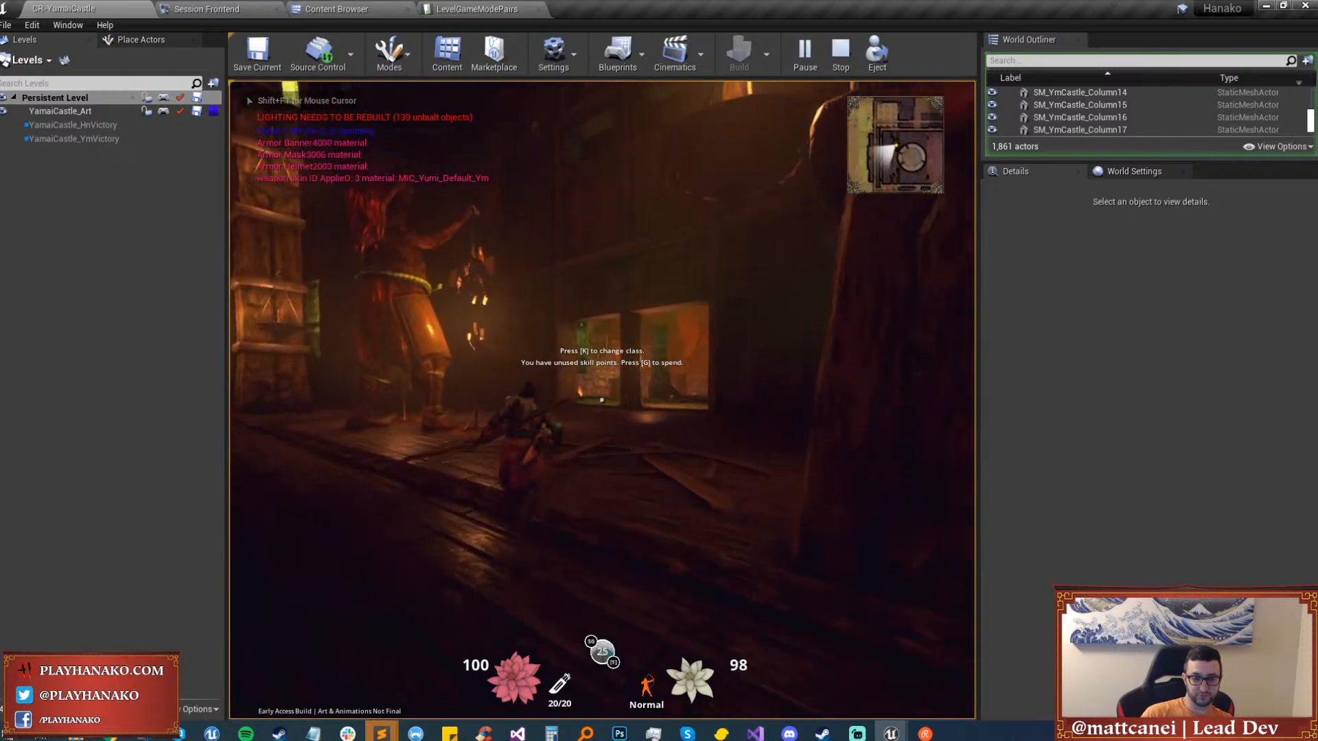
key(w)
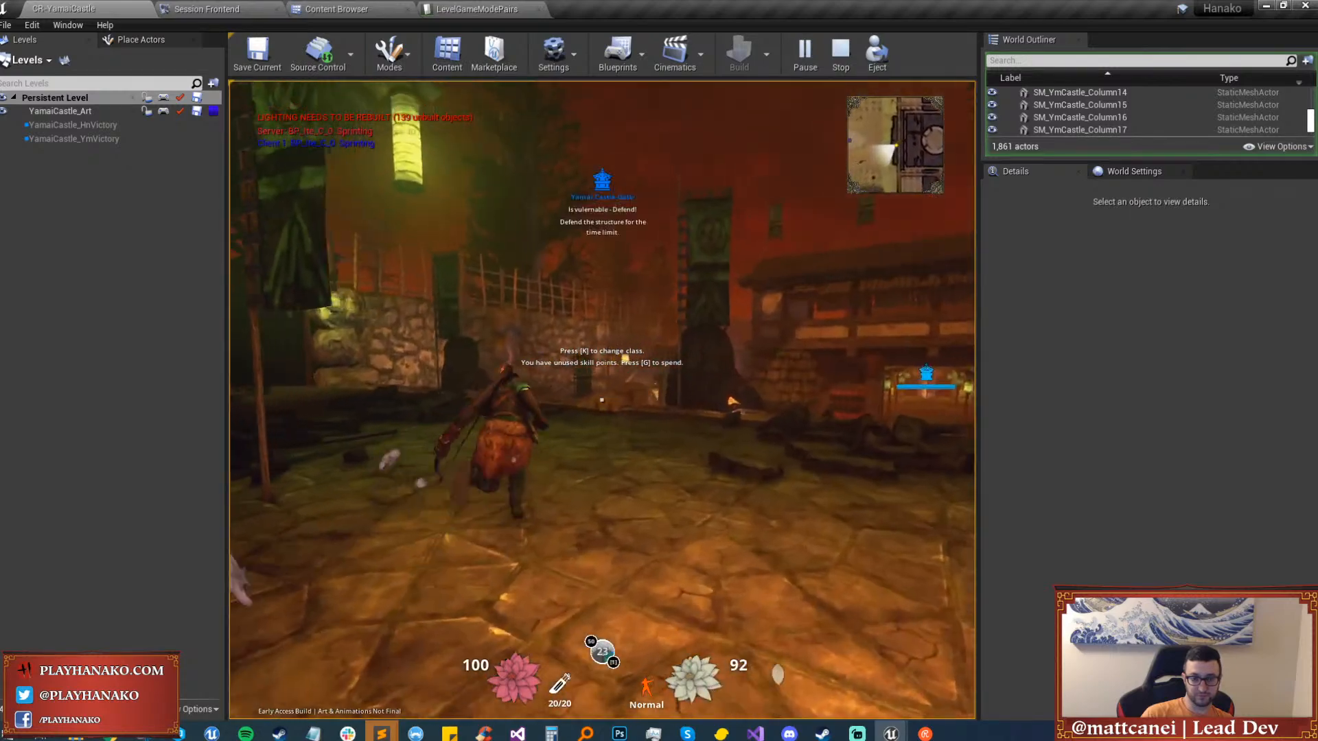
key(w)
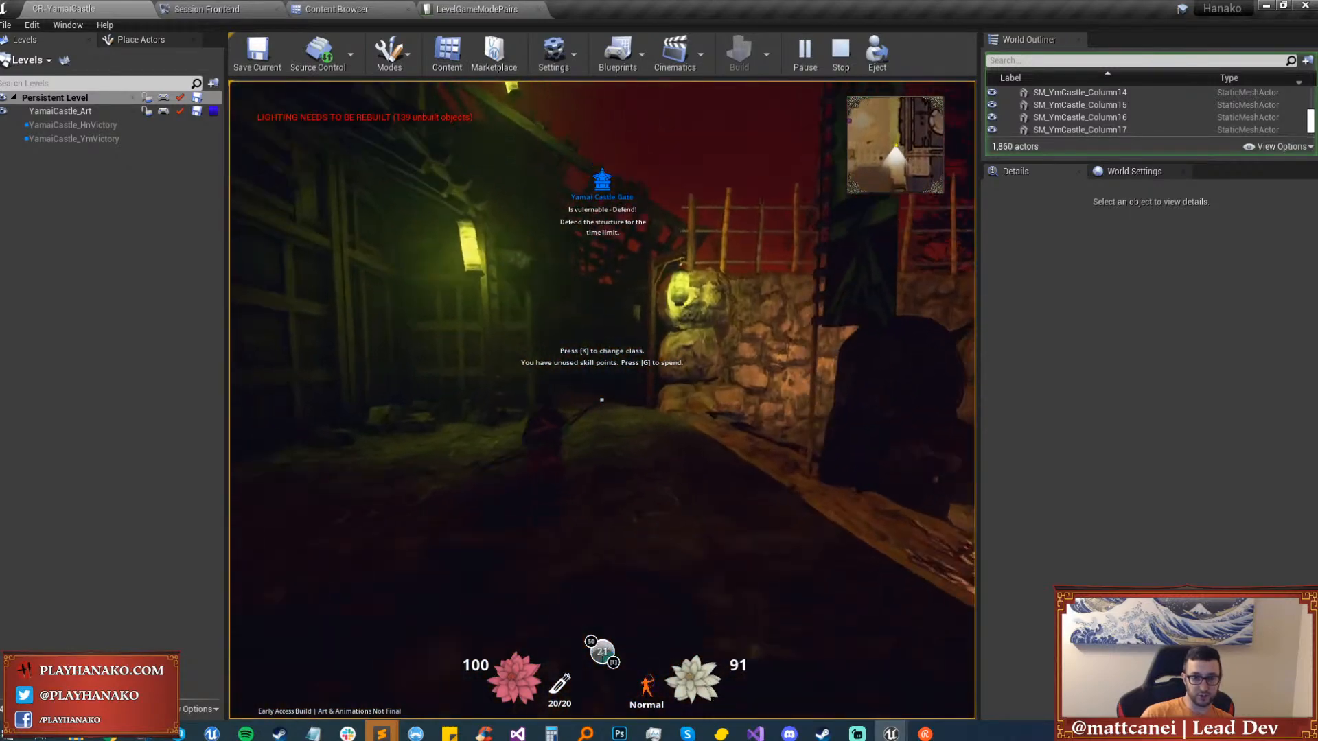
key(shift)
key(w)
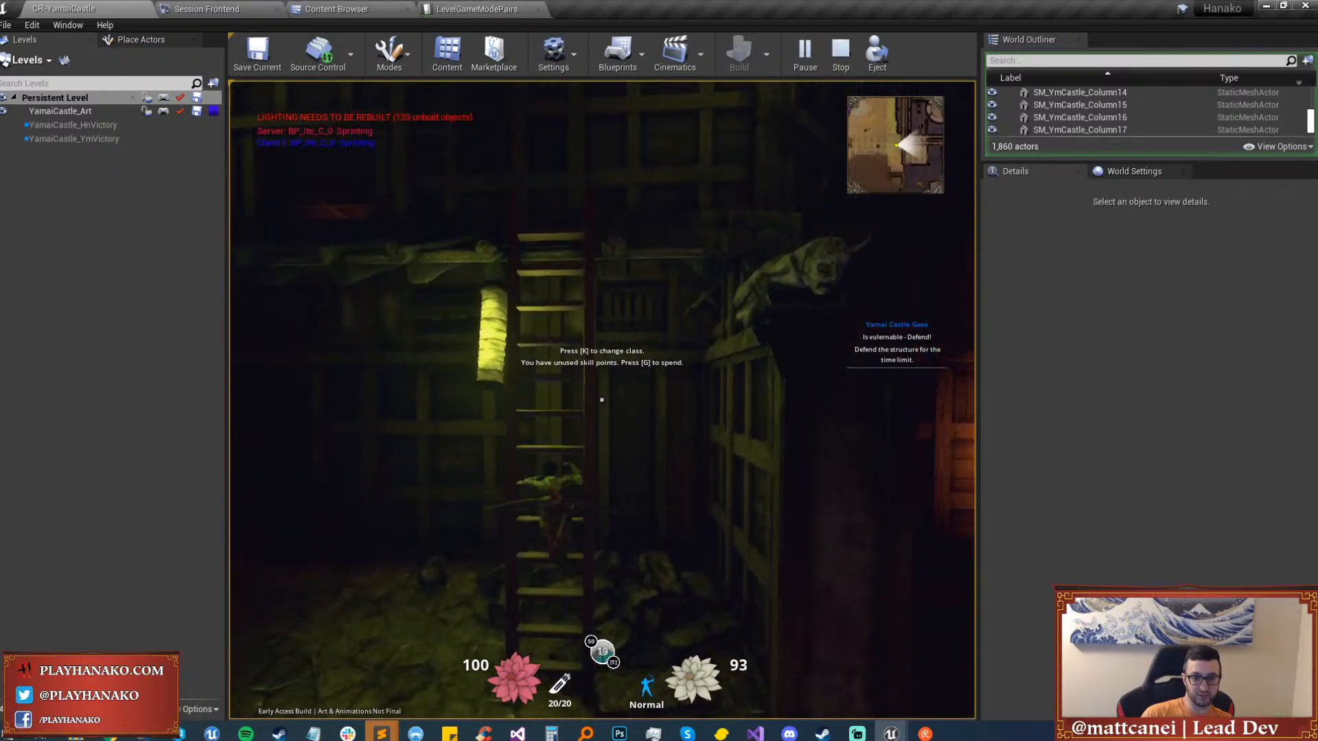
key(w)
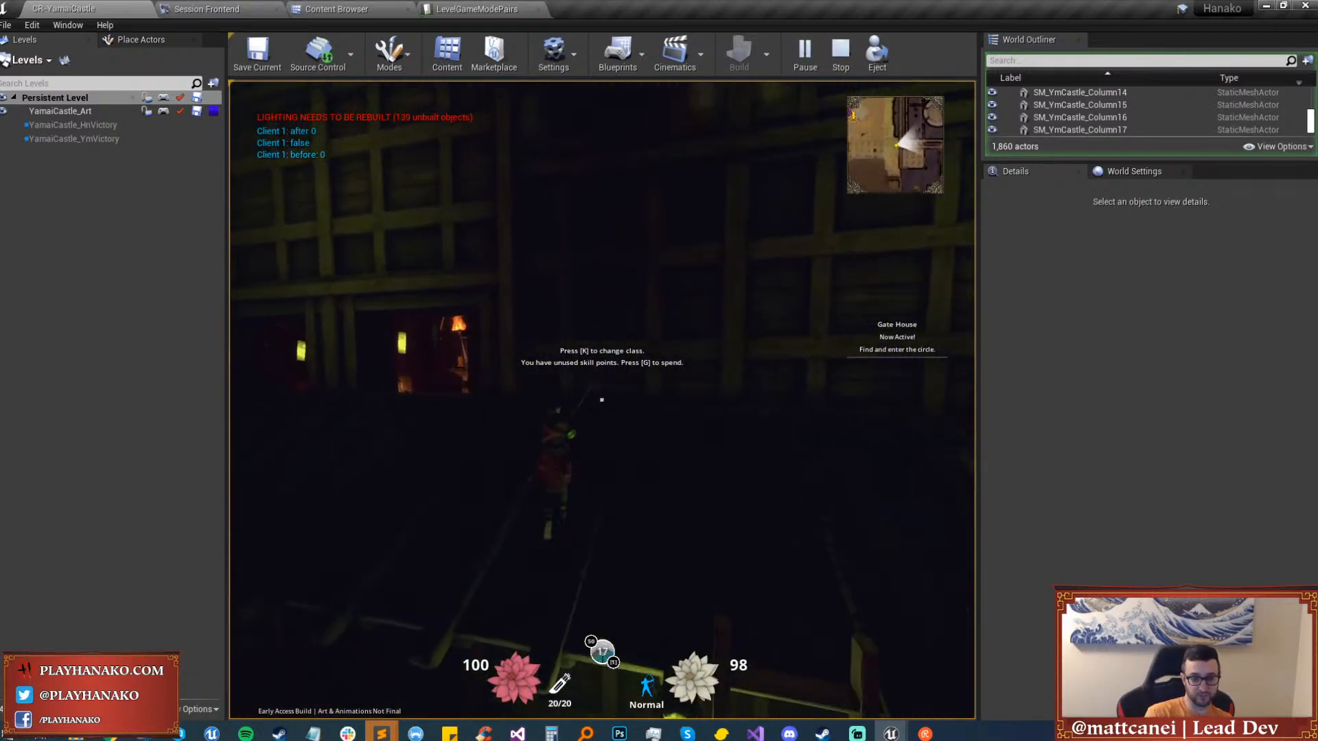
Make the game view fullscreen, refresh the central skill, cast it through the upper window onto the ground pad, and sprint inside.
key(F11)
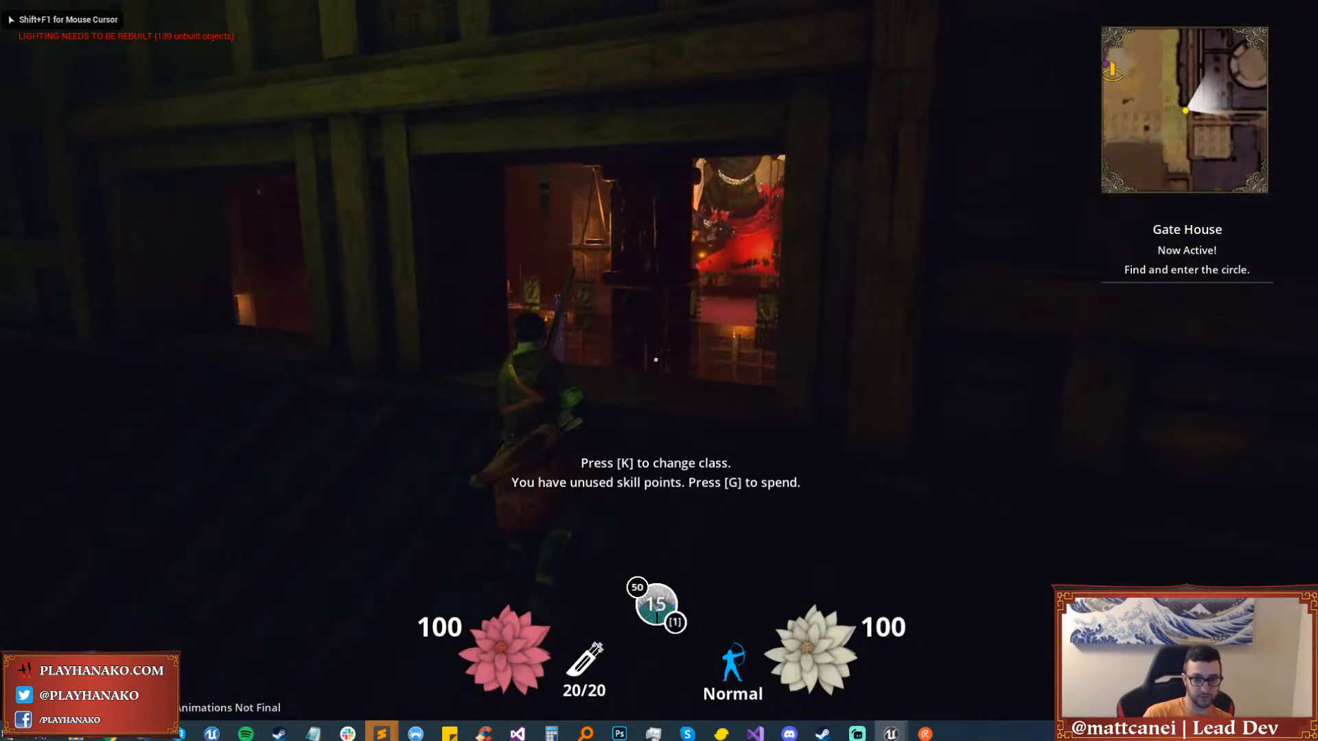
key(g)
click(502, 364)
key(g)
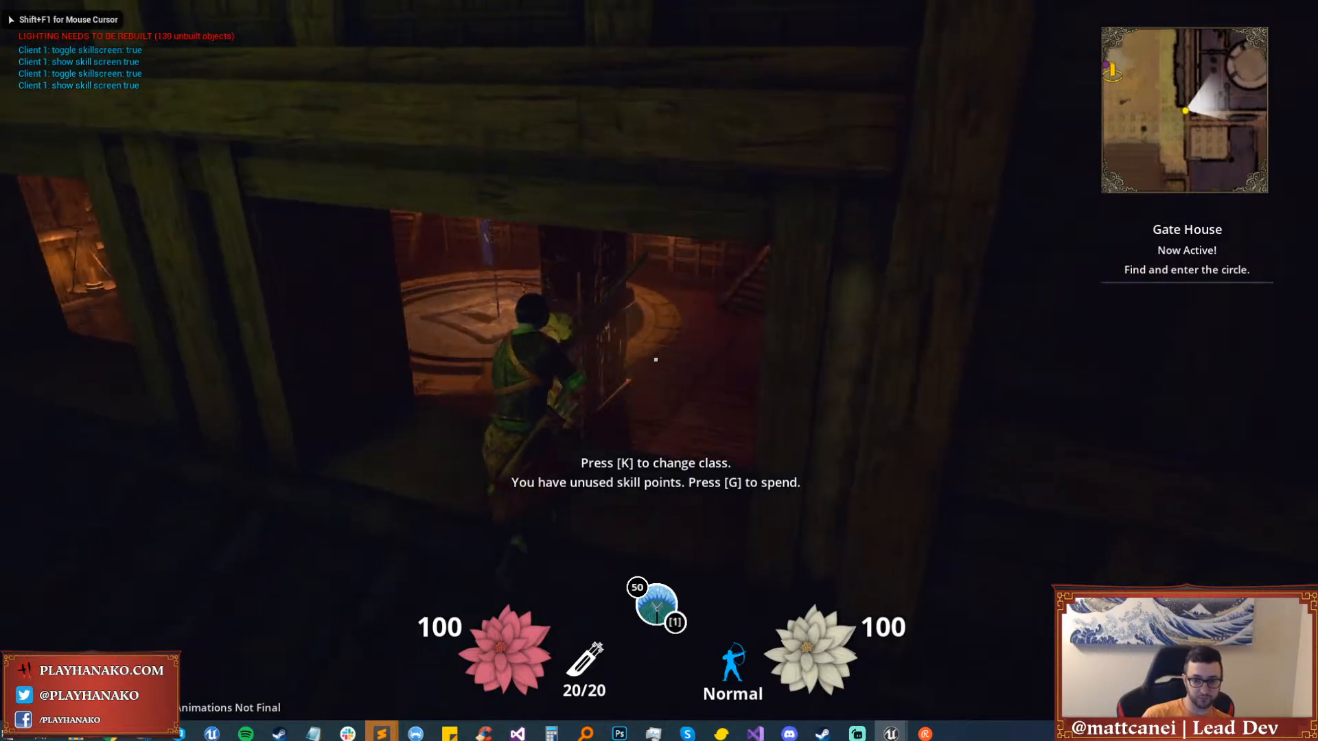
key(1)
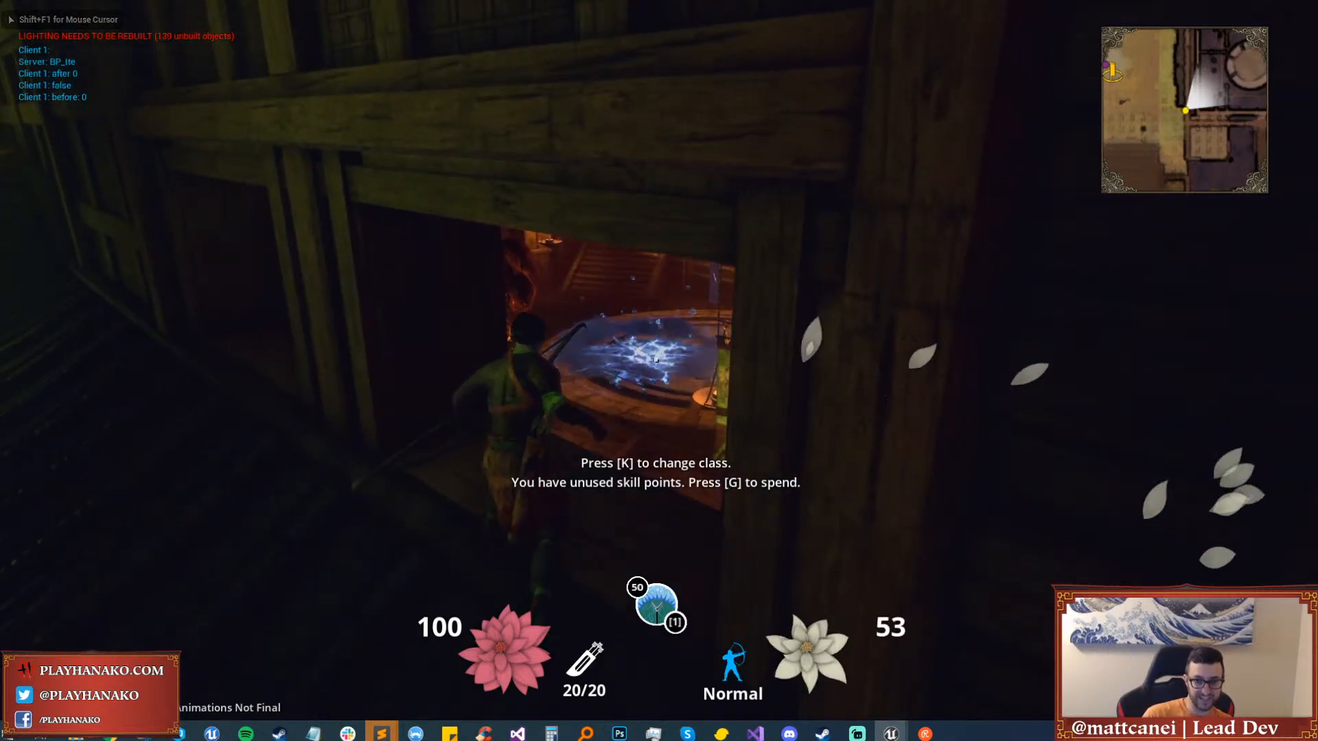
key(shift+w)
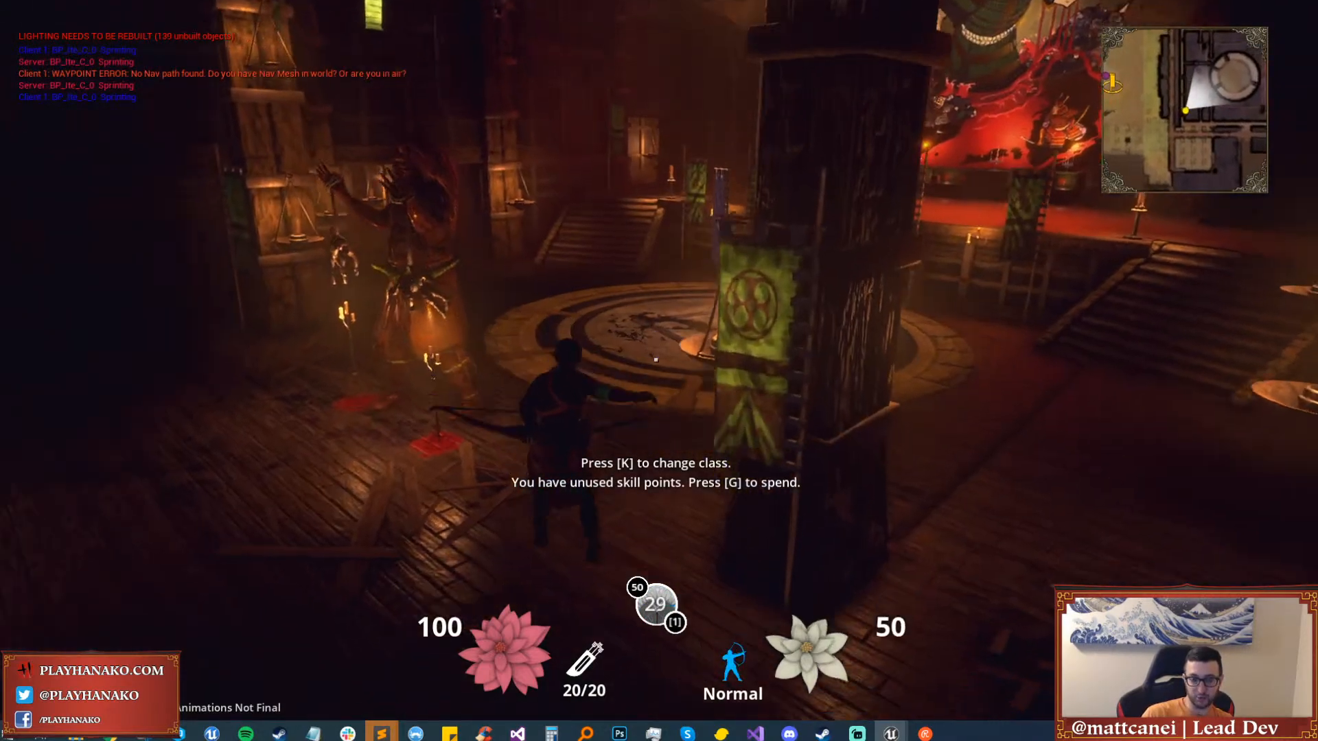
Stop the play session and fly the editor view around the castle's exterior and interior to inspect the level.
key(Escape)
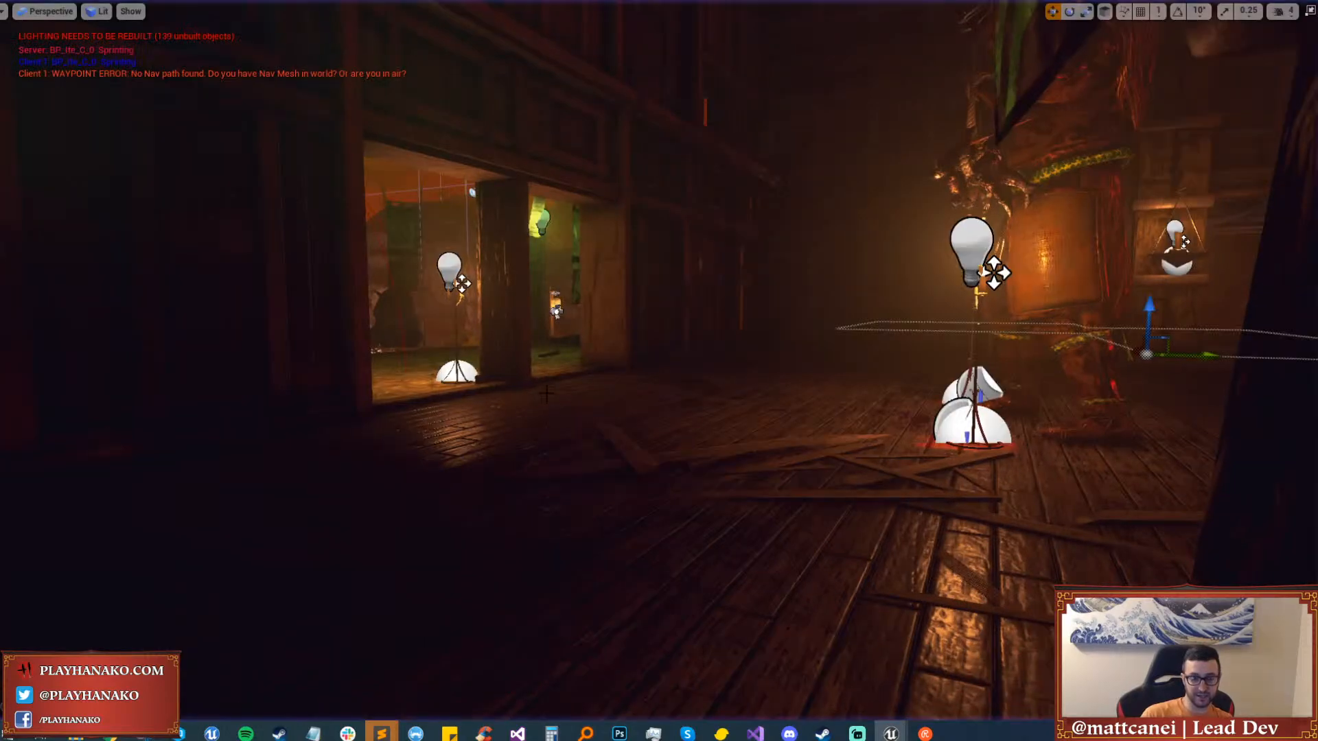
key(s)
right_drag(751, 246, 1263, 185)
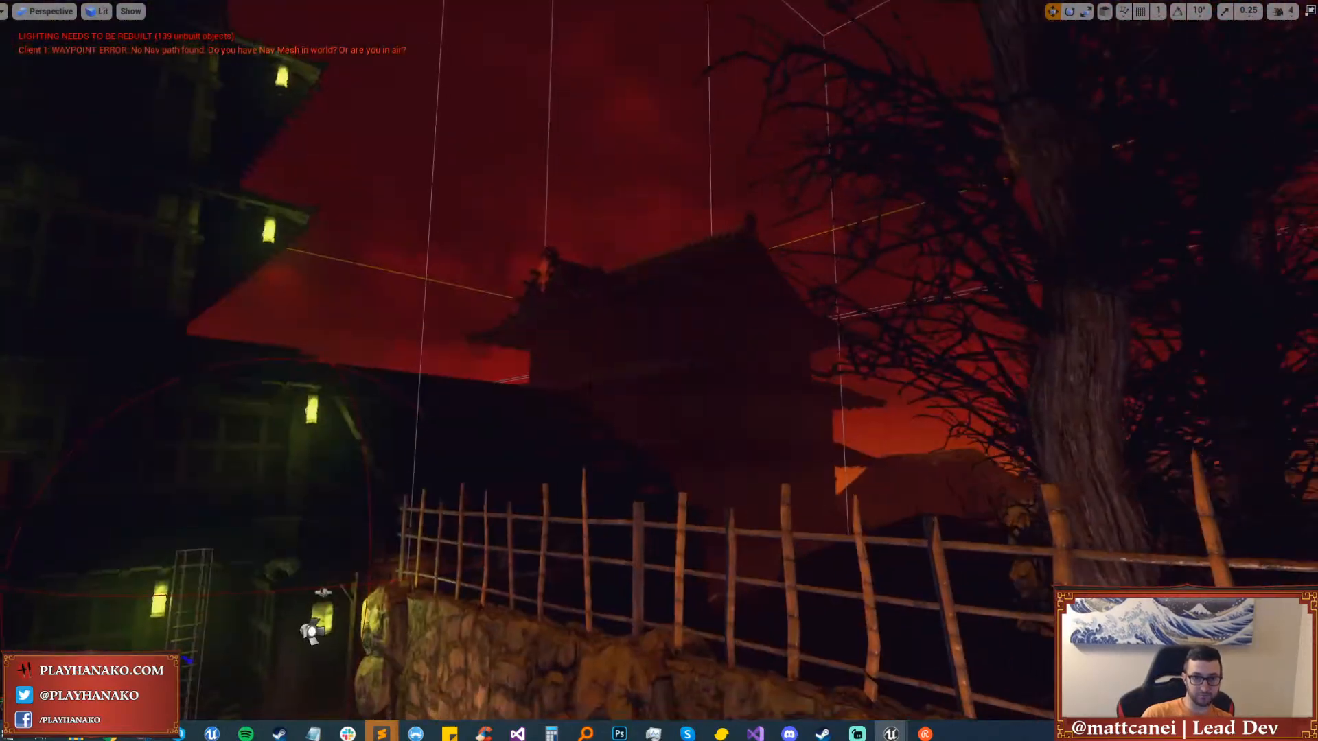
key(g)
key(g)
right_drag(608, 401, 72, 253)
key(e)
key(q)
key(w)
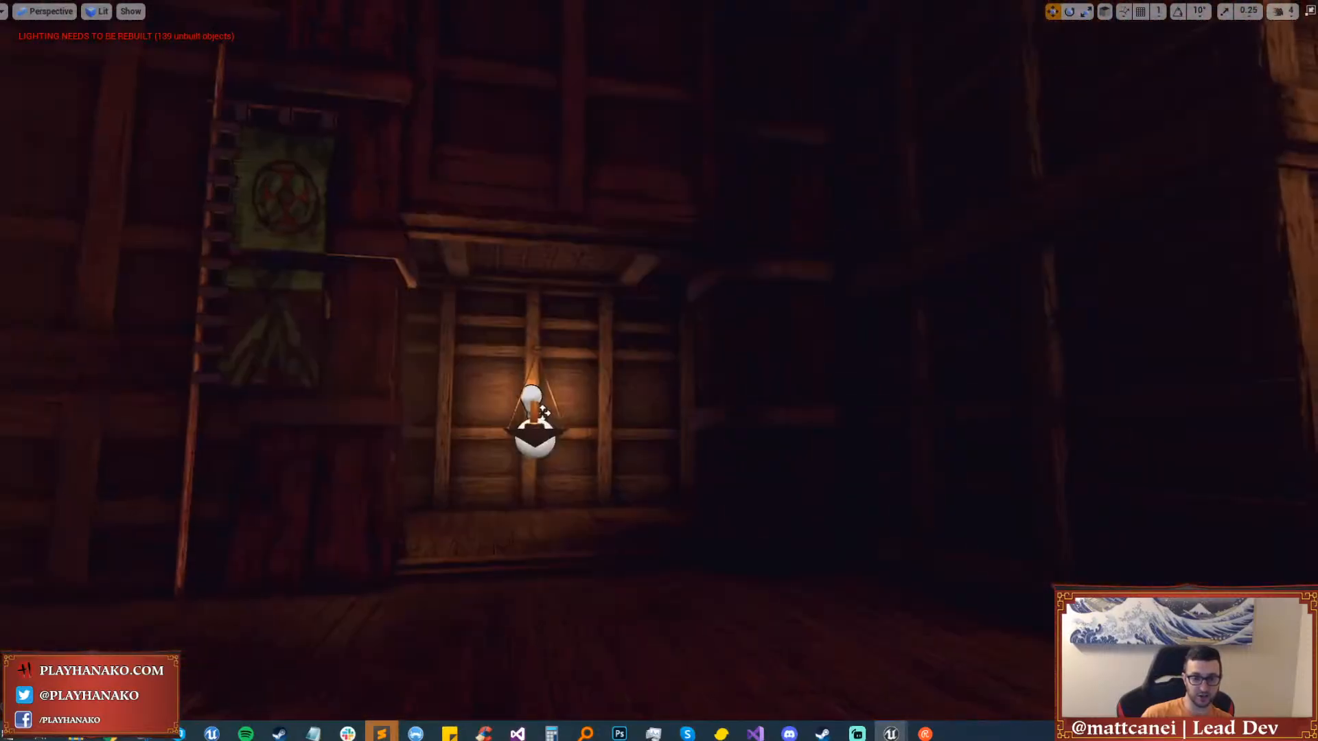
key(w)
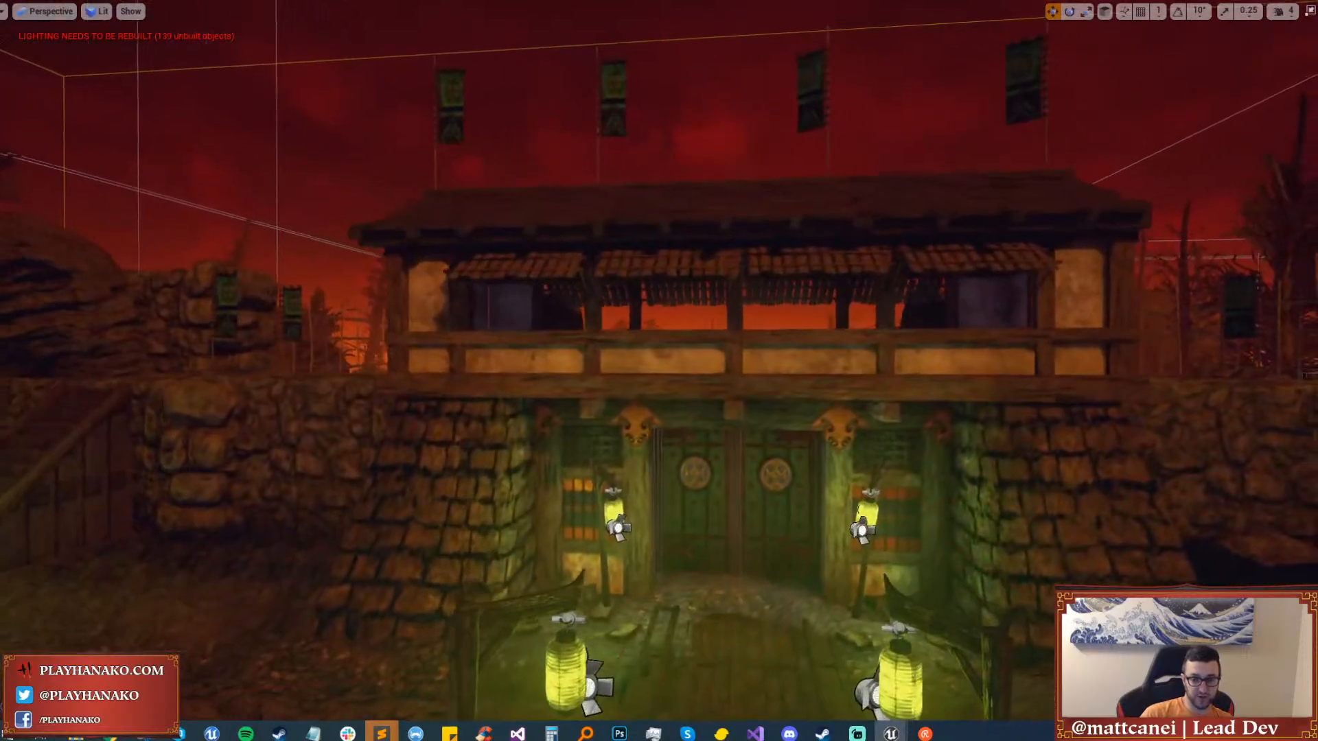
Examine the route between the gatehouse, the castle front and the hall with the ground pad, ending outside the gate.
key(w)
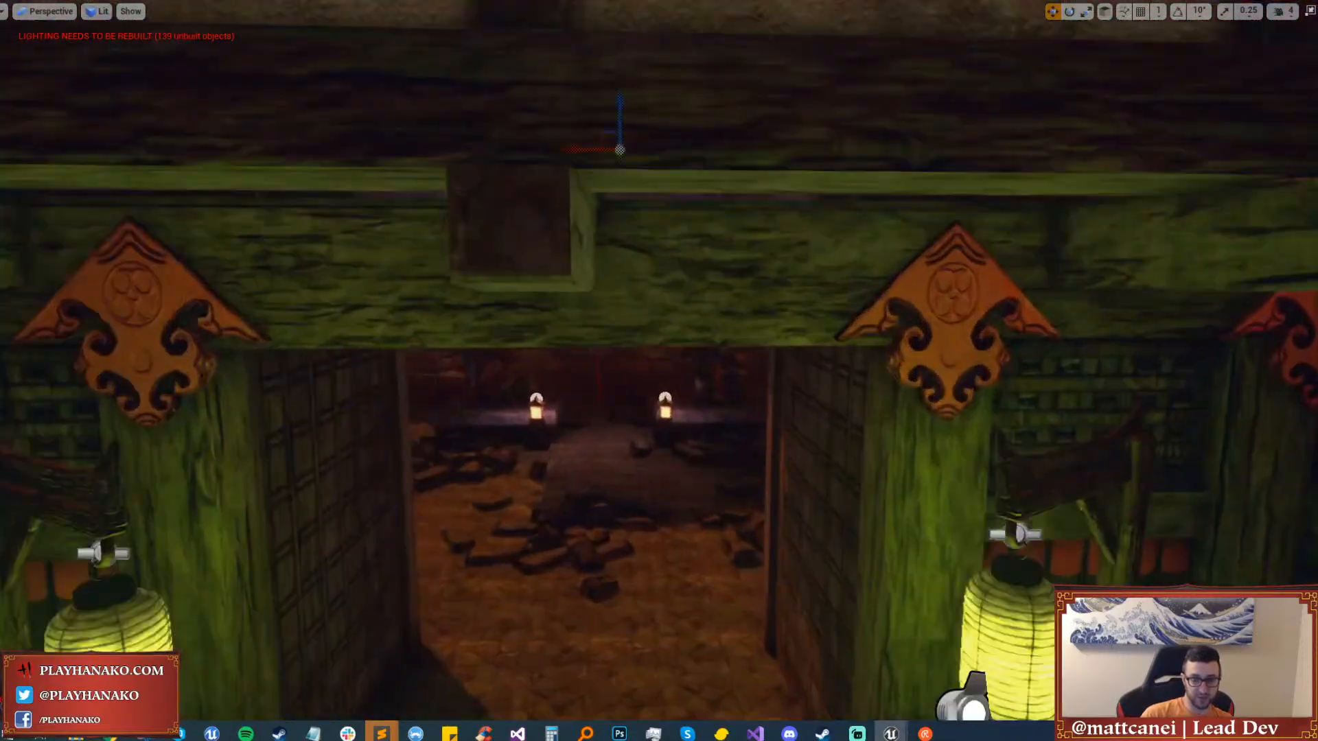
key(w)
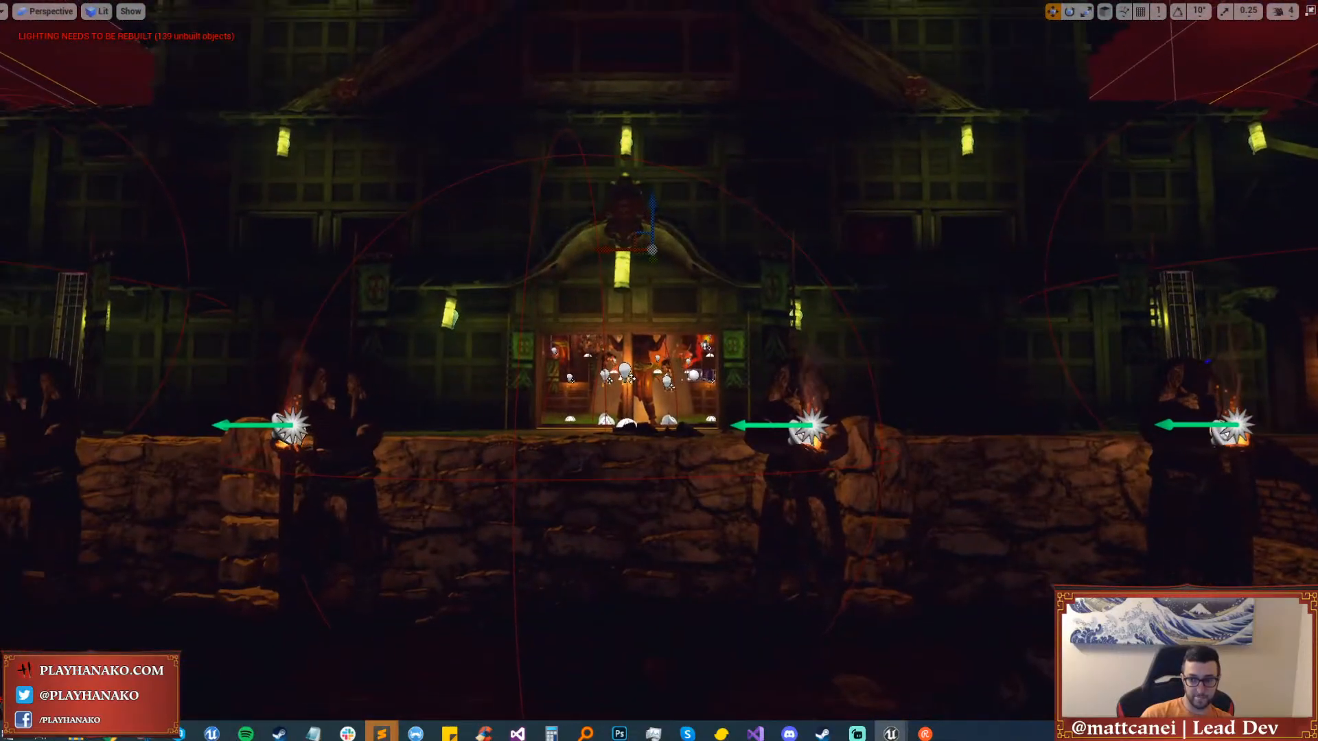
key(w)
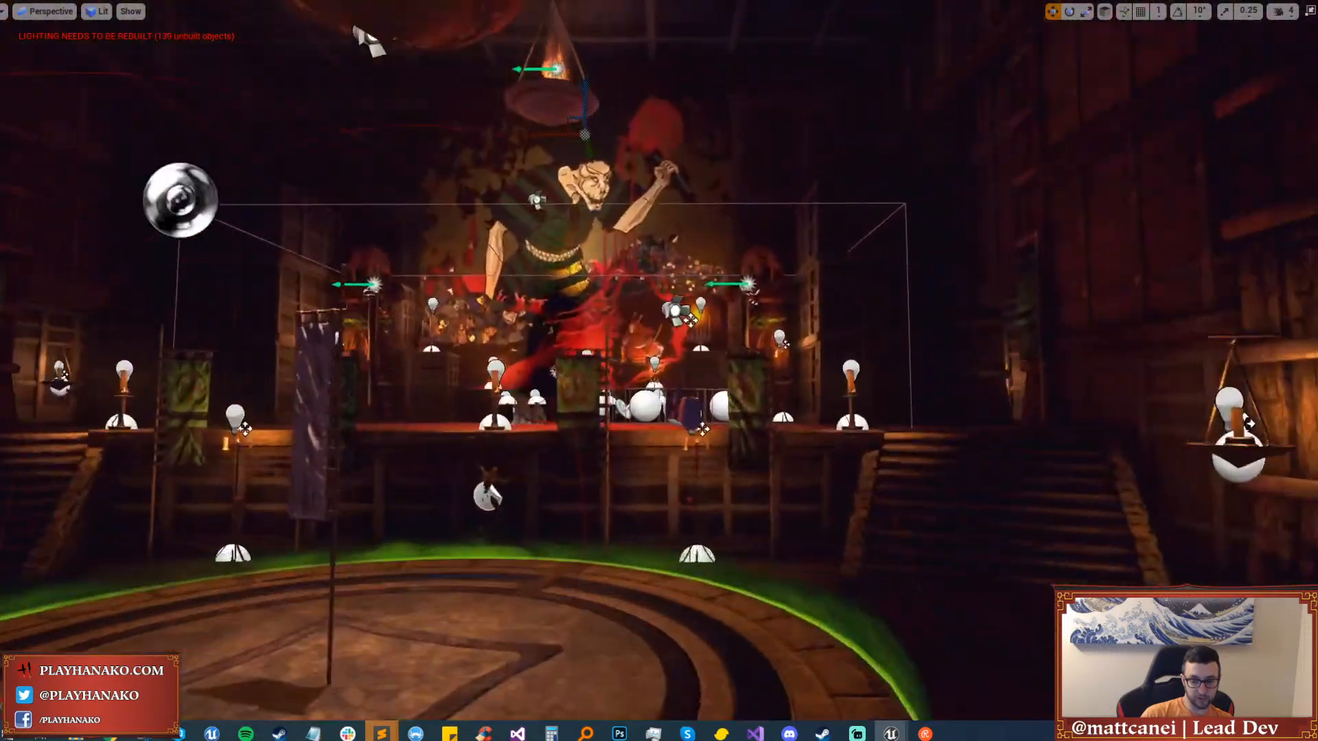
right_drag(659, 370, 261, 364)
key(w)
key(w)
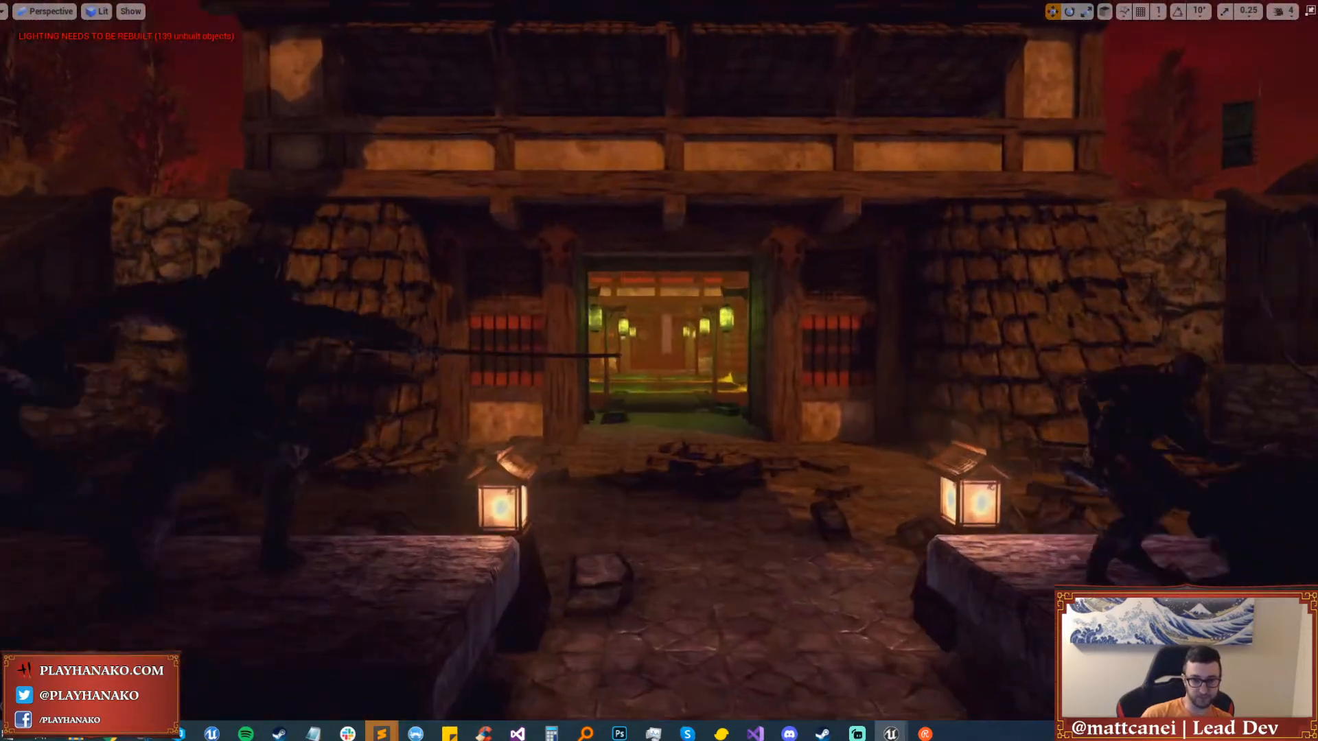
Leave the fullscreen viewport and enter the console command "stat startfil".
key(F11)
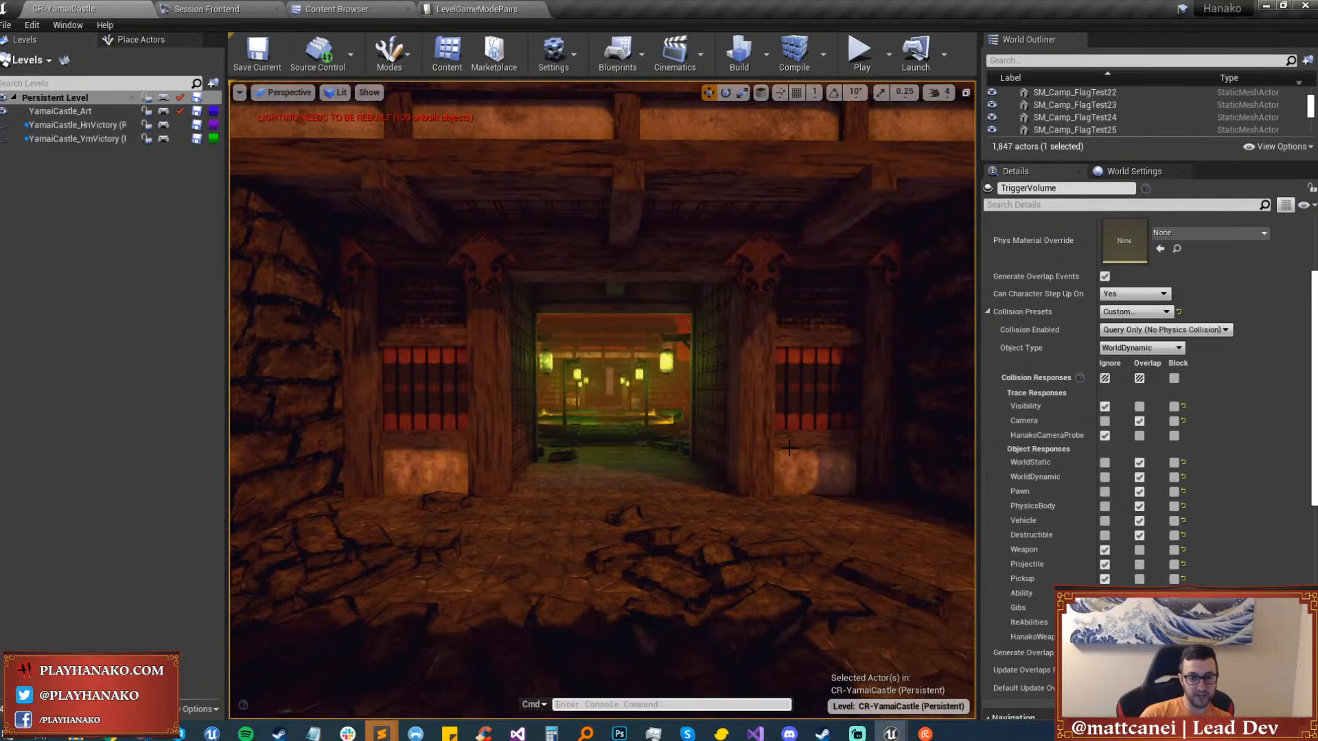
key(grave)
text(stat )
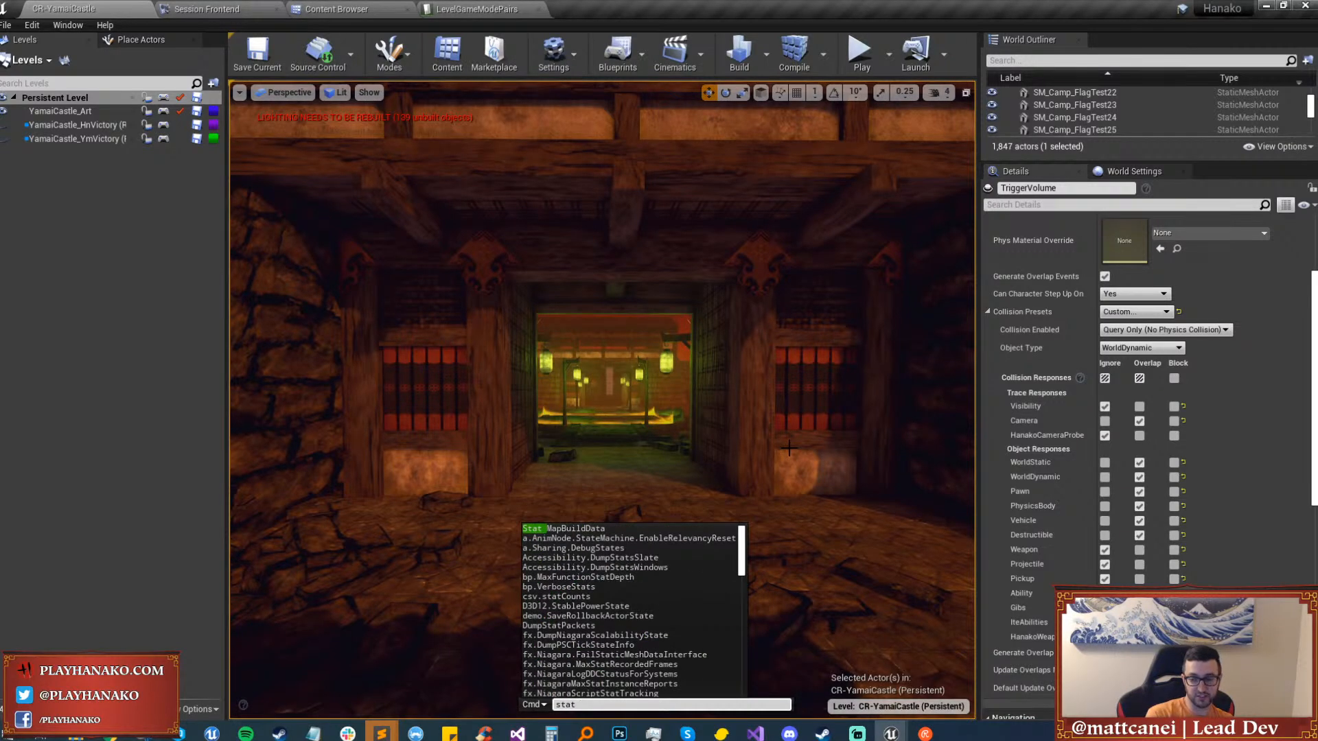
text(startfil)
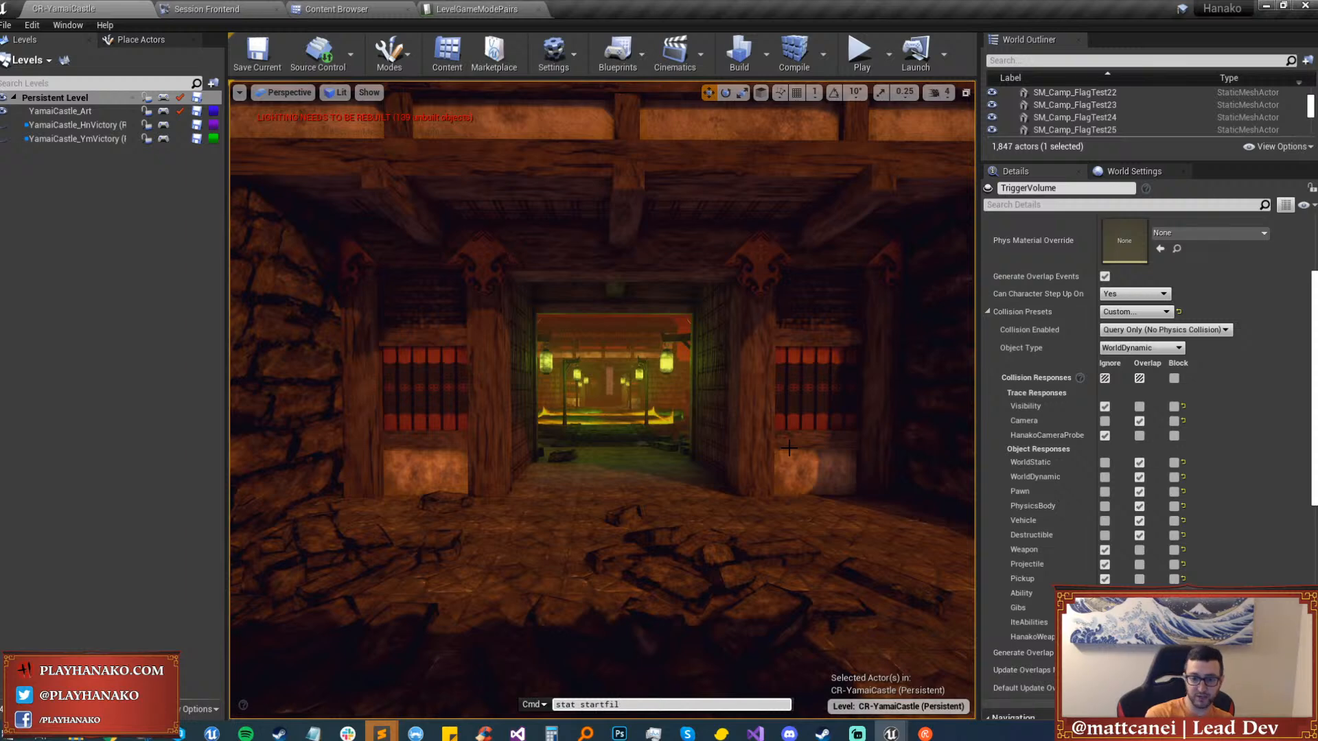
key(Return)
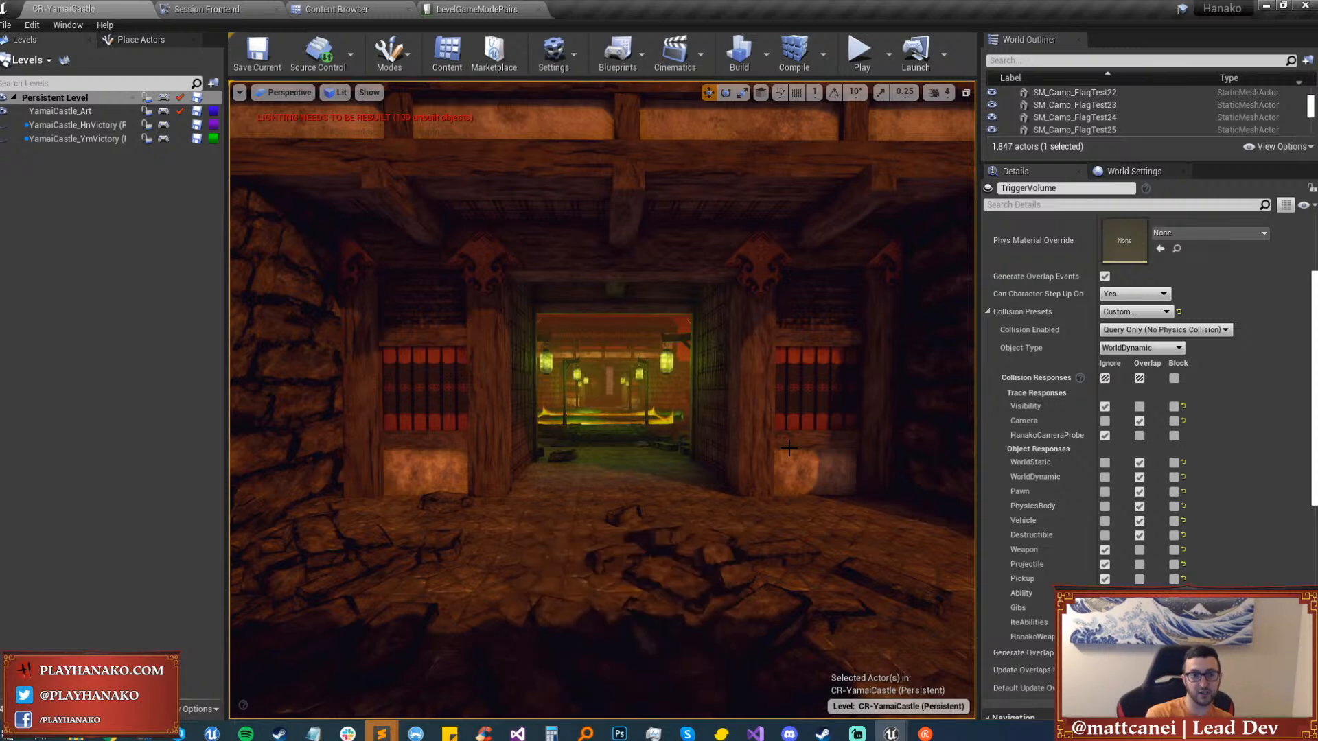
Switch to the Session Frontend profiler, clear the stat search and resize the panes to enlarge the graph and event list.
click(206, 8)
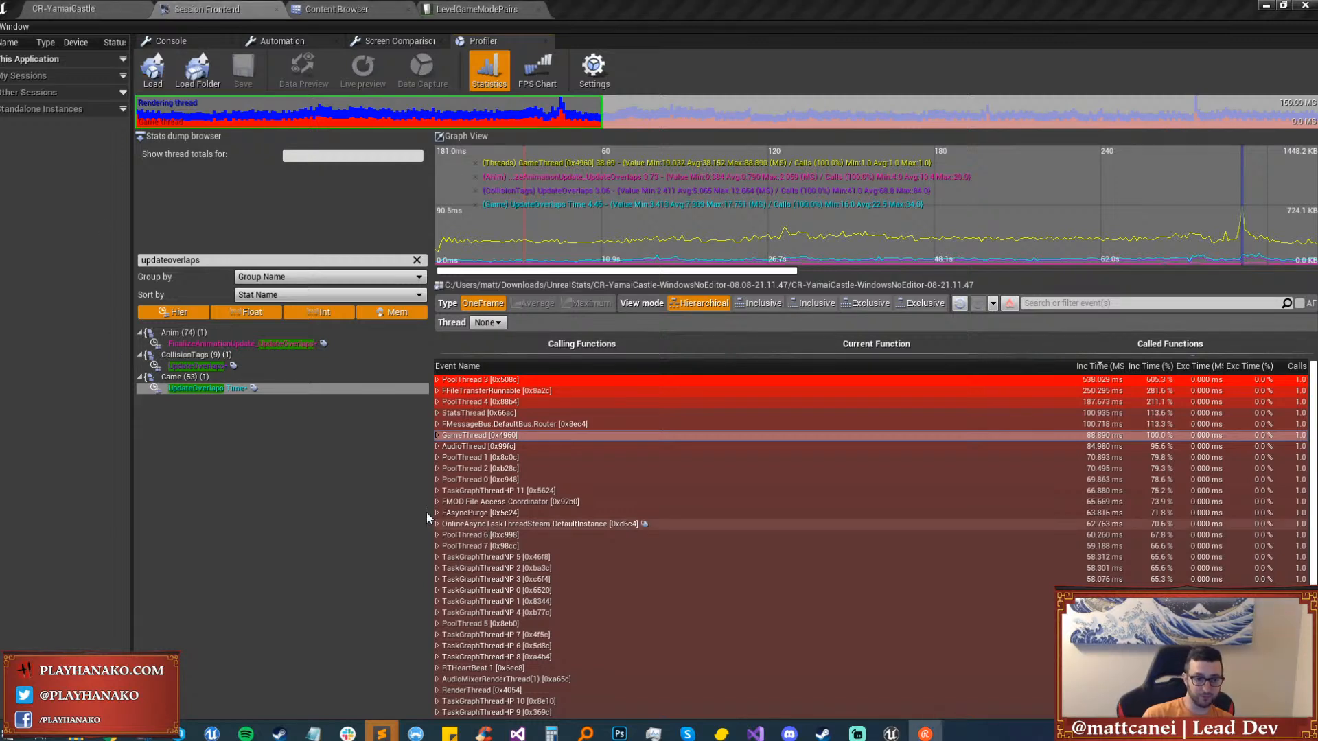
drag(133, 454, 379, 470)
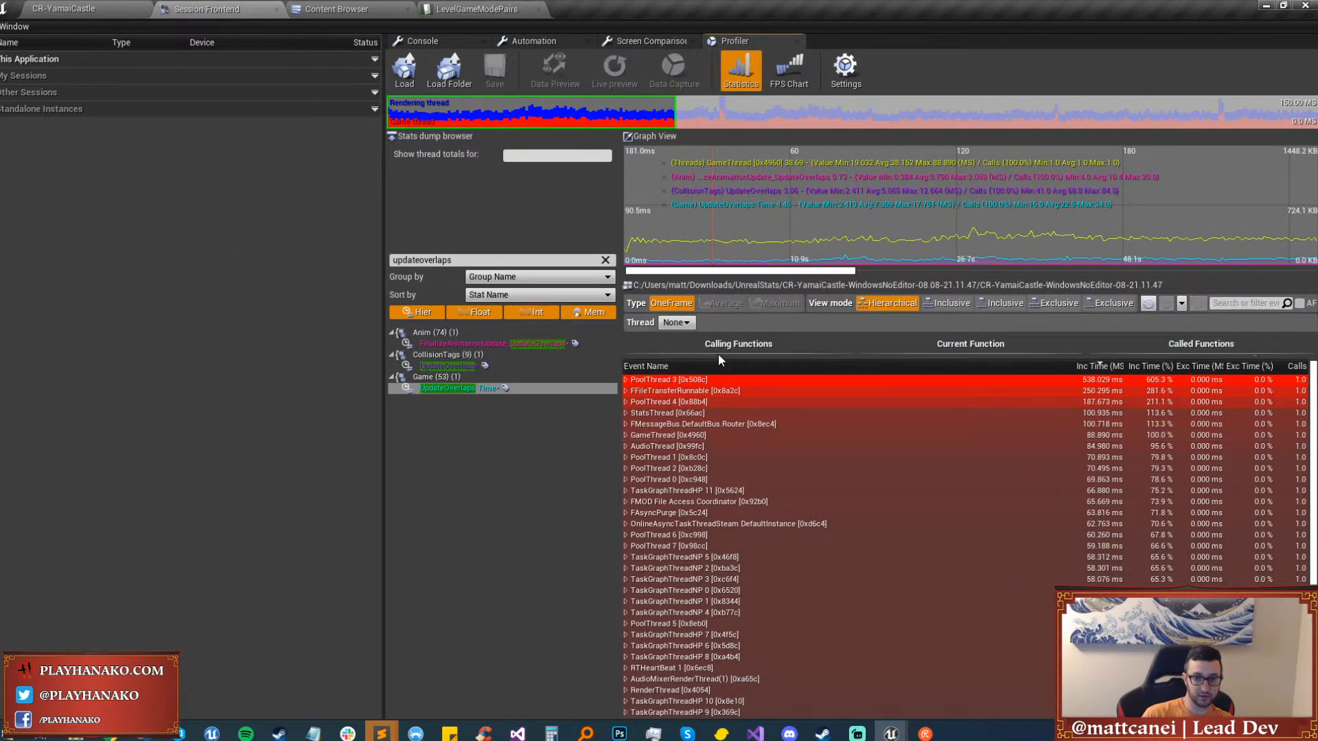
drag(718, 357, 726, 619)
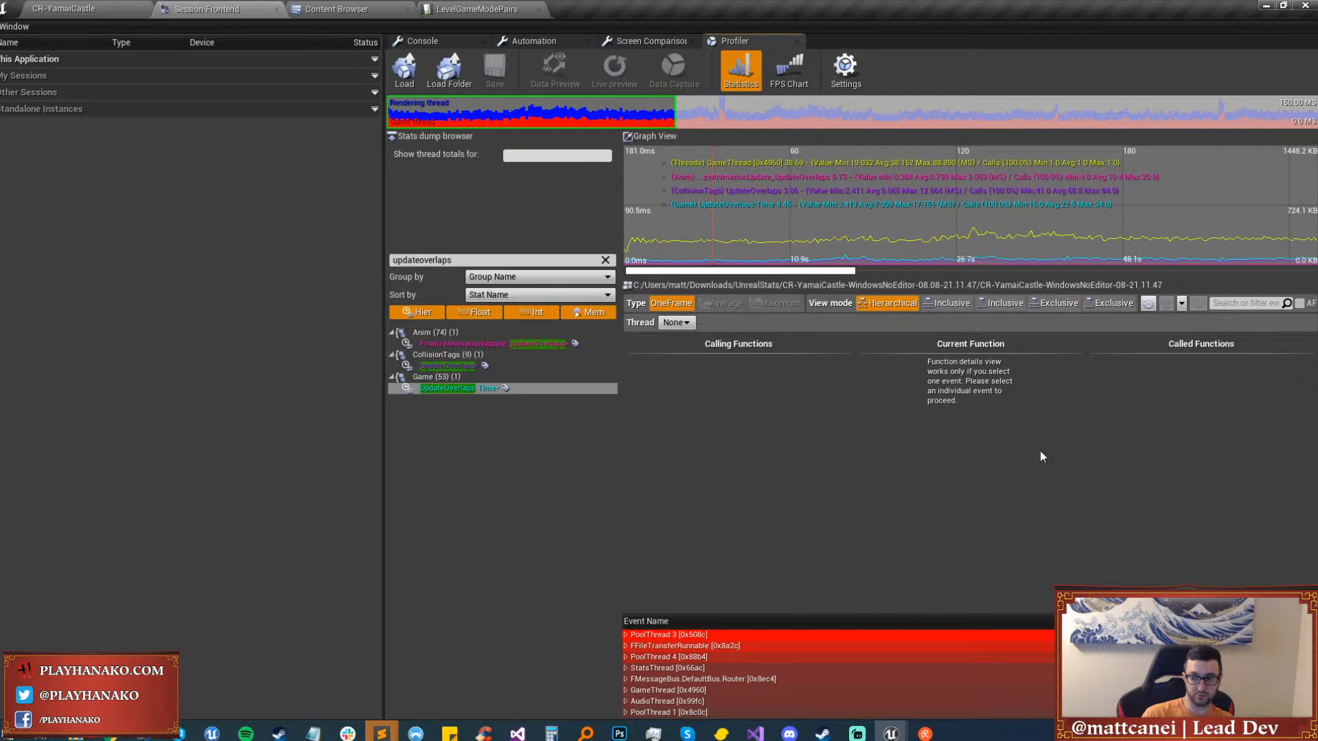
drag(914, 618, 888, 341)
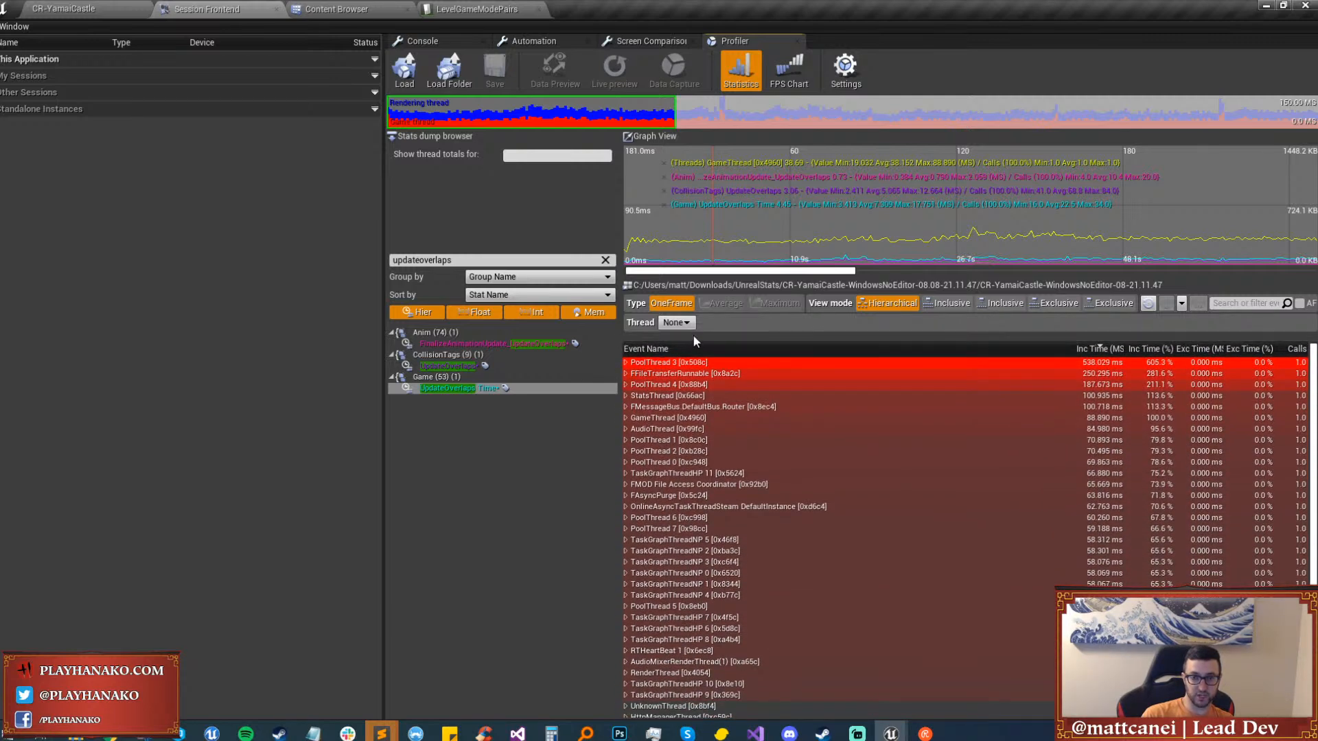
drag(382, 192, 52, 189)
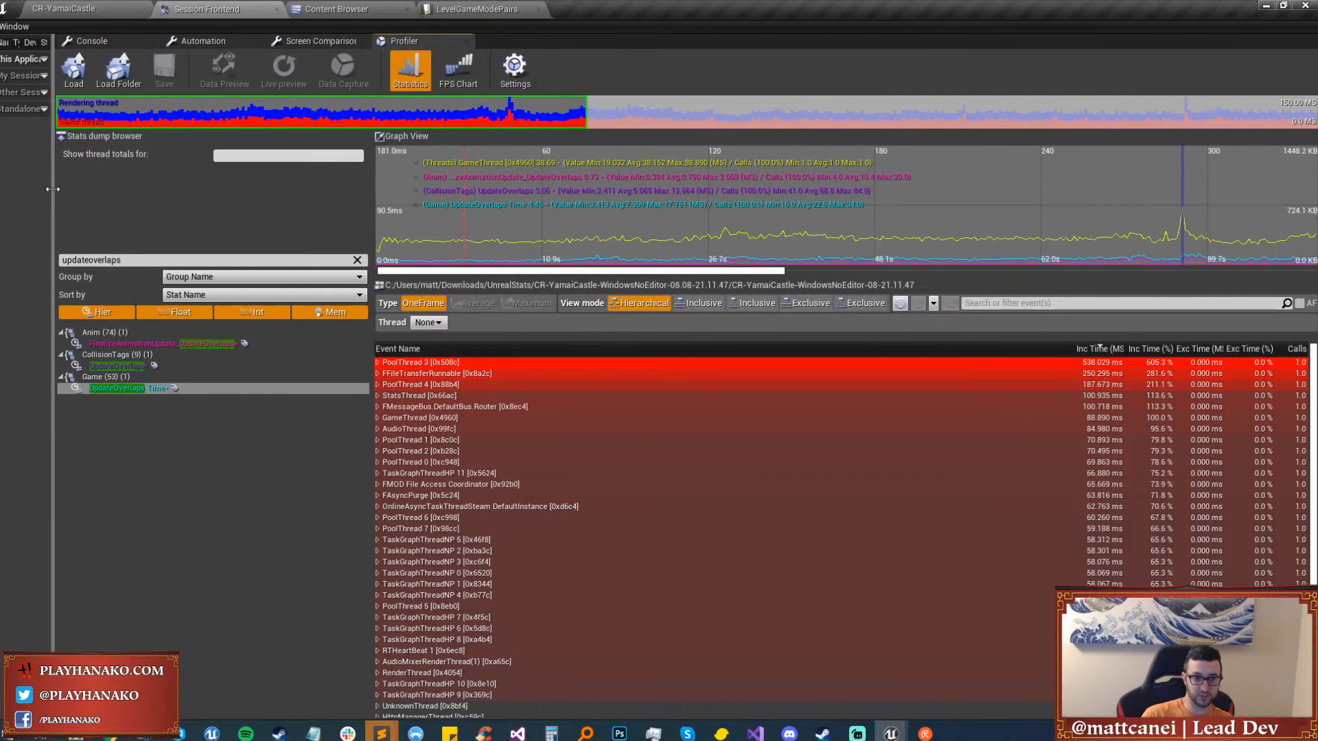
click(357, 259)
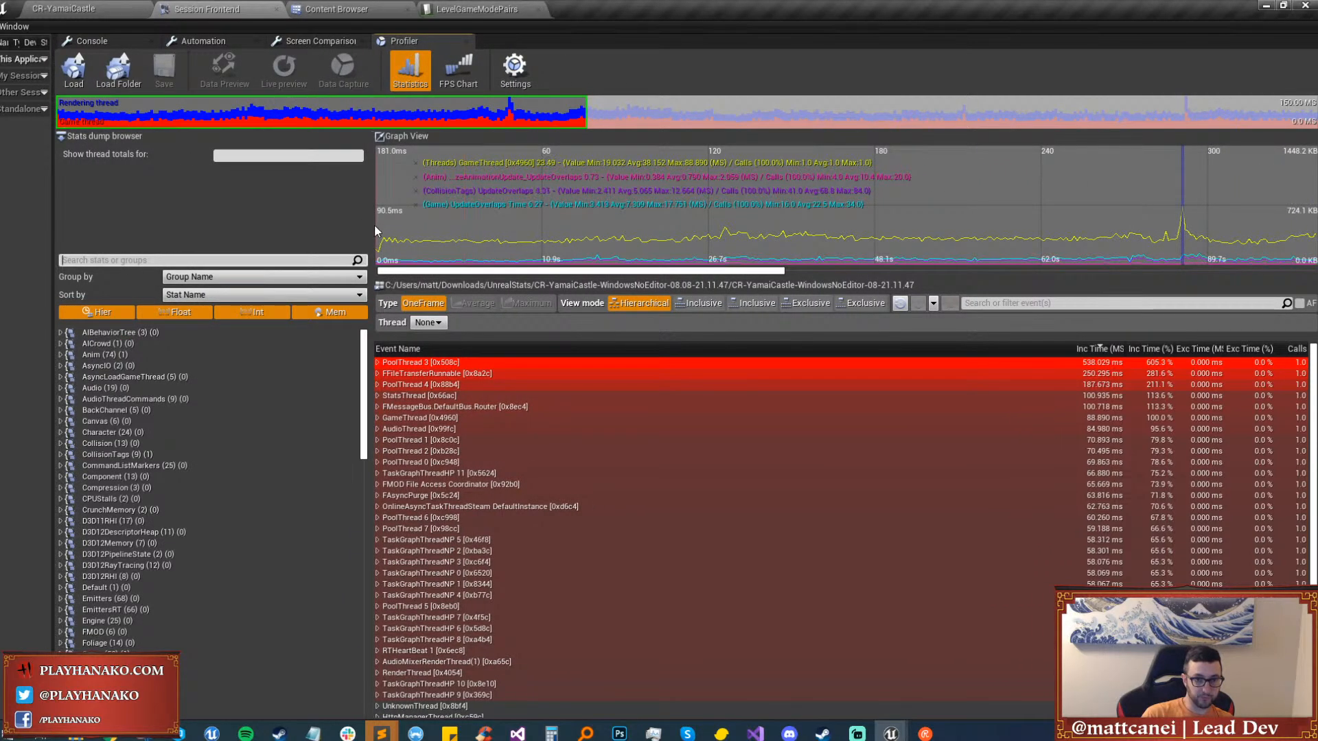
drag(373, 225, 259, 226)
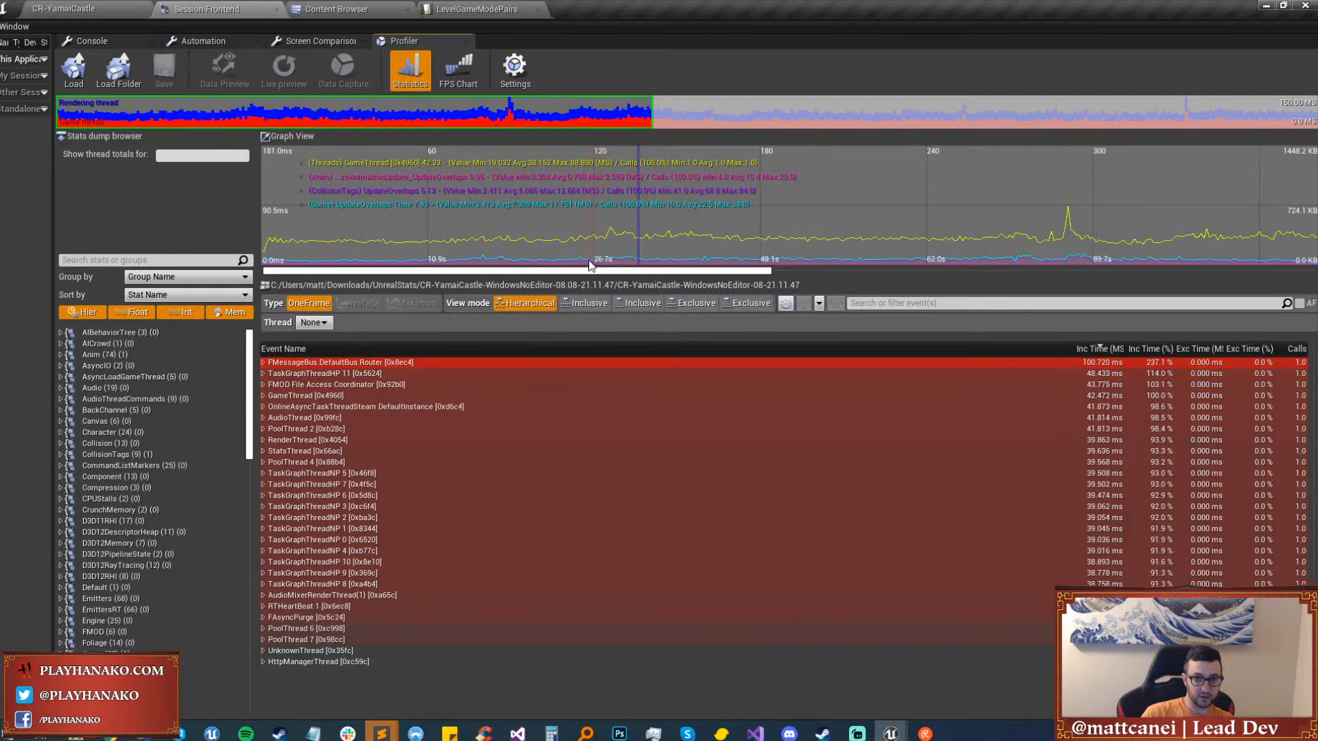
Select the frame range from about 330 to 405 in the profiler graph and enlarge the graph's vertical scale.
drag(591, 269, 778, 273)
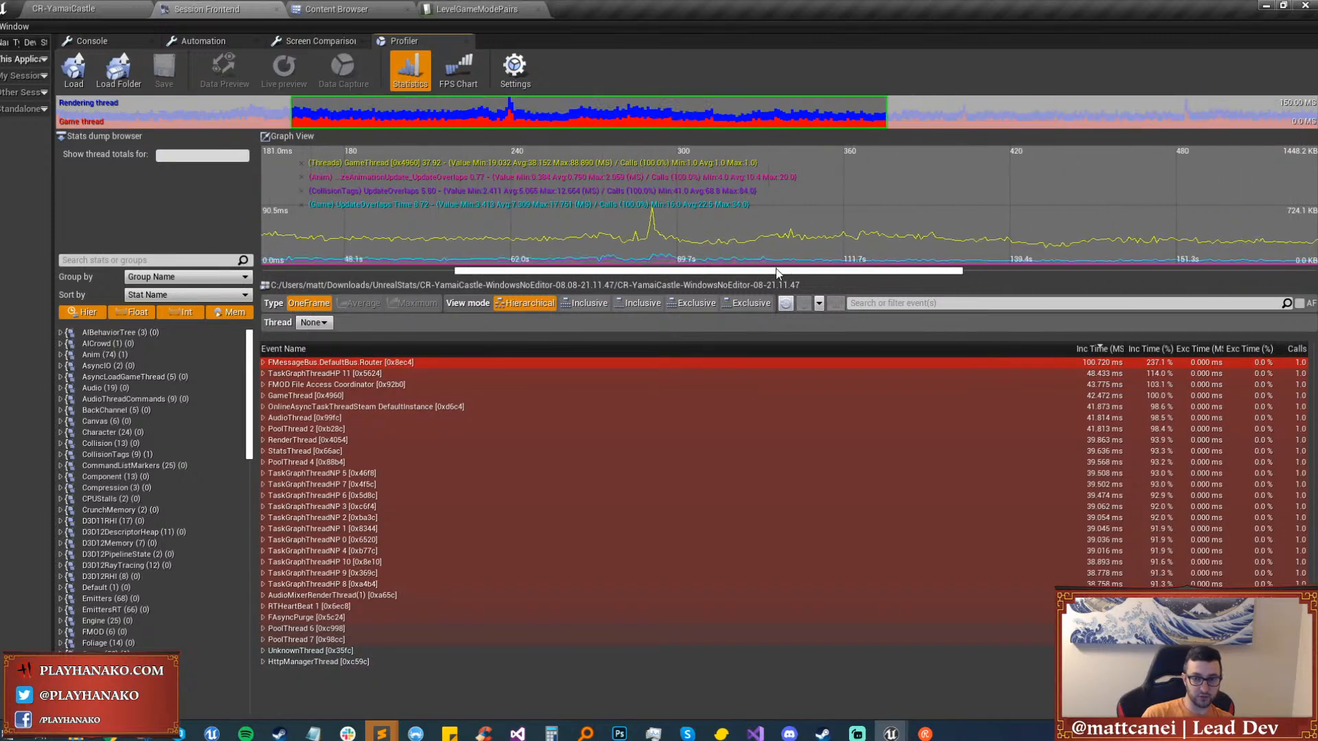
drag(967, 226, 968, 227)
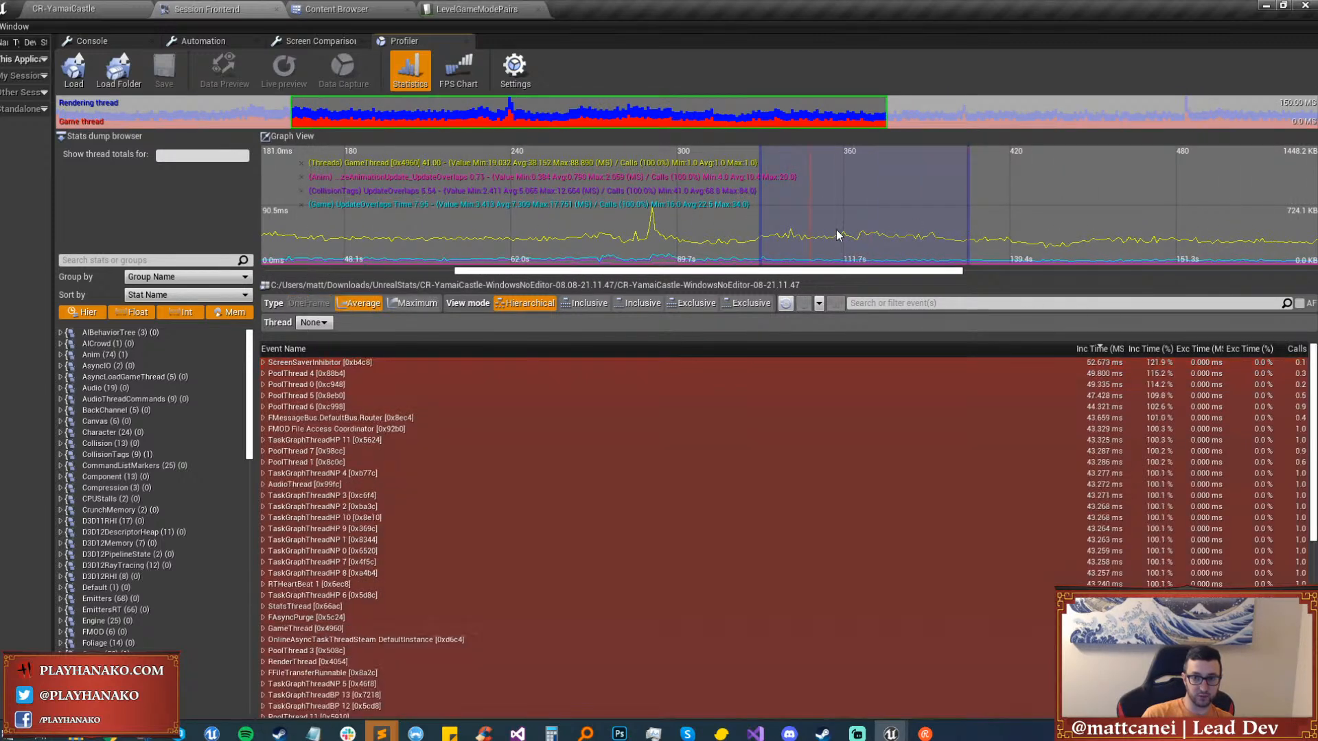
scroll(790, 228, down, 3)
scroll(791, 228, up, 6)
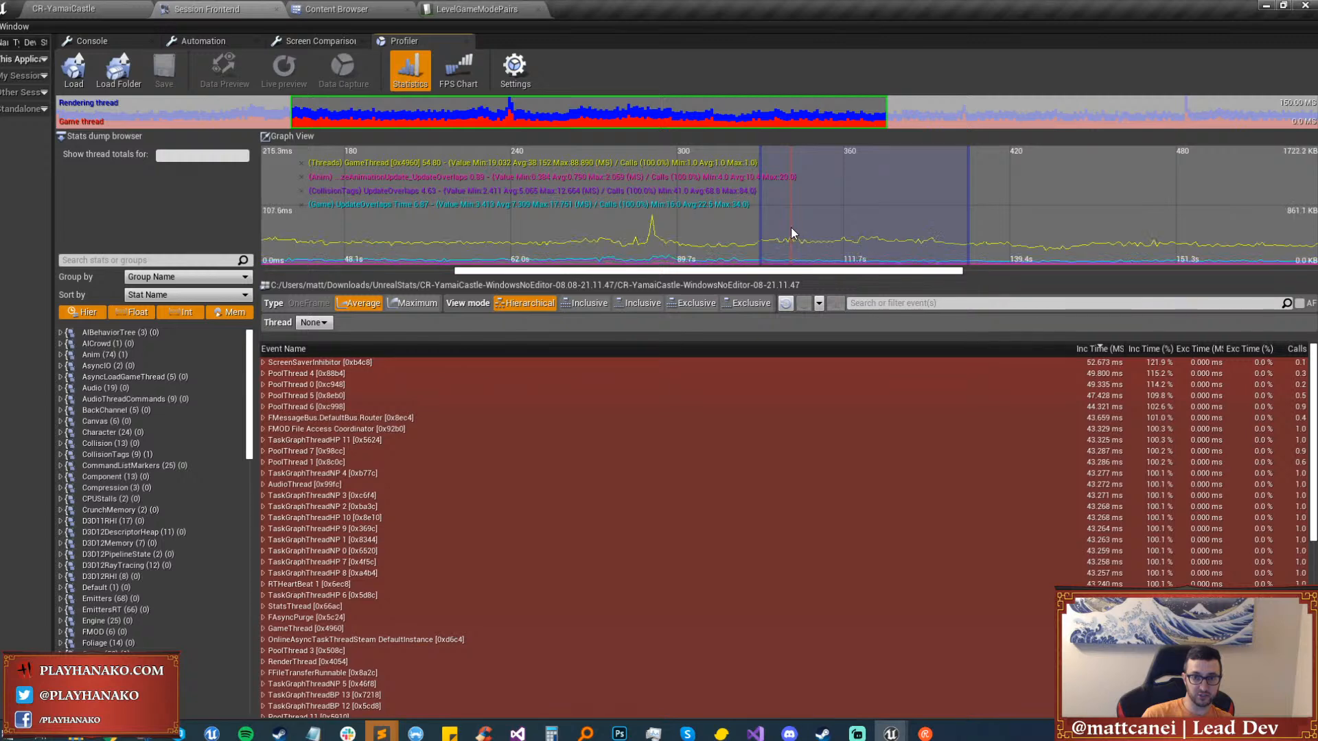
scroll(791, 228, down, 1)
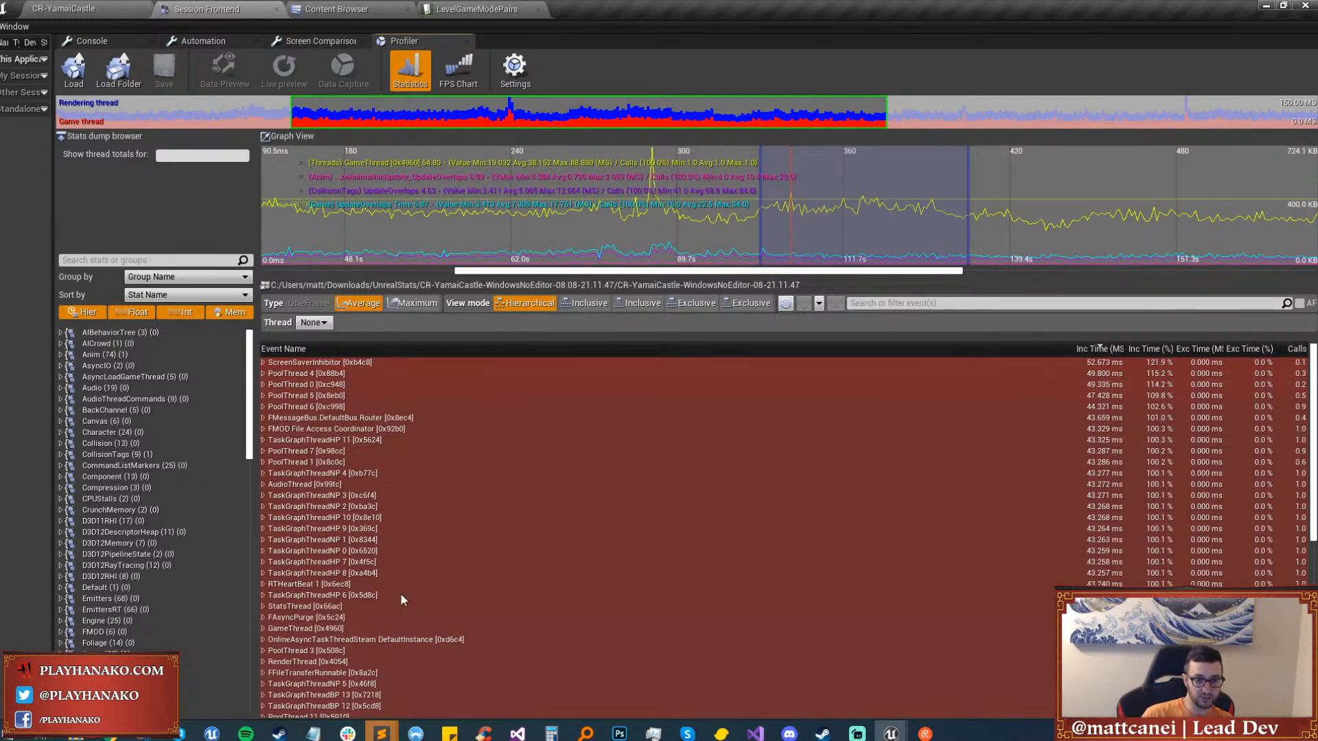
Expand the RenderThread event through FDrawSceneCommand and RenderViewFamily down to the contents of PostInitViews FlushDel.
scroll(341, 450, down, 3)
scroll(340, 447, down, 2)
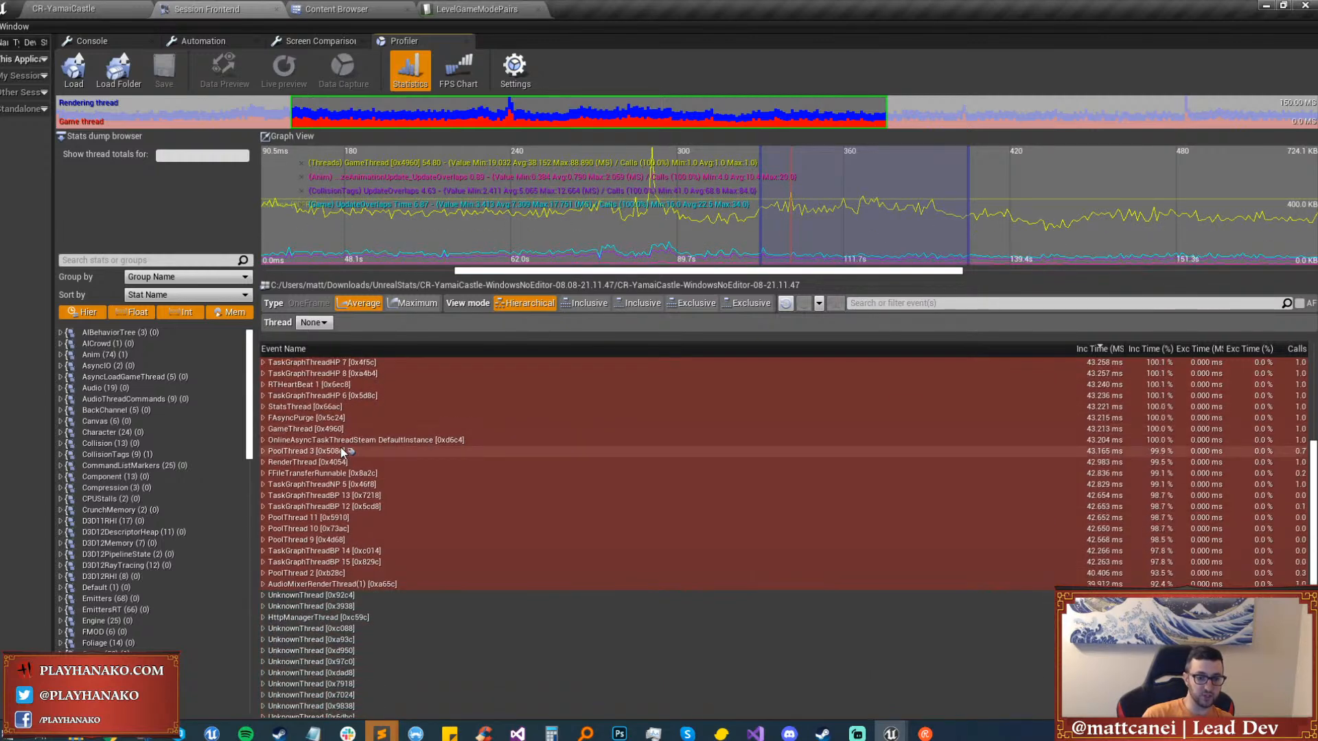
double_click(299, 464)
scroll(661, 512, down, 1)
key(Down)
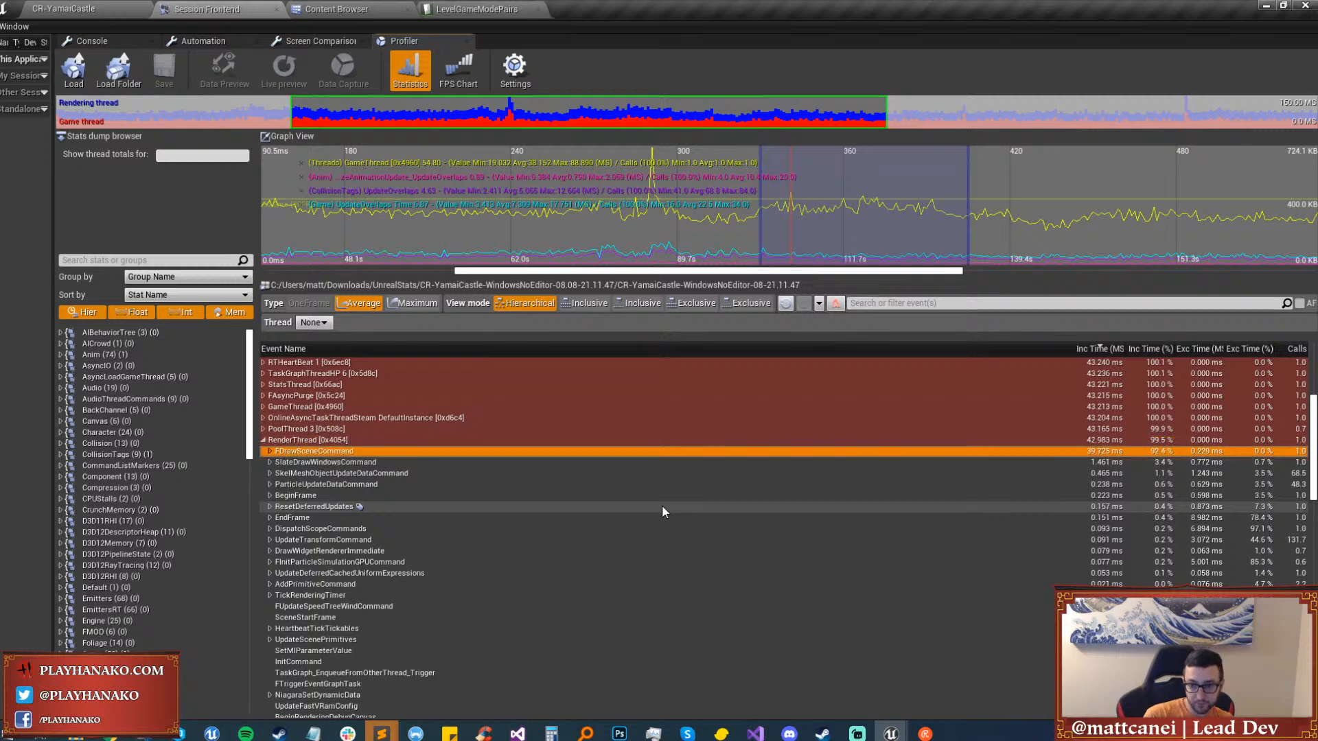
key(Right)
key(Down)
key(Right)
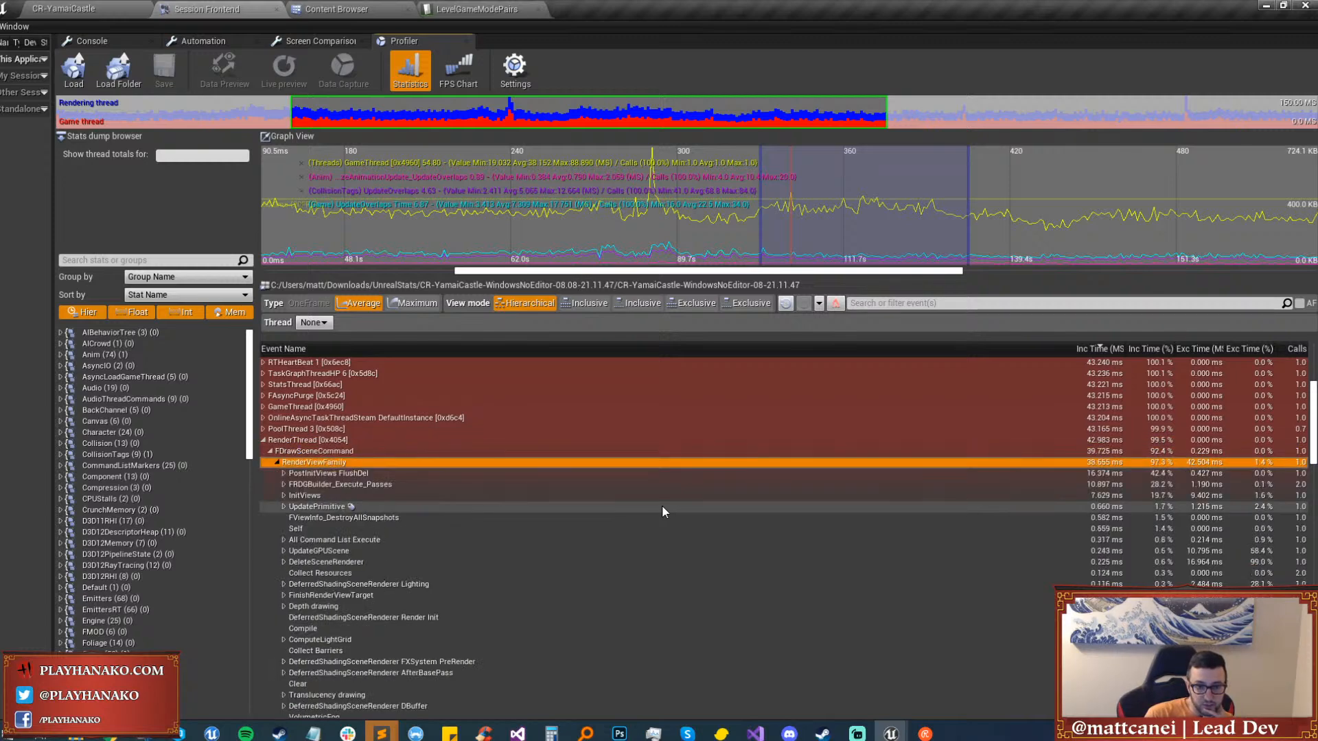
key(Down)
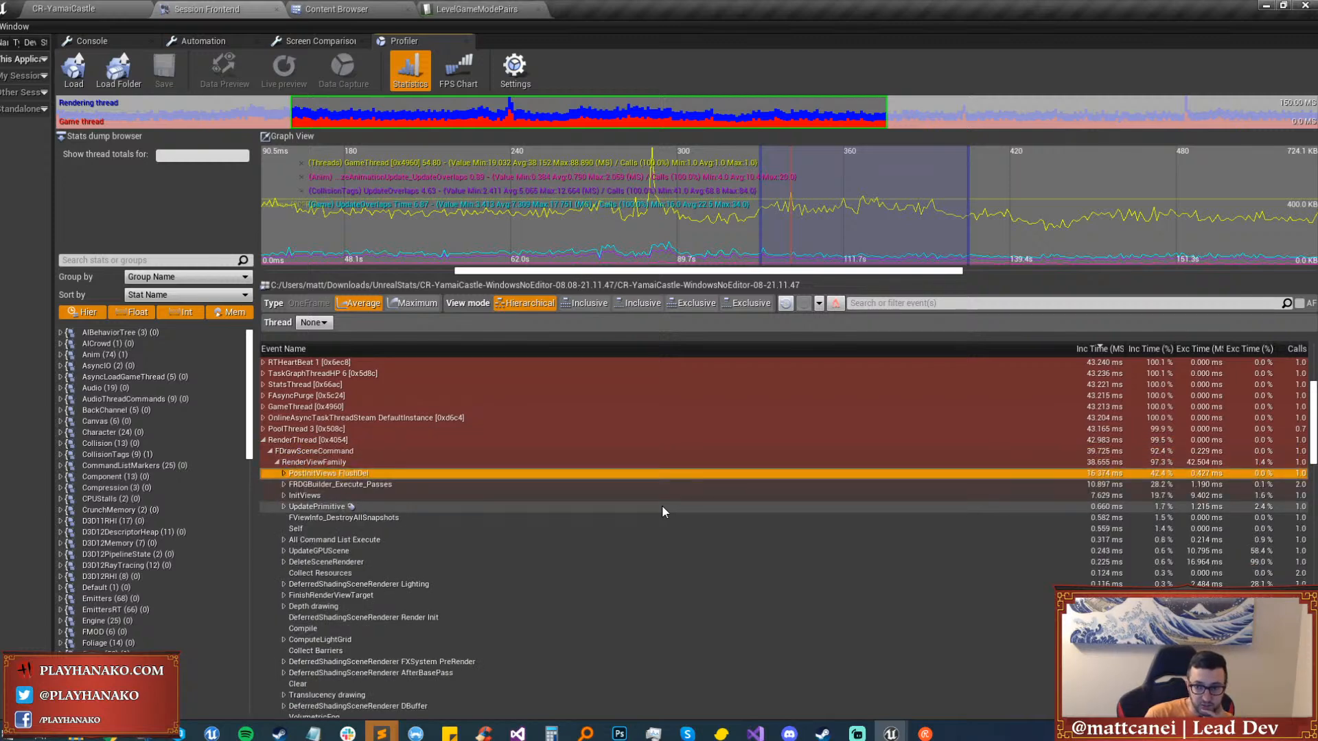
key(Right)
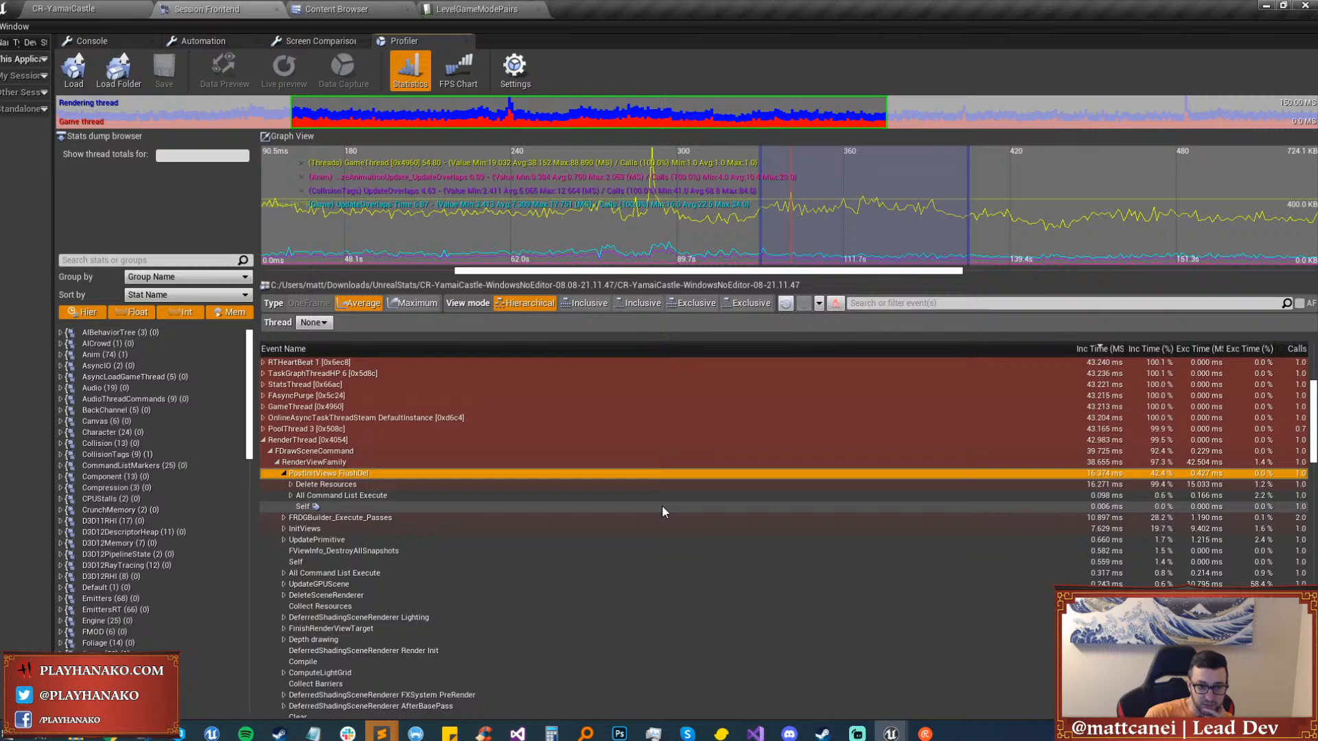
Collapse PostInitViews FlushDel and expand InitViews through InitViewsPossiblyAfterPrepass to the contents of Dynamic shadow setup.
key(Down)
key(Left)
key(Left)
key(Down)
key(Down)
key(Right)
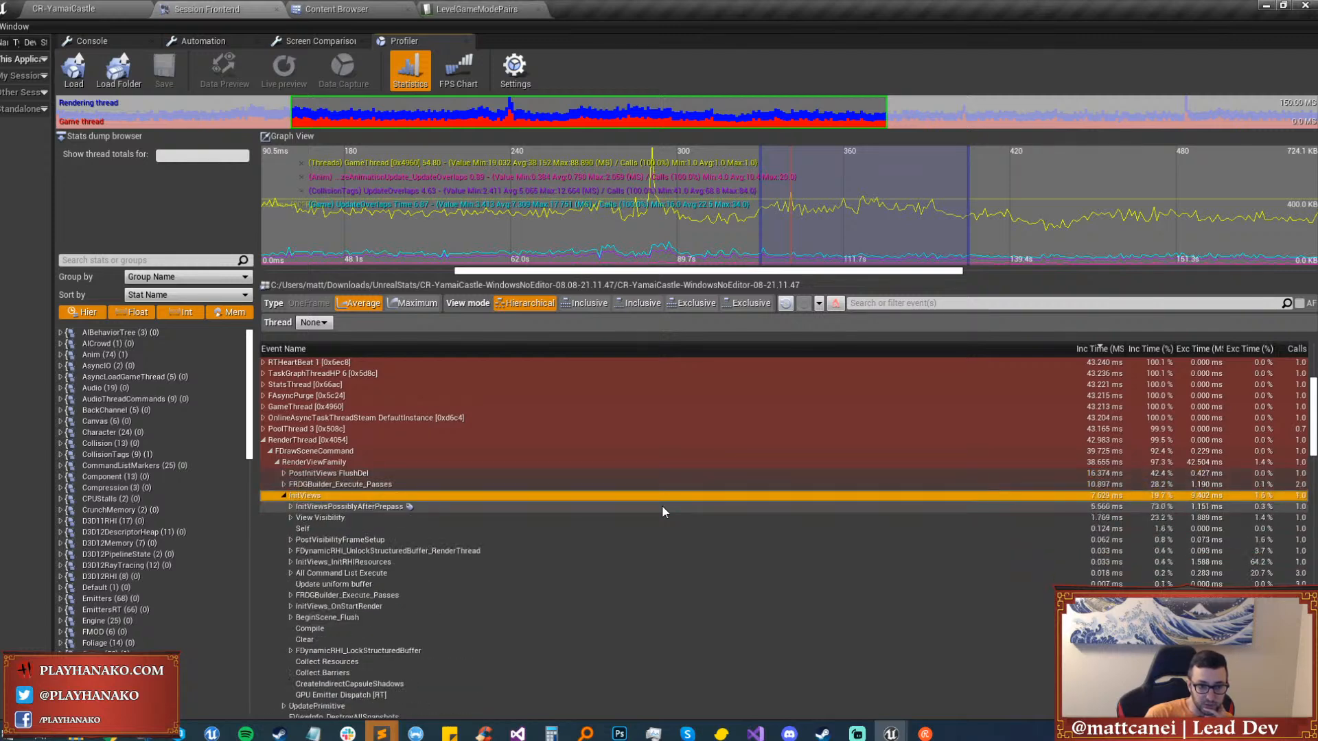
key(Down)
key(Right)
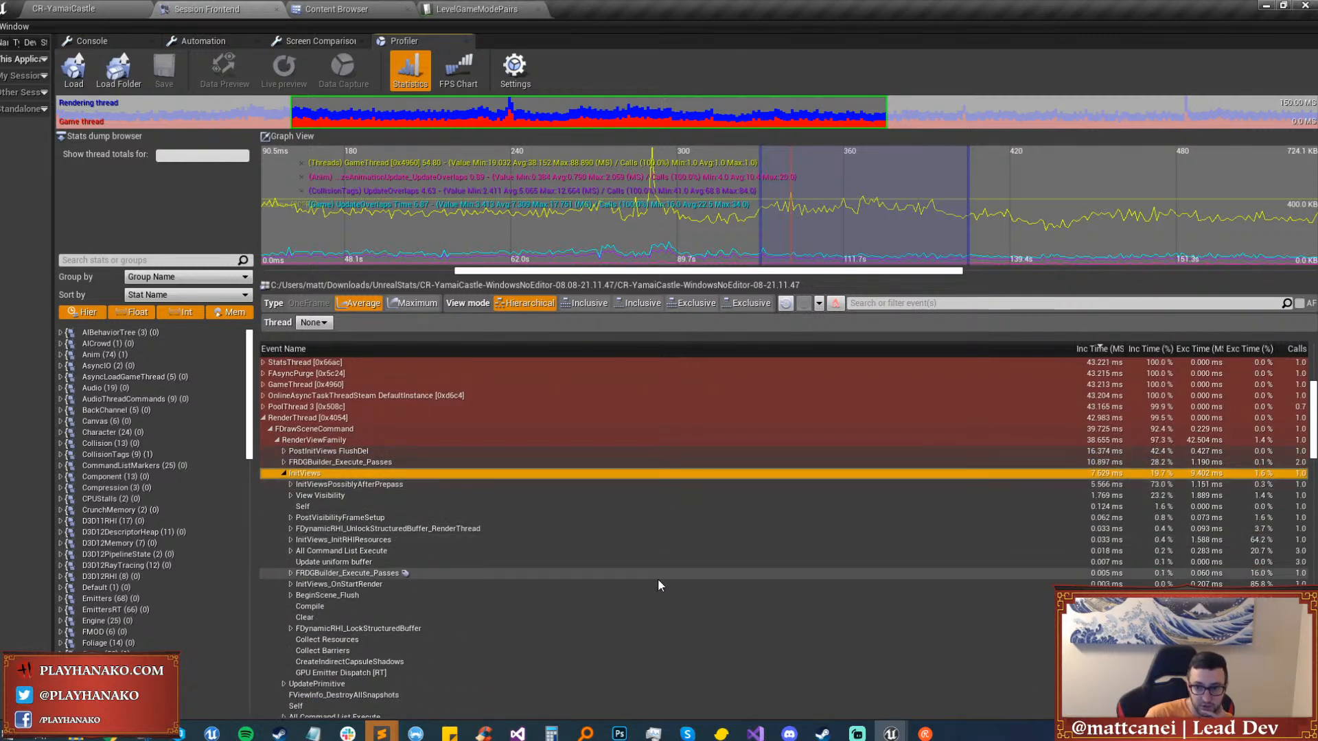
key(Down)
key(Right)
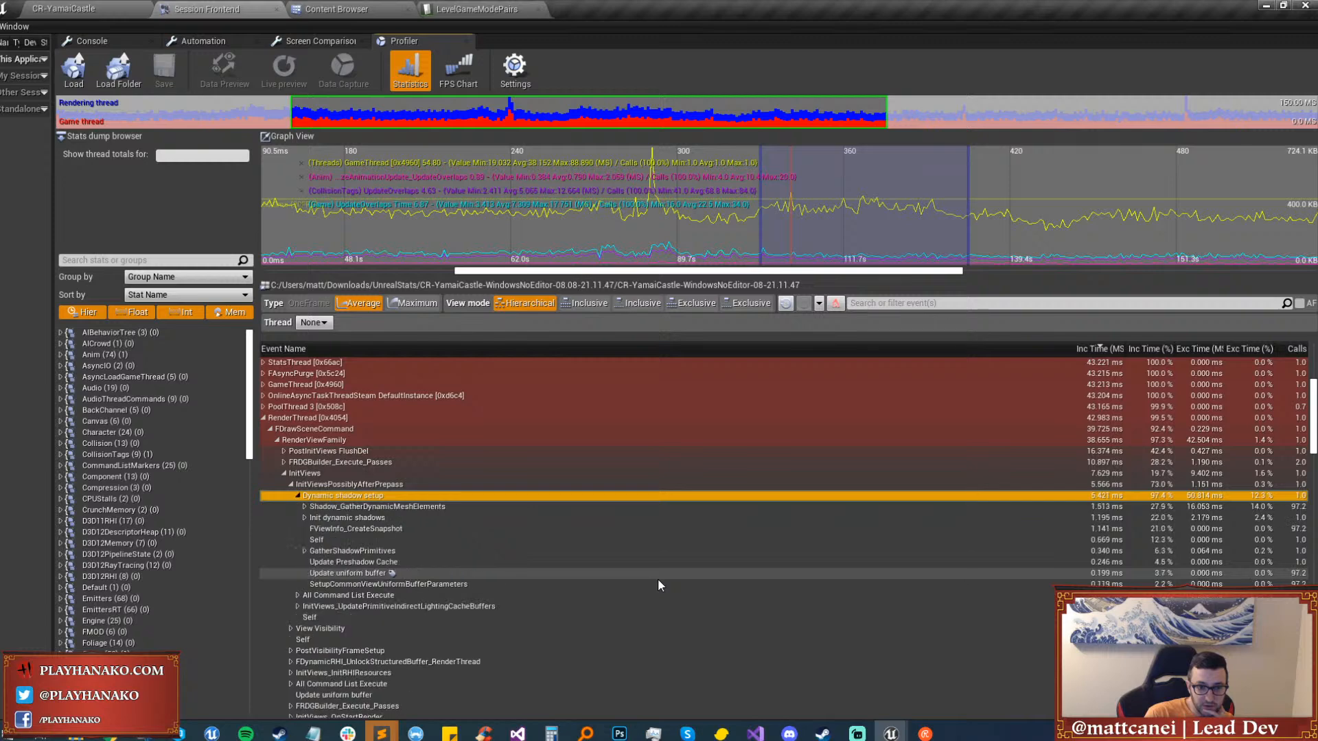
Inspect Shadow_GatherDynamicMeshElements down to SetupMeshDrawCommandsForShadowDepth, then collapse Dynamic shadow setup and review the remaining InitViews entries.
key(Down)
key(Right)
key(Down)
key(Right)
key(Down)
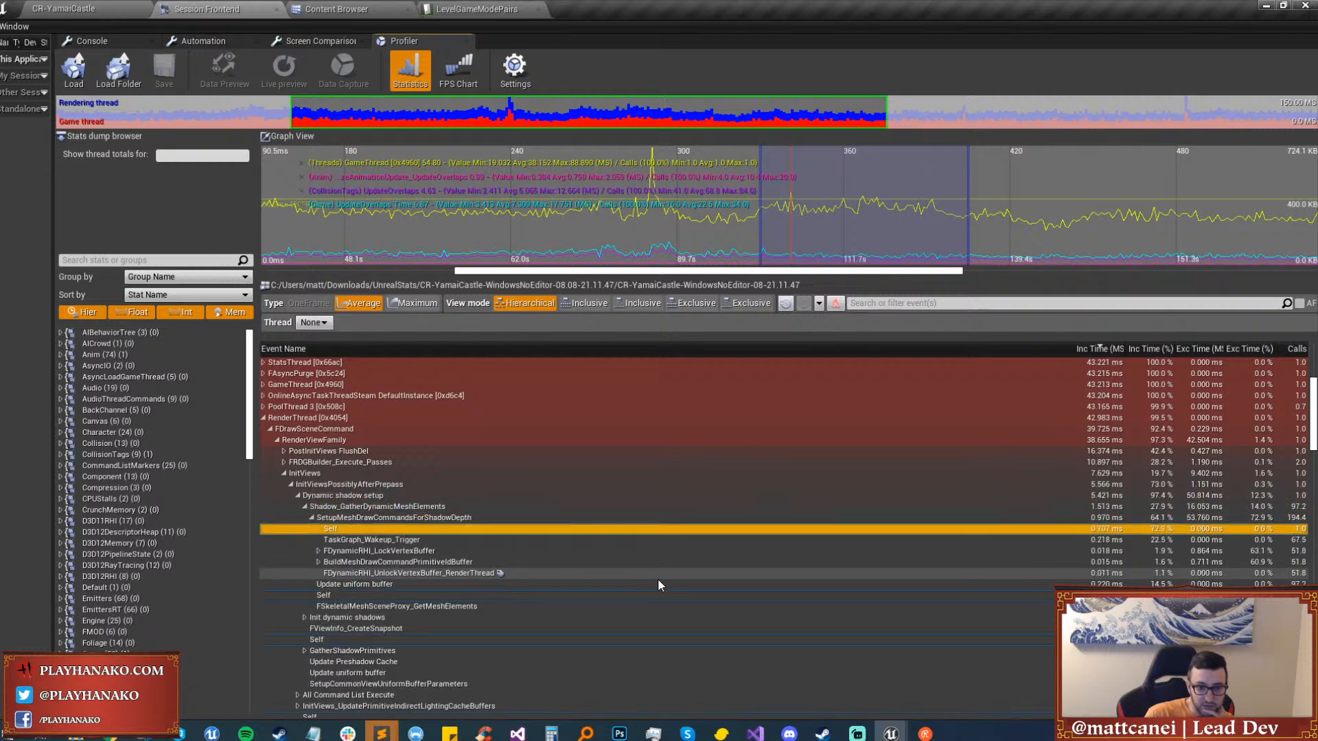
key(Up)
key(Up)
key(Up)
key(Left)
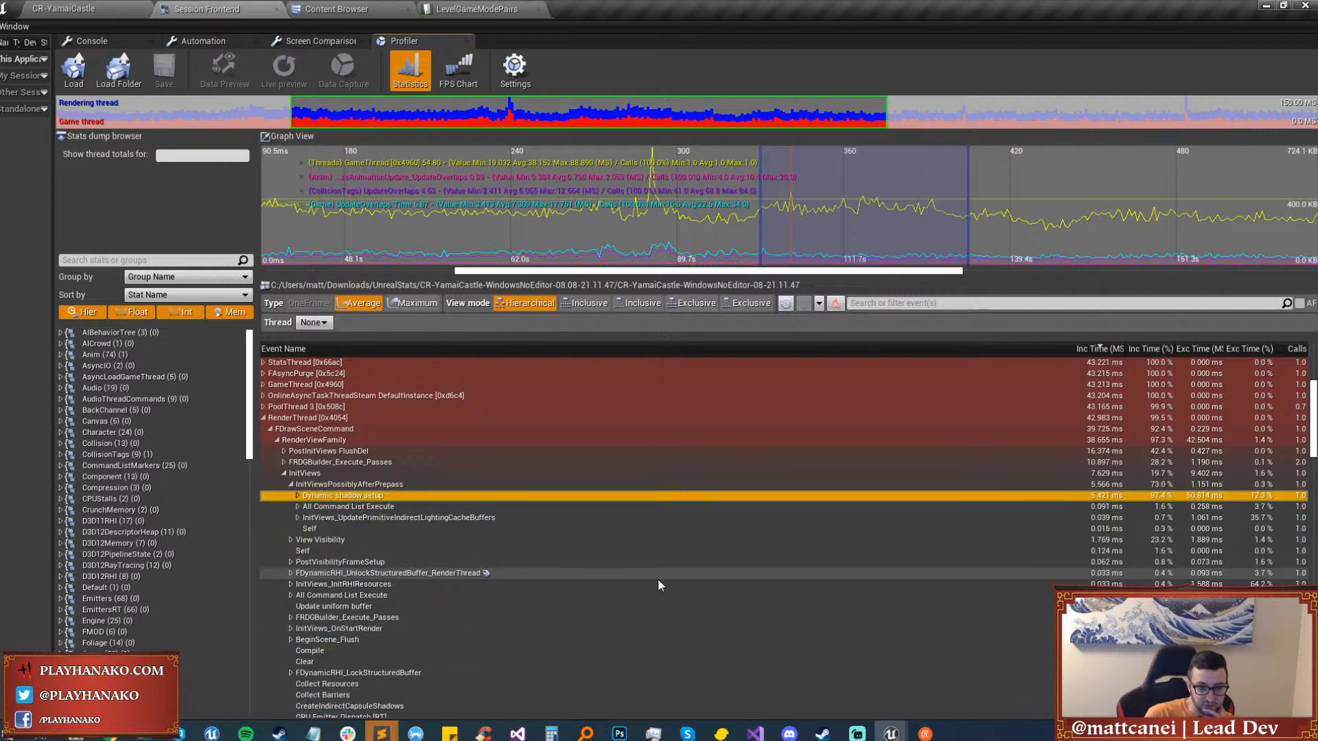
scroll(658, 582, down, 3)
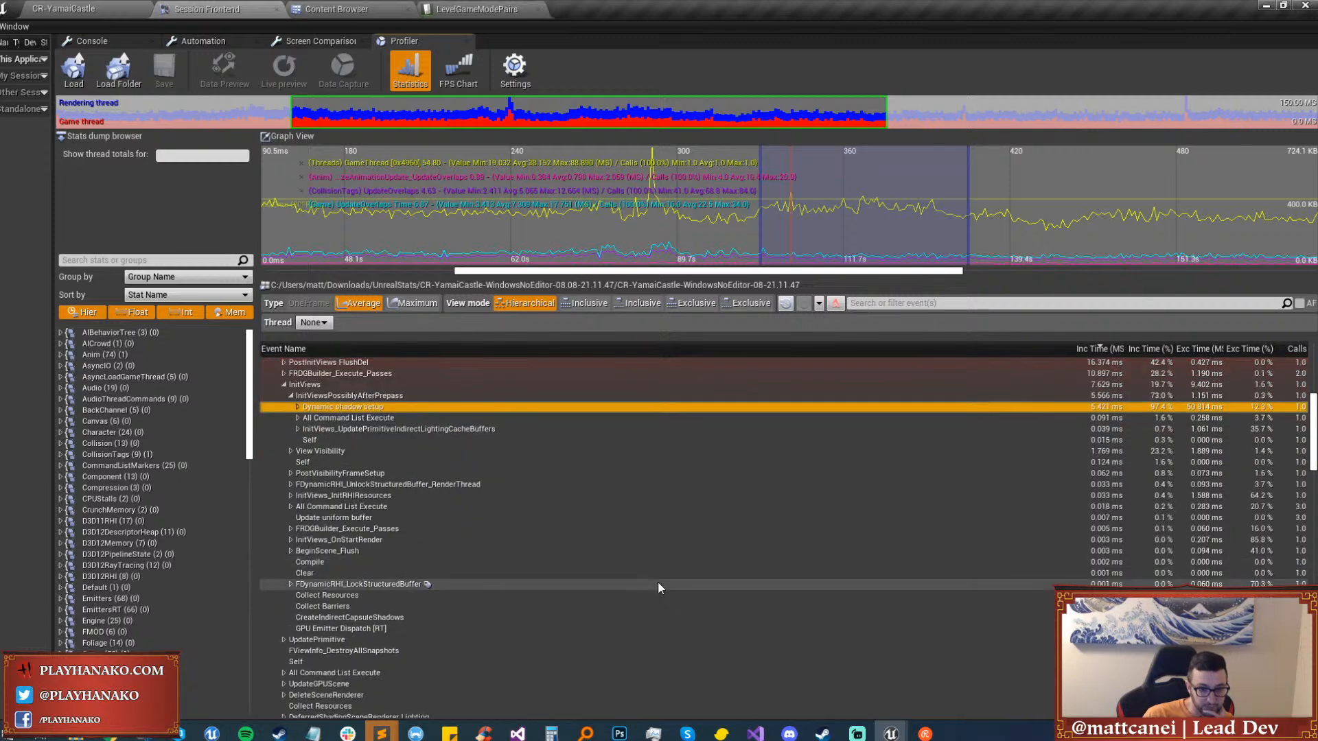
scroll(657, 582, up, 2)
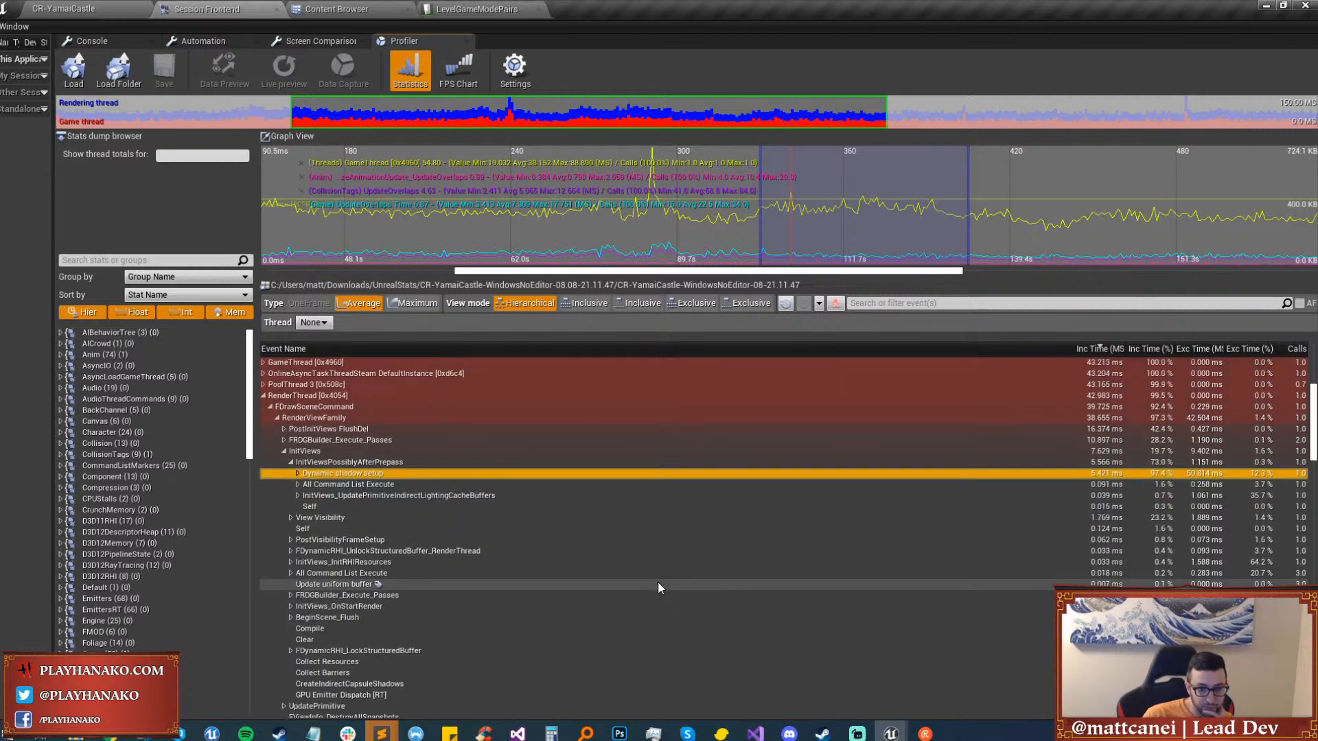
Search the stats for renderthread, plot the RenderThread thread stat in the graph, and remove the three UpdateOverlaps stats from it.
click(97, 260)
text(renderthread)
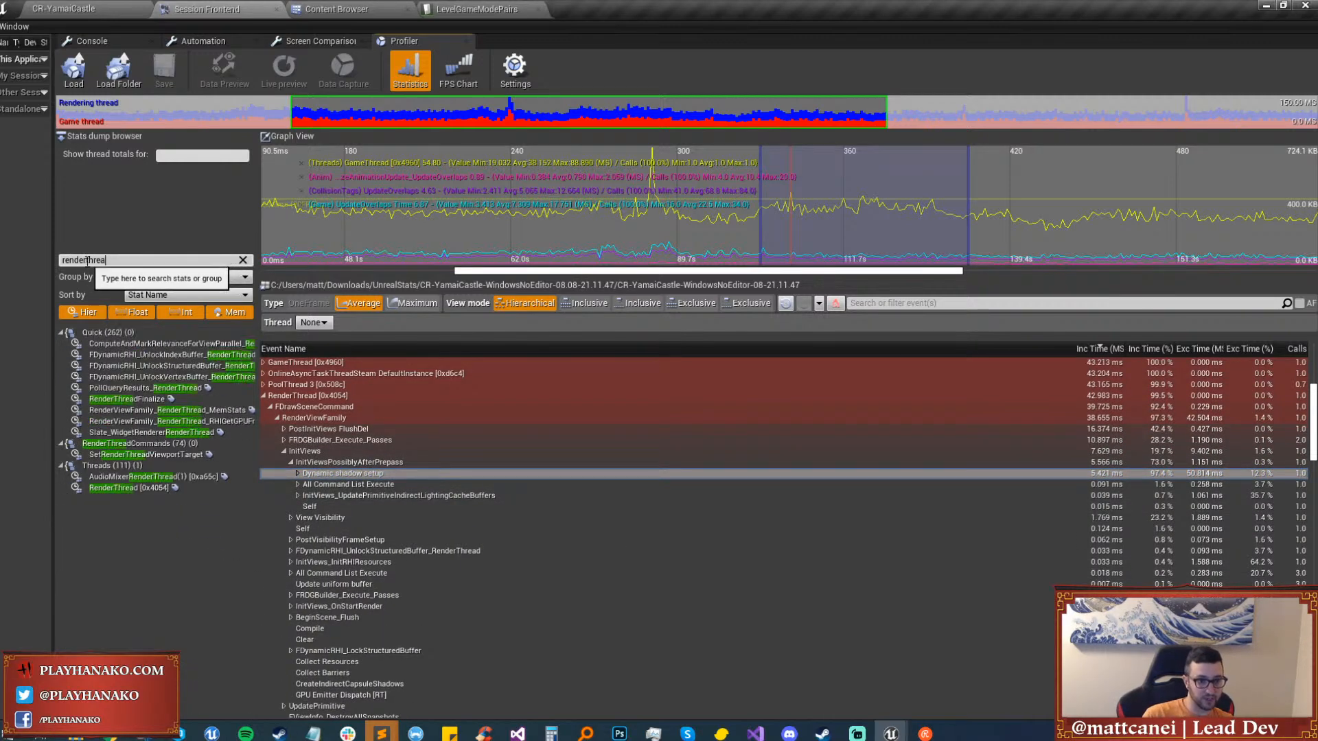
click(131, 489)
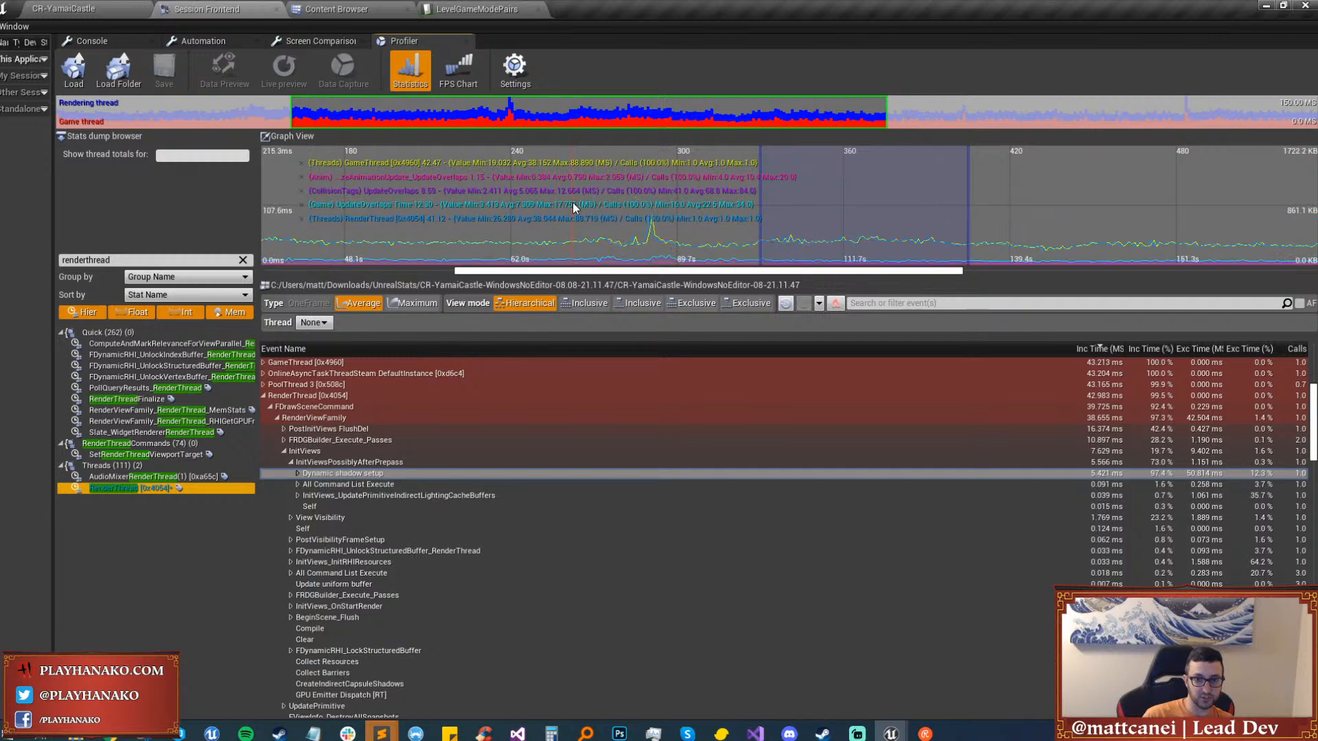
click(302, 205)
click(302, 190)
click(302, 179)
Select the frame at about 125 in the profiler graph and expand its RenderThread event through FDrawSceneCommand and RenderViewFamily.
drag(655, 271, 413, 283)
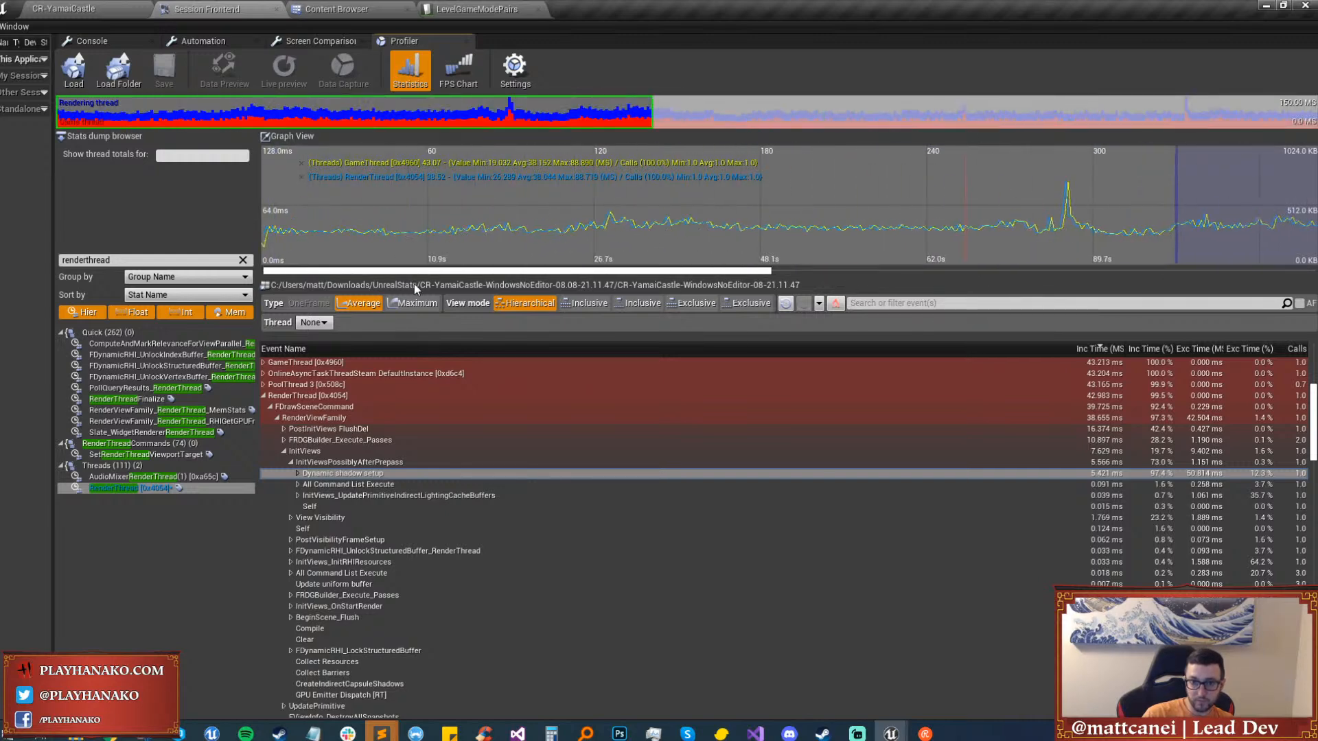
click(611, 230)
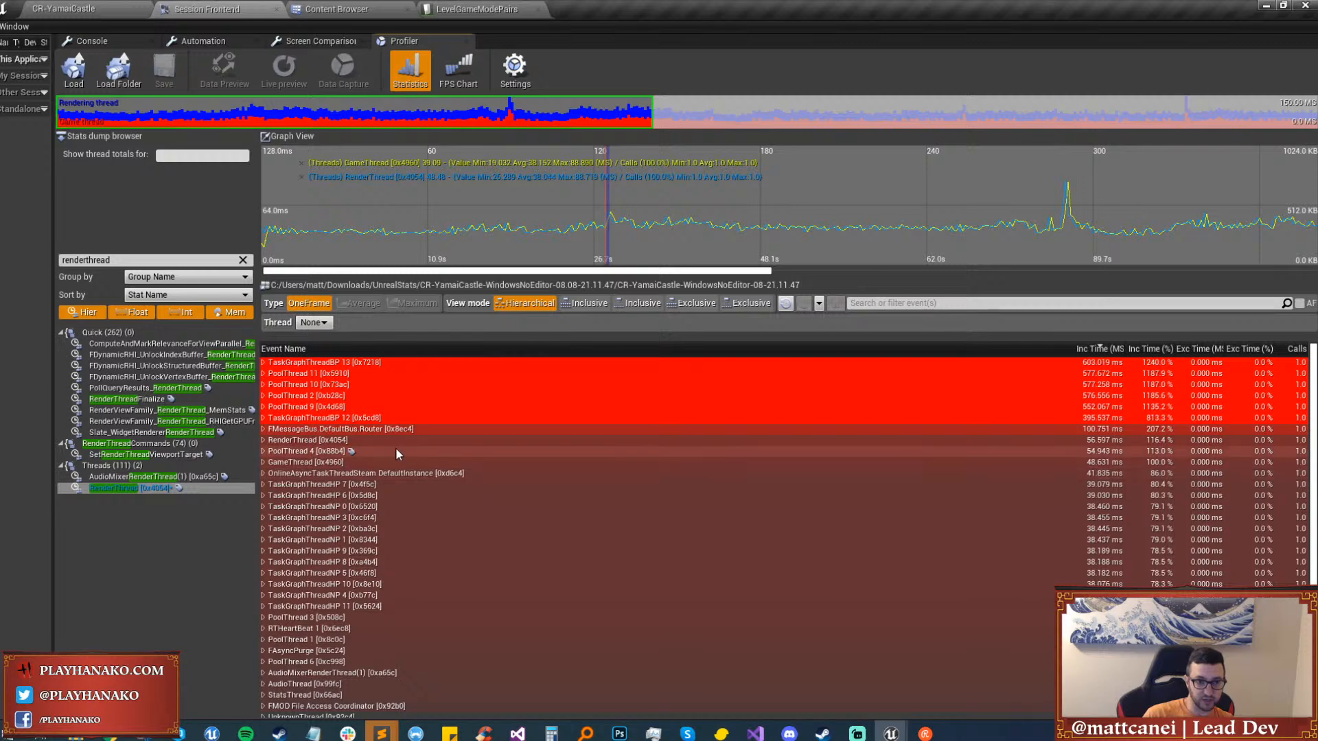
click(410, 450)
double_click(411, 442)
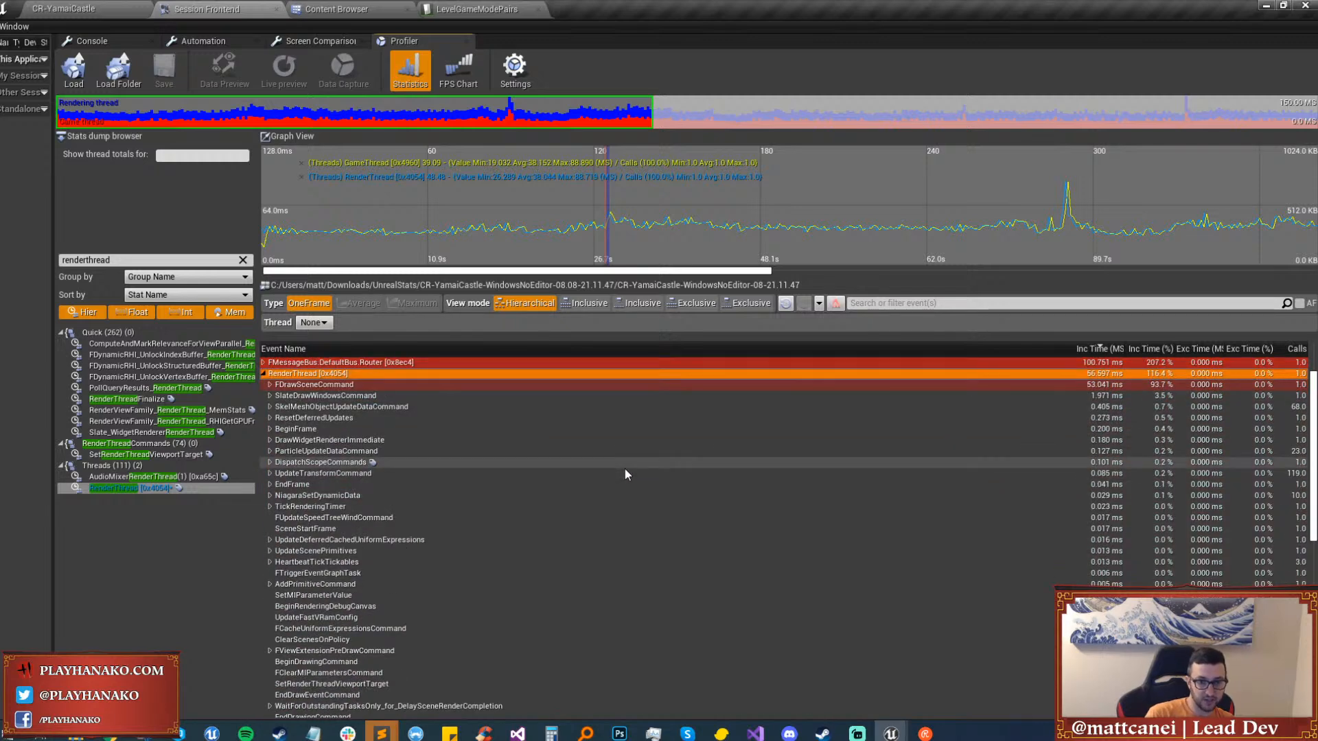
key(Right)
key(Down)
key(Right)
key(Down)
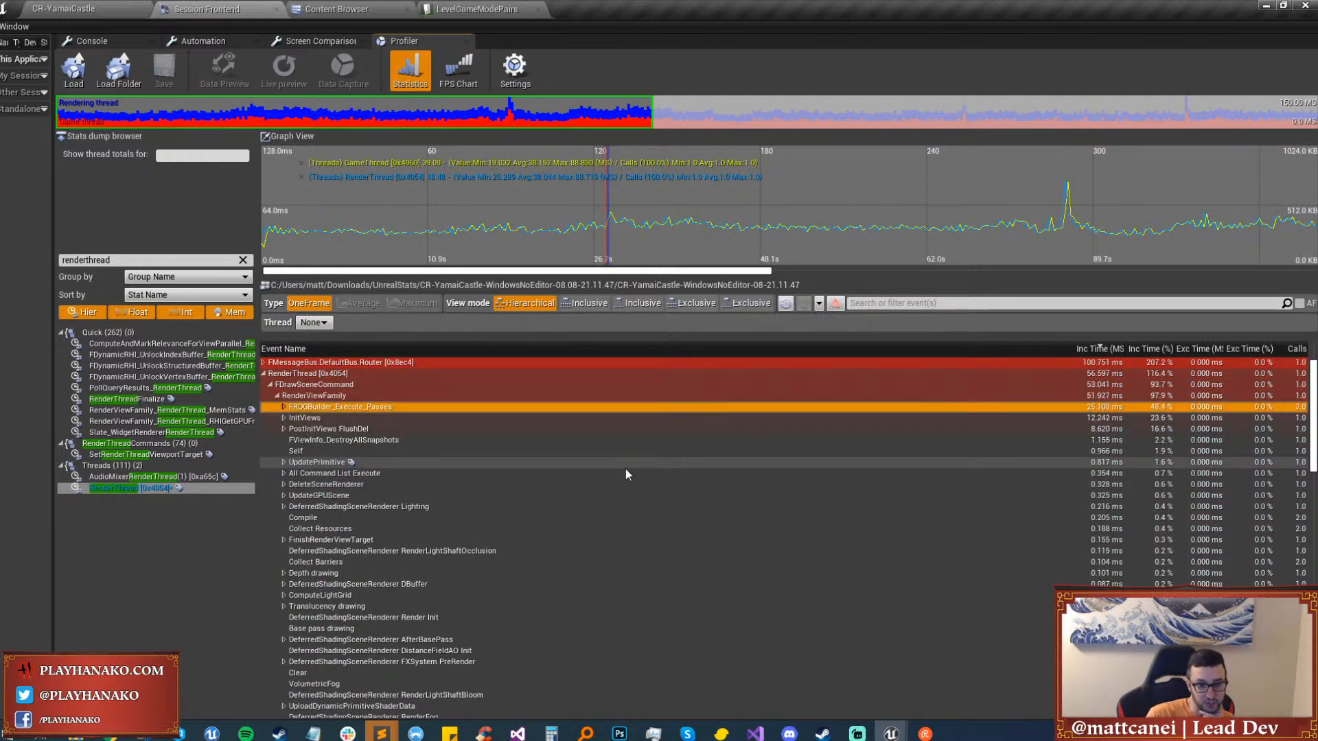
Expand InitViews through InitViewsPossiblyAfterPrepass to the contents of Dynamic shadow setup for the selected frame.
key(Down)
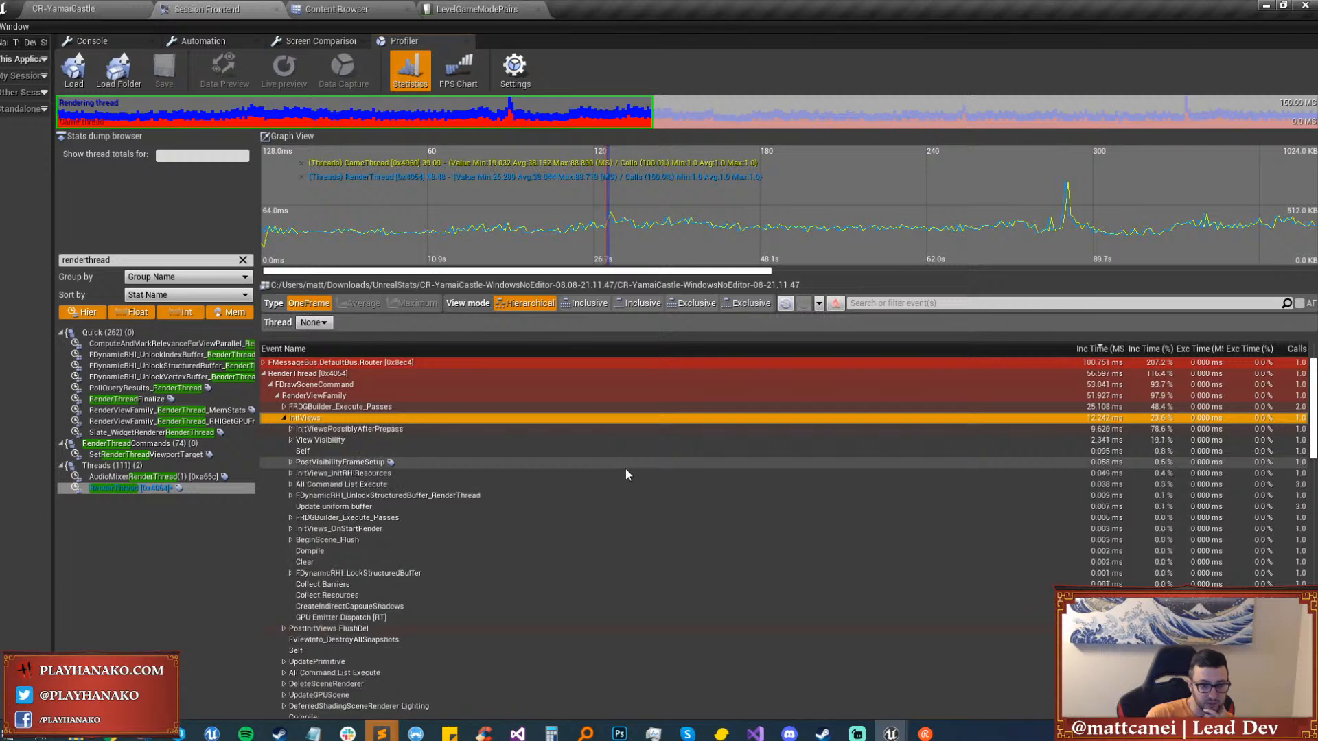
key(Right)
key(Down)
key(Right)
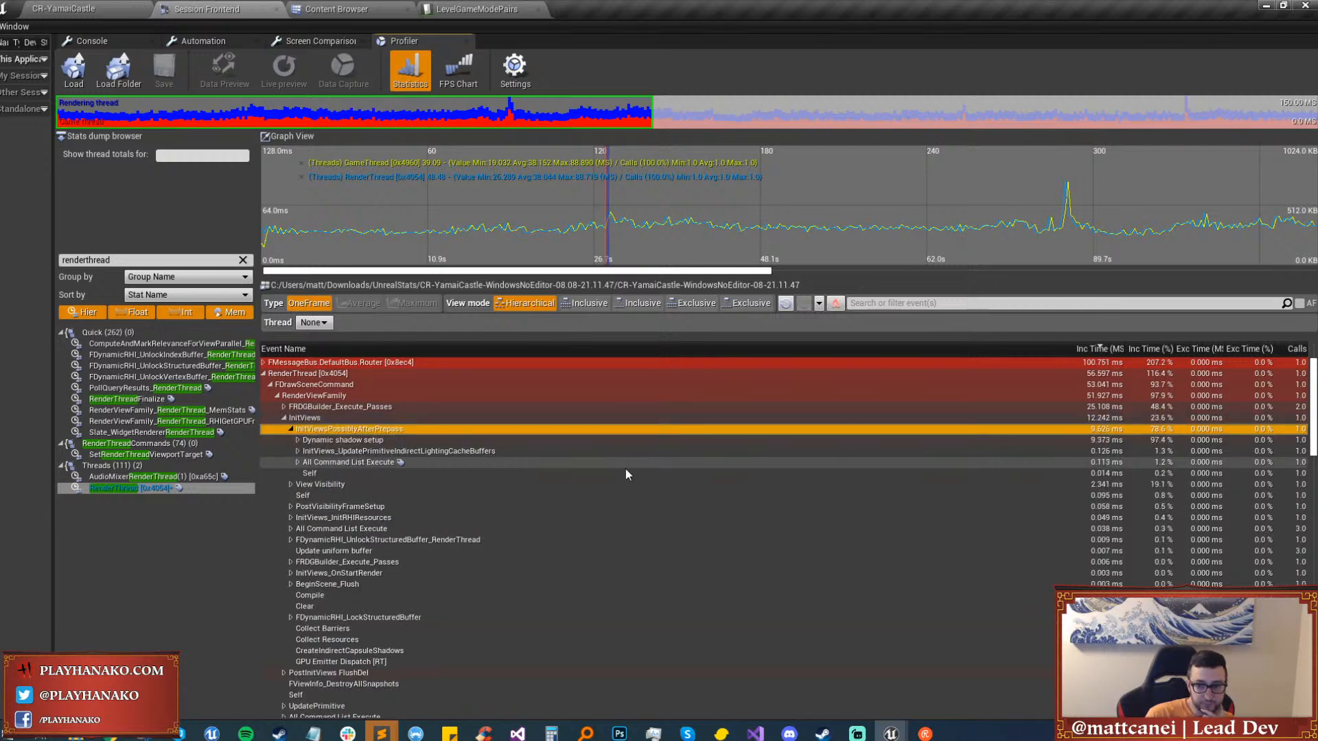
key(Down)
key(Right)
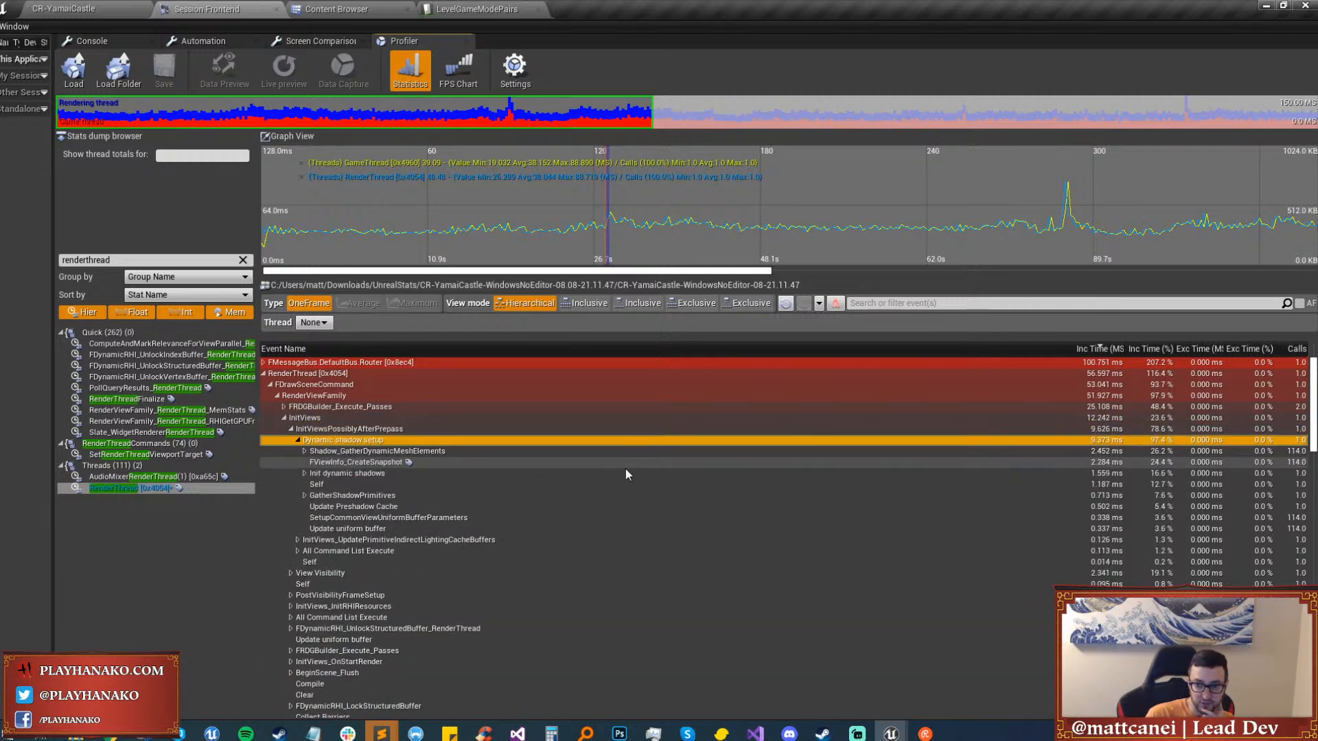
Examine the entries under Dynamic shadow setup, expanding Shadow_GatherDynamicMeshElements down to SetupMeshDrawCommandsForShadowDepth.
key(Down)
key(Down)
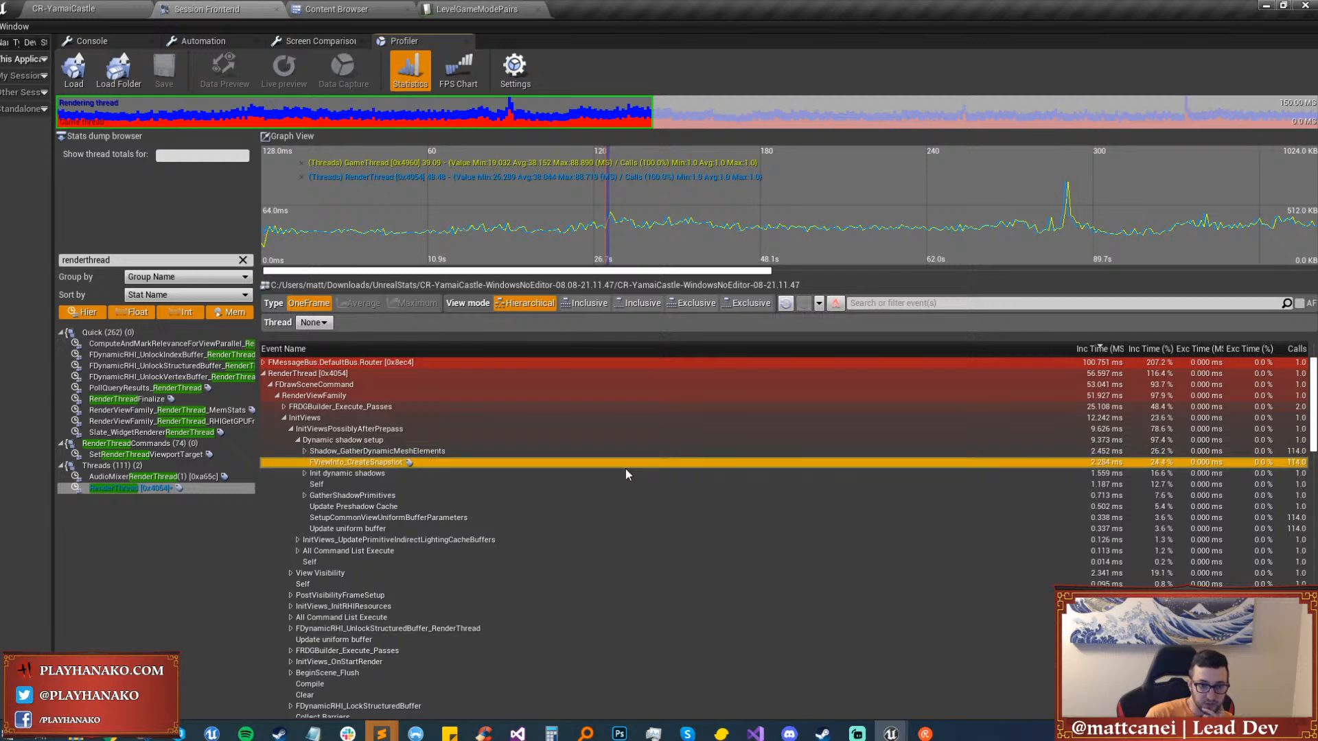
key(Up)
key(Up)
key(Down)
key(Right)
key(Down)
key(Right)
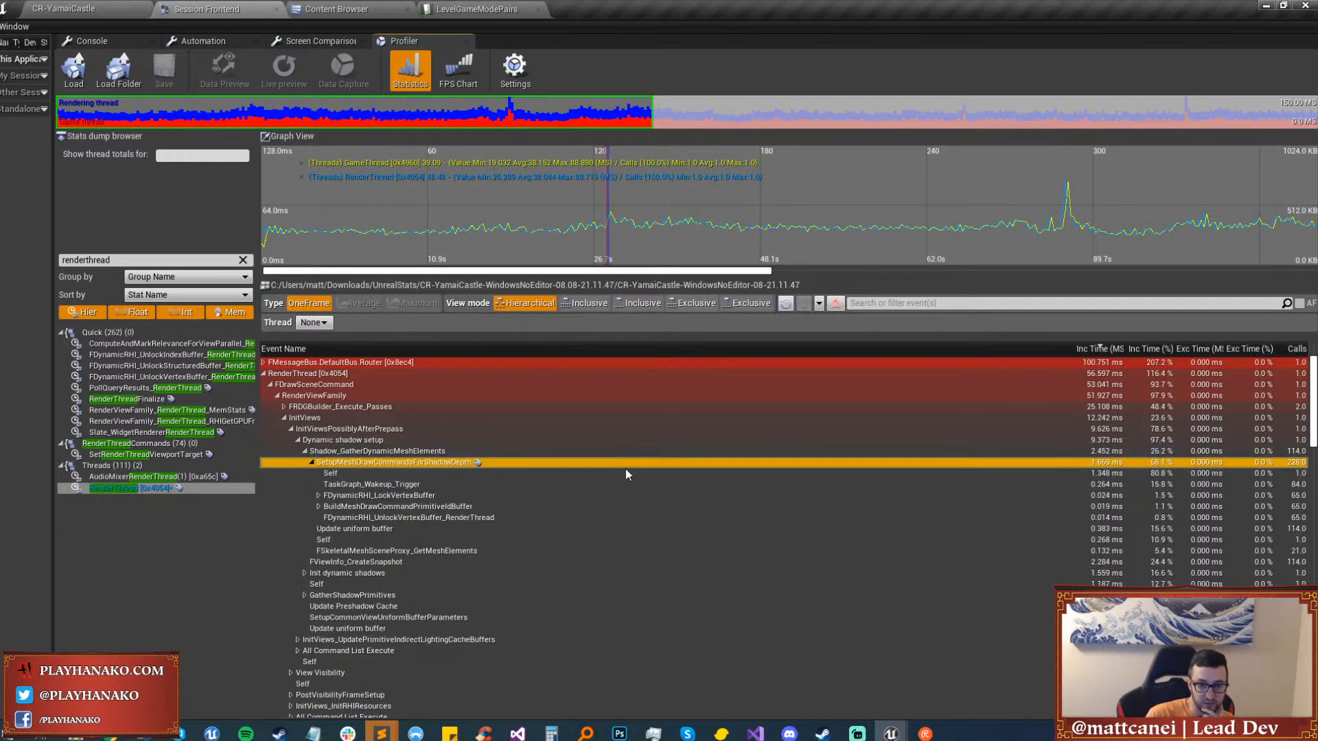
Collapse Dynamic shadow setup and the InitViews event, leaving the RenderViewFamily entries listed.
key(Up)
key(Up)
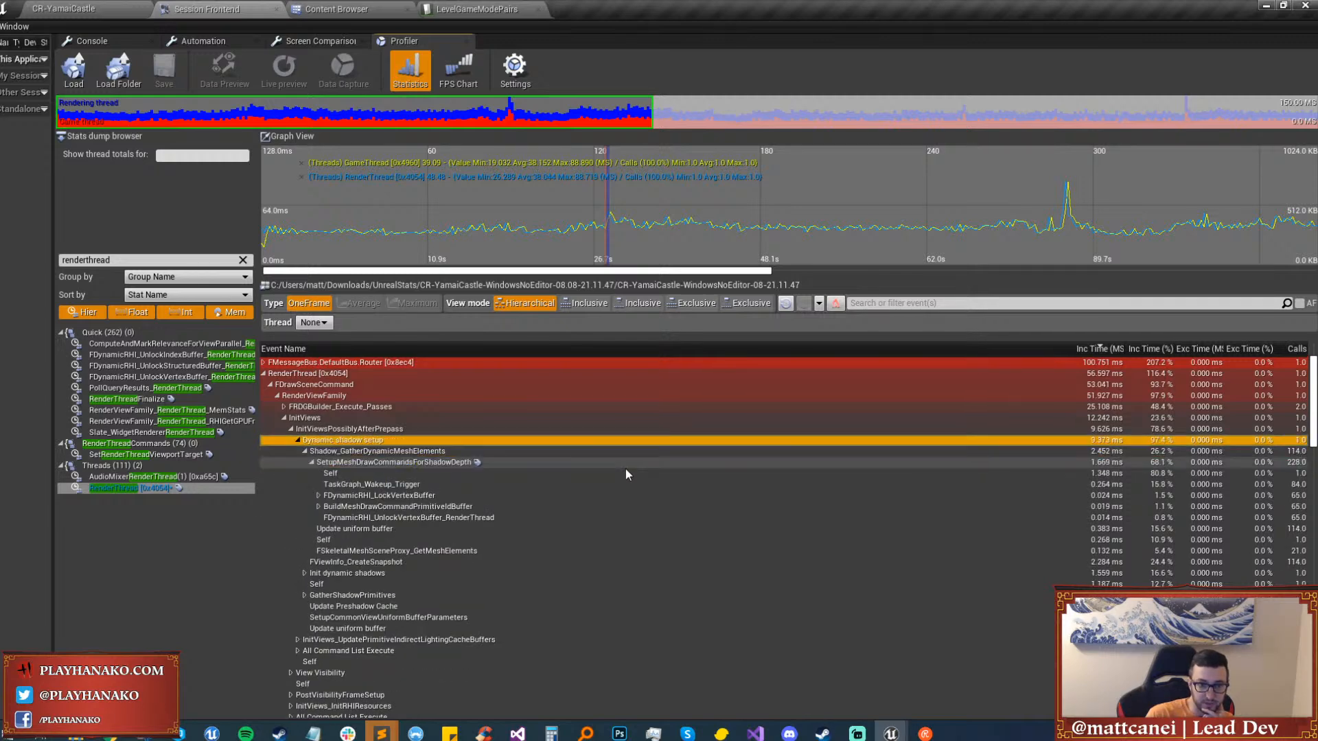
key(Left)
key(Up)
key(Up)
key(Left)
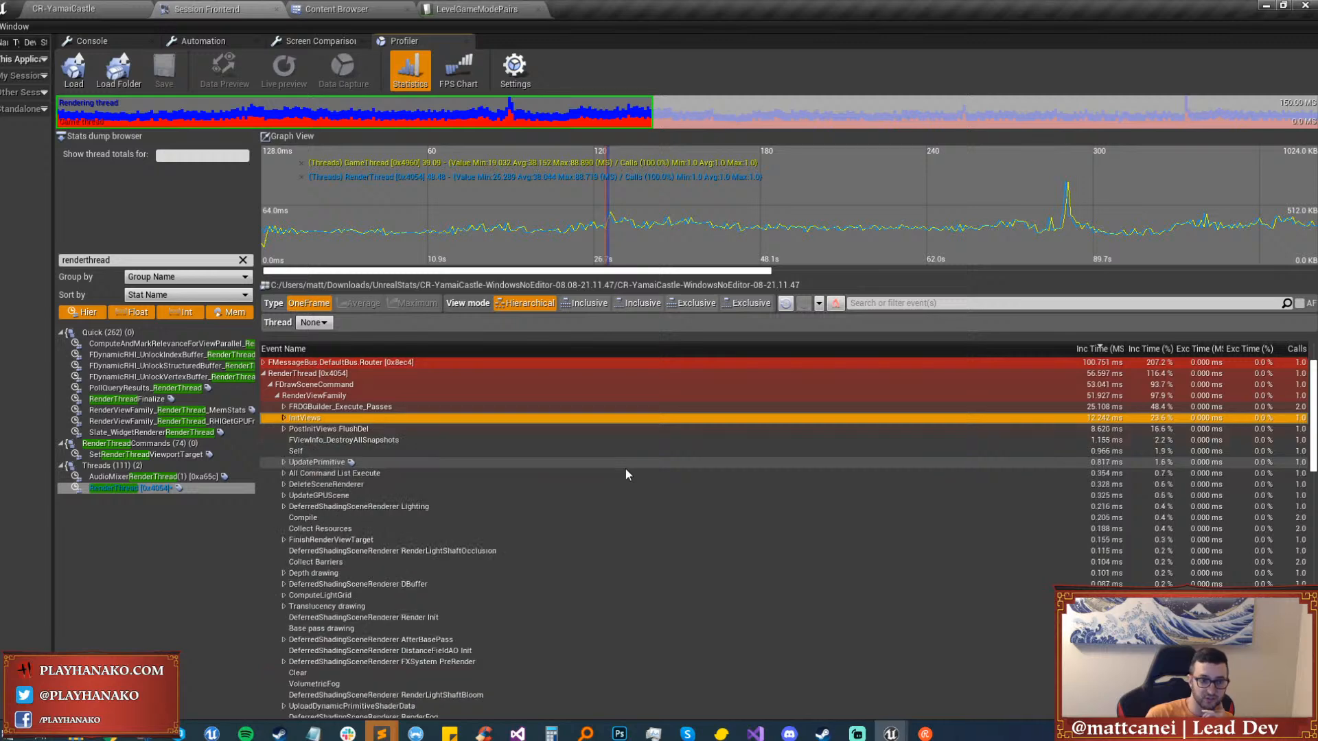
Inspect the CR-YamaiCastle interior around the painted scroll in the Light Complexity view mode, and return the viewport to Lit.
click(60, 9)
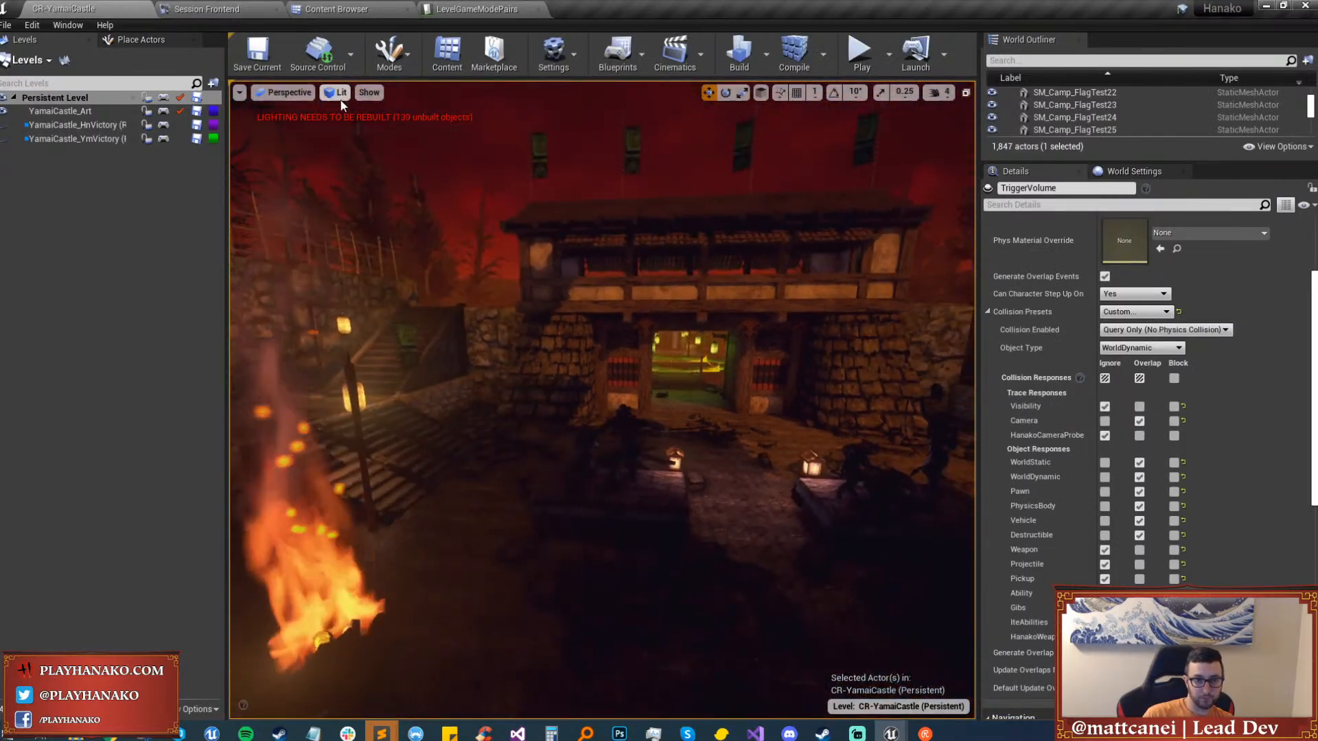
click(336, 92)
mouse_move(414, 249)
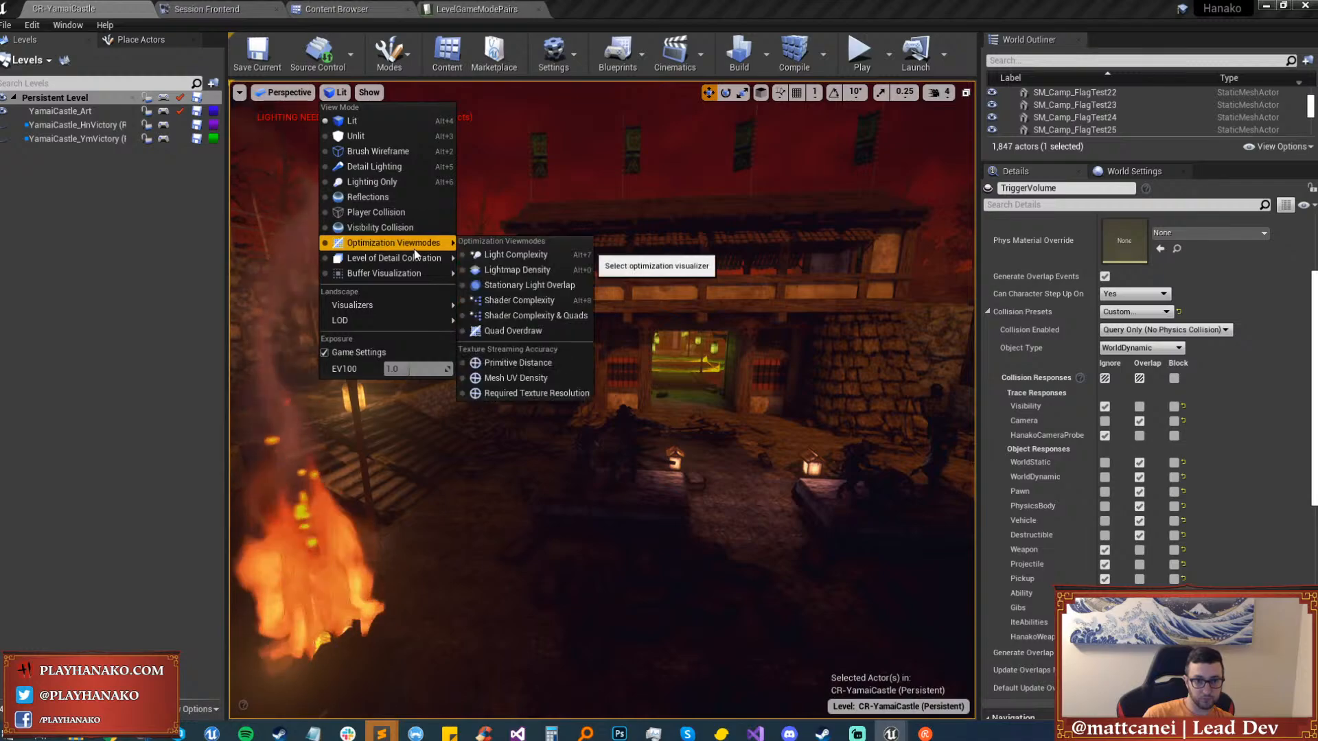
click(523, 256)
key(s)
right_drag(521, 259, 693, 490)
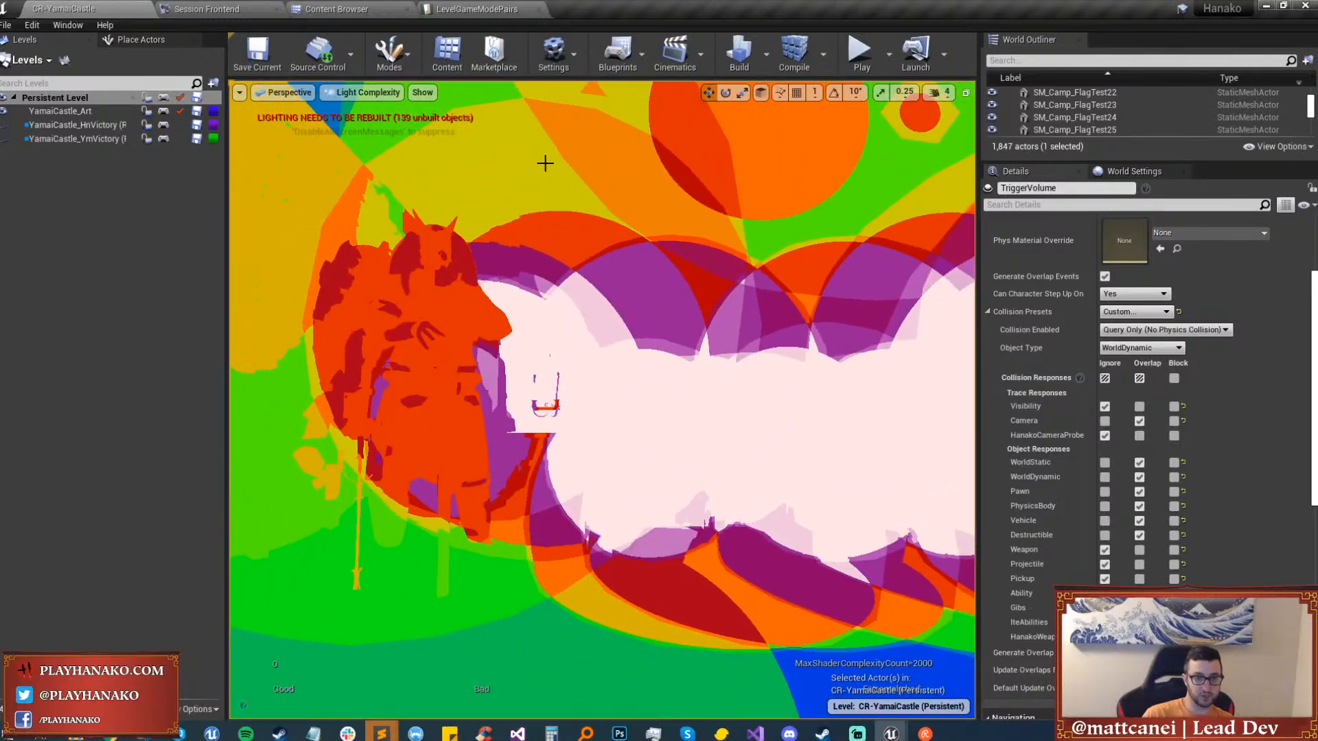
click(371, 101)
click(346, 121)
scroll(752, 469, up, 3)
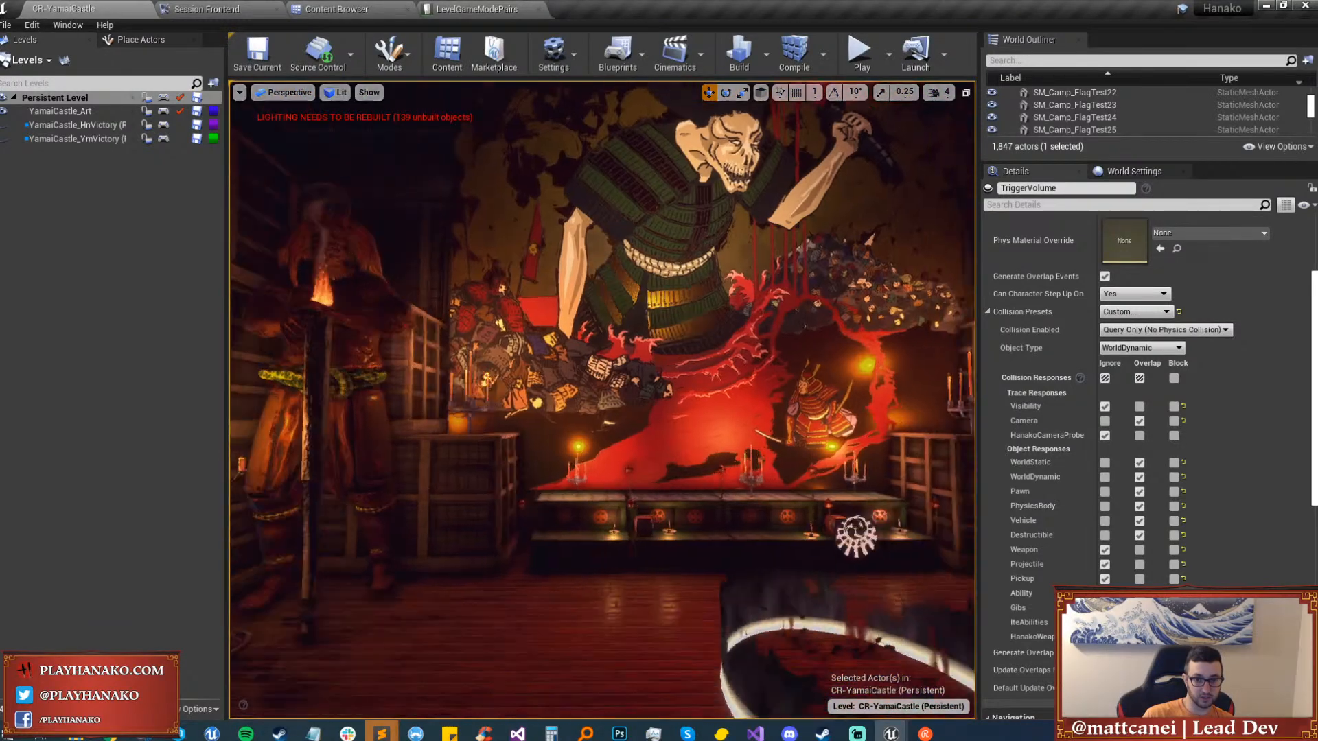
Show the editor icons and select the candlesticks beneath the painted scroll one by one to check their light radii.
key(g)
click(685, 452)
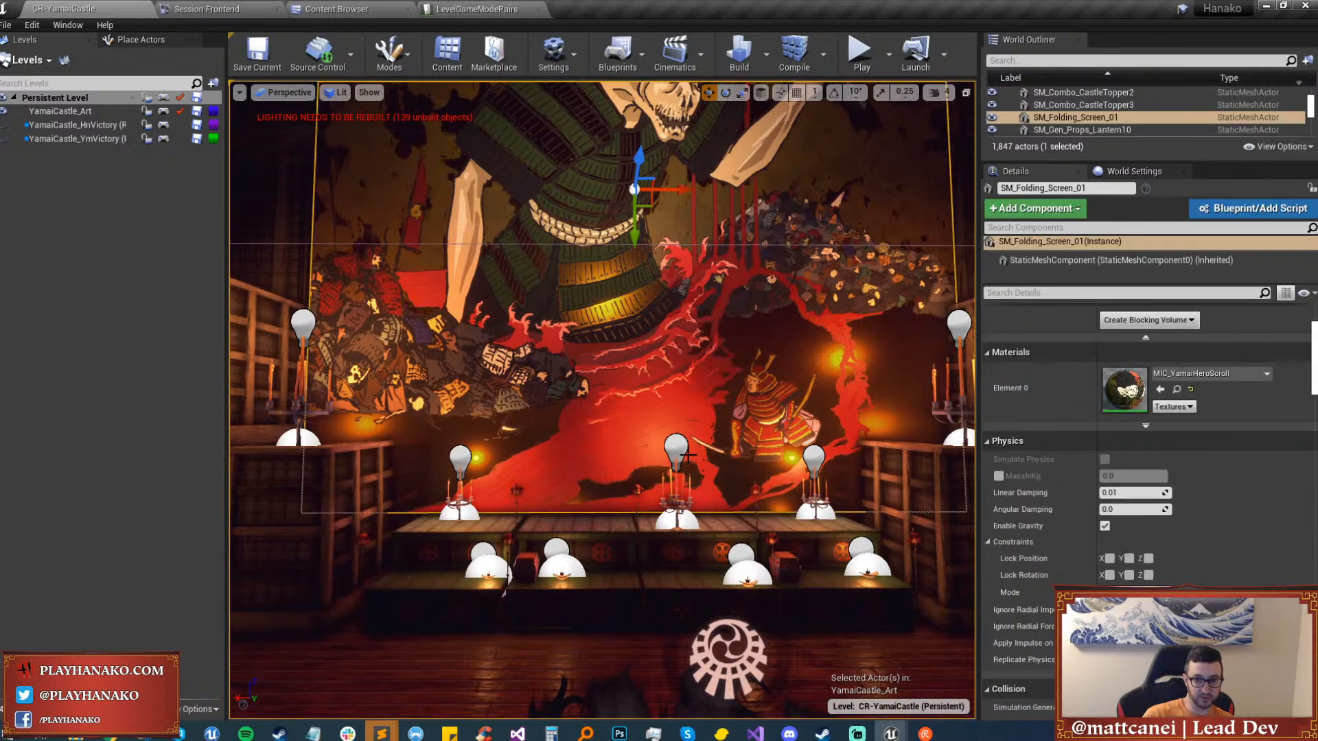
click(805, 453)
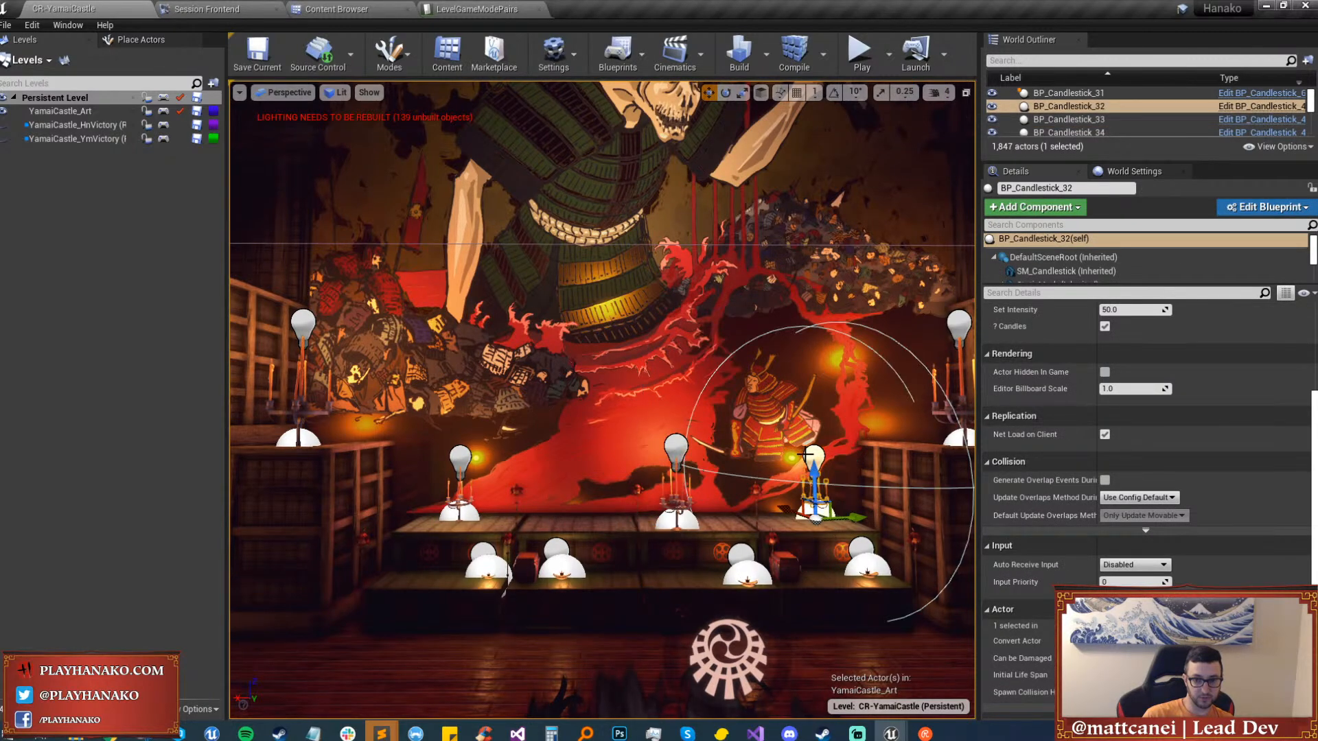
click(679, 446)
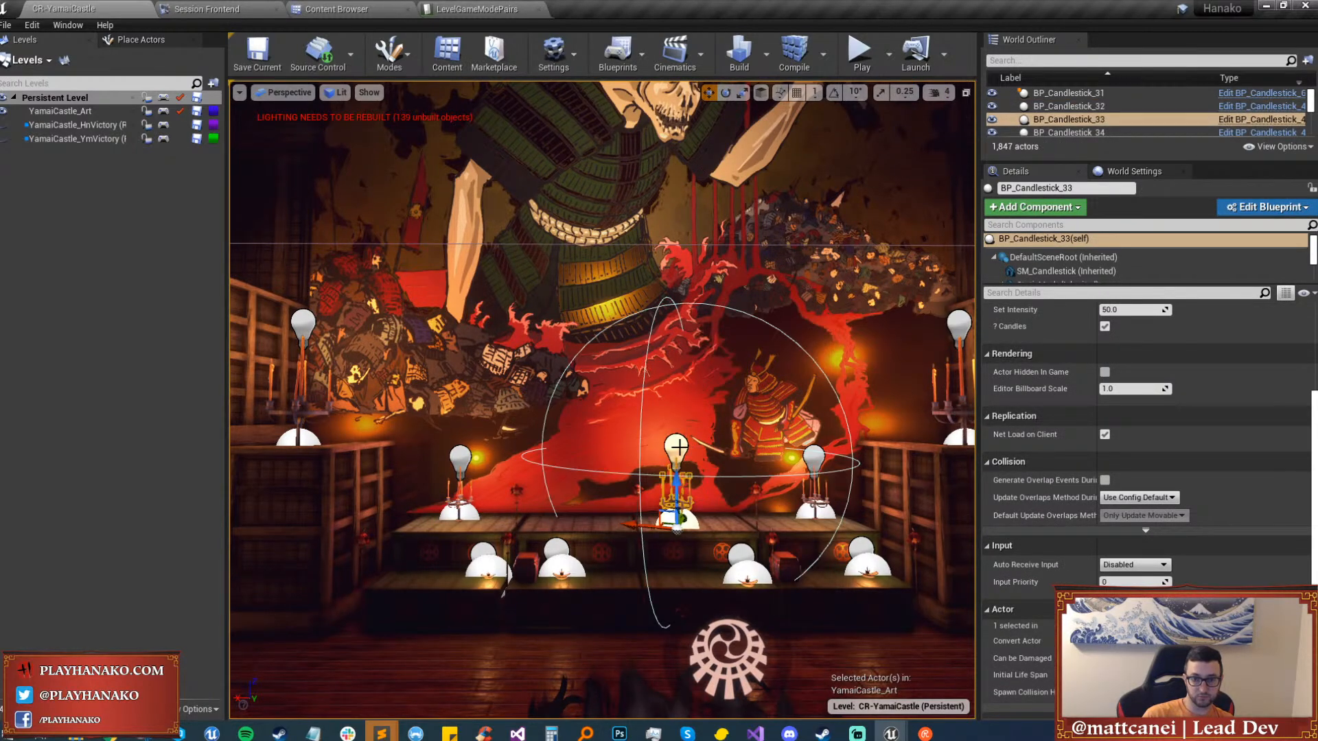
click(456, 454)
Examine the light placement from the castle's pillared interior out to the front gate and the statue-lined courtyard.
key(f)
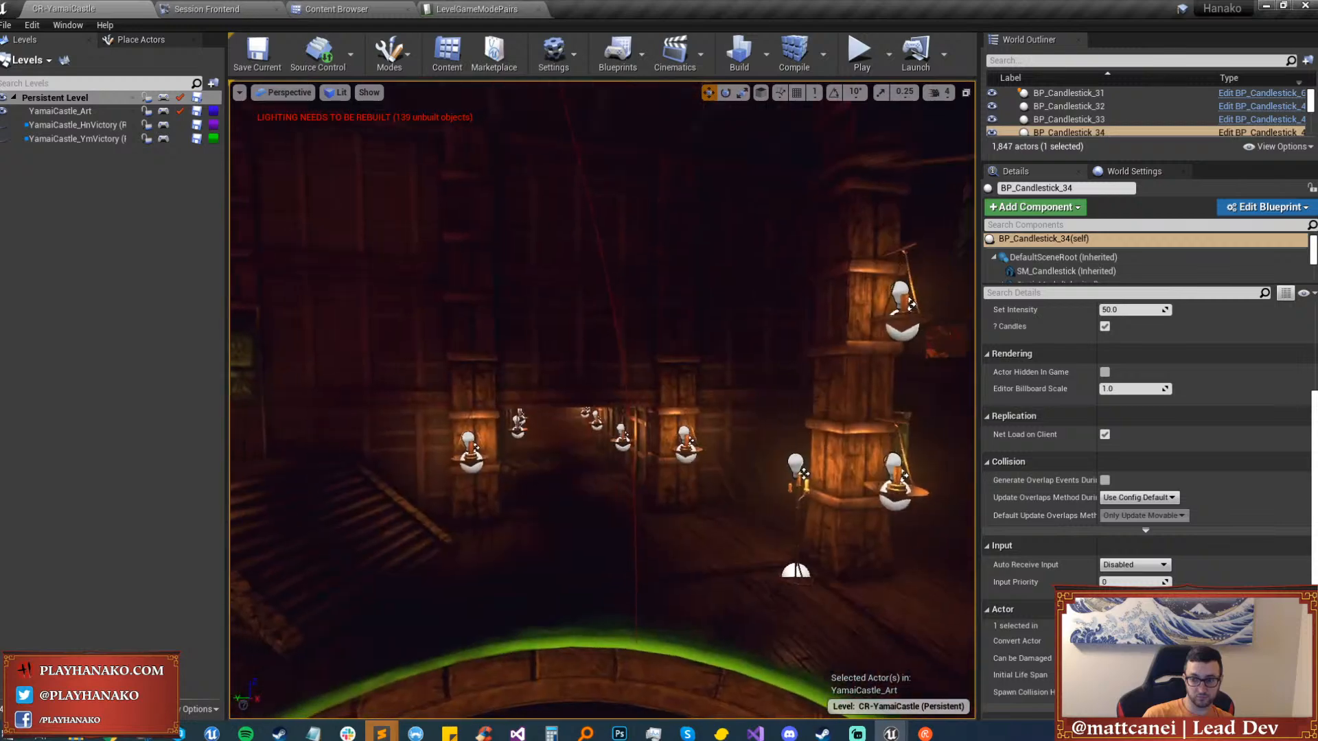
right_drag(602, 399, 773, 399)
key(s)
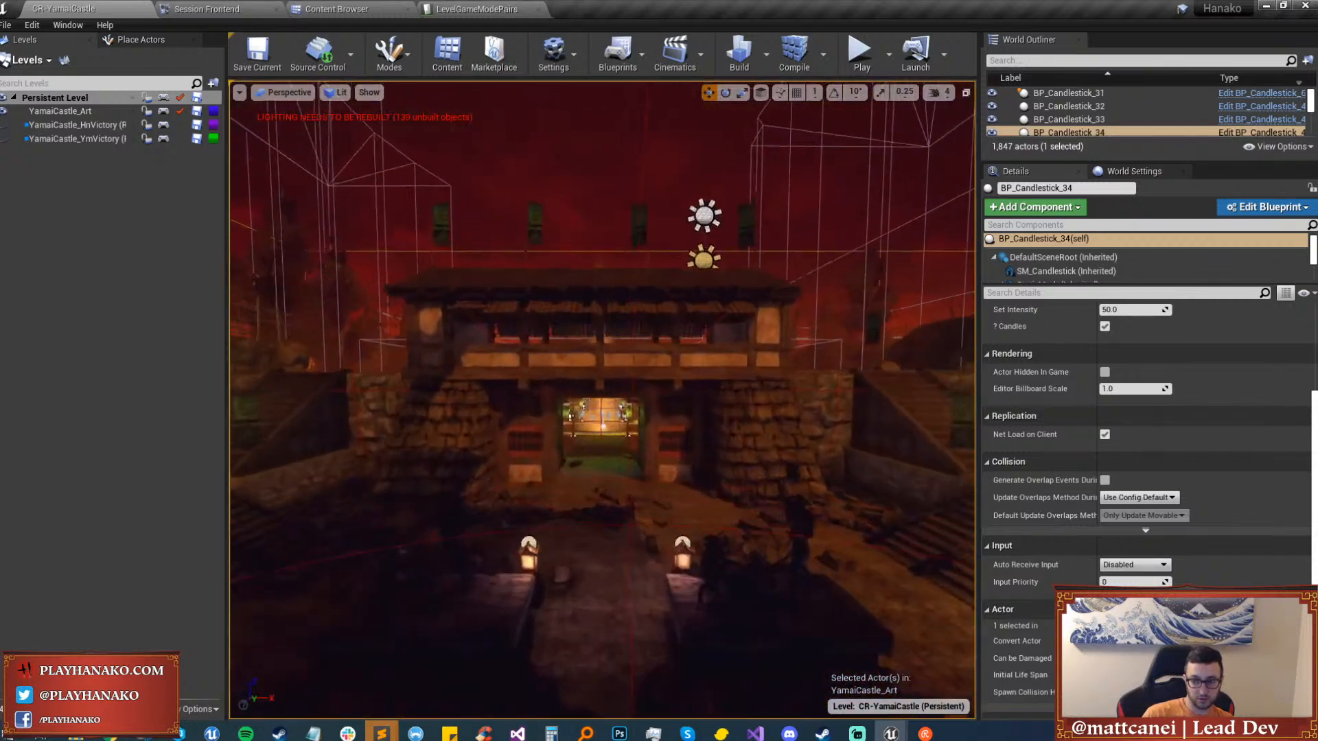
key(w)
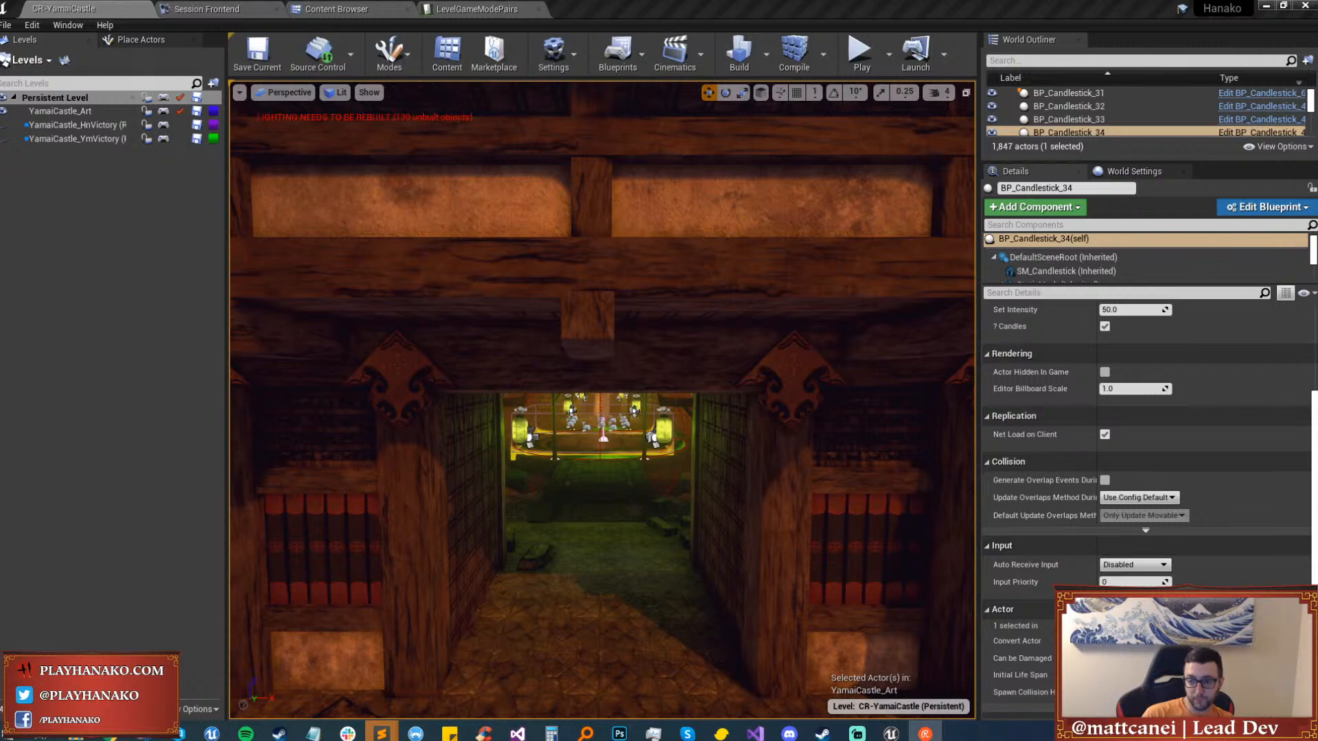
right_drag(401, 155, 243, 155)
key(w)
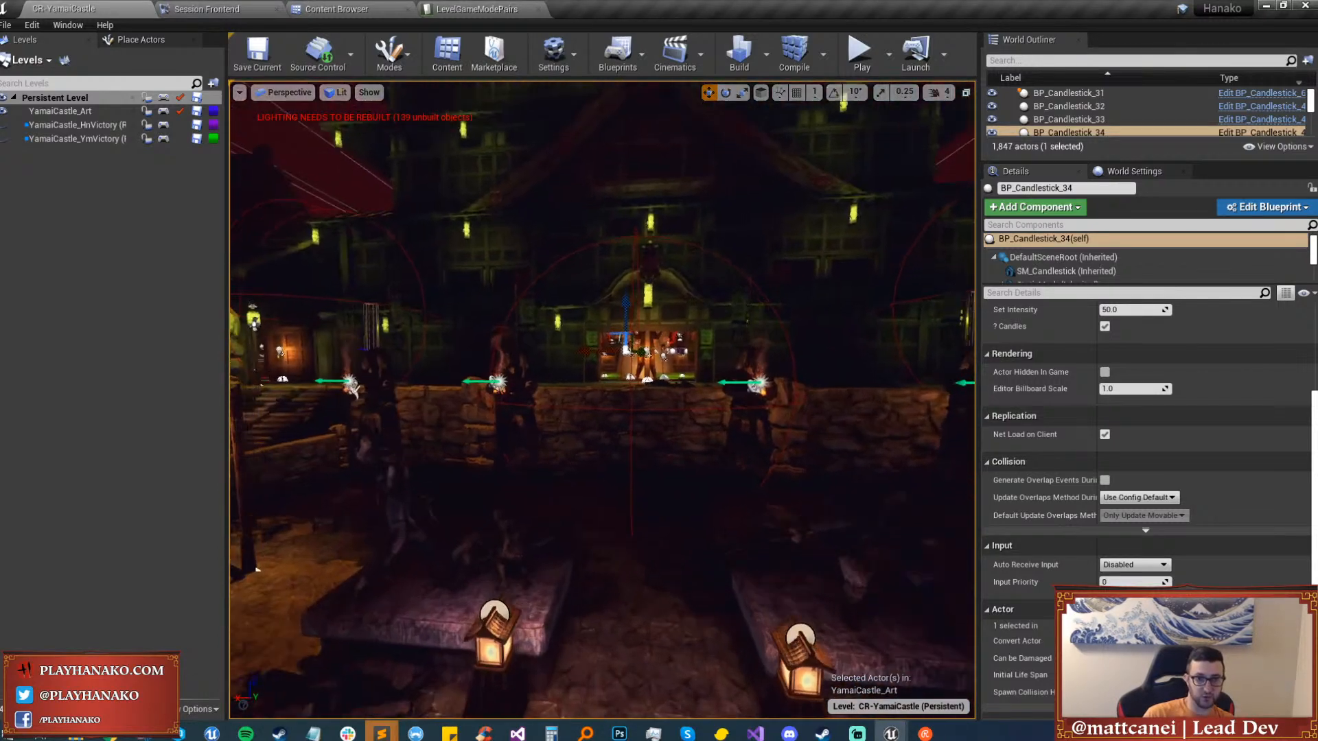
click(381, 5)
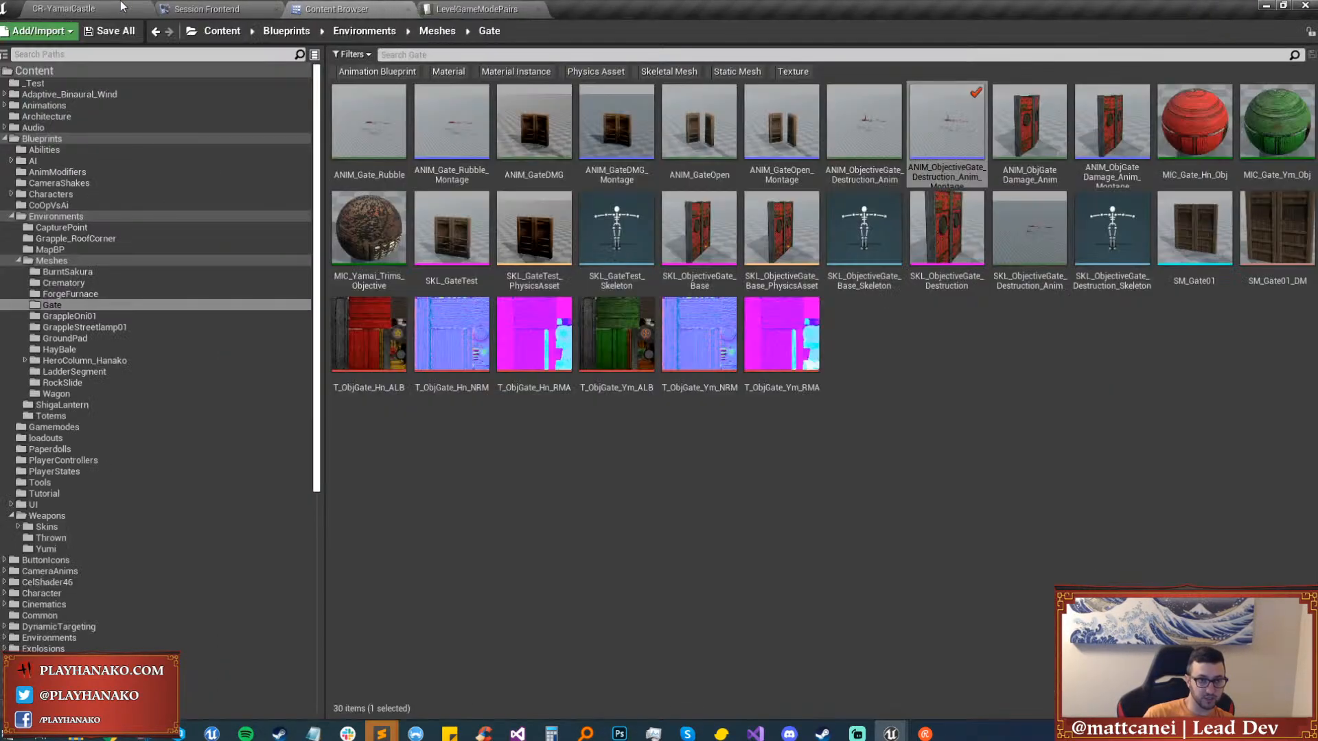
click(100, 4)
Hide the editor icons and survey the closed green gate, the capture point and the lantern-lit wooden bridge.
key(w)
right_drag(552, 312, 558, 266)
key(w)
right_drag(601, 400, 566, 425)
key(w)
key(w)
key(w)
key(g)
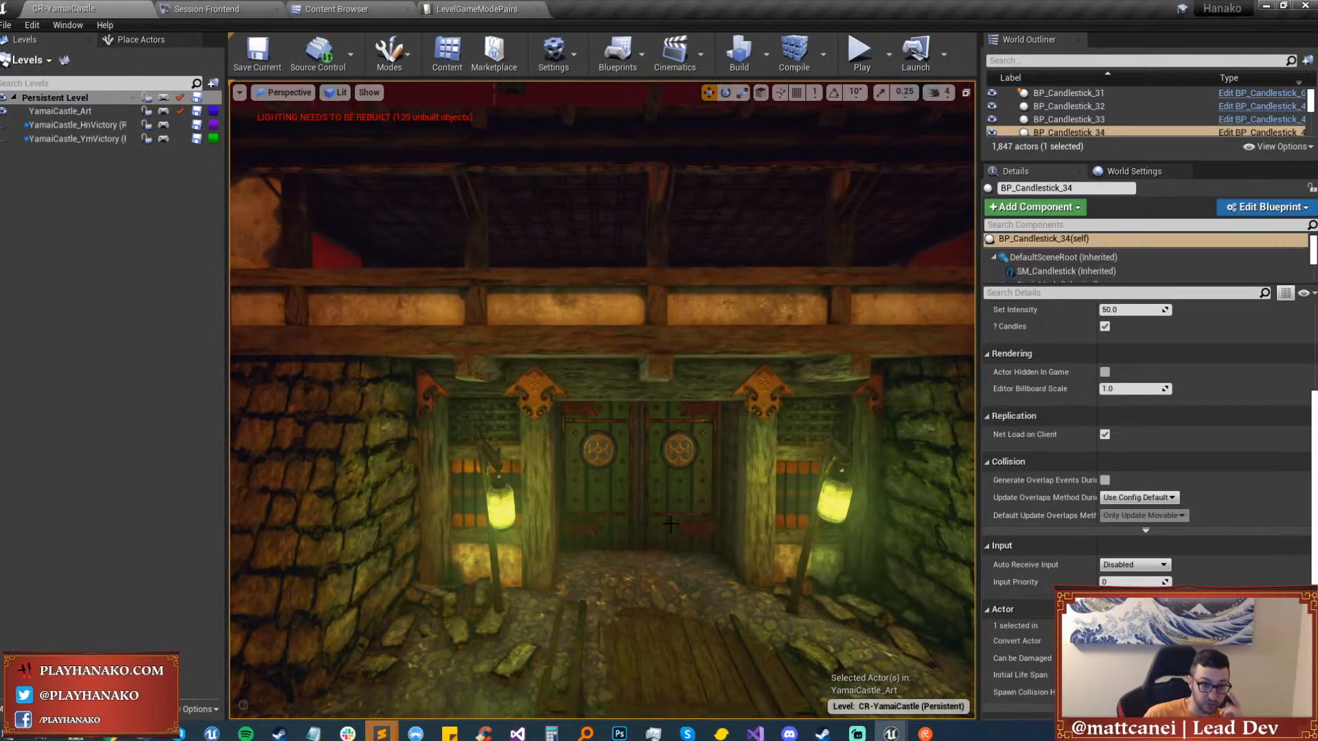
right_drag(671, 524, 313, 508)
key(w)
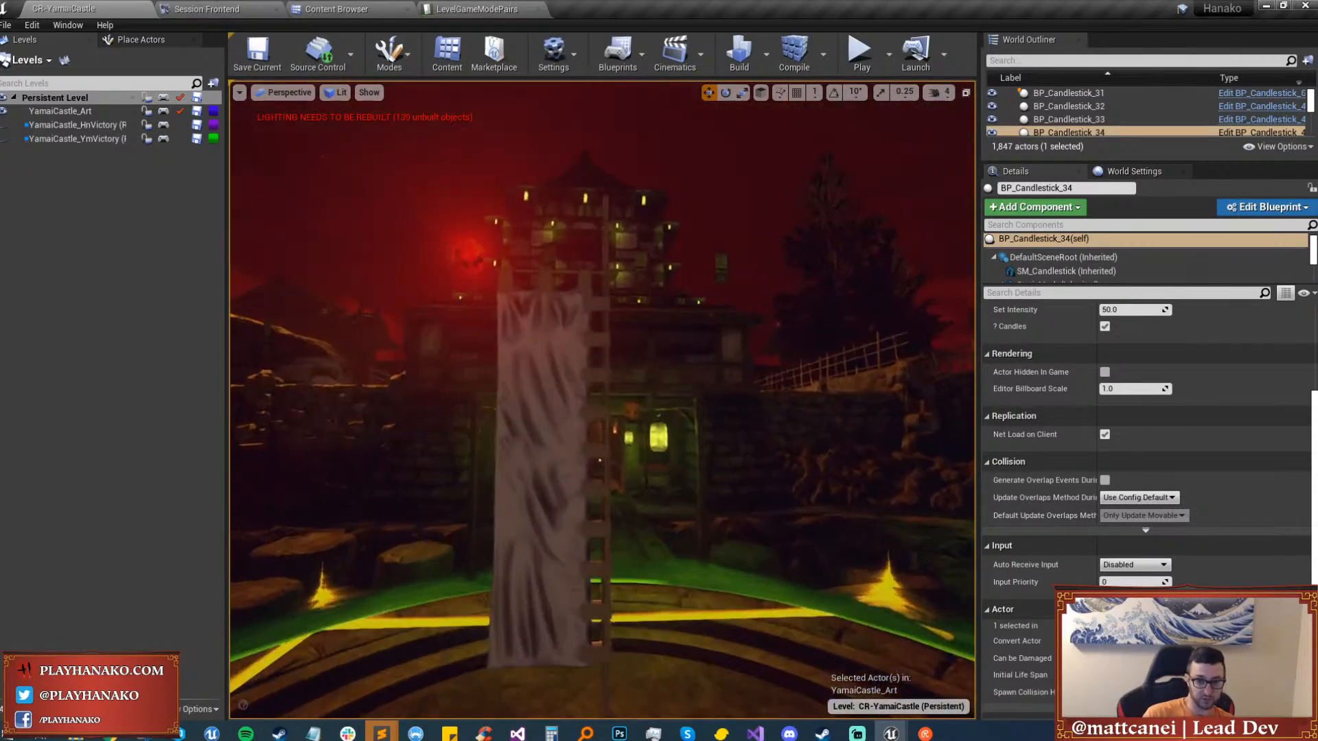
key(w)
right_drag(602, 399, 789, 374)
key(w)
Set the lighting build quality to Medium and start building the level.
click(766, 52)
mouse_move(804, 125)
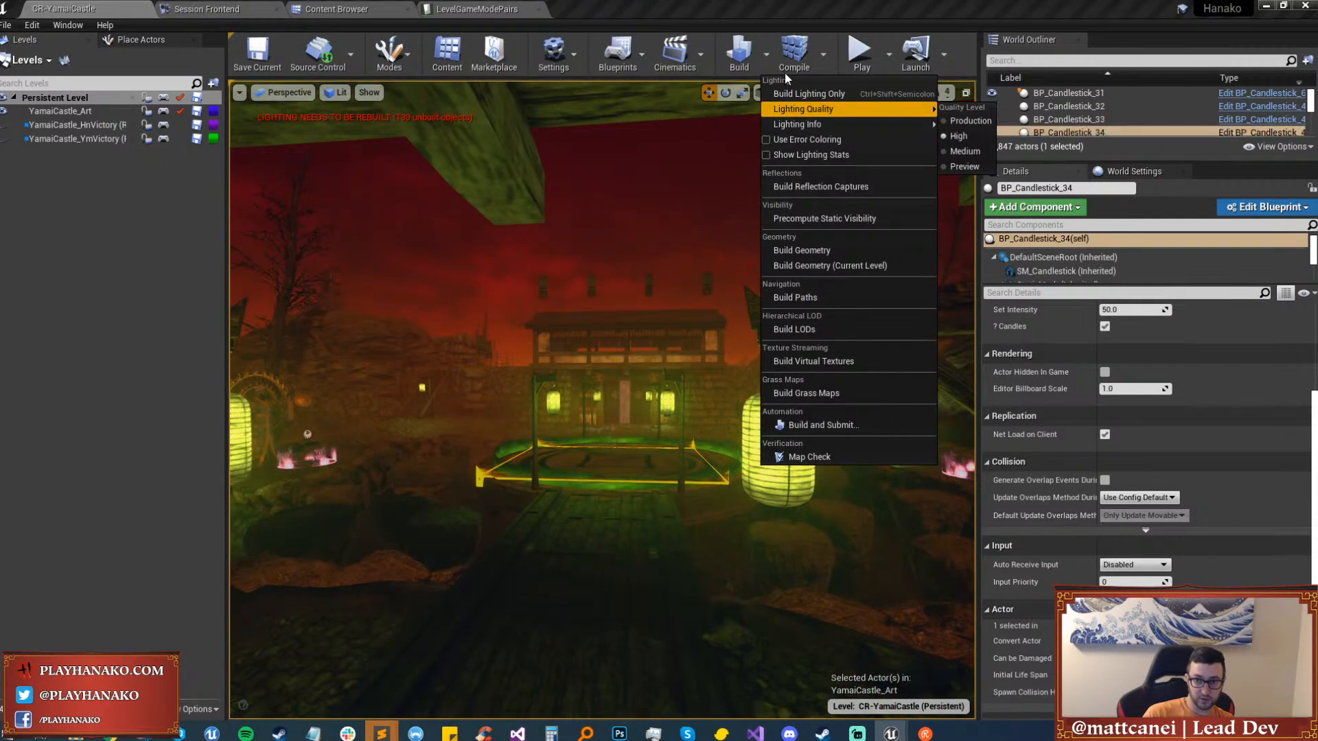
click(964, 151)
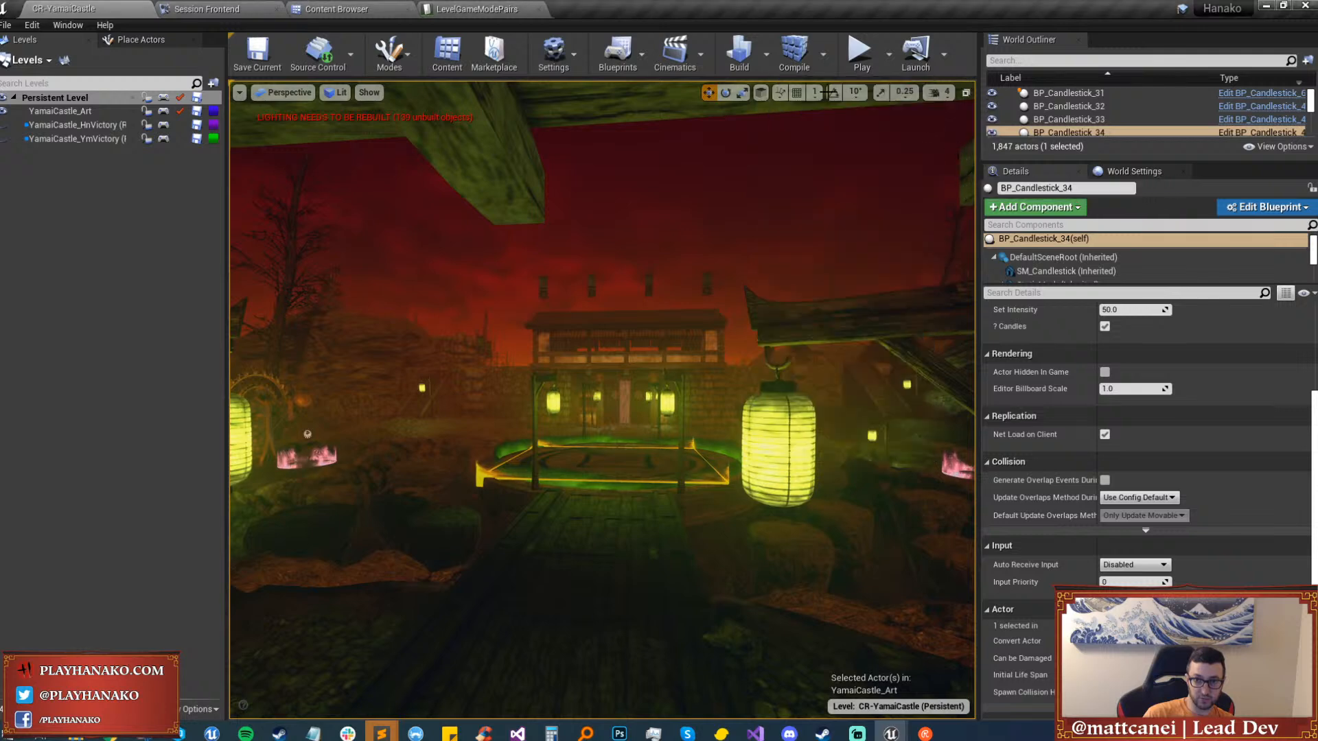
click(746, 52)
click(700, 455)
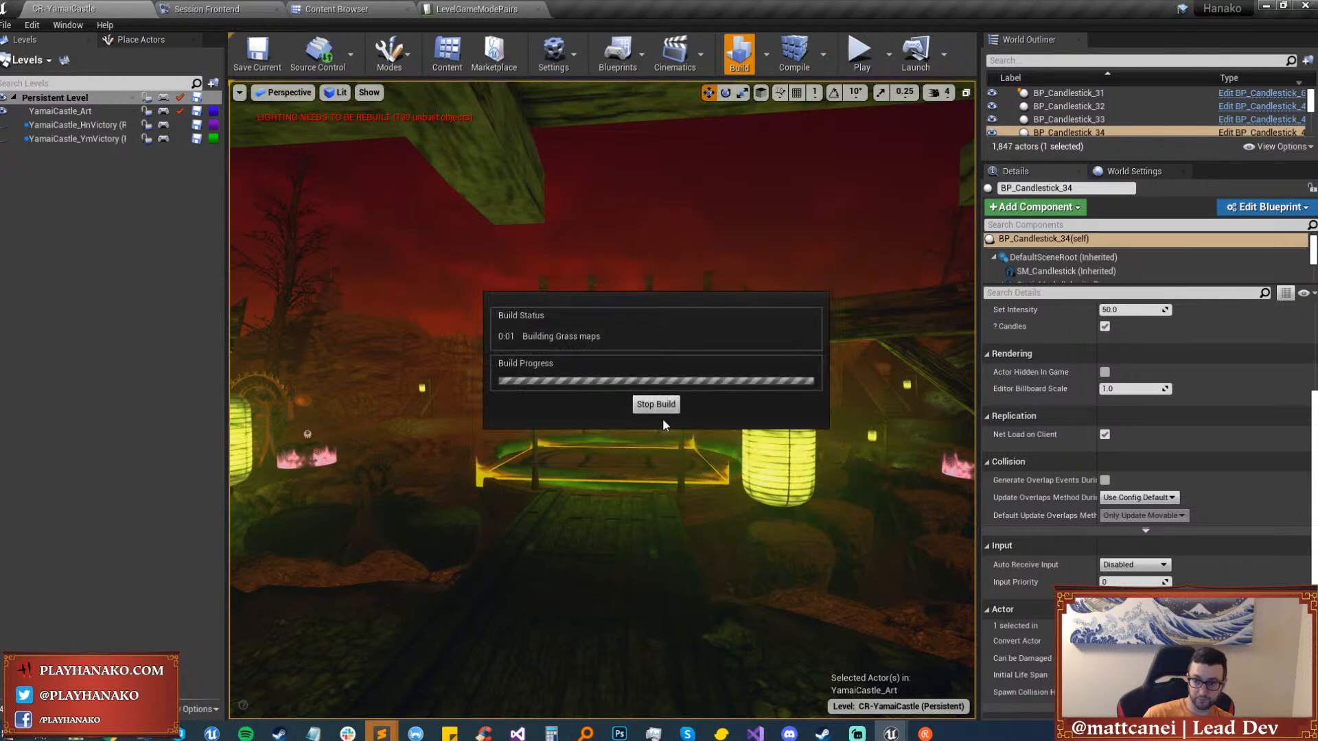
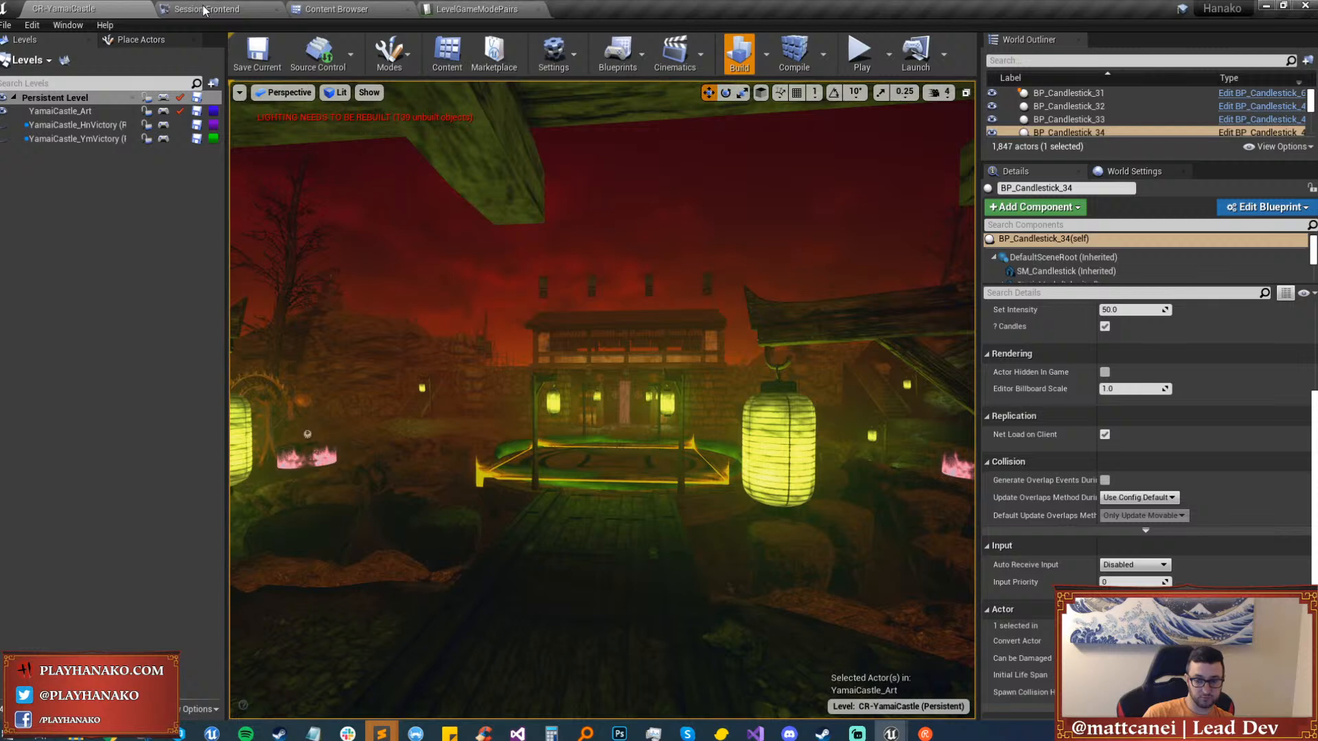
Survey the lantern-lit capture point from the bridge and briefly show the editor icons over its lights.
drag(601, 399, 617, 301)
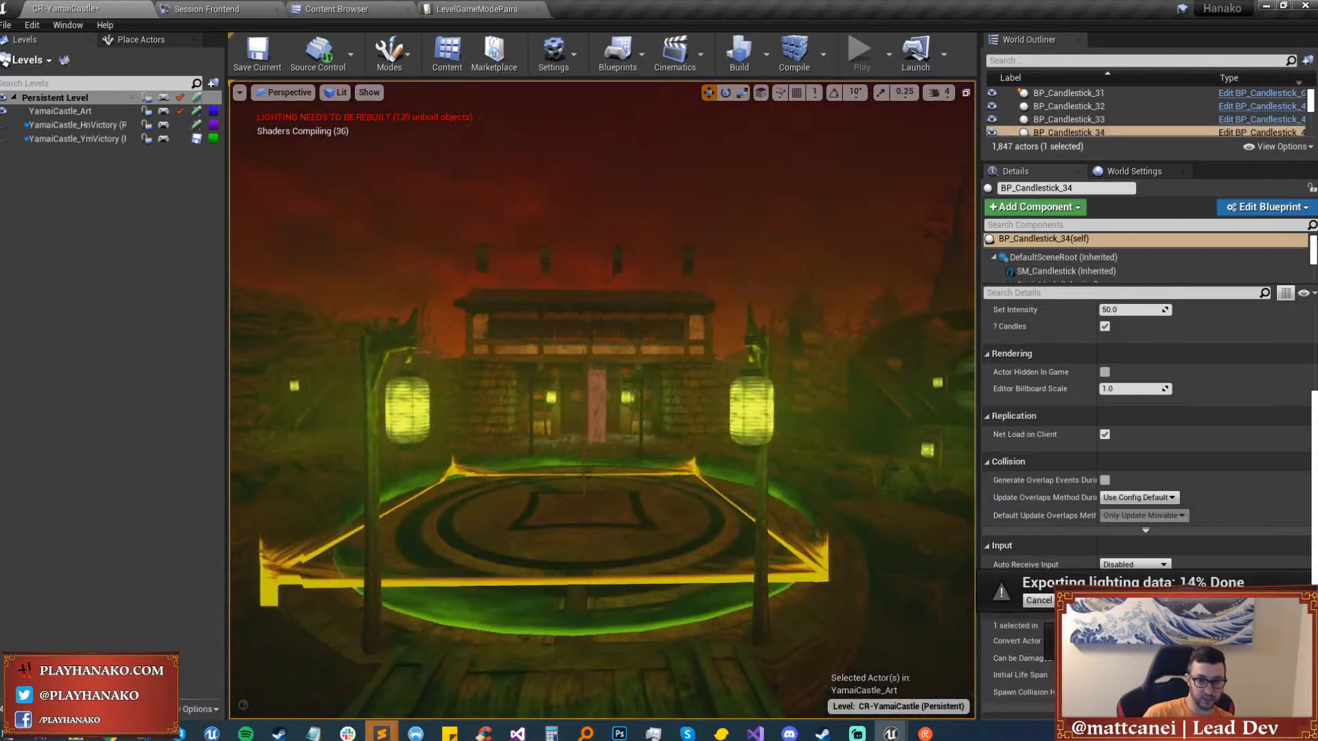
right_drag(565, 371, 669, 371)
key(g)
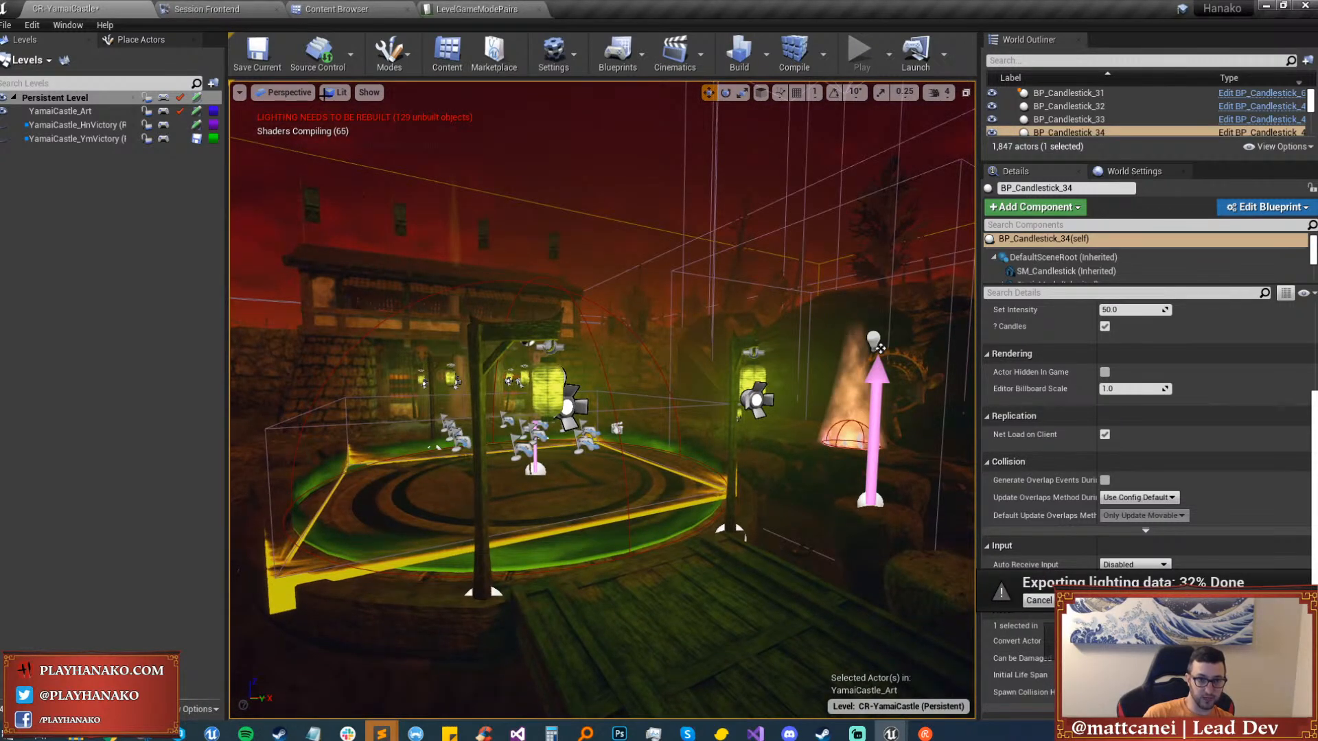
key(g)
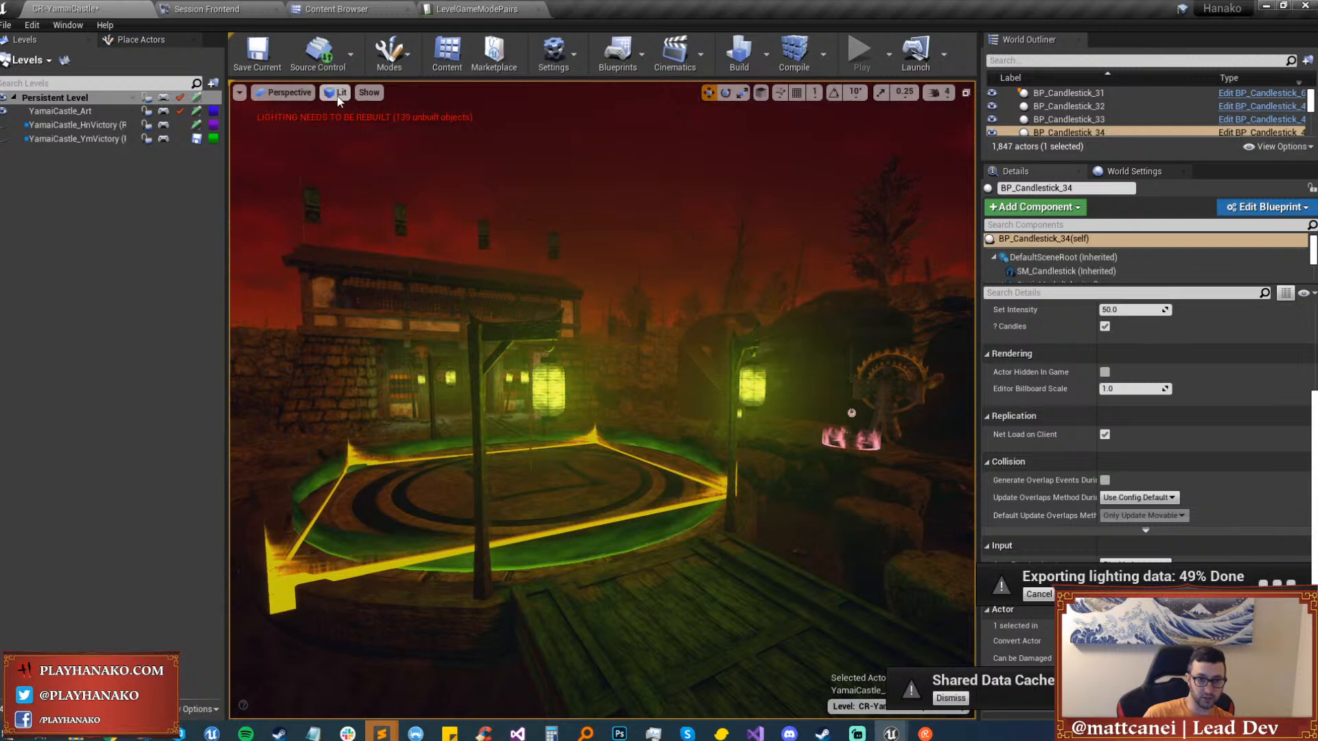
Switch the viewport to Shader Complexity and examine the capture point and the water around its boulders.
click(336, 92)
mouse_move(392, 242)
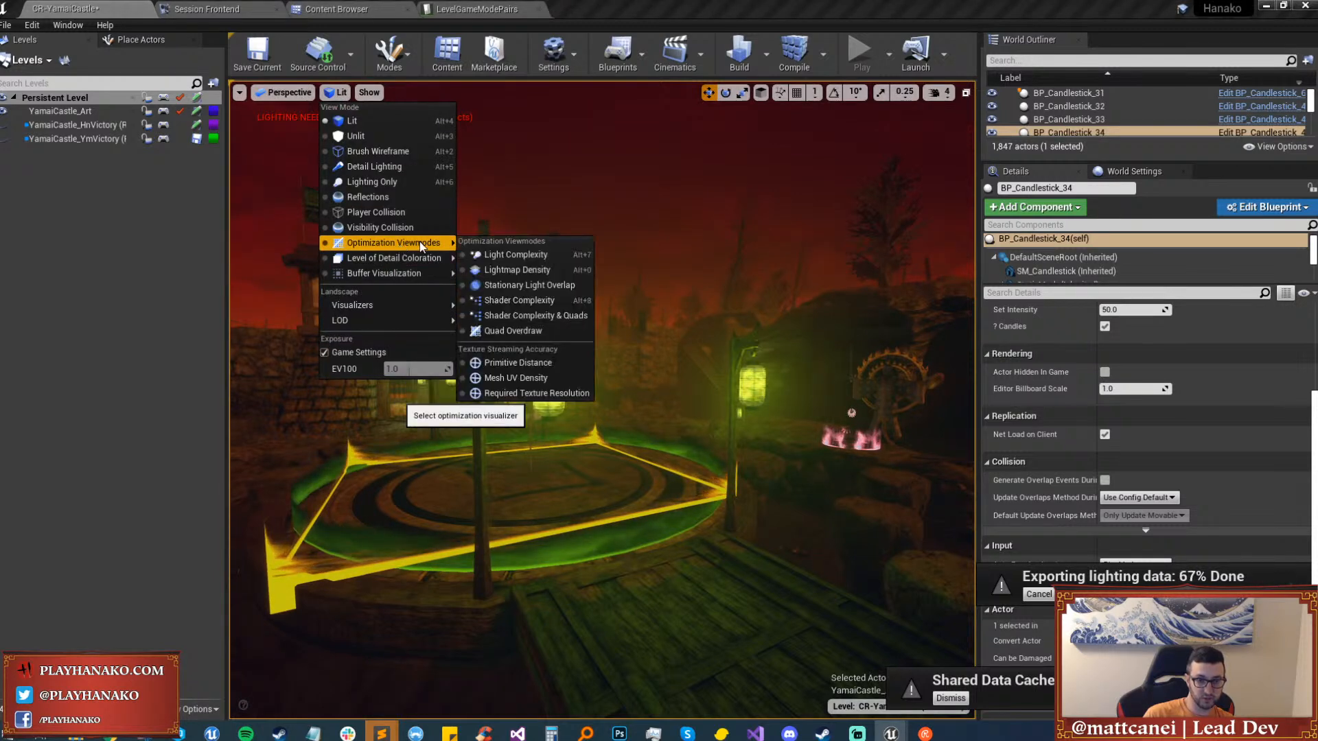
click(542, 300)
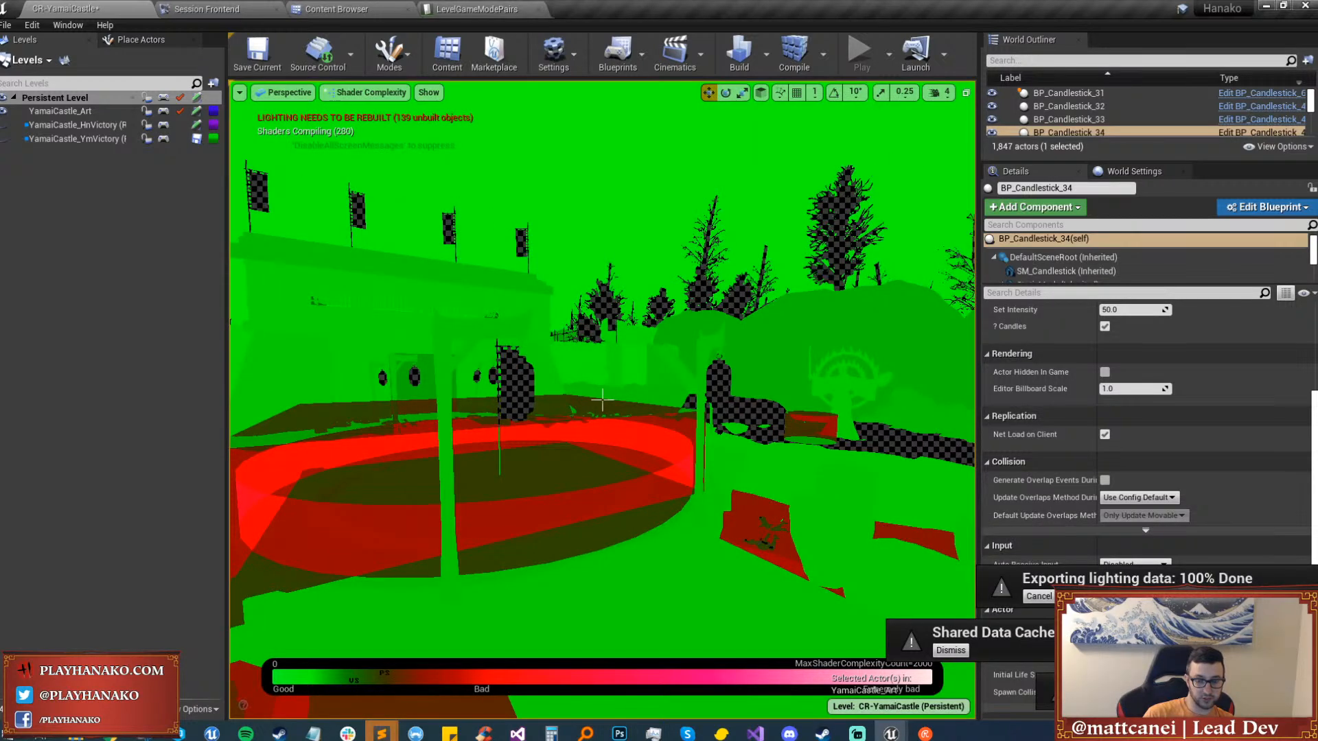
mouse_move(602, 399)
right_down()
mouse_move(702, 447)
mouse_move(602, 399)
right_up()
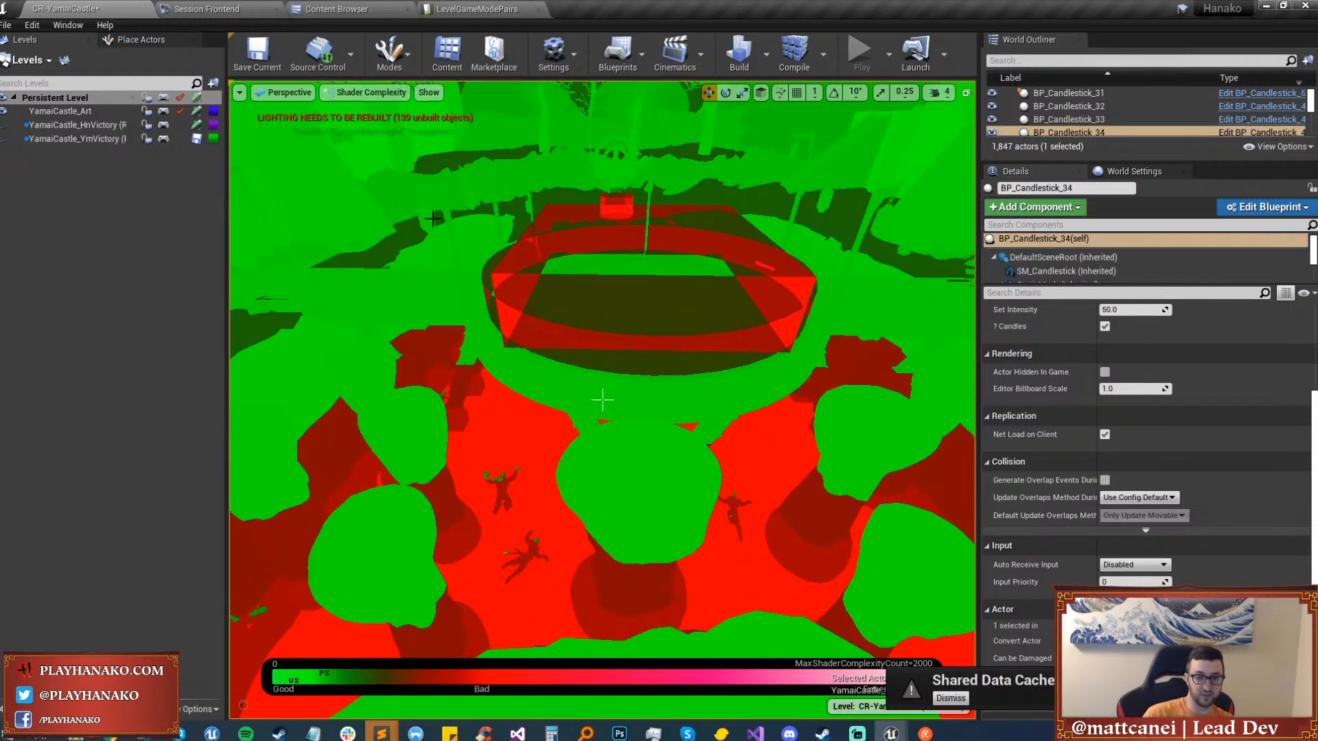
Return to the Lit view and inspect the boulders near the capture point and the statue in the flame ring.
click(371, 92)
click(352, 123)
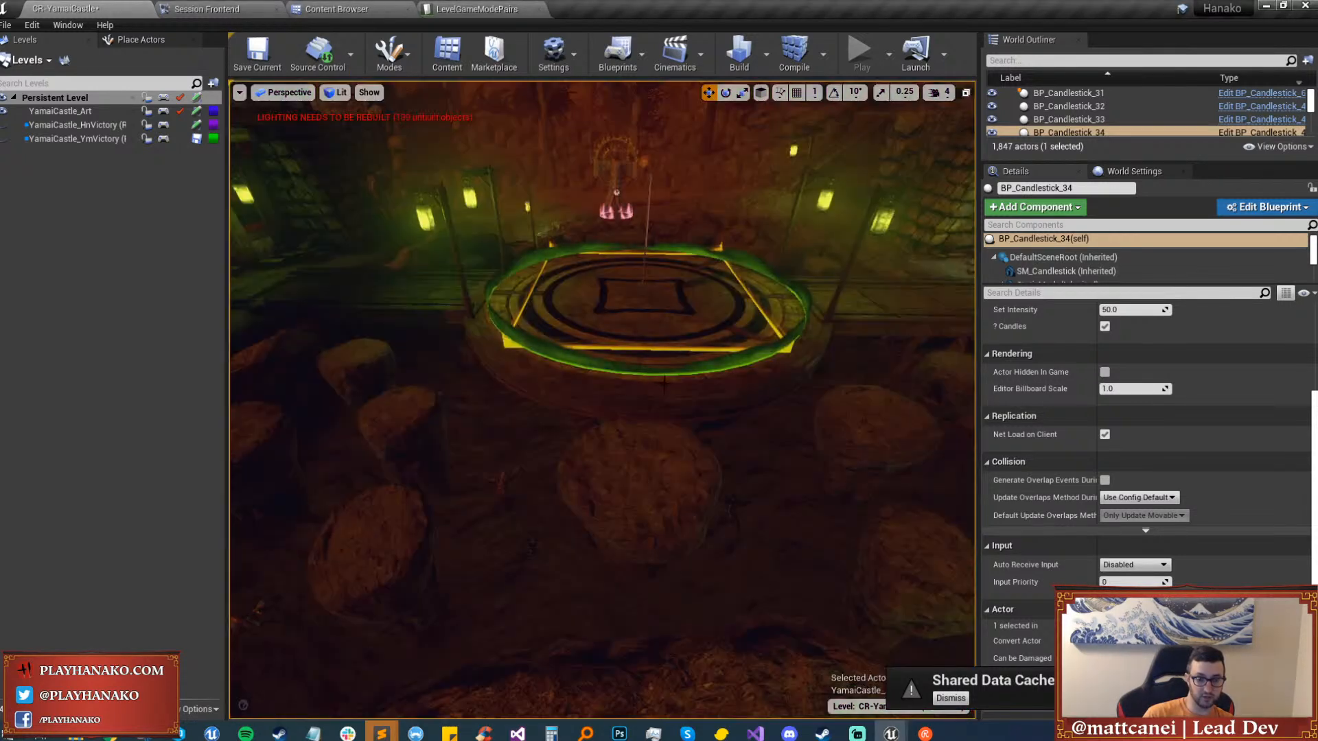
right_drag(664, 383, 585, 398)
click(582, 382)
key(h)
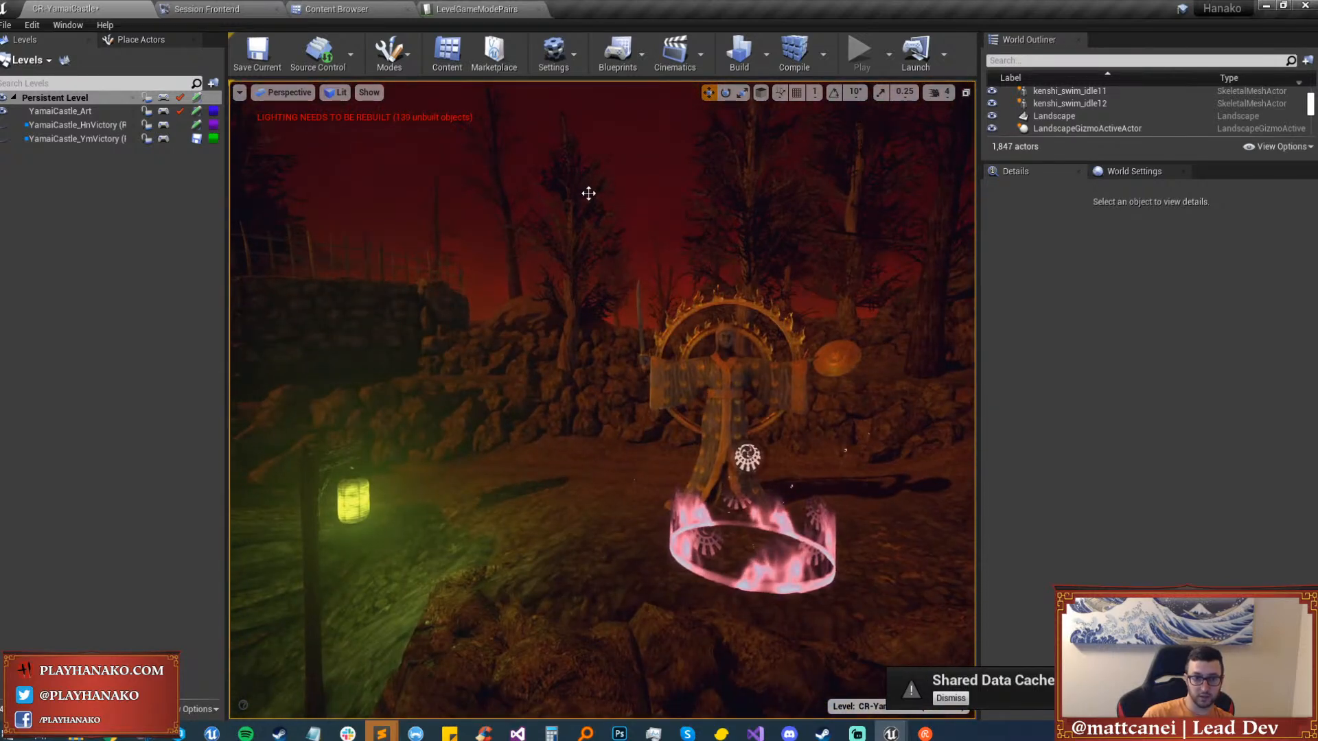
Switch the viewport to Quad Overdraw and examine the gate, the bridge and the water.
click(338, 97)
mouse_move(411, 242)
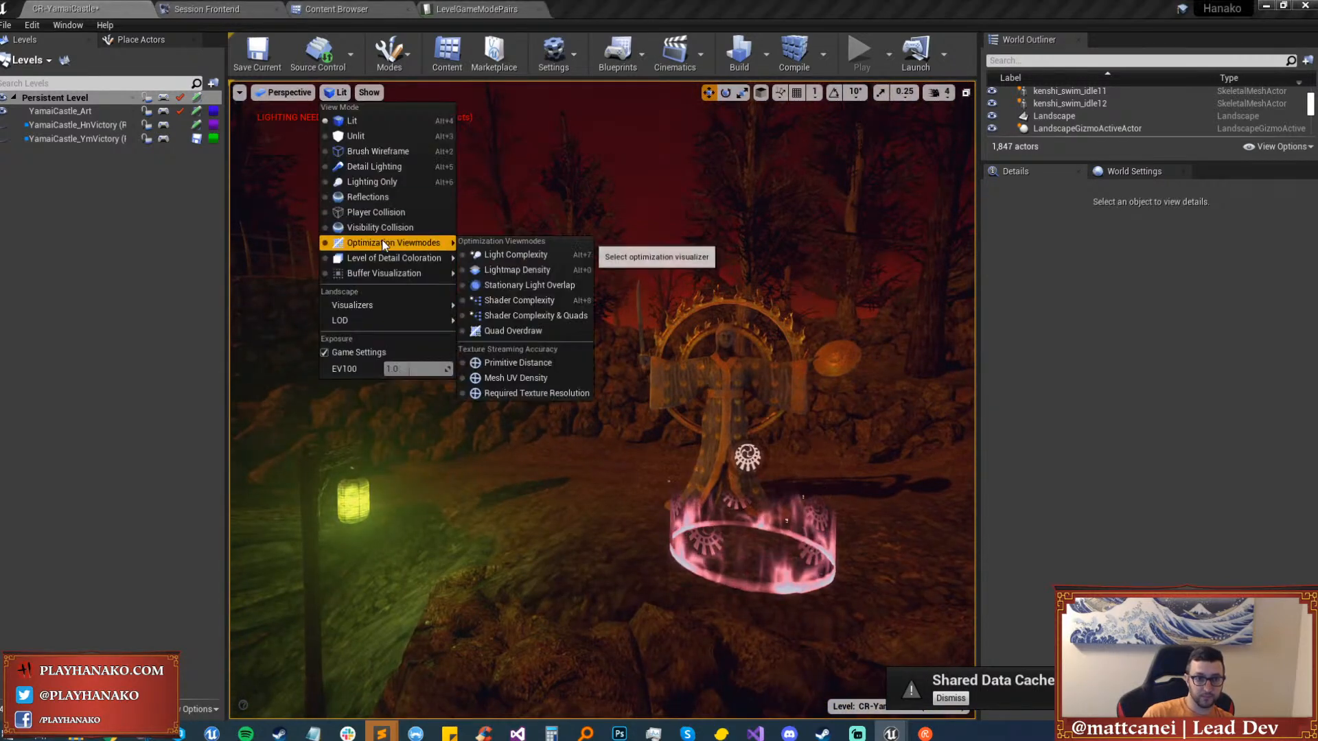
click(522, 331)
right_drag(601, 402, 601, 401)
Switch the viewport to Mesh LOD Coloration and move the Swarm Agent window out of the way.
click(363, 92)
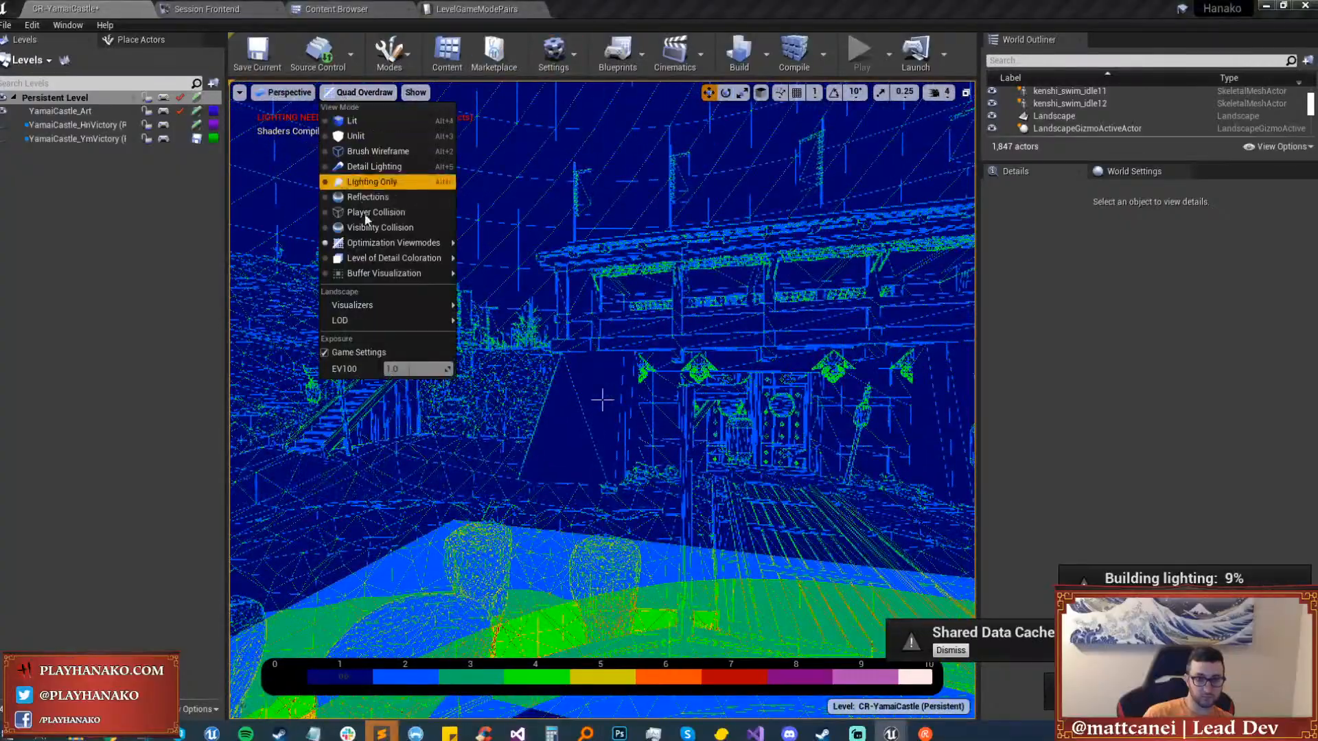
click(494, 259)
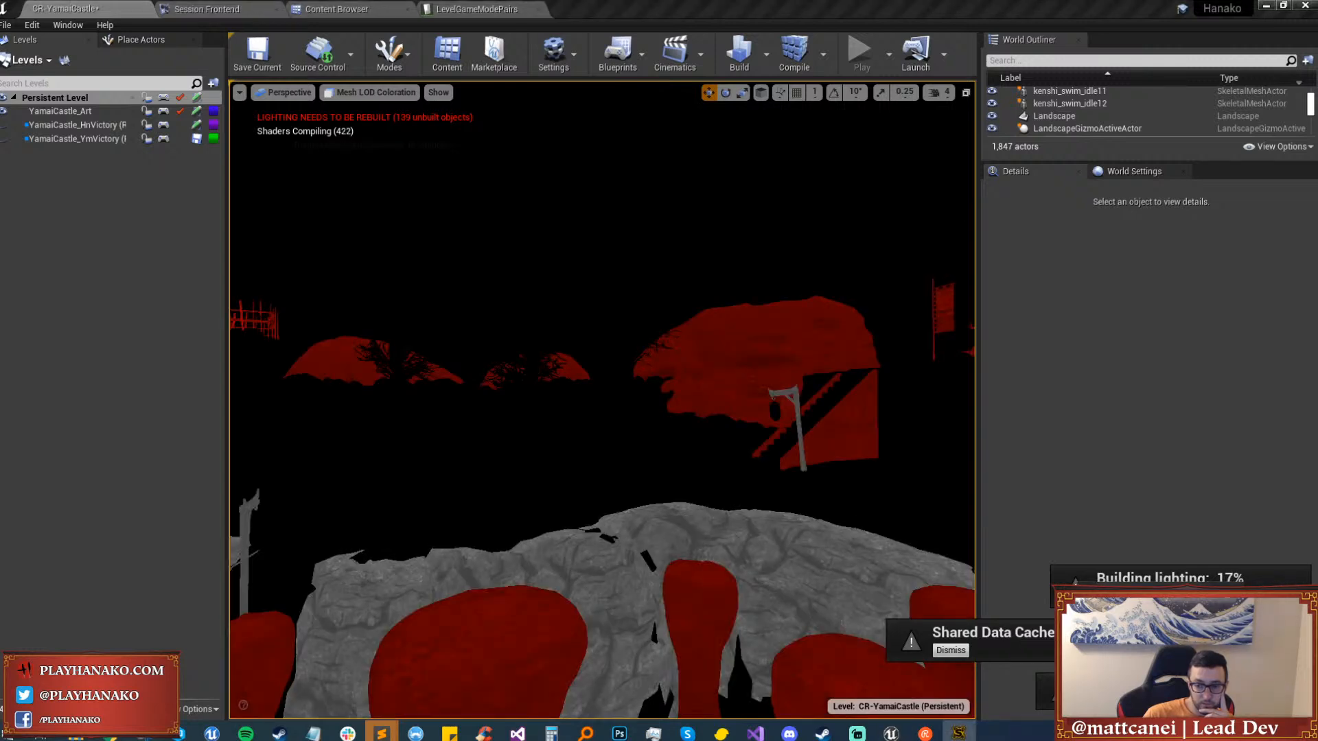
drag(386, 103, 433, 96)
mouse_move(405, 178)
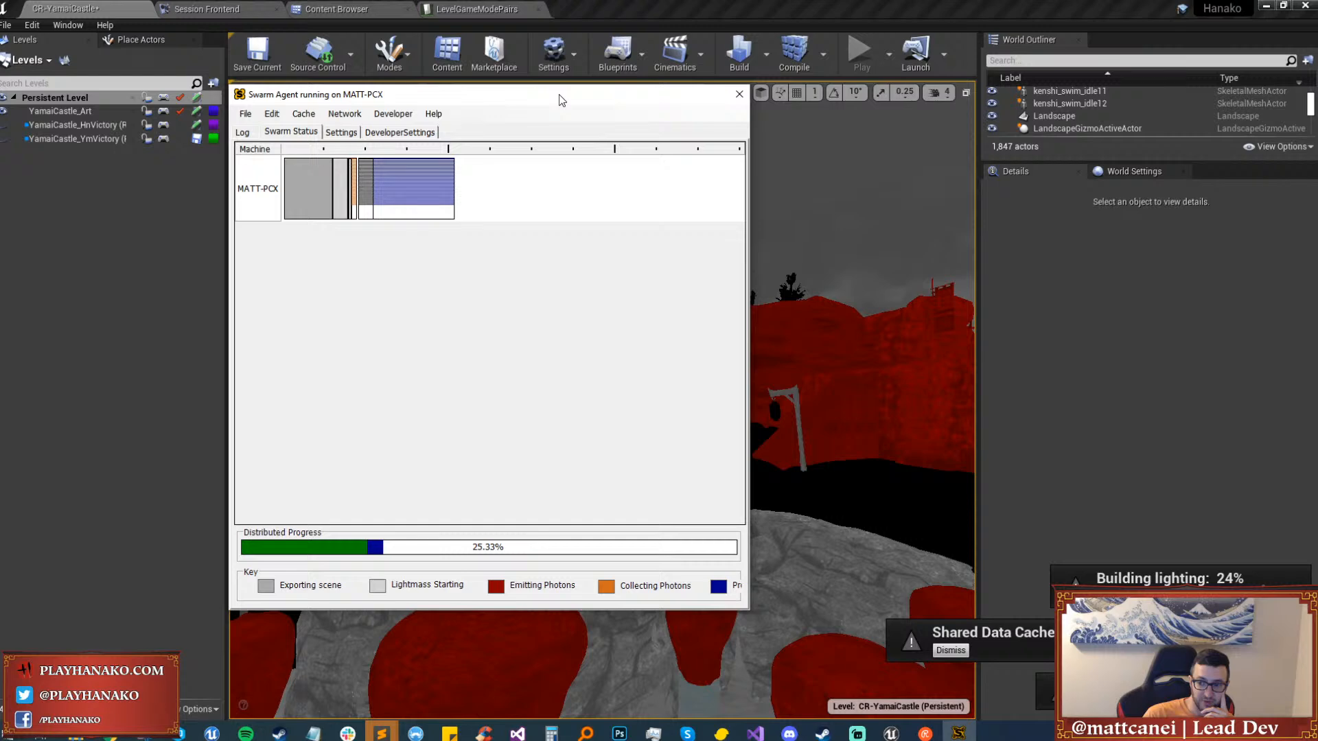
drag(559, 96, 0, 95)
Approach and retreat from the flag-topped gate to examine where its walls and rocks change LOD.
mouse_move(602, 400)
right_down()
mouse_move(1001, 416)
mouse_move(844, 419)
right_up()
key(w)
key(s)
key(w)
key(w)
key(s)
key(w)
key(s)
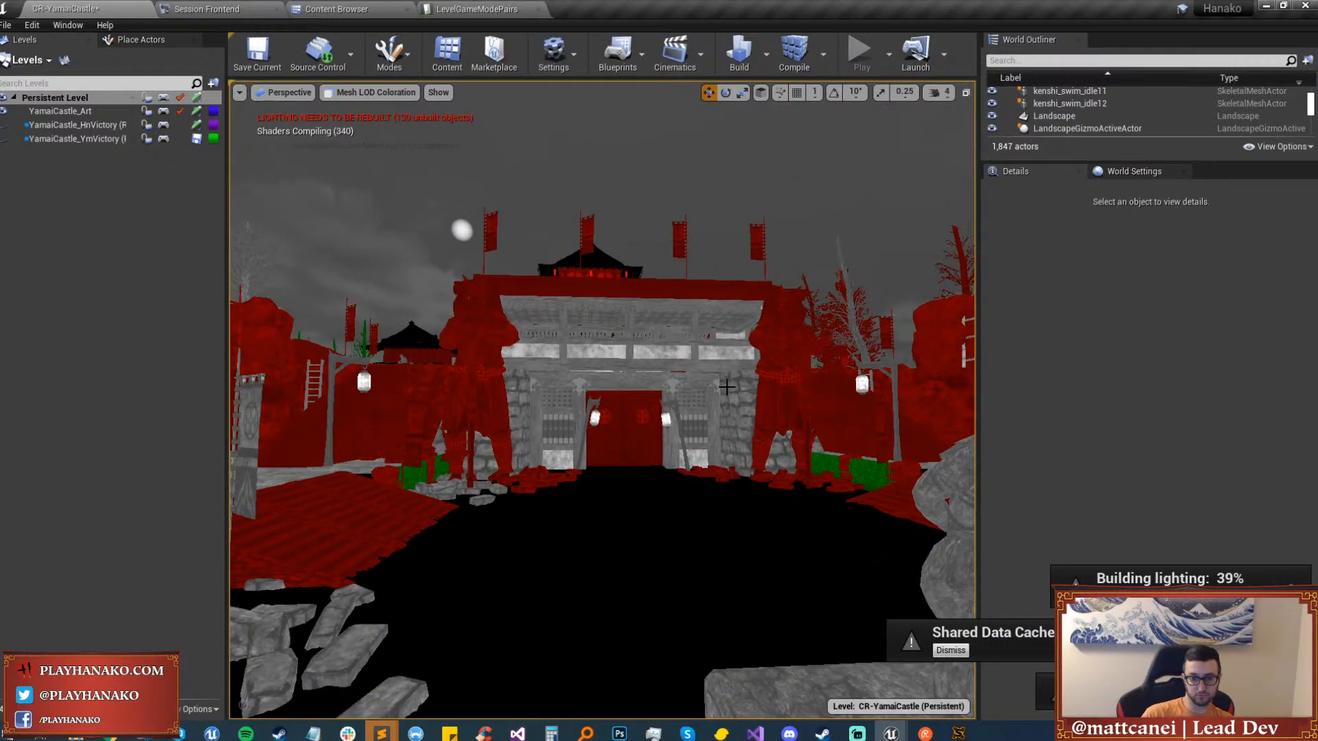
Make the viewport immersive and compare the gate's mesh LODs from different distances, including from the capture point.
key(F11)
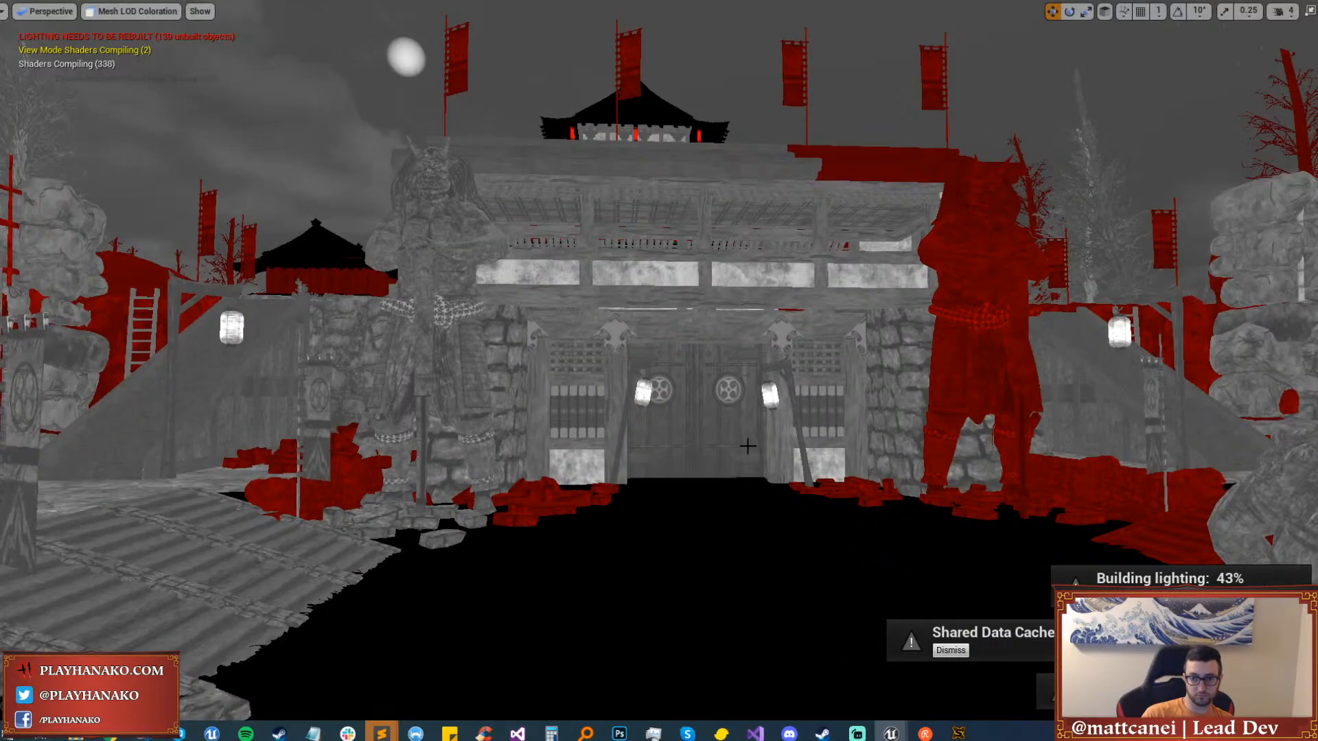
key(s)
right_drag(659, 371, 721, 388)
key(w)
key(s)
key(s)
key(w)
key(w)
key(w)
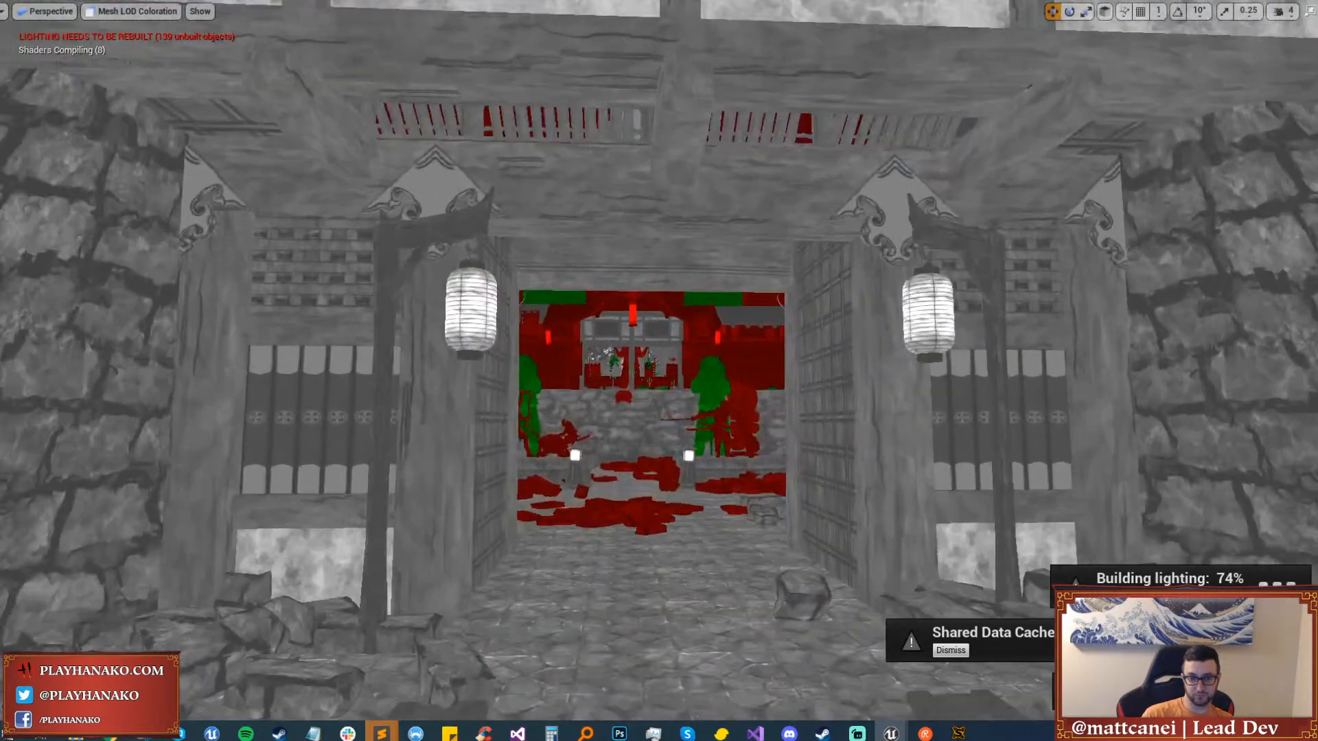
key(s)
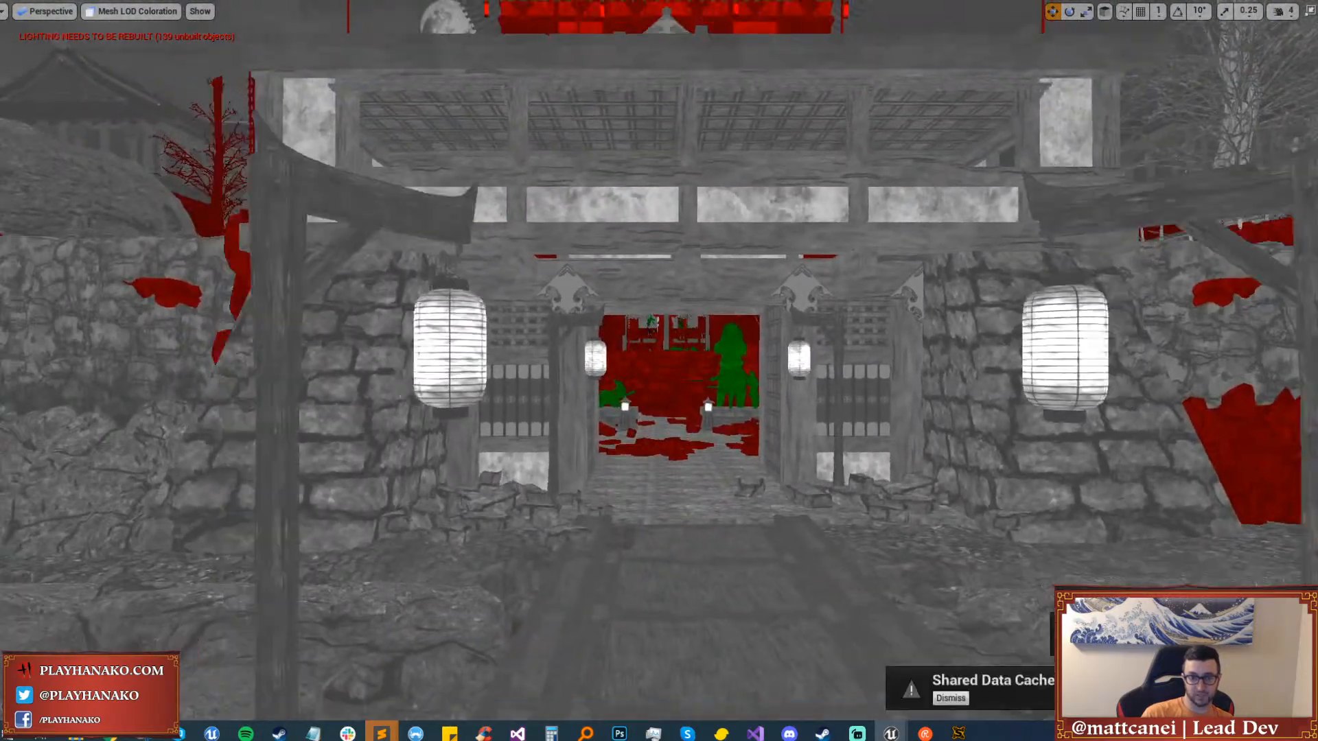
key(w)
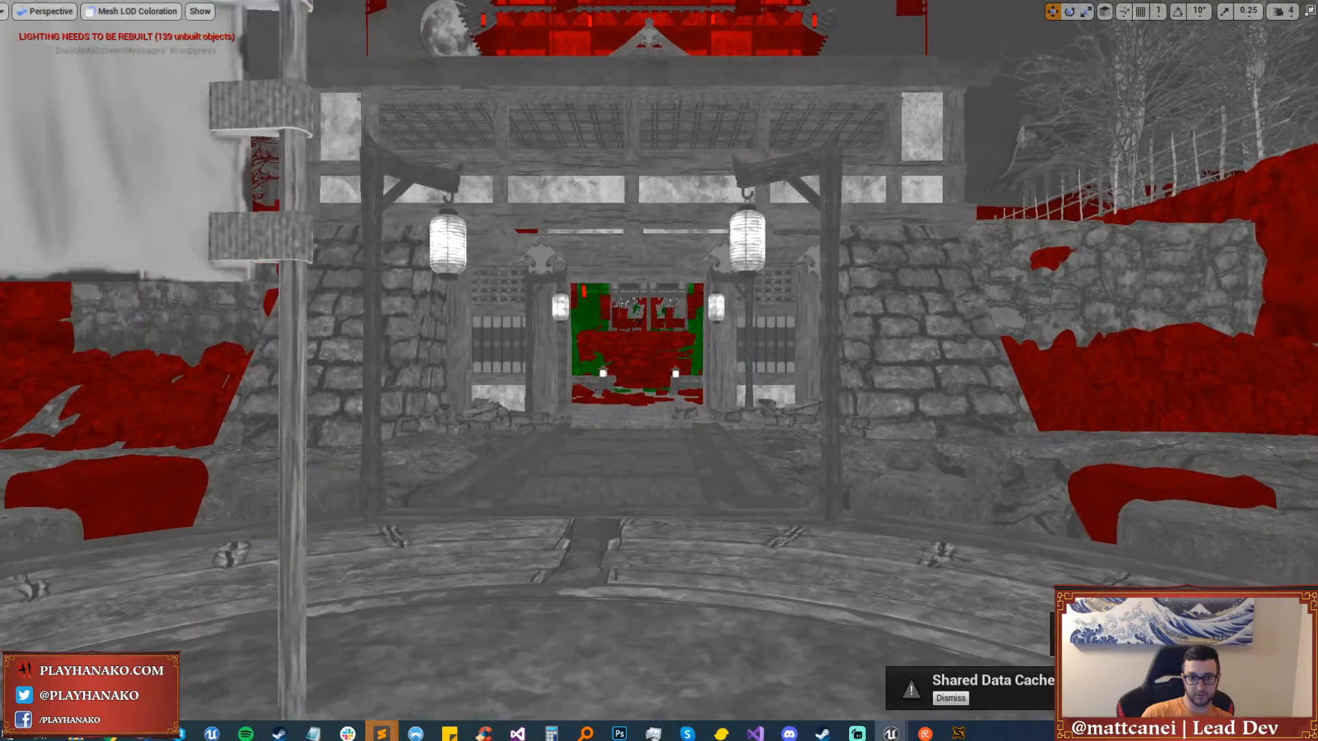
right_drag(574, 264, 574, 267)
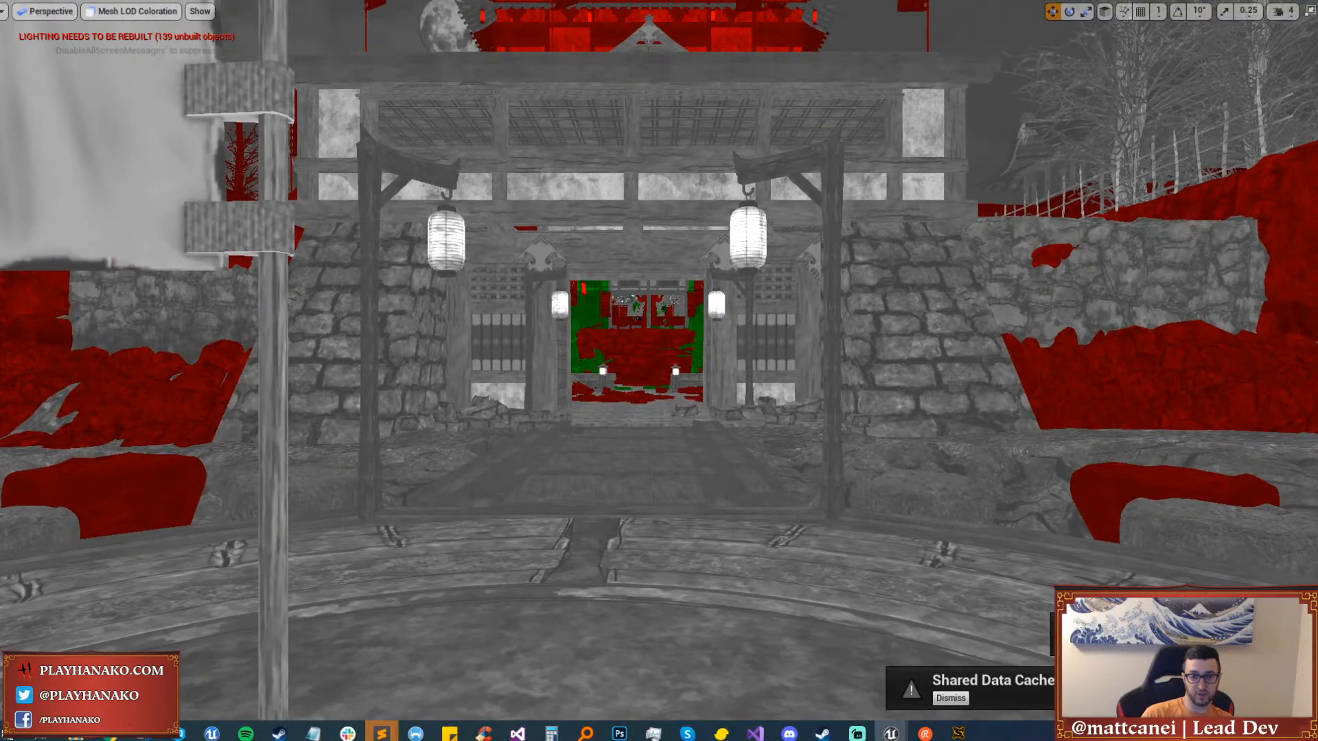
key(w)
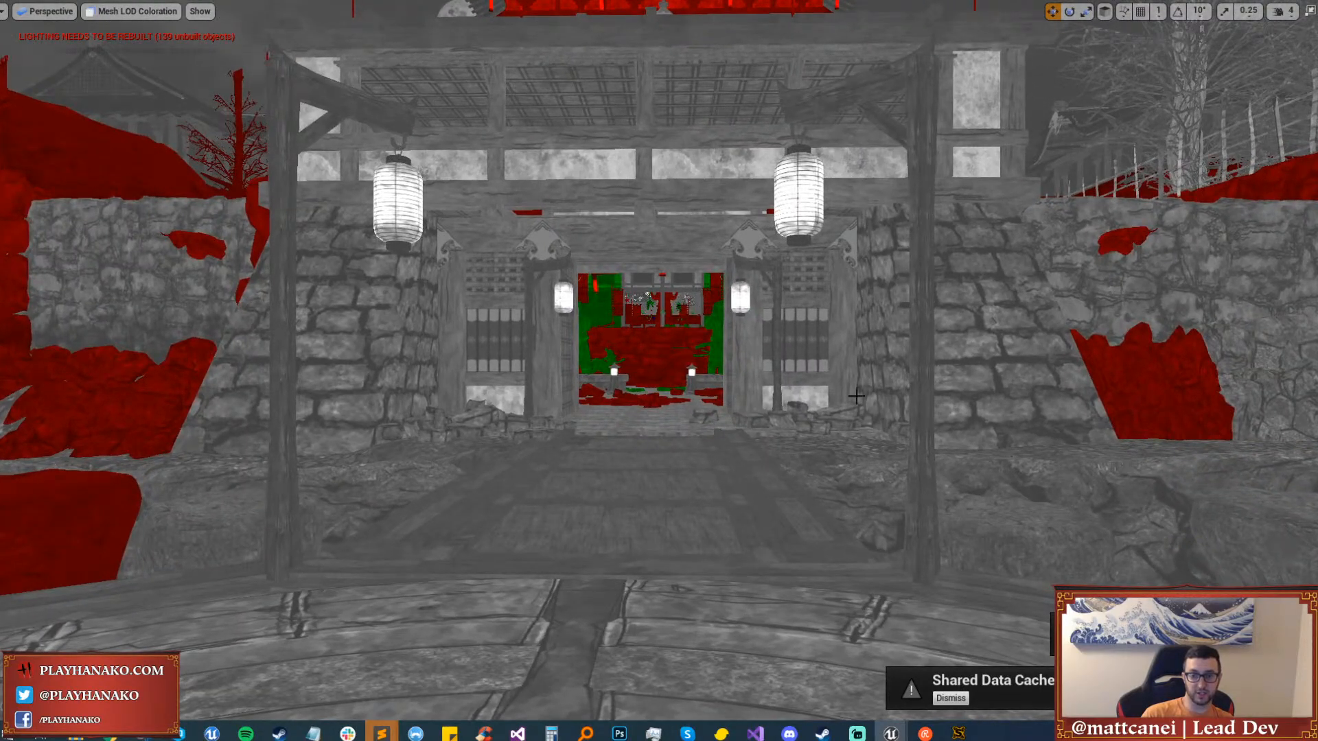
Examine the mesh LODs through the courtyard and inside the castle hall, then leave the immersive viewport.
key(w)
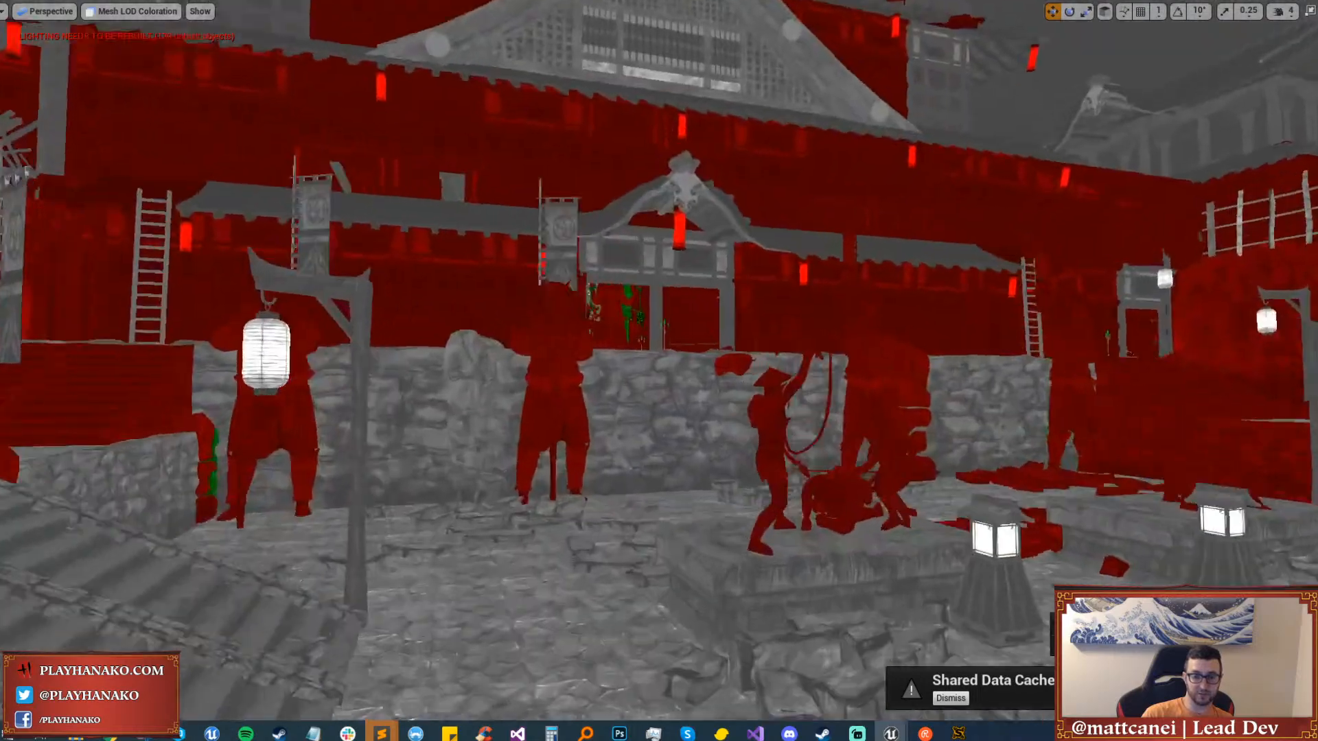
key(w)
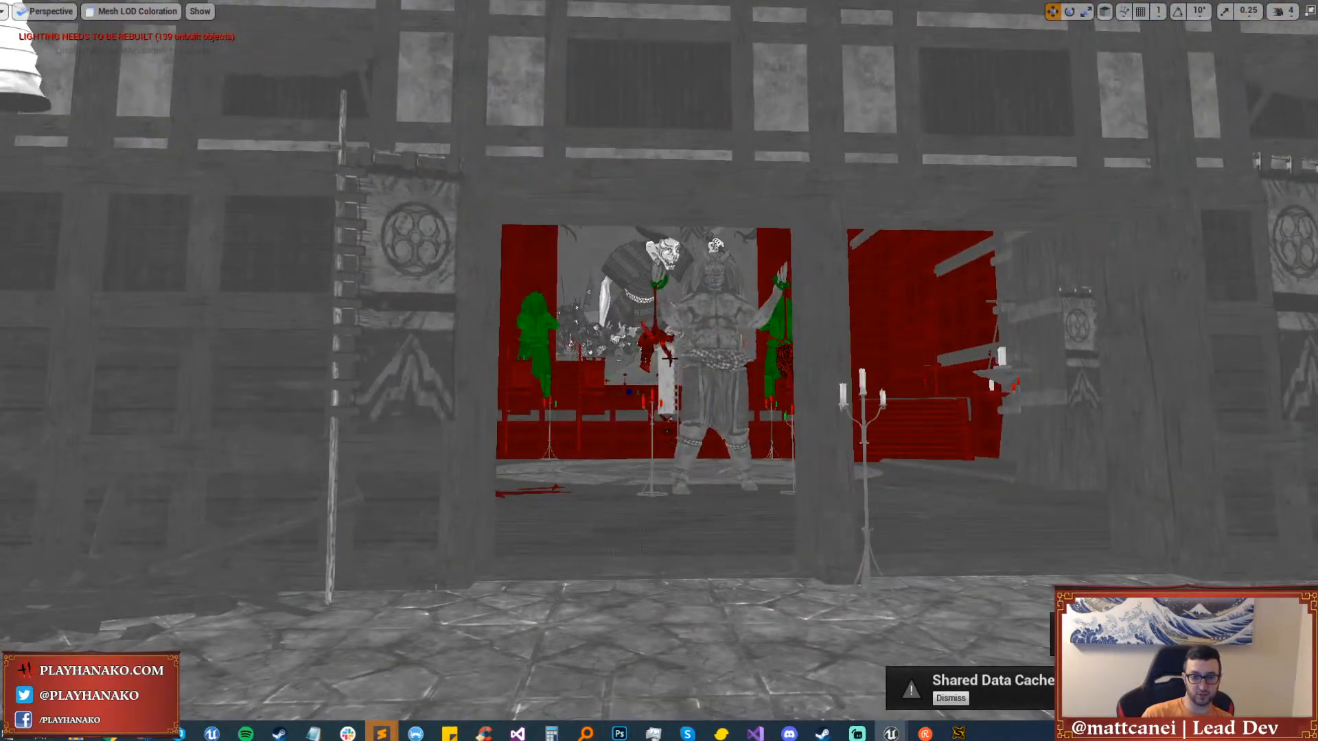
key(w)
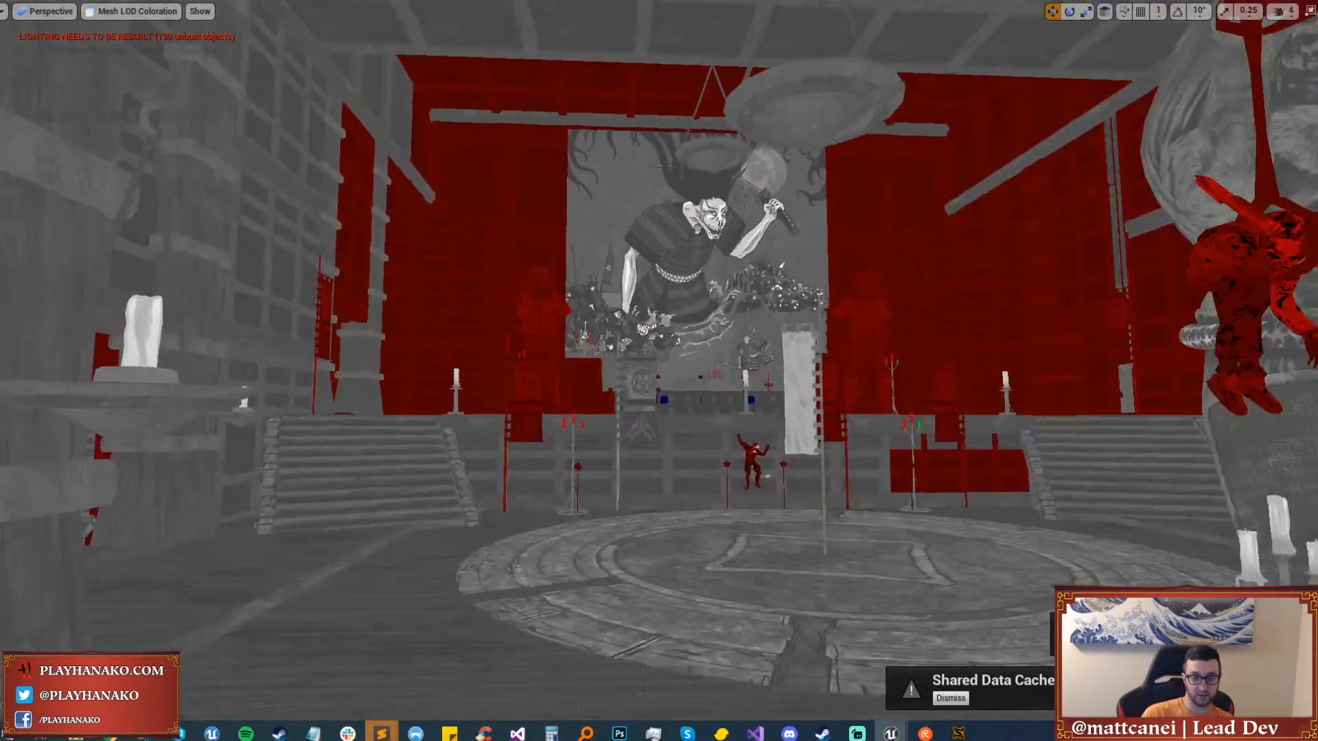
key(d)
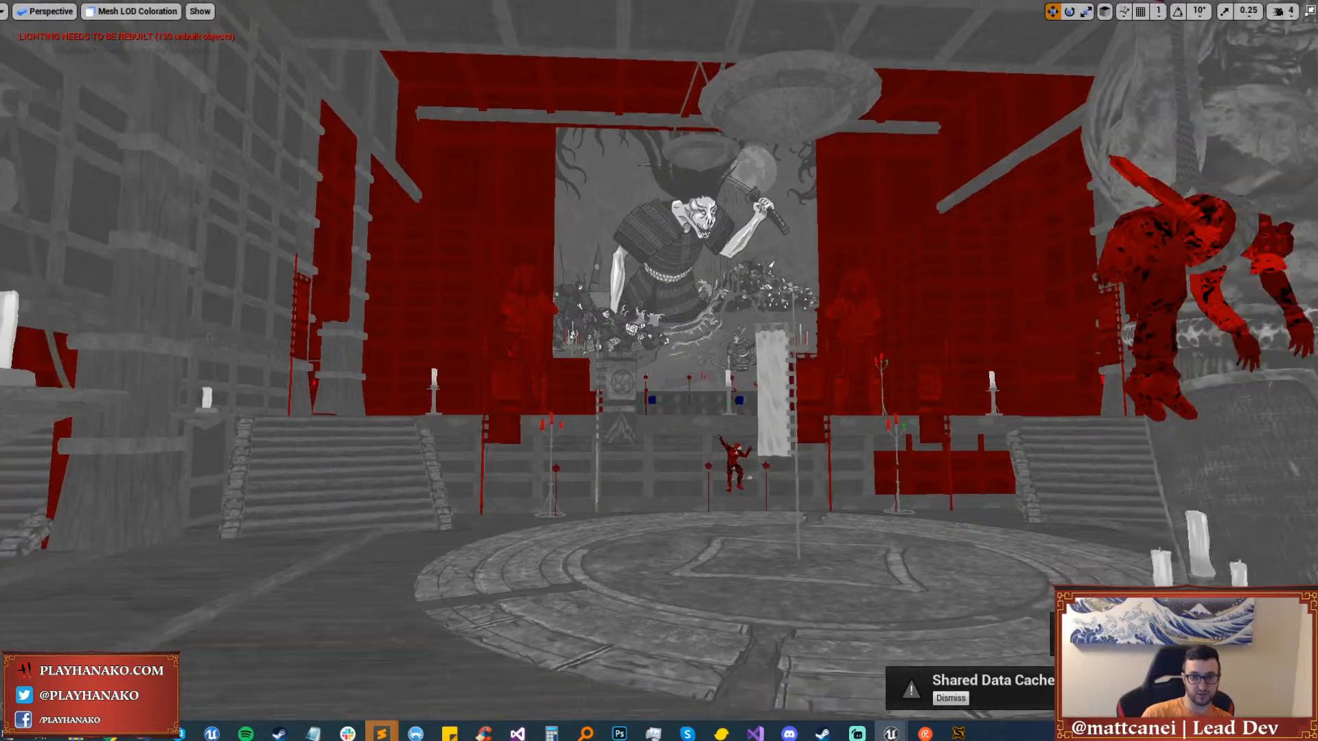
key(w)
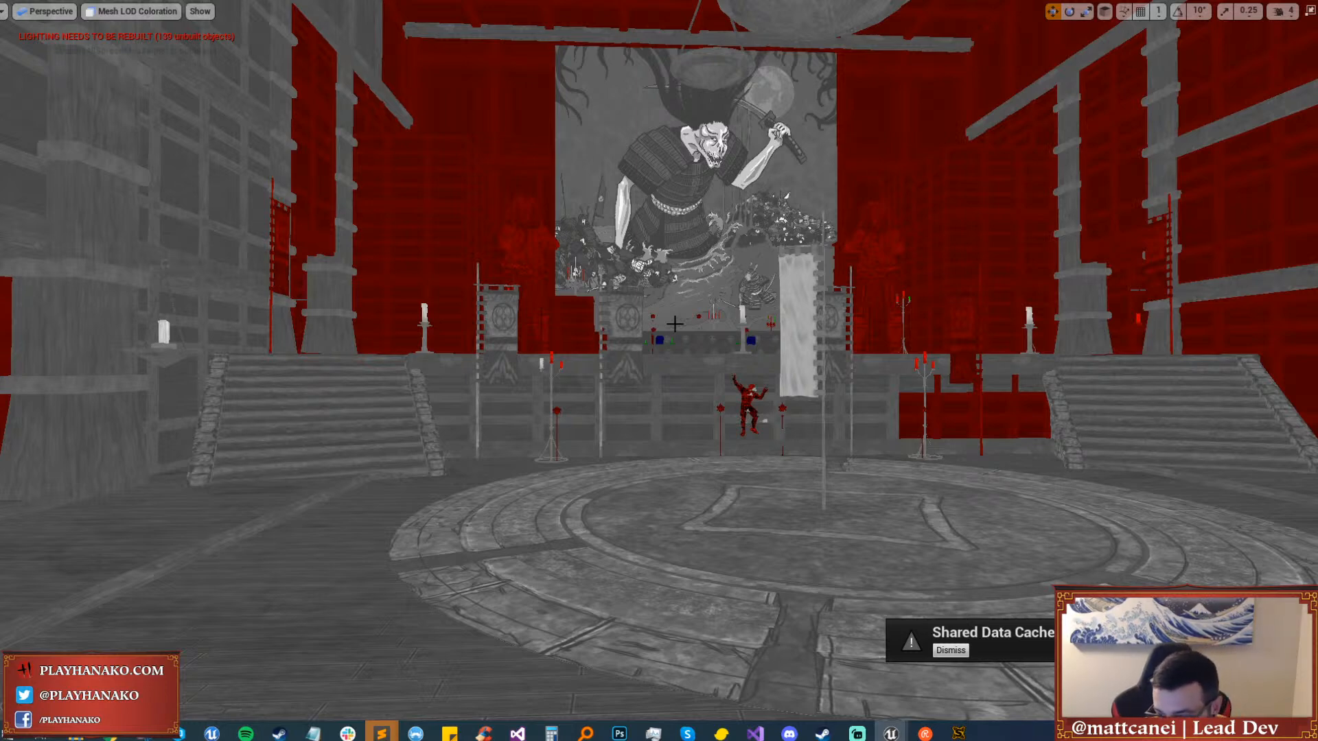
scroll(674, 324, up, 5)
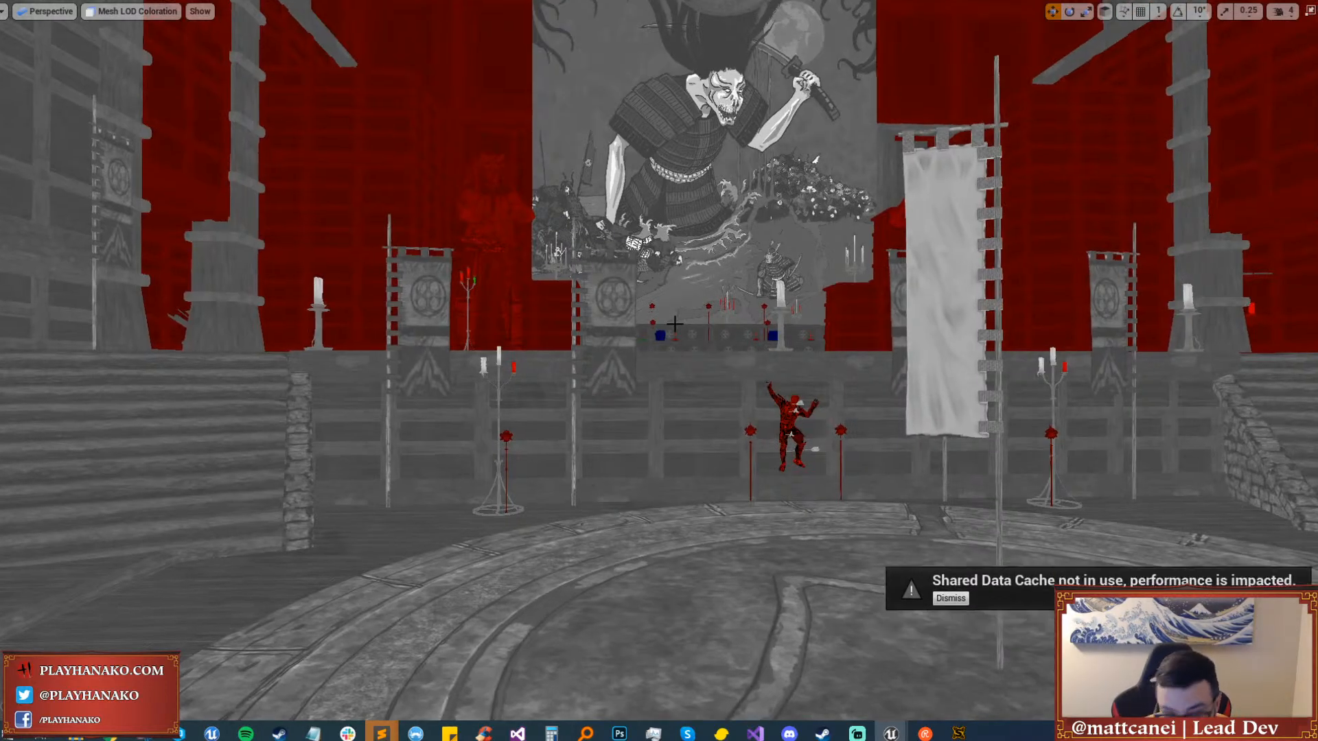
scroll(590, 348, up, 3)
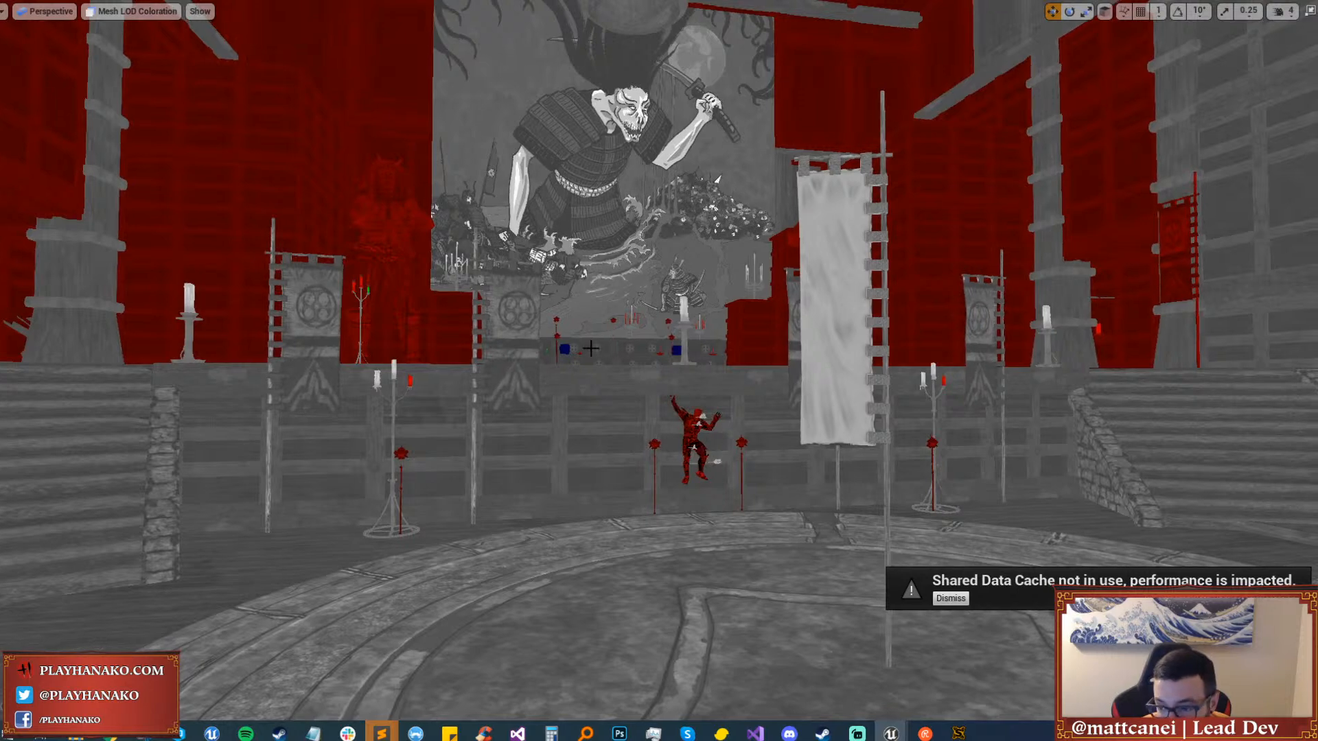
key(F11)
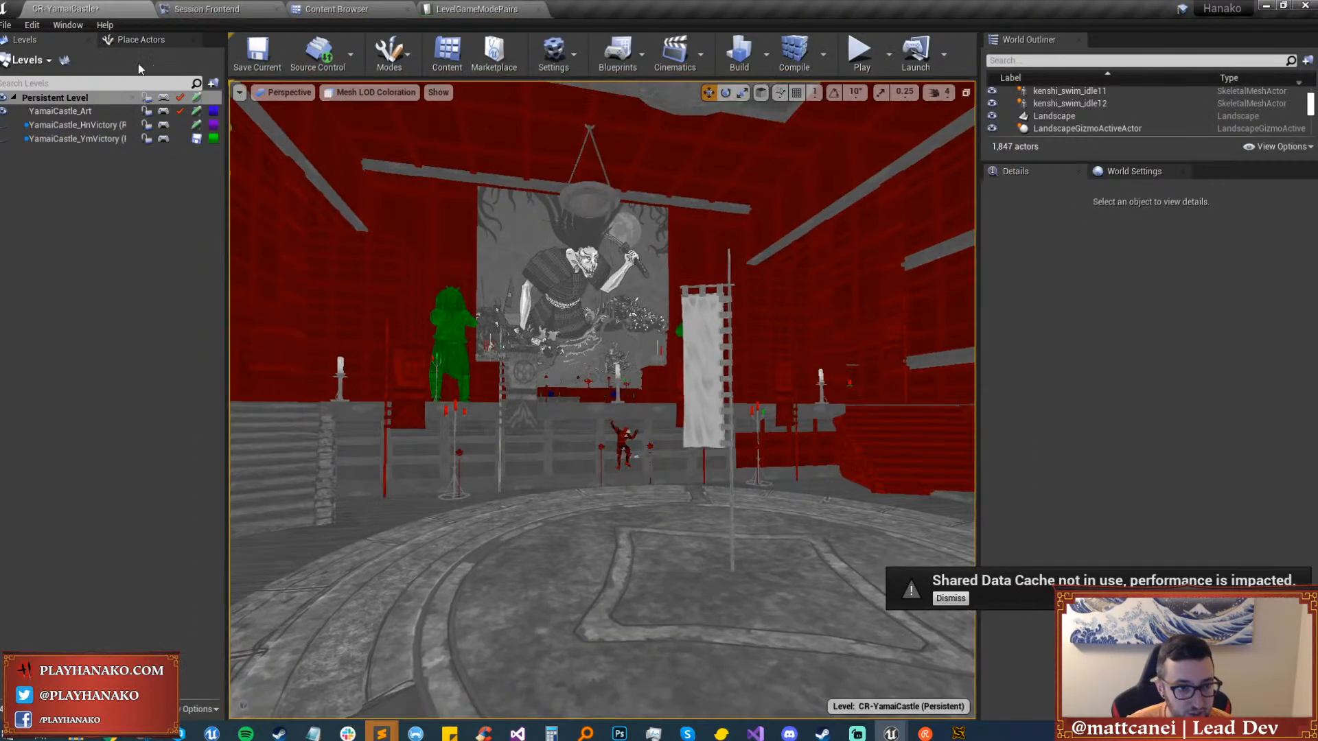
Save all levels, checking out YamaiCastle_Art_BuiltData and YamaiCastle_HnVictory from source control.
click(6, 25)
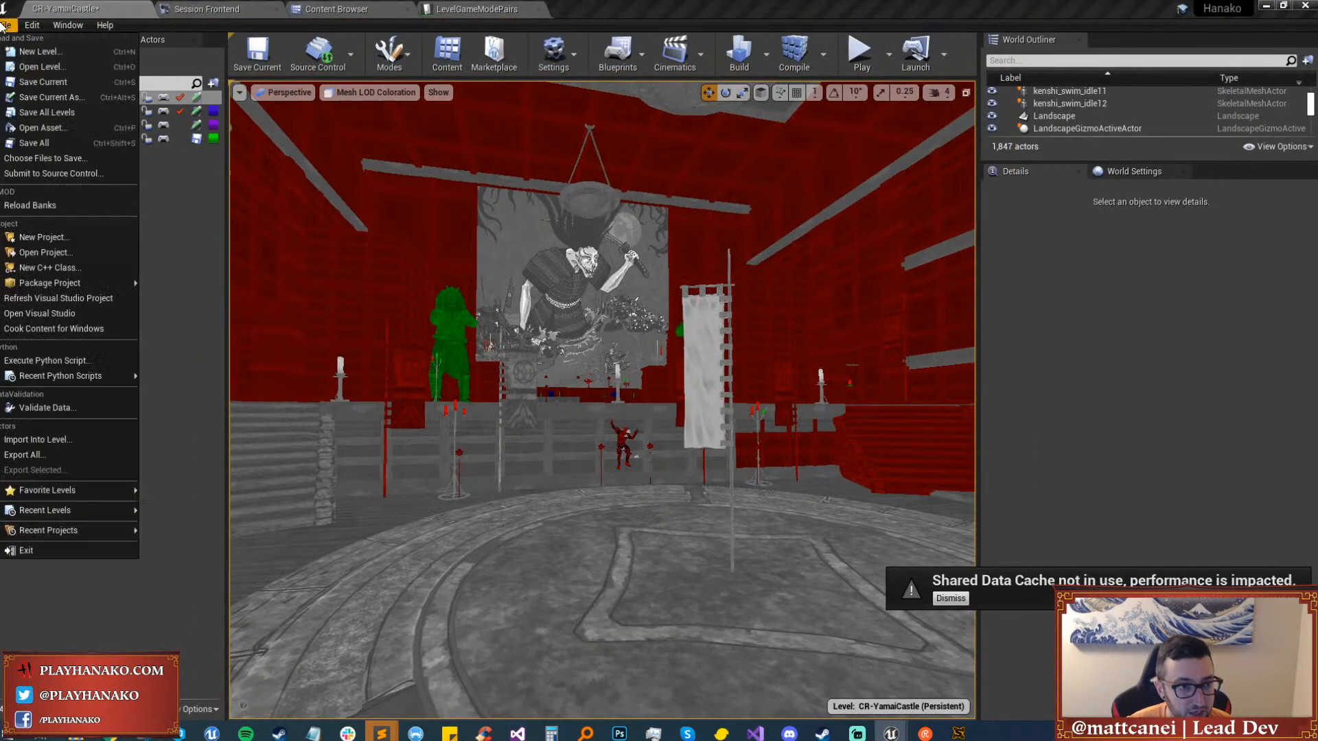
click(41, 115)
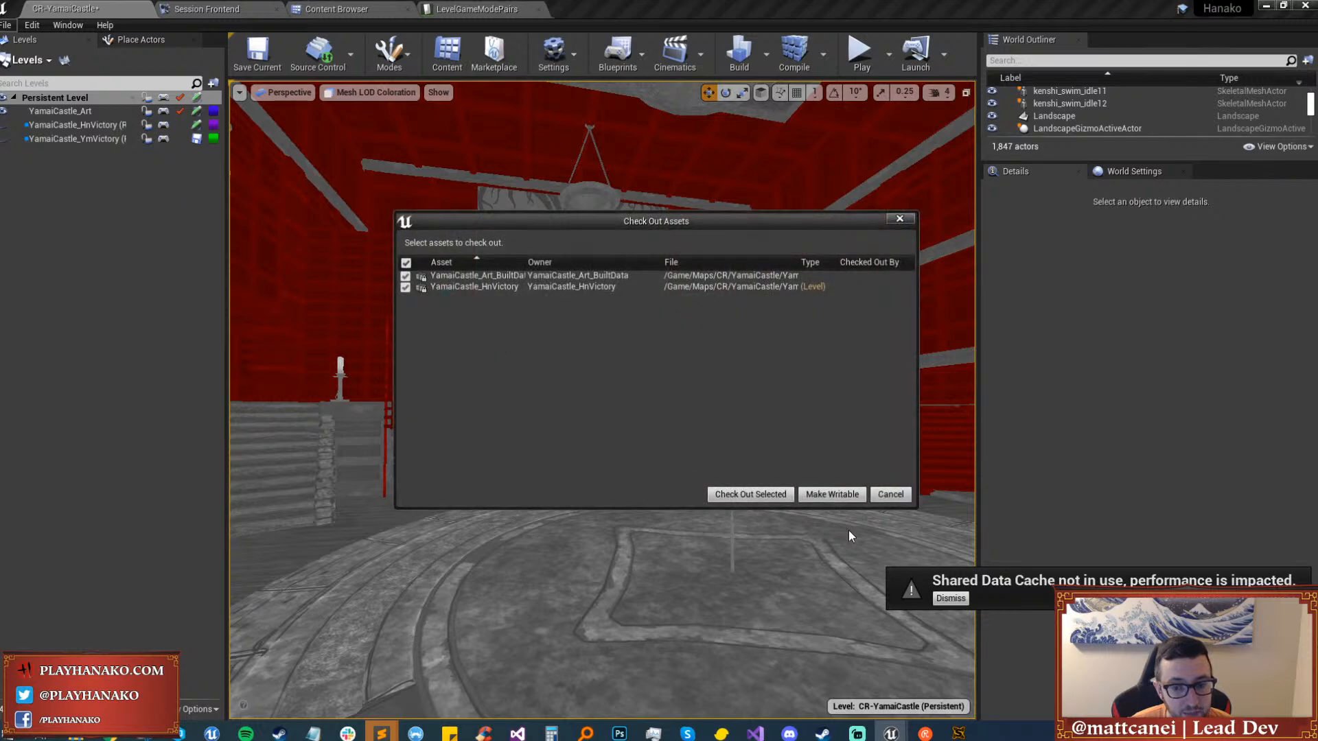
click(734, 496)
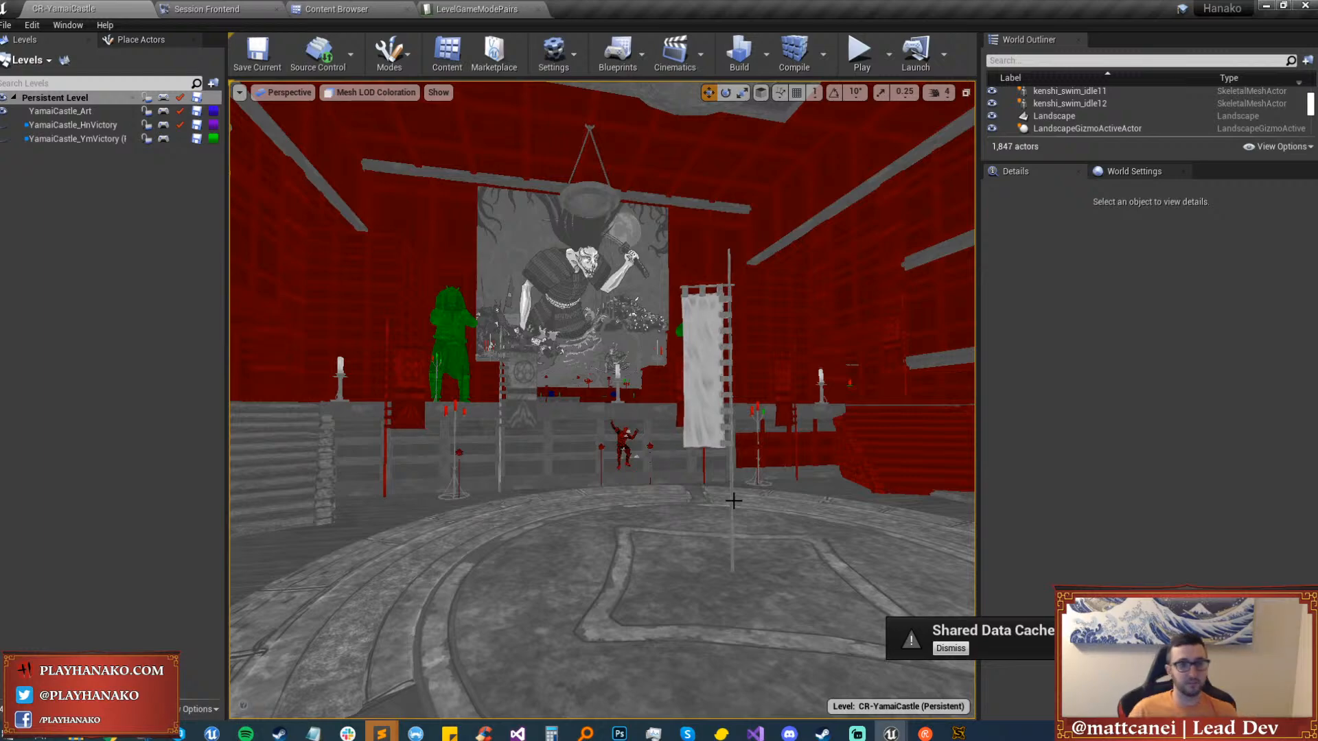
Examine the mesh LODs from the castle hall back out through the gate to the capture point.
key(w)
right_drag(733, 505, 960, 549)
key(s)
key(w)
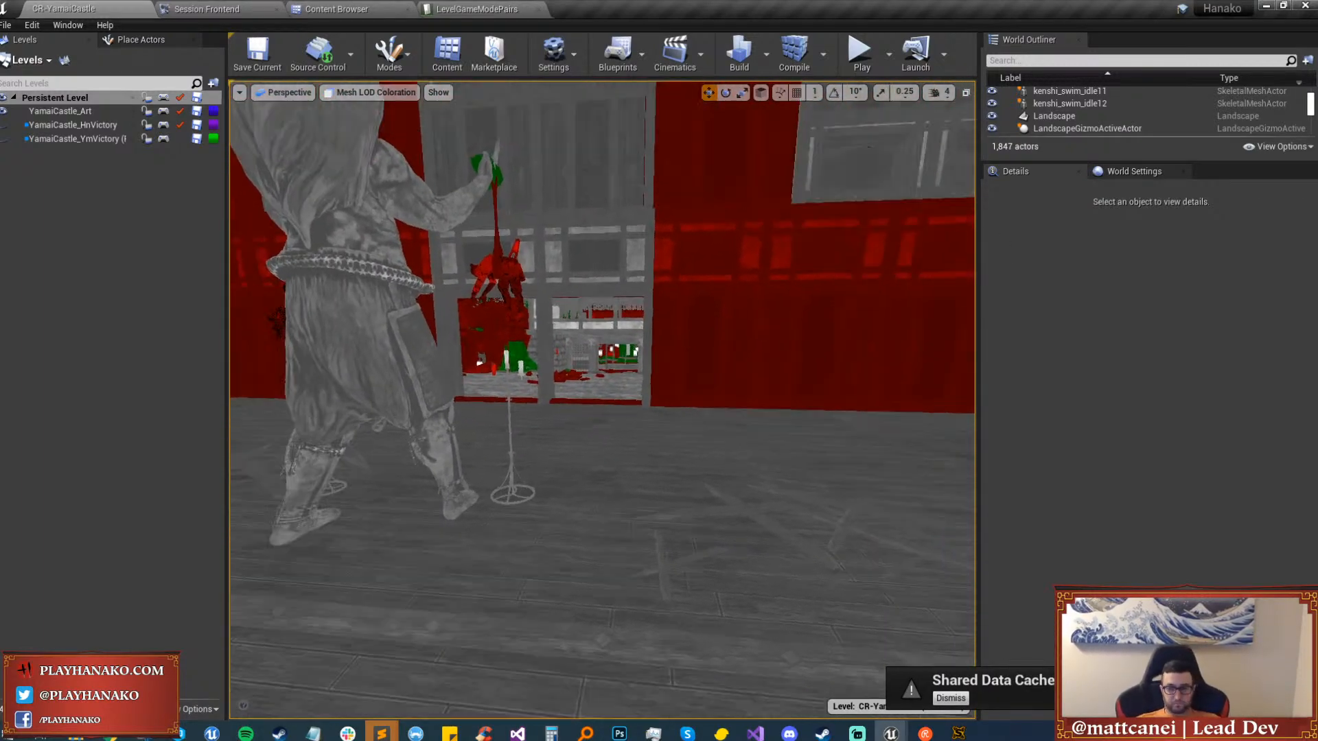
key(w)
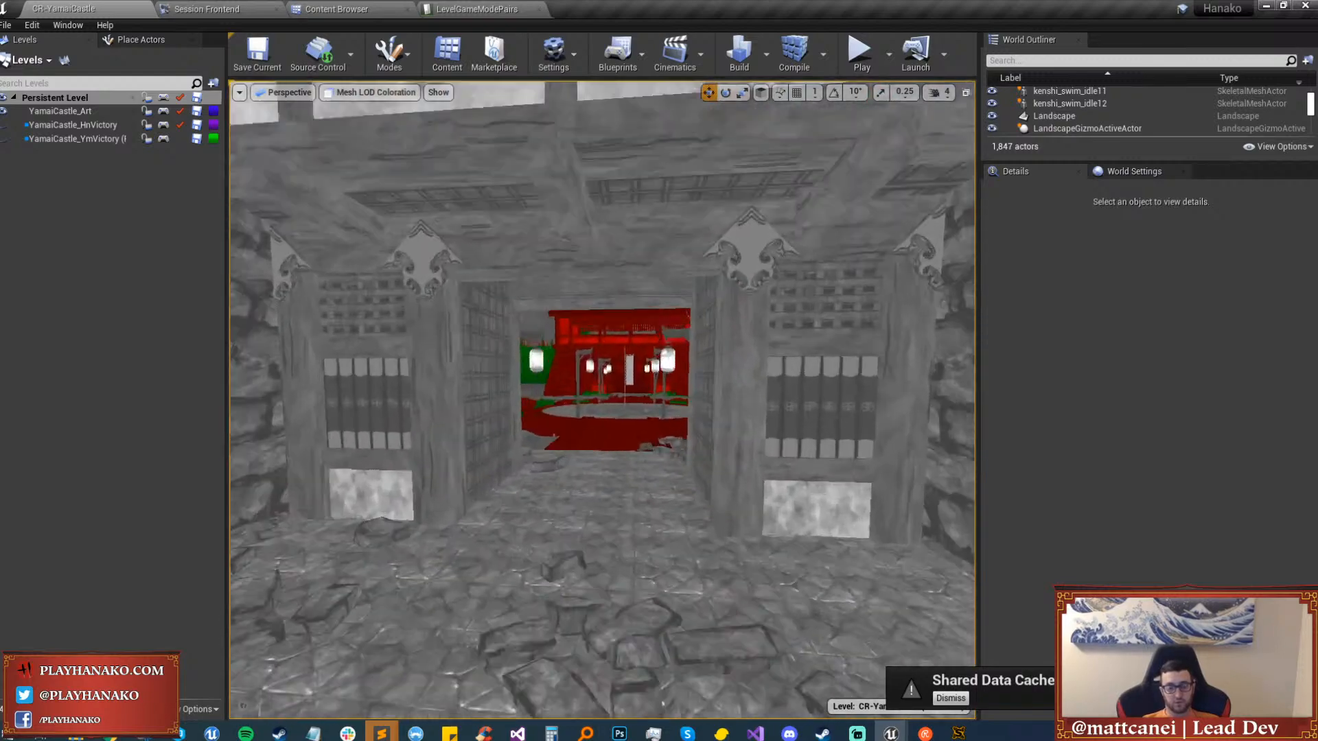
Open the recent level CR-HanakoCastle.
click(5, 26)
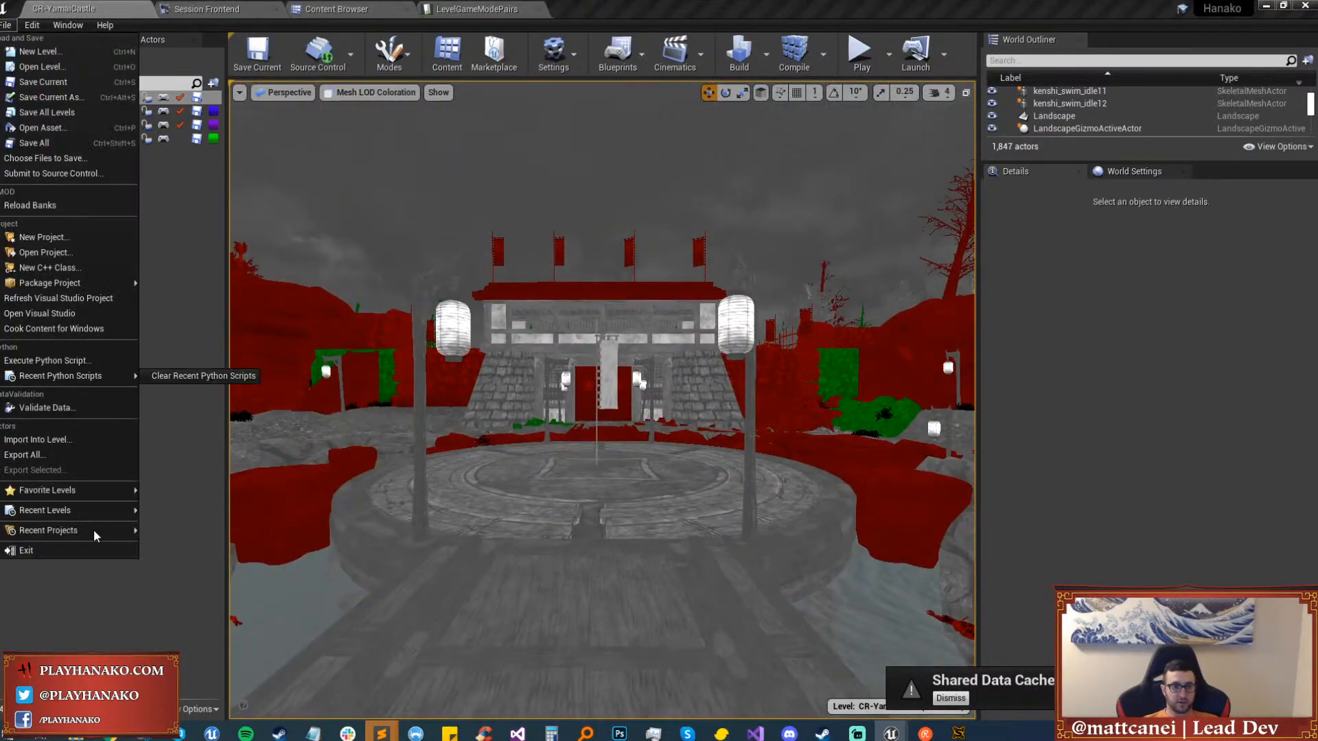
mouse_move(93, 518)
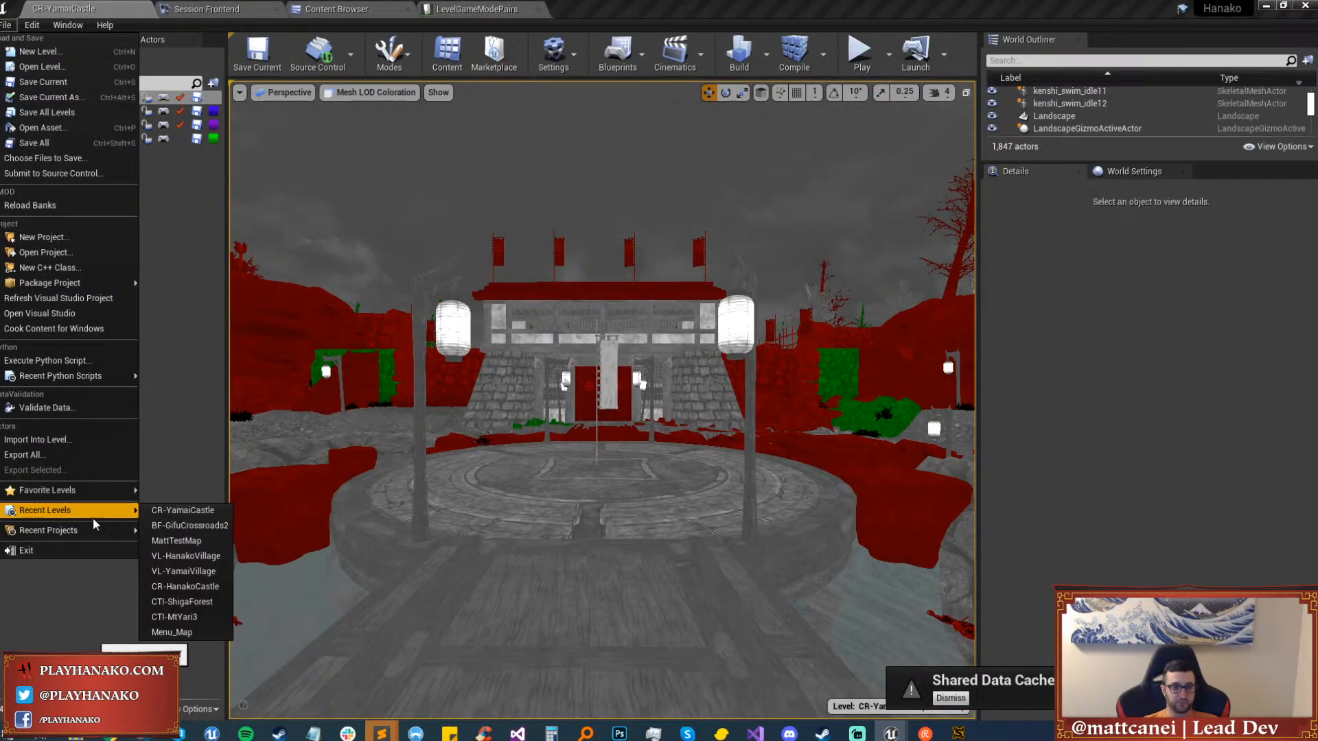
click(199, 590)
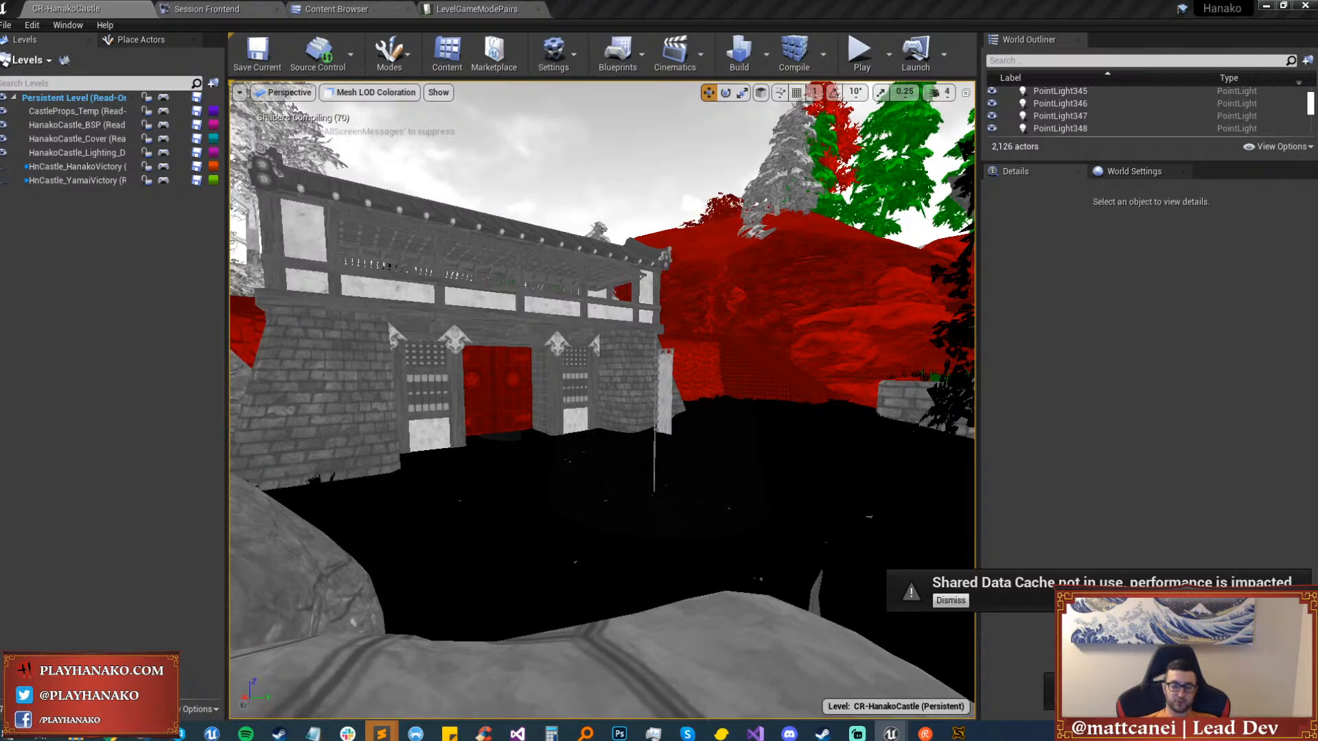
Switch the viewport to Lit shading and examine the capture point in front of the castle gate.
key(w)
right_drag(601, 400, 450, 400)
key(s)
click(360, 92)
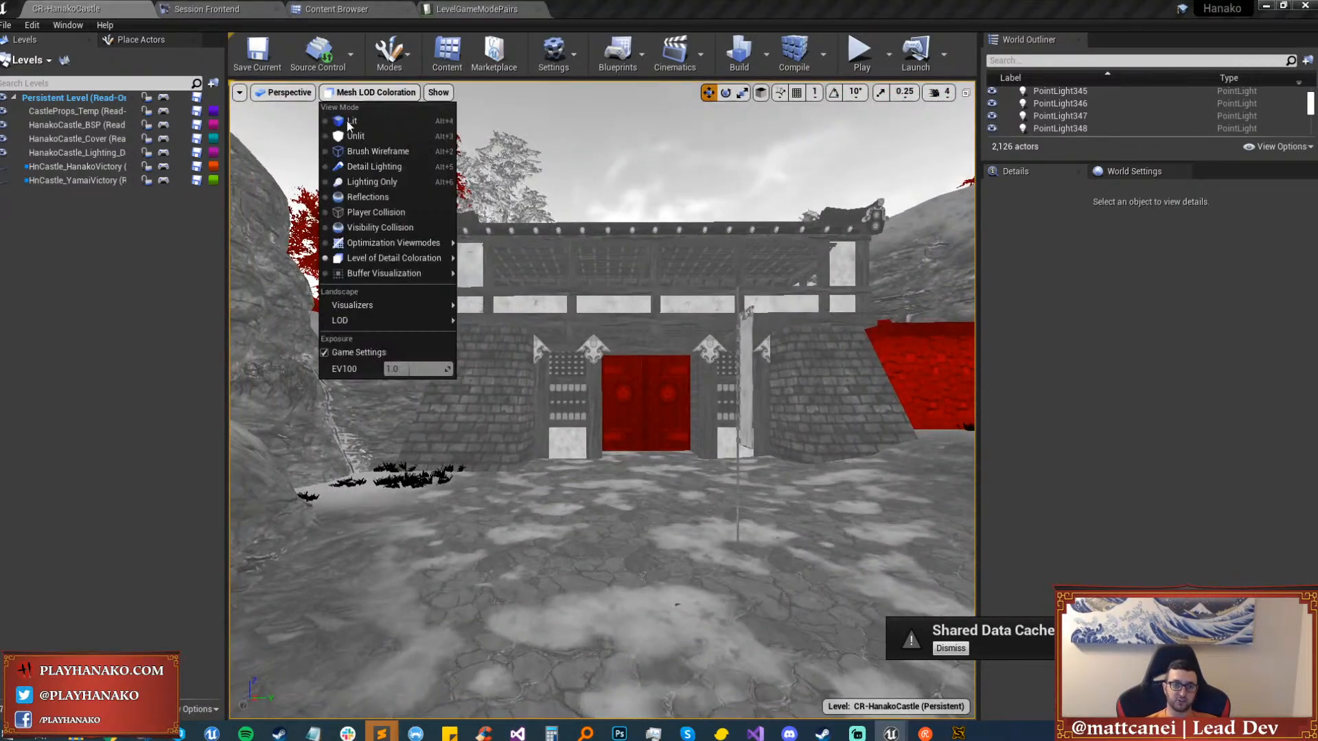
click(346, 124)
key(d)
right_drag(442, 153, 474, 123)
key(s)
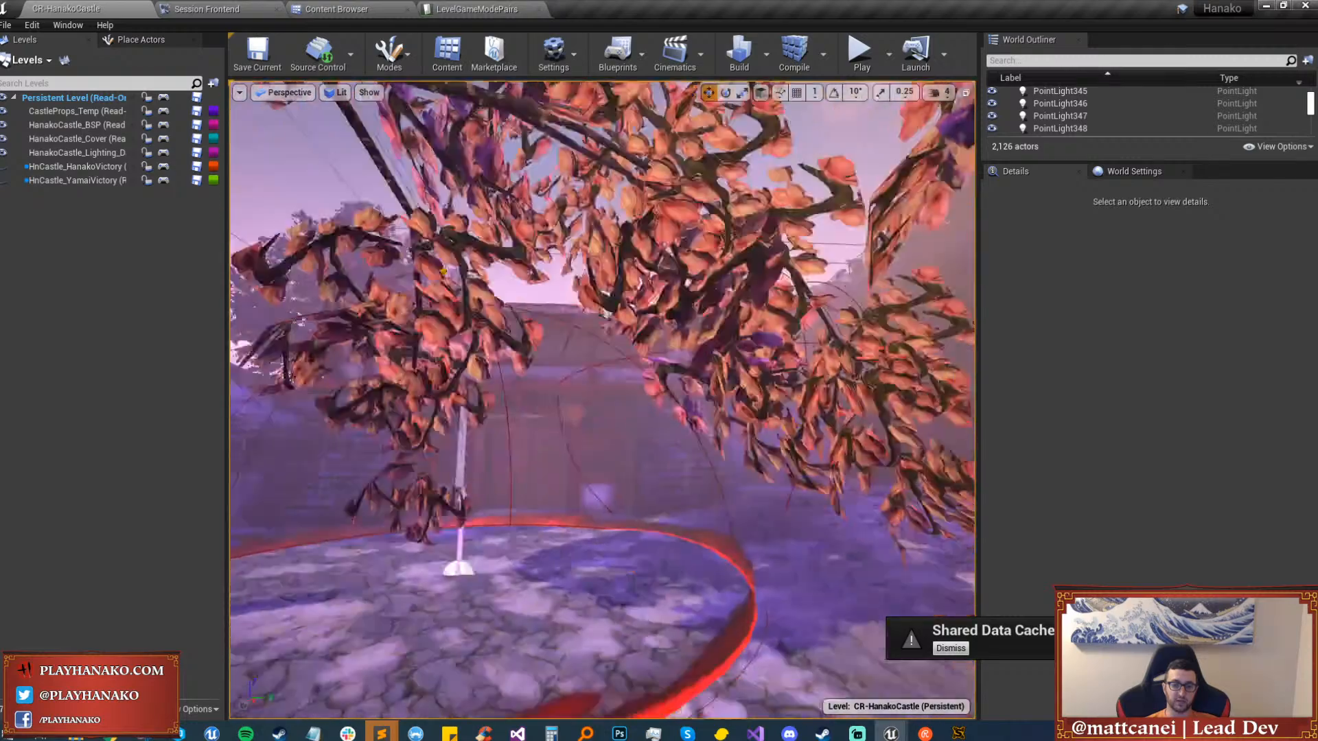
key(q)
mouse_move(611, 447)
right_down()
mouse_move(597, 442)
mouse_move(612, 447)
right_up()
key(e)
key(w)
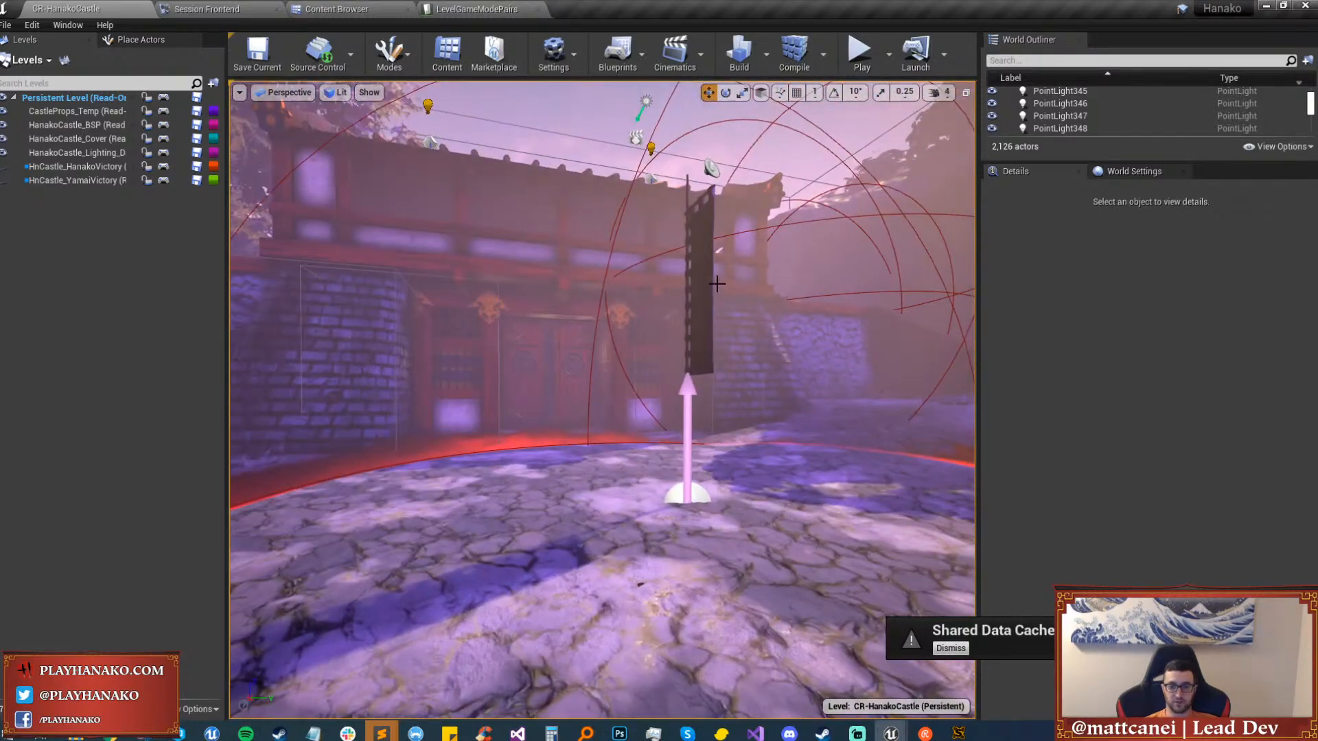
Select and frame the BP_HanakoControlZone at the gate, and pick its GroundPad component.
click(716, 284)
key(f)
scroll(1121, 246, down, 2)
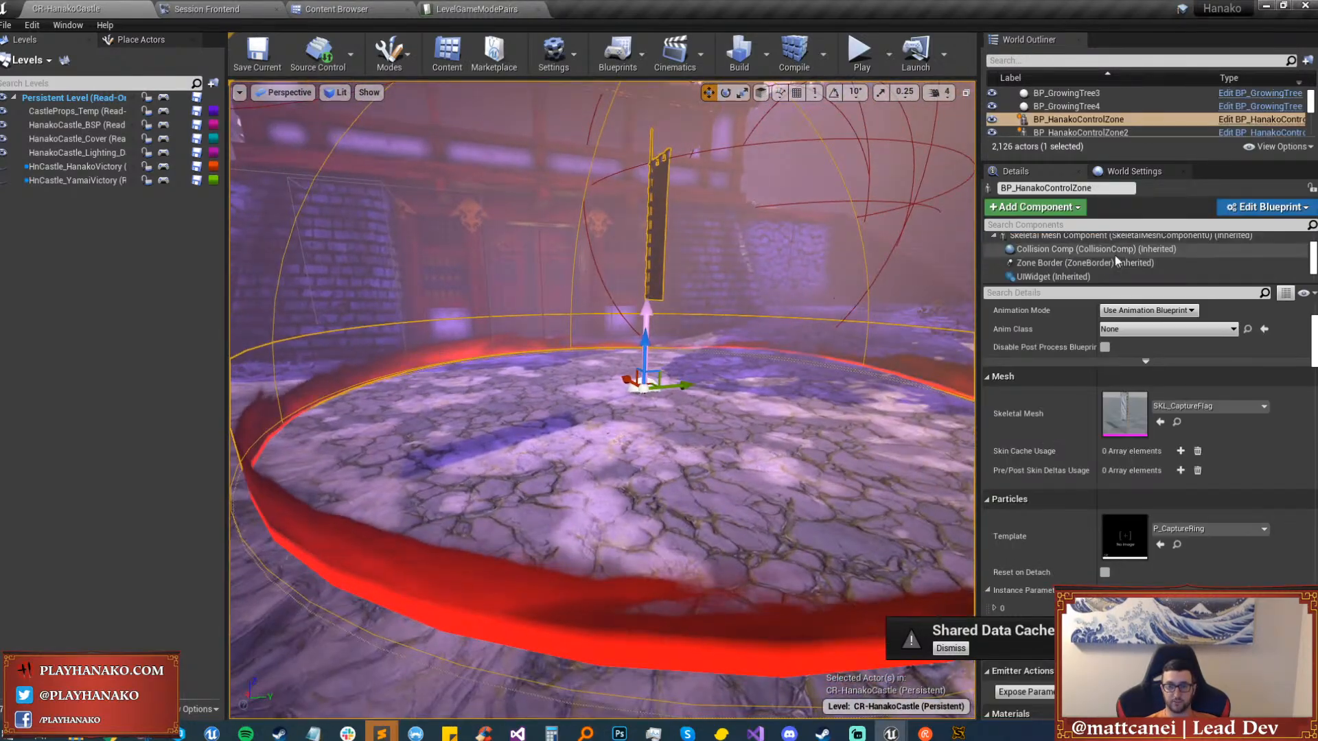
scroll(1115, 261, down, 2)
click(1061, 273)
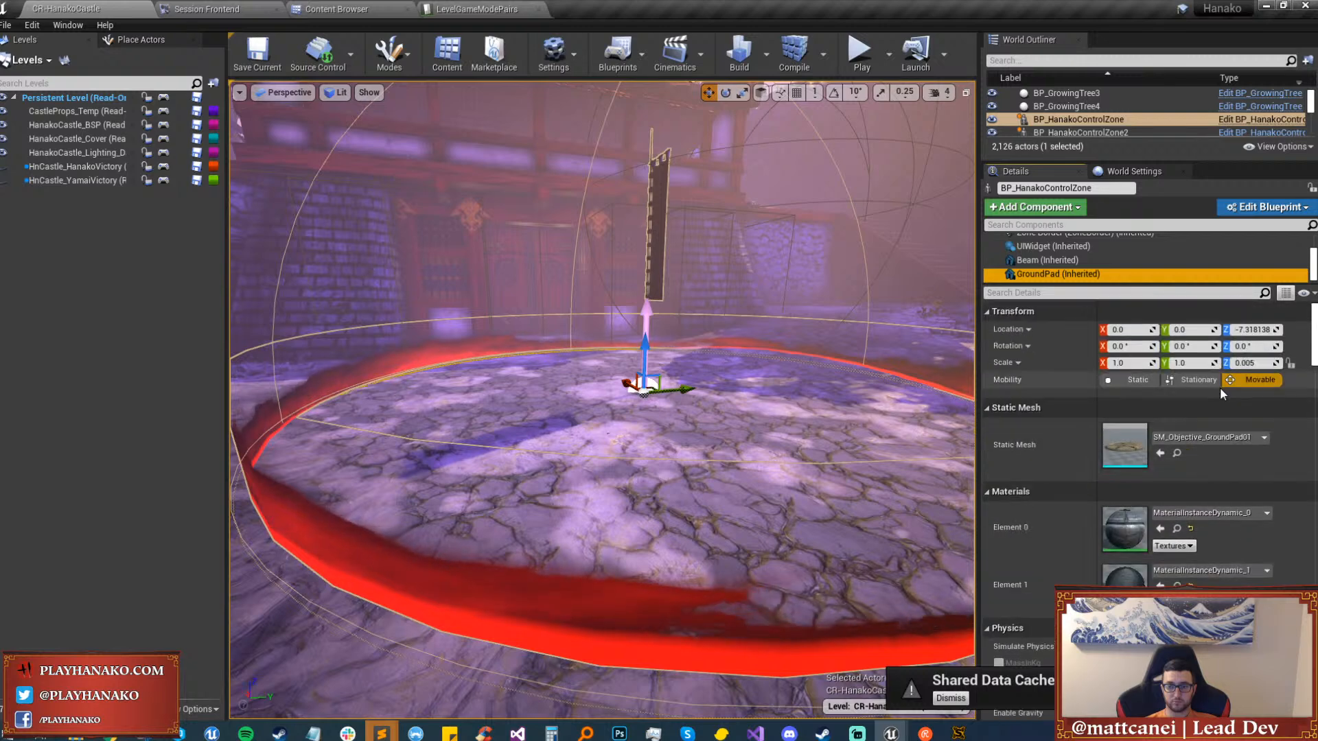
Raise the GroundPad to a Z location of 0, fine-tune it to about -0.92, and check it against the surrounding ground.
click(1246, 330)
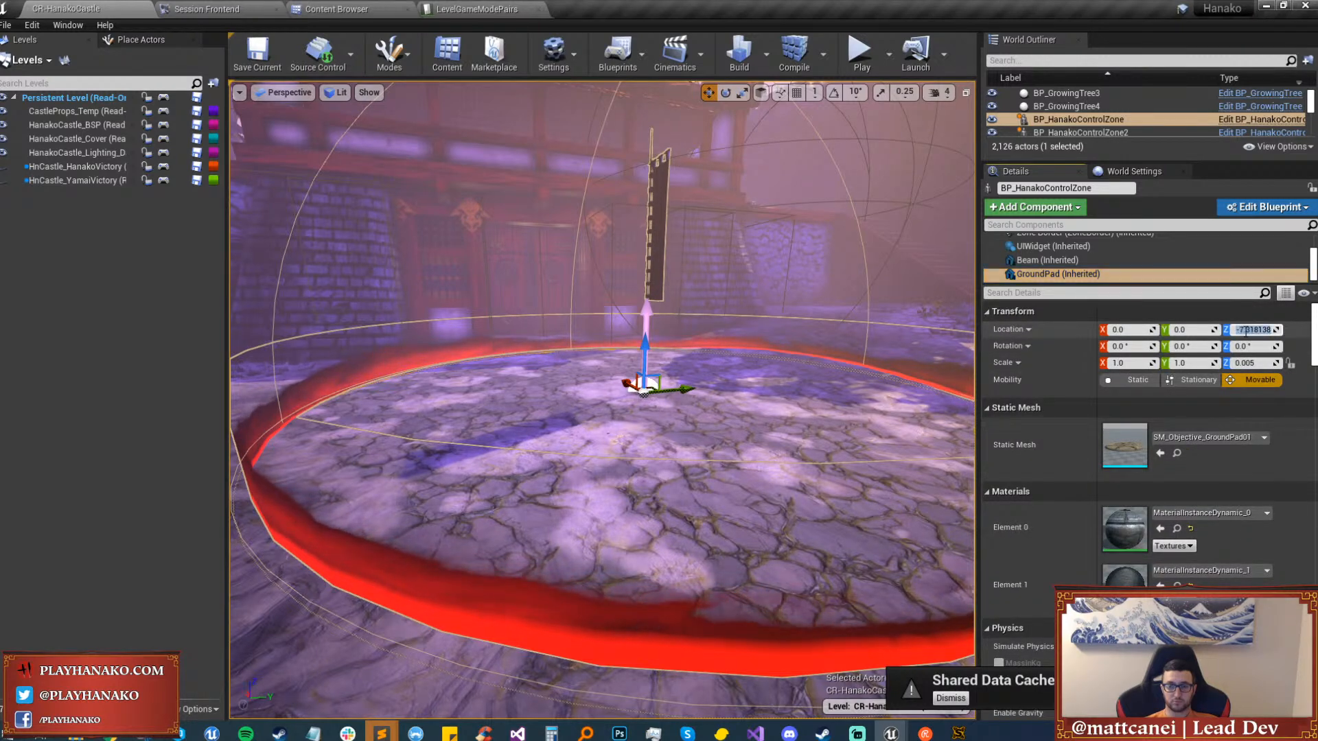
text(0)
key(Return)
right_drag(841, 521, 726, 414)
drag(673, 385, 668, 385)
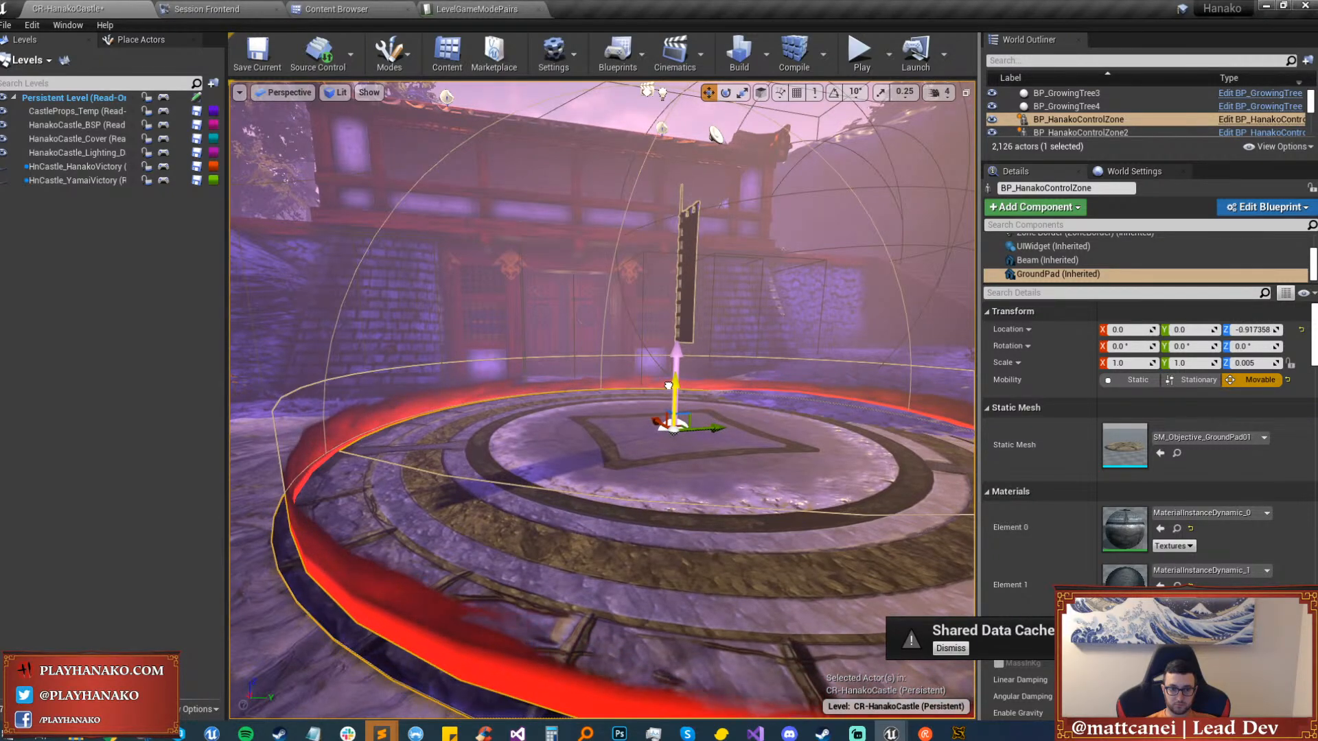
key(q)
right_drag(668, 384, 659, 390)
key(e)
key(Escape)
key(d)
key(a)
key(w)
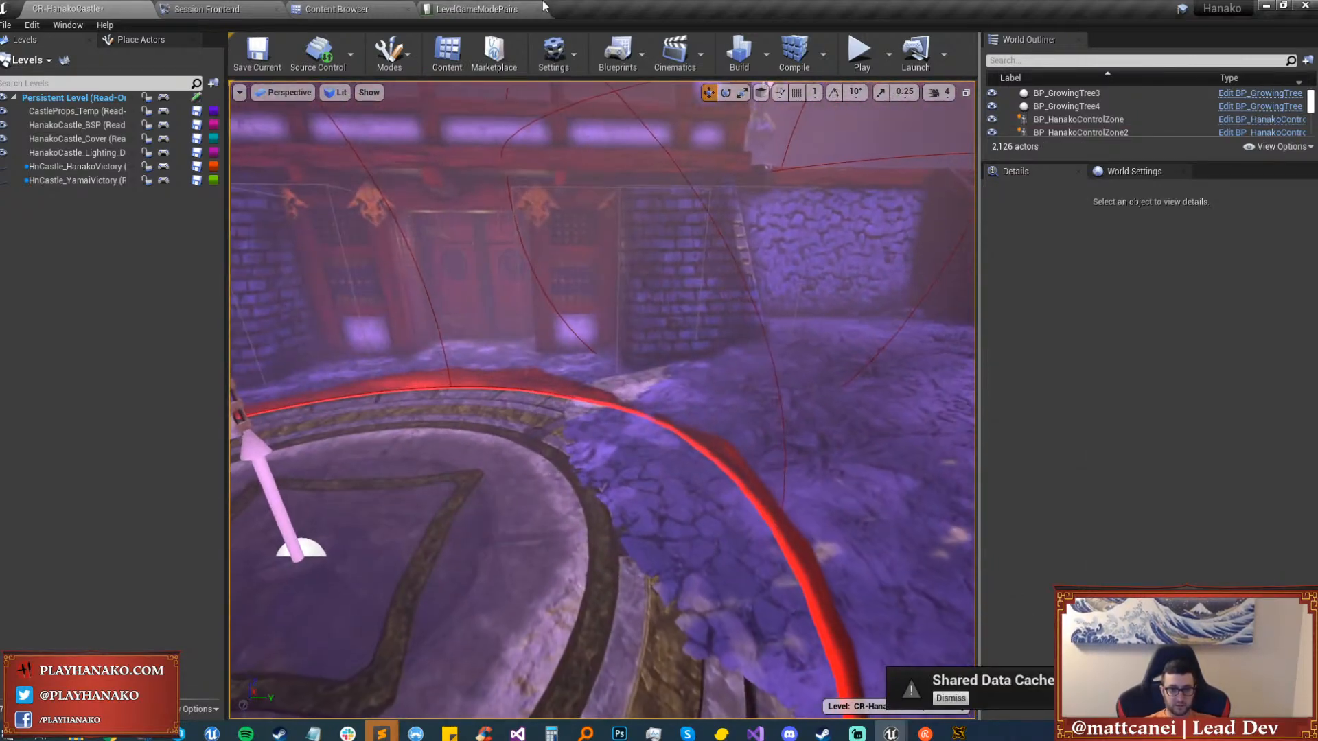
Save the persistent level, checking out CR-HanakoCastle from source control.
click(196, 101)
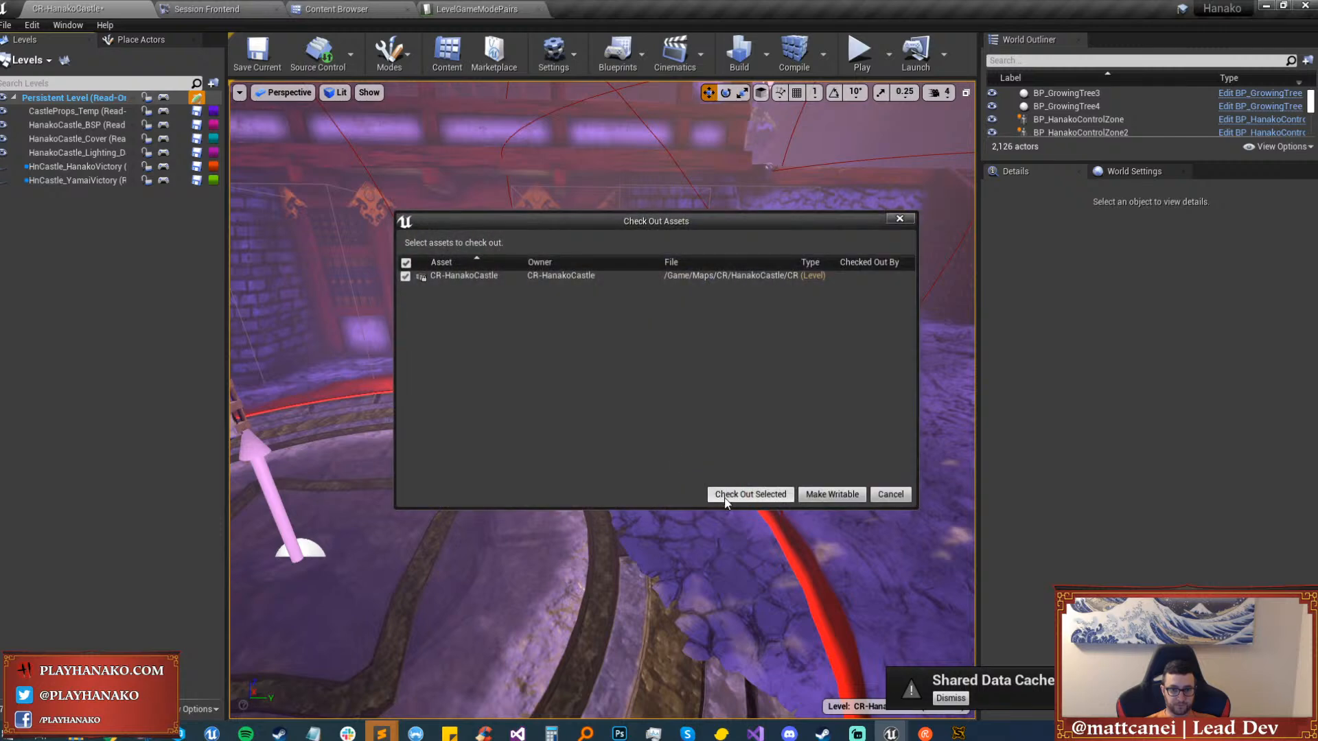
click(726, 496)
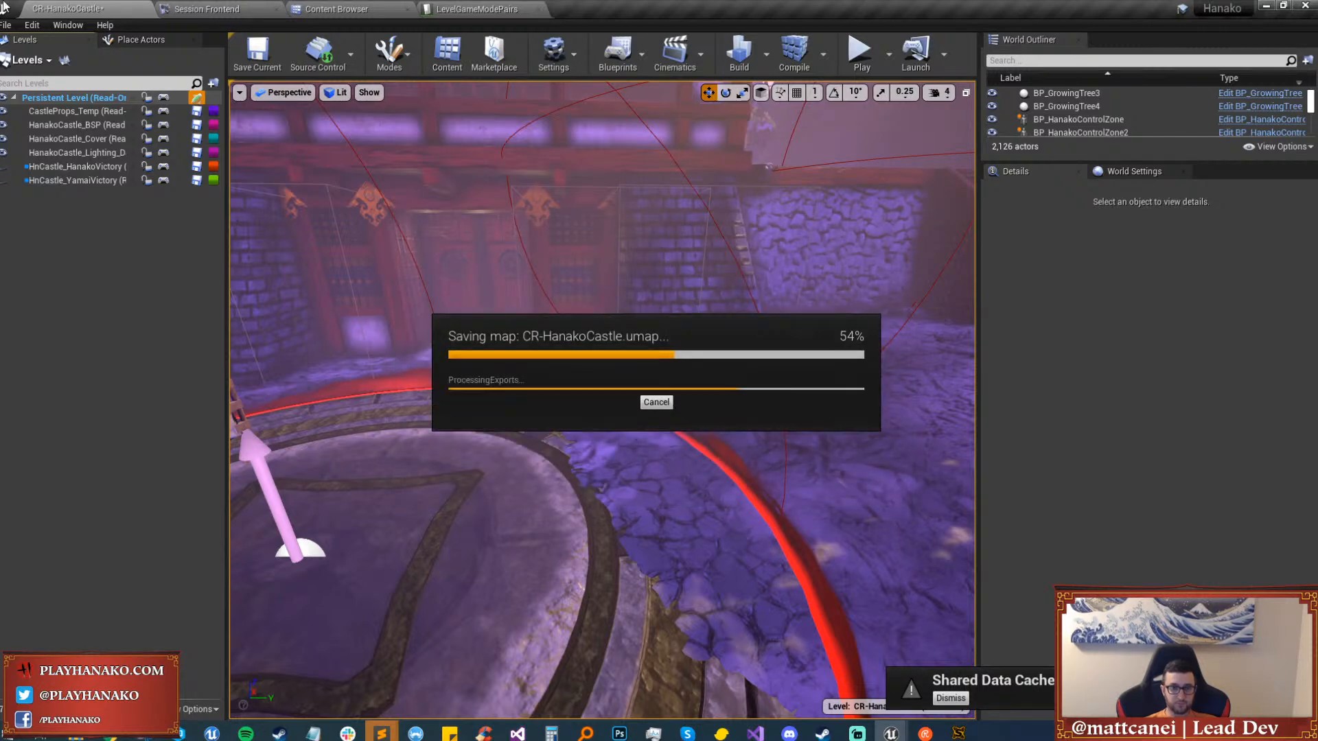
click(717, 494)
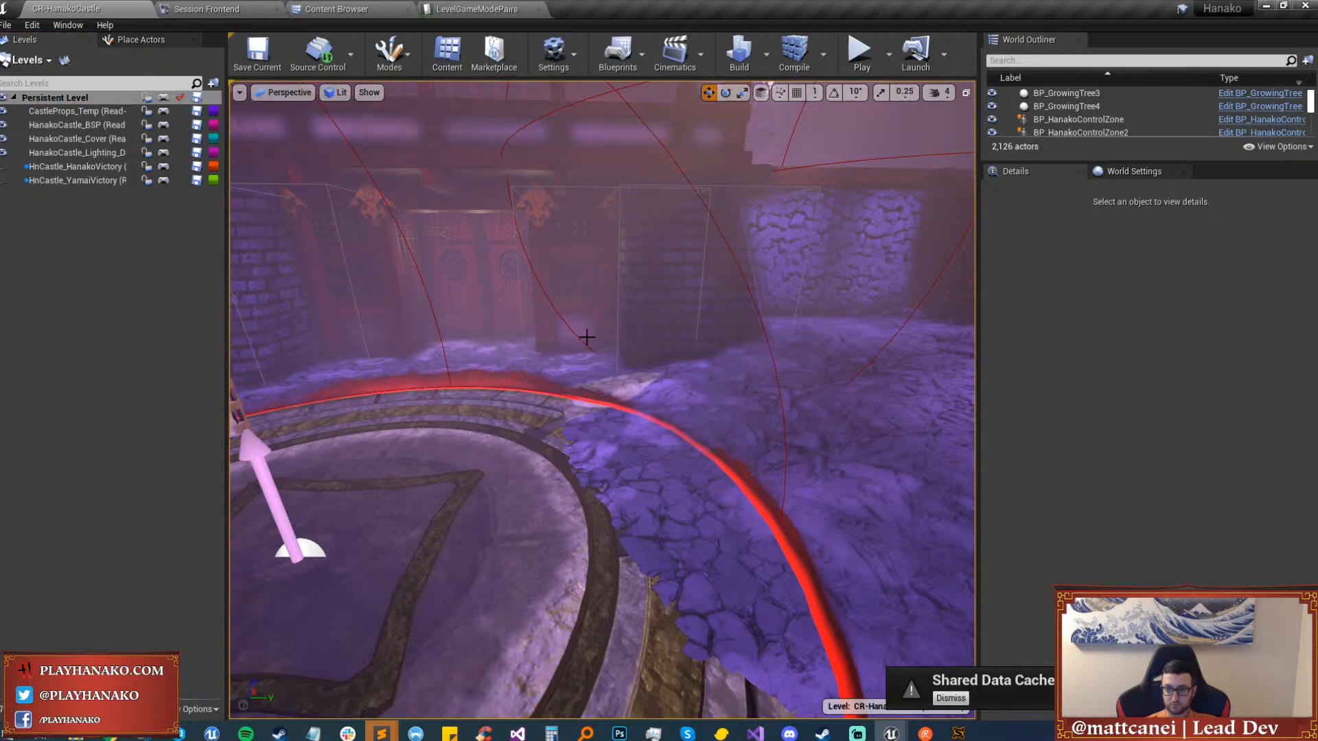
Open the recent level CR-YamaiCastle, and save it with its GameMode Override set to BP_CastleRaid.
click(2, 26)
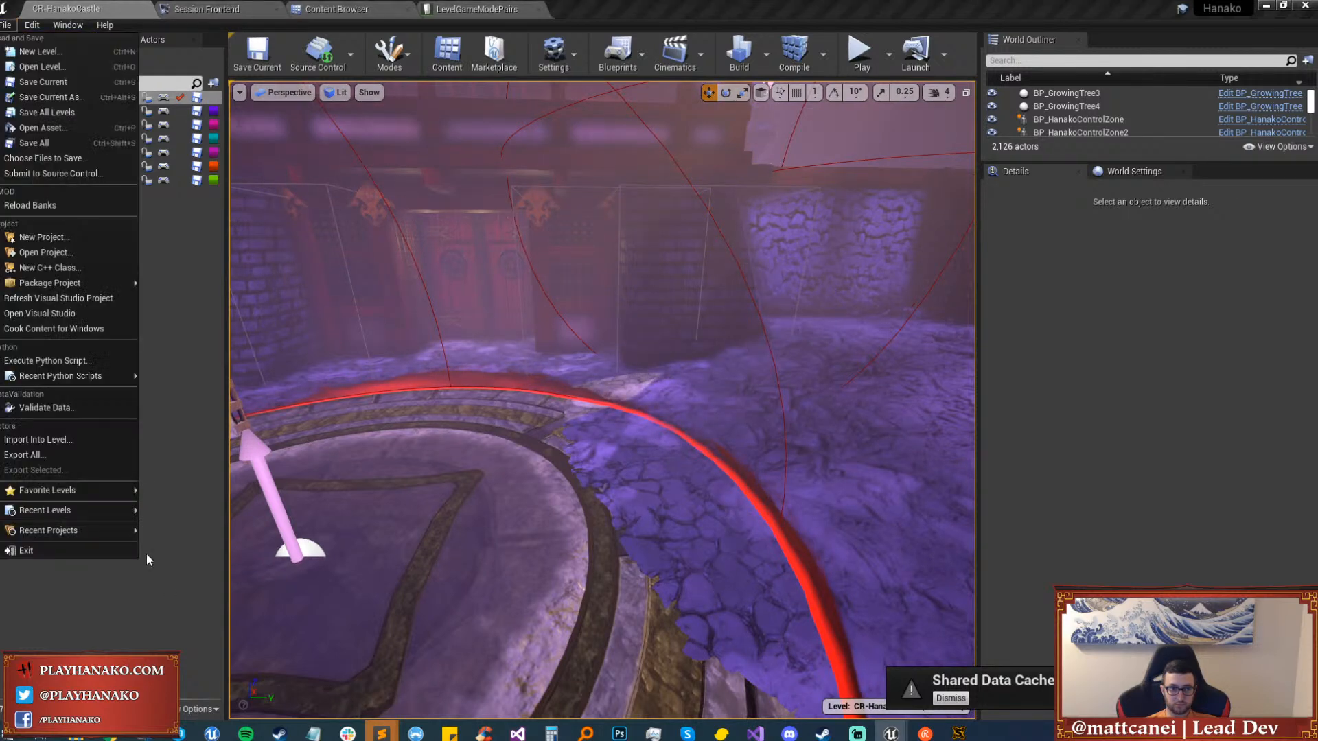
click(402, 503)
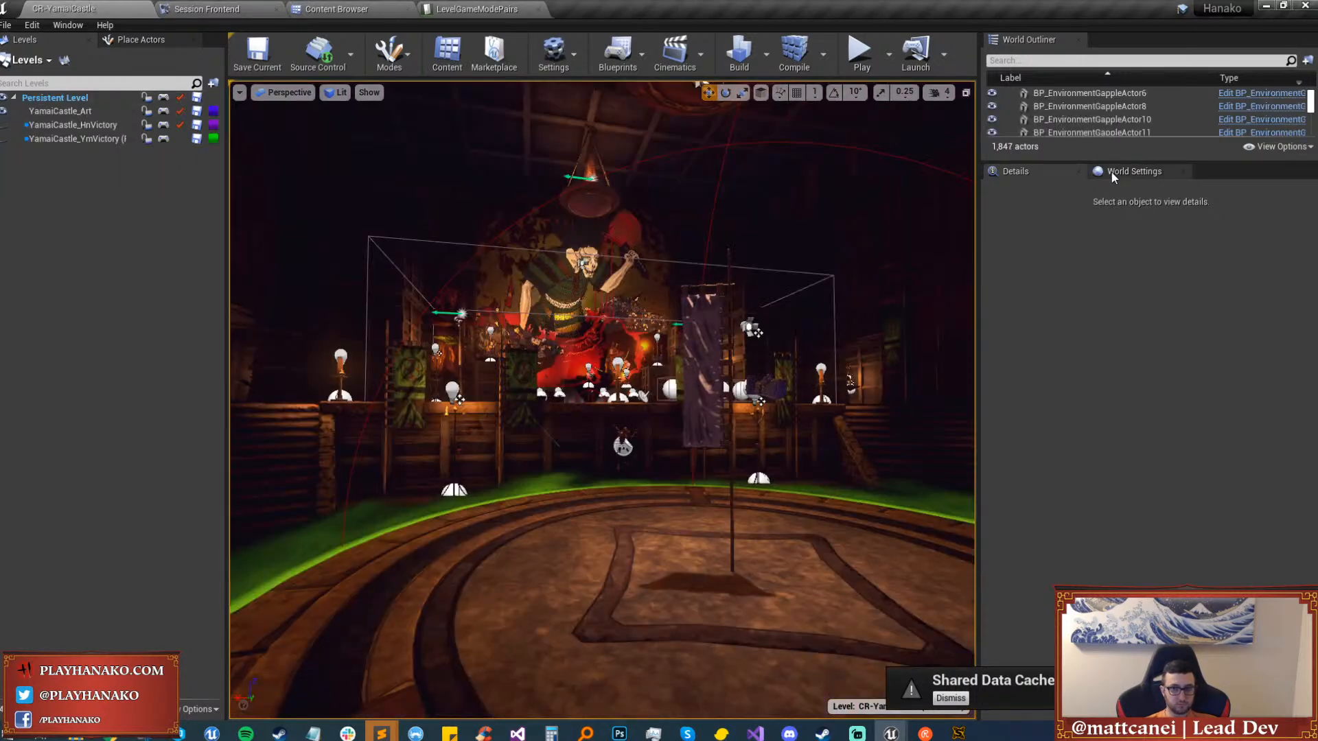
click(1110, 171)
click(1133, 288)
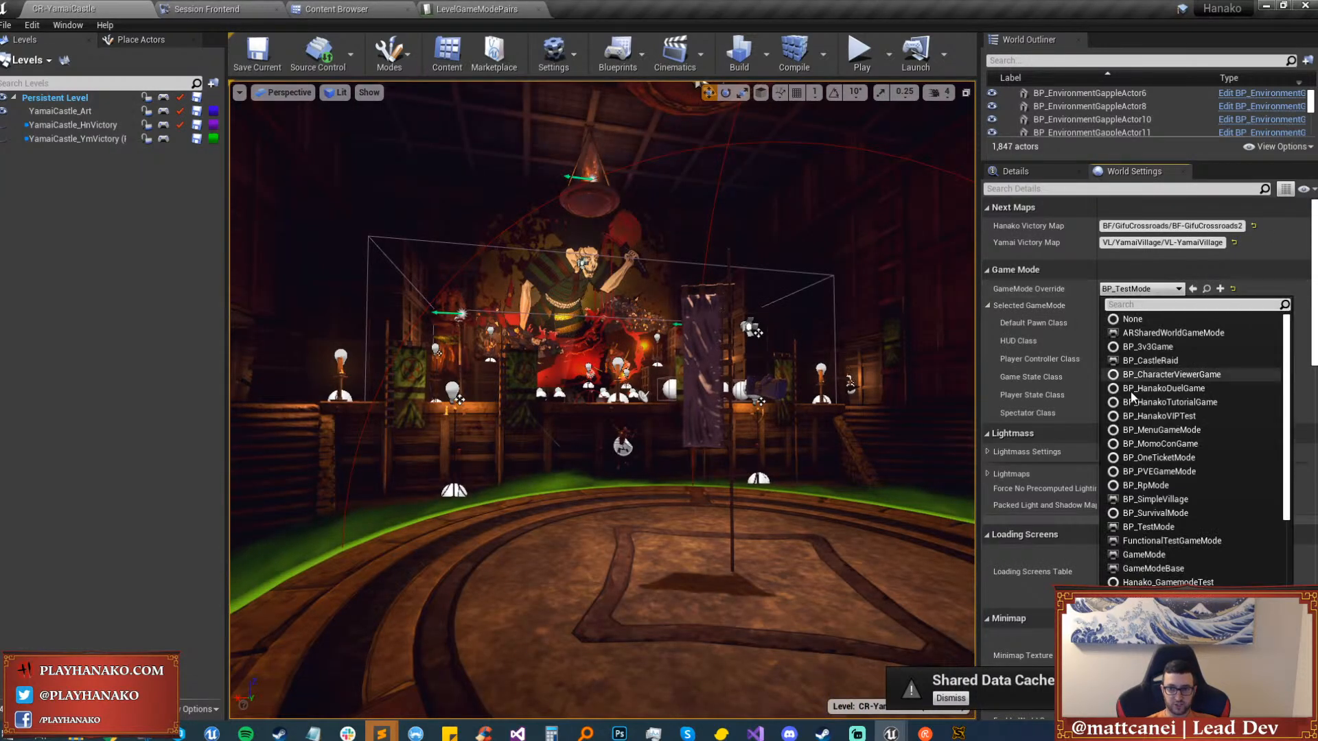
click(1149, 366)
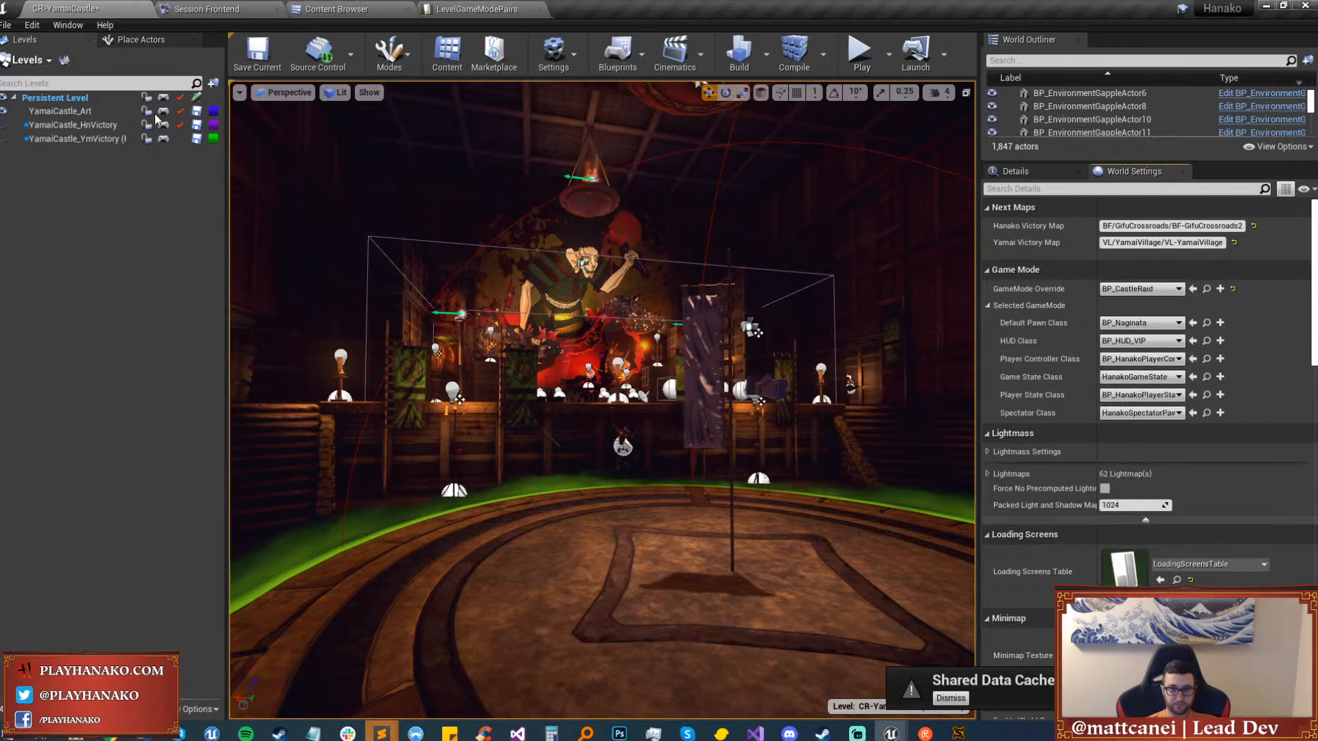
key(ctrl+s)
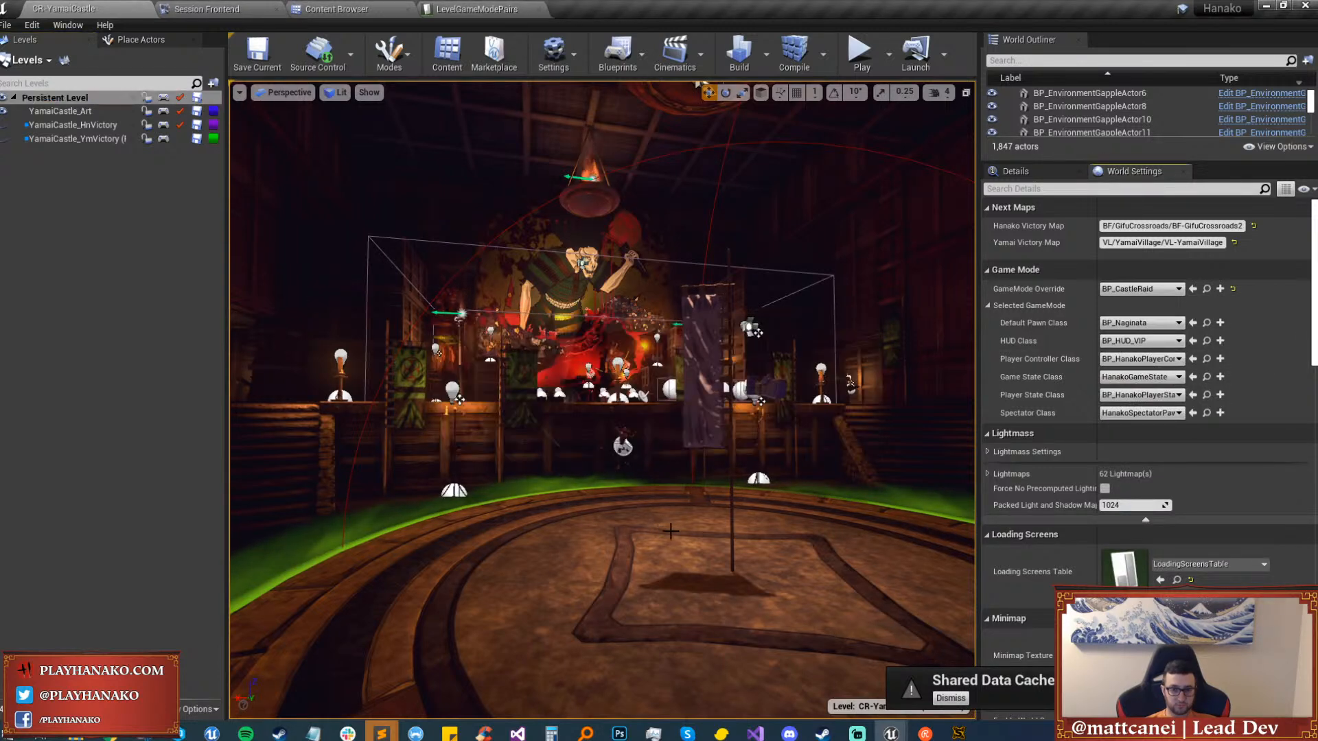
Examine the Yamai castle hall around the capture point in game view.
right_drag(650, 520, 567, 503)
right_click(673, 542)
right_drag(673, 542, 467, 512)
key(Escape)
key(g)
key(w)
key(w)
key(w)
key(w)
key(w)
key(w)
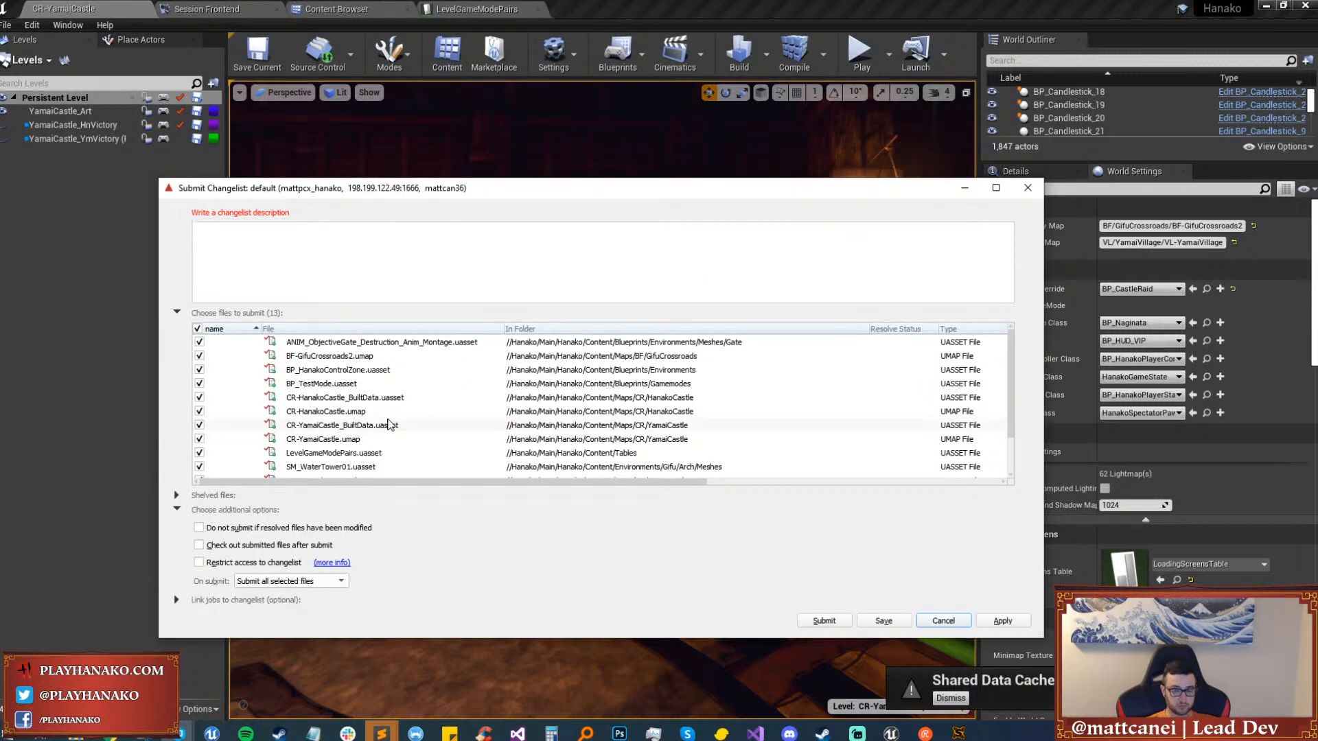
In the Submit Changelist window, leave only ANIM_ObjectiveGate_Destruction_Anim_Montage.uasset and BP_HanakoControlZone.uasset ticked among the listed files, and move the window aside.
click(199, 342)
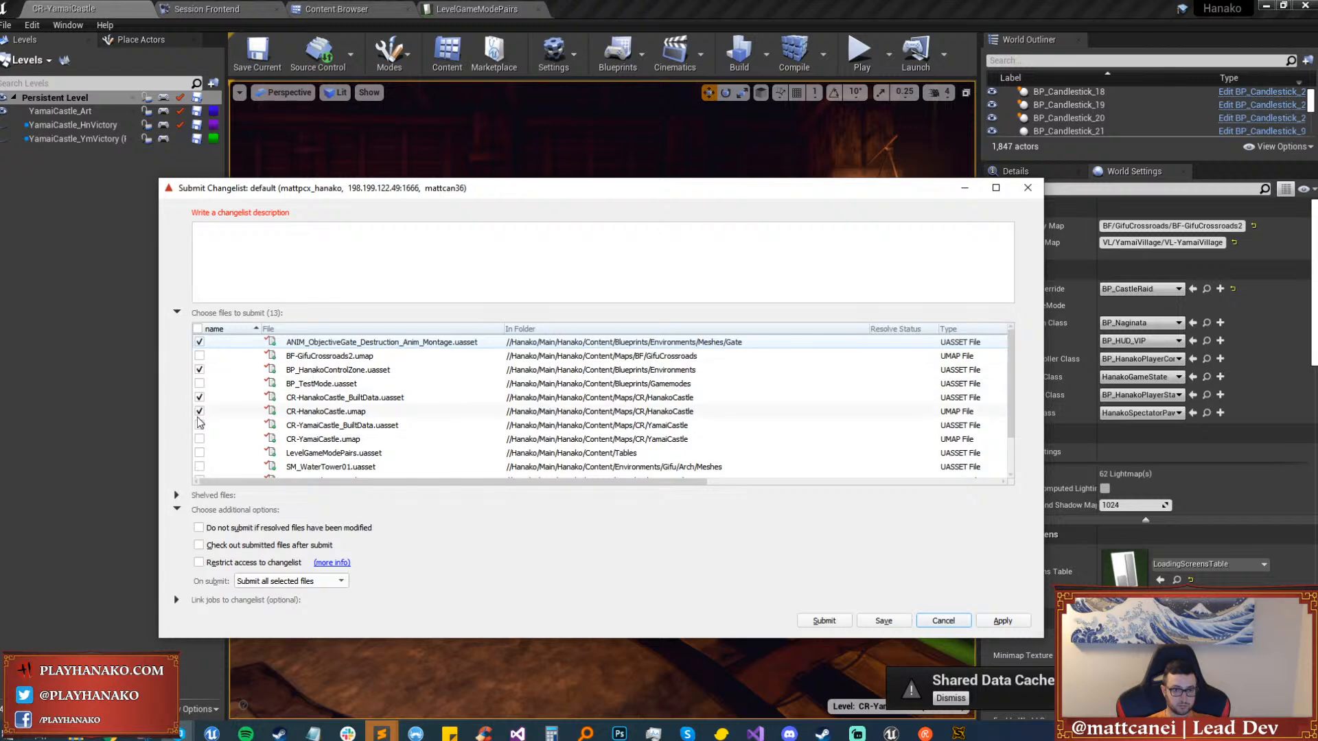
click(199, 398)
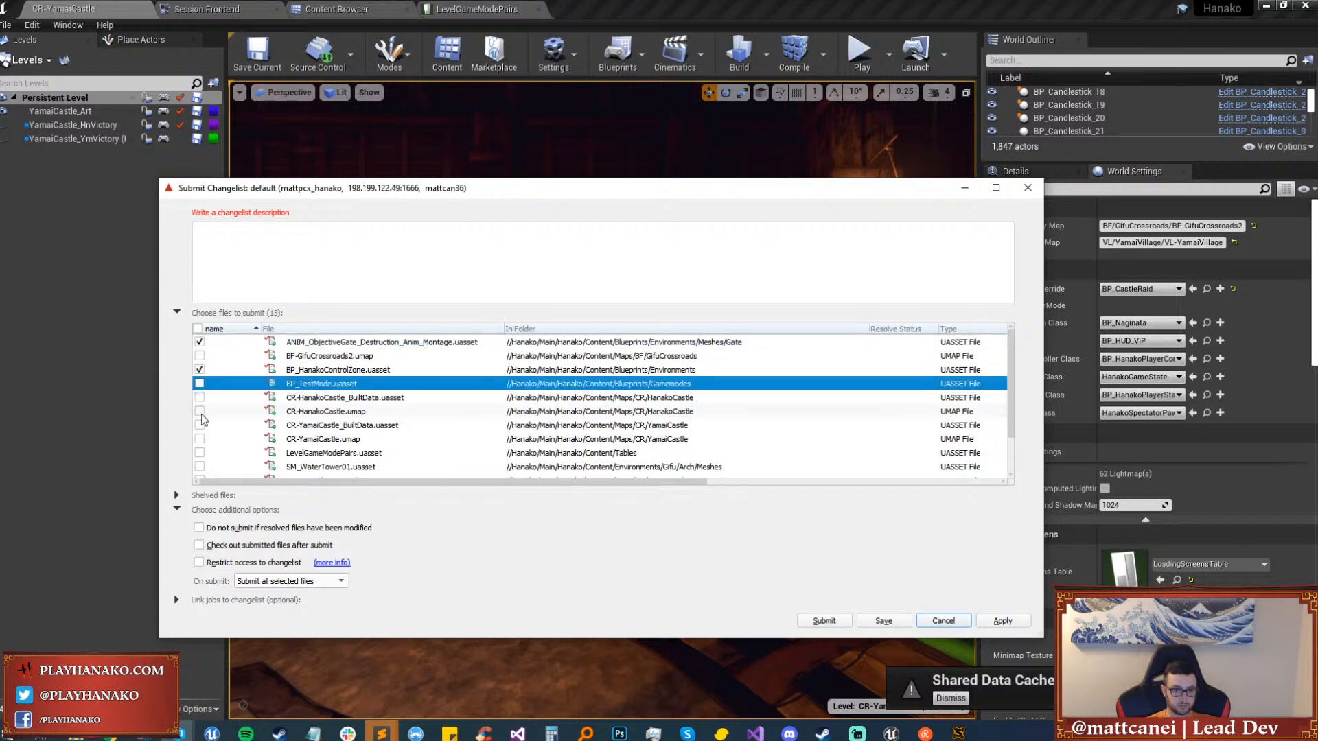
drag(341, 180, 340, 197)
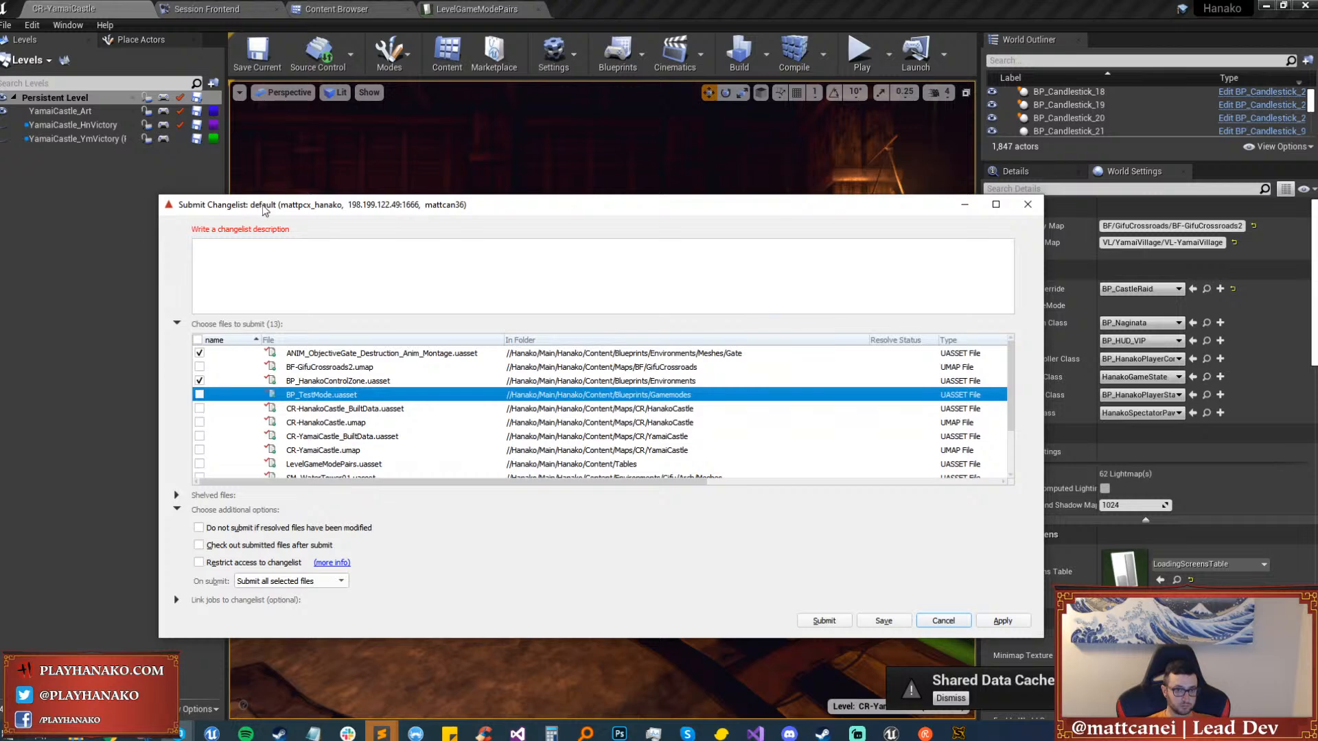
drag(263, 209, 0, 209)
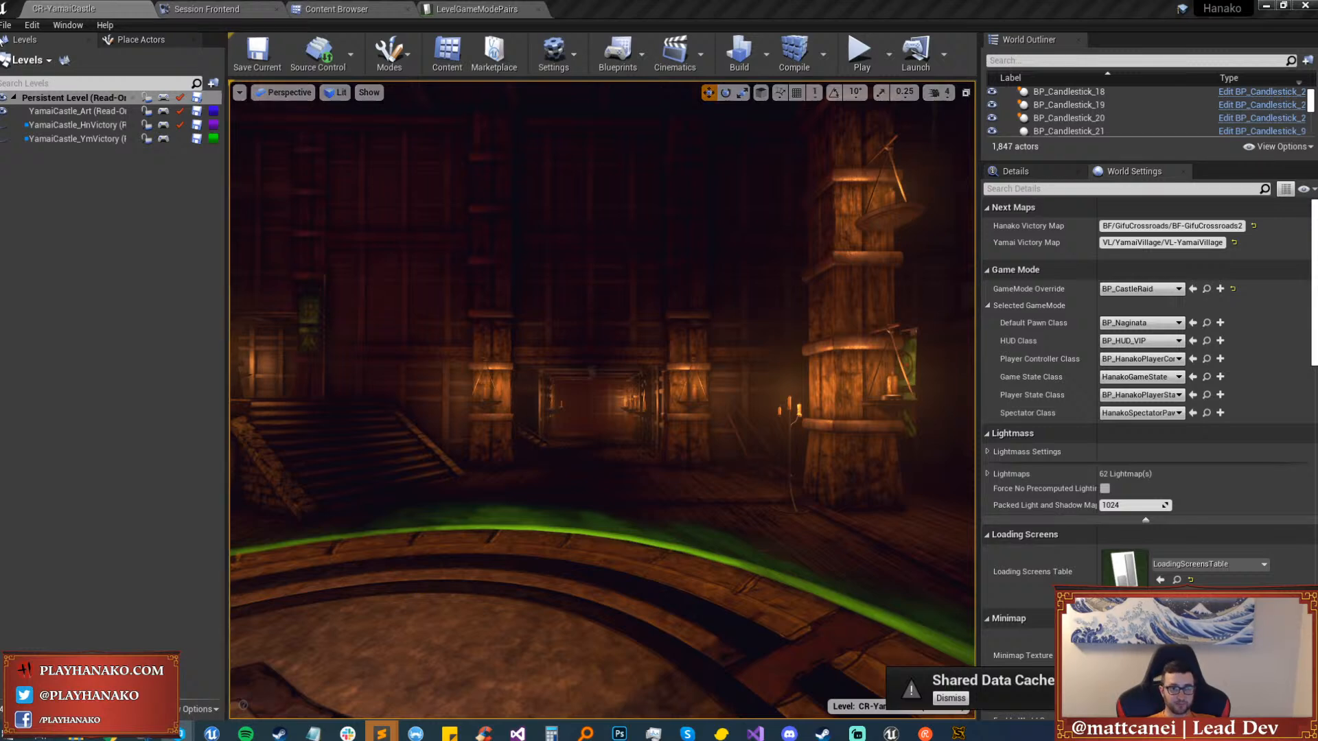
Reopen CR-HanakoCastle from the recent levels.
click(5, 25)
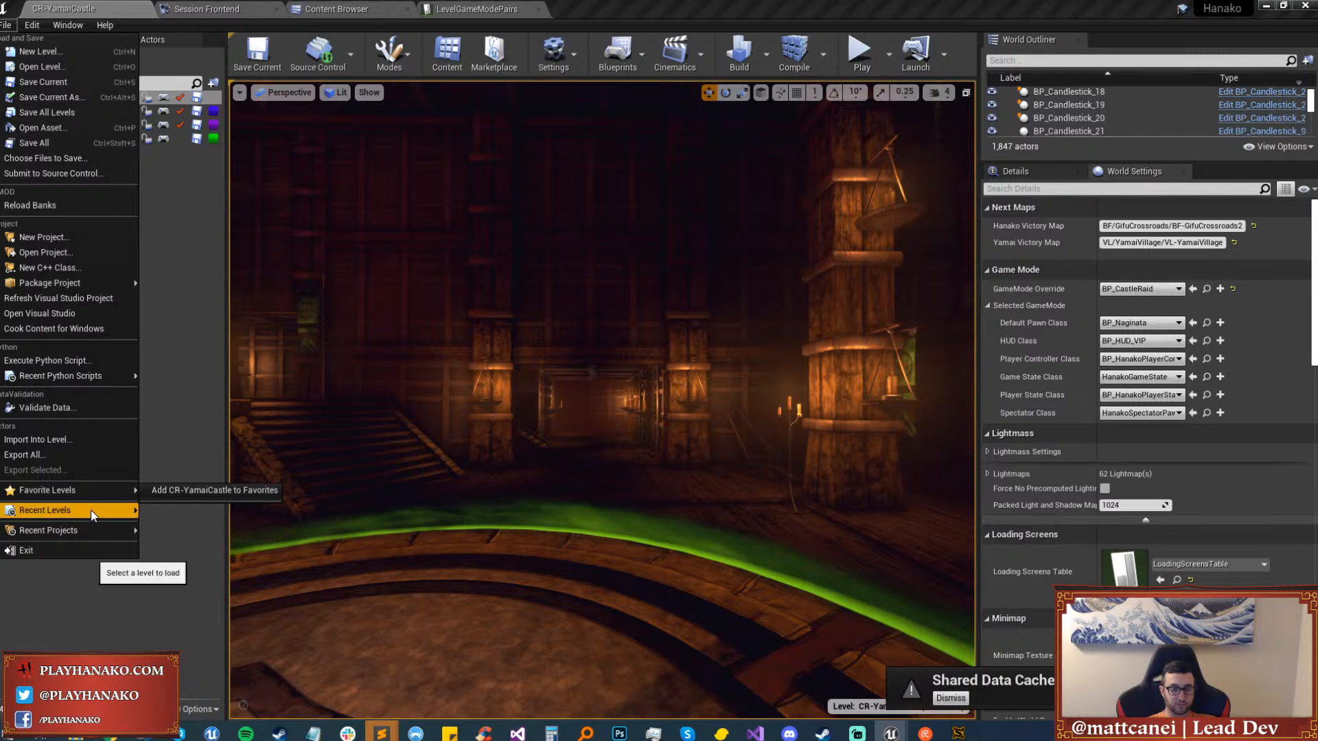
mouse_move(91, 510)
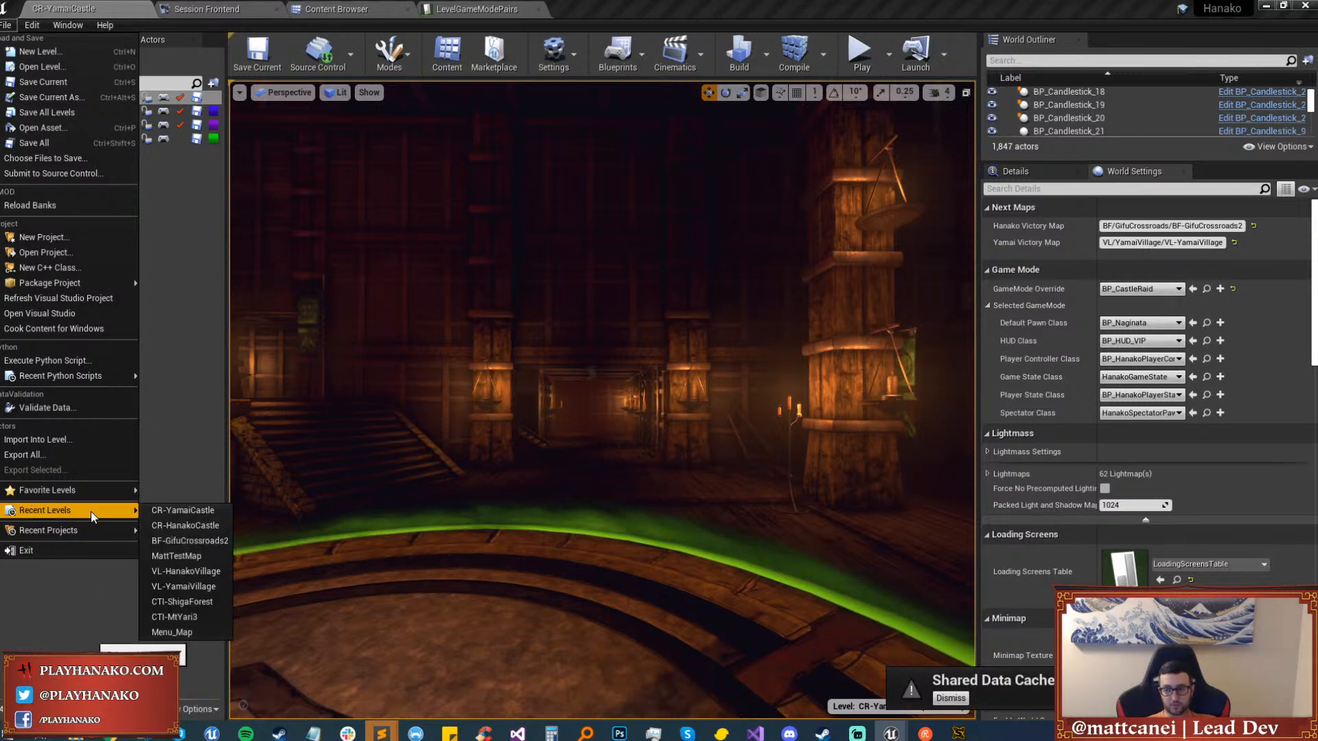
click(173, 525)
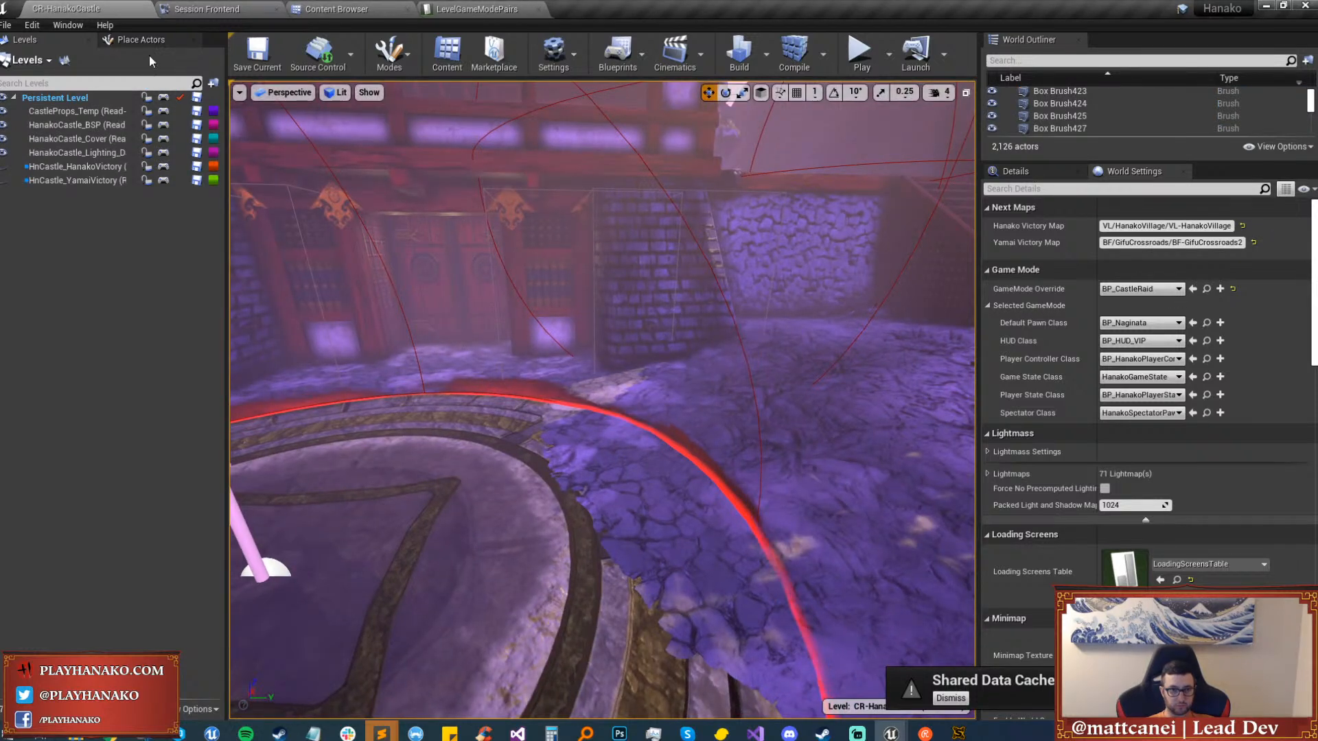
Play-test the Castle Raid match in the editor as the Kenshi (Swordsman) class, and end the session.
right_drag(631, 465, 559, 450)
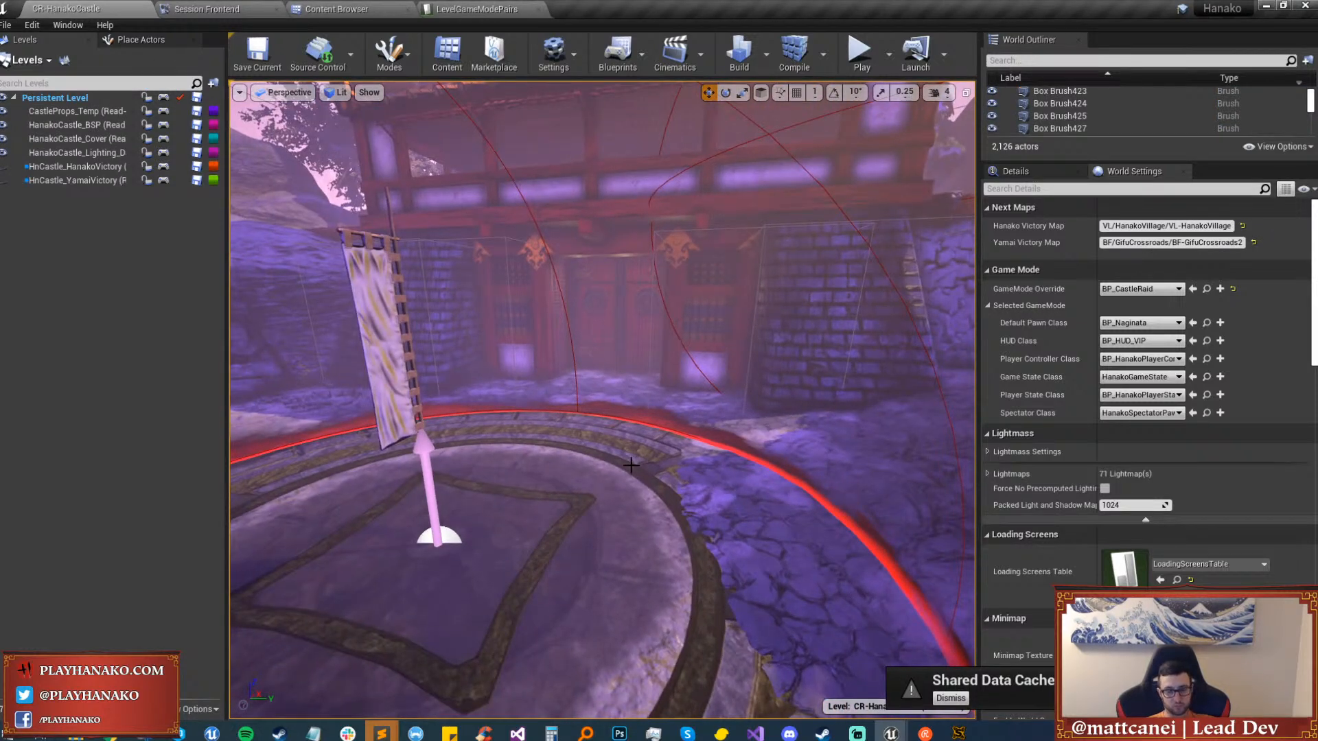
key(alt+p)
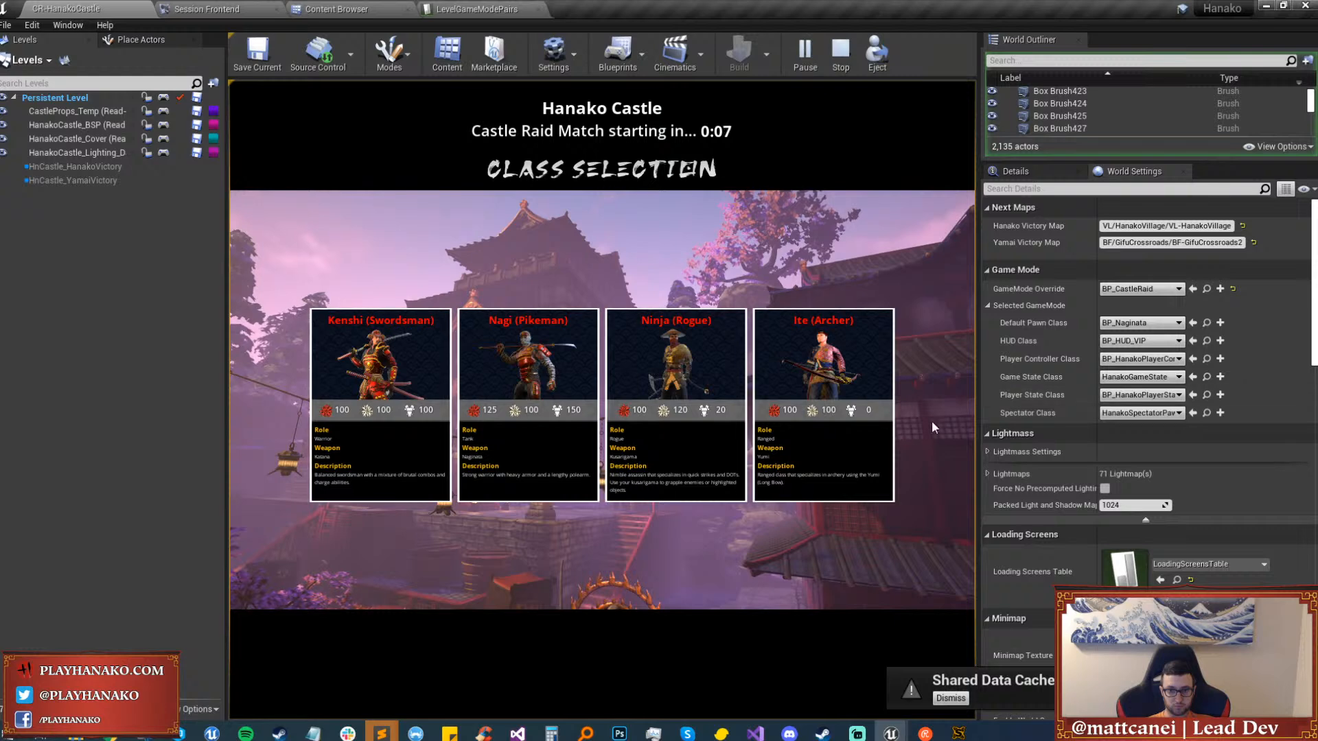
click(366, 411)
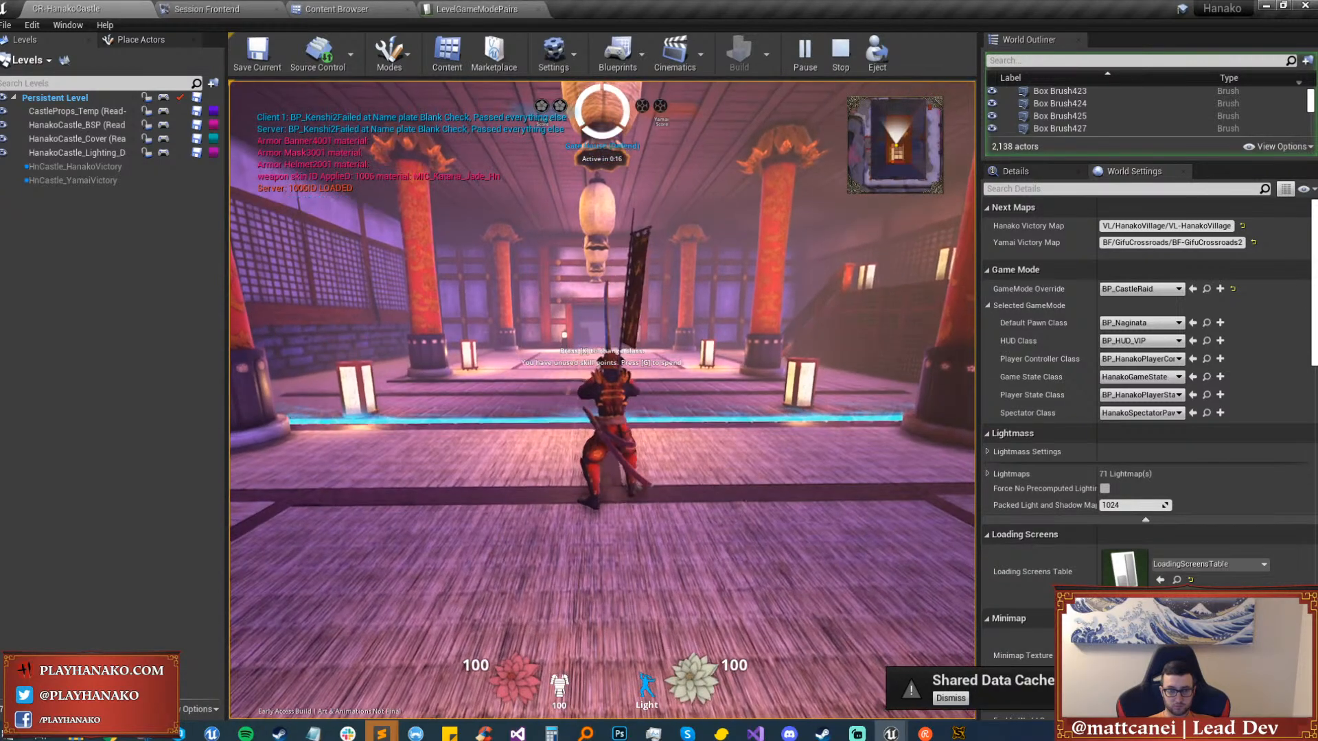
key(w)
key(Escape)
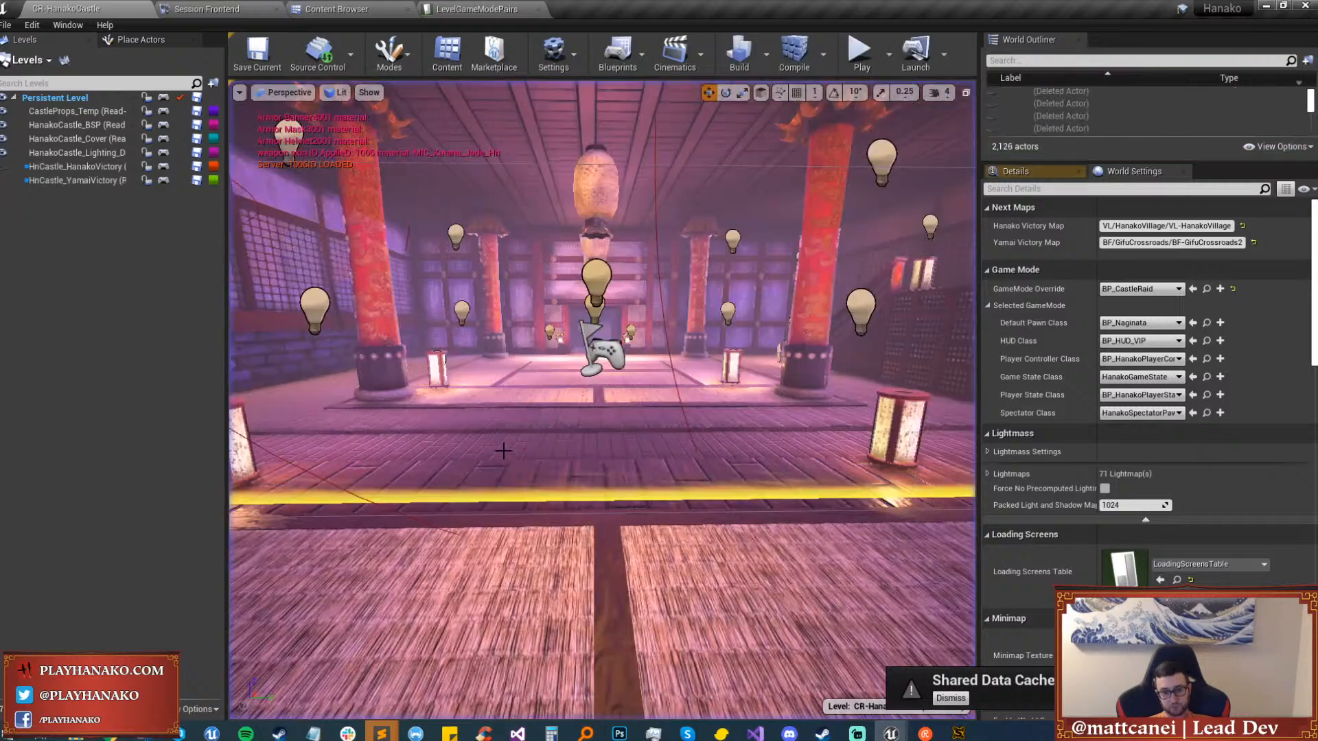
Examine the Shader Complexity of the castle courtyard, starting from the castle hall and using game view.
key(w)
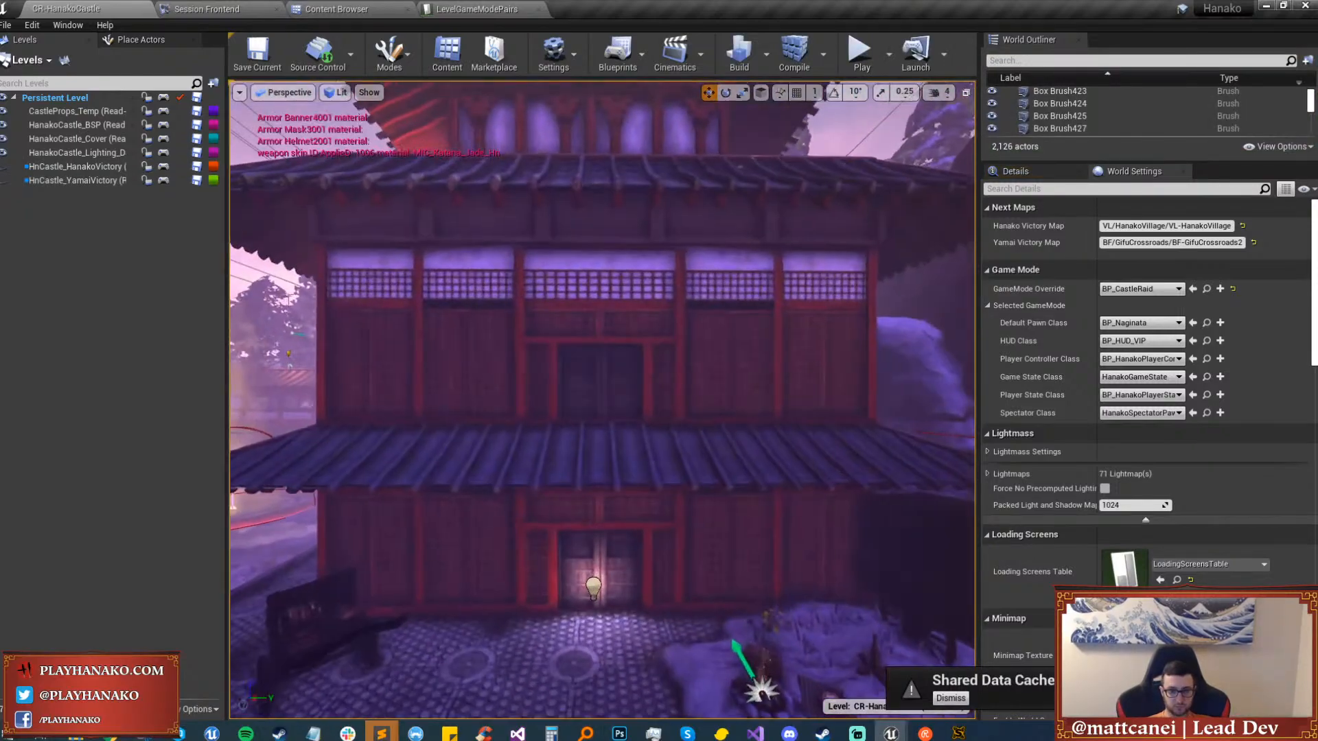
key(w)
right_drag(636, 383, 162, 374)
key(g)
key(w)
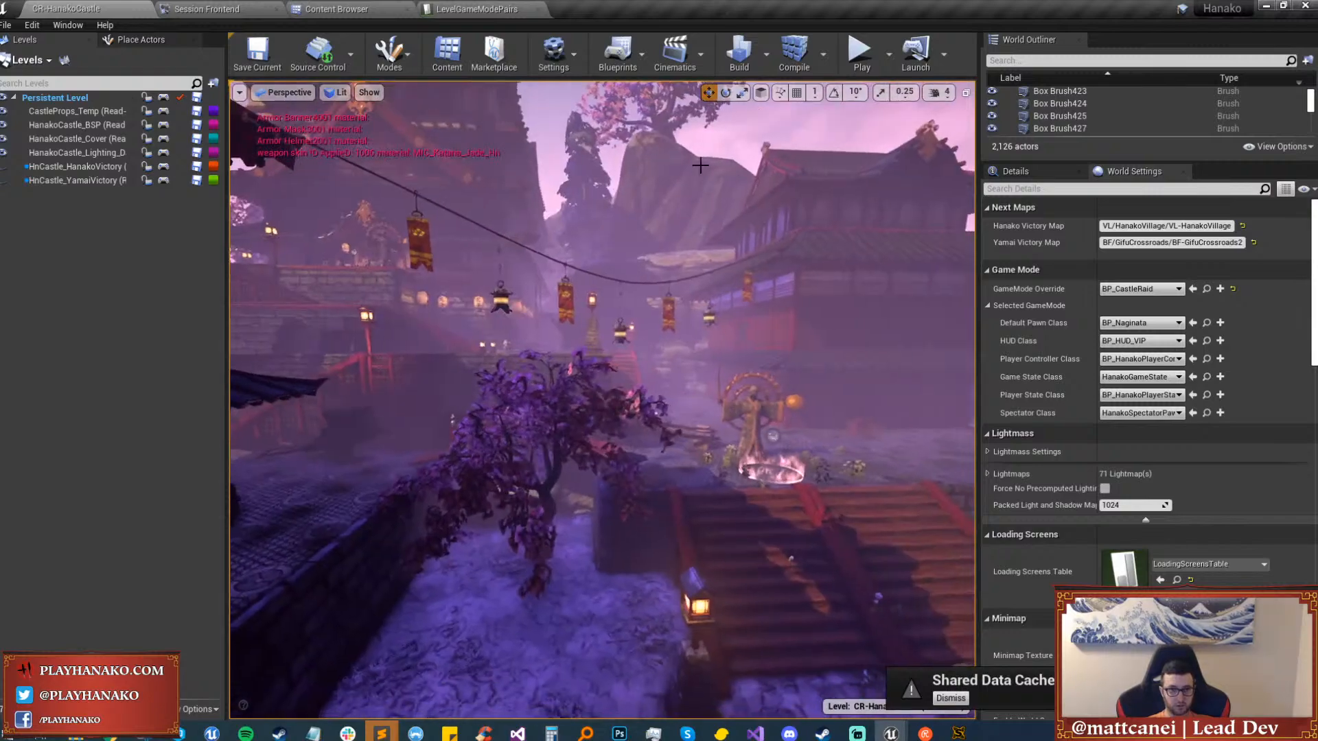
click(335, 92)
mouse_move(405, 243)
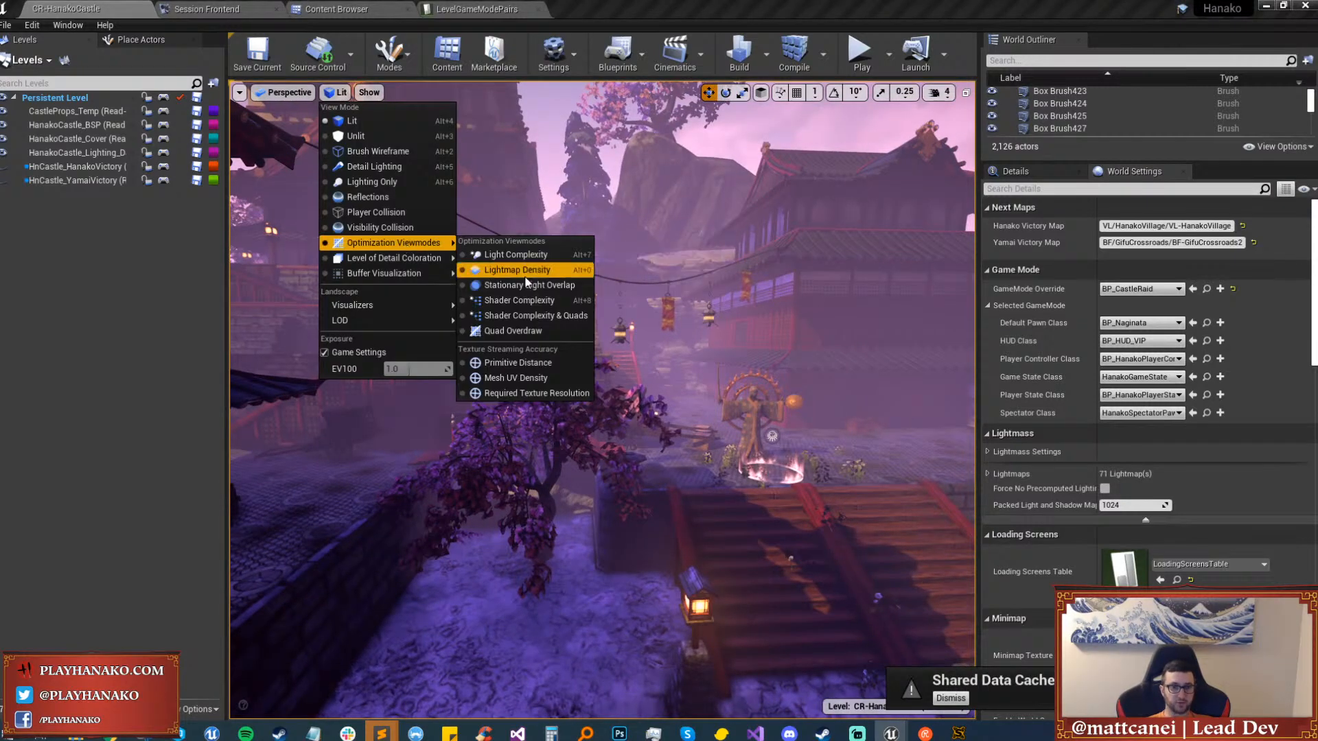
click(522, 300)
right_drag(601, 402, 573, 381)
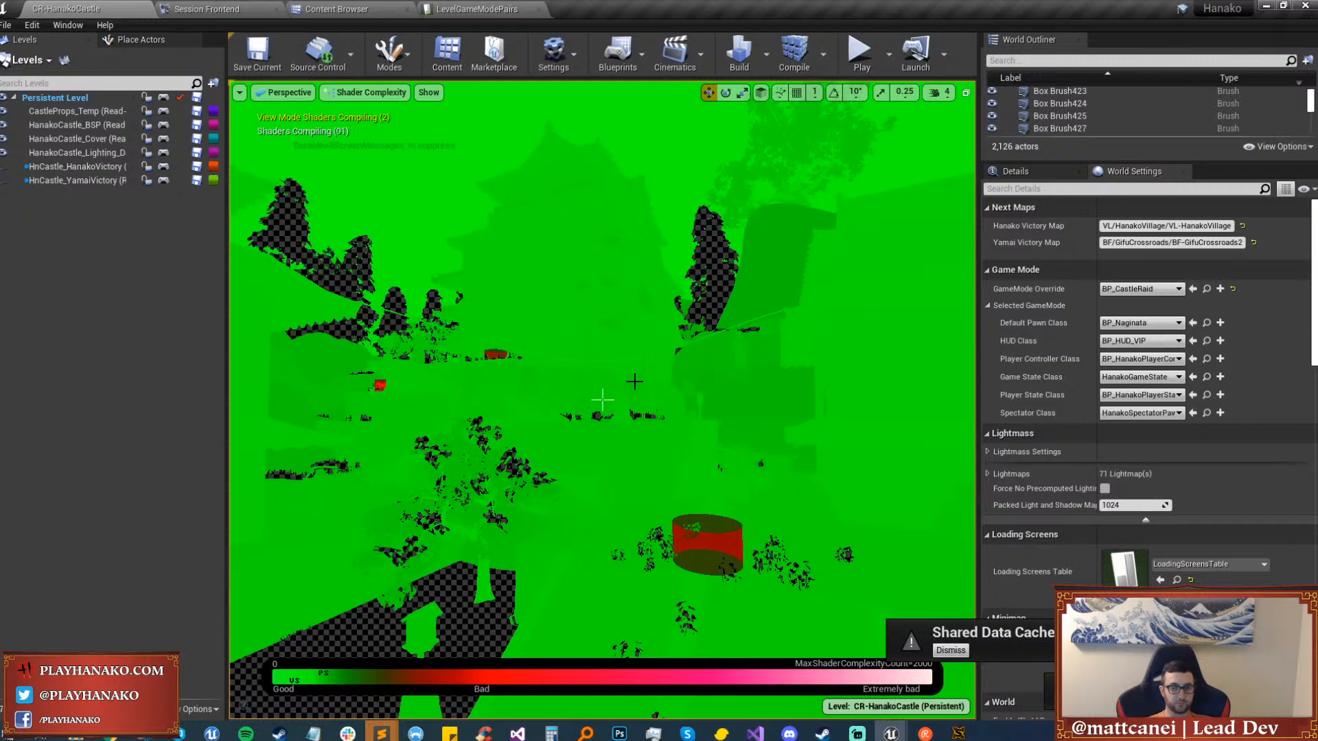
scroll(635, 381, down, 3)
mouse_move(603, 399)
right_down()
mouse_move(603, 416)
mouse_move(583, 416)
right_up()
Display the castle courtyard in Mesh LOD Coloration with an immersive viewport.
click(369, 92)
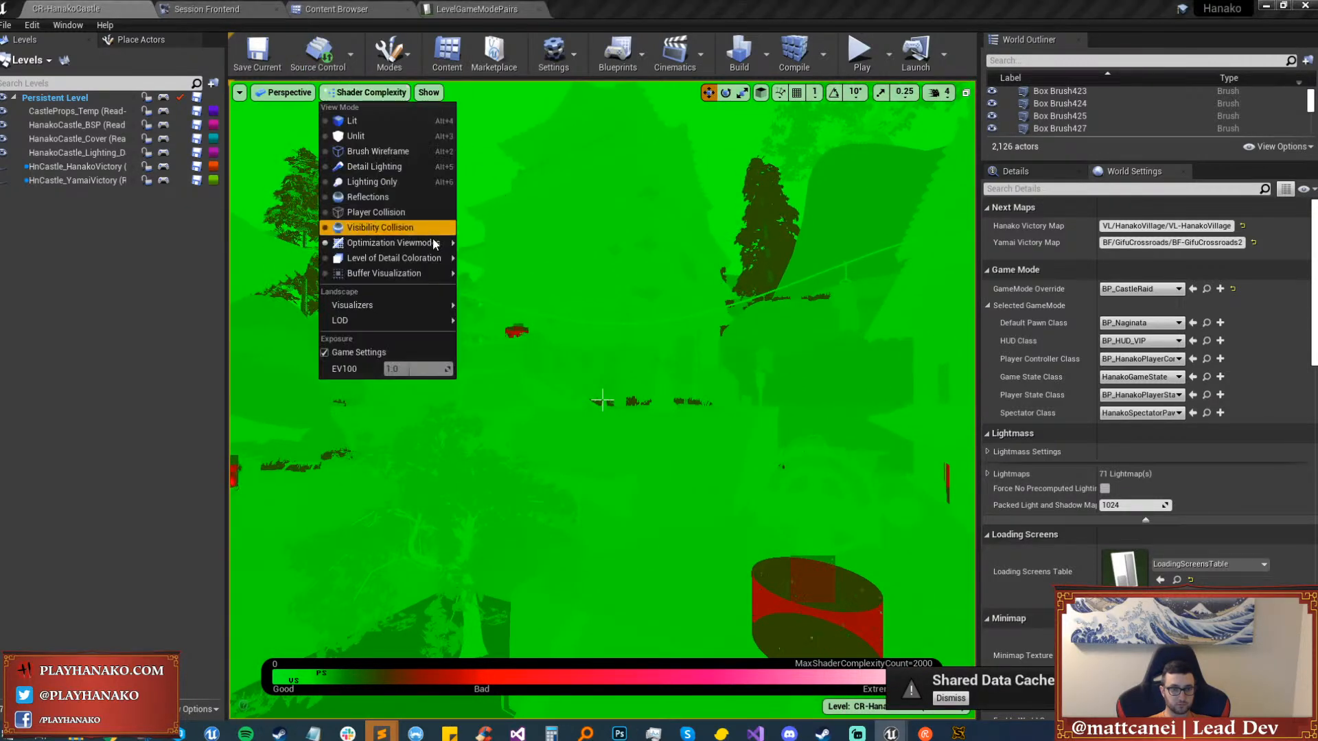
mouse_move(412, 258)
click(508, 269)
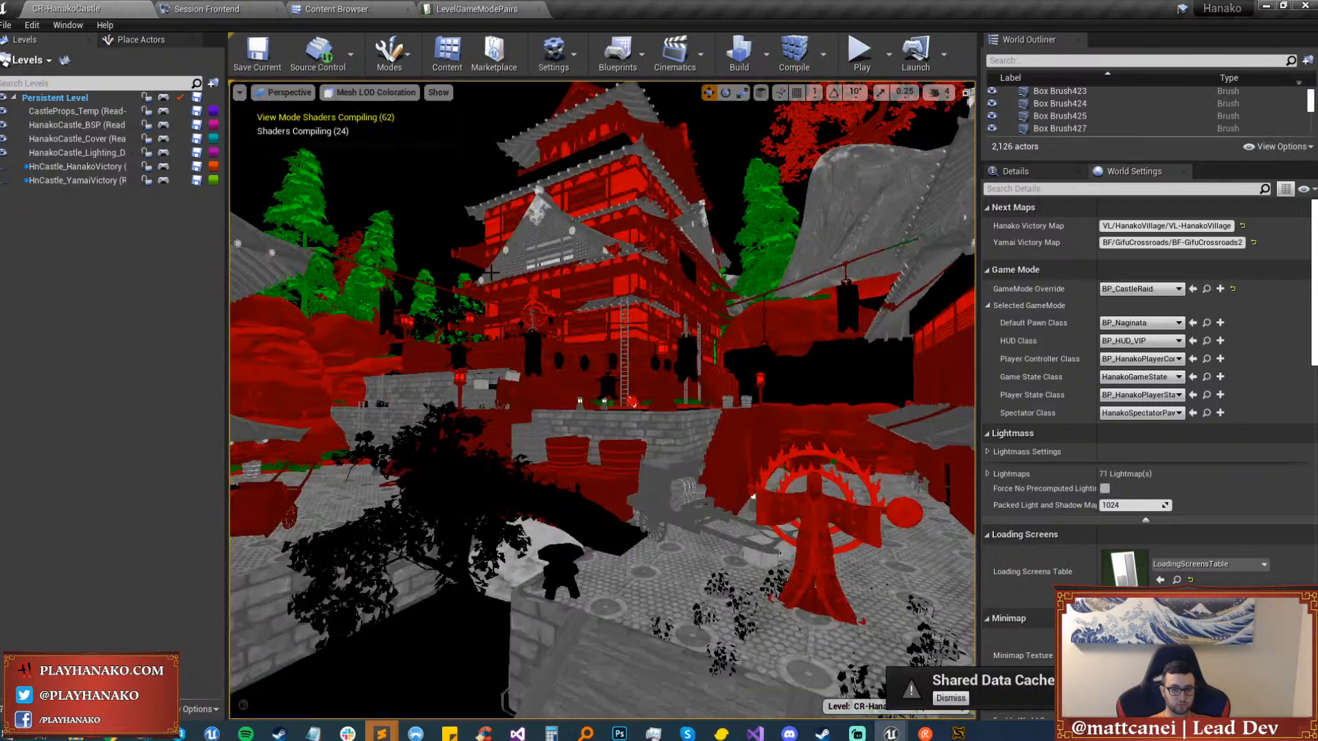
key(F11)
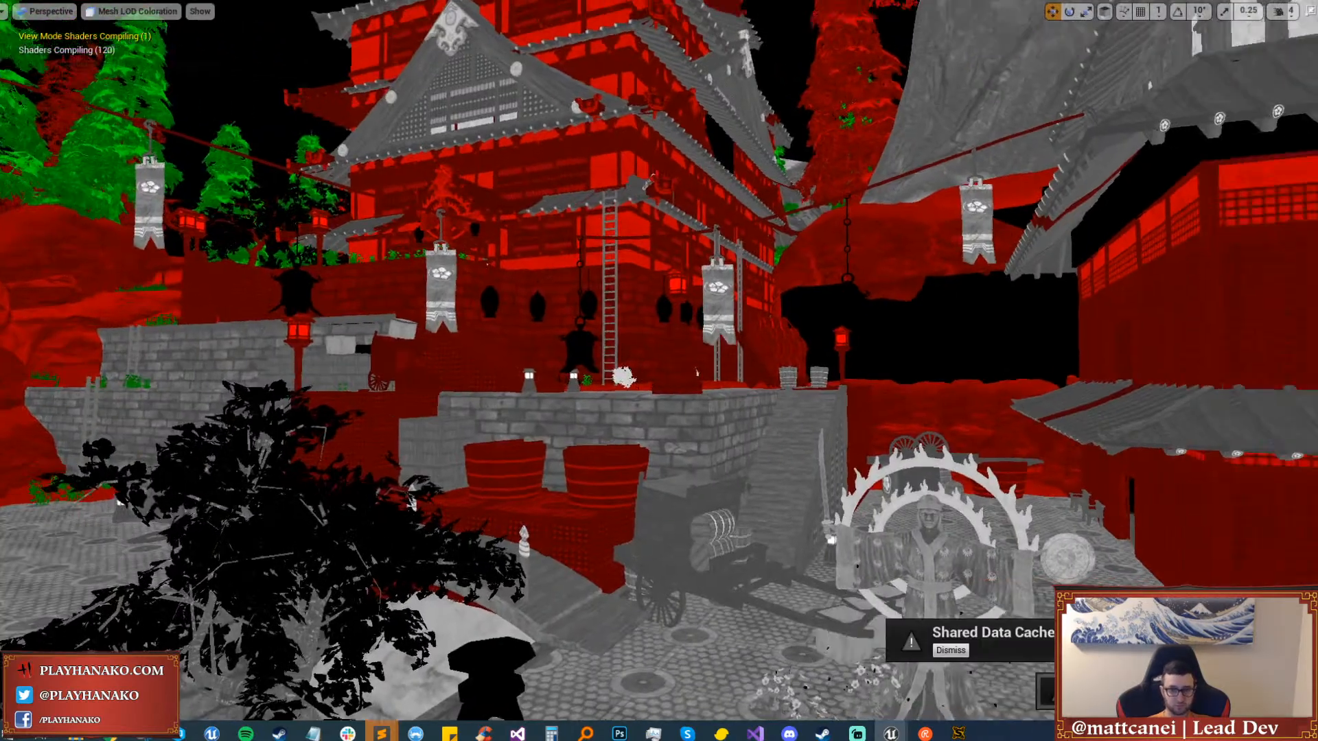
Display the engine statistics at the courtyard's control zone with the stat engine command.
key(s)
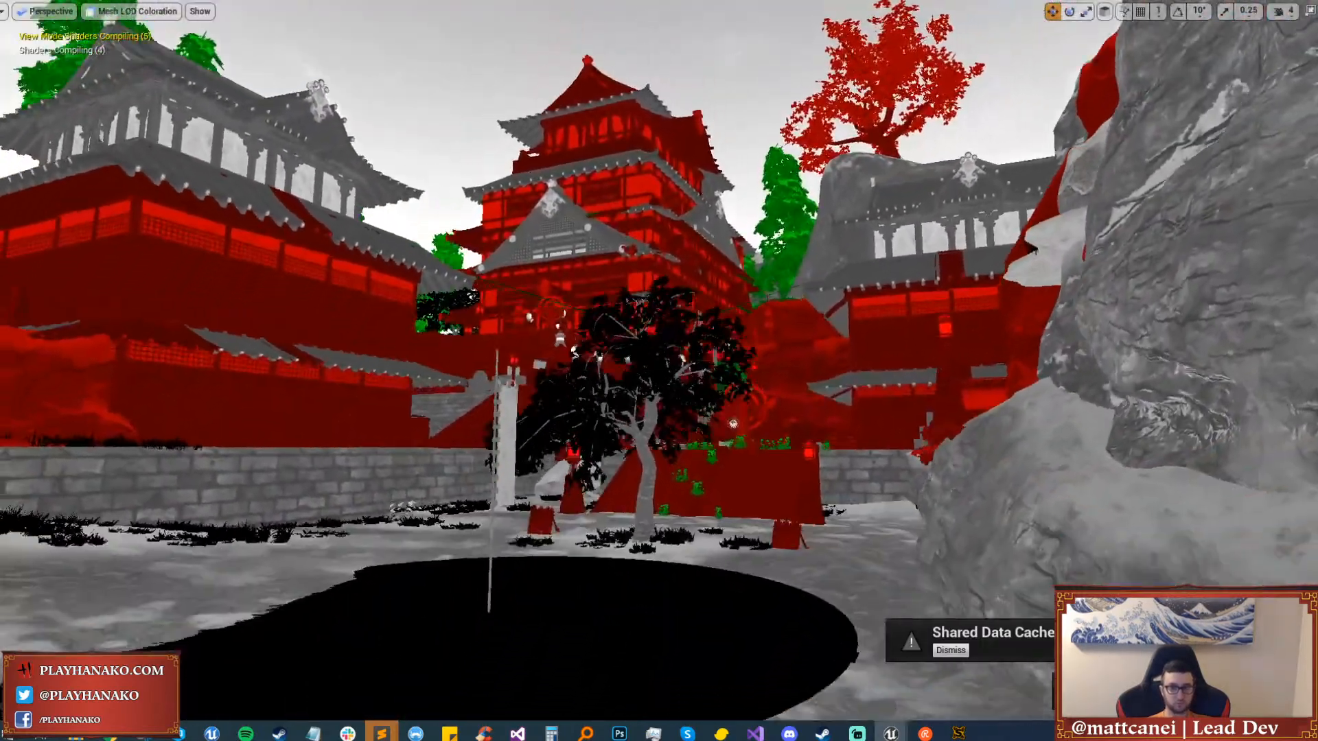
key(w)
key(grave)
text(st)
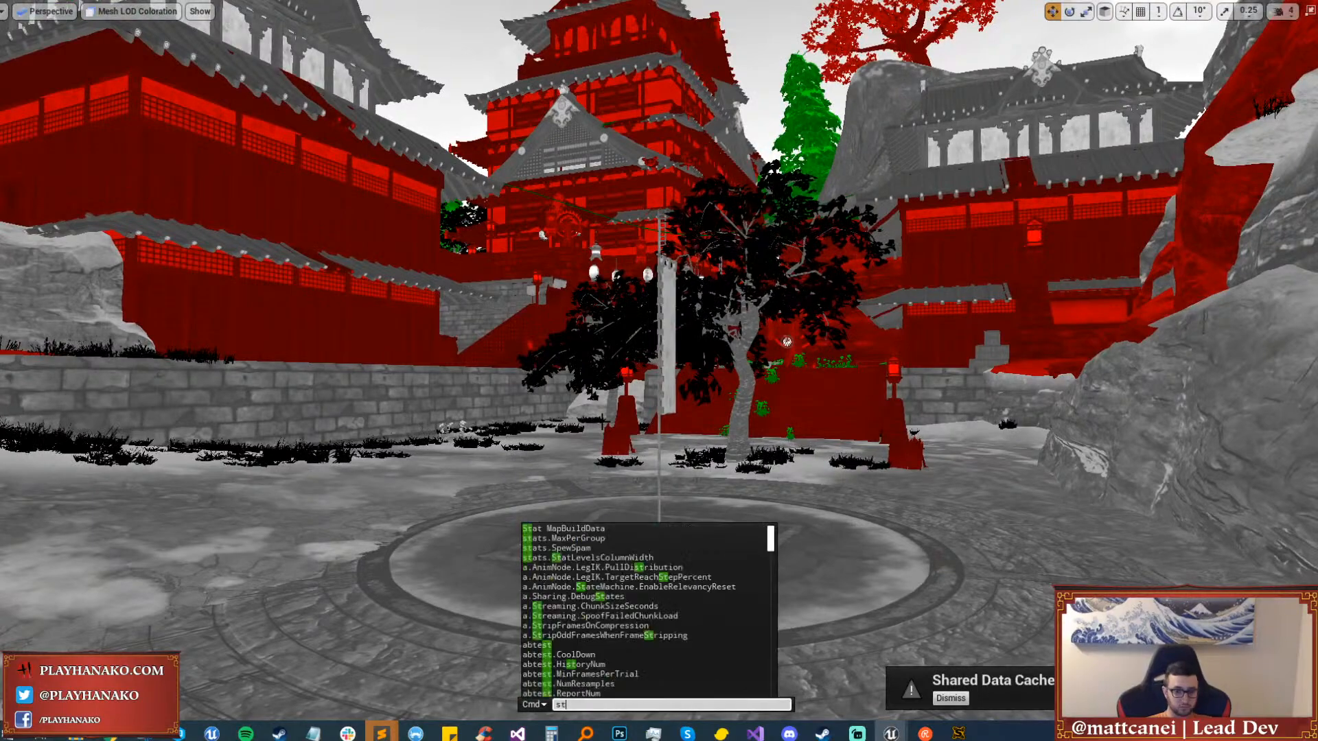
text(at engine)
key(Return)
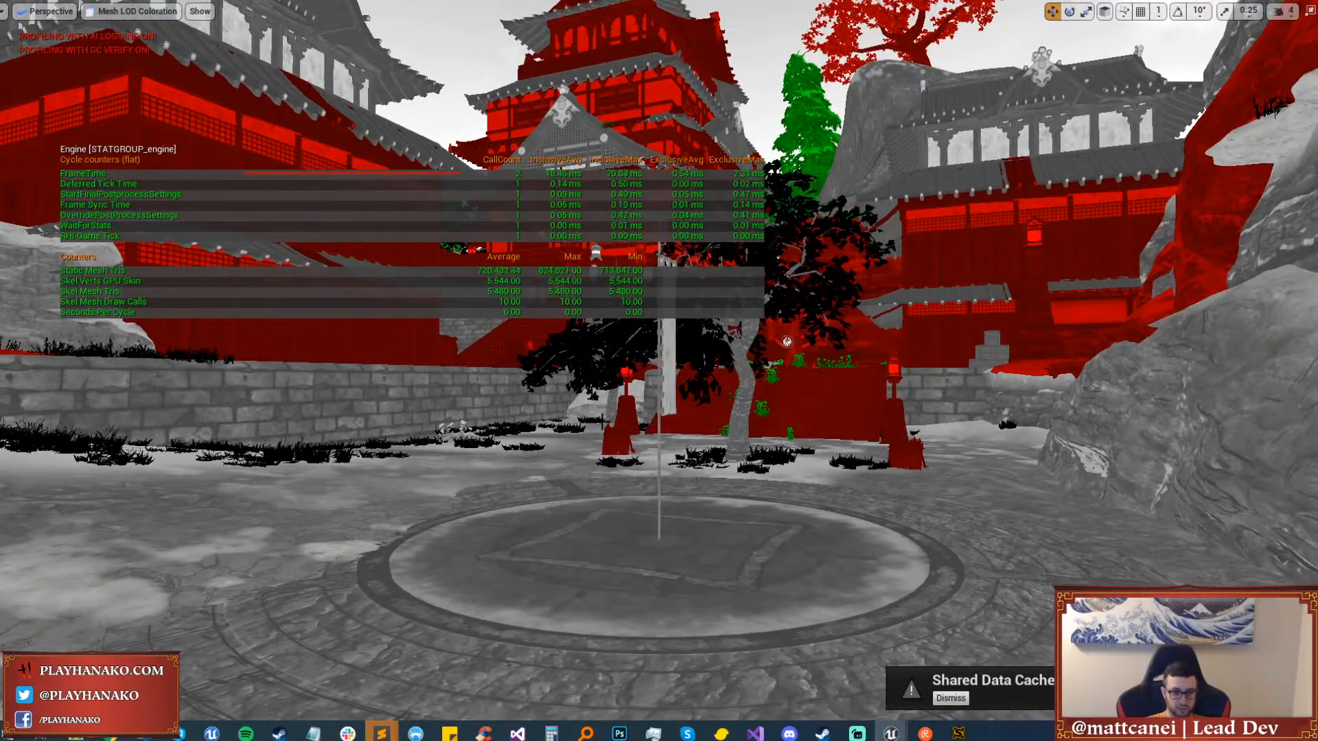
Switch the viewport to Lit and check the engine statistics across the control zone toward the cherry tree.
right_drag(602, 422, 594, 350)
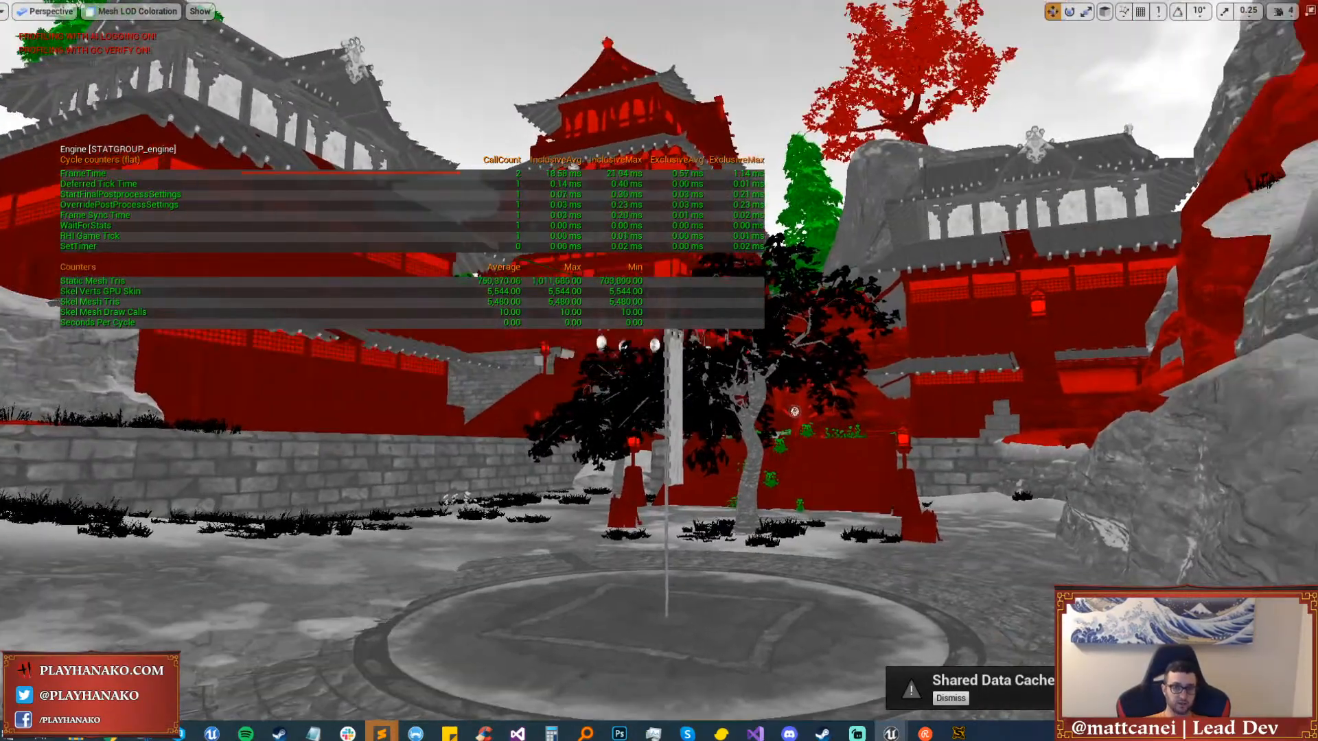
click(137, 11)
click(137, 44)
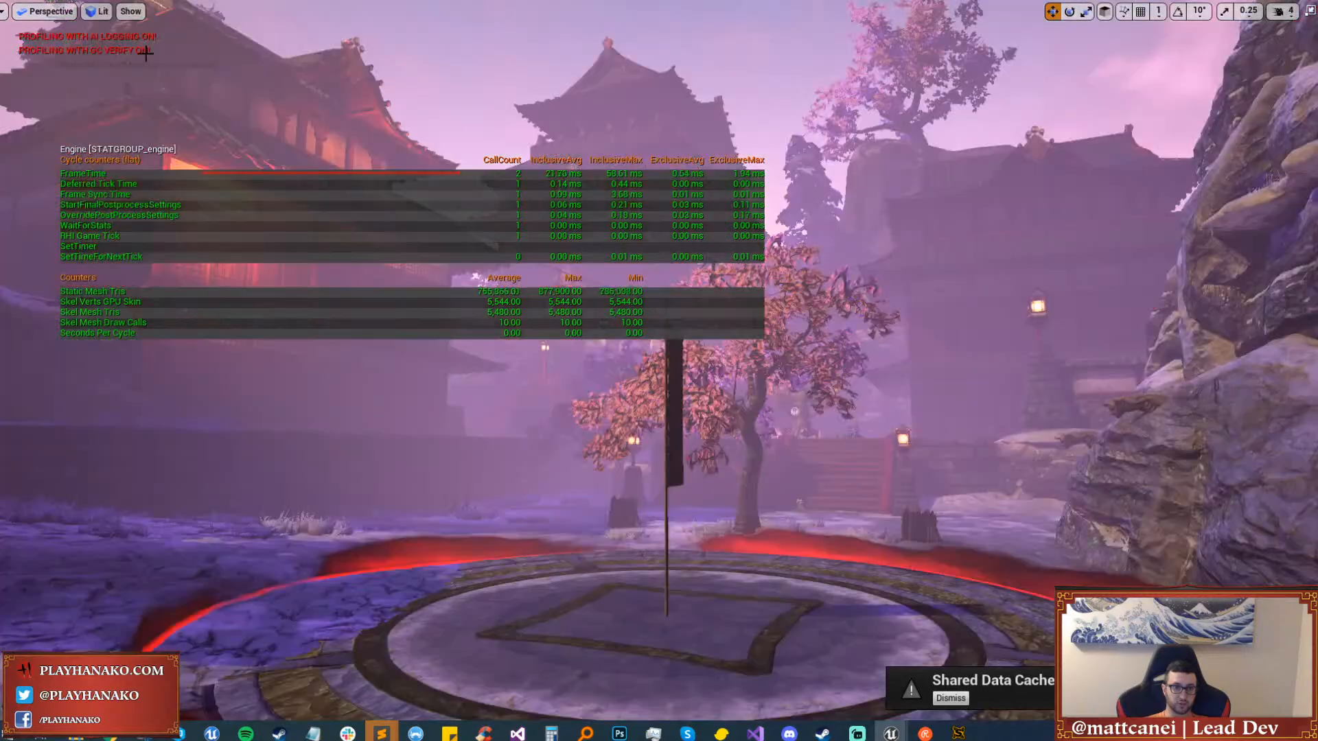
key(w)
key(a)
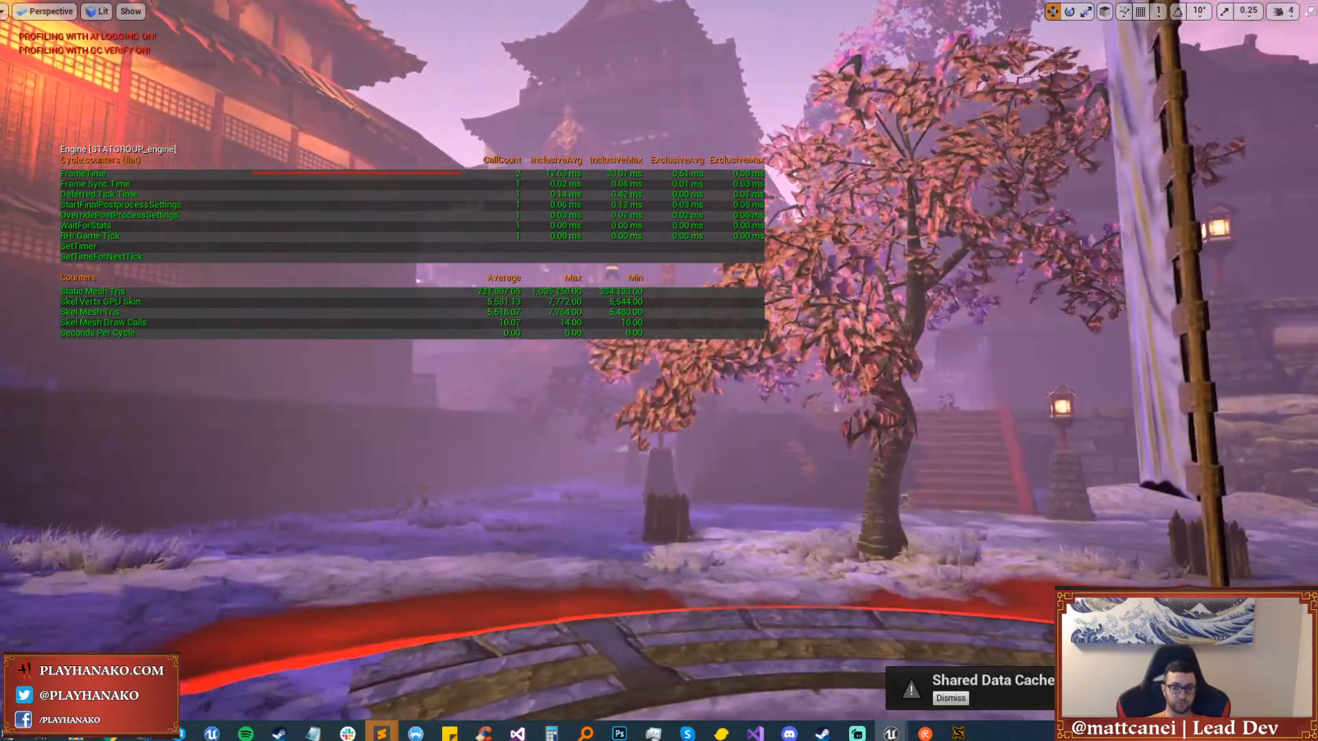
Turn off the engine statistics and briefly show the scene rendering statistics with stat scenerendering.
key(grave)
text(stat none)
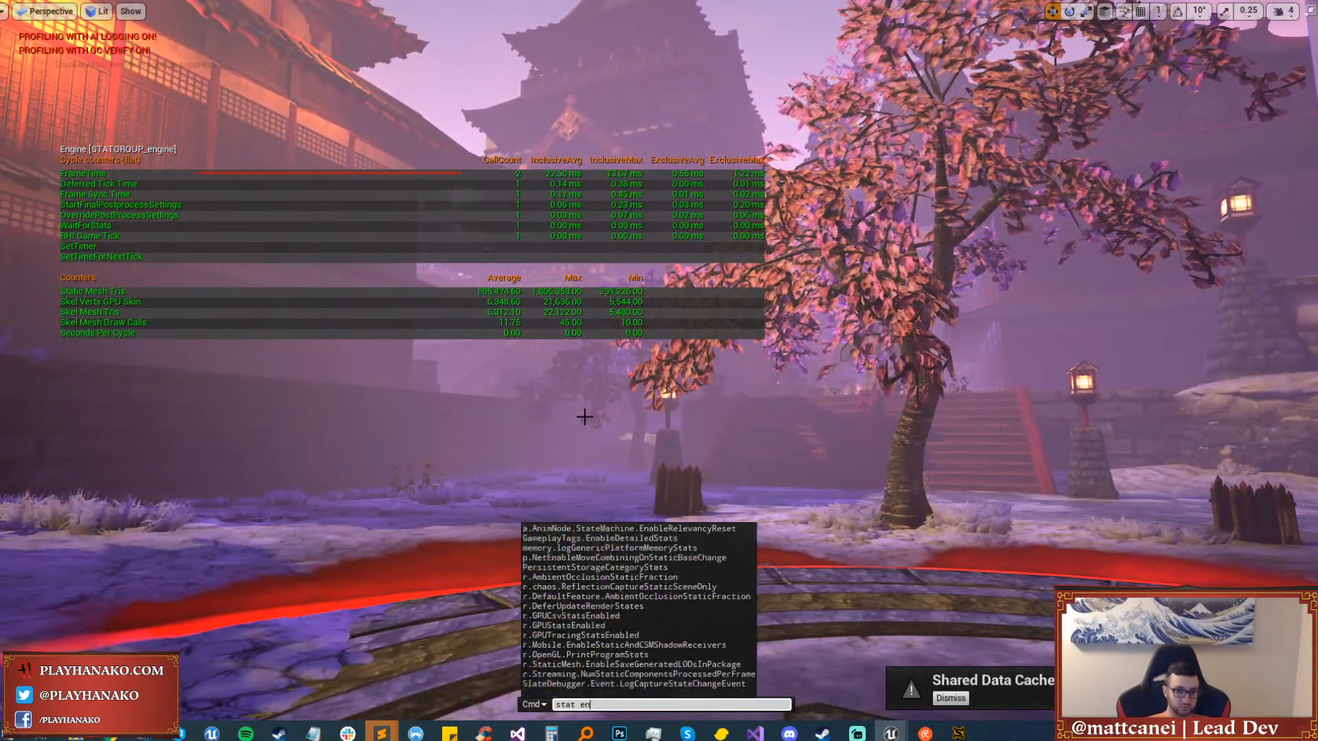
key(Return)
key(grave)
text(stat ss)
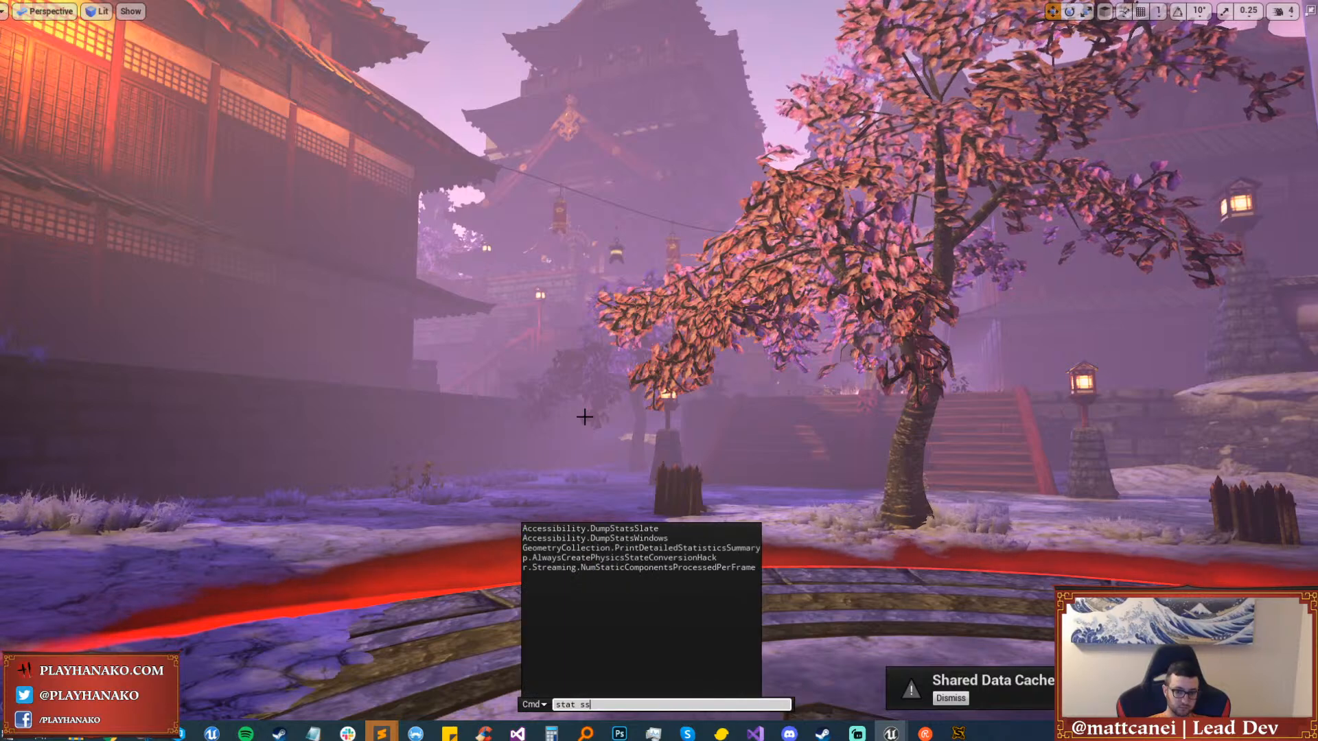
key(BackSpace)
text(cenerendering)
key(Return)
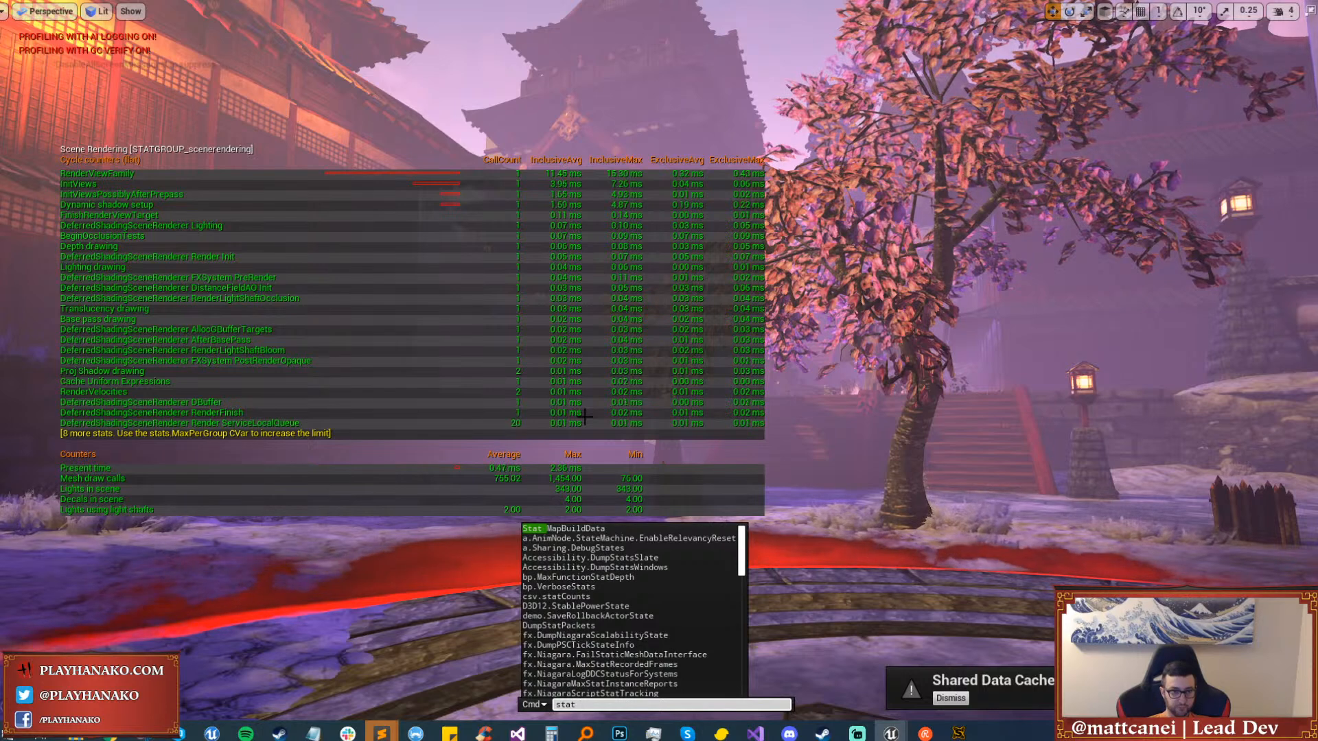
key(Return)
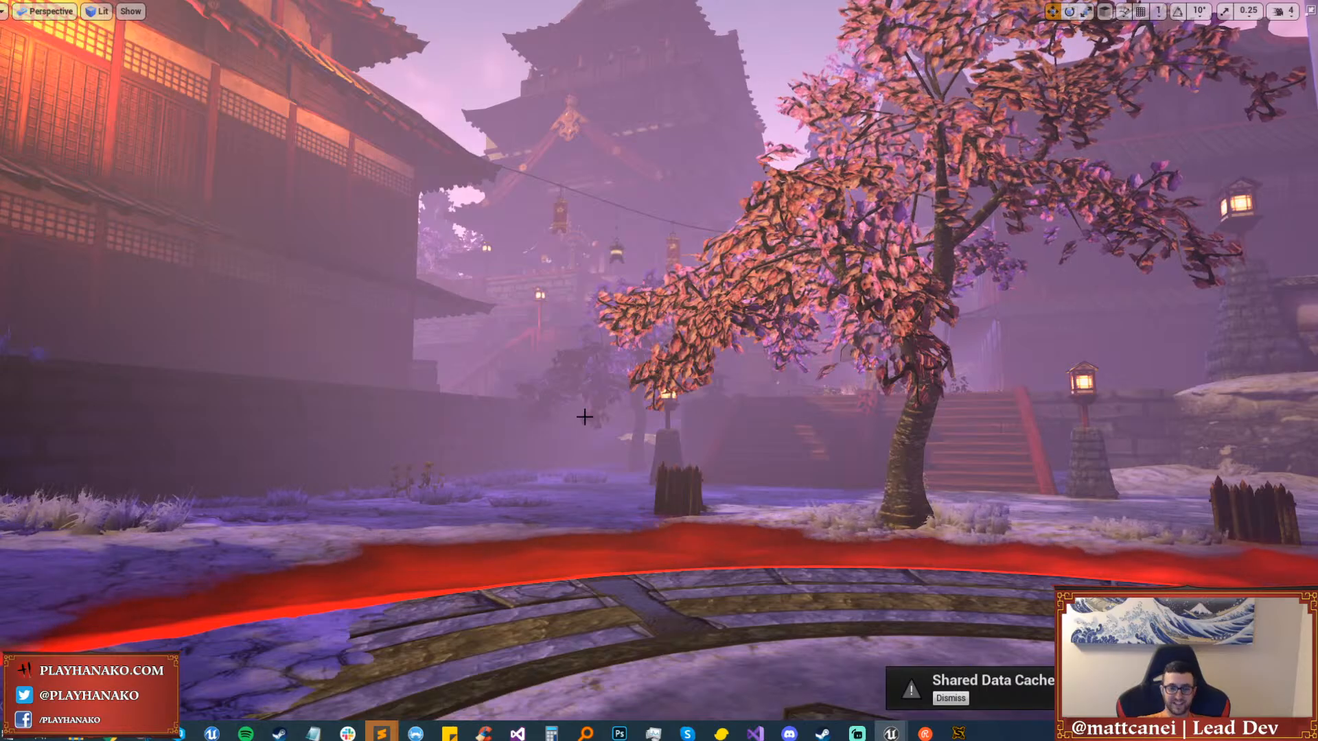
Examine the lit castle courtyard around the control zone, walls and stairs, and leave the immersive viewport.
right_drag(651, 459, 288, 398)
key(w)
key(s)
key(w)
key(w)
key(w)
key(w)
right_drag(454, 302, 302, 319)
key(w)
key(F11)
Open CR-YamaiCastle from the recent levels.
click(6, 25)
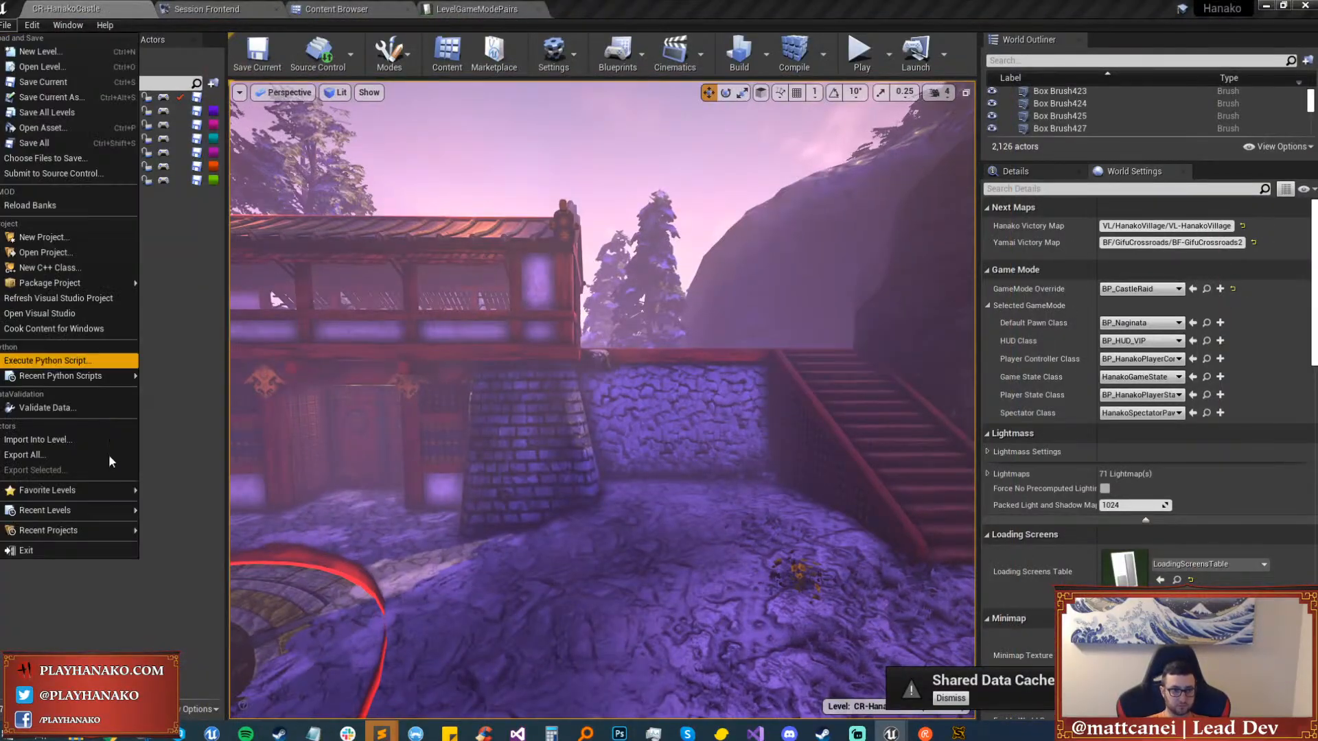
mouse_move(120, 521)
click(172, 534)
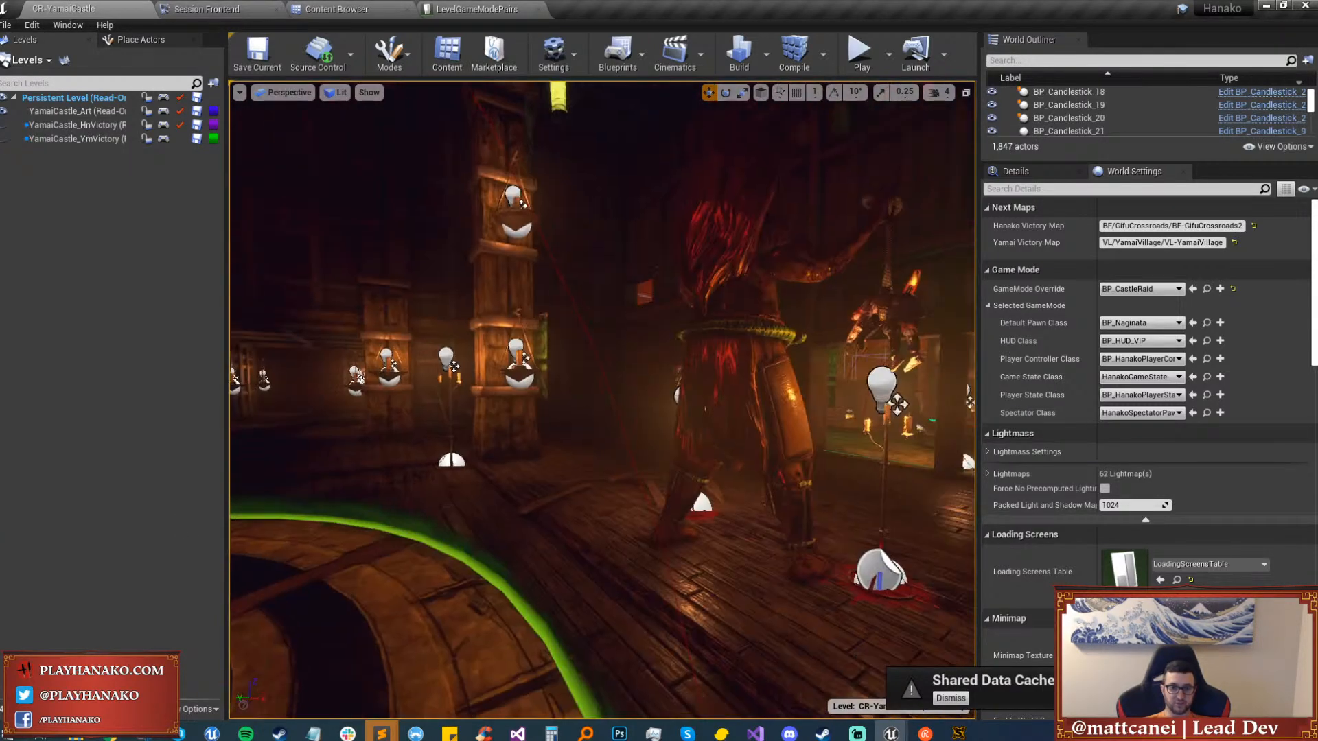
Select the stone wall spline outside the castle and open its BP_MeshSpline_Basic blueprint, placing its tab after LevelGameModePairs.
key(w)
mouse_move(602, 399)
right_down()
mouse_move(577, 247)
mouse_move(602, 385)
mouse_move(672, 399)
mouse_move(601, 357)
mouse_move(597, 388)
right_up()
key(w)
click(597, 388)
right_drag(563, 433, 672, 434)
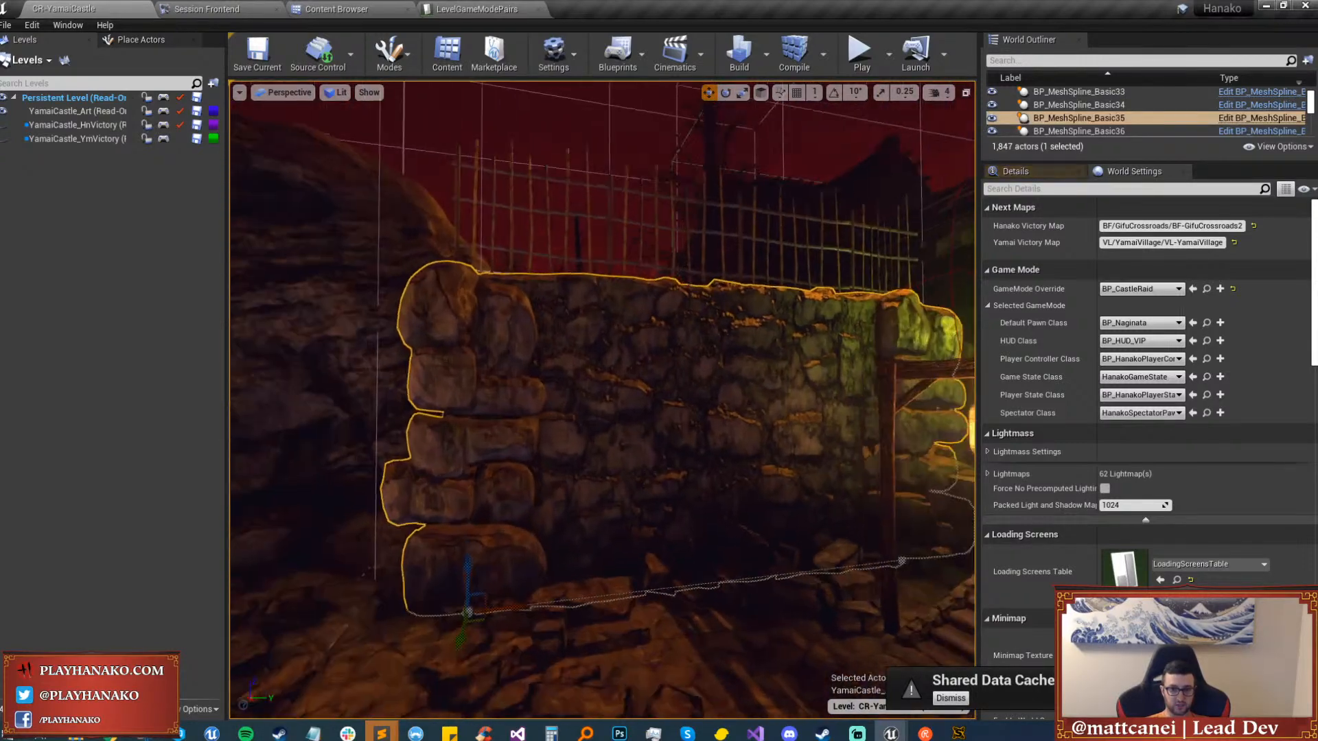
key(ctrl+b)
double_click(1100, 130)
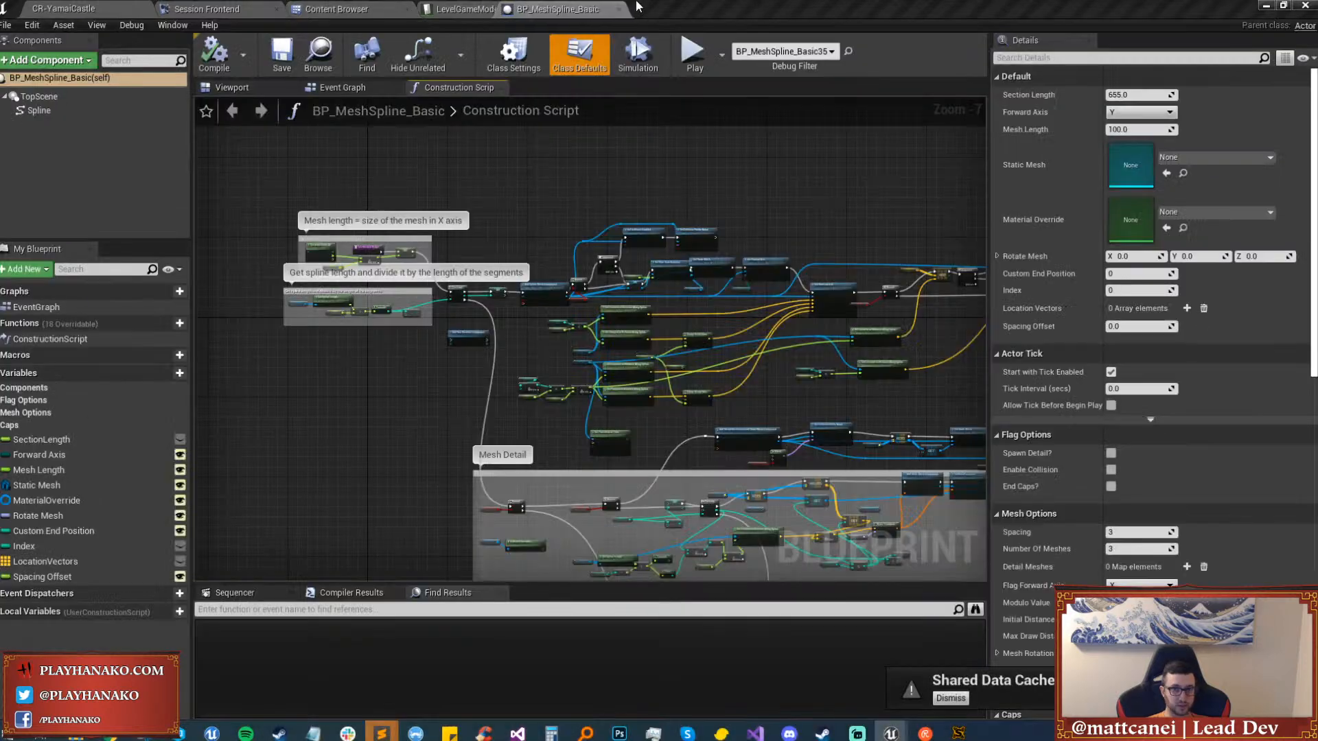
click(490, 7)
click(595, 8)
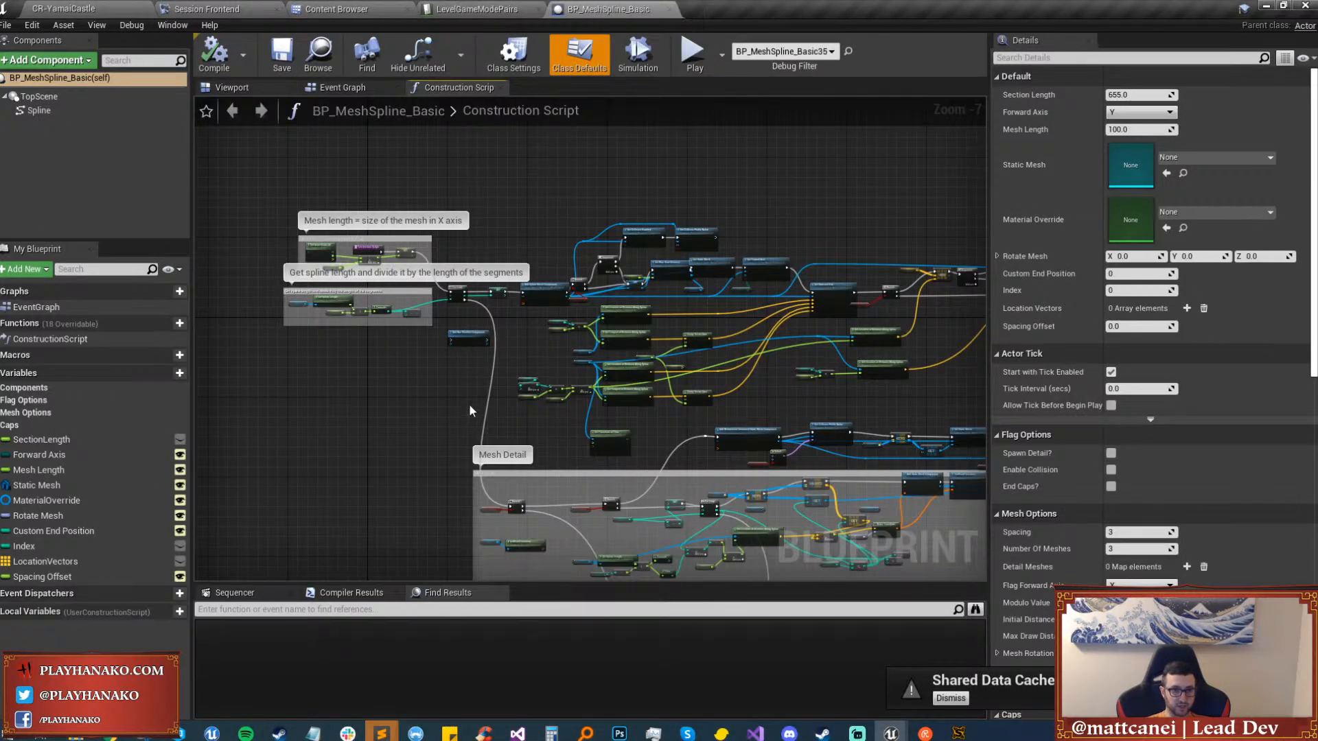
Select the Add Static Mesh Component node in the End Caps section of the Construction Script to access its settings.
scroll(490, 370, up, 5)
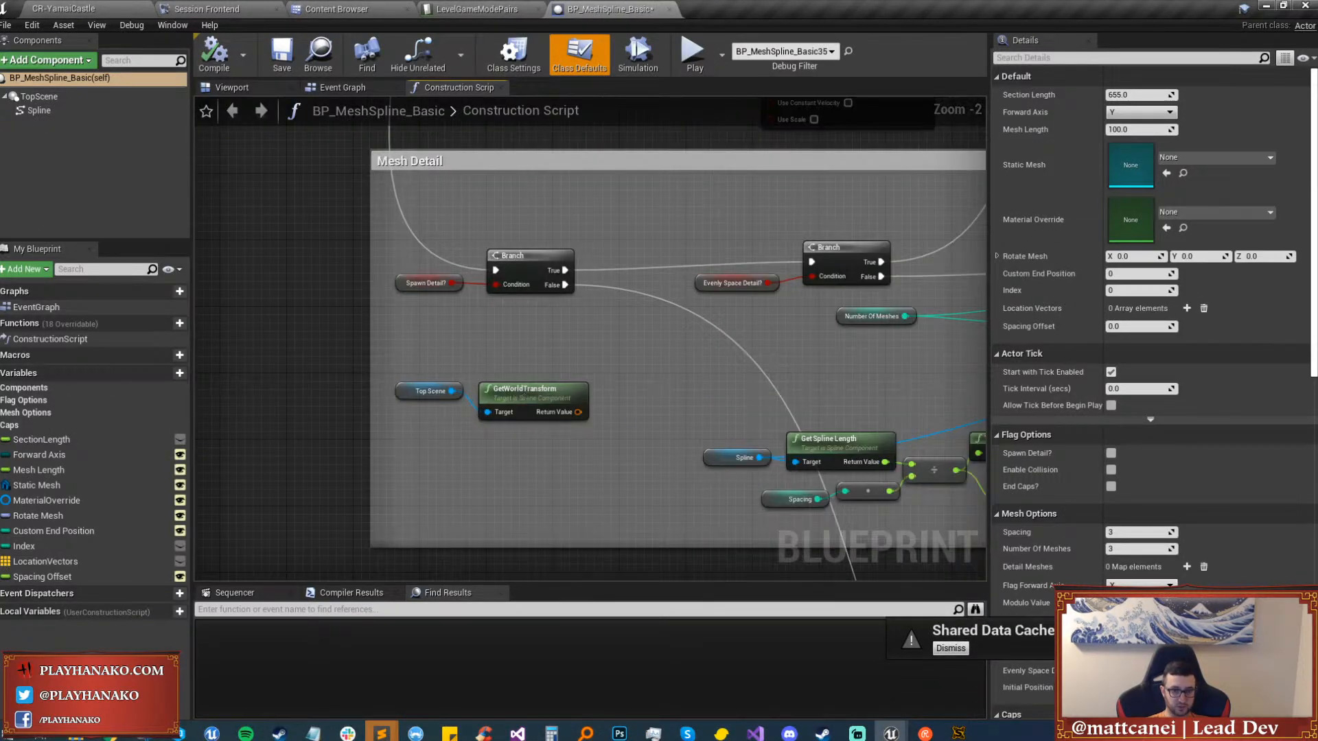
right_drag(527, 398, 431, 171)
right_drag(687, 511, 571, 268)
right_drag(767, 354, 457, 227)
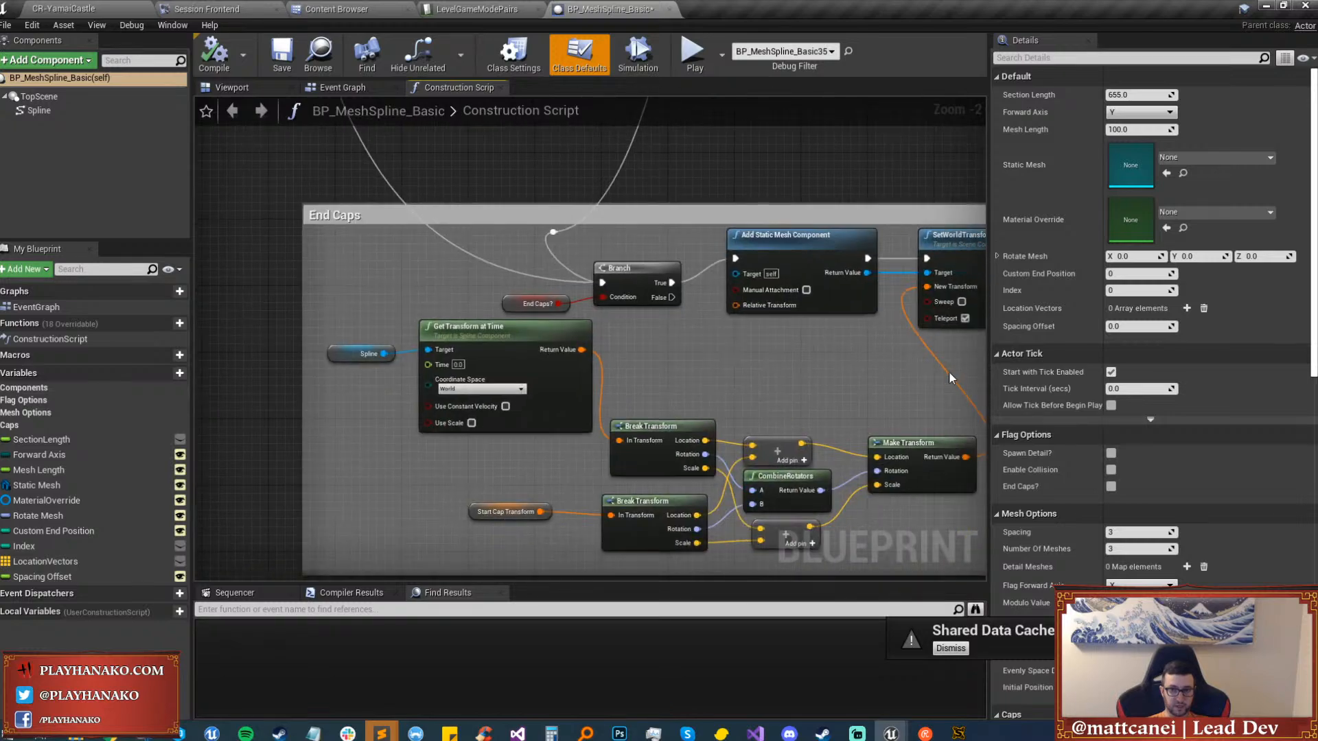
right_drag(950, 378, 694, 378)
scroll(704, 341, up, 2)
click(507, 202)
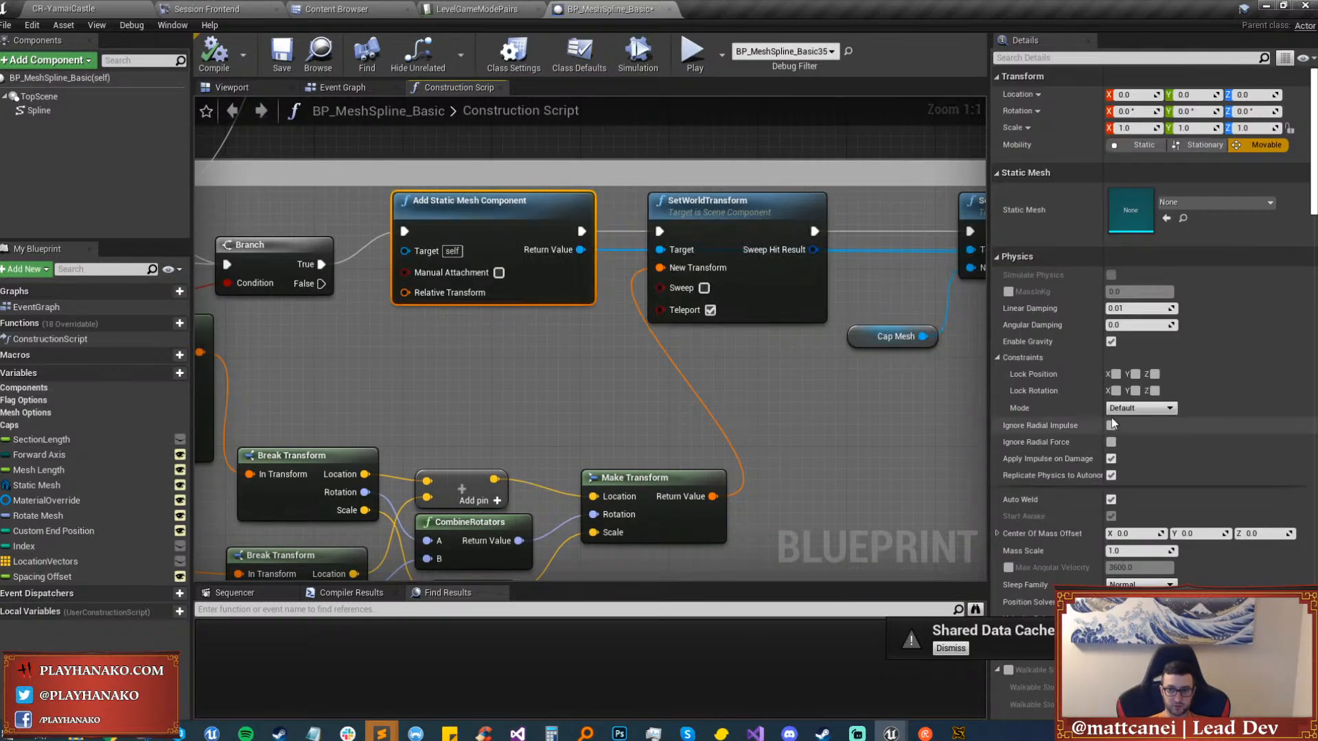
Set the collision preset of the Add Static Mesh Component node to BlockAllIgnoreCamera, then save and close the blueprint.
scroll(1113, 423, down, 10)
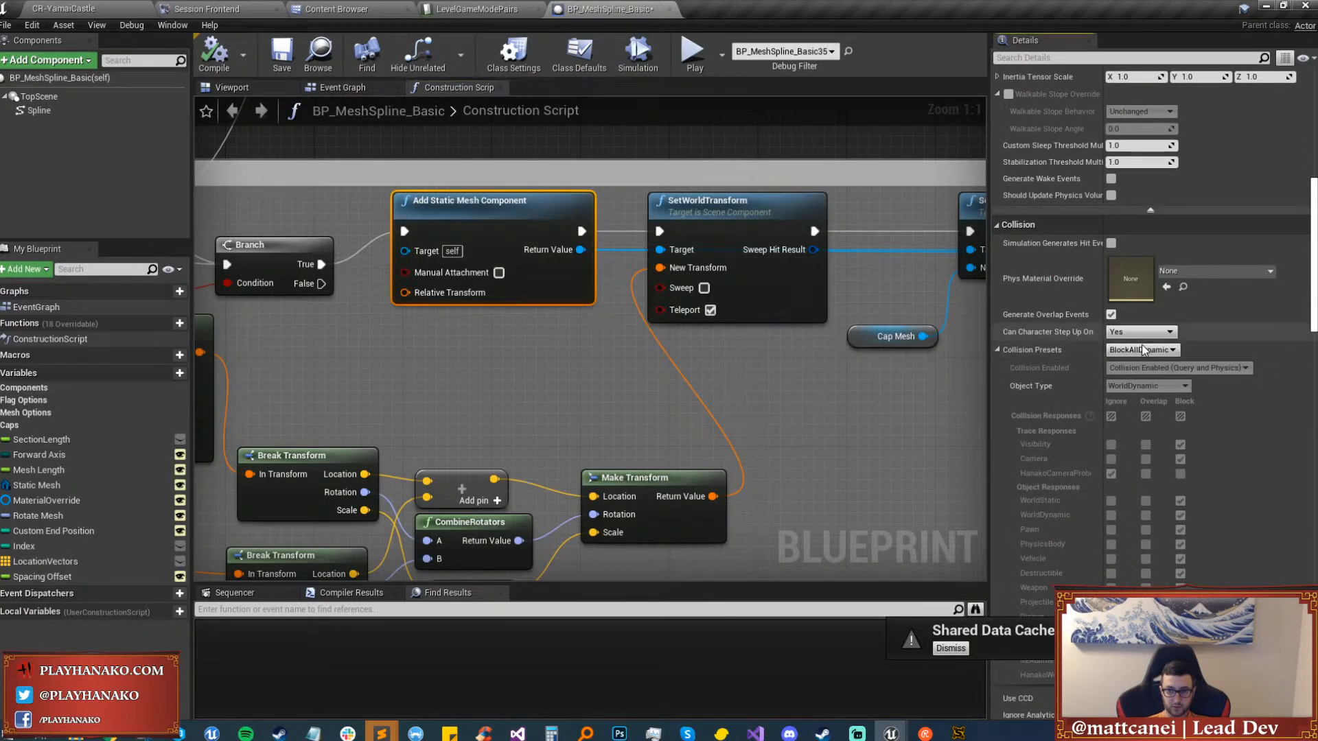
click(1143, 350)
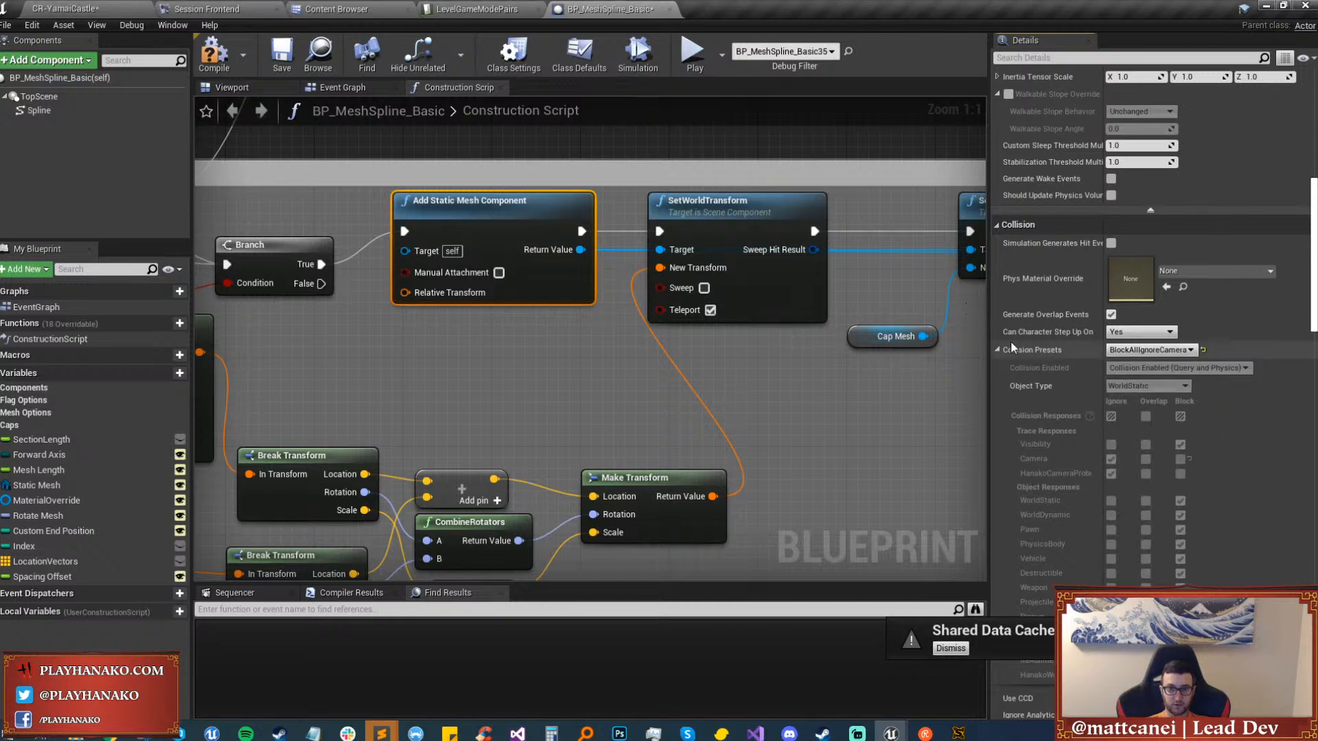
click(282, 54)
click(726, 494)
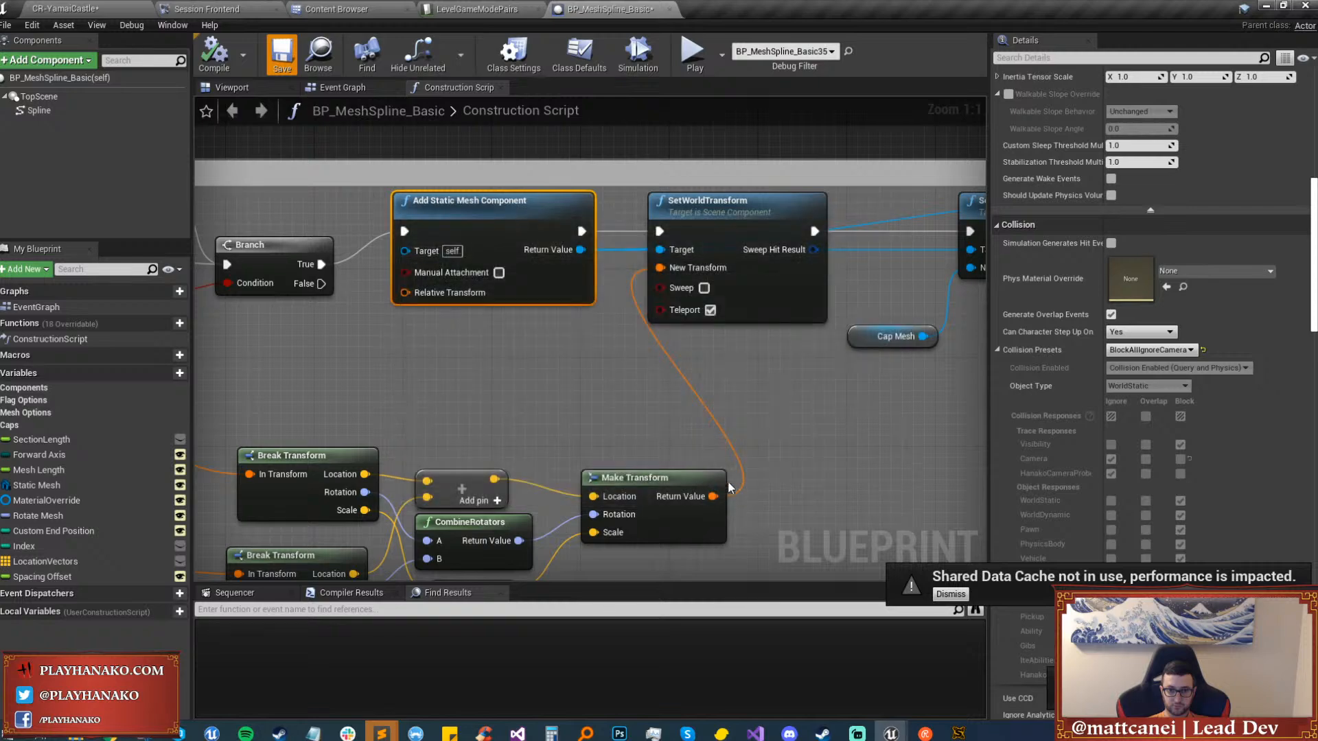
click(668, 10)
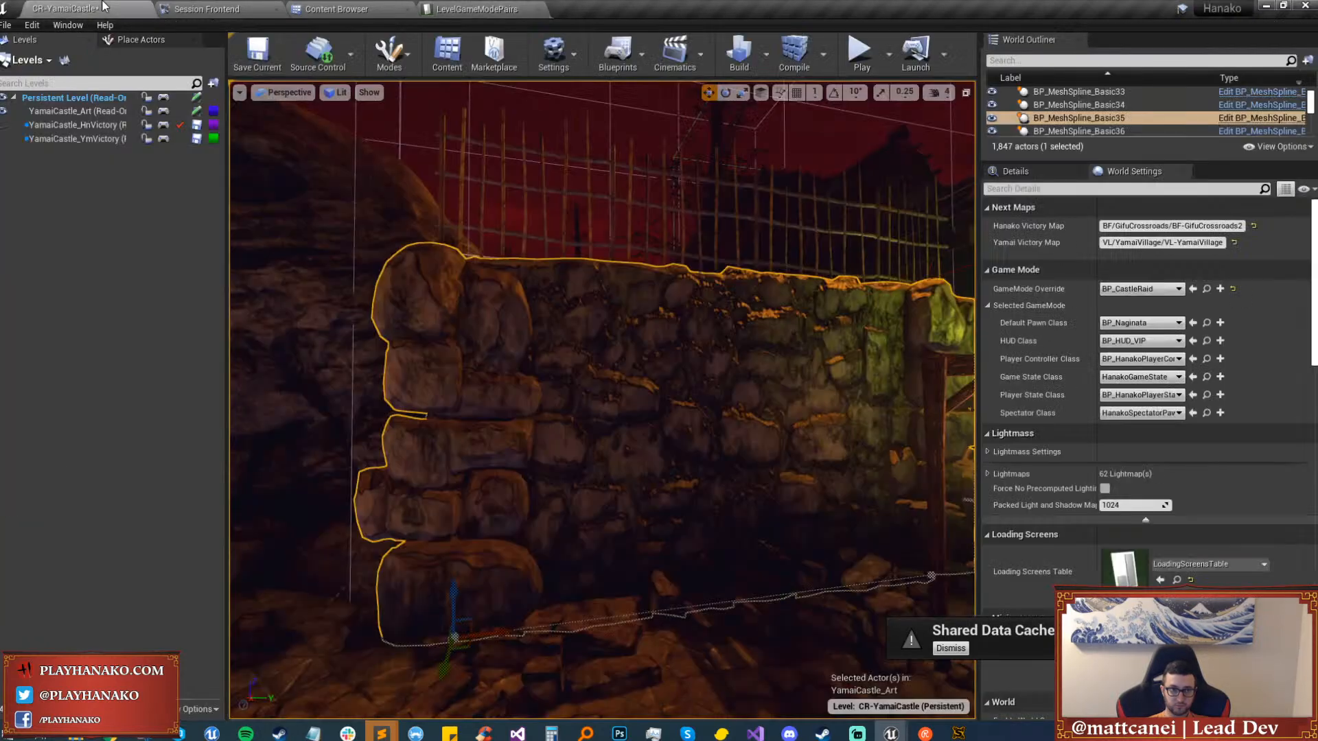
Play-test the Yamai Castle level with the Kenshi (Swordsman) class and stop the session.
click(8, 26)
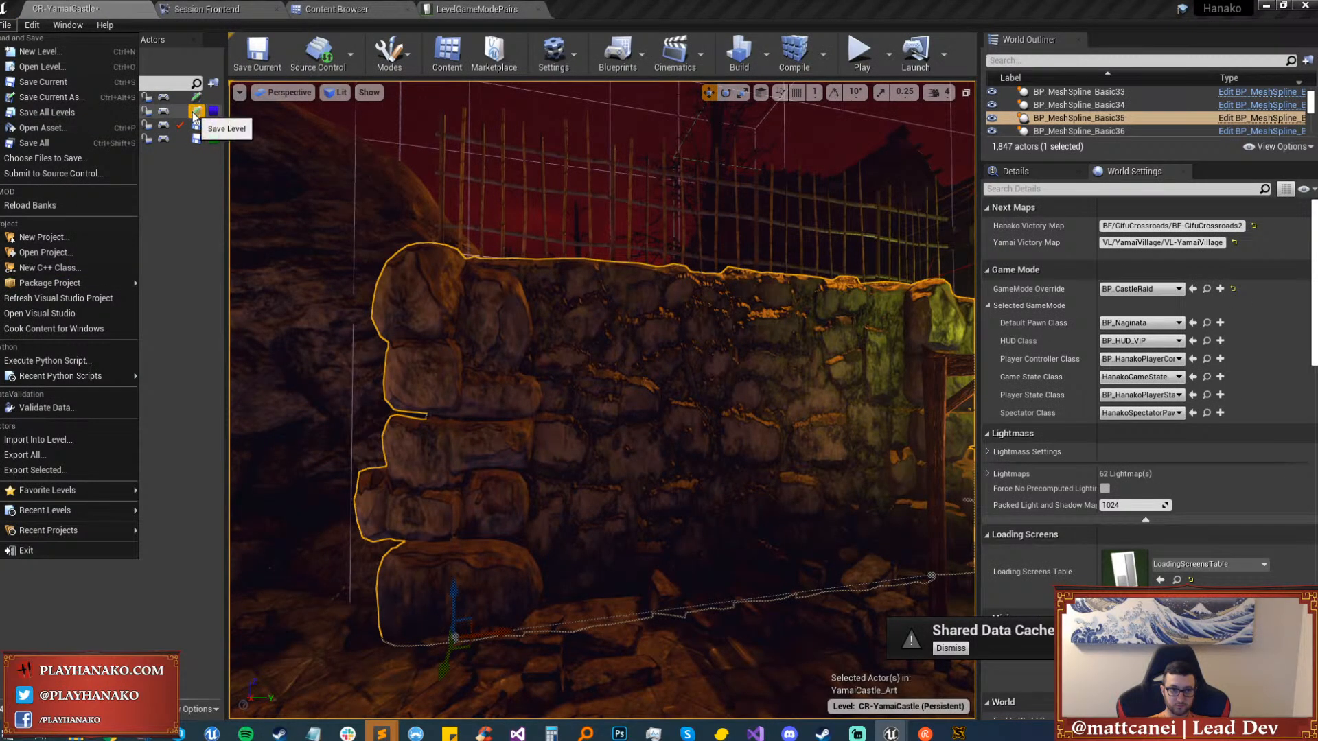
key(s)
mouse_move(612, 395)
right_down()
mouse_move(563, 412)
mouse_move(612, 395)
right_up()
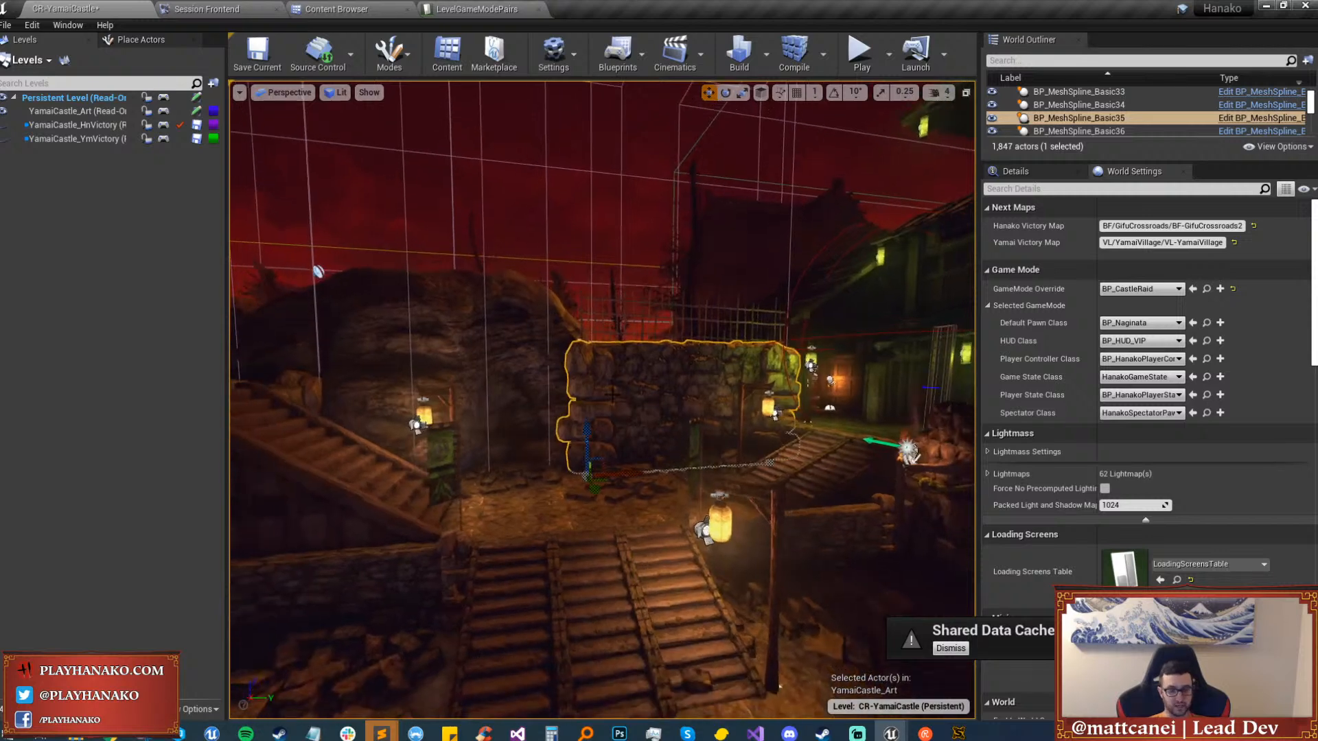
key(alt+p)
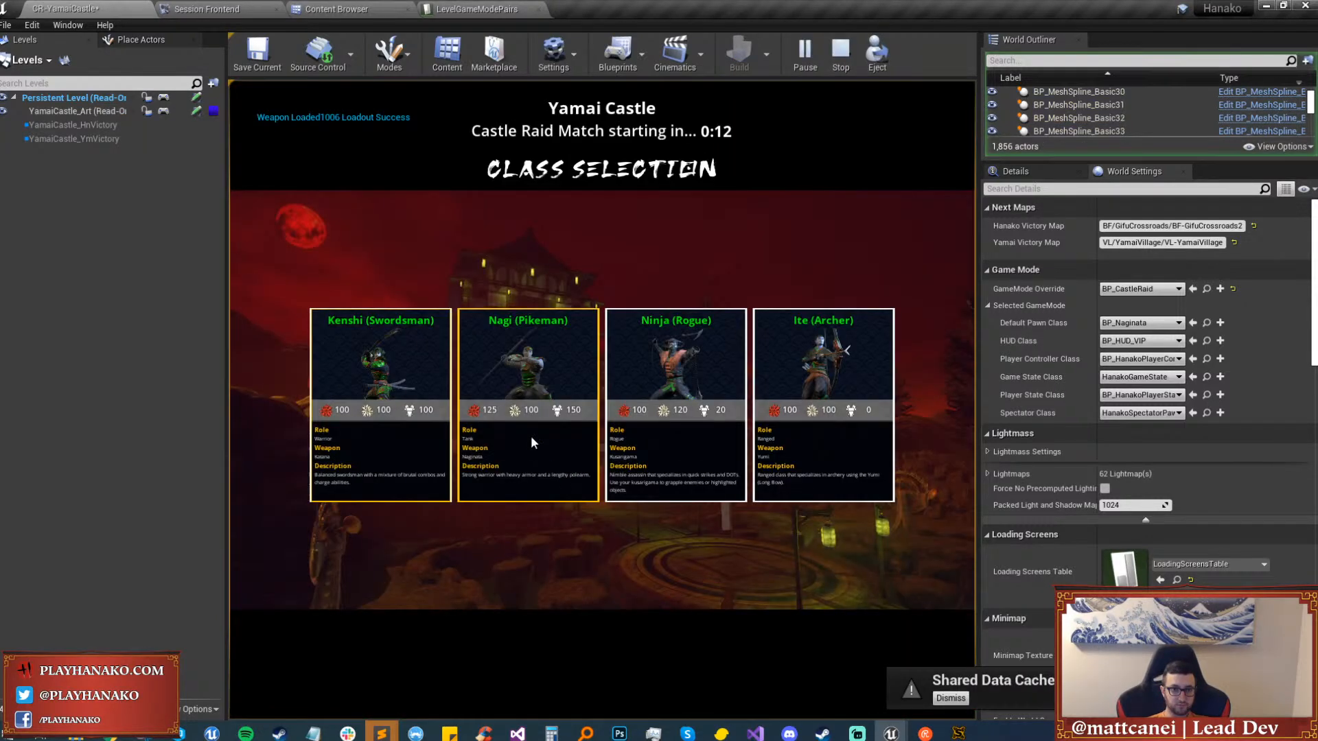
click(412, 387)
key(Escape)
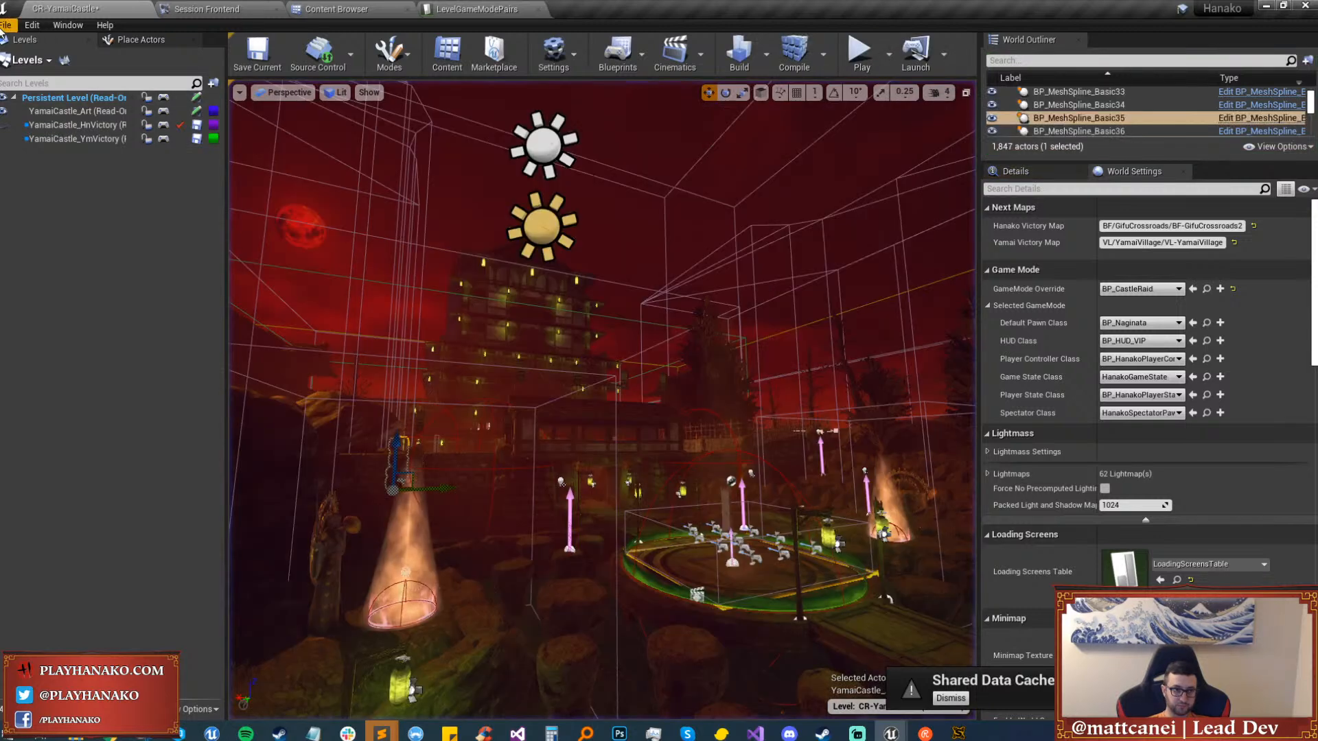
click(5, 25)
click(43, 113)
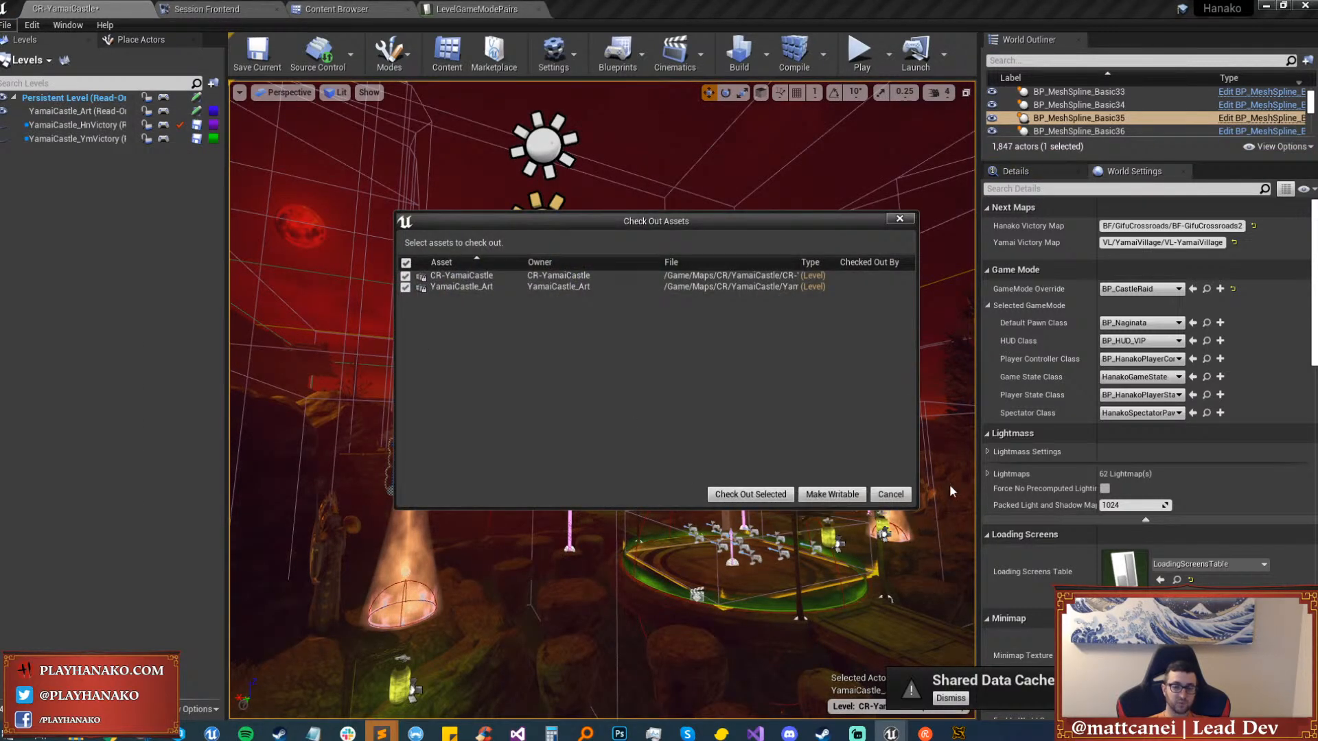
click(890, 494)
Open the recent level CR-HanakoCastle without saving the changes to CR-YamaiCastle and YamaiCastle_Art.
click(5, 25)
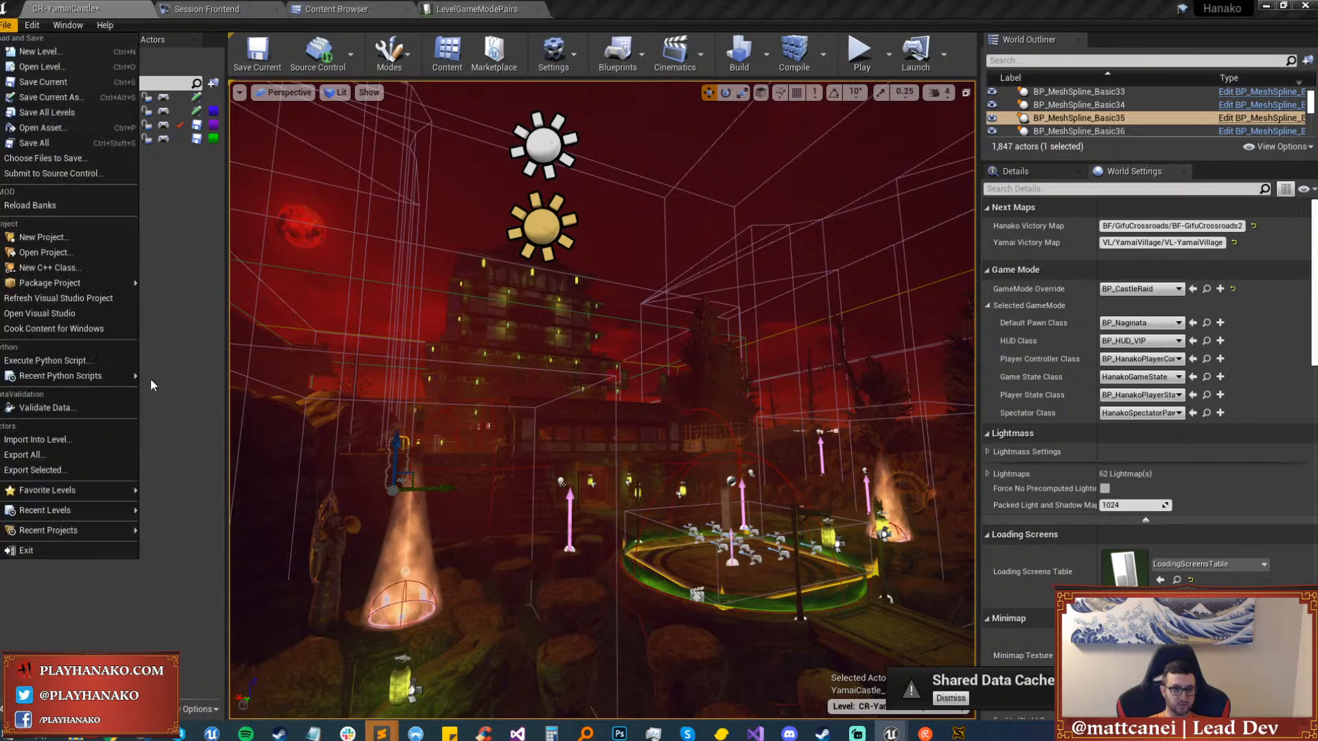
mouse_move(127, 520)
click(176, 525)
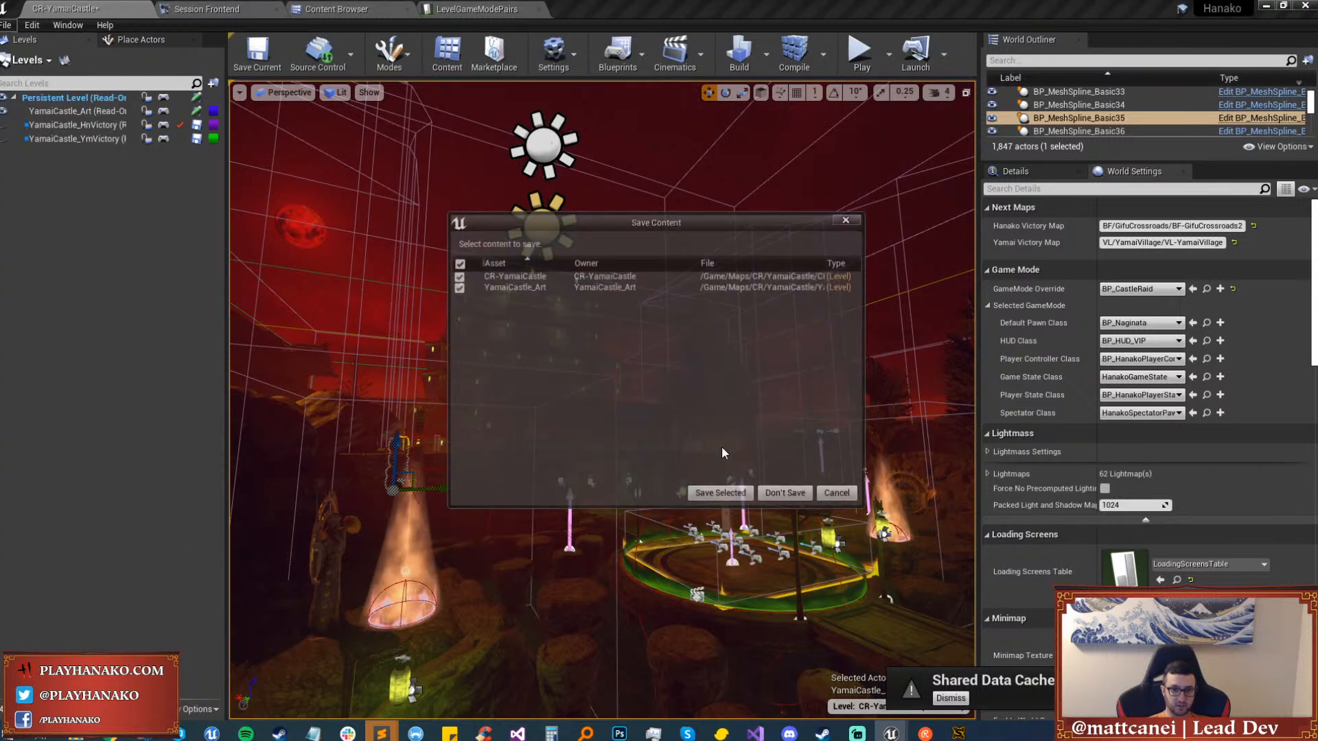
click(770, 500)
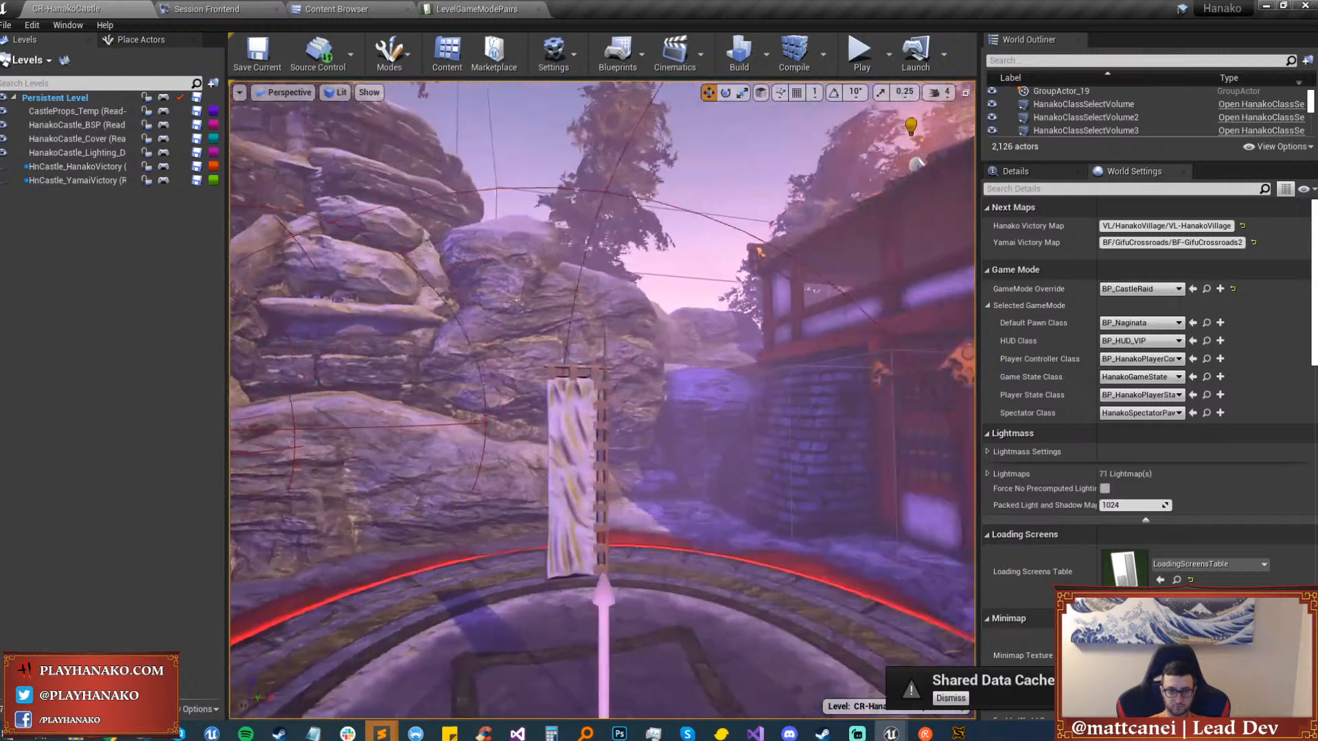
Show the GPU statistics in the viewport with the console command stat gpu and turn them off again.
key(grave)
text(stat gou)
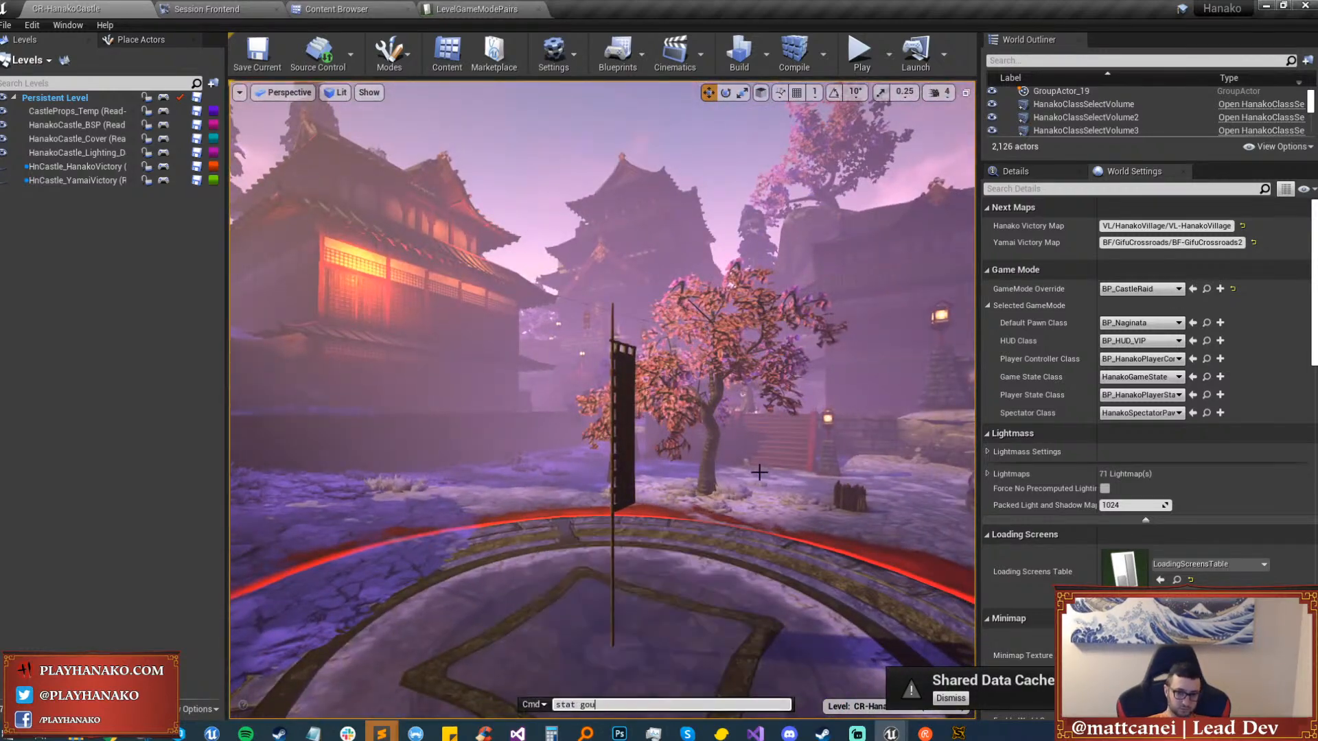
key(BackSpace)
key(BackSpace)
text(pu)
key(Return)
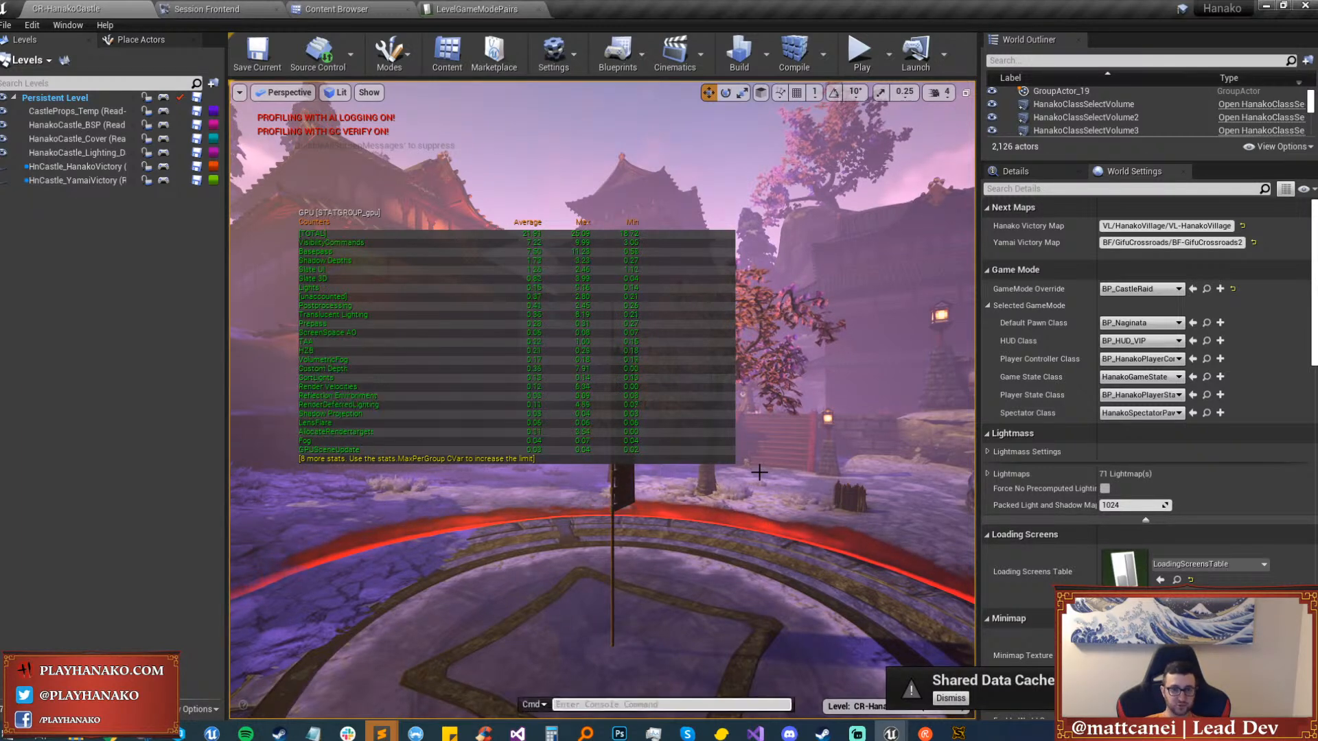
key(Up)
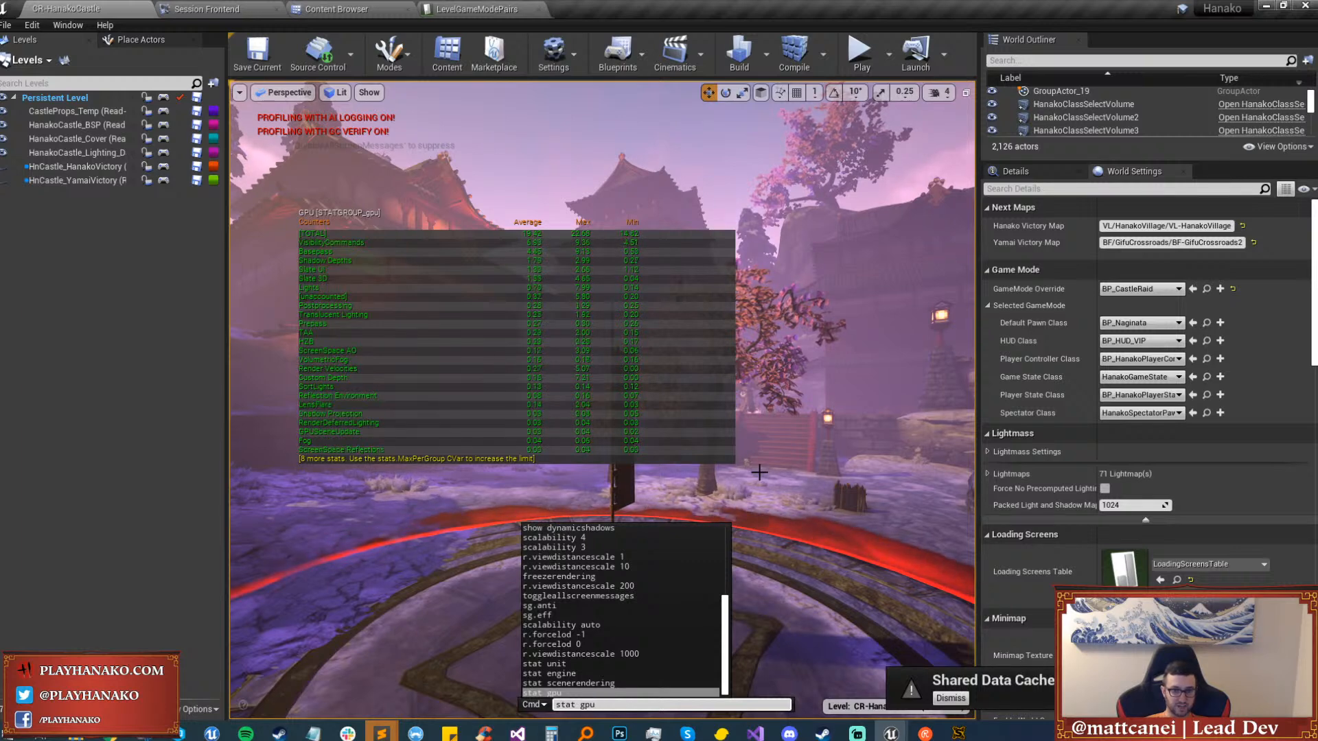
key(Return)
Flatten the landscape around the edge of the circular stone platform with the Flatten sculpt tool.
key(s)
right_drag(759, 472, 392, 265)
key(g)
key(g)
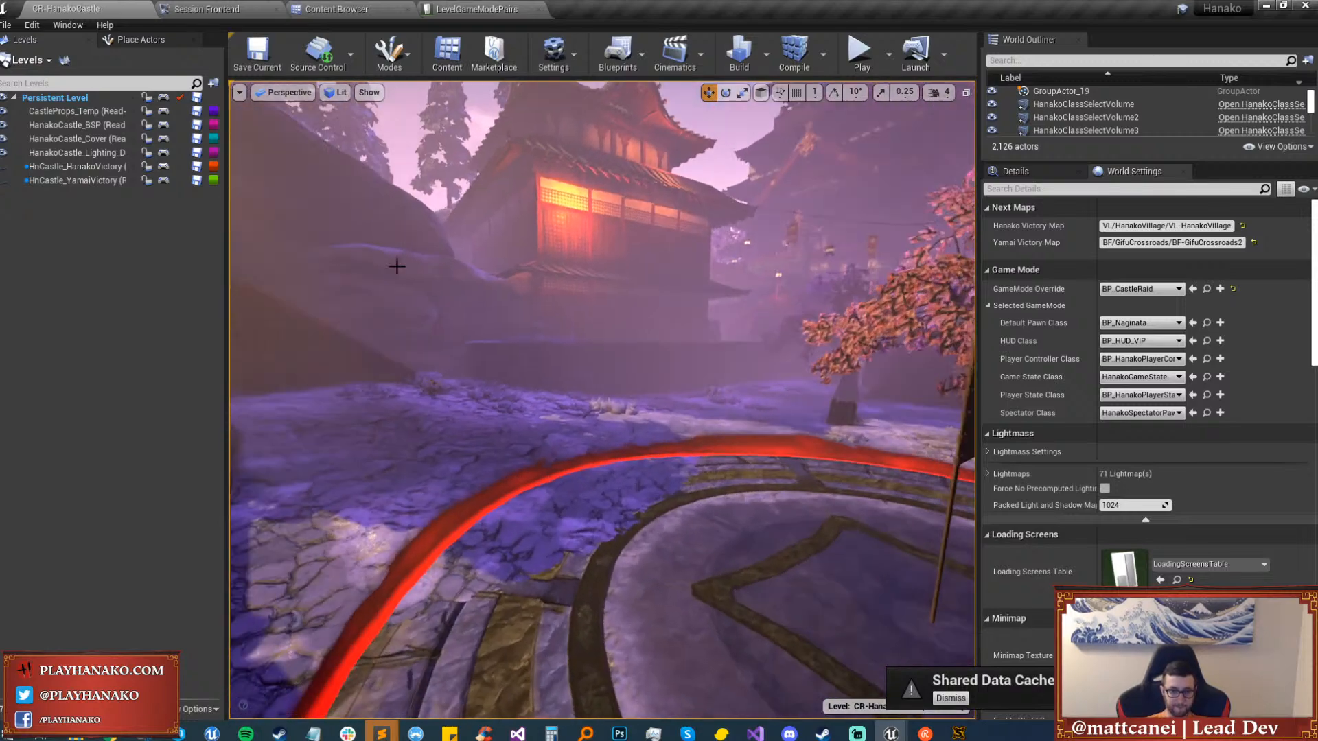
click(386, 70)
click(420, 116)
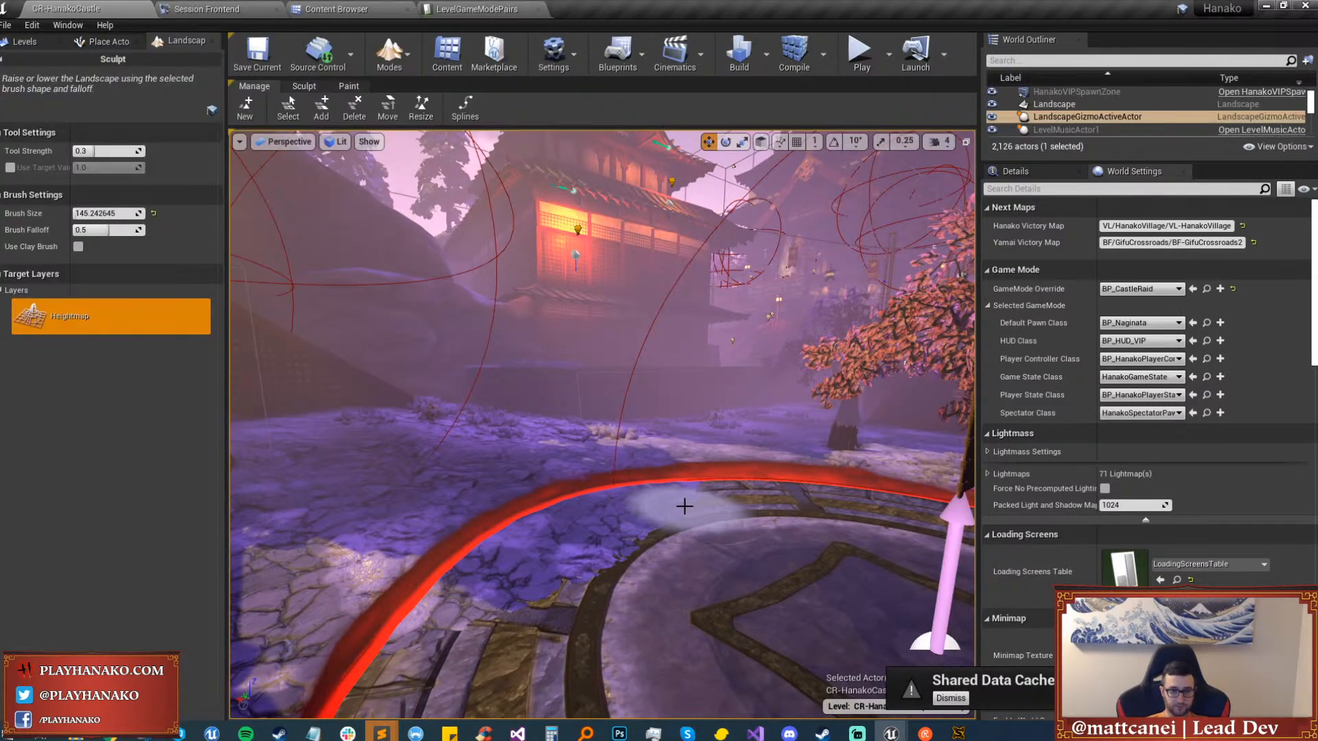
right_drag(684, 506, 684, 549)
click(304, 86)
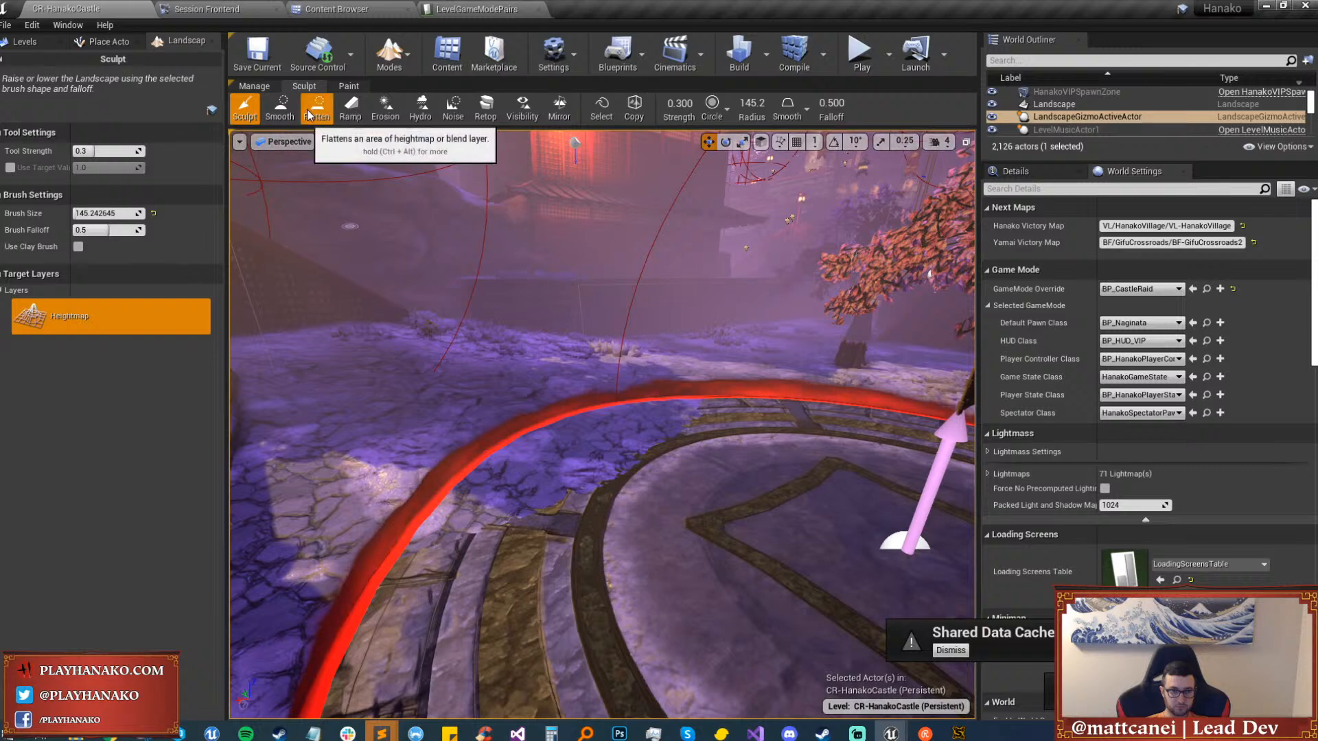
click(310, 109)
mouse_move(603, 485)
mouse_down()
mouse_move(529, 537)
mouse_move(544, 462)
mouse_move(649, 416)
mouse_move(506, 544)
mouse_up()
key(f)
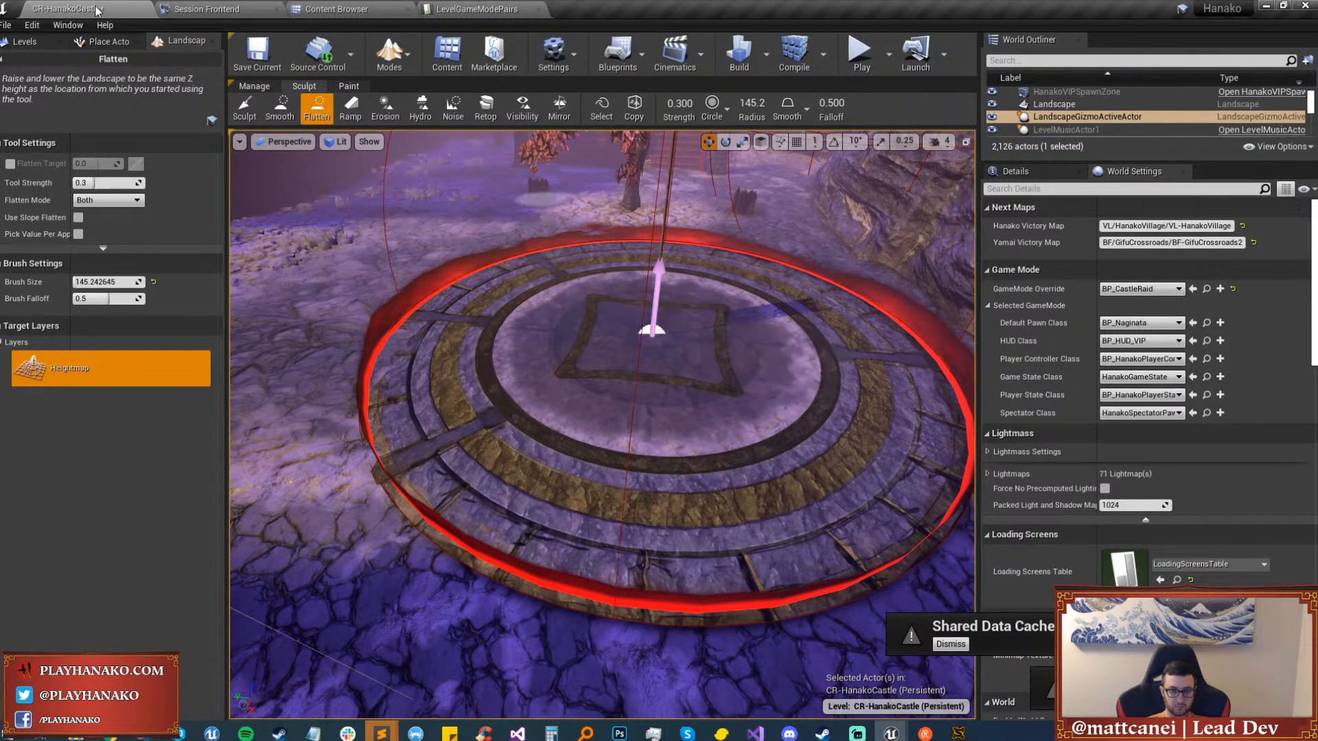
Return to the Select editing mode and save the CR-HanakoCastle level.
click(390, 55)
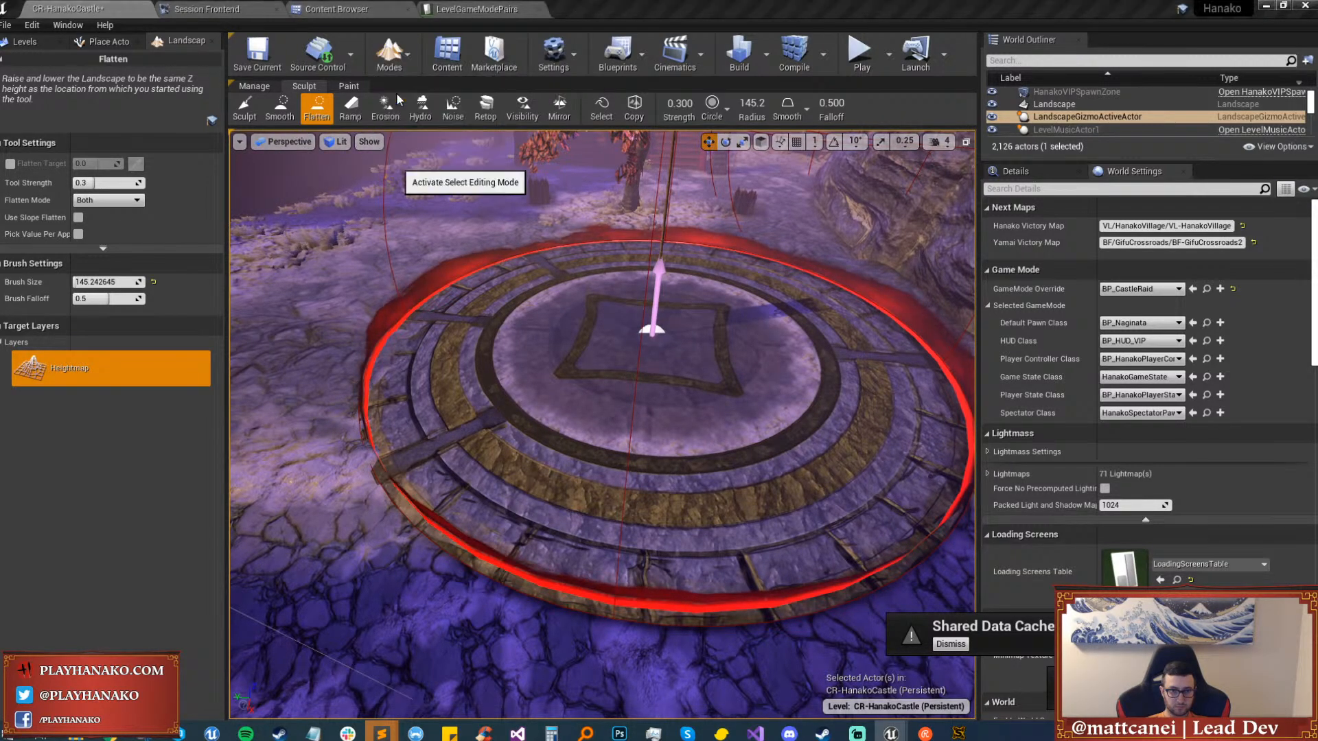
click(397, 92)
key(ctrl+s)
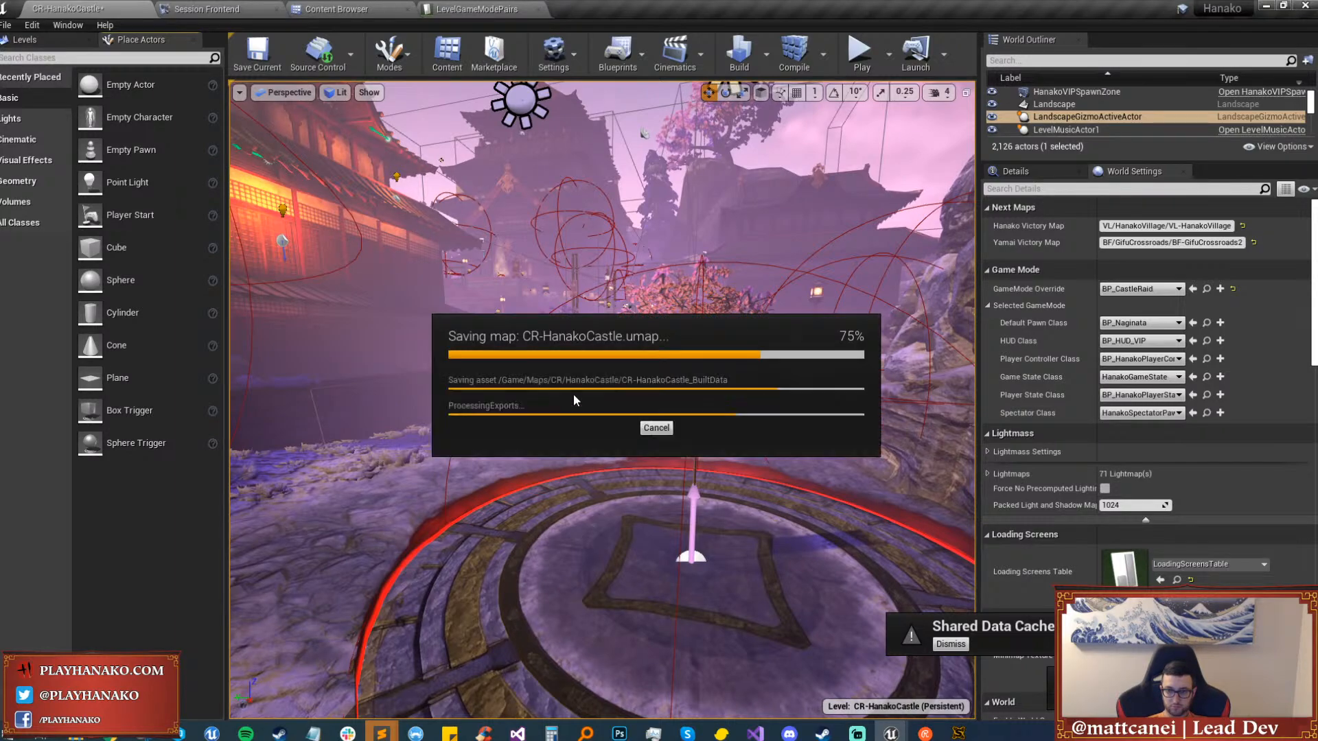
Select a walkway mesh inside the castle room with the player starts and switch the viewport to game view.
right_drag(581, 399, 529, 391)
click(580, 374)
click(581, 374)
click(499, 357)
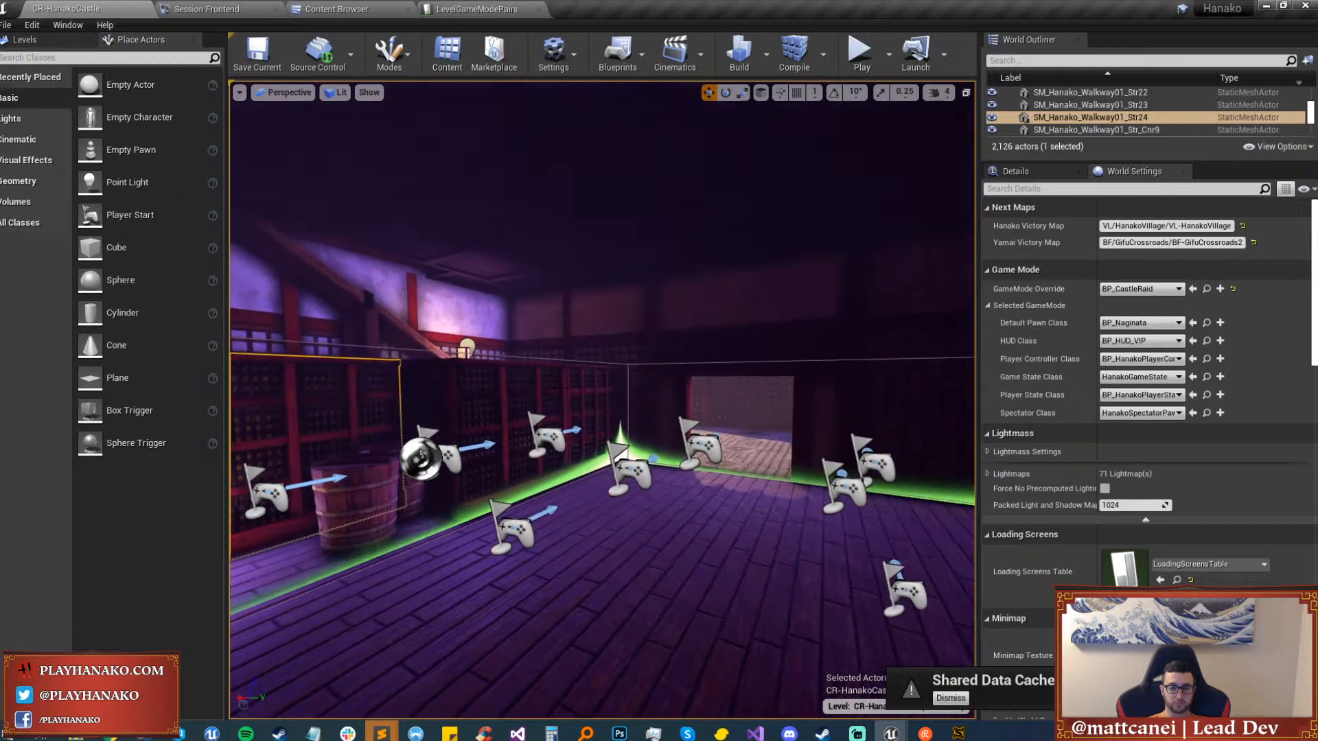
right_drag(633, 434, 633, 434)
key(g)
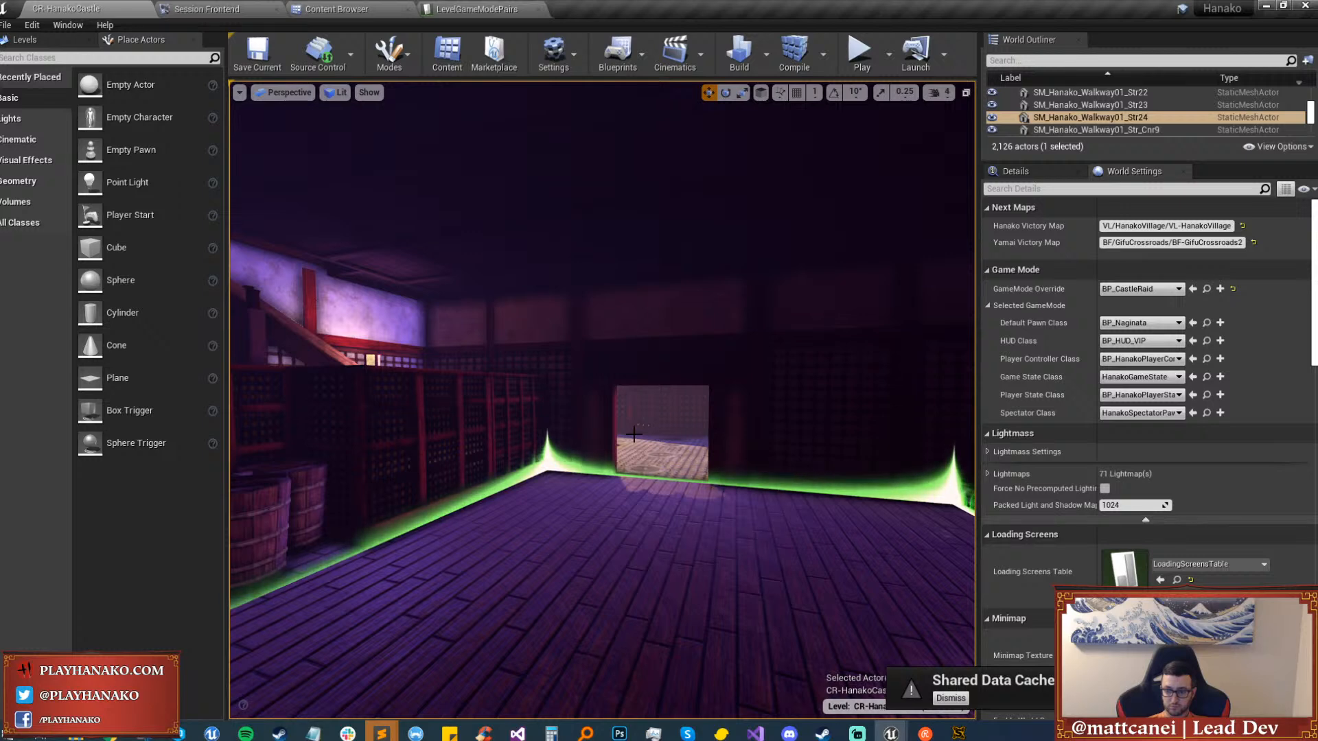
Select all actors that share the straight and corner walkway meshes lining the room's wall.
key(w)
right_drag(559, 410, 414, 407)
key(shift+e)
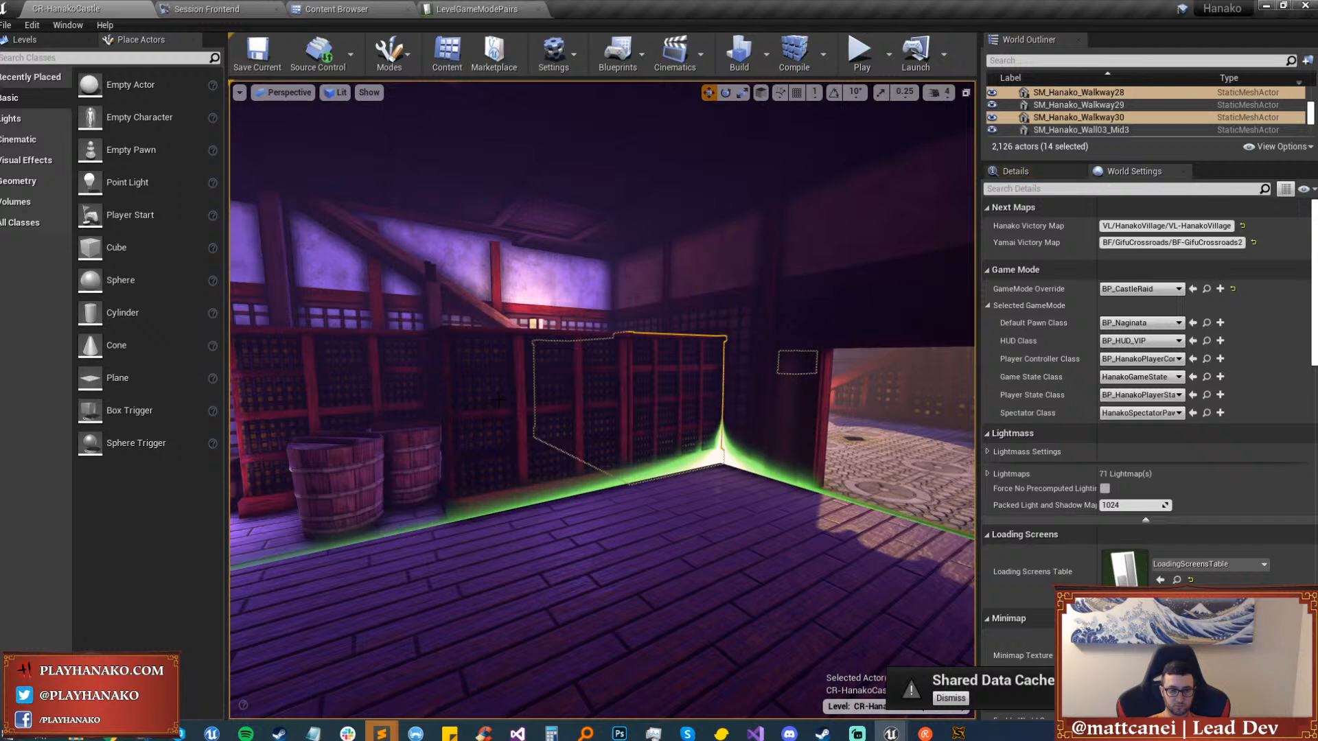
ctrl+click(498, 401)
key(shift+e)
right_drag(498, 400, 543, 399)
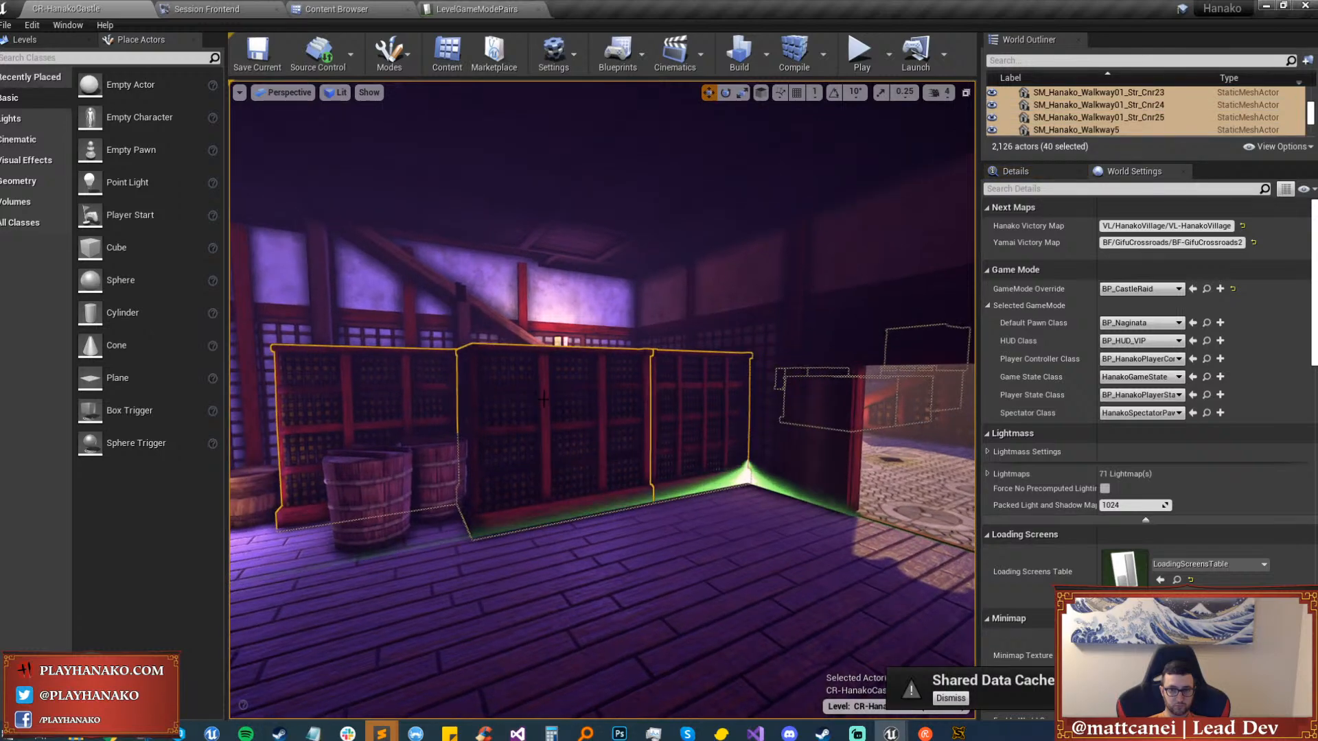
Locate the walkway meshes in the Content Browser and select both together with the Rockwall01 and Rockwall02 meshes.
key(ctrl+b)
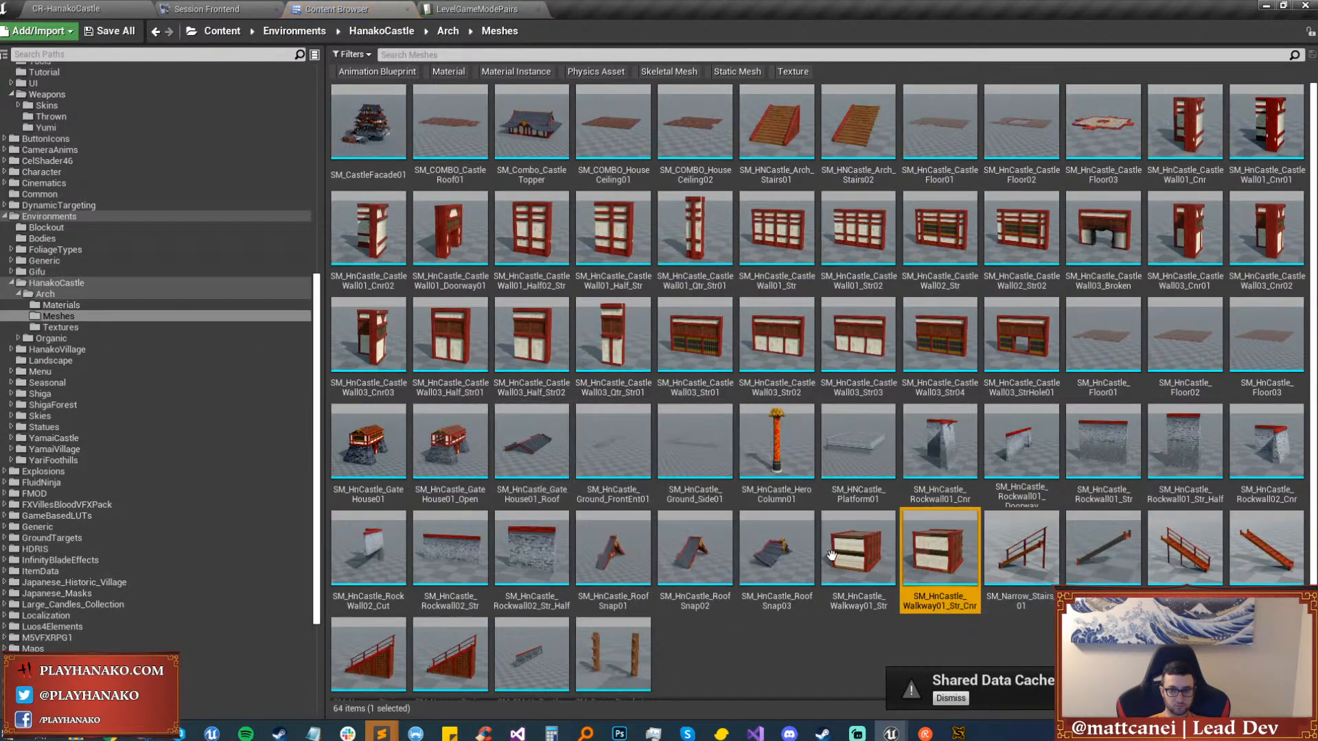
scroll(830, 554, down, 1)
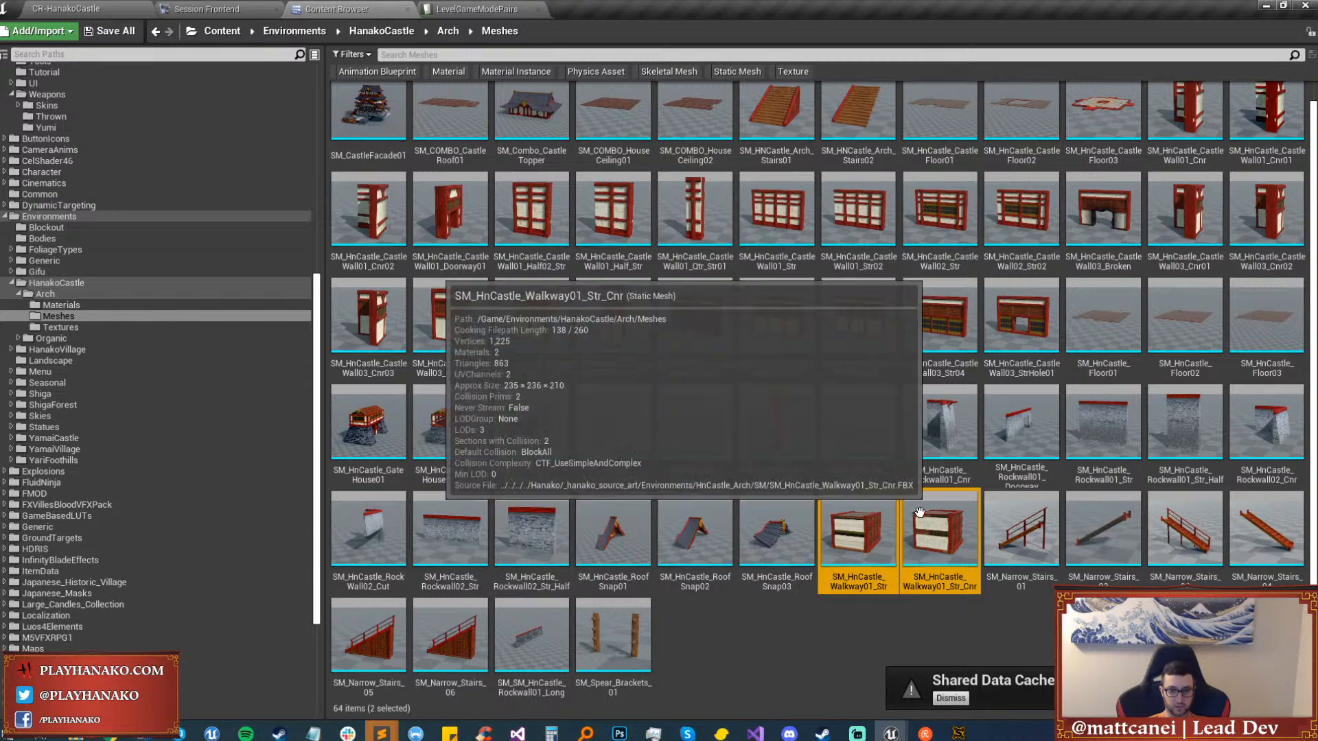
ctrl+click(524, 533)
ctrl+click(451, 534)
ctrl+click(368, 534)
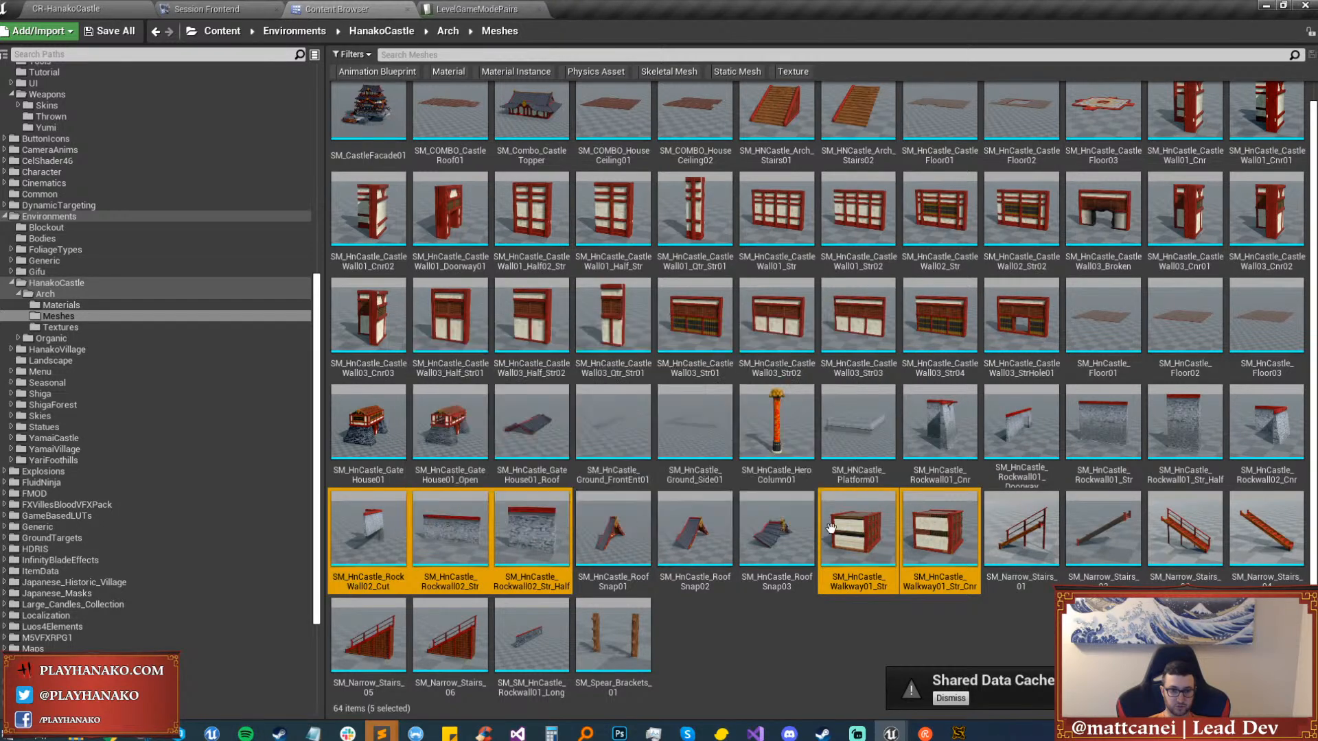
ctrl+click(1136, 433)
ctrl+click(1177, 412)
ctrl+click(1010, 436)
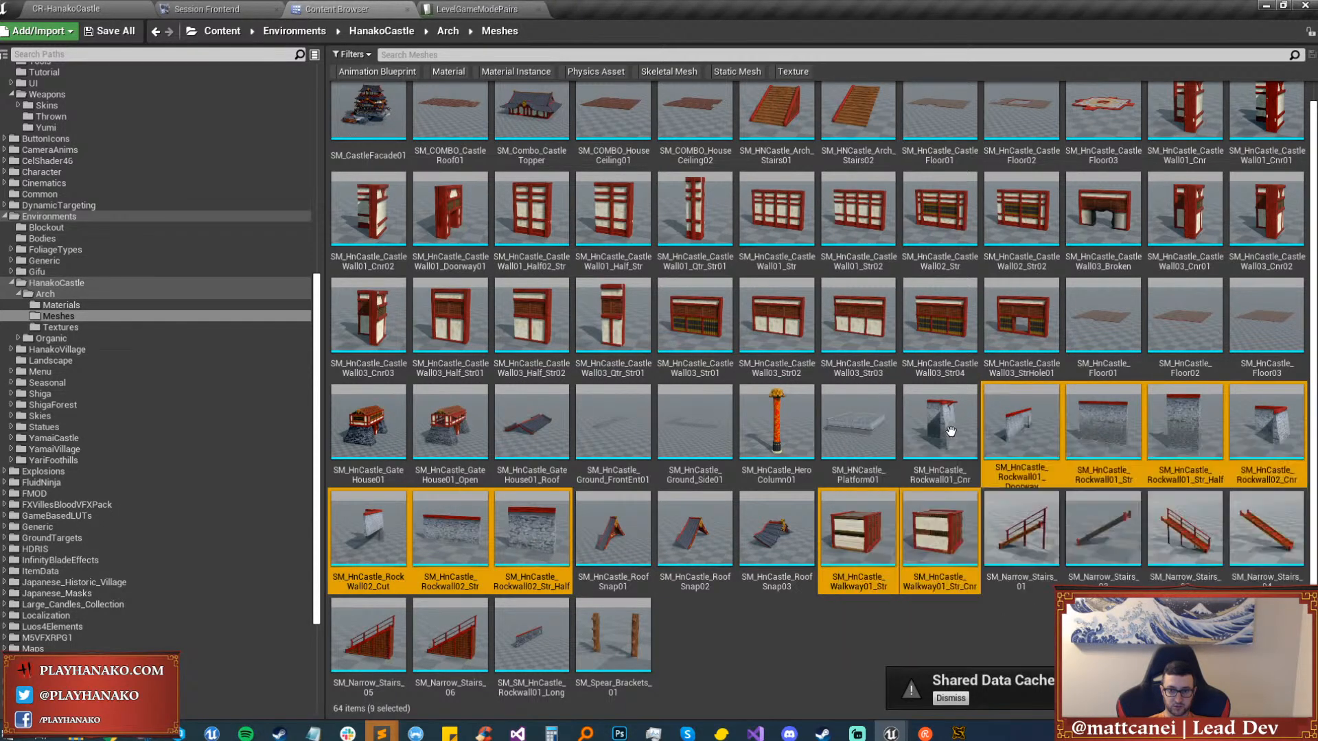
ctrl+click(940, 425)
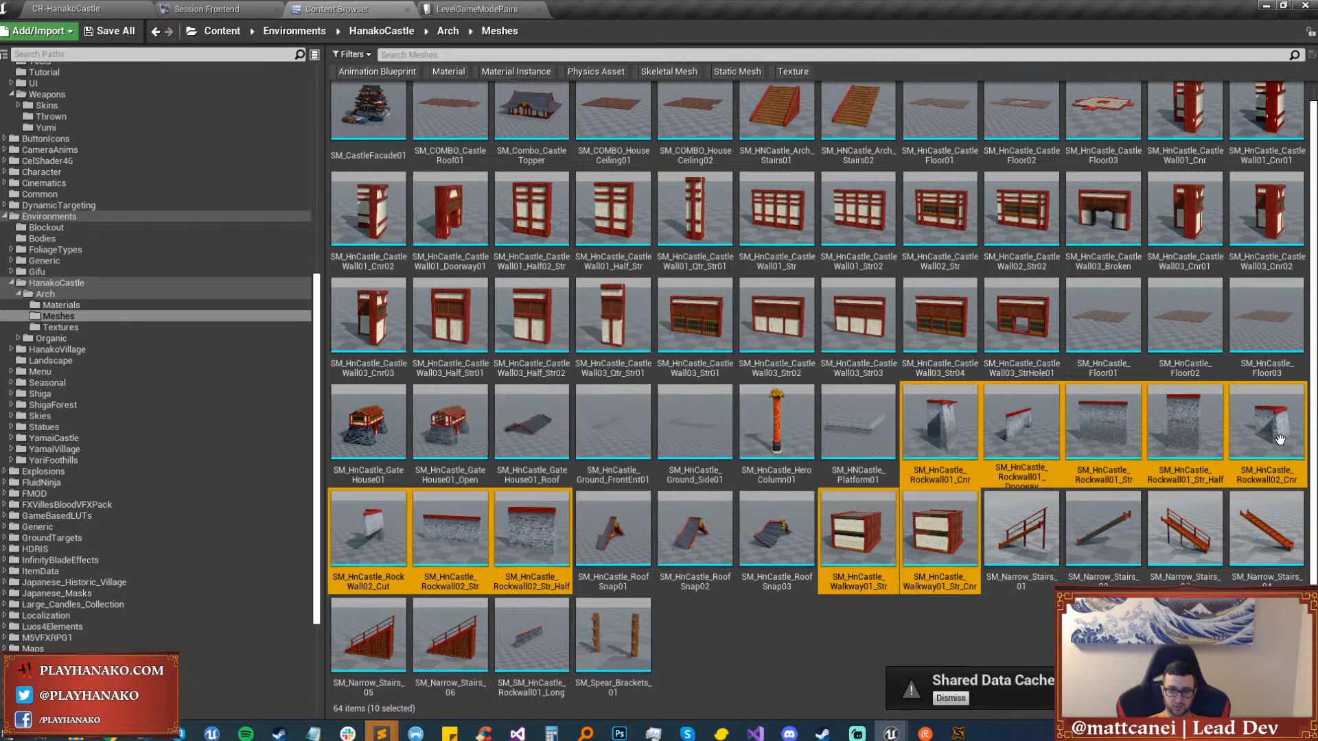
Reduce the selection to SM_HnCastle_Walkway01_Str and SM_HnCastle_Walkway01_Str_Cnr and look through their asset actions.
click(940, 532)
ctrl+click(857, 532)
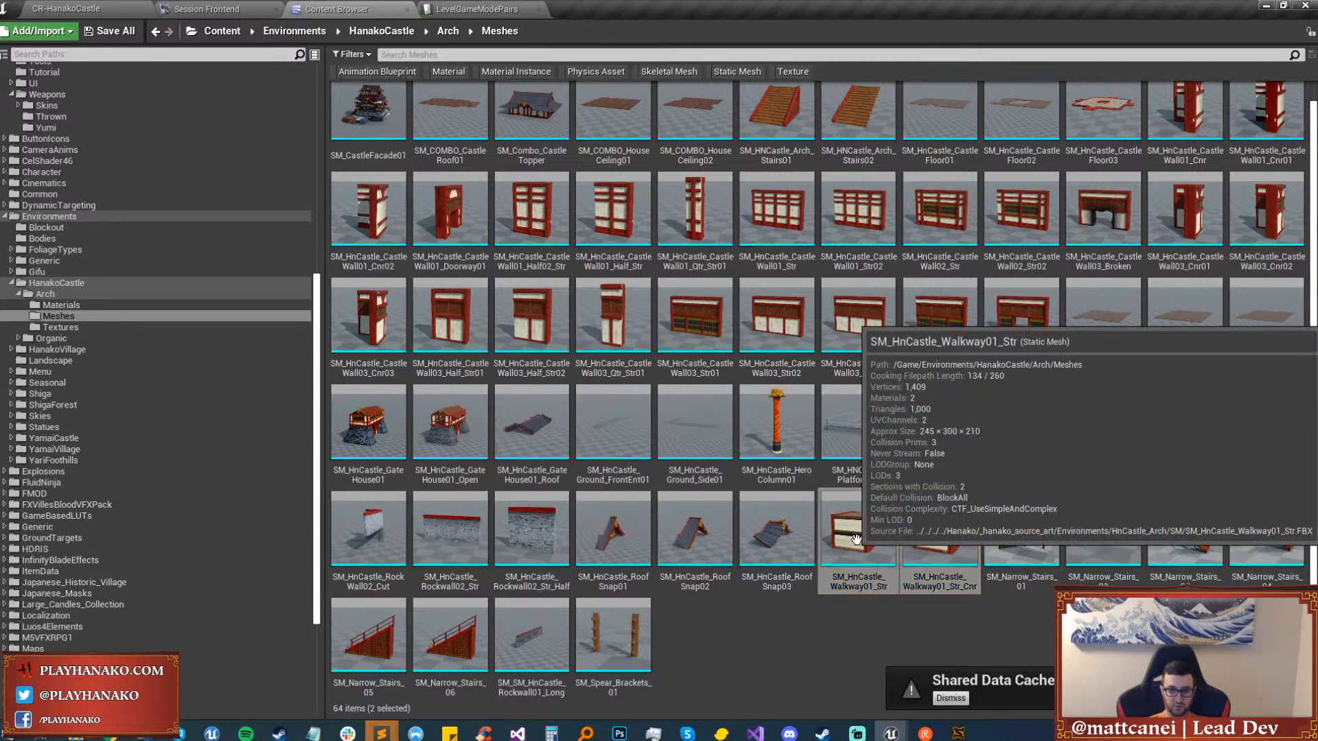
right_click(859, 533)
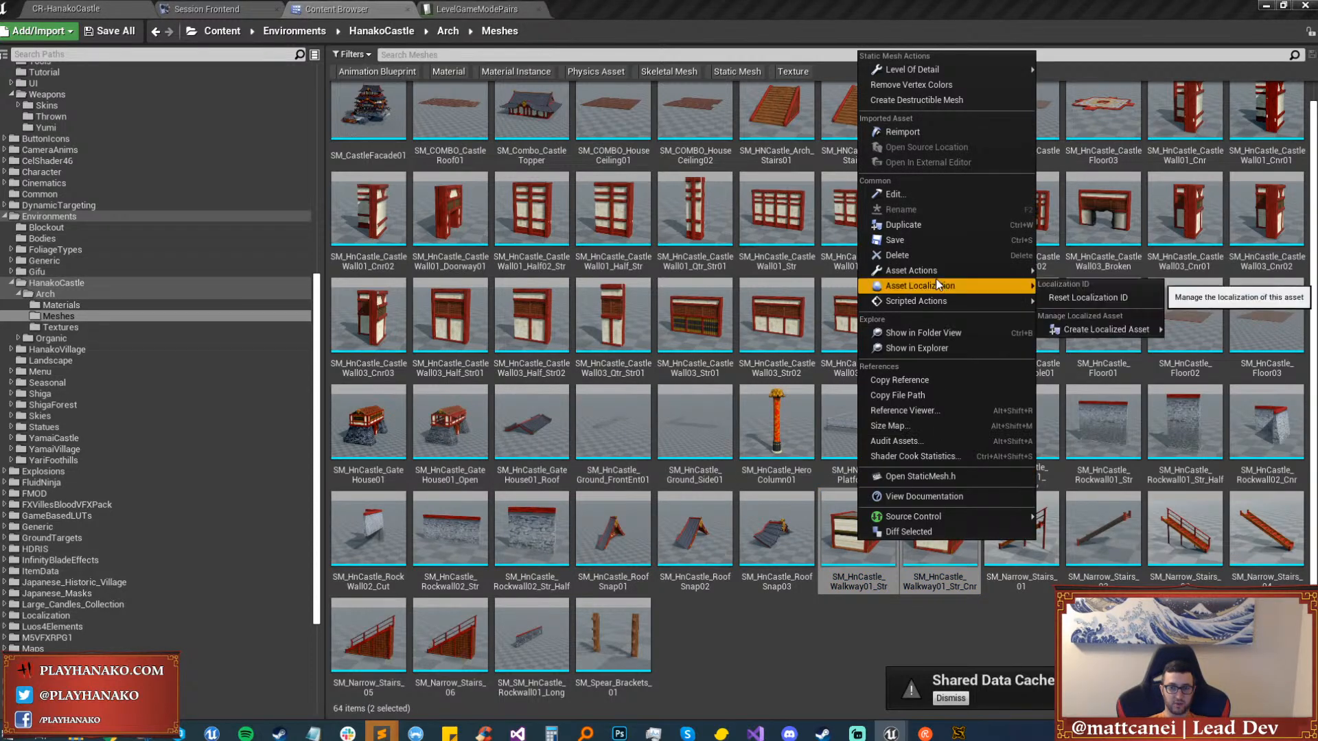
mouse_move(935, 277)
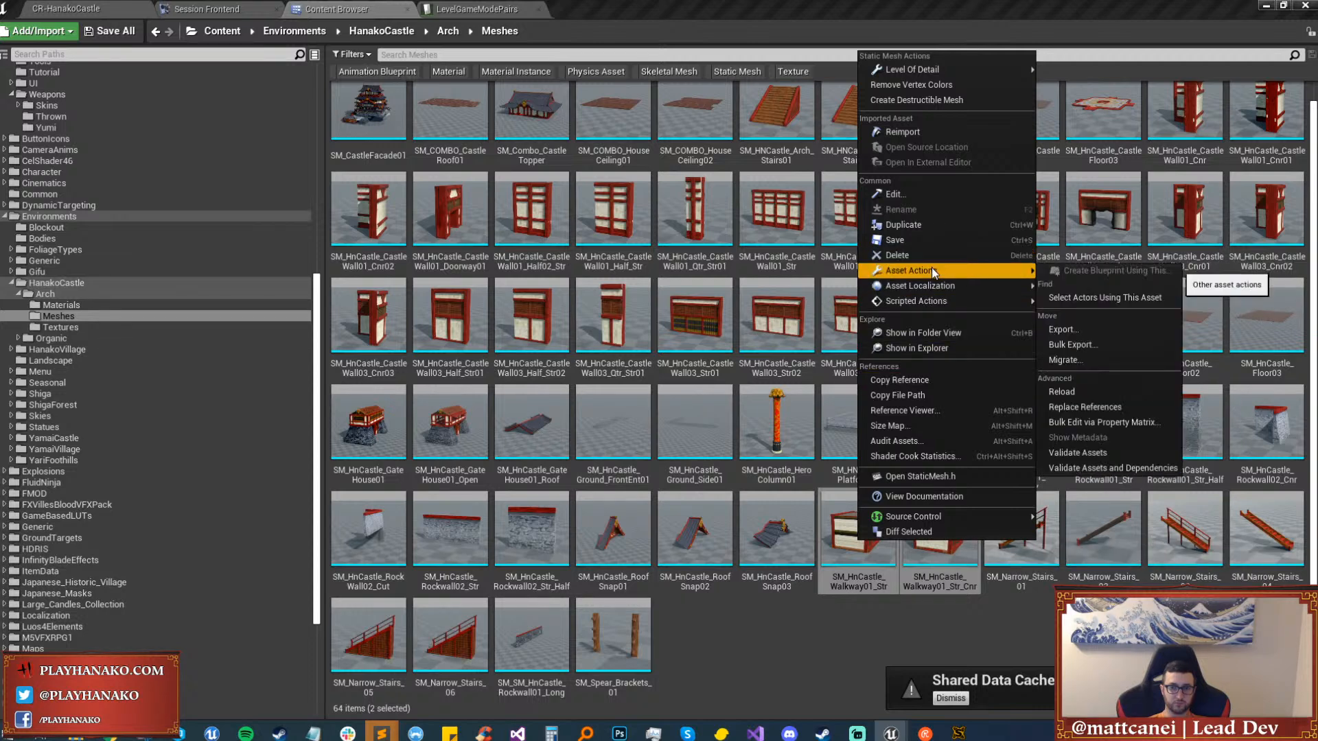
right_click(747, 232)
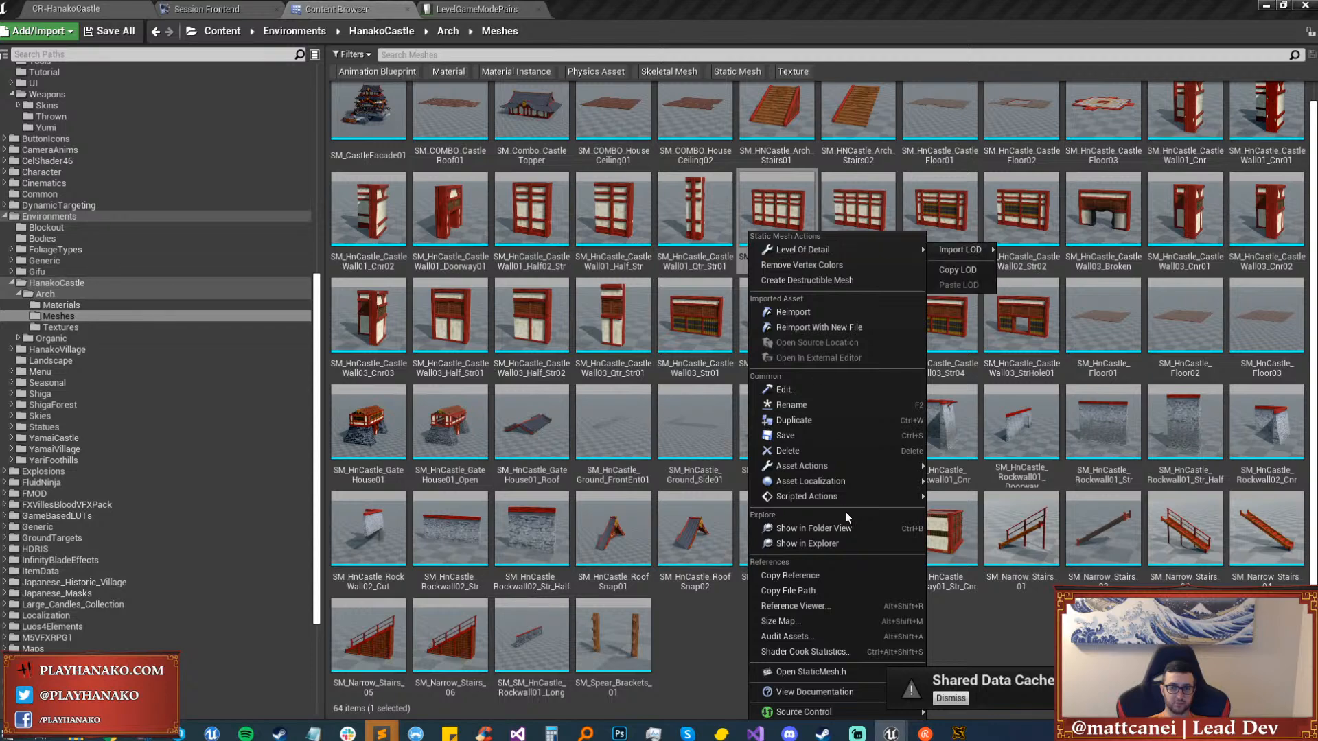
click(745, 234)
click(858, 532)
ctrl+click(941, 533)
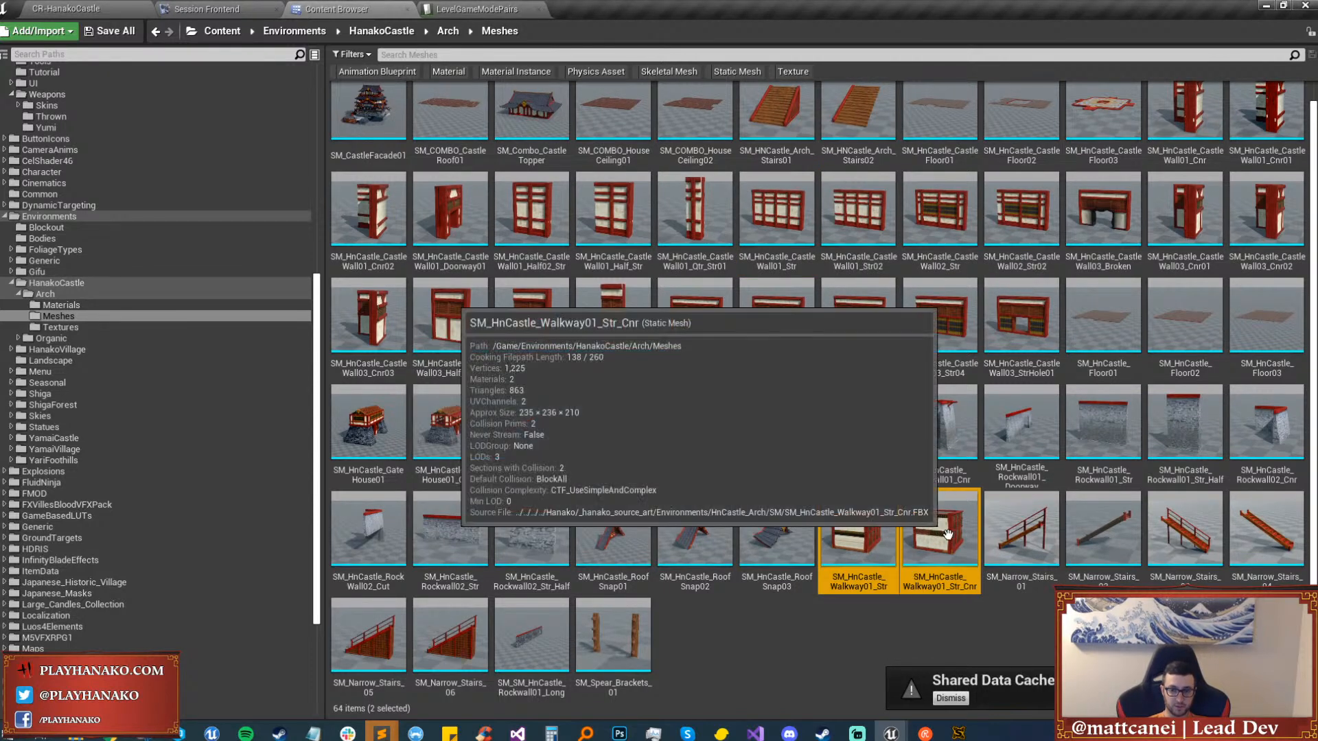
right_click(947, 534)
right_click(925, 538)
mouse_move(1008, 284)
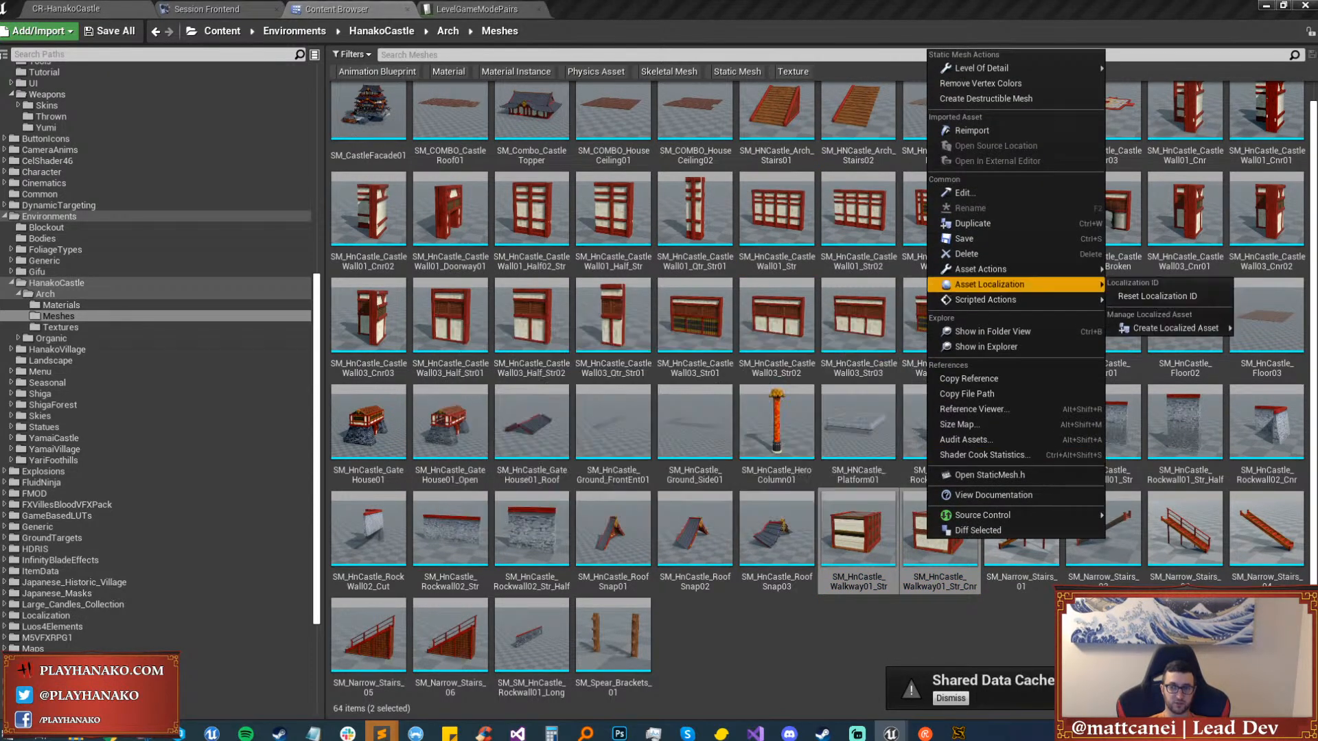
Switch to UnrealGameSync, relaunch Unreal Editor for the Hanako project and minimize the sync window.
click(836, 3)
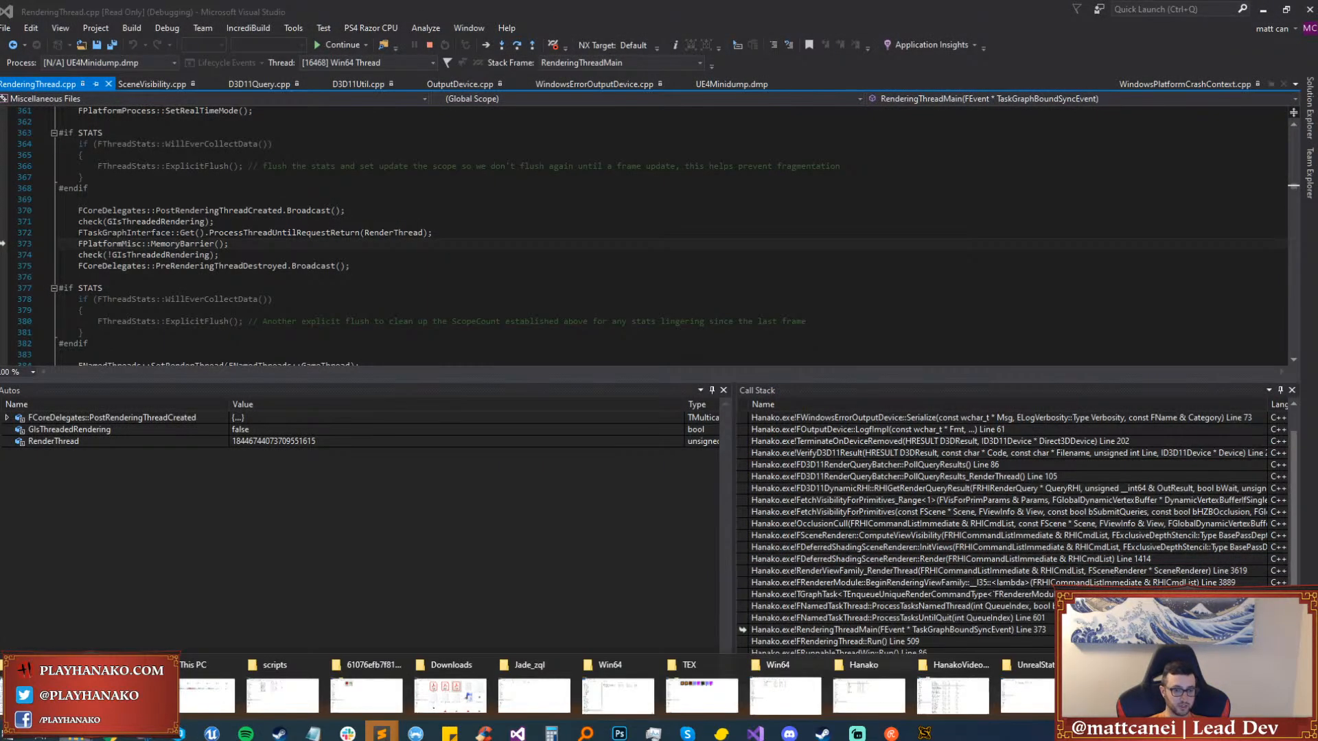
click(785, 694)
click(969, 151)
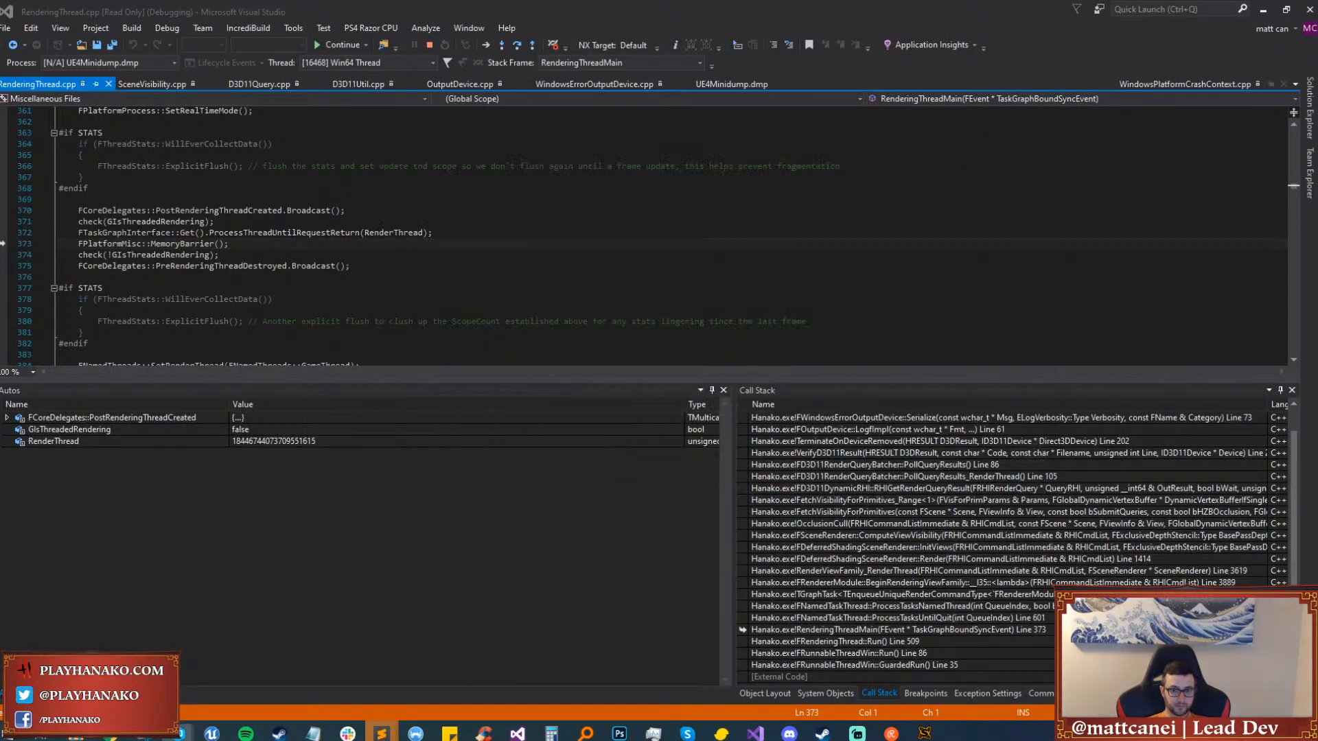
click(211, 733)
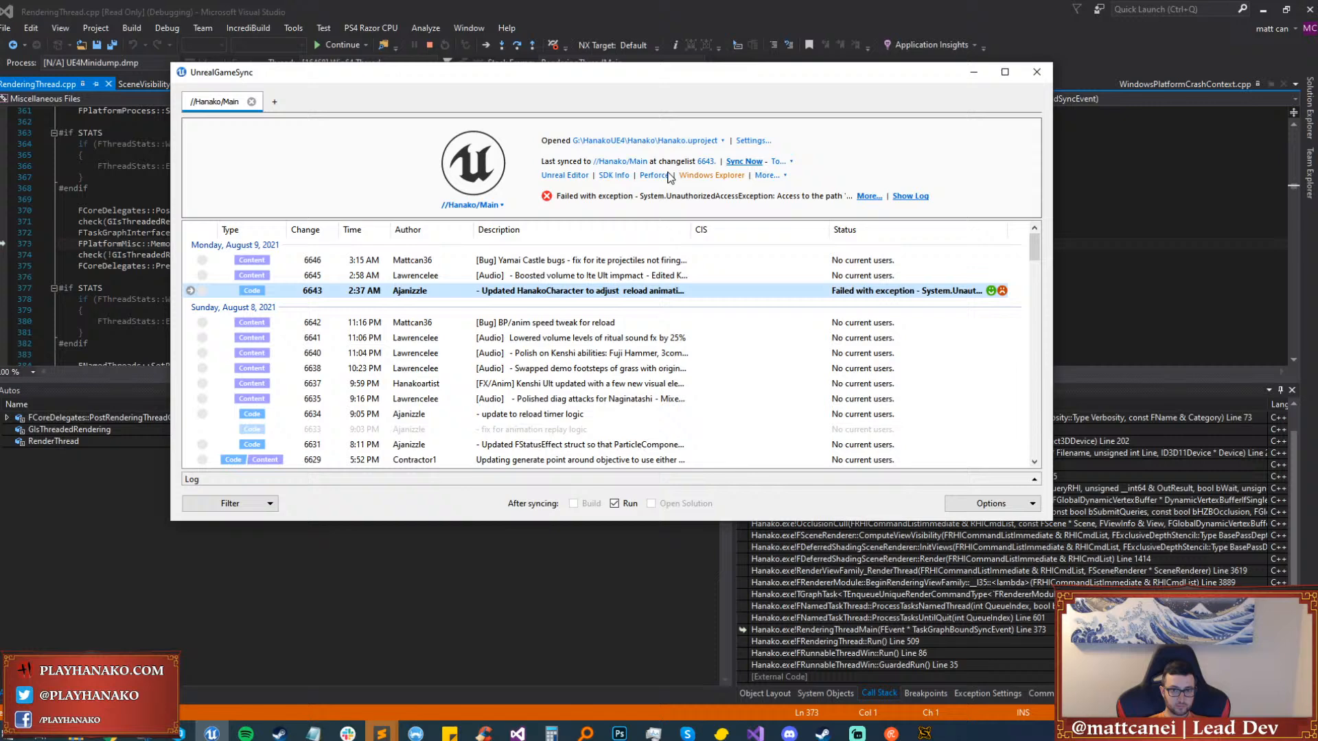
click(563, 178)
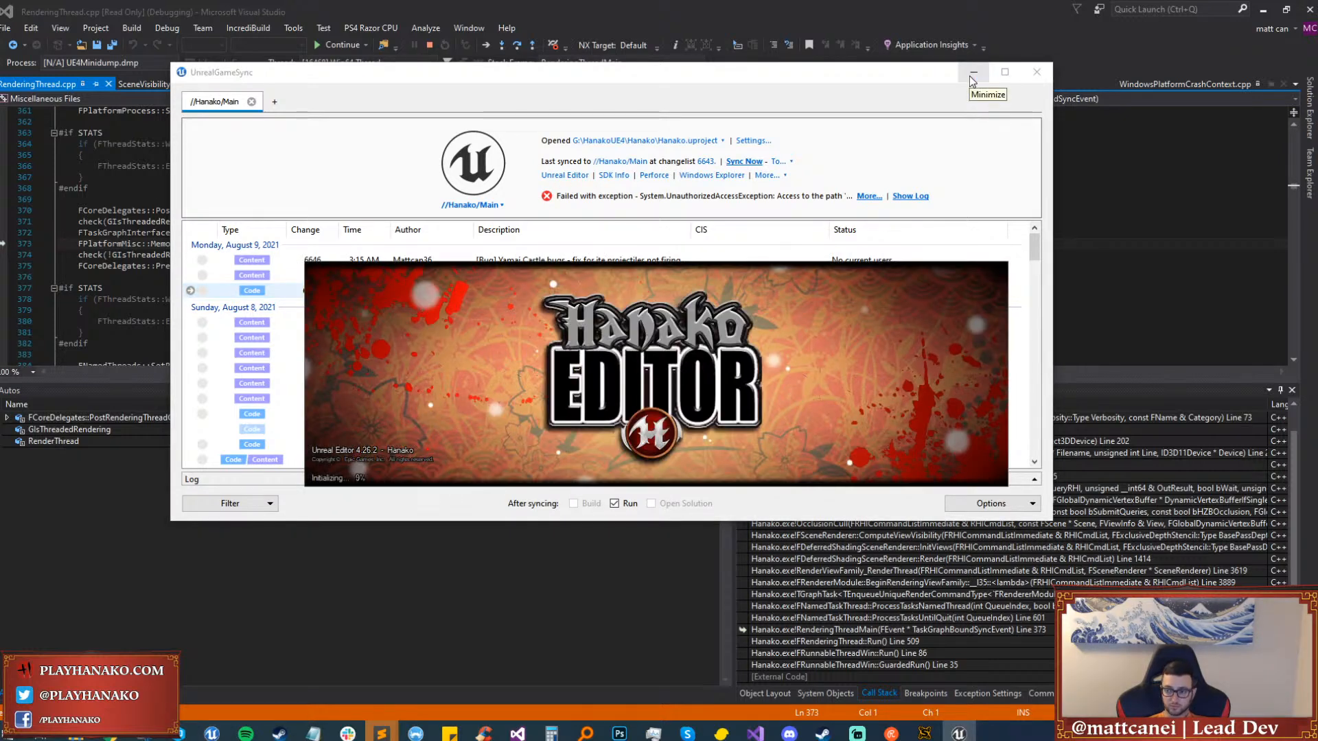
click(972, 73)
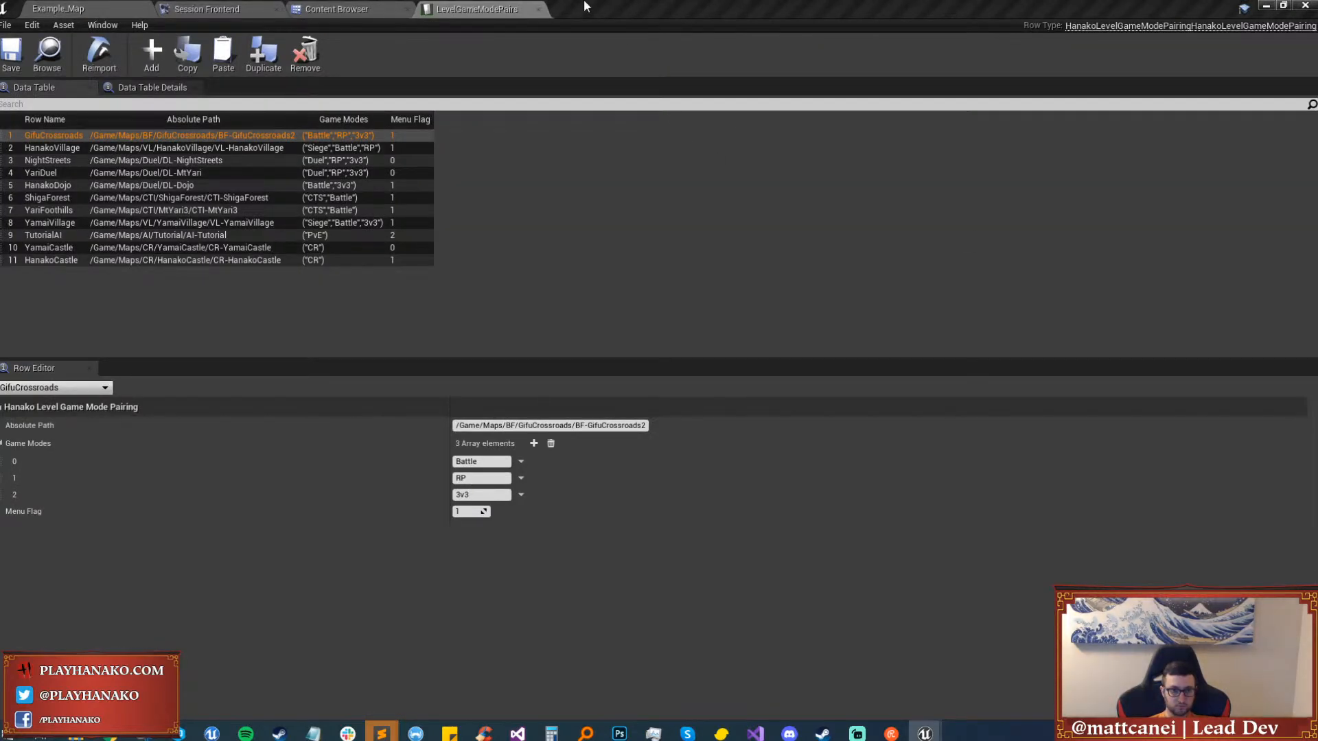
Return to the level editor and open the recent level CR-HanakoCastle.
click(309, 8)
click(192, 7)
click(76, 8)
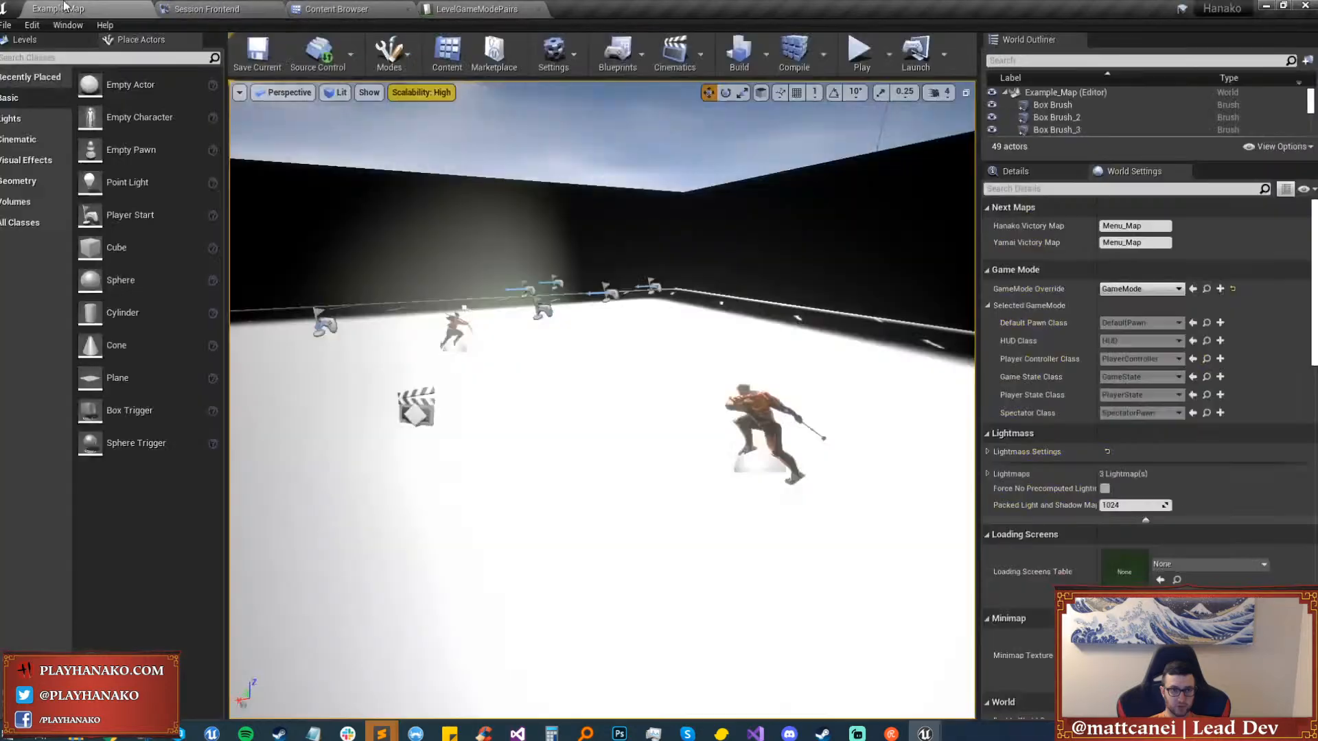
click(3, 27)
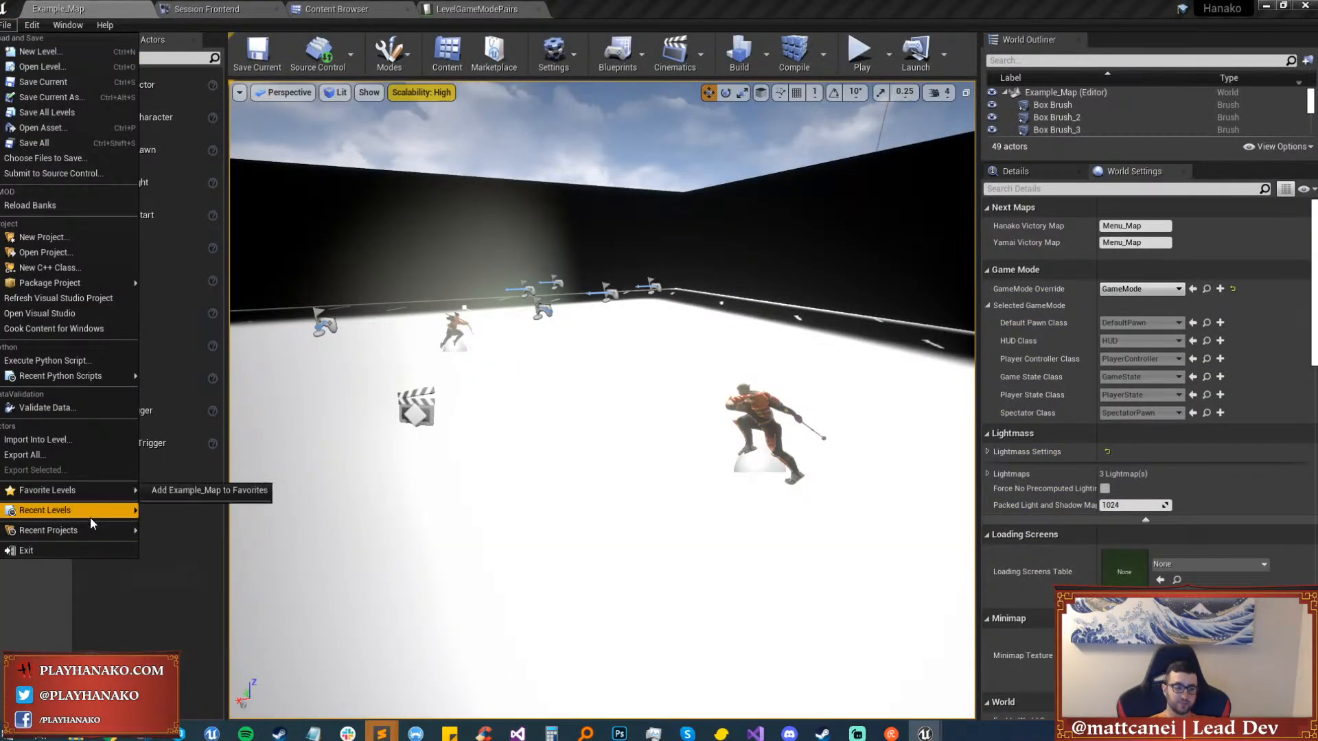
mouse_move(101, 514)
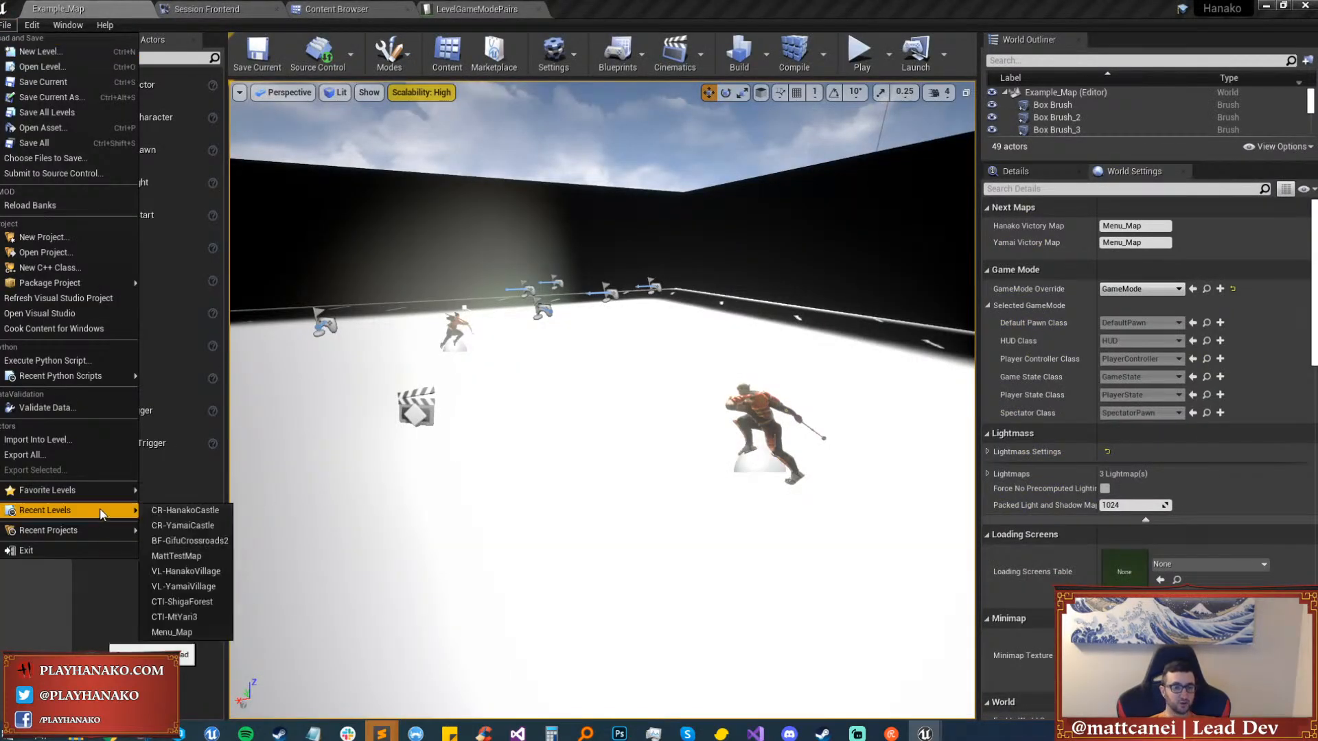
click(203, 515)
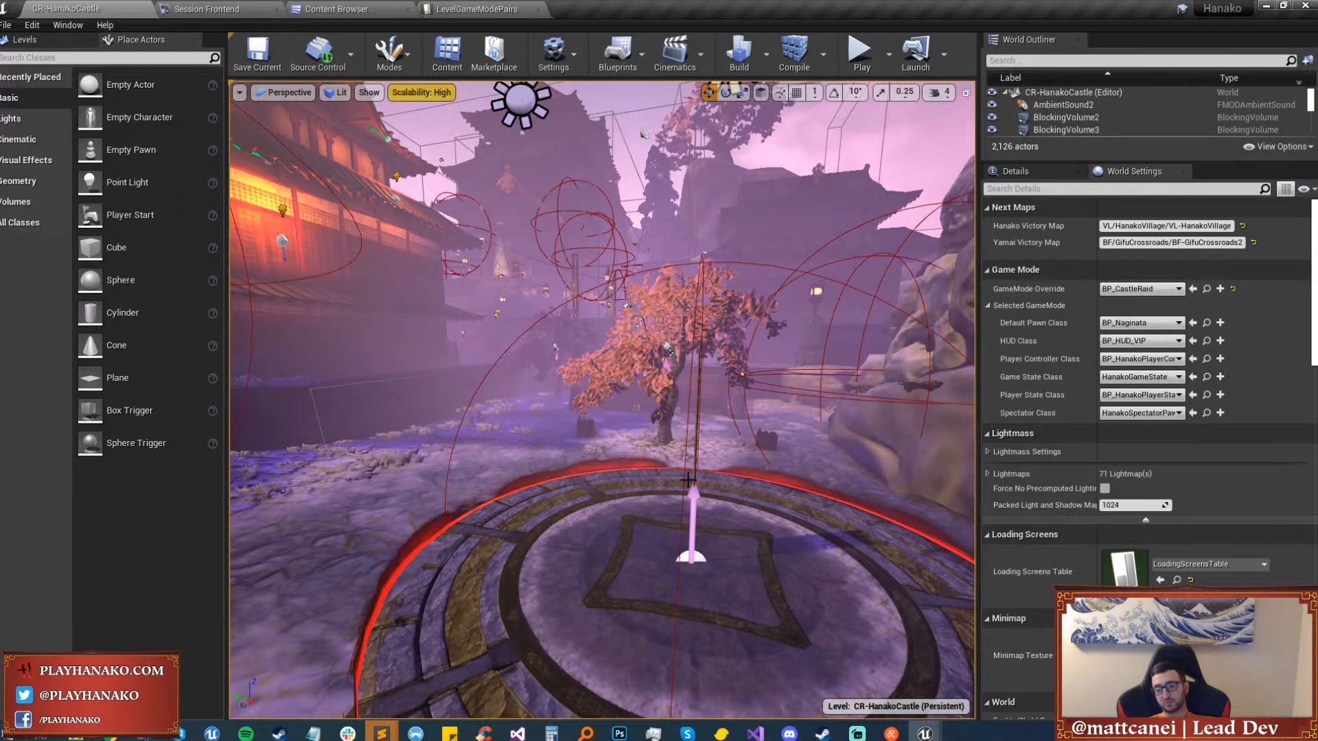
Locate the castle room's walkway mesh in the Content Browser and select SM_HnCastle_Walkway01_Str together with SM_HnCastle_Walkway01_Str_Cnr.
key(w)
right_drag(696, 364, 826, 525)
key(w)
key(w)
click(827, 525)
key(ctrl+b)
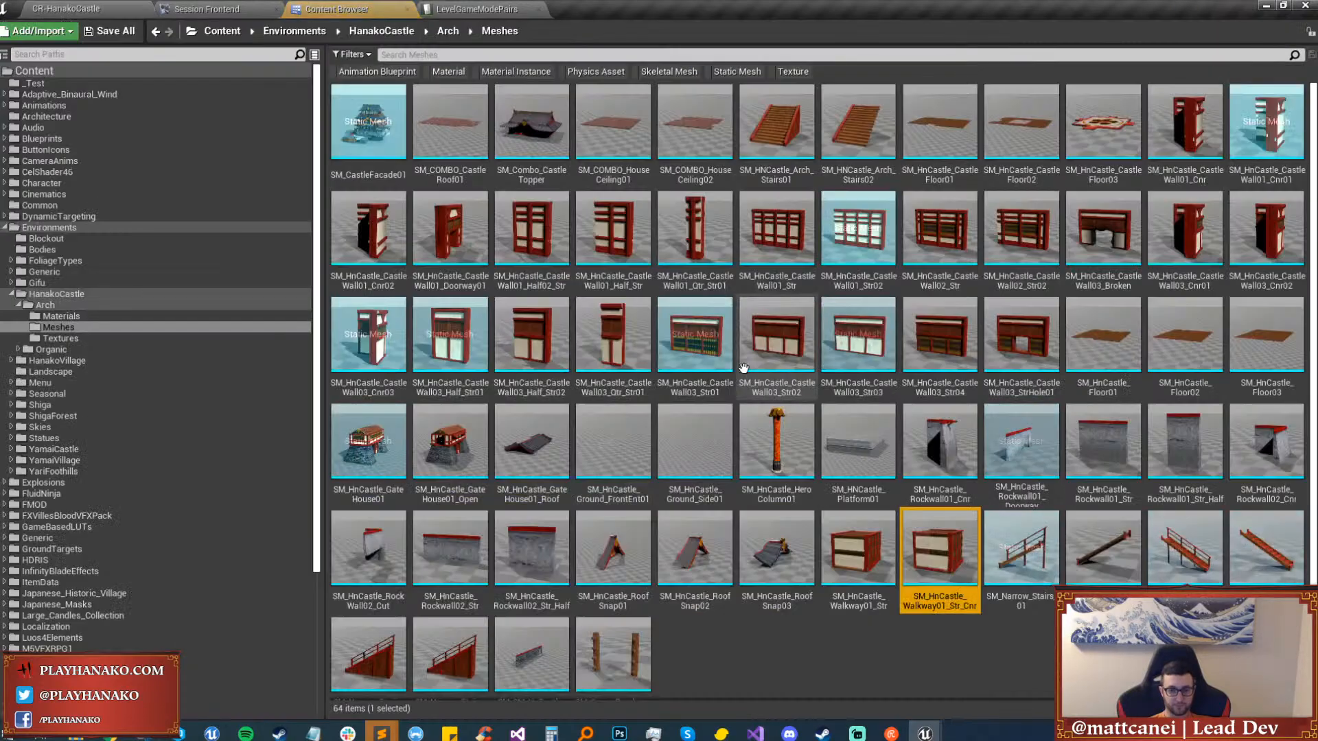
ctrl+click(831, 532)
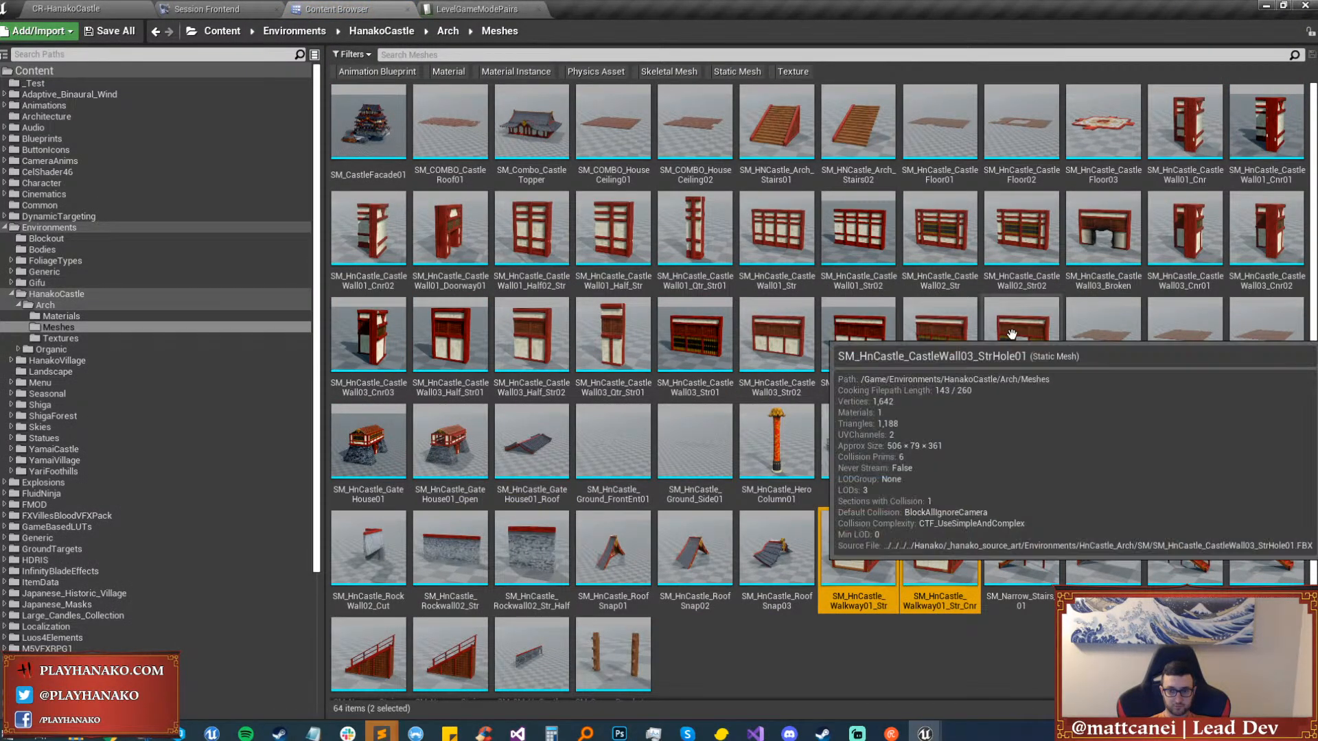
Open the two walkway meshes for bulk editing in the property matrix and select both rows.
right_click(850, 566)
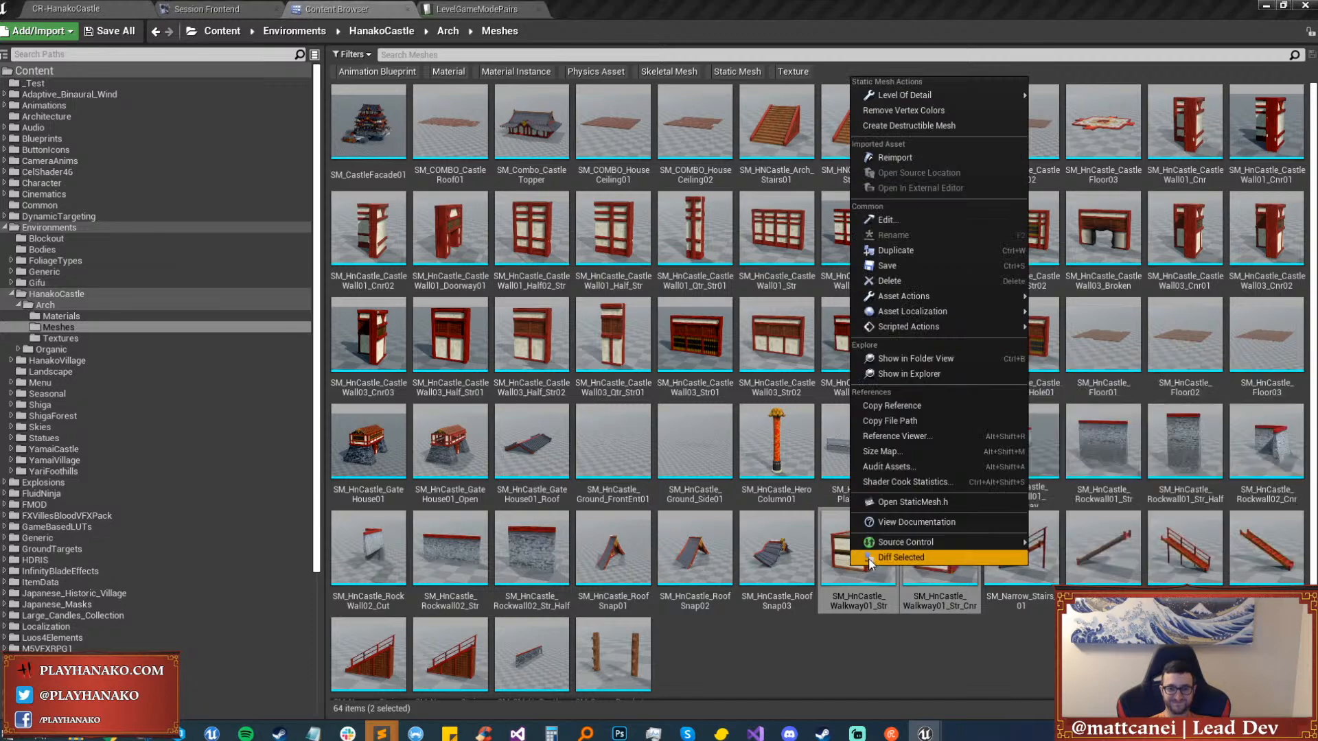
mouse_move(904, 304)
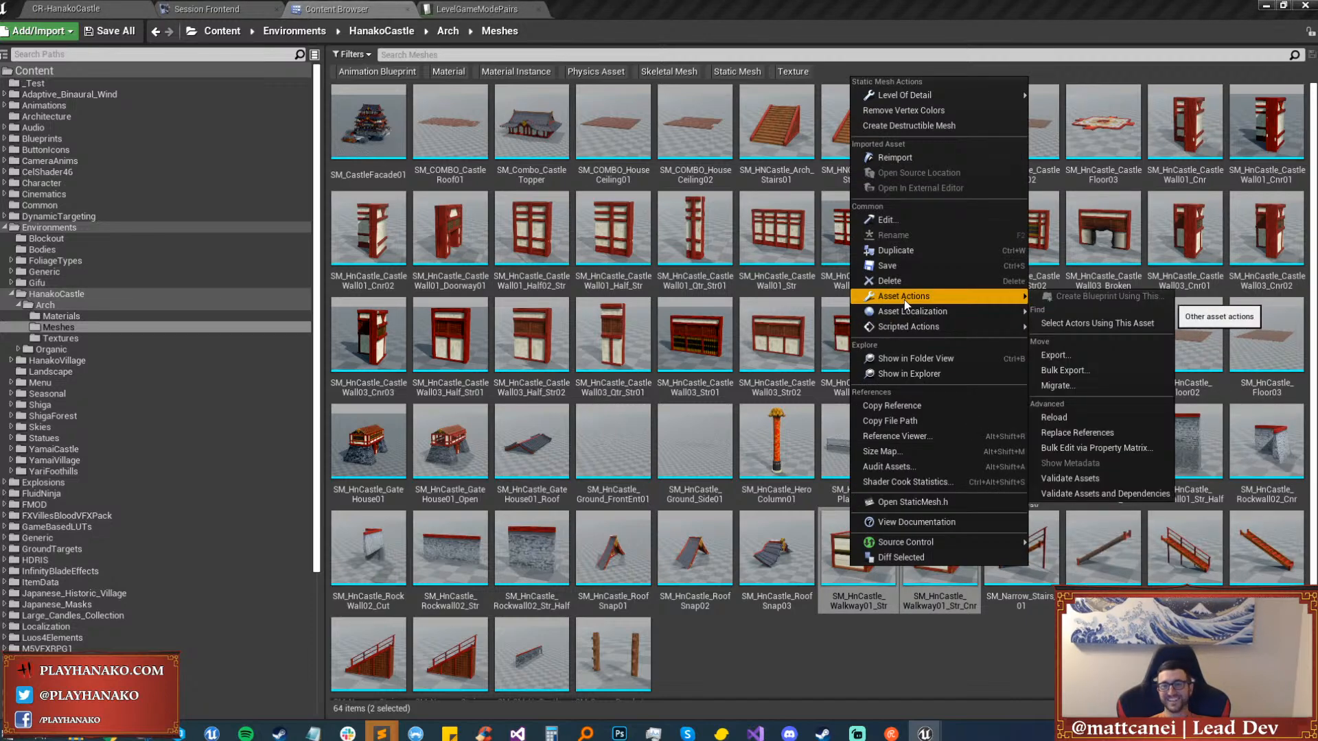
click(1139, 450)
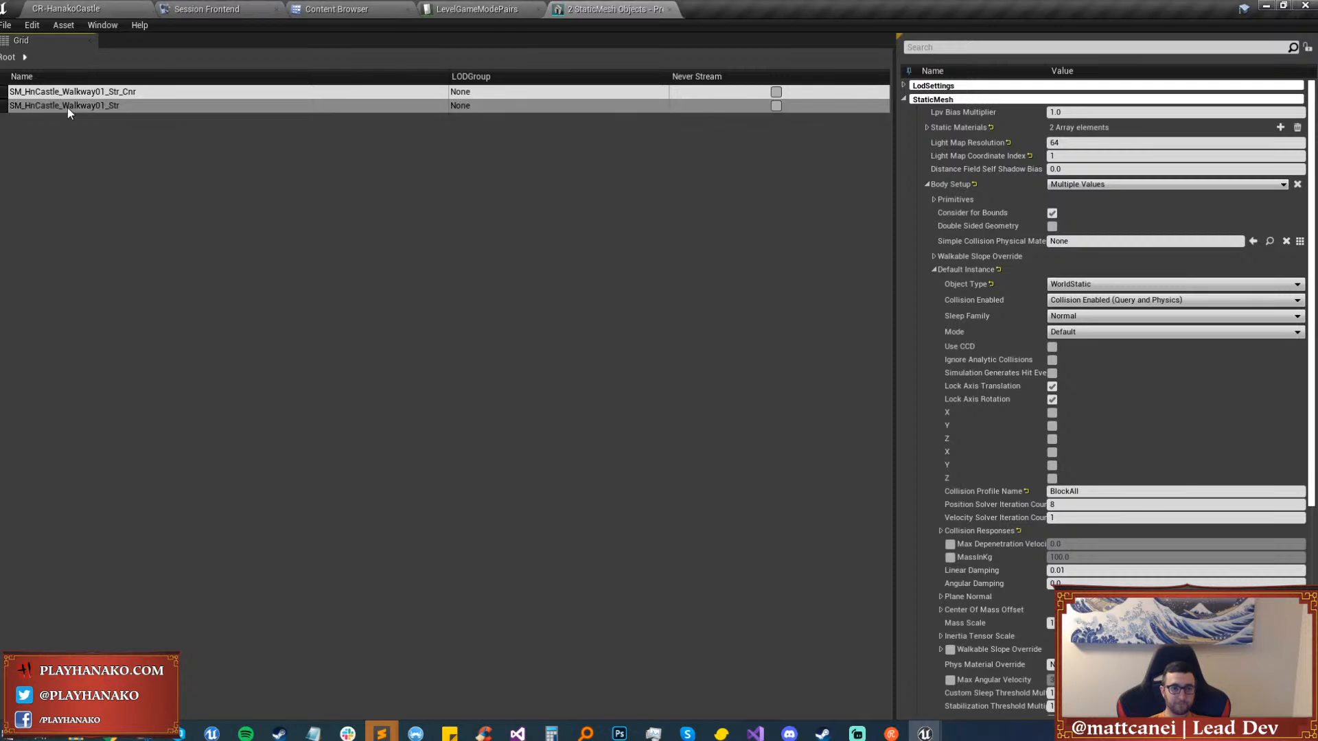
shift+click(67, 110)
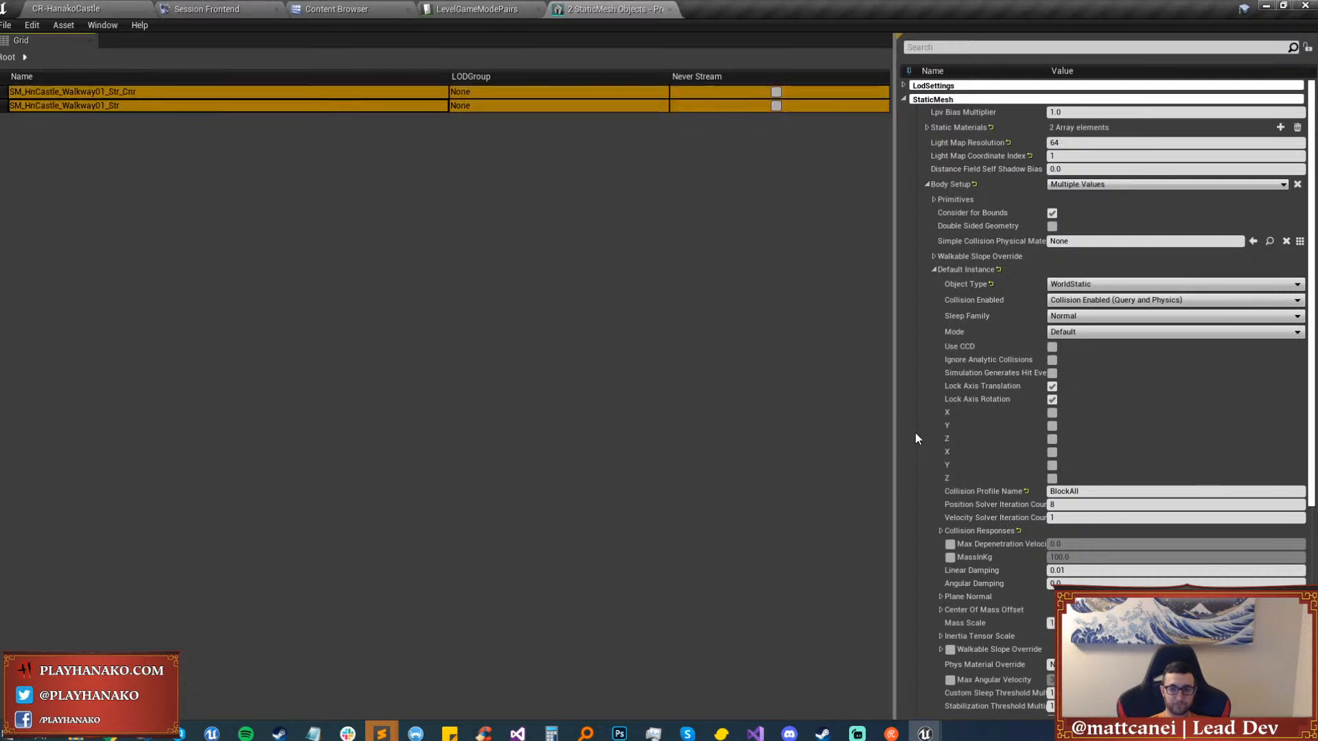
Set both walkway meshes' collision profile name to BlockAllIgnoreCamera, save them and return from the property matrix to the level.
click(1102, 490)
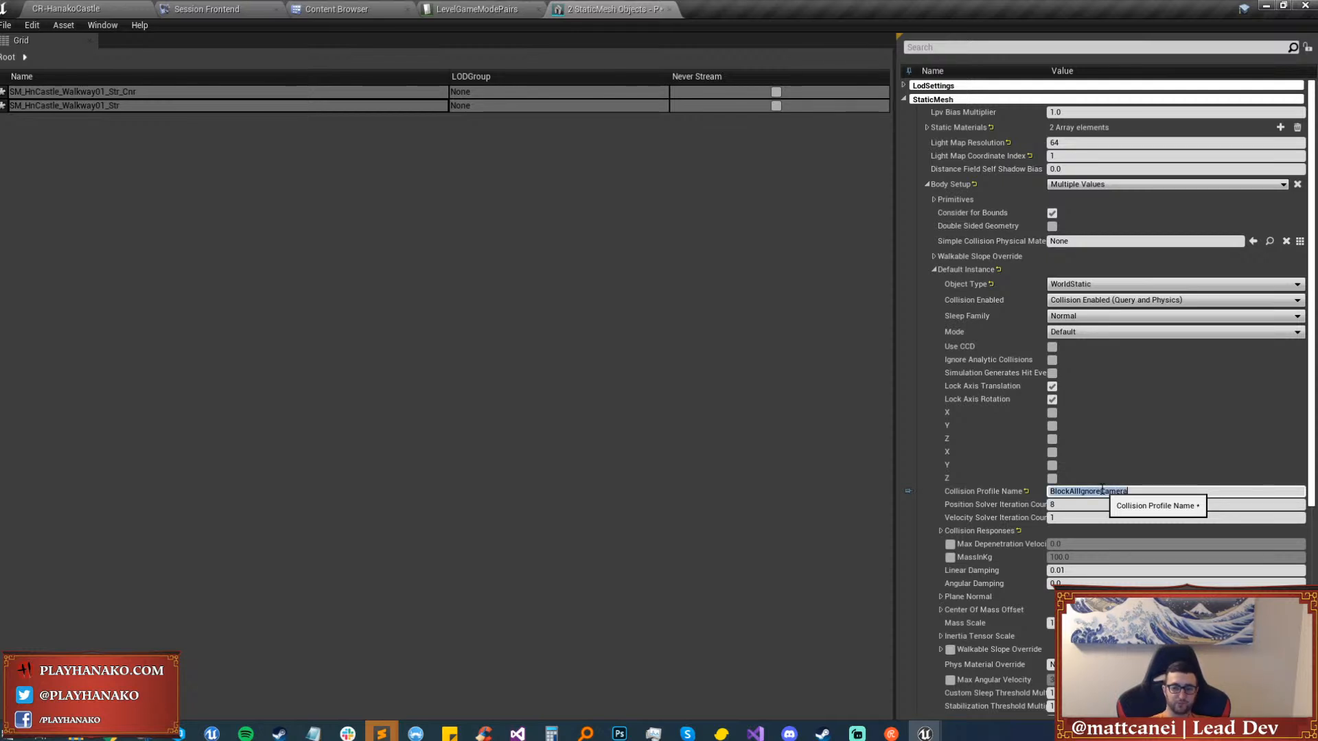
click(122, 97)
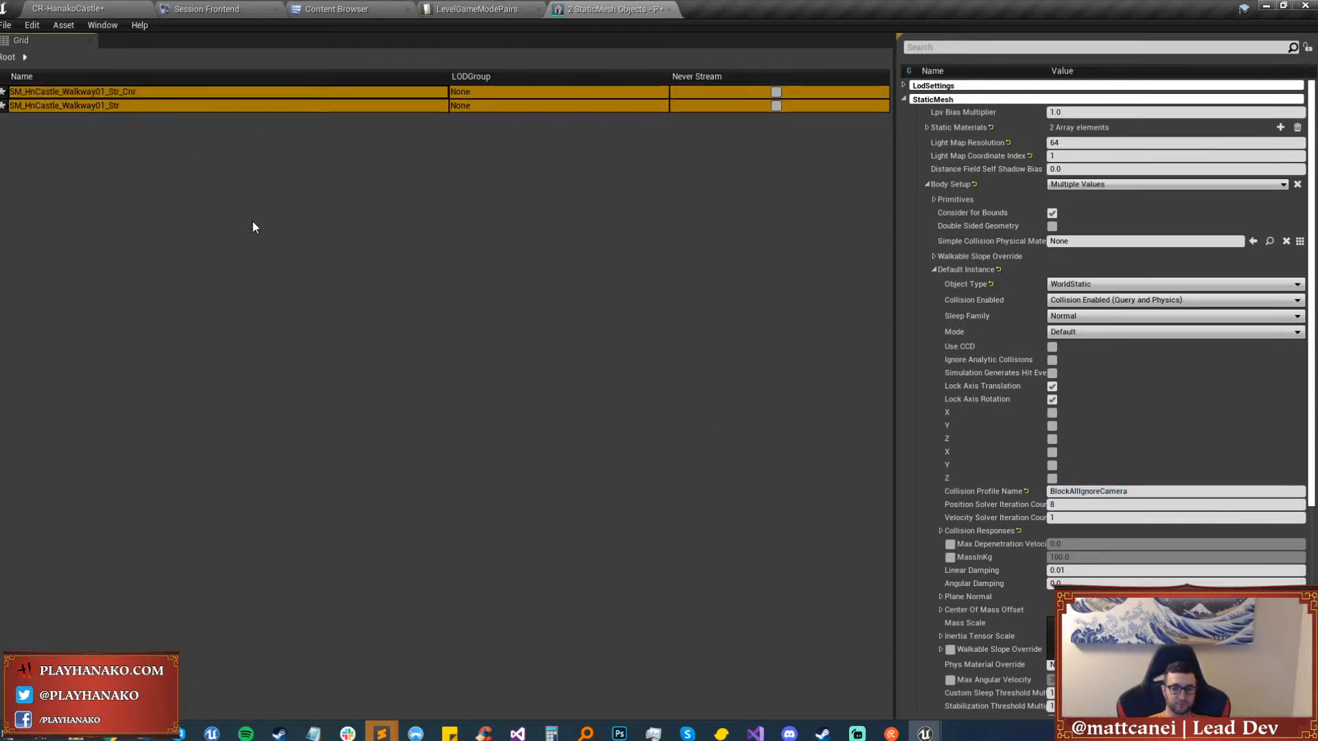
key(ctrl+s)
click(725, 493)
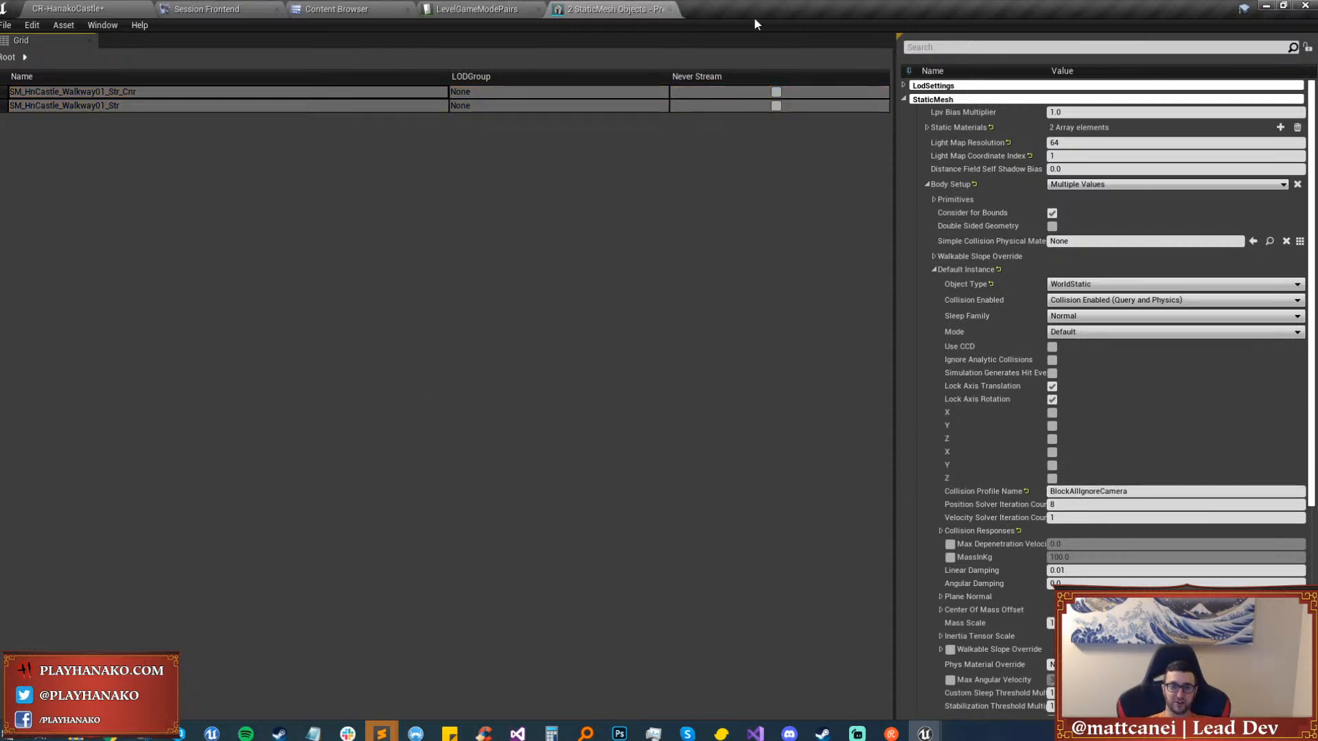
click(669, 8)
click(82, 8)
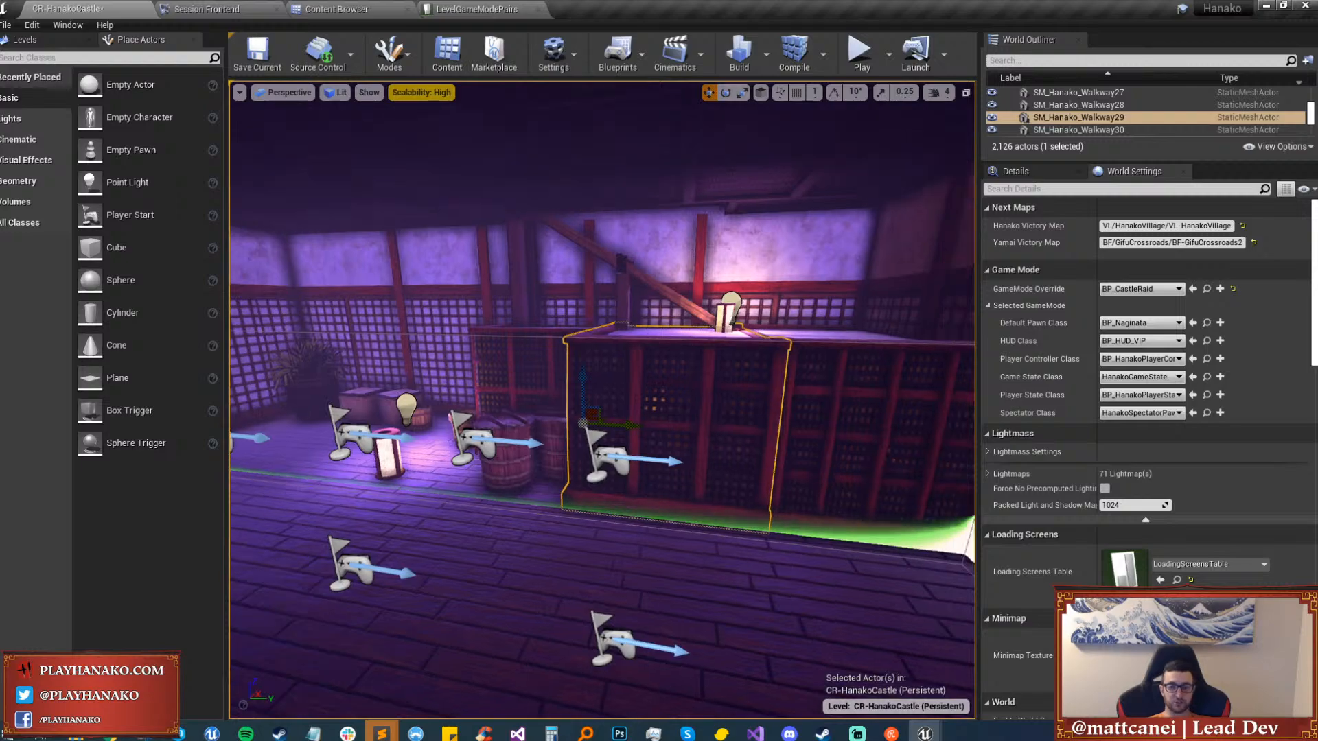
Inspect the walkways beside the player starts and the adjoining castle hall.
key(w)
mouse_move(602, 400)
right_down()
mouse_move(602, 384)
mouse_move(549, 370)
mouse_move(494, 323)
mouse_move(590, 398)
mouse_move(676, 384)
mouse_move(686, 408)
mouse_move(549, 329)
mouse_move(508, 343)
mouse_move(680, 343)
mouse_move(631, 322)
mouse_move(655, 291)
mouse_move(597, 343)
right_up()
key(s)
click(629, 402)
click(668, 372)
key(Escape)
key(w)
key(s)
key(w)
key(w)
key(w)
key(e)
Examine the yellow-bordered class select volume in the pillared hall, including its placement and particle component.
click(559, 479)
key(g)
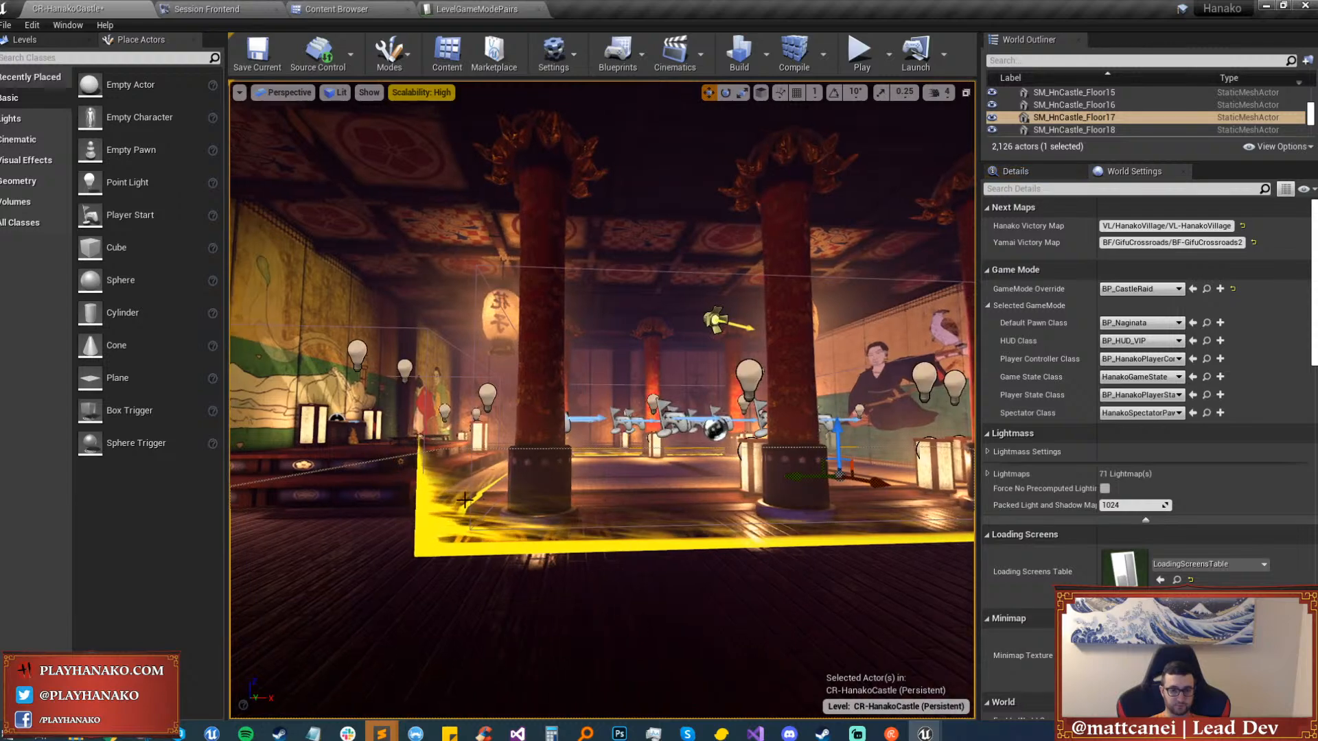
click(654, 258)
key(q)
right_drag(654, 258, 719, 254)
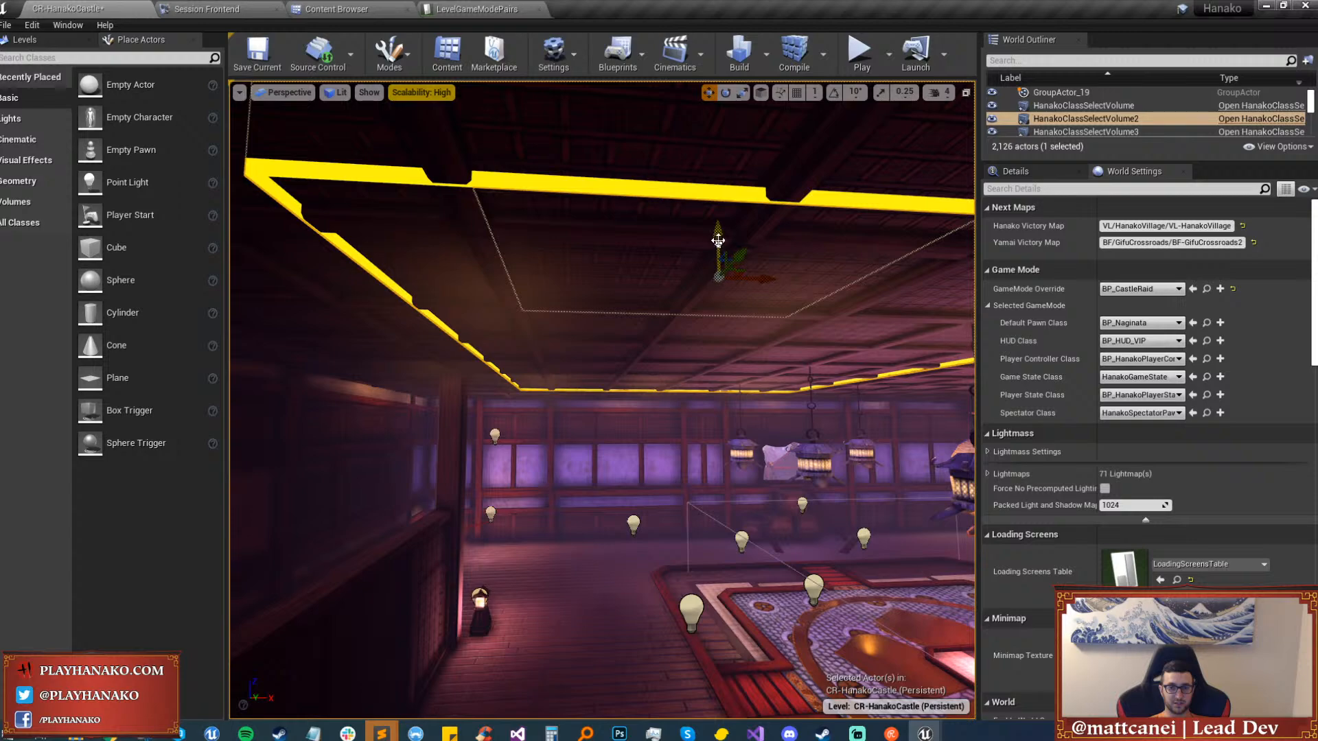
right_drag(719, 235, 719, 235)
click(1014, 171)
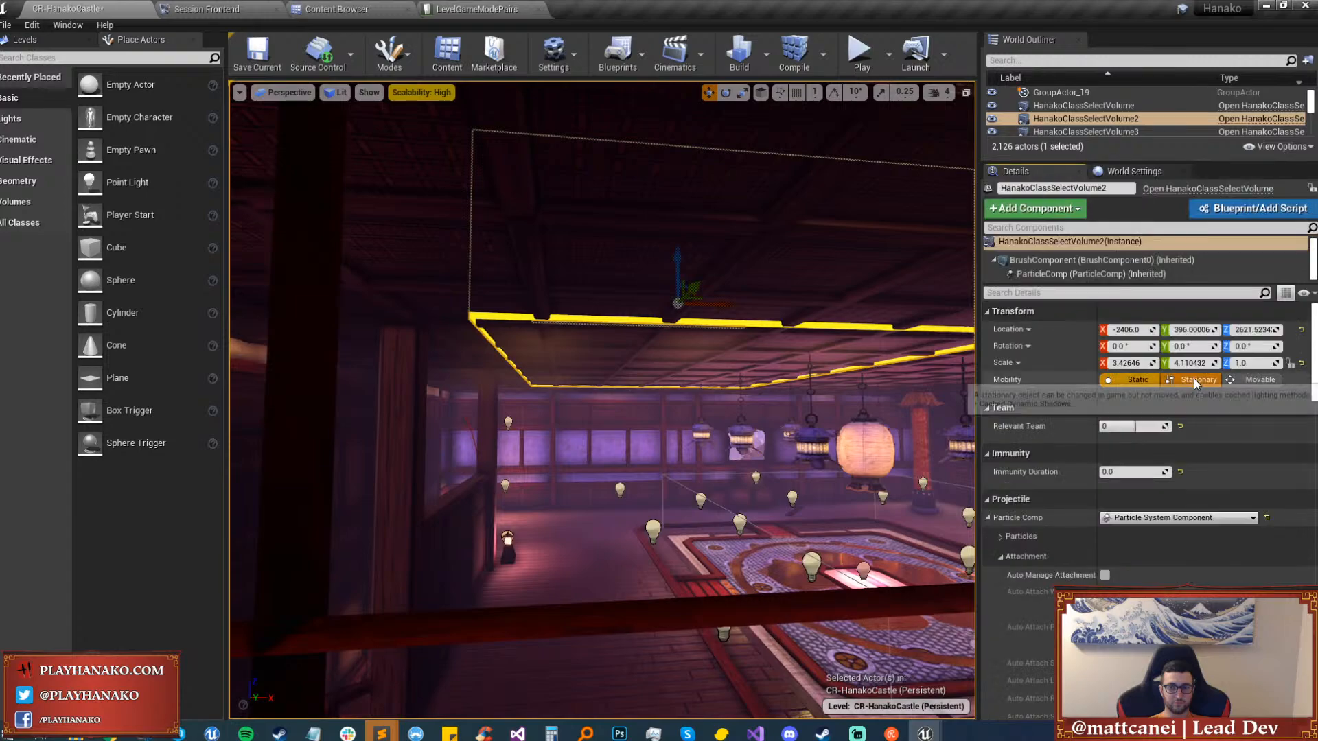
click(1061, 275)
right_drag(719, 288, 719, 288)
key(Escape)
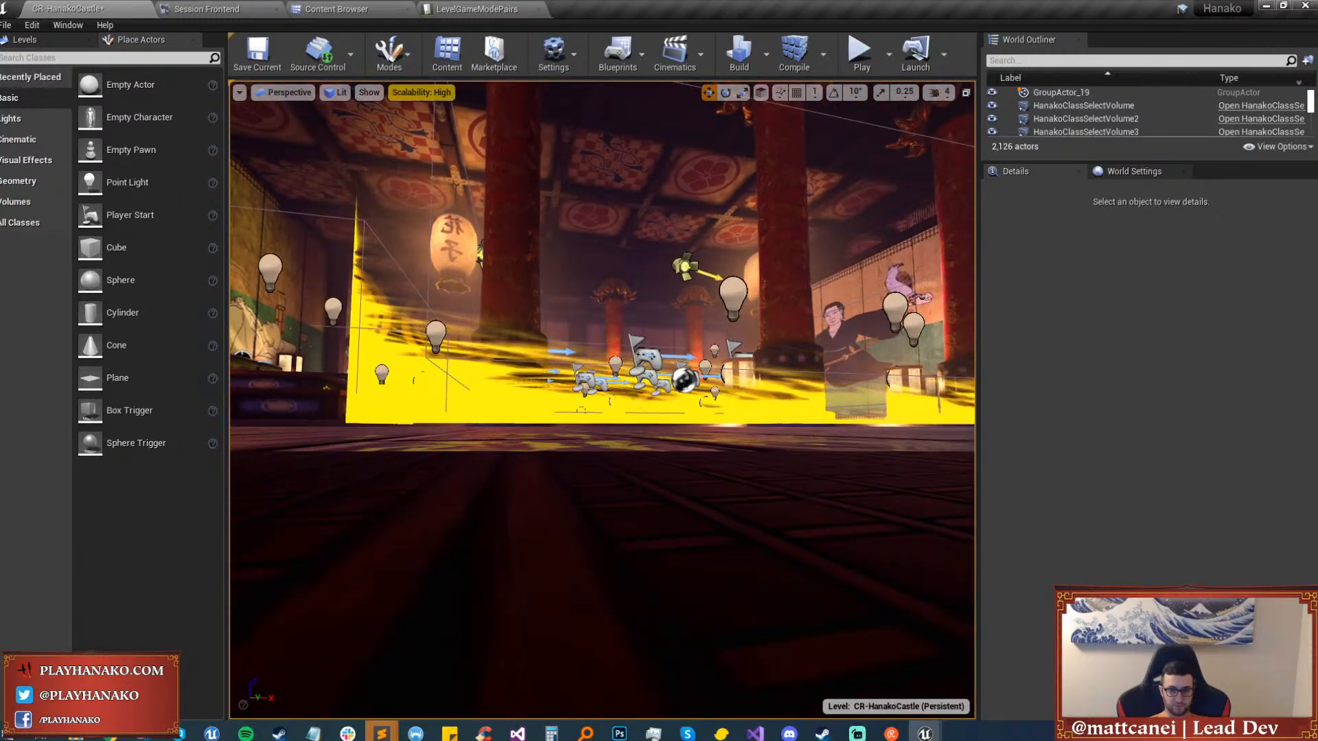
Lower HanakoClassSelectVolume2 slightly, to a Z location of about 2610.9.
click(687, 348)
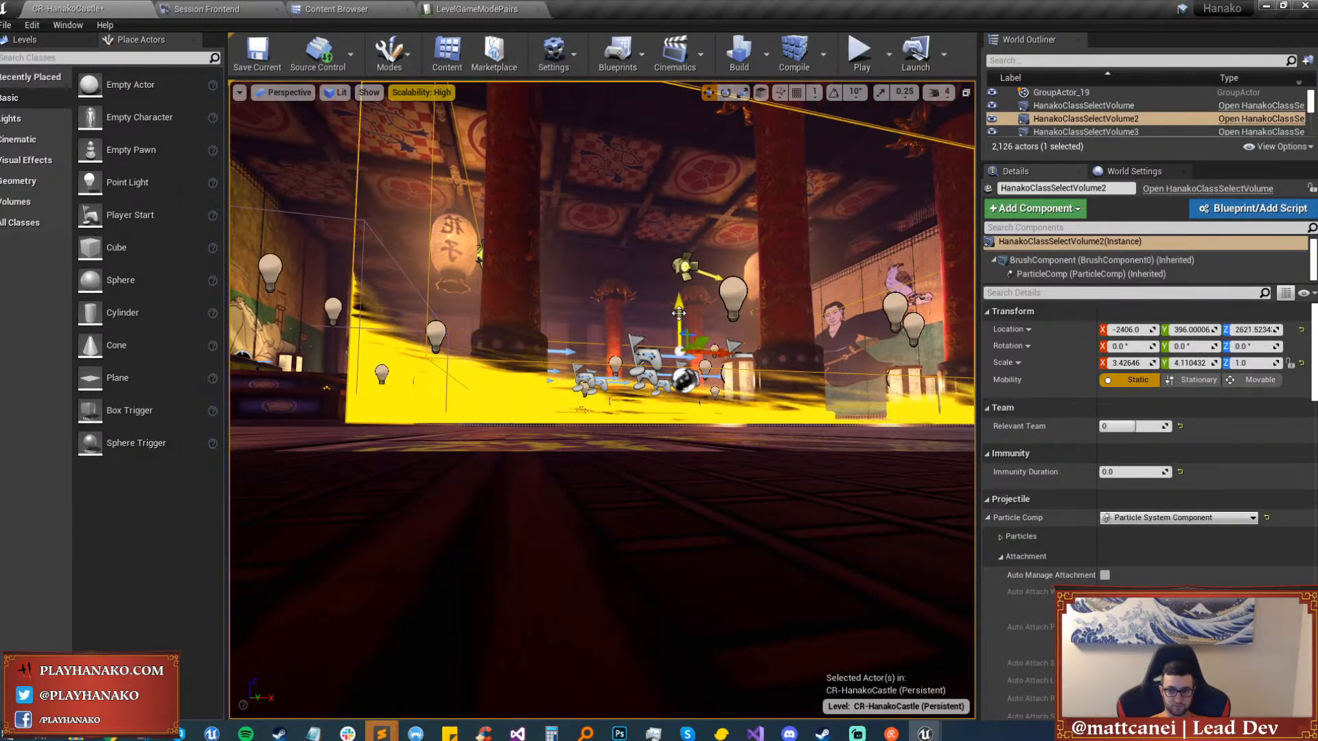
drag(676, 302, 677, 311)
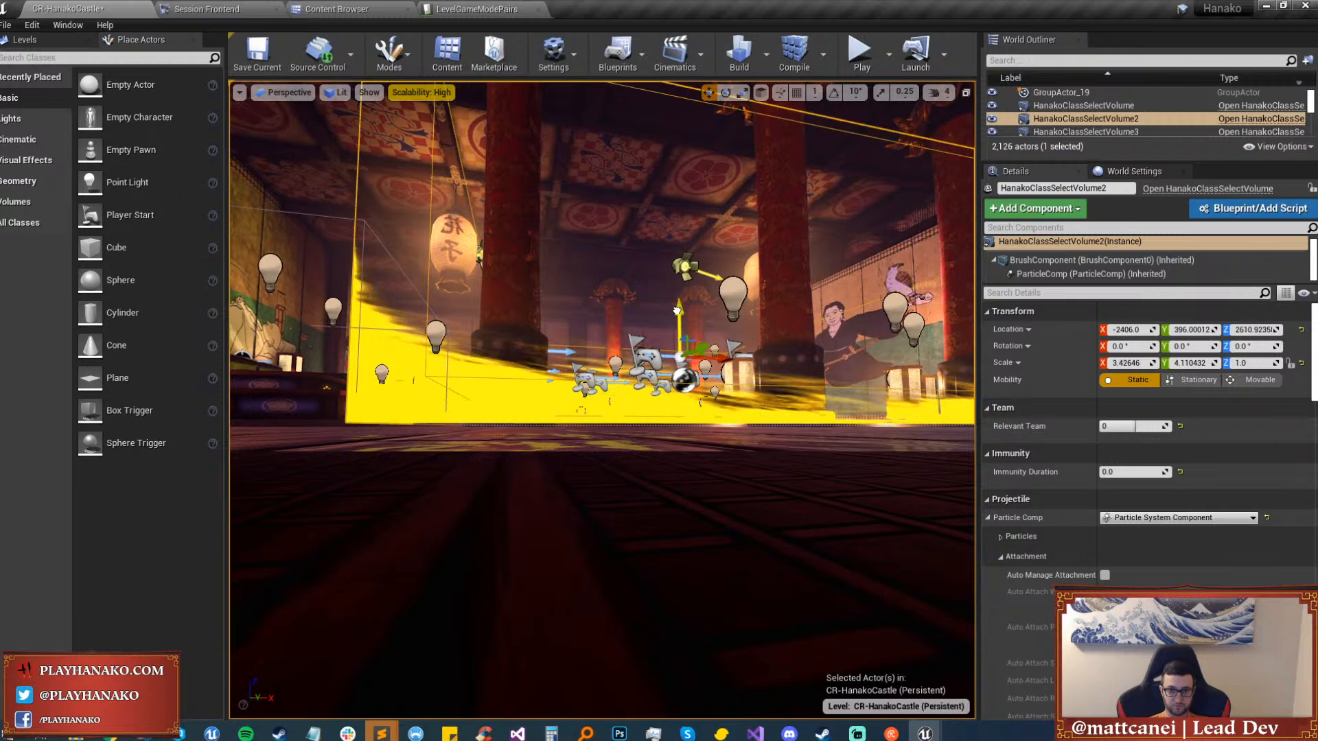
right_drag(621, 266, 622, 245)
key(Escape)
click(622, 245)
key(Escape)
Check the class select volume's ParticleComp against the hall floor and save the level.
click(565, 462)
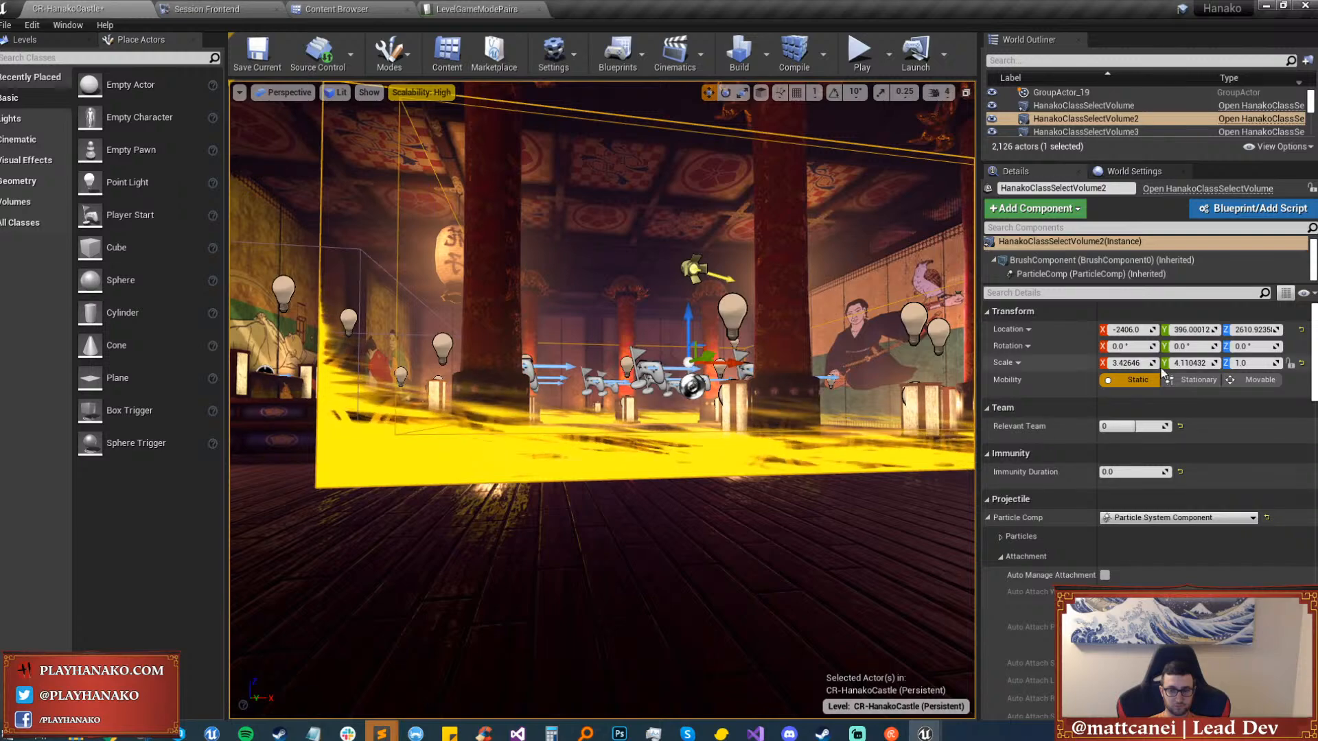
click(1095, 274)
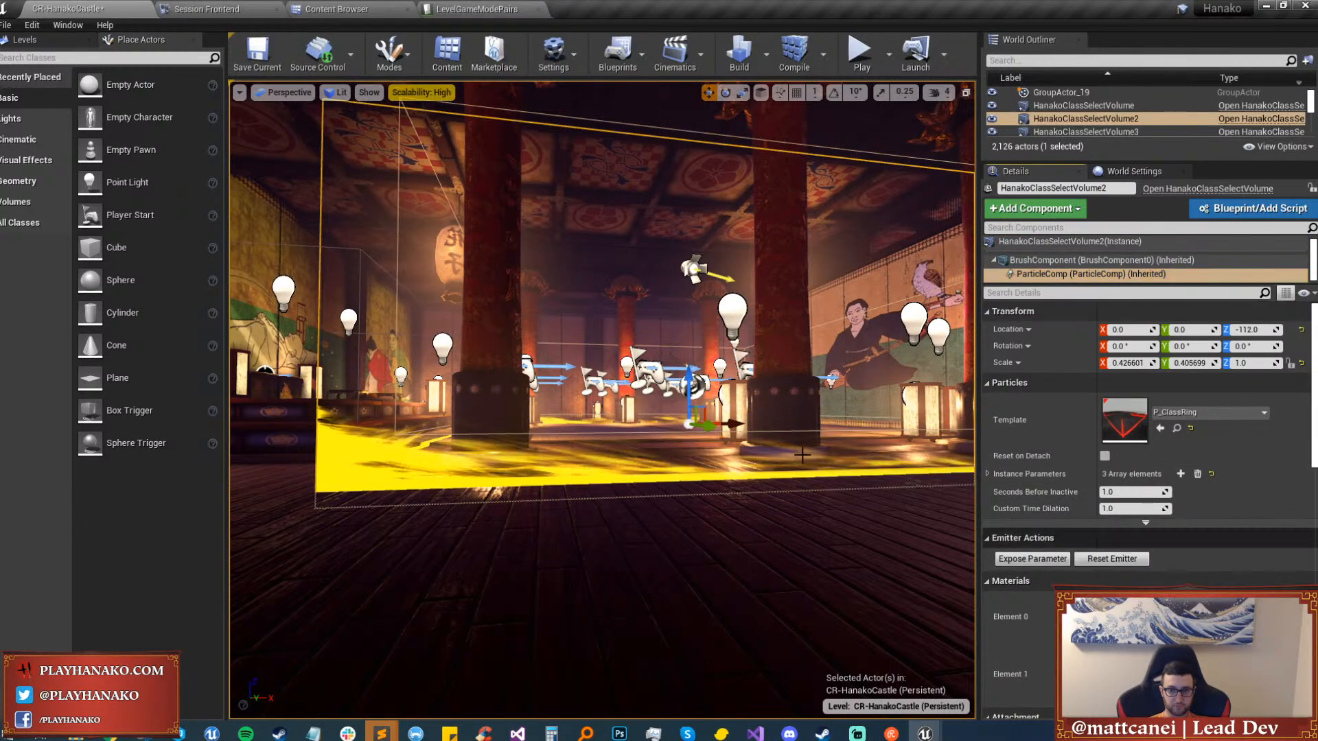
mouse_move(602, 399)
middle_down()
mouse_move(602, 521)
mouse_move(605, 394)
middle_up()
key(Escape)
right_drag(691, 510, 1098, 474)
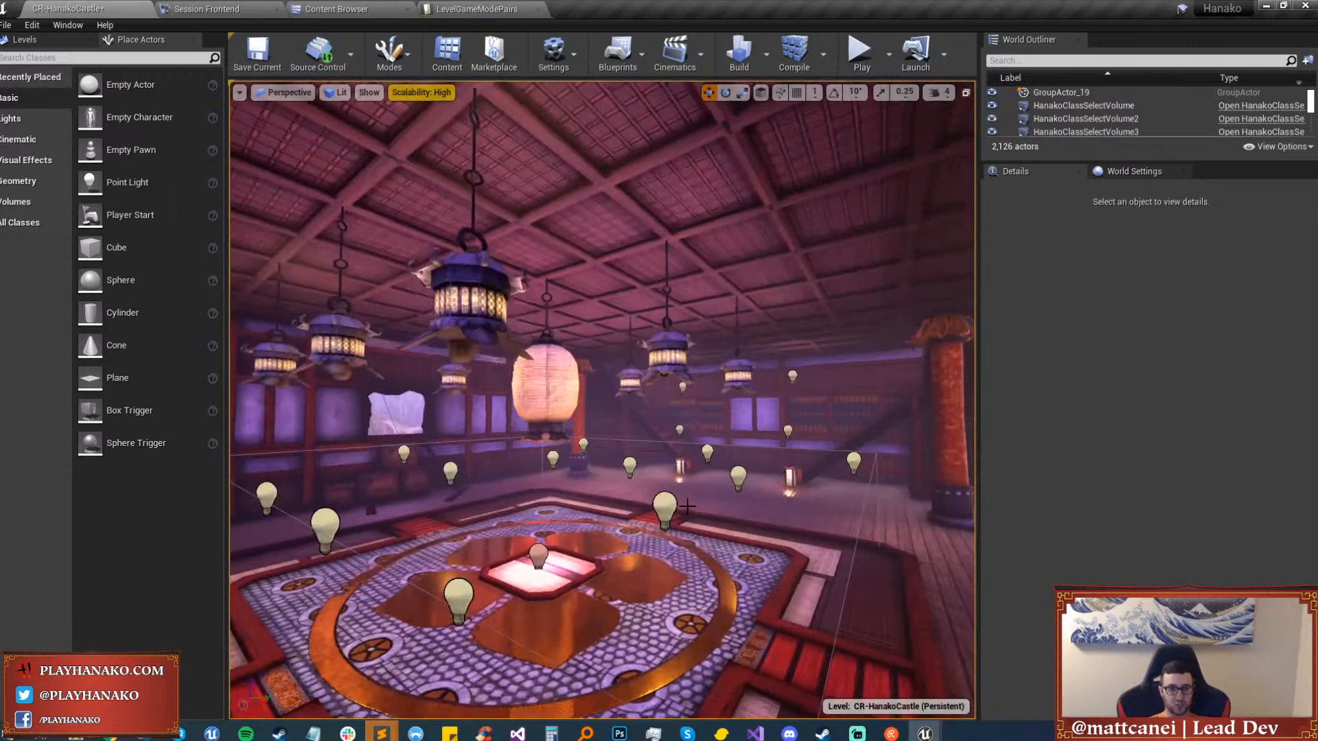
key(ctrl+s)
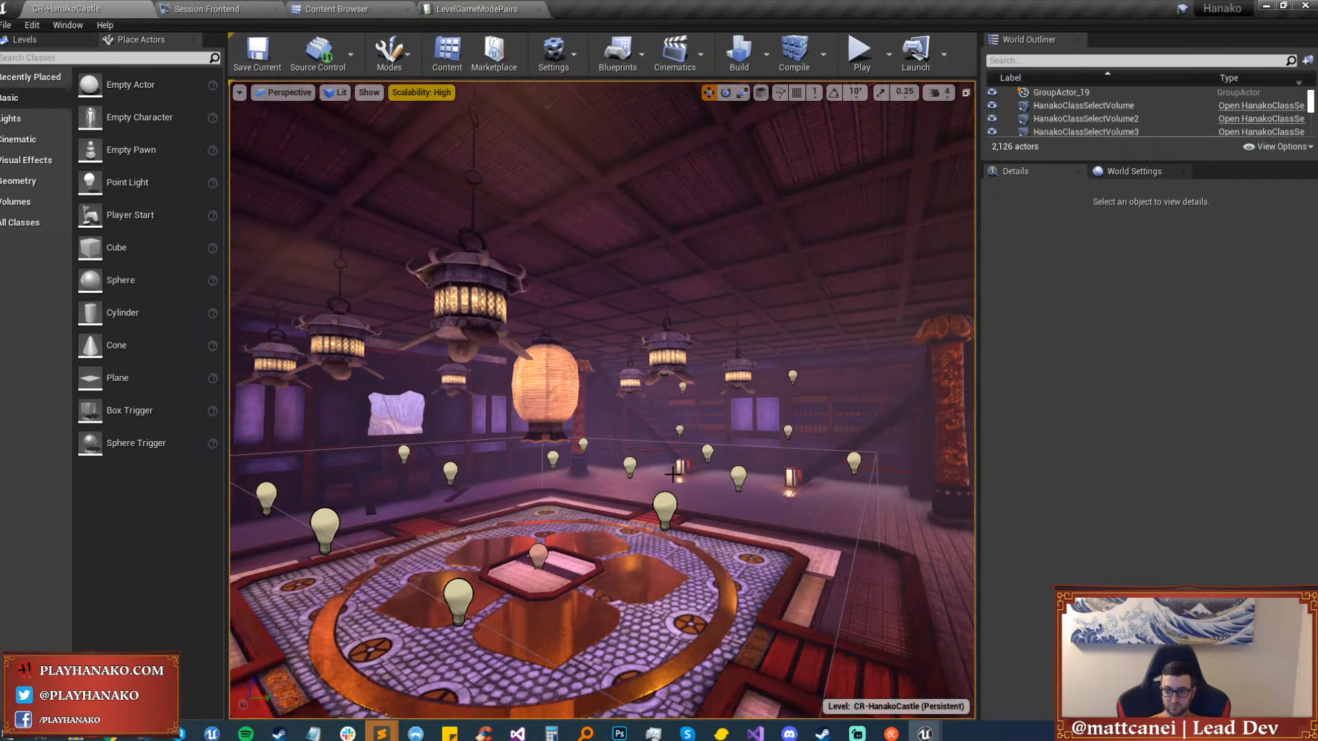
Inspect the tatami floor and the red objective ring between the lantern-lit pillars.
mouse_move(641, 428)
right_down()
mouse_move(796, 412)
mouse_move(813, 429)
mouse_move(617, 425)
mouse_move(631, 374)
mouse_move(892, 439)
mouse_move(631, 384)
mouse_move(628, 442)
mouse_move(676, 404)
right_up()
key(s)
key(w)
key(g)
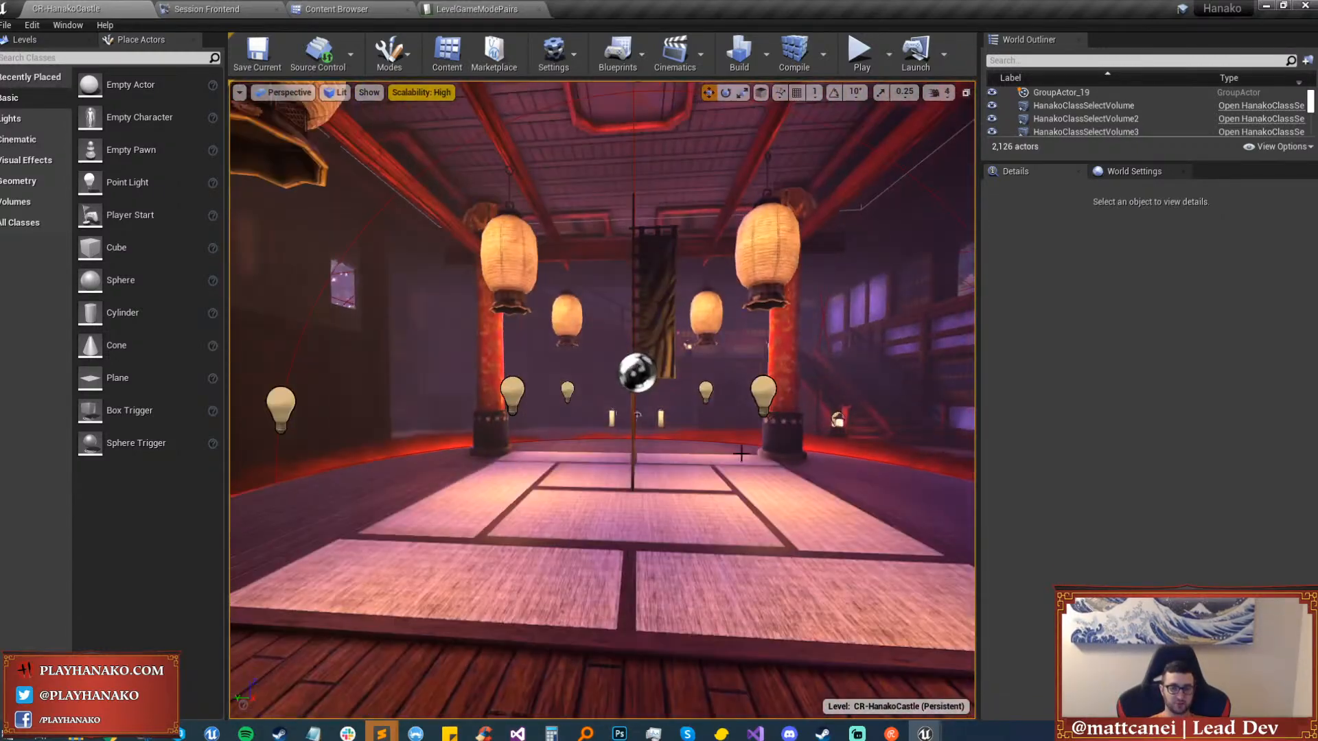
click(739, 458)
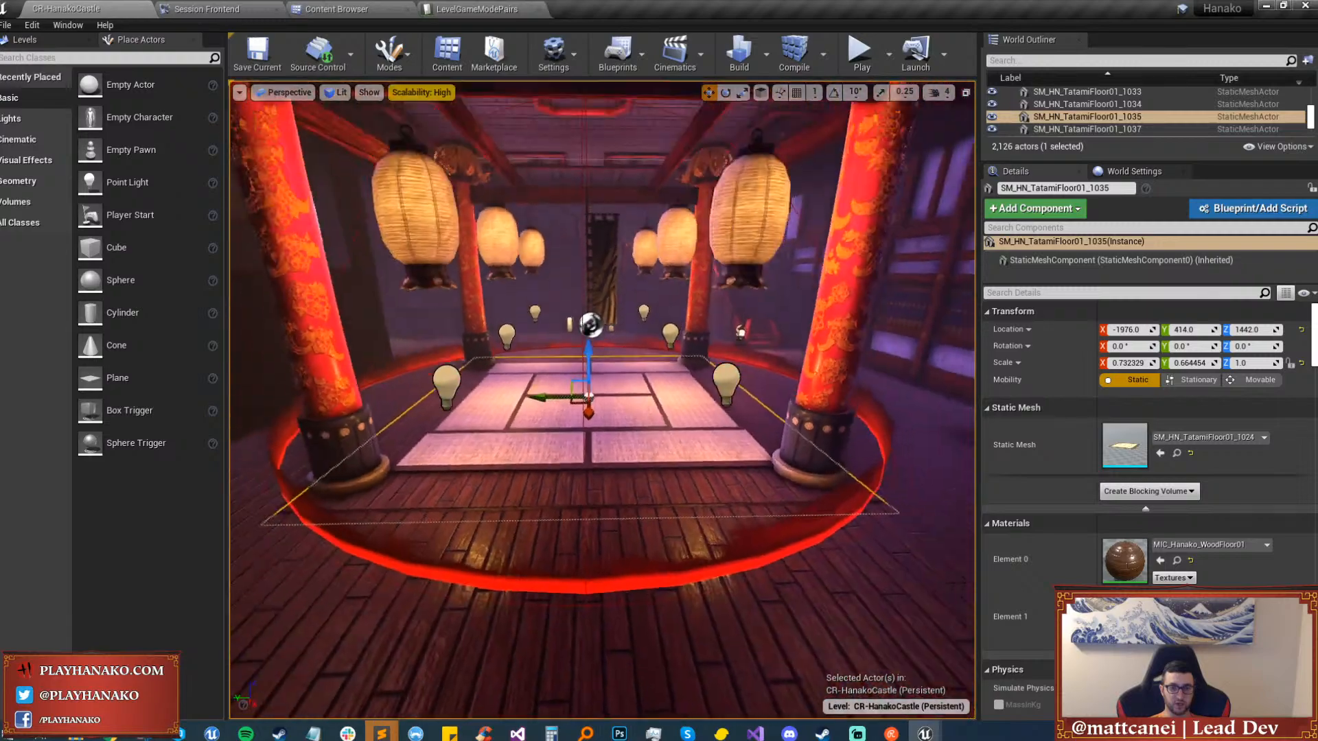
right_drag(523, 393, 523, 370)
key(Escape)
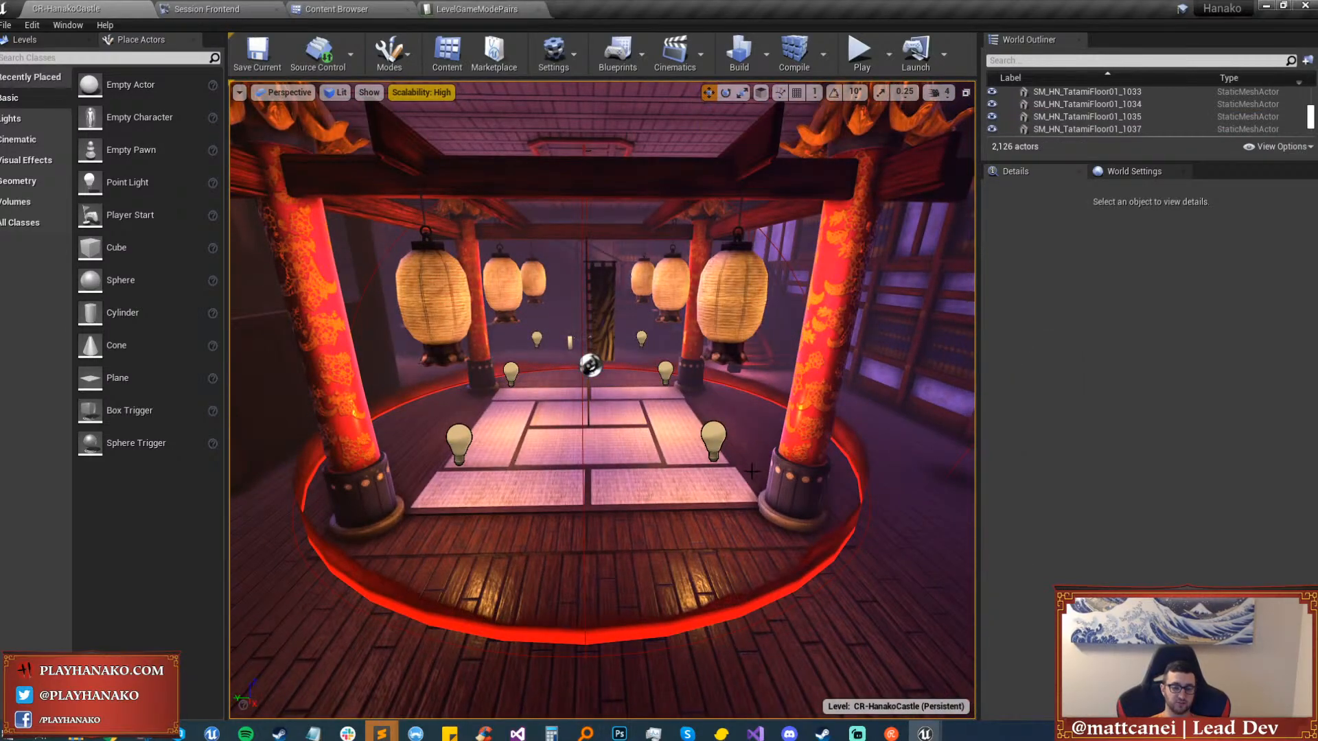
Give interior walls SM_Int_Wall98, SM_Int_Wall99 and SM_Int_Wall100 a Custom collision preset that blocks the Camera and HanakoCameraProbe traces.
key(w)
right_drag(752, 471, 491, 474)
key(g)
key(w)
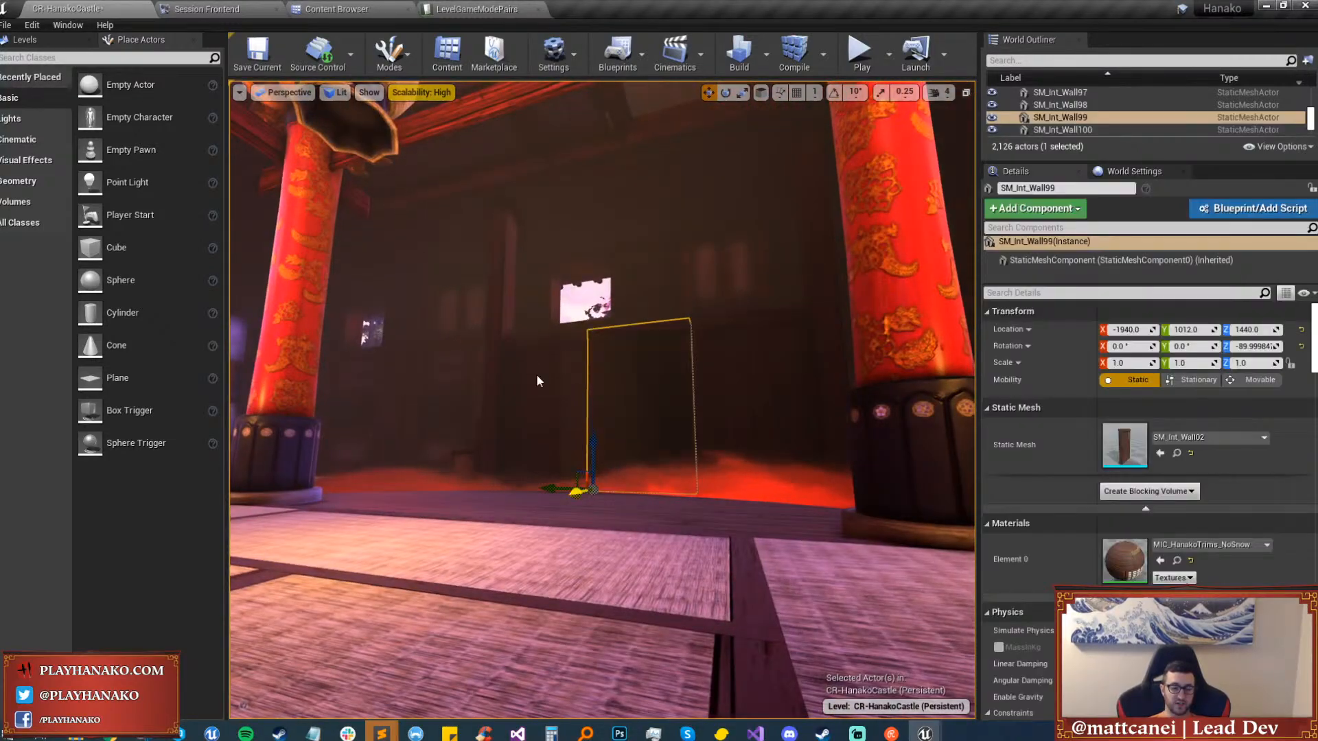
ctrl+click(535, 374)
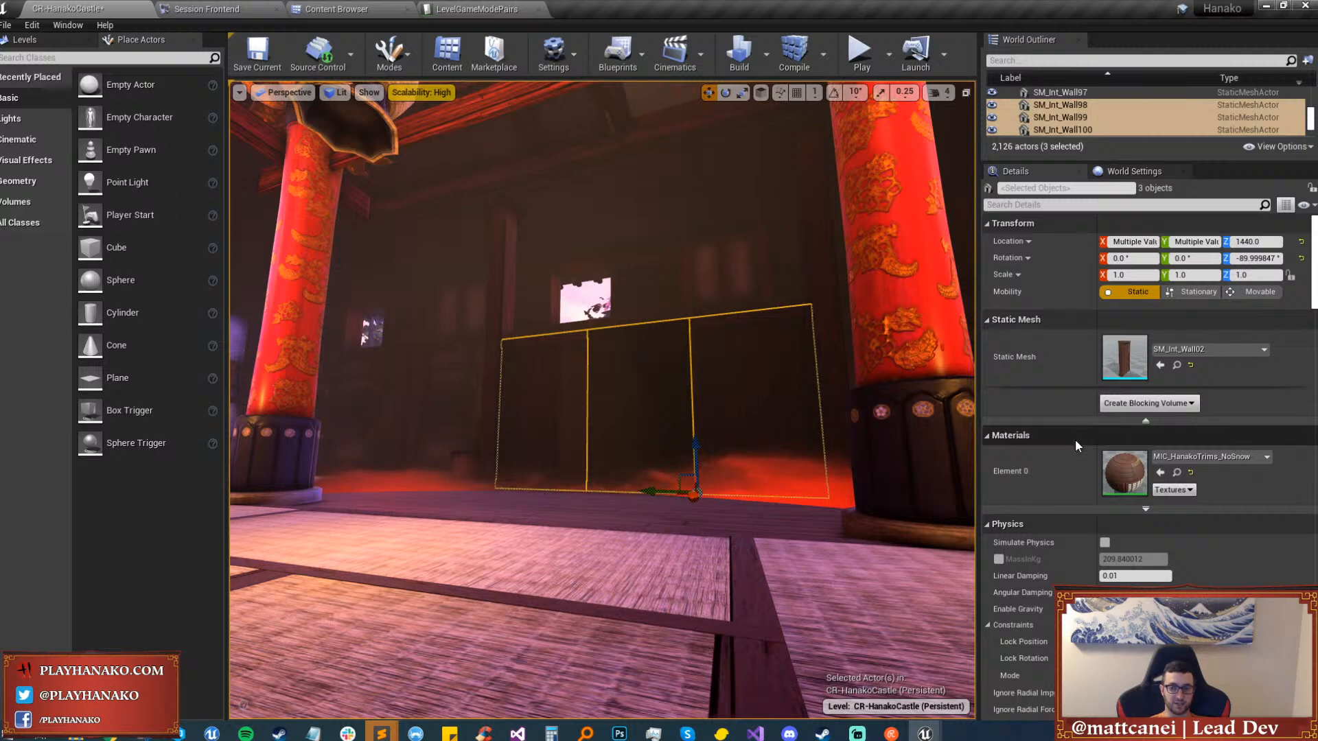
scroll(1057, 490, down, 15)
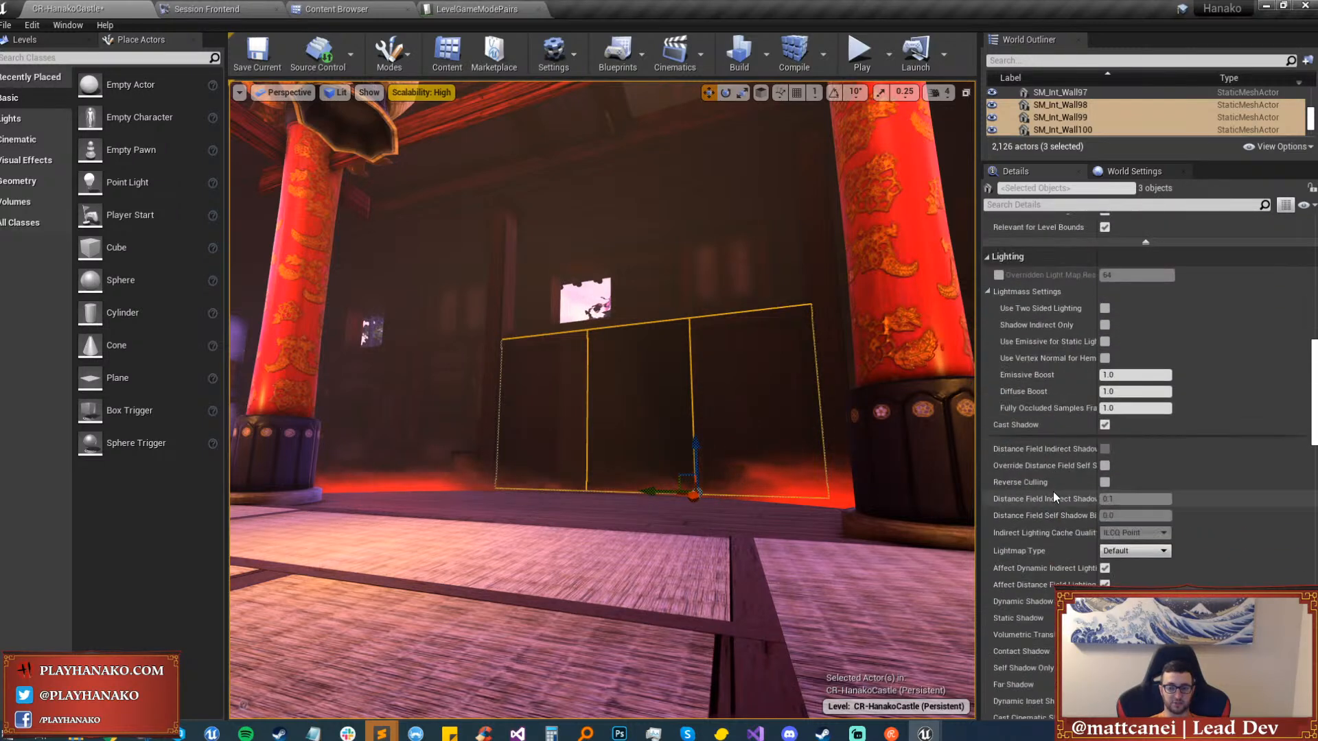
scroll(1053, 491, down, 15)
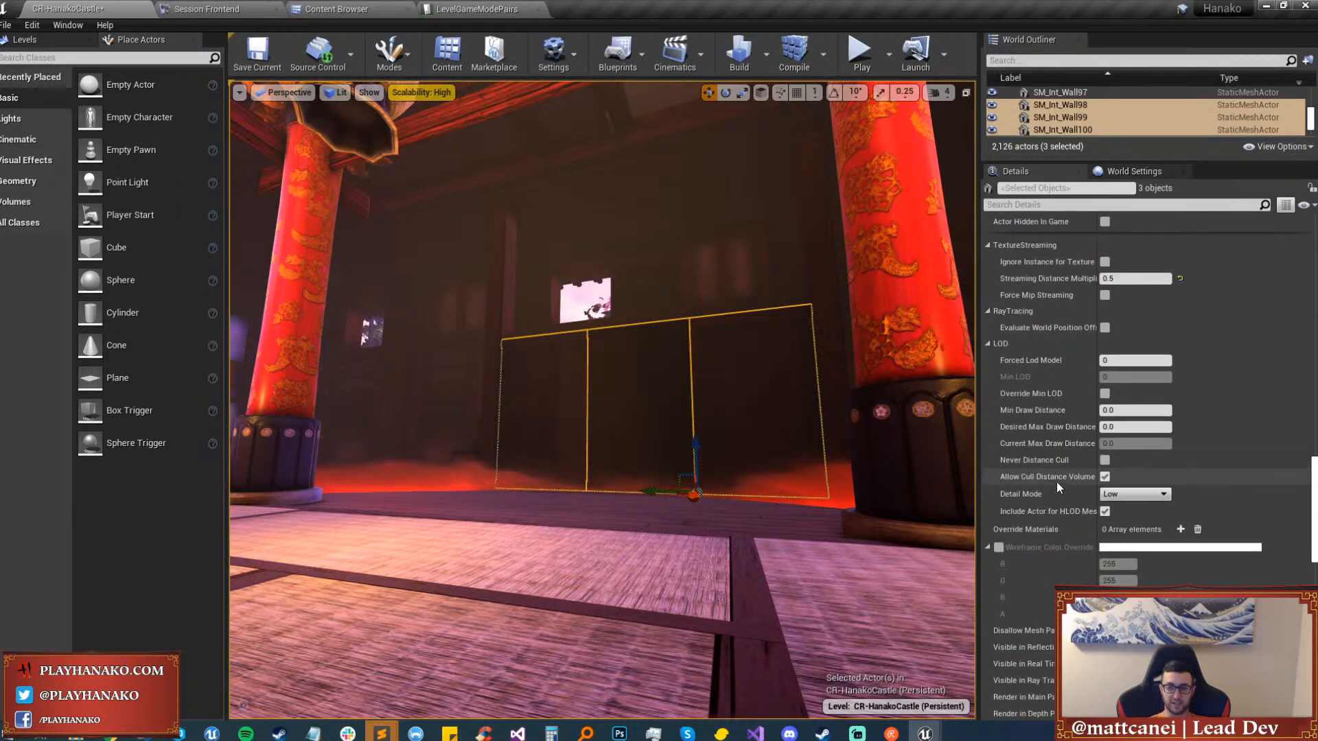
scroll(1056, 480, down, 15)
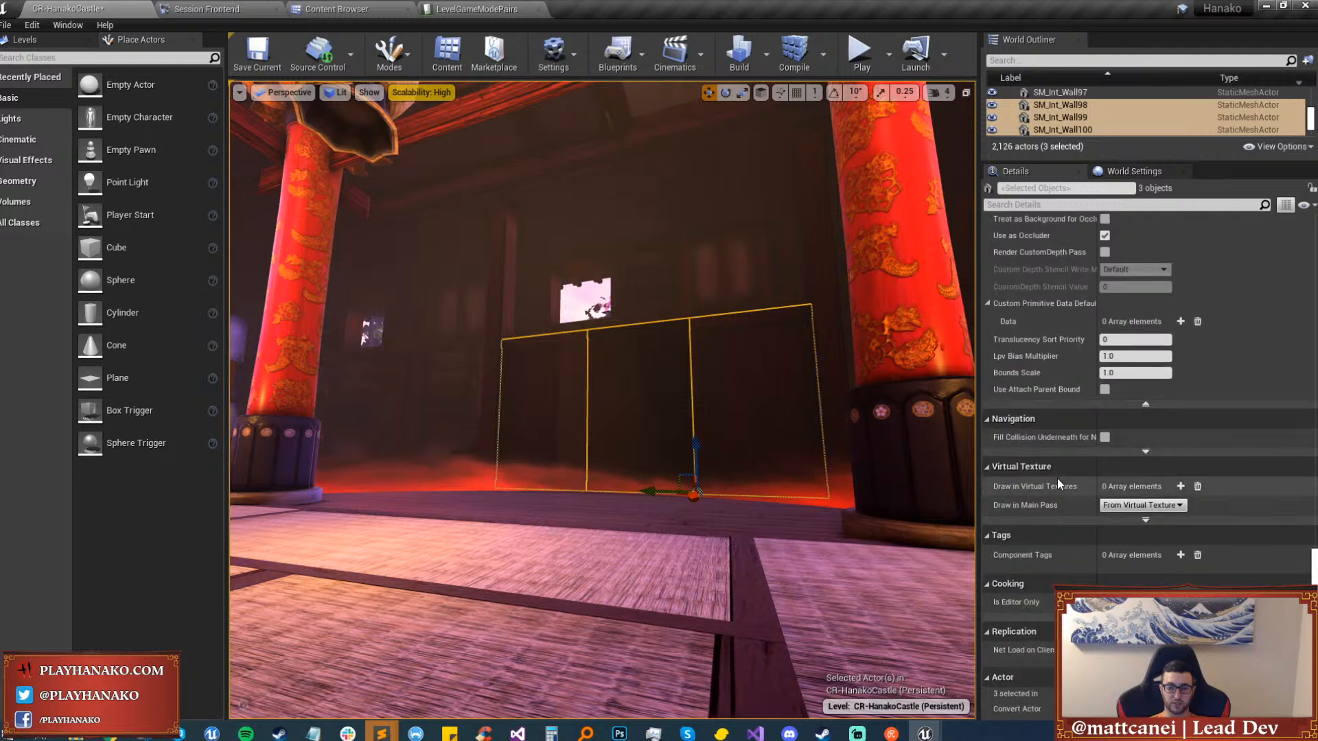
scroll(1058, 484, up, 10)
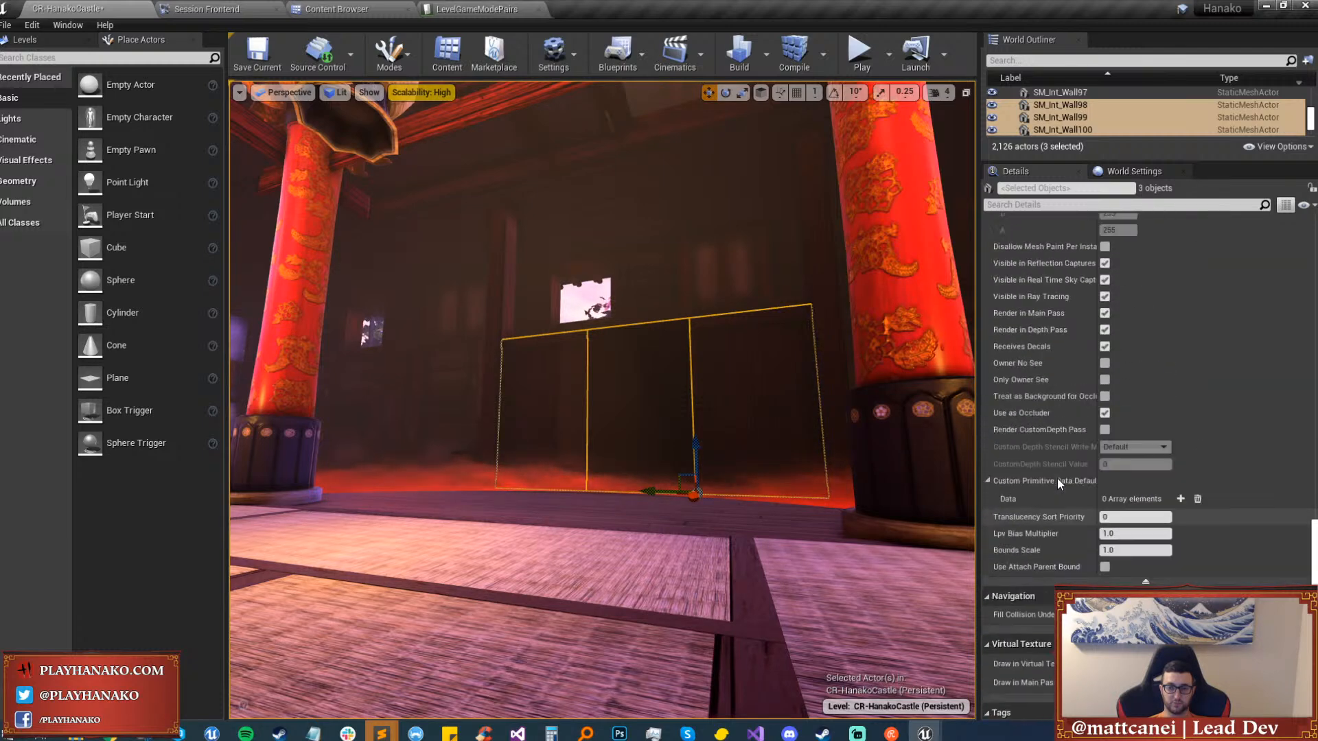
scroll(1057, 482, up, 10)
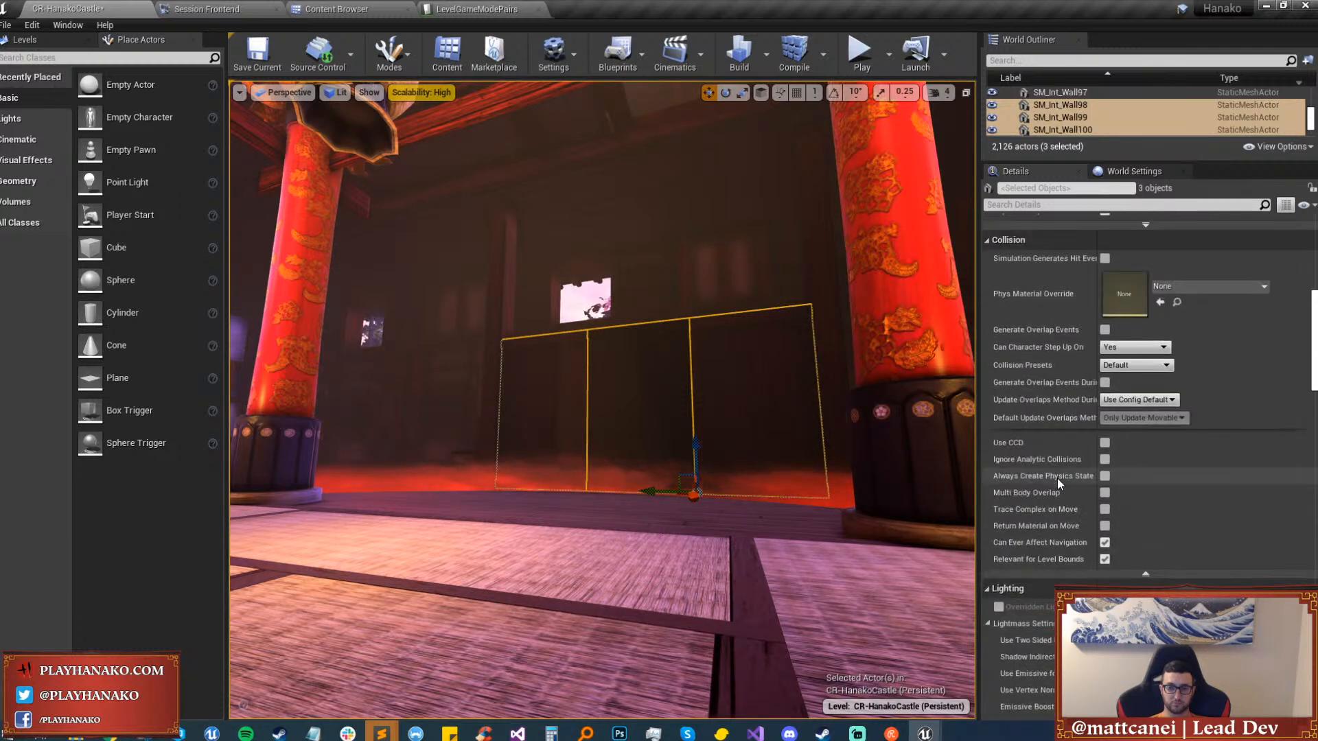
click(1130, 365)
click(1127, 386)
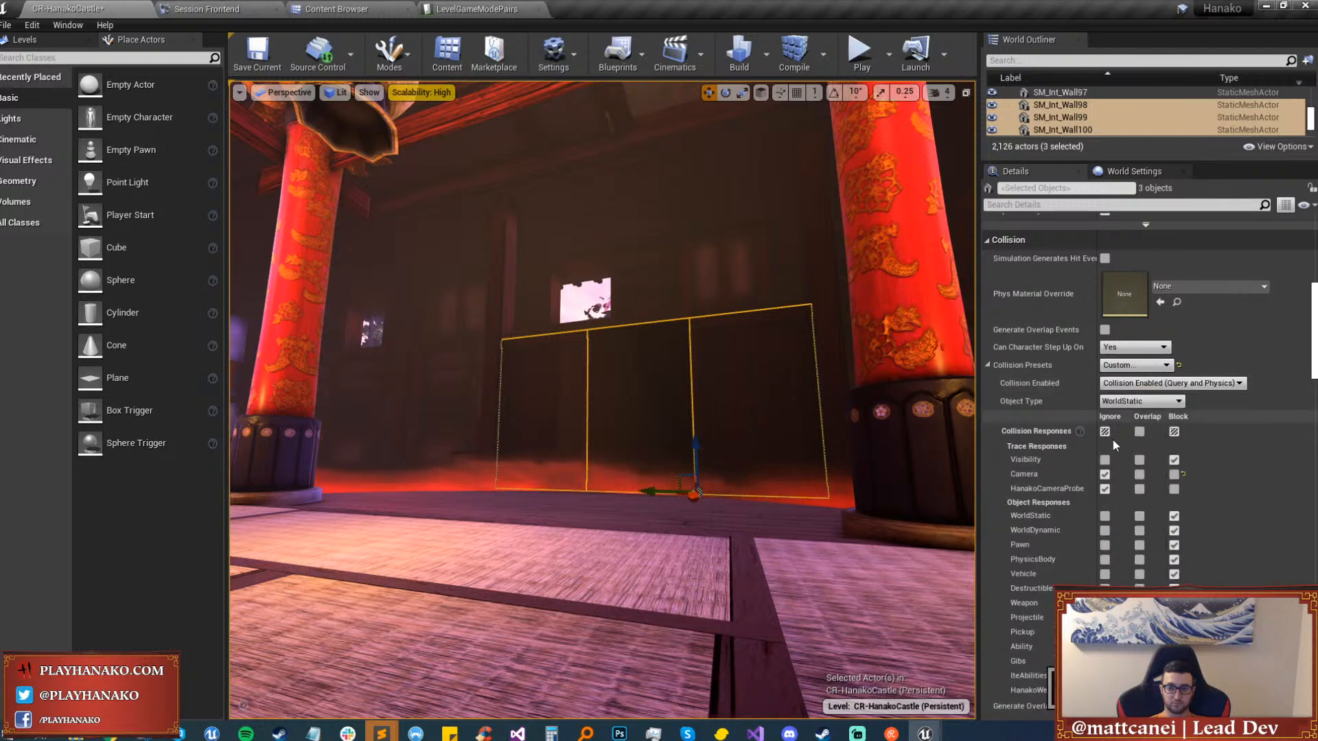
click(1173, 474)
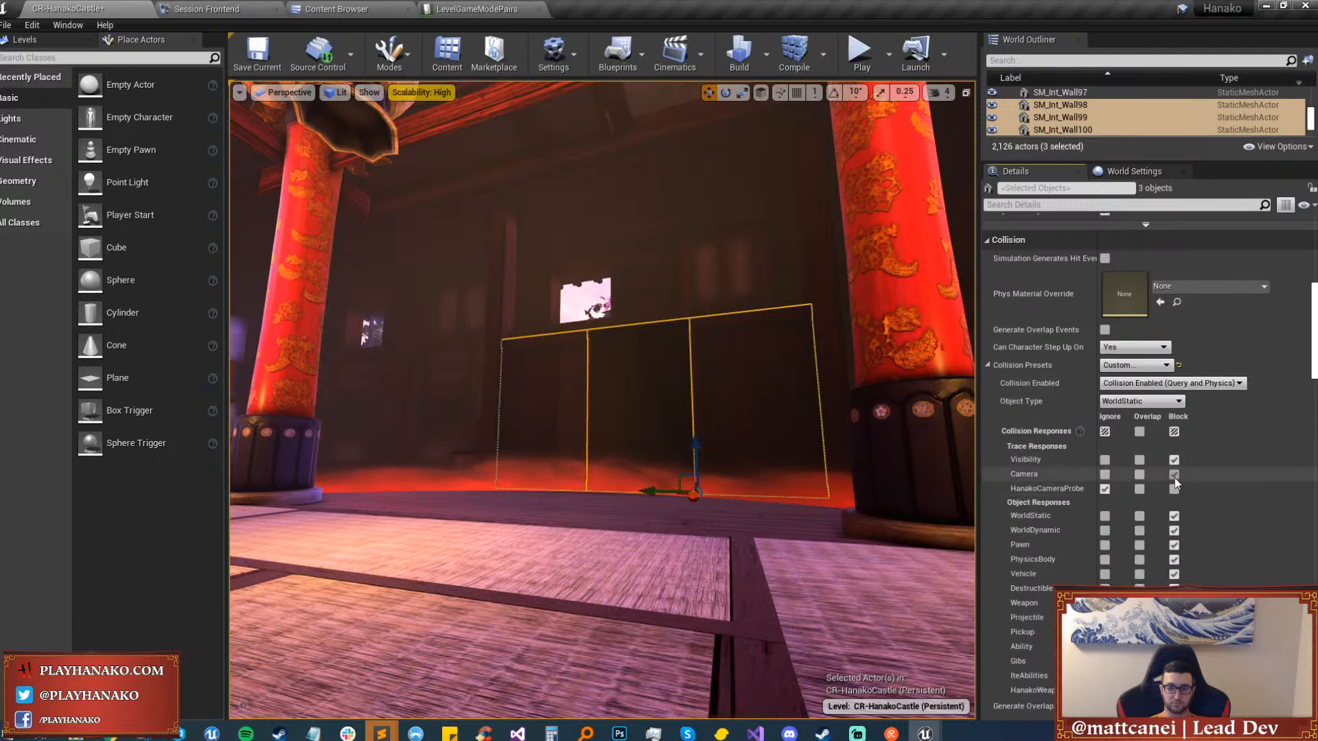
click(1174, 489)
Save the castle map's Persistent Level from the list of levels.
key(w)
right_drag(674, 399, 750, 406)
key(s)
key(w)
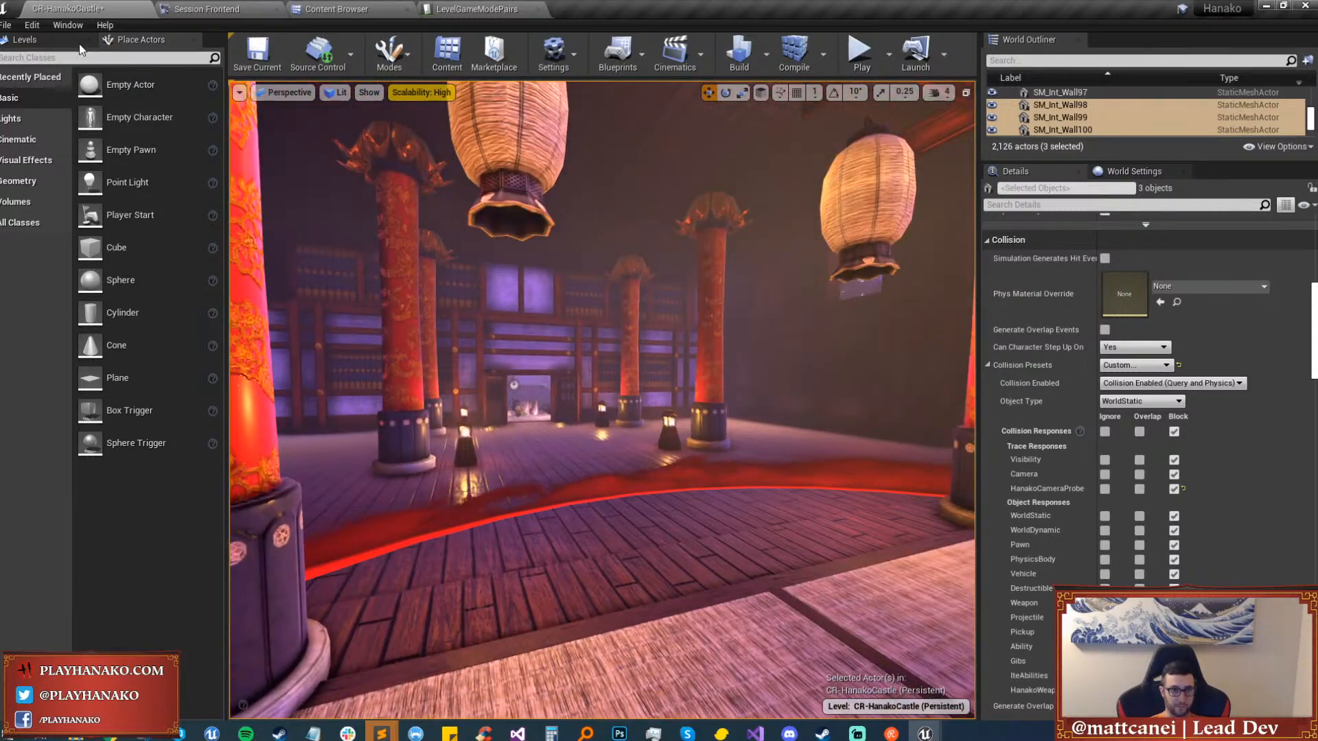
click(79, 42)
click(196, 99)
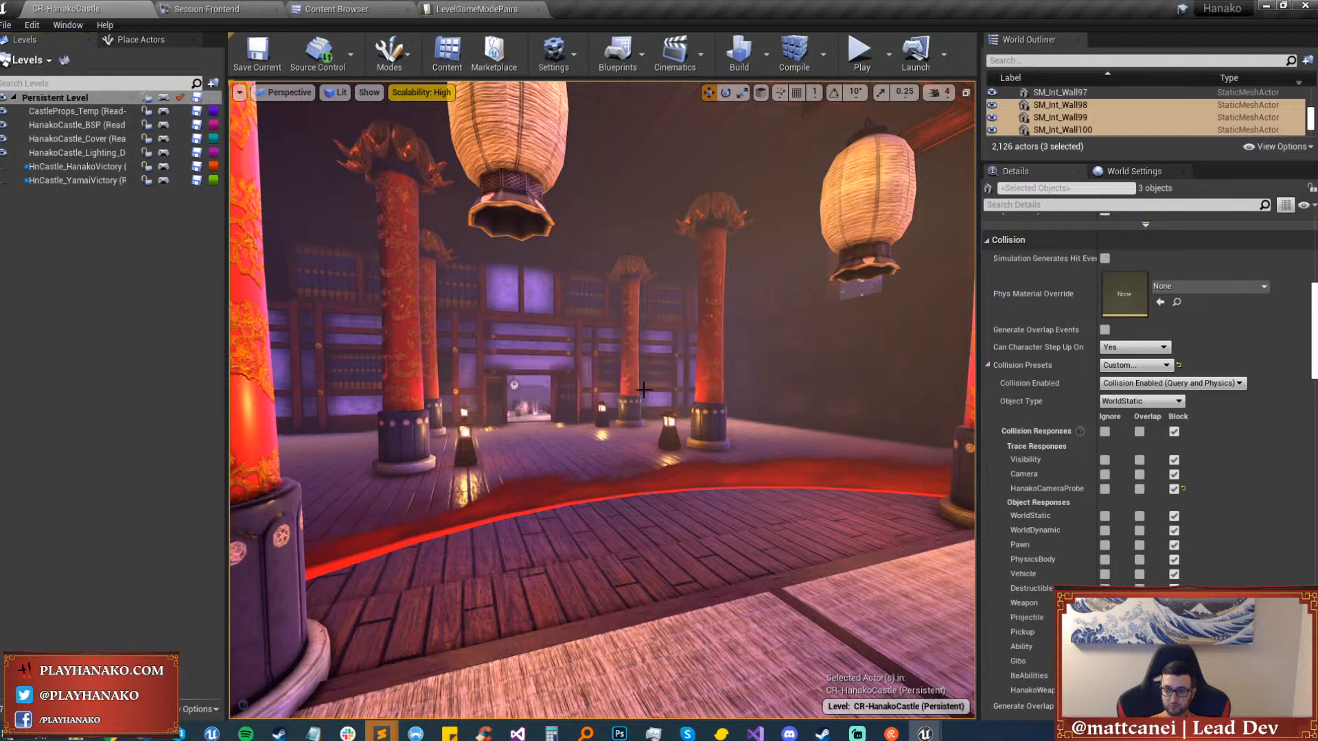
Inspect the castle from the pillared hall out to the courtyard stairs and stone terrace.
key(w)
right_drag(734, 447, 368, 437)
key(w)
key(d)
key(s)
key(s)
key(s)
right_drag(714, 481, 623, 506)
key(s)
Open the recently used level VL-HanakoVillage.
click(6, 25)
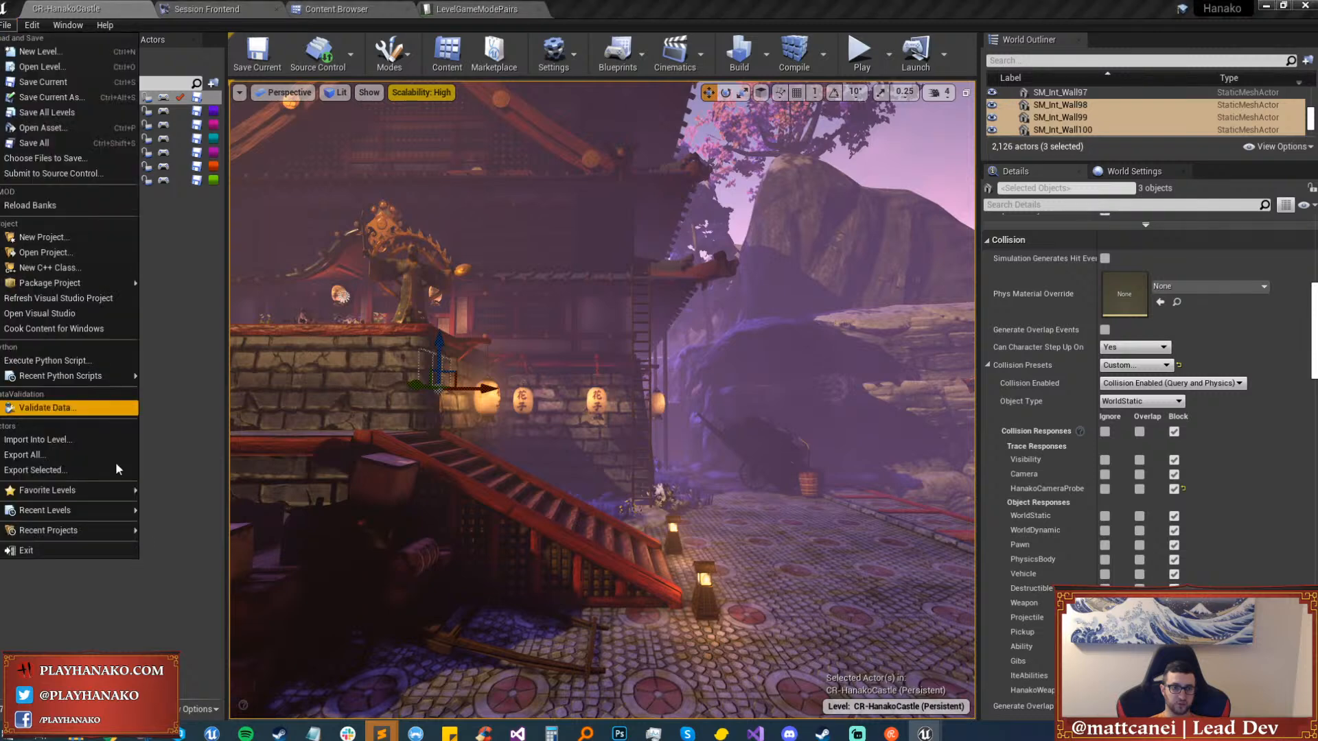
right_drag(408, 460, 353, 458)
click(421, 92)
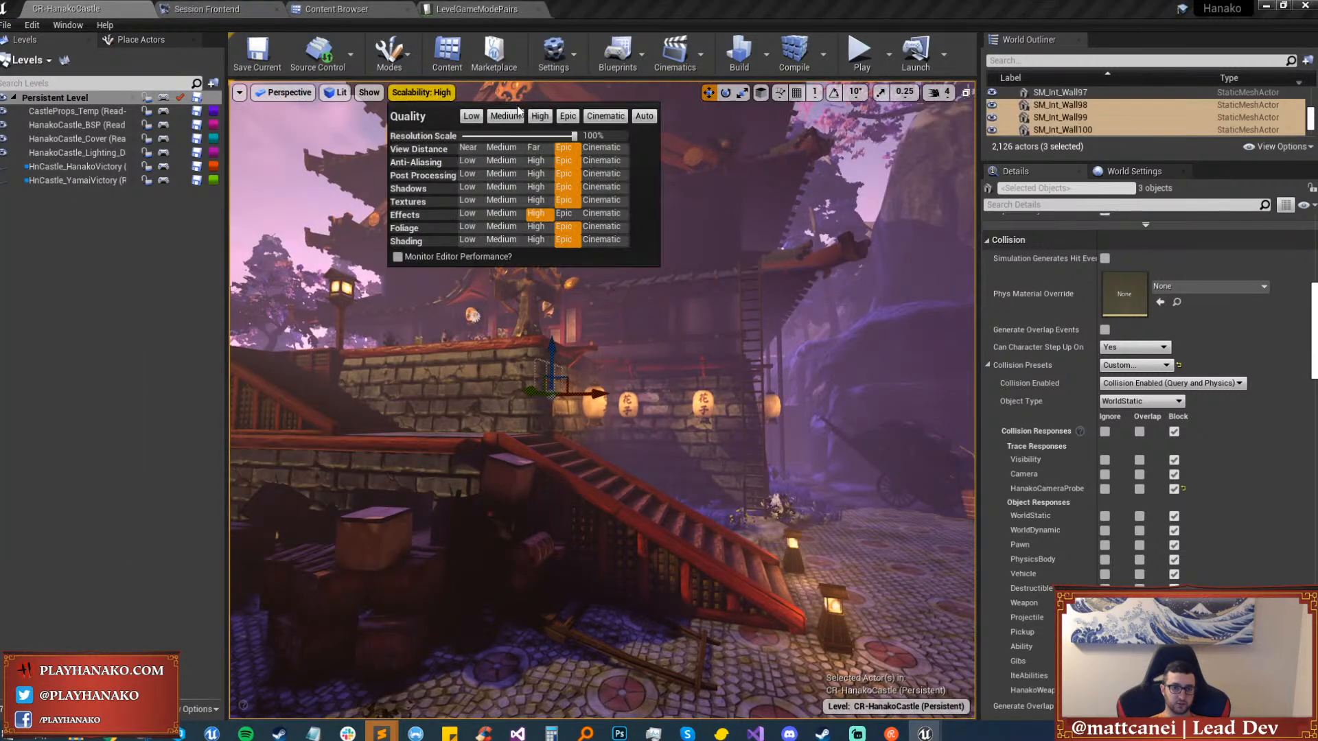
click(6, 26)
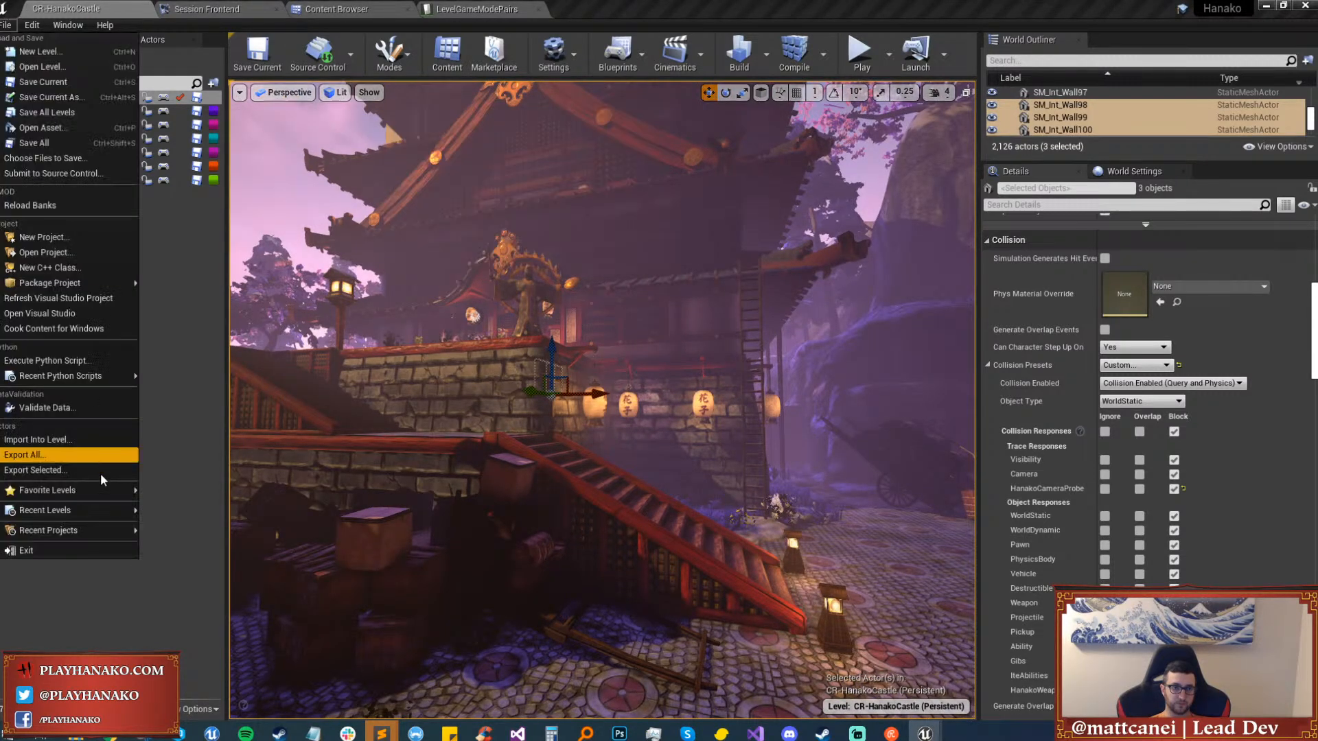
mouse_move(105, 514)
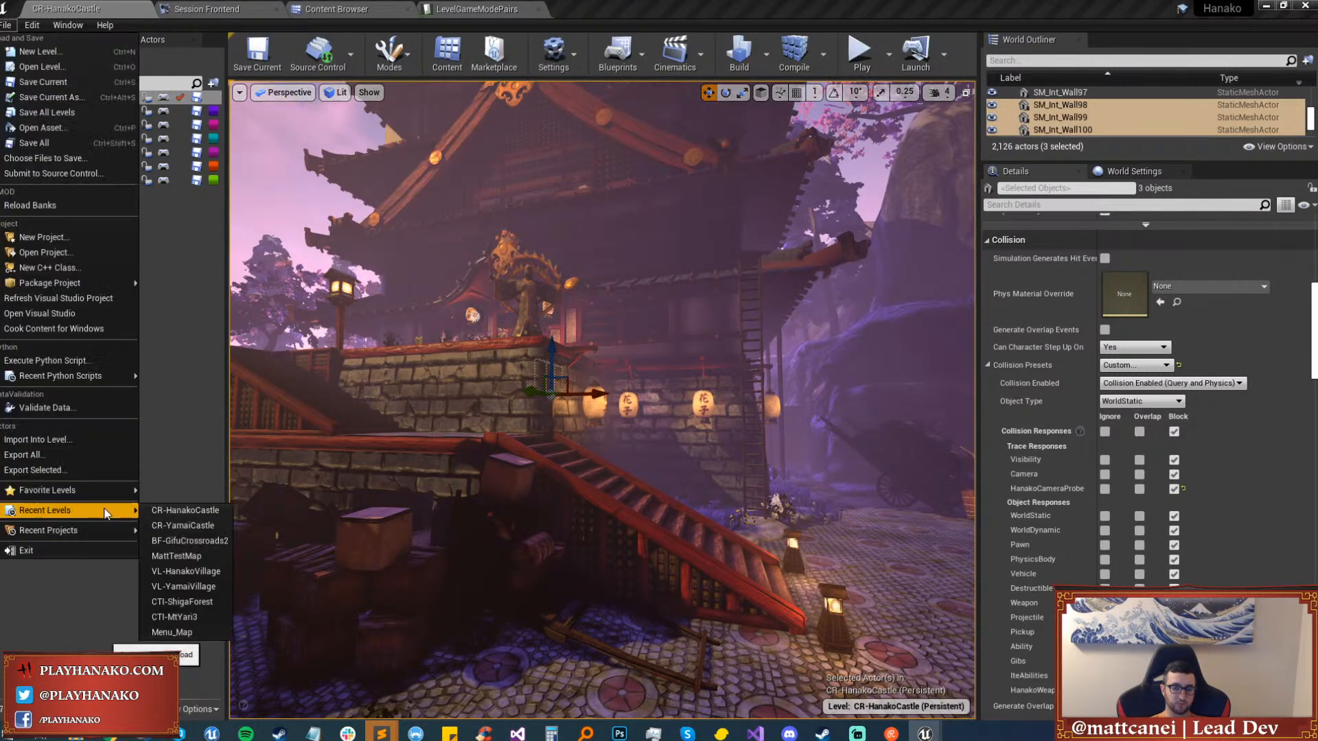
click(187, 571)
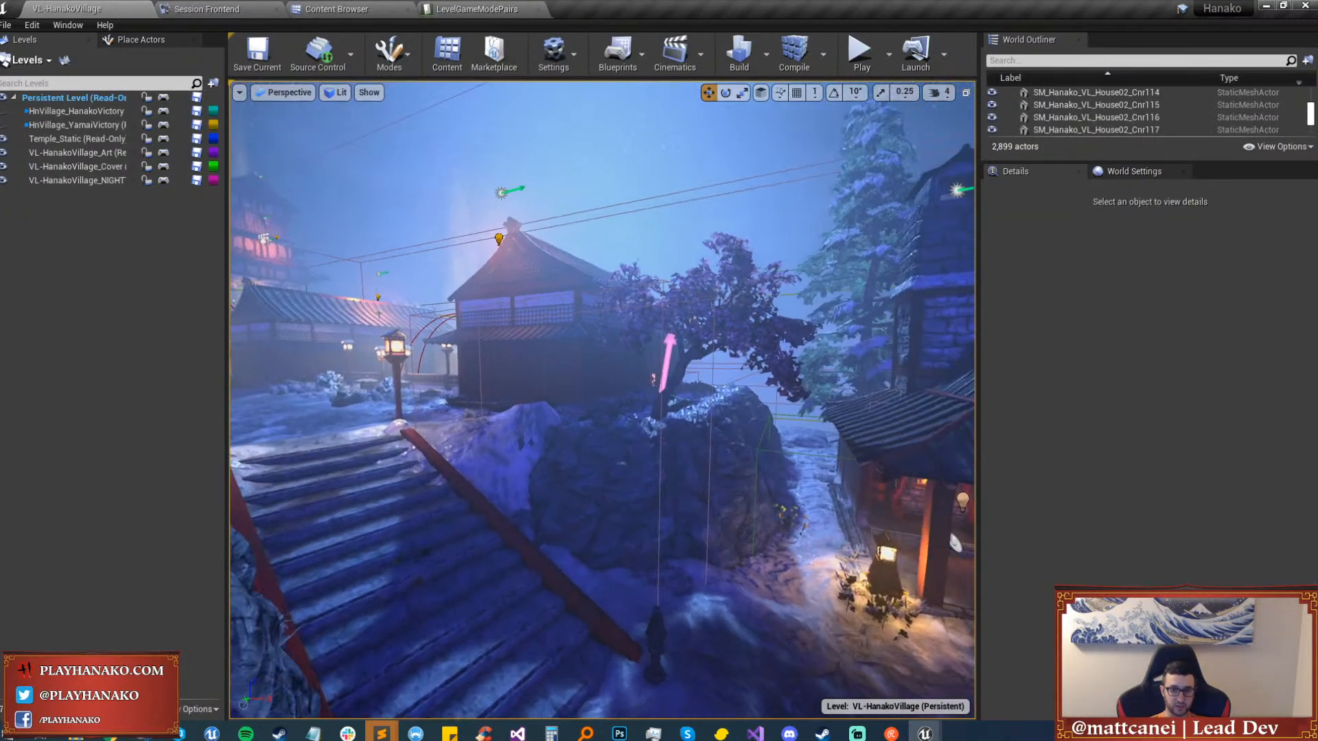
Examine where the snowy ground covers the circular stone platform around the village's BP_HanakoControlZone3.
right_drag(602, 400, 355, 393)
right_drag(602, 503, 506, 537)
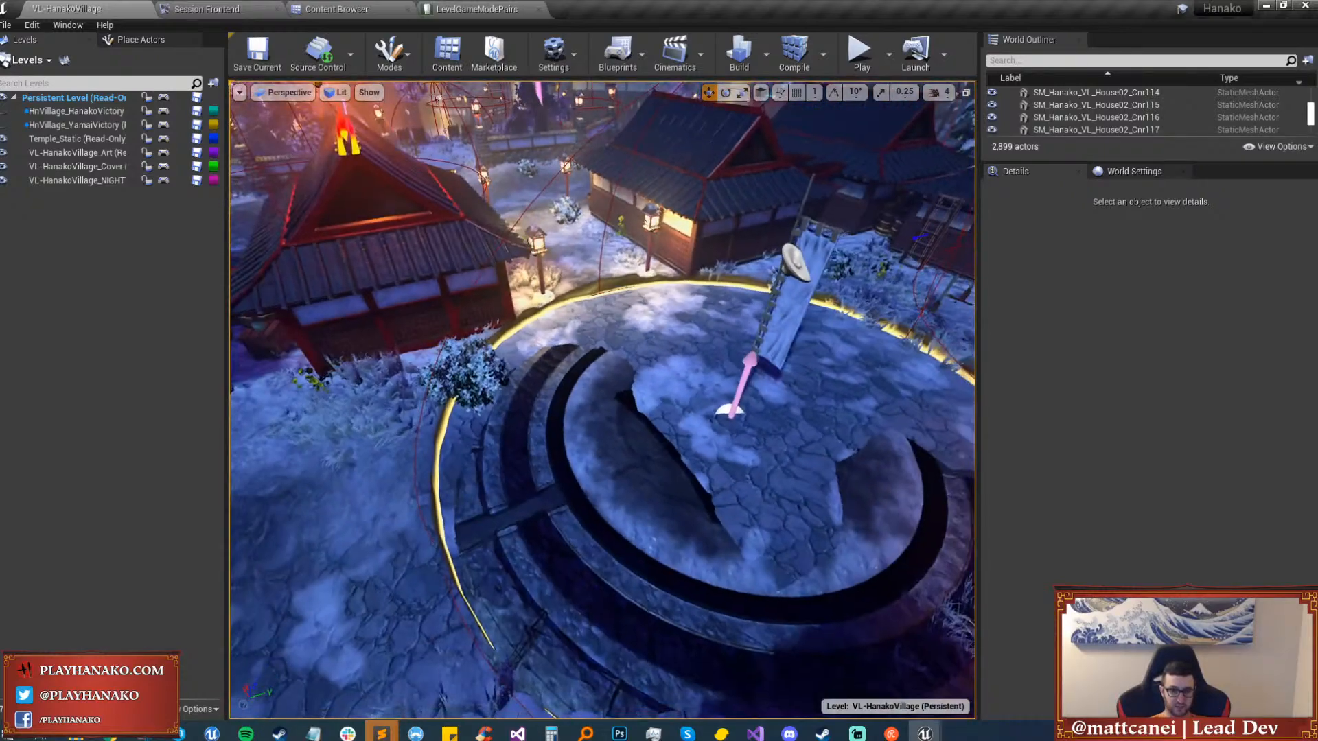
click(561, 535)
key(h)
key(q)
right_drag(602, 400, 588, 293)
key(e)
key(ctrl+h)
right_drag(697, 401, 696, 486)
key(s)
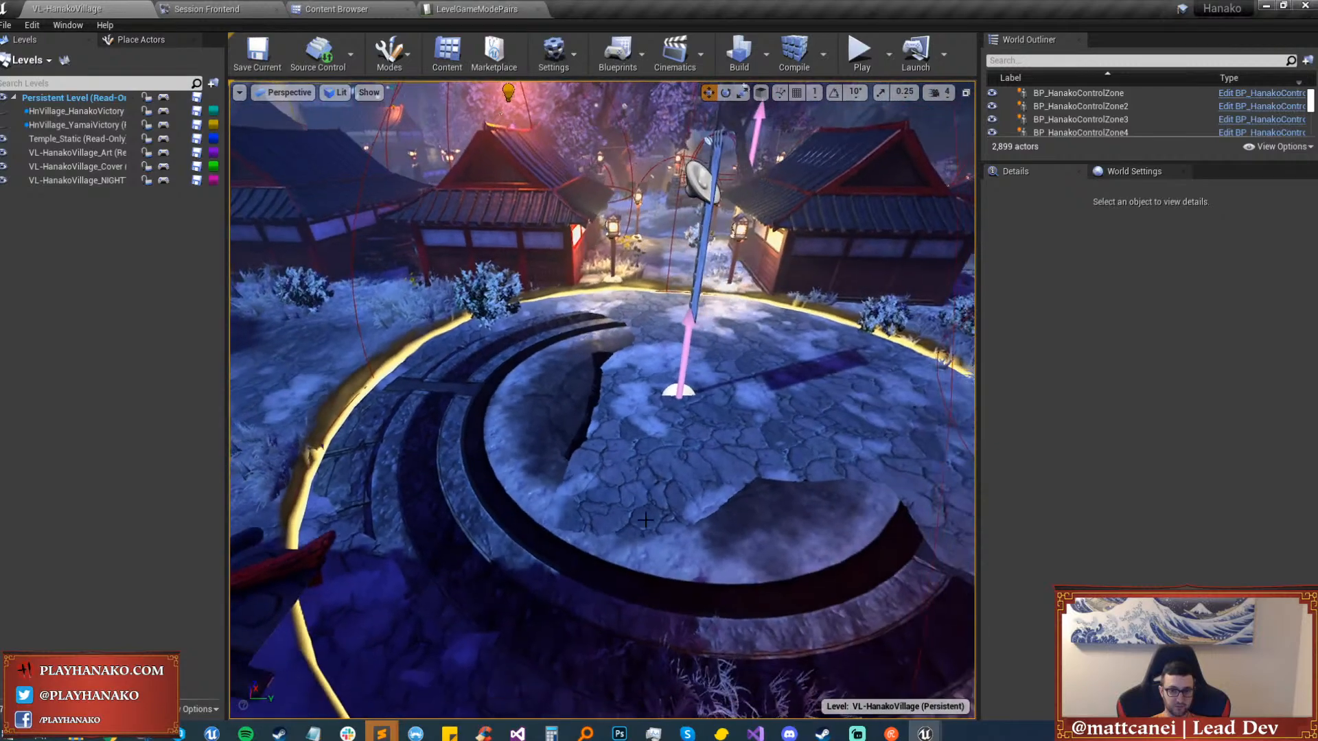
click(527, 446)
right_drag(527, 447, 572, 417)
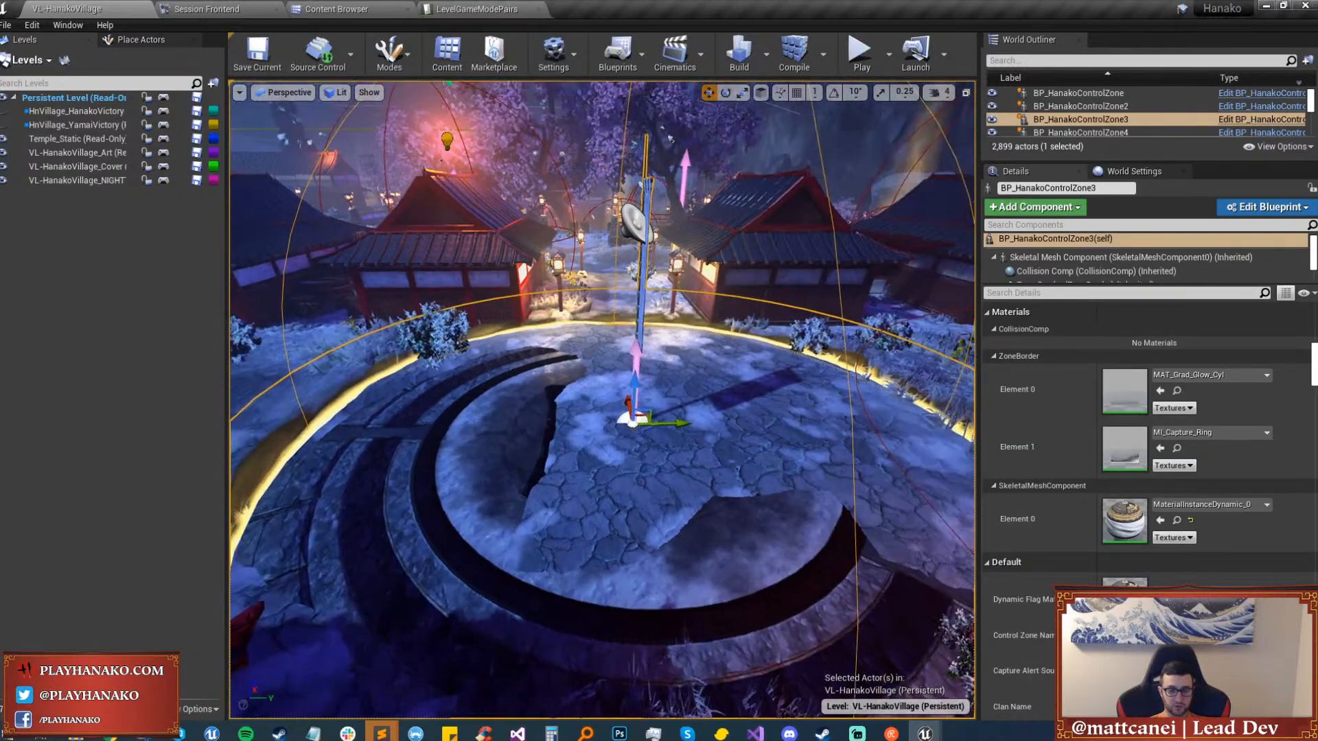
Switch to Landscape mode and flatten the ground across the circular platform inside the control zone with the Flatten tool.
click(378, 67)
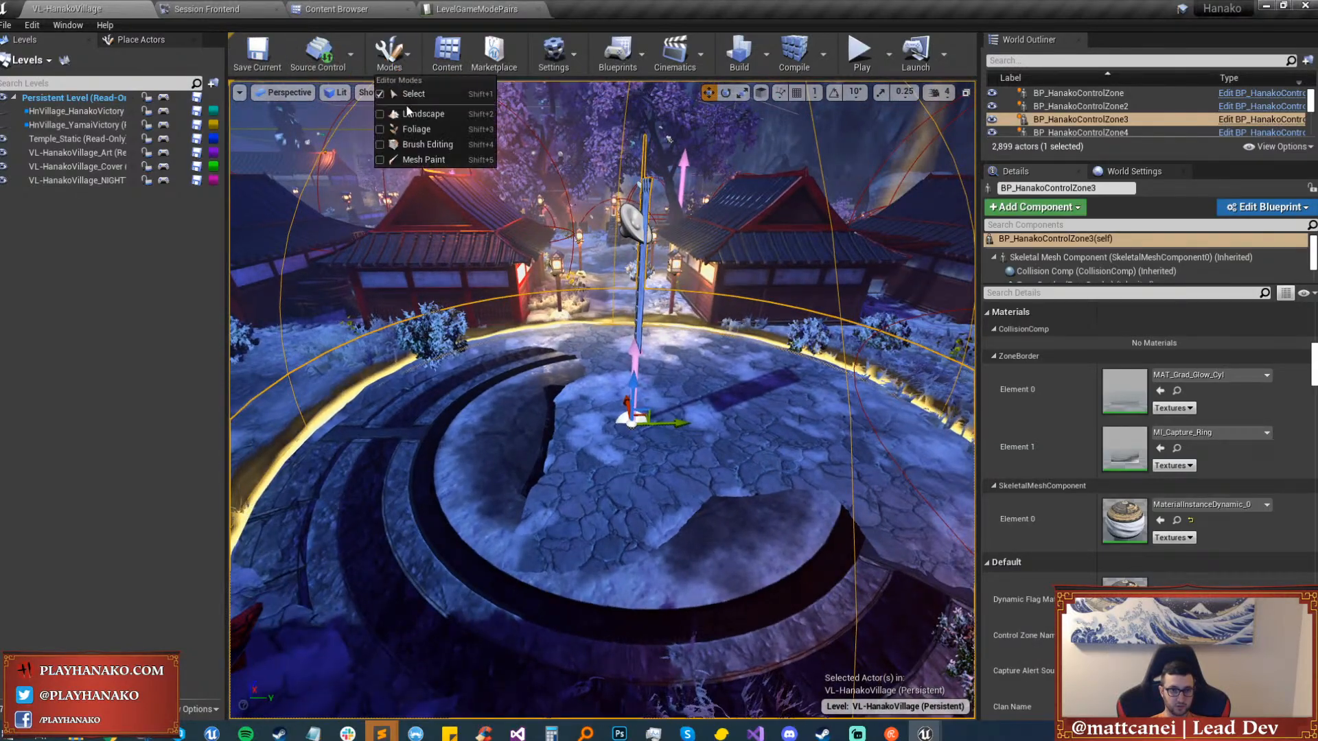
click(422, 115)
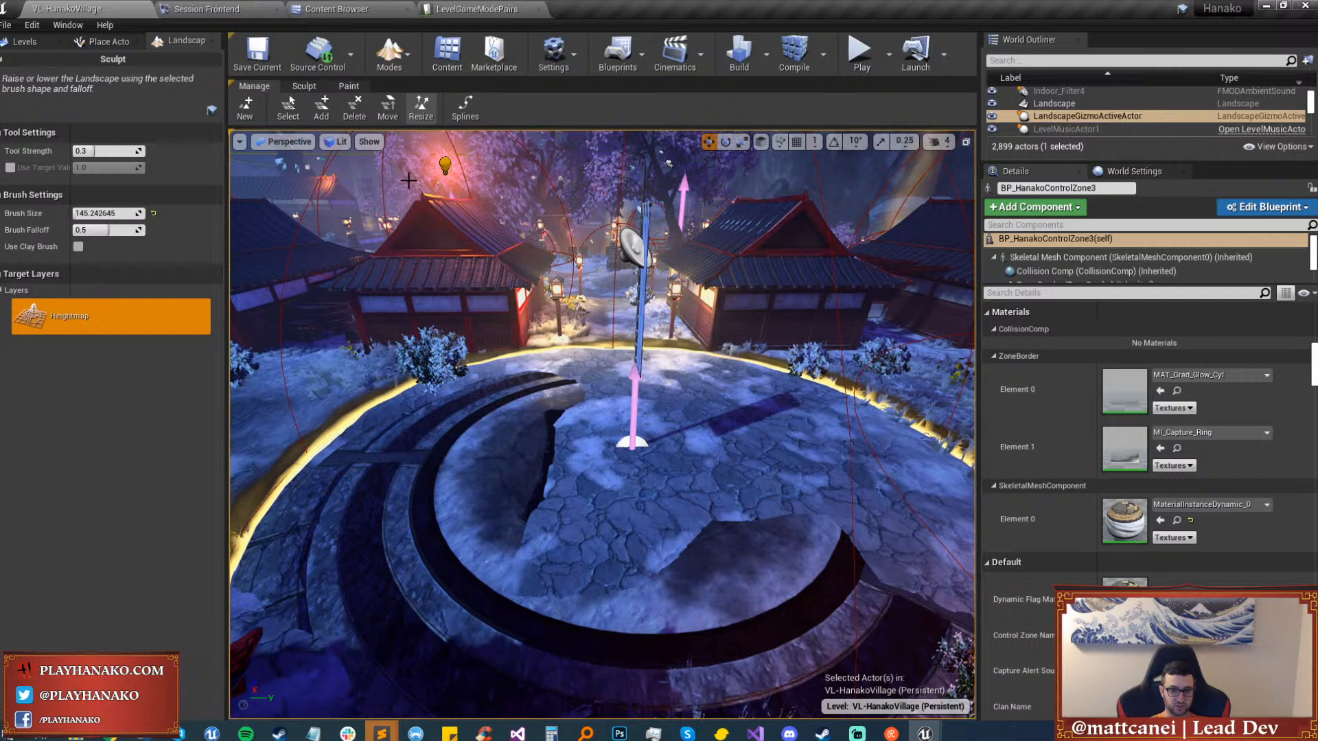
click(316, 109)
mouse_move(581, 529)
mouse_down()
mouse_move(456, 506)
mouse_move(524, 394)
mouse_move(347, 579)
mouse_move(412, 588)
mouse_up()
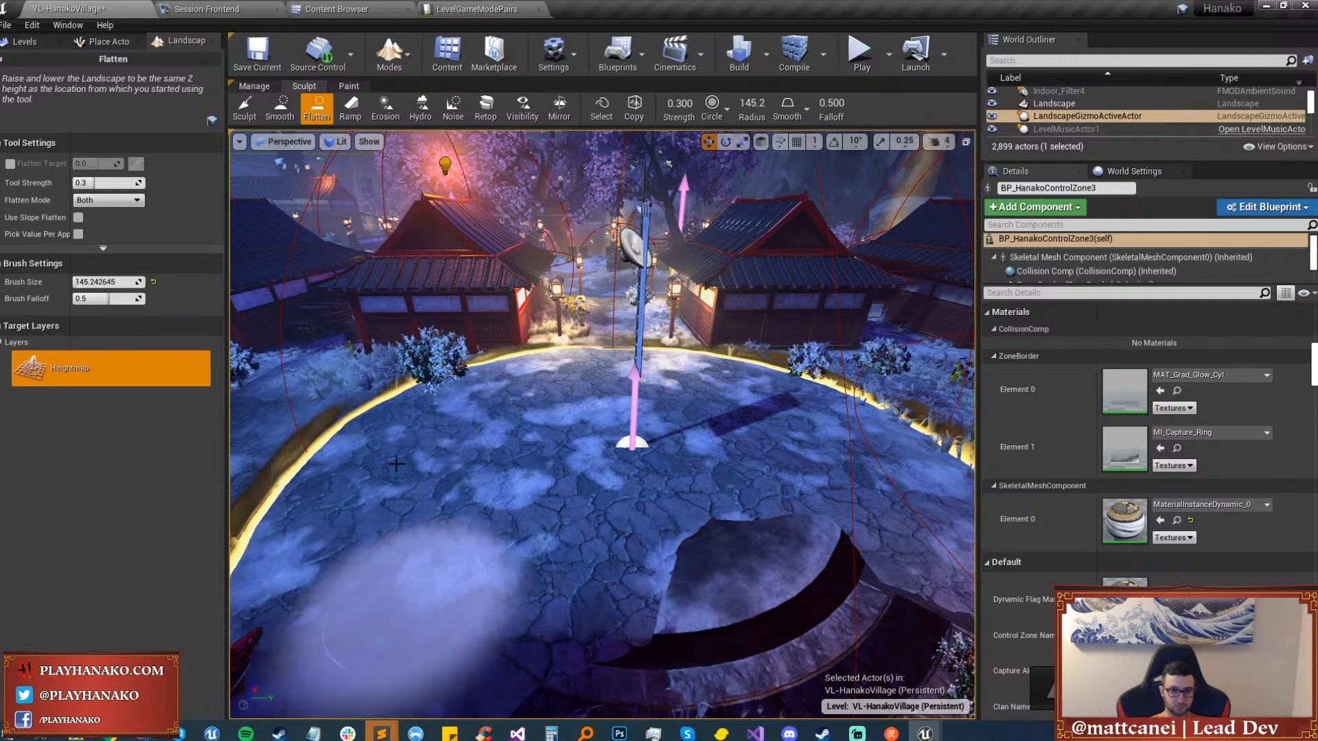
right_drag(412, 588, 522, 617)
mouse_move(351, 520)
mouse_down()
mouse_move(771, 471)
mouse_move(670, 368)
mouse_move(435, 597)
mouse_move(764, 519)
mouse_move(707, 265)
mouse_move(412, 403)
mouse_move(700, 409)
mouse_move(479, 343)
mouse_up()
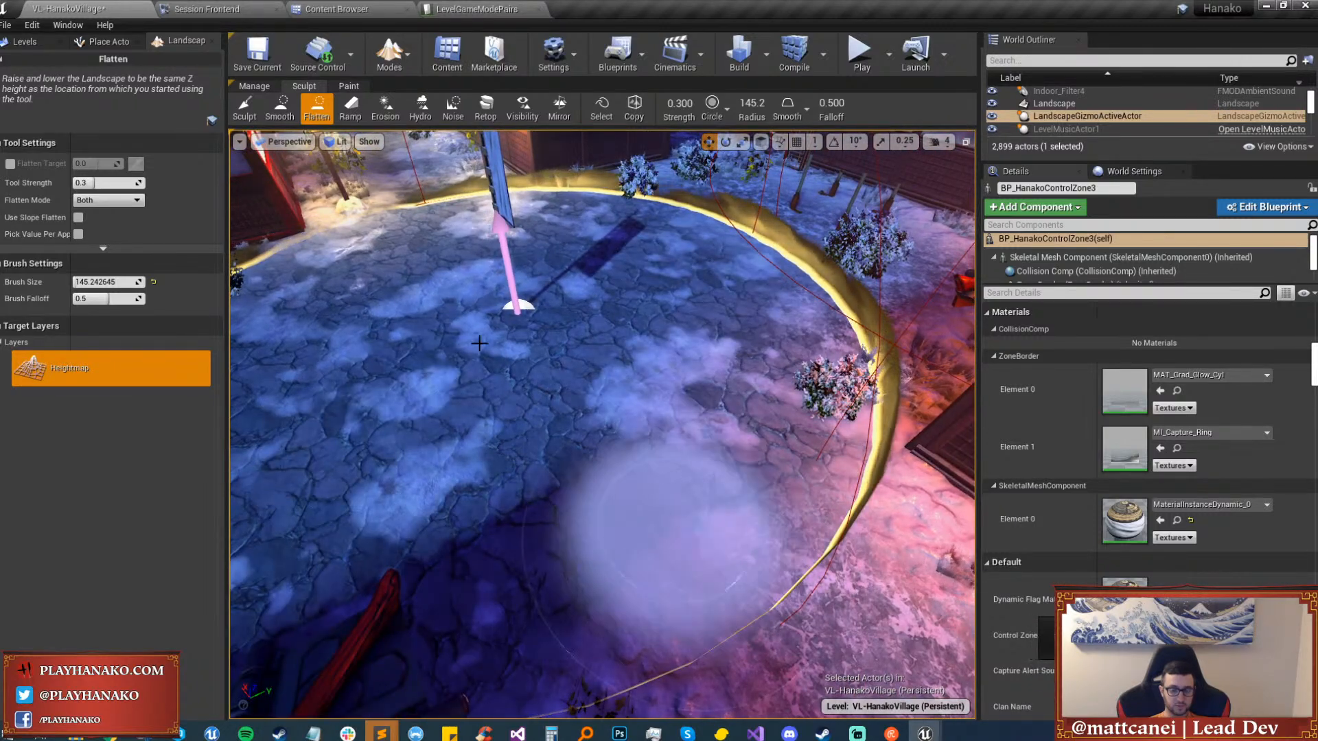
Lower and flatten the landscape inside the control zone until the whole circular stone platform is uncovered.
click(257, 110)
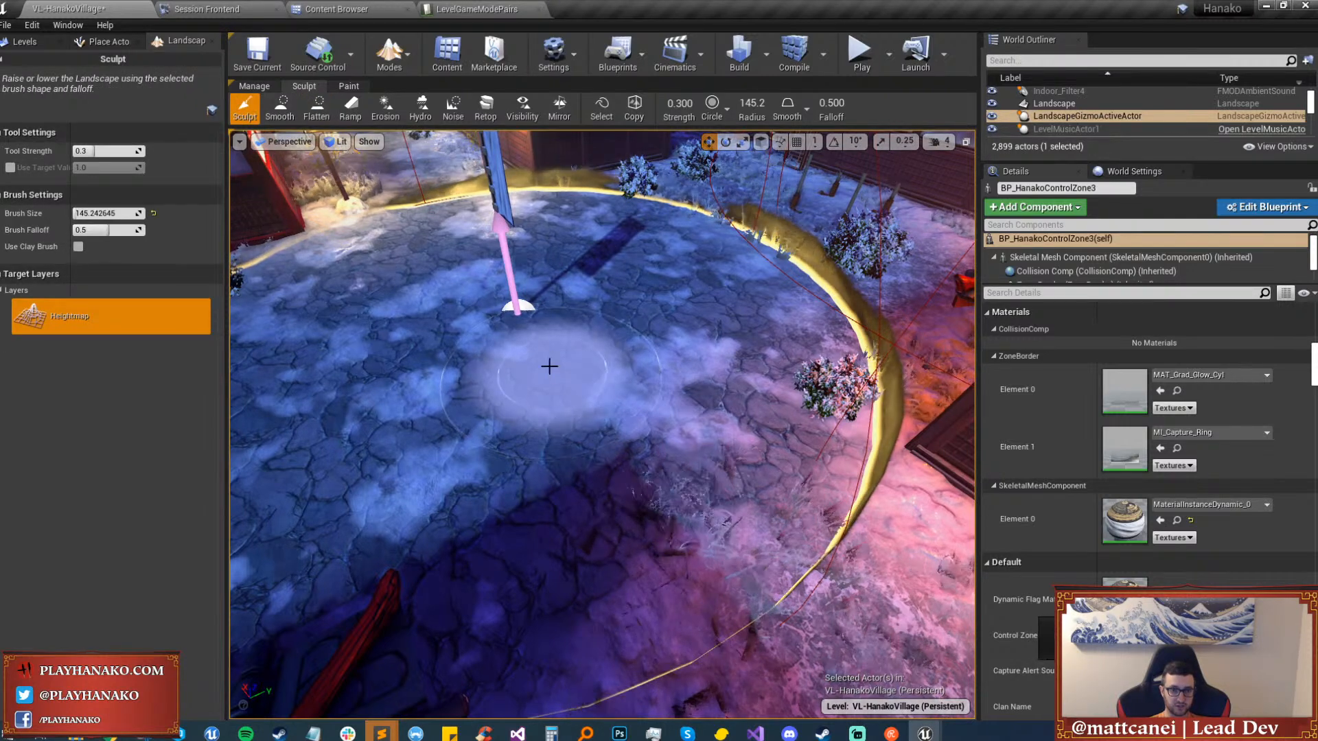
click(307, 104)
mouse_move(550, 382)
mouse_down()
mouse_move(633, 317)
mouse_move(415, 385)
mouse_move(715, 356)
mouse_move(685, 258)
mouse_up()
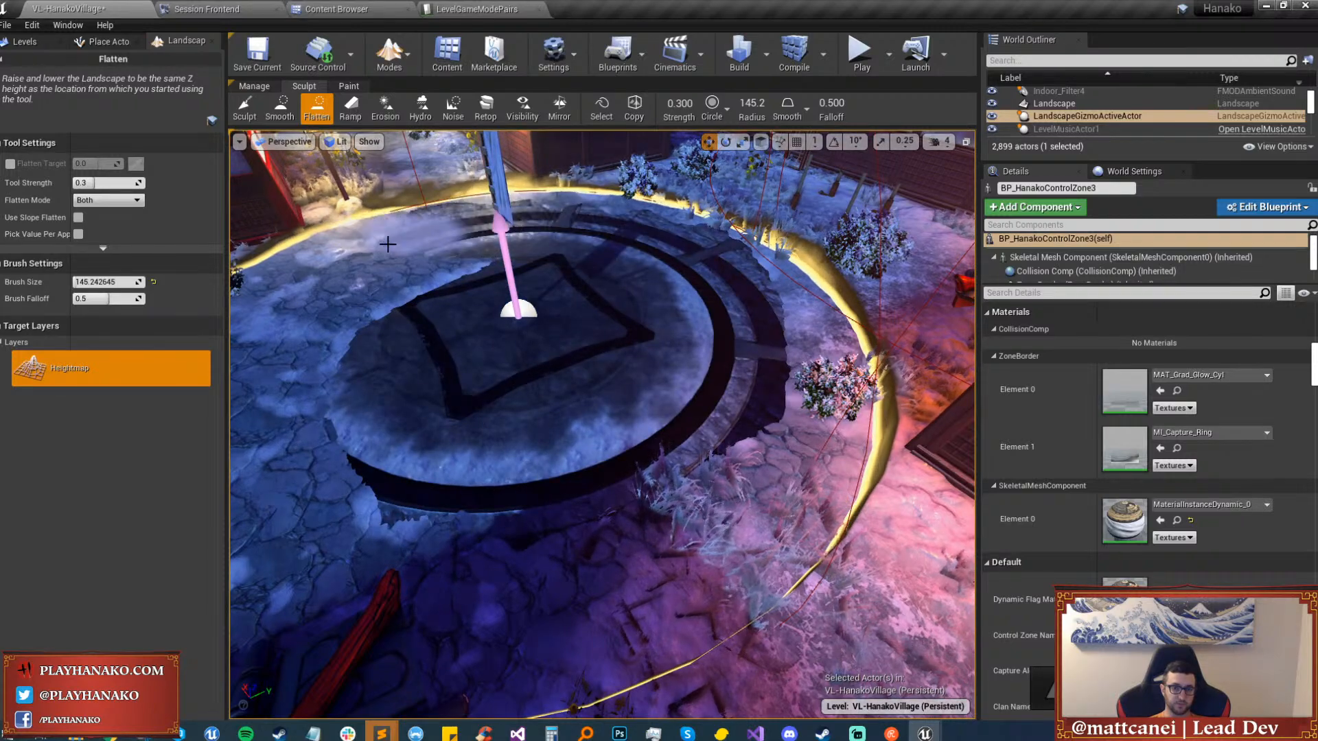
mouse_move(387, 244)
mouse_down()
mouse_move(288, 384)
mouse_move(281, 555)
mouse_move(740, 502)
mouse_move(604, 604)
mouse_move(738, 297)
mouse_move(453, 268)
mouse_move(246, 358)
mouse_up()
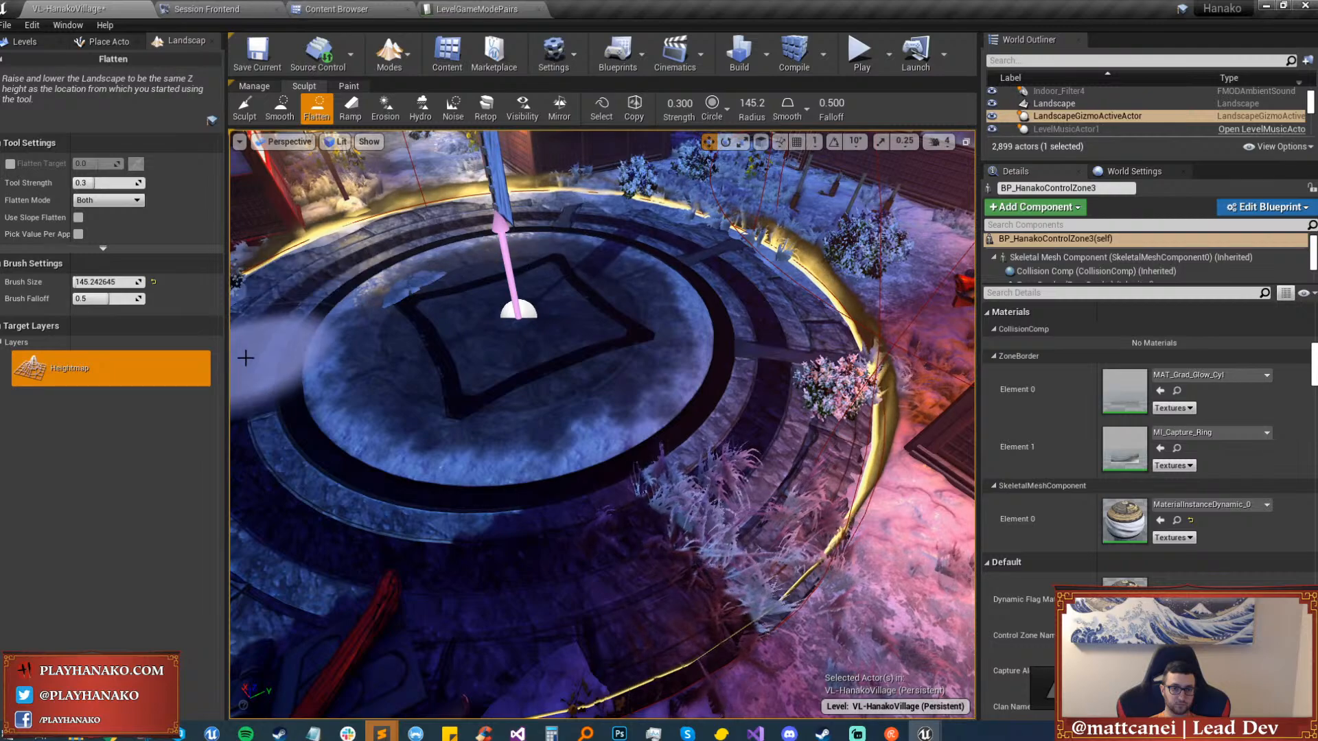
right_drag(613, 400, 439, 400)
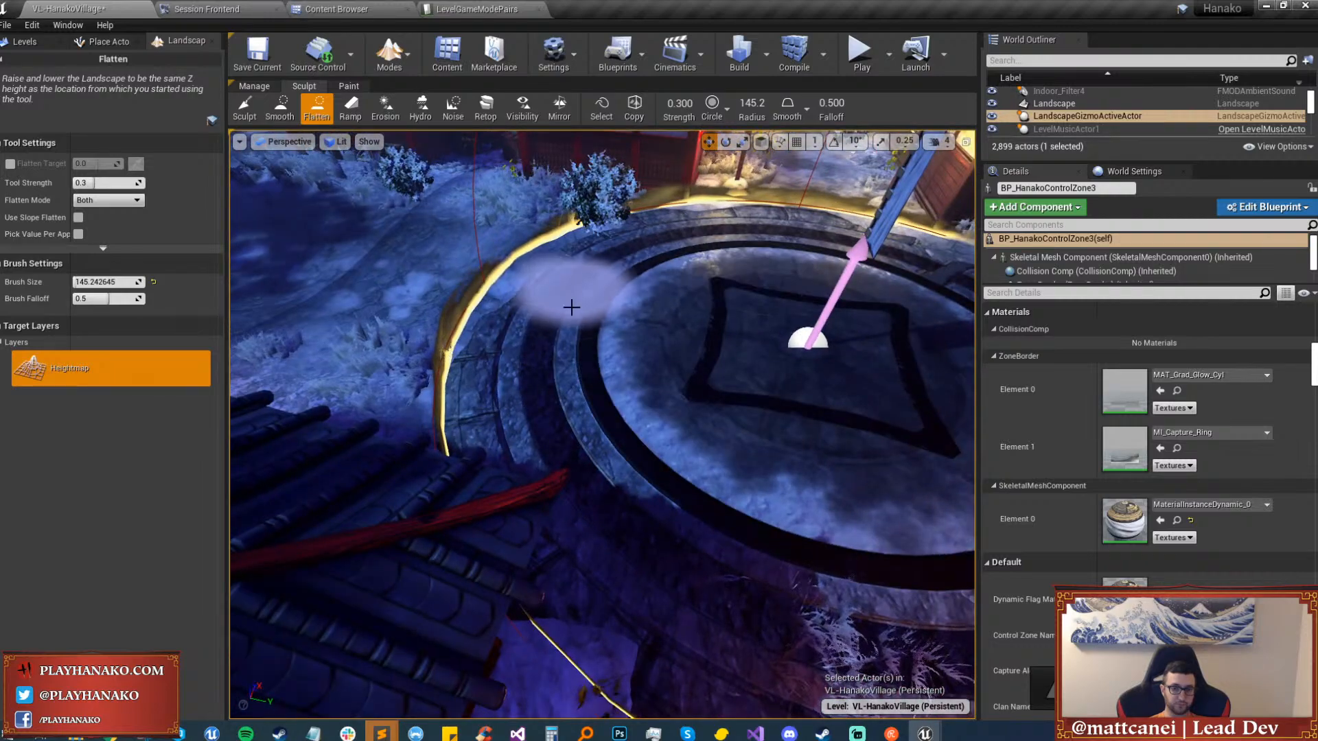
mouse_move(572, 308)
right_down()
mouse_move(597, 260)
mouse_move(617, 309)
right_up()
key(w)
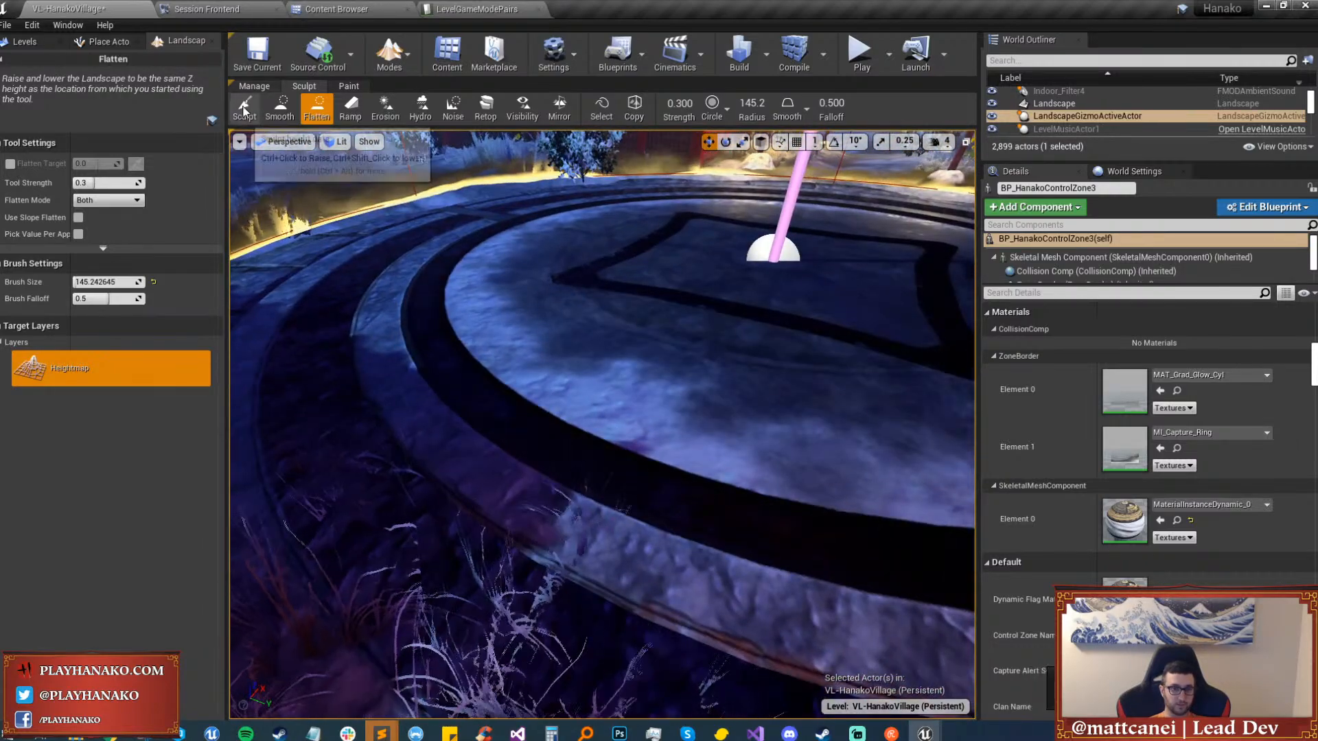
Check the uncovered platform around the flag and return the editor to Select mode.
click(245, 110)
mouse_move(265, 173)
right_down()
mouse_move(265, 141)
mouse_move(281, 133)
mouse_move(254, 138)
mouse_move(265, 173)
right_up()
key(s)
key(w)
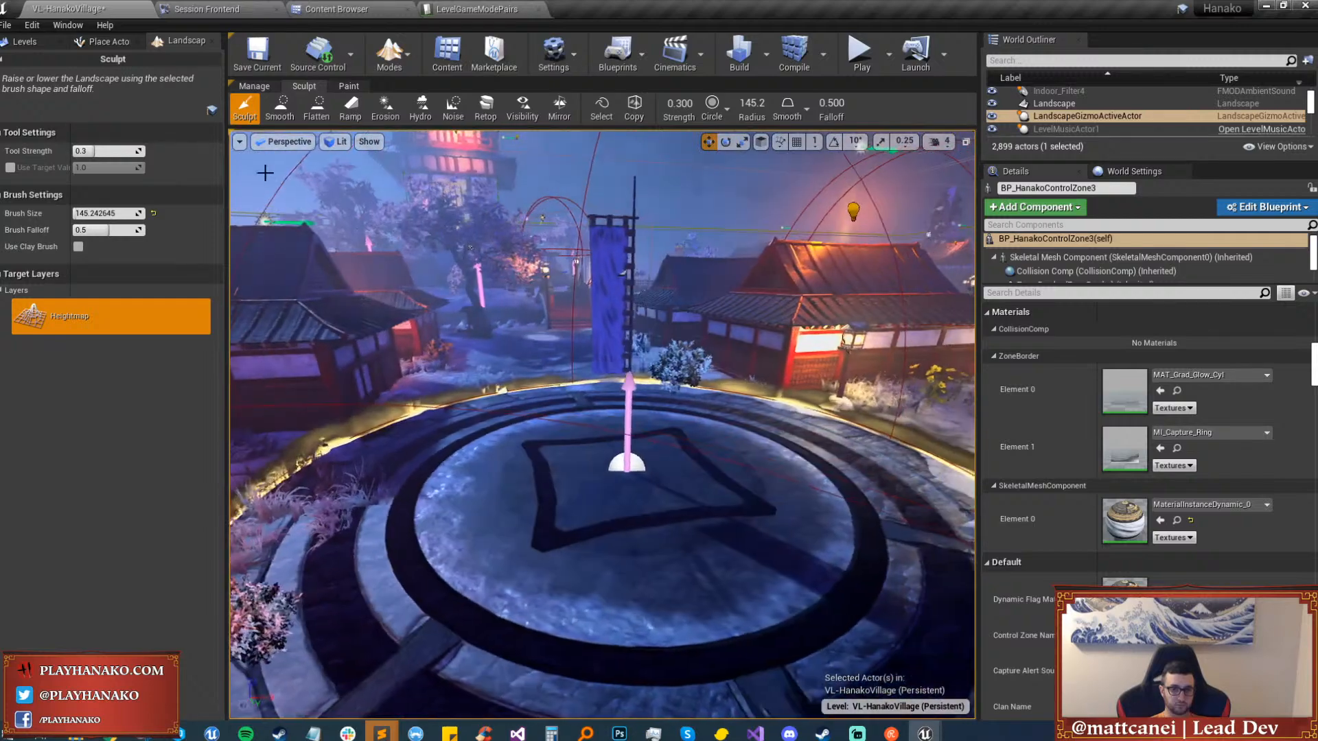
click(389, 55)
click(409, 94)
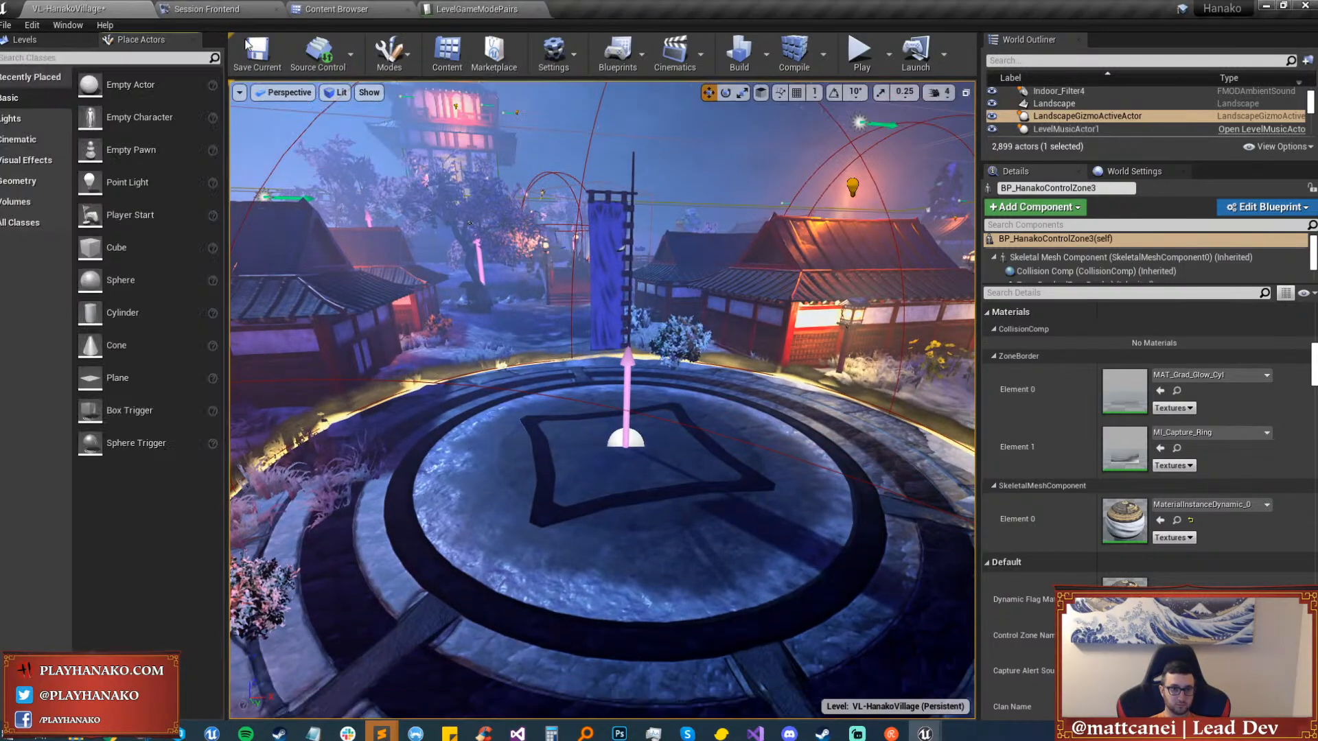
Save the Persistent Level of the VL-HanakoVillage map.
click(1126, 168)
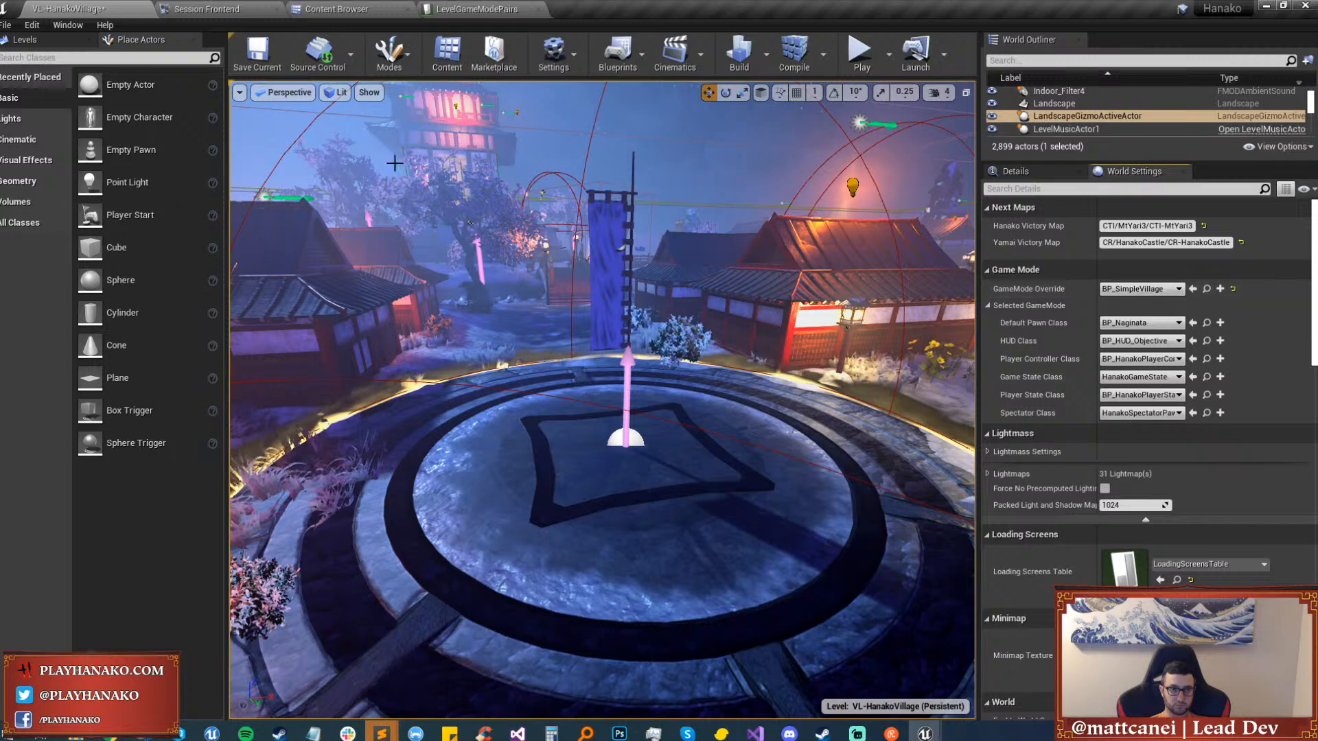
click(56, 38)
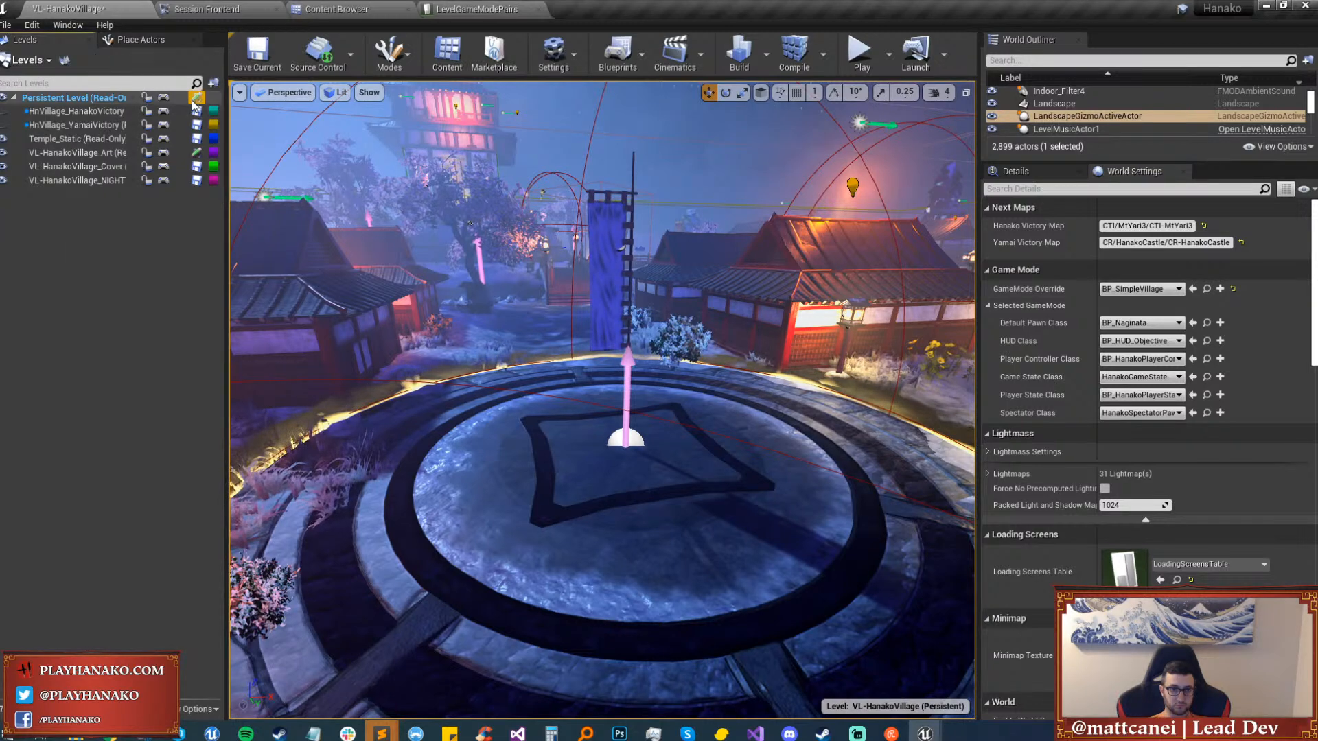
key(ctrl+s)
click(744, 492)
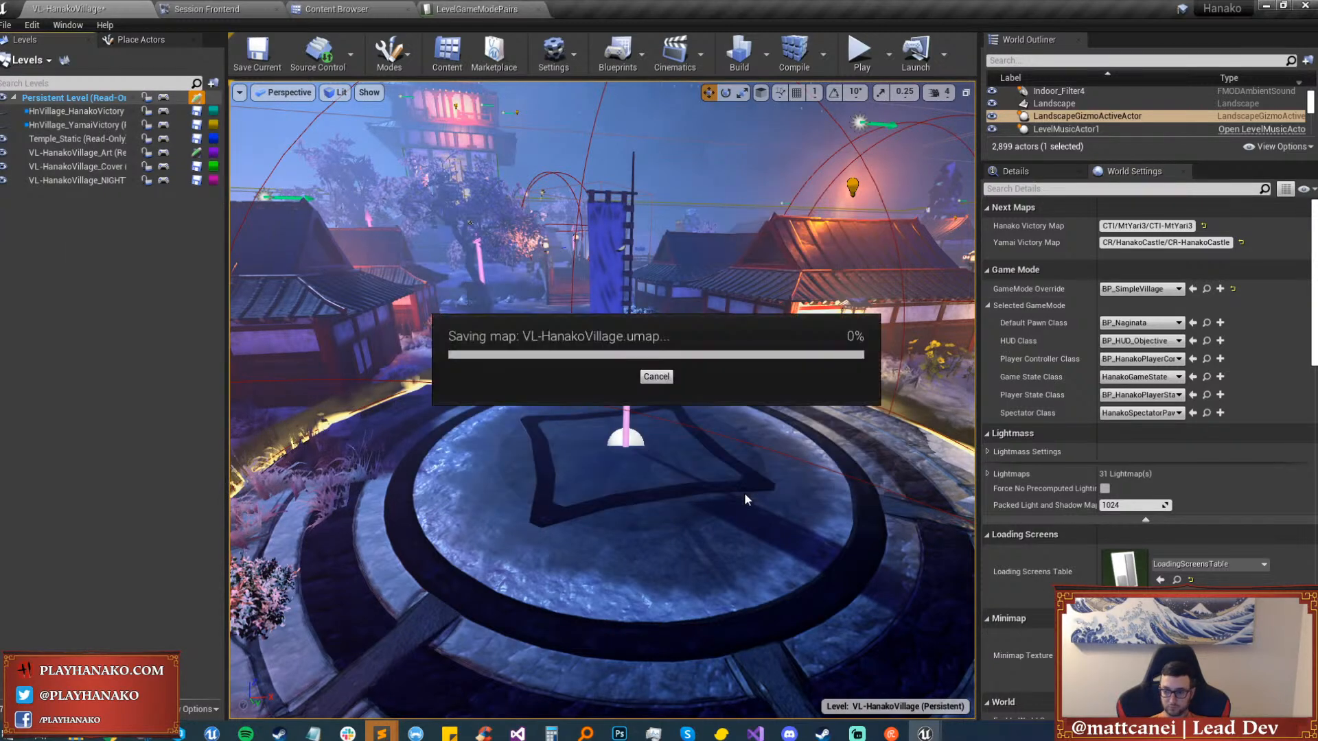
click(743, 492)
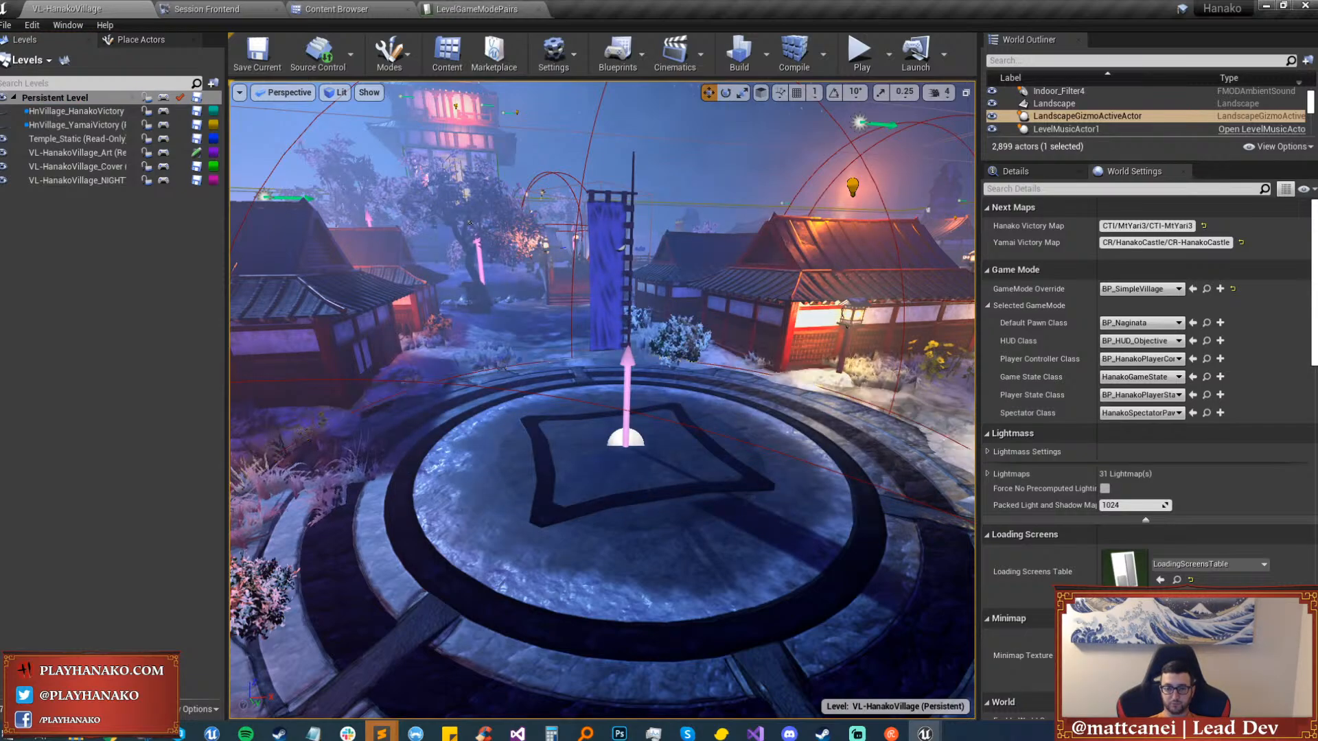
Switch to Landscape mode and smooth the stone ground just outside the control zone ring with the Smooth tool.
key(w)
right_drag(746, 492, 830, 474)
key(a)
click(386, 55)
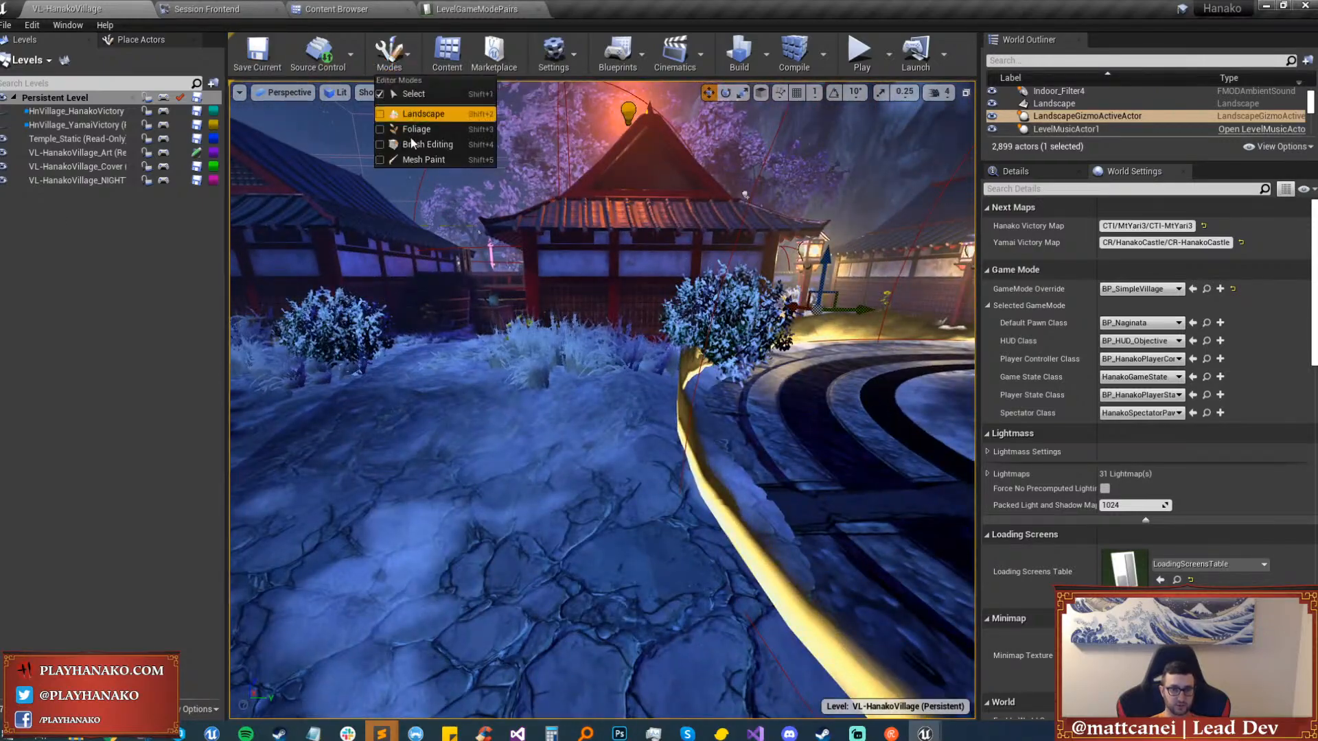
click(412, 115)
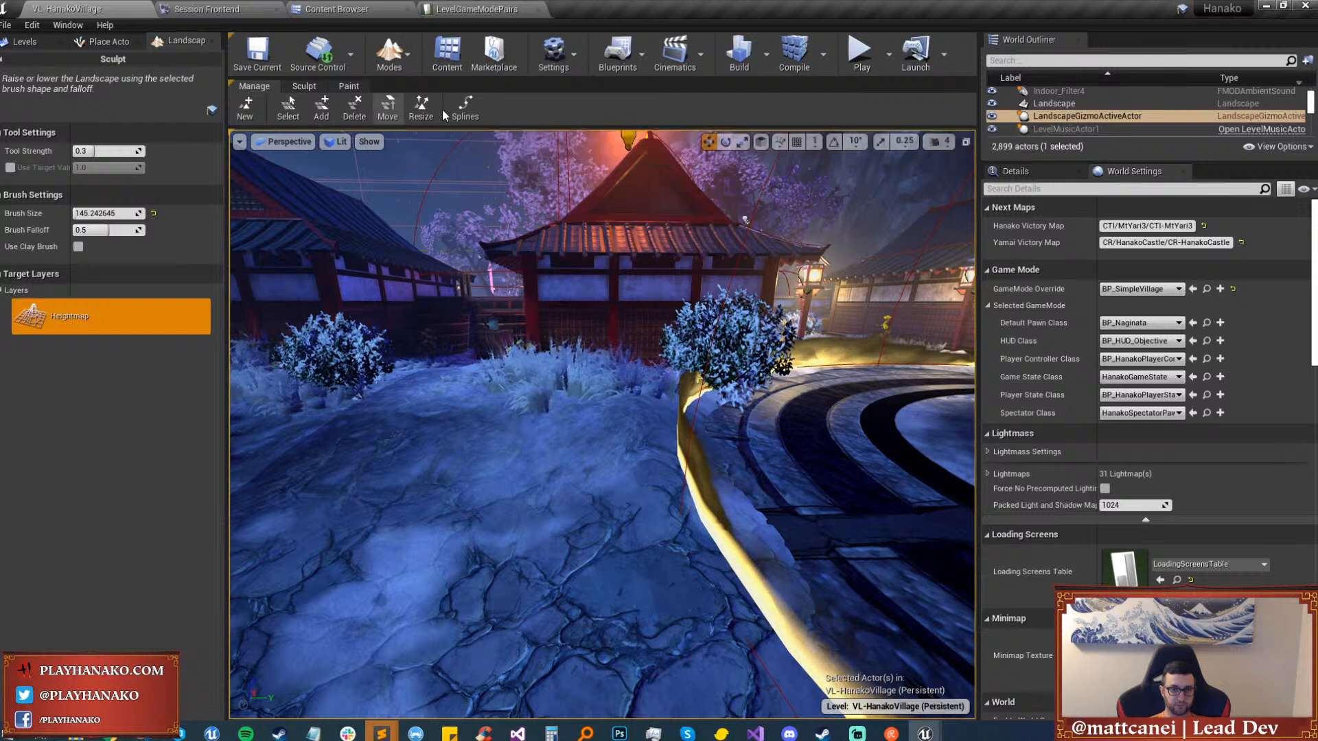
click(306, 87)
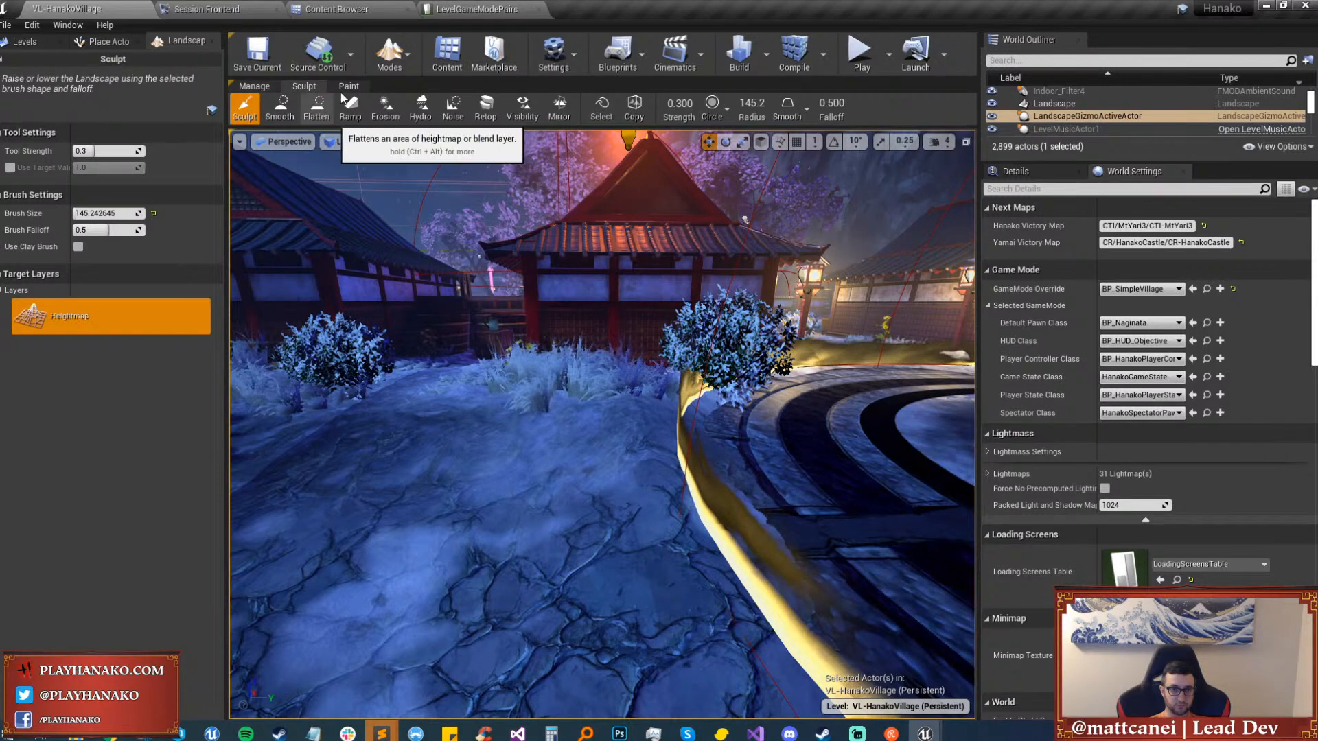
click(348, 86)
click(304, 87)
click(280, 109)
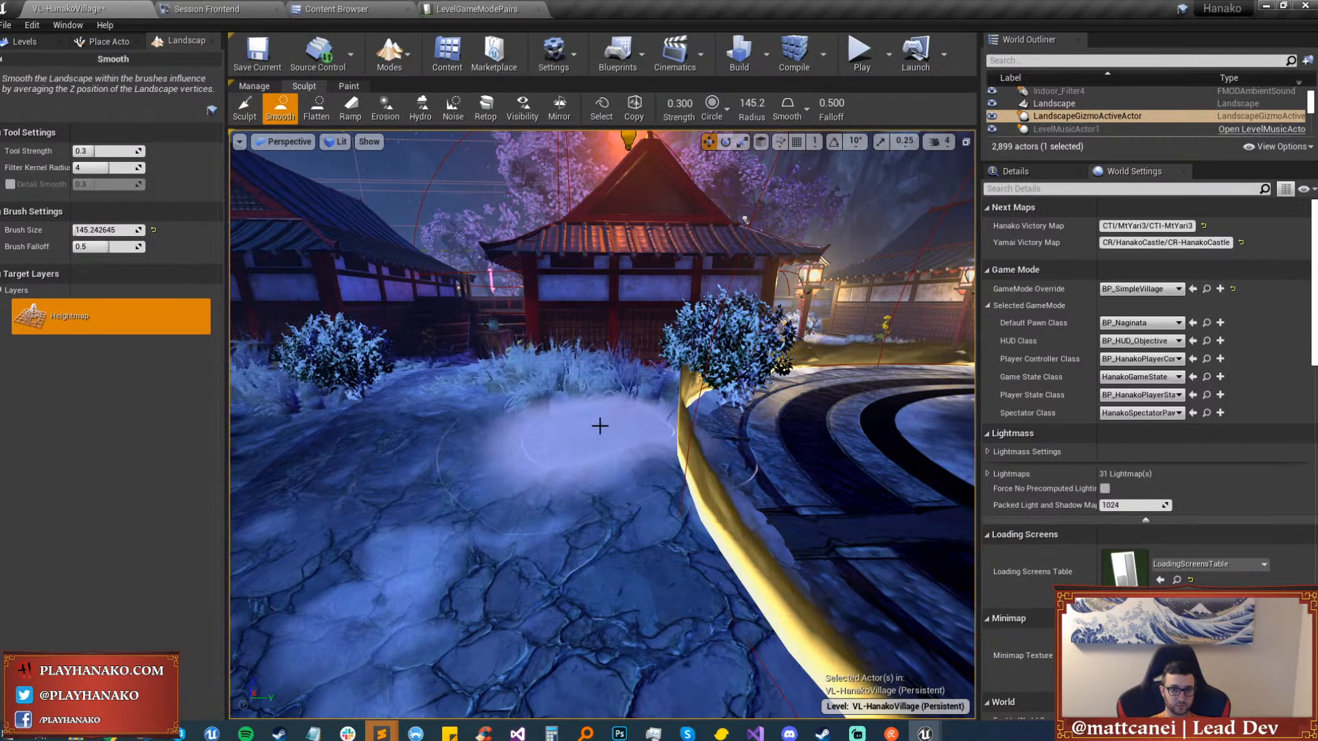
drag(599, 426, 636, 533)
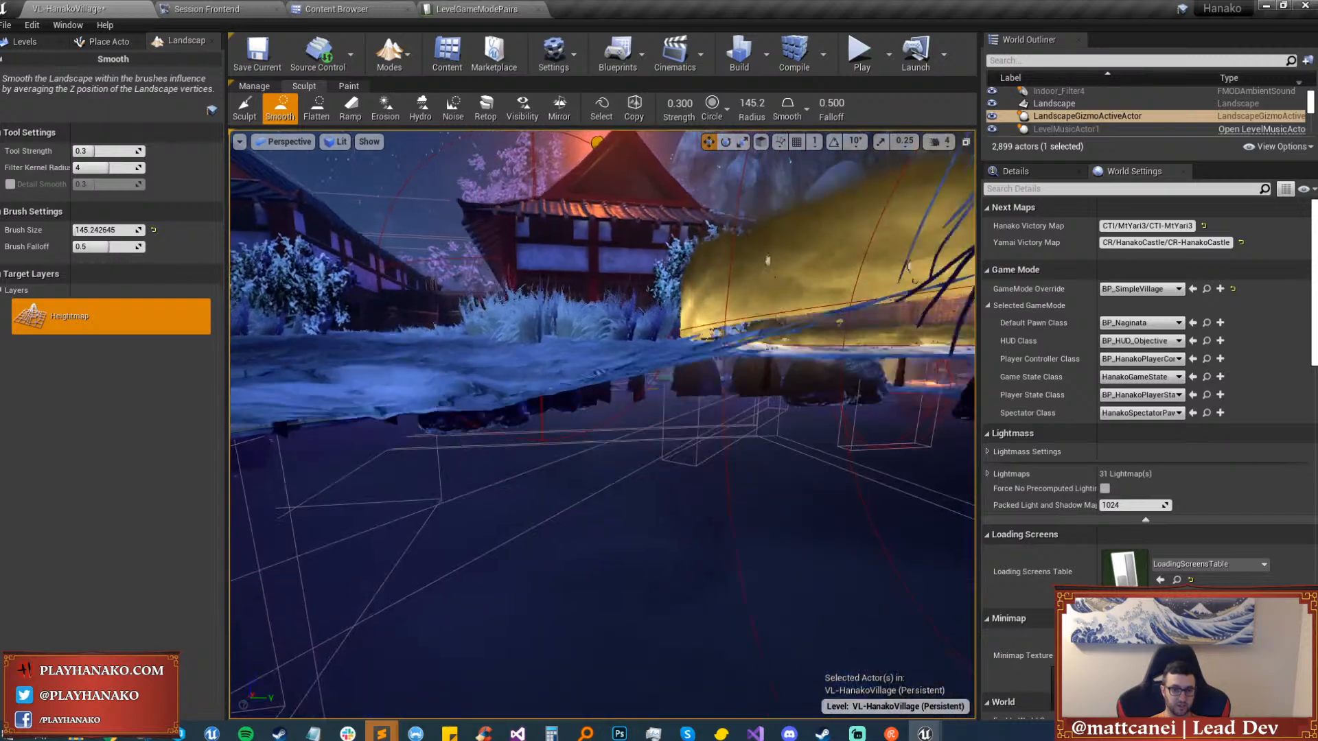
Inspect the smoothed ground around the control zone and return the editor to Select mode.
right_drag(411, 588, 517, 588)
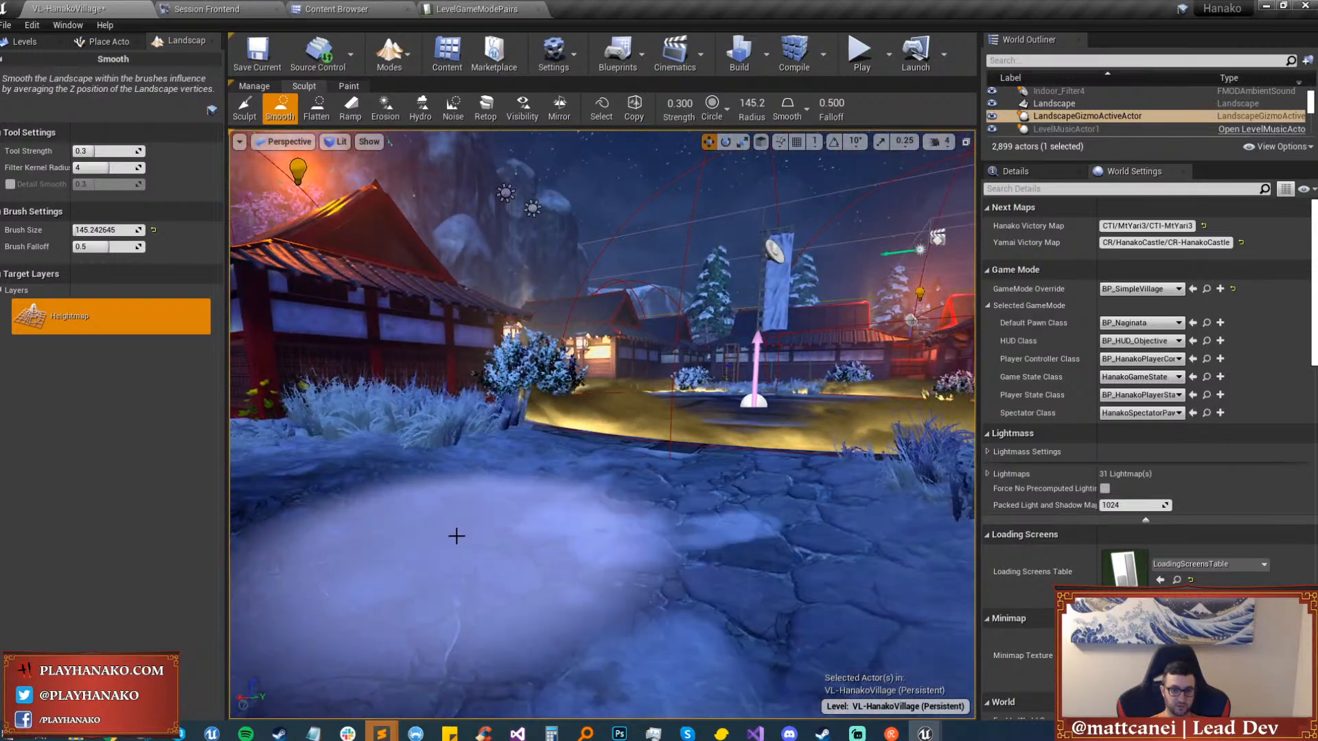
mouse_move(457, 535)
right_down()
mouse_move(665, 524)
mouse_move(693, 504)
mouse_move(753, 556)
right_up()
right_drag(707, 520, 569, 518)
click(384, 55)
click(412, 92)
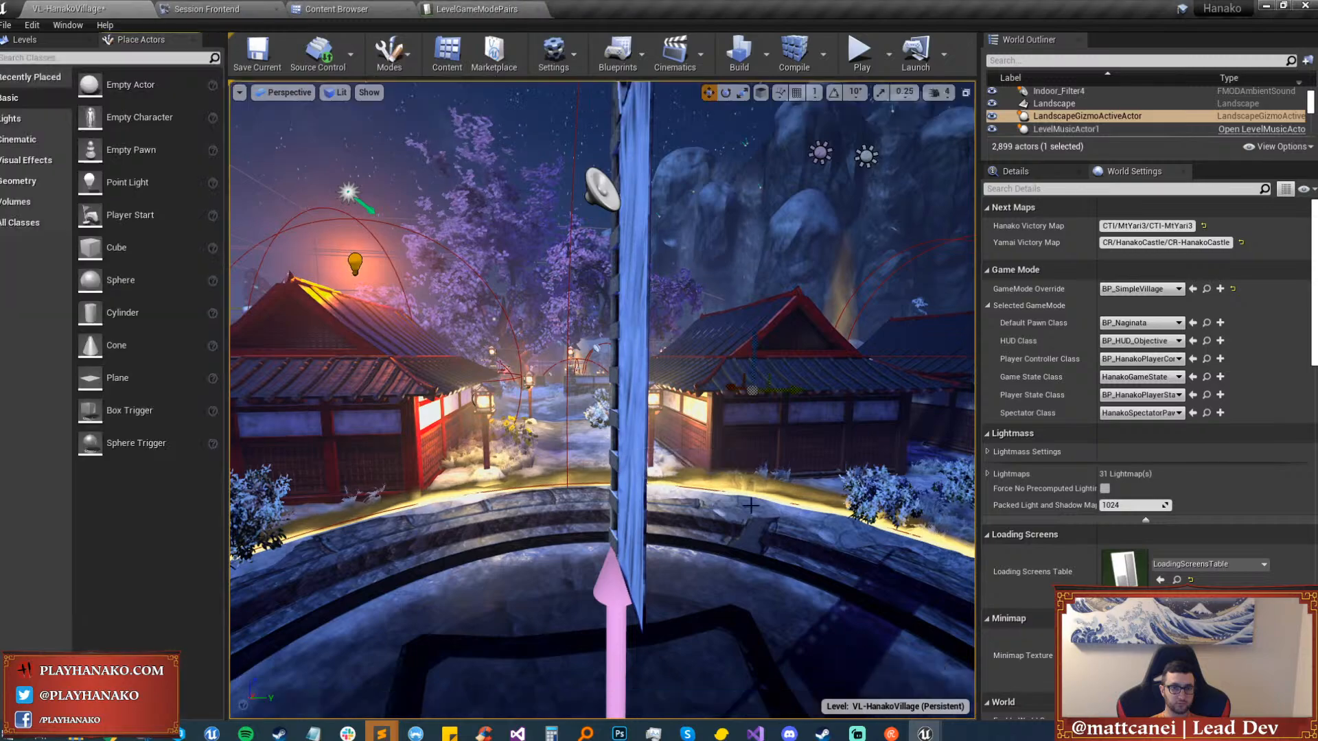
Set the level's GameMode Override to BP_TestMode in the World Settings.
right_drag(741, 481, 659, 449)
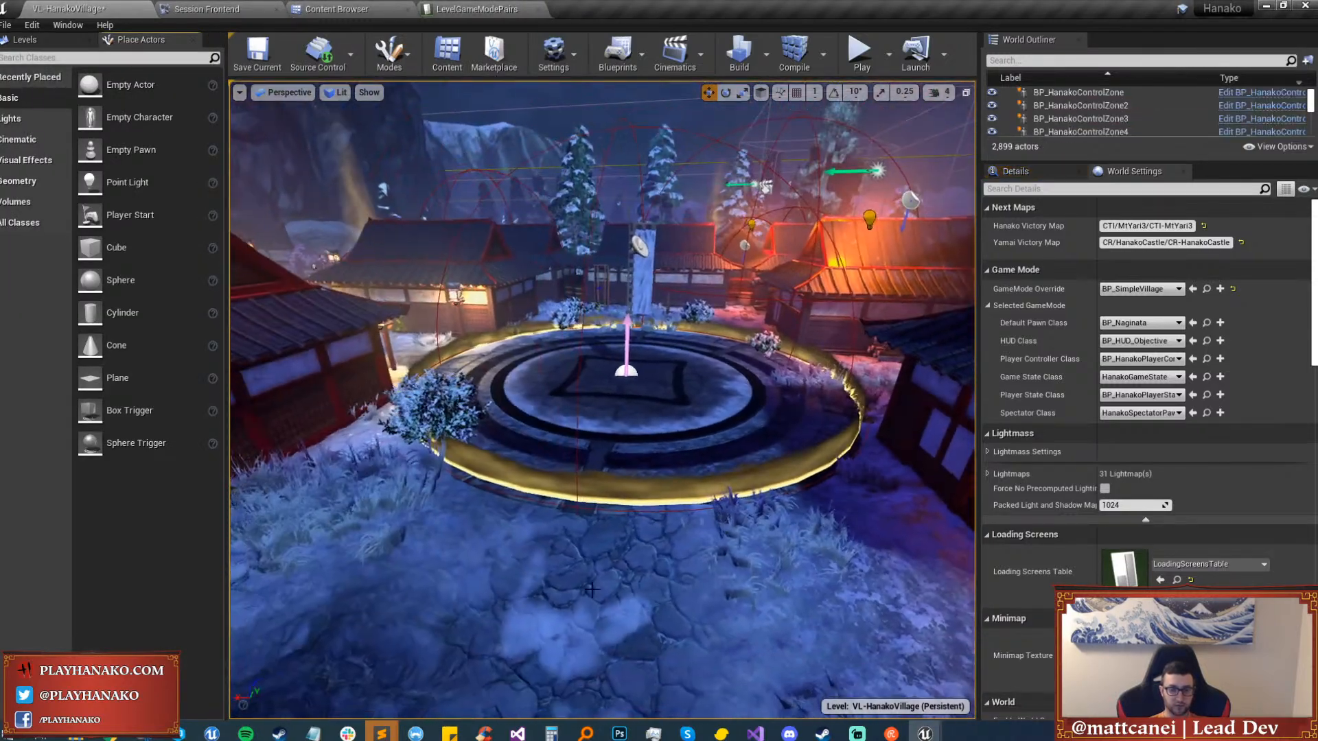
right_click(594, 583)
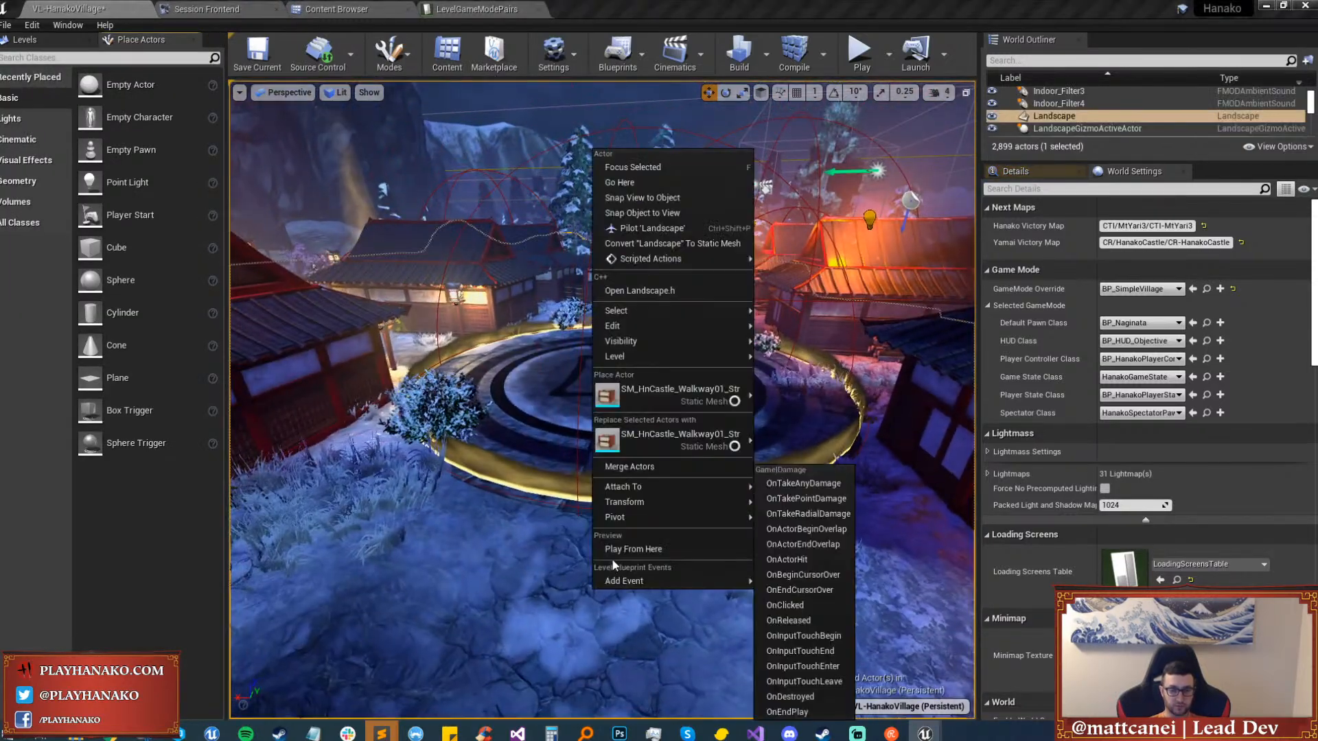
click(1142, 289)
click(1141, 528)
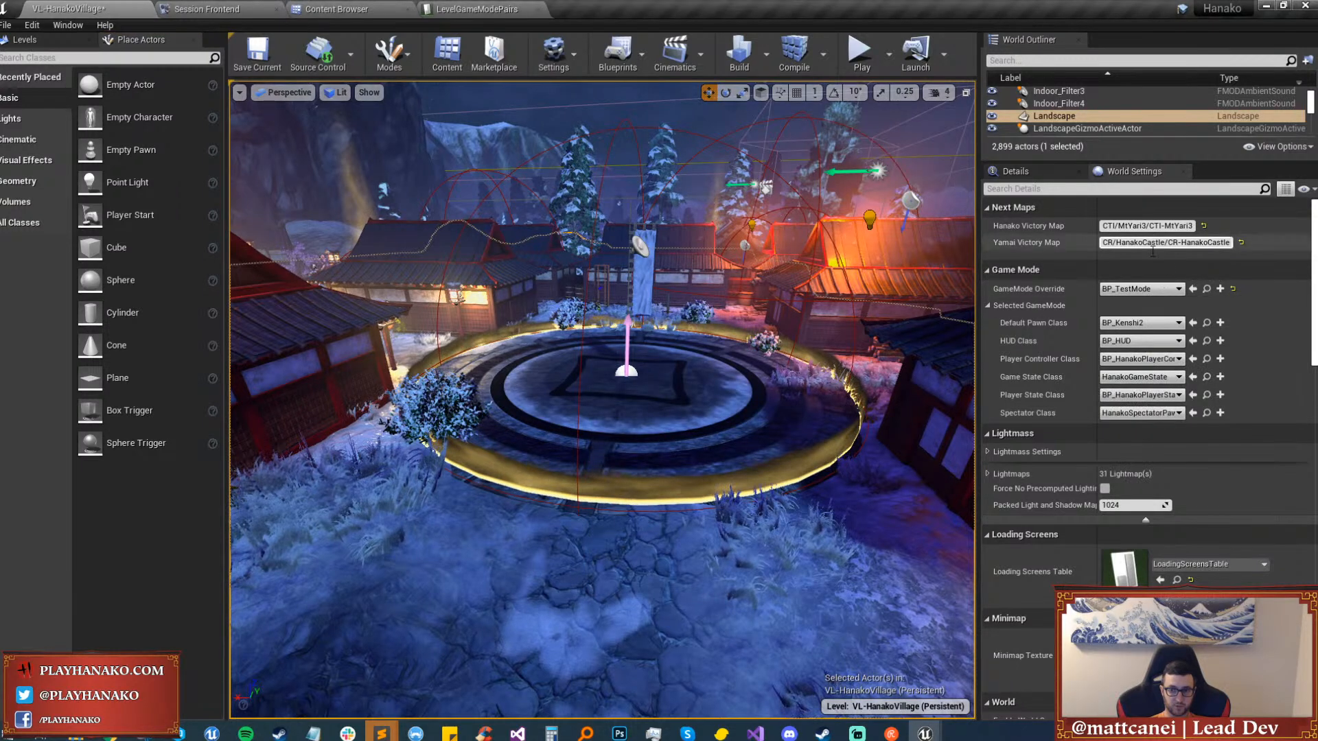
Check out and save the VL-HanakoVillage_Art level with its built data, and save the Persistent Level.
click(31, 39)
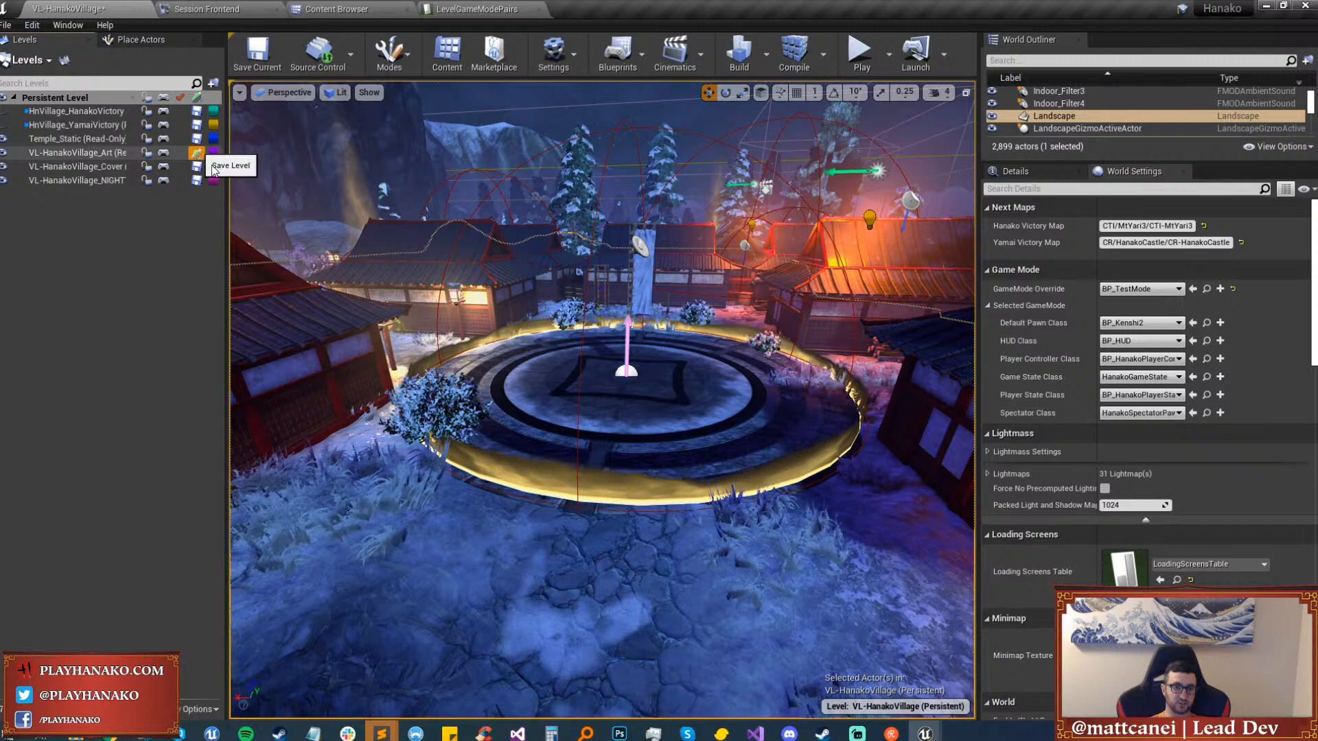
click(196, 153)
click(740, 494)
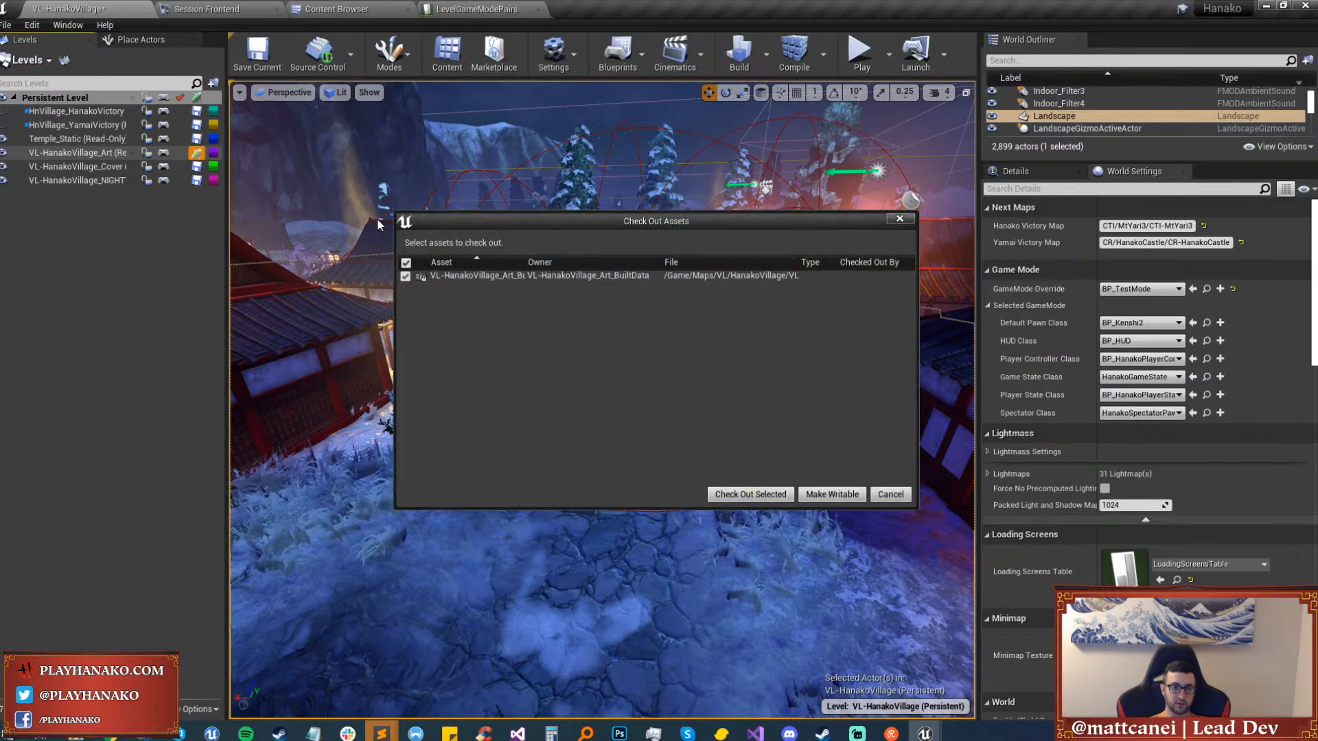
click(743, 494)
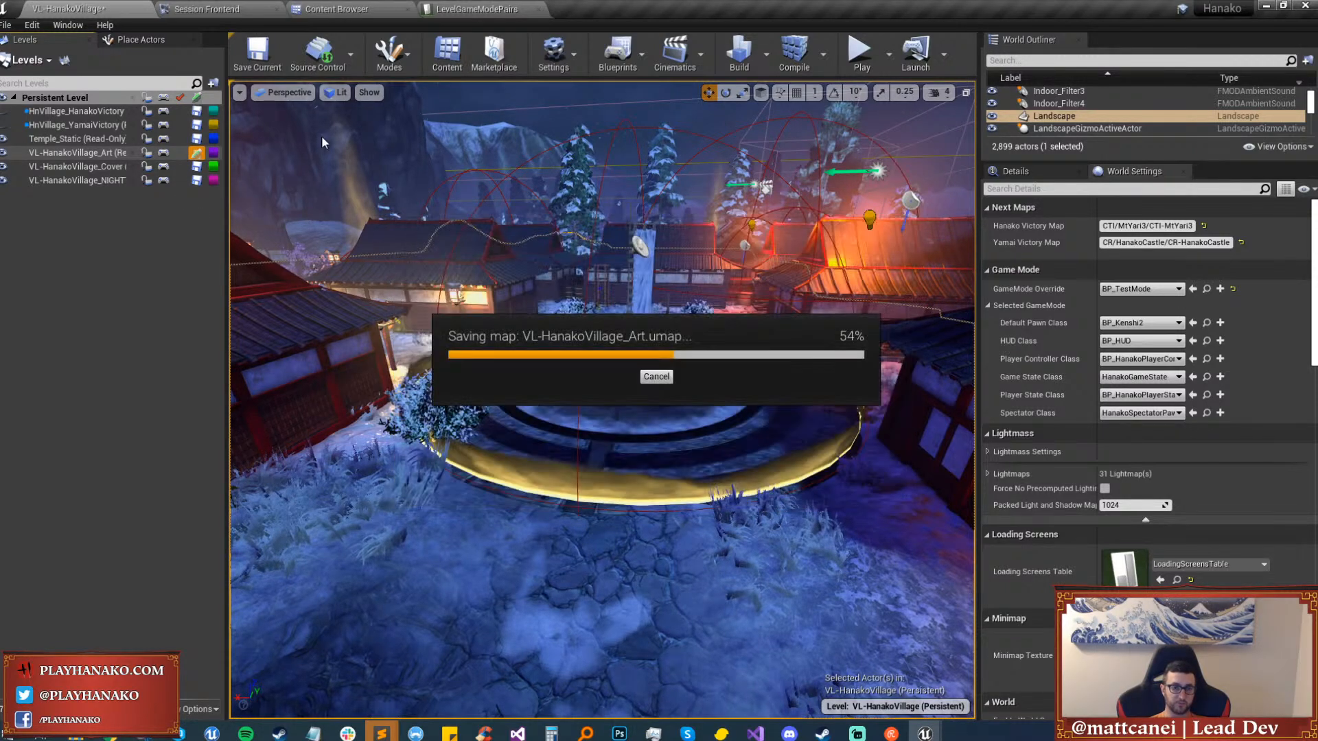
click(198, 97)
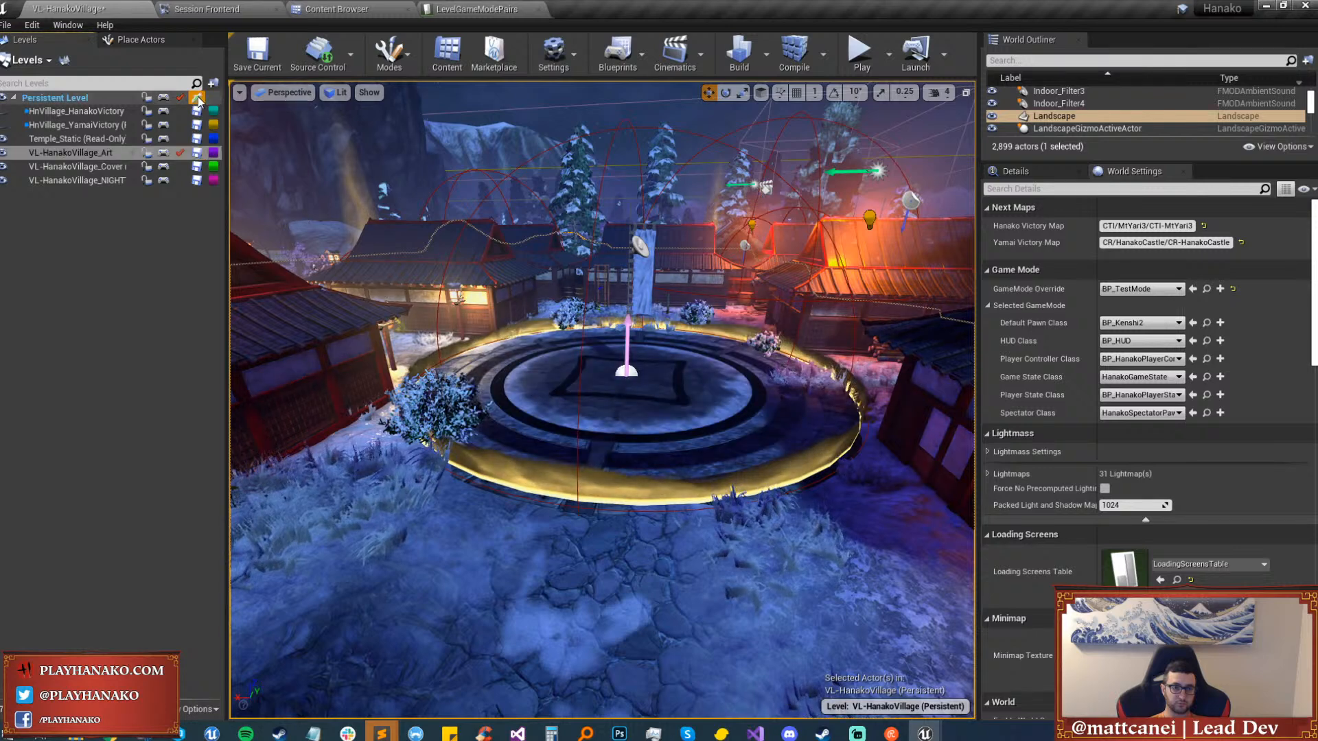
Playtest as the Ninja from the path before the control zone, run onto the platform in full screen, and end the session.
right_click(596, 597)
click(604, 547)
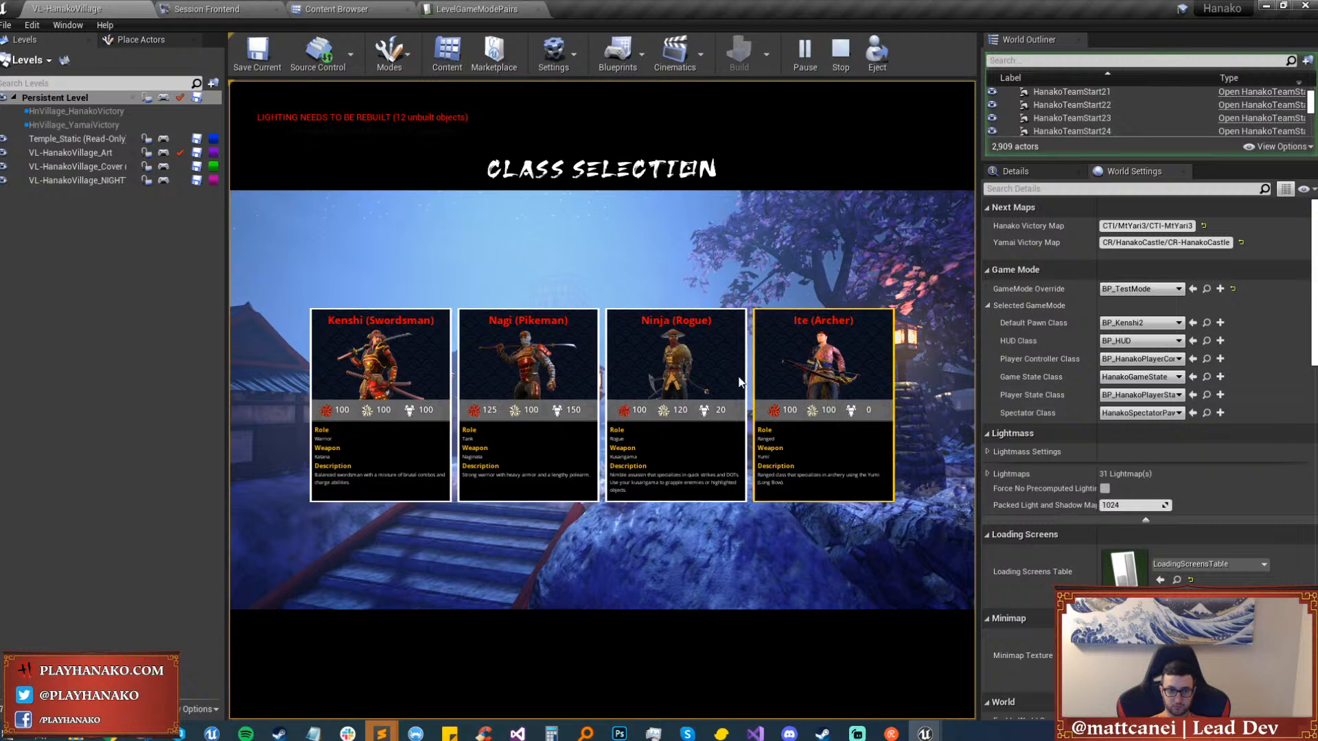
click(695, 397)
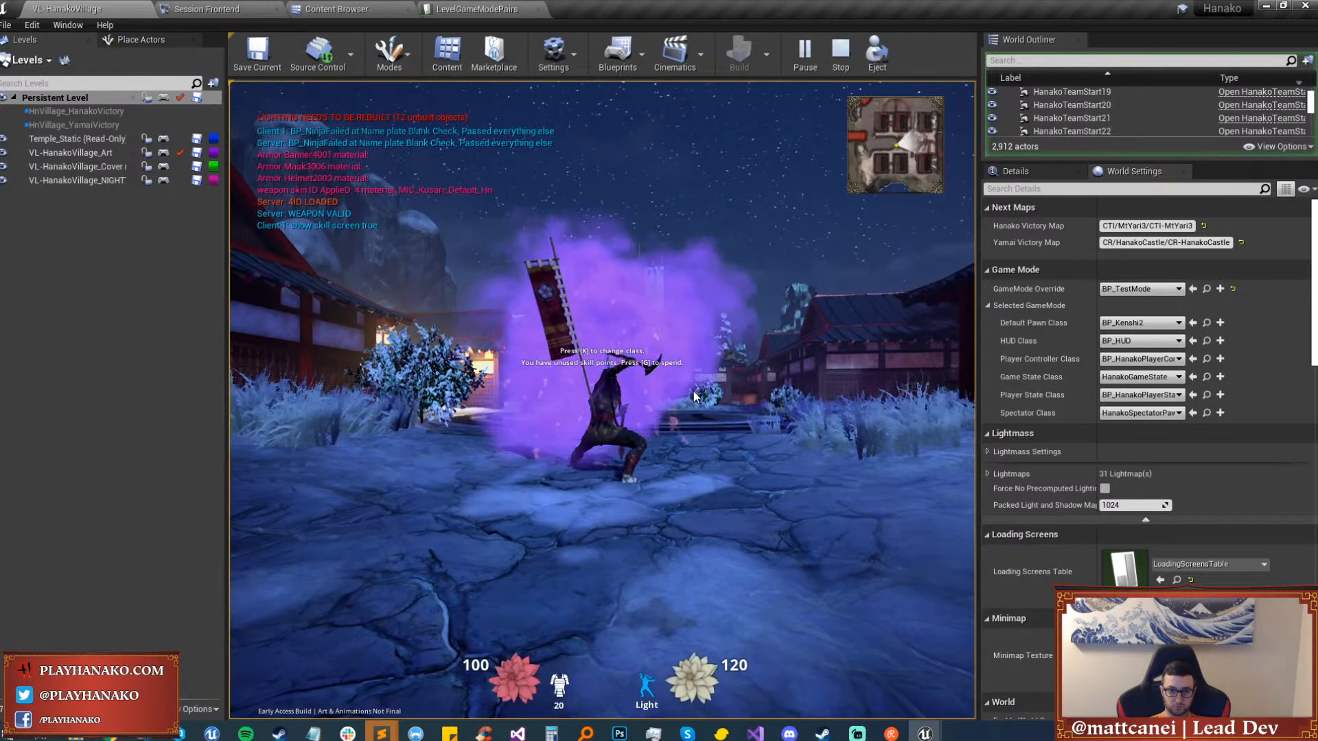
key(F11)
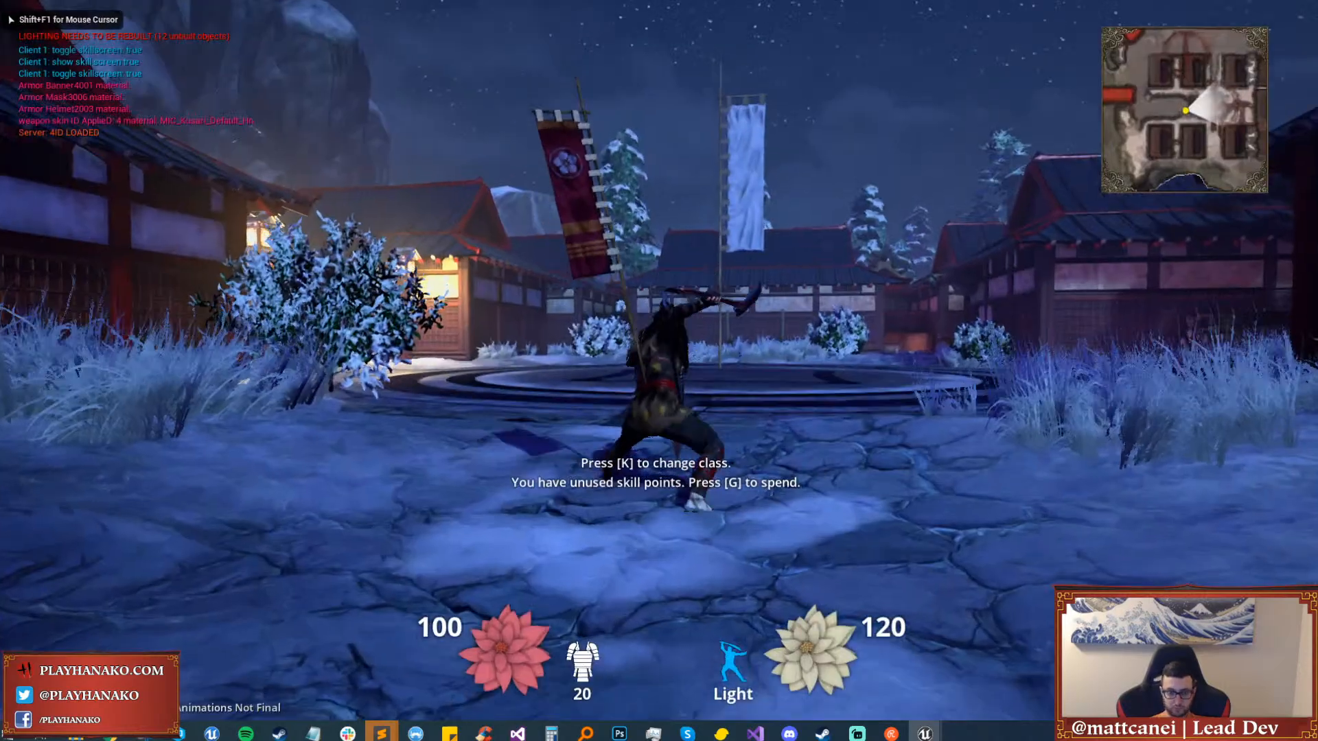
key(w)
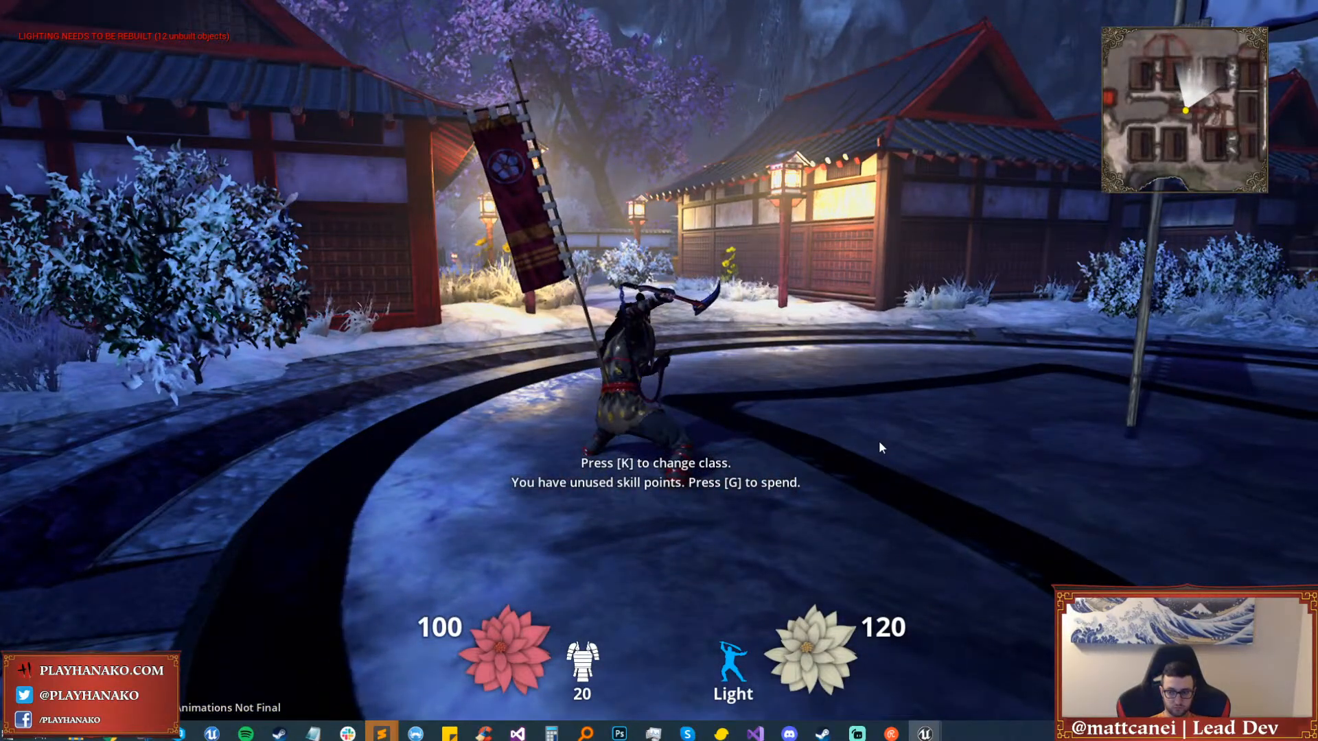
key(Escape)
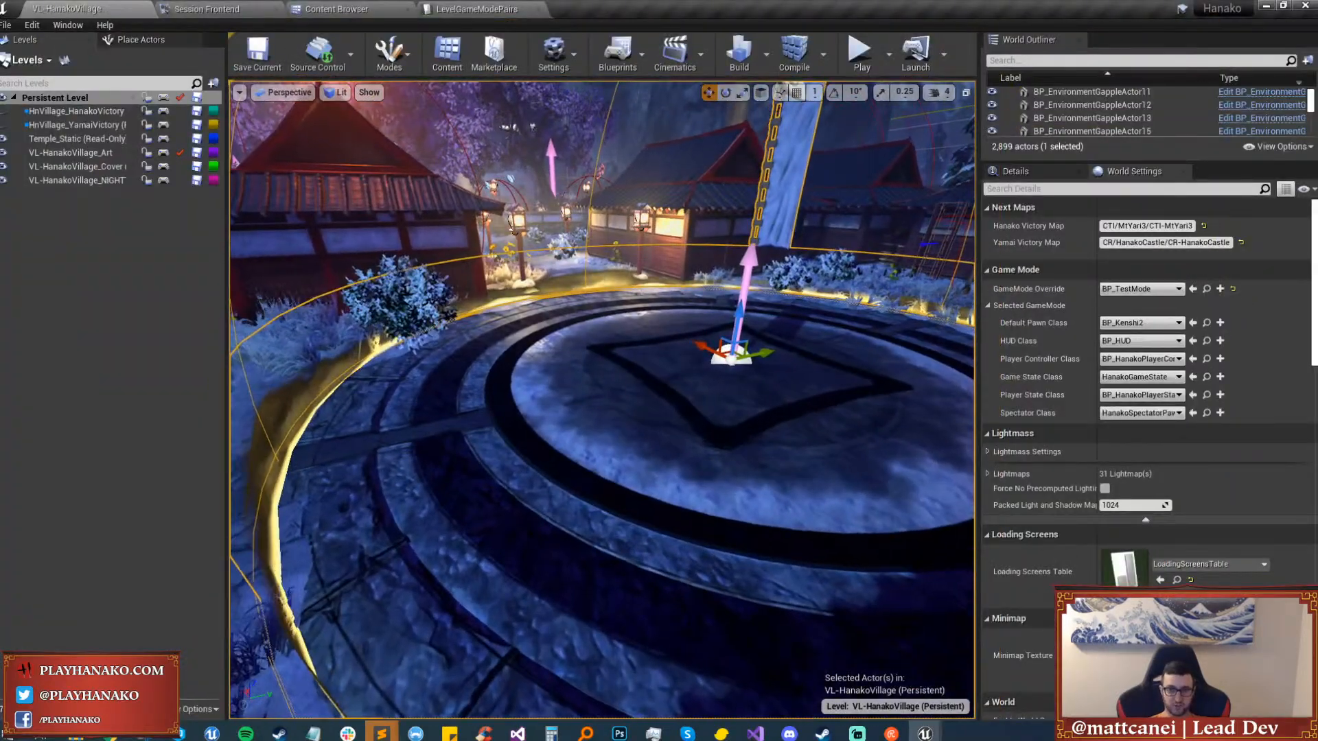
Lower the GroundPad component of BP_HanakoControlZone3 slightly and check it against the surrounding ground.
click(1008, 171)
scroll(1047, 242, down, 3)
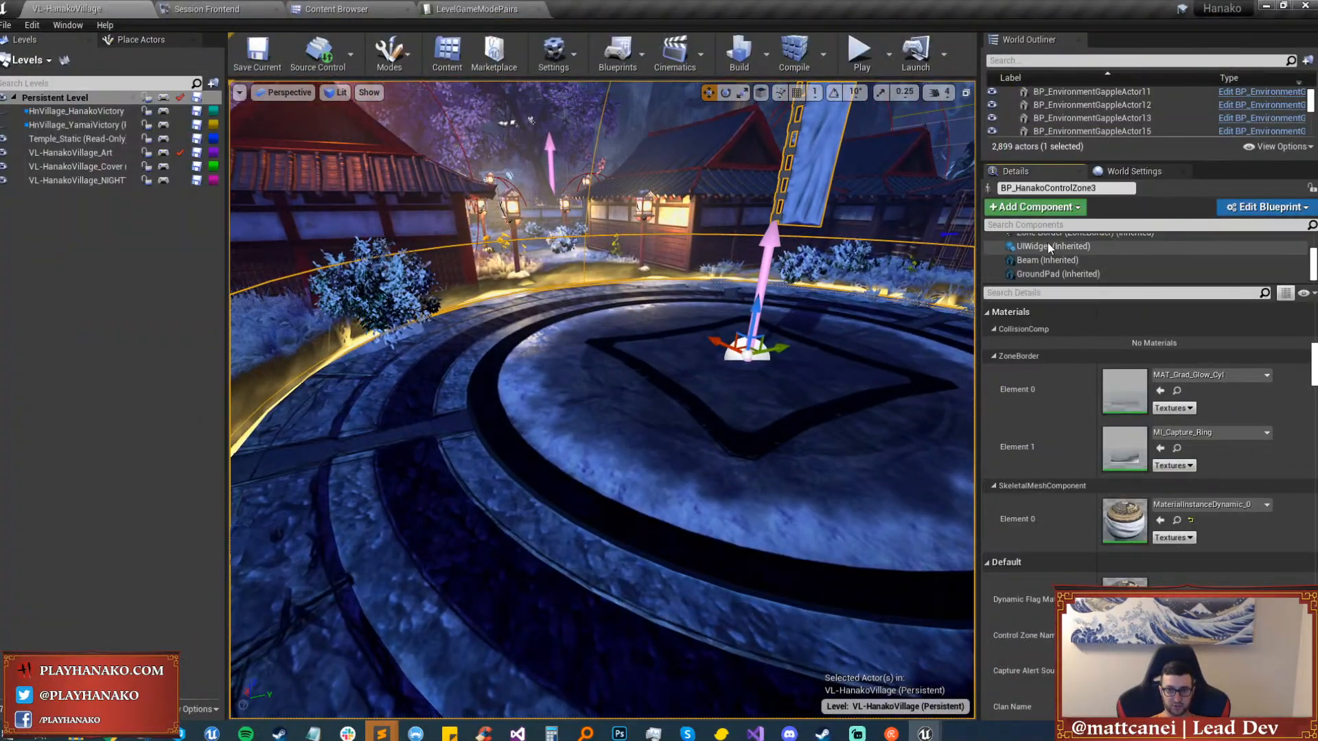
click(1053, 273)
drag(754, 317, 748, 322)
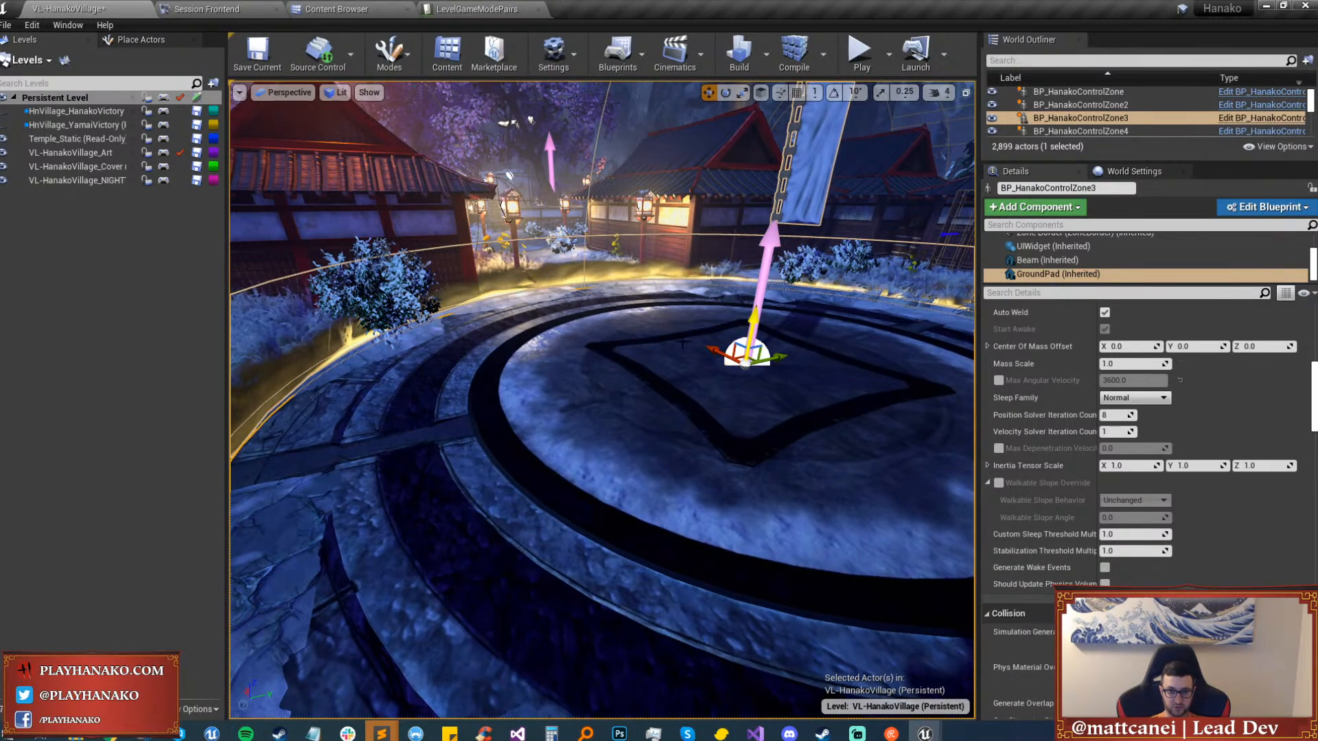
right_drag(682, 343, 748, 429)
Clear the selection and save the VL-HanakoVillage map.
key(Escape)
key(w)
key(w)
key(s)
key(s)
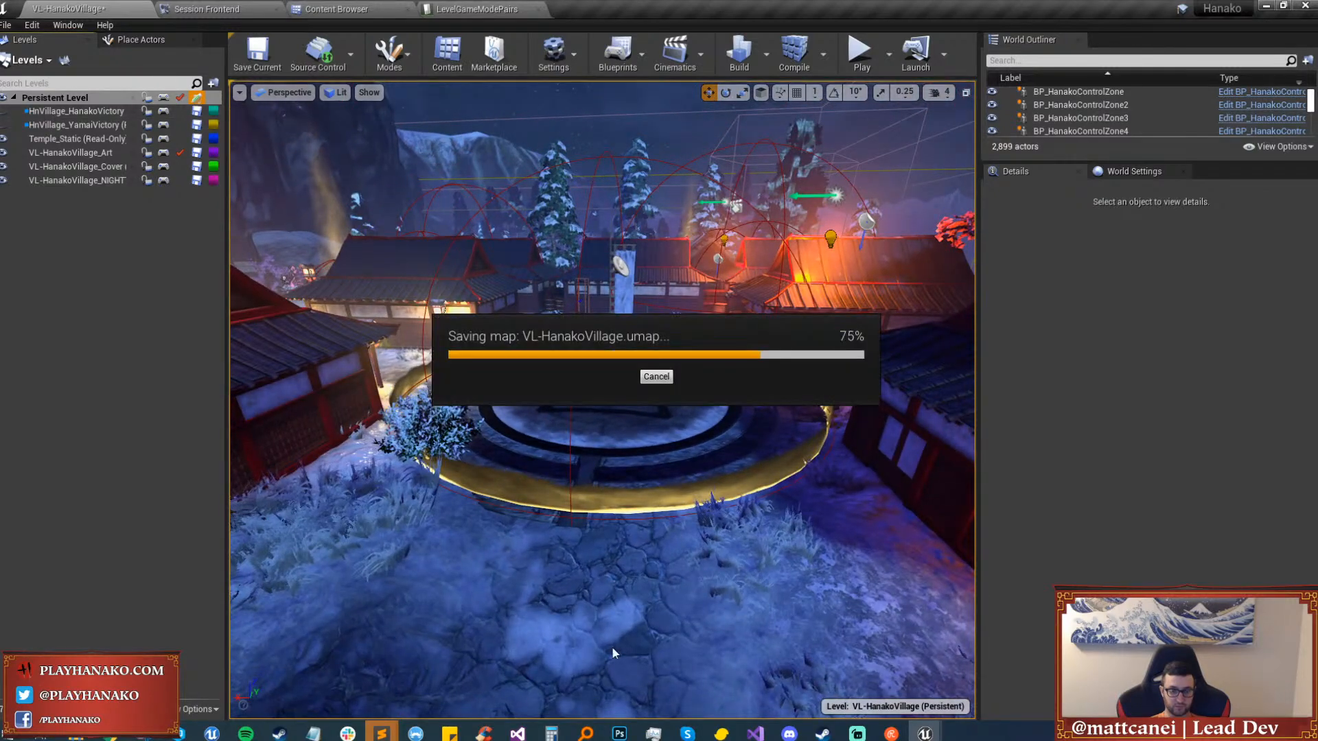
Play from the path again as the Ninja and sprint onto the platform to check the character's footing on the lowered pad.
right_click(586, 611)
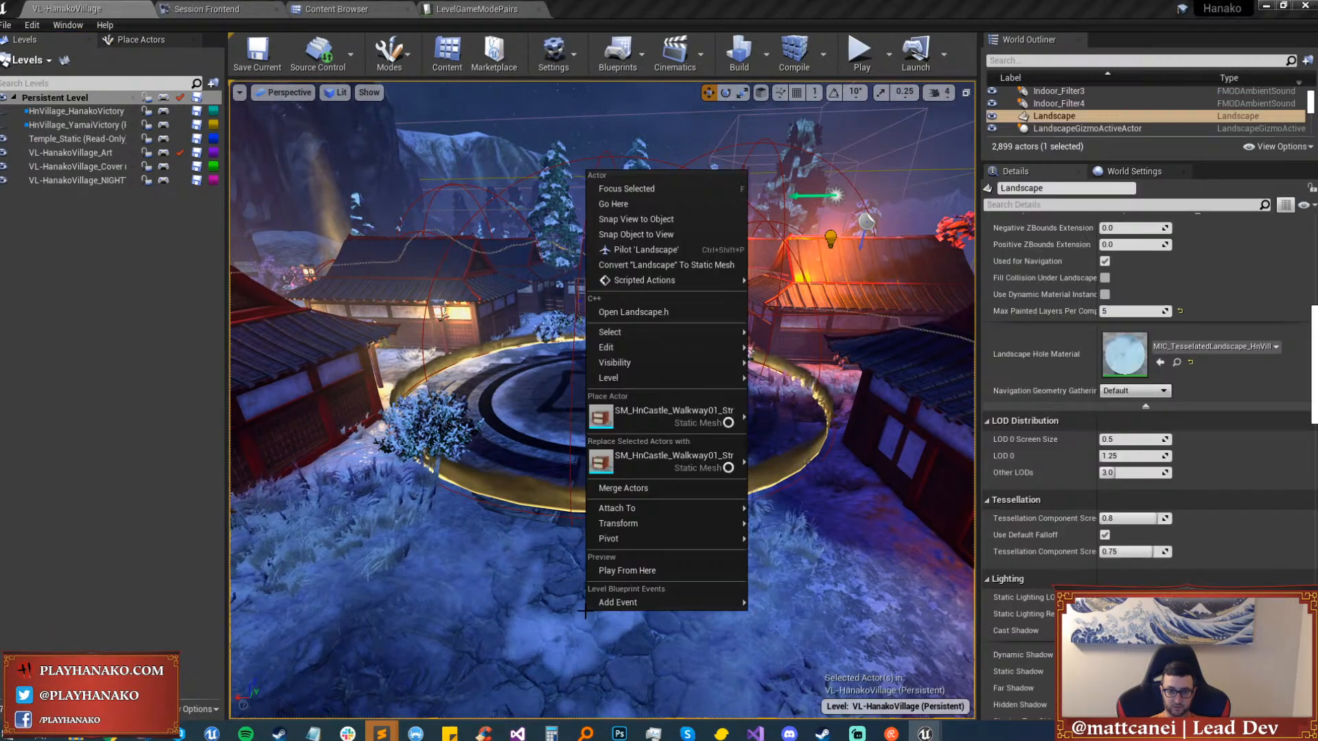
click(604, 576)
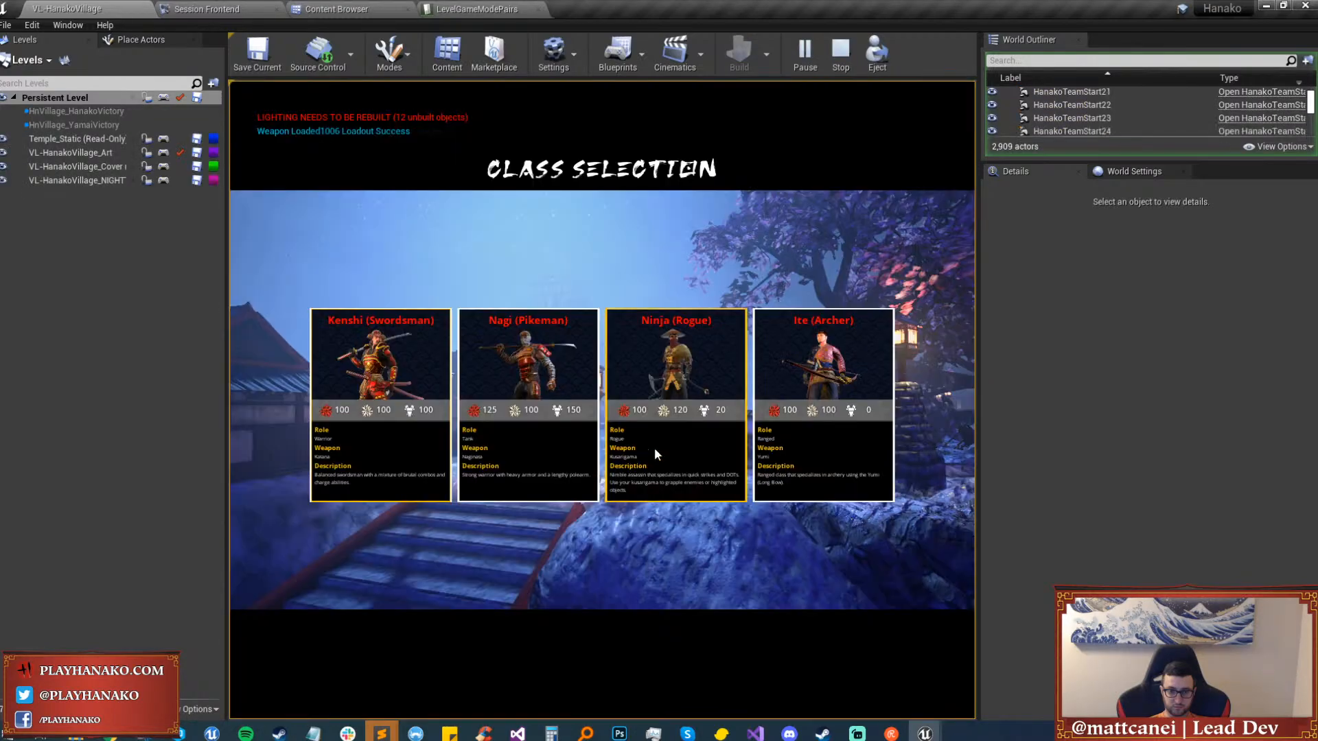
click(665, 443)
key(g)
key(g)
key(F11)
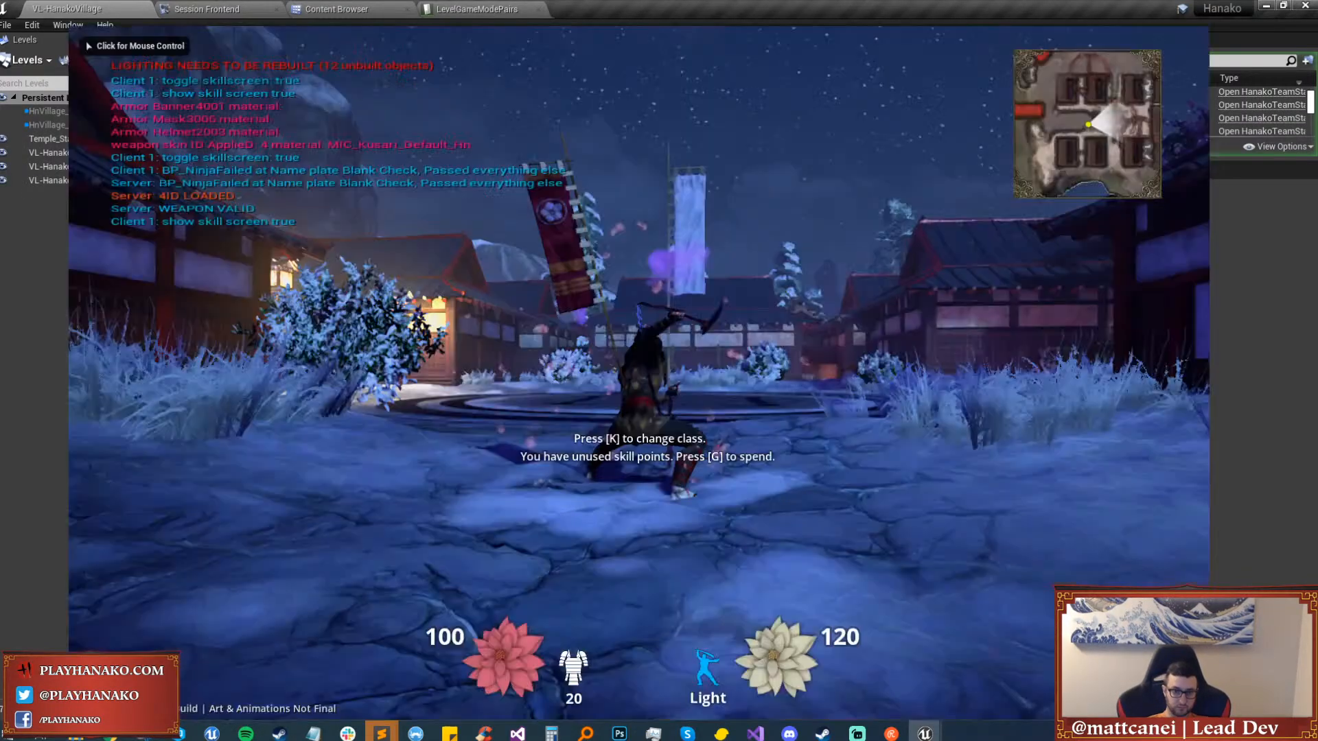
click(668, 442)
key(shift+w)
key(w)
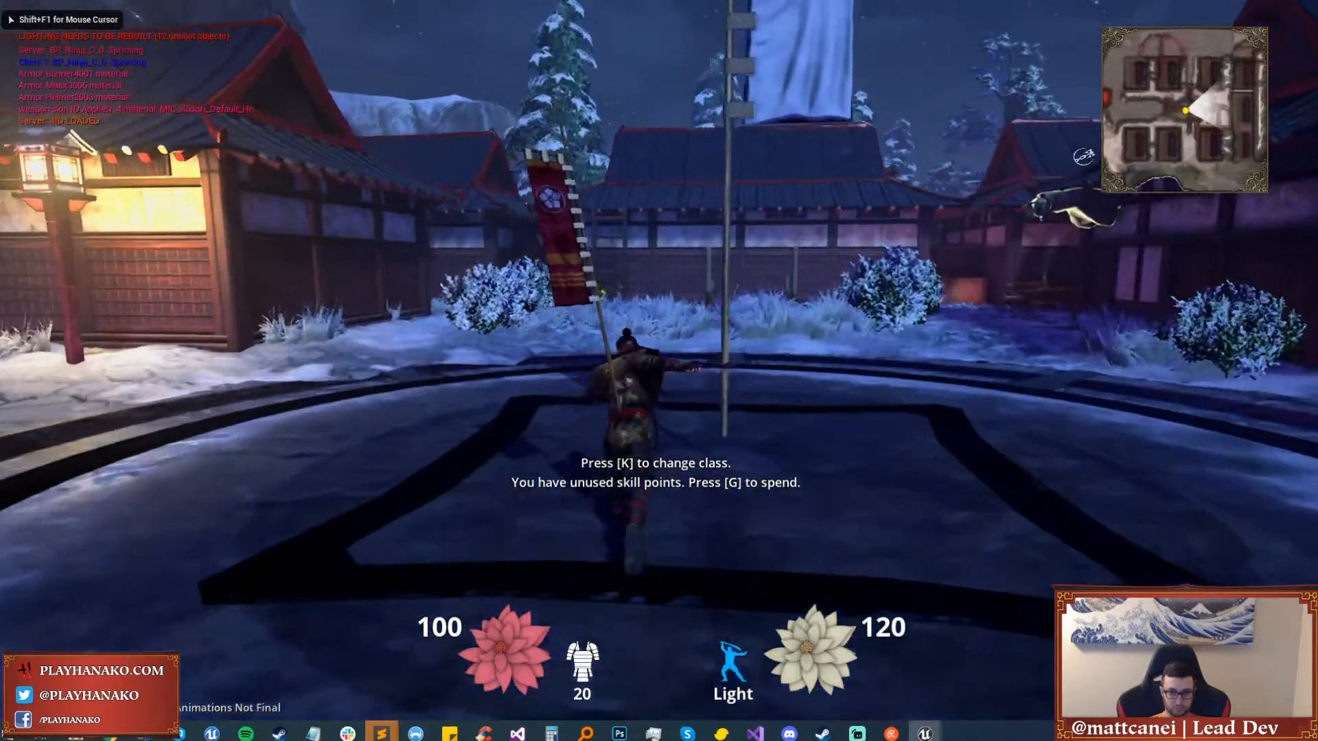
click(659, 370)
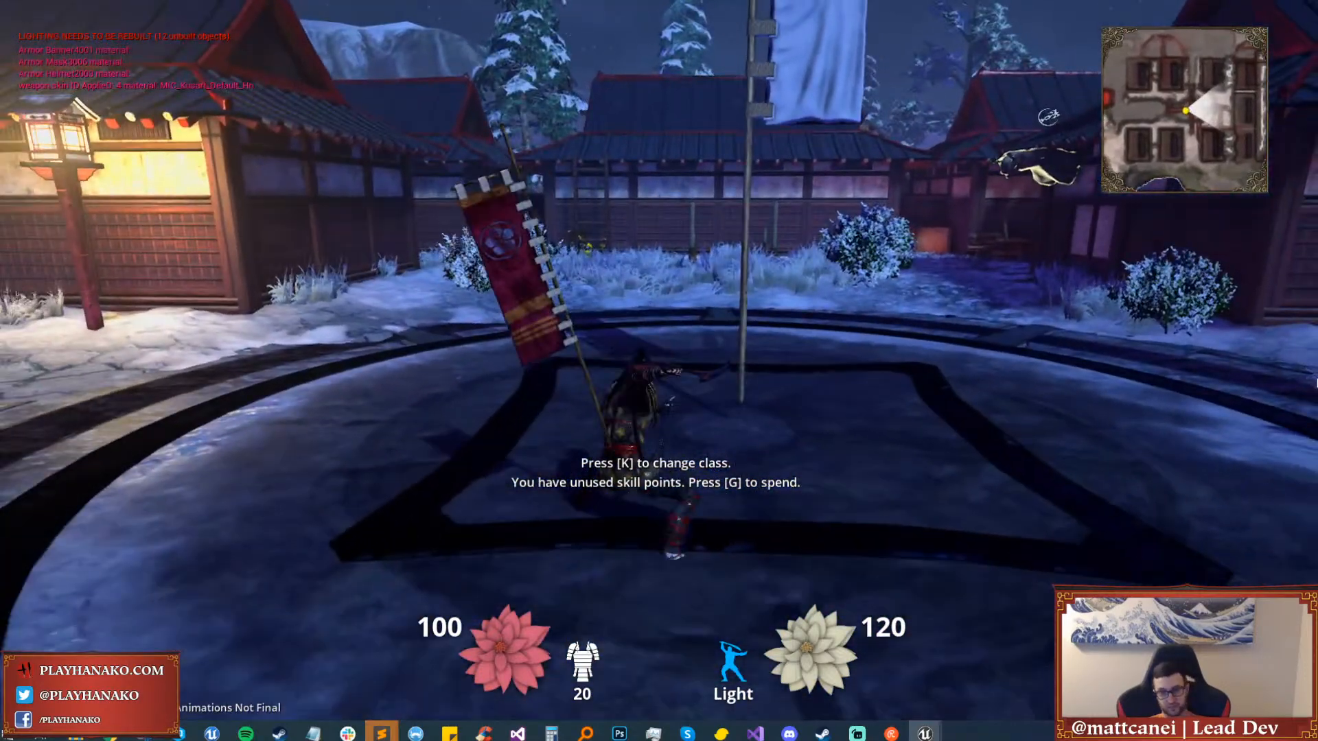
key(Escape)
Select the control zone around the flag, restore the normal viewport layout, and move the whole BP_HanakoControlZone3 actor down slightly.
click(785, 88)
scroll(785, 88, down, 5)
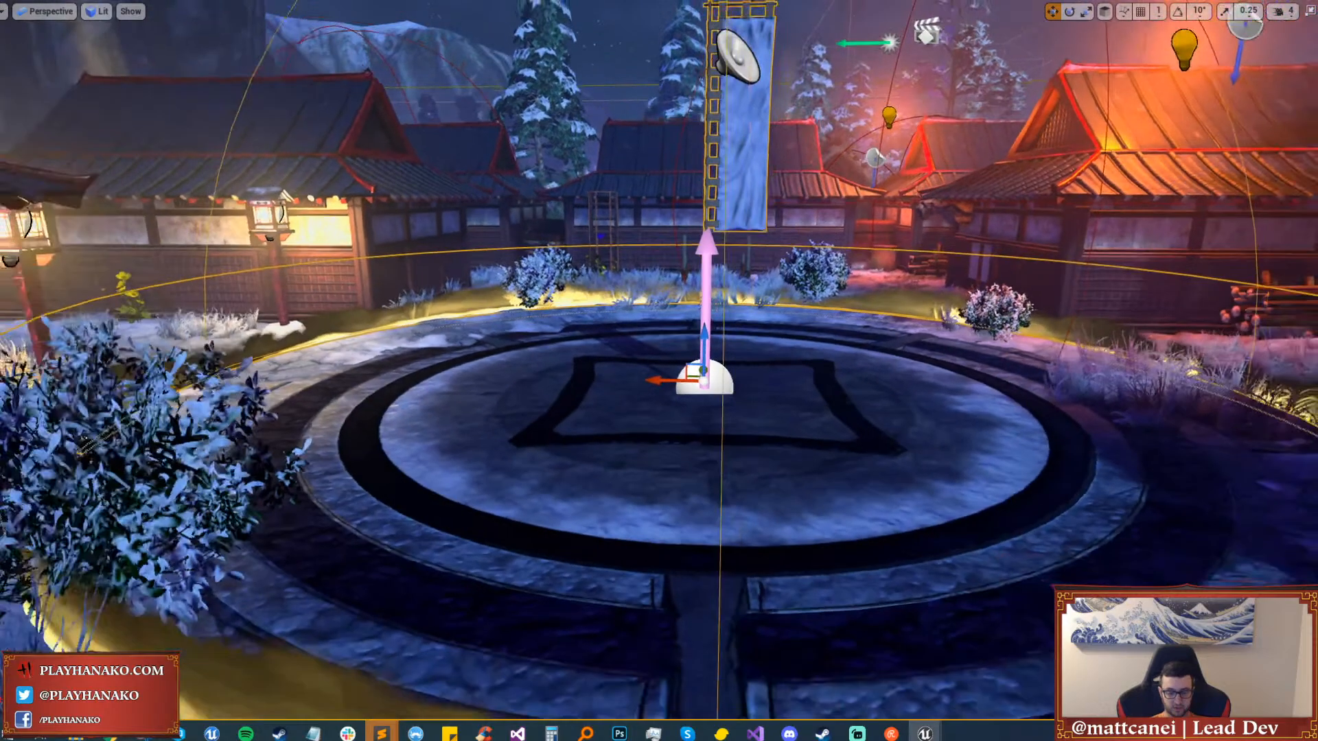
key(F11)
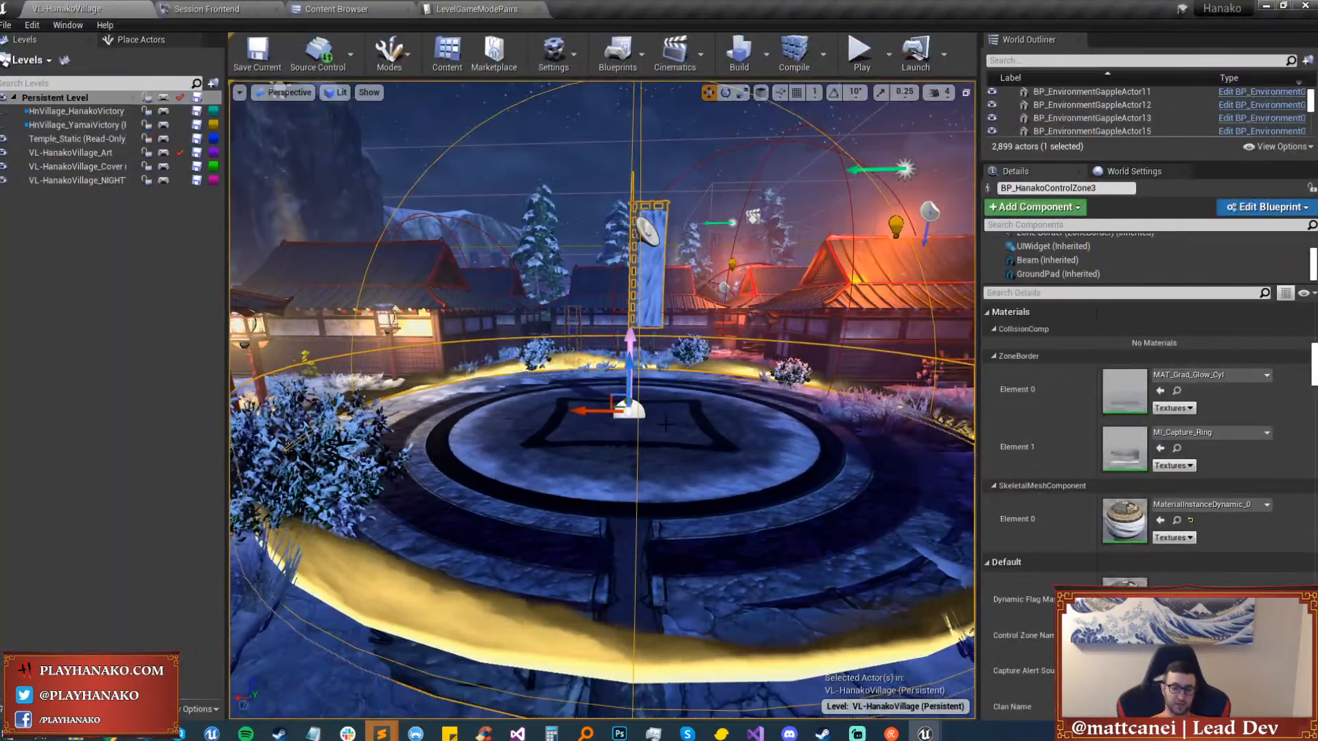
scroll(306, 227, up, 4)
right_drag(598, 420, 505, 420)
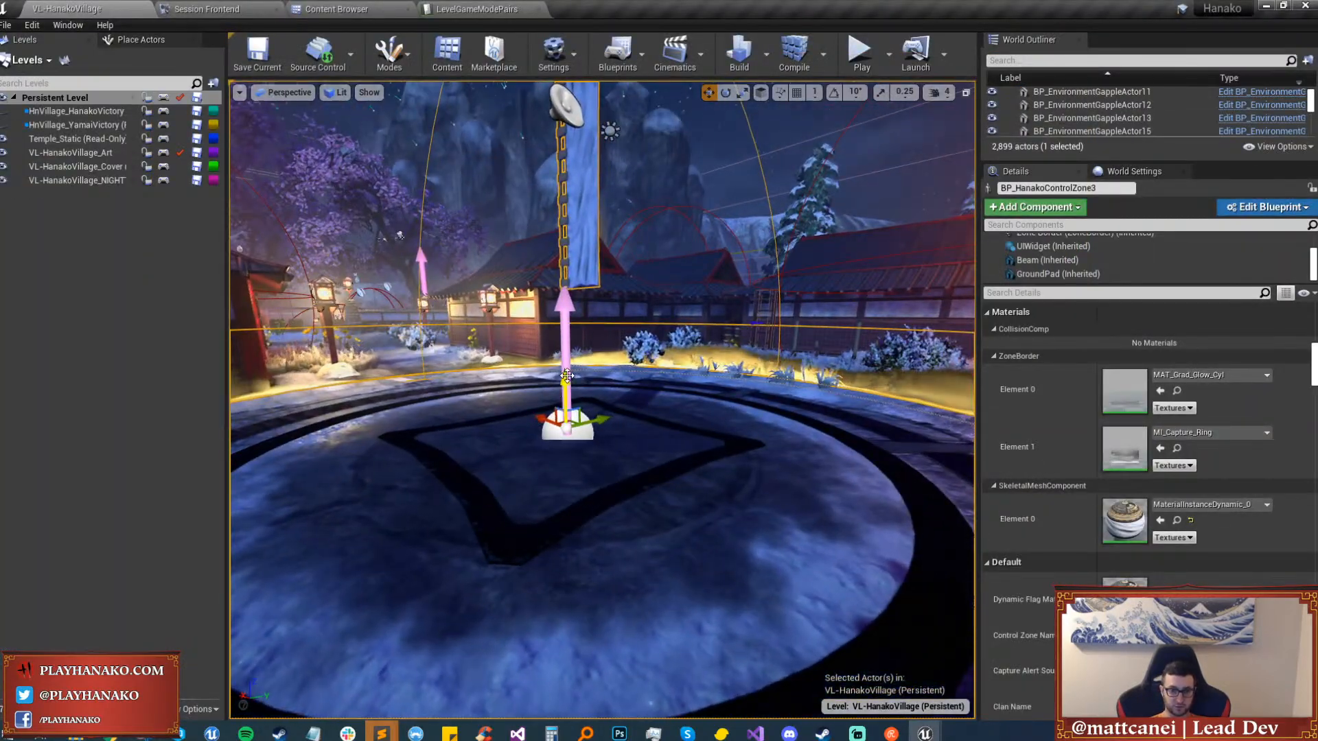
drag(566, 376, 564, 386)
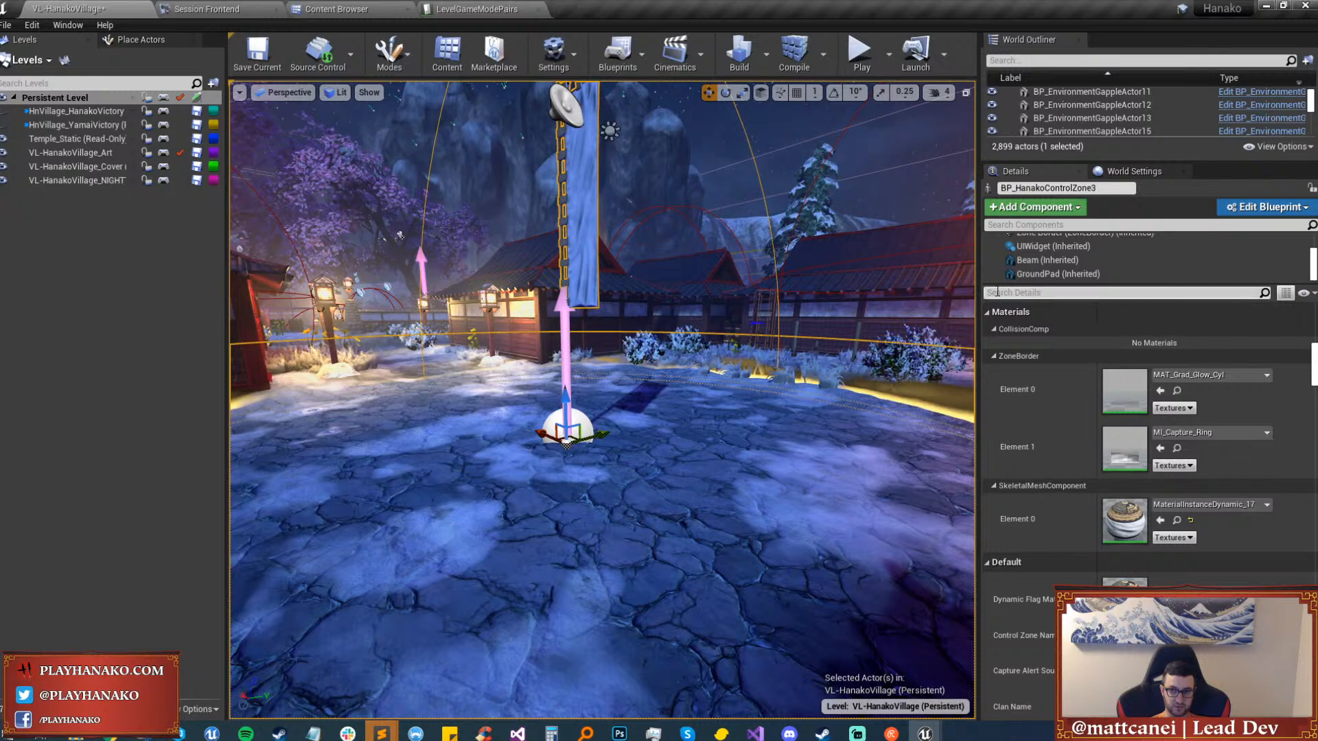
Raise the GroundPad component of BP_HanakoControlZone3 back above the landscape and inspect the platform surface around the flag.
click(1036, 274)
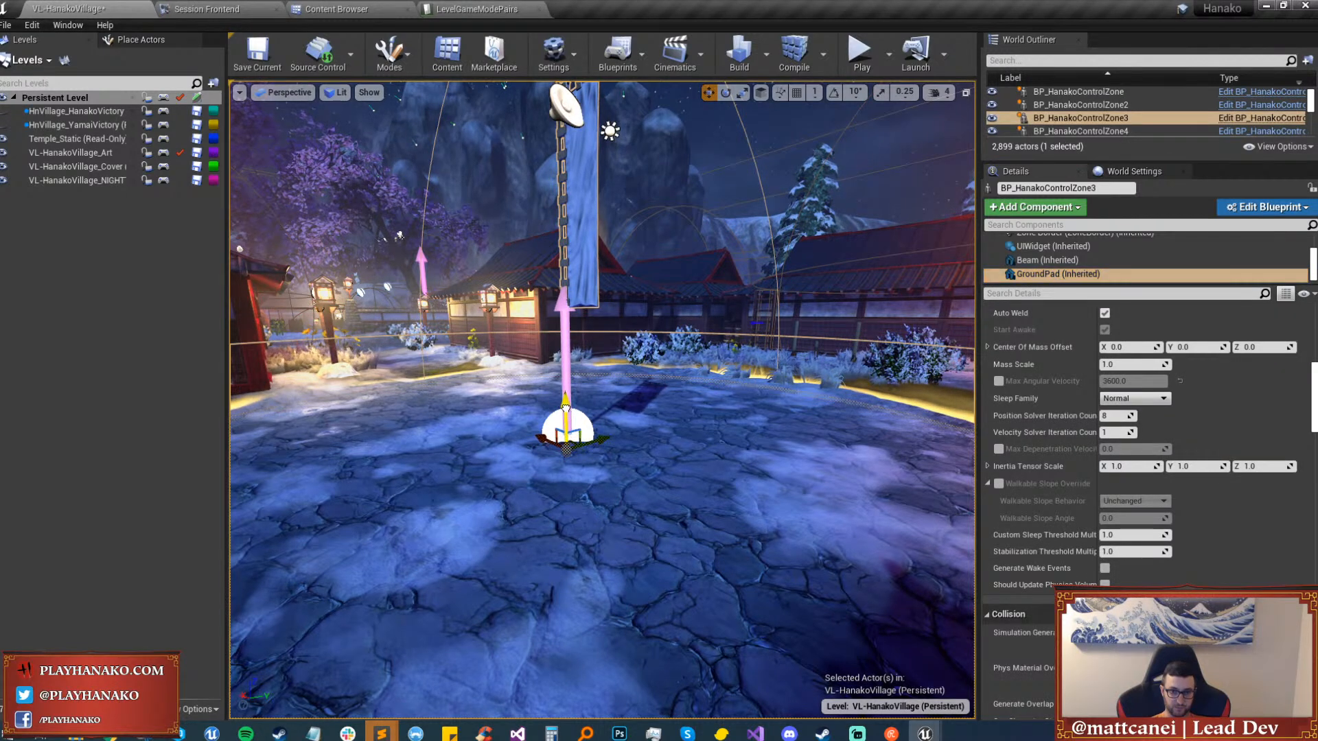
drag(566, 404, 567, 398)
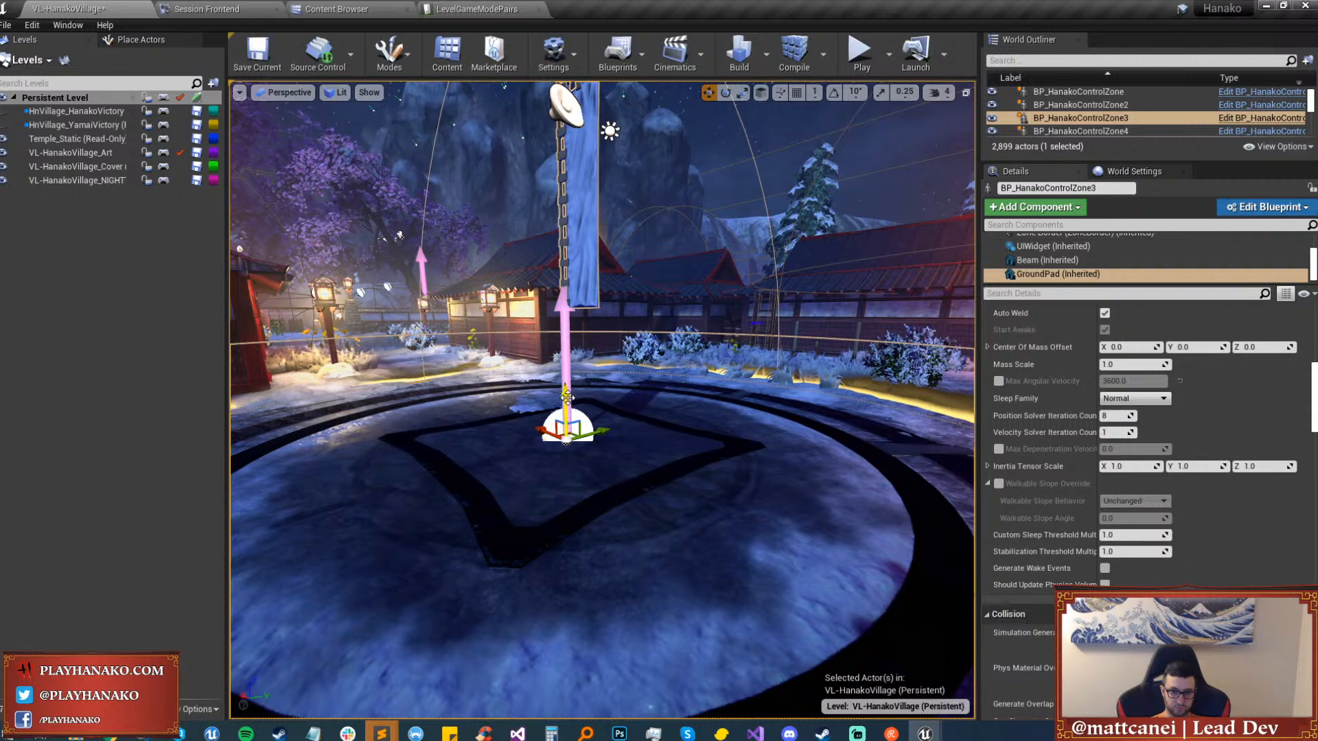
drag(567, 396, 568, 396)
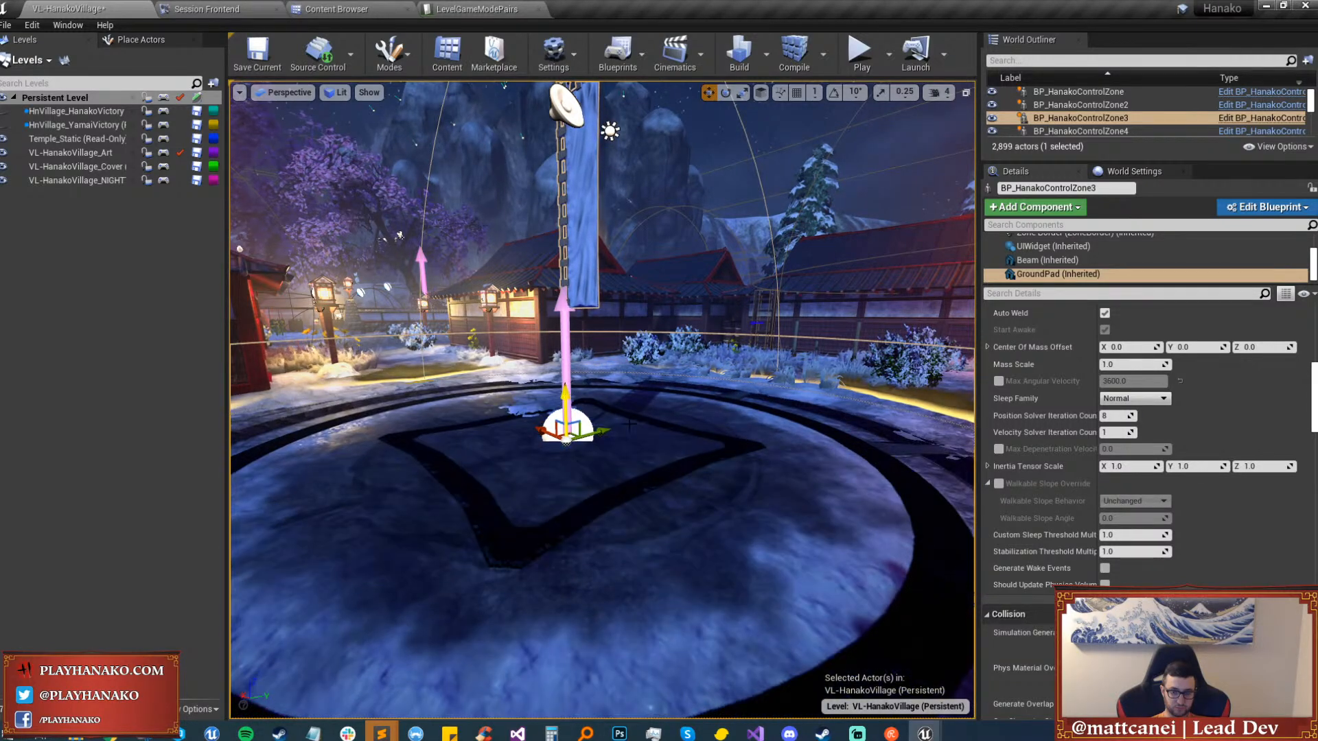
right_drag(629, 424, 552, 432)
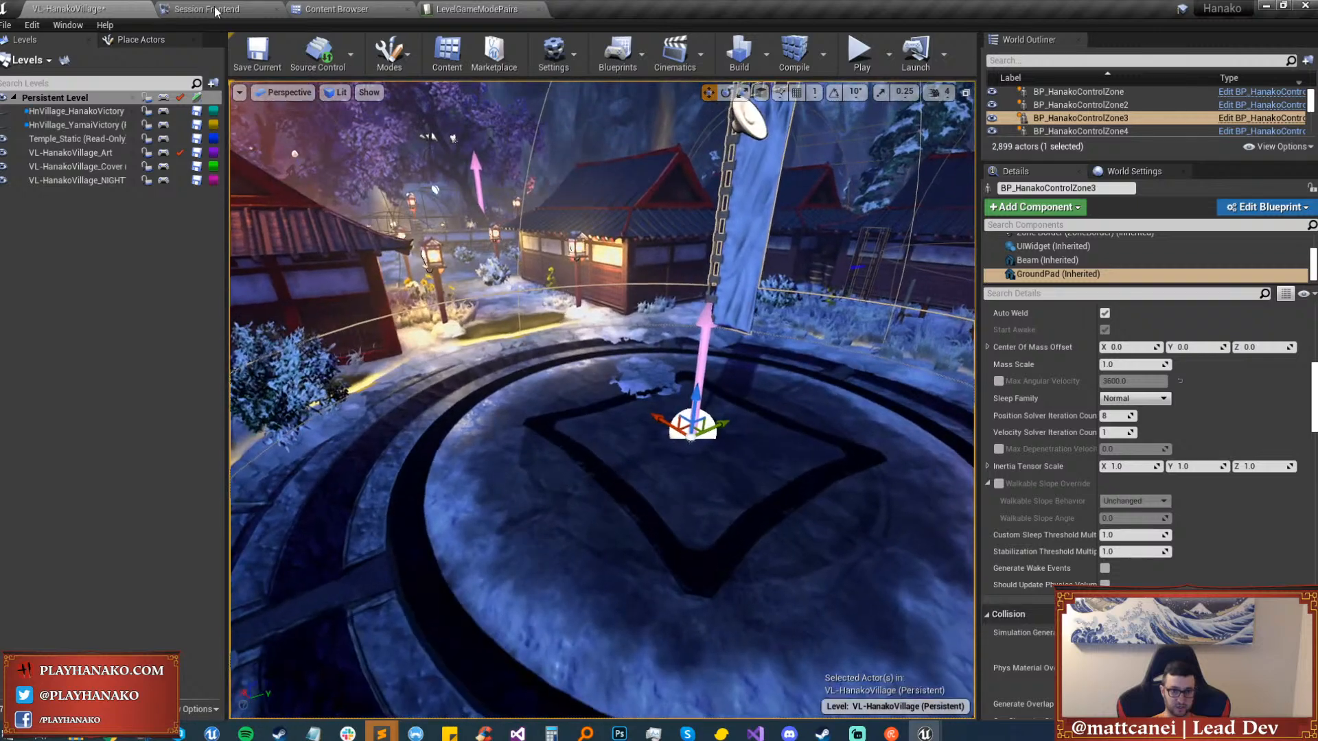
Flatten the landscape poking through the BP_HanakoControlZone3 platform with the Flatten sculpt tool, and return to Select mode.
click(415, 114)
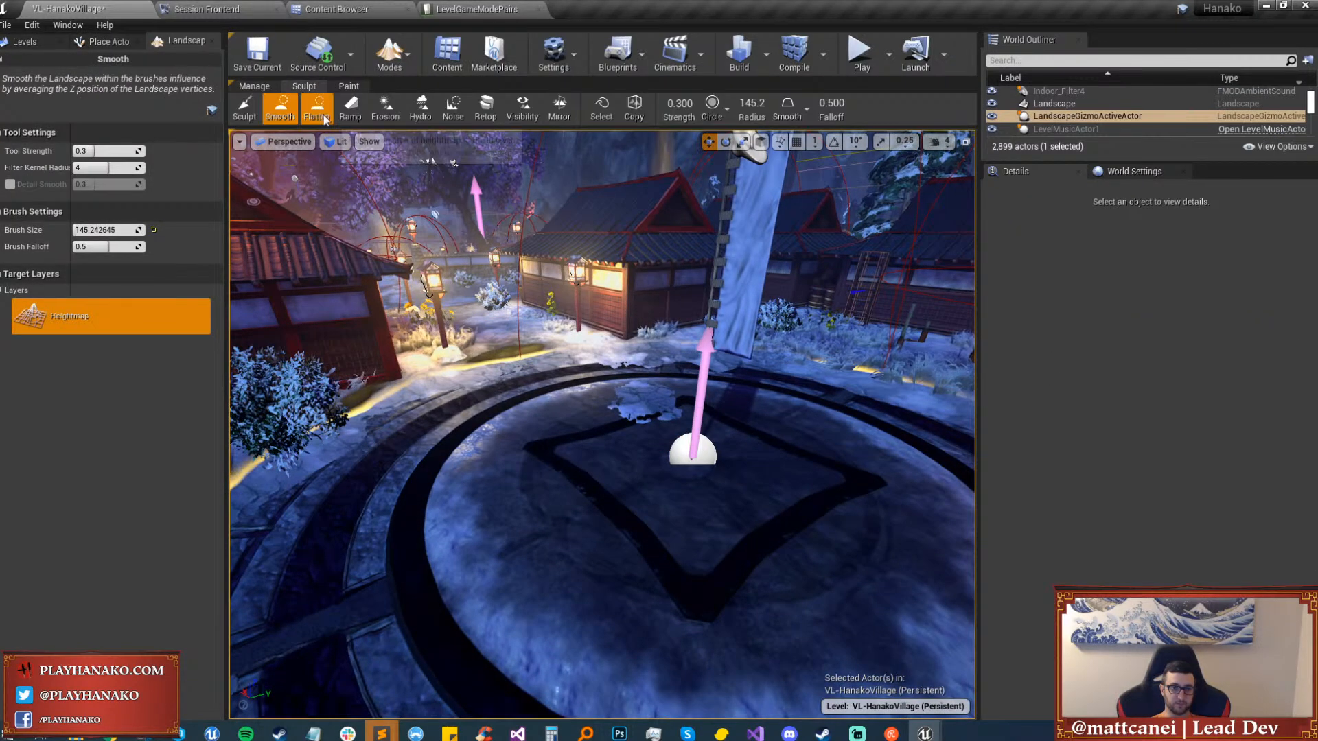
click(317, 109)
right_drag(683, 386, 672, 395)
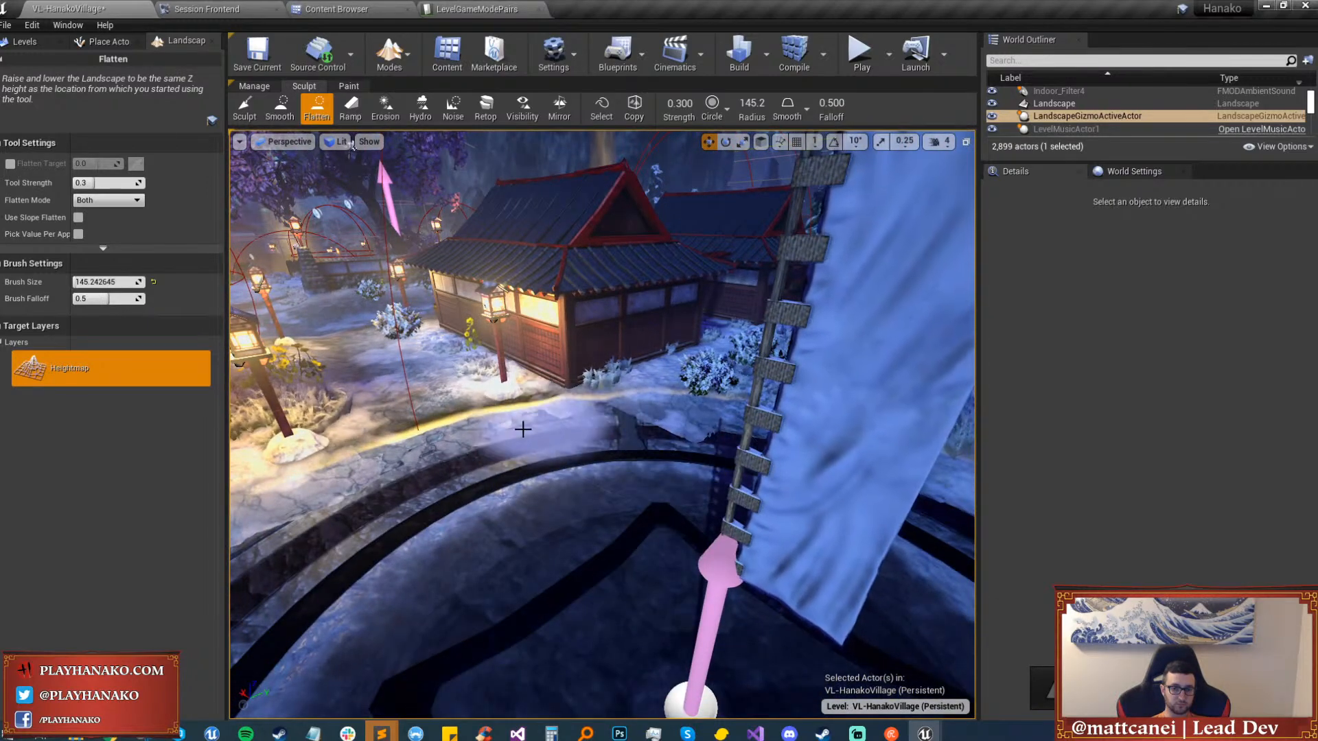
right_drag(523, 435, 587, 521)
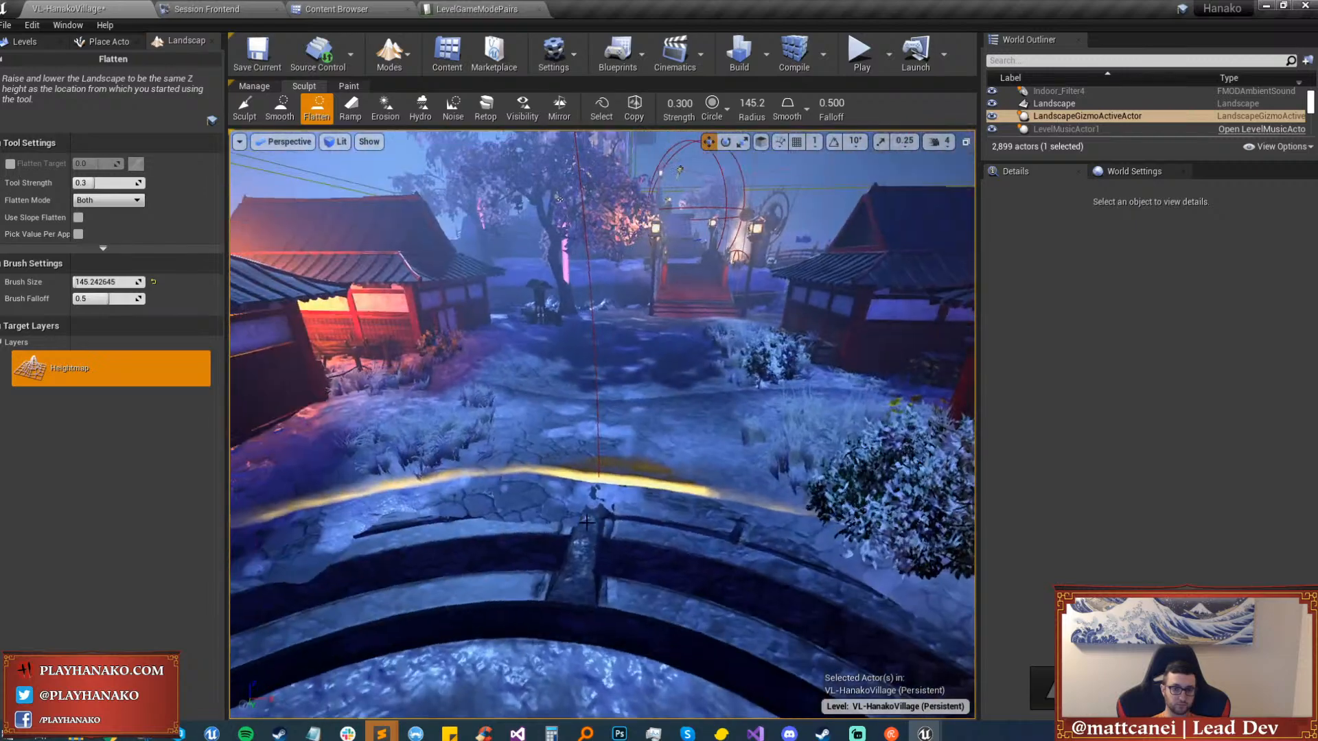
right_drag(693, 552, 681, 632)
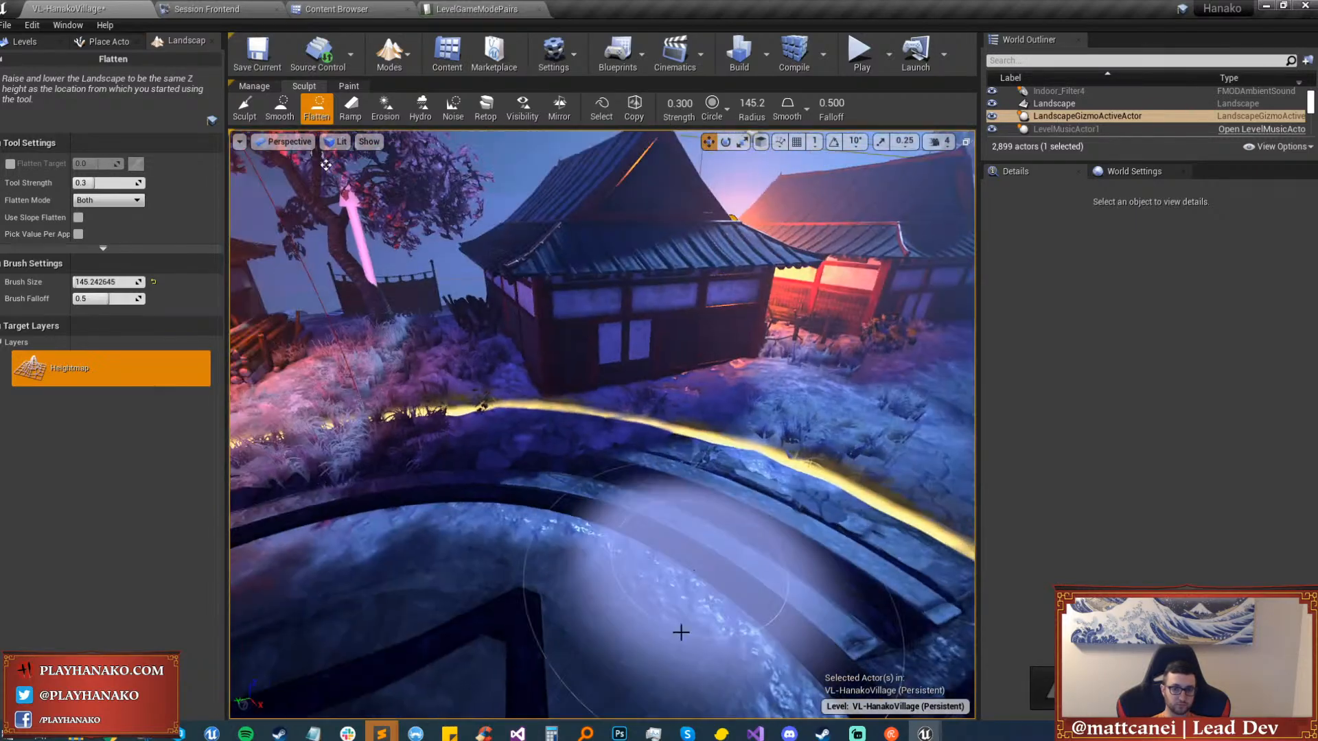
right_drag(620, 537, 329, 515)
click(245, 110)
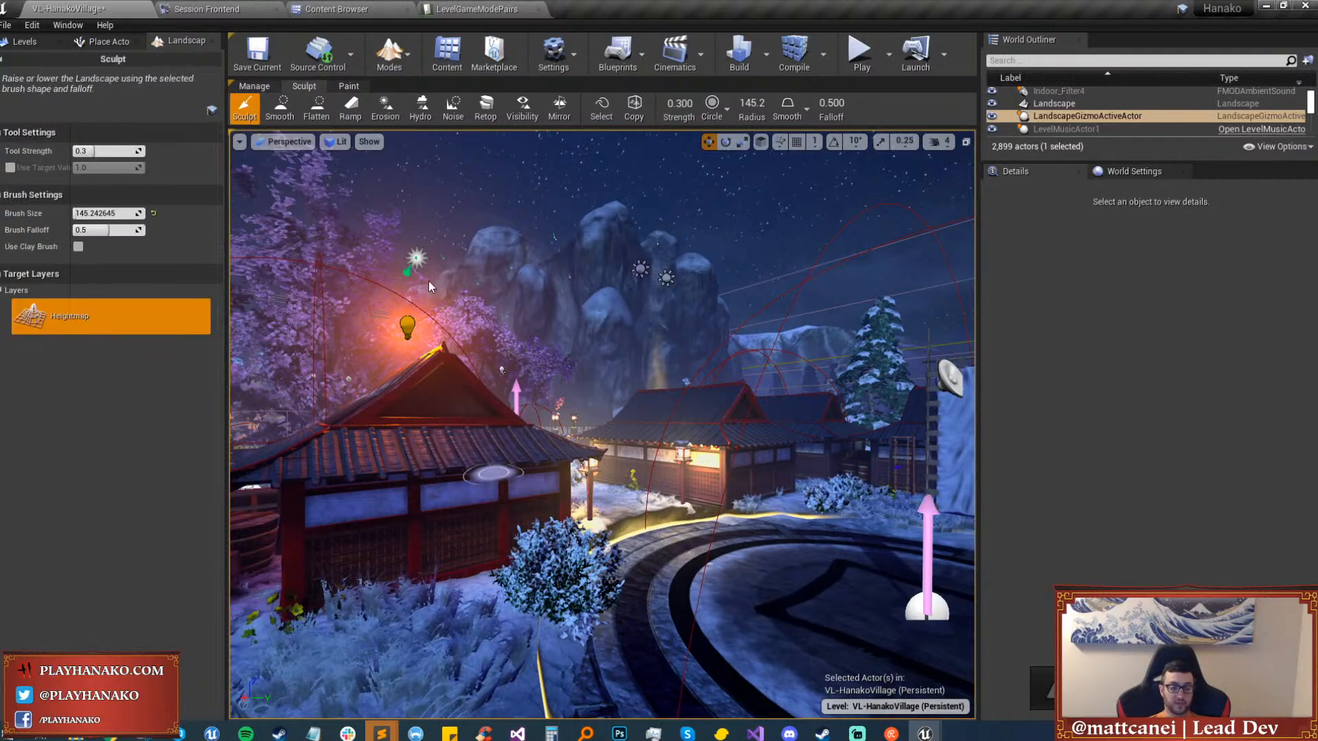
click(389, 53)
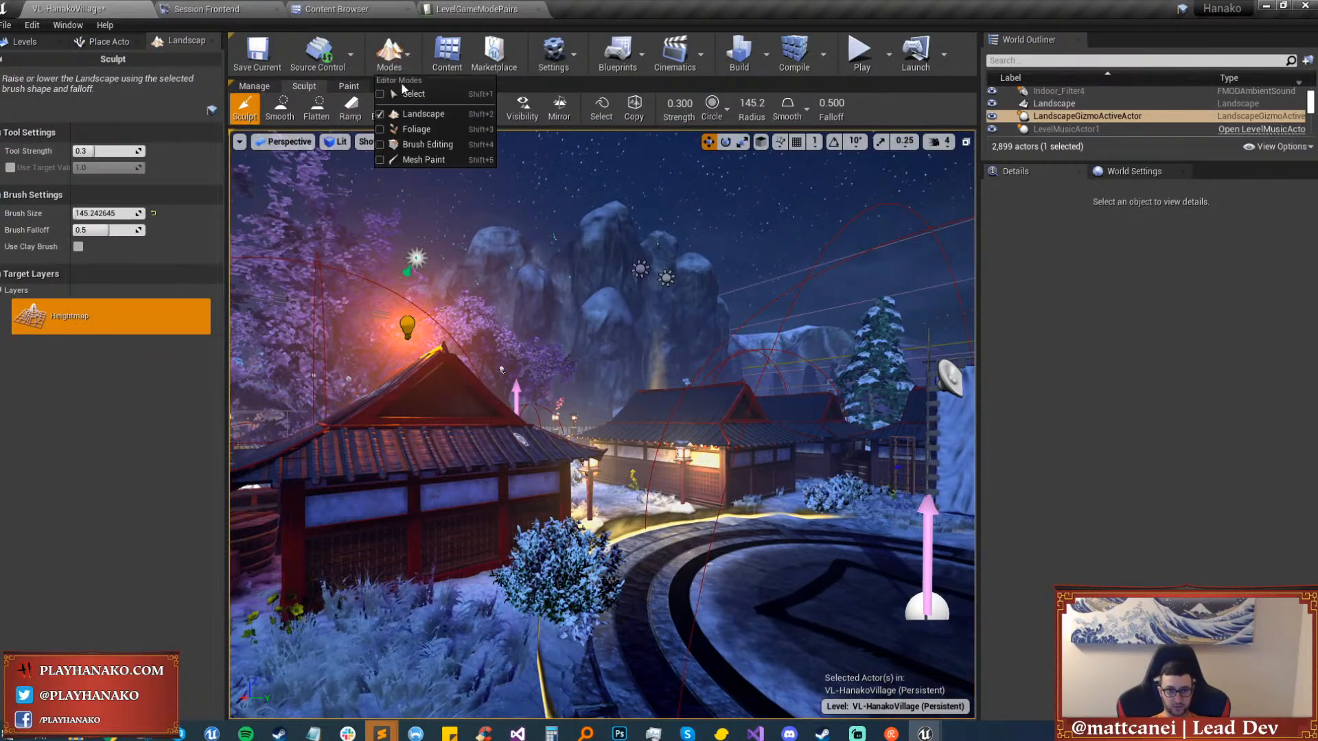
click(405, 92)
Select BP_HanakoControlZone2 and raise its GroundPad component above the cracked landscape.
right_drag(439, 288, 752, 558)
click(669, 487)
right_drag(668, 486, 611, 453)
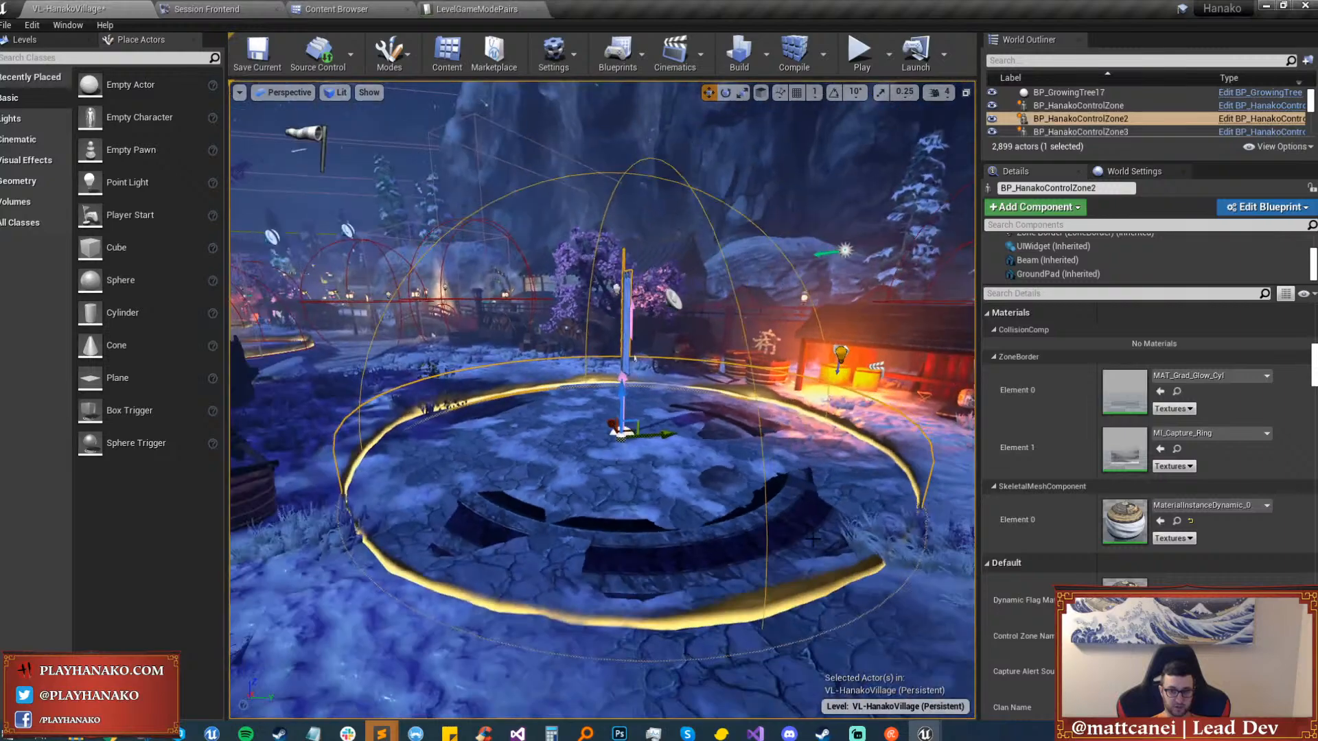
key(h)
key(ctrl+h)
right_drag(669, 487, 645, 528)
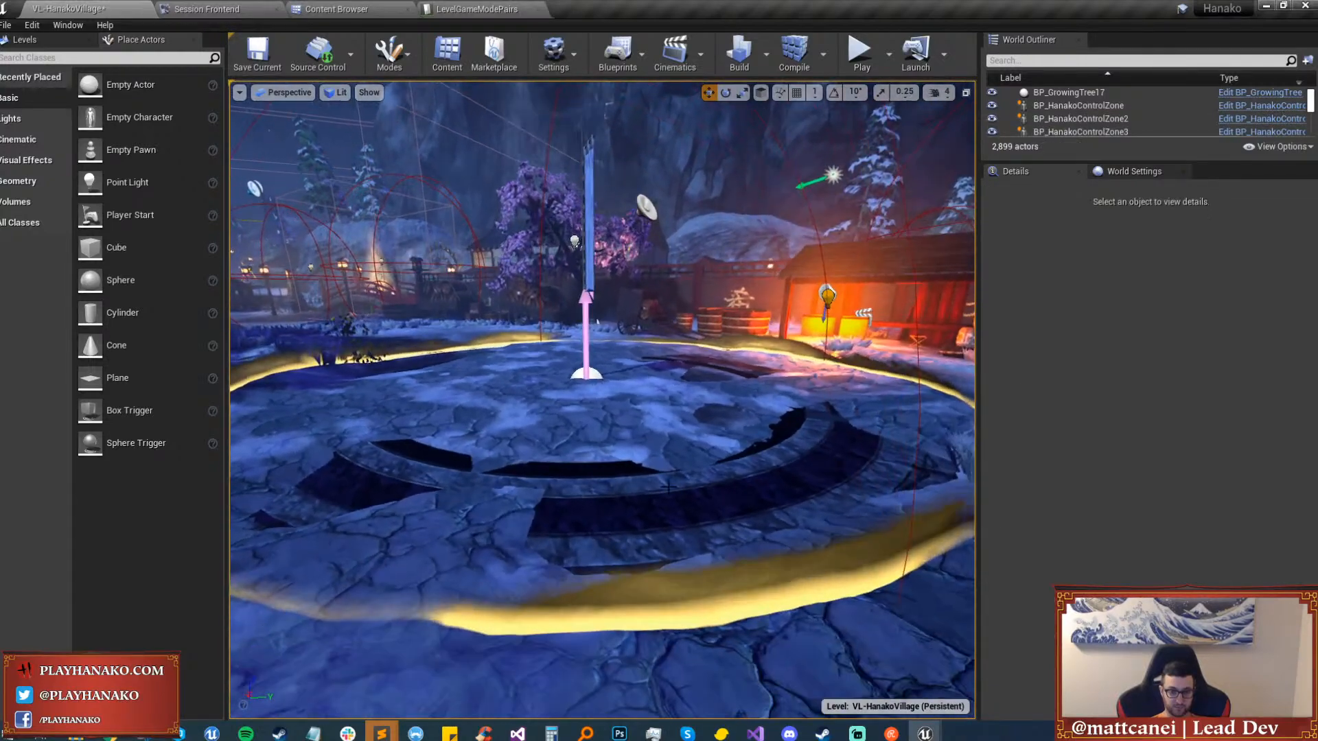
click(638, 494)
click(1042, 274)
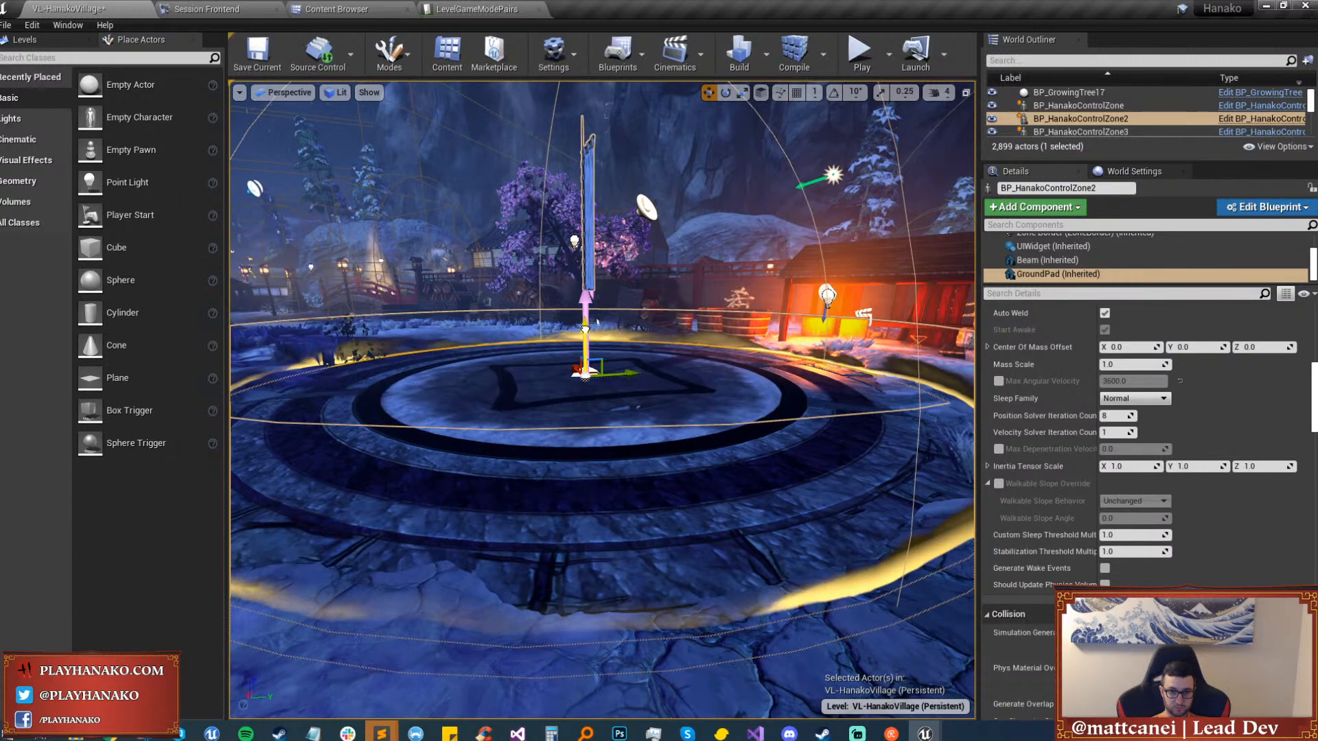
Select BP_HanakoControlZone5 beside the large glowing tree and raise its GroundPad component above the landscape.
right_drag(646, 416, 496, 411)
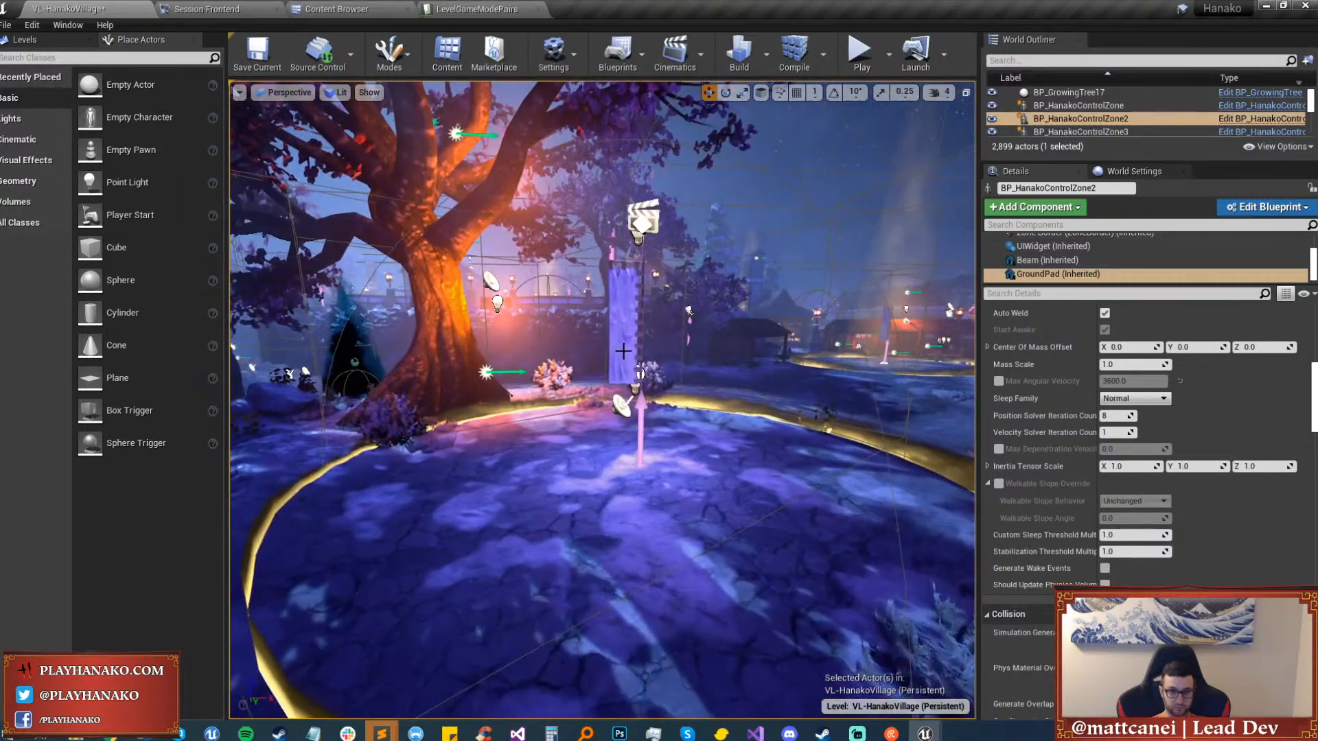
click(622, 352)
click(1061, 273)
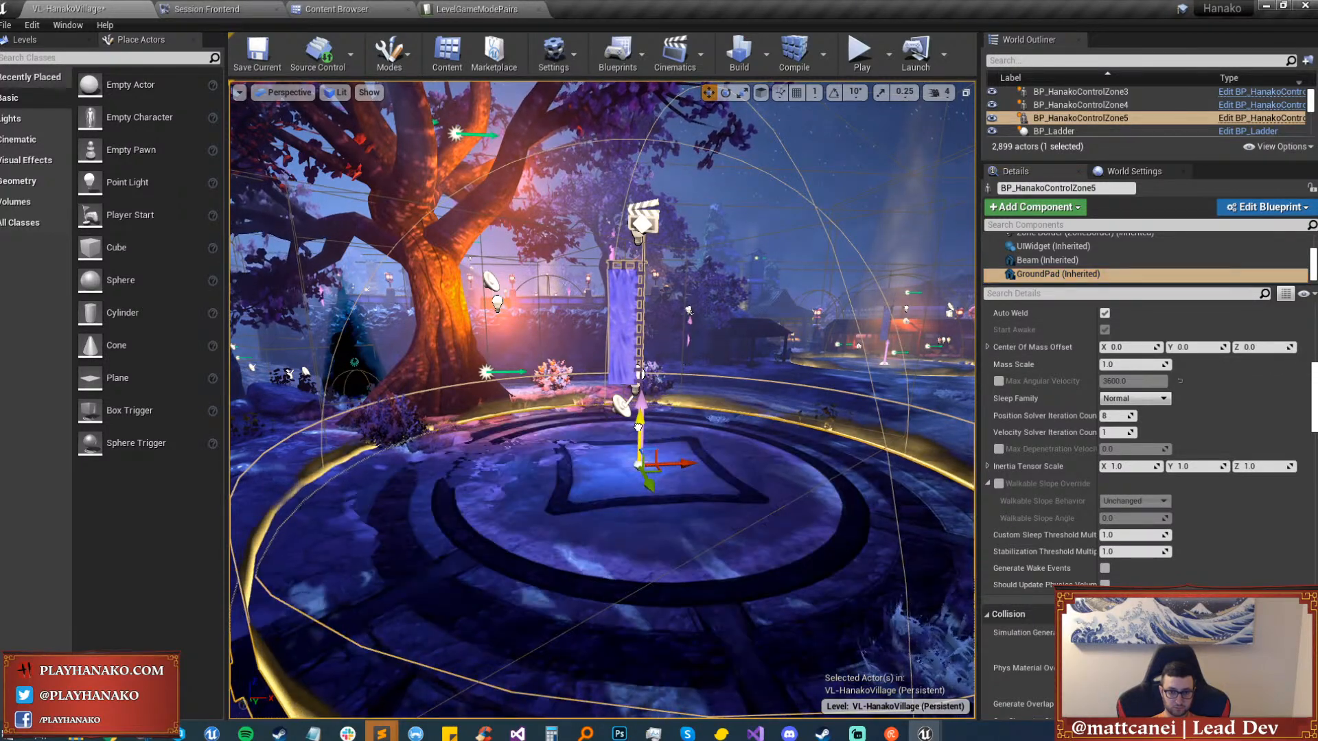
key(w)
Raise the GroundPad component of BP_HanakoControlZone above the landscape and save the VL-HanakoVillage map.
mouse_move(791, 451)
right_down()
mouse_move(700, 460)
mouse_move(755, 439)
mouse_move(792, 452)
right_up()
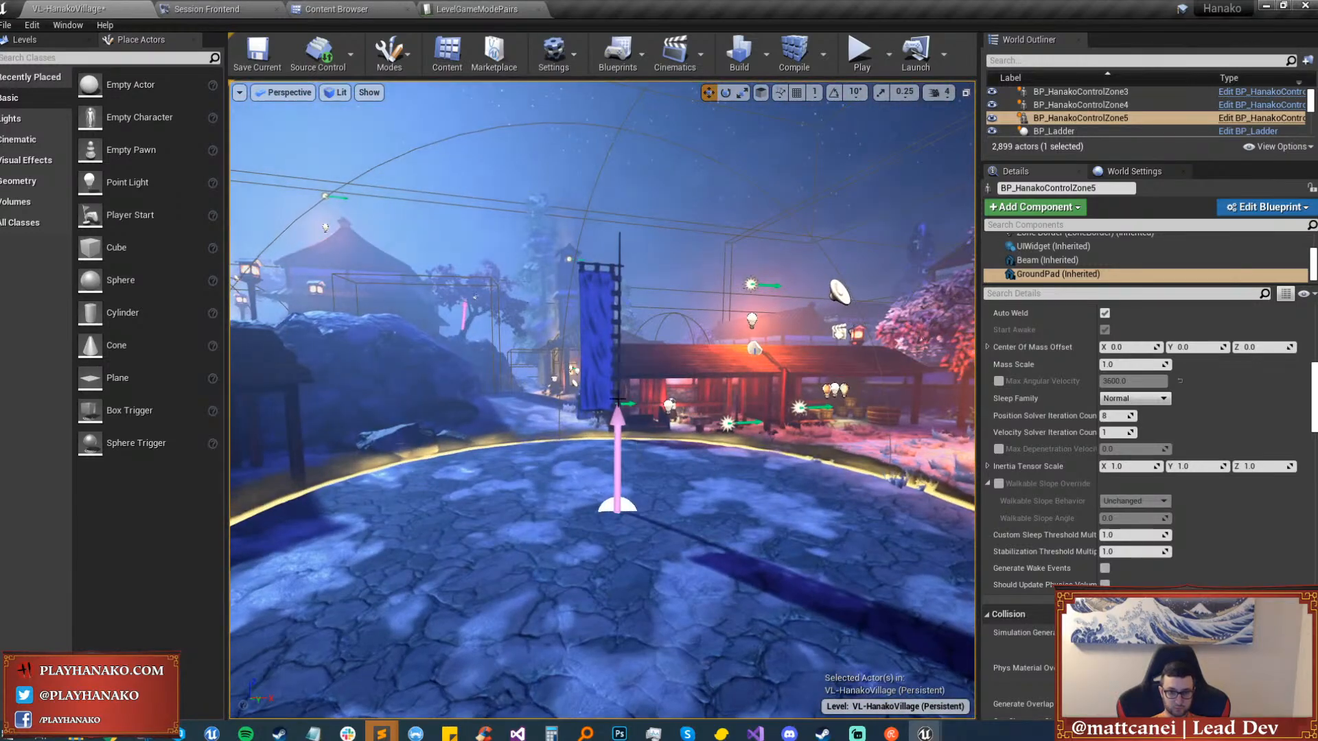
click(617, 505)
click(1053, 276)
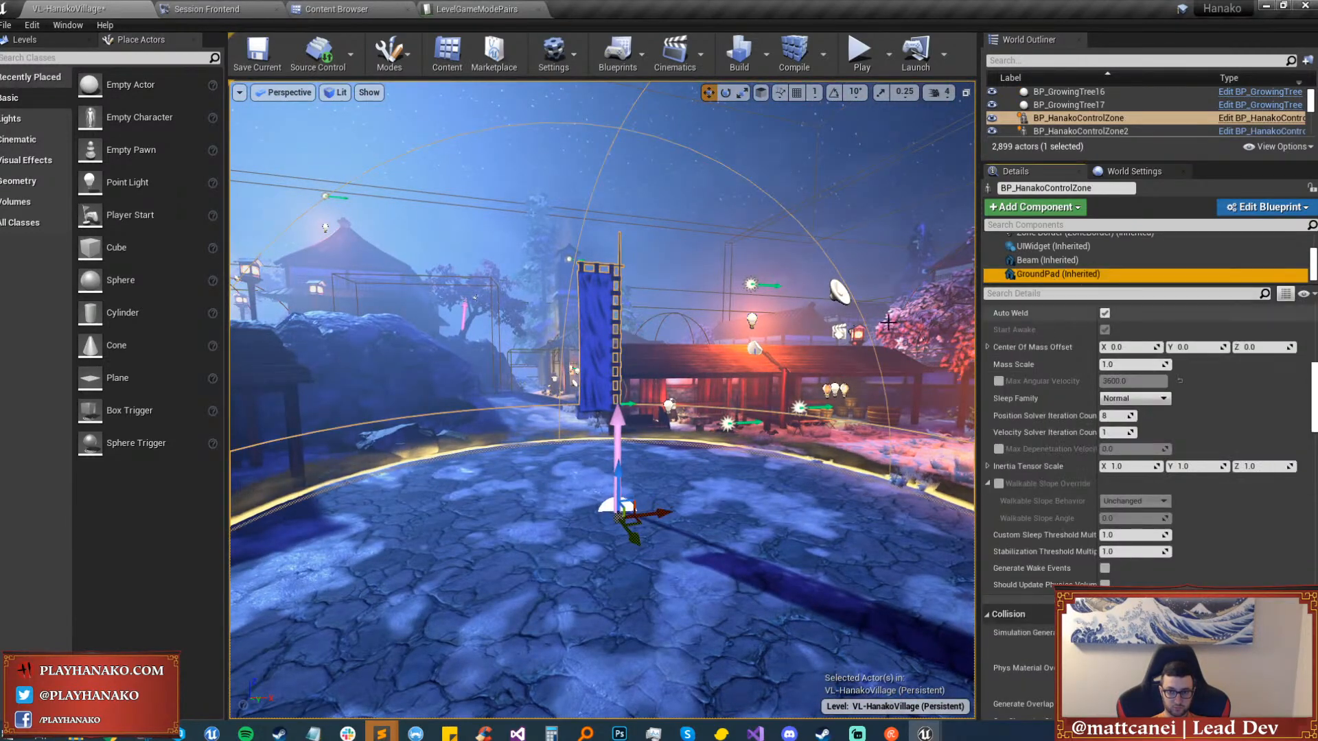
right_drag(685, 416, 617, 480)
key(w)
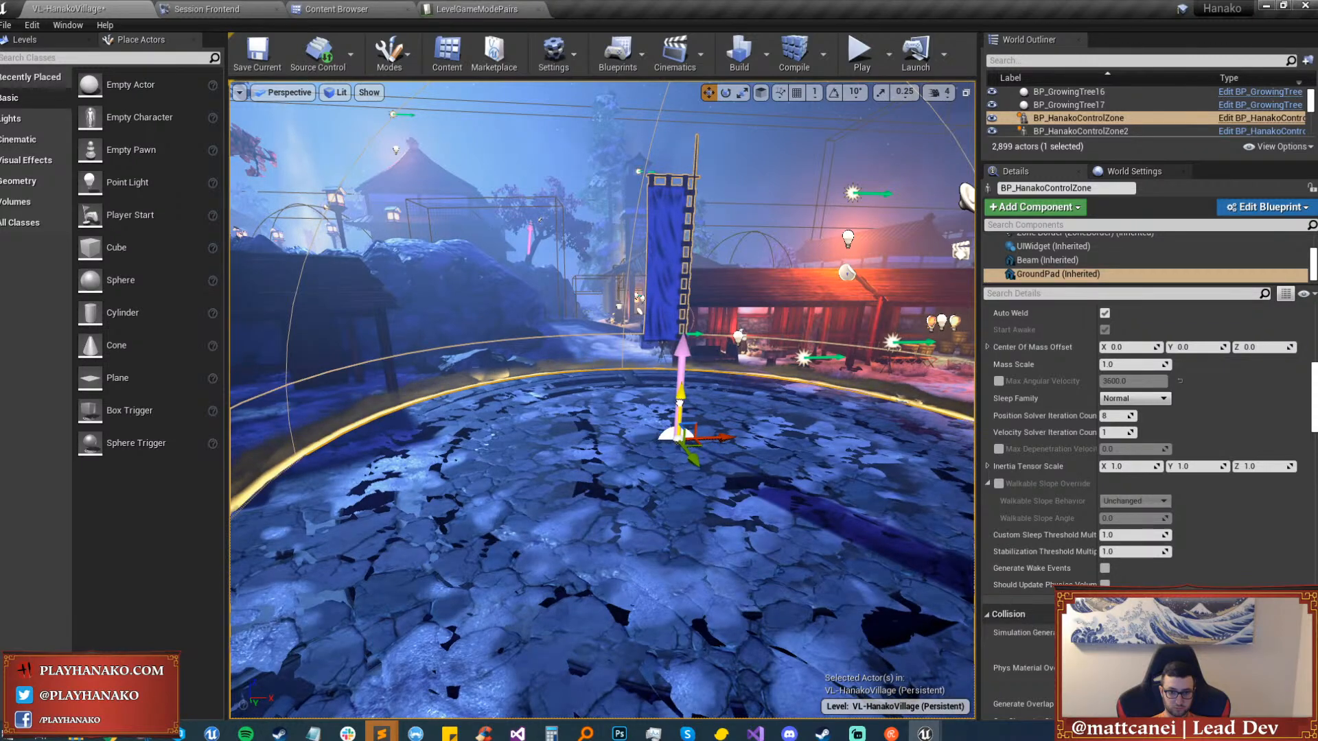
key(a)
right_drag(508, 471, 558, 432)
key(w)
key(ctrl+s)
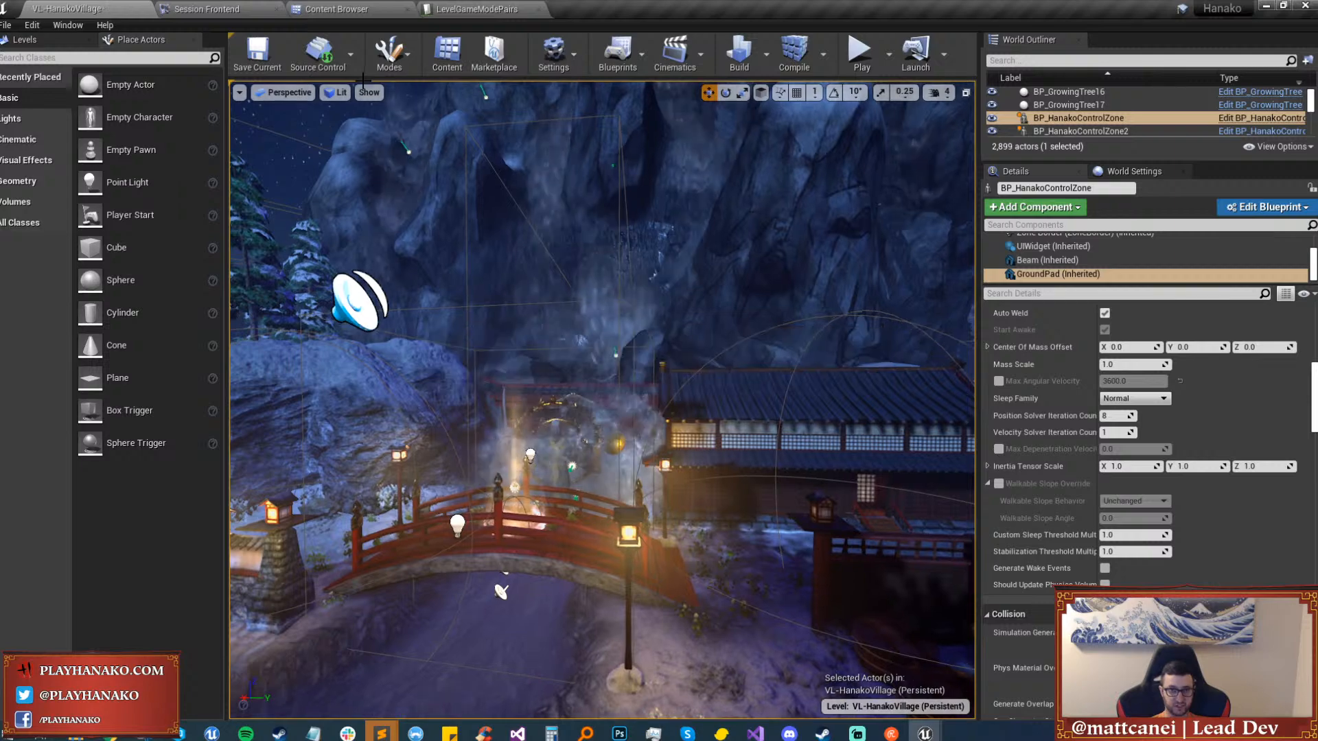
Show the viewport in the Shader Complexity view mode and select the P_WaterFall_New10 emitter behind the bridge.
click(336, 92)
mouse_move(401, 245)
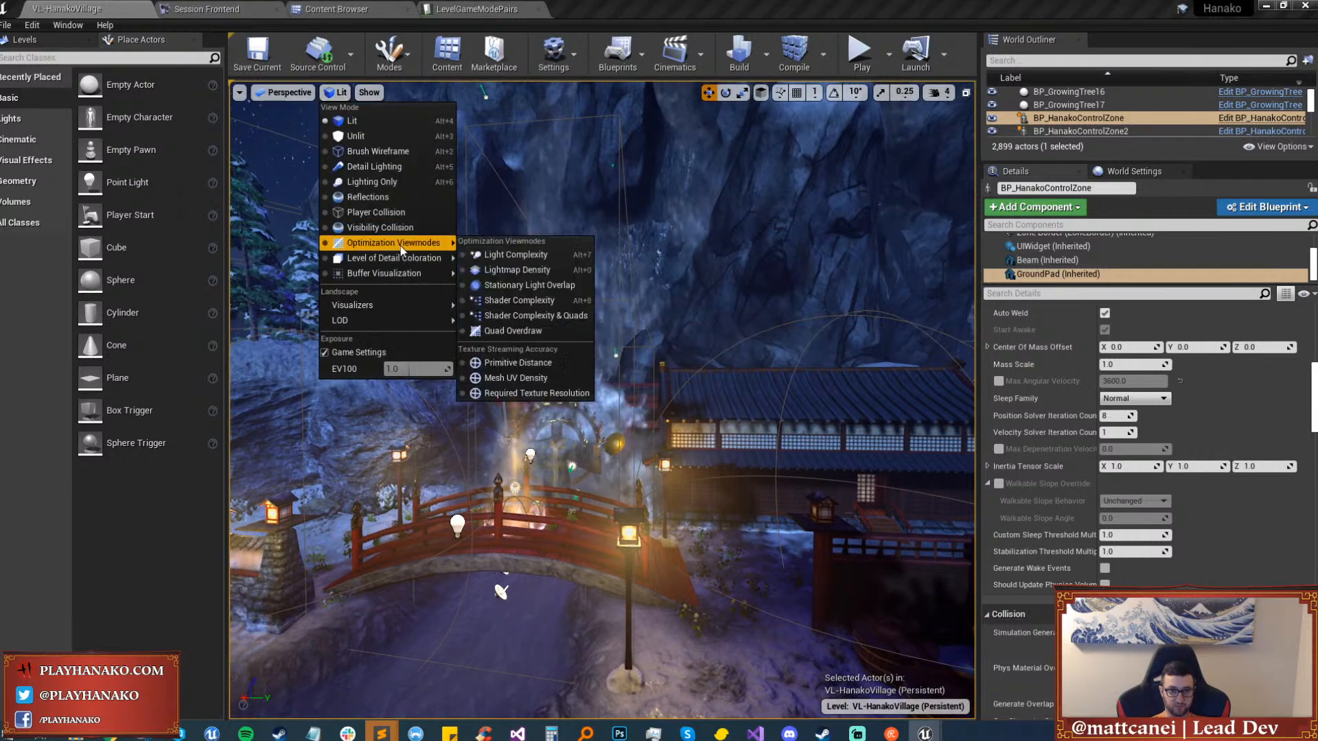
click(488, 299)
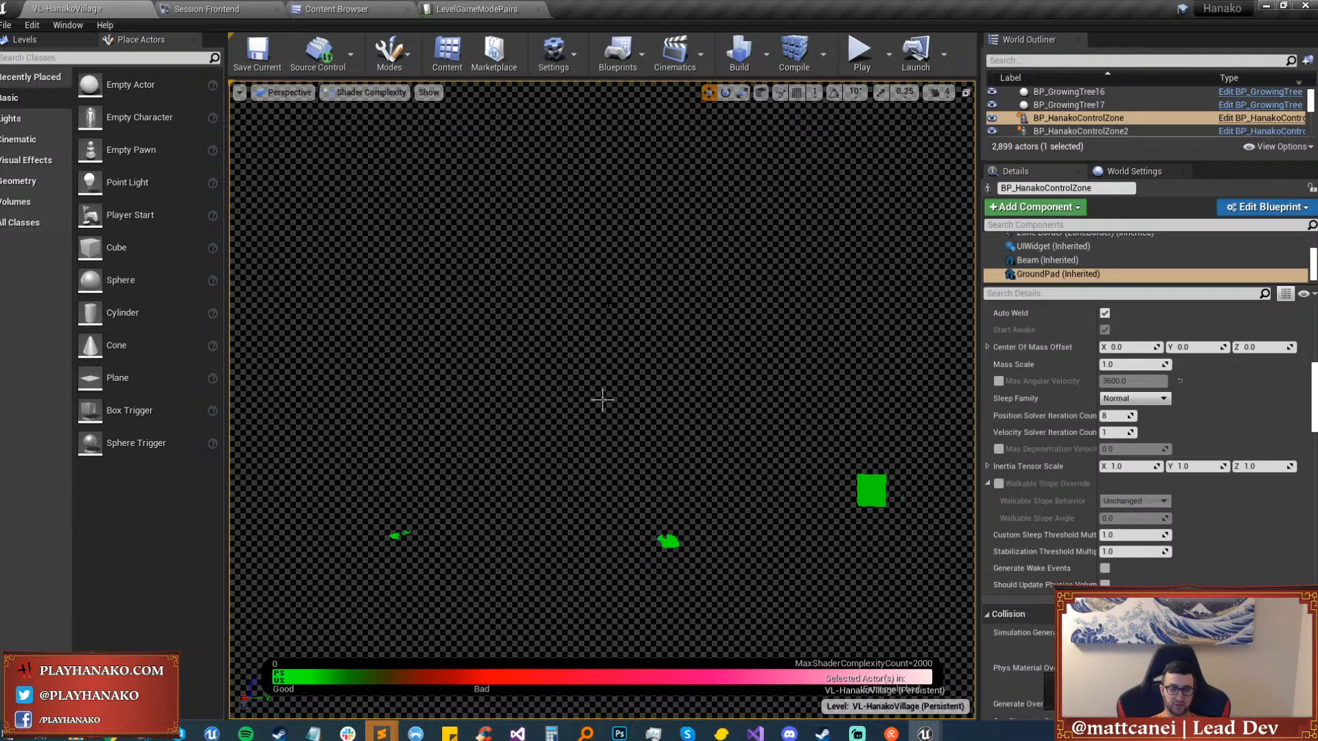
right_drag(608, 302, 623, 316)
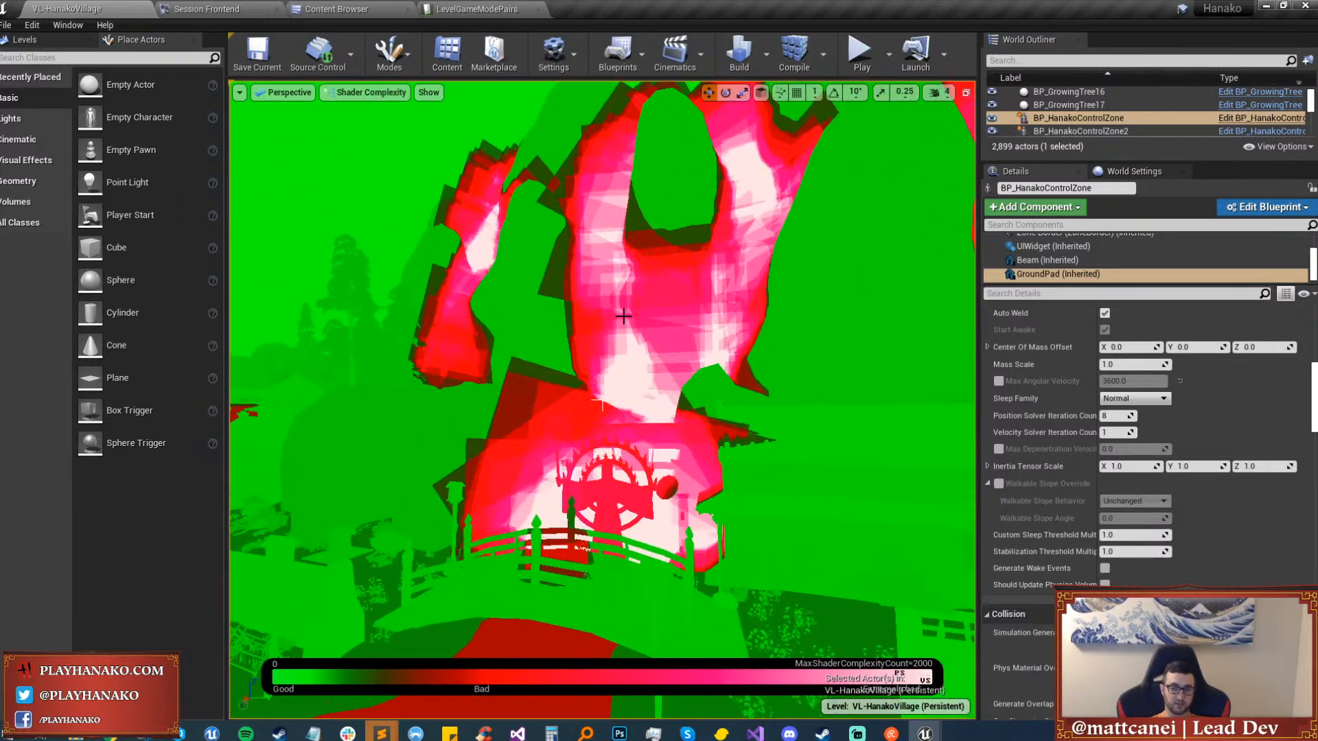
click(623, 315)
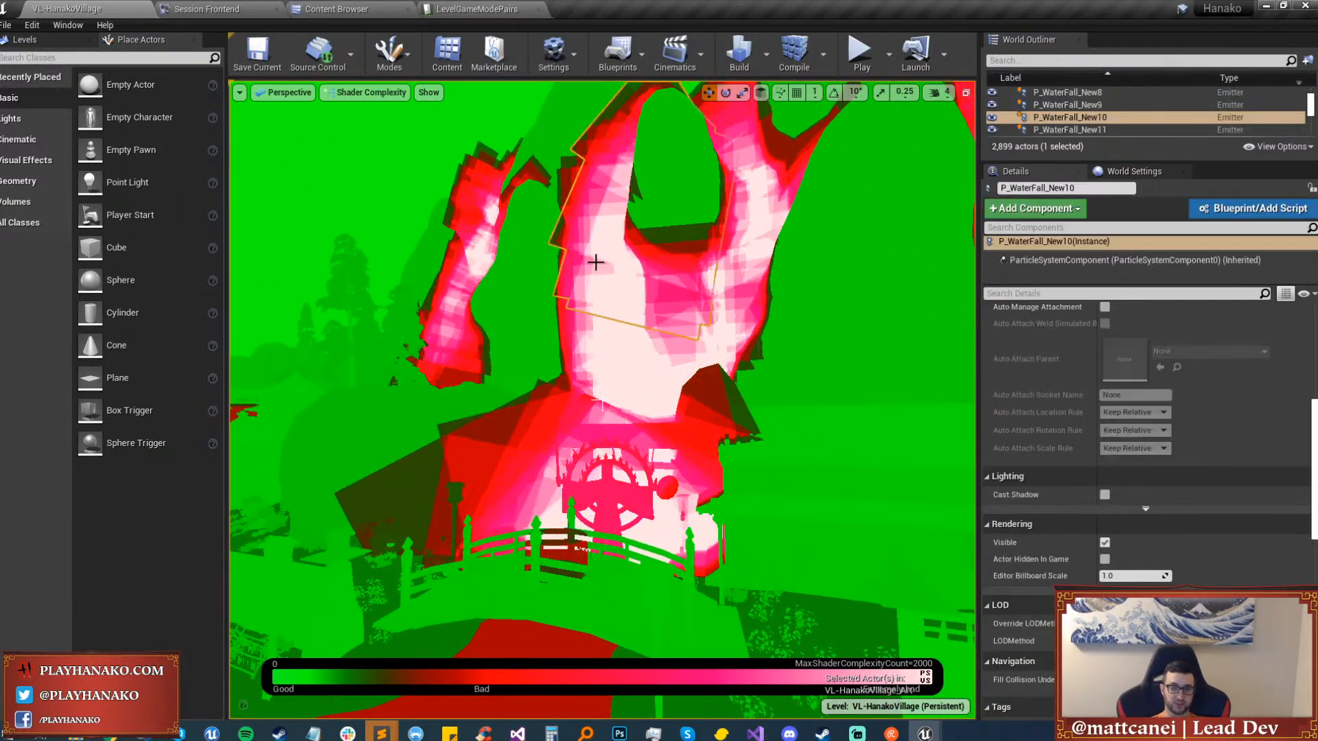
Filter the waterfall emitter's properties by "det" to check its Detail Mode, and return the viewport to Lit.
scroll(1081, 582, down, 2)
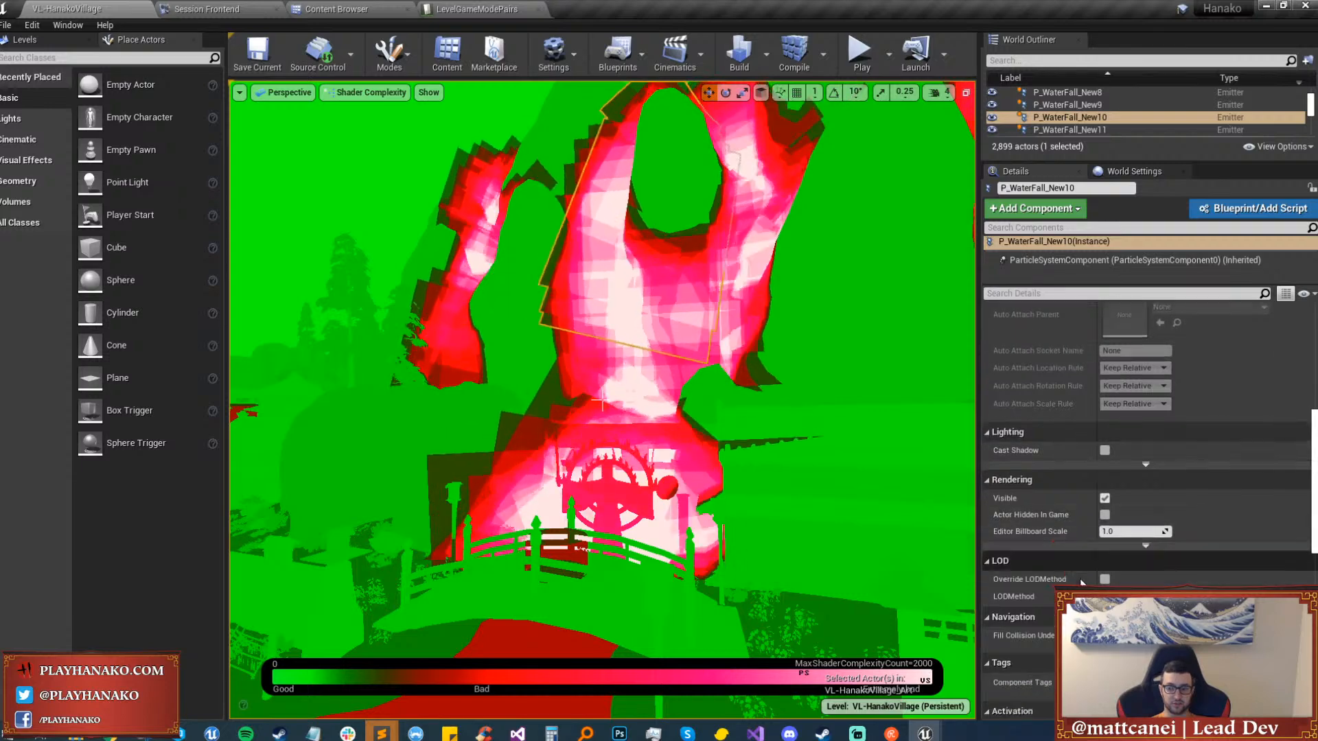
click(1030, 293)
text(d)
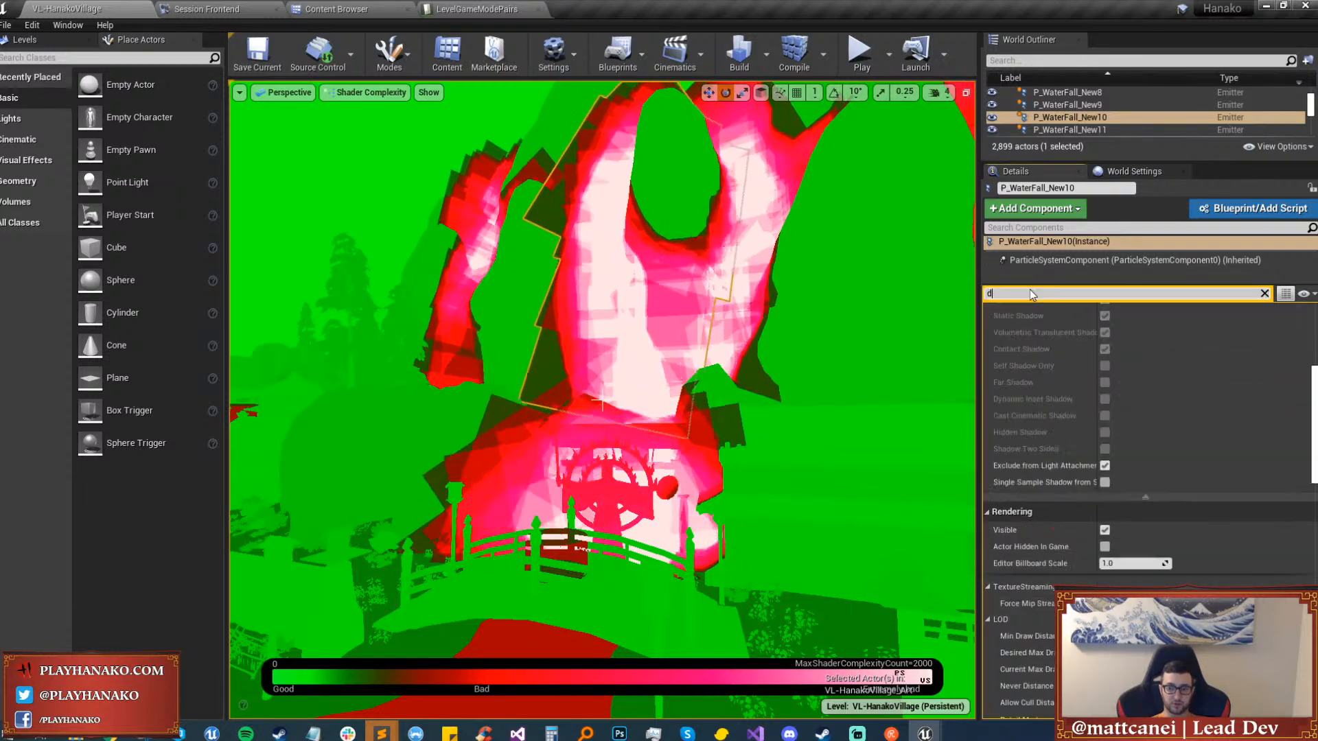
text(et)
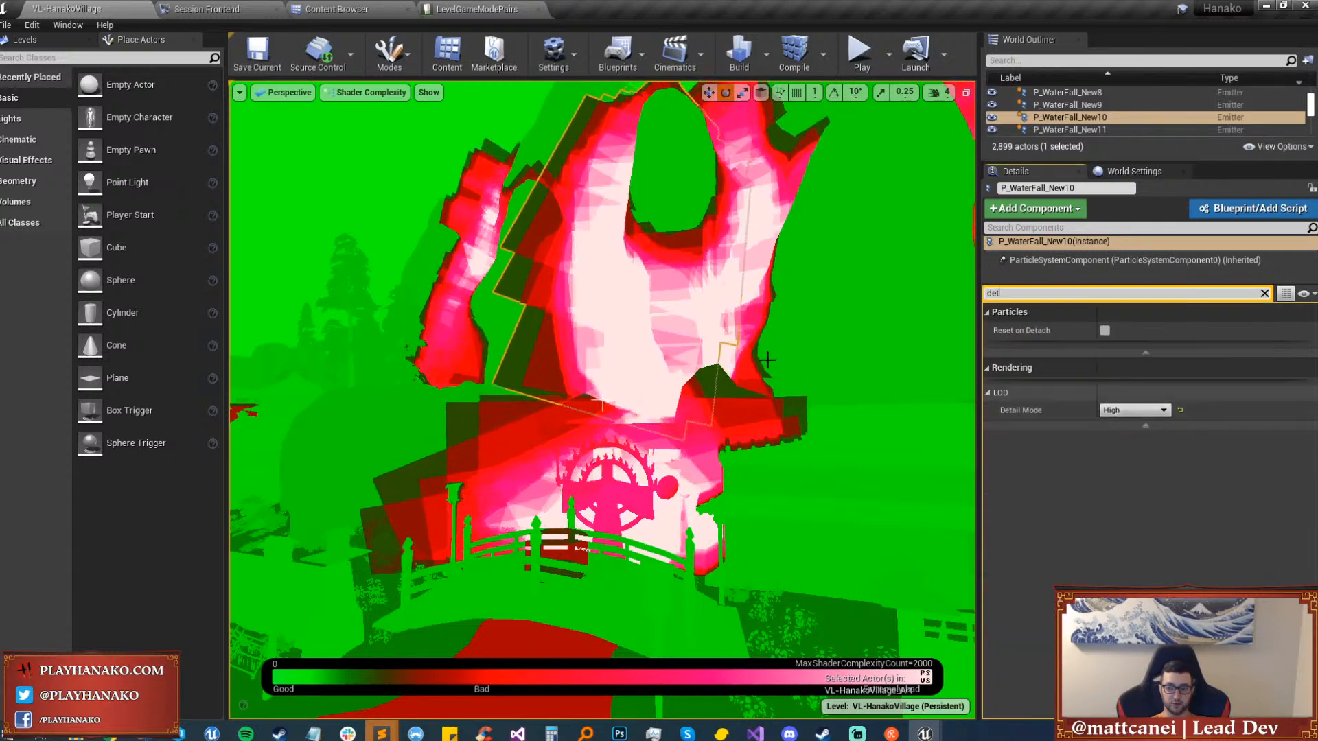
right_drag(767, 360, 431, 360)
click(364, 92)
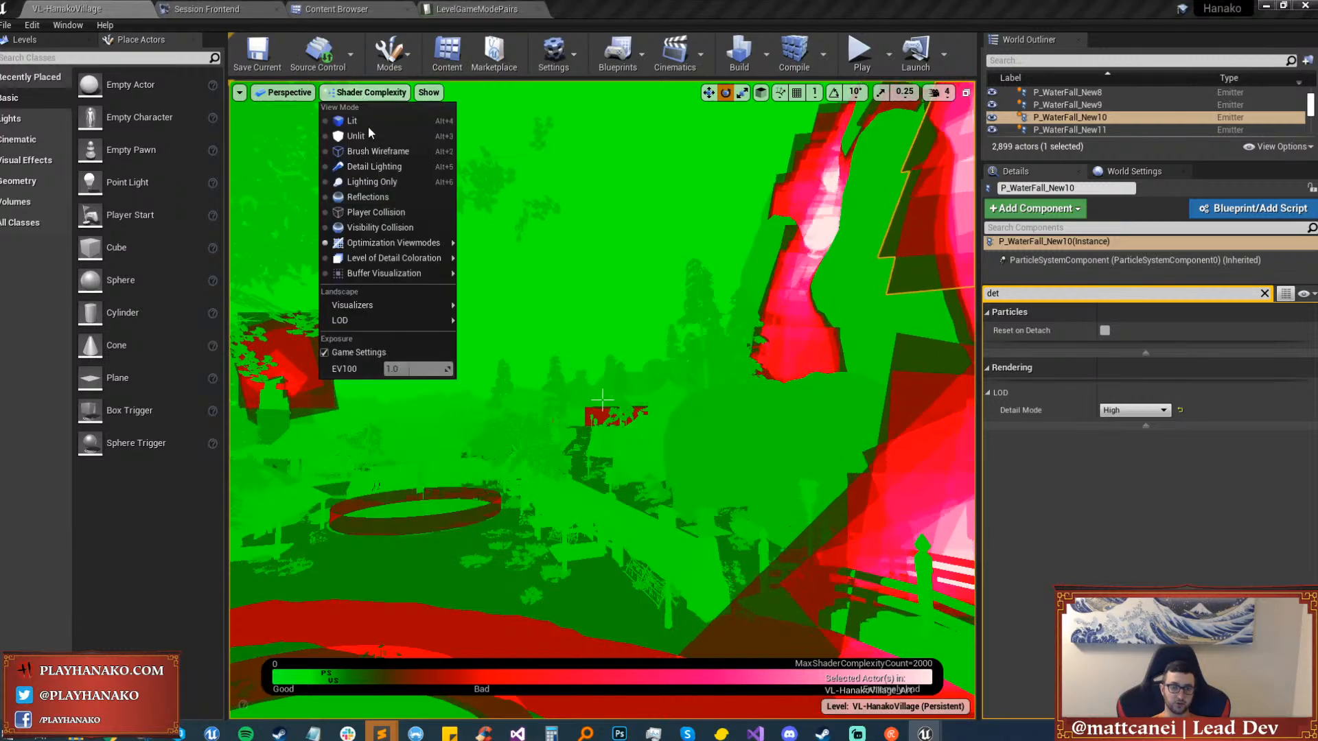
click(351, 120)
Select BP_HanakoControlZone4, clear the property filter, and raise its GroundPad component to a Z location of about 3.17.
right_drag(368, 126, 329, 128)
key(w)
click(878, 439)
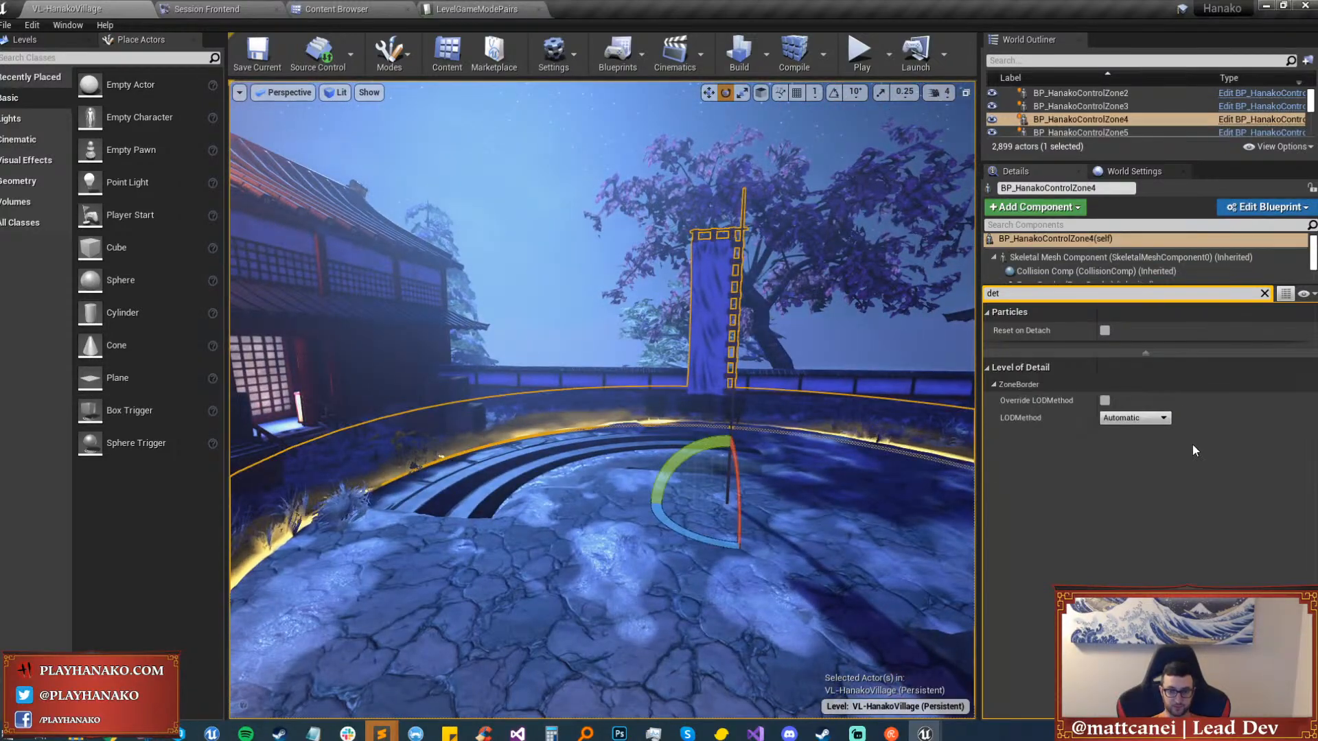
click(1263, 294)
scroll(1085, 273, down, 3)
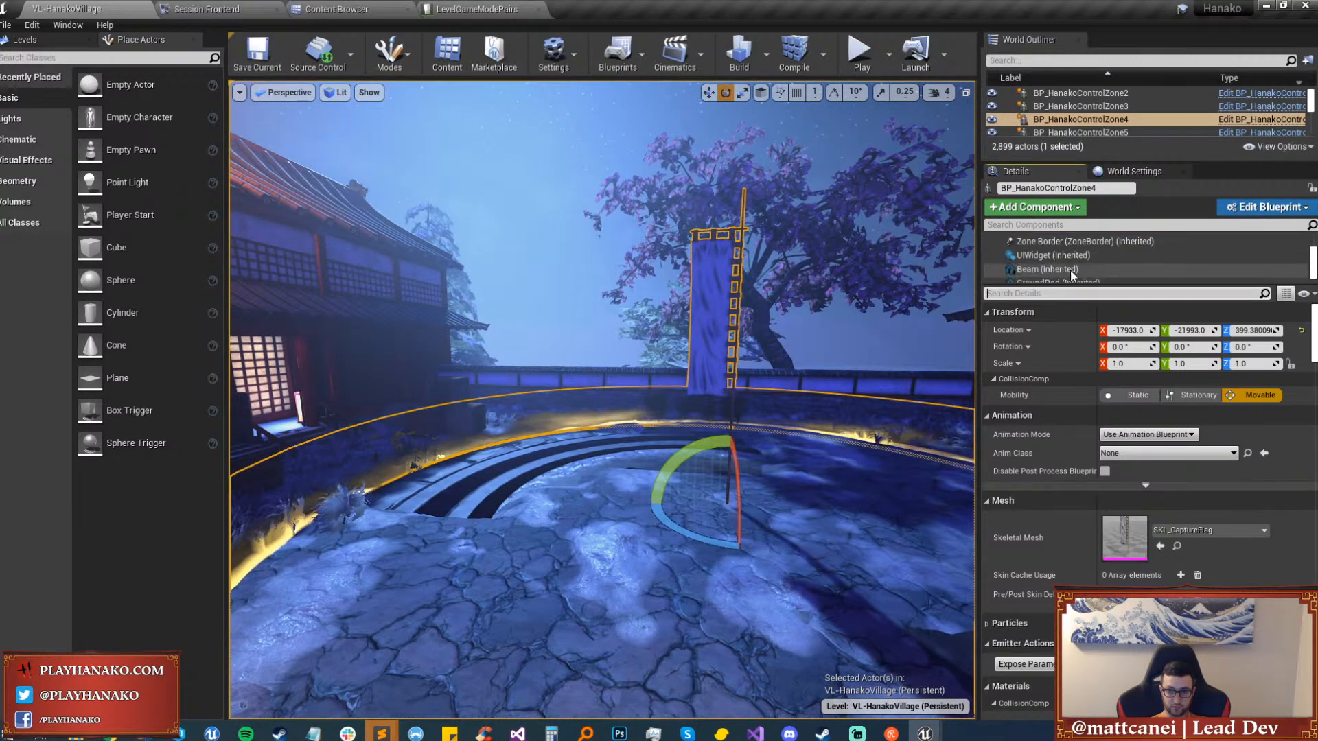
click(1061, 273)
right_drag(809, 461, 822, 459)
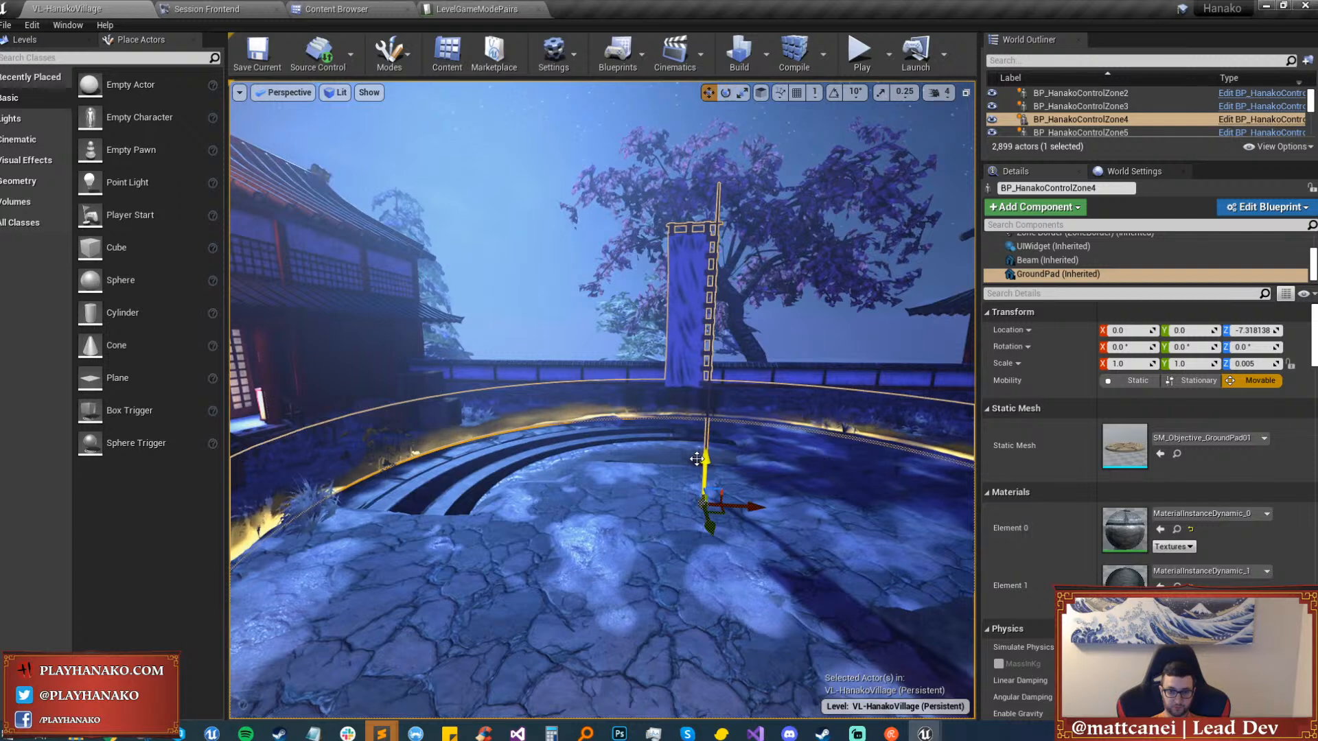
drag(706, 455, 706, 451)
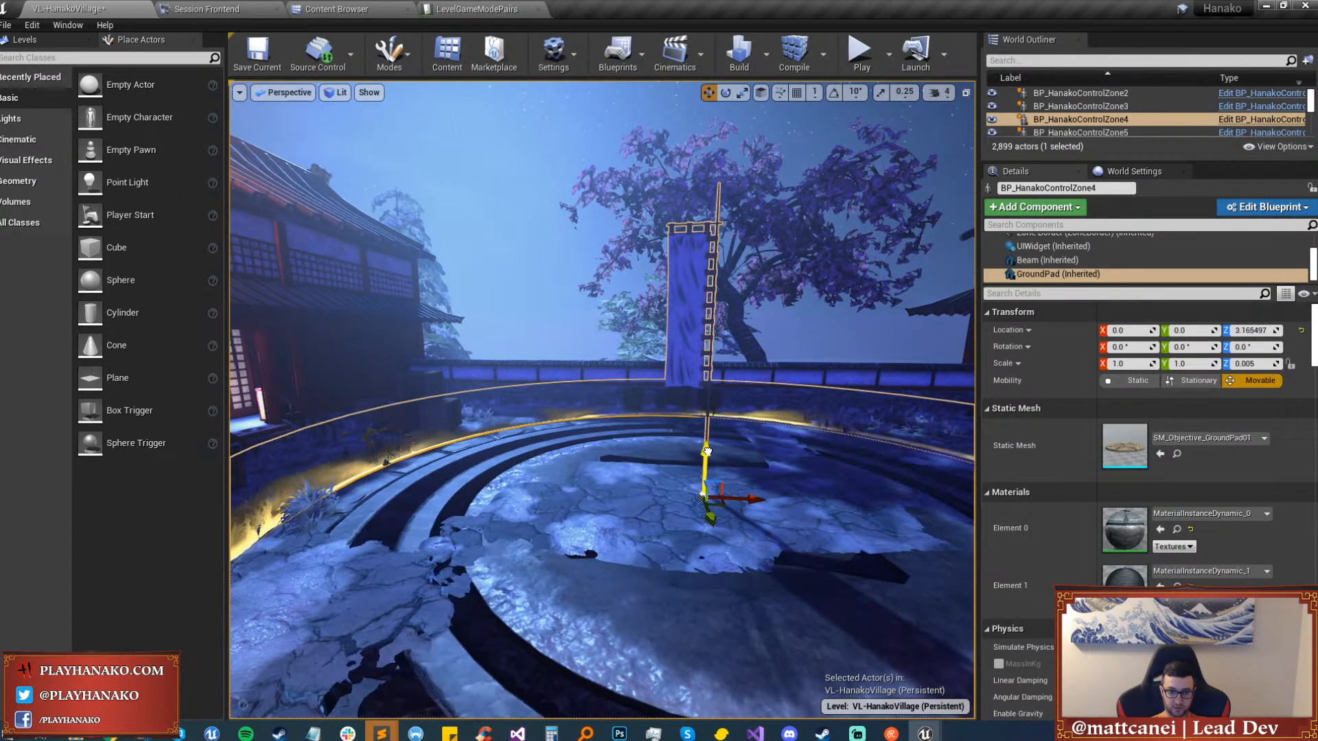
Flatten the landscape covering the BP_HanakoControlZone4 platform with the Flatten sculpt tool, and return to Select mode.
right_drag(706, 450, 404, 499)
click(400, 65)
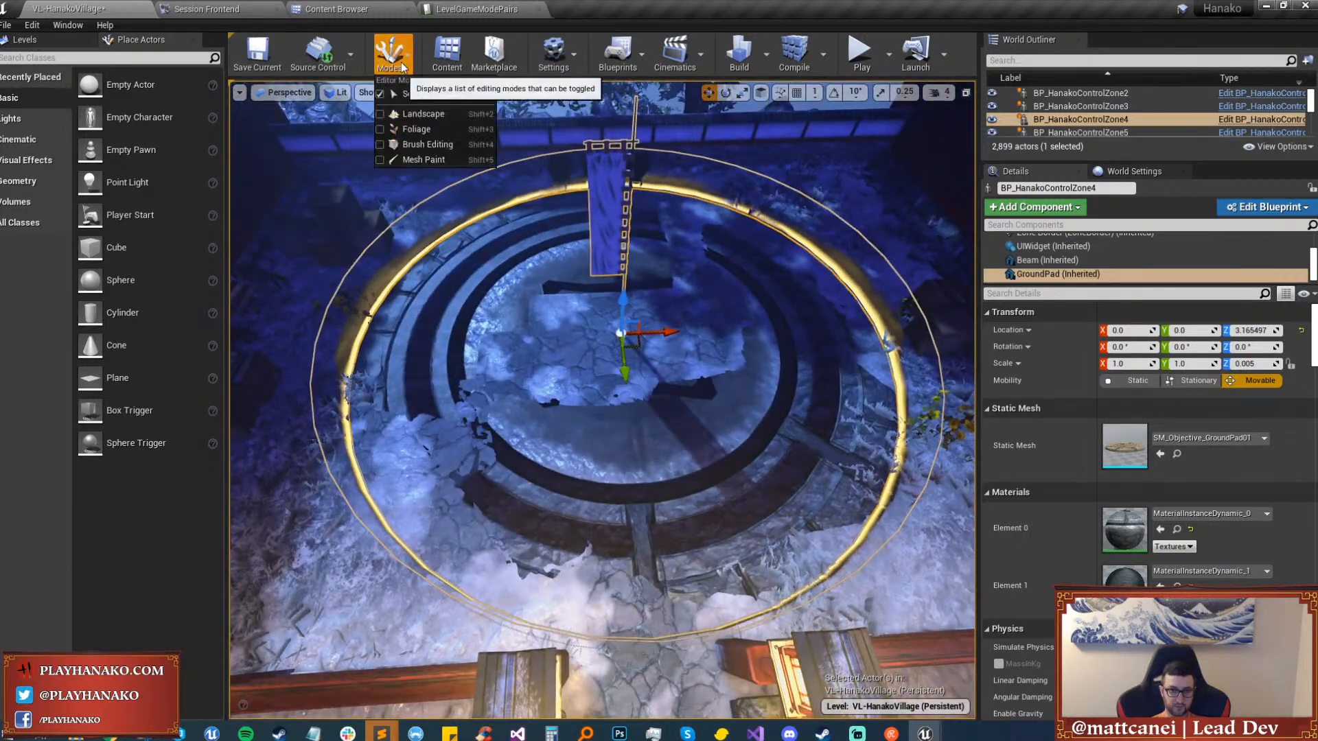
click(422, 114)
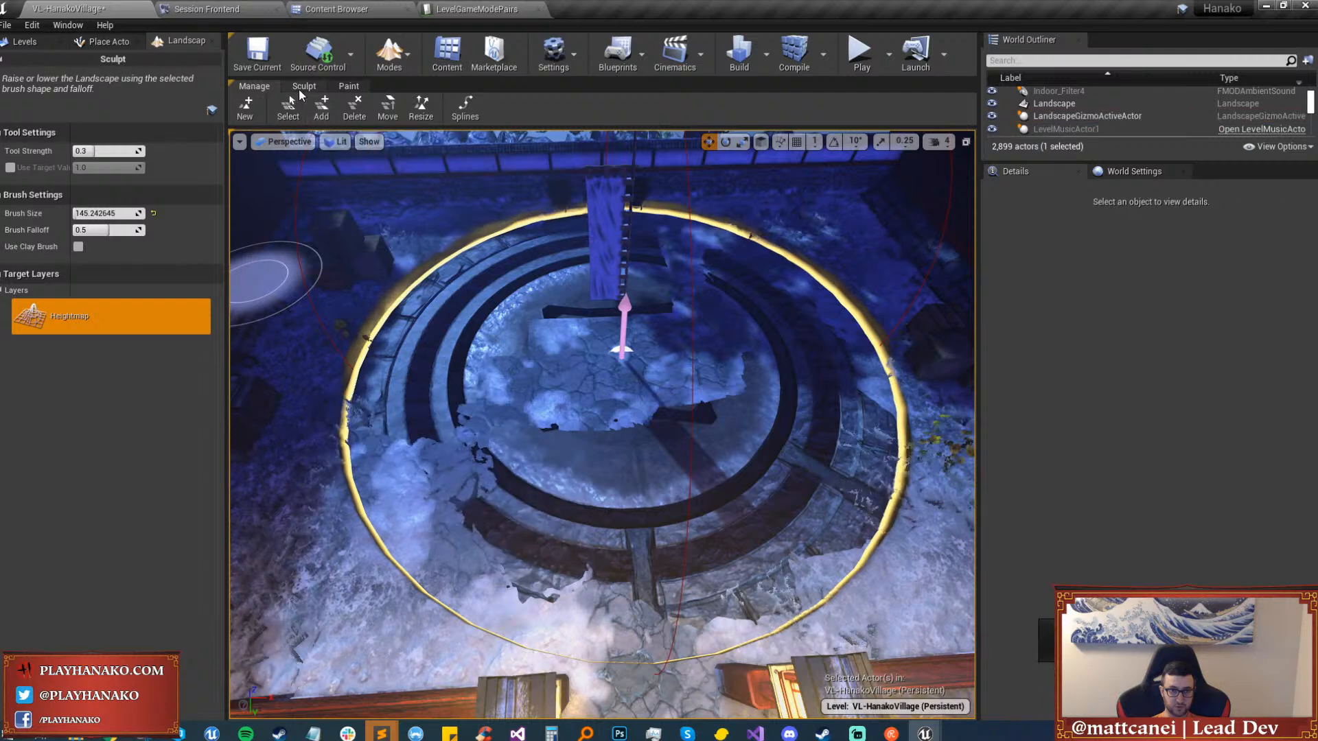
click(299, 89)
click(318, 113)
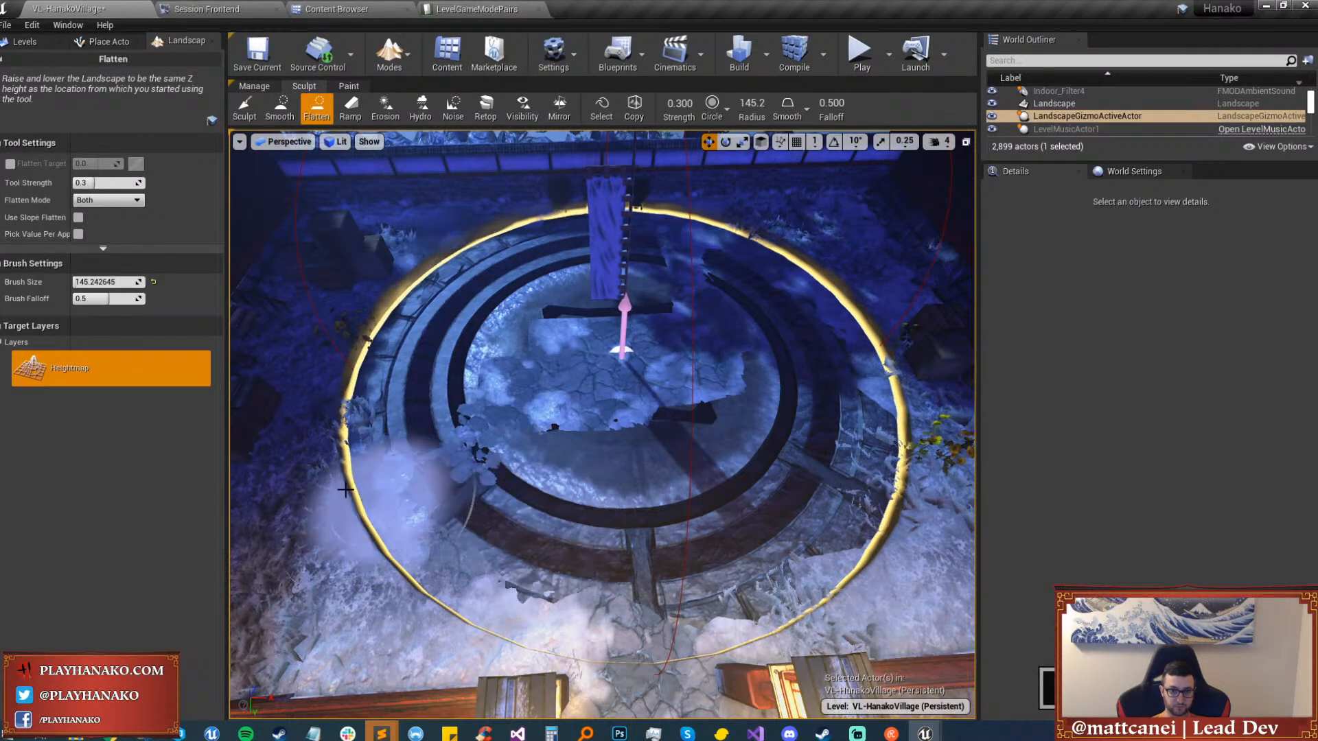
drag(479, 438, 671, 360)
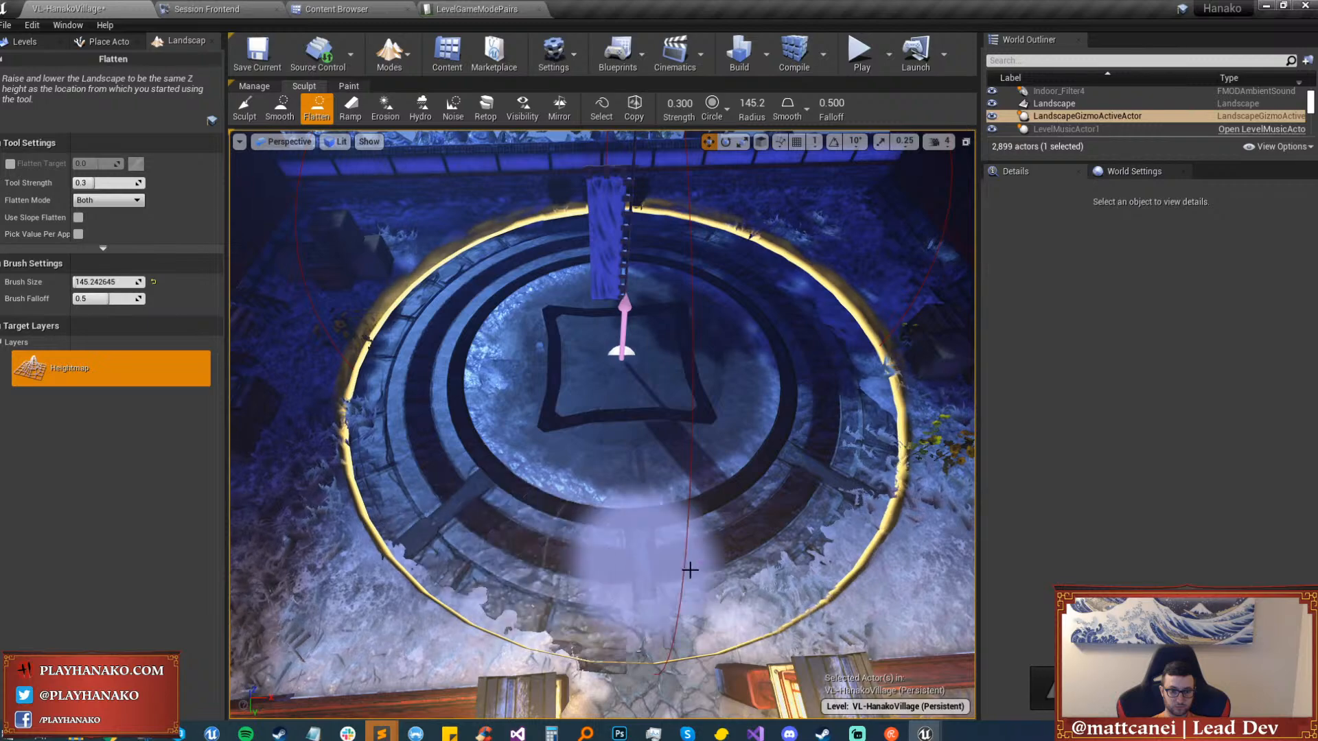
right_drag(812, 483, 812, 364)
click(251, 110)
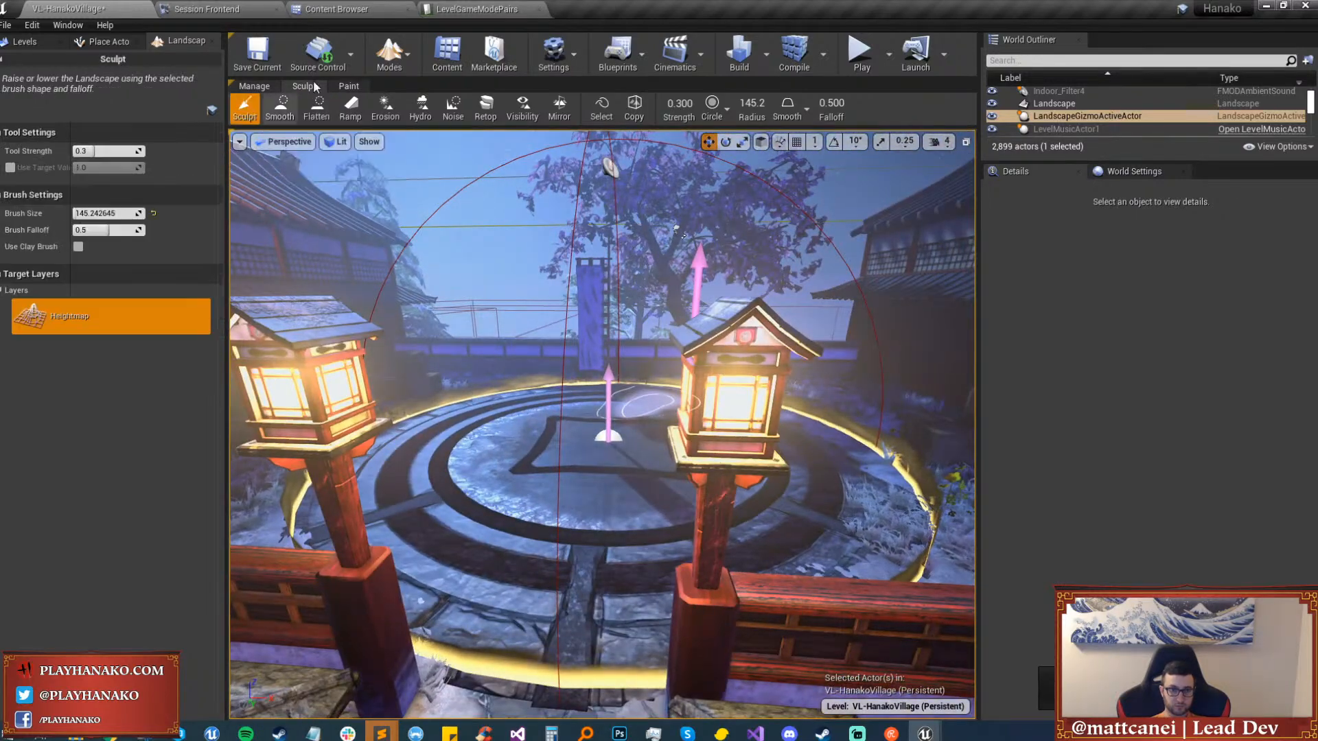
click(389, 58)
click(418, 93)
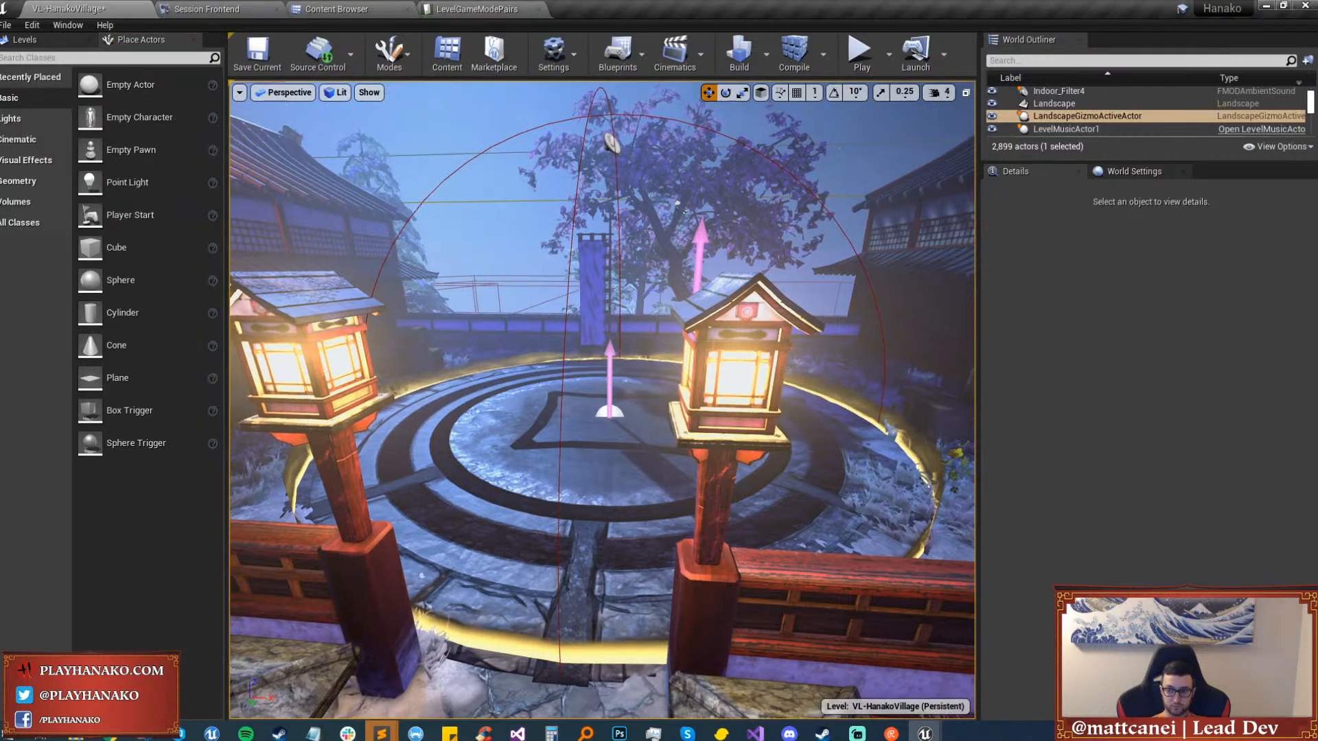
scroll(686, 343, down, 5)
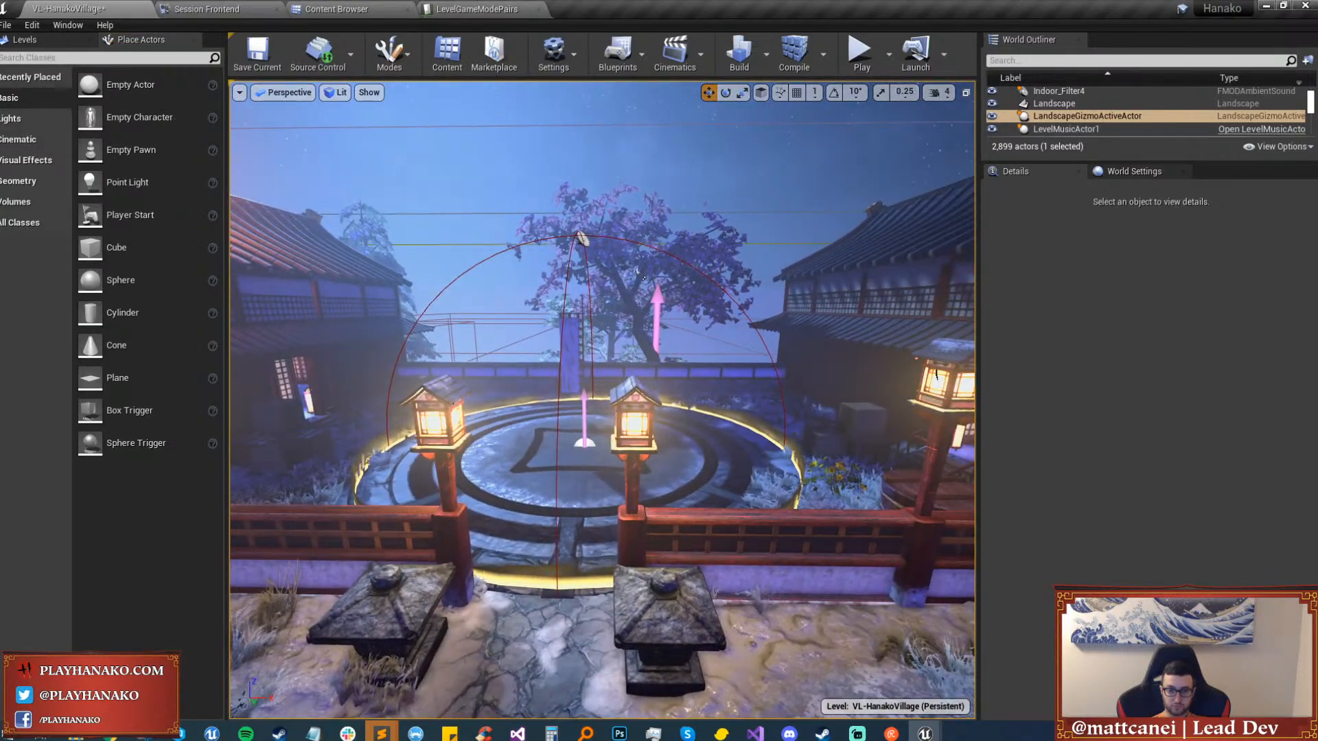
right_drag(639, 274, 329, 275)
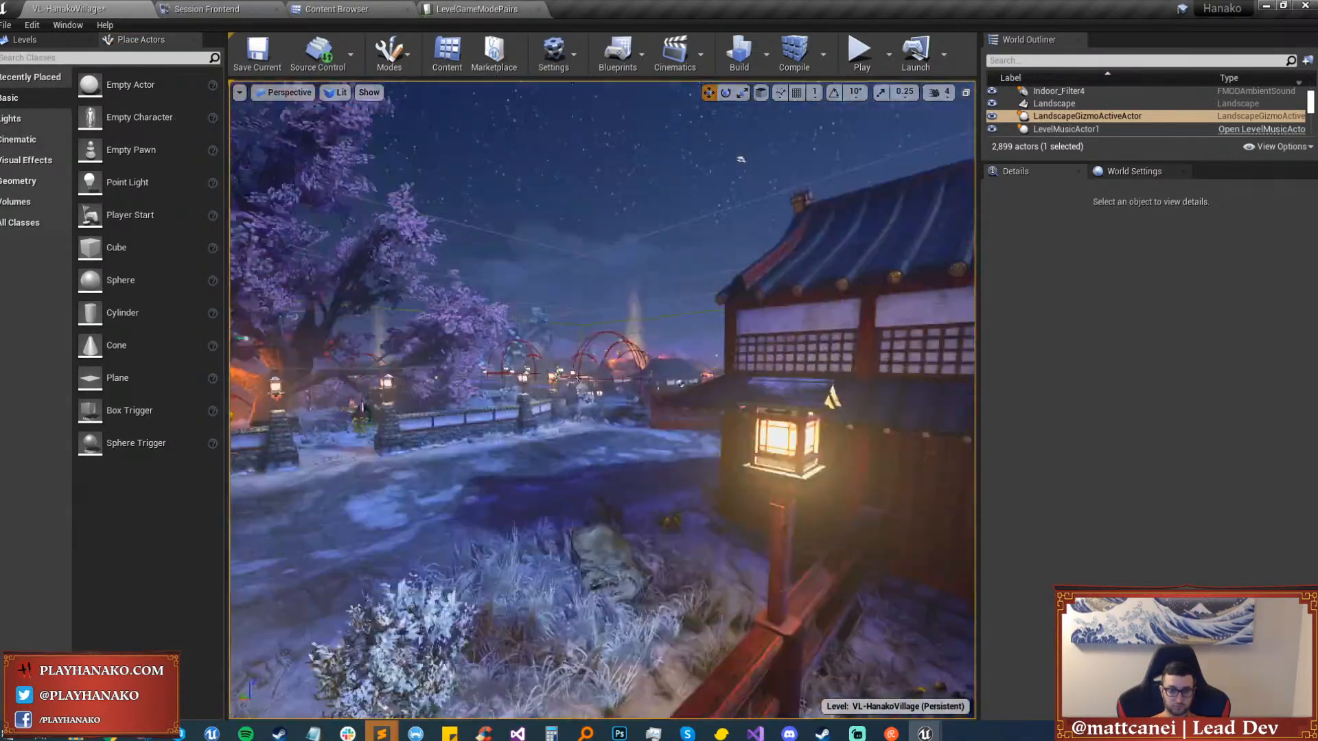
Save the level and start a play test from the ground near the large glowing tree.
key(w)
right_drag(602, 400, 459, 633)
key(w)
key(ctrl+s)
key(F11)
right_click(458, 633)
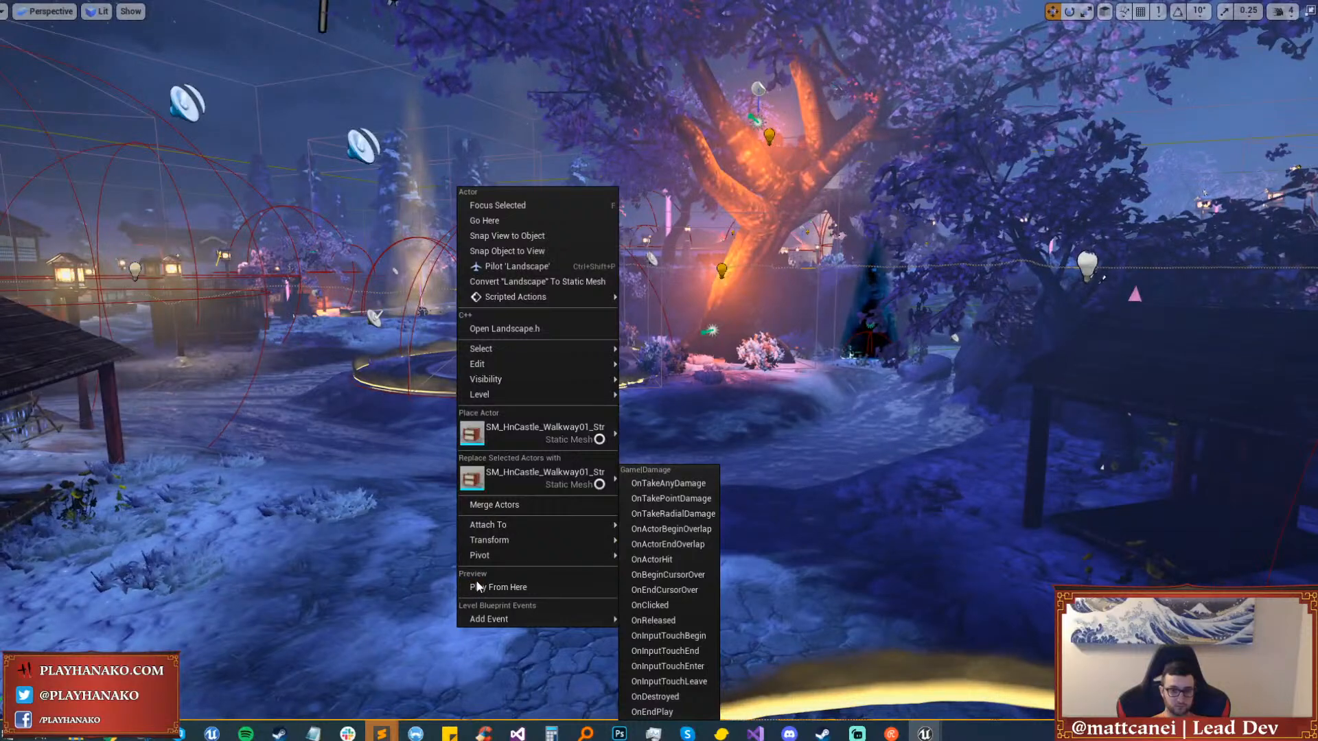
click(477, 587)
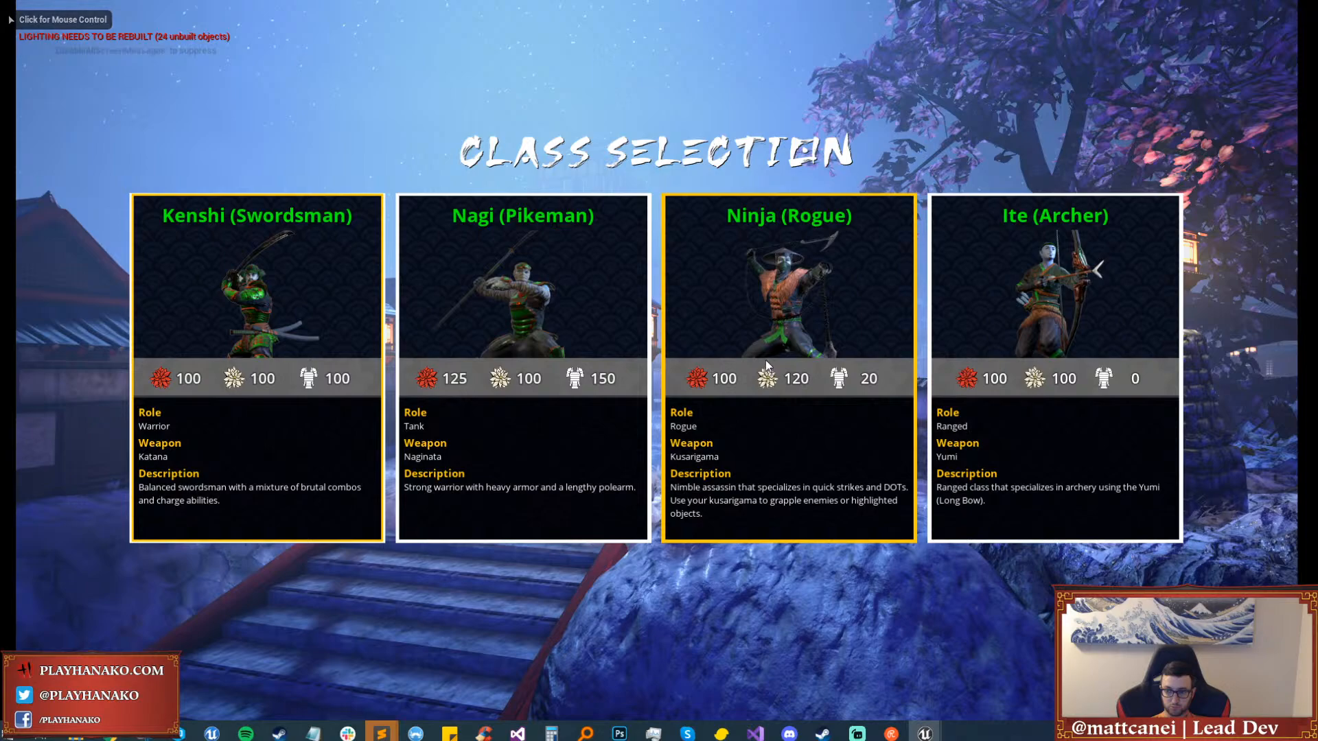
Spawn as the Ninja (Rogue) and run and jump across the control zone platforms in the village to check their collision.
click(793, 359)
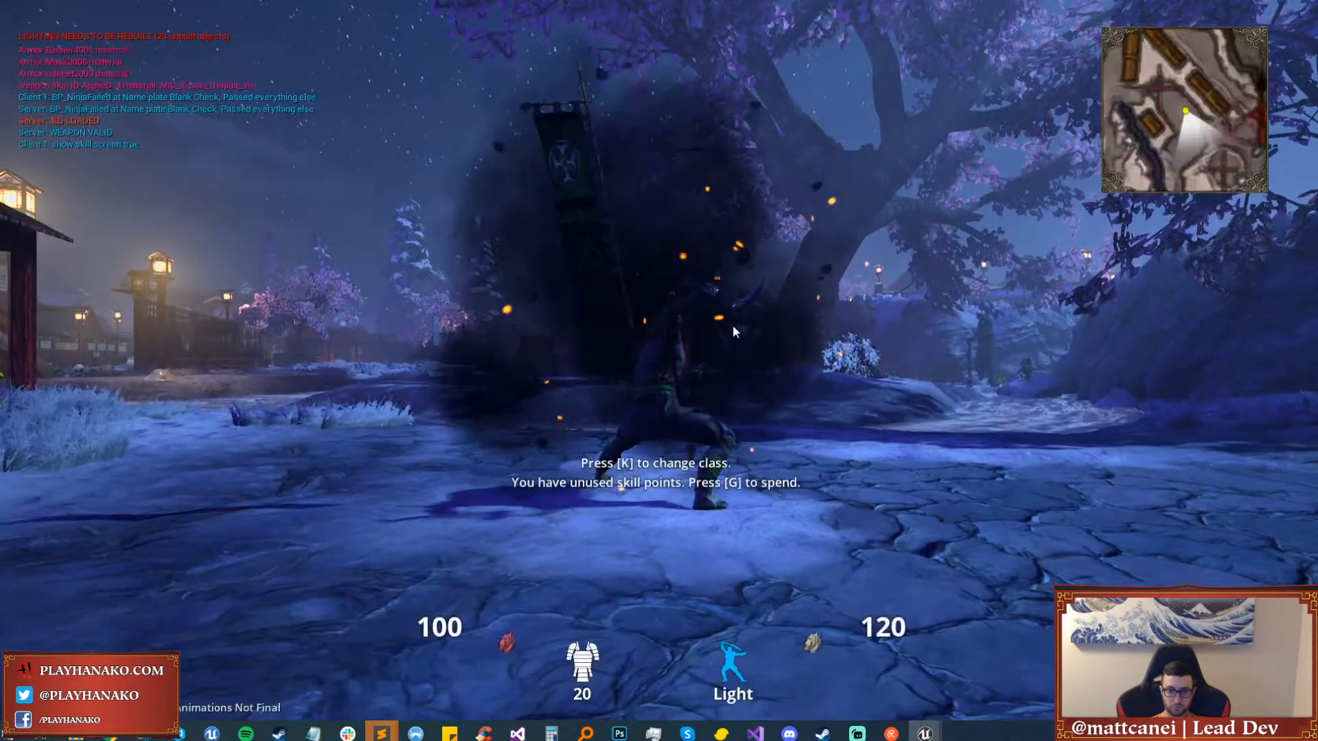
key(g)
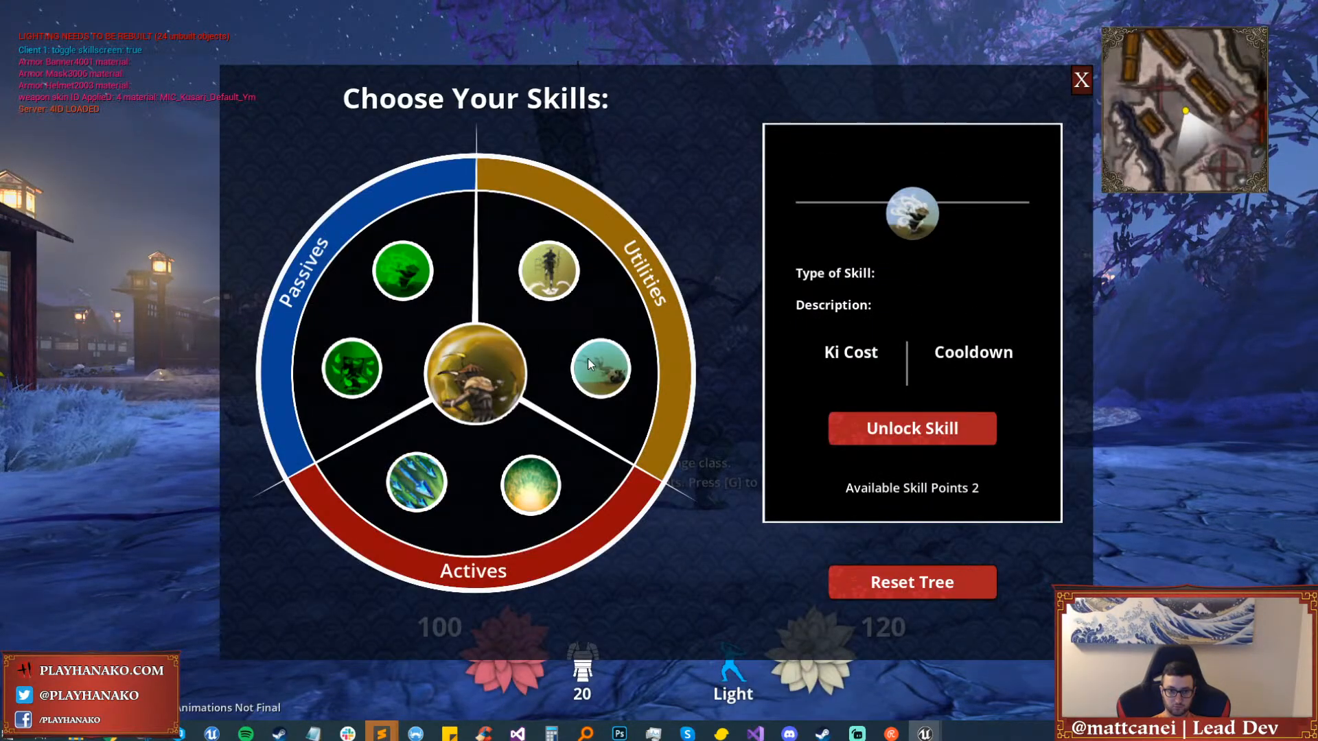
key(g)
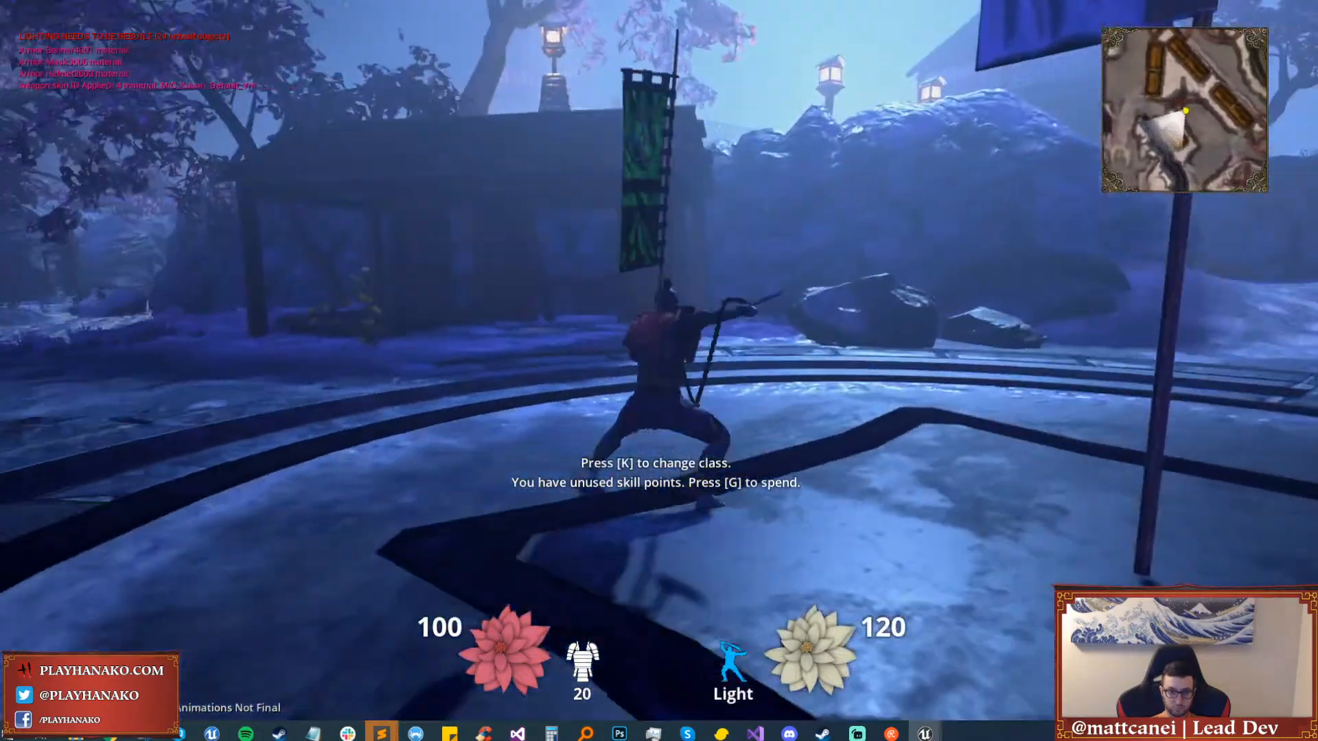
key(w)
key(shift)
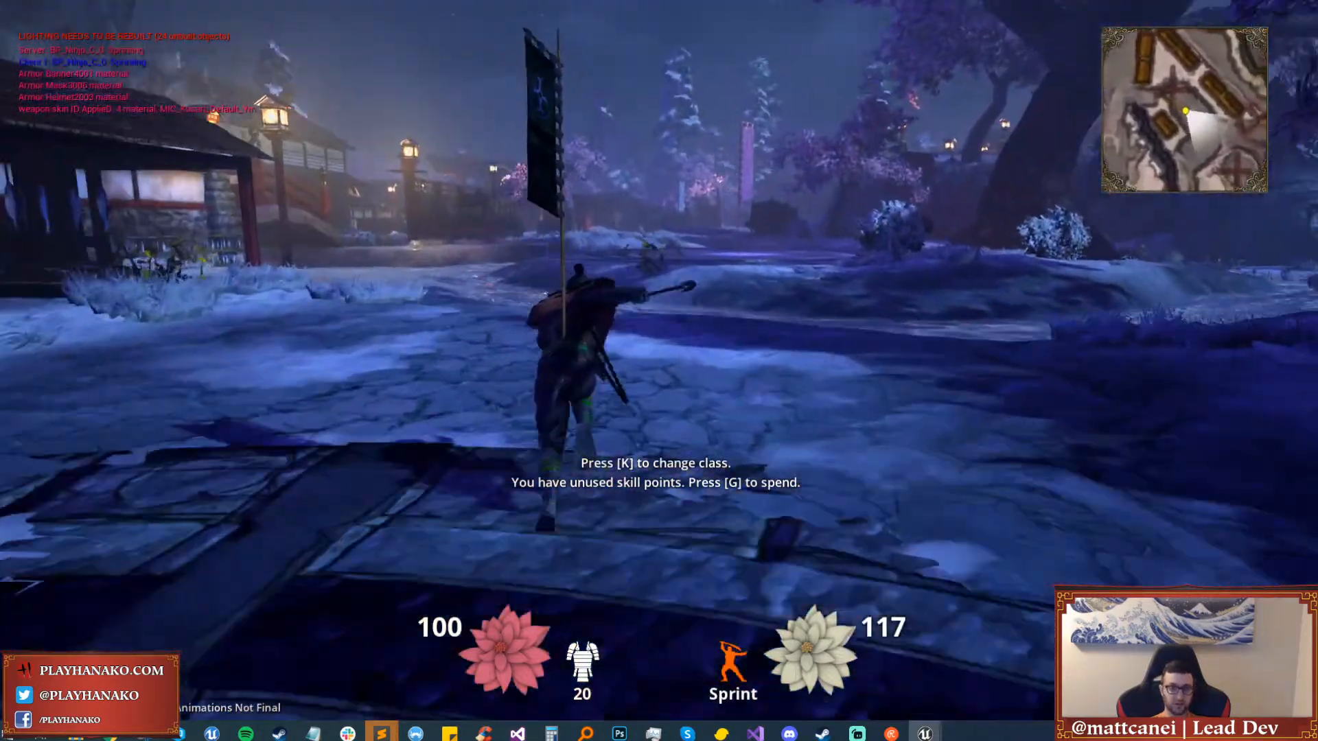
key(shift)
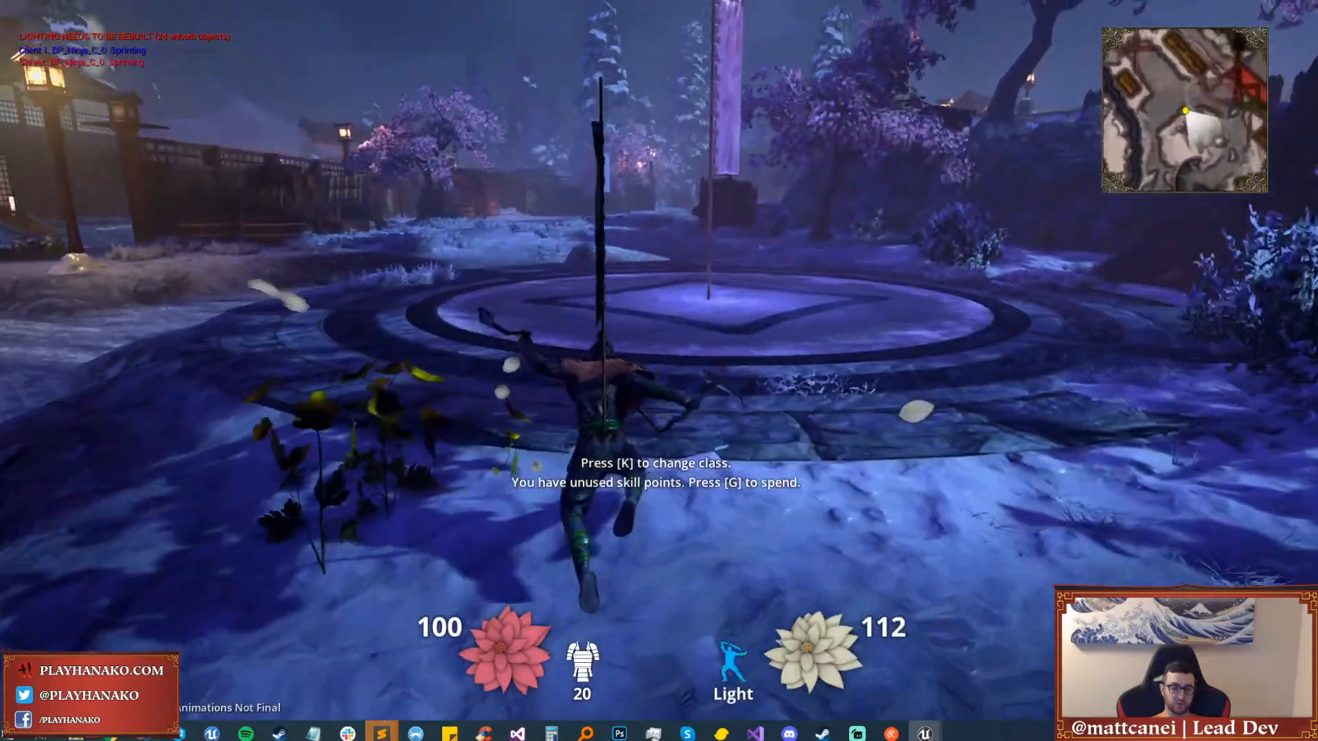
key(shift)
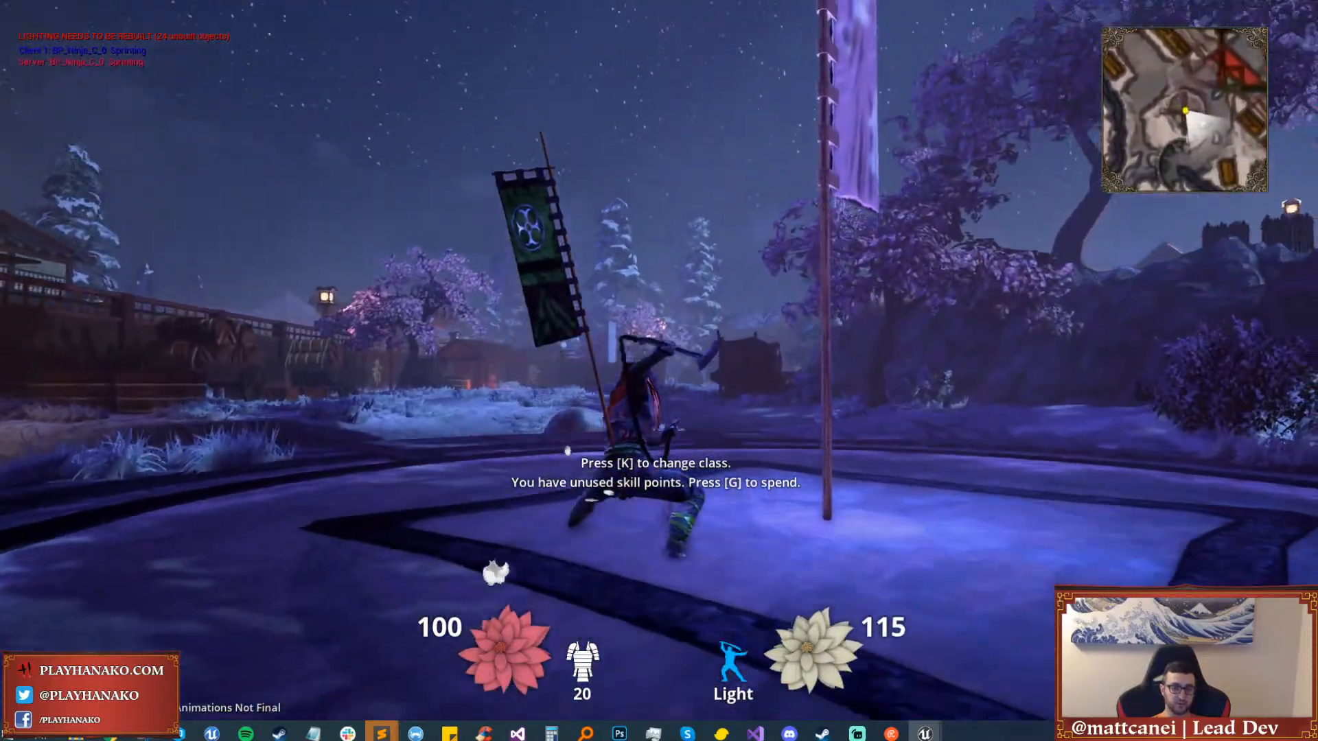
key(shift)
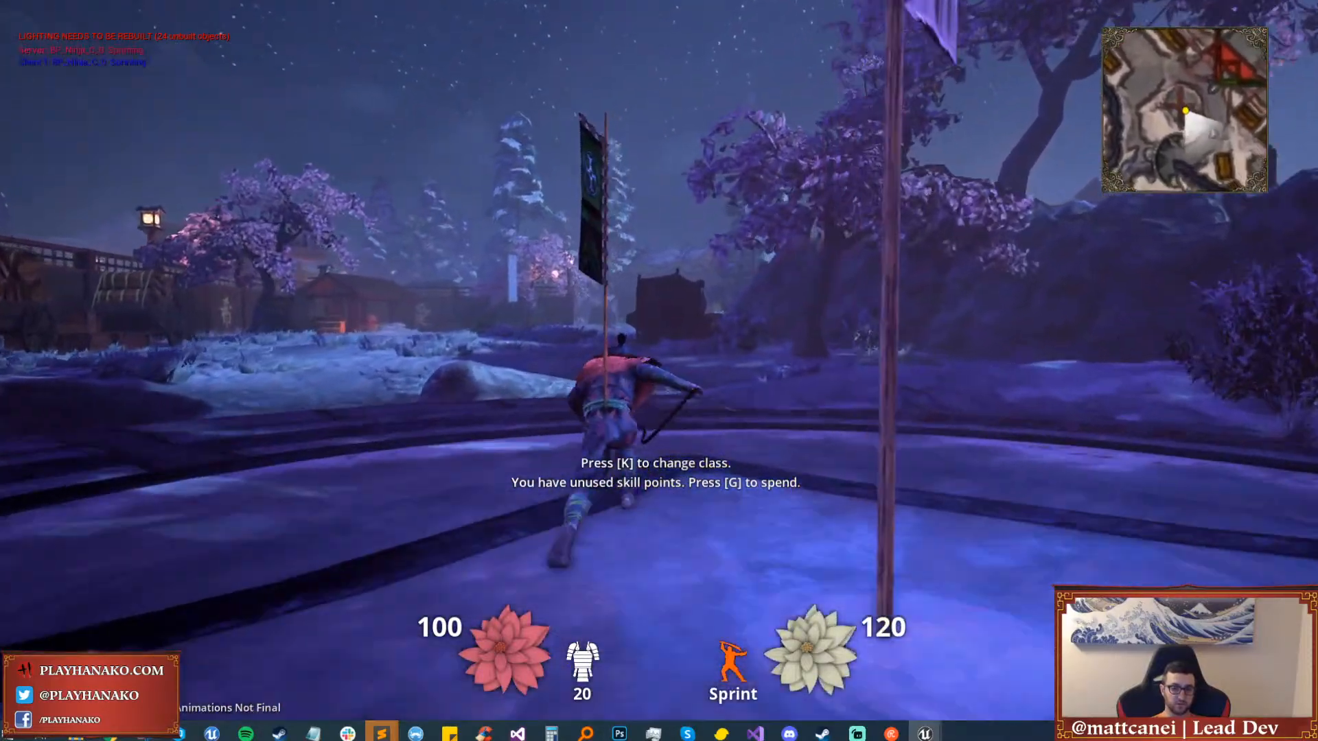
key(space)
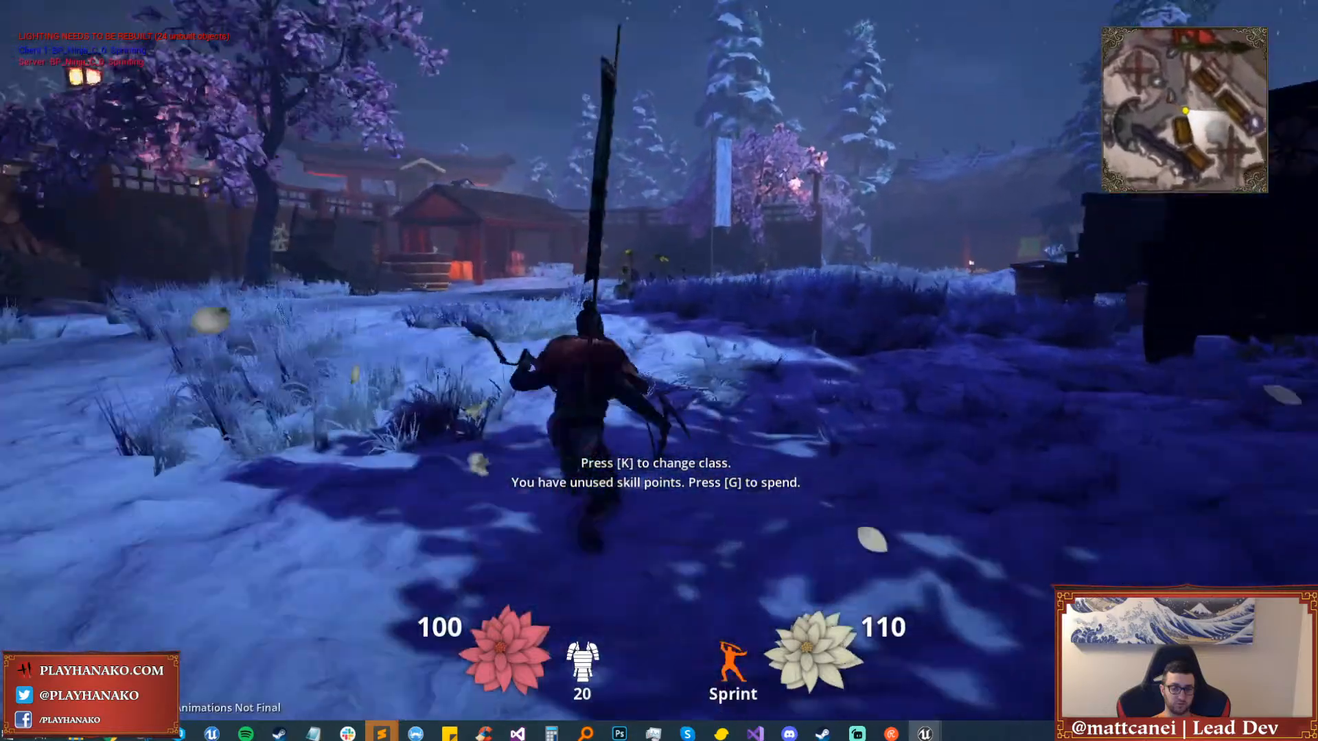
key(space)
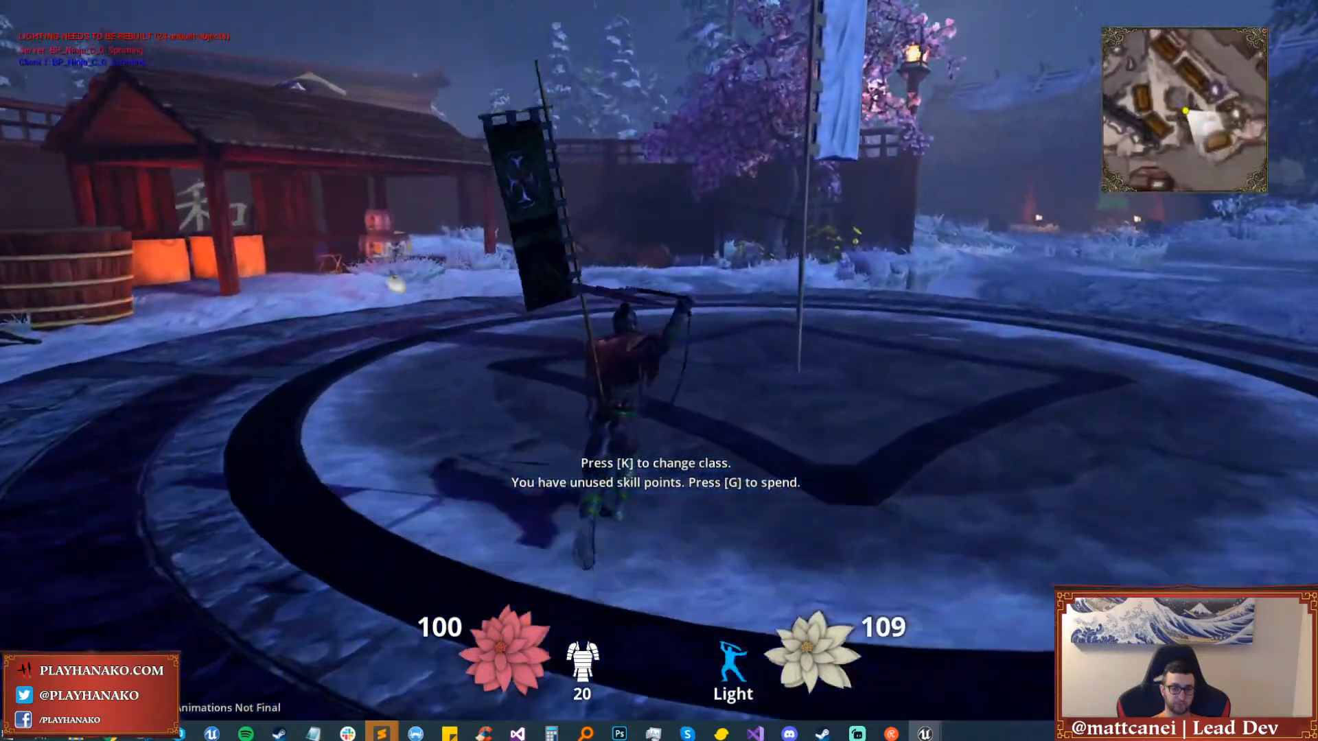
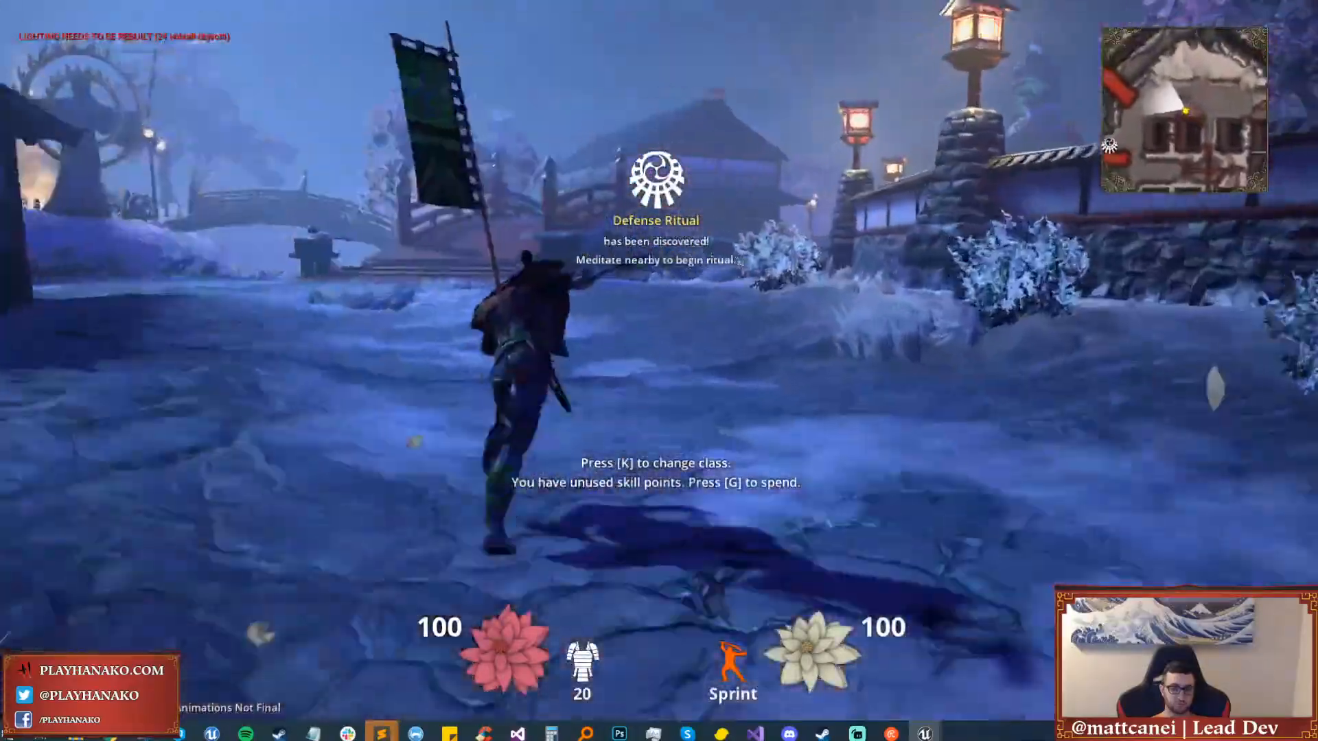
Run to the walled courtyard's control zone, walk on and off its platform edge to check the footing, and end the play test.
key(shift+w)
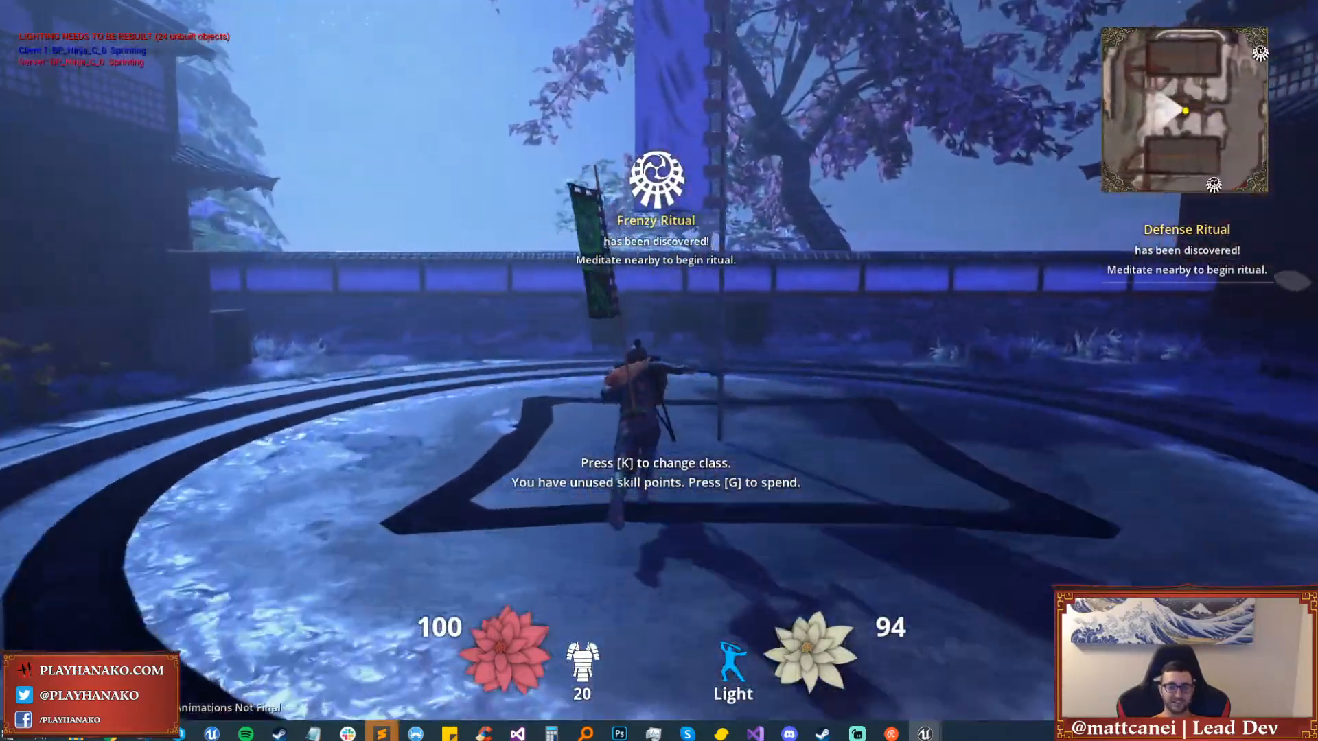
key(w)
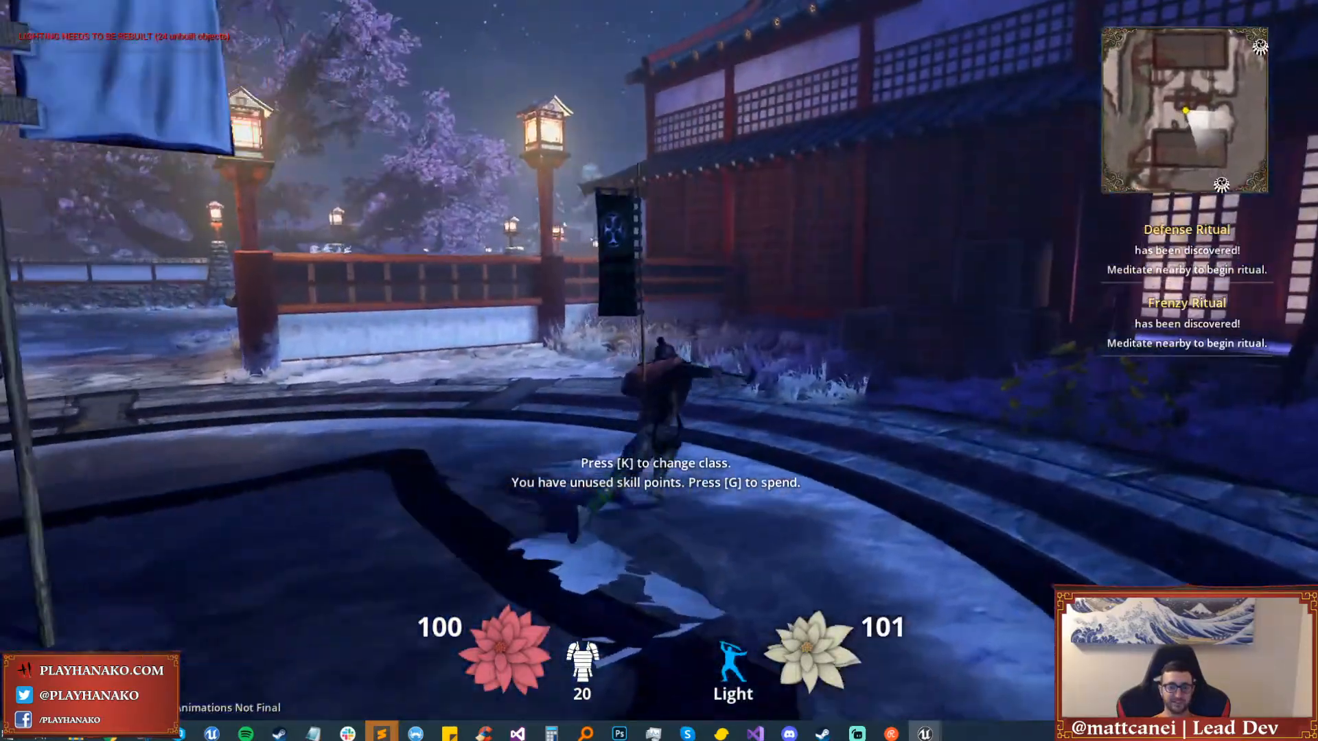
key(w)
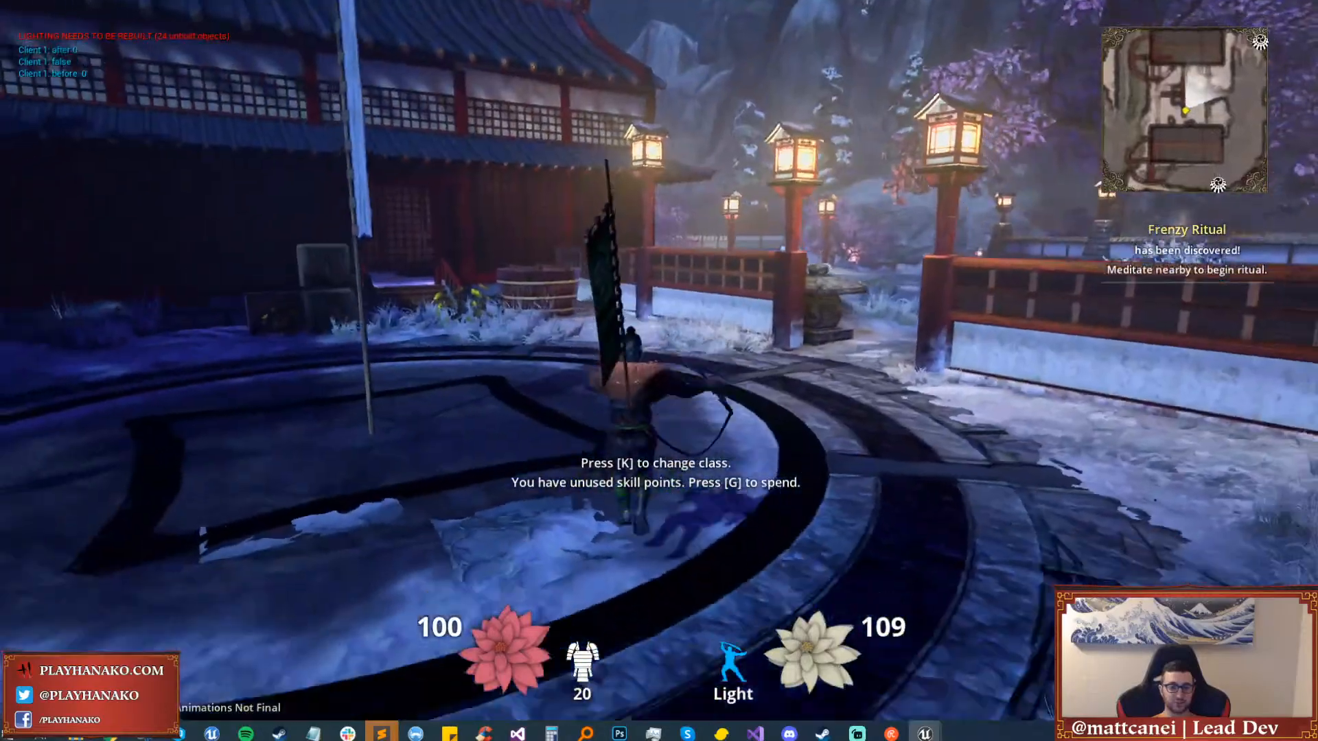
key(s)
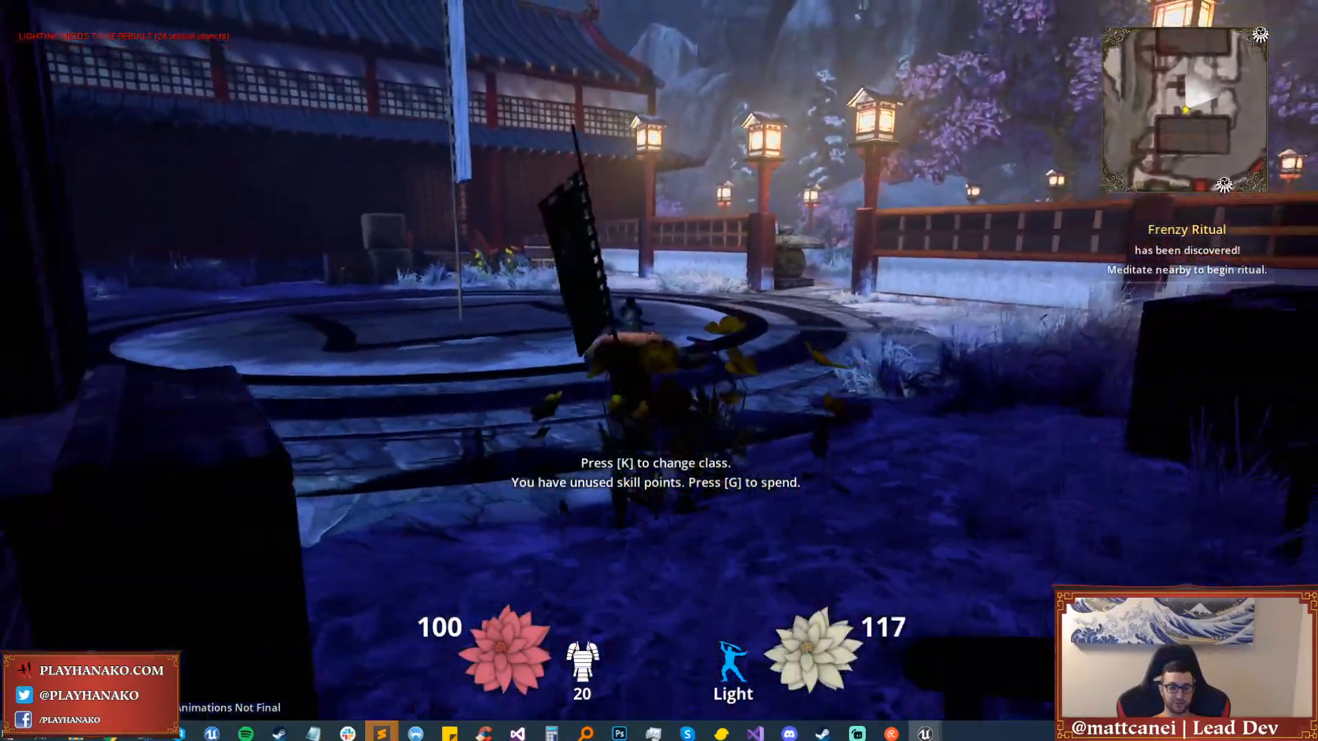
key(w)
key(s)
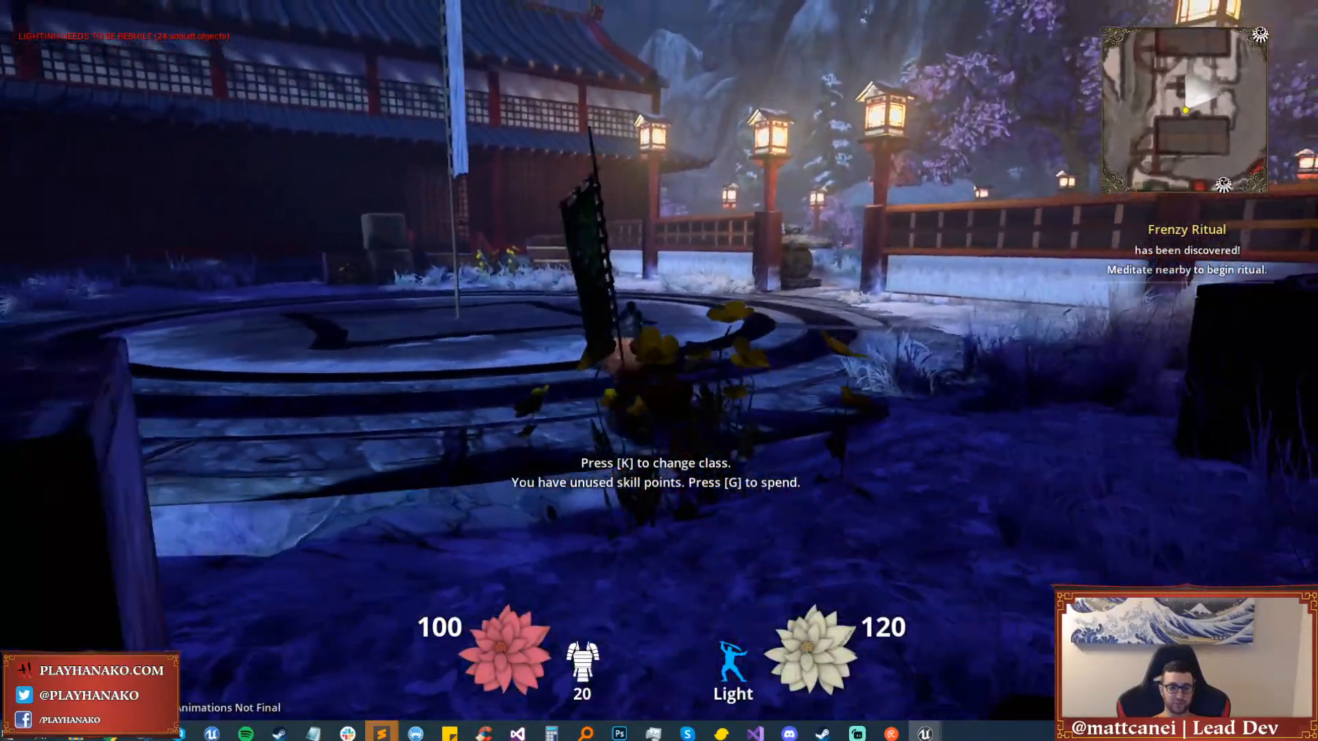
key(w)
key(w)
key(s)
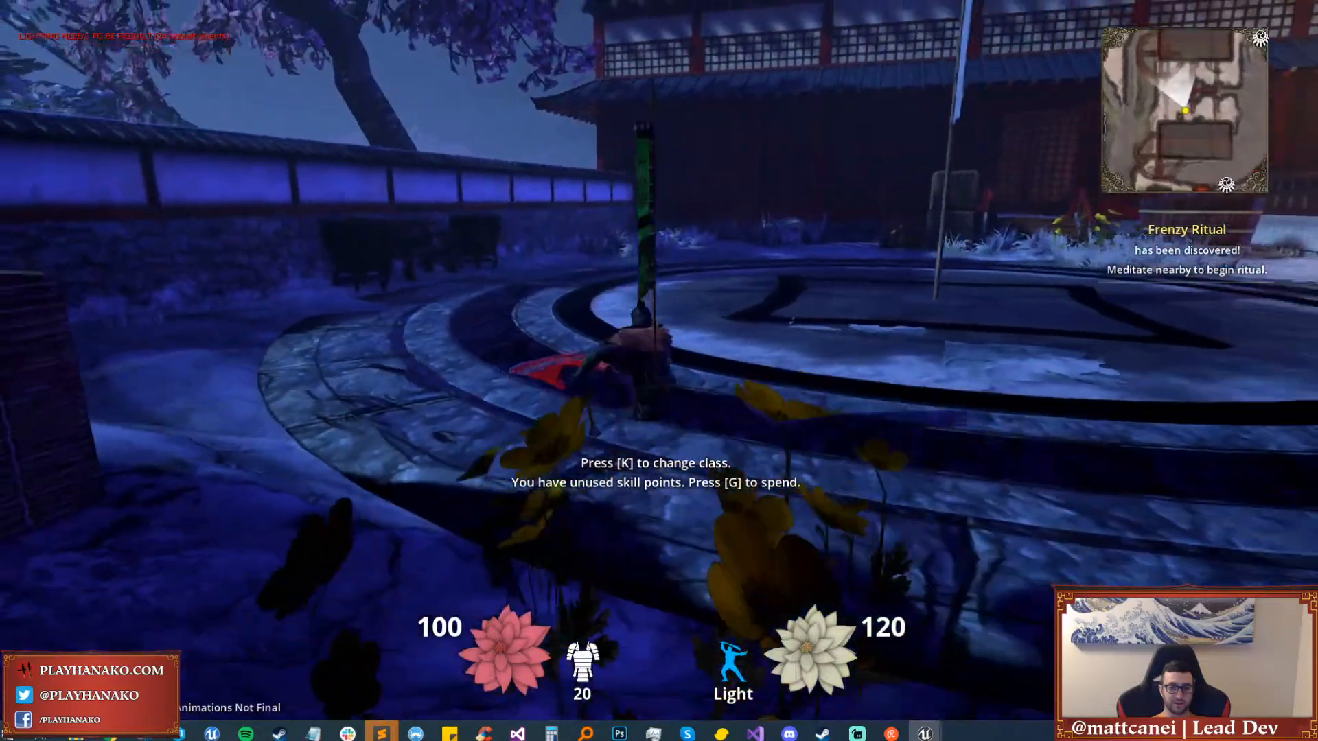
key(w)
key(s)
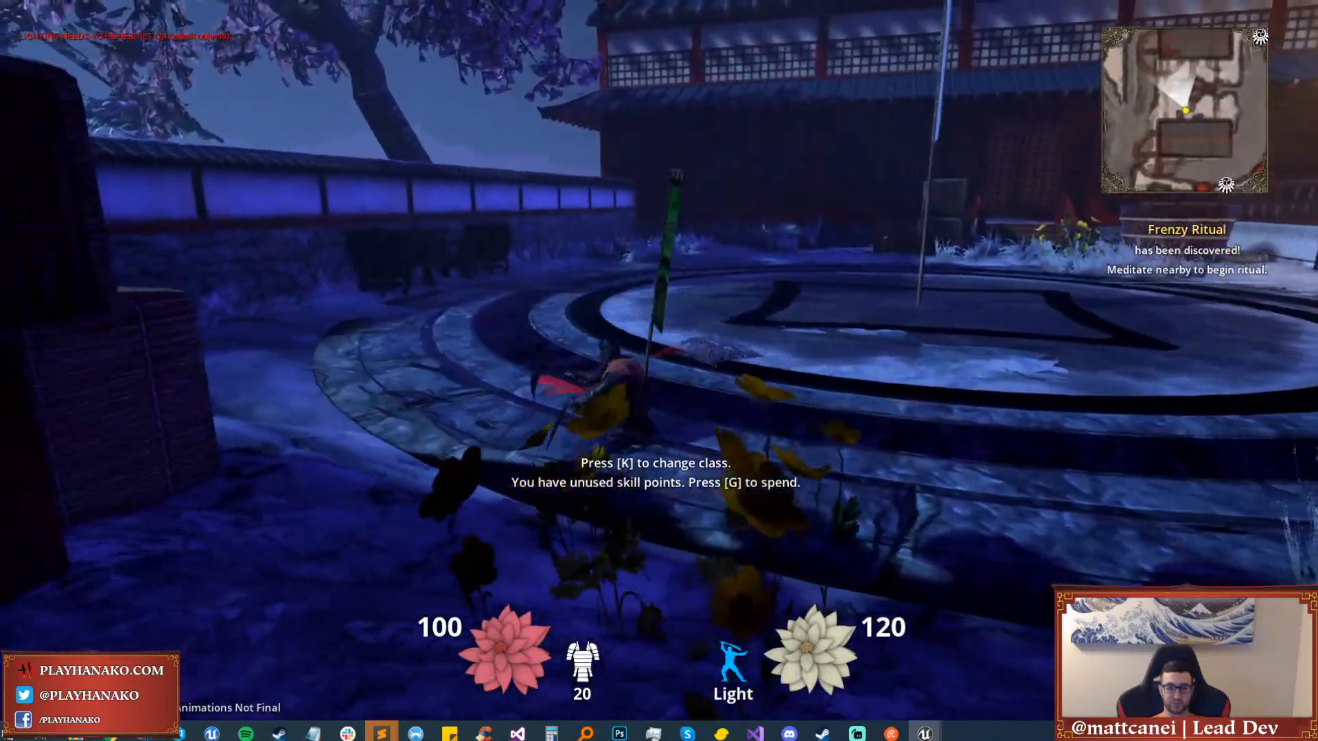
key(w)
key(Escape)
Flatten the landscape over the walled courtyard's control zone platform with the Flatten sculpt tool, and return to Select mode.
right_drag(506, 559, 412, 604)
right_drag(714, 409, 824, 371)
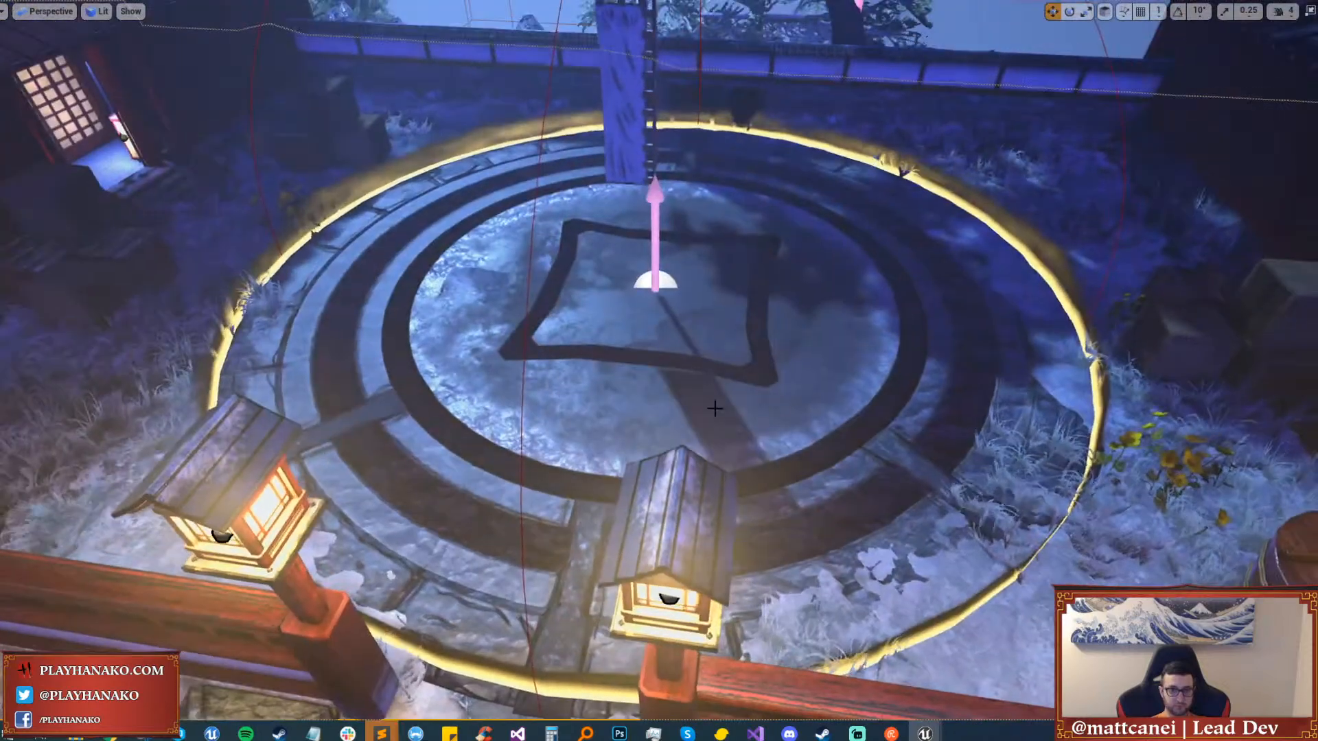
key(F11)
click(380, 48)
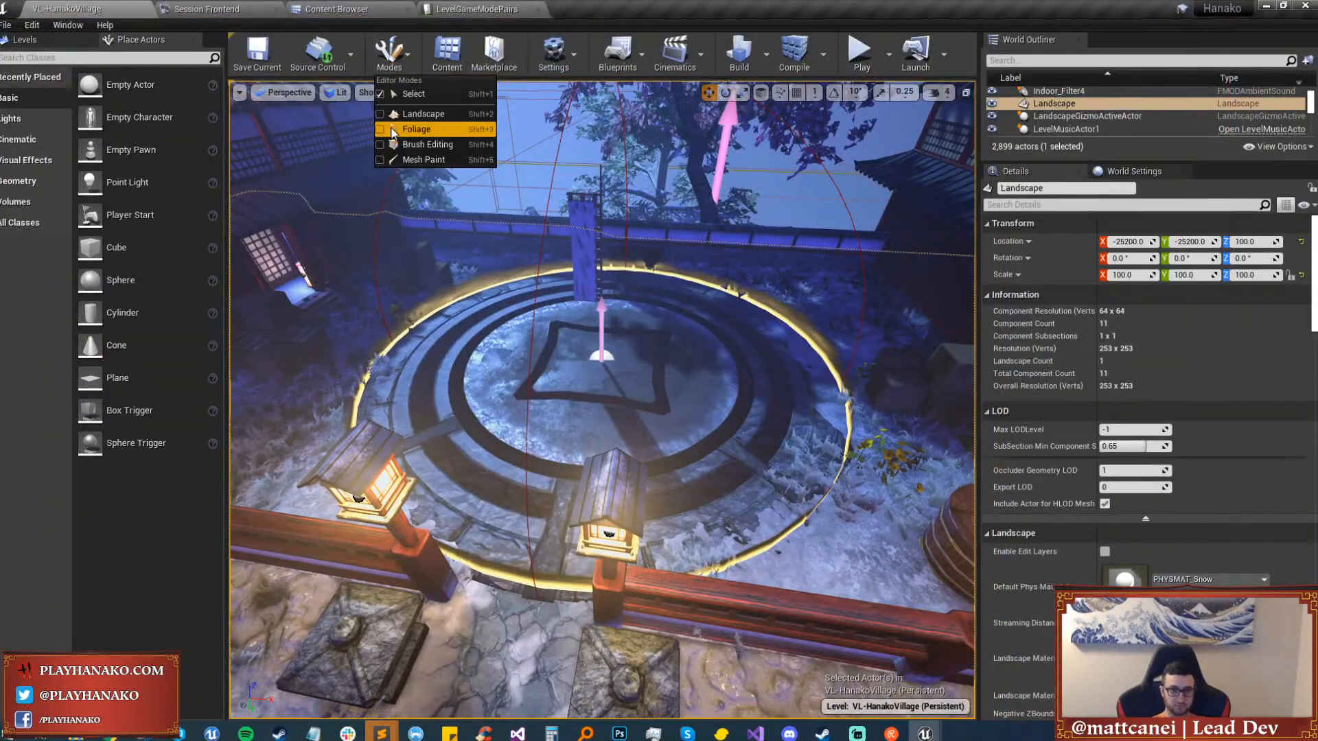
click(409, 139)
click(306, 86)
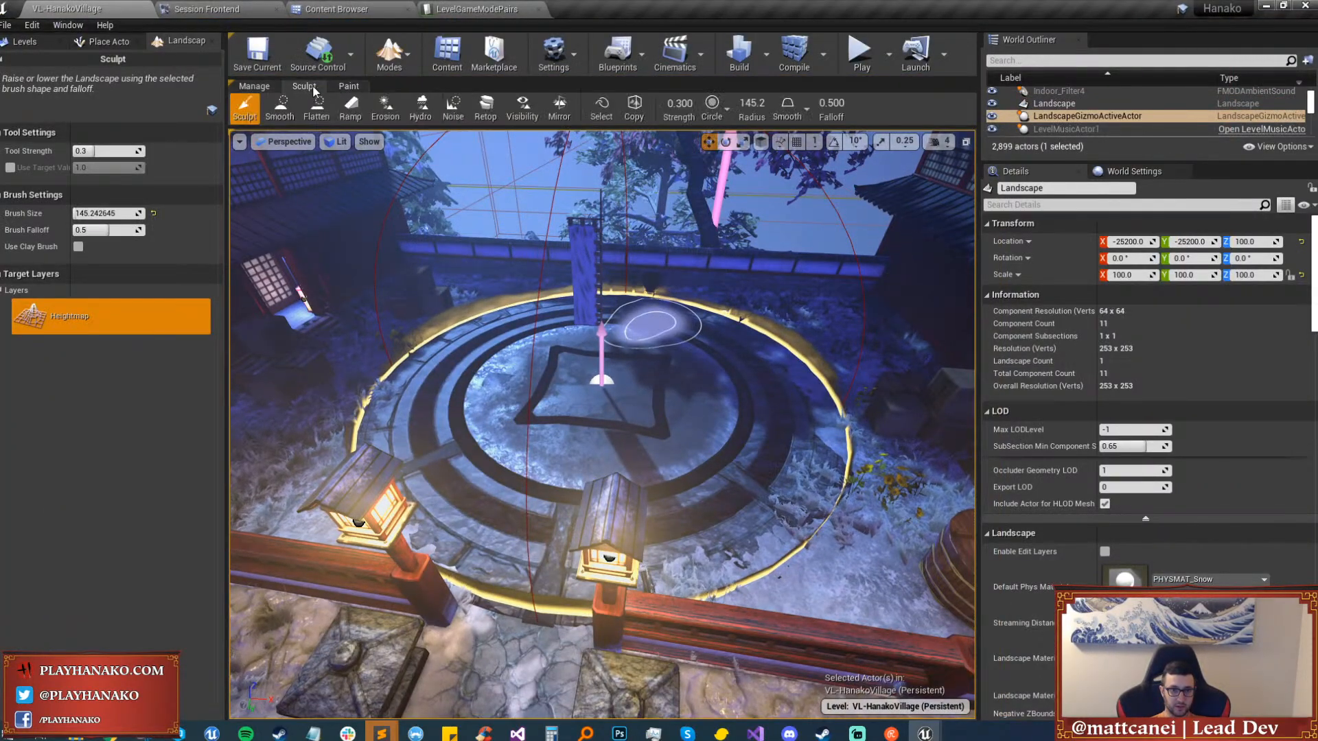
click(279, 112)
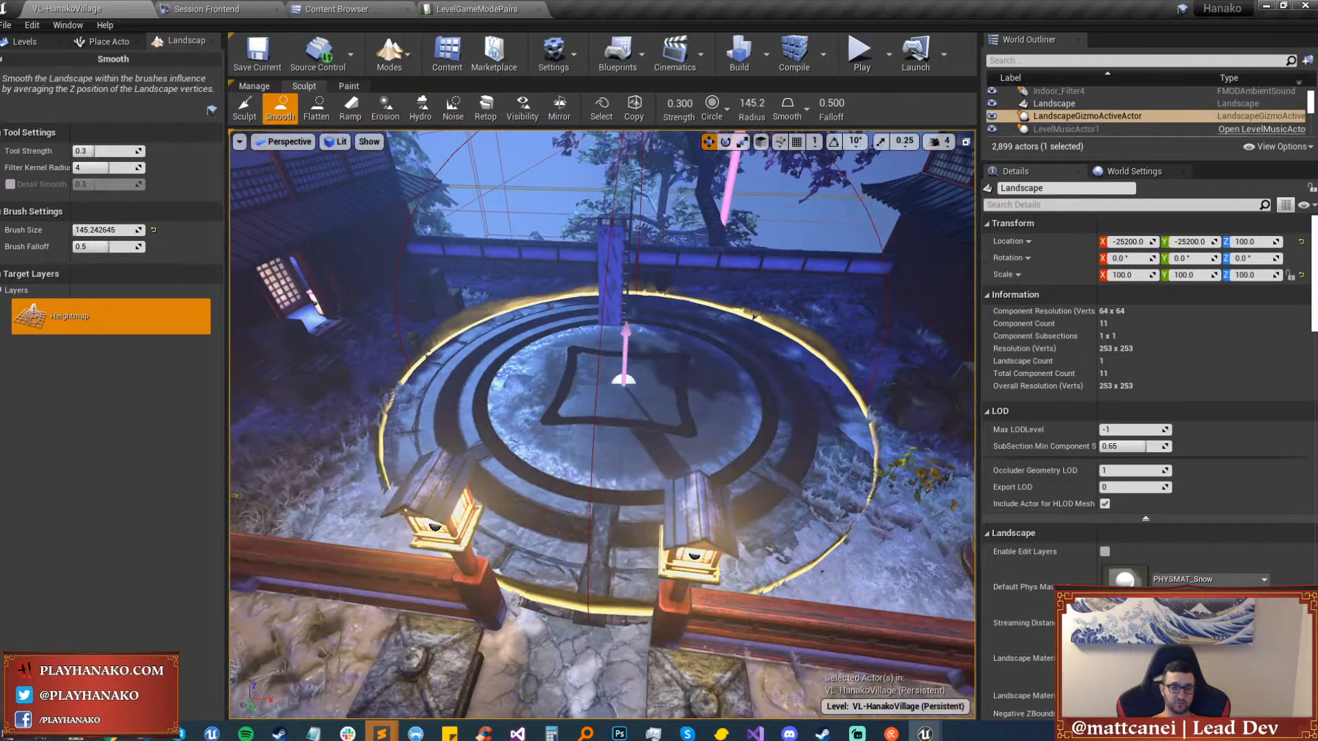
click(319, 110)
right_drag(617, 405, 645, 433)
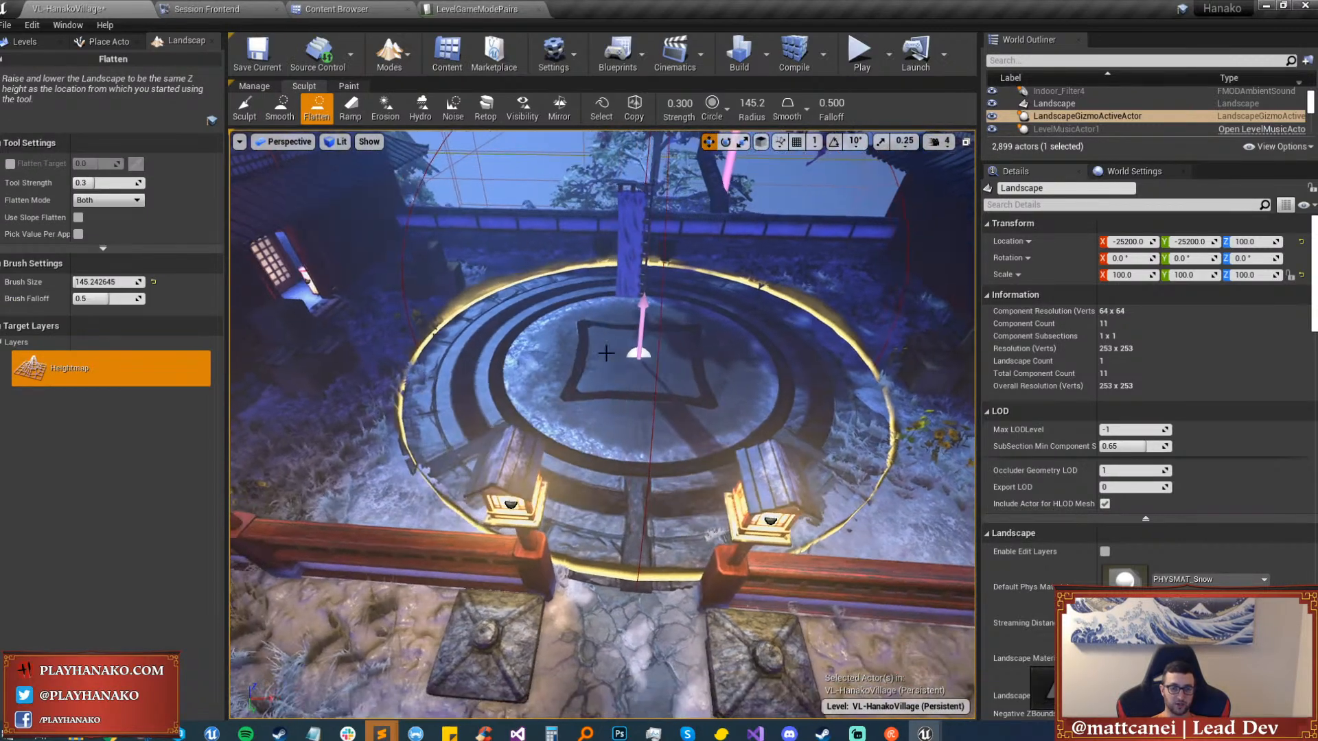
drag(651, 412, 661, 460)
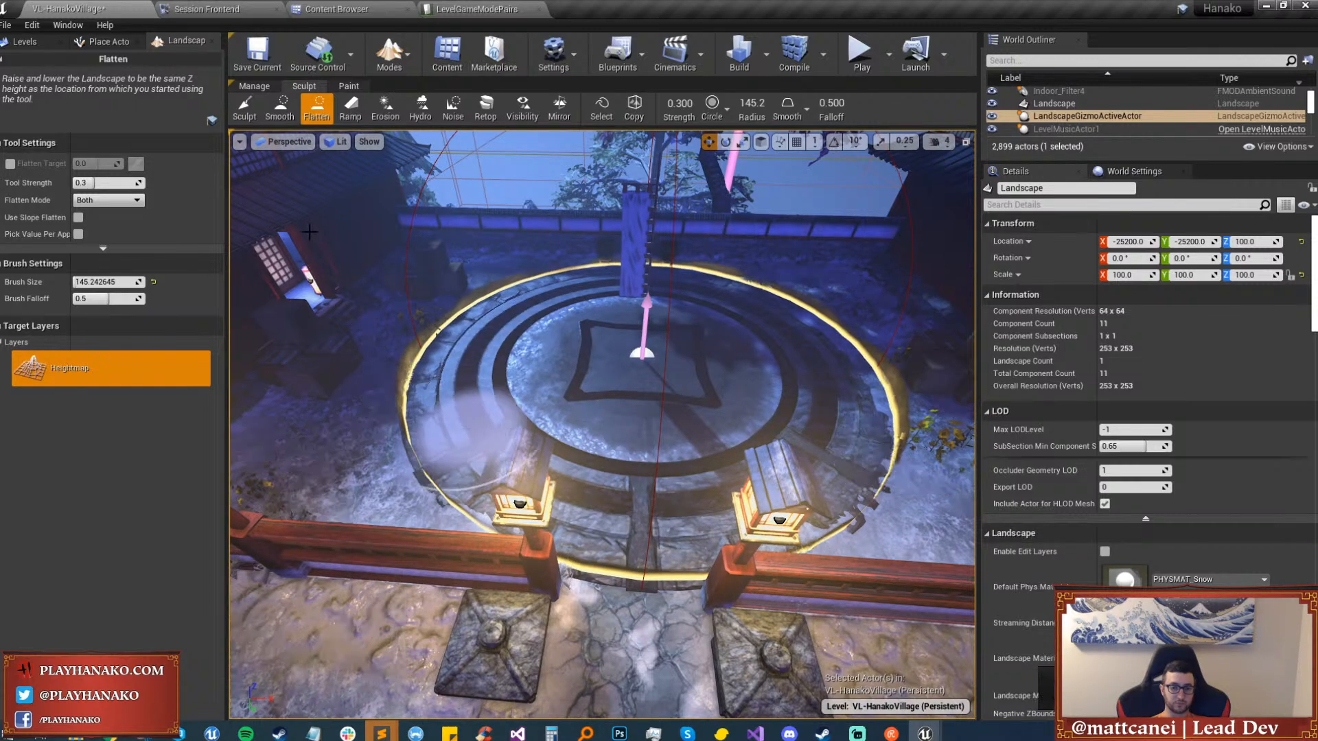
click(384, 55)
click(398, 91)
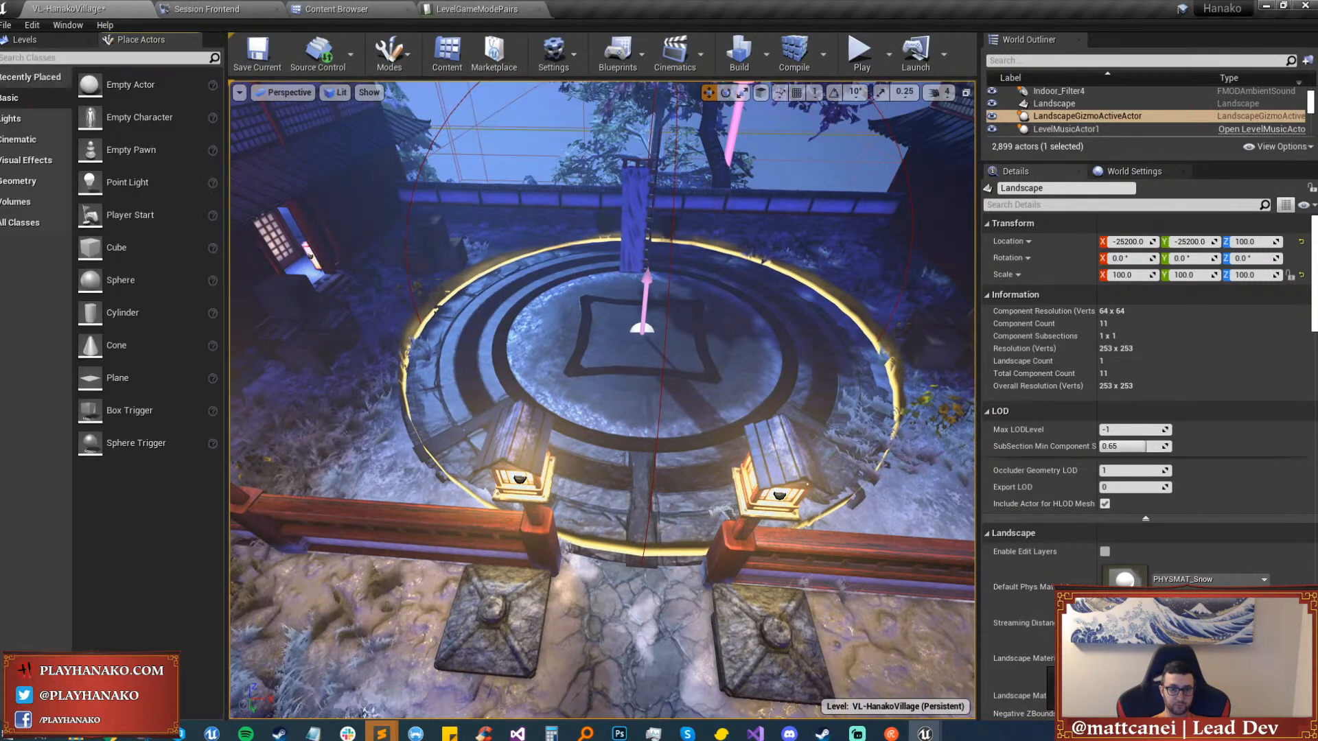
Lower the GroundPad component of BP_HanakoControlZone4 to a Z location of about 2.34 and save the map.
click(618, 356)
click(1039, 273)
key(w)
mouse_move(701, 271)
right_down()
mouse_move(701, 227)
mouse_move(701, 271)
right_up()
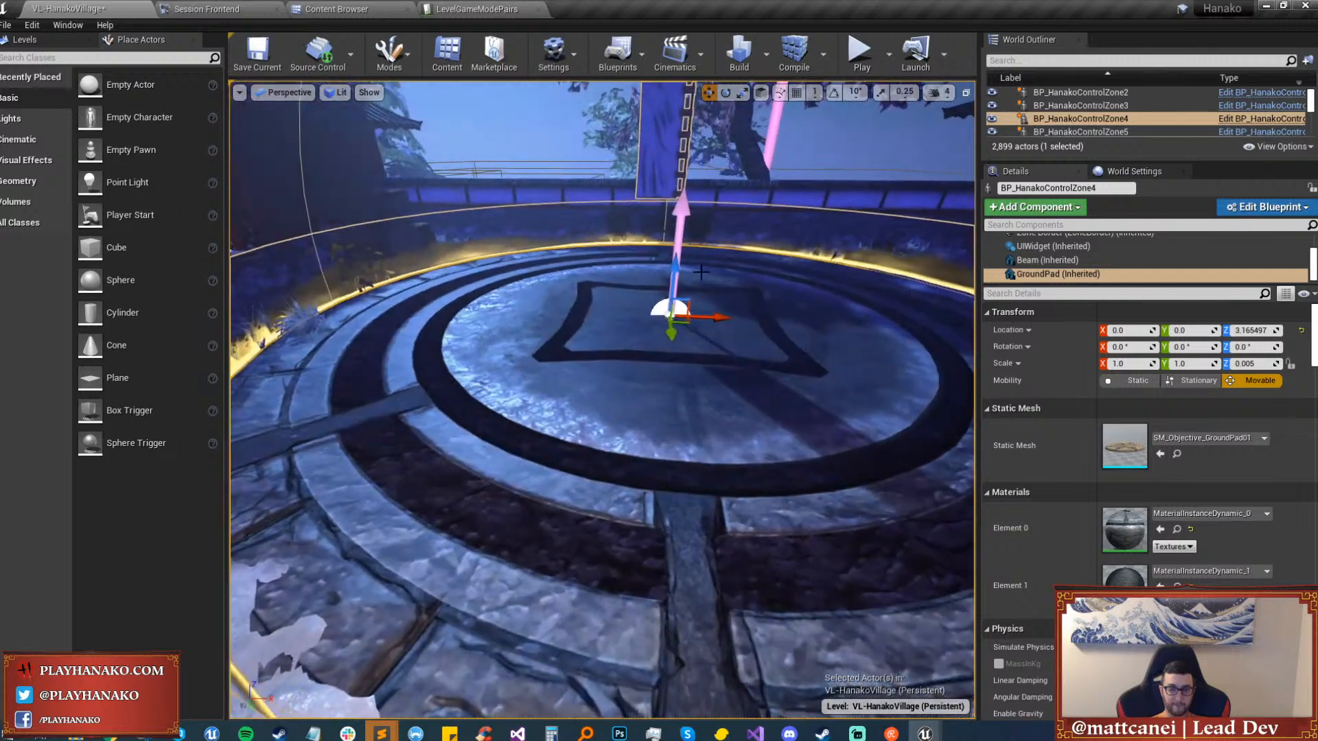
drag(674, 268, 674, 267)
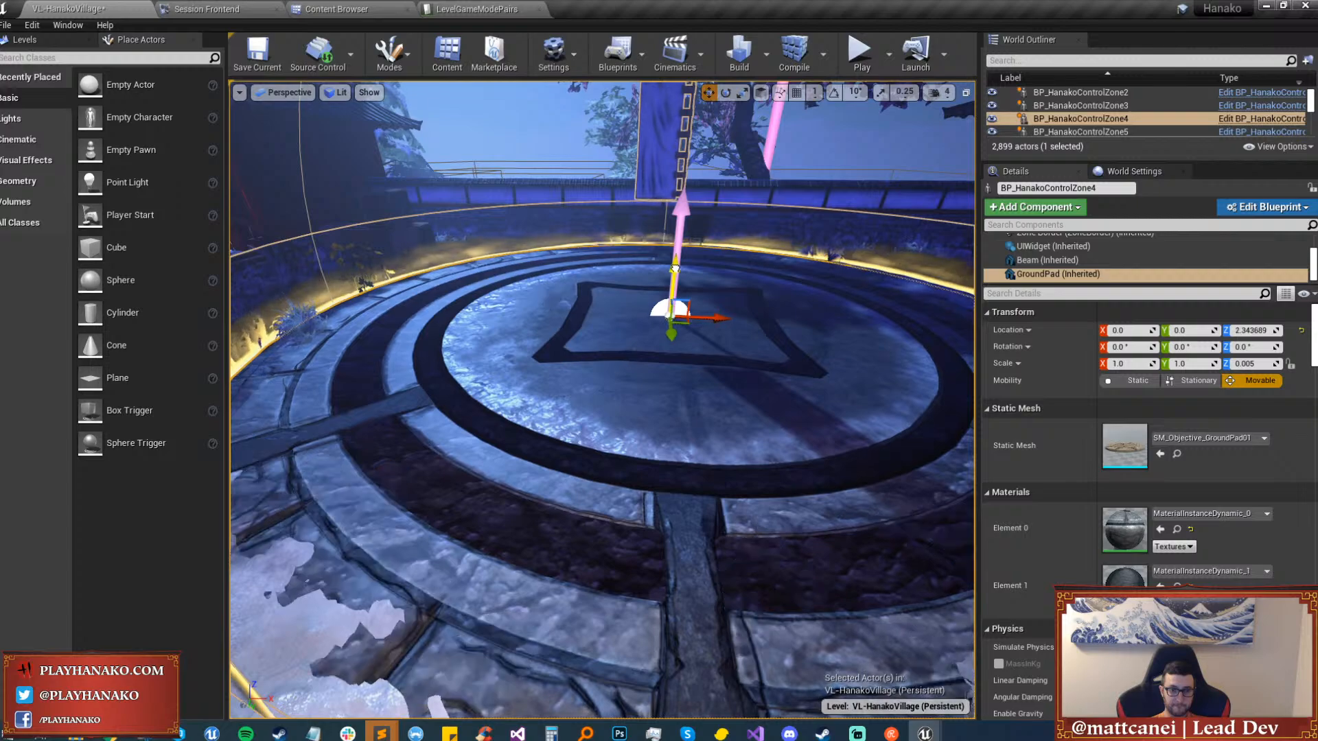
right_drag(498, 306, 563, 289)
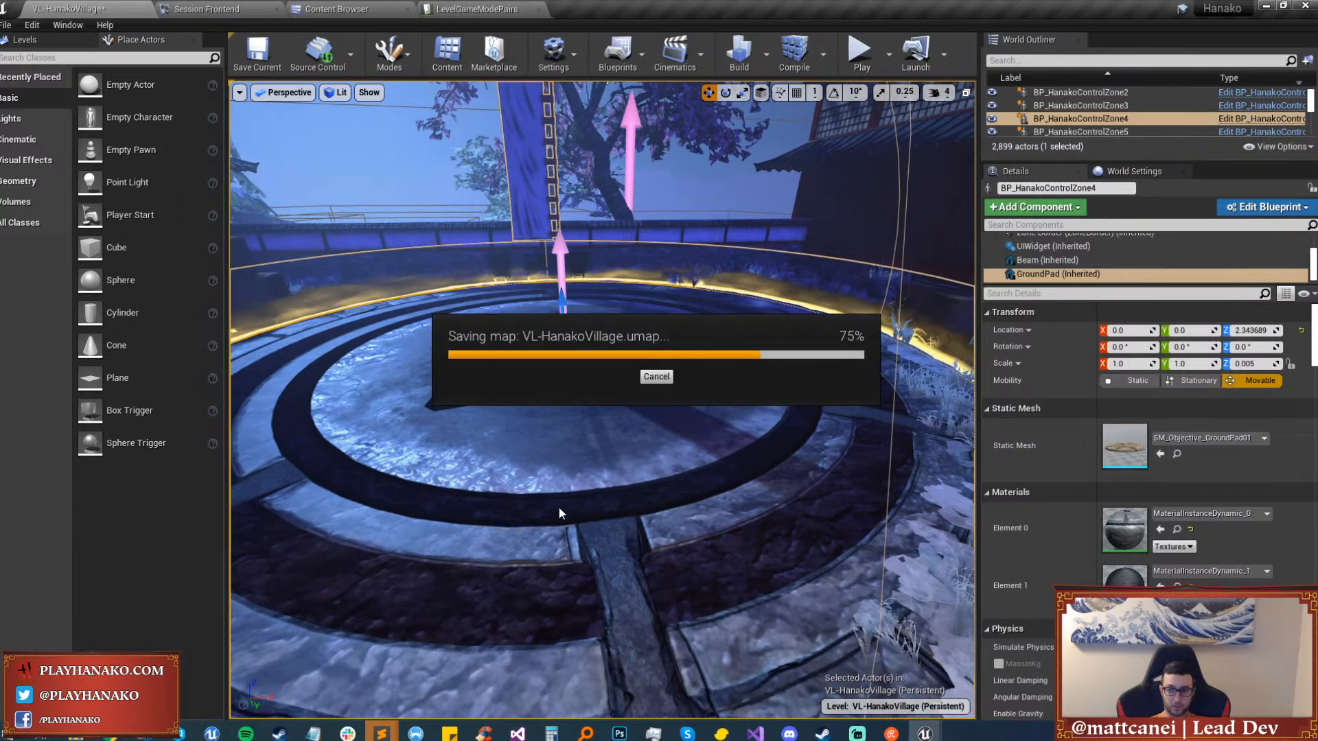
Go to the control zone in front of the glowing tree and select BP_HanakoControlZone5.
key(w)
right_drag(540, 583, 686, 576)
key(w)
right_drag(481, 343, 621, 420)
key(Escape)
key(e)
click(655, 431)
key(h)
key(w)
key(ctrl+h)
key(a)
key(ctrl+z)
key(w)
click(621, 420)
key(e)
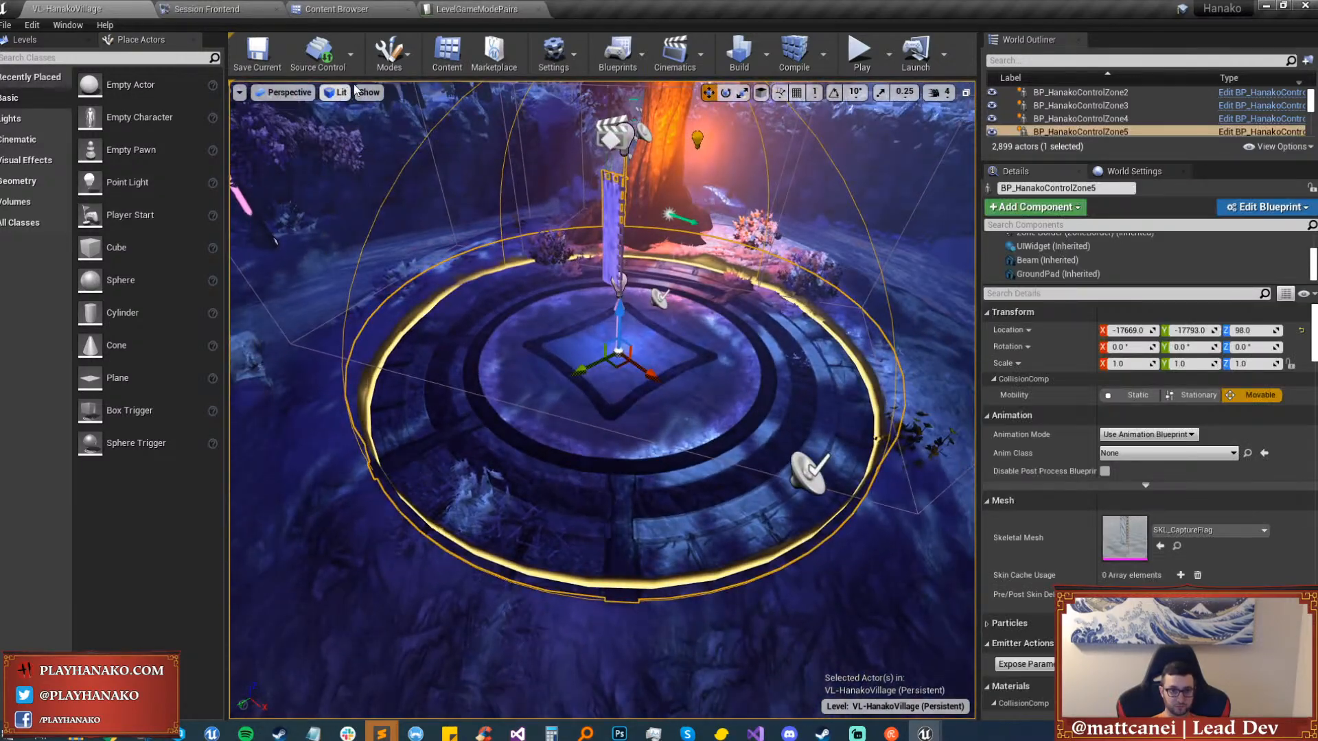
Flatten the landscape around the BP_HanakoControlZone5 platform with the Flatten sculpt tool at a brush size of about 310.
click(390, 53)
click(402, 105)
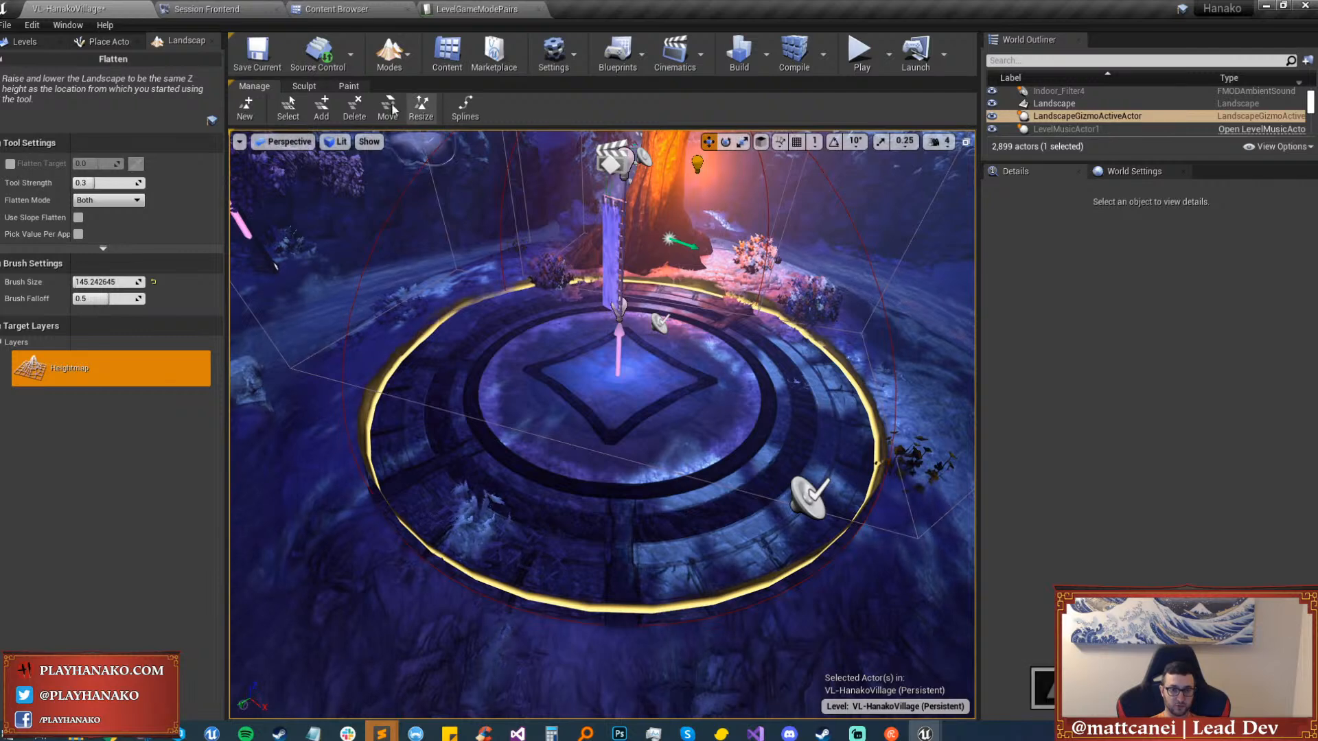
click(306, 86)
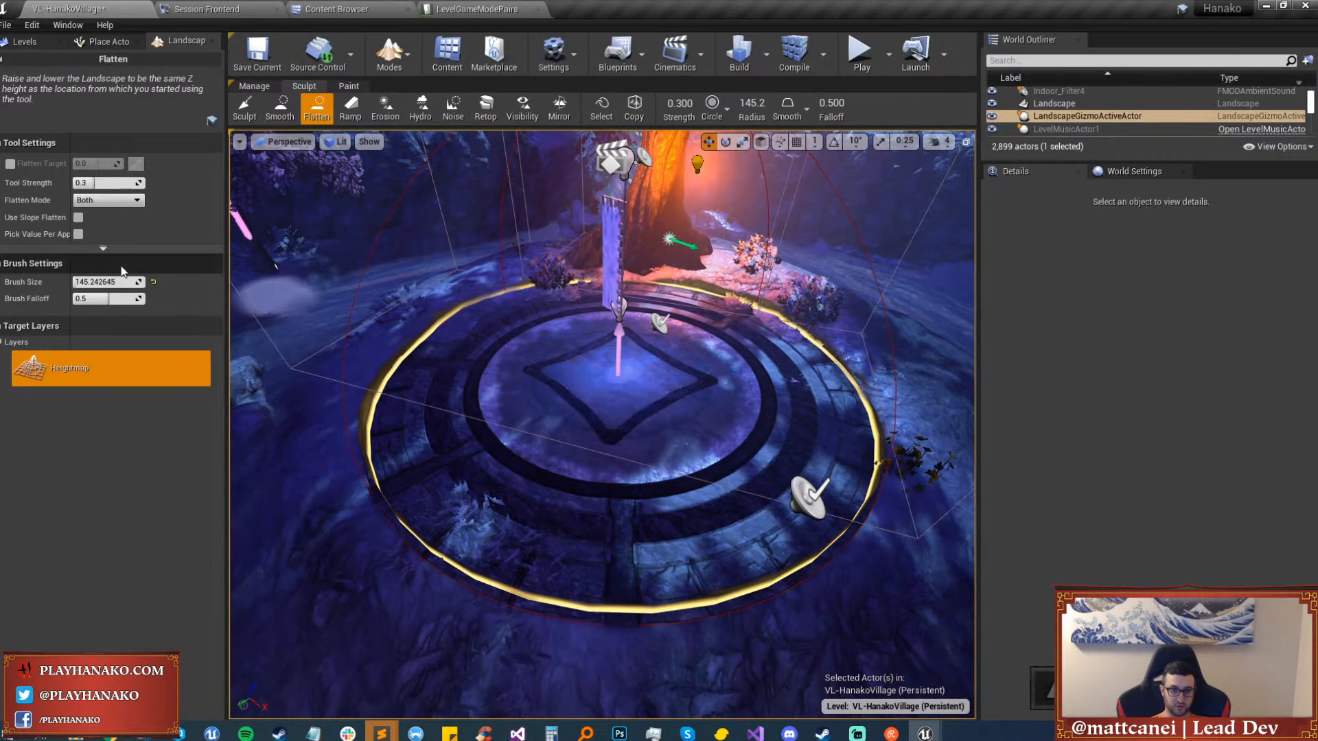
drag(103, 281, 120, 282)
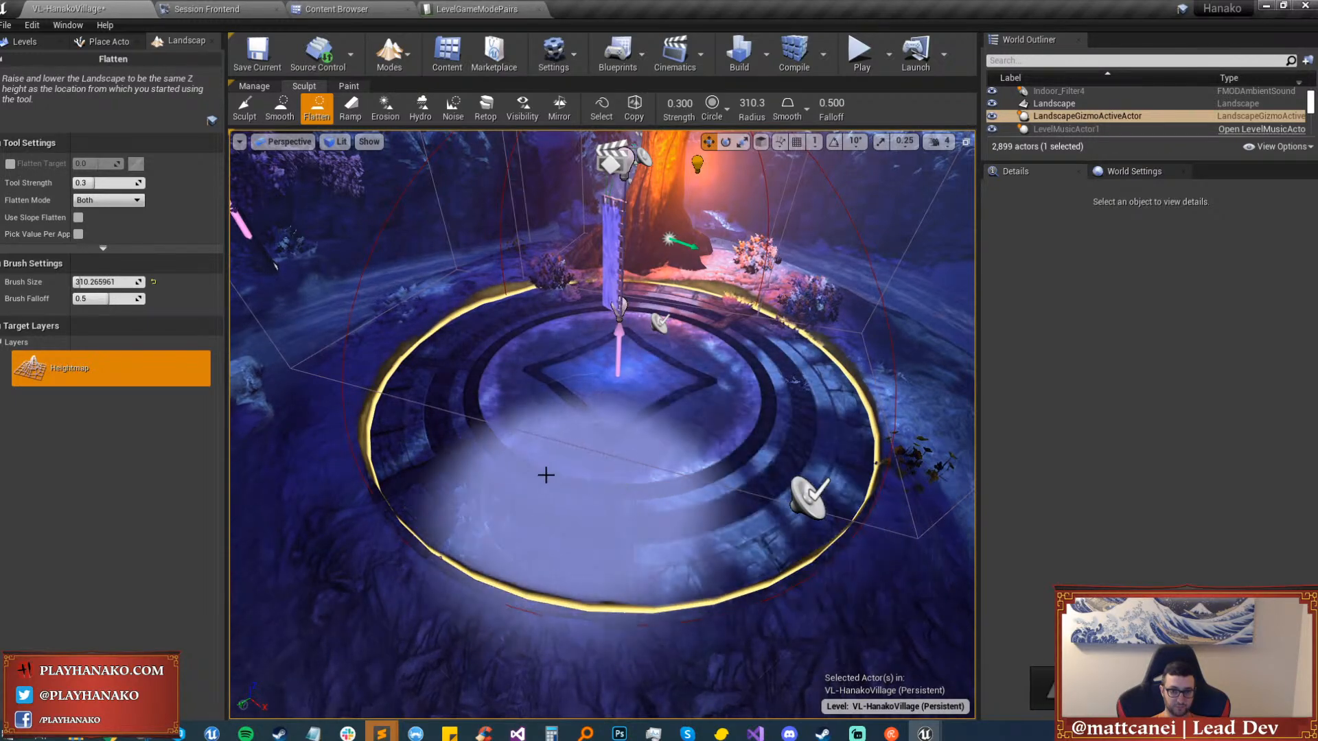
mouse_move(544, 474)
right_down()
mouse_move(439, 419)
mouse_move(452, 412)
mouse_move(384, 405)
mouse_move(480, 446)
mouse_move(487, 425)
right_up()
Return to Select mode and lower the GroundPad component of BP_HanakoControlZone5 to a Z location of about 3.03.
click(245, 110)
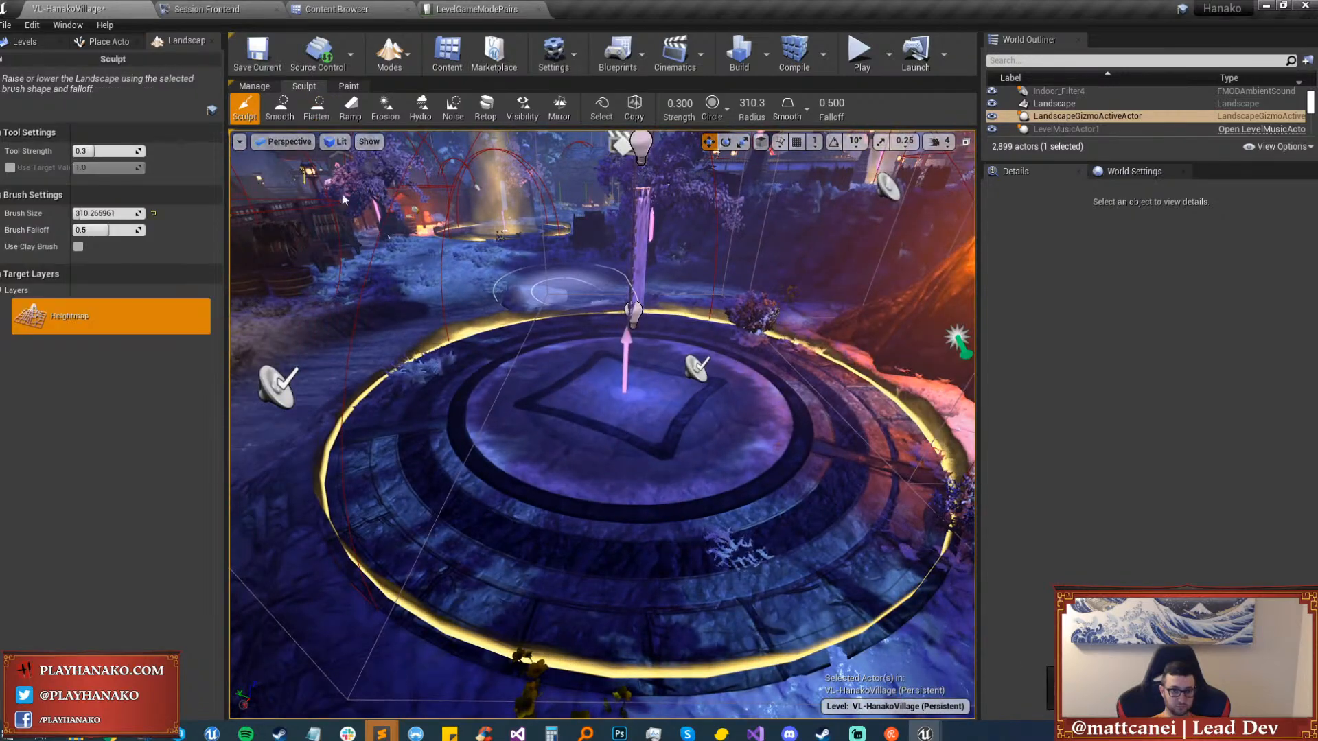
click(395, 68)
click(412, 106)
click(626, 357)
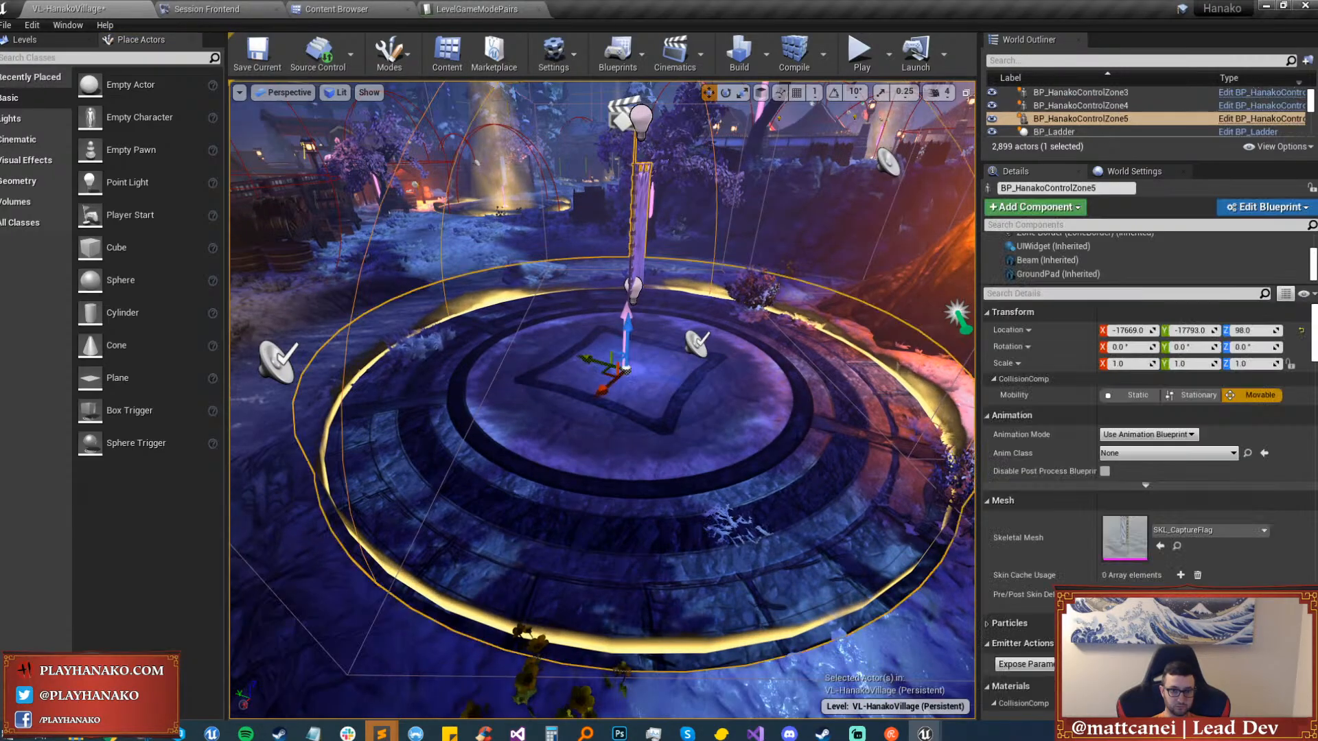
click(1043, 274)
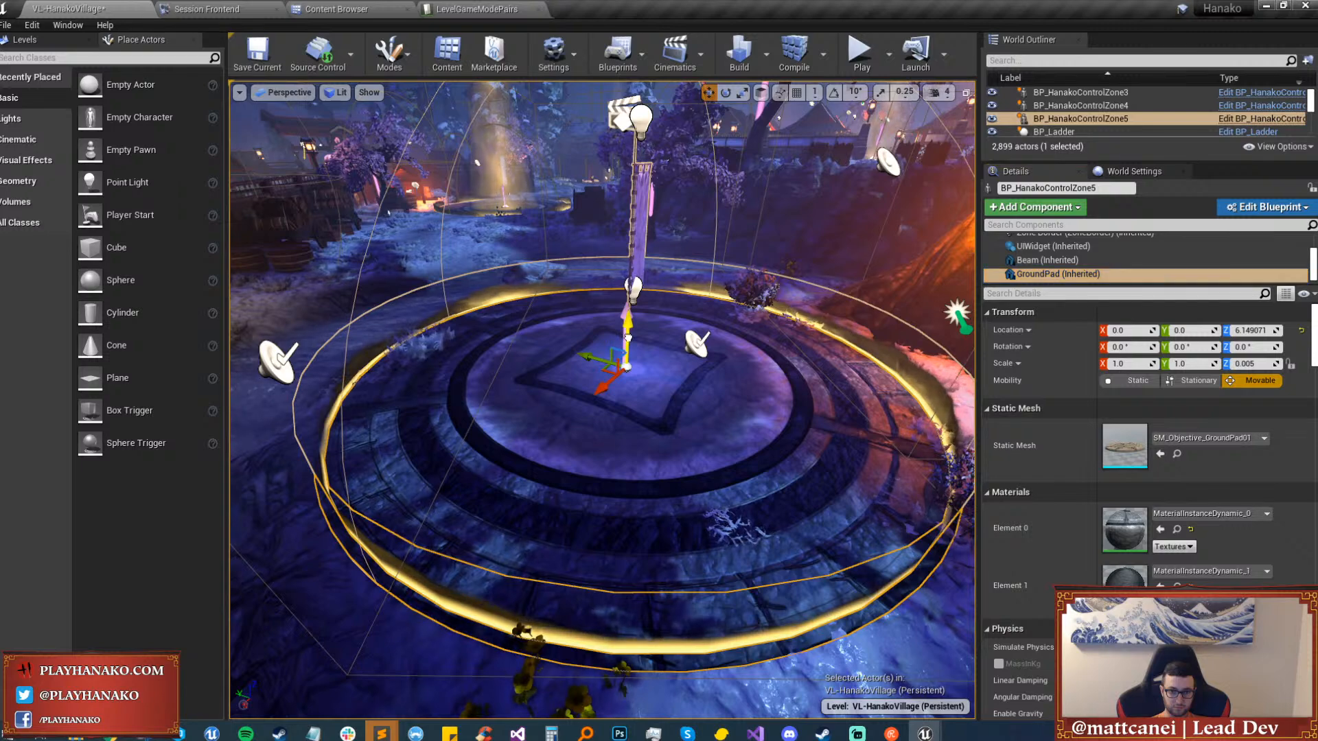
drag(628, 336, 630, 339)
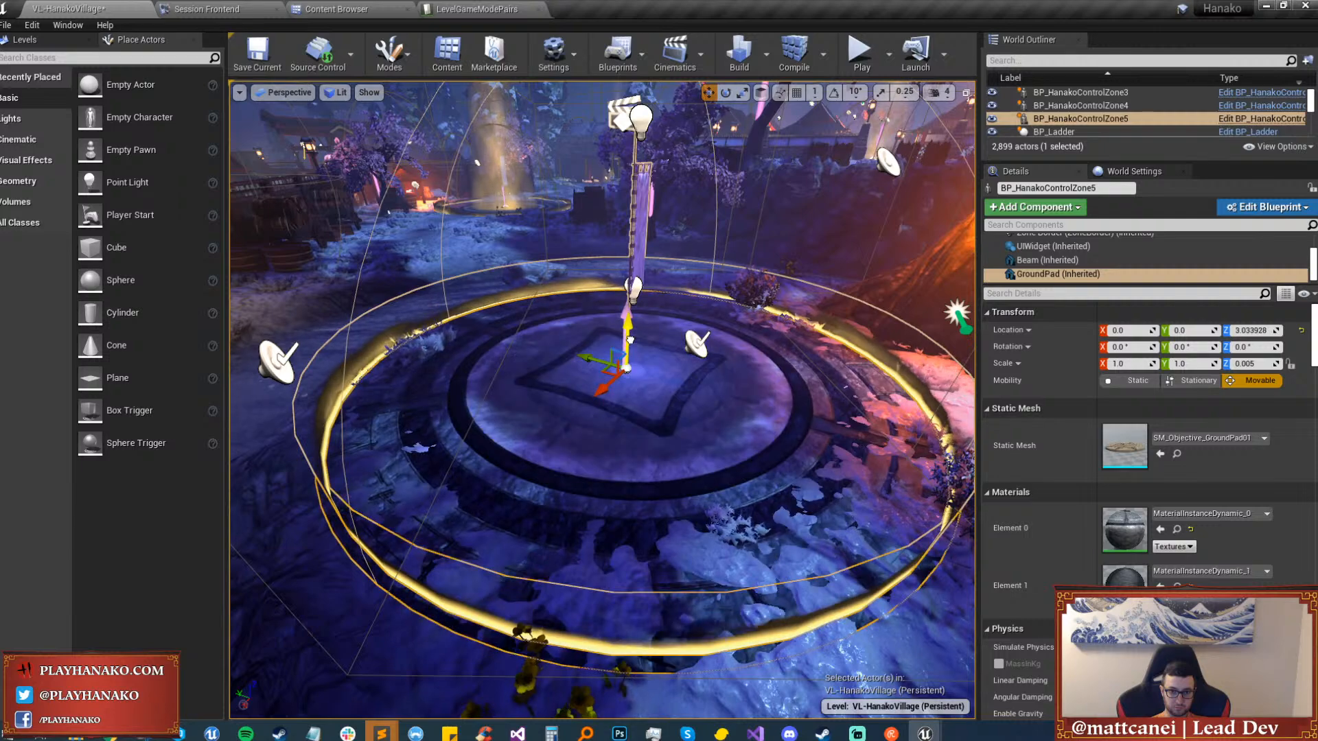
right_drag(630, 339, 676, 339)
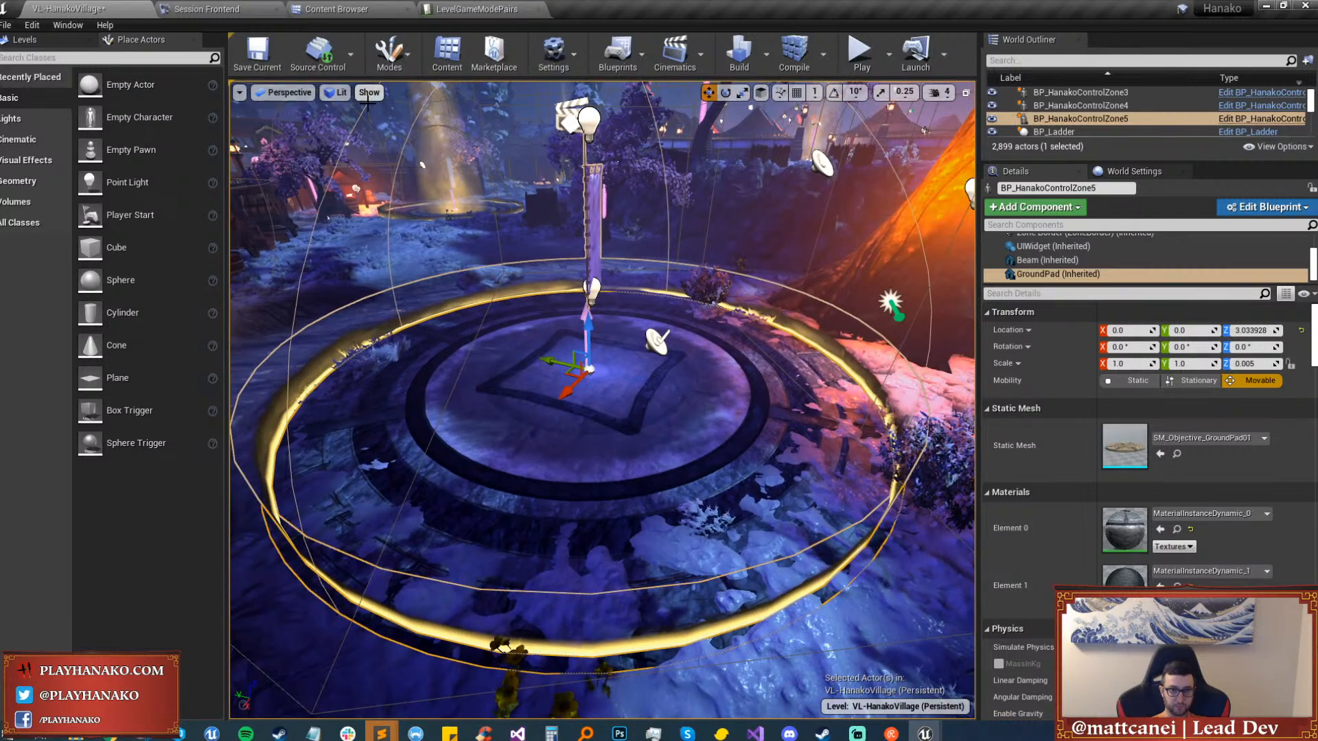
Flatten the landscape poking through the BP_HanakoControlZone5 platform with the Flatten sculpt tool, brush size about 172 and falloff about 0.195.
click(396, 74)
click(412, 127)
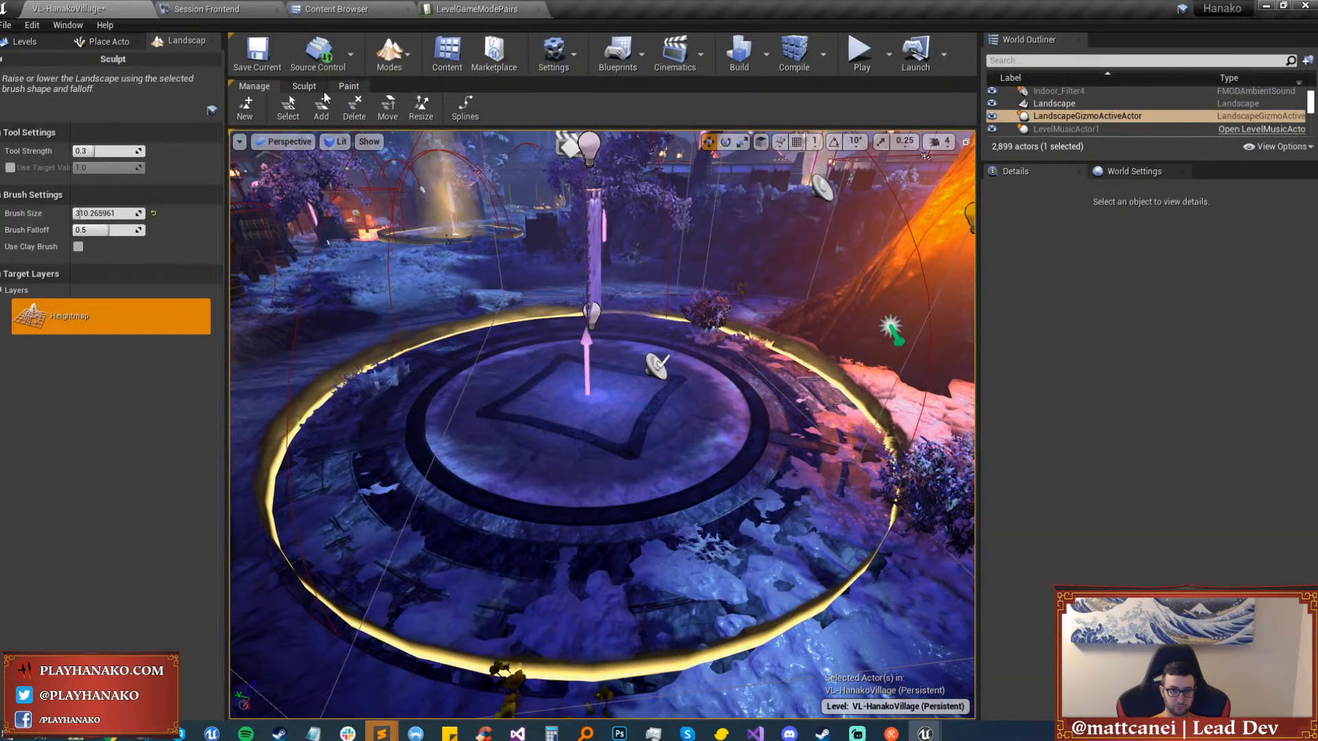
click(304, 86)
click(317, 106)
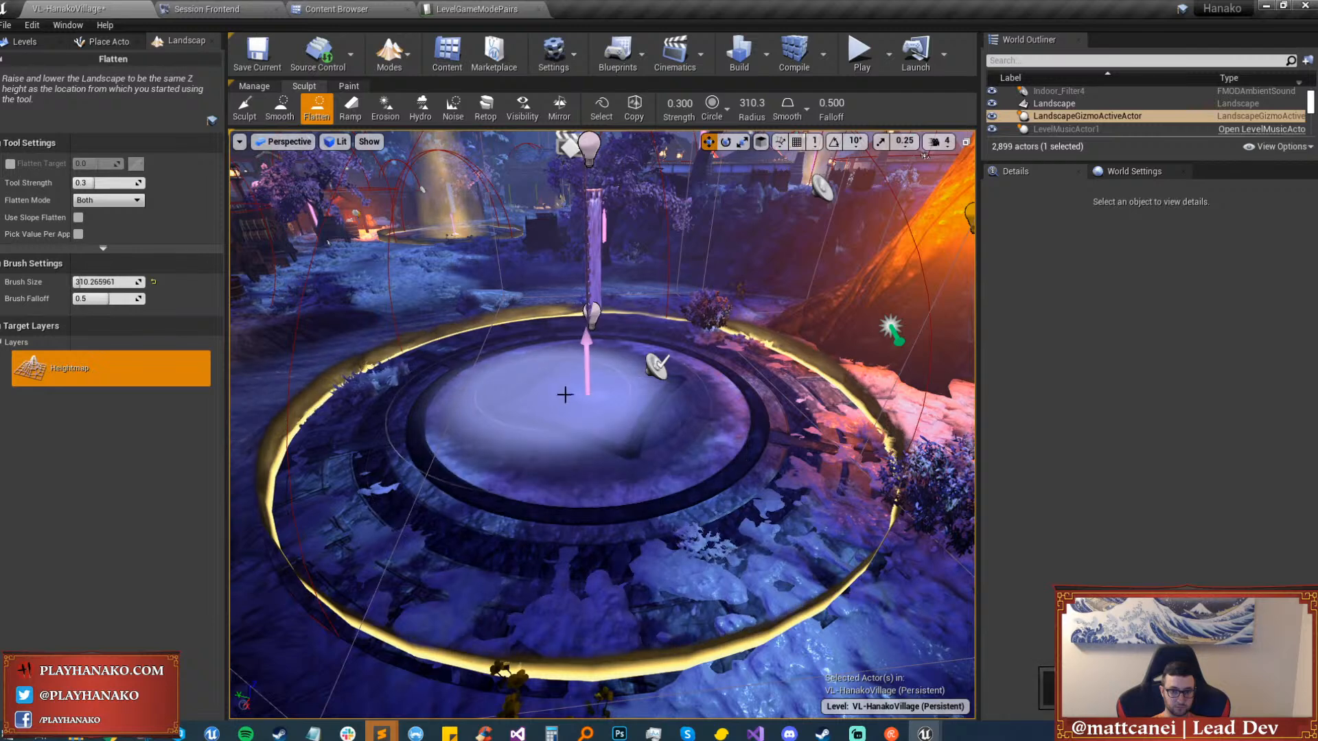
drag(110, 282, 86, 282)
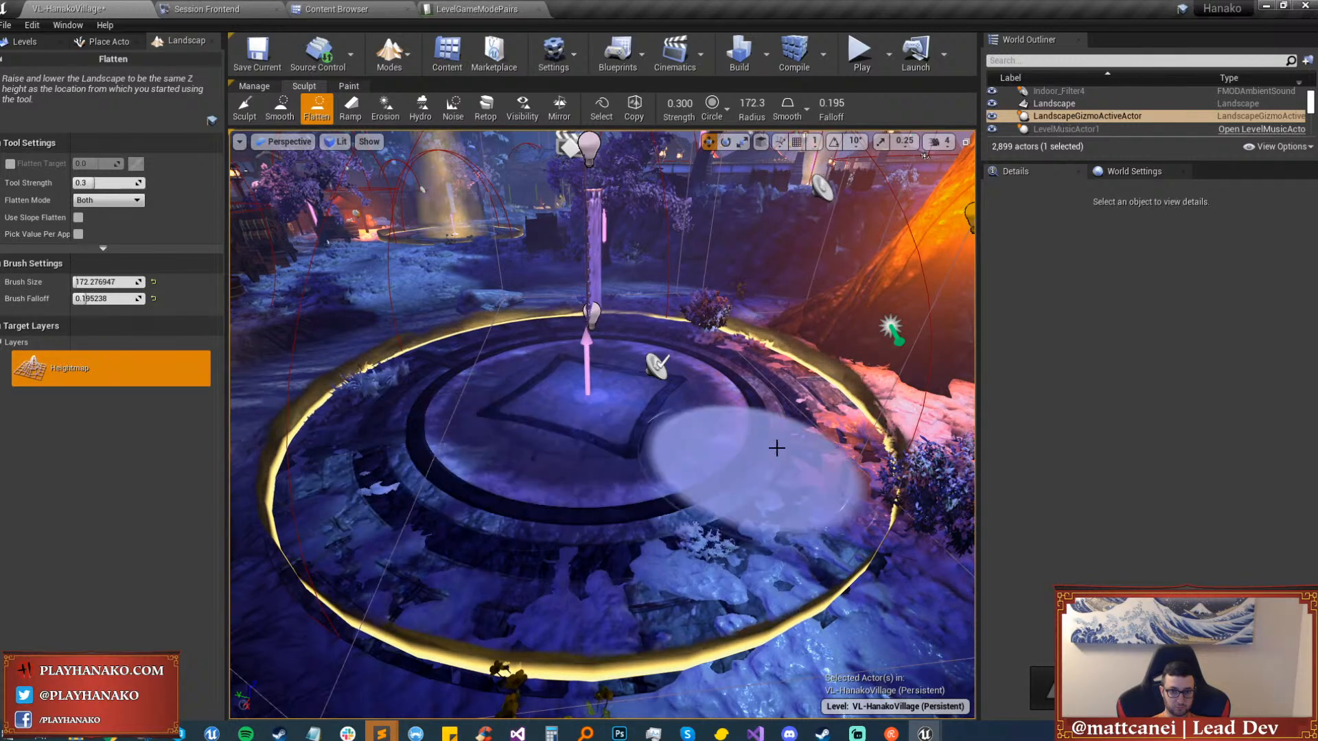
click(245, 108)
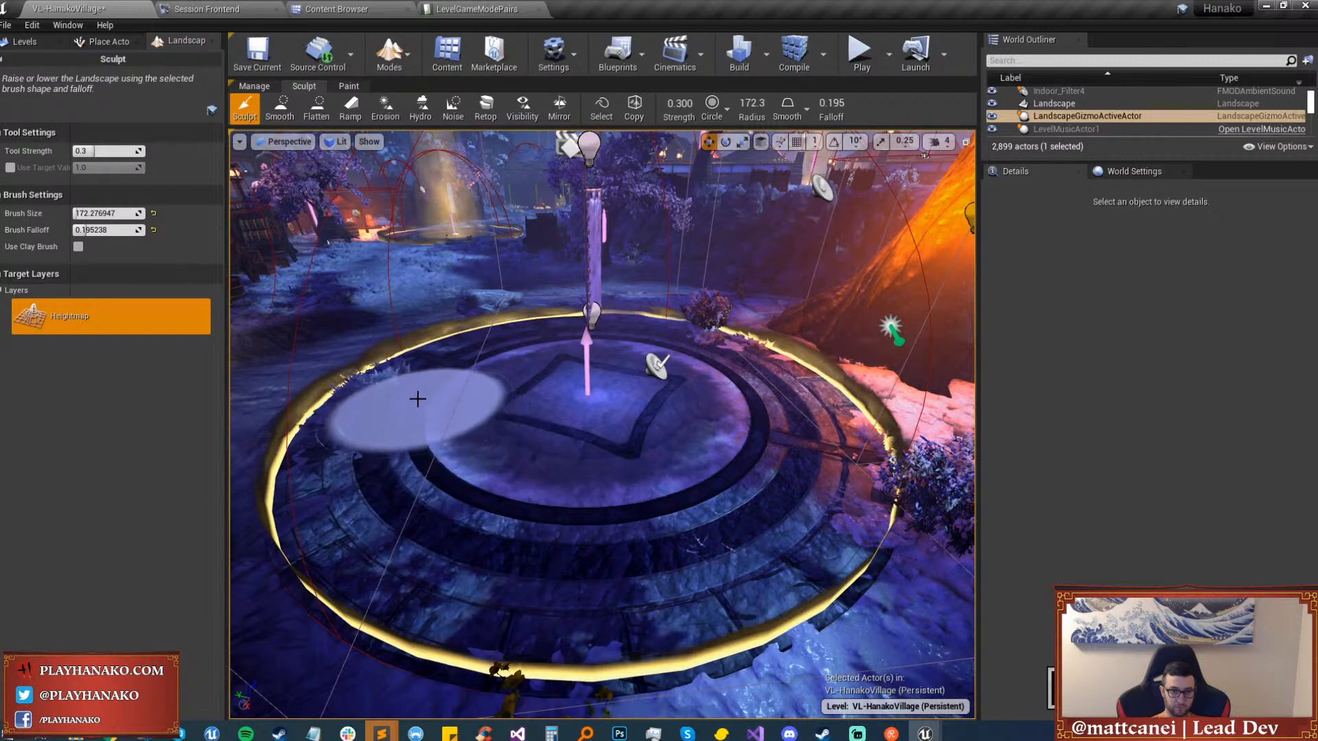
Go to the blue-bannered control zone and temporarily hide it in Select mode to examine the landscape beneath, restoring it again.
key(w)
right_drag(602, 424, 429, 371)
click(389, 54)
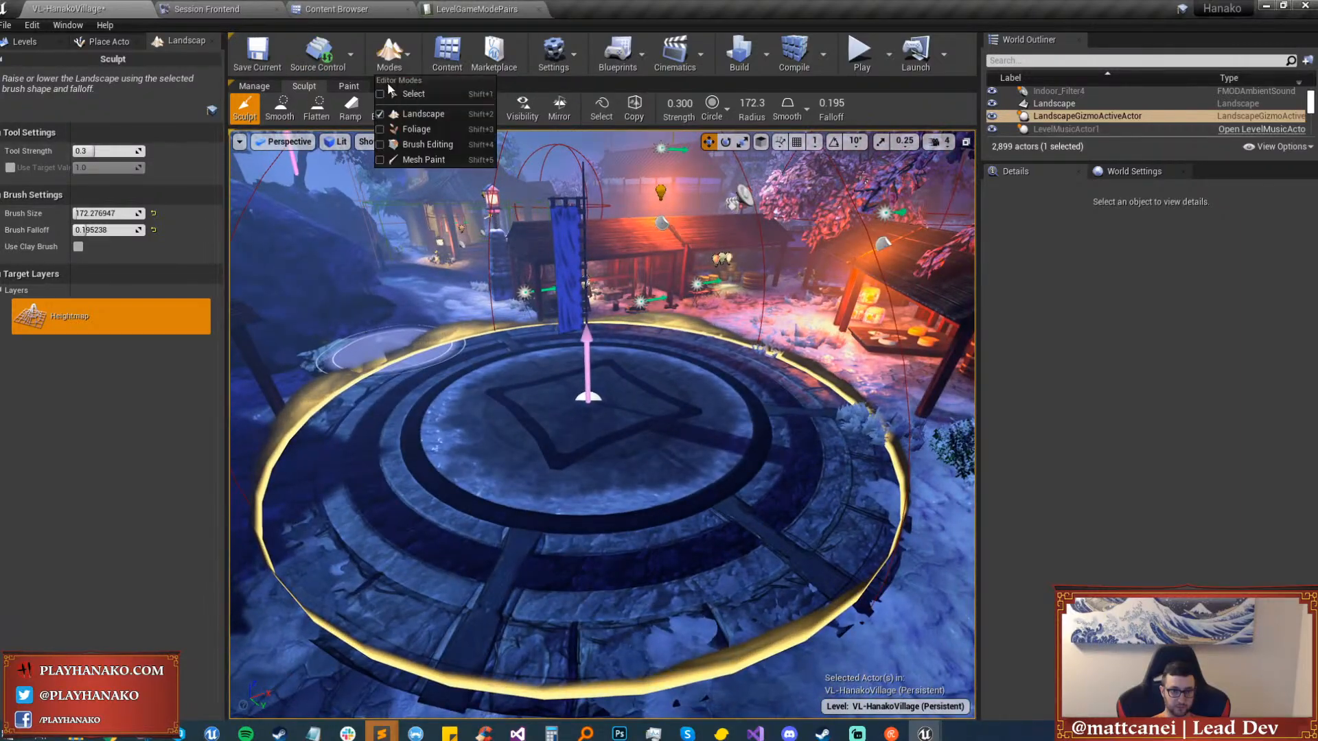
click(387, 84)
right_drag(570, 492, 568, 435)
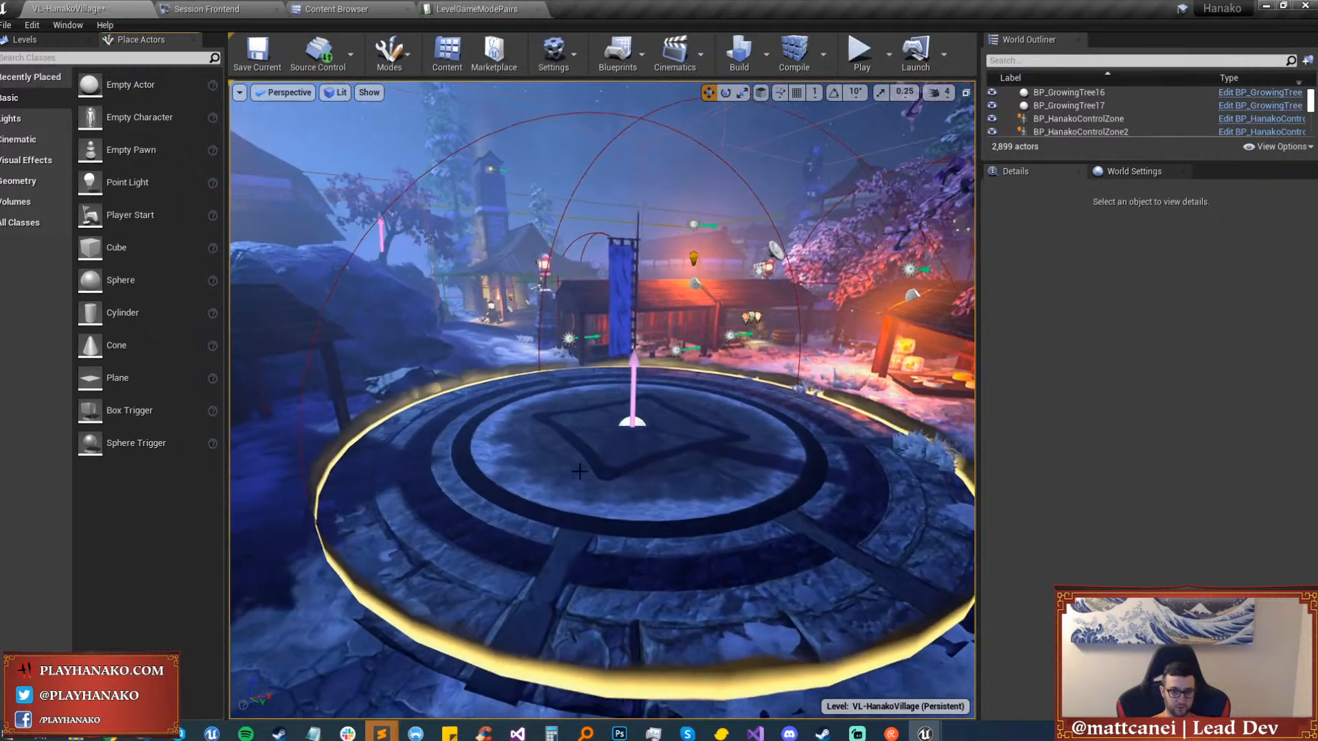
click(800, 489)
key(h)
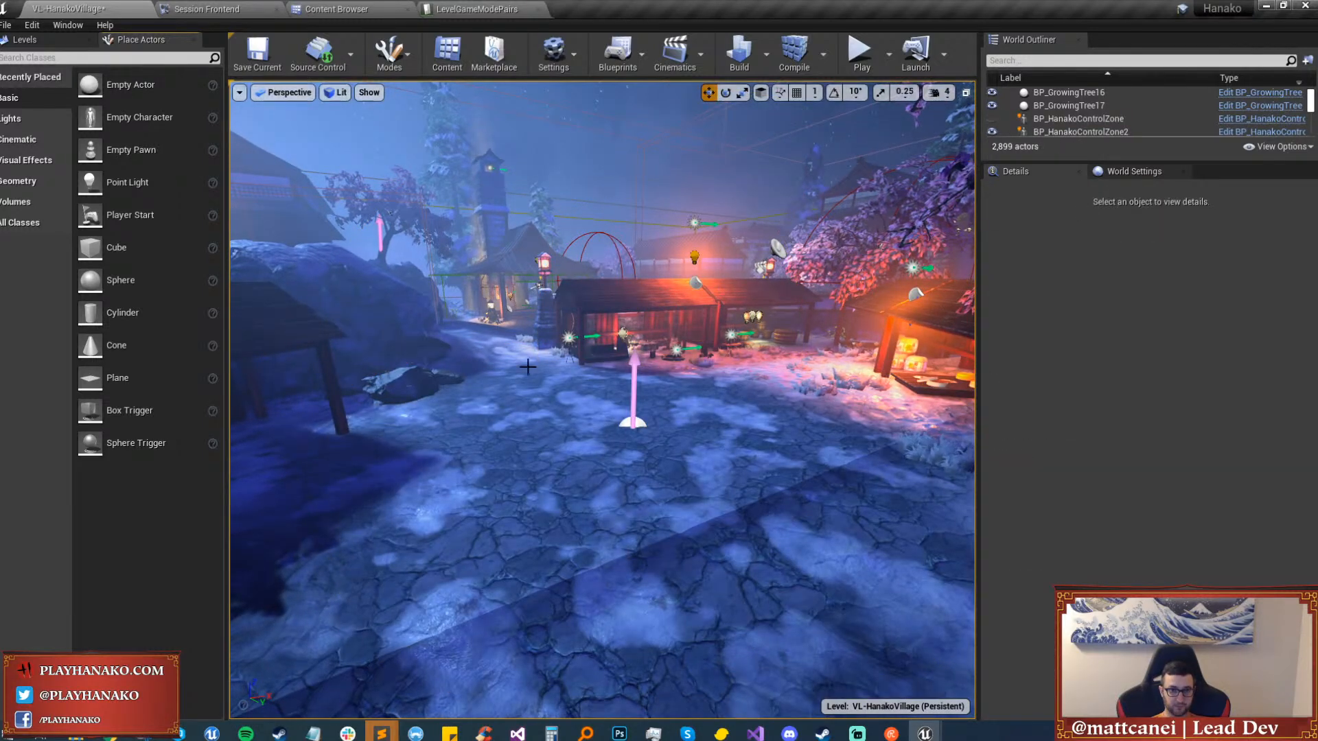
key(ctrl+h)
Flatten the landscape around the blue-bannered control zone platform with the Flatten sculpt tool.
click(389, 52)
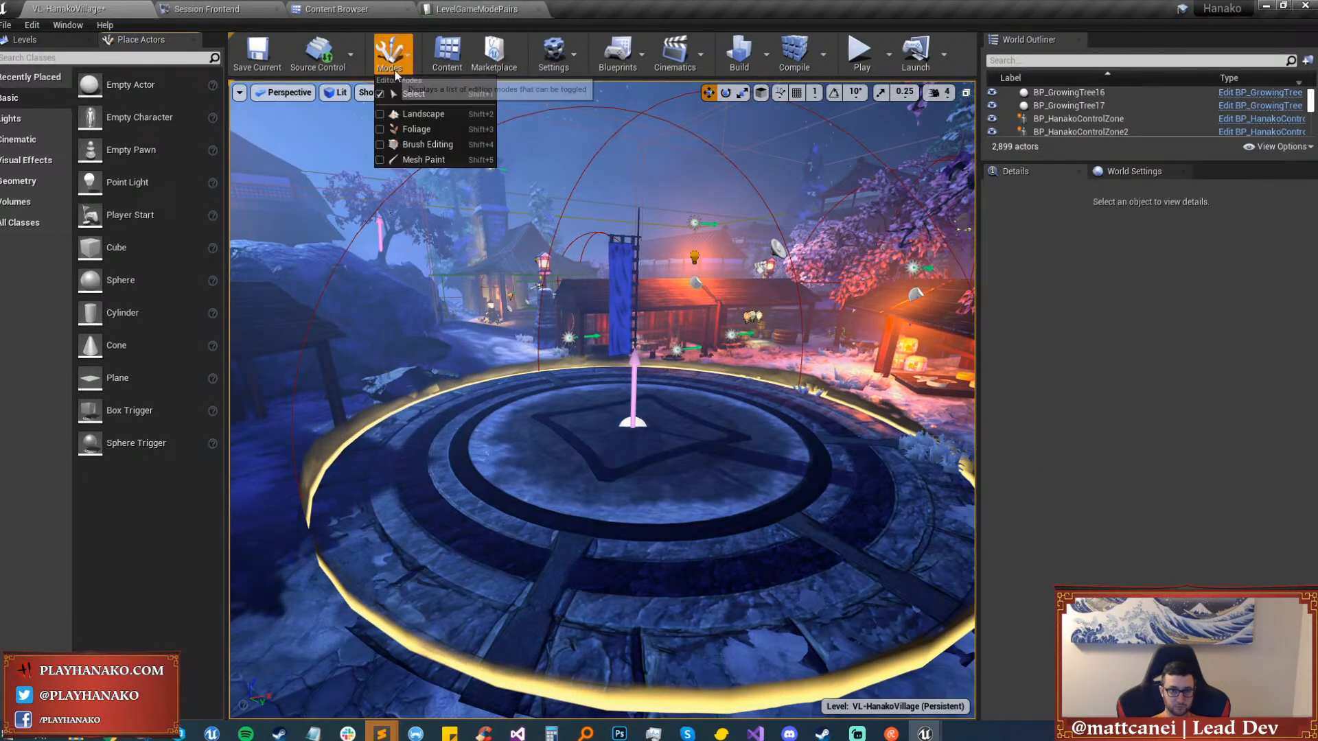
click(420, 125)
click(304, 85)
click(317, 108)
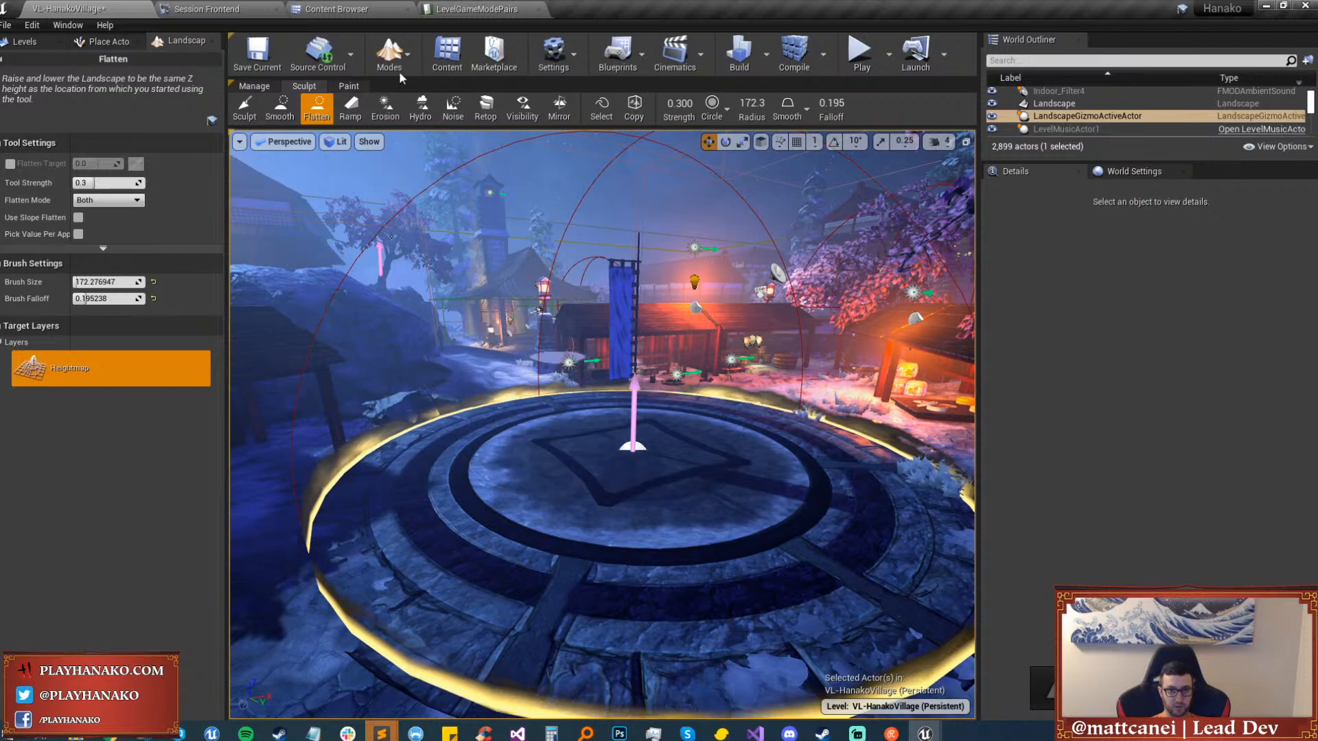
right_drag(641, 367, 621, 204)
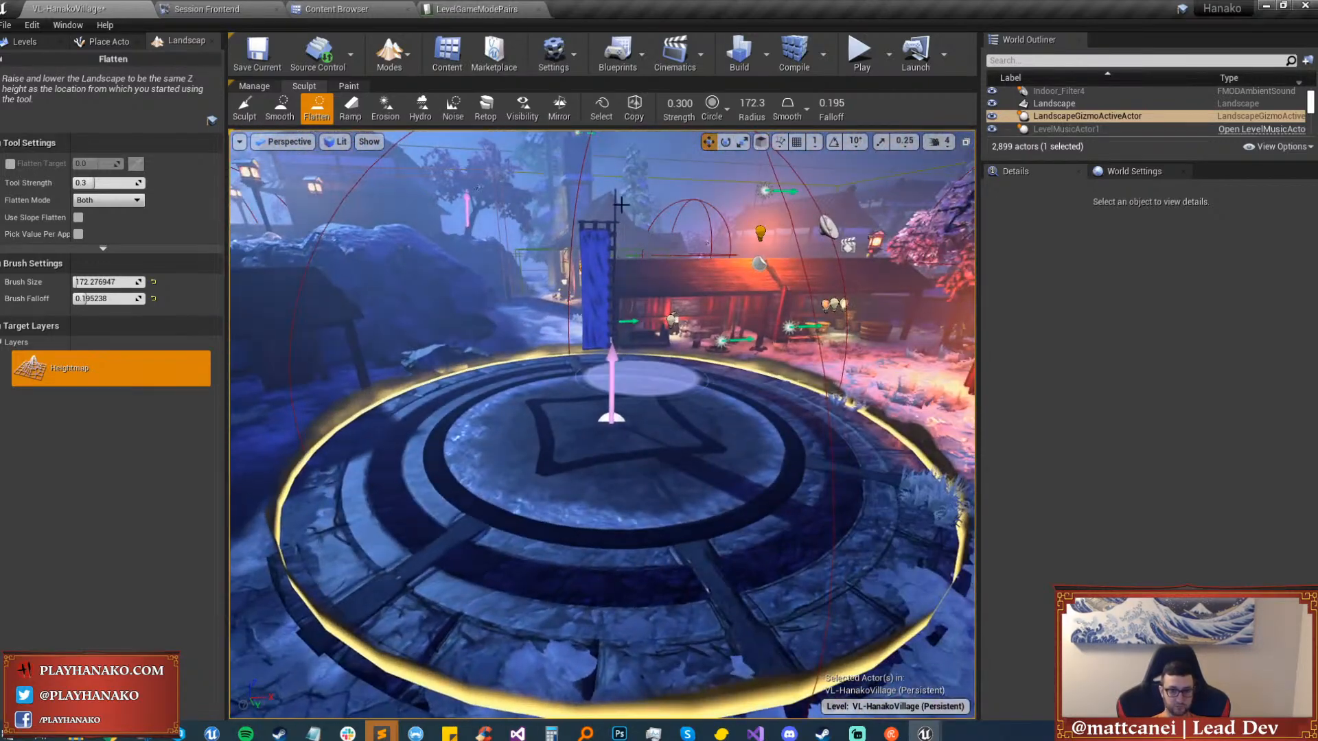
Raise the GroundPad component of BP_HanakoControlZone to a Z location of about 6.82 and clear the selection.
click(396, 58)
click(411, 91)
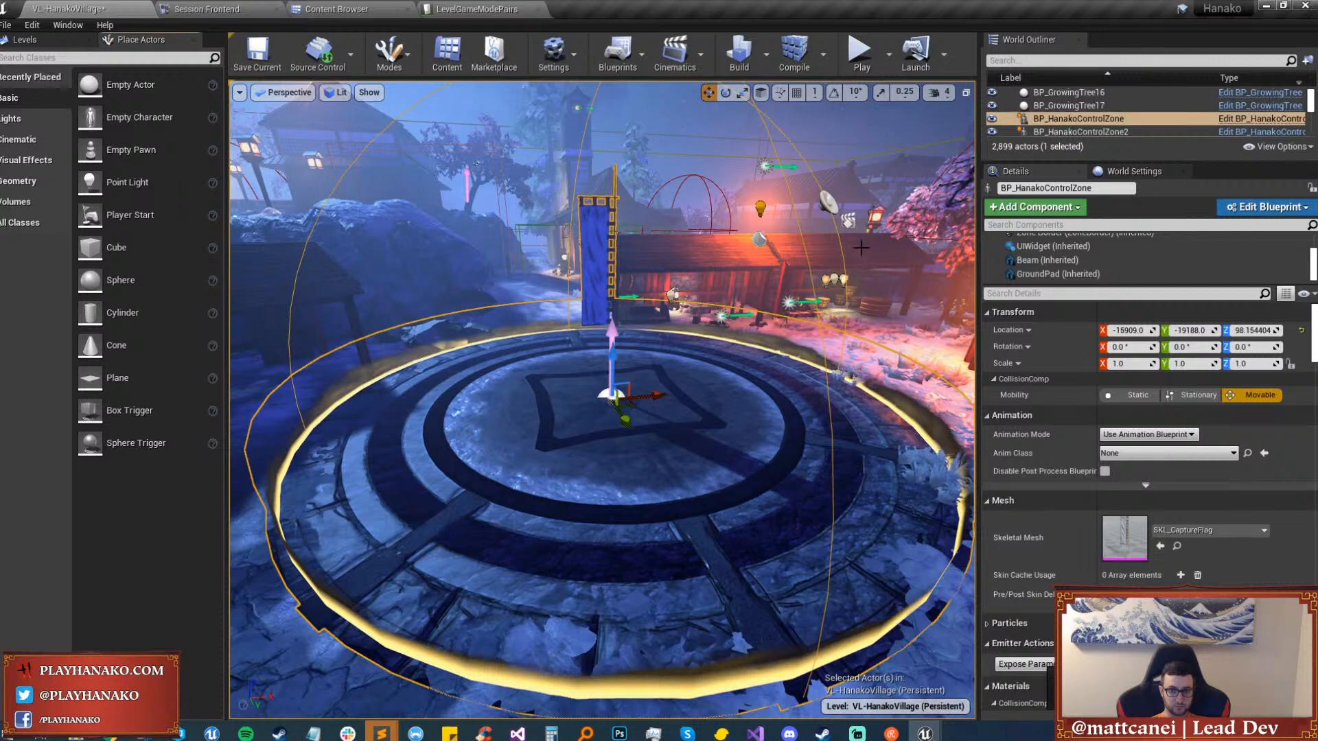
click(1043, 274)
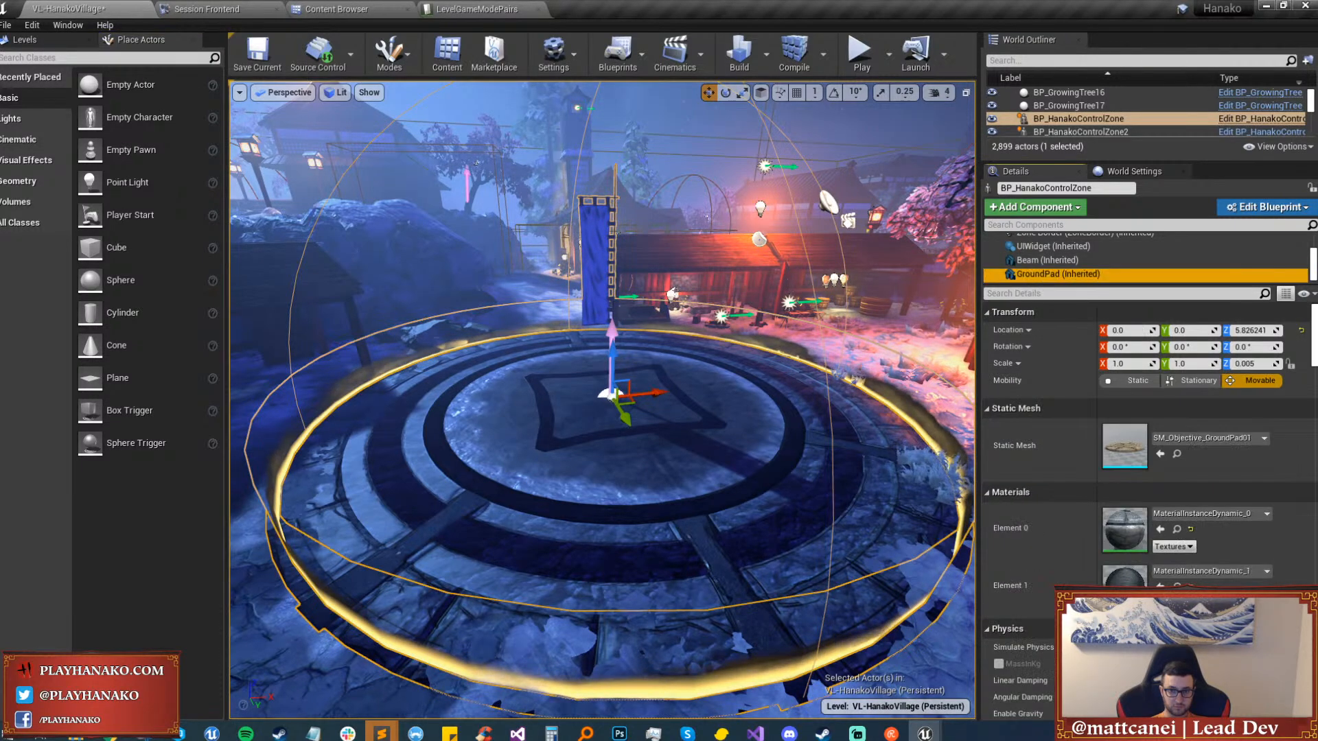
scroll(621, 292, up, 2)
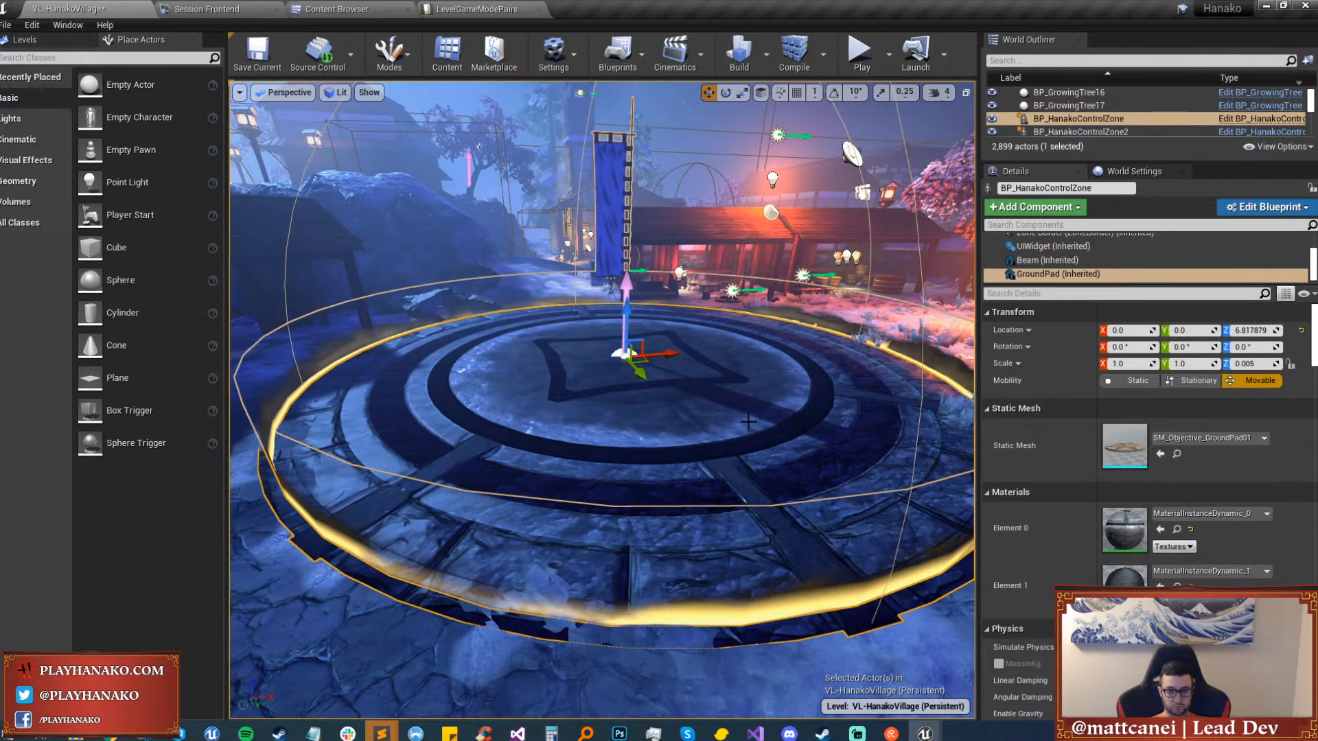
key(Escape)
Set up landscape painting beside the blue-bannered control zone with Path as the target layer.
right_drag(748, 421, 686, 433)
key(w)
key(d)
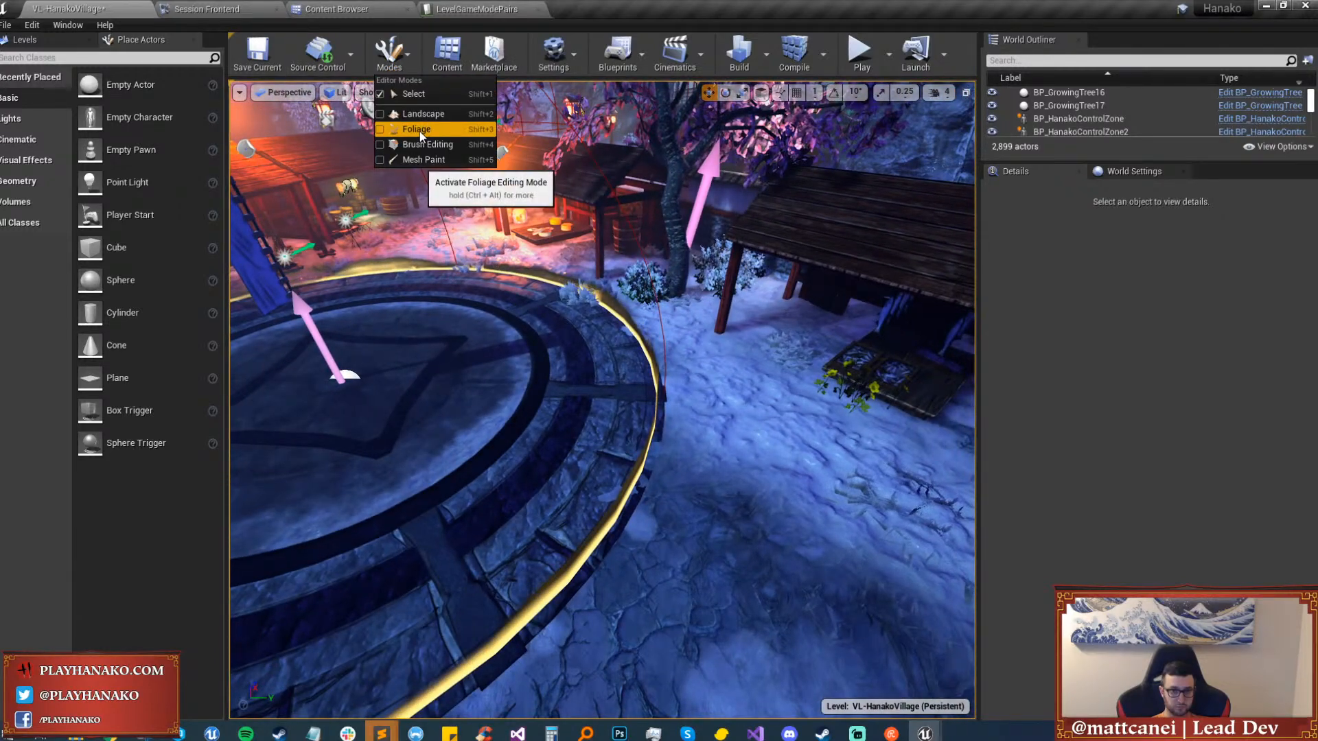
click(419, 129)
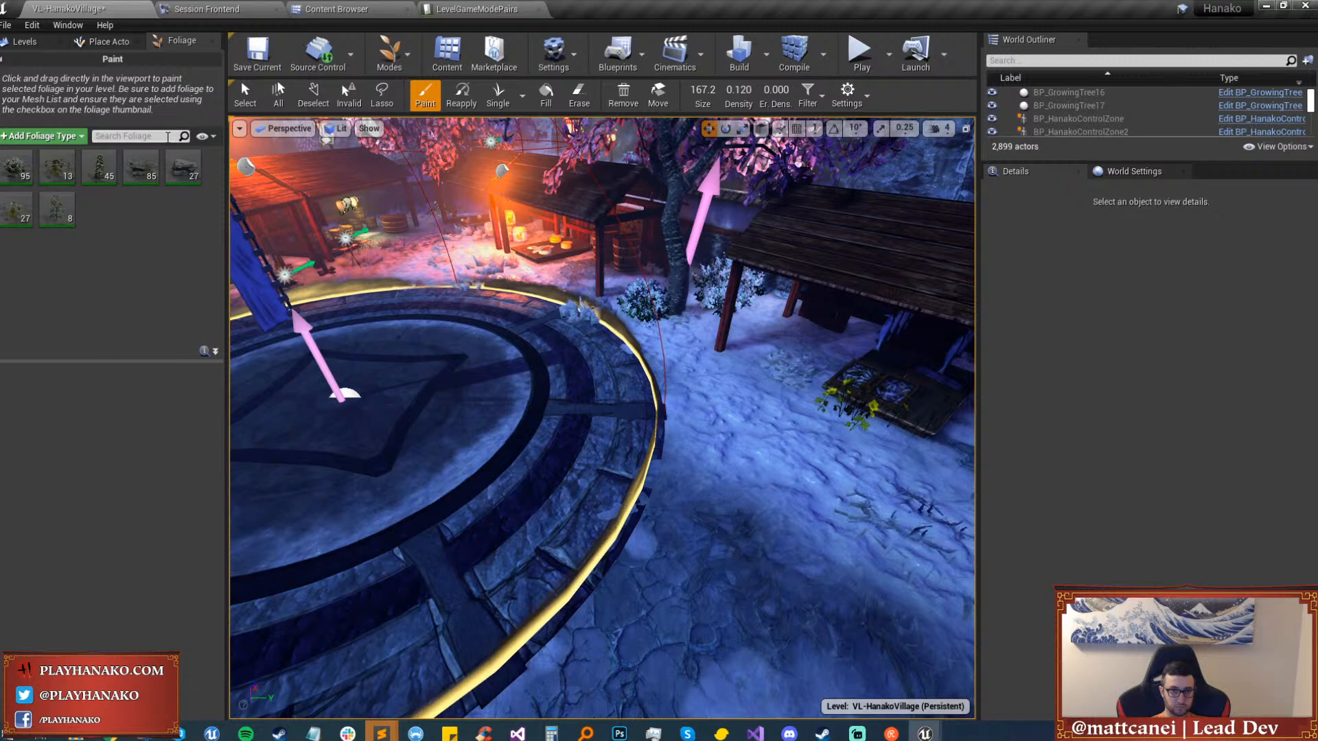
click(420, 114)
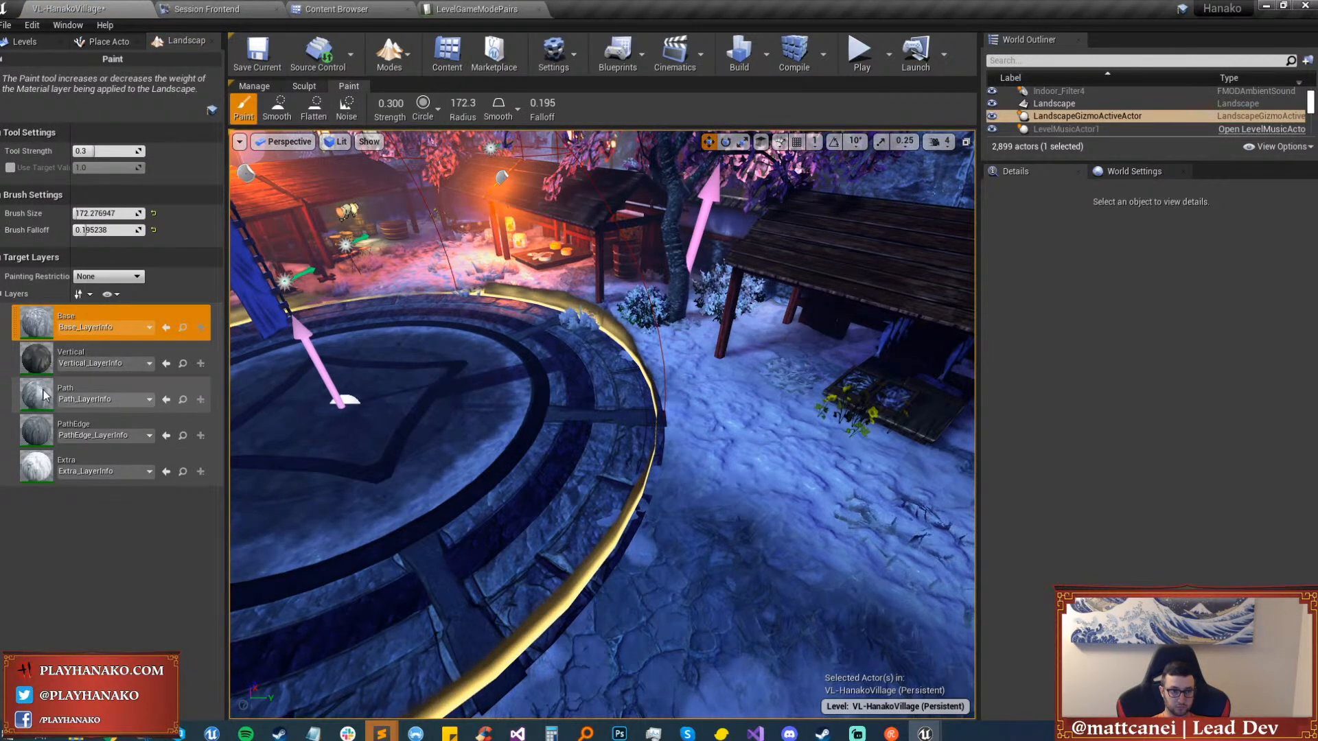
click(42, 408)
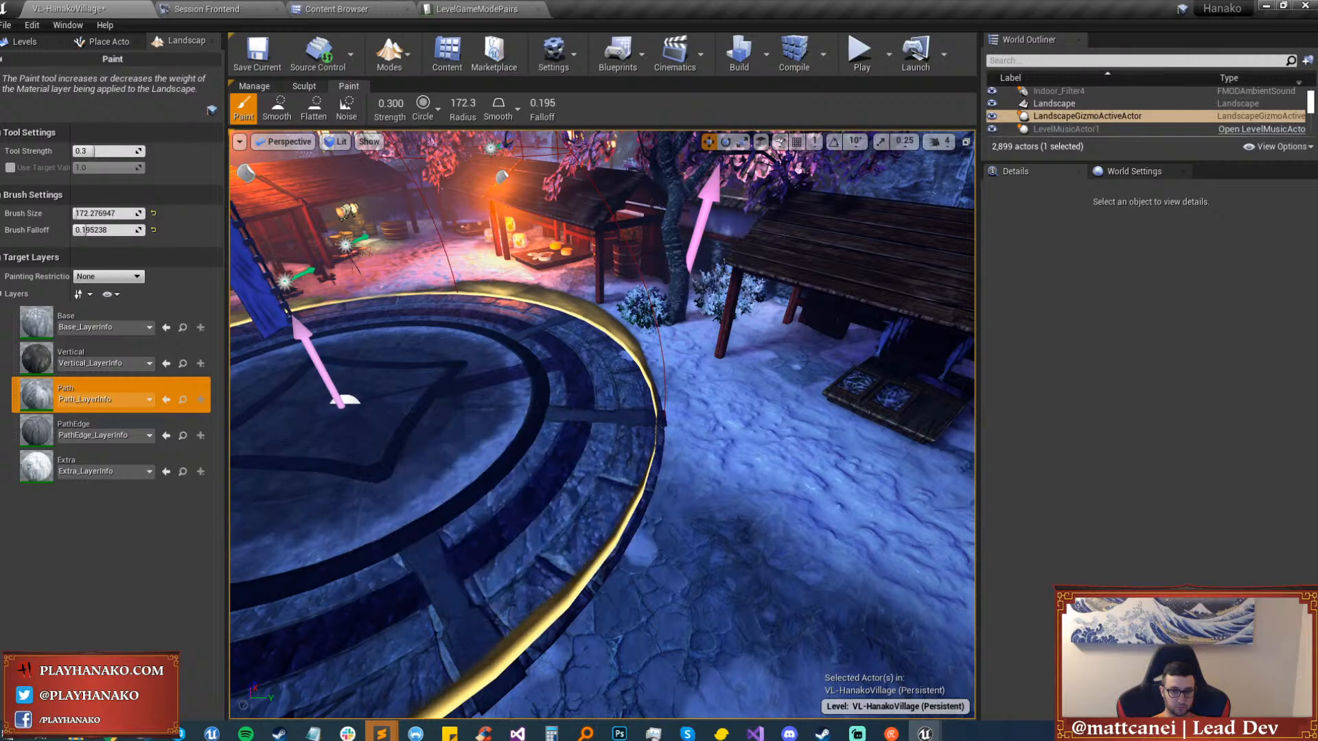
Go back to the control zone by the glowing tree, return to Select mode, and save the map.
right_drag(541, 476, 278, 204)
mouse_move(594, 447)
right_down()
mouse_move(755, 356)
mouse_move(618, 460)
mouse_move(594, 447)
right_up()
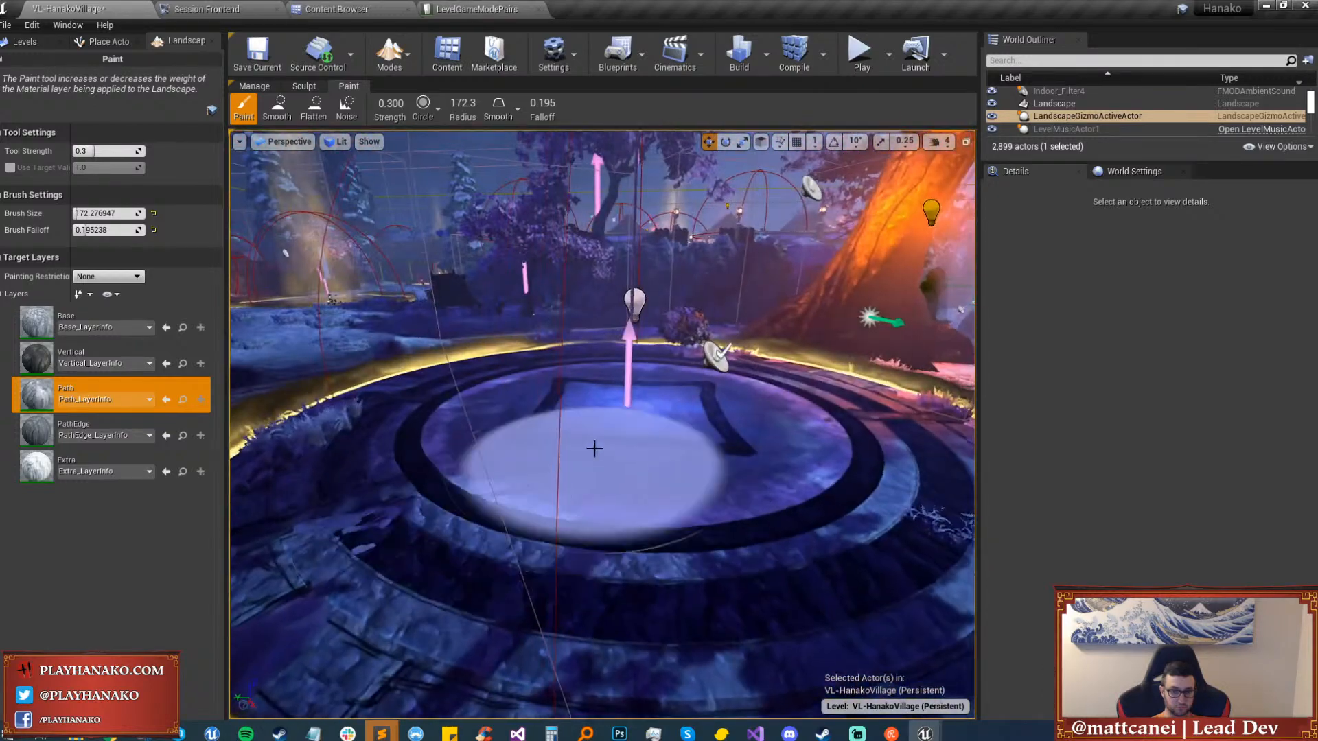
key(w)
mouse_move(632, 403)
right_down()
mouse_move(636, 431)
mouse_move(637, 412)
mouse_move(672, 429)
mouse_move(607, 449)
right_up()
key(s)
click(412, 93)
key(ctrl+s)
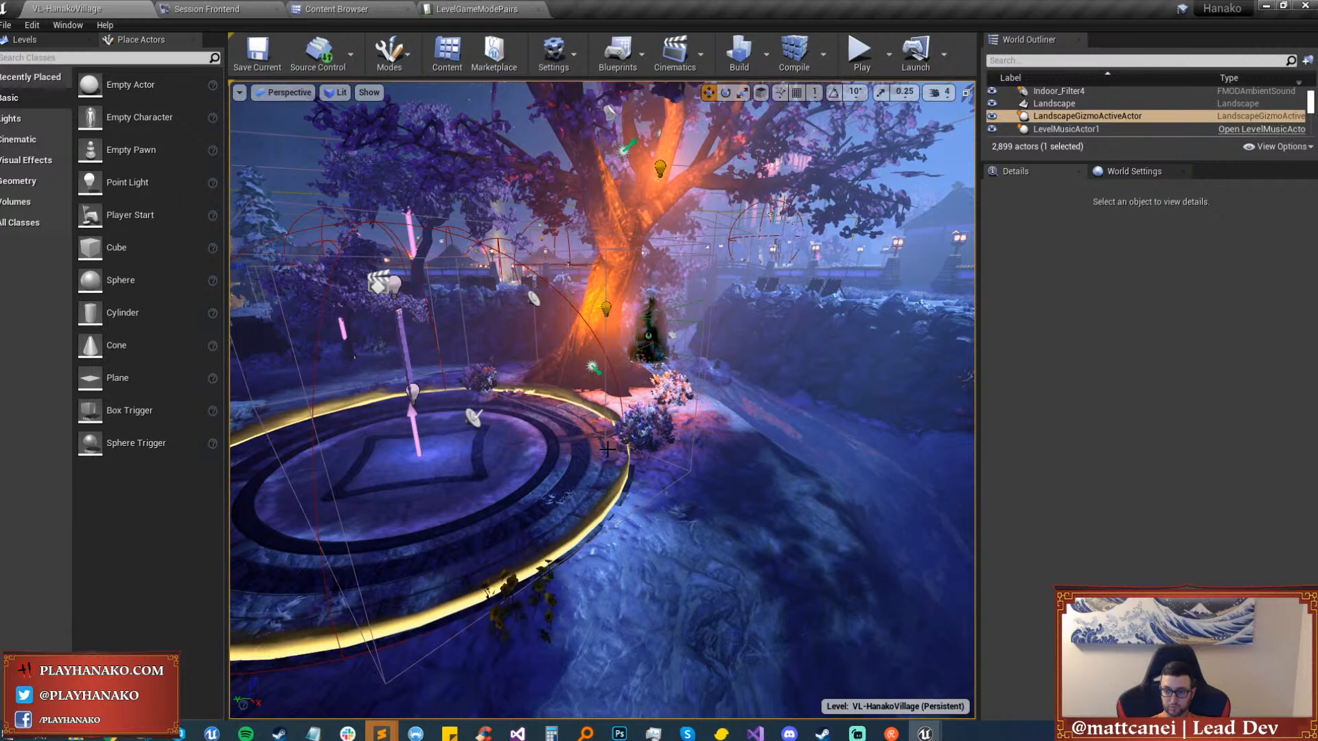
Start a full-screen play test from the ground near the blue-bannered control zone, playing the Ninja (Rogue) class.
right_drag(686, 469, 572, 645)
key(w)
right_click(571, 645)
click(603, 609)
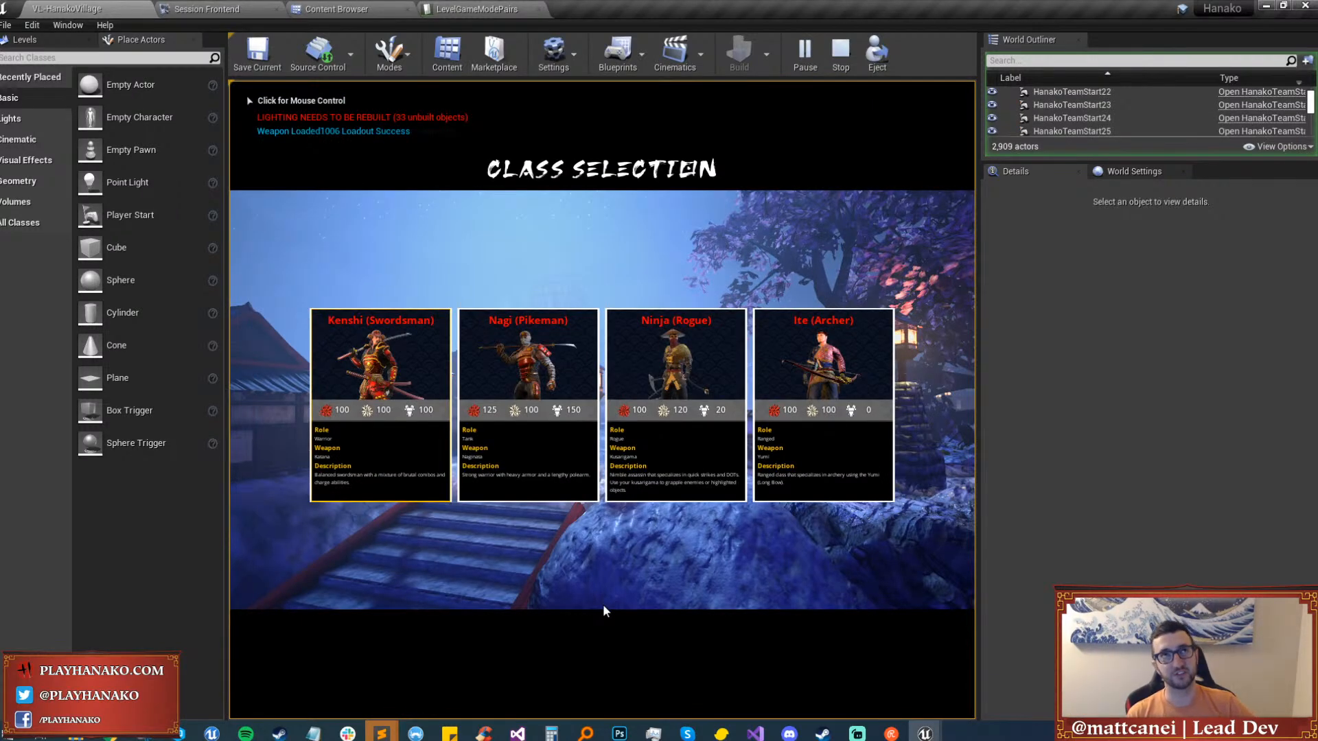
click(655, 403)
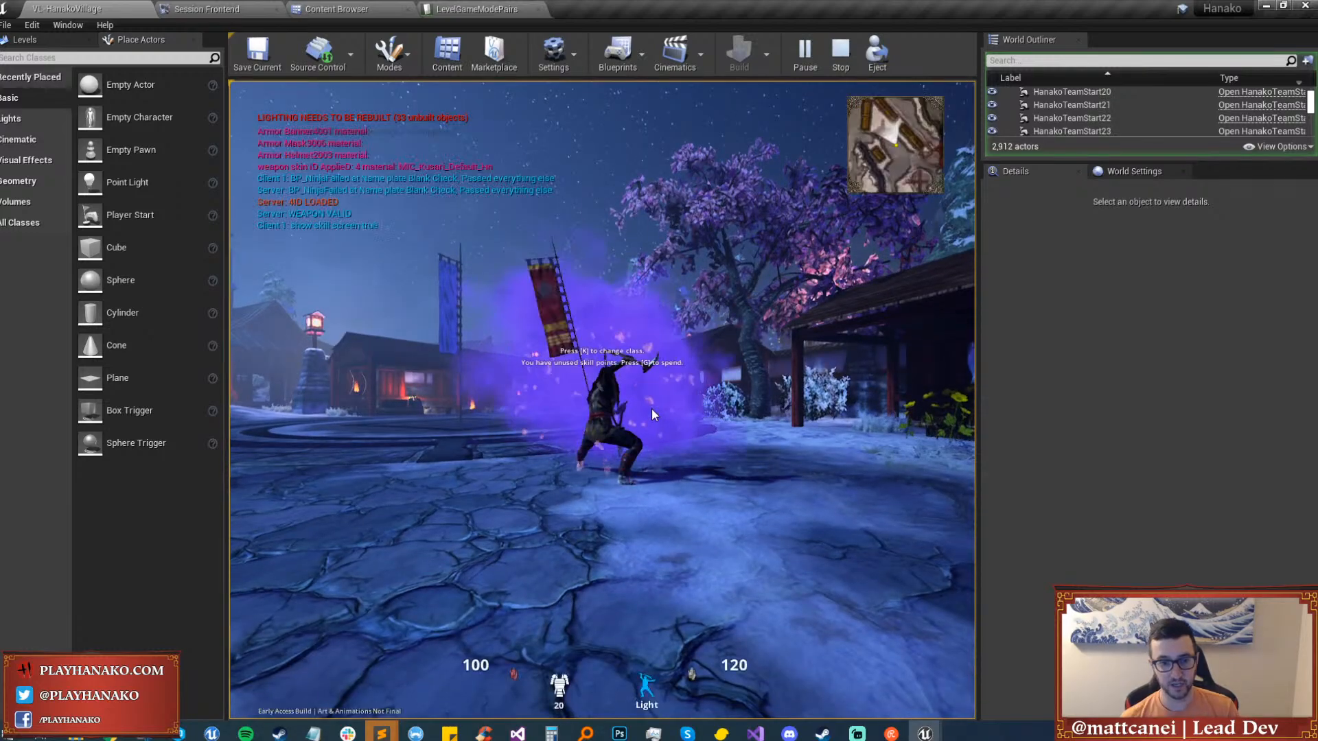
key(g)
key(F11)
key(g)
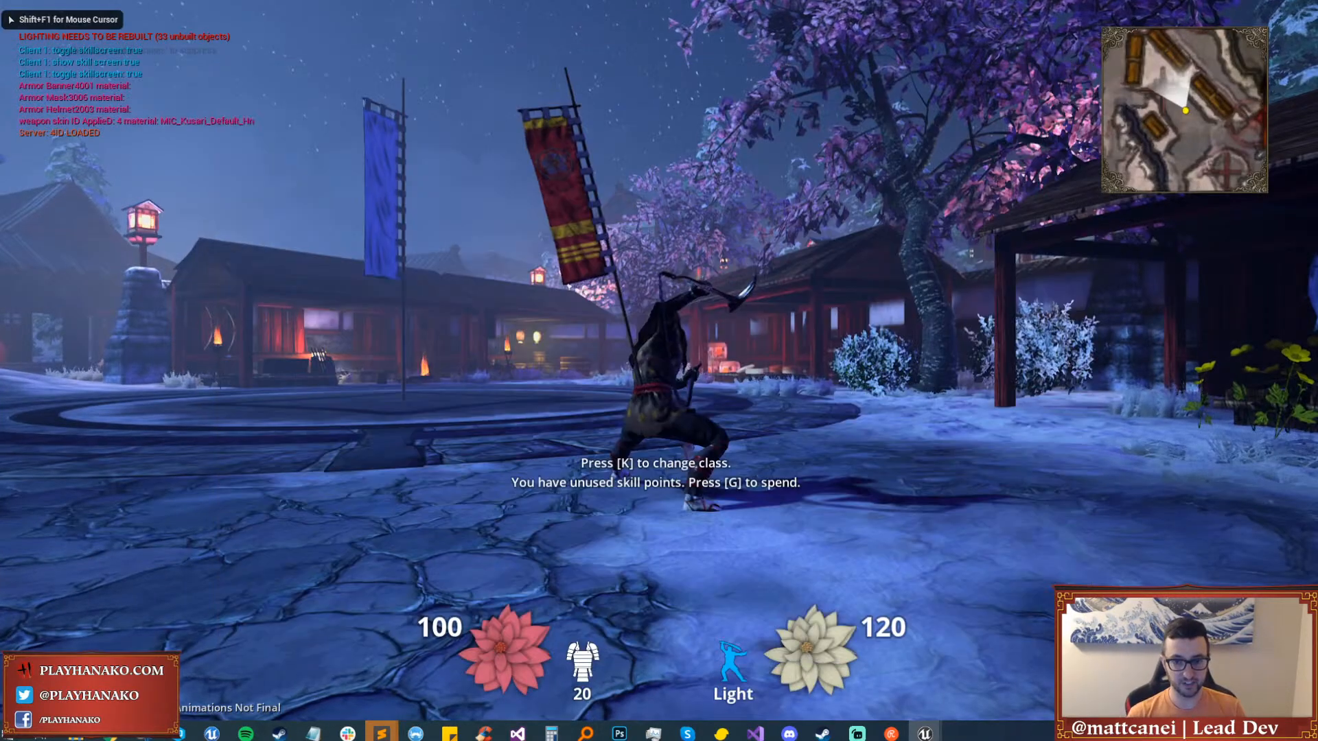
Run the character across the blue-bannered and glowing-tree control zones to check their platforms, and end the full-screen play test.
key(w)
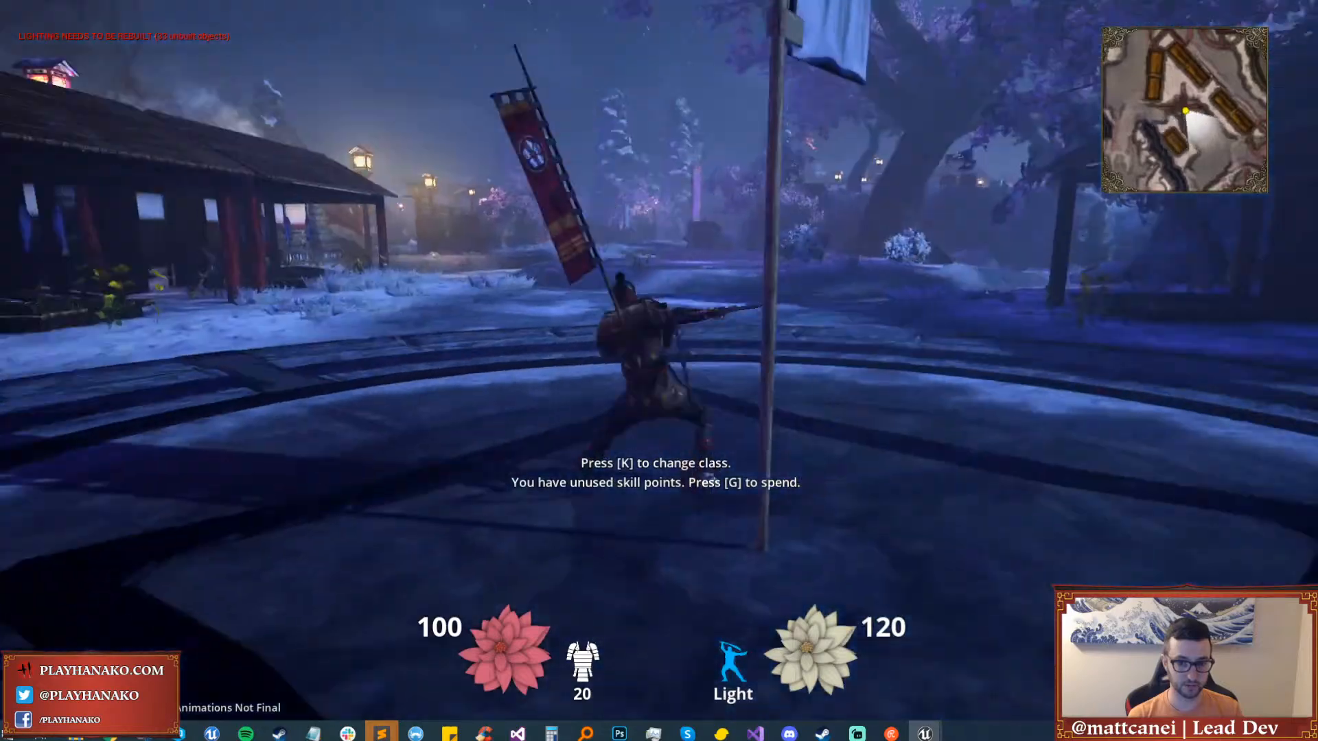
key(shift+w)
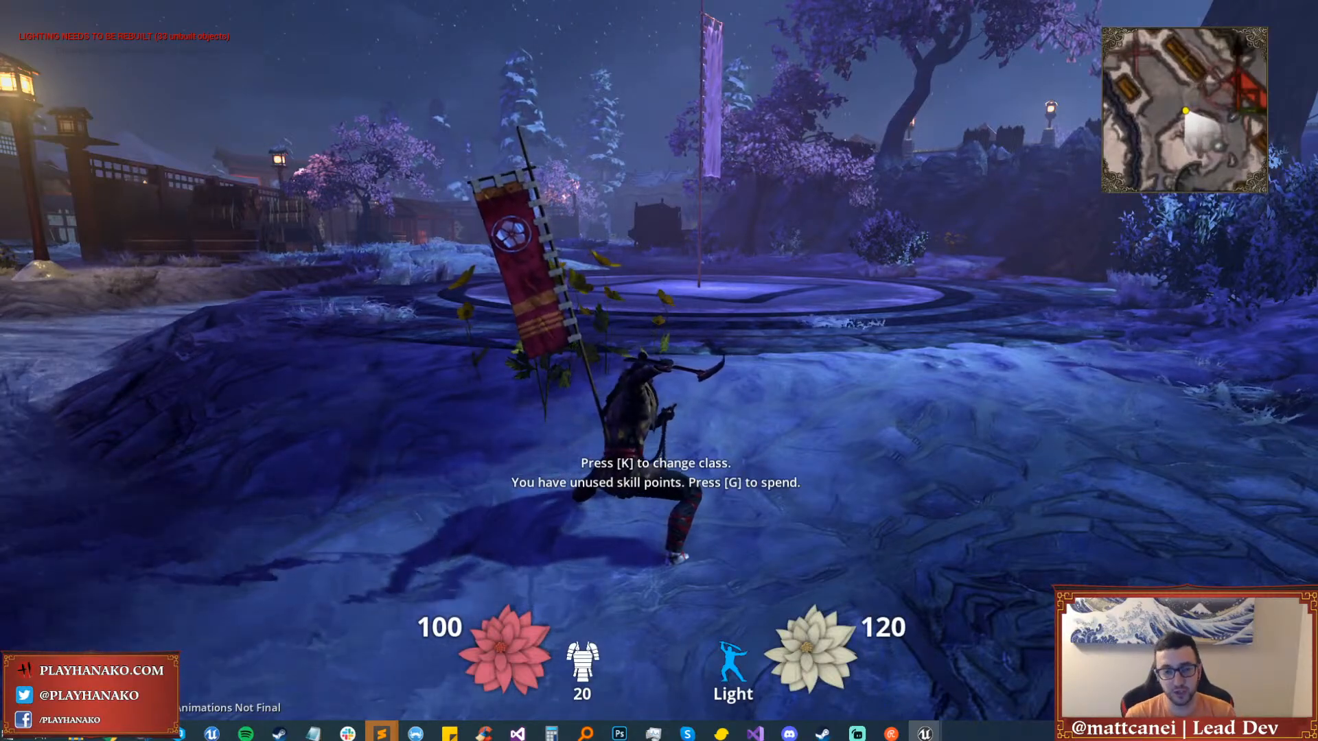
key(w)
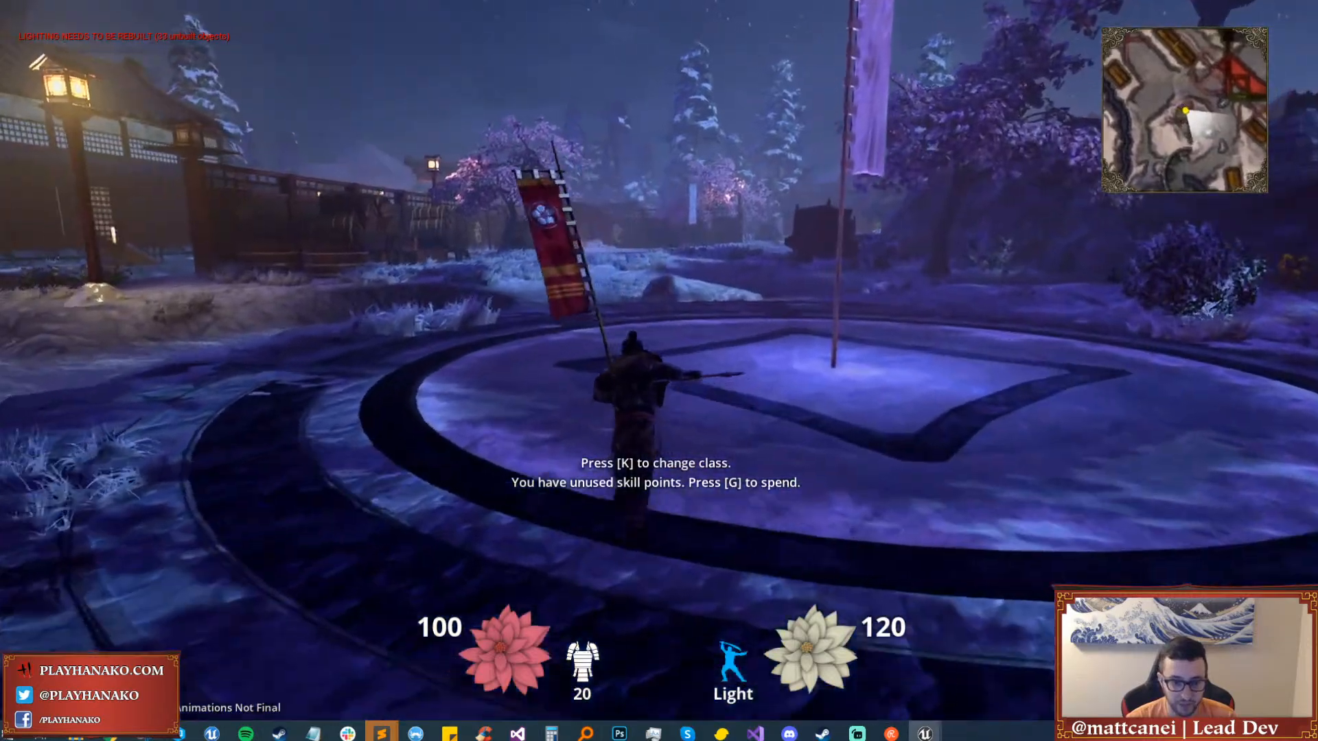
key(w)
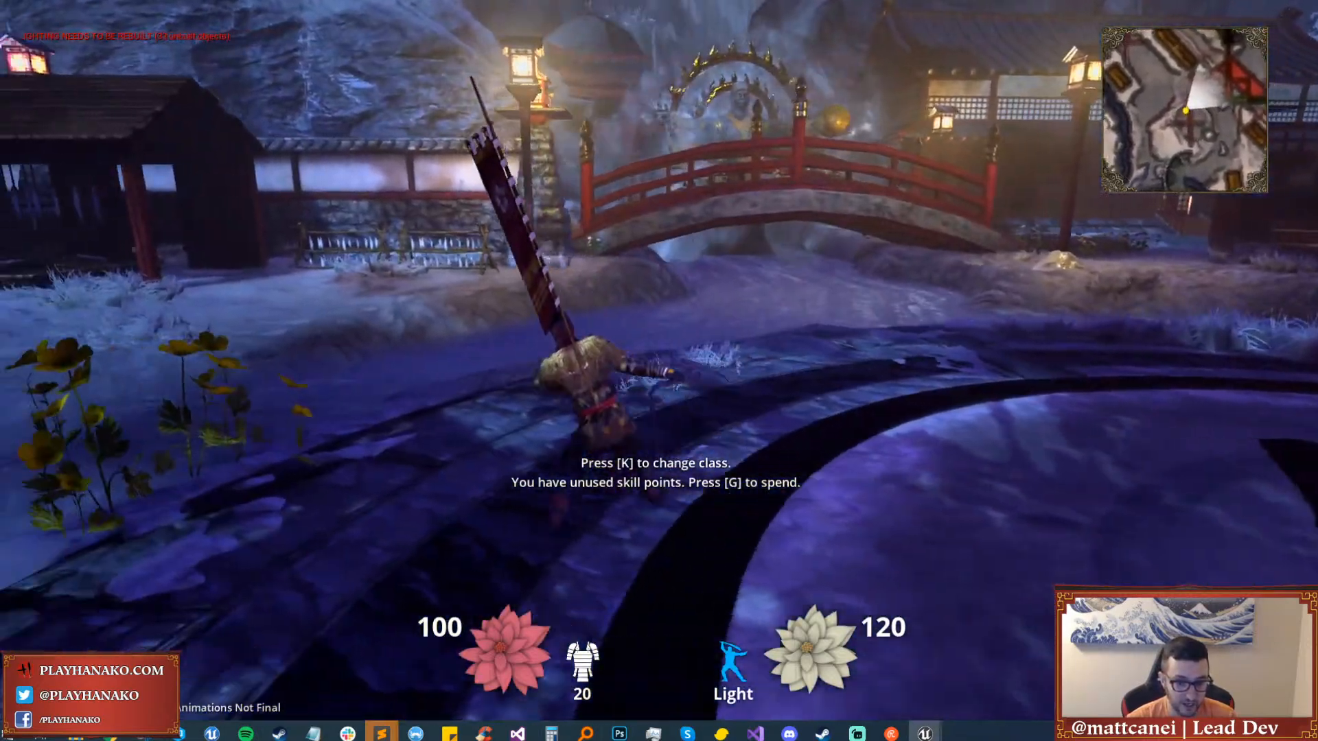
key(w)
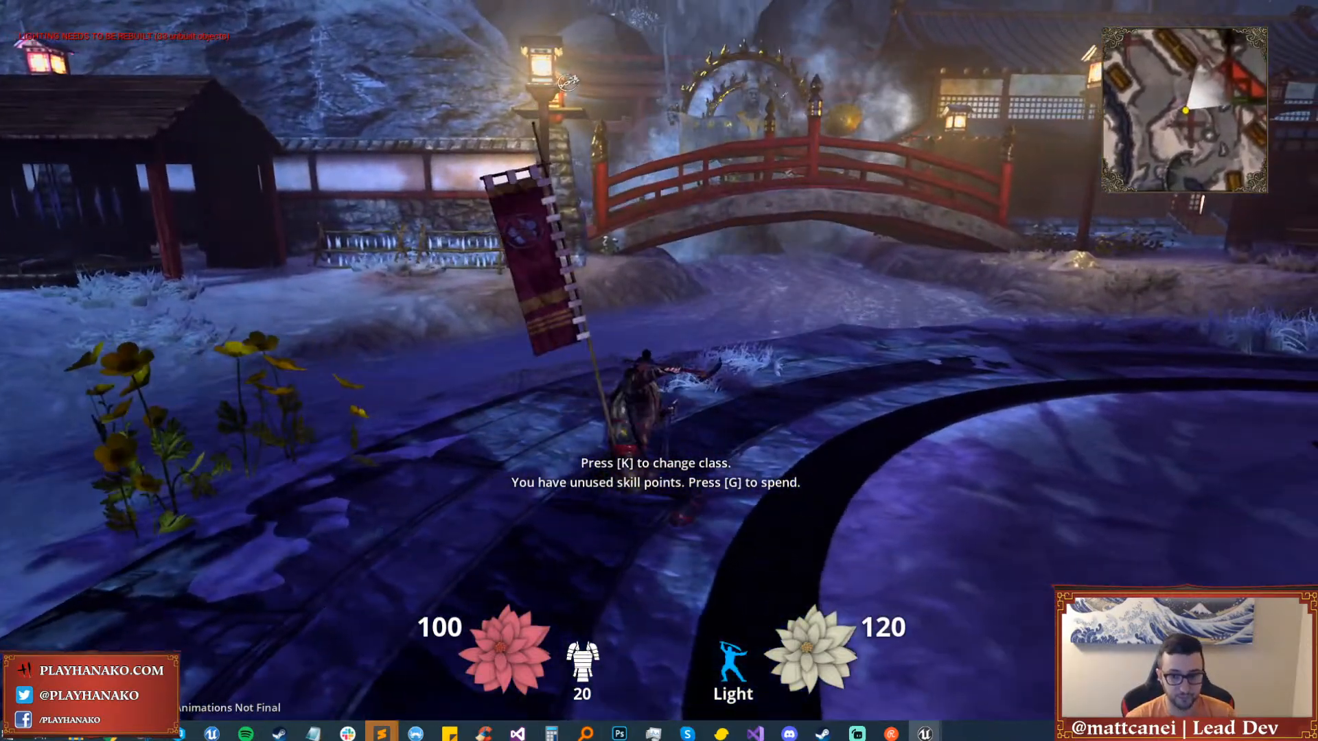
key(Escape)
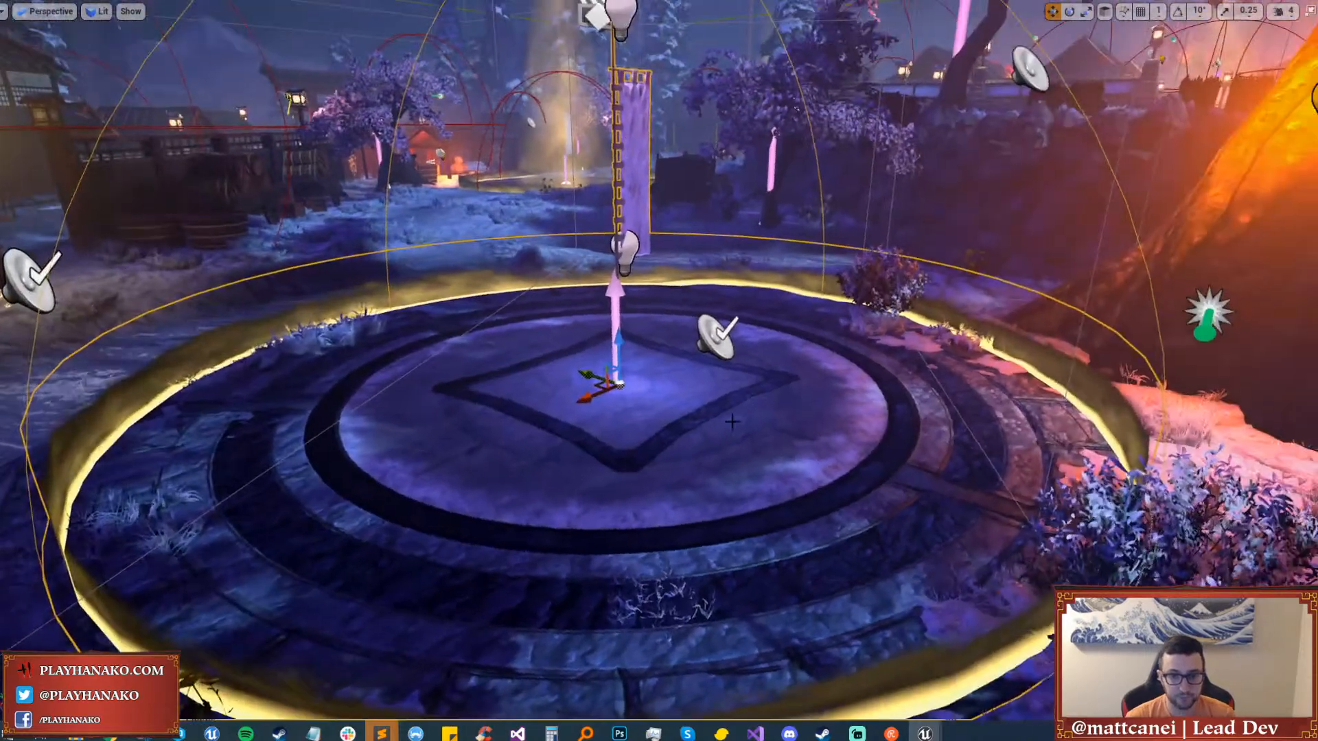
key(F11)
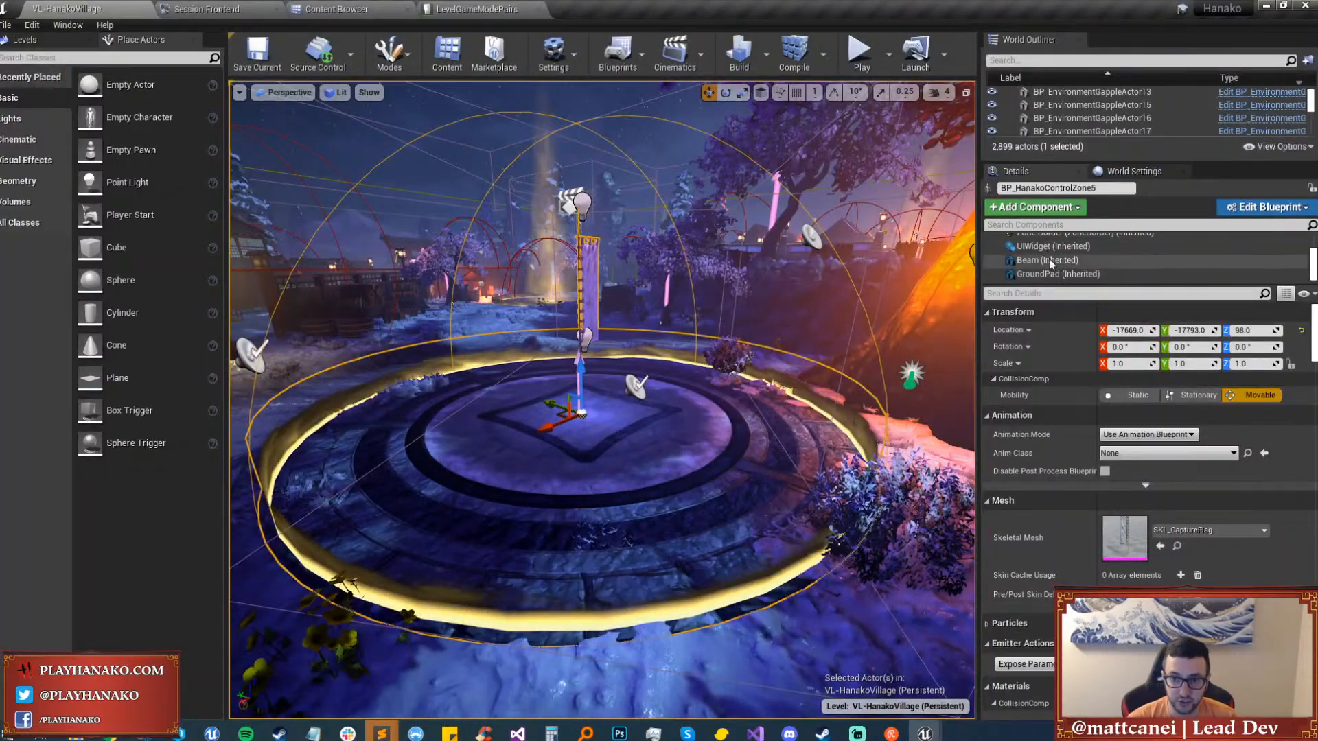
Flatten the landscape beneath the purple-bannered control zone by the glowing tree with the Sculpt Flatten tool.
click(1049, 272)
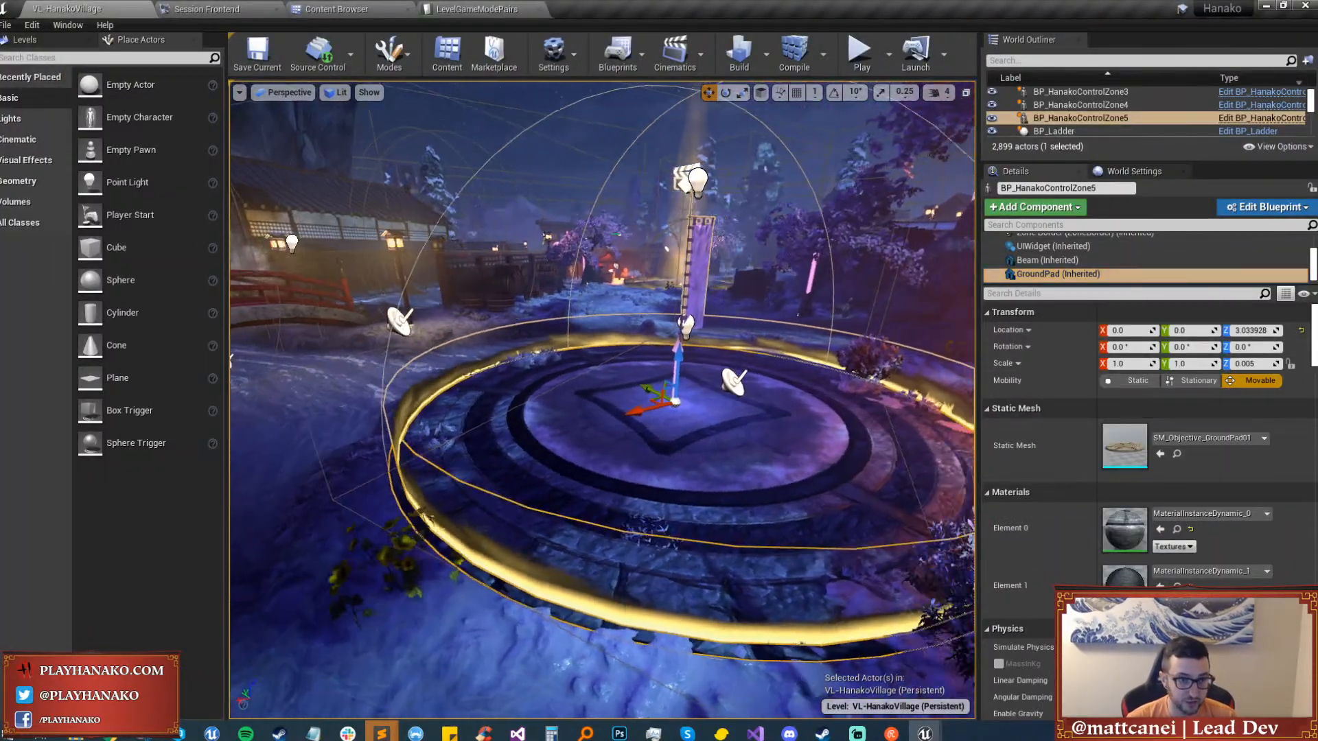
key(d)
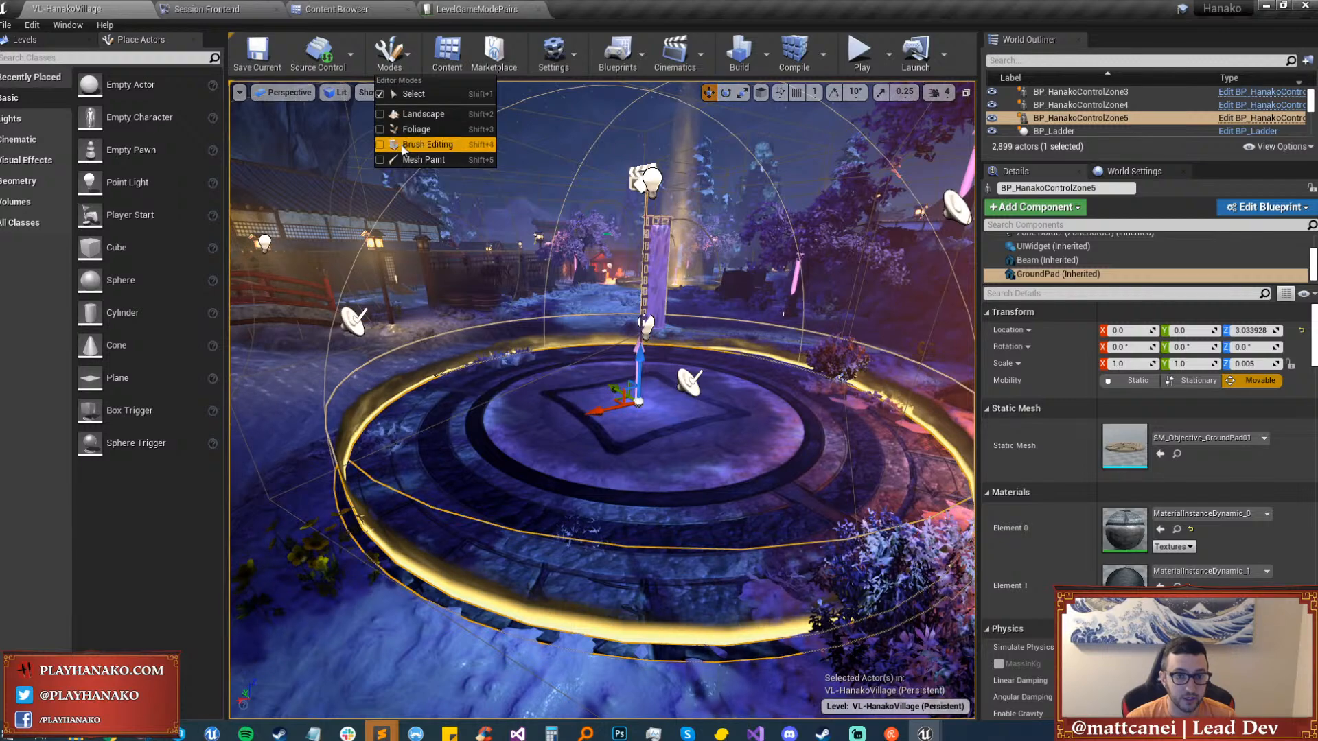
click(415, 115)
key(w)
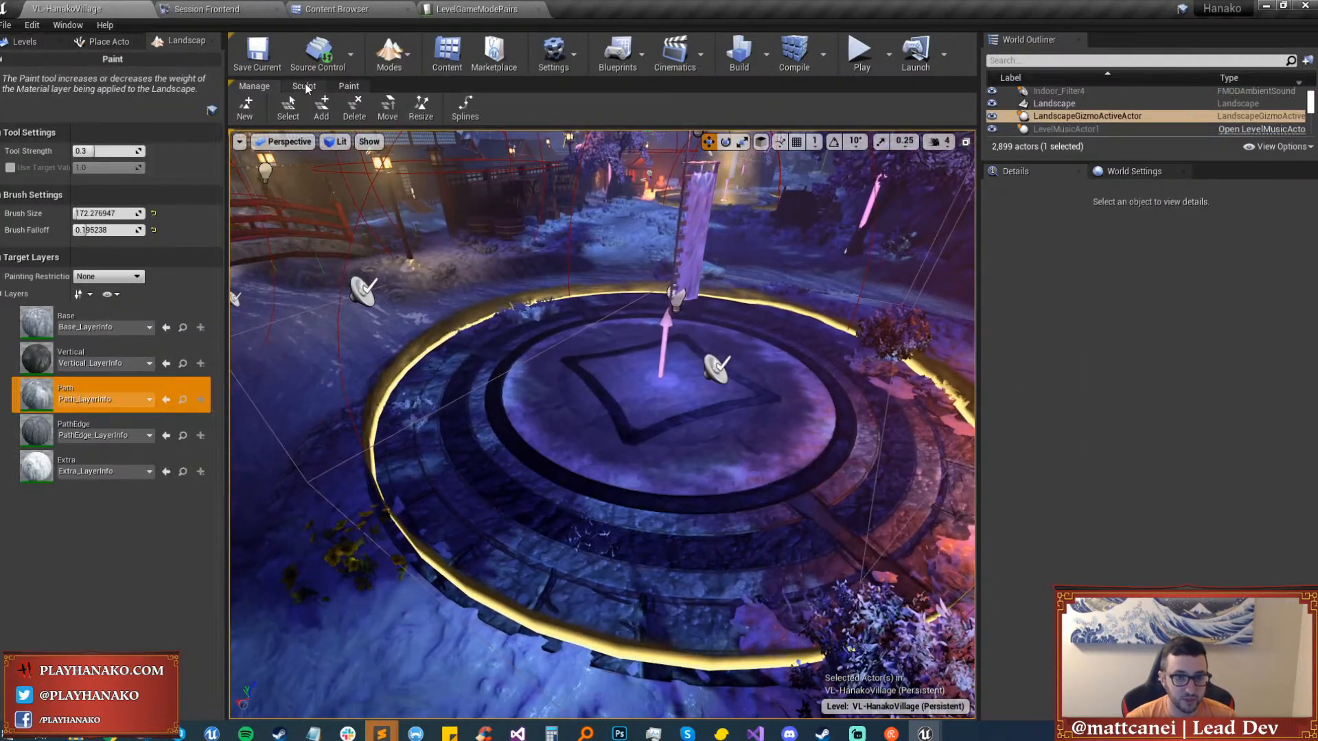
click(304, 86)
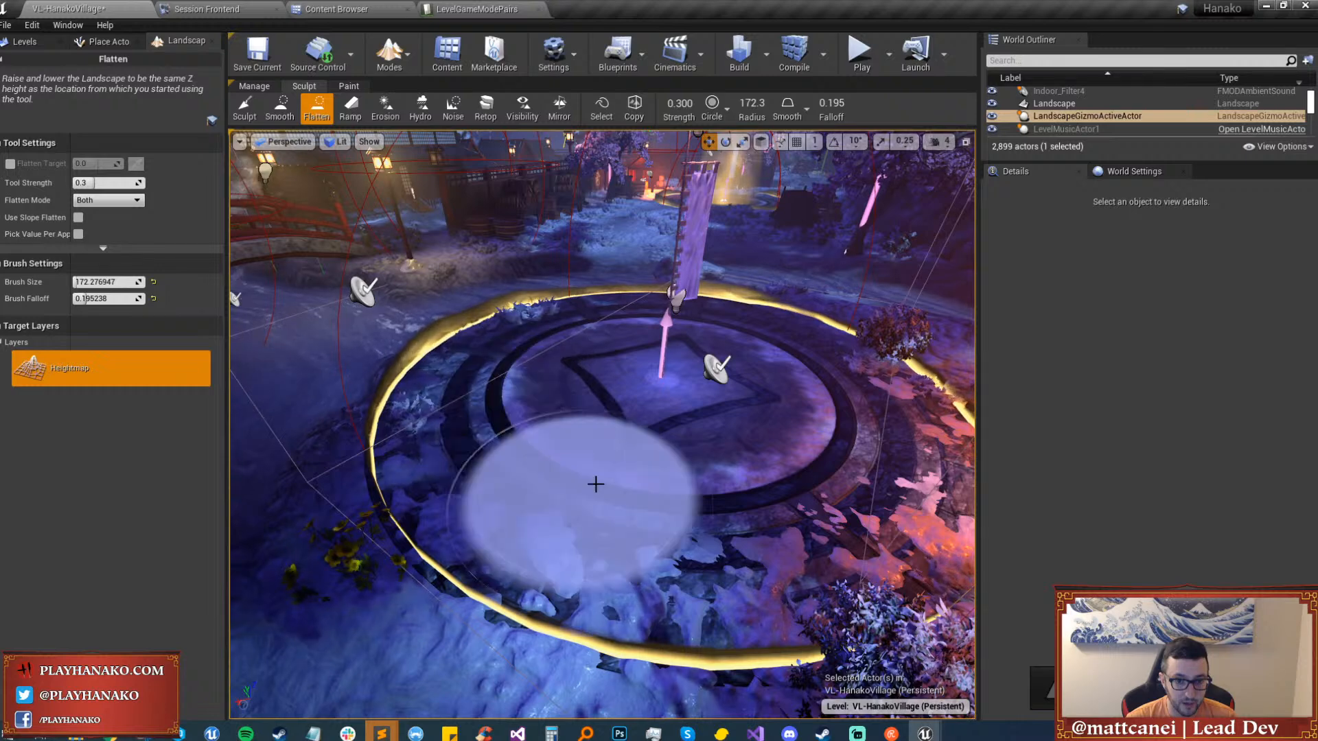
Paint the Path layer over the ground at the purple-bannered control zone, return to Select mode, and save the map.
click(344, 84)
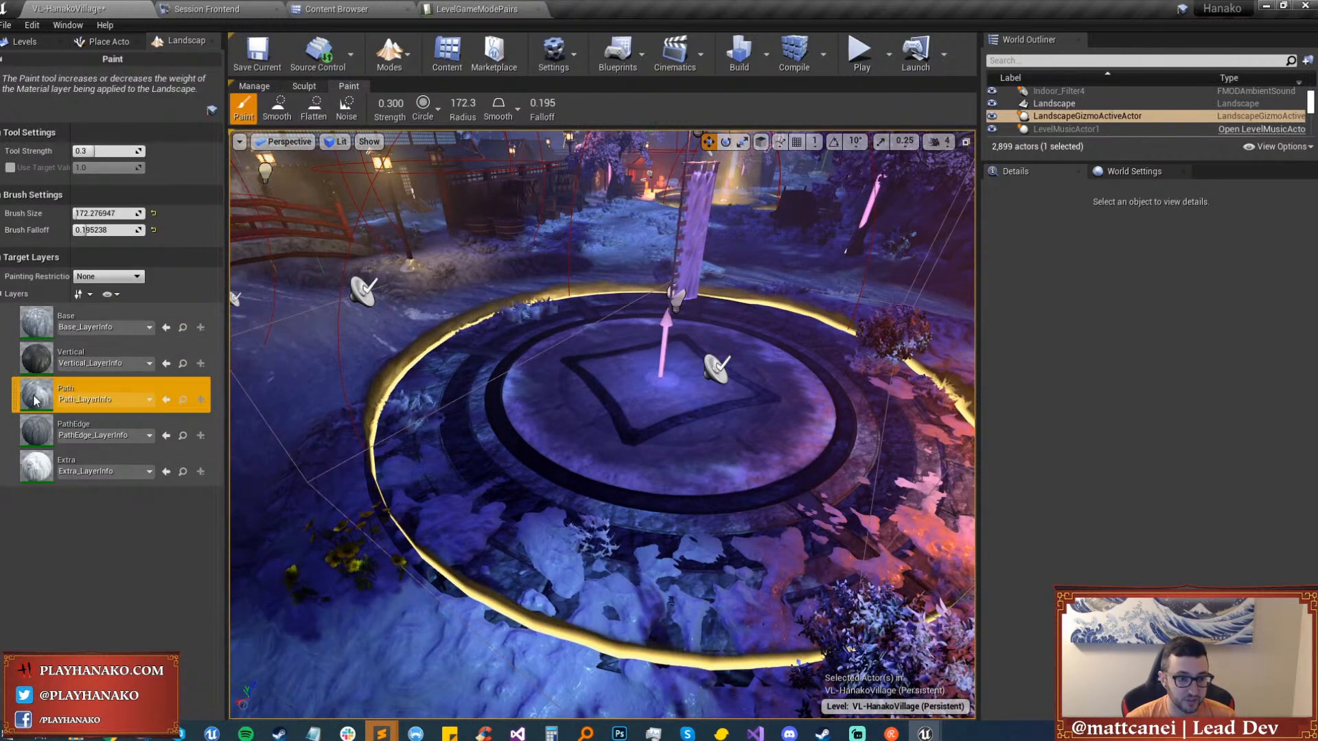
mouse_move(521, 500)
mouse_down()
mouse_move(588, 481)
mouse_move(576, 481)
mouse_move(666, 520)
mouse_move(558, 479)
mouse_move(603, 529)
mouse_move(465, 426)
mouse_move(715, 506)
mouse_move(853, 459)
mouse_move(894, 494)
mouse_up()
right_drag(894, 494, 961, 508)
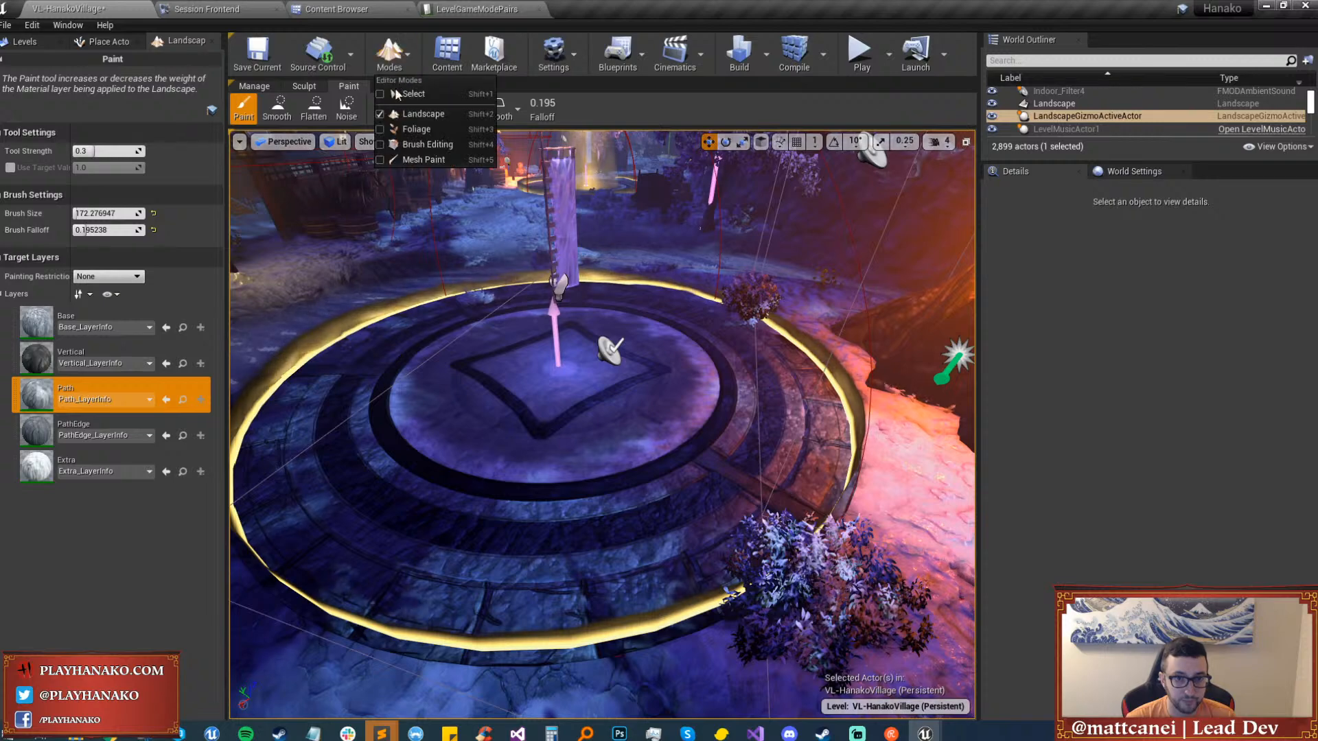
click(396, 94)
key(s)
right_drag(637, 488, 637, 446)
key(ctrl+shift+s)
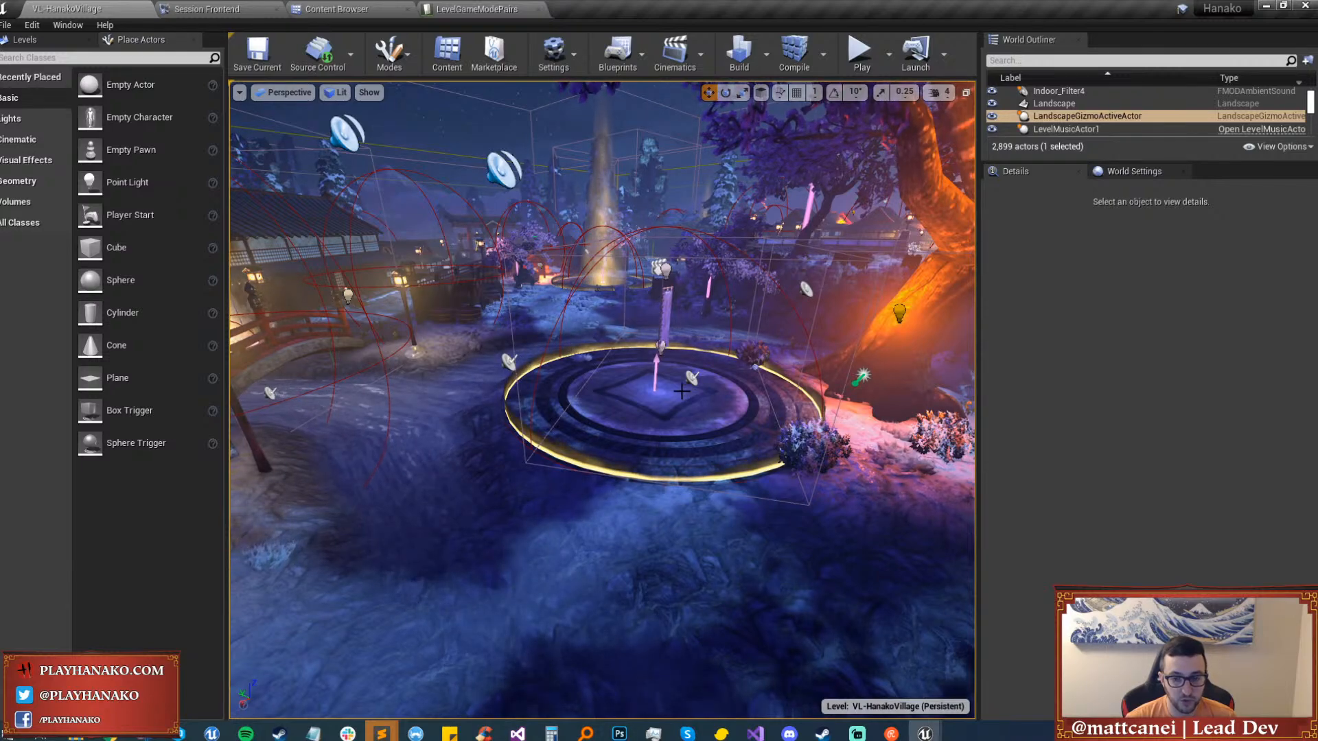
Start a viewport play test from the stone ground facing the blue-bannered control zone, playing the Ninja (Rogue) class.
key(w)
right_drag(682, 390, 961, 425)
key(g)
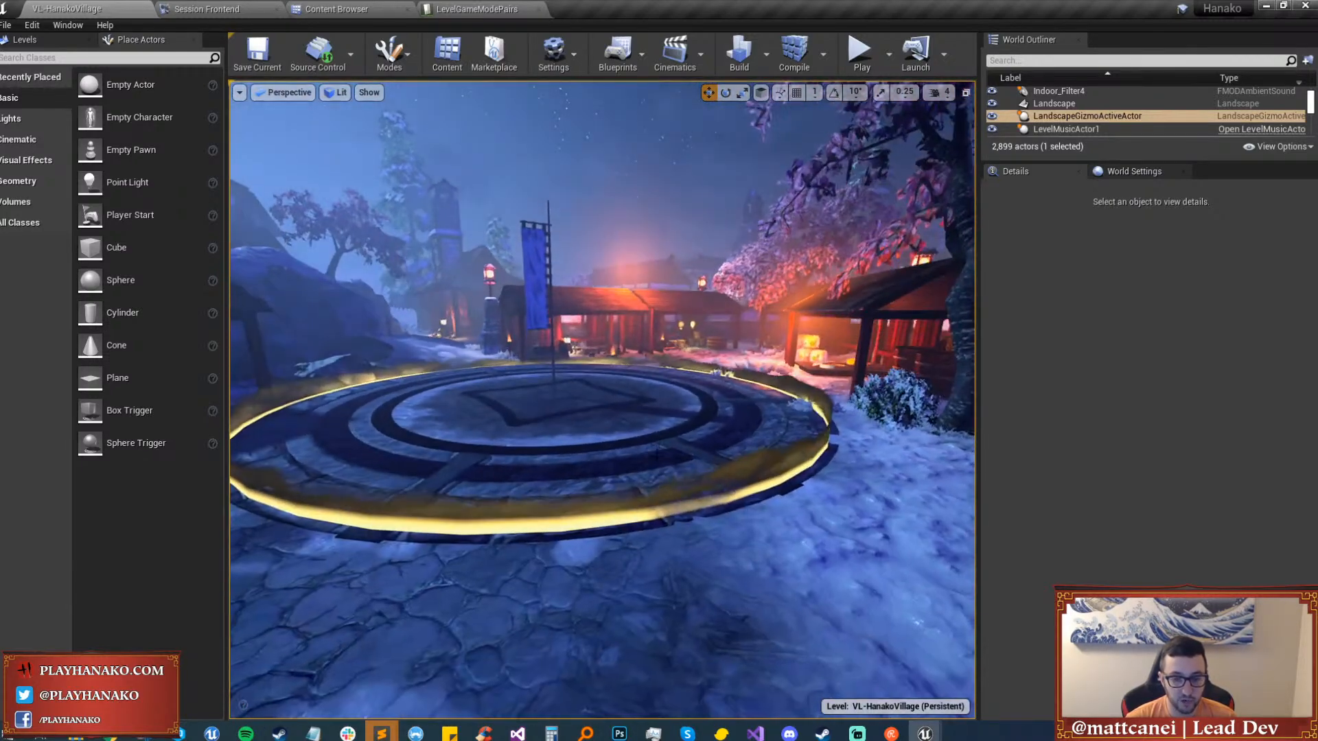
right_drag(657, 451, 618, 451)
key(s)
right_click(644, 643)
click(659, 601)
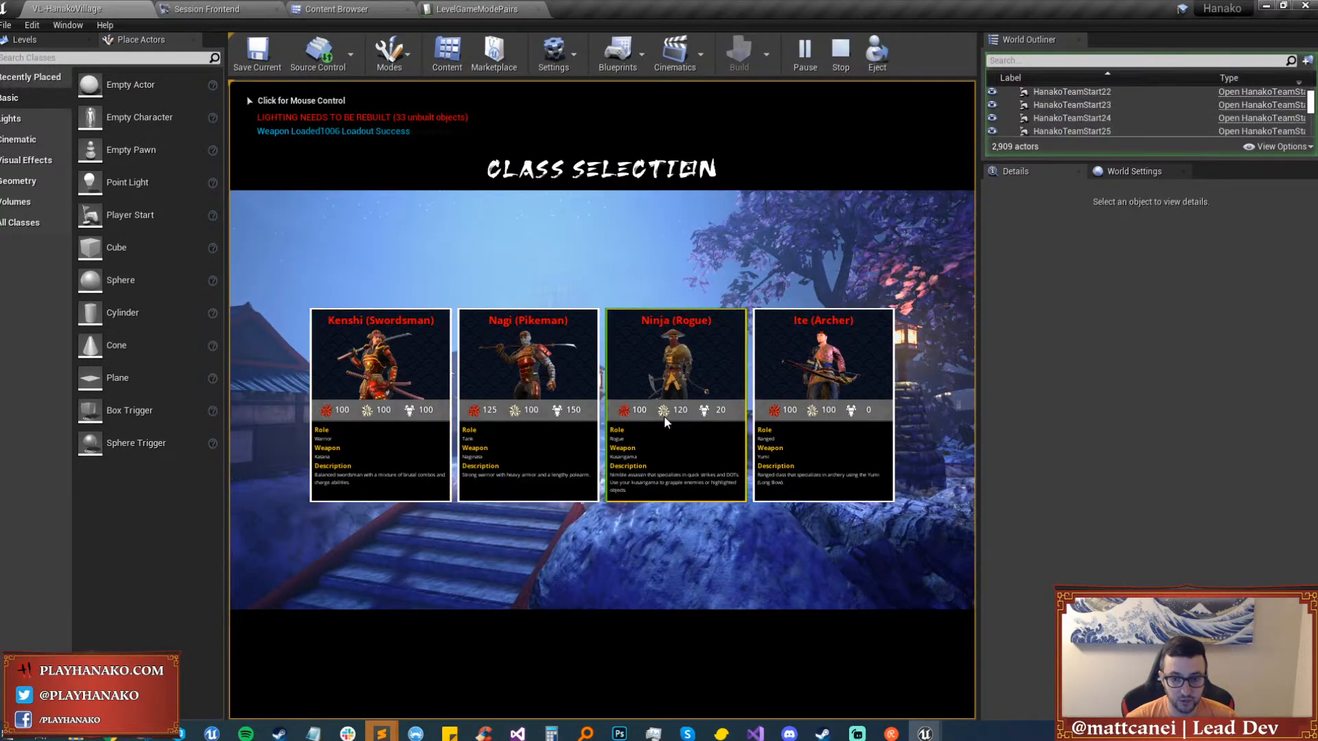
click(664, 416)
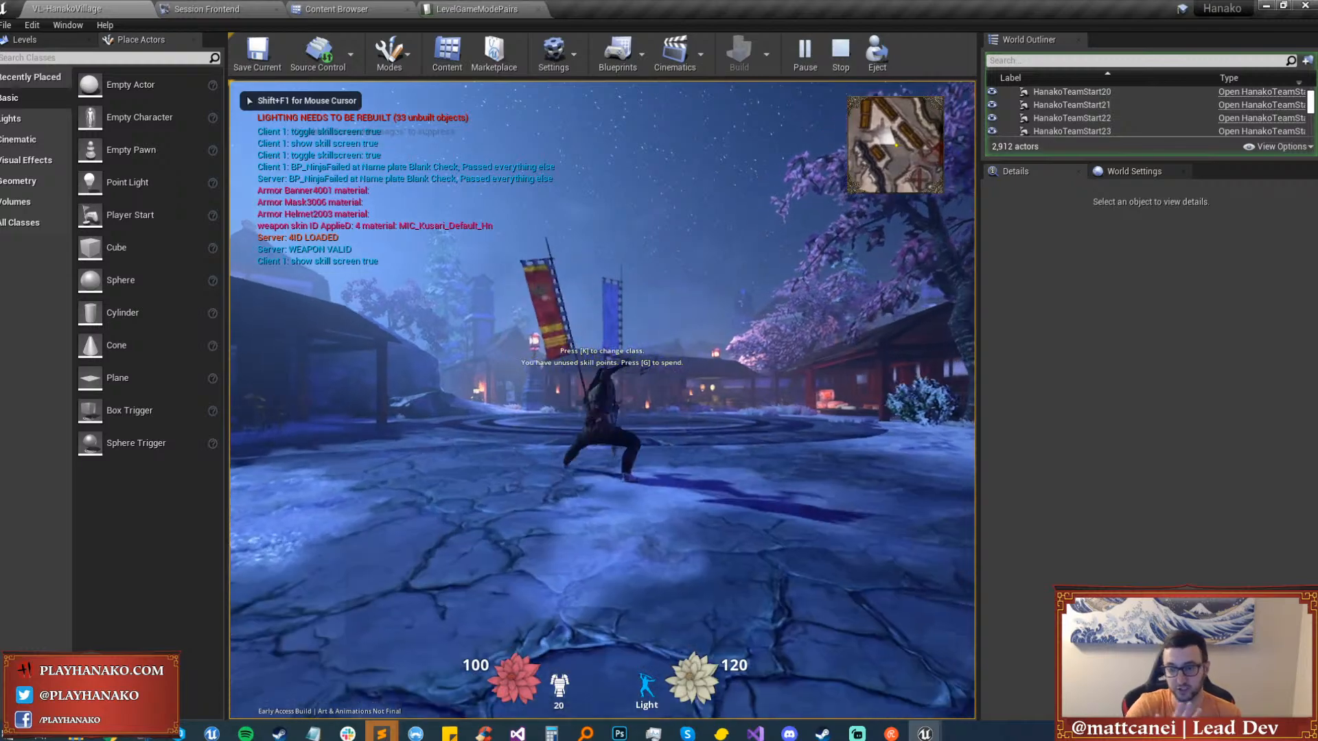
Run the character across the blue-bannered control zone and on to the purple-bannered one to check their platforms.
key(w)
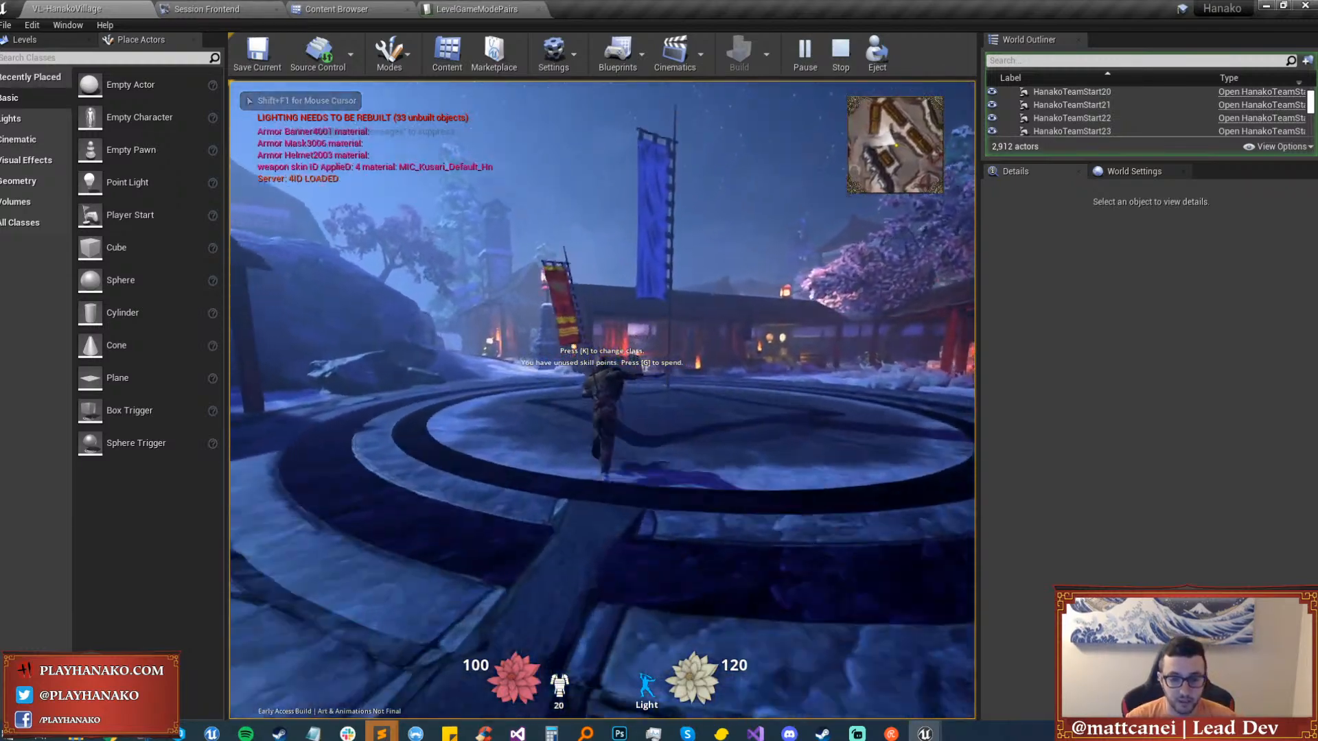
key(w)
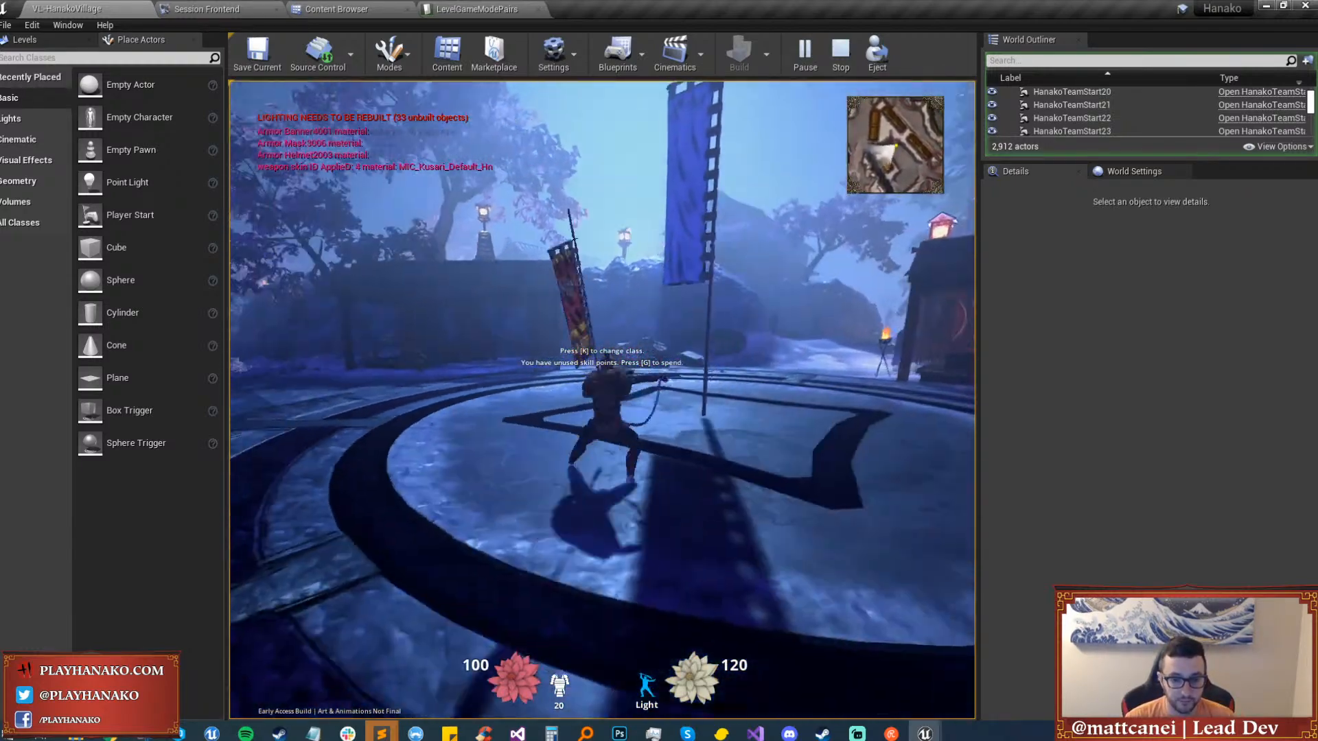
key(w)
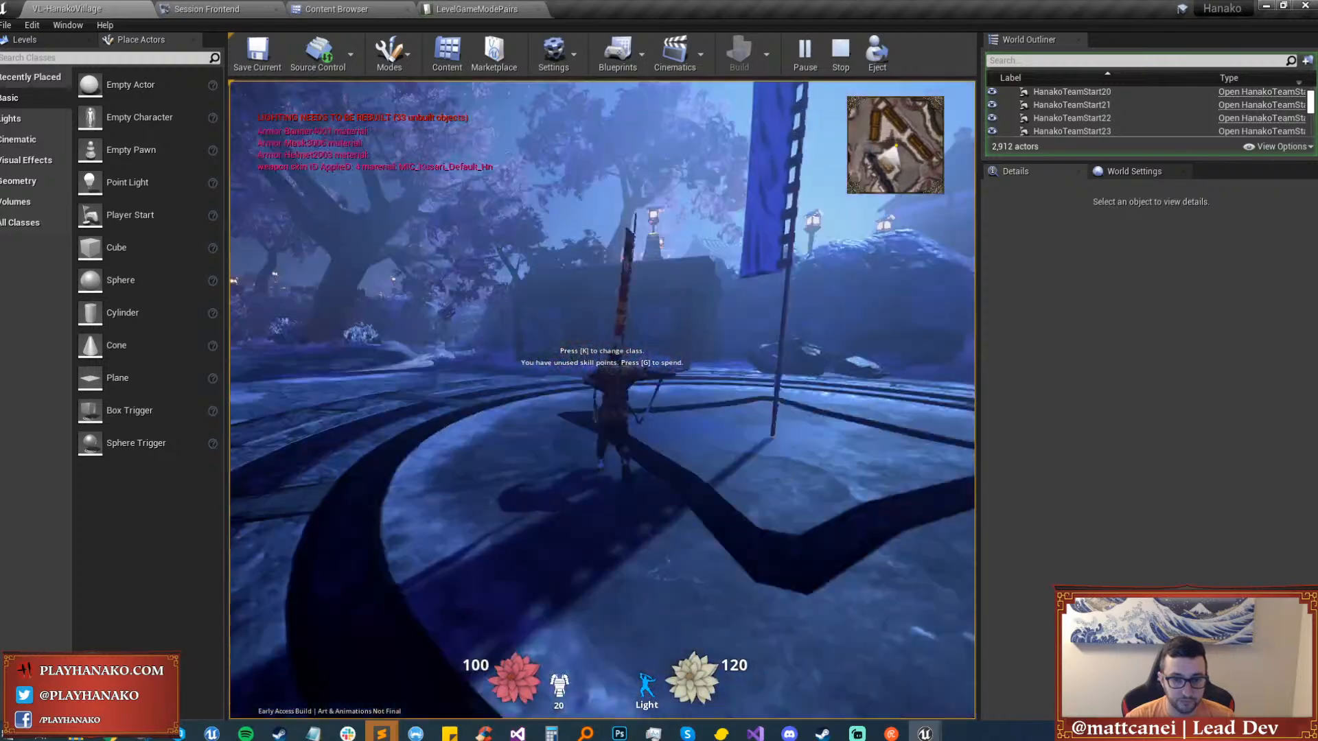
key(w)
key(shift)
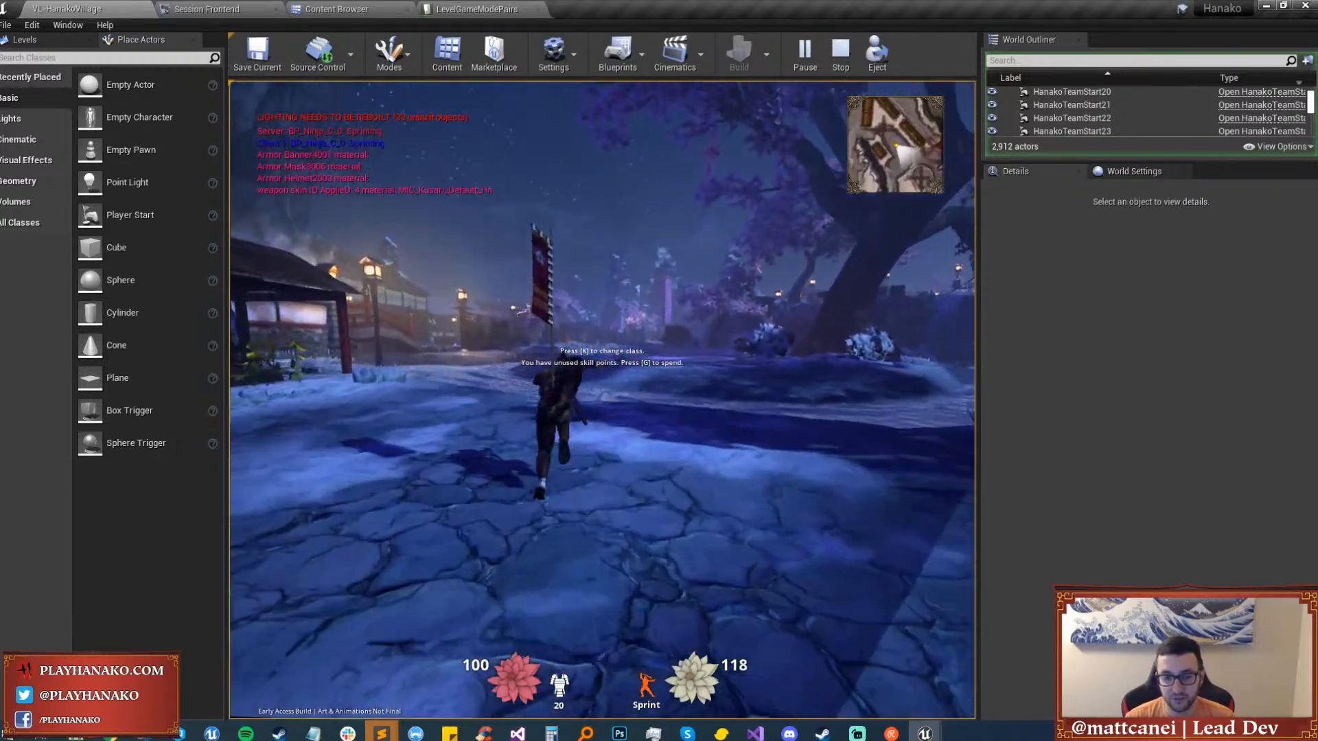
key(w)
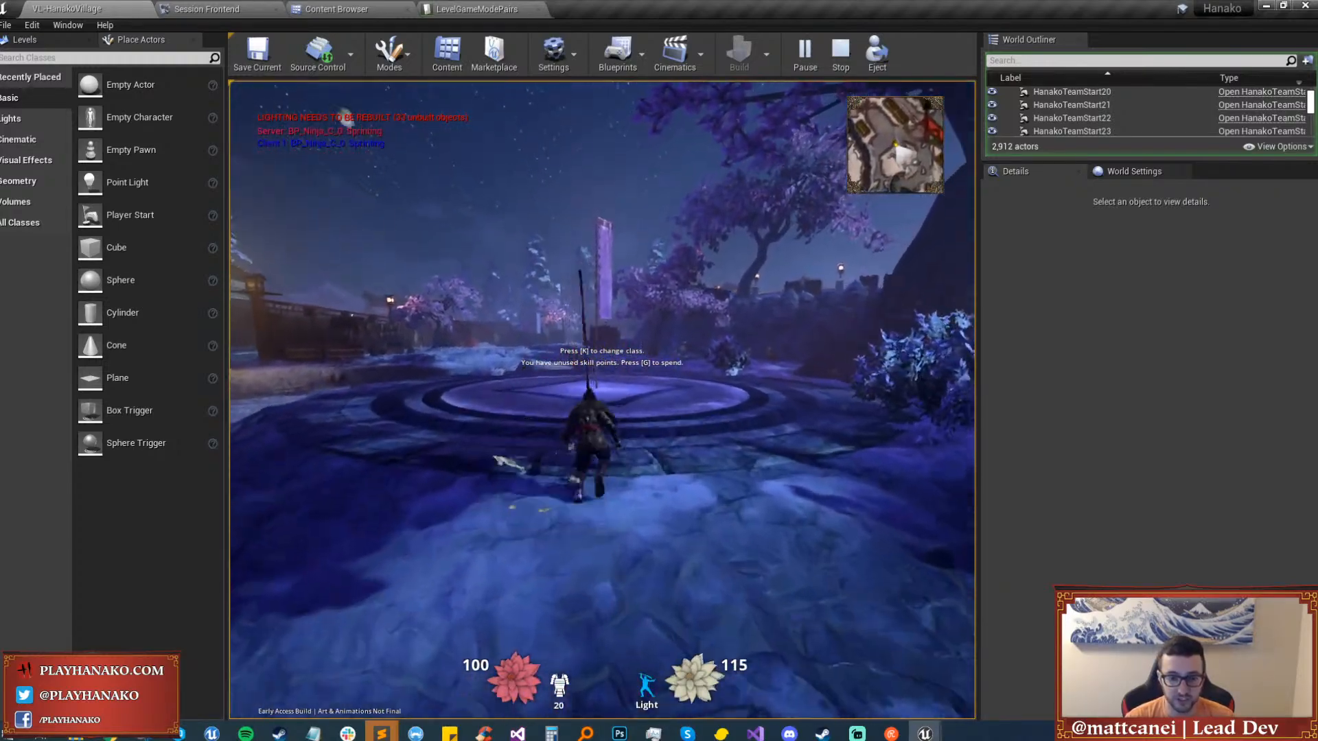
key(w)
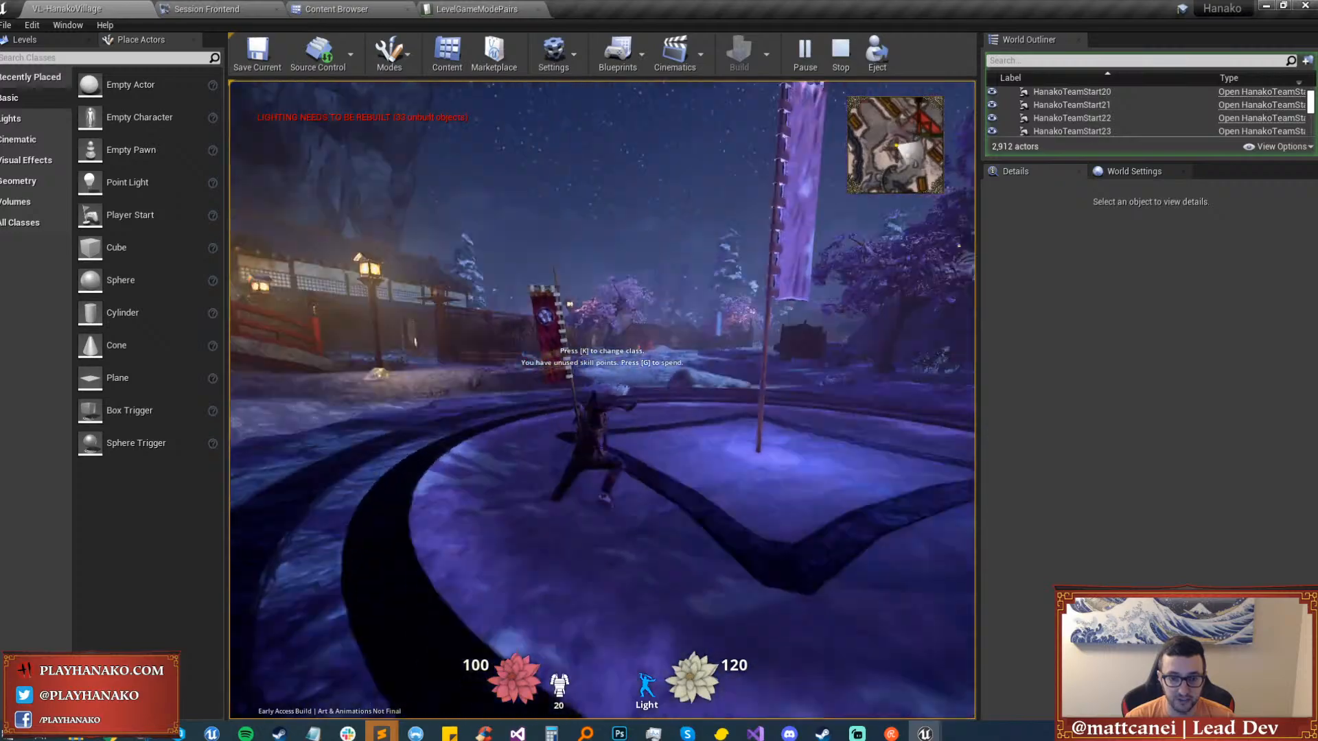
Sprint to the pale-blue-bannered control zone to check its platform, and end the play test.
key(w)
key(shift)
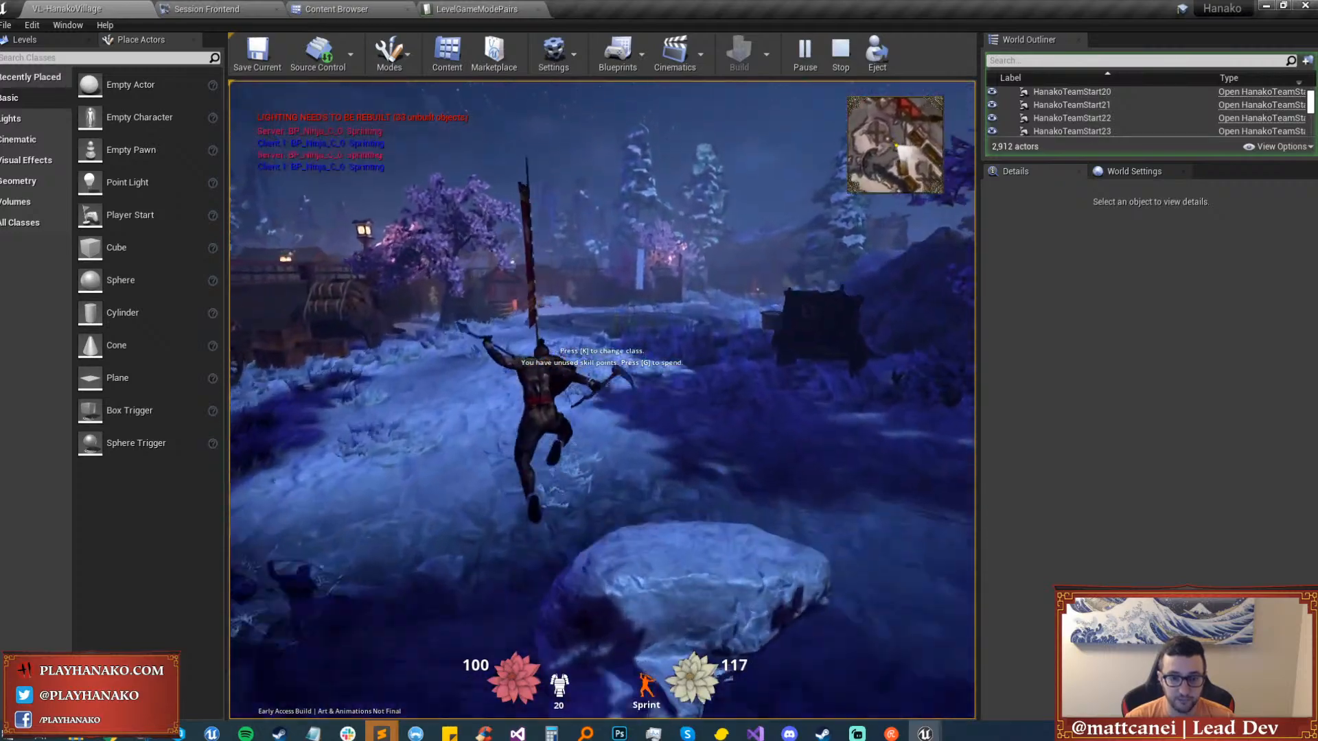
key(w)
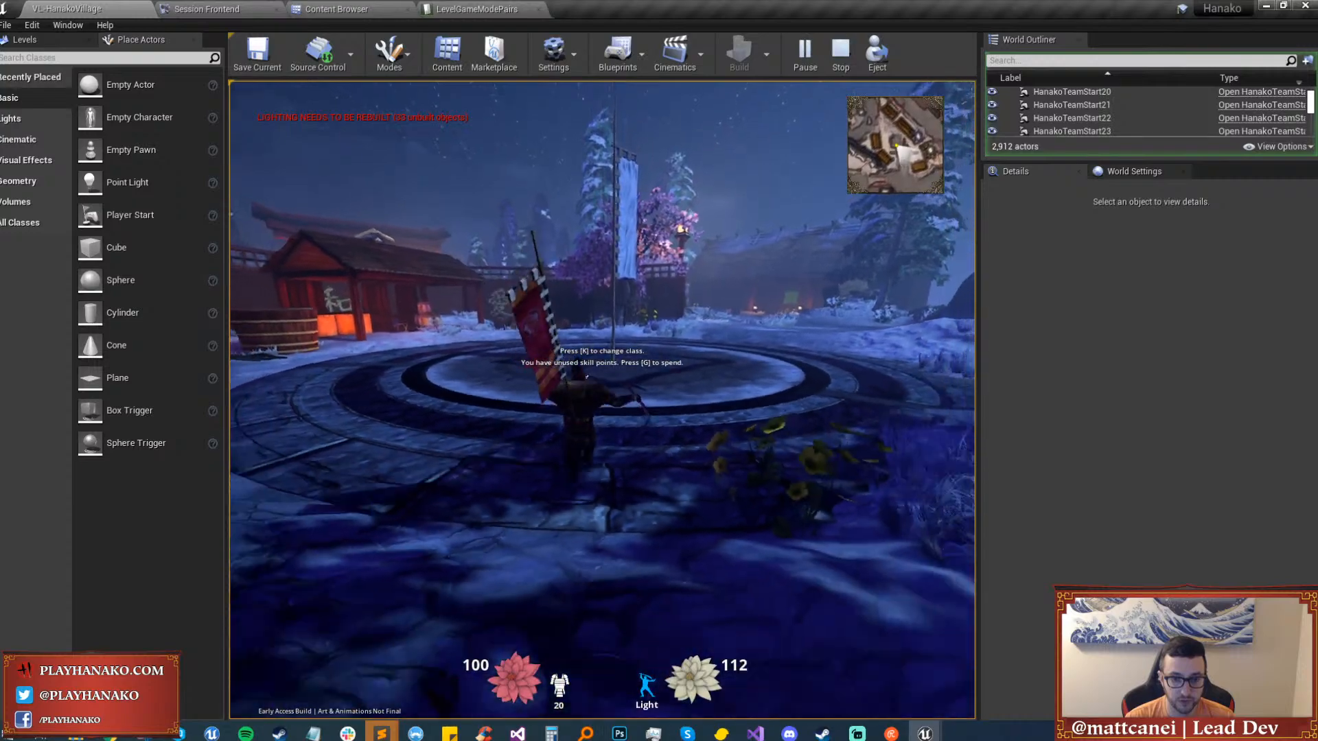
key(w)
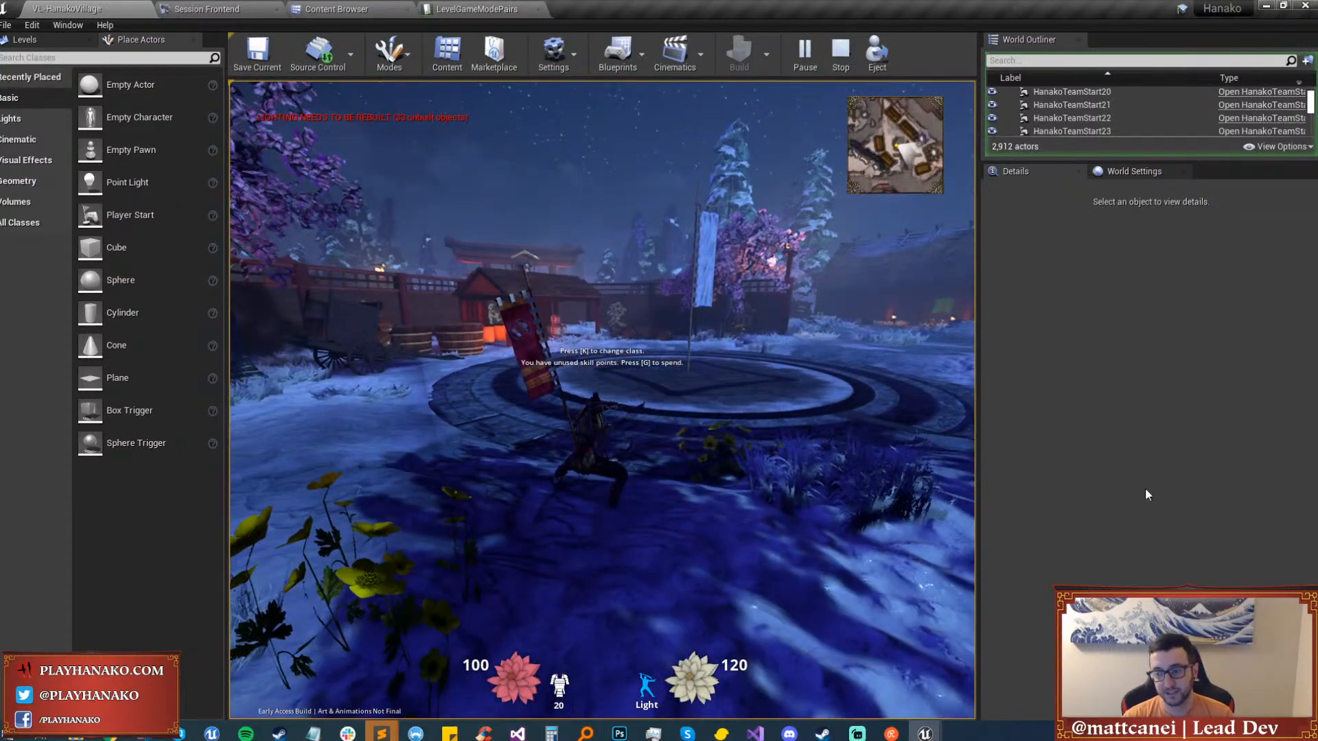
key(Escape)
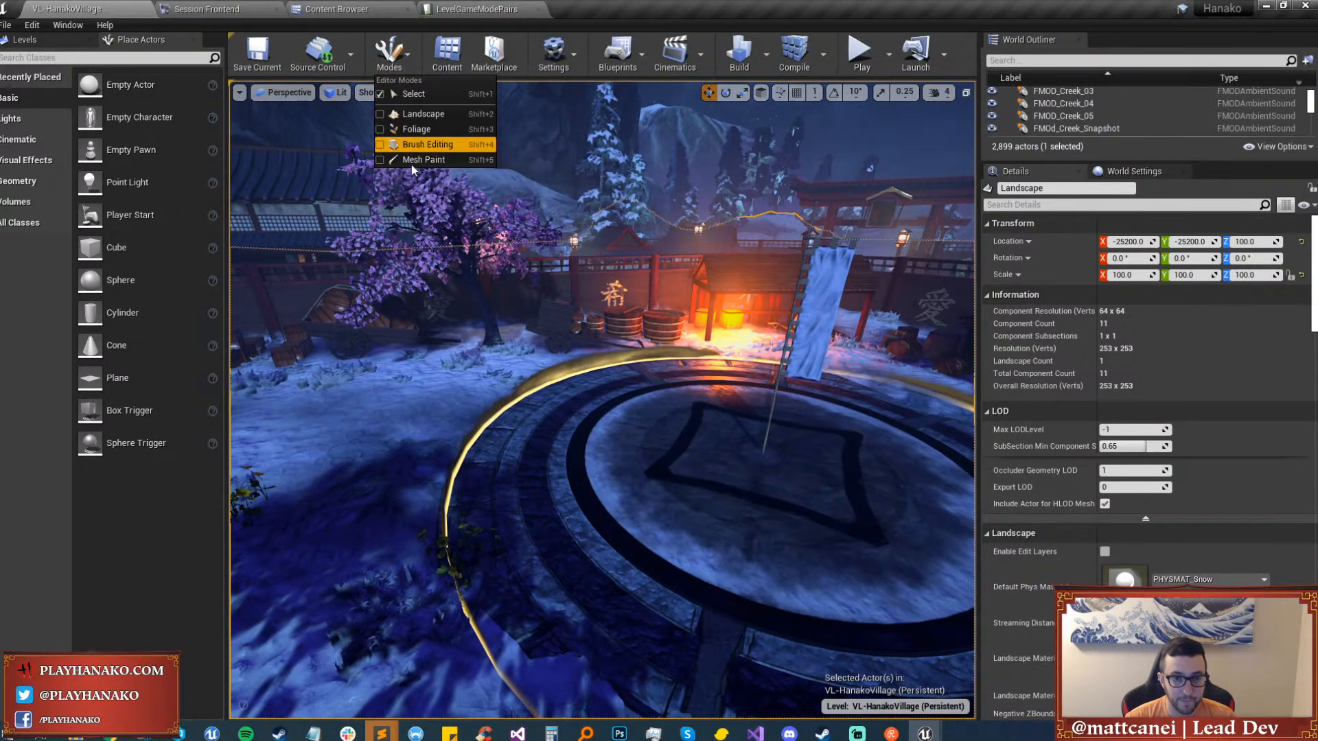
Flatten the landscape under the pale-blue-bannered control zone with the Sculpt Flatten tool and save the map.
click(406, 113)
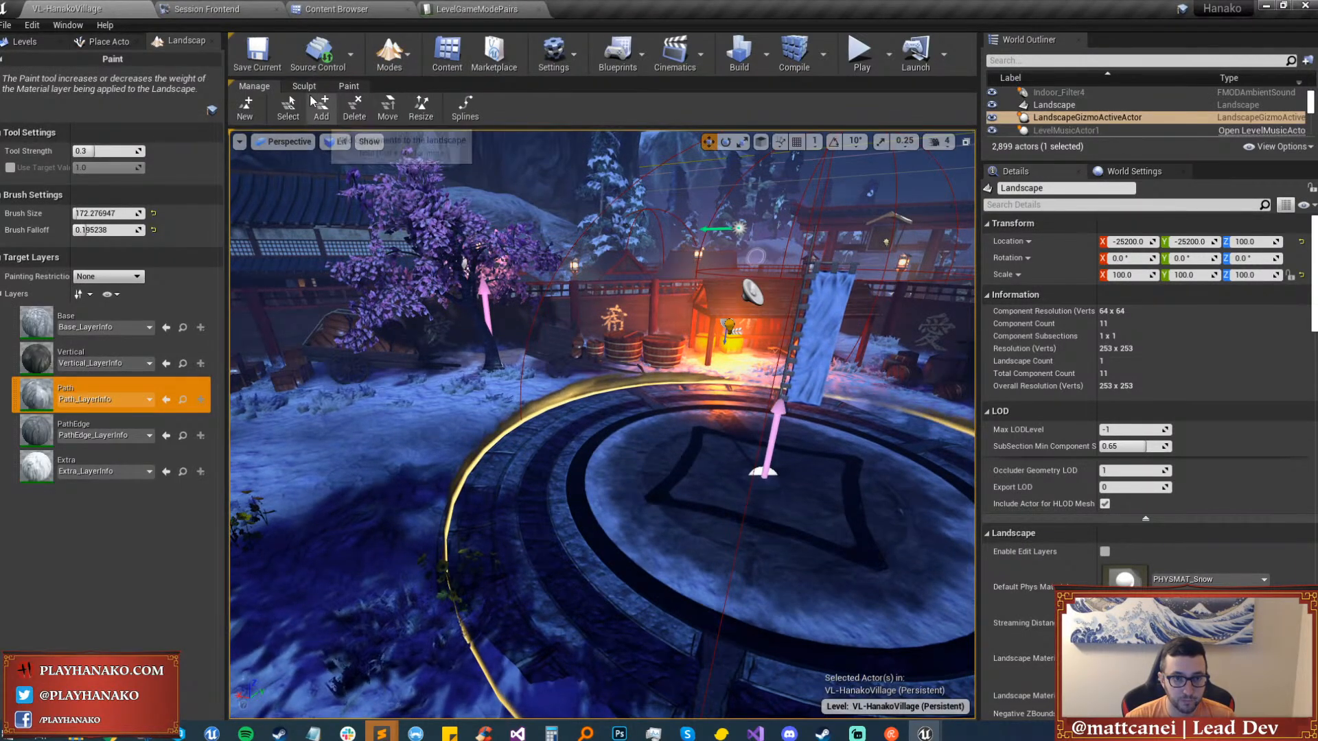
click(305, 88)
click(349, 87)
click(303, 85)
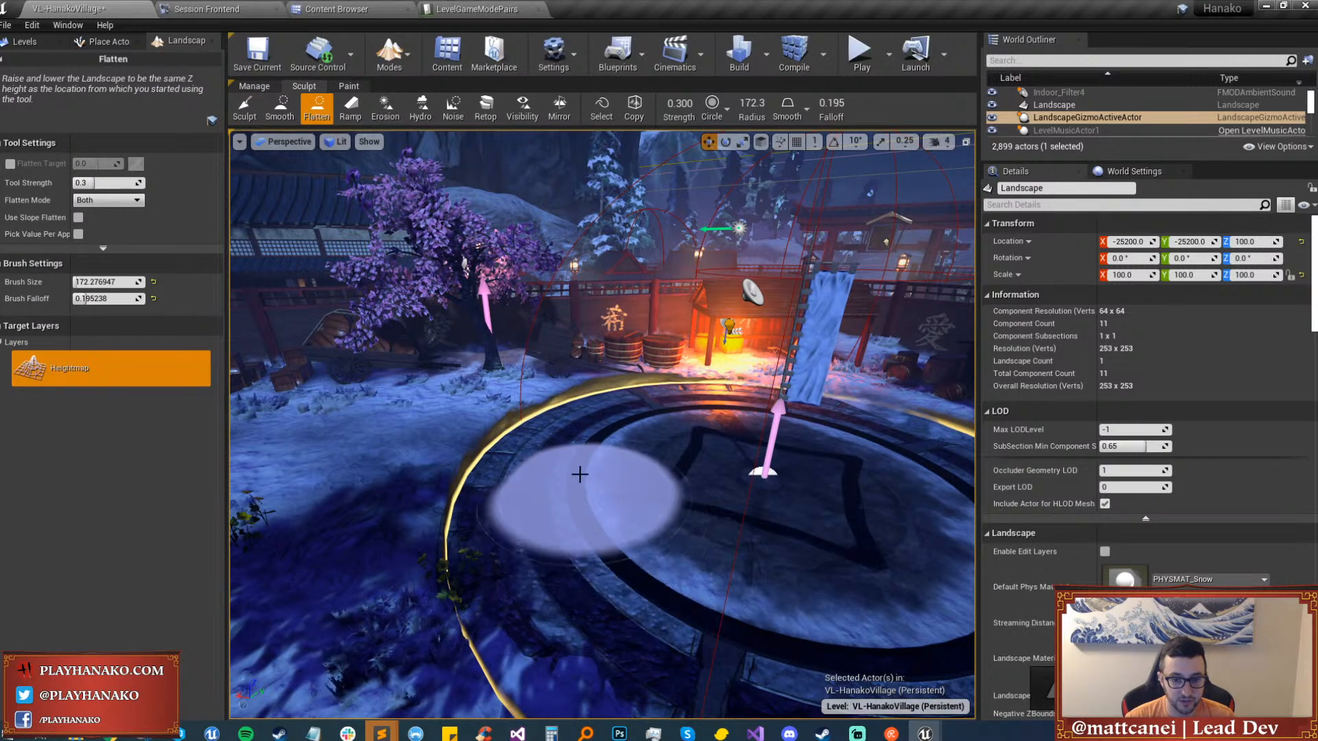
scroll(640, 444, up, 5)
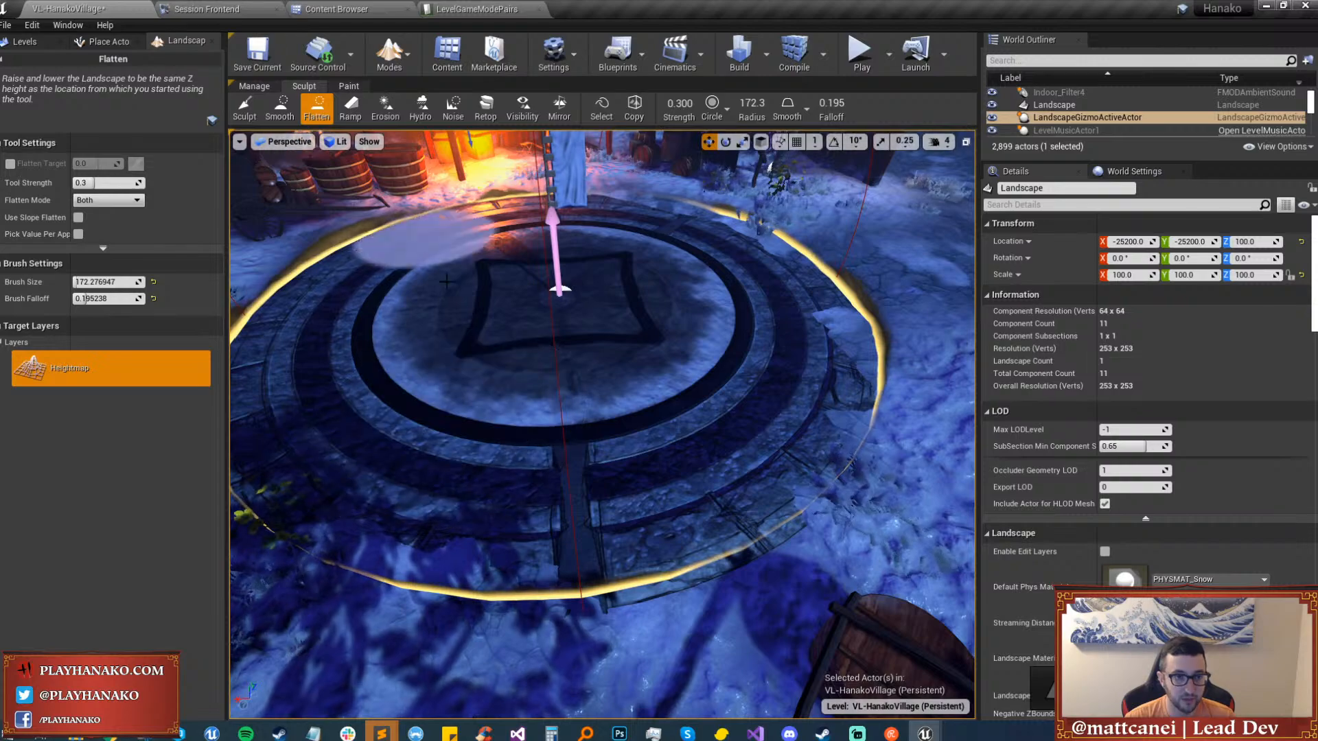
key(ctrl+s)
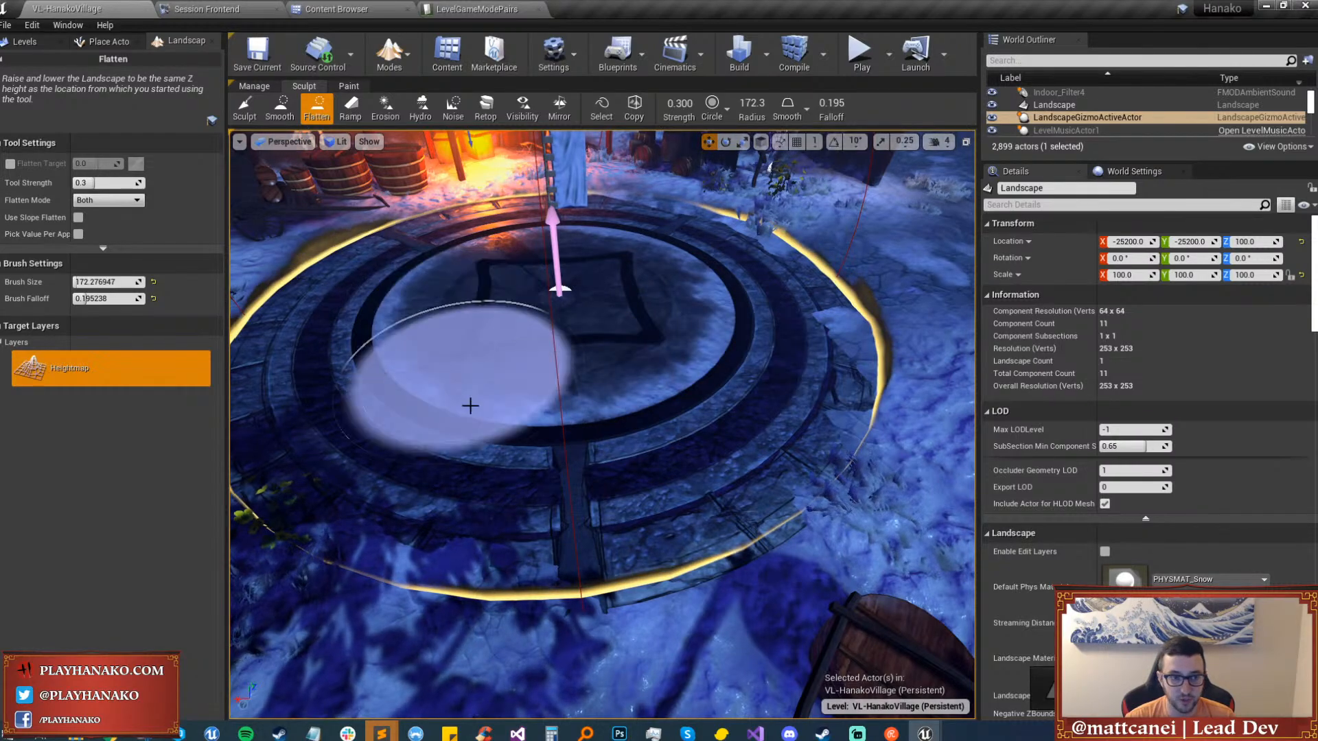
Return to Select mode and start a full-screen play test at the gate of the walled courtyard control zone as Ninja (Rogue).
right_drag(470, 406, 621, 301)
key(w)
click(414, 96)
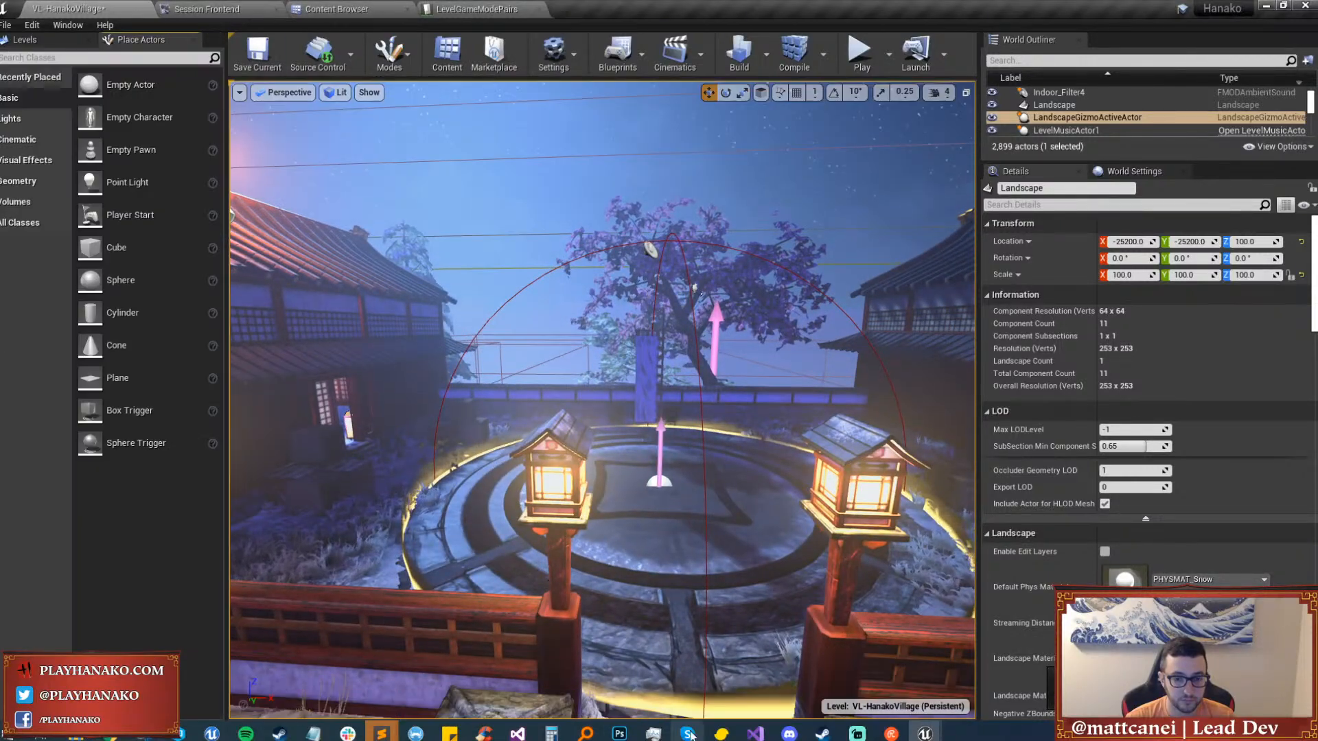
right_click(695, 587)
click(721, 557)
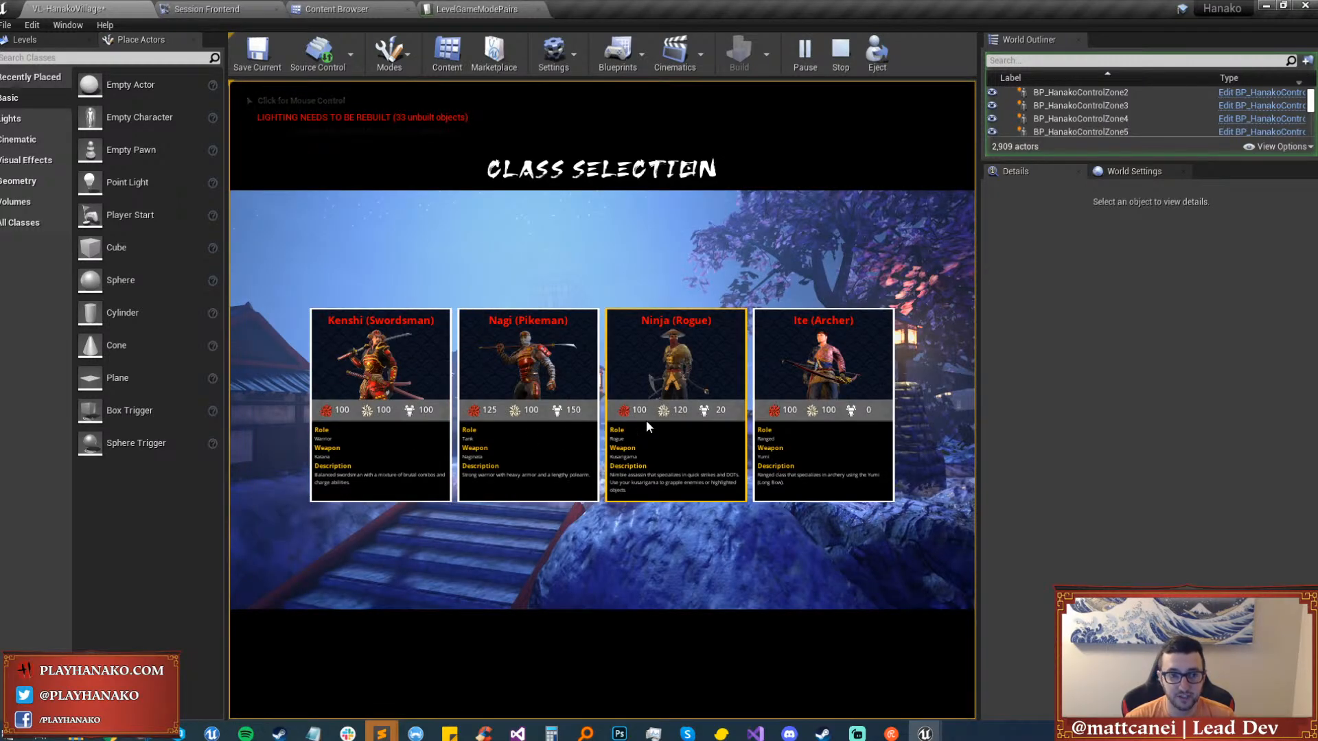
click(644, 417)
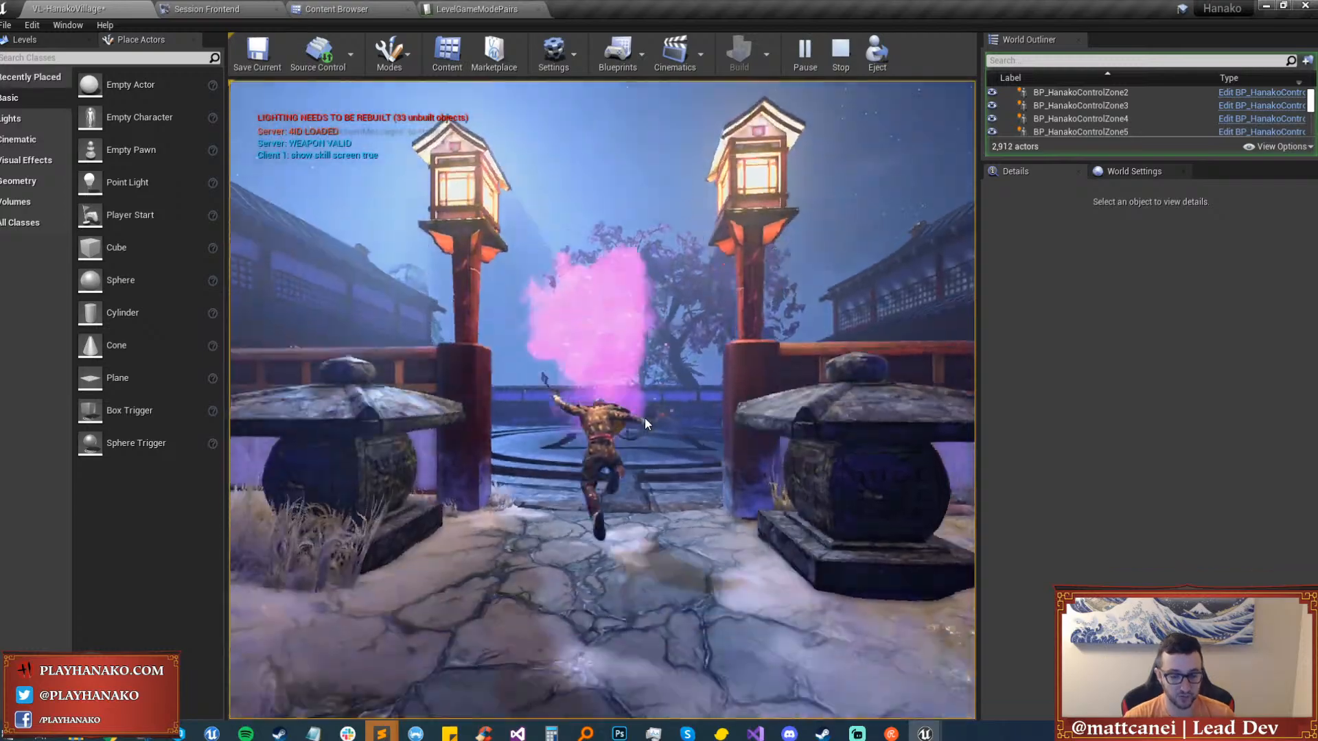
key(F11)
Move the character around the courtyard control zone to check its platform, and end the play test.
key(w)
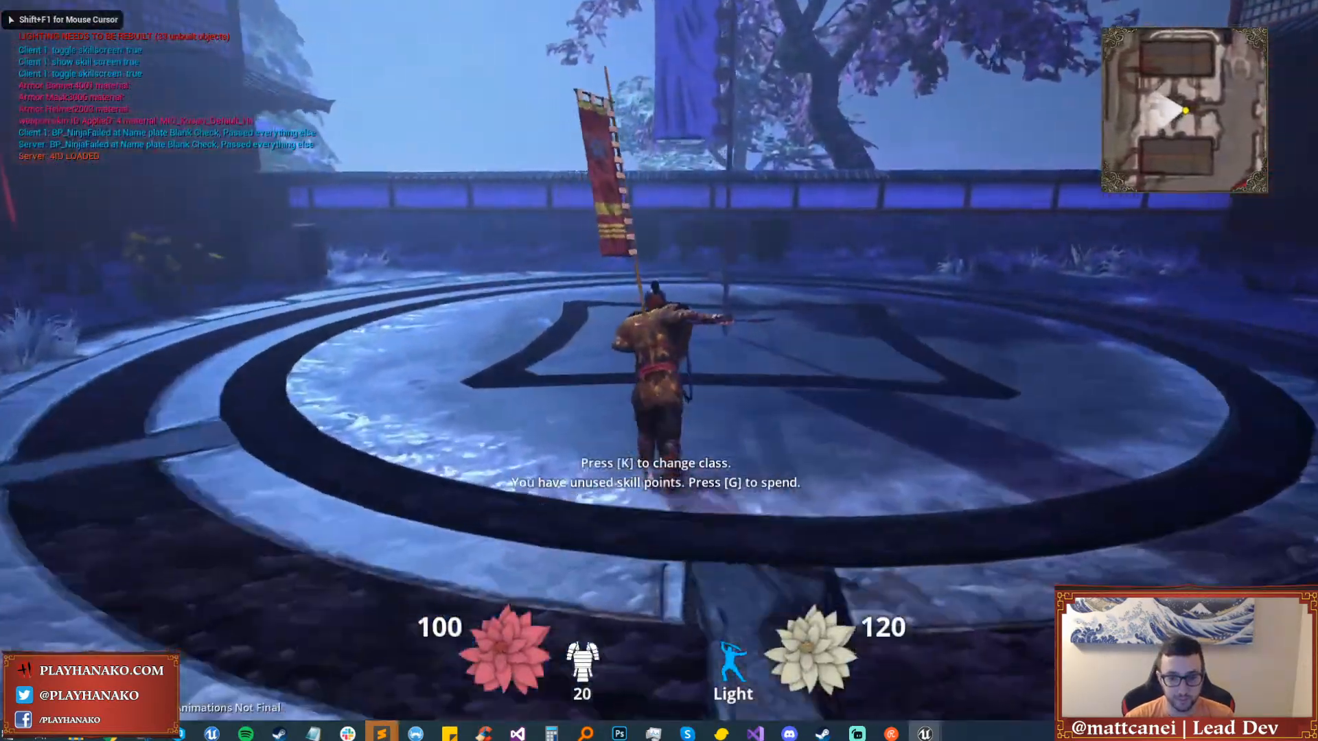
key(space)
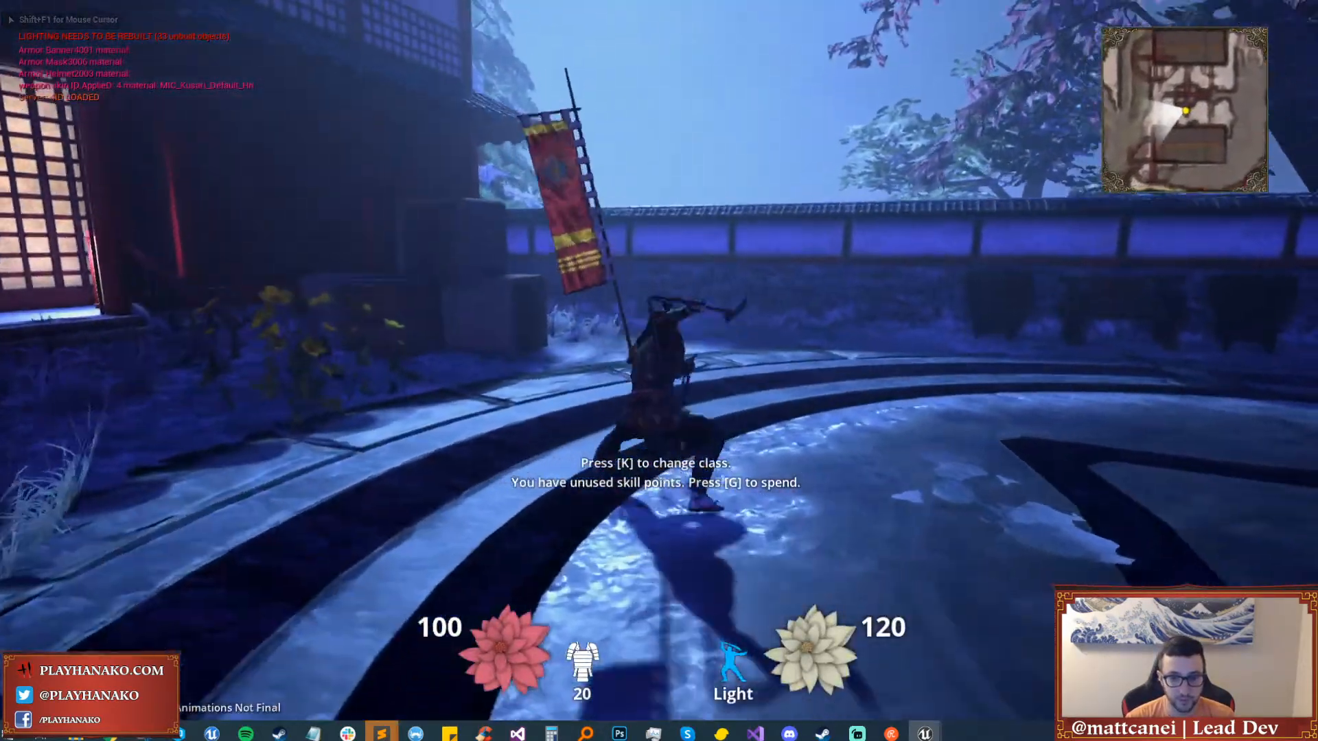
key(w)
scroll(659, 371, down, 3)
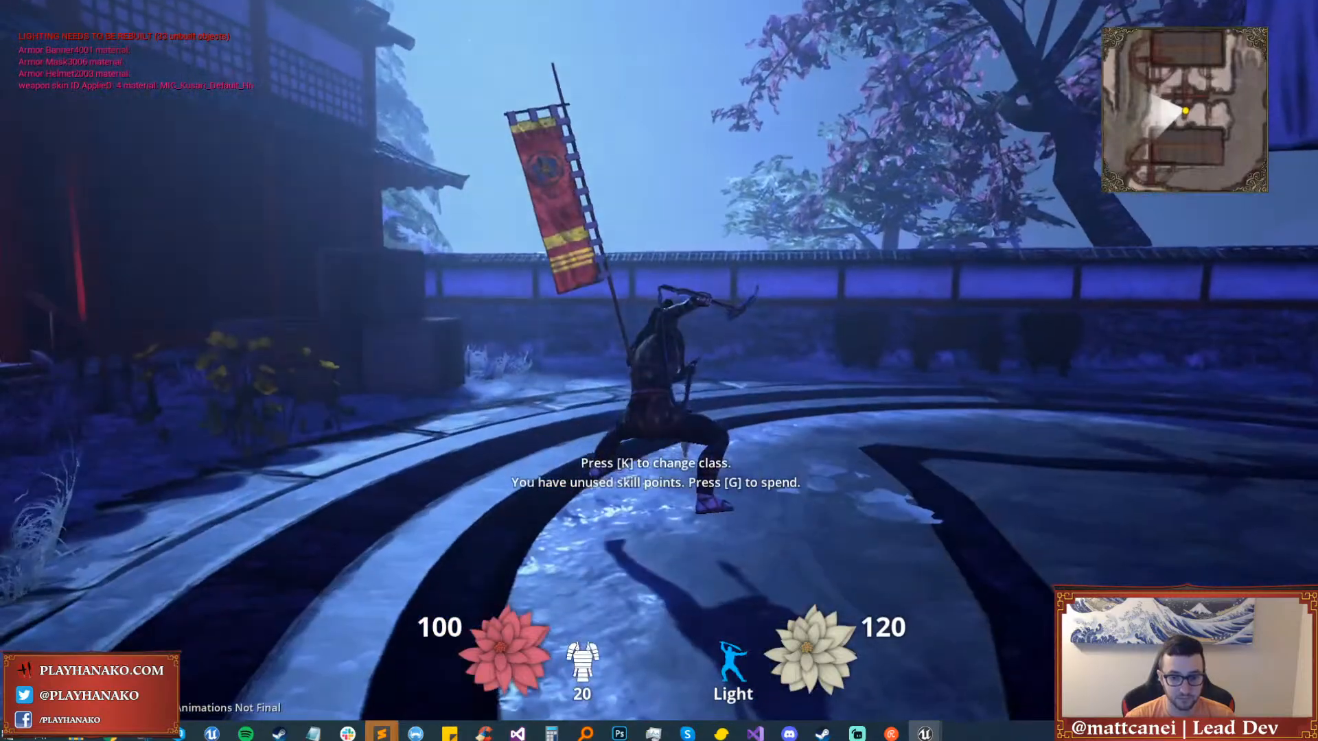
key(d)
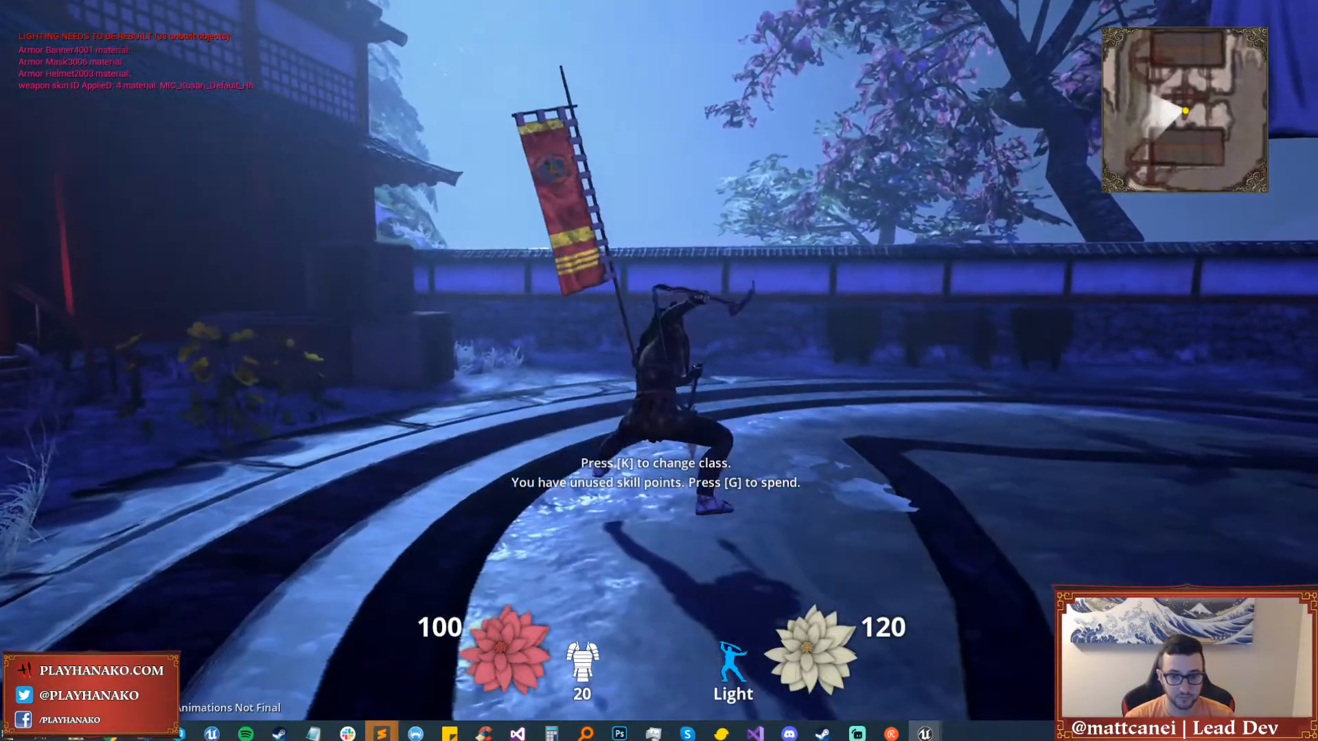
key(Escape)
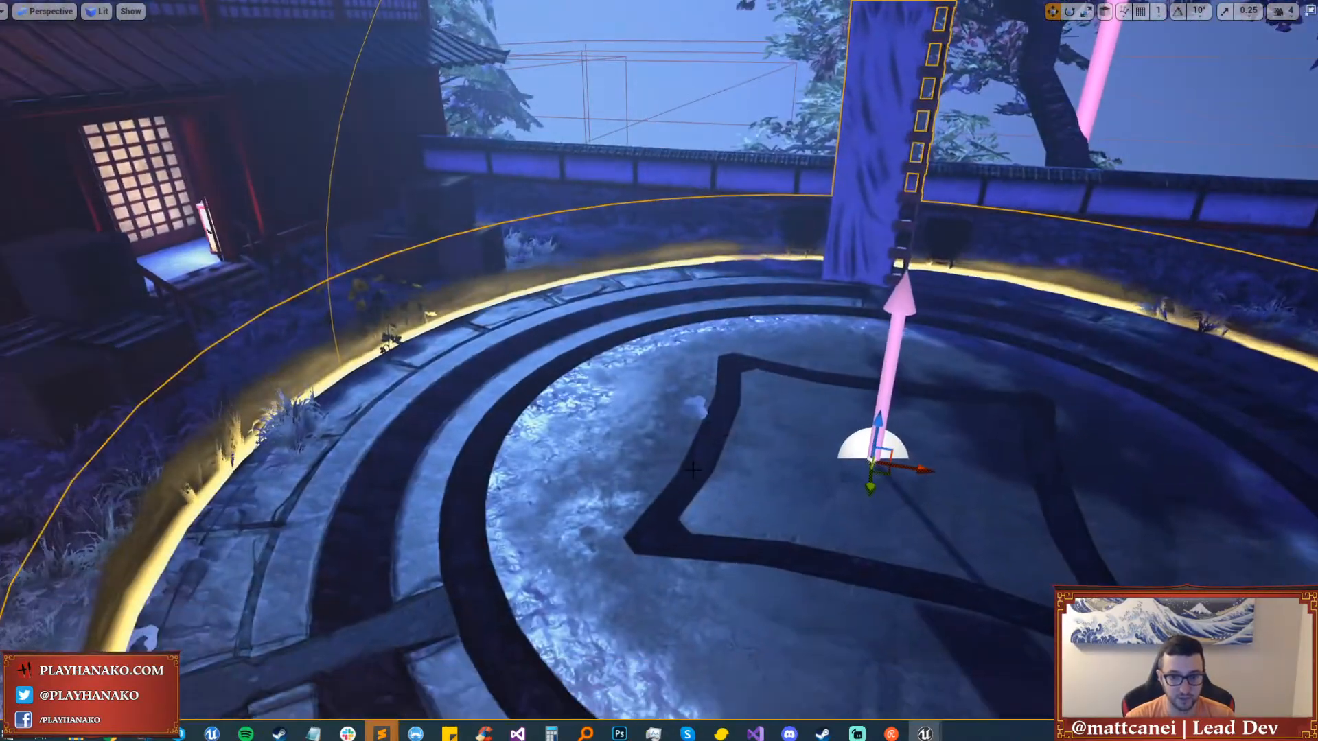
Hide the courtyard control zone platform, switch to Landscape mode and choose the Sculpt Retopologize tool for the ground beneath.
right_drag(693, 469, 696, 382)
key(F11)
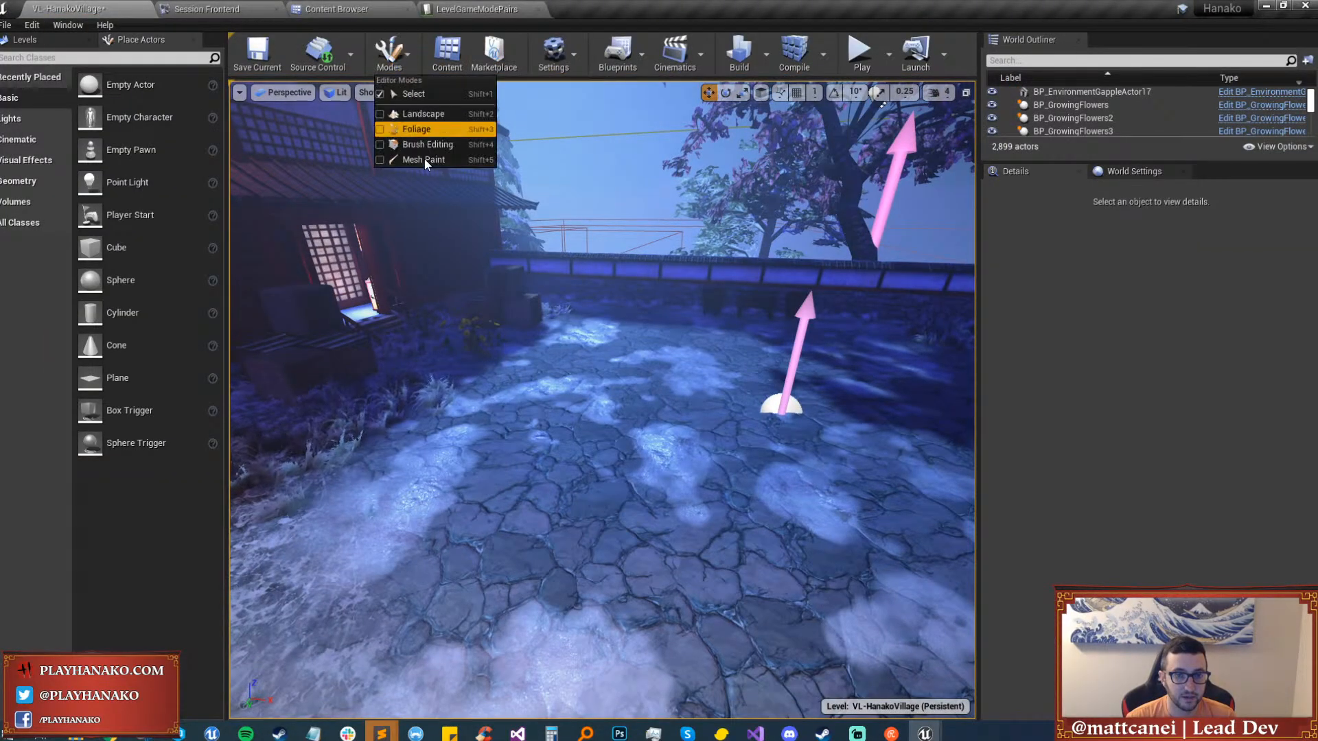
key(shift+4)
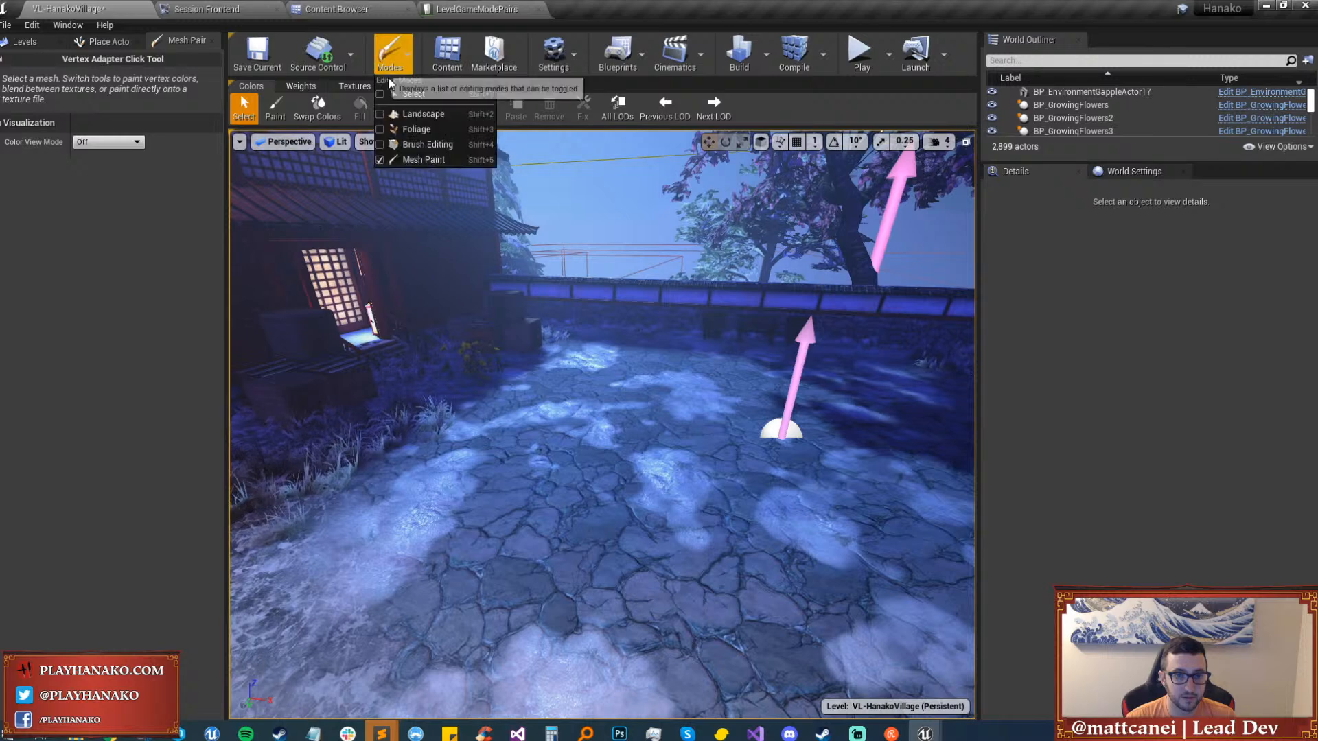
click(413, 115)
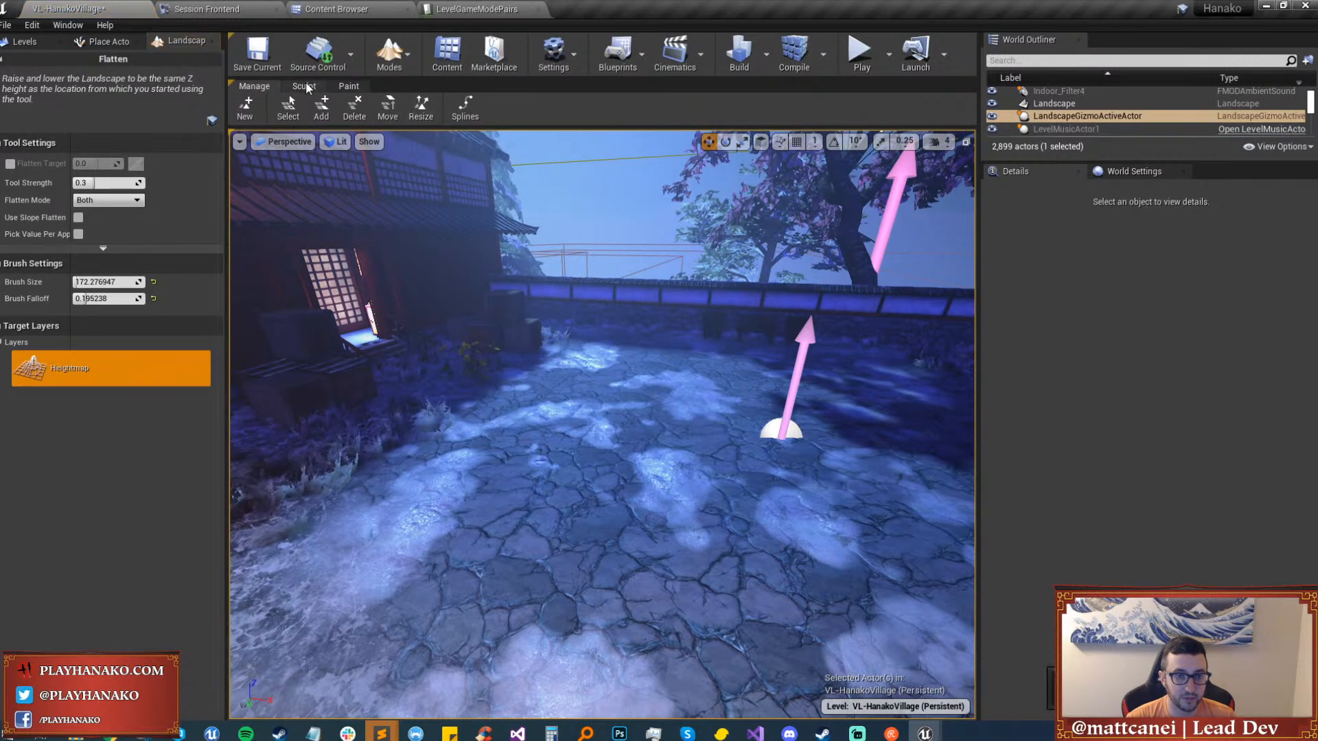
click(485, 109)
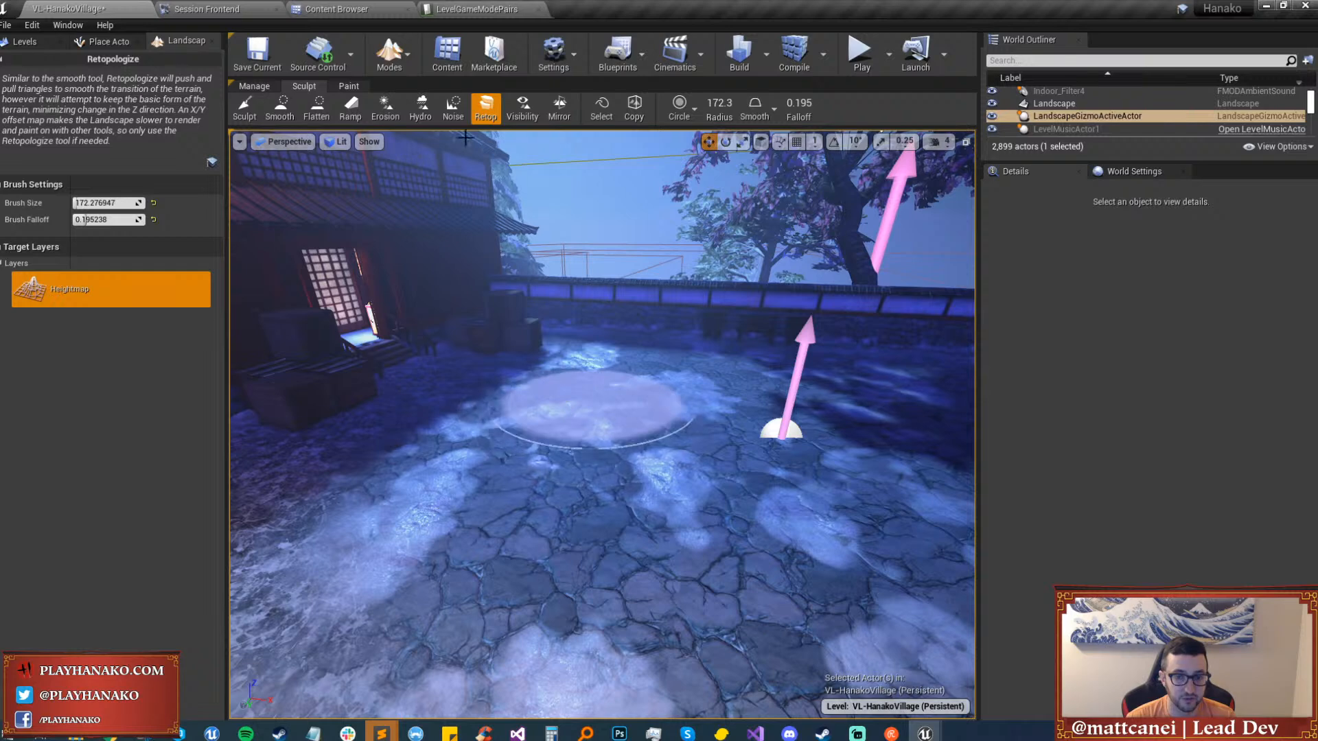
Paint the PathEdge layer over the ground of the courtyard control zone and unhide the platform.
click(348, 85)
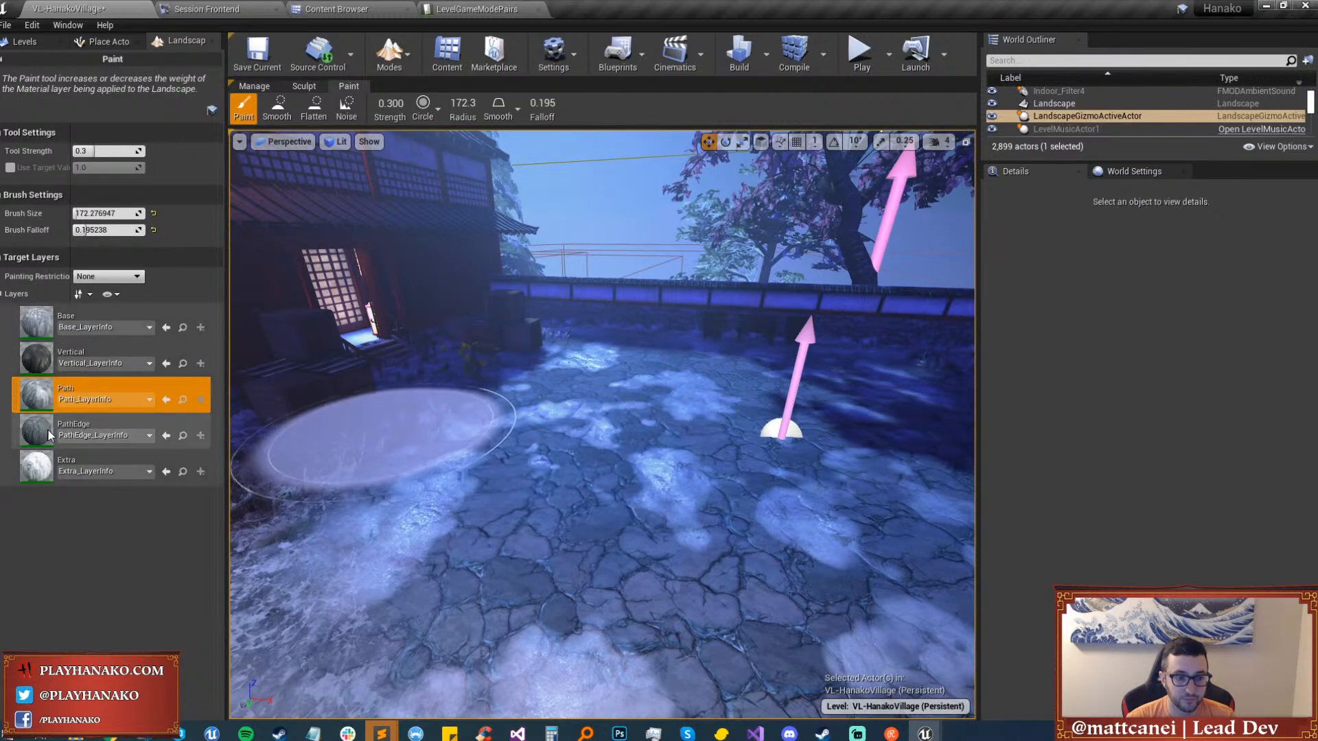
click(103, 429)
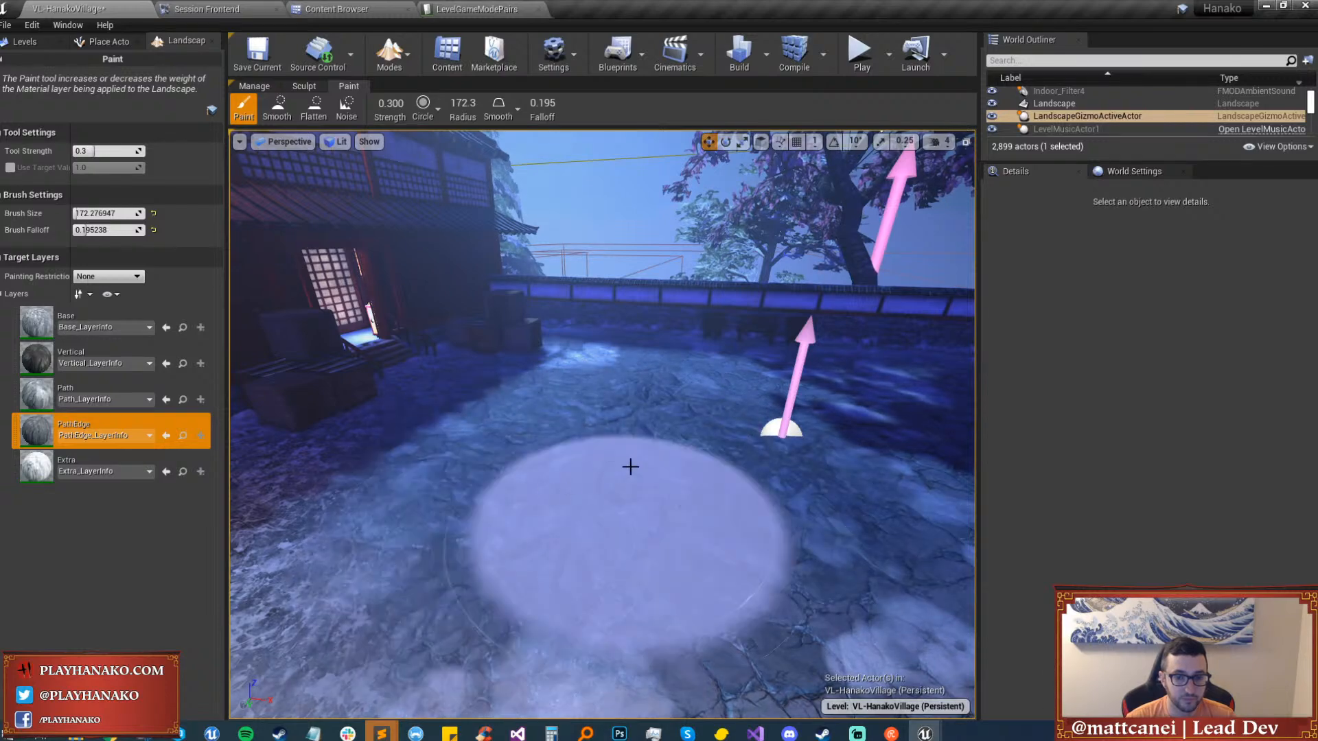
mouse_move(632, 459)
right_down()
mouse_move(741, 458)
mouse_move(754, 483)
mouse_move(659, 500)
right_up()
key(ctrl+h)
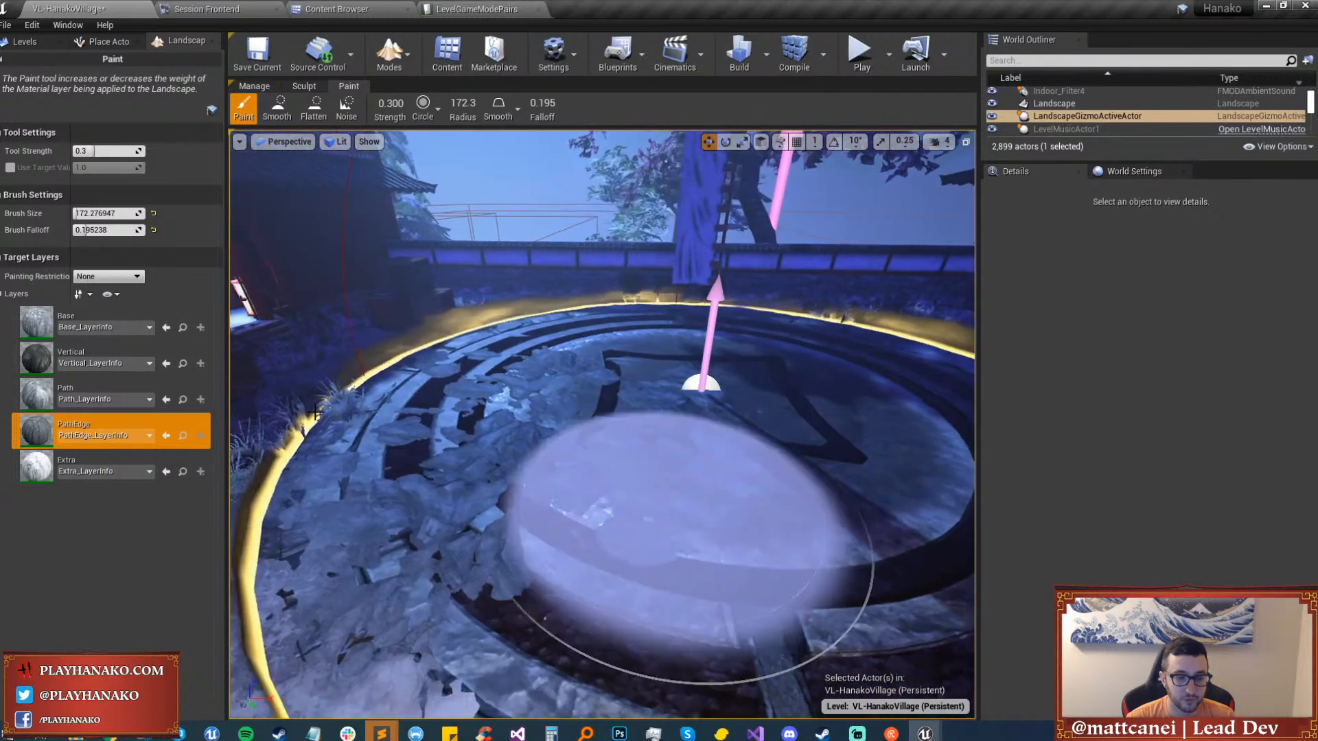
Repaint the ground under the courtyard platform with the Path layer, return to Select mode and save the map.
click(30, 398)
mouse_move(502, 467)
mouse_down()
mouse_move(480, 447)
mouse_move(658, 441)
mouse_move(546, 367)
mouse_move(428, 503)
mouse_move(706, 438)
mouse_move(544, 381)
mouse_move(469, 500)
mouse_move(494, 545)
mouse_move(441, 568)
mouse_move(538, 477)
mouse_move(510, 377)
mouse_move(683, 418)
mouse_up()
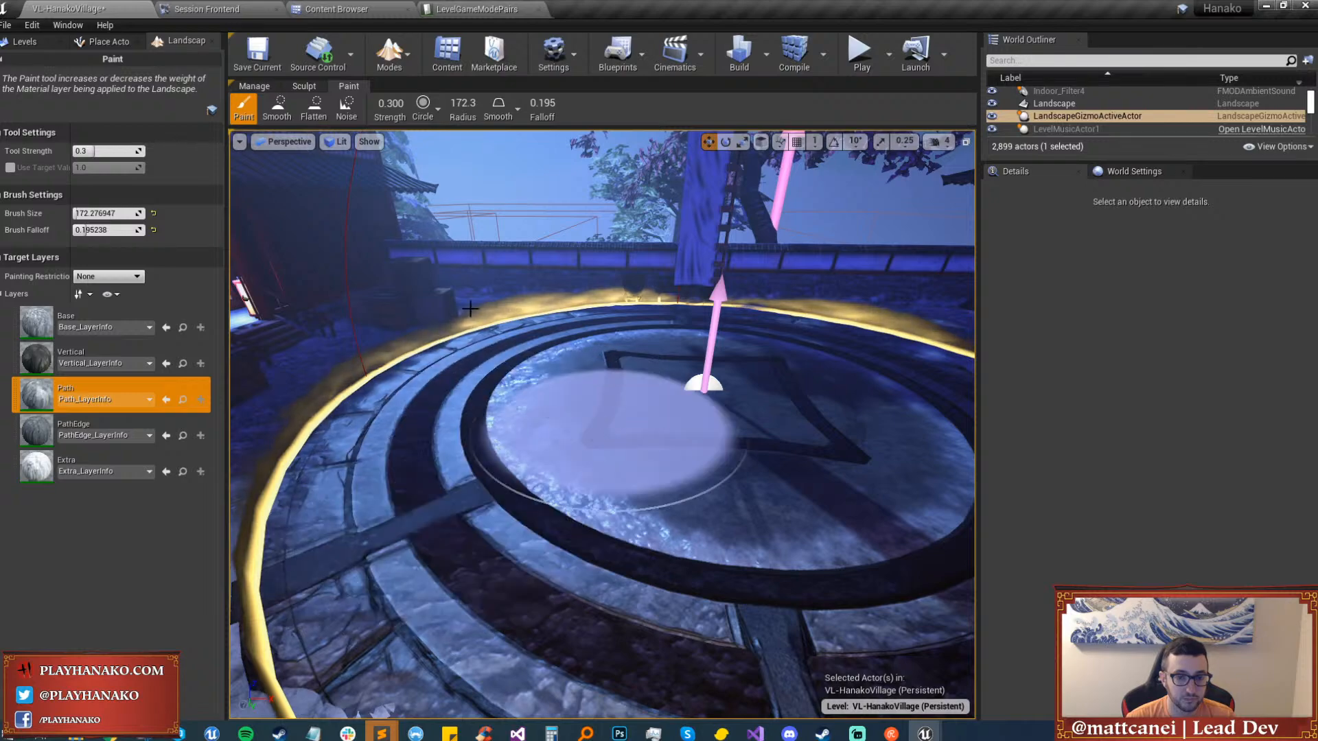
click(389, 54)
click(412, 94)
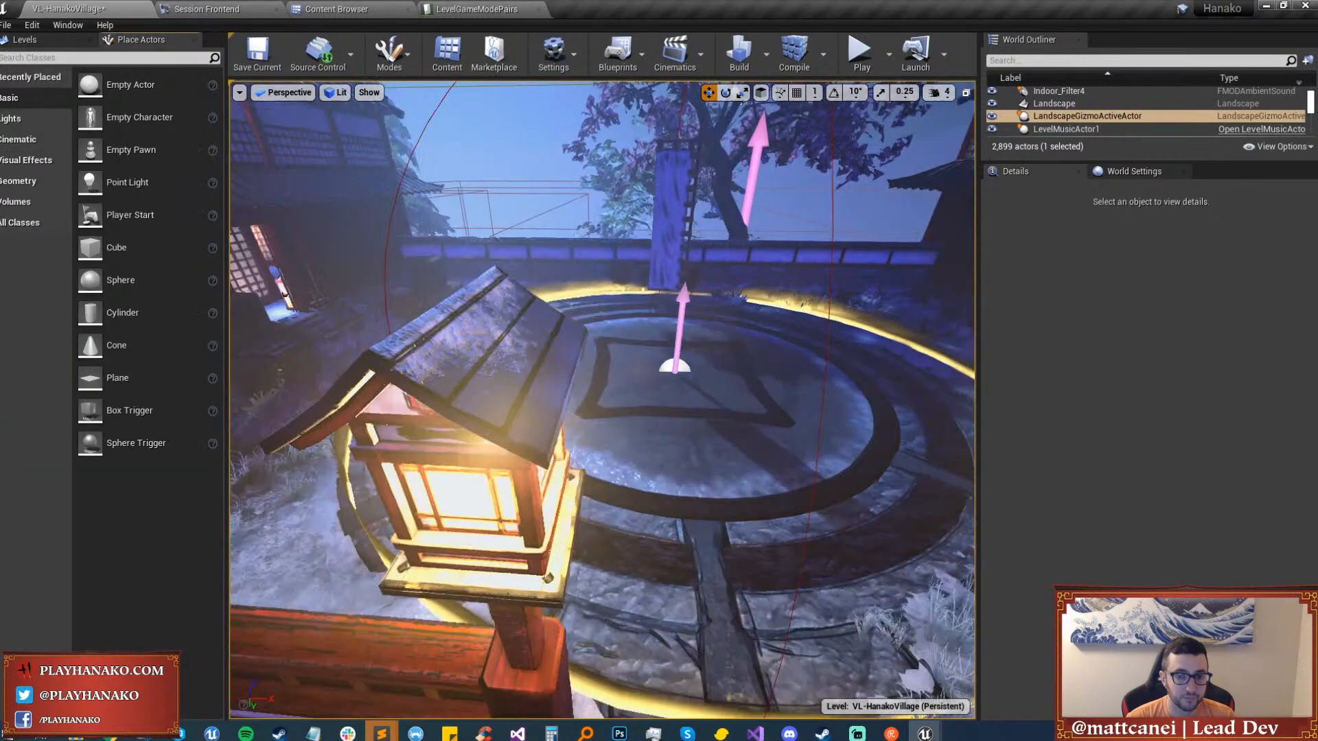
key(ctrl+s)
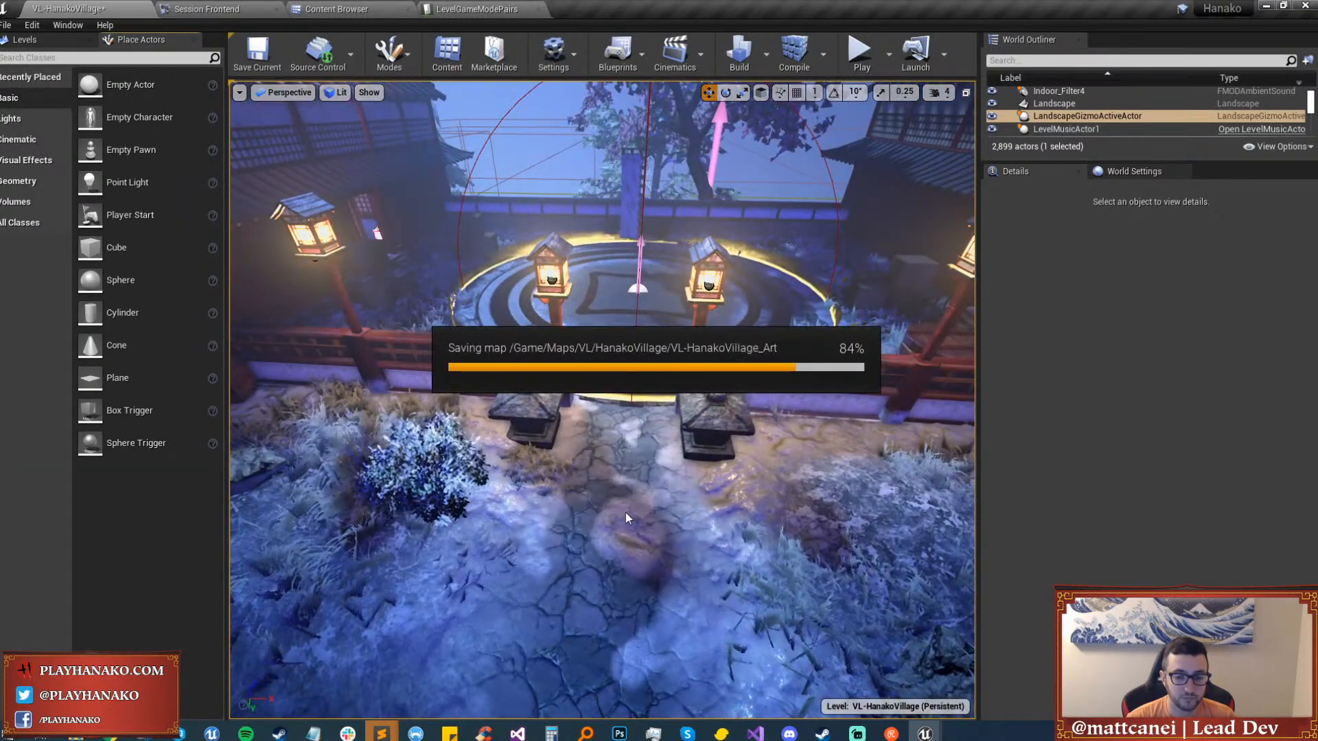
Start a play test on the stone path outside the courtyard gate as Ninja (Rogue).
scroll(624, 511, up, 5)
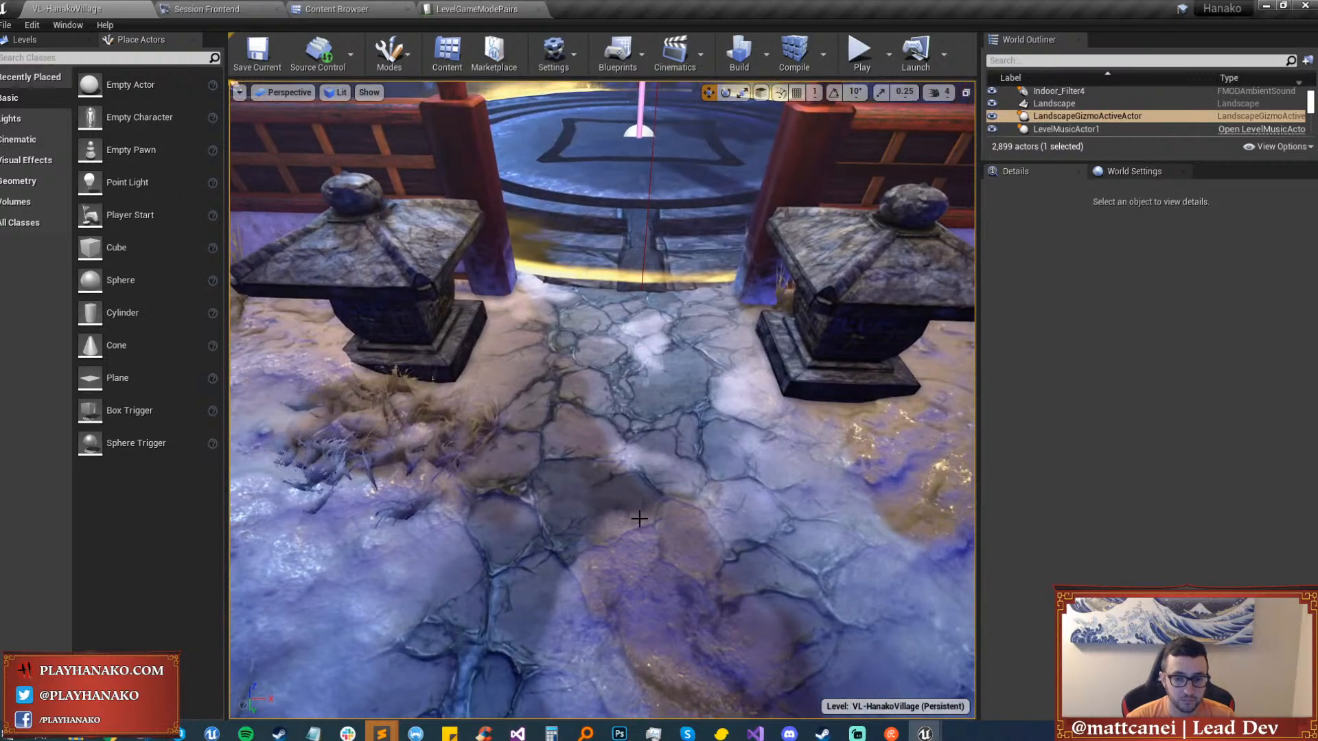
right_click(661, 481)
key(Escape)
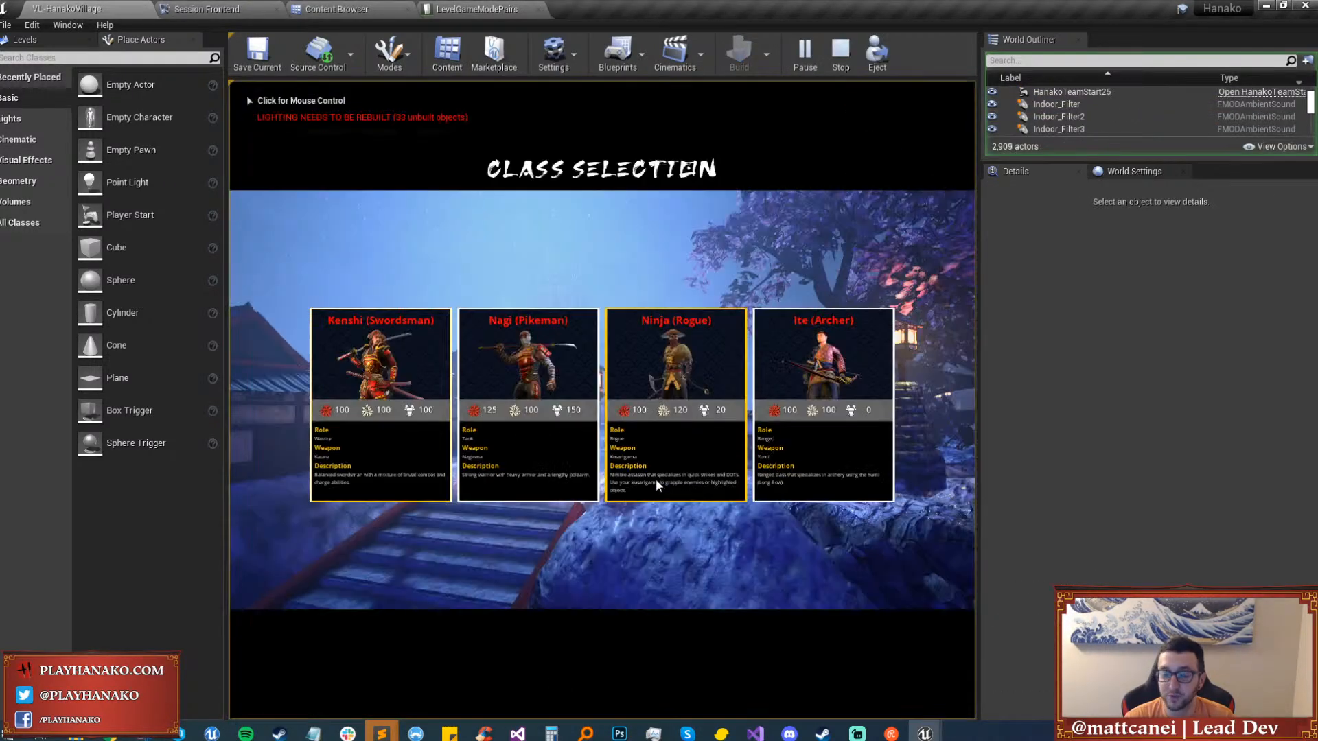
click(637, 399)
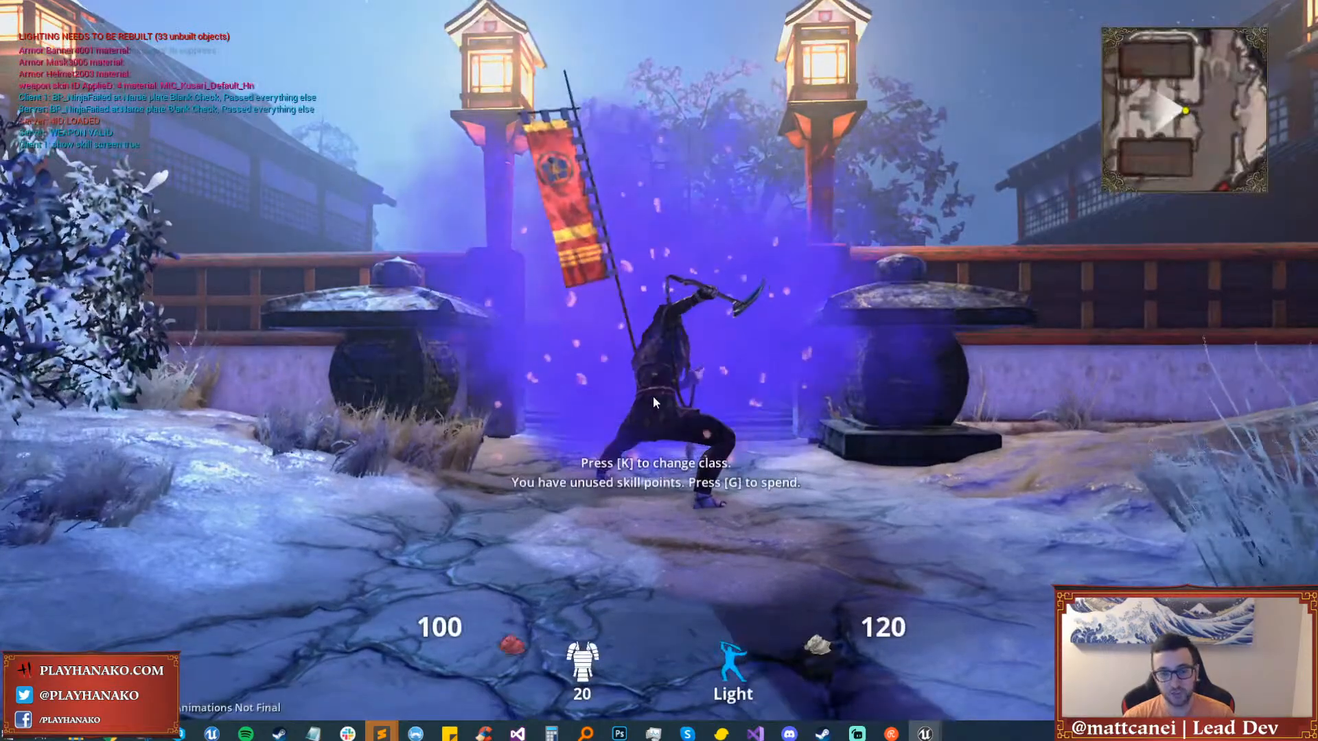
click(653, 395)
Sprint onto the courtyard control zone platform and turn on the collision display with the show collision console command.
key(shift+w)
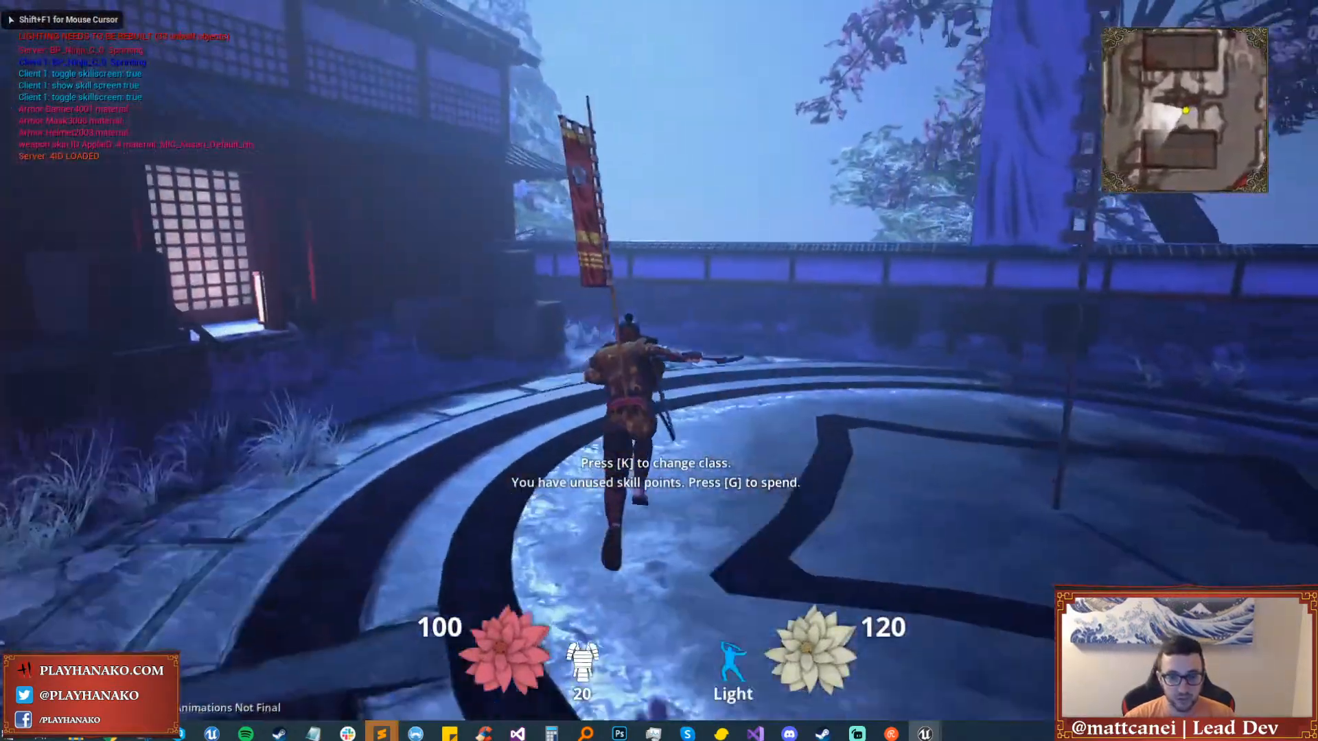
key(shift+F1)
text(show coll)
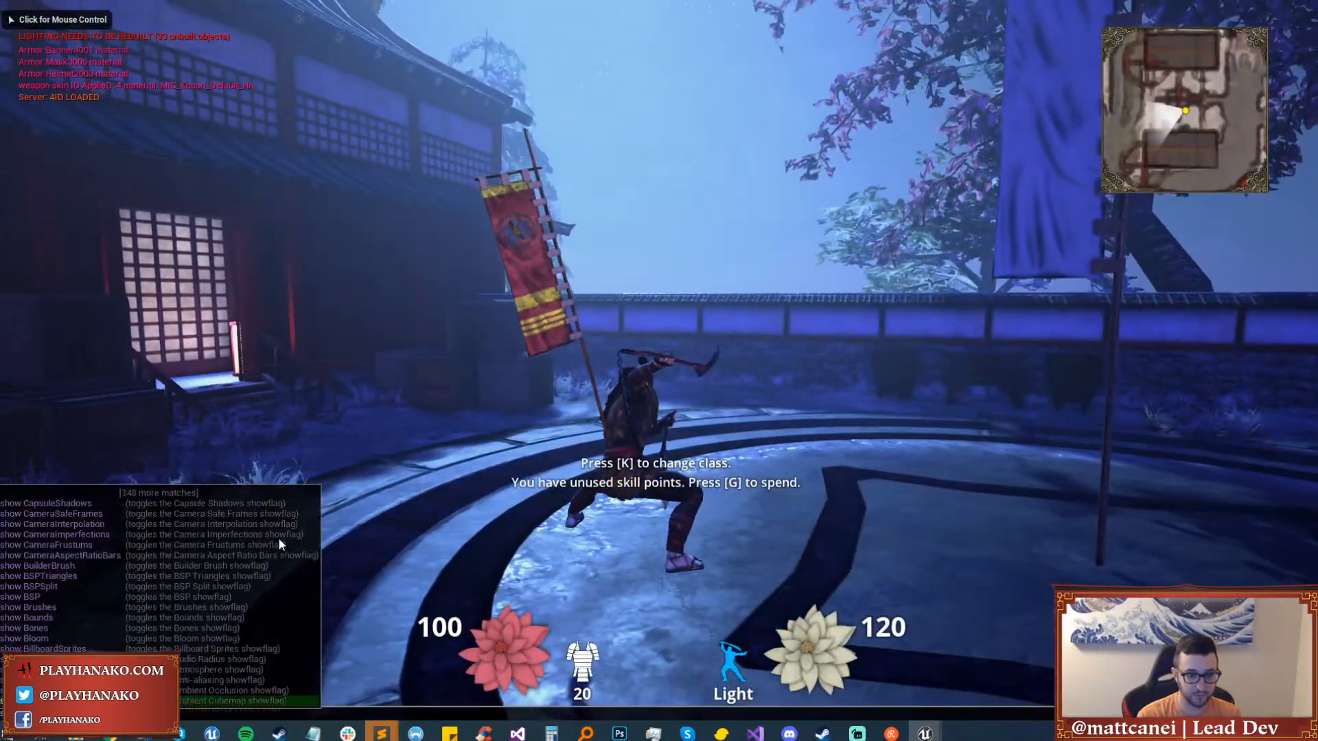
key(Return)
click(278, 538)
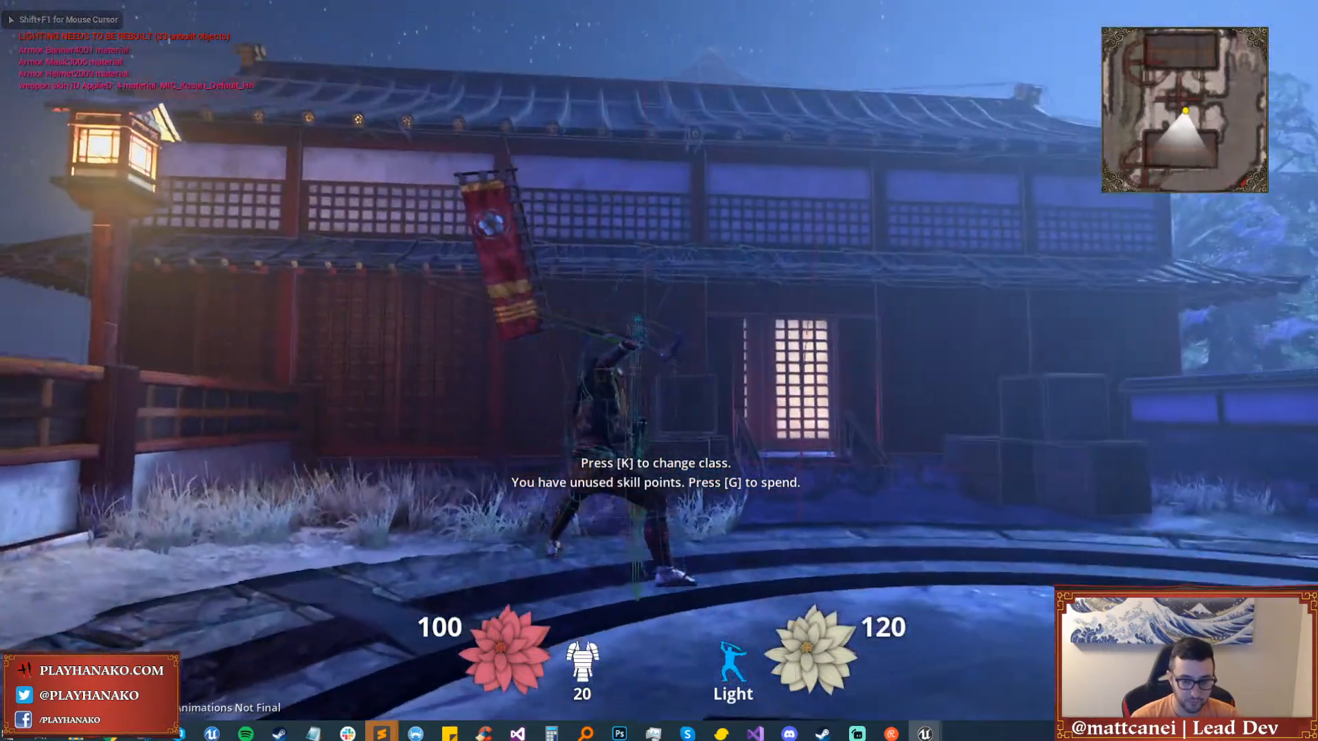
Move the character around the courtyard platform to check its collision against the ground, and end the play test.
key(s)
key(w)
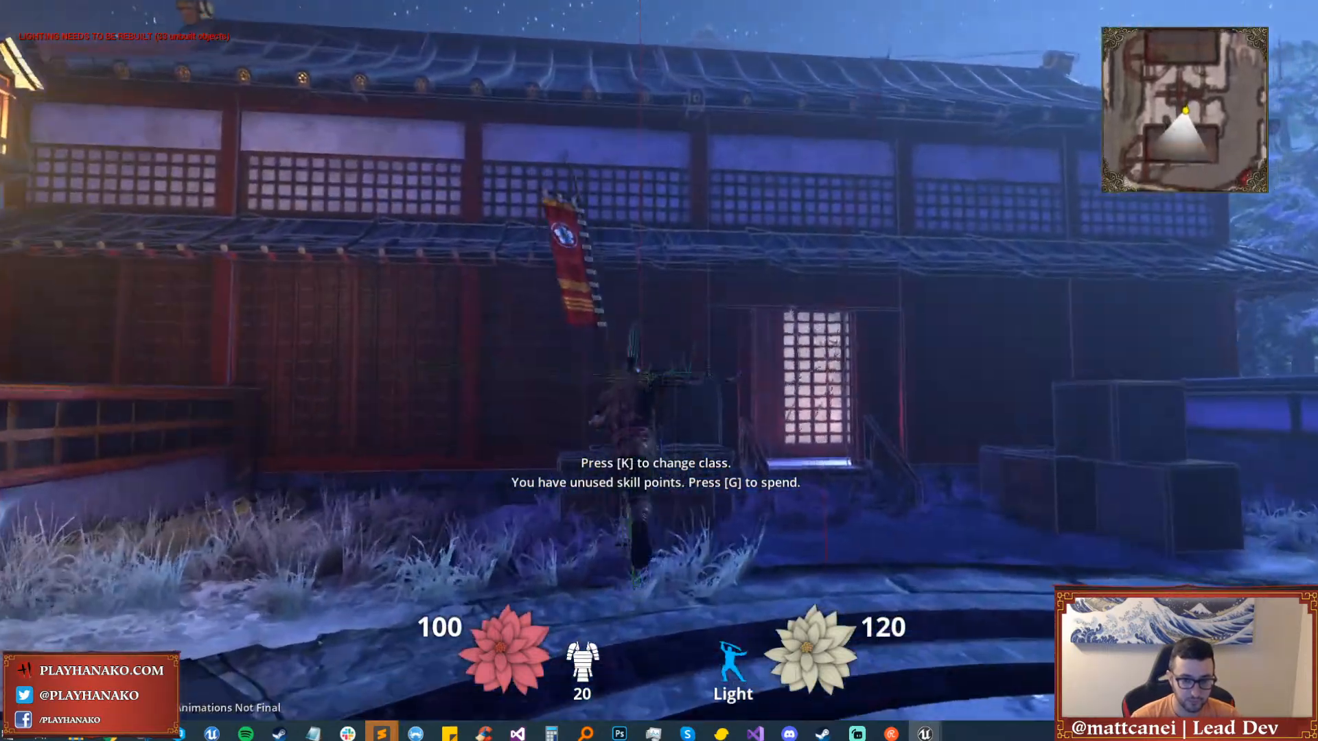
key(d)
key(s)
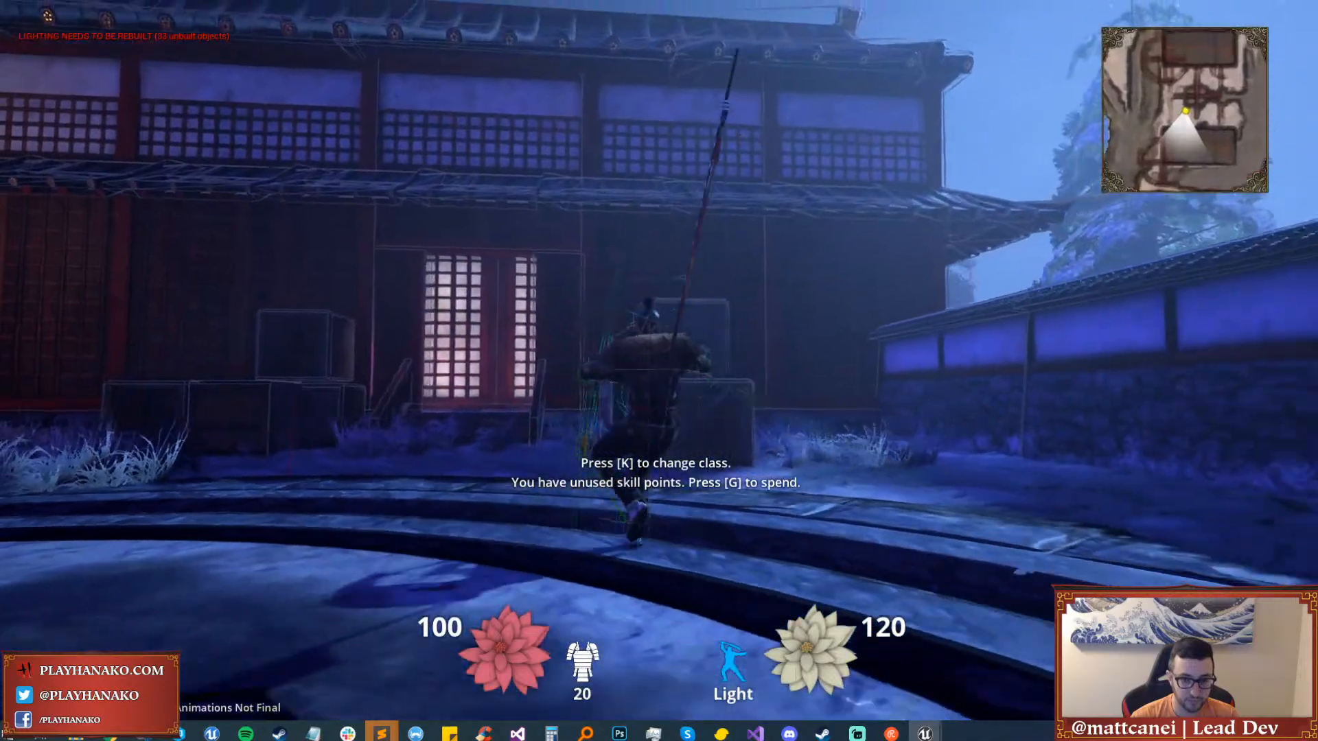
key(w)
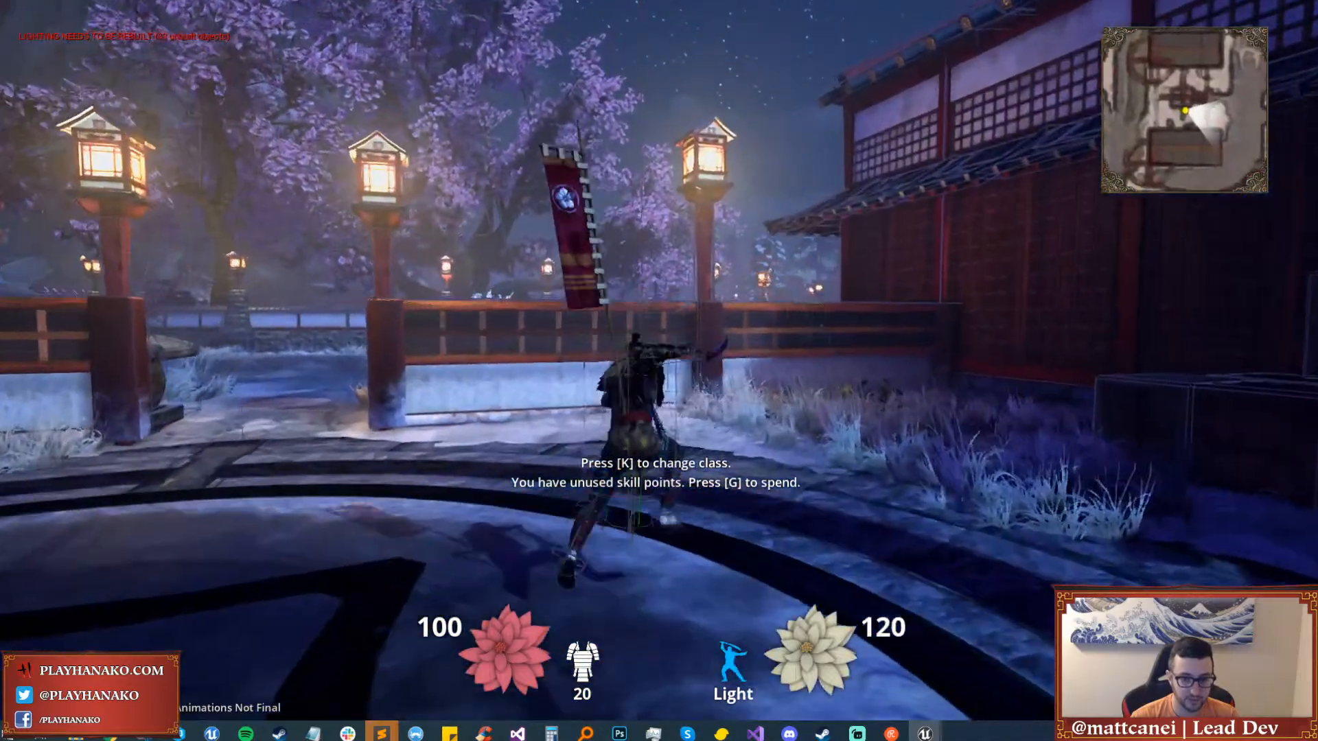
key(shift+F1)
key(Escape)
Run the removelandscapexyoffset console command in the editor and save the map.
right_drag(657, 458, 657, 480)
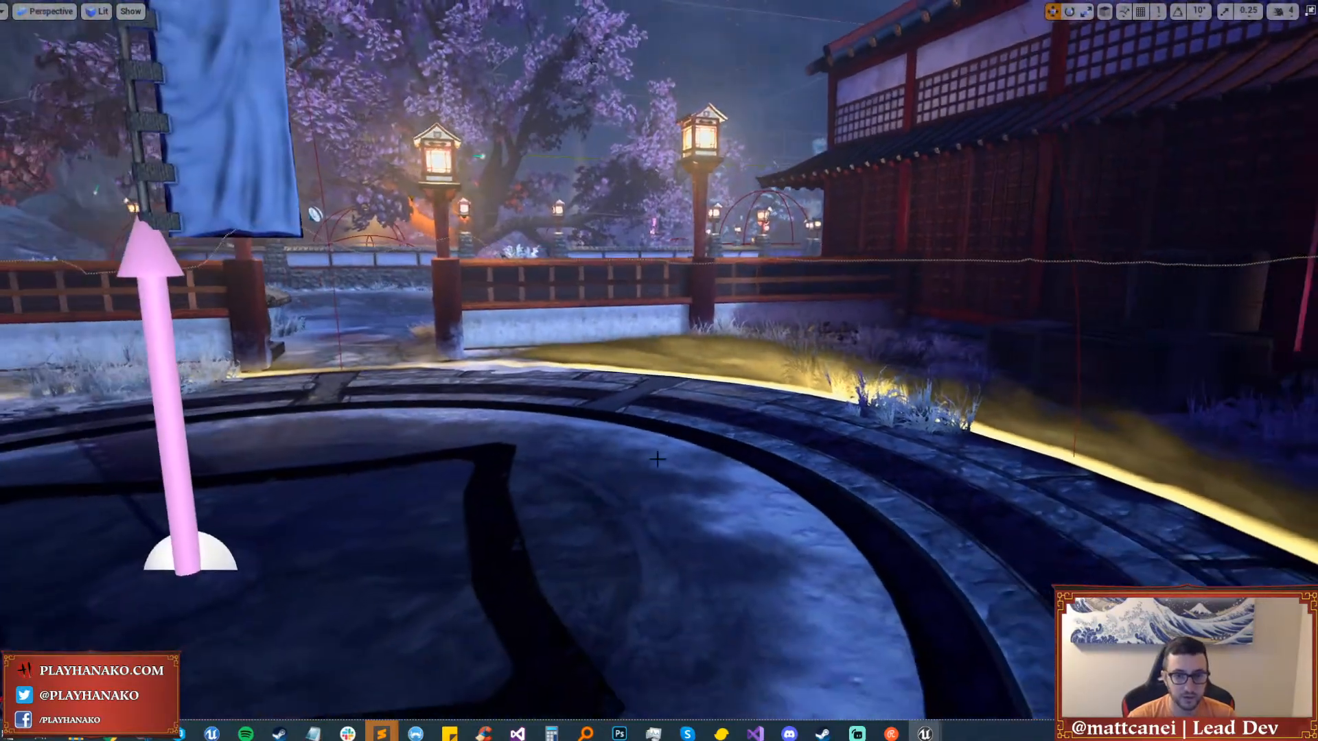
key(grave)
text(removeland)
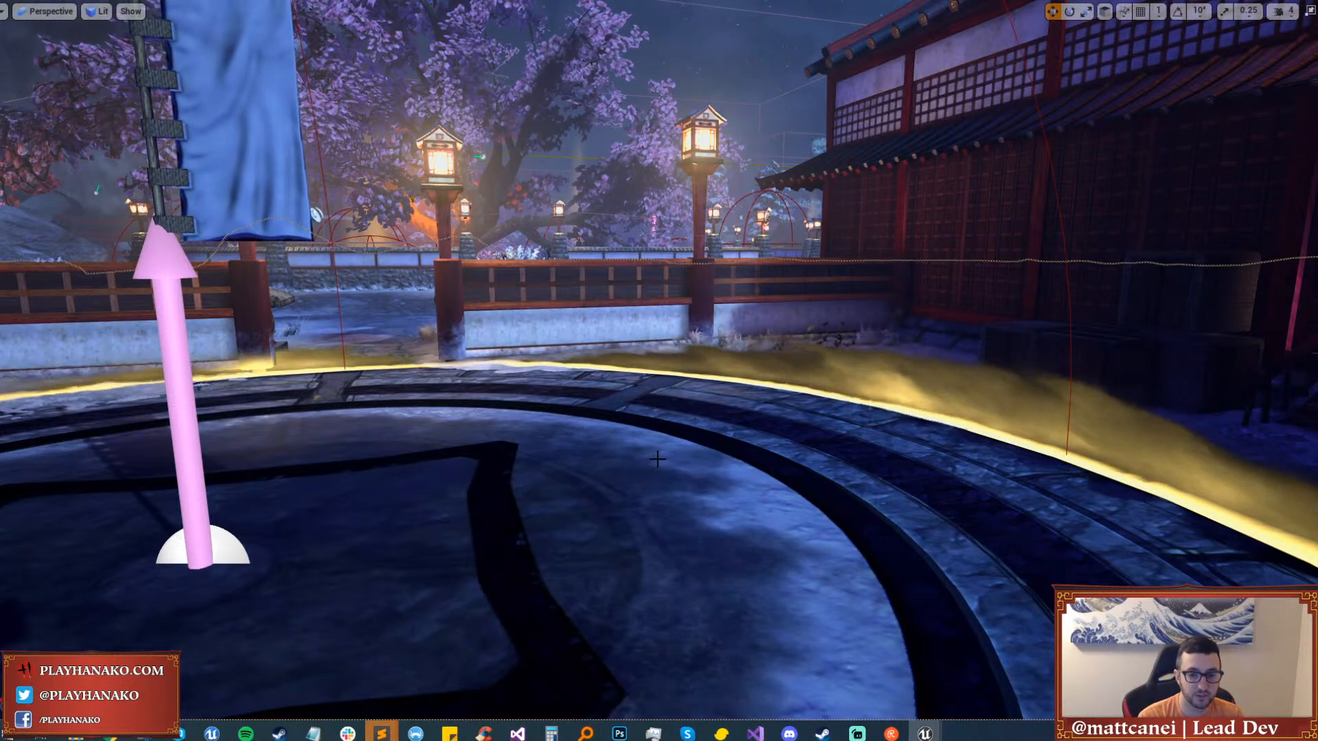
right_drag(657, 459, 695, 464)
key(ctrl+s)
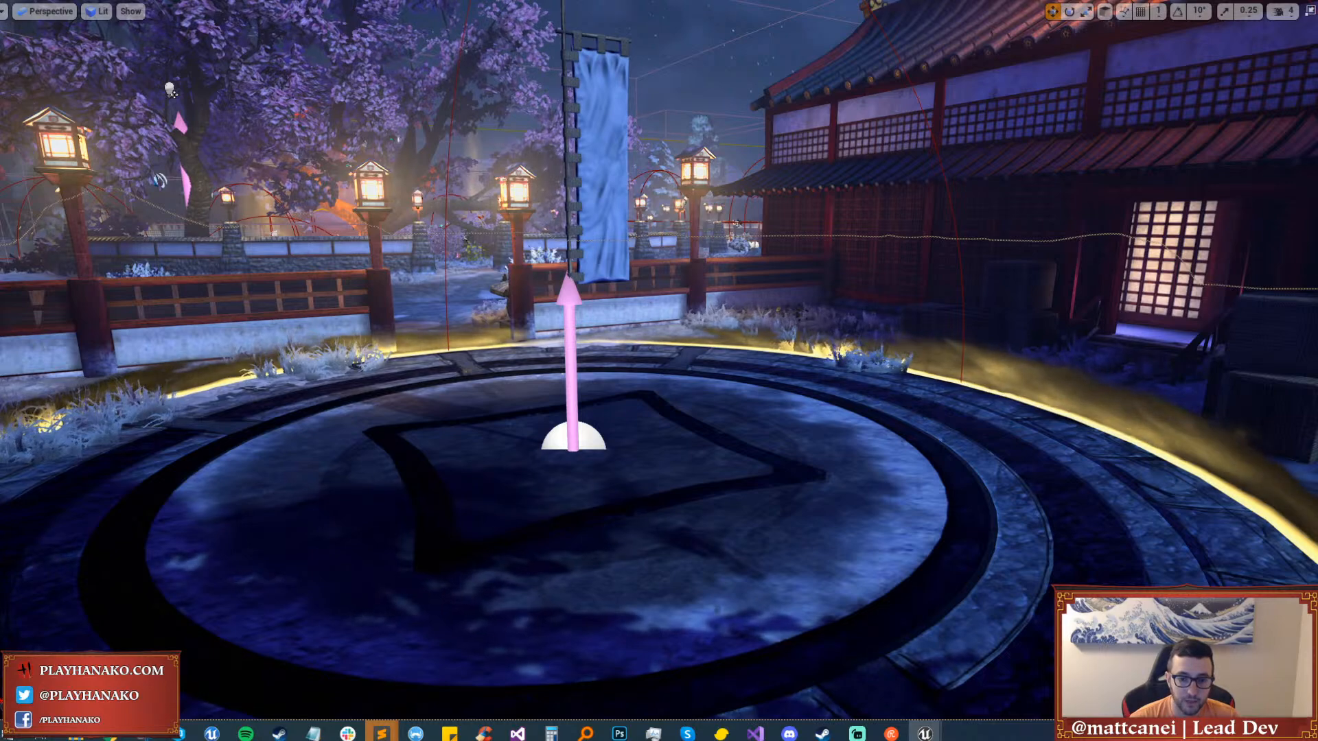
Start a full-screen play test at the courtyard control zone platform as Ninja (Rogue).
right_click(625, 567)
click(648, 519)
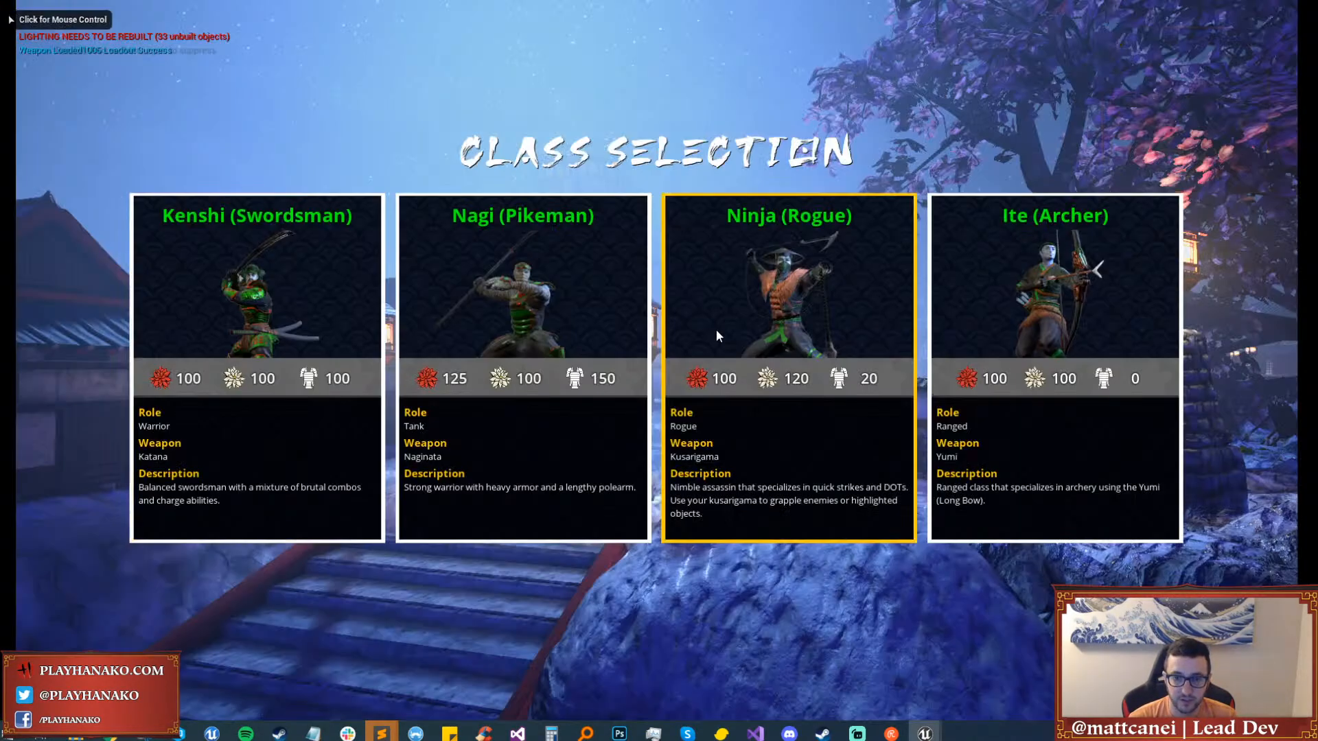
click(715, 330)
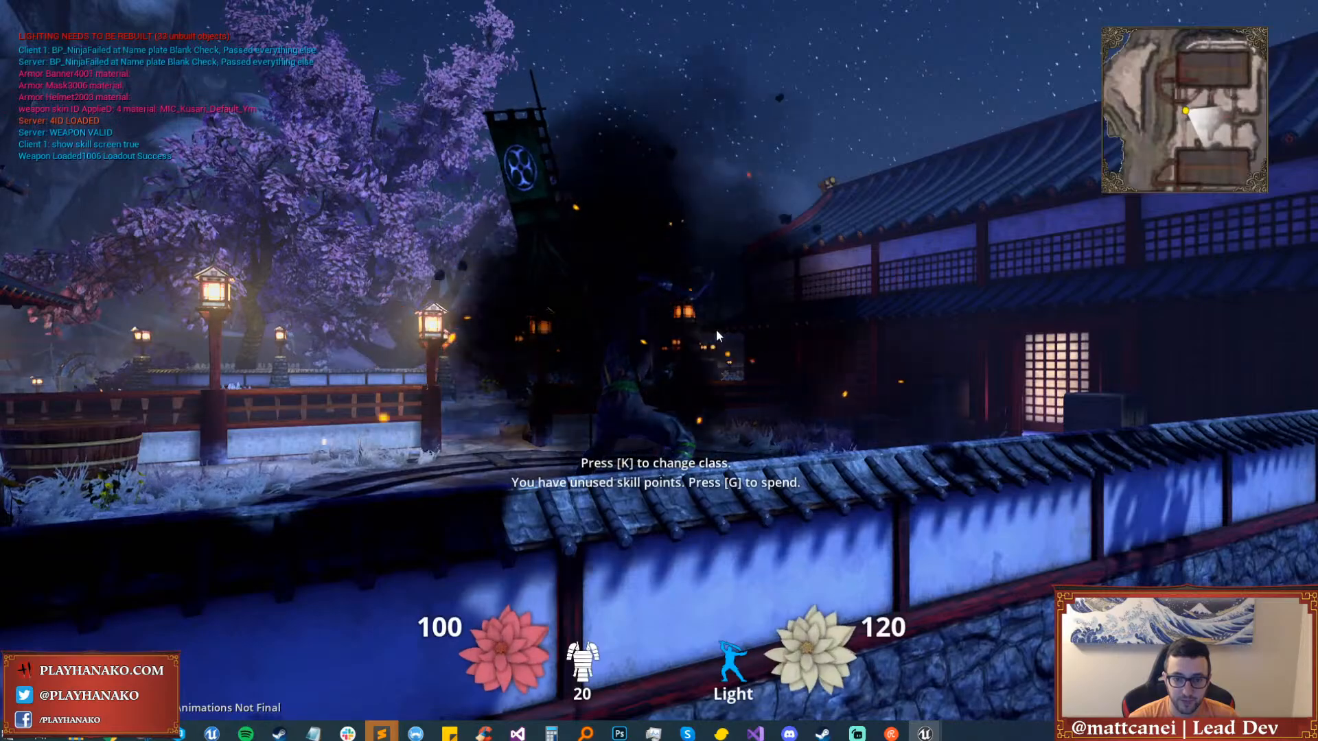
Run the character across the courtyard platform and along its rings to check the surface and footing.
key(shift+w)
key(w)
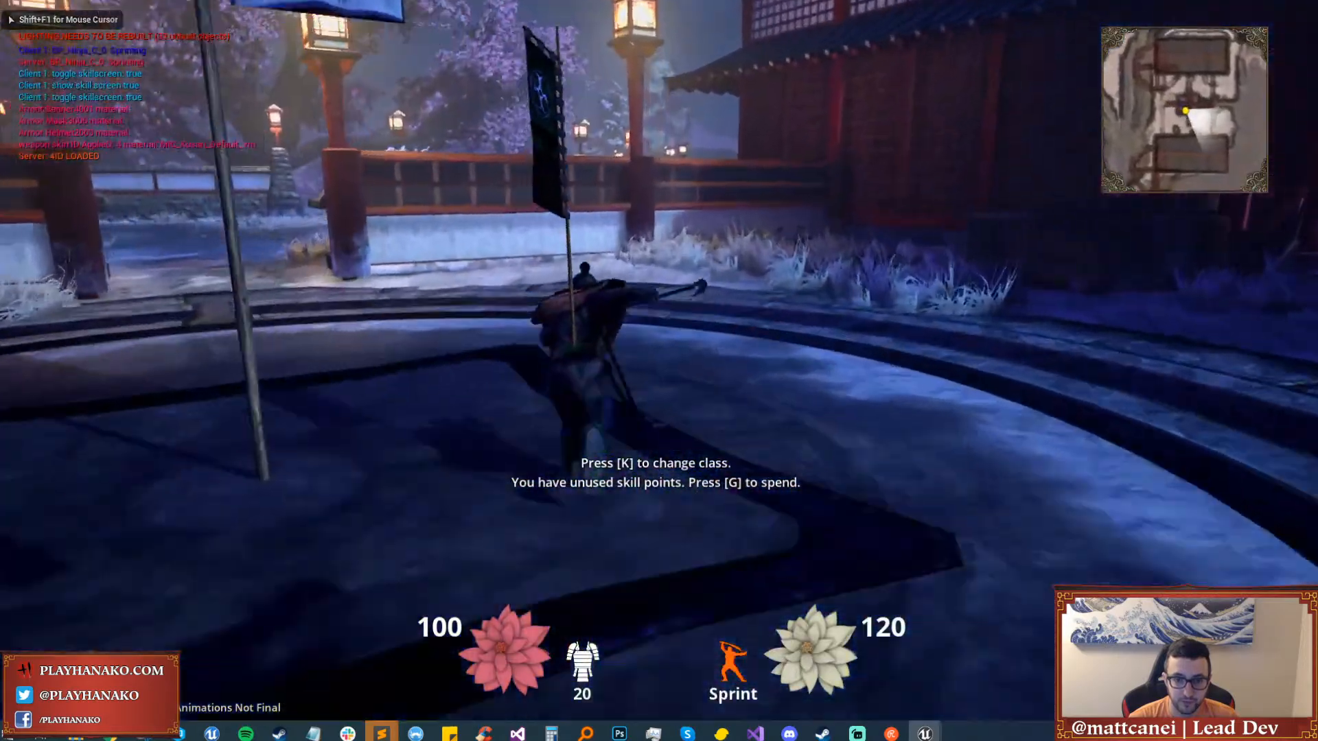
key(w)
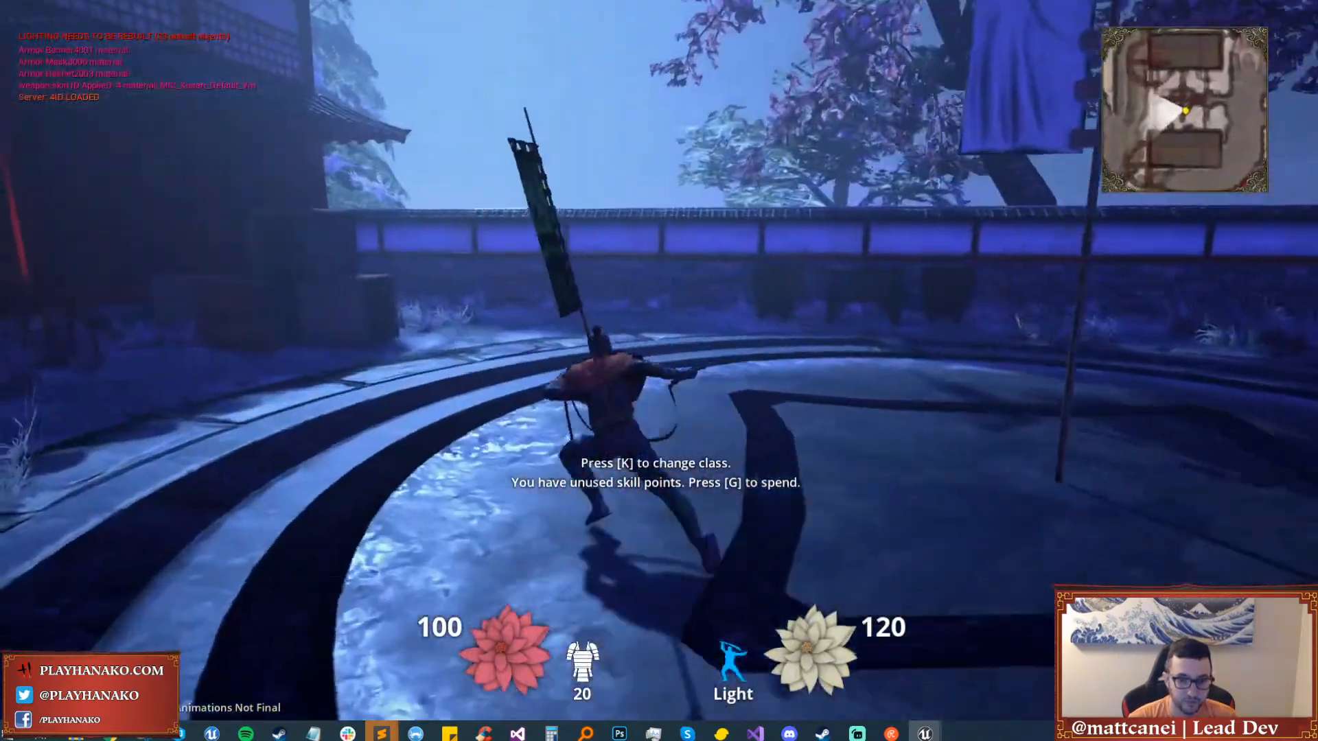
key(w)
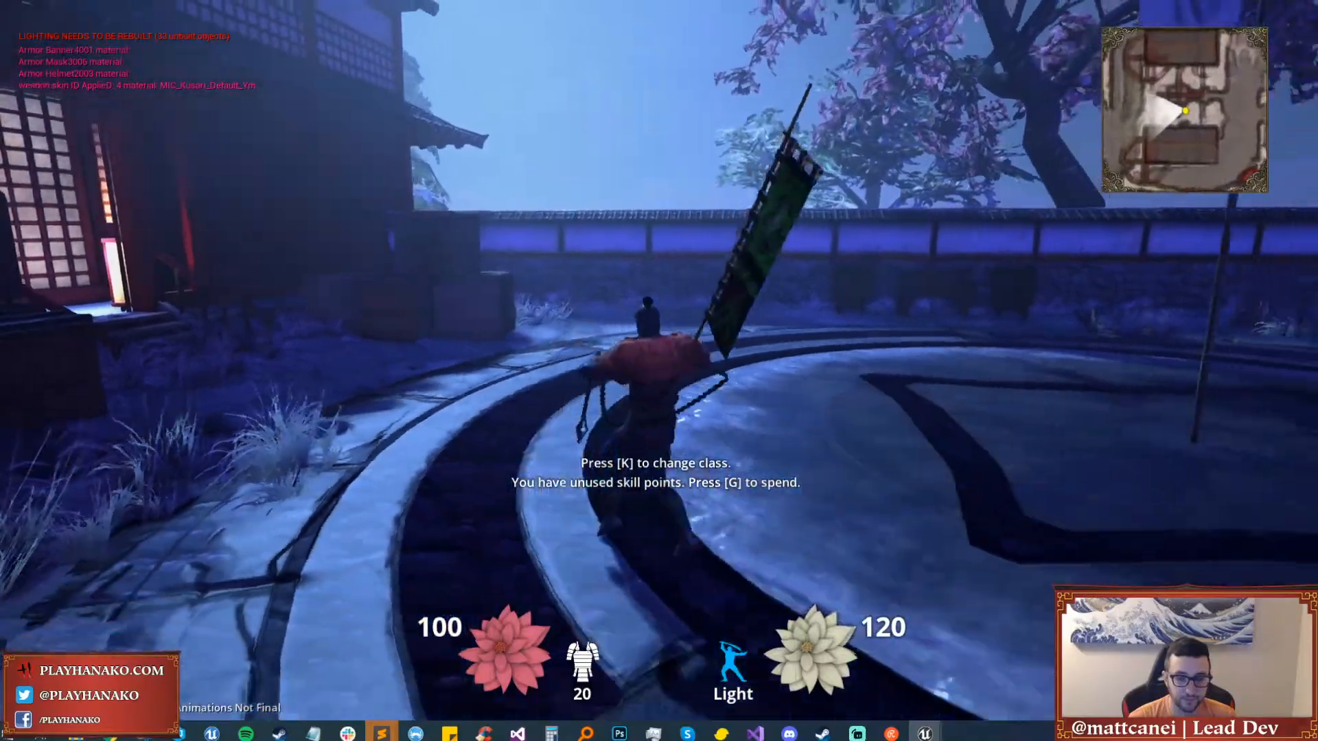
key(w)
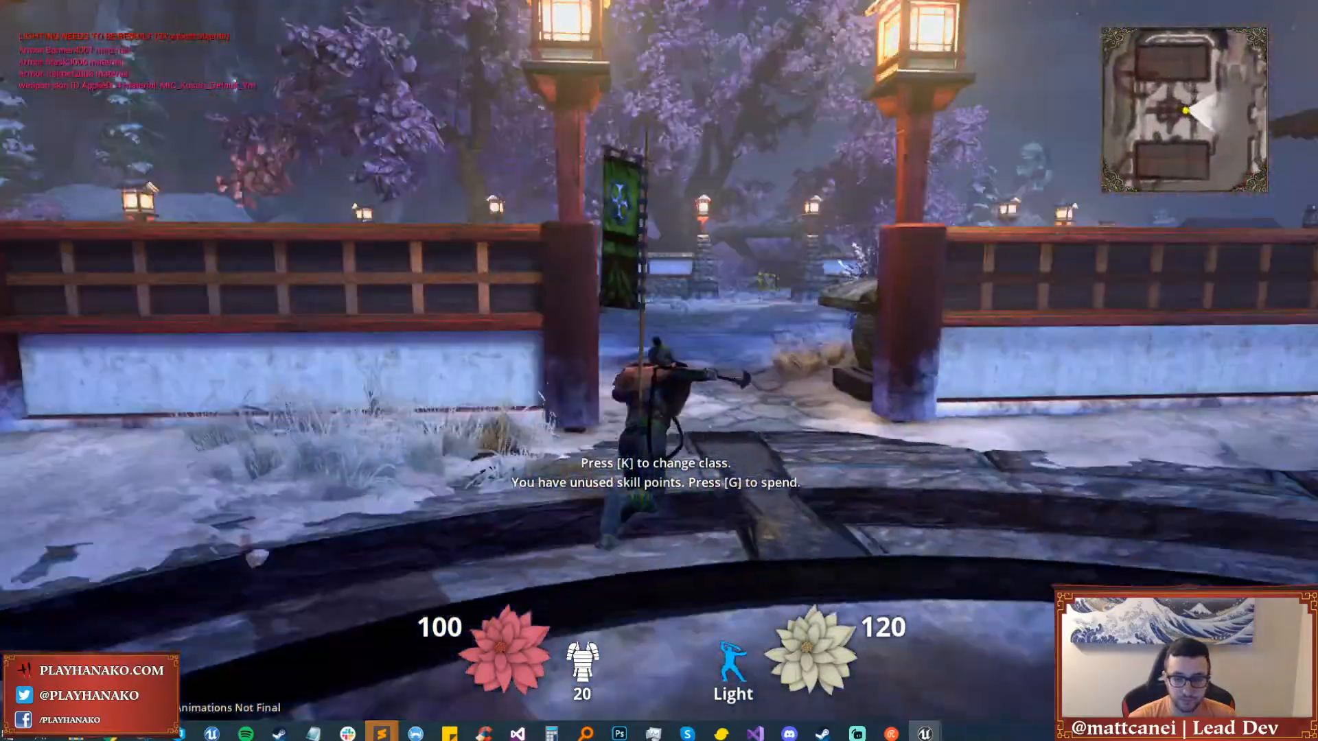
Sprint out of the courtyard and along the path beside the house to check the ground, and end the play test.
key(shift)
key(w)
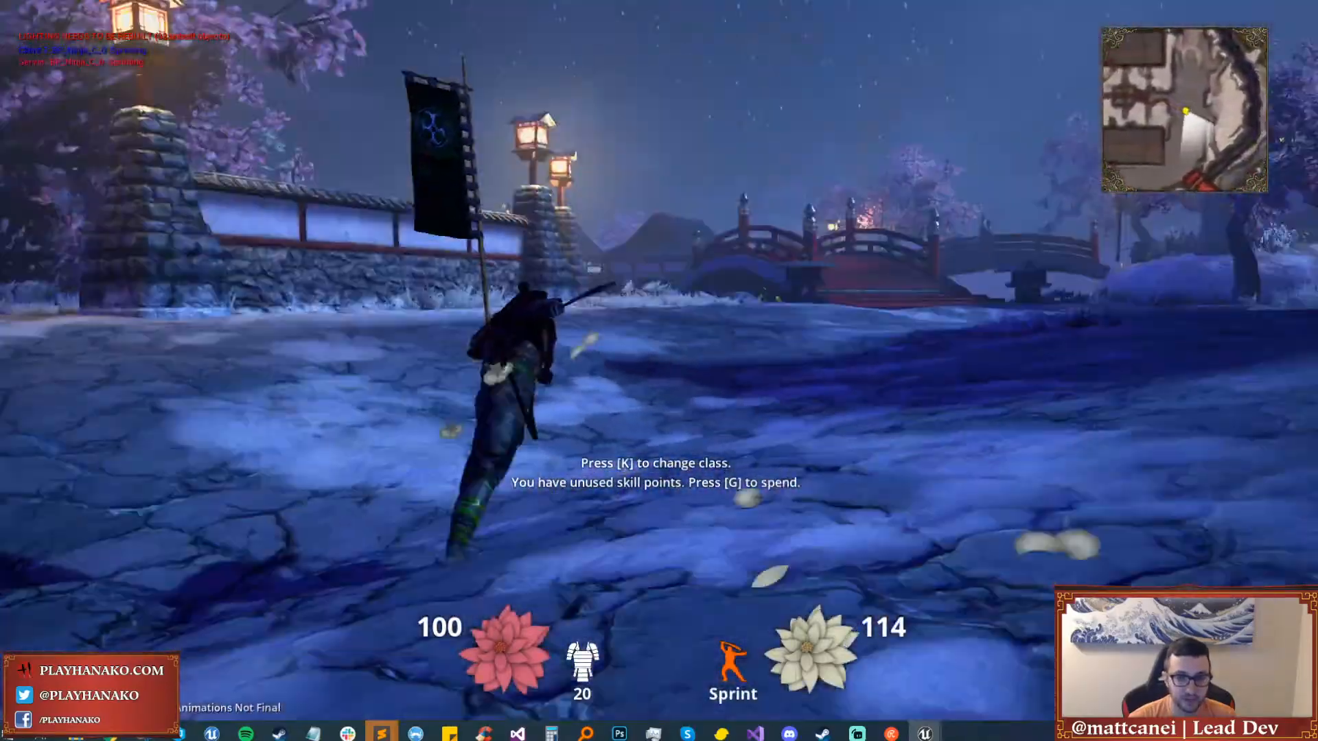
key(w)
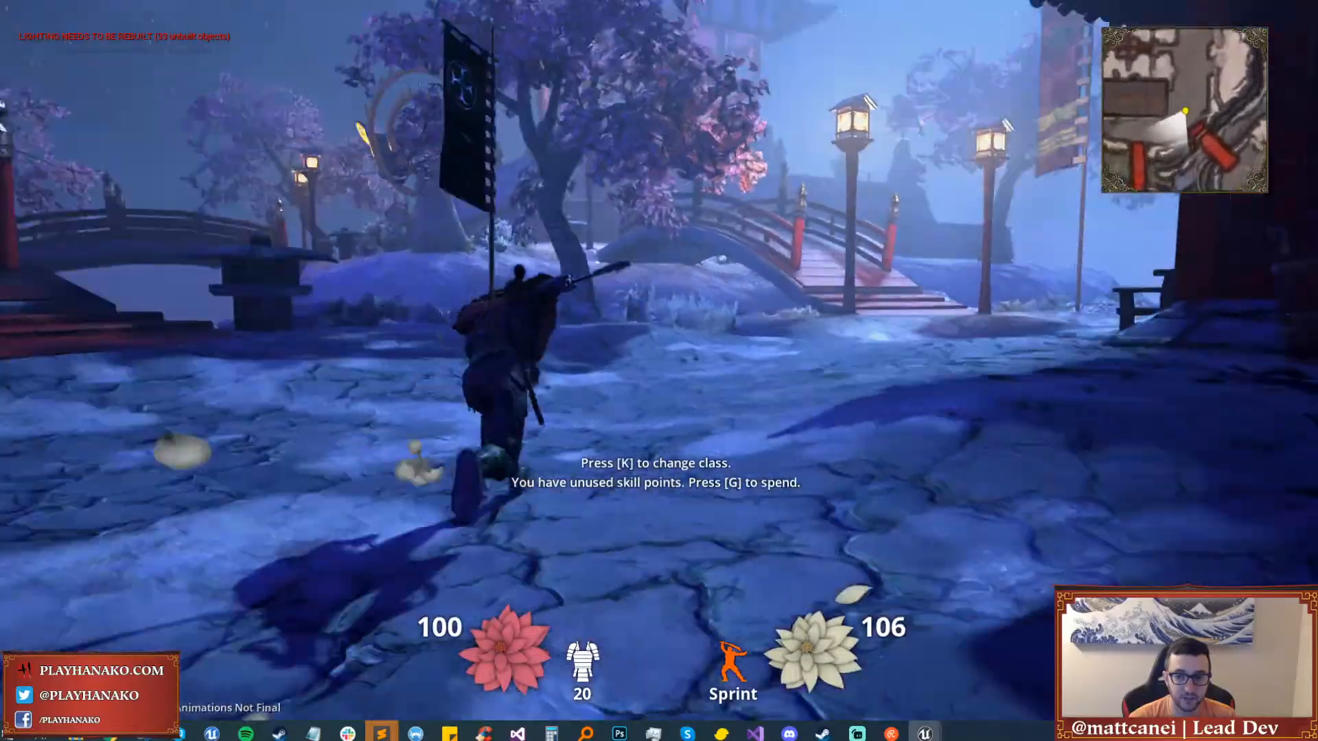
key(w)
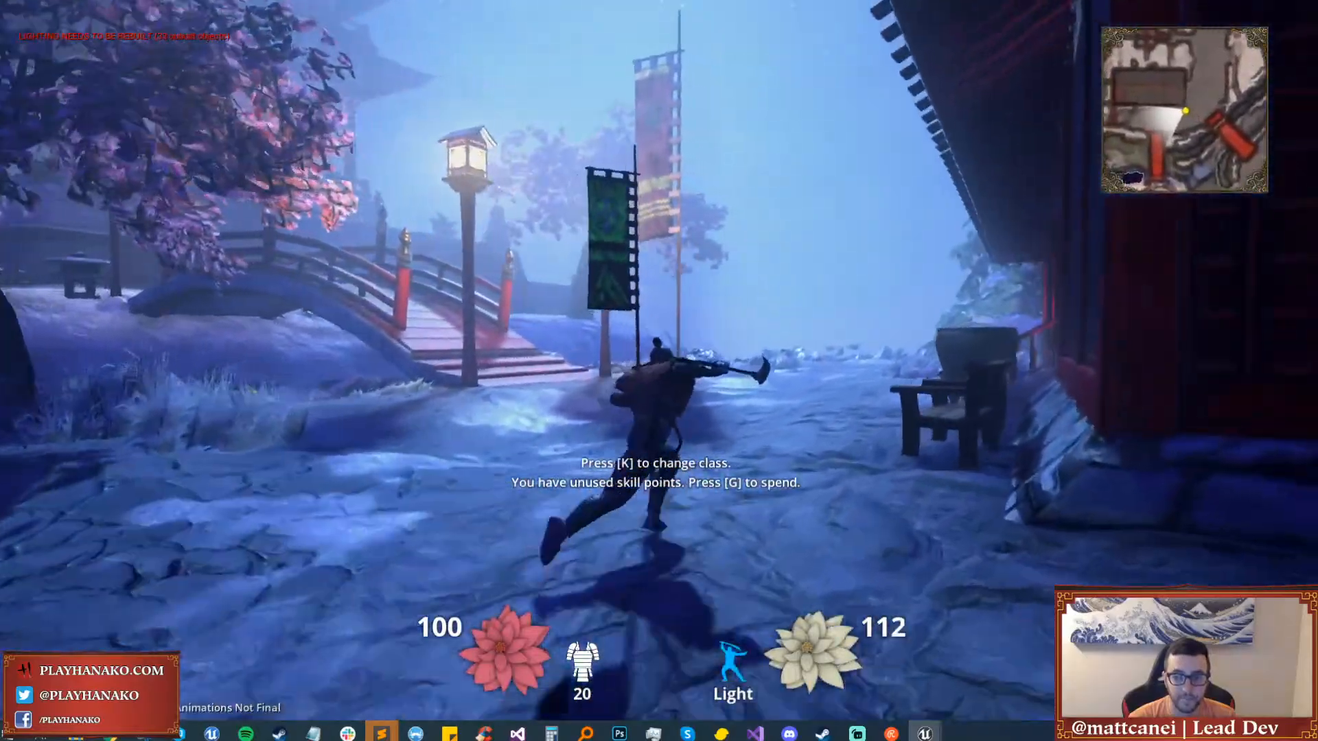
key(w)
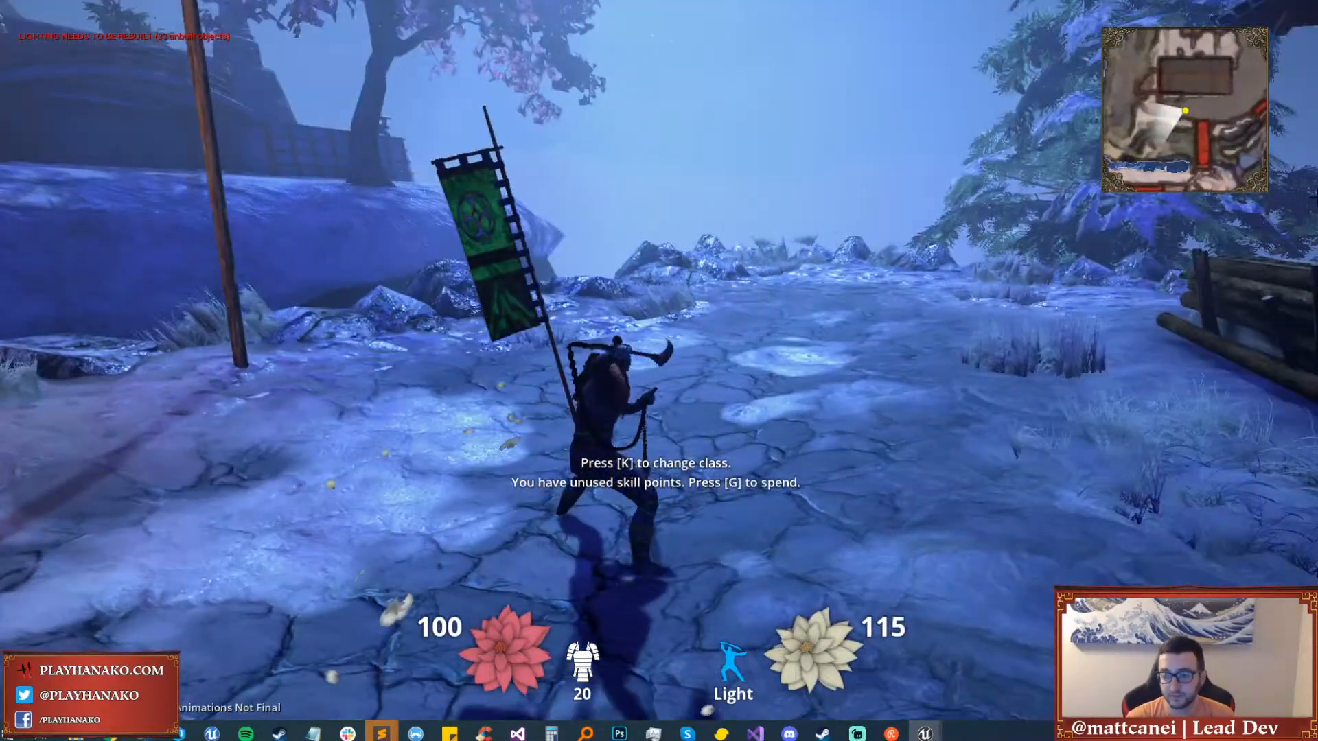
key(Escape)
Run the removelandscapexyoffset console command again while viewing the path beside the house.
right_drag(727, 511, 727, 446)
key(s)
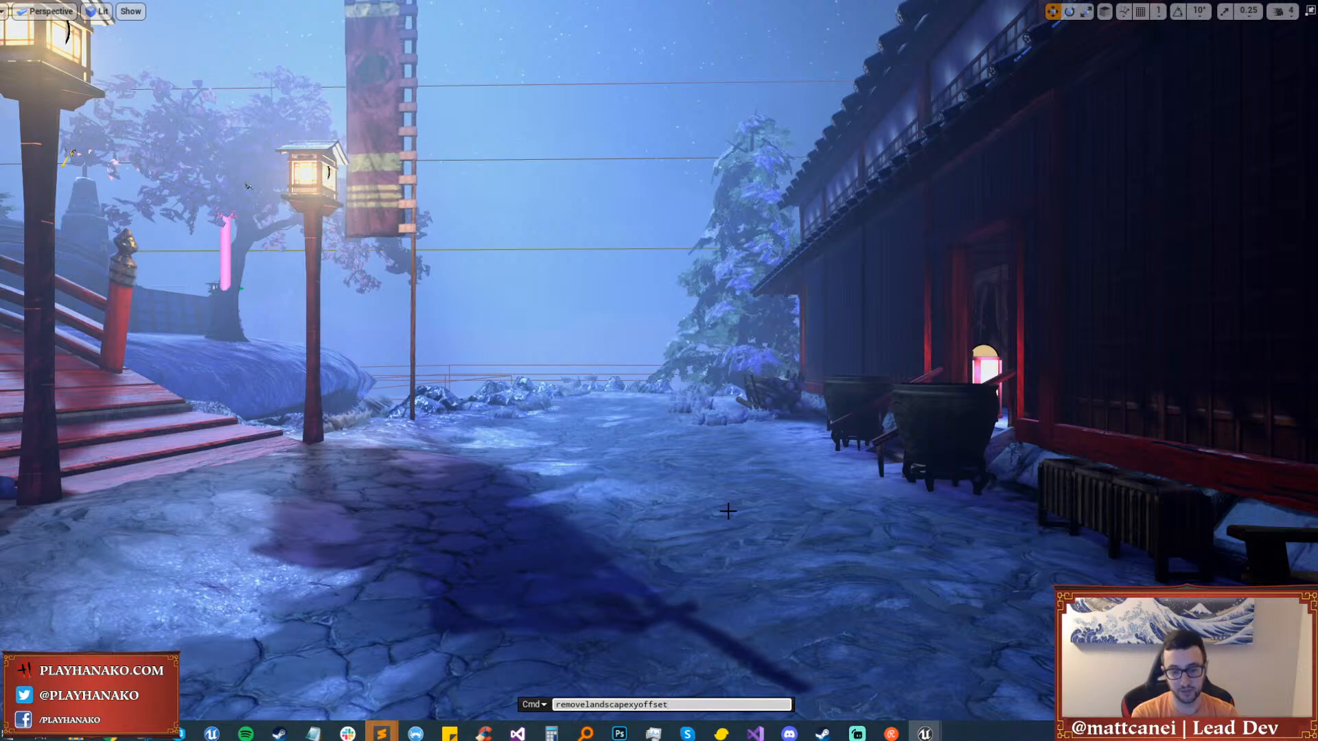
key(Return)
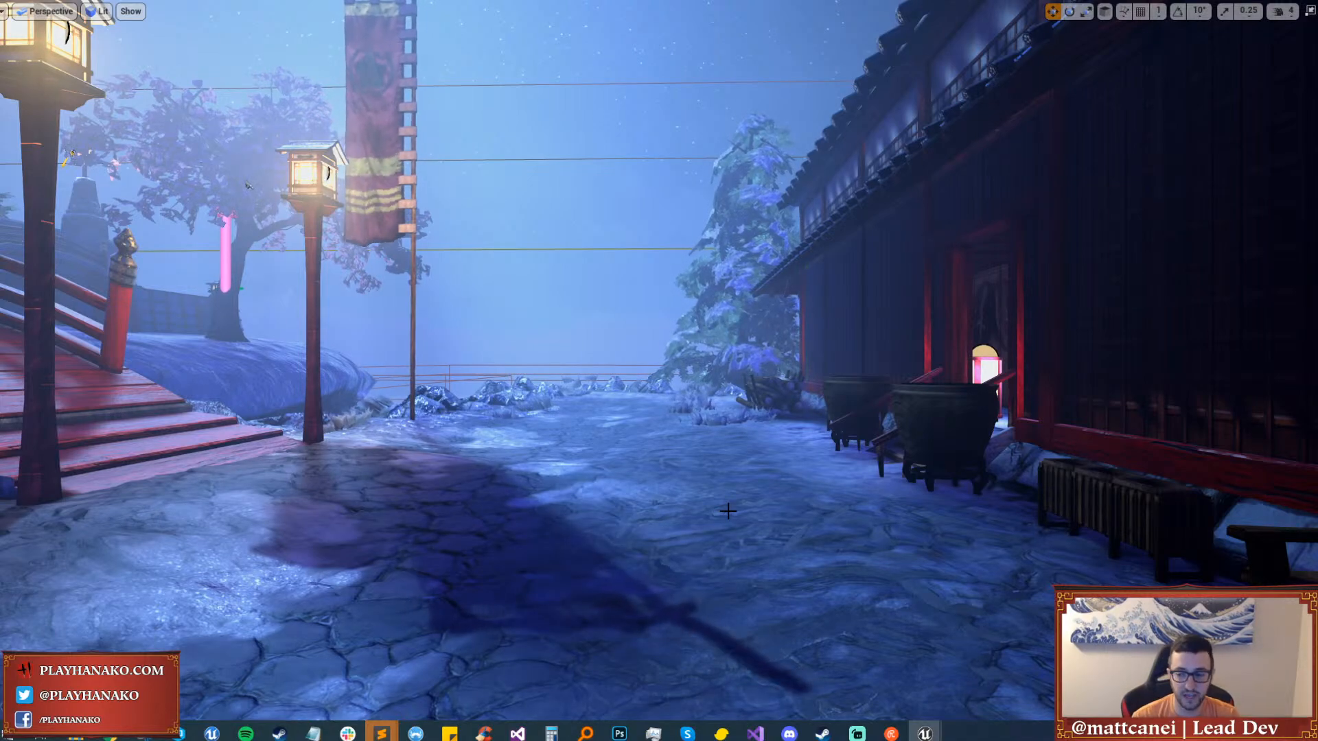
key(w)
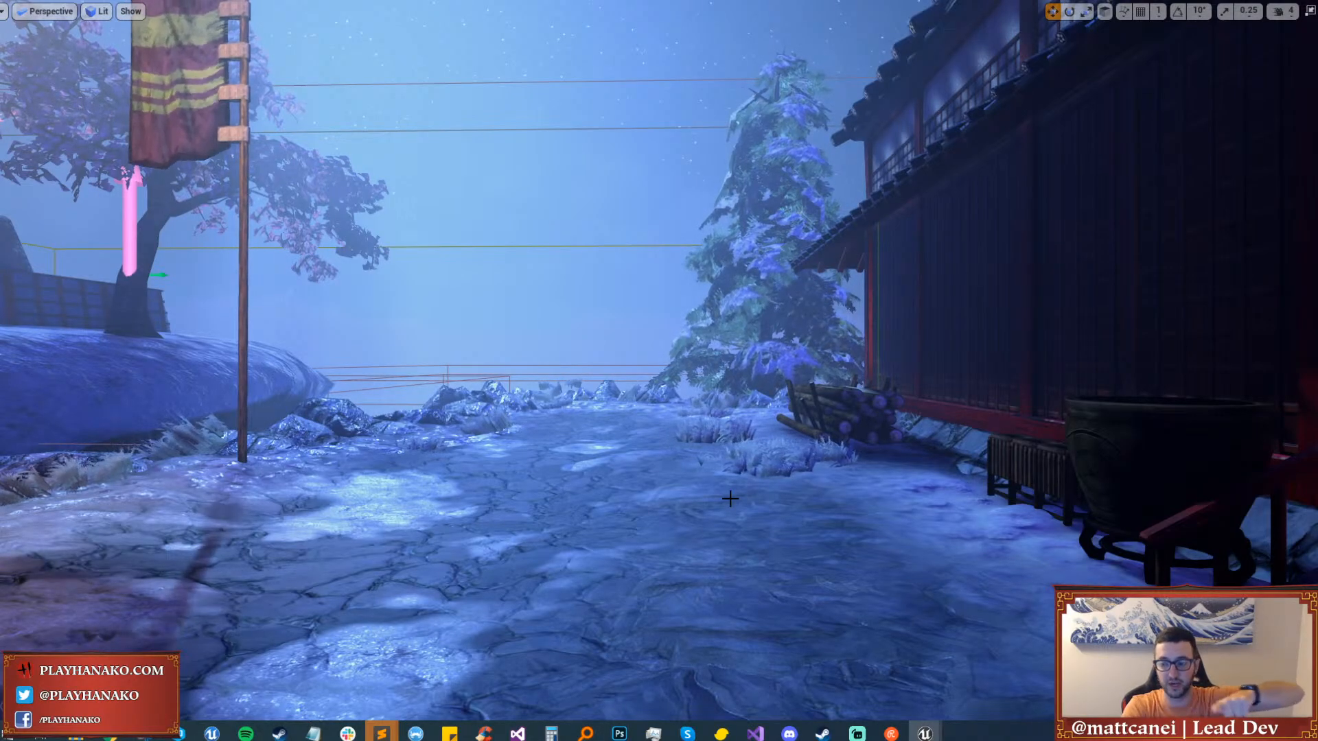
Raise the cliff rock mesh at the snowy path's outer edge slightly to cover the exposed ground, and leave the full-screen viewport.
drag(578, 473, 553, 398)
right_drag(579, 473, 714, 273)
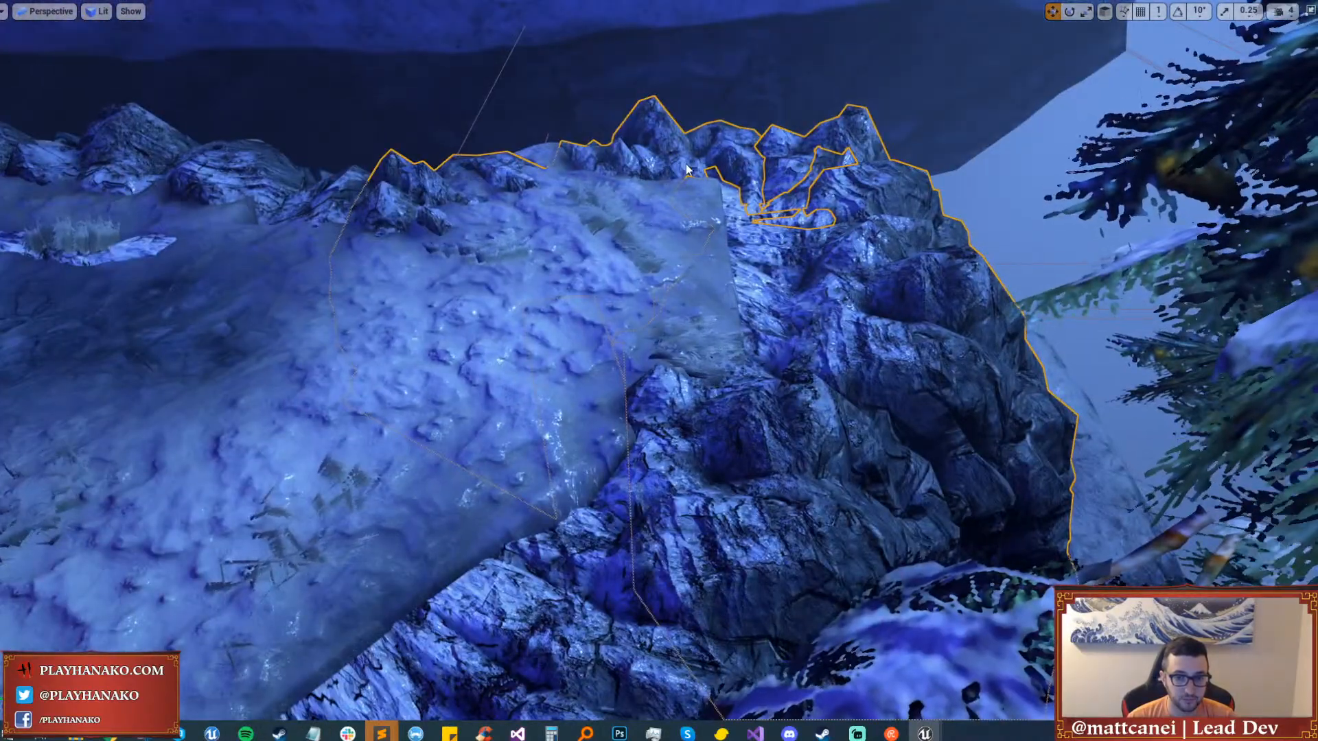
mouse_move(878, 286)
mouse_down()
mouse_move(880, 261)
mouse_move(875, 277)
mouse_up()
click(676, 387)
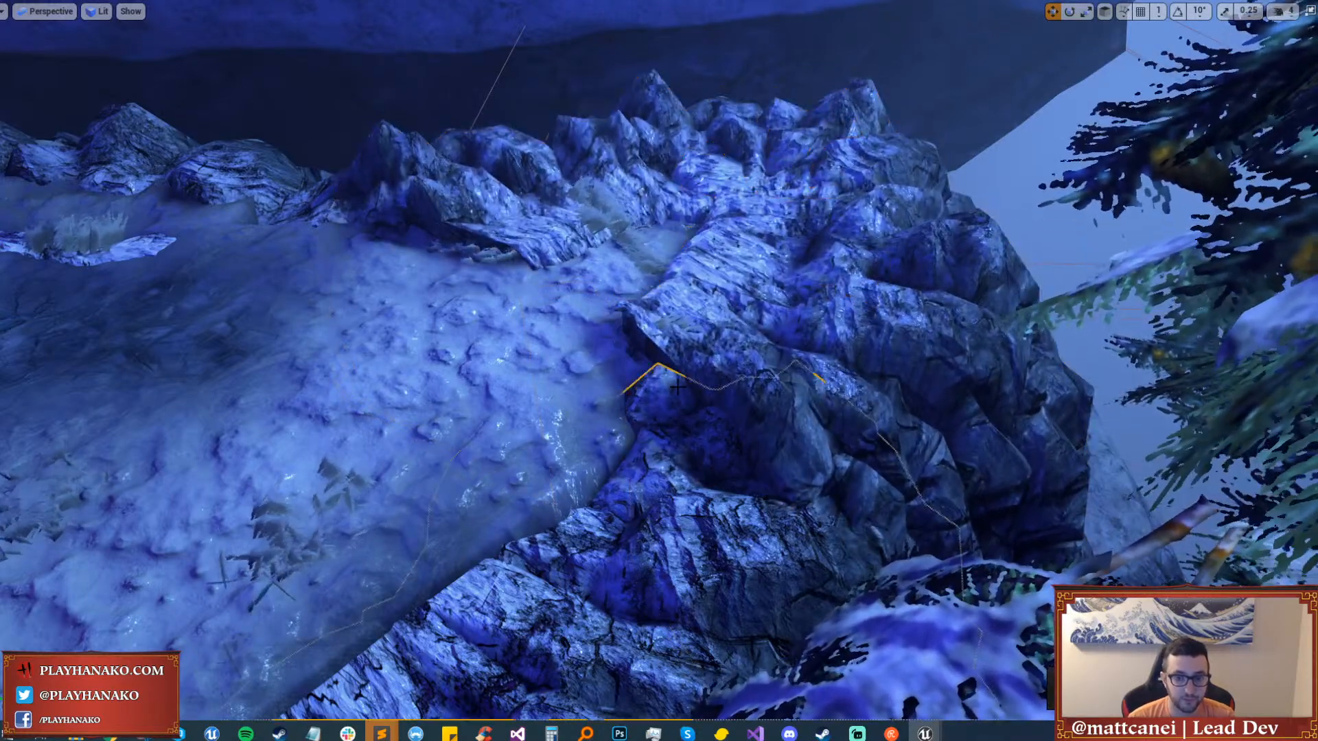
key(Escape)
right_drag(912, 371, 960, 371)
key(s)
key(F11)
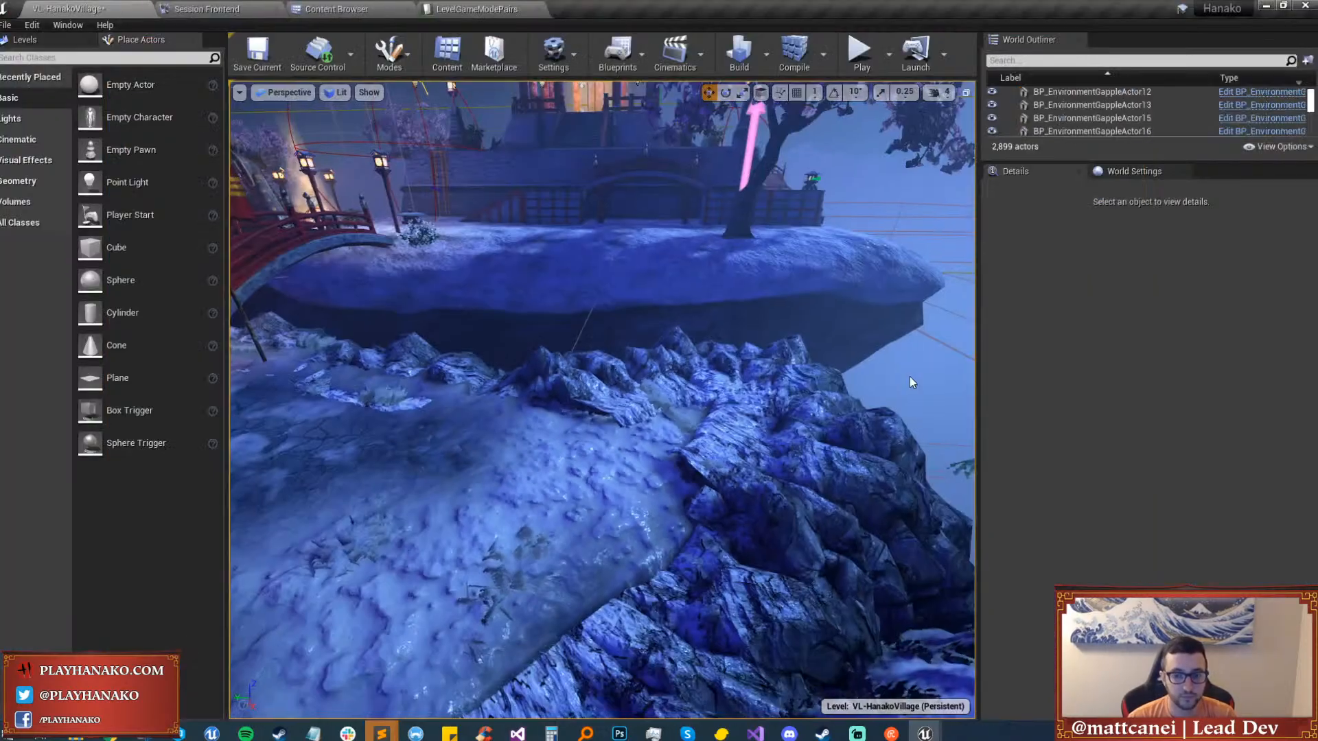
click(381, 67)
click(400, 127)
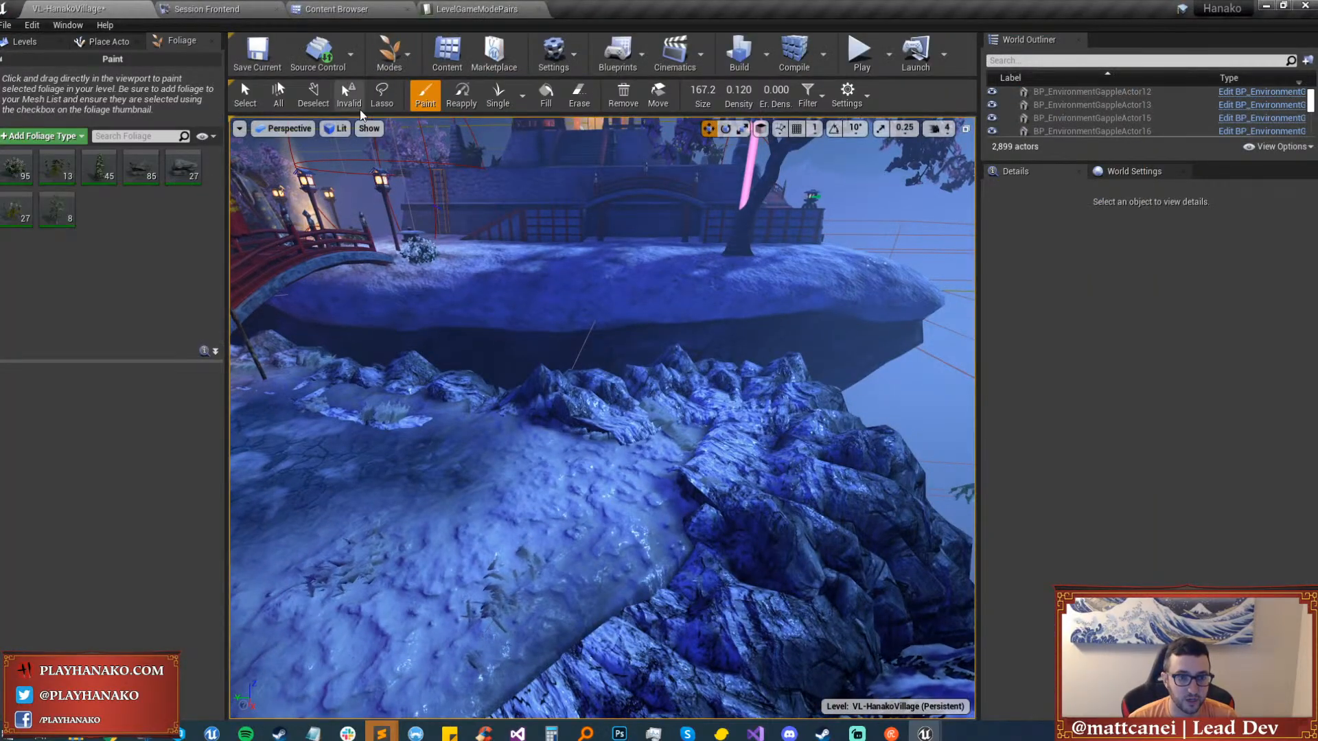
click(250, 103)
scroll(616, 421, up, 4)
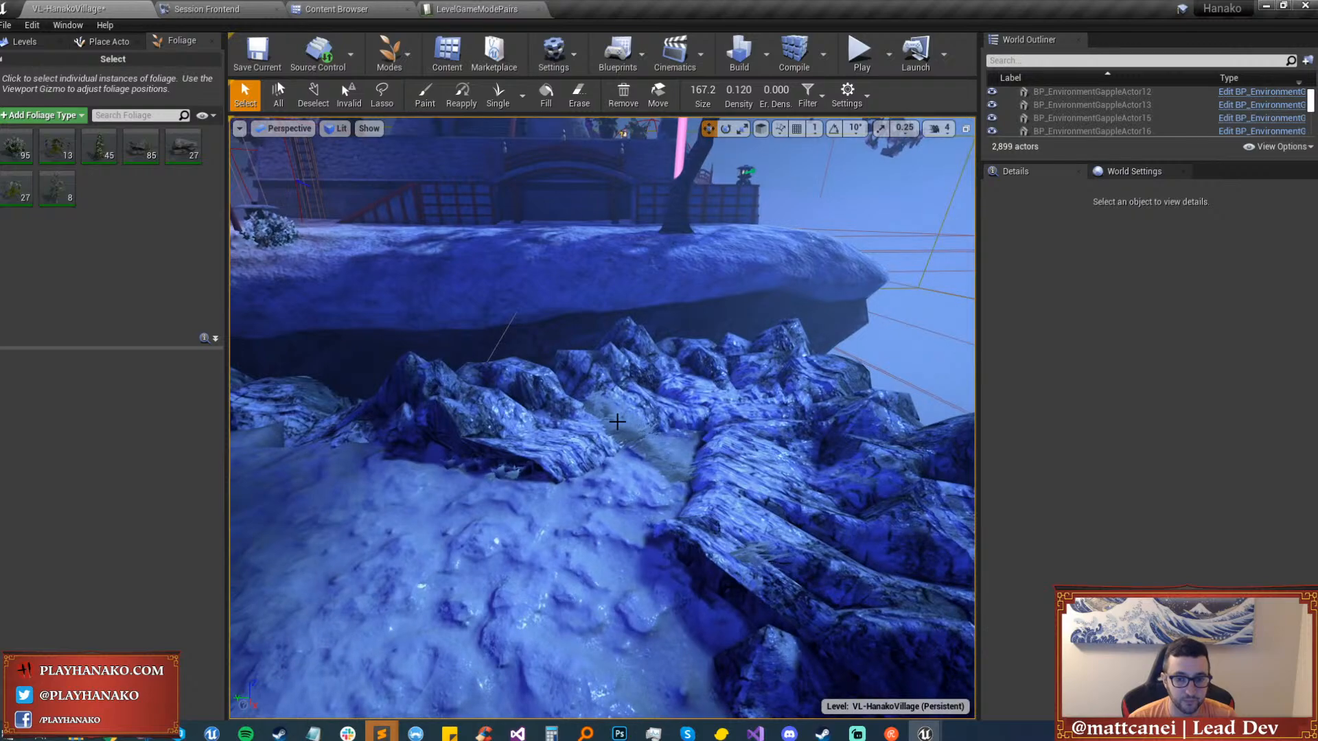
right_drag(616, 421, 583, 440)
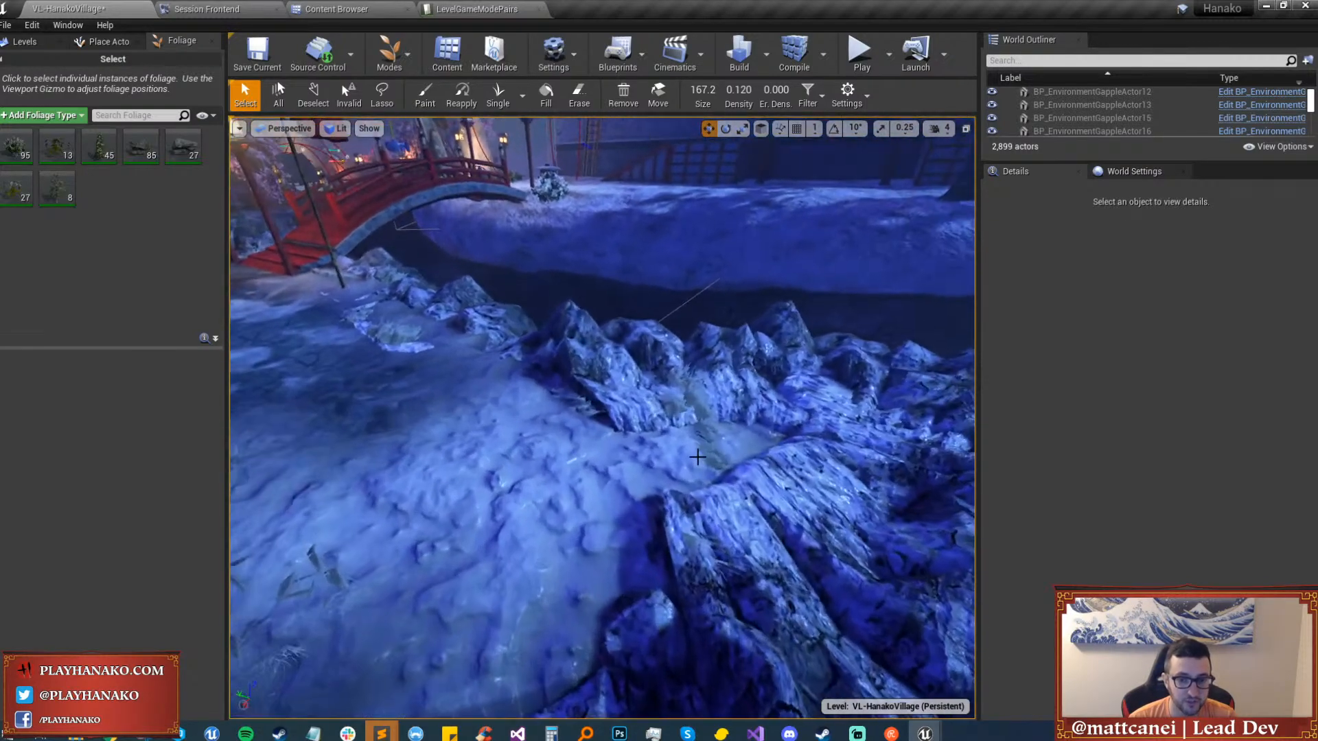
Paint the landscape's Extra layer over the snowy ground beside the edge rocks, and return to the Select editing mode.
click(402, 65)
click(416, 117)
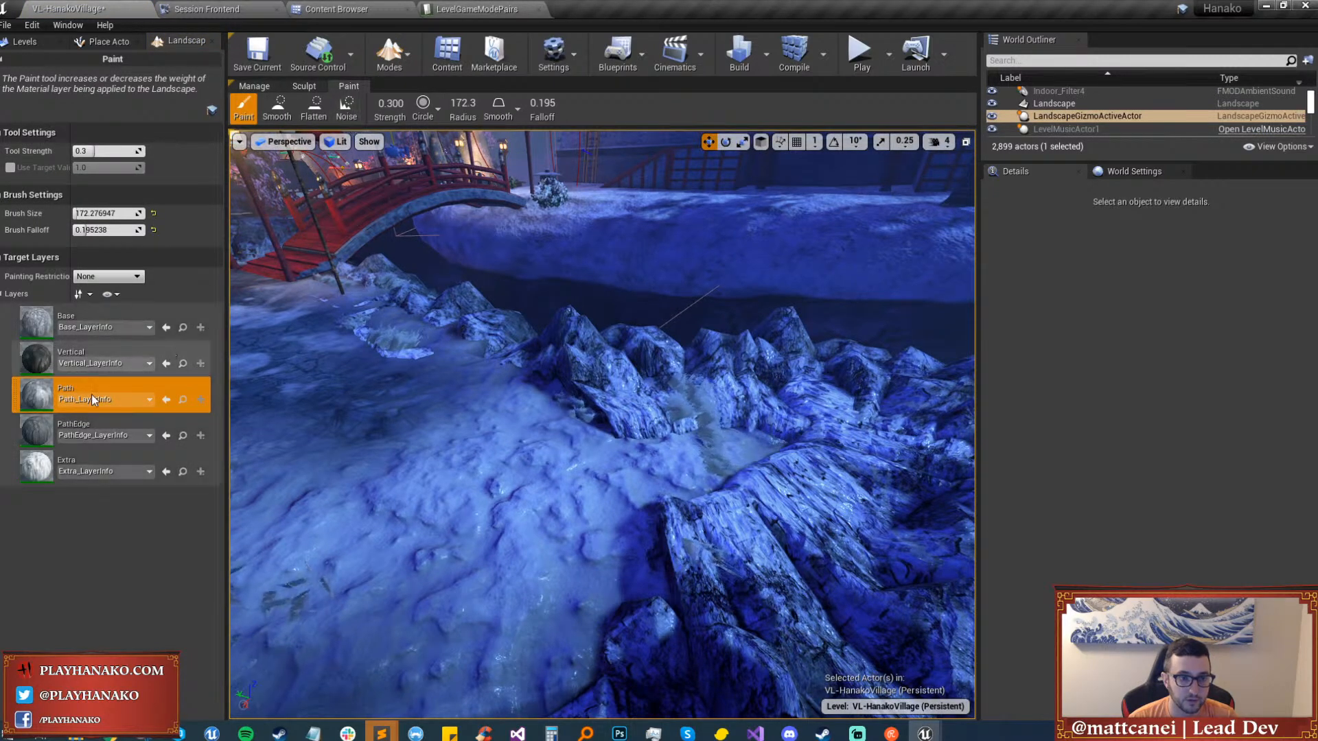
click(82, 463)
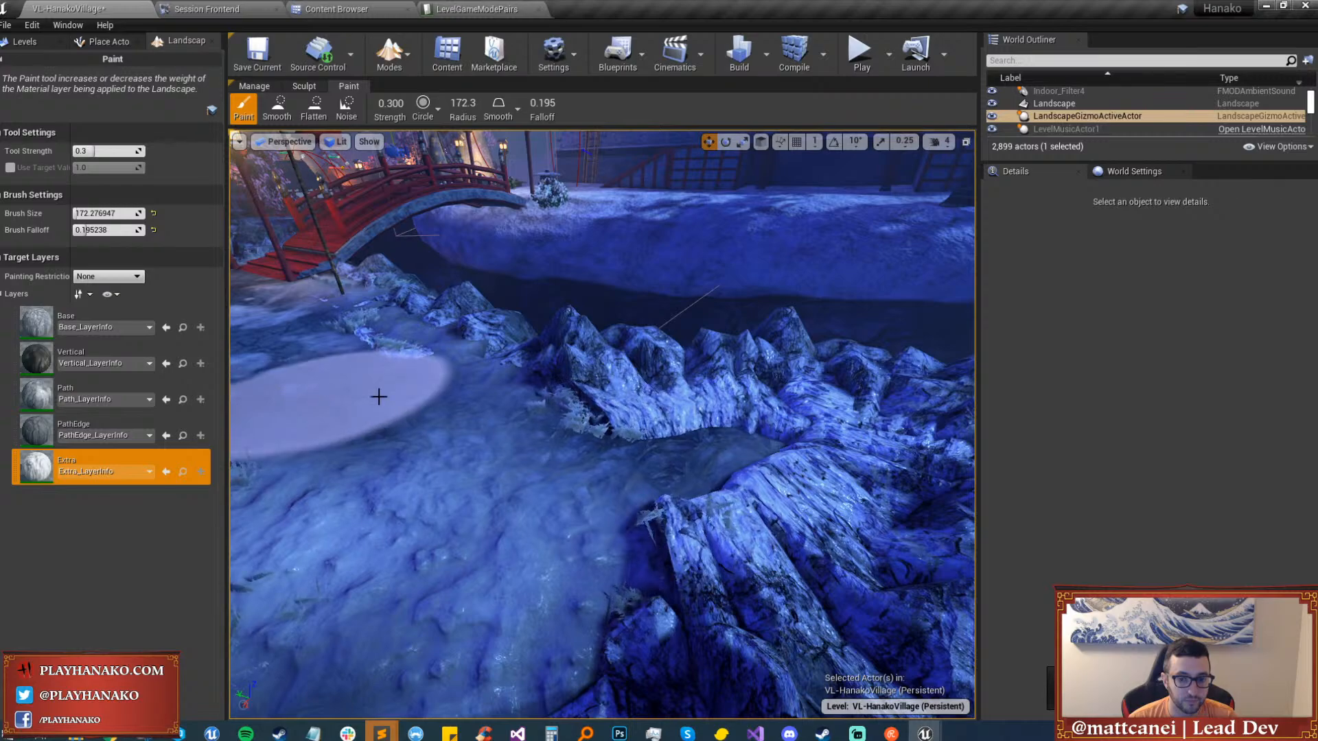
mouse_move(458, 421)
right_down()
mouse_move(439, 415)
mouse_move(398, 439)
mouse_move(355, 298)
right_up()
click(390, 54)
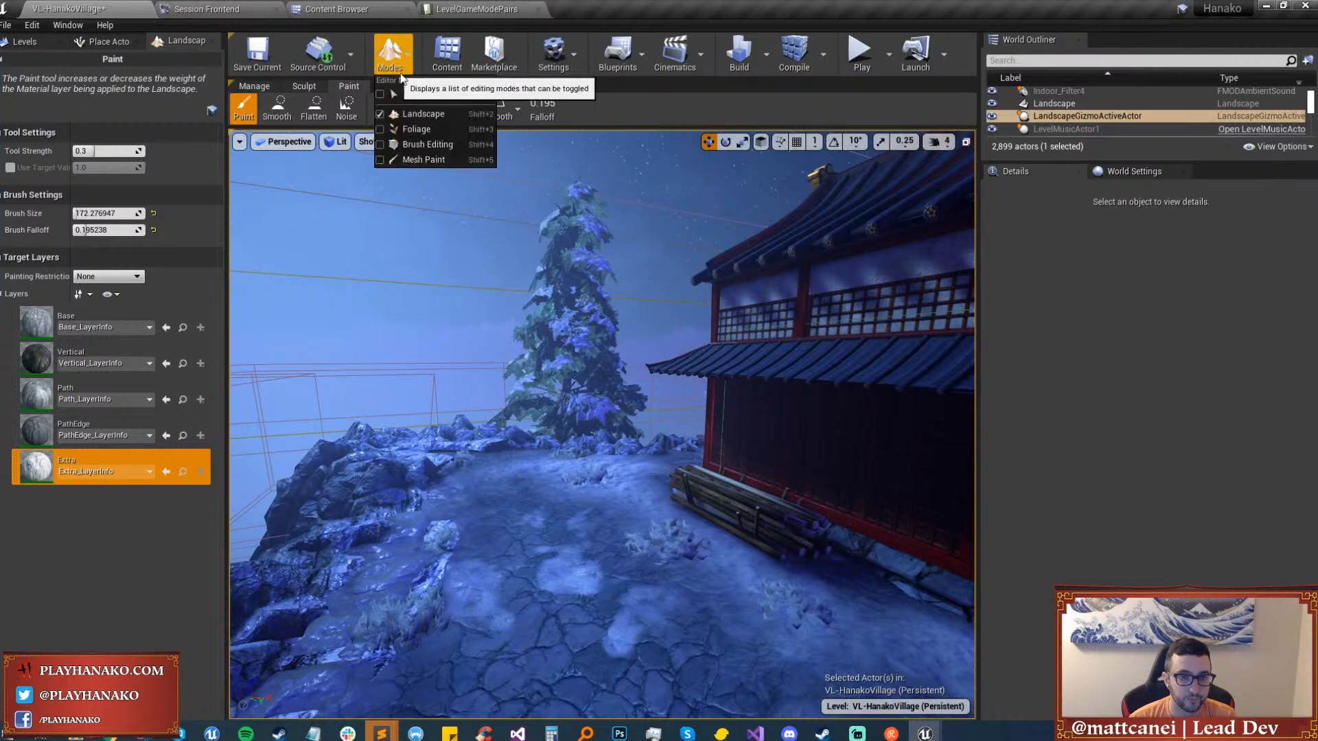
click(405, 91)
Set the village level's GameMode Override to BP_SimpleVillage, and save the level with VL-HanakoVillage_NIGHTTIME checked out.
right_drag(439, 226, 631, 240)
right_drag(515, 264, 345, 243)
click(1122, 170)
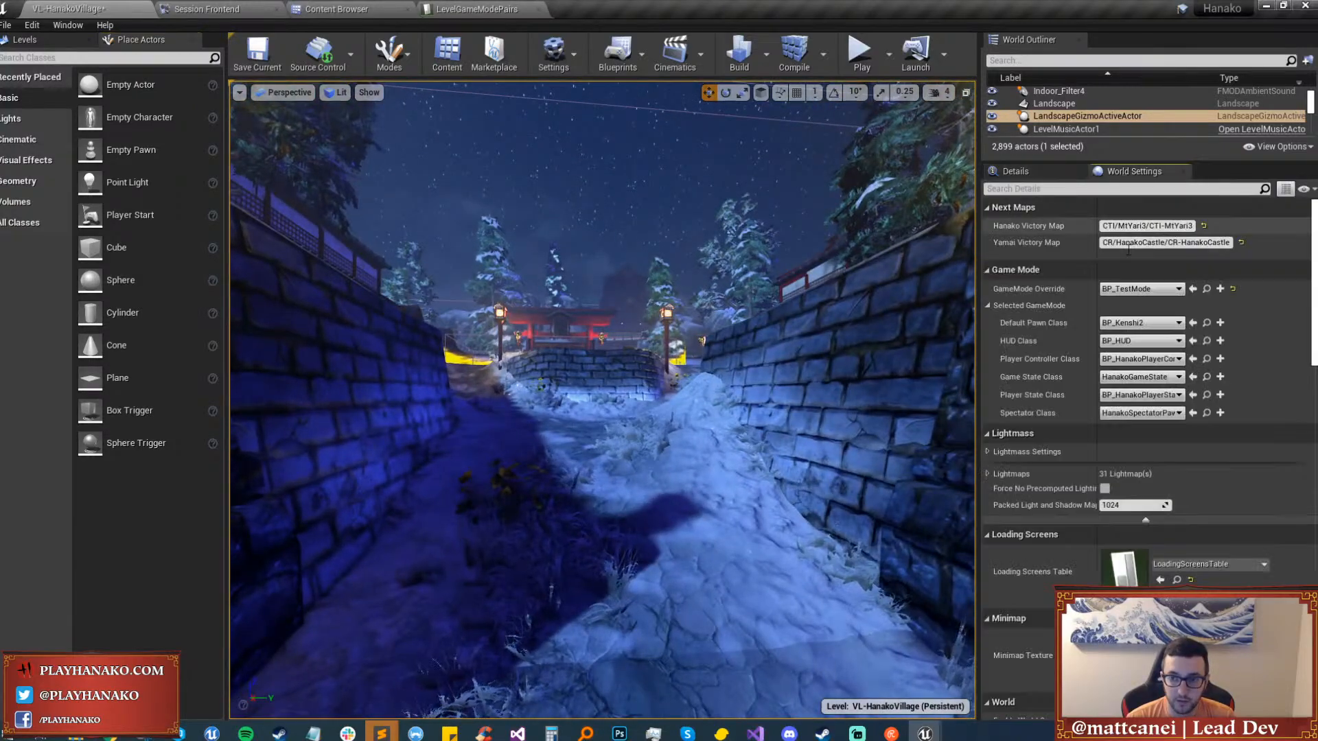
click(1122, 287)
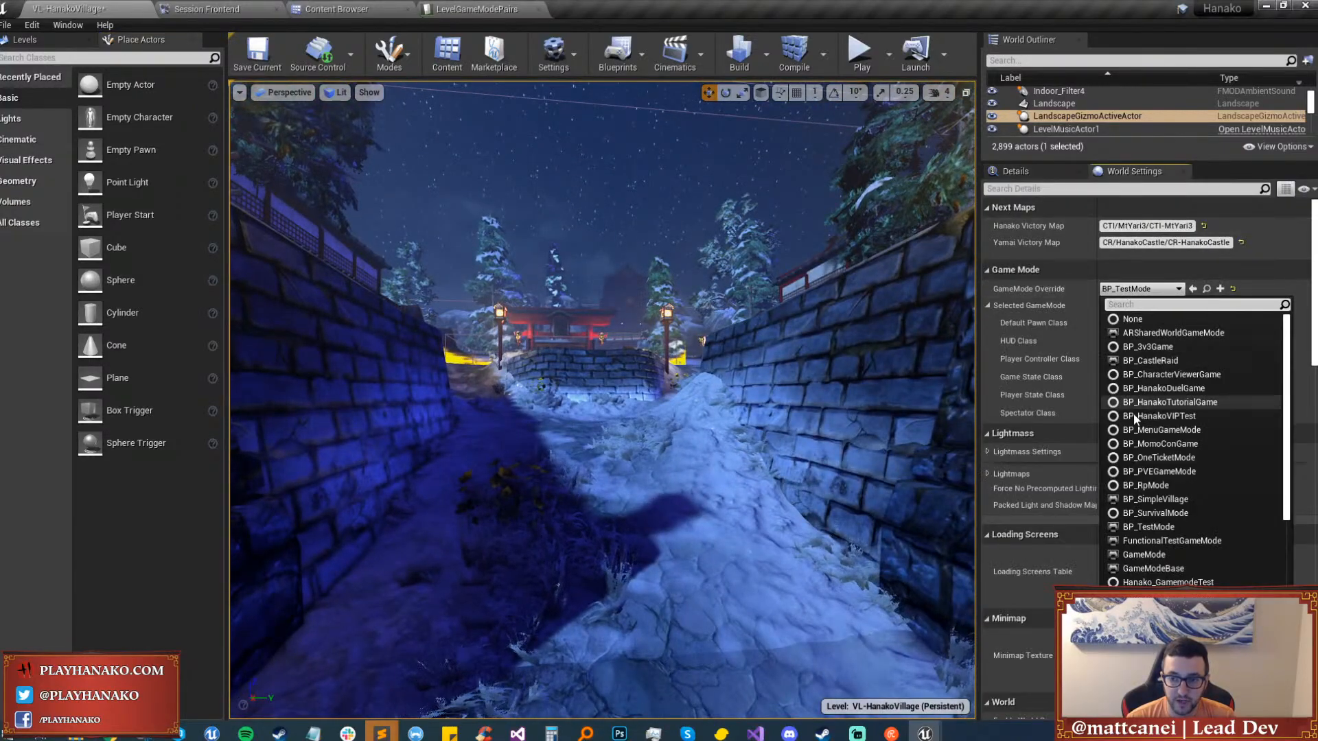
click(1154, 499)
right_drag(866, 384, 866, 392)
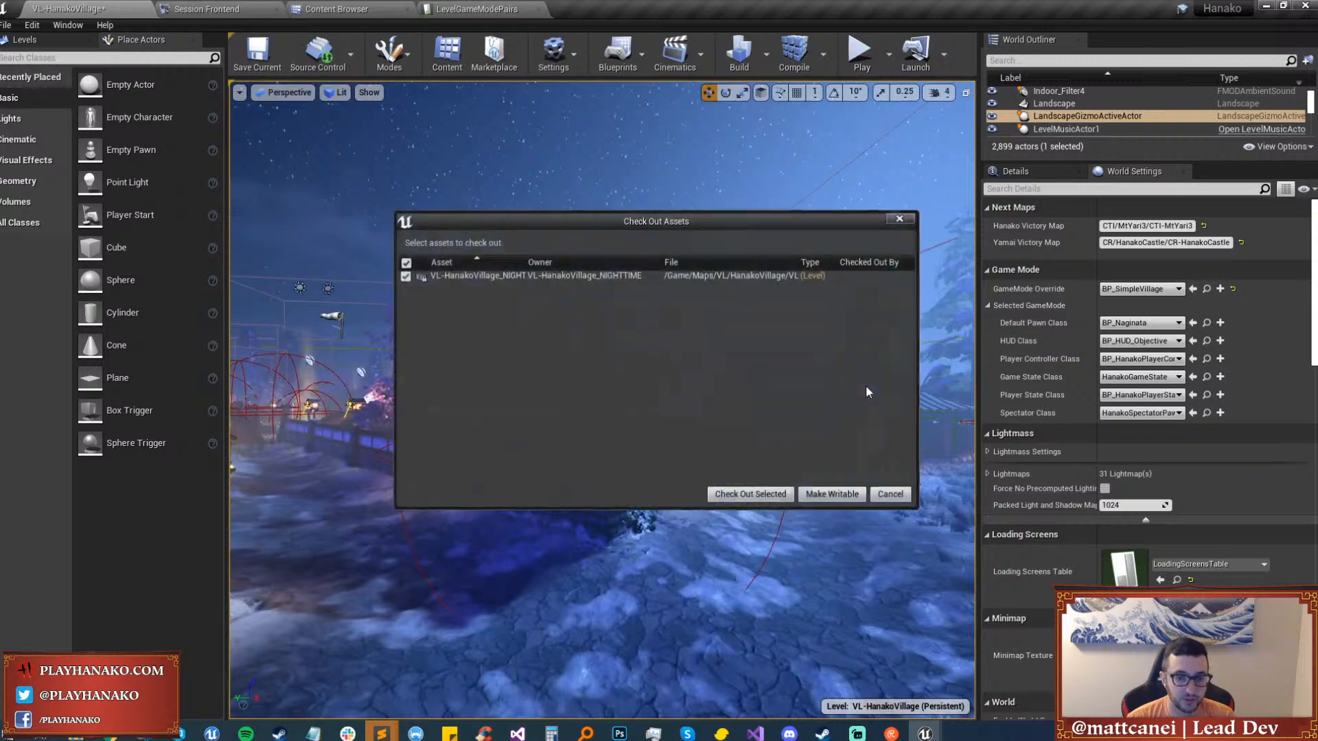
click(746, 493)
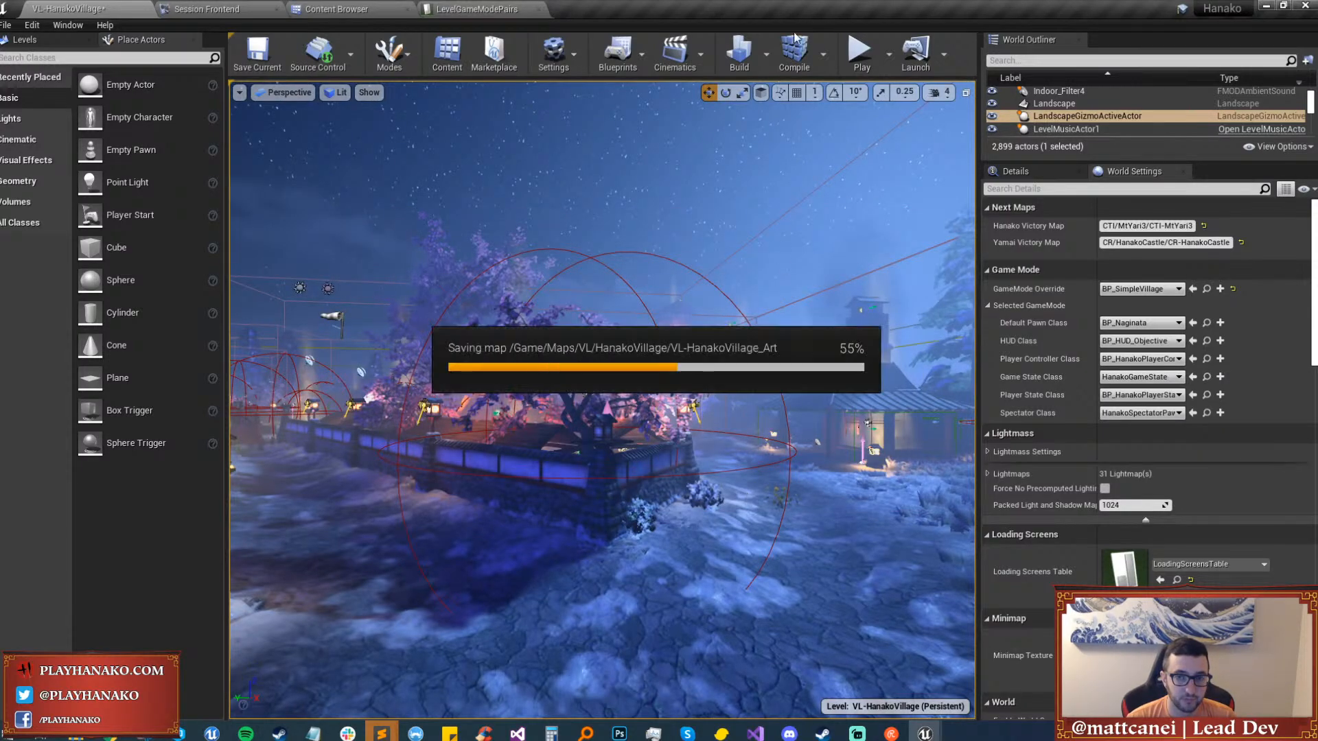
Hide the editor overlays at the courtyard control zone and build the village level, including its lighting.
right_drag(669, 137, 566, 137)
key(g)
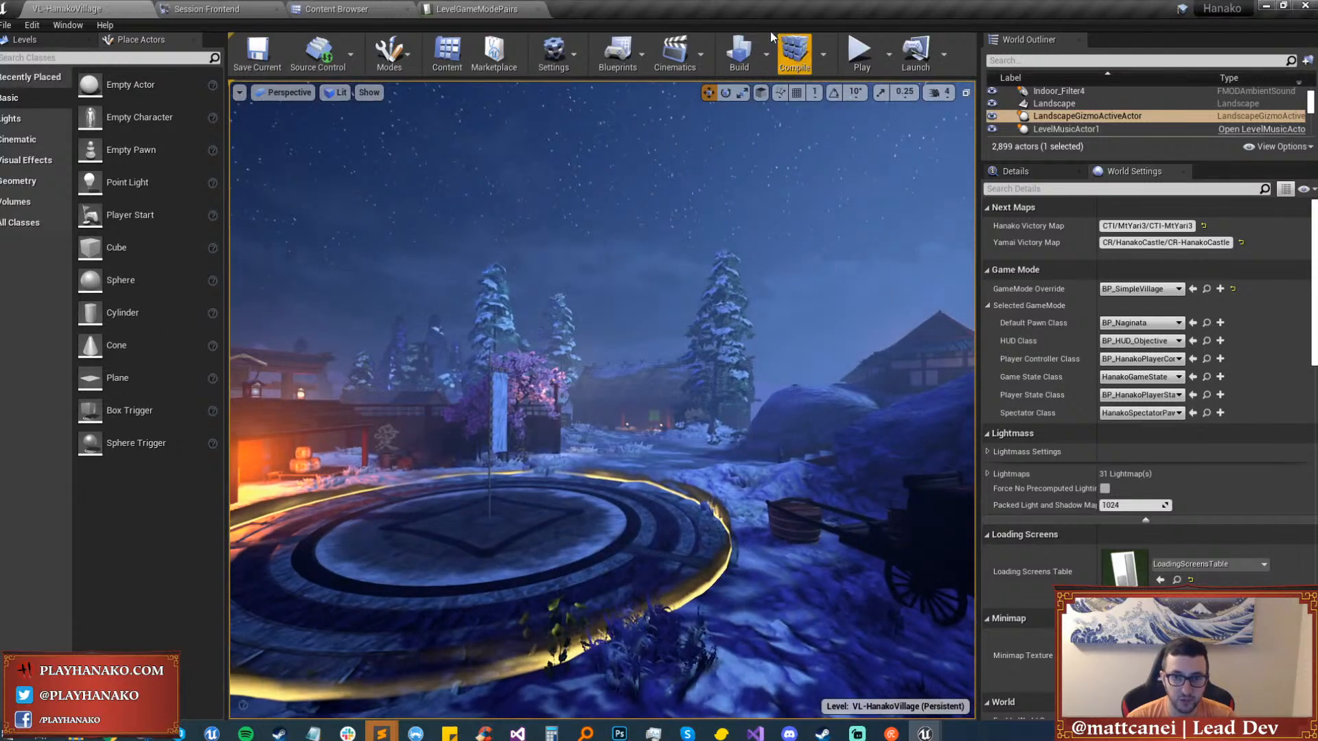
click(738, 46)
click(694, 459)
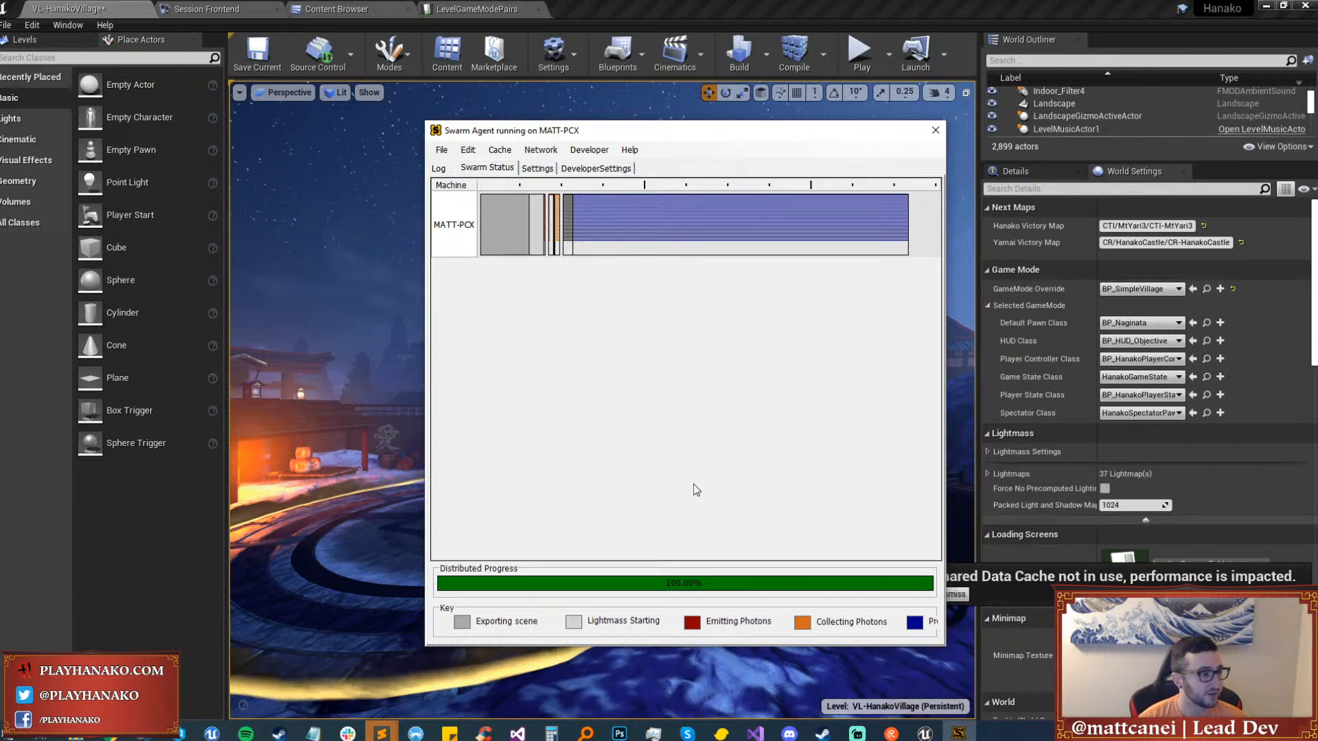
Save the rebuilt village levels, checking out all listed level and built-data assets.
click(5, 25)
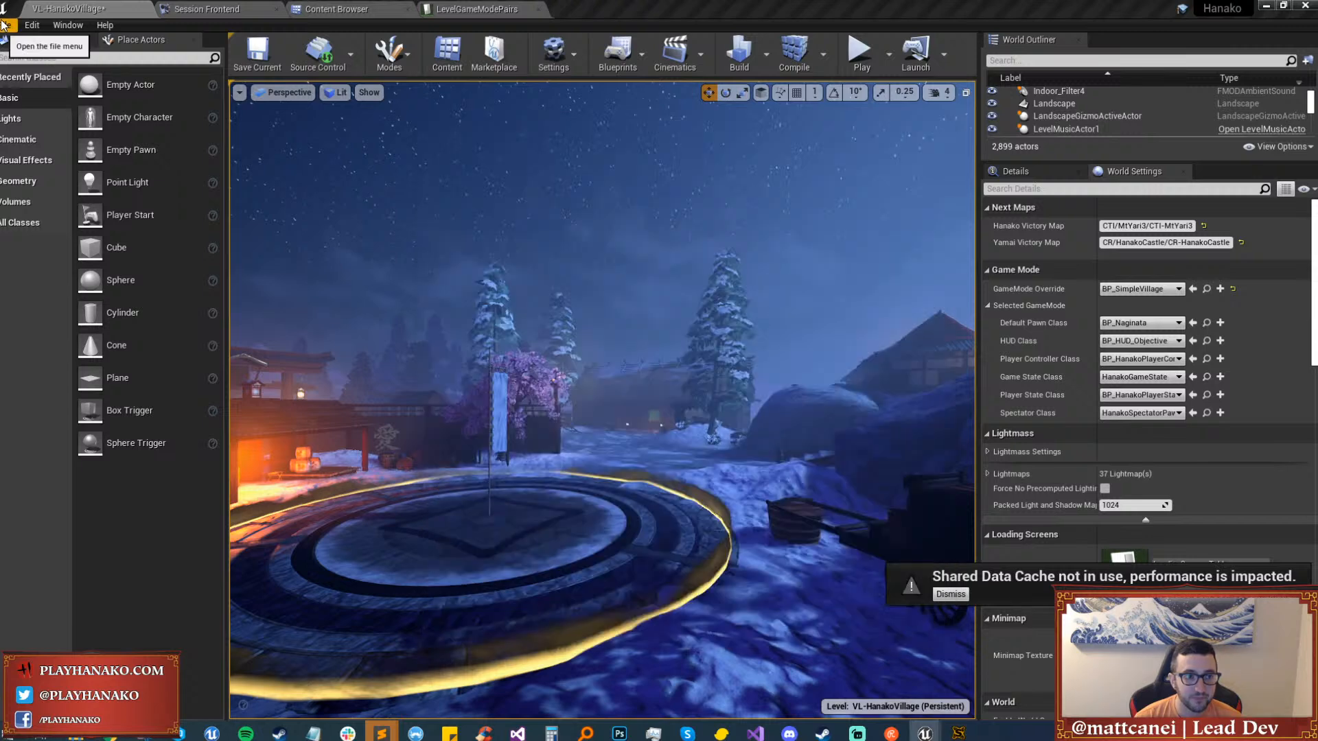
click(5, 25)
click(5, 27)
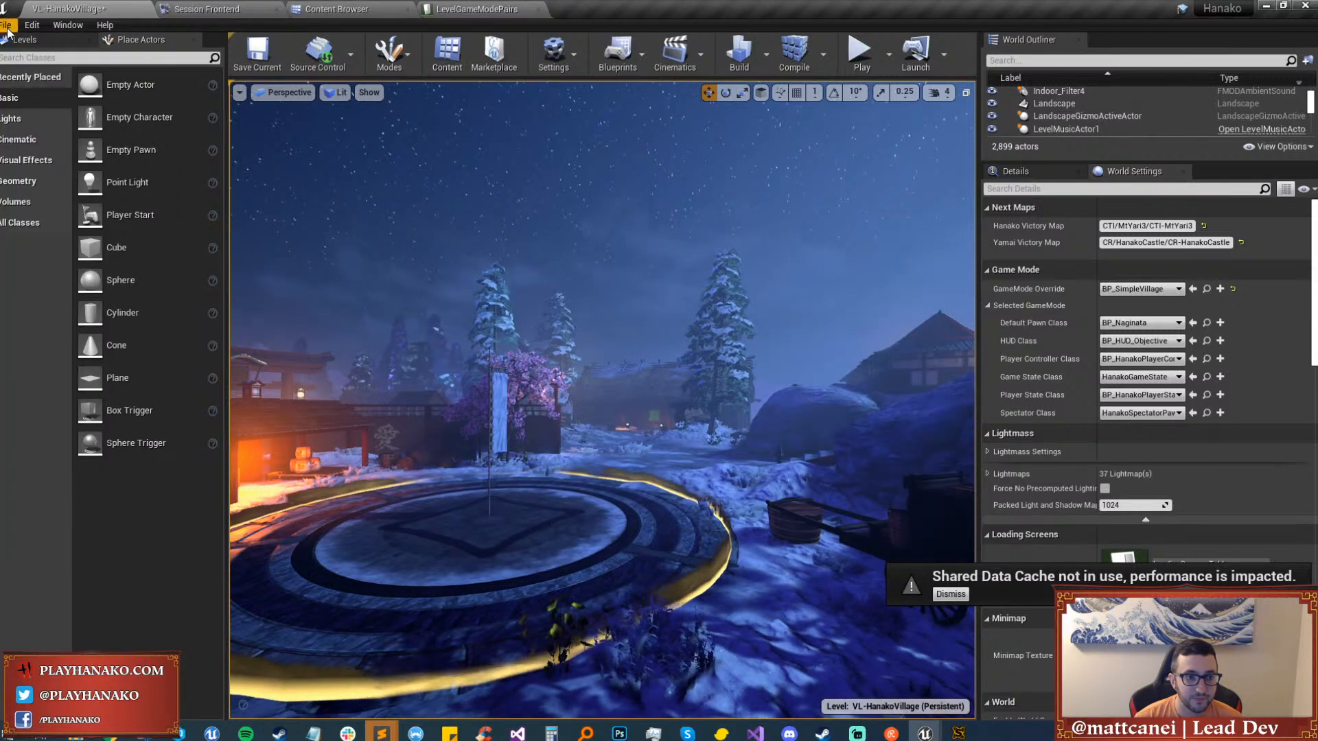
click(4, 29)
right_drag(597, 367, 545, 384)
key(ctrl+s)
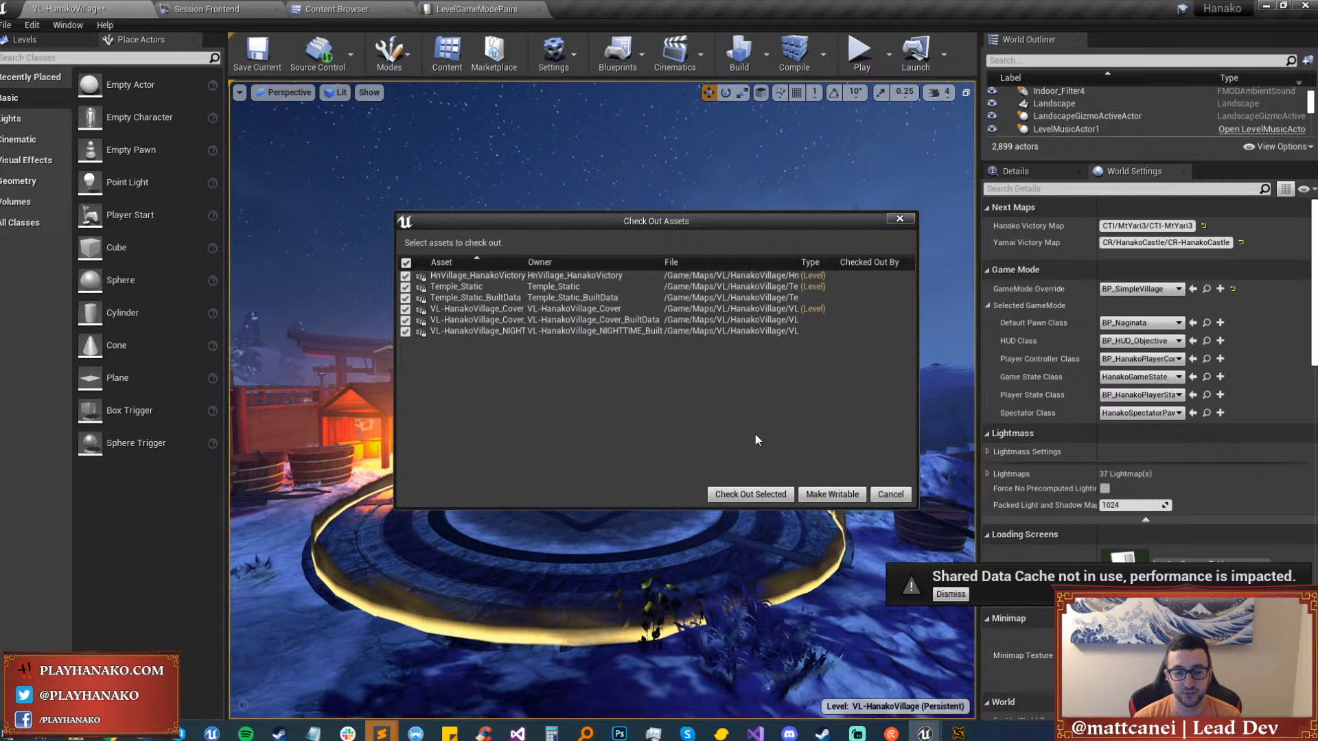
click(745, 494)
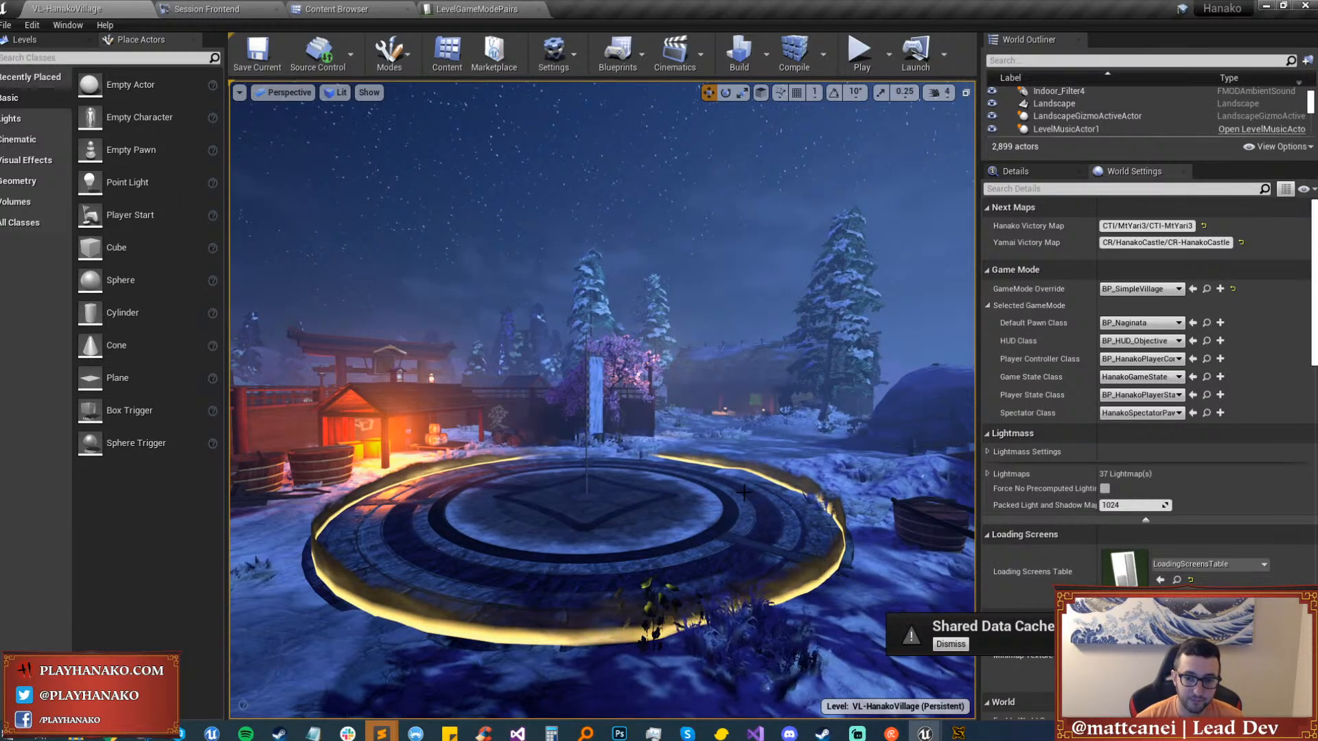
Close the Unreal Editor and relaunch it from UnrealGameSync.
right_drag(744, 491, 783, 488)
right_click(558, 497)
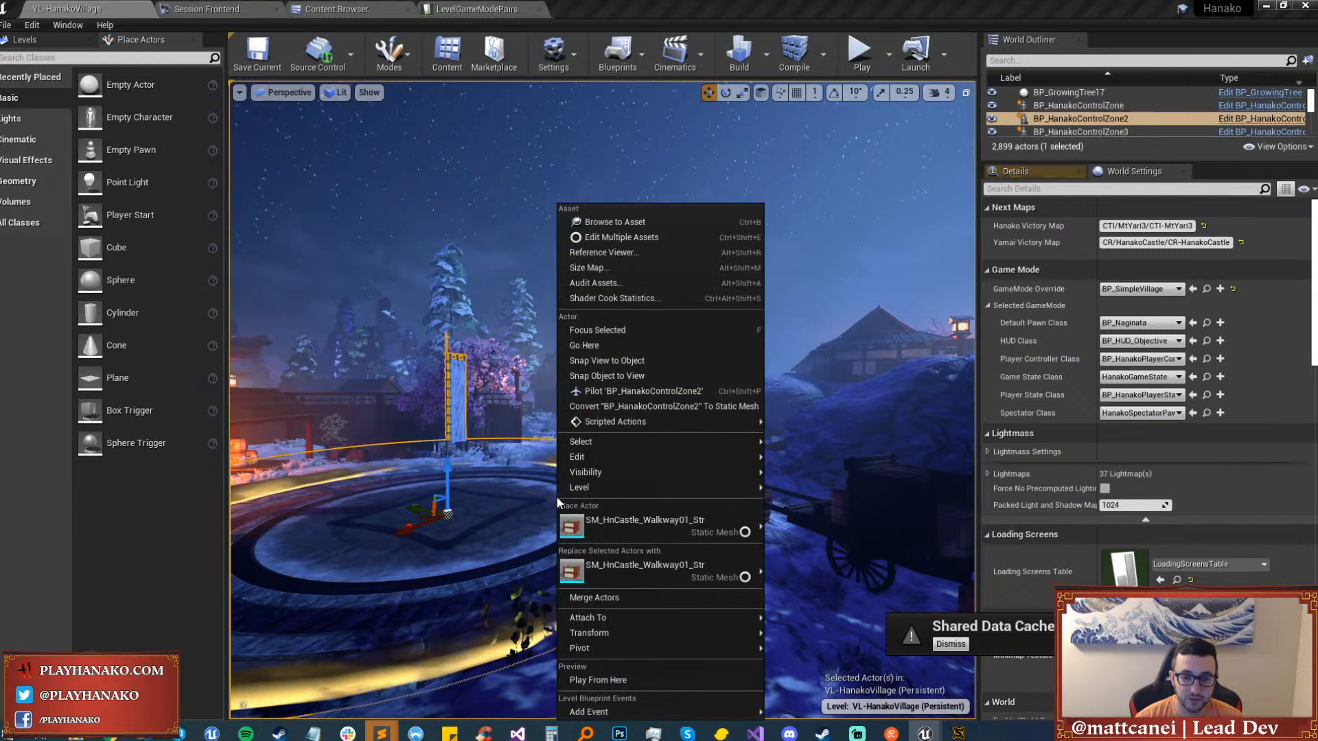
right_drag(557, 497, 473, 497)
key(Escape)
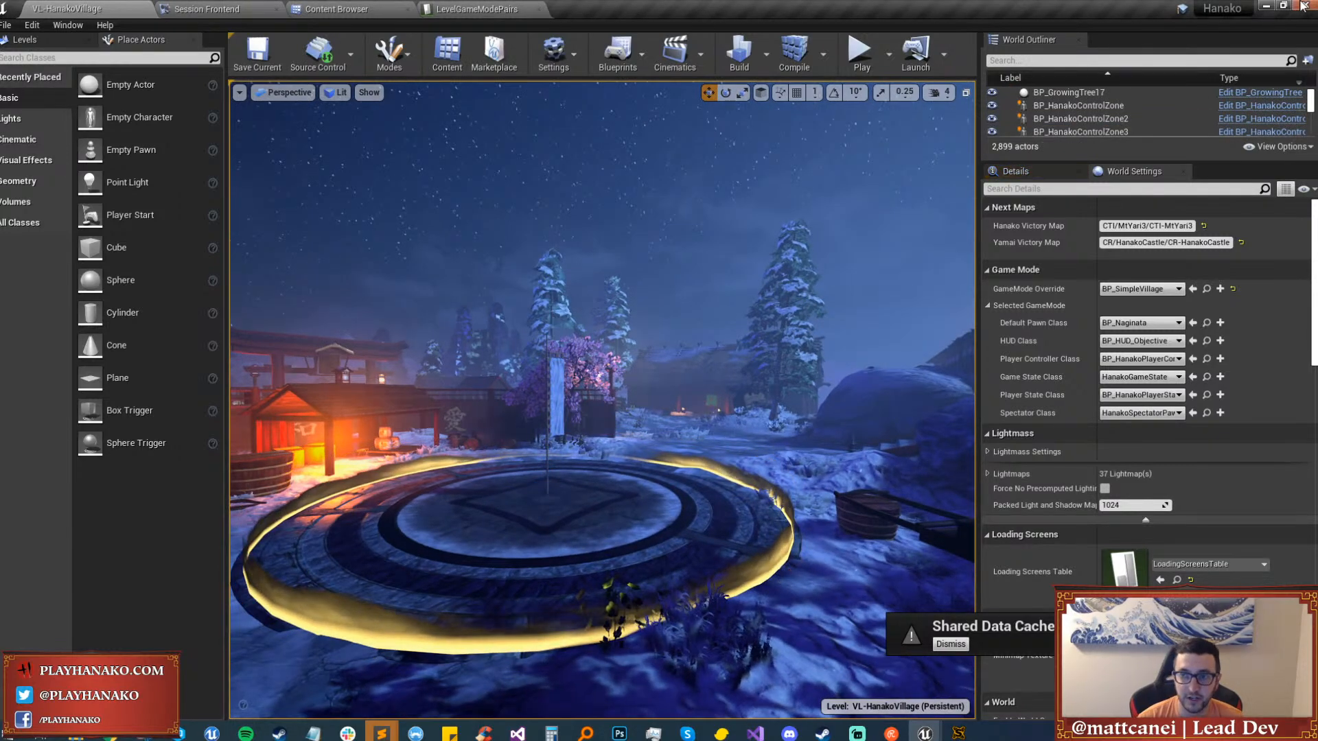
click(1305, 5)
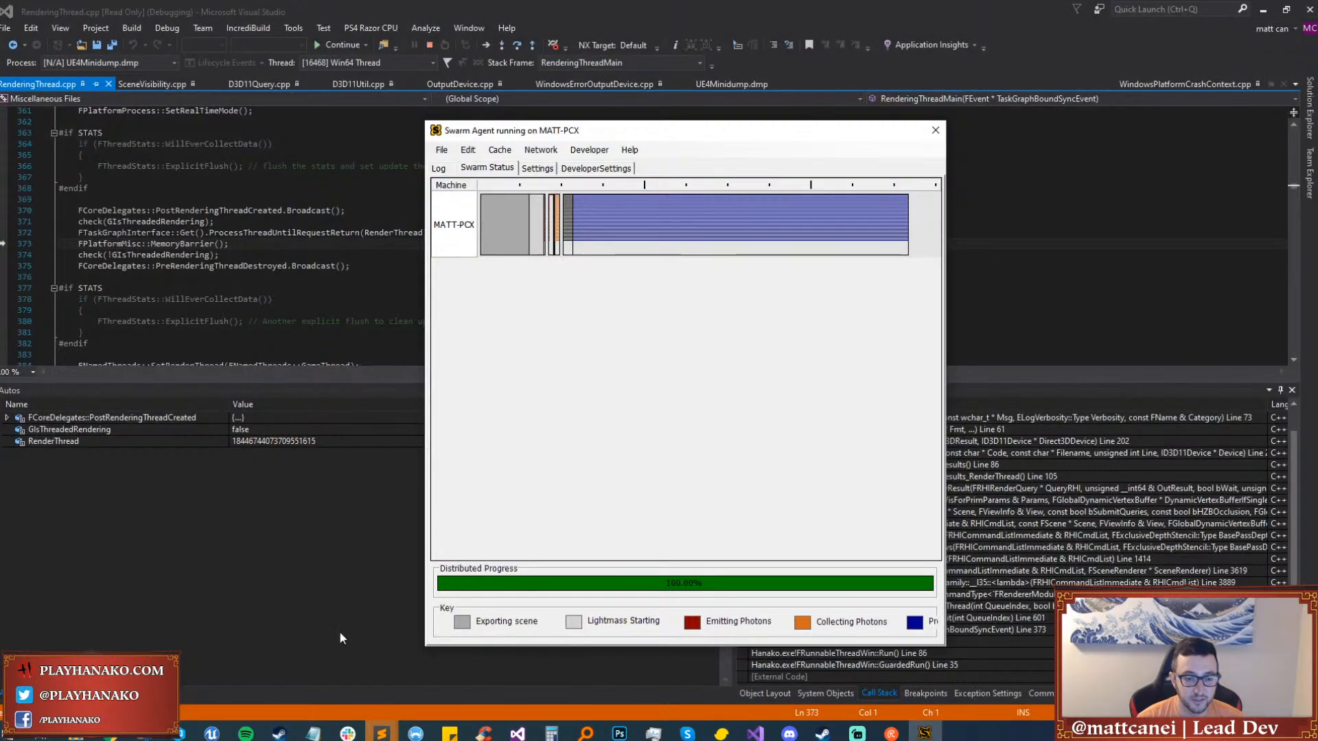
click(211, 733)
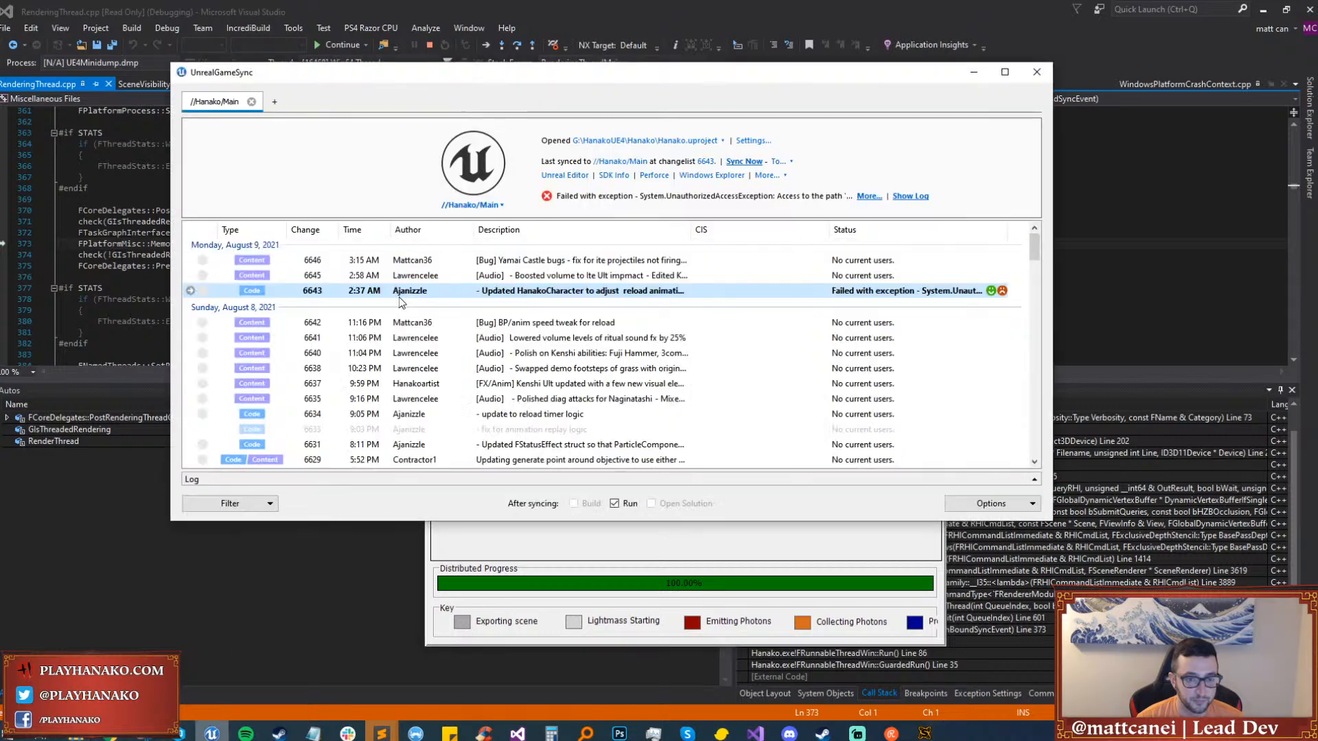
click(550, 176)
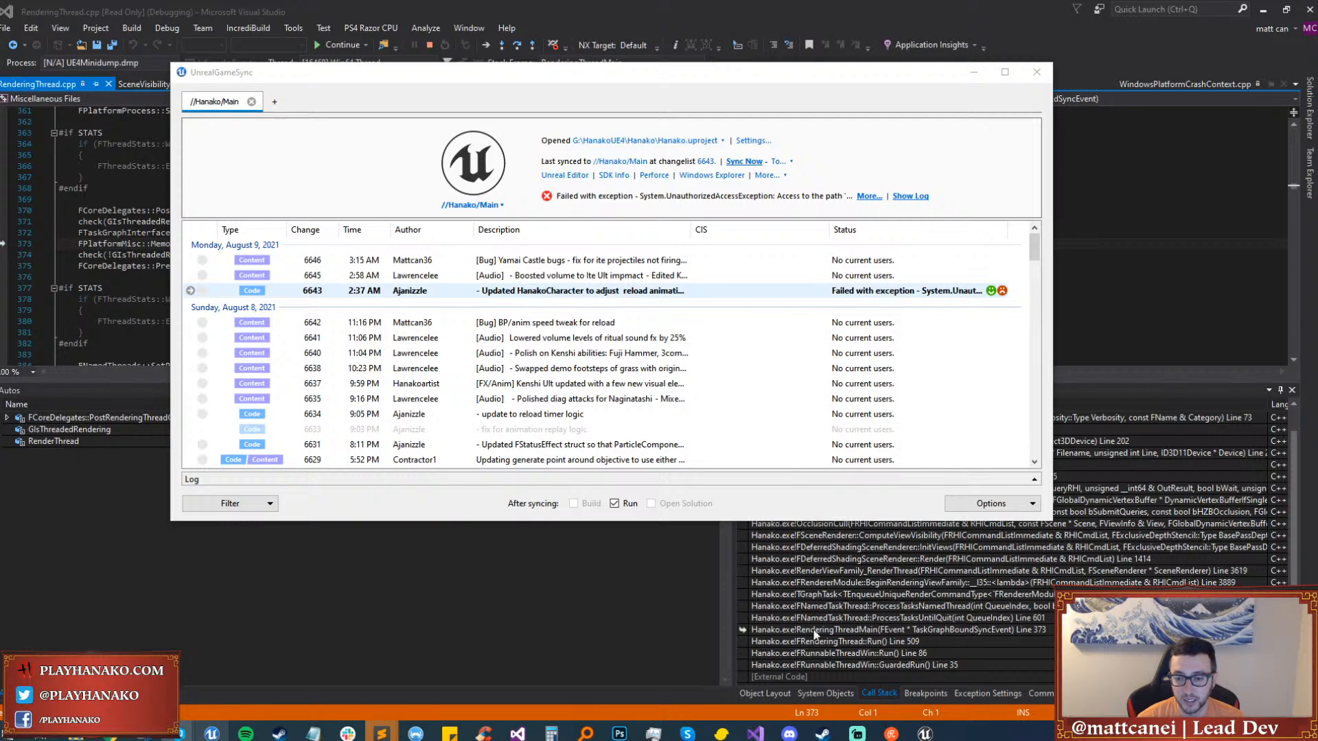
Open the recent level BF-GifuCrossroads2 and look over the ground leading to the wooden bridge at the lake.
mouse_move(925, 734)
click(912, 669)
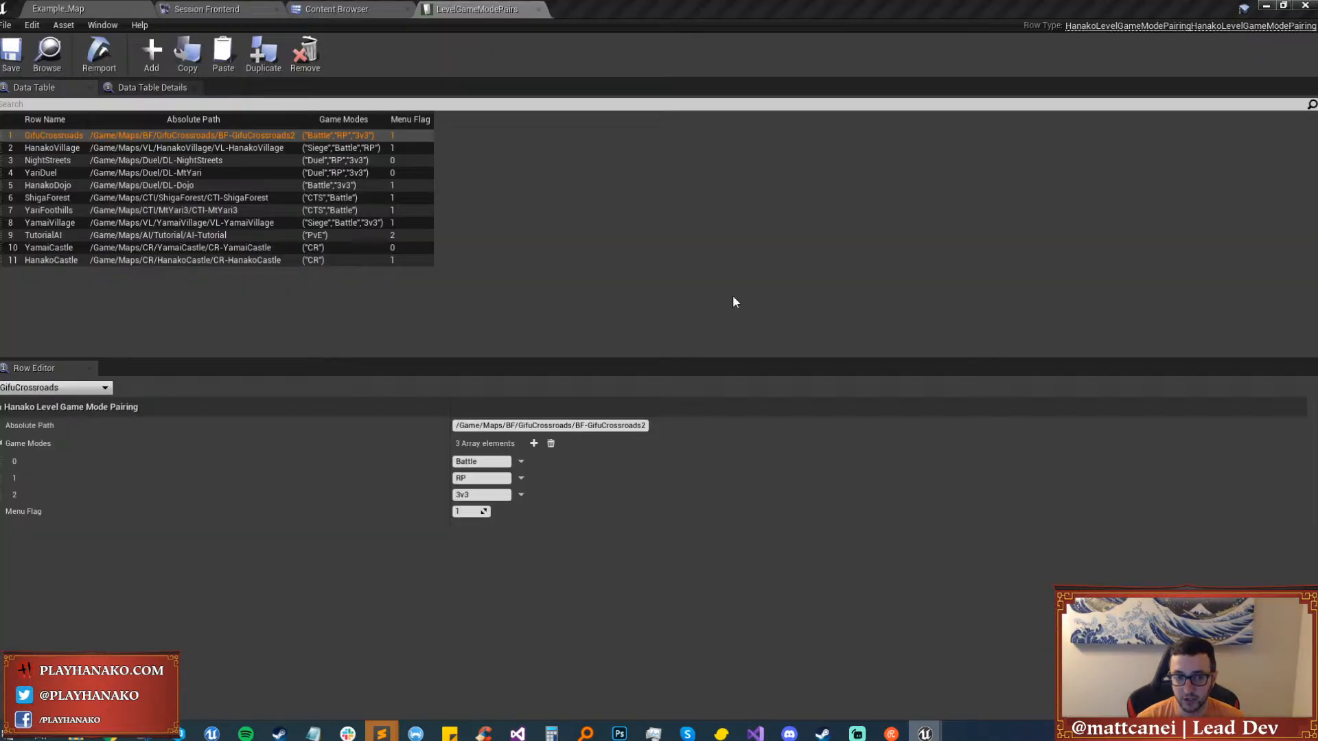
click(384, 9)
click(146, 7)
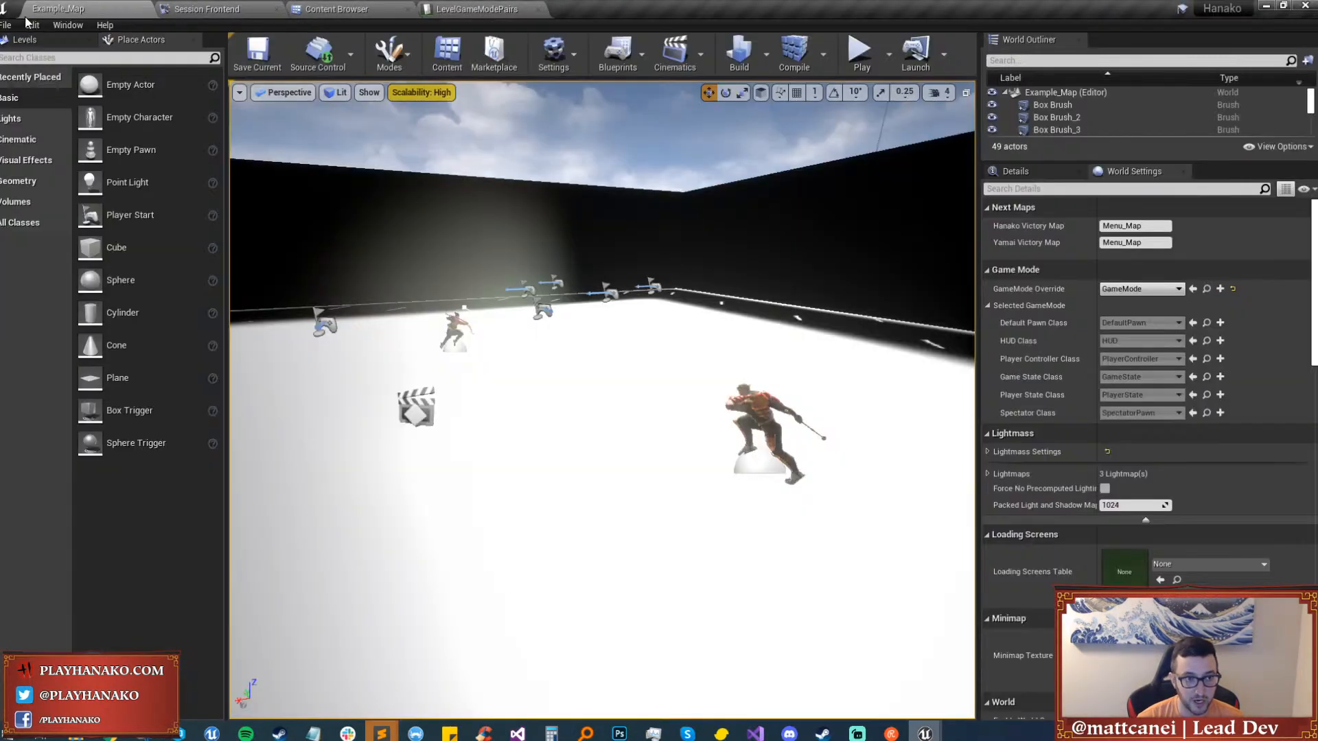
click(5, 25)
mouse_move(127, 518)
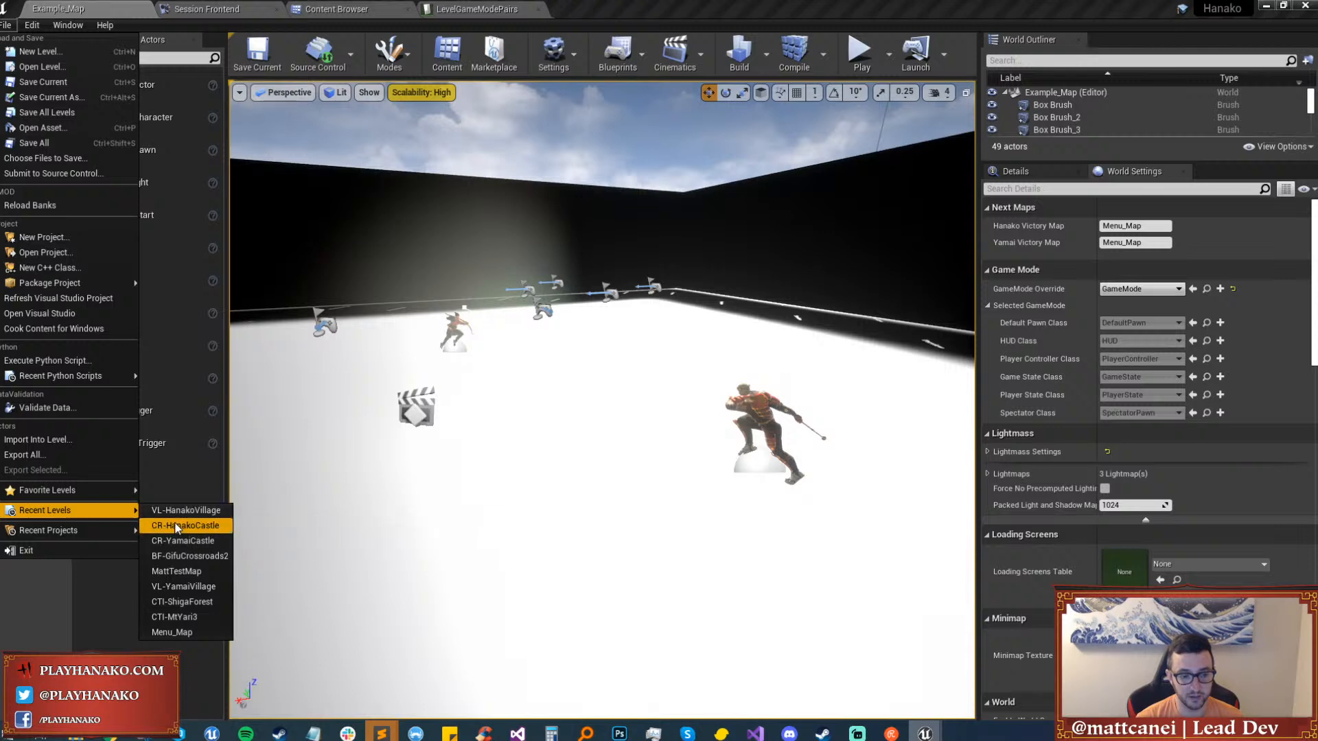
click(193, 562)
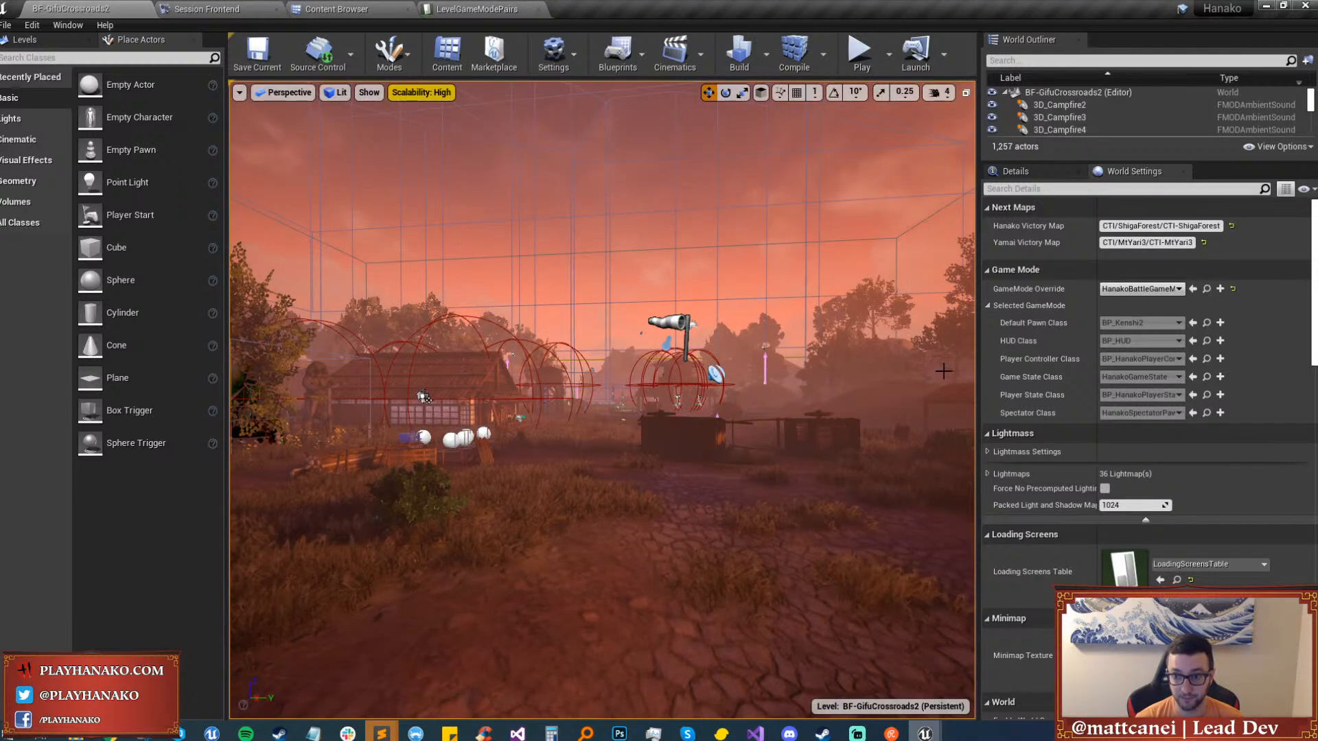
right_drag(747, 479, 760, 485)
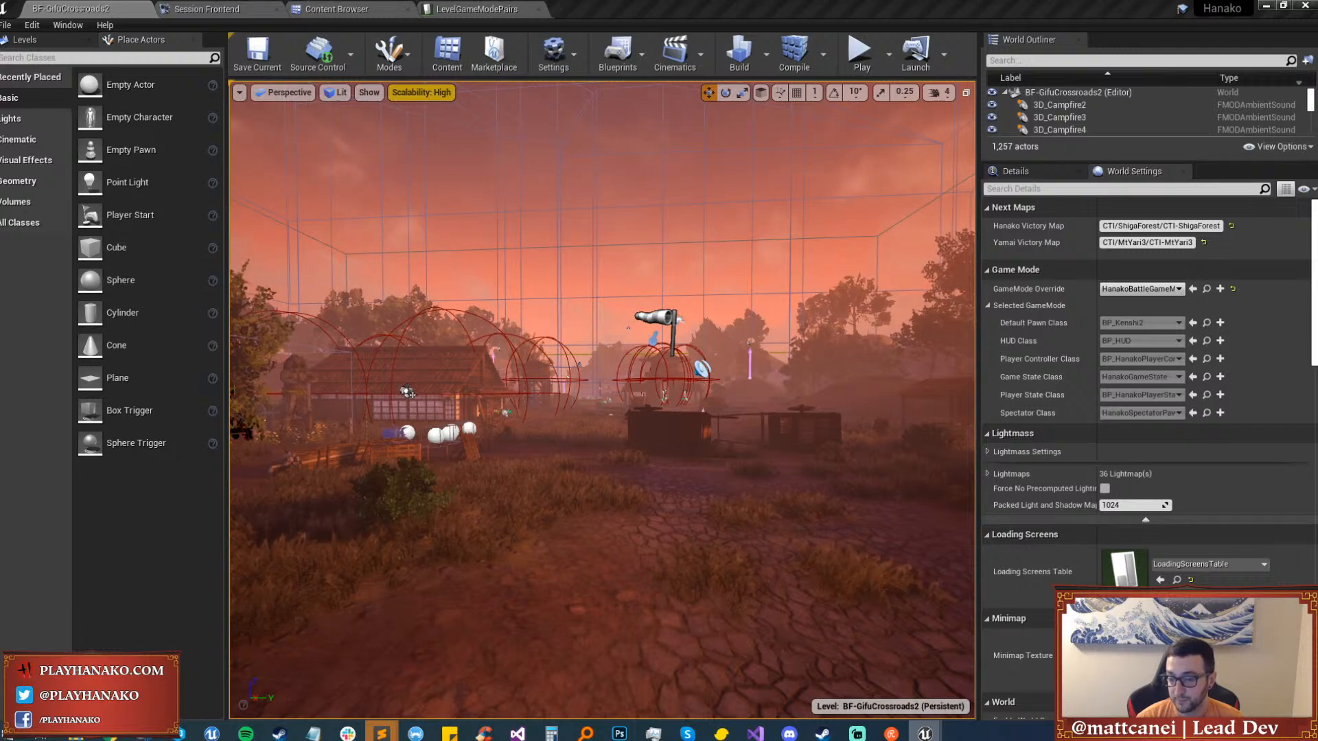
right_drag(762, 405, 597, 402)
key(w)
key(w)
key(w)
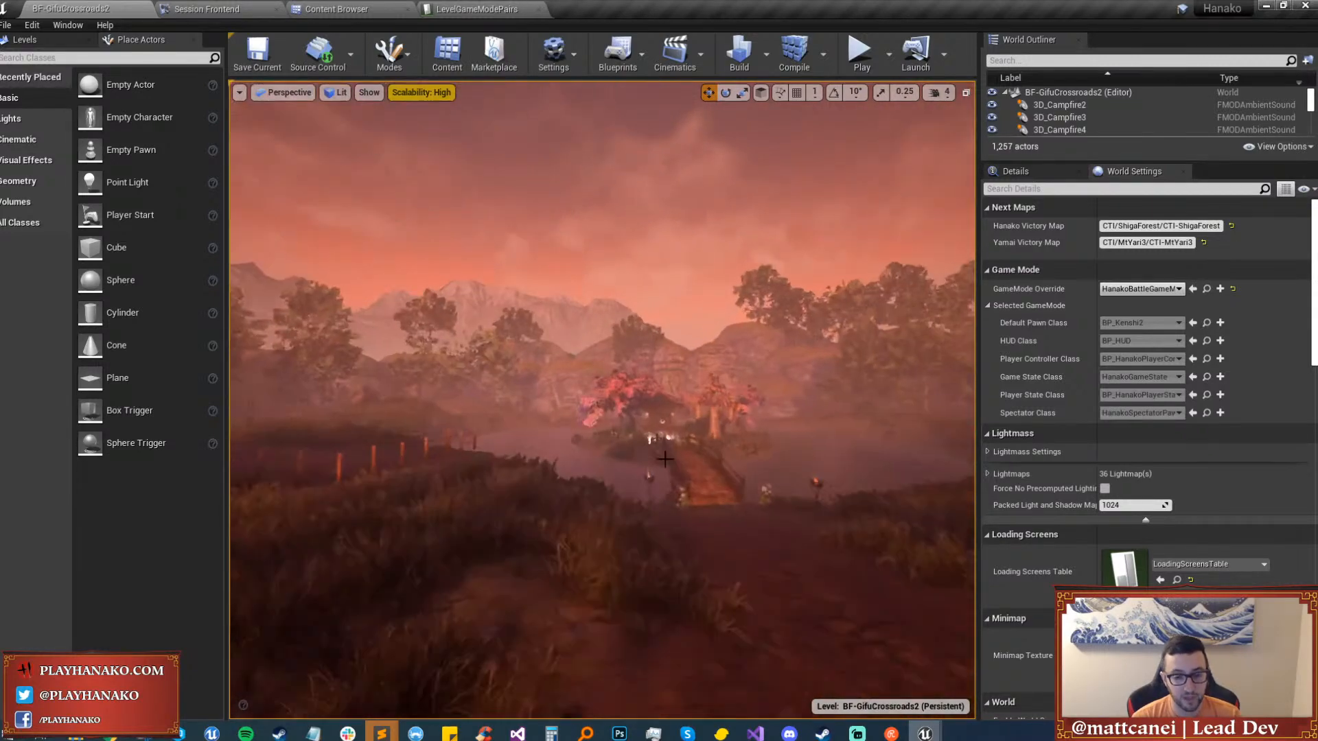
Switch to Sublime Text, review the ServerMapConfig map list and the bot names in data.json, and return to the Unreal Editor.
mouse_move(415, 733)
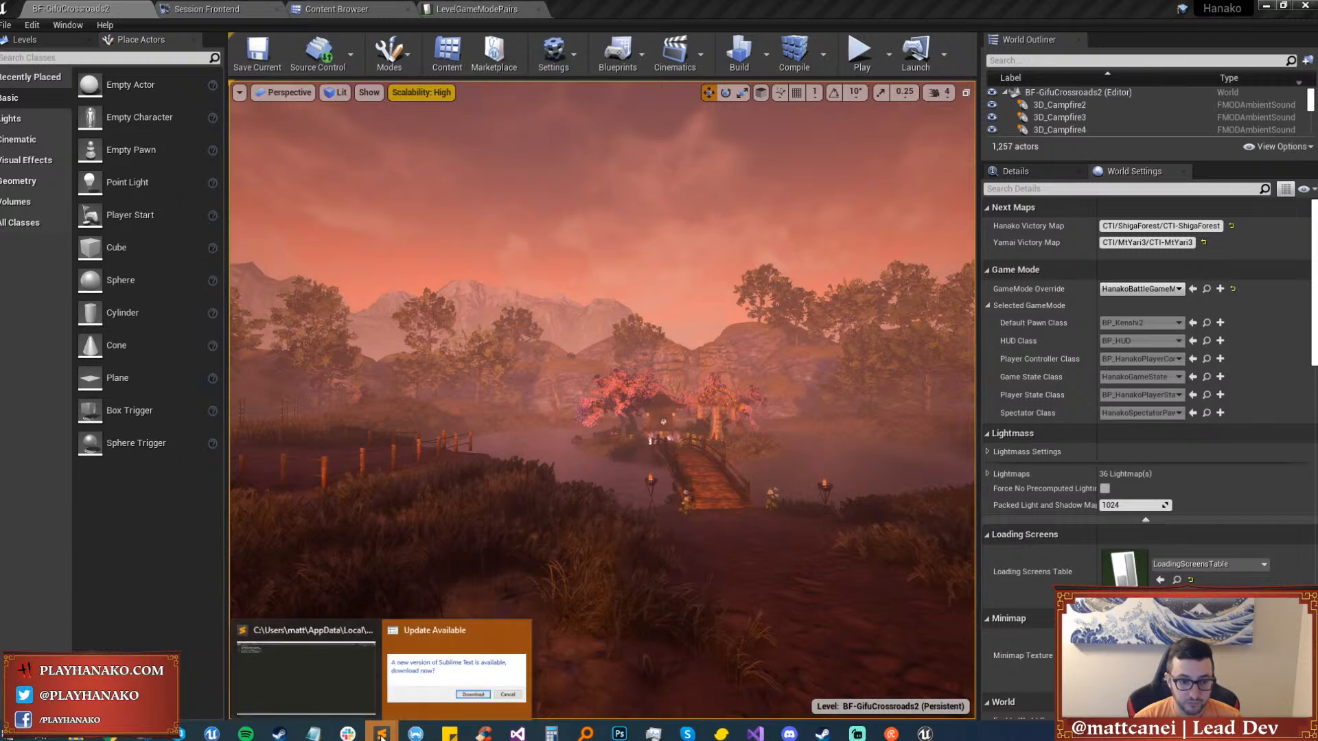
click(305, 676)
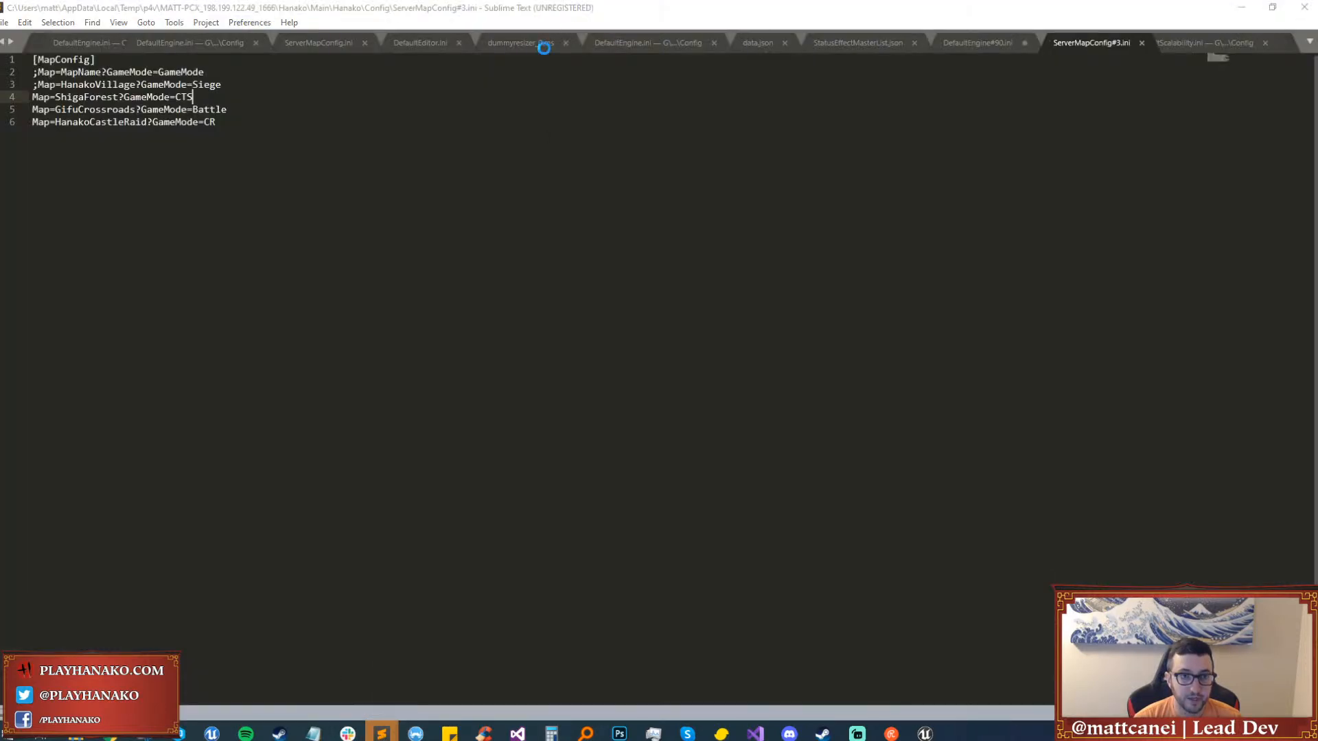
click(731, 374)
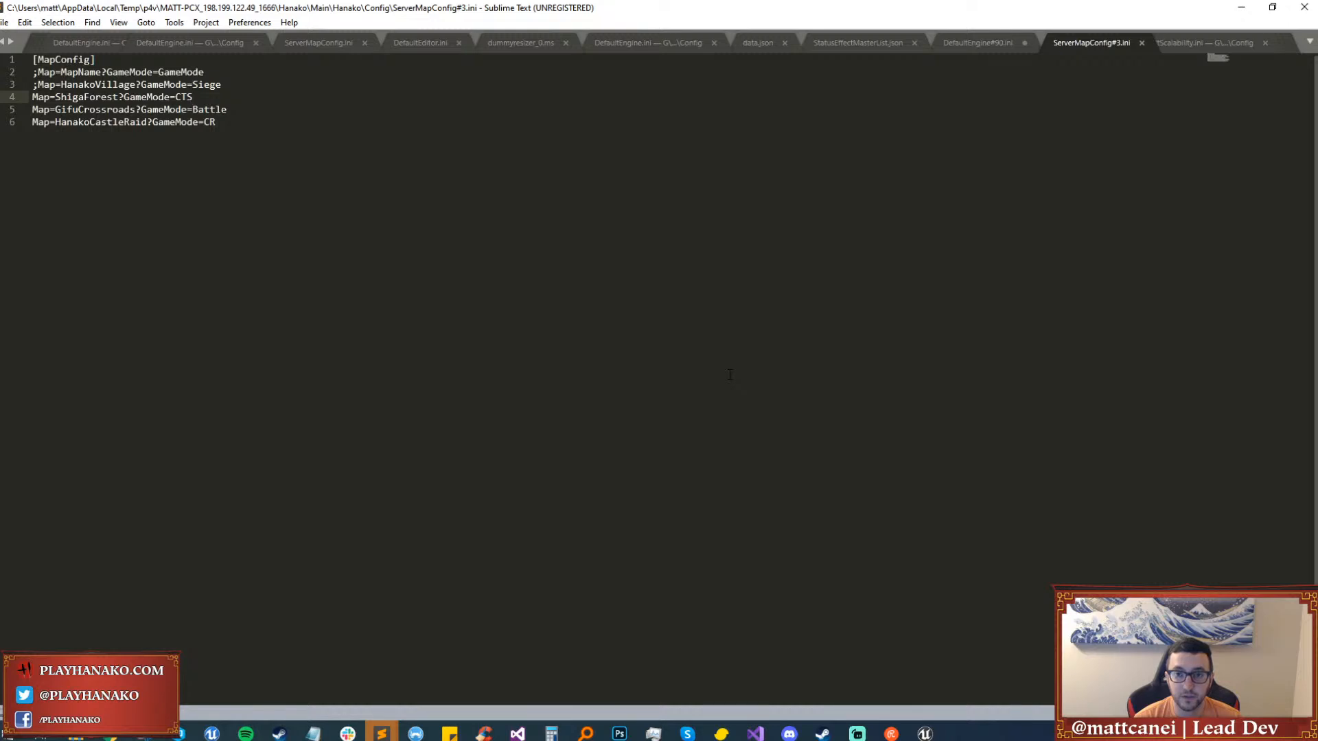
click(746, 49)
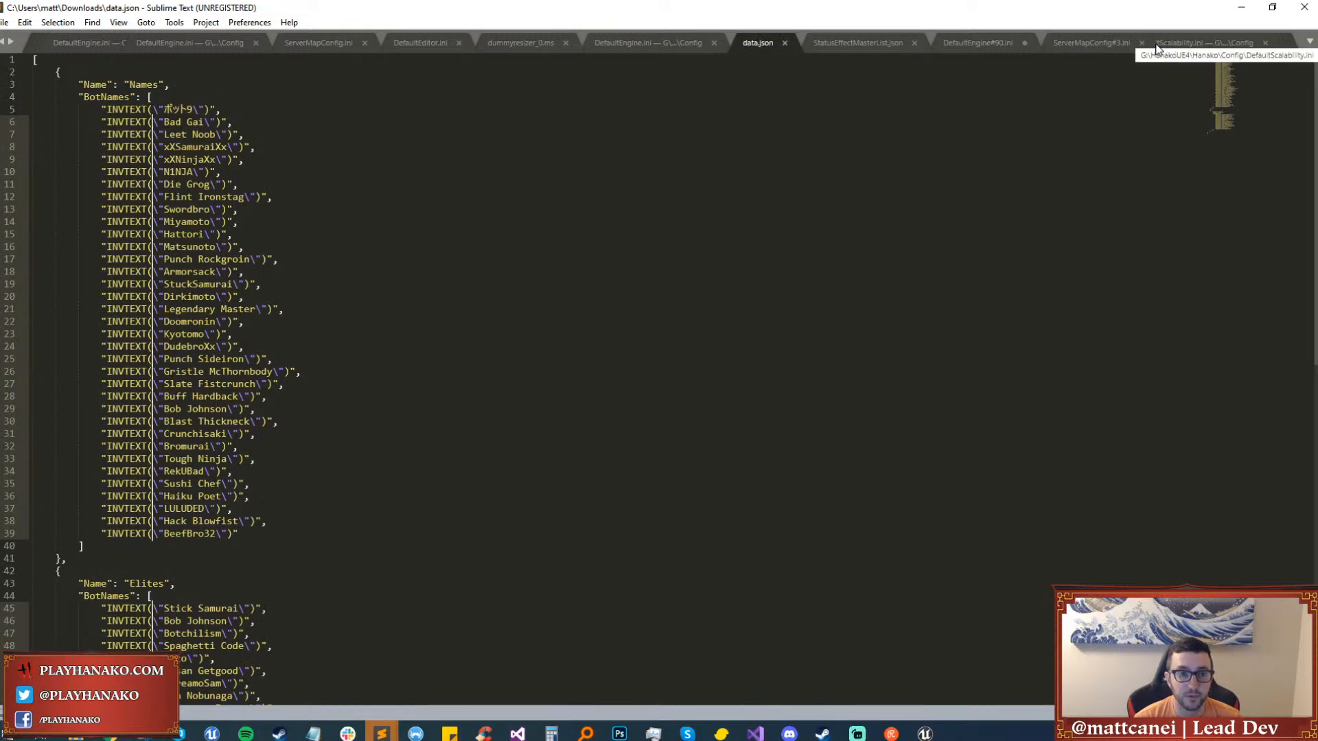
click(1240, 11)
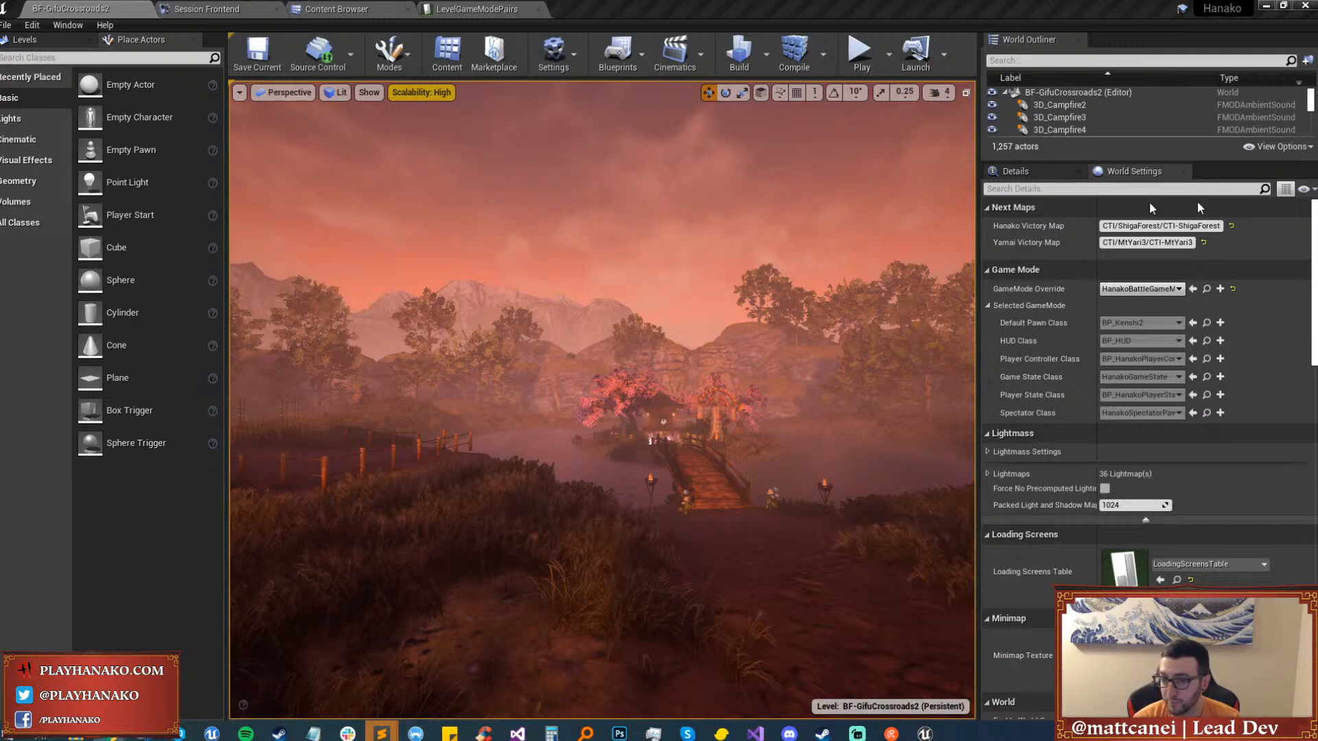
Switch to the browser, look over the game screenshot of the pillared castle hall, and close it.
key(alt+Tab)
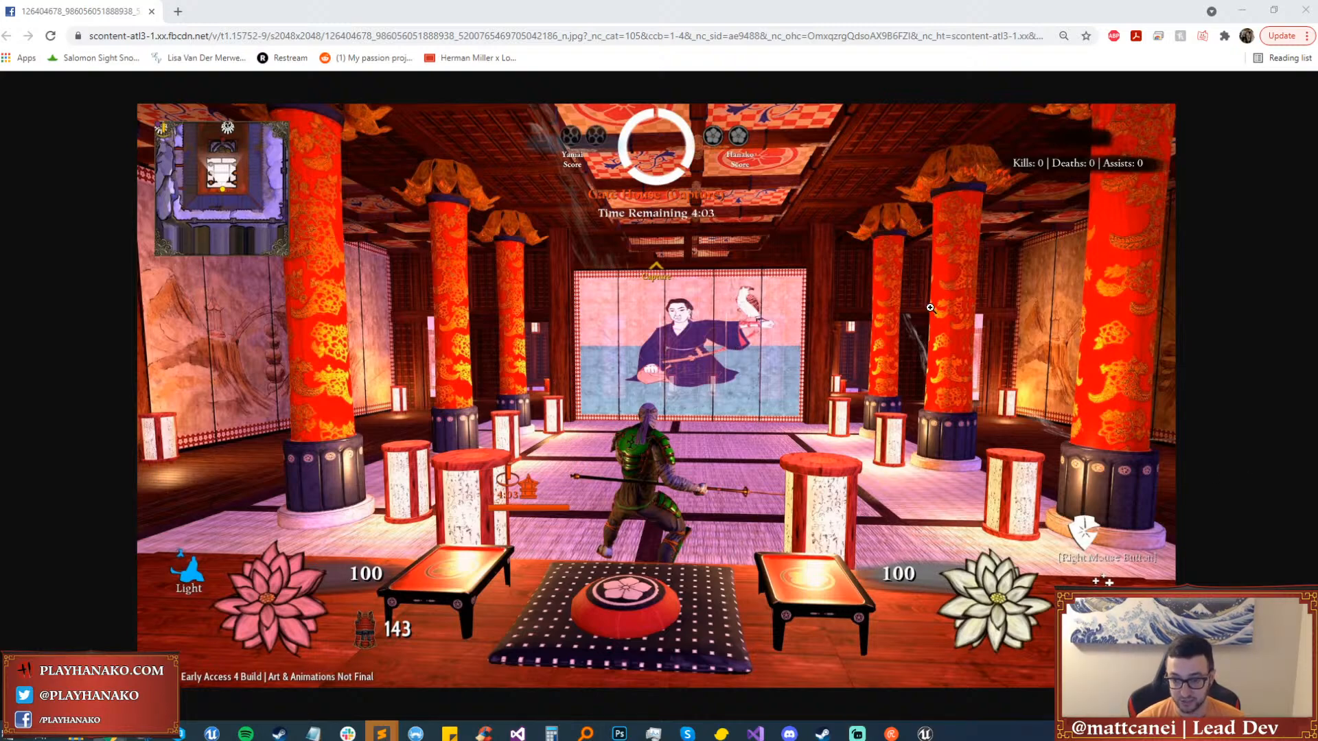
right_click(903, 385)
click(1179, 261)
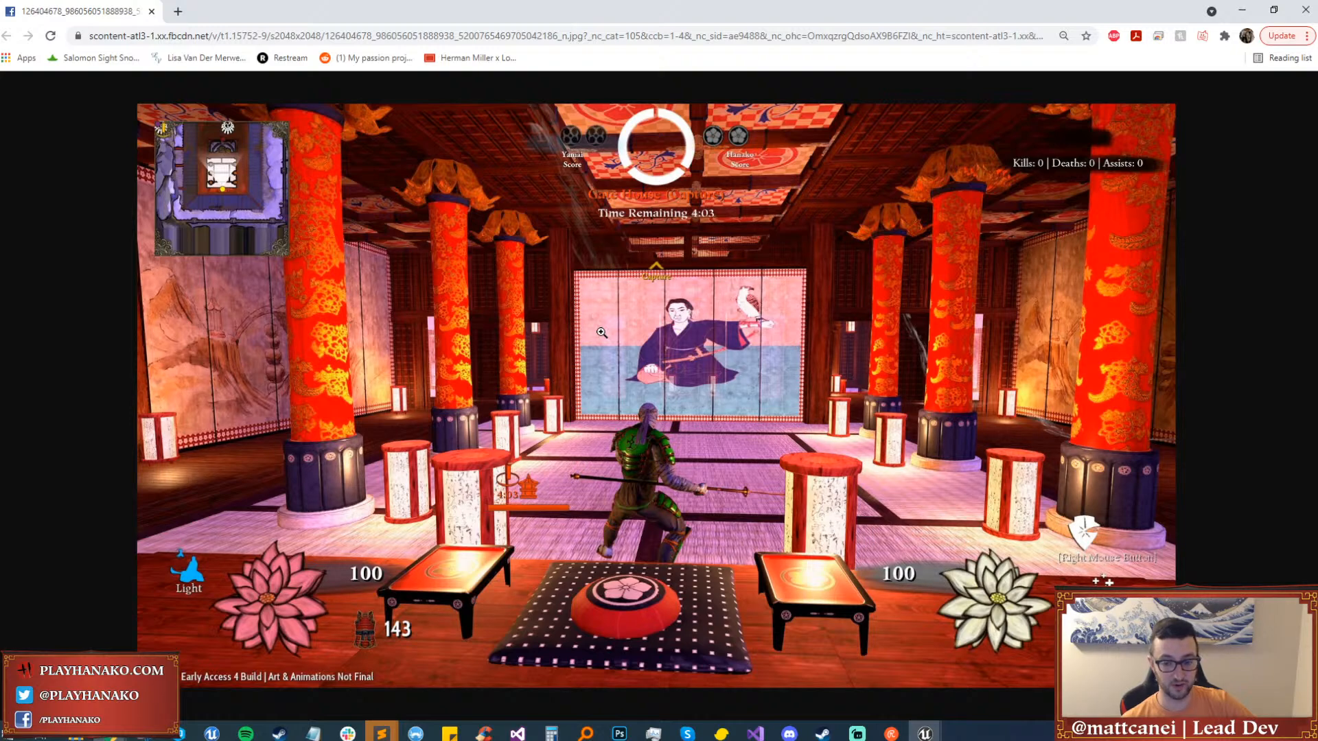
click(151, 12)
Open the recent level VL-YamaiVillage in the Unreal Editor.
right_drag(682, 373, 974, 384)
key(w)
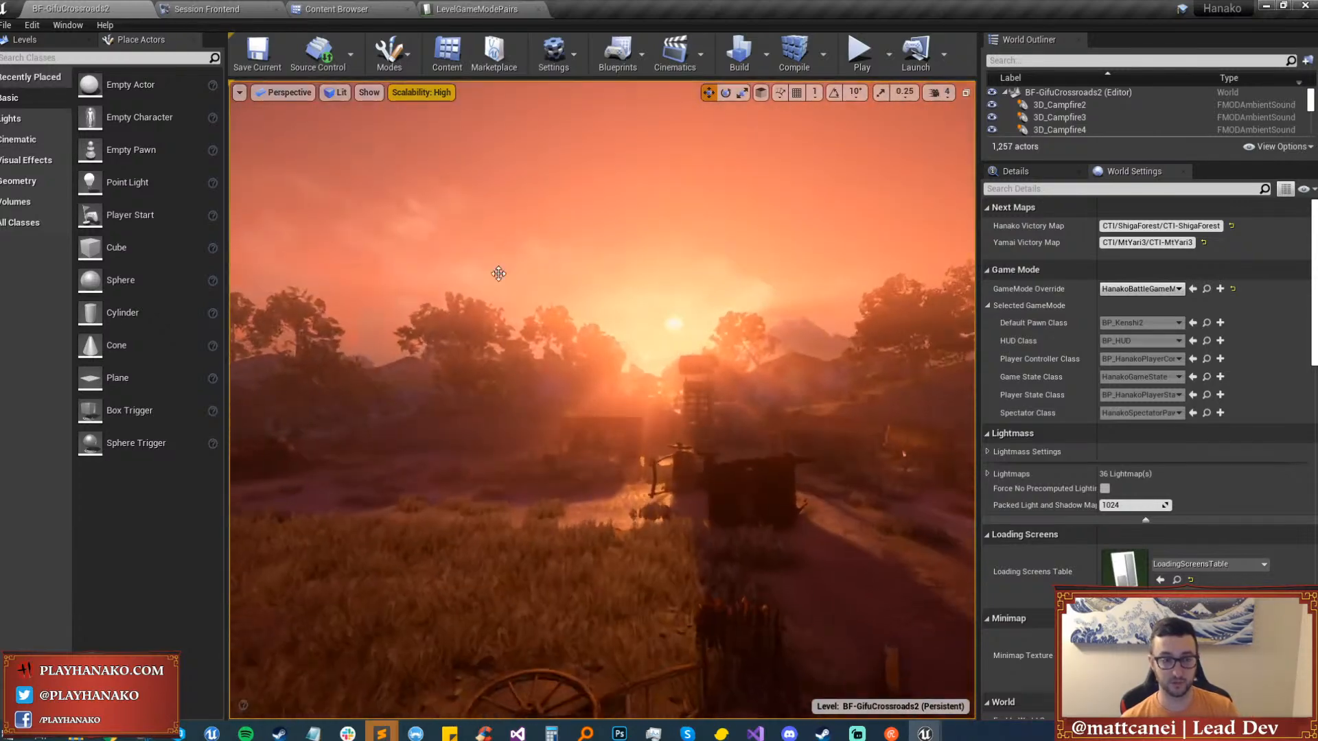
click(5, 25)
mouse_move(101, 510)
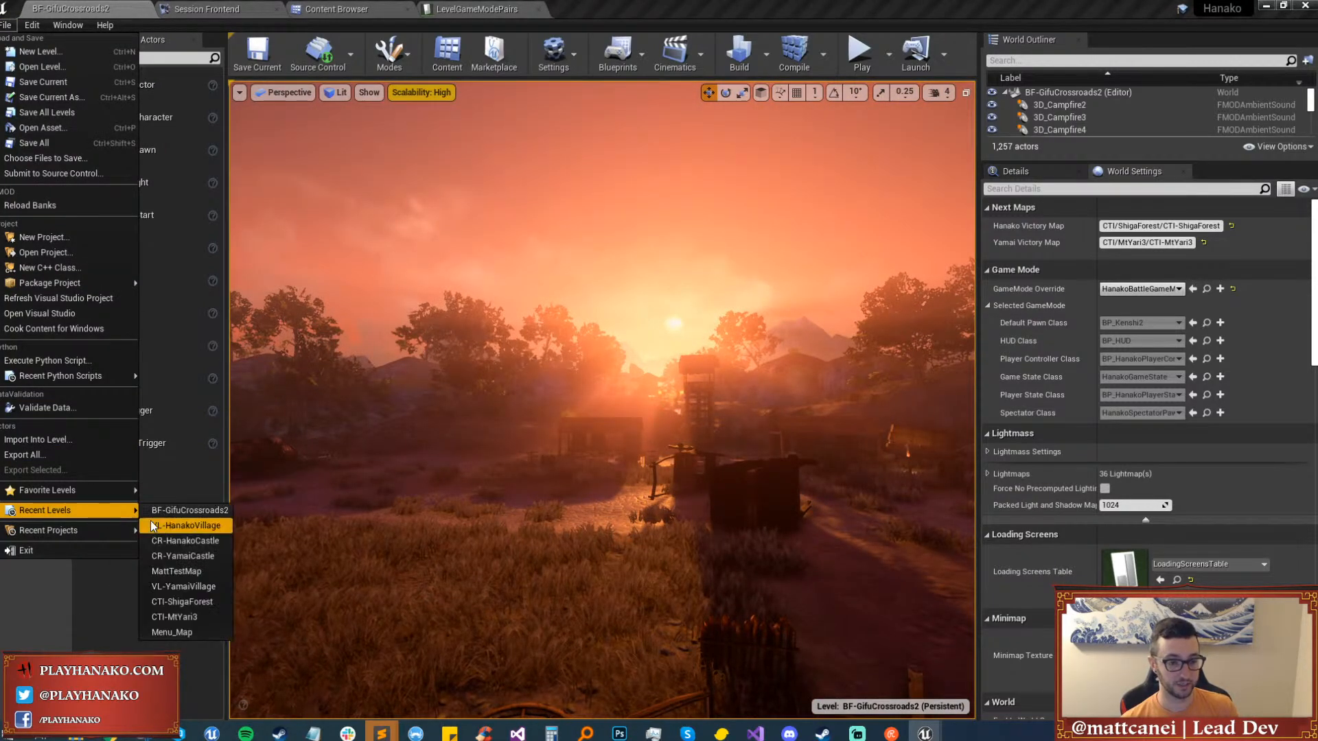
click(188, 590)
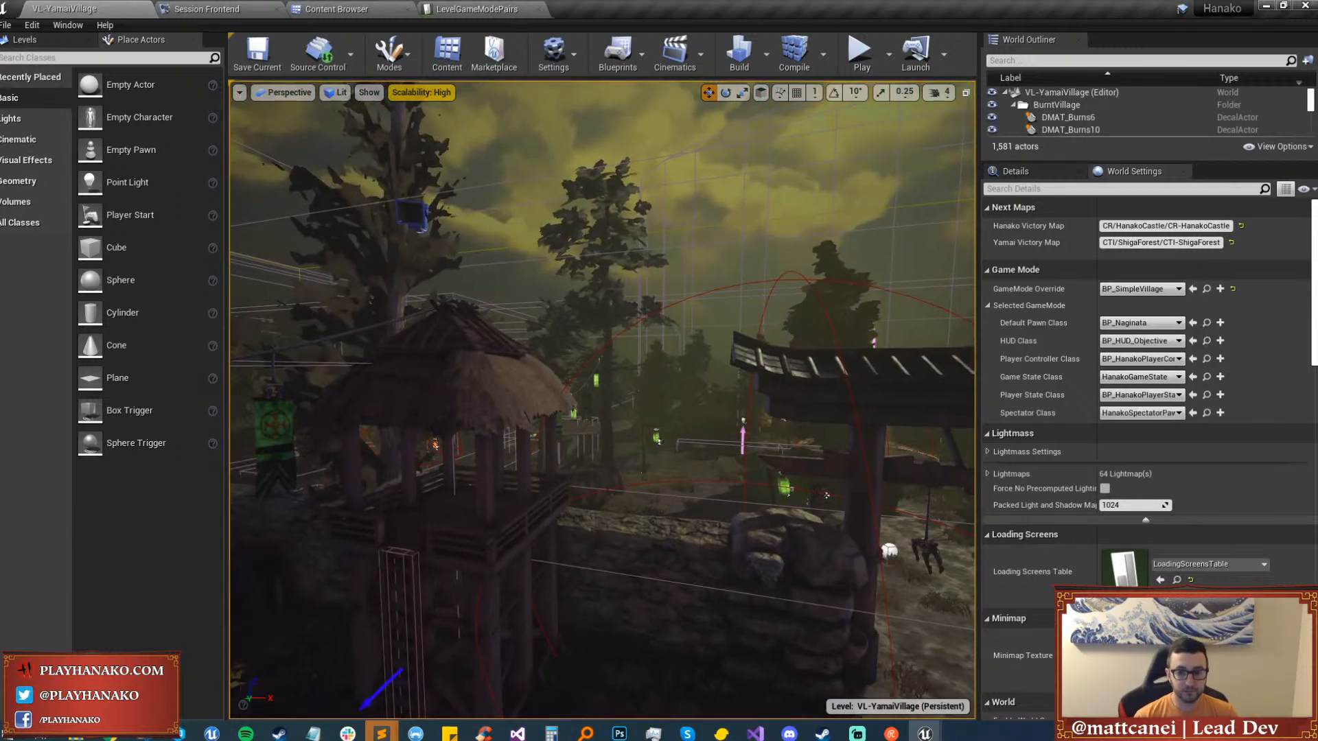
Go to the first flag control point in the village, select HN1, and show its details.
right_drag(545, 519, 582, 515)
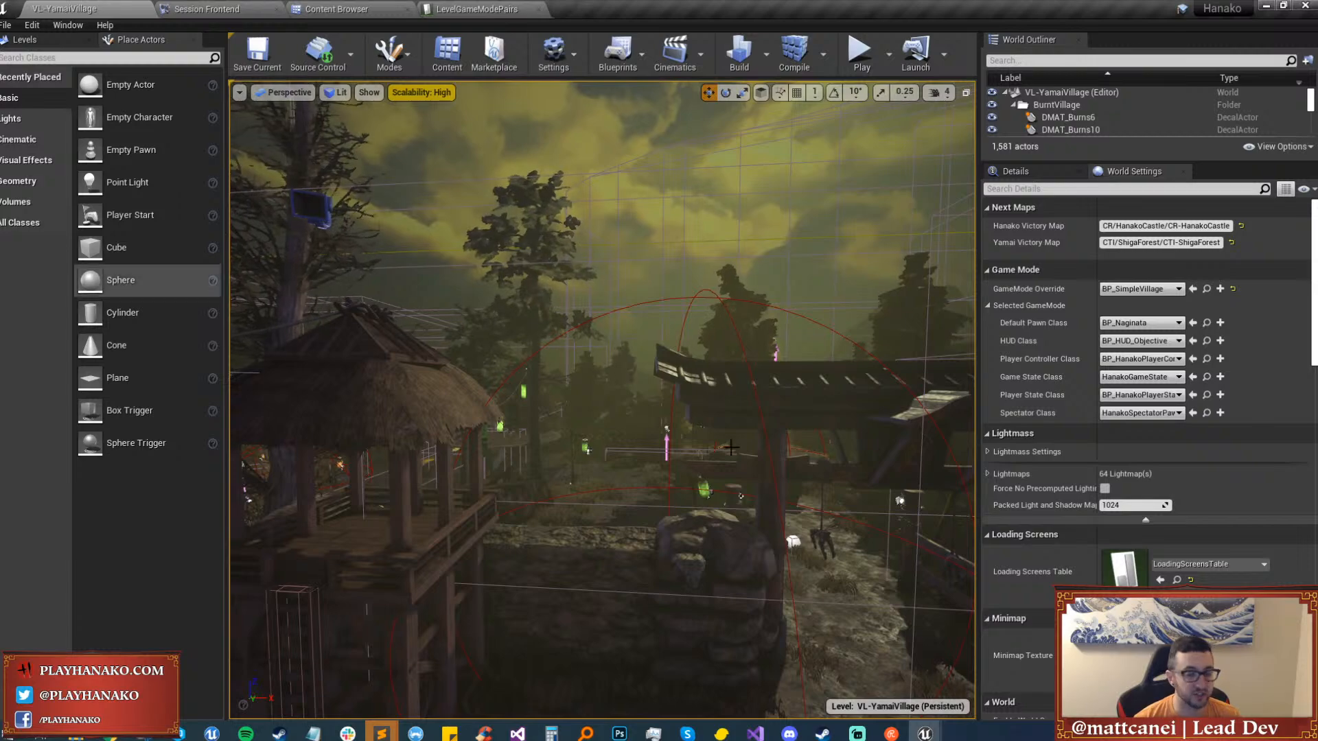
key(s)
right_drag(661, 456, 933, 487)
key(g)
key(w)
key(w)
key(w)
key(w)
click(742, 329)
click(1039, 167)
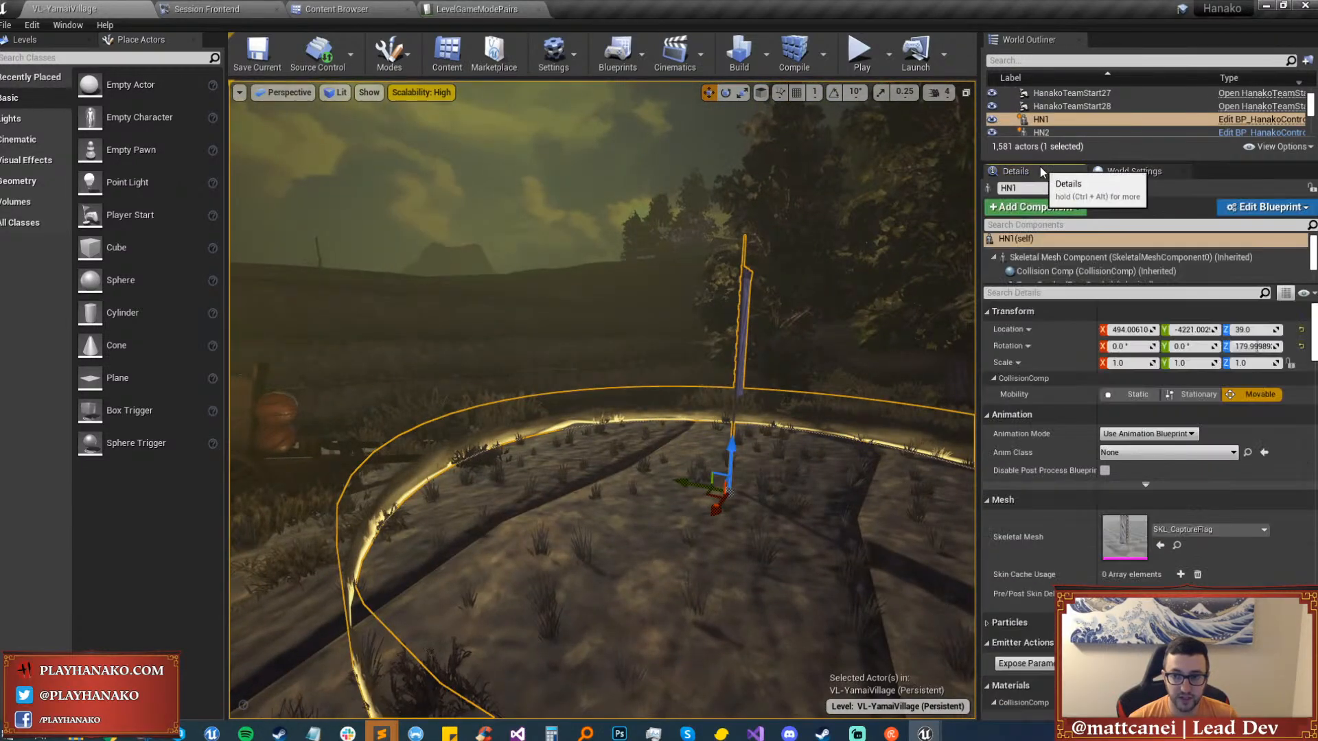
Reset the location of HN1's GroundPad component and raise it above the ground to about 8.07 in Z.
click(1051, 293)
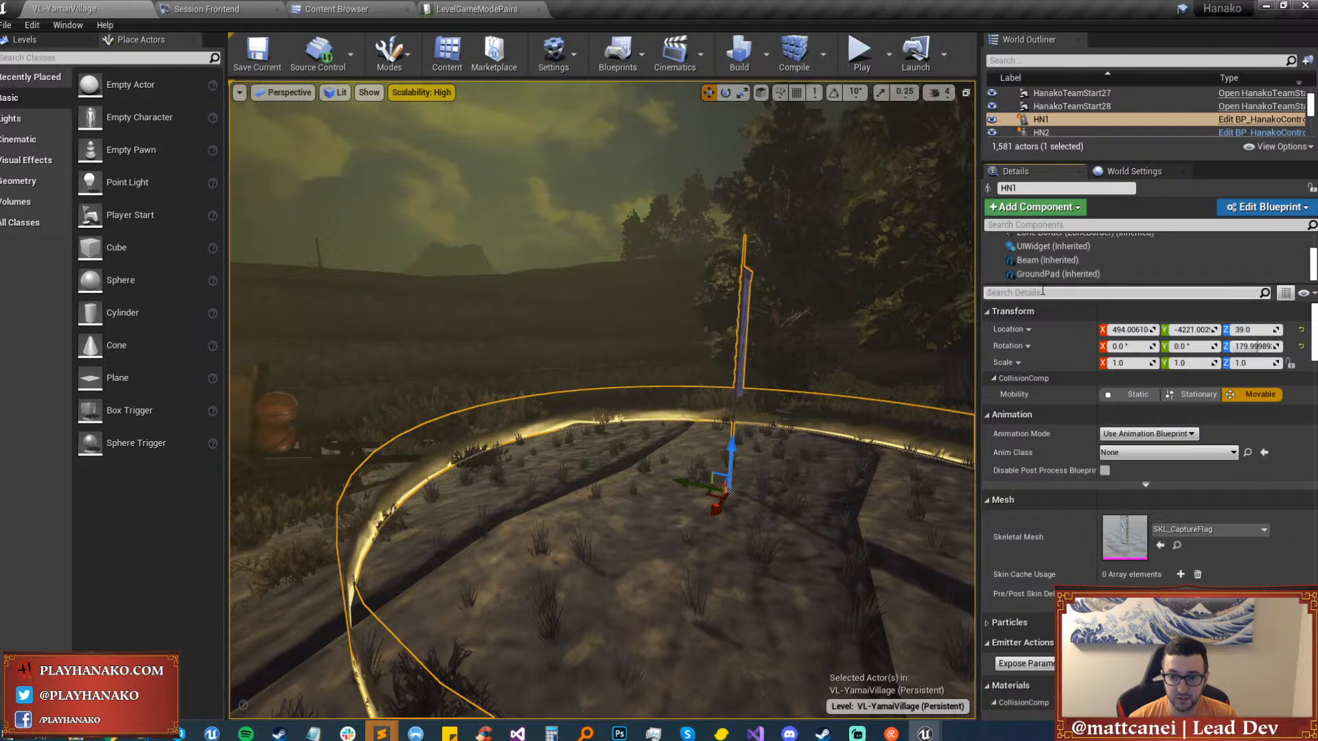
text(gr)
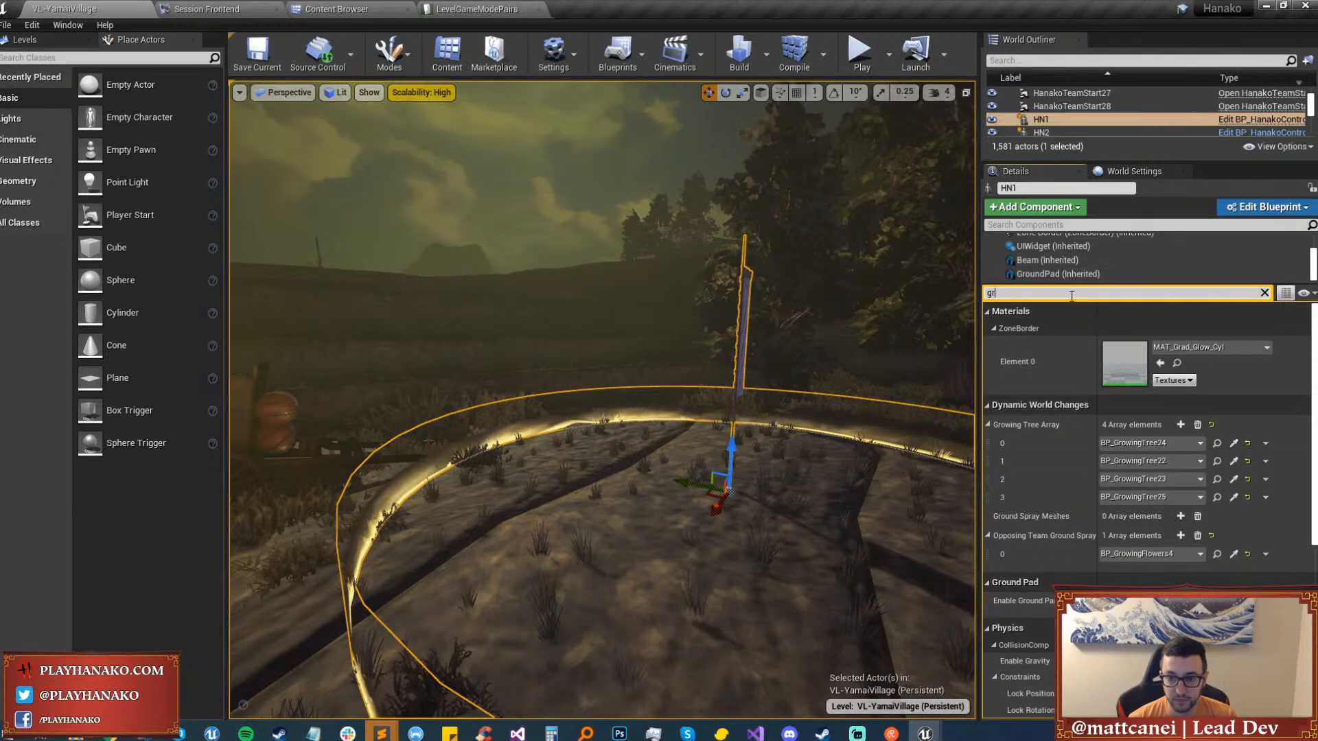
click(1058, 274)
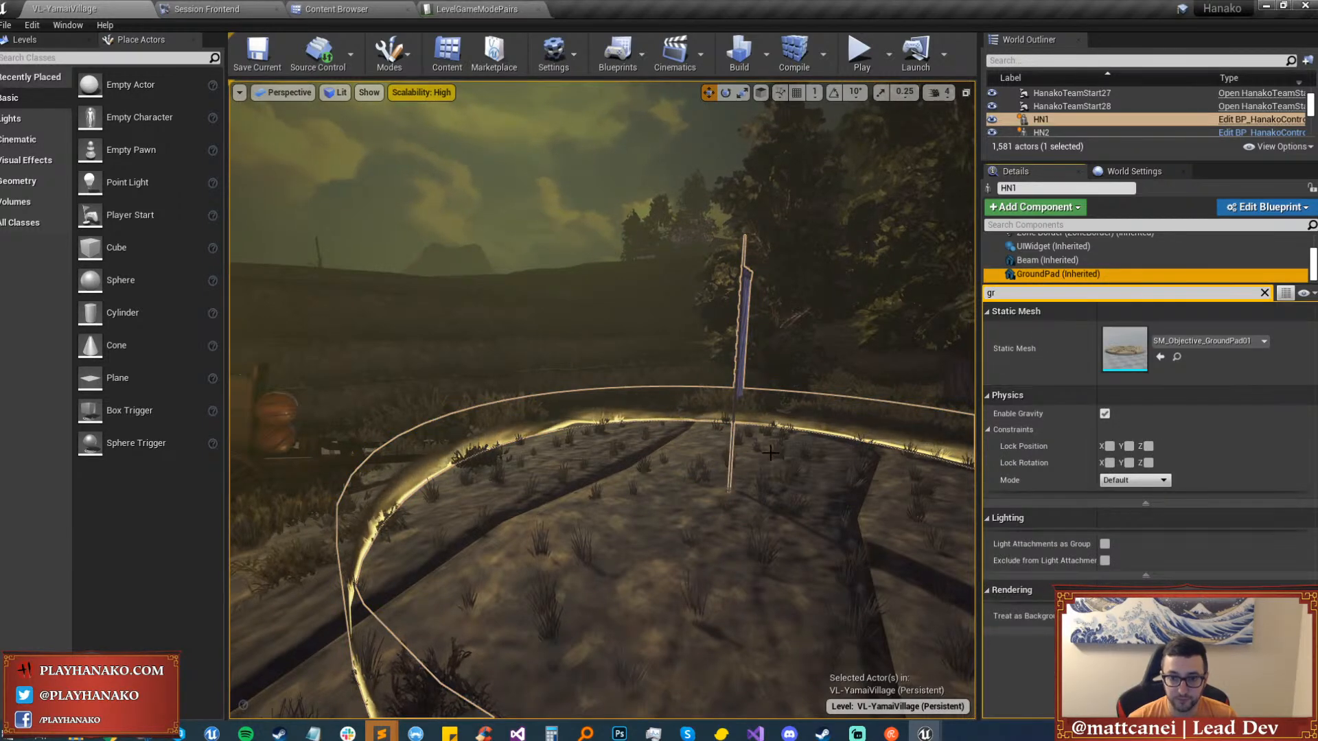
click(1269, 295)
click(1264, 294)
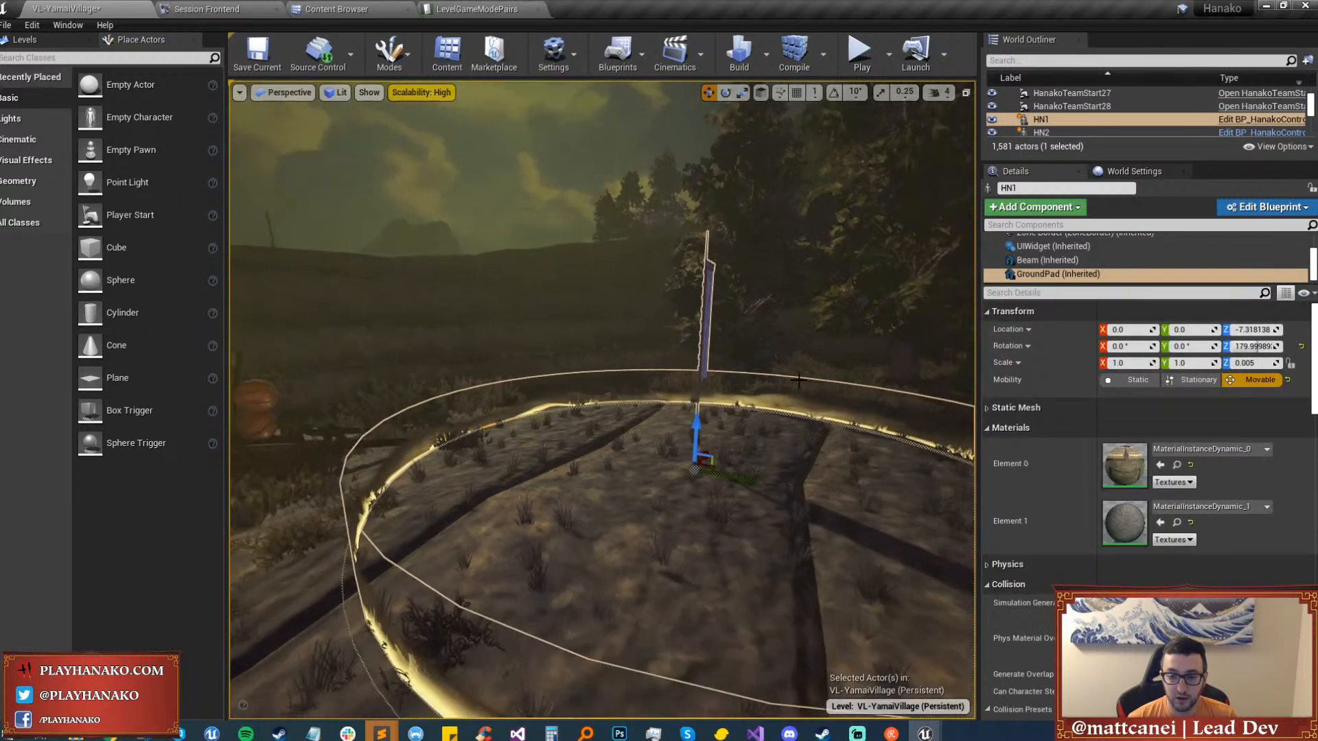
drag(694, 442, 701, 417)
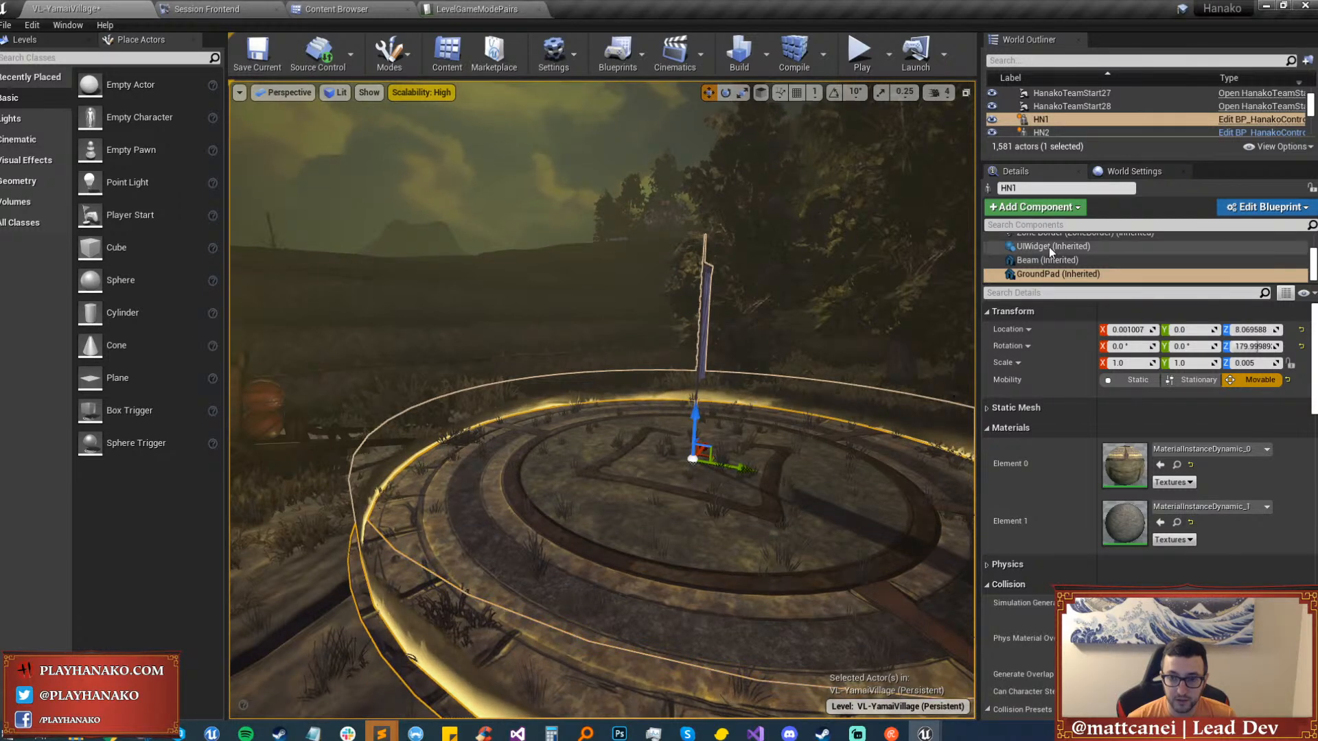
Reselect the HN1 actor itself, filter its details for "gr", and turn off Enable Ground Pad.
scroll(1047, 247, up, 3)
click(1026, 240)
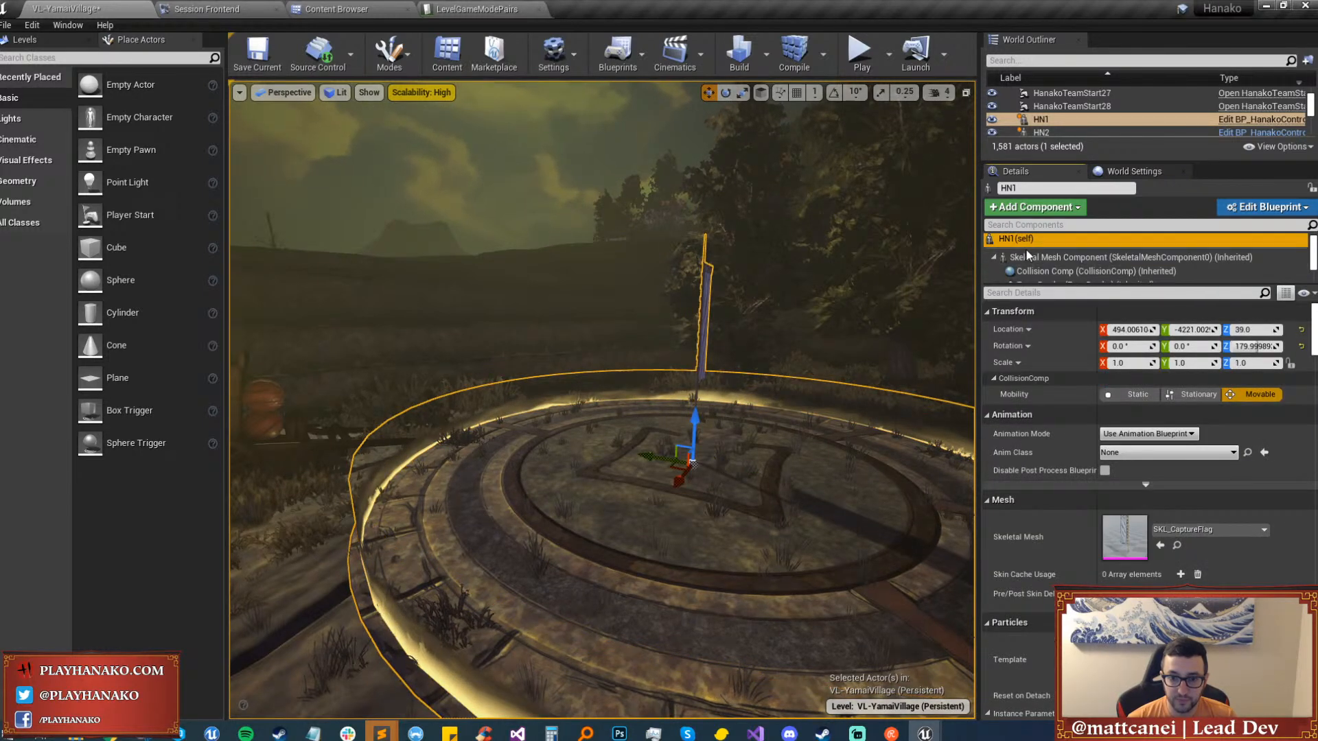
click(1043, 292)
text(gr)
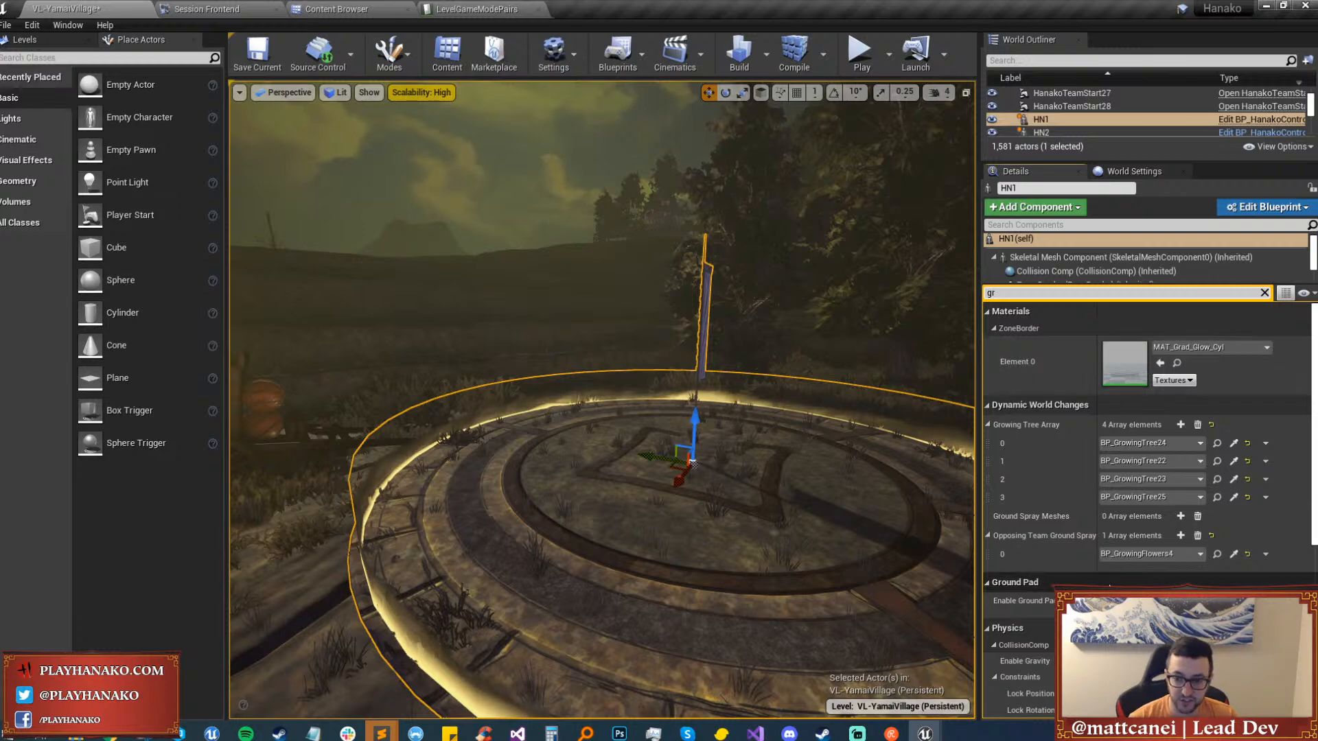
click(1104, 600)
Deselect the control point and save the level, checking out the VL-YamaiVillage asset.
right_drag(857, 521, 684, 449)
key(Escape)
key(ctrl+s)
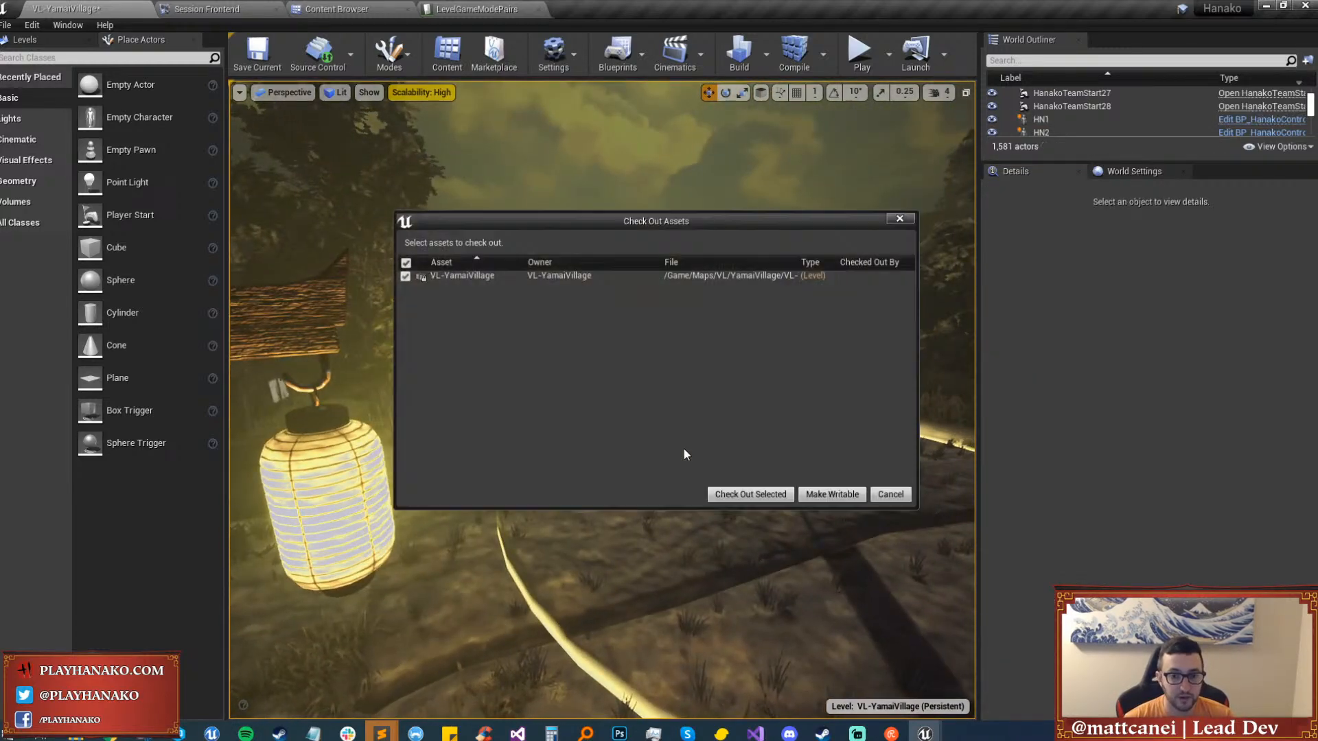
click(730, 500)
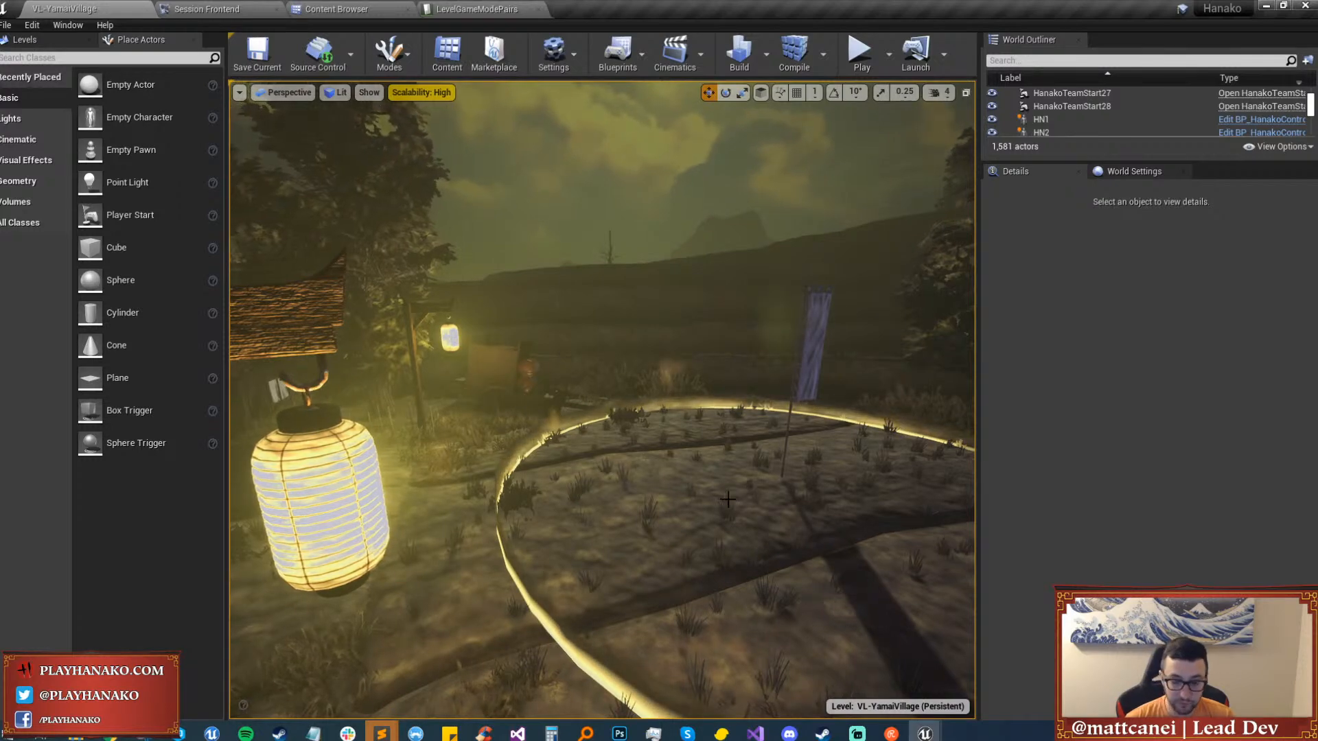
Go to the control point outside the stone wall gate and select HN2's GroundPad component with its details unfiltered.
mouse_move(727, 499)
right_down()
mouse_move(645, 488)
mouse_move(726, 511)
right_up()
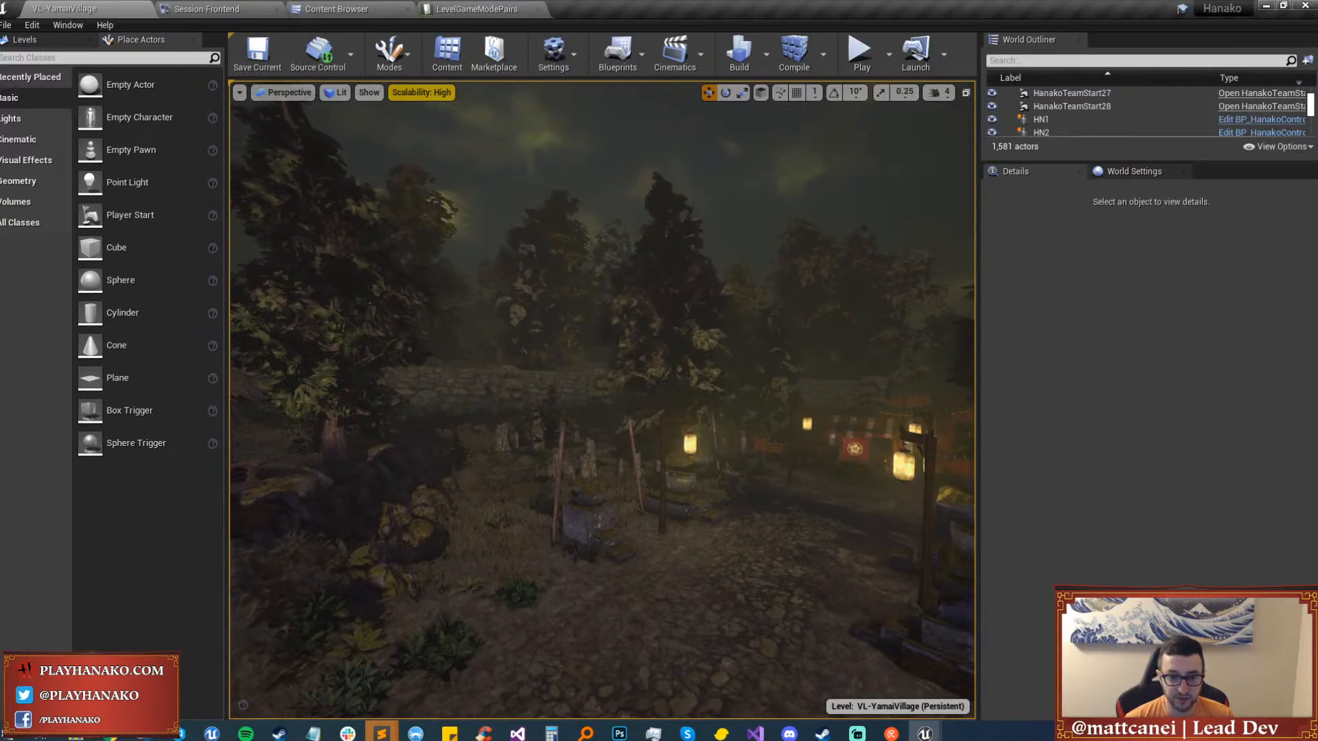
right_drag(726, 511, 549, 511)
key(w)
right_drag(719, 436, 692, 508)
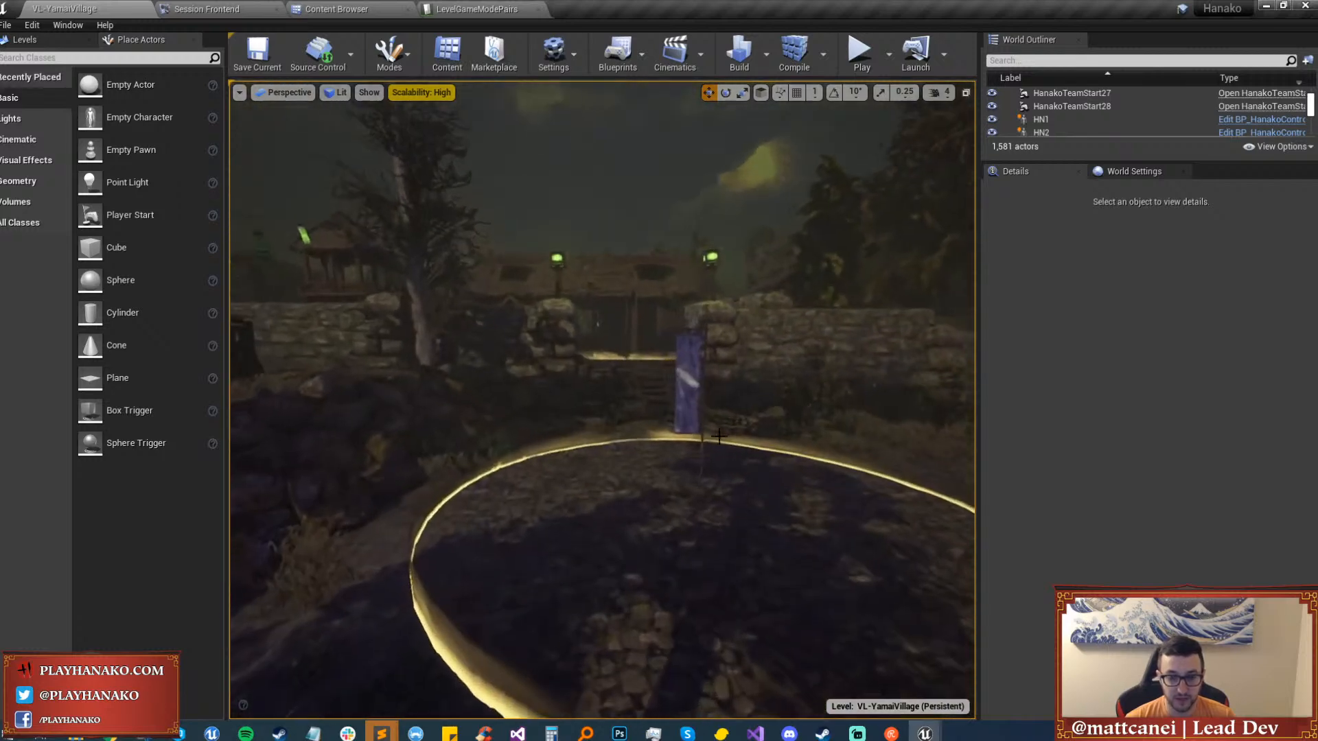
click(690, 388)
click(1056, 273)
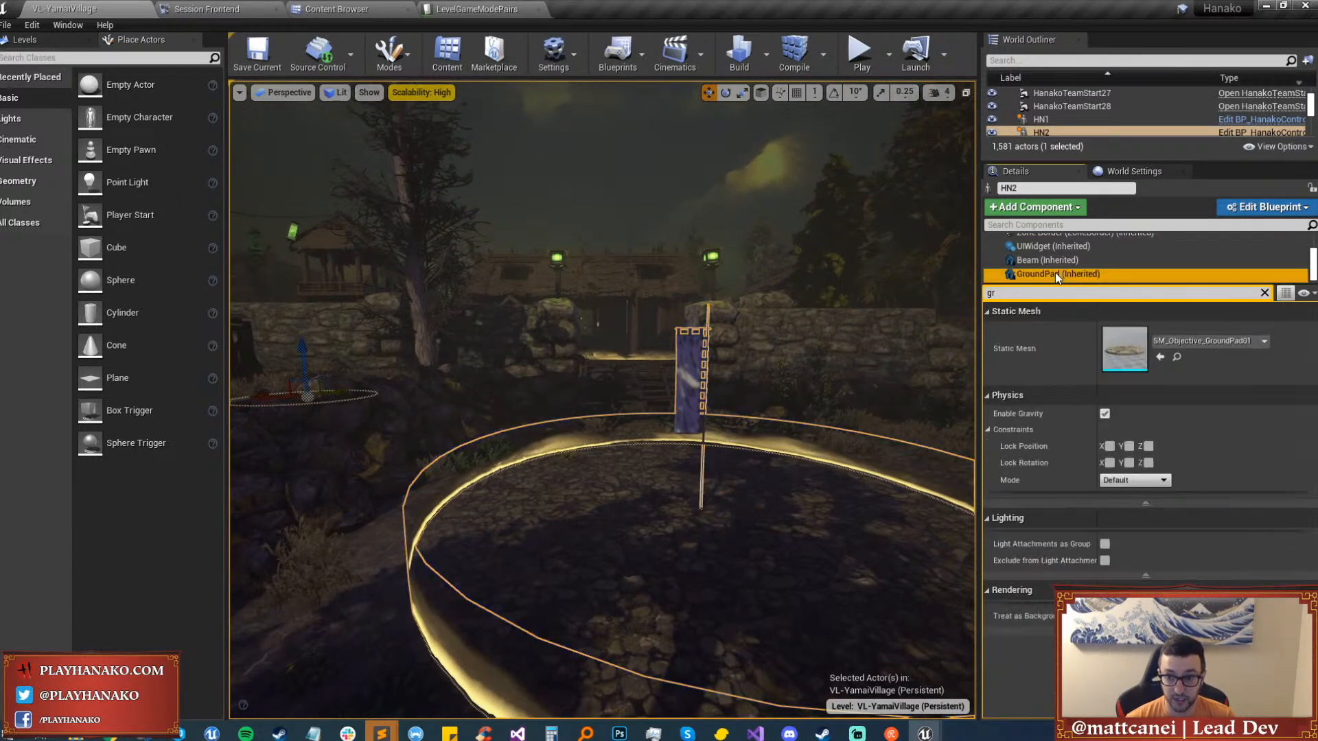
click(1264, 293)
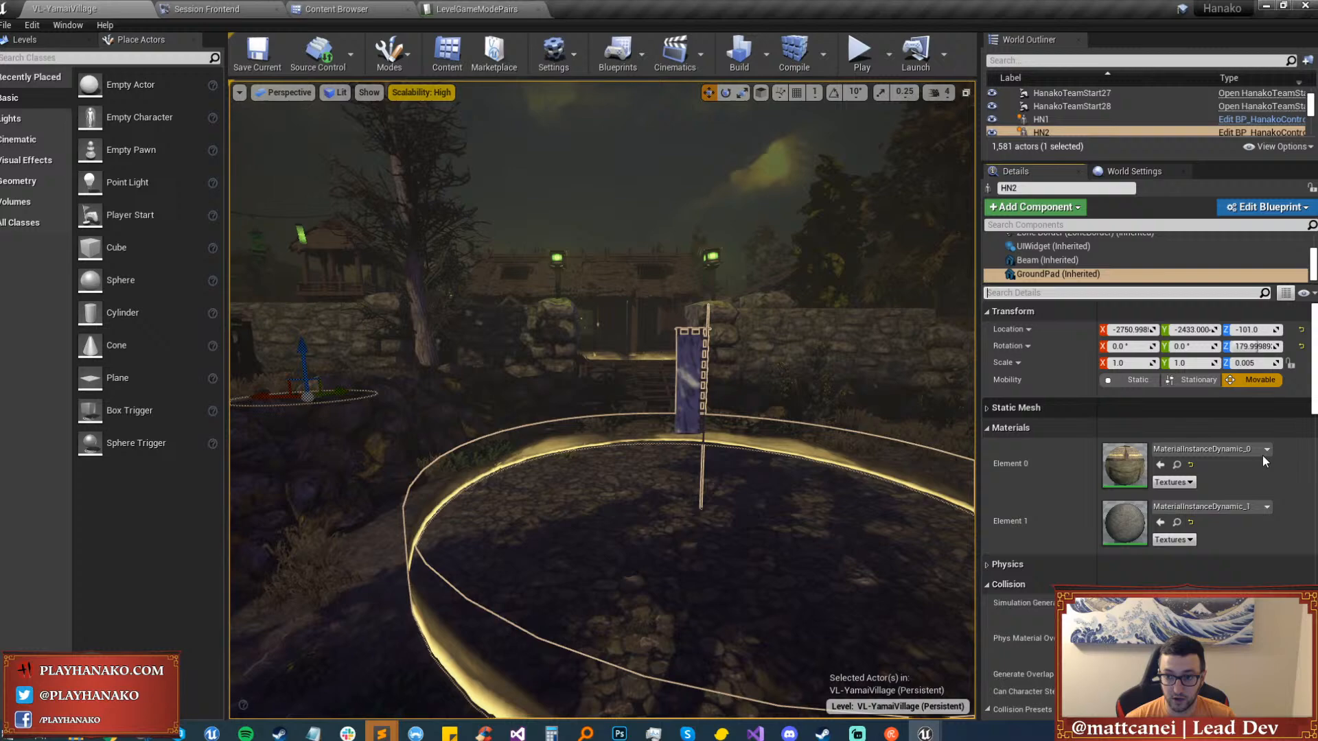
Reset the location of HN2's GroundPad and raise it slightly along Z at the flag.
click(1301, 330)
scroll(602, 398, up, 5)
scroll(932, 361, down, 3)
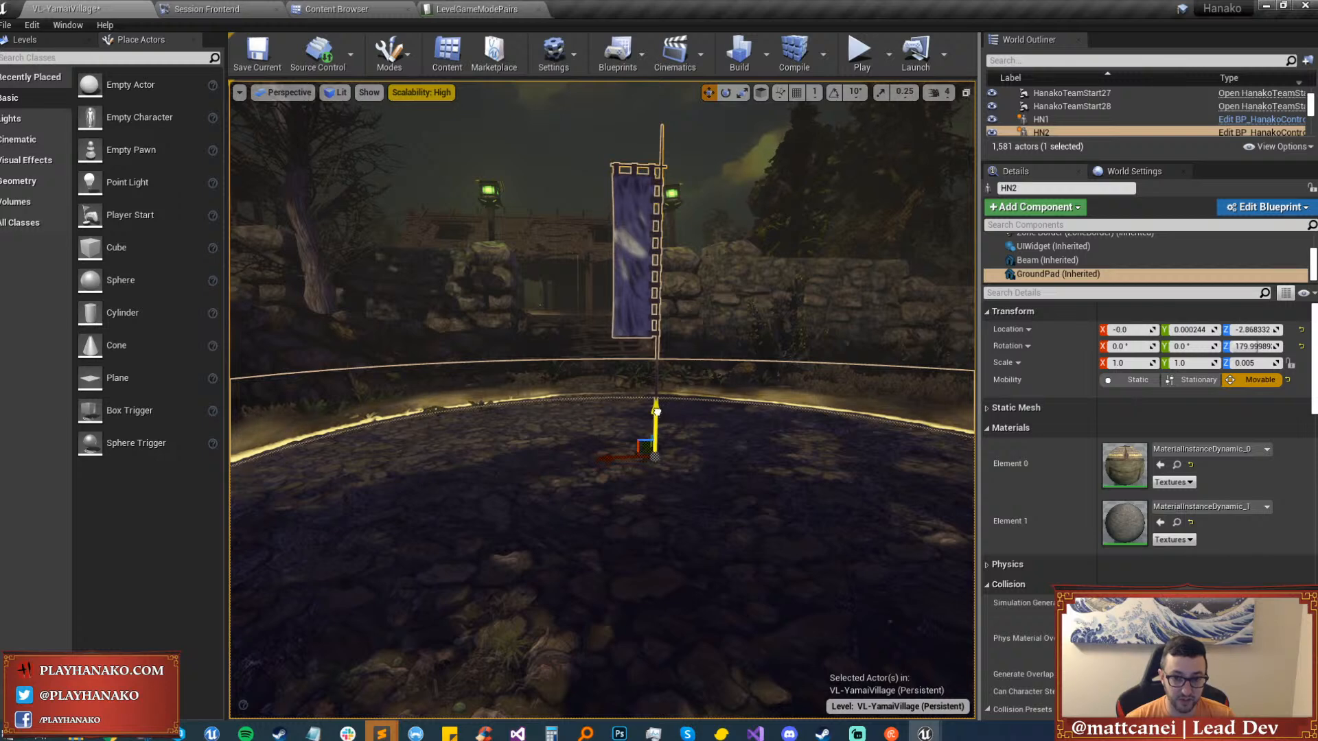
drag(659, 415, 660, 402)
Select the TieCntrl control point in front of the thatched building and pick its GroundPad component.
right_drag(661, 403, 644, 317)
click(644, 317)
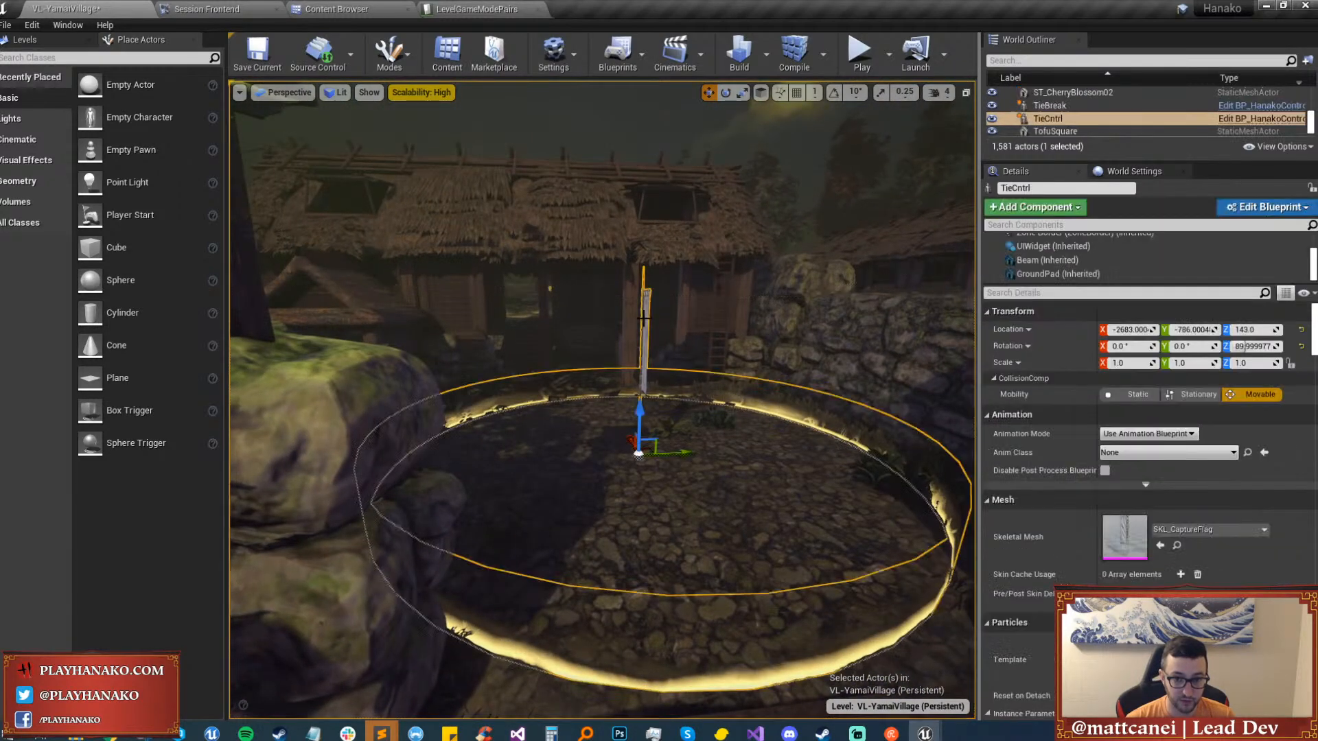
click(1058, 274)
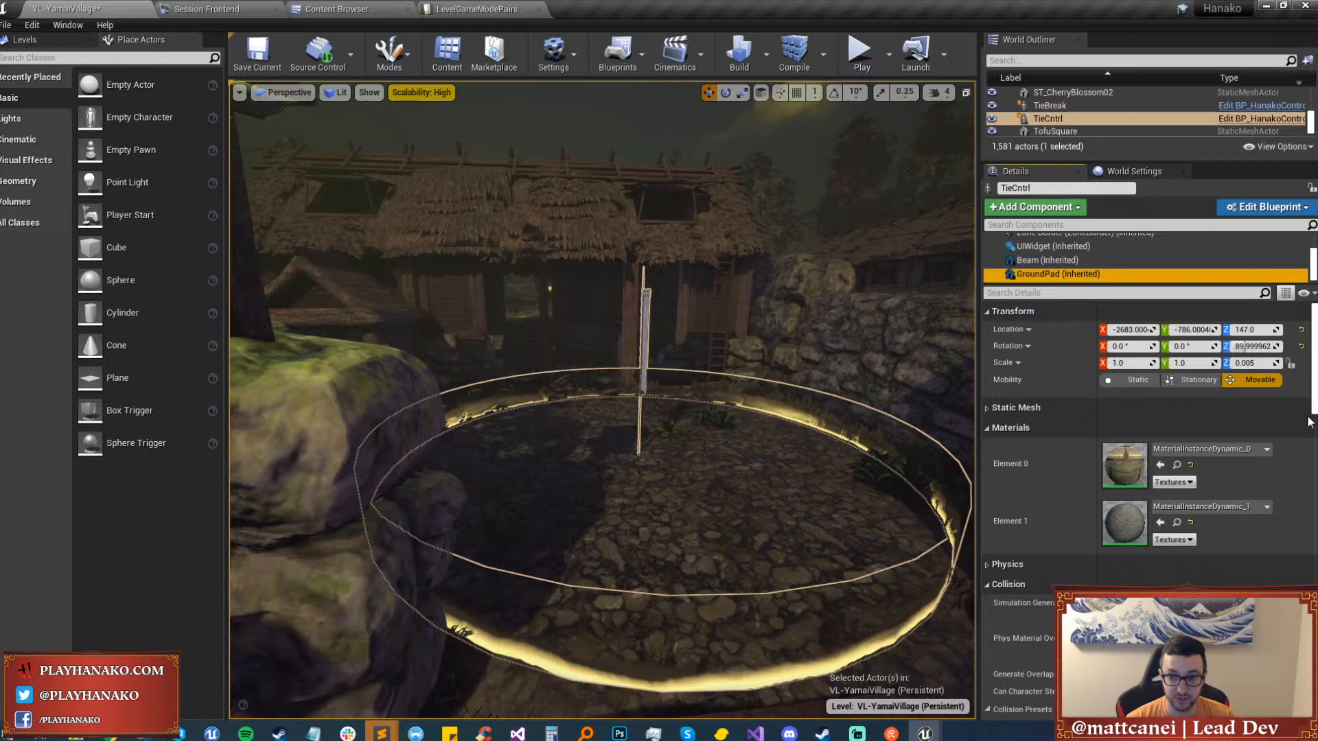
Reset the location of TieCntrl's GroundPad and raise the pad to about 4.6 in Z, above the cobbled ground.
click(1301, 329)
drag(643, 413, 641, 418)
right_drag(642, 418, 617, 432)
drag(705, 360, 719, 347)
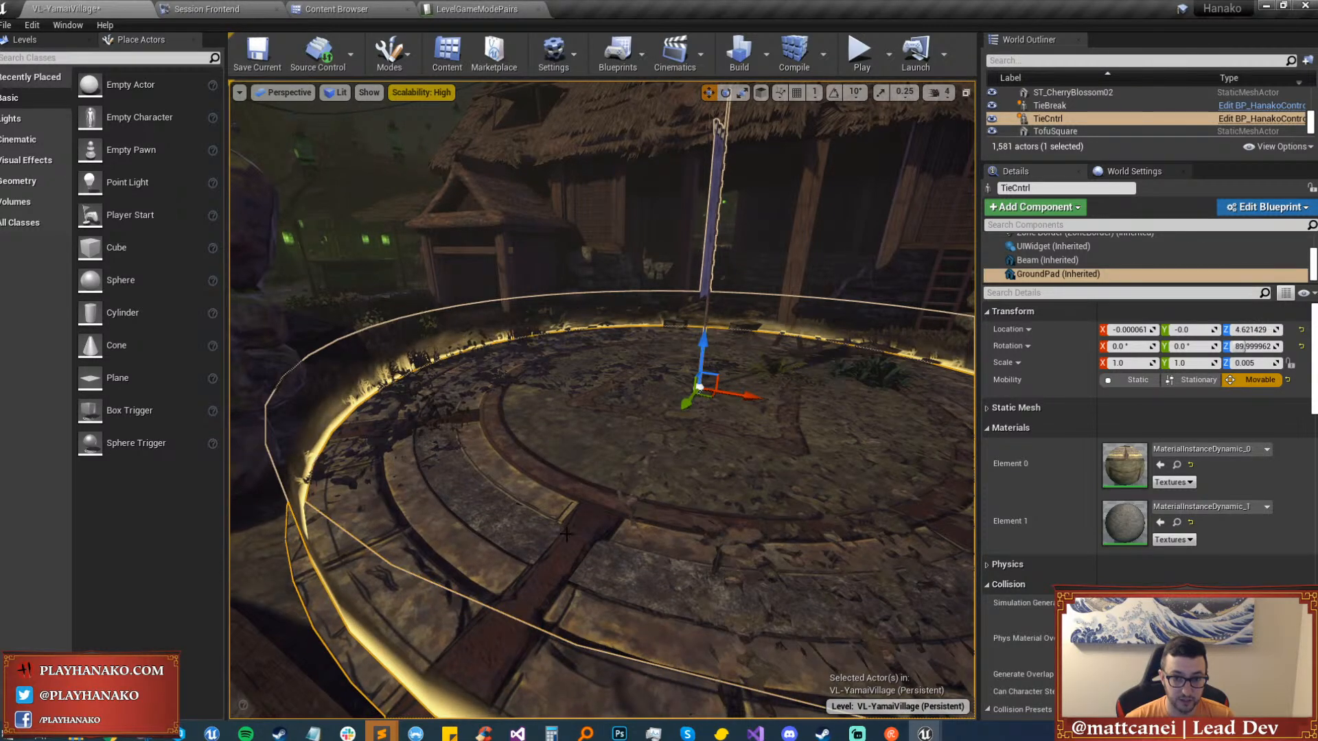
Enter Landscape mode and set the engine scalability quality to Epic.
click(393, 60)
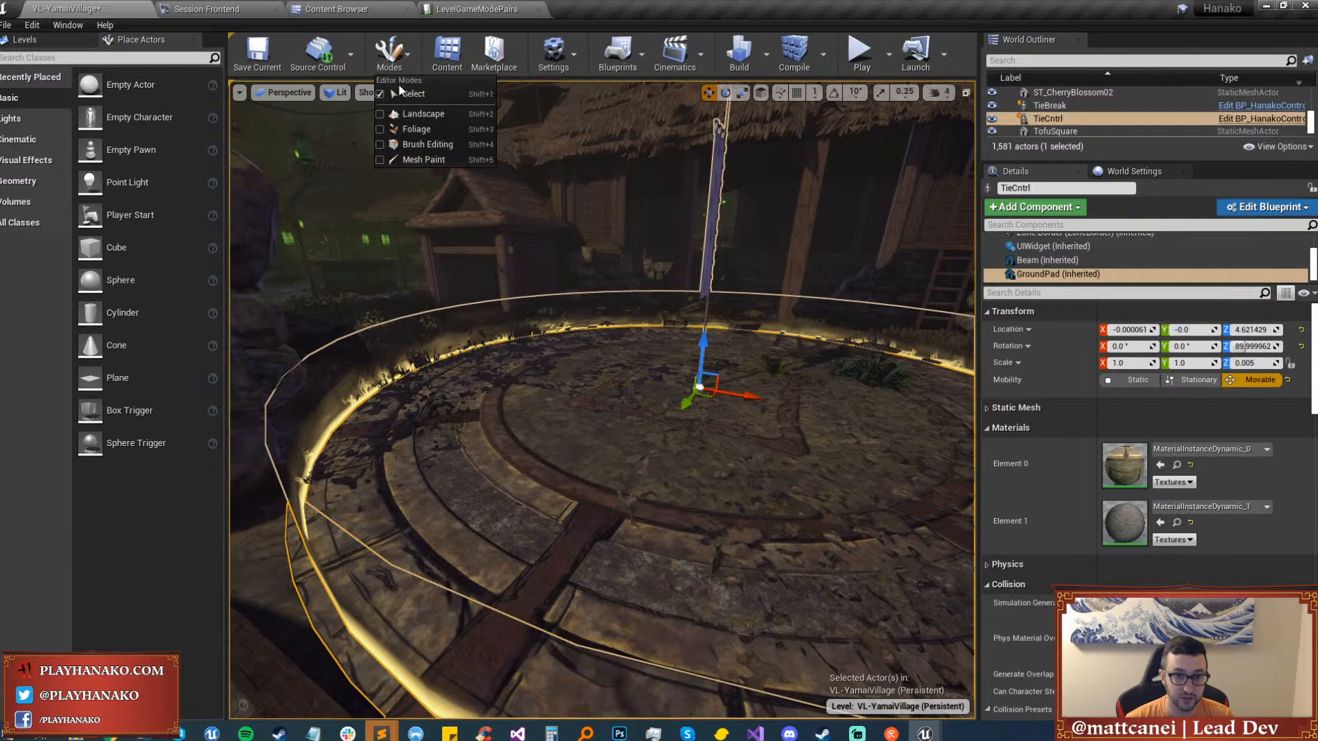
click(411, 113)
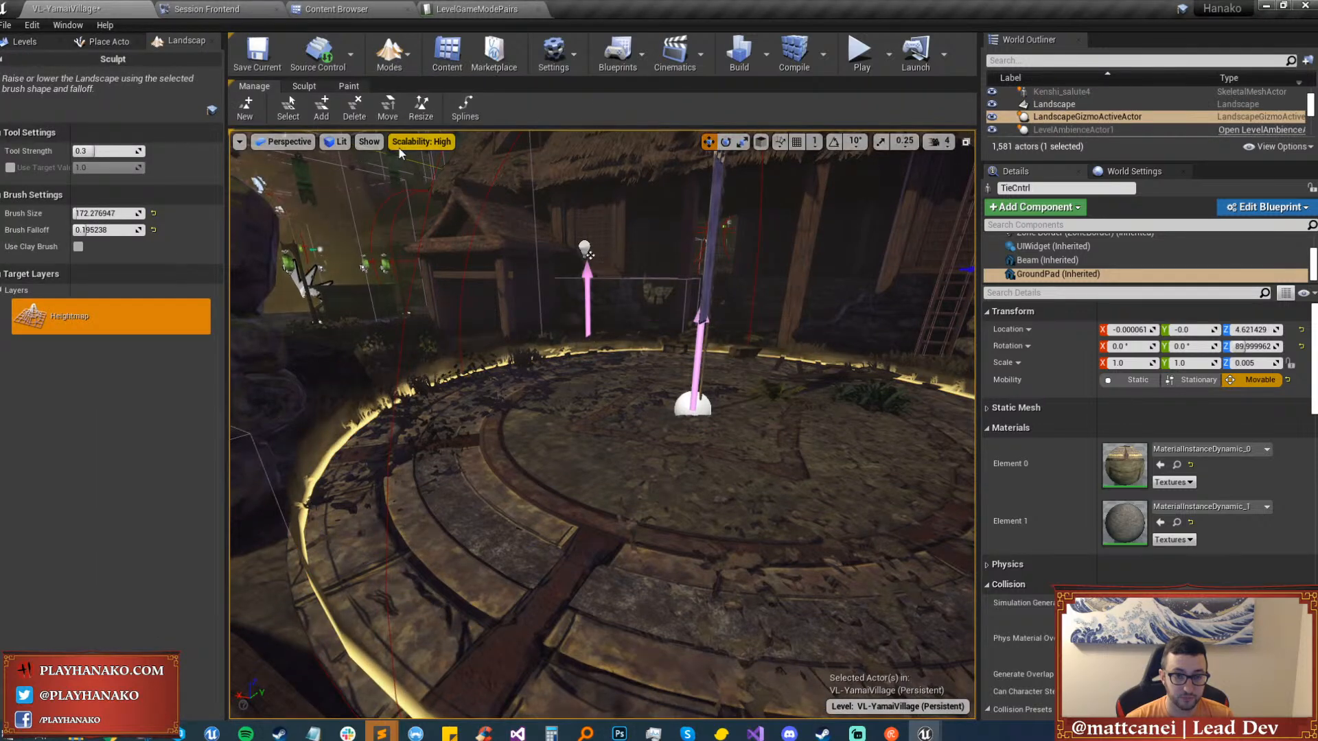
click(419, 142)
click(604, 165)
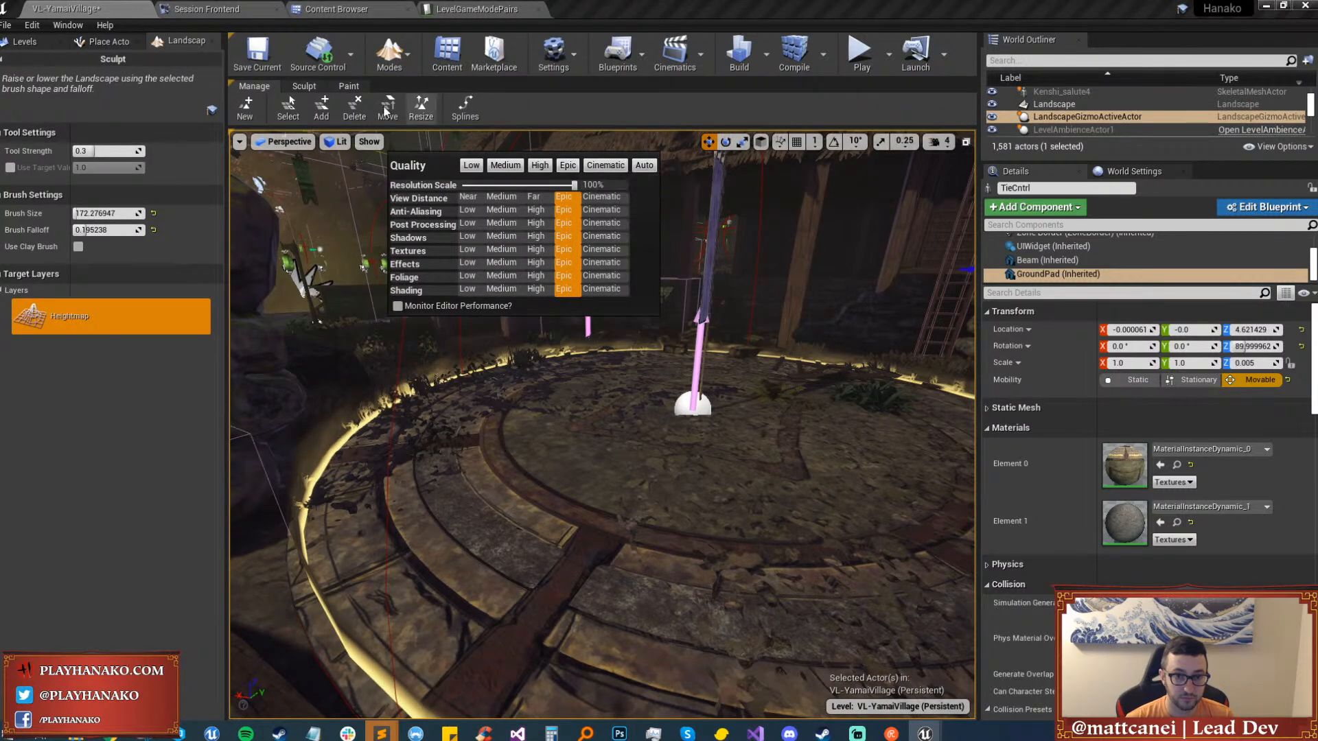
Flatten the landscape around the TieCntrl ground pad with the Flatten sculpt tool, and return to Select mode.
click(304, 85)
click(315, 109)
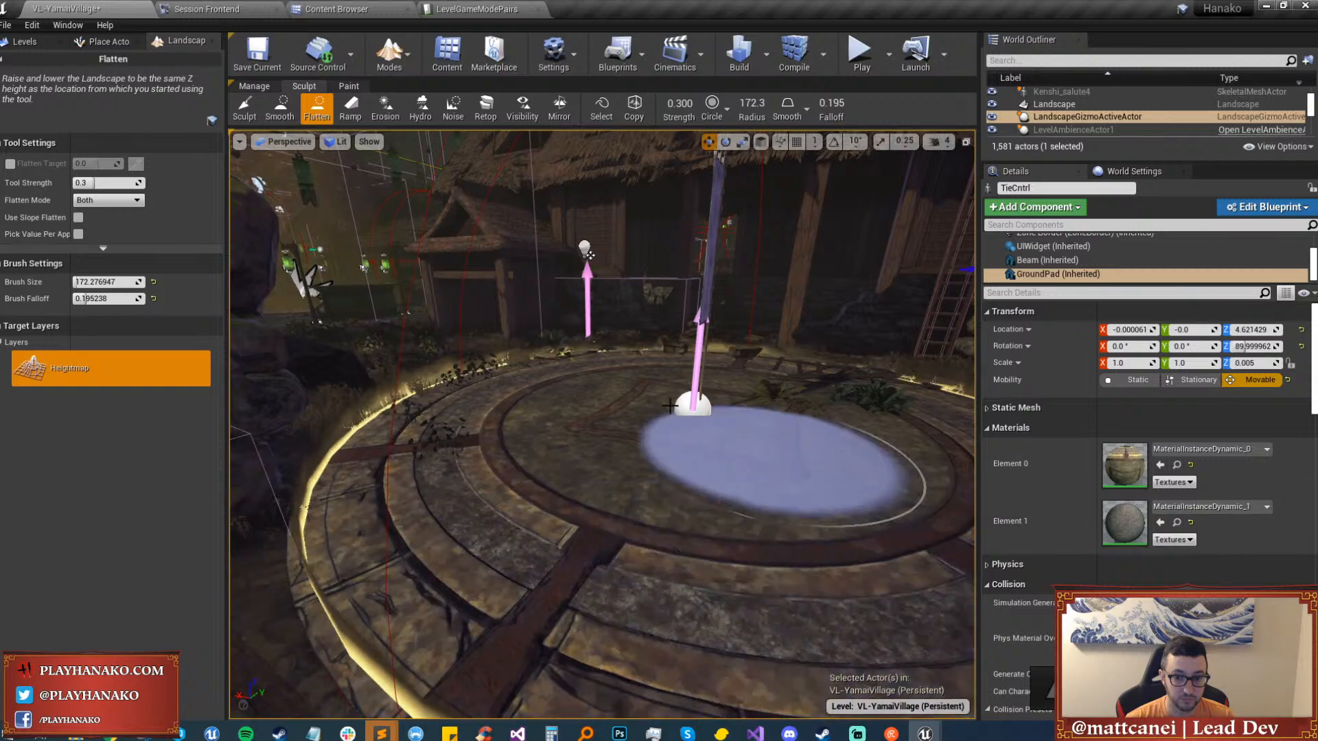
right_drag(700, 462, 620, 300)
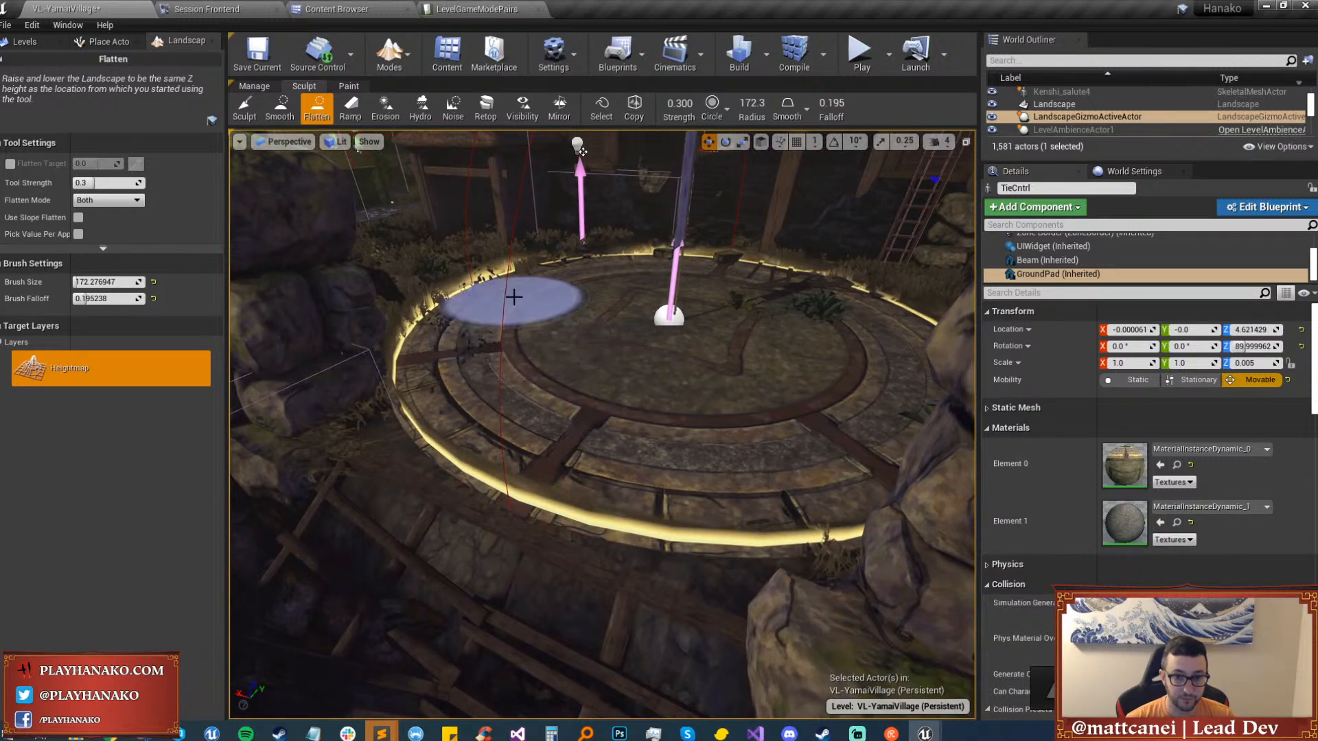
mouse_move(514, 291)
right_down()
mouse_move(432, 254)
mouse_move(521, 257)
right_up()
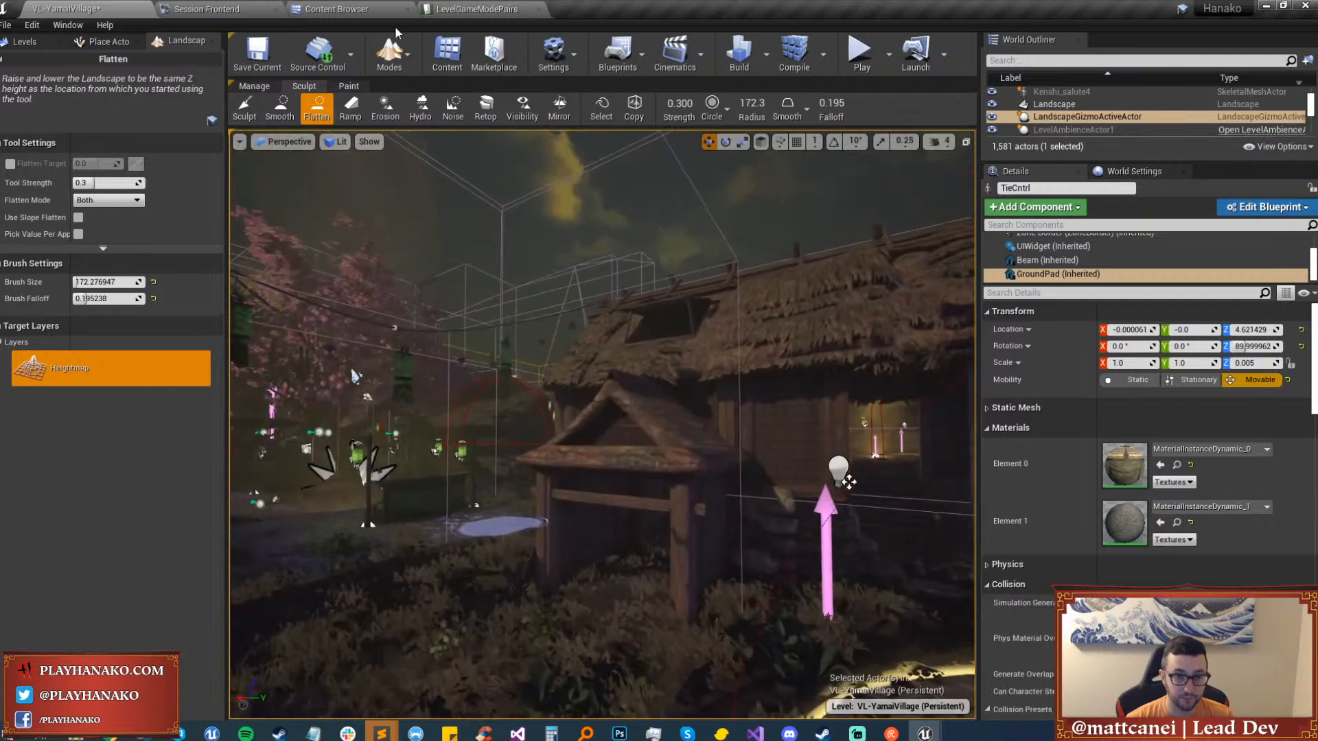
click(392, 50)
click(414, 94)
Select the GroundPad of the Ym1 capture flag and raise it to about -0.88 in Z.
right_drag(411, 412, 446, 549)
key(w)
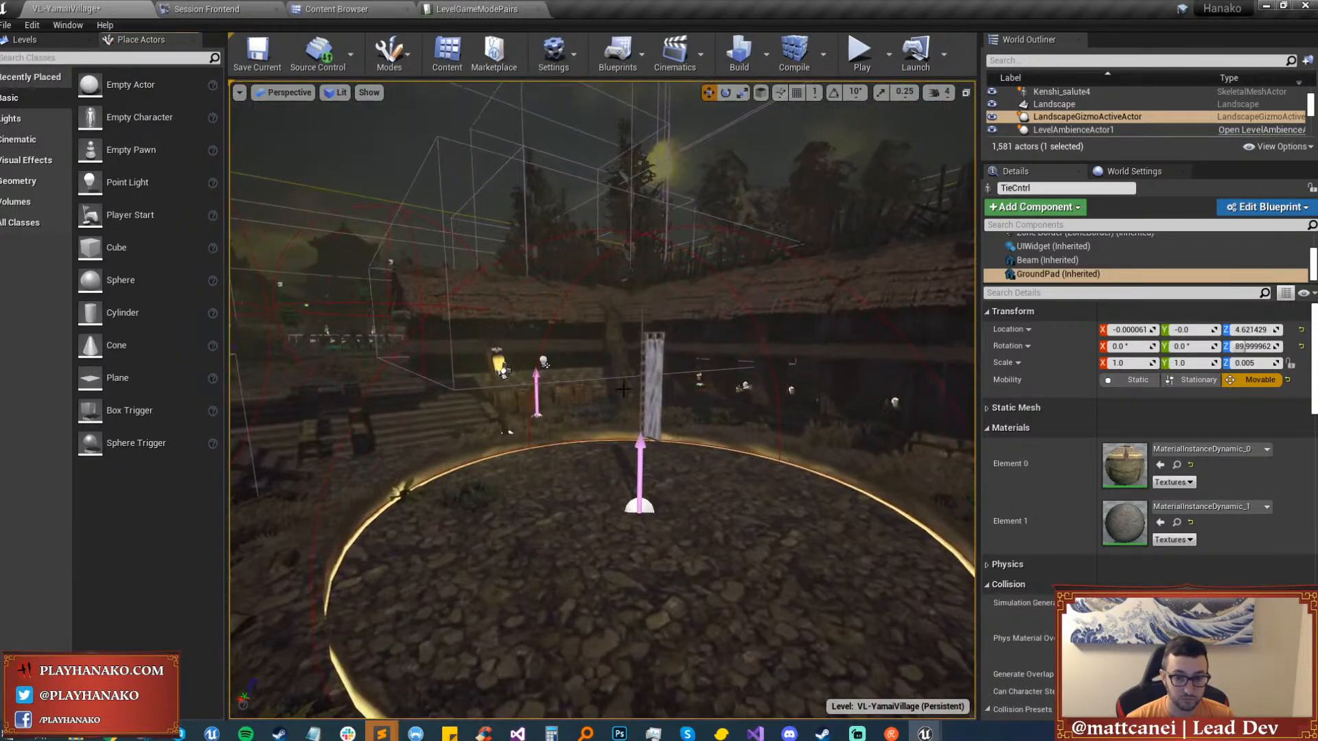
click(650, 388)
click(1039, 273)
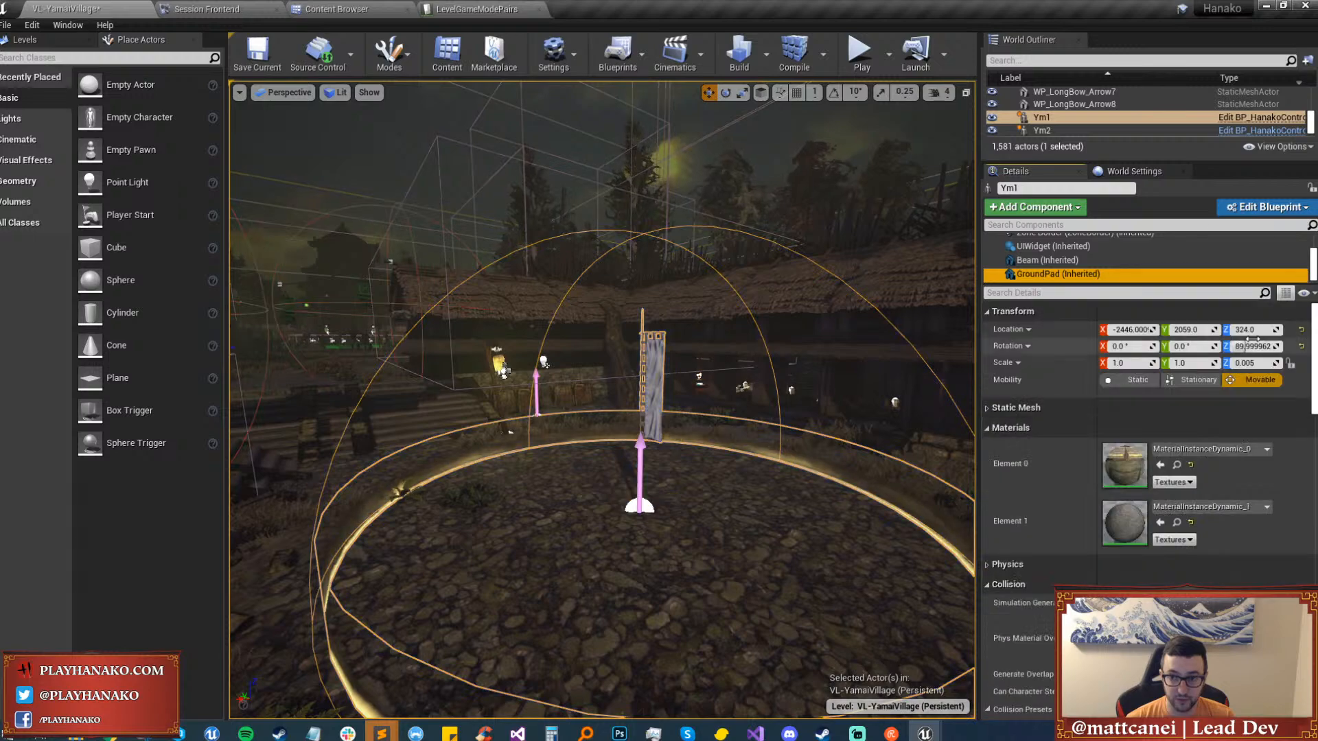
right_drag(659, 399, 628, 426)
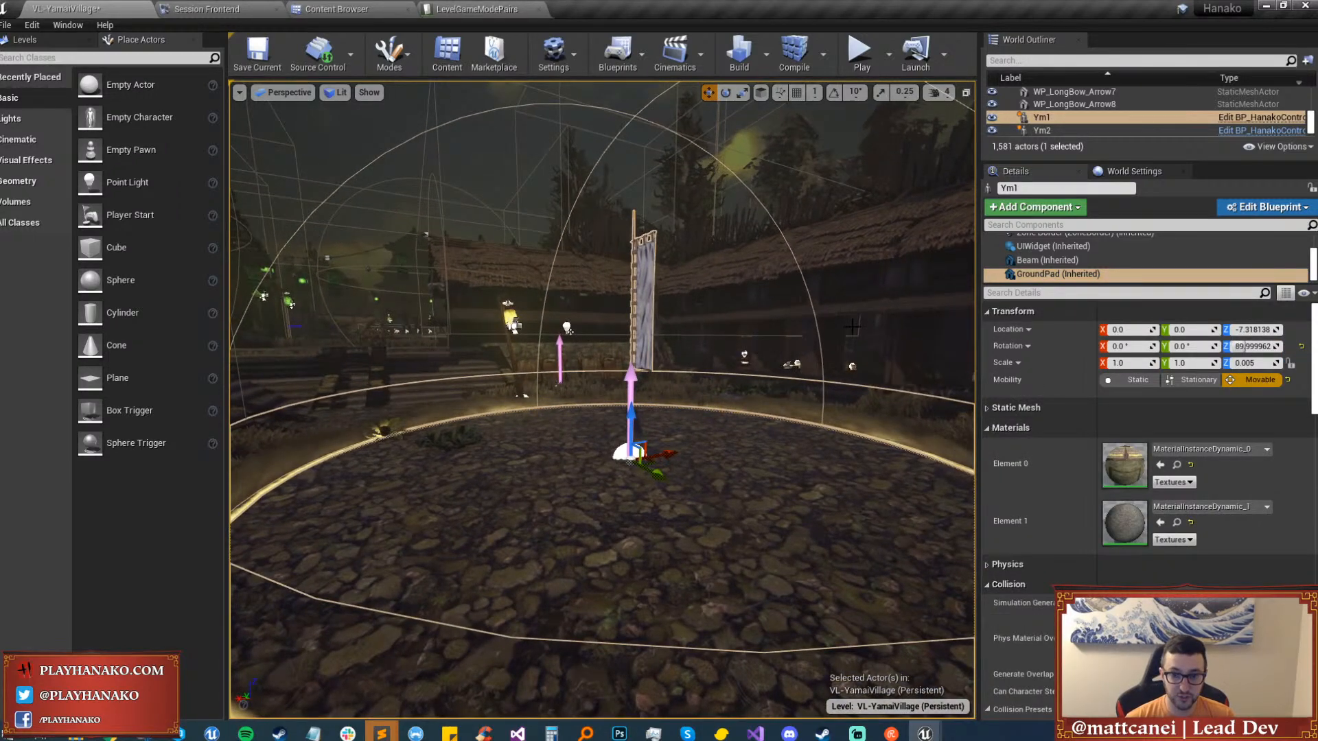
mouse_move(638, 403)
mouse_down()
mouse_move(622, 427)
mouse_move(638, 403)
mouse_up()
Select the GroundPad of the Ym2 capture flag under the roofed shelter and raise it to about 7.3 in Z.
right_drag(638, 403, 487, 377)
key(w)
key(f)
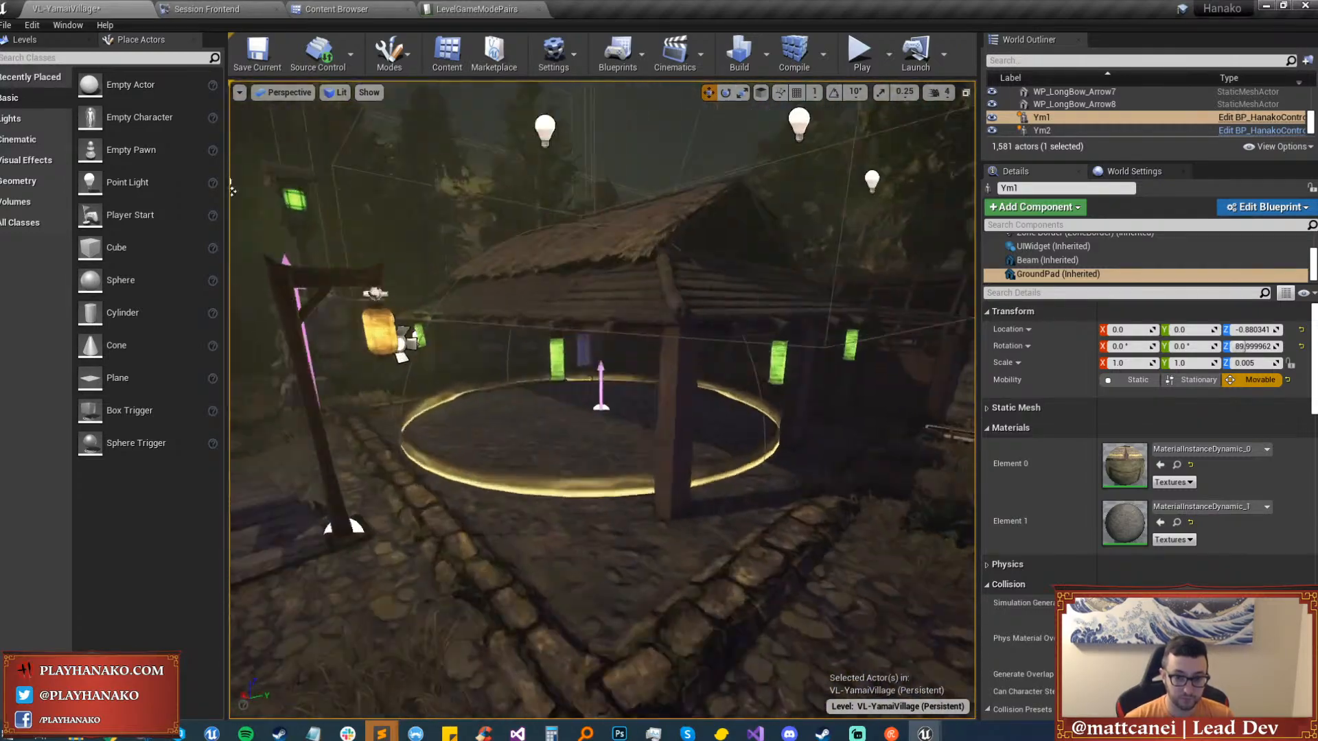
click(645, 362)
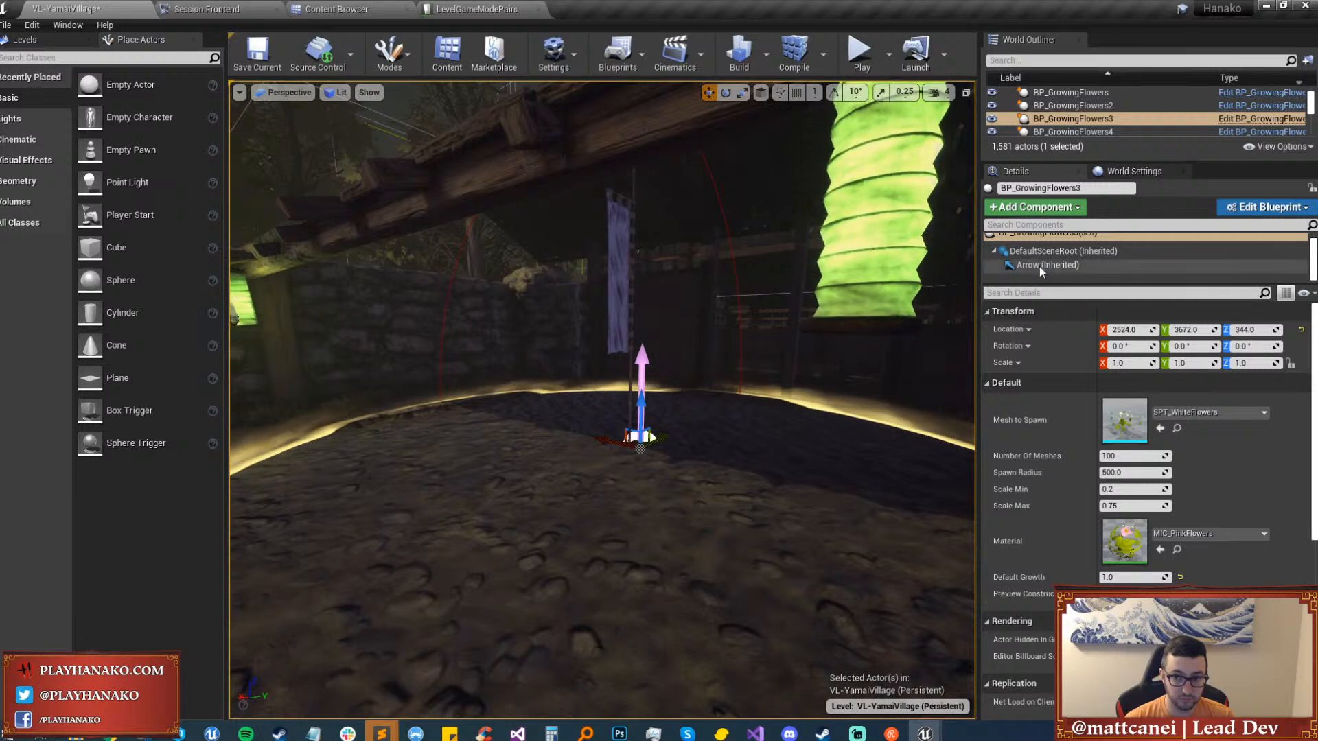
click(640, 447)
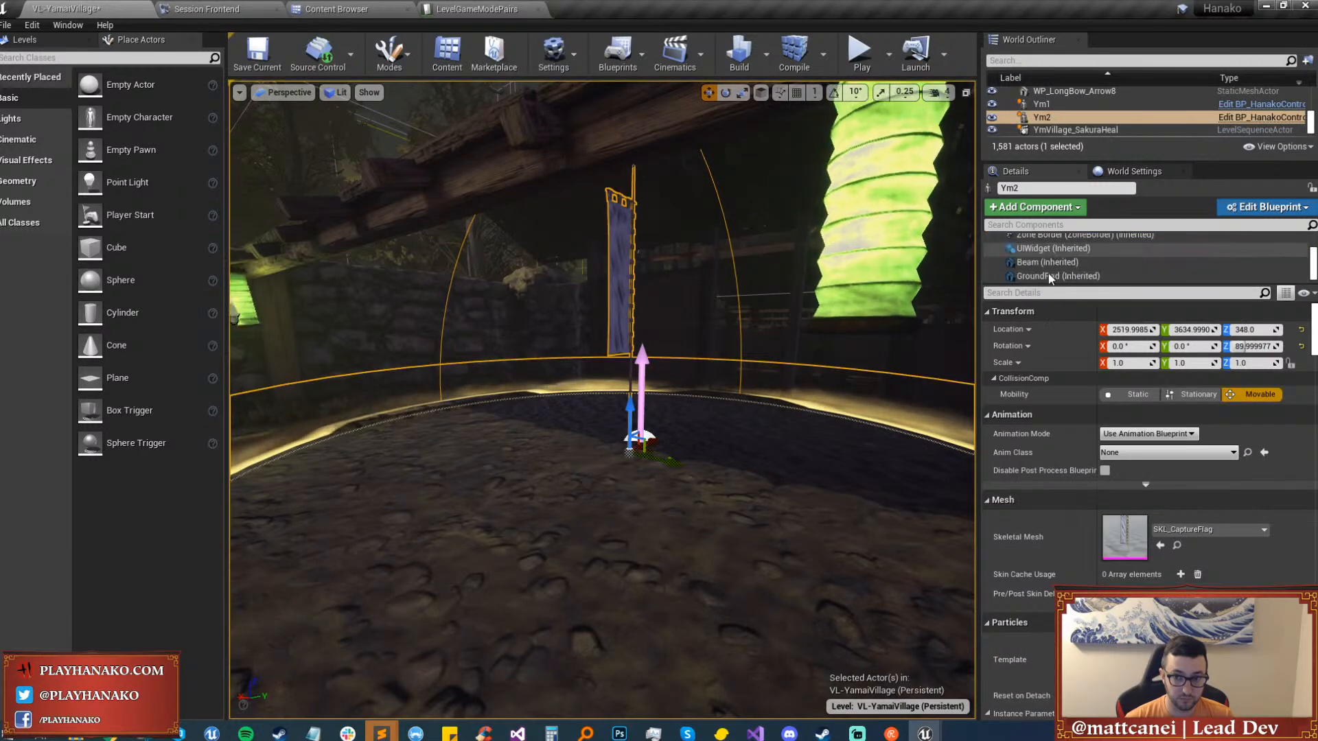
click(1049, 273)
click(1300, 330)
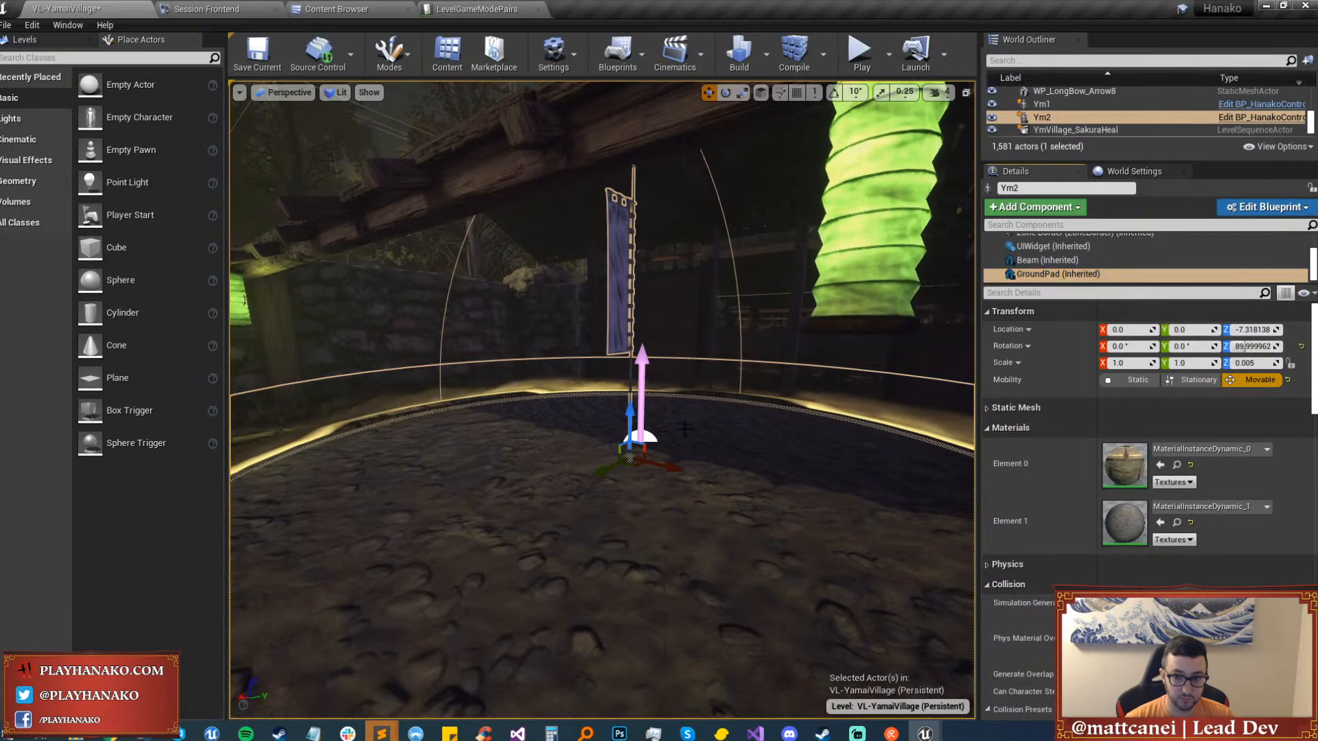
drag(629, 457, 638, 412)
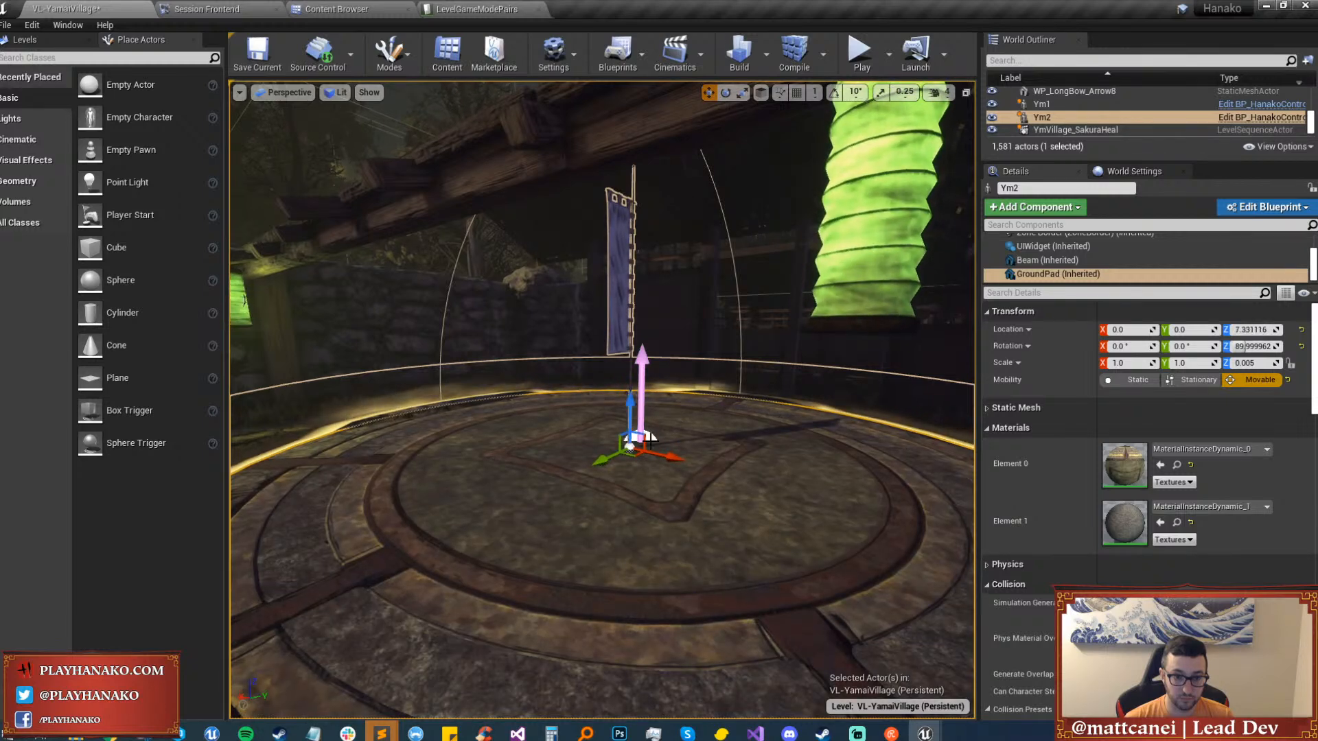
Fine-tune the Z location of Ym2's GroundPad, trying 7 and 6 and settling on 6.5.
click(1253, 330)
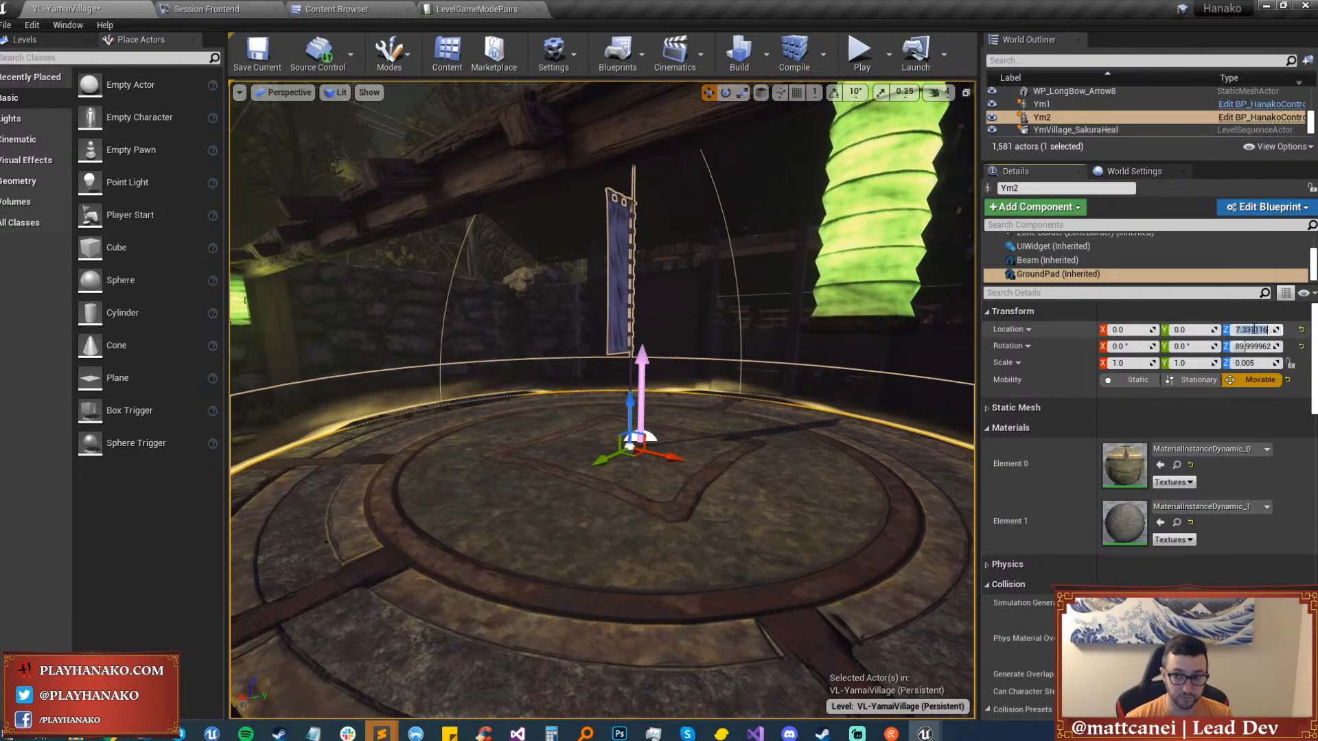
text(7.0)
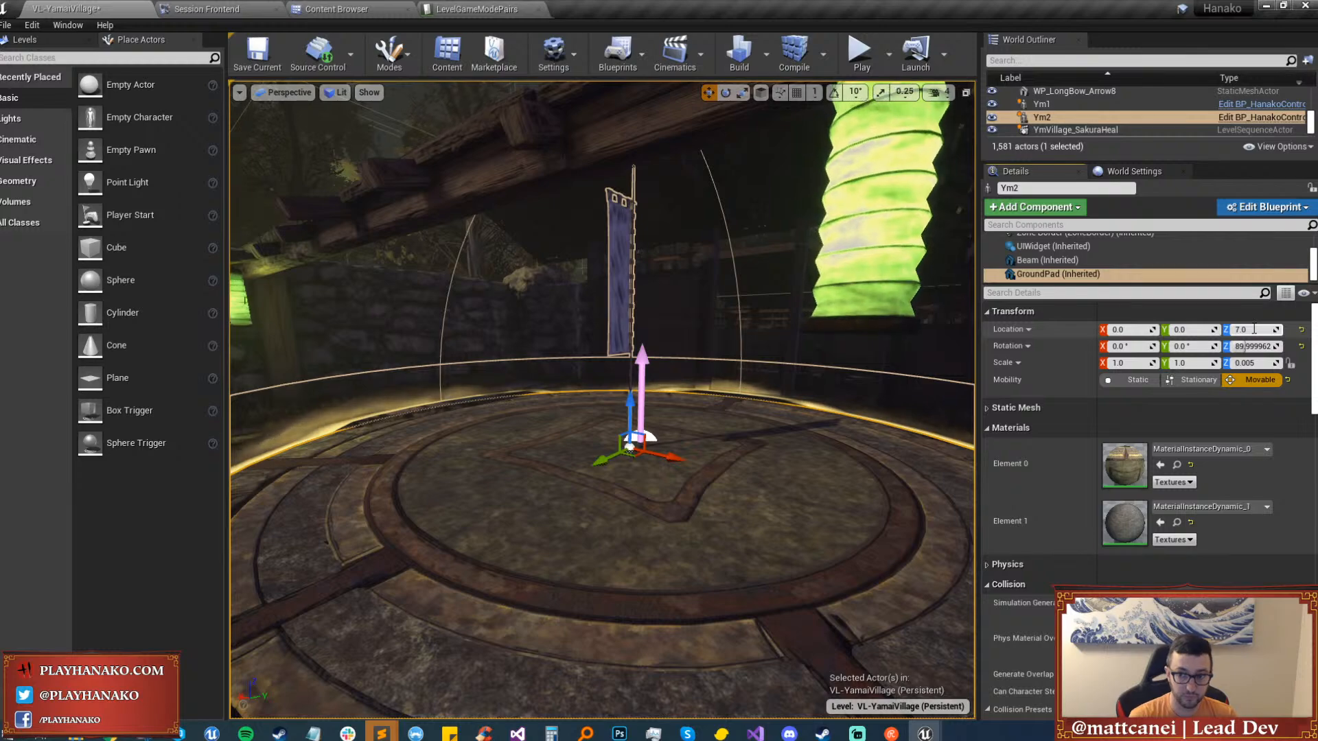
key(BackSpace)
key(BackSpace)
key(BackSpace)
text(6.0)
key(Return)
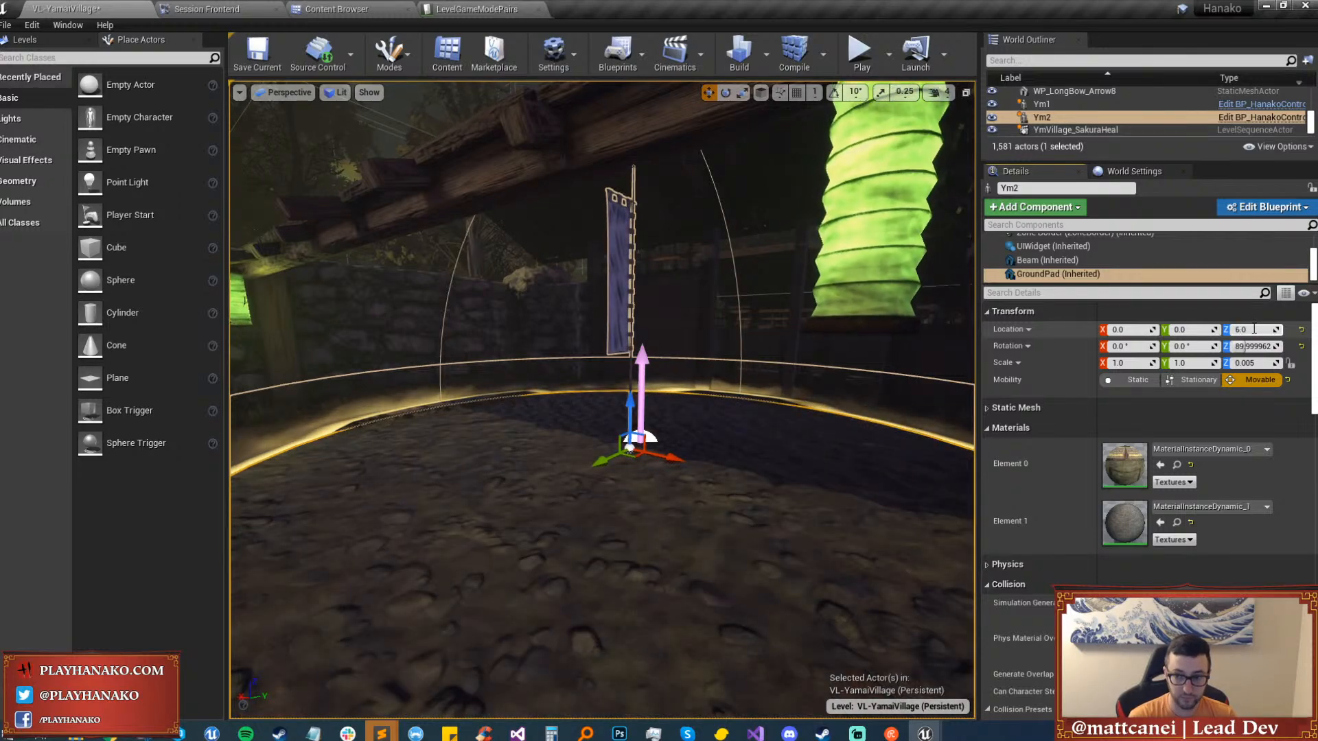
click(1253, 329)
key(Return)
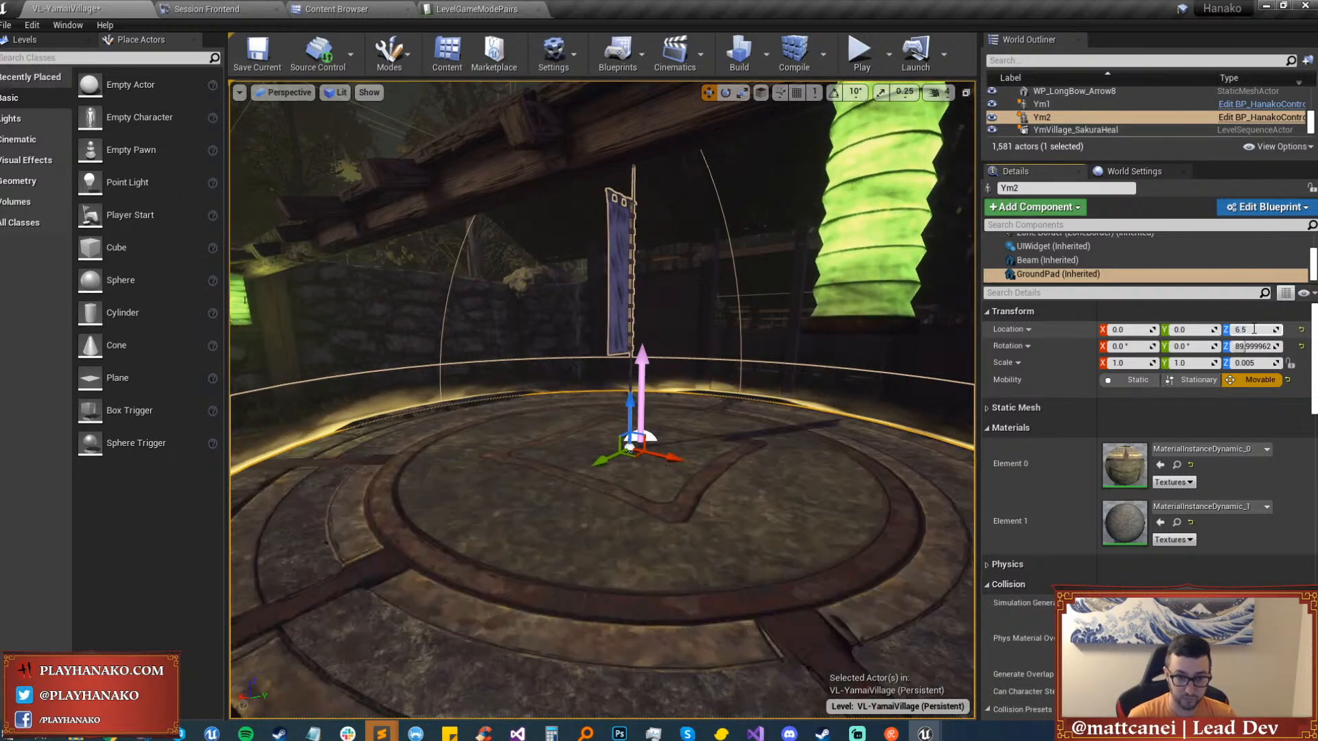
Set the Z location of the TieBreak flag's GroundPad to 0, and raise the pad to about 5.0.
key(s)
right_drag(693, 576, 649, 413)
key(w)
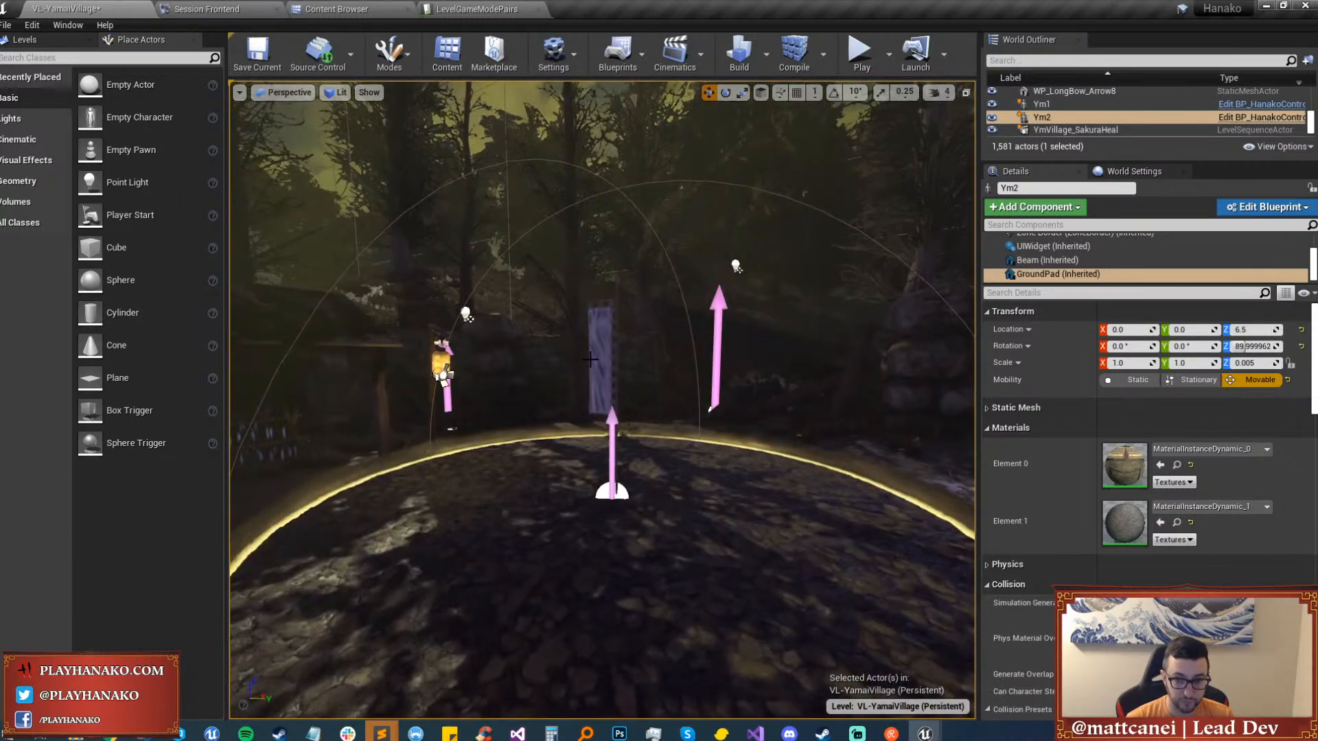
click(603, 356)
click(1300, 330)
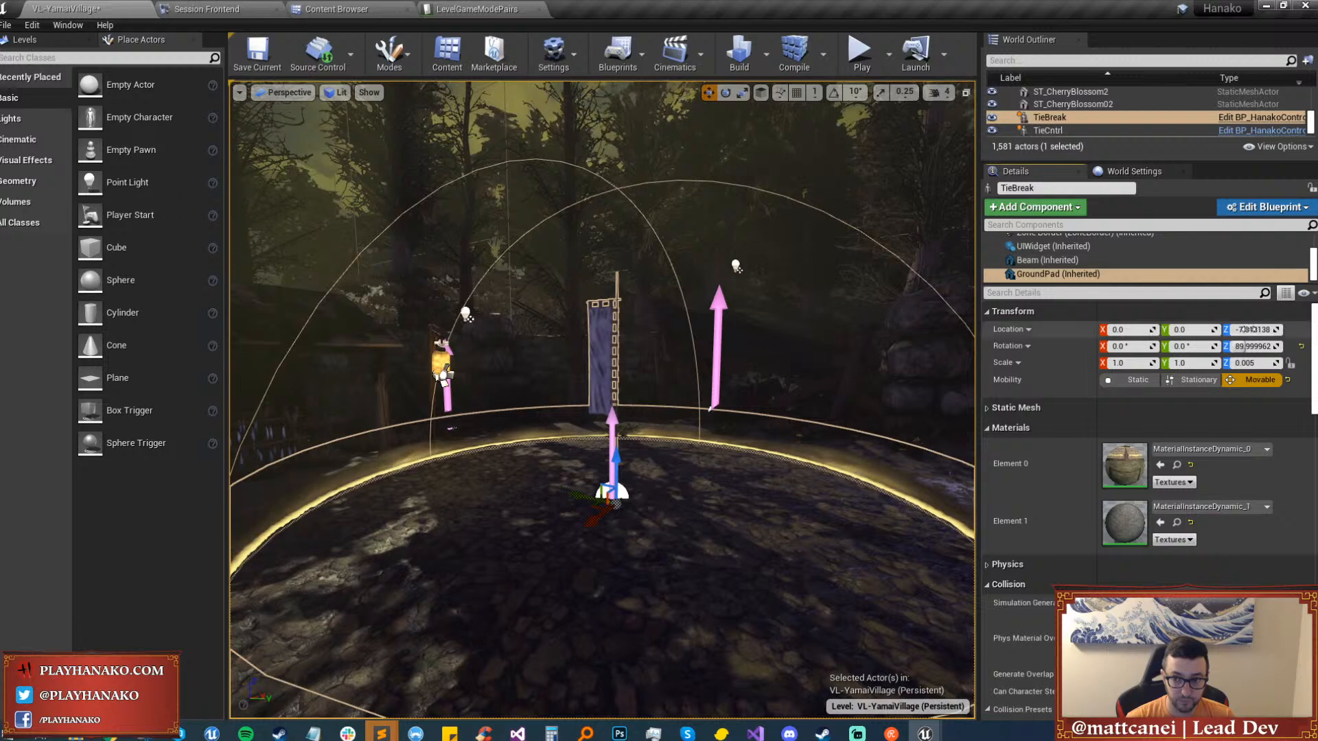
click(1251, 330)
text(0)
key(Return)
key(w)
right_drag(726, 358, 733, 409)
drag(630, 354, 632, 352)
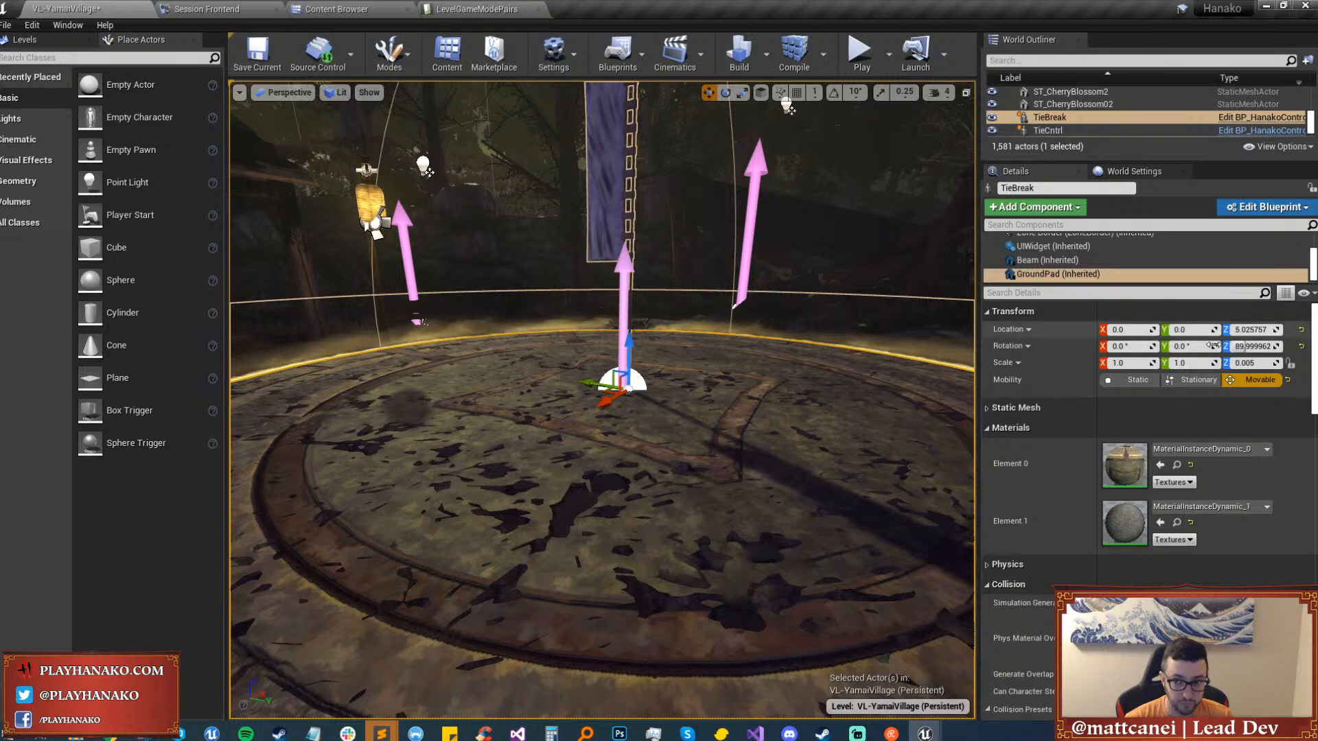
Increase the Z location of TieBreak's GroundPad in small increments up to 6.5, and deselect the flag.
click(1271, 330)
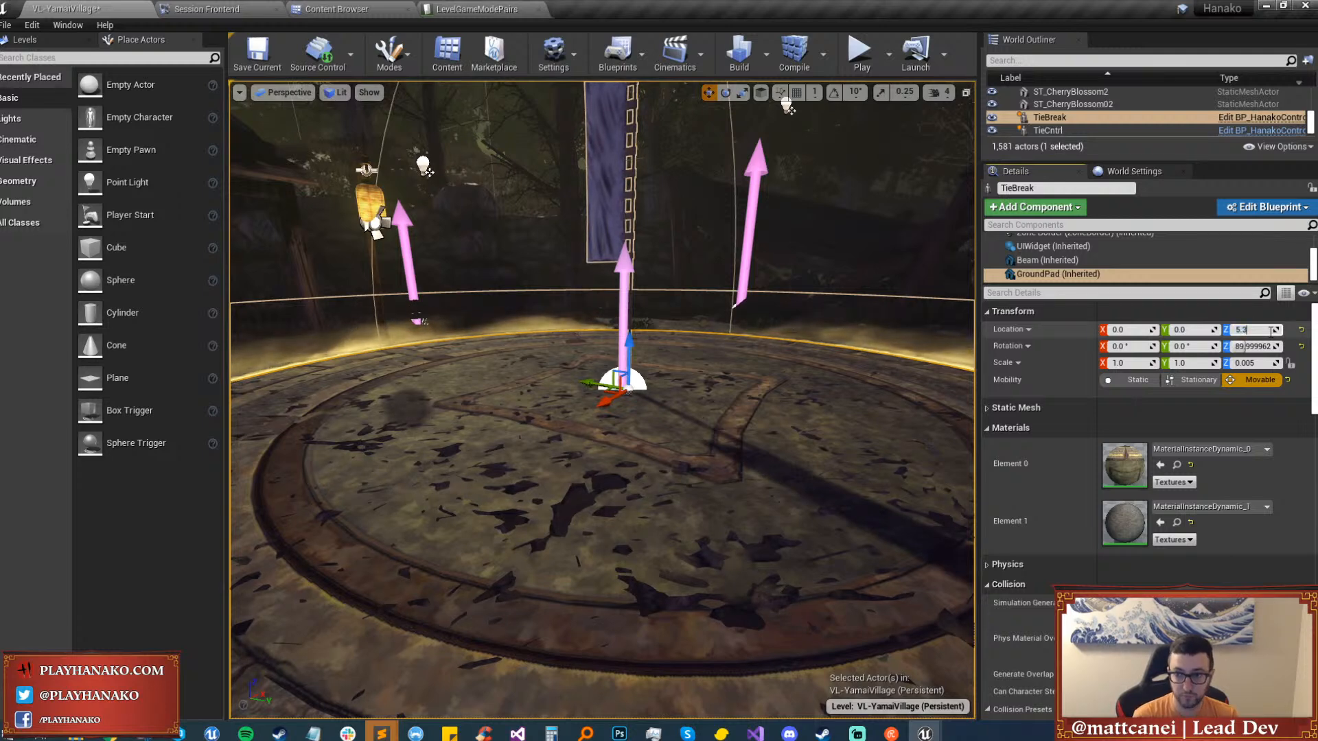
text(.5)
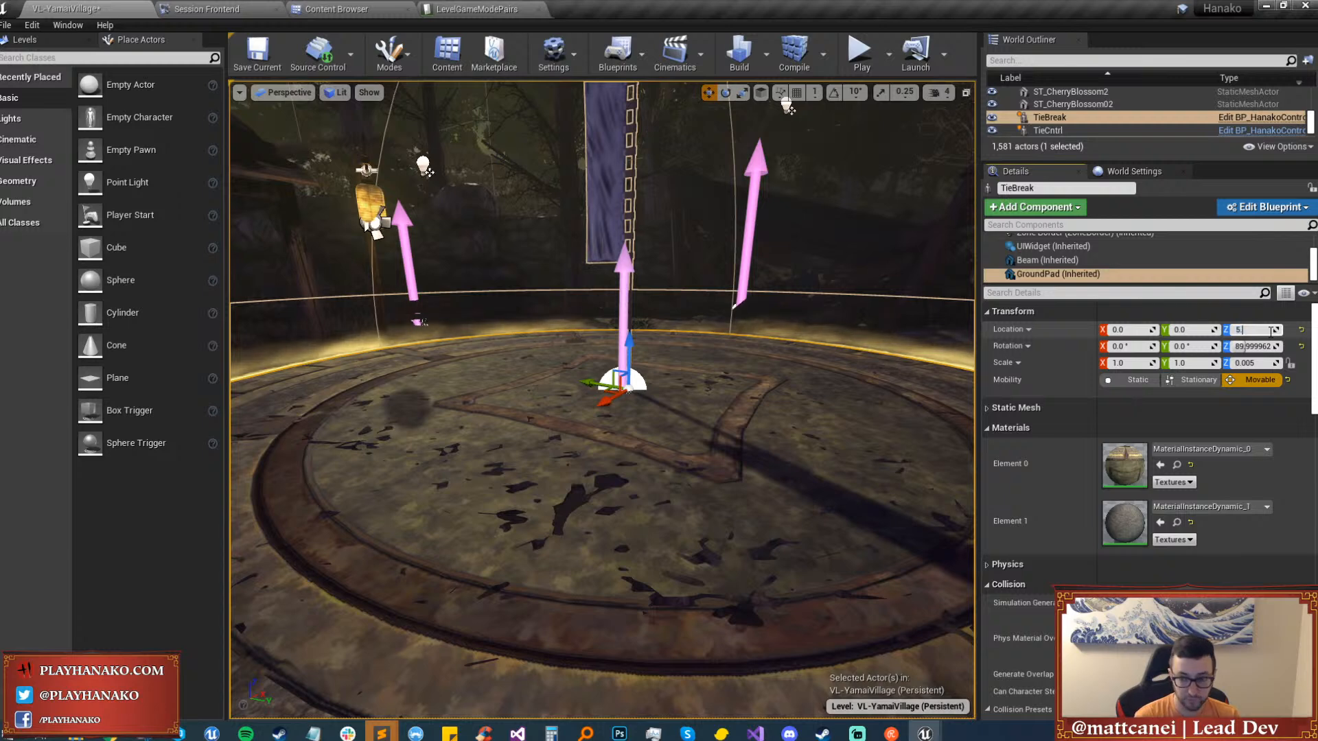
text(.86)
key(Return)
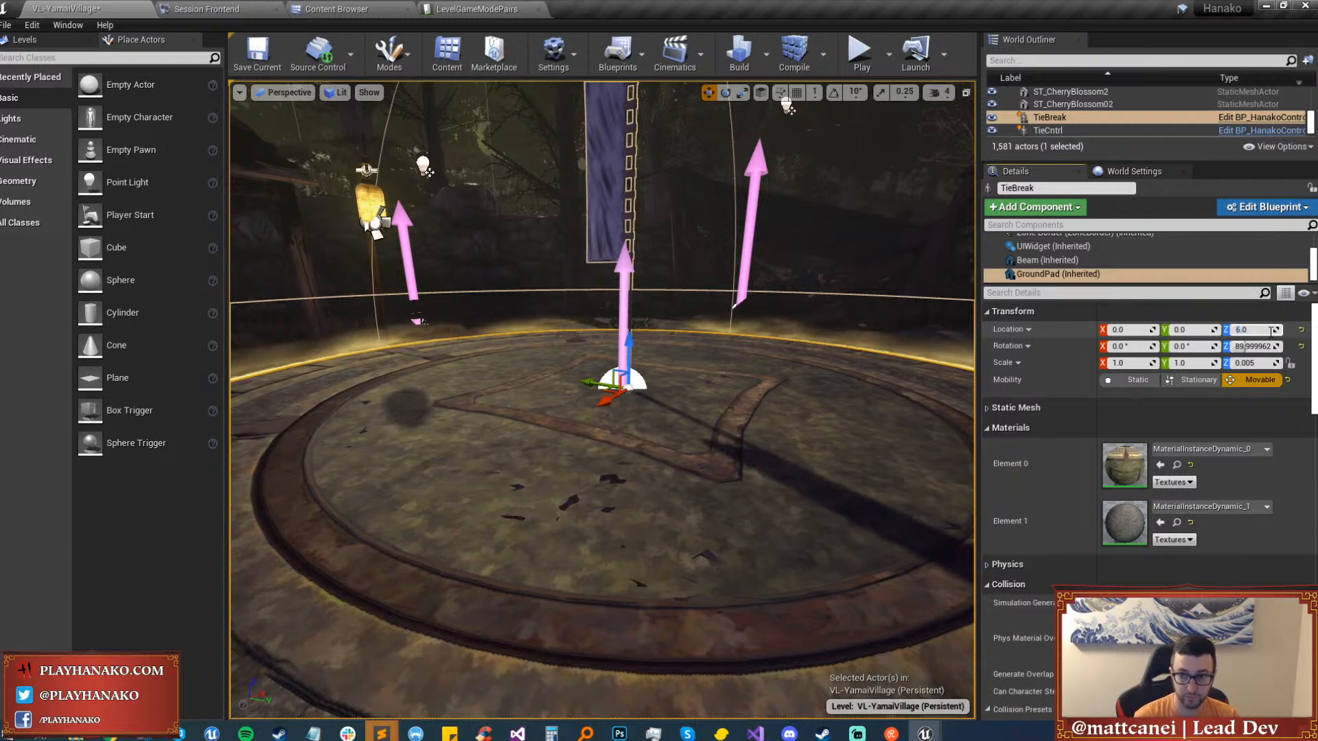
text(.1)
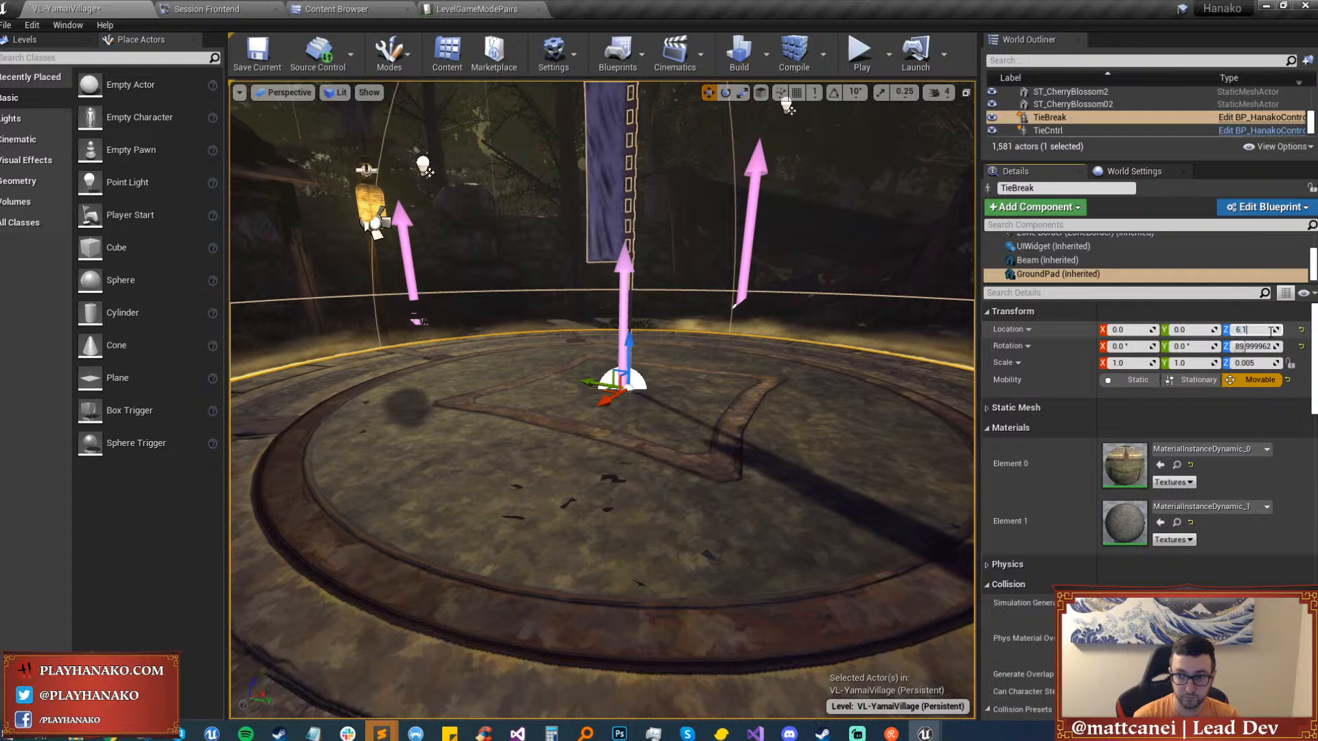
text(5)
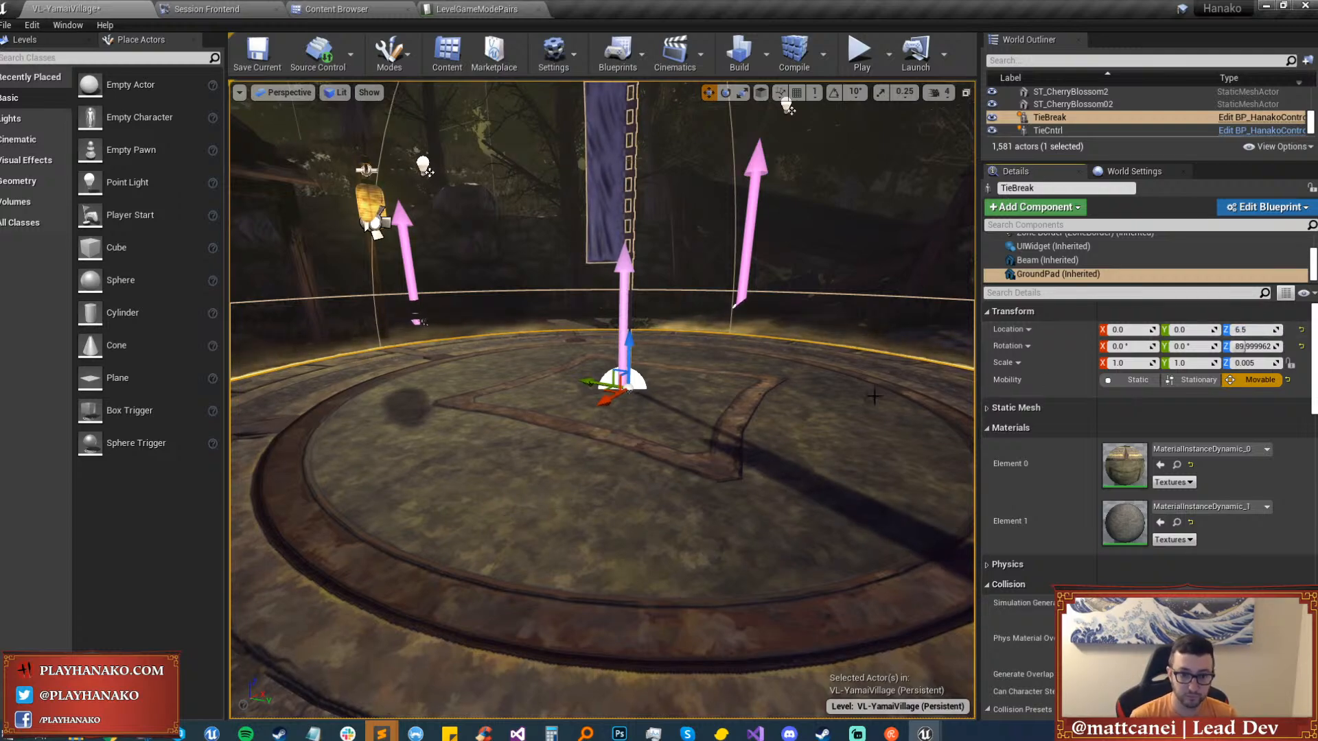
scroll(751, 446, down, 5)
key(Escape)
Fly through the village from the TieBreak flag back to the TieCntrl zone and inspect how the ground pads sit on the terrain.
right_drag(751, 445, 524, 420)
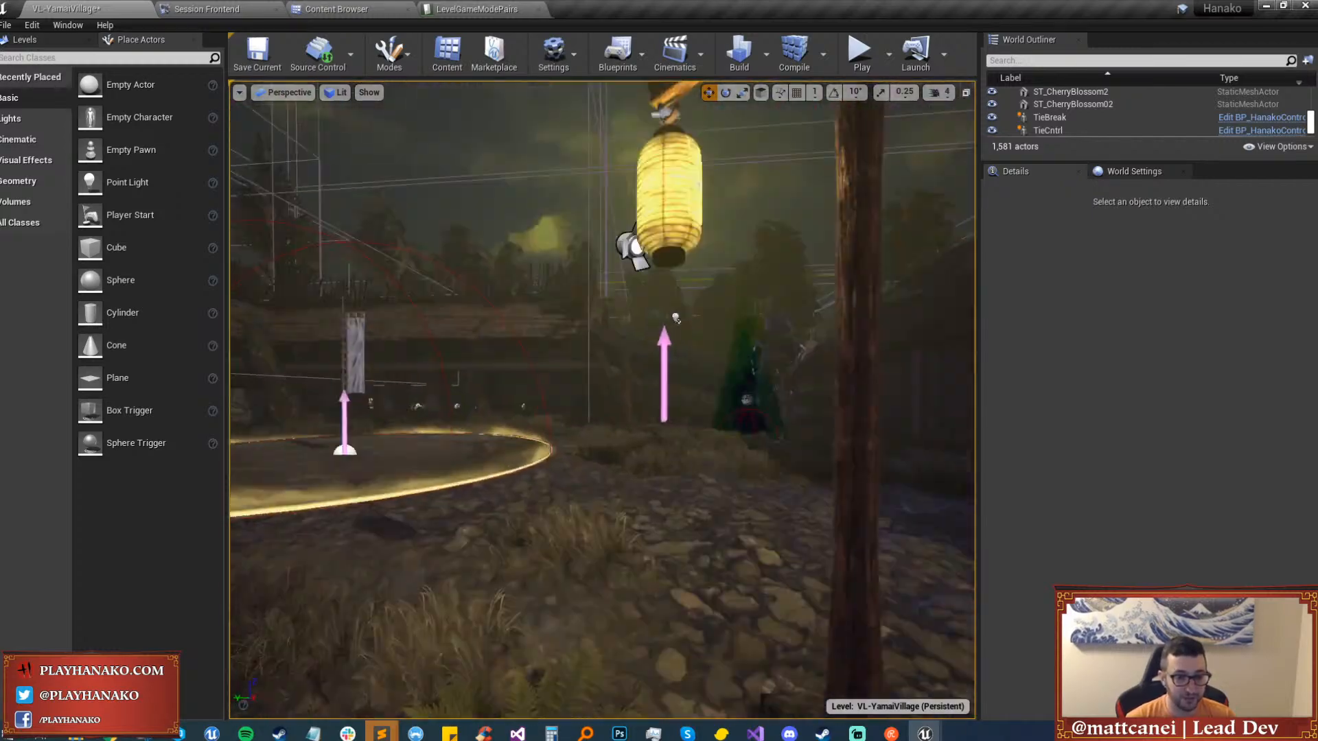
key(w)
right_drag(601, 399, 247, 360)
key(w)
key(w)
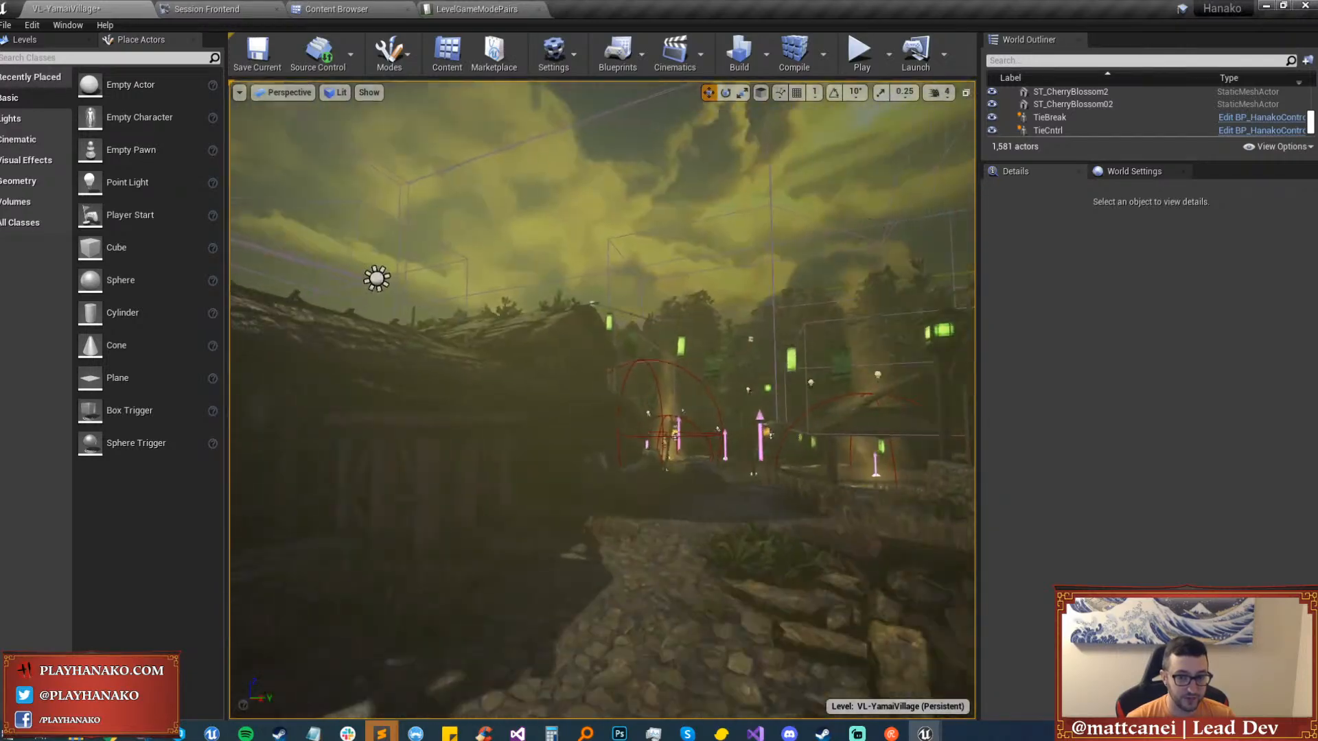
key(w)
right_drag(919, 357, 775, 497)
key(w)
key(w)
key(w)
click(724, 489)
key(h)
key(w)
key(w)
key(ctrl+h)
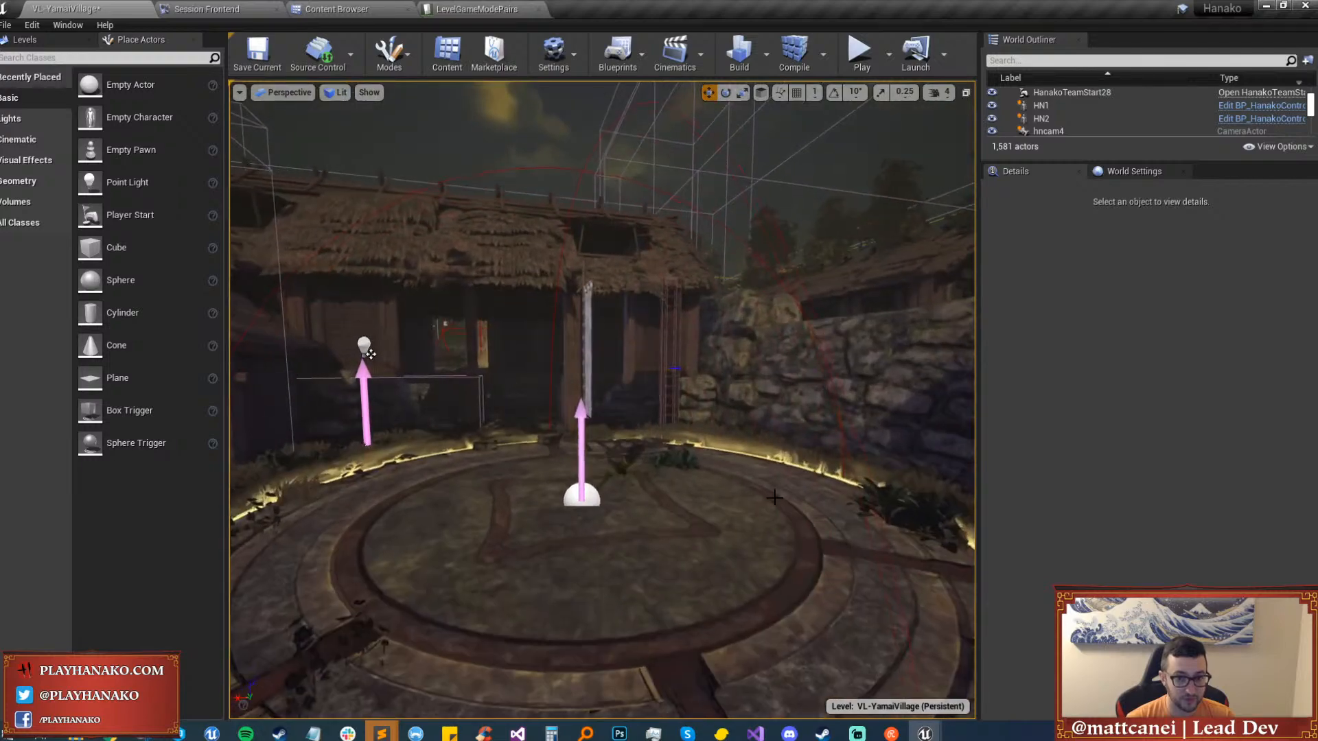
Save the level and set the world's GameMode Override to BP_TestMode.
key(ctrl+s)
click(1098, 172)
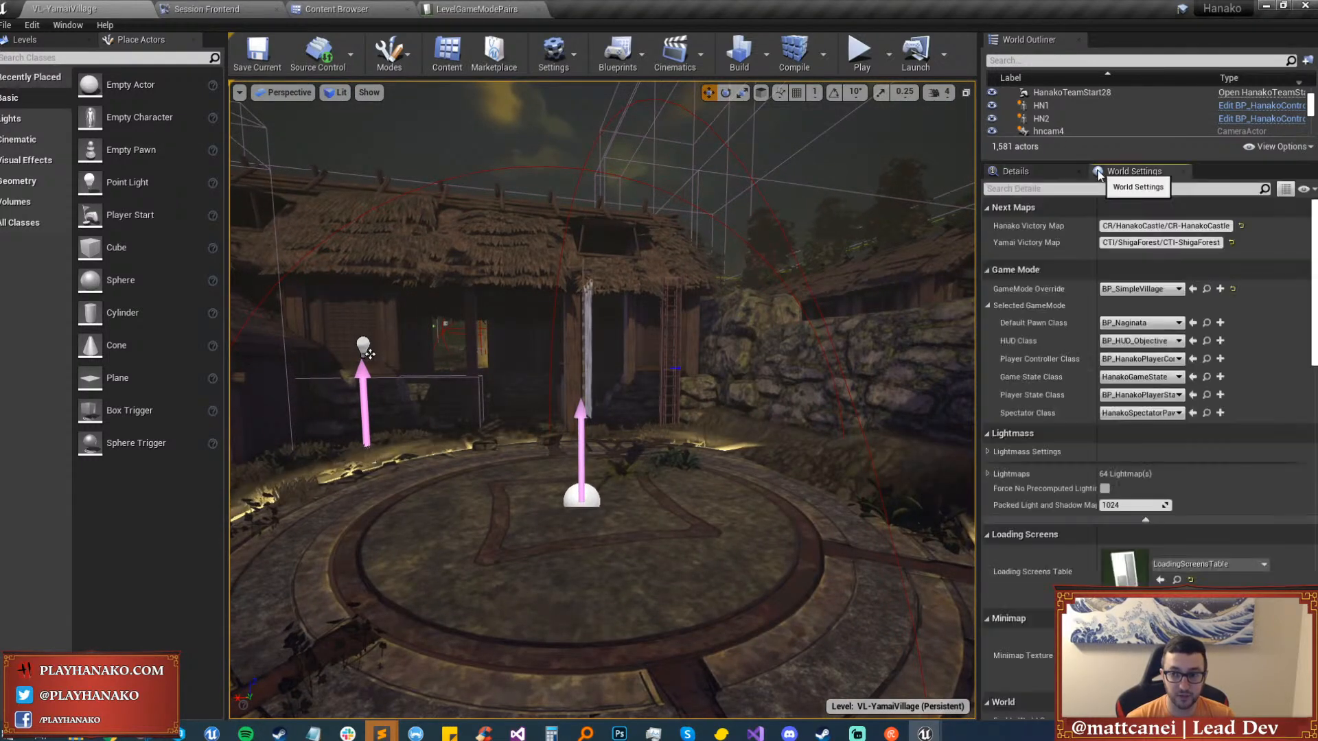
click(1141, 289)
click(1167, 500)
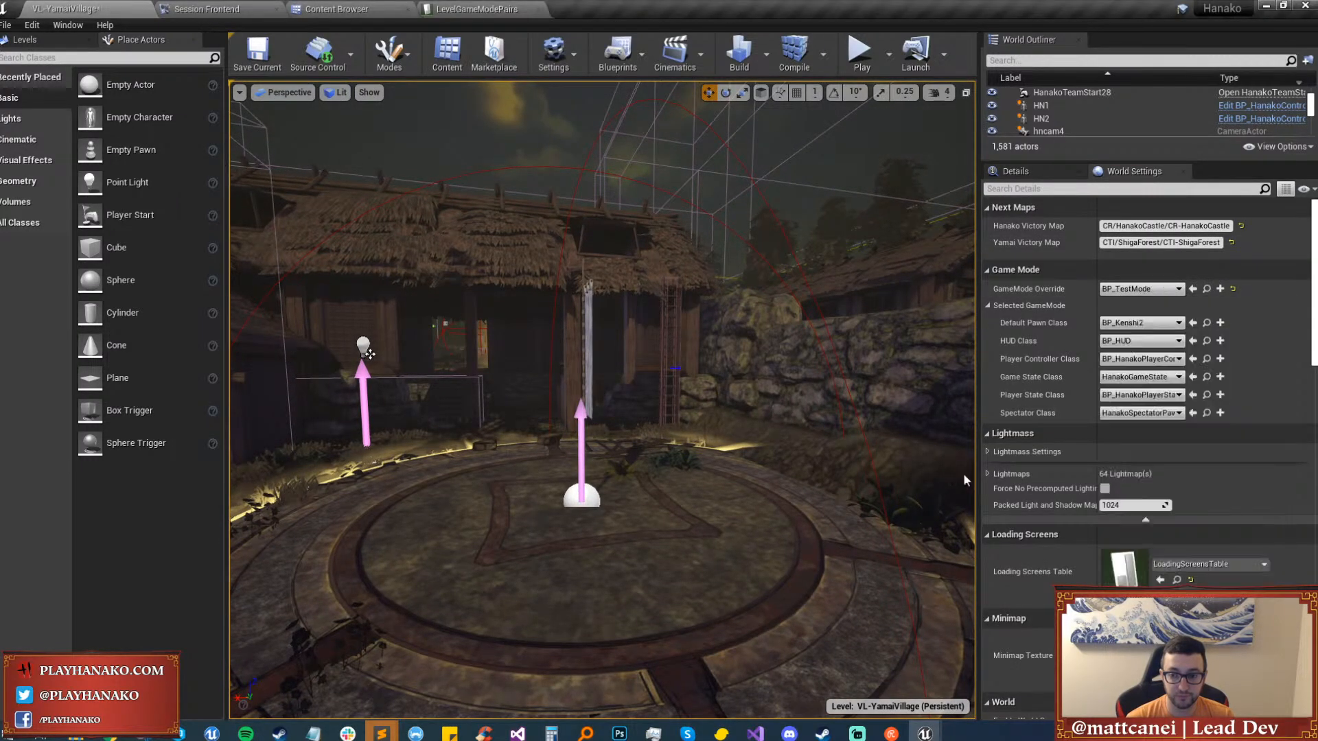
Start a play session from a spot on the landscape just beside the TieCntrl ground pad.
right_drag(963, 479, 826, 503)
right_click(826, 504)
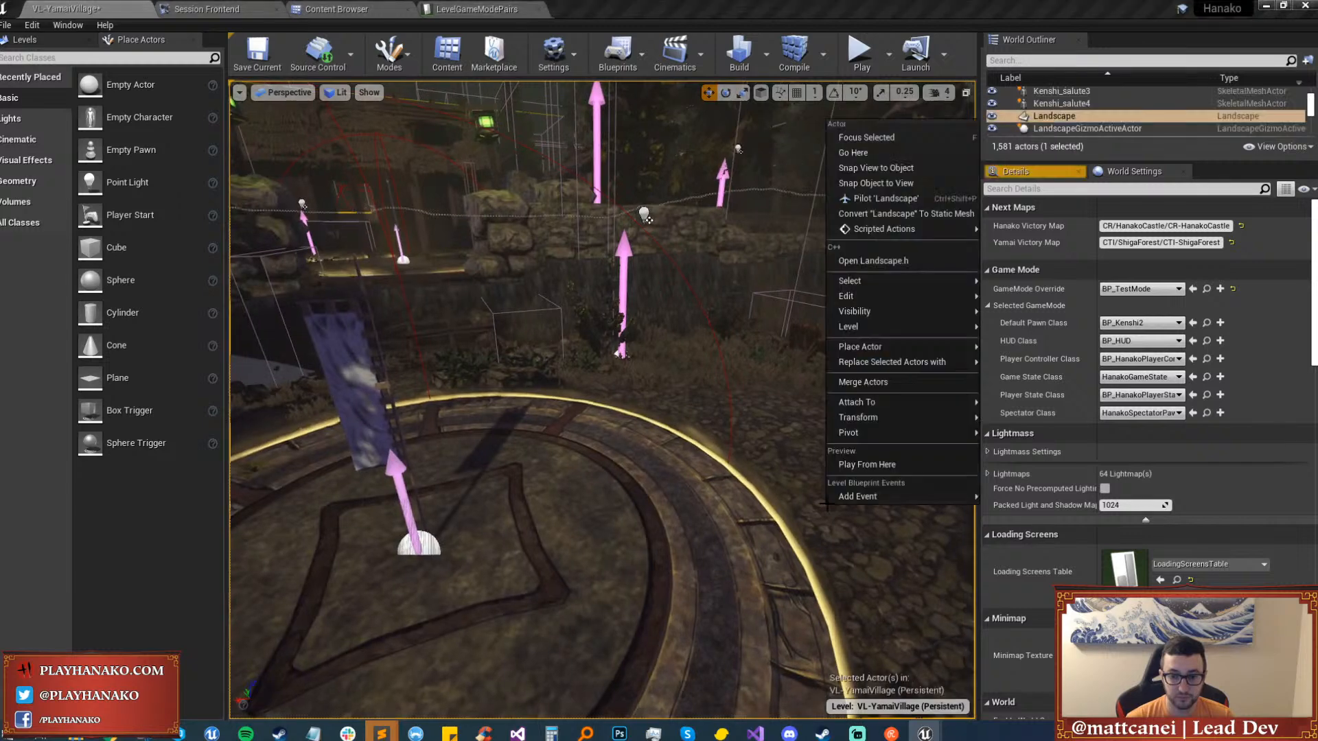
click(850, 465)
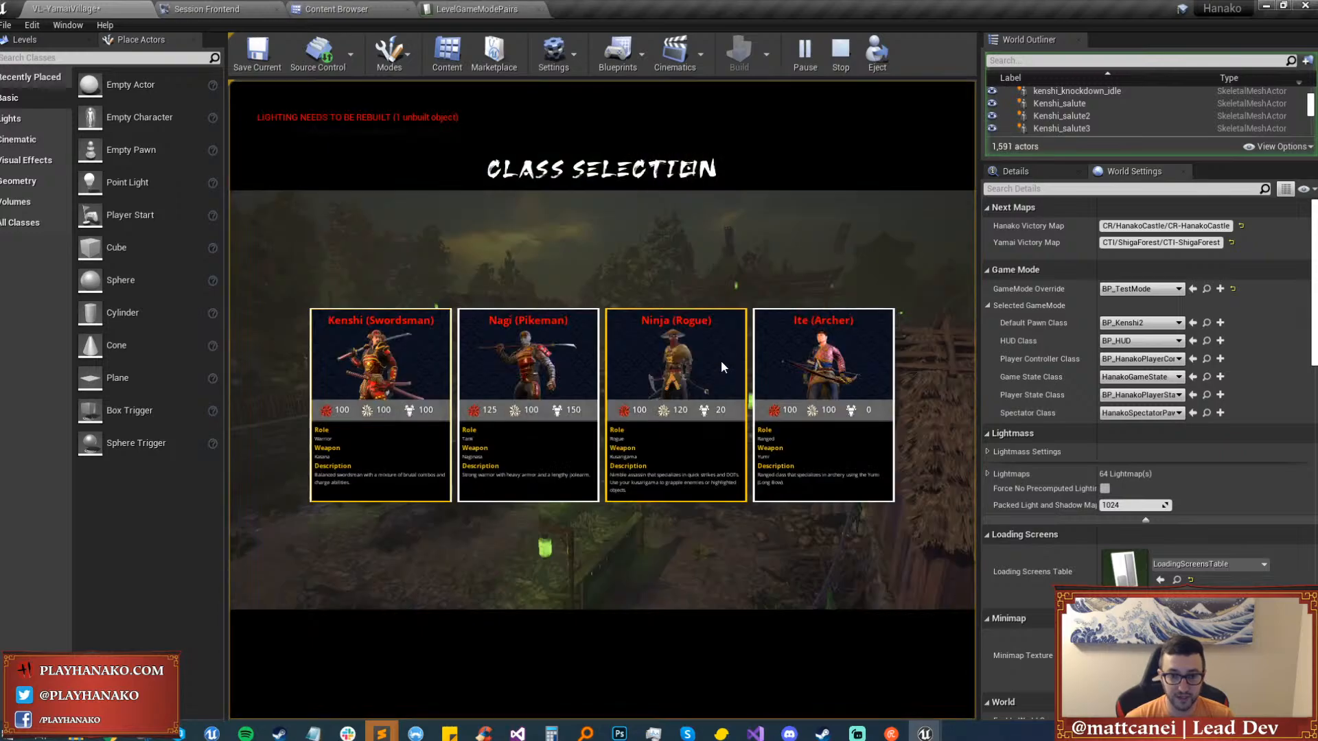
Choose the Ninja (Rogue) class, make the game view full screen, and bring up the skill selection screen.
click(721, 367)
key(F11)
key(g)
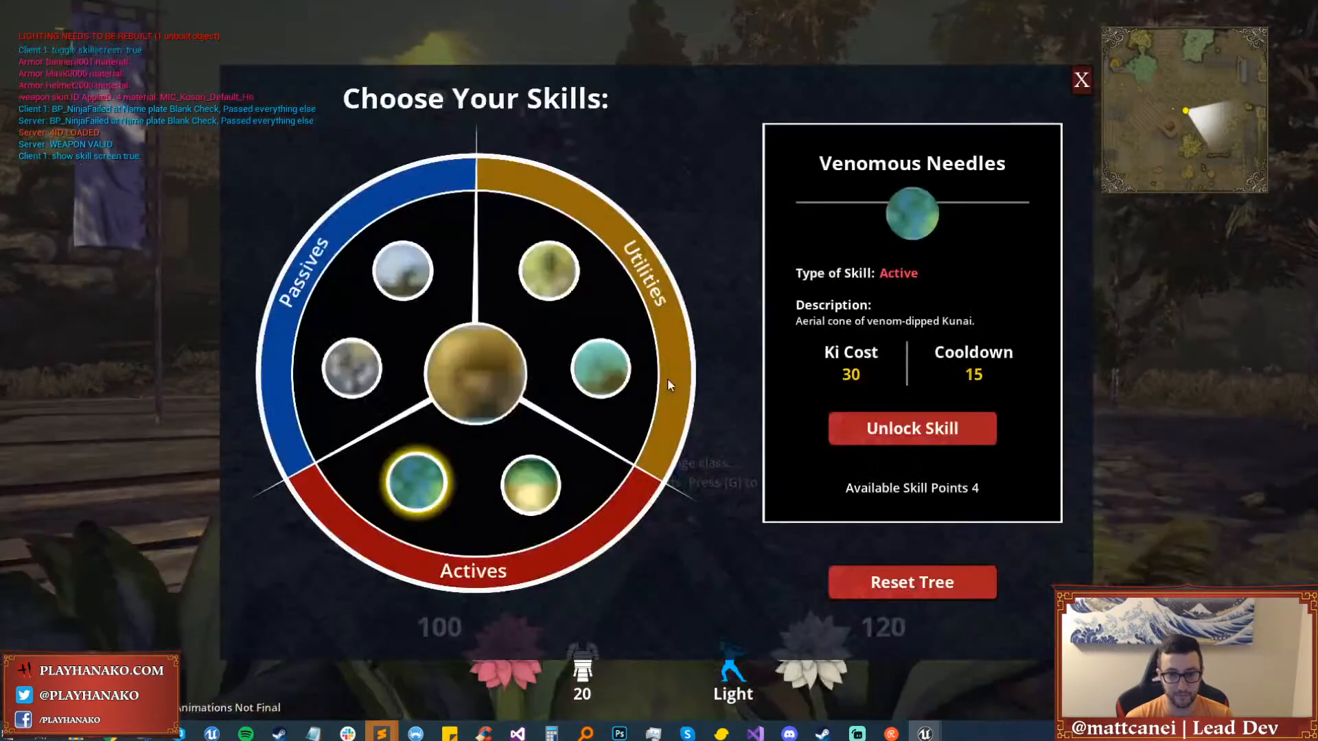
Close the skill selection screen and run the Ninja over the TieCntrl ground pad and the next pad to check the footing.
key(g)
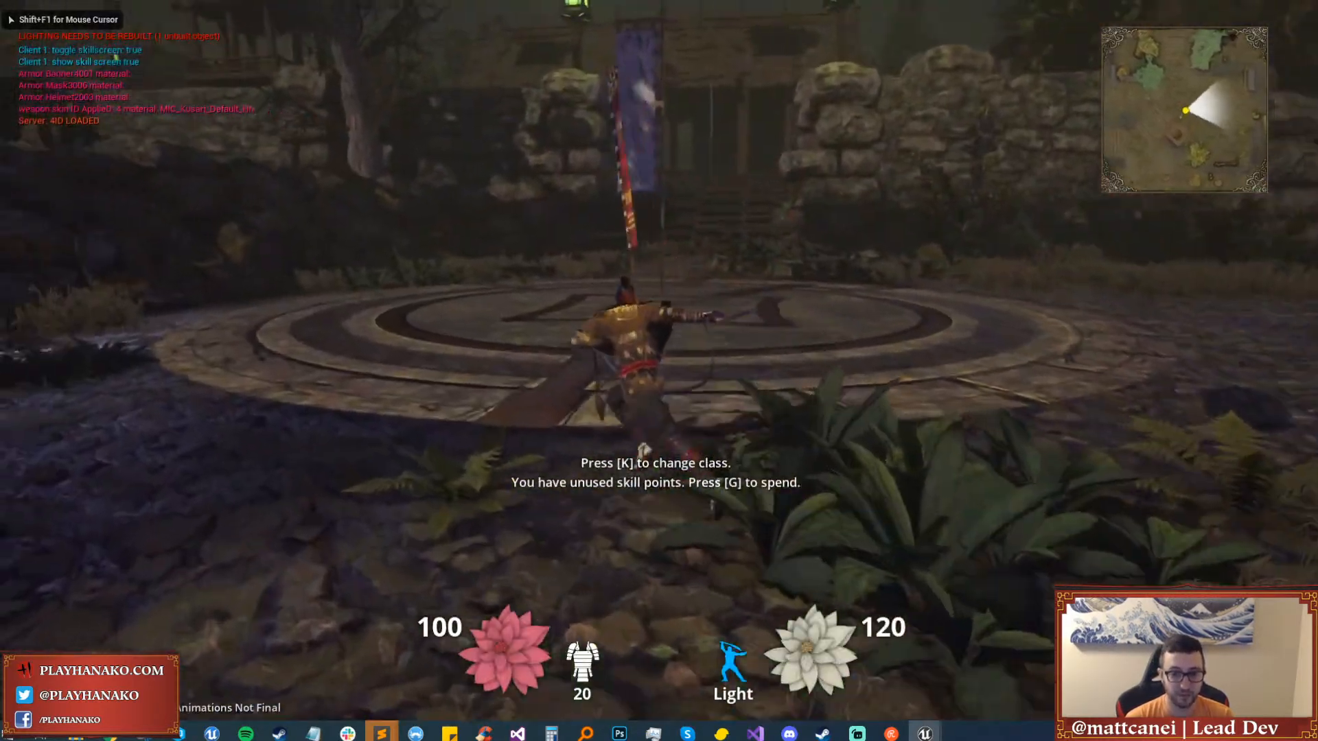
key(w)
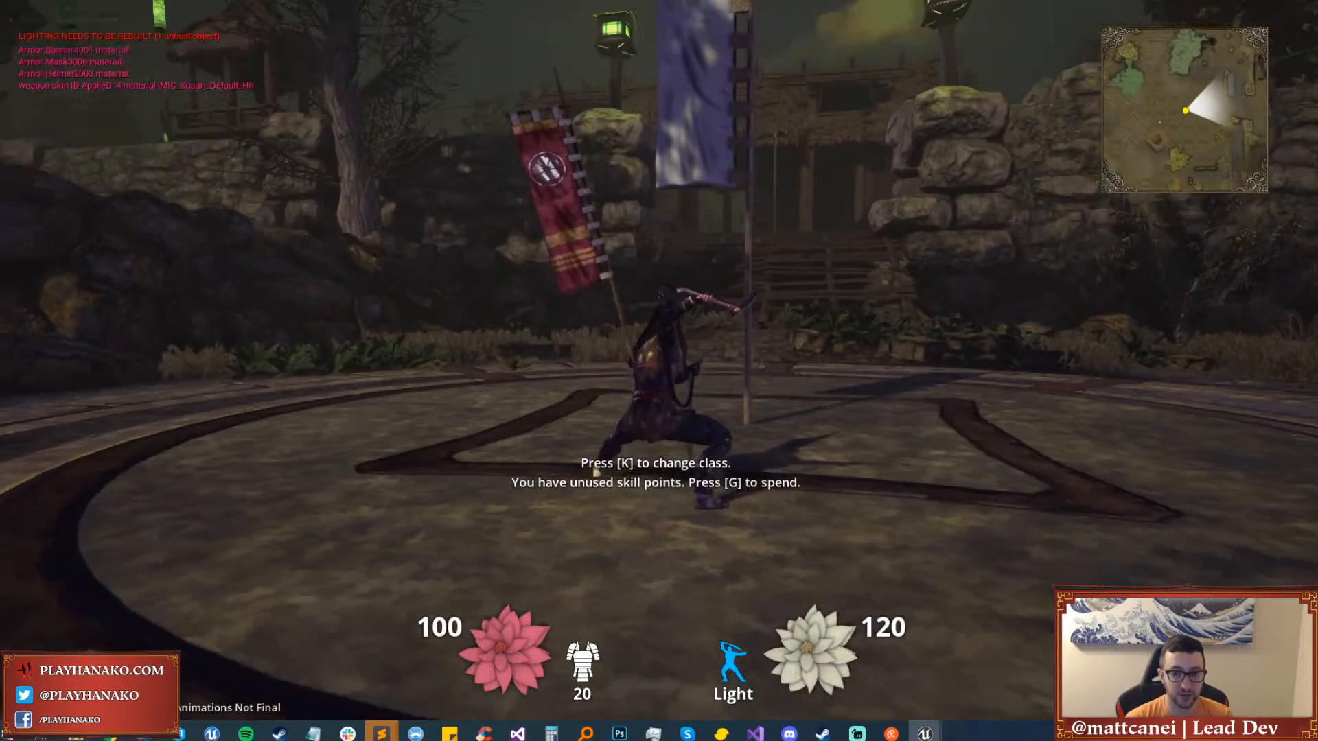
key(shift+w)
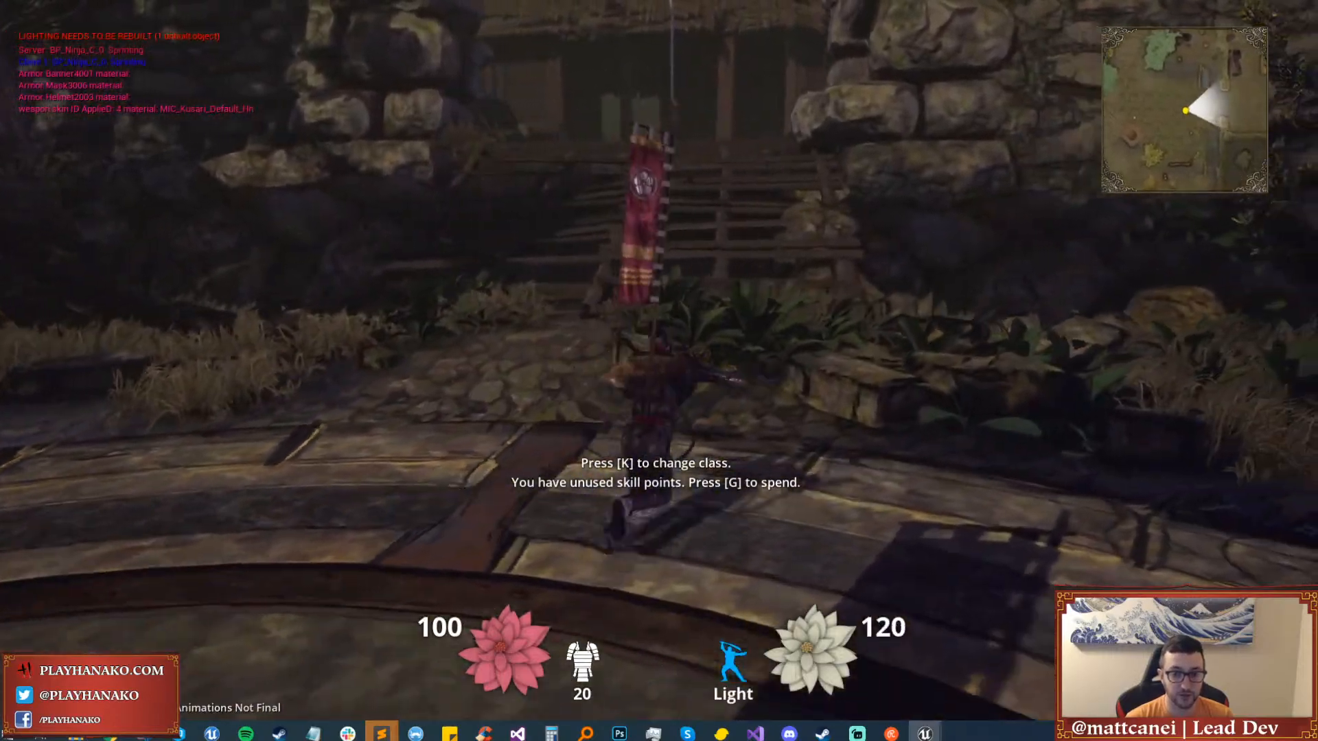
key(shift+w)
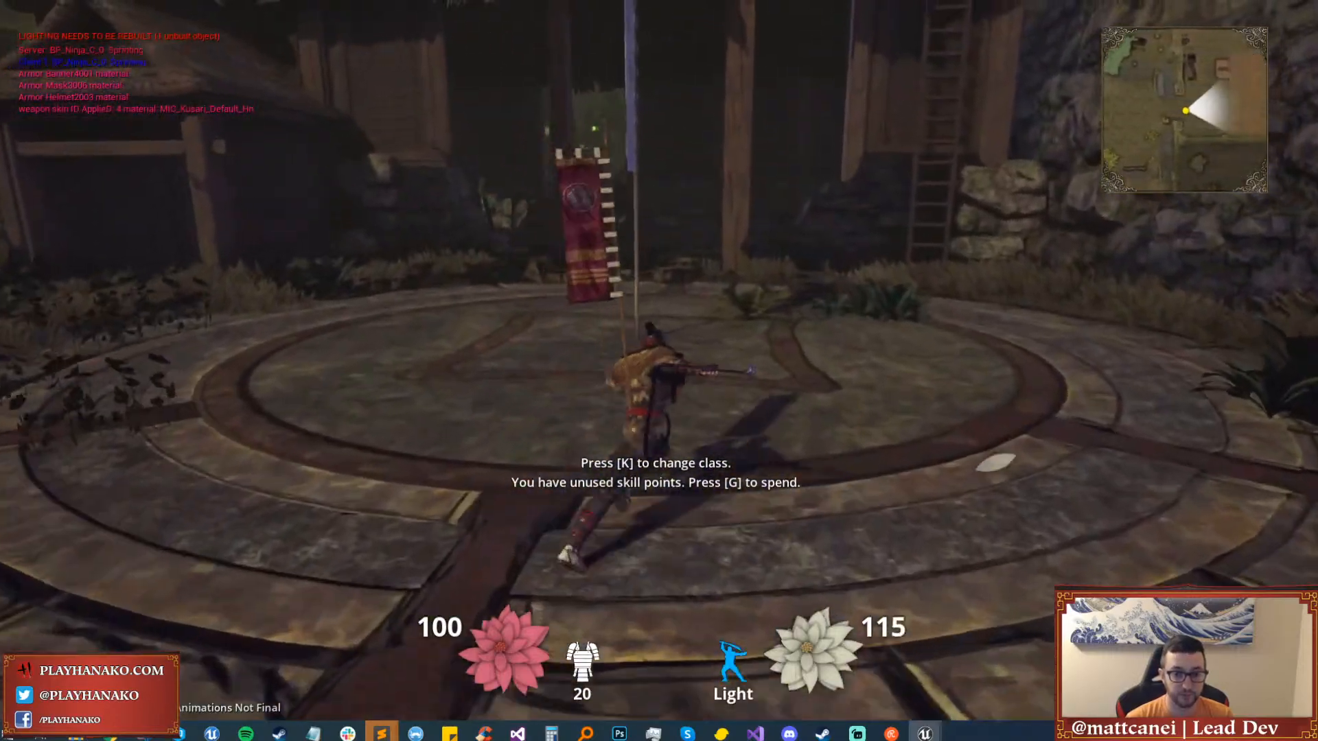
key(w)
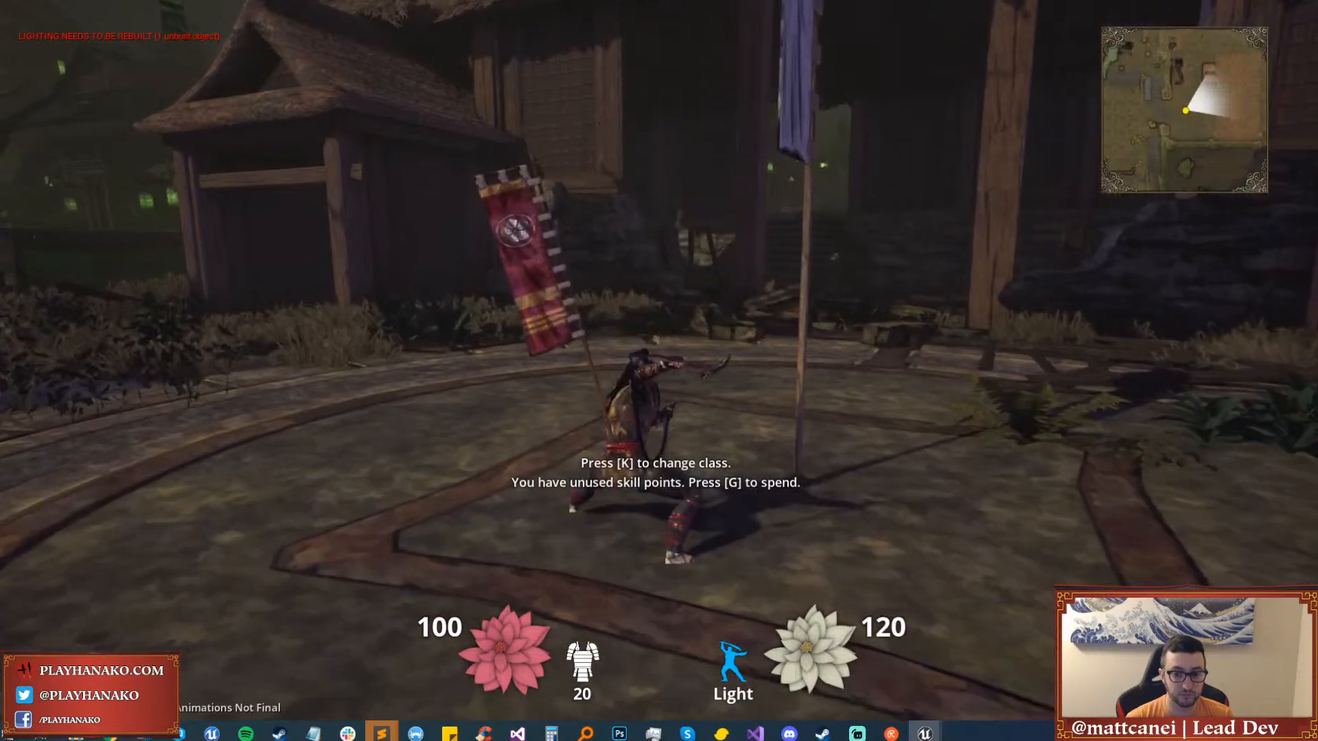
key(w)
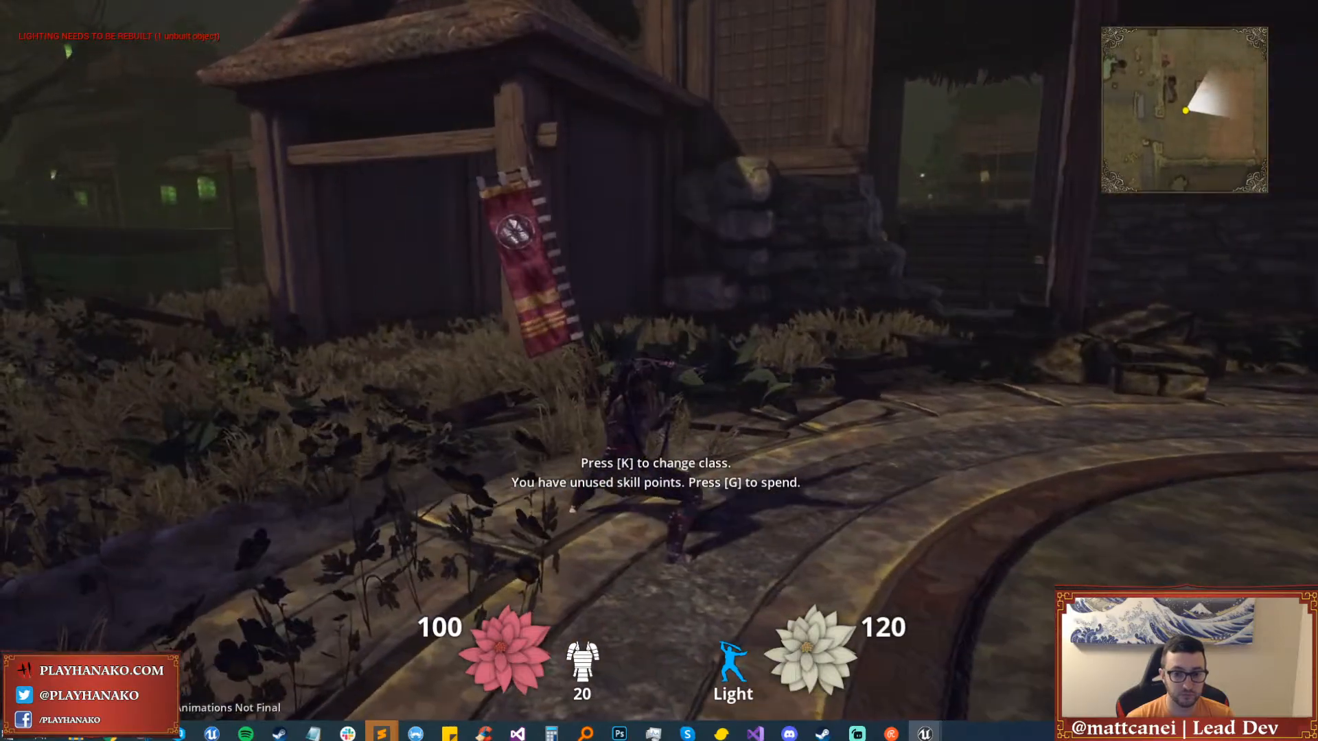
key(shift+w)
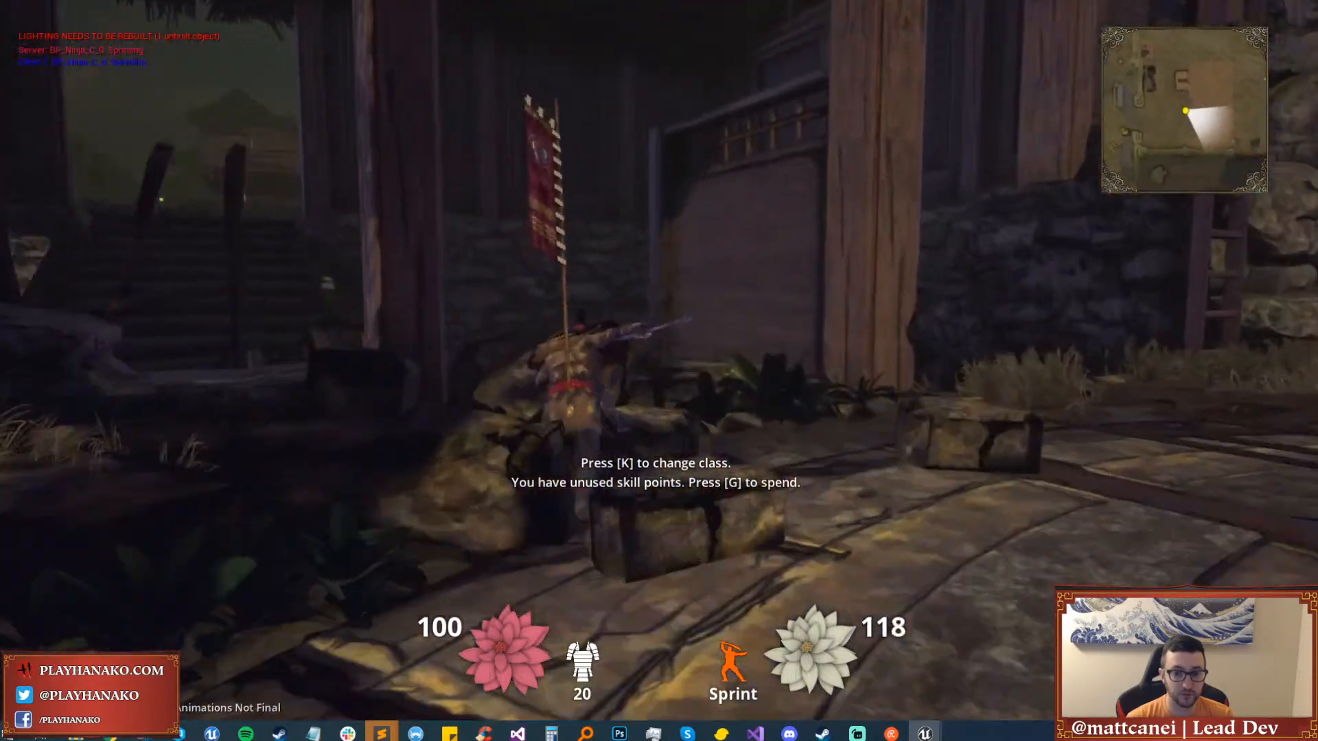
Sprint through the village to the pad under the pavilion and the walled pad beyond it, checking how each one plays.
key(shift+w)
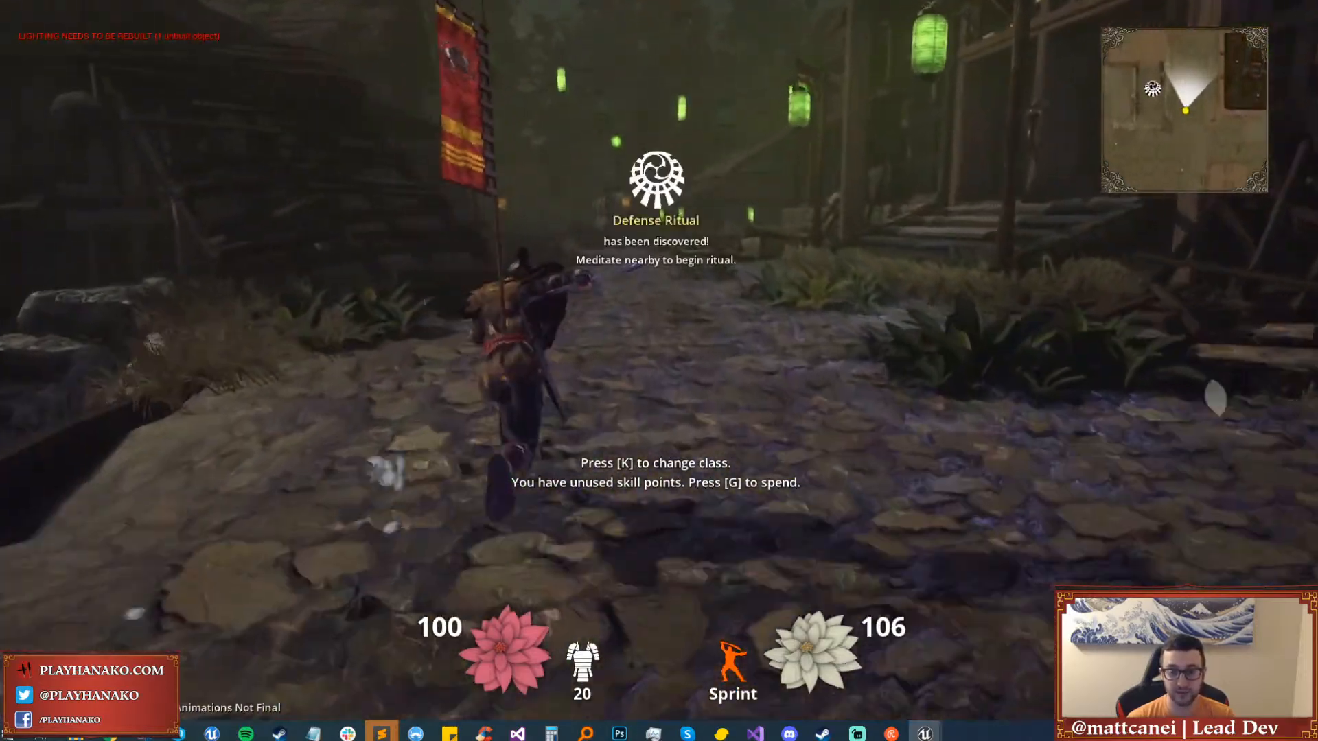
key(shift+w)
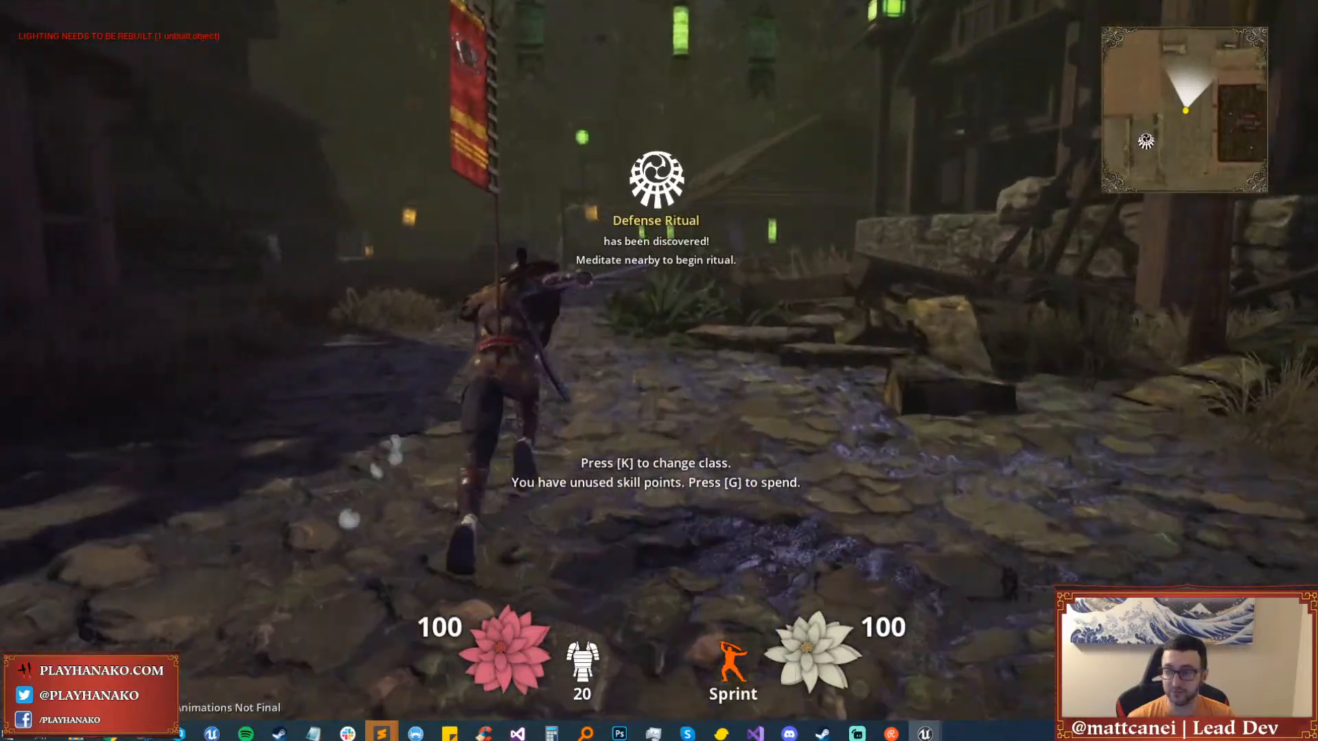
key(shift+w)
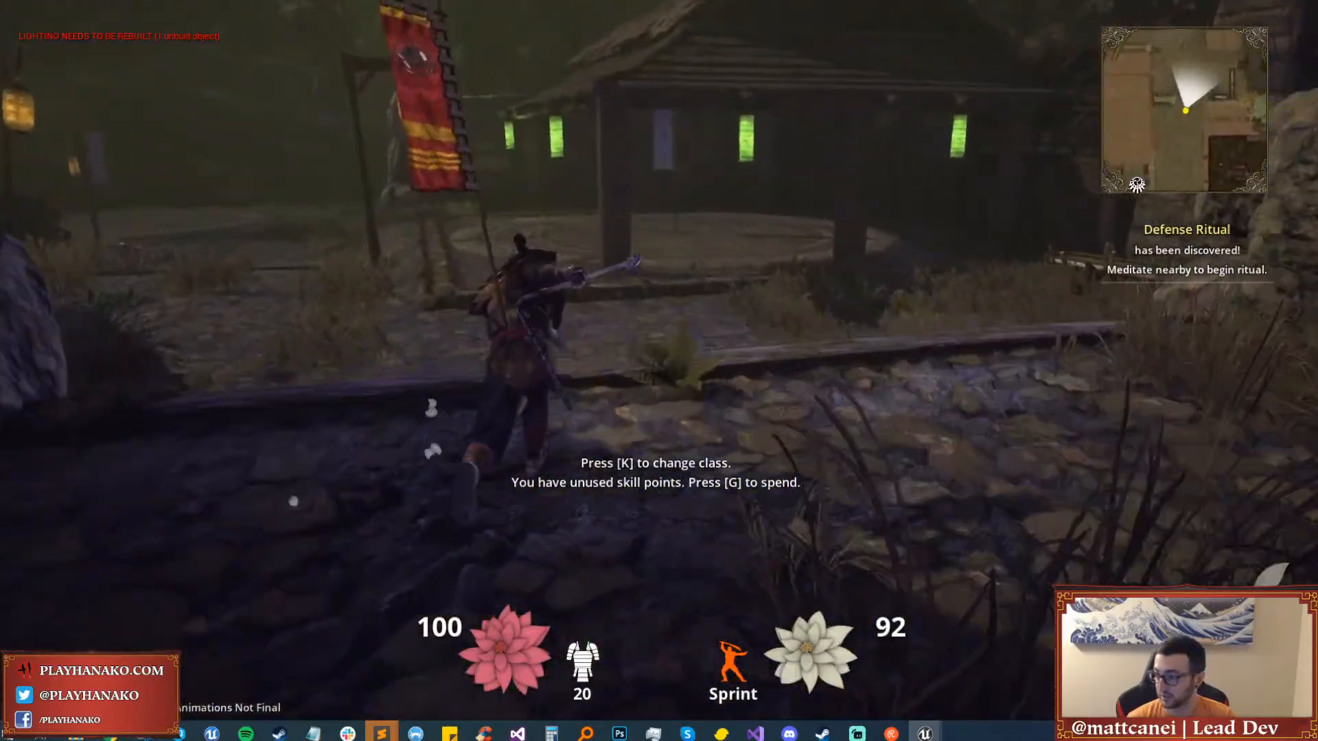
key(shift+w)
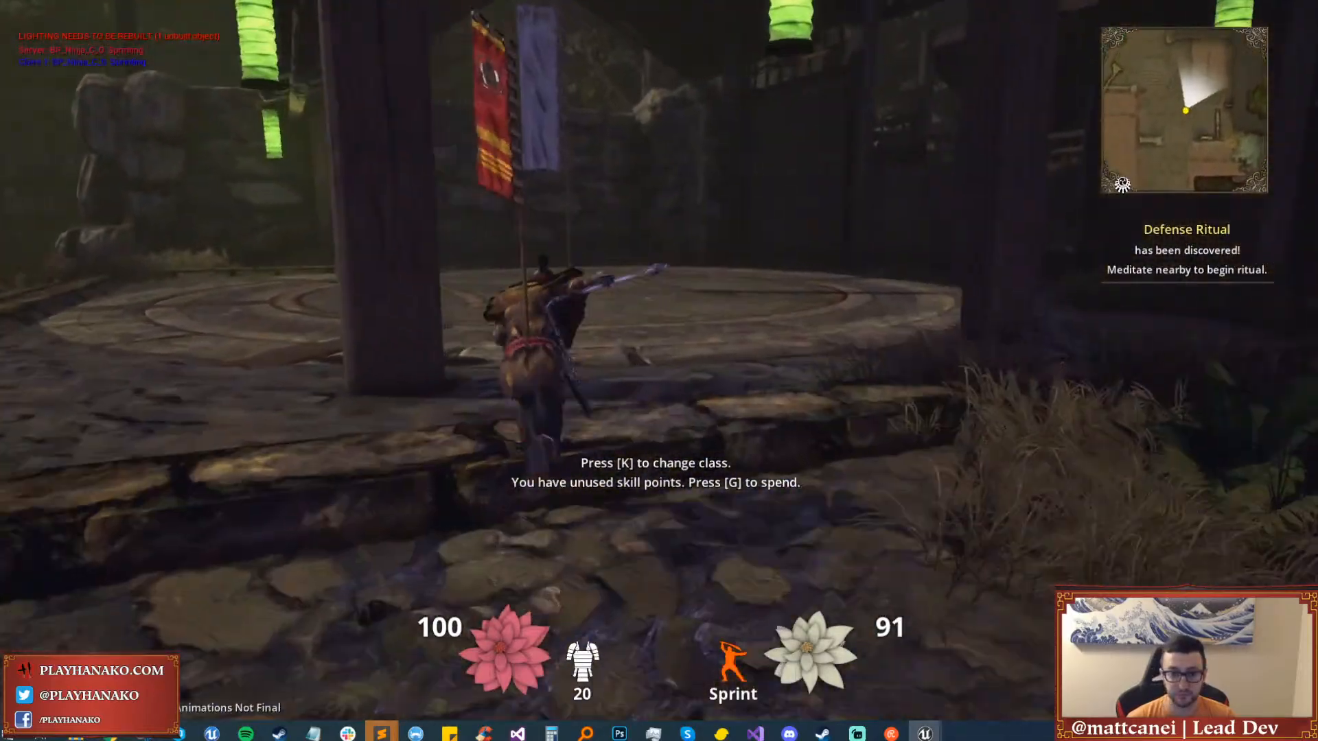
key(shift+w)
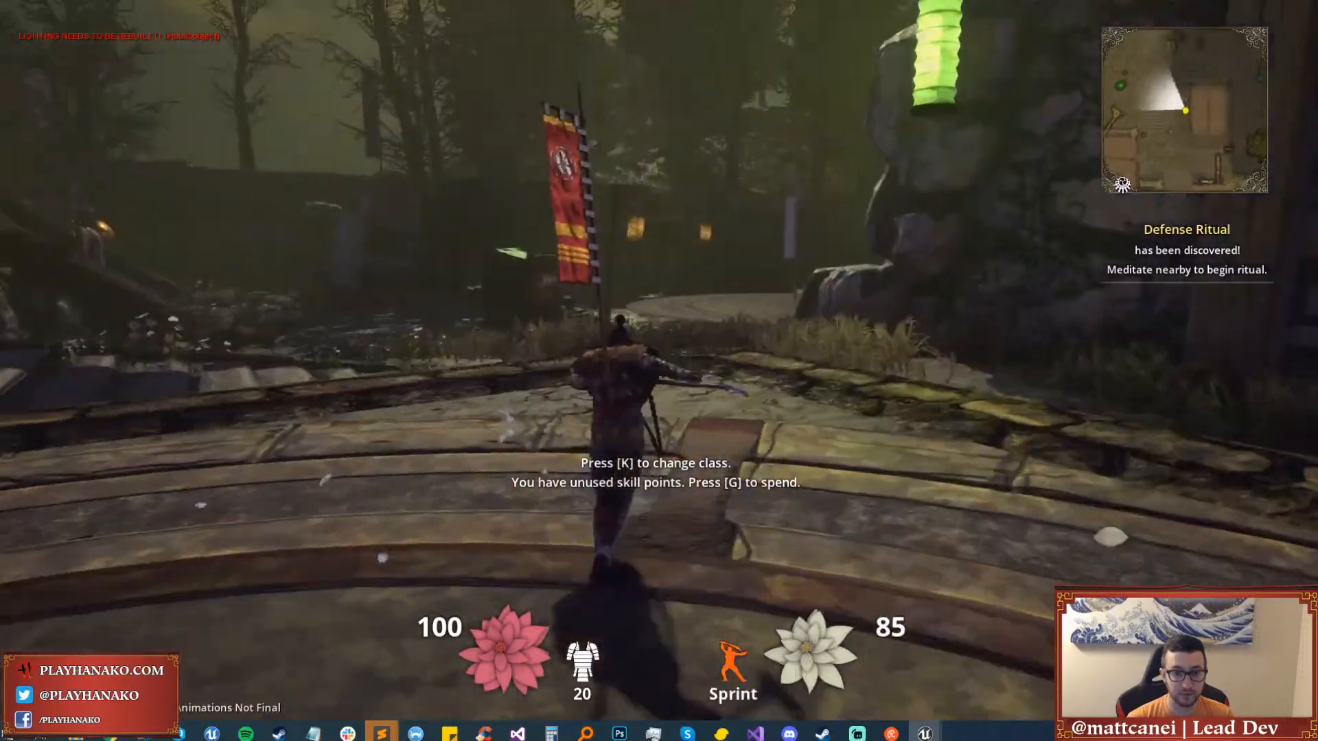
key(shift+w)
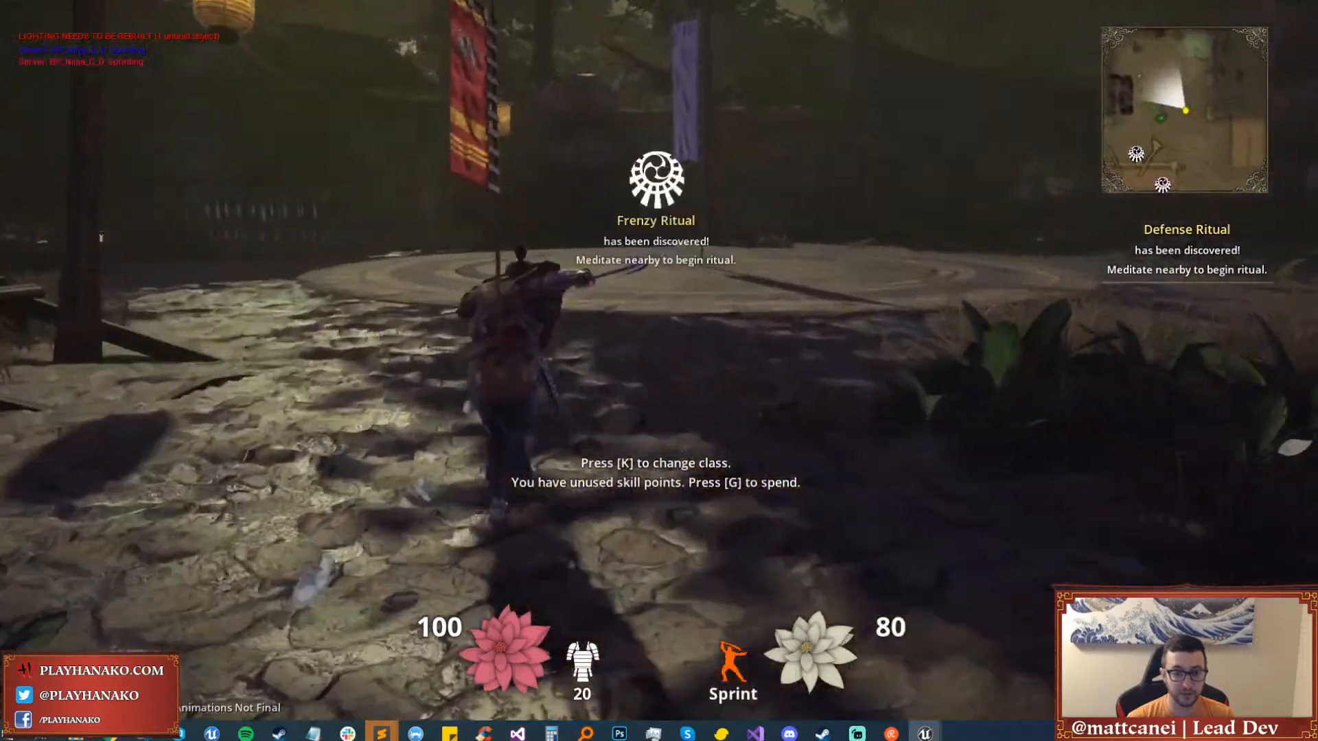
key(w)
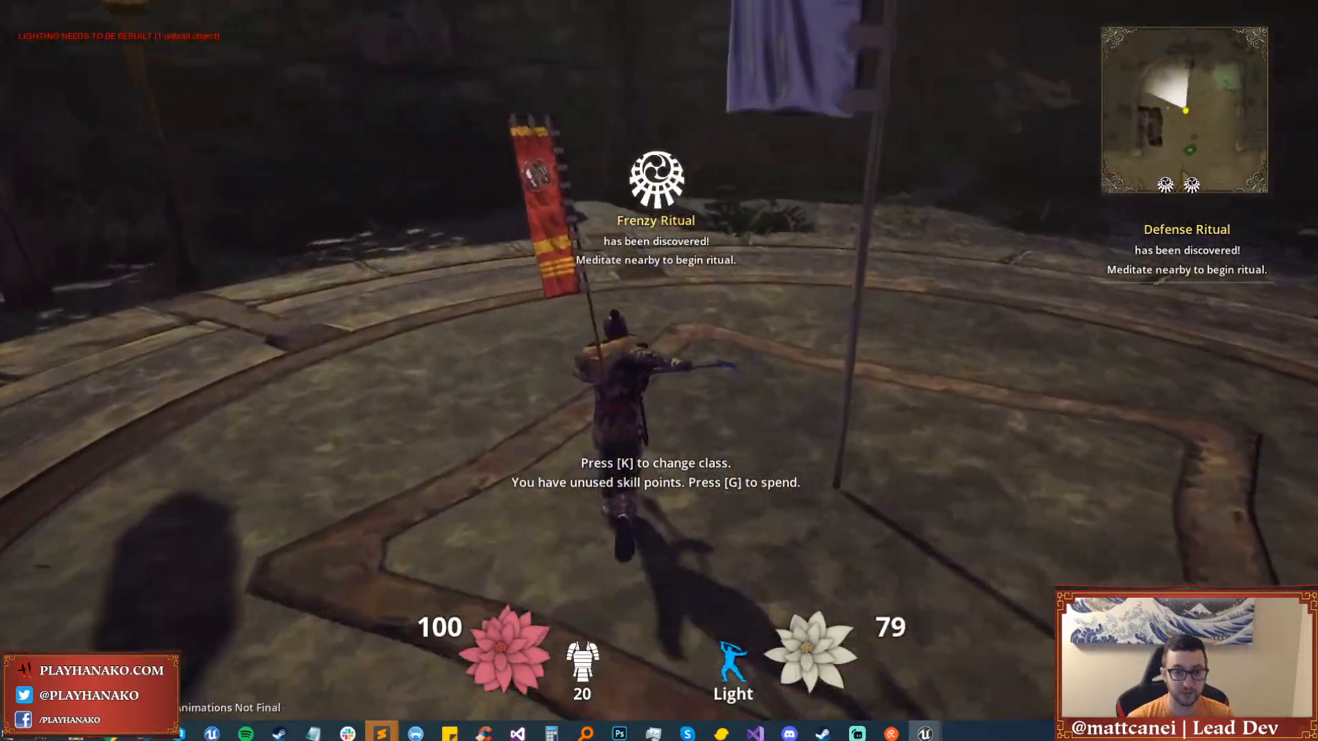
key(w)
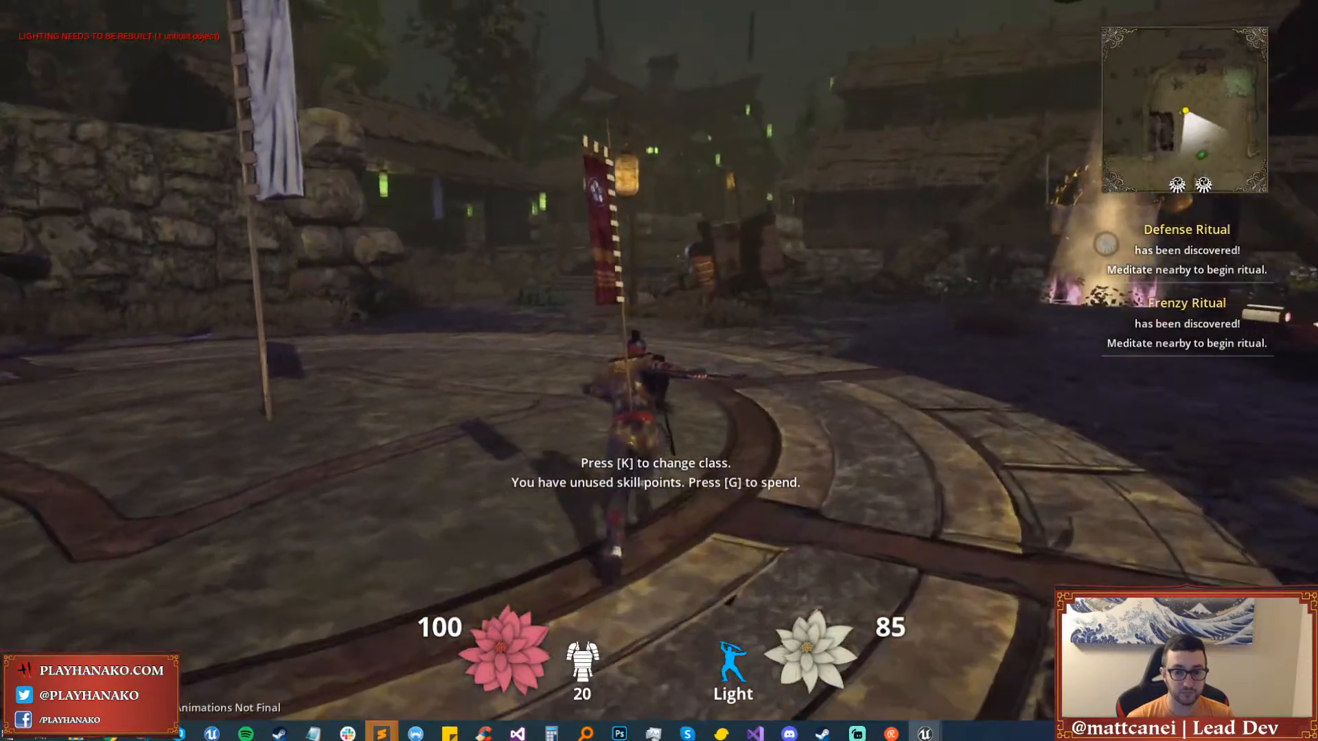
key(w)
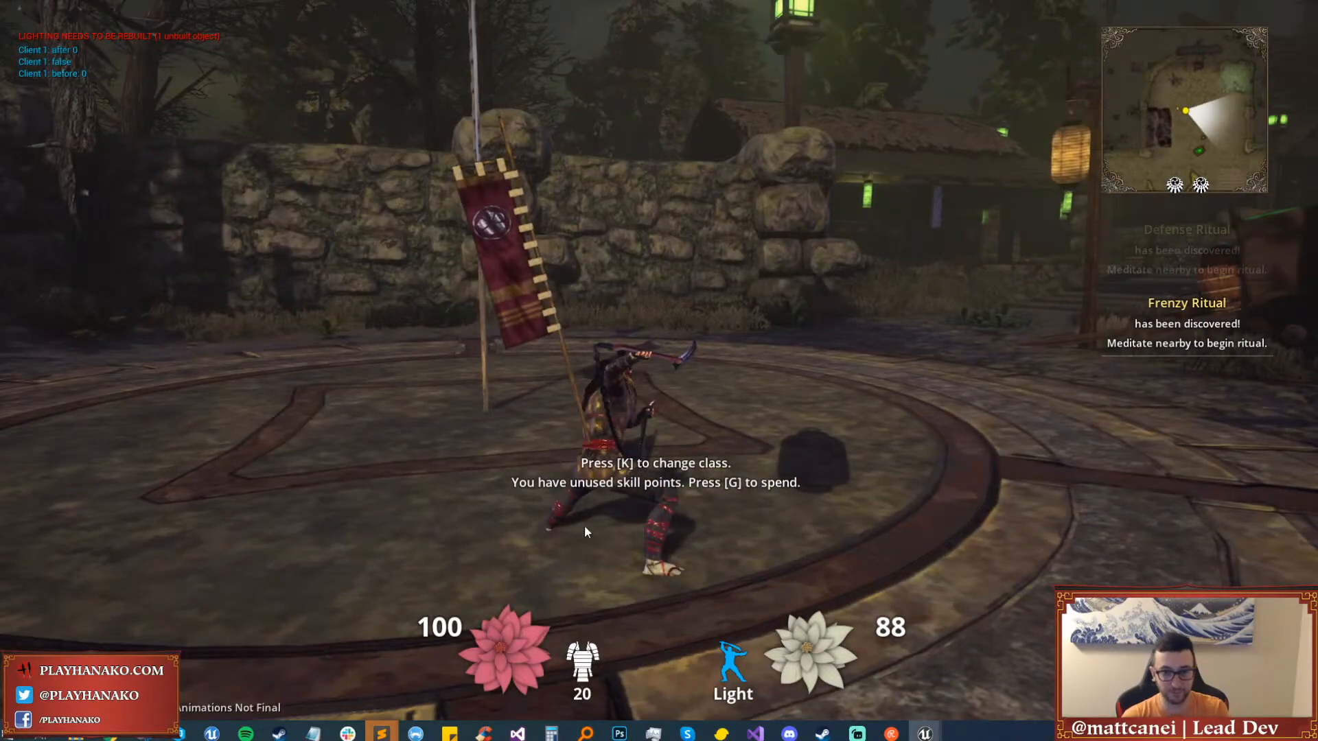
End the play session and set the world's GameMode Override to BP_SimpleVillage.
key(Escape)
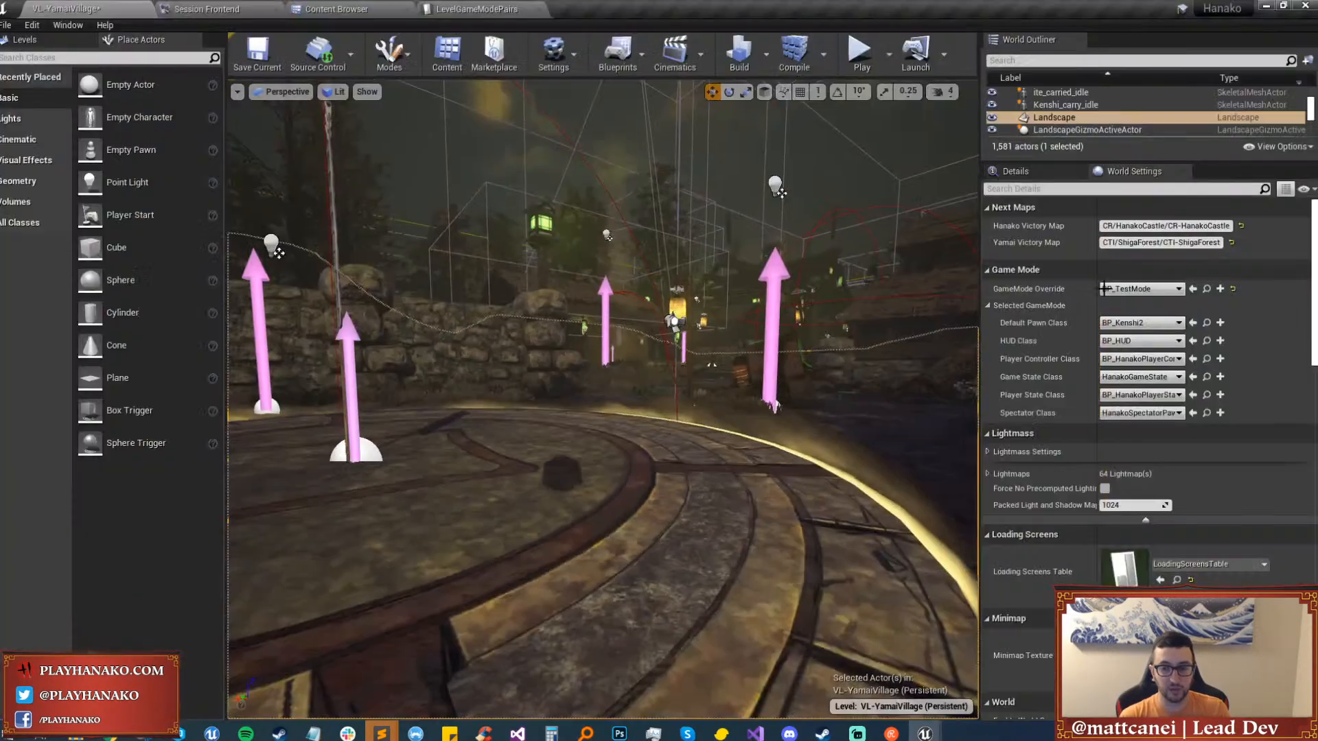
click(1103, 289)
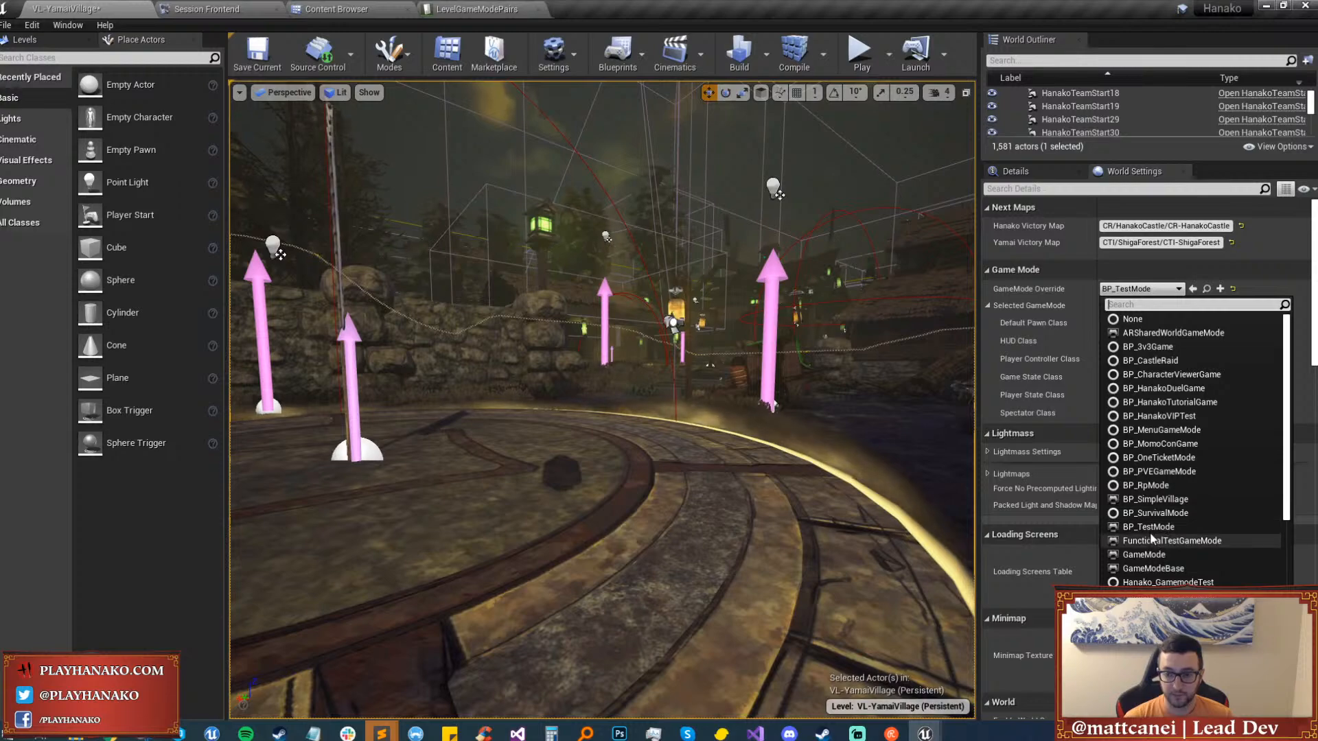
click(1148, 499)
Build the lighting for the Yamai Village level.
right_drag(614, 125, 614, 124)
click(739, 54)
click(707, 464)
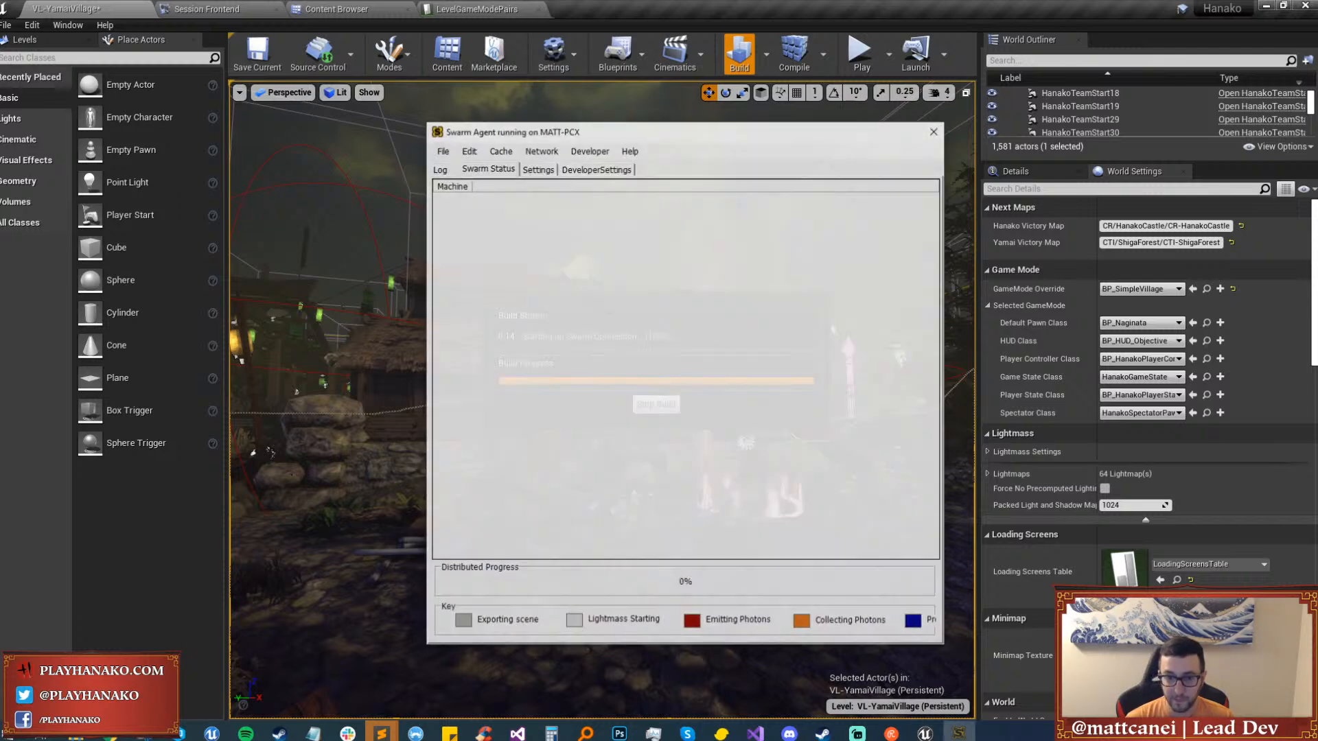
drag(619, 130, 599, 128)
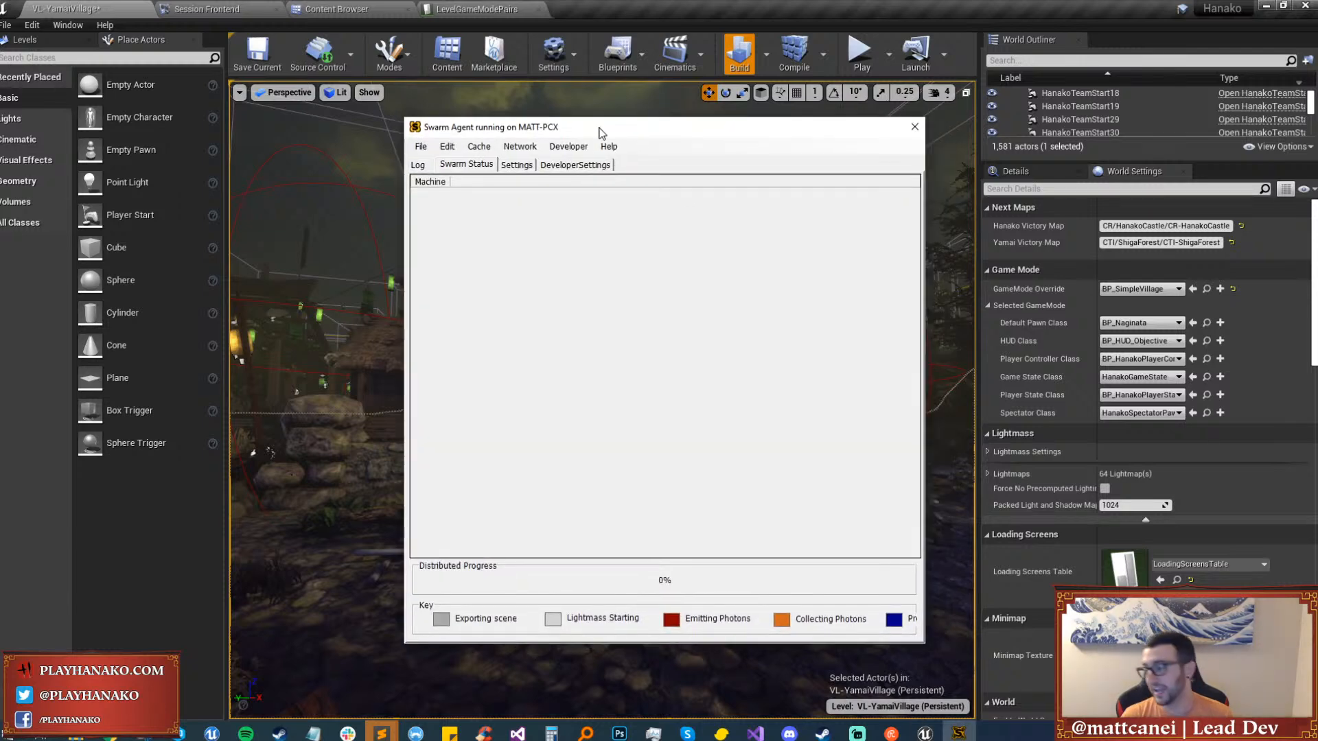
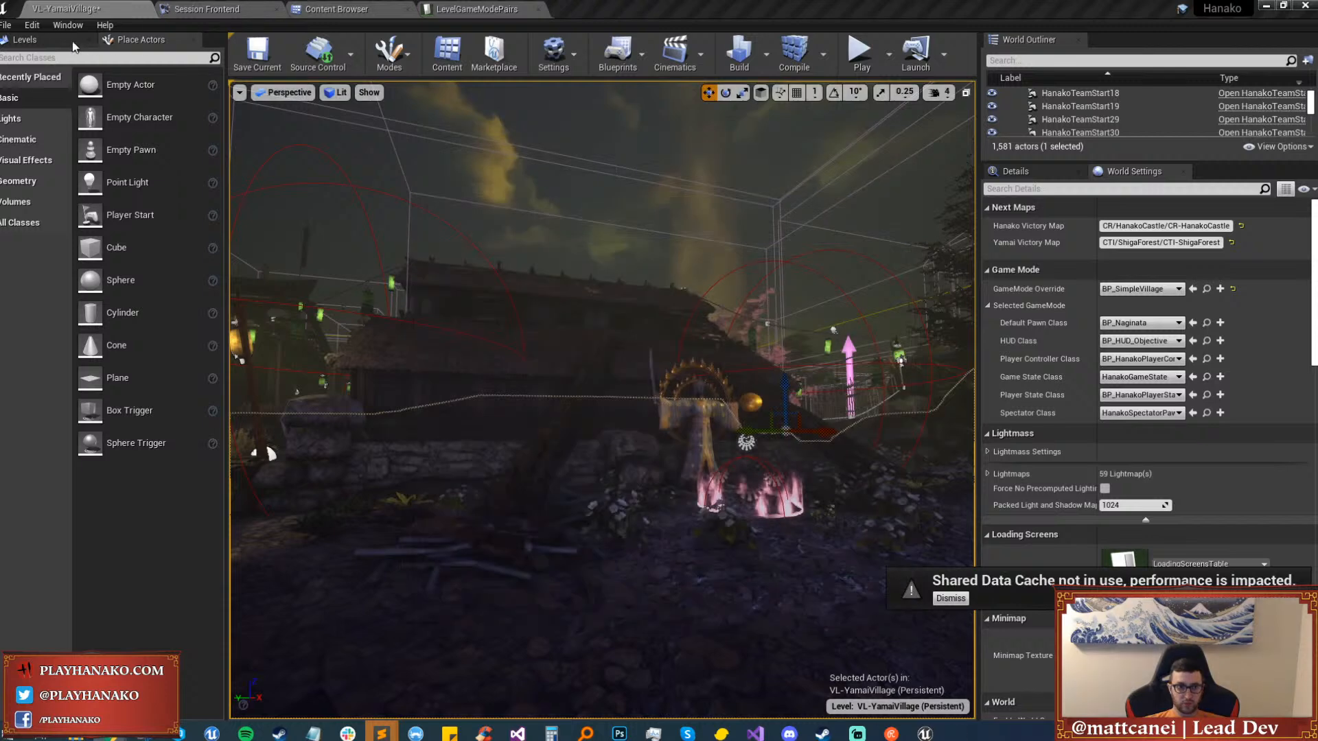
Save all levels with the newly built lighting.
click(6, 24)
click(36, 112)
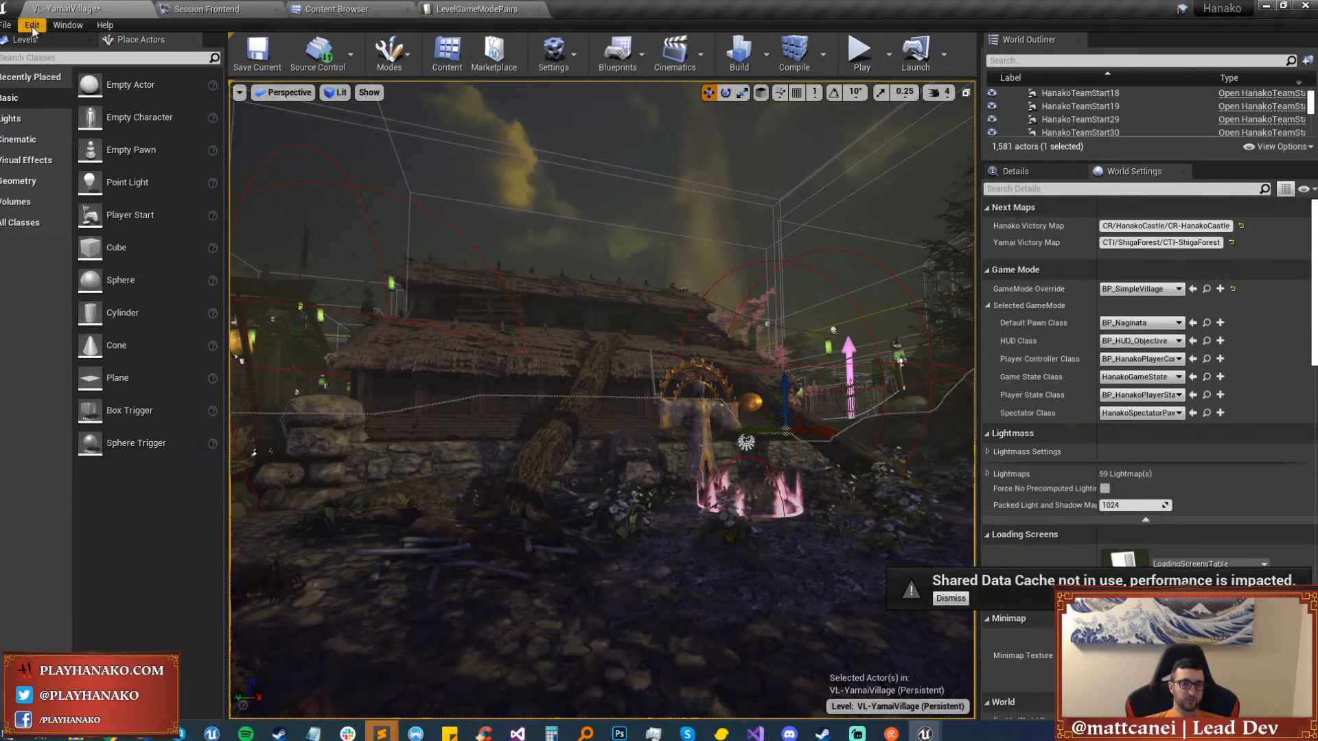
click(6, 25)
click(47, 113)
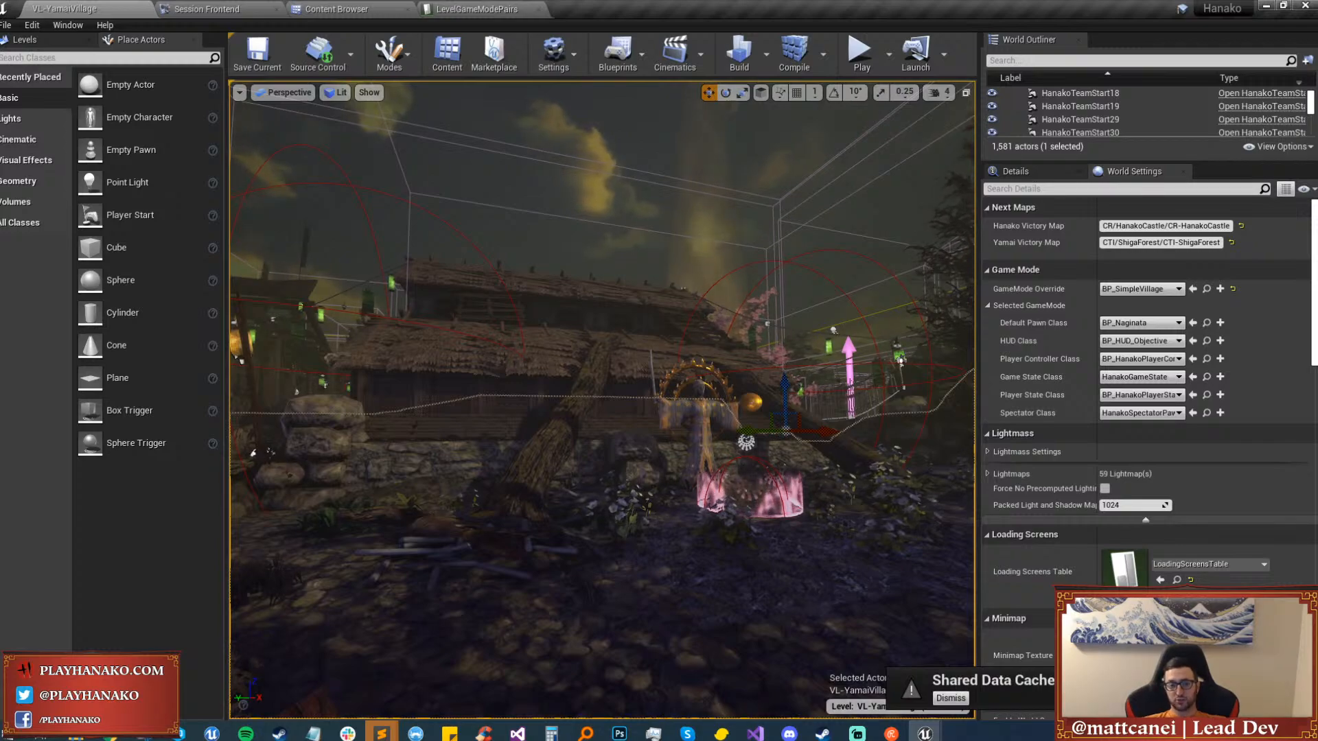
Clear the actor selection and turn on game view to hide the editor icons and volumes.
right_drag(535, 540, 727, 540)
key(w)
key(w)
right_drag(559, 498, 700, 498)
key(Escape)
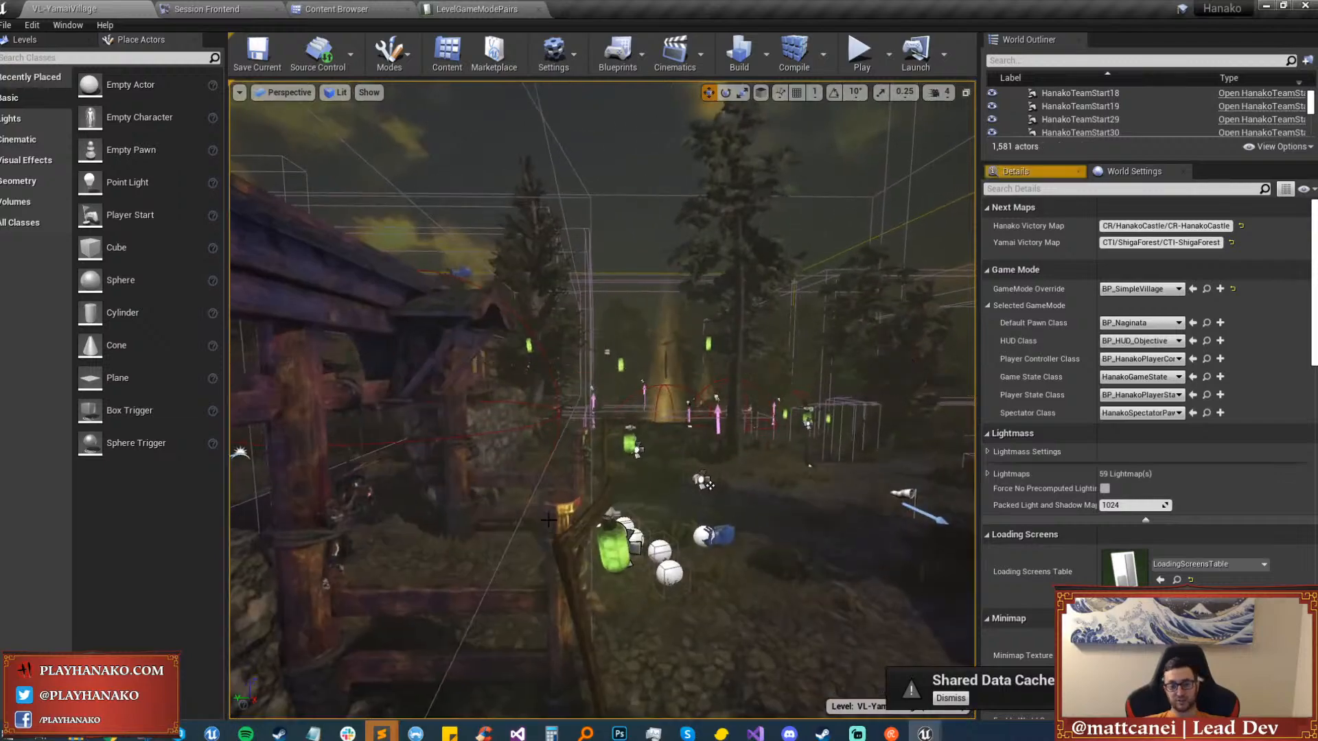
key(g)
Examine the rebuilt lighting around the bare tree and the green lanterns in the village.
right_drag(560, 498, 578, 343)
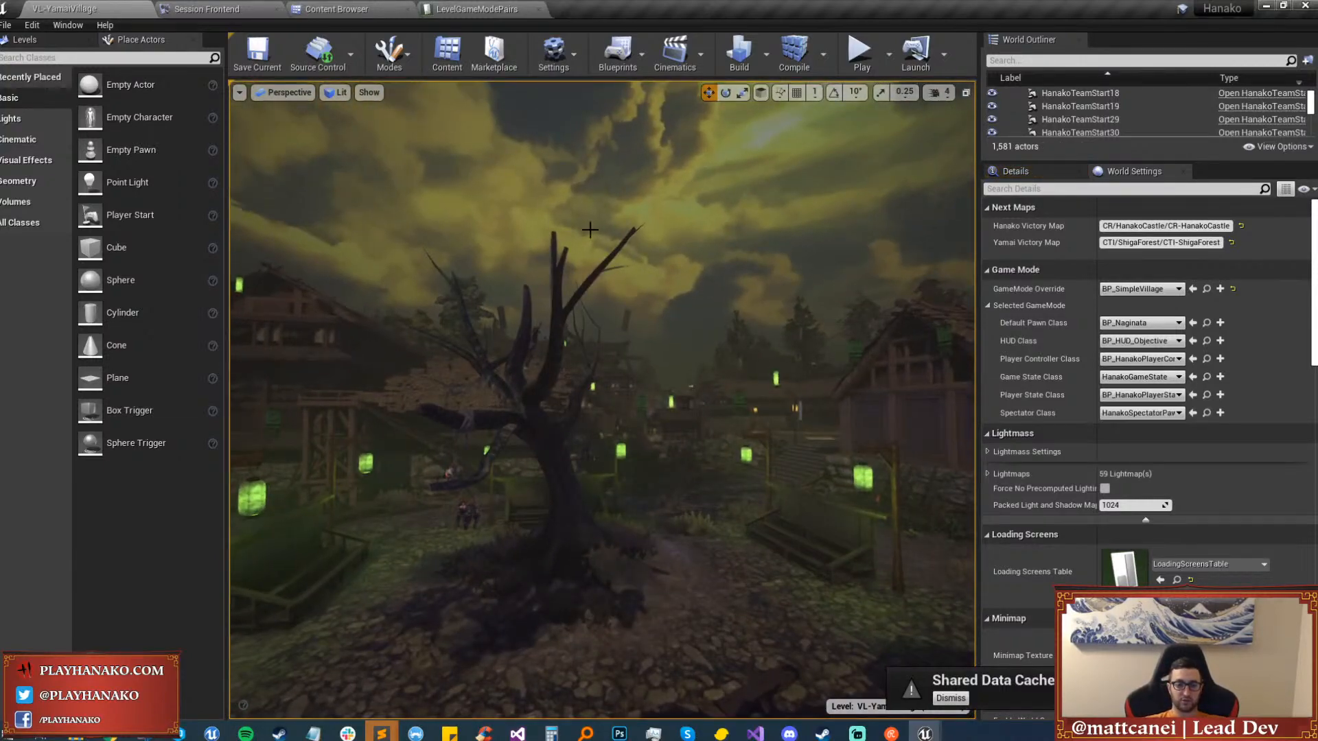
key(w)
right_drag(589, 230, 645, 232)
key(s)
right_drag(618, 492, 509, 492)
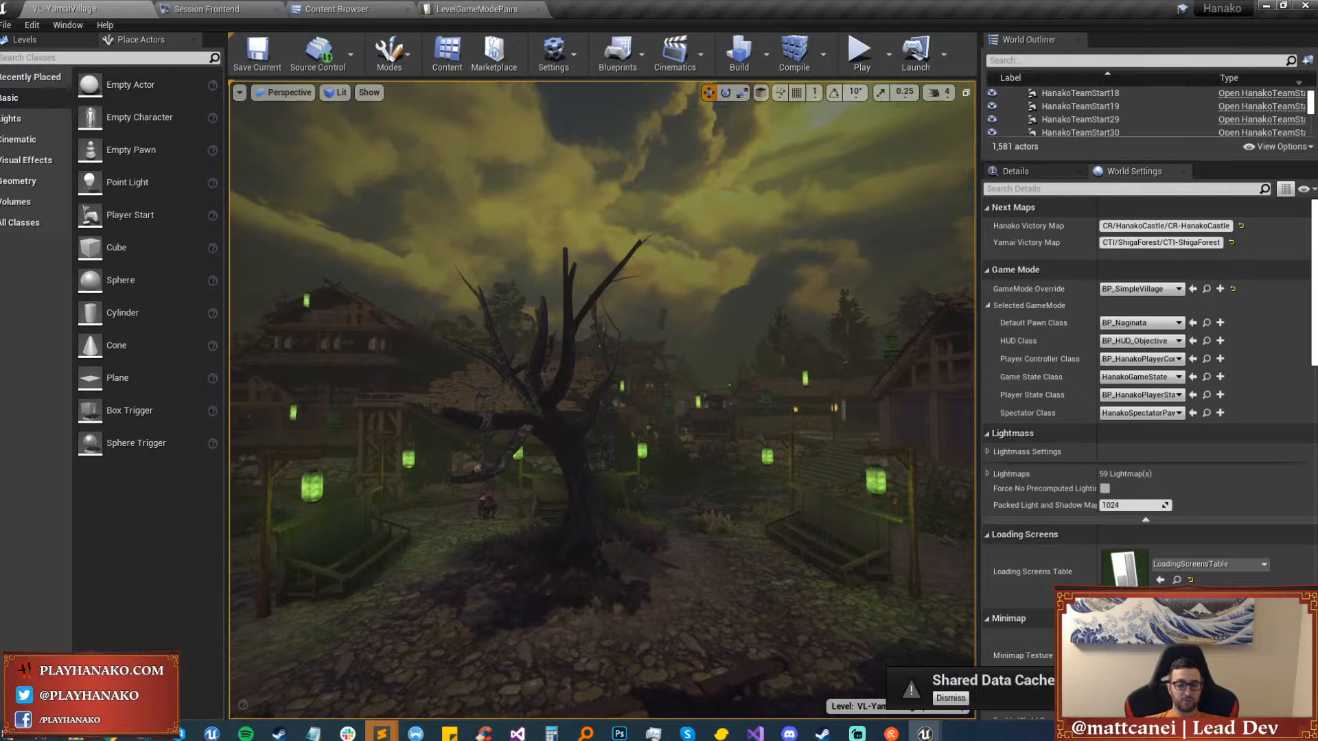
right_drag(780, 459, 738, 459)
key(d)
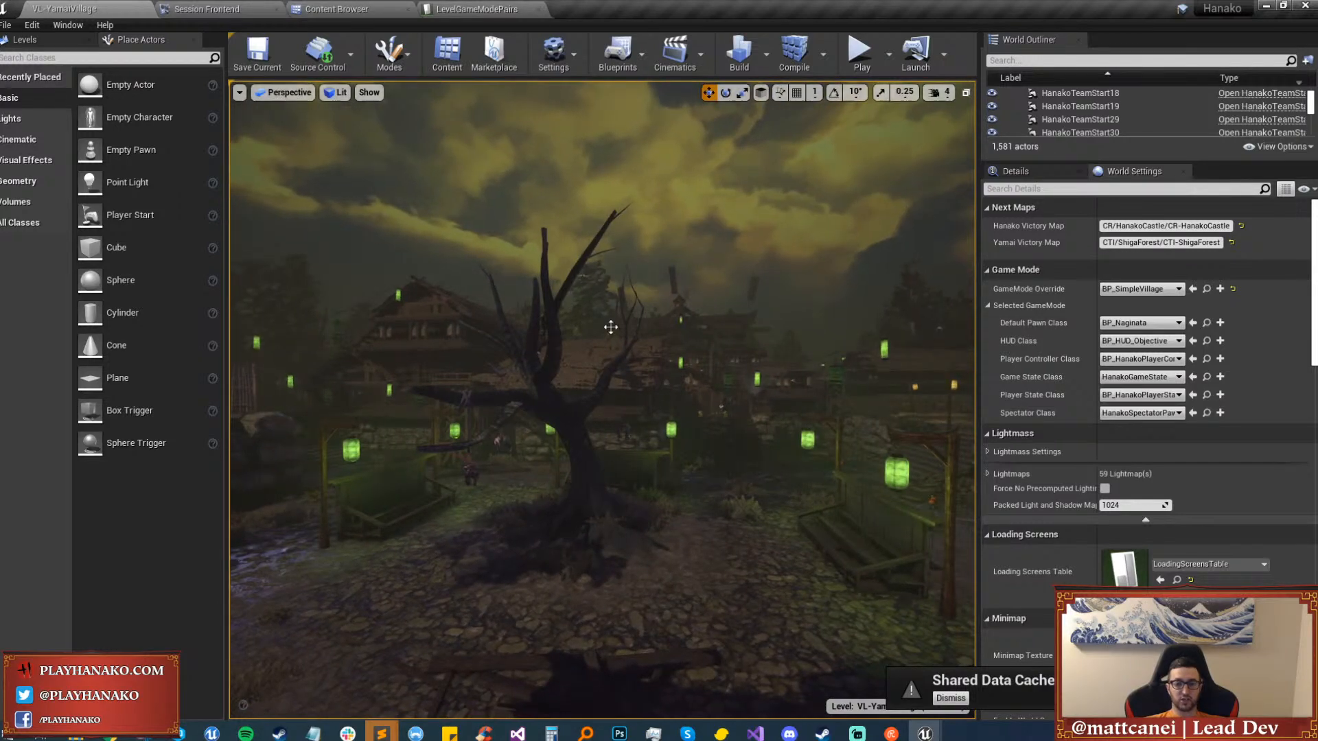
Fly past the tree, over a capture-zone pad and along the village streets to inspect the rebuilt lighting.
key(w)
right_drag(609, 326, 855, 333)
key(w)
key(w)
key(w)
key(w)
key(w)
mouse_move(640, 398)
right_down()
mouse_move(628, 400)
mouse_move(640, 398)
right_up()
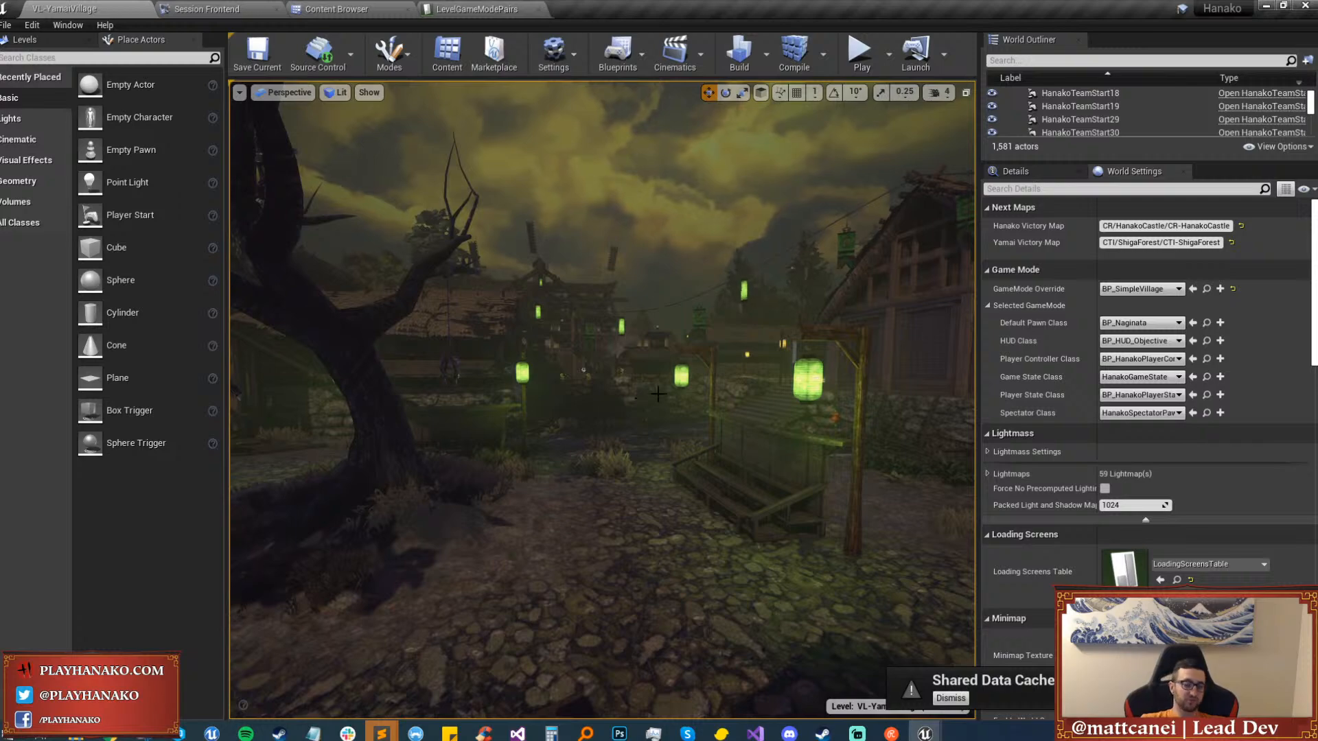
key(w)
right_drag(639, 398, 755, 376)
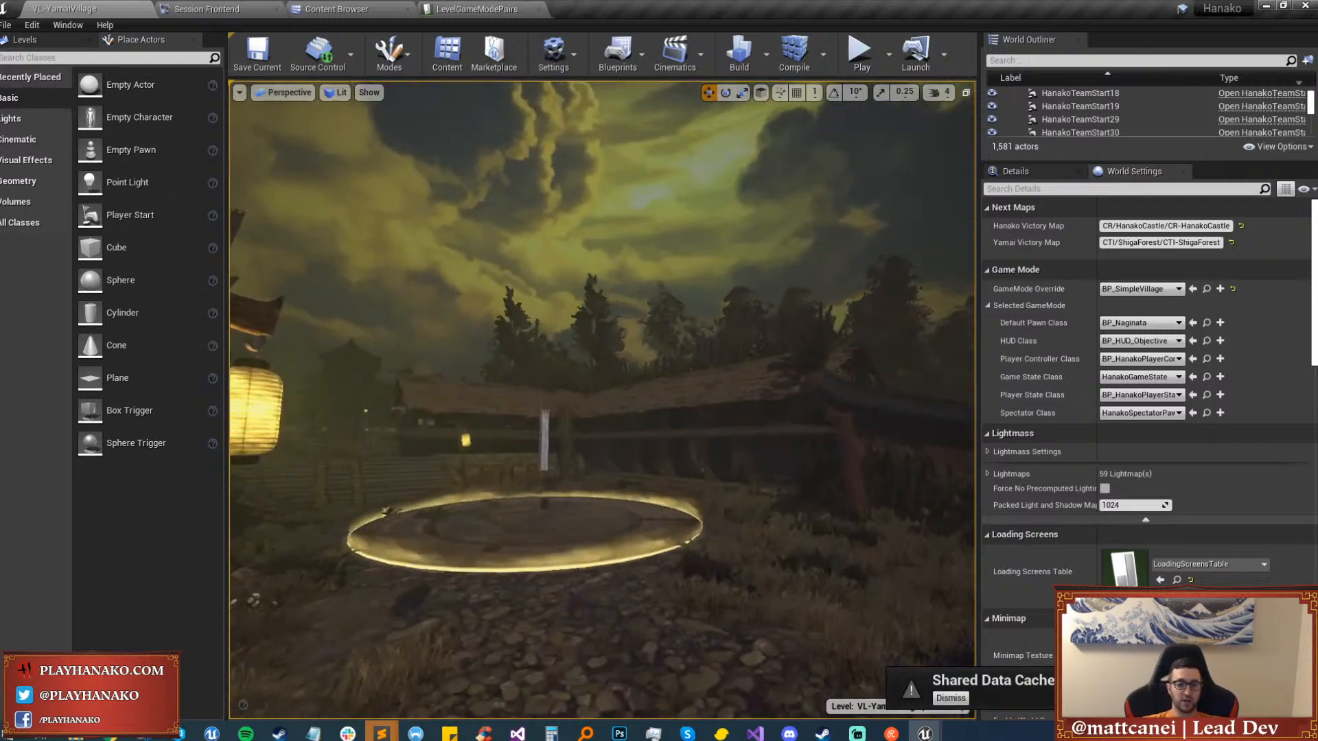
key(w)
right_drag(640, 398, 542, 412)
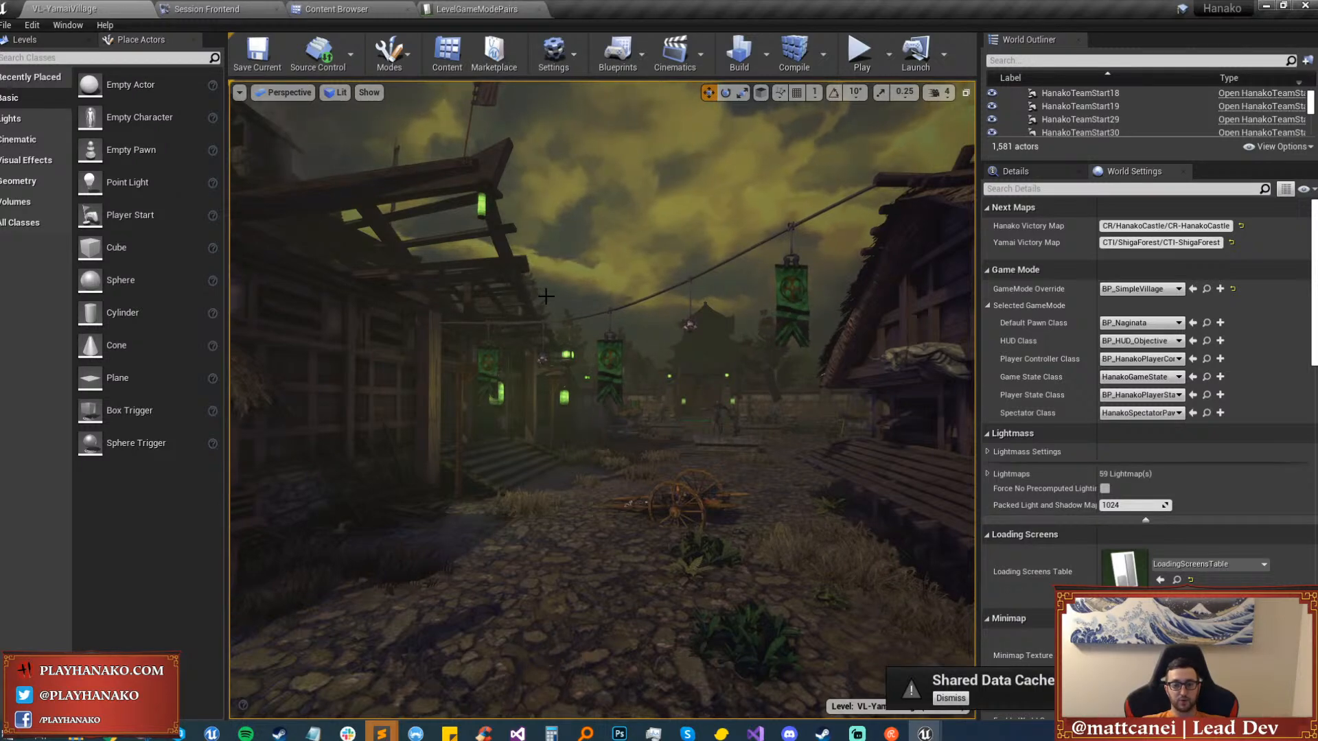
key(w)
right_drag(620, 396, 281, 394)
key(w)
key(w)
key(w)
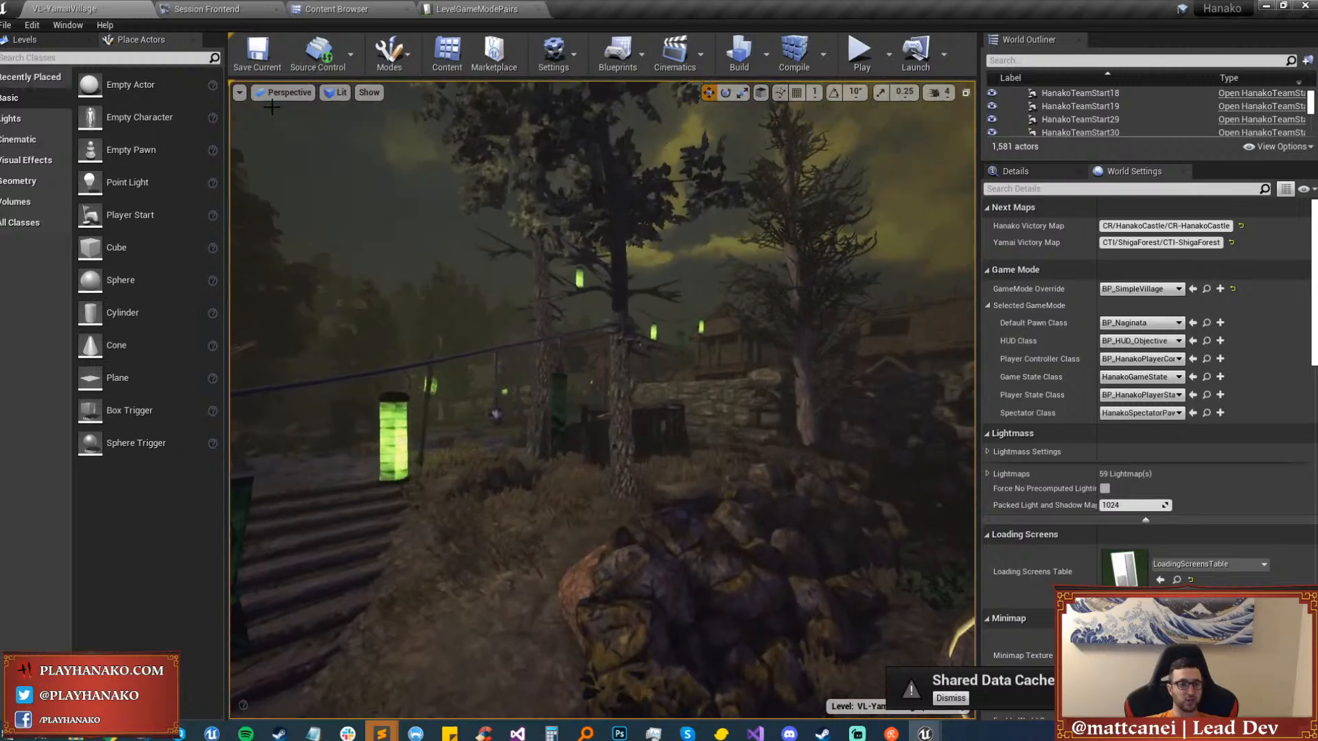
Open the recent level BF-GifuCrossroads2.
click(5, 25)
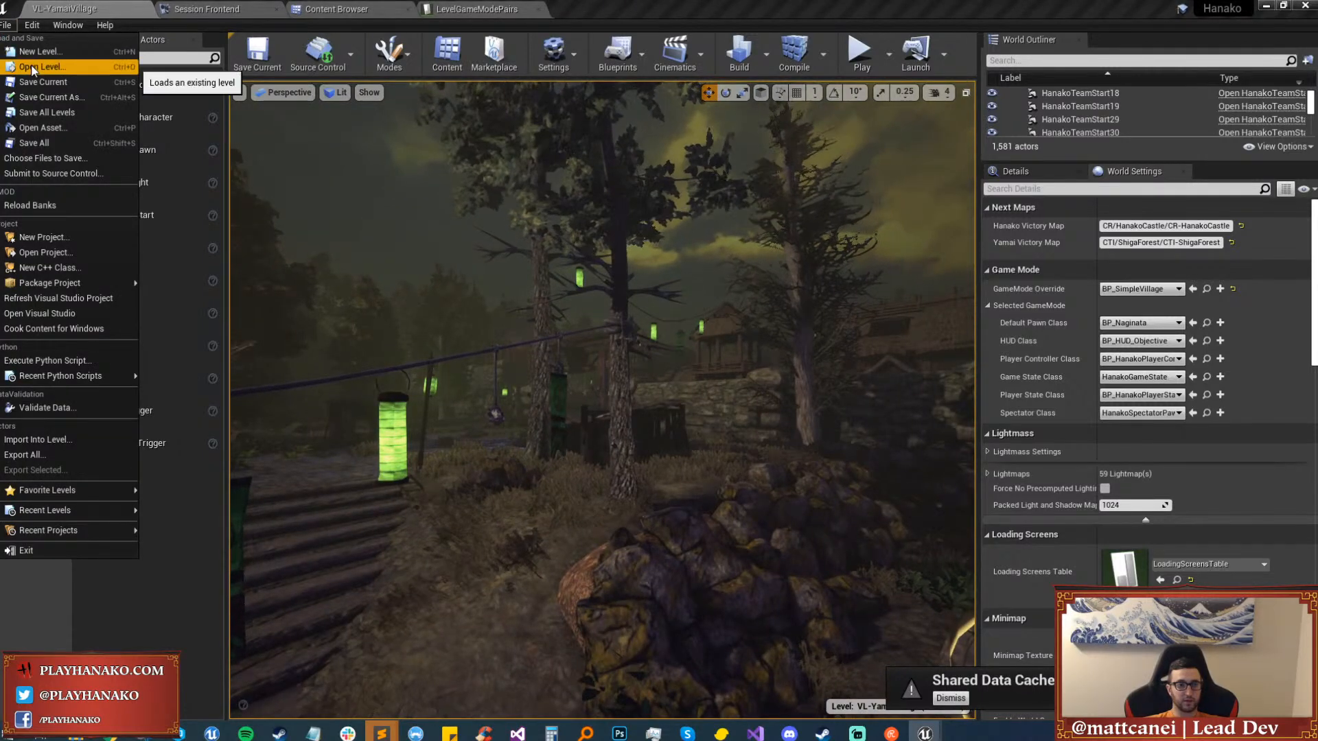
mouse_move(99, 516)
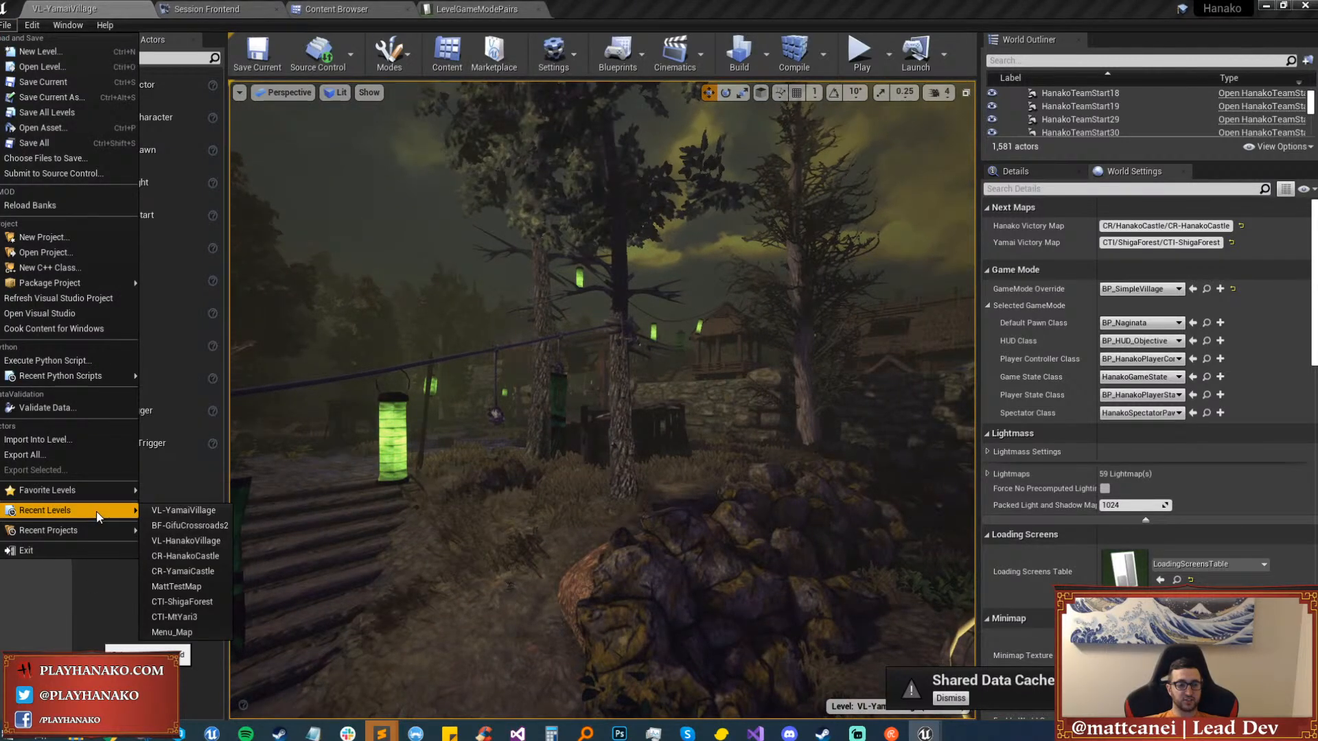
click(167, 526)
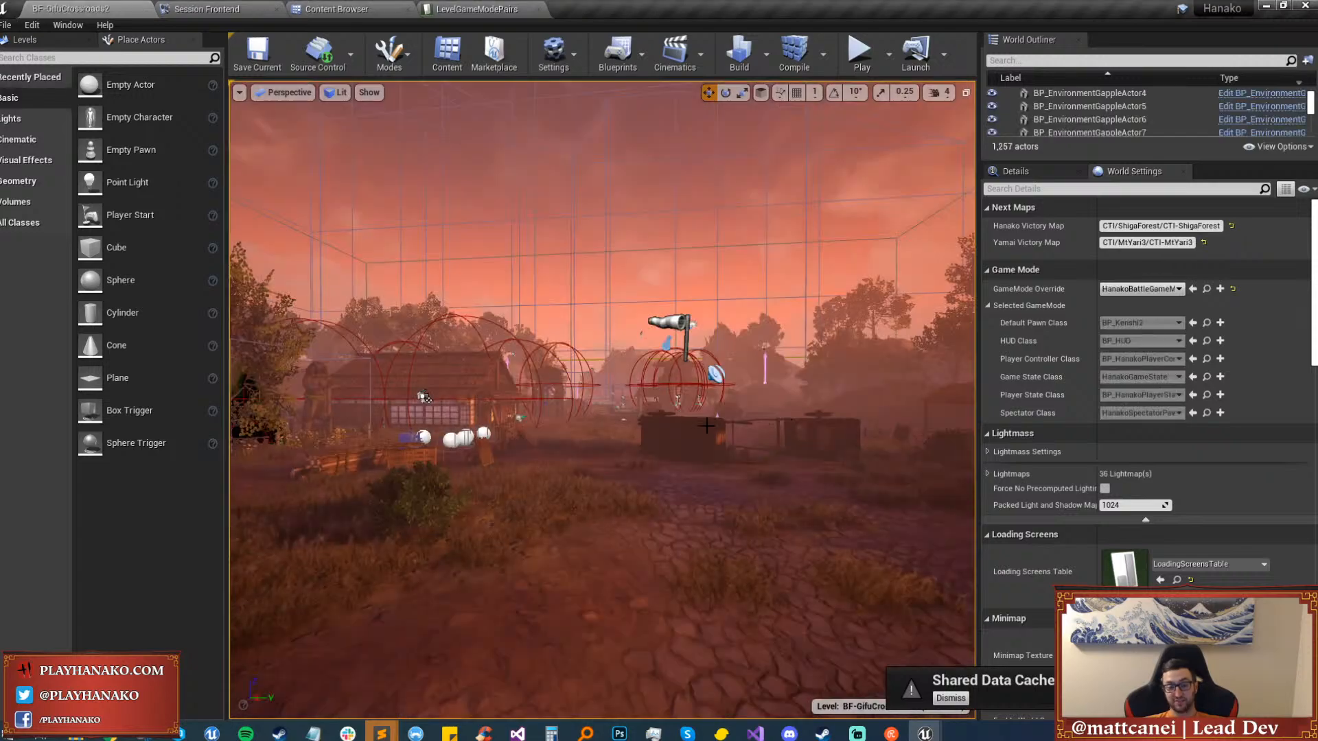
Make the Gifu Crossroads viewport full screen and hide its editor icons with game view.
right_drag(707, 425, 618, 429)
key(F11)
key(g)
Fly around the Gifu Crossroads buildings and fields to examine the level's lighting and scenery.
key(w)
key(w)
right_drag(884, 377, 1311, 376)
key(w)
key(w)
key(w)
key(w)
right_drag(659, 371, 1235, 390)
key(q)
key(s)
right_drag(658, 371, 1098, 361)
key(e)
key(s)
right_drag(878, 442, 693, 441)
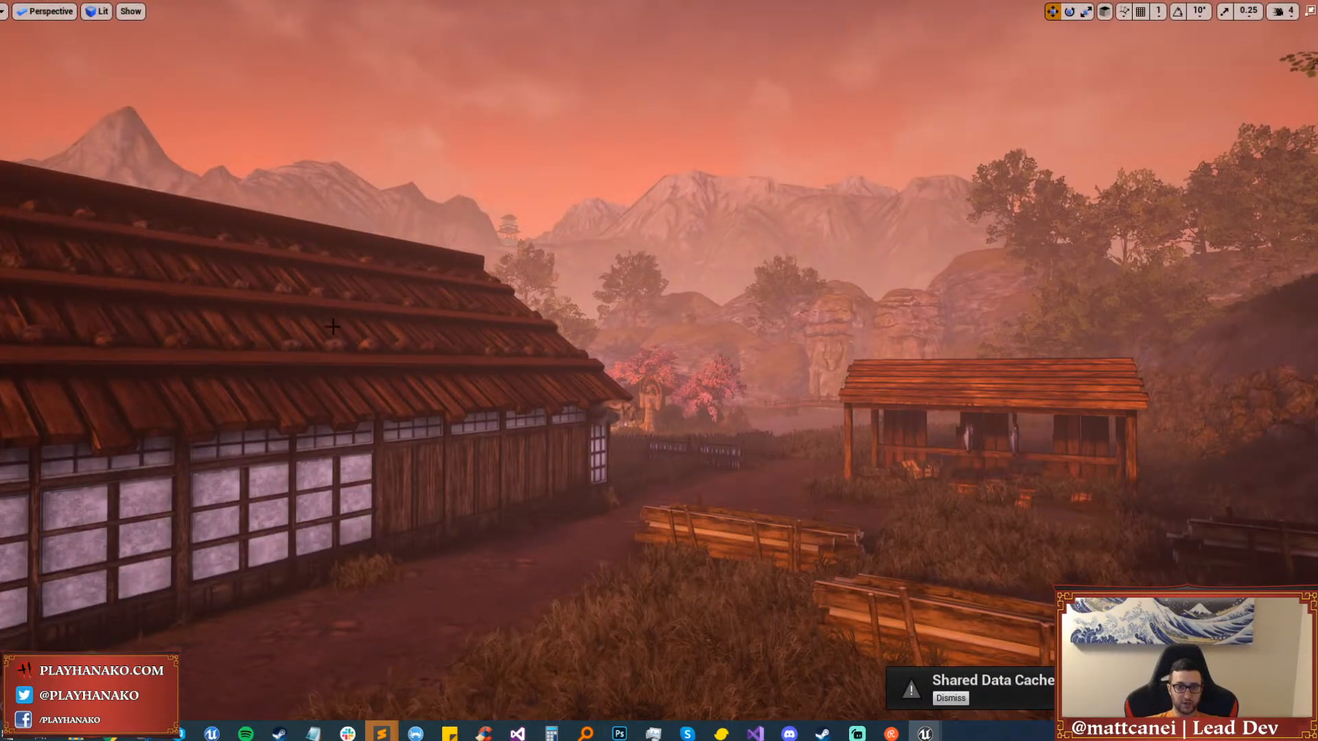
Fly past the farmhouse and wooden carts to the rocky slope to examine its rocks and trees.
right_drag(332, 326, 708, 403)
key(w)
right_drag(825, 410, 686, 480)
key(e)
key(w)
key(s)
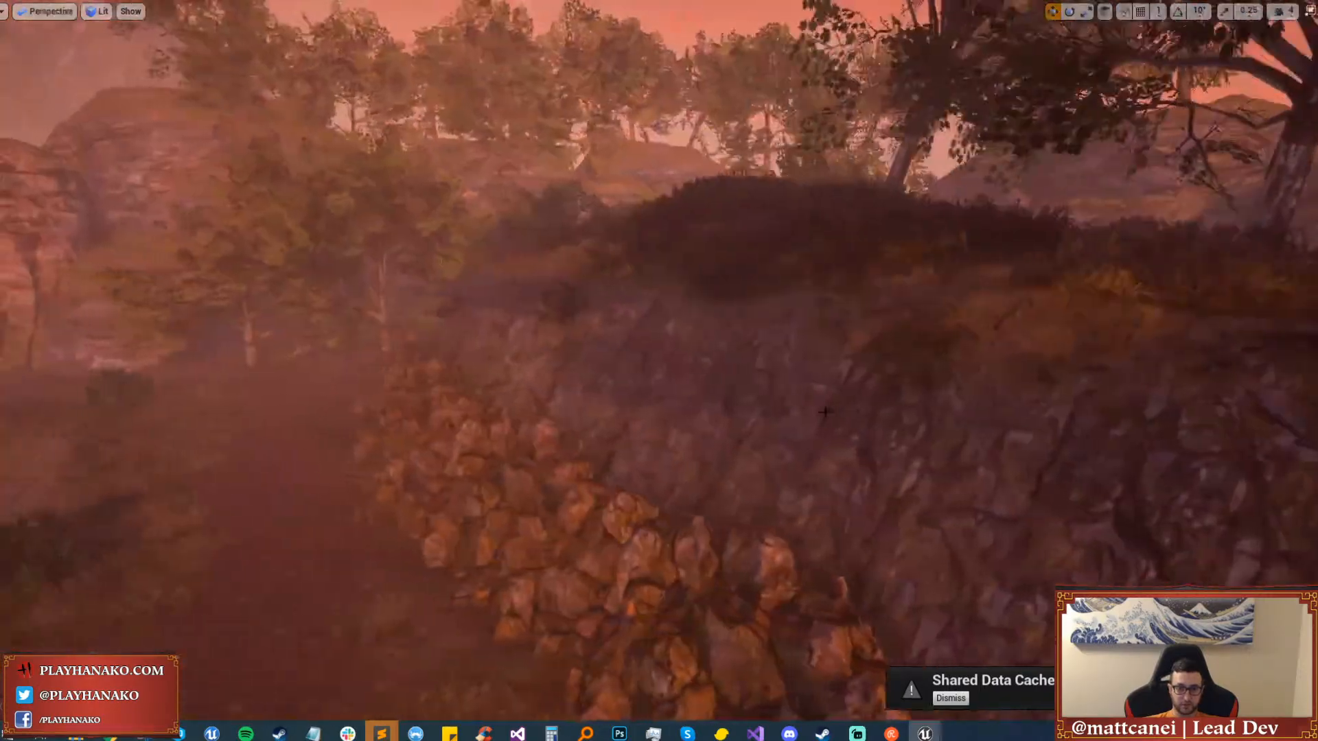
Try deleting the rocks at the foot of the slope, and undo the deletion.
click(547, 459)
key(Delete)
key(w)
right_drag(599, 394, 288, 395)
key(ctrl+z)
Fly to the river facing the sunset to view the houses and dock, and leave the full-screen viewport.
key(w)
mouse_move(571, 419)
right_down()
mouse_move(343, 422)
mouse_move(571, 420)
right_up()
key(w)
key(F11)
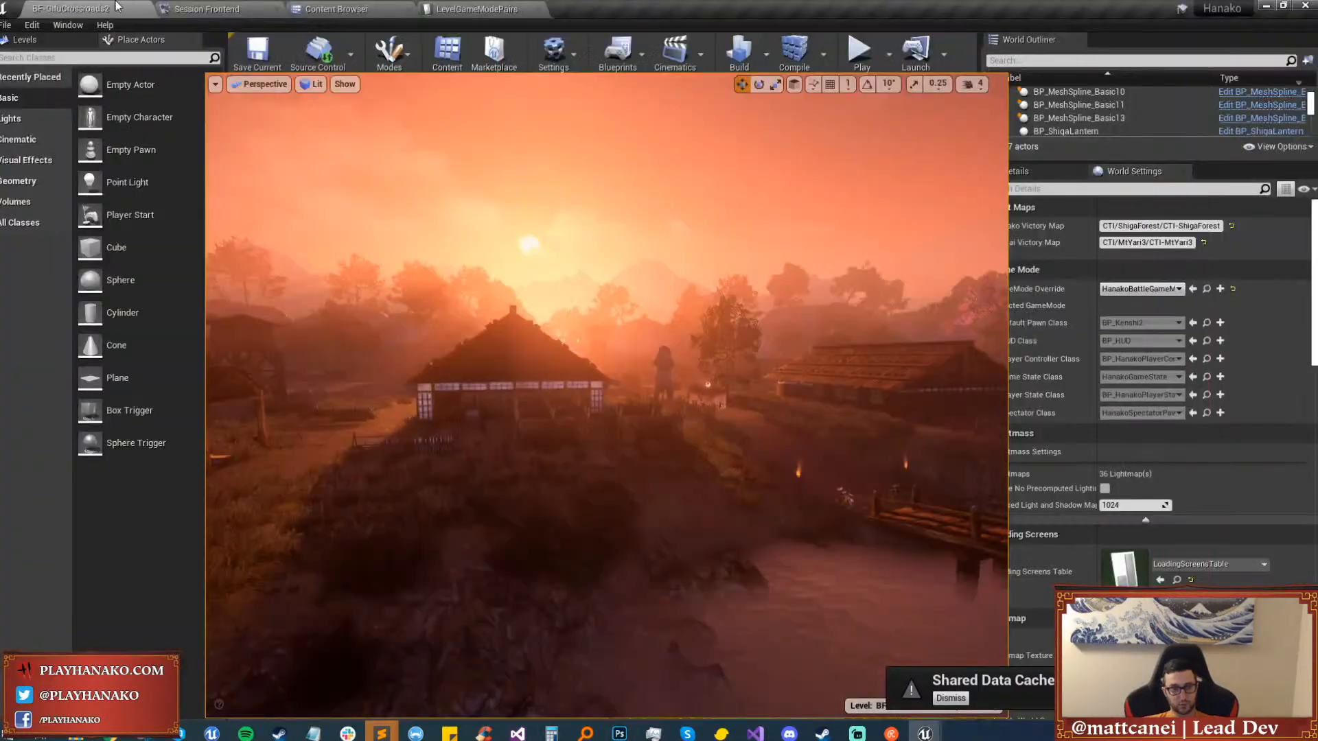
Open the recent level VL-HanakoVillage.
click(6, 24)
mouse_move(138, 510)
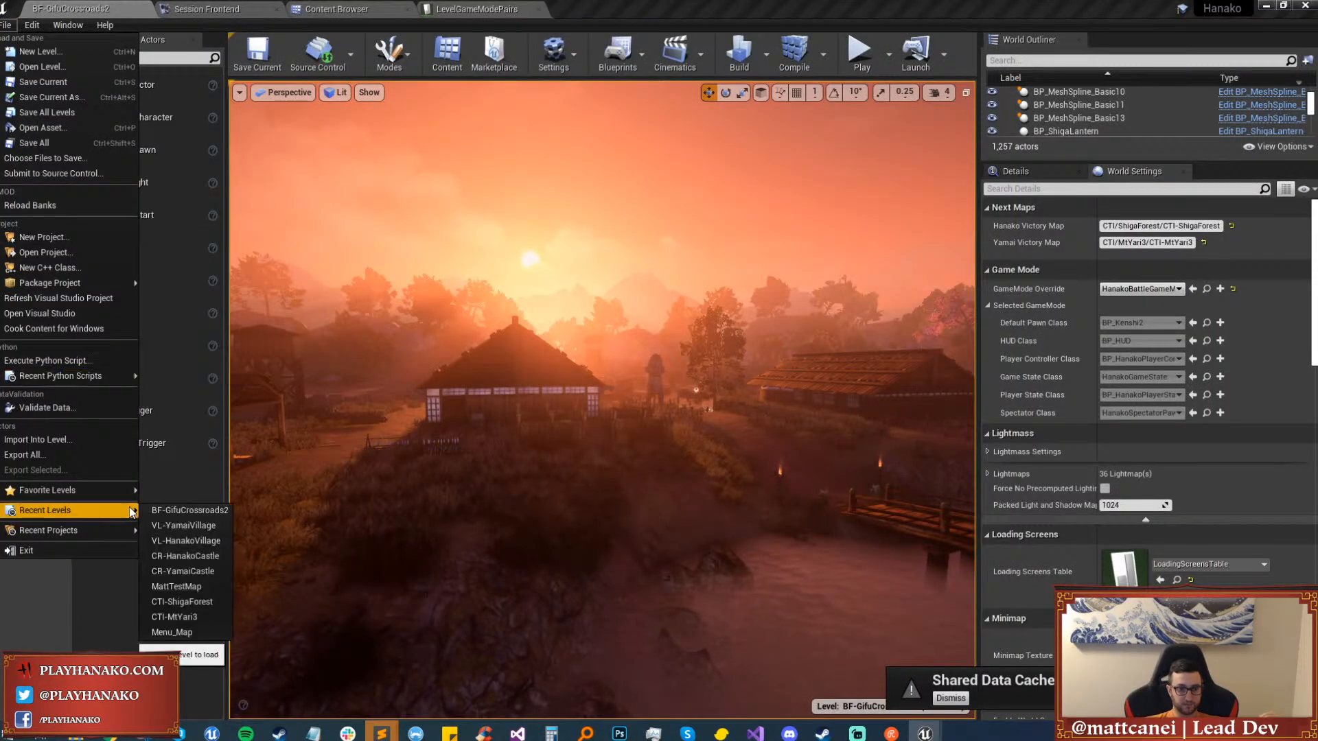
click(177, 533)
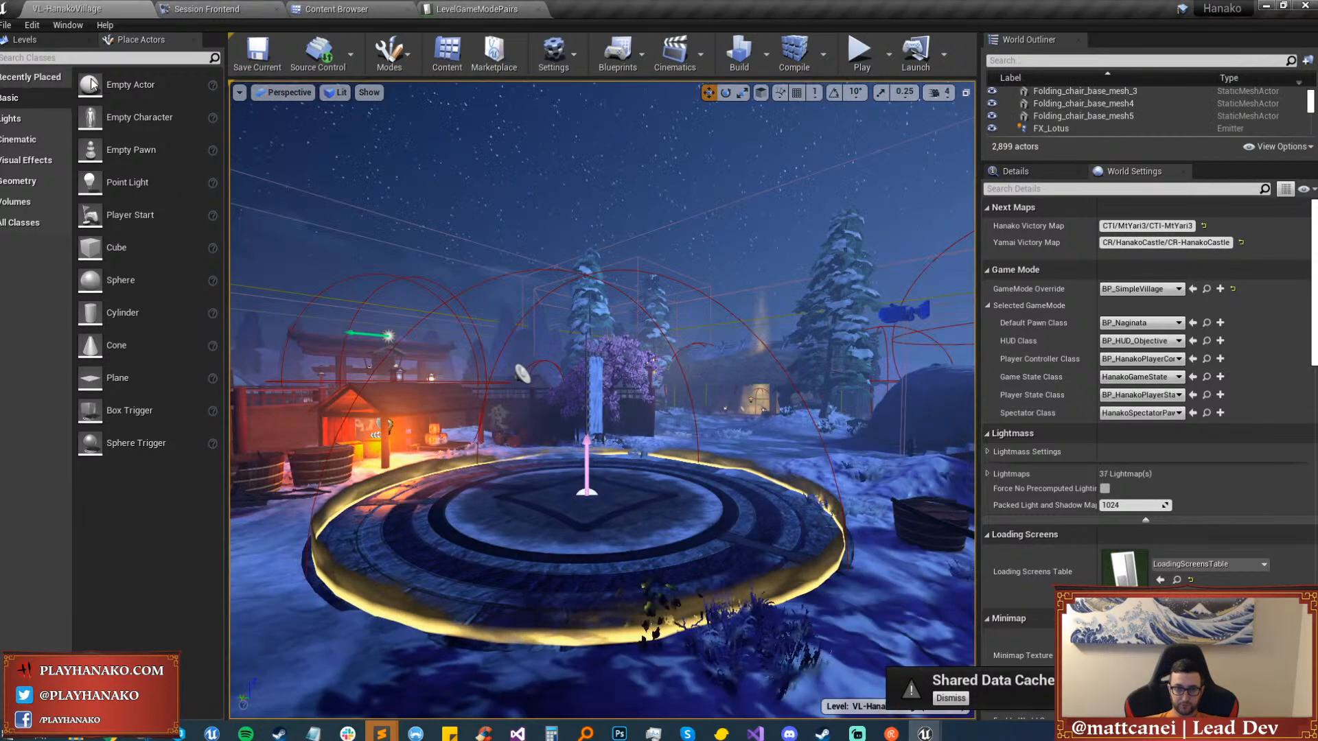
Open the recent level VL-YamaiVillage and look around its village entrance.
click(6, 25)
mouse_move(87, 510)
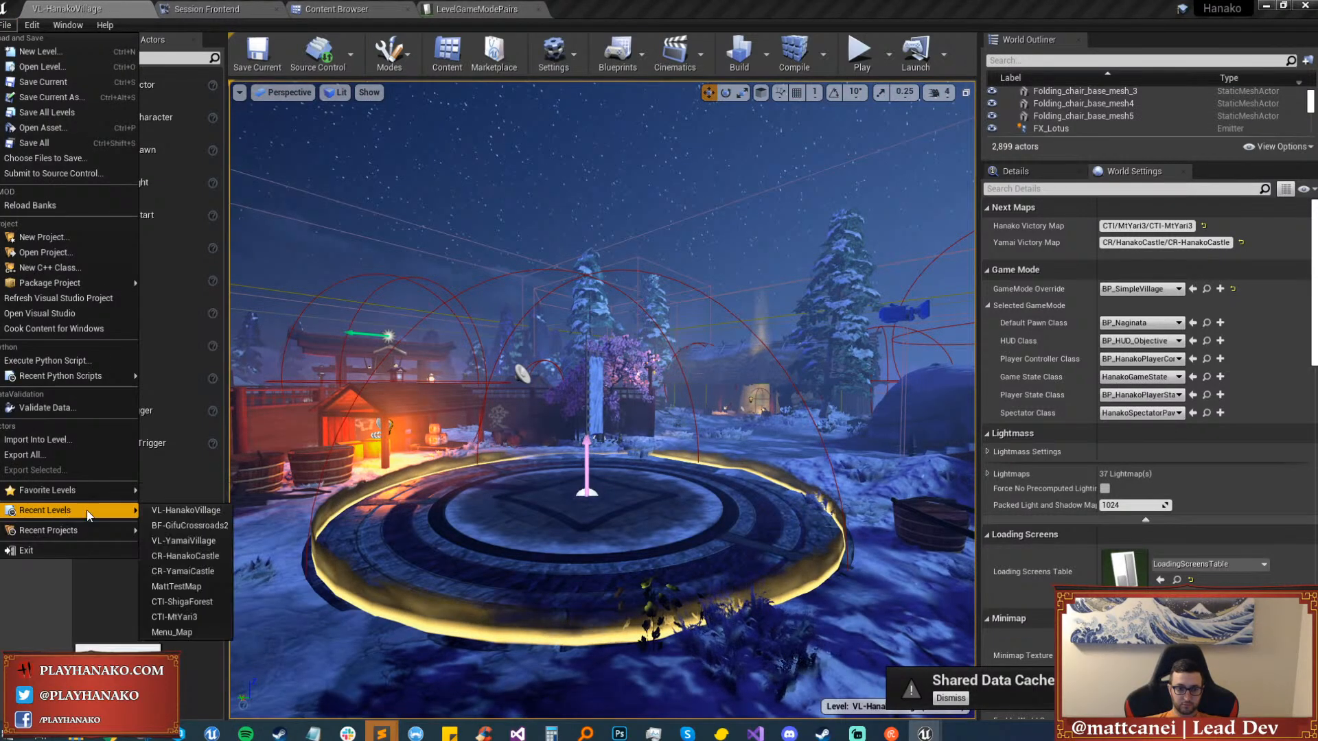
click(175, 540)
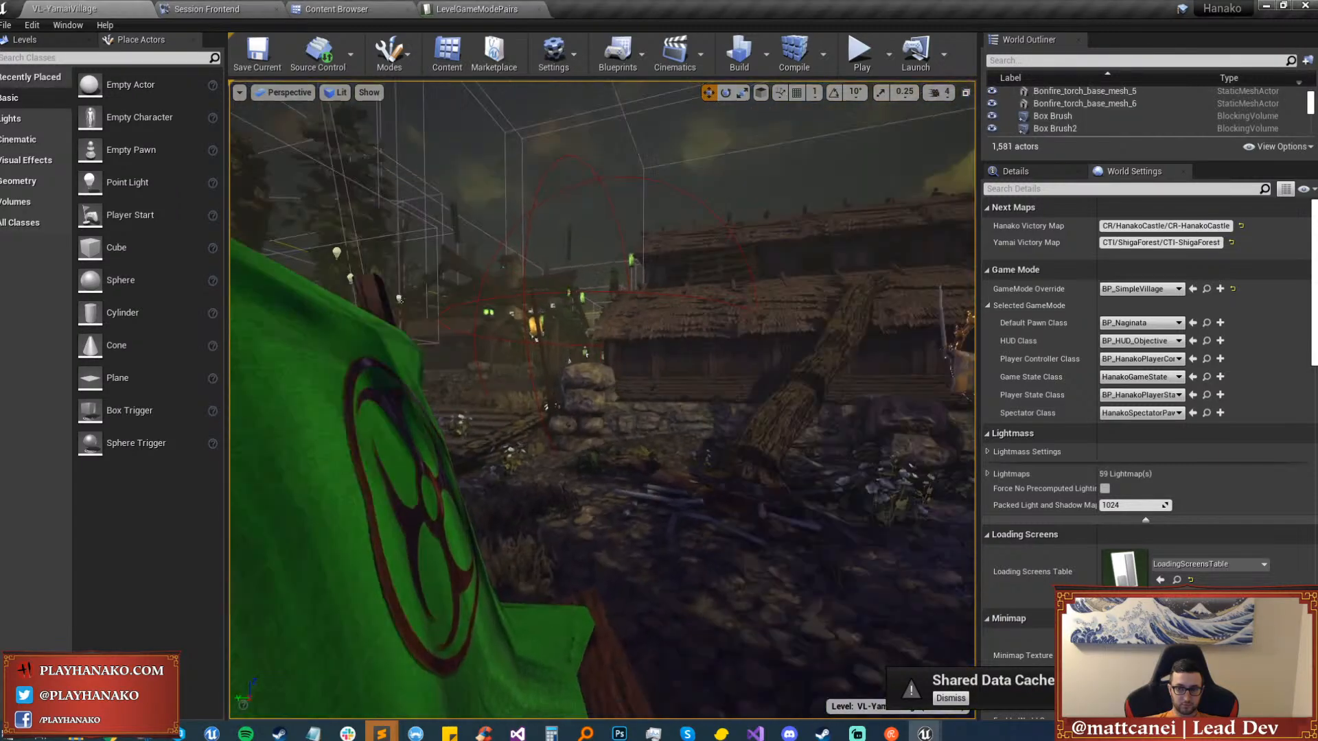
mouse_move(602, 399)
right_down()
mouse_move(739, 405)
mouse_move(604, 377)
right_up()
Open the BF-GifuCrossroads level from the Maps/BF/GifuCrossroads folder.
click(5, 28)
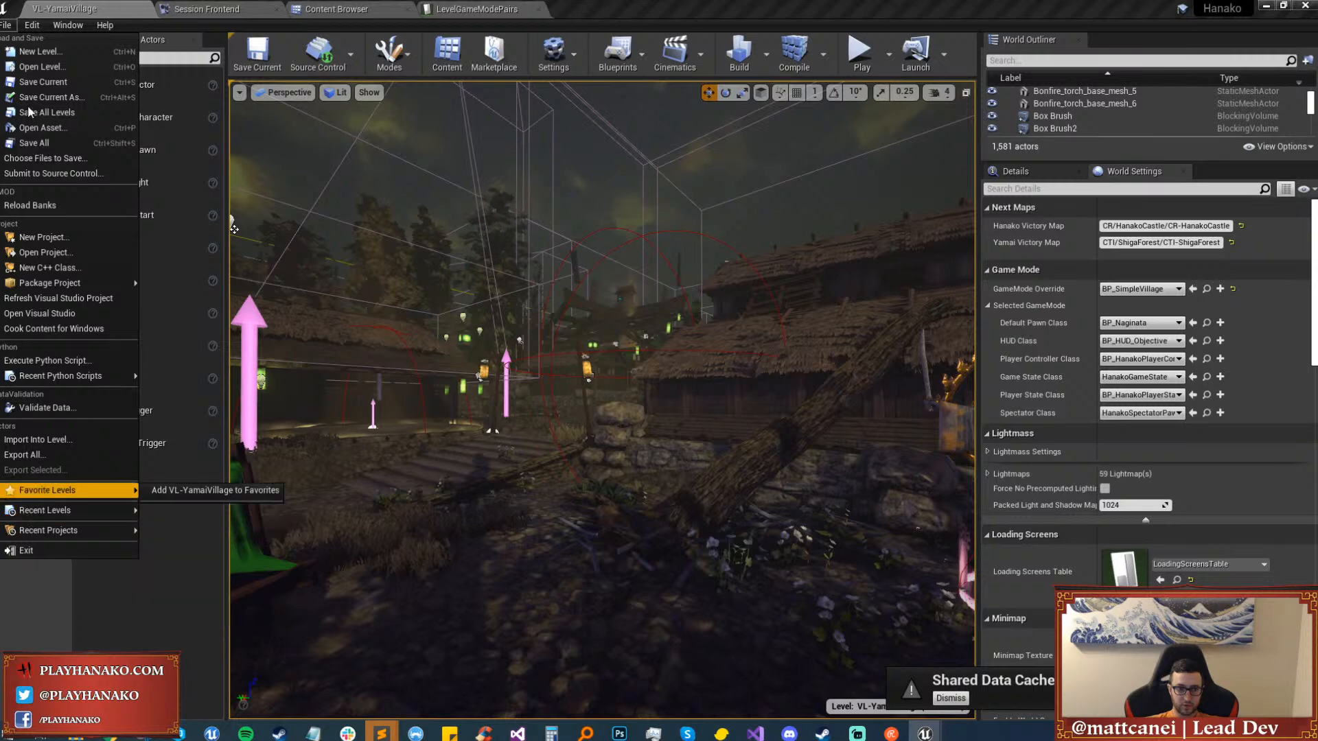
click(28, 57)
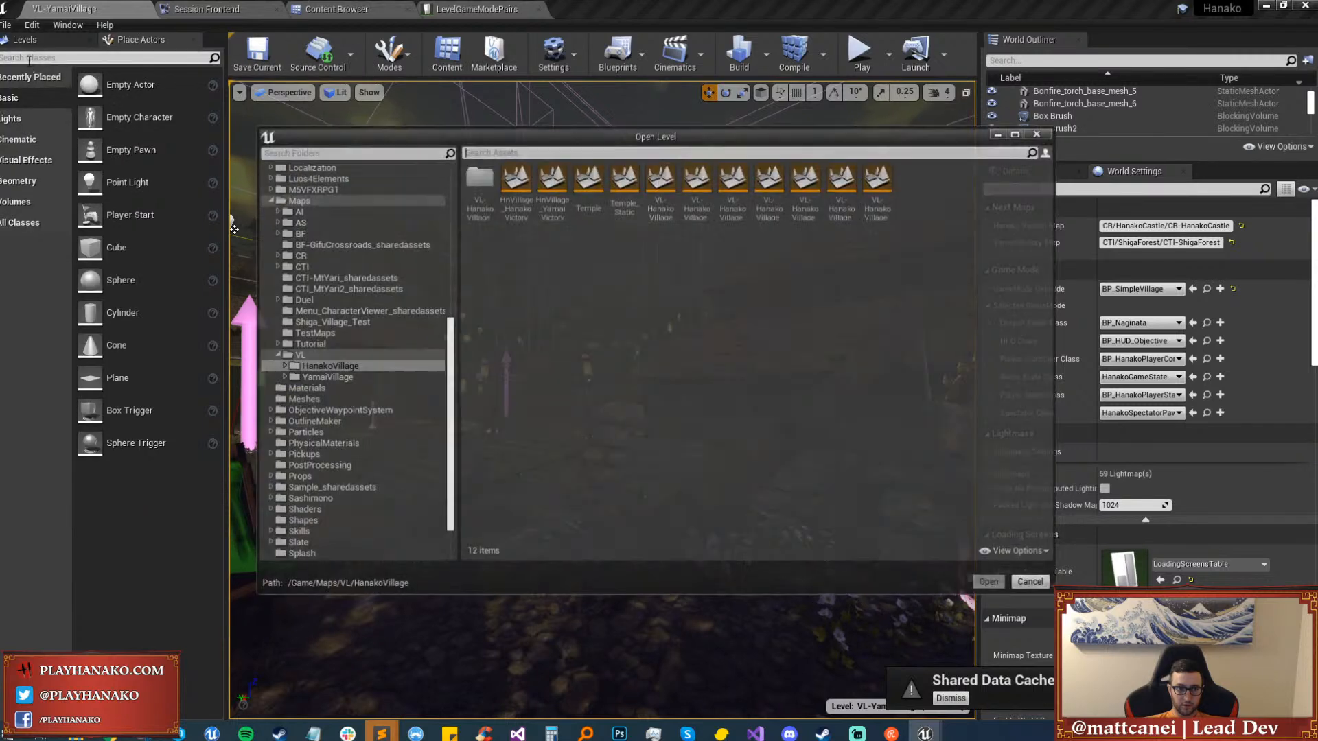
double_click(303, 233)
double_click(473, 182)
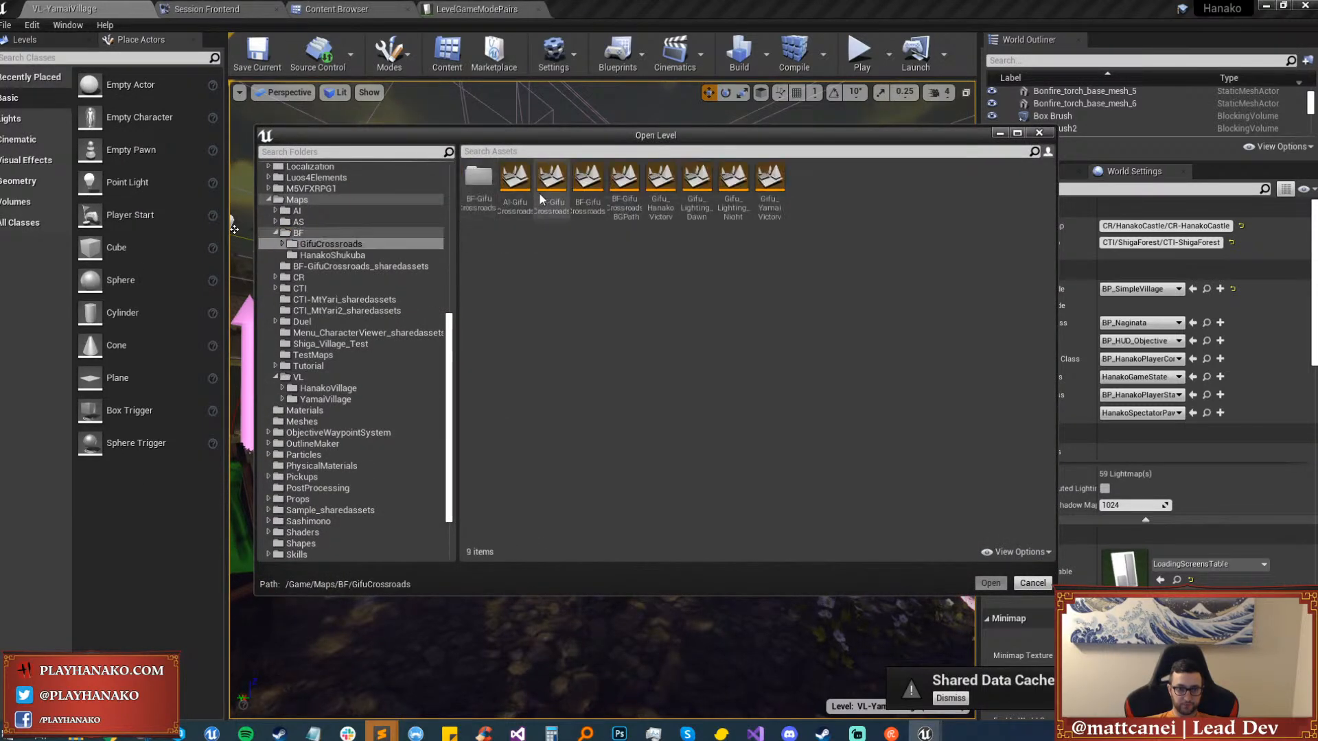
double_click(555, 209)
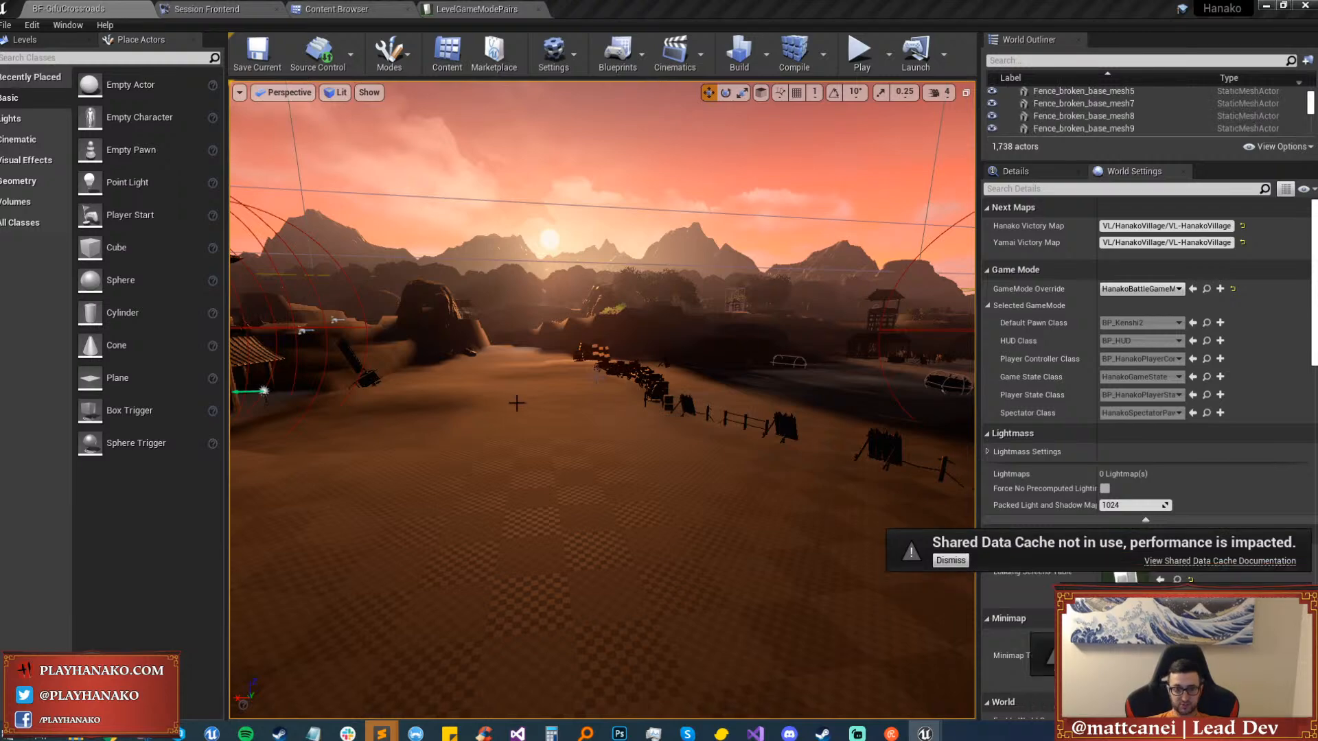
Fly across the older Gifu Crossroads fields, bamboo grove and farmhouses to examine them, and make the viewport full screen.
key(w)
right_drag(602, 400, 809, 346)
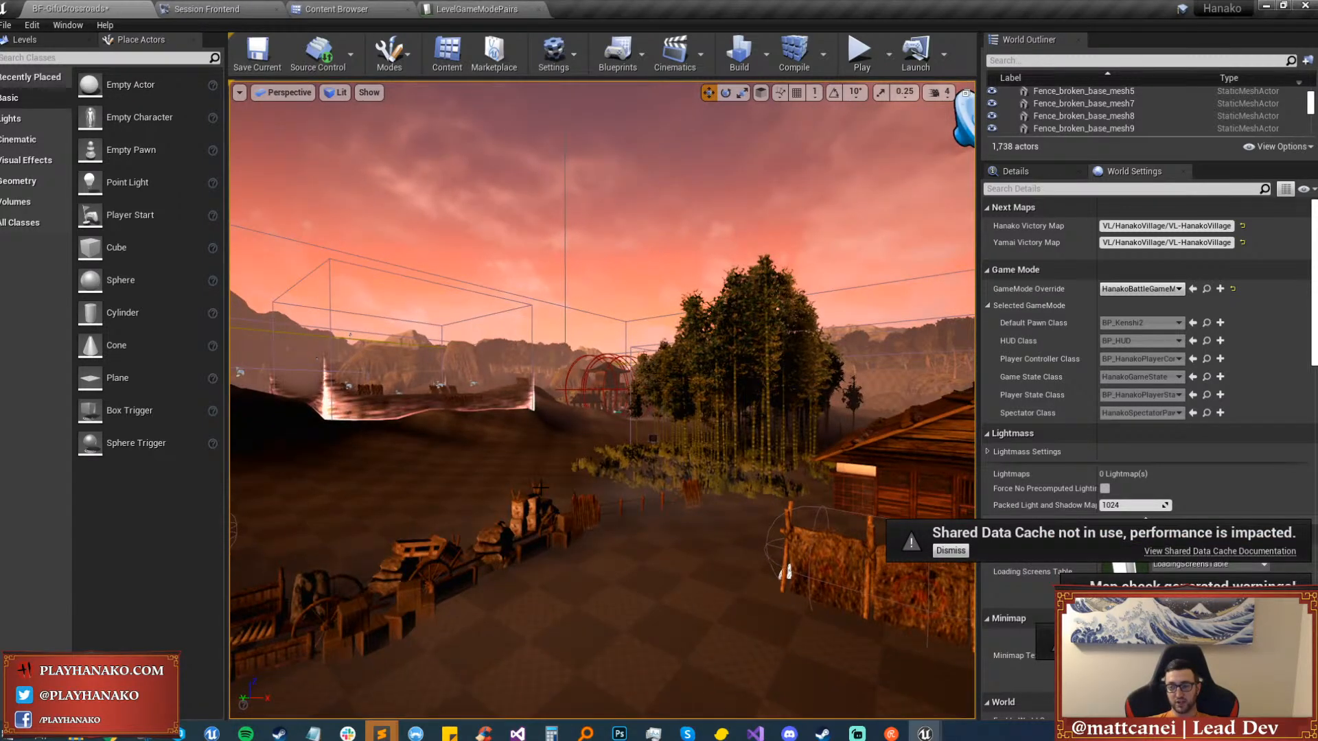
right_drag(809, 346, 542, 487)
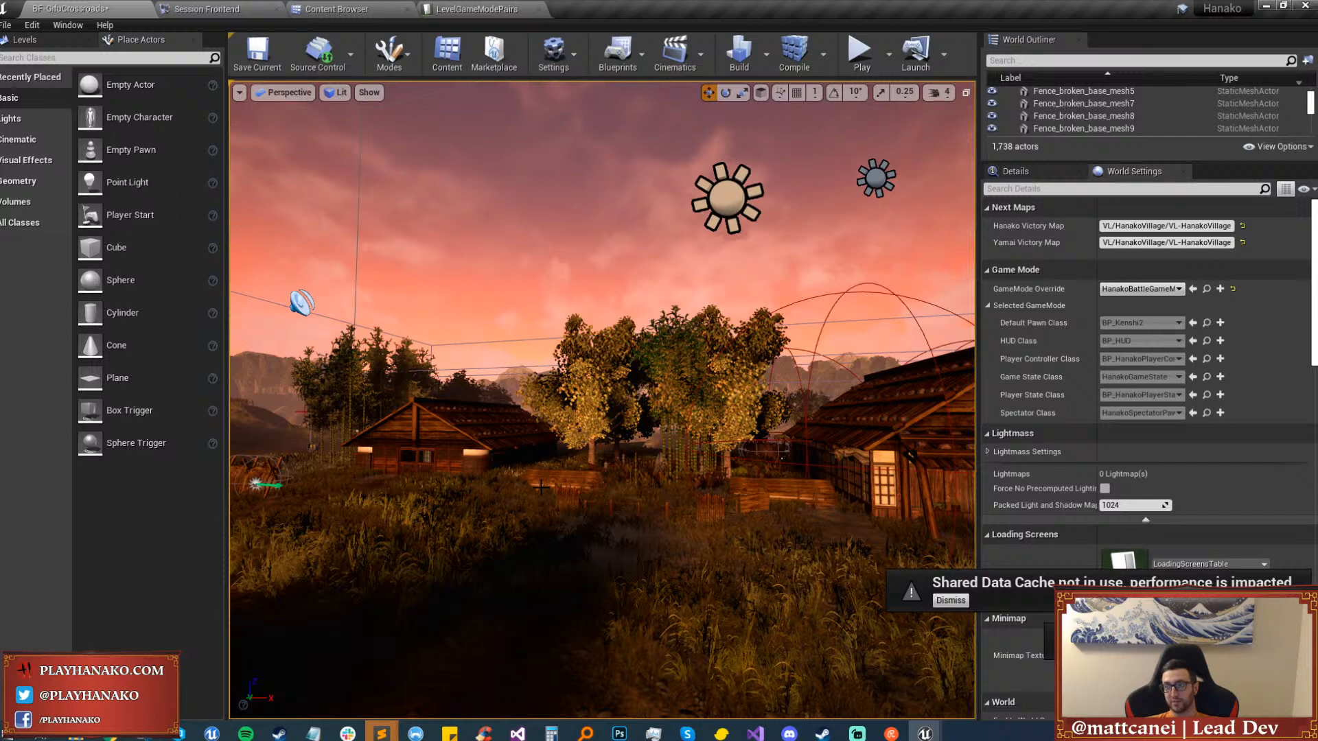
right_drag(542, 487, 728, 387)
key(F11)
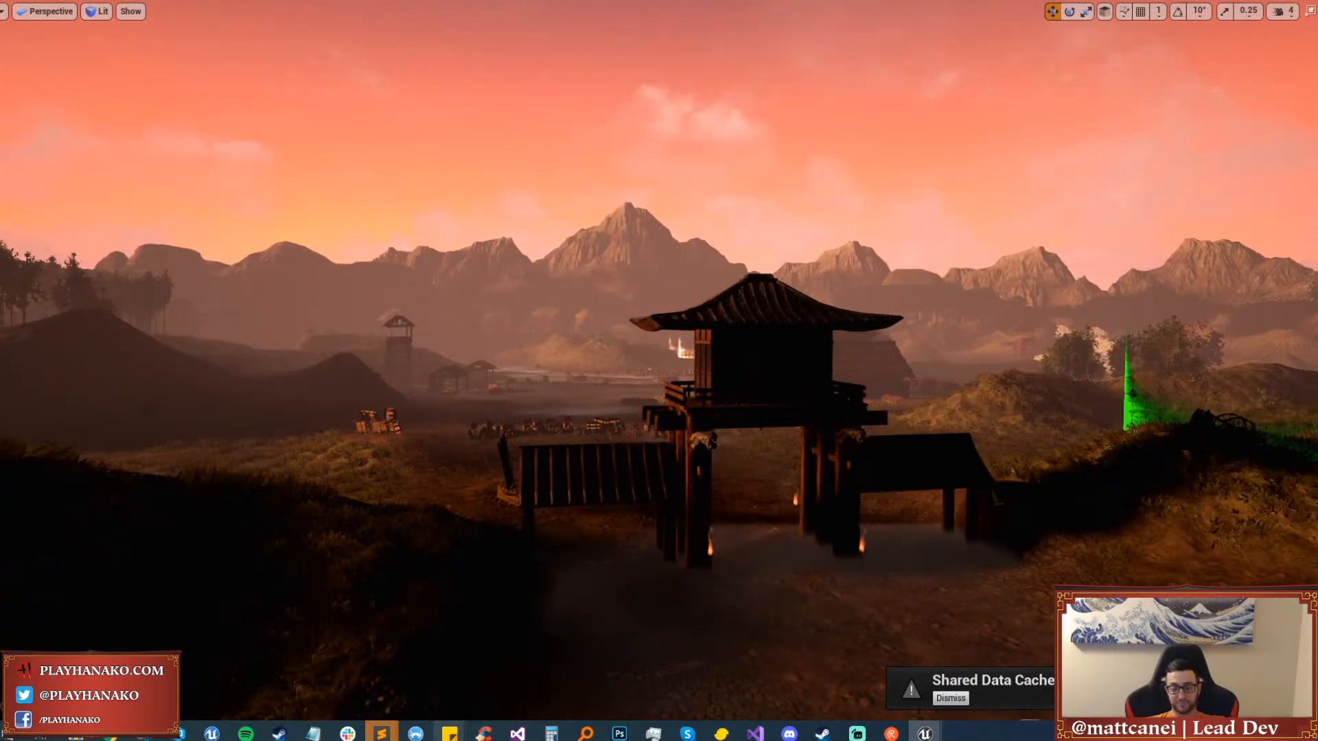
Start a playtest of BF-GifuCrossroads as the Ninja (Rogue) class and move out from the spawn area.
key(alt+p)
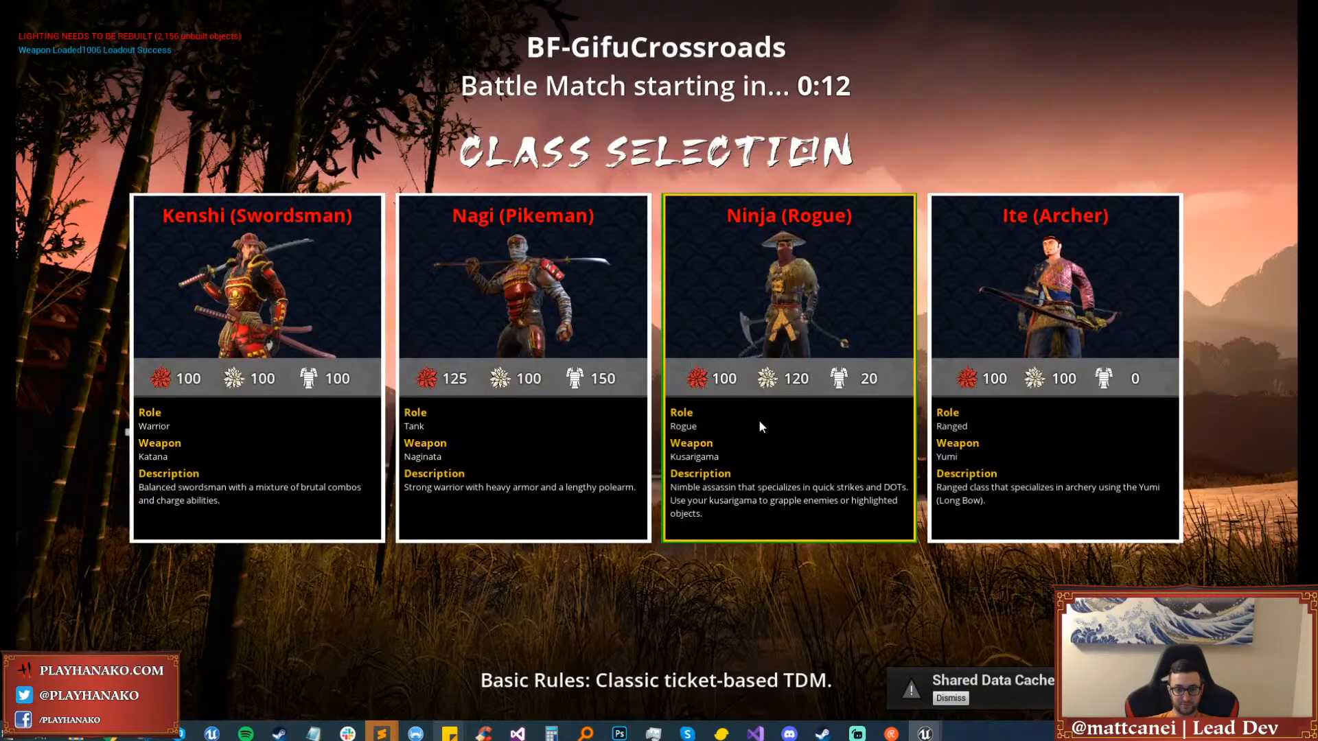
click(759, 418)
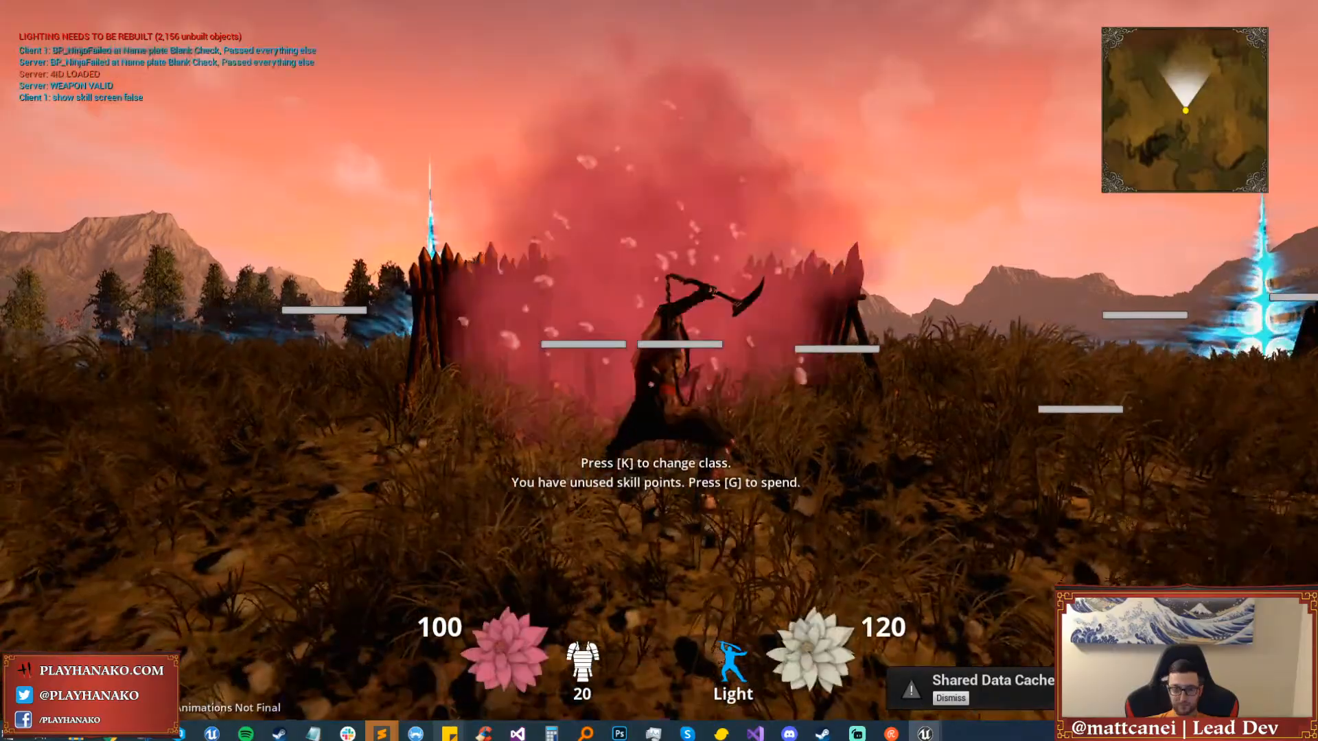
key(w)
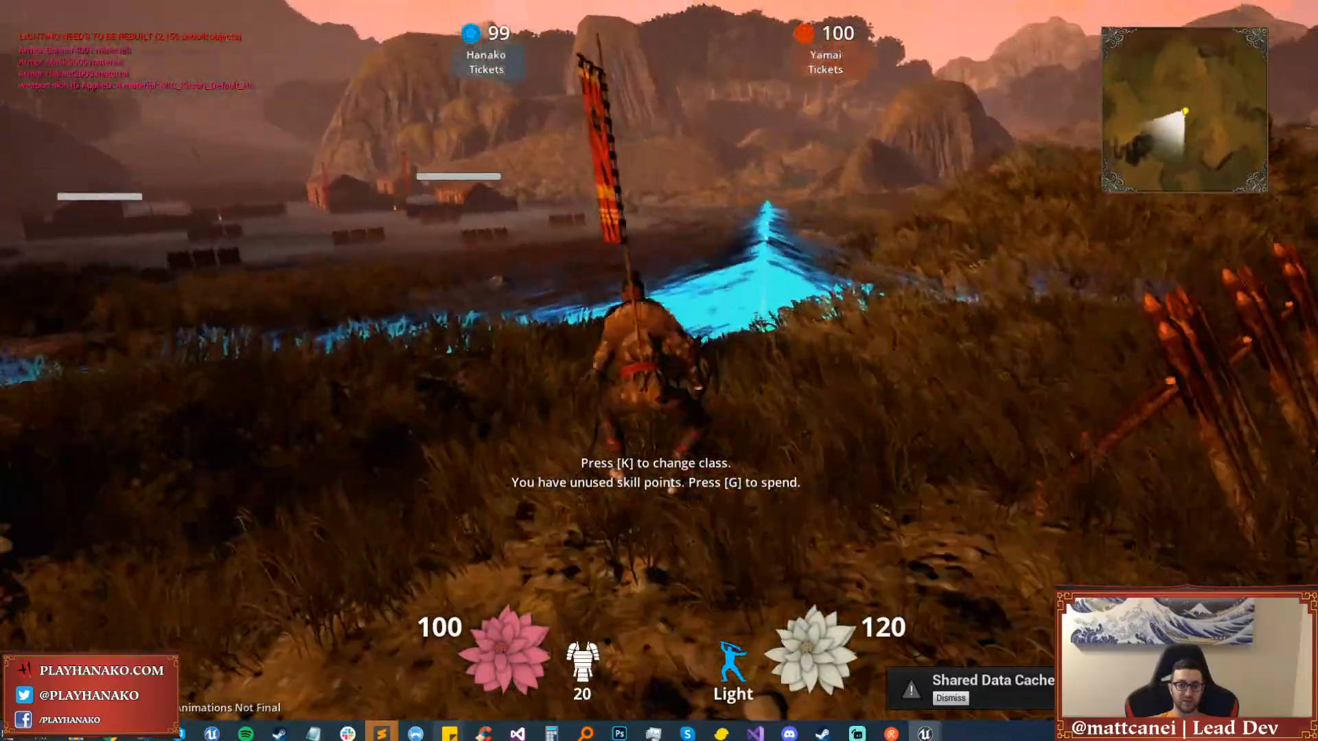
Sprint and leap from the spawn barricades past the supply carts and watchtower to the rocky hillside.
key(space)
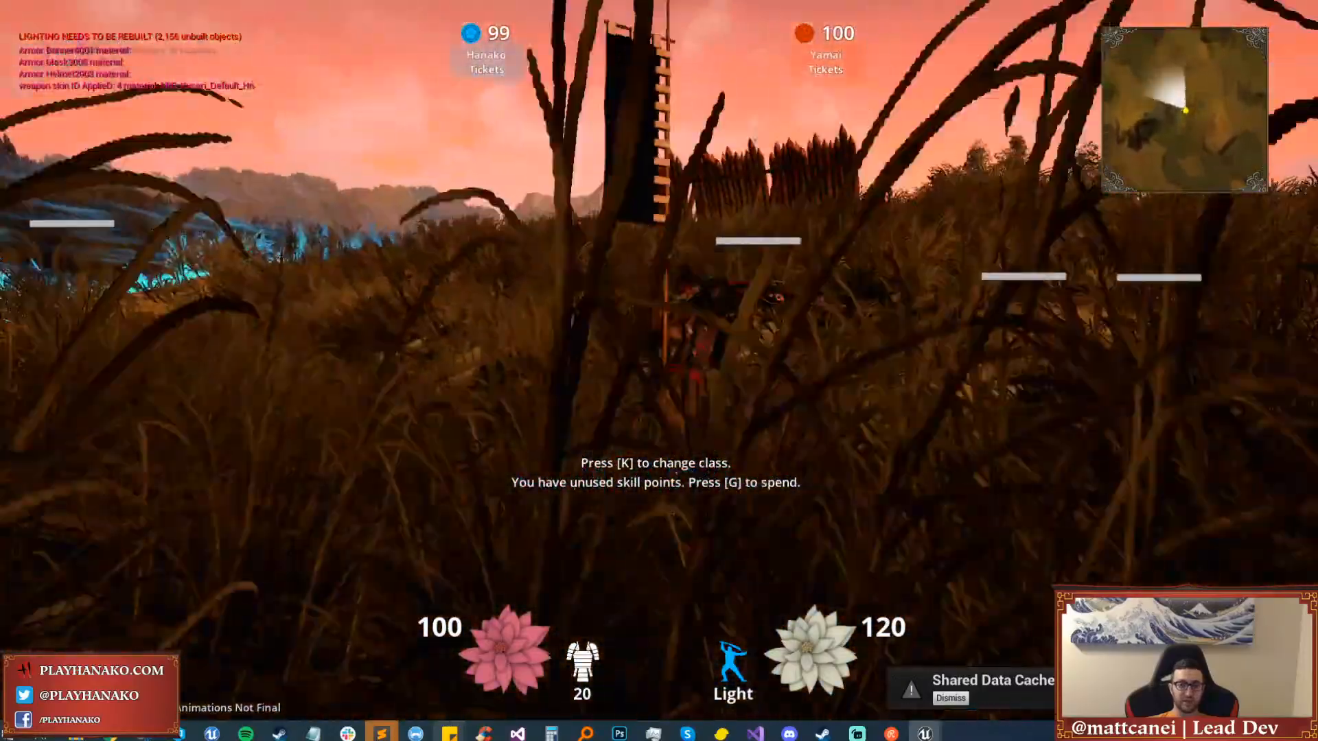
key(shift)
key(space)
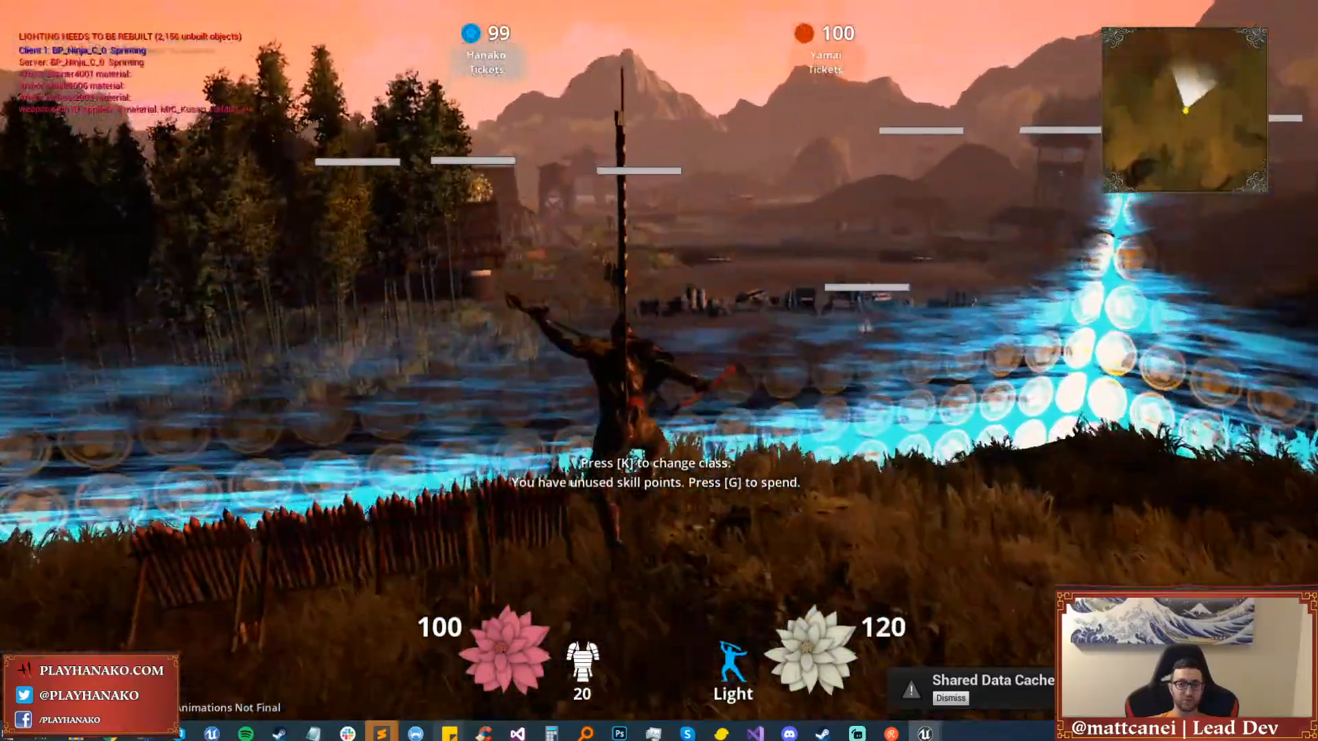
key(shift)
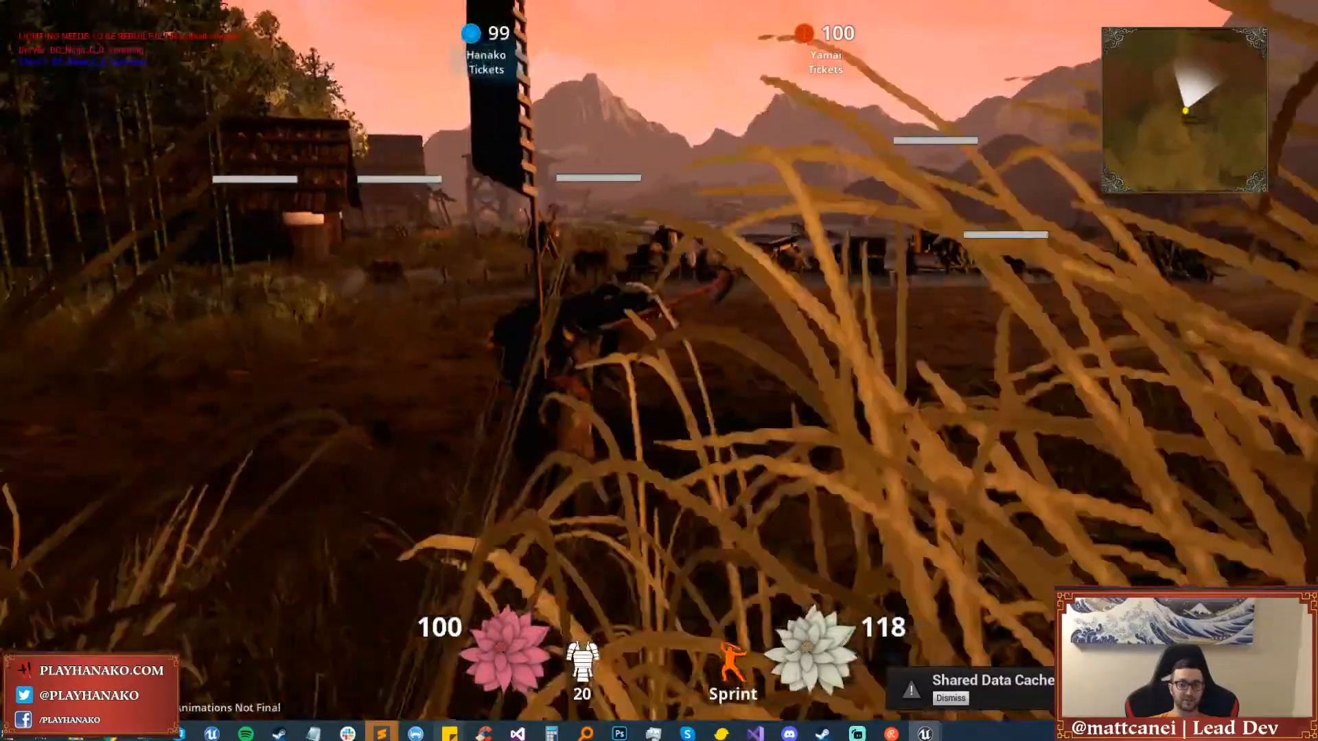
key(space)
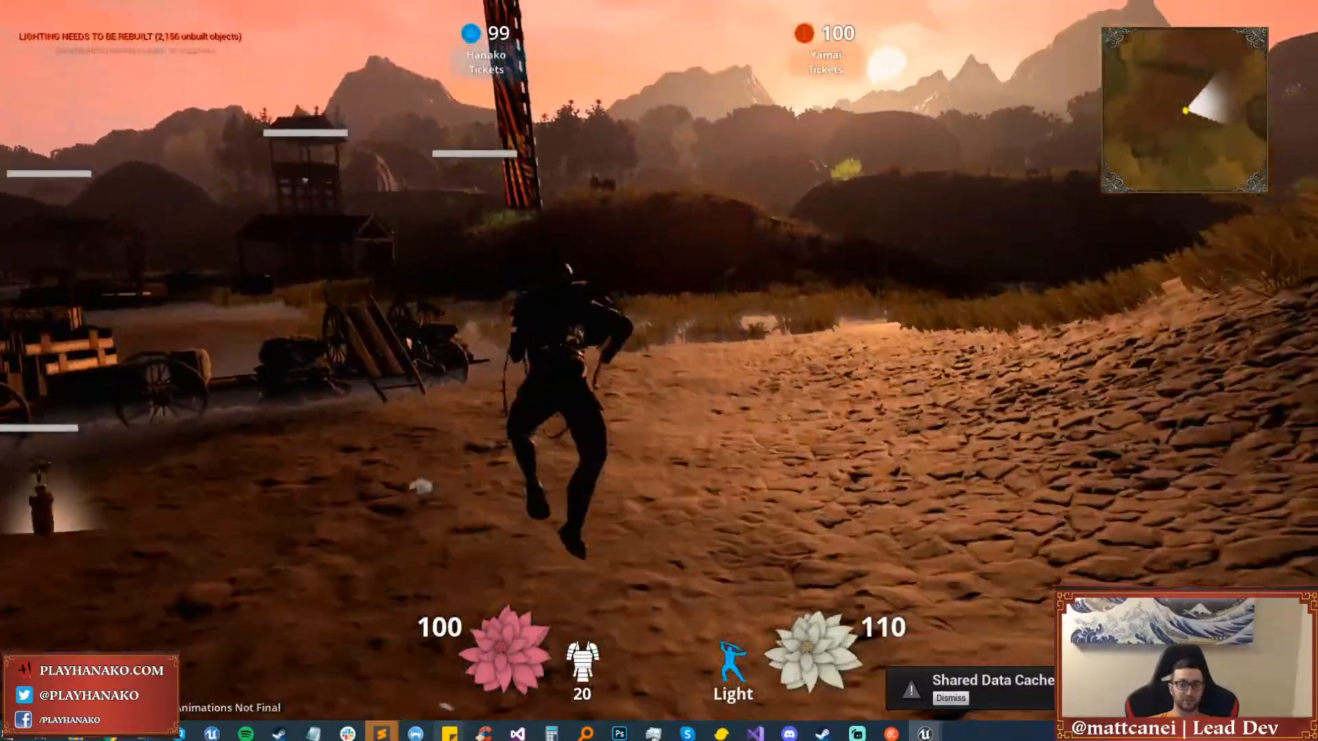
key(shift)
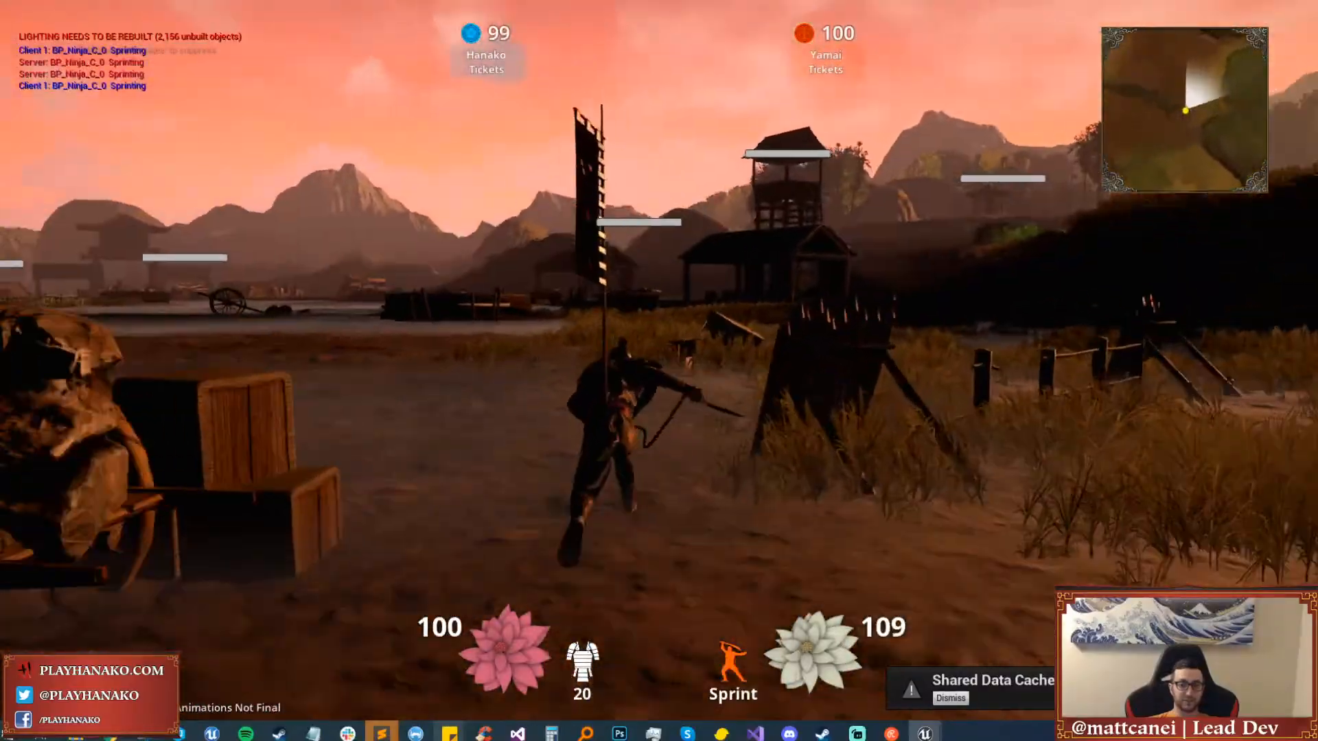
key(shift)
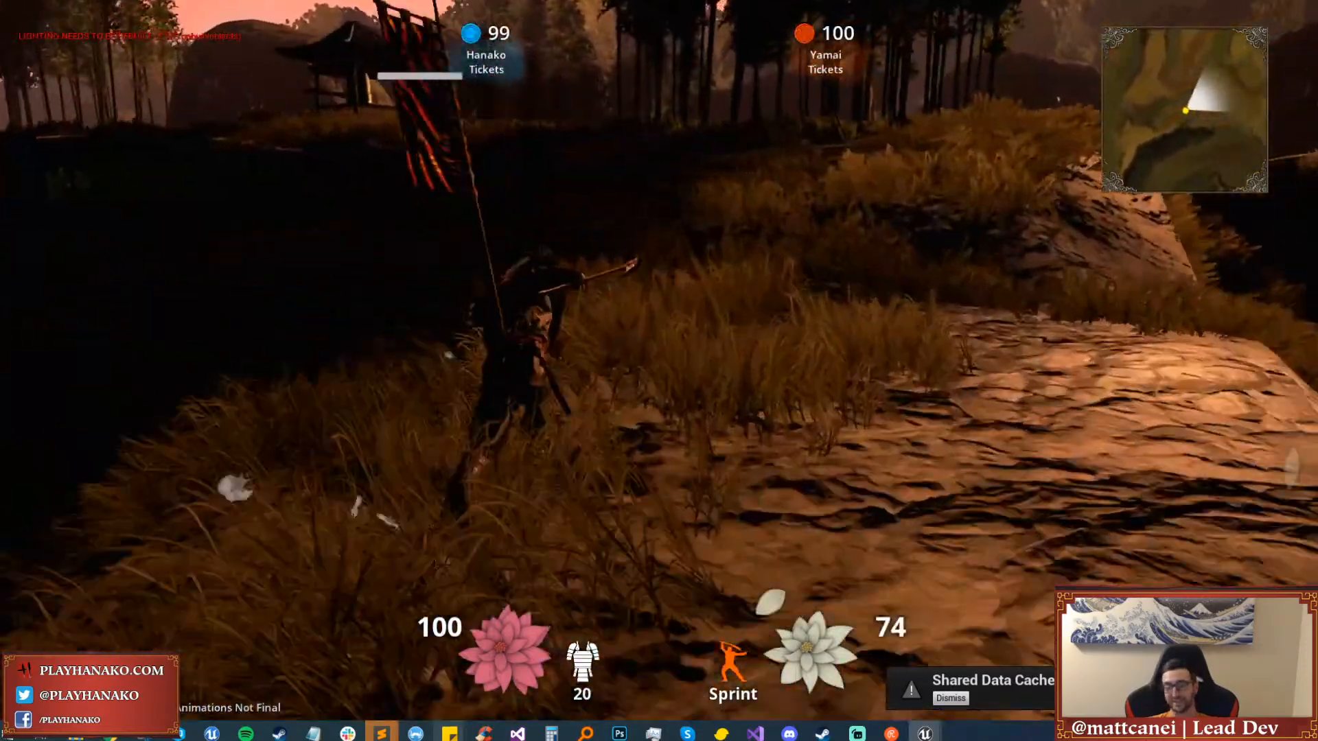
Run down the hill past the wooden watchtower and farmhouses to the cherry trees.
key(shift)
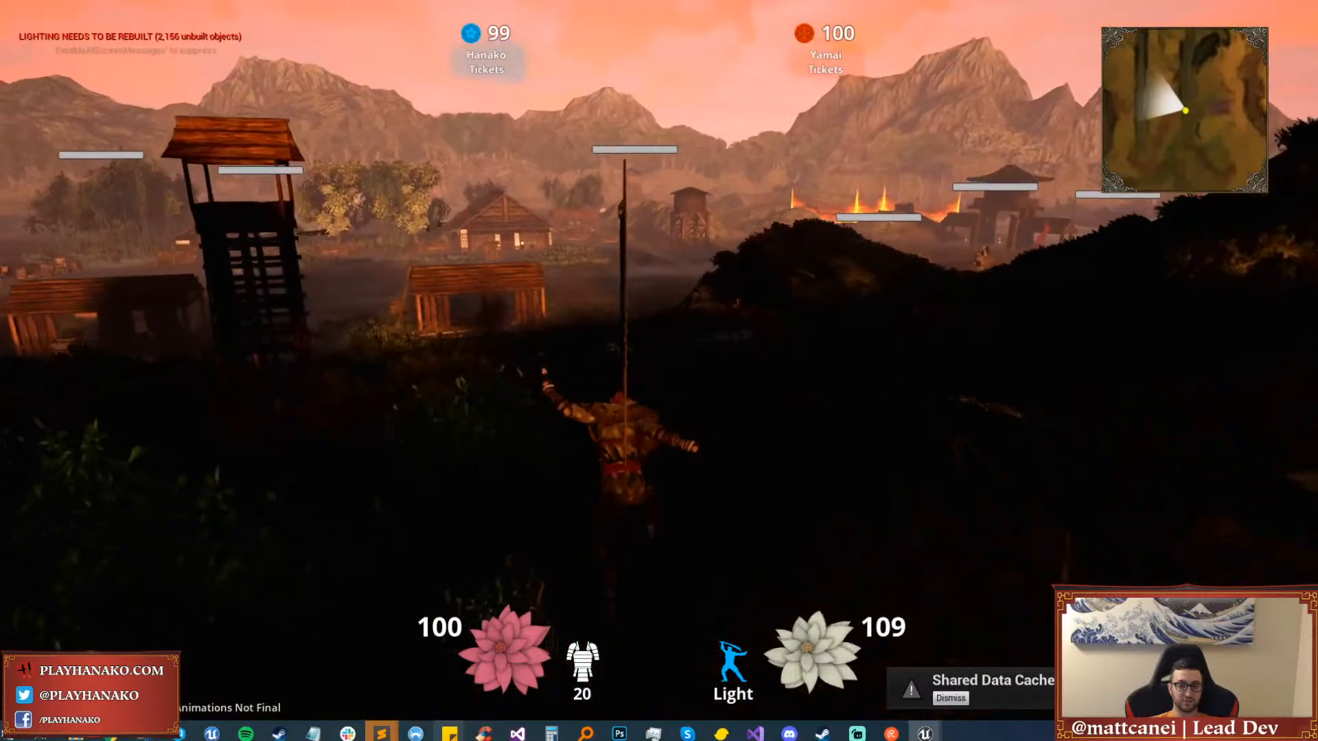
key(shift)
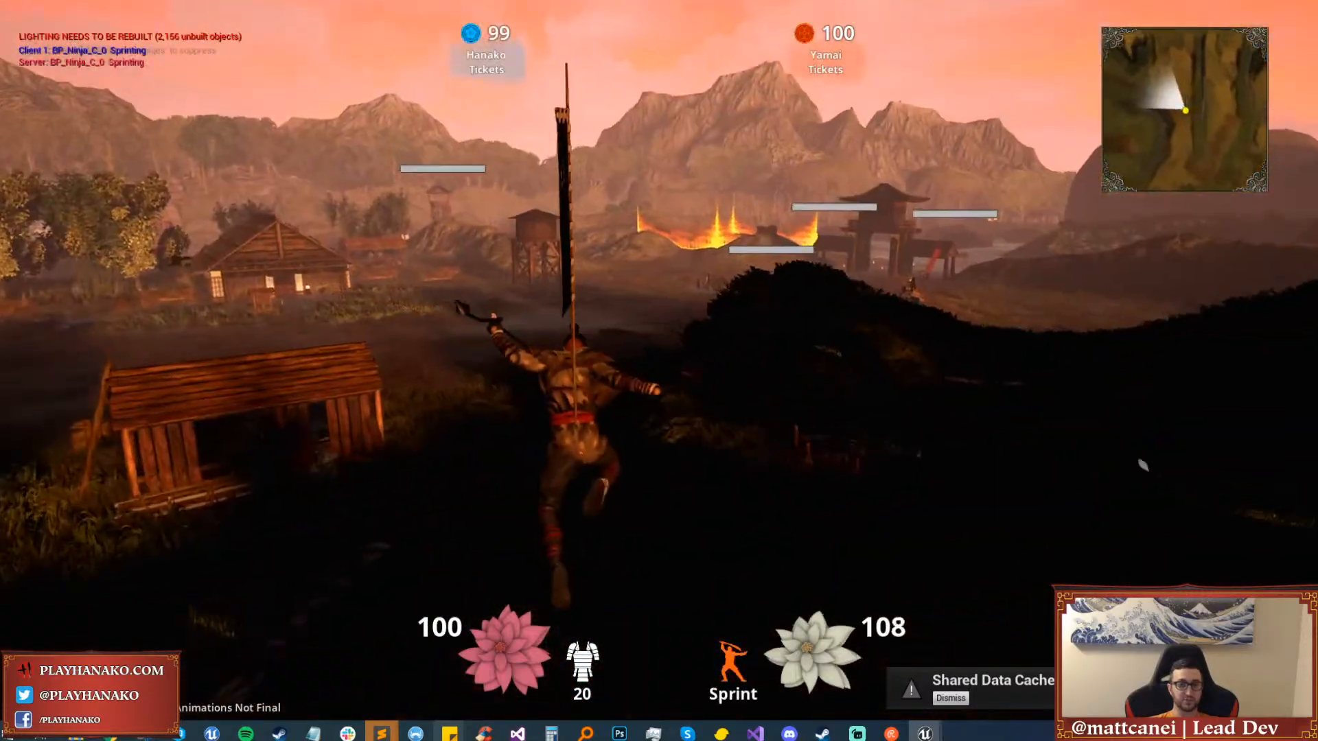
key(shift)
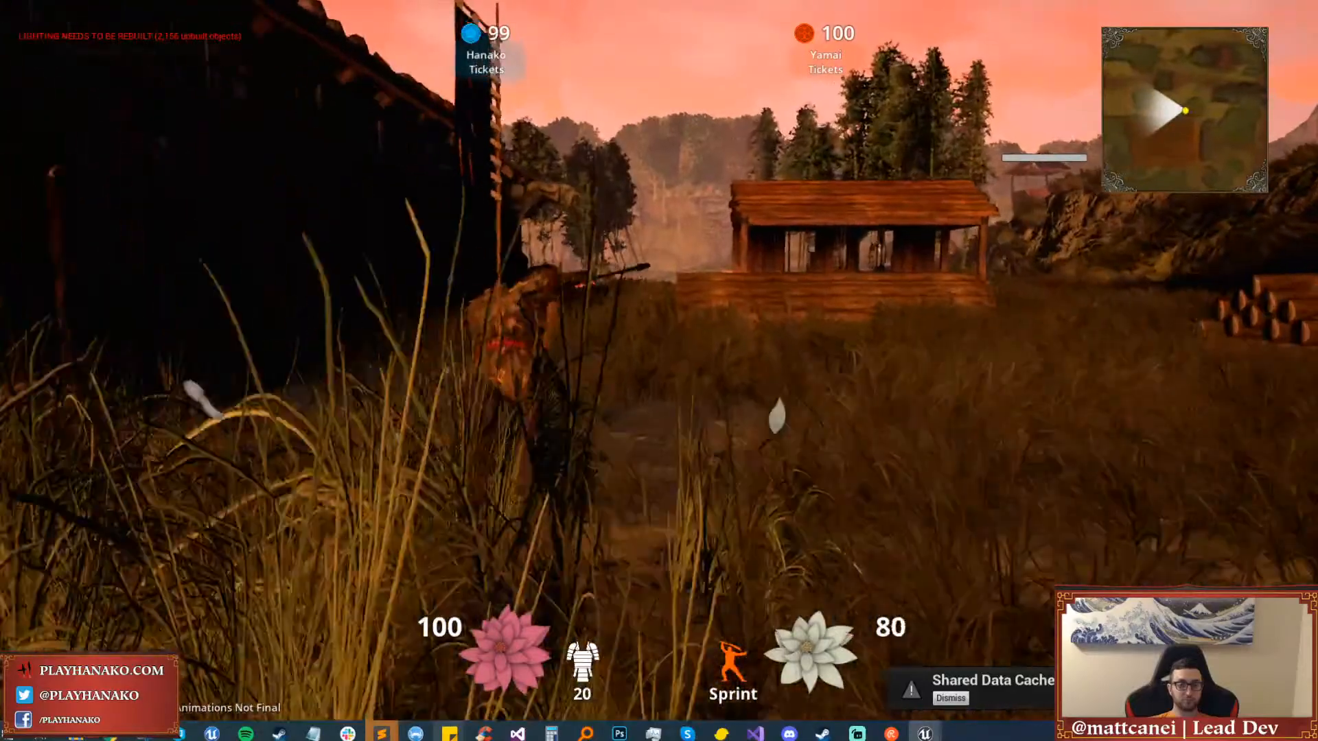
key(shift)
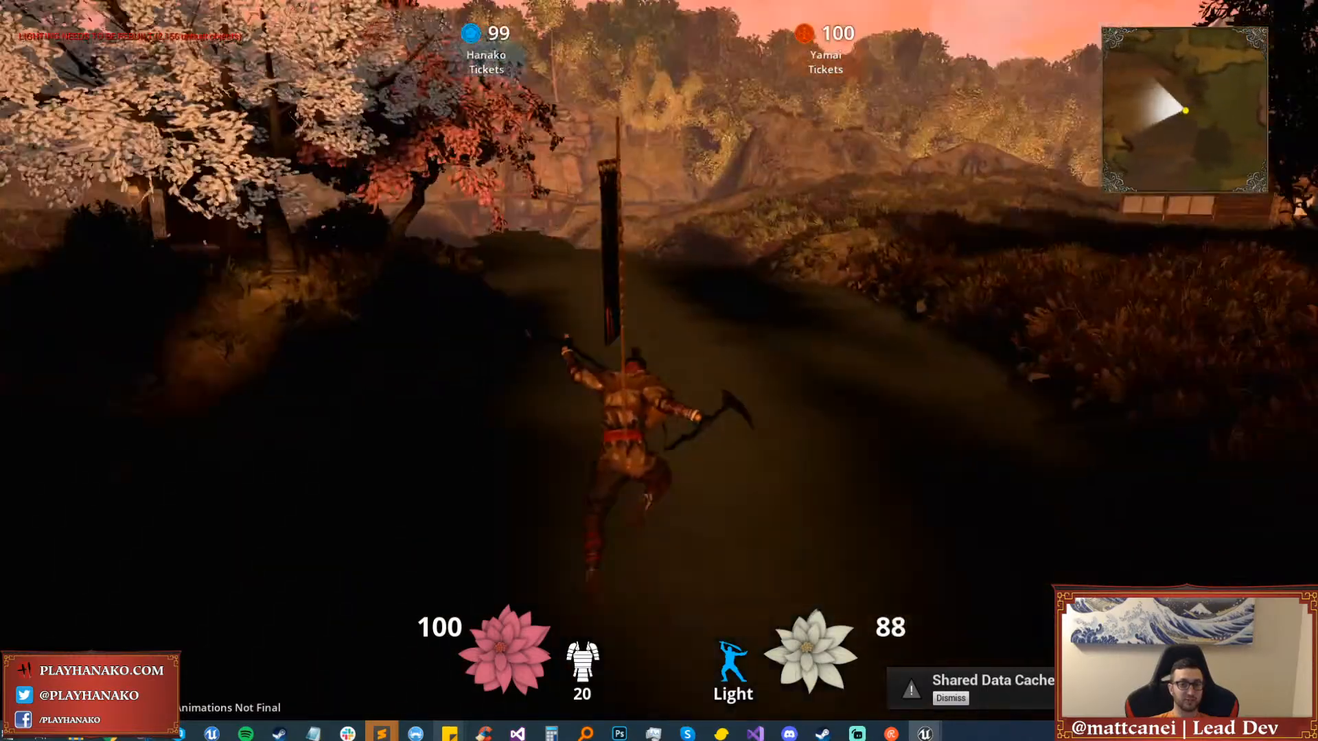
Run past the log house and over the grassy hill to inspect the forest-lined cliff edge.
key(shift)
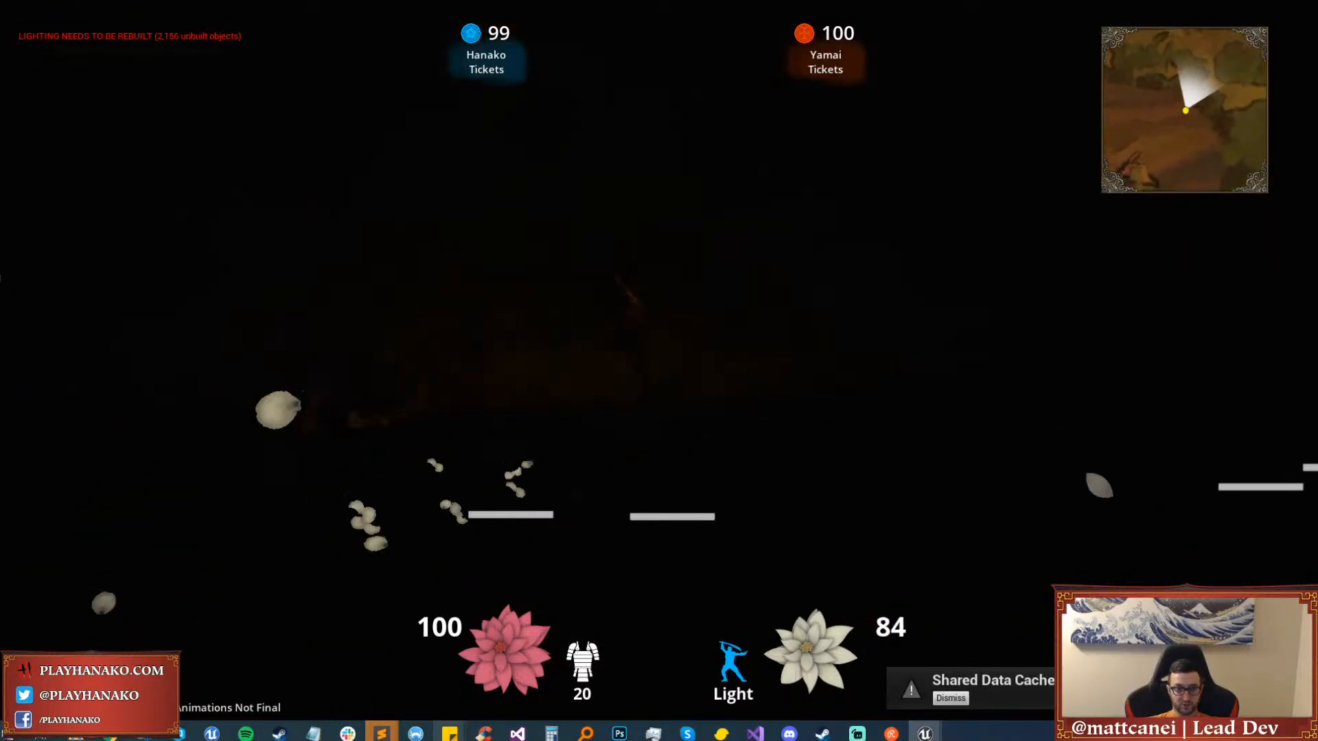
key(shift)
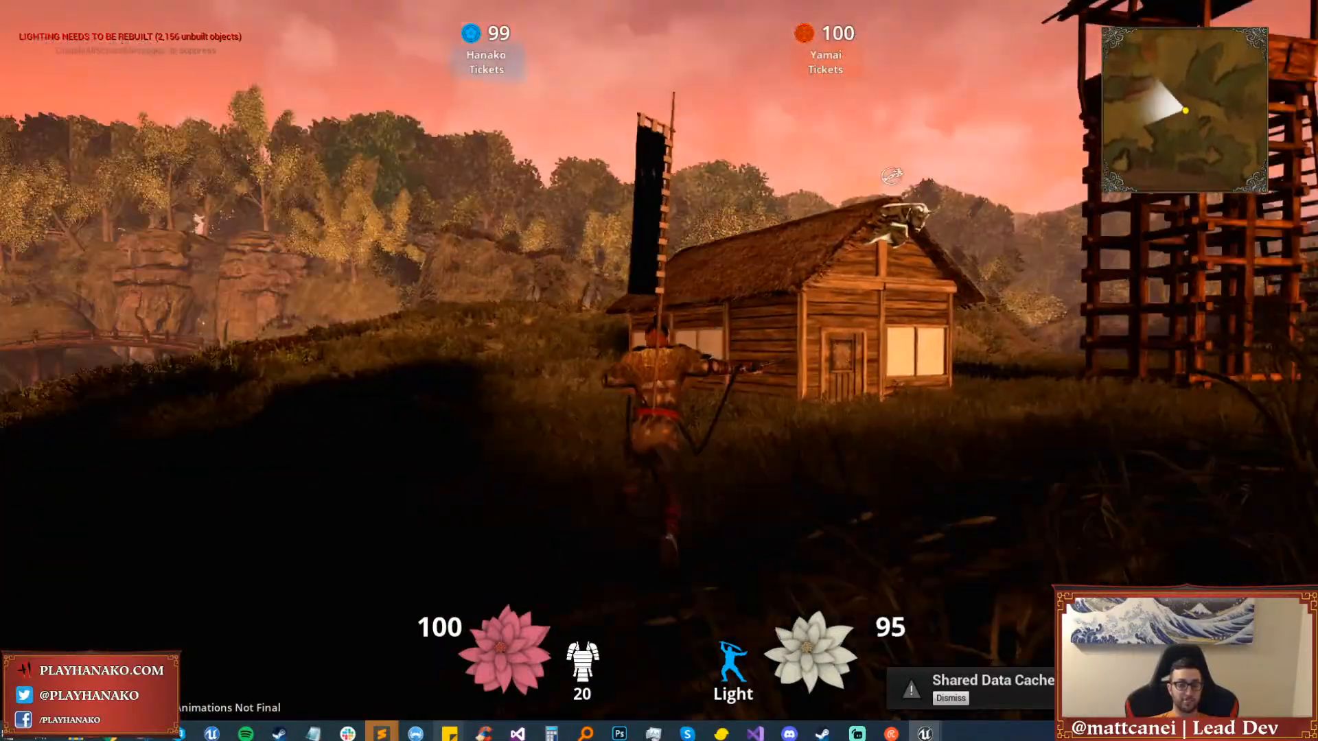
key(shift)
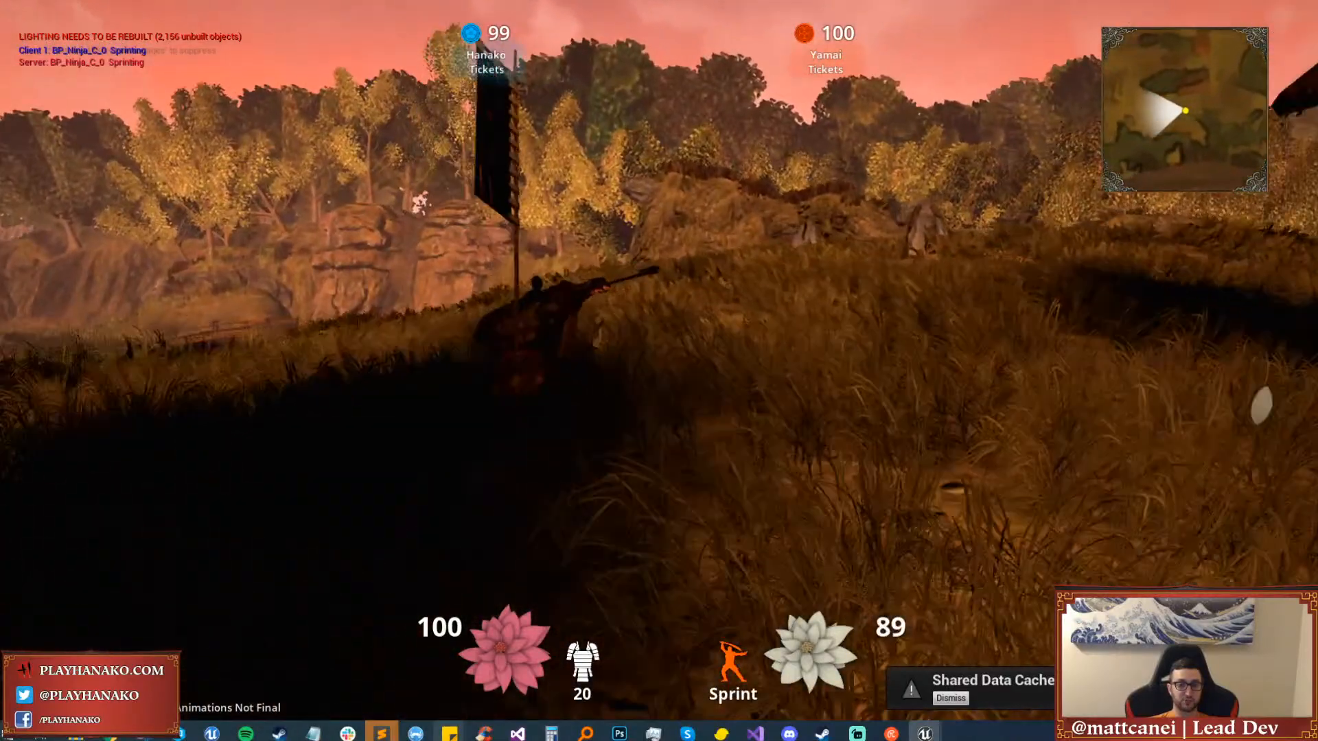
key(space)
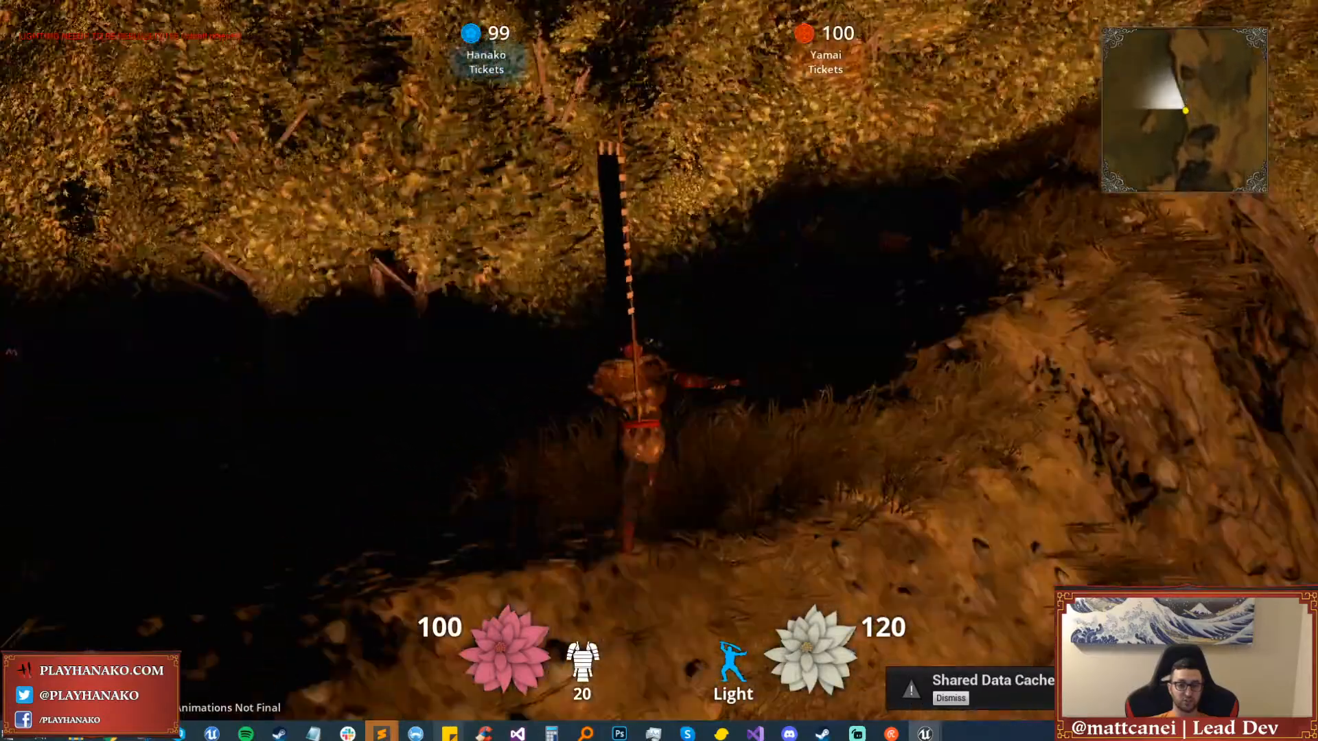
Run from the forest-lined cliff edge along the dirt road and over the grassy hills near the haystack field.
key(shift)
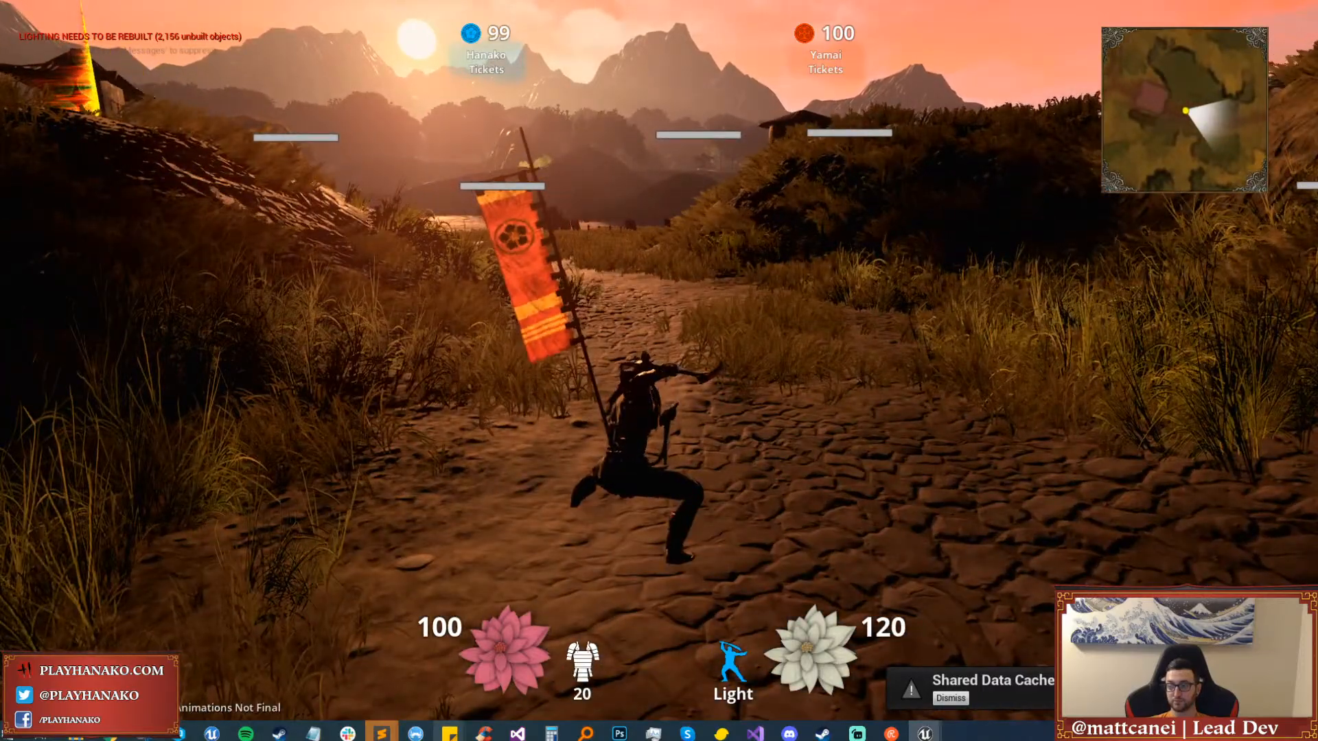
key(shift)
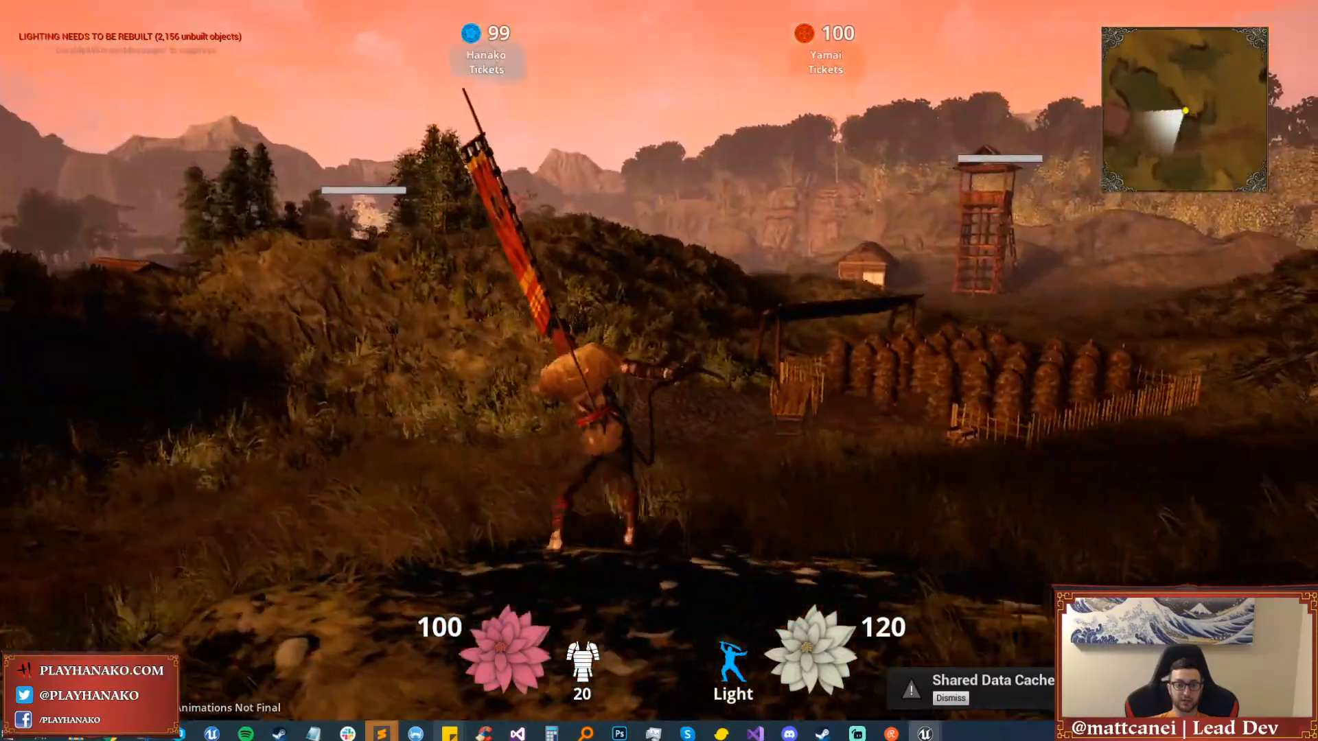
key(w)
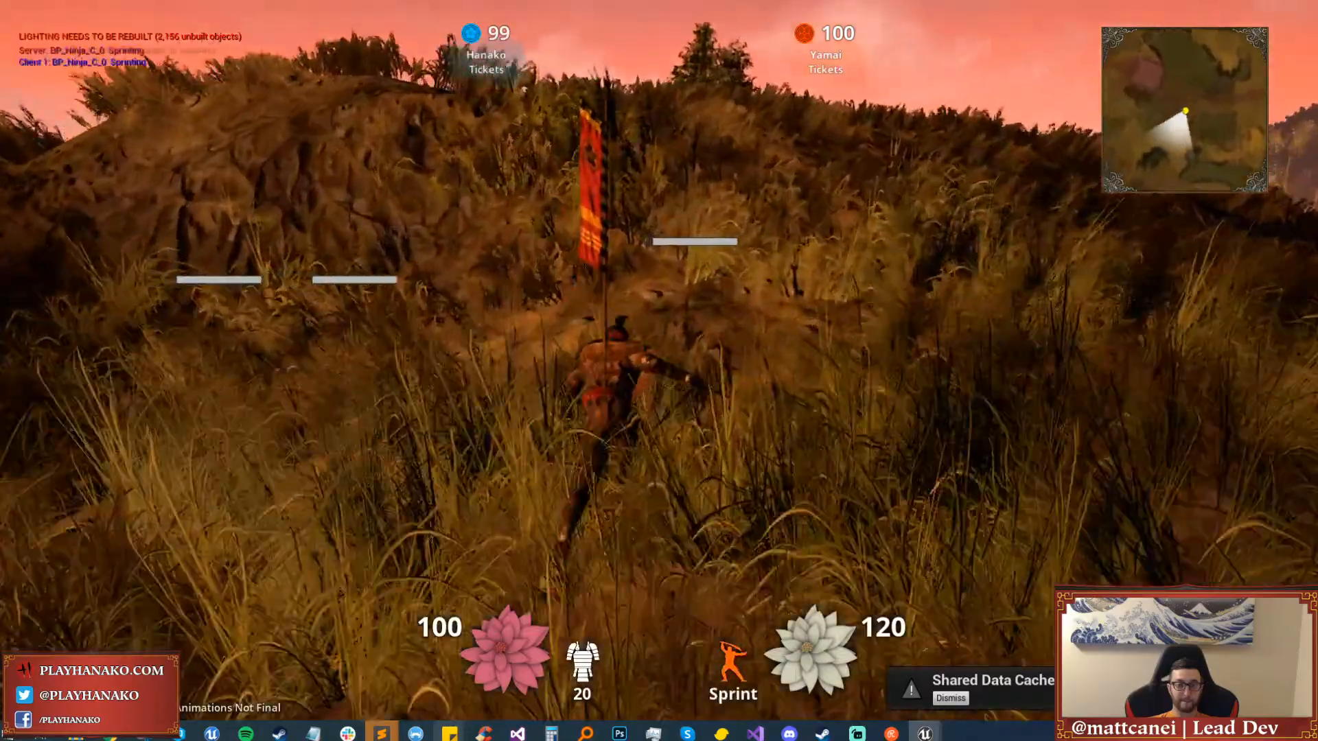
key(w)
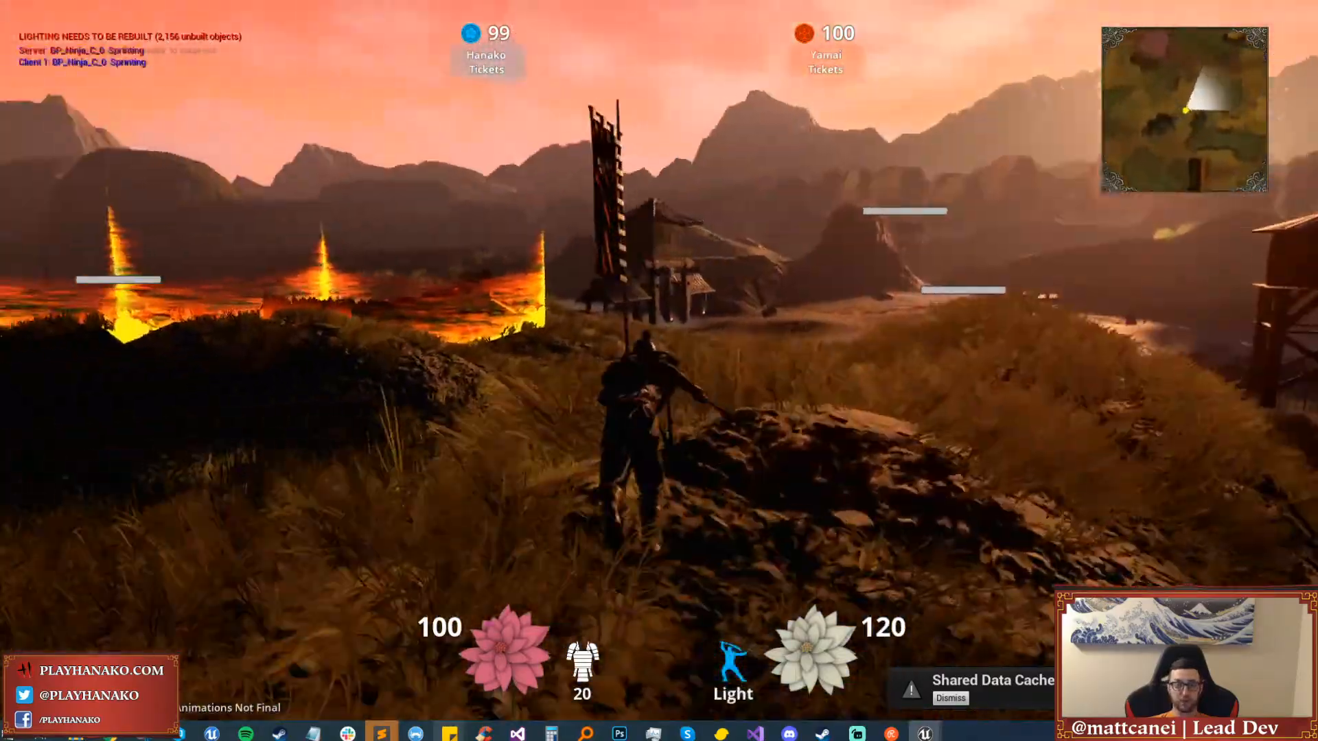
Sprint downhill past the wooden gatehouse and across the cobbled road beside the supply carts.
key(shift+w)
key(shift+w)
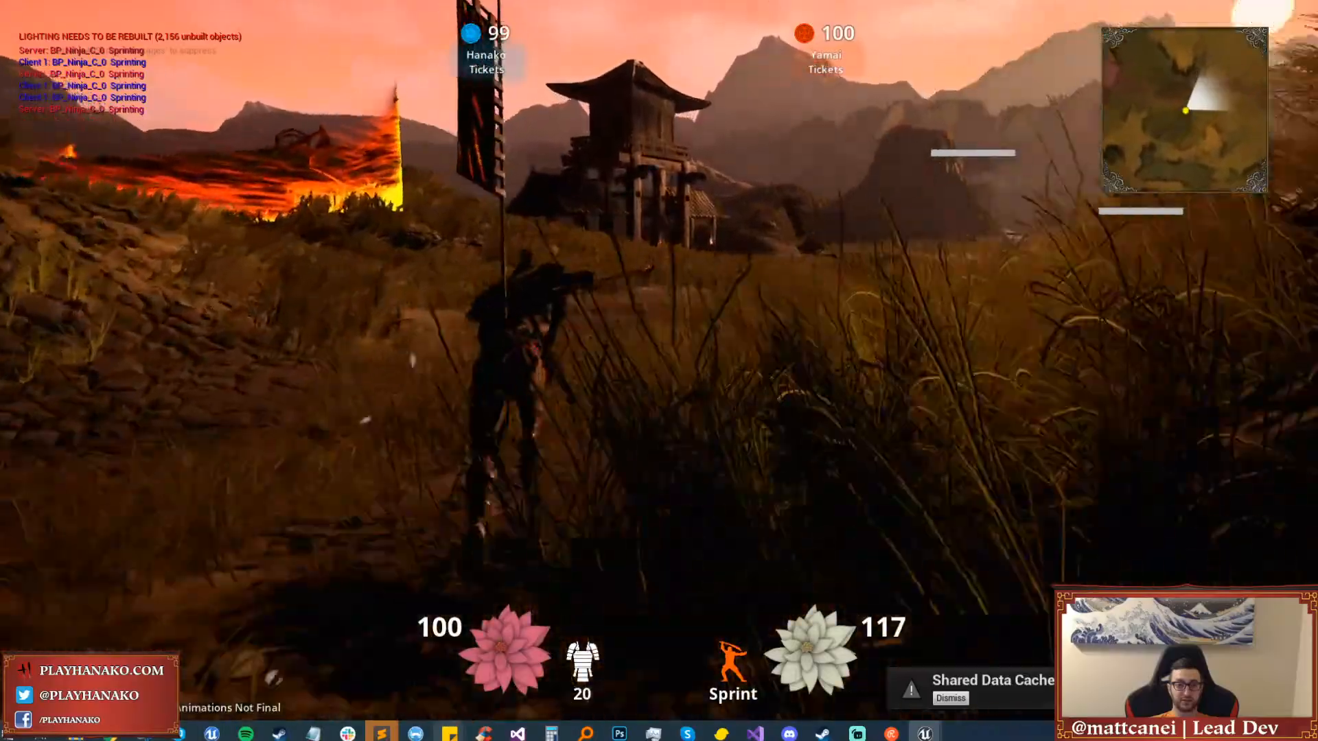
key(shift+w)
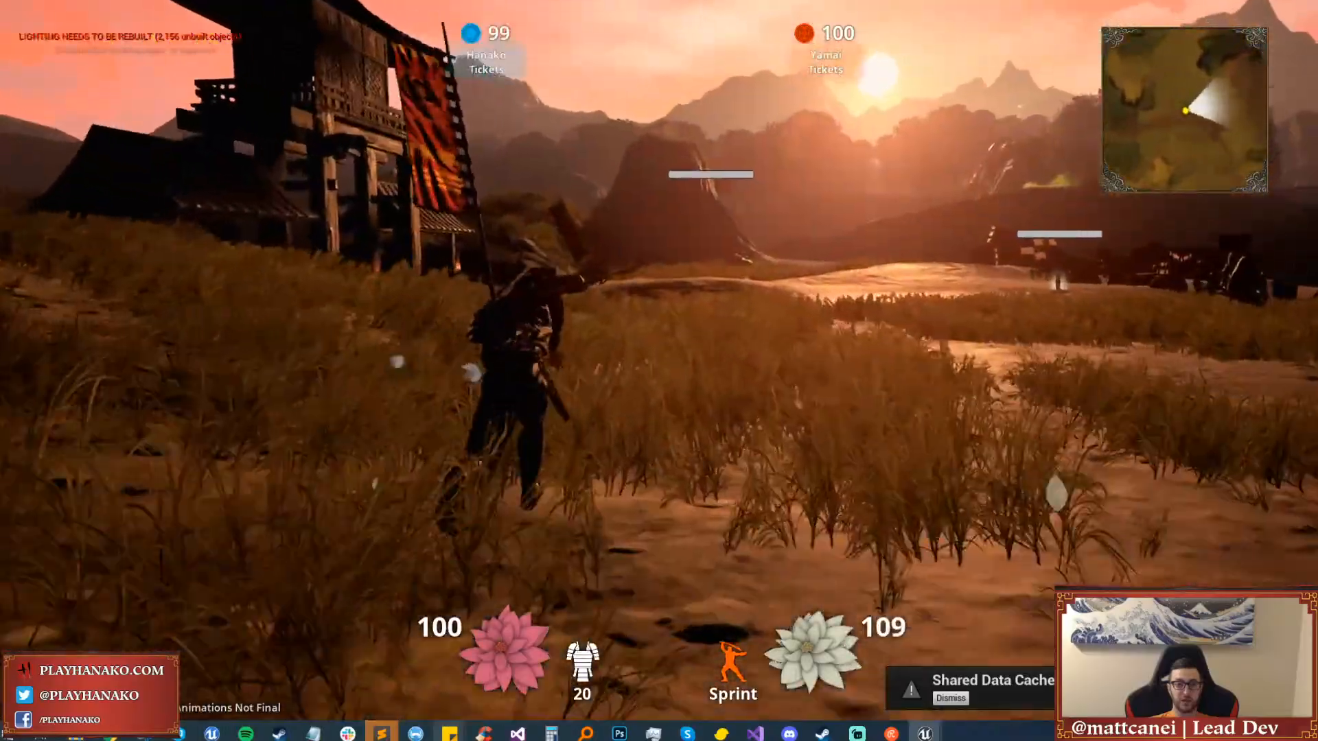
key(shift+w)
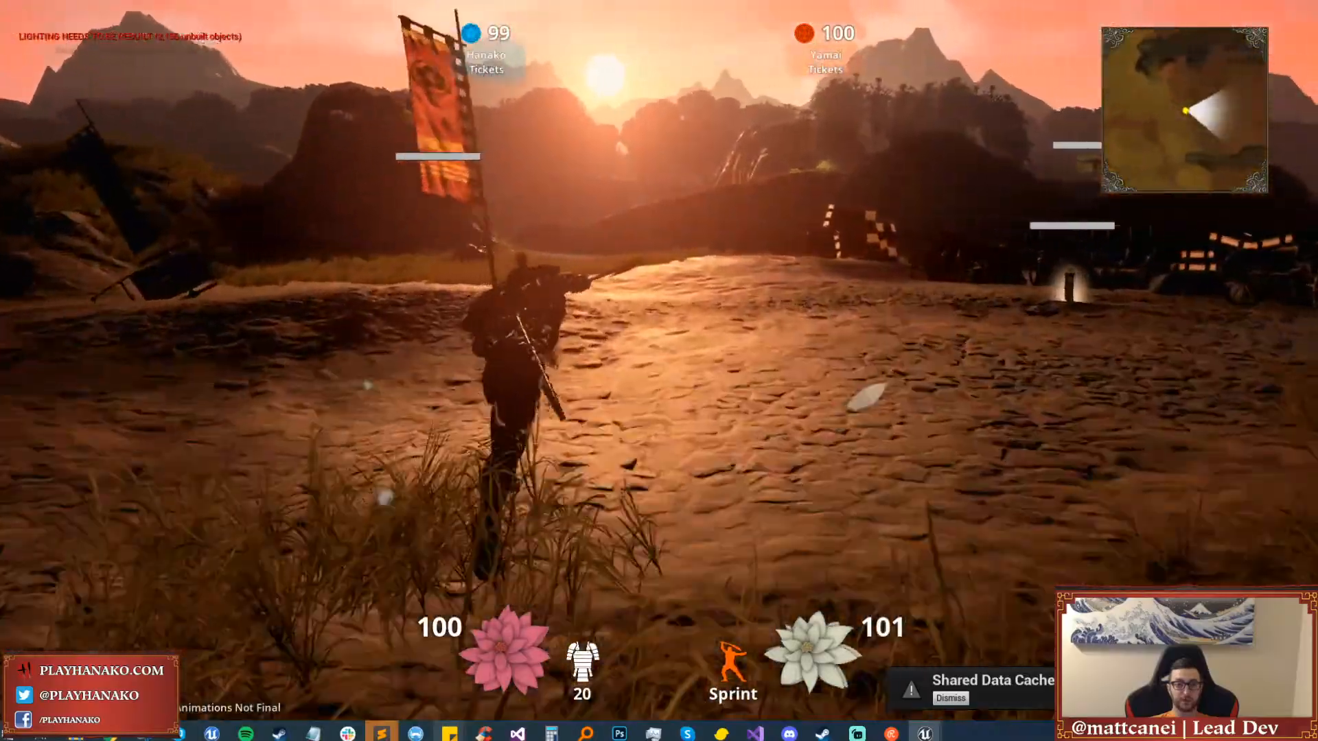
key(shift+w)
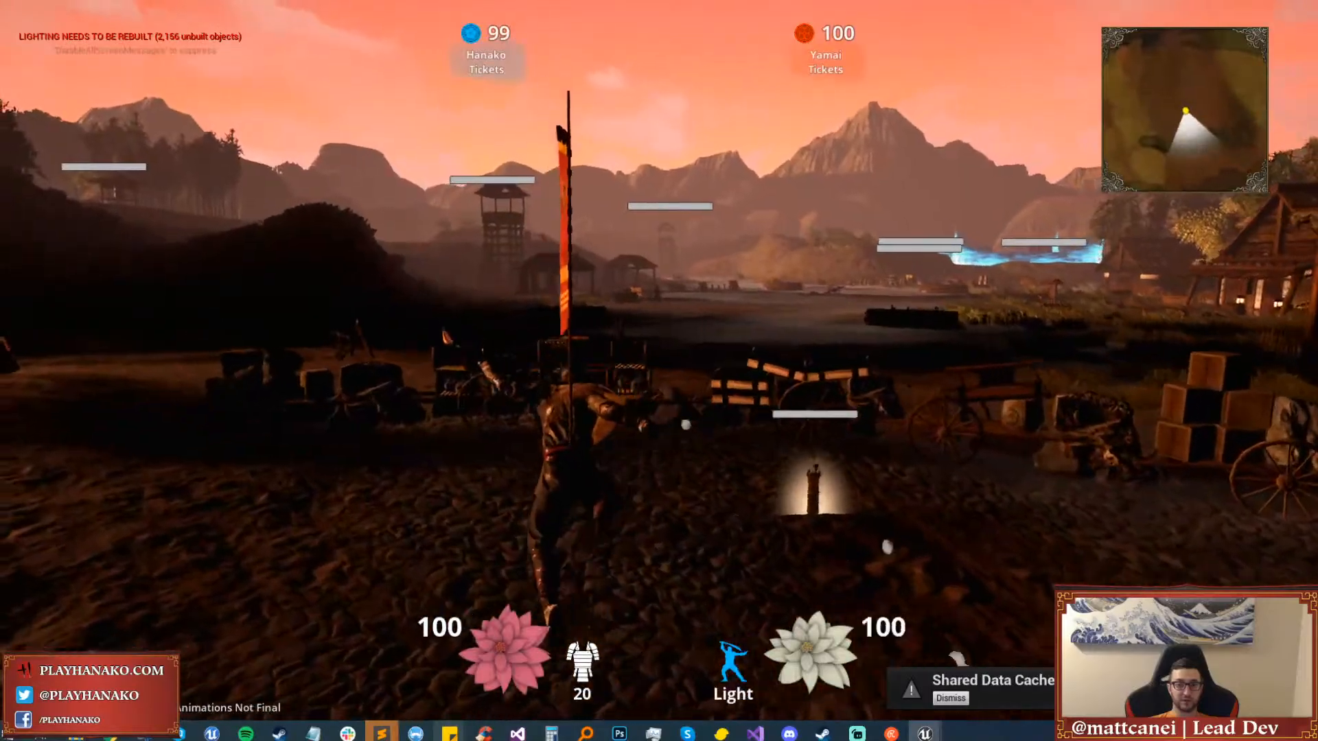
key(w)
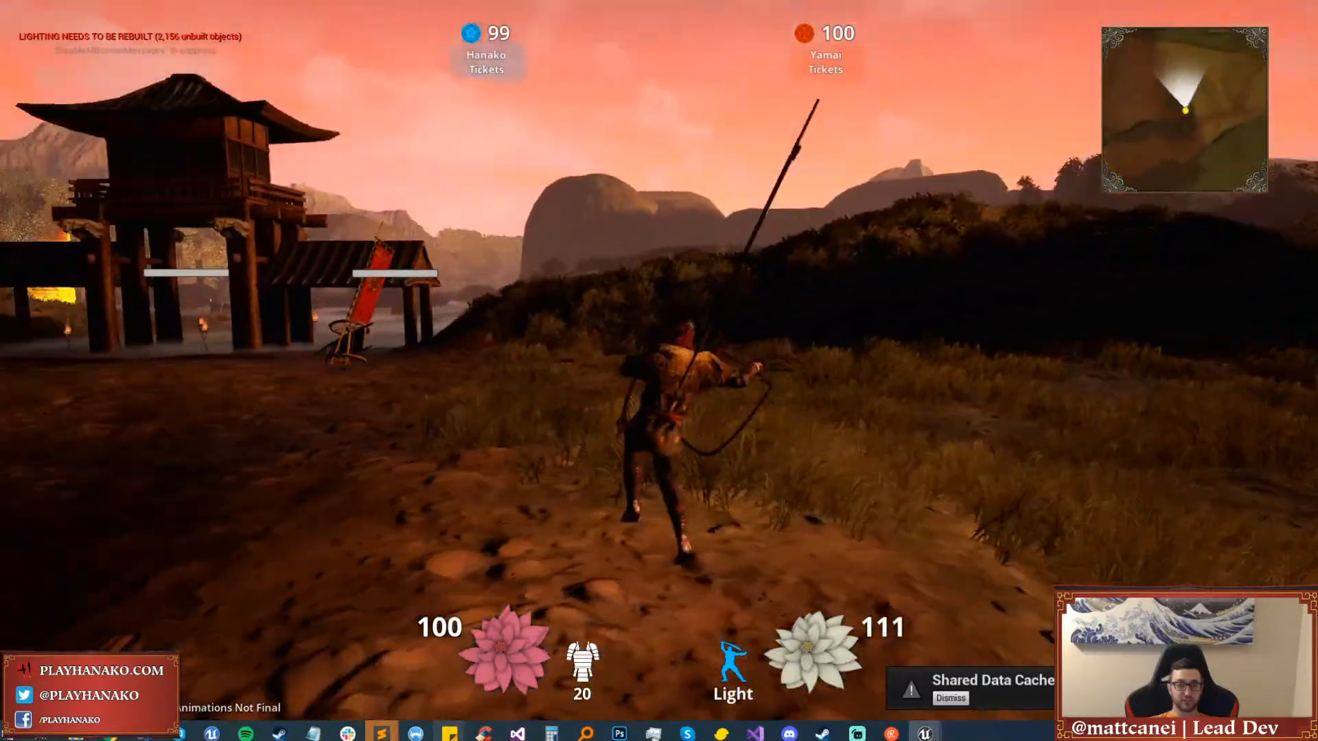
Sprint through the grass field to the large rock outcrop near the watchtower and climb the shaded slope behind it.
key(shift+w)
key(w)
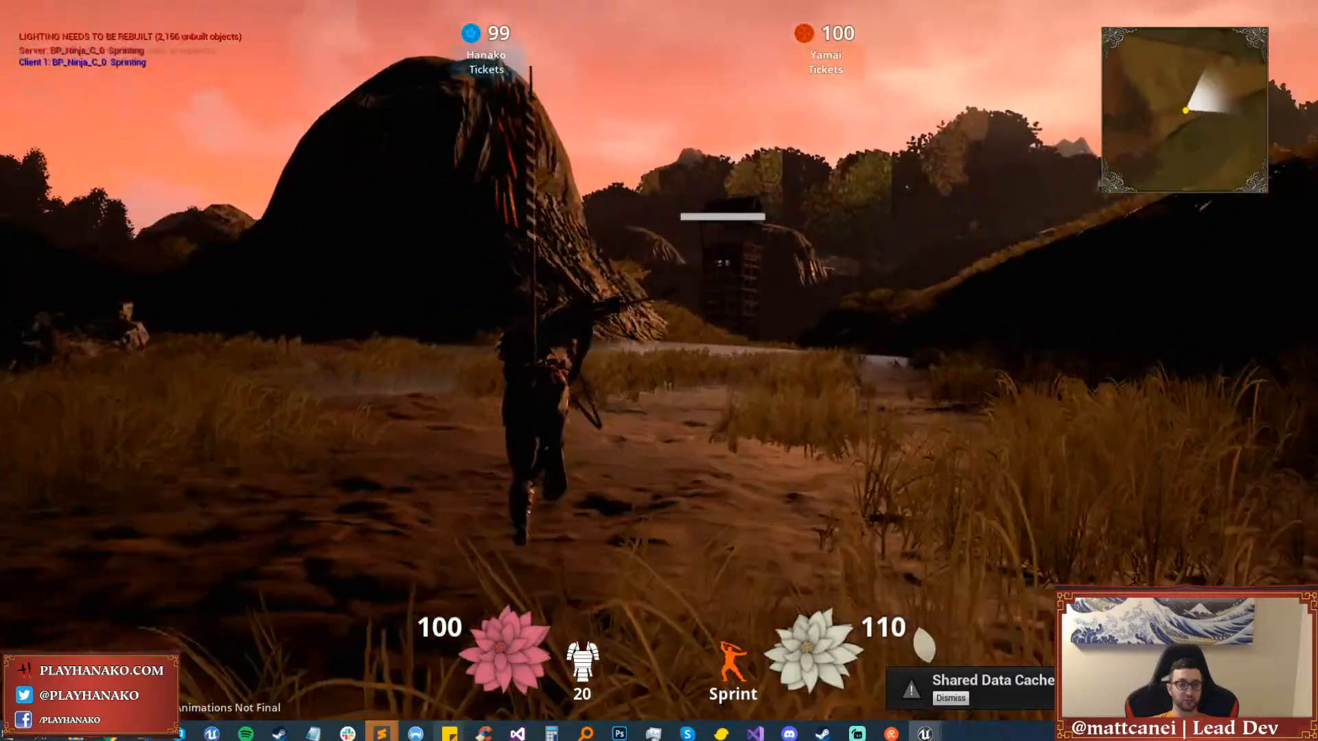
key(w)
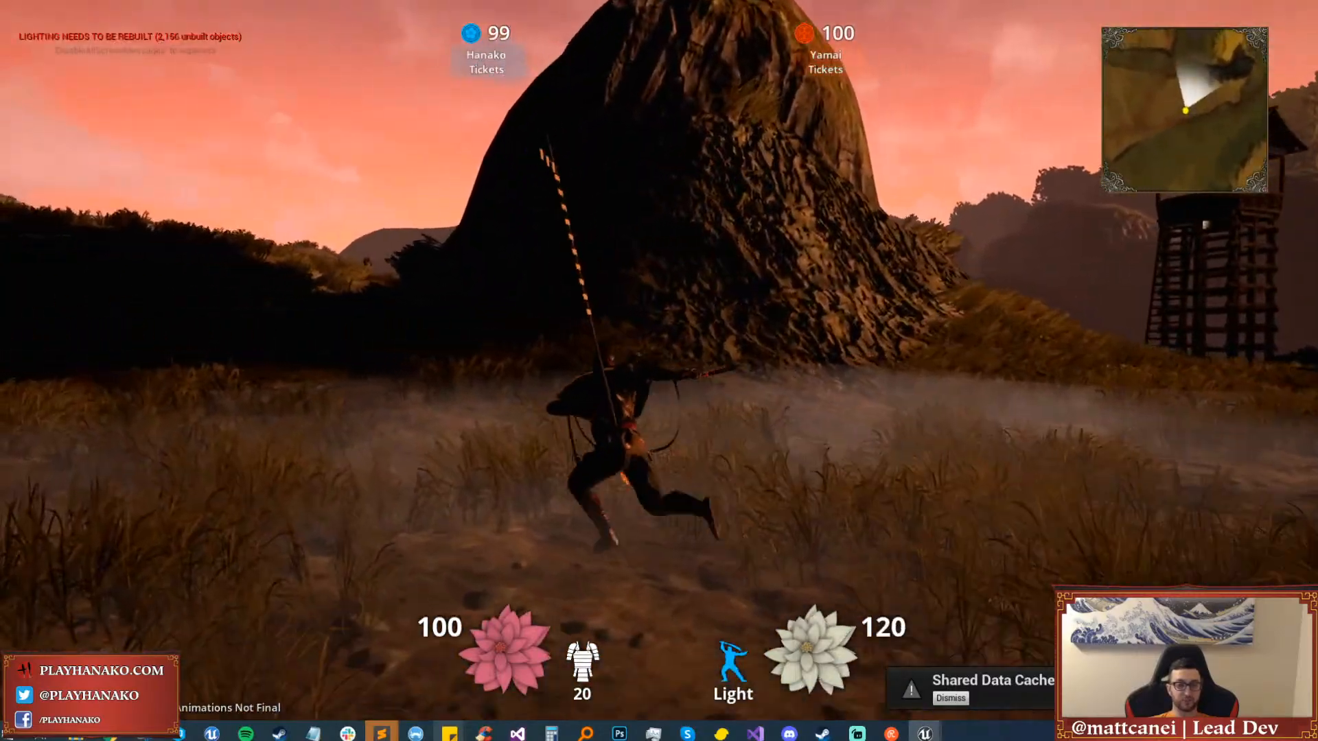
key(shift+w)
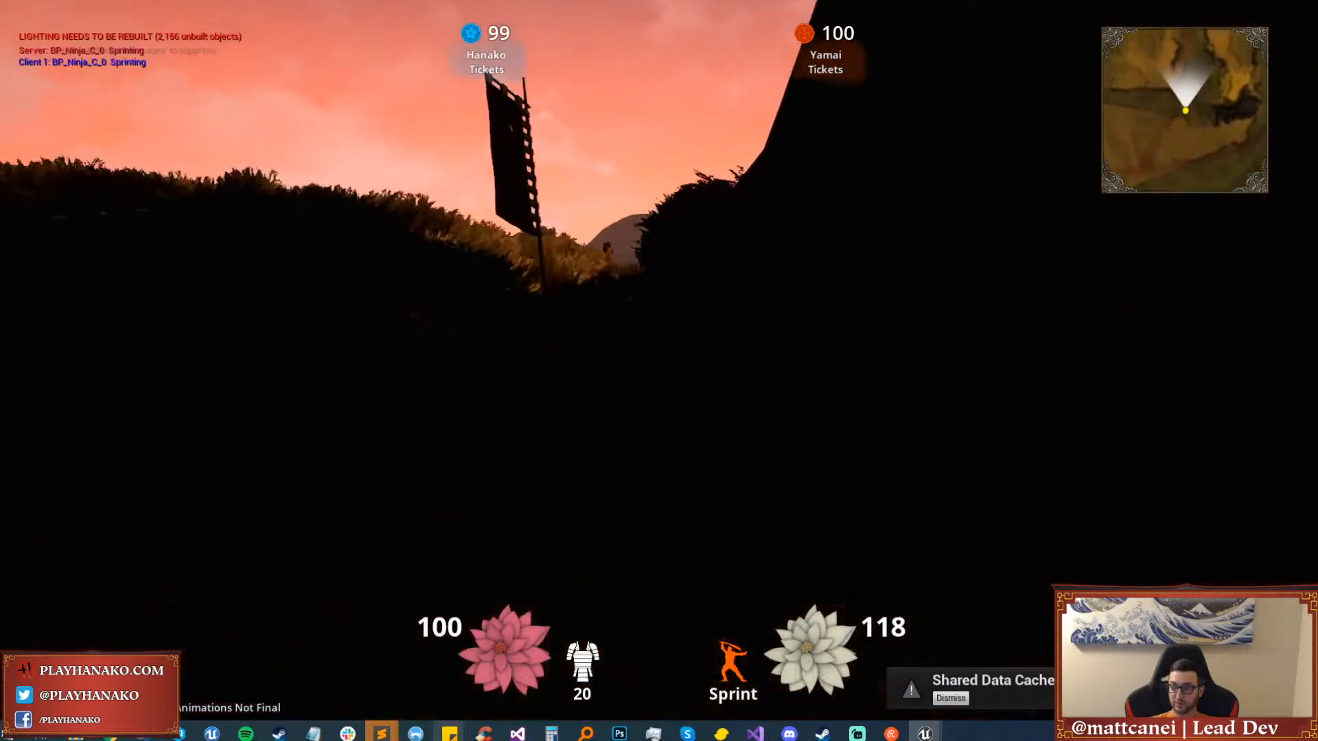
key(w)
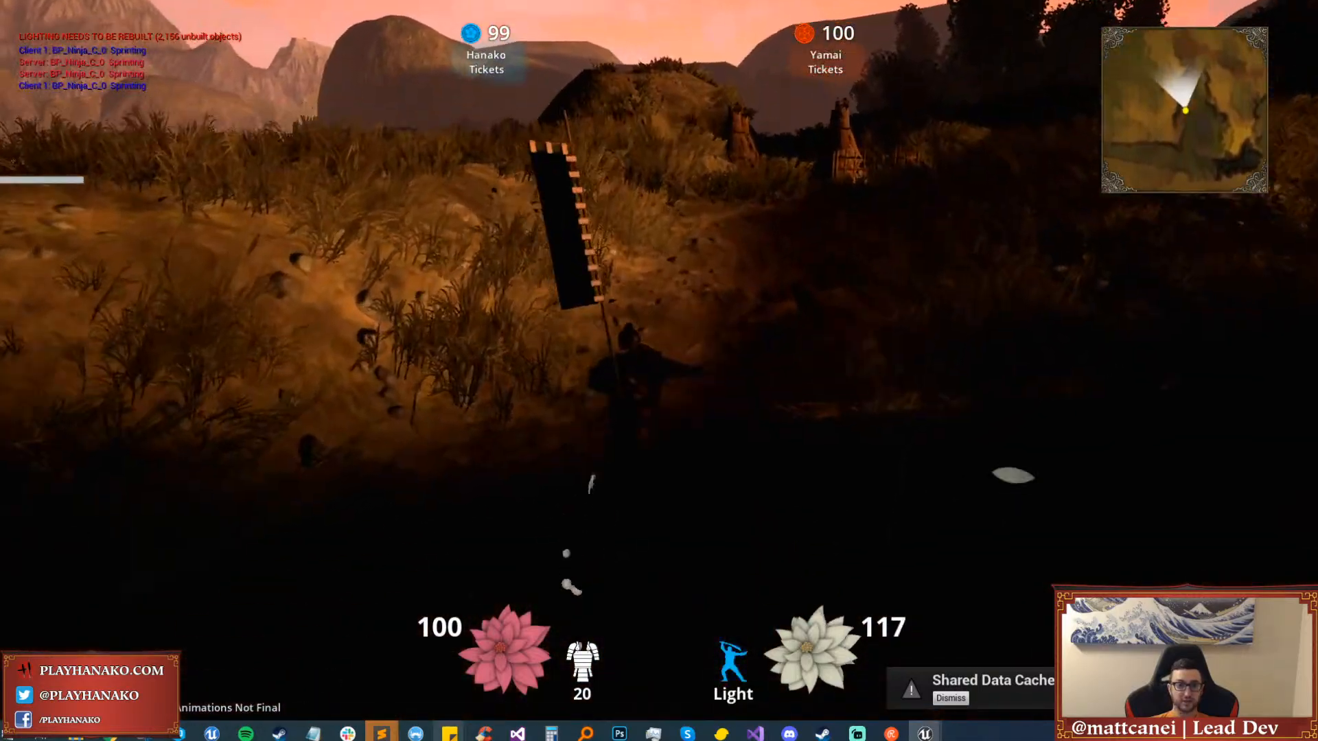
Run over the hilltop to the straw stacks and back along the dirt path past the abandoned handcart.
key(w)
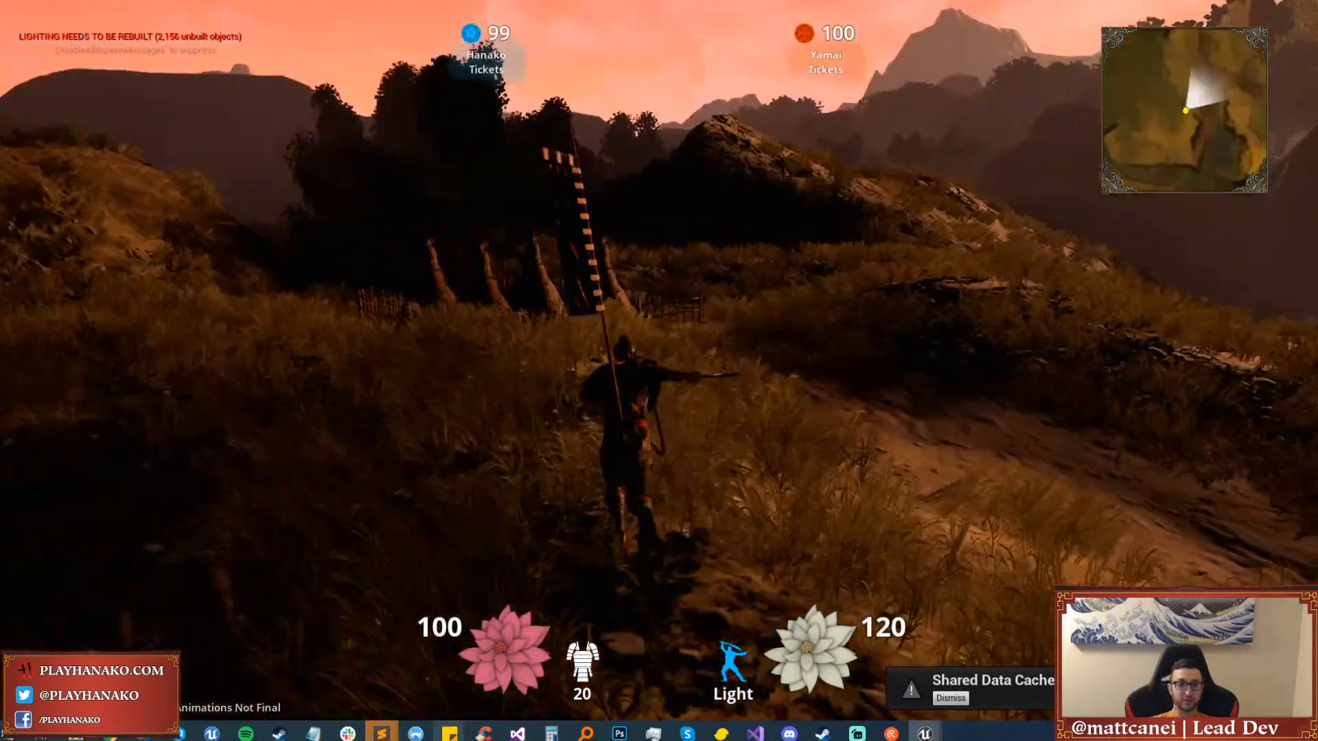
key(w)
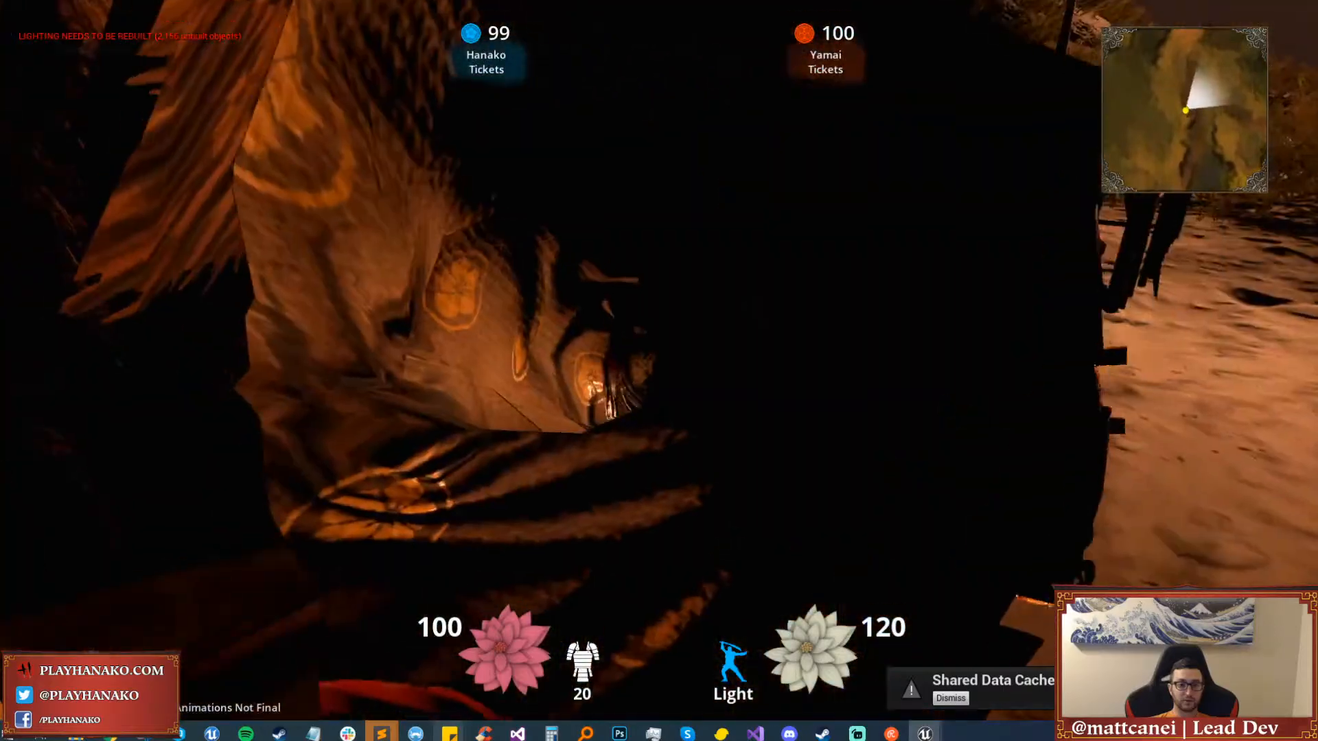
key(w)
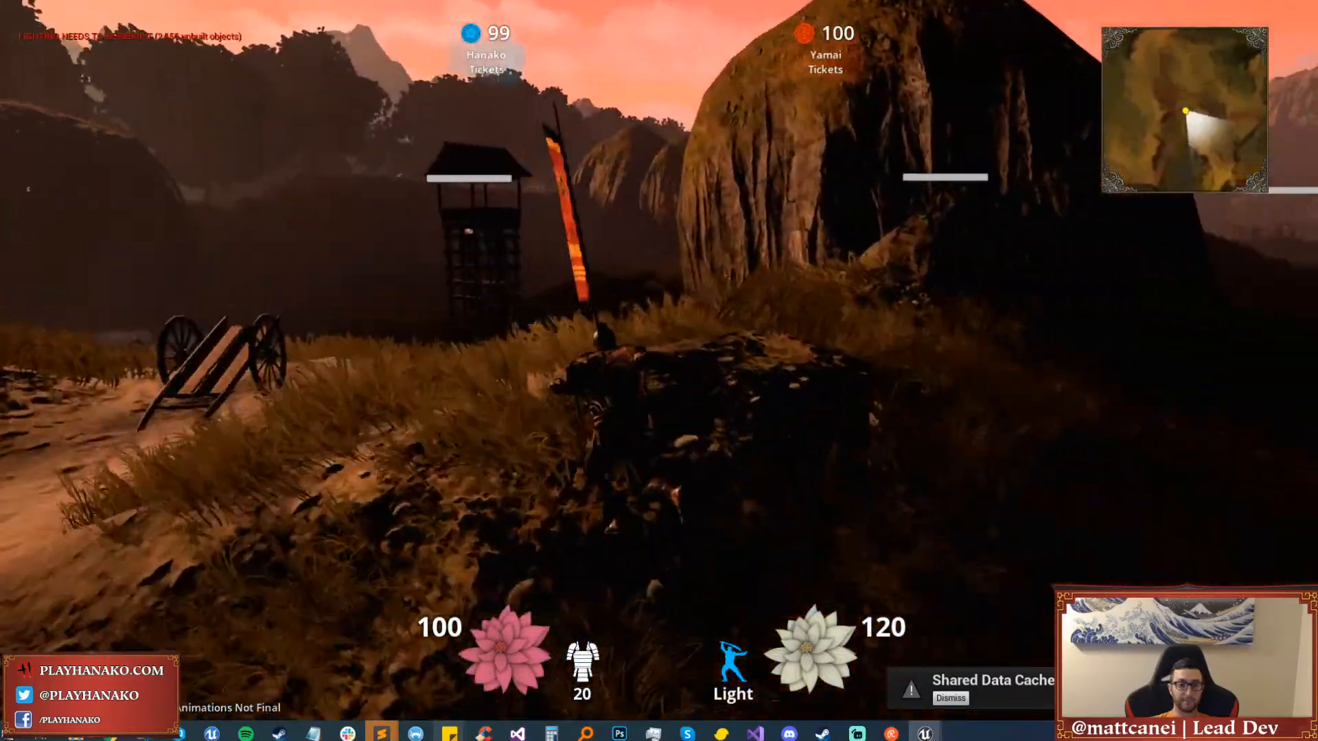
key(w)
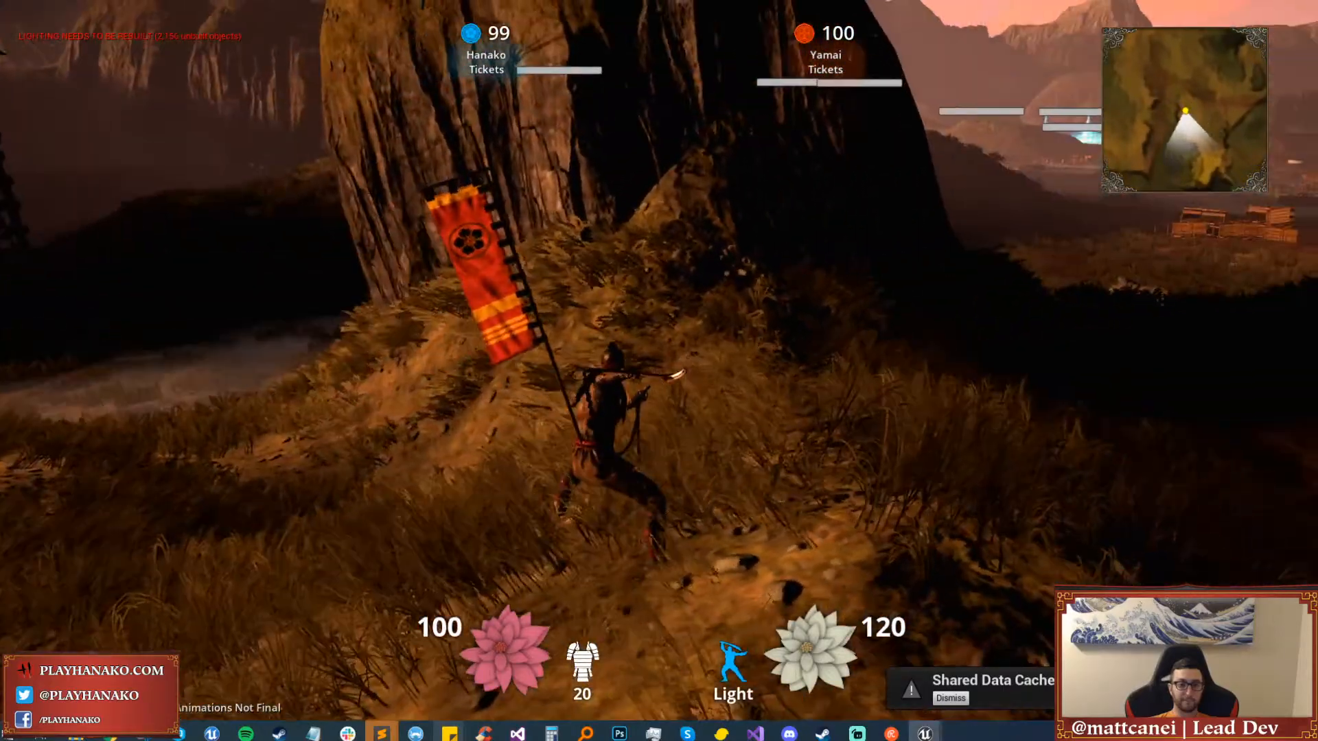
key(w)
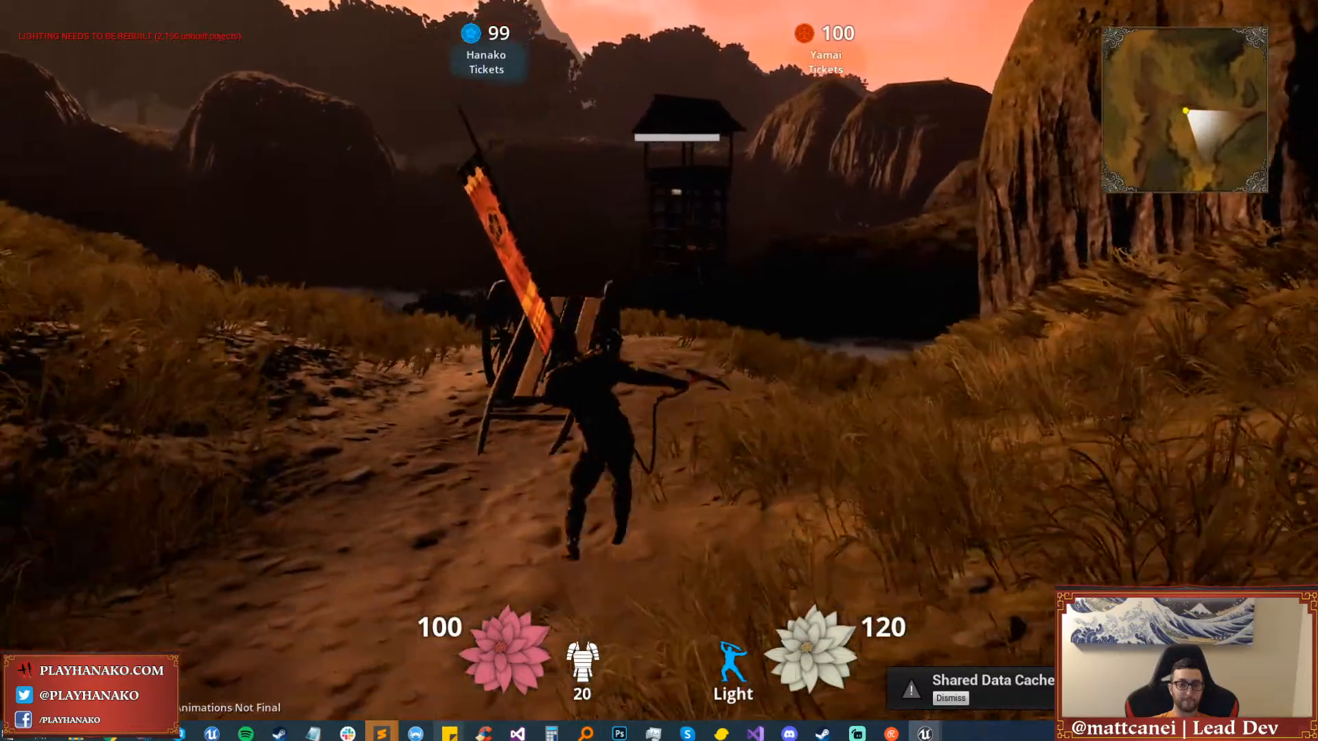
key(w)
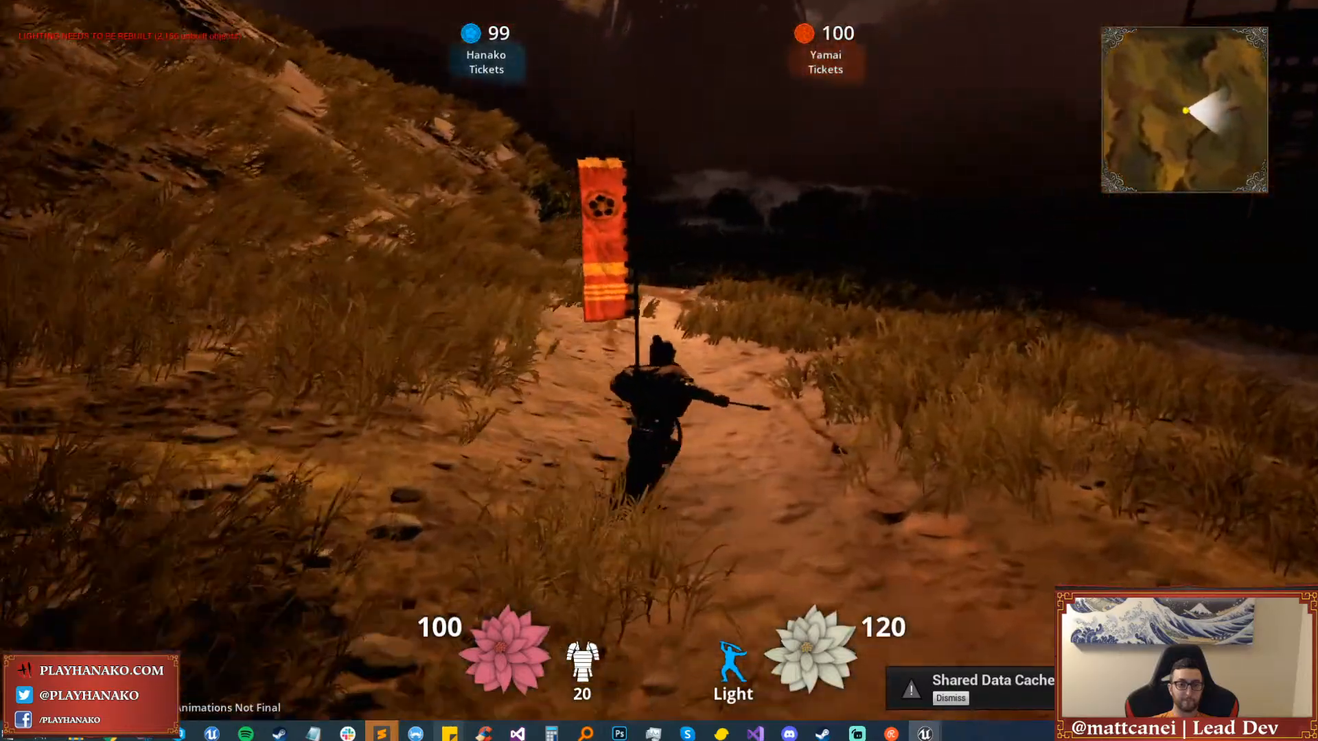
Leap off the dirt path into the misty lowland between the watchtower and the rock outcrop.
key(space)
key(w)
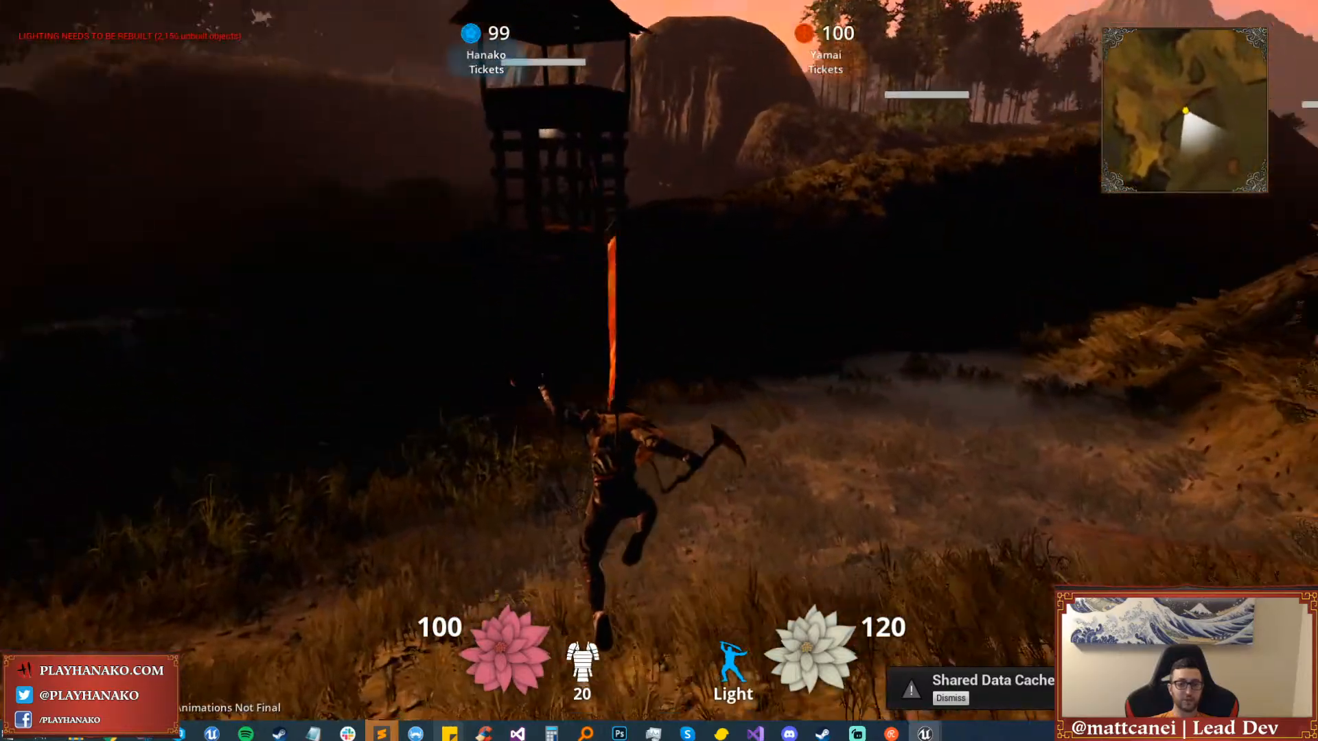
key(ctrl)
key(w)
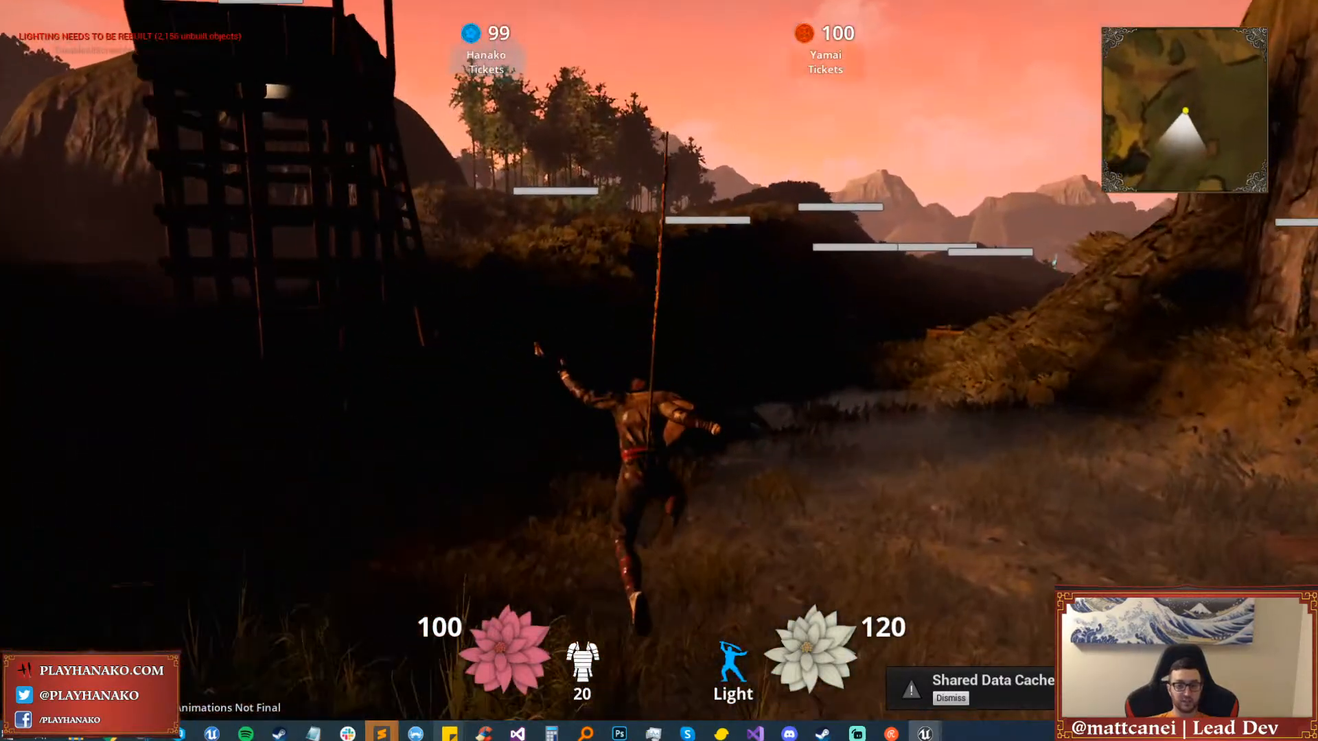
Stop the playtest and switch the viewport to Unlit view mode.
key(Escape)
right_drag(1175, 55, 659, 55)
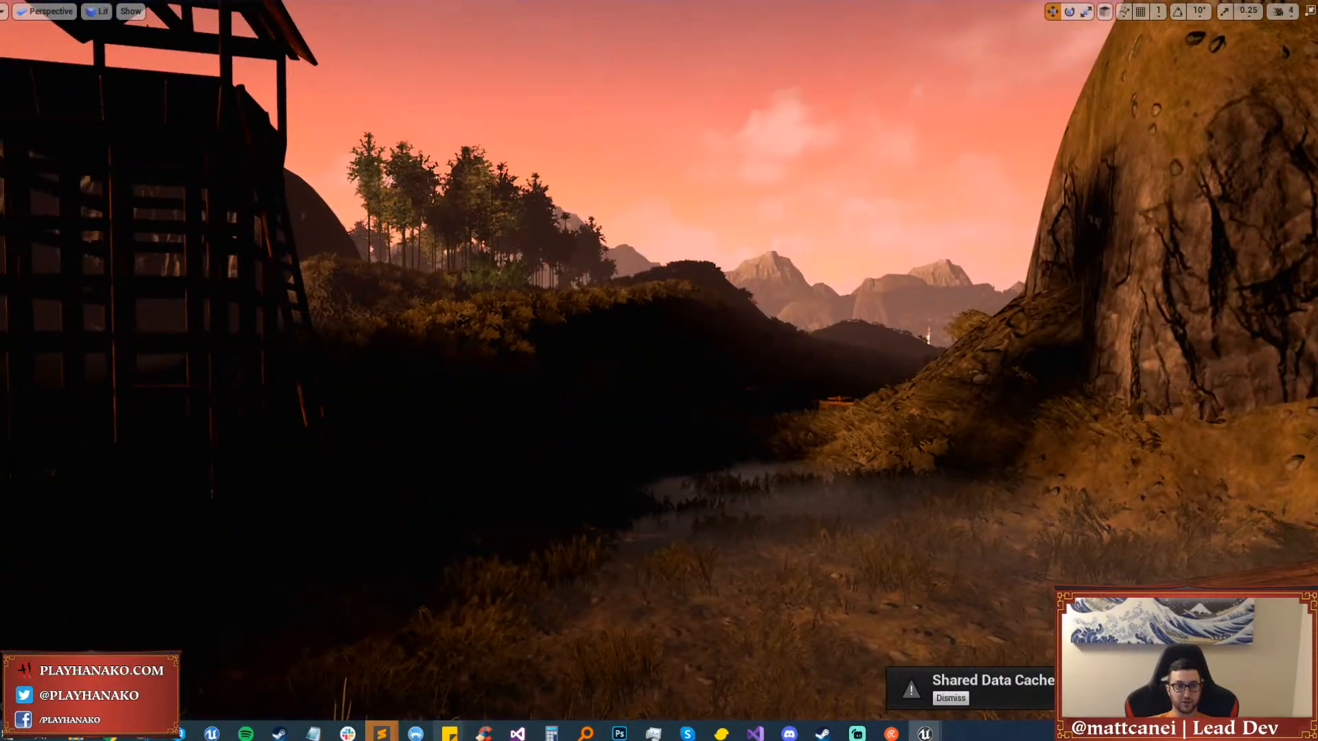
click(97, 11)
click(113, 53)
Fly over the unlit BF-GifuCrossroads terrain to examine its hills, watchtower, village and gatehouse layout.
right_drag(659, 371, 826, 398)
key(w)
key(w)
key(w)
key(a)
right_drag(697, 425, 961, 395)
key(w)
right_drag(659, 371, 1160, 336)
key(w)
key(w)
key(w)
key(w)
key(w)
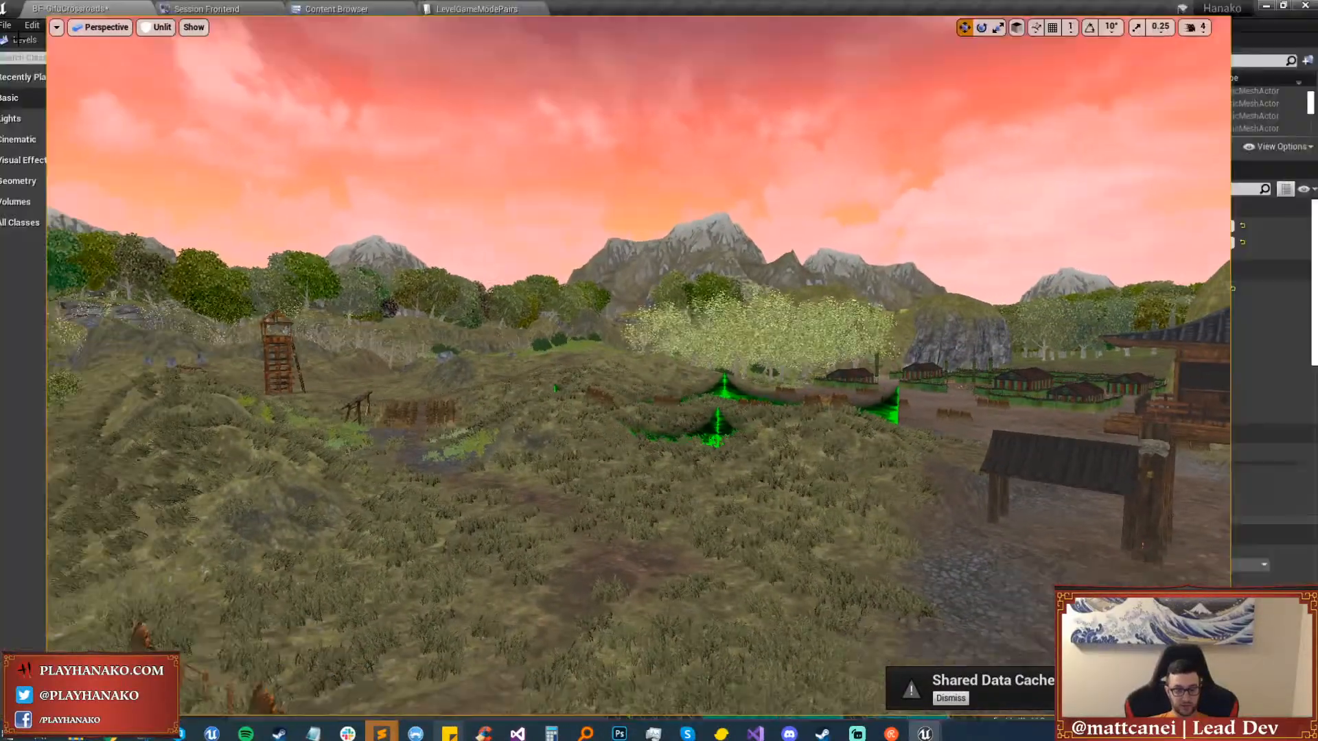
Leave the full-screen viewport and open the recent level BF-GifuCrossroads2 without saving changes to BF-GifuCrossroads.
key(F11)
click(5, 24)
mouse_move(108, 493)
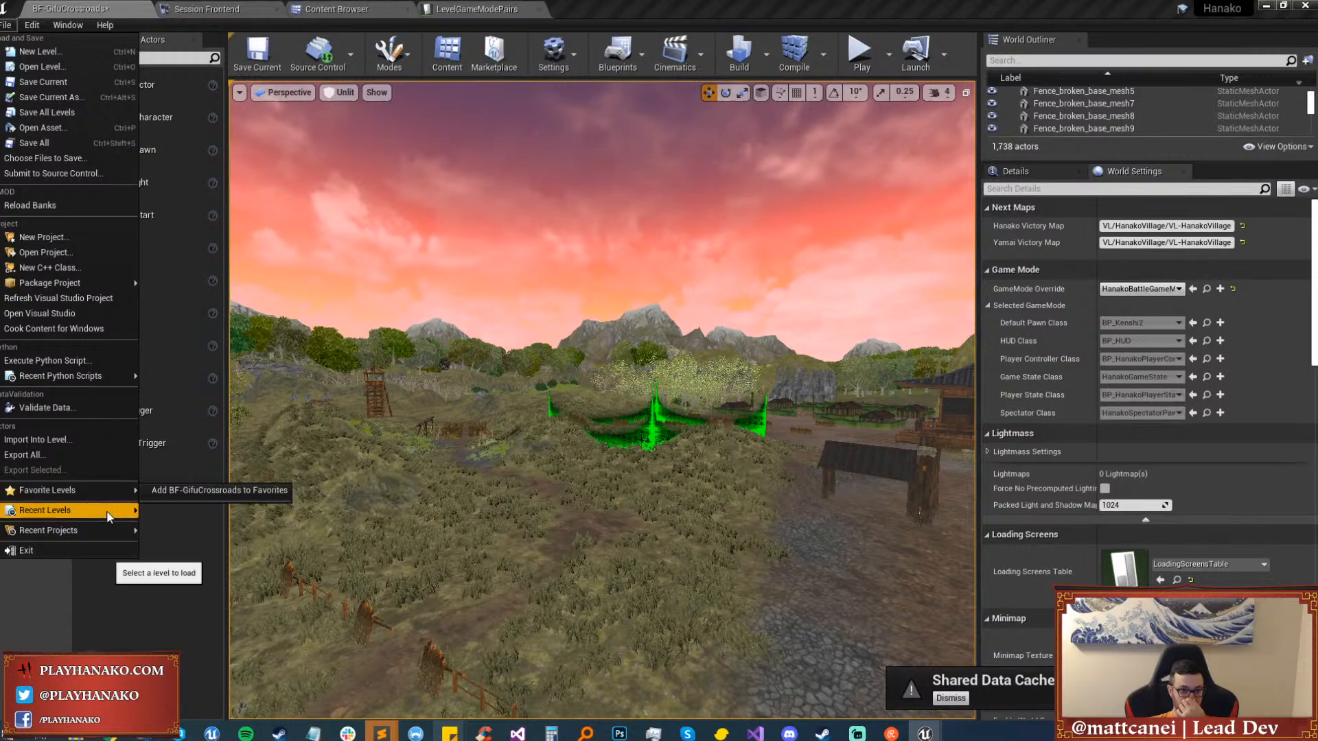
click(192, 554)
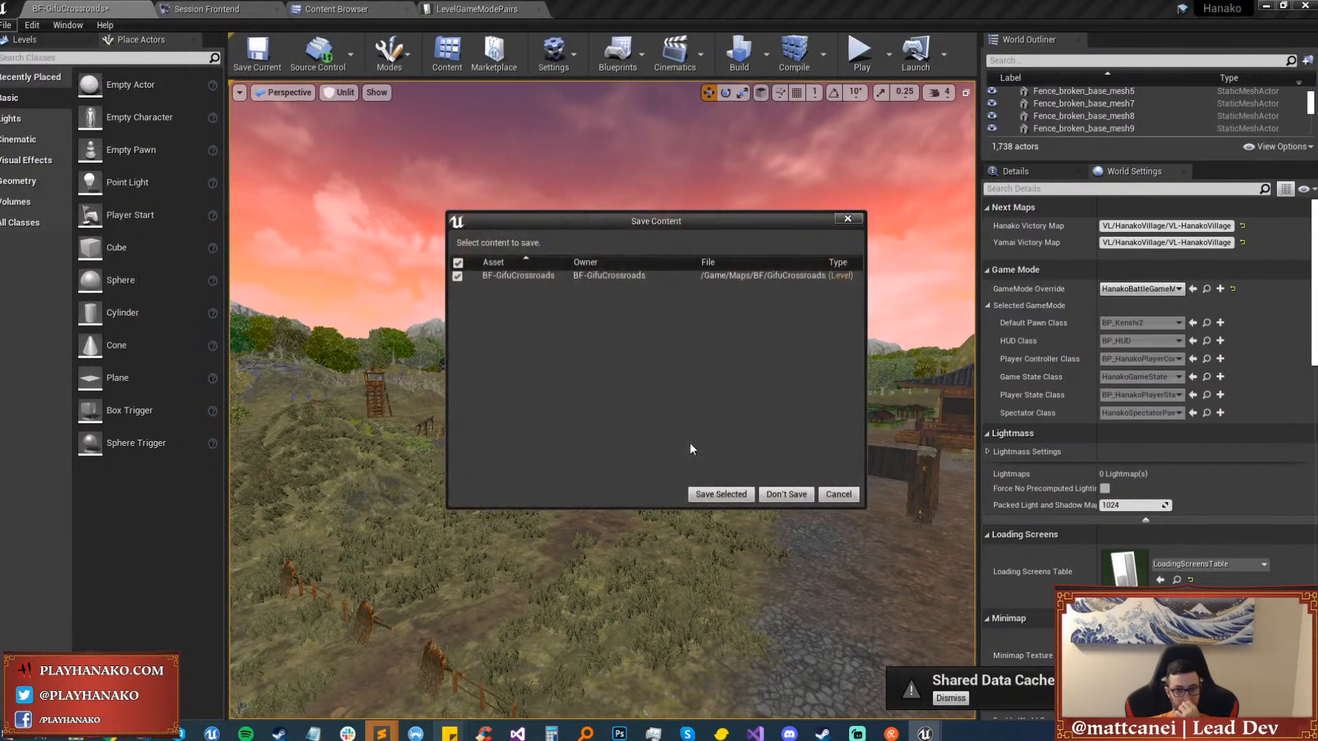
click(779, 500)
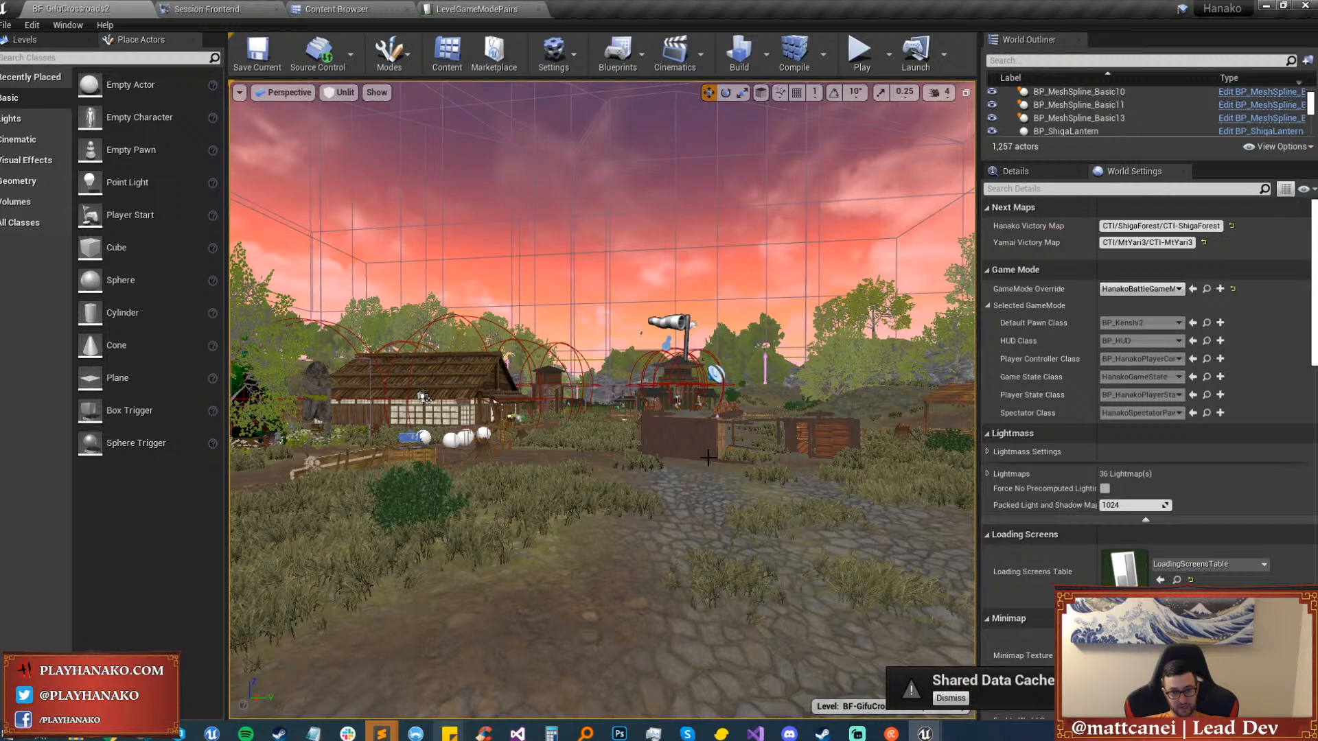
Turn on game view and fly through BF-GifuCrossroads2 to examine its village, terrain and rocky mountain boundary.
key(w)
mouse_move(707, 457)
right_down()
mouse_move(823, 439)
mouse_move(769, 432)
mouse_move(634, 454)
mouse_move(738, 452)
mouse_move(628, 458)
mouse_move(713, 449)
mouse_move(724, 494)
mouse_move(769, 439)
mouse_move(789, 446)
mouse_move(762, 428)
mouse_move(762, 470)
mouse_move(833, 473)
mouse_move(844, 500)
mouse_move(691, 471)
mouse_move(686, 453)
right_up()
key(w)
key(g)
key(w)
key(w)
key(w)
key(w)
click(691, 507)
key(s)
right_drag(764, 309, 740, 449)
key(w)
key(Escape)
key(s)
key(w)
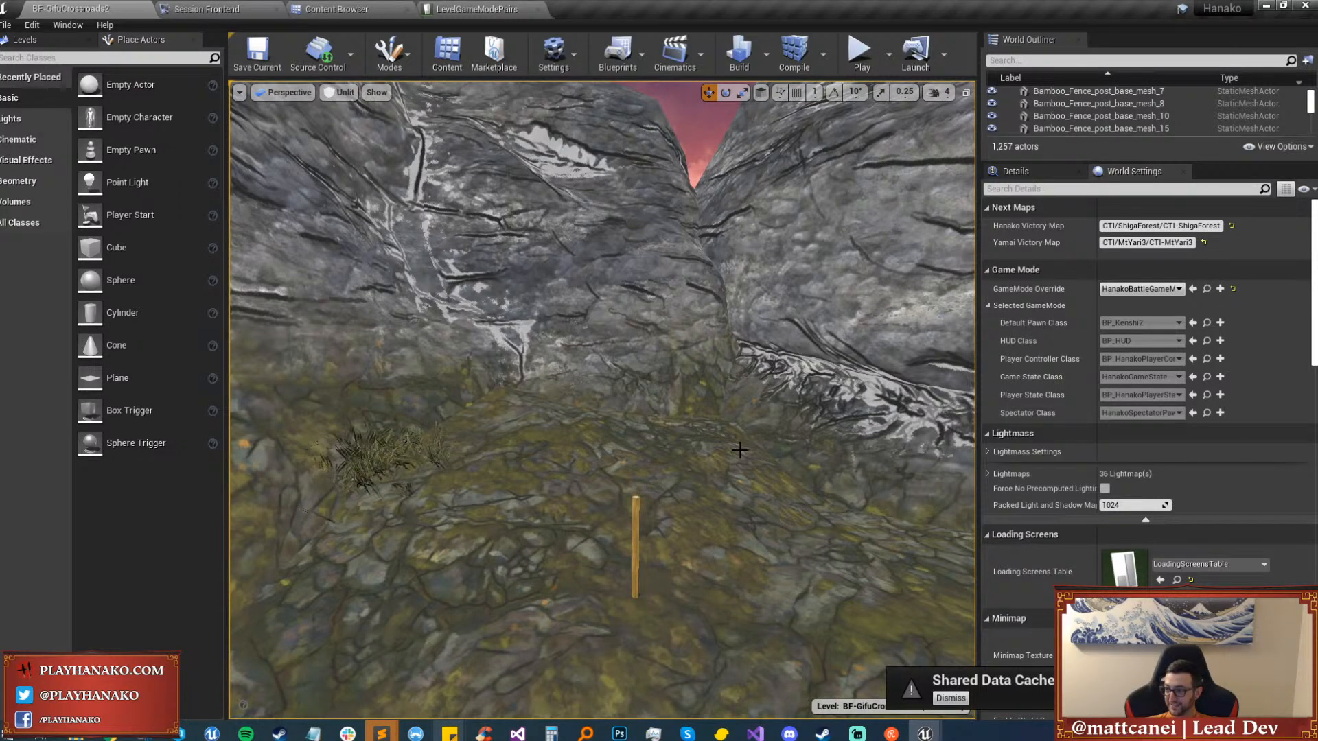
Switch the viewport to Lit view mode and look over the village houses.
click(341, 92)
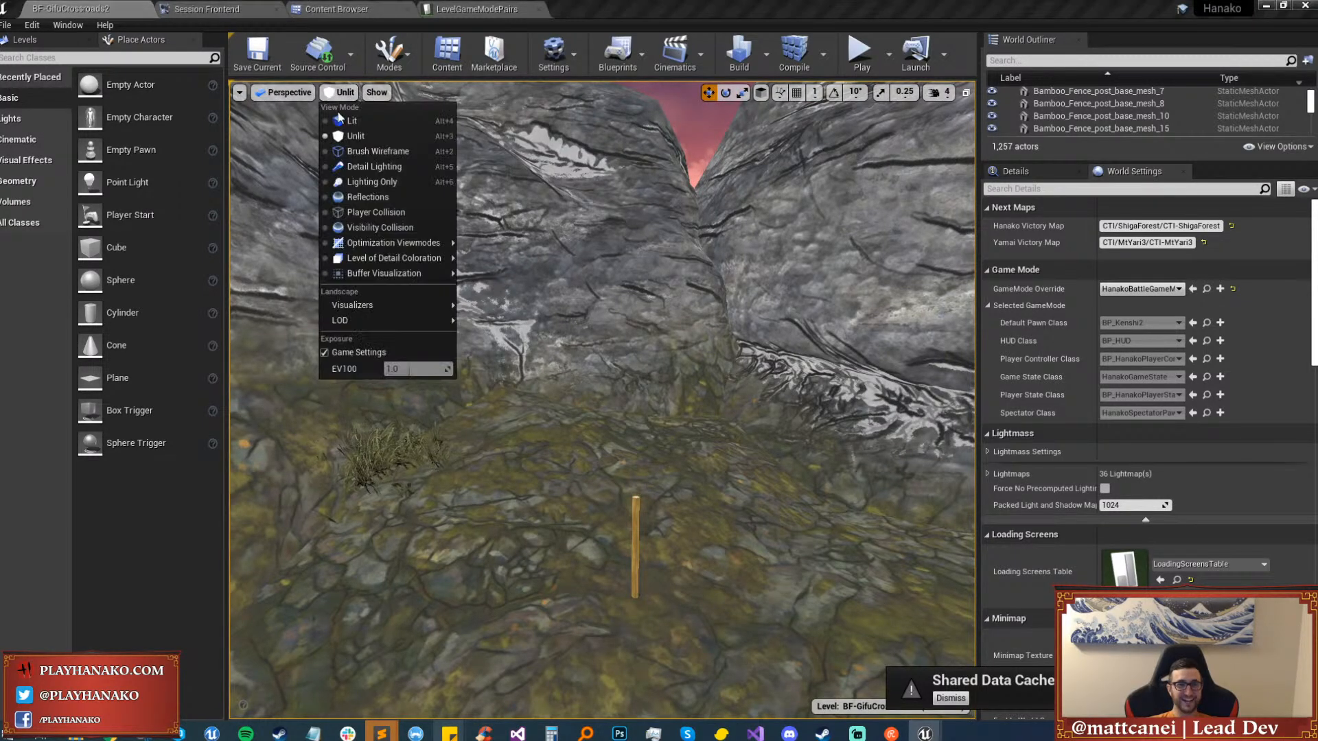
click(338, 121)
right_drag(338, 121, 625, 339)
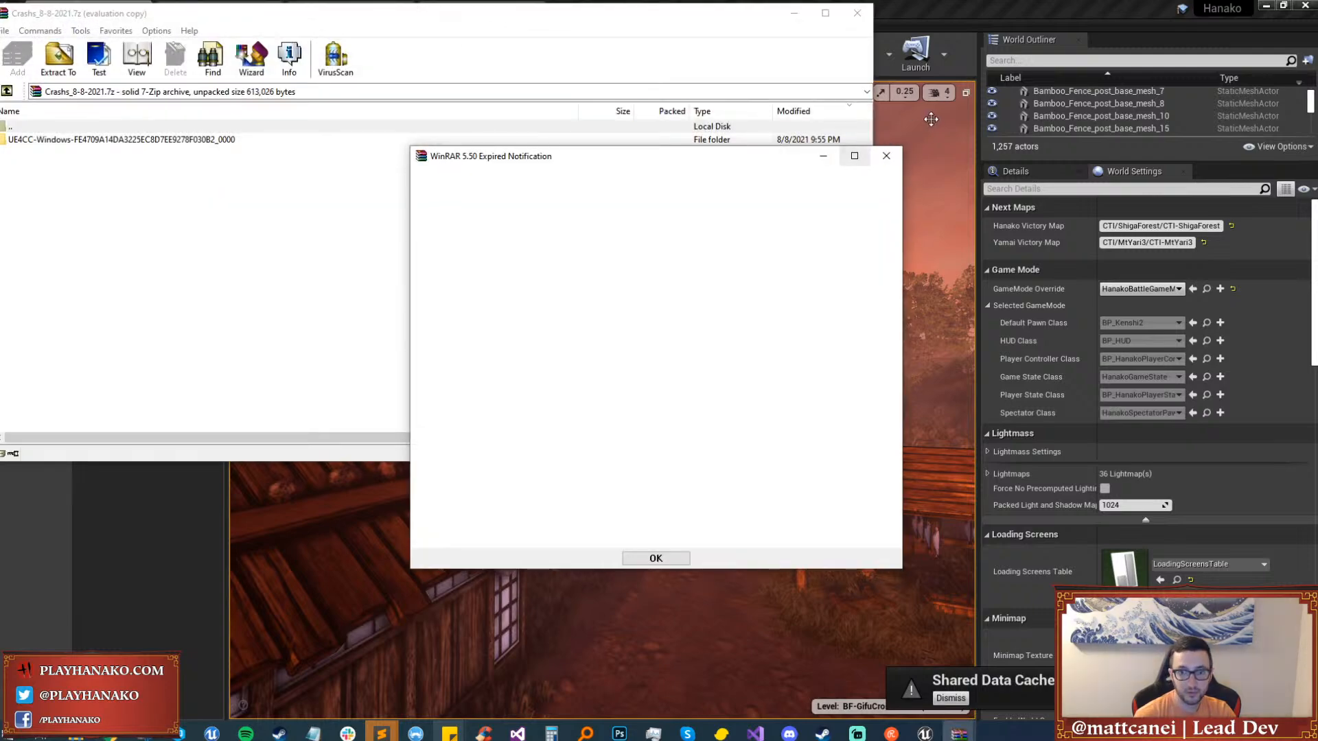
Dismiss the WinRAR expiry notification and minimize the Crashs_8-8-2021.7z archive window.
click(886, 156)
click(794, 13)
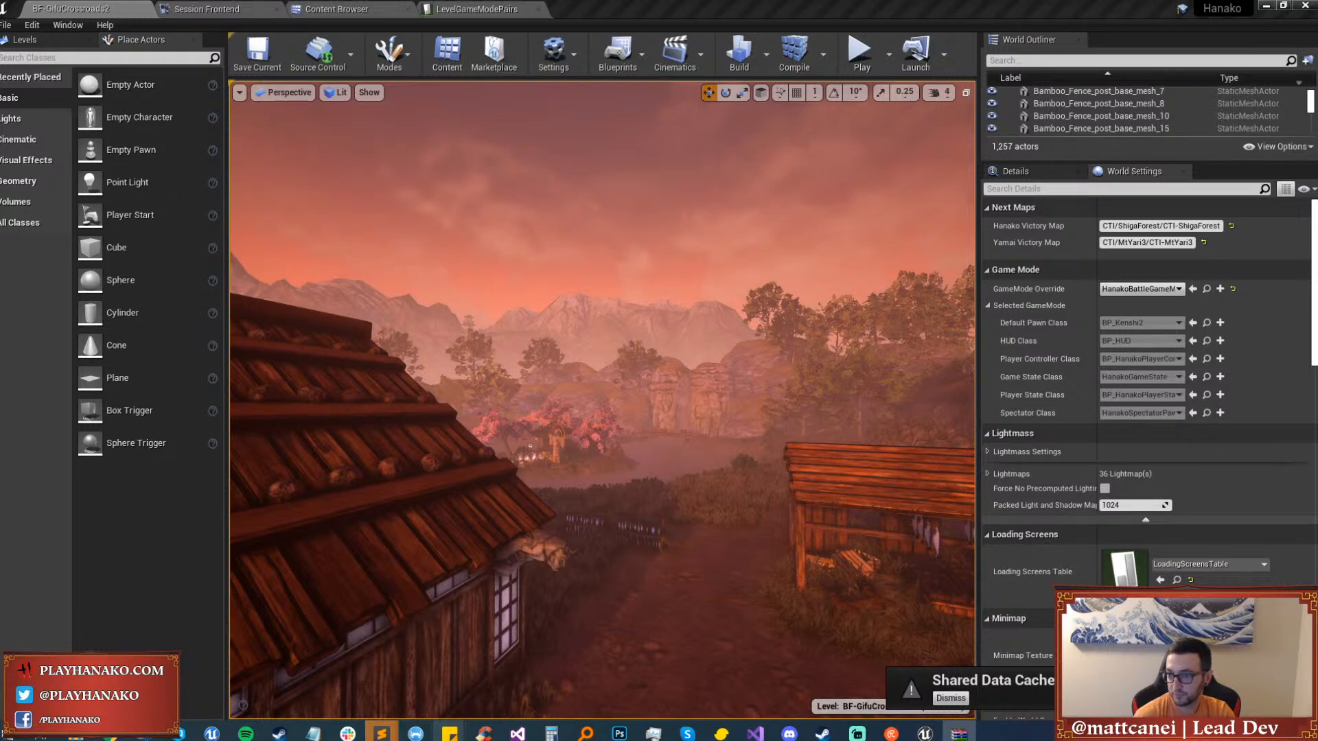
click(944, 517)
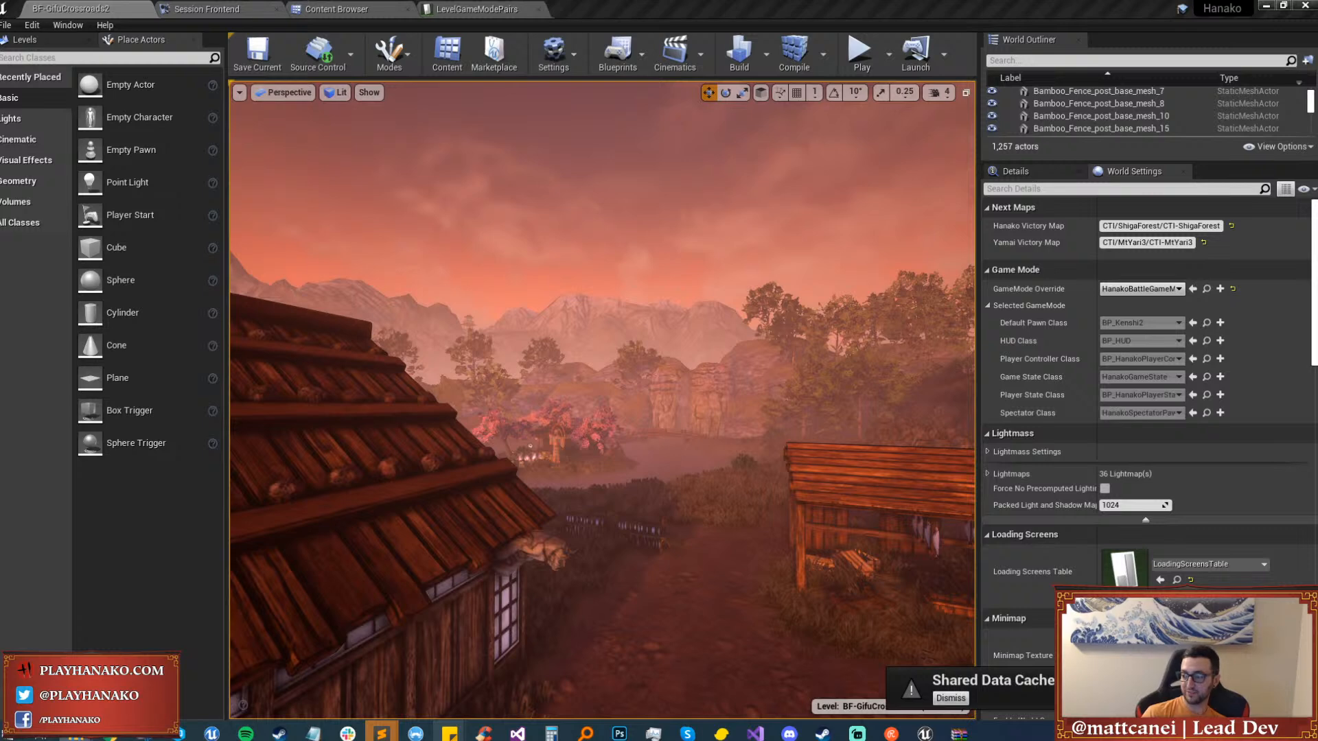
Close the File Explorer windows for This PC, 61076efb7f81bd78b129fc50, TEX and one of the Win64 folders.
right_click(145, 733)
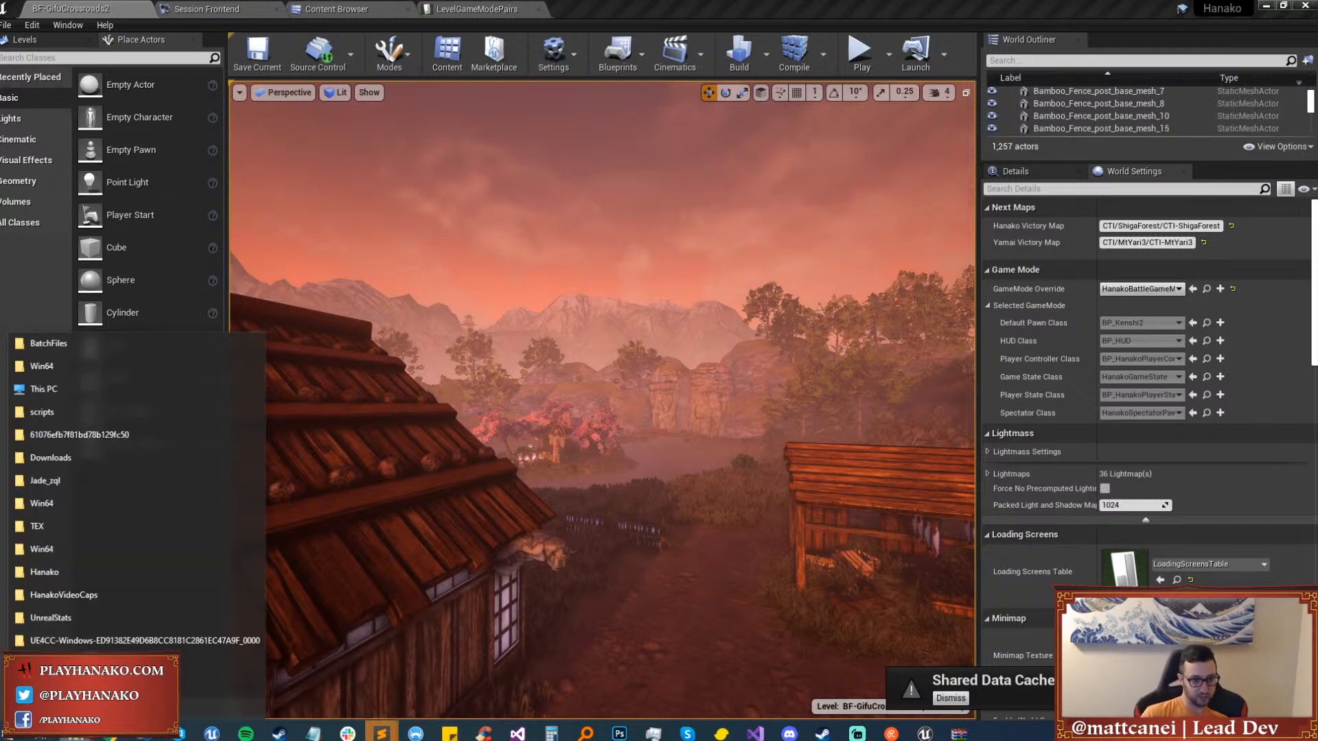
click(208, 389)
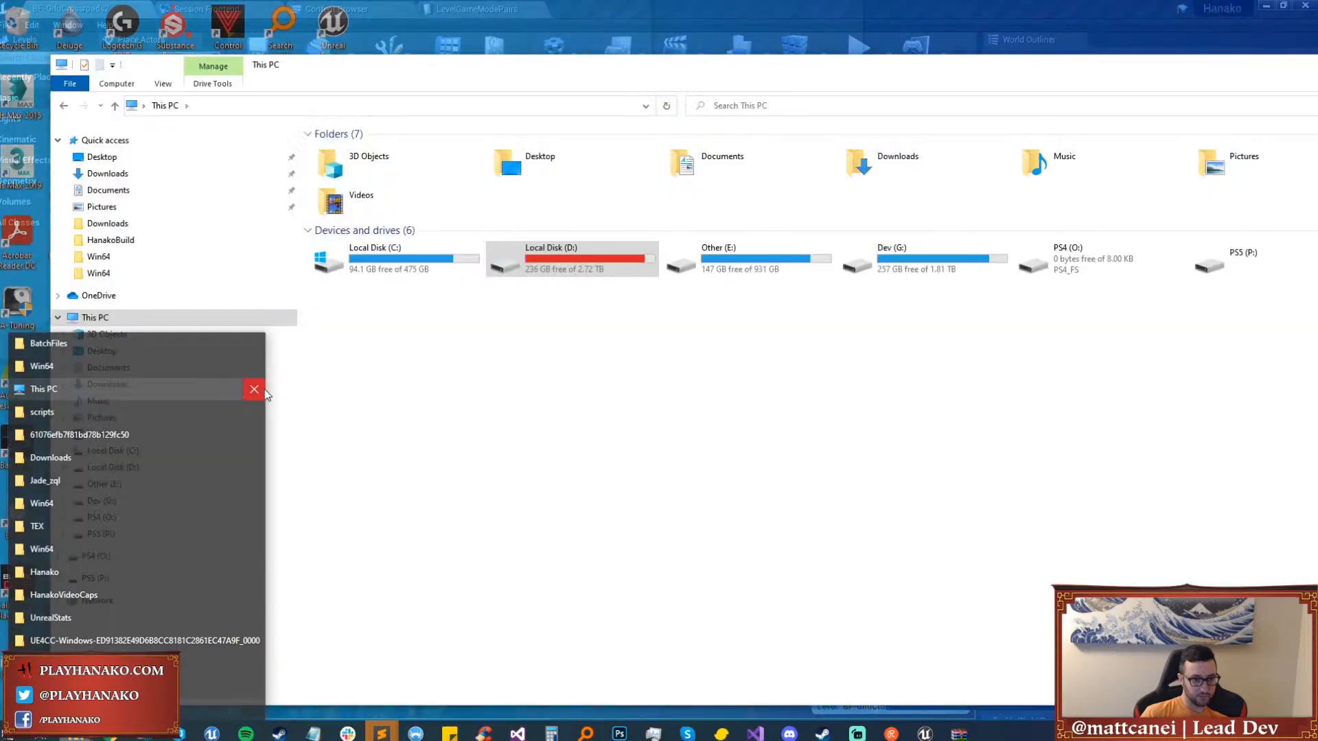
click(254, 389)
click(254, 434)
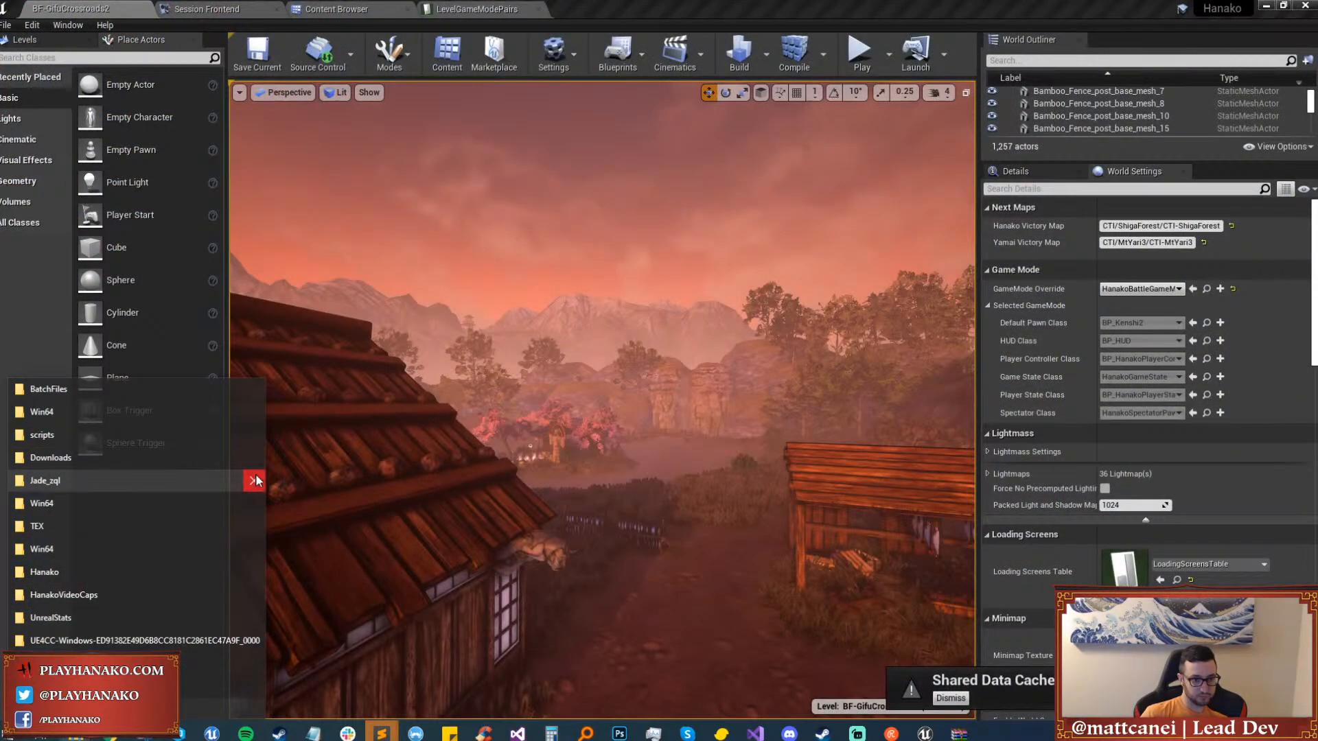
click(251, 527)
click(252, 549)
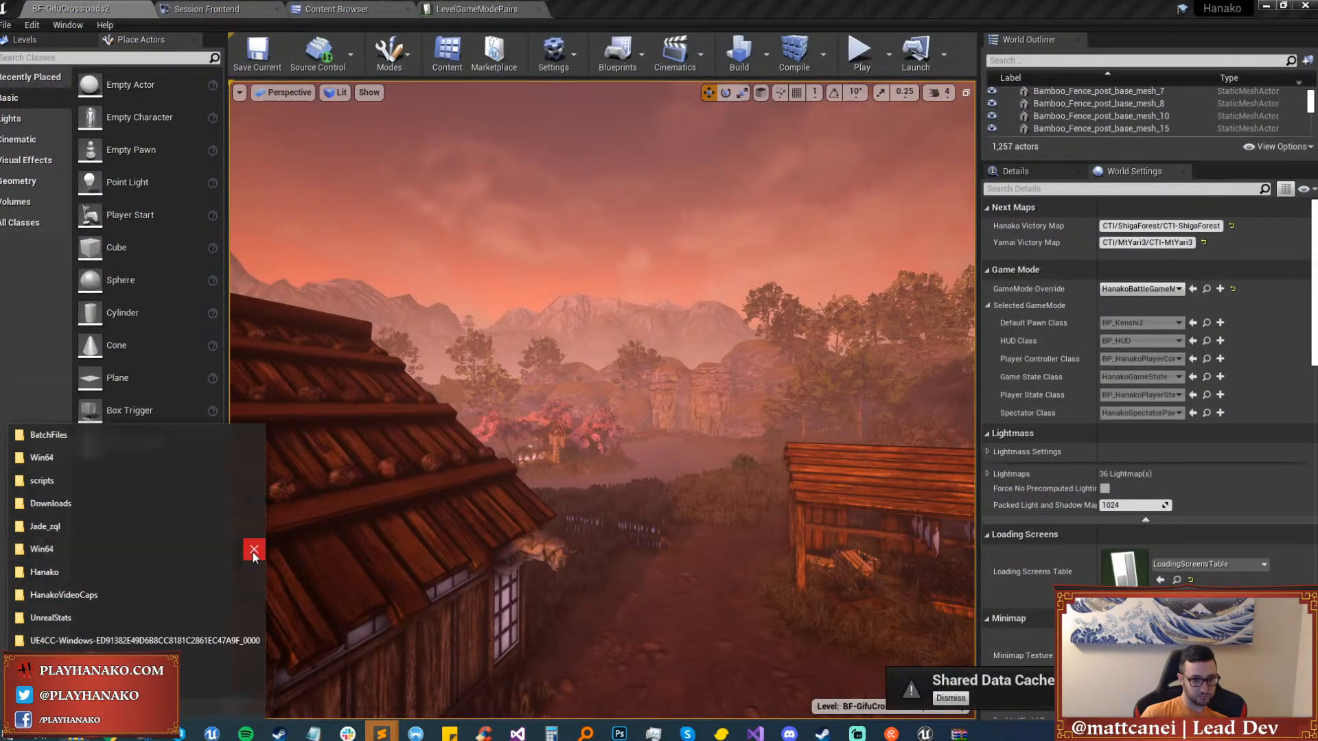
Bring up the Win64 folder containing UE4Minidump.dmp, widen its window, and go up to Binaries with the full folder path showing.
click(88, 459)
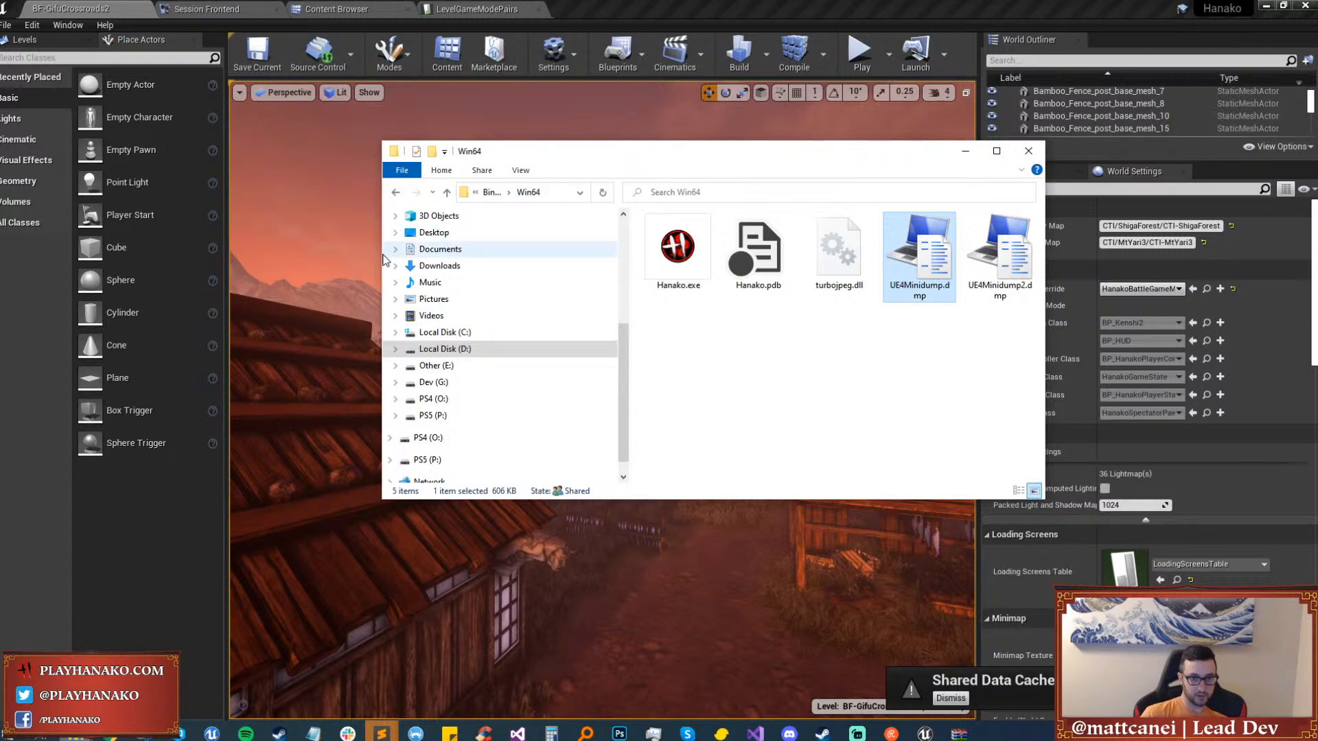
drag(382, 259, 107, 264)
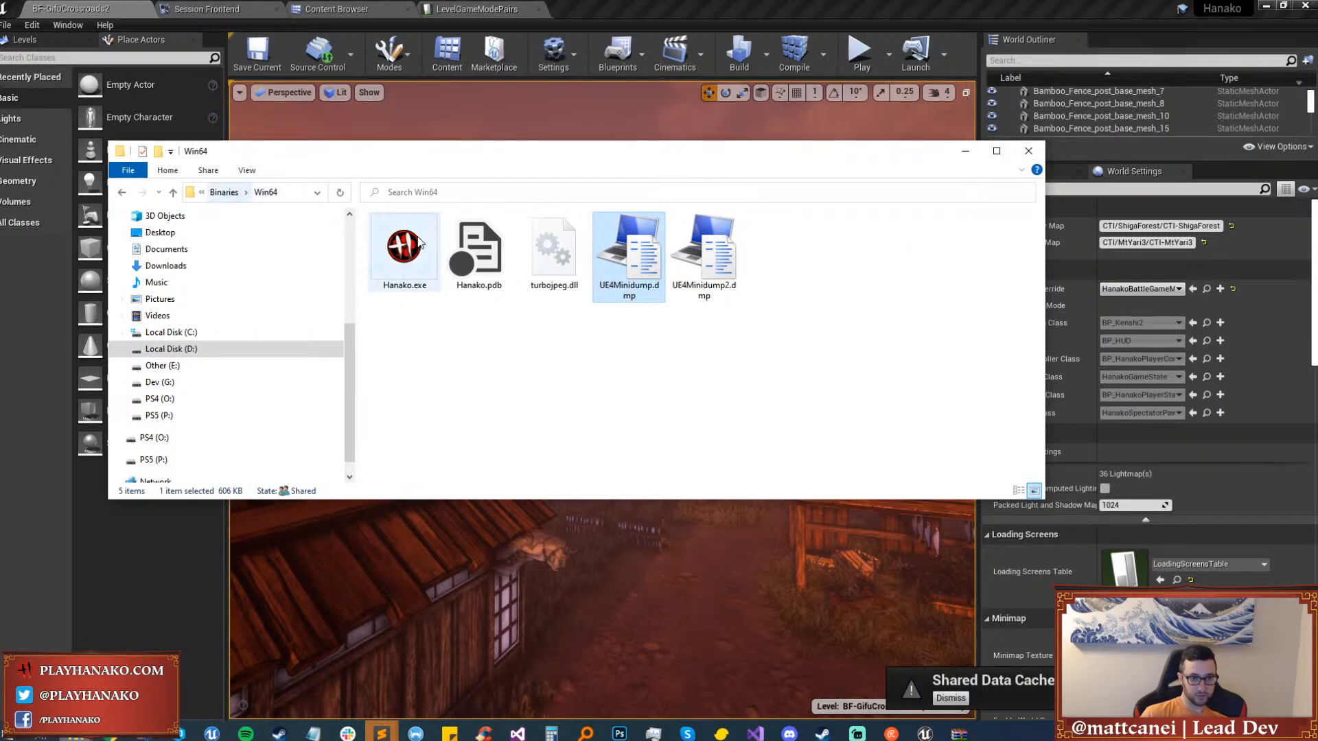
click(223, 192)
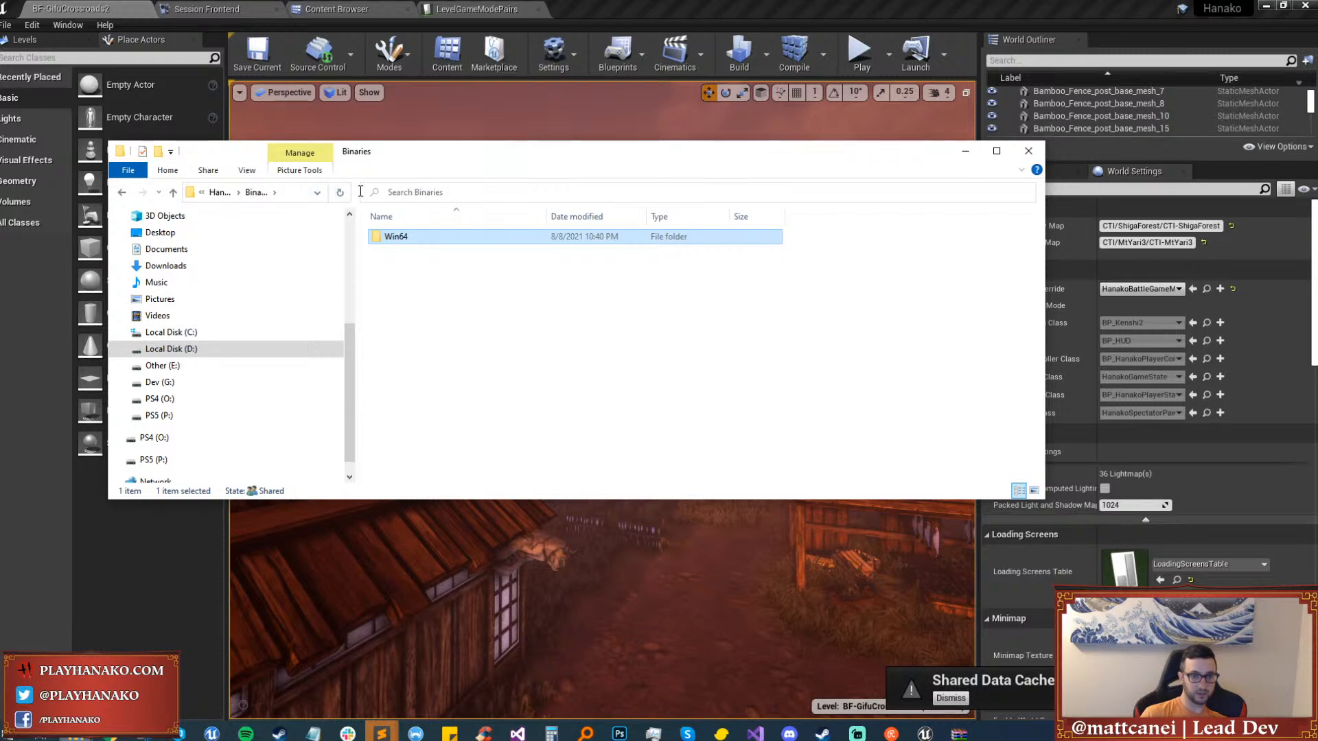
drag(358, 192, 896, 182)
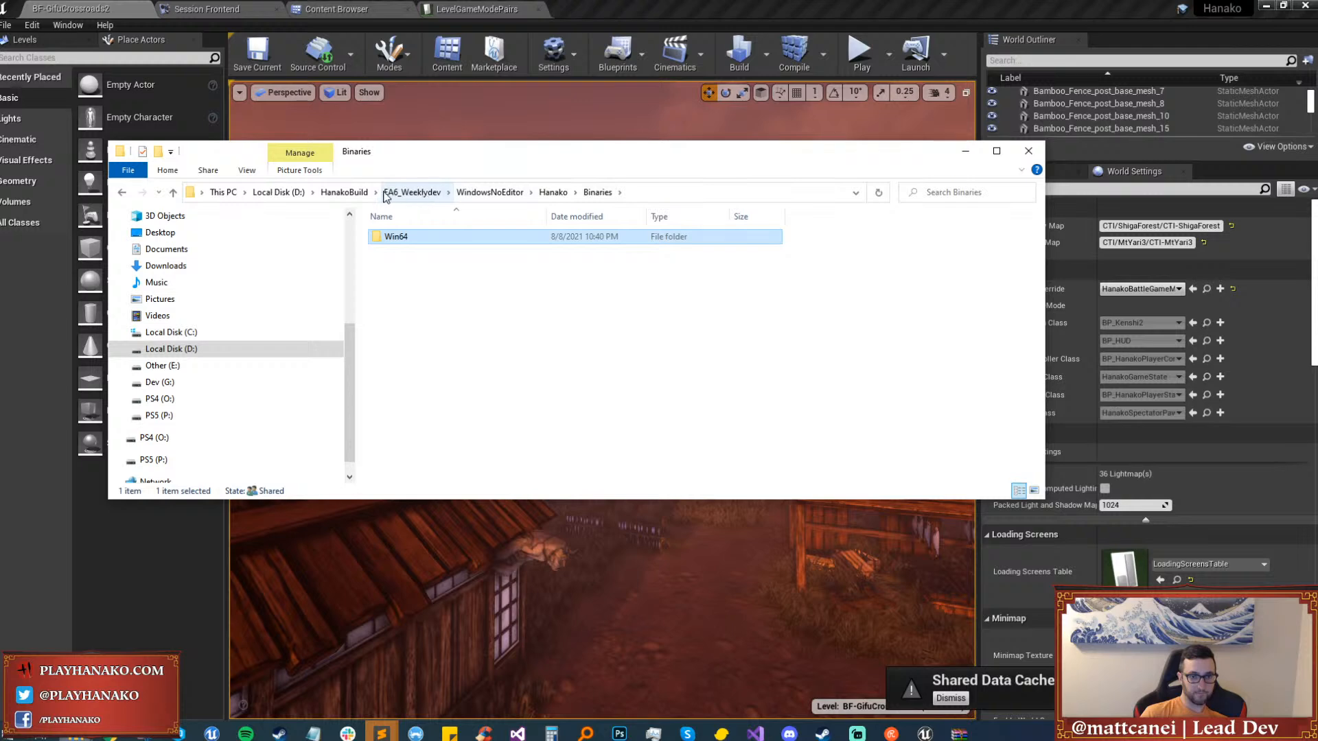
Go to HanakoBuild and open the EA6_Weekly build's WindowsNoEditor\Hanako\Binaries\Win64 folder.
click(344, 193)
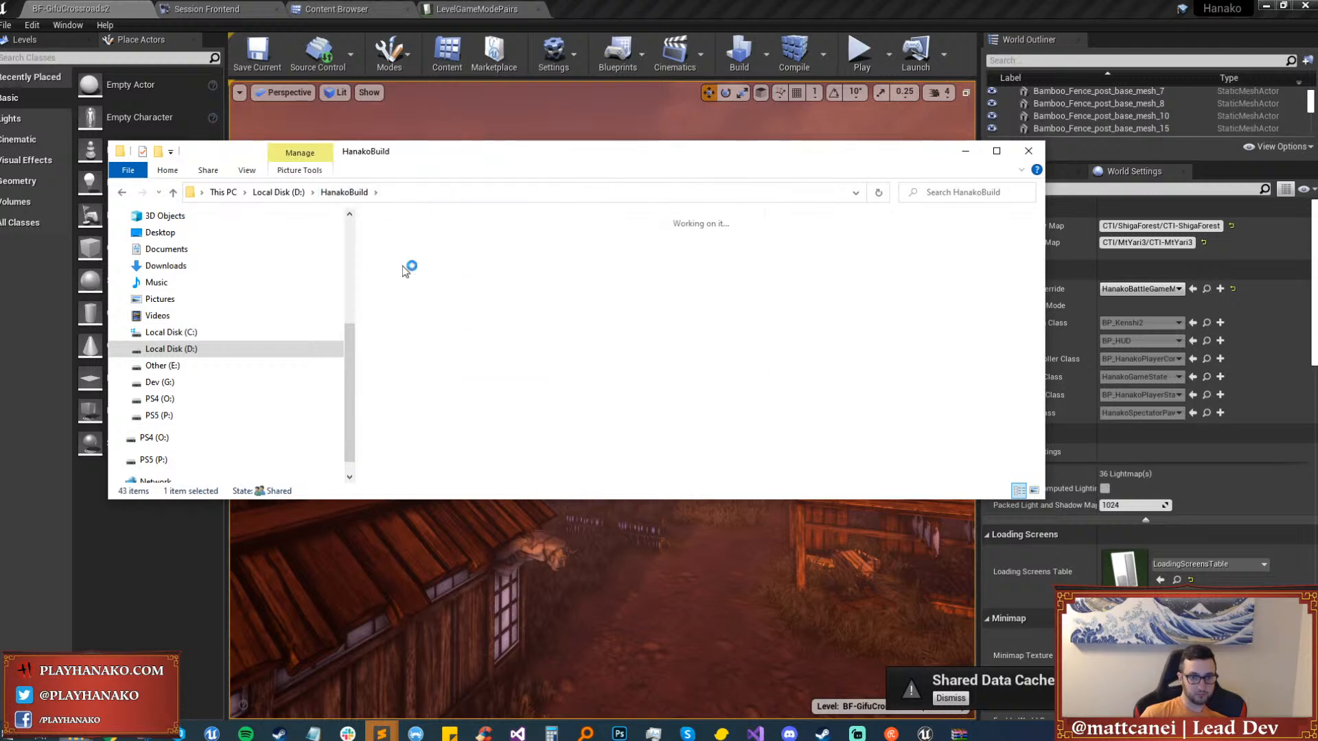
double_click(405, 269)
double_click(403, 259)
double_click(414, 255)
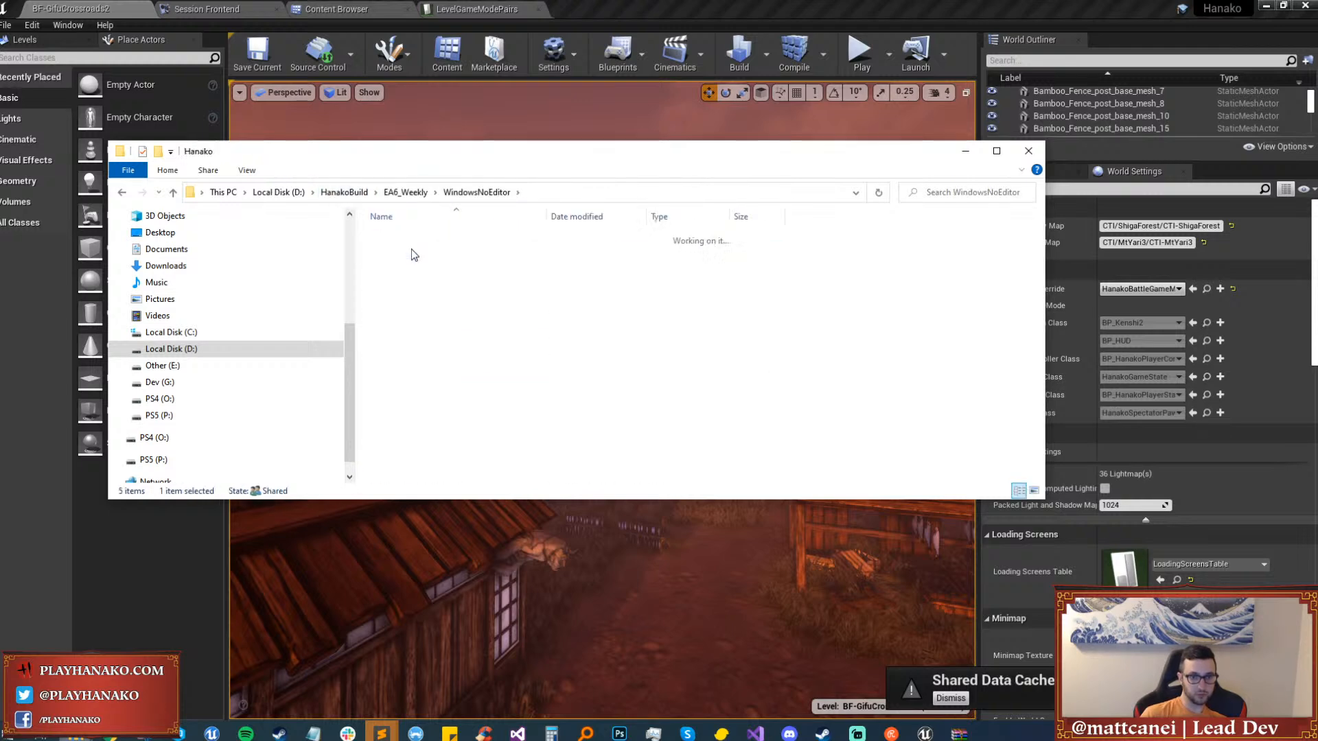
double_click(412, 239)
double_click(413, 237)
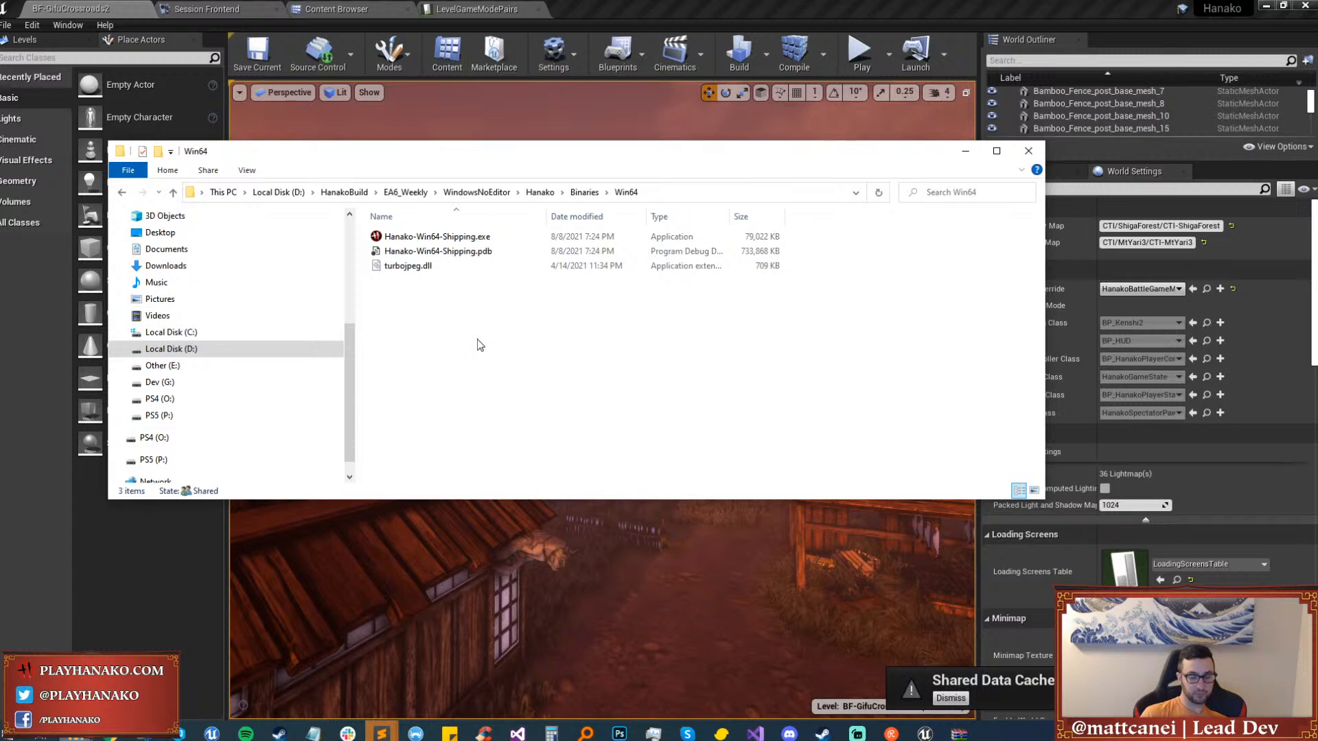
Paste UE4Minidump.dmp into the EA6_Weekly Win64 folder and start debugging it in Visual Studio with Native Only.
key(ctrl+v)
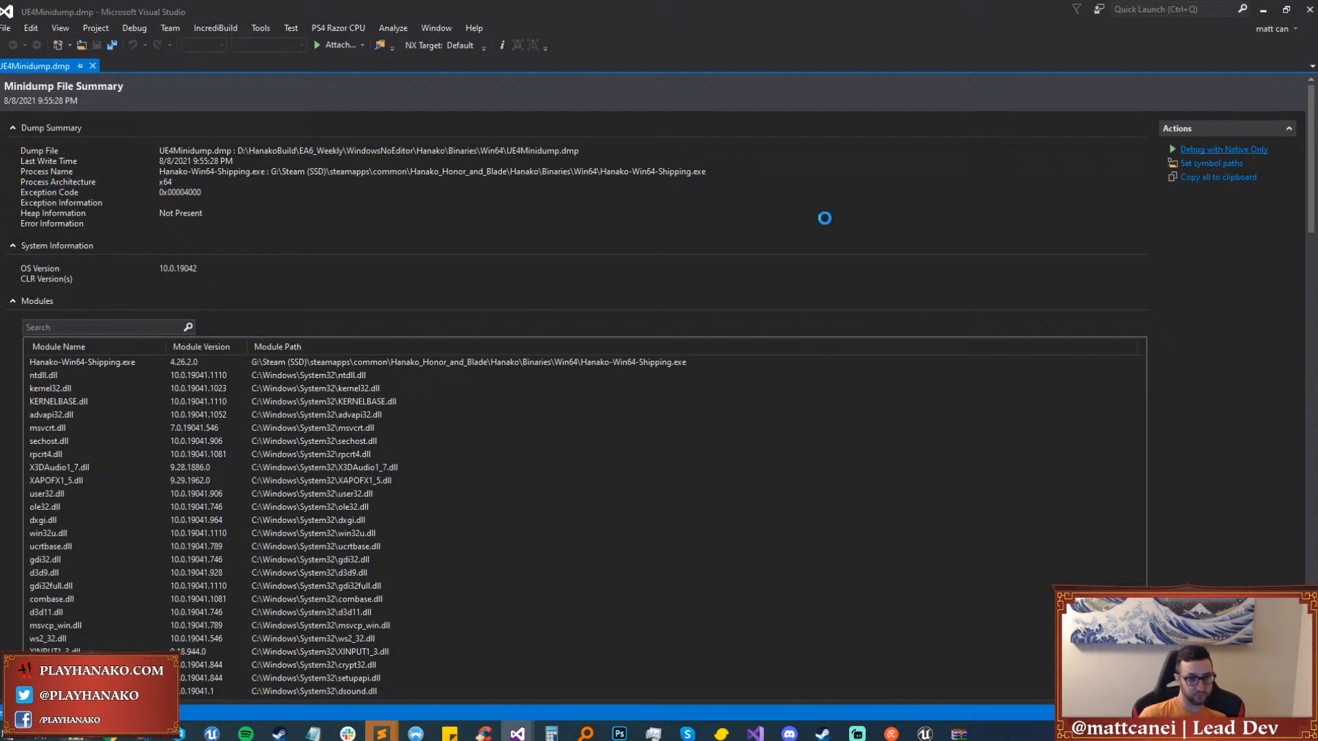
click(825, 218)
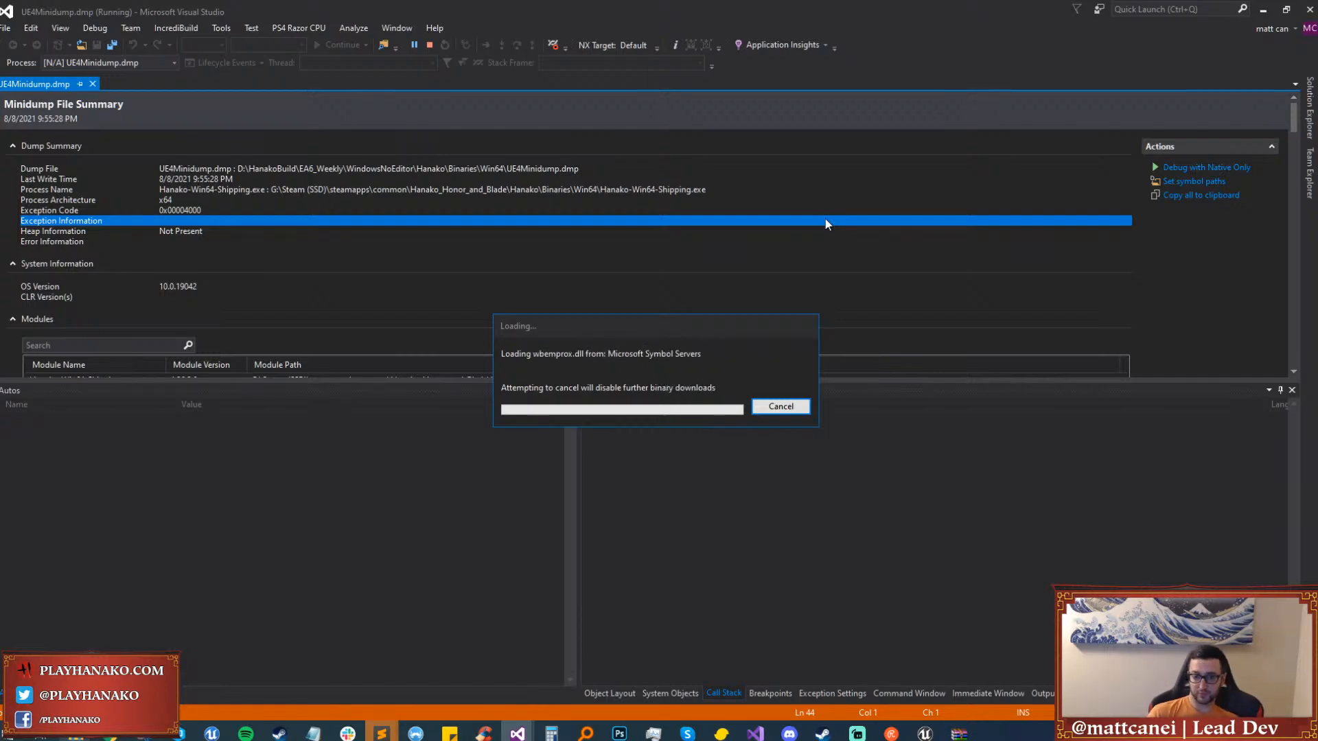
Switch back to Unreal Editor and open the level CTI-MtYari from Maps/CTI/MtYari.
mouse_move(924, 731)
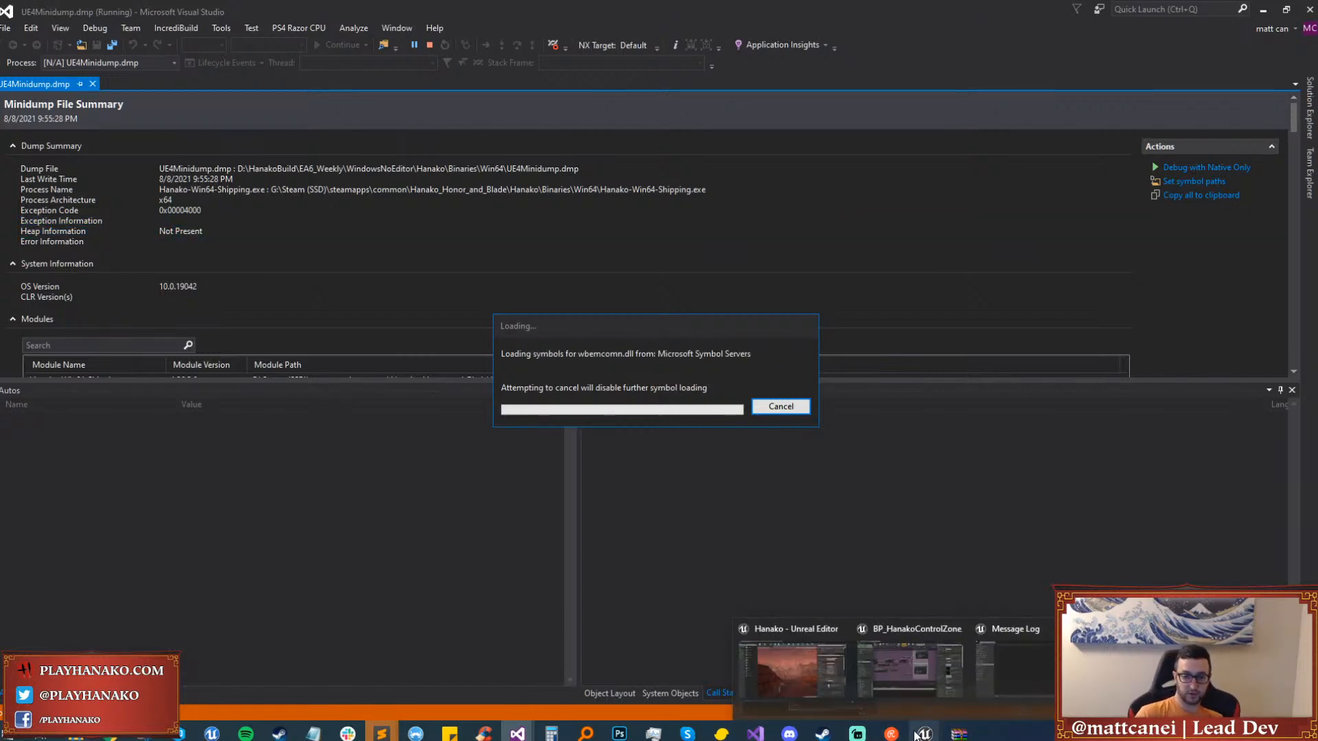
click(815, 695)
right_drag(754, 472, 739, 478)
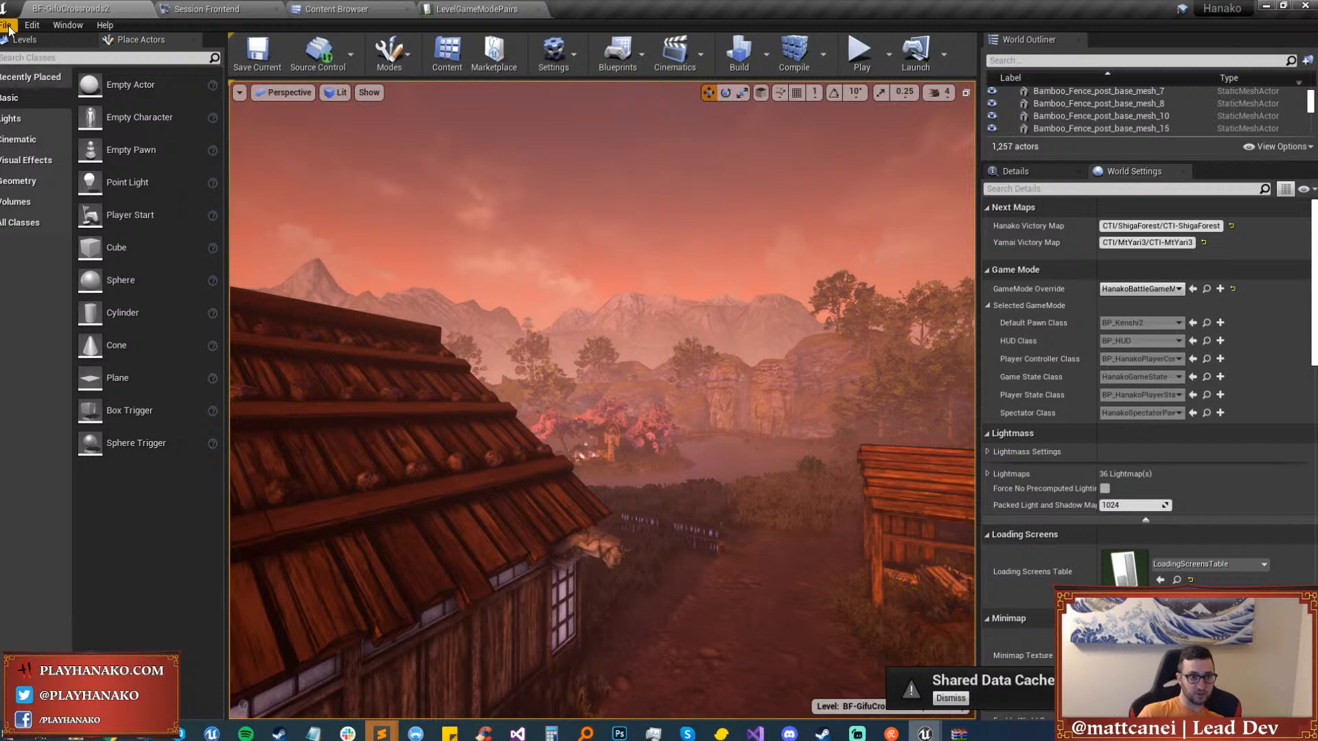
click(7, 26)
click(31, 68)
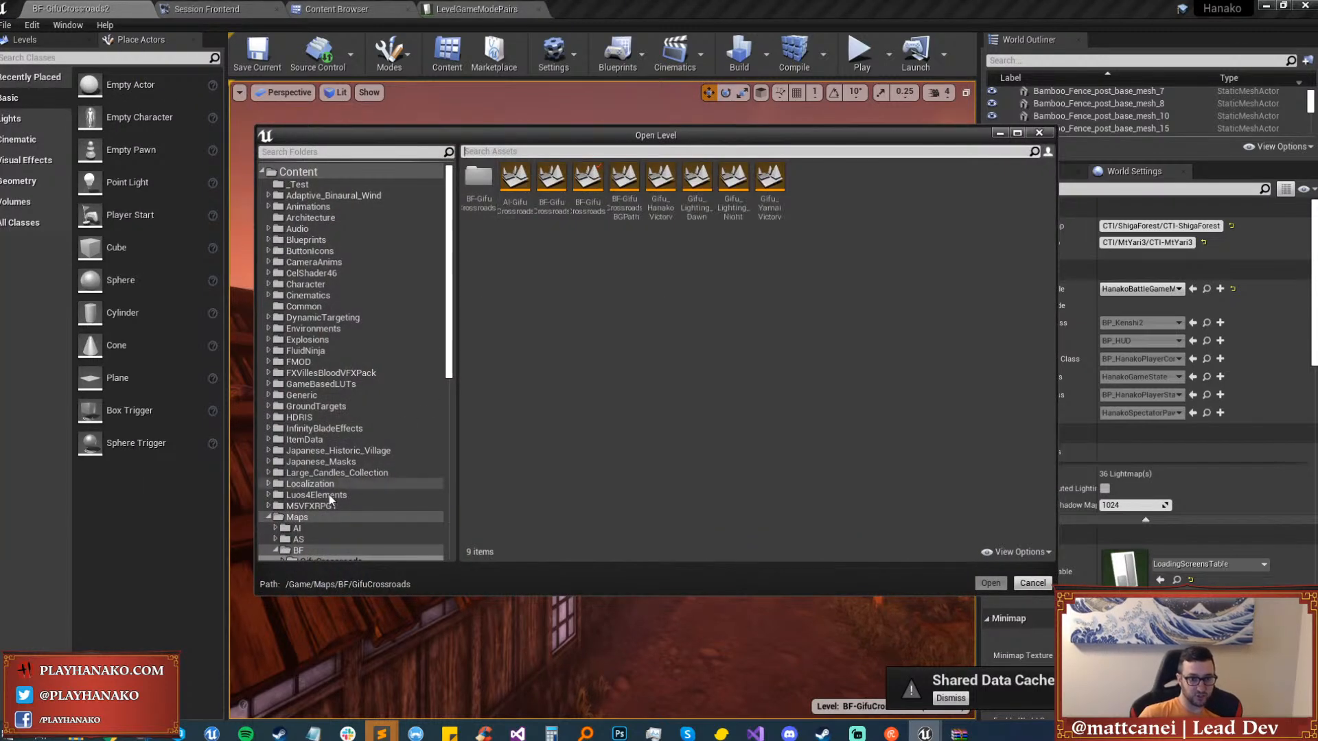
scroll(329, 491, down, 4)
double_click(308, 472)
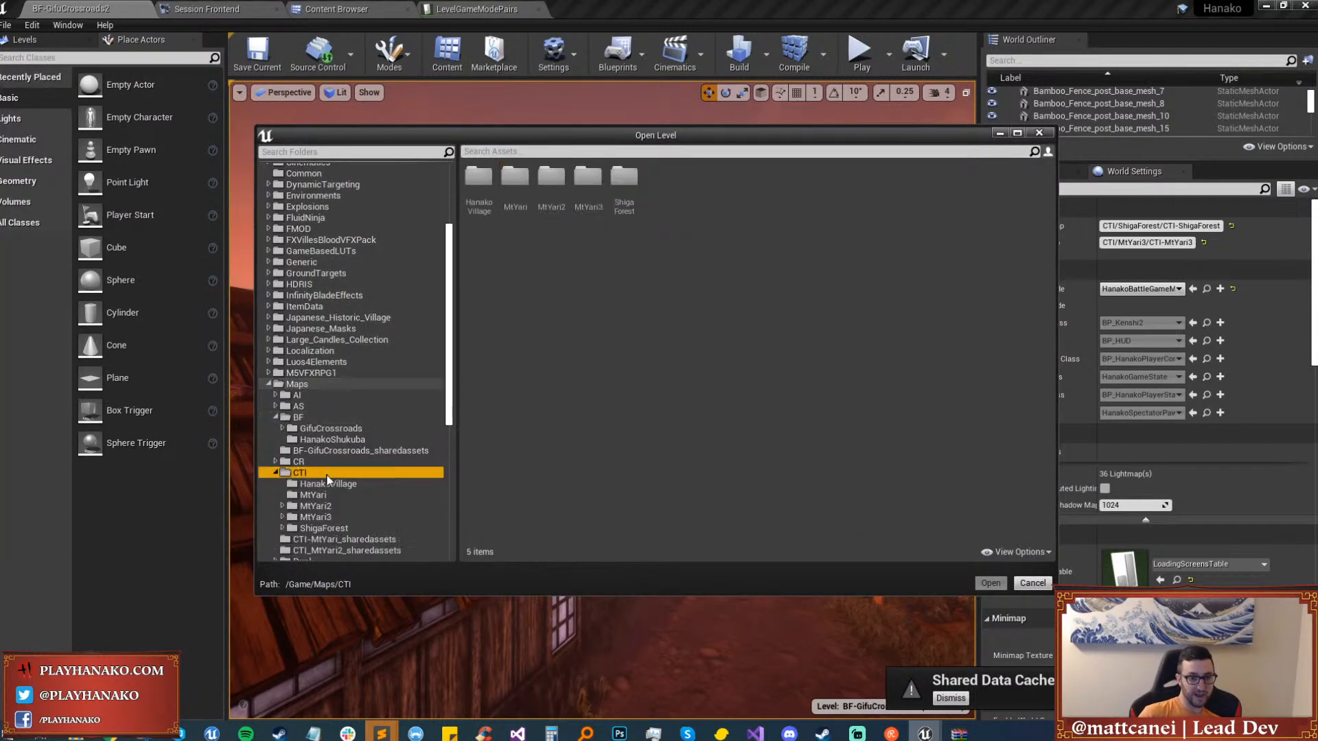
scroll(326, 465, down, 3)
click(322, 430)
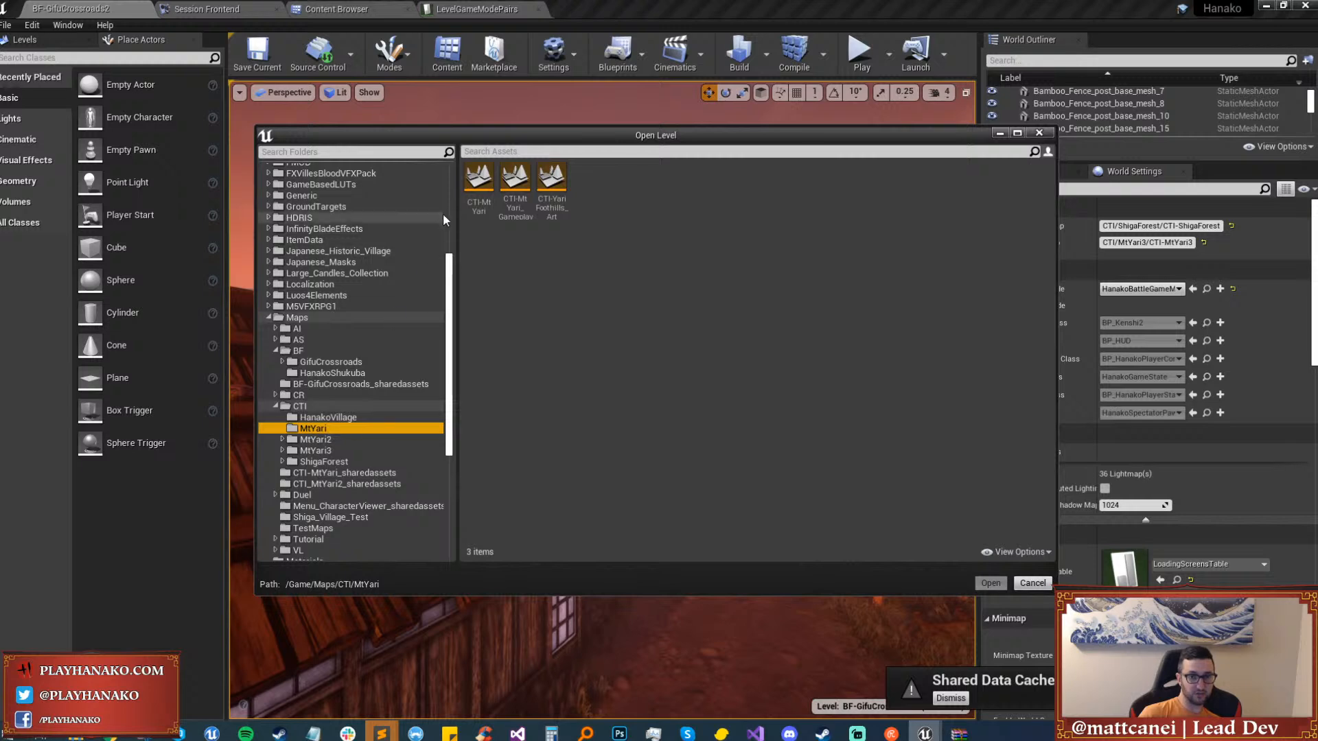
double_click(474, 203)
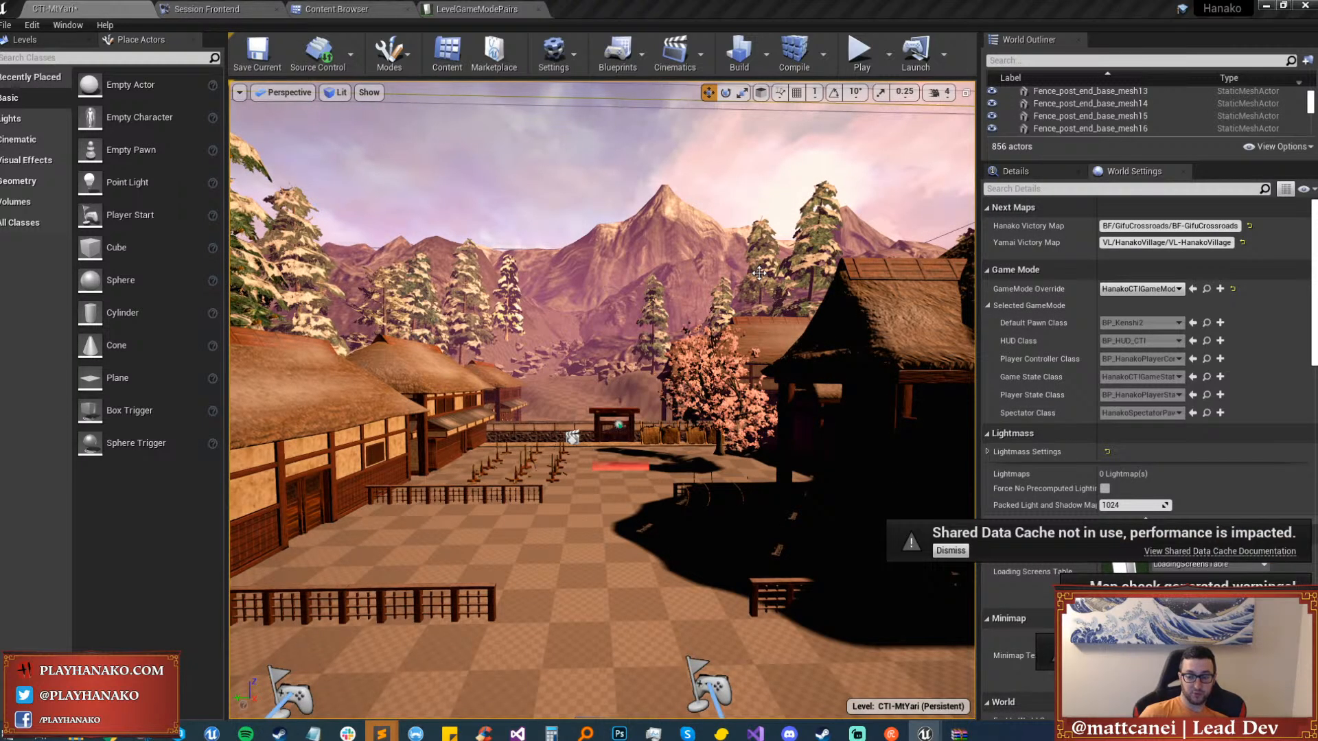
Check the minidump debugging session in Visual Studio and return to the Unreal Editor level viewport.
key(alt+Tab)
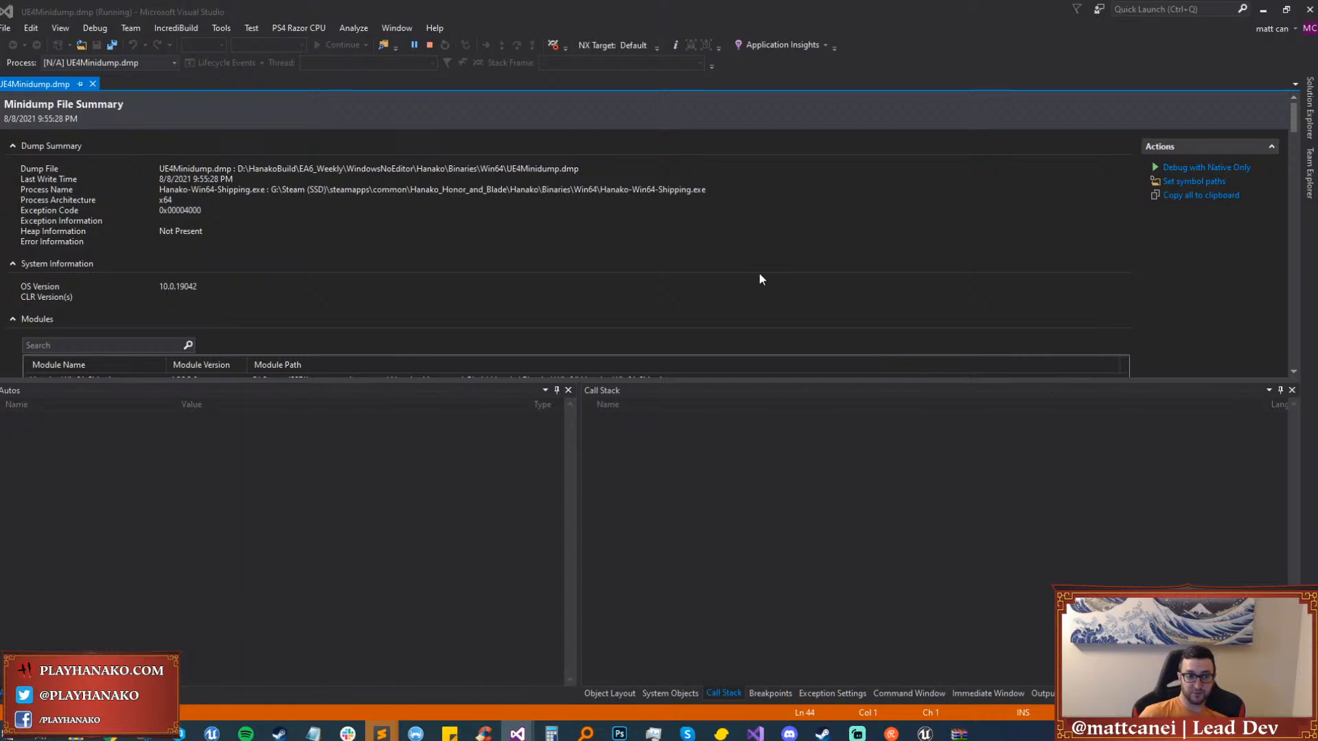
click(925, 734)
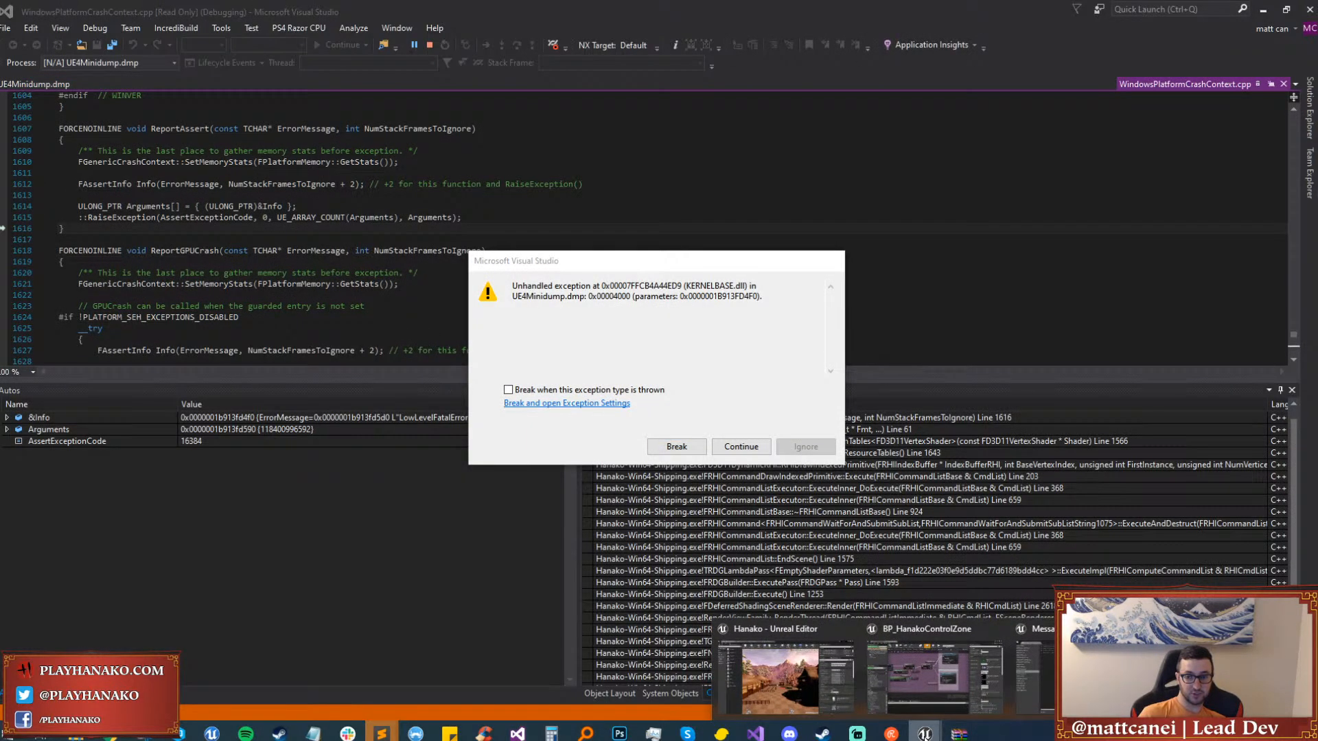
click(786, 683)
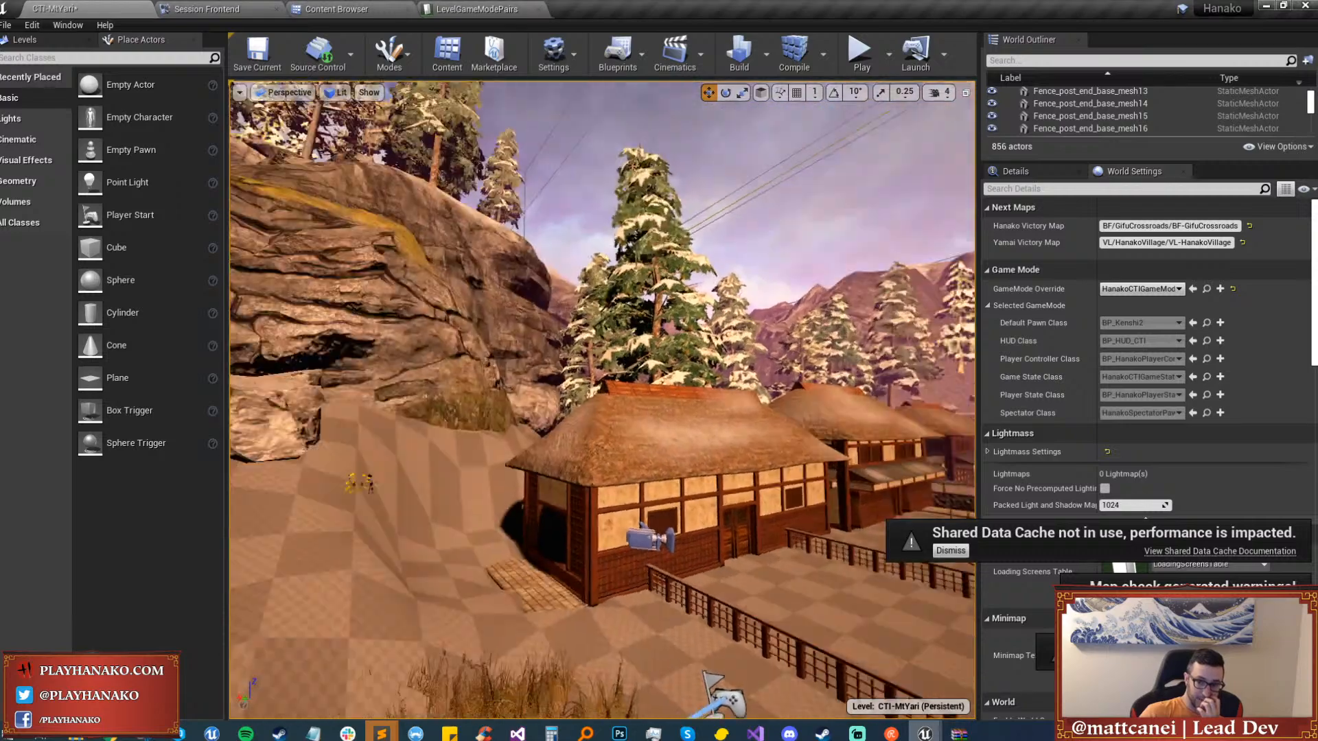
Fly from the CTI-MtYari village into the rocky ravine to examine its cliffs, snowy trees and lighting.
right_drag(601, 400, 398, 370)
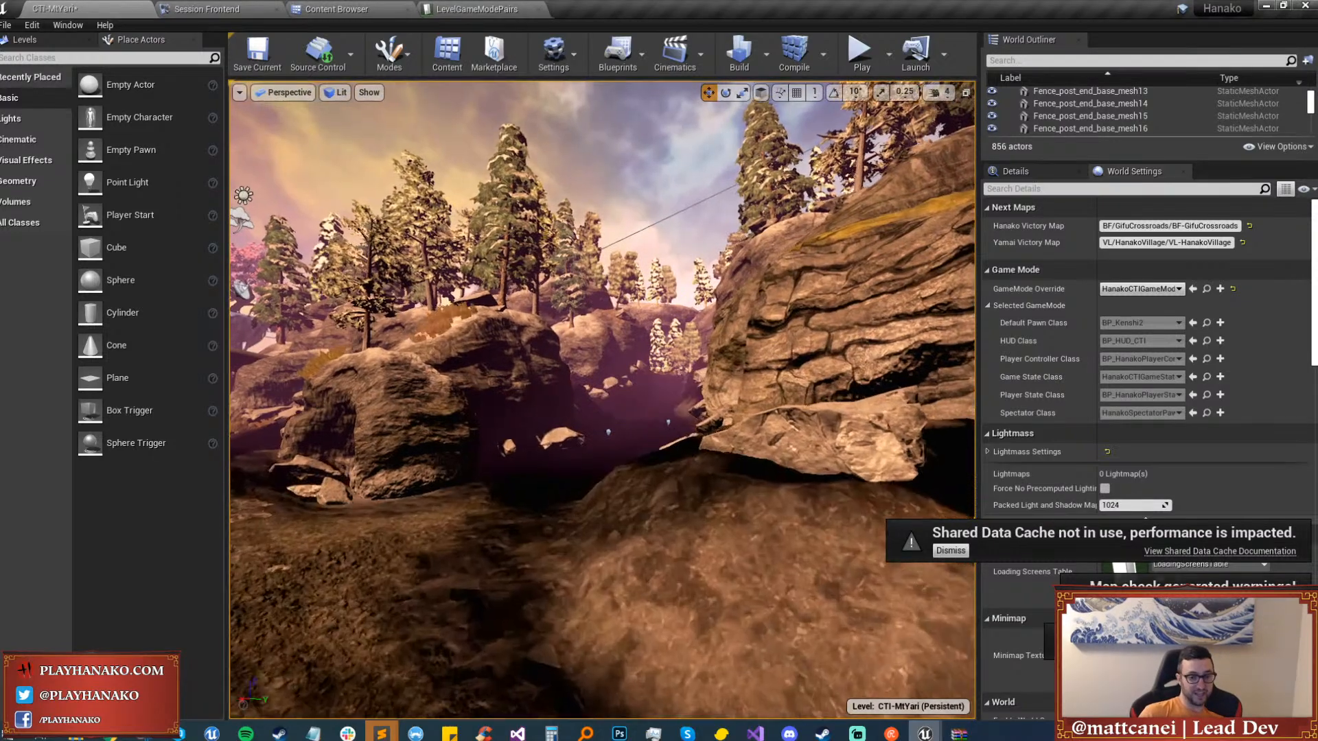
key(w)
right_drag(601, 400, 474, 400)
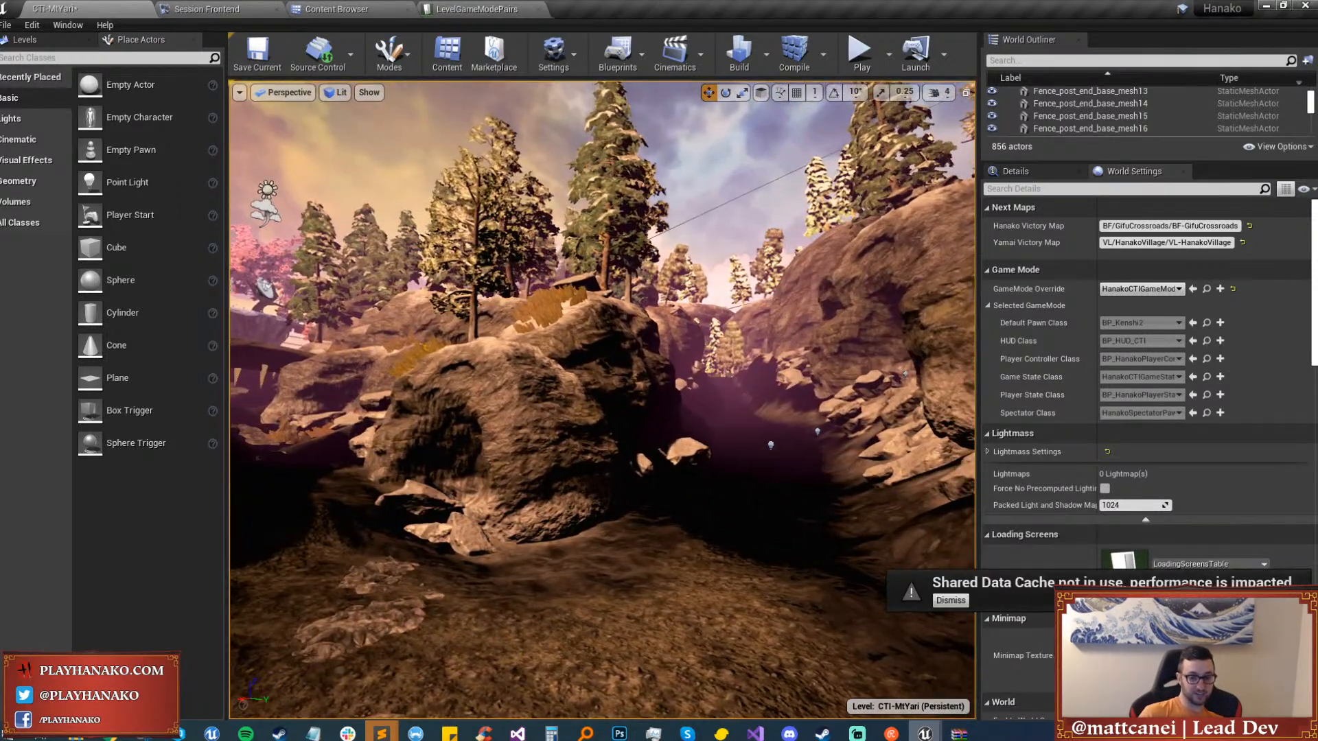
right_drag(601, 400, 450, 396)
key(s)
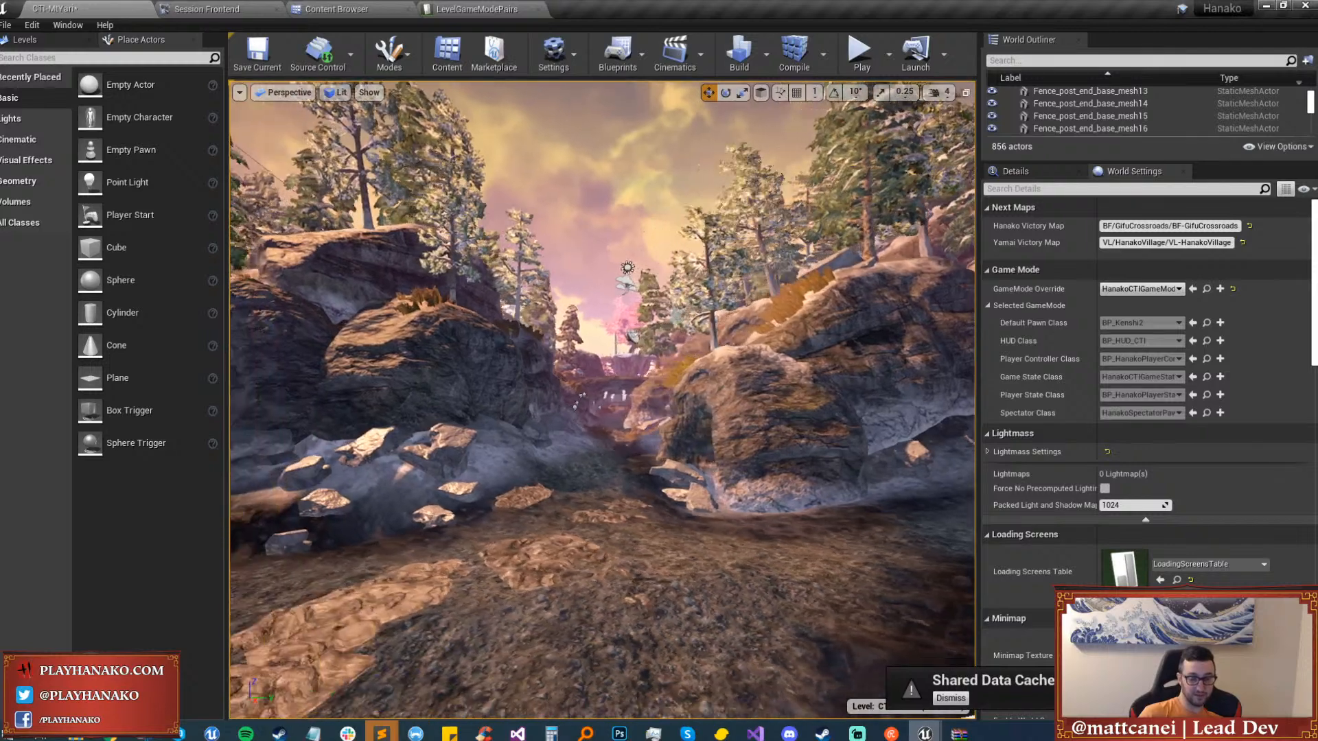
right_drag(674, 453, 722, 452)
key(s)
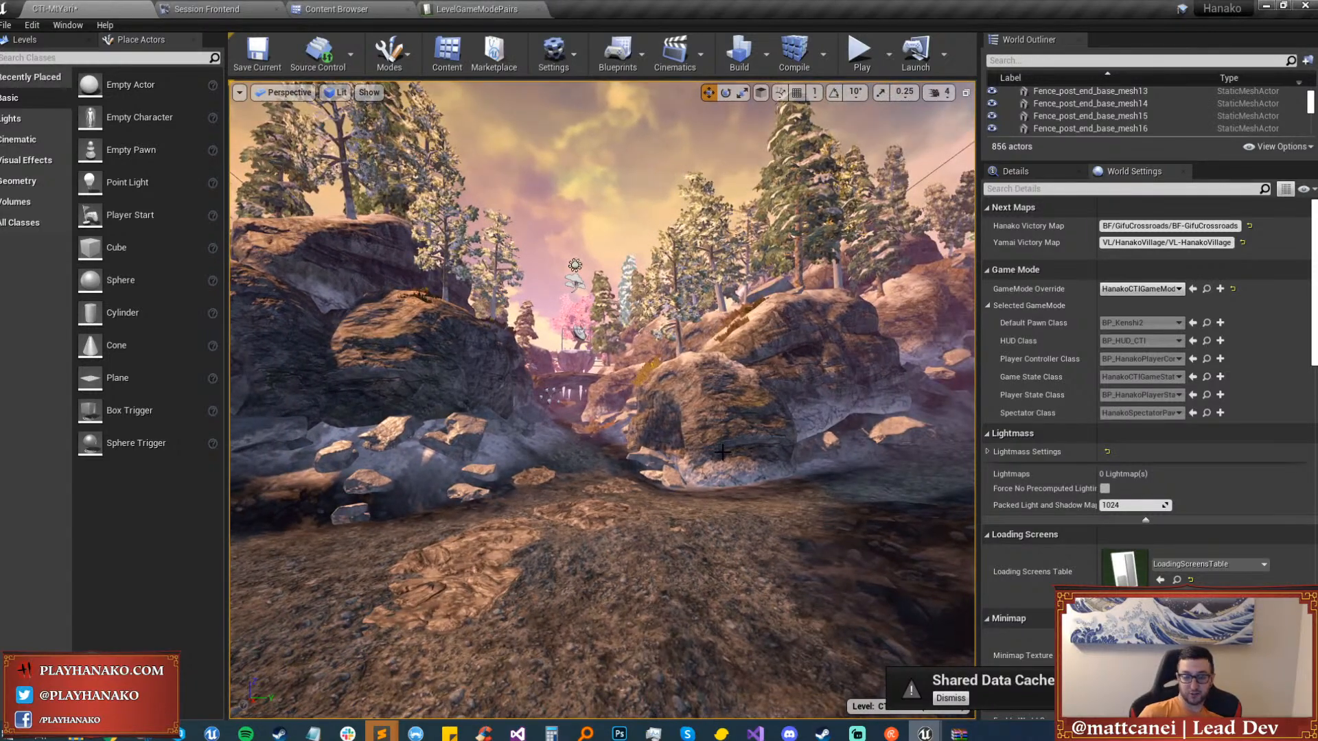
key(w)
right_drag(722, 452, 233, 453)
key(s)
key(w)
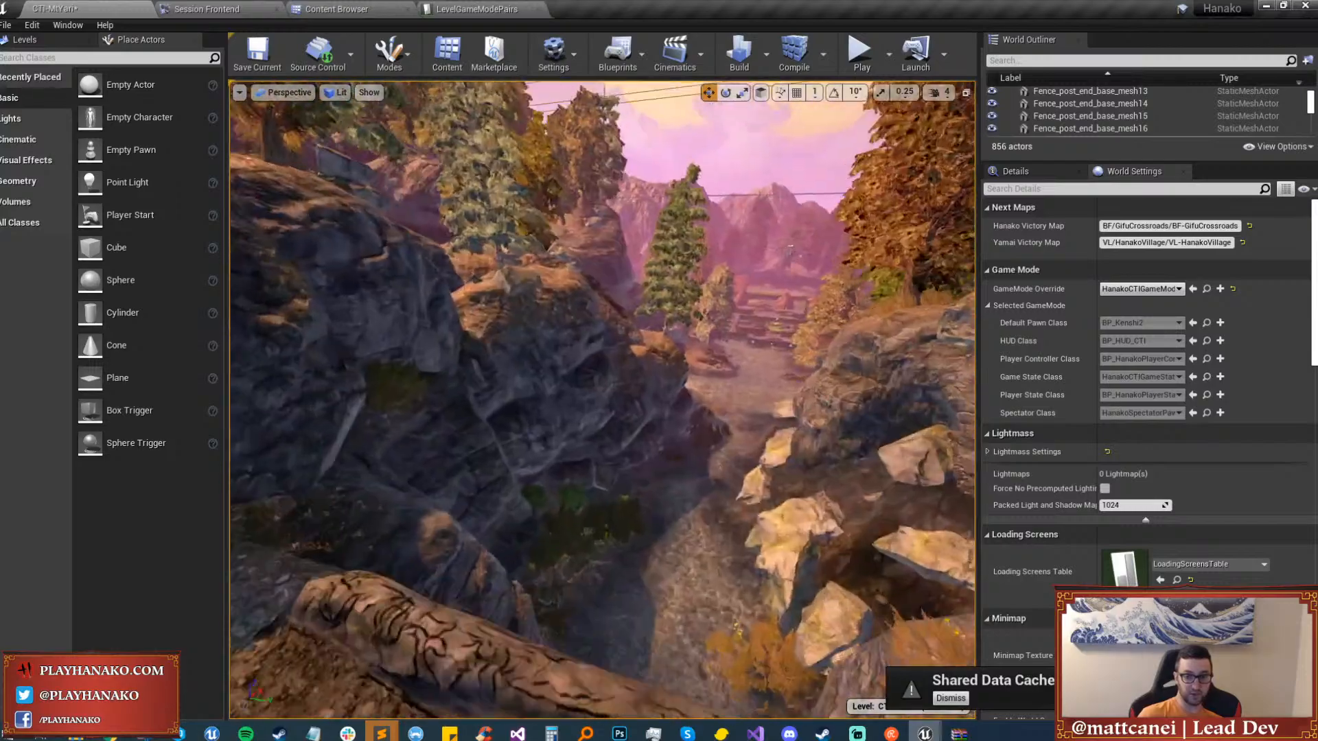
Fly over the autumn-coloured canyon path and the tent camp in CTI-MtYari to examine the terrain and layout.
key(w)
right_drag(602, 400, 878, 484)
key(s)
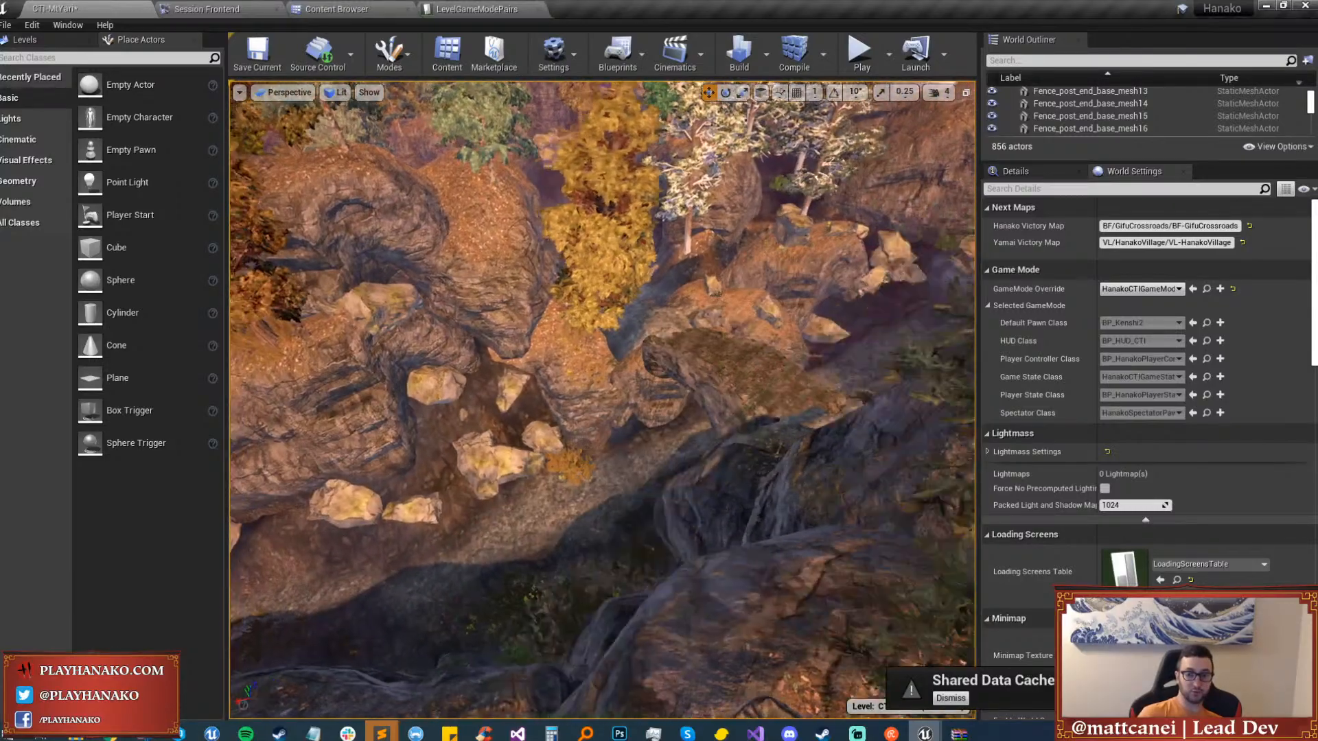
right_drag(356, 480, 418, 378)
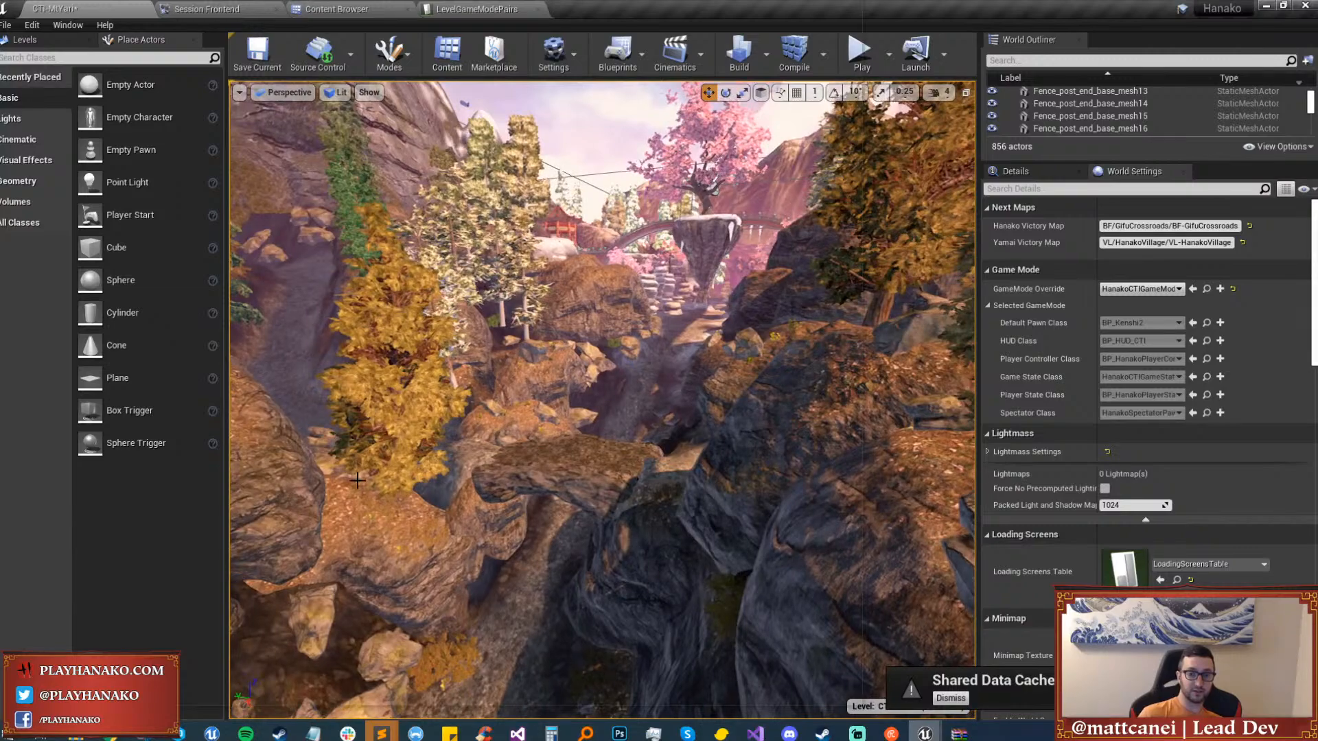
right_drag(439, 483, 288, 480)
key(w)
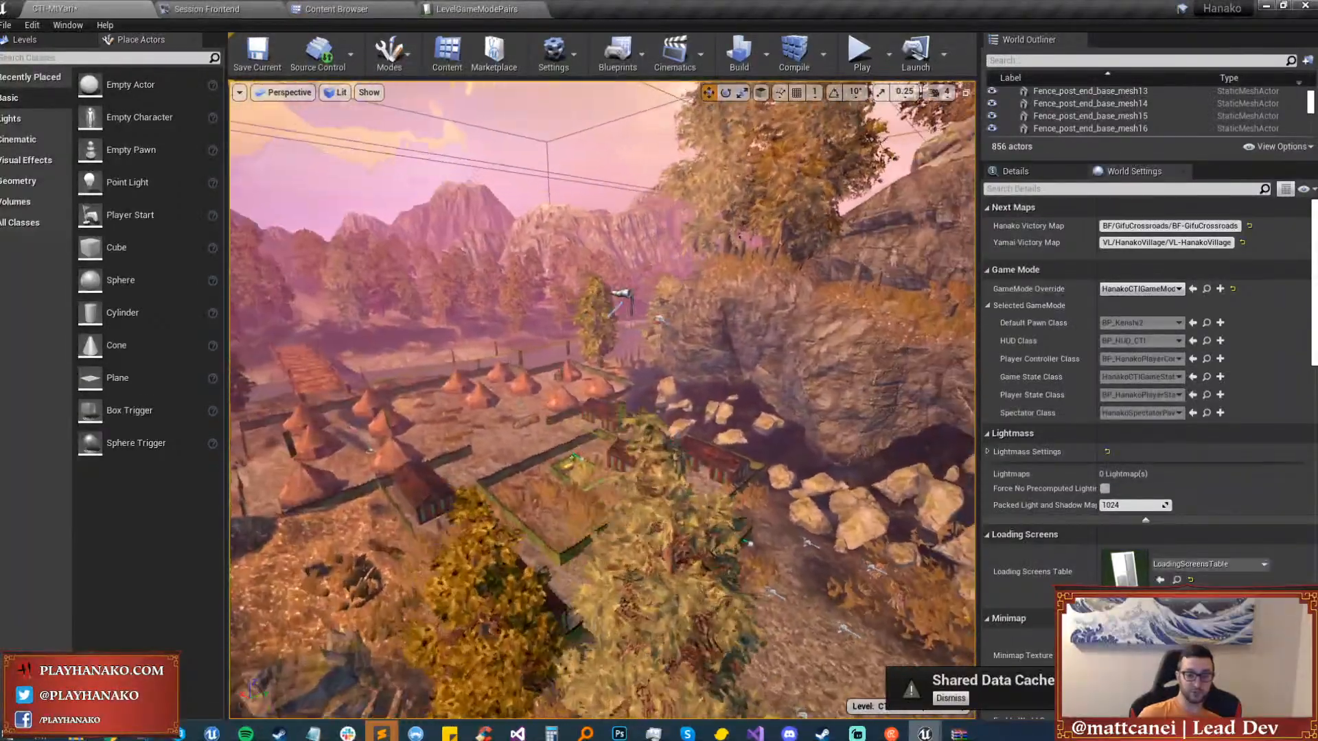
right_drag(618, 357, 947, 361)
key(w)
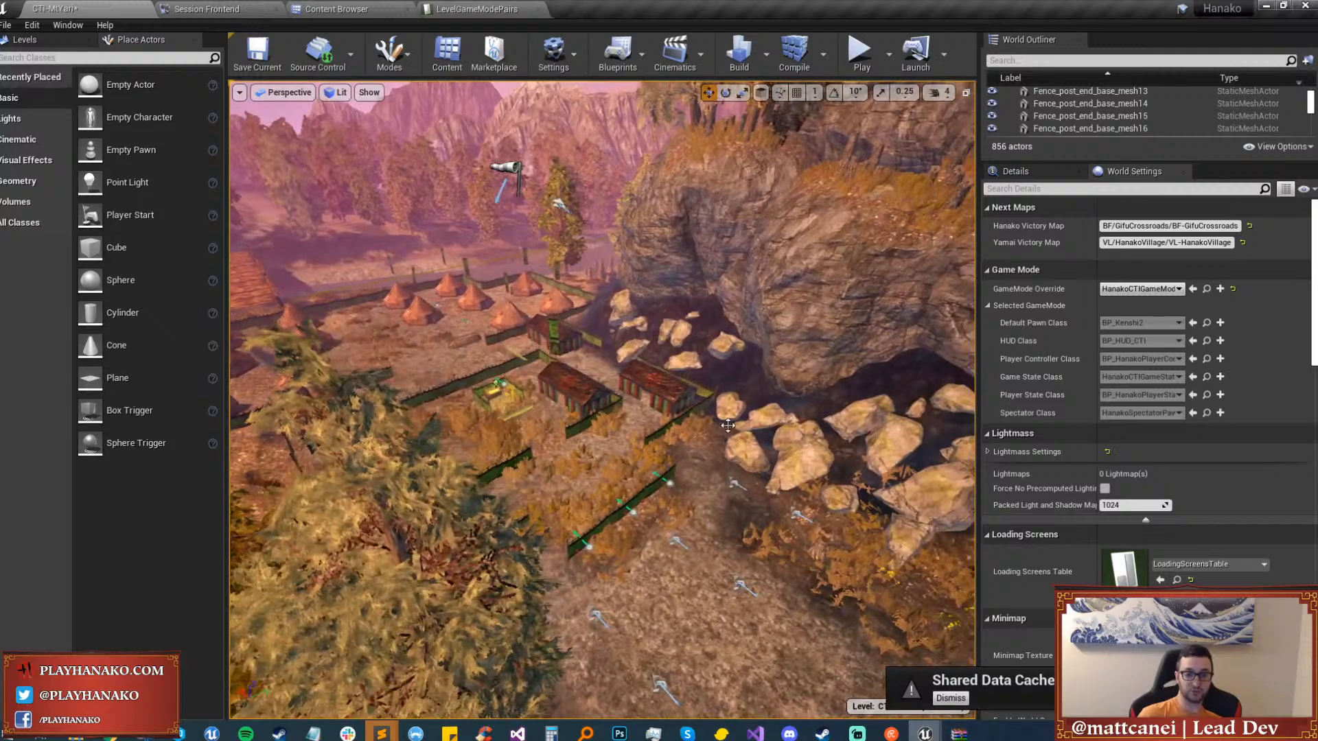
key(w)
Open the level CTI-MtYari2 from Maps/CTI/MtYari2.
click(6, 25)
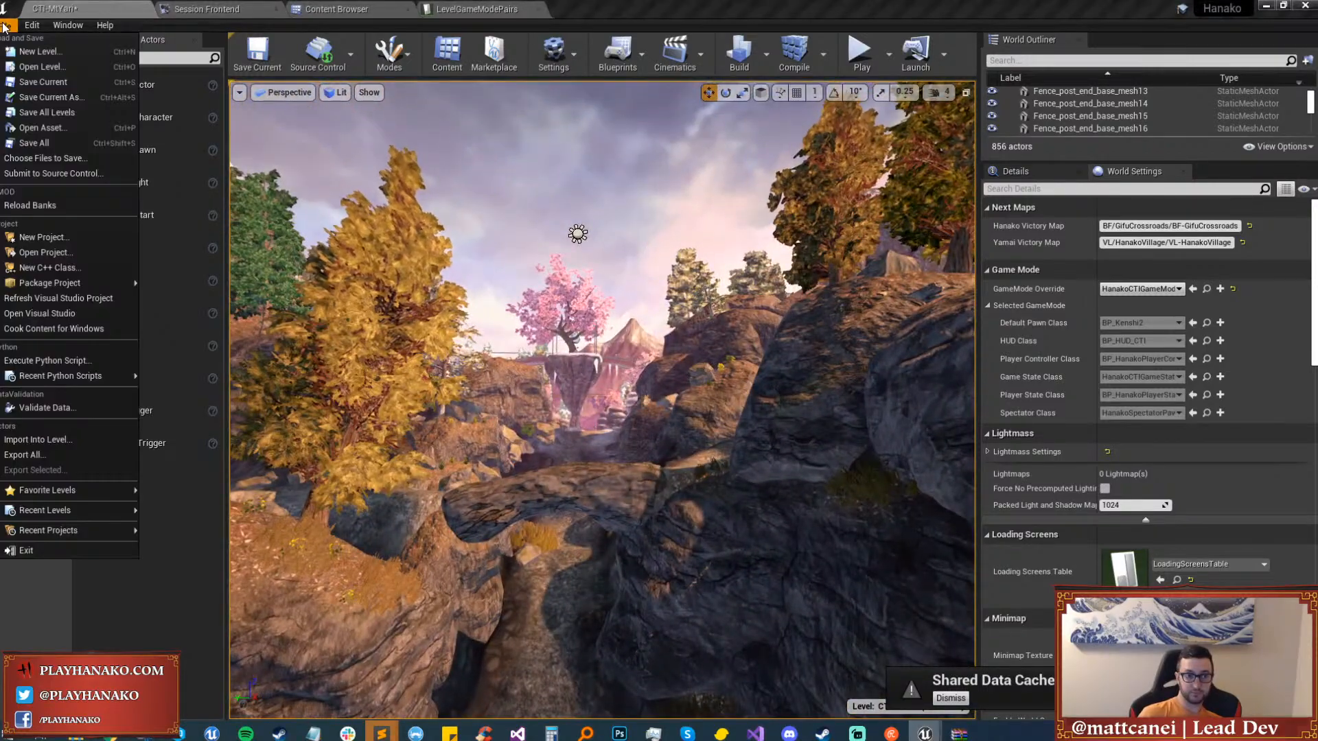
click(41, 67)
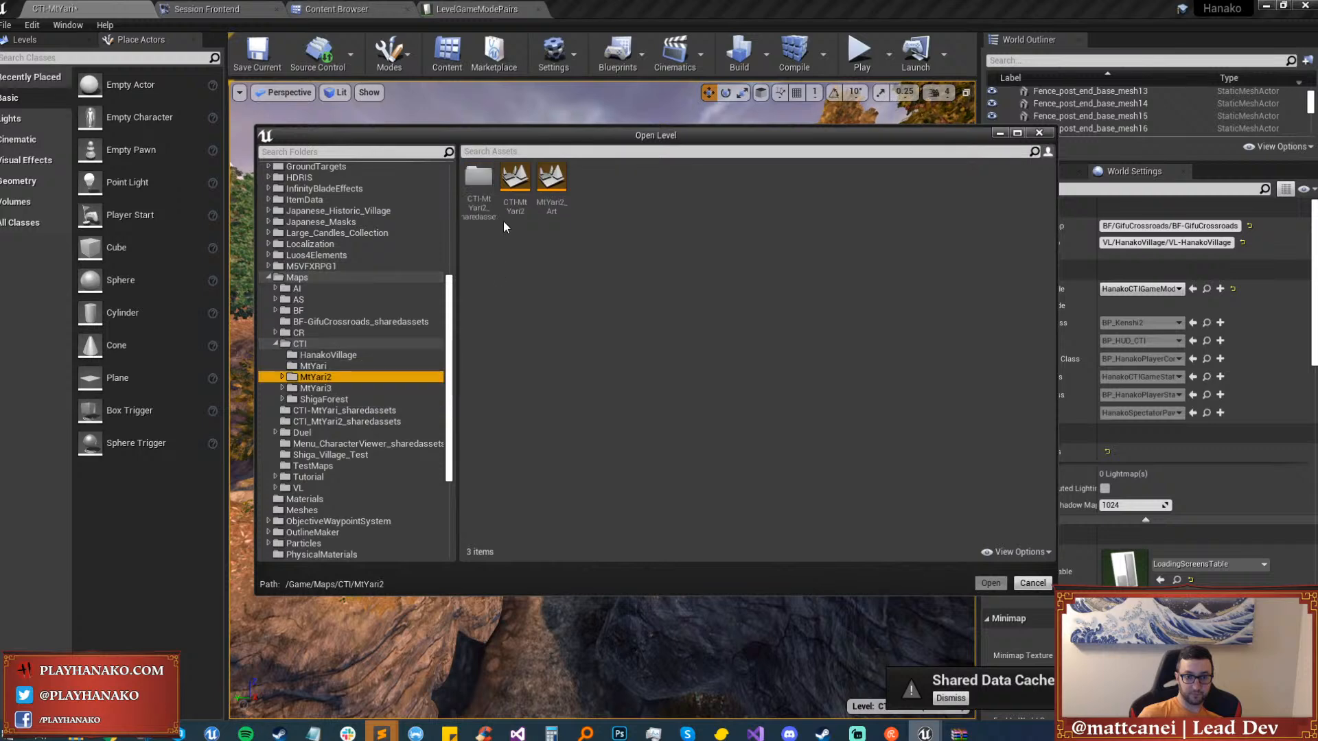
double_click(510, 209)
click(779, 492)
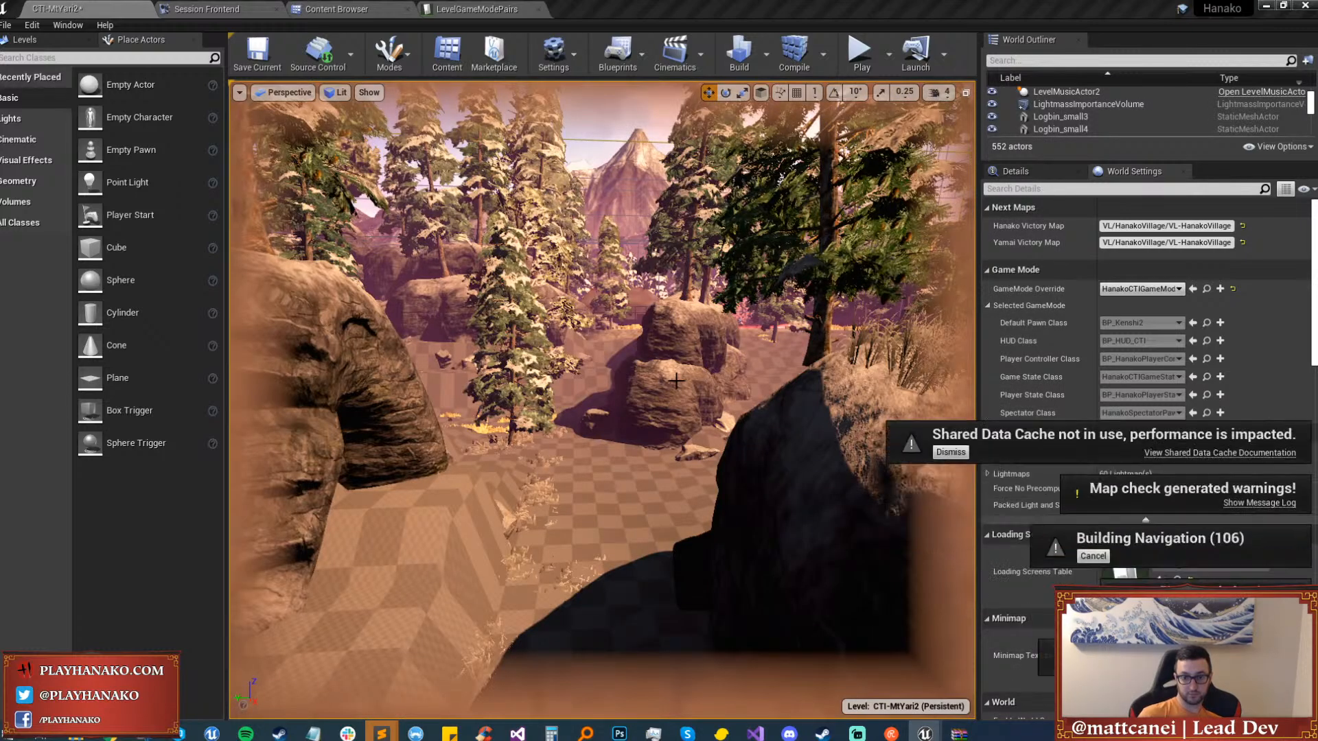
scroll(627, 501, up, 8)
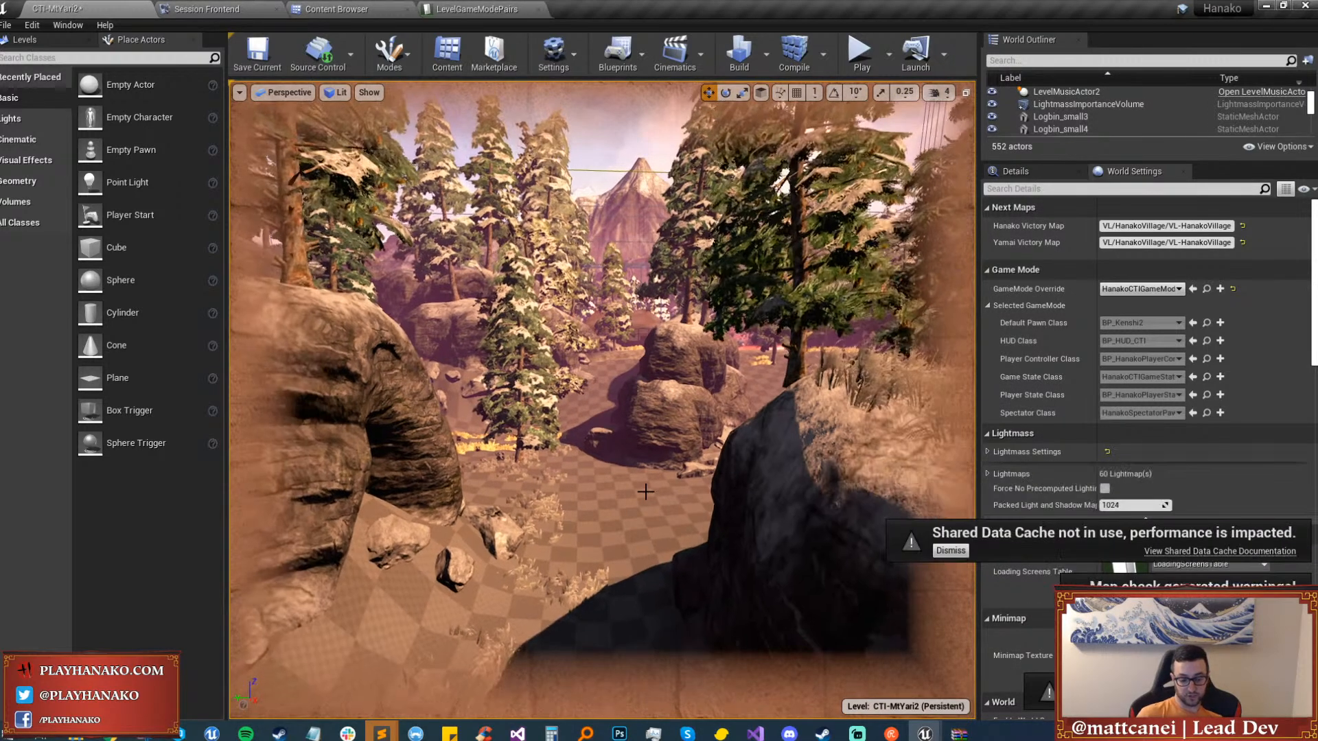
Fly through CTI-MtYari2 in an immersive viewport to examine the river area around the white-blossomed tree and red plank bridge.
key(F11)
right_drag(698, 488, 593, 488)
right_drag(730, 384, 729, 385)
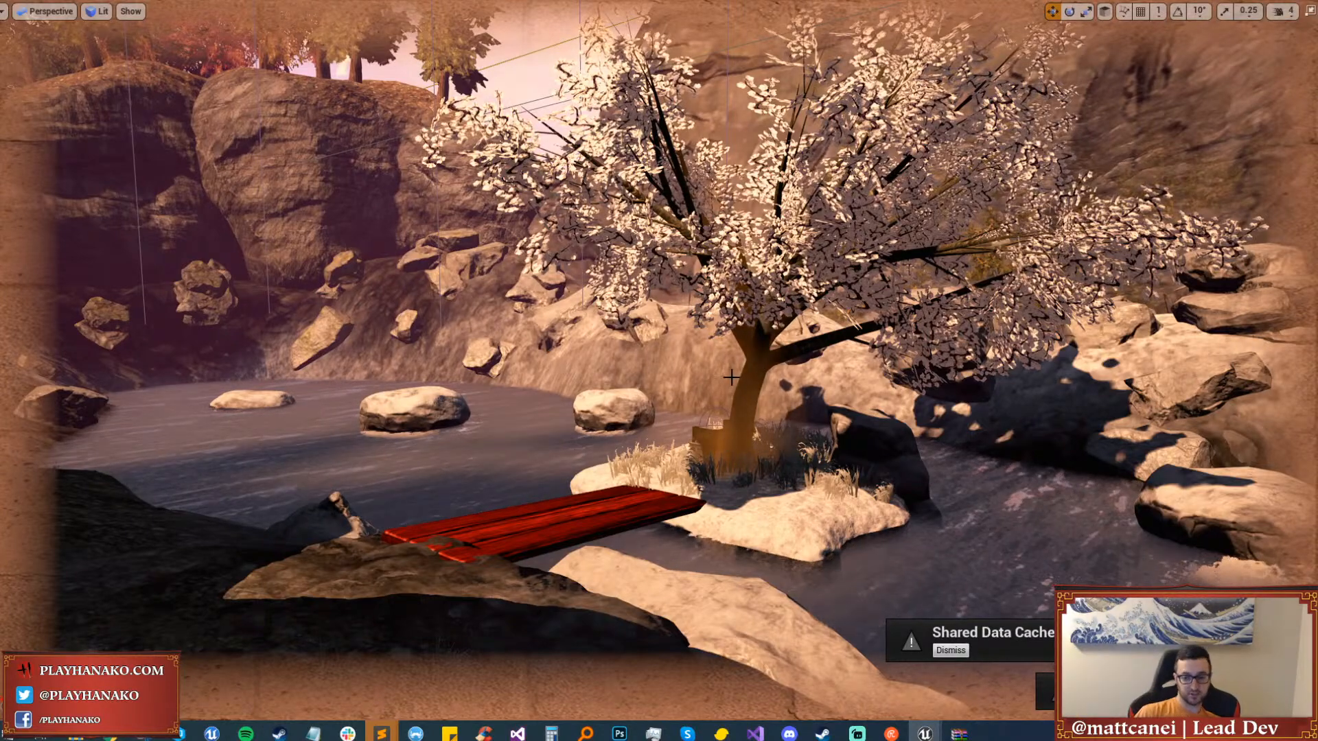
mouse_move(891, 733)
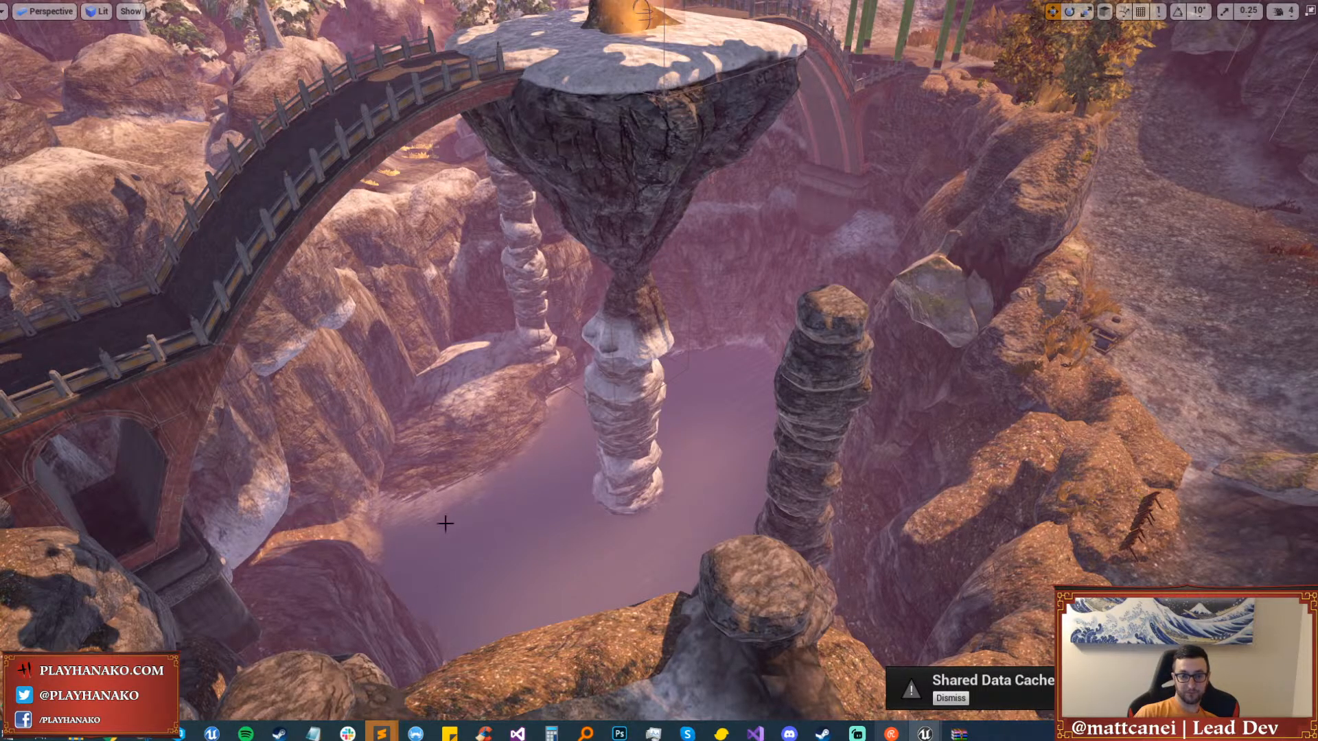
Examine the arched bridge, gorge and pink cherry tree on its rock pillar in CTI-MtYari2, then restore the normal editor layout.
right_drag(659, 370, 552, 259)
key(s)
key(w)
key(s)
key(a)
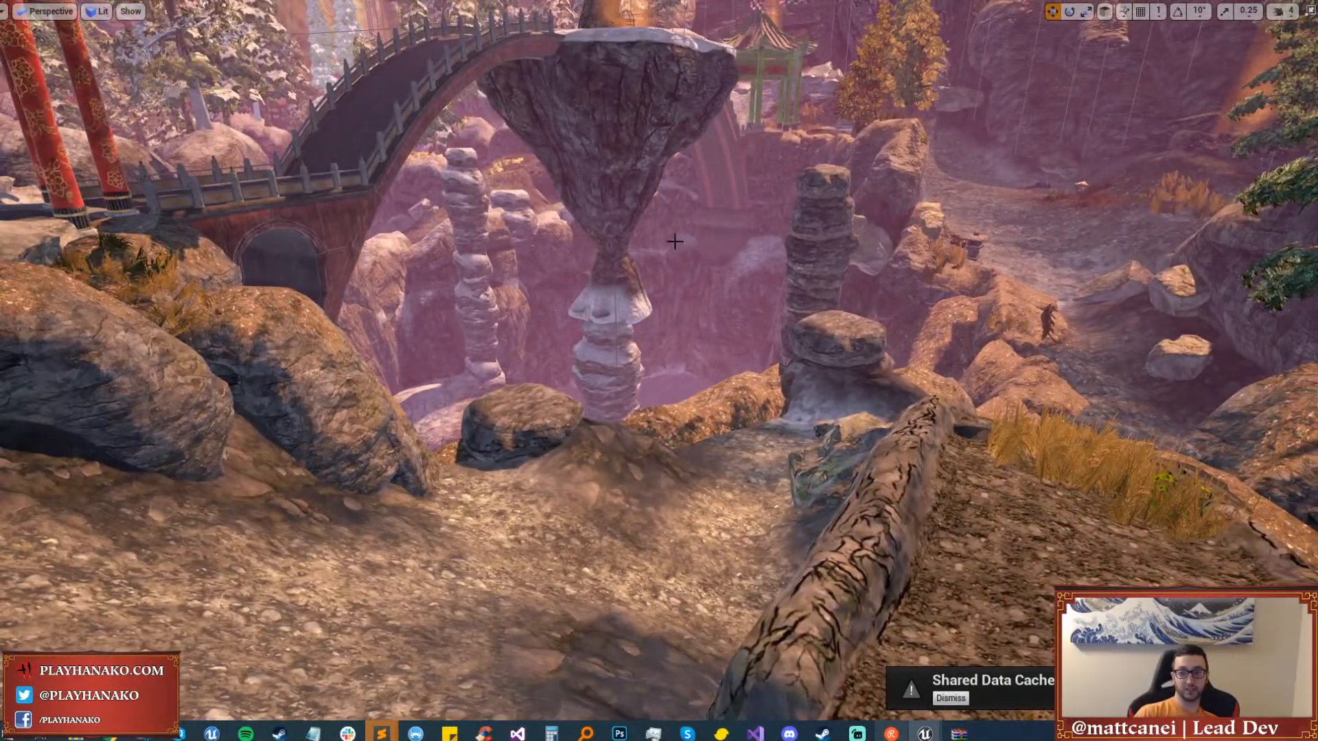
key(s)
right_drag(675, 240, 675, 216)
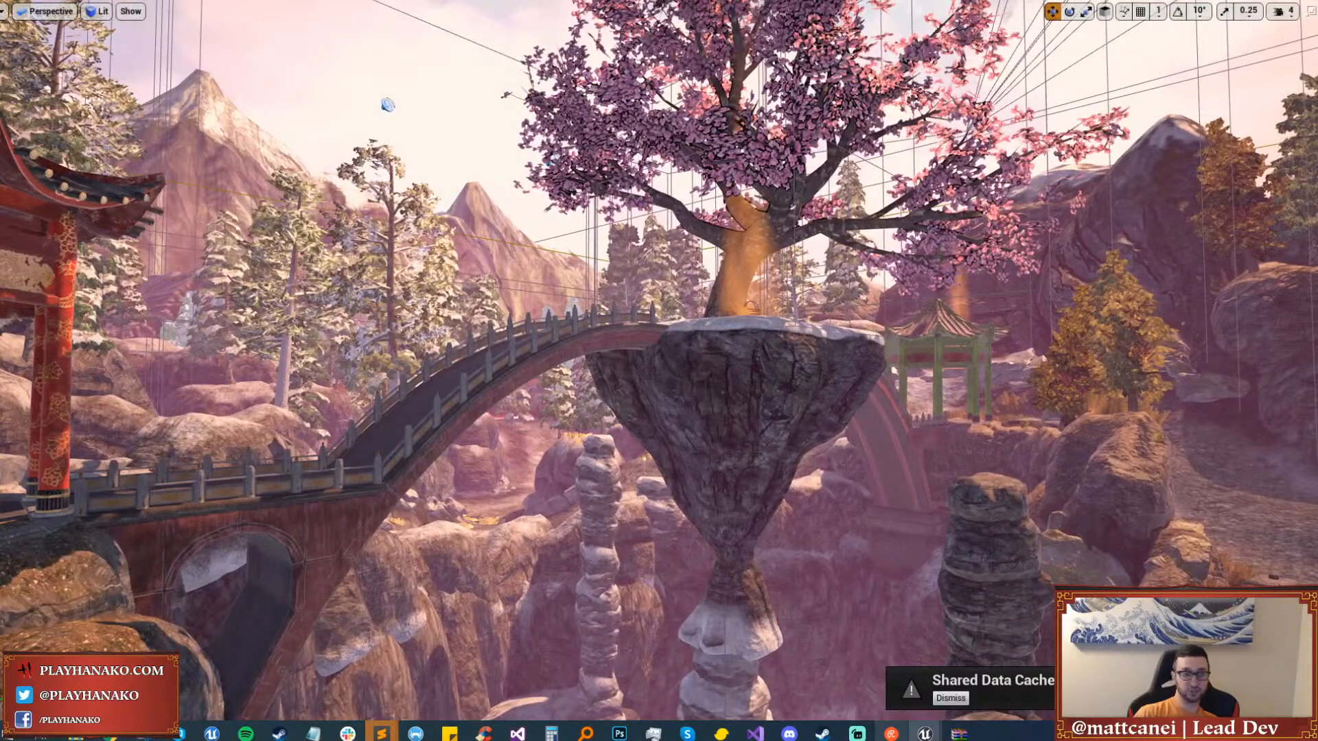
key(F11)
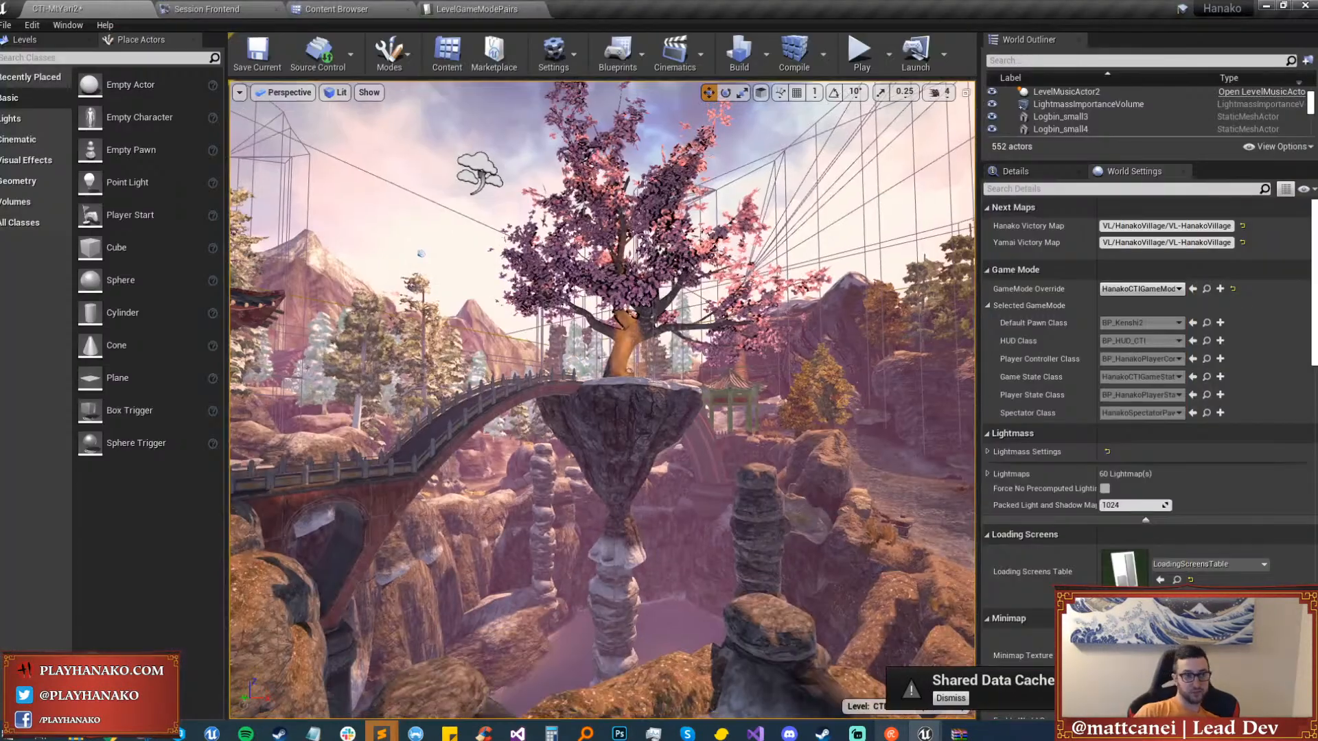
Look at the red pavilion beside the bridge and open the recent level BF-GifuCrossroads2.
click(9, 24)
mouse_move(108, 510)
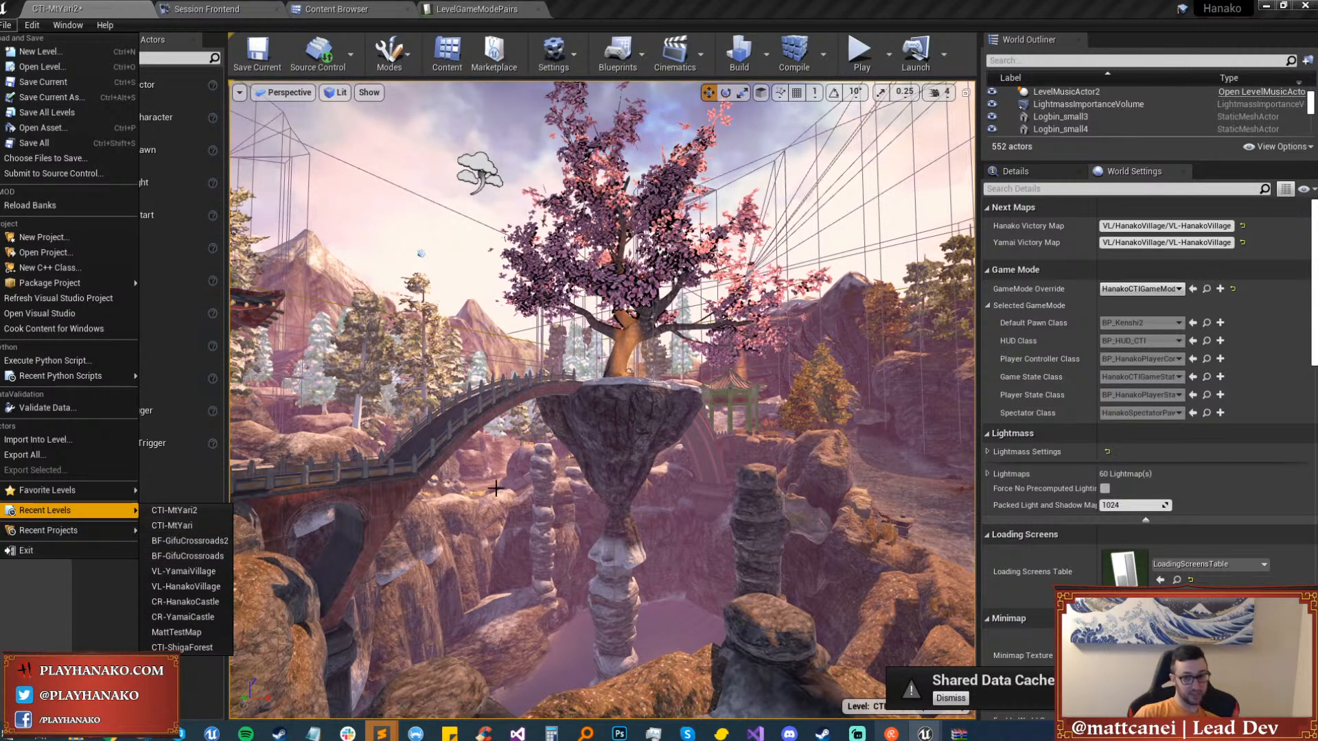
right_drag(532, 489, 508, 484)
key(w)
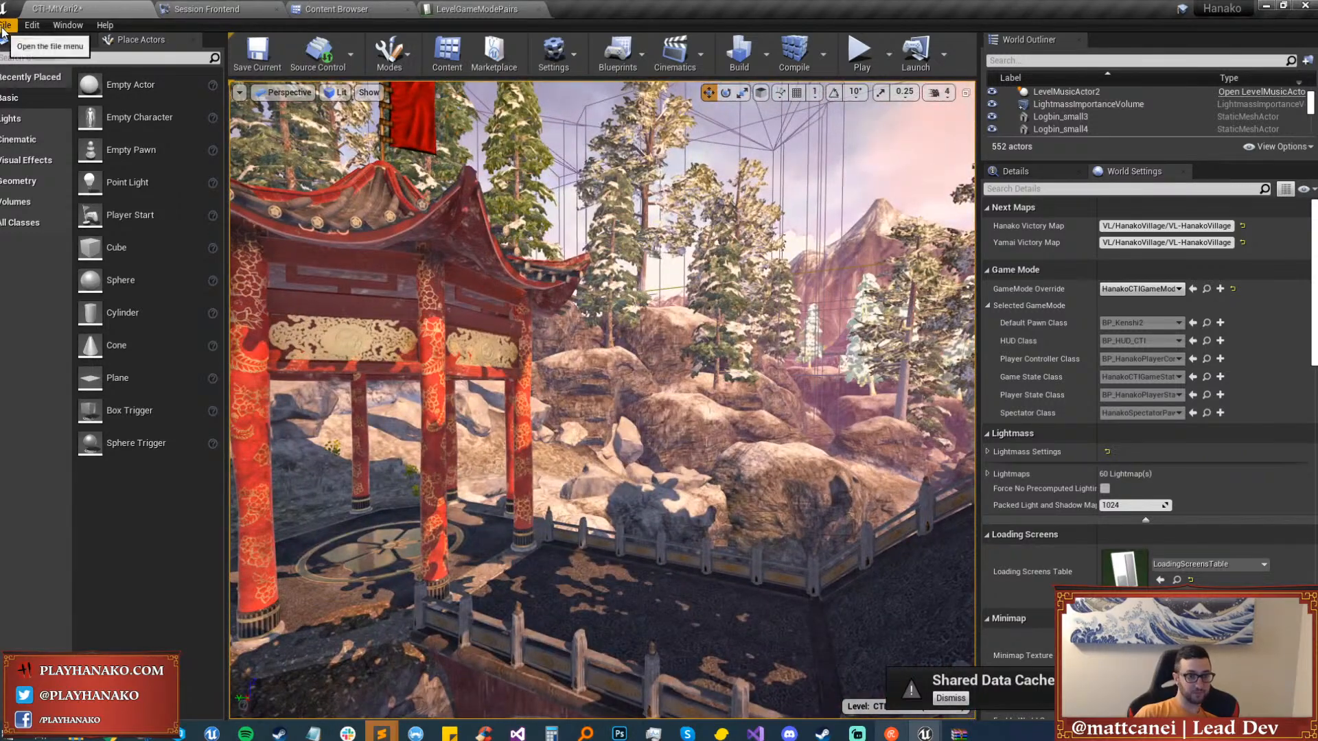
click(6, 25)
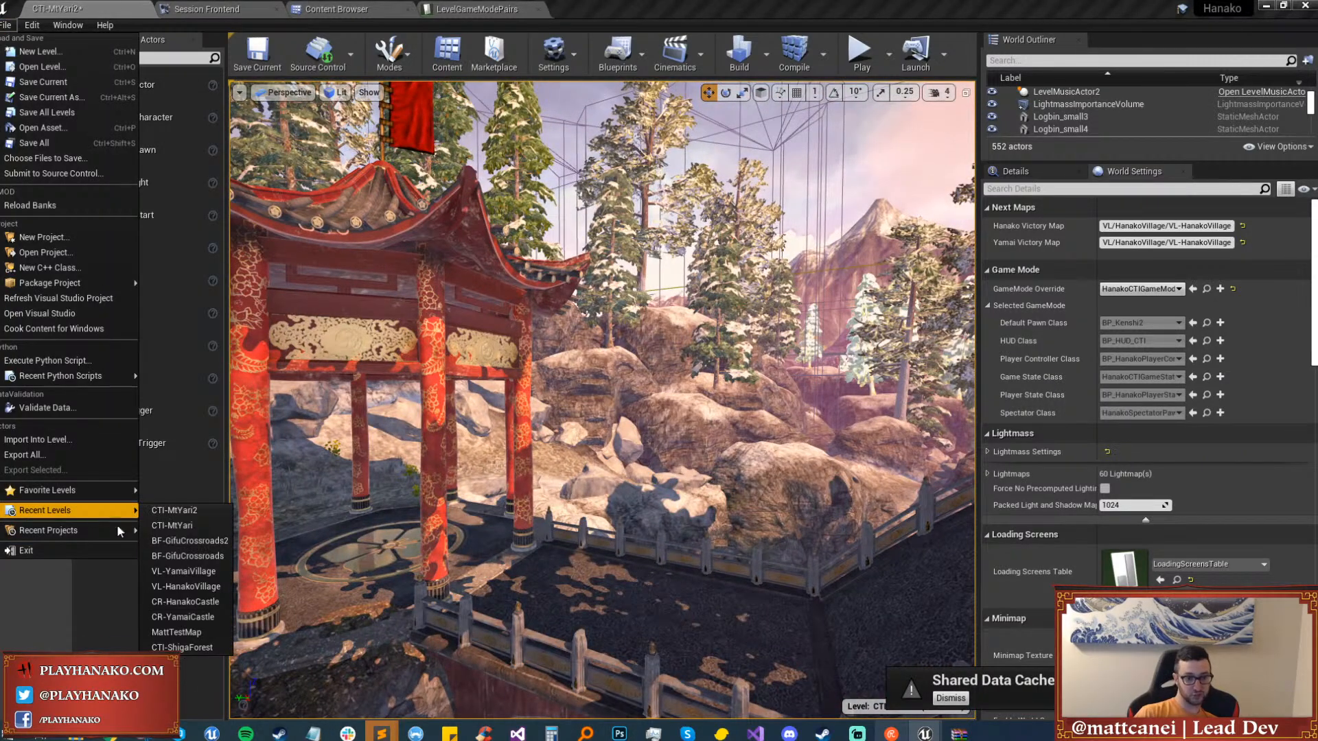
click(204, 541)
click(770, 498)
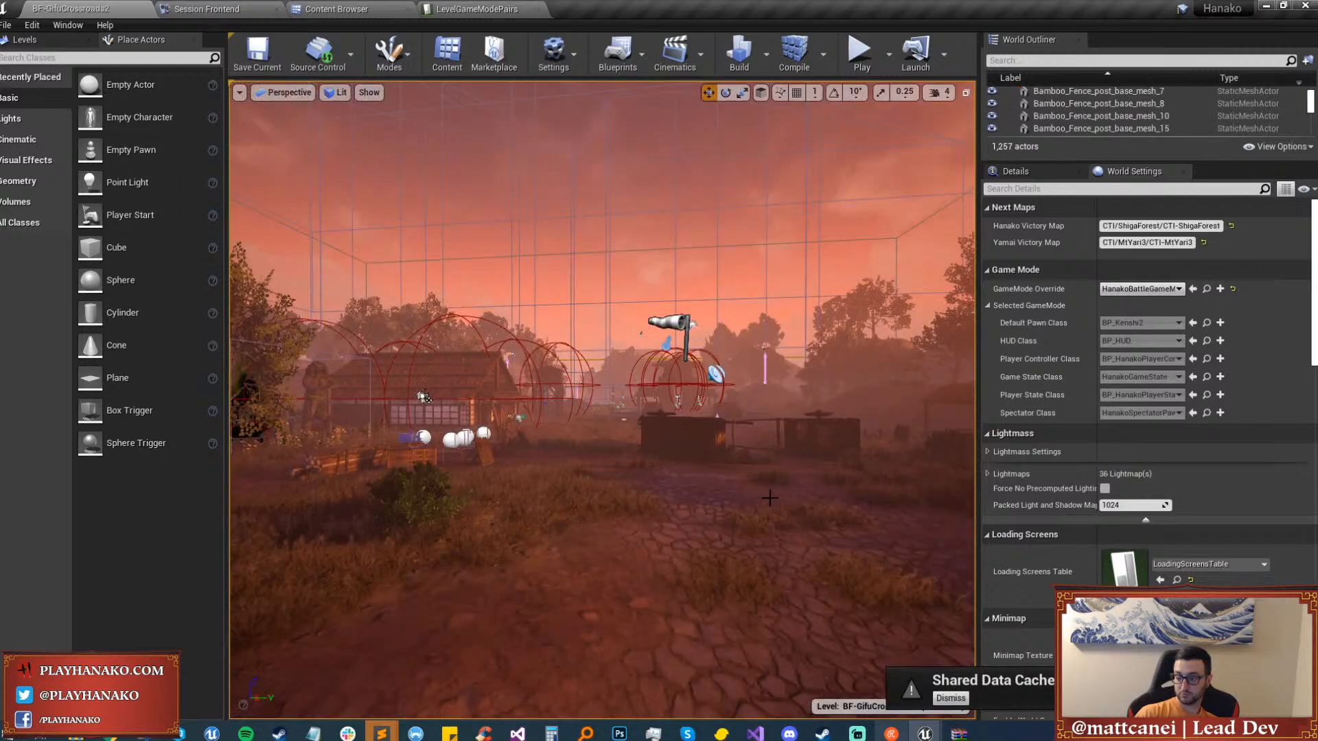
Hide the editor icons in BF-GifuCrossroads2 and fly over the fields and sheds to examine the sunset lighting.
right_drag(755, 505, 892, 506)
key(g)
key(w)
mouse_move(617, 482)
right_down()
mouse_move(603, 495)
mouse_move(615, 482)
right_up()
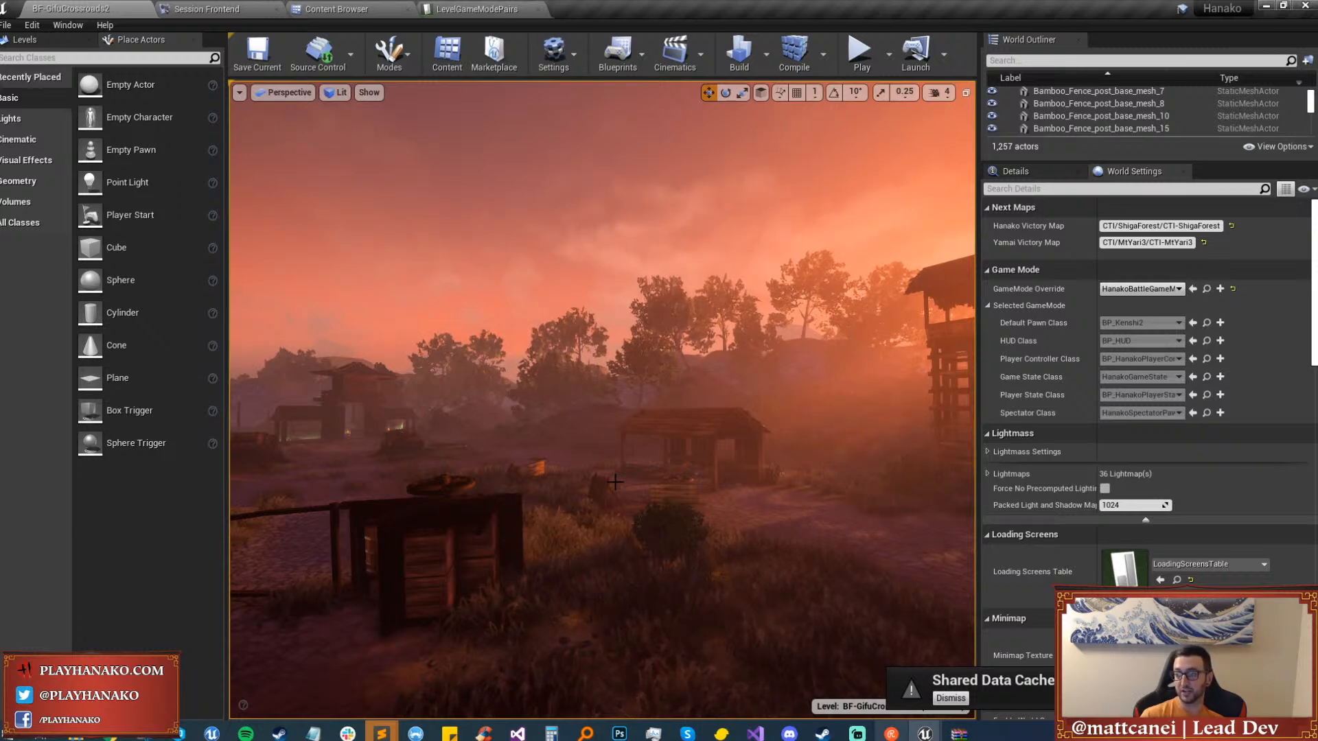
key(w)
right_drag(615, 483, 615, 483)
key(w)
key(w)
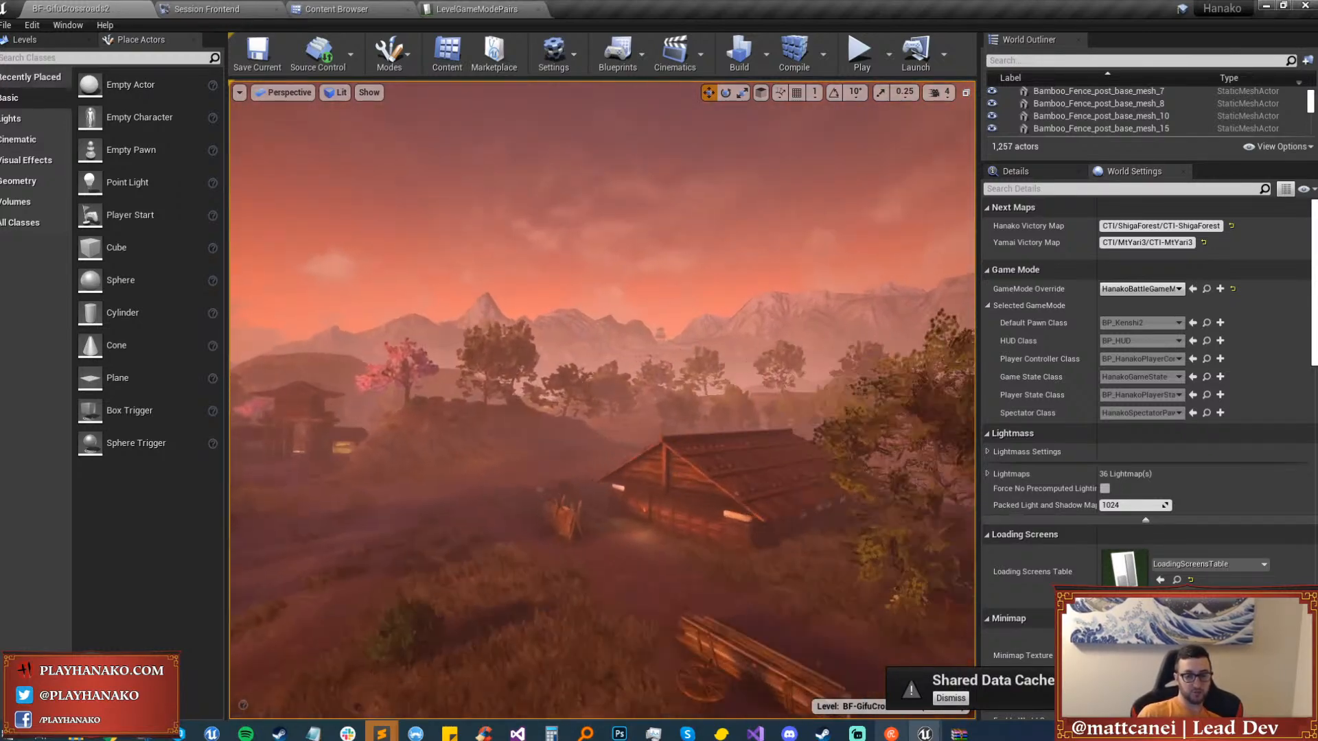
Fly around the farmhouses and cracked stone path in BF-GifuCrossroads2 to examine the layout, vegetation and distant mountains.
right_drag(644, 413, 643, 412)
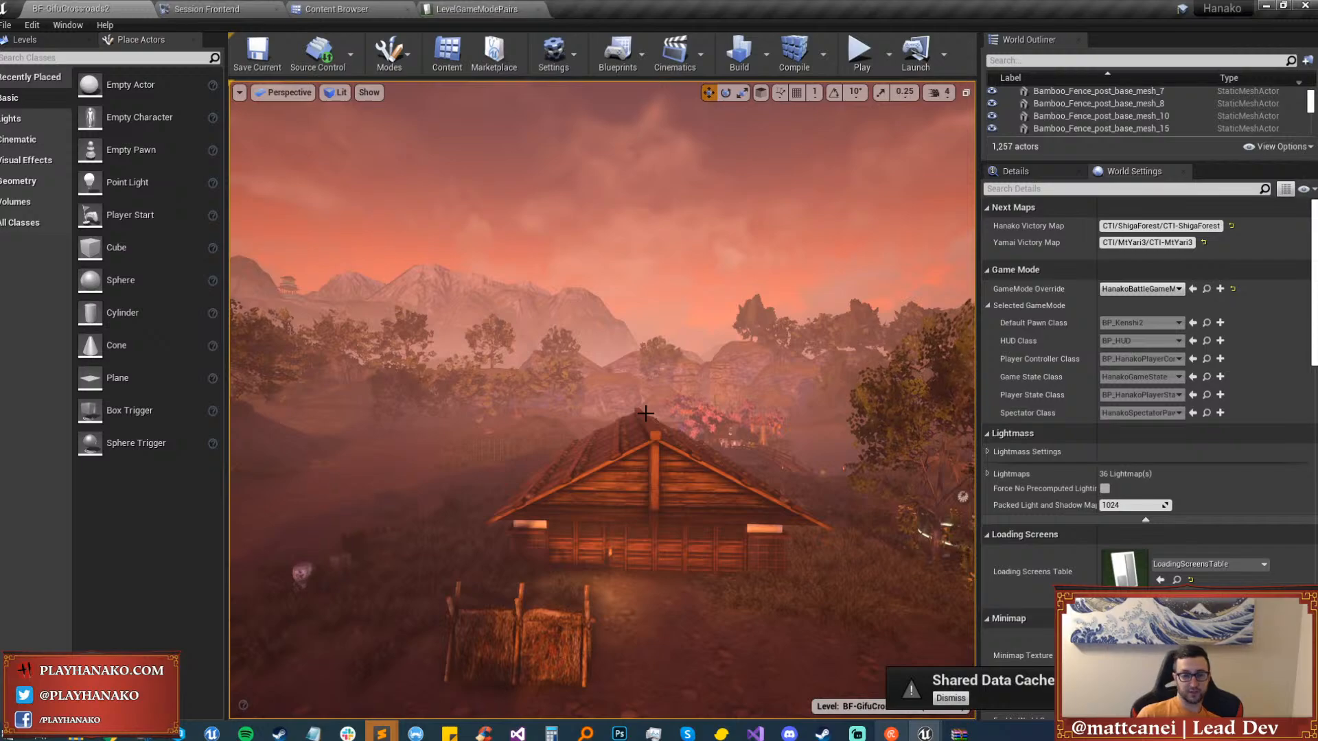
key(w)
mouse_move(643, 412)
right_down()
mouse_move(630, 420)
mouse_move(634, 411)
right_up()
key(w)
key(w)
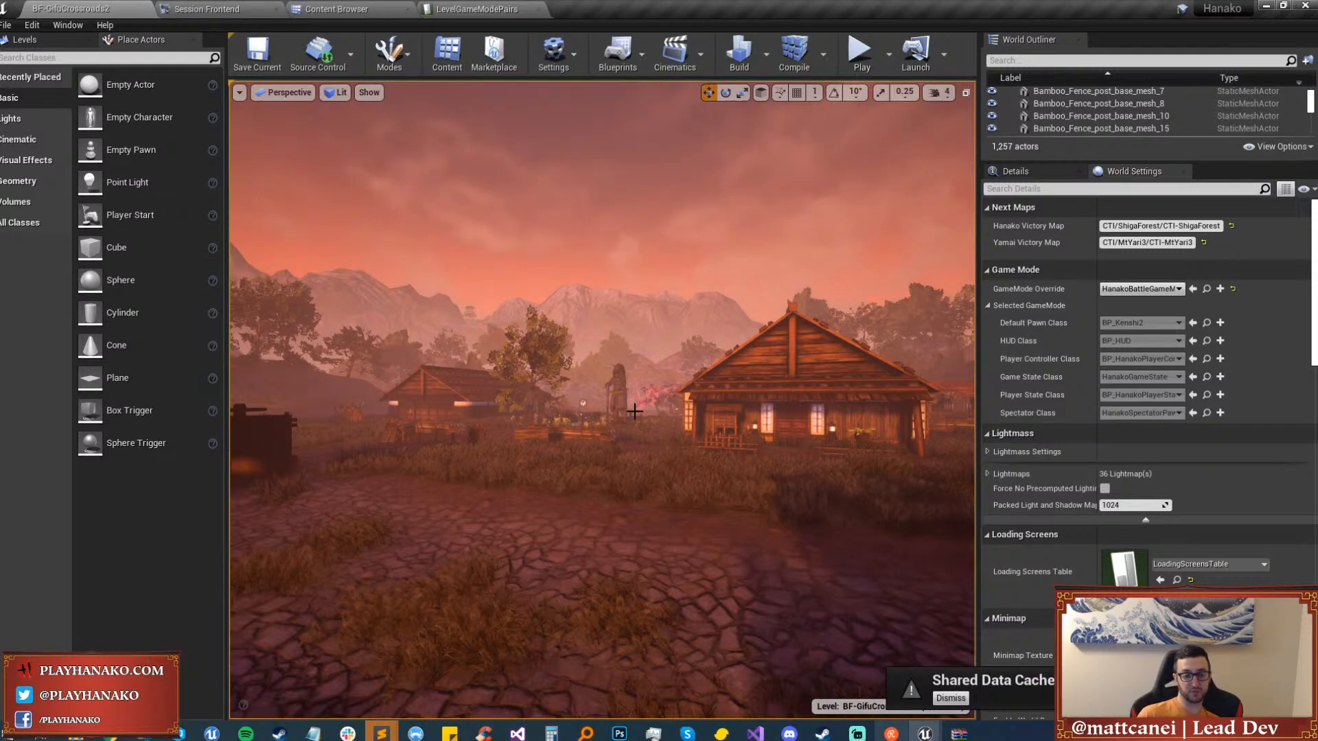
key(w)
right_drag(634, 412, 634, 411)
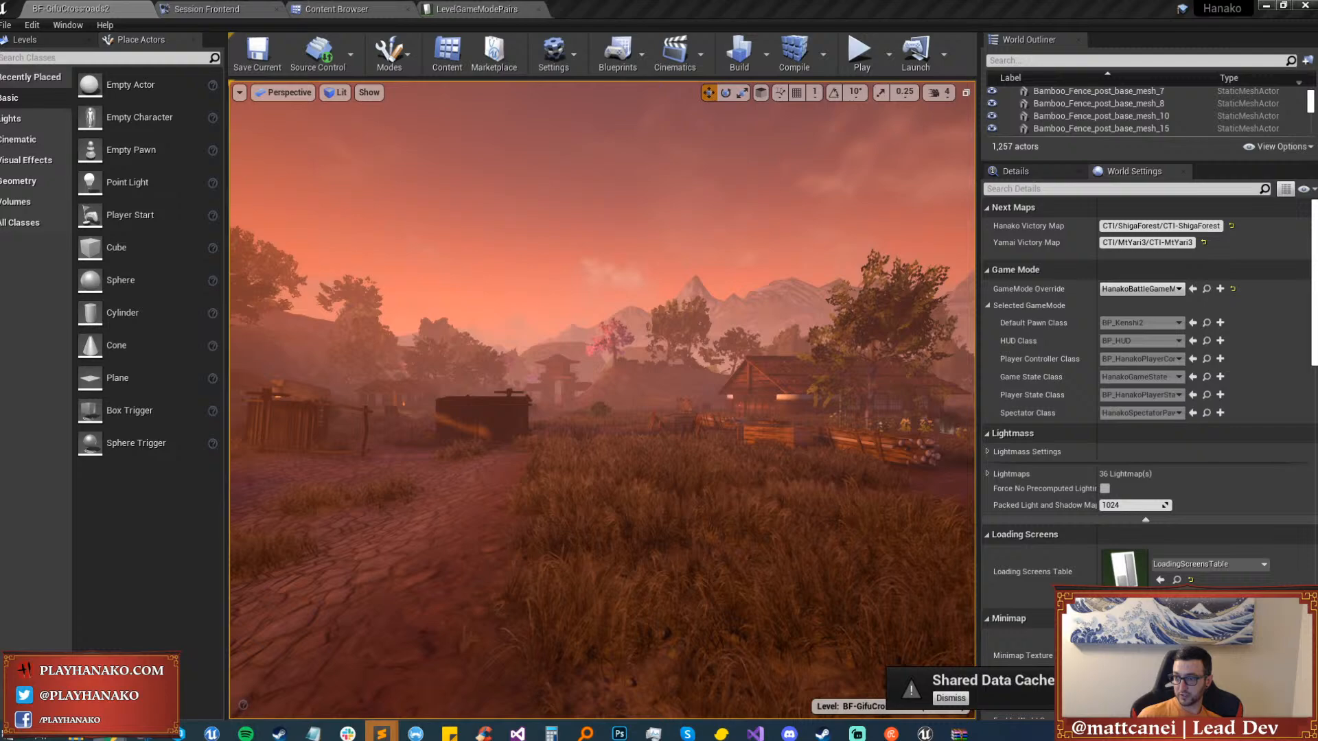
right_drag(687, 370, 590, 391)
key(w)
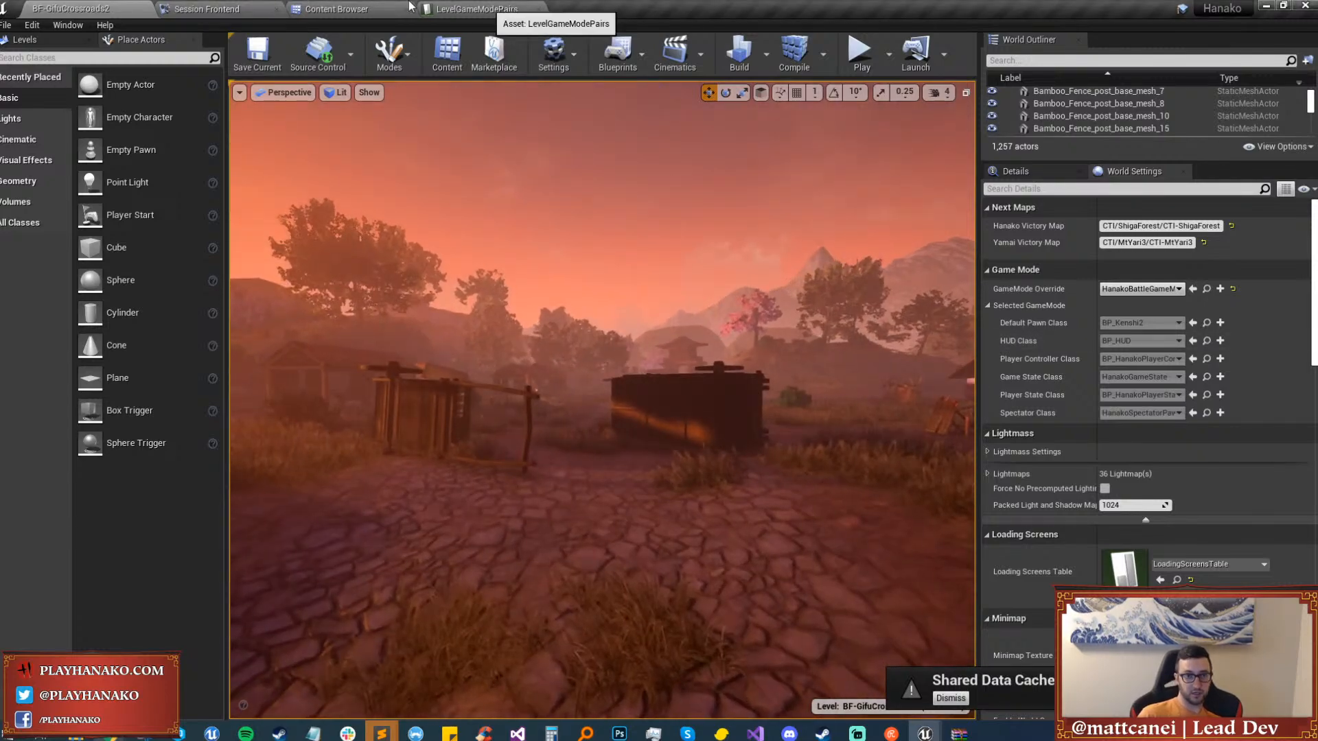
Open the asset SKL_Kenshi2_Default_Skeleton from the Character/Kenshi2 content folder.
click(329, 8)
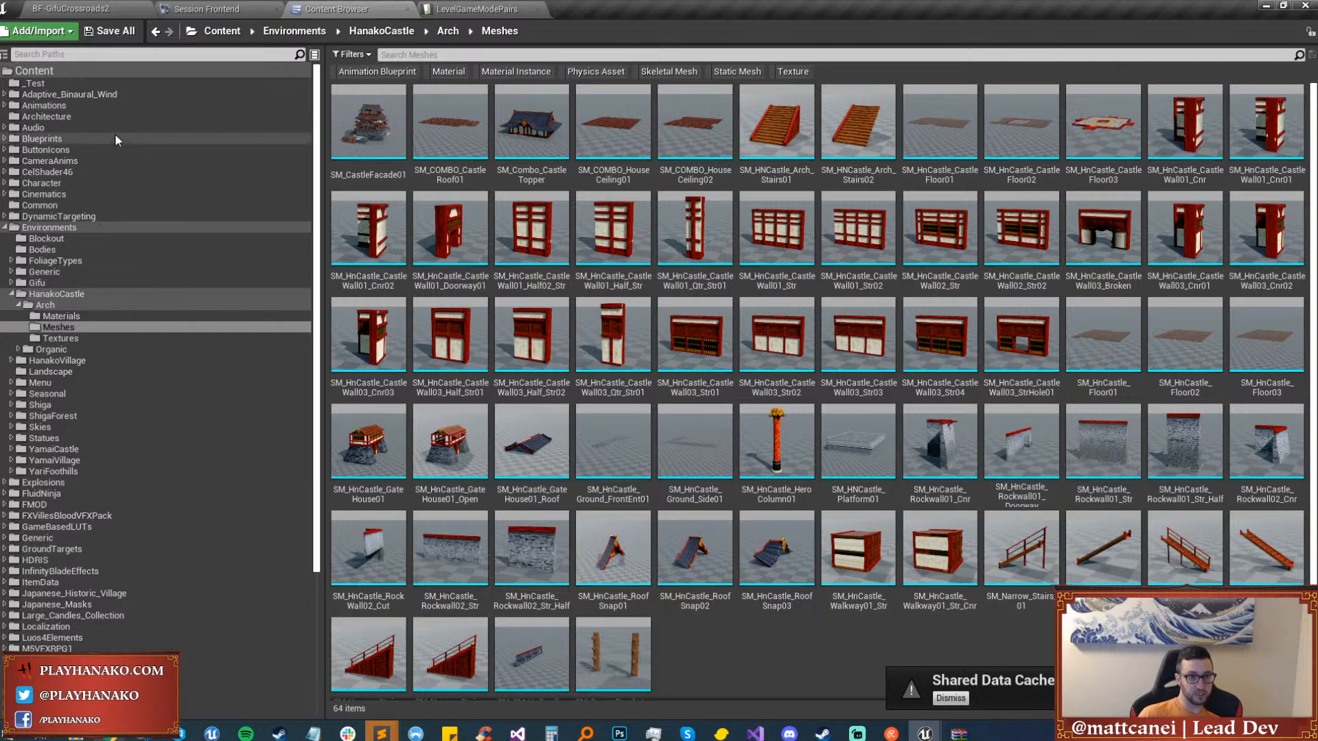
click(107, 182)
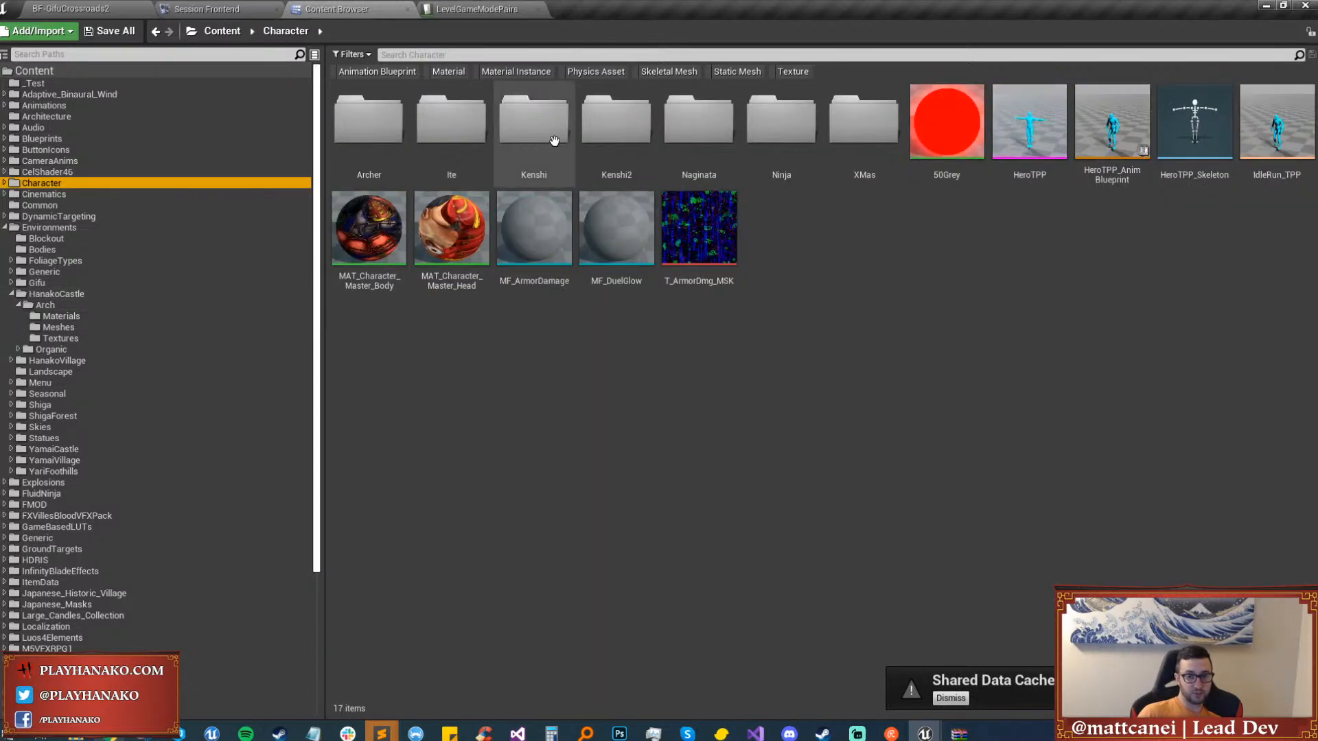
click(625, 135)
double_click(625, 135)
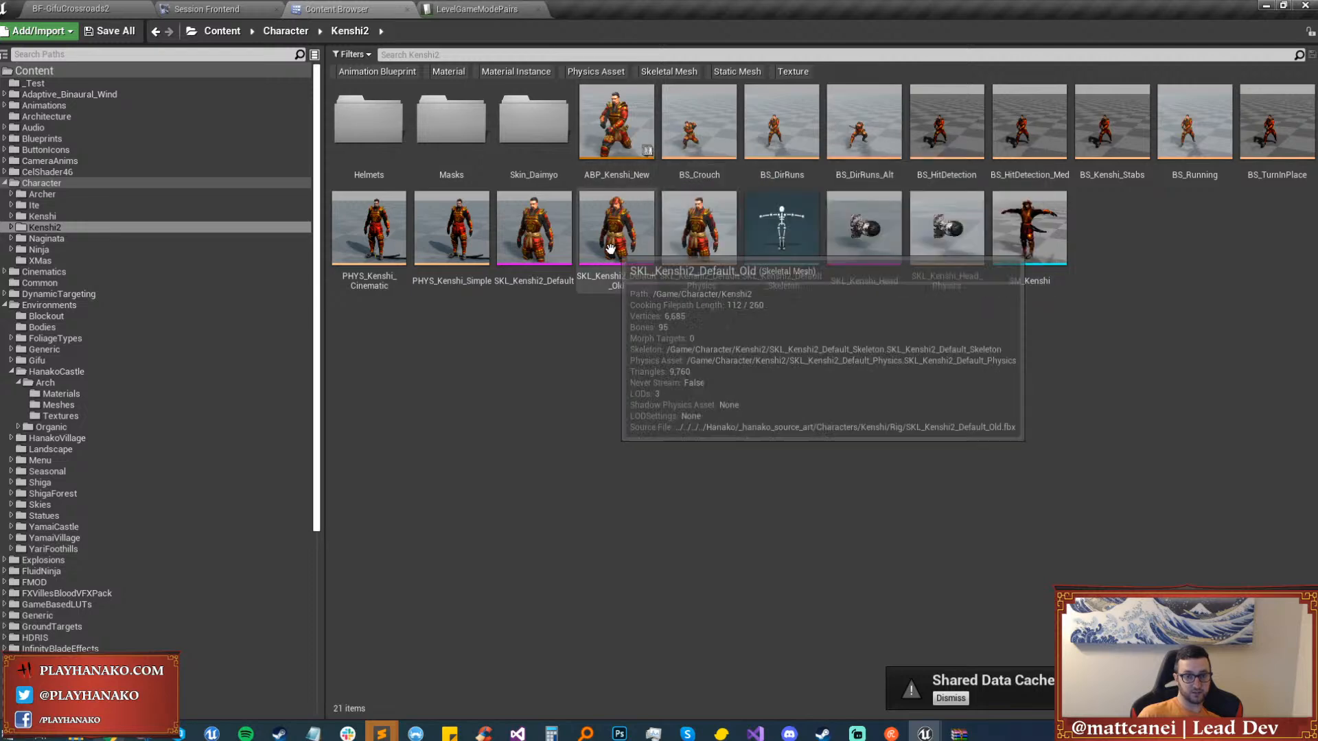
click(774, 265)
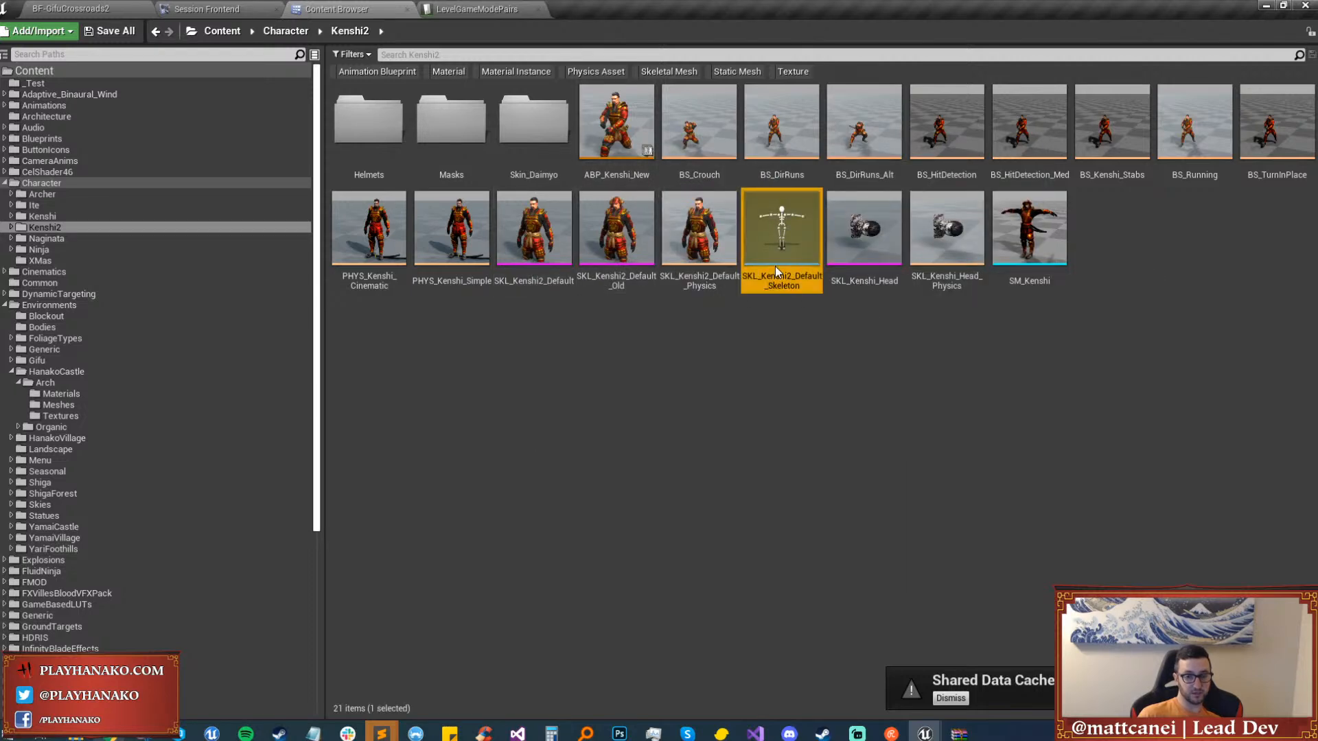
double_click(776, 266)
Orbit around the Kenshi character to examine the banner mounted on his back from the side and rear.
drag(729, 345, 618, 345)
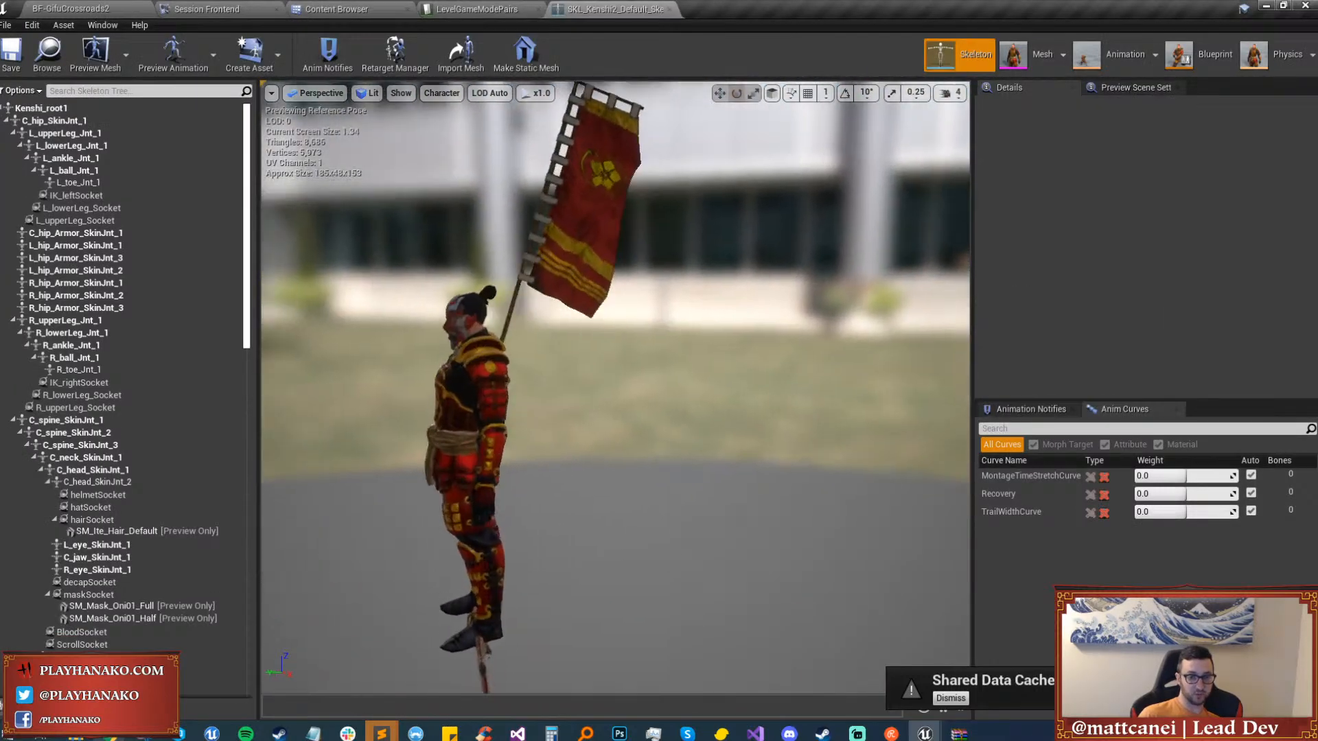
scroll(615, 386, up, 5)
drag(812, 179, 844, 180)
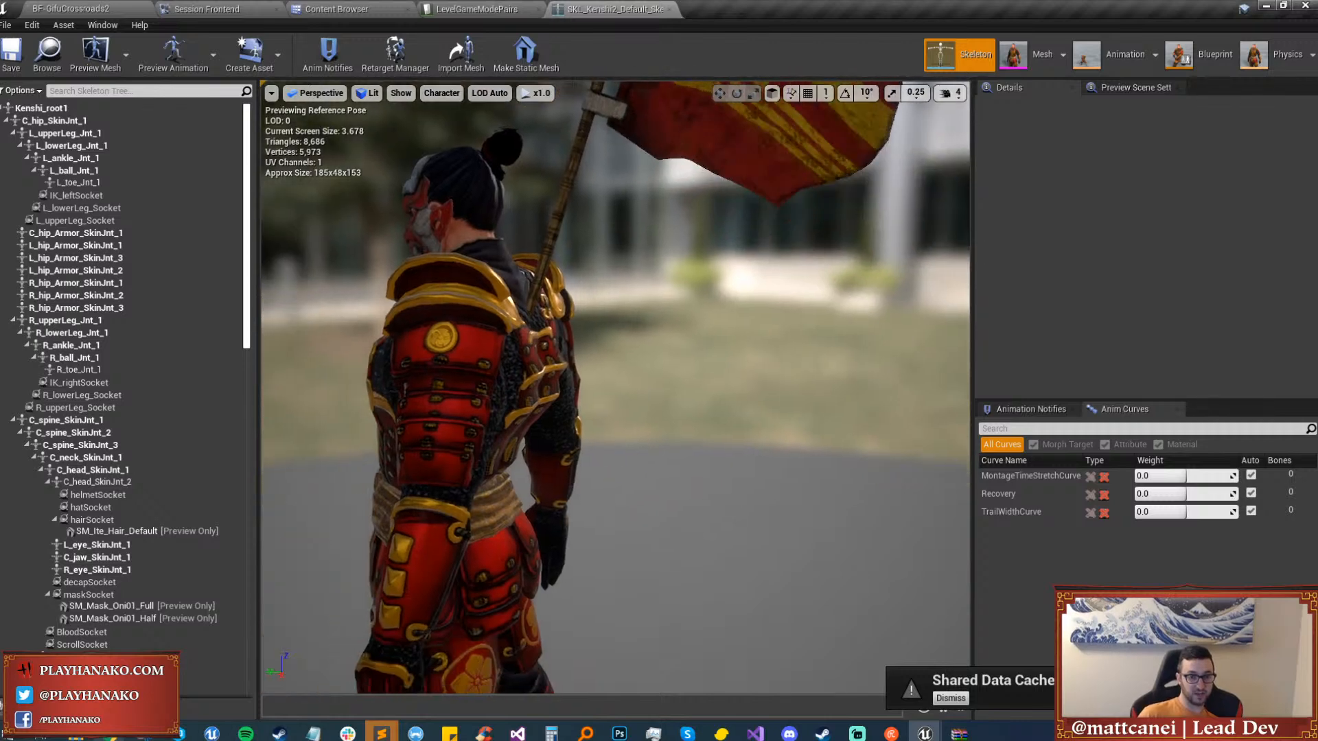
drag(615, 386, 686, 385)
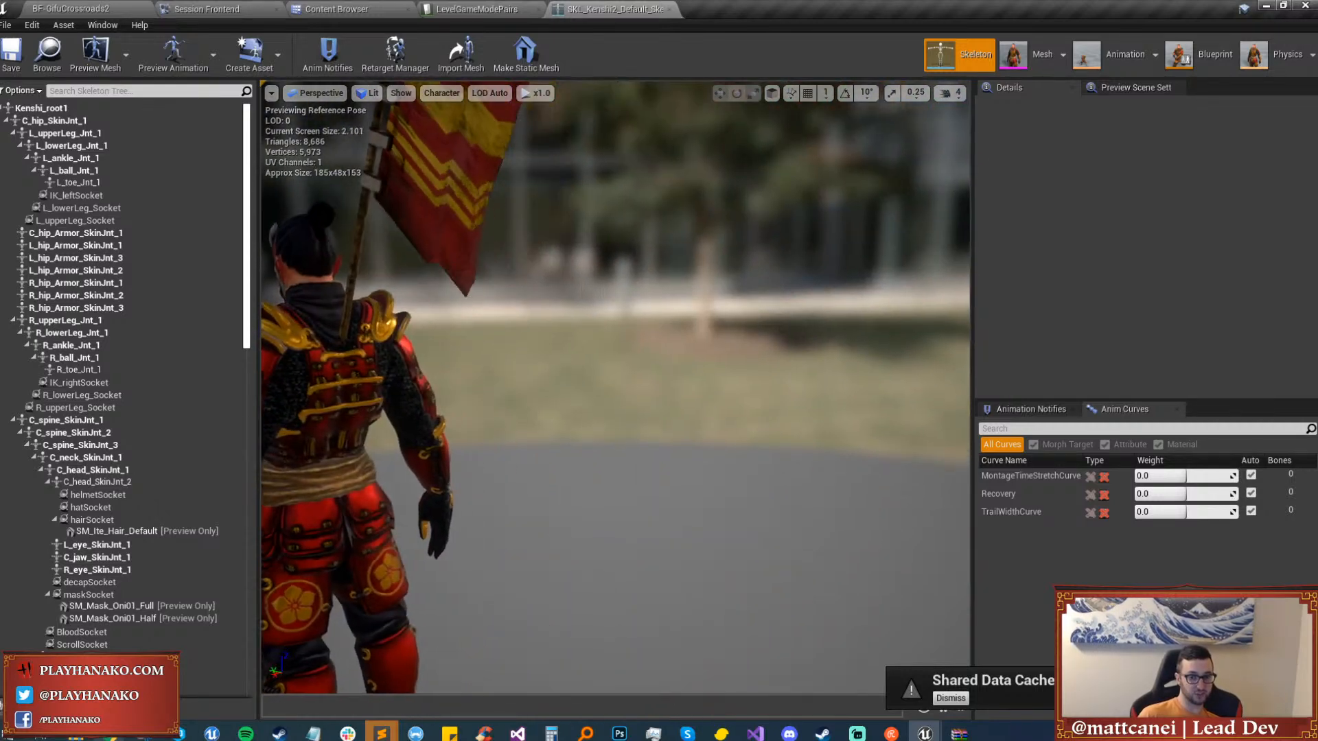
middle_drag(514, 477, 319, 477)
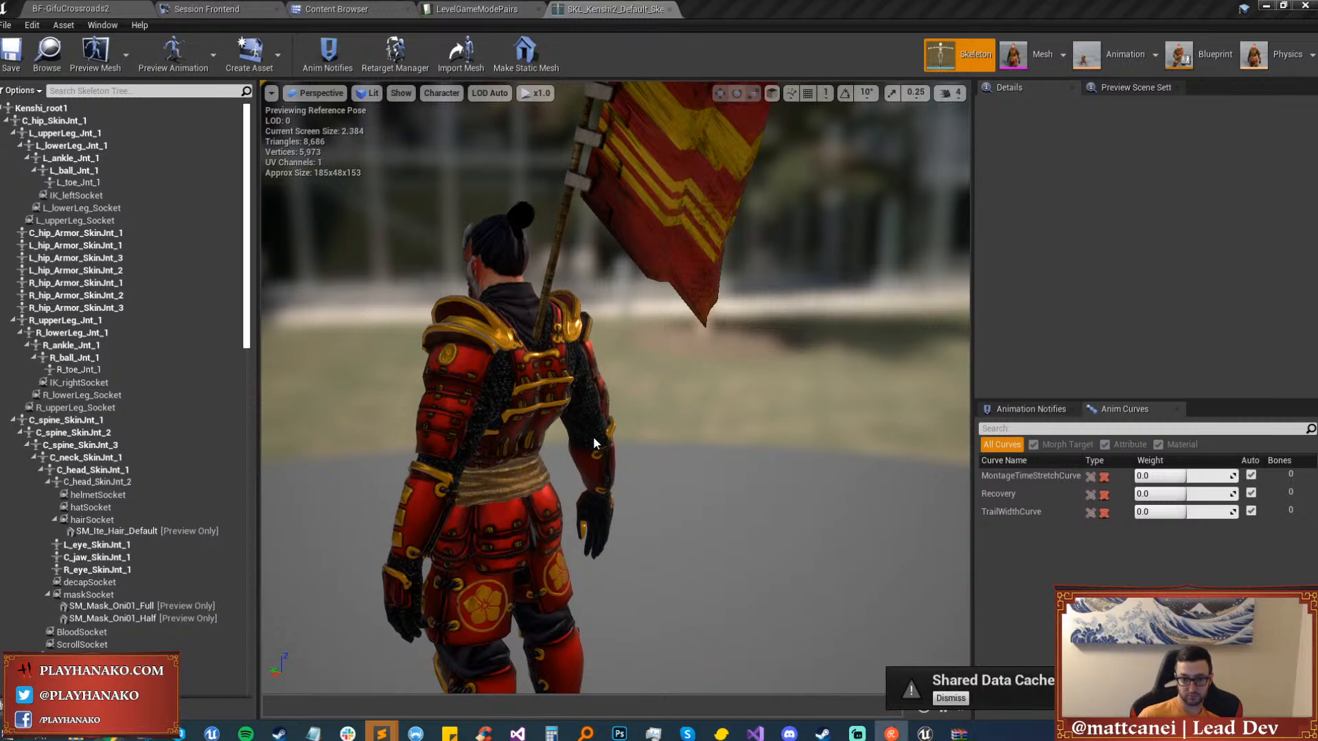
drag(594, 443, 595, 443)
Set bannerSocket's relative scale to X 0.25, Y 0.2 and Z 0.2, and inspect the resized banner.
scroll(181, 483, down, 10)
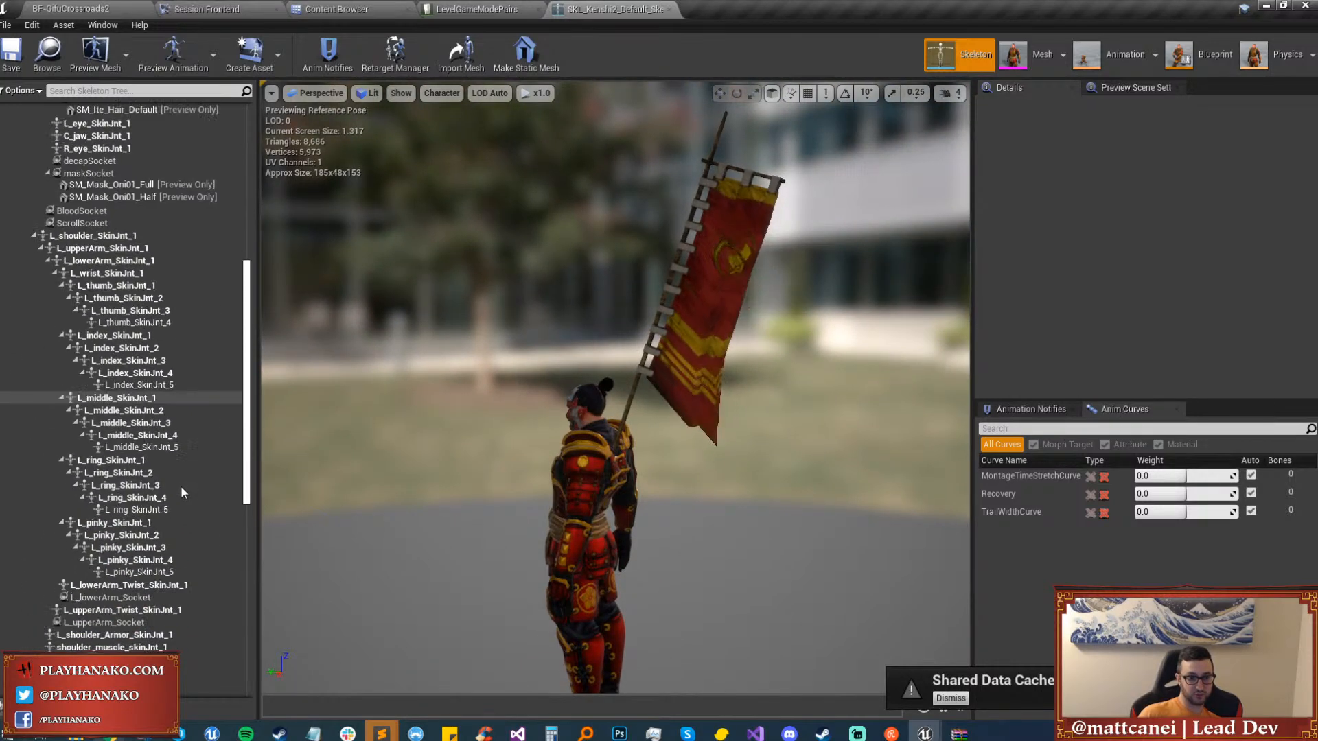
scroll(179, 484, down, 12)
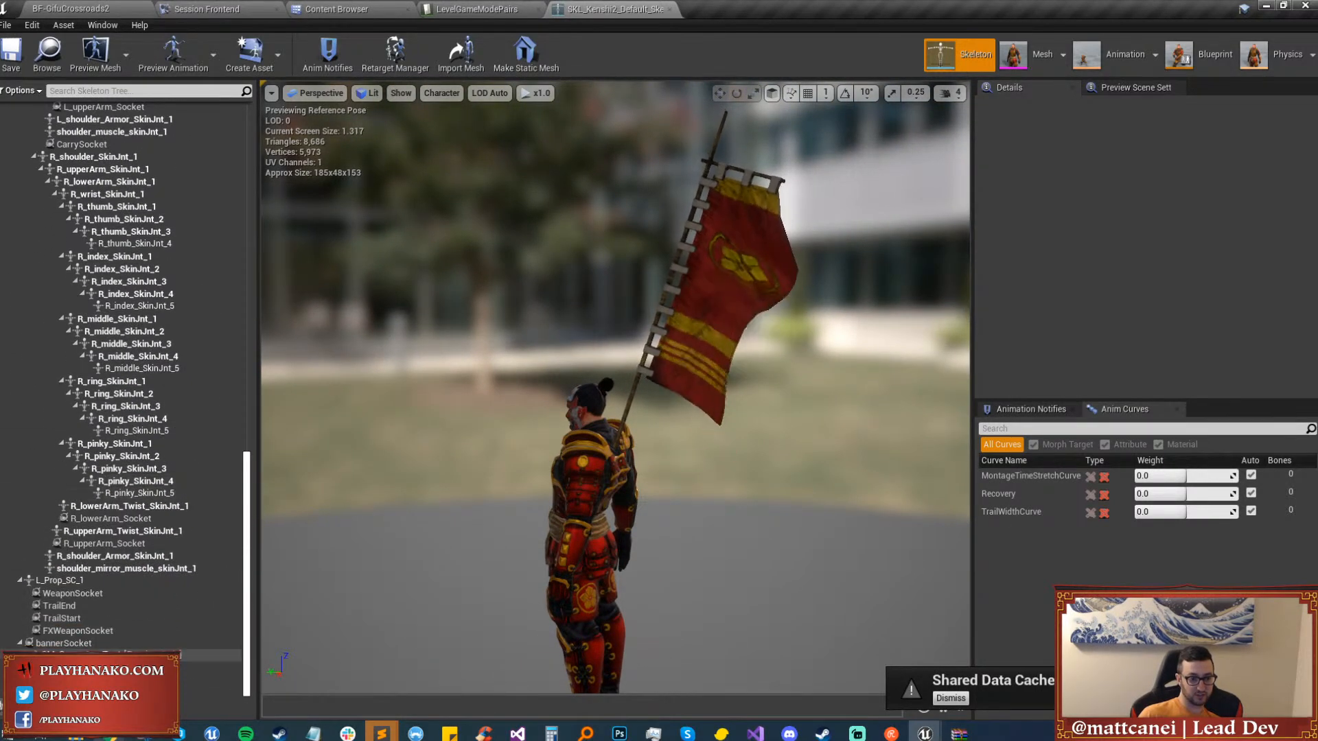
click(64, 643)
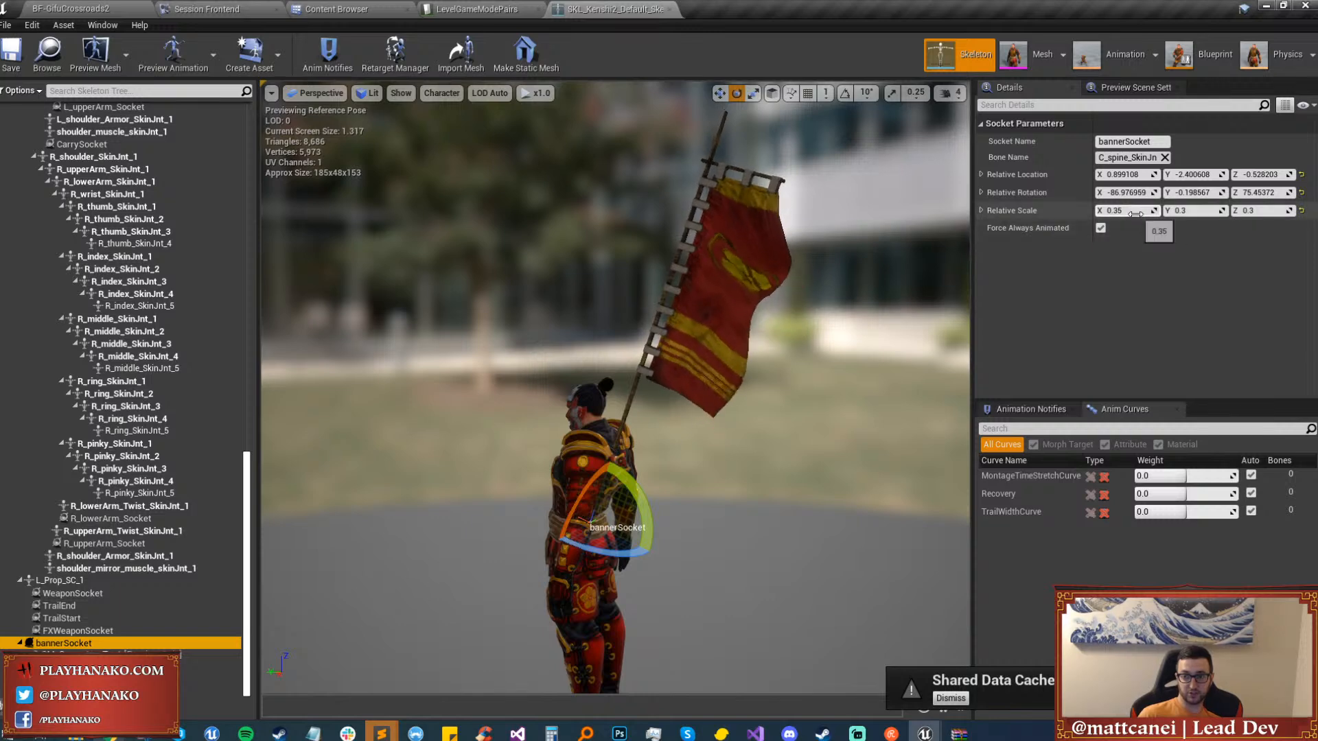
click(1135, 213)
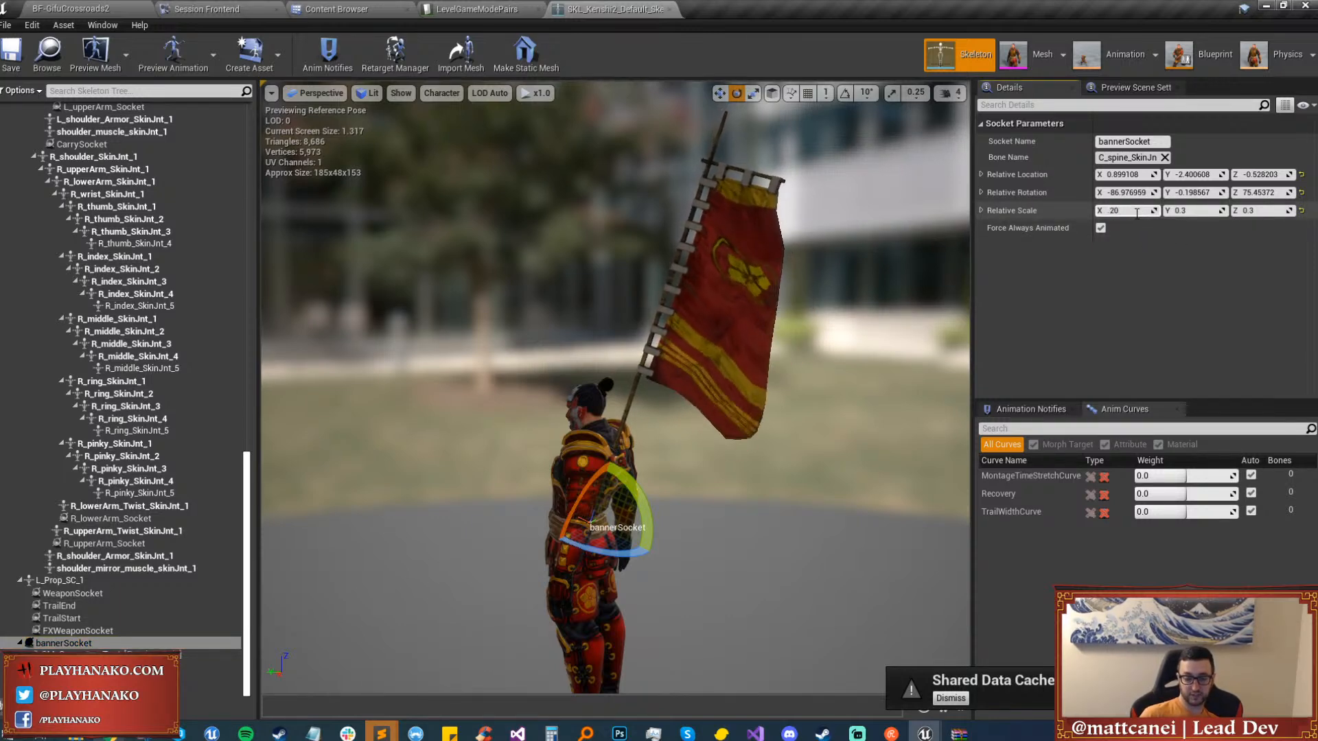
text(2)
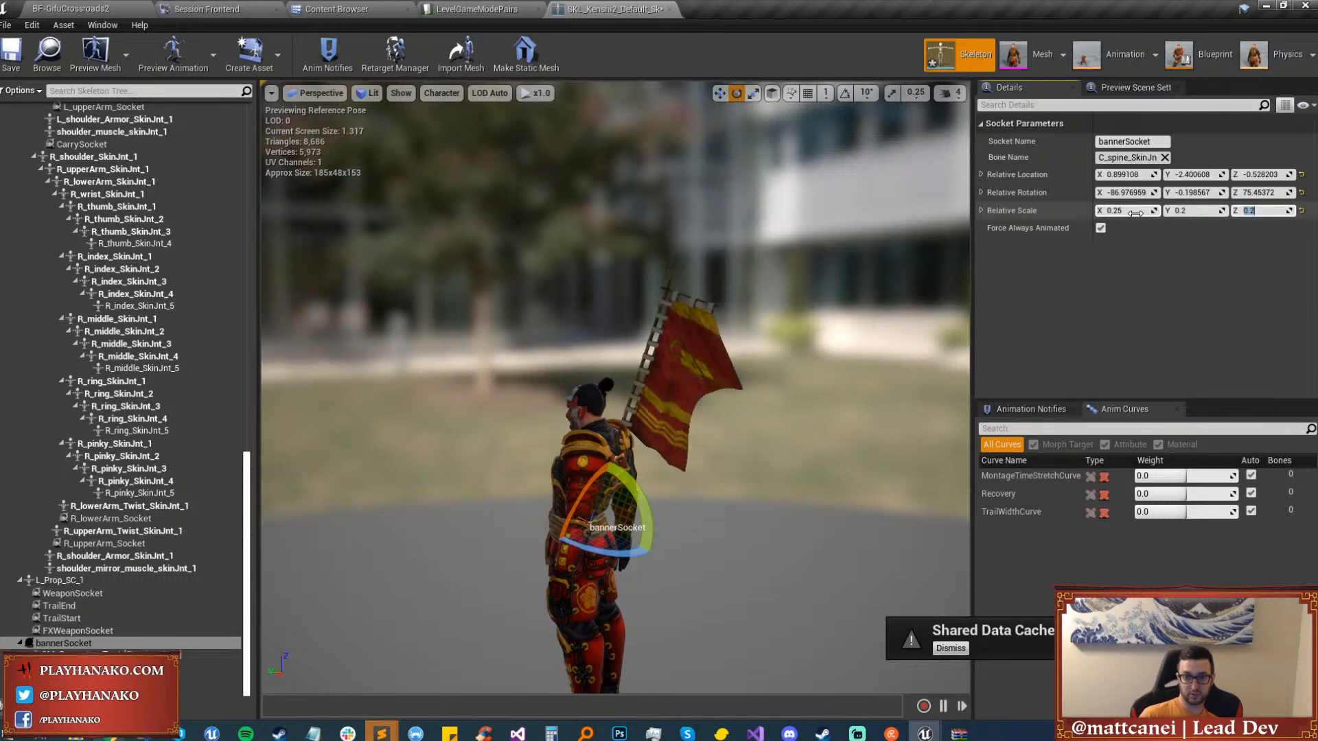
right_drag(829, 332, 824, 357)
scroll(830, 331, up, 3)
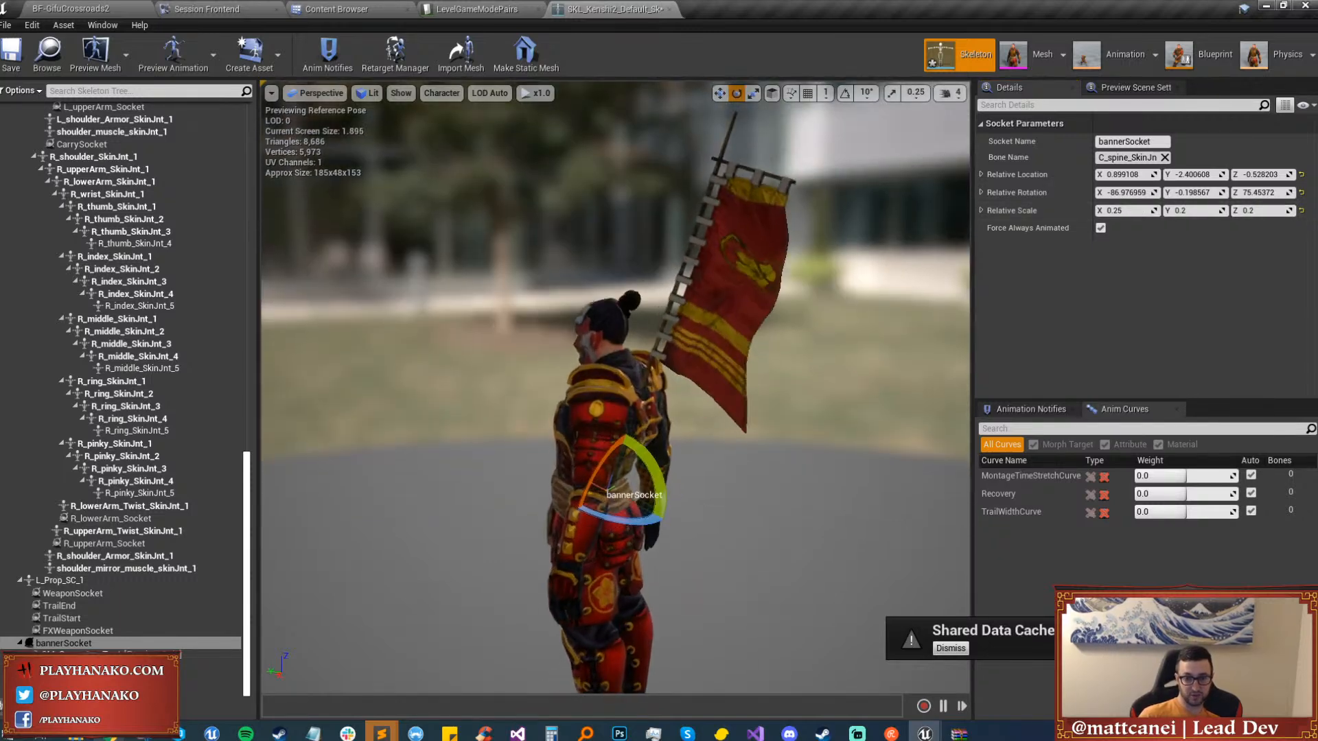
key(r)
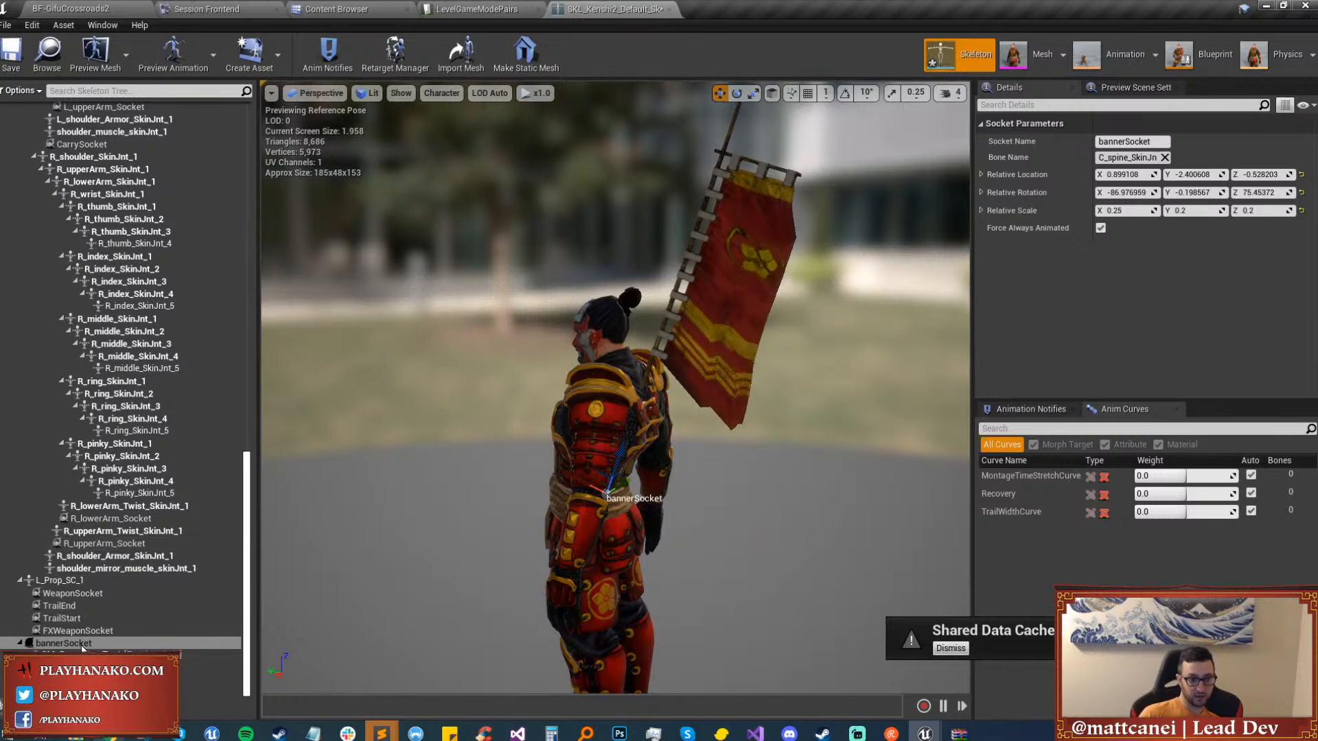
Delete bannerSocket from the Kenshi2 skeleton tree and return to the spine bones.
right_click(79, 643)
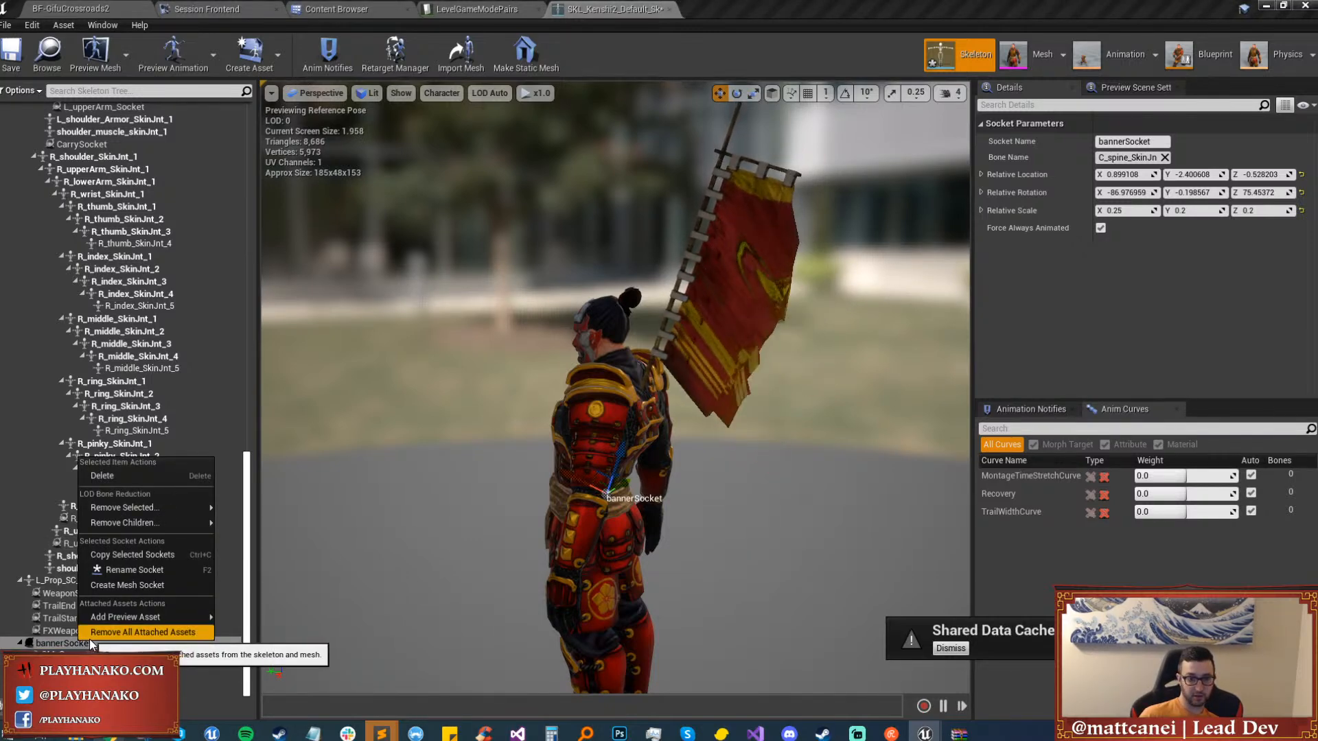
click(87, 644)
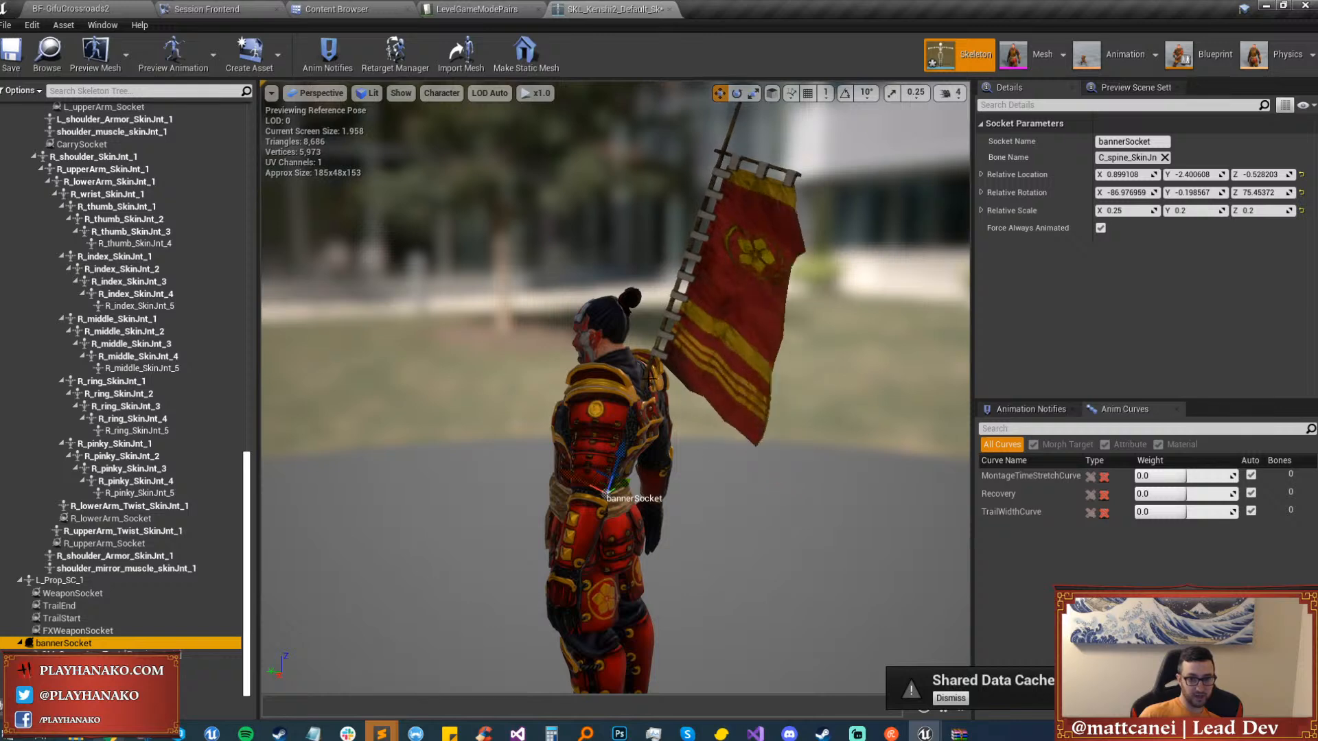
right_click(60, 641)
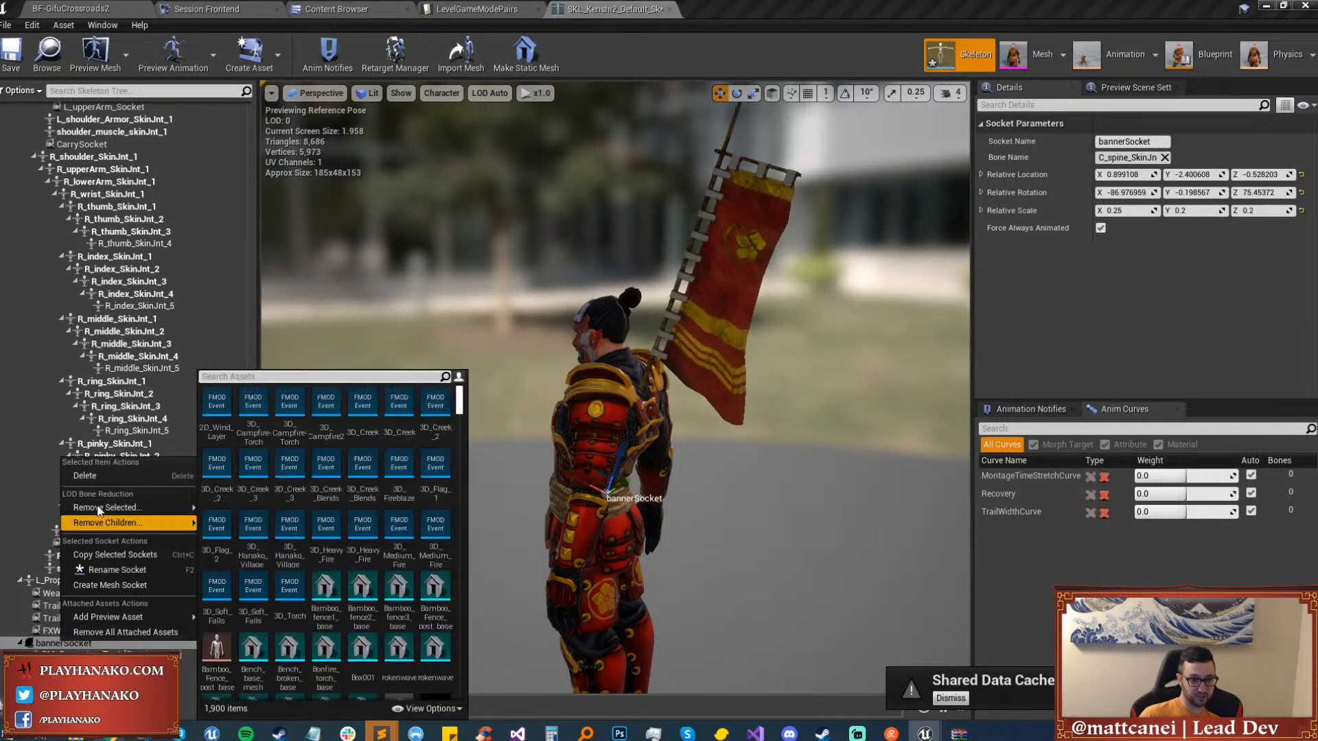
click(92, 475)
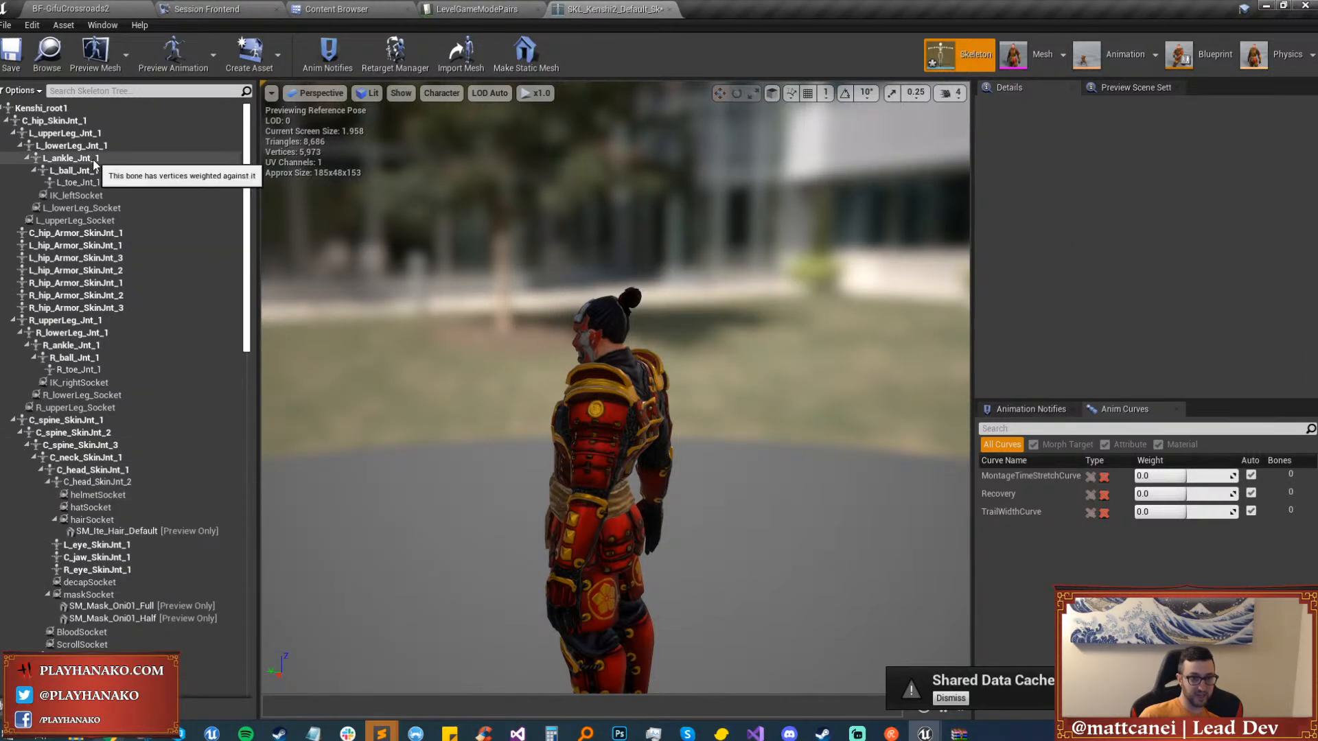
scroll(117, 329, down, 3)
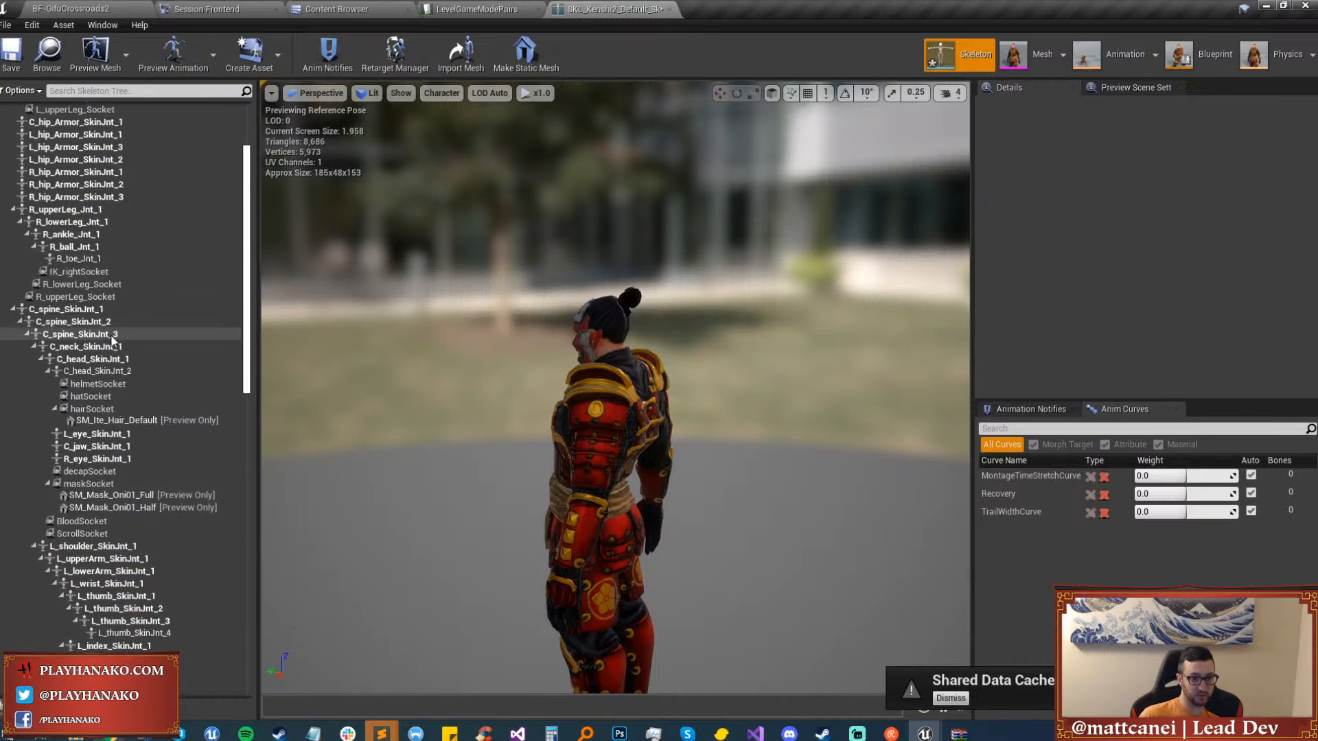
Compare the positions of the third spine joint, the neck joint and the head joints on the Kenshi character.
click(113, 337)
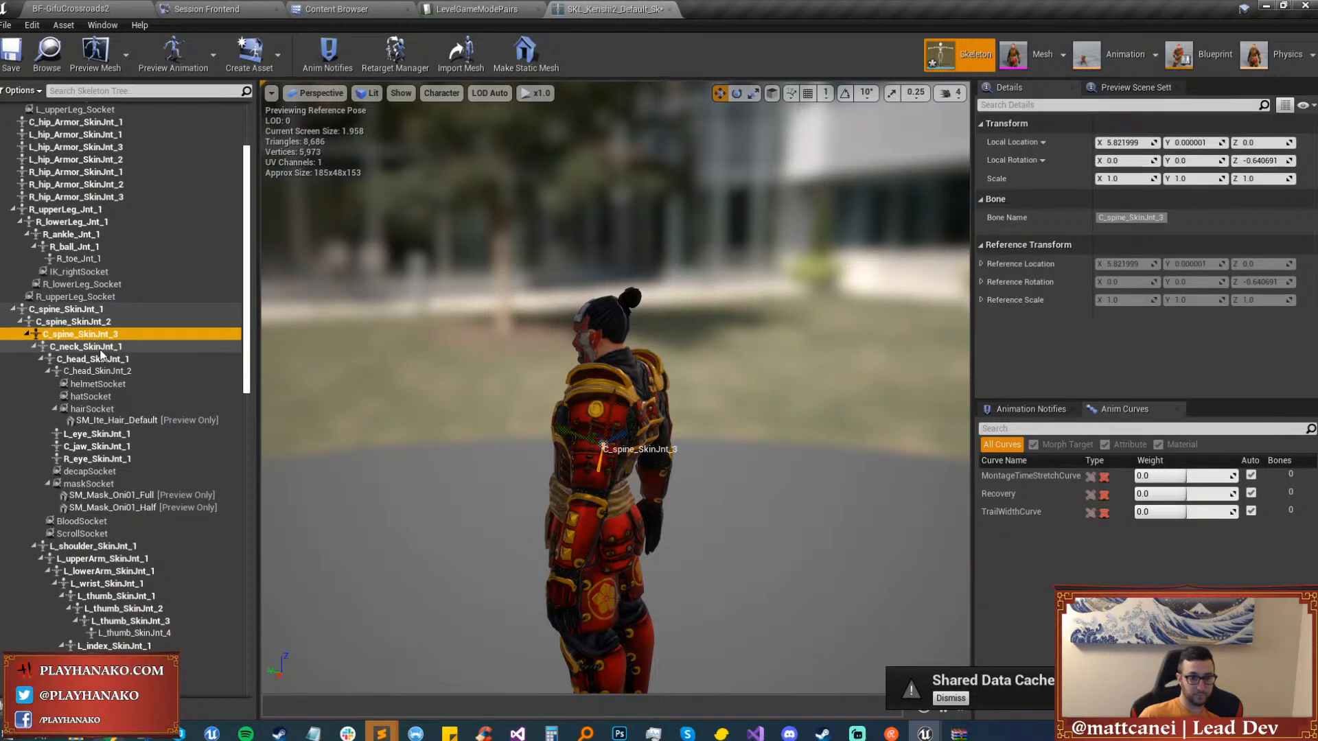
click(100, 350)
right_click(156, 374)
right_drag(481, 371, 371, 371)
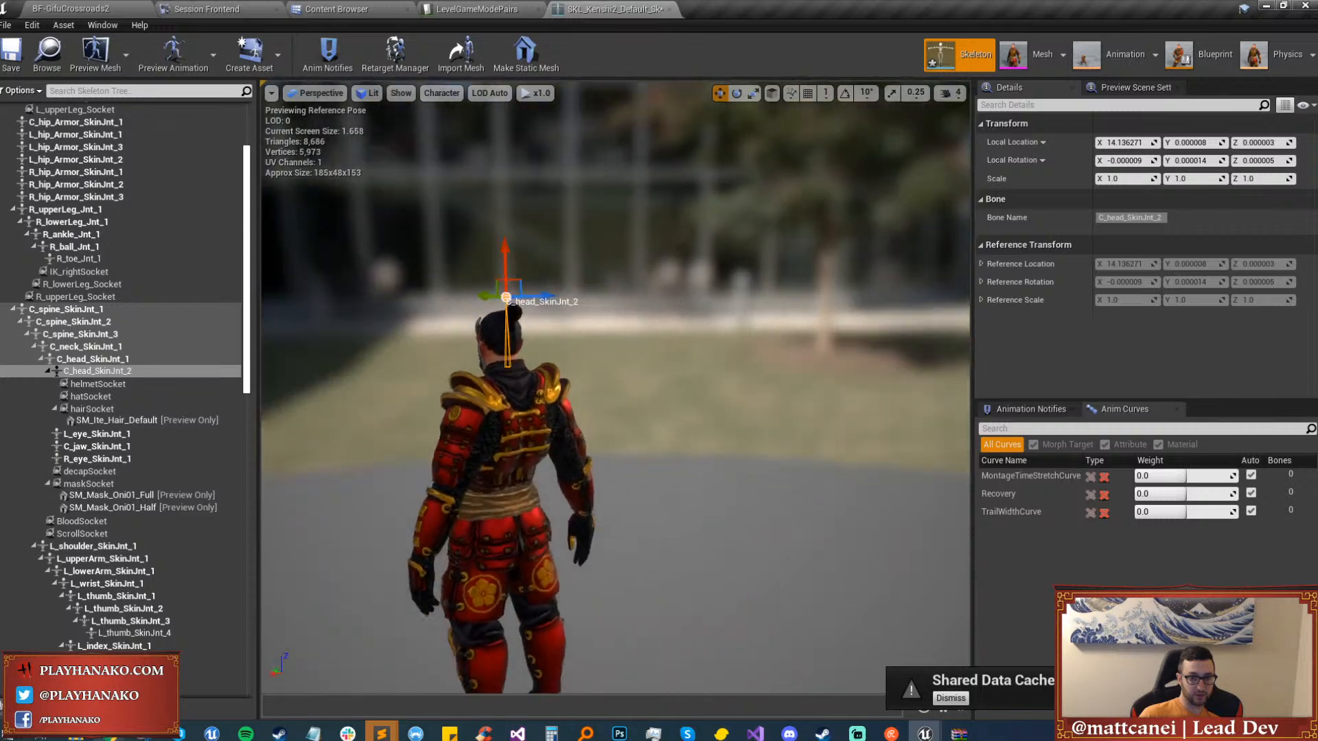
click(100, 360)
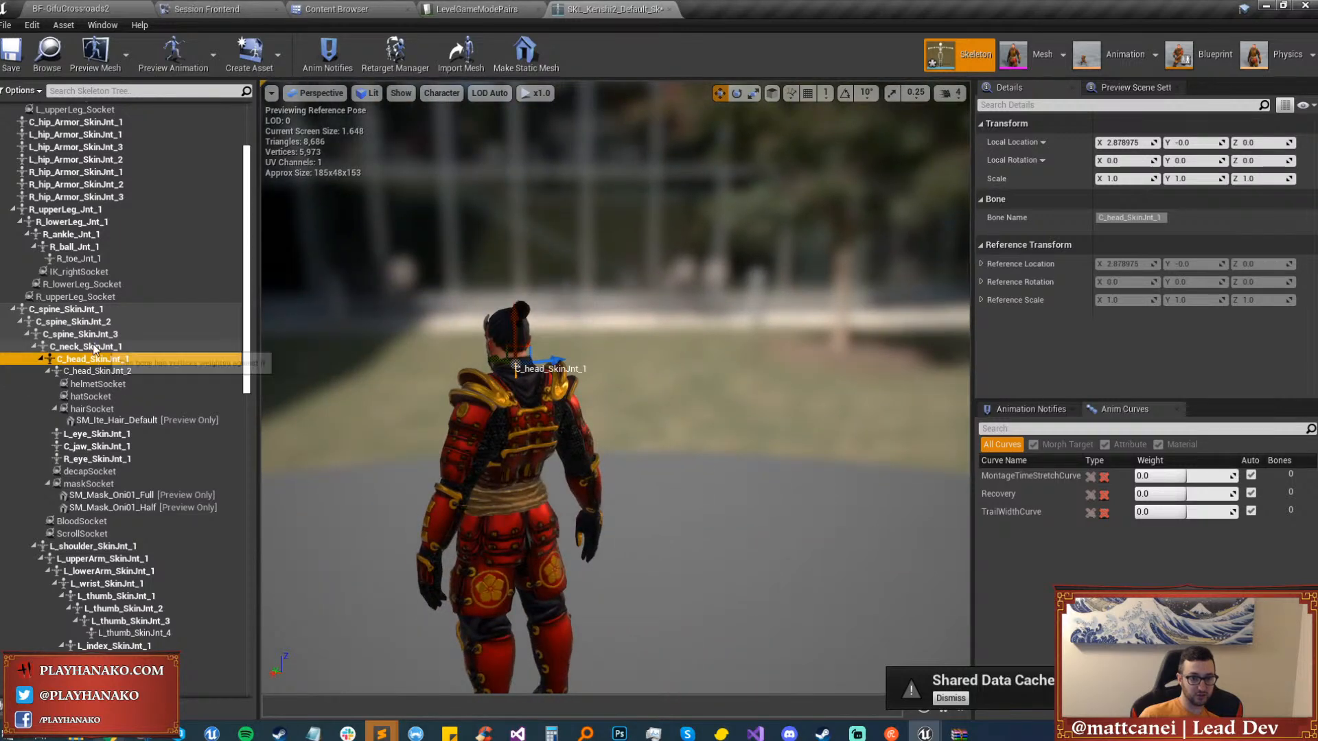
click(94, 347)
click(94, 336)
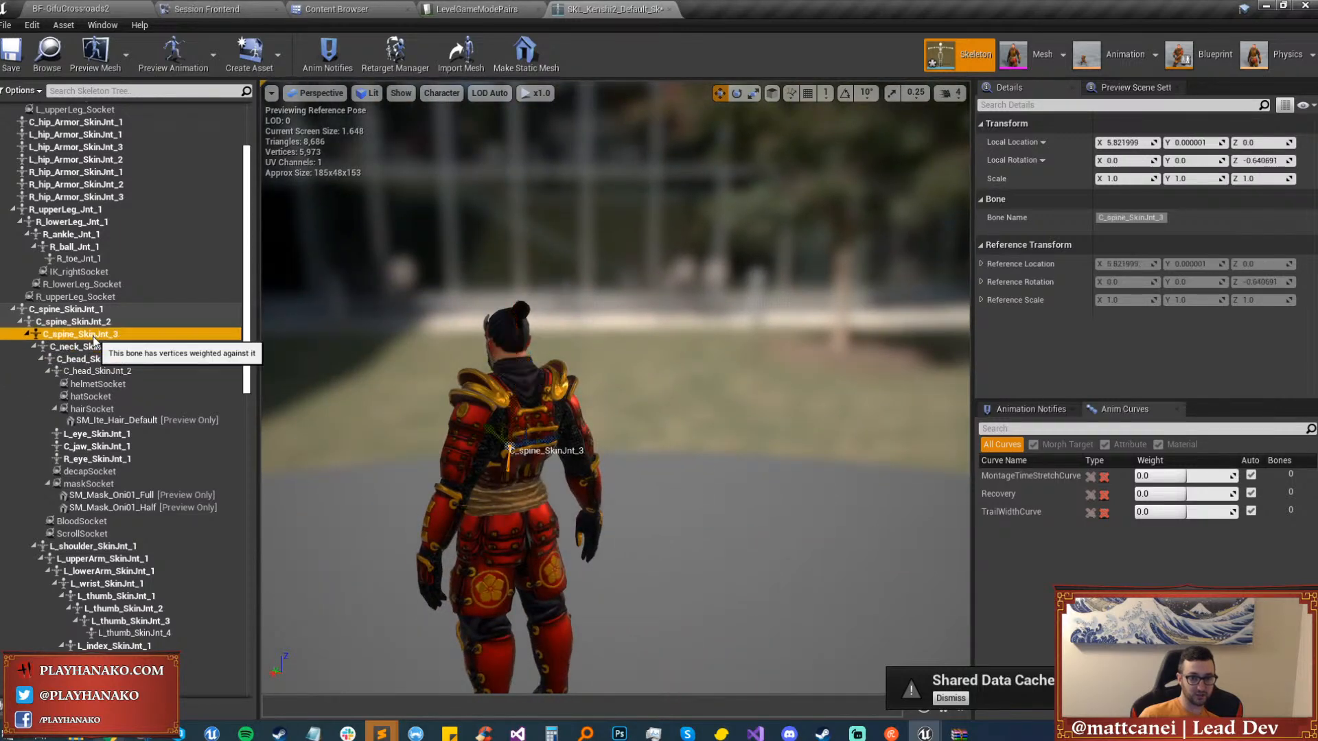
click(95, 347)
click(94, 335)
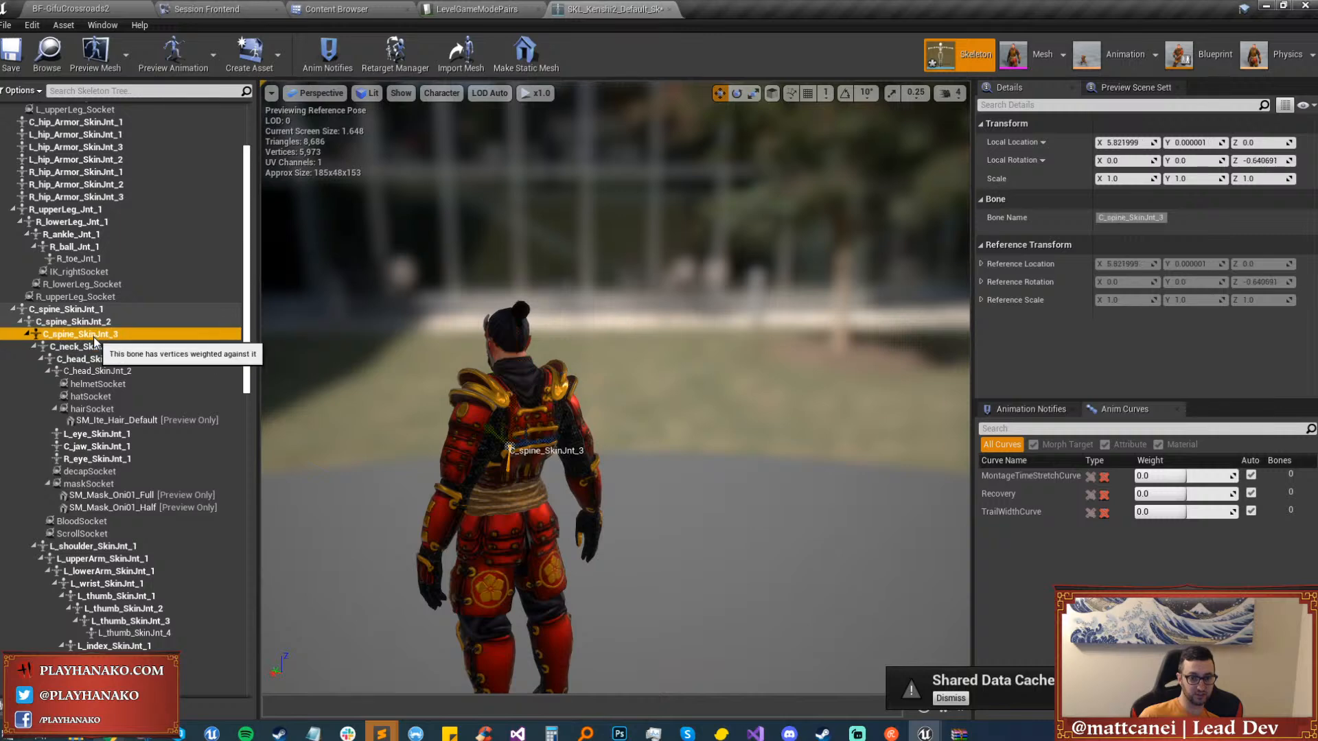
click(96, 347)
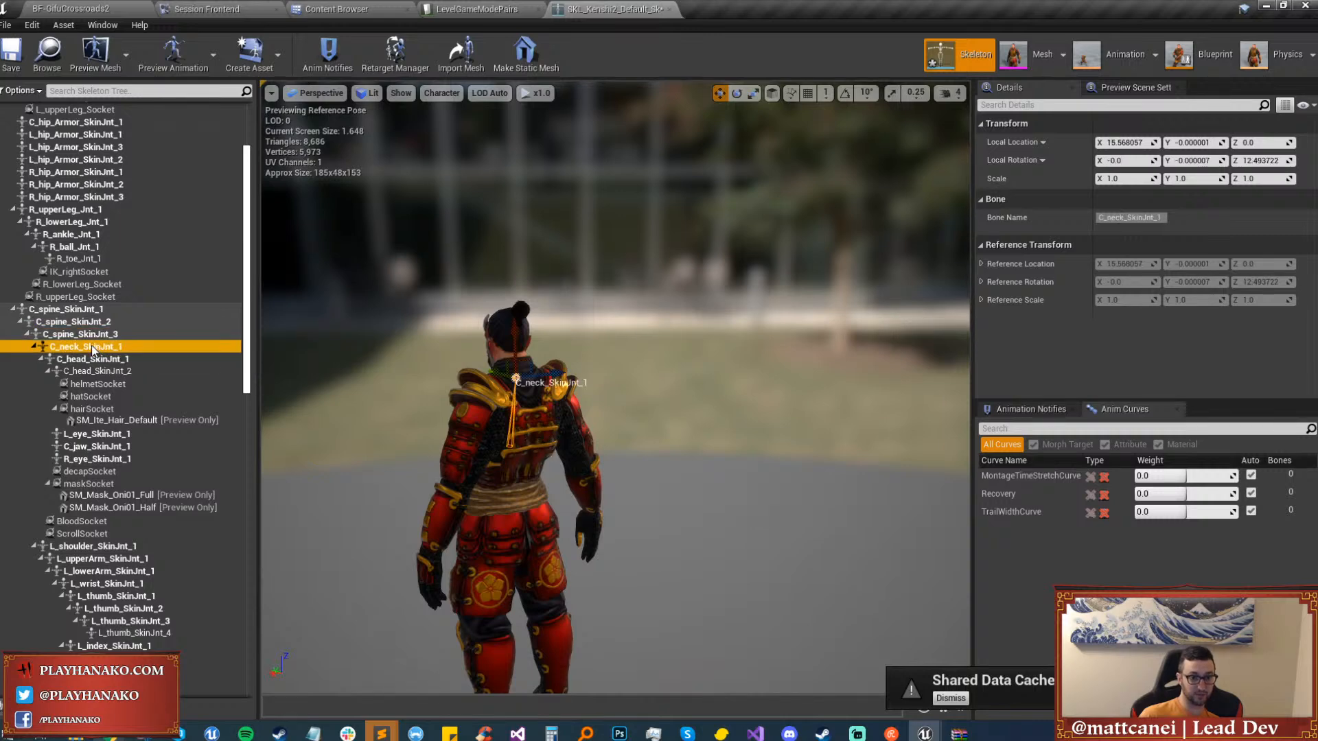
right_click(91, 346)
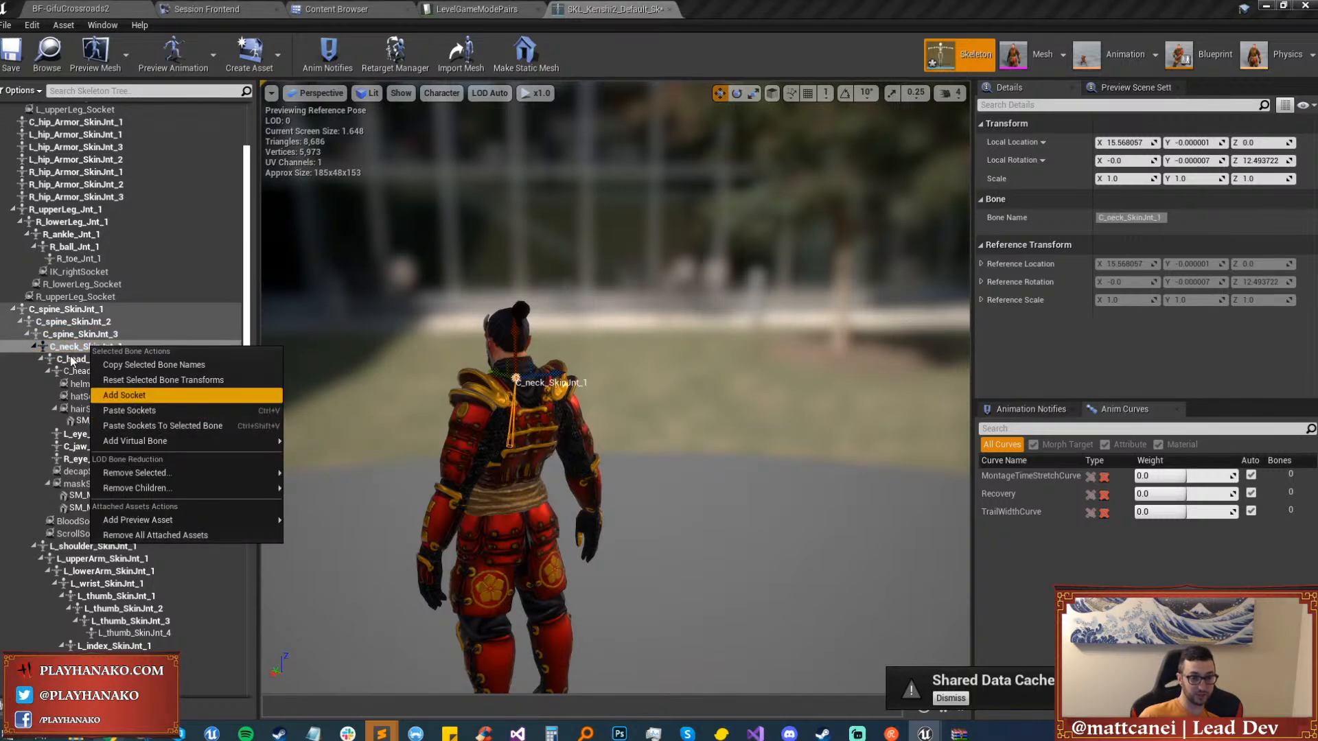
click(81, 358)
Add a socket to C_spine_SkinJnt_3 in the skeleton tree and name it bannerSocket.
click(79, 338)
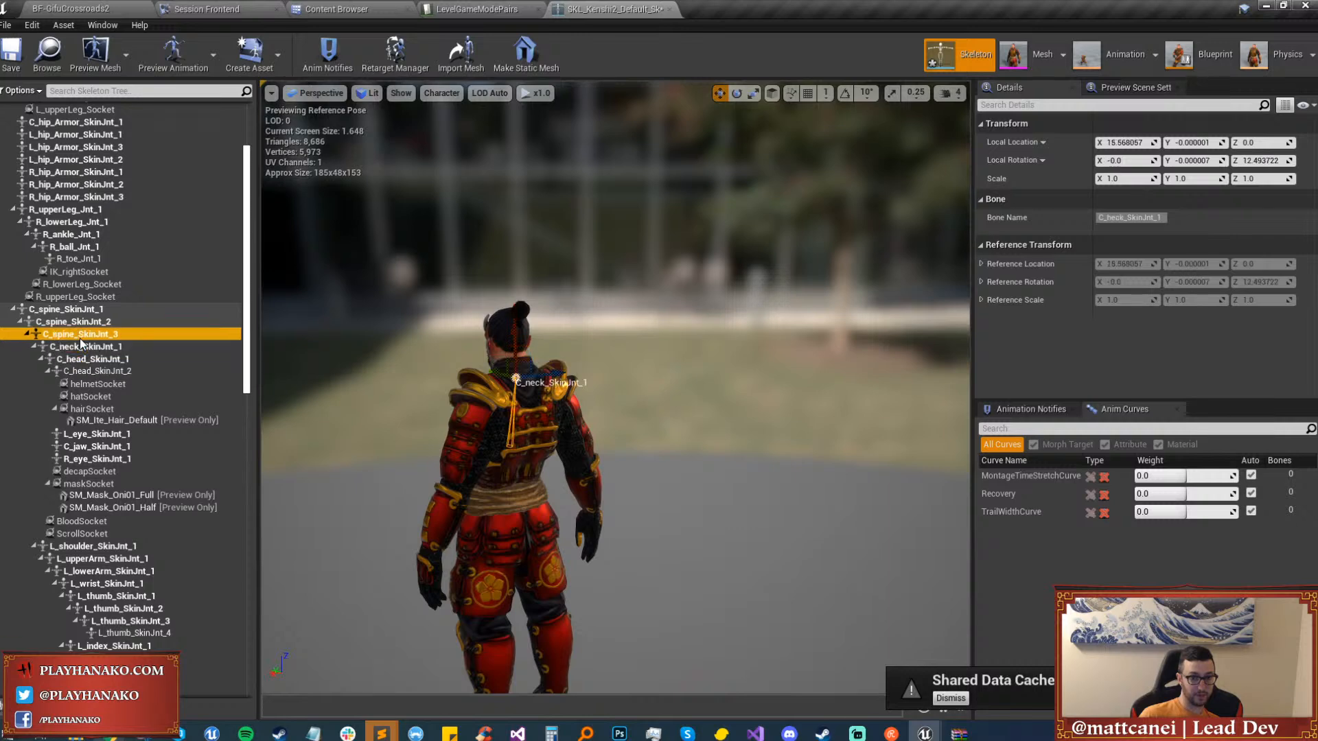
right_click(81, 337)
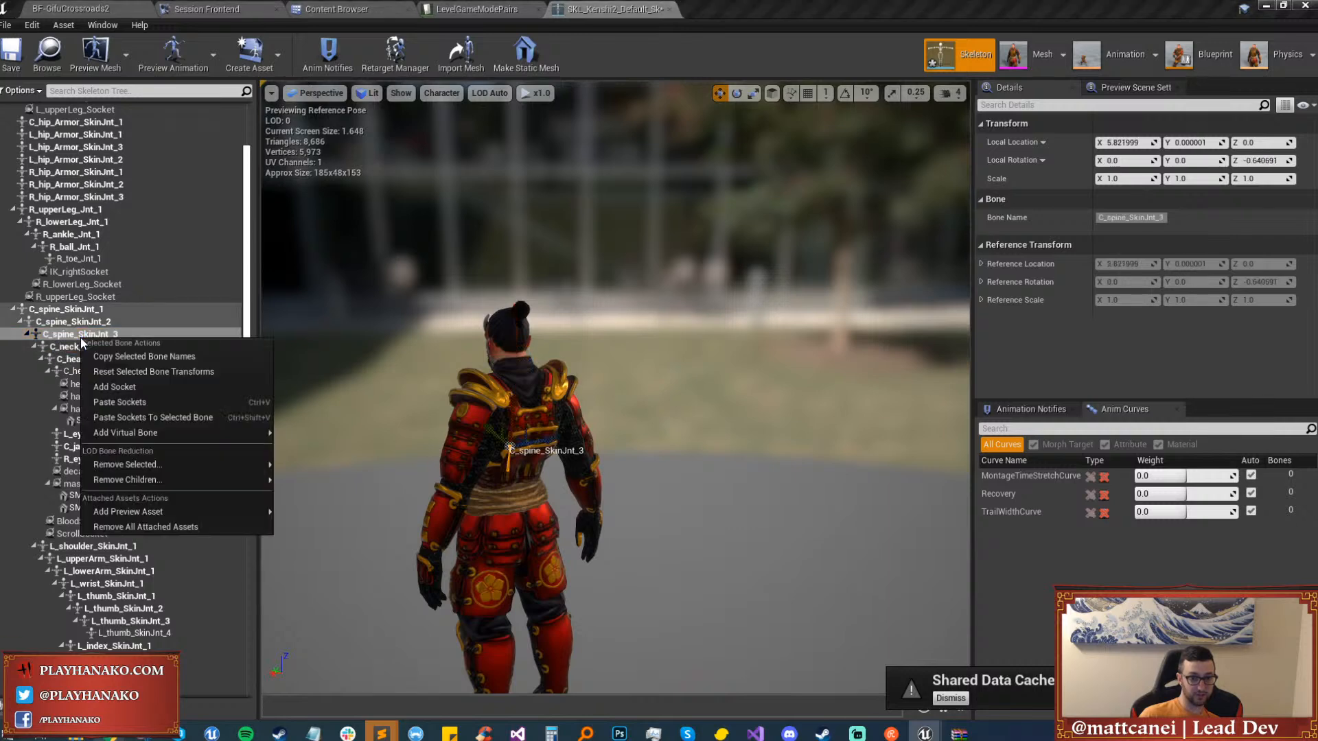
click(110, 388)
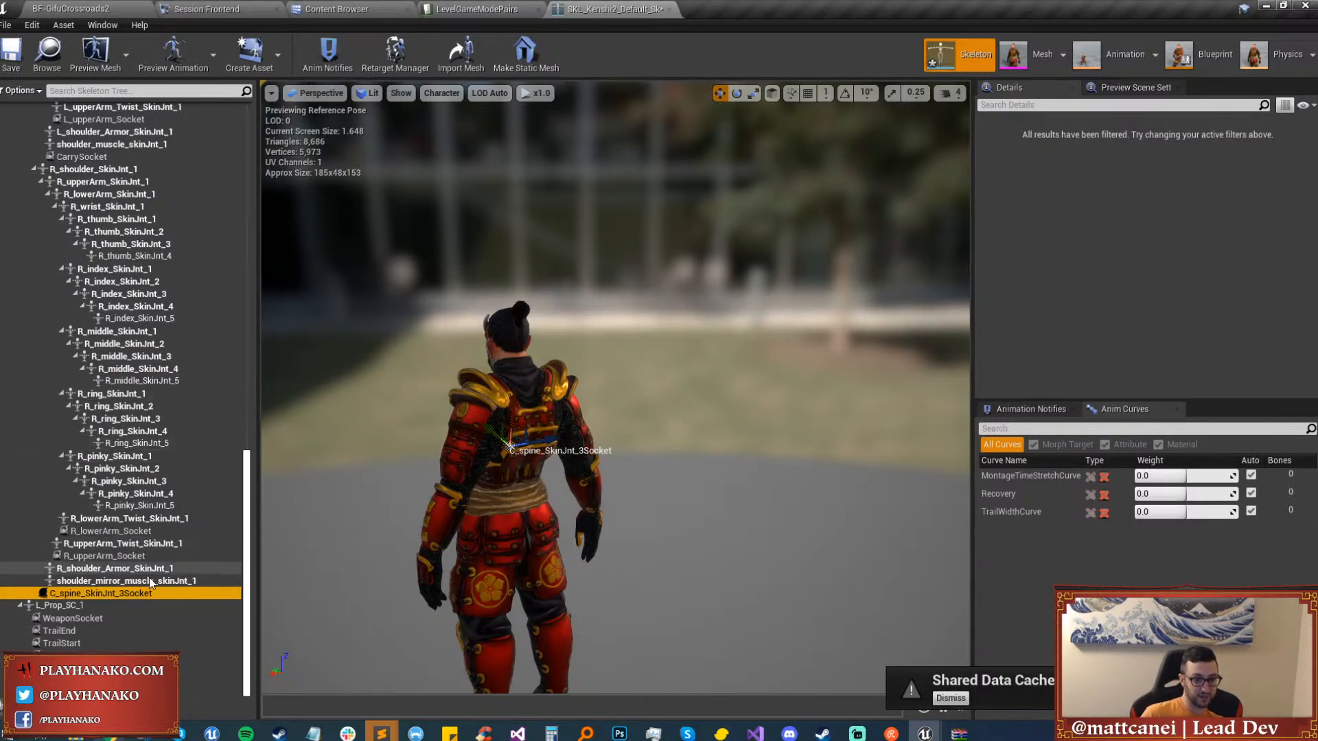
double_click(125, 593)
text(BannerS)
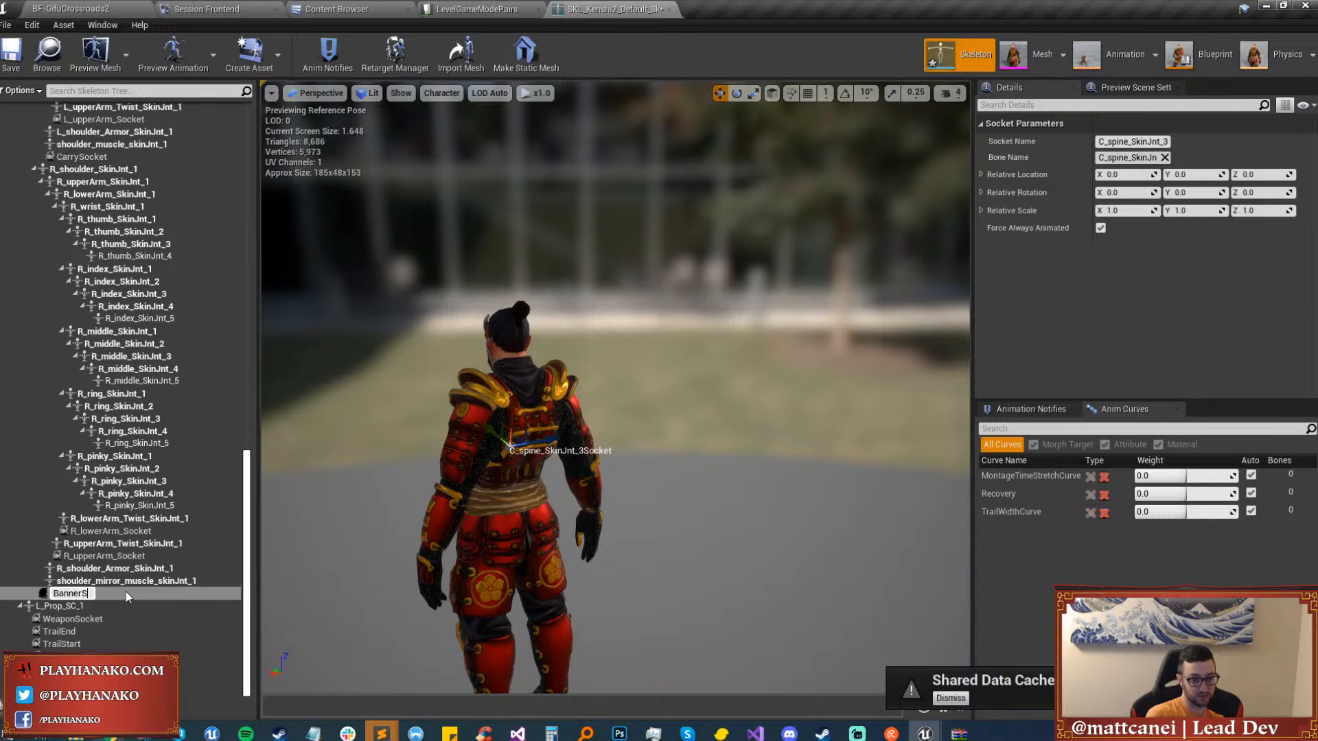
key(BackSpace)
key(BackSpace)
key(BackSpace)
key(BackSpace)
key(BackSpace)
key(BackSpace)
key(BackSpace)
text(bannerSocket)
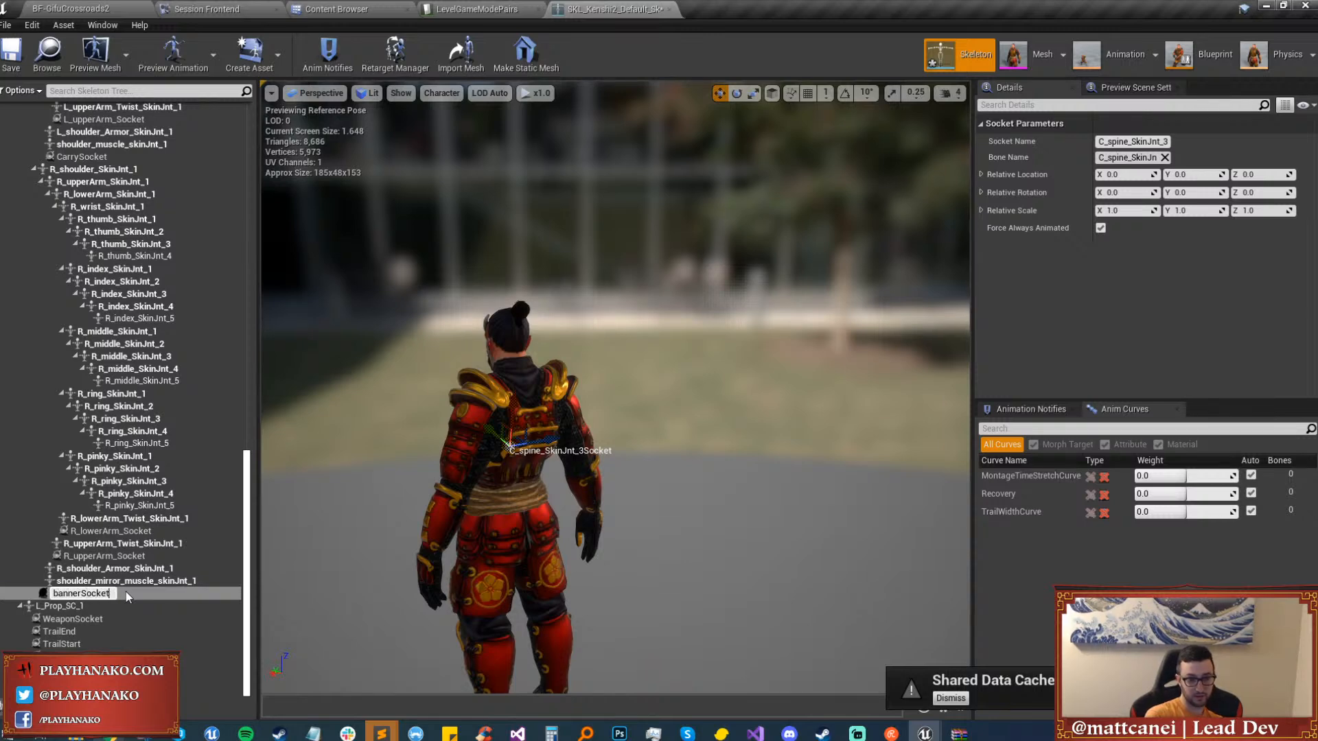
key(Return)
Attach the SM_Sashi_Clans banner mesh to bannerSocket as a preview asset, finding it by searching for "sashi".
right_click(126, 592)
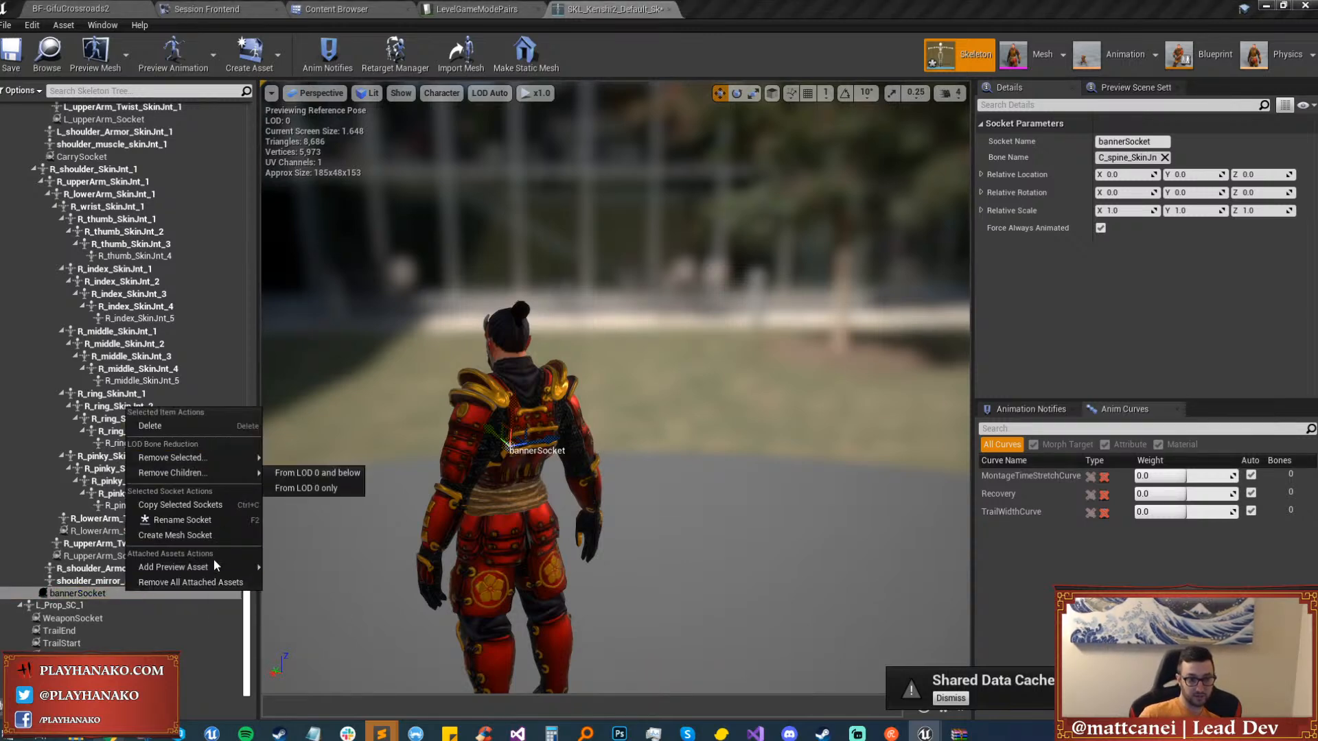
mouse_move(215, 566)
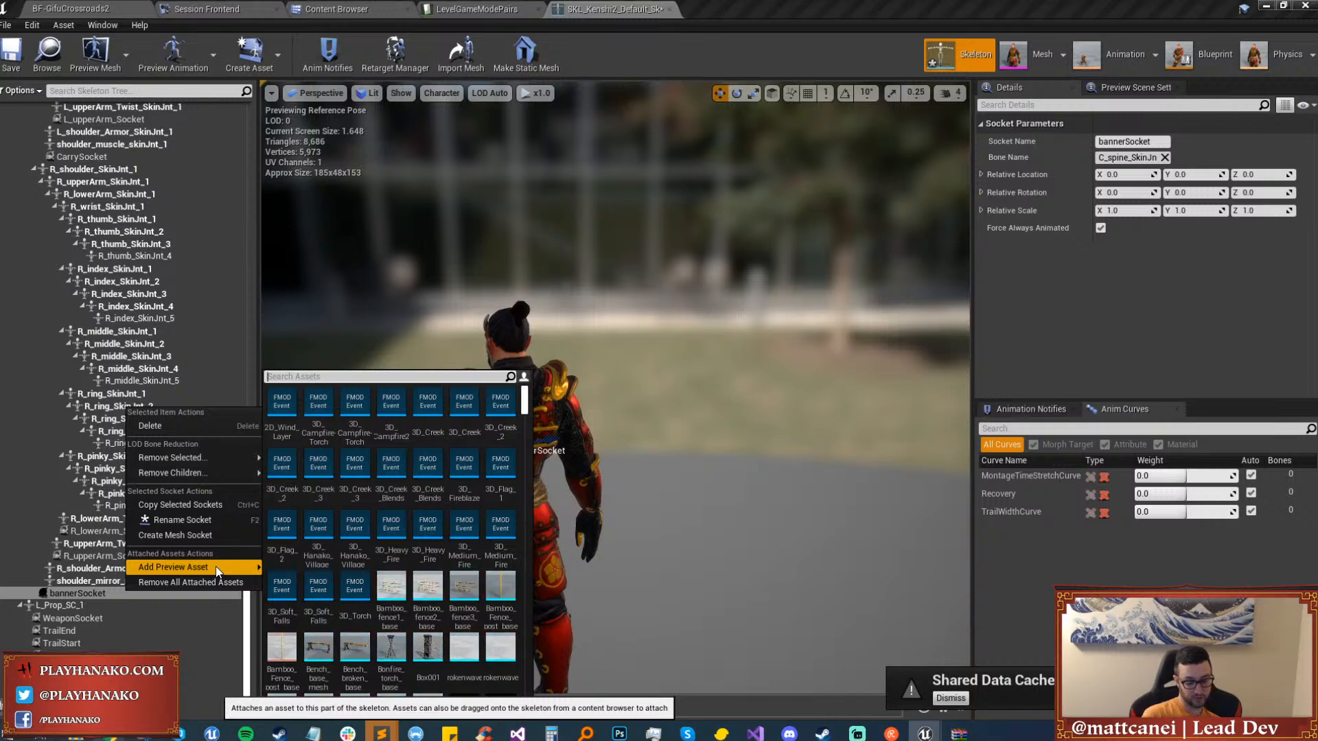
text(sahsh)
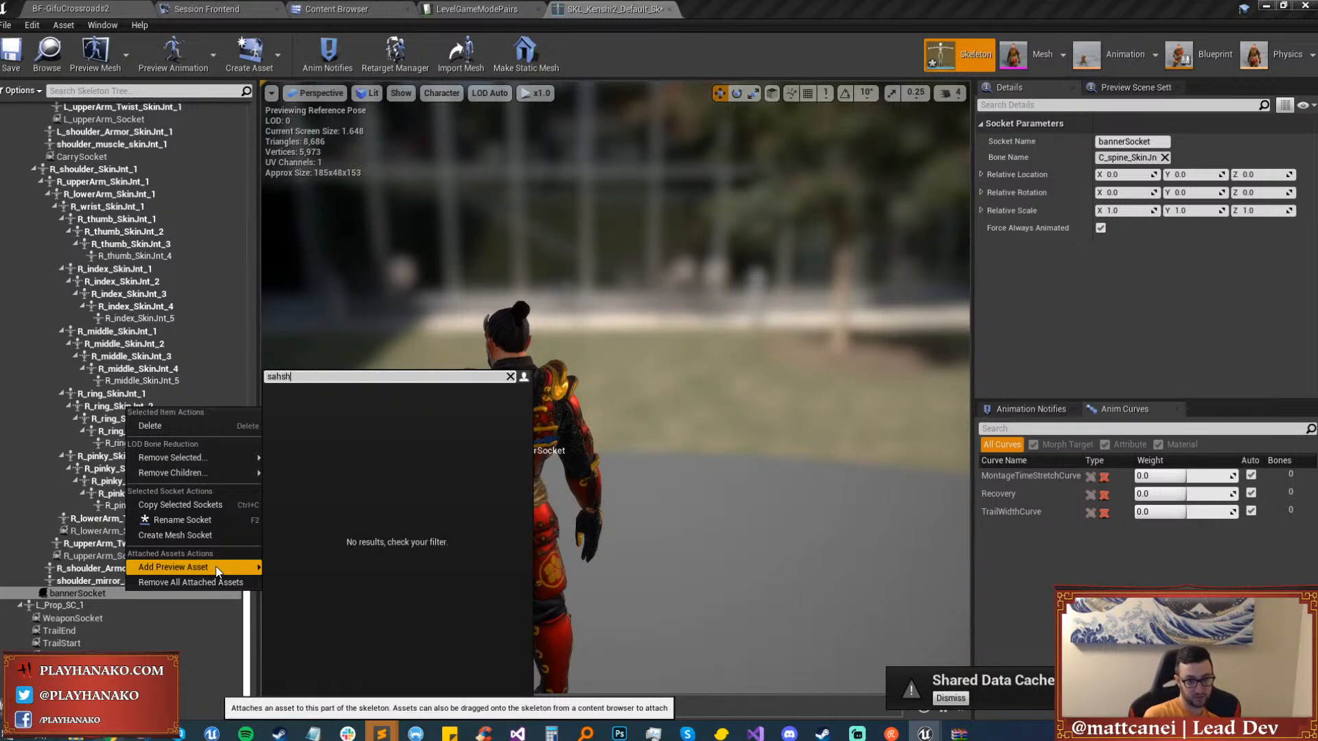
key(BackSpace)
key(BackSpace)
text(ashi)
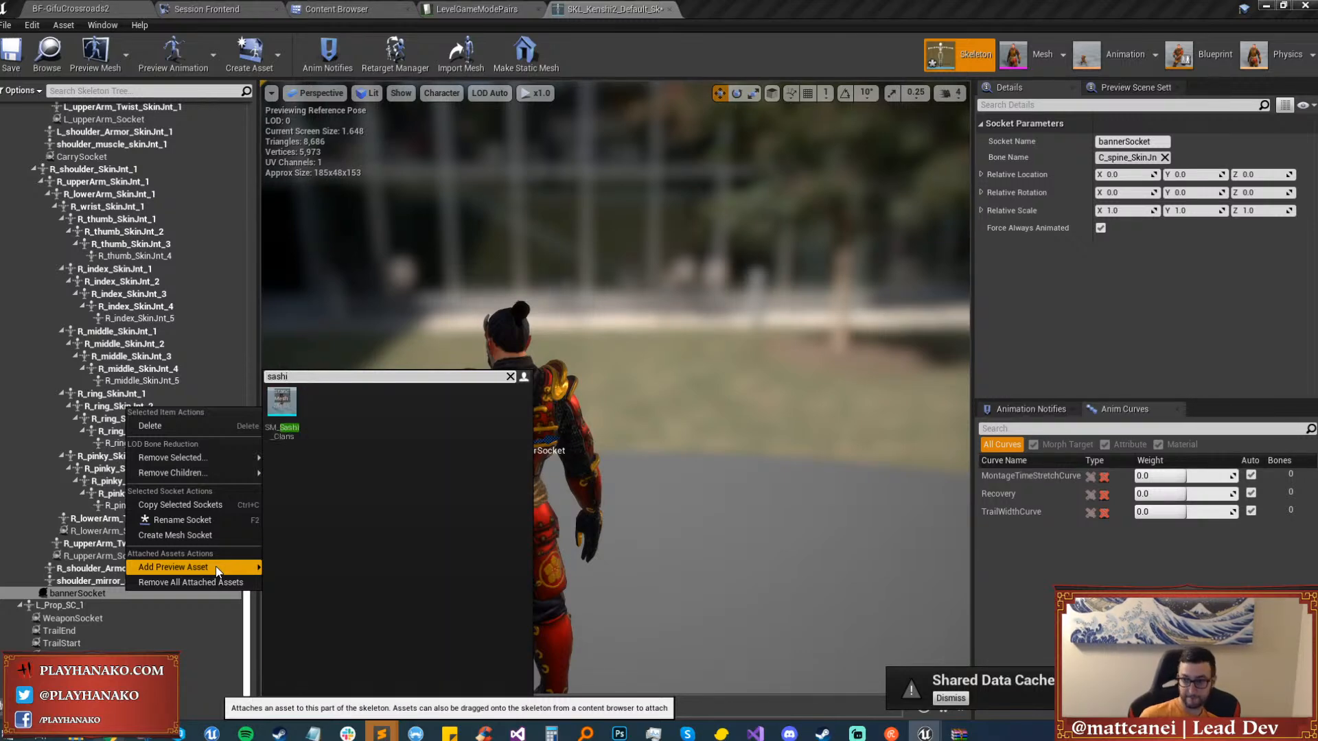
click(281, 405)
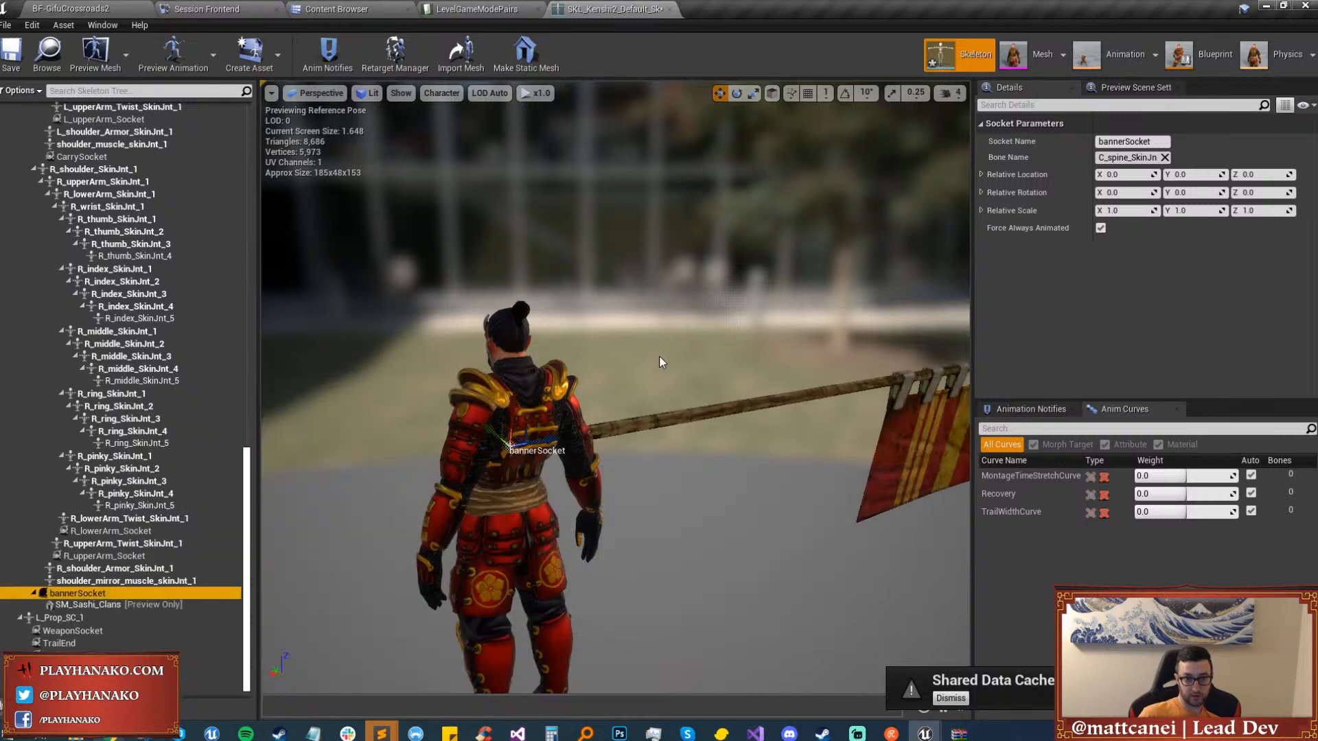
Rotate bannerSocket freehand in the viewport until the banner pole stands roughly upright behind the character.
key(e)
drag(514, 417, 489, 432)
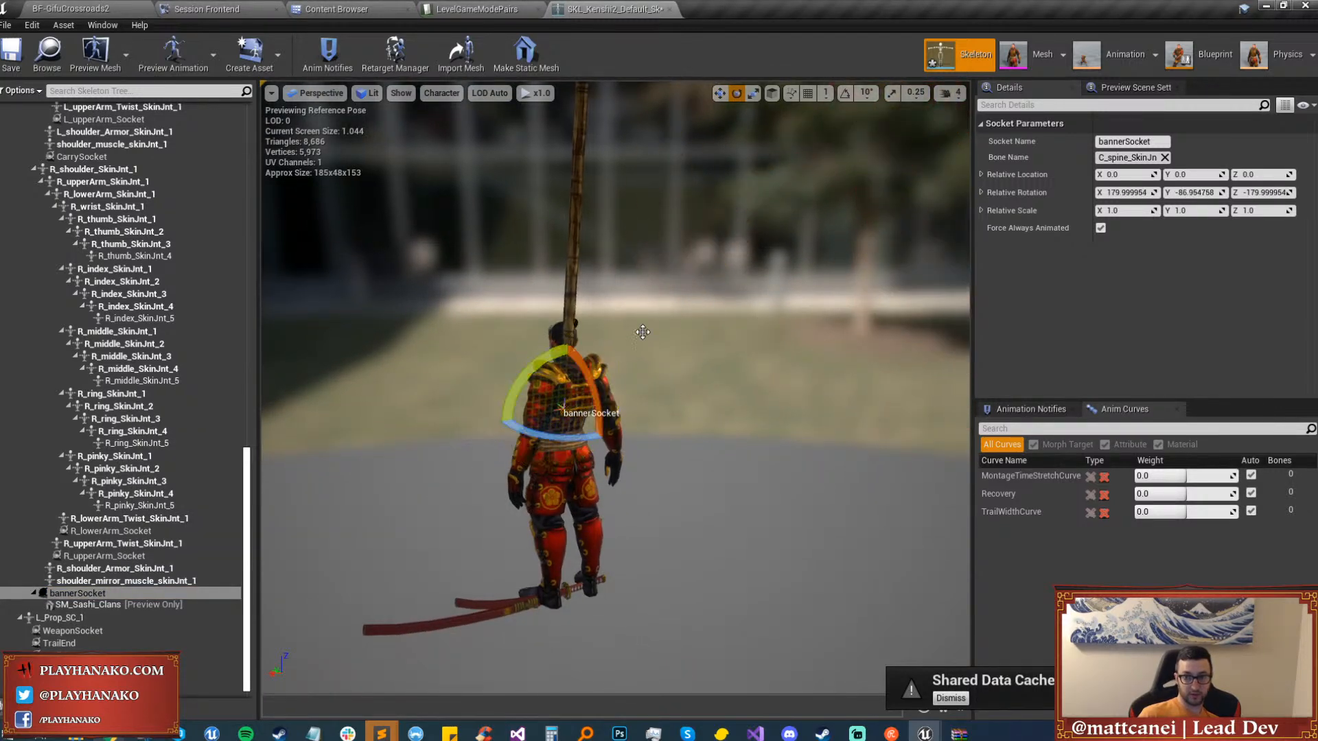
scroll(489, 432, down, 2)
right_drag(853, 259, 853, 249)
key(s)
right_drag(698, 411, 681, 391)
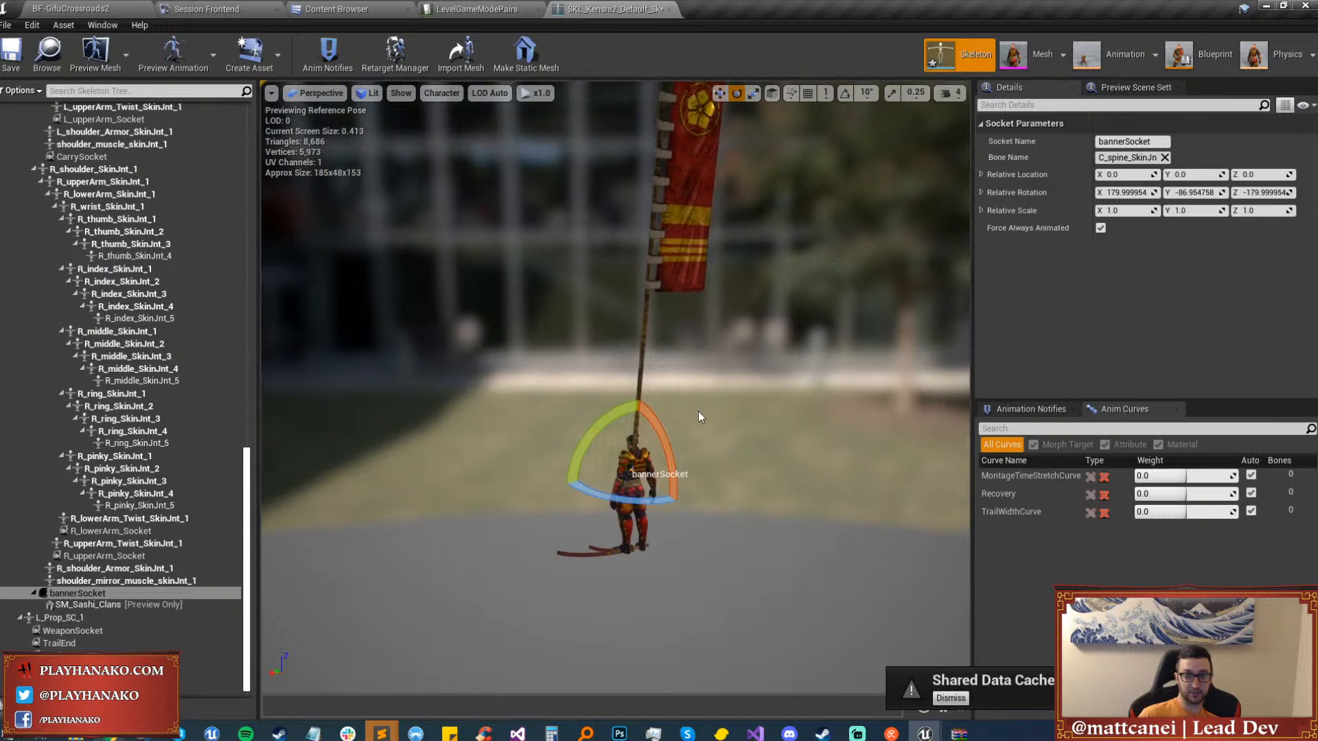
drag(649, 491, 565, 479)
alt+drag(565, 479, 623, 423)
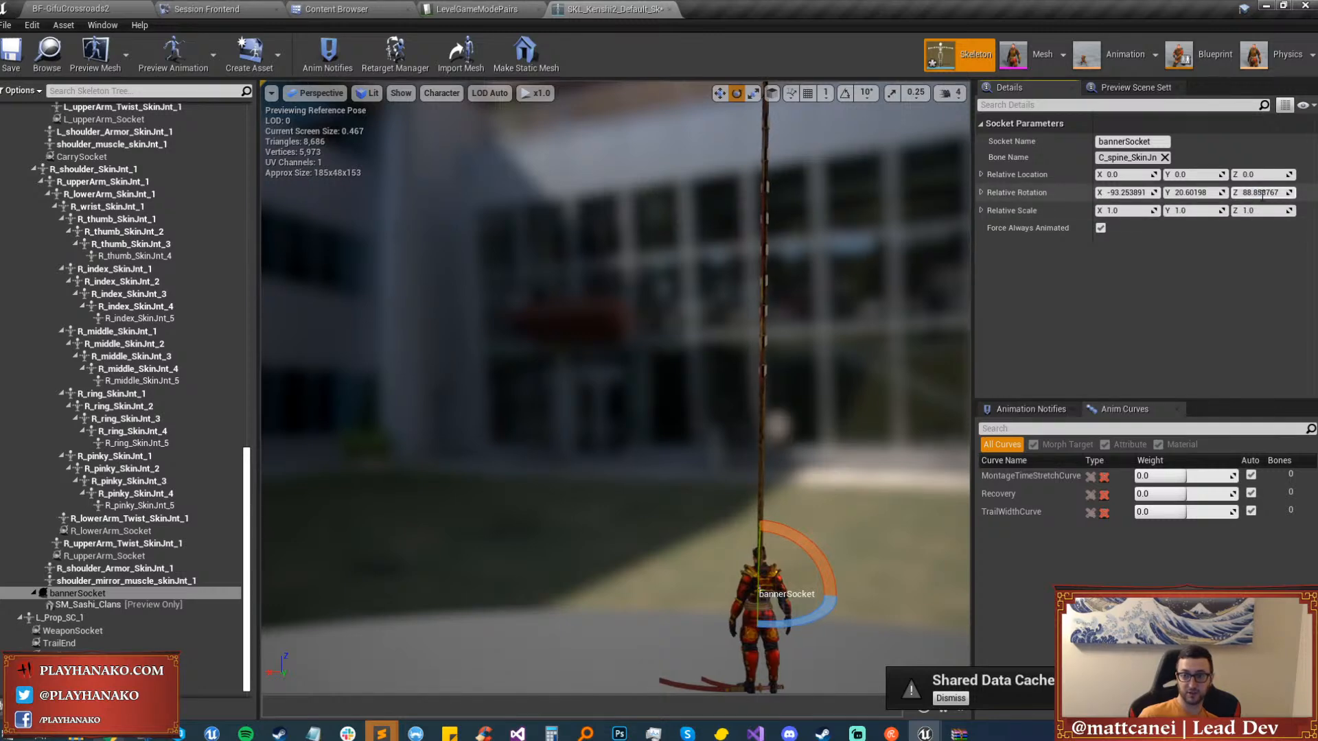
Set bannerSocket's relative rotation to X -90, Y 0 and Z 90.
text(90)
key(Return)
click(1122, 193)
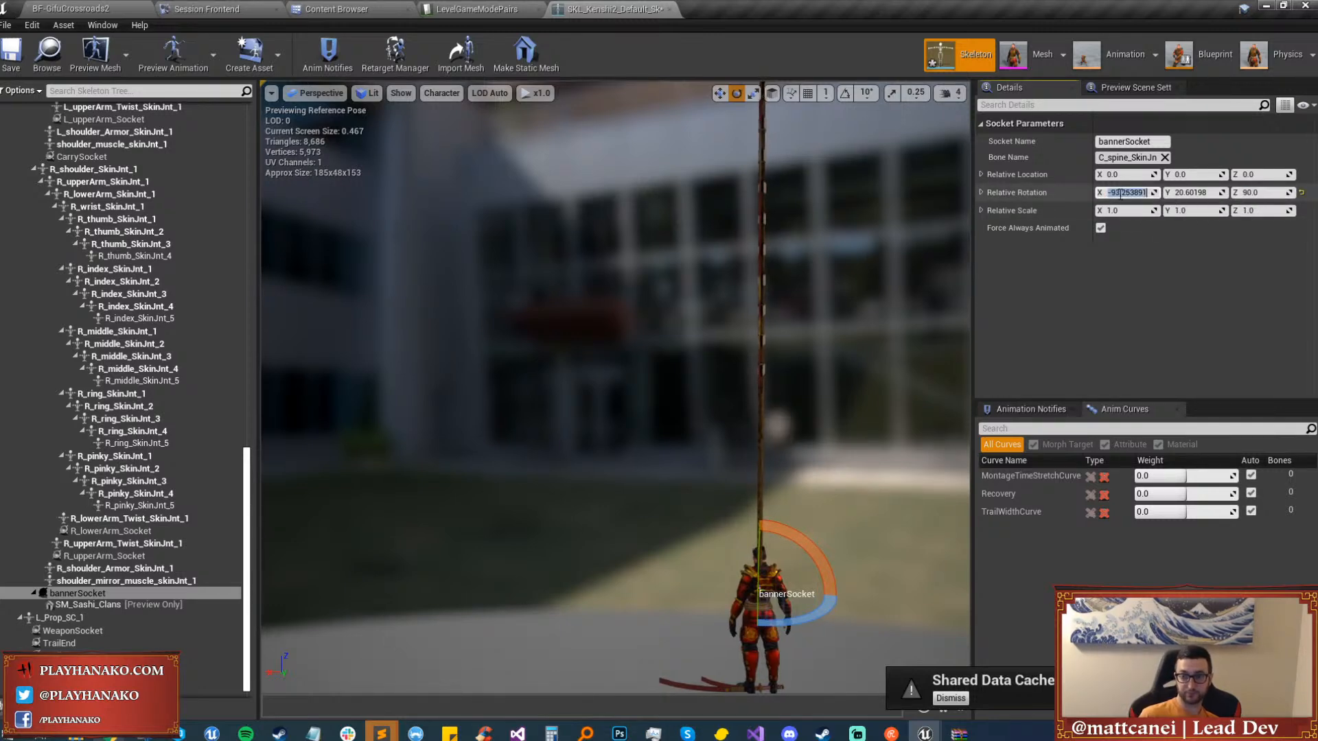
text(-90)
key(Return)
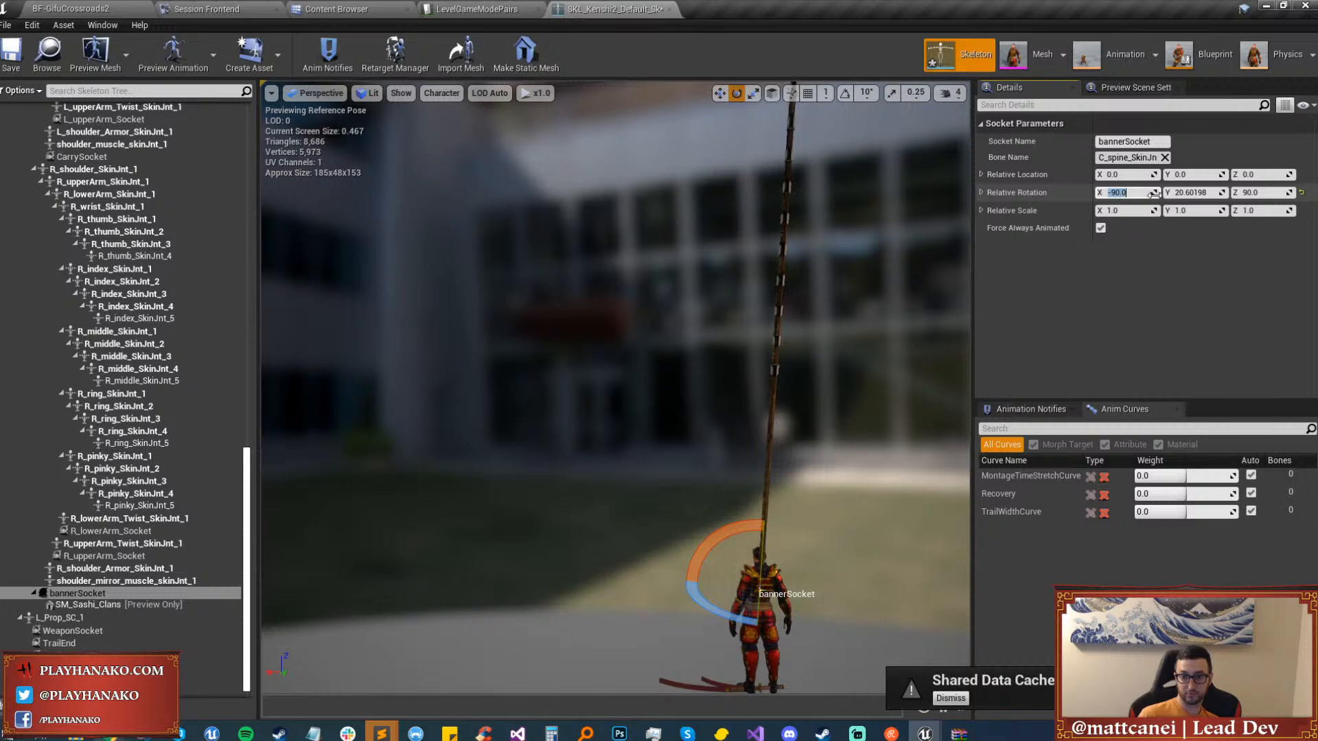
click(1189, 193)
text(0)
key(Return)
key(f)
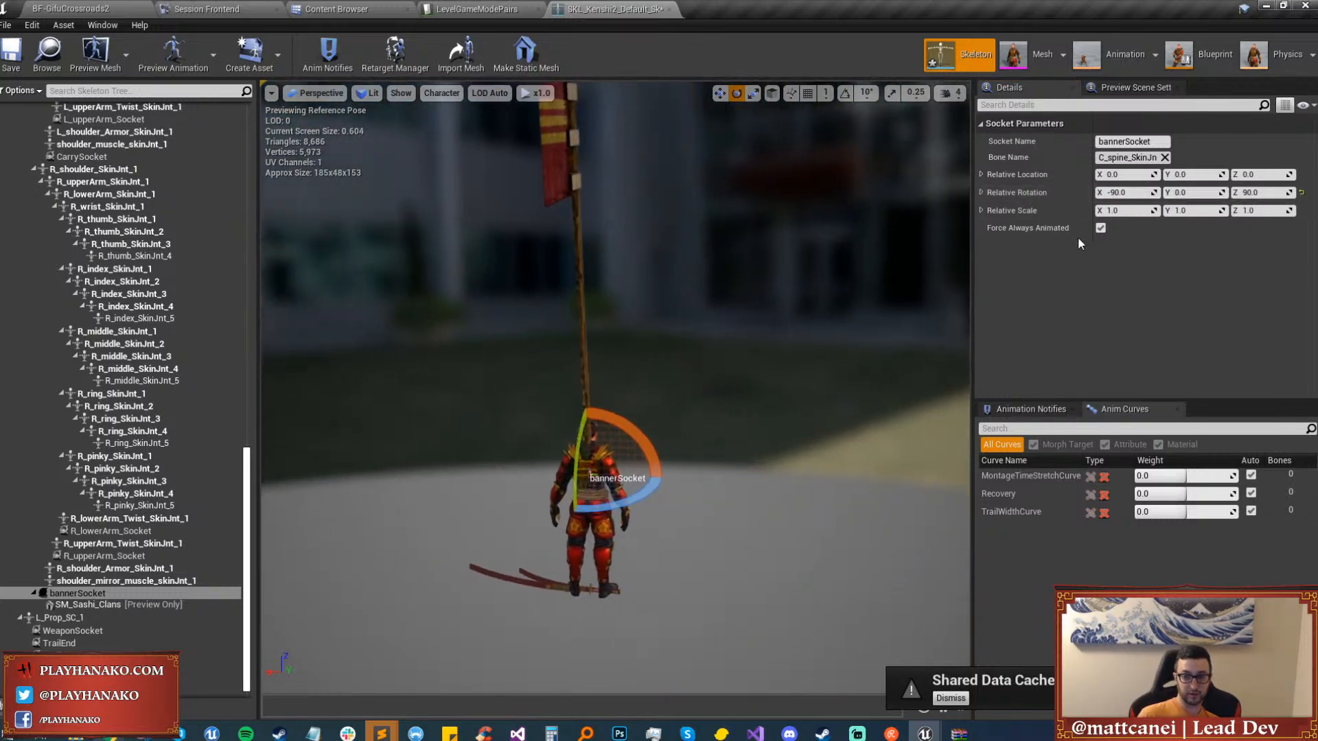
Scale bannerSocket down to a relative scale of 0.2 on X, Y and Z.
click(1124, 210)
text(0.2)
key(Tab)
text(0.2)
key(Tab)
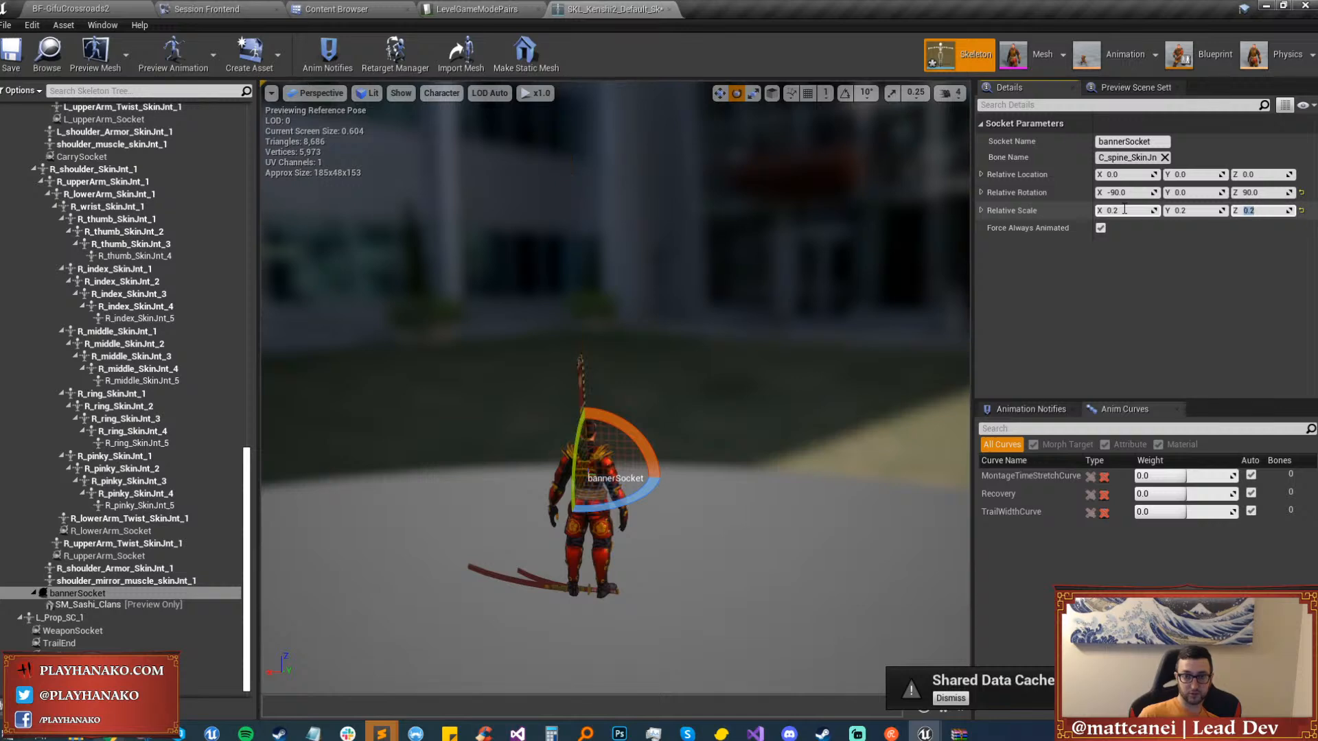
key(Return)
key(f)
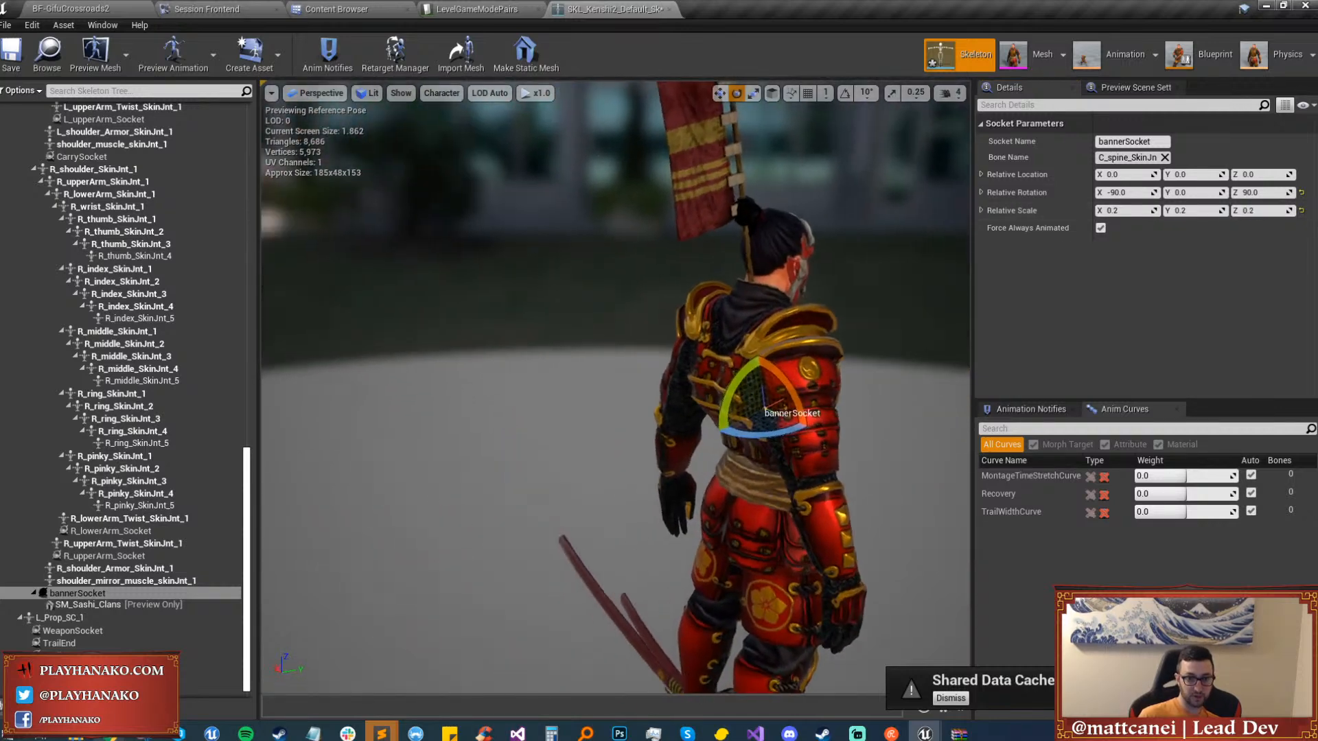
Move bannerSocket backward and down against the character's back, to a relative location of about X -4.37 and Y -5.15.
key(w)
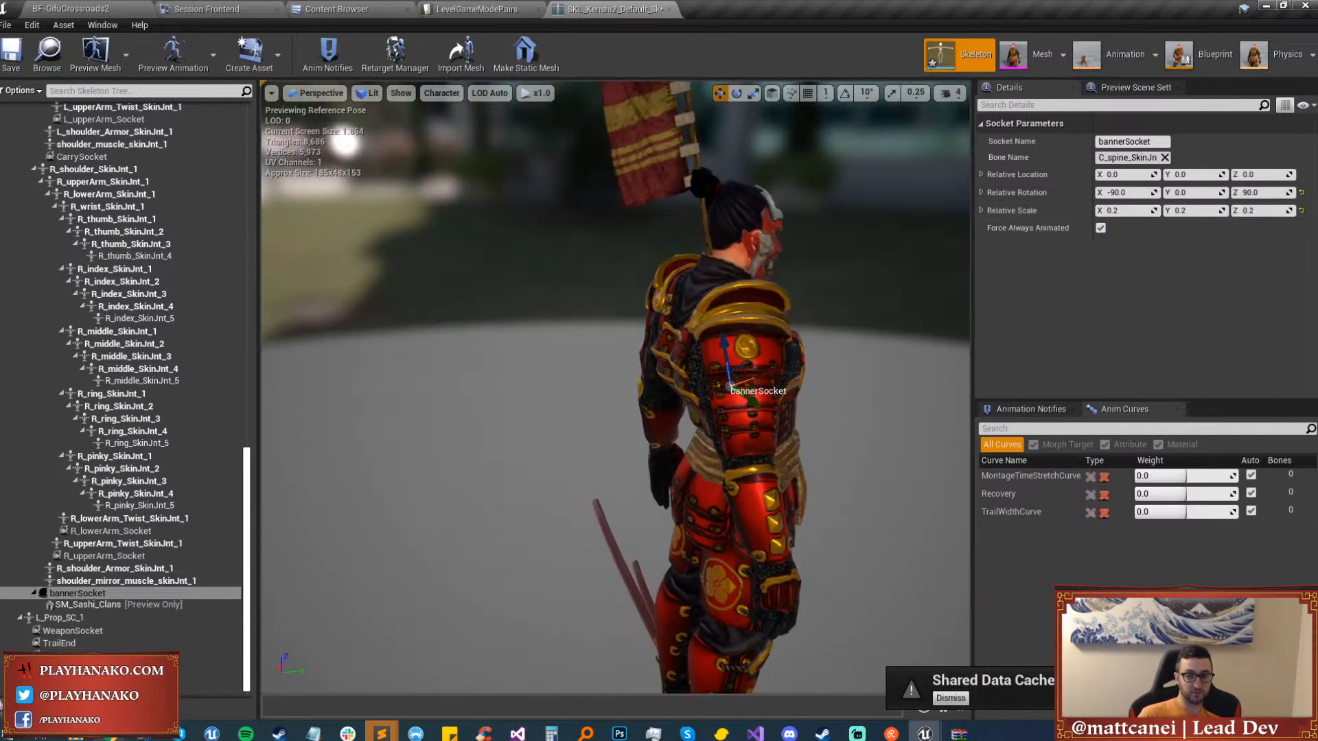
drag(783, 374, 735, 377)
scroll(762, 385, down, 5)
scroll(818, 377, up, 4)
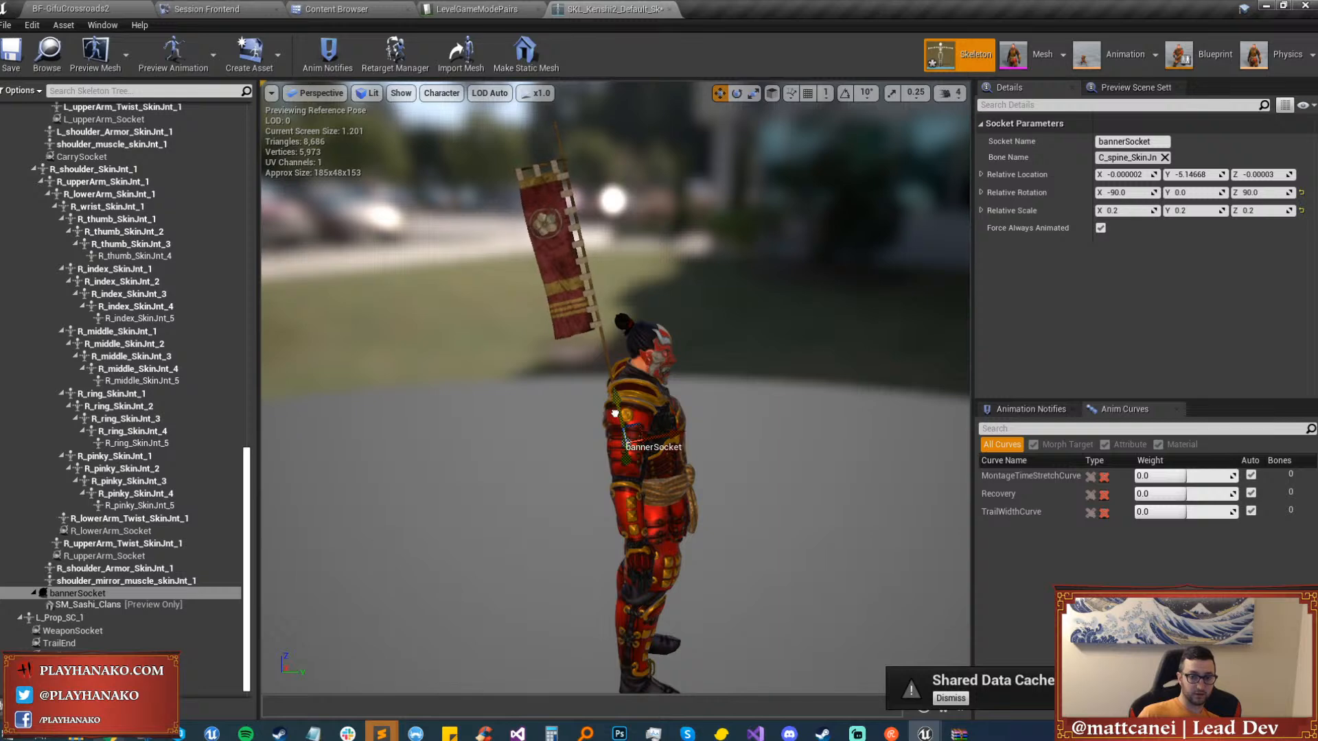
drag(615, 413, 615, 430)
key(a)
right_drag(614, 429, 713, 429)
Set bannerSocket's relative scale to 0.25 on X and 0.2 on Z.
click(1132, 212)
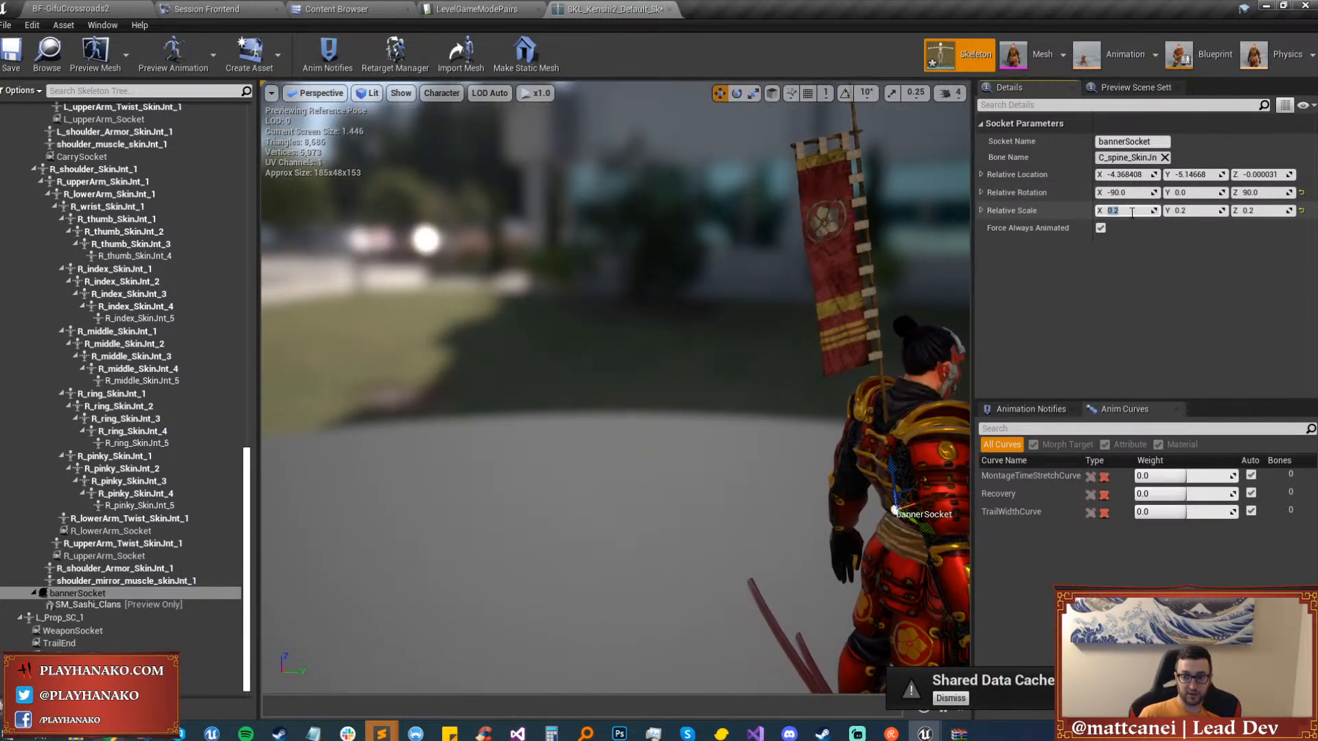
text(0.25)
key(Return)
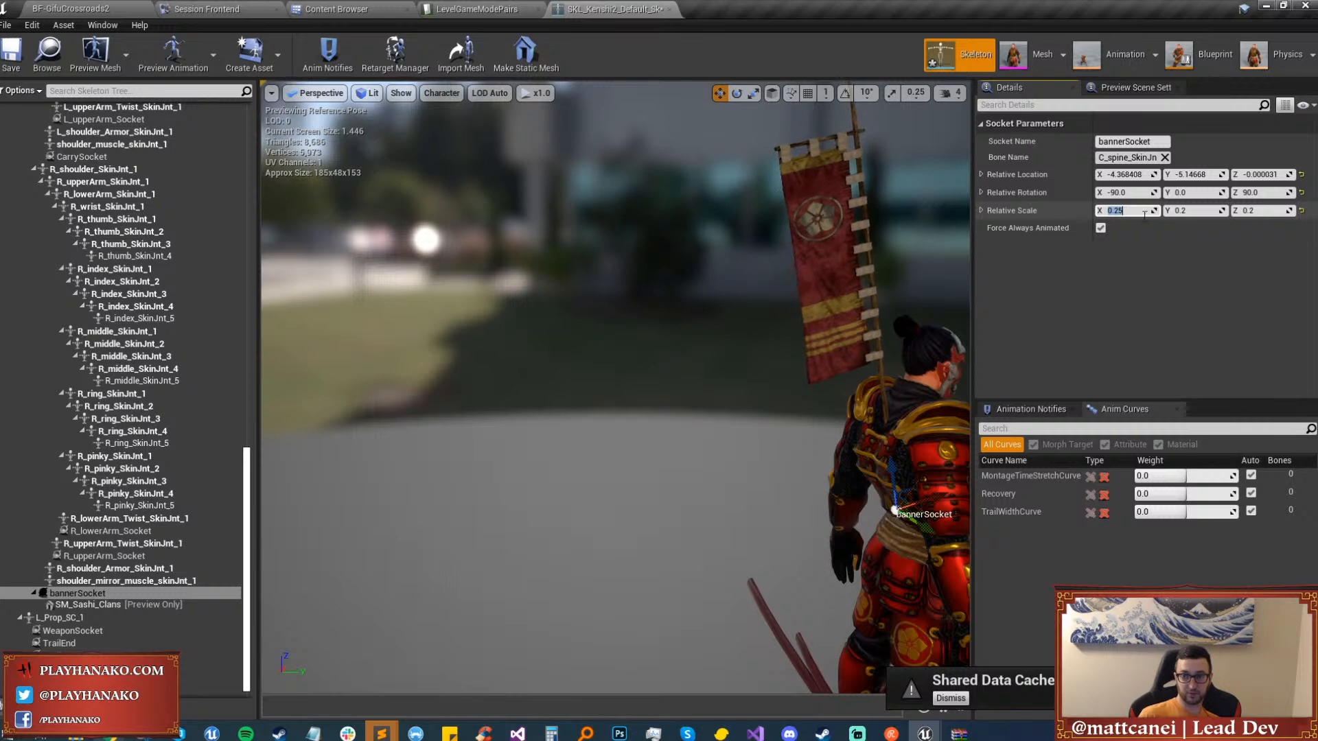
click(1272, 211)
text(.)
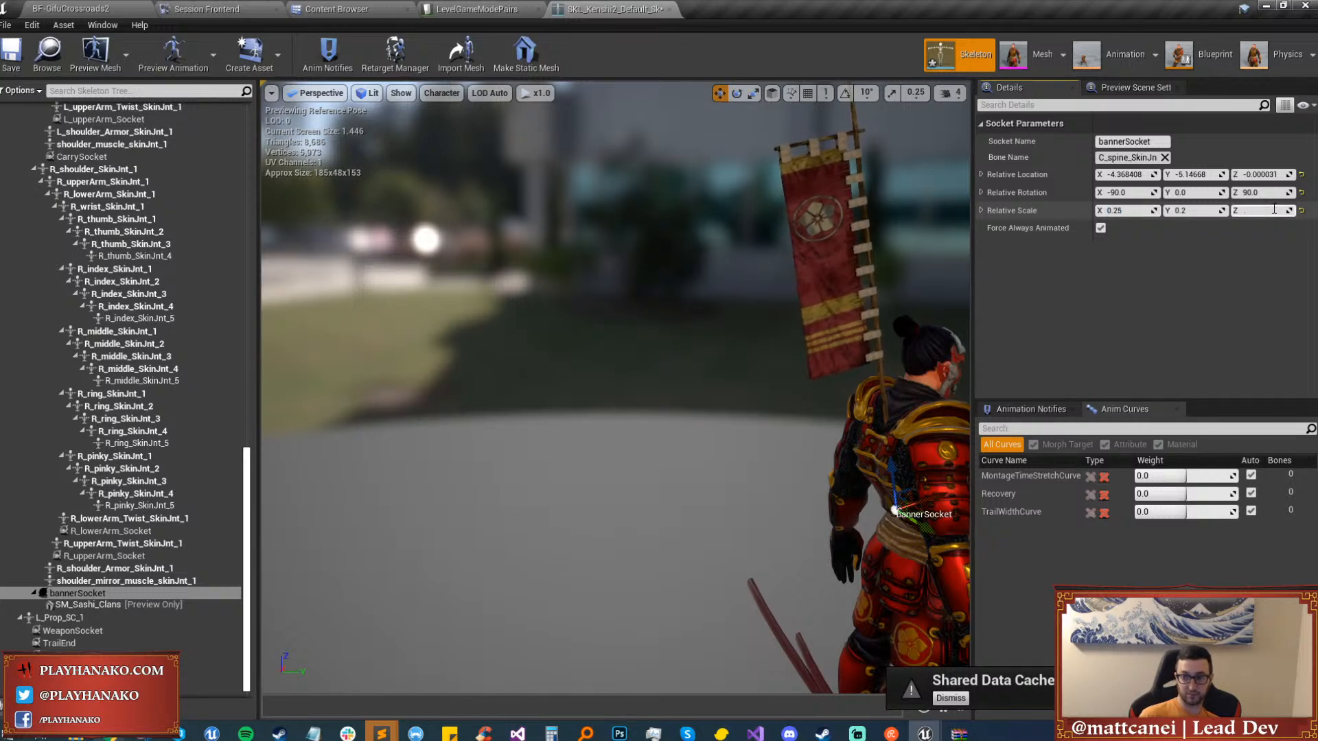
text(25)
key(Return)
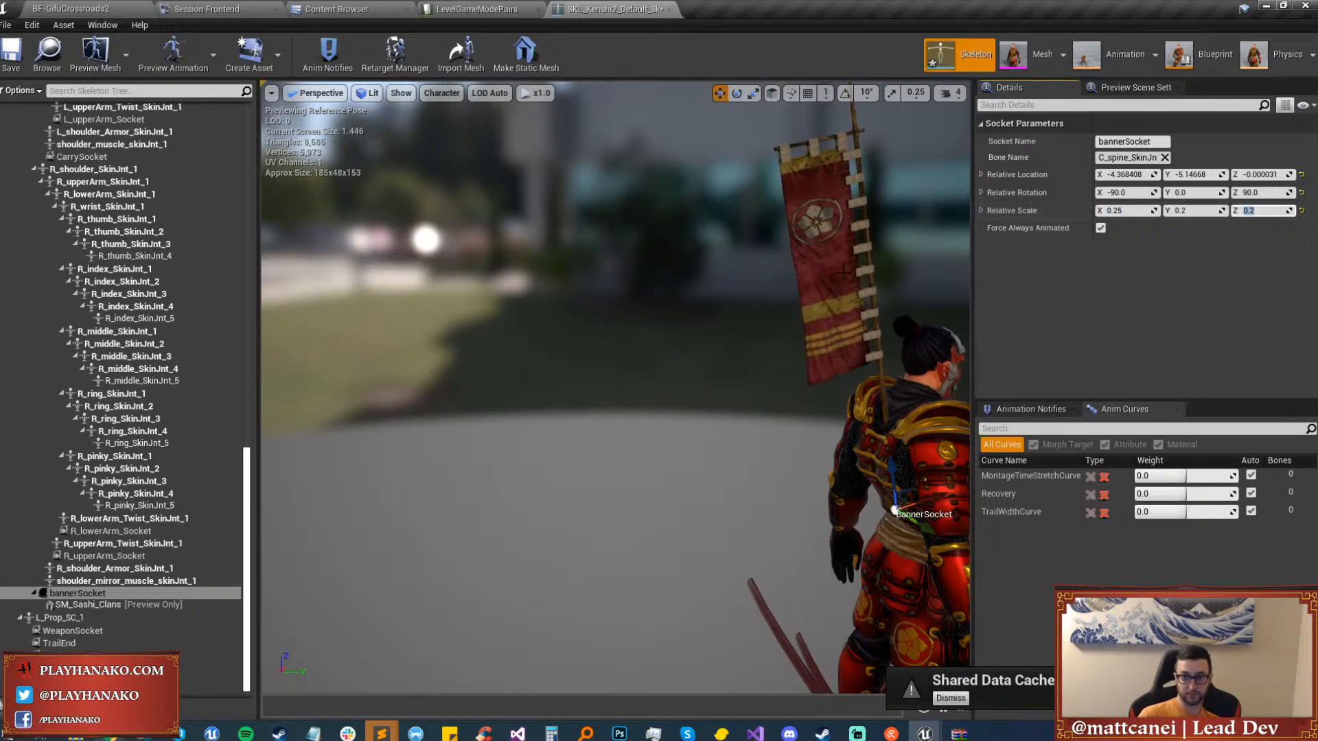
Save the Kenshi2 skeleton with its new banner socket, checking out SKL_Kenshi2_Default_Skeleton from source control.
alt+drag(820, 290, 714, 289)
scroll(820, 290, down, 4)
click(821, 289)
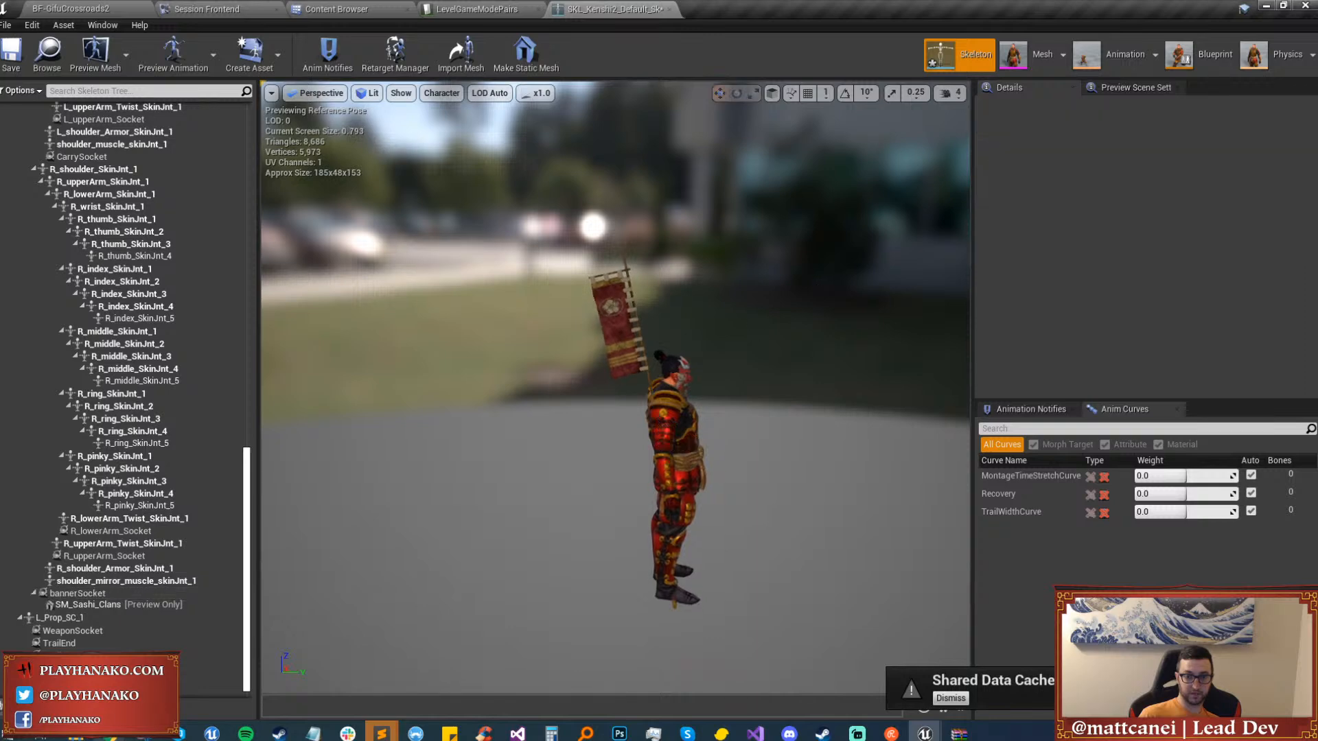
alt+drag(820, 290, 960, 290)
right_drag(820, 290, 913, 334)
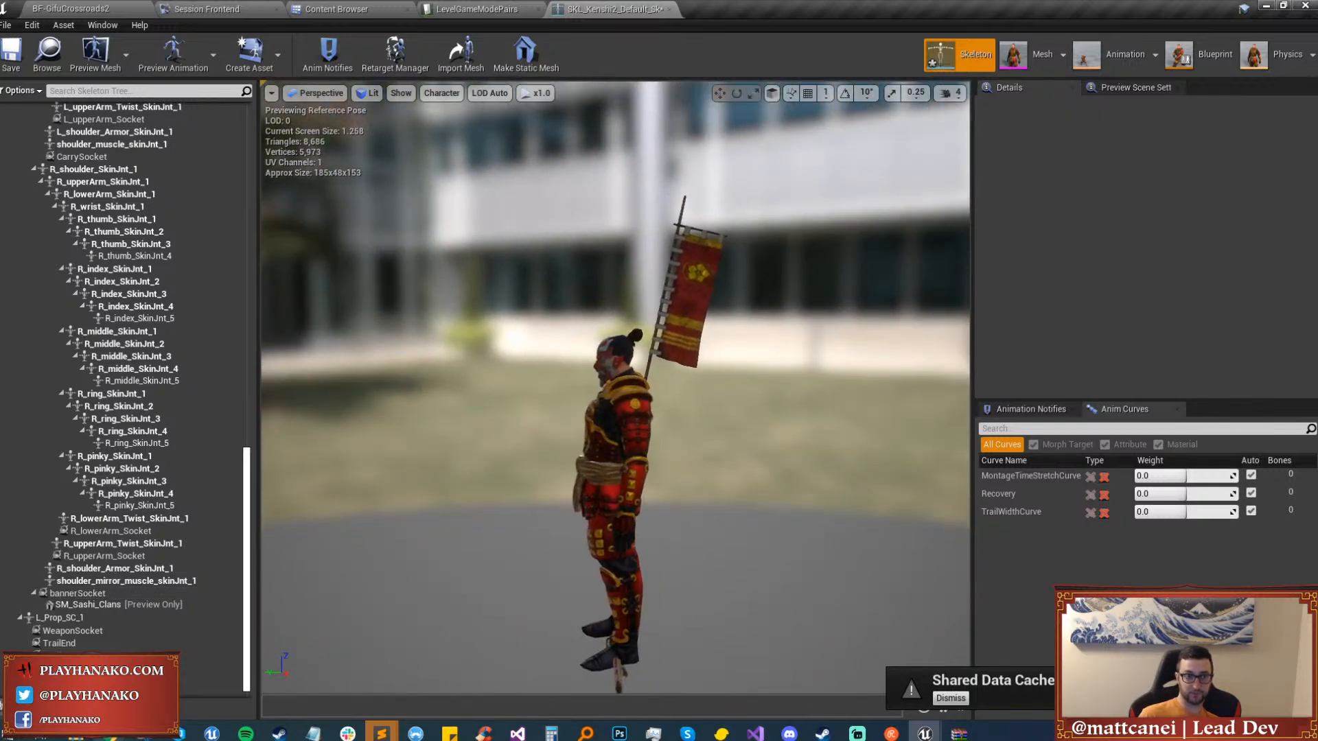
click(12, 61)
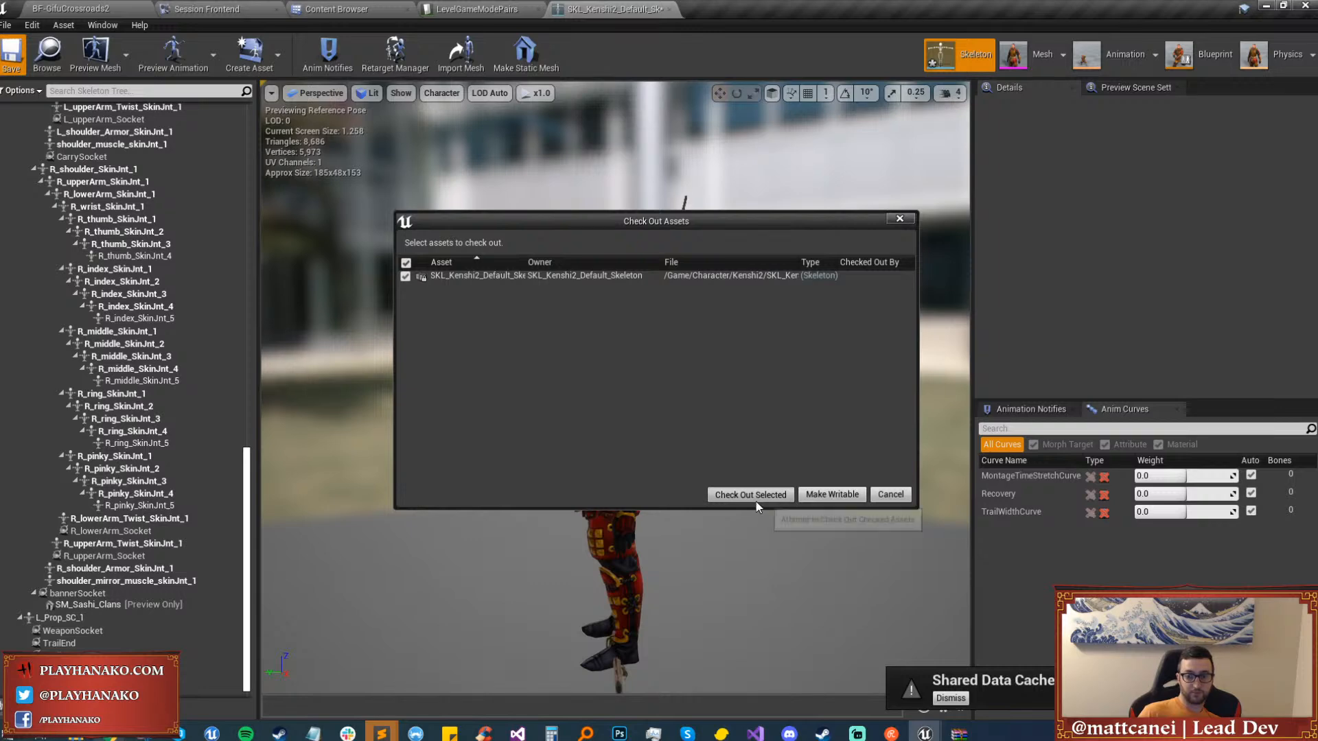
click(757, 506)
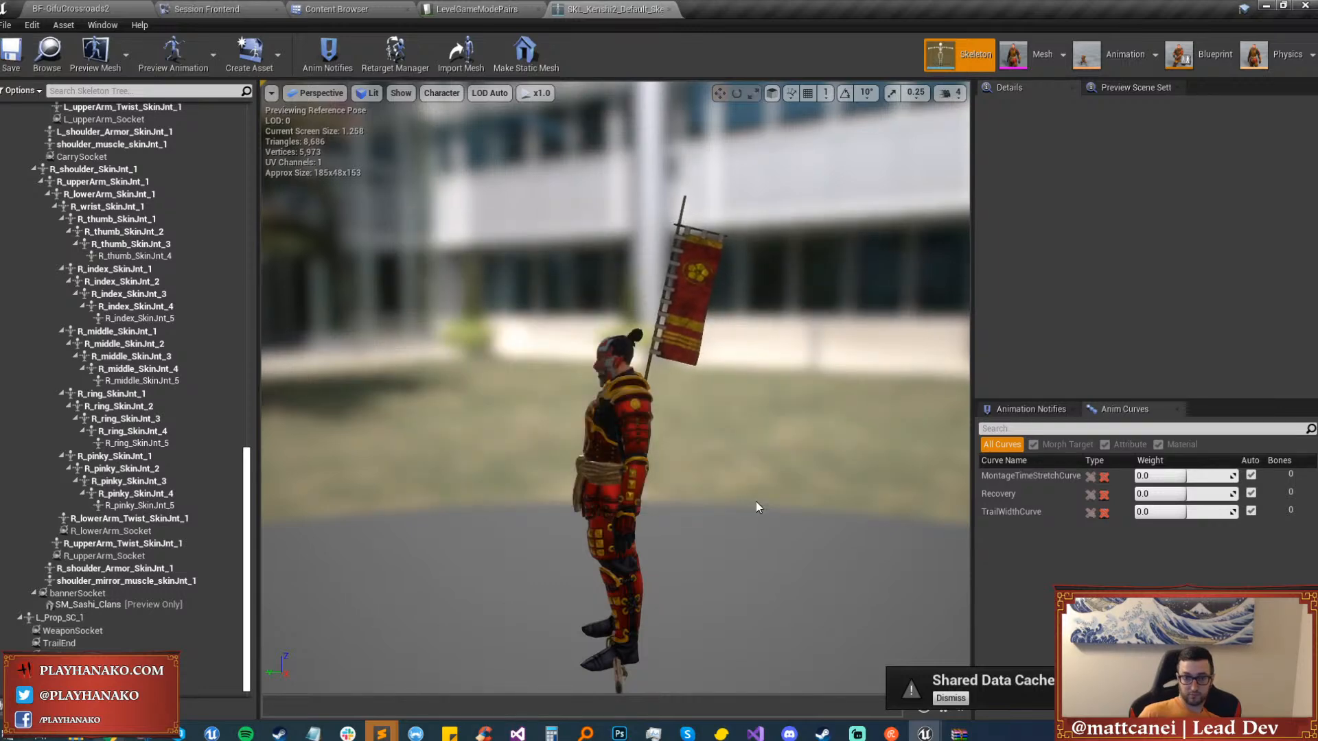
Set the GameMode Override of the BF-GifuCrossroads2 level to BP_TestMode.
right_drag(756, 501, 728, 501)
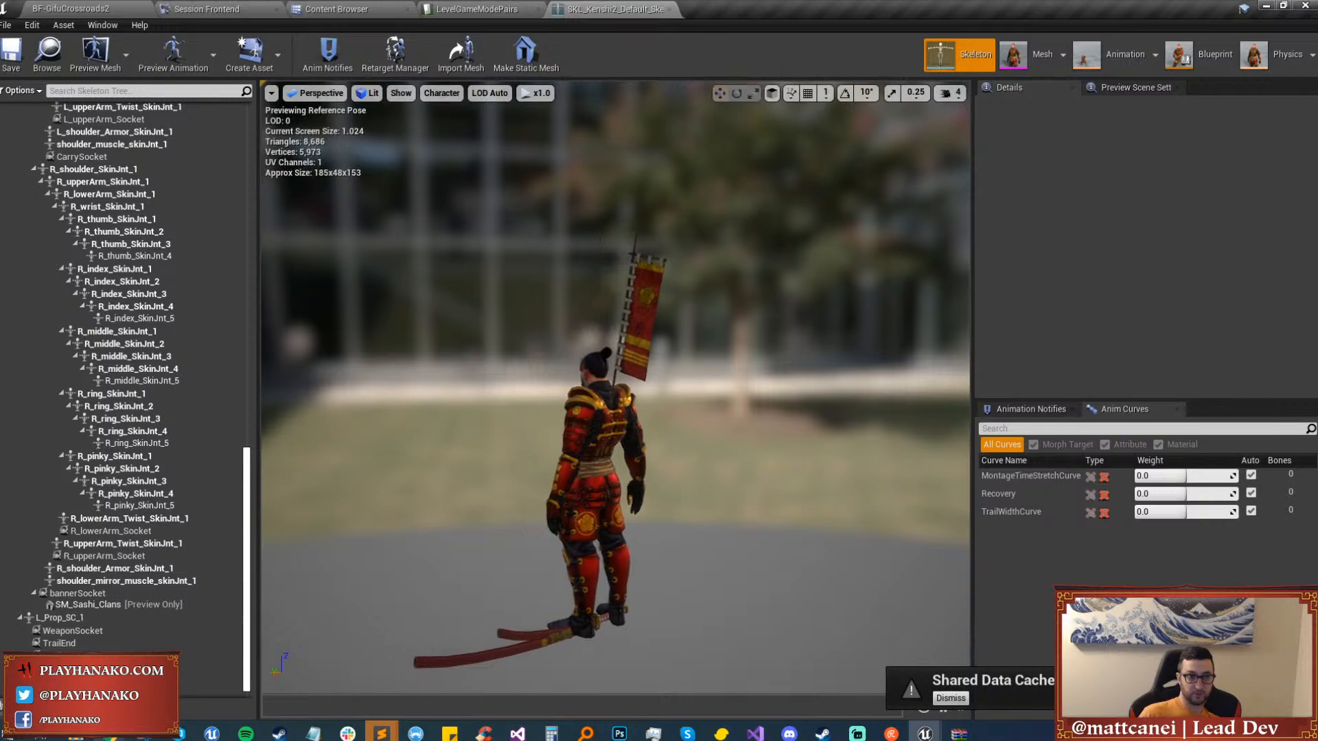
click(82, 7)
click(1141, 289)
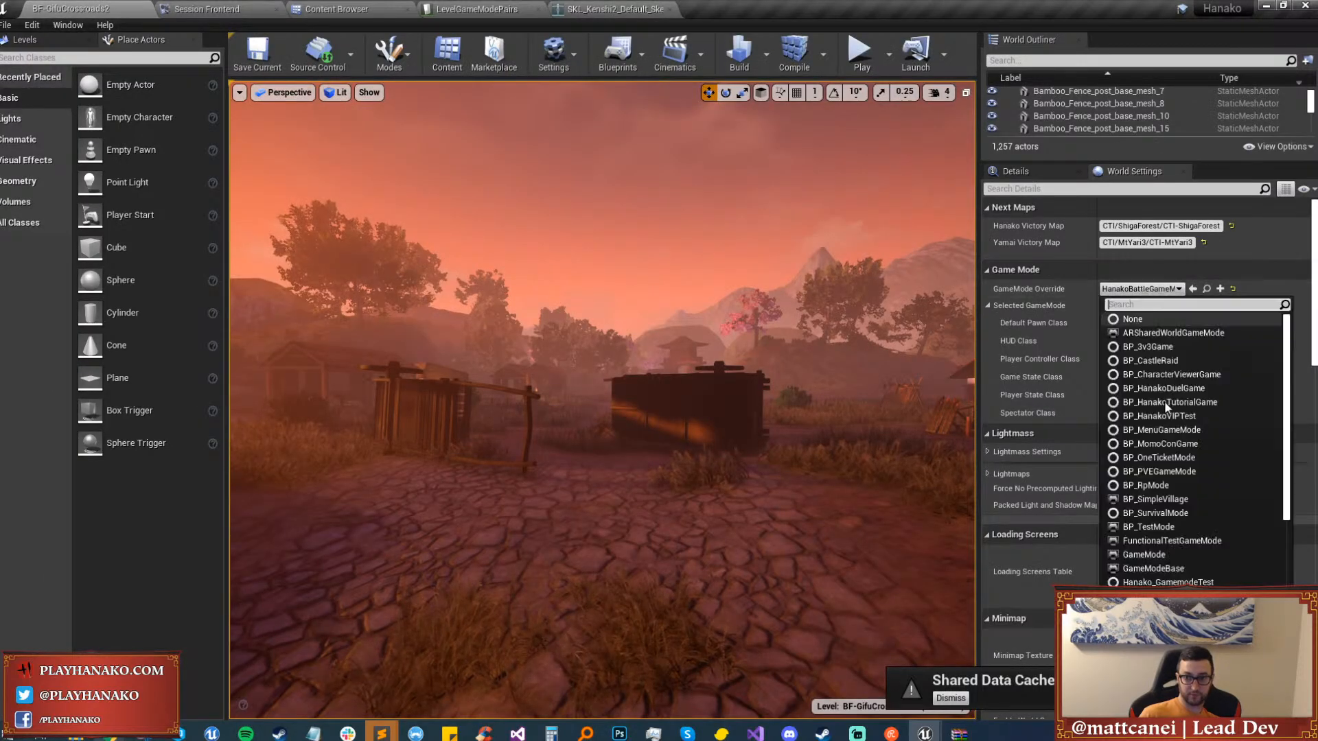
click(1150, 527)
Start a full-screen play session of the level and choose the Kenshi (Swordsman) class.
mouse_move(692, 522)
right_down()
mouse_move(669, 542)
mouse_move(693, 522)
right_up()
key(F11)
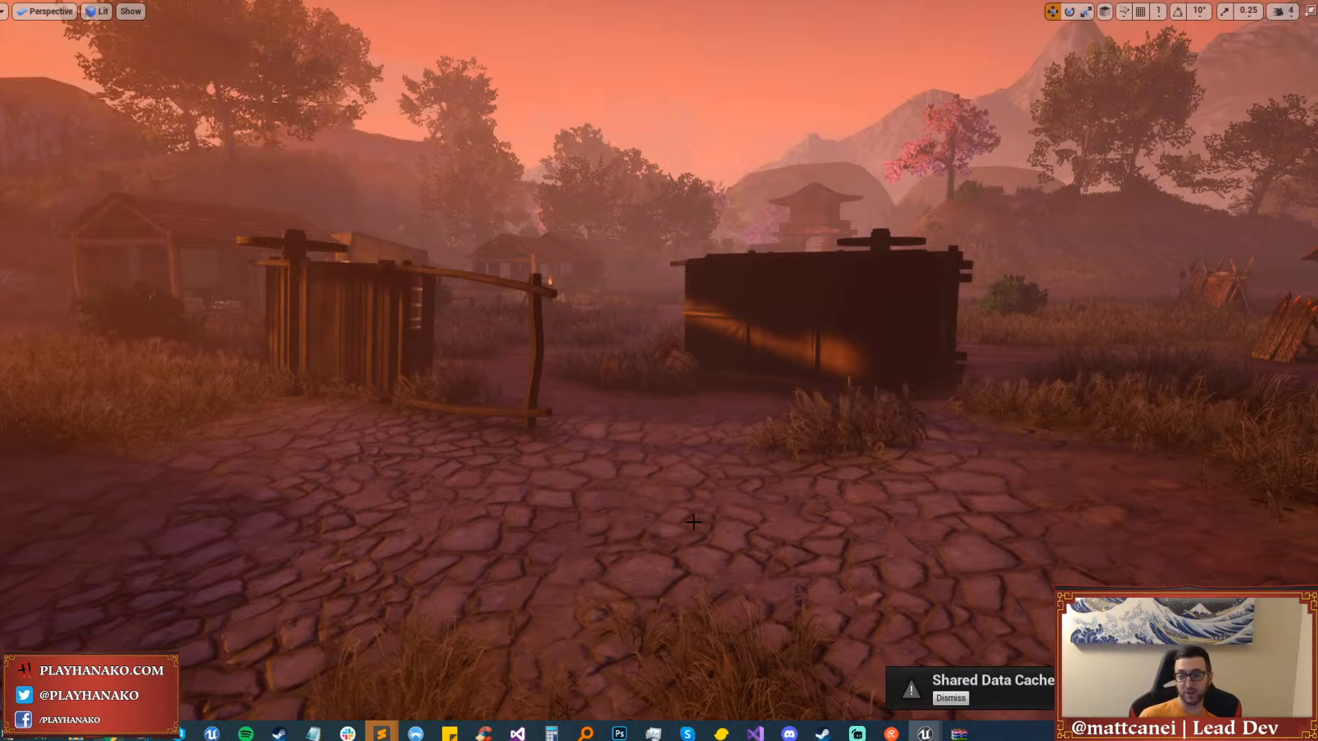
key(alt+p)
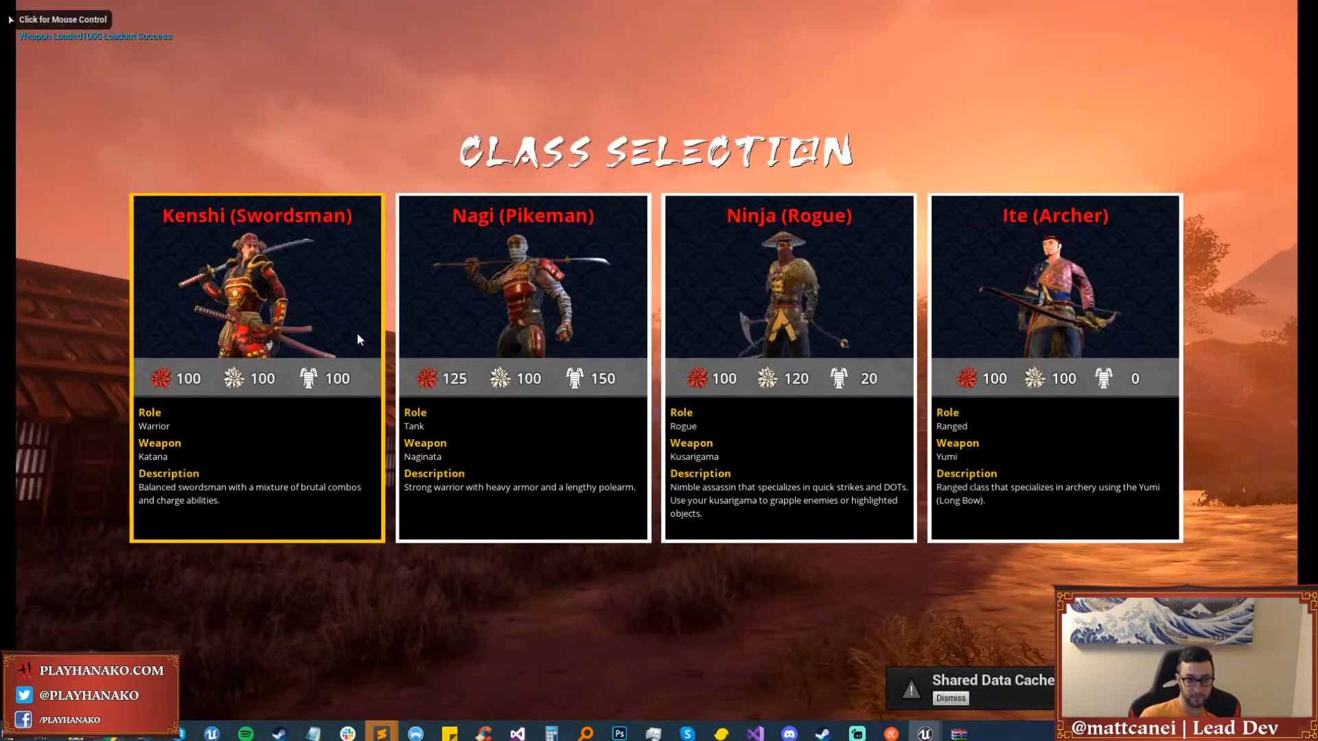
click(357, 339)
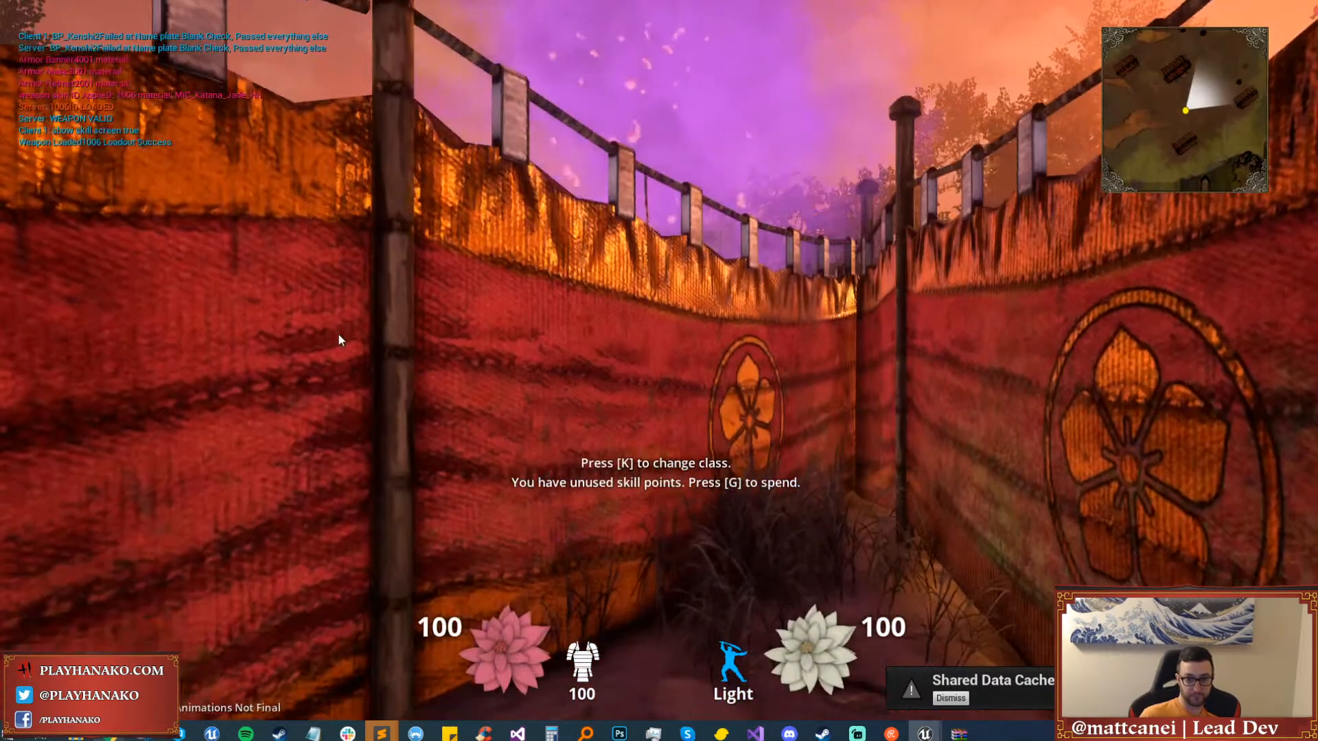
Walk the character out of the camp towards the gate to examine the back banner, and free the cursor with the game still running.
key(w)
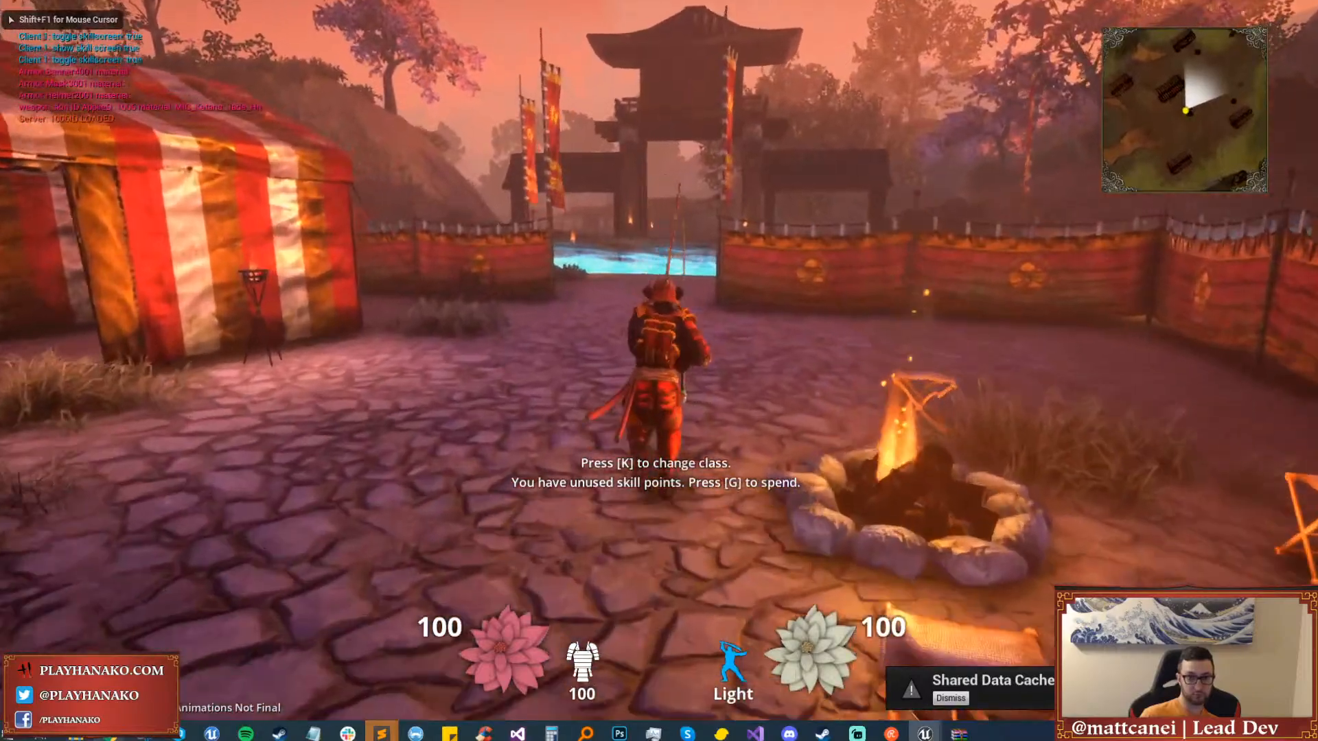
key(w)
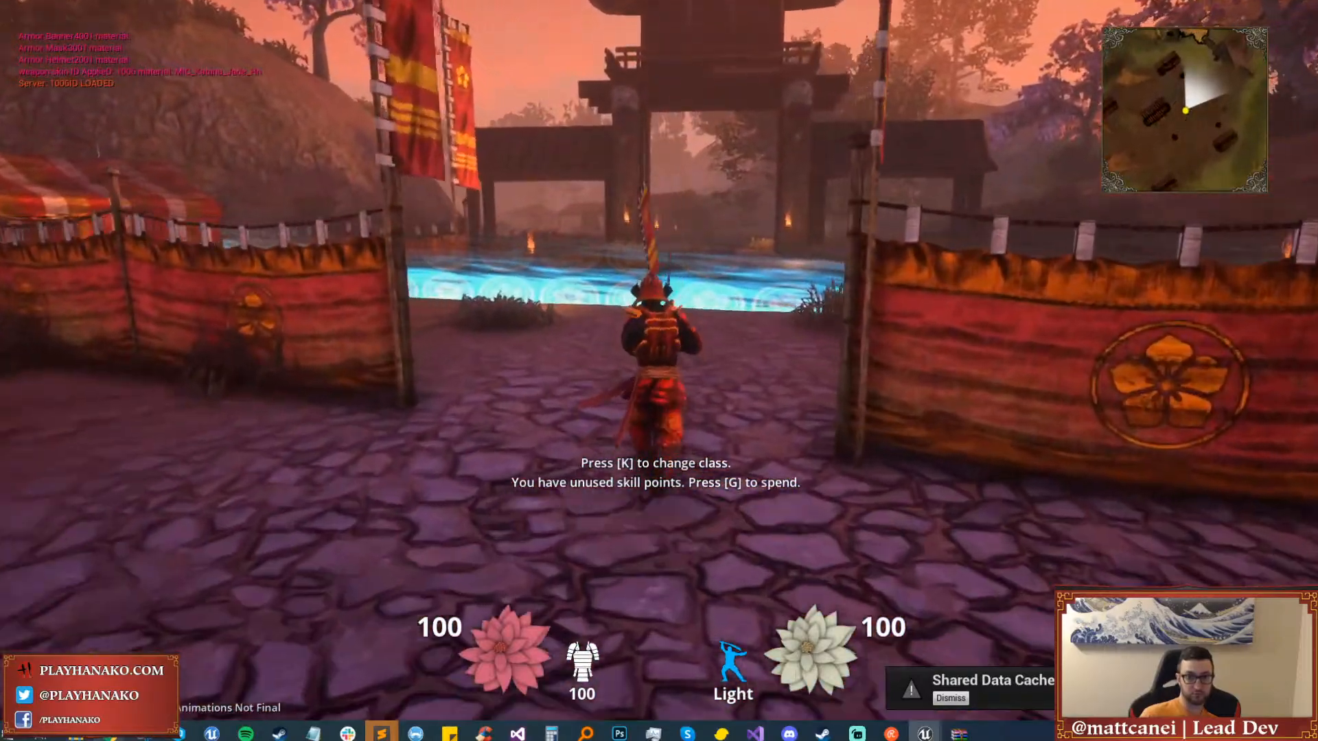
key(w)
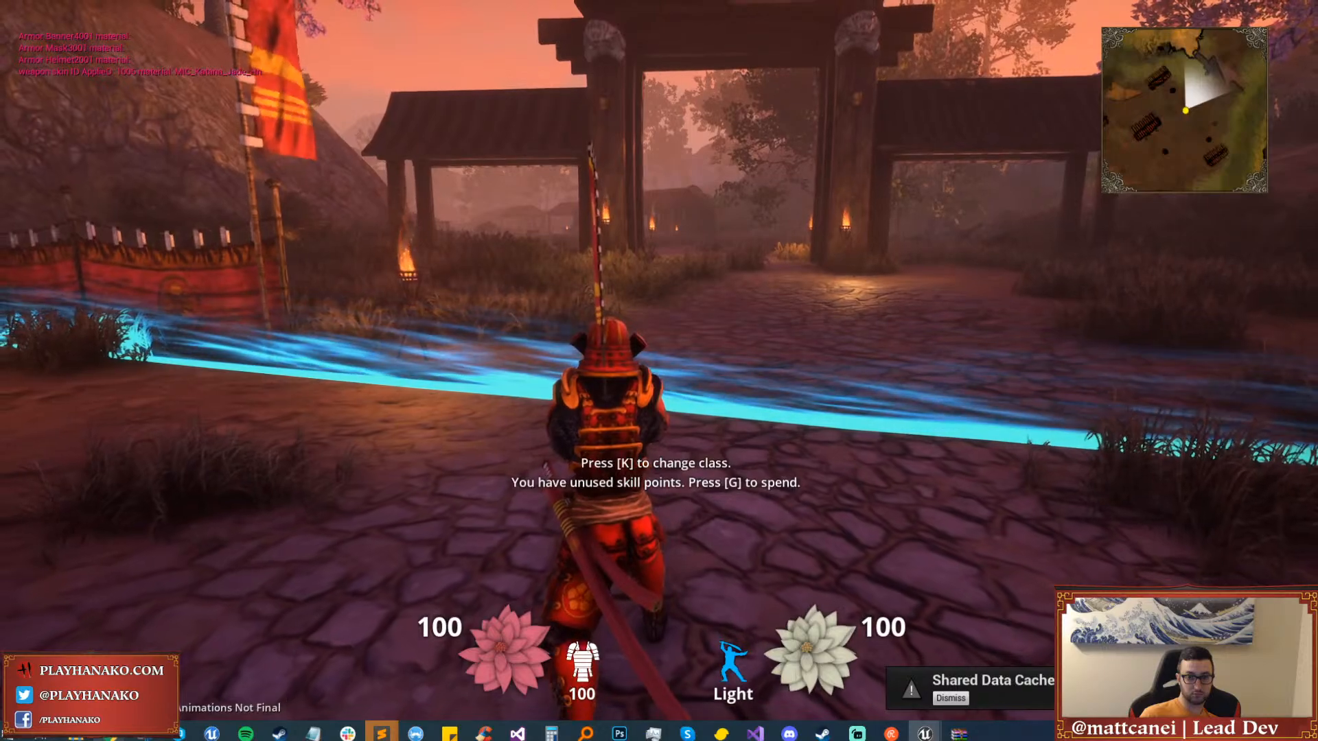
key(w)
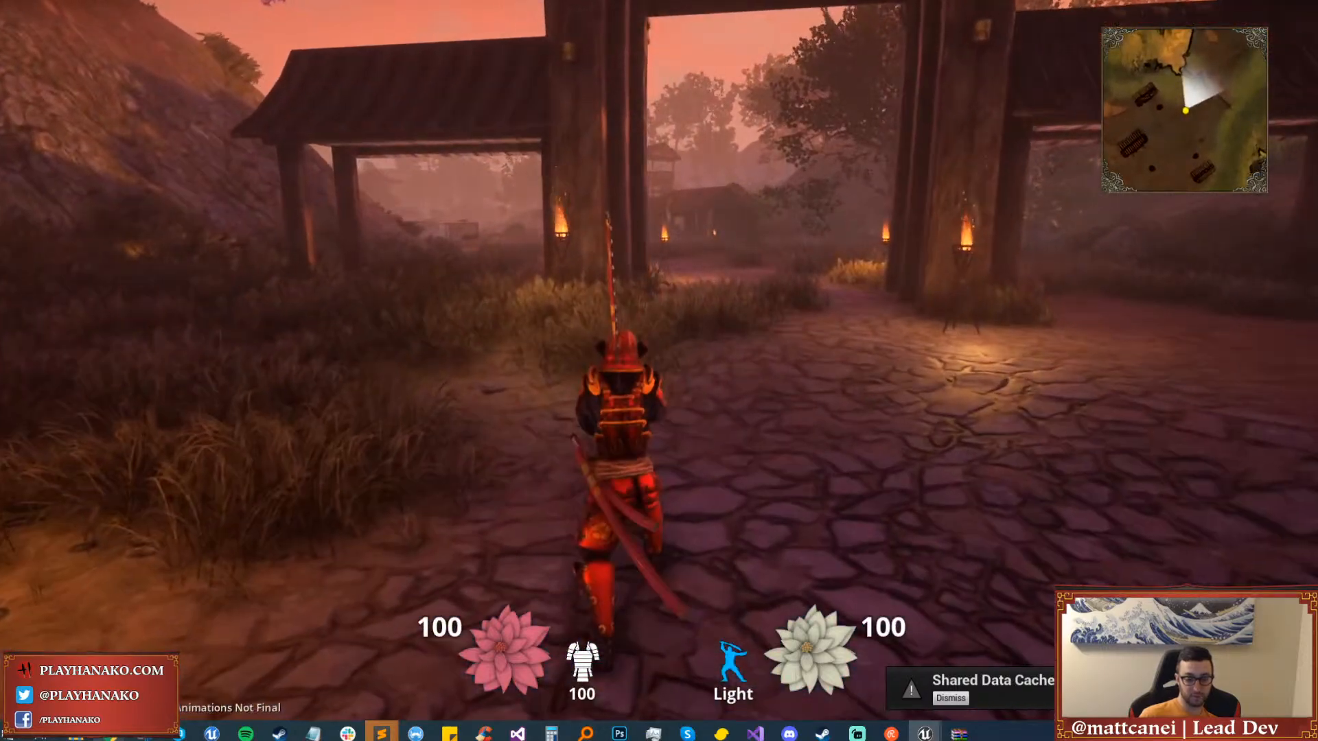
key(shift+F1)
key(F11)
key(super)
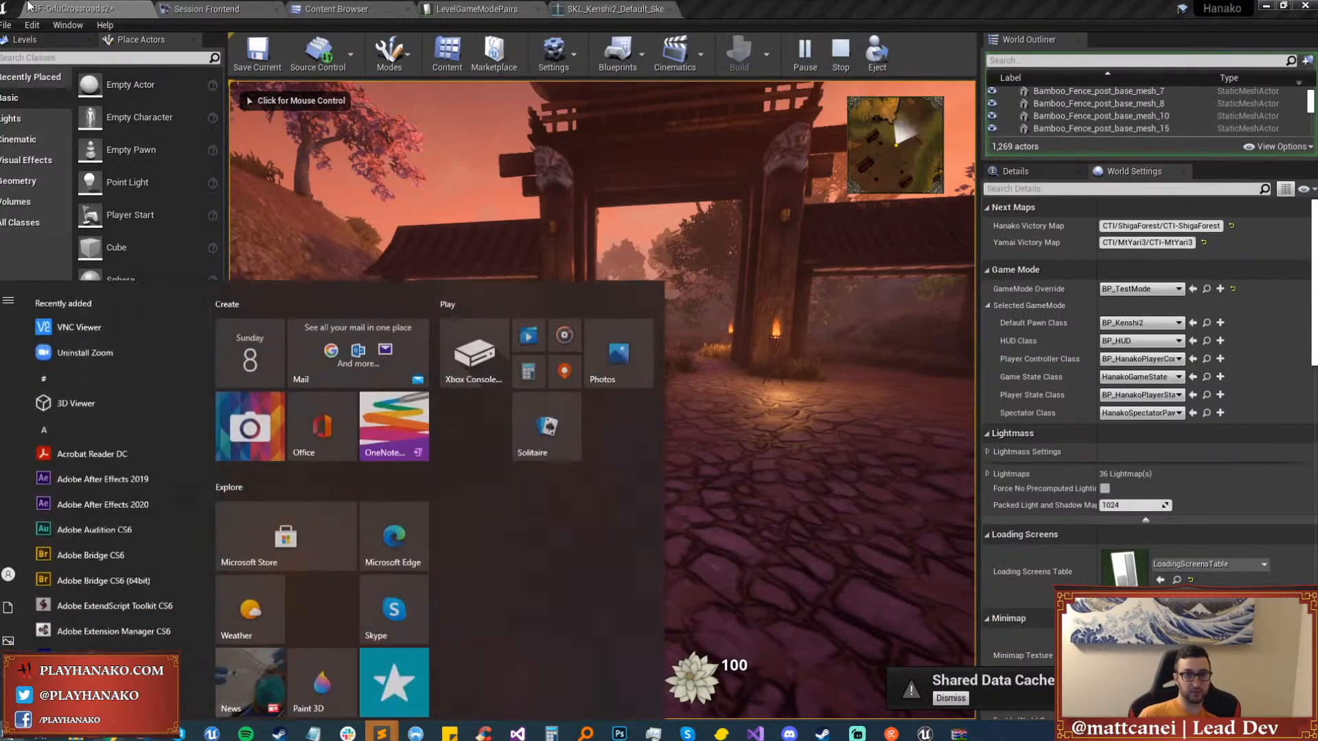
Tilt the skeleton's bannerSocket to a relative rotation of about Z 83.18 and move it to about X -4.17, Y -3.49.
click(616, 8)
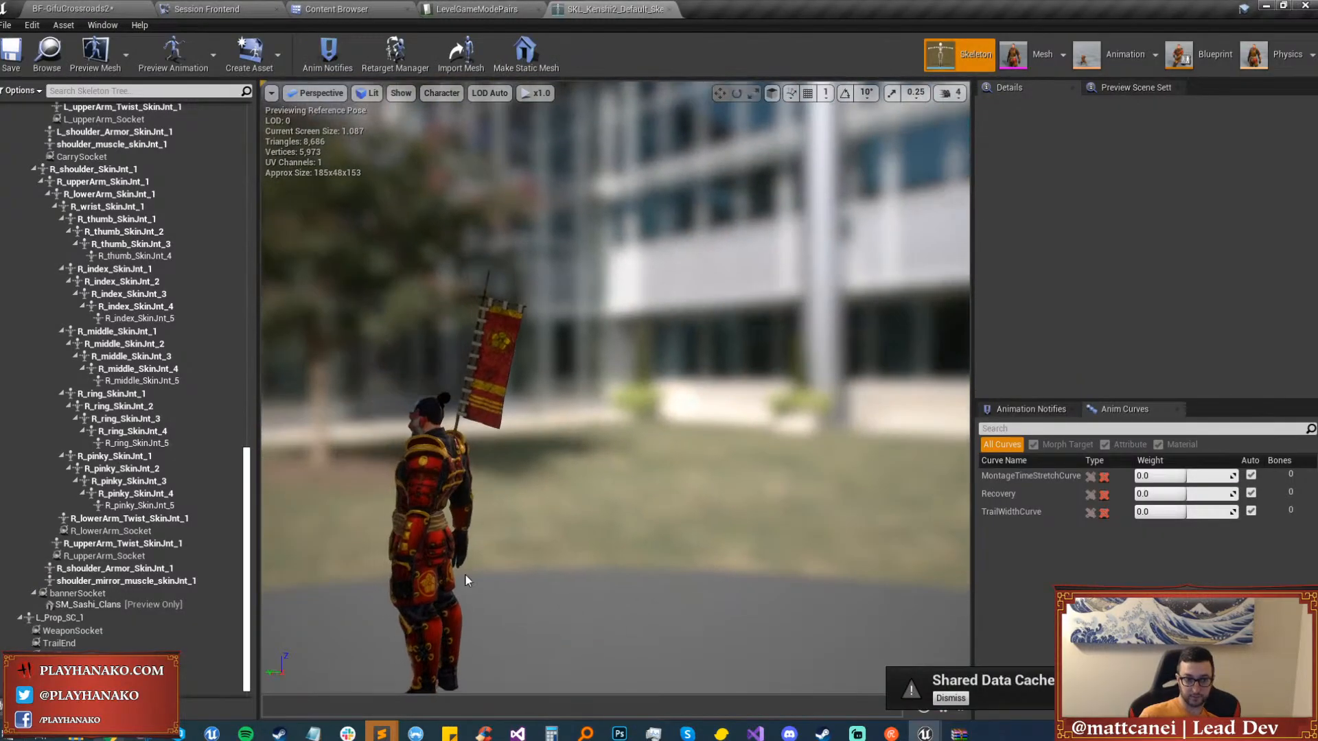
click(88, 592)
right_drag(606, 515, 686, 563)
scroll(600, 459, up, 3)
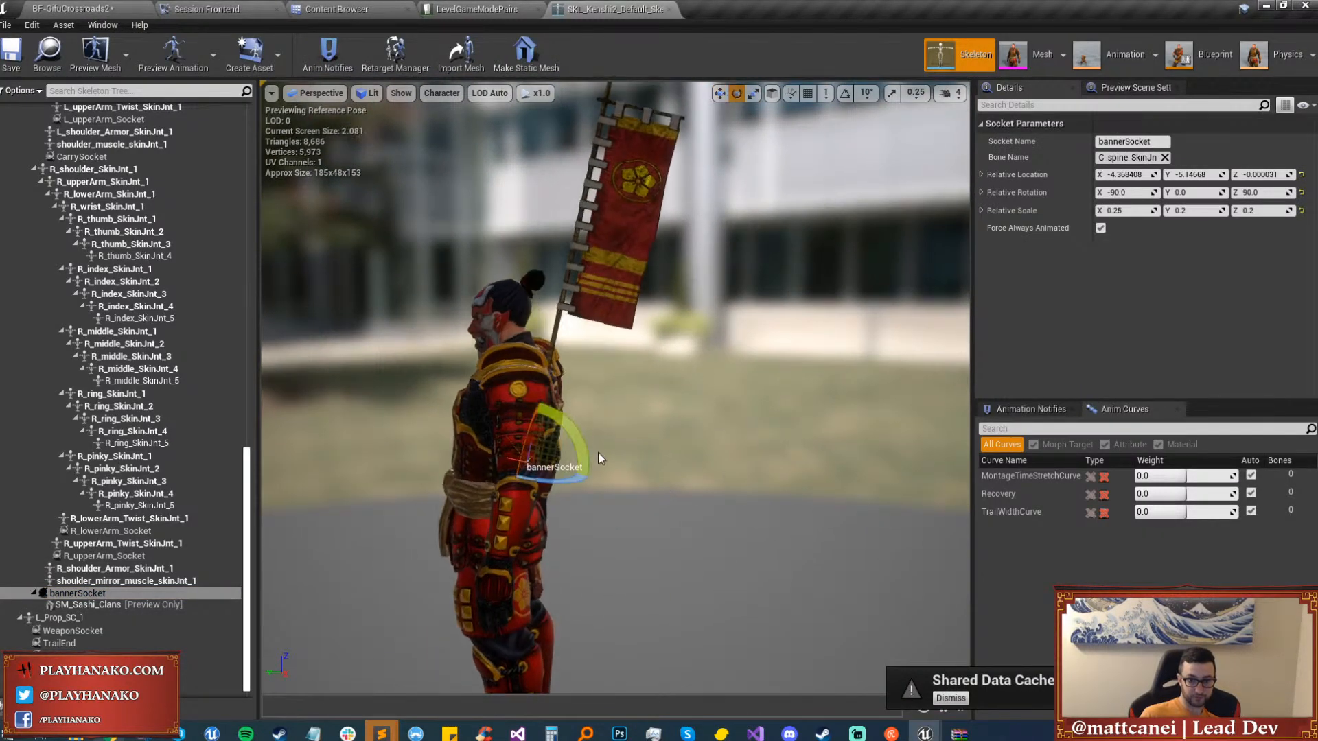
drag(571, 426, 578, 460)
key(r)
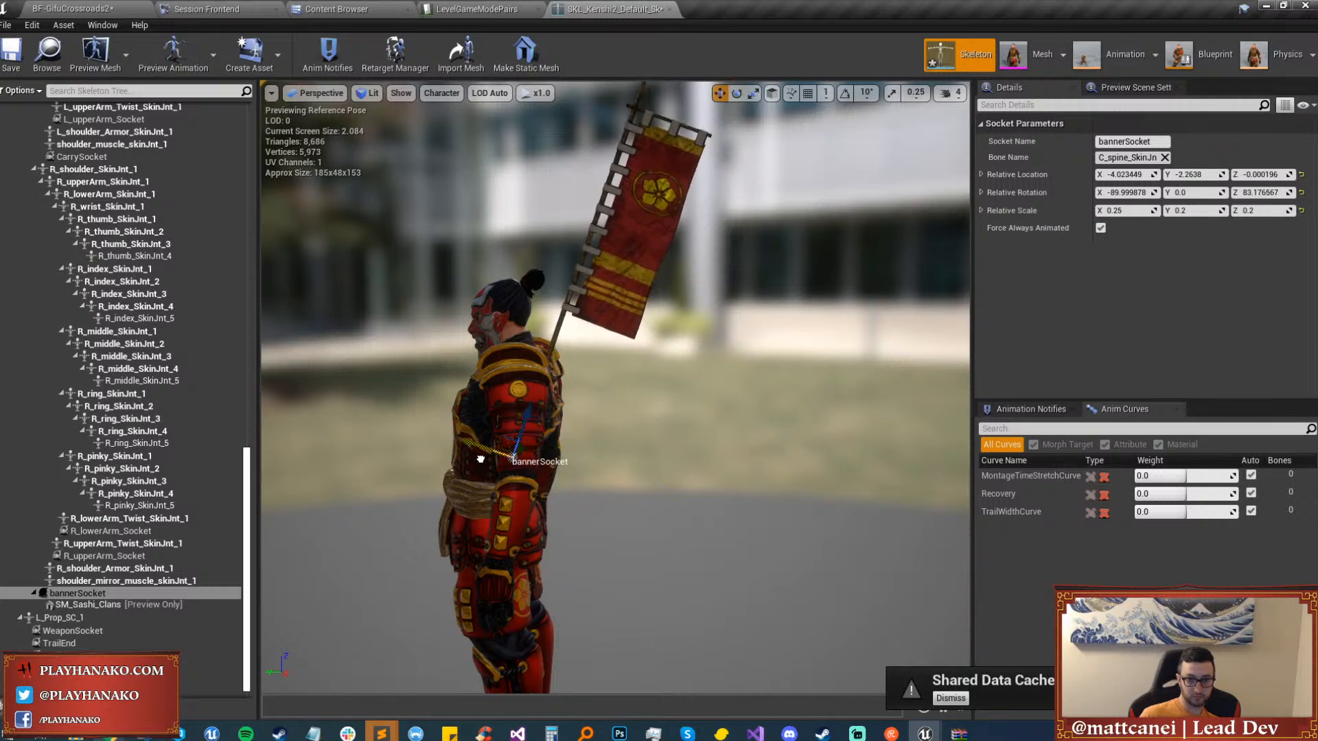
right_drag(682, 470, 594, 474)
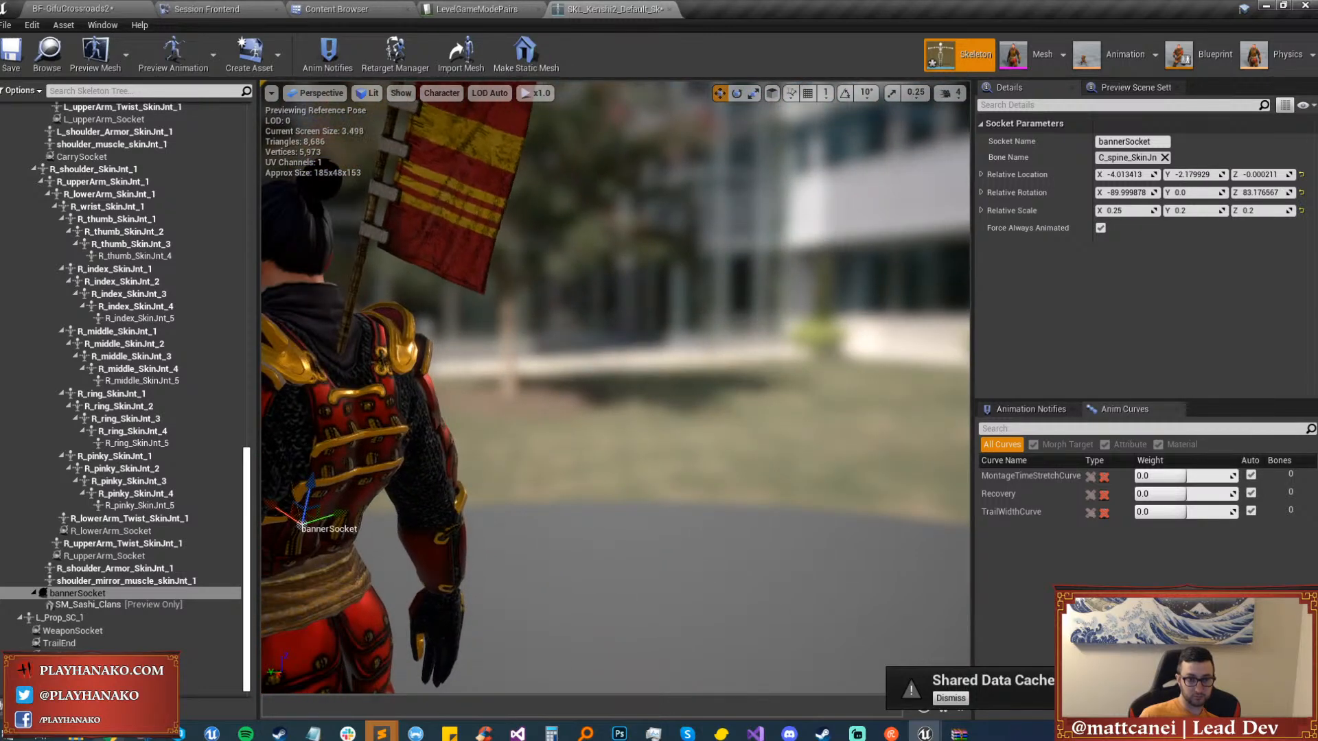
scroll(682, 471, down, 5)
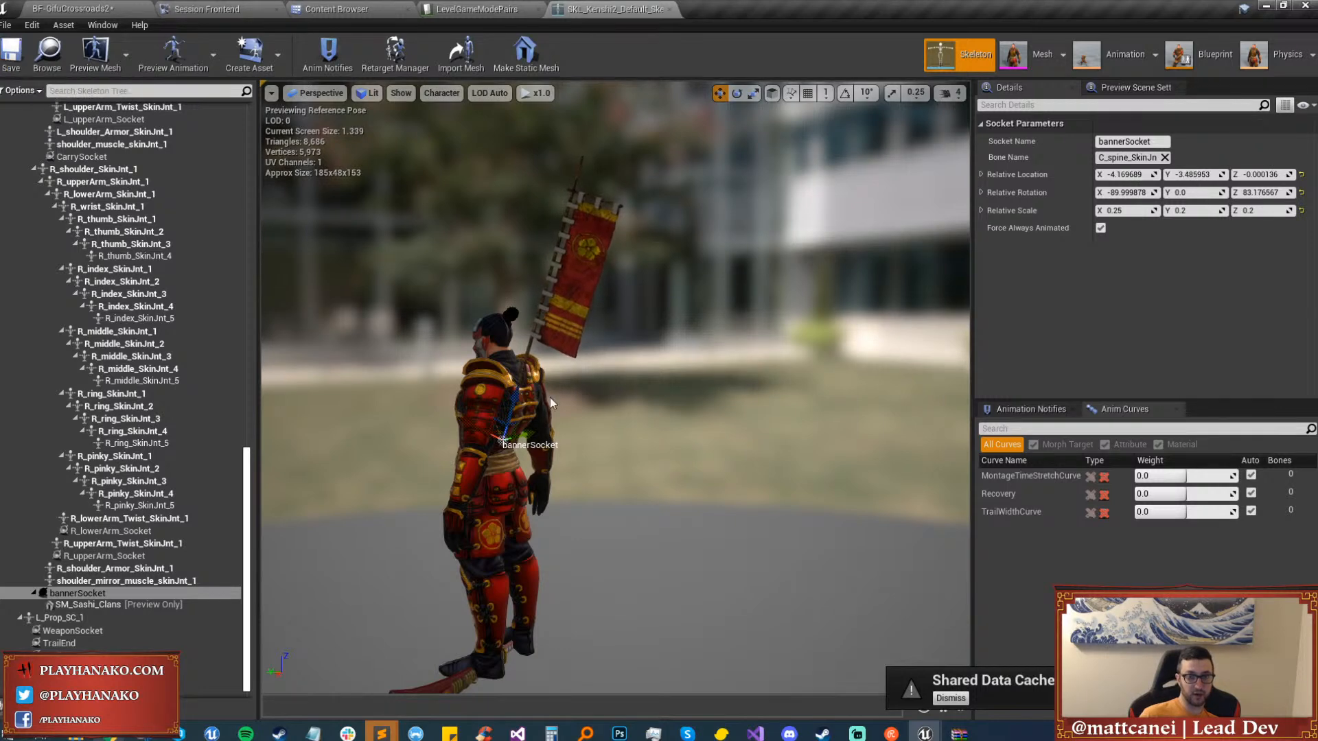
Resume the full-screen play session, sprint through the level and examine the adjusted banner on the character's back during sword moves.
click(83, 8)
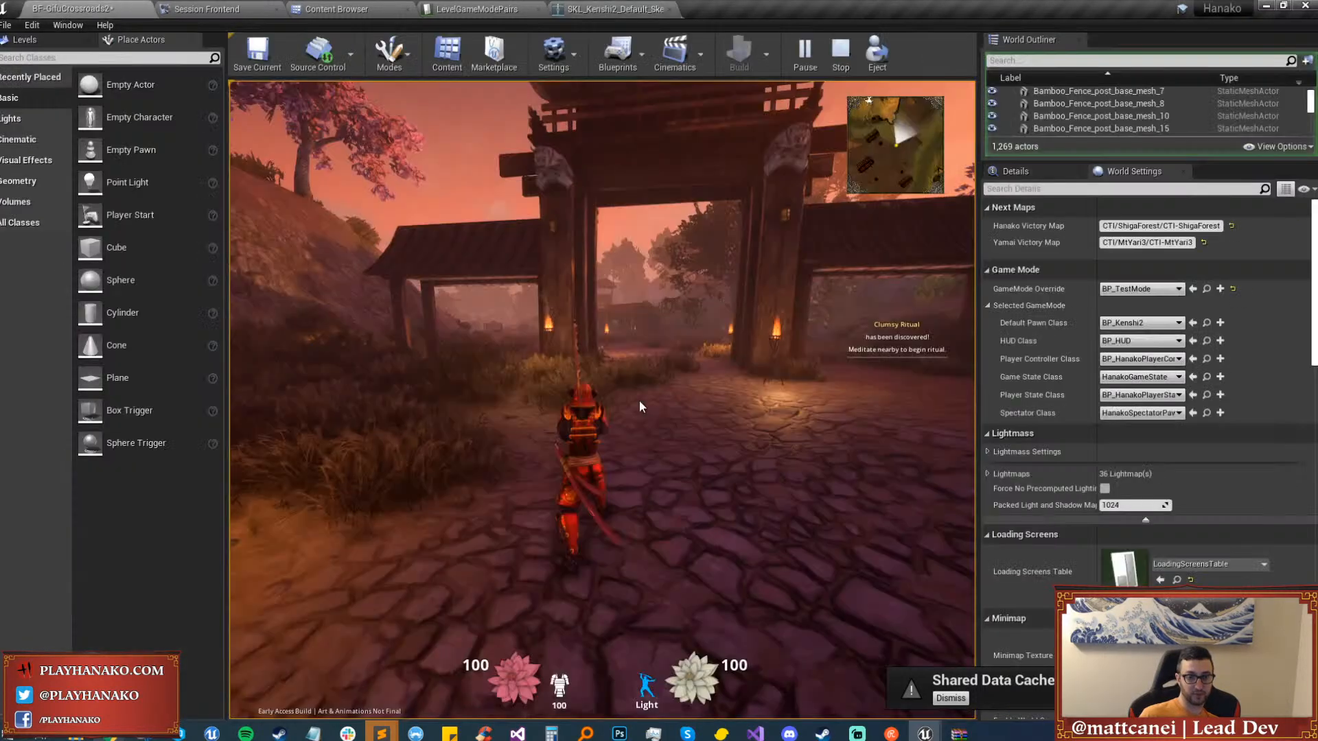
key(F11)
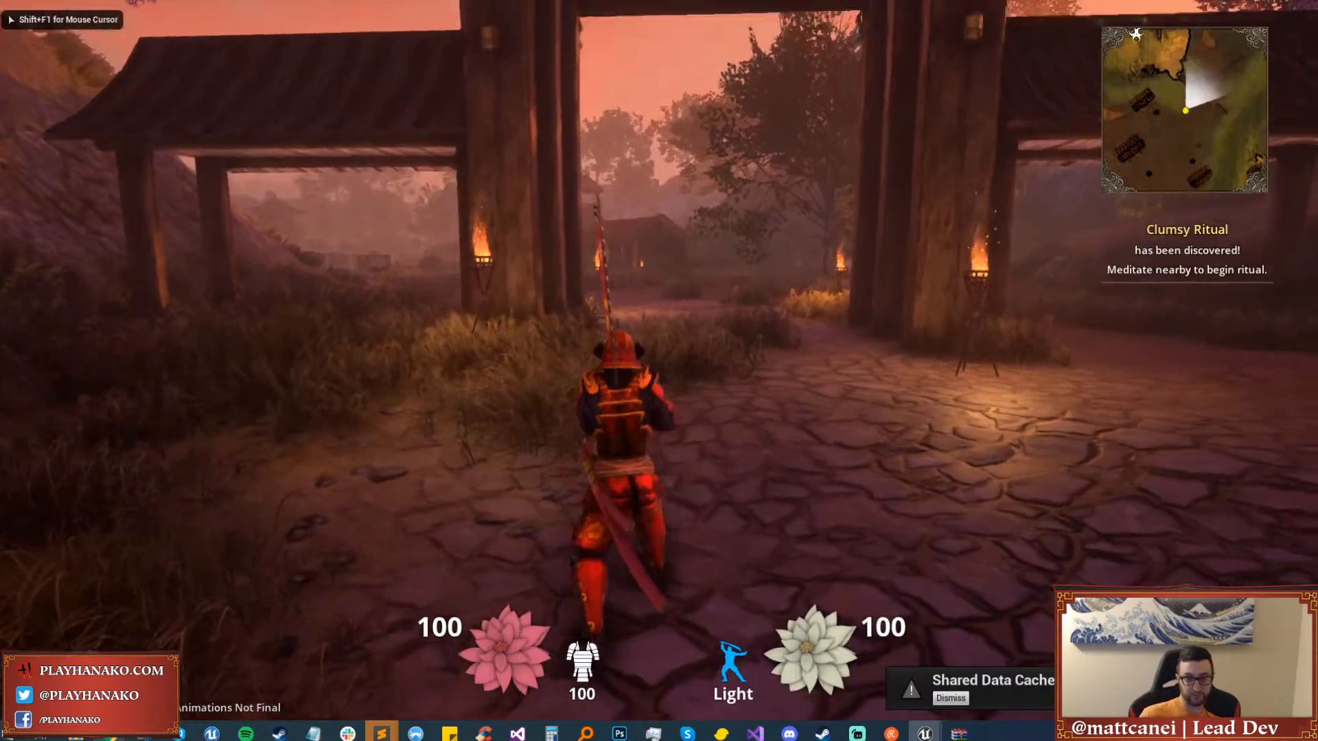
key(shift+w)
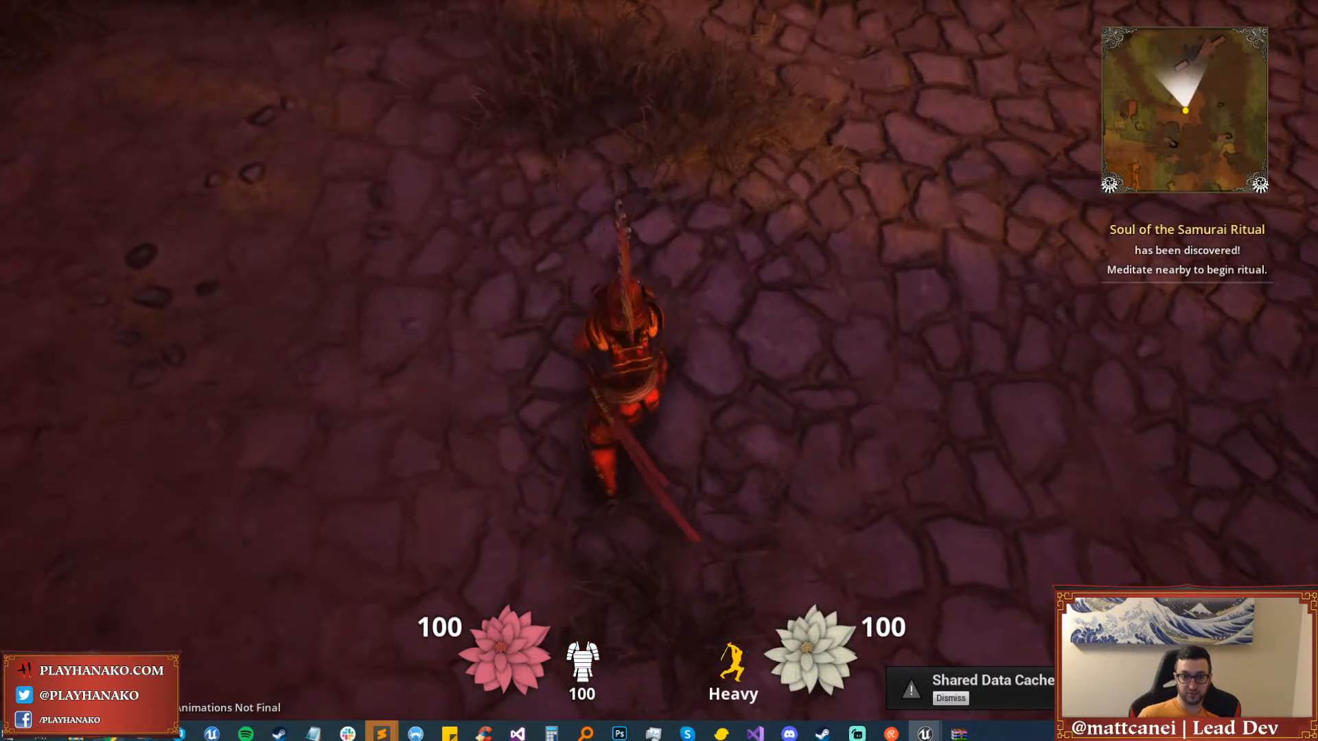
key(q)
key(q)
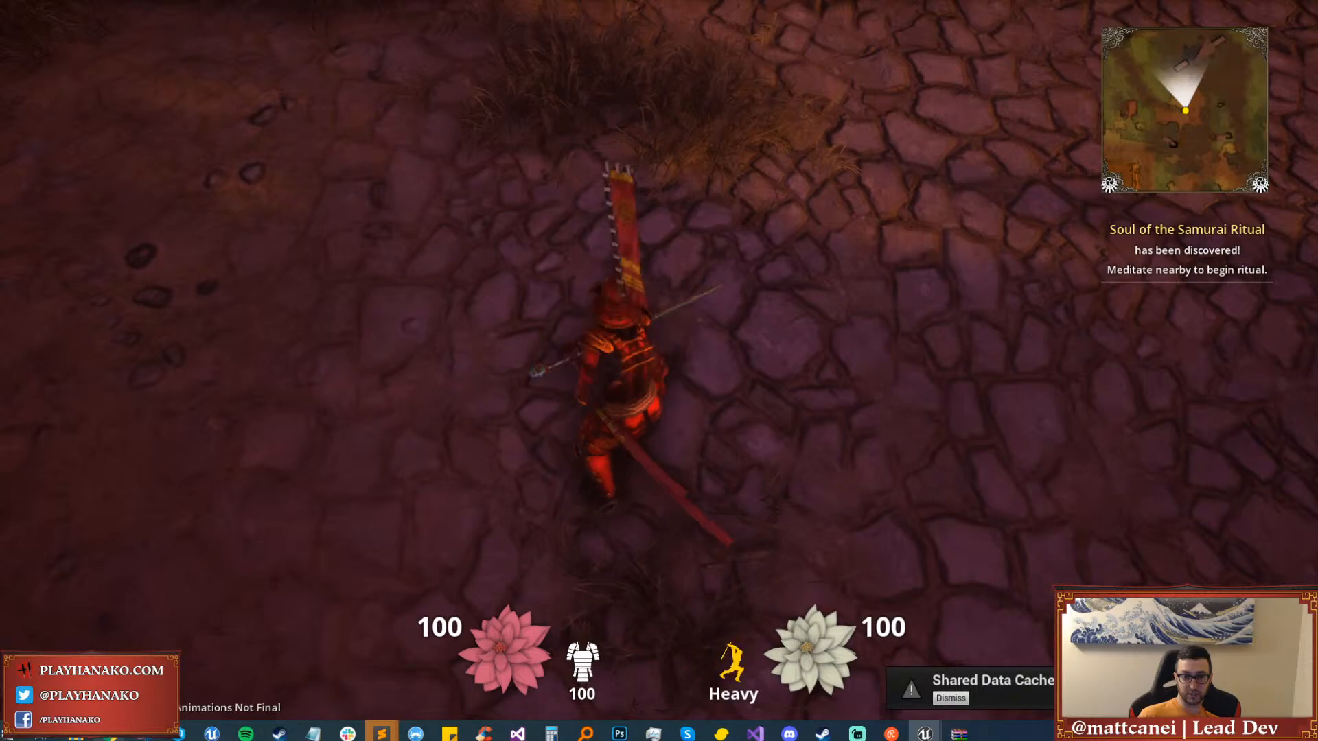
key(q)
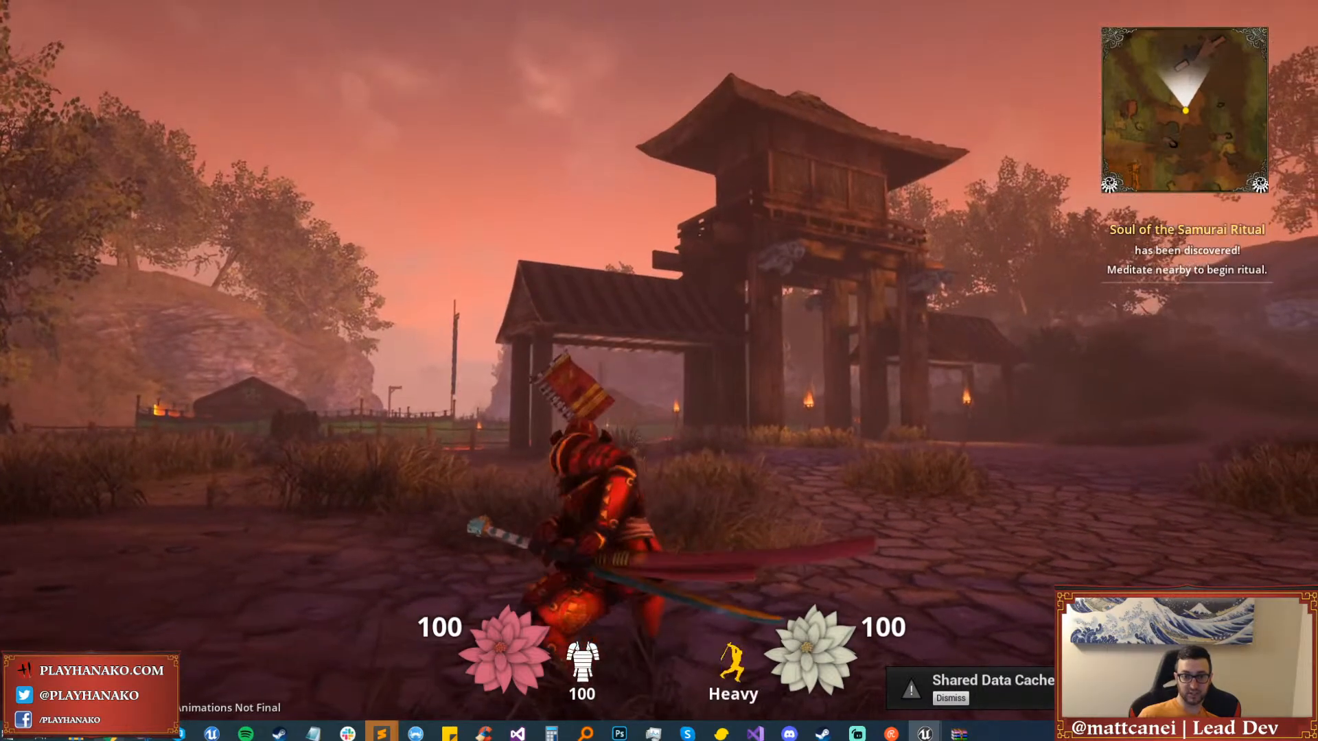
key(q)
key(q)
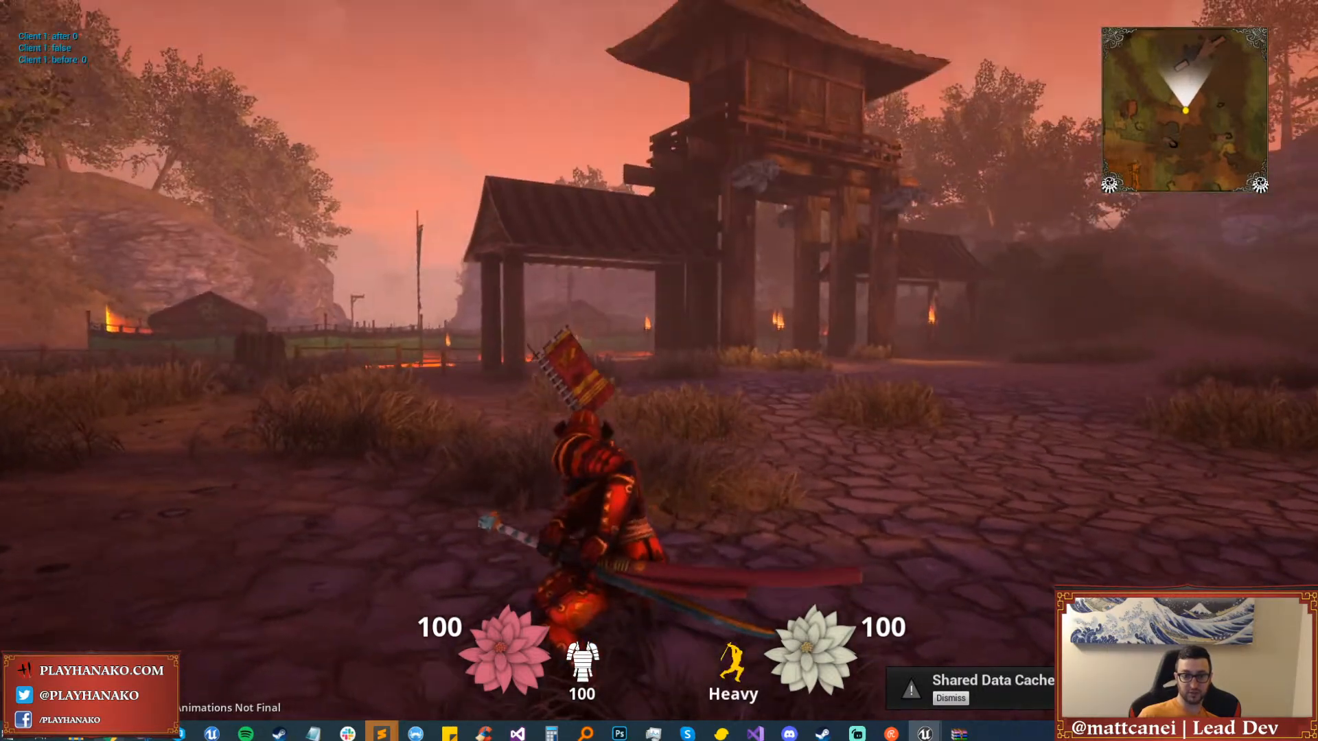
Examine how the banner follows the body during repeated Heavy-stance moves, switch to Light stance and end the play session.
key(space)
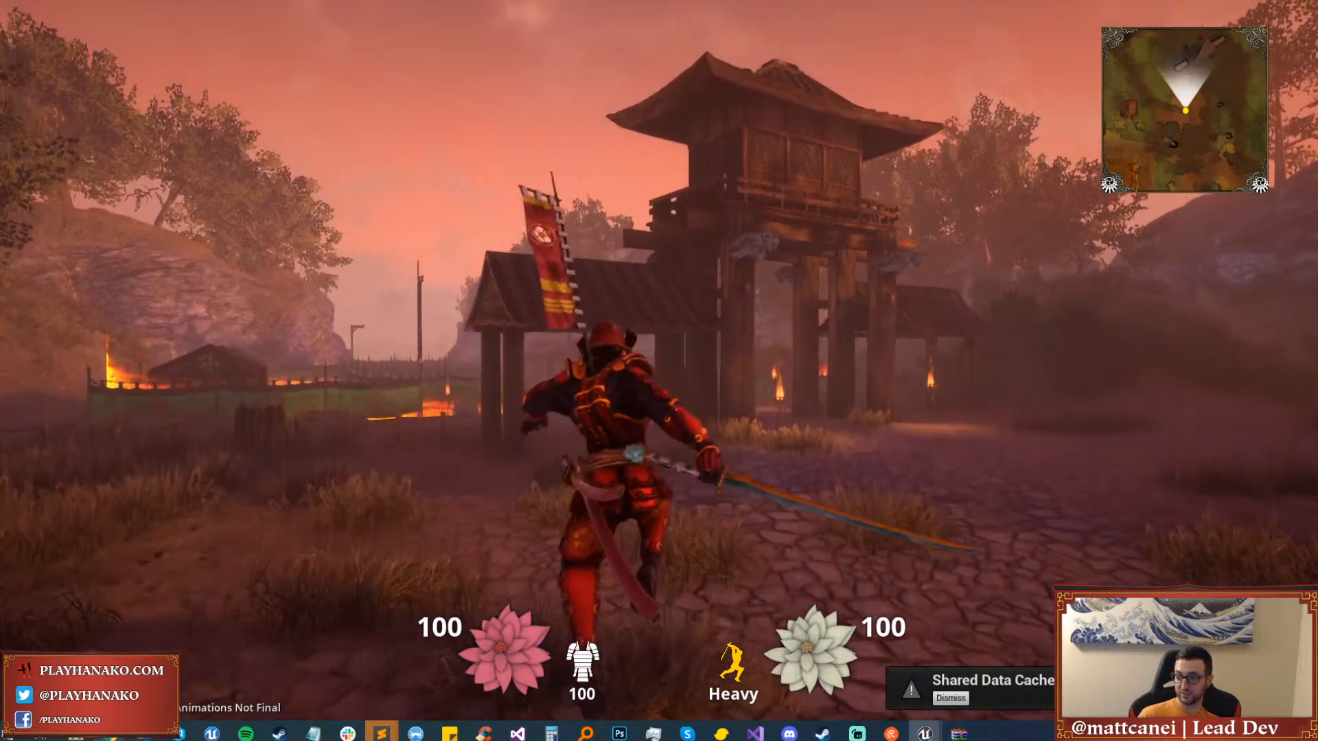
key(space)
key(space)
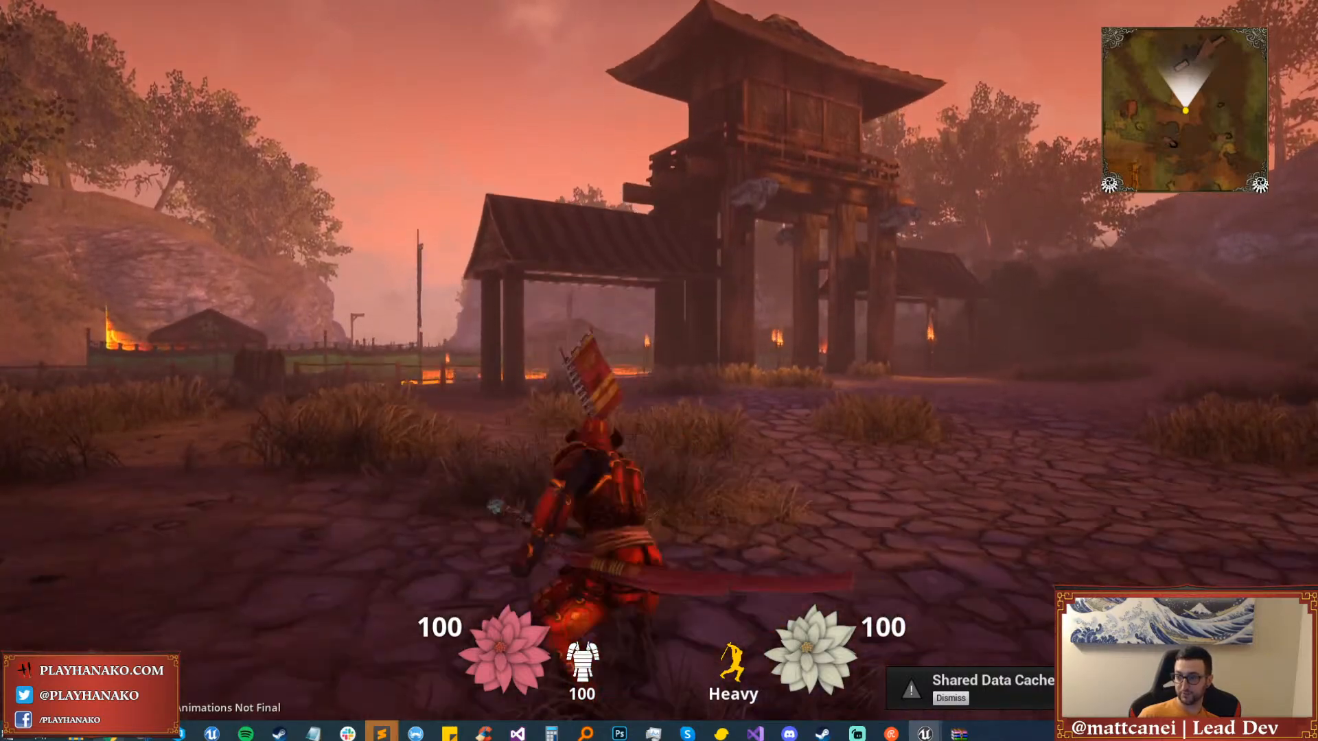
key(space)
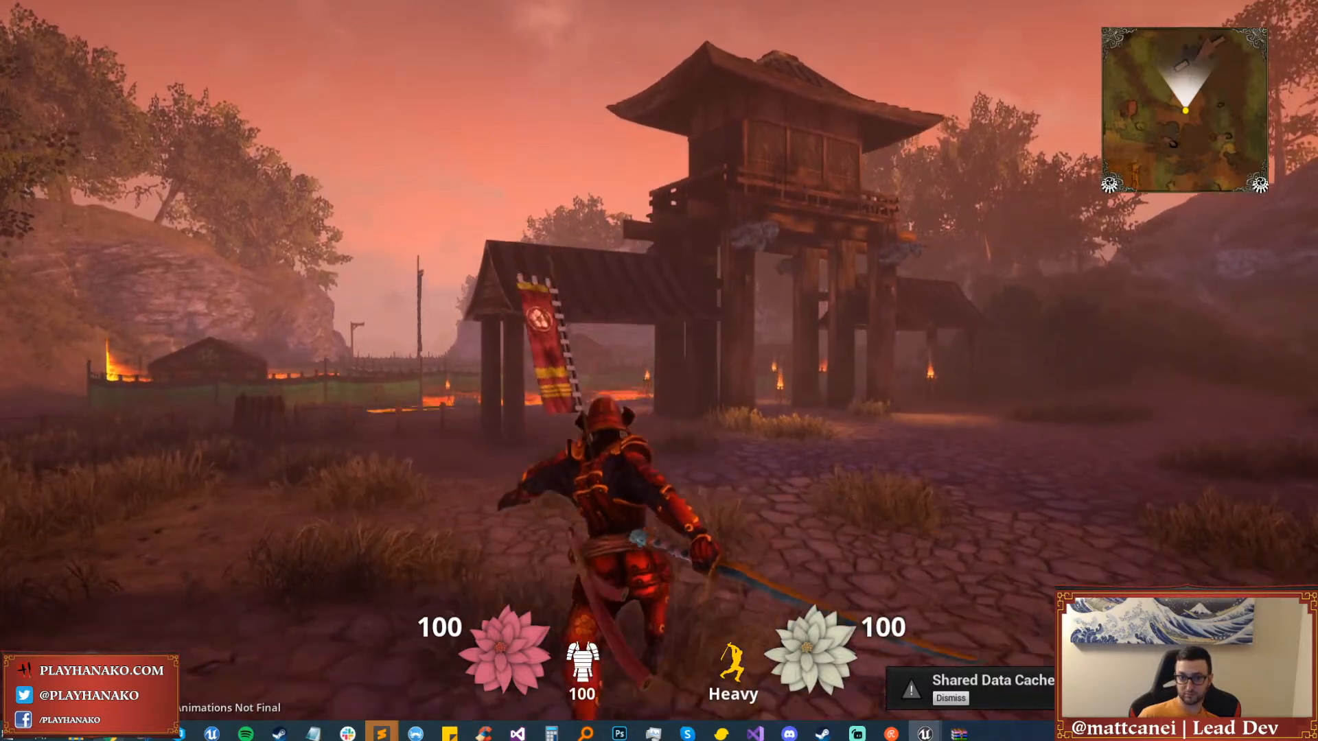
key(w)
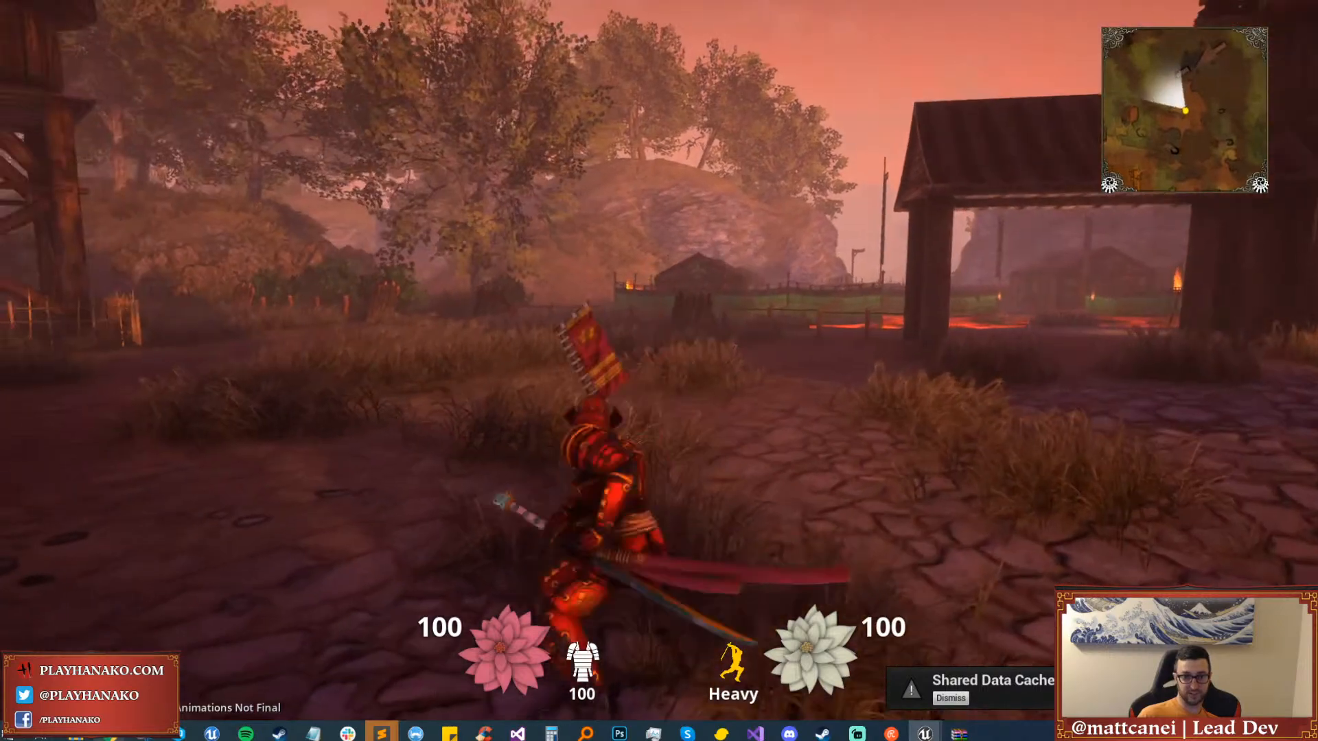
key(1)
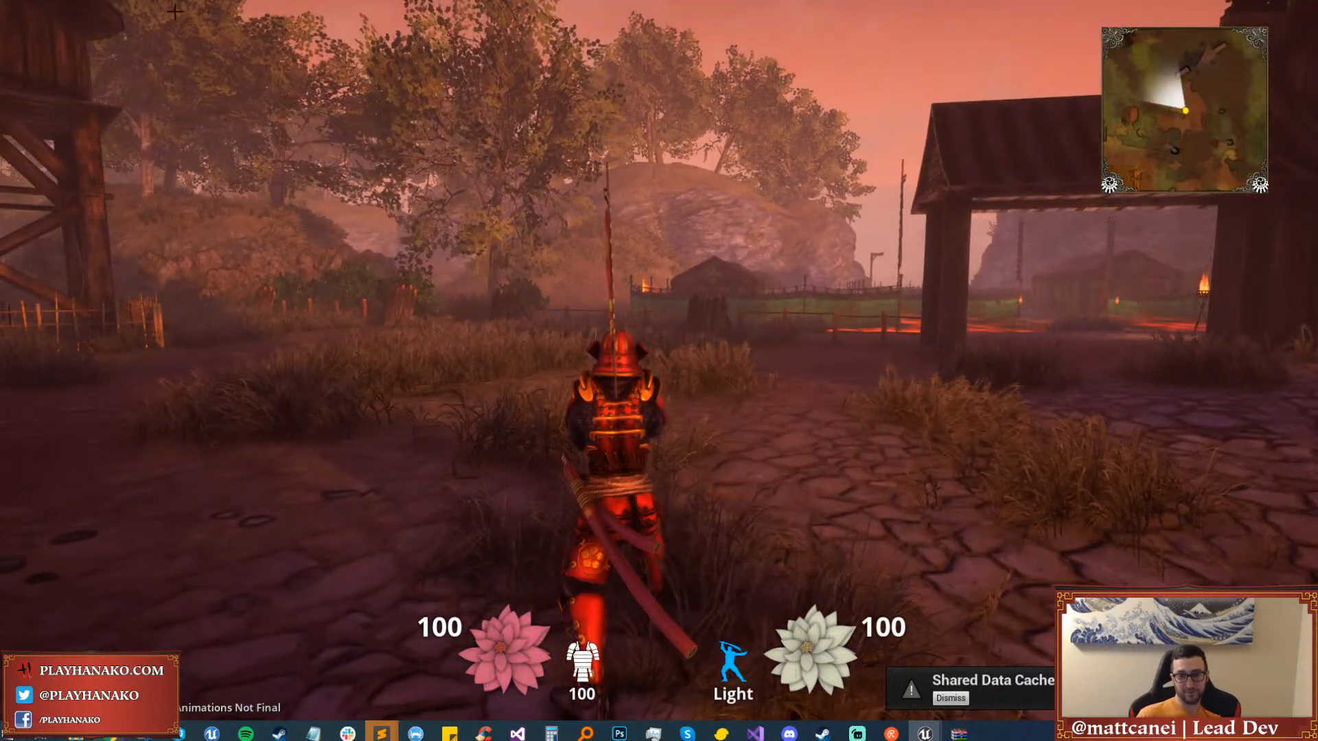
key(Escape)
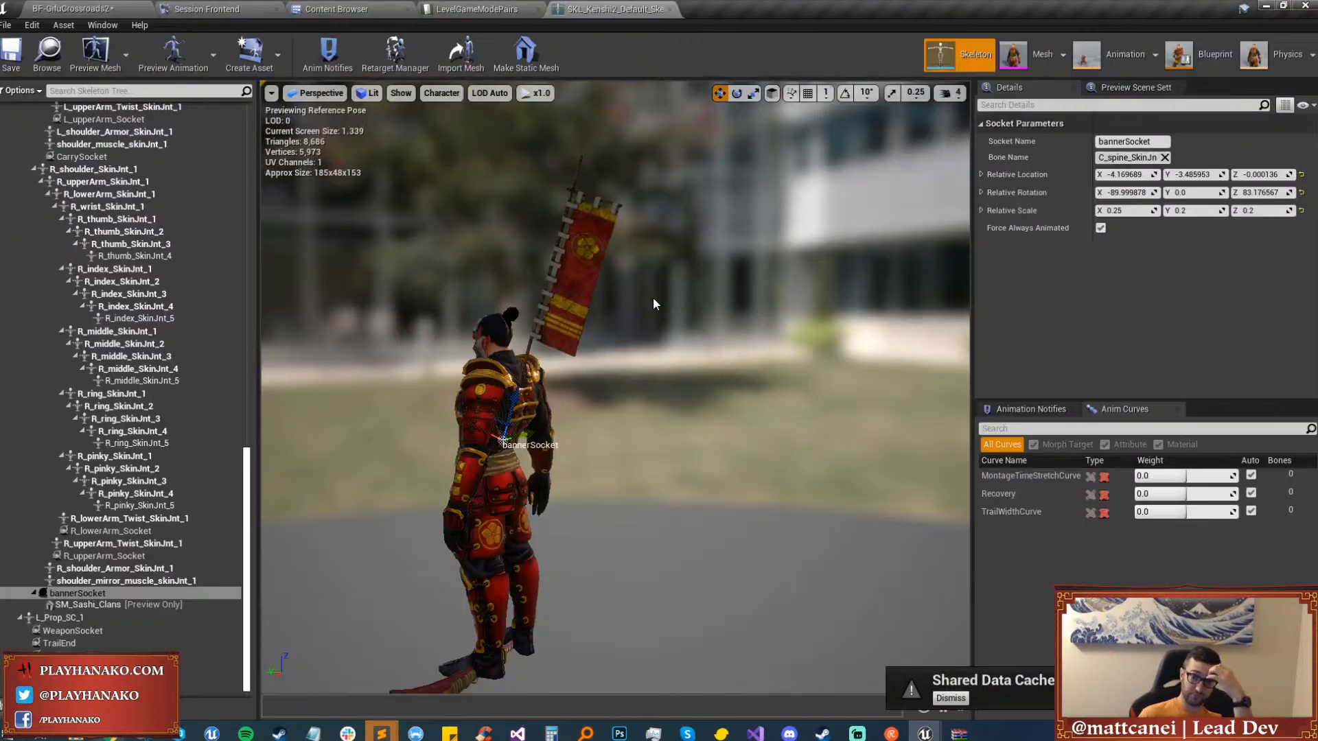
Delete the rebuilt banner from the Kenshi2 skeleton and undo edits back to the originally deleted bannerSocket.
click(80, 604)
key(Delete)
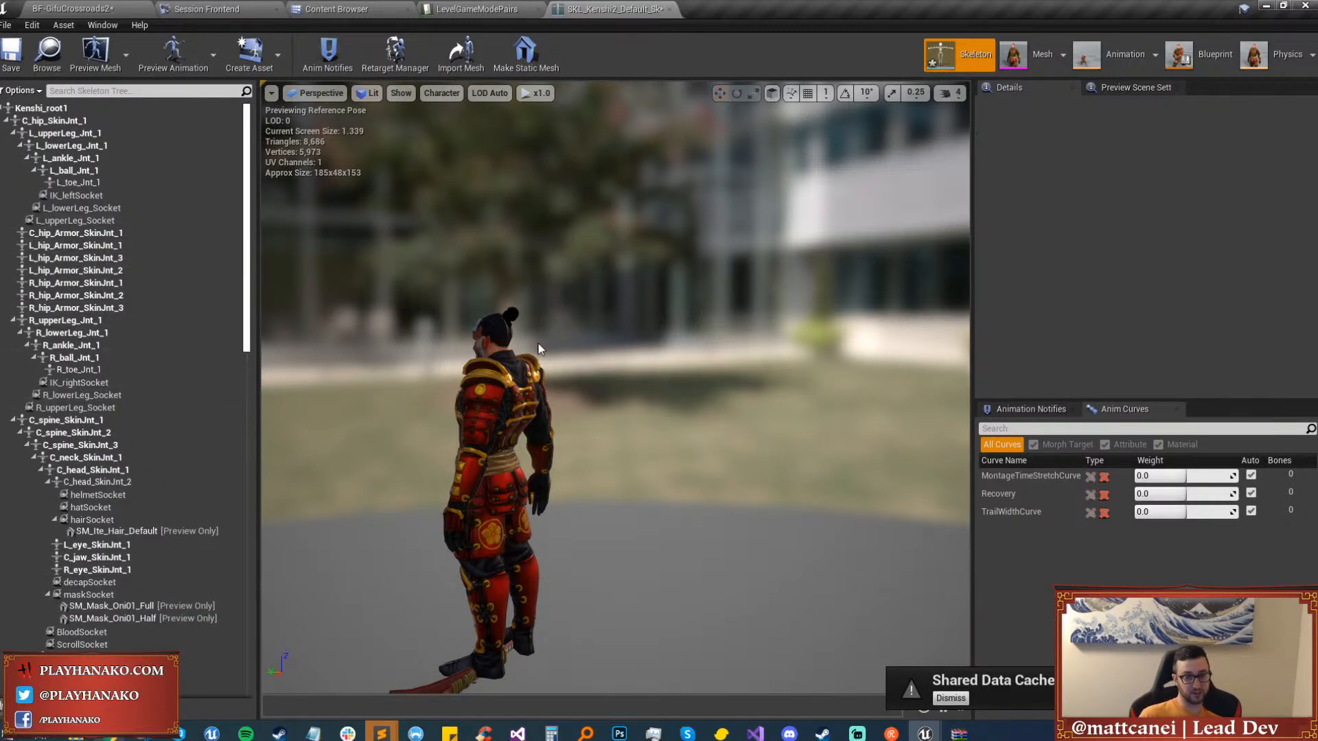
key(ctrl+z)
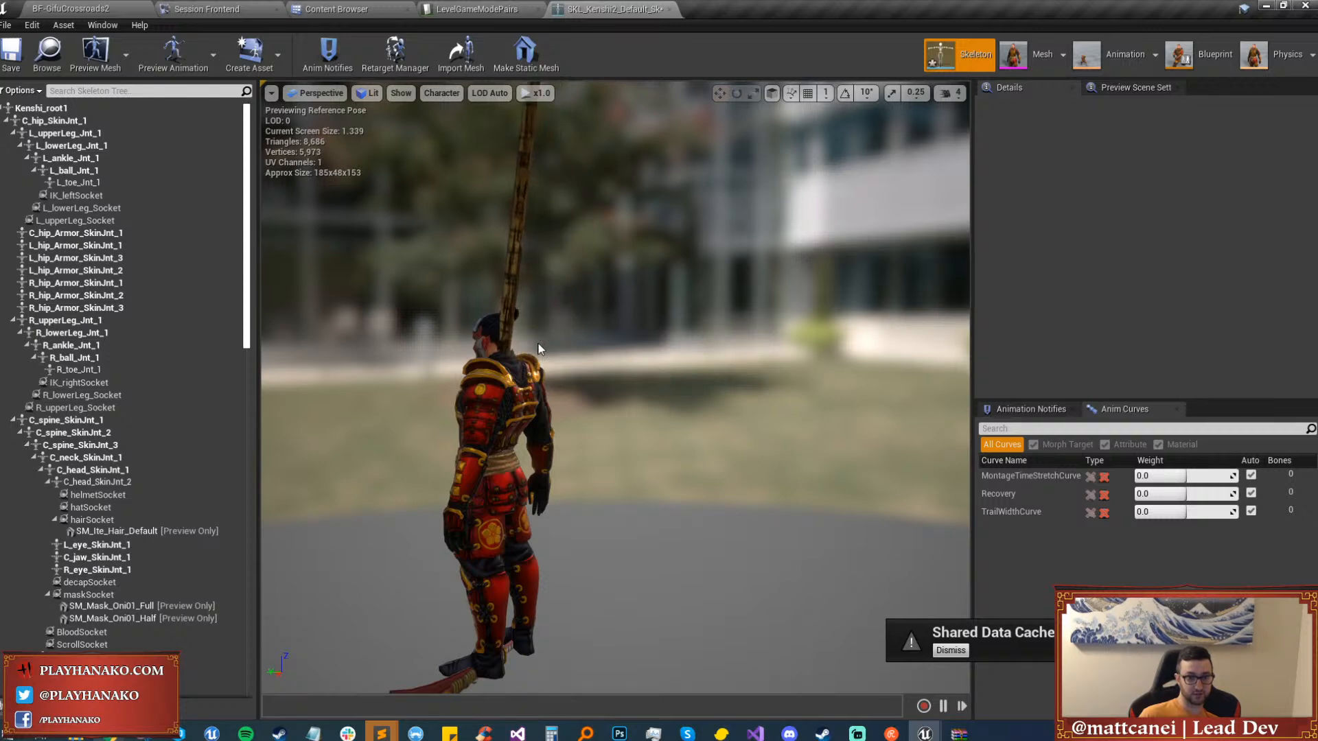
key(ctrl+z)
key(ctrl+z)
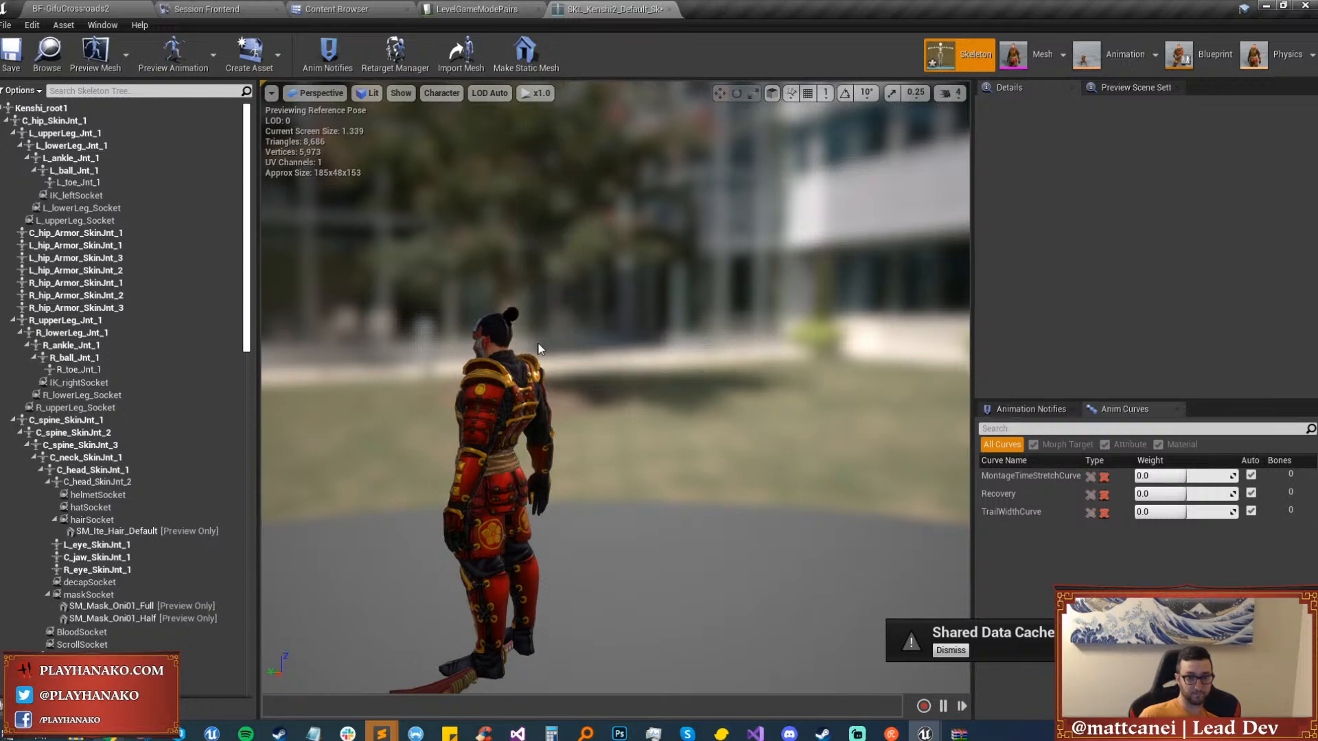
key(ctrl+z)
Select the restored bannerSocket and examine its relative scale and the banner's fit from behind and from the side.
scroll(66, 489, down, 15)
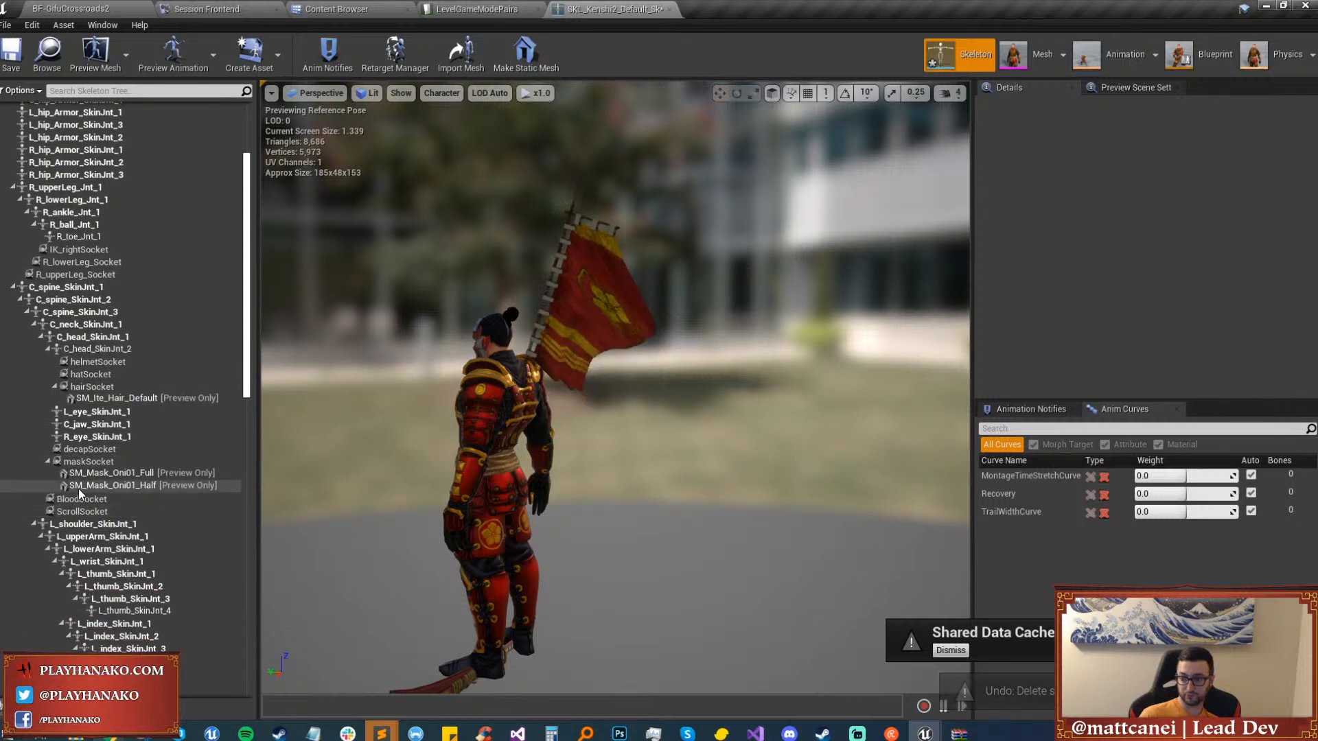
scroll(66, 487, down, 10)
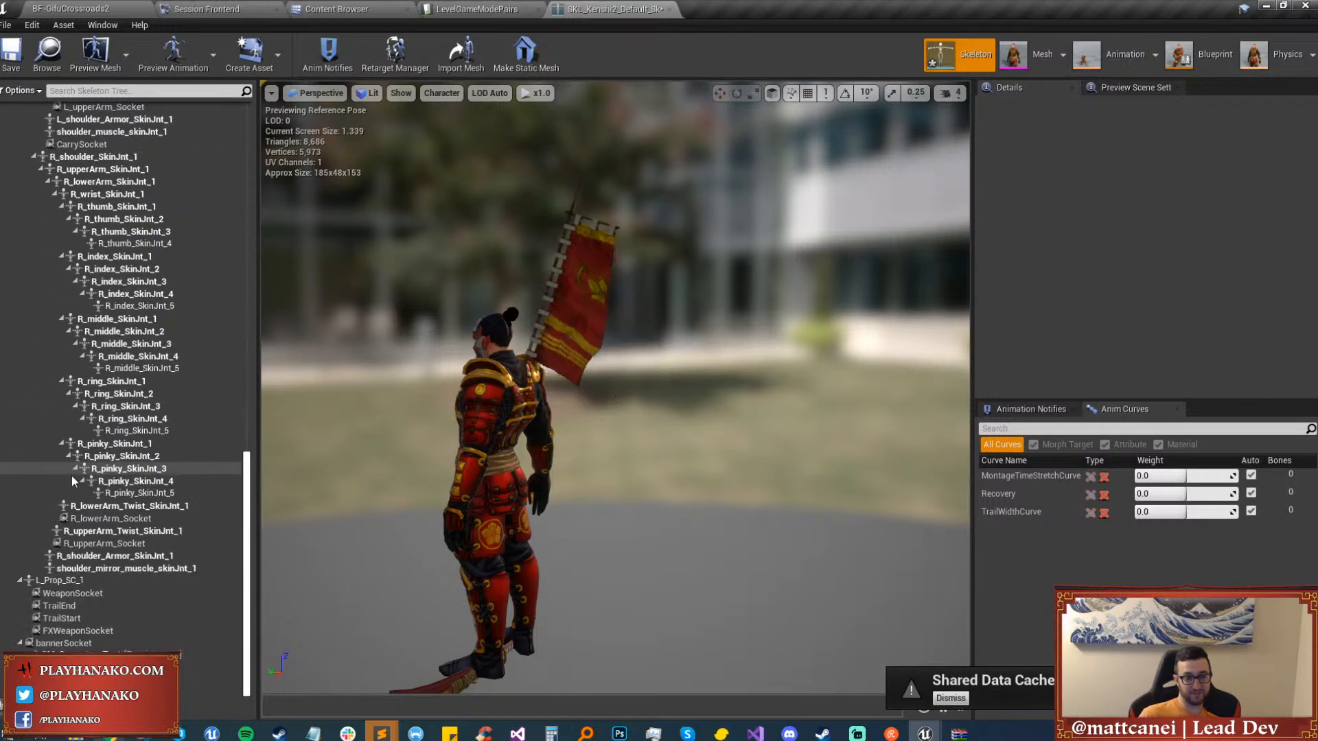
click(104, 645)
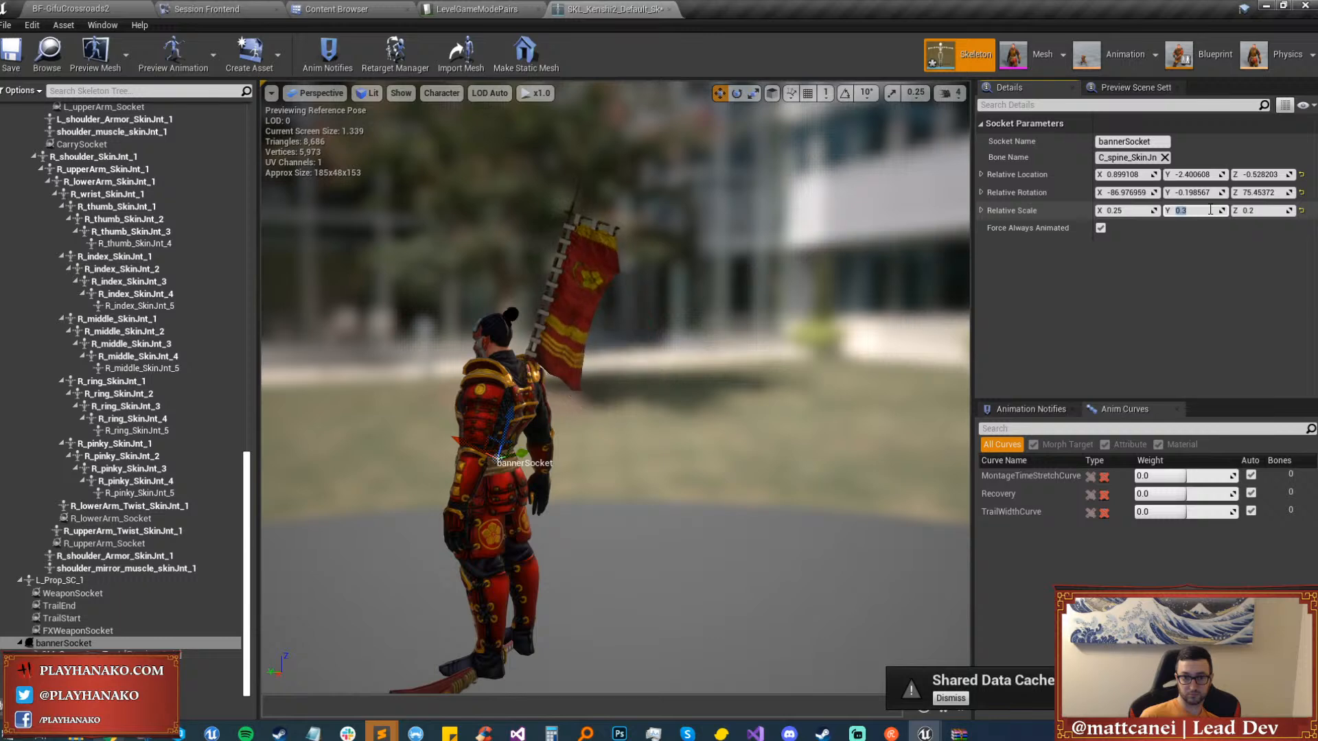
drag(693, 406, 706, 368)
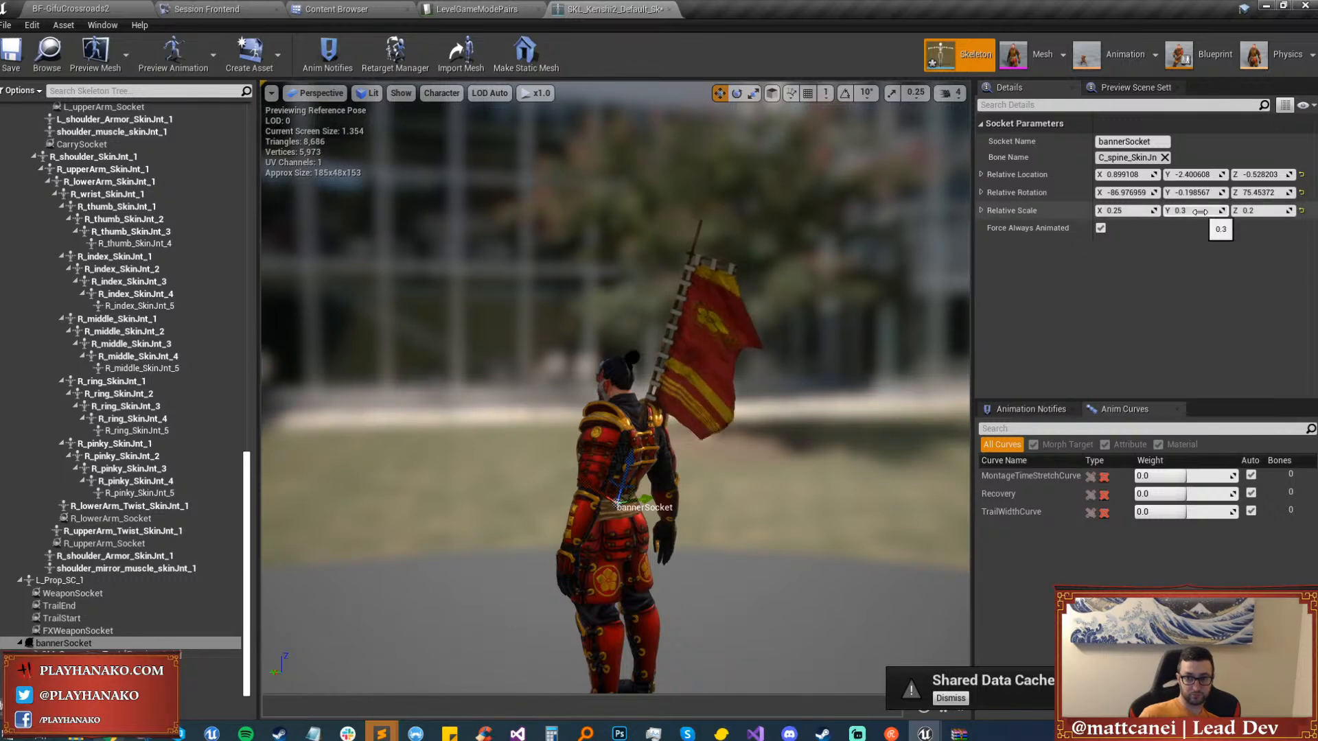
drag(618, 275, 524, 270)
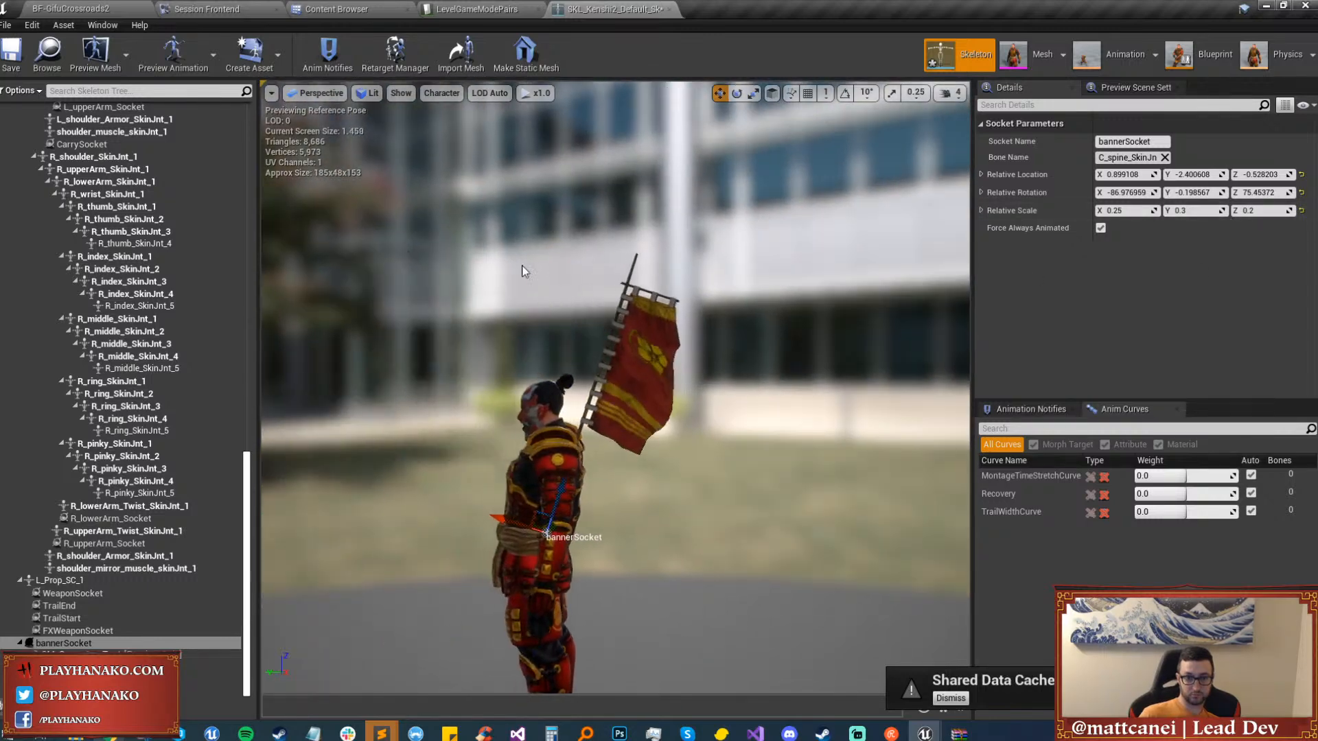
Switch to the BF-GifuCrossroads2 level and try a full-screen play session with the Kenshi (Swordsman) class.
click(70, 8)
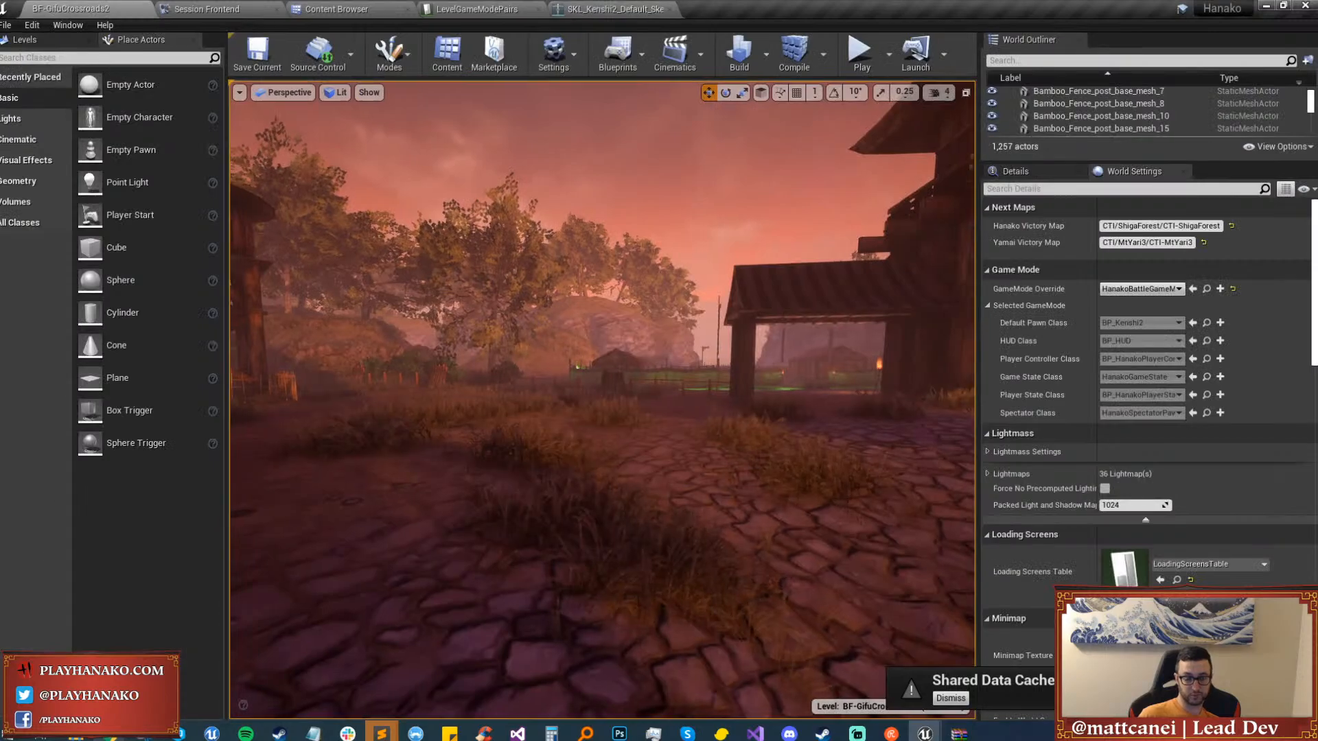
key(F11)
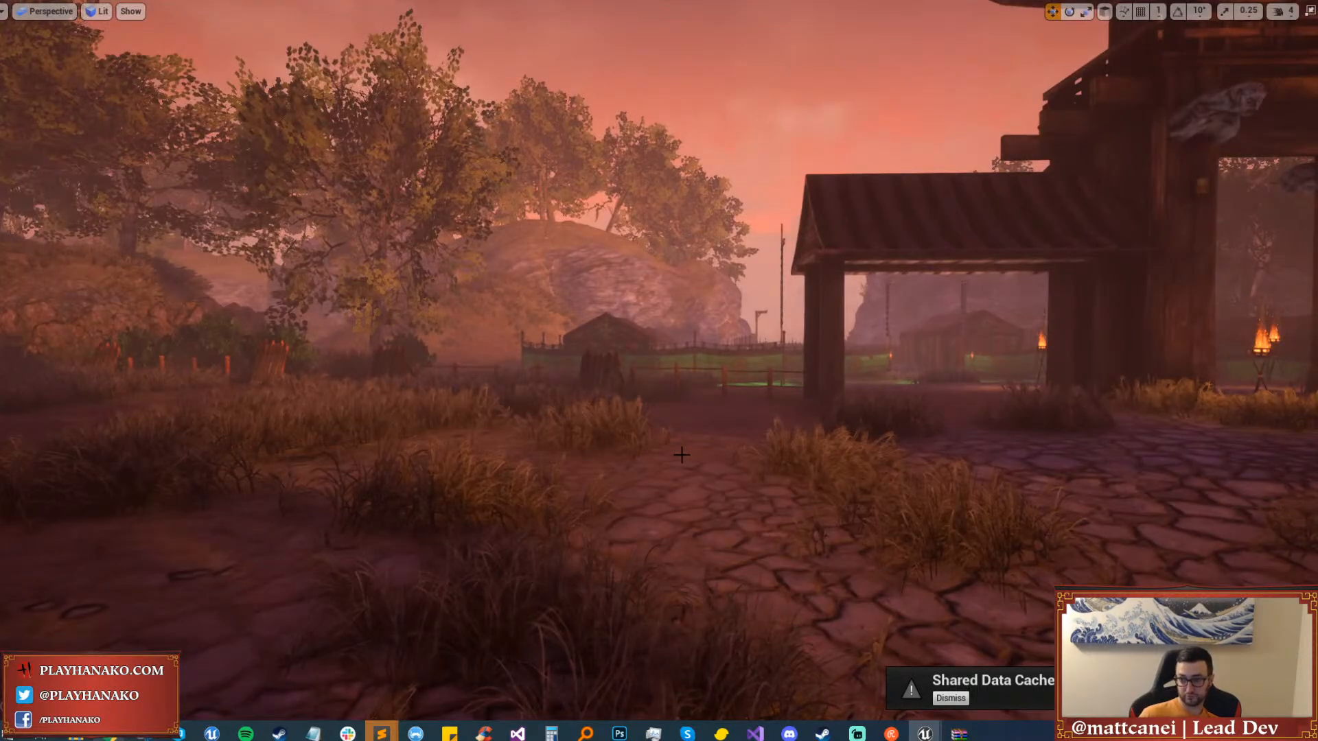
key(alt+p)
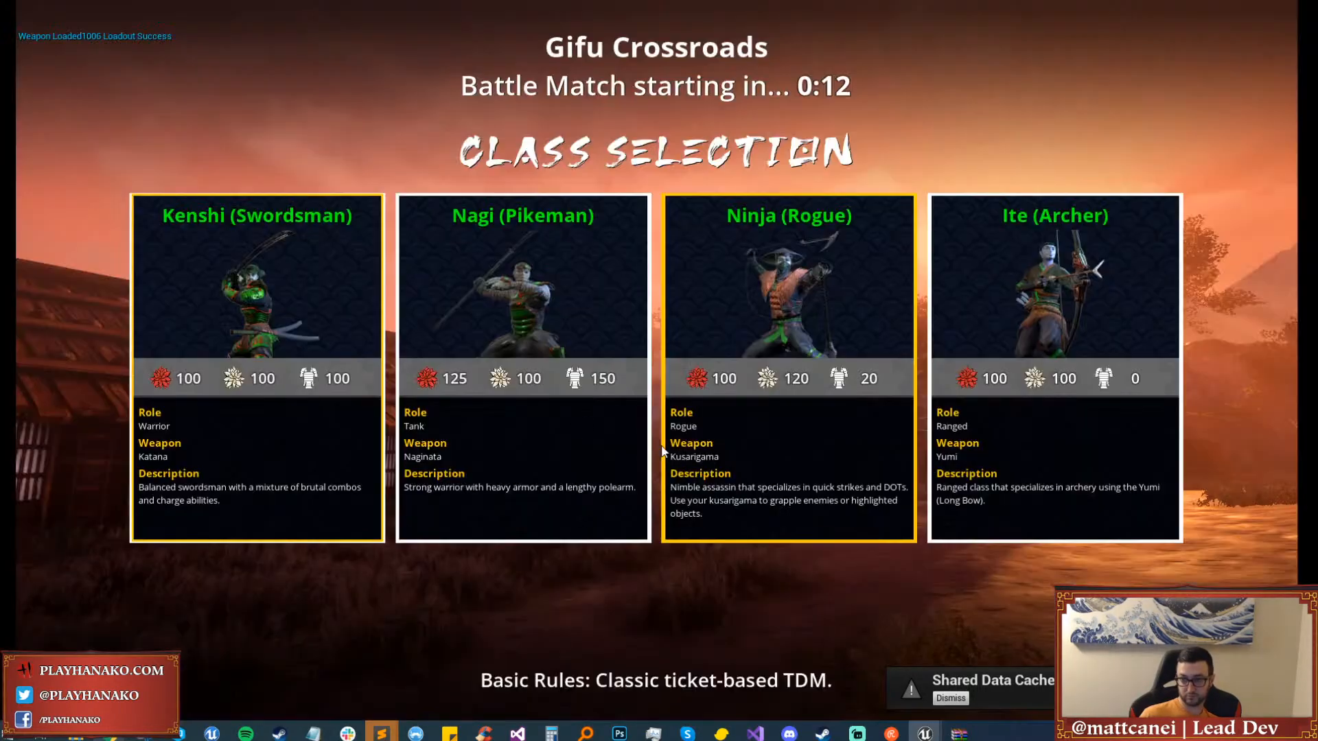
click(200, 378)
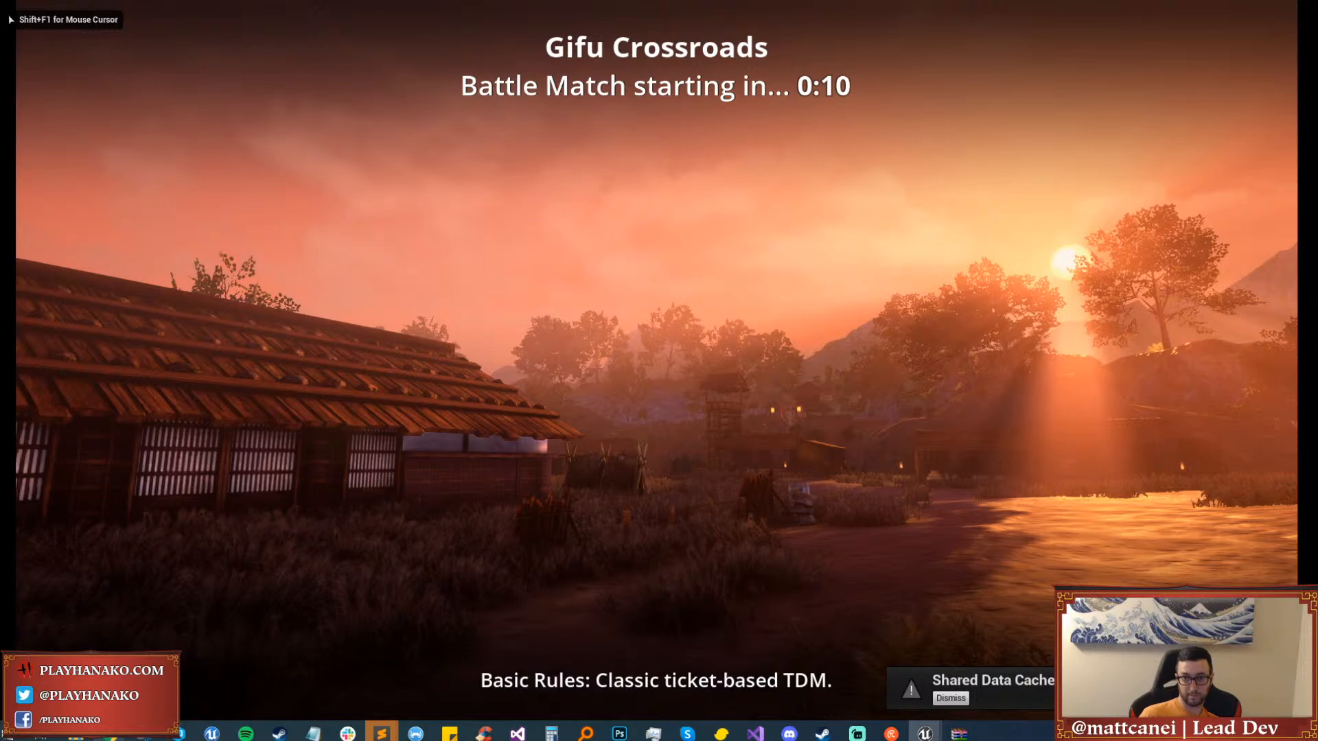
key(Escape)
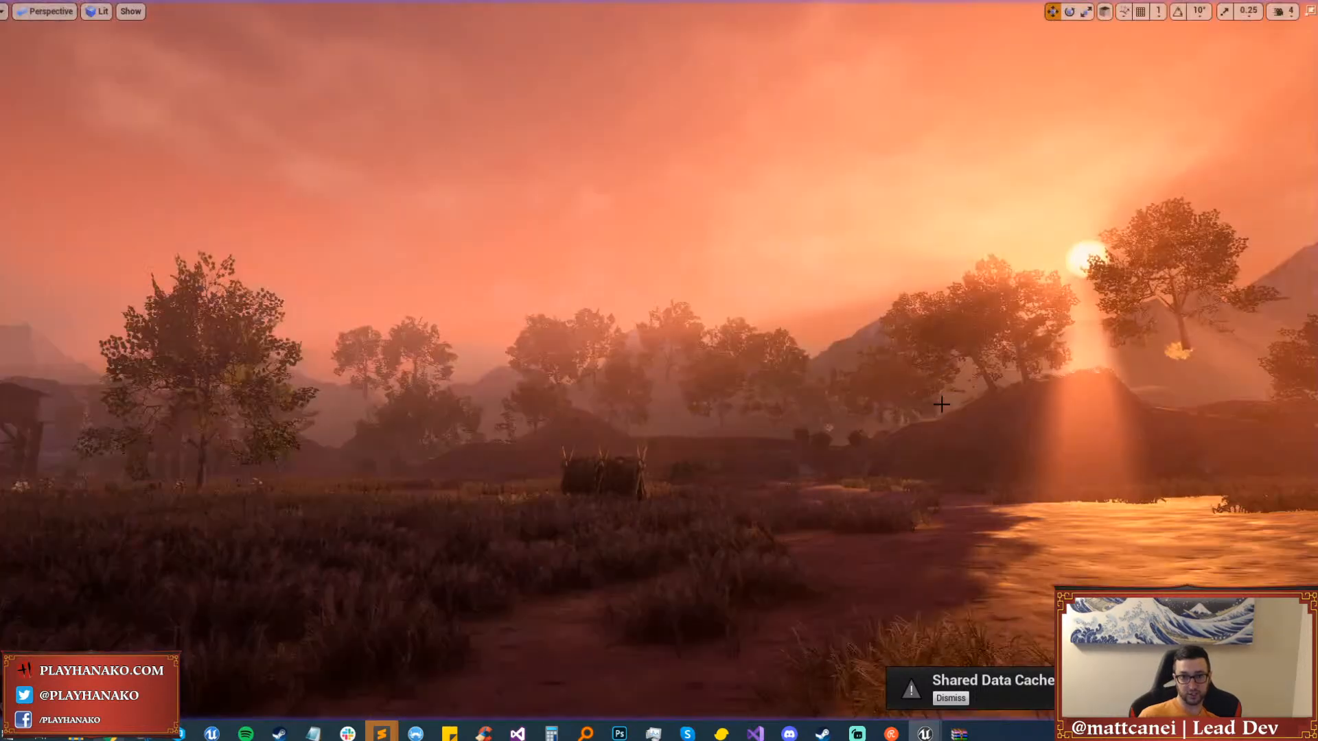
key(F11)
Set the level's GameMode Override to BP_TestMode and start a full-screen play session.
click(1160, 291)
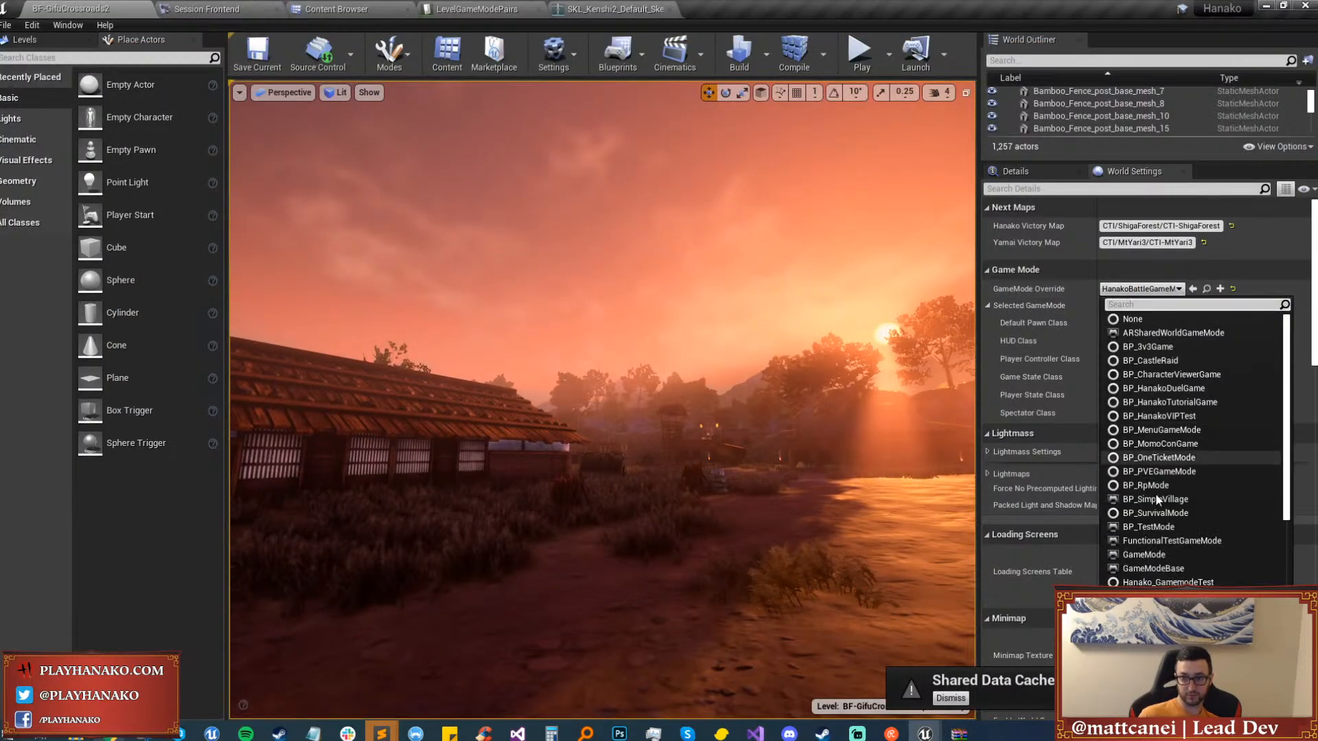
click(1139, 530)
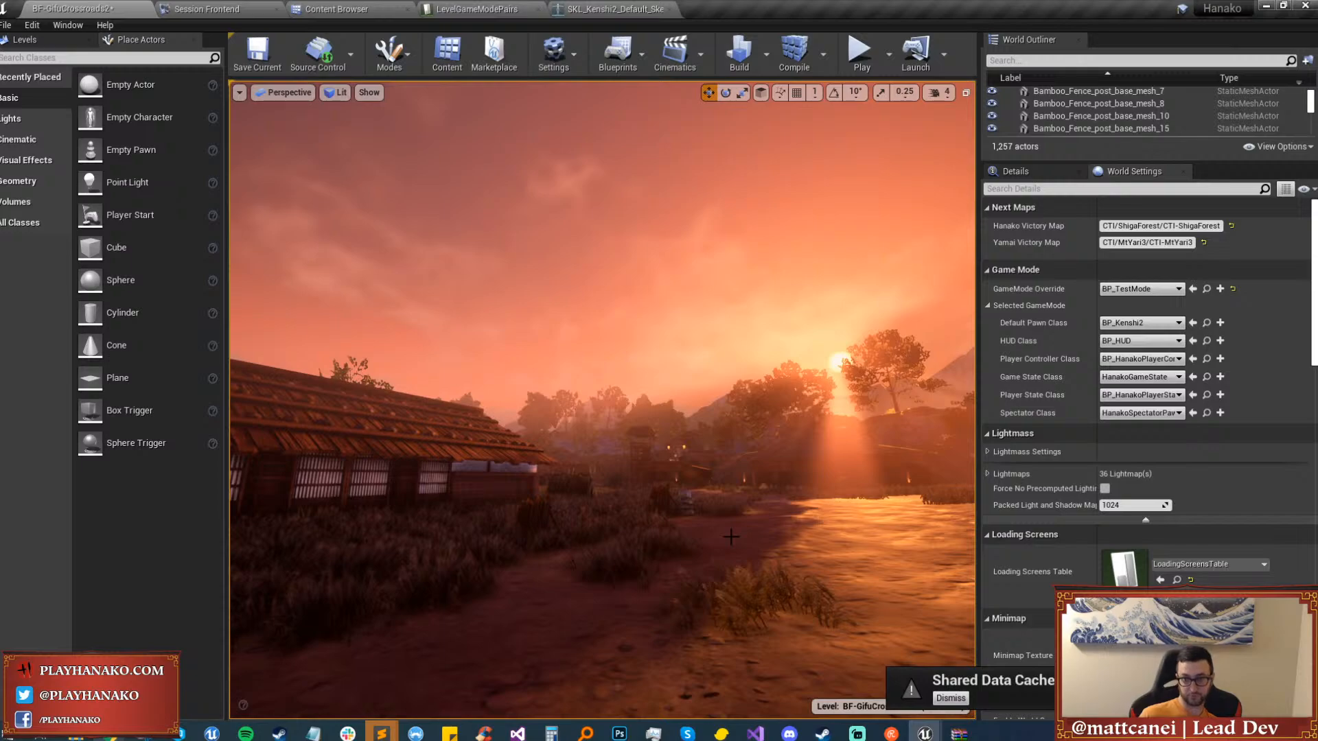
key(alt+p)
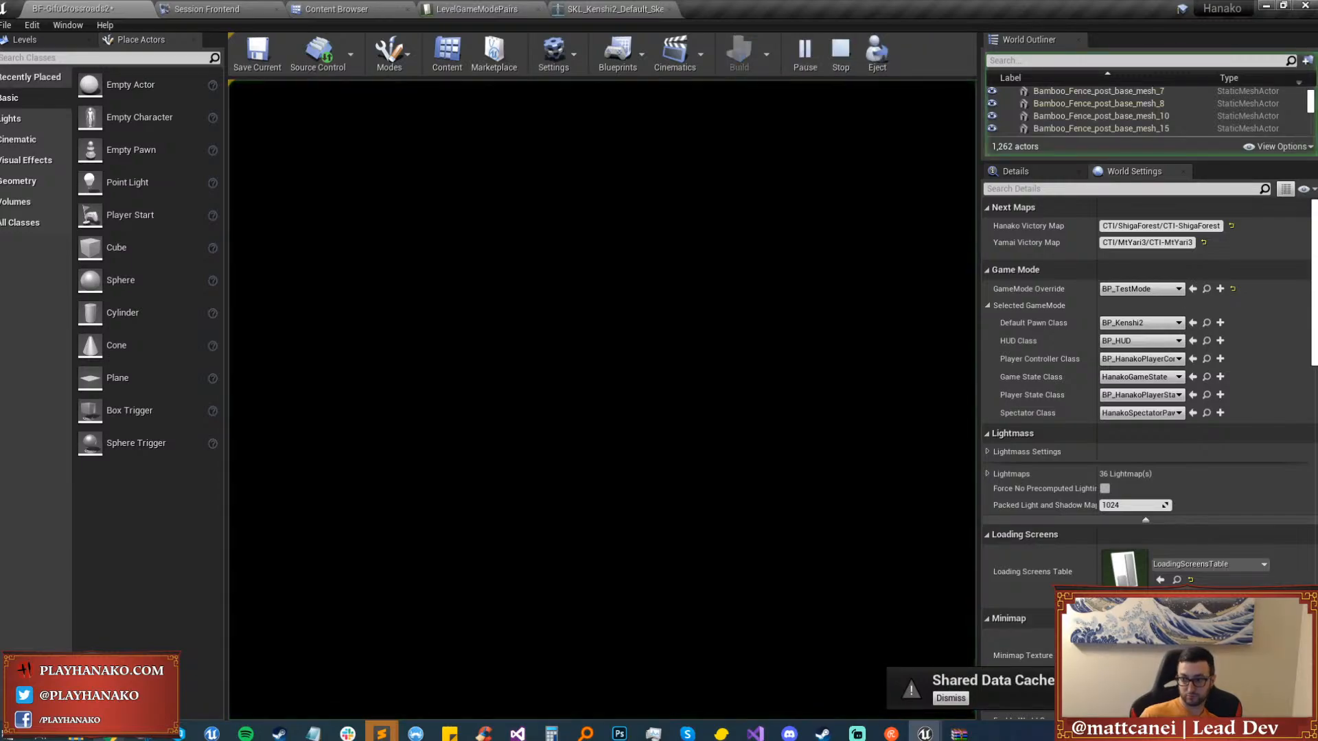
click(381, 440)
key(F11)
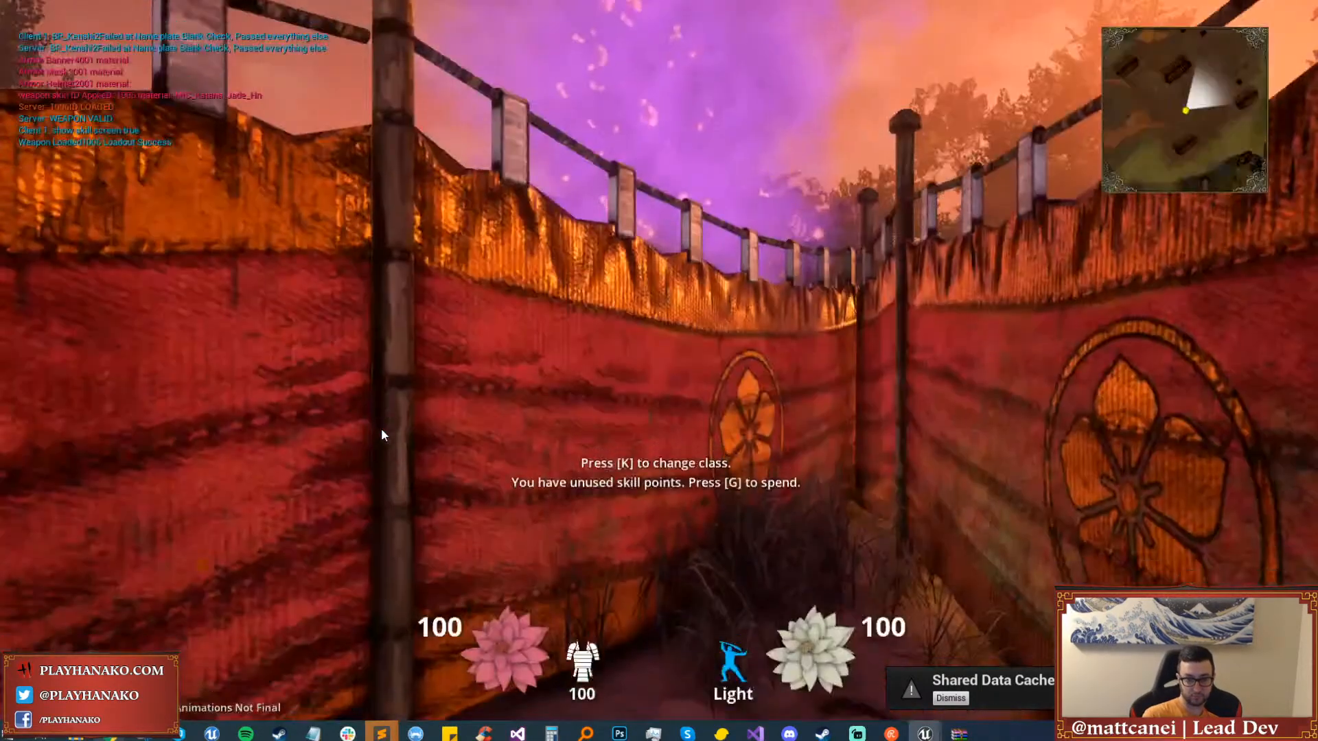
Walk the character out of the camp toward the large gate and examine the back banner in Heavy and Light stance.
key(g)
key(g)
key(w)
key(q)
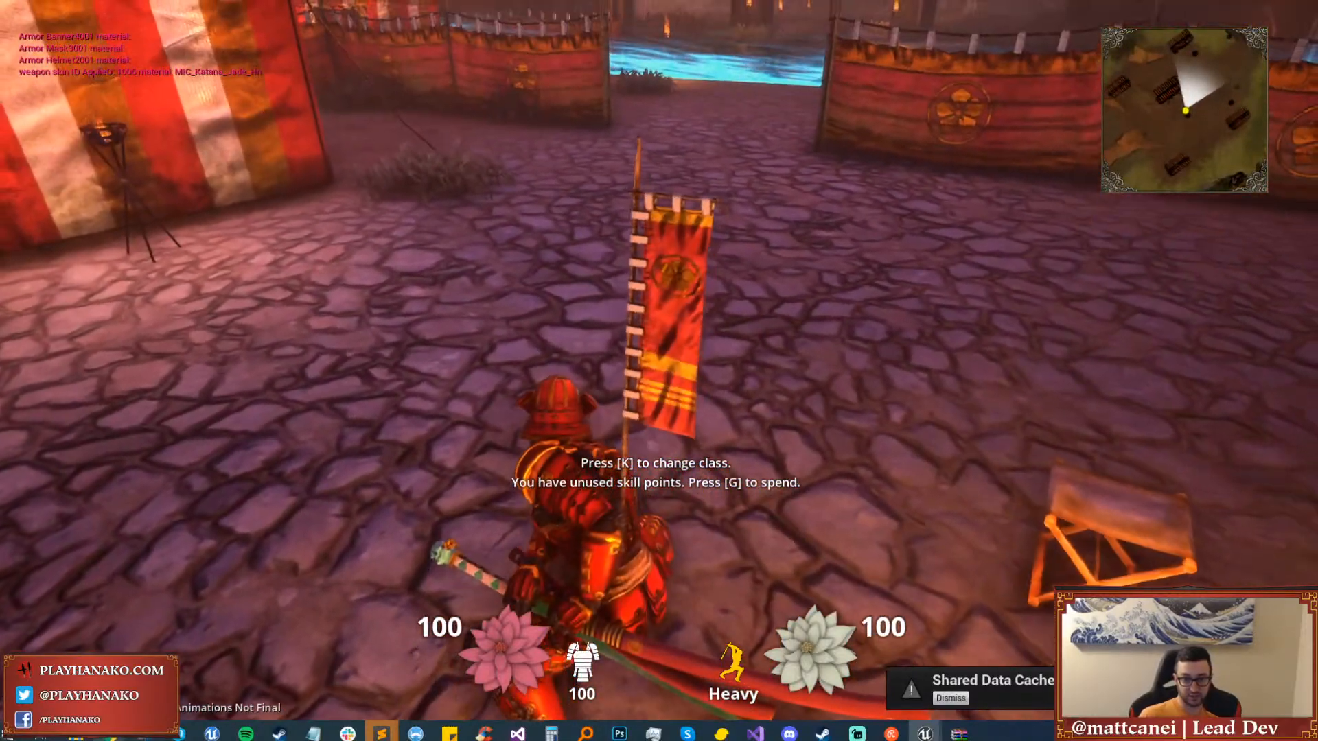
key(w)
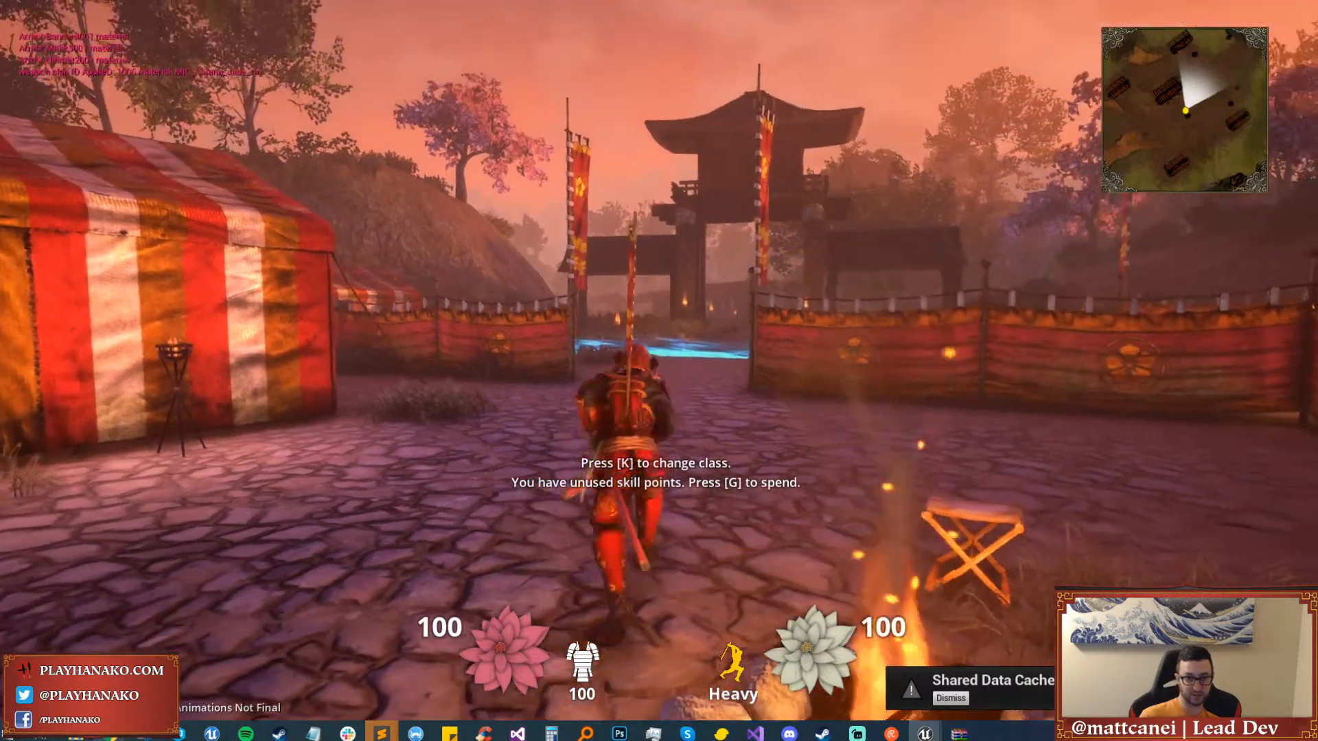
key(w)
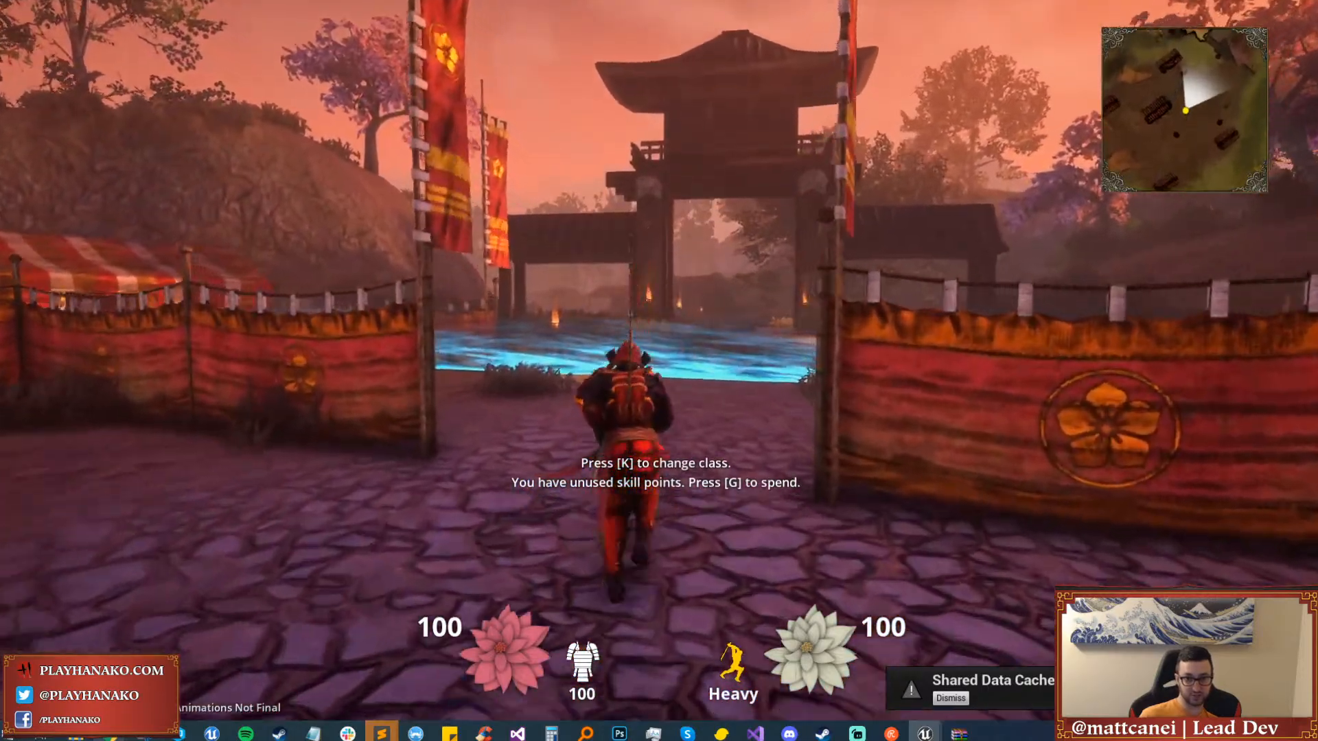
key(w)
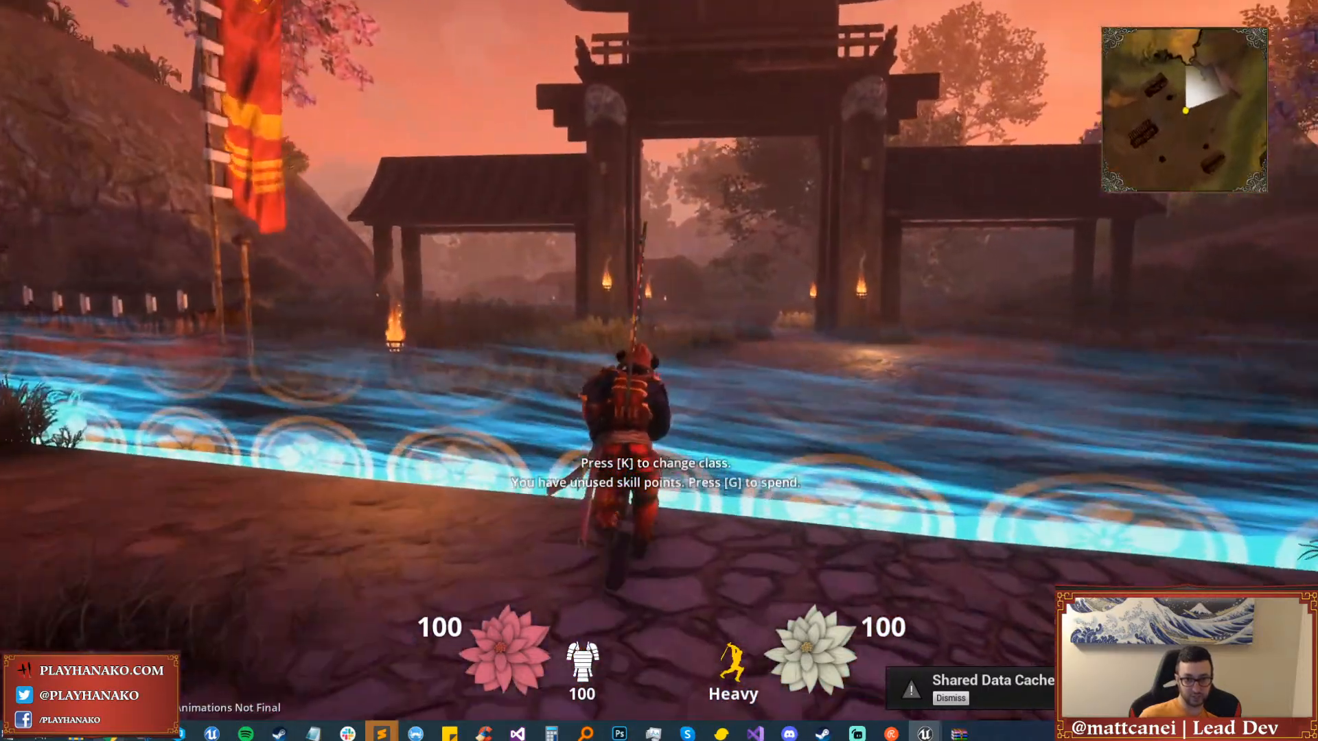
key(w)
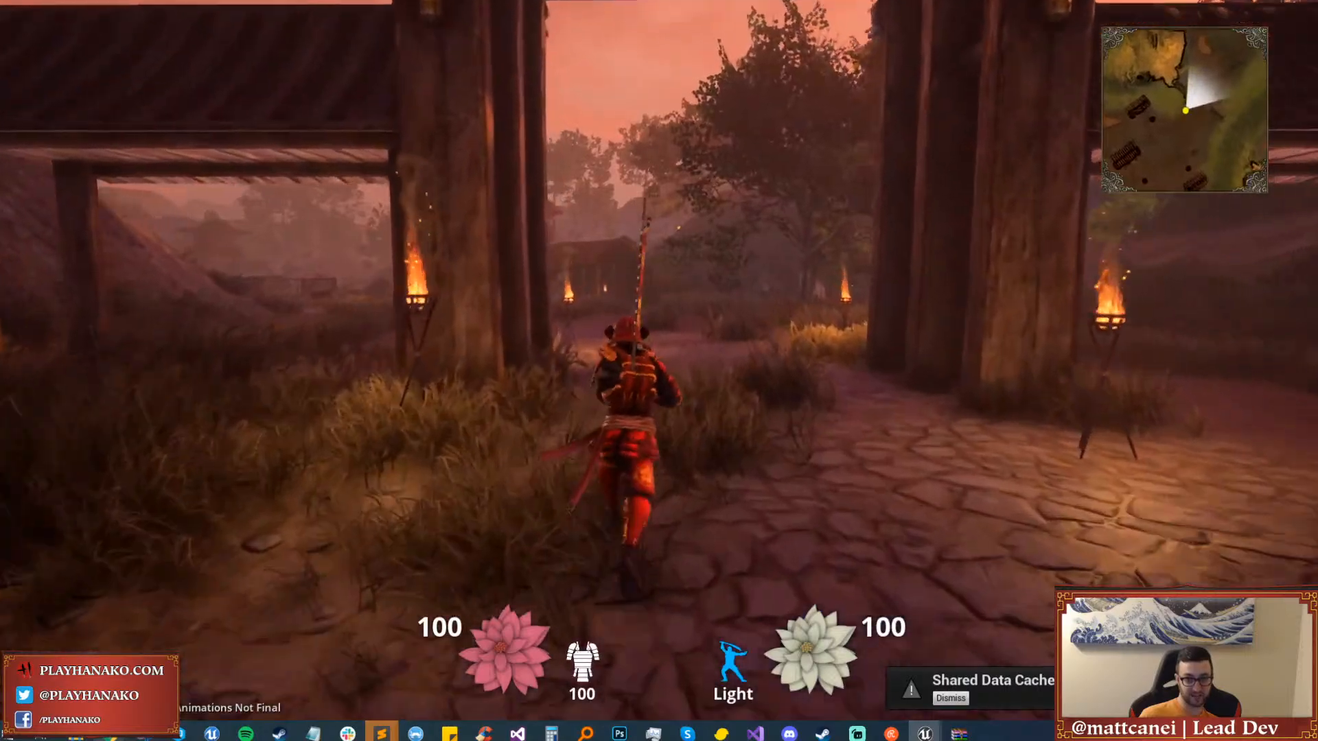
Sprint and walk through the village, examine how the banner follows the moving body, and end the full-screen play session.
key(w)
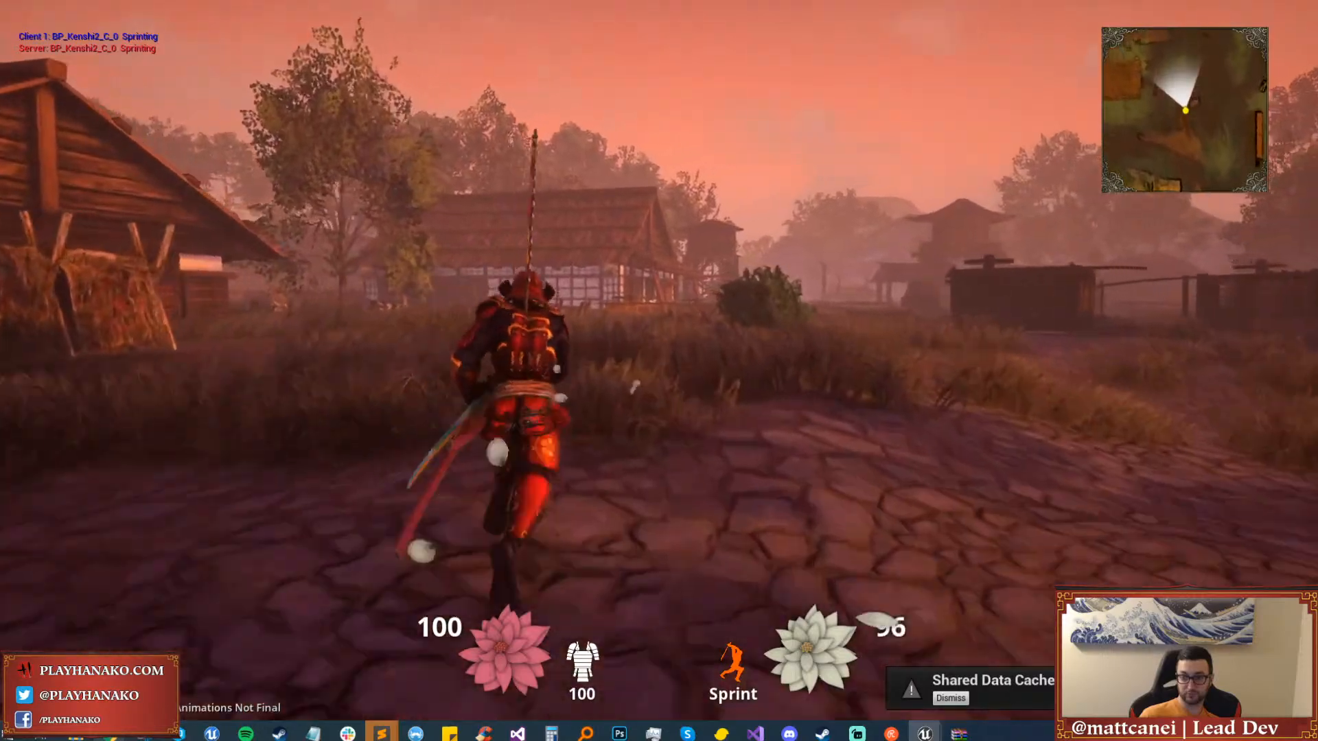
key(shift+w)
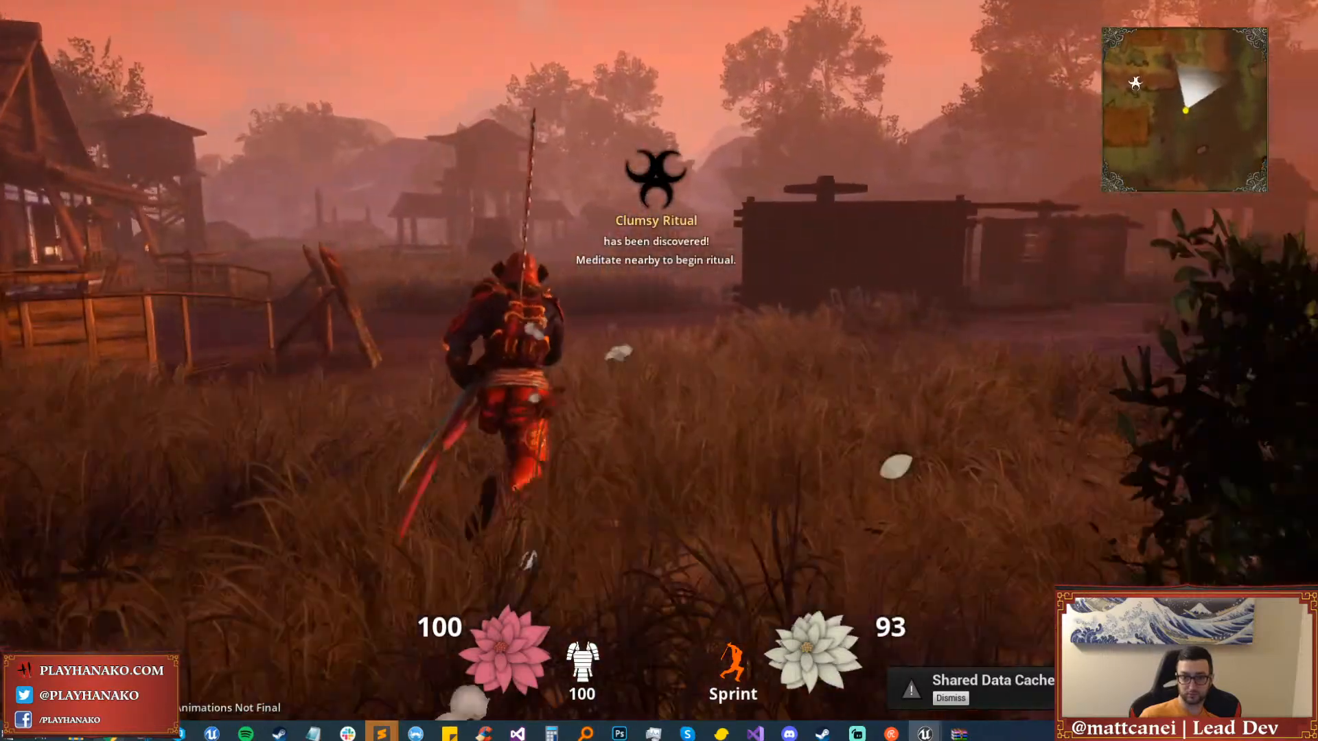
key(w)
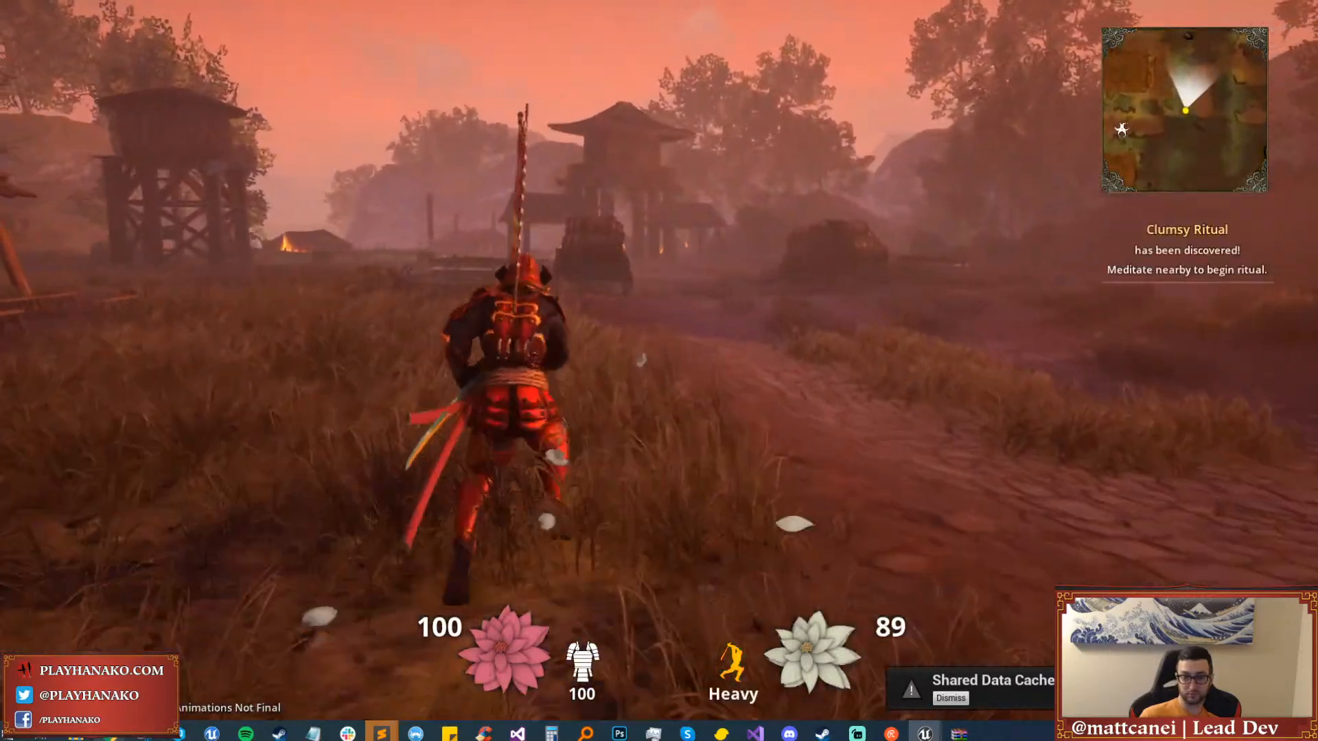
key(w)
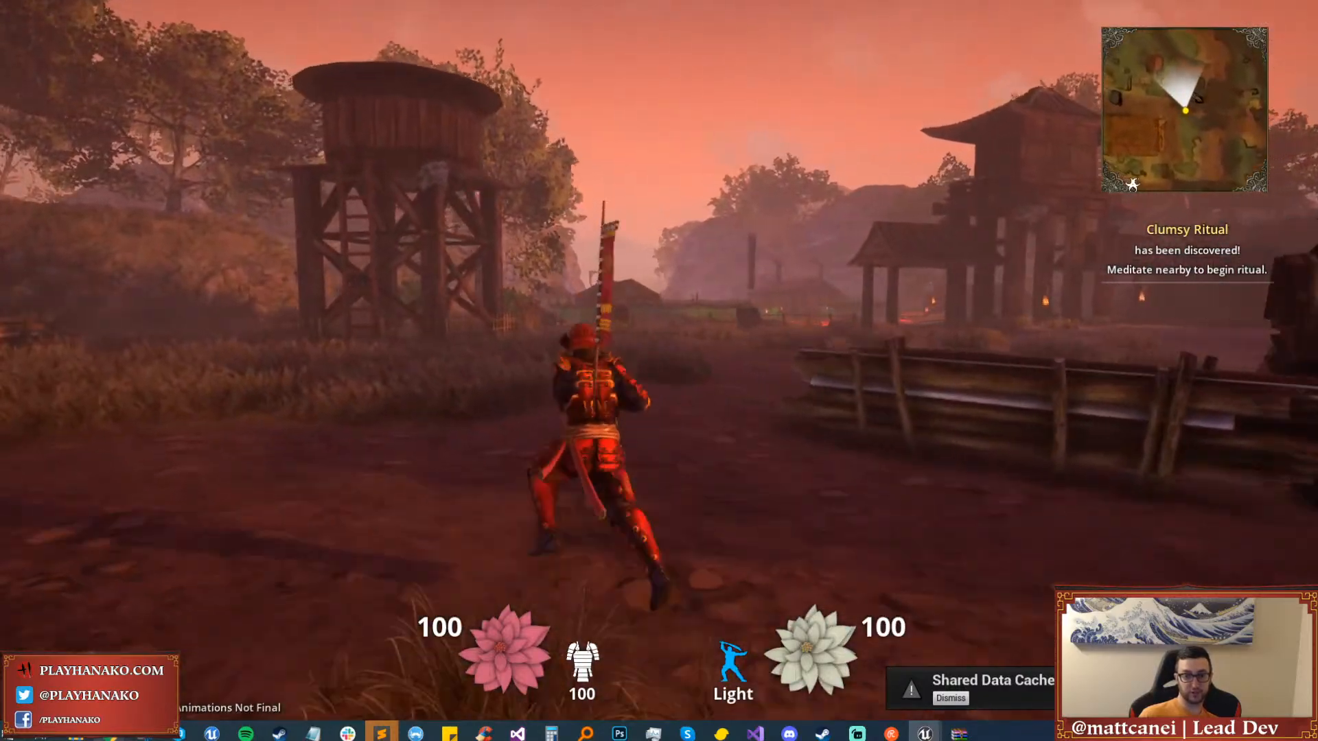
key(w)
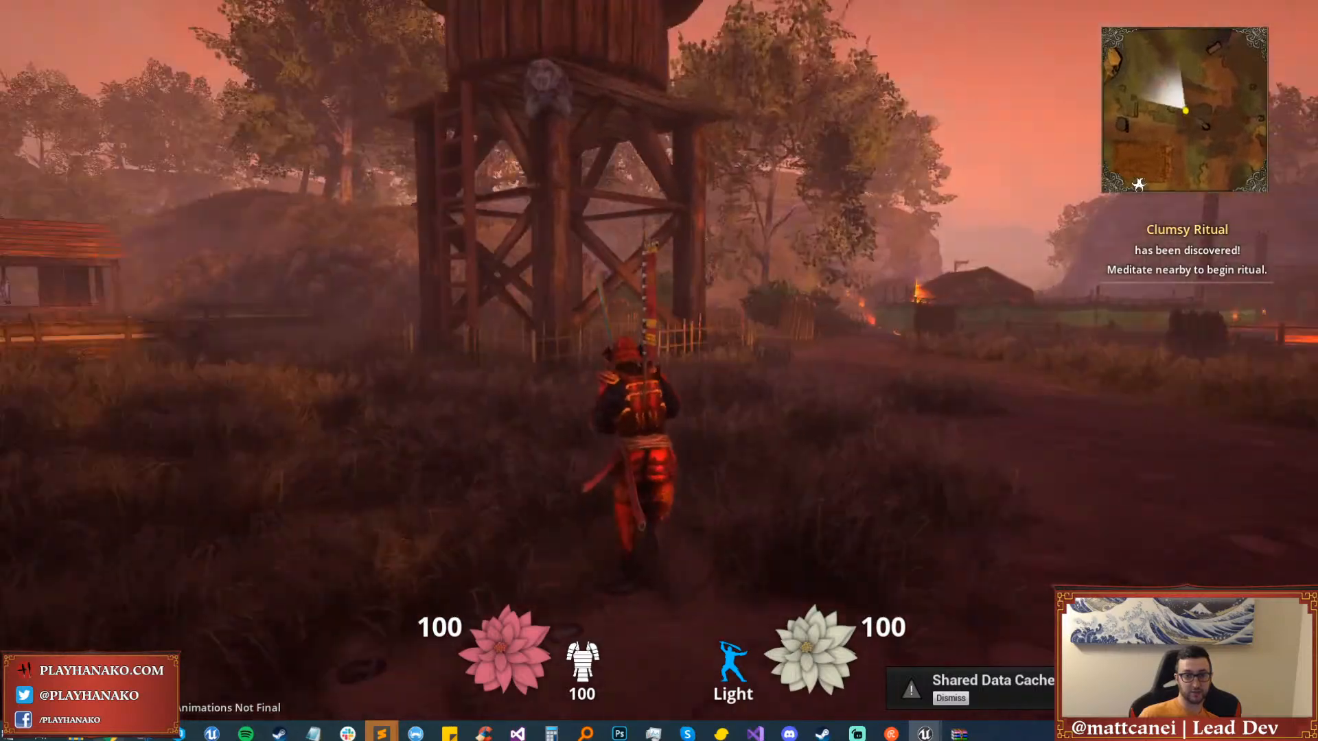
key(Escape)
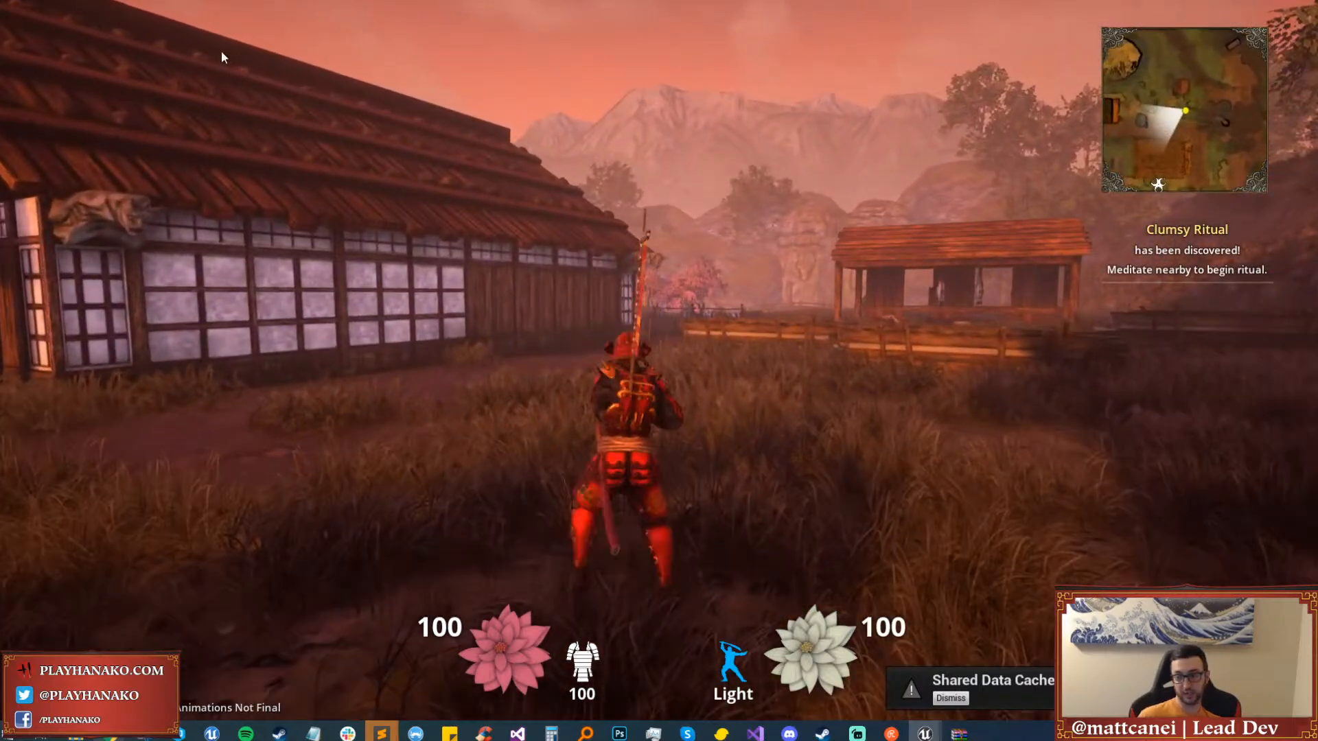
key(F11)
Rename the existing bannerSocket on the Kenshi2 skeleton to bannerSocket2.
click(613, 9)
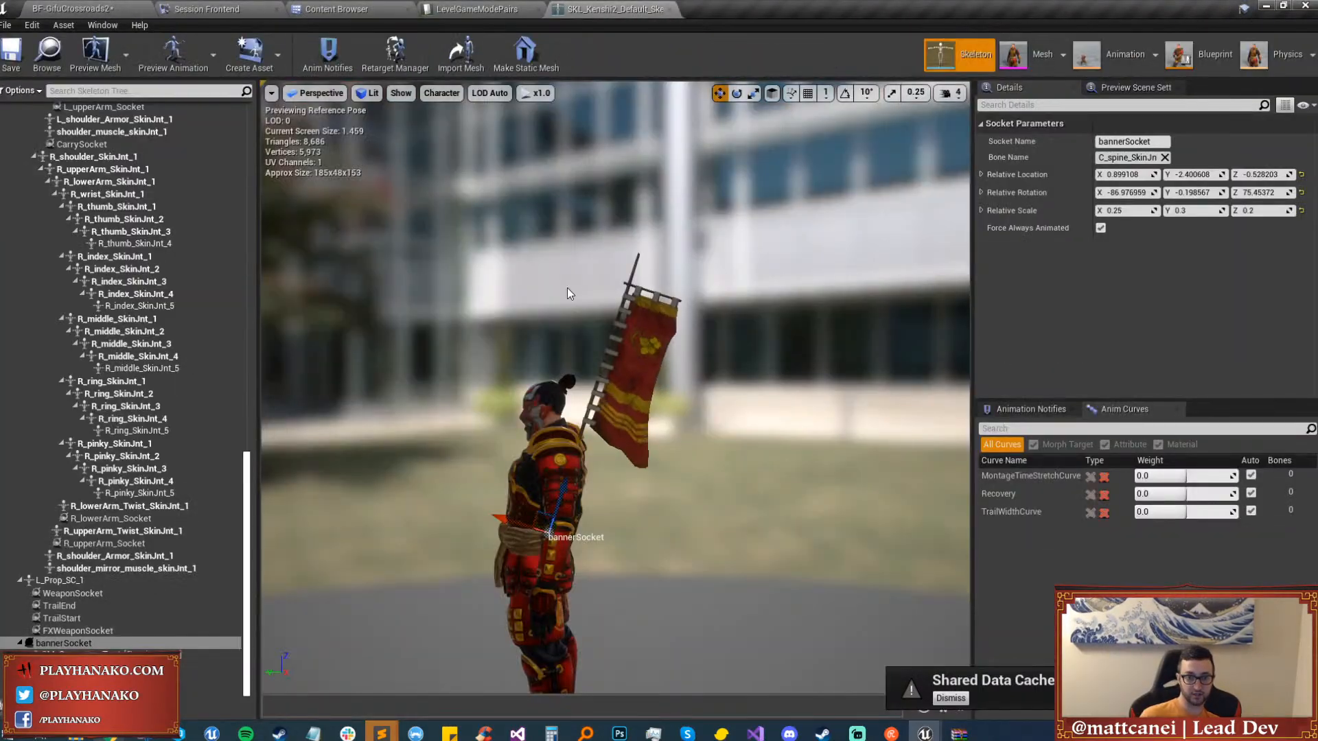
double_click(127, 644)
click(127, 644)
text(2)
key(Return)
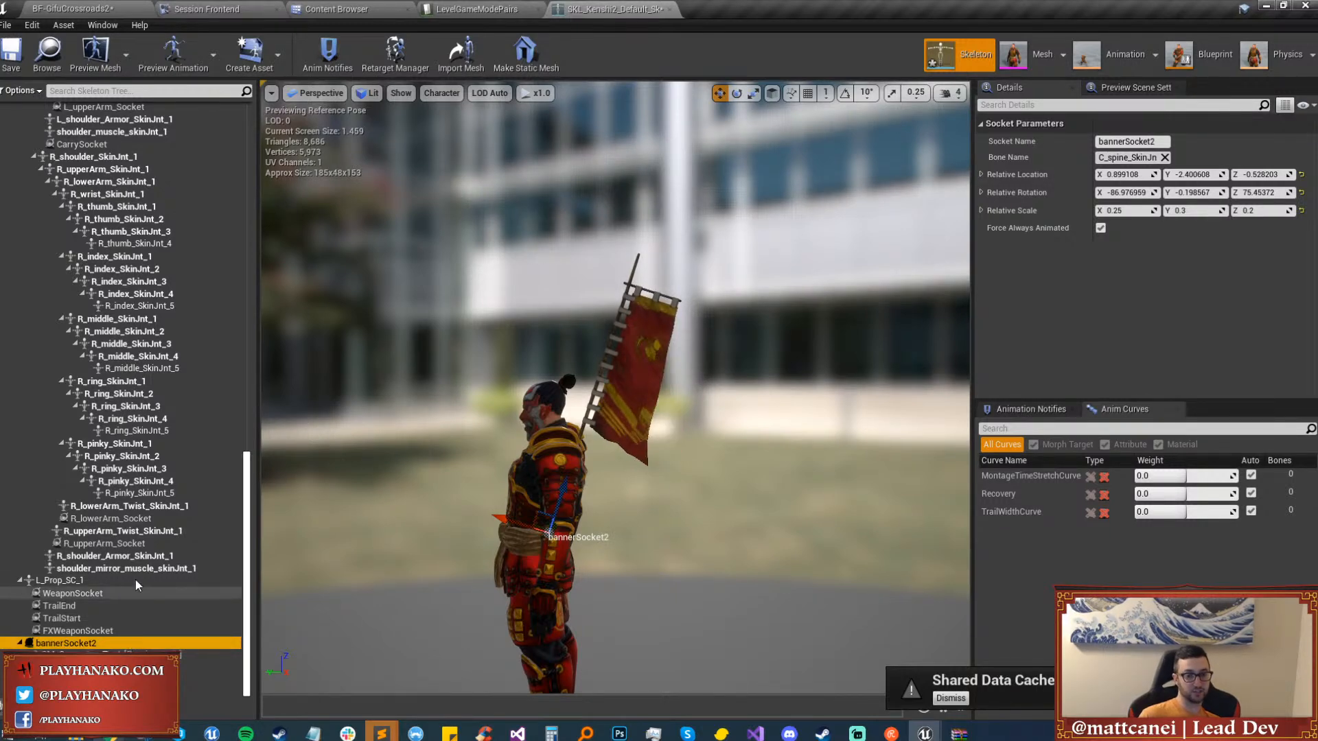
Remove all attached preview assets, including the banner and mask, from the skeleton.
scroll(135, 584, up, 10)
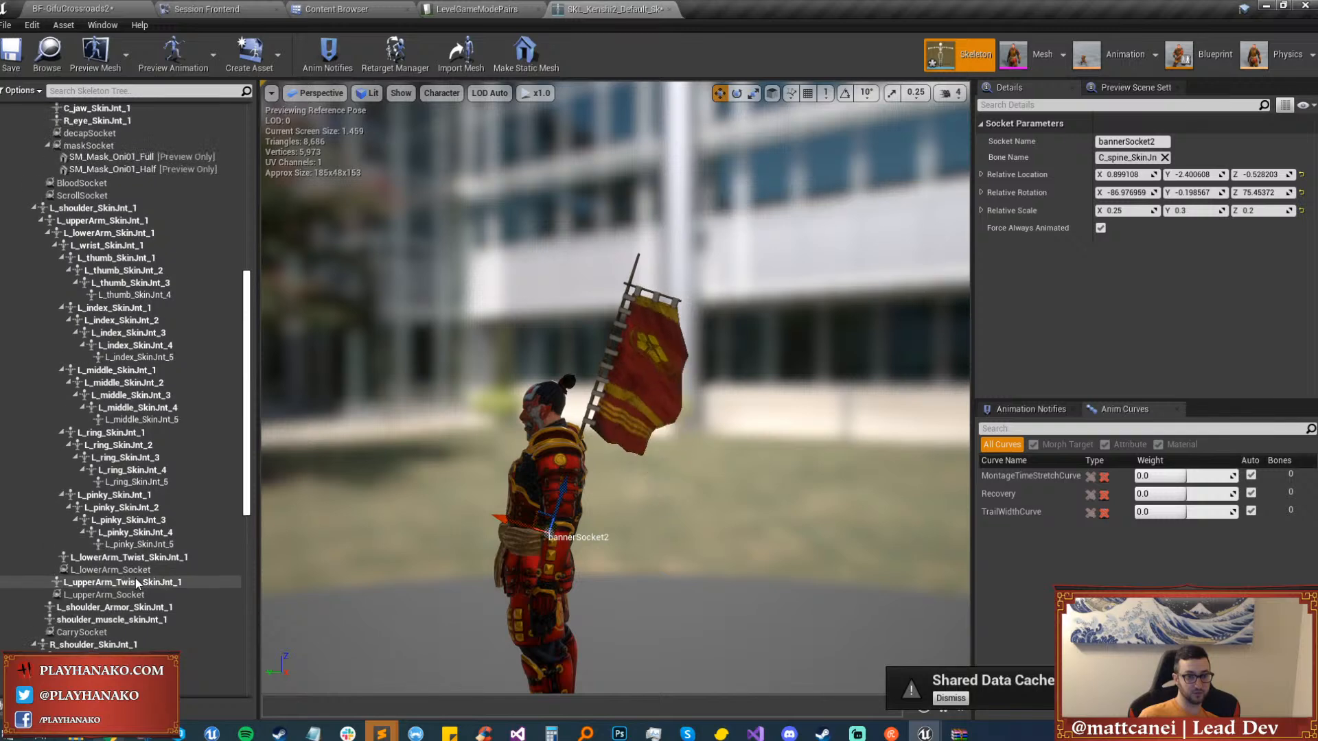
scroll(134, 578, down, 10)
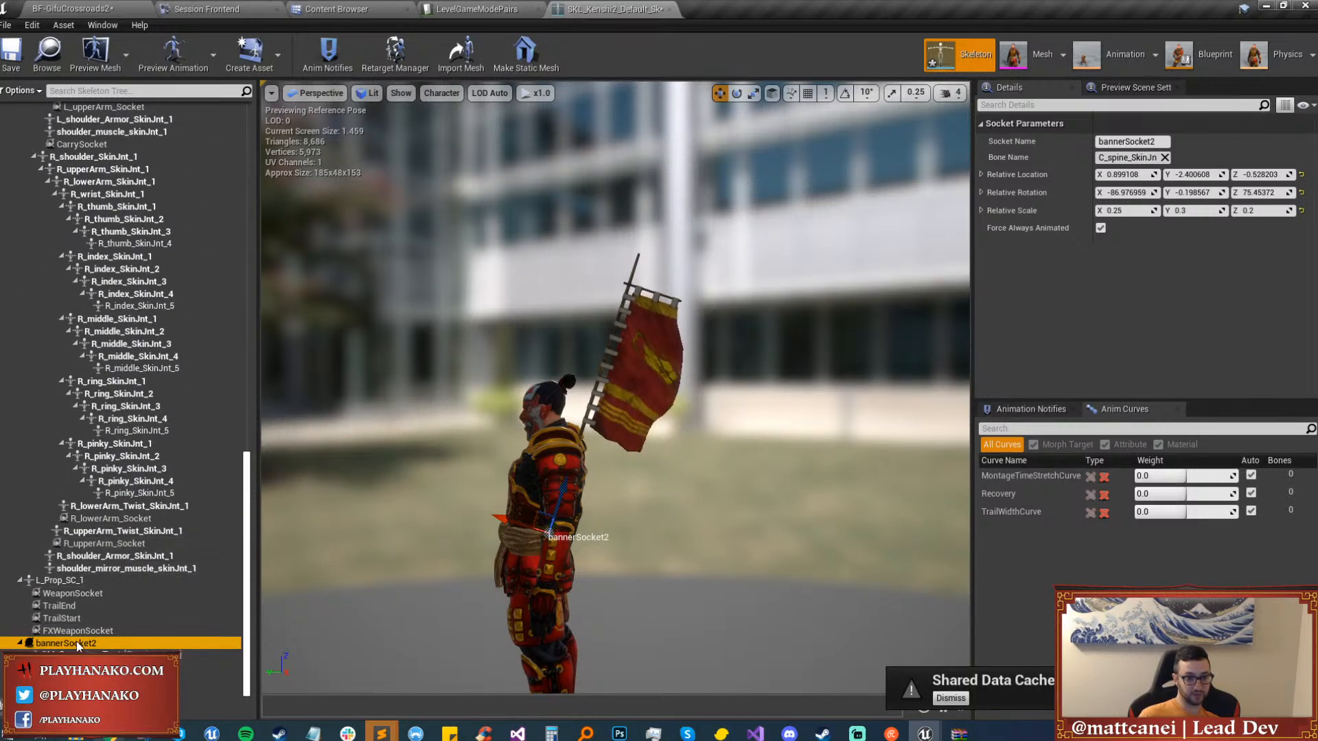
right_click(76, 643)
click(93, 627)
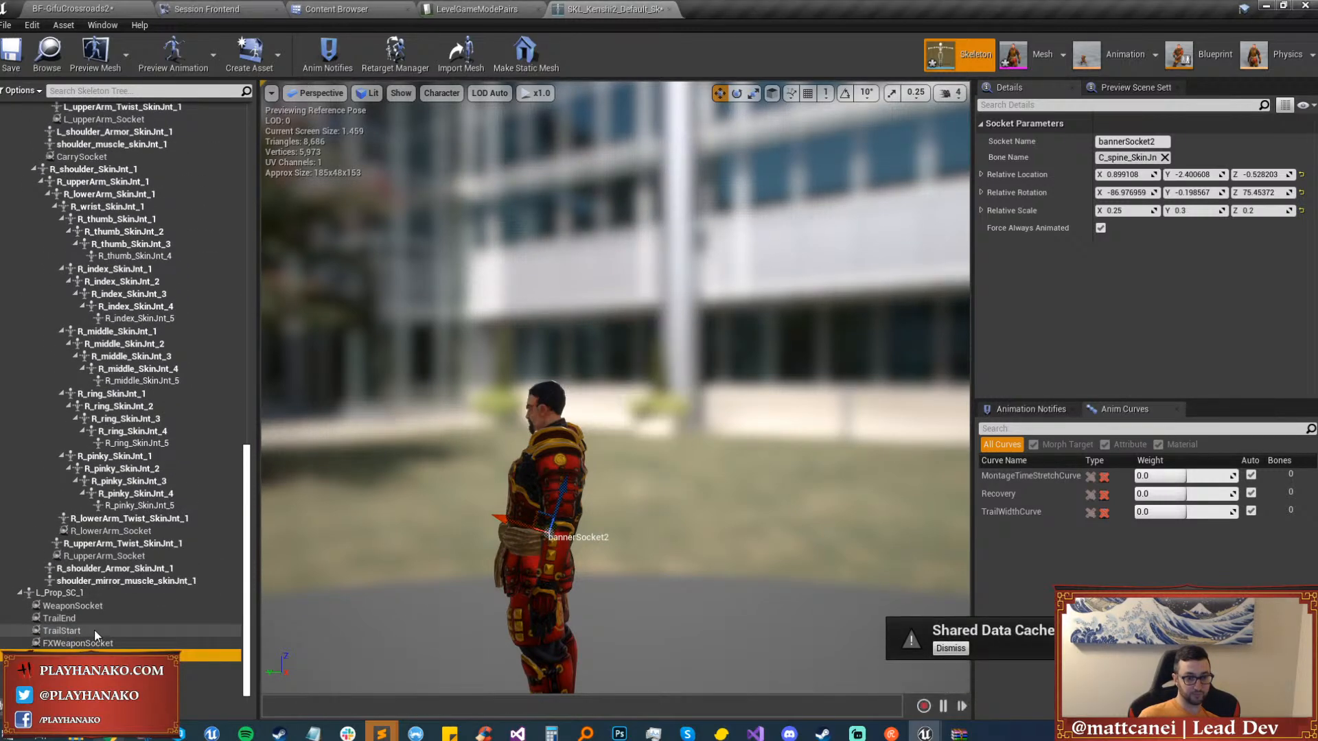
Add a new socket to the C_neck_SkinJnt_1 bone in the skeleton tree.
scroll(93, 630, up, 3)
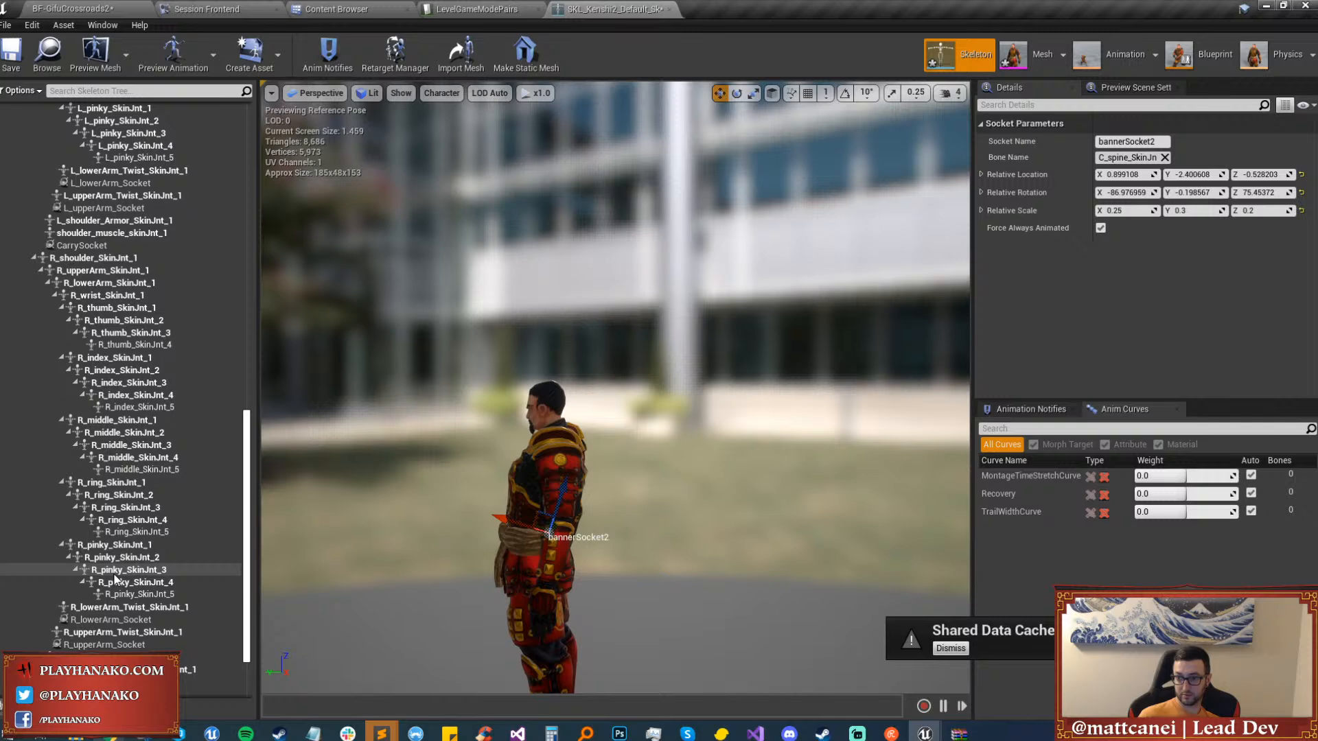
scroll(115, 423, up, 8)
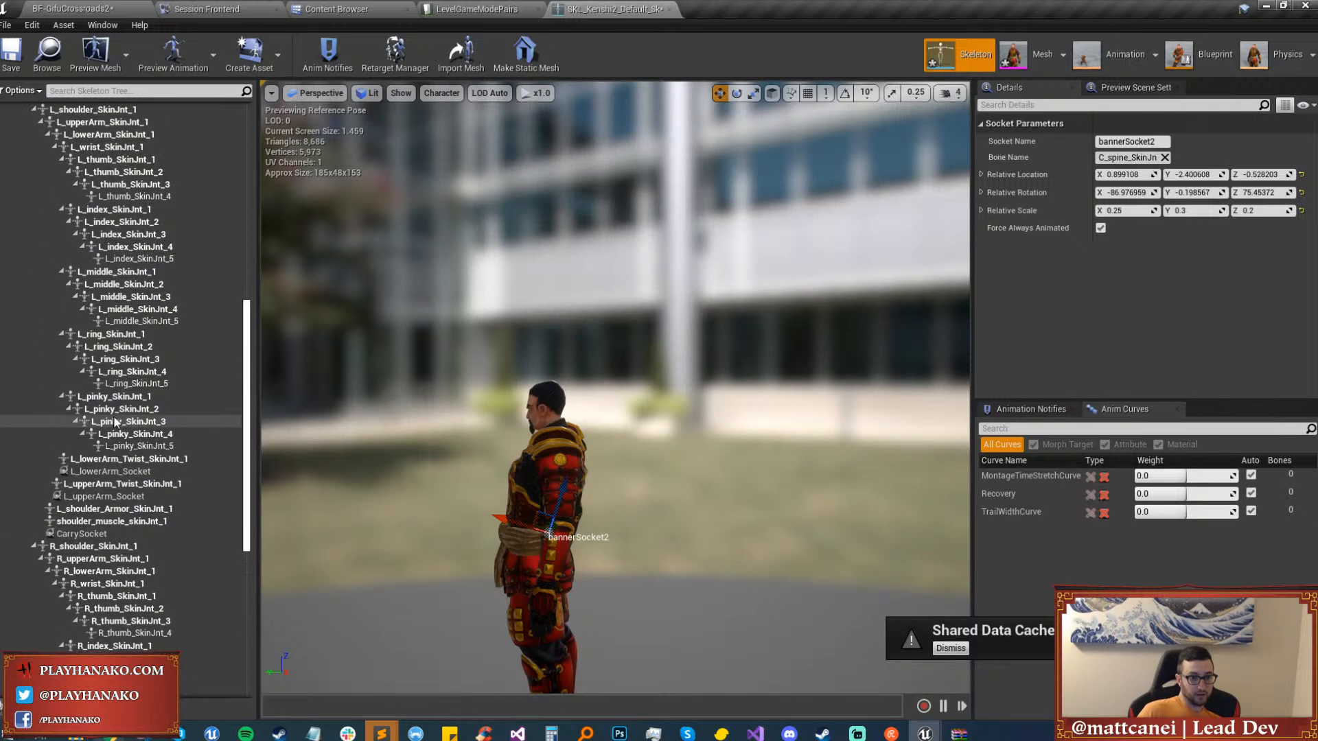
scroll(115, 423, up, 8)
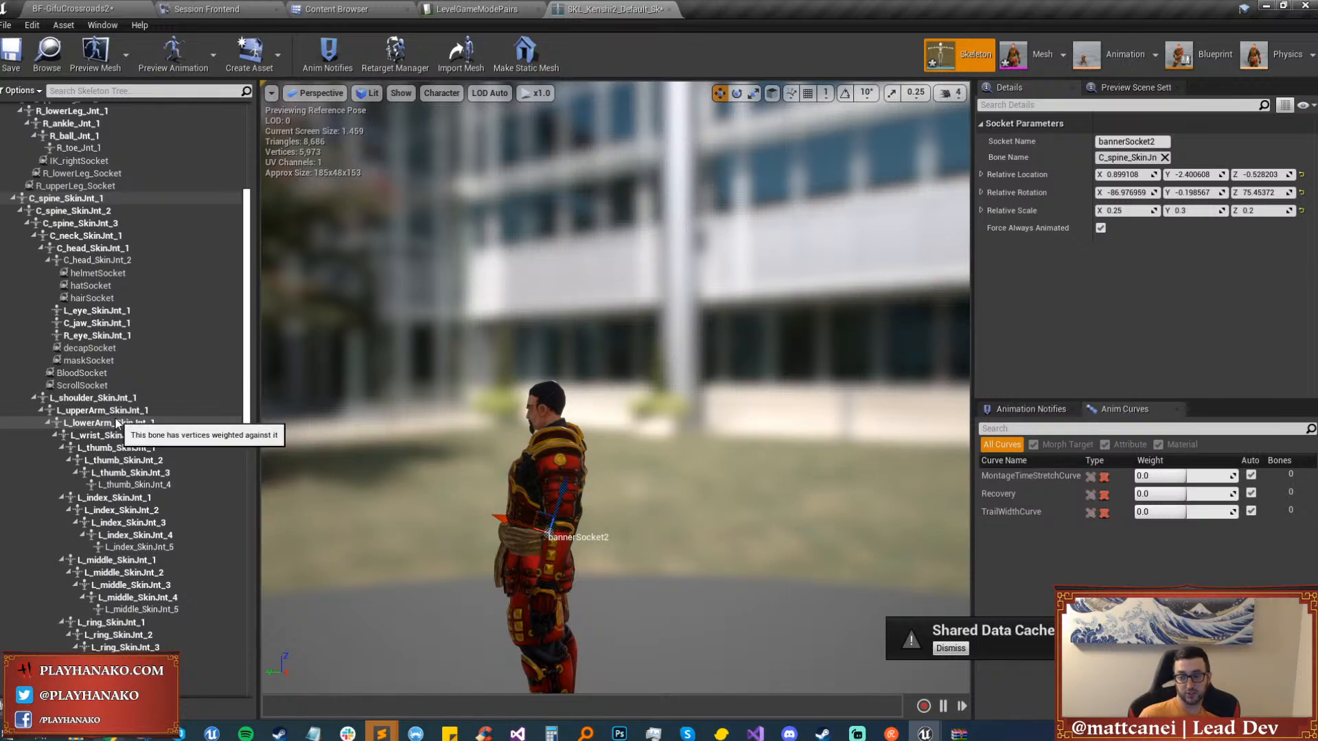
scroll(115, 422, up, 5)
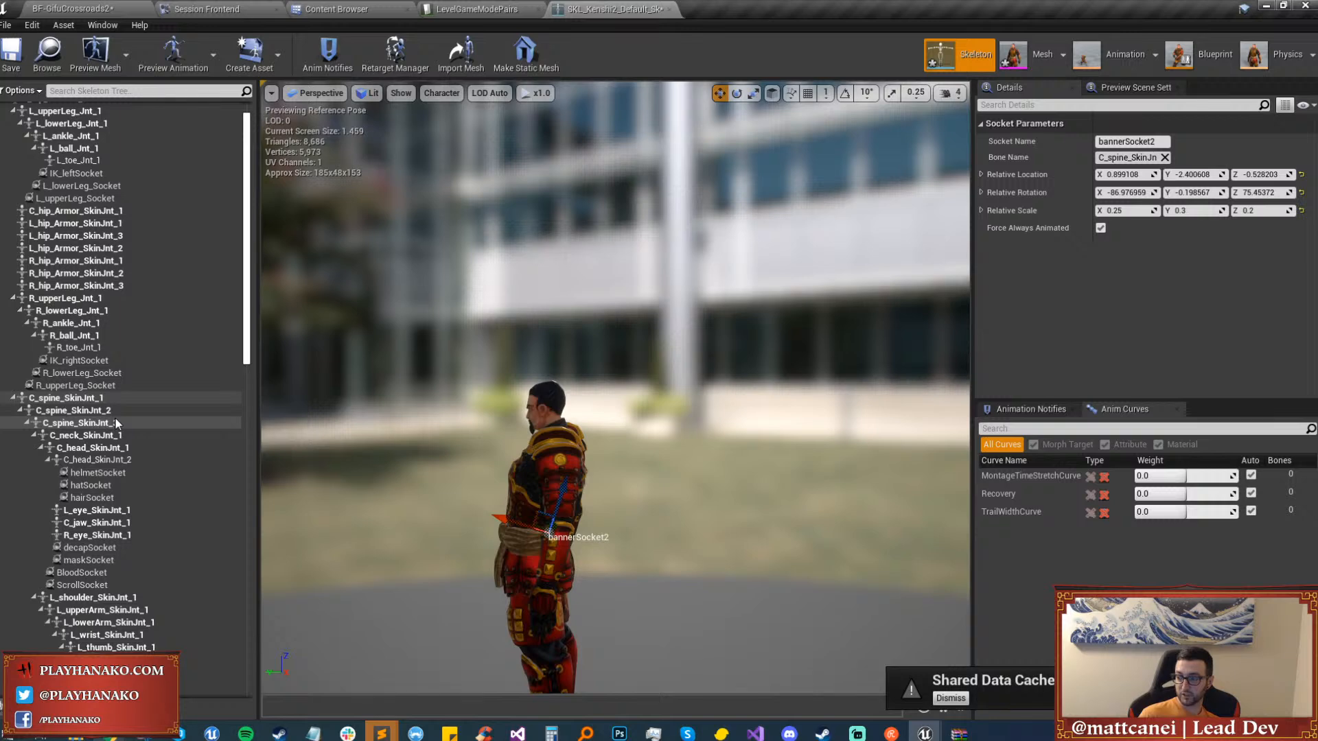
scroll(115, 423, down, 2)
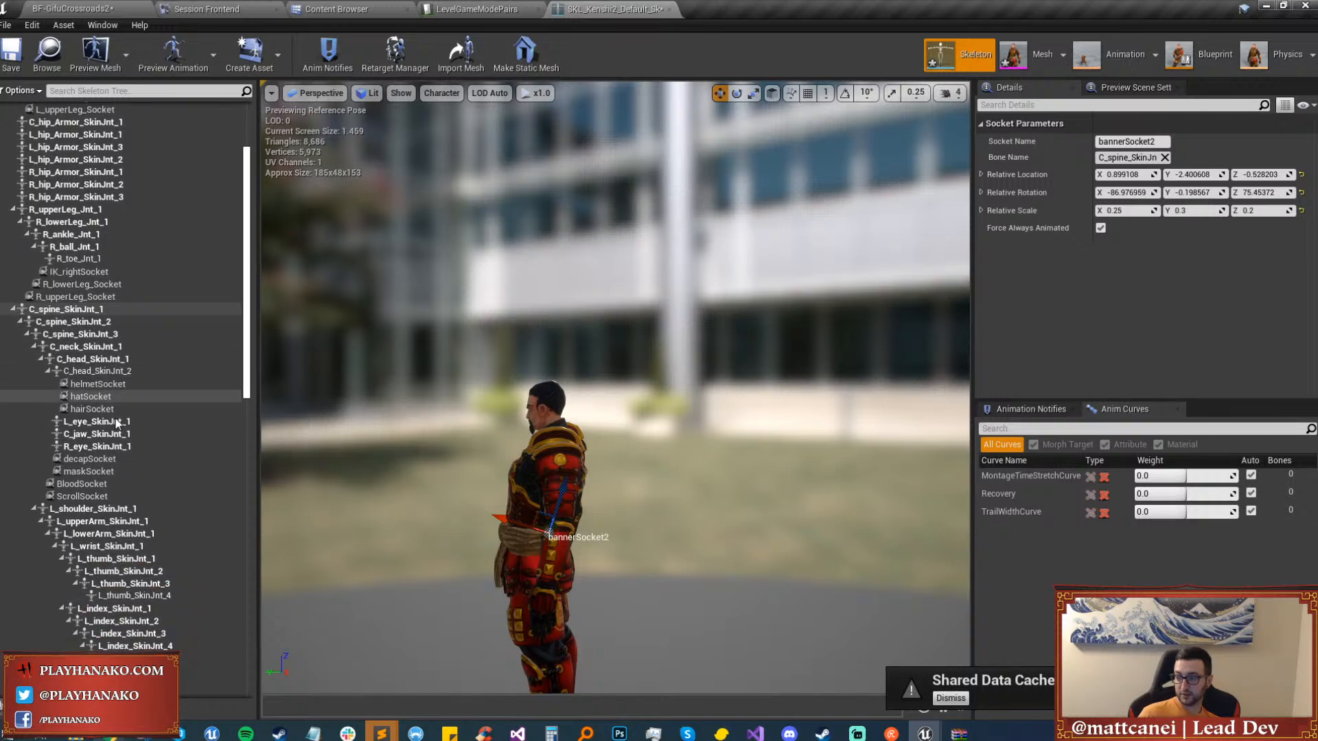
click(93, 347)
right_click(92, 347)
click(125, 391)
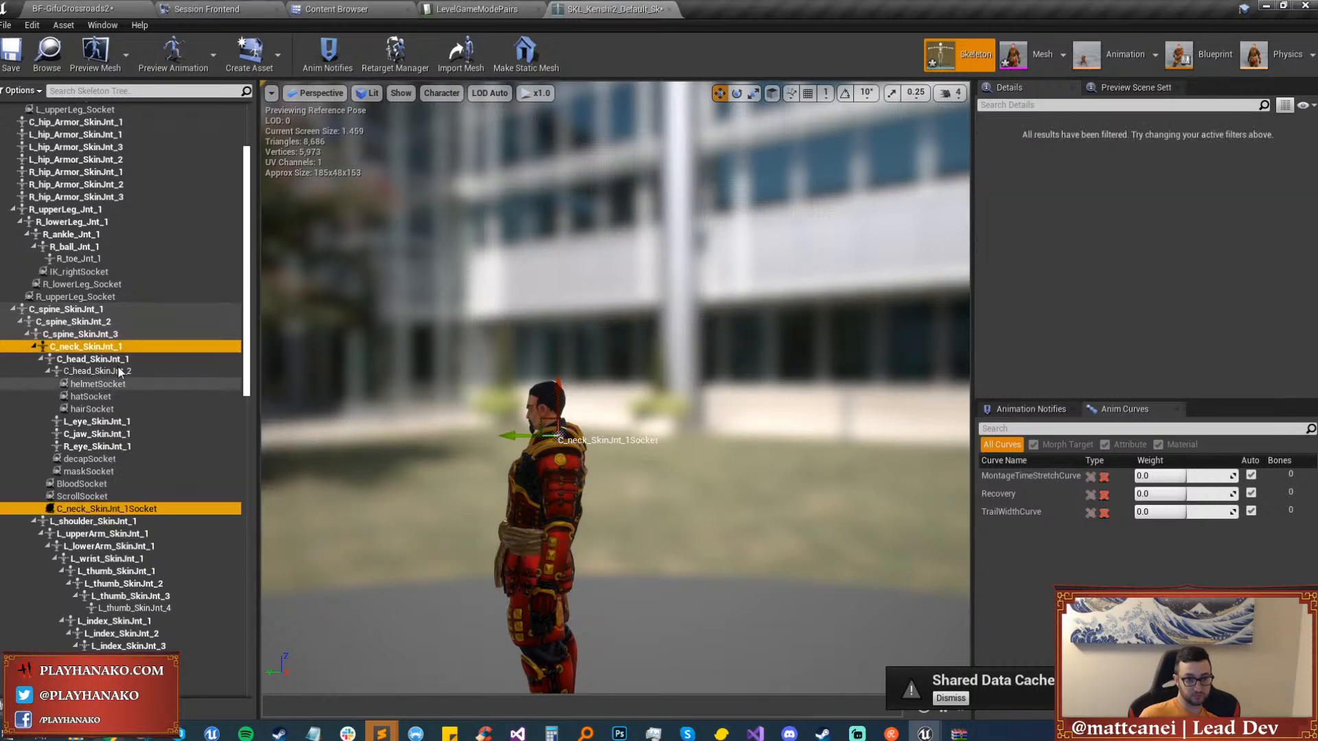
Name the new neck socket bannerSocket.
double_click(84, 509)
text(ban)
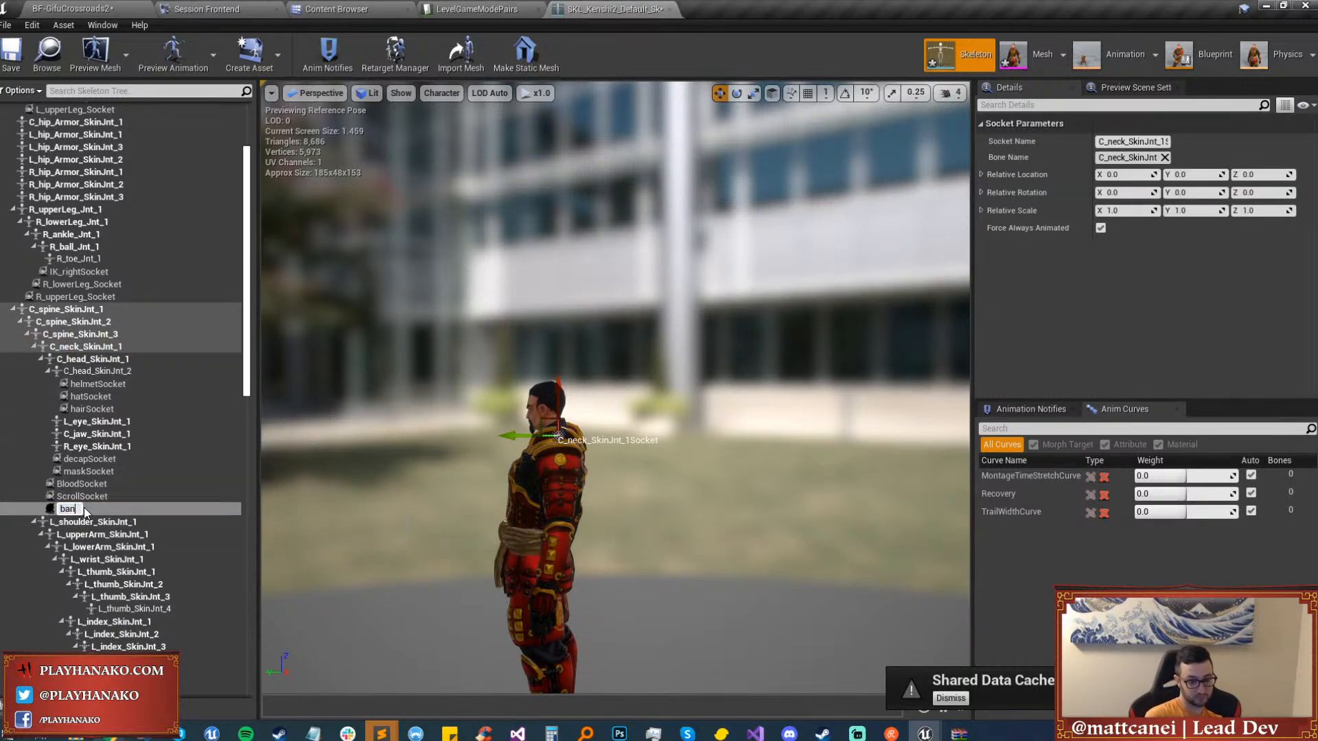
text(nerSocket)
key(Return)
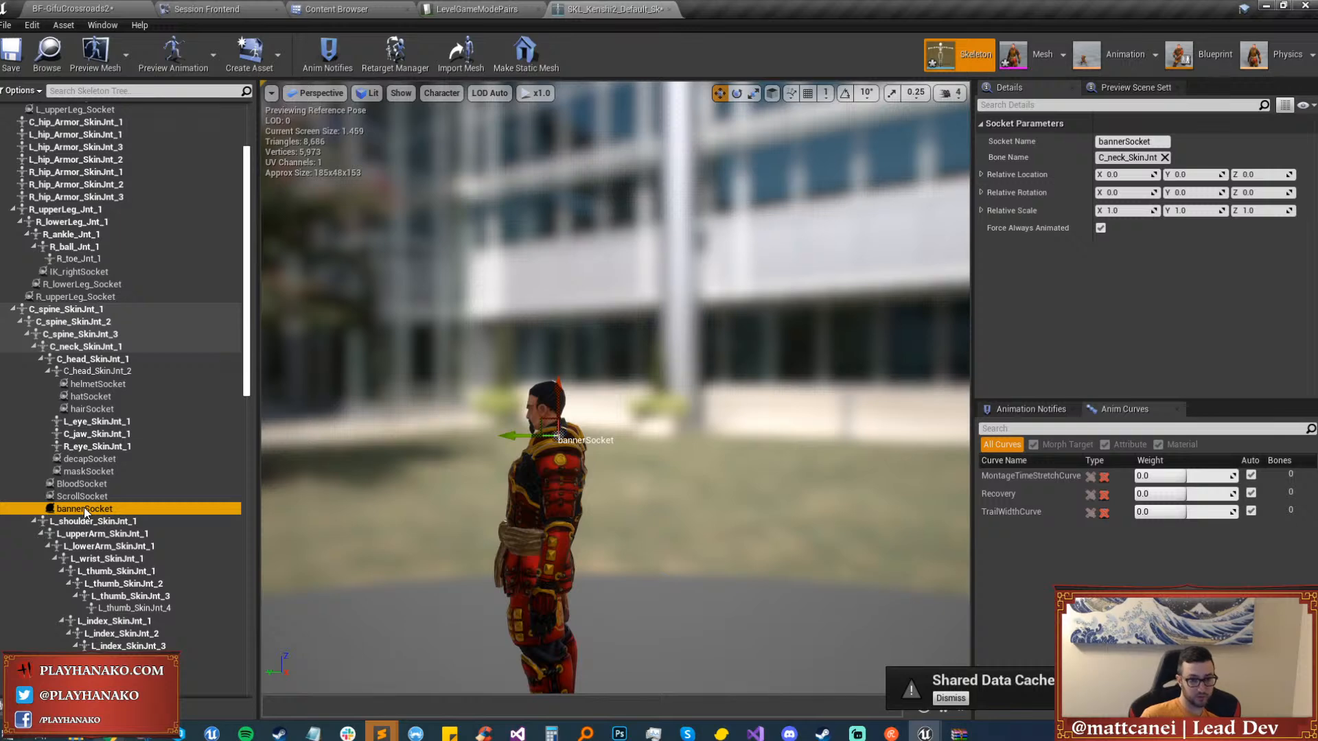
Attach the SM_Sashi_Clans banner mesh to the new bannerSocket as a preview asset.
right_click(85, 510)
mouse_move(190, 669)
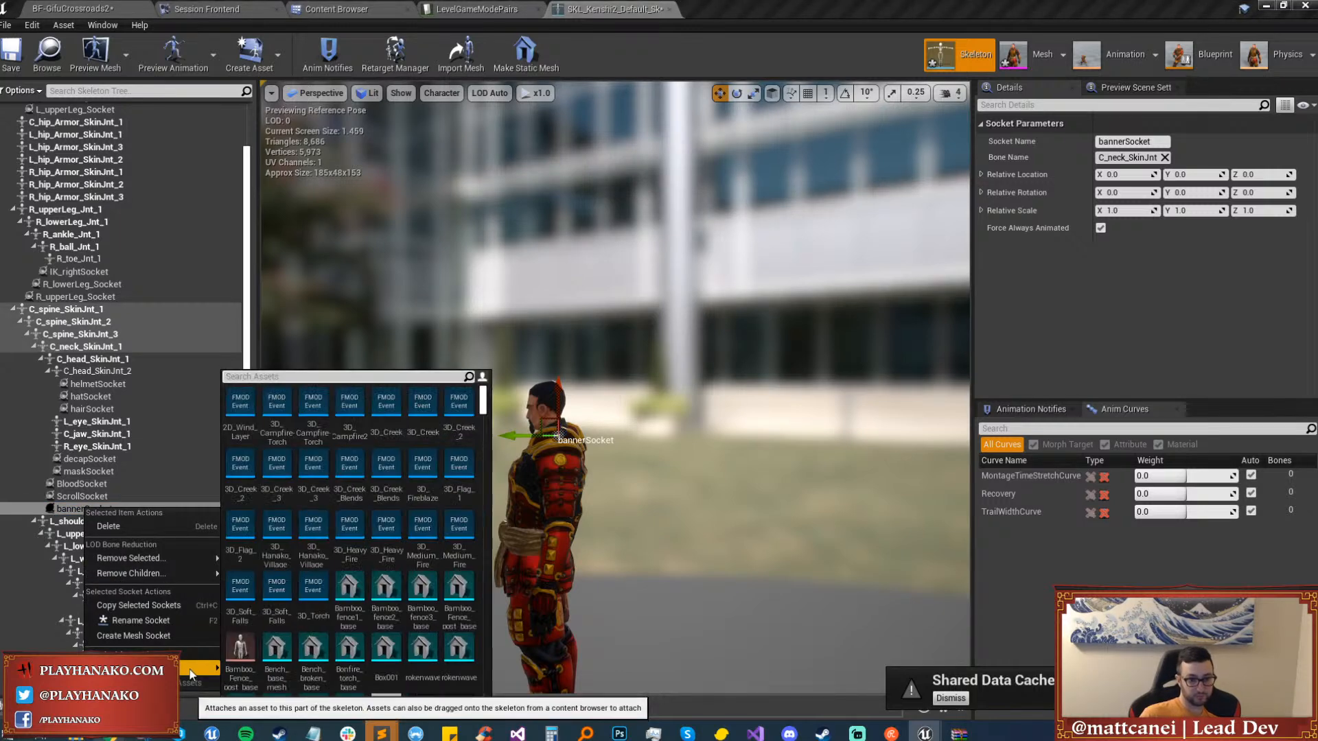
text(sashi)
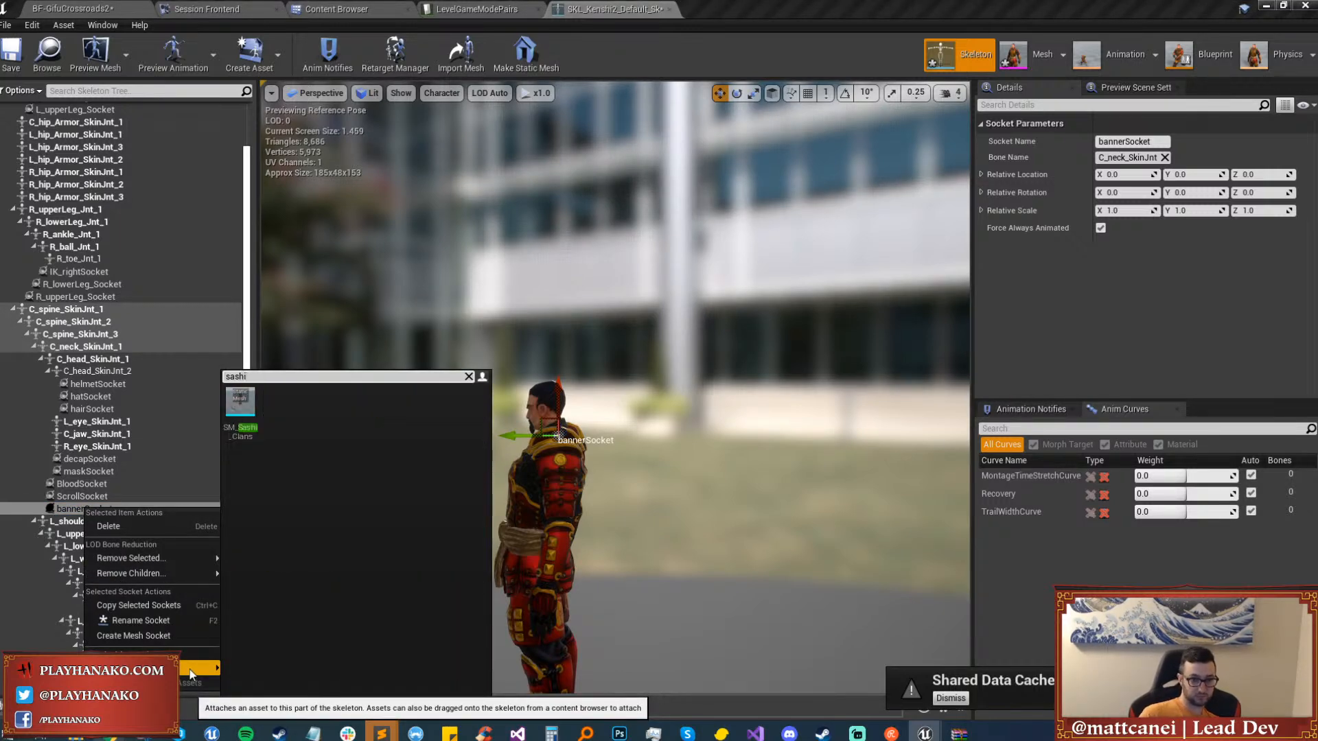
click(240, 421)
Rotate the bannerSocket freehand to about X -67, Y -14, Z 90 degrees so the banner points upward.
alt+drag(817, 565, 529, 565)
key(e)
drag(439, 336, 420, 396)
scroll(440, 395, down, 5)
right_drag(521, 412, 439, 377)
drag(621, 384, 653, 379)
right_drag(654, 398, 748, 415)
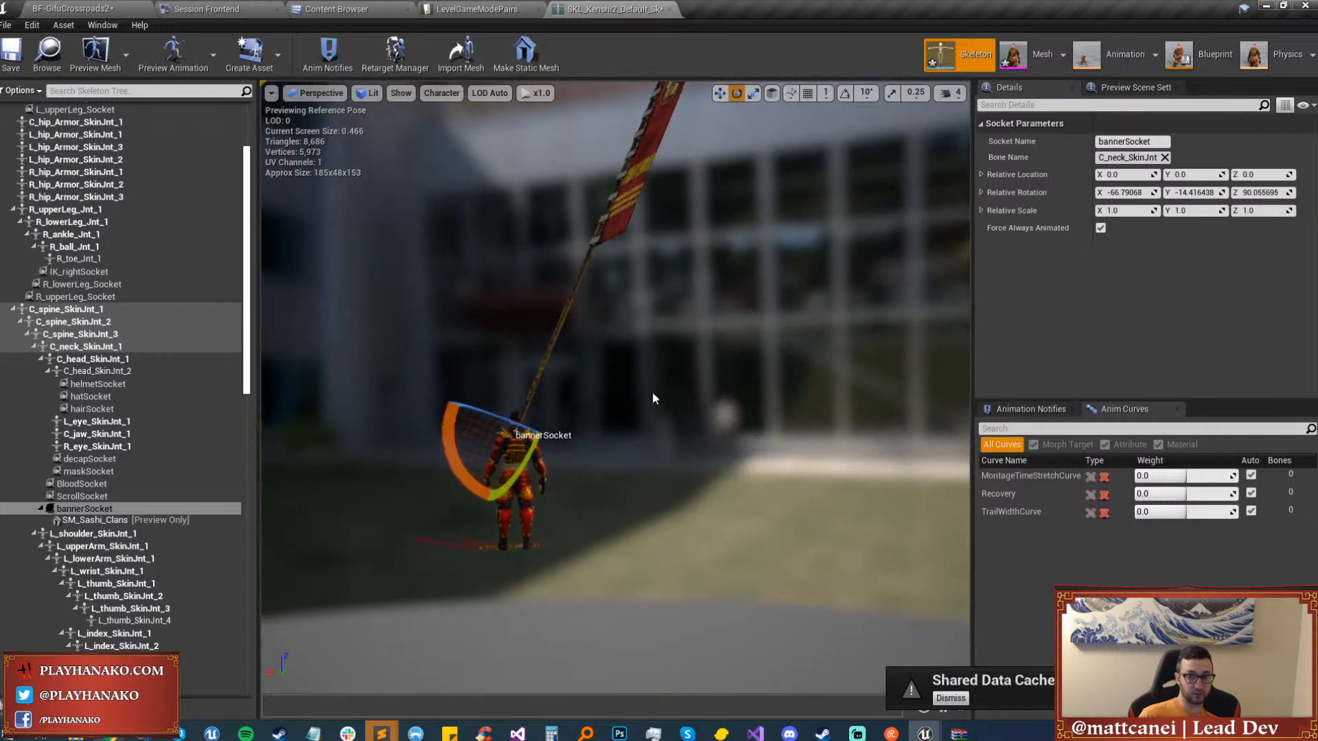
Set the bannerSocket's relative rotation to exactly X -90, Y 0, Z 90 degrees.
click(1135, 193)
text(-90)
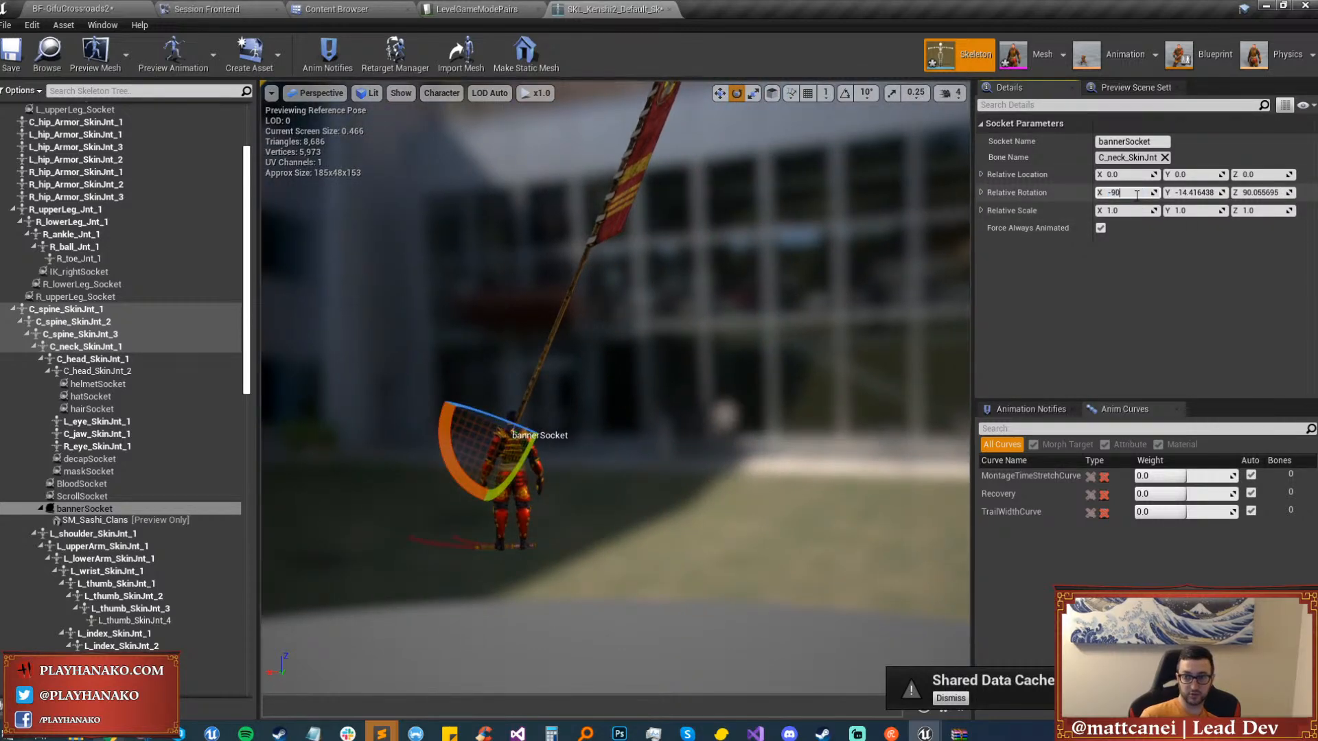
key(Tab)
text(0)
key(Tab)
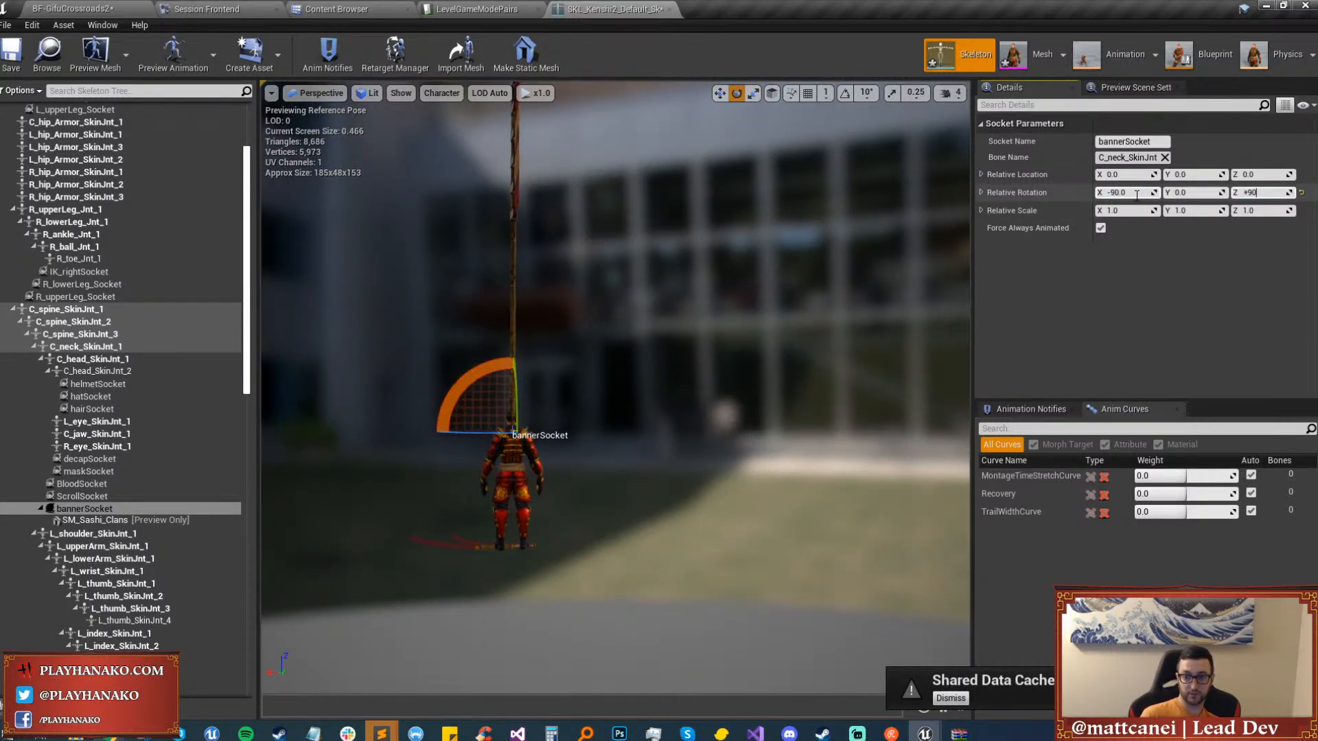
Scale the bannerSocket to X 0.35, Y 0.3, Z 0.2.
click(1123, 210)
text(.)
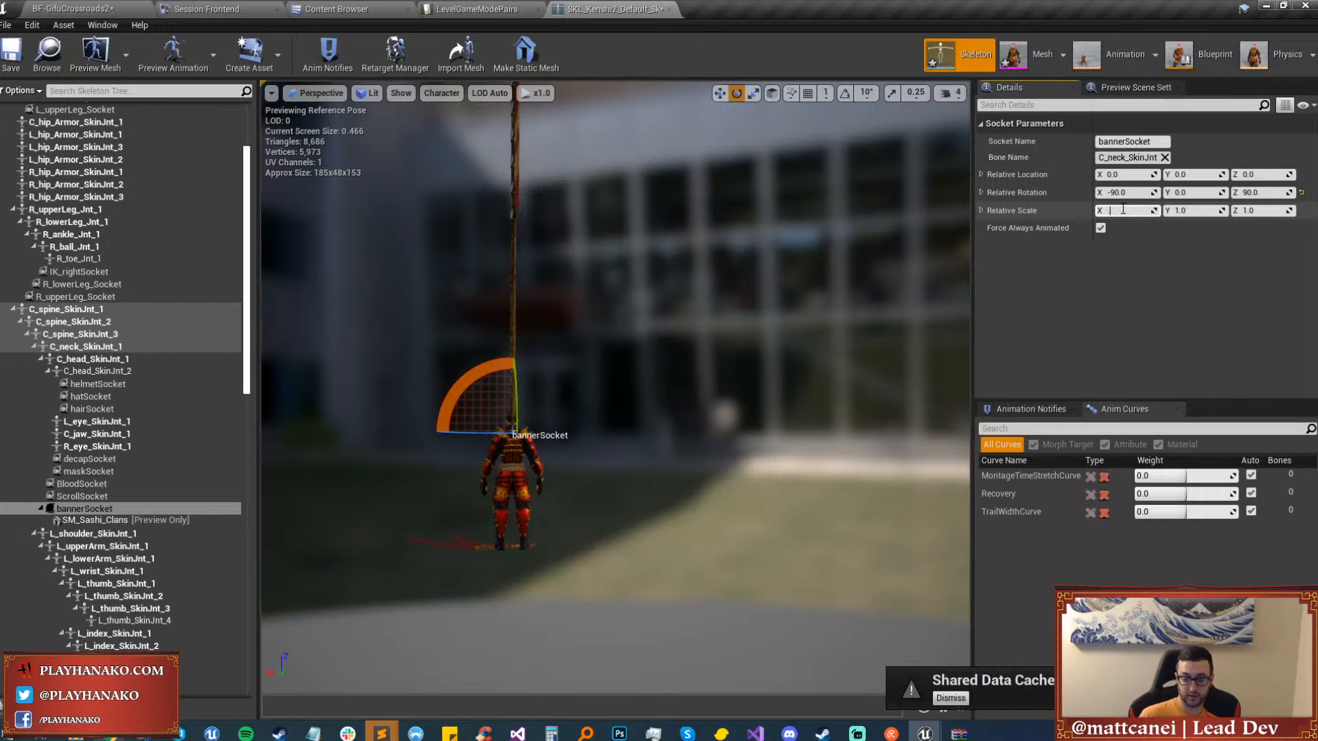
text(35)
key(Tab)
text(.3)
key(Tab)
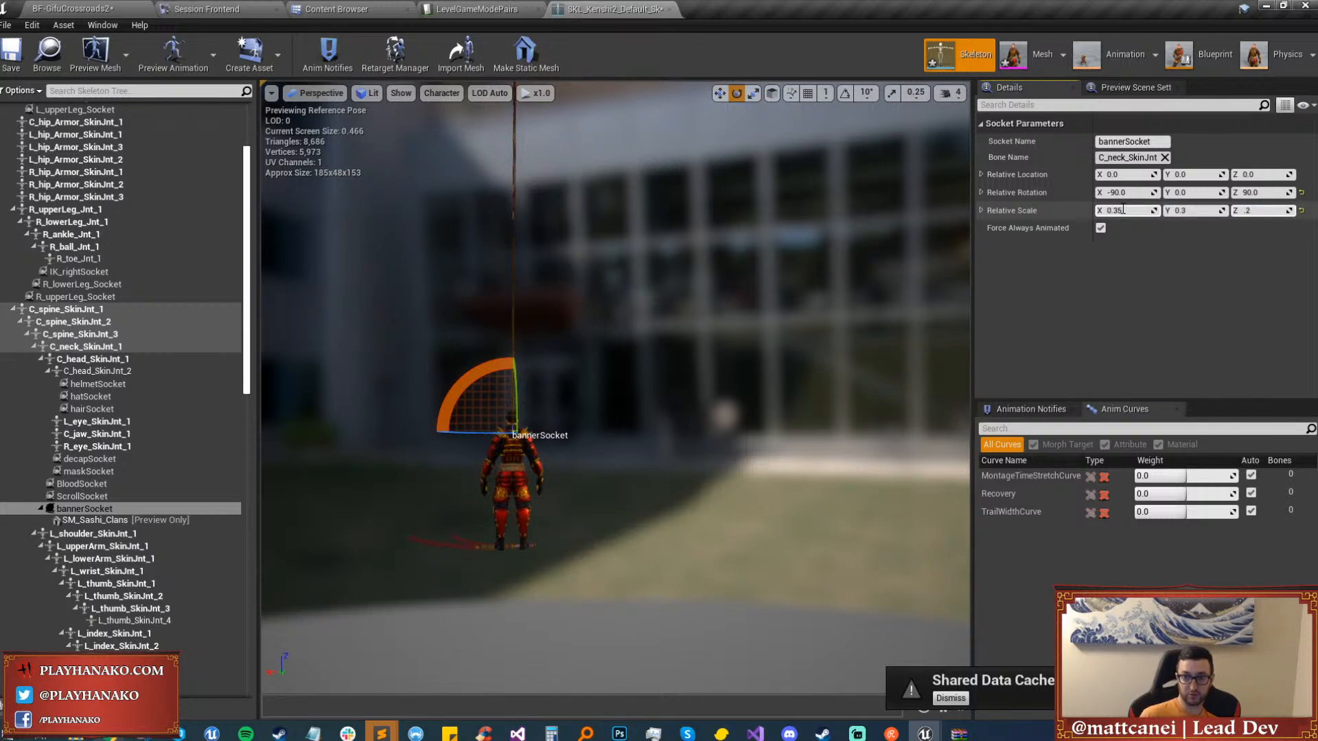
Move the bannerSocket down the back to about X -17.5, Y -0.6 and tilt it backward to about 76 degrees in Z.
mouse_move(656, 285)
right_down()
mouse_move(656, 274)
mouse_move(618, 285)
mouse_move(656, 286)
right_up()
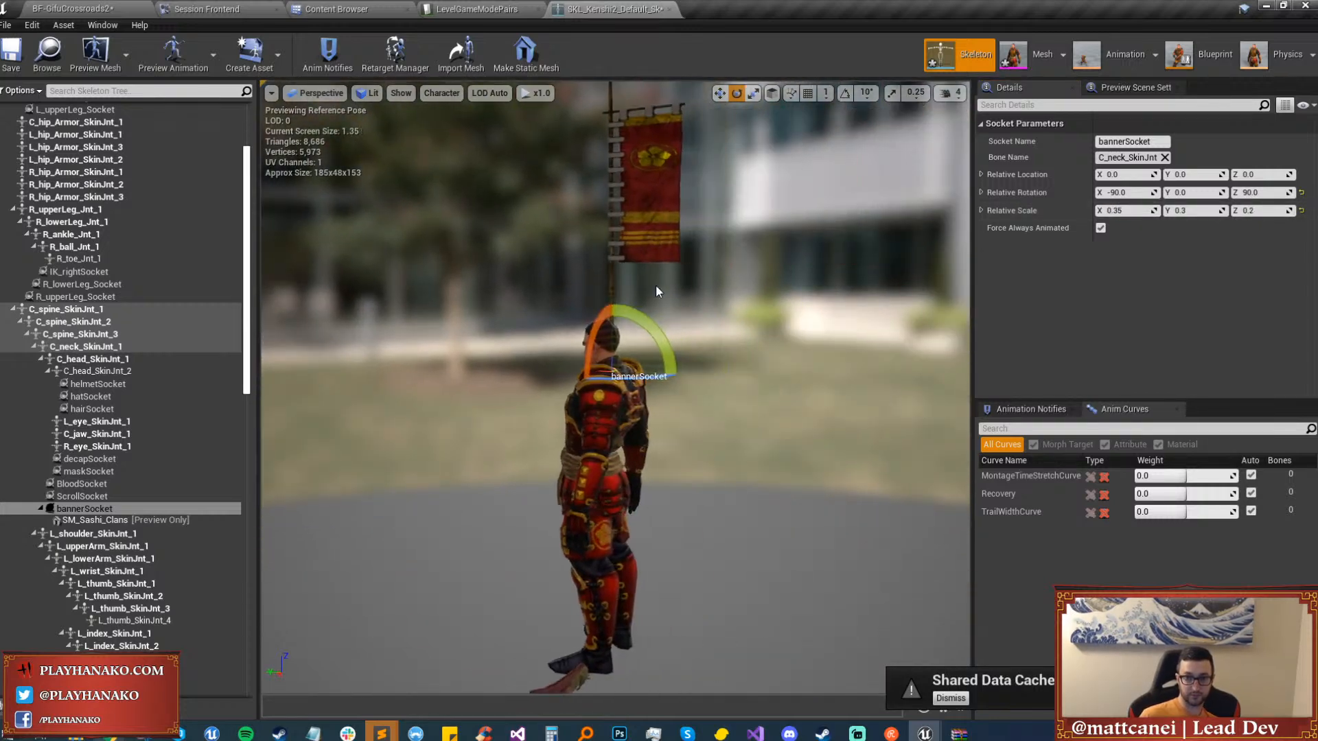
key(r)
key(w)
mouse_move(631, 413)
right_down()
mouse_move(641, 450)
mouse_move(603, 413)
mouse_move(630, 412)
right_up()
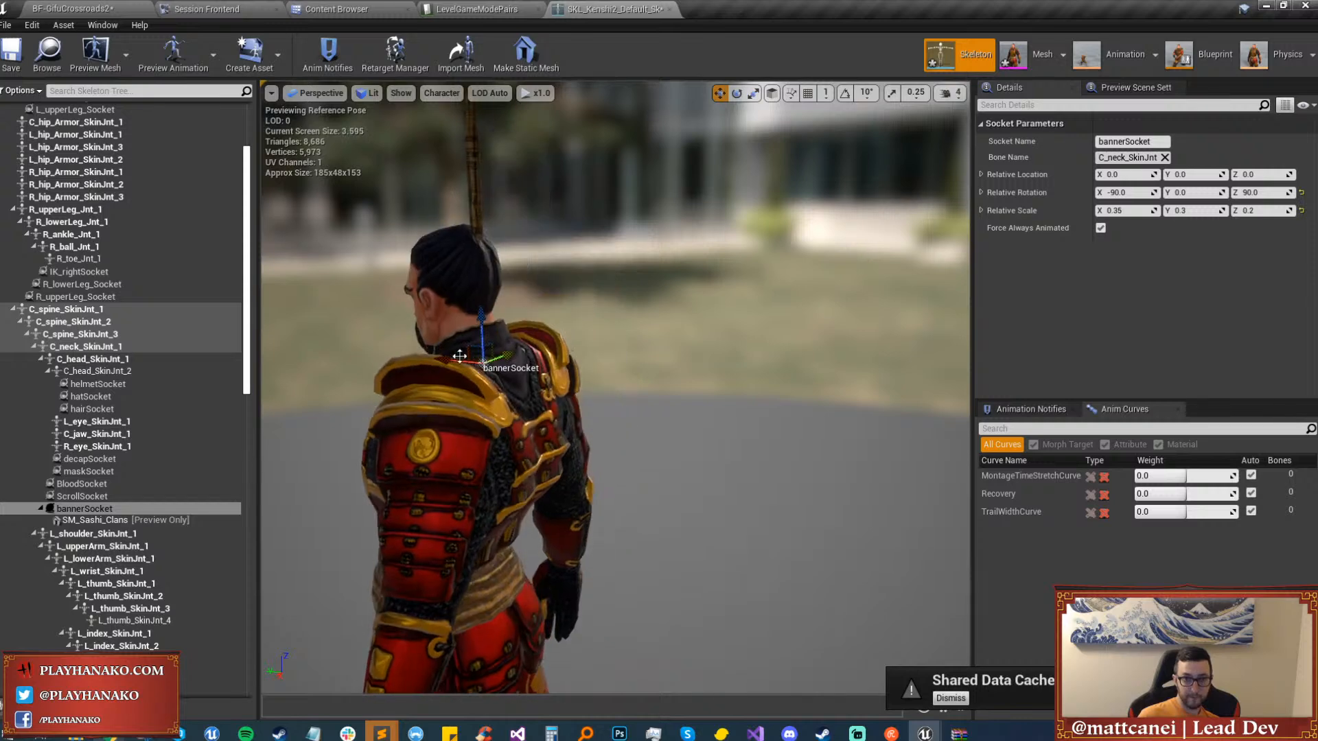
drag(449, 358, 467, 500)
key(e)
key(w)
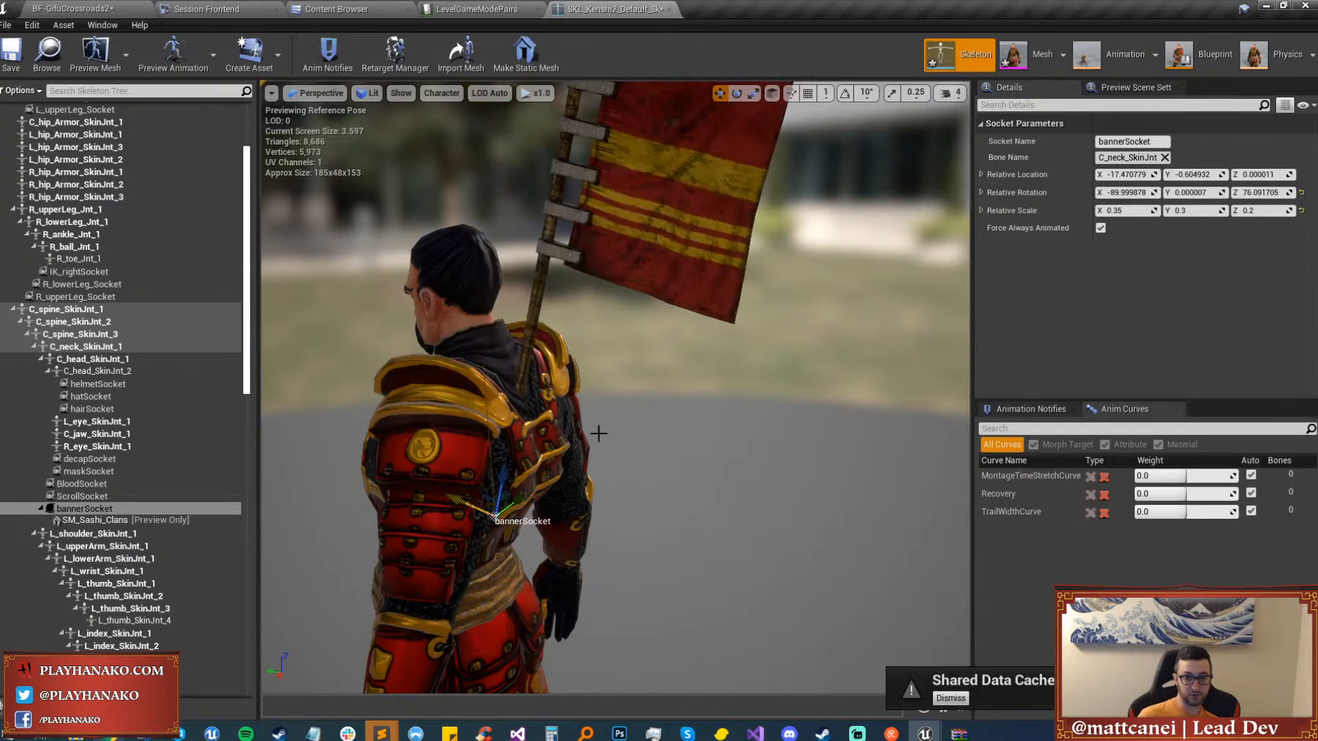
Narrow the banner by settling on a bannerSocket X scale of 0.25 after trying 0.2, and save the skeleton.
scroll(599, 433, down, 6)
click(614, 408)
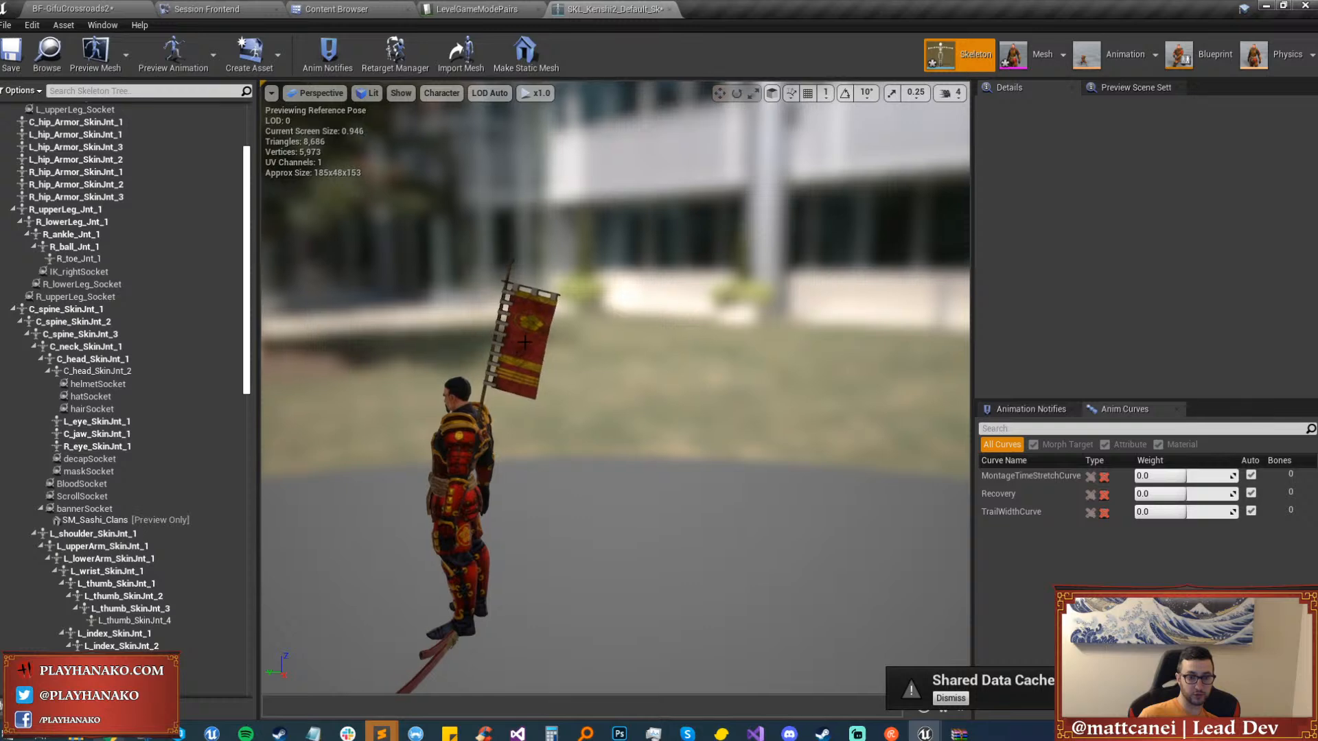
click(137, 509)
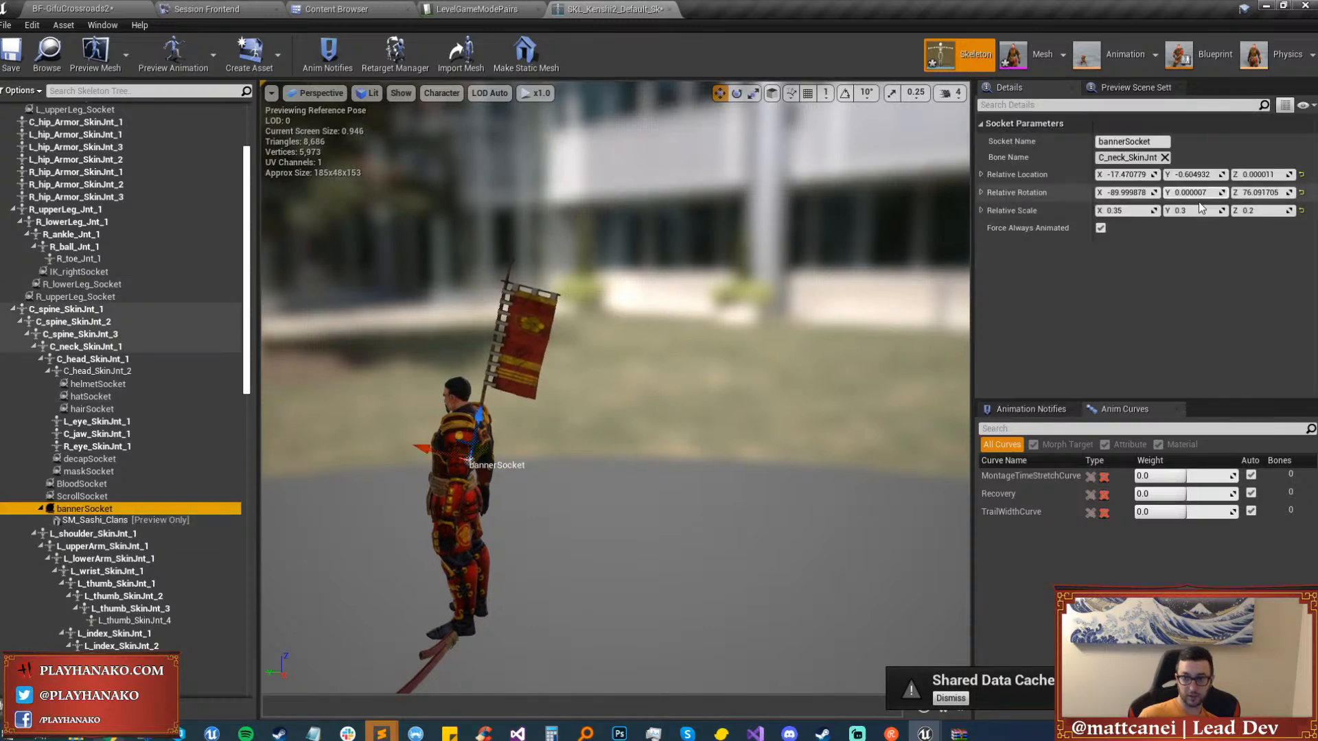
click(1125, 213)
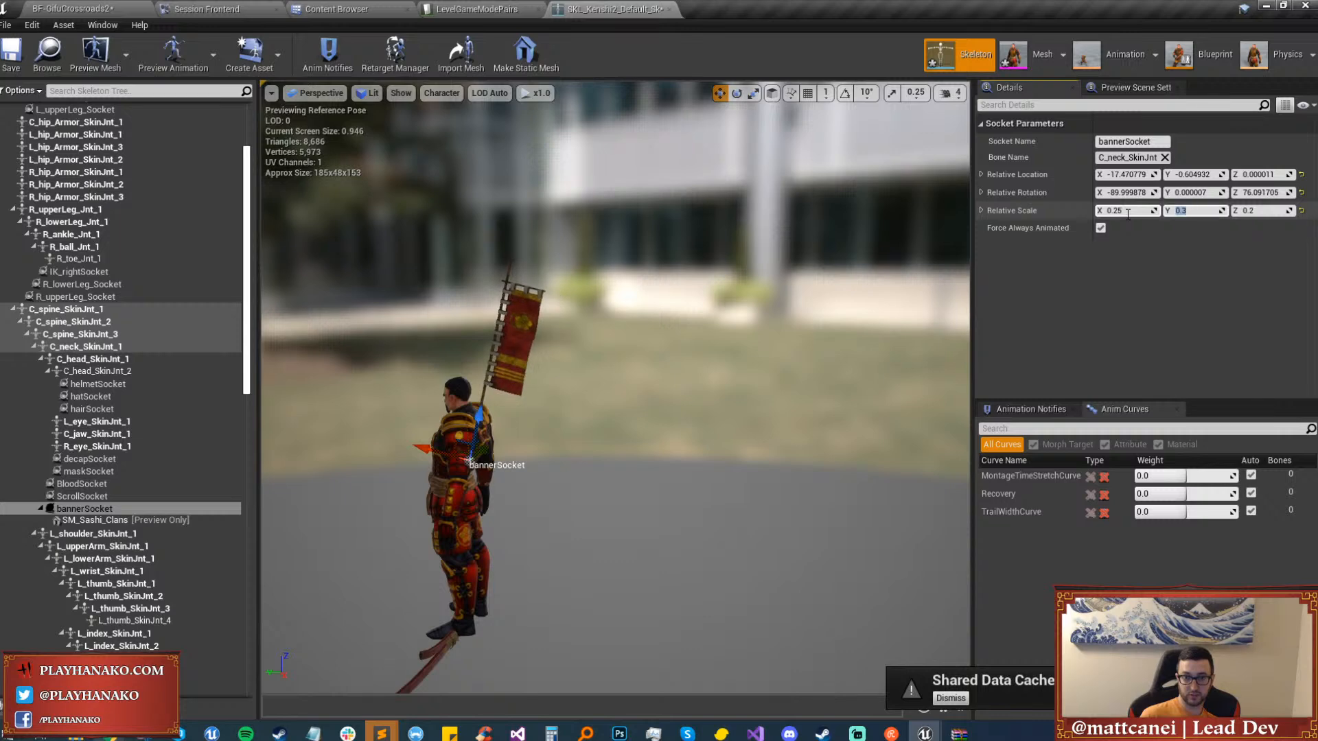
key(Tab)
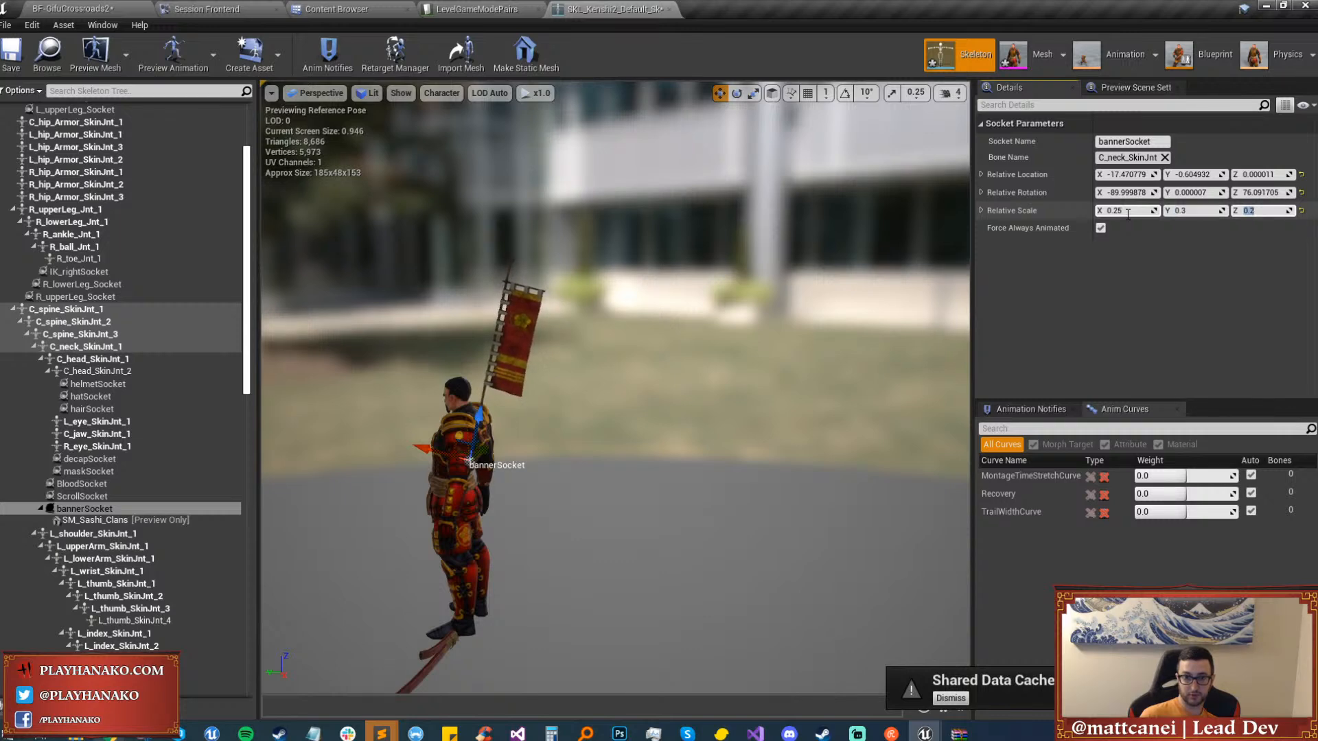
click(823, 219)
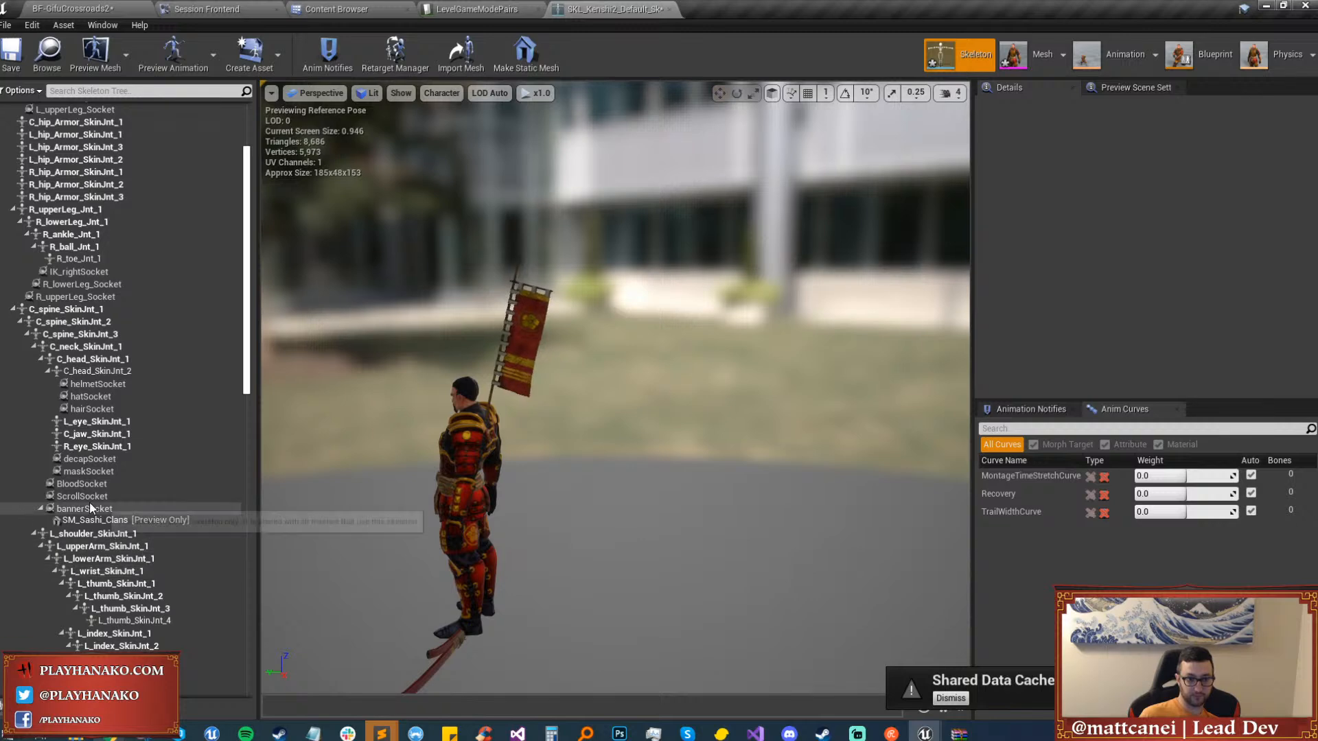
click(84, 509)
click(1144, 210)
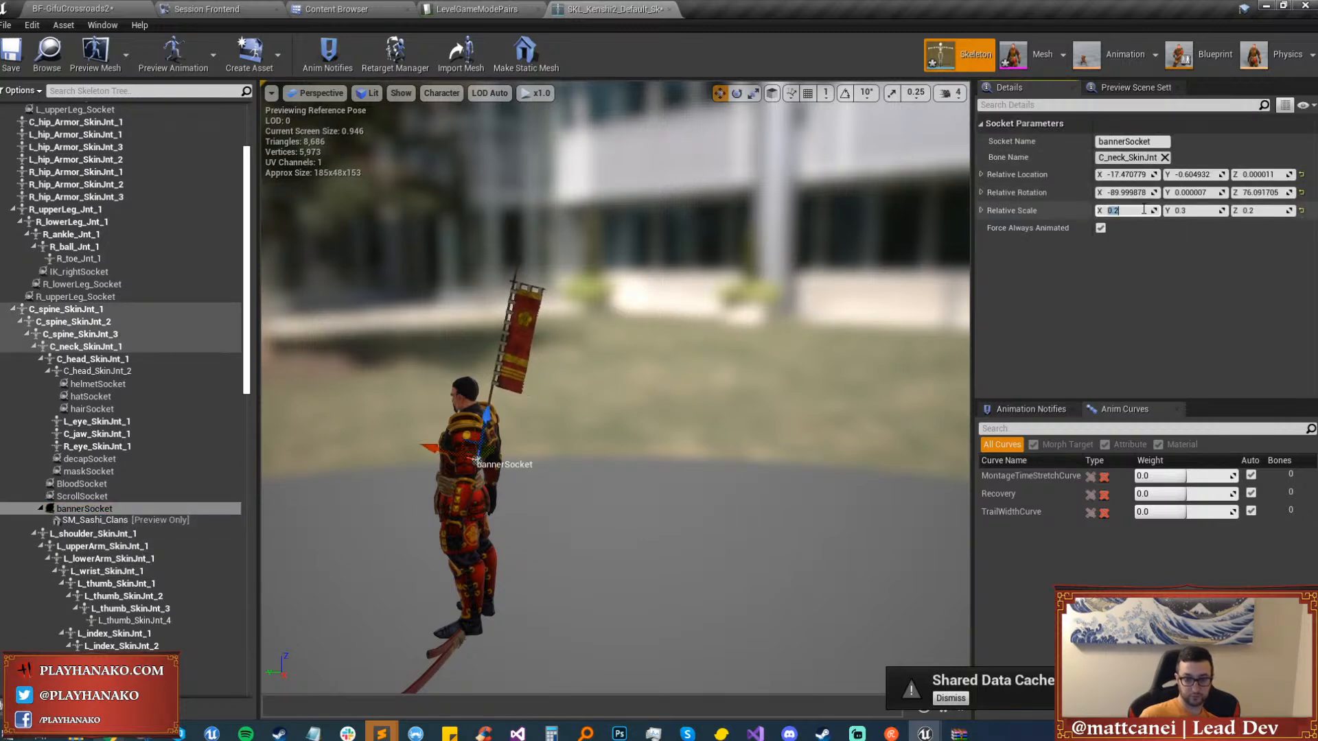
text(0.25)
key(Return)
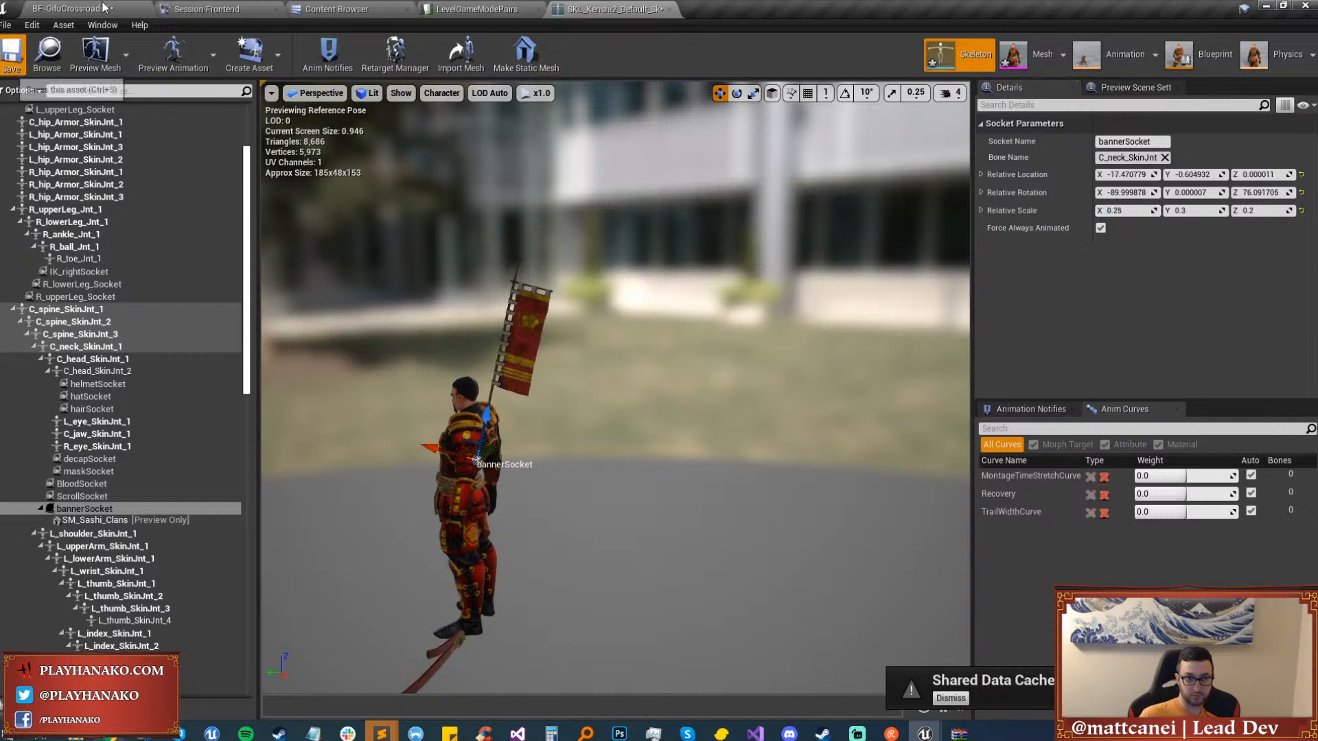
Play BF-GifuCrossroads2 from the grass near the house as Kenshi (Swordsman), dismissing the skill screen and going full screen.
click(72, 8)
right_click(679, 522)
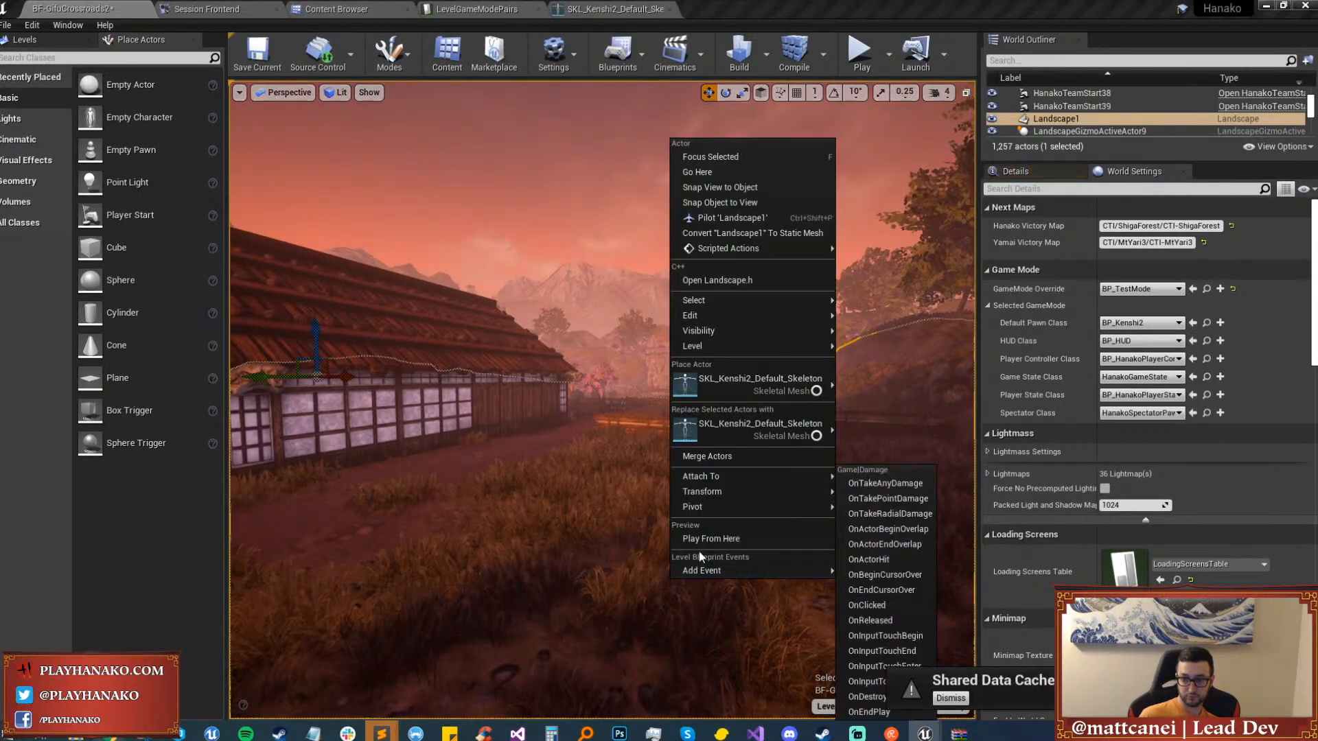
click(703, 547)
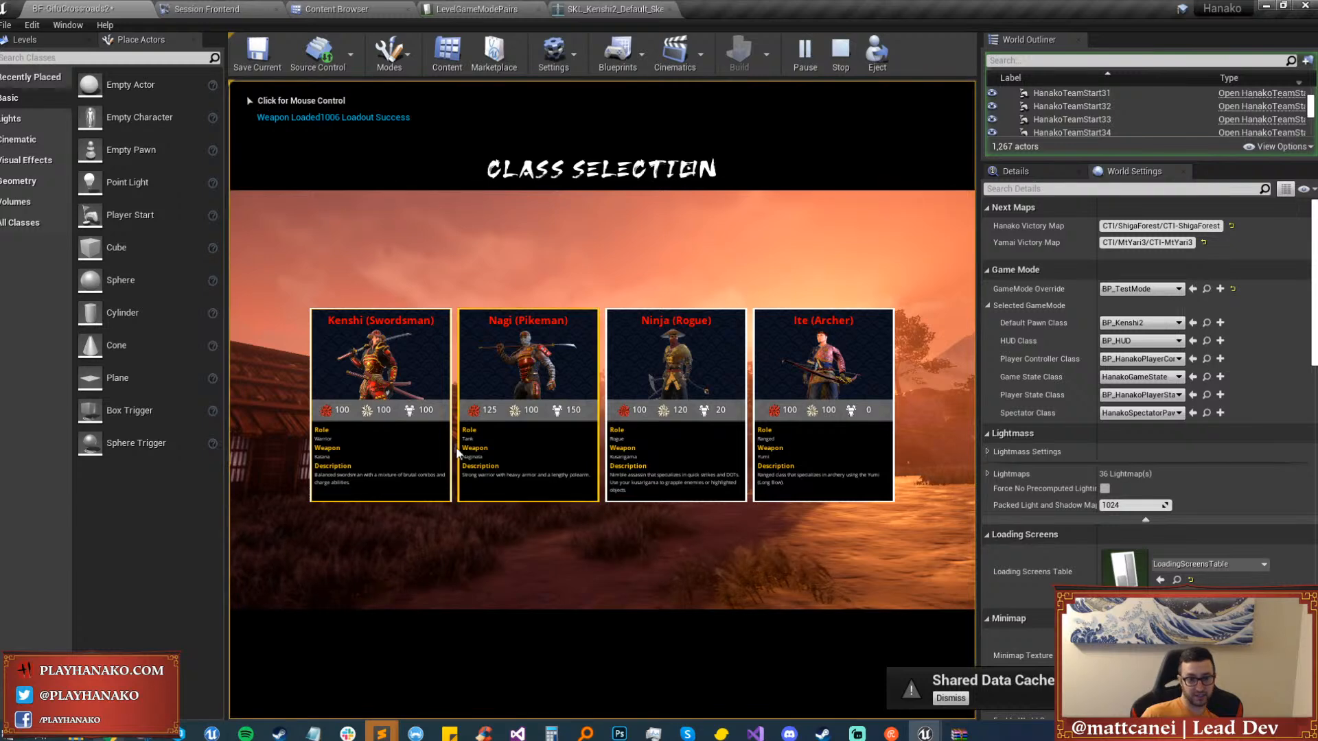
click(381, 411)
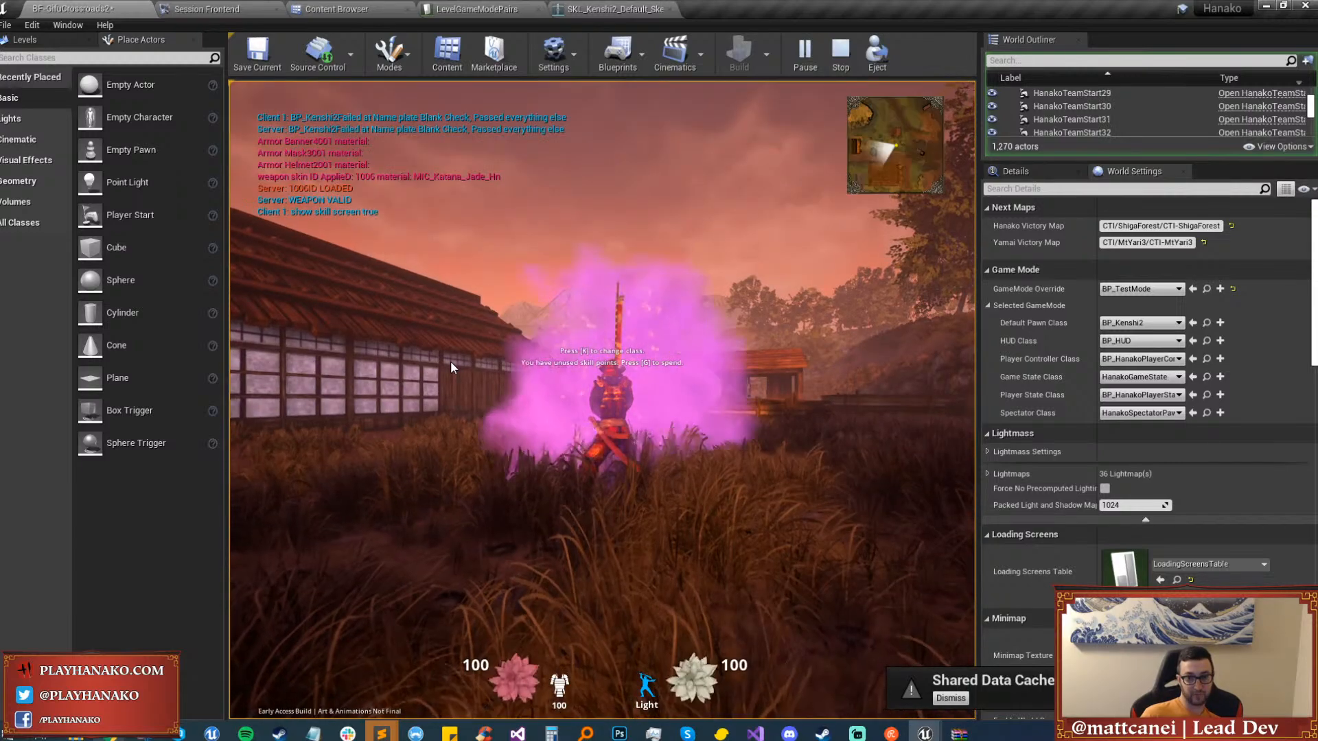
key(g)
key(g)
key(F11)
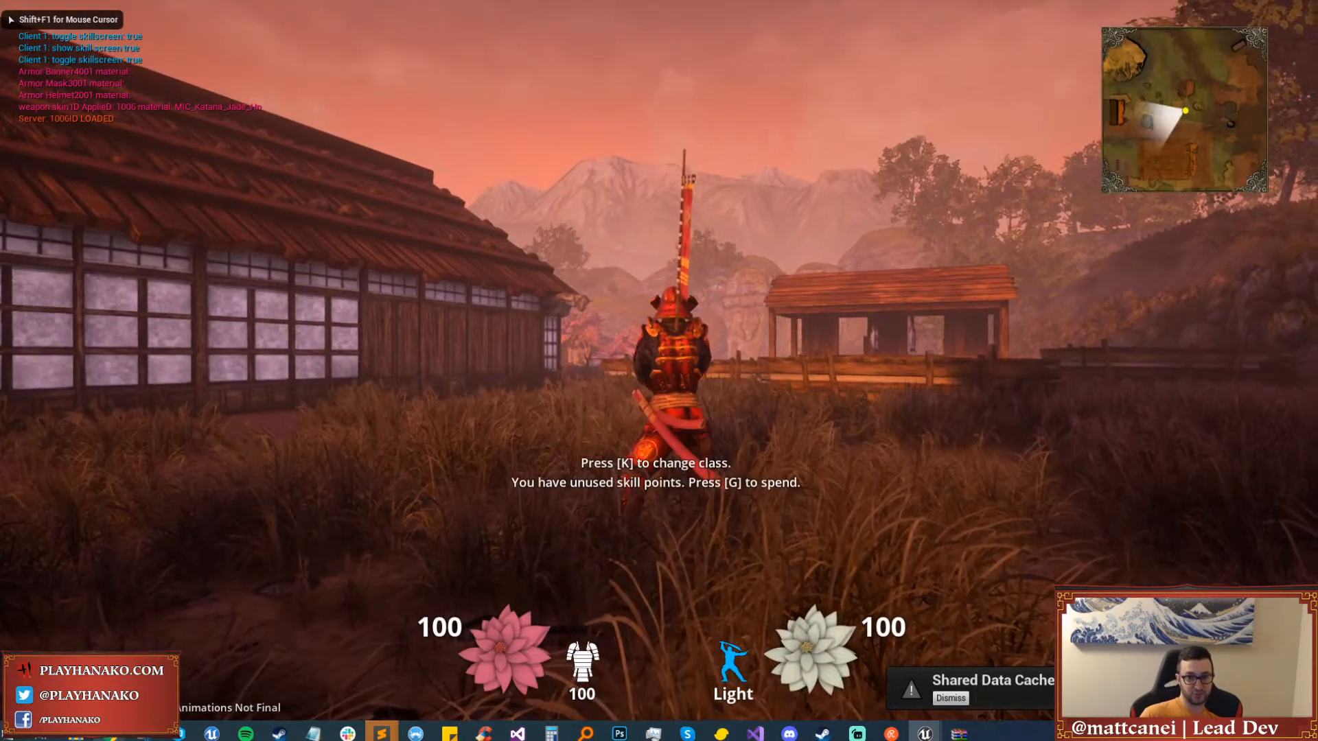
Run through the field and switch between Light and Heavy attack modes to examine how the banner follows the character.
key(w)
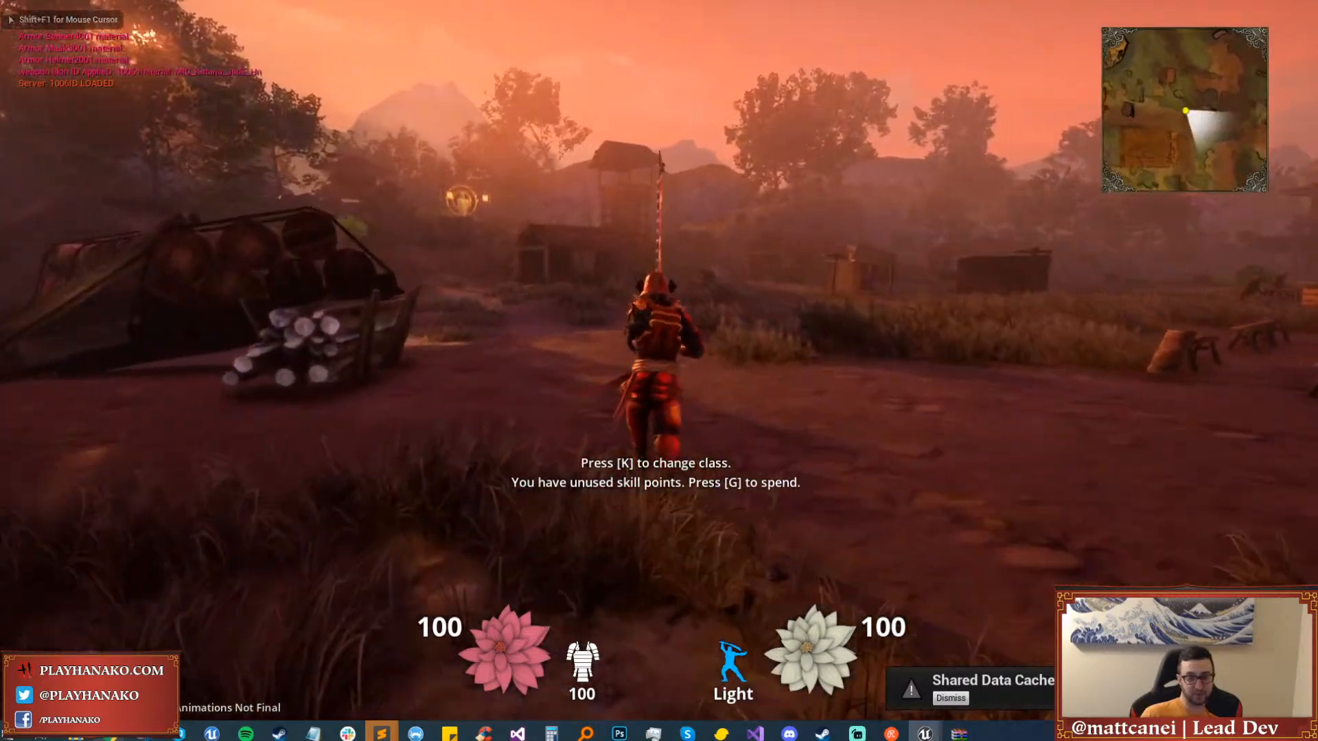
key(q)
key(q)
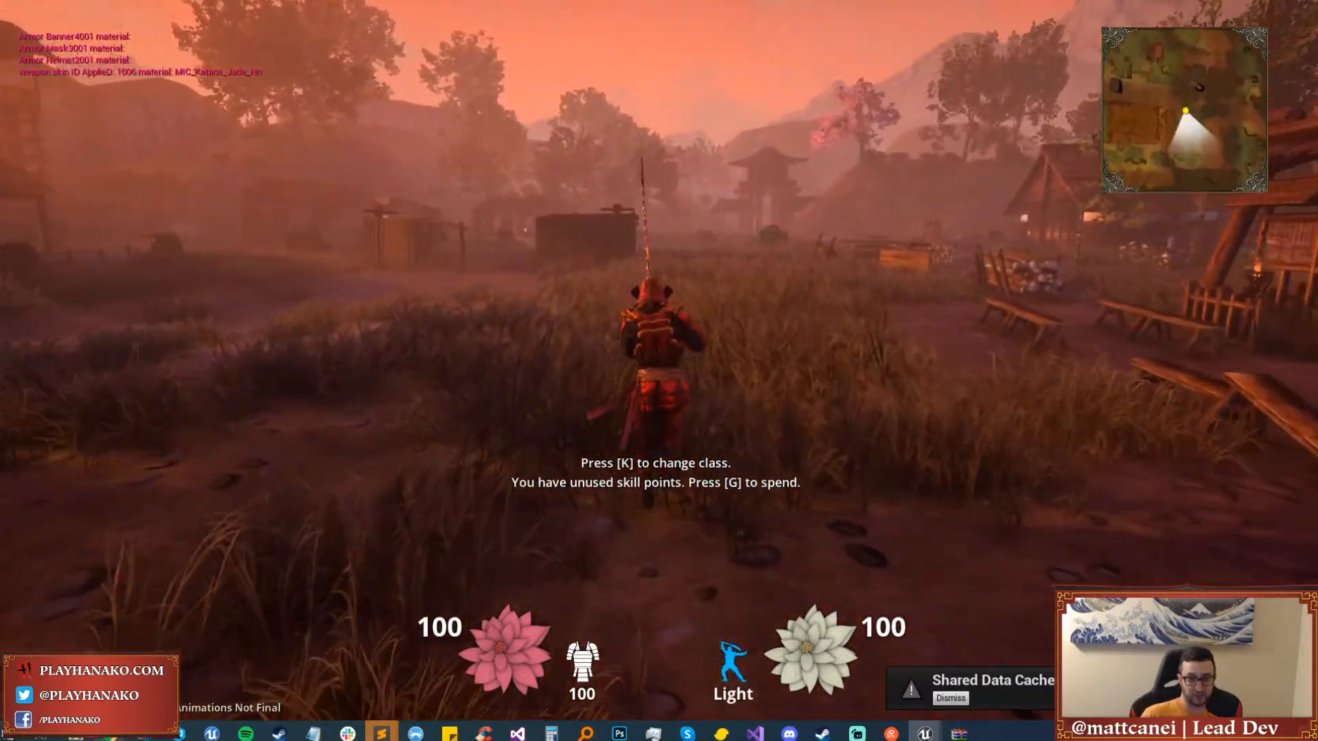
key(q)
key(q)
key(q)
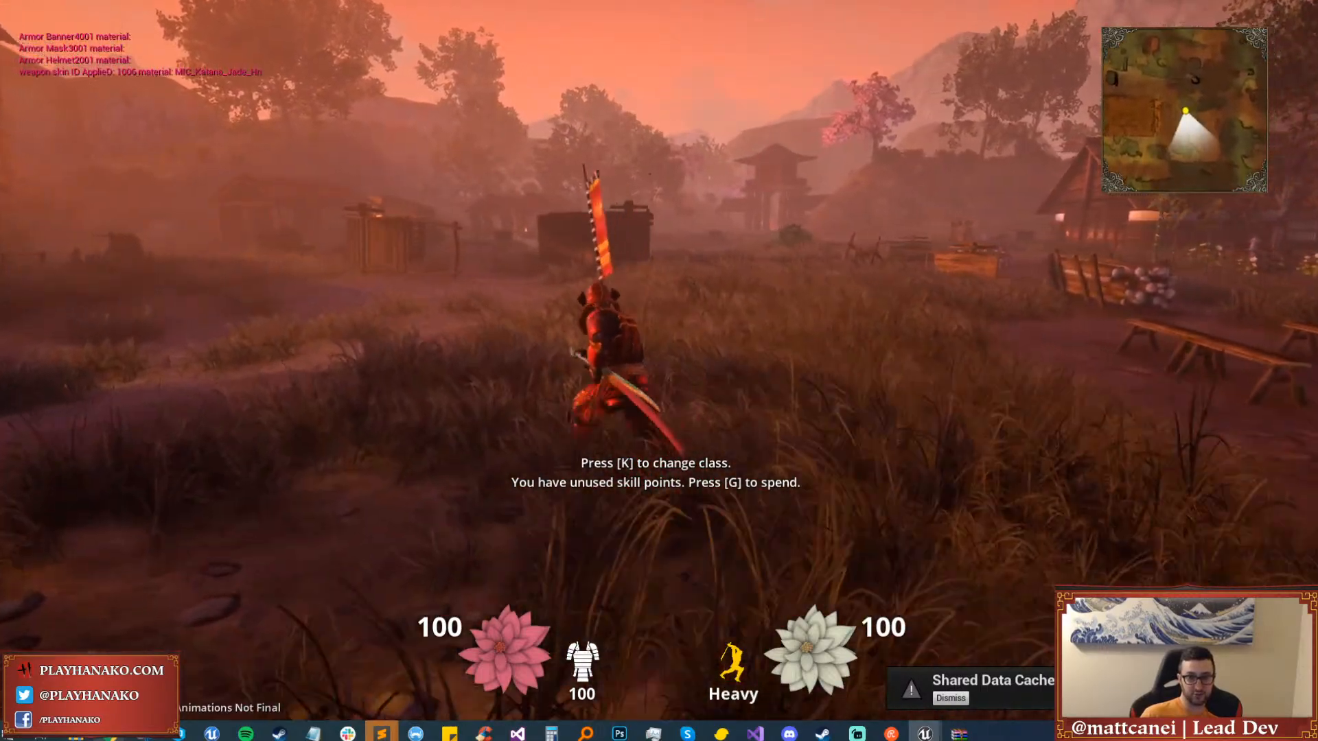
key(q)
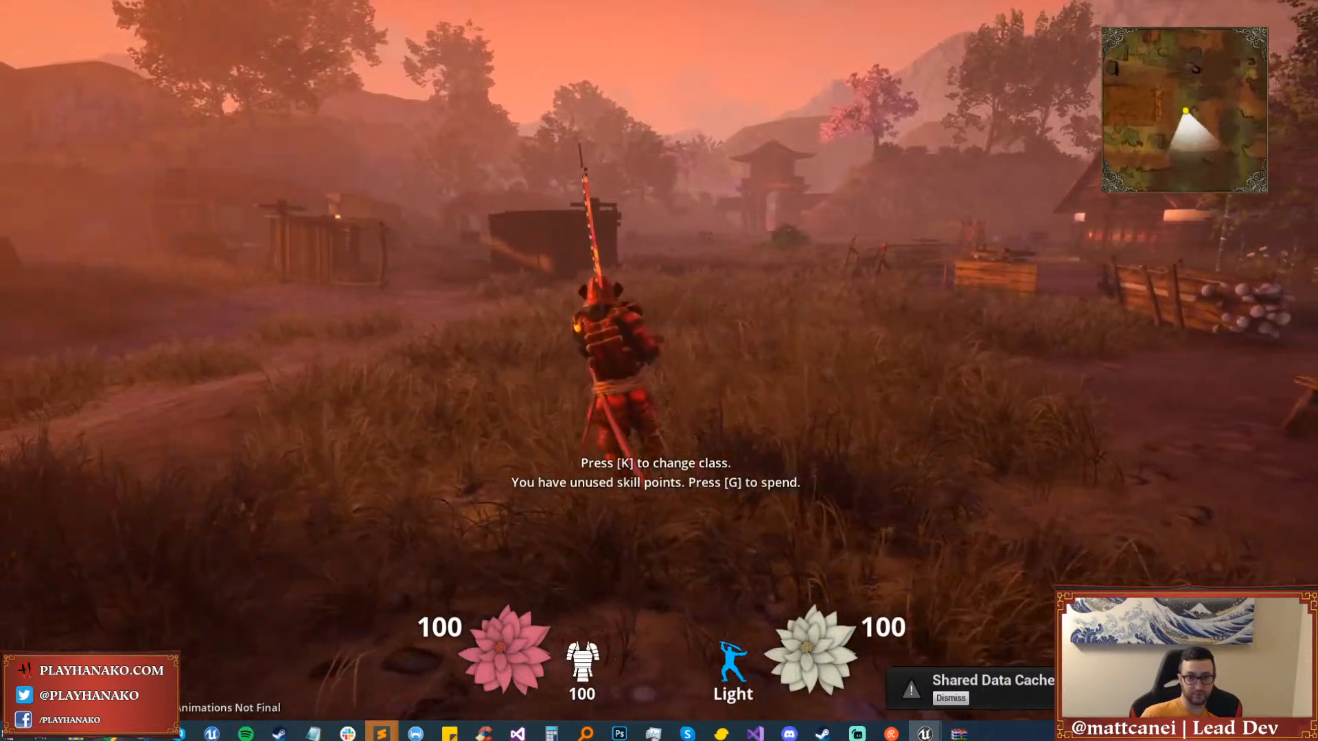
Sprint and run through the village to examine the banner from behind in motion, and end the play session.
key(shift)
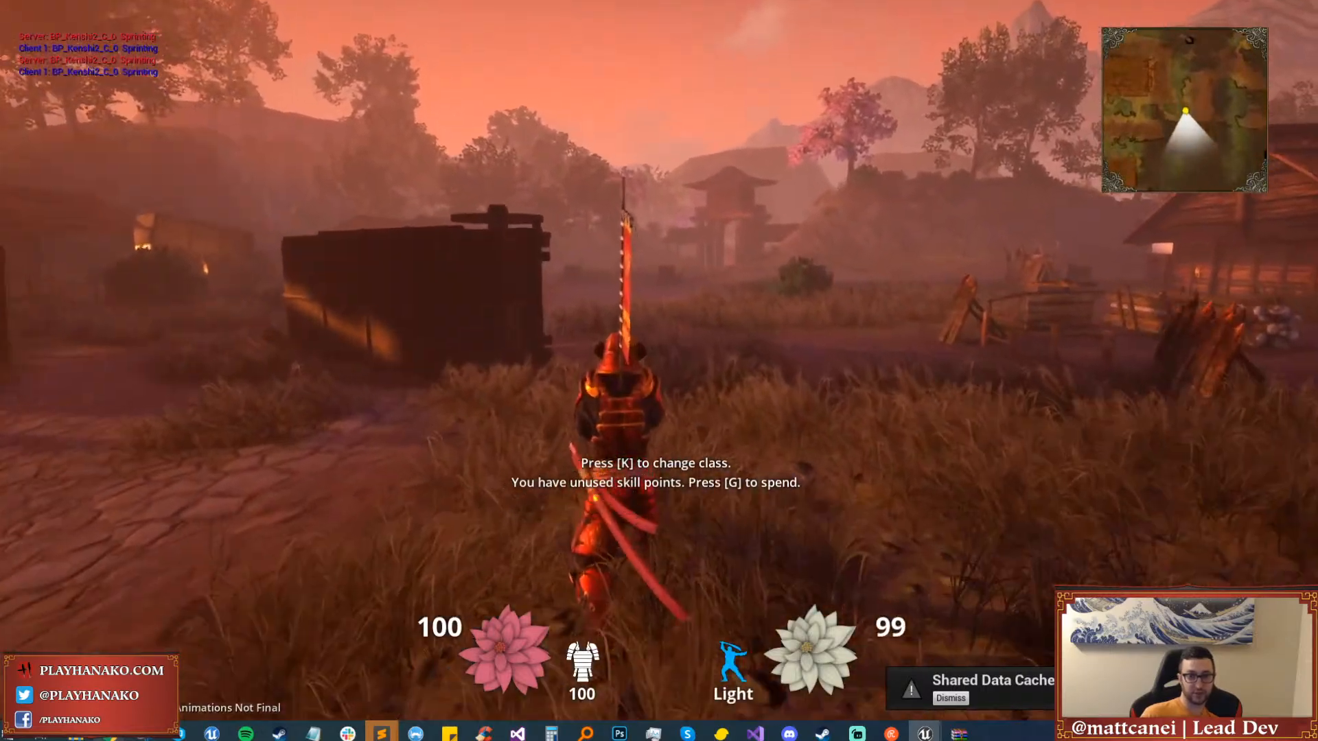
key(w)
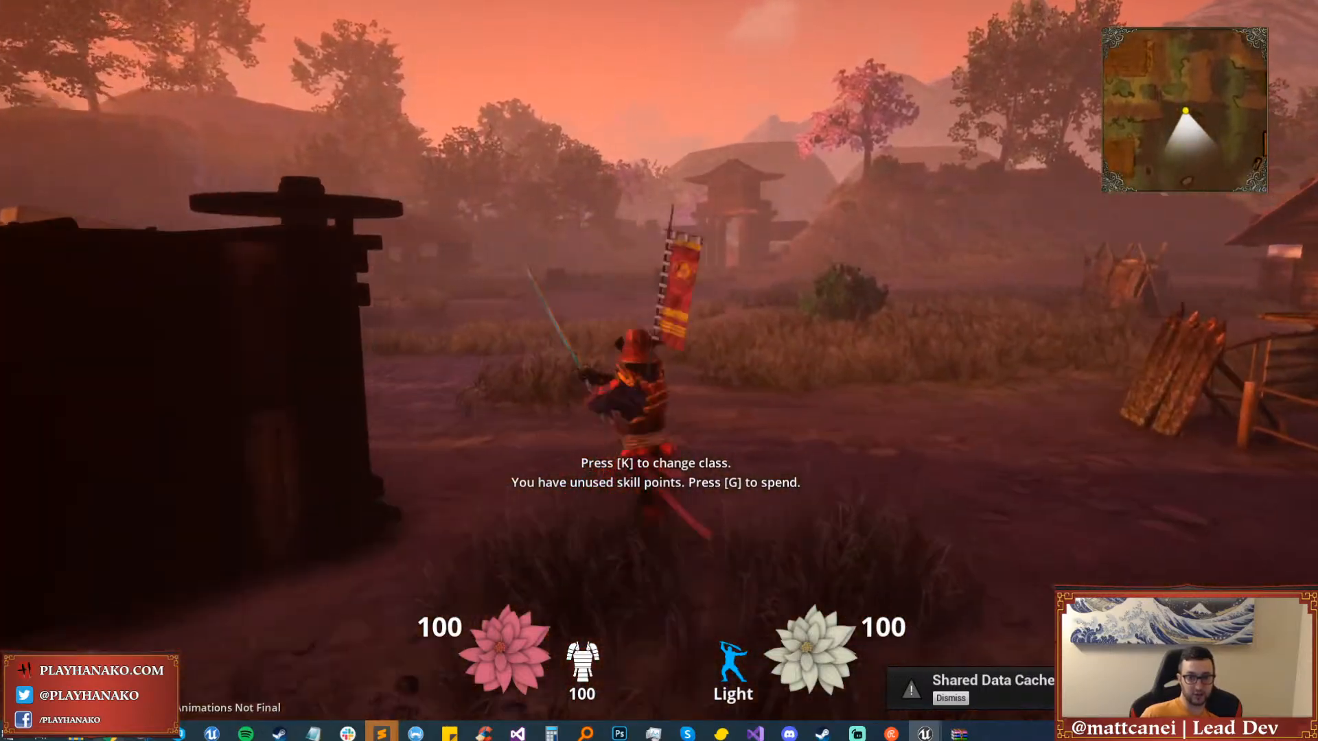
key(w)
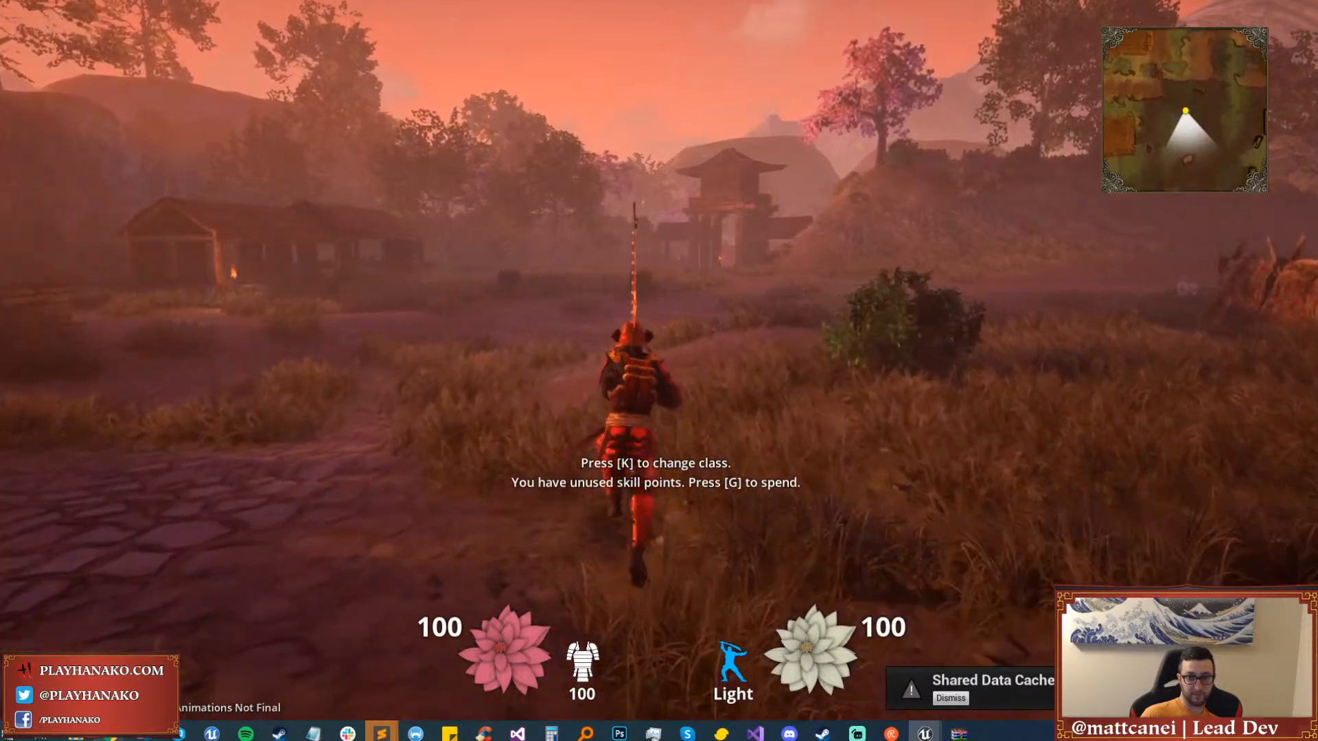
key(w)
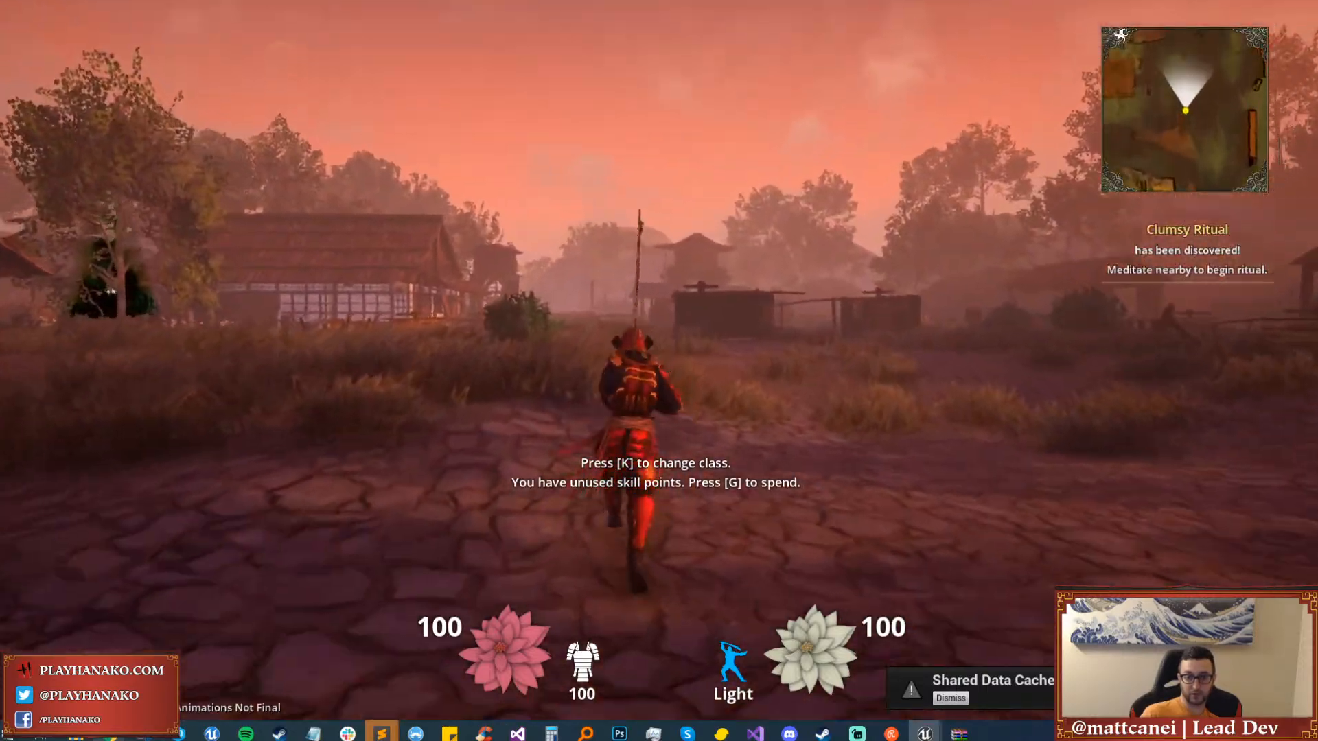
key(w)
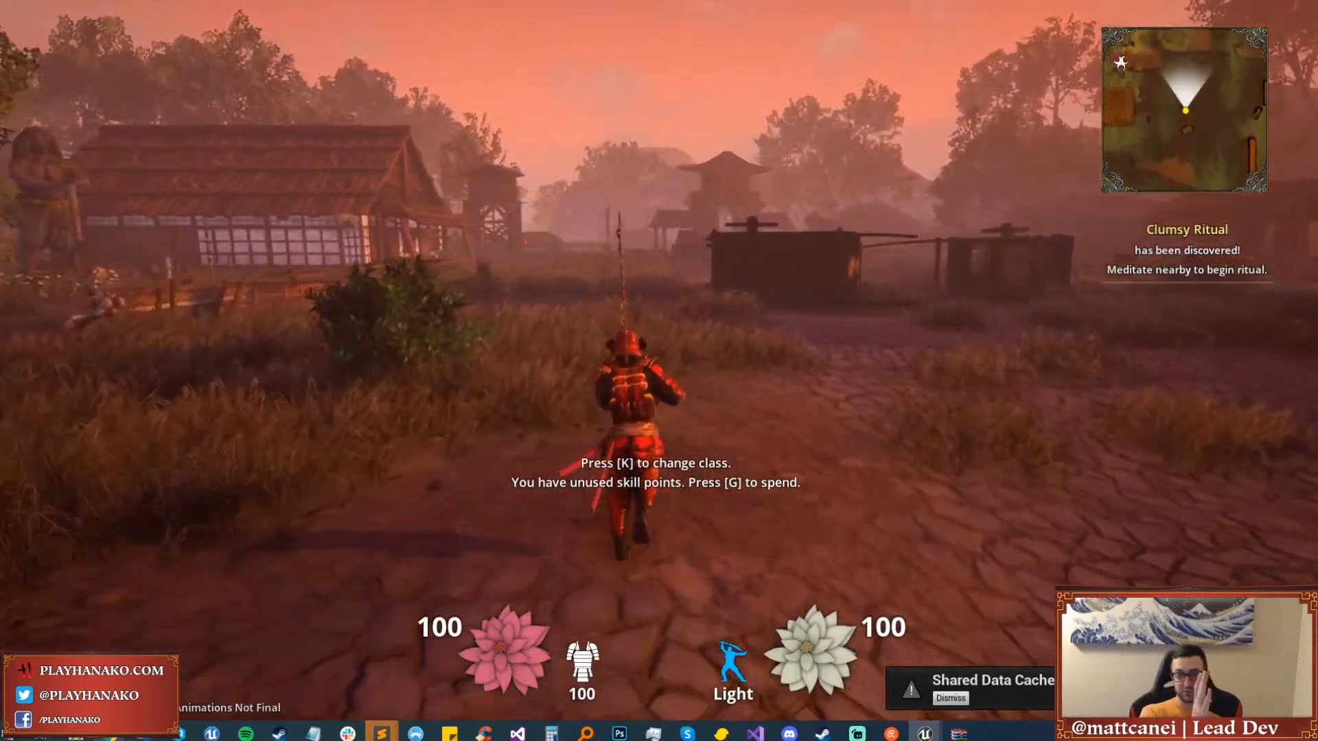
key(w)
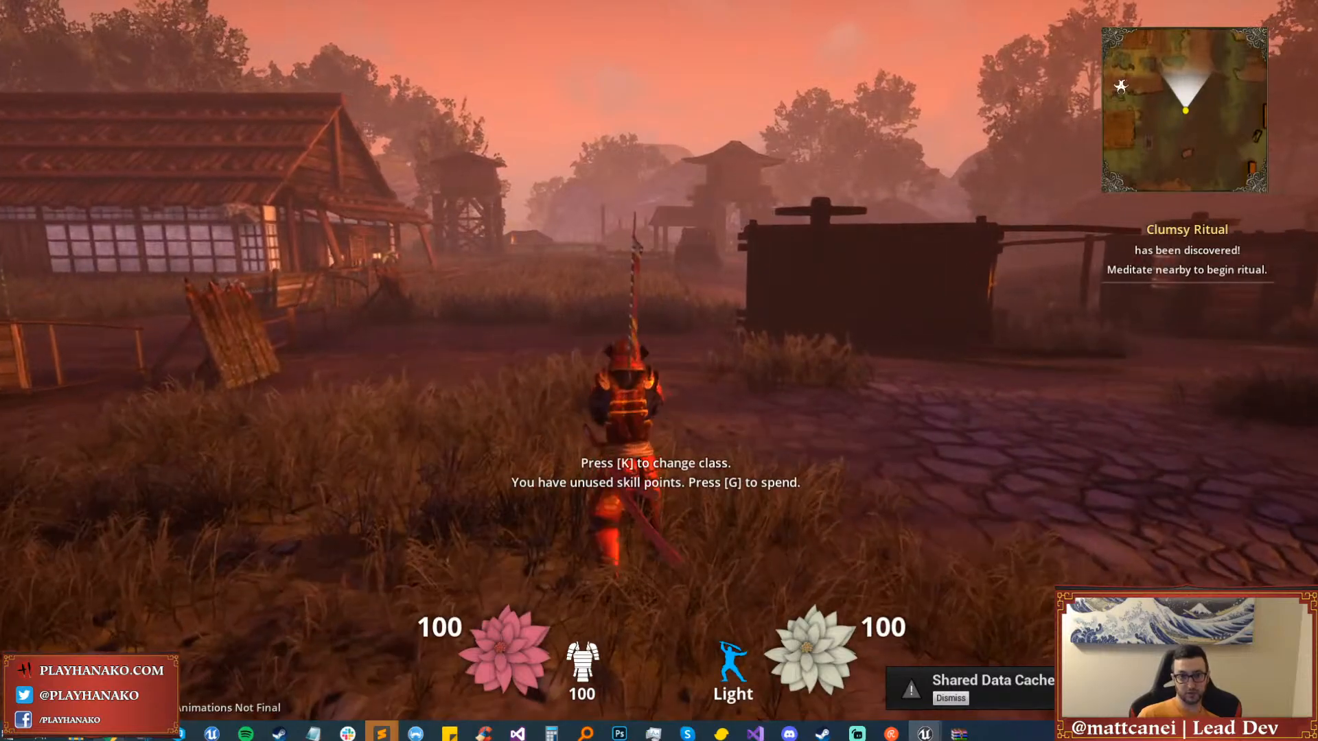
key(w)
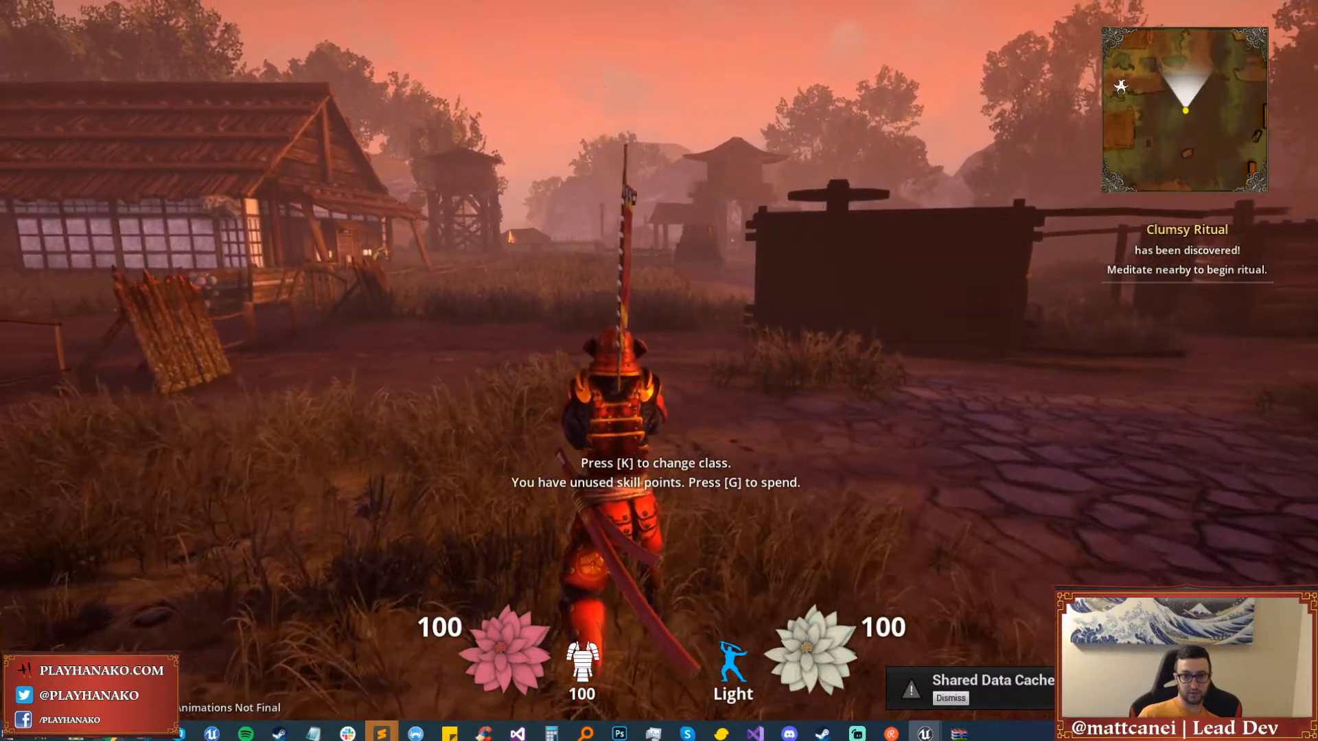
key(Escape)
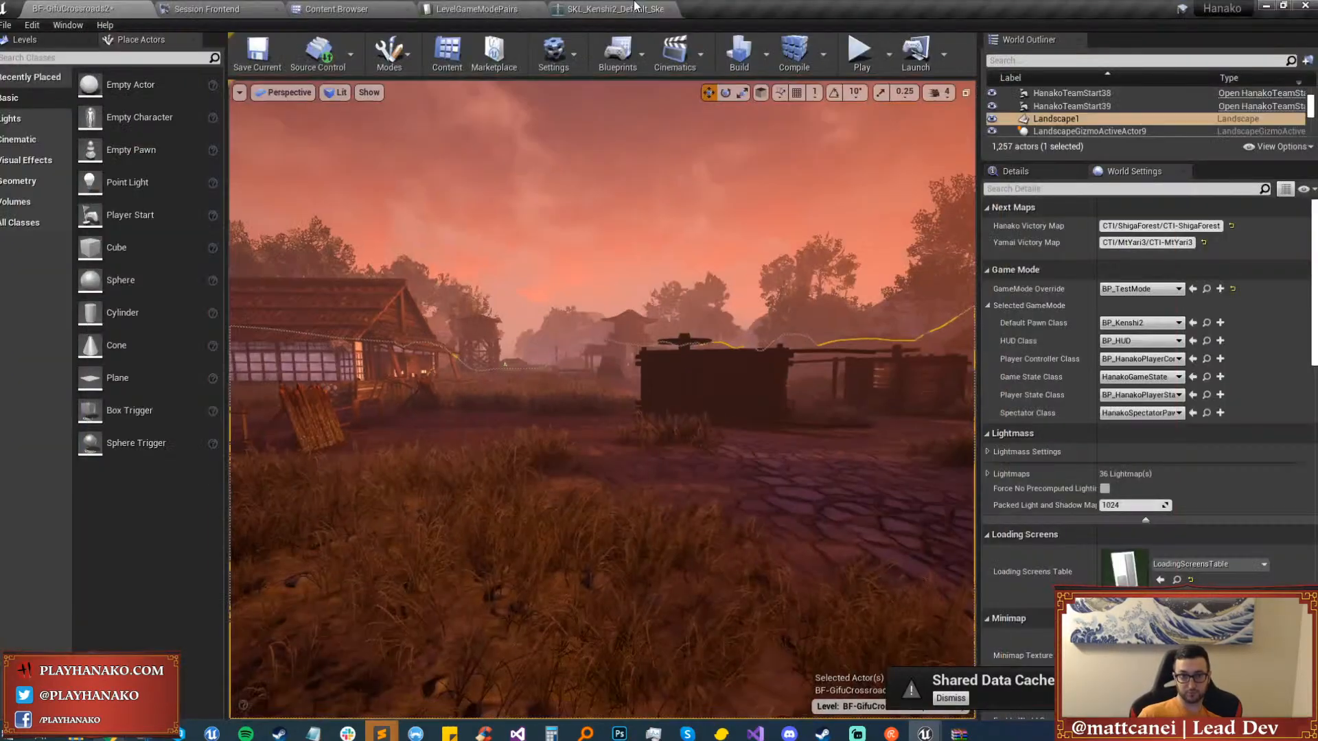
Tilt the bannerSocket sideways on the Kenshi2 skeleton to a Y rotation of about -17.5 degrees and save the skeleton.
click(607, 7)
drag(544, 460, 398, 461)
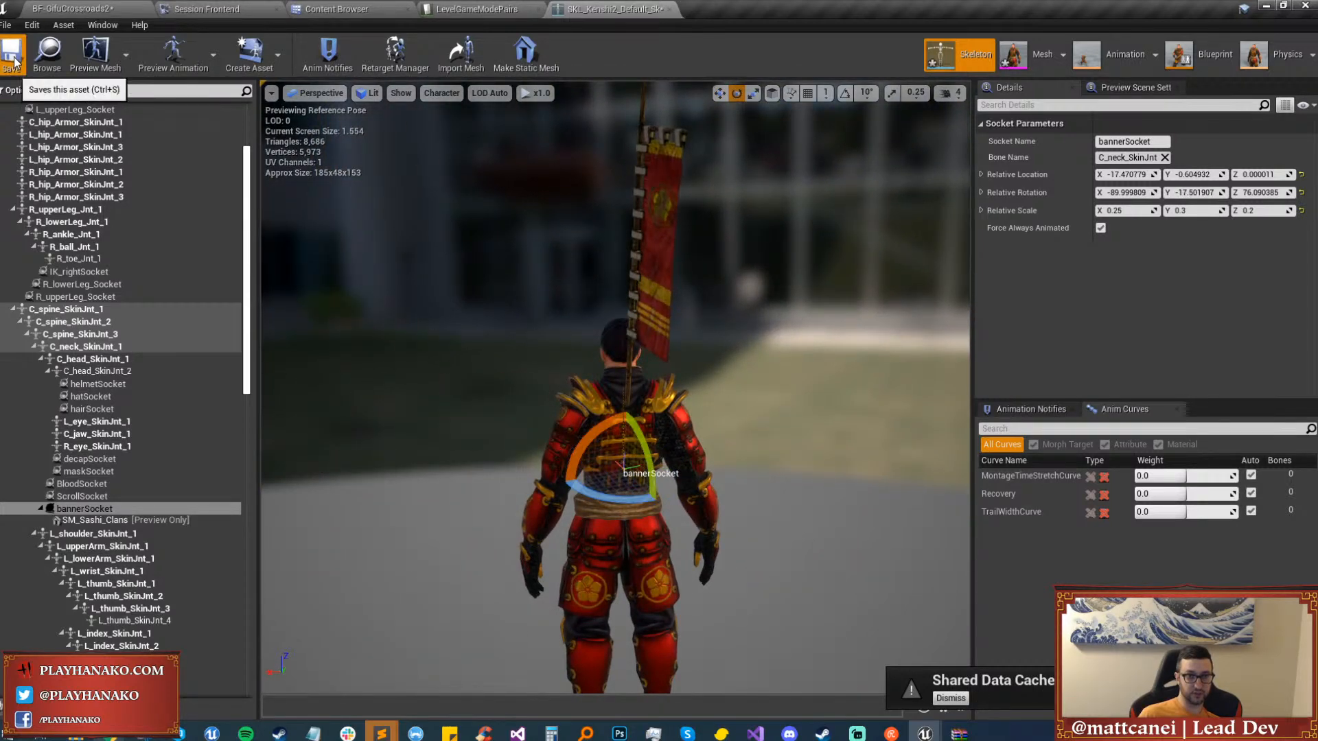
Play BF-GifuCrossroads2 full screen as Kenshi (Swordsman) and dismiss the skill screen.
click(38, 8)
key(F11)
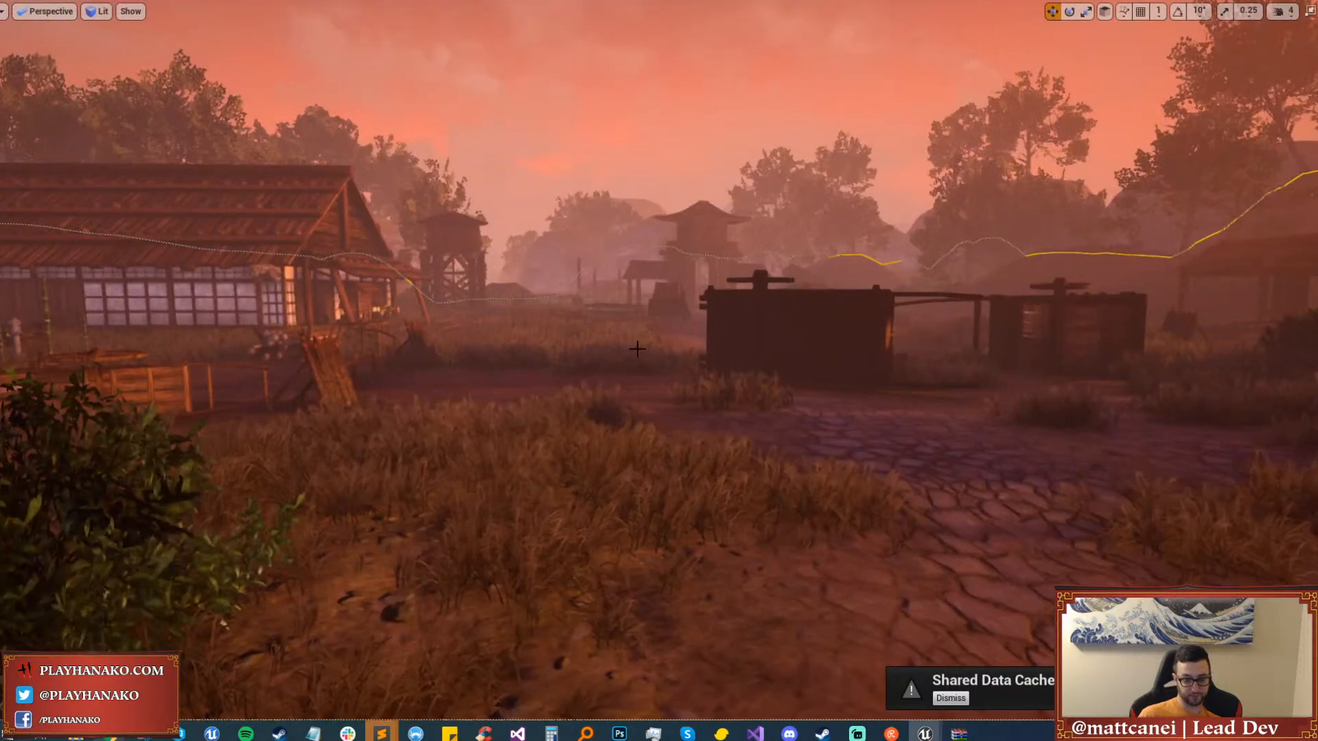
key(alt+p)
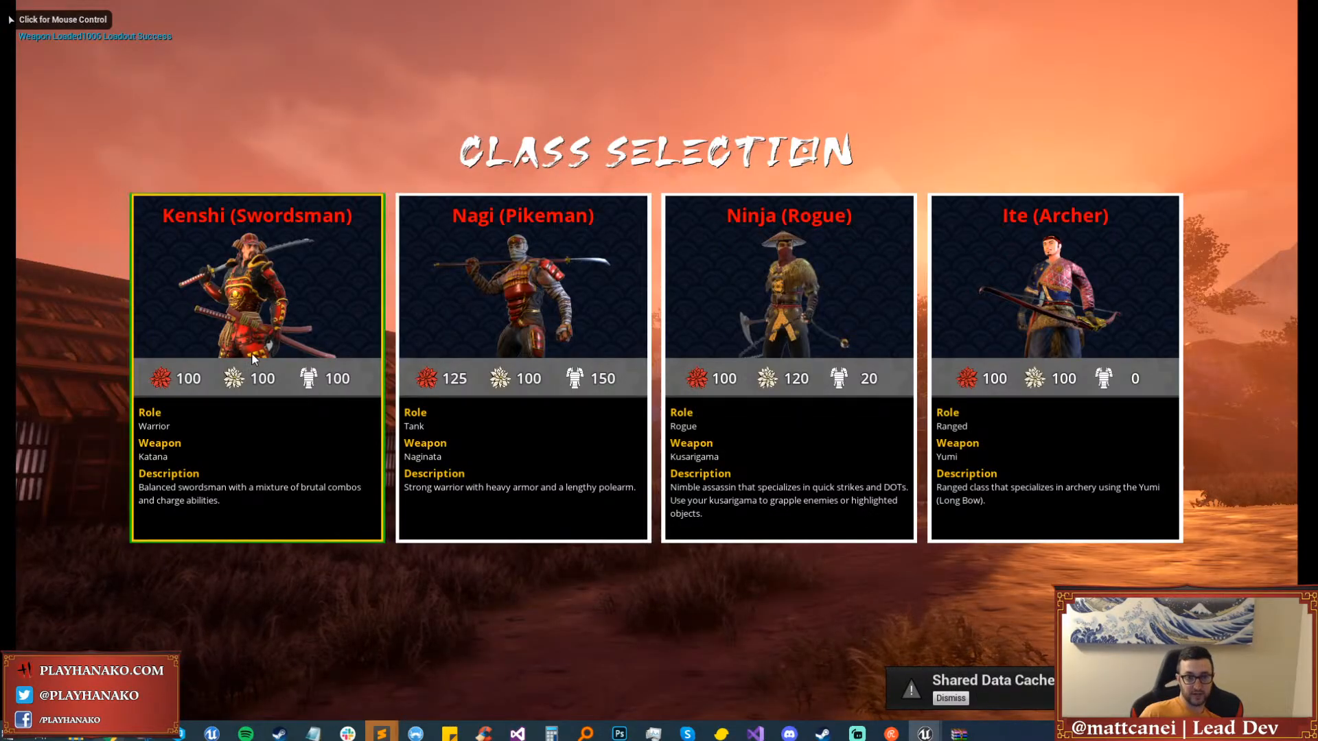
click(251, 352)
key(g)
key(g)
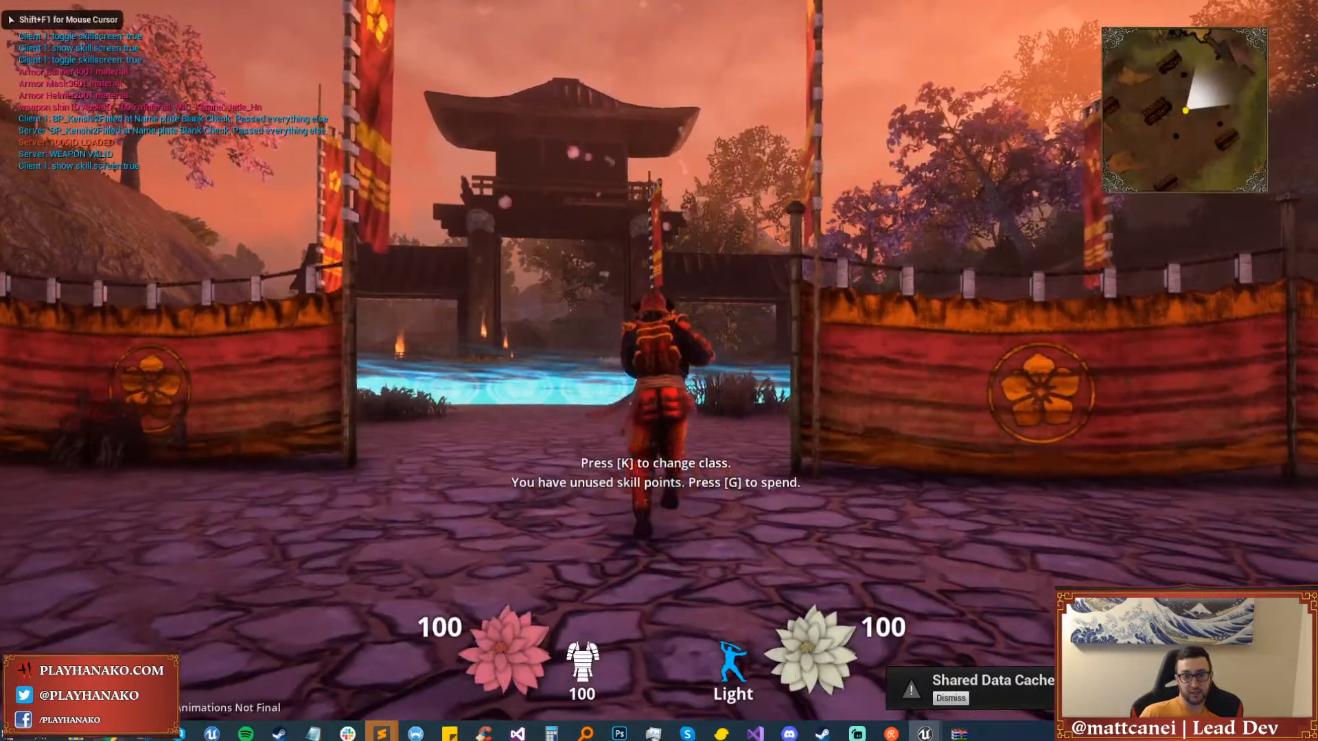
Run and sprint through the gate toward the village sheds to examine the tilted banner from behind.
key(w)
key(w)
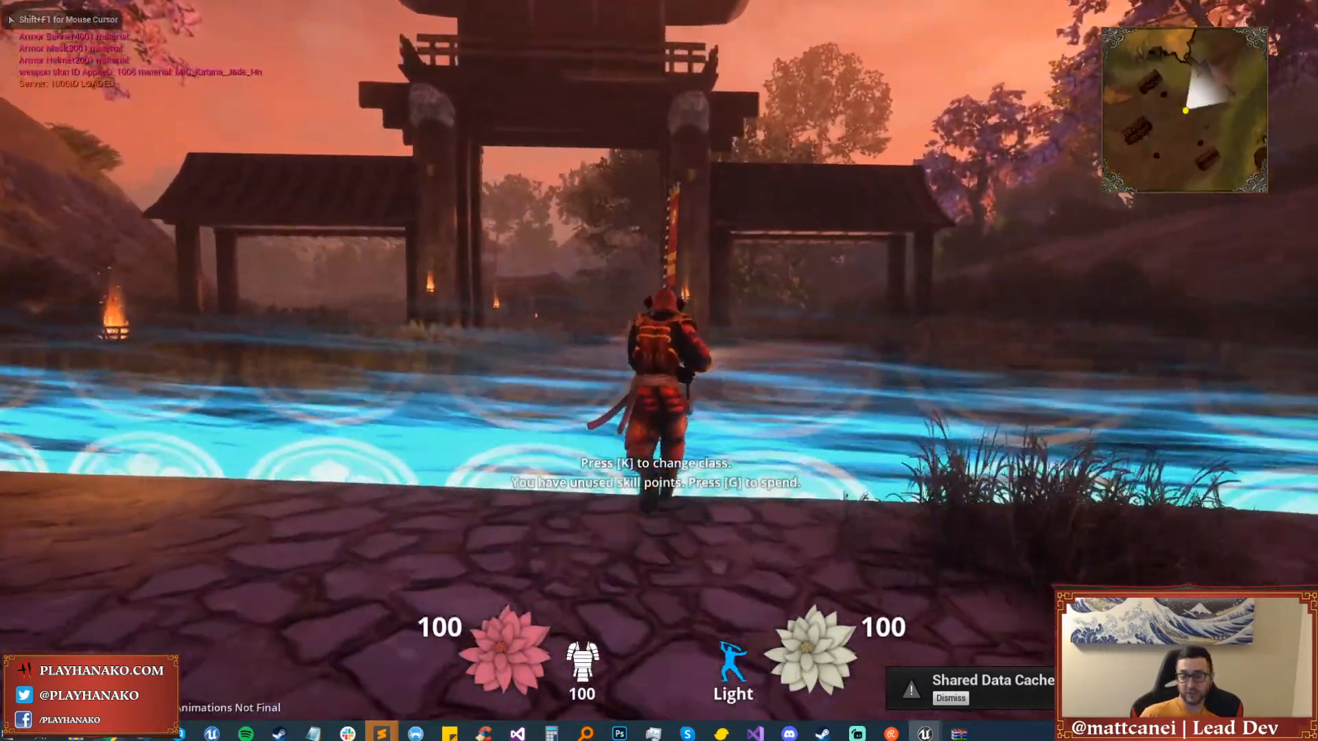
key(w)
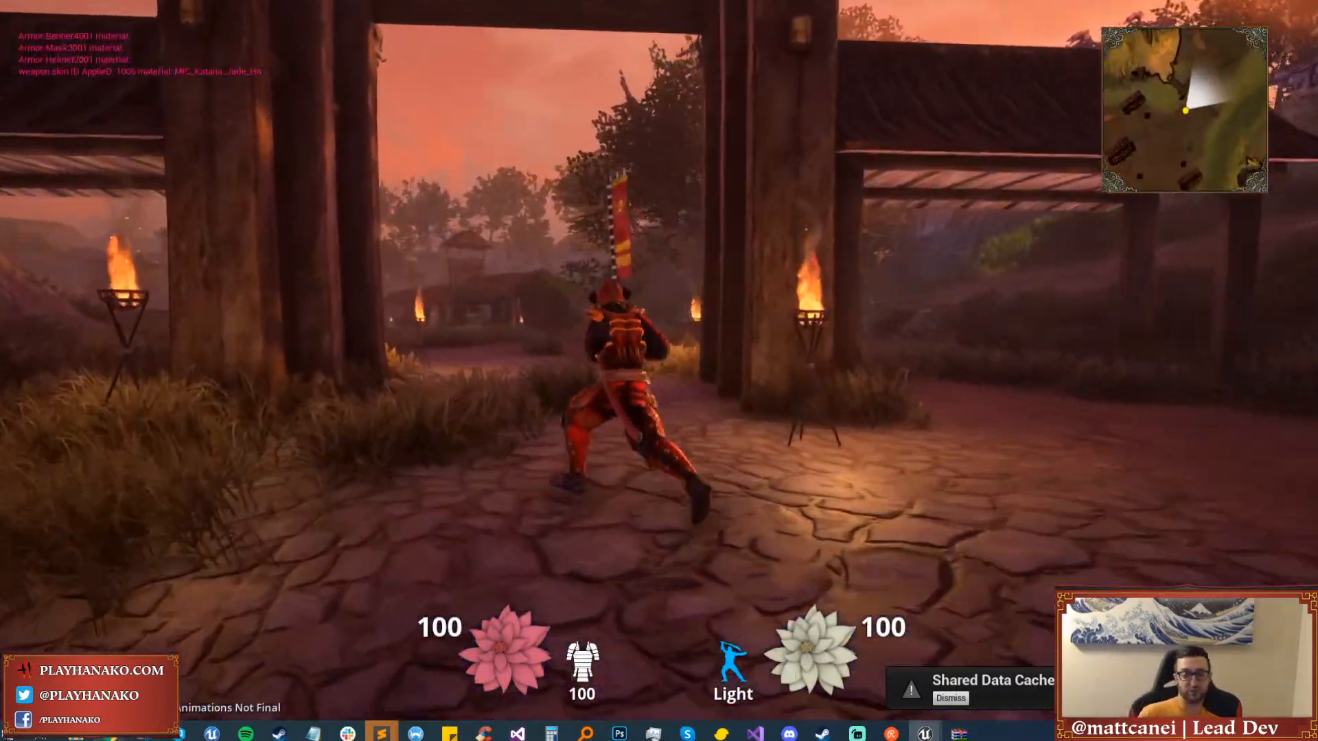
key(w)
key(shift)
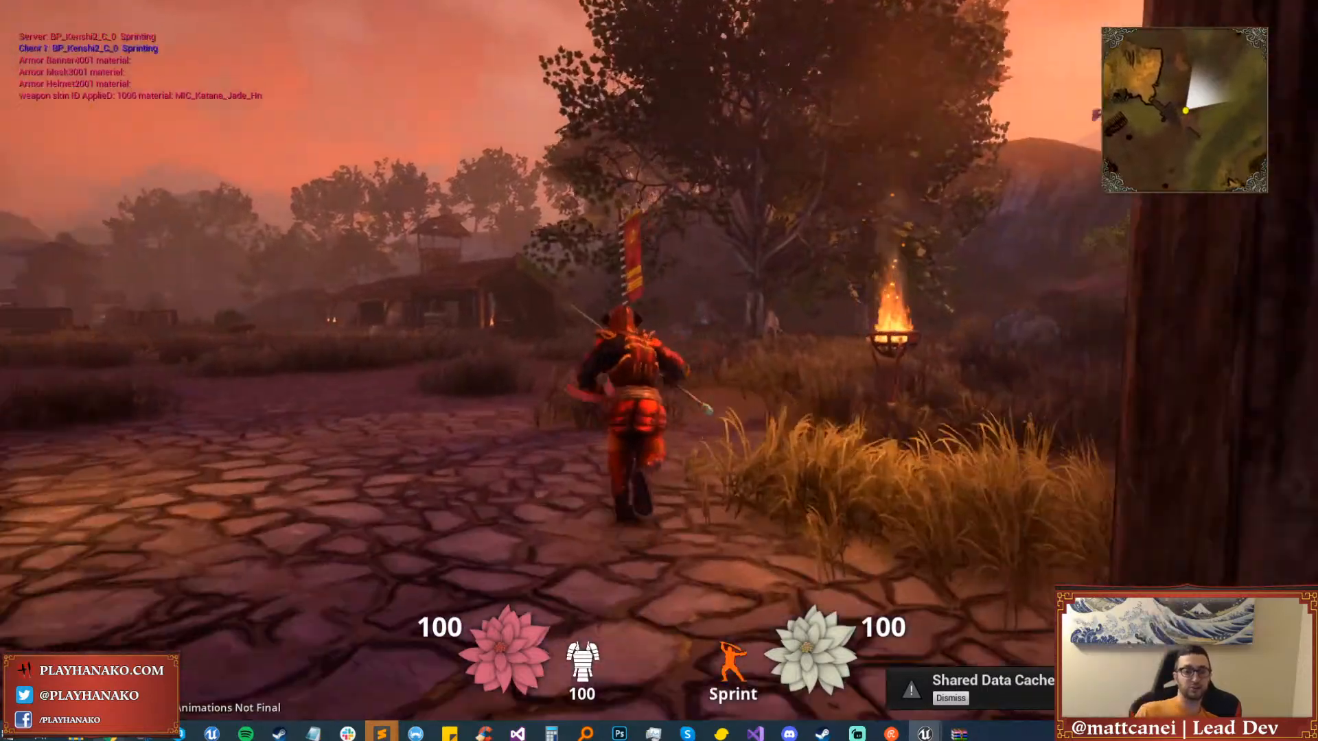
key(w)
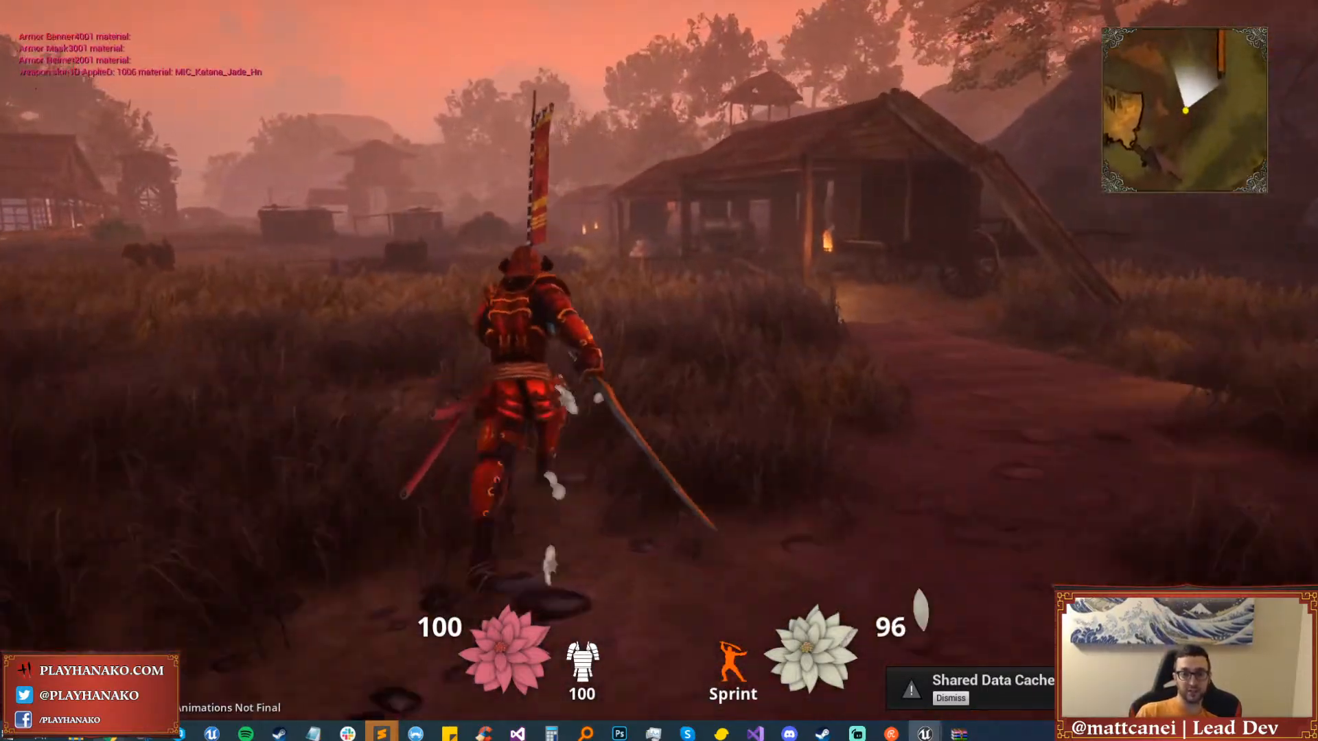
key(w)
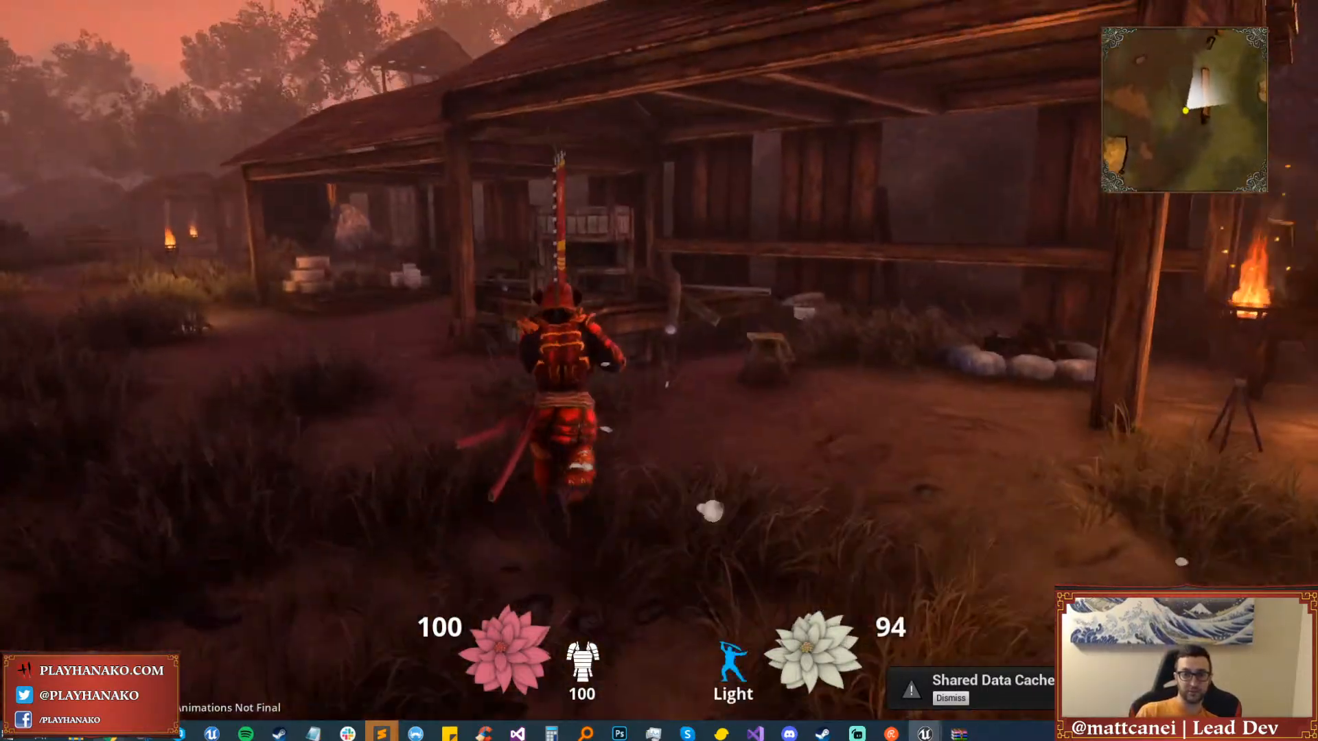
key(w)
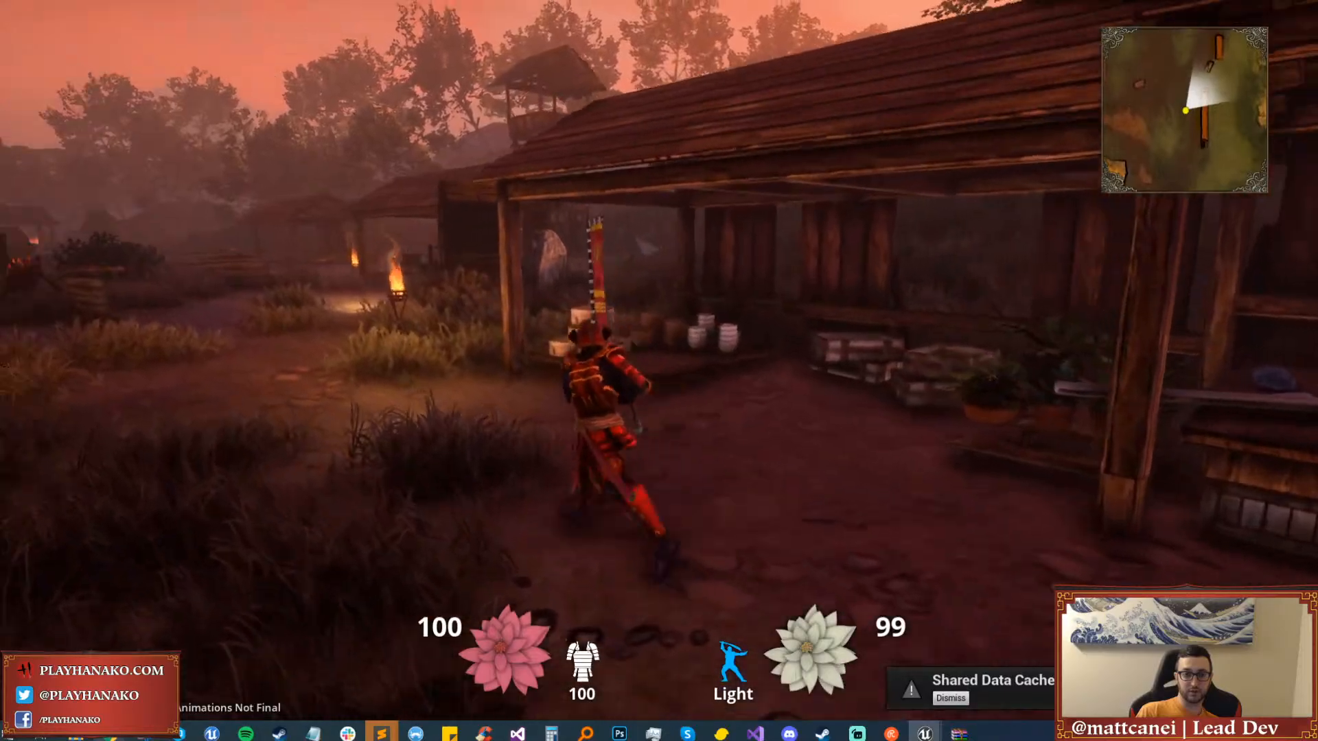
Sprint in different directions around the village to examine the banner's movement, and end the play session.
key(shift)
key(w)
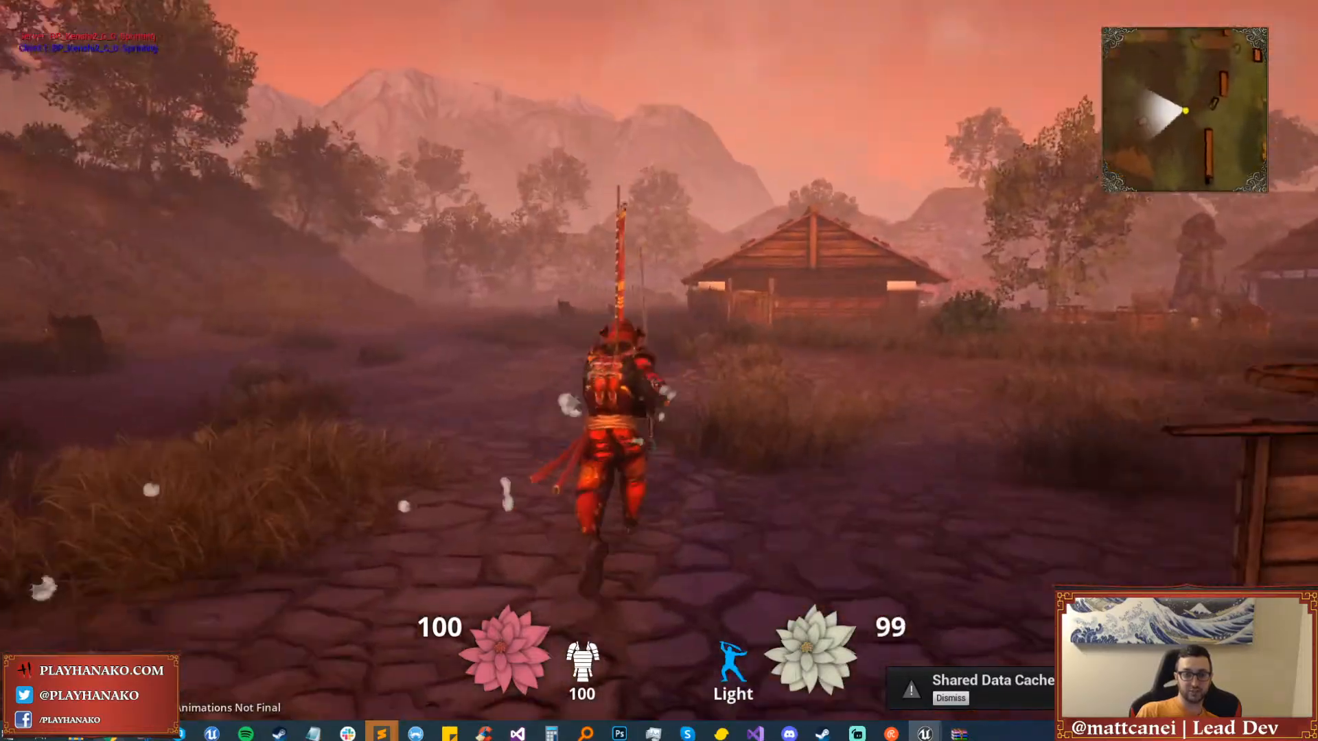
key(shift)
key(w)
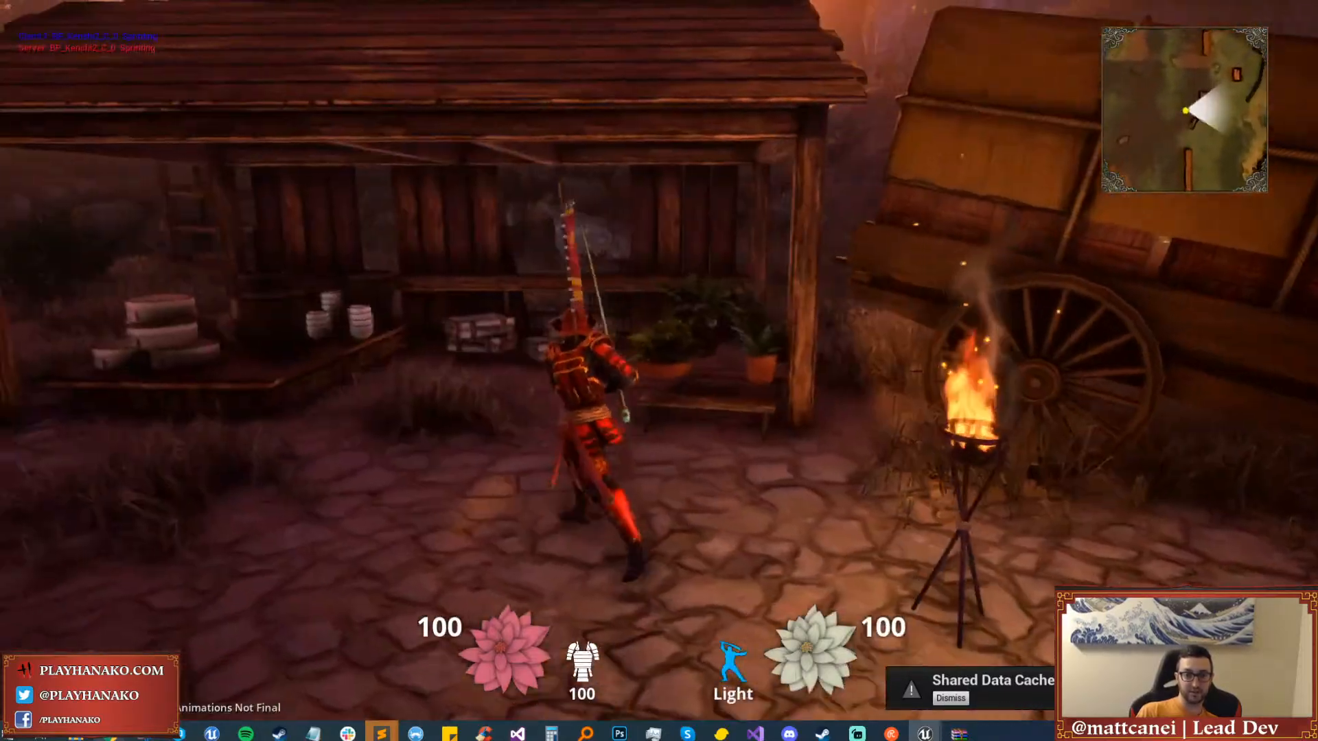
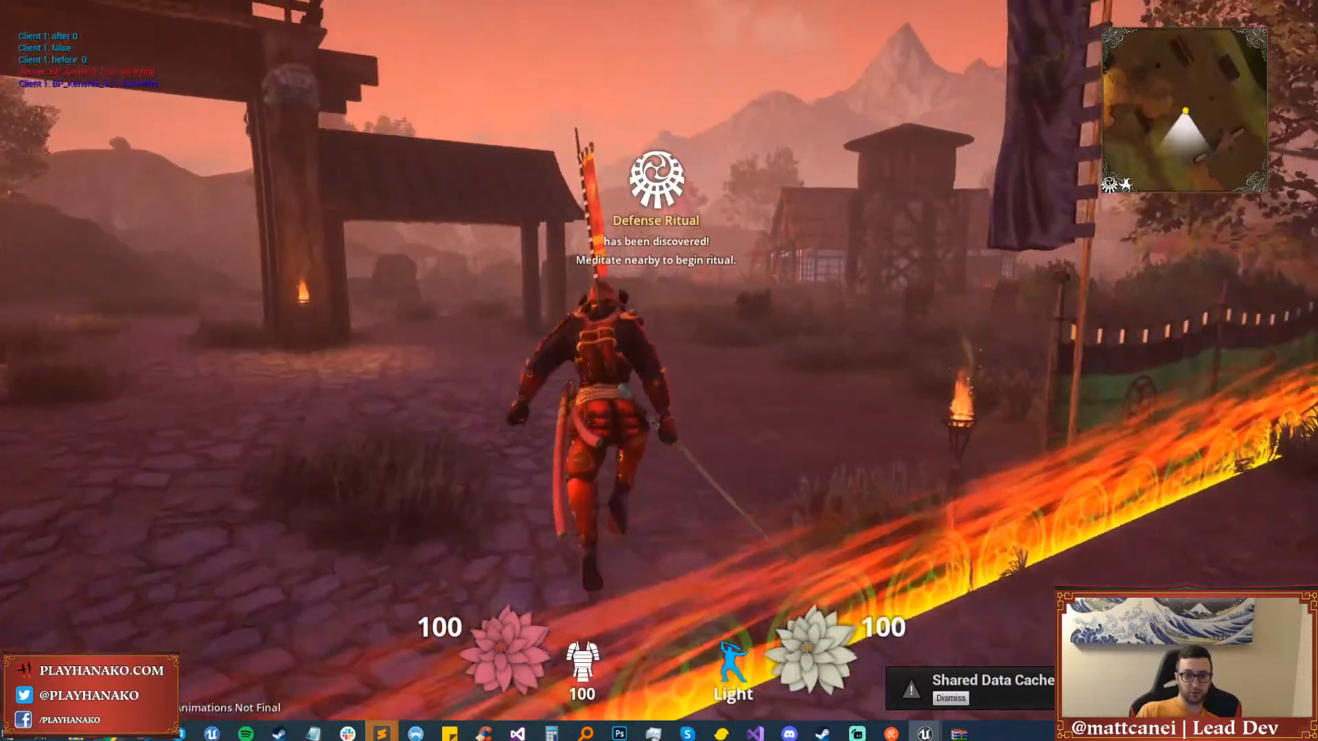
key(w)
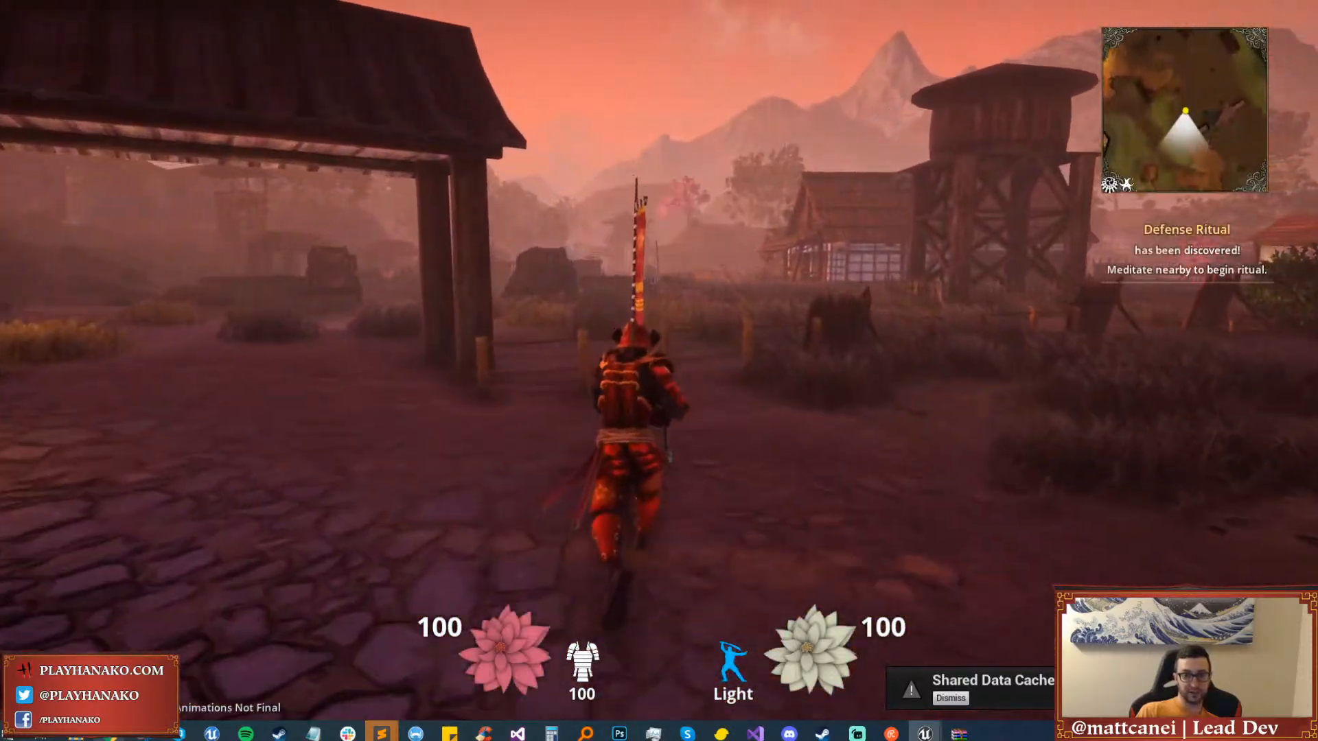
key(w)
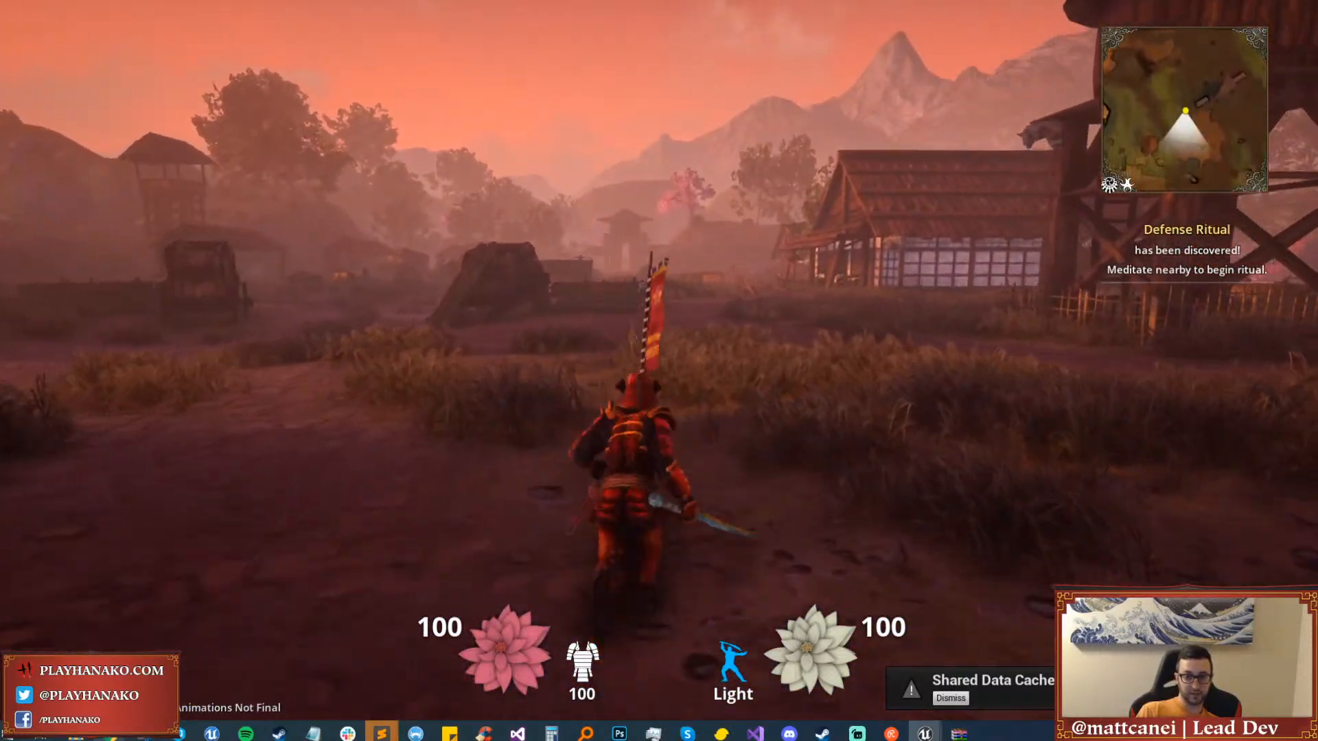
key(w)
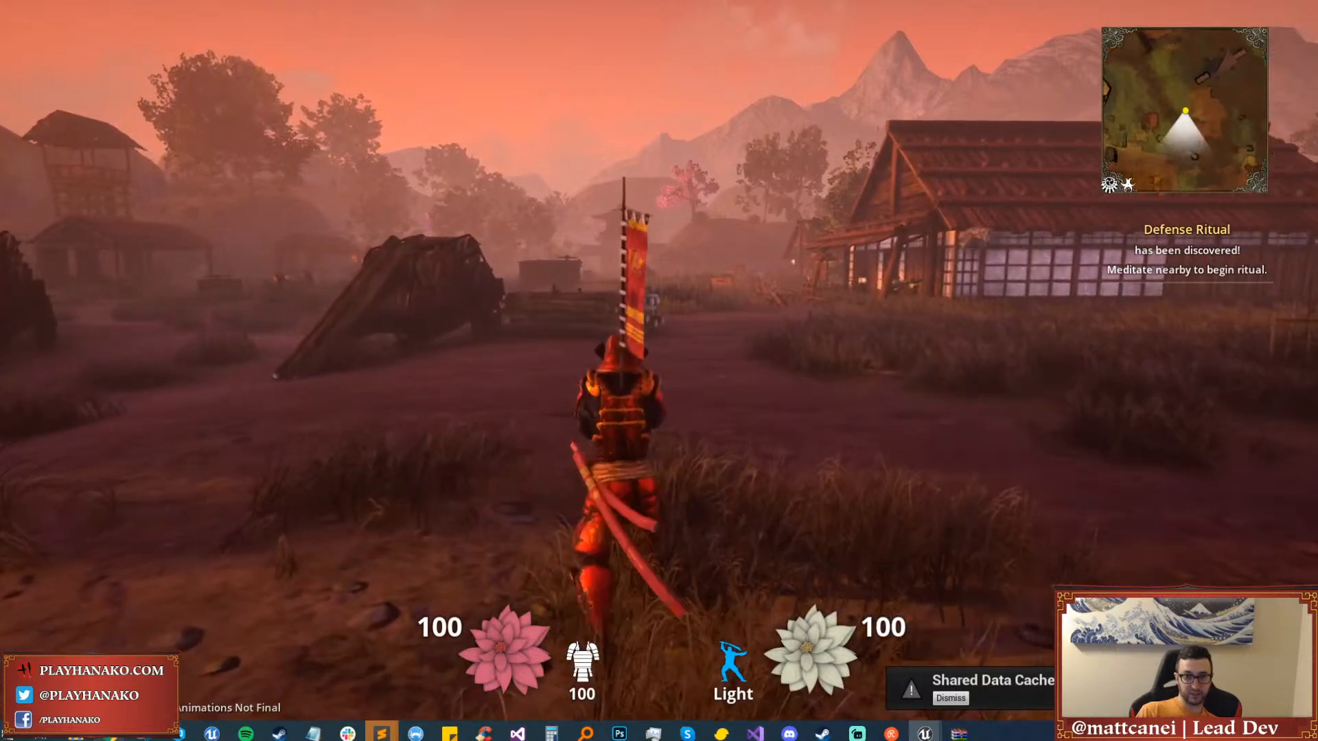
key(Escape)
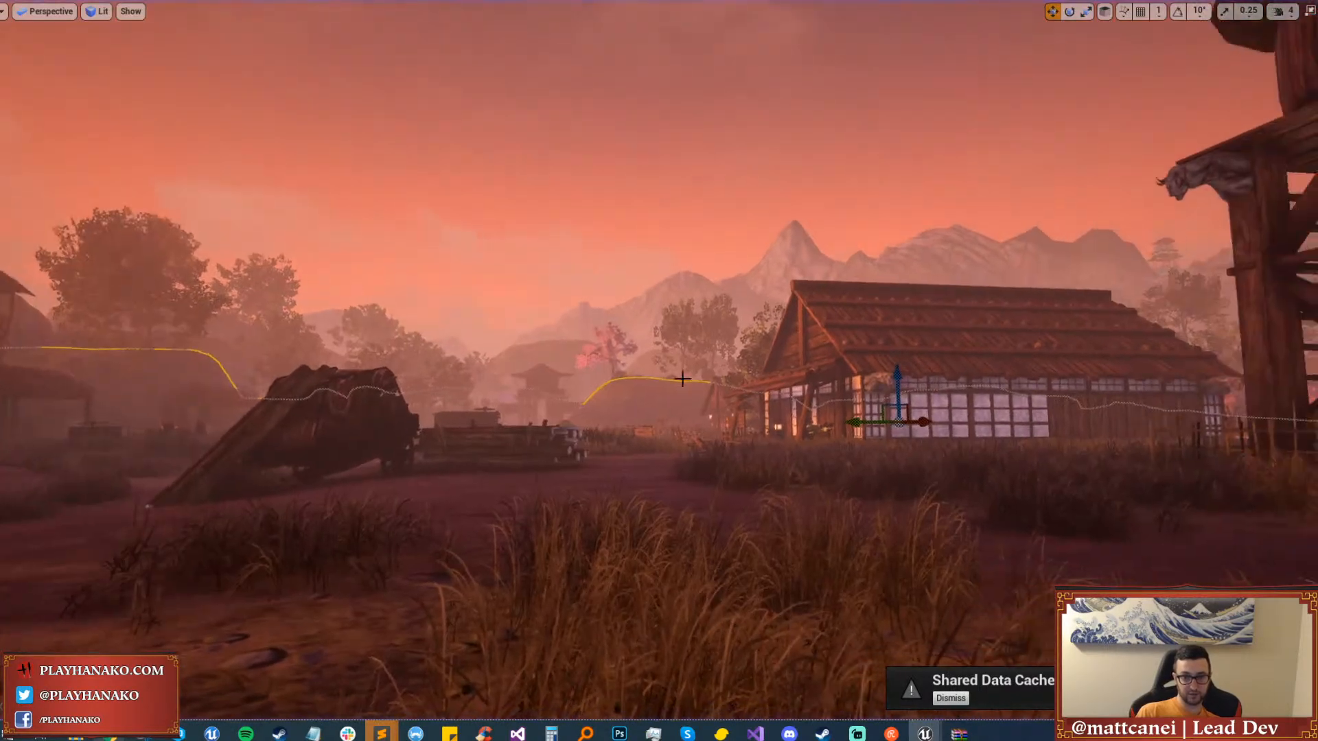
Raise the bannerSocket on the Kenshi2 skeleton to a relative location of about X -9.65, Y -3.42, Z 0.27.
key(F11)
click(585, 8)
alt+drag(618, 343, 769, 322)
right_drag(696, 425, 816, 405)
key(r)
drag(543, 439, 599, 392)
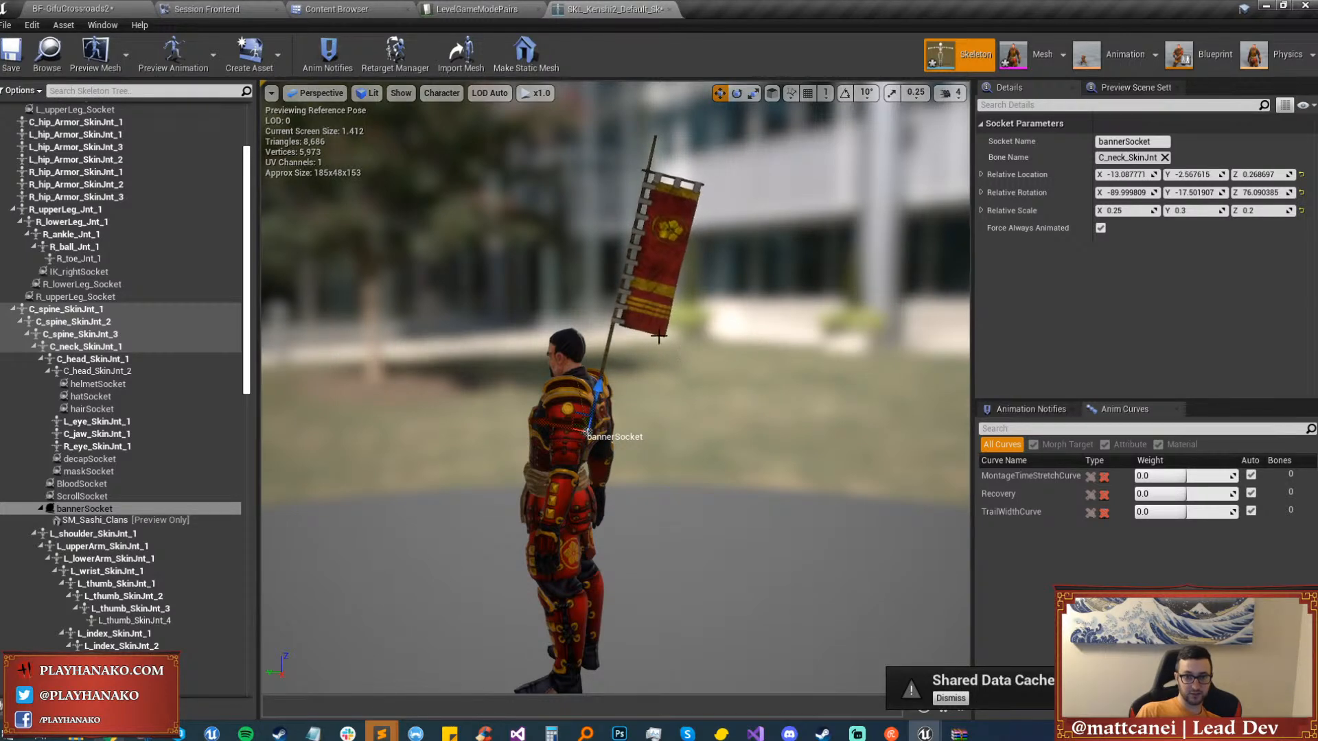
drag(595, 380, 604, 369)
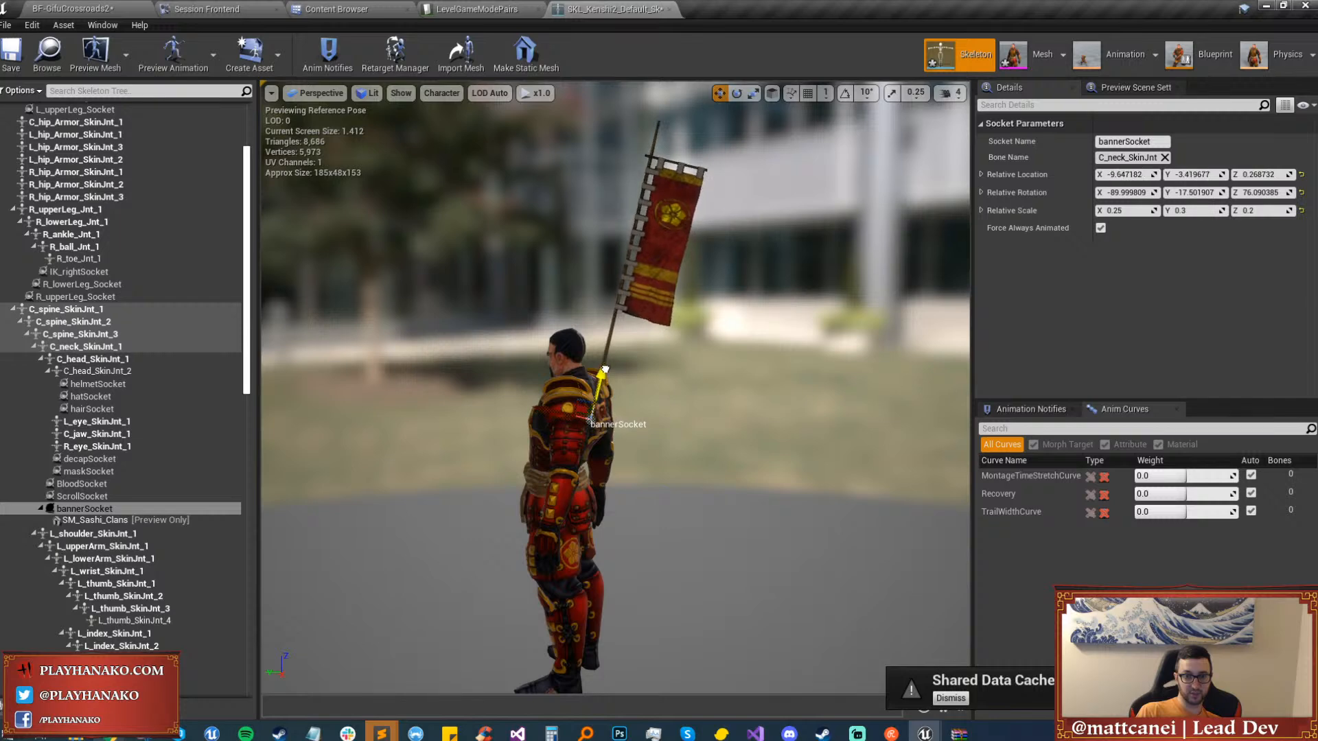
drag(746, 373, 795, 336)
click(748, 357)
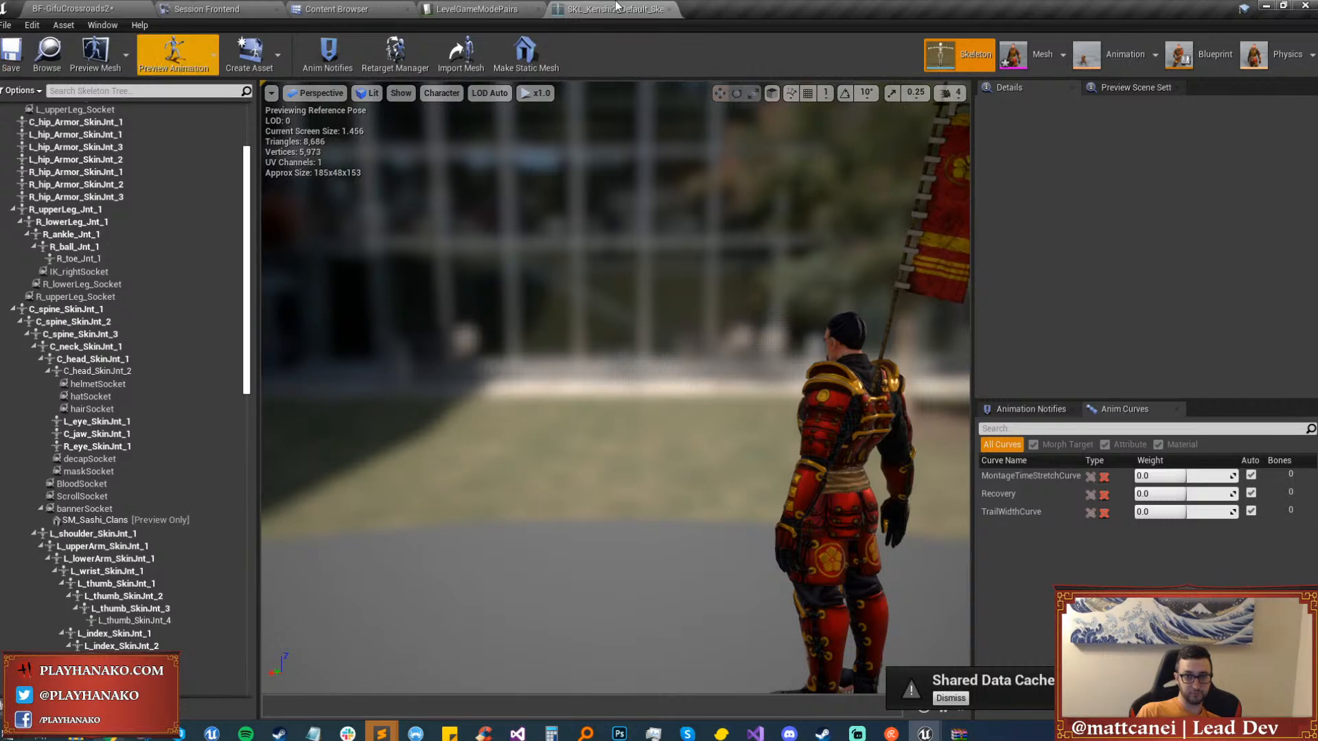
Close the Kenshi2 skeleton and open SKL_Naginata_Default_Skeleton from the Naginata character folder.
click(672, 9)
click(336, 8)
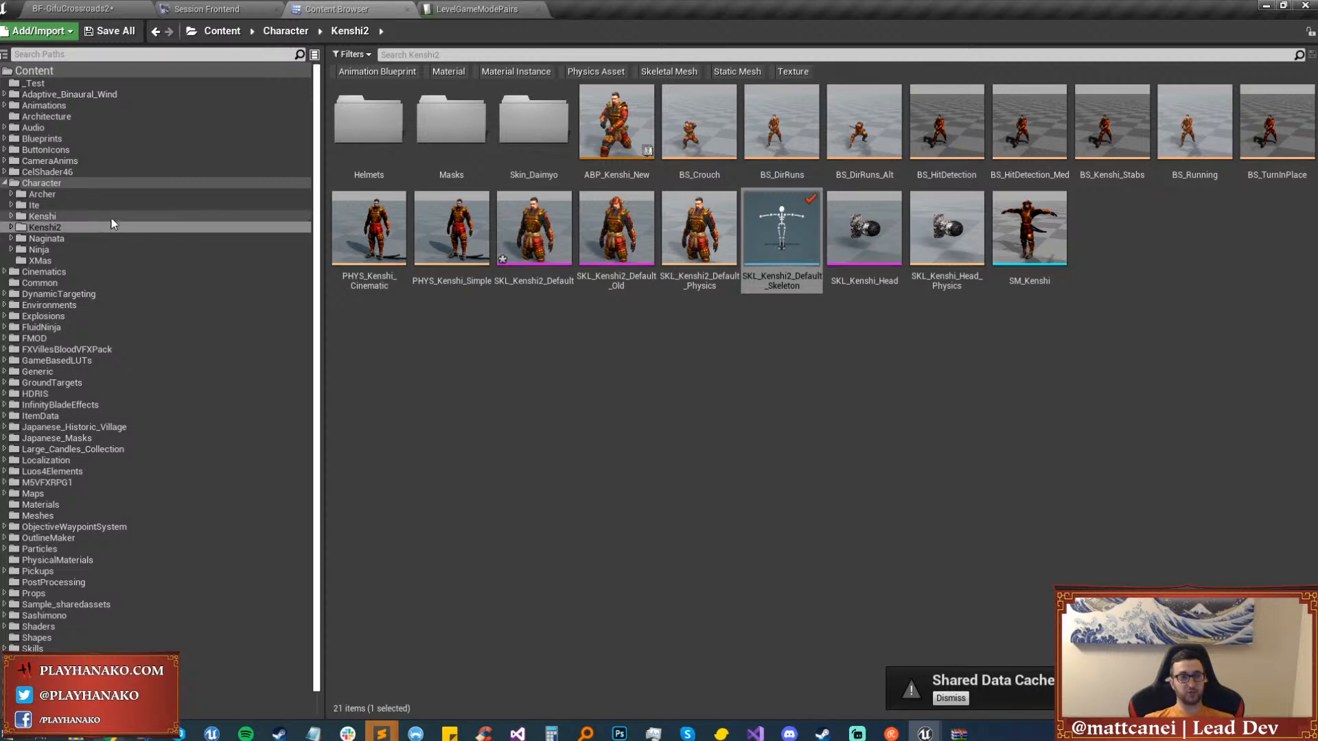
click(61, 238)
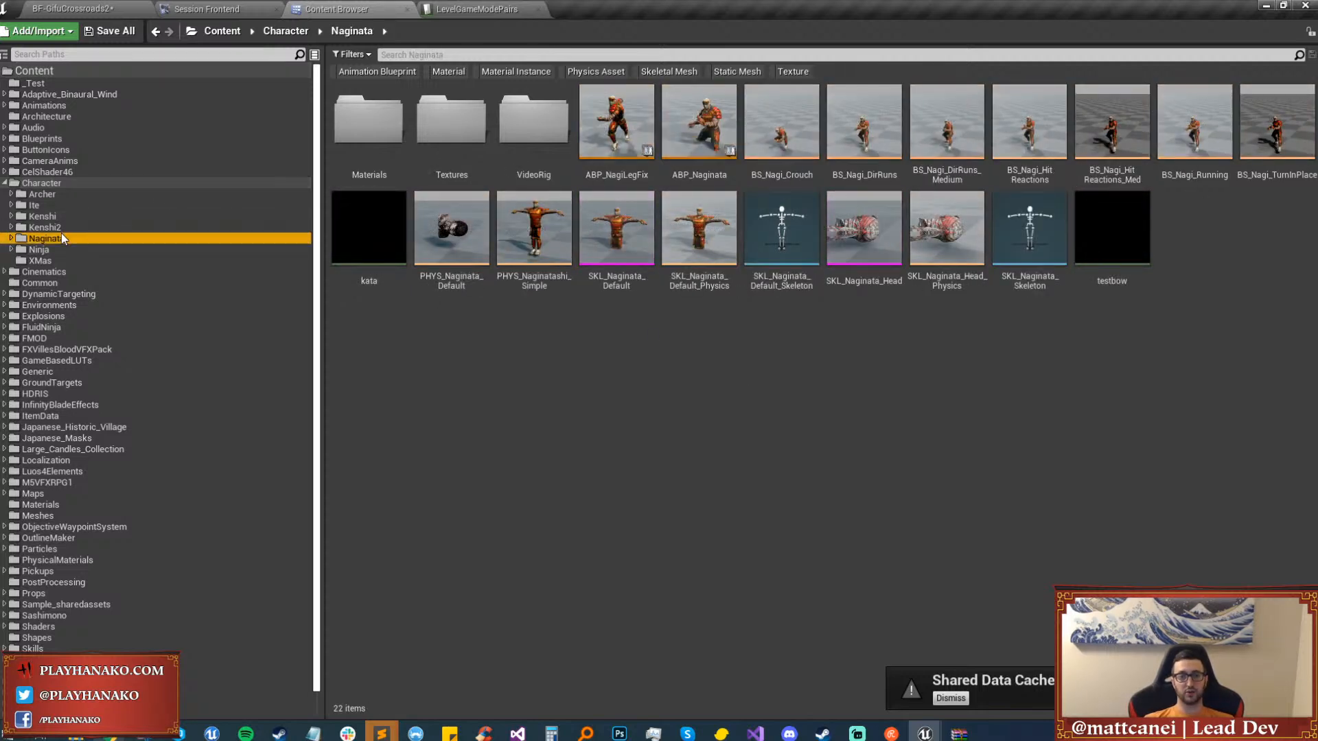
double_click(767, 287)
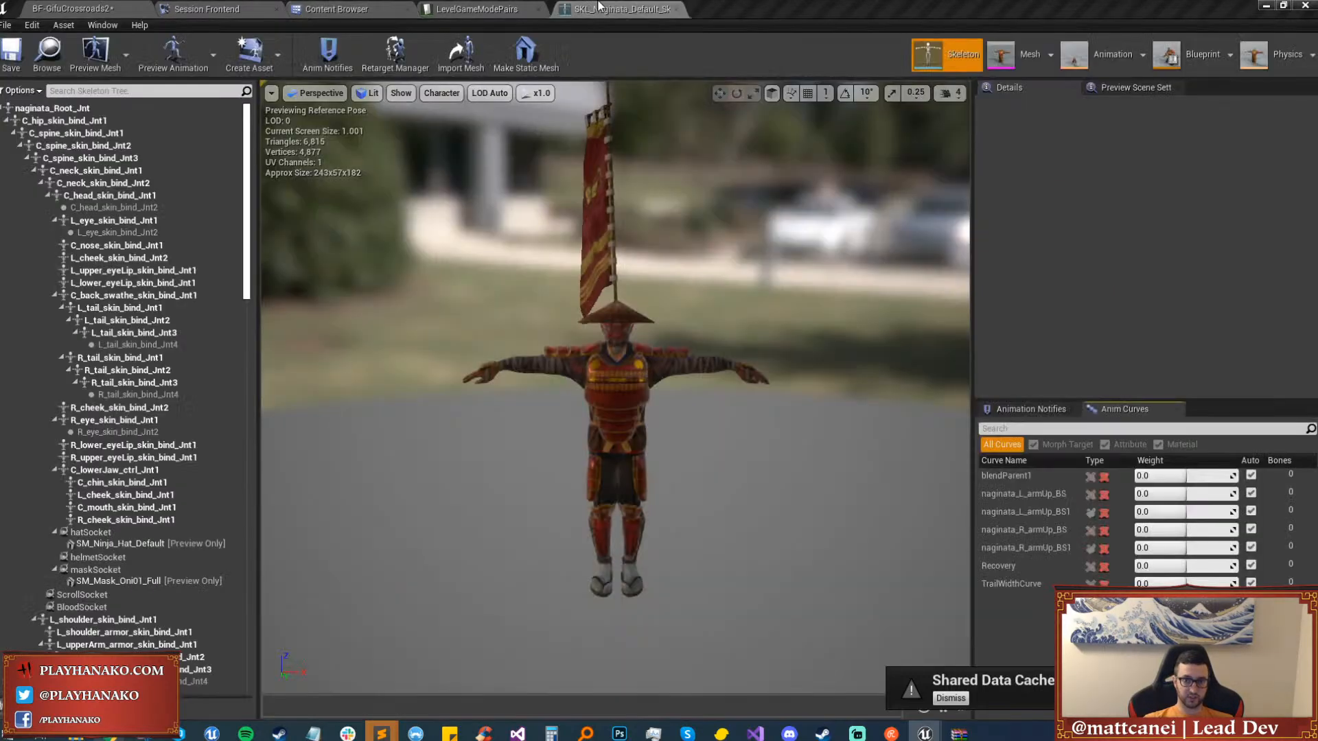
Examine the banner from behind the Naginata character and look through the skeleton tree for its socket.
right_drag(615, 387, 714, 370)
key(w)
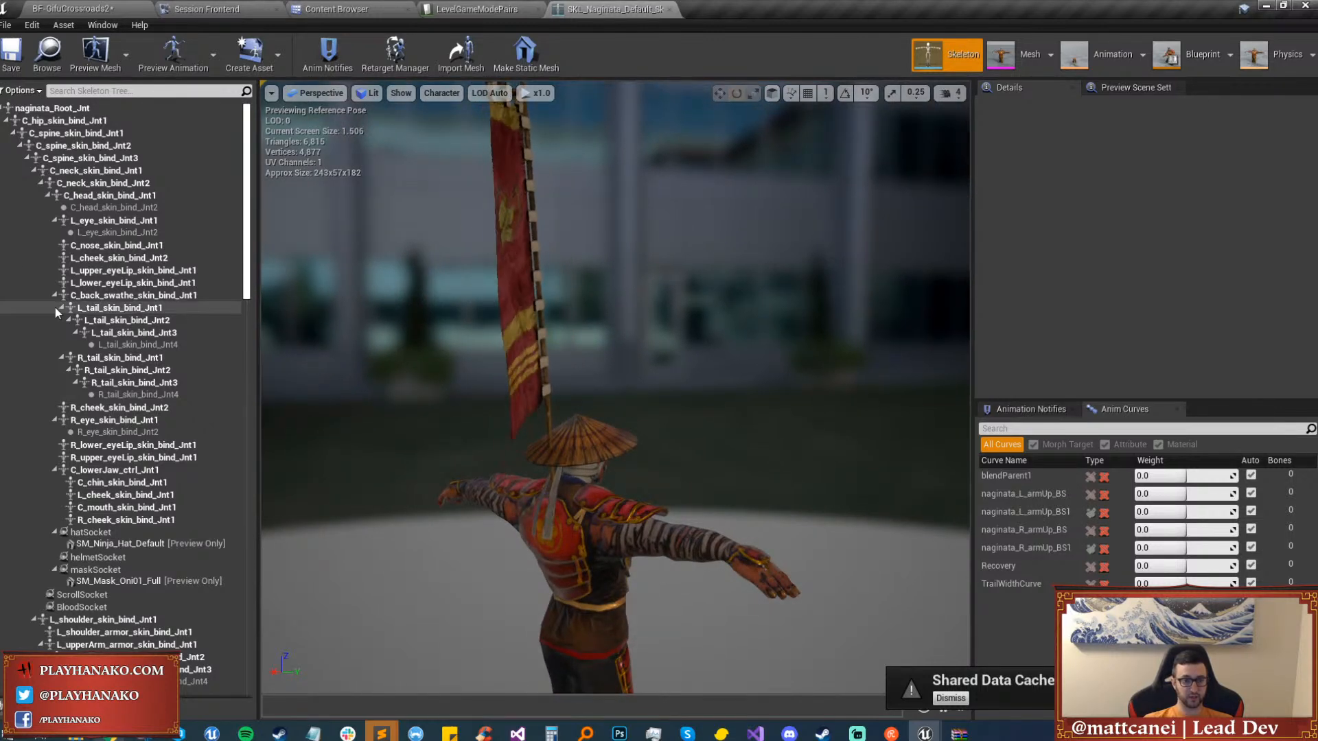
scroll(142, 237, down, 3)
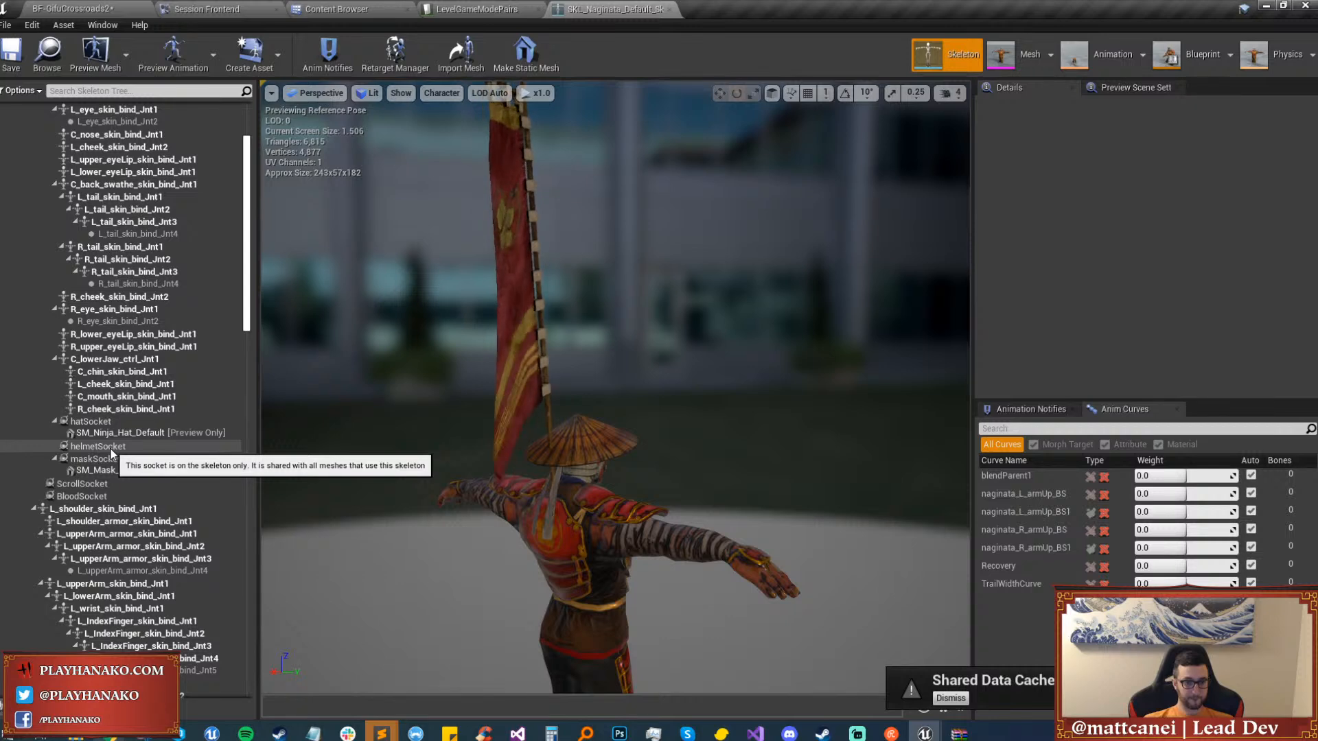
scroll(93, 525, down, 9)
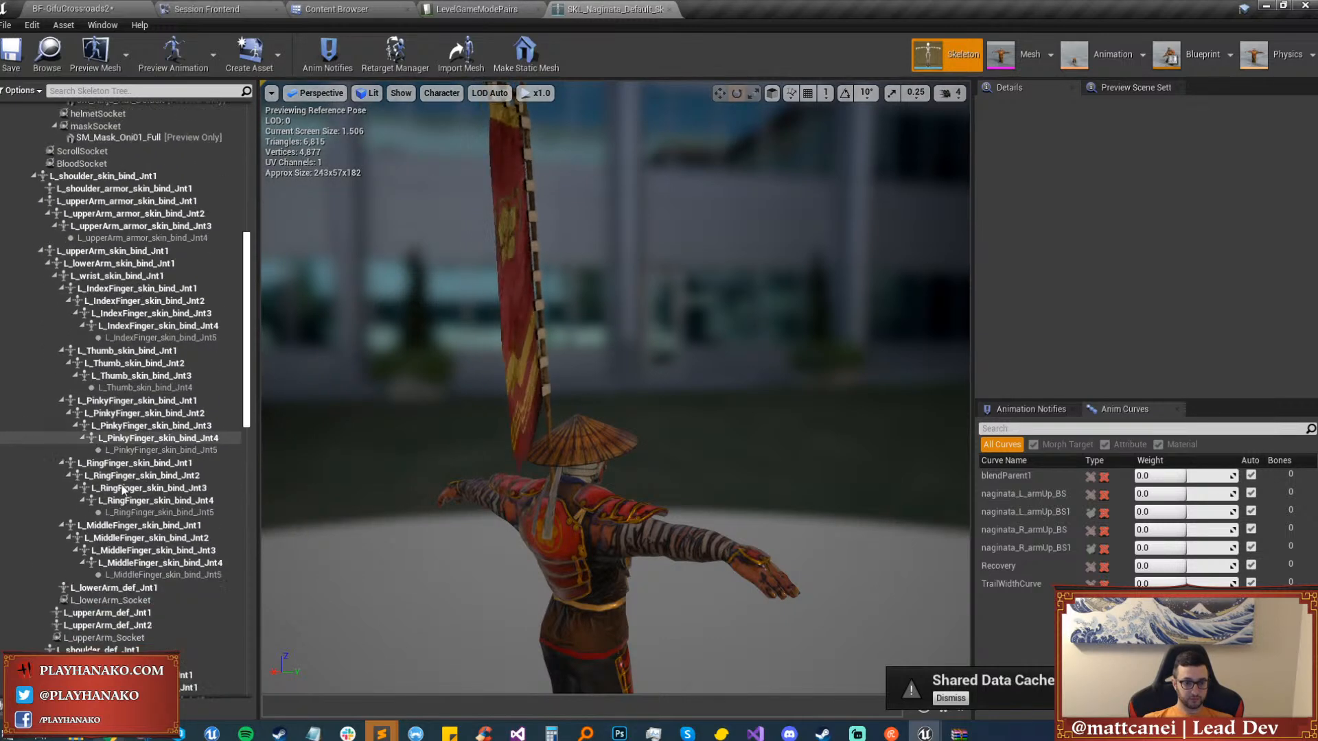
Delete the existing bannerSocket attached to the spine bone from the skeleton.
scroll(122, 488, down, 18)
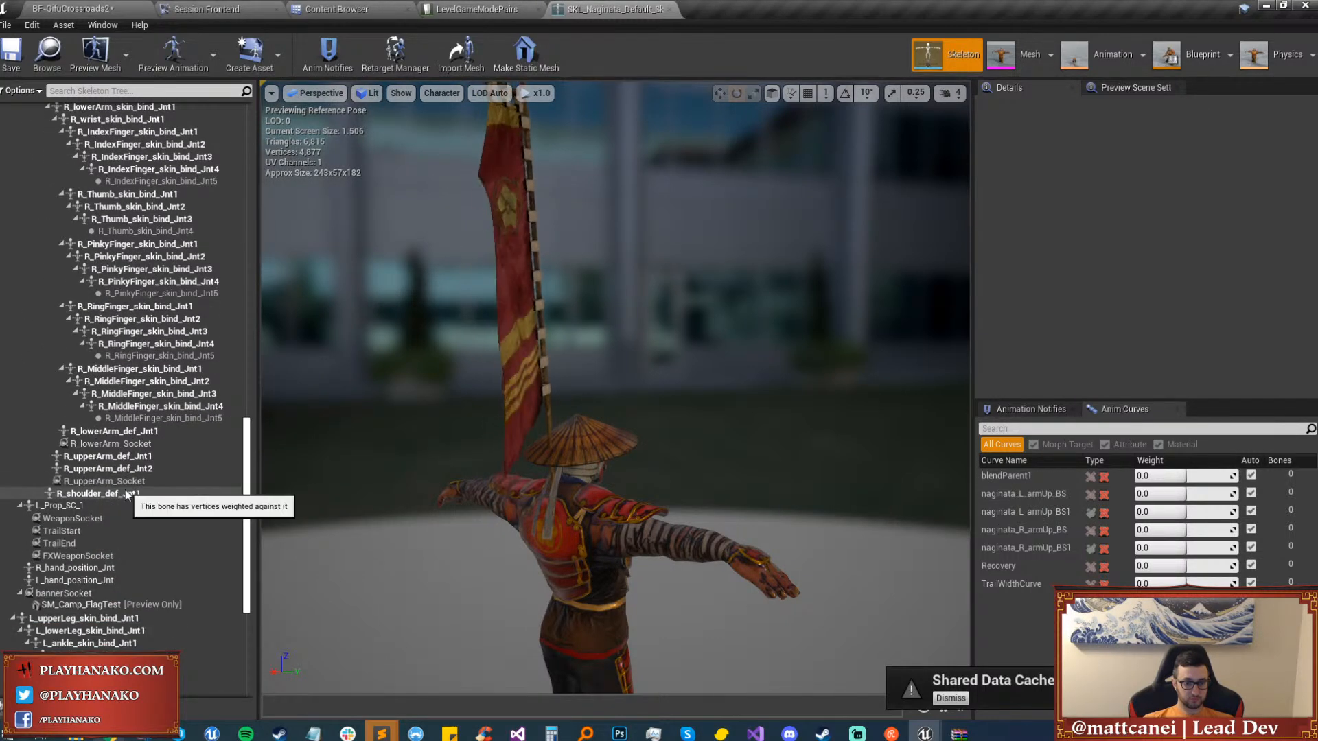
scroll(125, 488, down, 3)
click(69, 482)
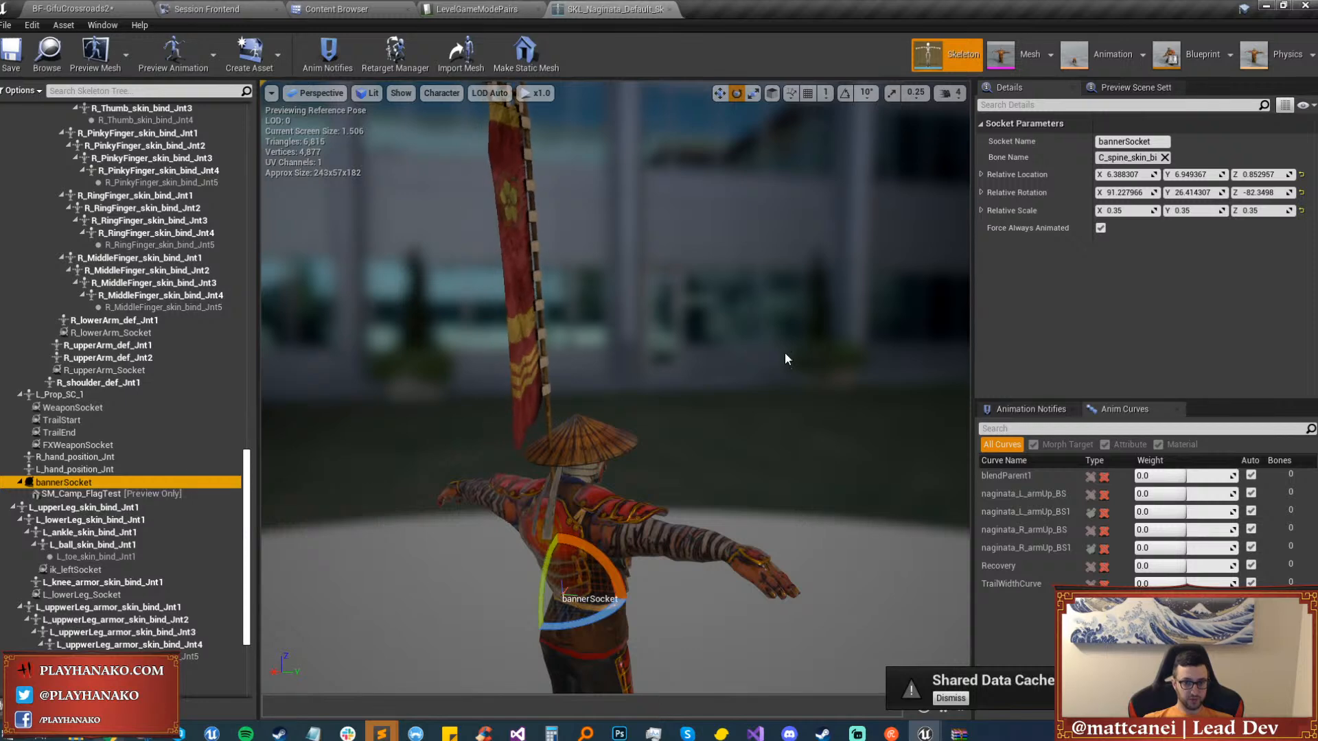
alt+drag(787, 359, 583, 364)
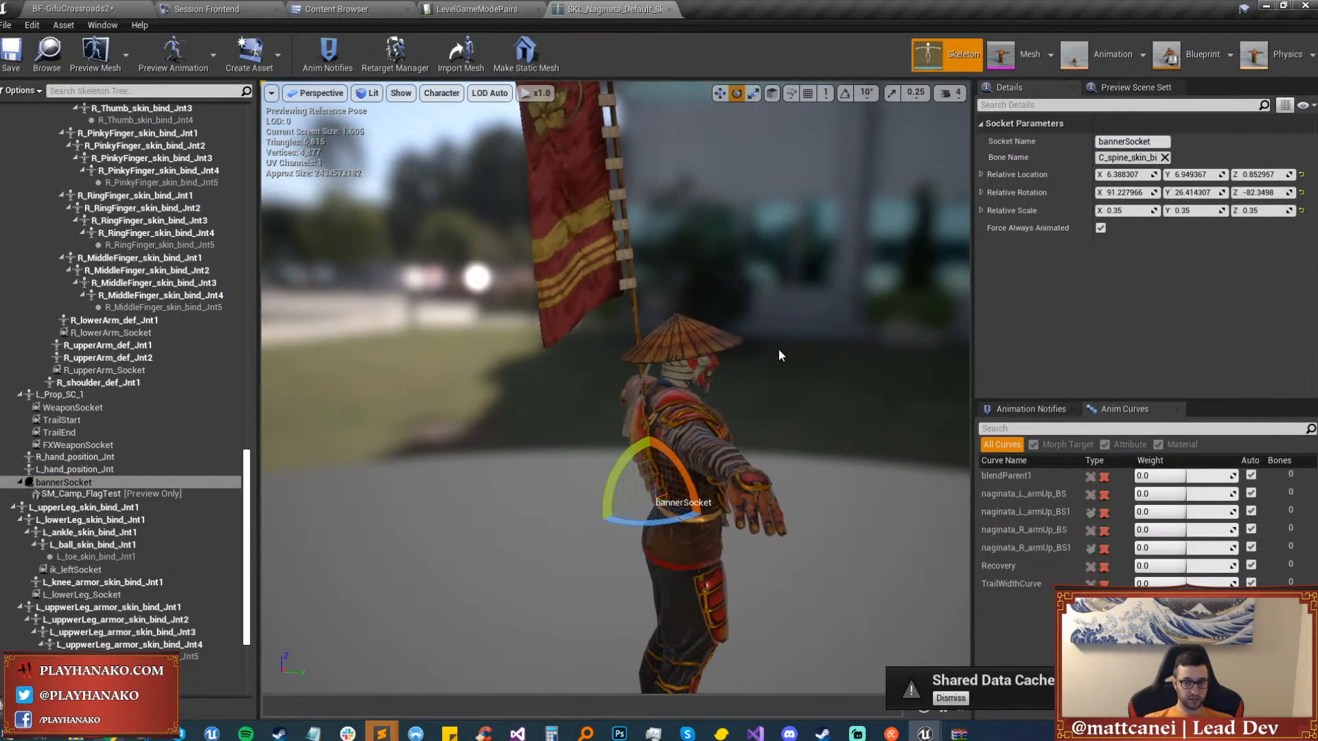
alt+drag(778, 349, 861, 347)
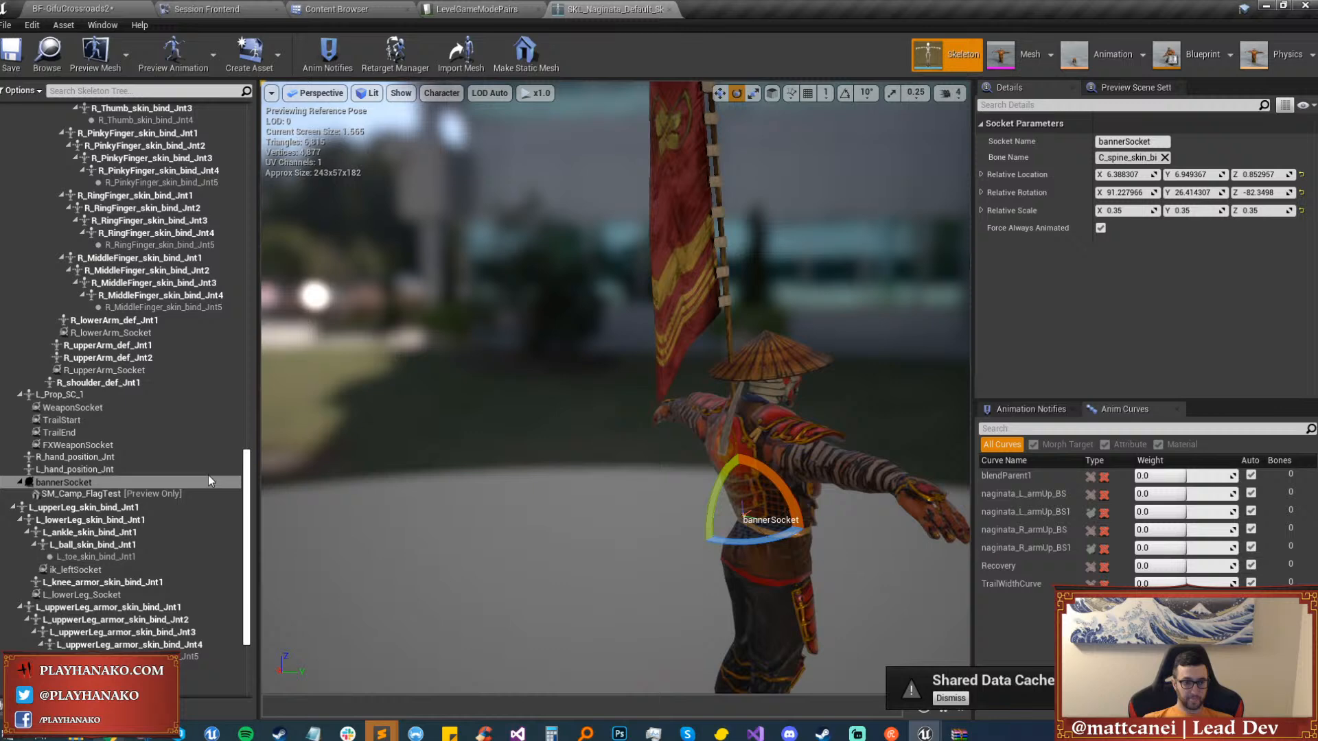
right_click(96, 482)
click(177, 500)
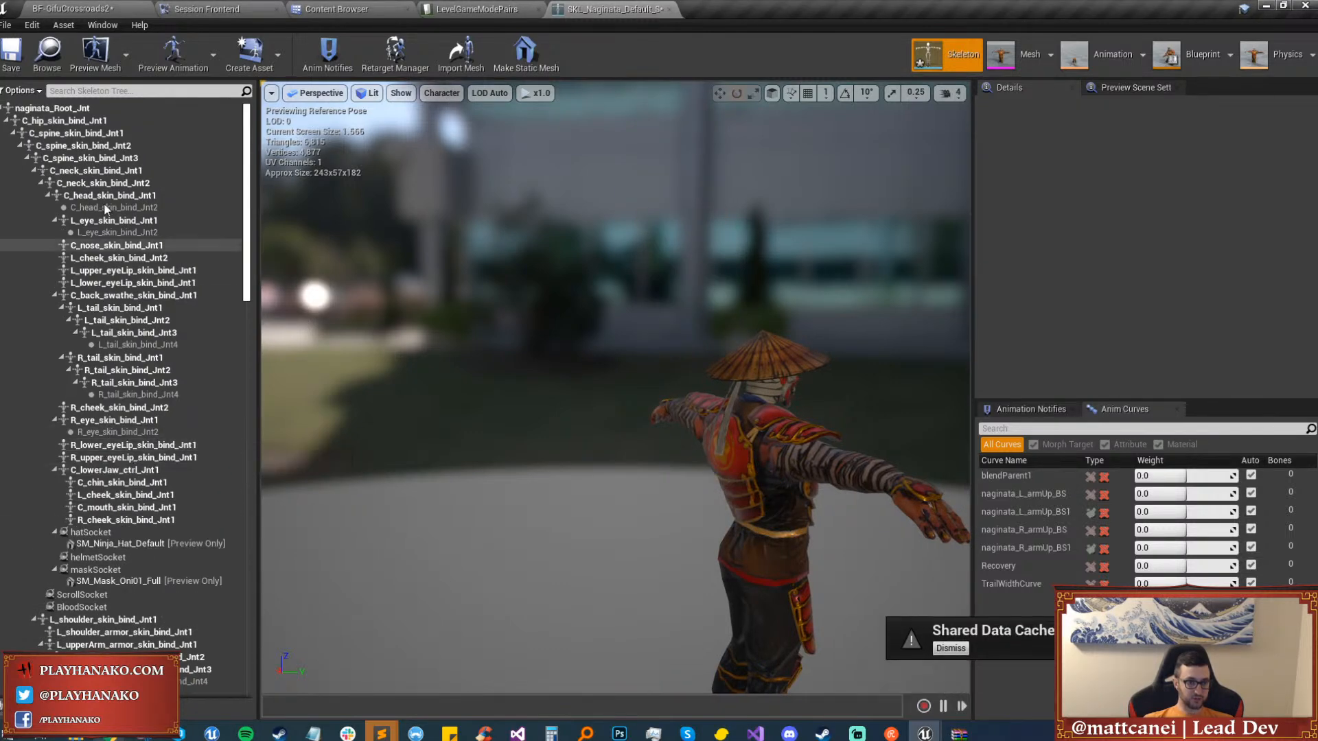
Add a new socket to the C_neck_skin_bind_Jnt1 bone.
click(94, 184)
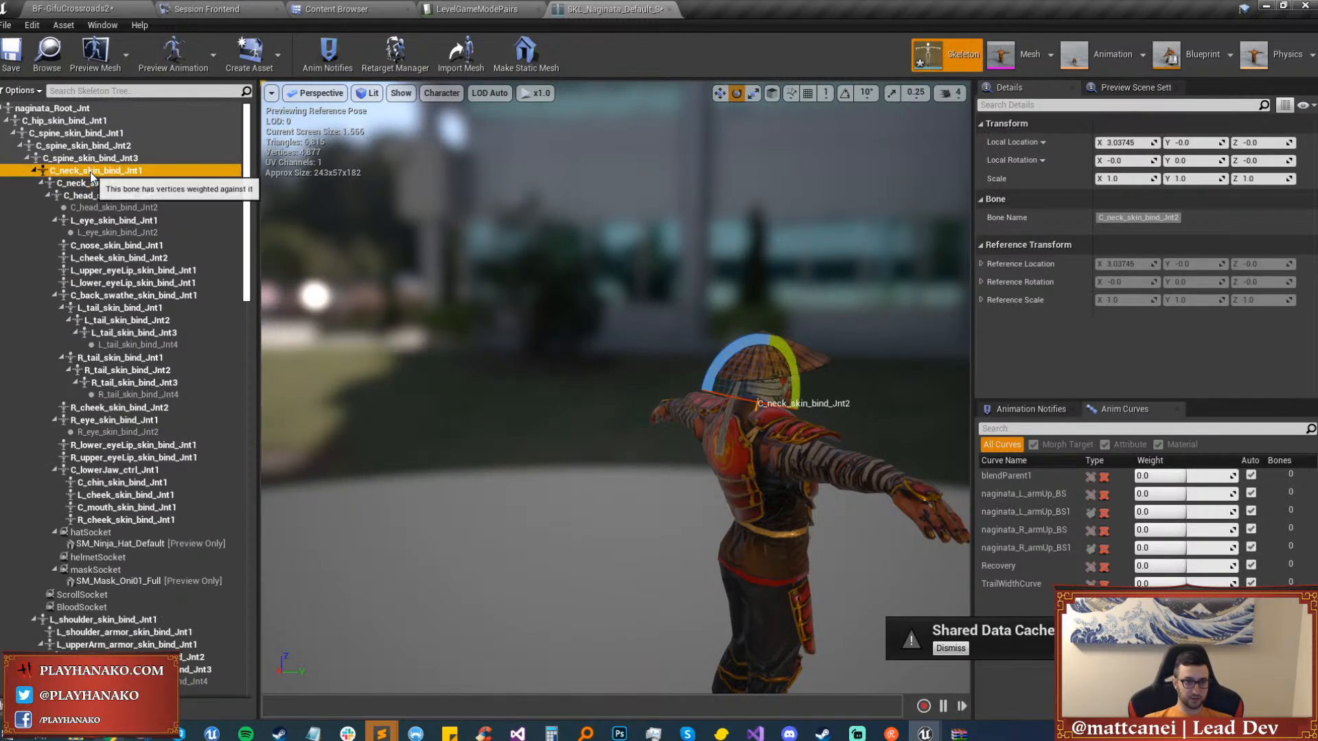
click(89, 171)
click(86, 159)
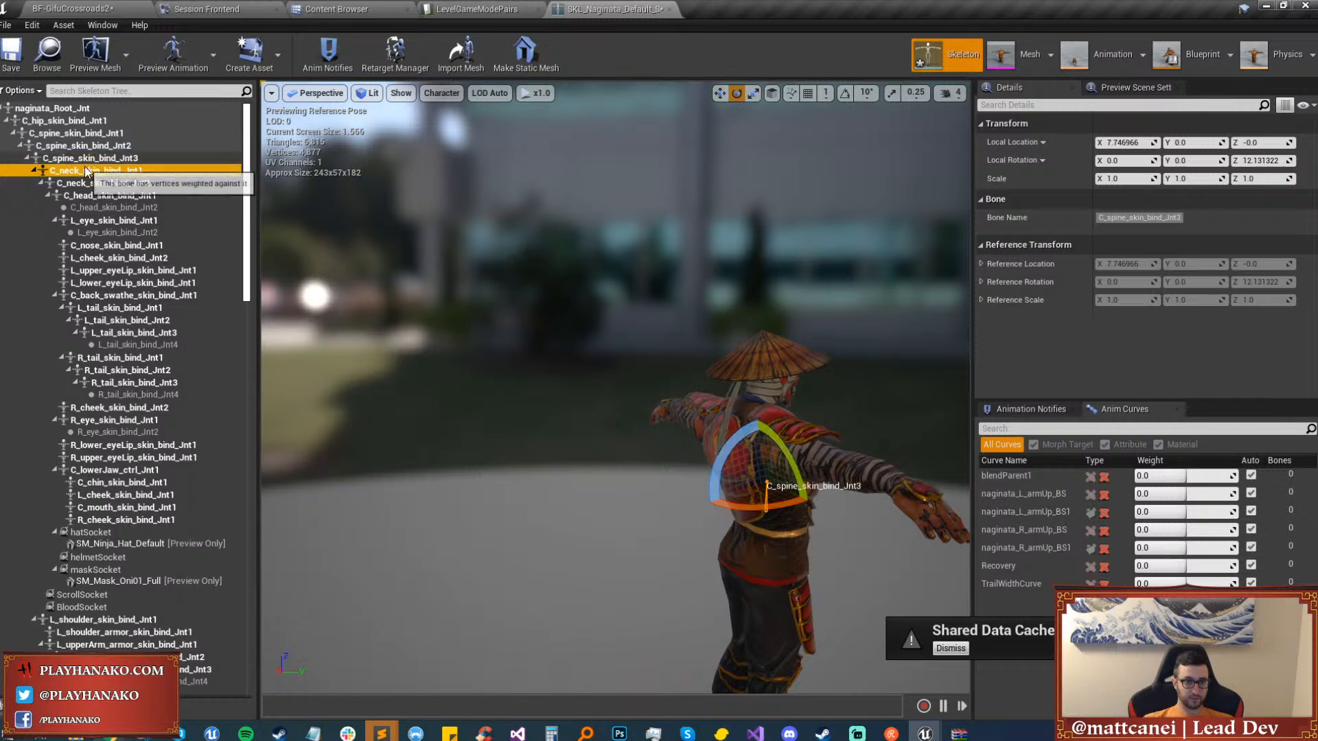
click(85, 170)
right_click(85, 168)
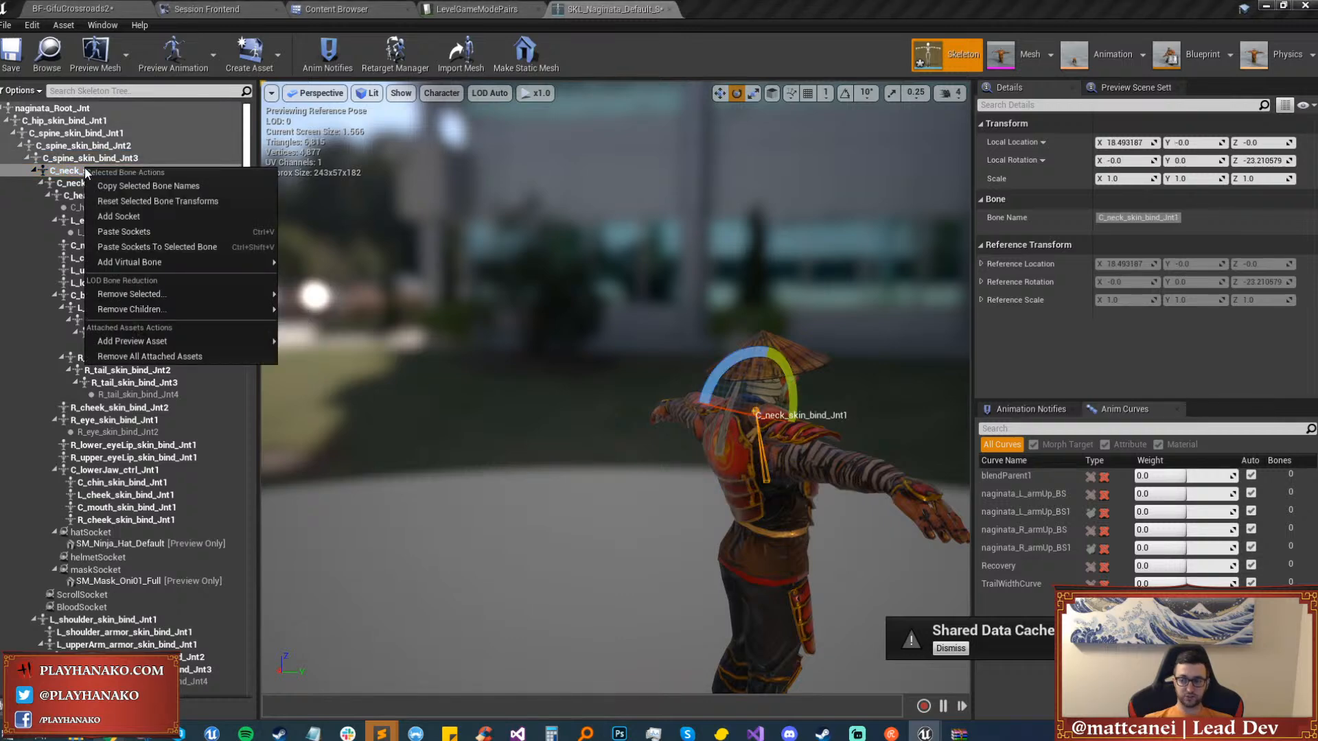
click(215, 217)
Rename the new neck socket to bannerSocket.
click(110, 620)
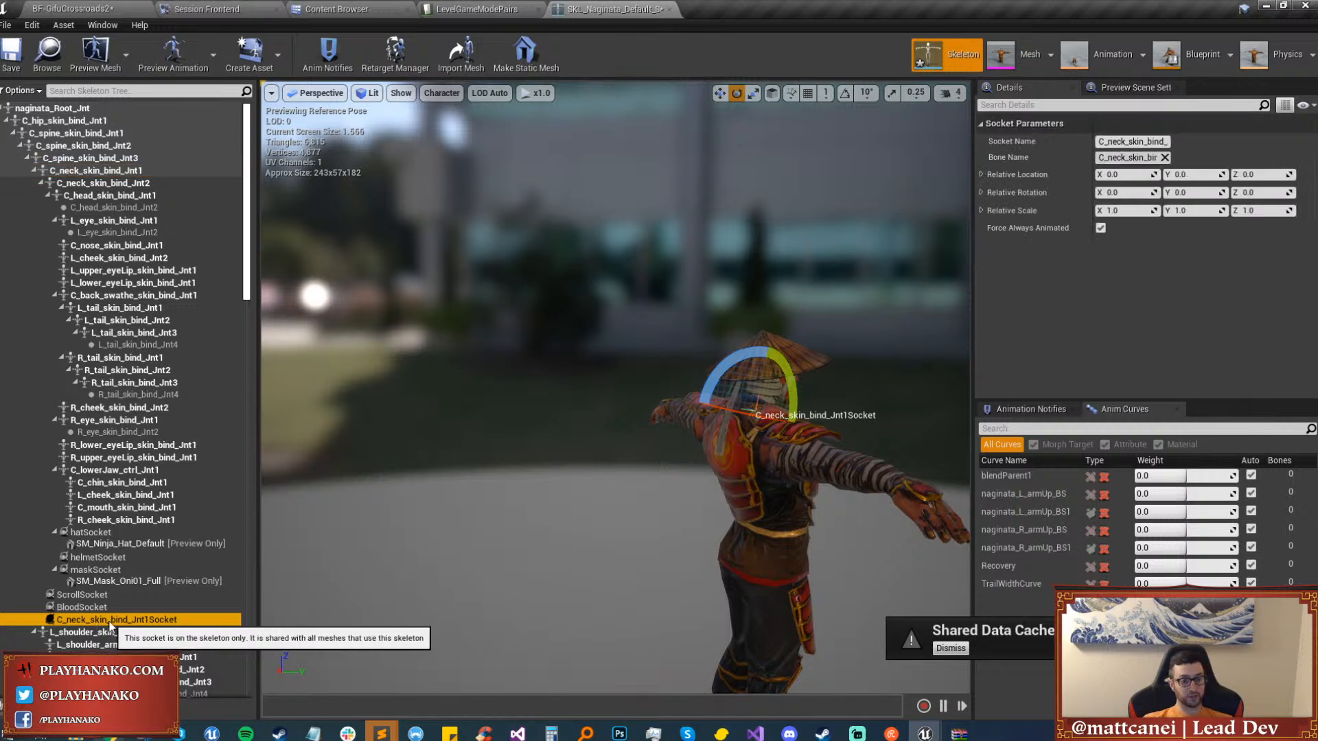
click(110, 619)
text(bannerSocket)
key(Return)
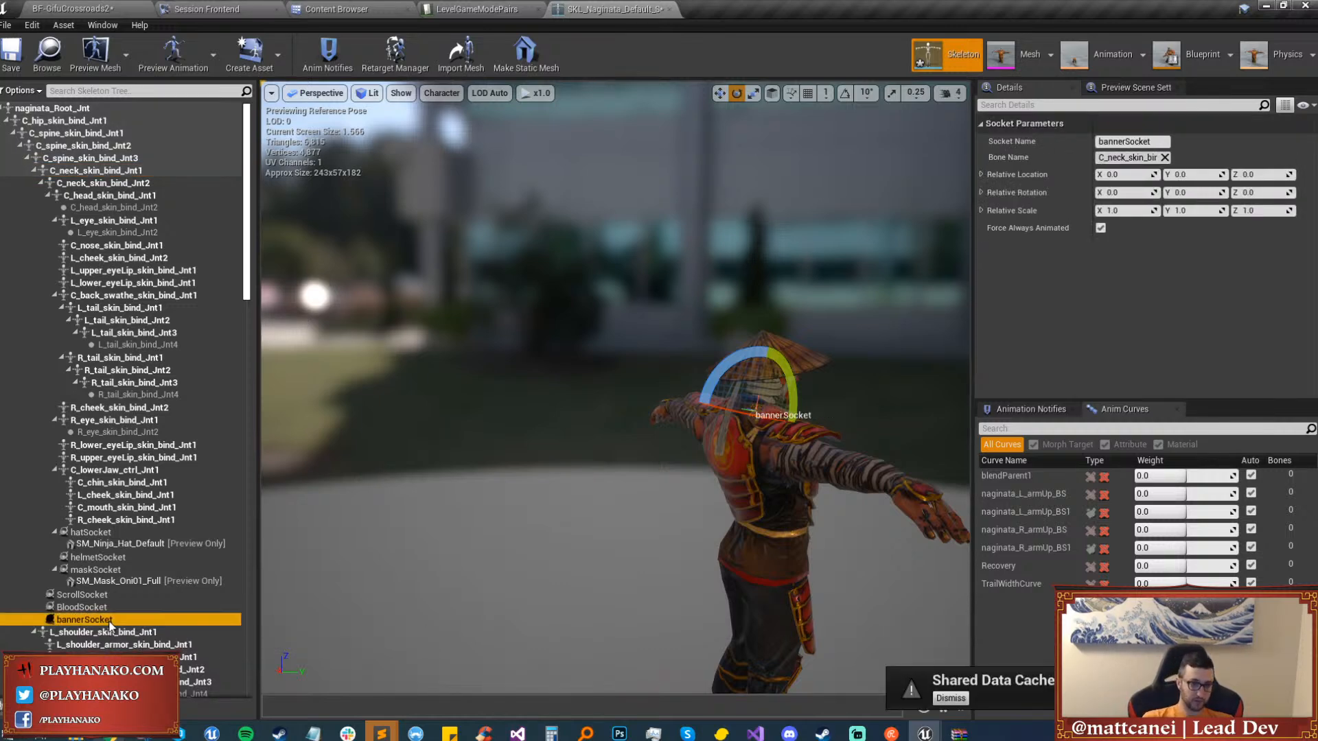
Search the preview assets for "sashi" and attach SM_Sashi_Clans to bannerSocket.
right_click(106, 619)
mouse_move(162, 591)
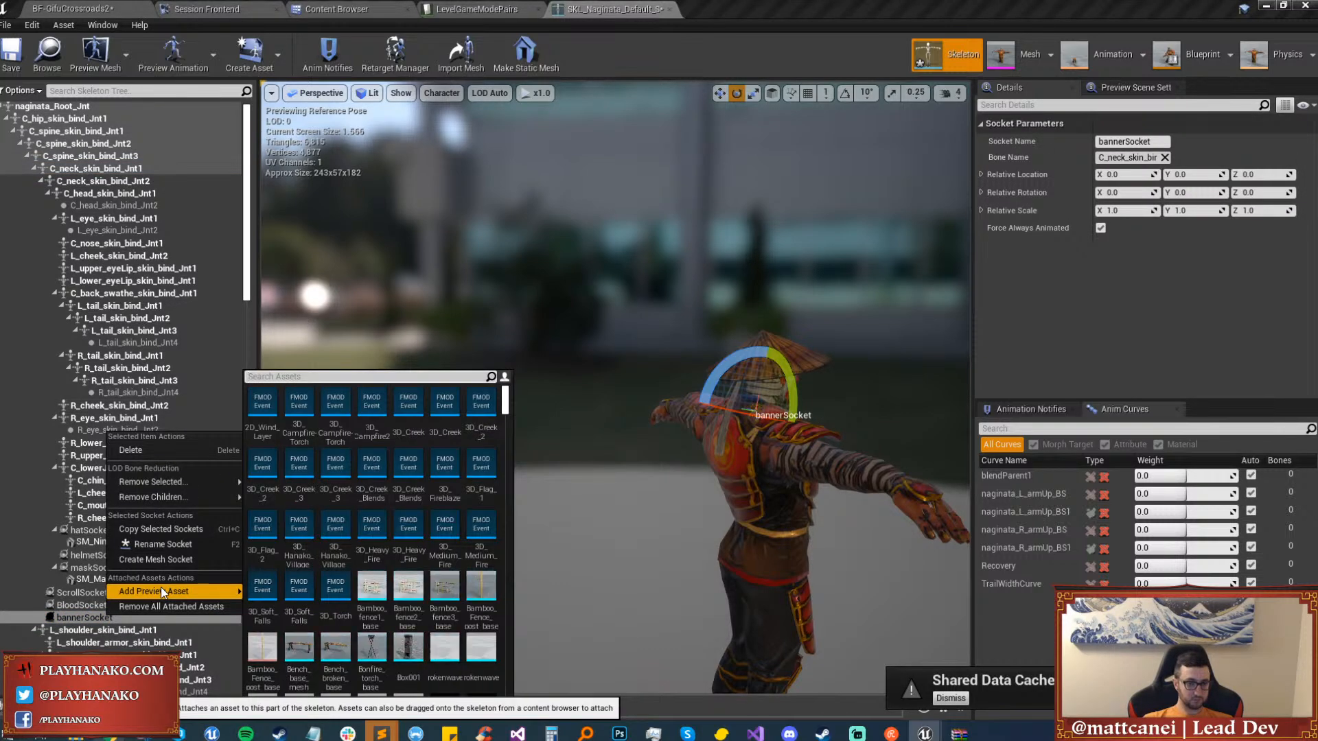
text(sasj)
text(hi)
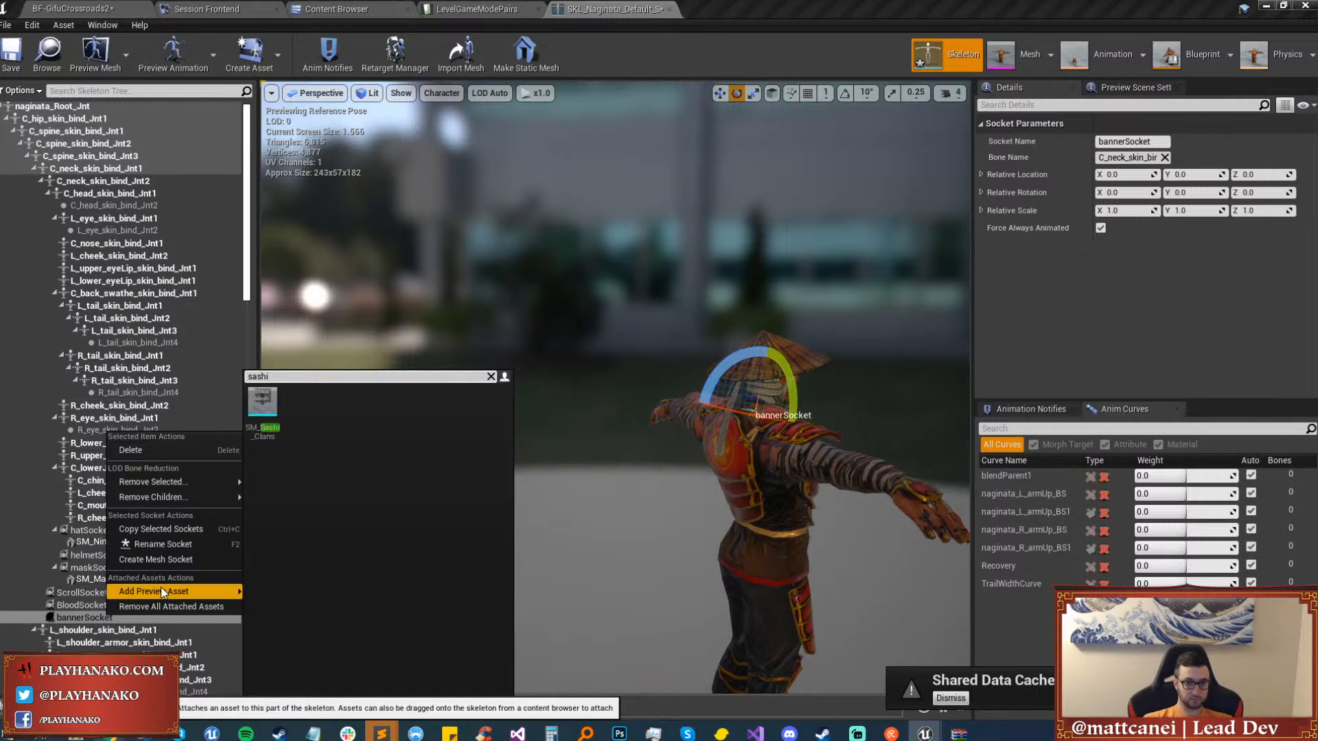
click(268, 408)
Rotate bannerSocket freehand so the banner pole stands upright above the character, with the flag in line with the back.
drag(589, 456, 597, 460)
drag(702, 422, 657, 371)
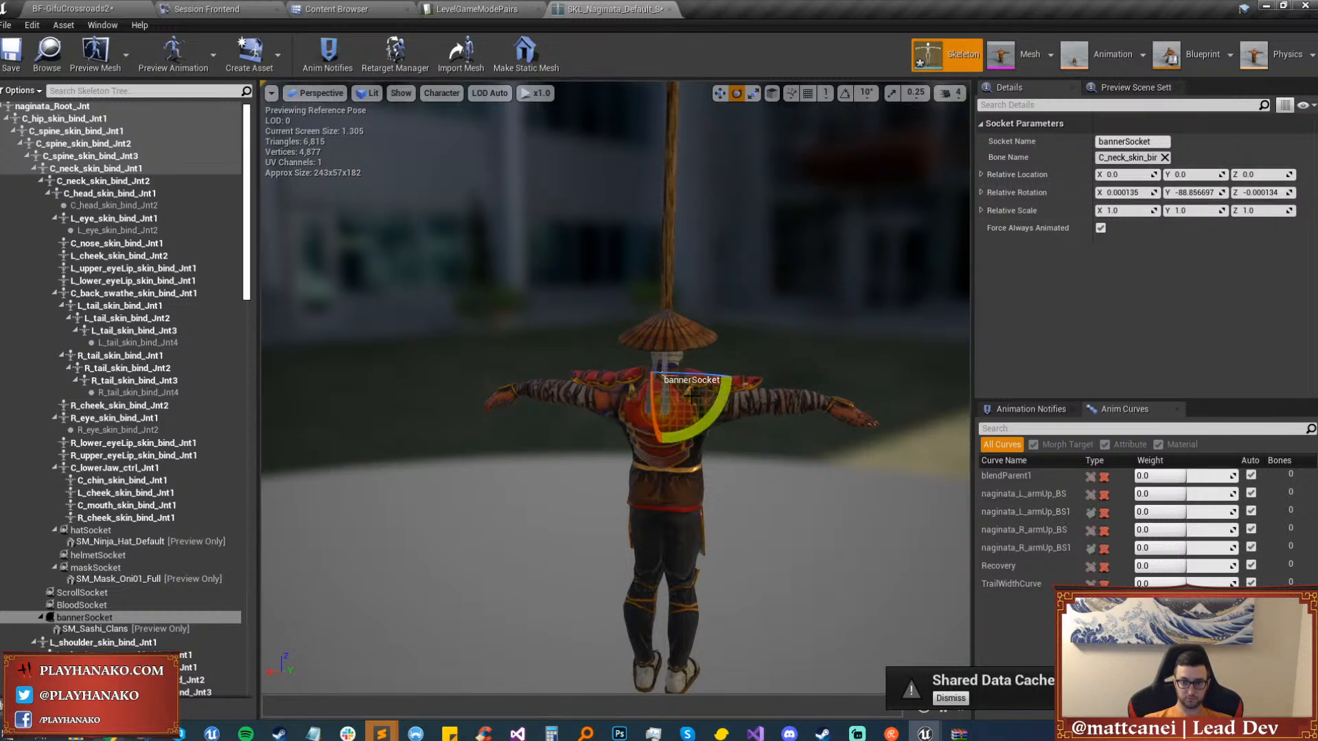
drag(687, 369, 727, 374)
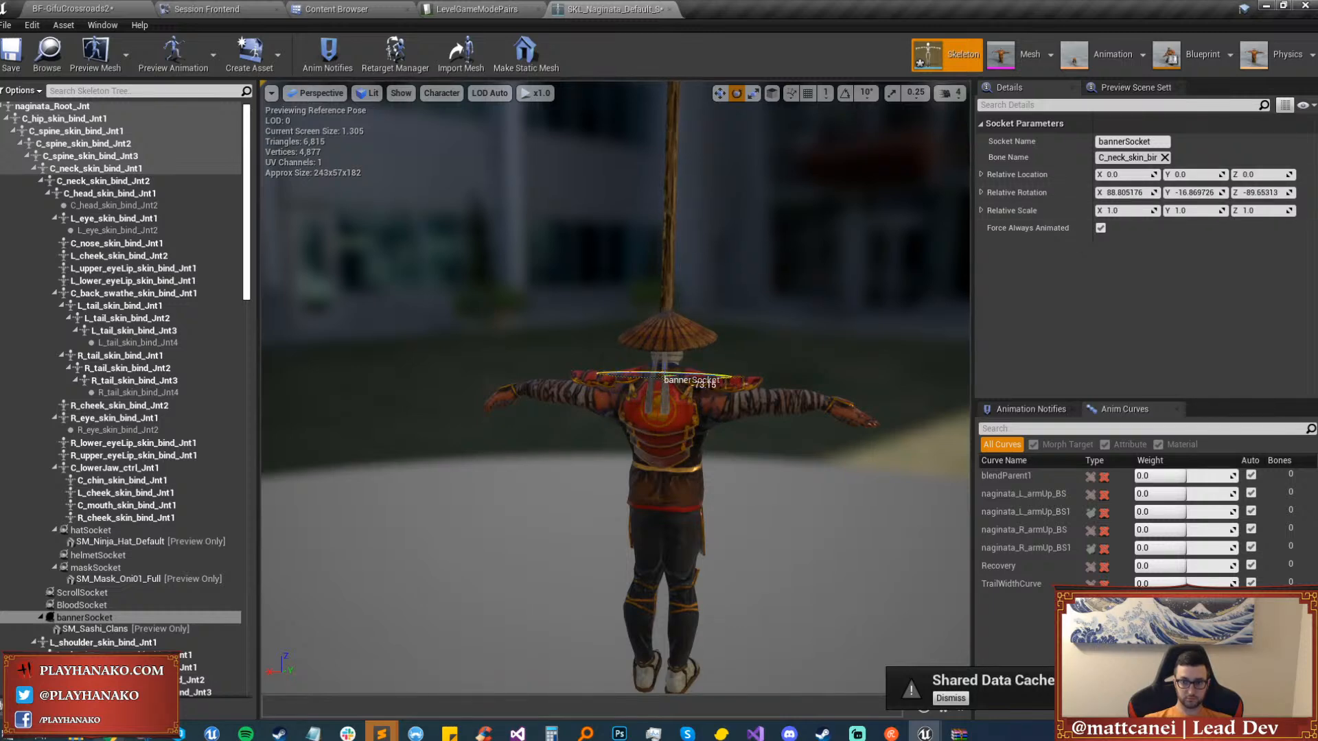
scroll(663, 379, down, 5)
alt+drag(663, 380, 494, 323)
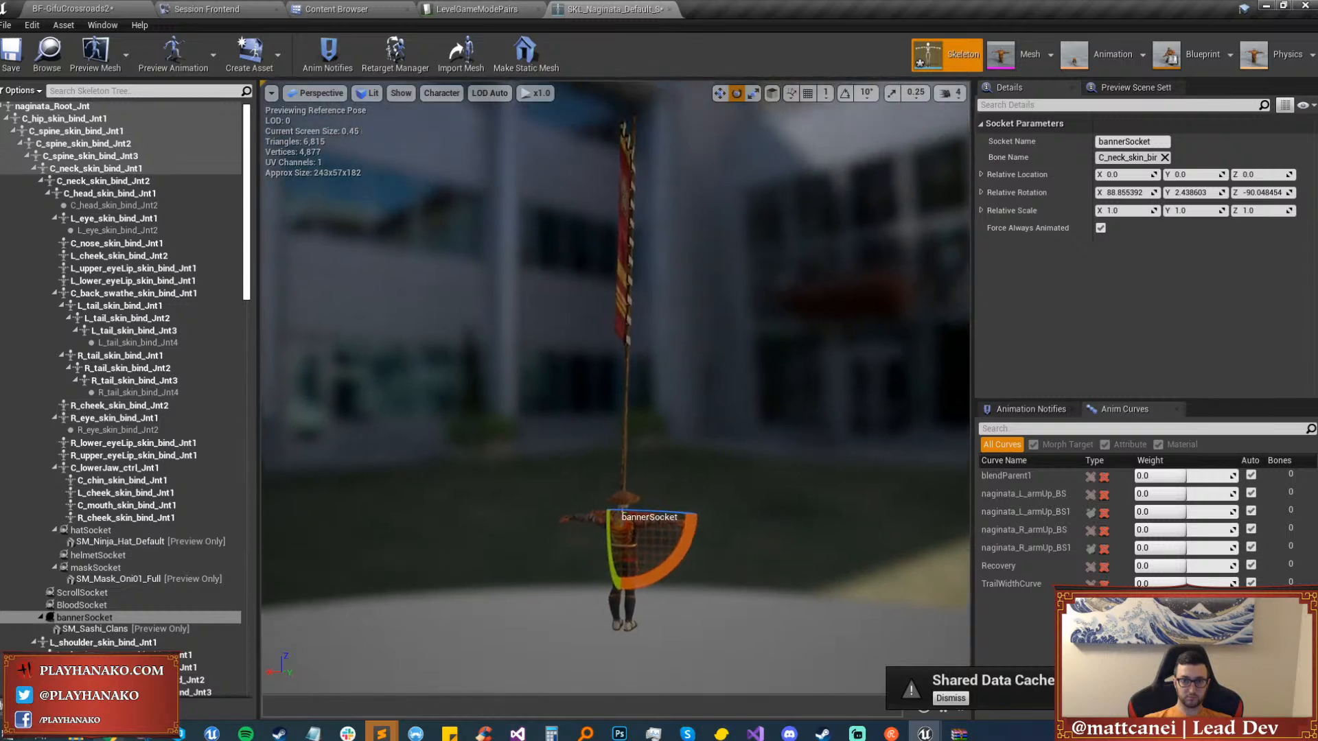
Set bannerSocket's relative rotation to X 90, Y 0 and Z -90.
click(1126, 192)
text(90.048454)
key(Tab)
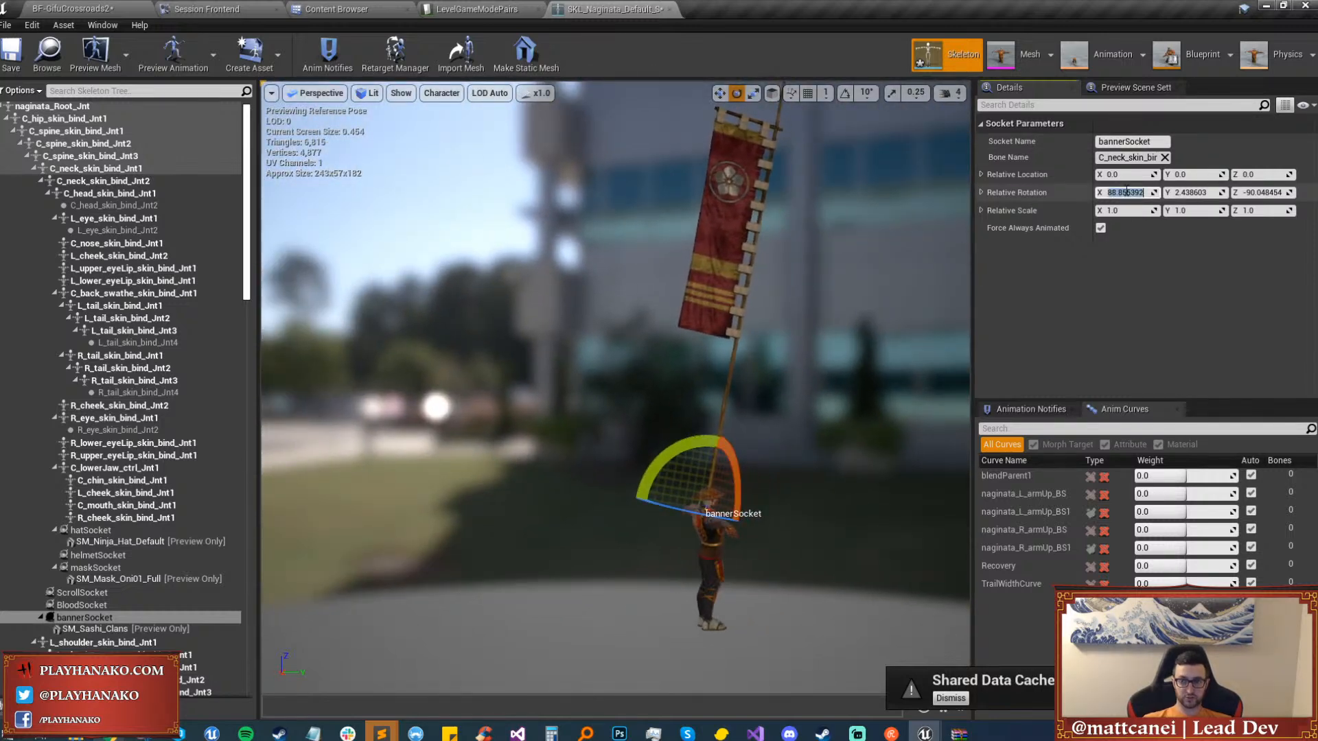
text(0)
key(Tab)
text(-90)
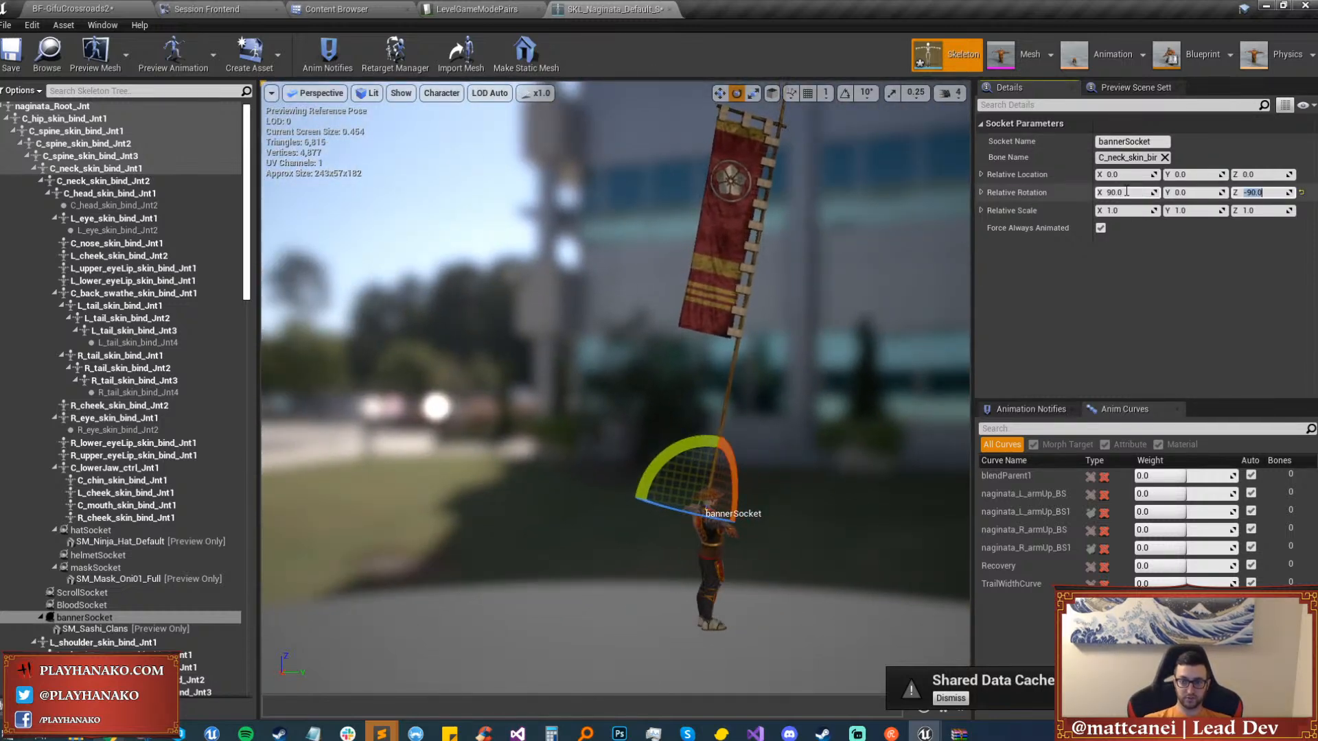
key(Return)
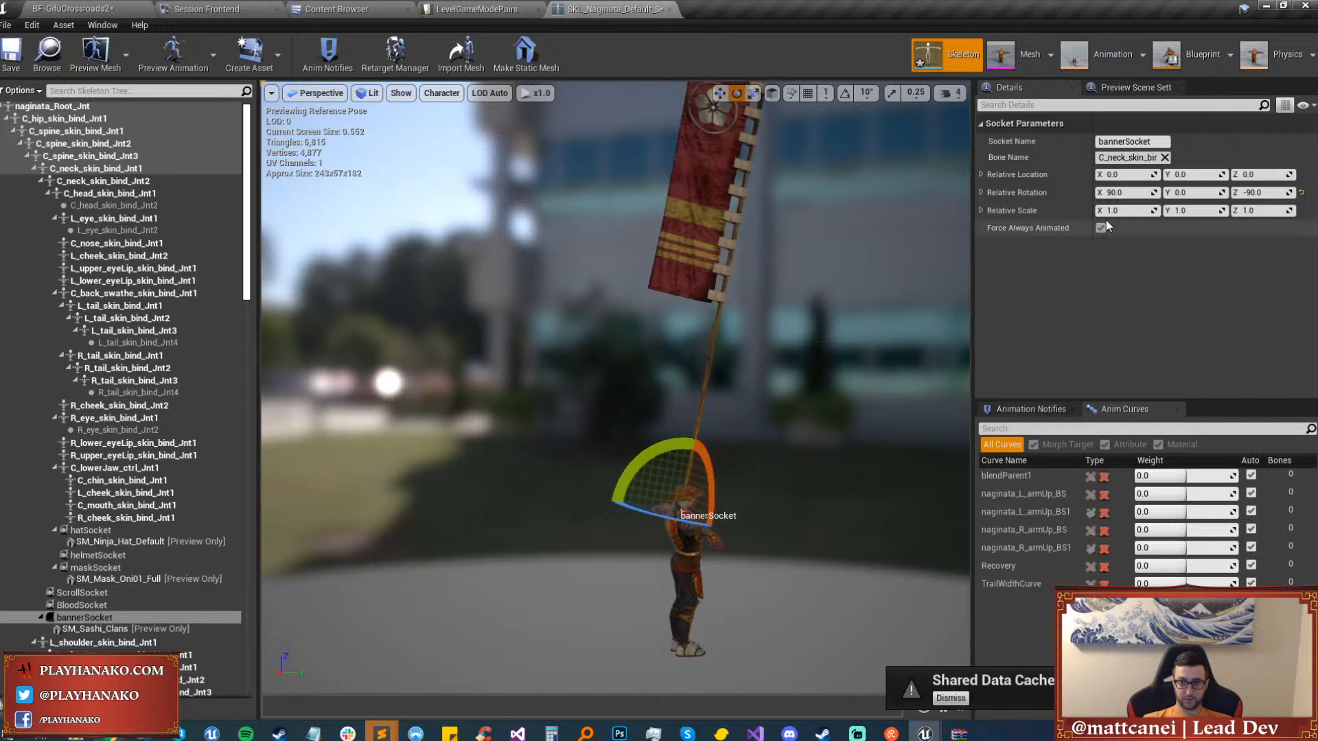
Set bannerSocket's relative scale to X 0.25, Y 0.3 and Z 0.2.
click(1118, 211)
text(0.25)
key(Tab)
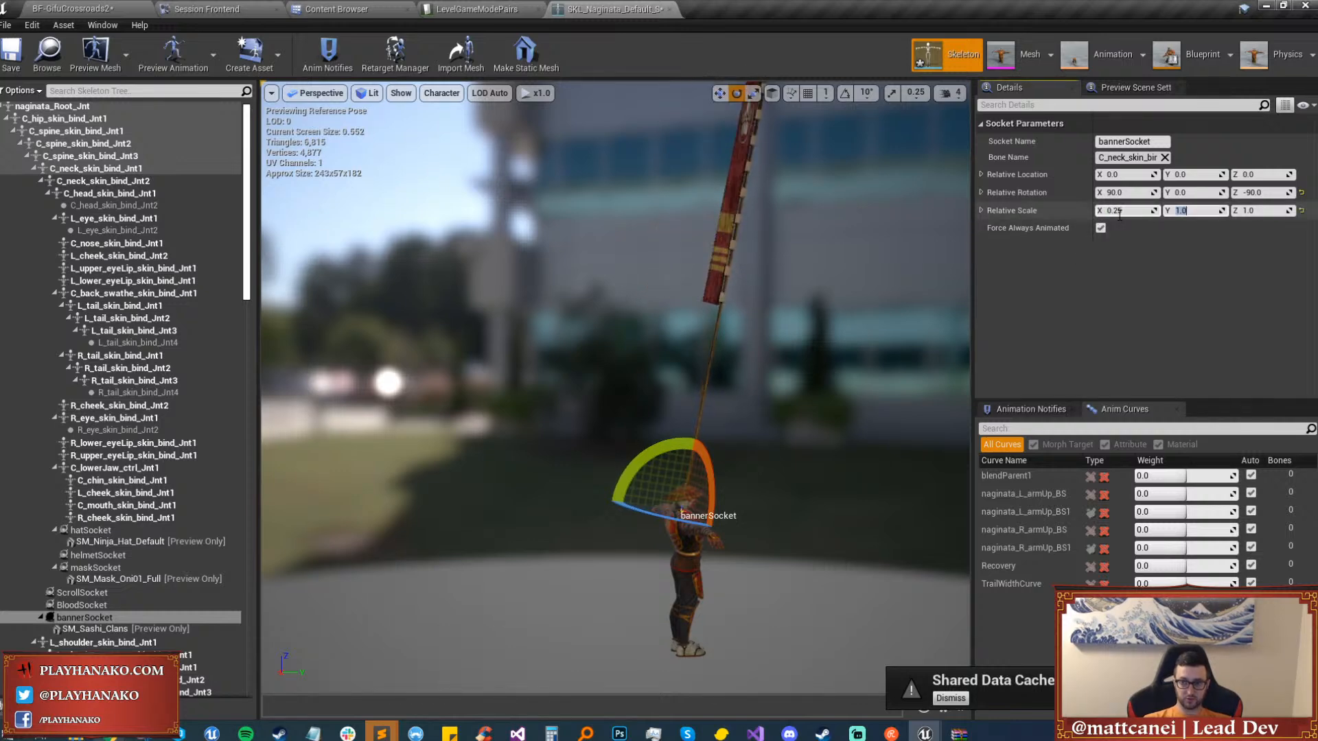
text(.3)
key(Tab)
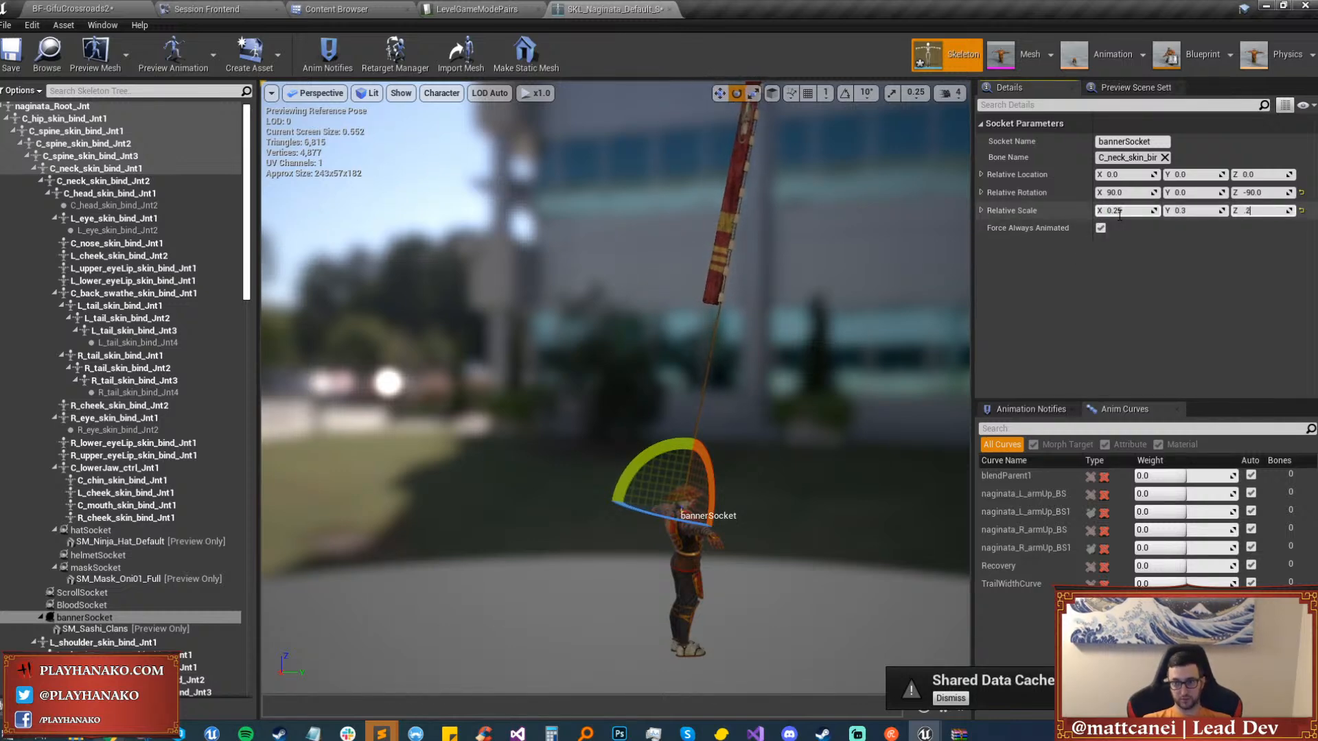
text(.2)
key(Return)
Refine bannerSocket's relative scale to X 0.3 and Z 0.22, trying Z 0.25 first.
right_drag(933, 259, 914, 239)
click(1134, 212)
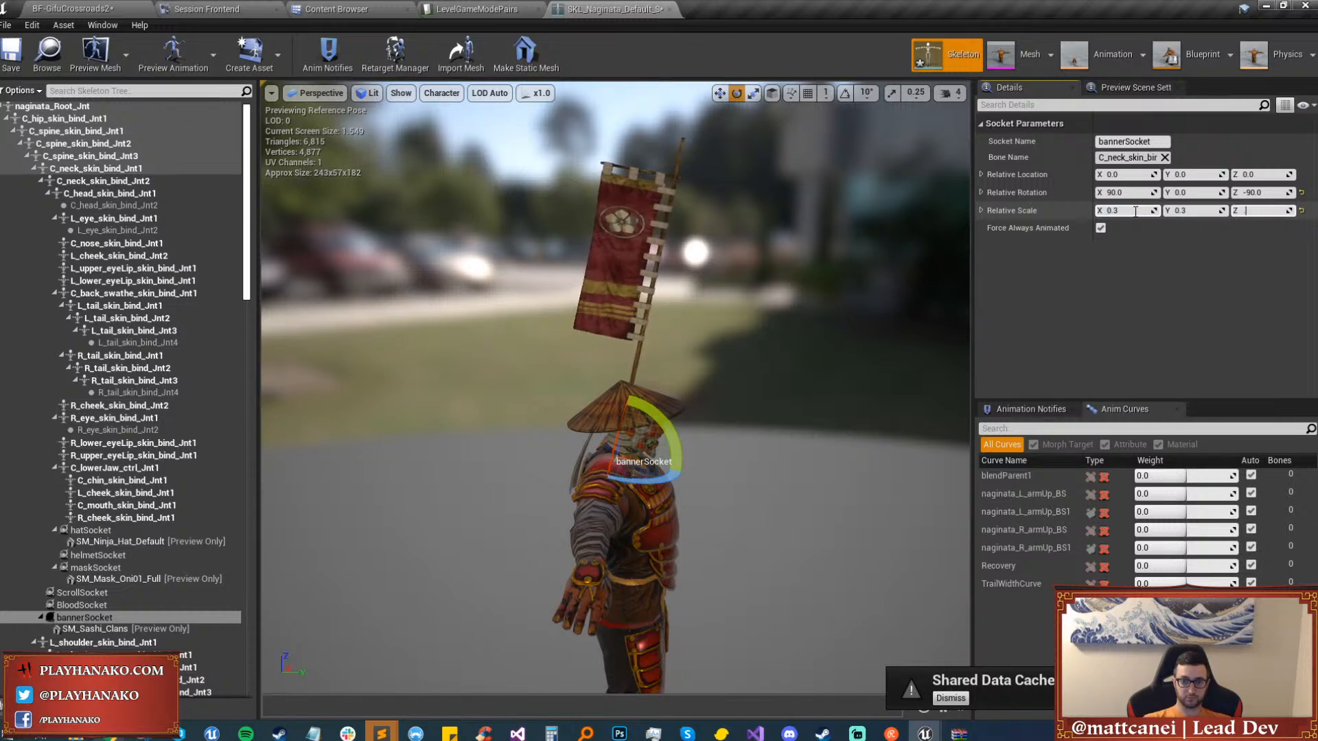
key(Return)
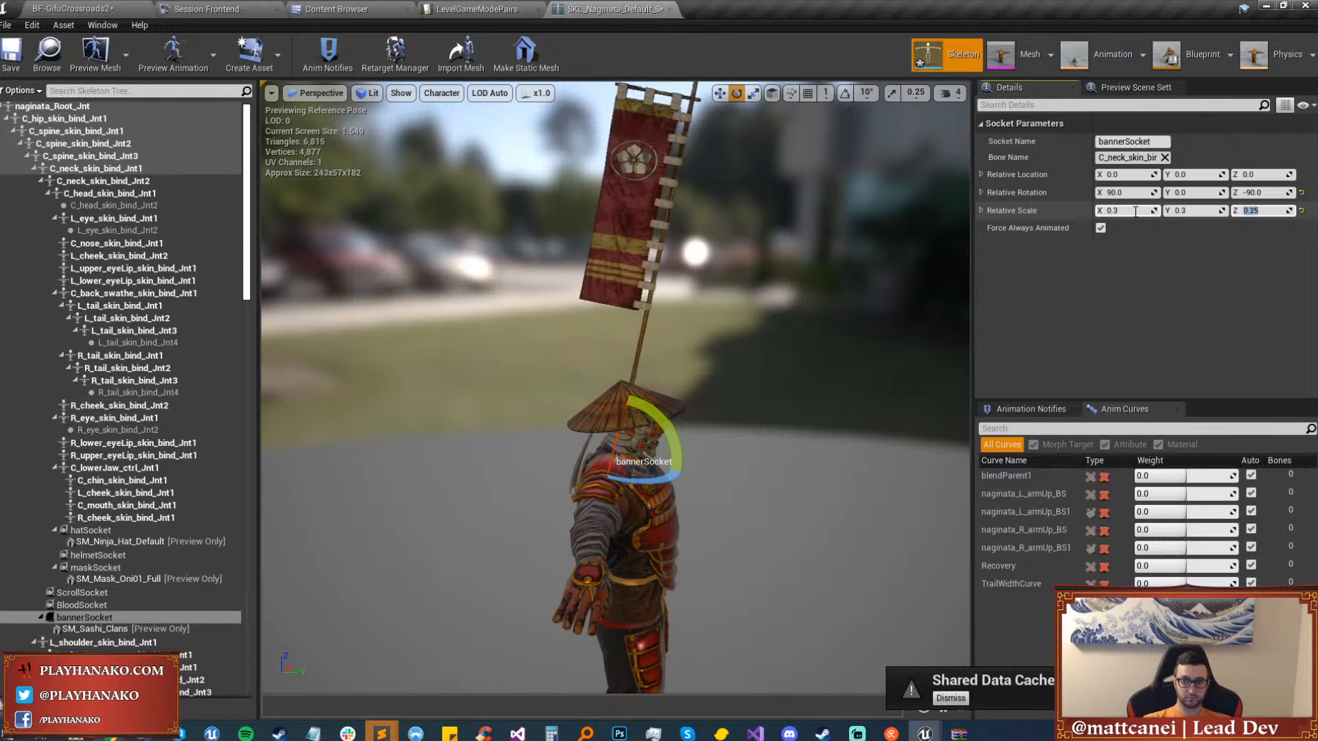
text(.22)
key(Return)
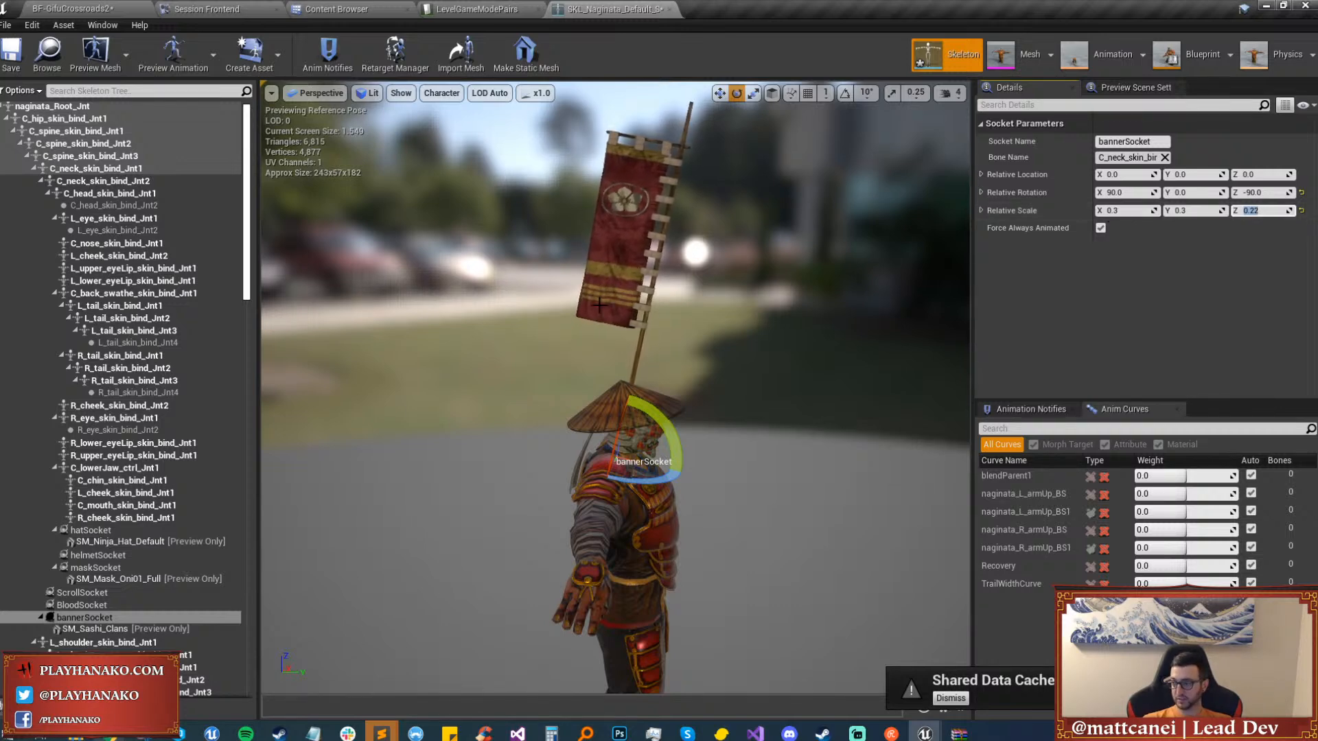
Move bannerSocket down into the upper back to about X -11.4, Y 1.3 and tilt the pole backward to about -63° on Z.
drag(599, 306, 557, 348)
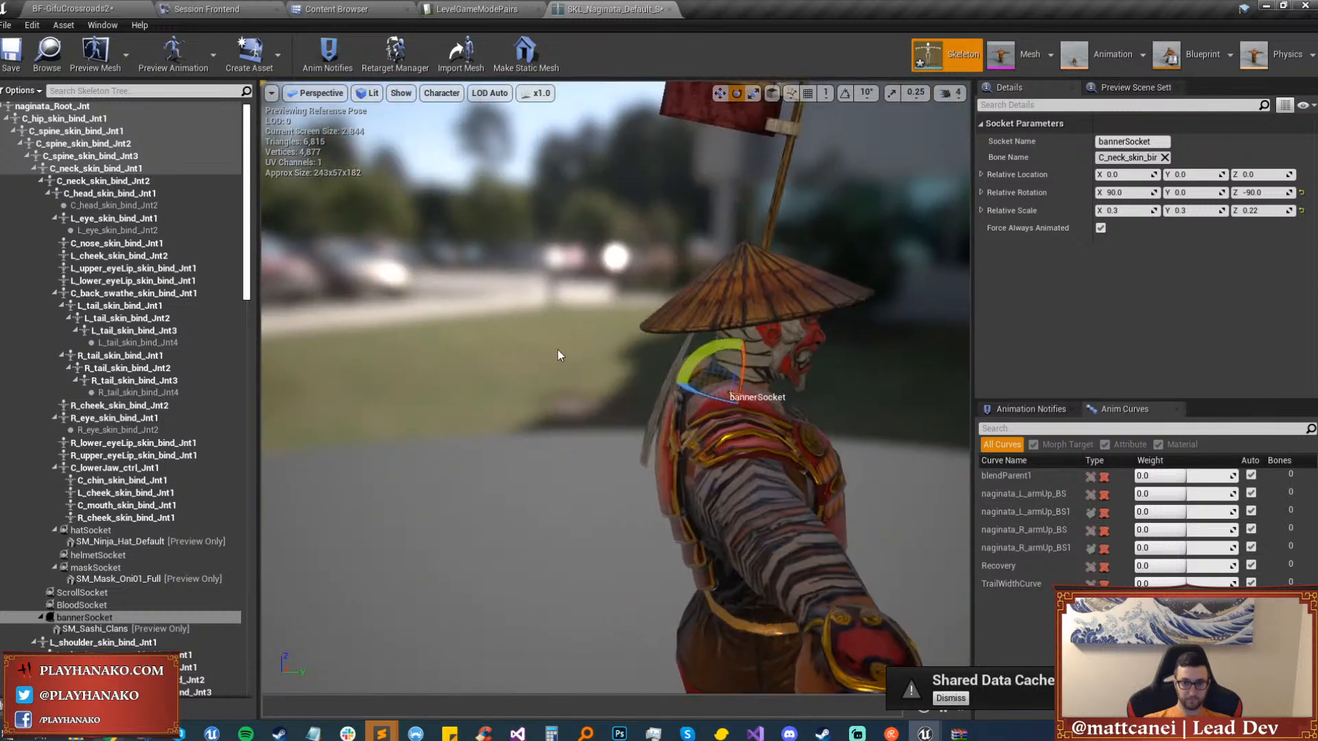
key(r)
drag(778, 391, 729, 400)
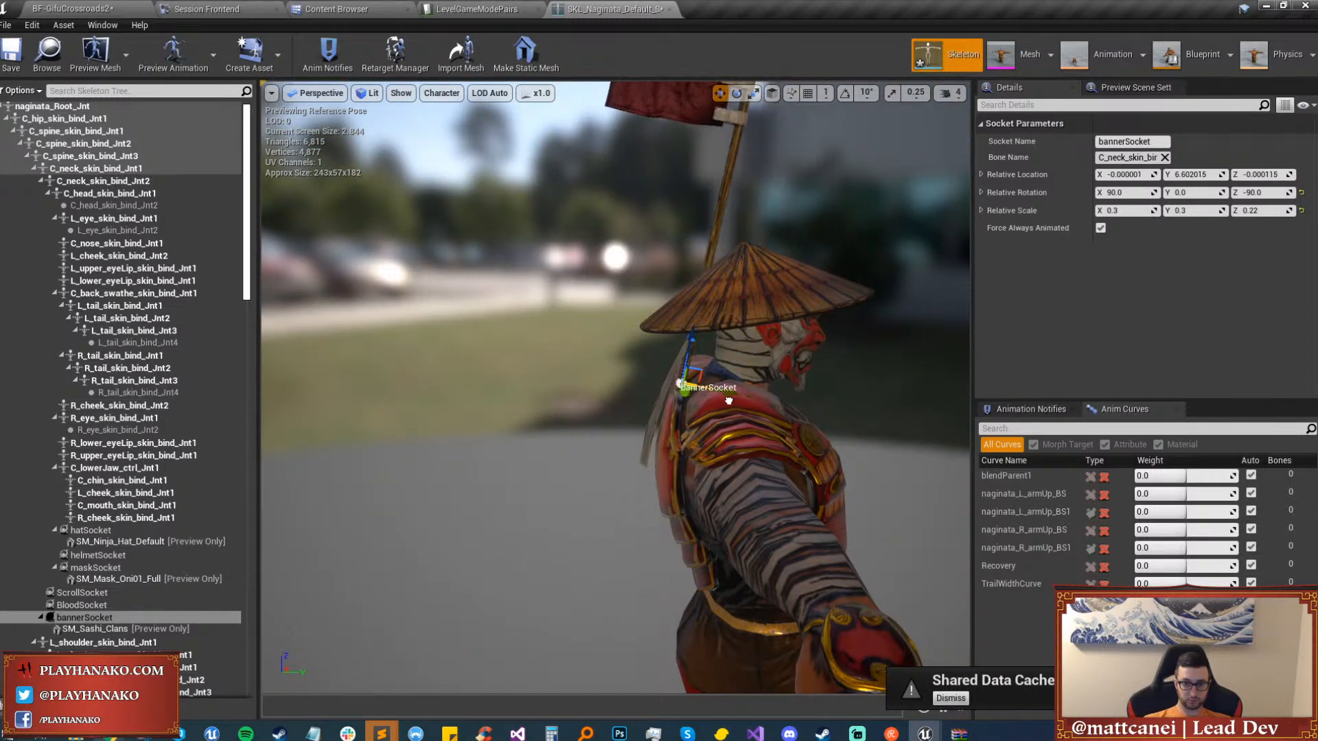
drag(698, 356, 747, 473)
key(e)
key(w)
right_drag(747, 473, 817, 481)
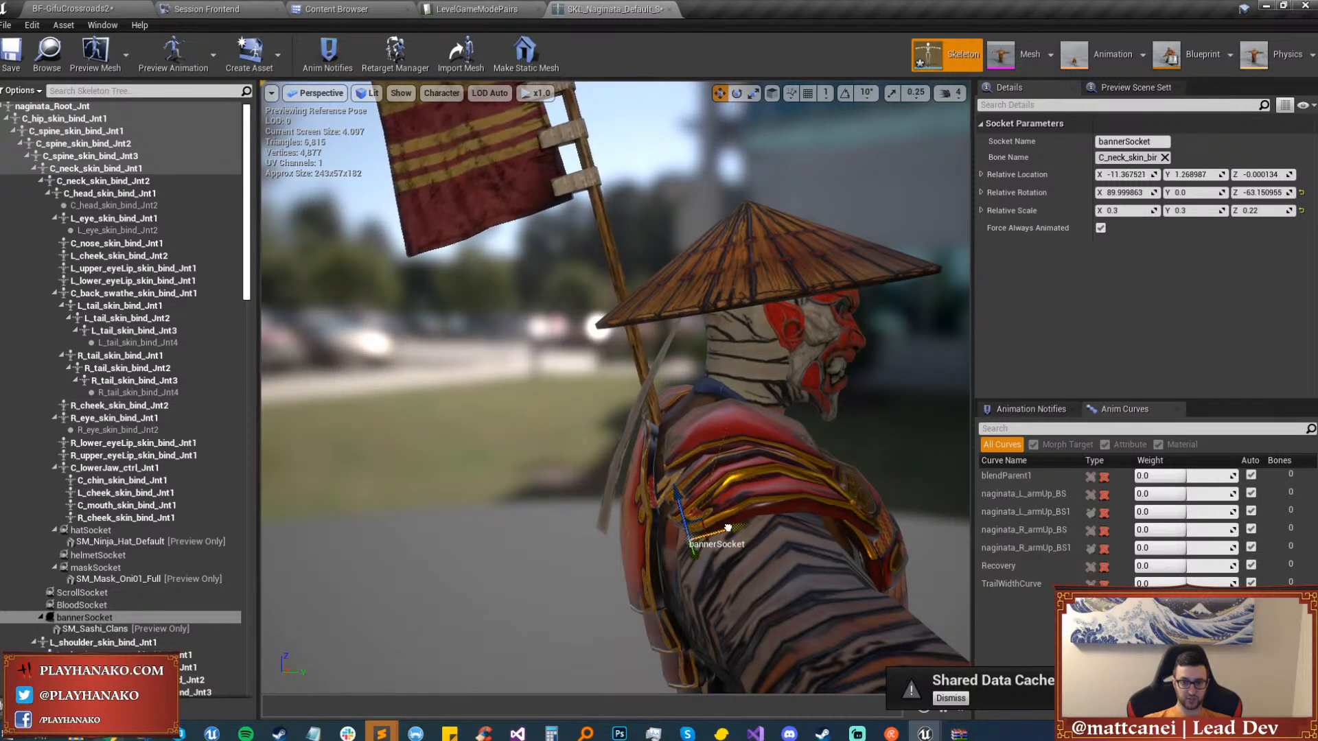
click(721, 526)
Reselect bannerSocket, twist the banner around its pole to about -9° on relative rotation Y, and save the skeleton.
key(s)
right_drag(721, 526, 909, 514)
key(a)
key(w)
key(d)
right_drag(738, 410, 739, 411)
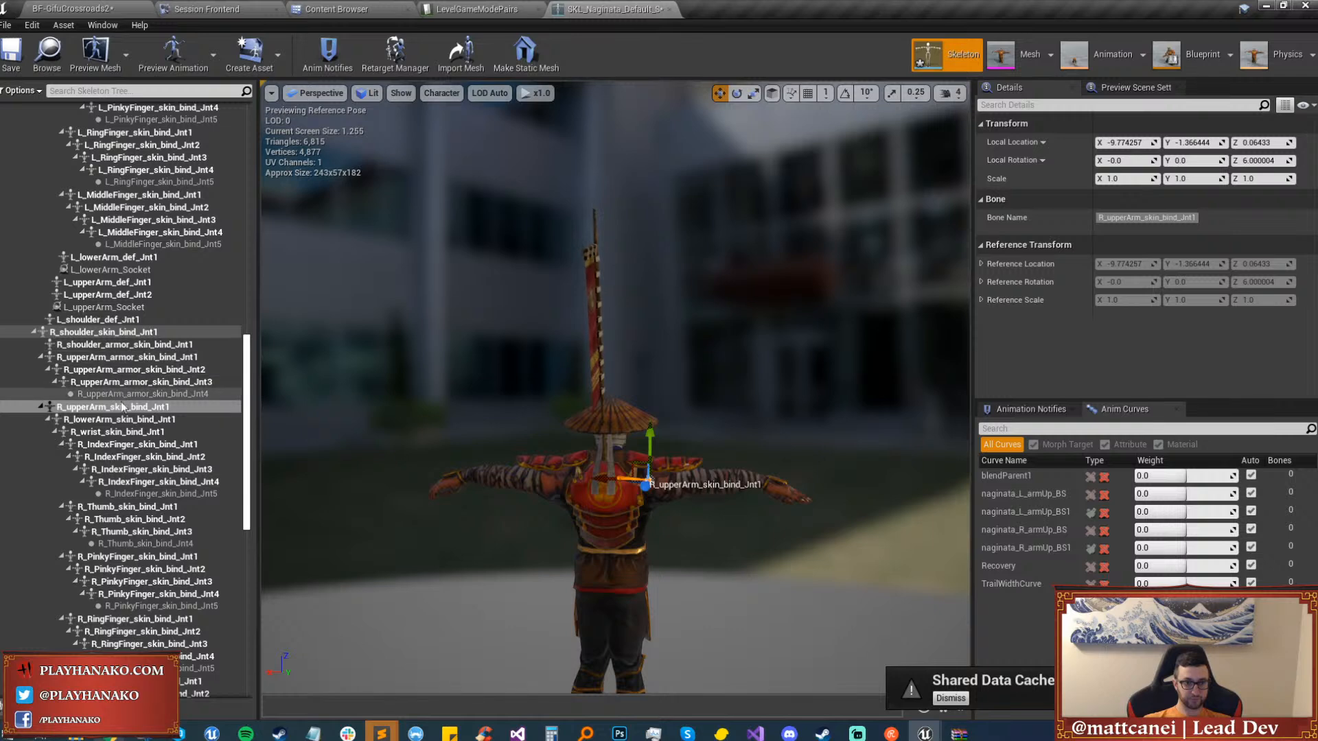
click(587, 312)
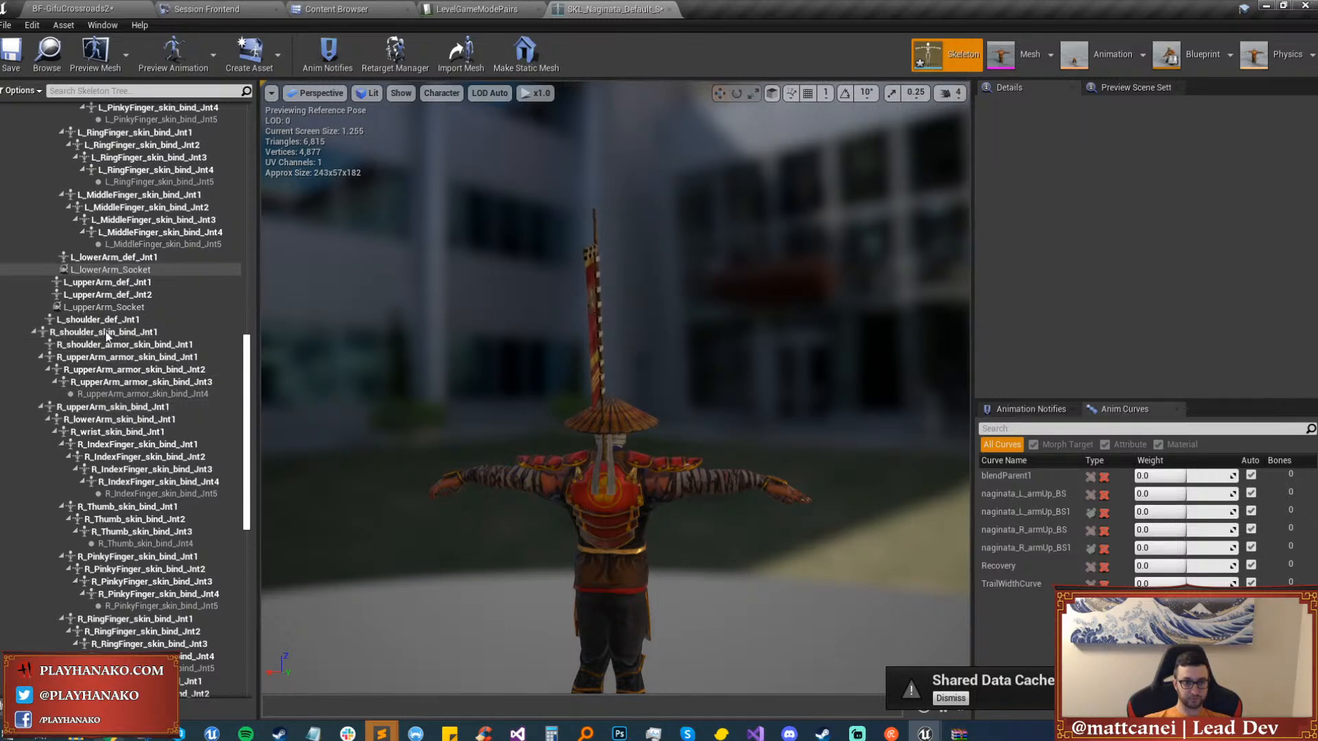
scroll(106, 337, down, 5)
scroll(72, 547, up, 4)
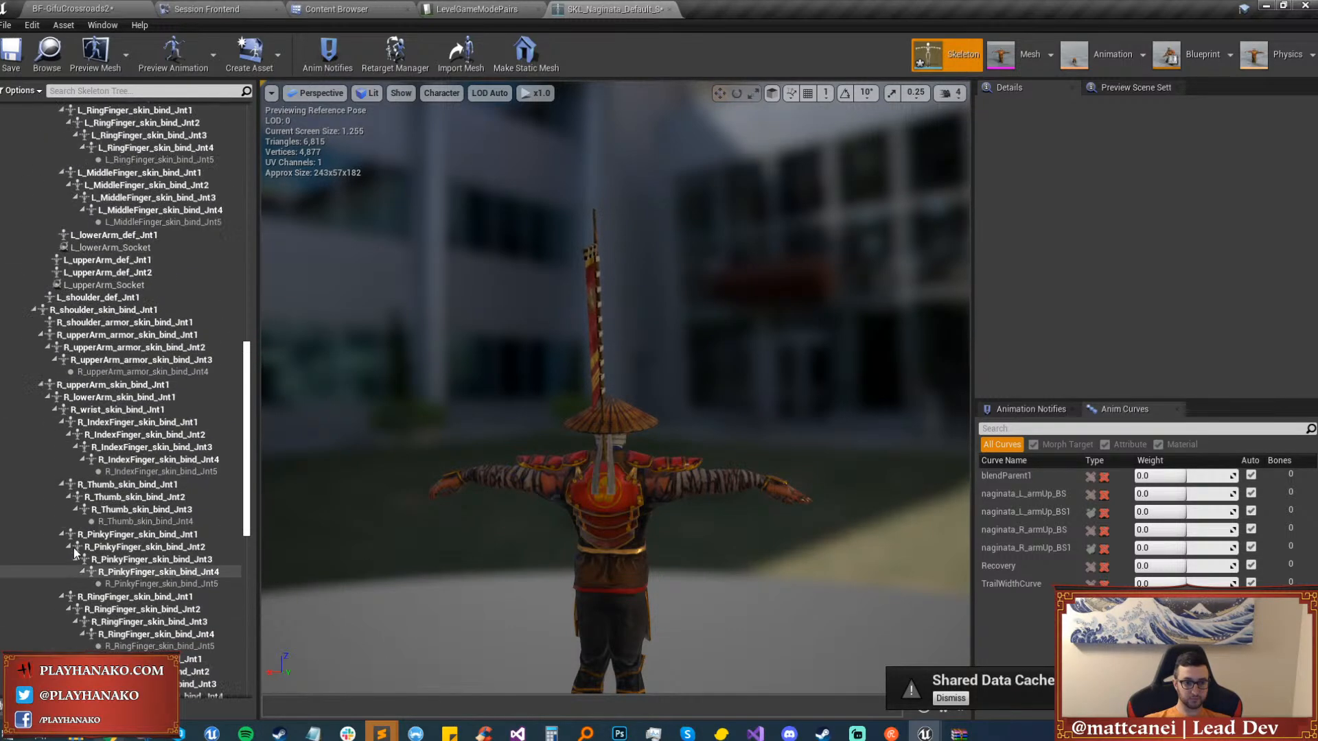
scroll(75, 549, up, 12)
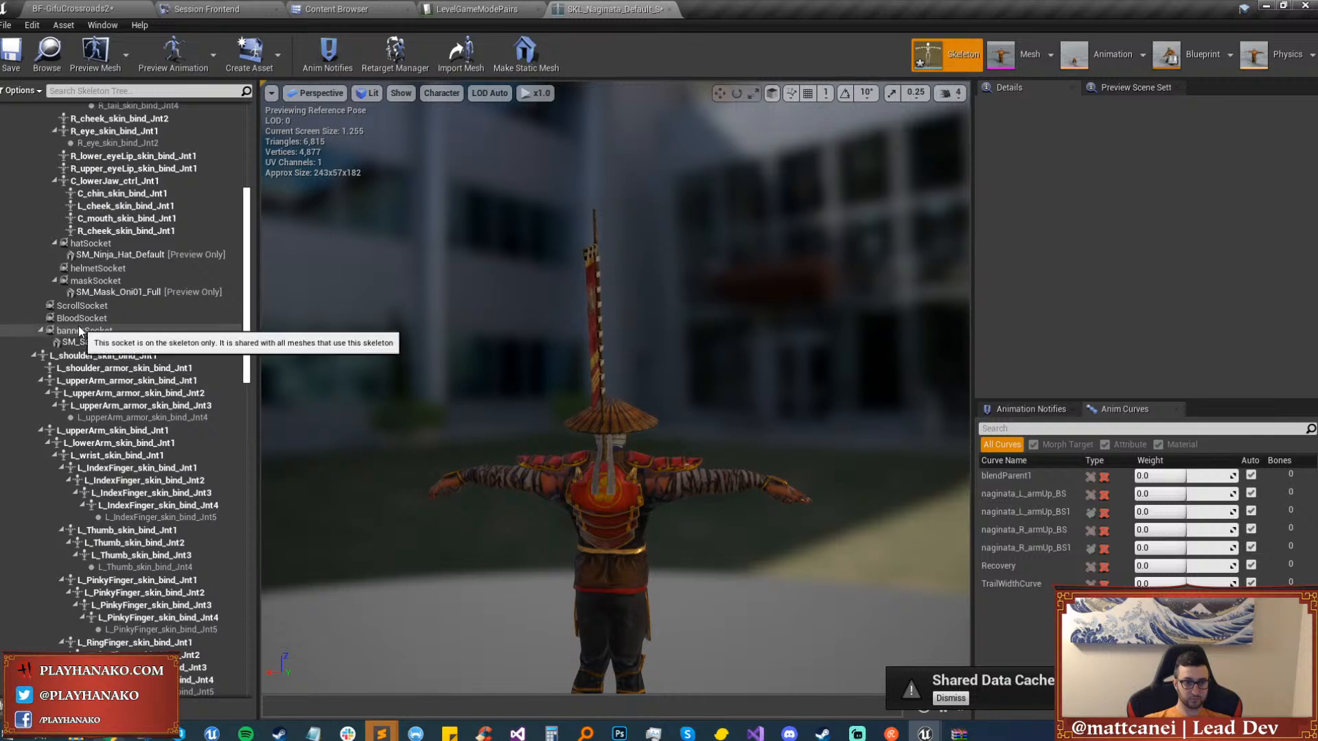
click(80, 331)
key(e)
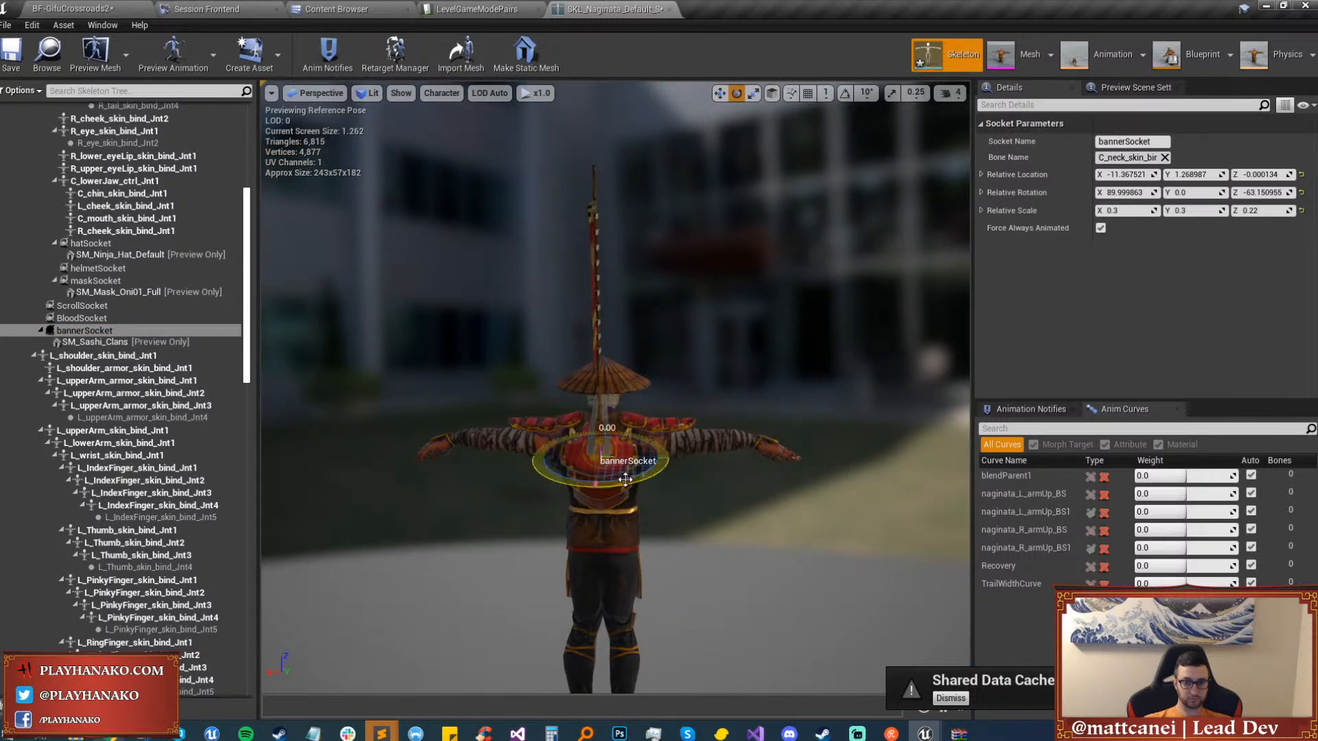
click(13, 59)
click(751, 494)
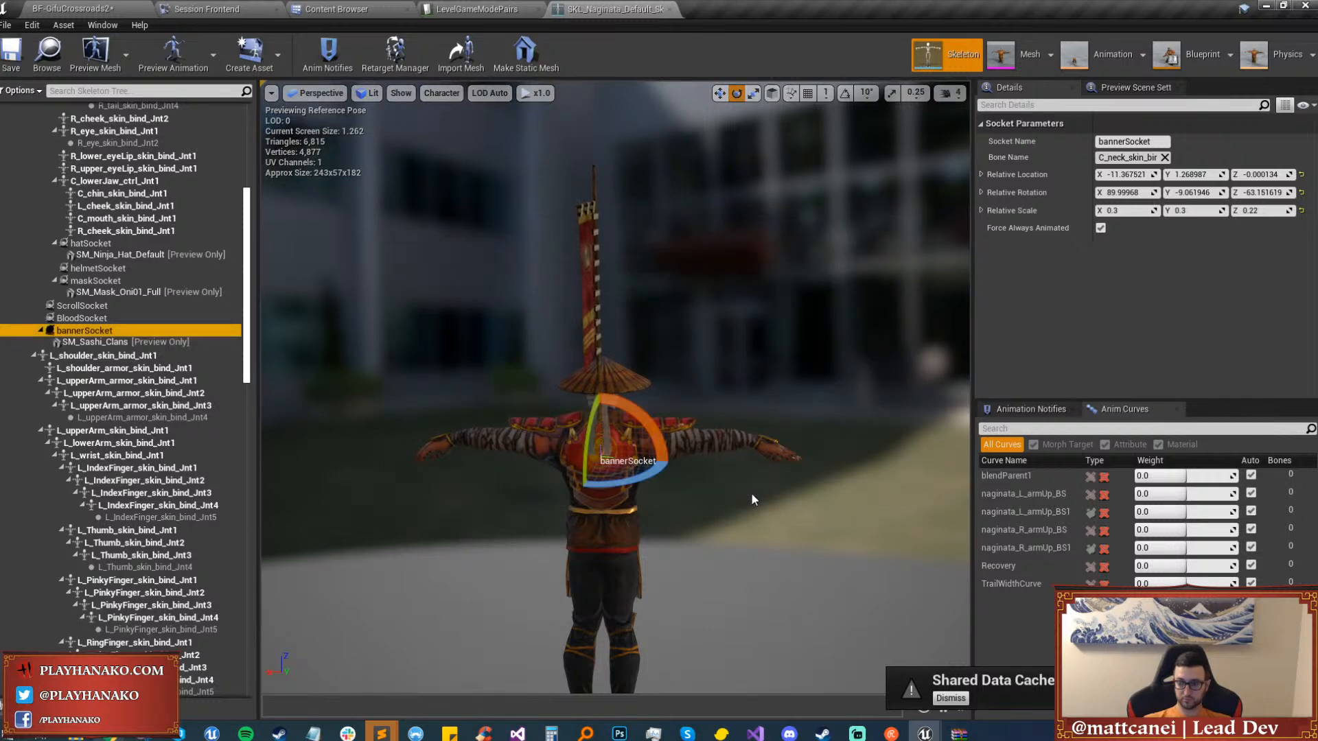
Switch to the BF-GifuCrossroads level and start playing it in the editor.
click(72, 8)
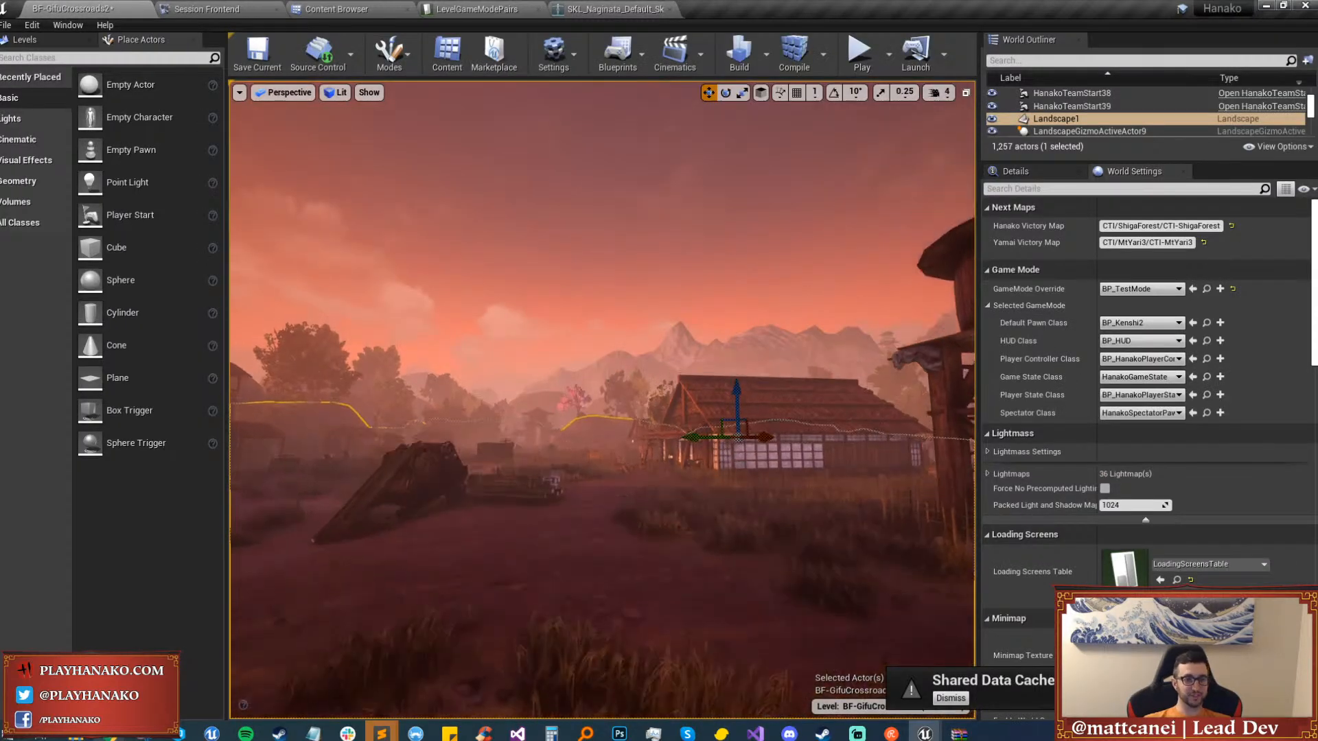
key(w)
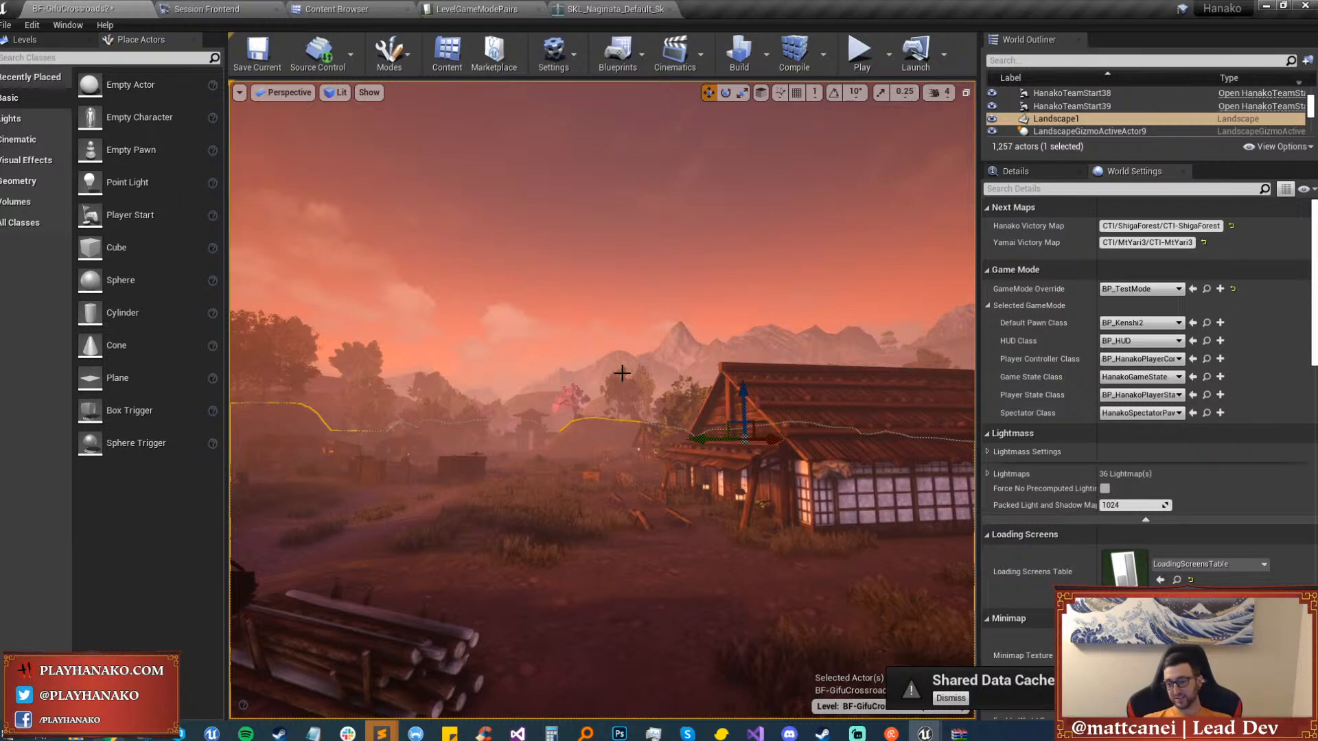
key(alt+p)
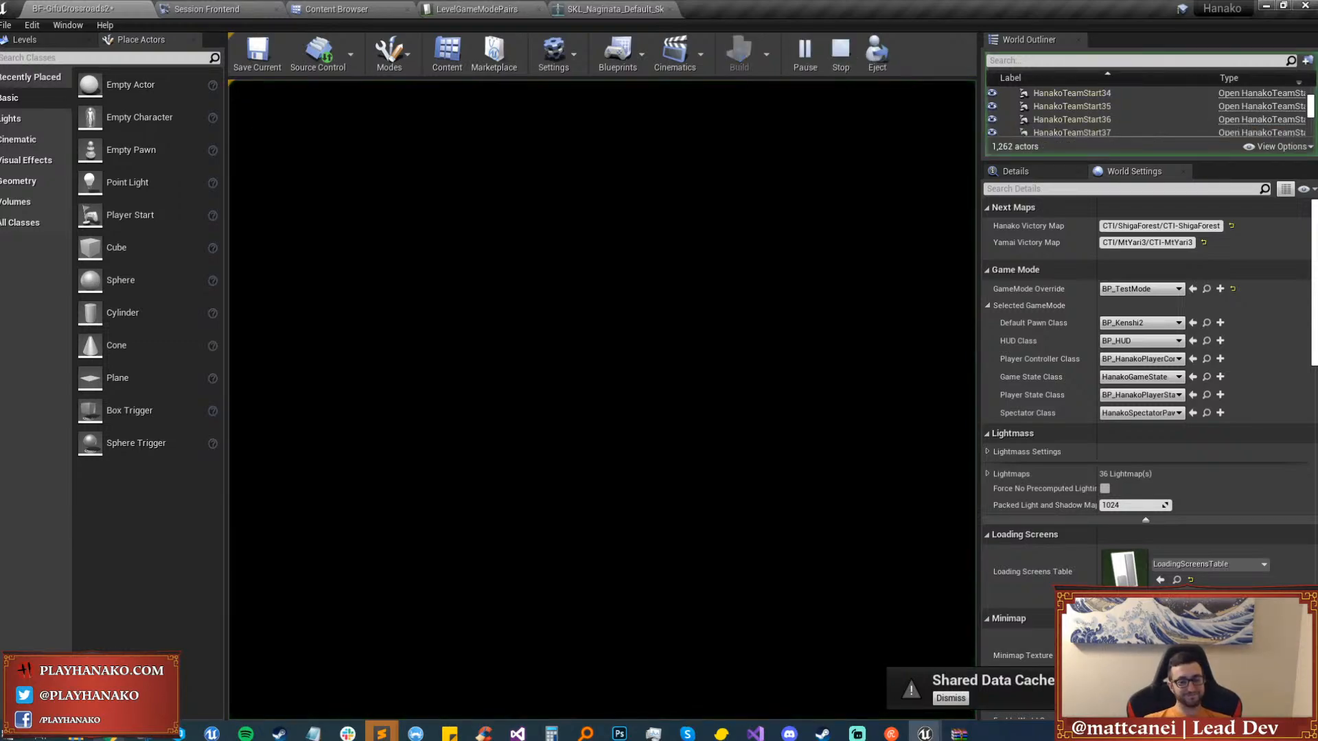
Spawn in the match as the Nagi (Pikeman) class and switch the game view to full screen.
click(500, 365)
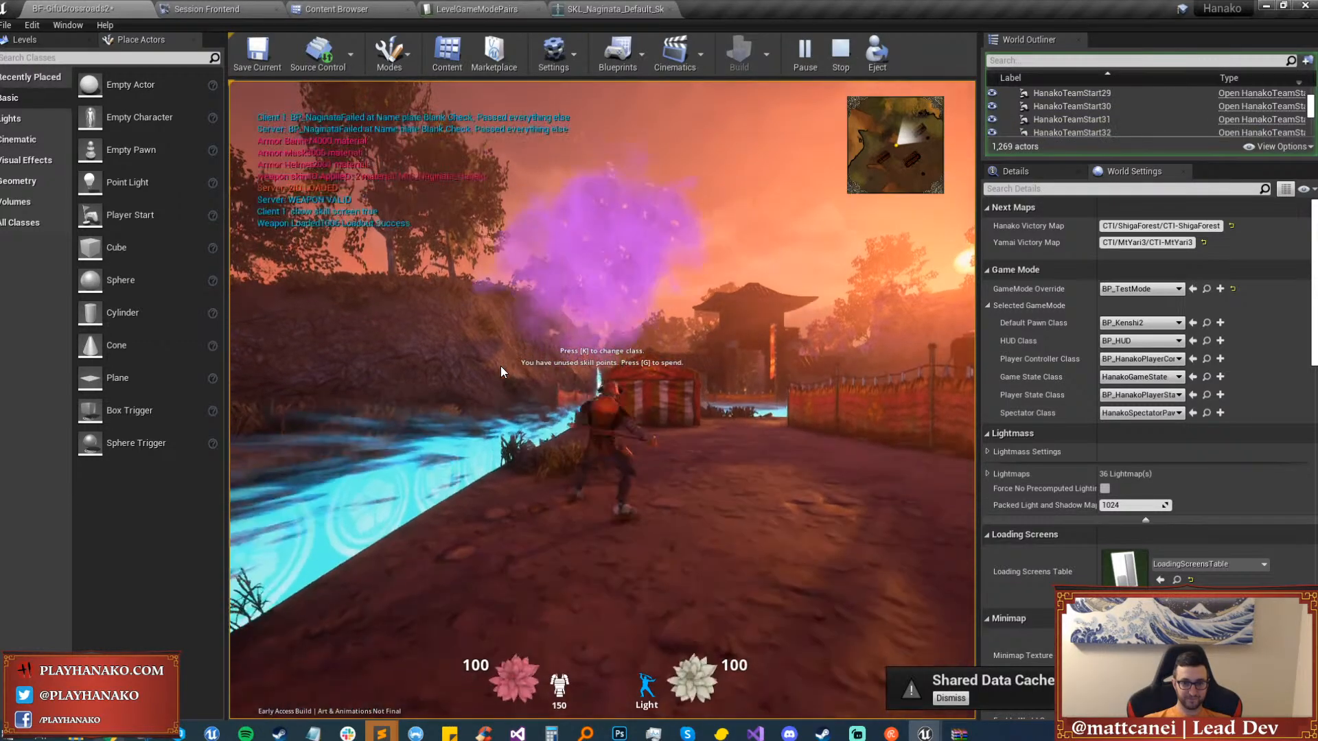
key(g)
key(g)
key(w)
key(F11)
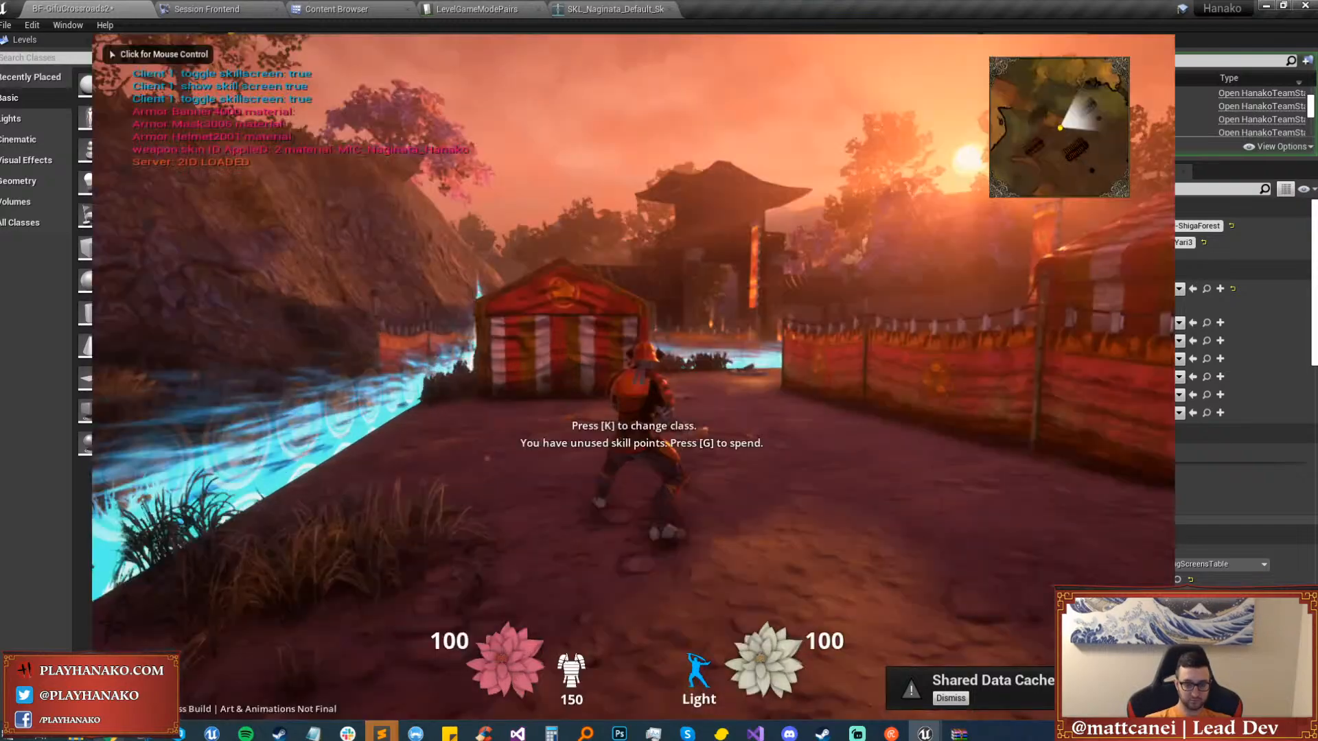
Equip the Sashimono in Nagi's player skins through the class loadouts and resume the match.
key(Escape)
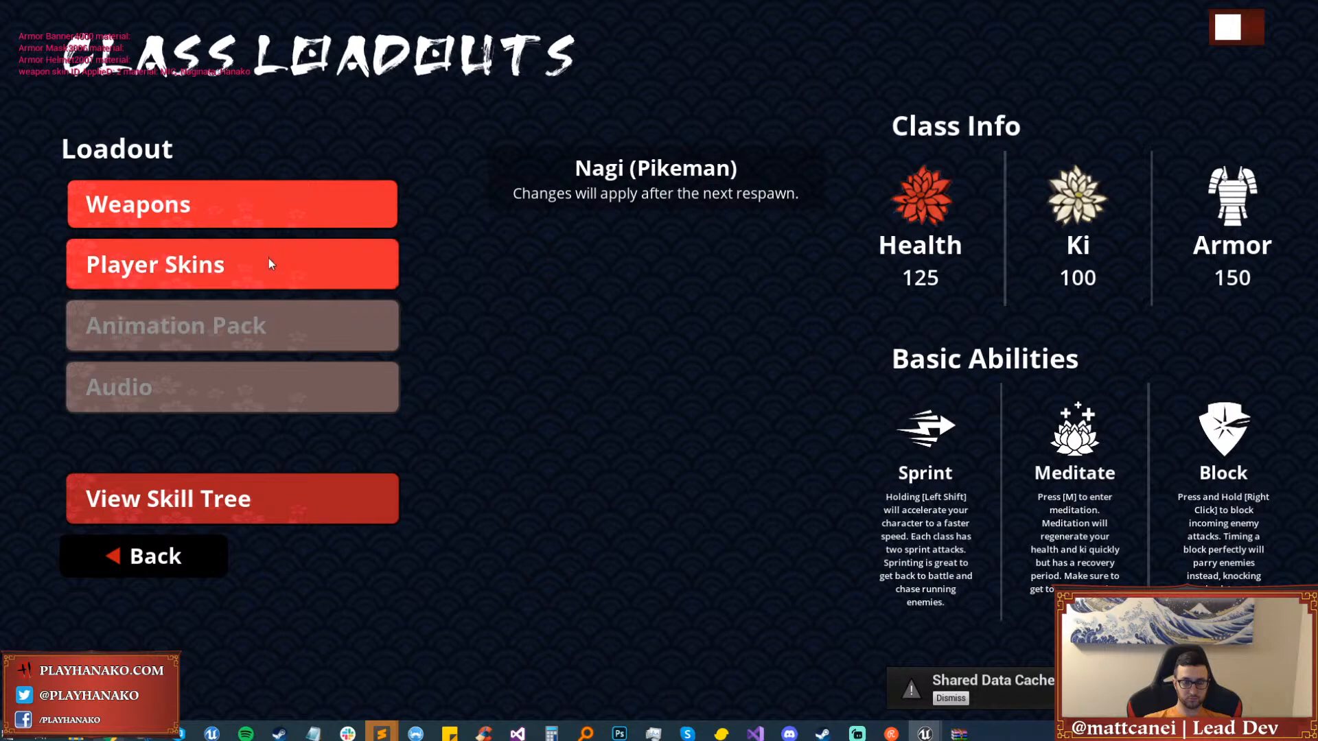
click(243, 271)
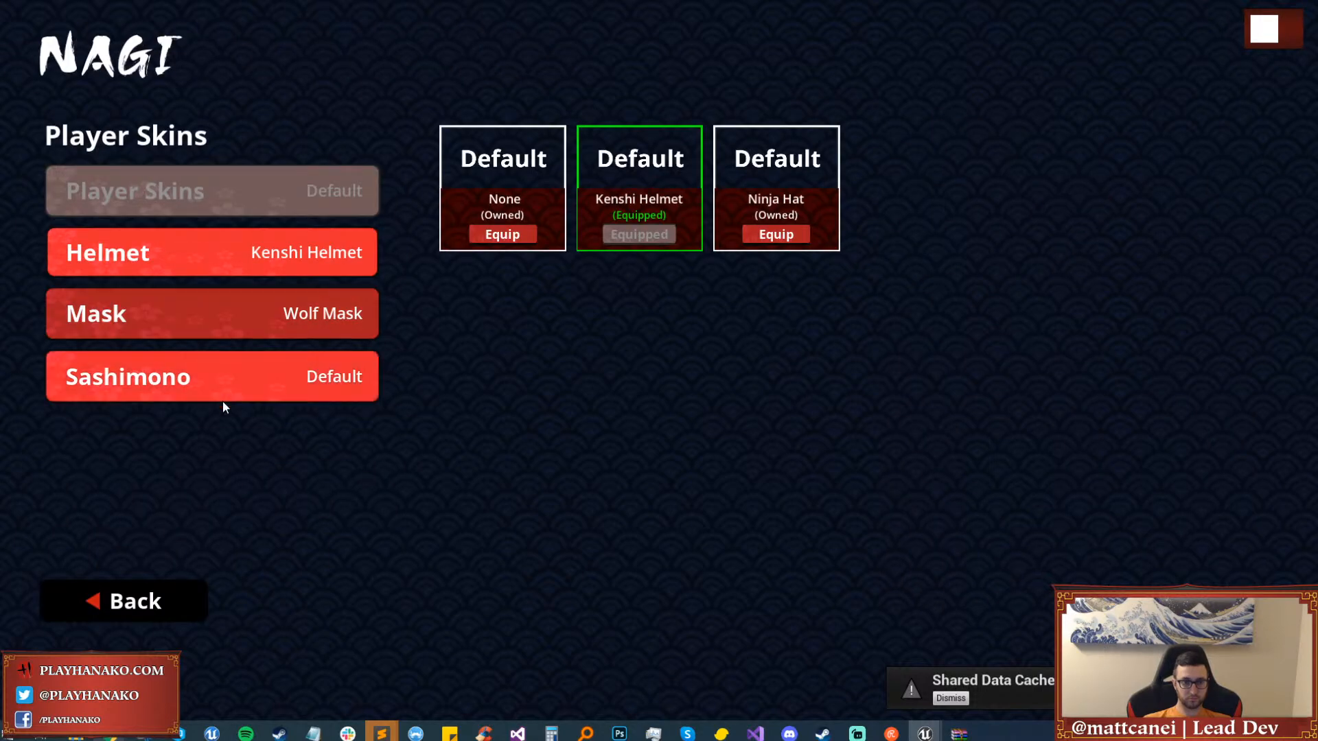
click(301, 377)
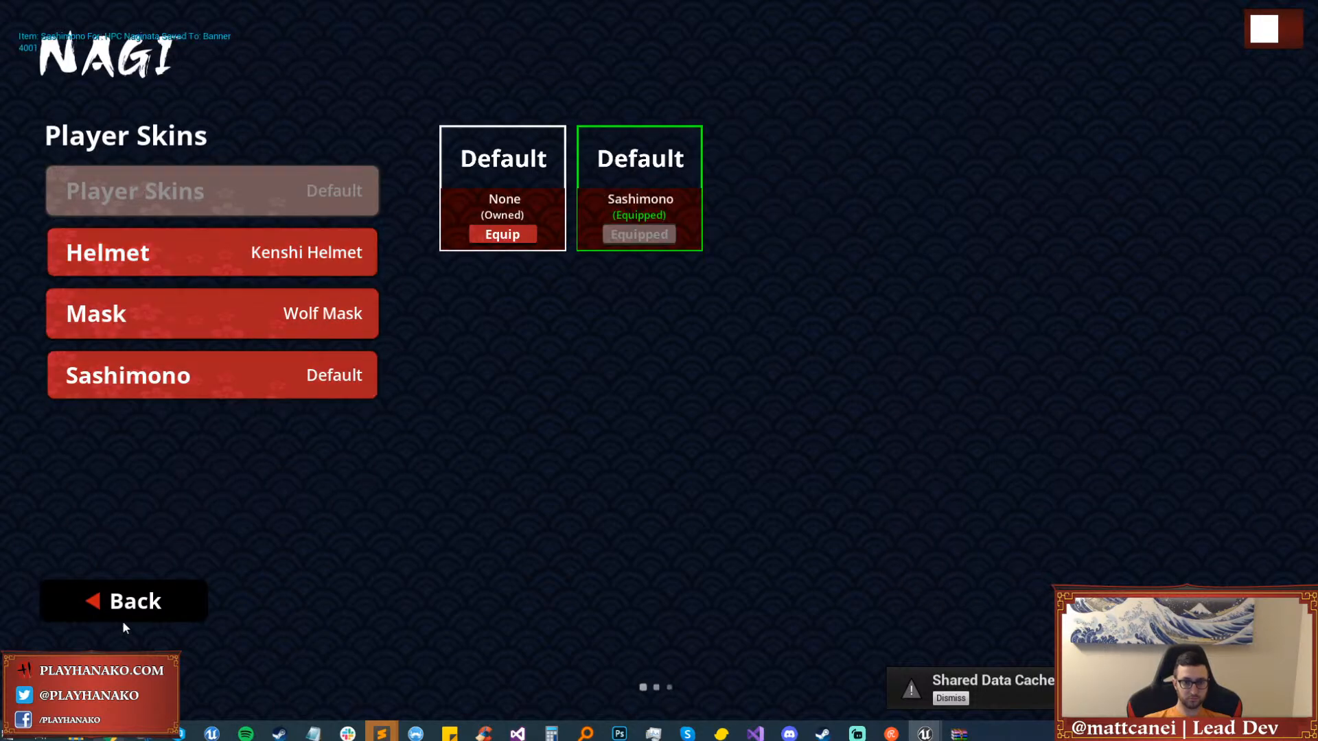
click(134, 607)
key(Escape)
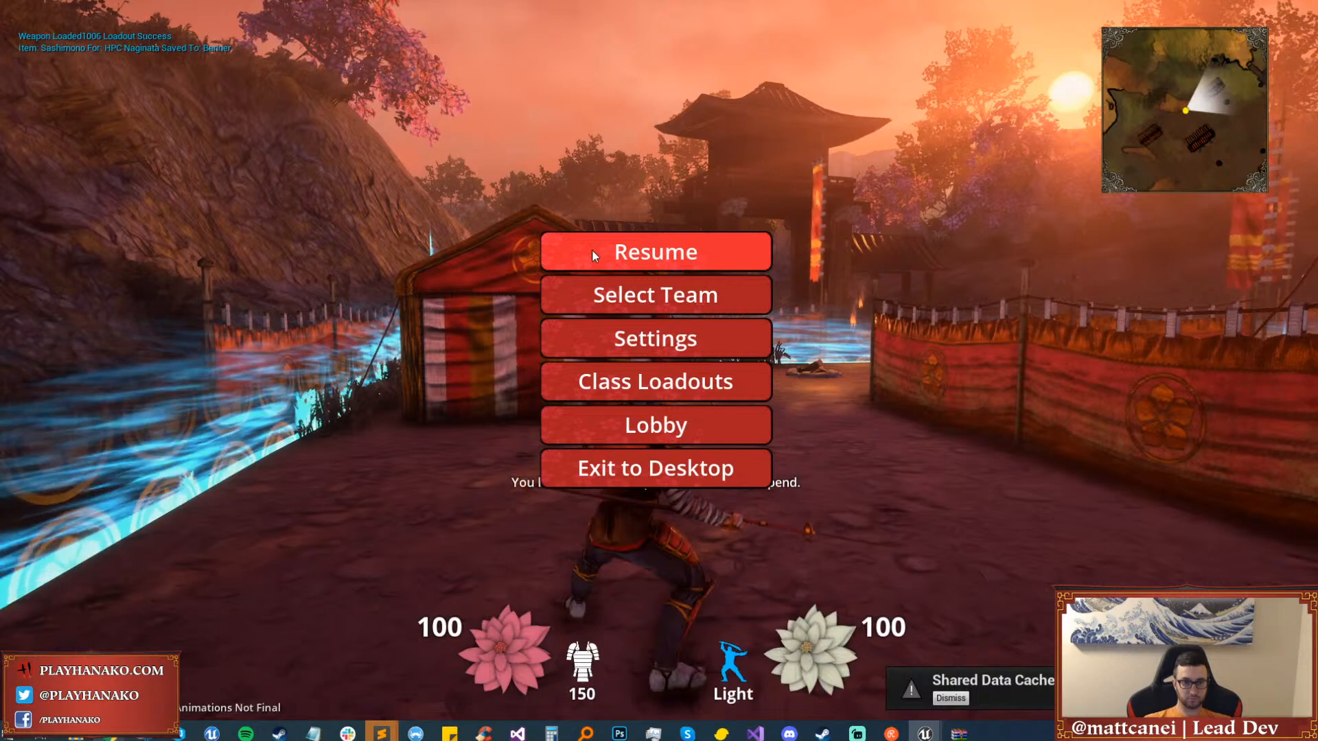
click(591, 249)
Examine the banner on the Nagi's back while walking, sprinting, changing stance and meditating, and end the play session.
key(w)
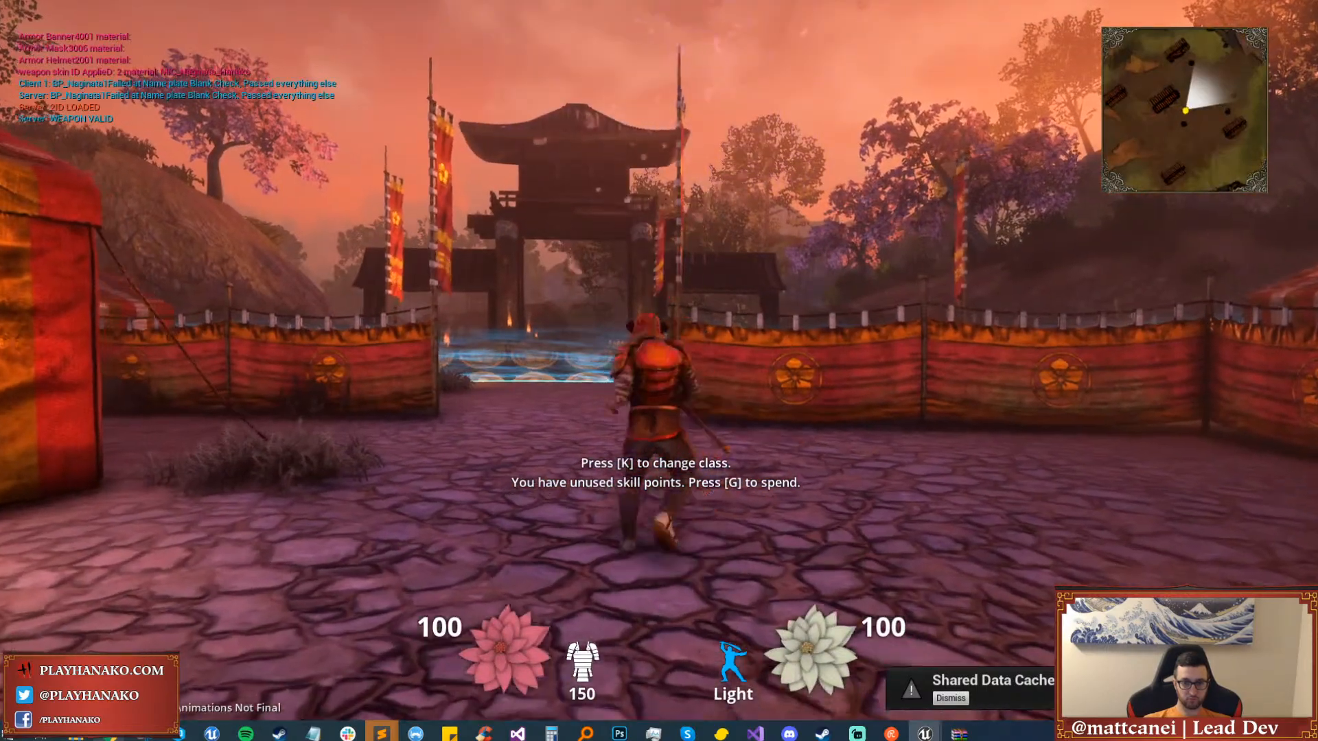
key(w)
key(shift)
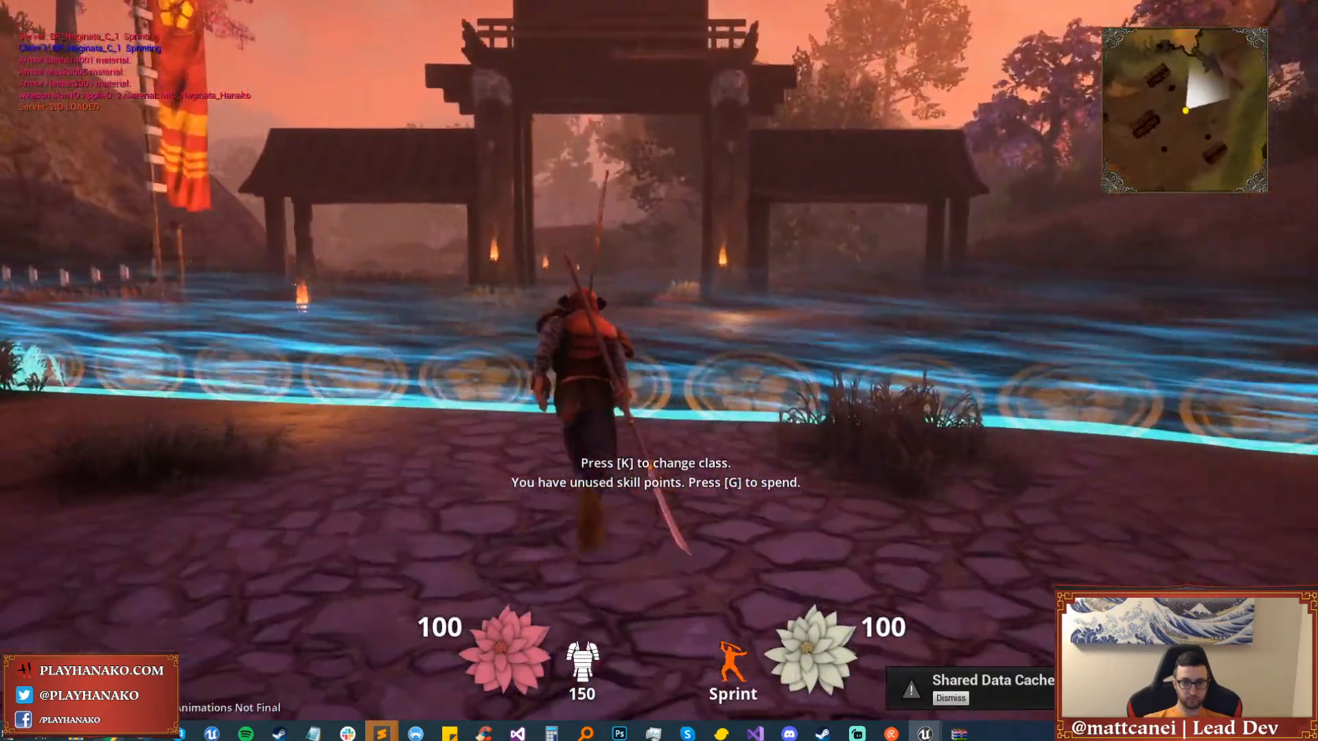
key(q)
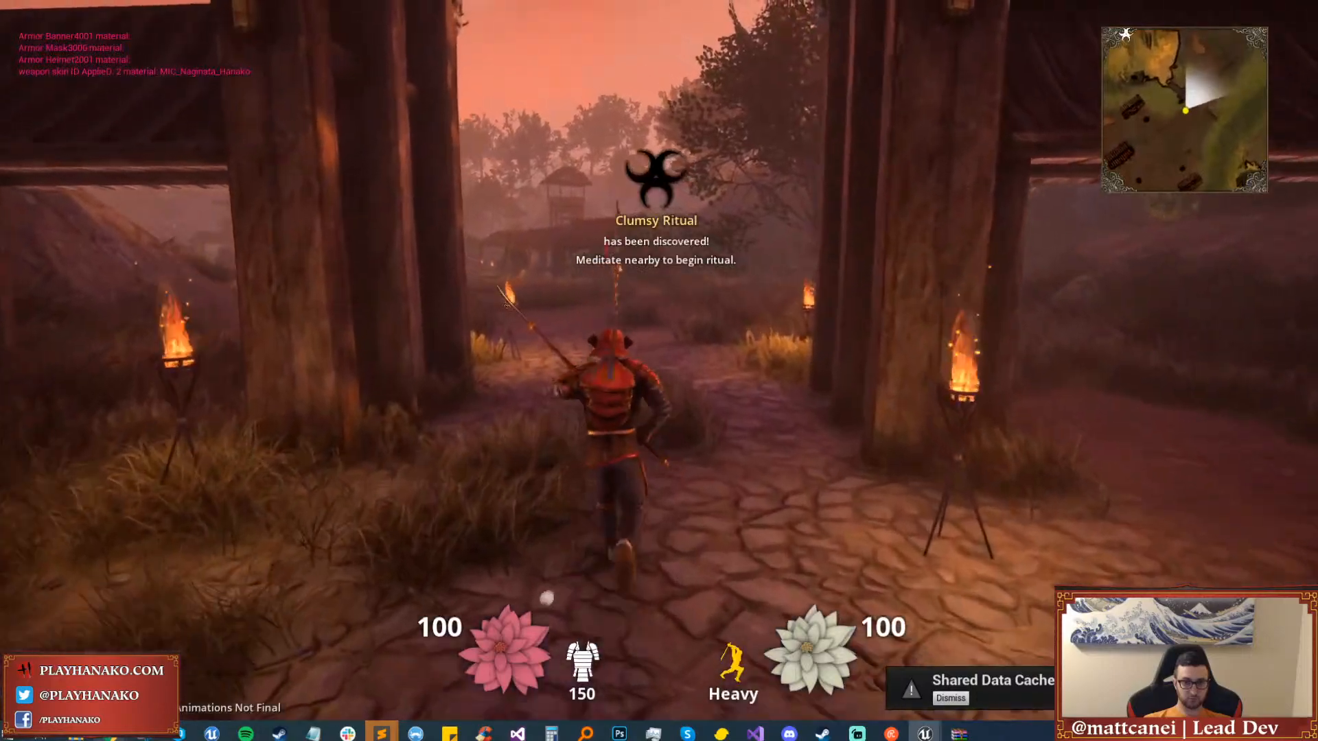
key(shift)
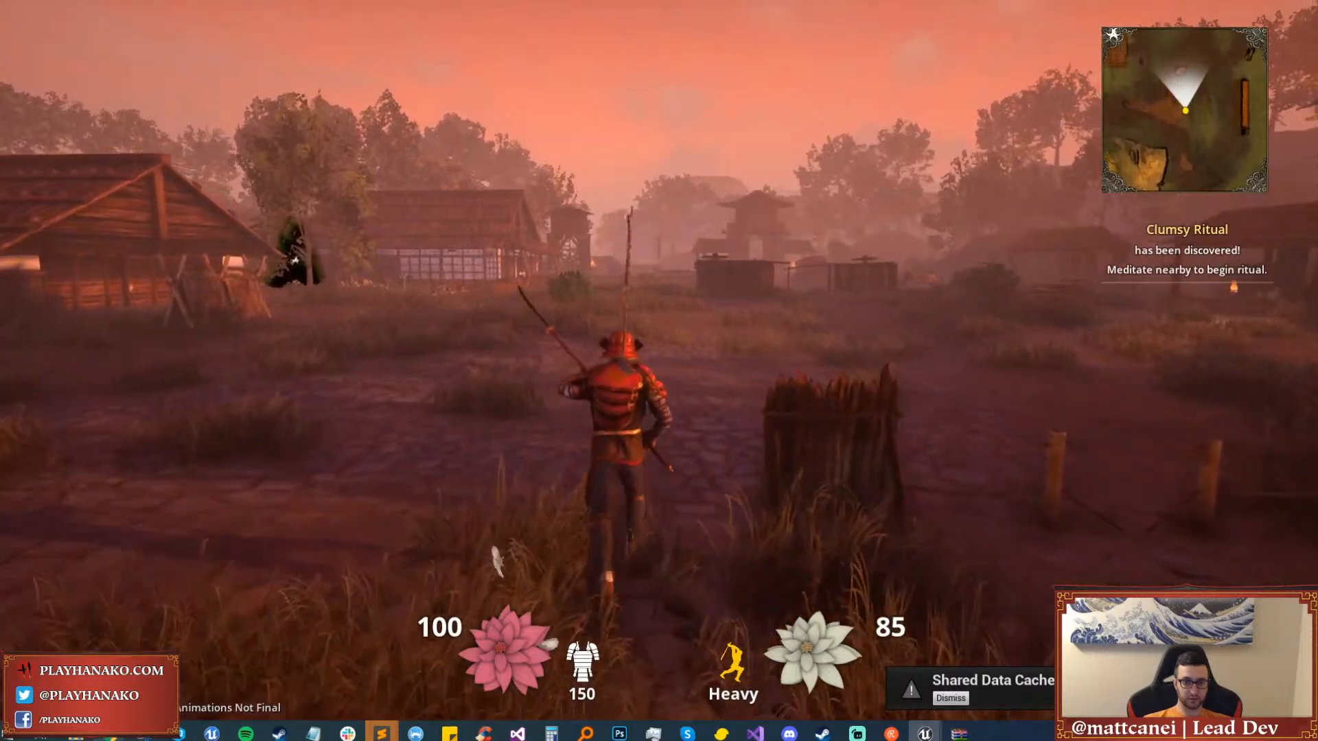
key(q)
key(m)
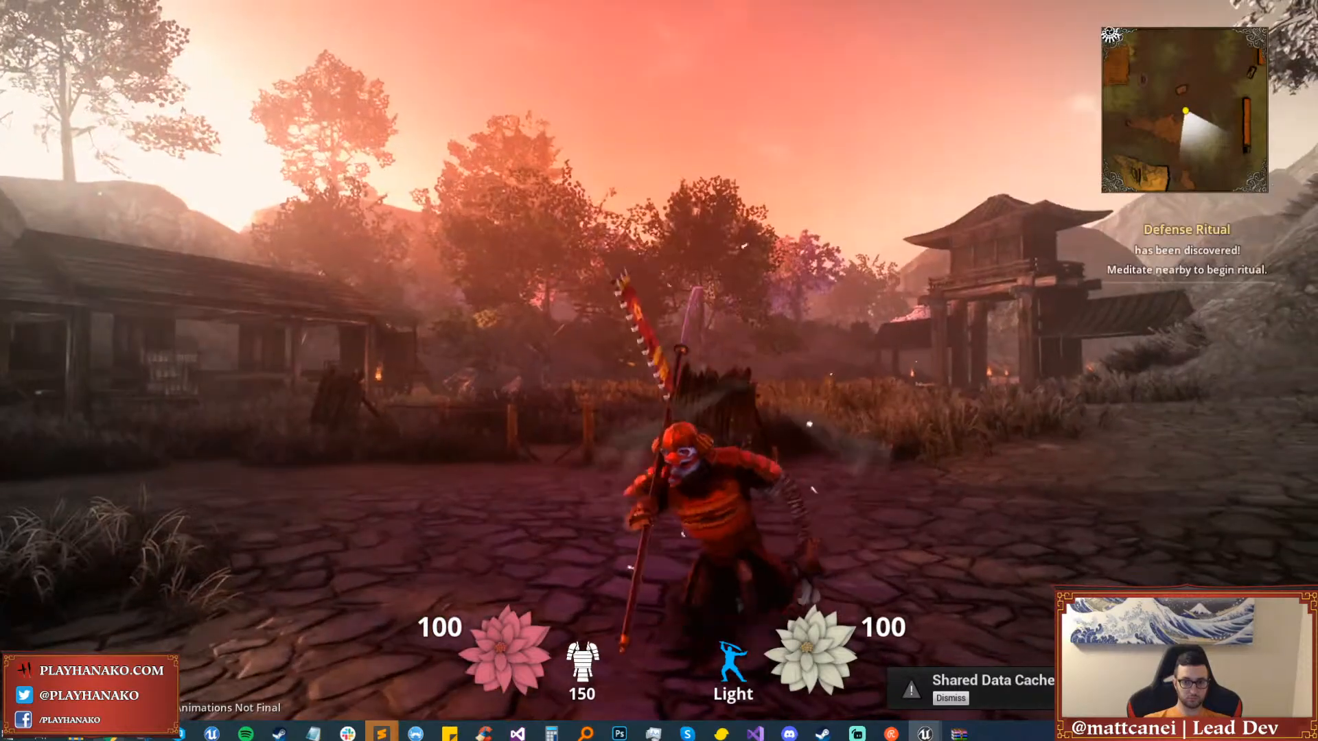
key(w)
key(shift)
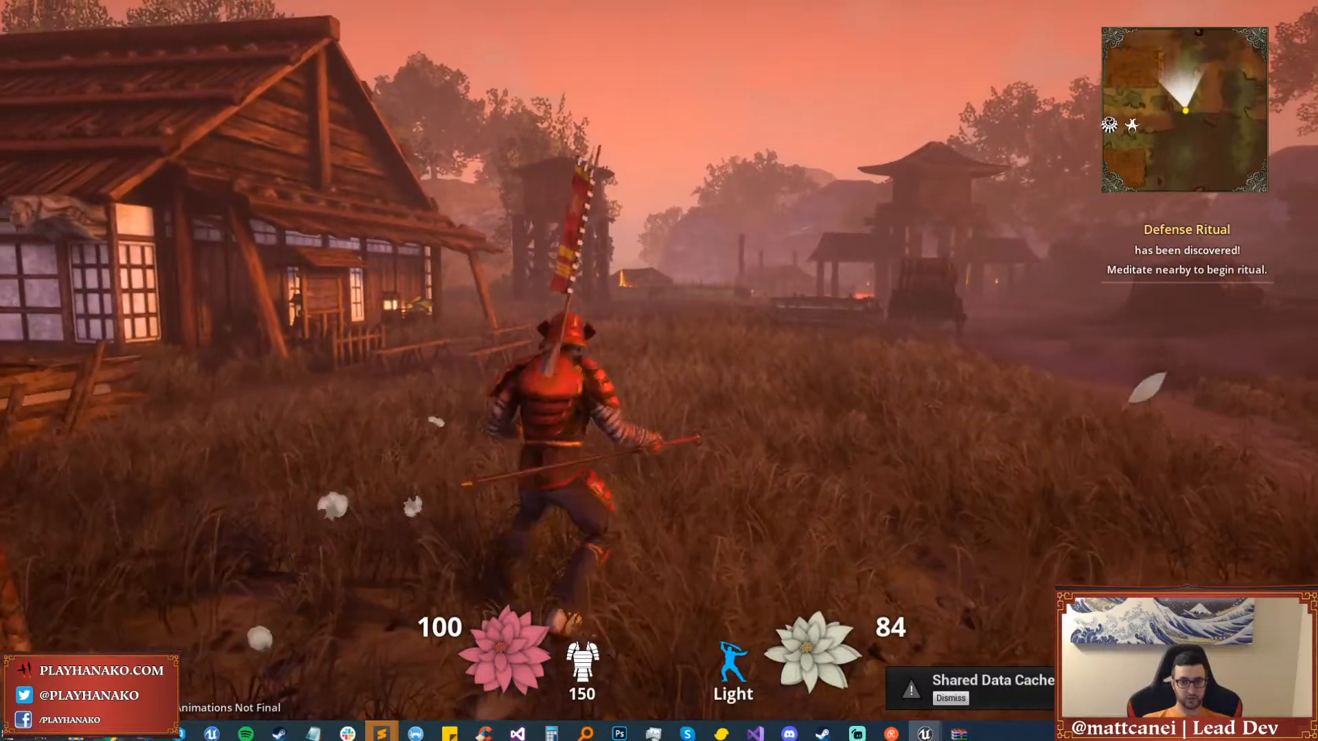
key(shift+F1)
key(Escape)
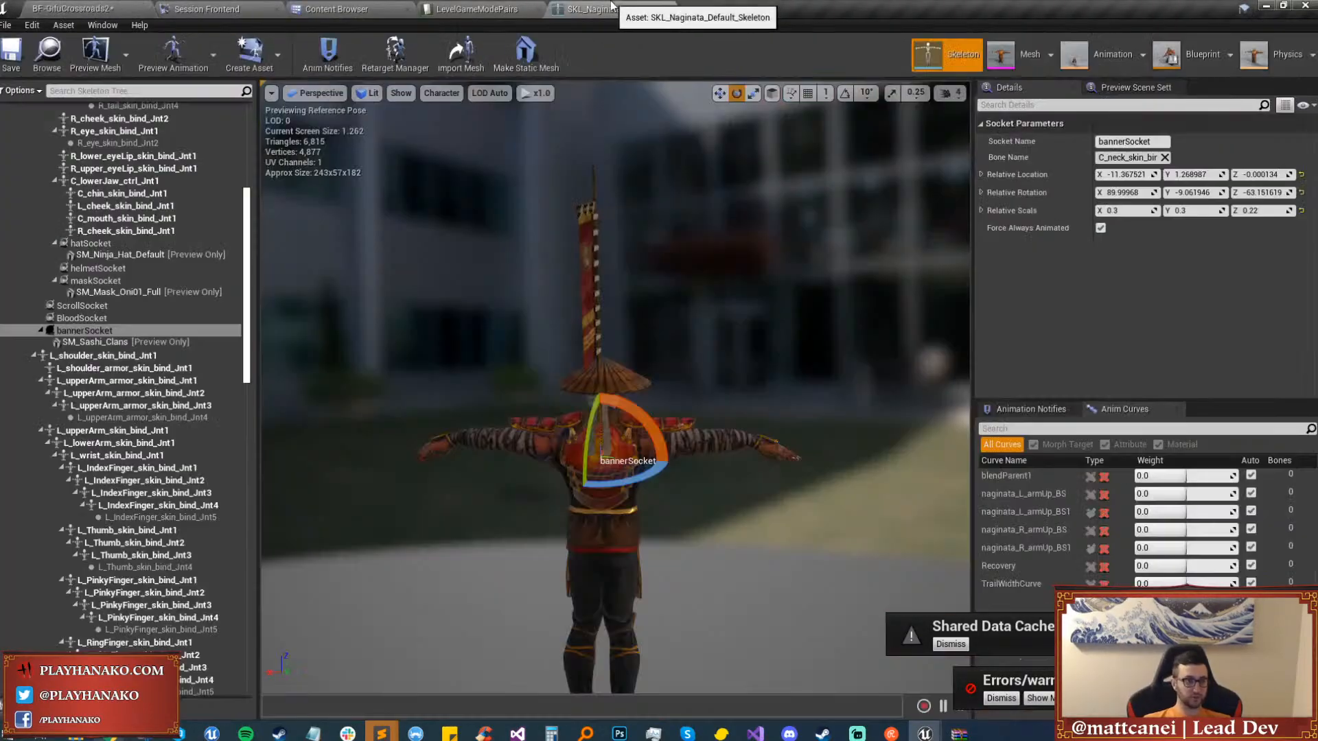
Lower bannerSocket further down the Naginata's back to about X -18.9, Y -2.5 in relative location.
right_drag(702, 331, 817, 347)
key(w)
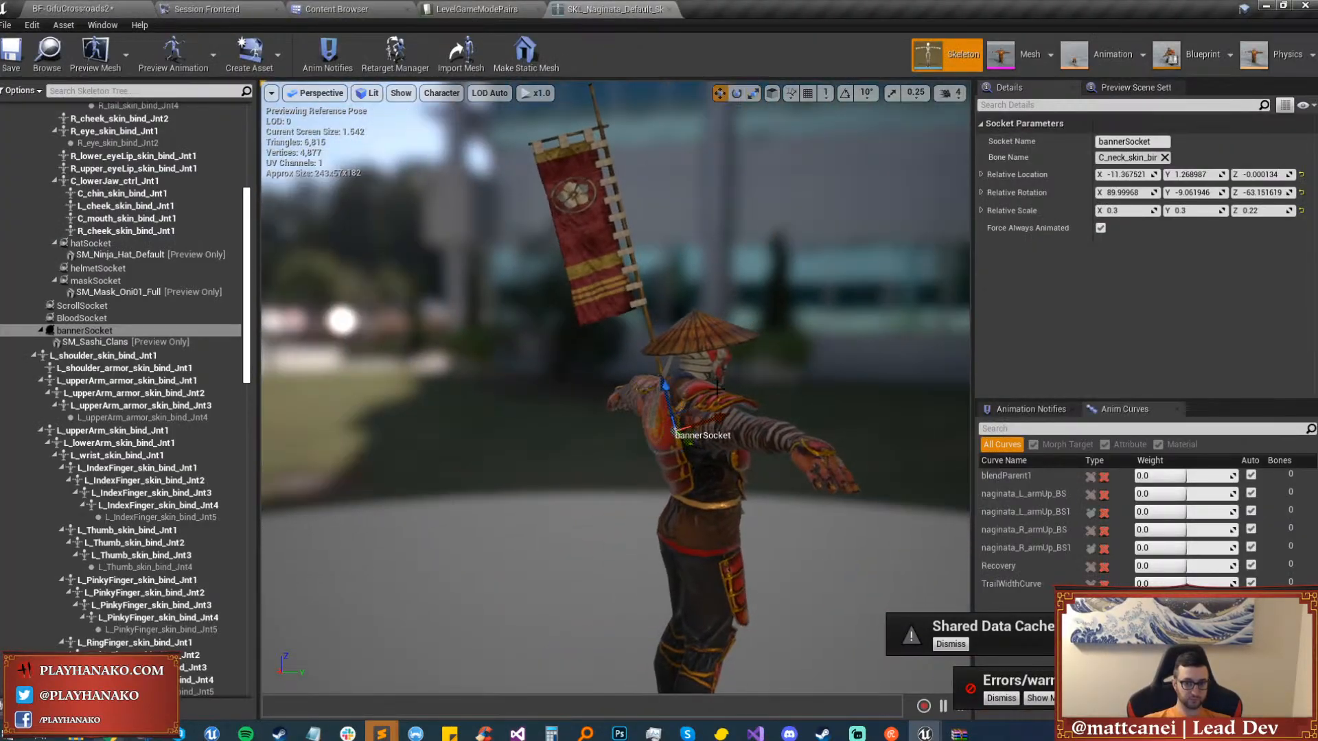
drag(665, 389, 674, 421)
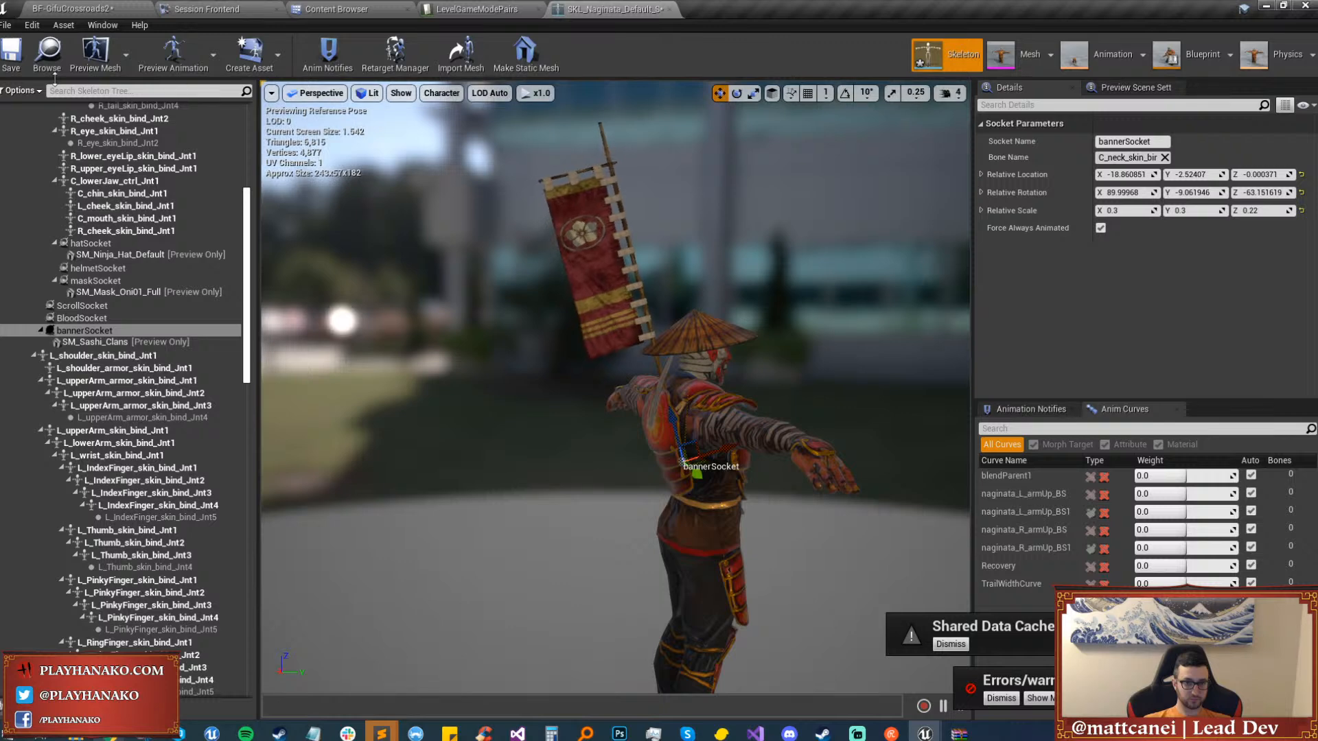
Return to the BF-GifuCrossroads2 level and play it full screen as the Nagi (Pikeman).
click(98, 8)
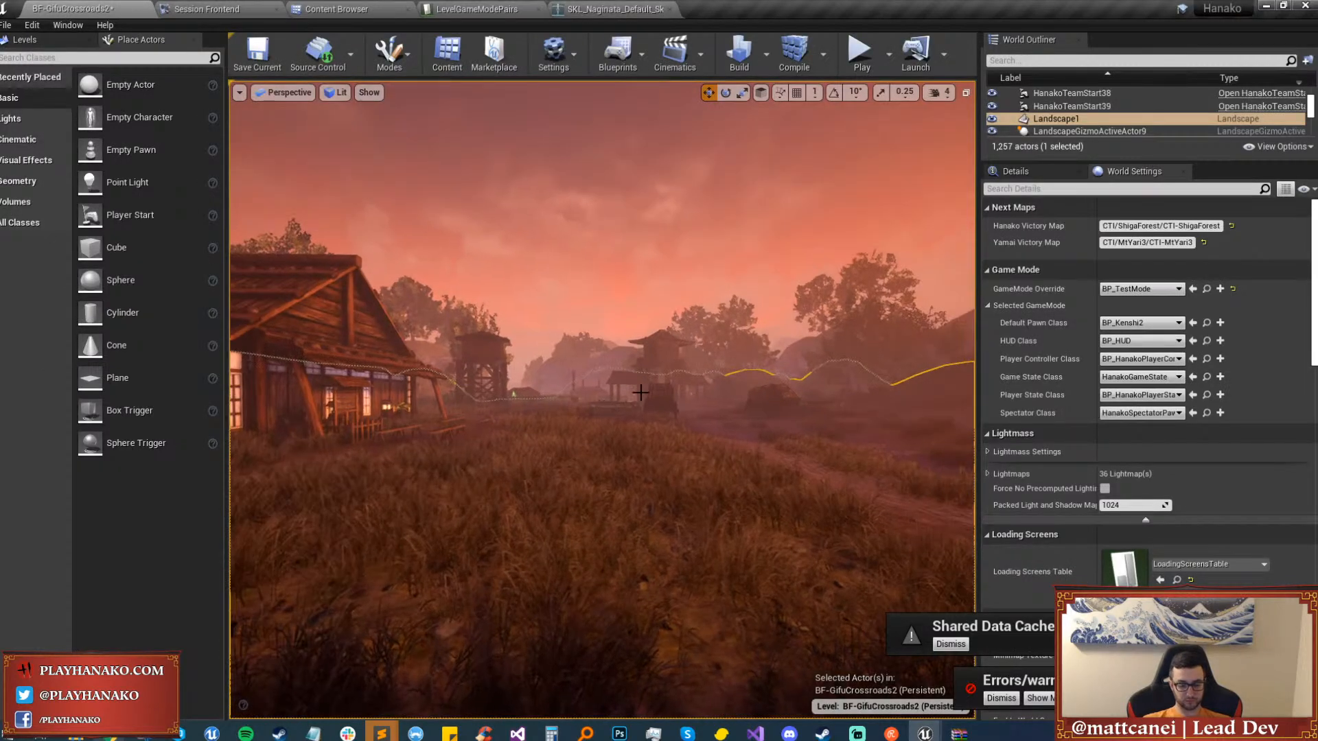
key(F11)
key(alt+p)
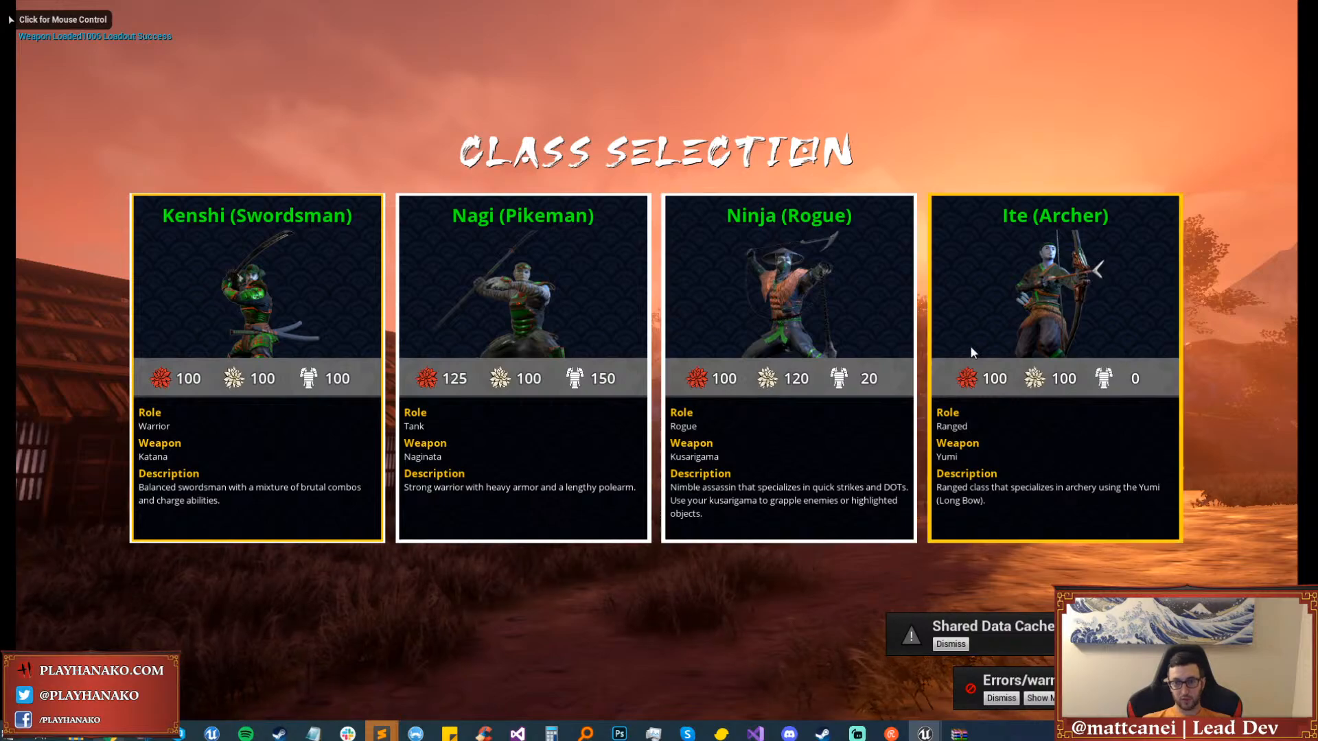
click(594, 319)
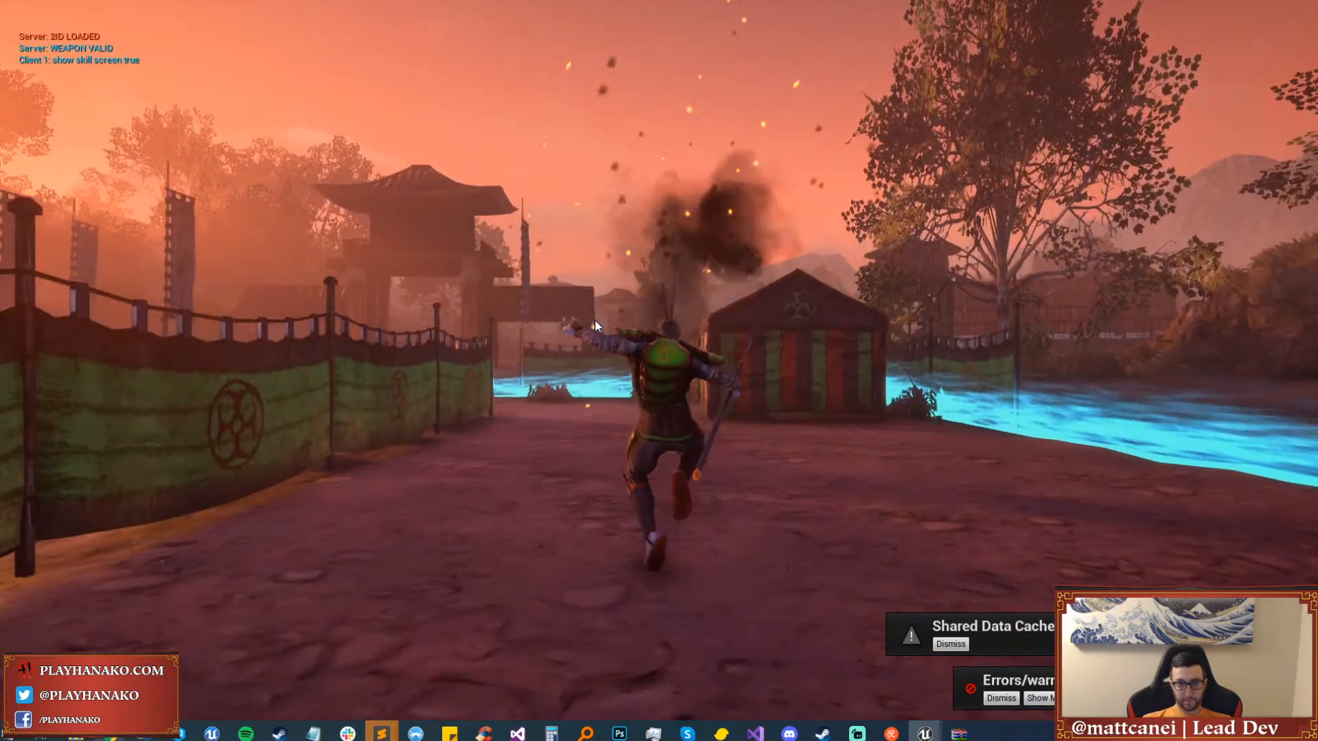
Examine the lowered banner on the green-armored Nagi while walking, sprinting and using different stances, and end the play session.
key(w)
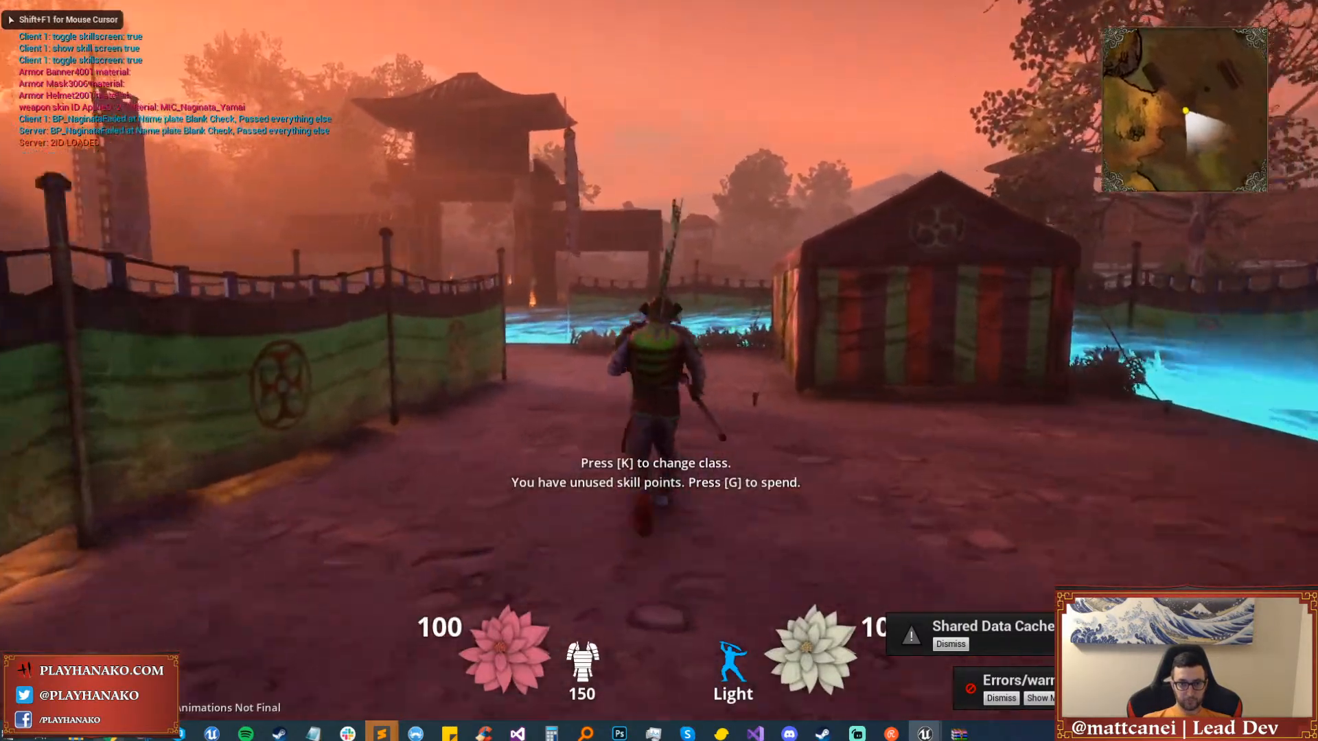
key(w)
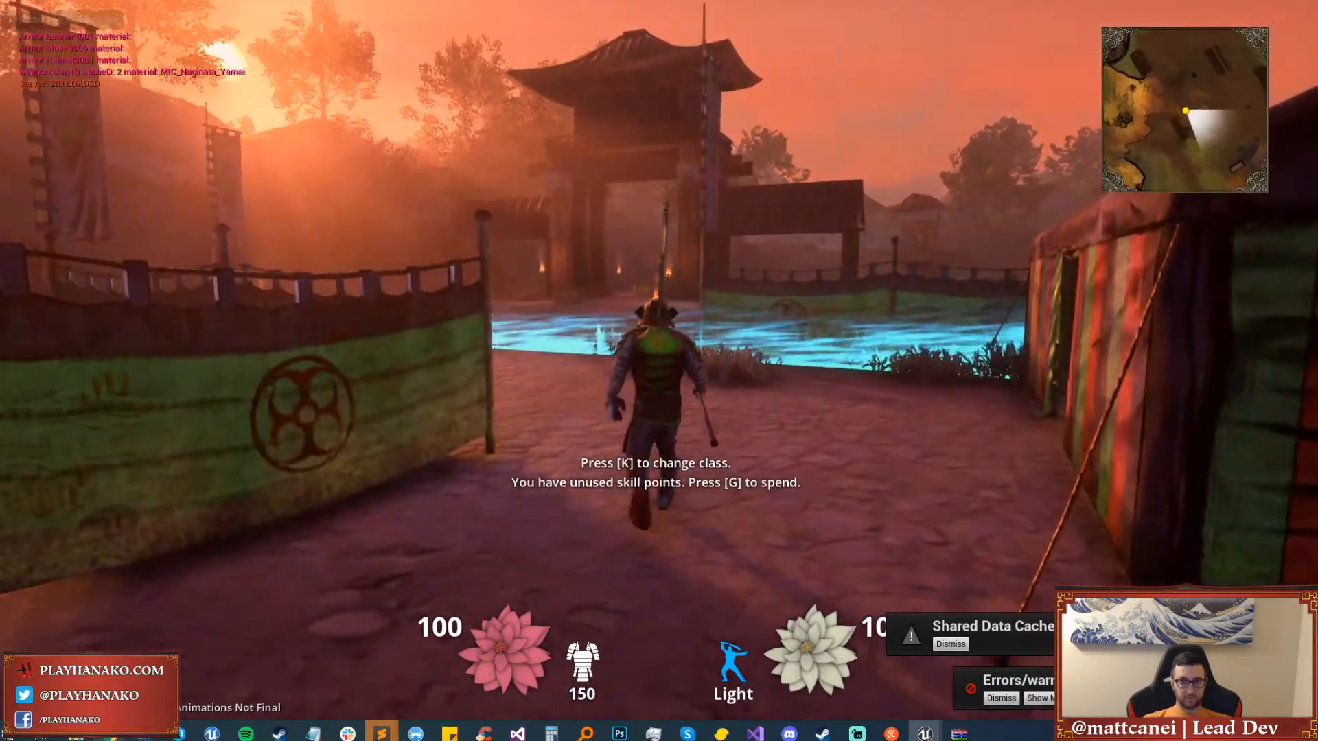
key(w)
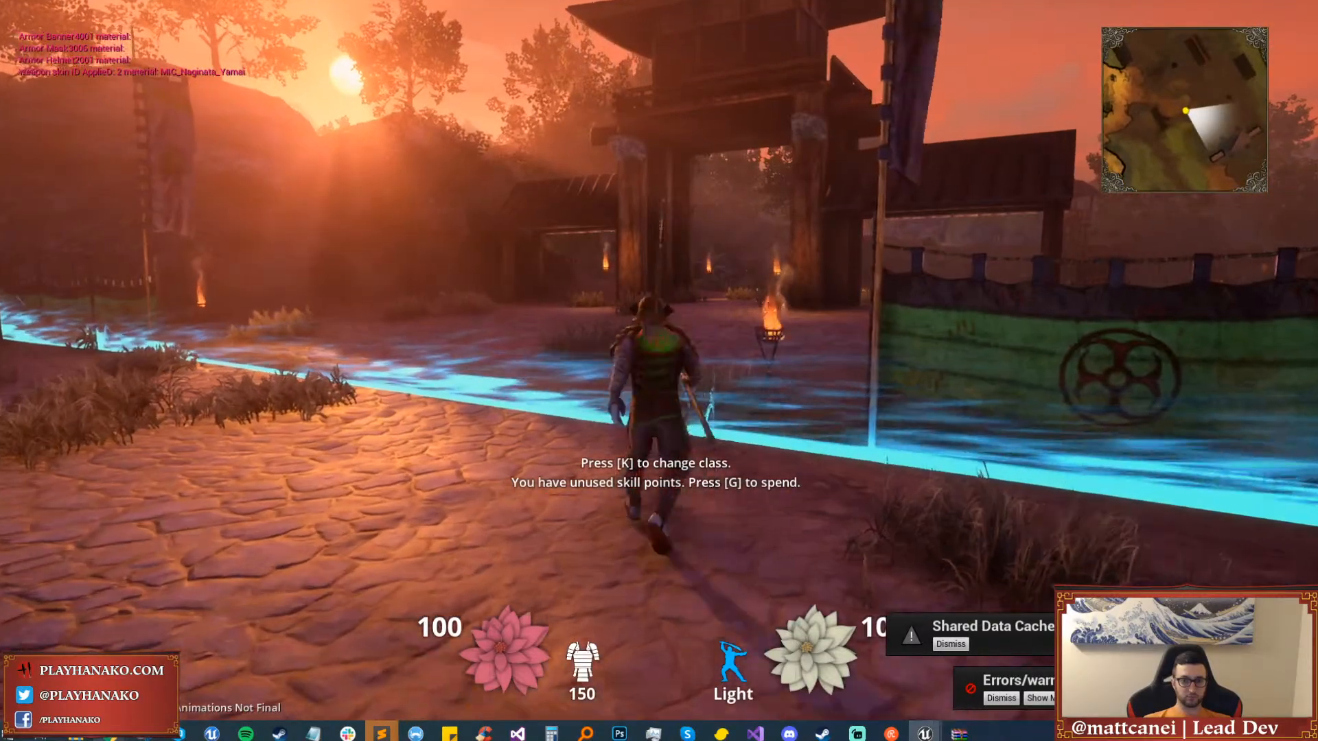
key(w)
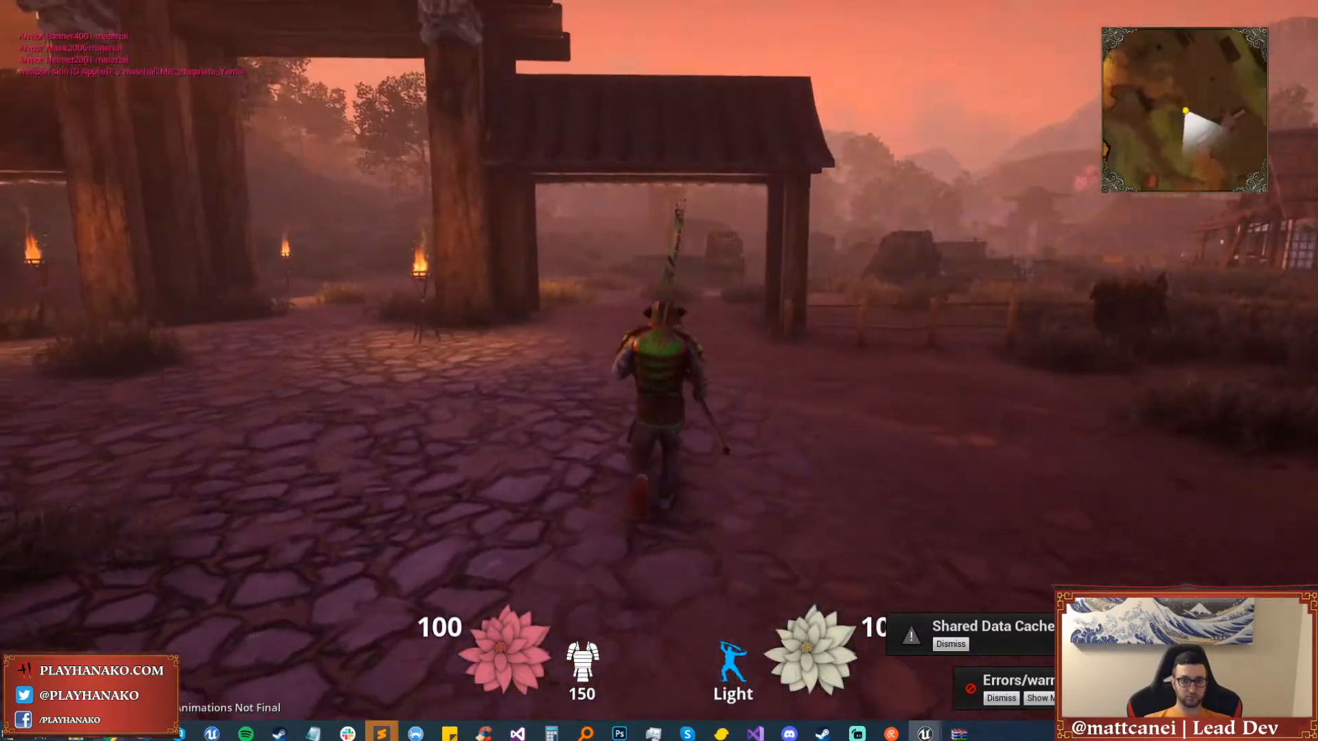
key(shift)
key(w)
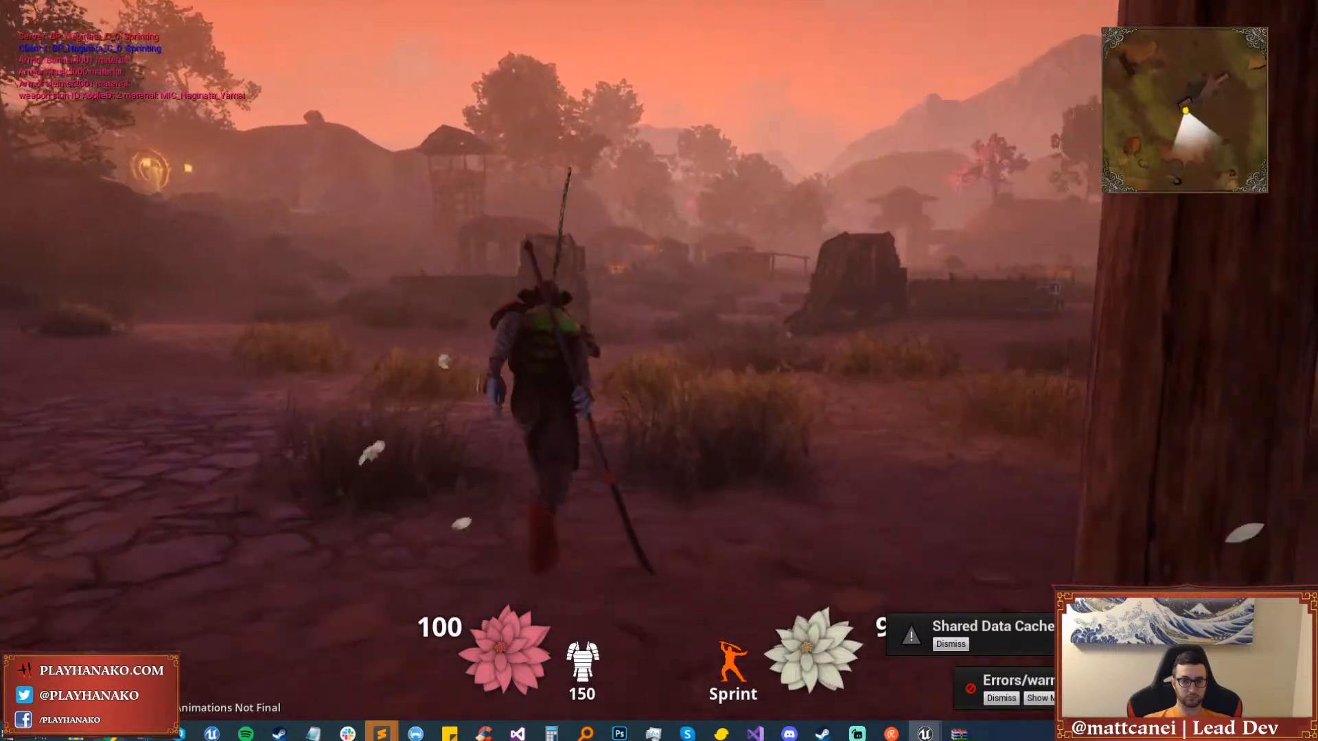
key(w)
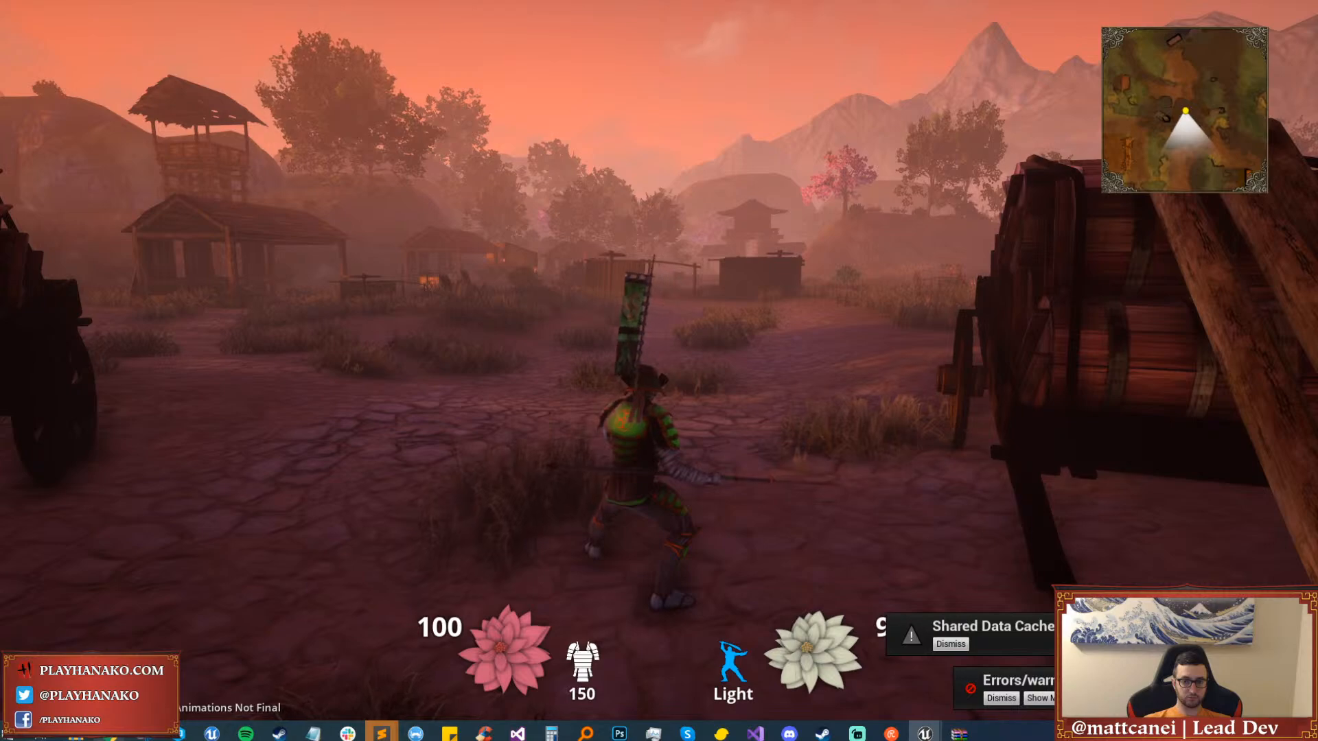
key(w)
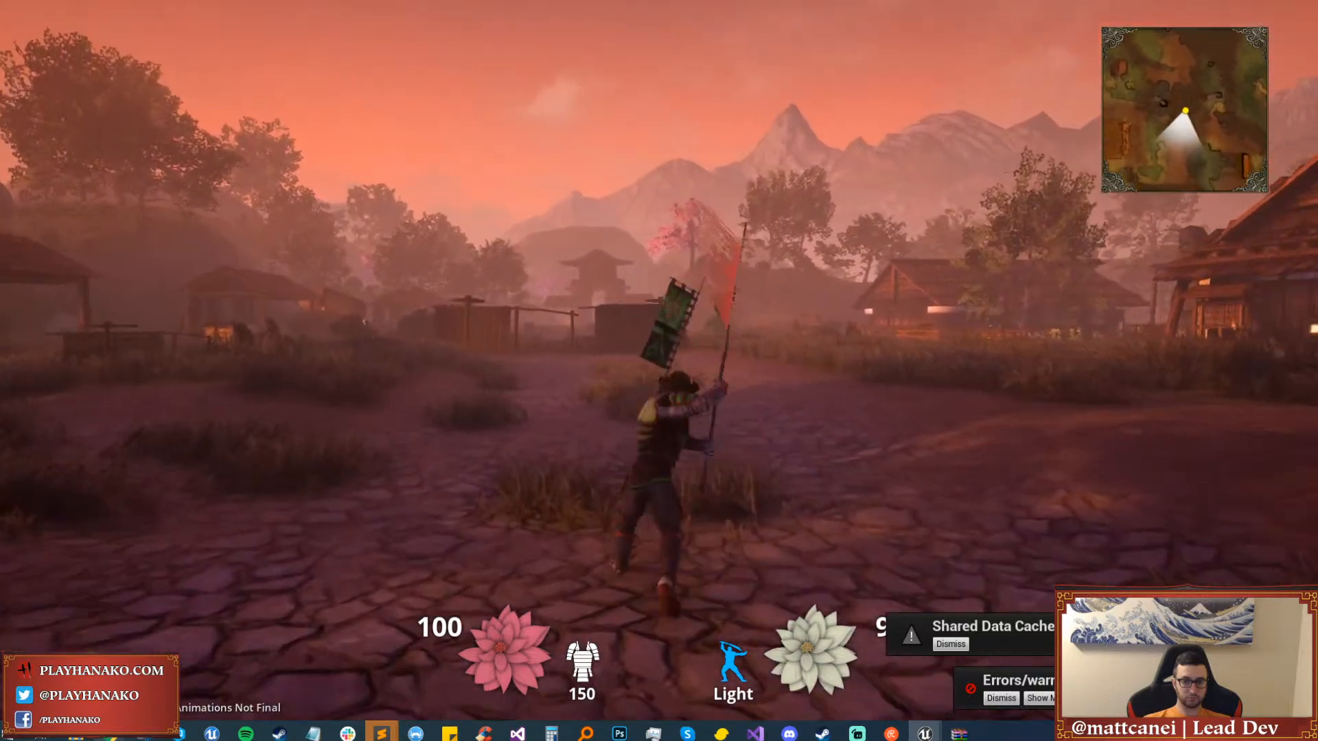
key(w)
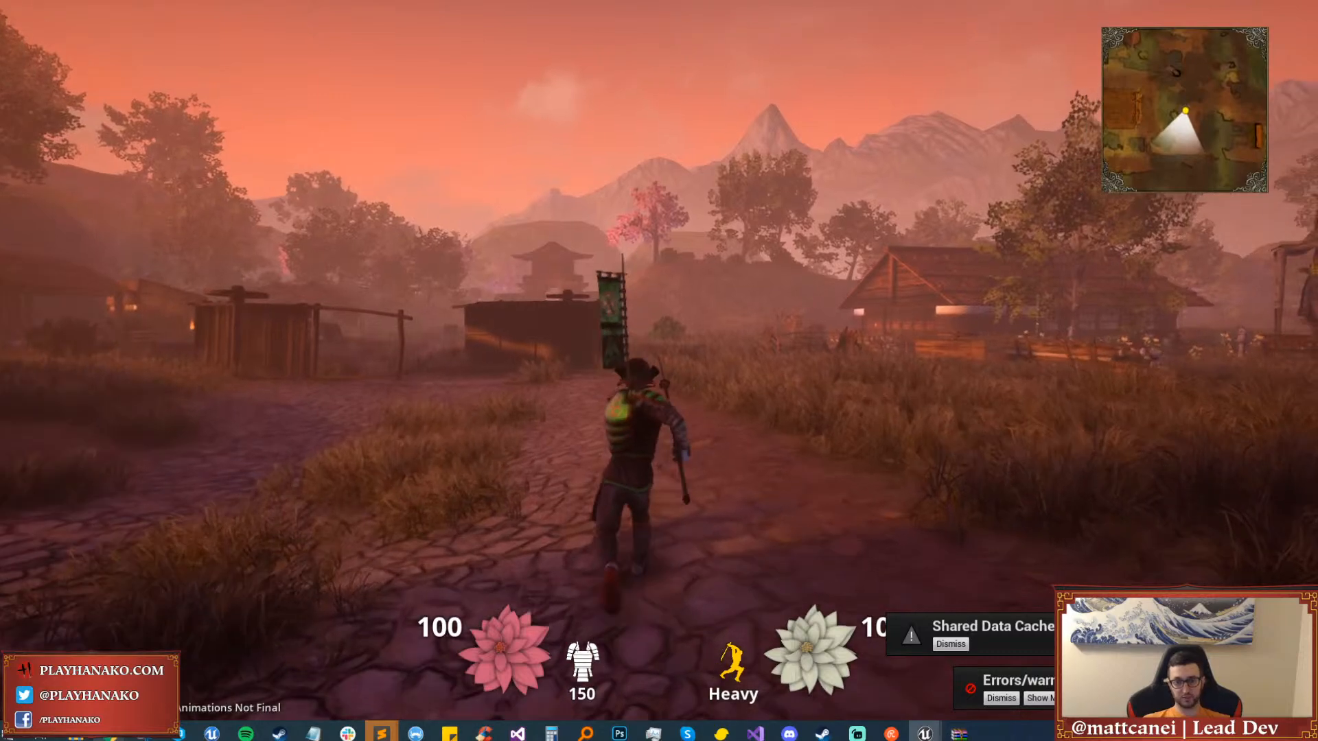
key(Escape)
Inspect the banner's placement on the Naginata skeleton from the side.
click(581, 8)
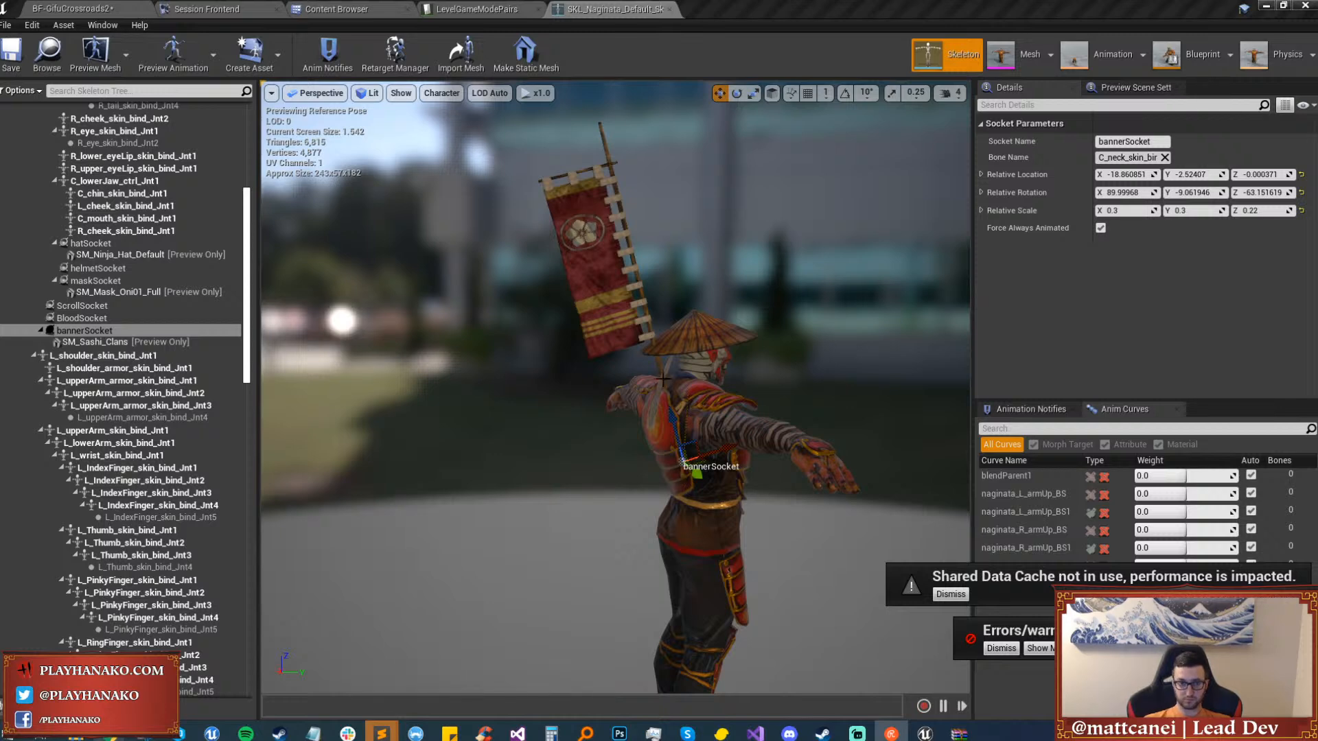
right_drag(480, 274, 344, 275)
right_drag(459, 233, 494, 233)
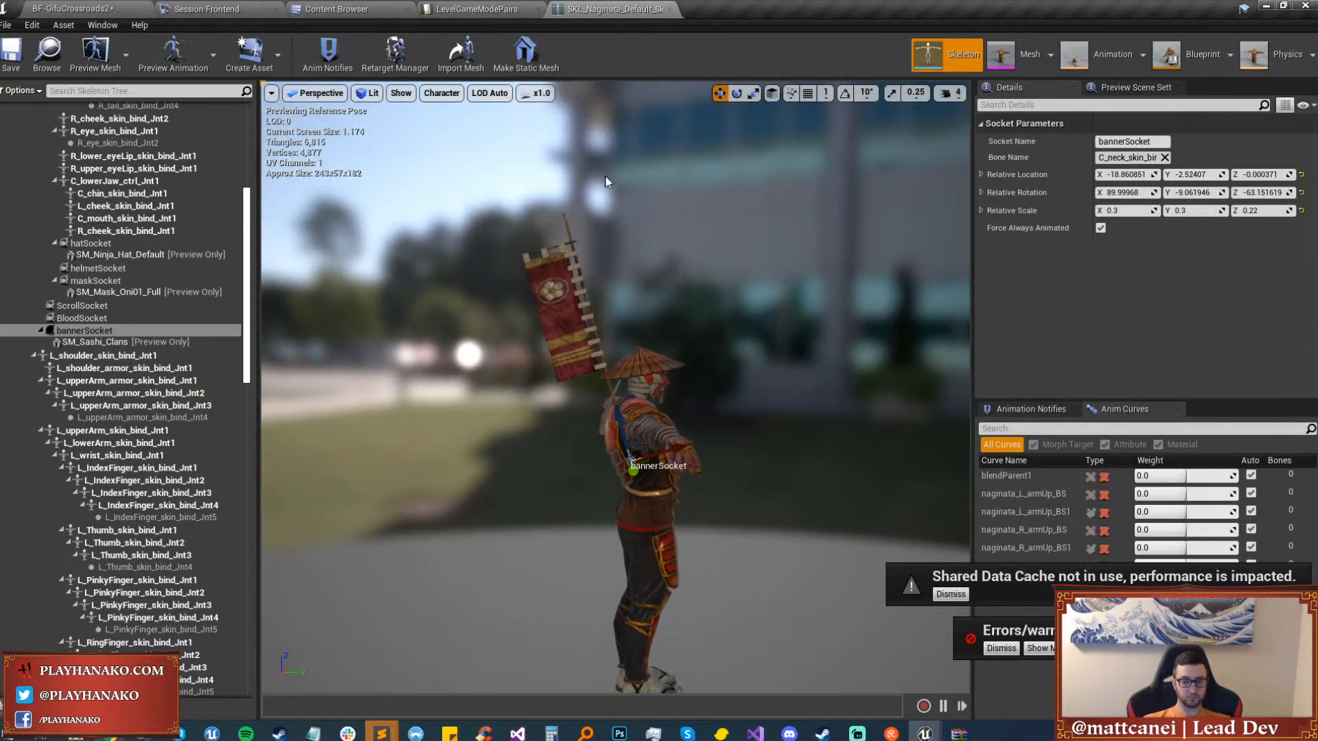
Close the Naginata skeleton and open SKL_Ite_Default_Skeleton from the Character/Ite folder, viewing its banner from the side.
click(669, 9)
click(353, 8)
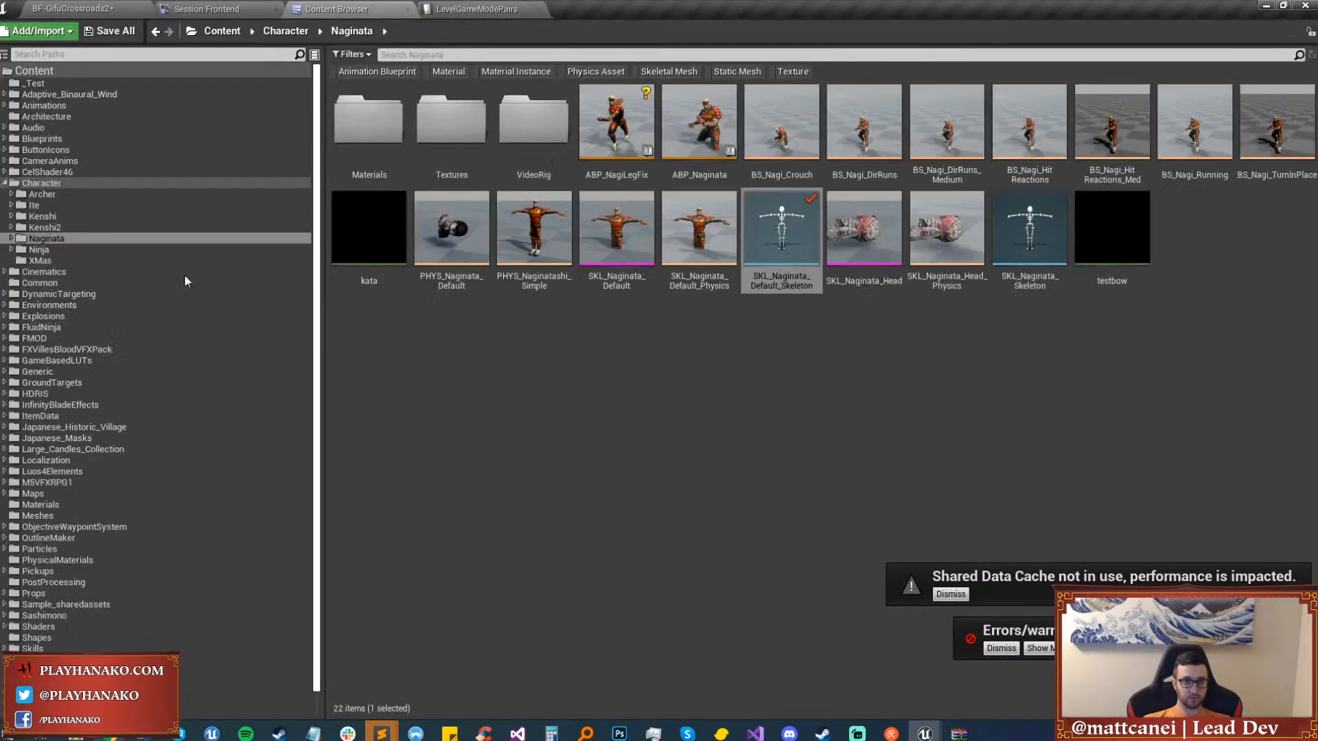
click(27, 205)
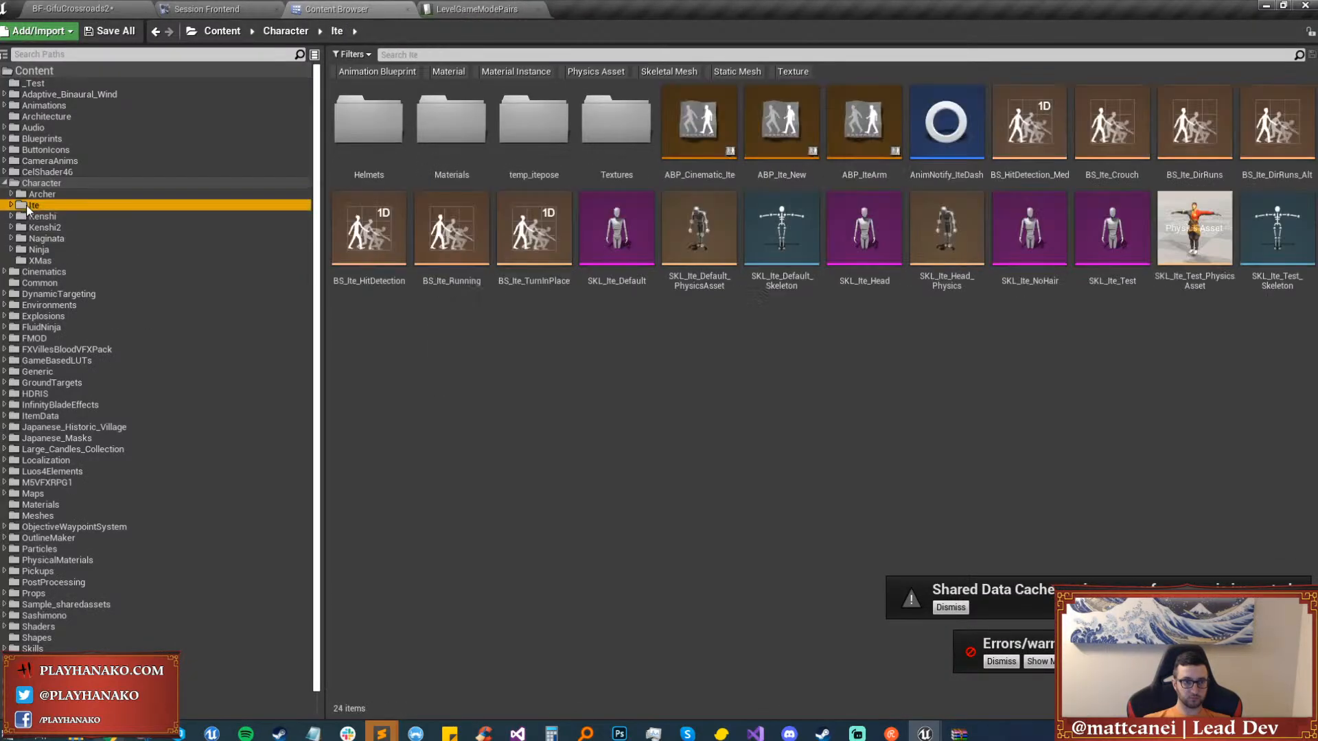
double_click(777, 277)
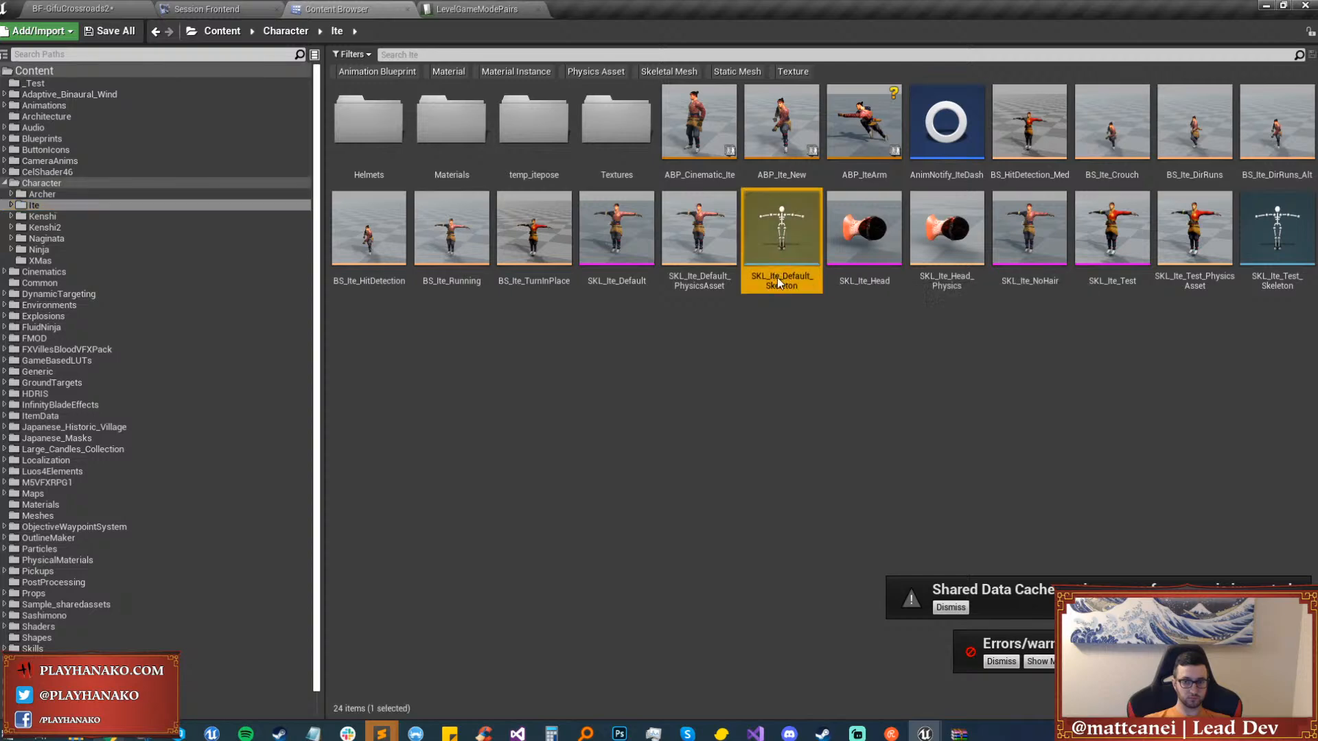
alt+drag(614, 384, 522, 384)
scroll(615, 385, up, 2)
scroll(615, 384, up, 3)
mouse_move(634, 367)
mouse_down()
mouse_move(603, 299)
mouse_move(640, 391)
mouse_move(634, 367)
mouse_up()
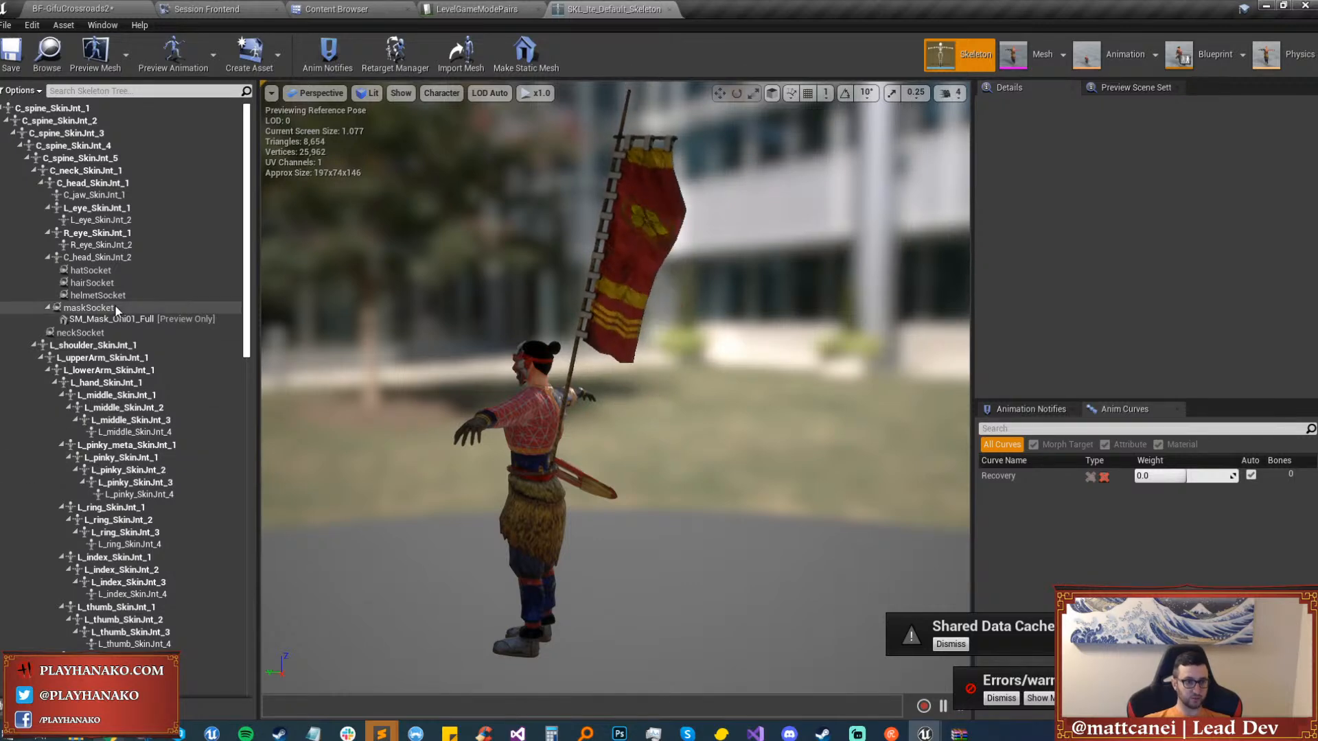
Select the bannerSocket in the skeleton tree and set its relative scale to 0.2 in X, Y and Z.
scroll(131, 347, down, 15)
scroll(165, 410, down, 3)
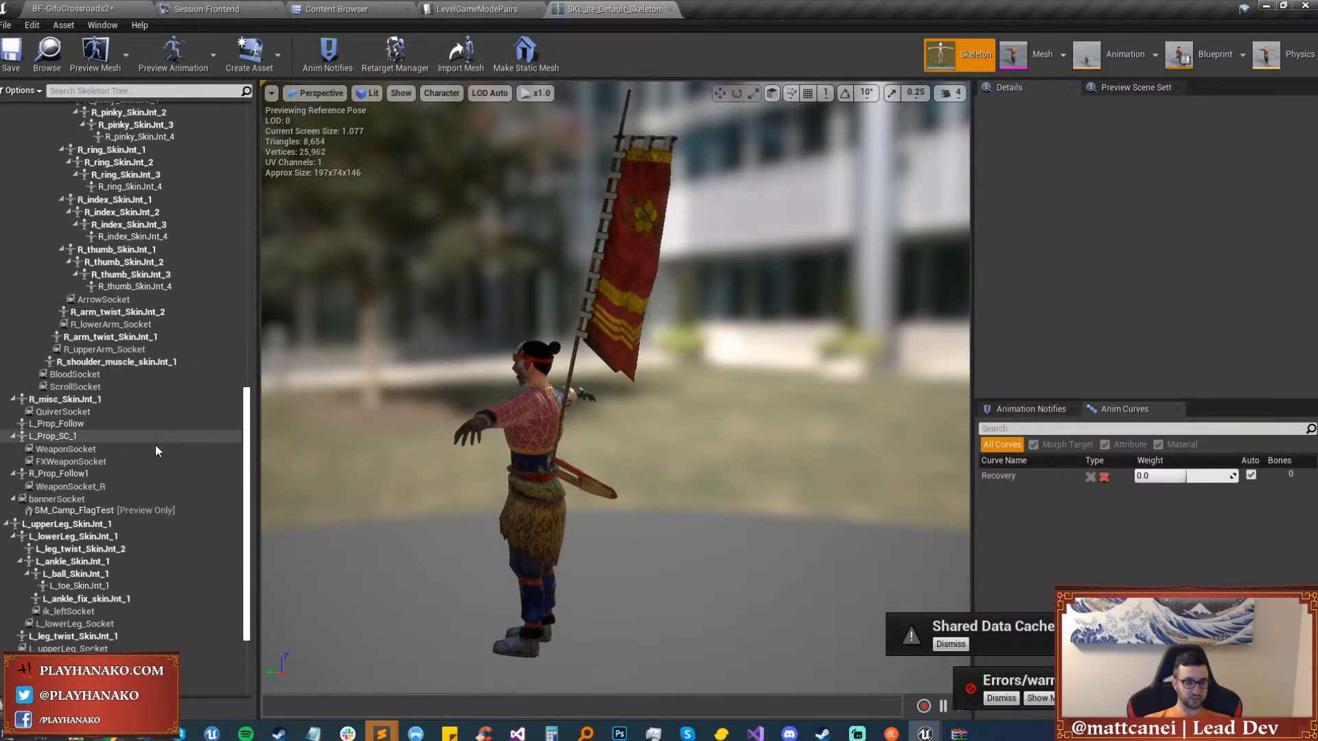
click(68, 498)
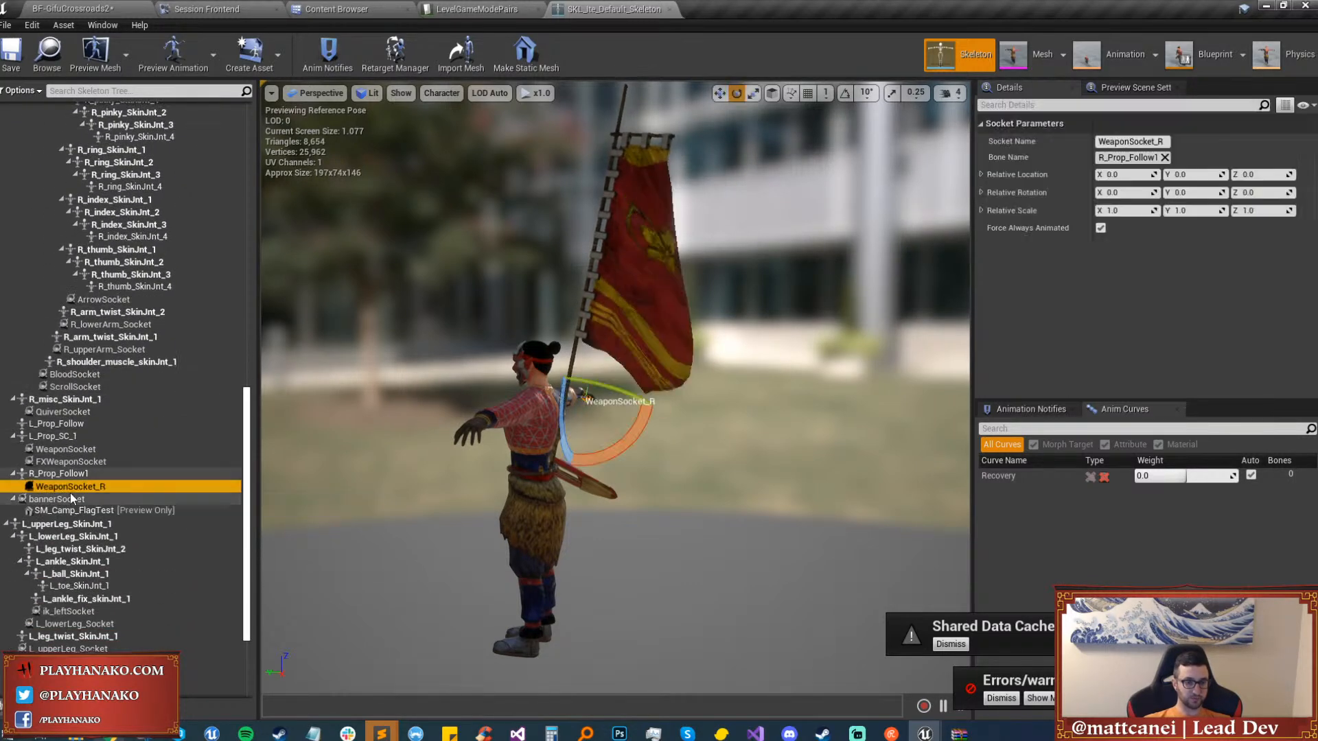
click(1138, 210)
text(2)
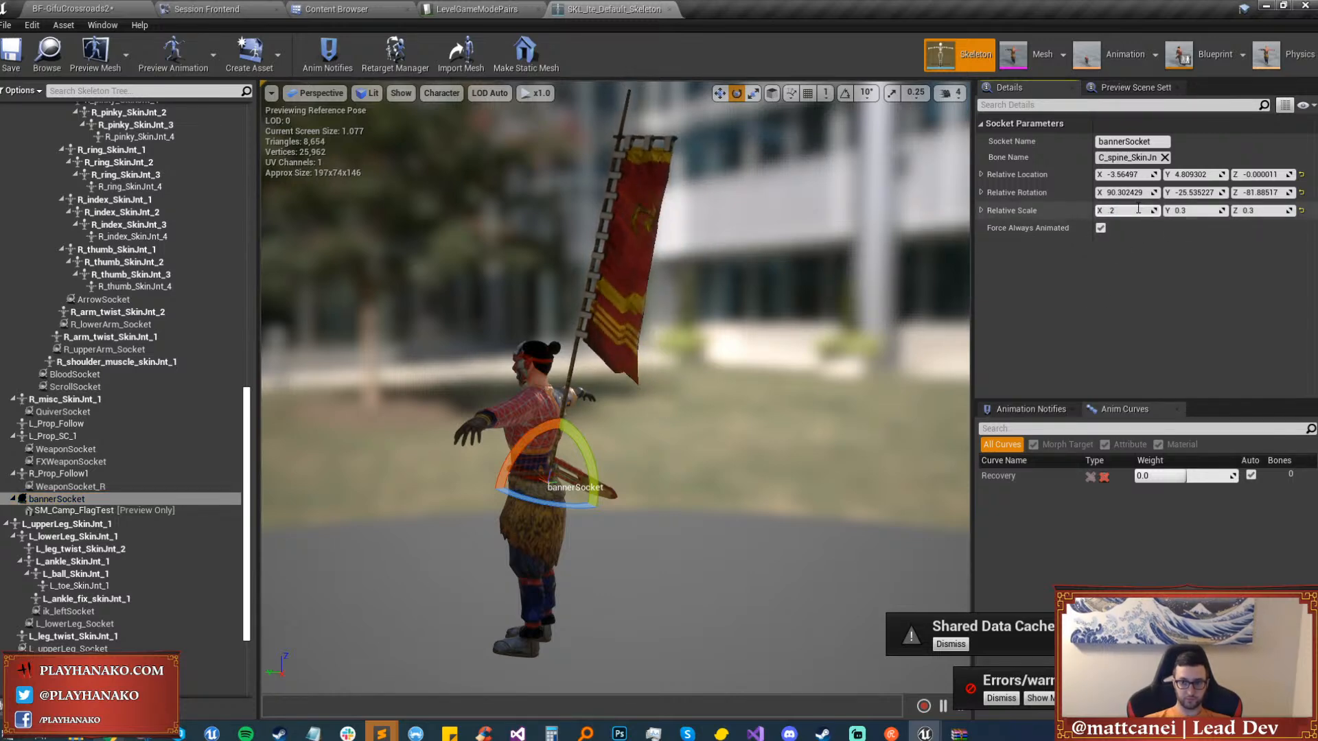
key(Tab)
click(1138, 209)
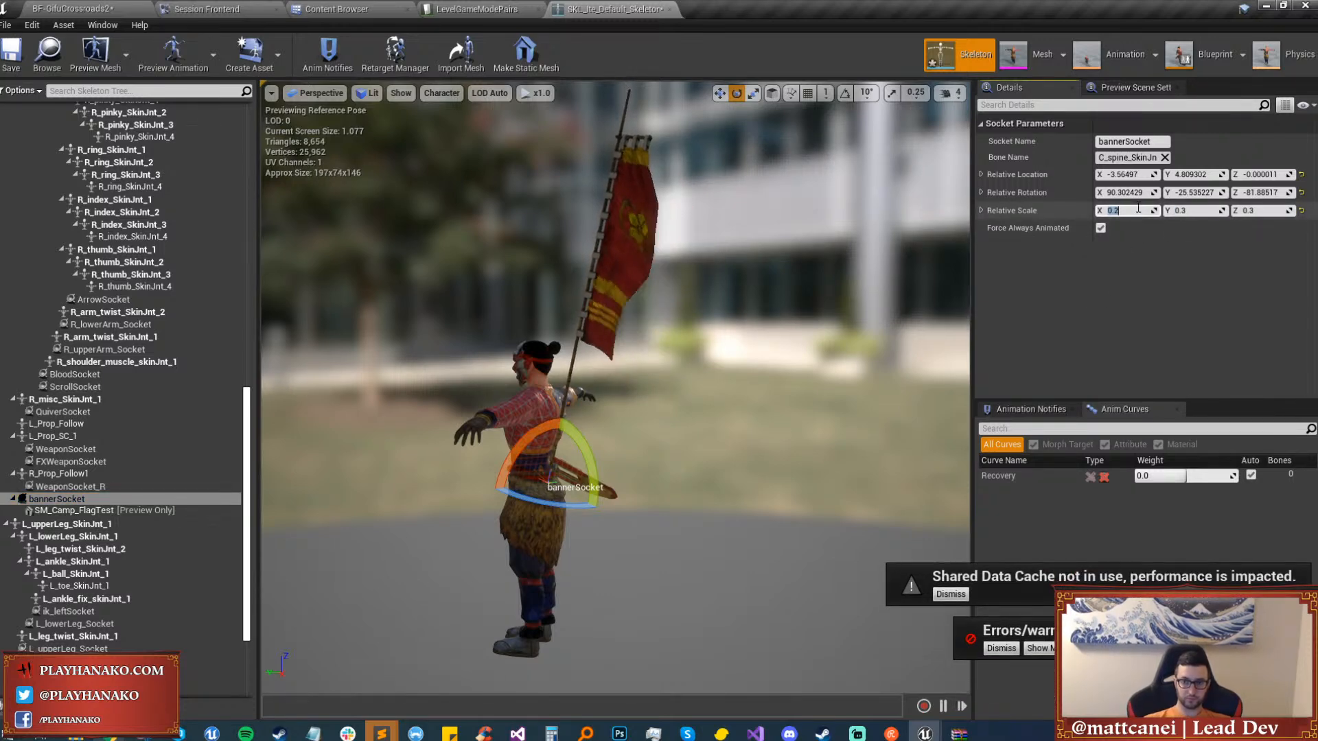
click(1187, 212)
text(0.2)
key(Tab)
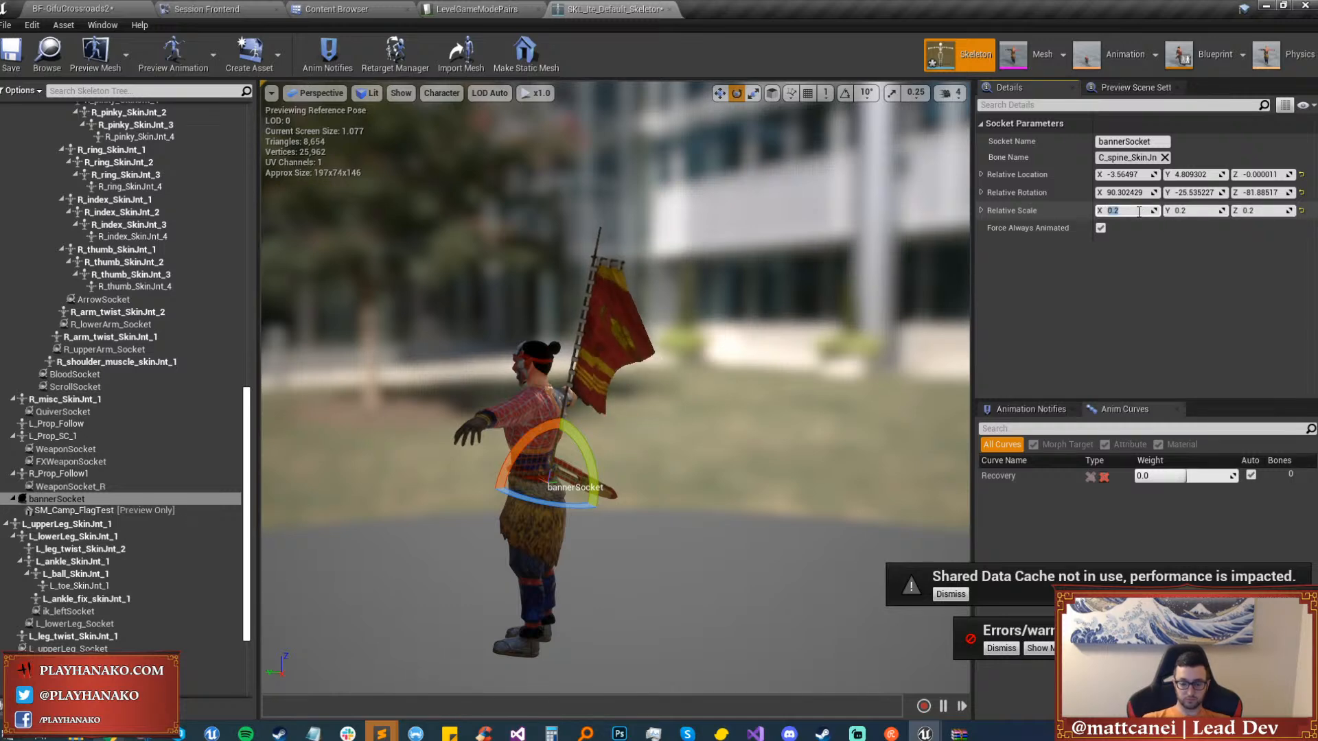
Set the bannerSocket's relative scale to 0.25 in X and 0.3 in Y, and check the banner from behind the character.
key(BackSpace)
text(0.25)
key(Return)
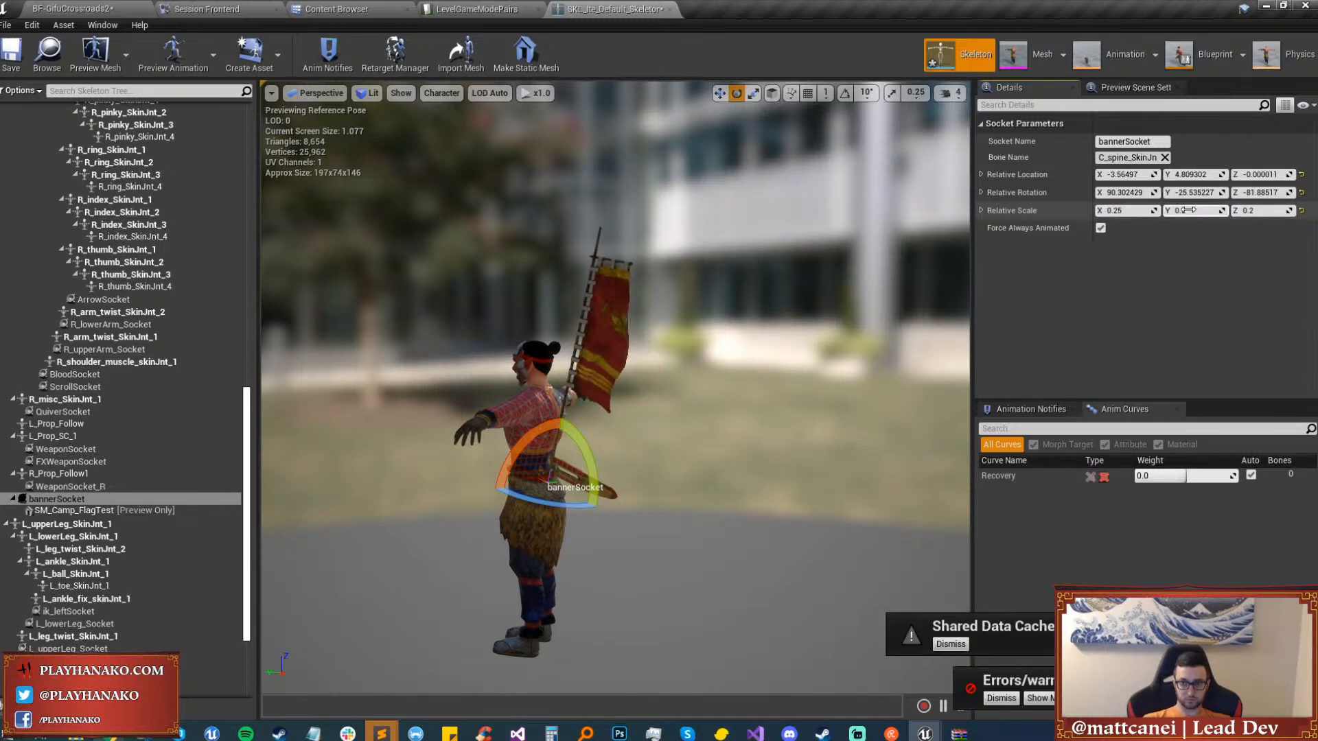
drag(687, 265, 654, 213)
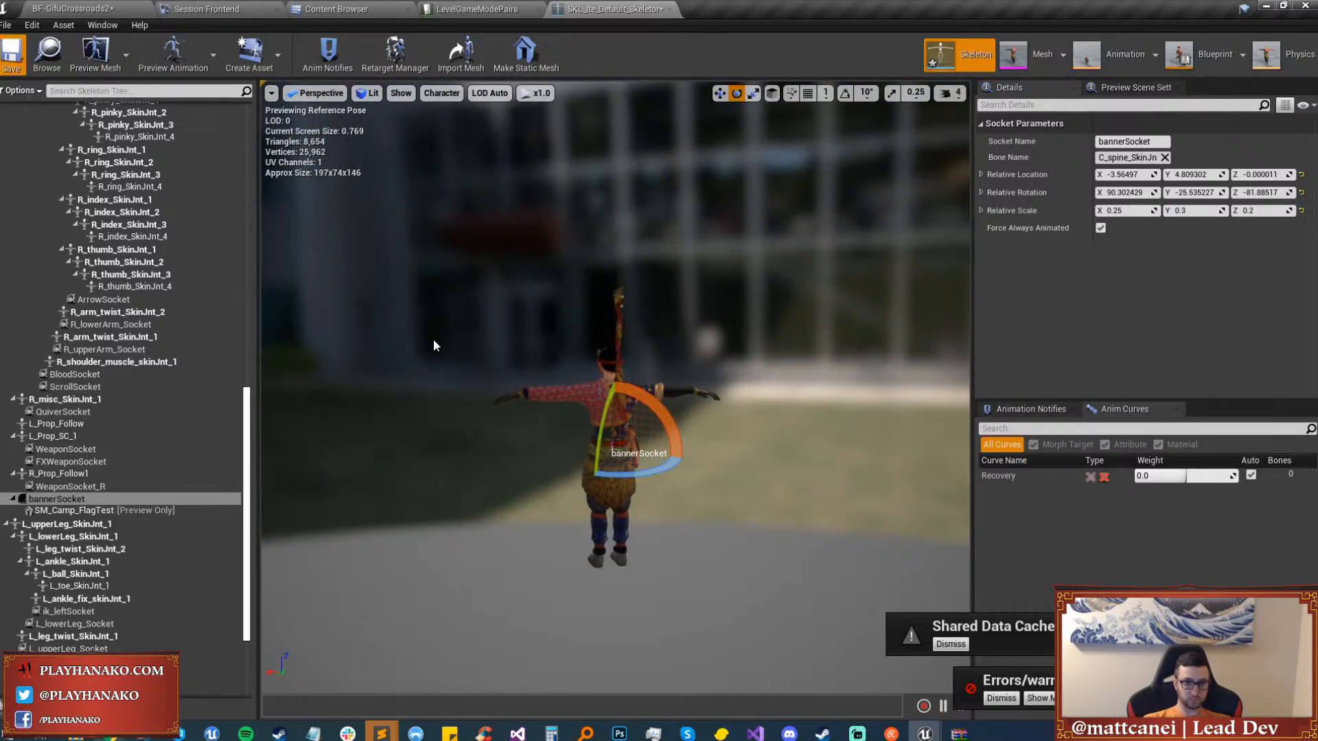
click(718, 491)
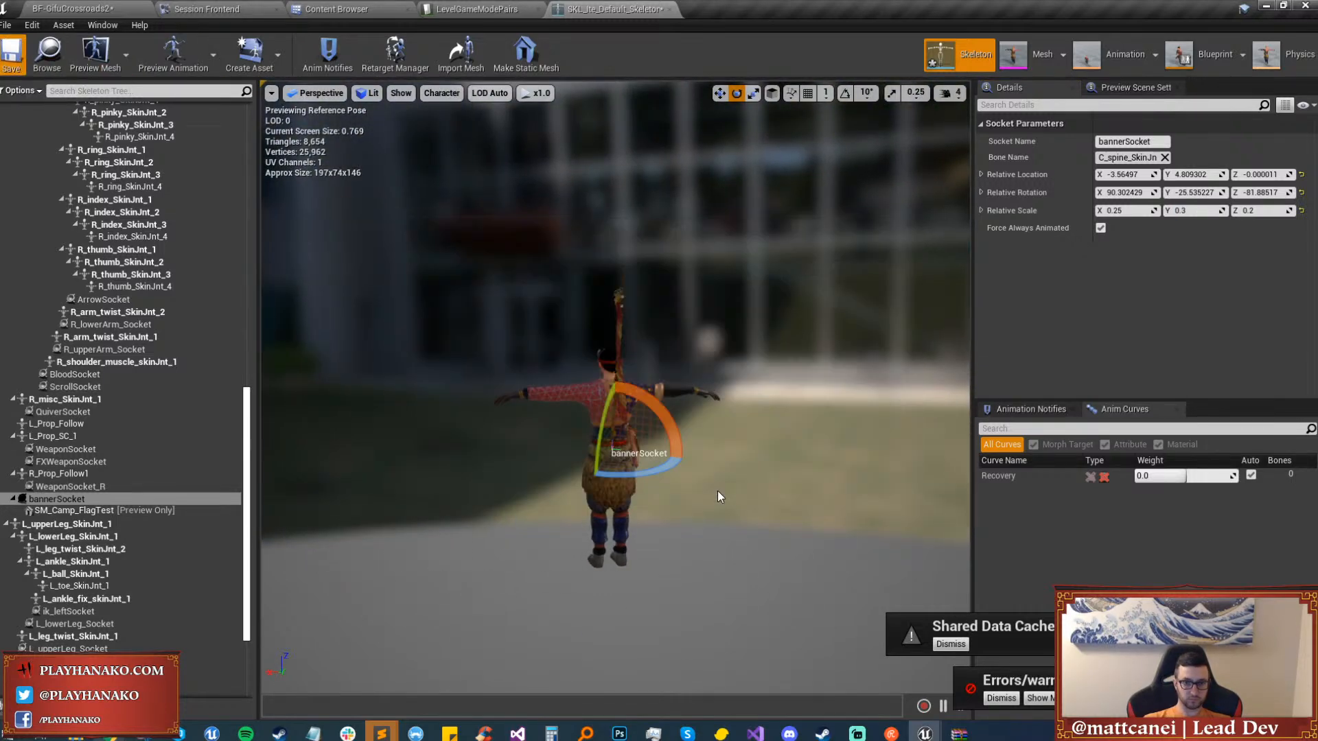
Play the BF-GifuCrossroads2 level full screen as the Ite (Archer), breaking at the exception in the interrupting Visual Studio crash dump.
click(59, 7)
key(F11)
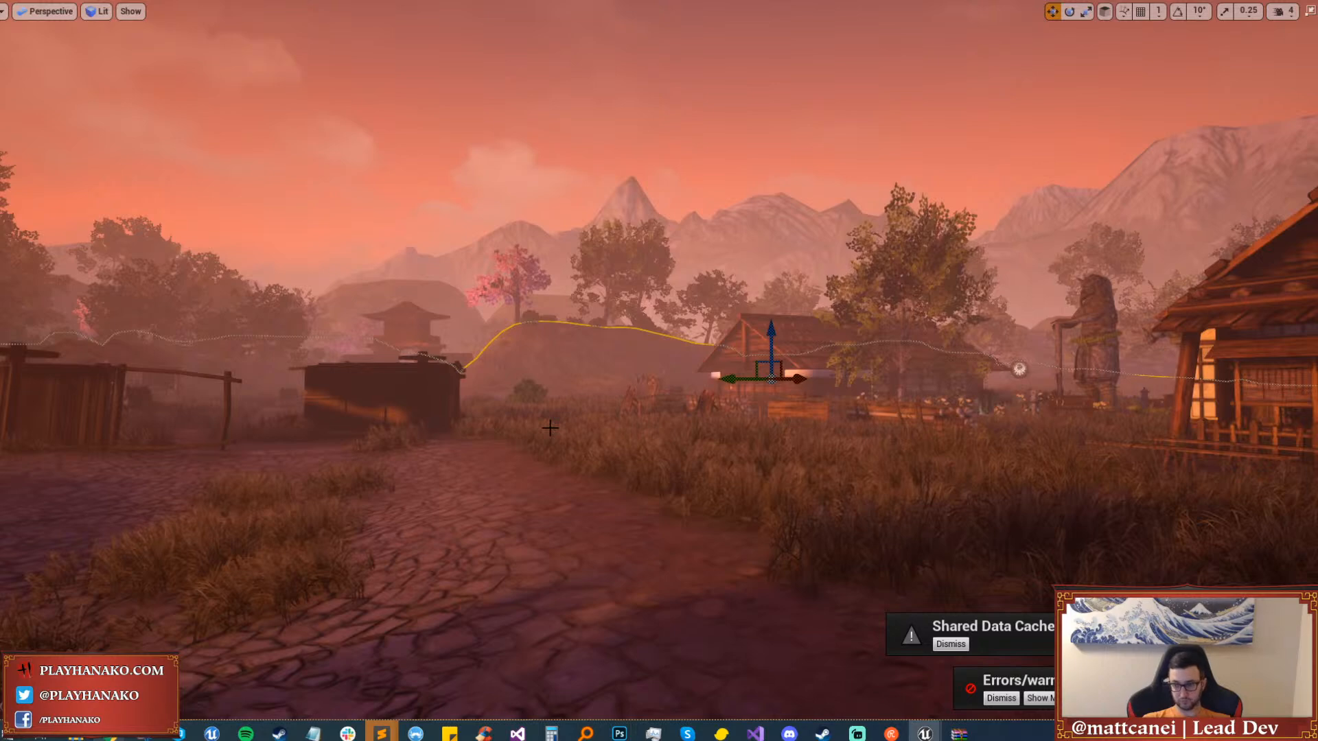
key(alt+p)
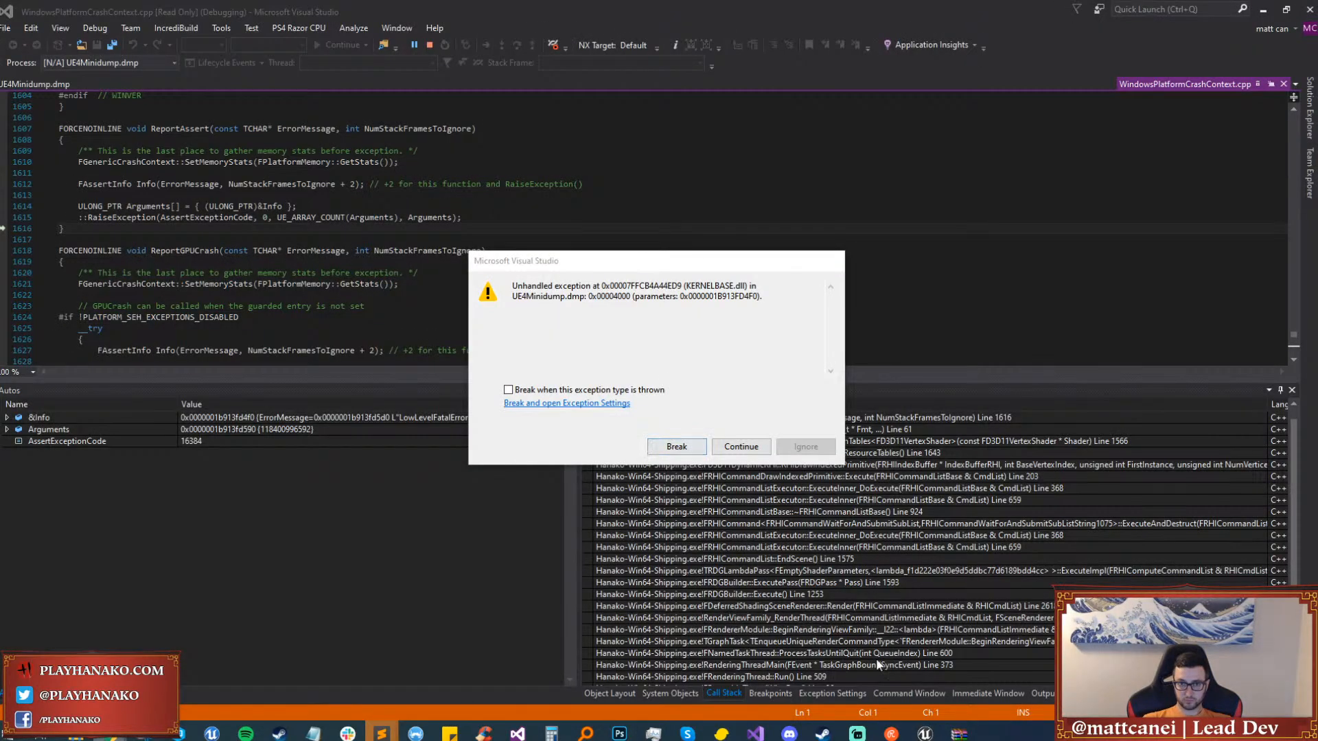
click(677, 446)
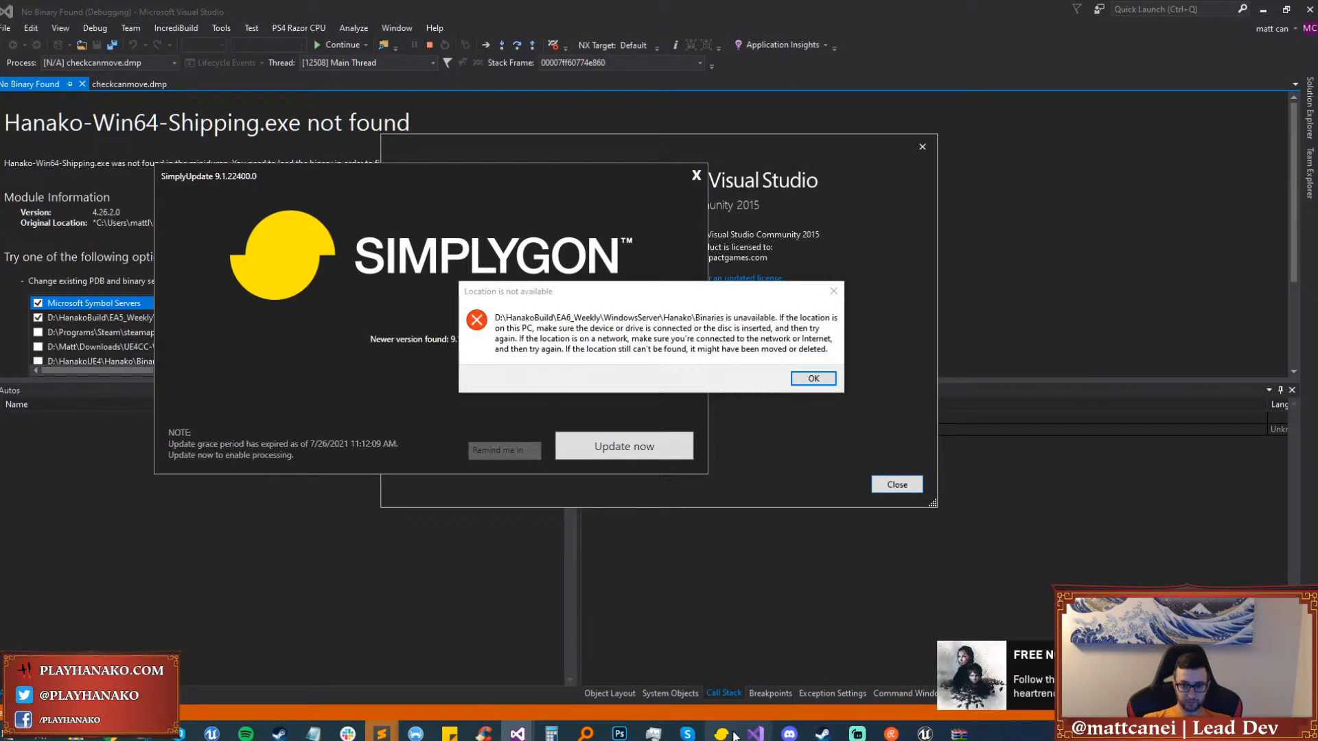
mouse_move(736, 733)
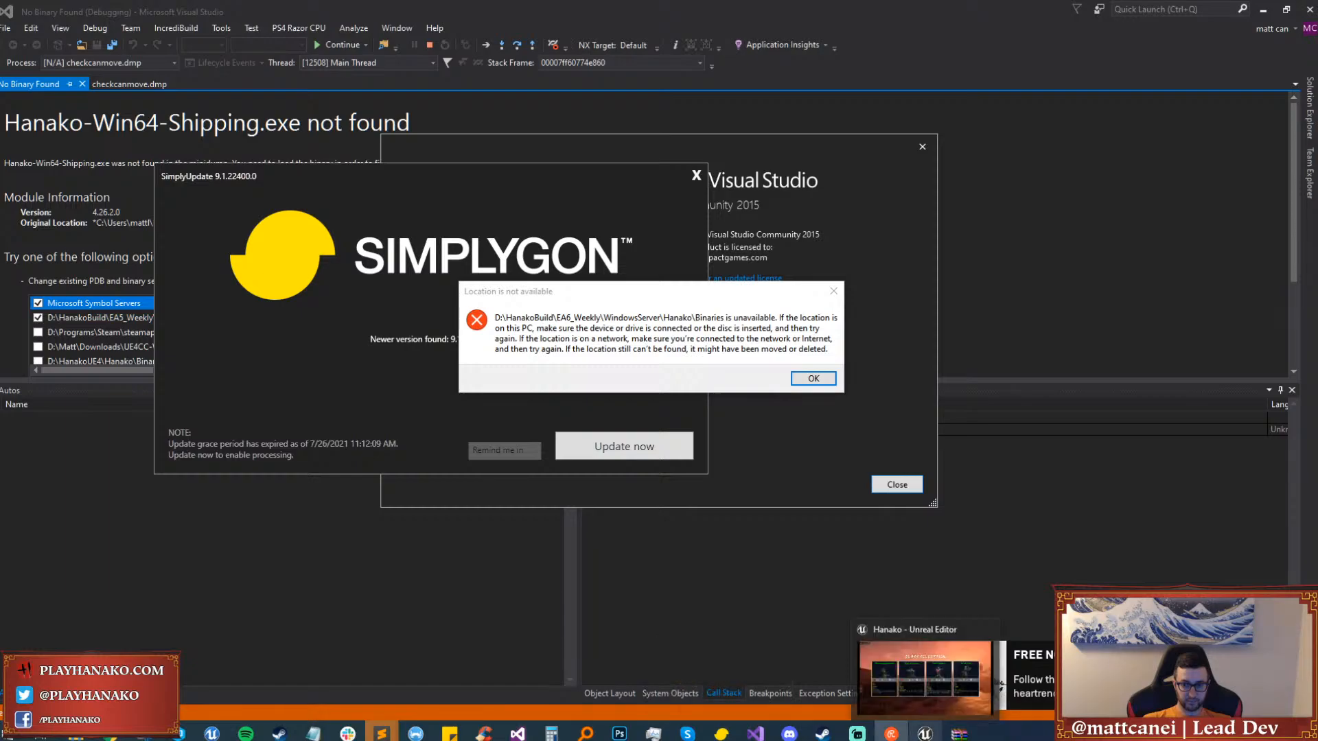
click(925, 733)
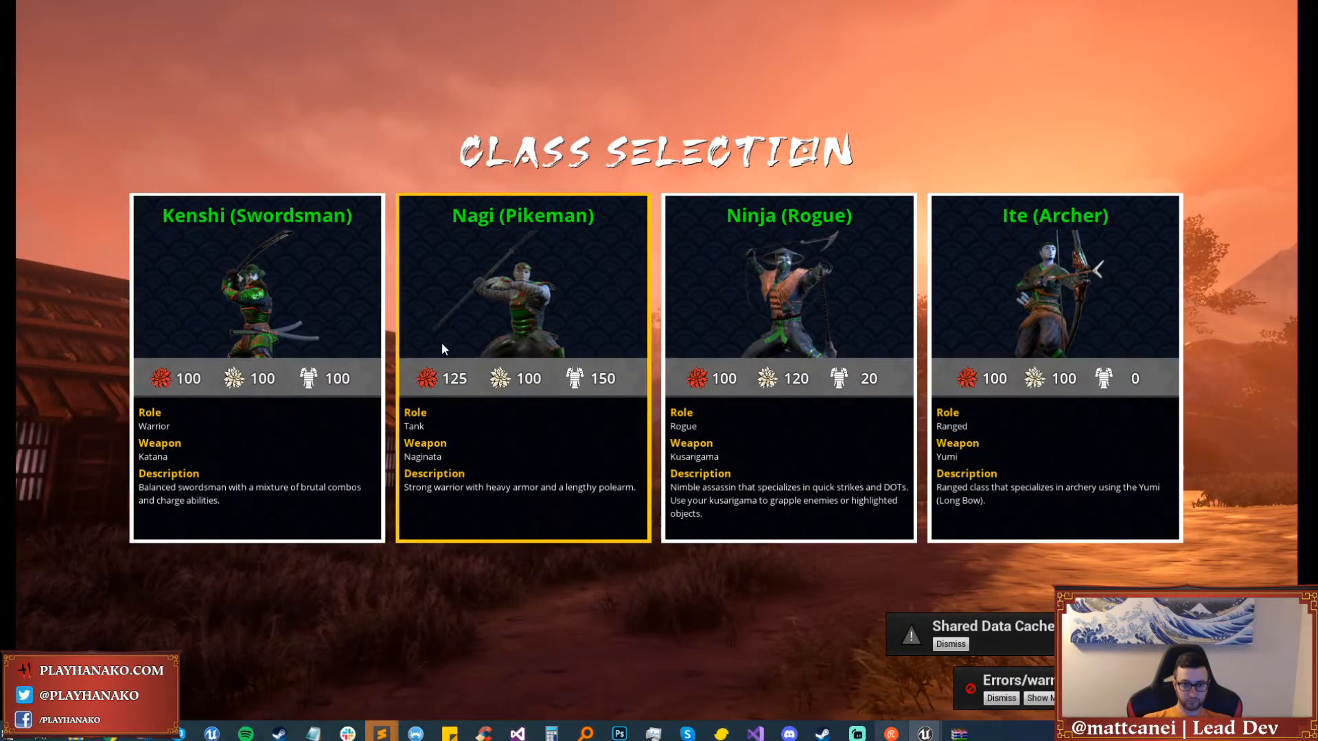
click(1051, 348)
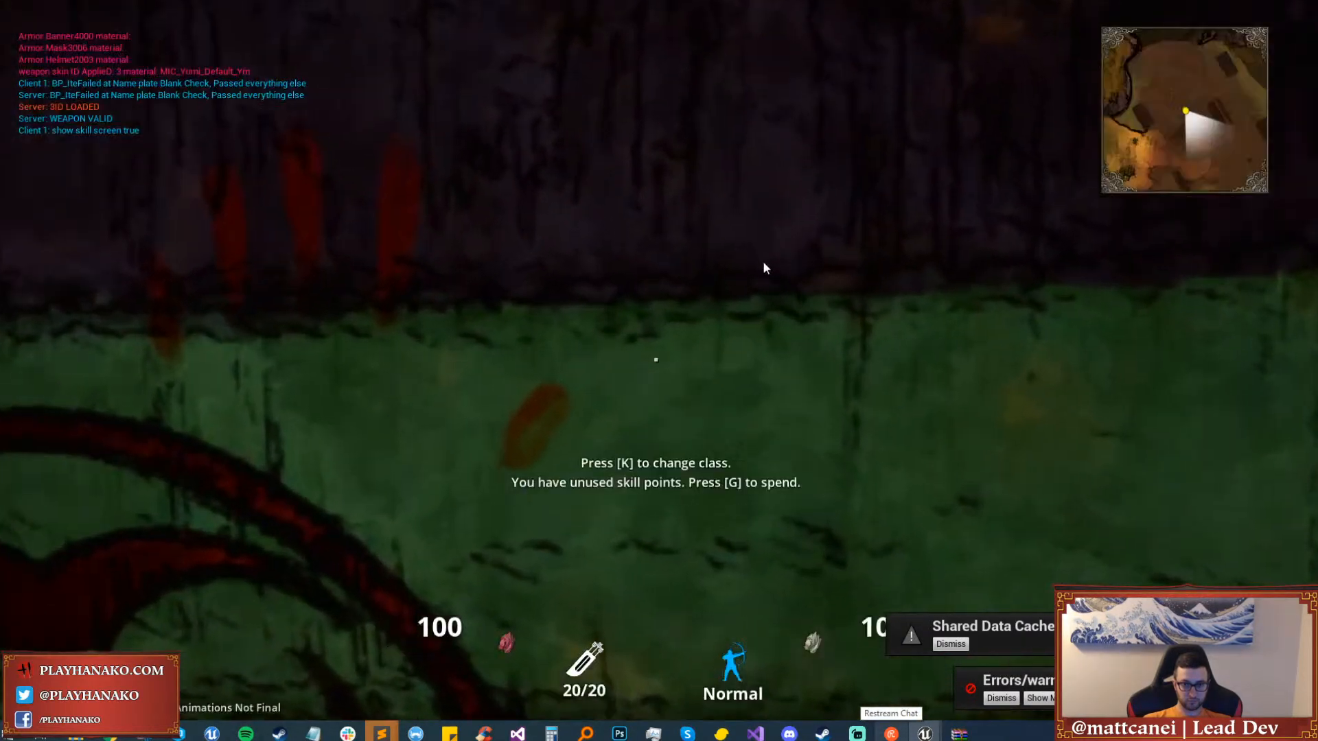
Examine the crash call stack in Visual Studio's WindowsPlatformCrashContext.cpp window, then stop debugging and close that window.
click(763, 260)
key(super)
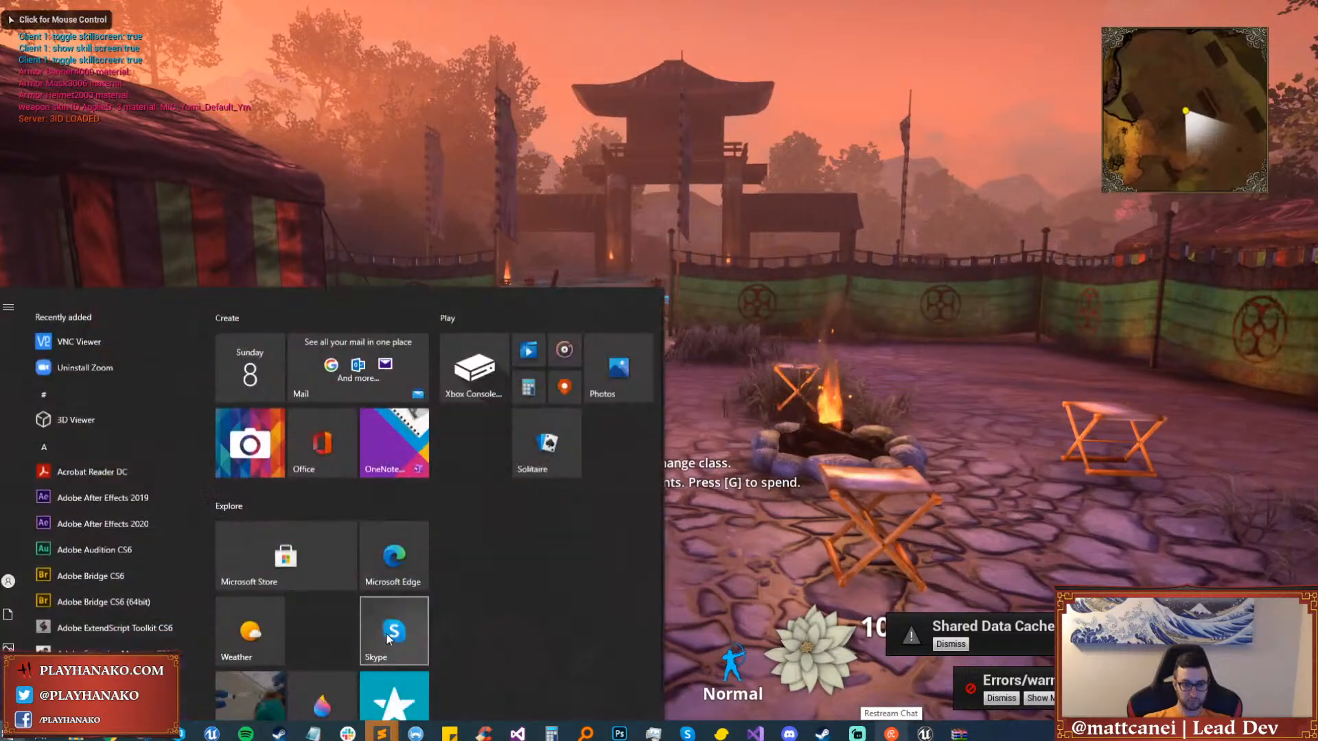
click(782, 736)
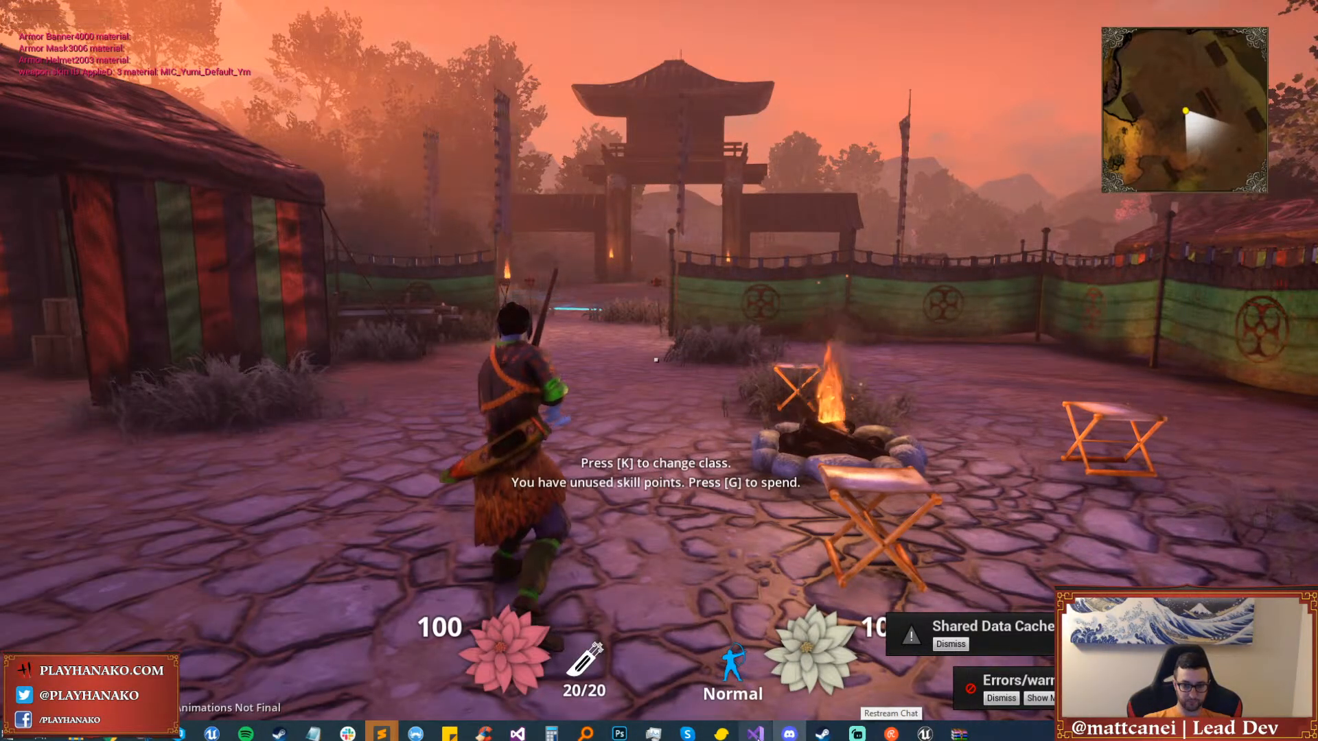
mouse_move(516, 734)
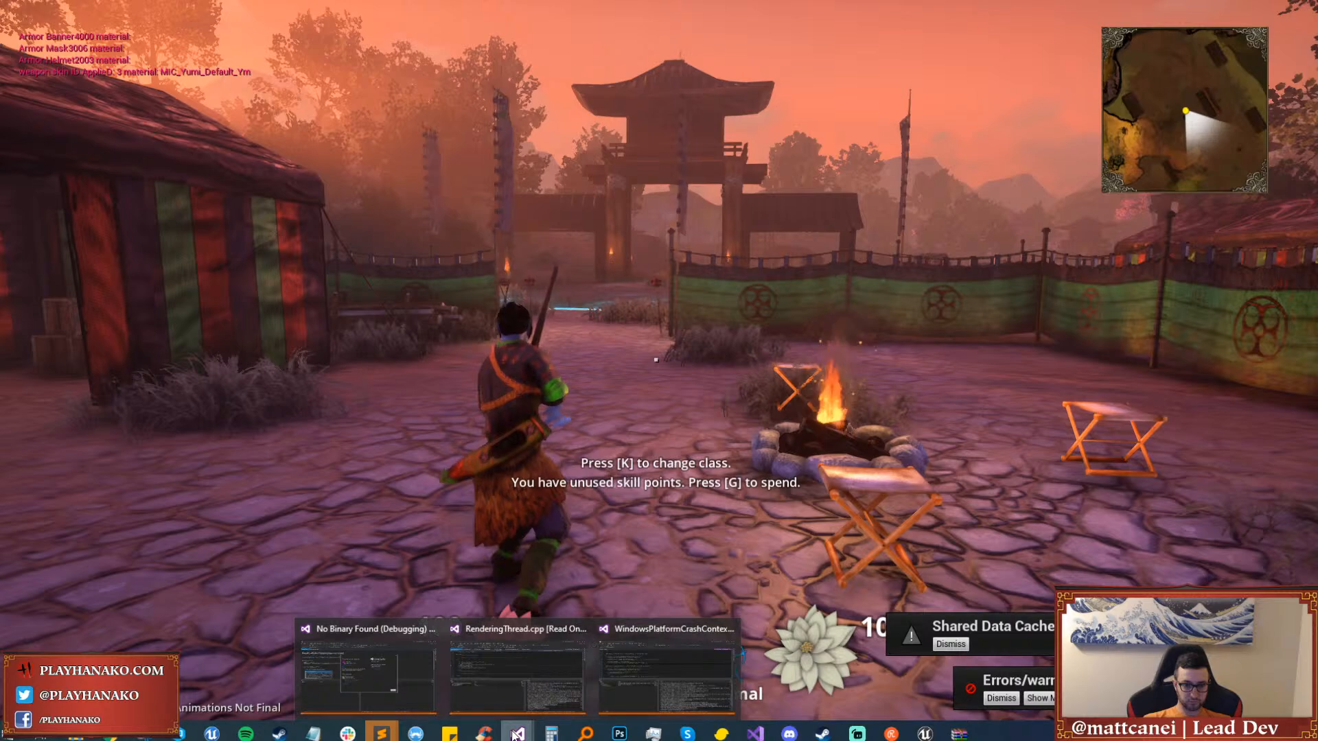
click(652, 663)
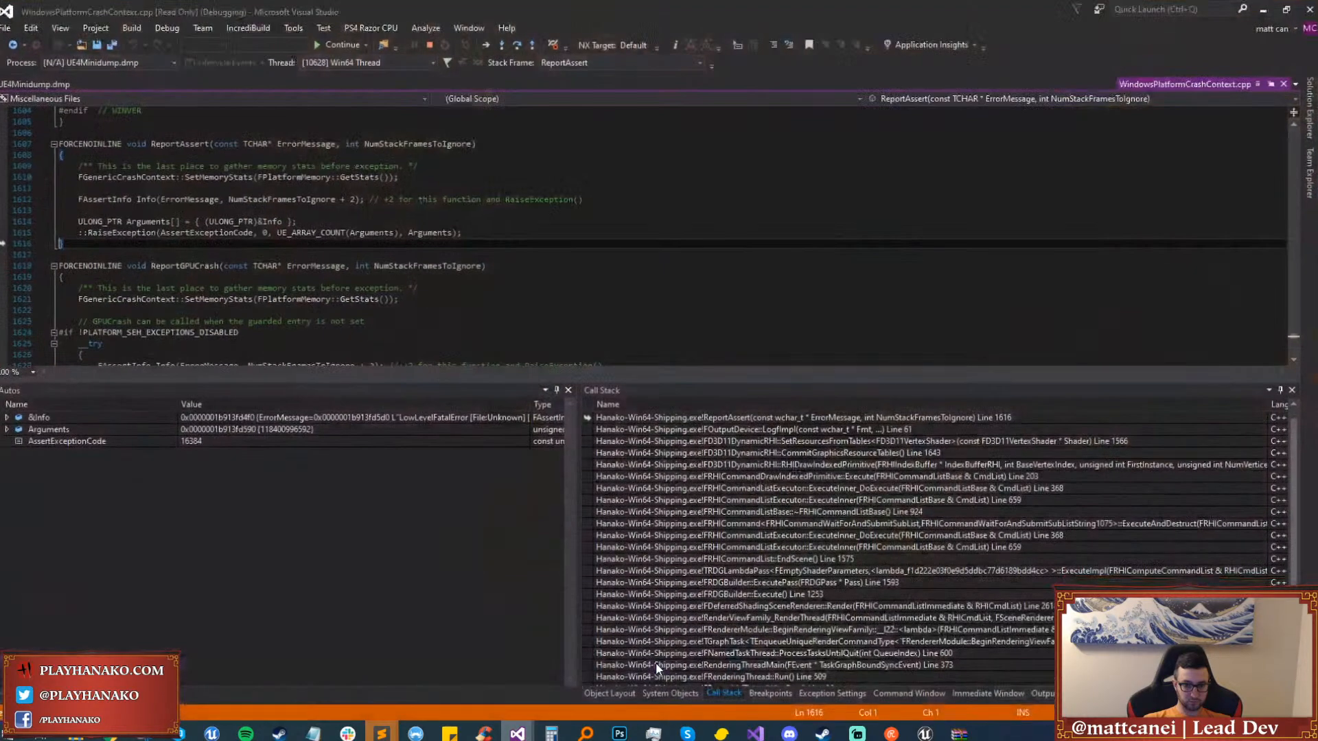
click(759, 431)
click(754, 464)
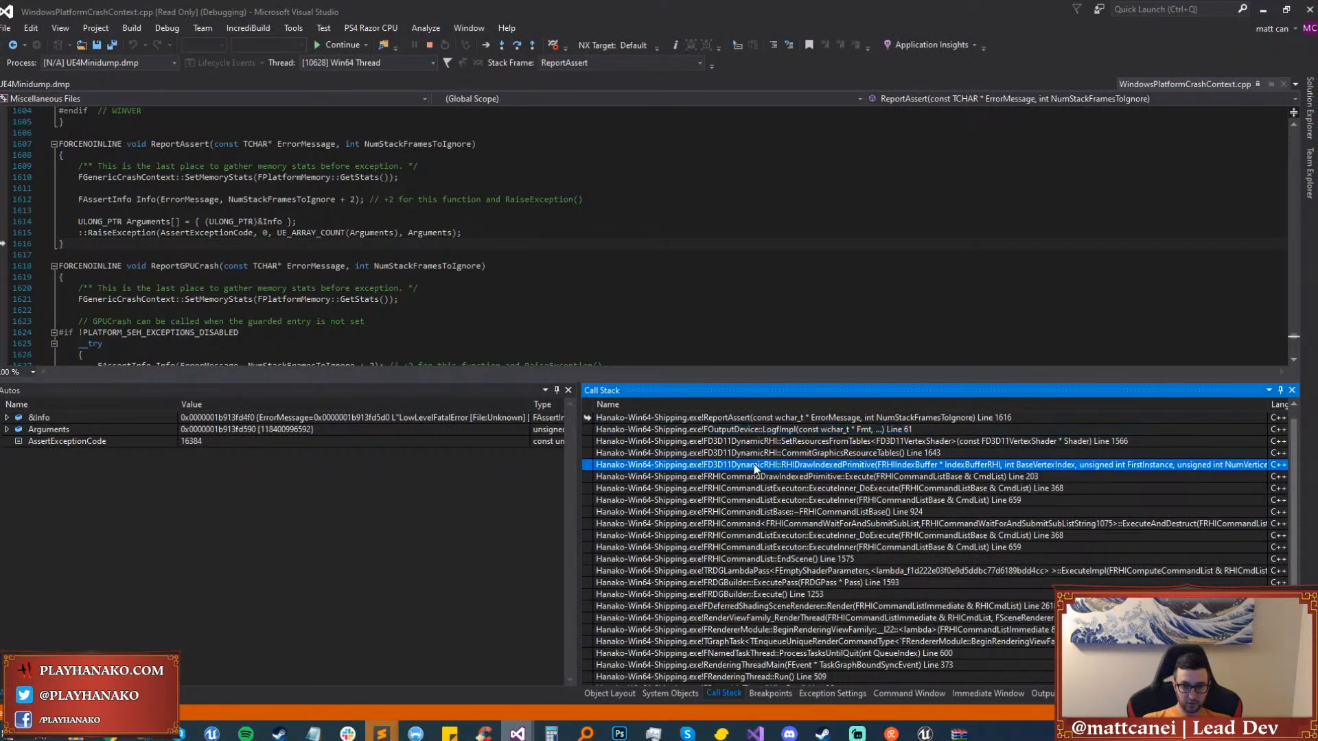
scroll(750, 506, down, 1)
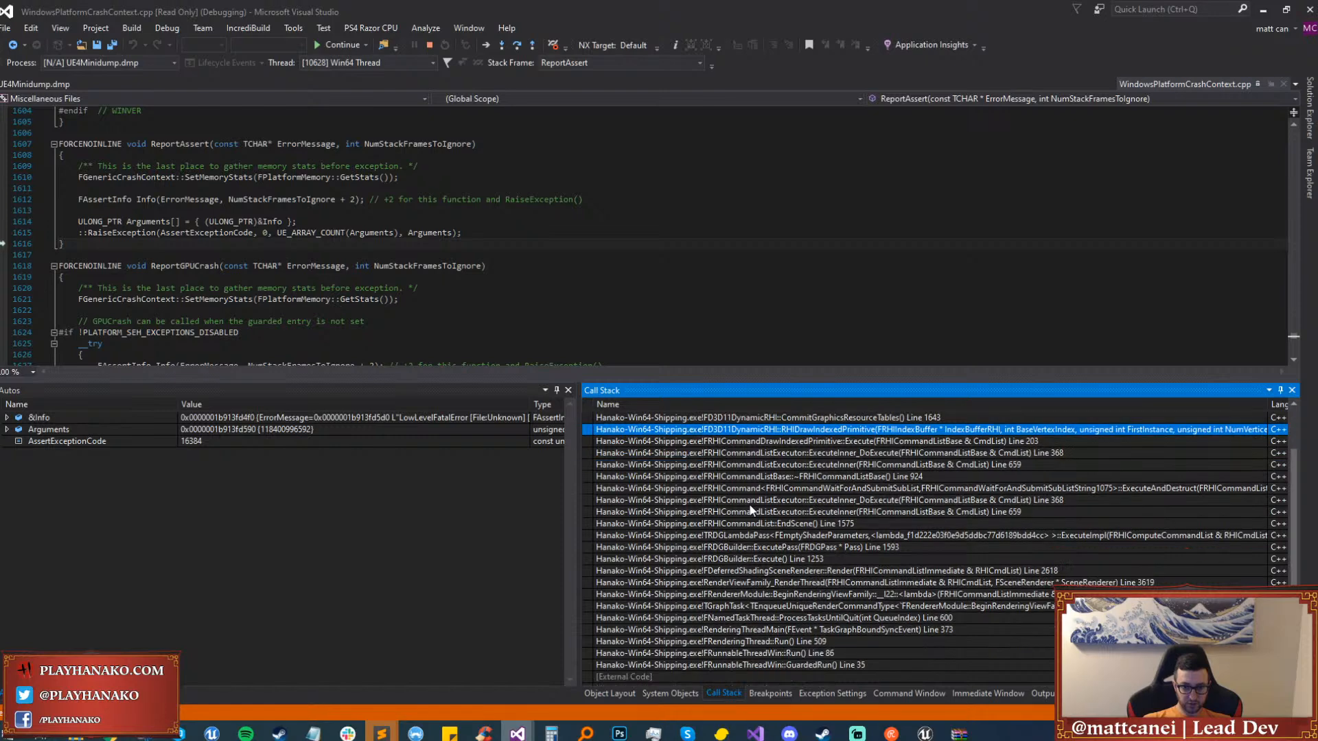
scroll(750, 506, up, 2)
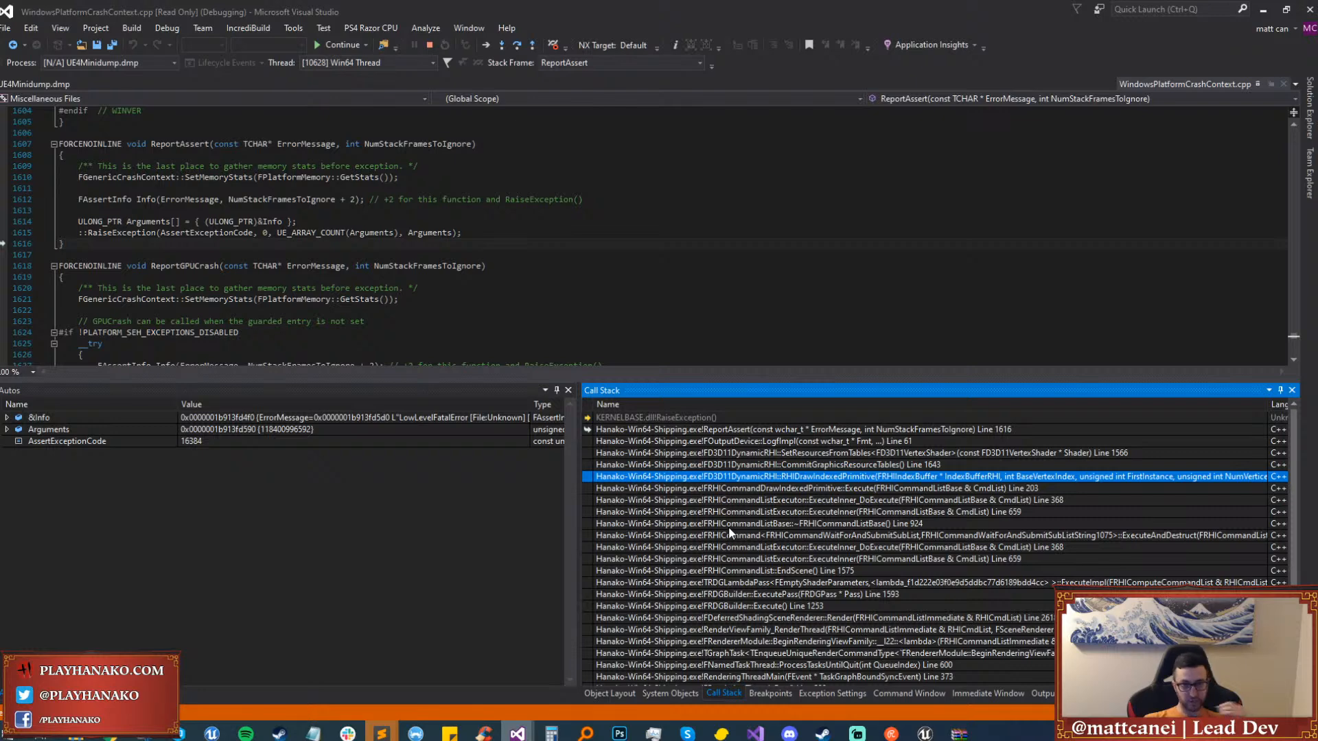
click(429, 45)
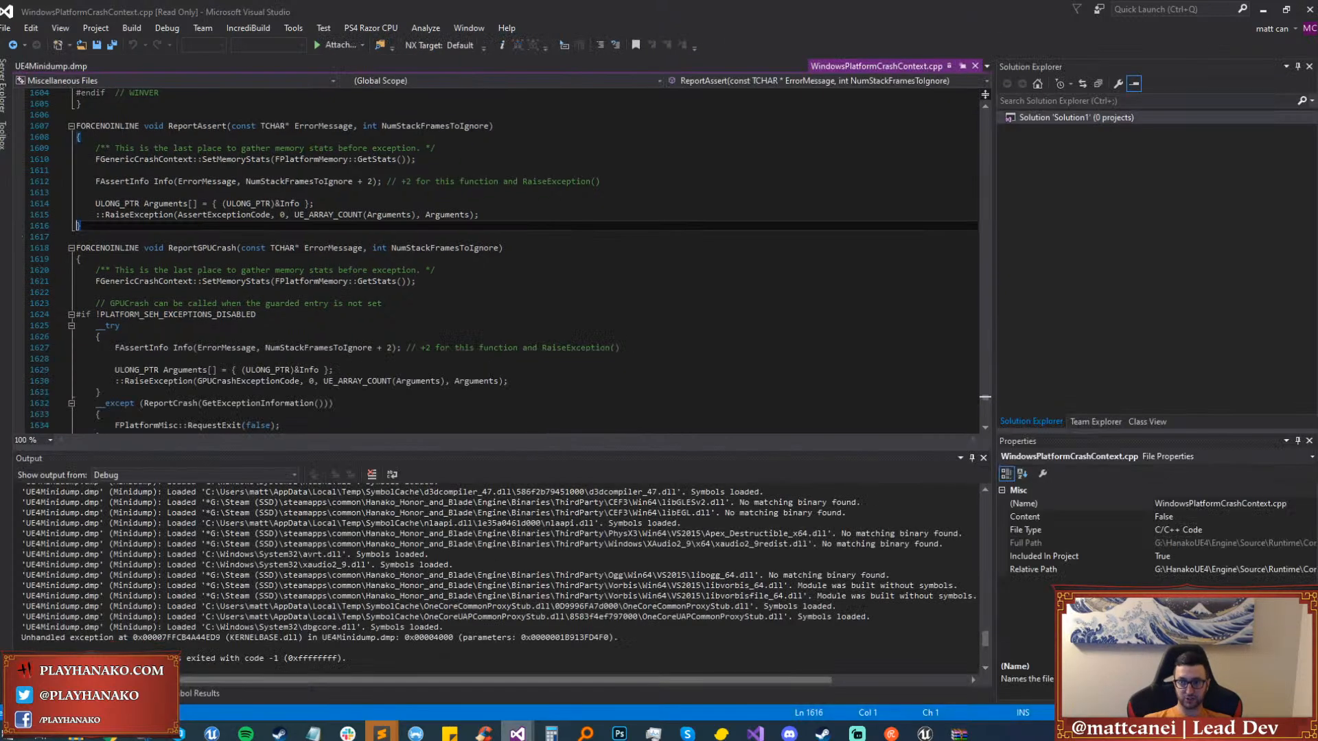
click(1306, 9)
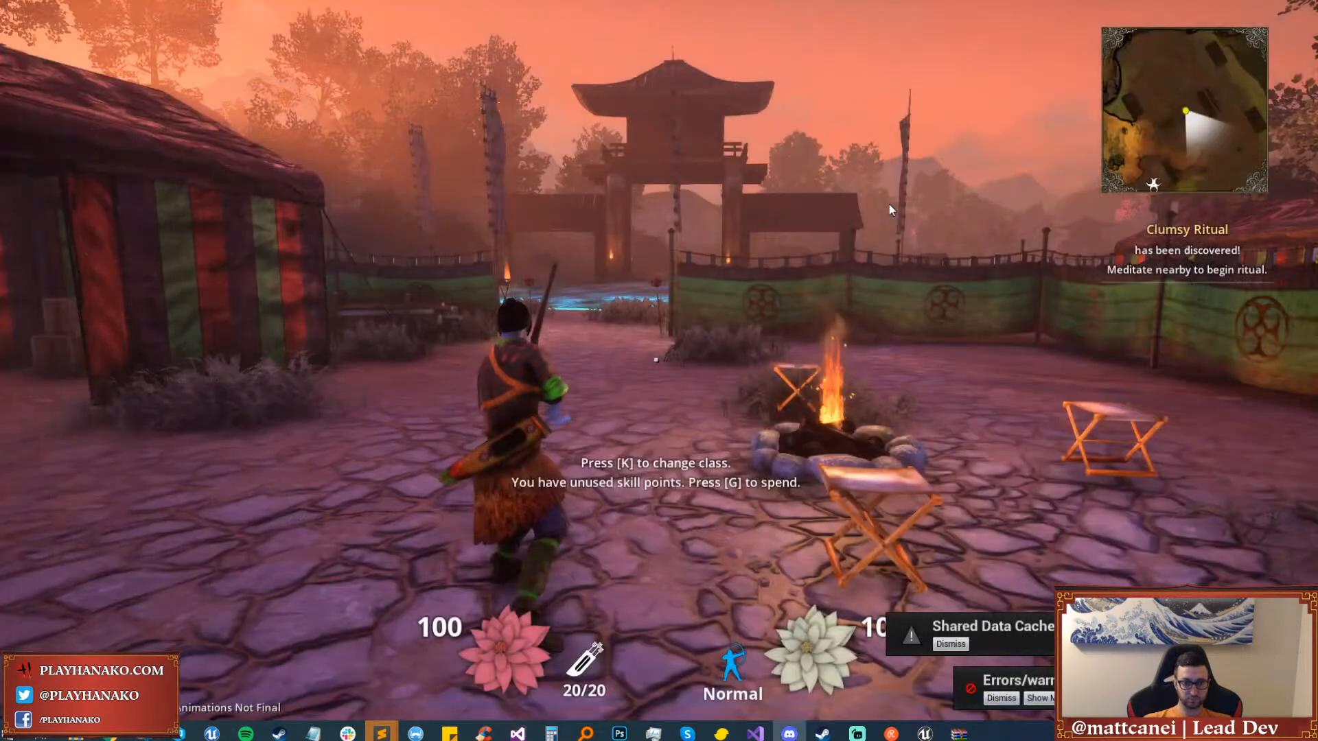
Return to the running game and move the Ite through the camp to check whether the banner is on its back.
click(888, 203)
key(w)
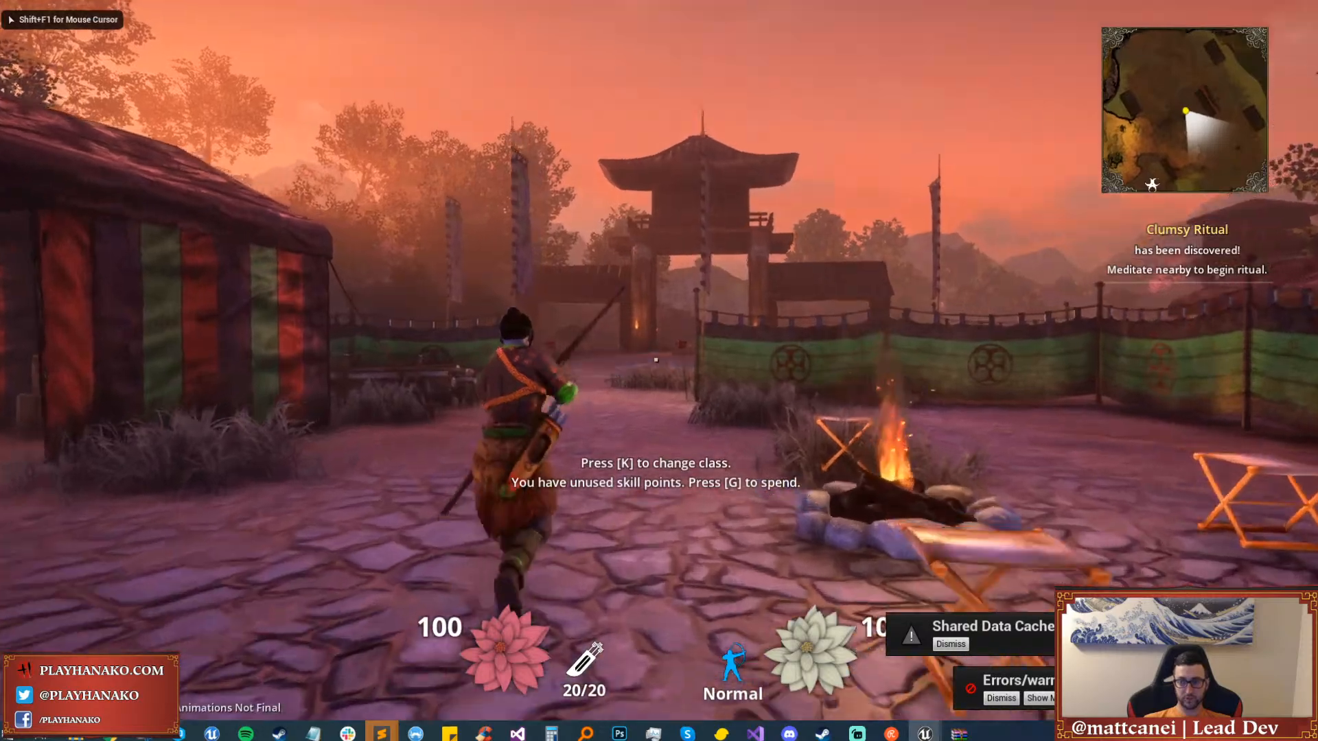
key(shift)
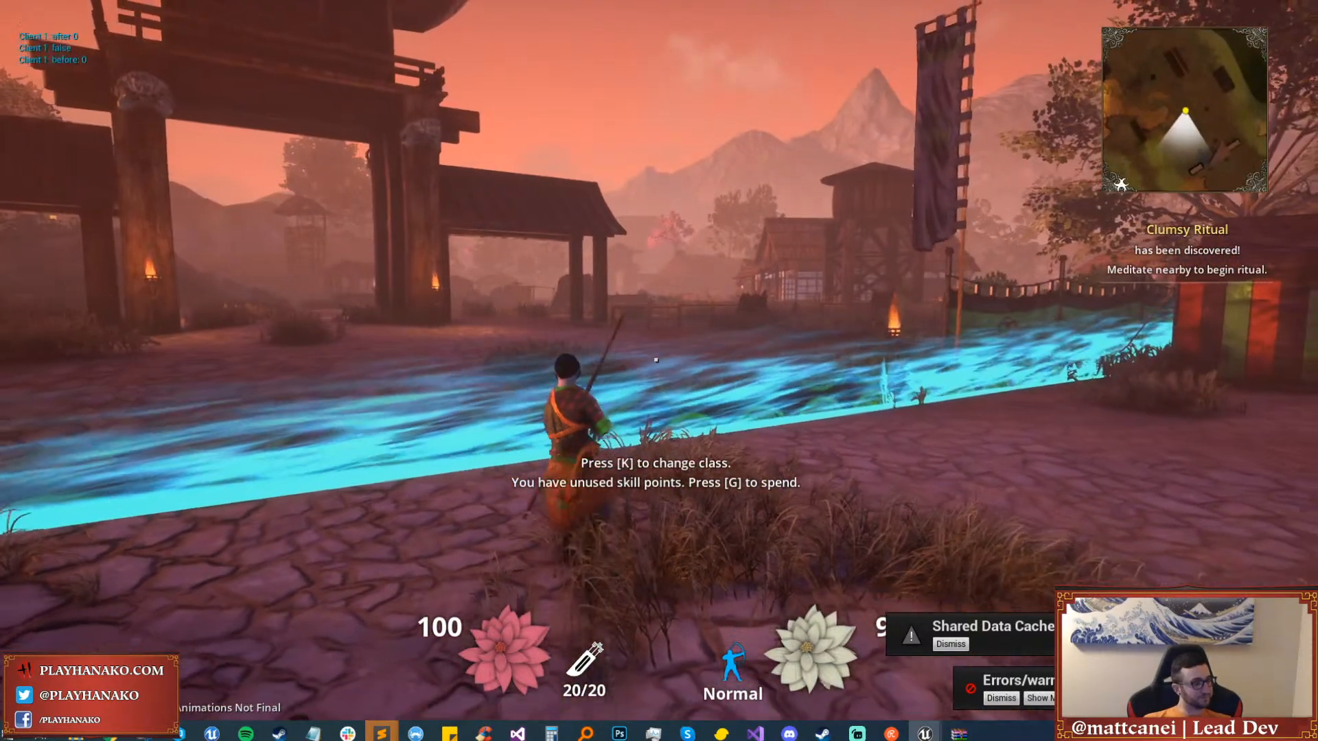
key(s)
key(w)
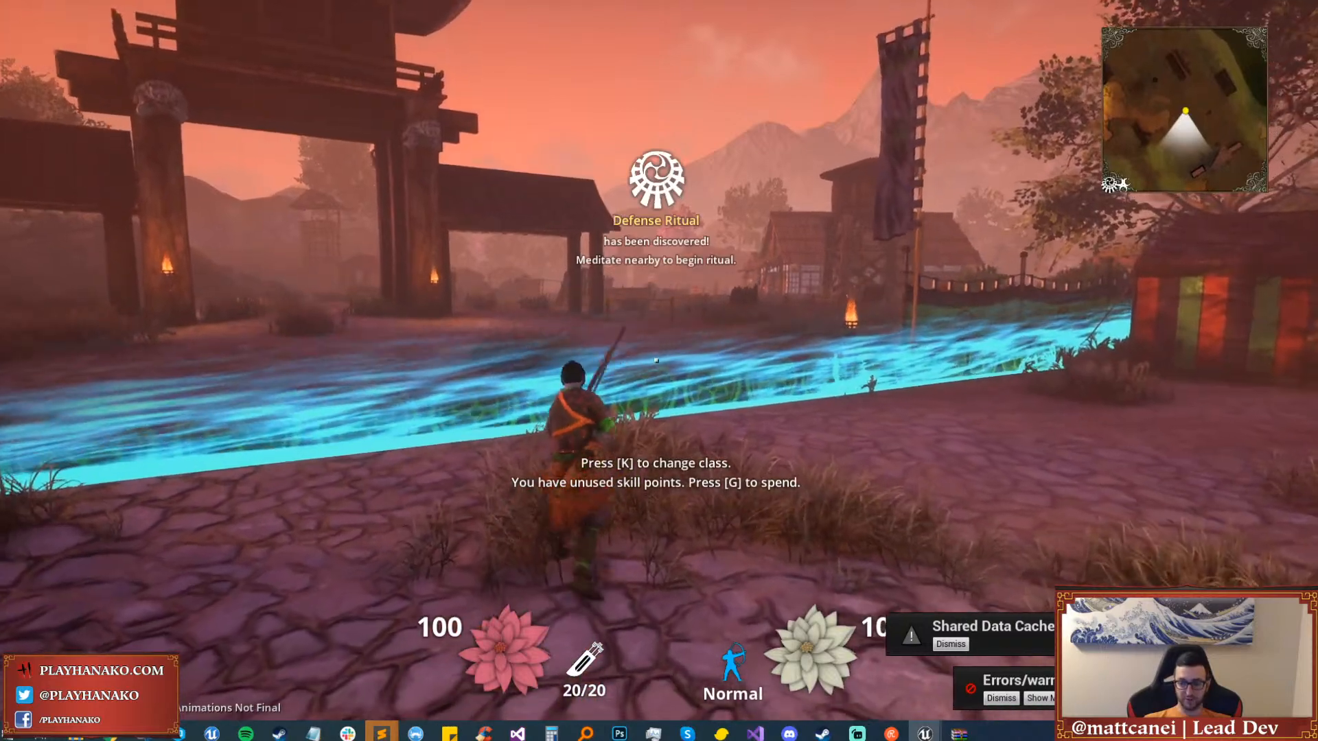
key(g)
key(g)
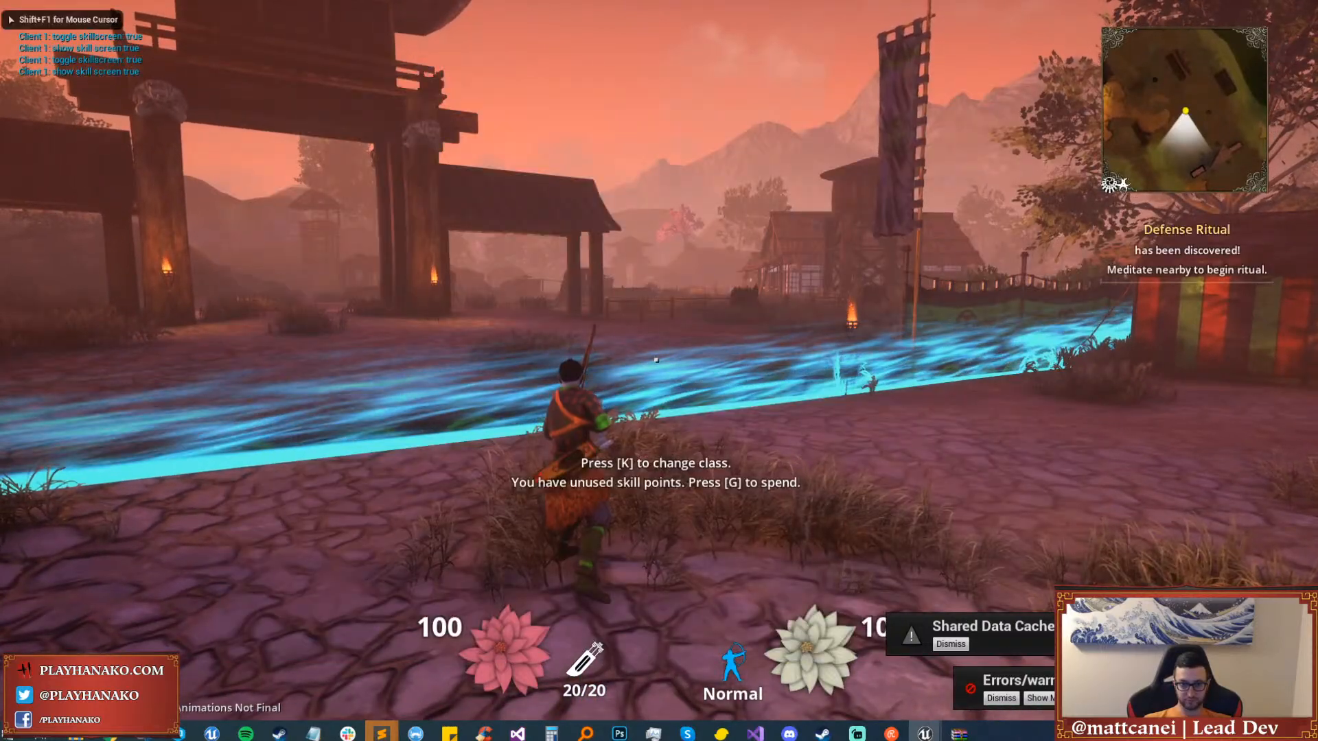
Equip the Sashimono banner in the Ite (Archer) player skins and return to the game.
key(Escape)
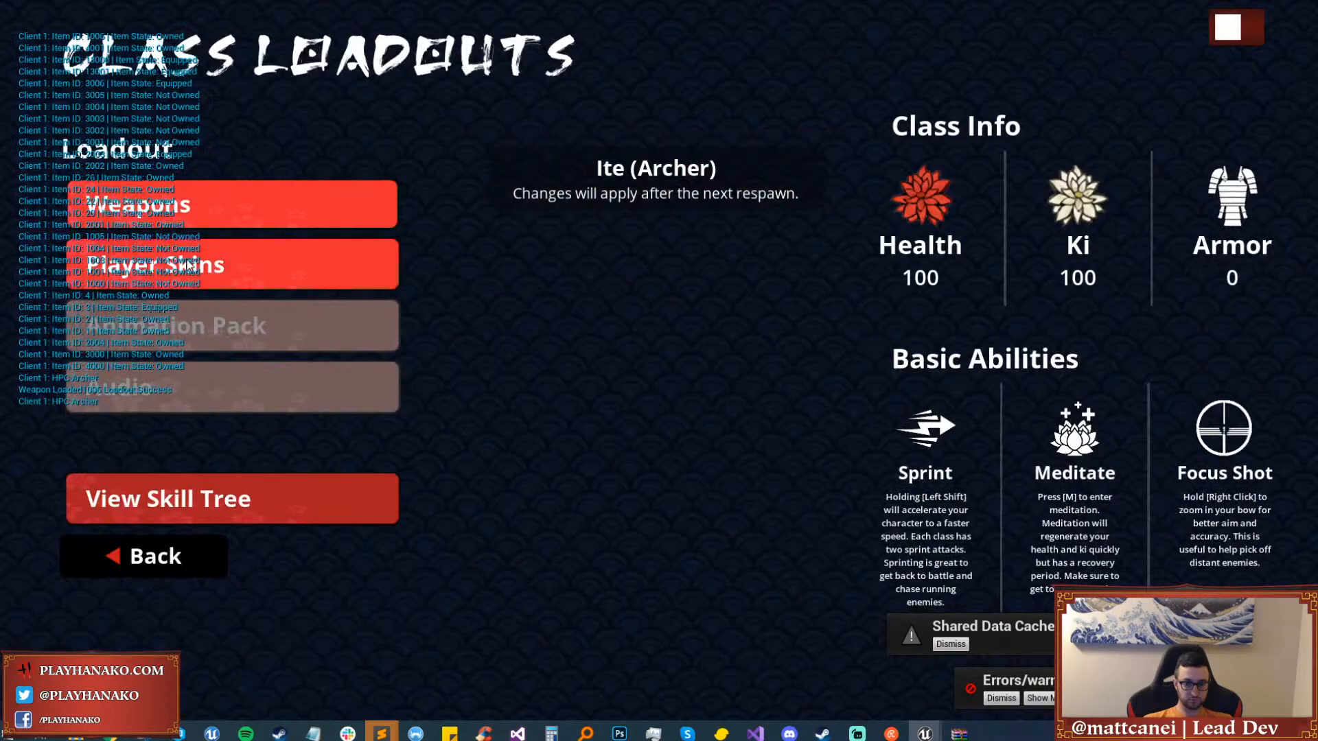
click(281, 264)
click(240, 376)
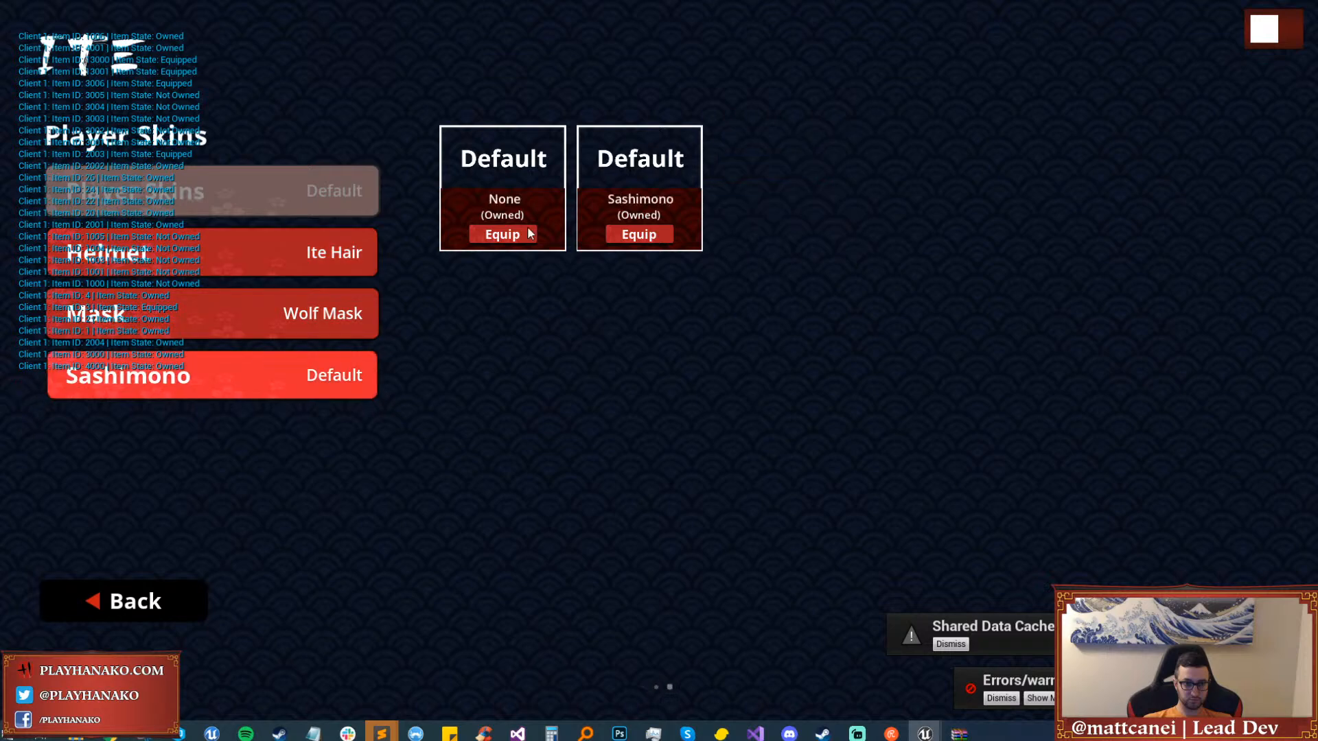
click(694, 164)
click(191, 609)
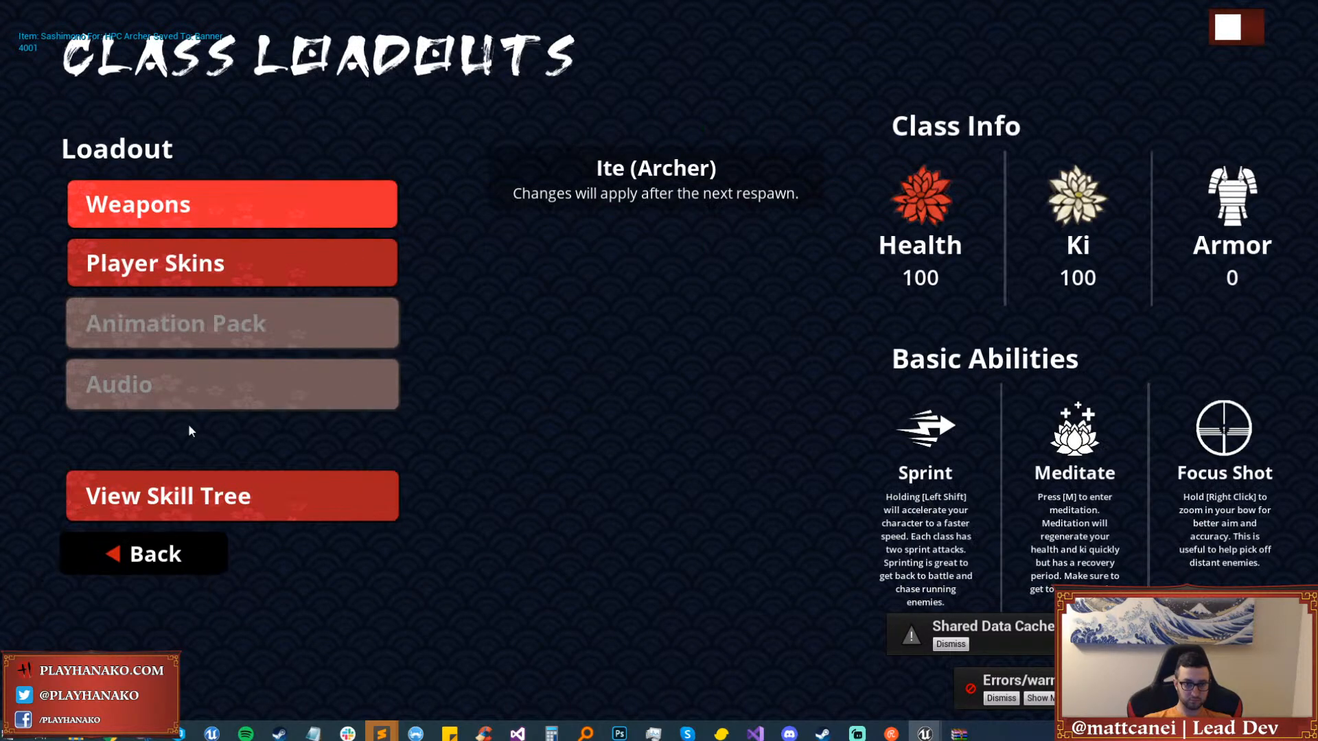
click(122, 557)
click(617, 252)
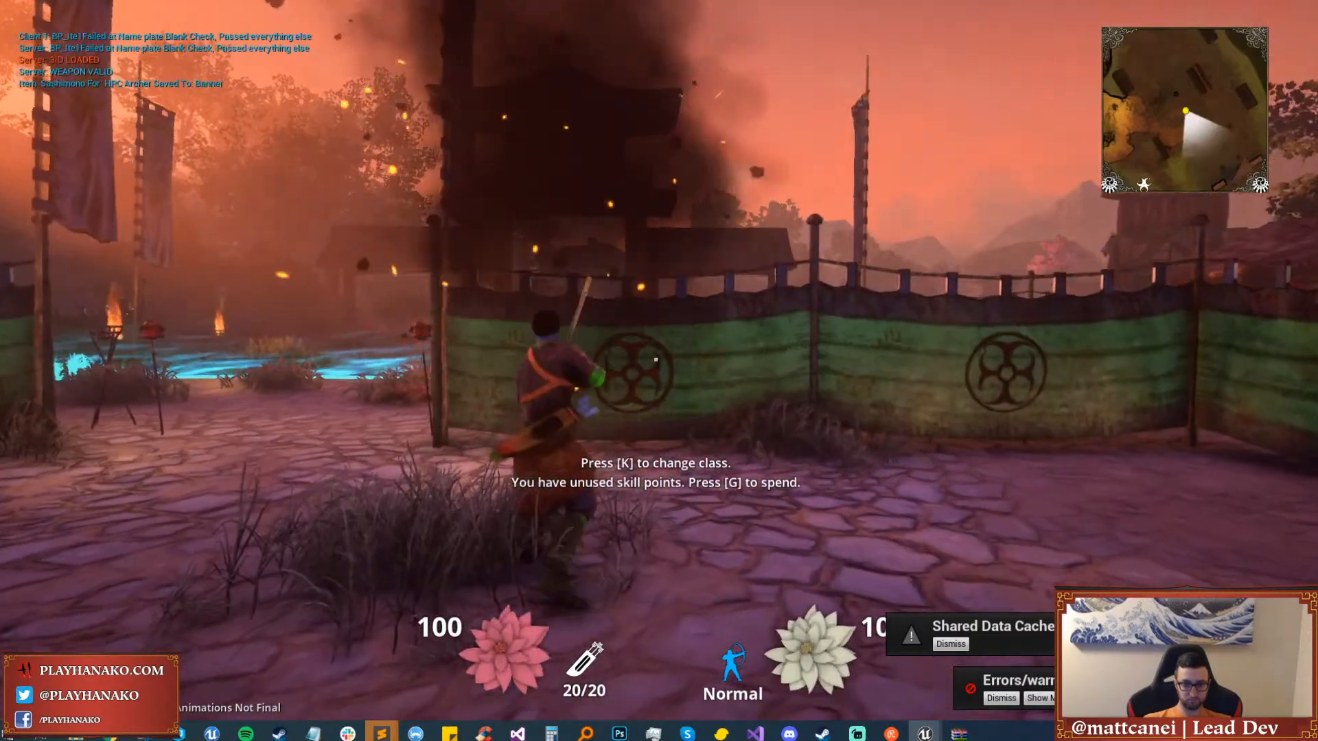
Examine the resized banner on the Ite's back while sprinting, aiming the bow and shooting arrows.
key(w)
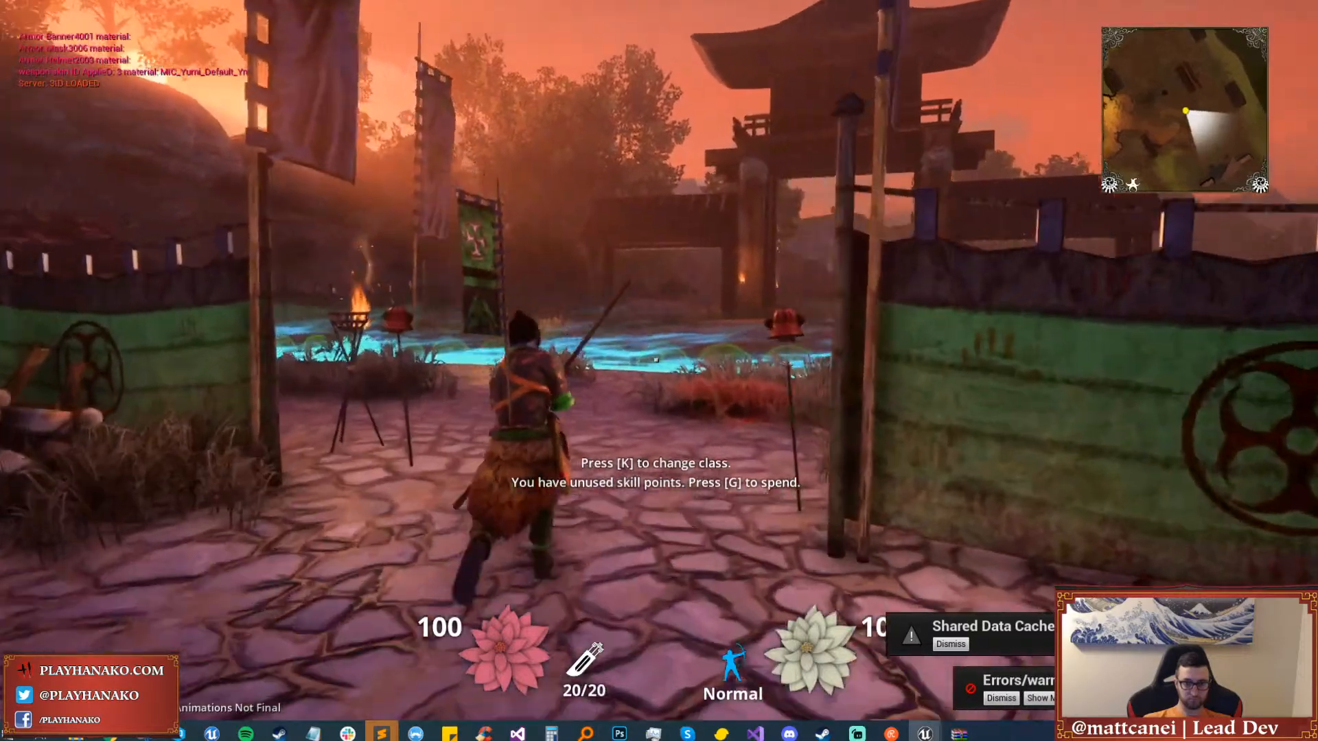
key(w)
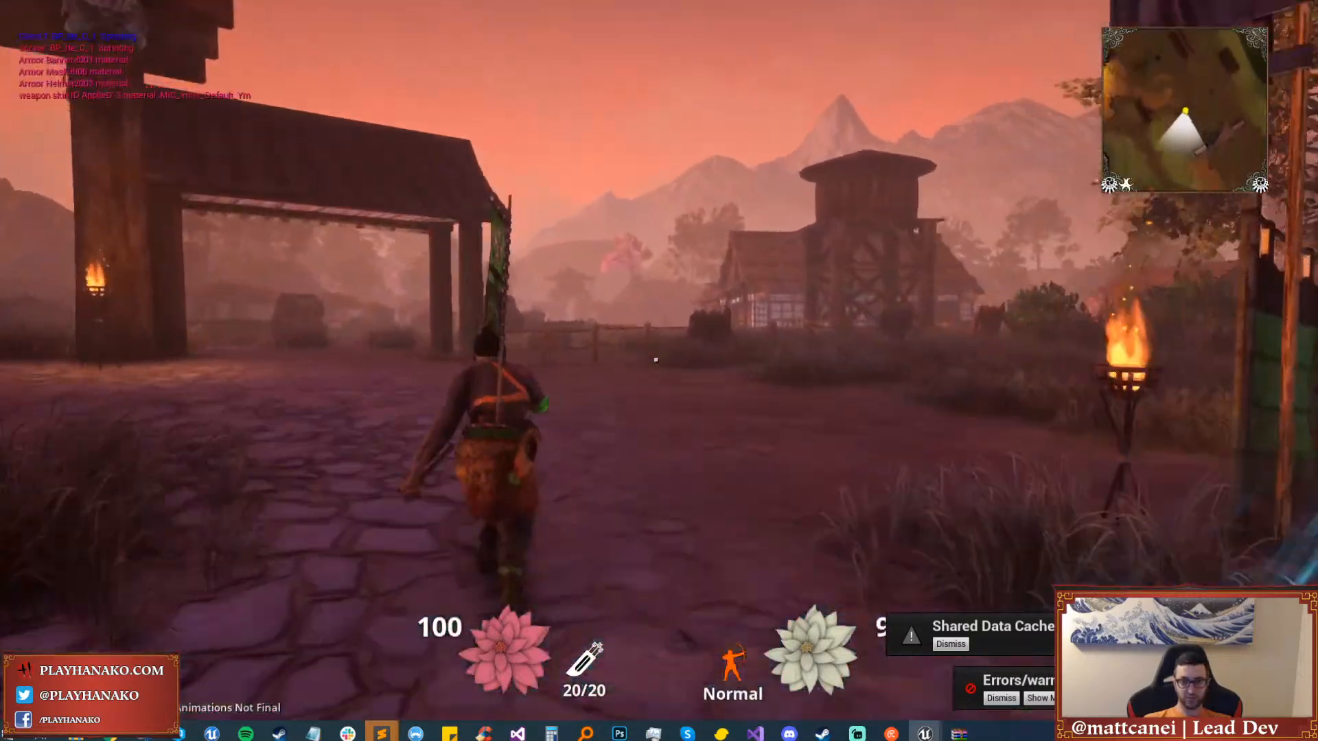
key(w)
right_click(655, 359)
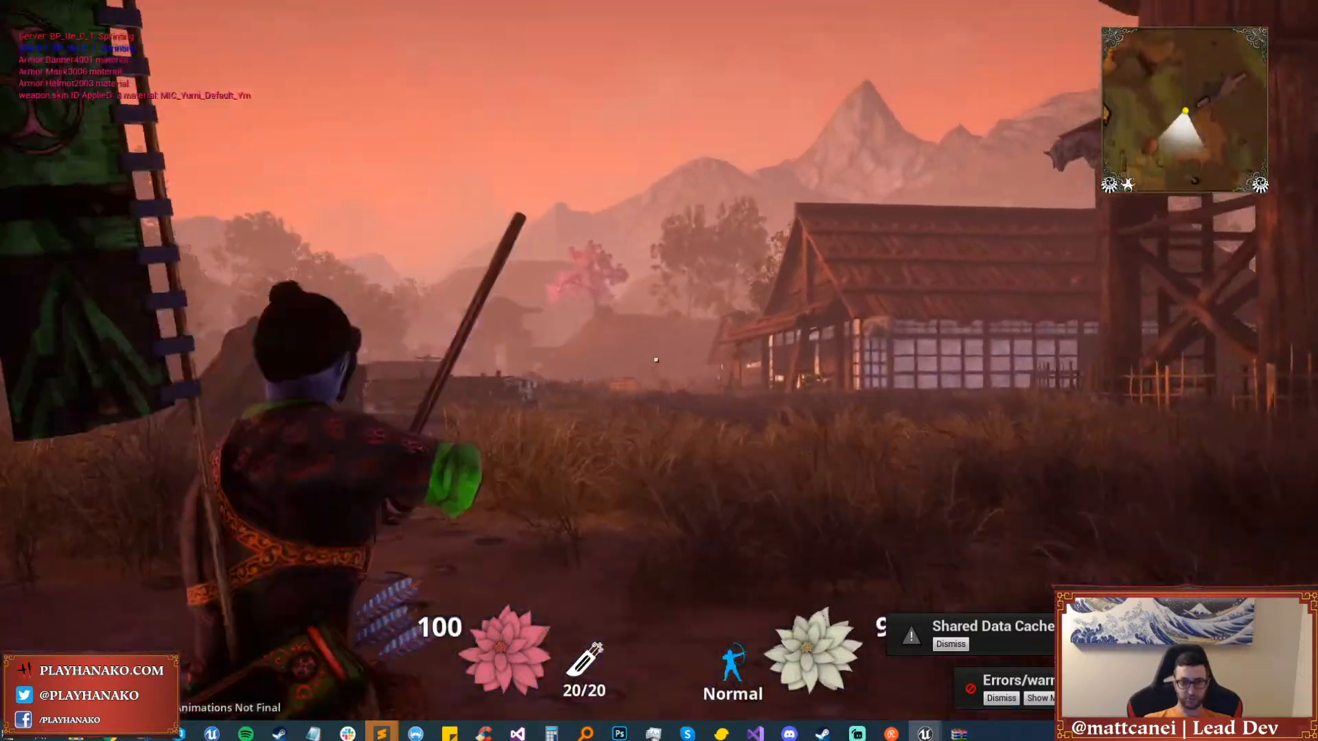
click(655, 359)
click(655, 359)
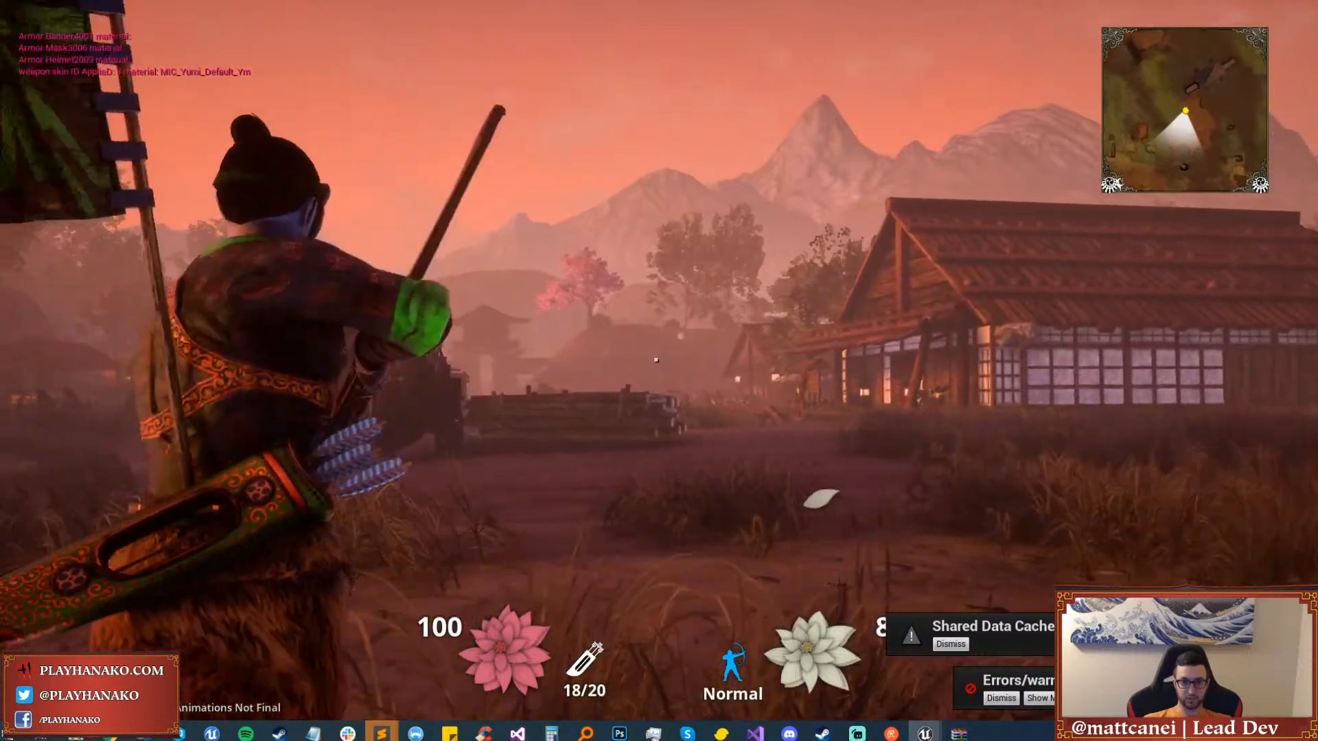
Check how the banner follows the Ite's back while shooting, running and jumping through the camp, then end the play session.
click(655, 360)
key(w)
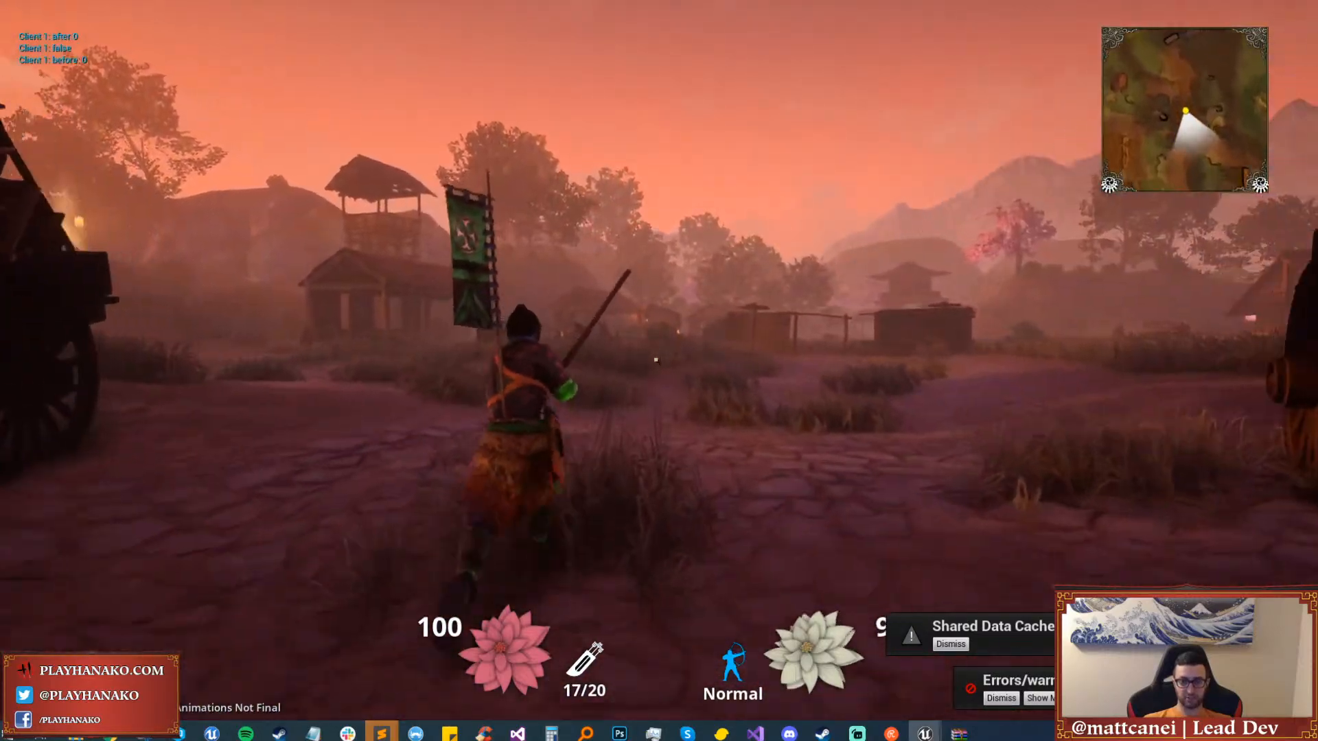
key(w)
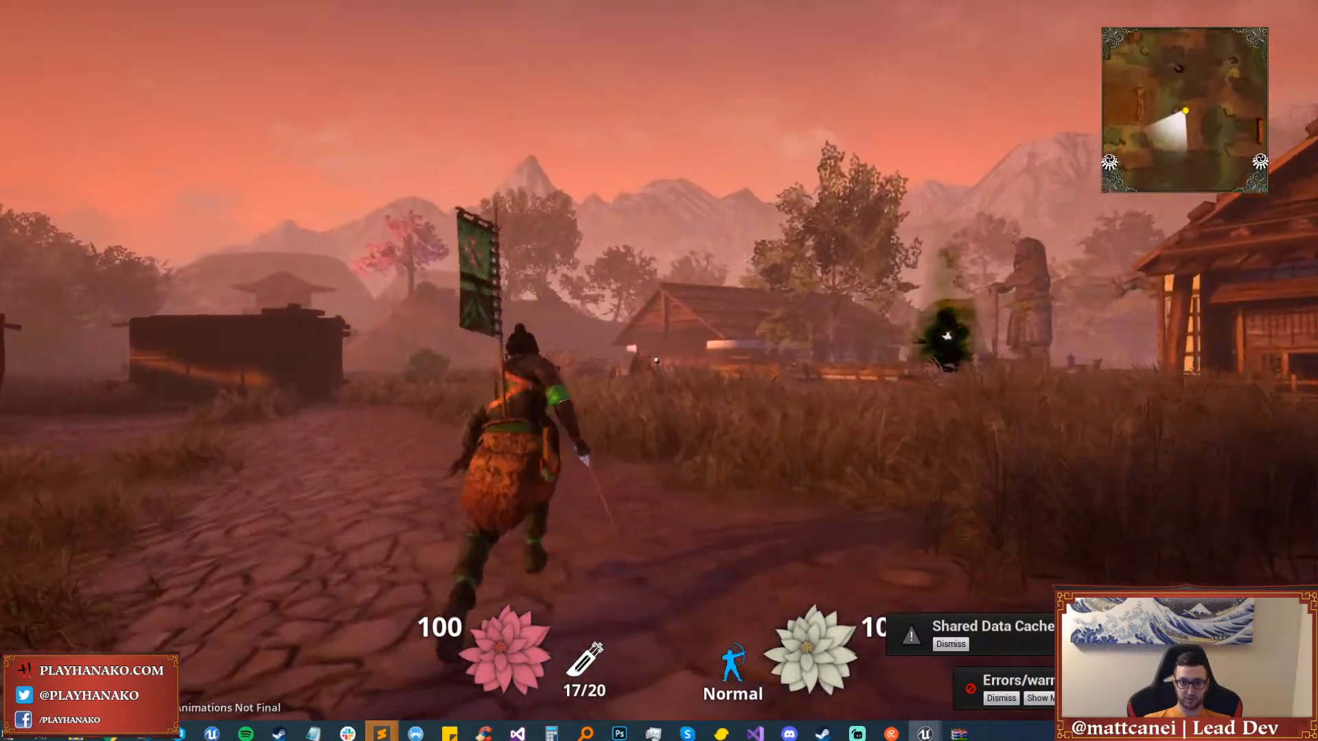
key(space)
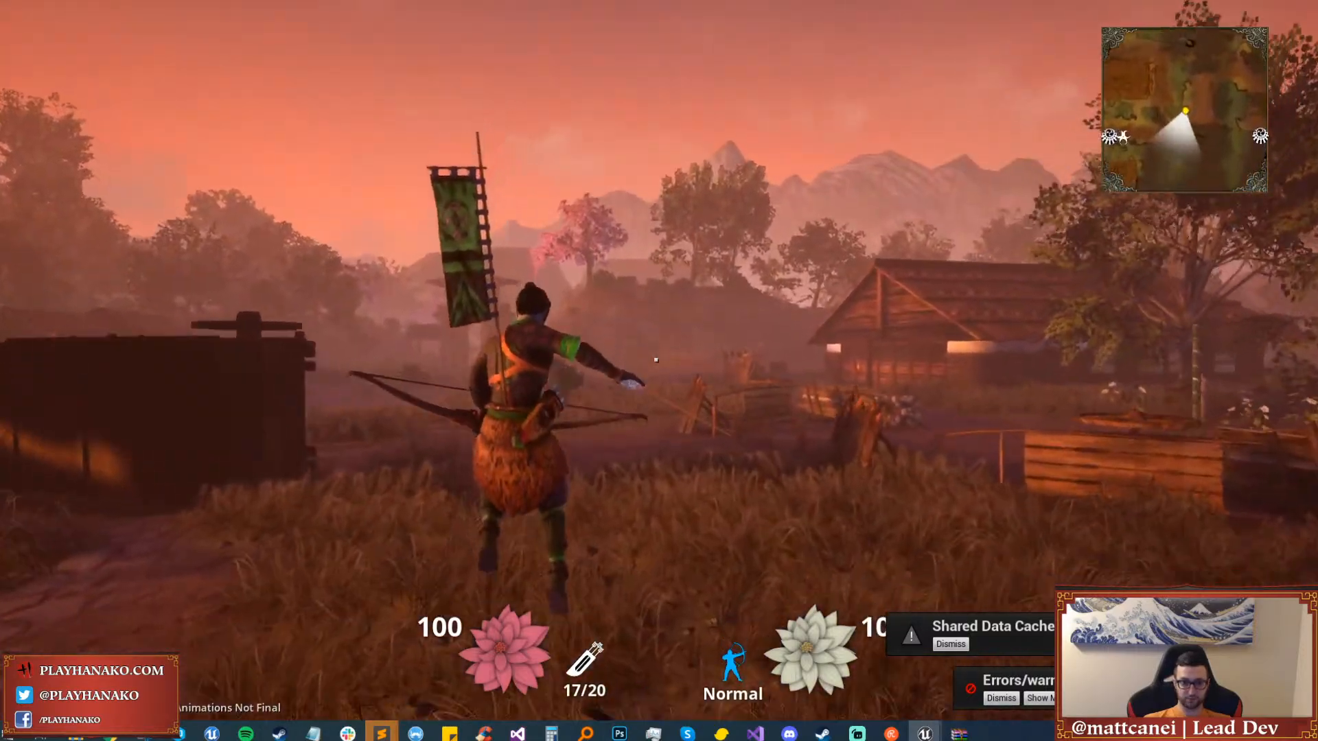
key(w)
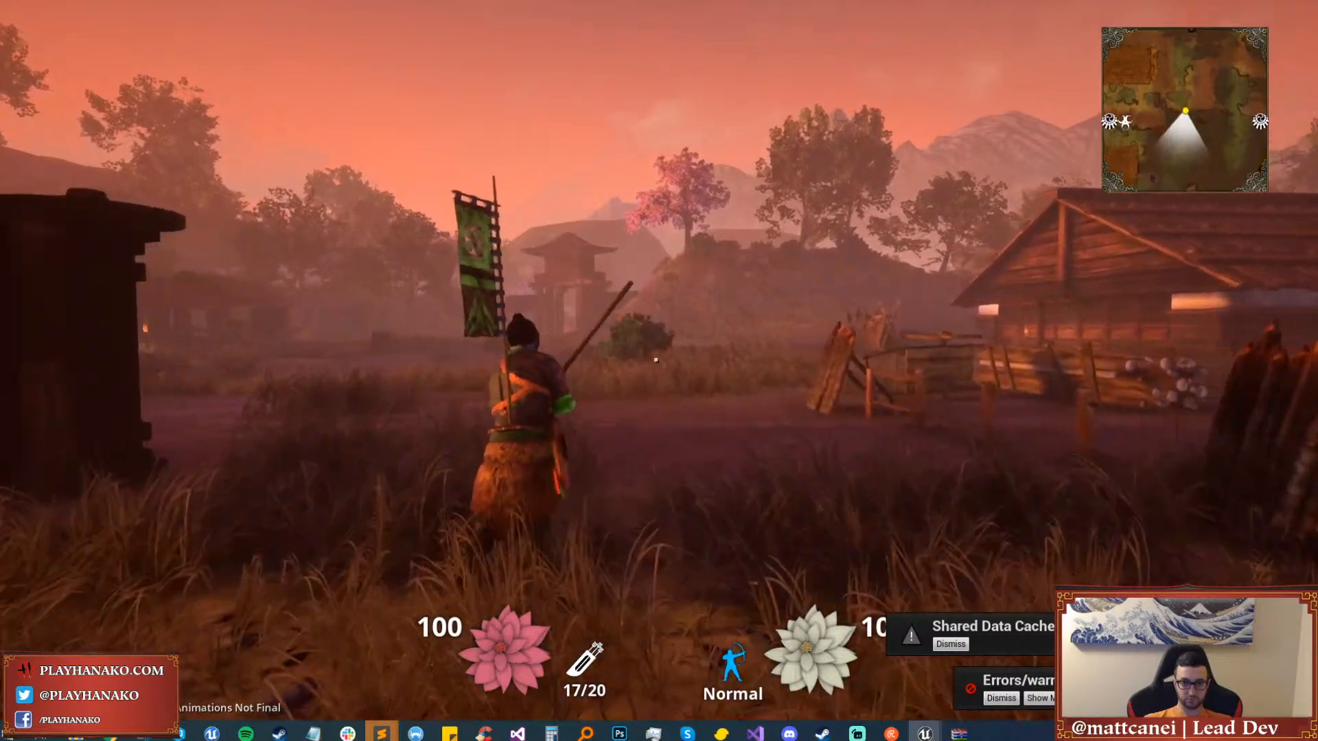
key(w)
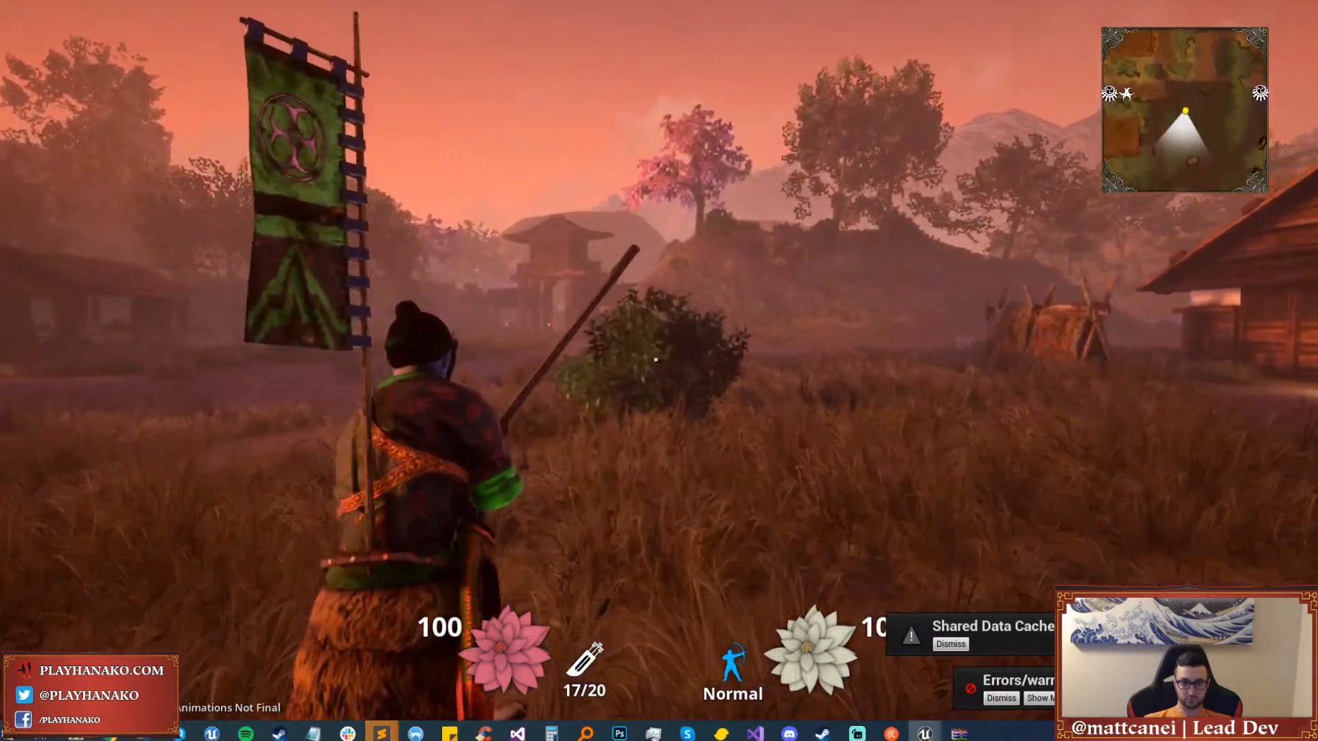
key(w)
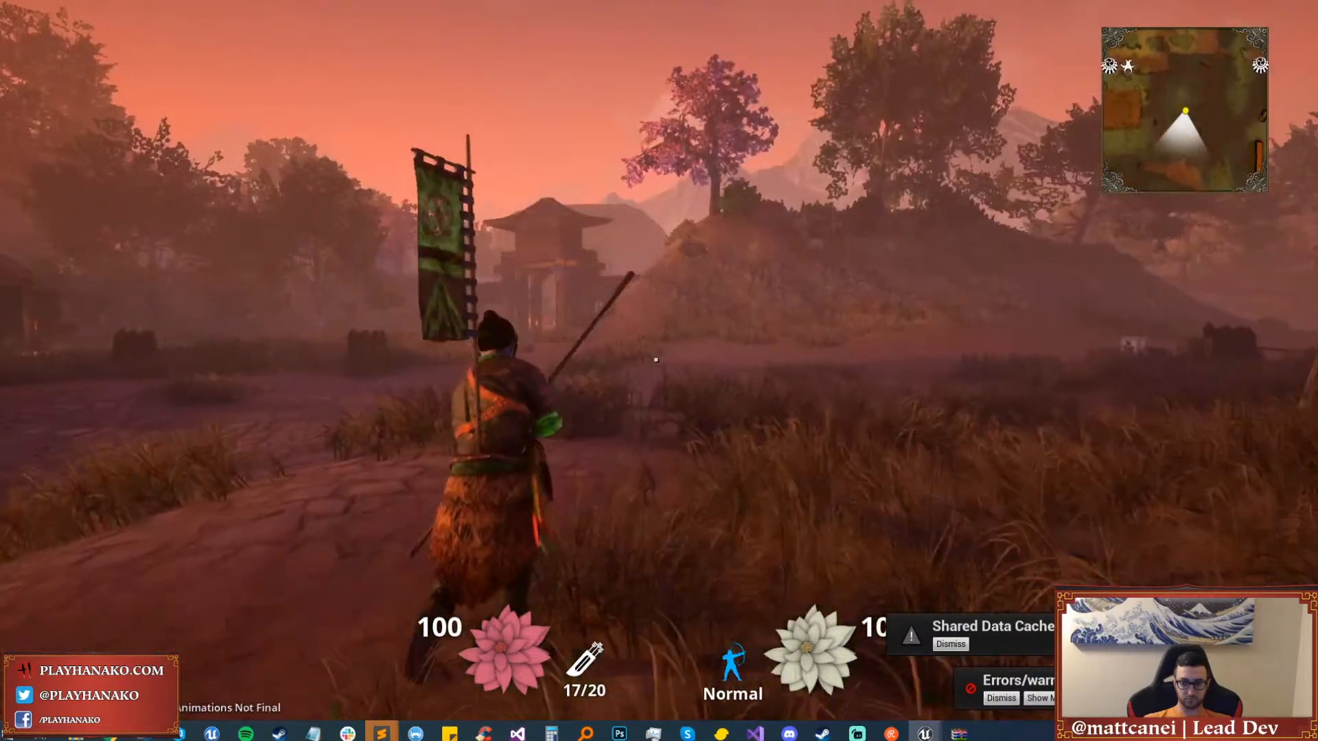
key(Escape)
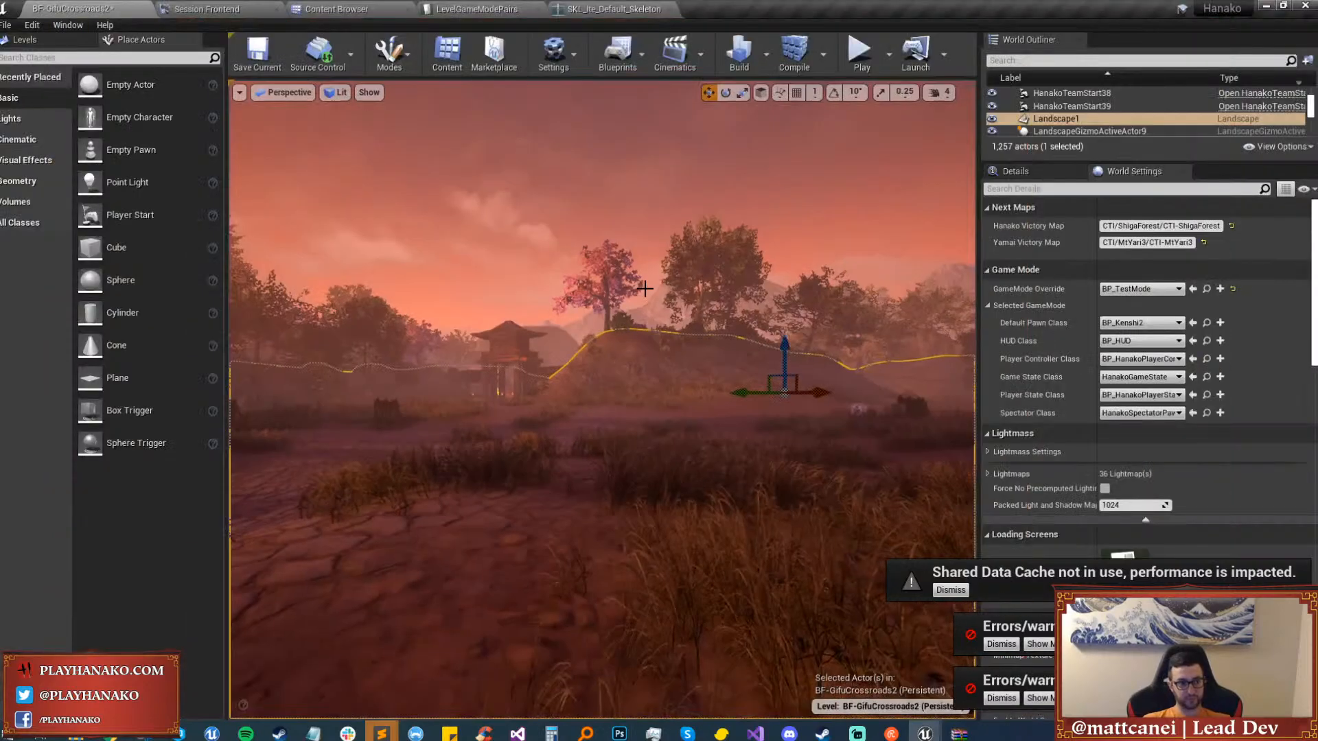
Save the persistent level BF-GifuCrossroads2 without checking out its BuiltData asset.
click(25, 47)
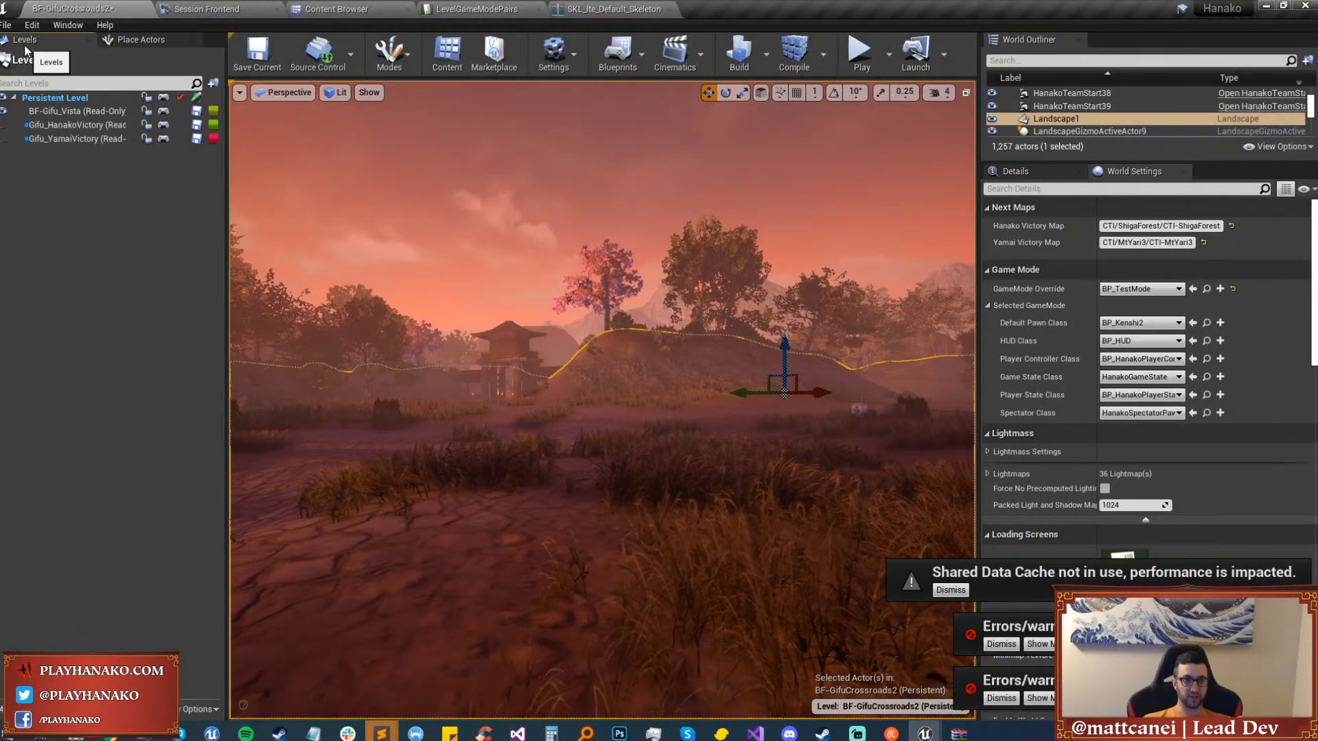
click(196, 98)
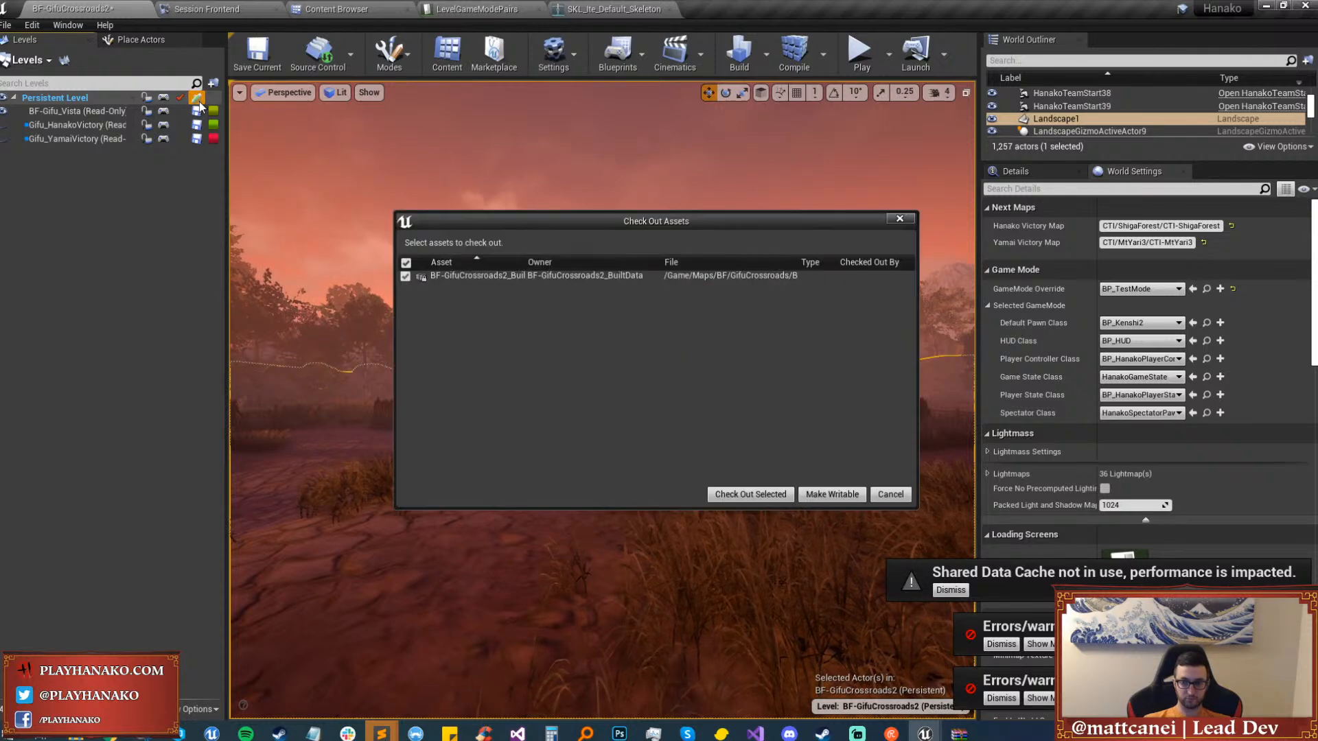
click(891, 495)
click(5, 25)
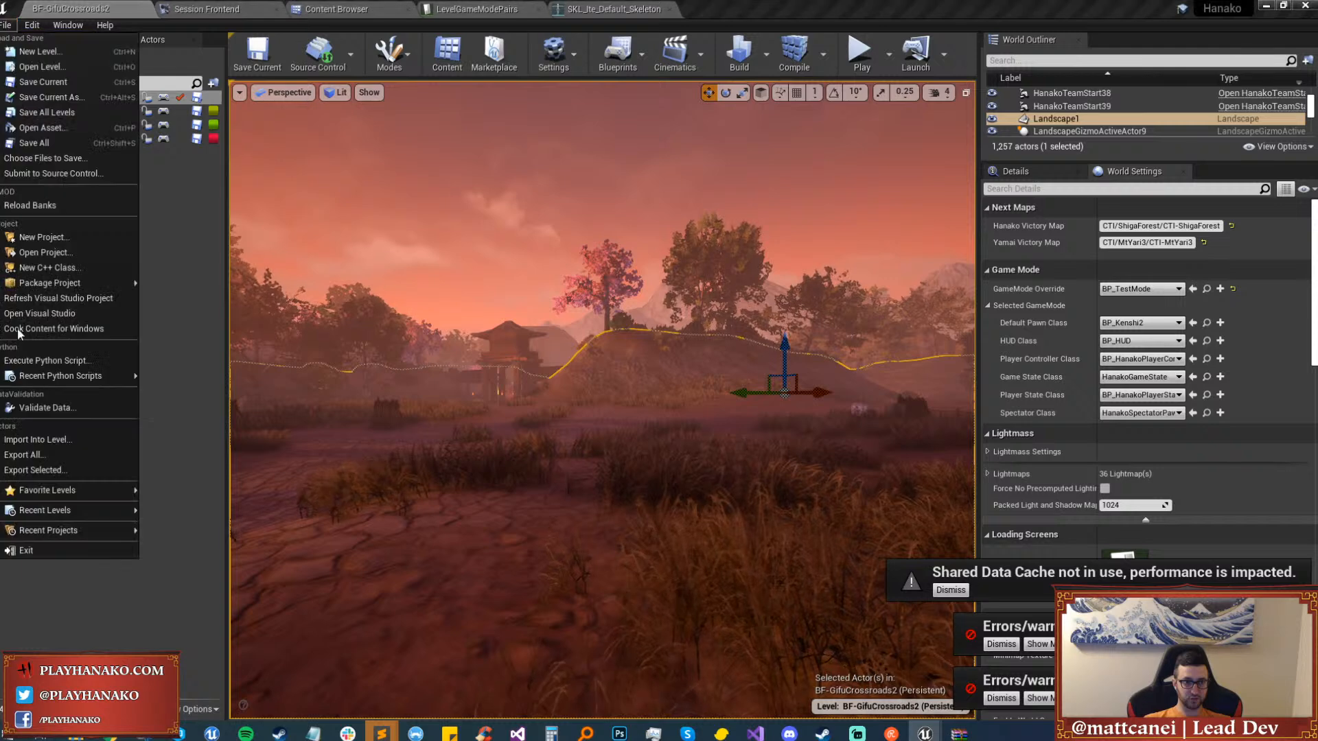
mouse_move(81, 504)
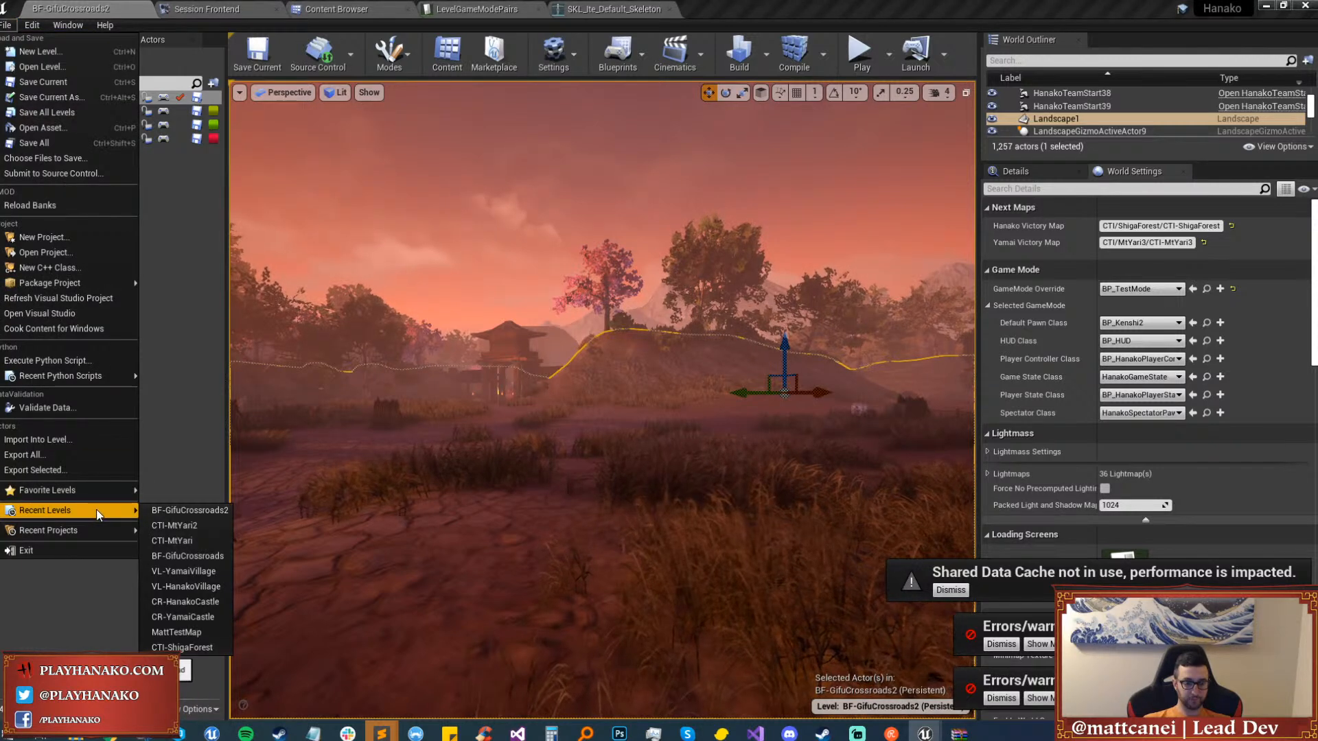
click(179, 512)
Open the SKL_Ninja_Default_New_Skeleton asset from the Character/Ninja content folder.
click(322, 9)
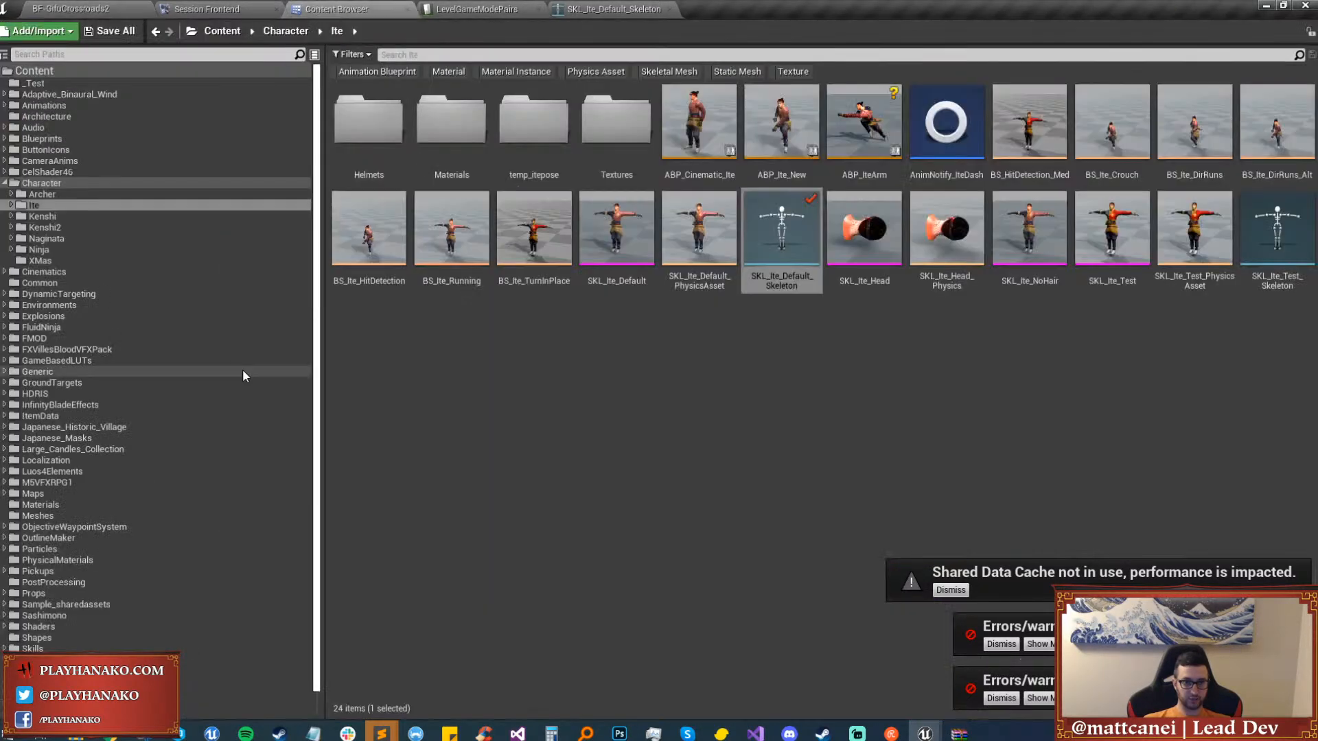
scroll(69, 476, down, 1)
click(60, 221)
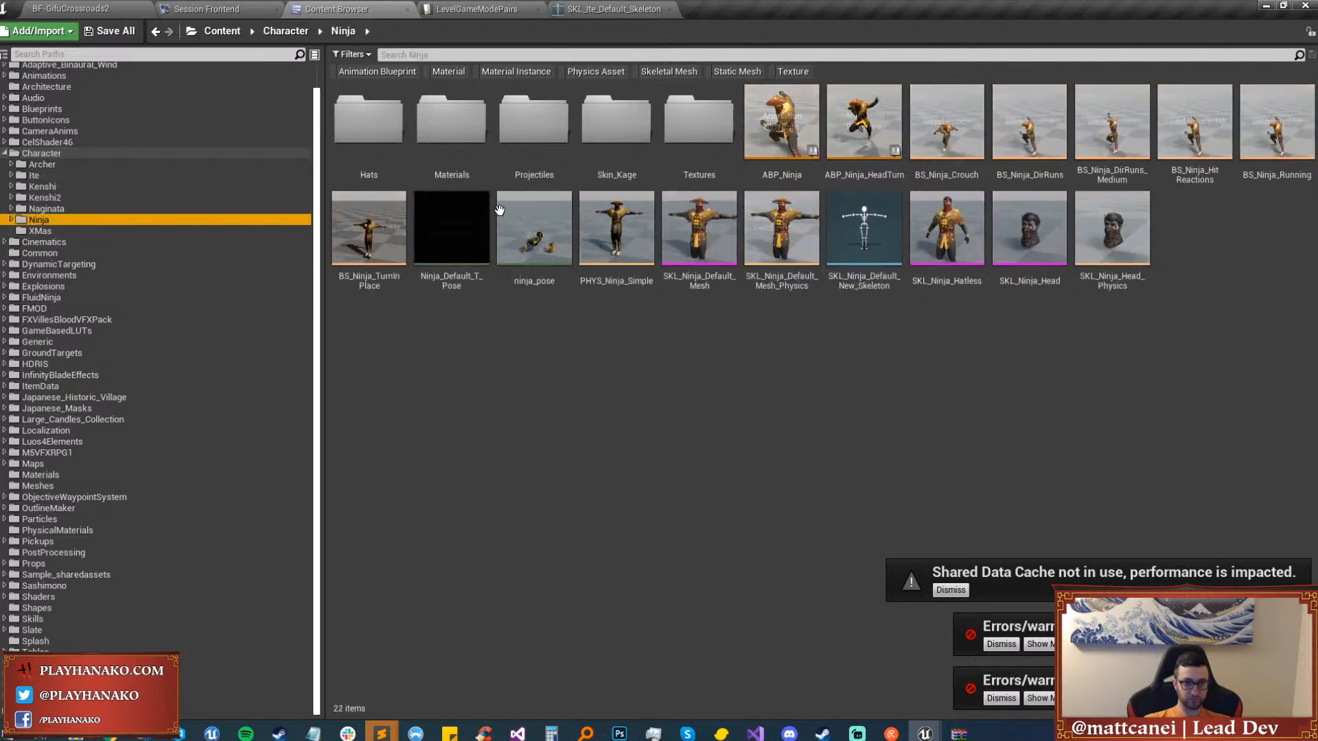
double_click(866, 261)
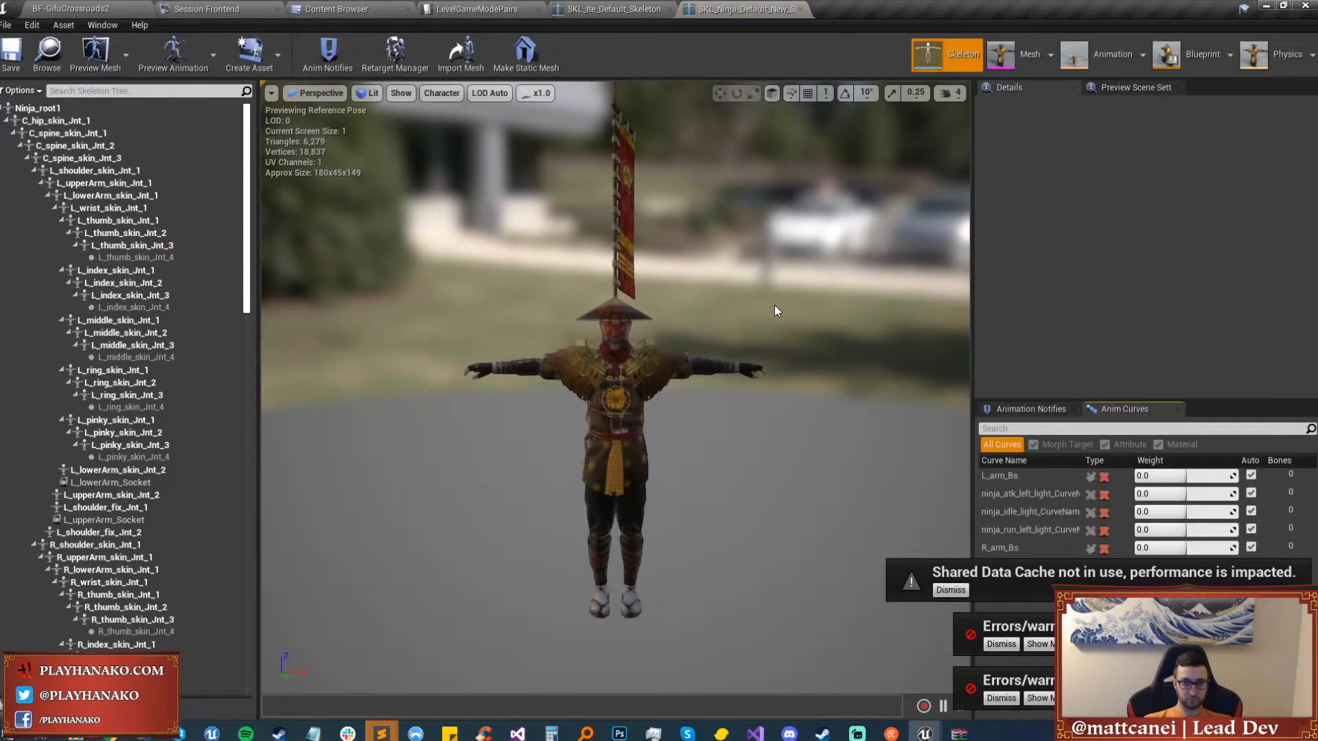
Examine from behind and up close how the sashimono banner and its pole sit against the ninja's cape and belt.
right_drag(774, 305, 316, 322)
key(s)
scroll(115, 461, down, 4)
scroll(115, 461, down, 10)
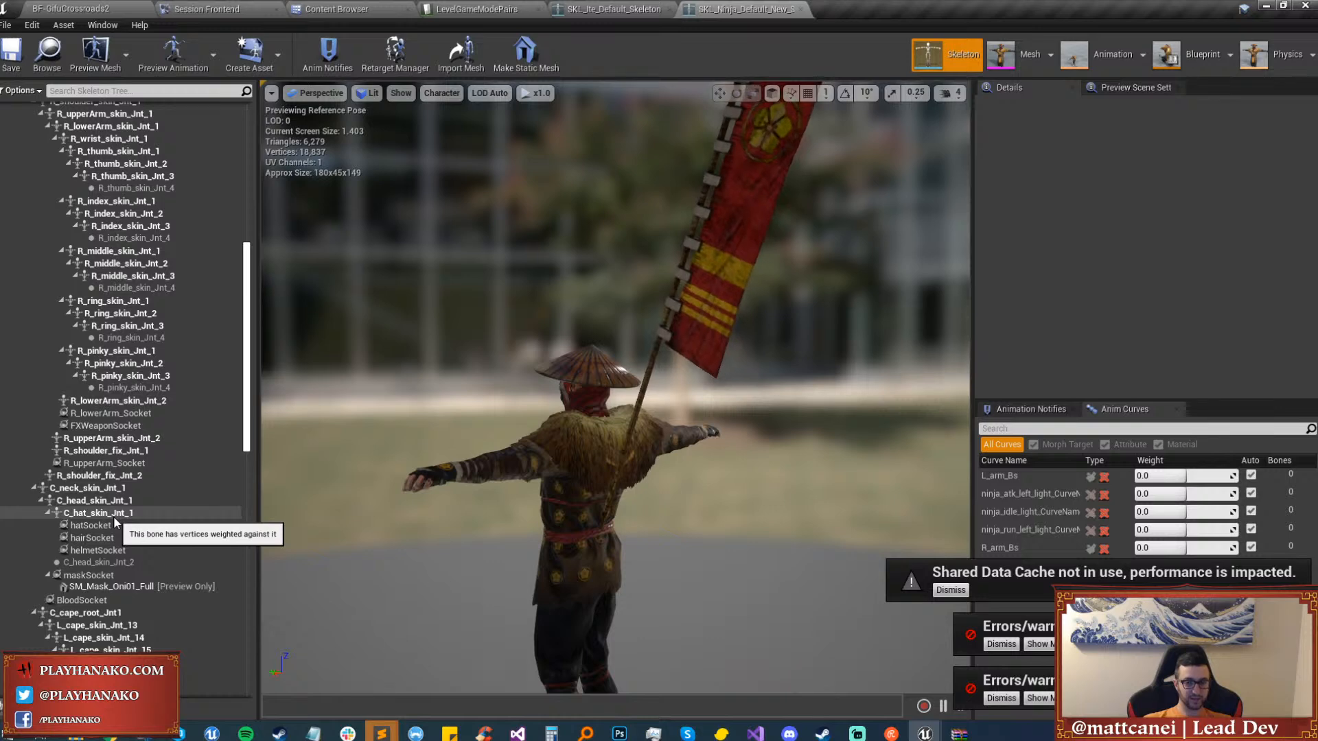
scroll(115, 522, down, 6)
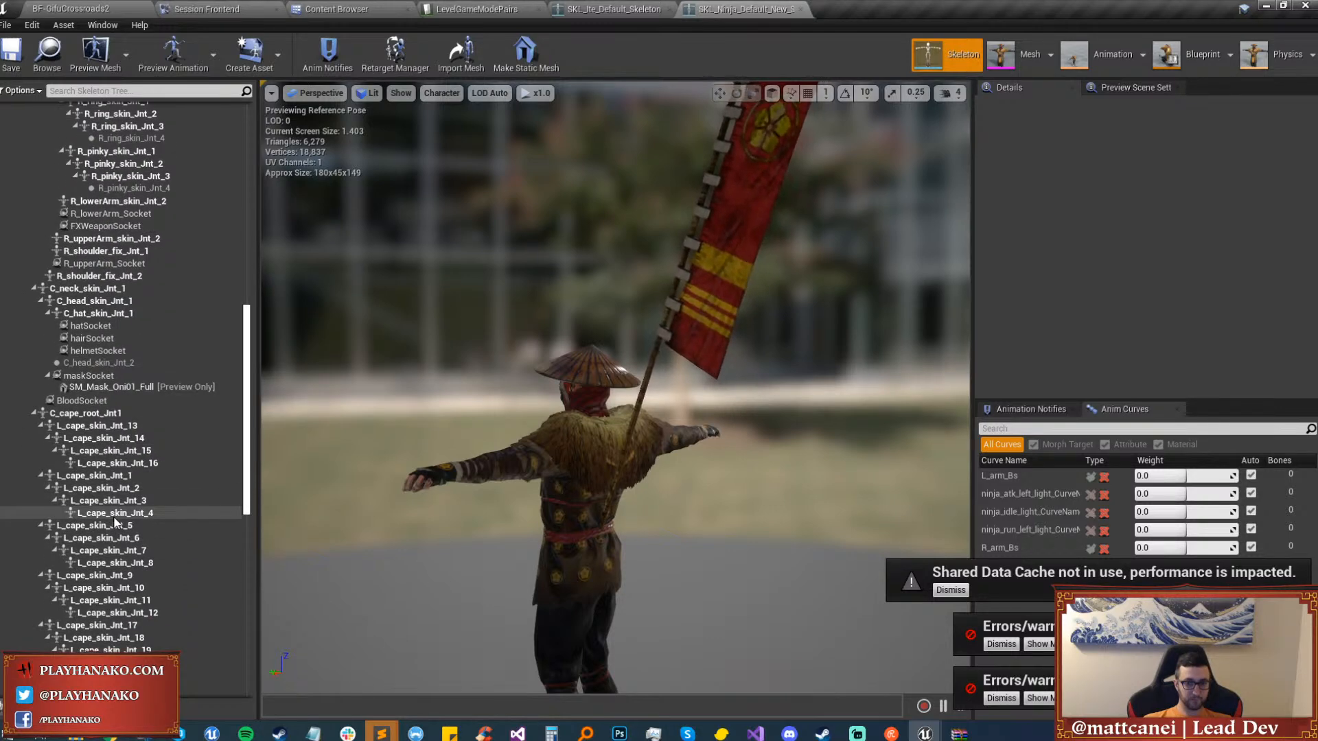
key(a)
mouse_move(615, 387)
right_down()
mouse_move(583, 370)
mouse_move(611, 370)
mouse_move(615, 391)
right_up()
key(d)
key(w)
scroll(614, 388, down, 5)
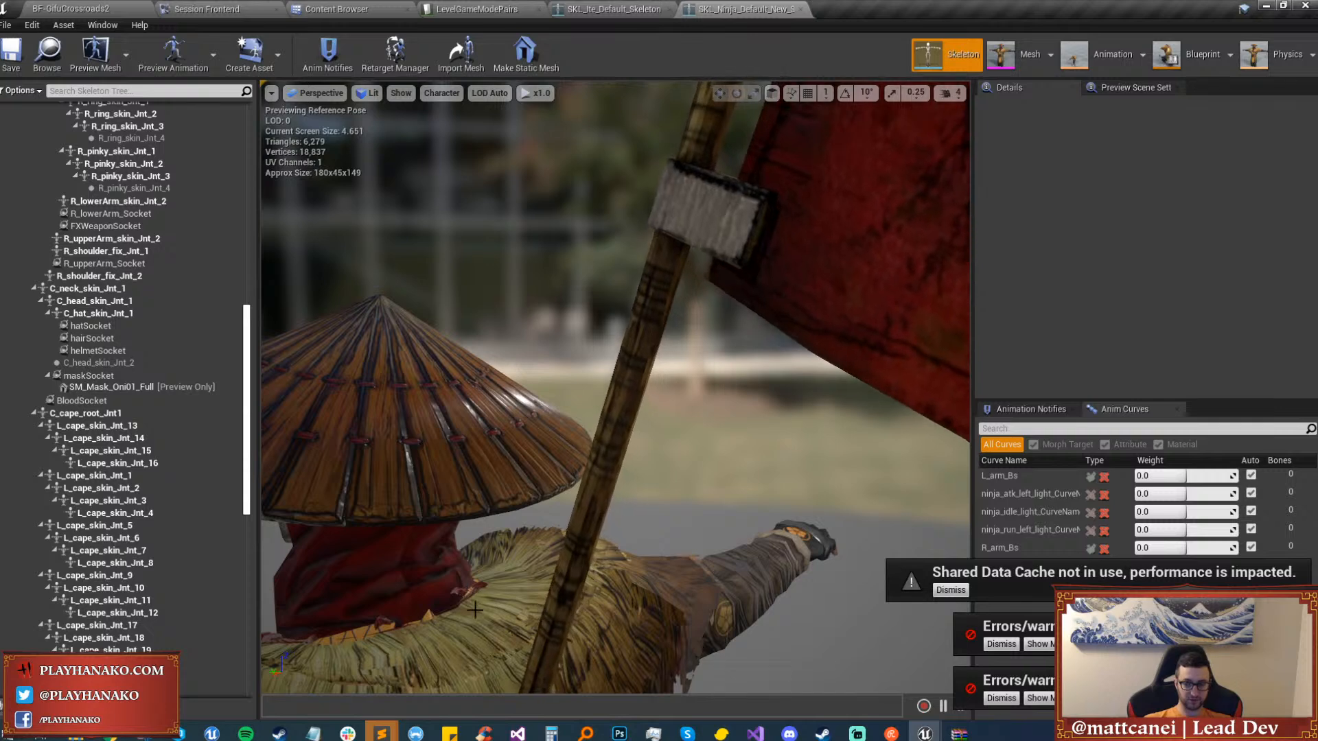
scroll(615, 388, up, 5)
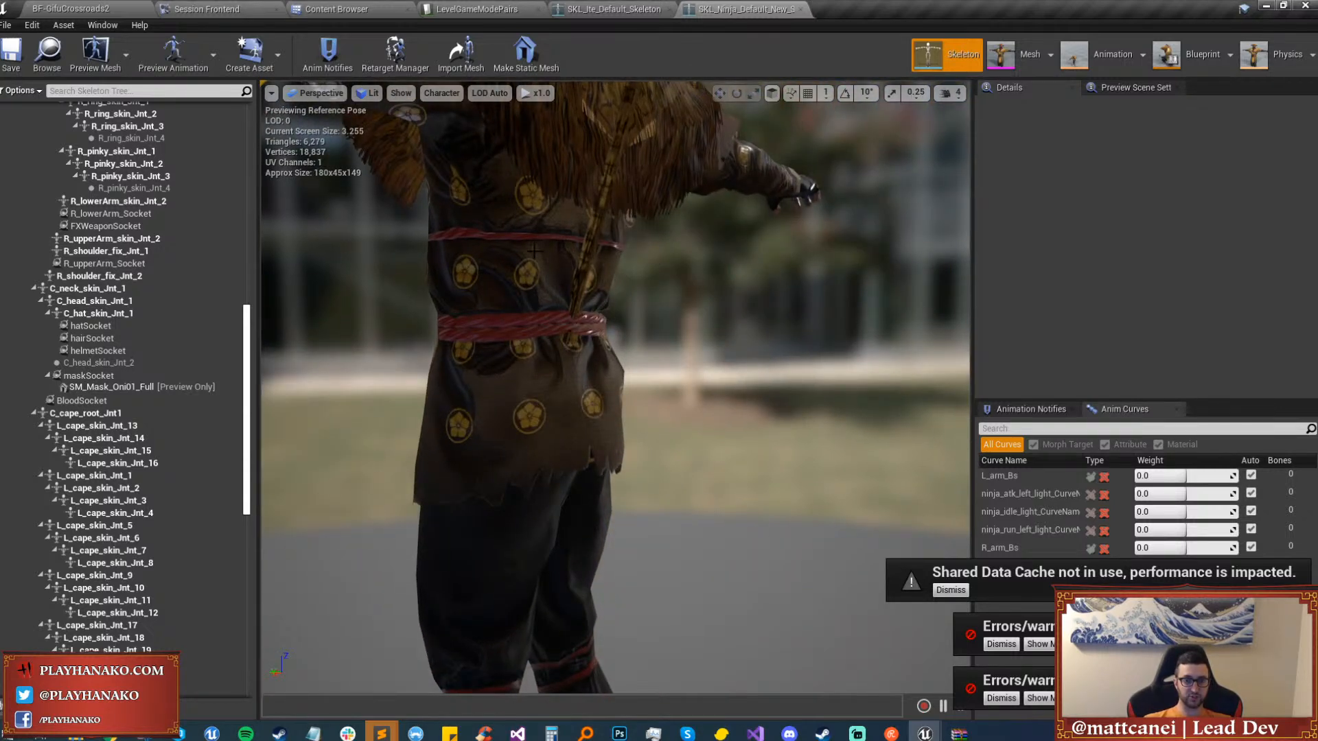
middle_drag(612, 254, 616, 131)
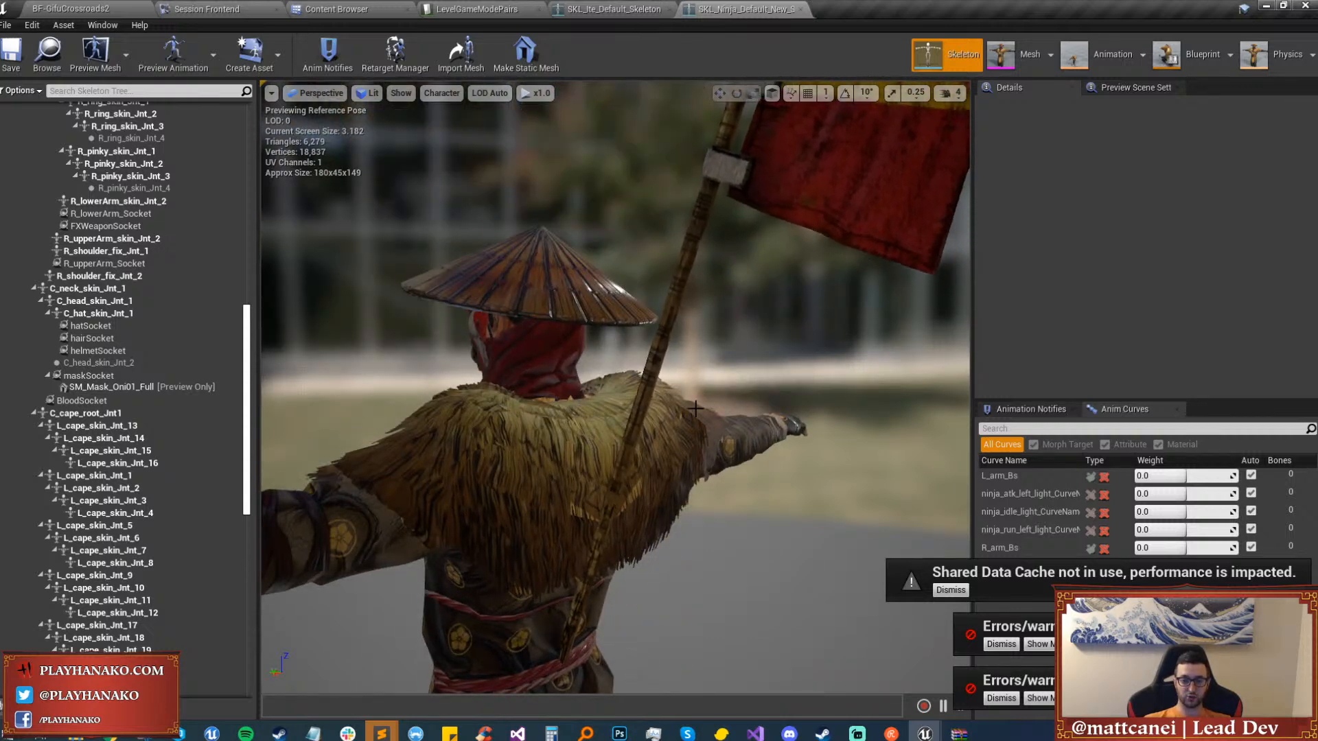
scroll(615, 387, down, 3)
middle_drag(615, 275, 615, 302)
middle_drag(651, 444, 651, 405)
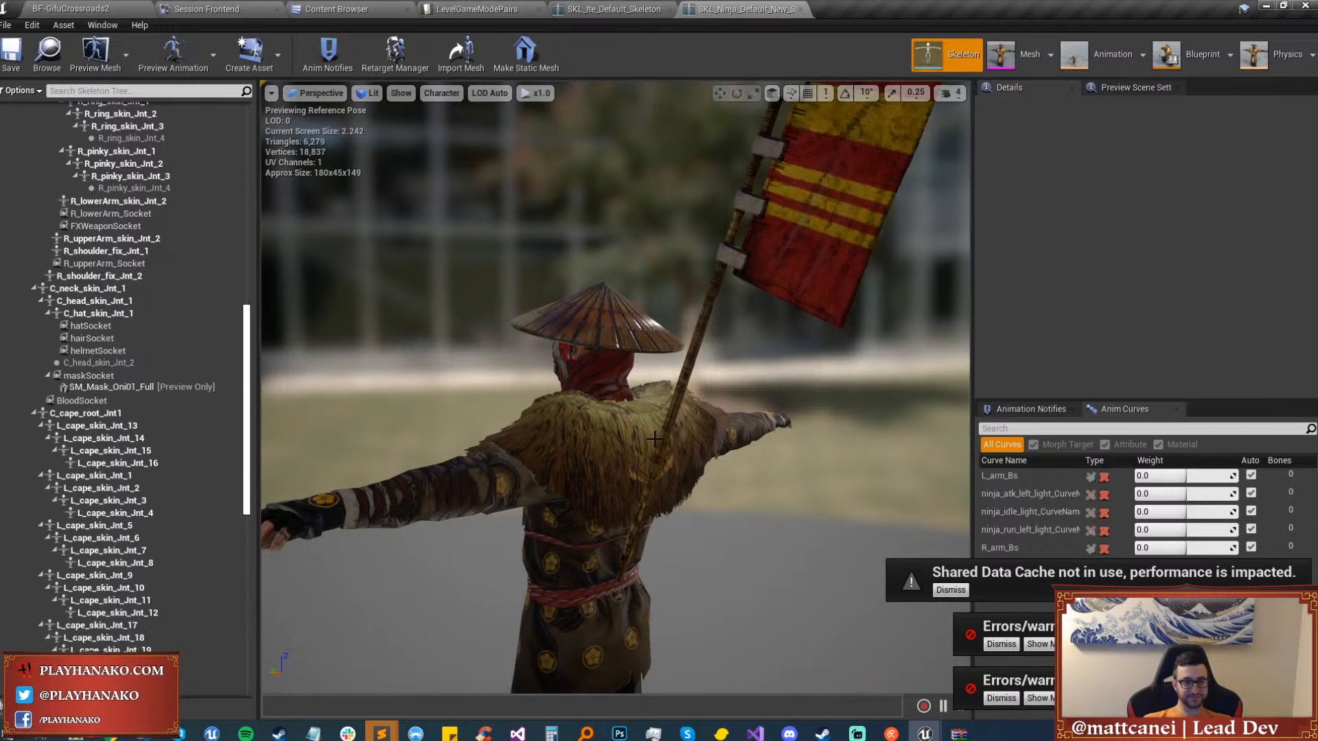
Set the relative scale of the ninja's bannerSocket to 0.3 in X and 0.2 in Z.
scroll(131, 446, down, 10)
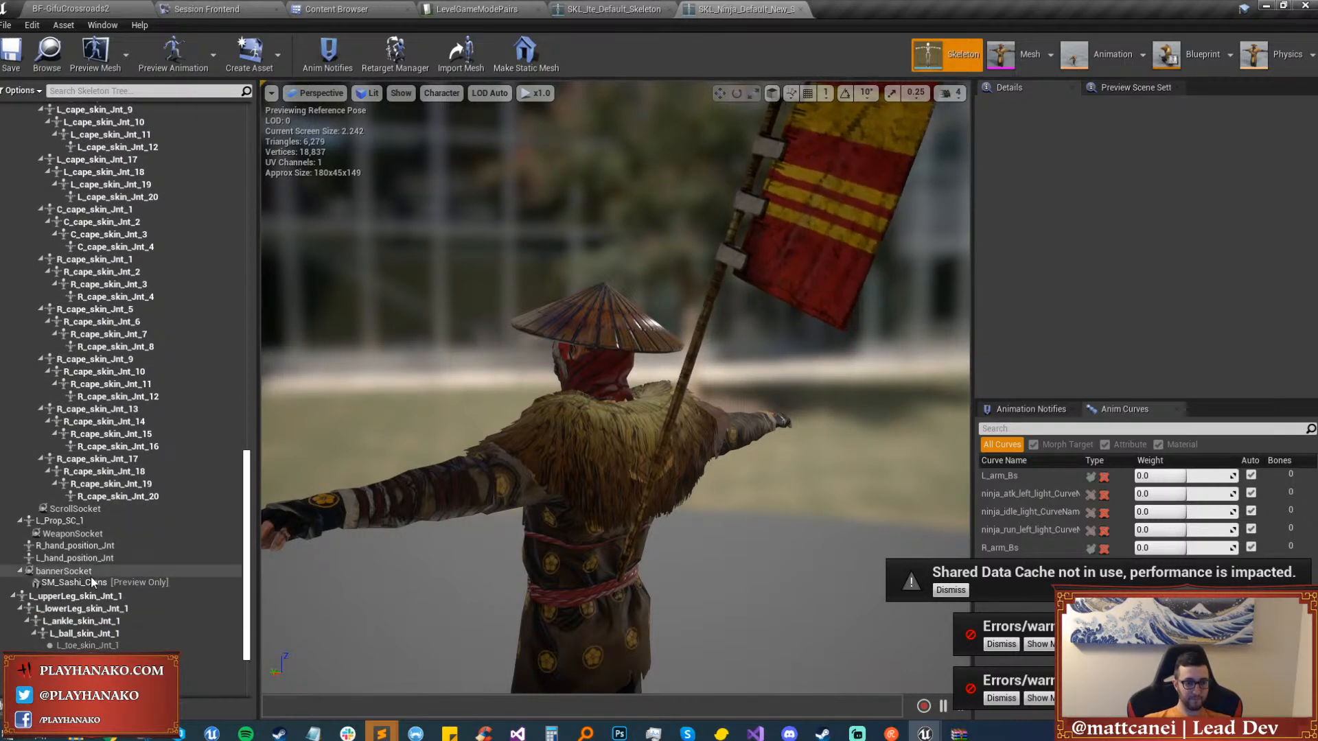
click(89, 575)
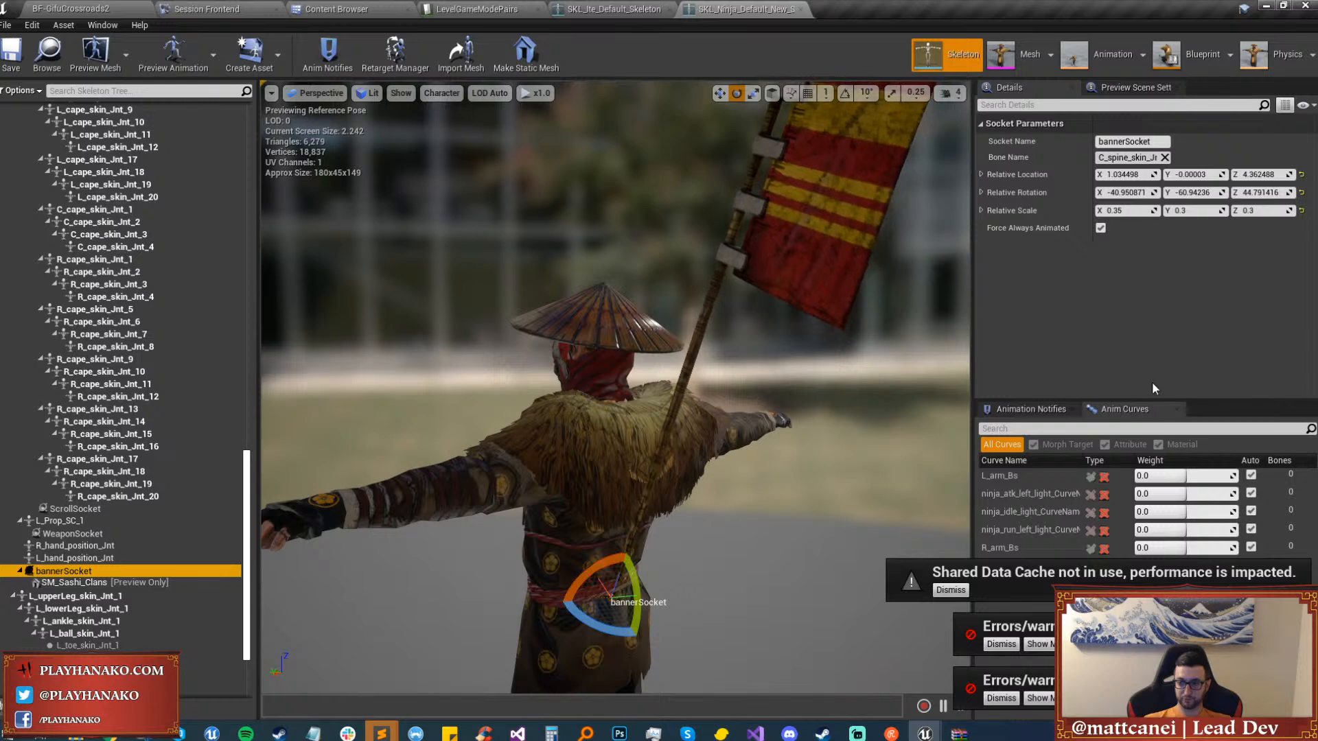
click(1122, 210)
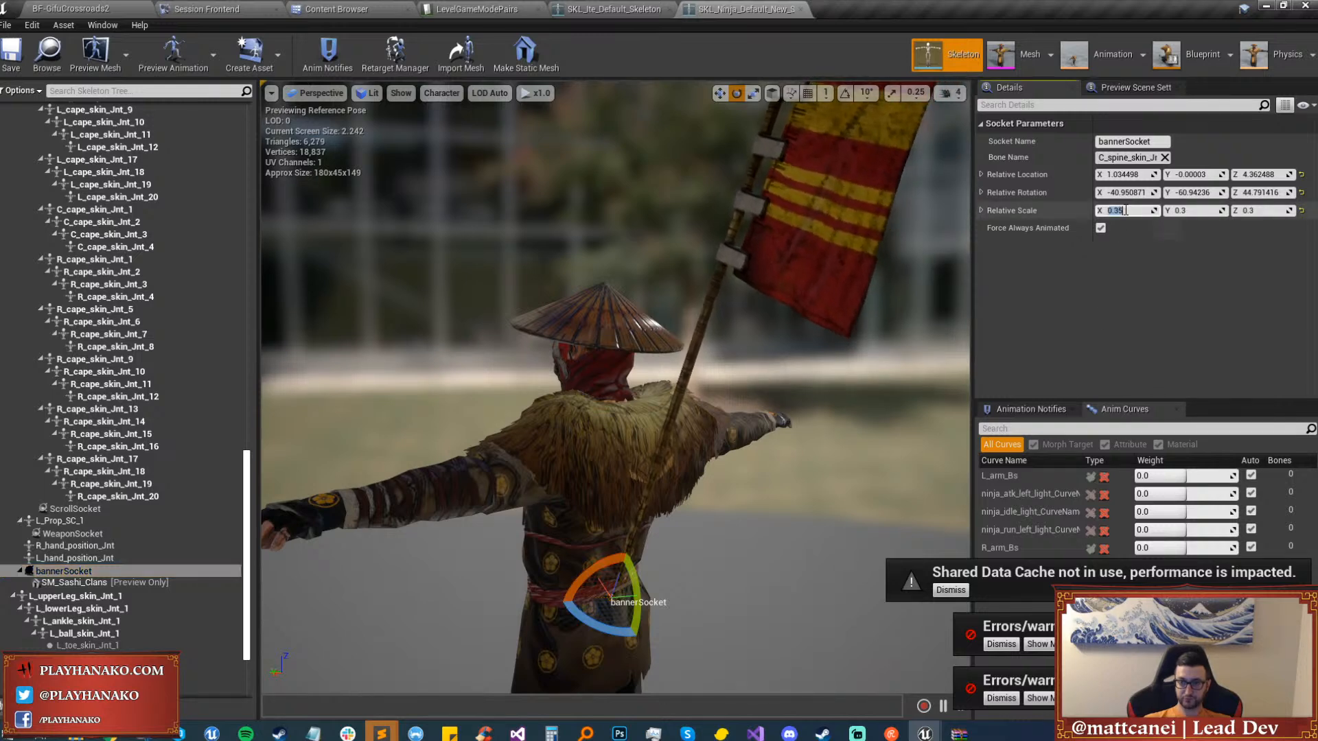
text(0.2)
key(Return)
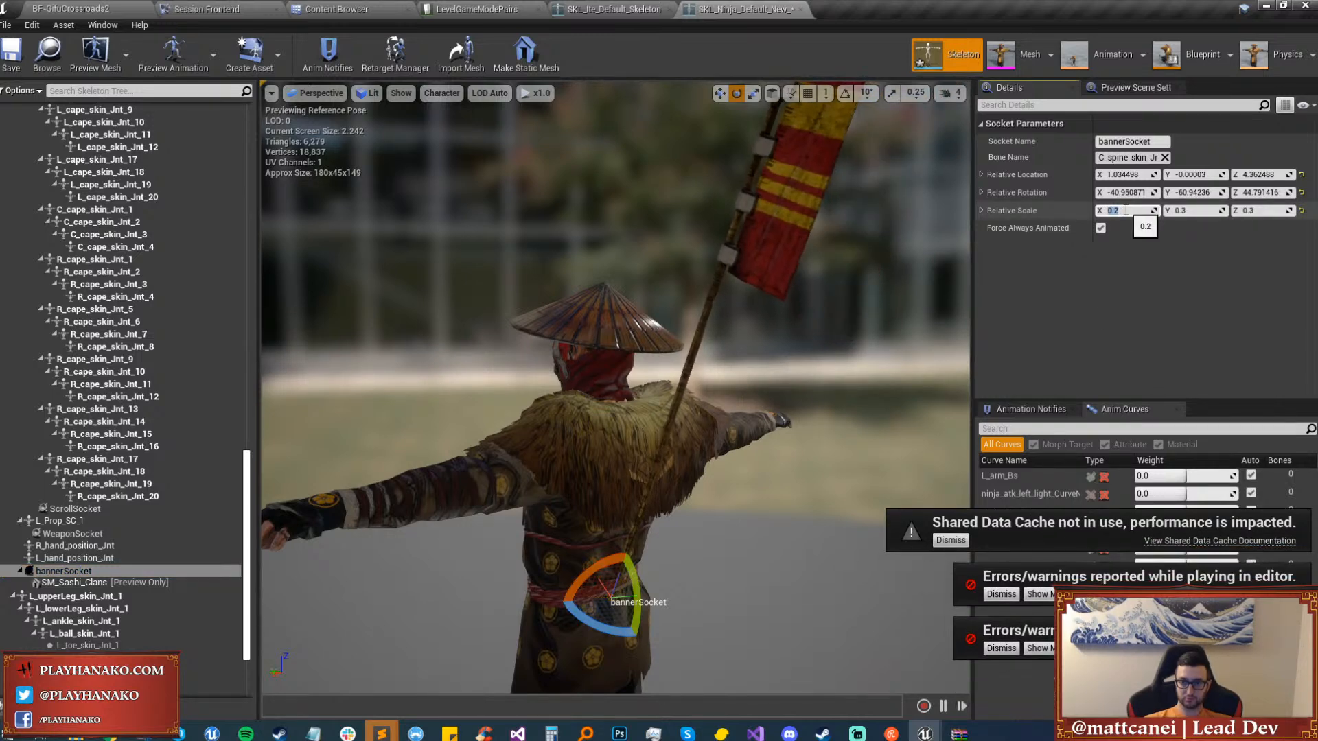
text(.3)
key(Tab)
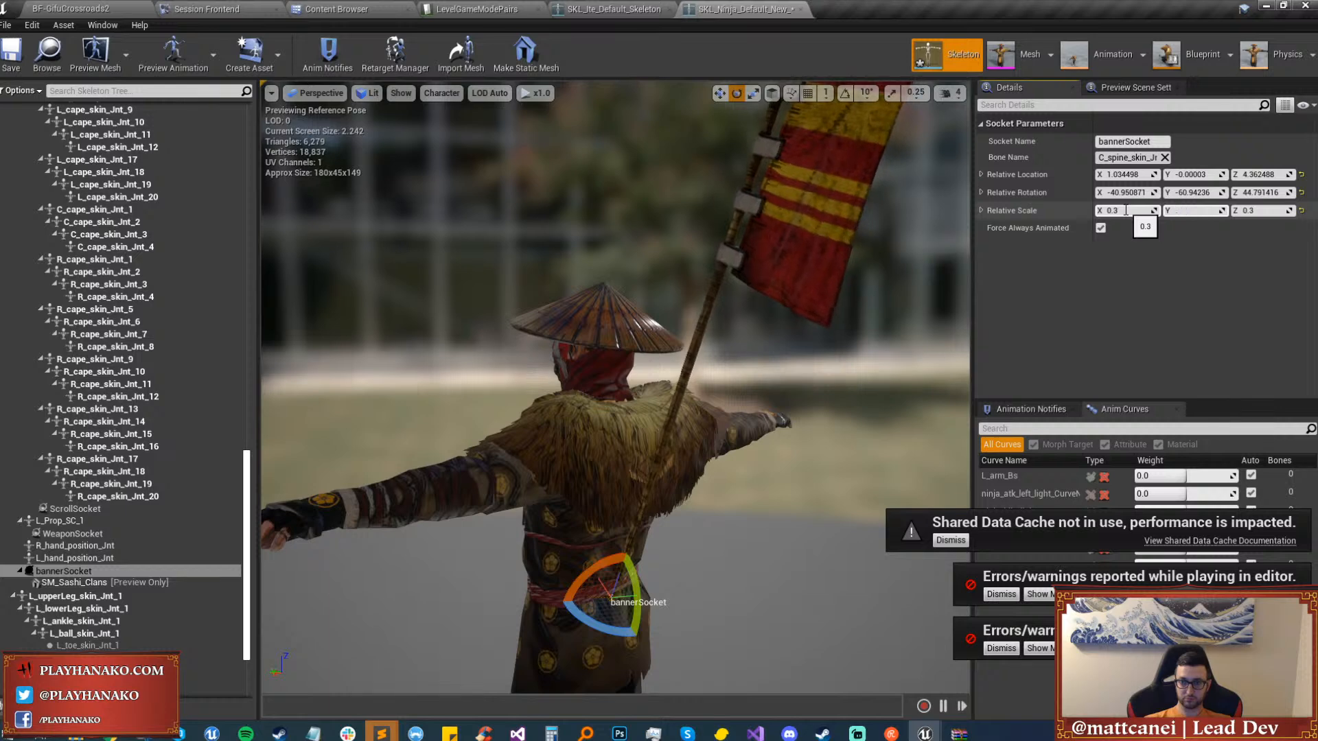
text(0.2)
key(Return)
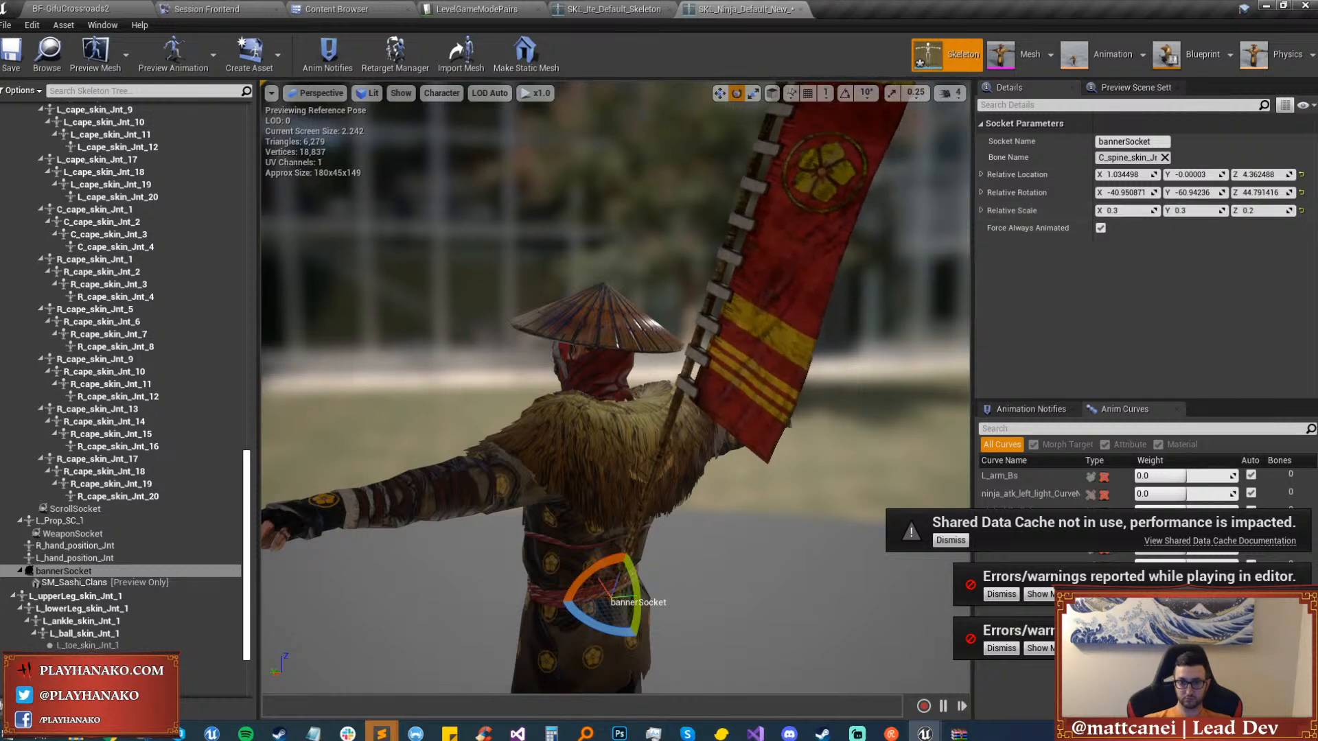
Move the bannerSocket to about X 1.74, Y 0.65, Z 2.73 and rotate it to about -35.7, -56.9, 38.7 on the ninja's back.
scroll(781, 341, up, 5)
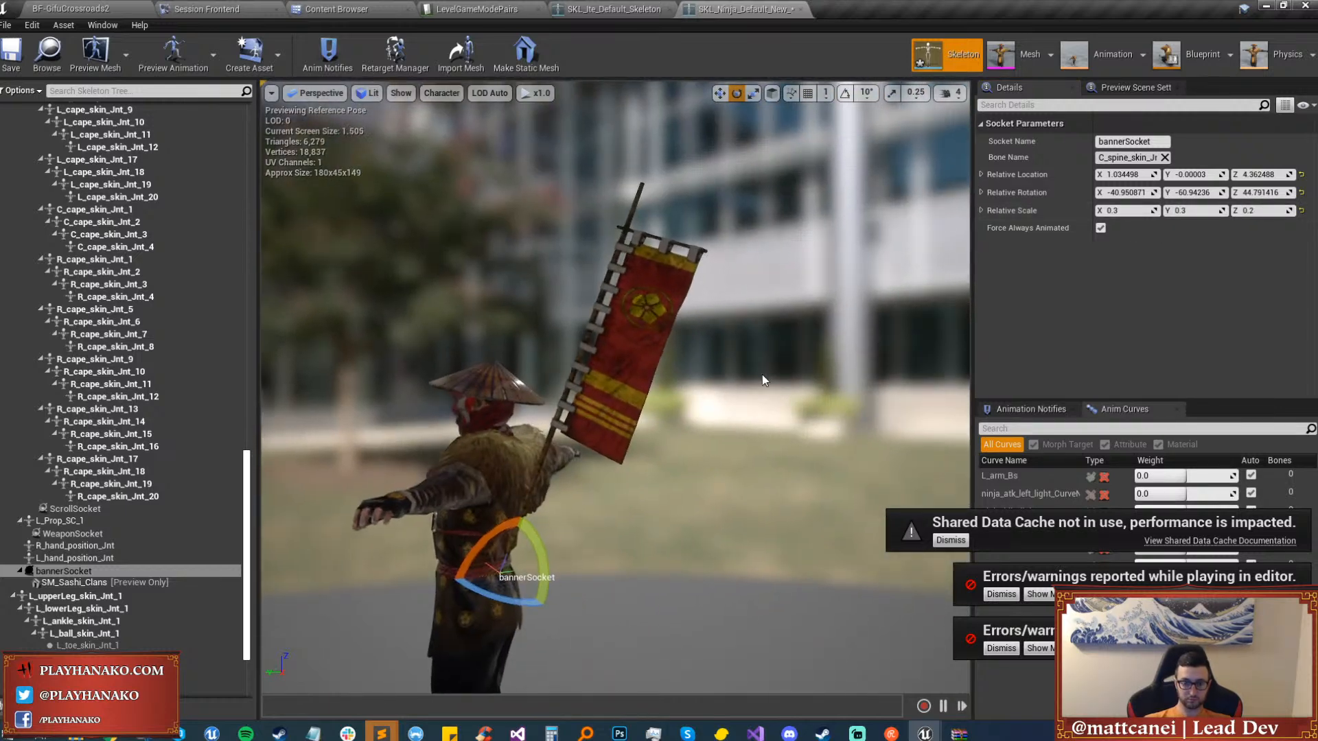
right_drag(762, 380, 731, 401)
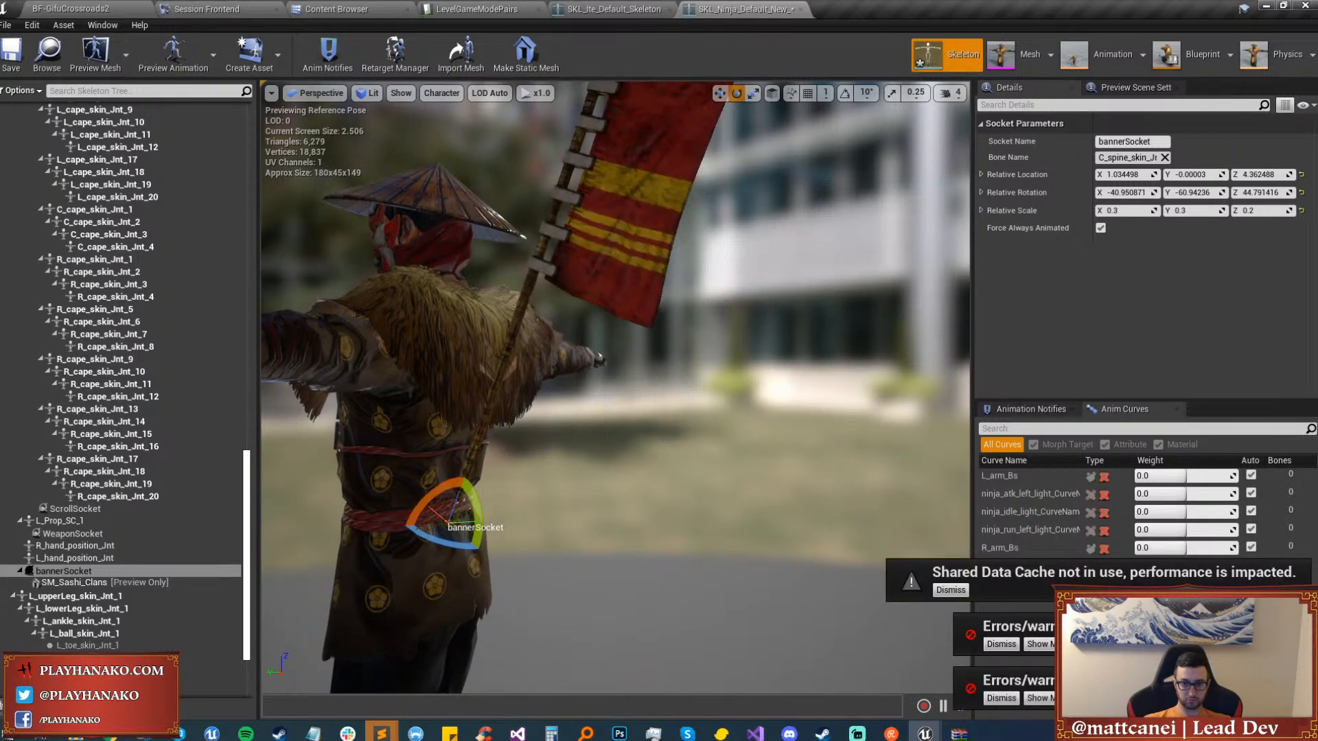
right_drag(731, 400, 741, 377)
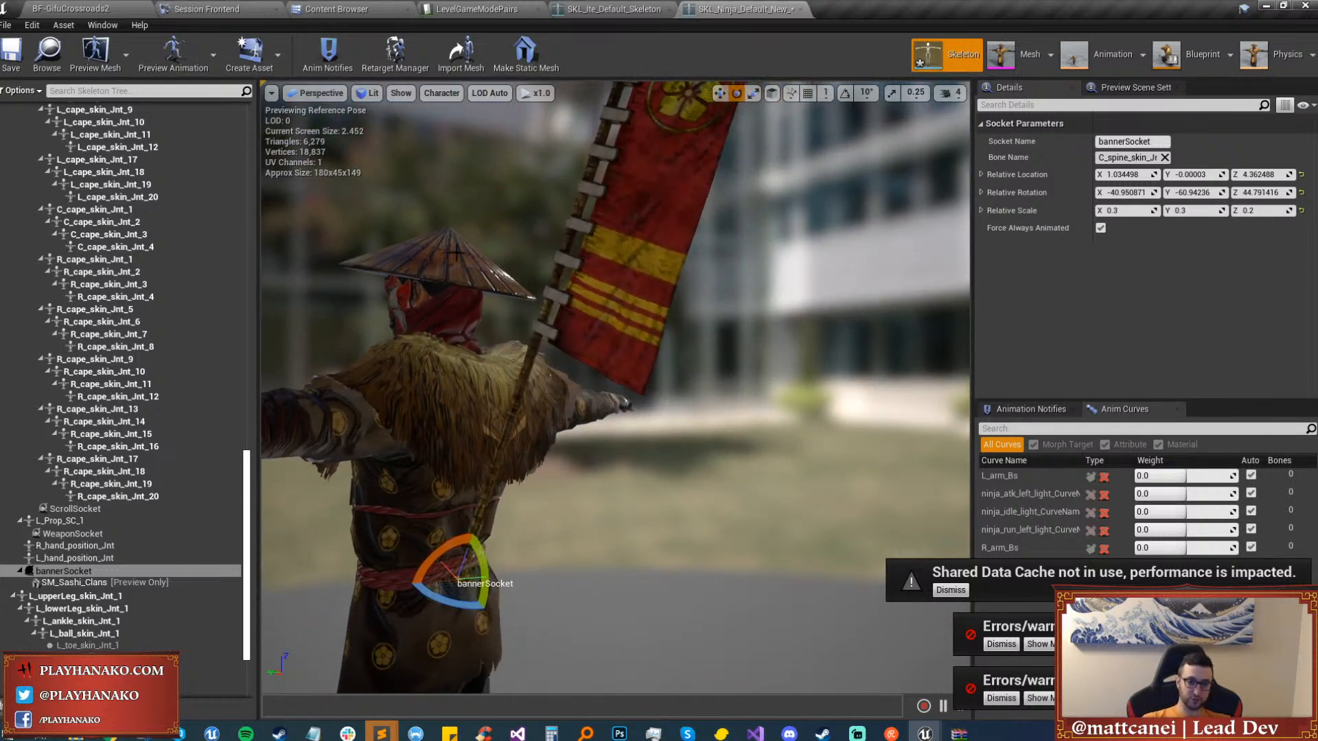
right_drag(741, 378, 728, 385)
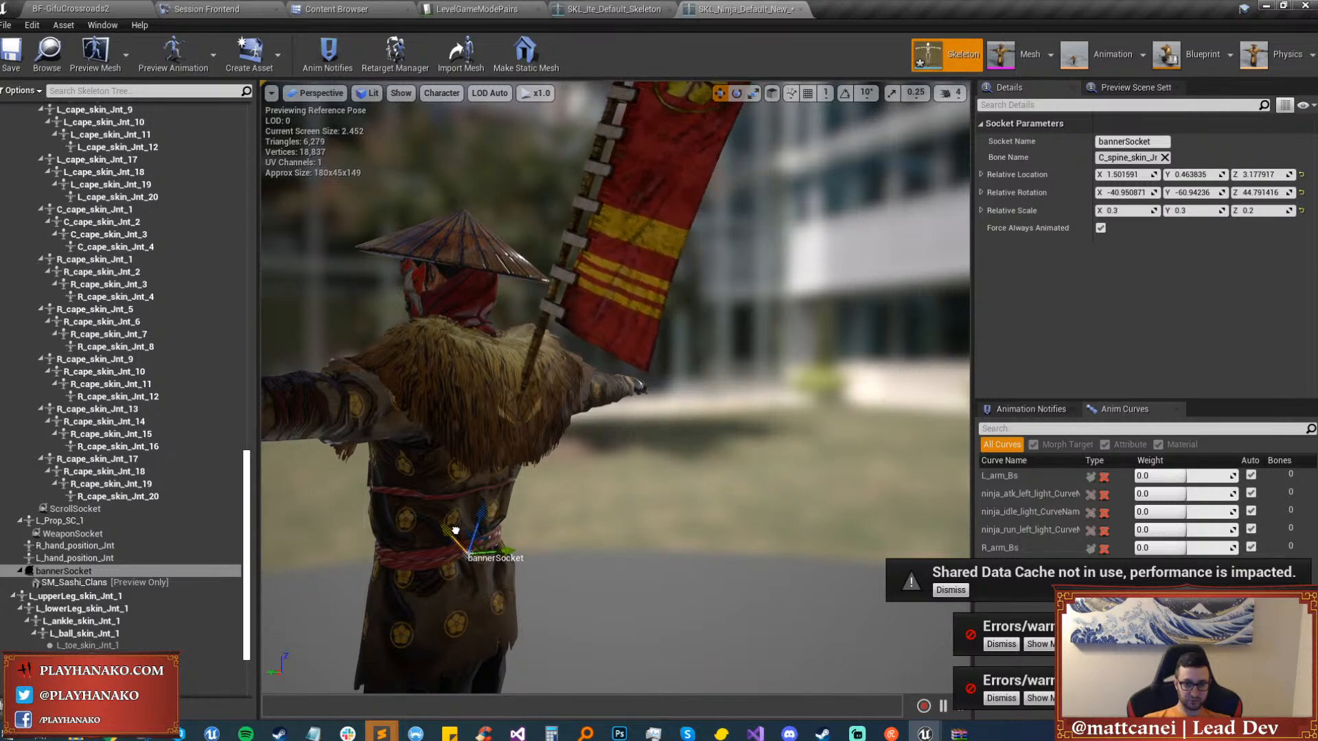
drag(493, 529, 376, 527)
key(w)
key(e)
key(w)
alt+drag(550, 510, 271, 510)
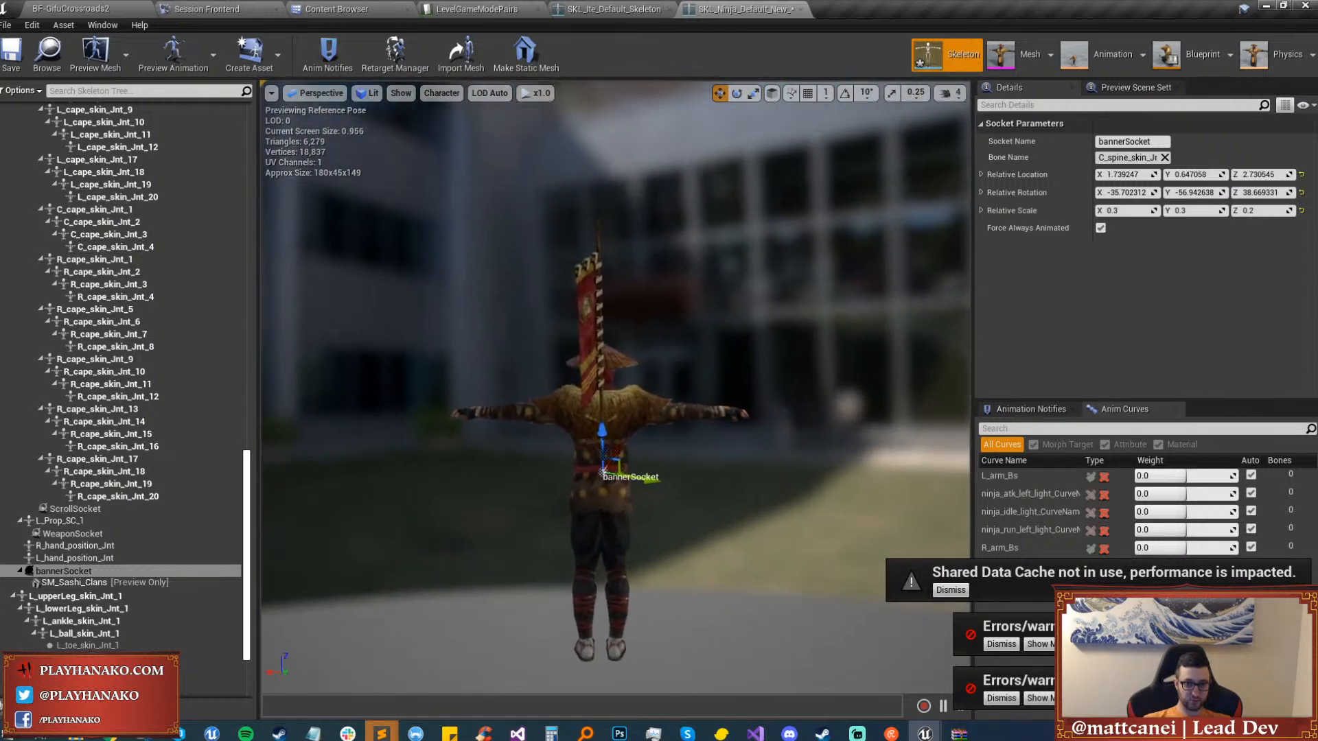
Save the ninja skeleton, checking the asset out of source control.
click(11, 52)
click(750, 495)
middle_drag(704, 332, 799, 333)
Play the BF-GifuCrossroads2 level in a full-screen viewport and spawn as the Ninja (Rogue) class.
click(70, 9)
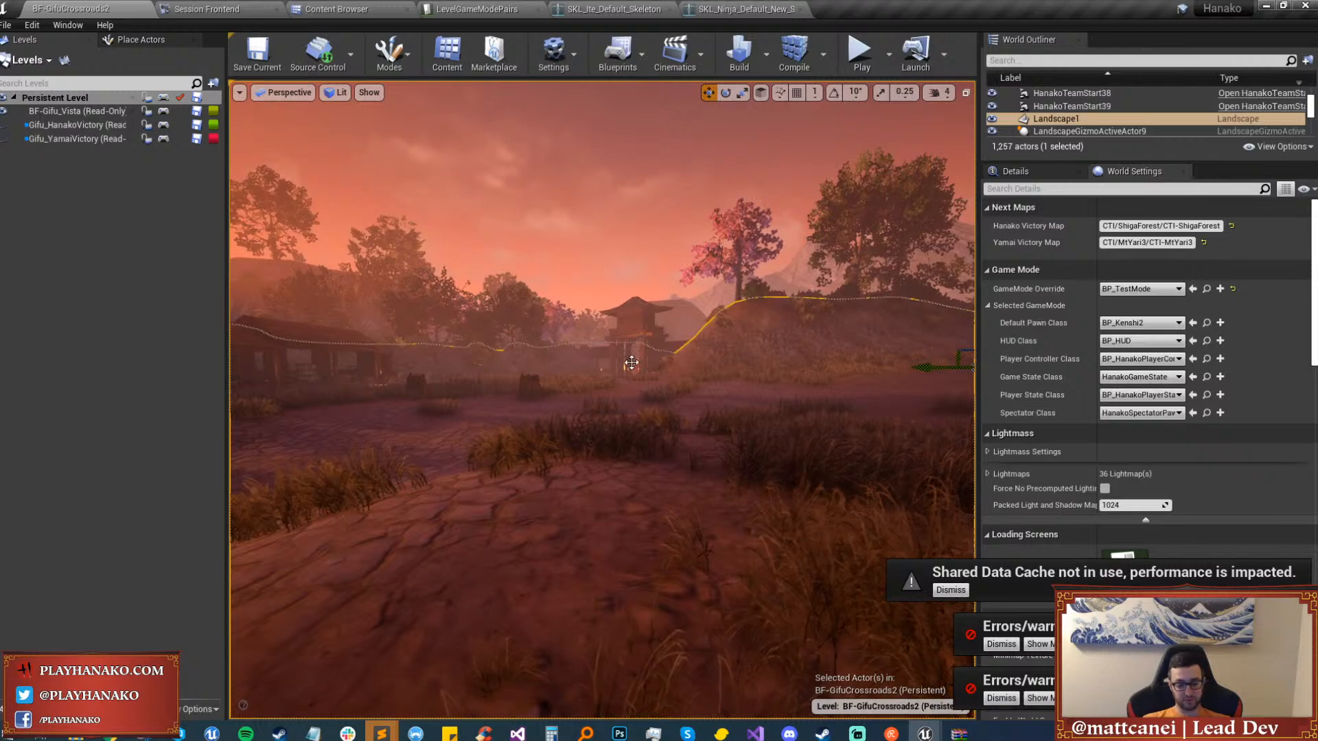
key(F11)
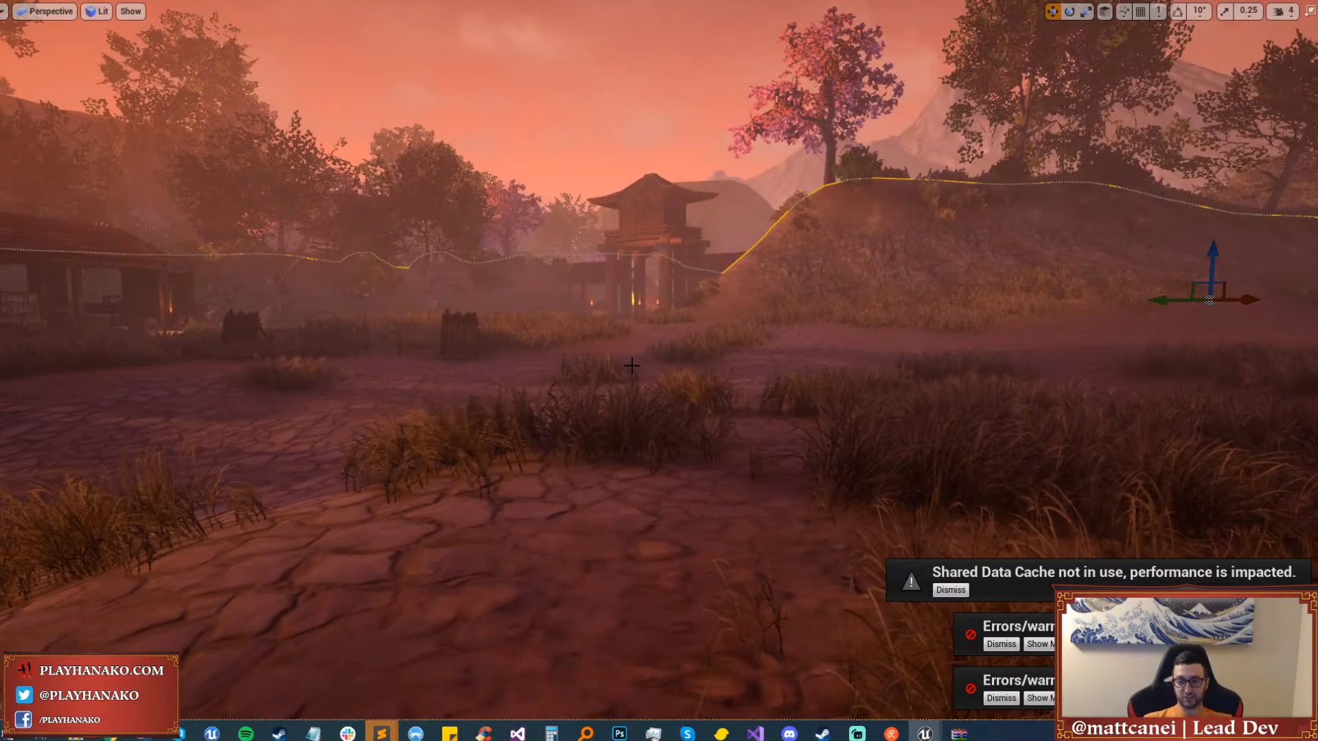
key(alt+p)
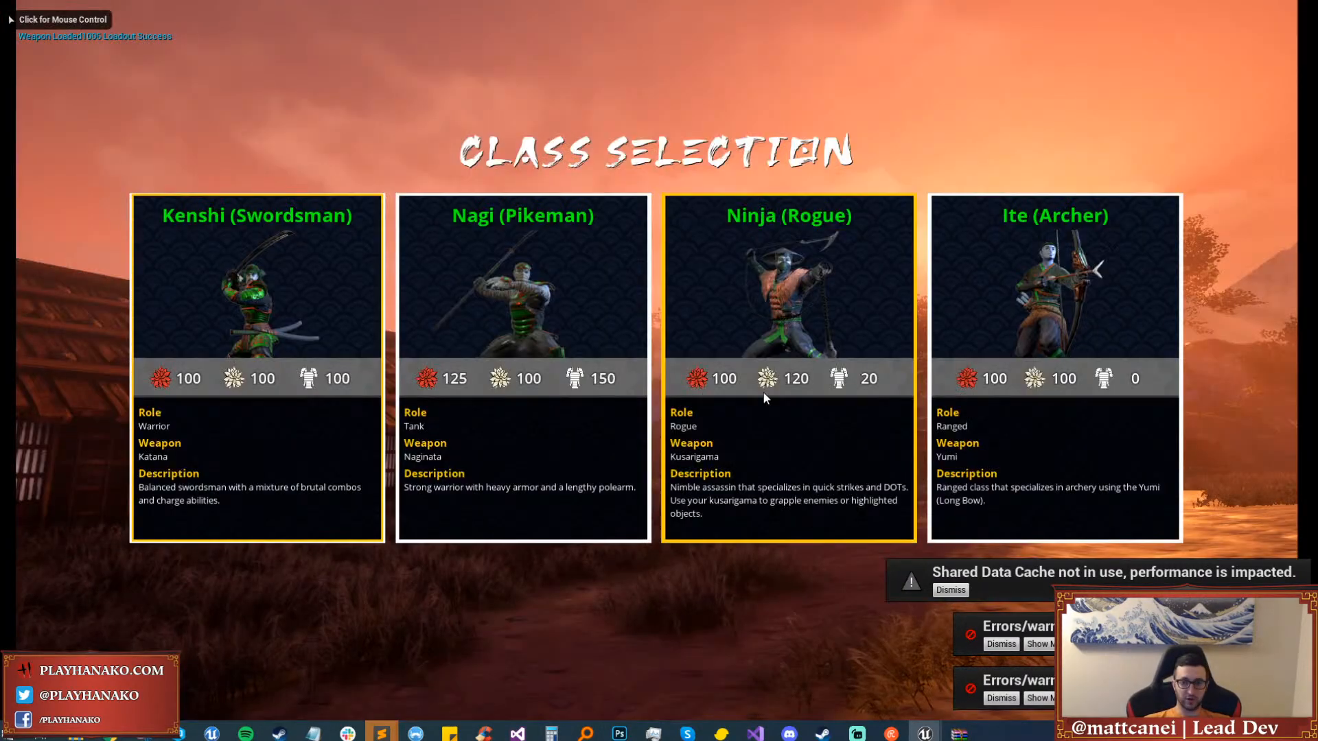
click(764, 394)
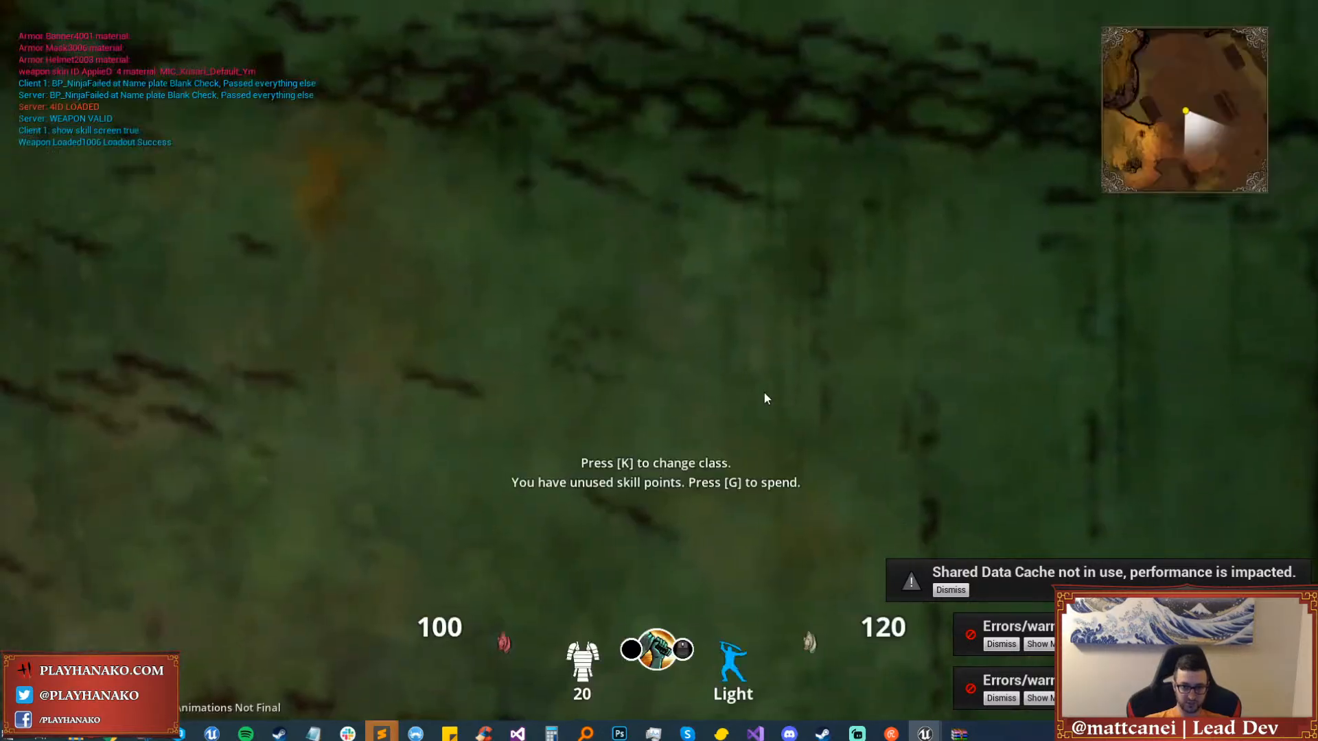
Run and sprint the ninja out of the camp towards the farmhouse, checking how the banner sits on the back.
key(w)
key(s)
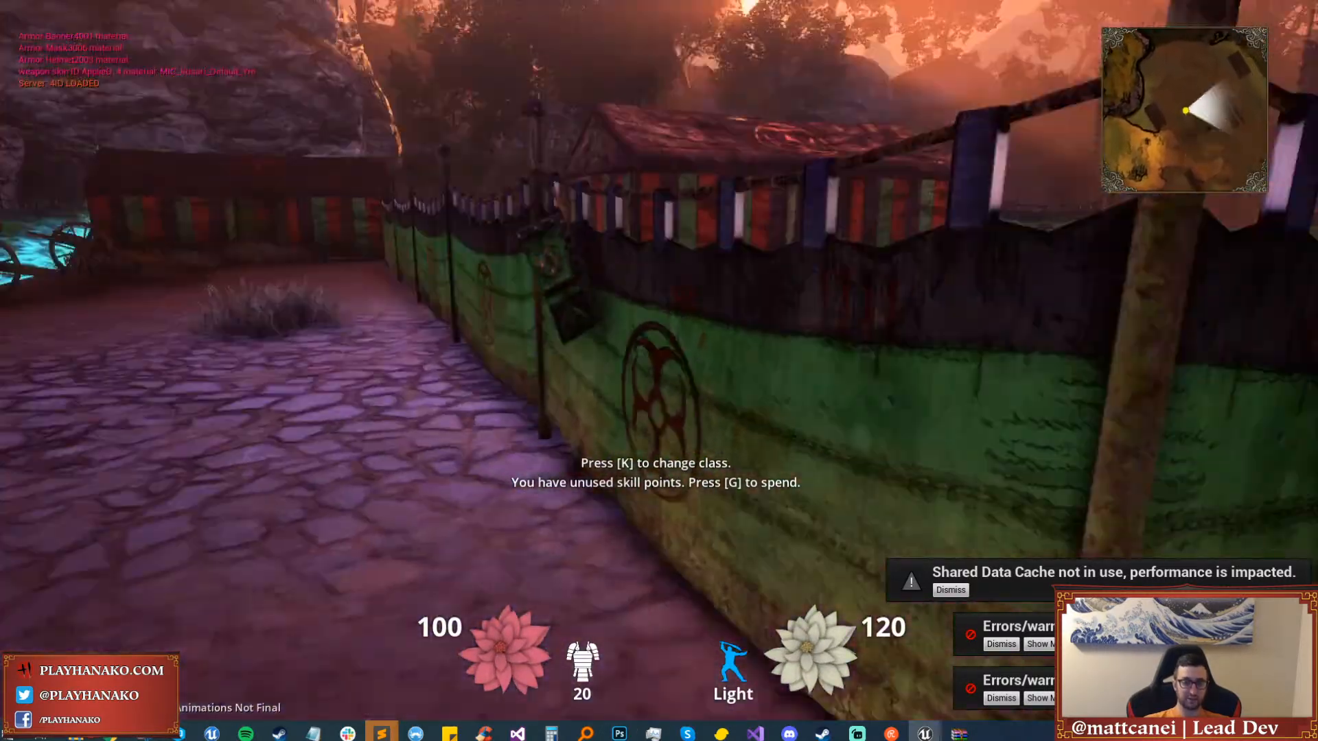
key(w)
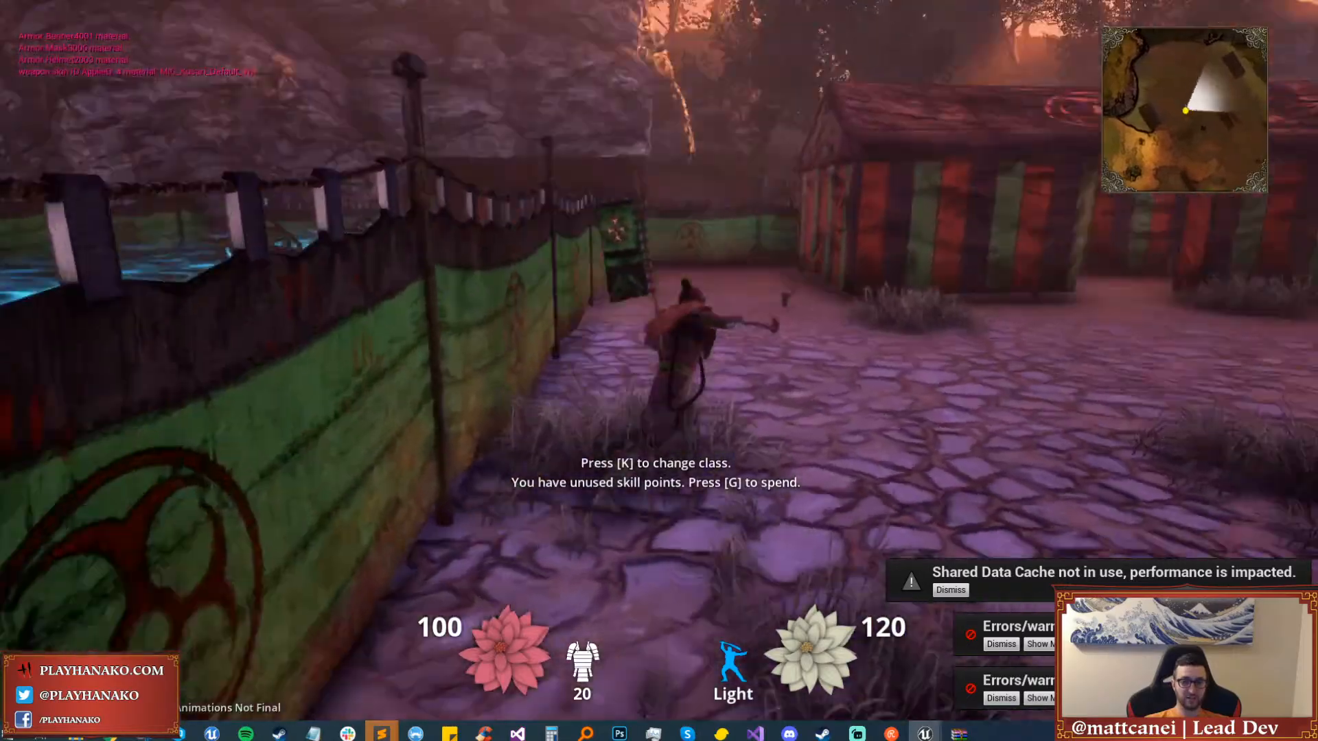
key(w)
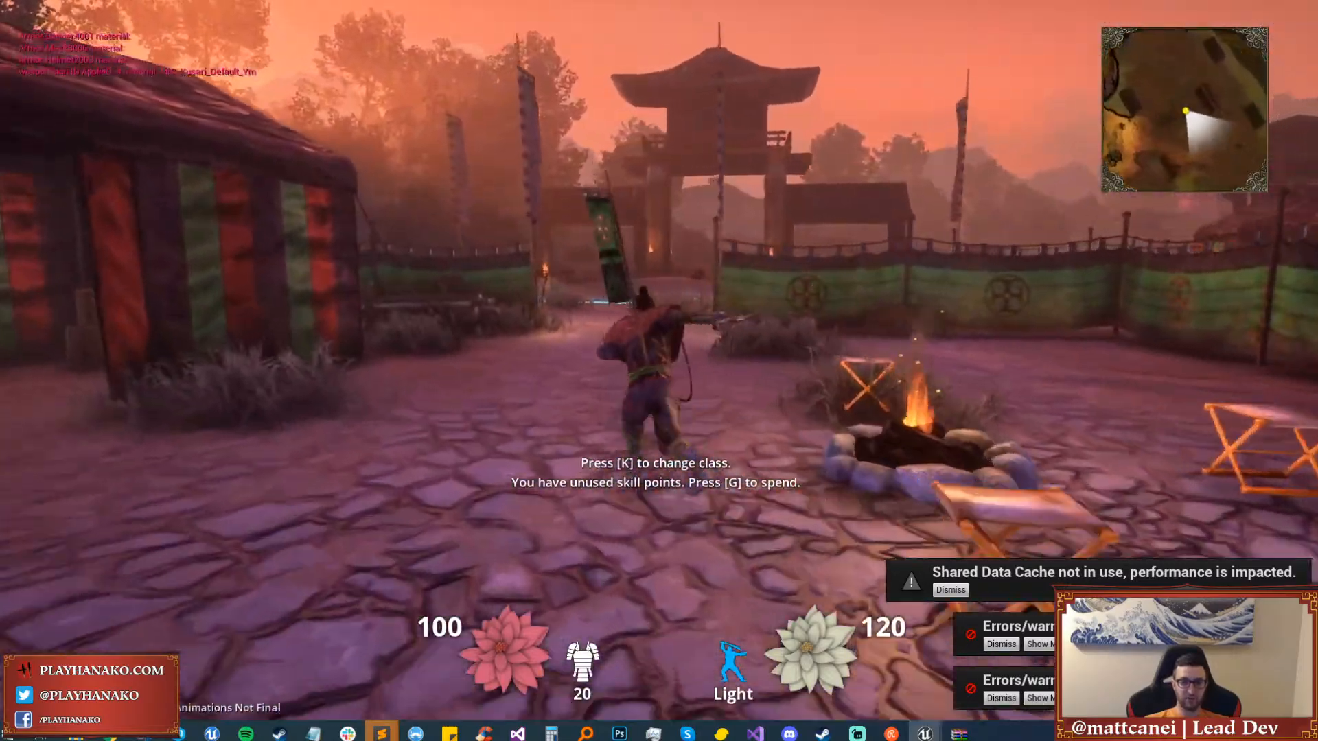
key(shift)
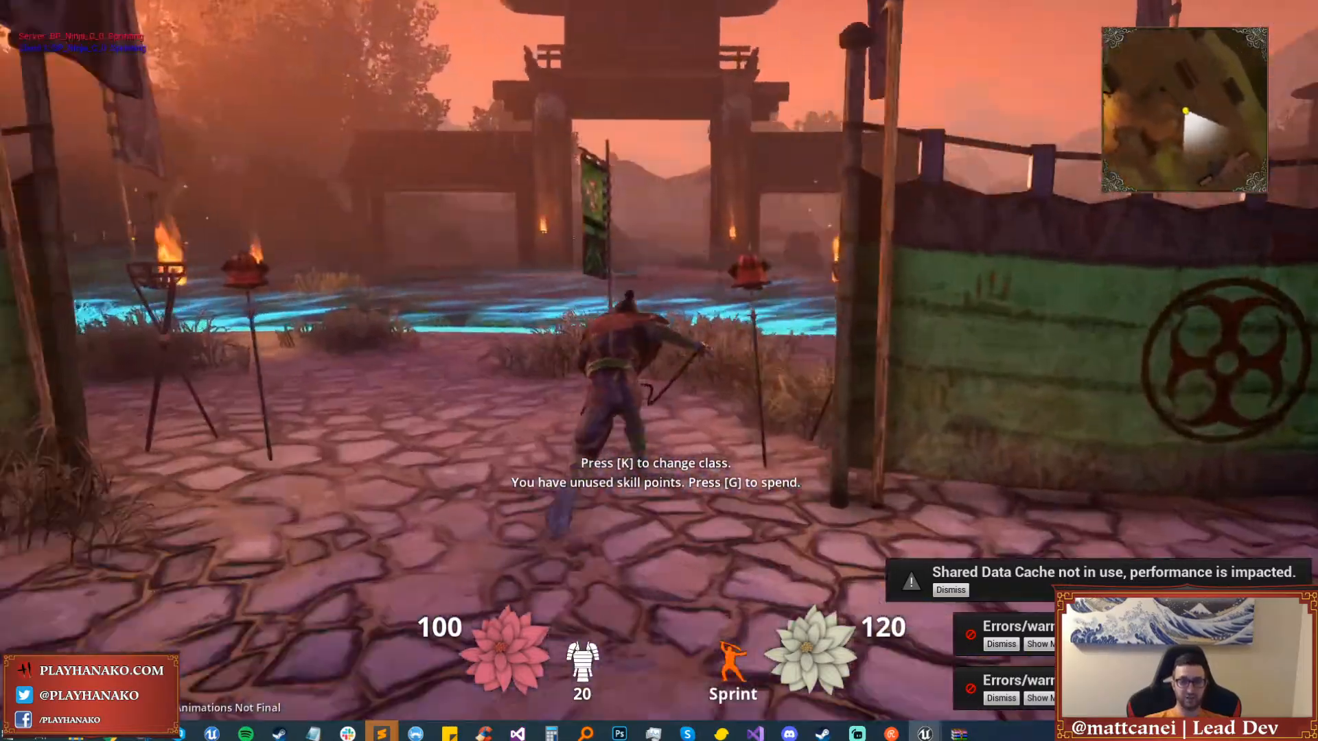
key(w)
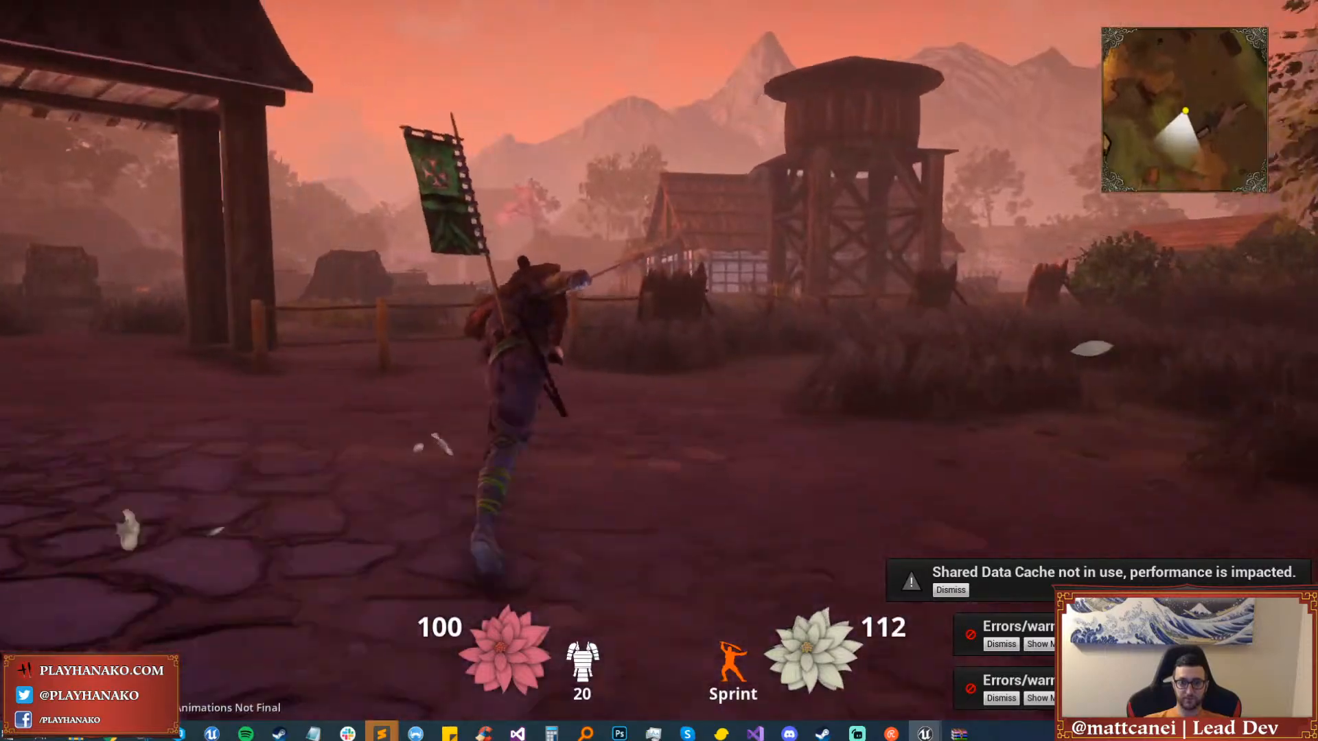
key(space)
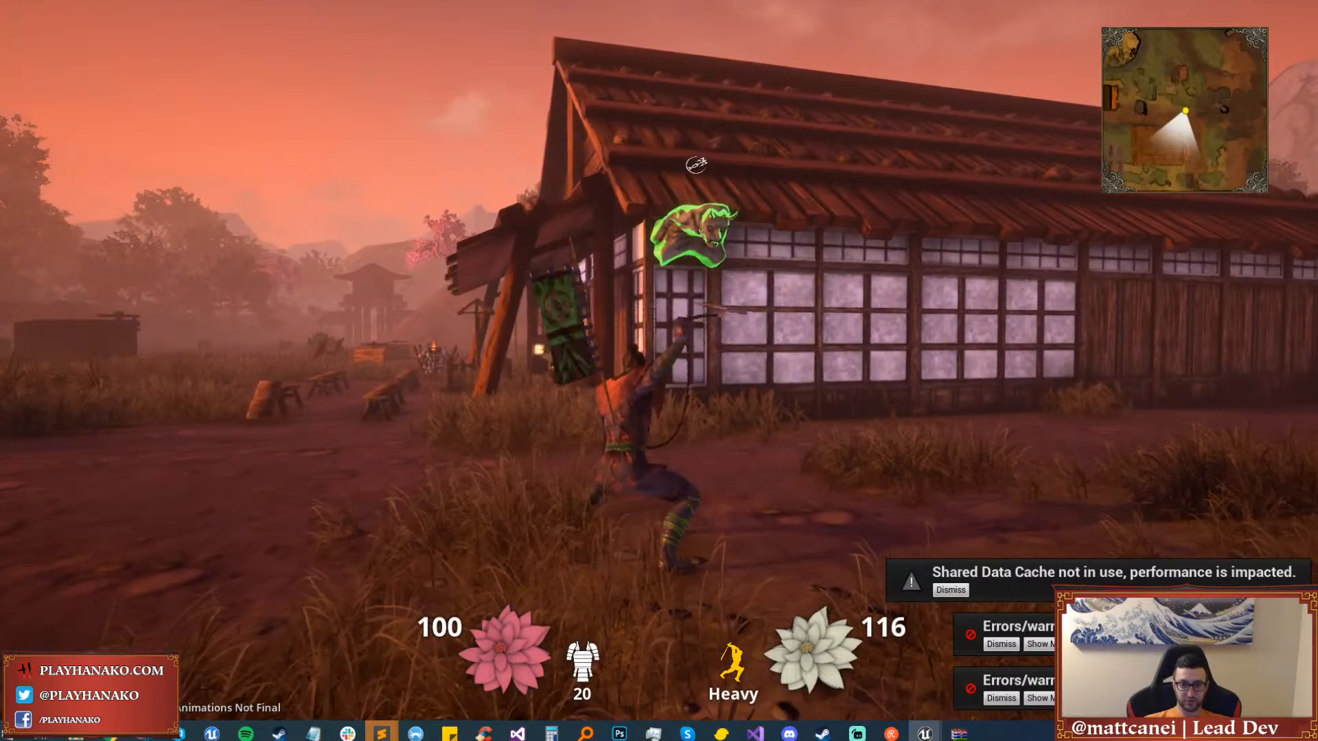
Check the banner in heavy stance while moving around and grappling onto the farmhouse roof, and end the play session.
key(s)
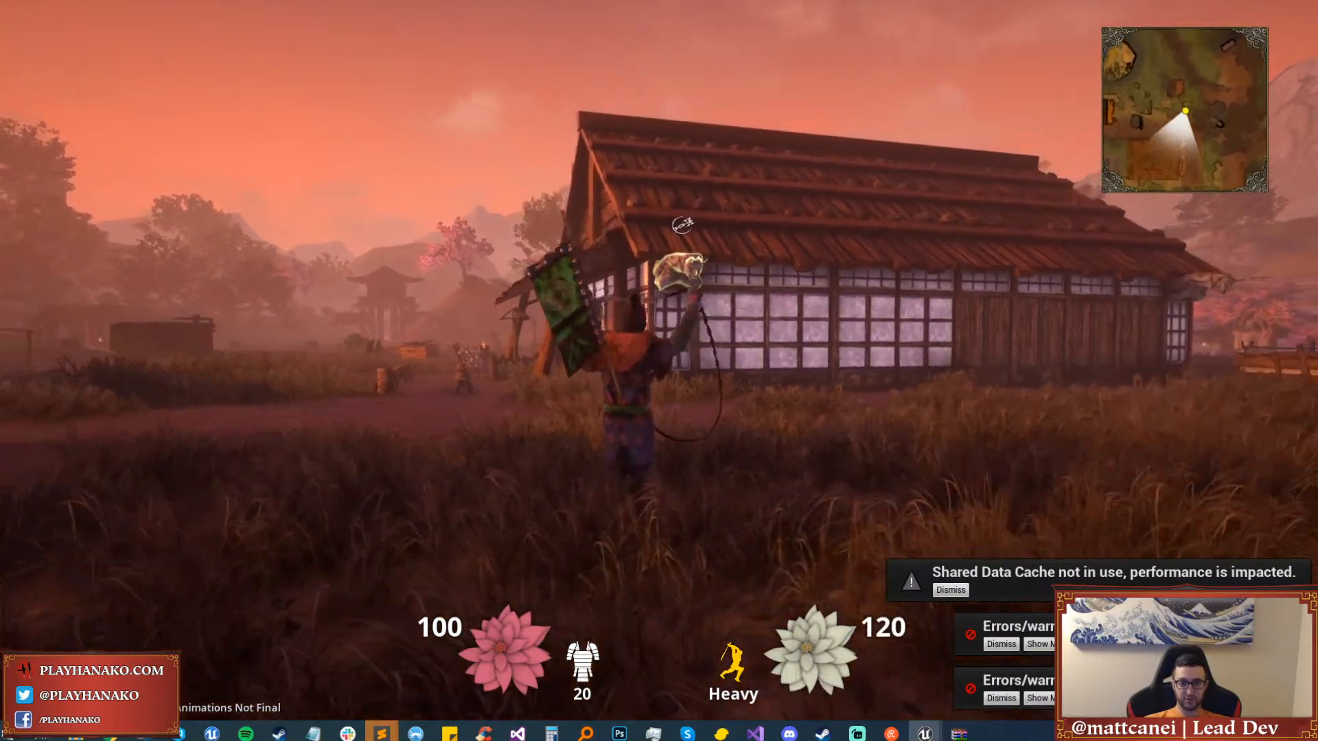
key(s)
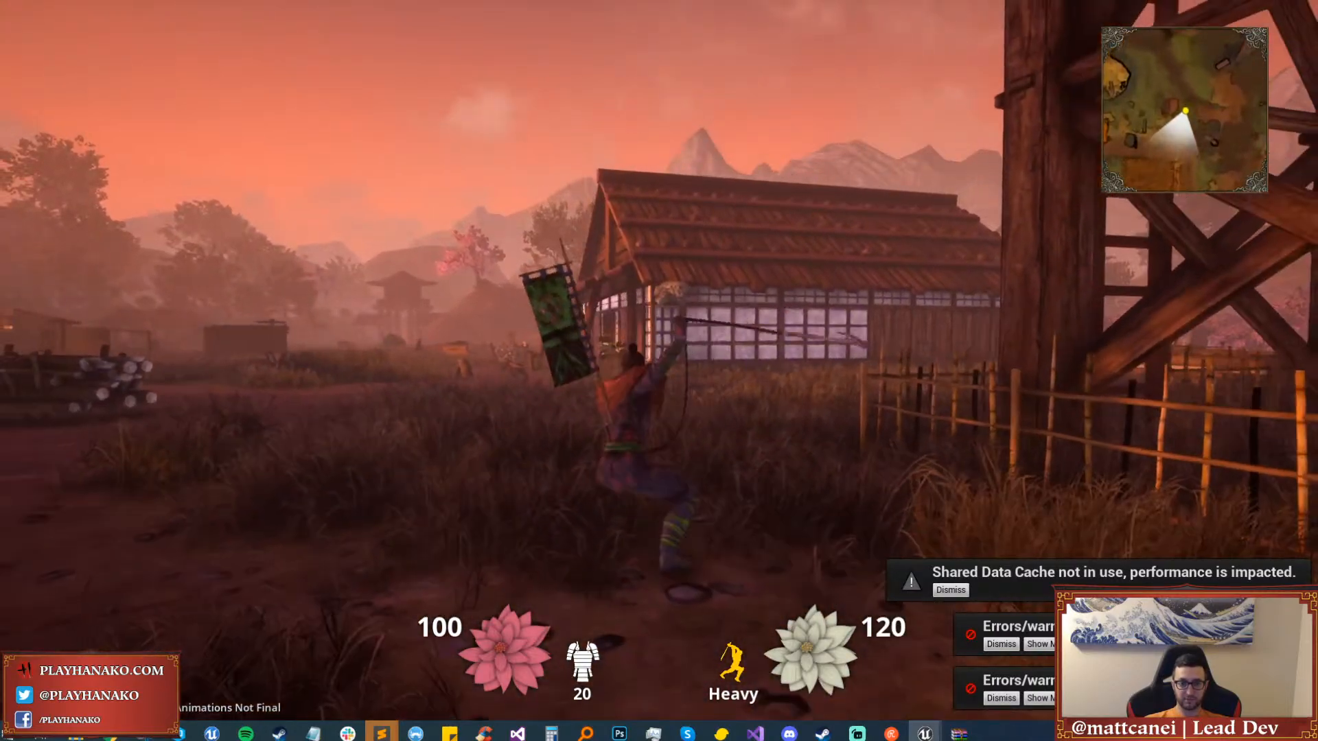
key(w)
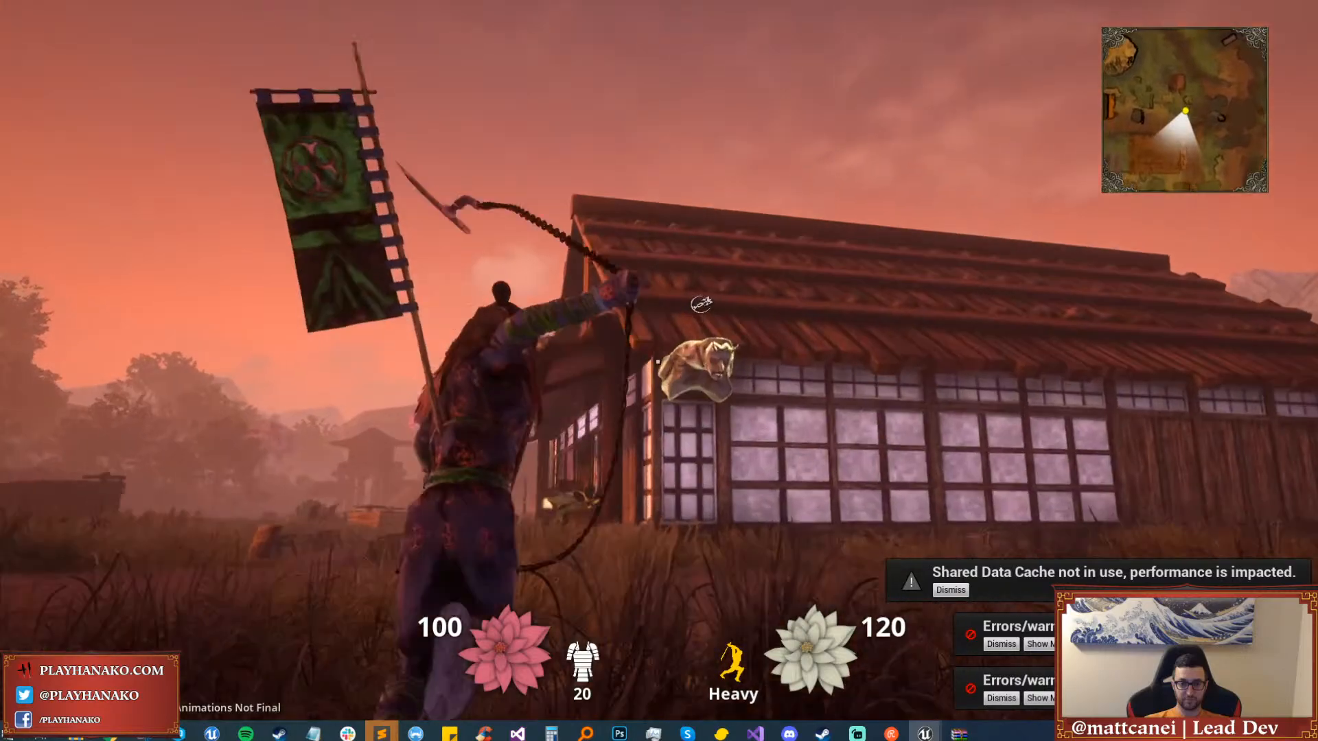
key(e)
key(w)
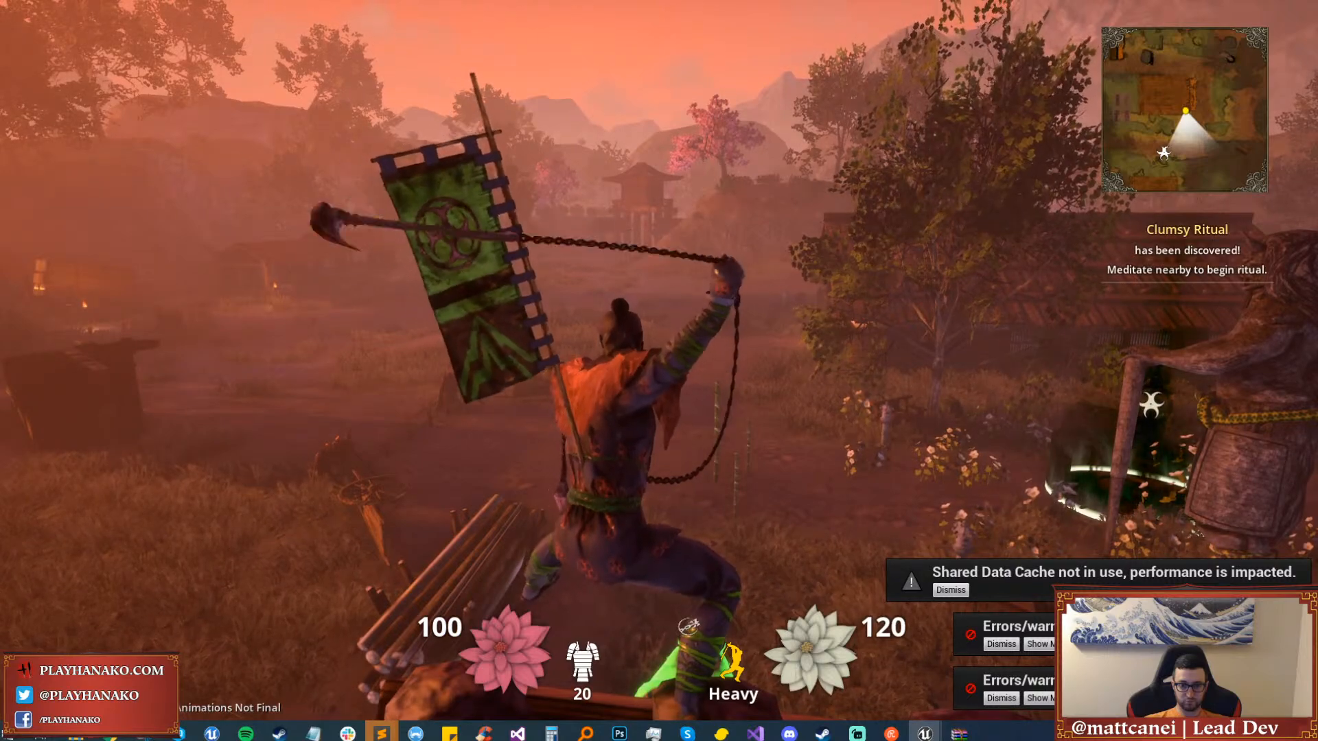
key(Escape)
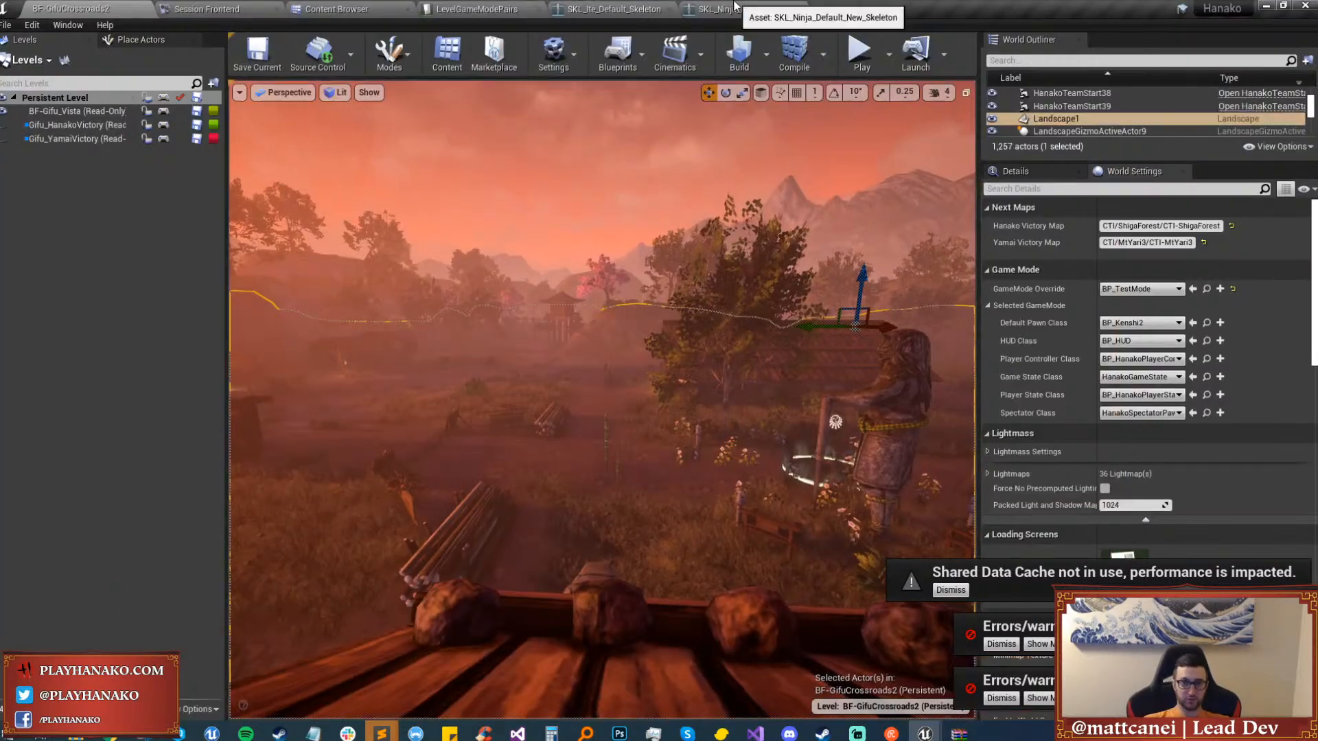
On the ninja skeleton, scale the bannerSocket to 0.25, 0.2, 0.18 and move it to about X 2.81, Y 0.44, Z 3.78.
click(745, 9)
right_drag(755, 303, 815, 303)
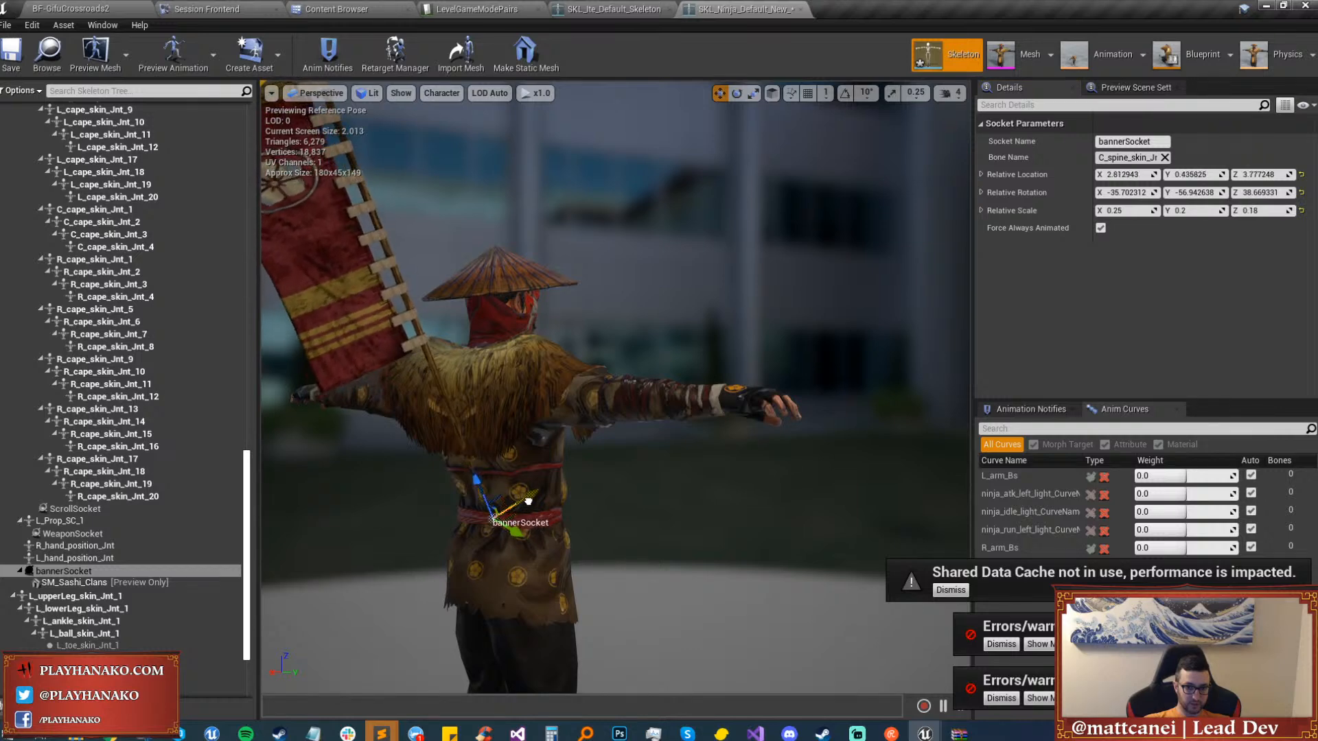
click(622, 489)
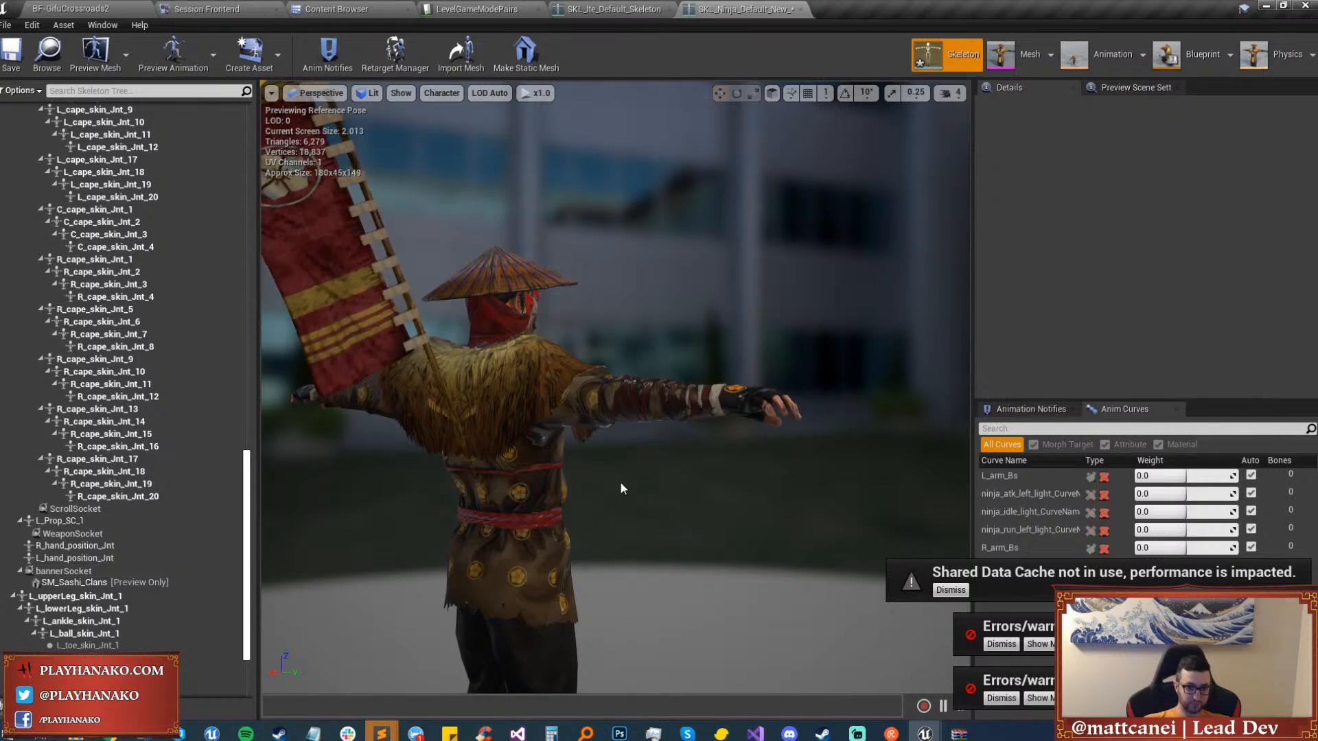
drag(619, 484, 559, 583)
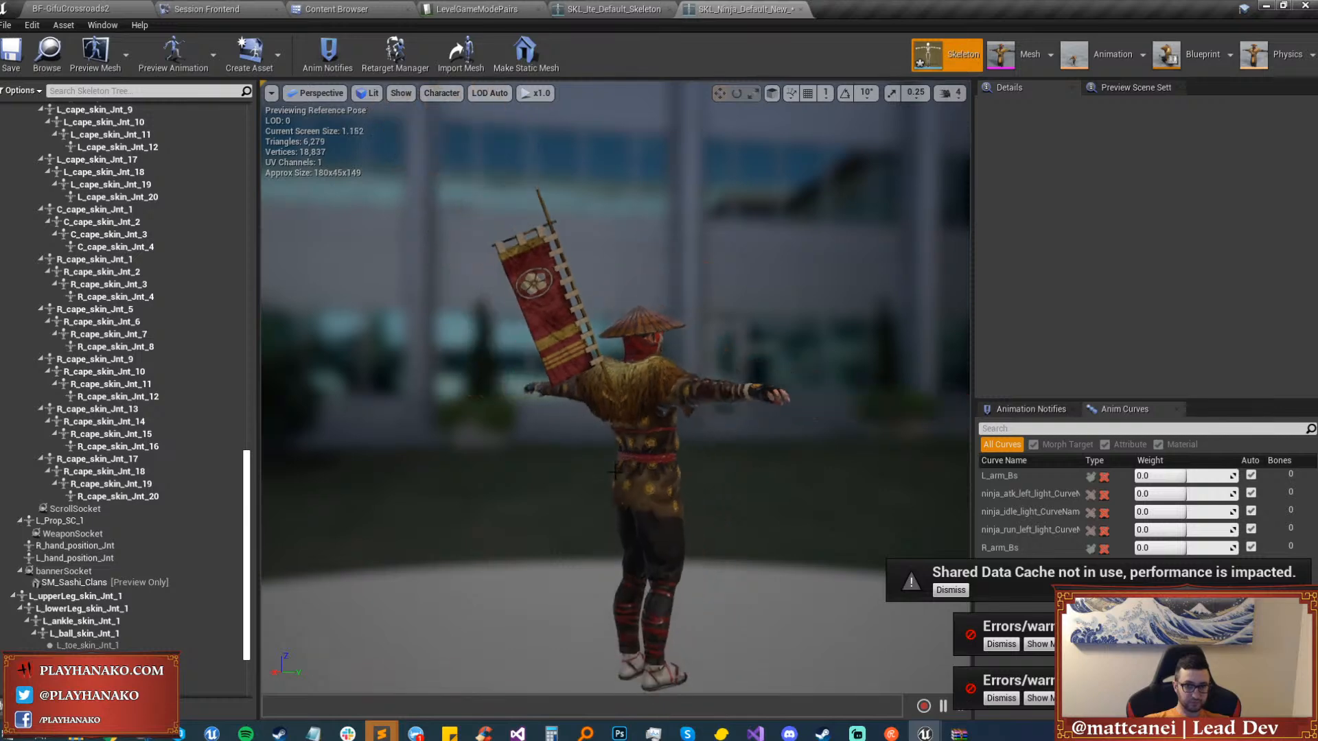
Play the BF-GifuCrossroads2 level in a full-screen viewport, spawn as the Ninja (Rogue) class and dismiss the skill screen.
click(96, 7)
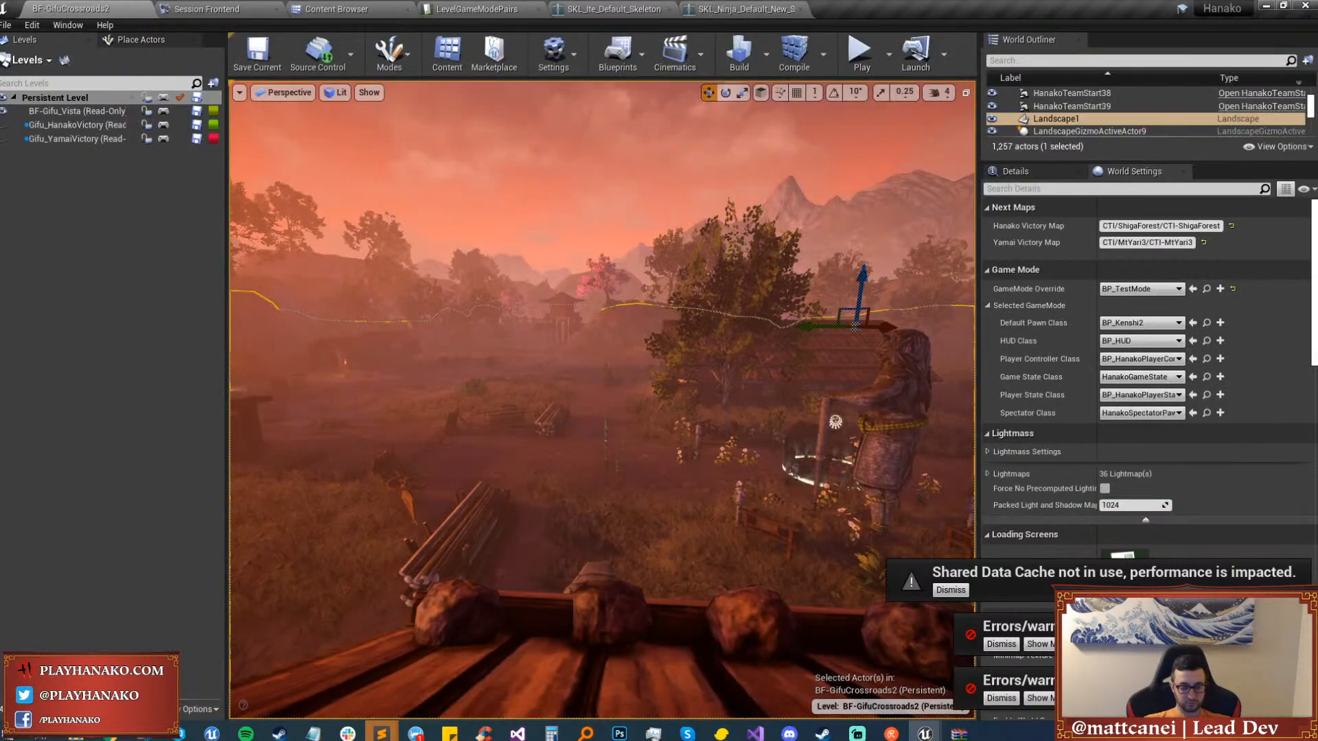
key(F11)
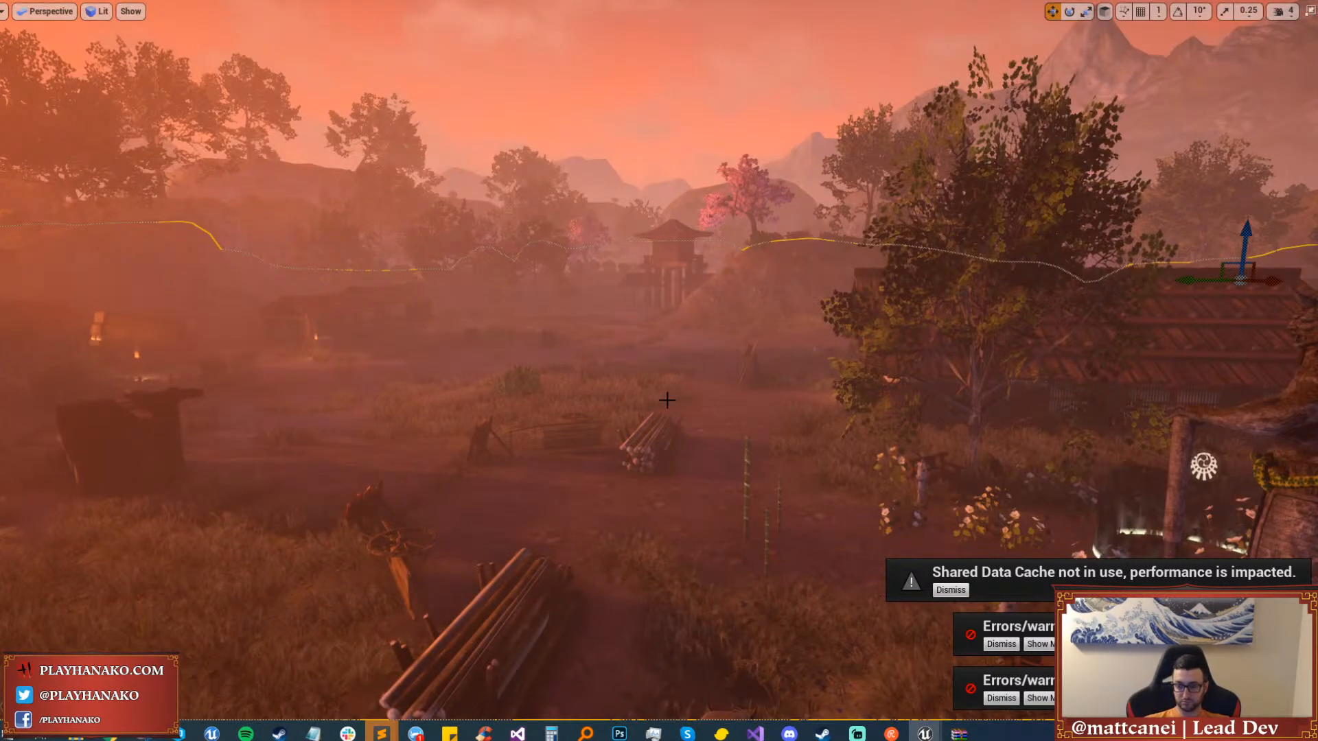
key(alt+p)
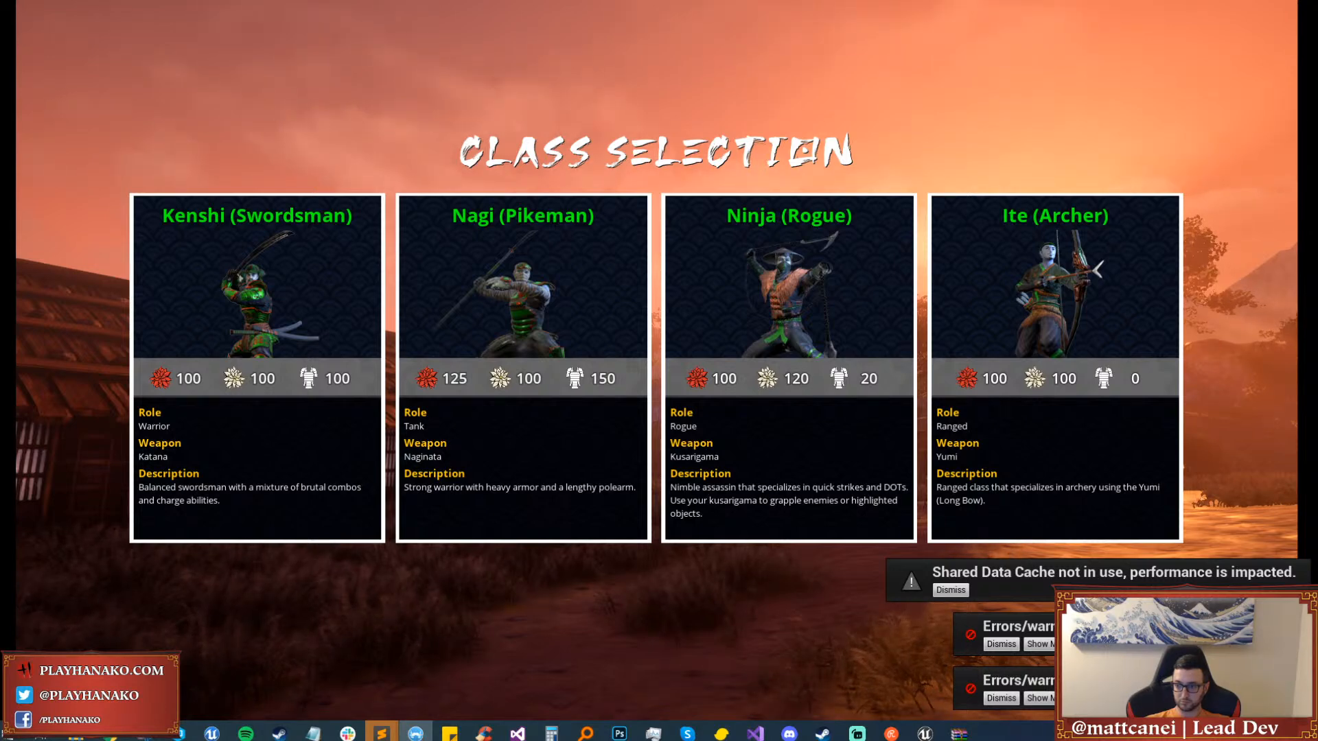
click(819, 298)
key(g)
key(g)
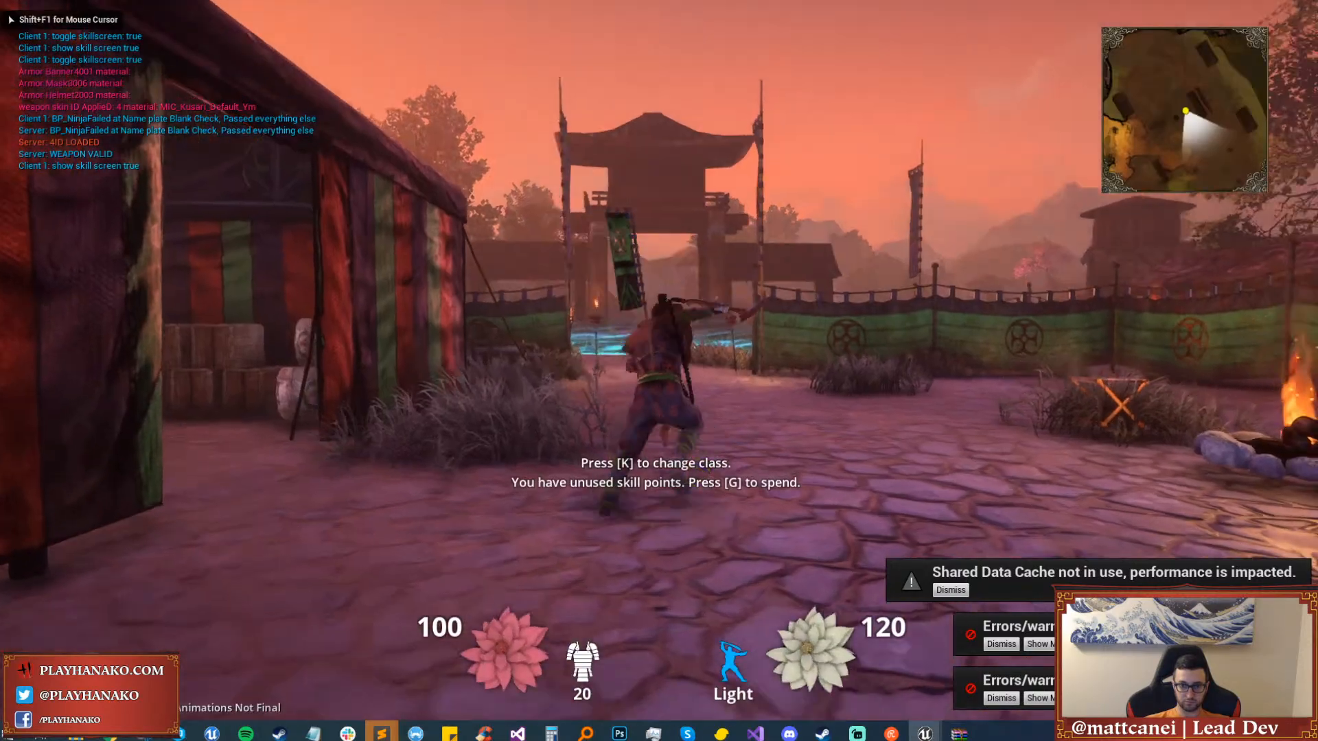
Run the ninja from the camp to the farmhouse in light and heavy stances, examining the resized banner from behind.
key(w)
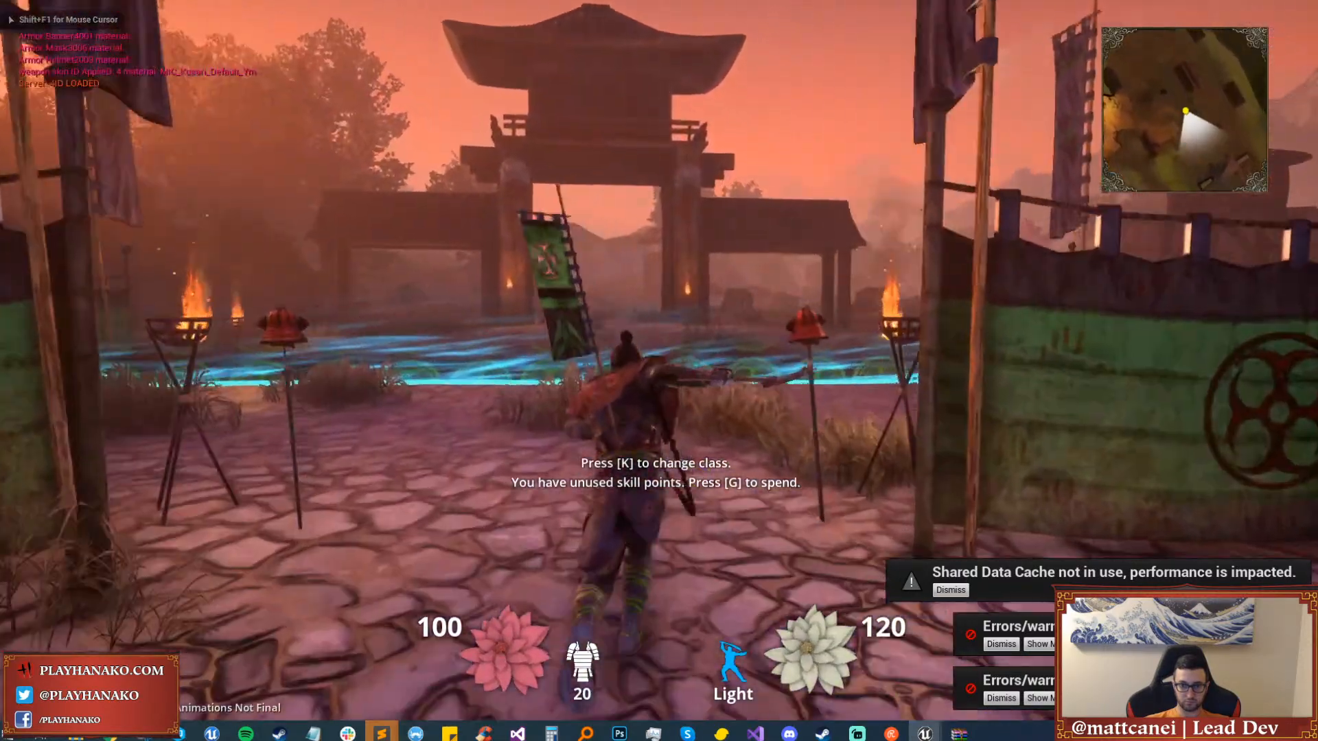
key(w)
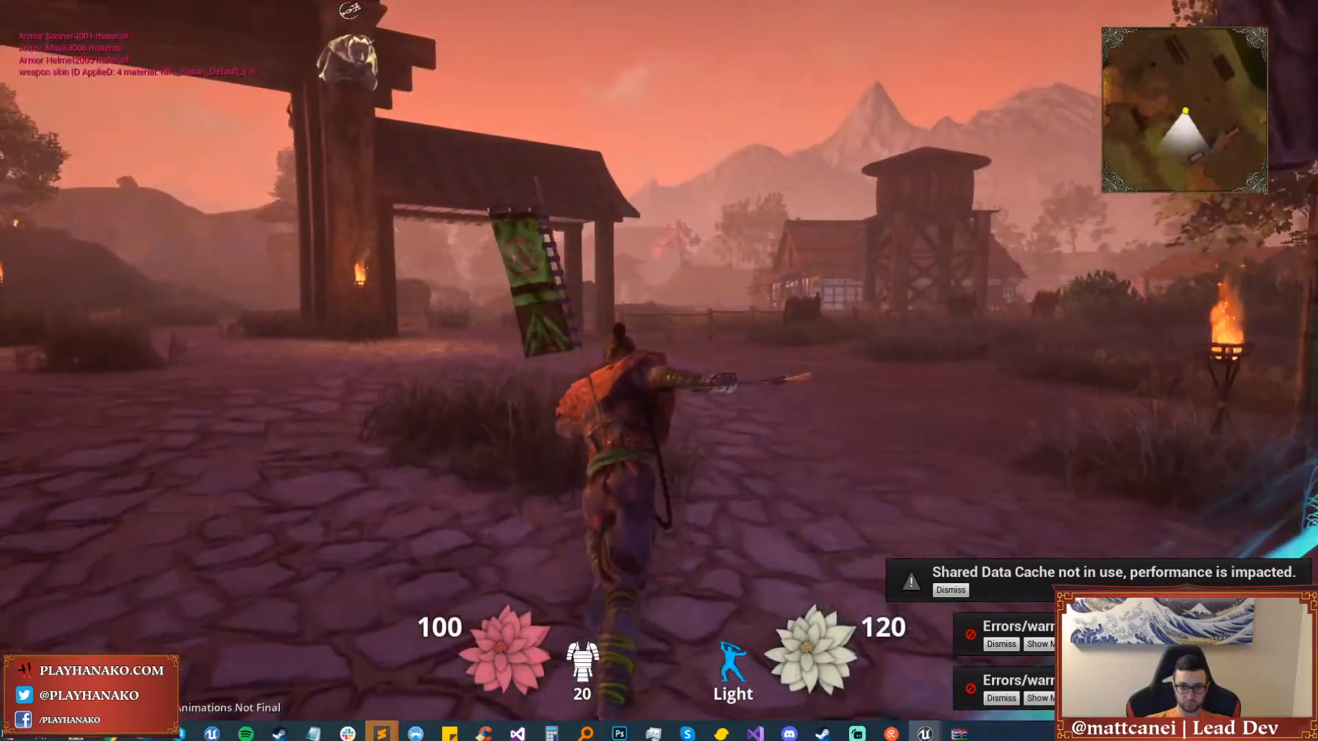
key(w)
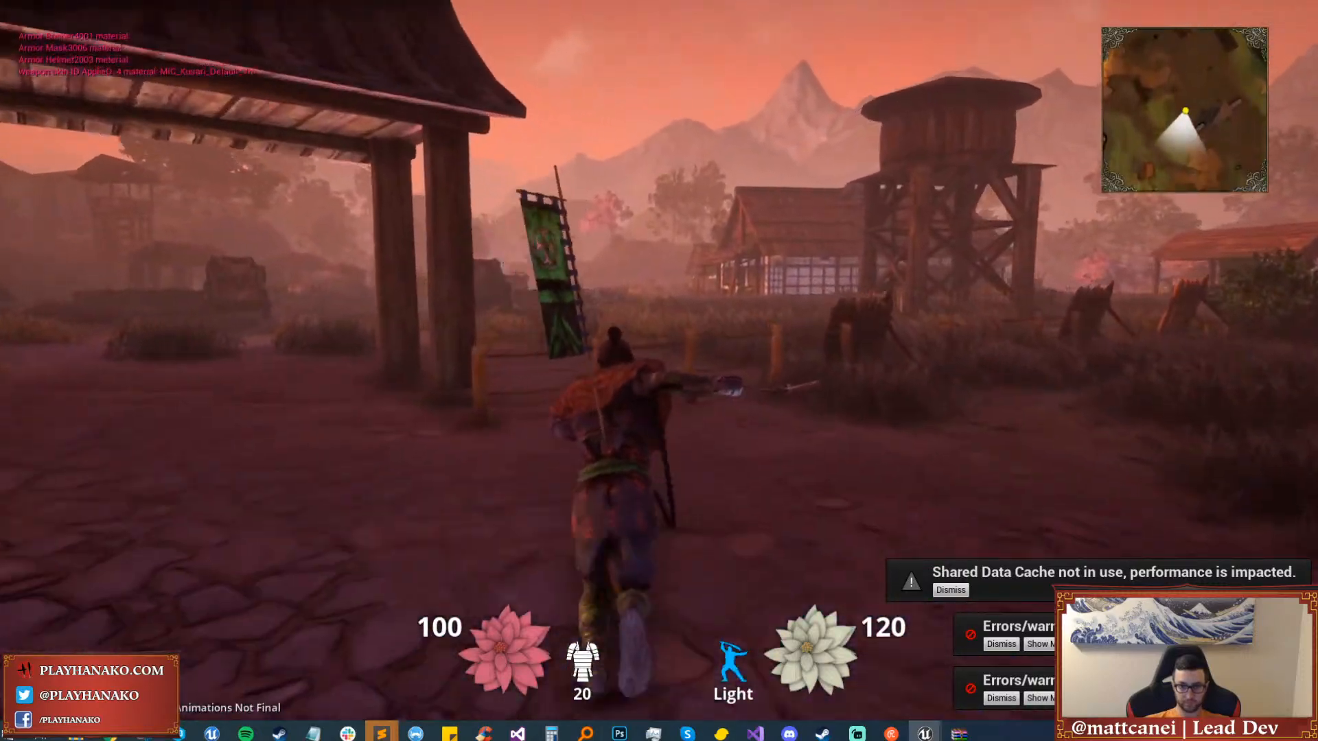
key(w)
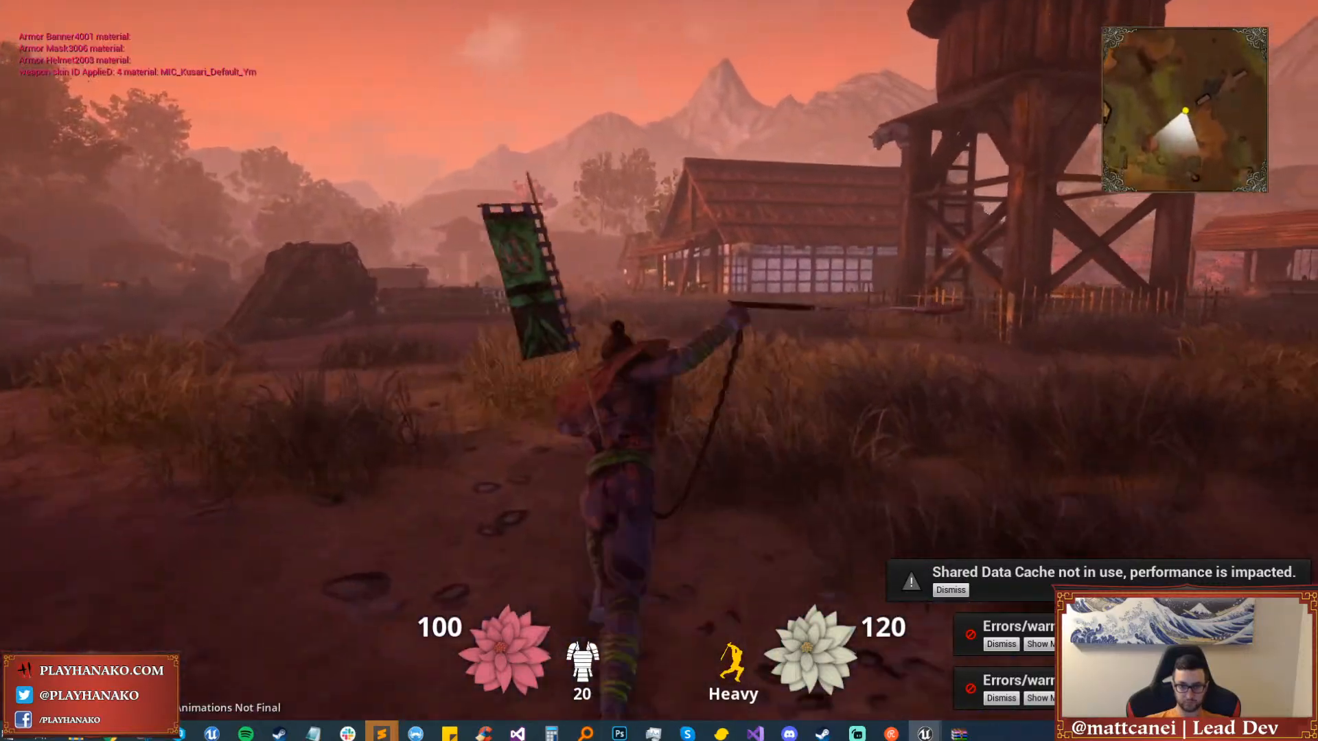
key(w)
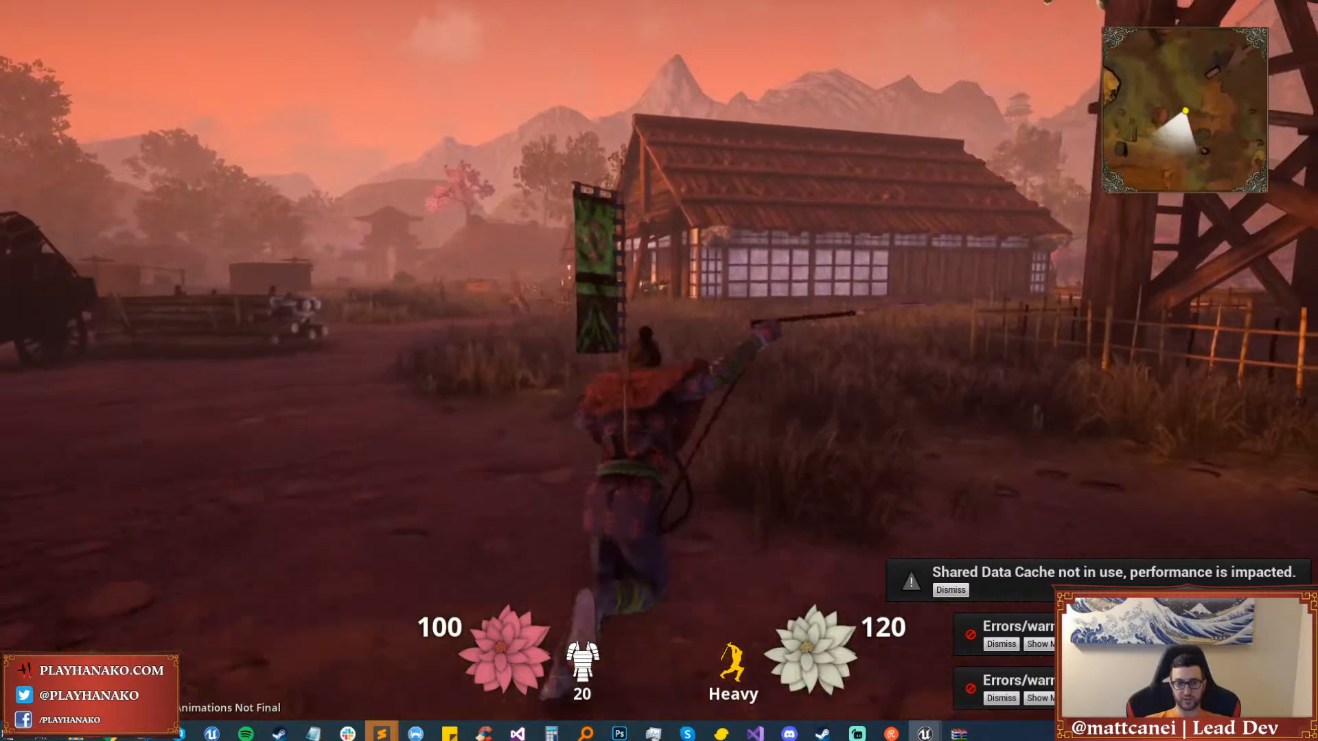
key(w)
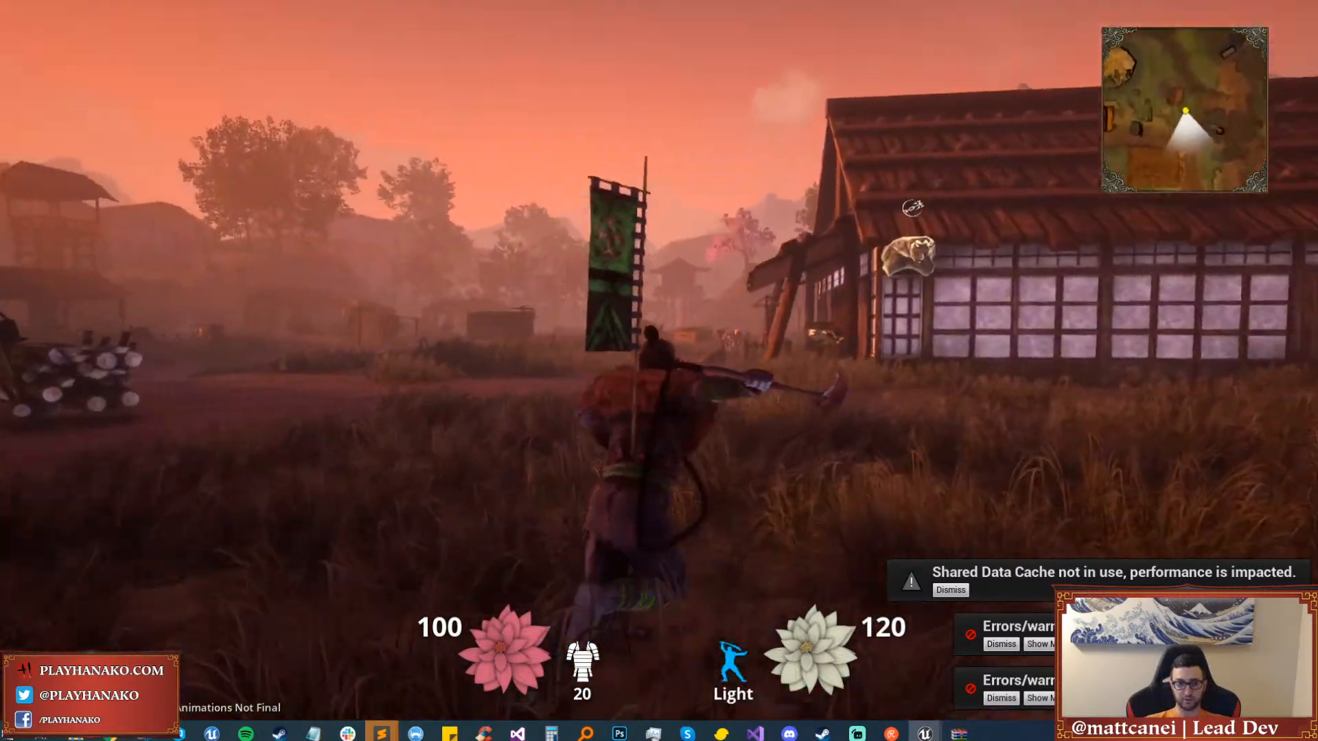
Grapple onto the farmhouse roof and run down into the field, checking the banner during the jump and run.
key(e)
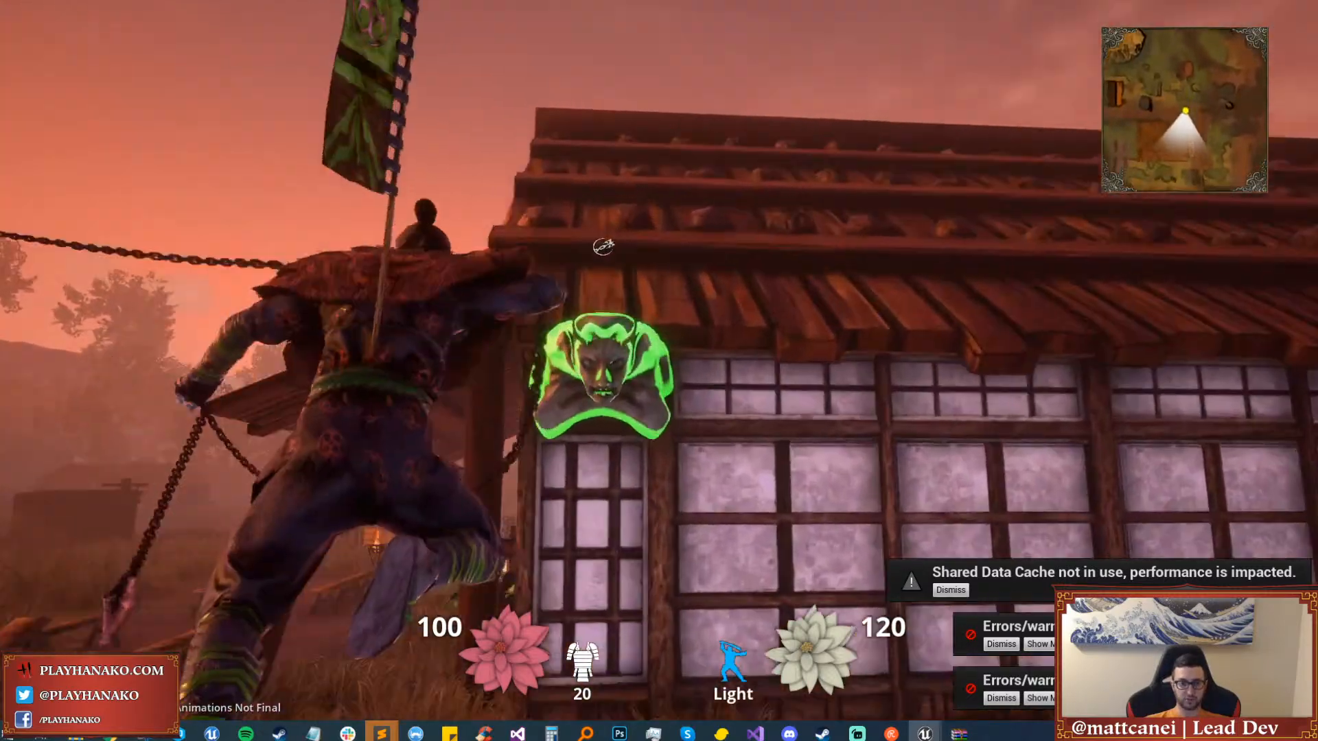
key(w)
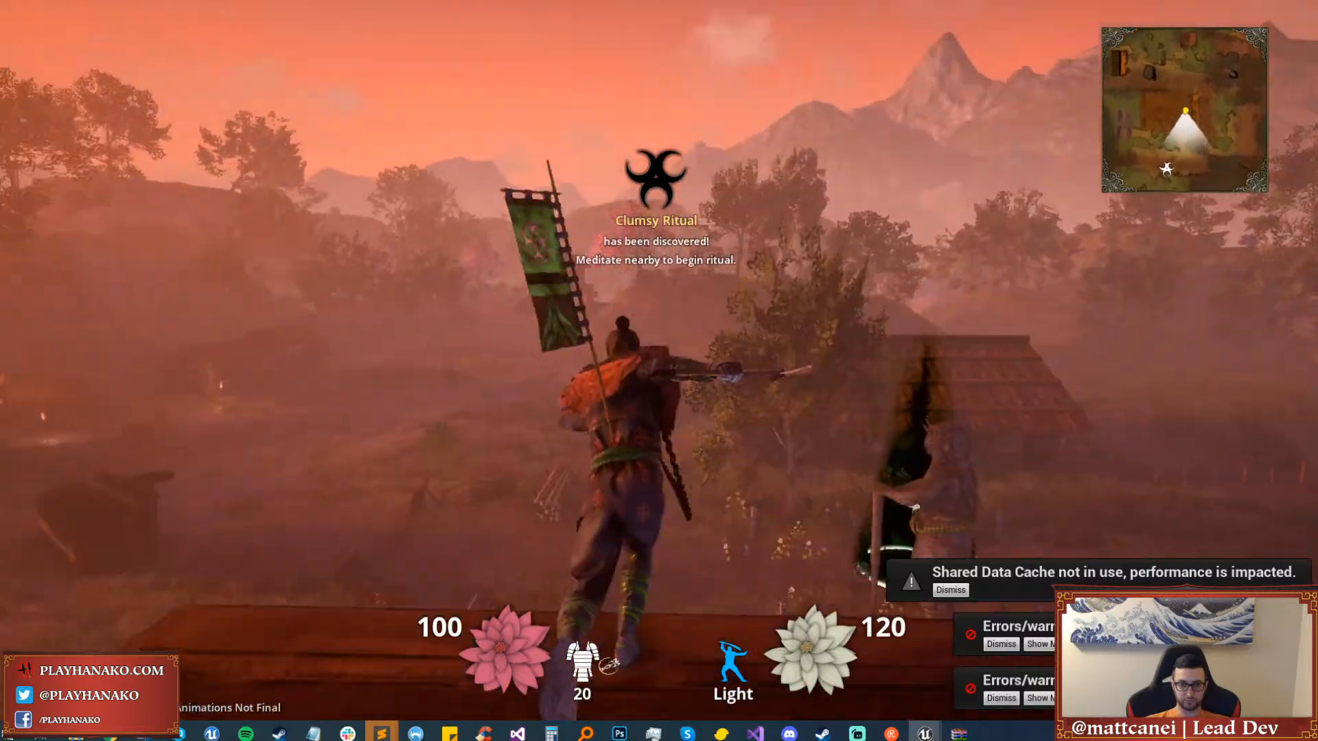
key(w)
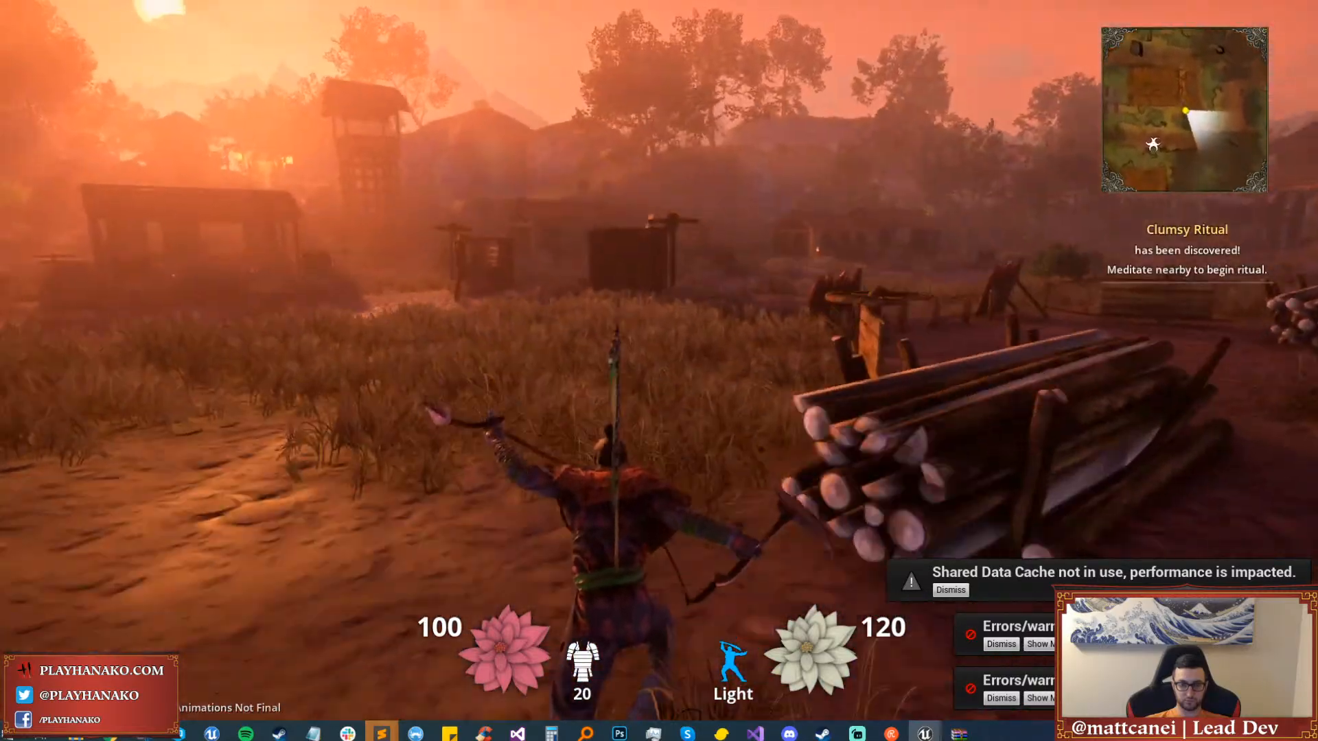
key(w)
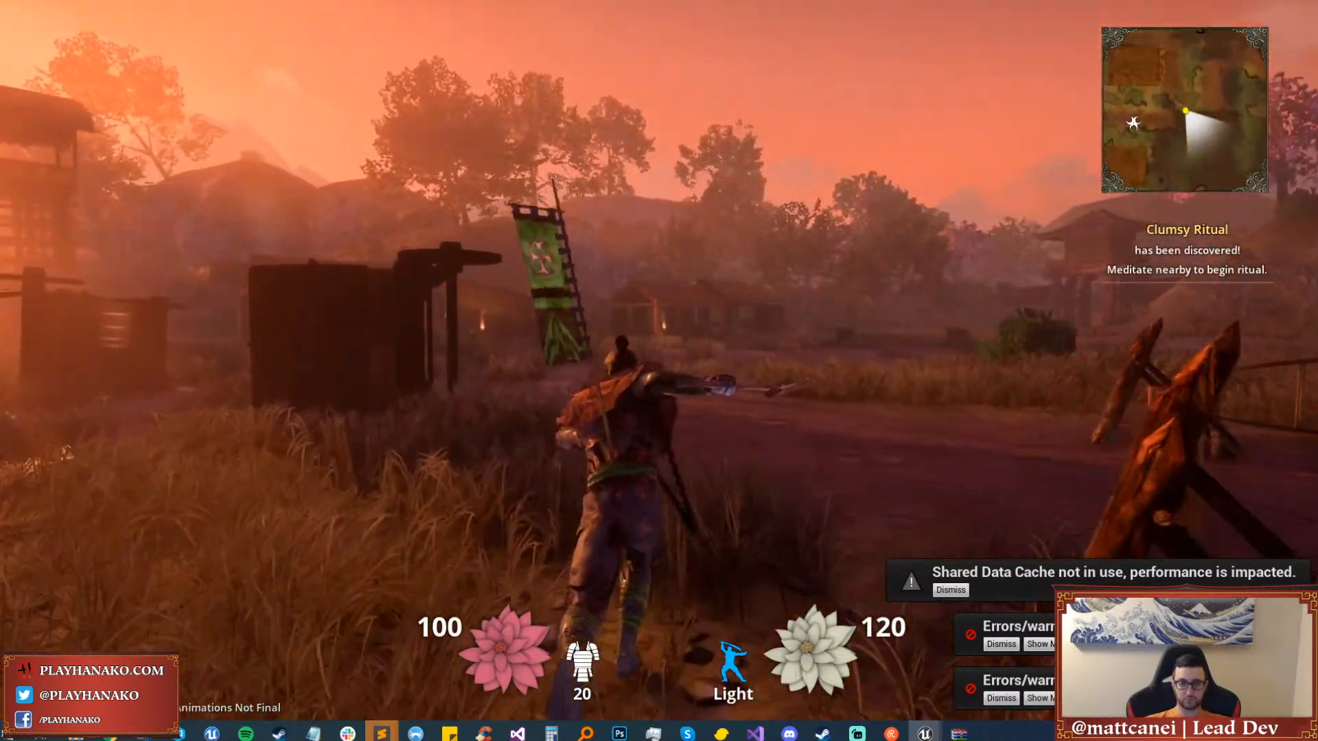
key(w)
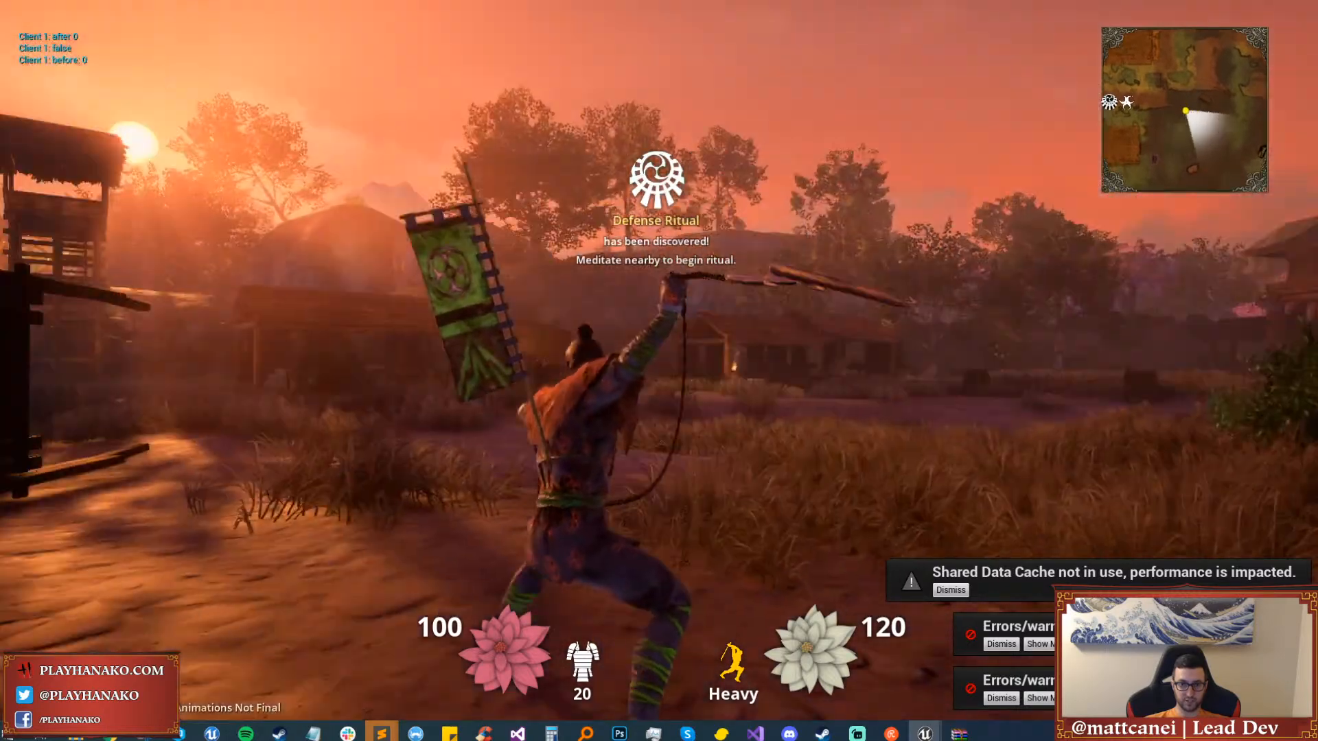
Make the ninja meditate, stand up and sprint across the field, examining the banner's placement in each pose.
key(w)
key(q)
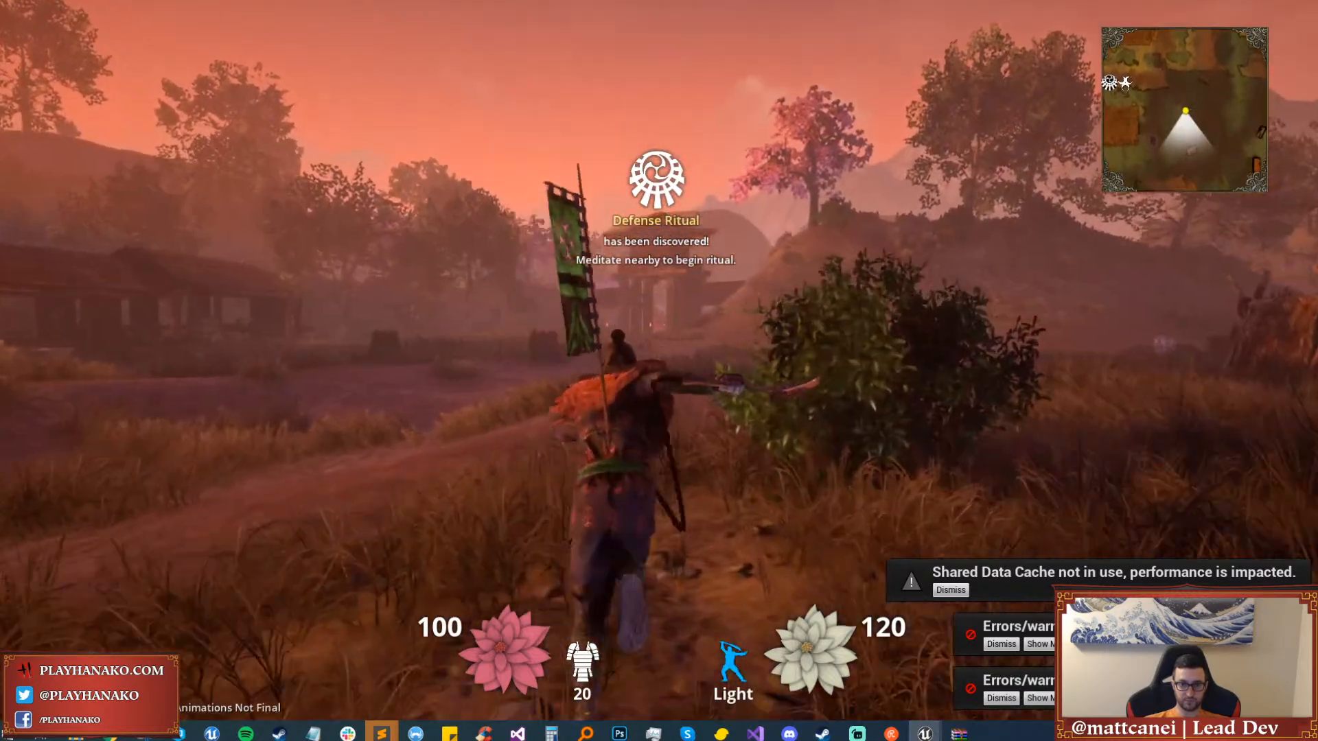
key(e)
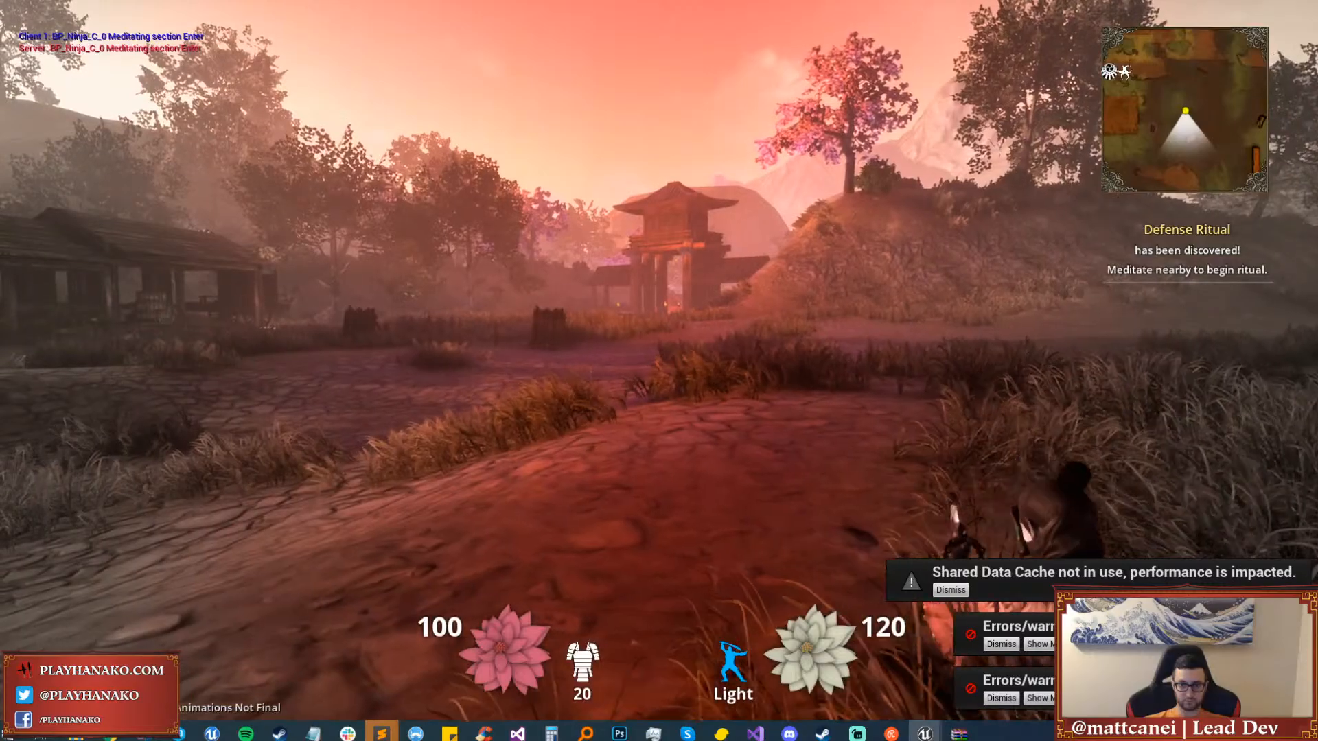
key(w)
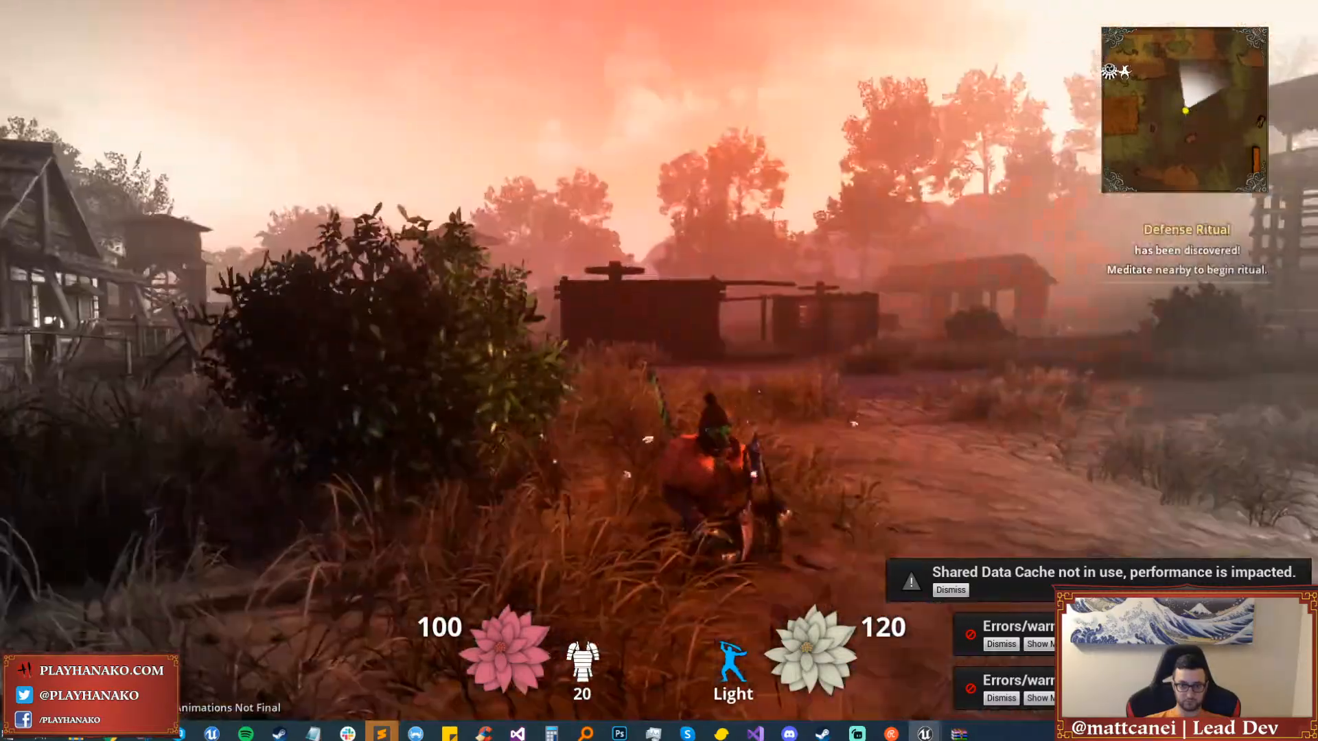
key(w)
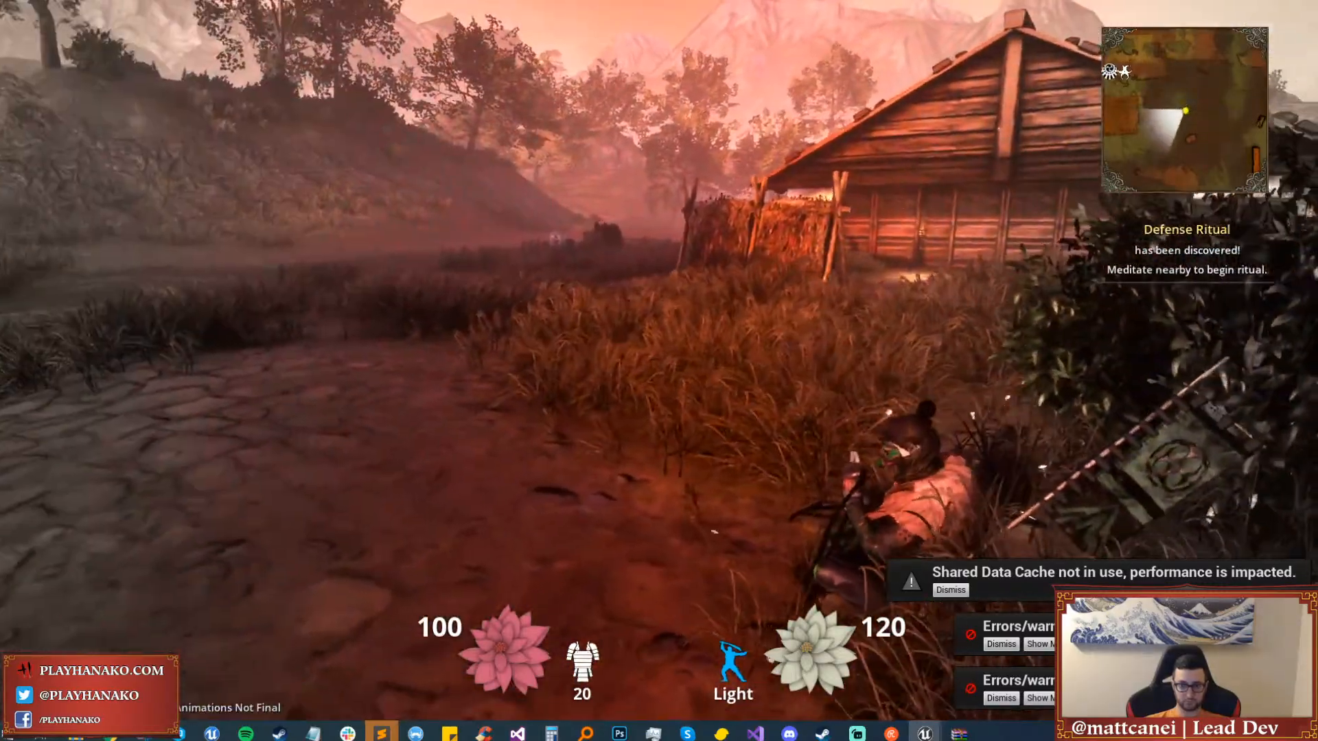
key(w)
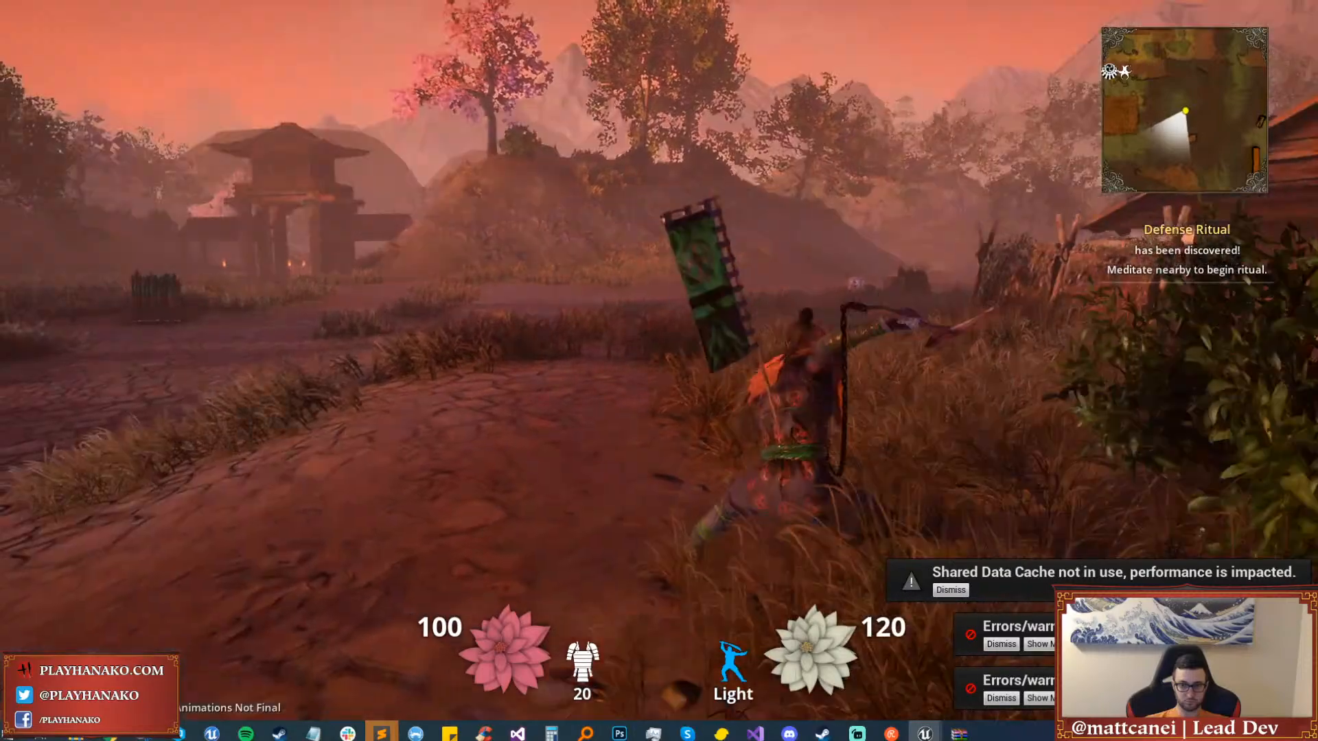
key(w)
key(shift)
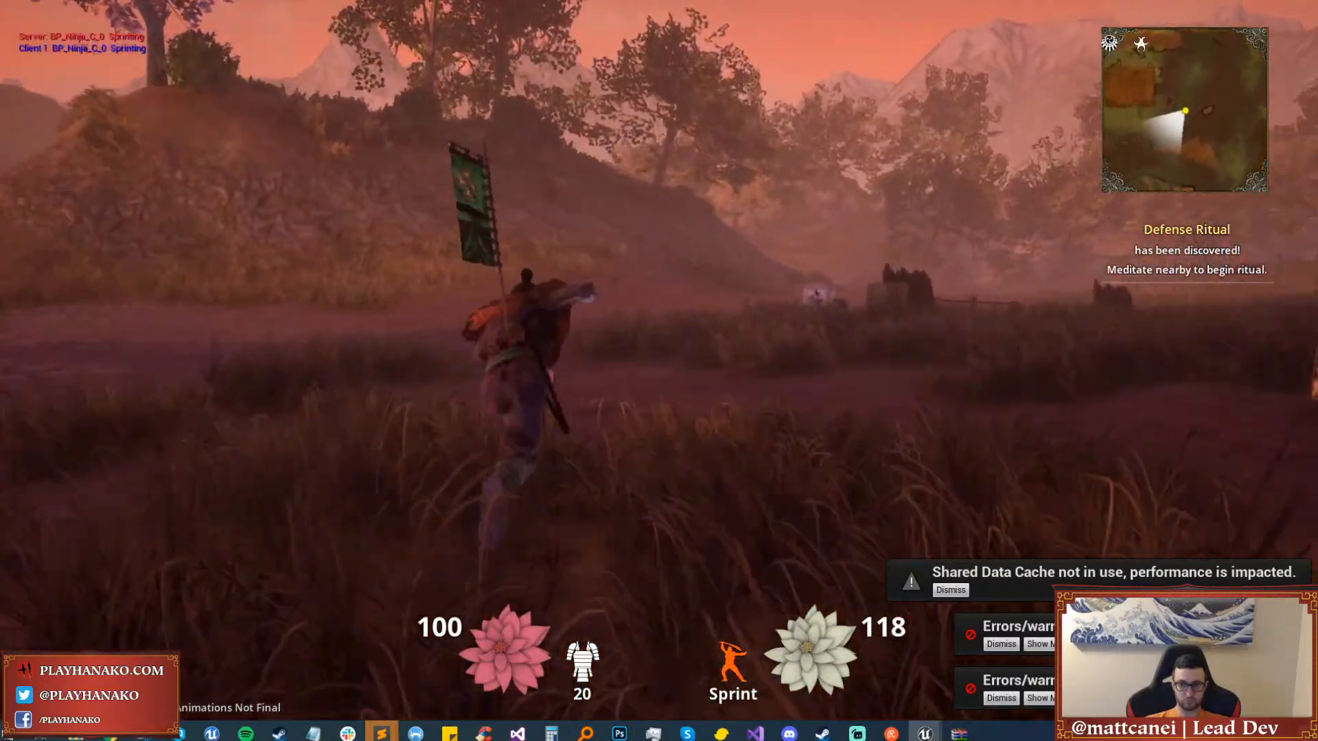
Sprint and jump the ninja across the field toward the hill, examining how the banner follows the back.
key(w)
key(space)
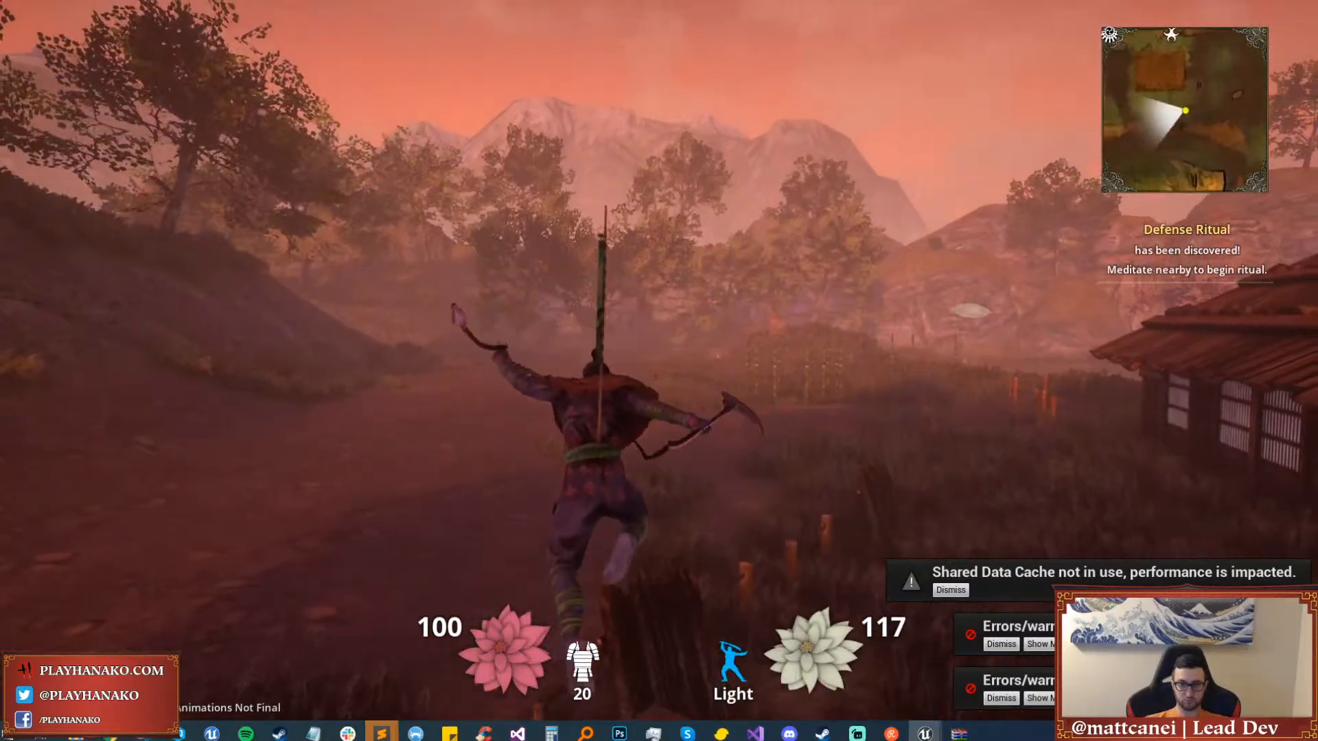
key(w)
key(shift)
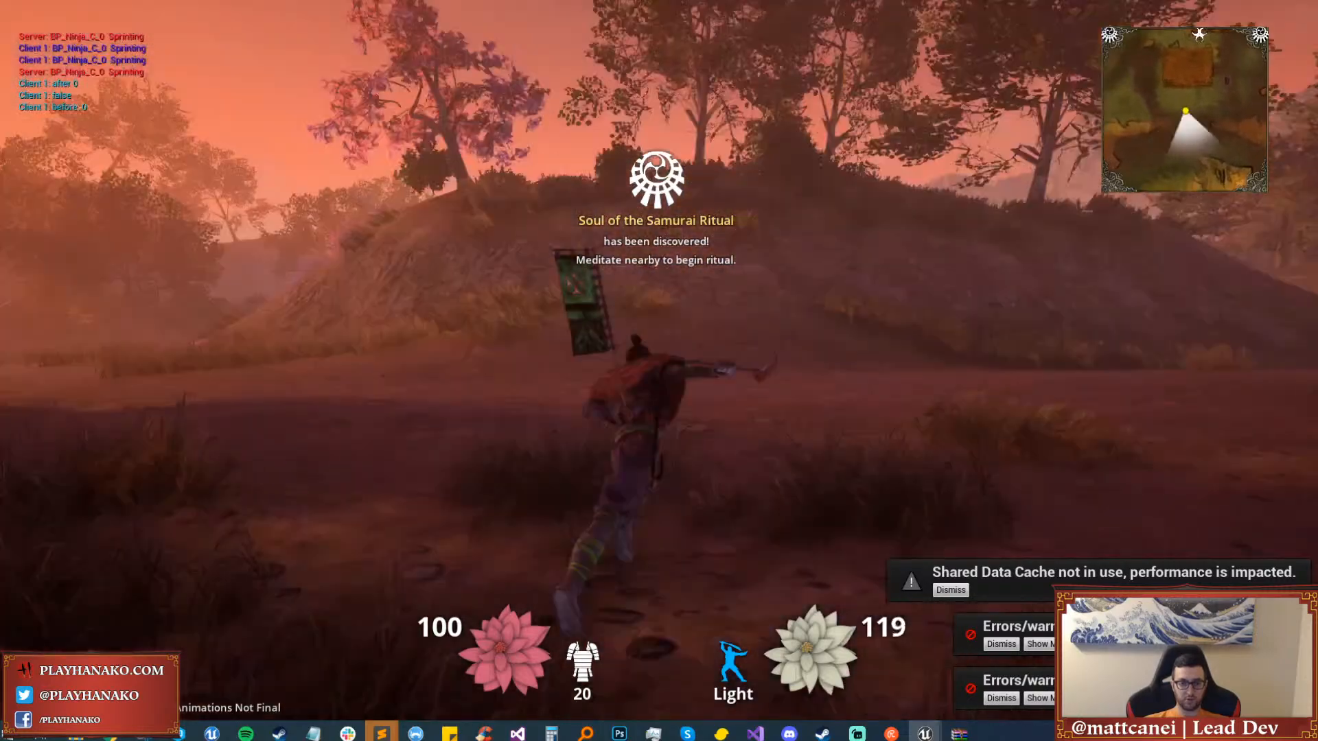
key(w)
key(shift)
key(c)
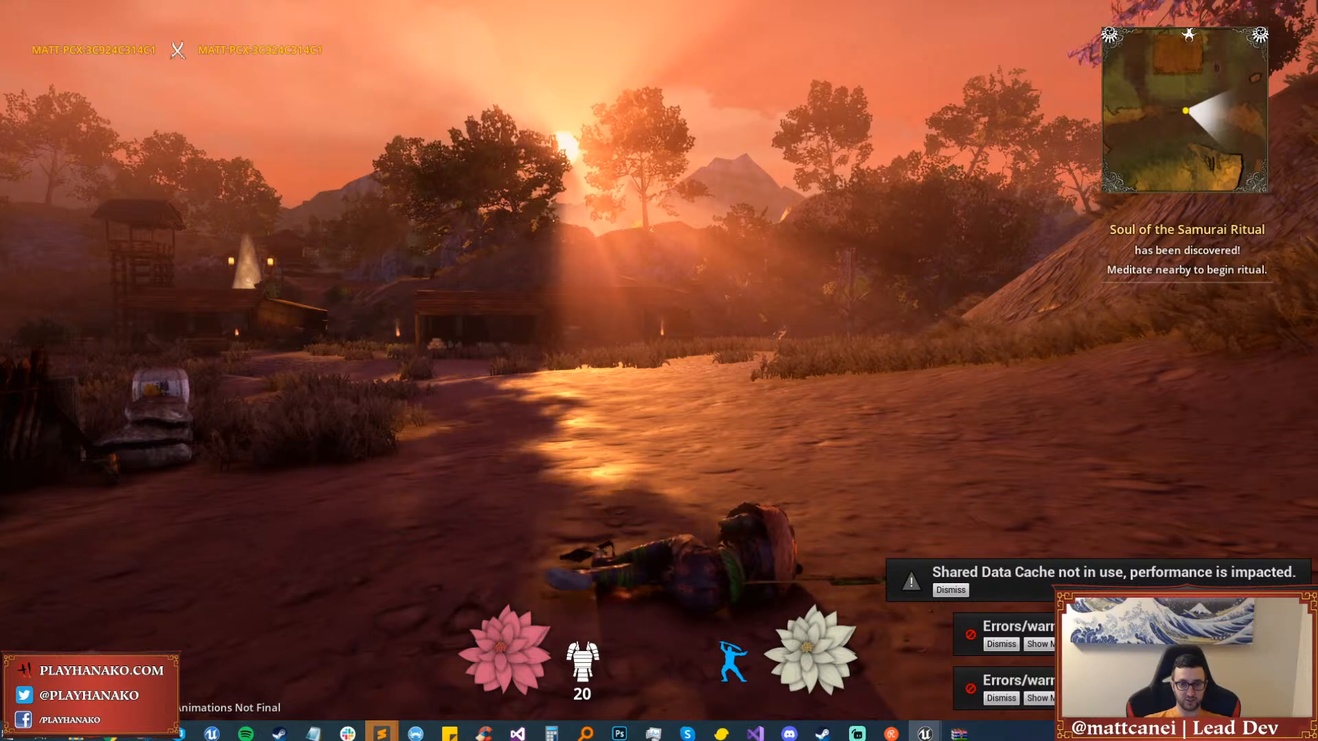
Respawn the ninja in the base and unlock the upper utility skill, the central skill and the blue-arrow active skill.
key(k)
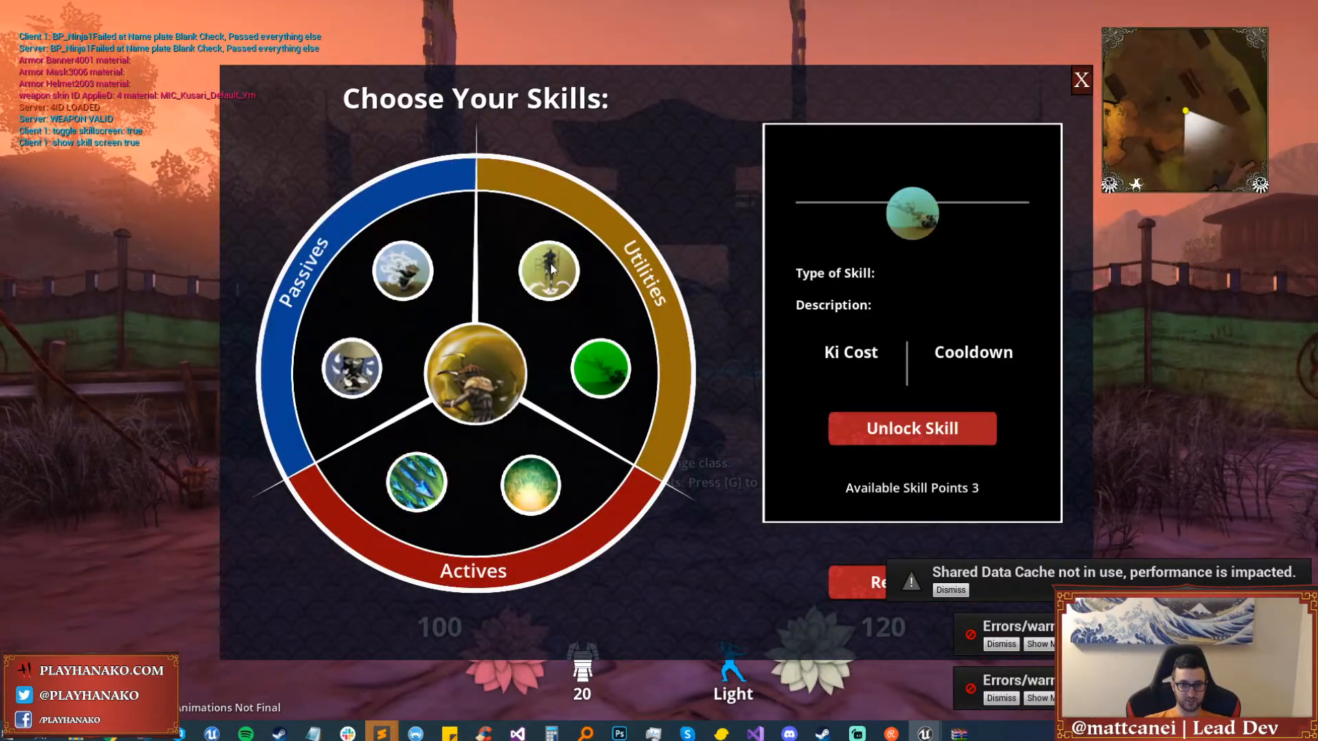
click(550, 264)
click(475, 353)
click(421, 468)
key(g)
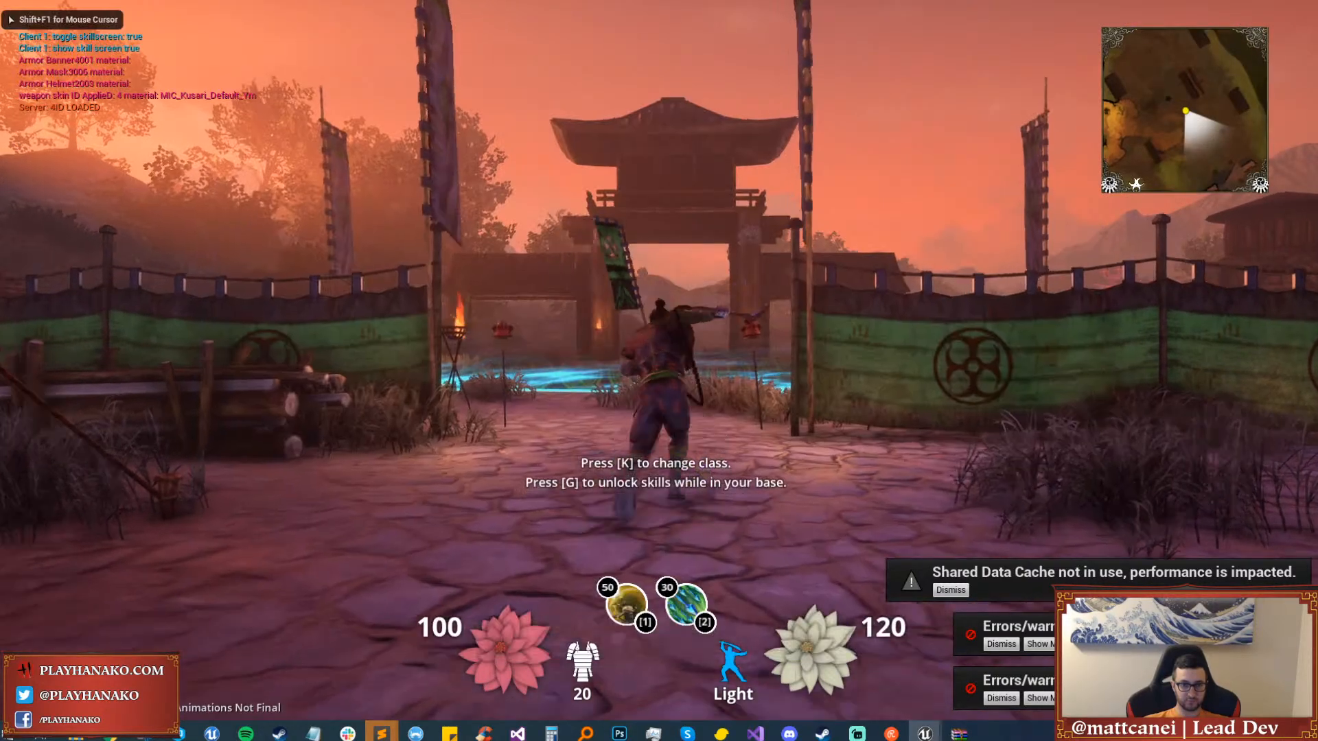
Run and jump the ninja from the base through the large wooden gate, checking the banner in low stances and while moving.
key(w)
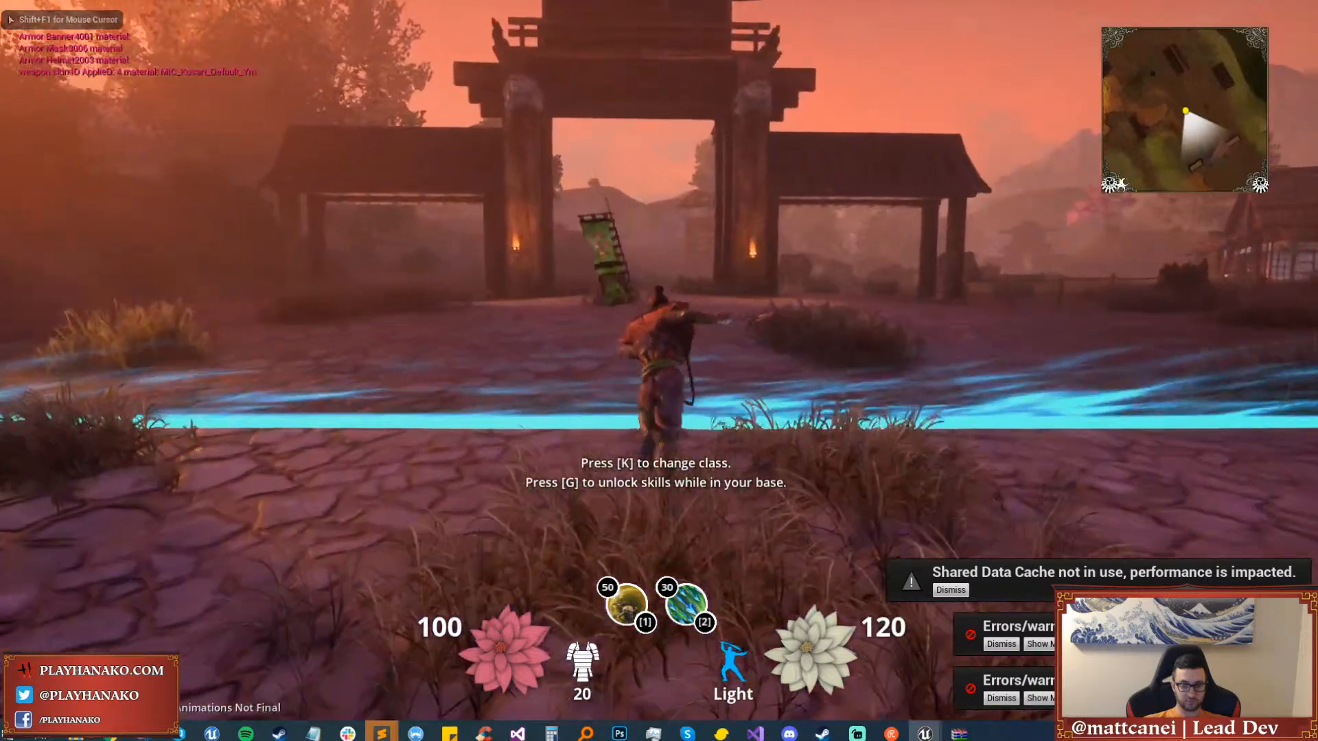
key(w)
key(space)
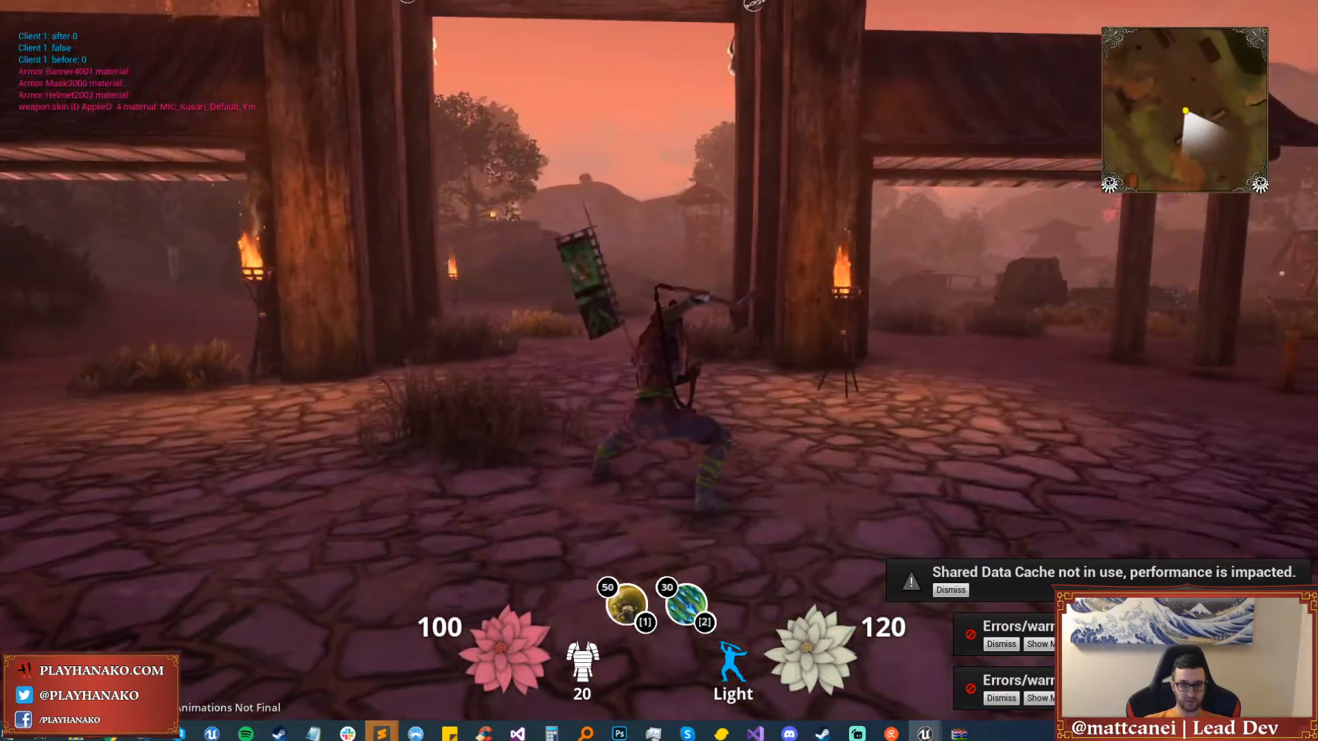
key(space)
key(s)
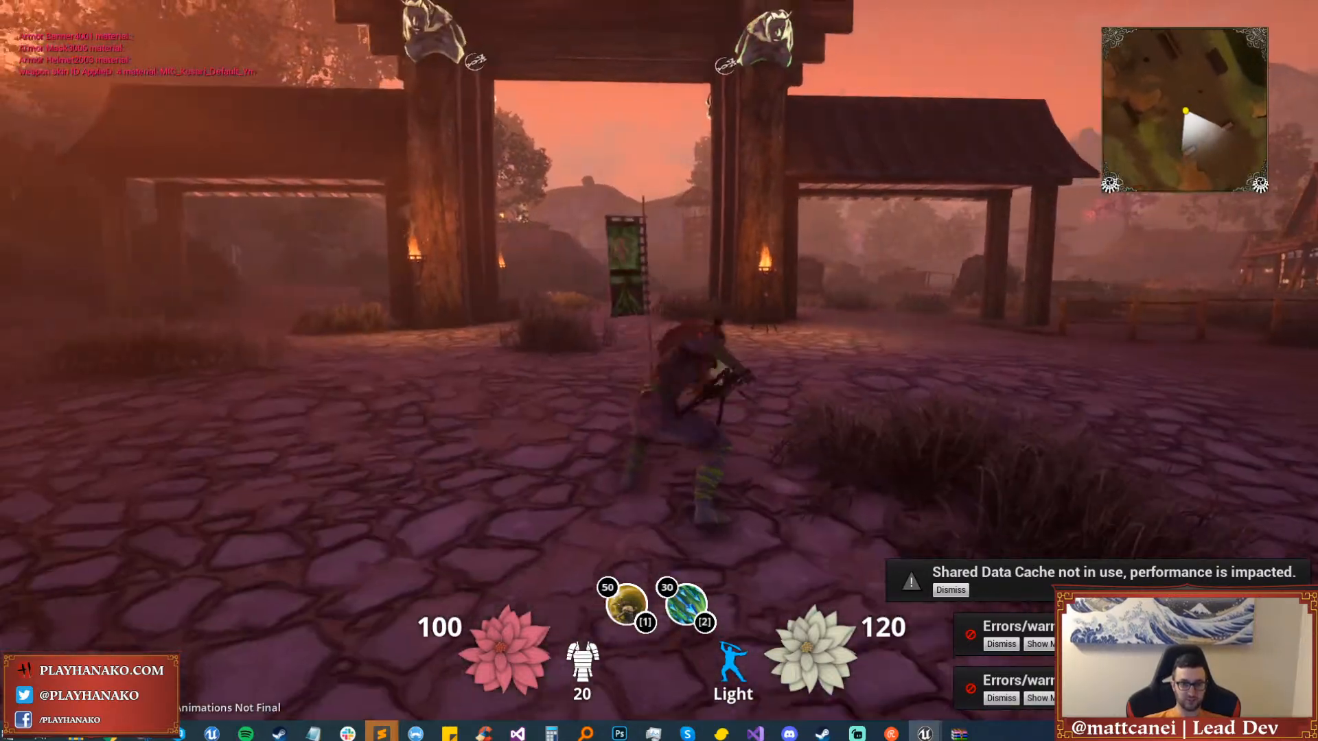
key(w)
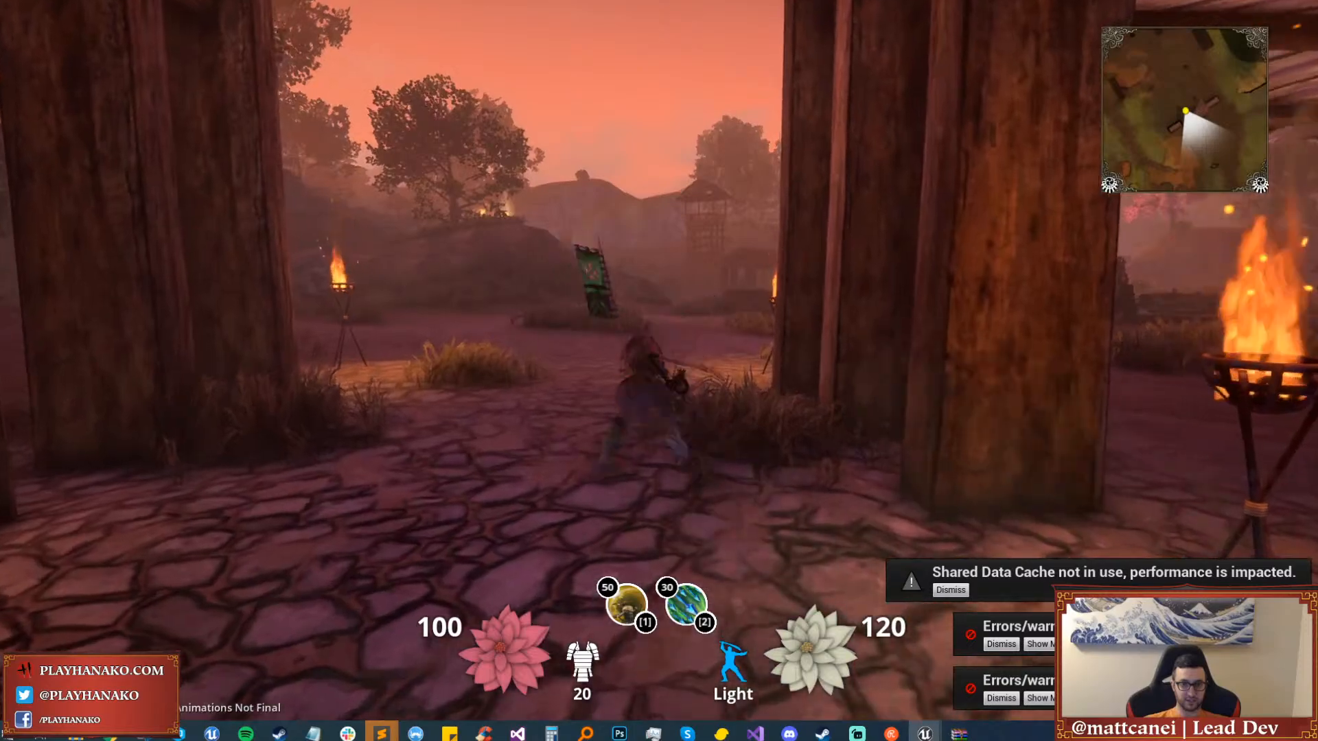
key(w)
click(659, 371)
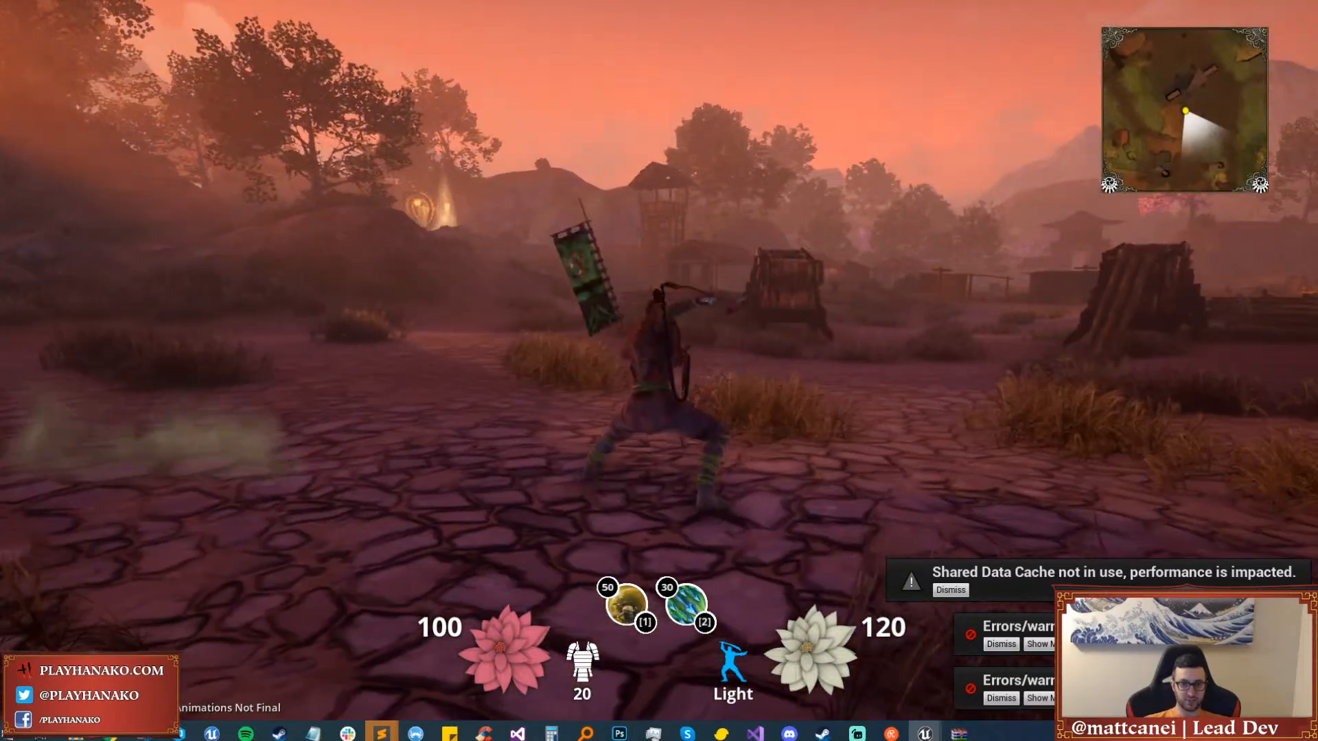
Use both unlocked skills while running toward the village, check the banner during their animations, and end the play session.
key(w)
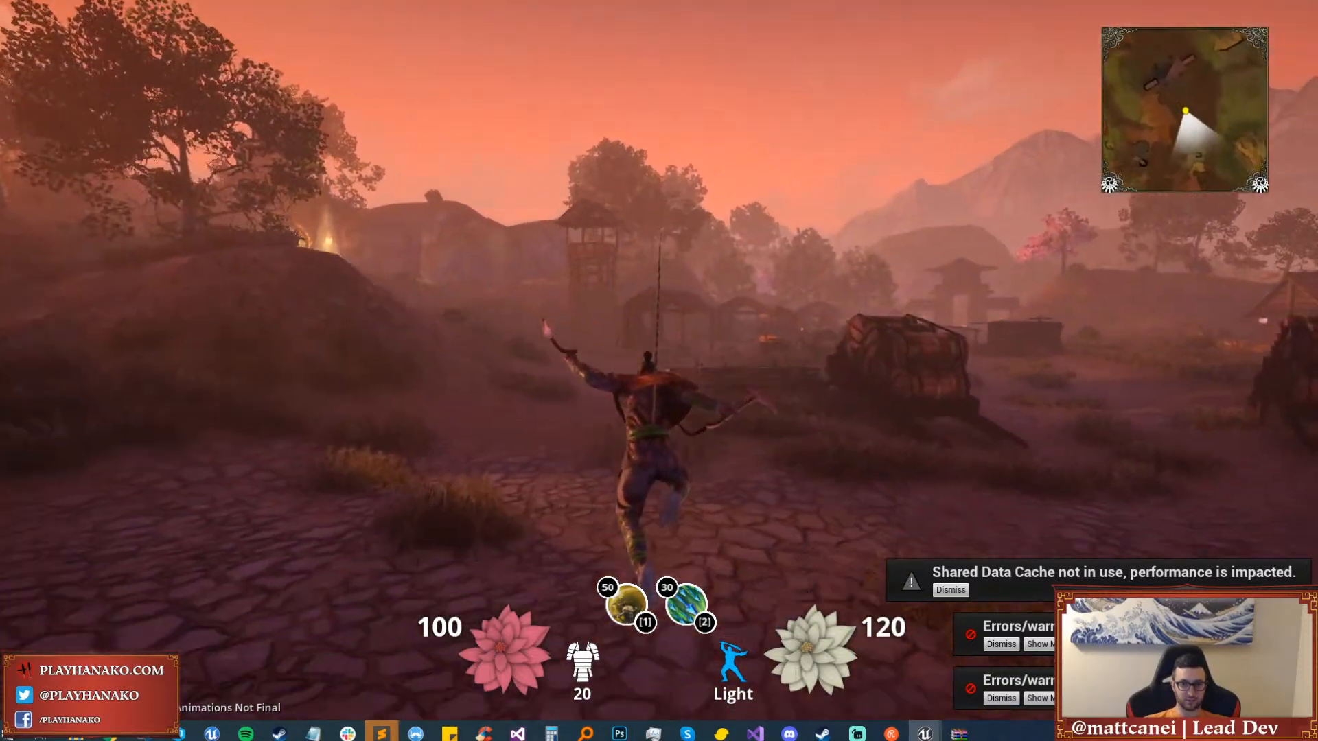
click(659, 370)
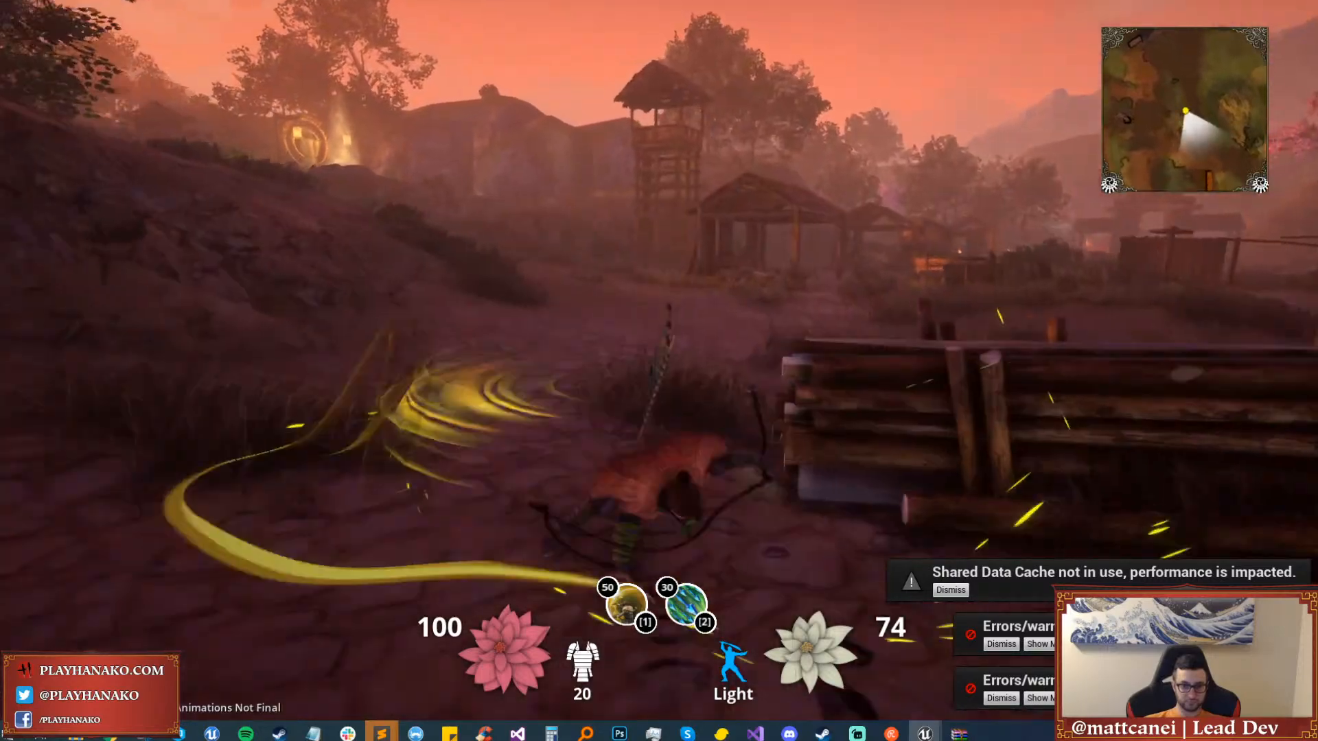
key(w)
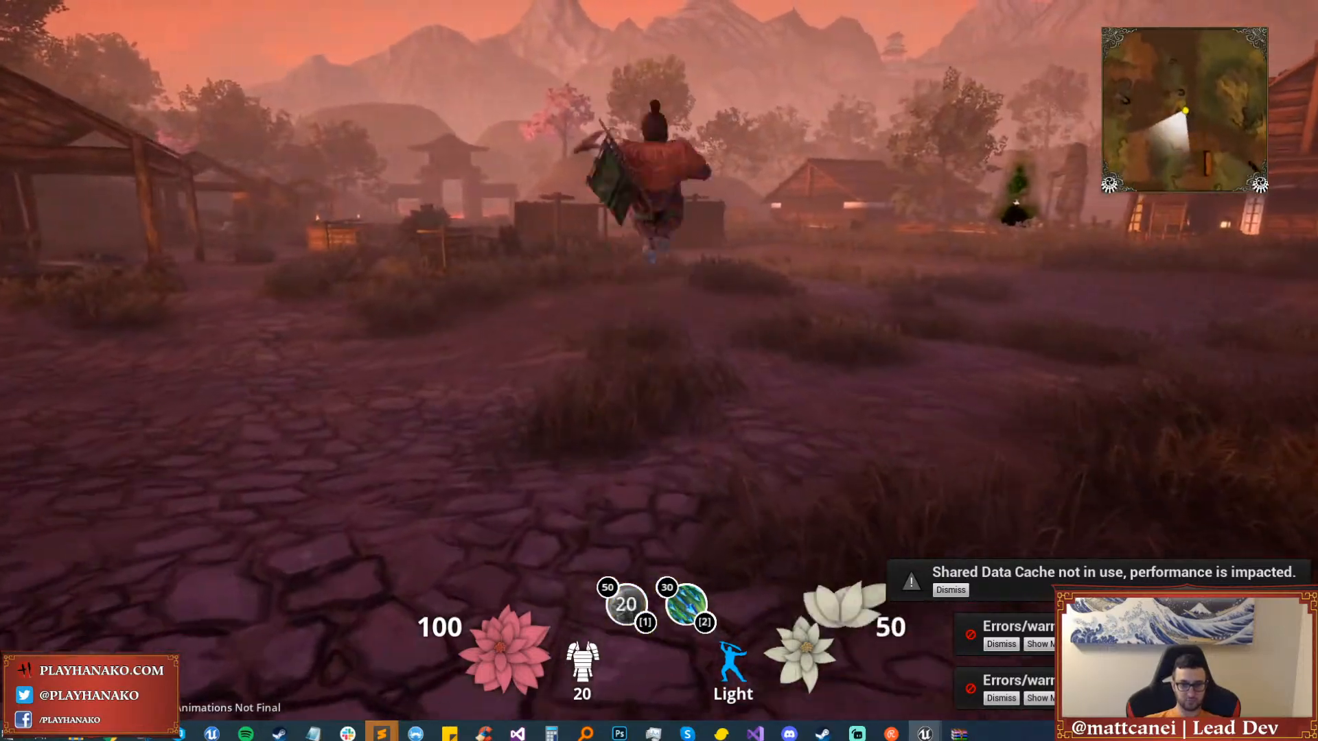
key(2)
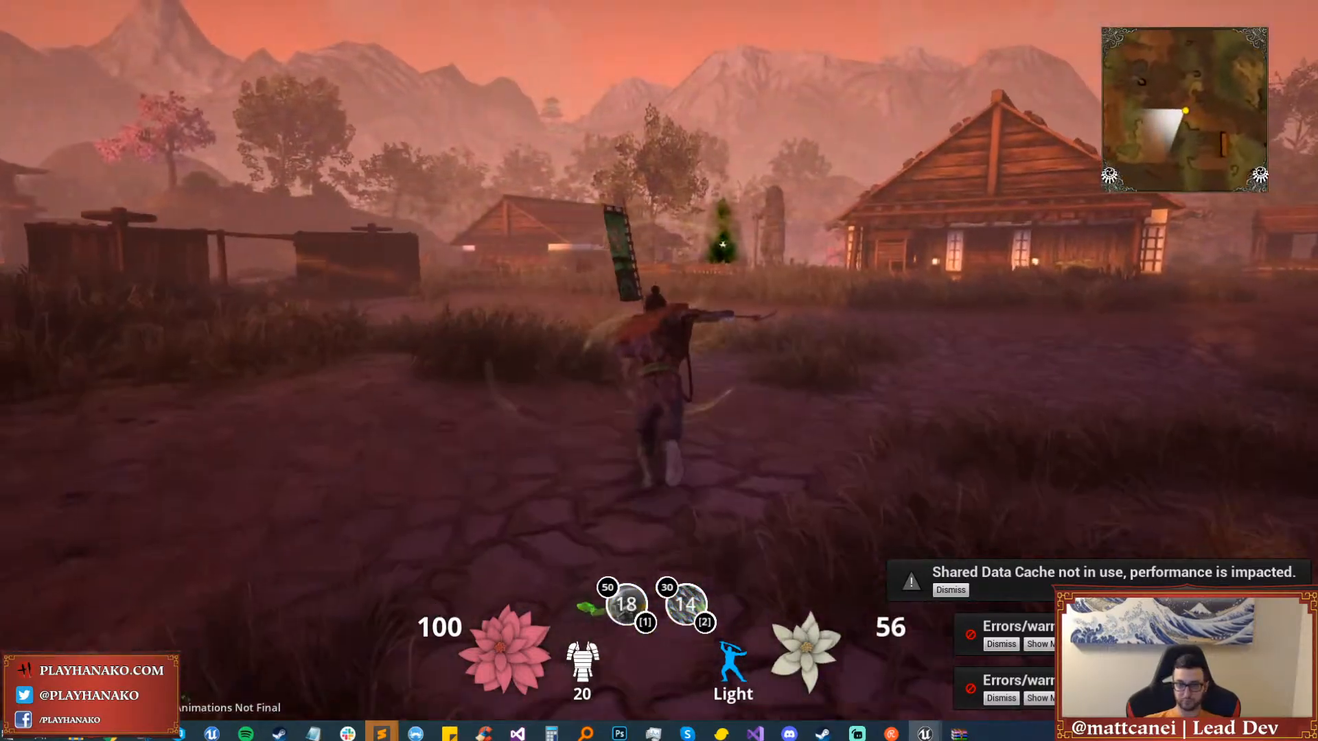
key(w)
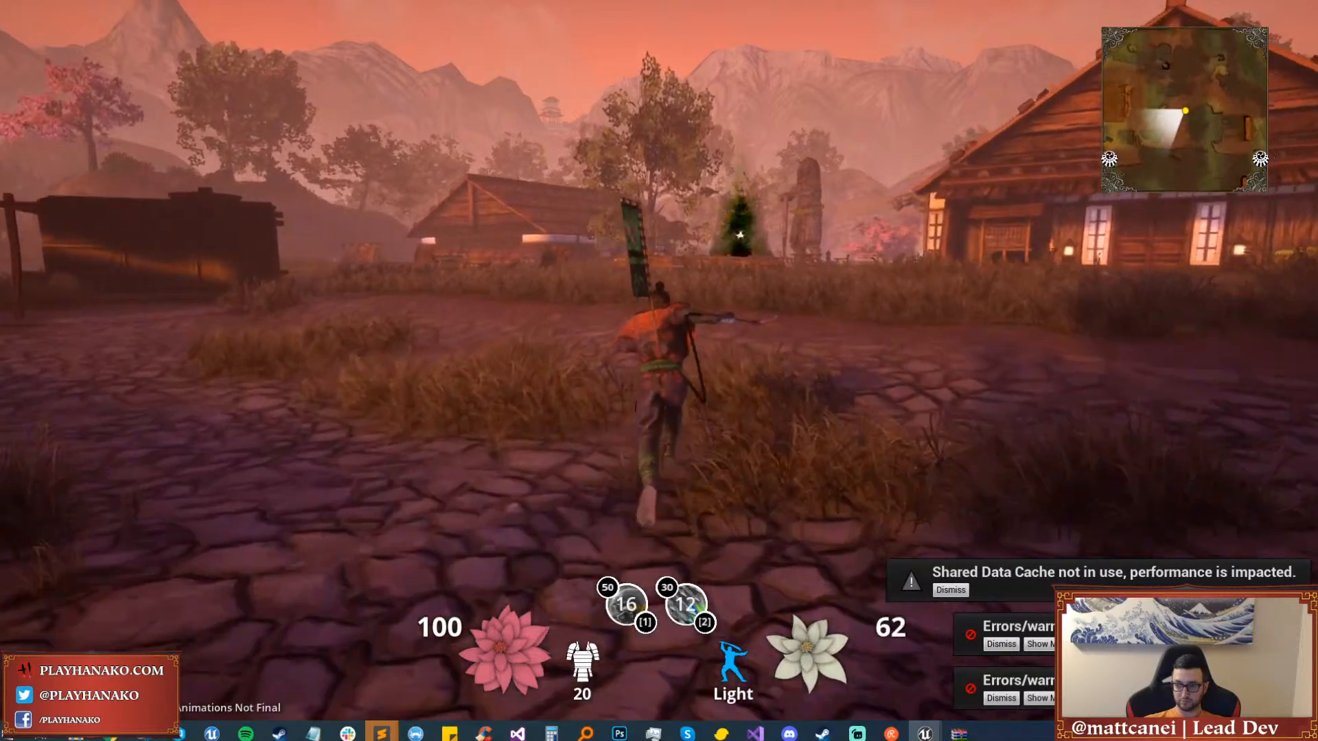
key(w)
key(Escape)
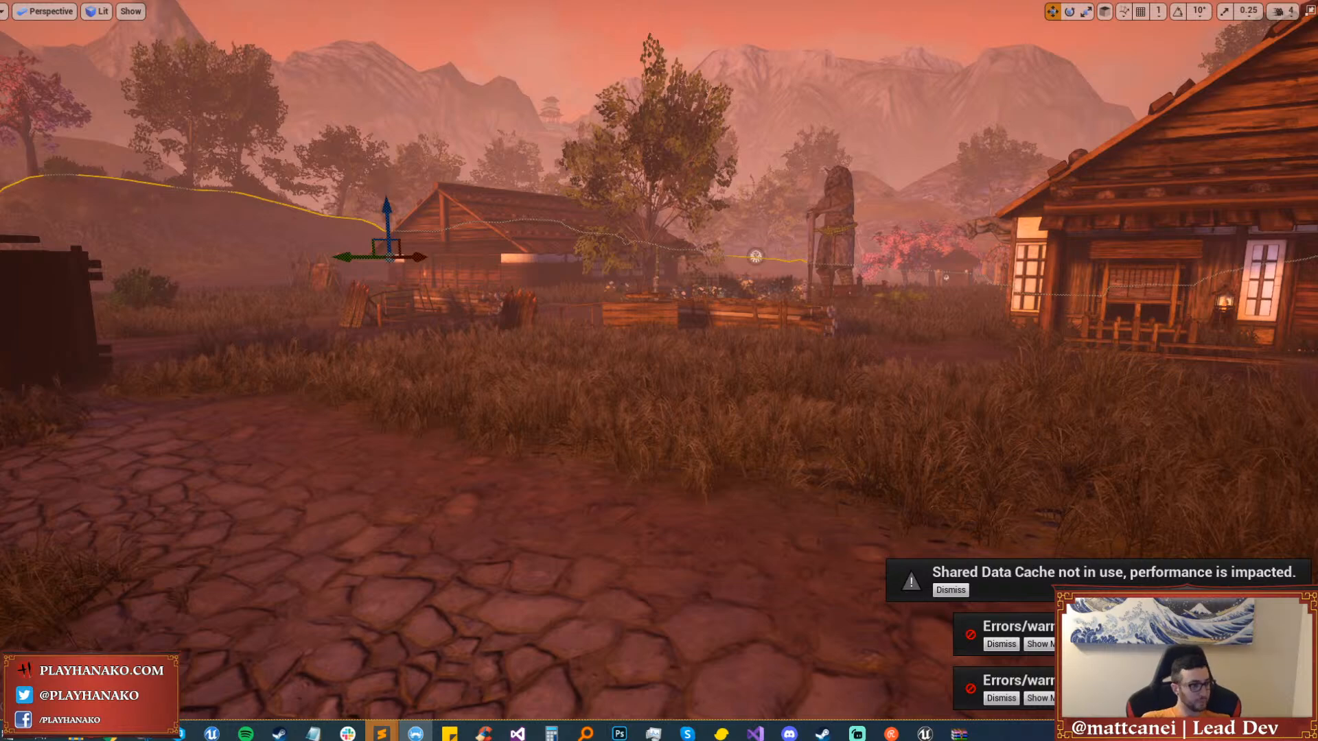
Dismiss the error notifications and take the level viewport out of full-screen mode.
right_drag(680, 479, 611, 467)
key(w)
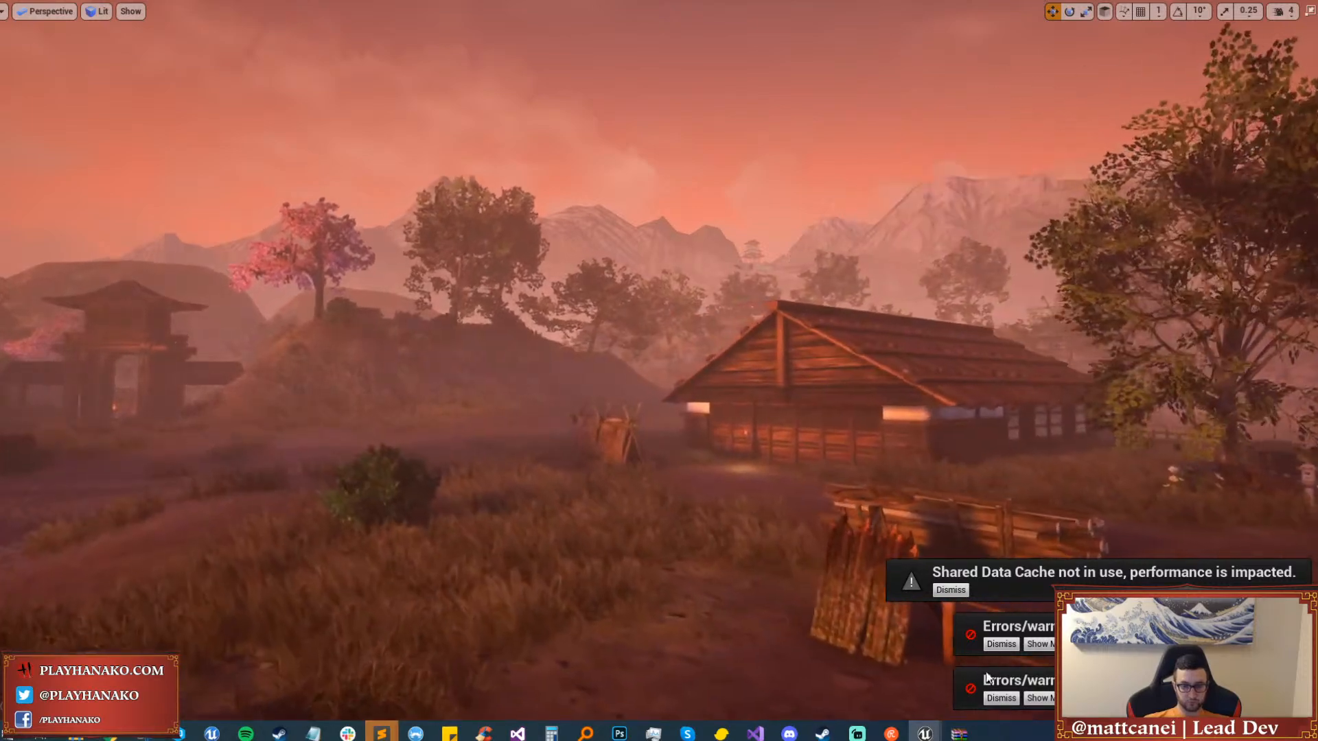
click(995, 694)
click(995, 694)
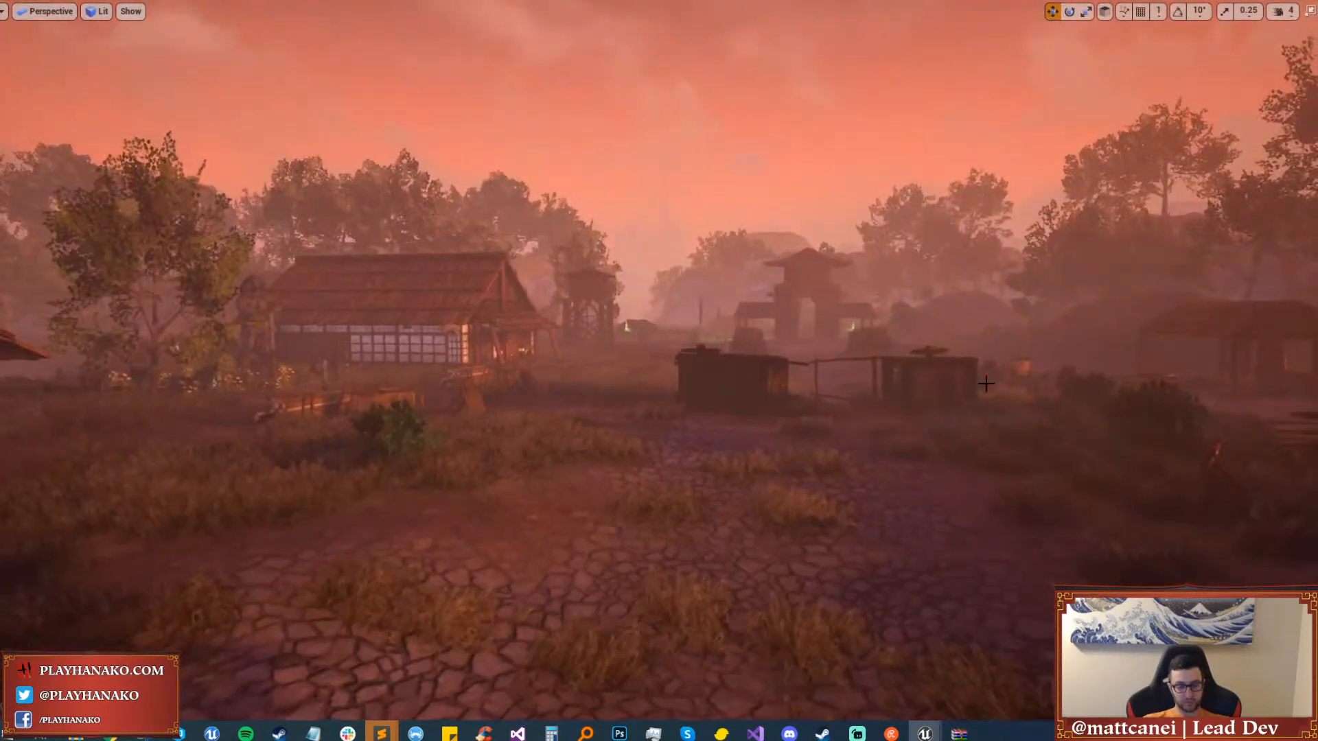
key(F11)
Close the Ninja and Ite skeleton editors and the LevelGameModePairs table, and return to the BF-GifuCrossroads2 level.
click(345, 8)
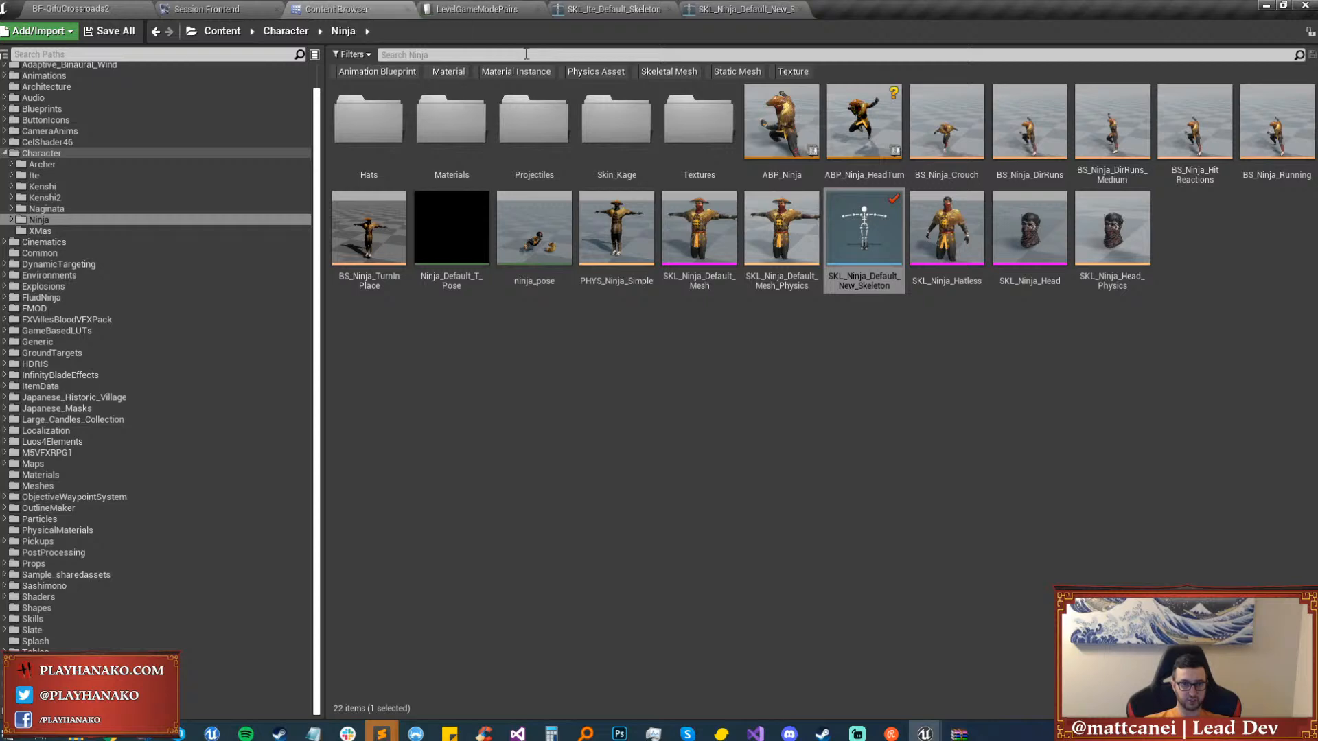
click(721, 9)
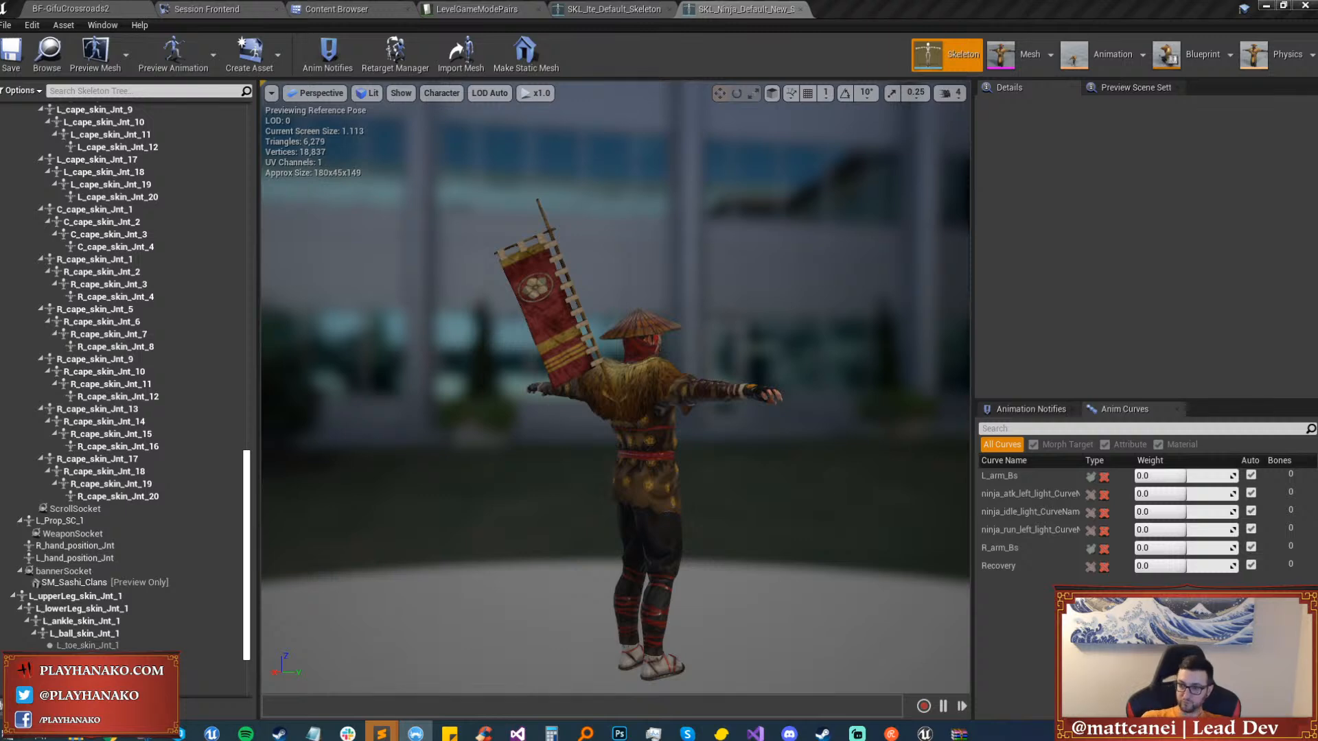
right_drag(718, 461, 624, 494)
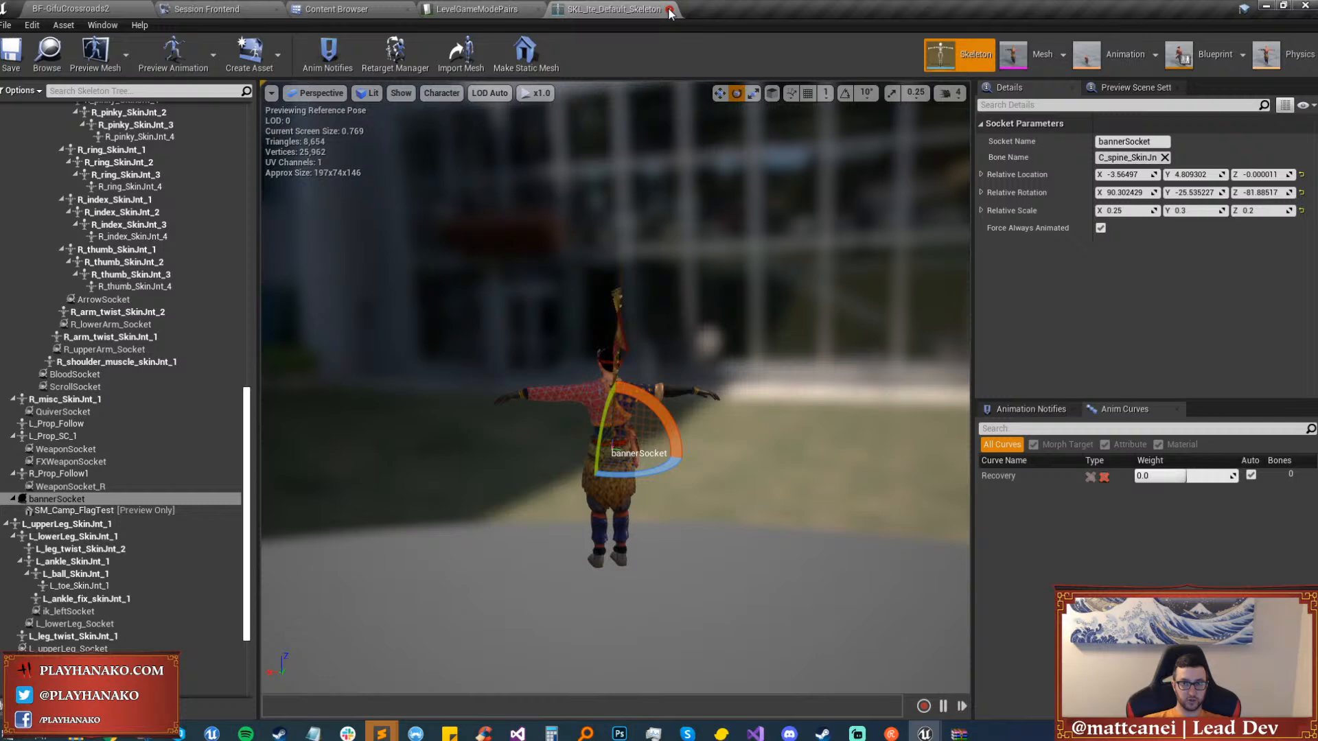
click(670, 9)
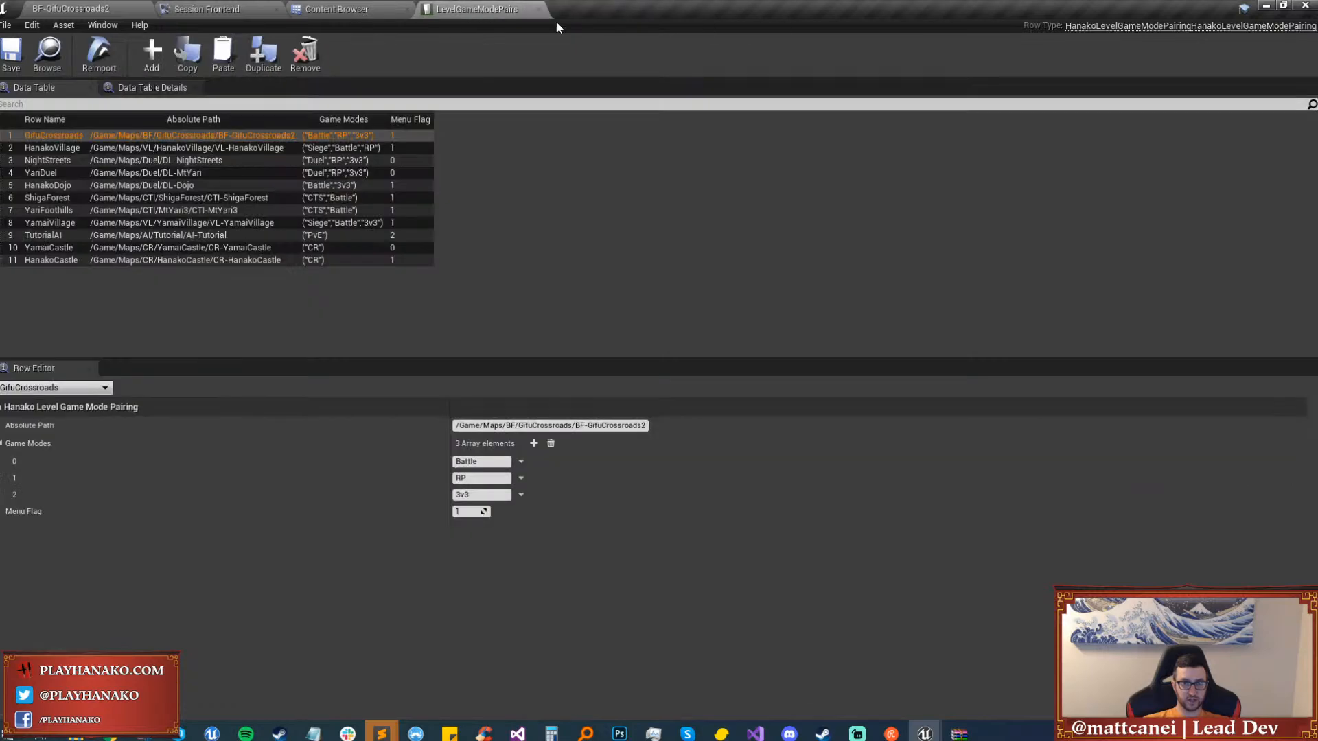
click(539, 9)
click(82, 8)
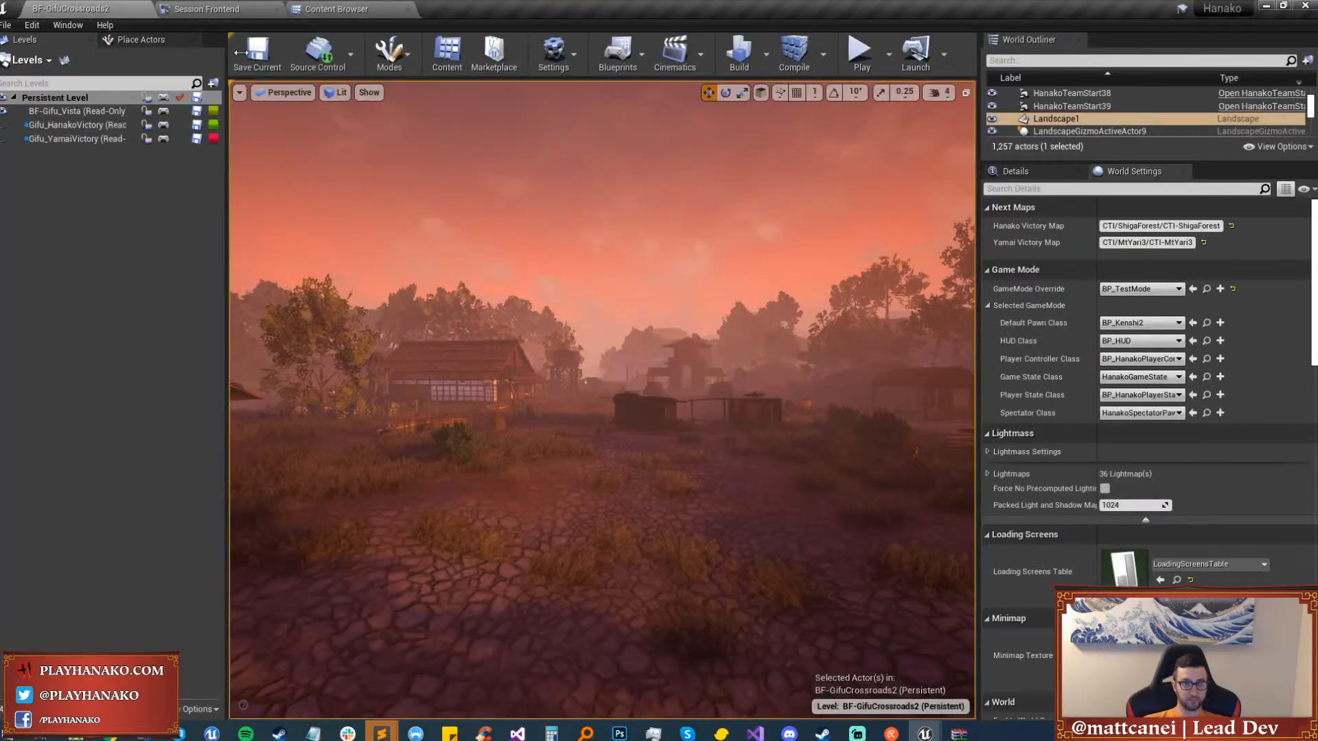
Browse the project content to UI/Widgets/HUD and select the WB_HUD_AbilityBar widget.
click(432, 61)
click(82, 672)
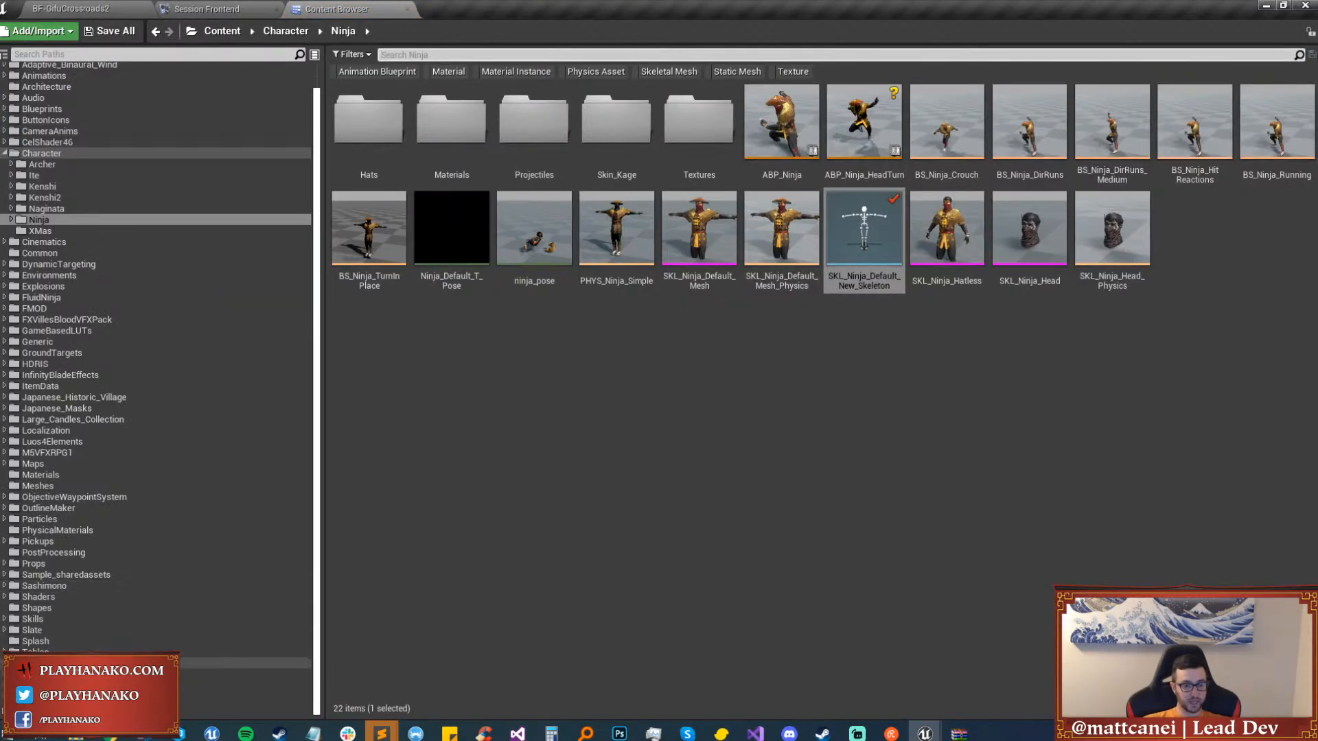
scroll(89, 633, down, 2)
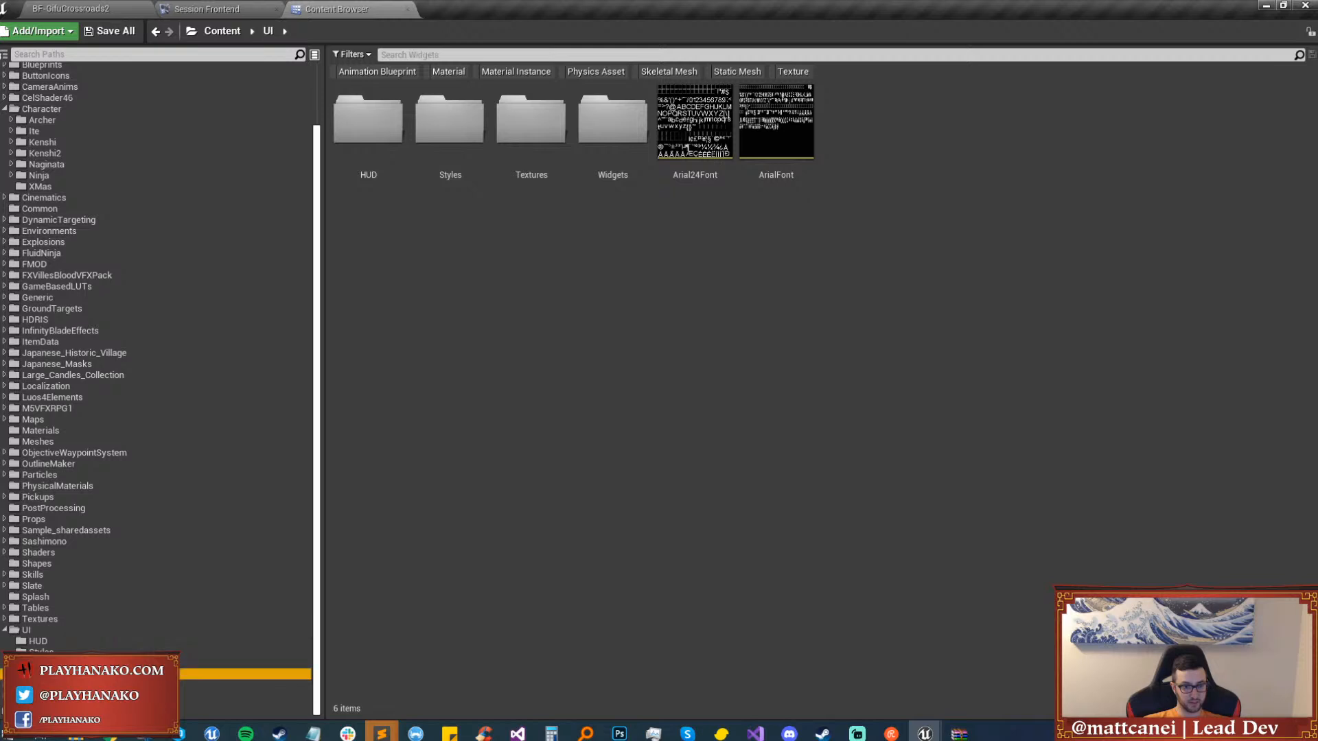
double_click(613, 120)
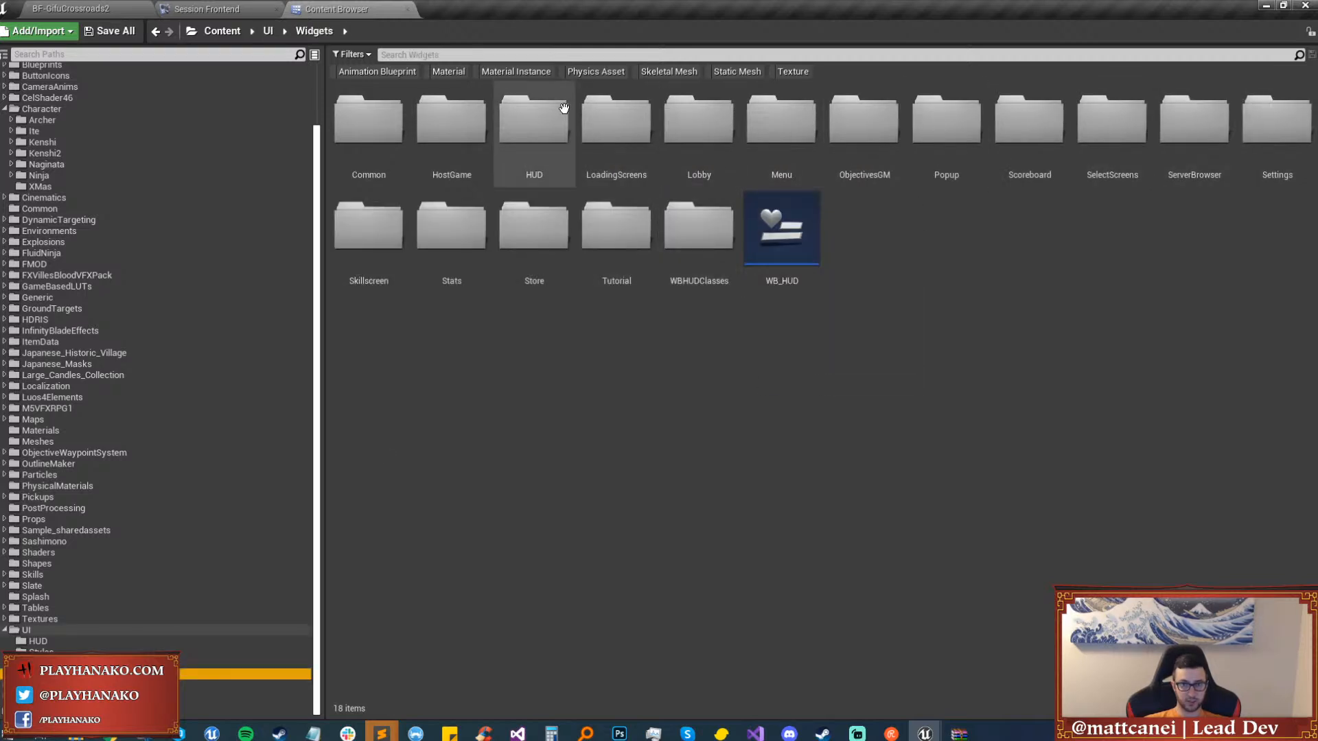
double_click(527, 115)
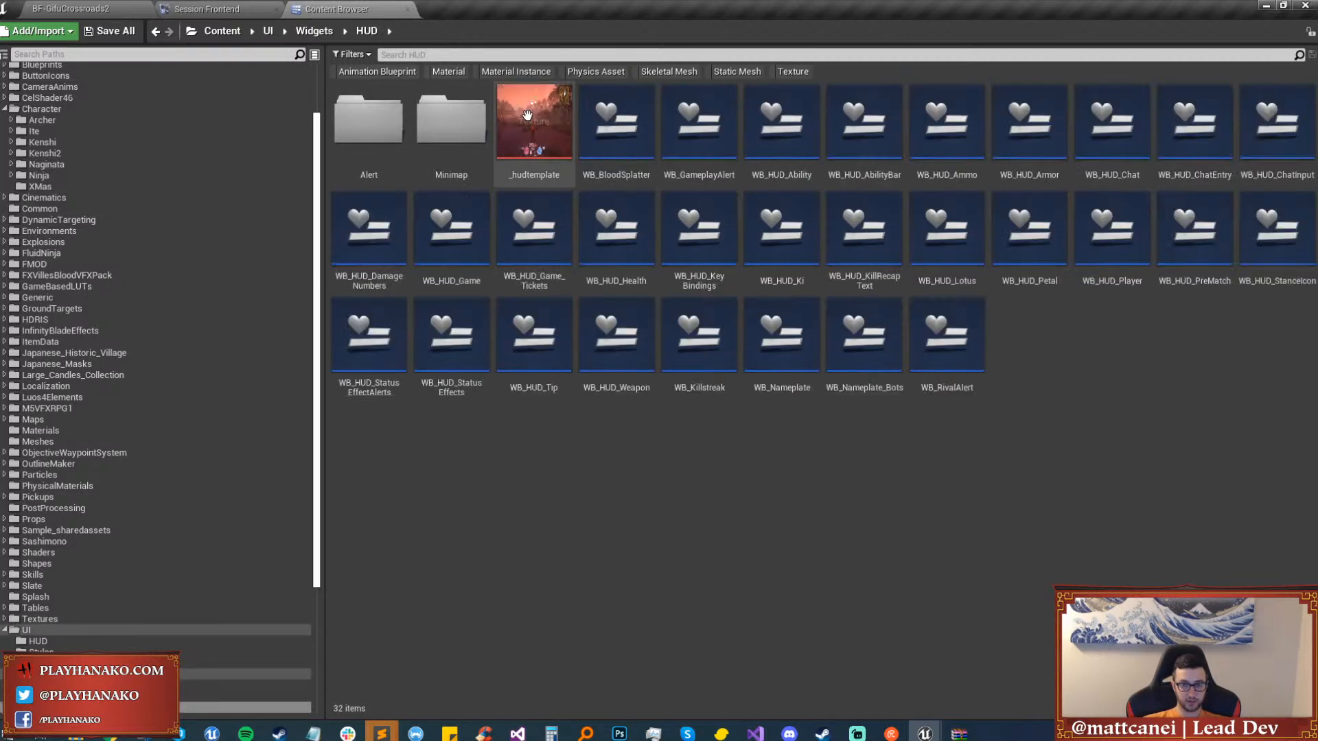
click(876, 130)
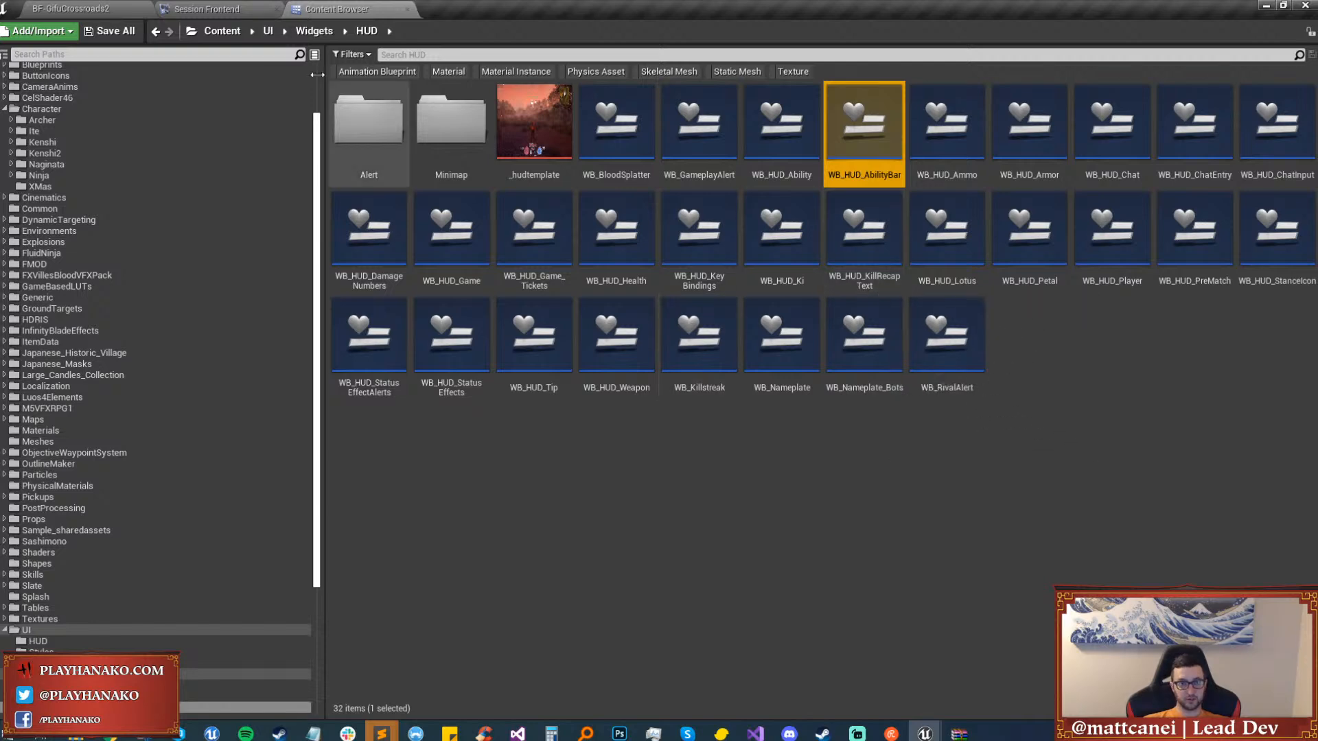
Browse to UI/Widgets/Settings/Subwidgets/KeybindSubwidgets and open the WB_Keybind_Widget_Action widget blueprint.
click(118, 9)
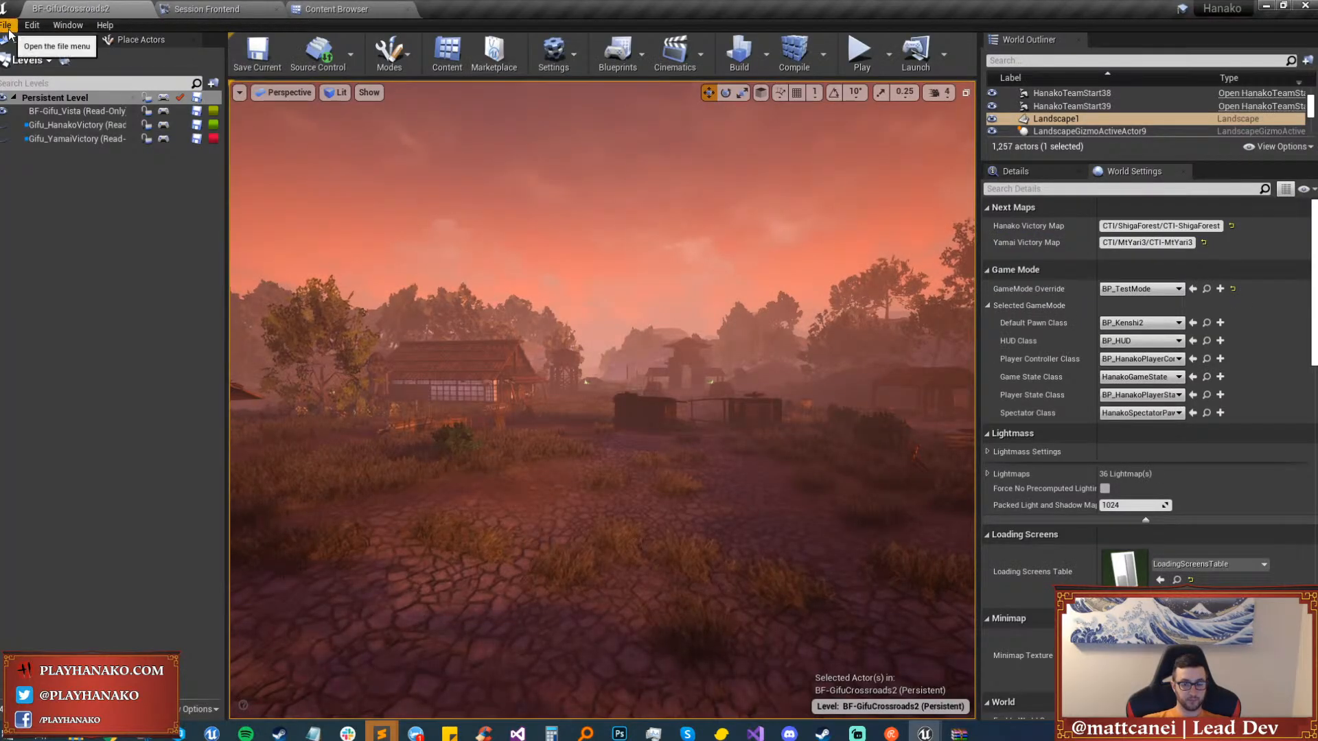
click(359, 7)
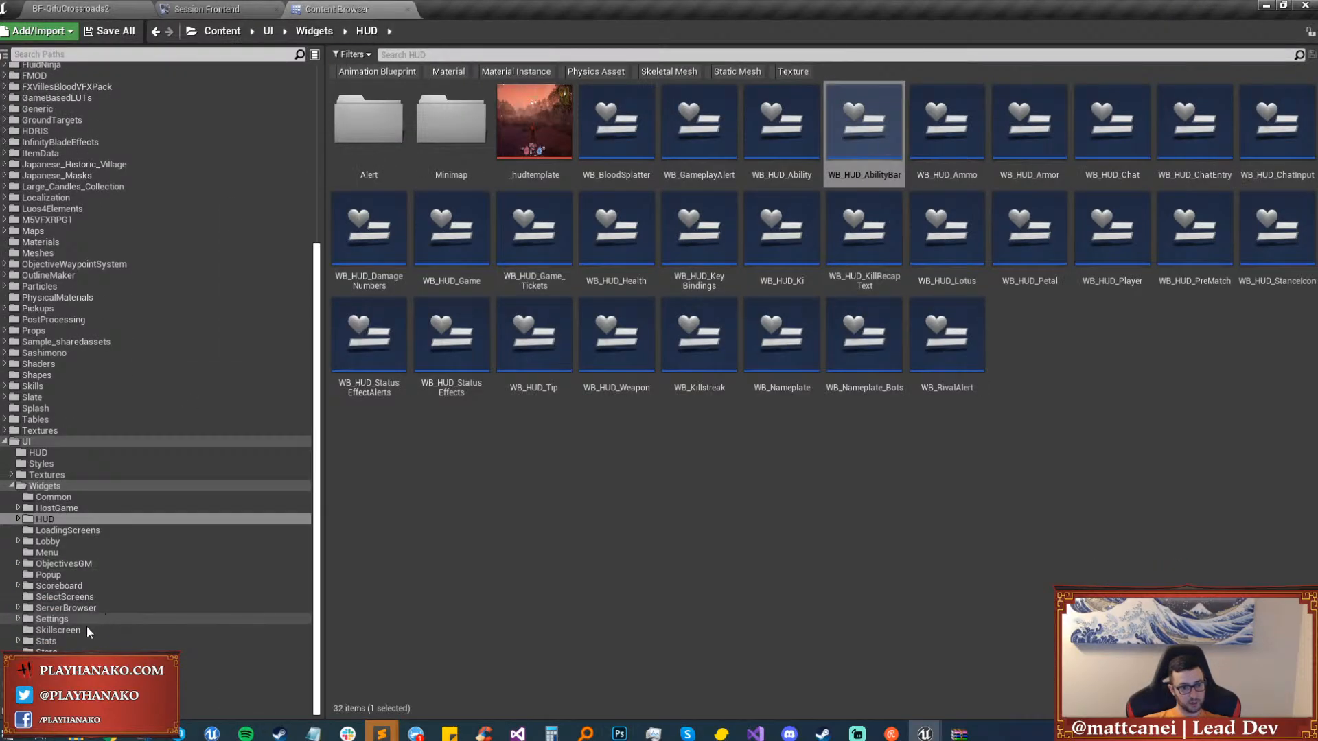
double_click(78, 621)
click(80, 631)
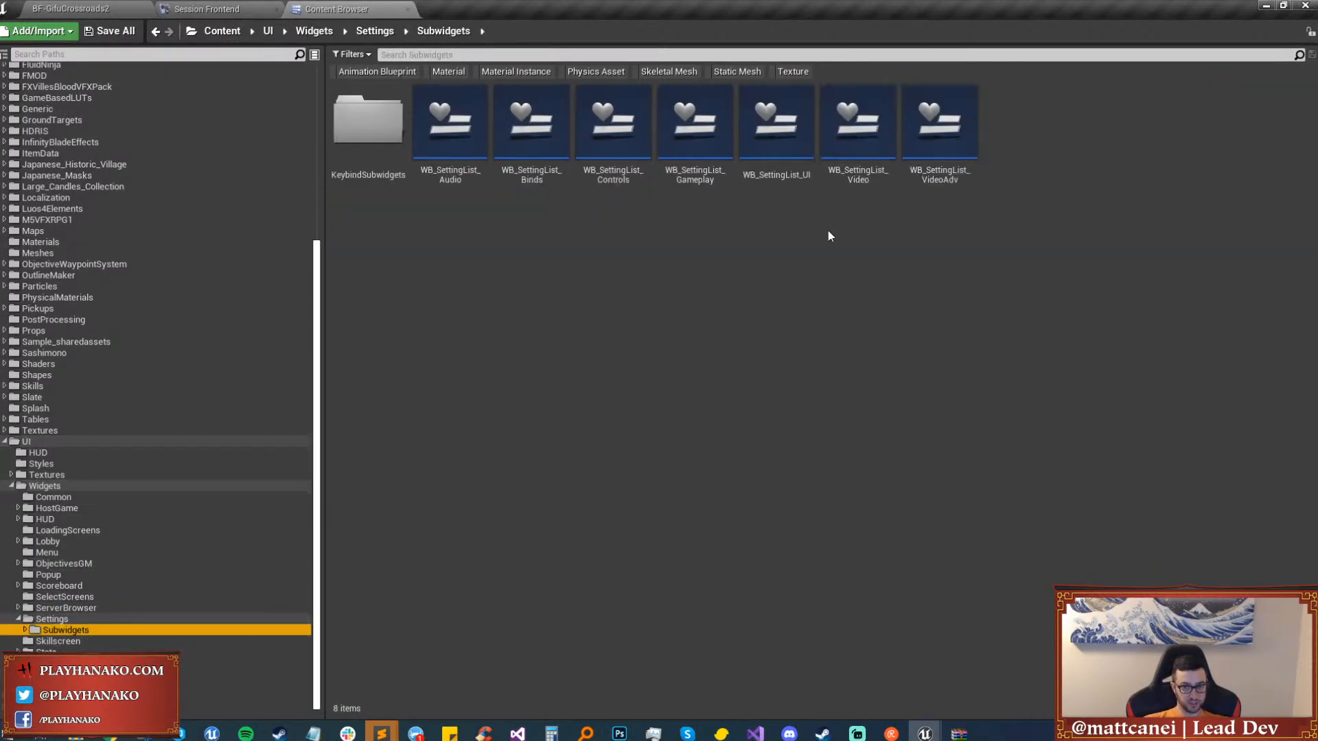
double_click(369, 149)
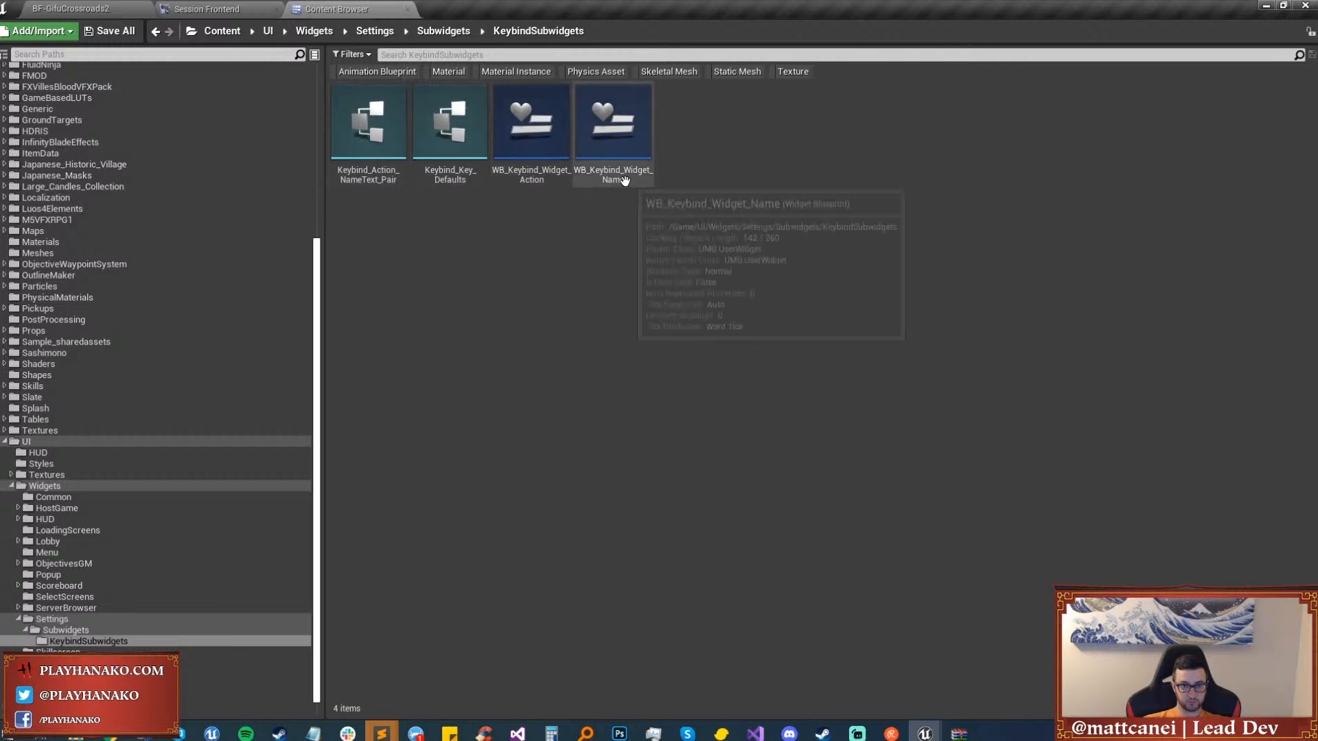
double_click(542, 177)
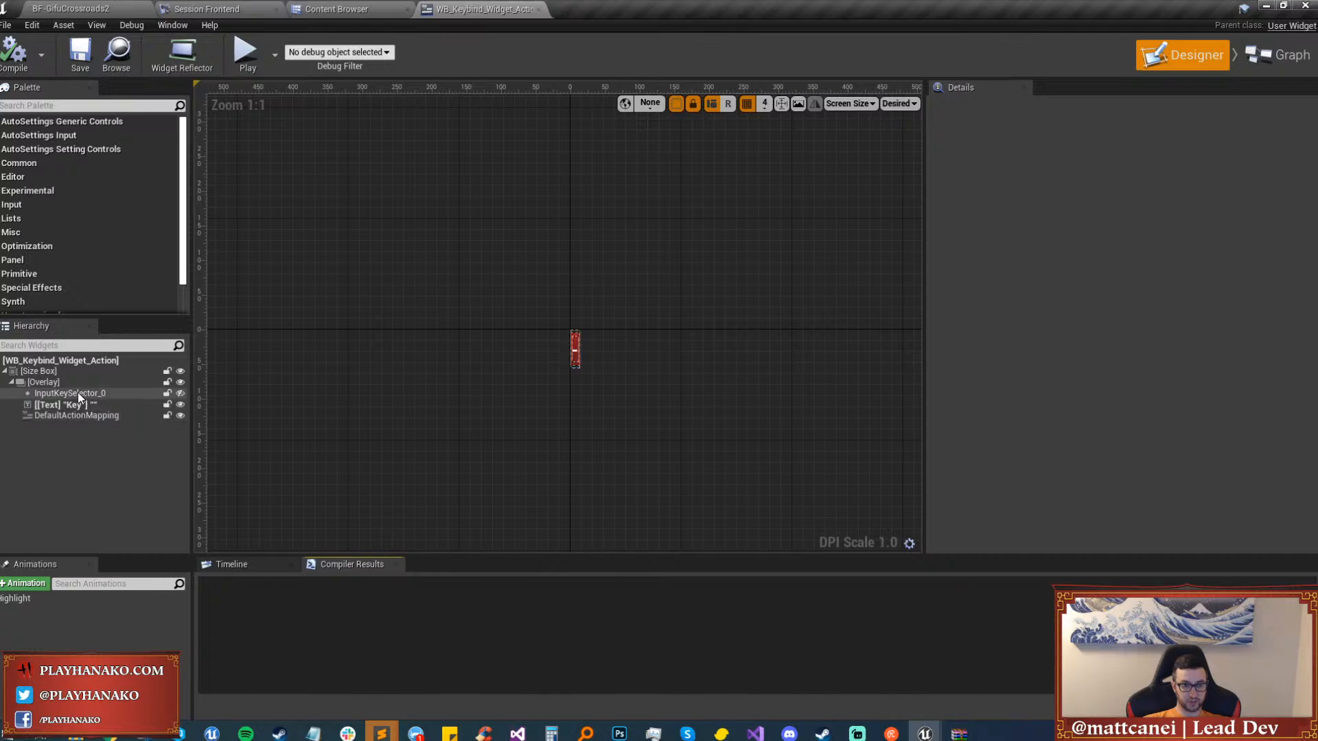
Delete the InputKeySelector_0 widget from WB_Keybind_Widget_Action despite its graph references, and show the widget's graph.
click(77, 392)
key(Delete)
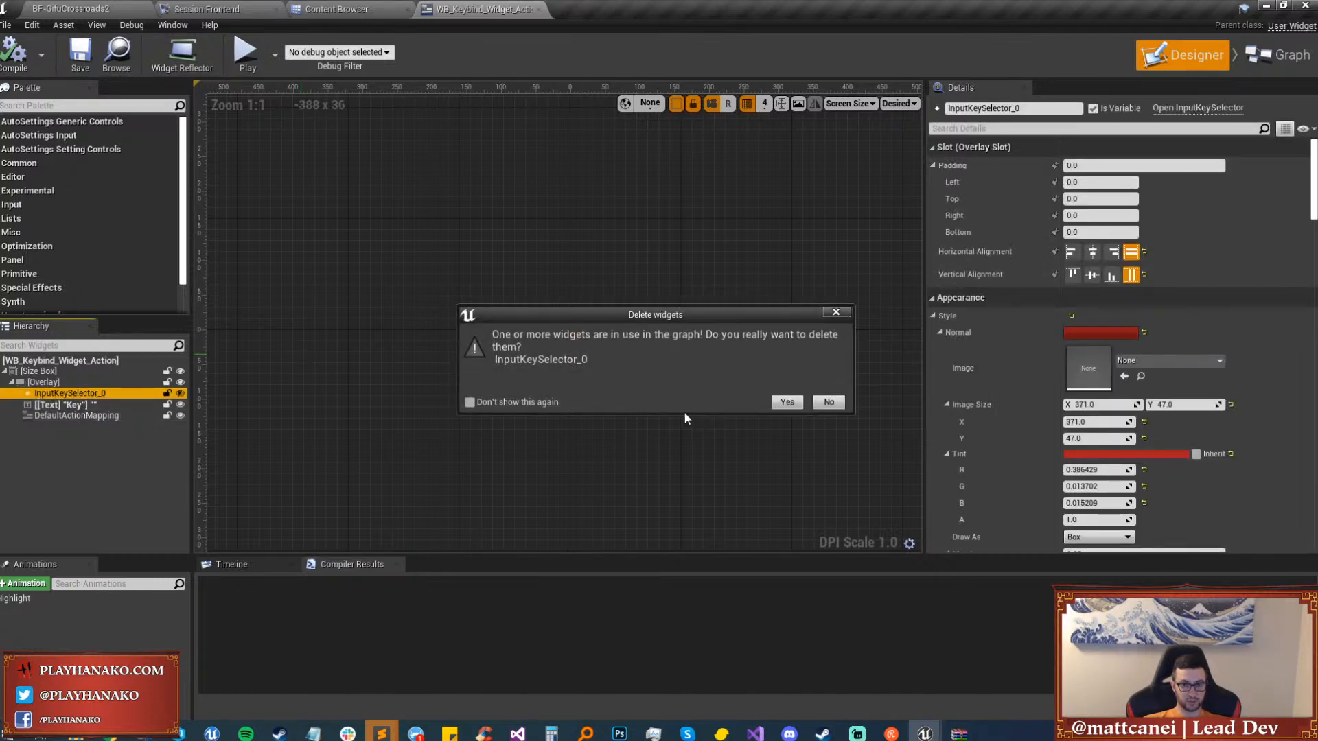
click(783, 401)
click(1275, 55)
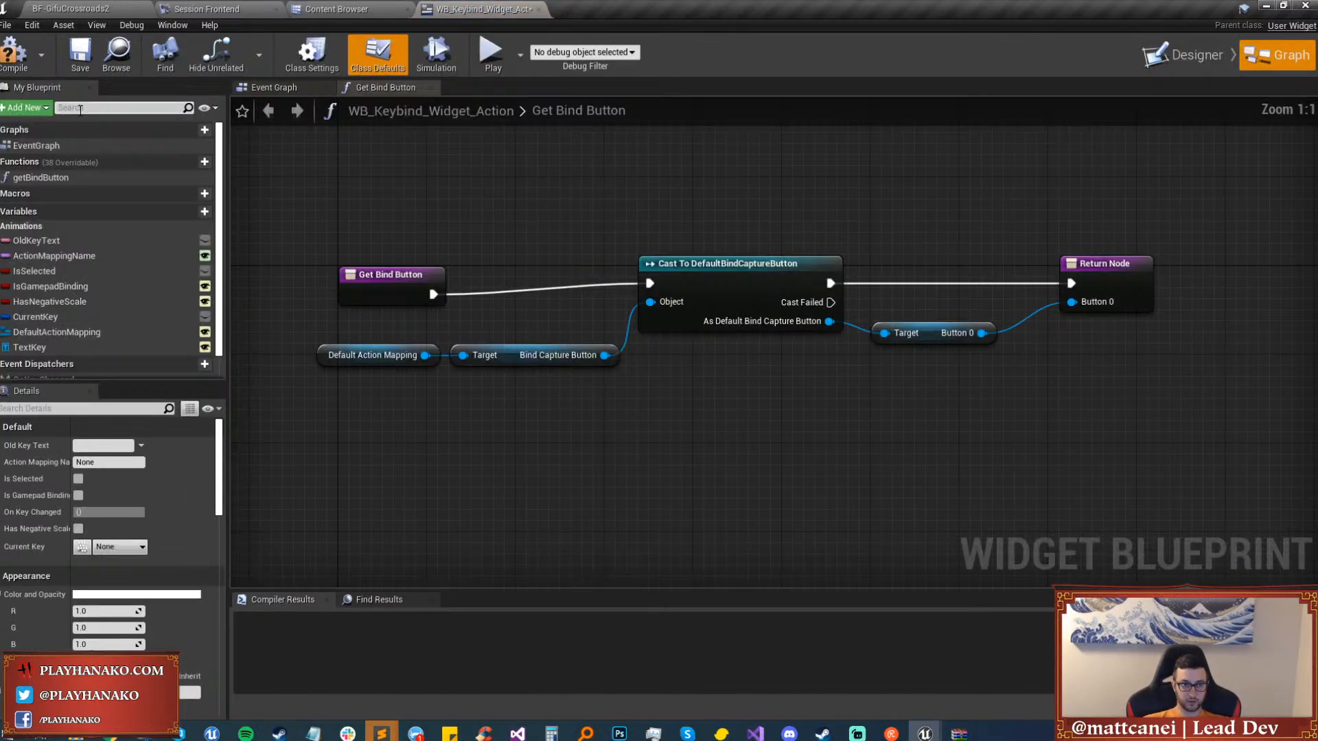
Compile WB_Keybind_Widget_Action, locate the two events flagged for the missing InputKeySelector_0, and disconnect the OnKeySelected event's output.
click(19, 70)
click(310, 620)
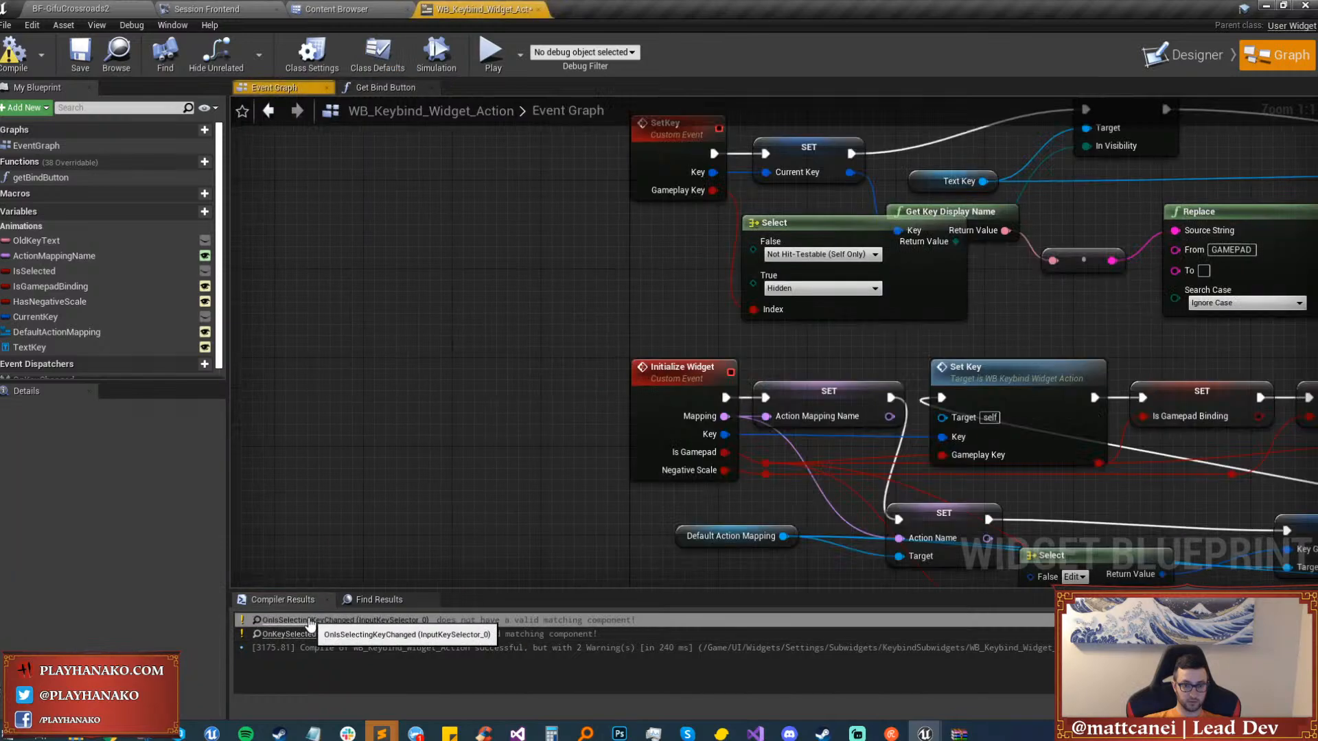
click(310, 619)
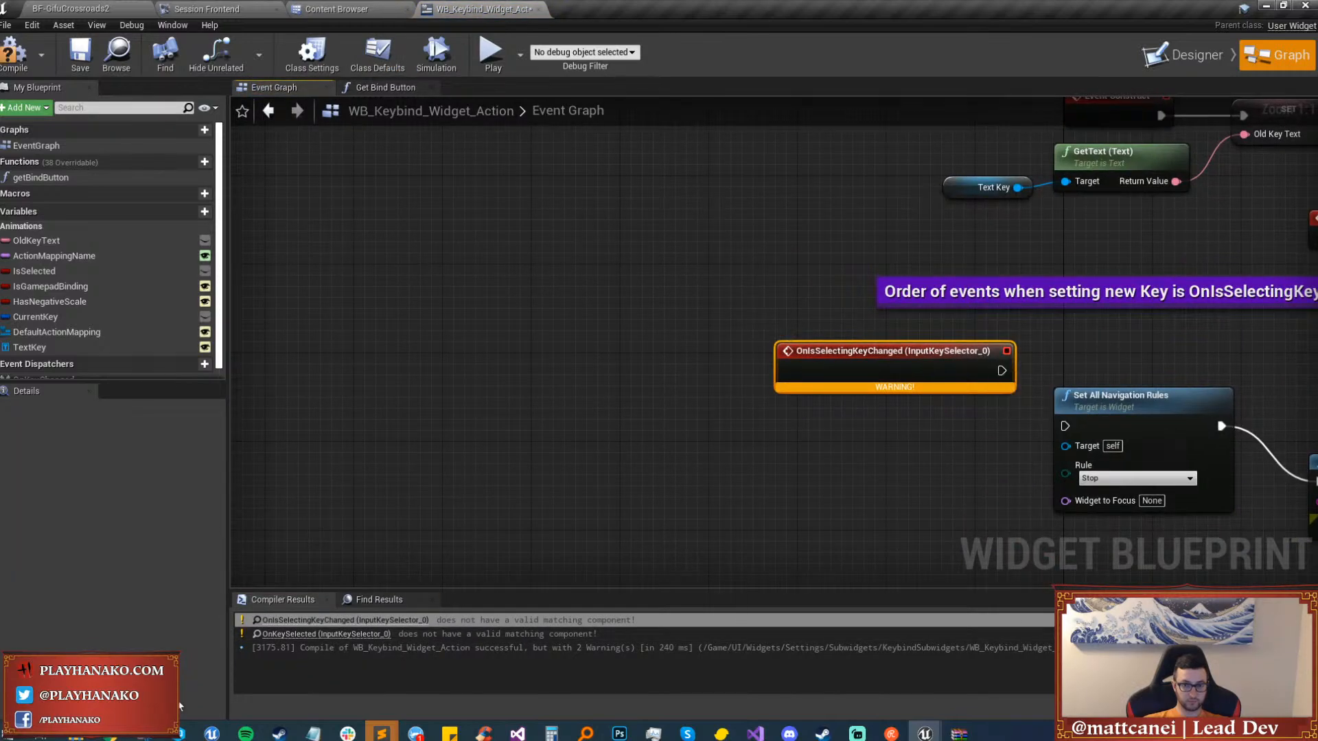
click(302, 633)
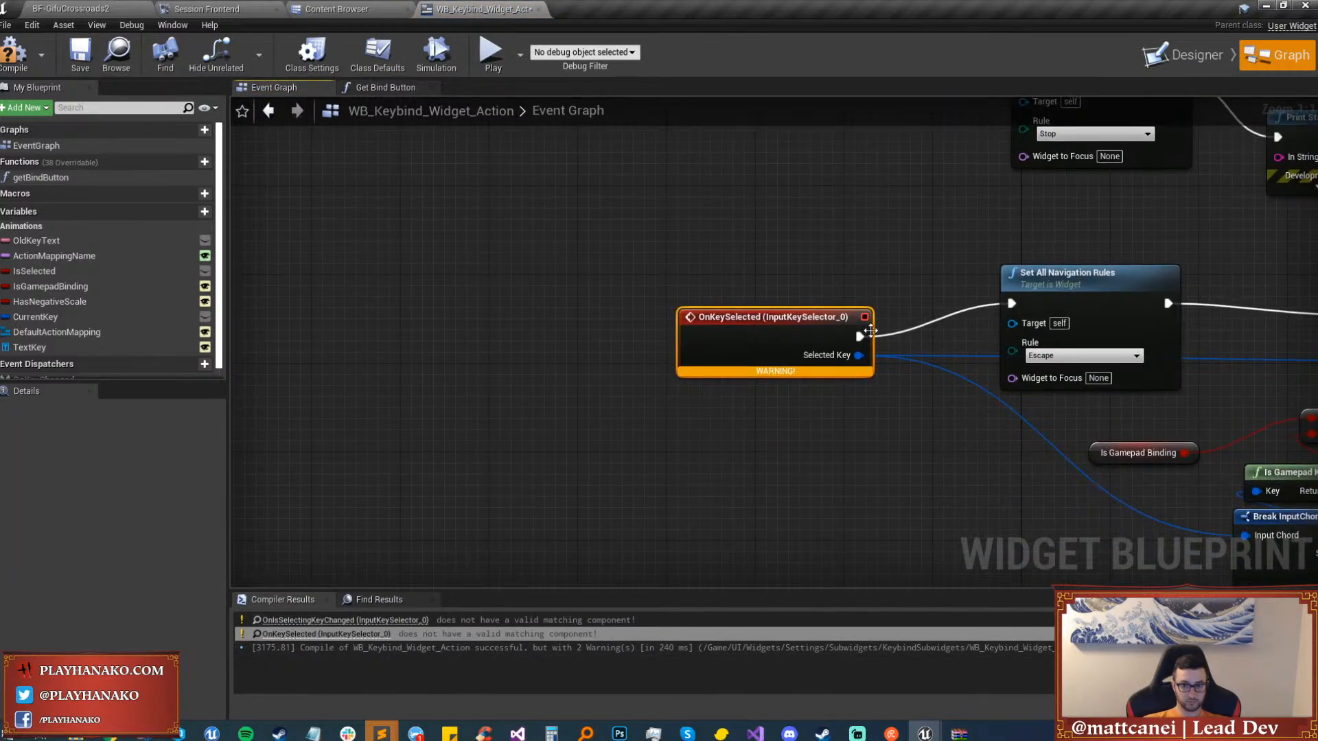
alt+click(870, 331)
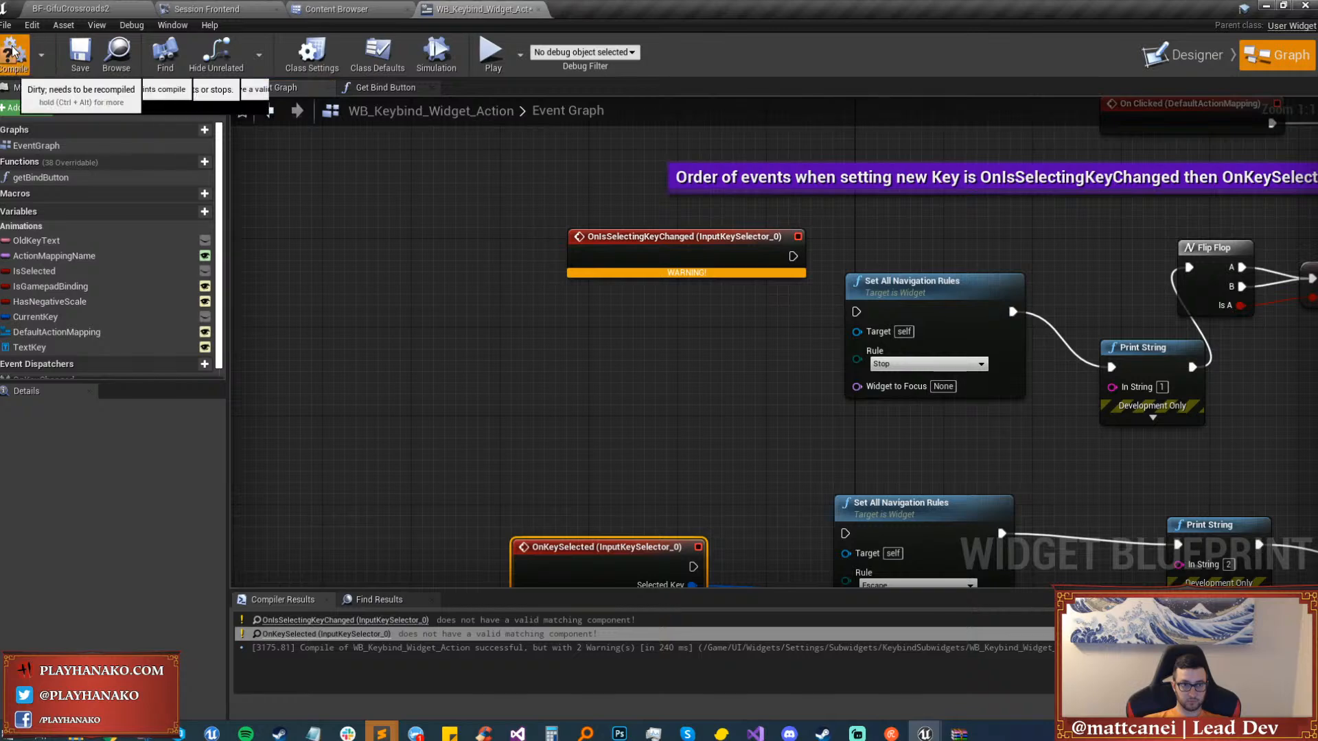
Recompile the keybind widget and save it, checking the WB_Keybind_Widget_Action asset out of source control.
click(12, 51)
click(81, 54)
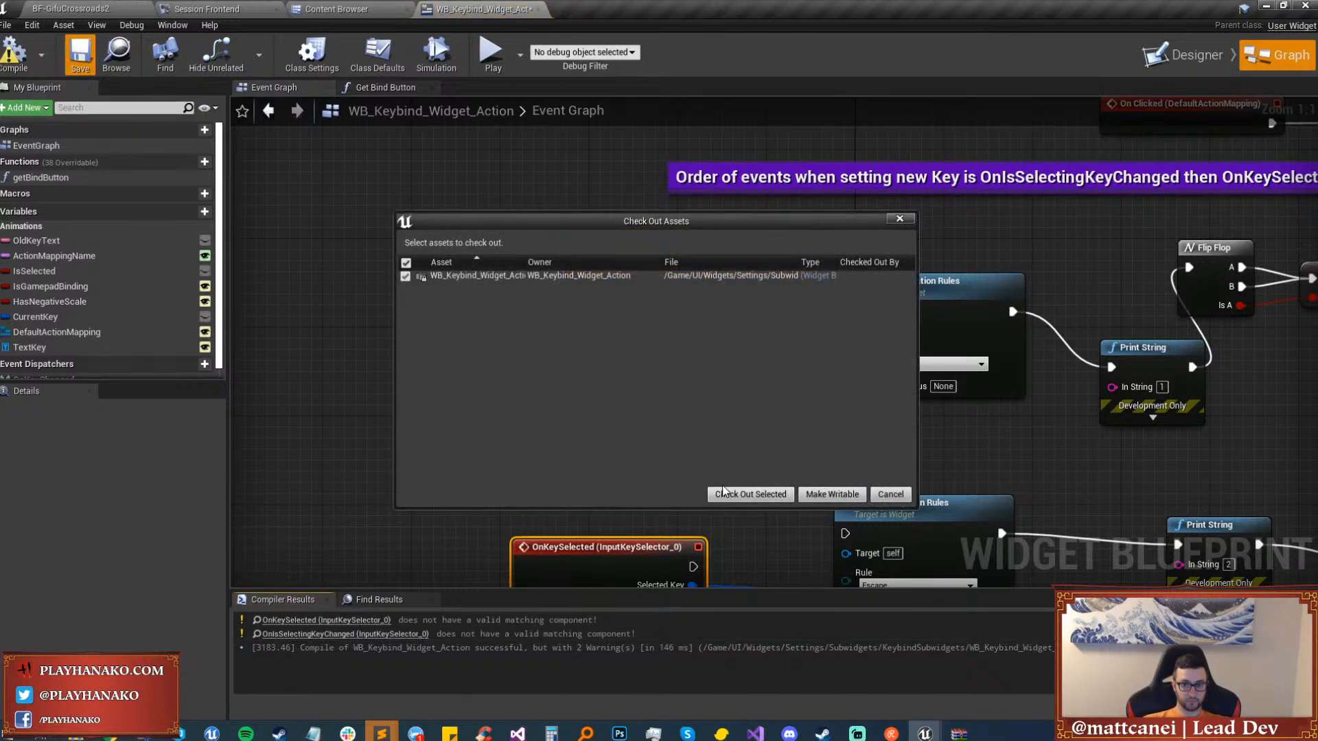
click(723, 493)
Delete the orphaned OnIsSelectingKeyChanged and OnKeySelected event nodes, then compile and save the widget.
scroll(451, 359, down, 3)
drag(349, 240, 566, 528)
key(Delete)
click(13, 52)
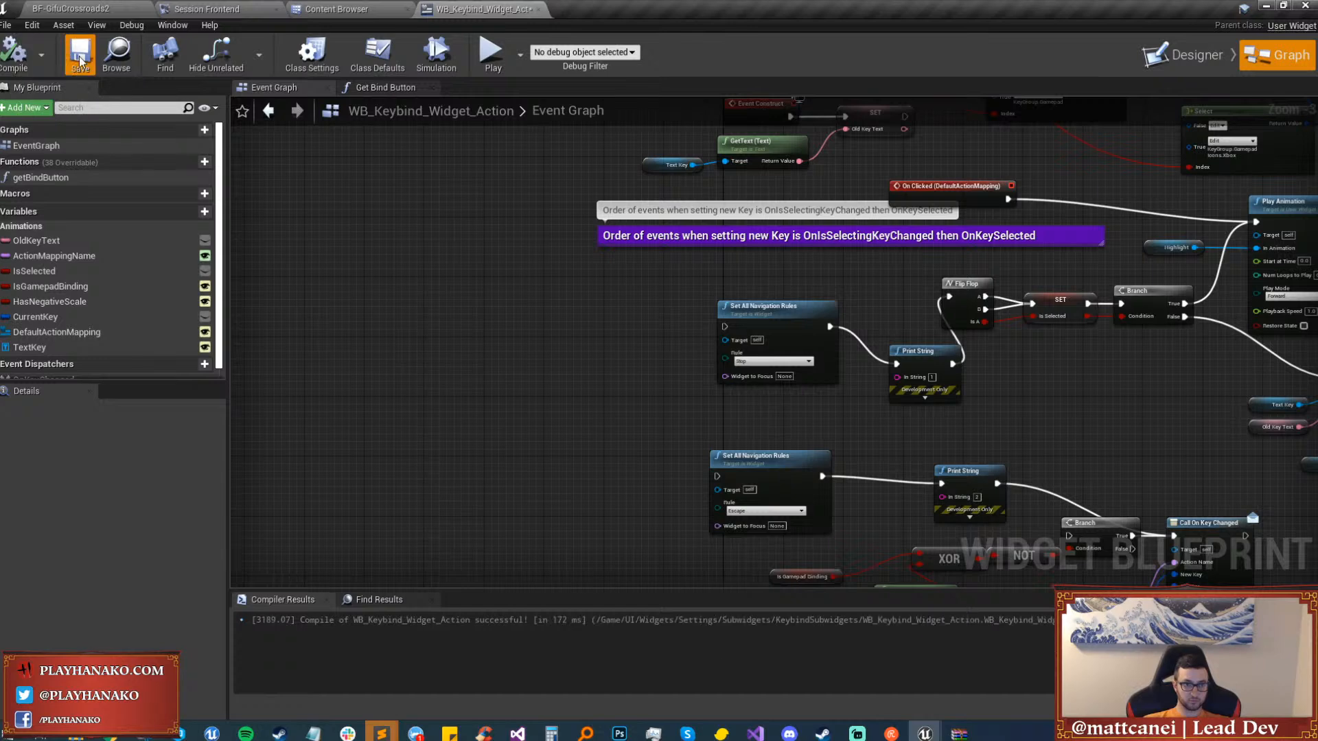
click(81, 56)
Inspect the DefaultActionMapping widget and its settings in the keybind widget's designer view.
click(1182, 54)
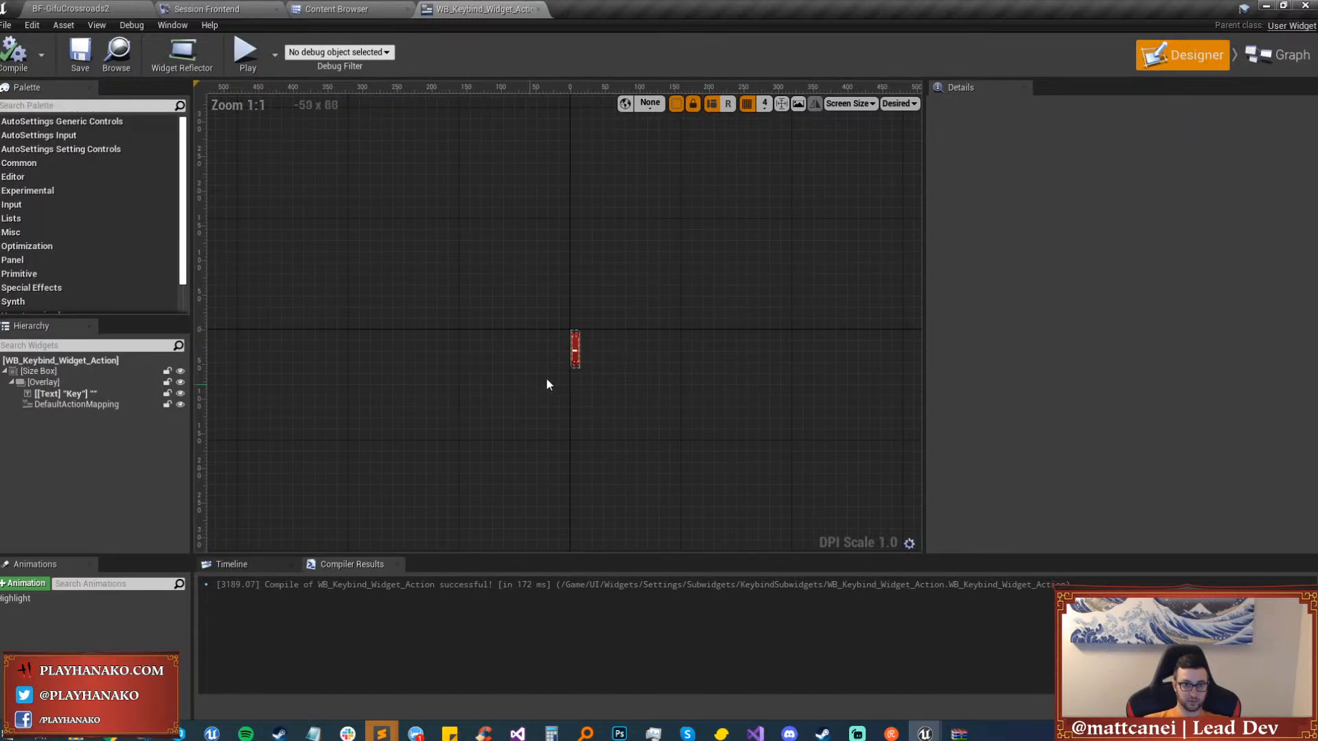
scroll(547, 385, up, 2)
click(99, 404)
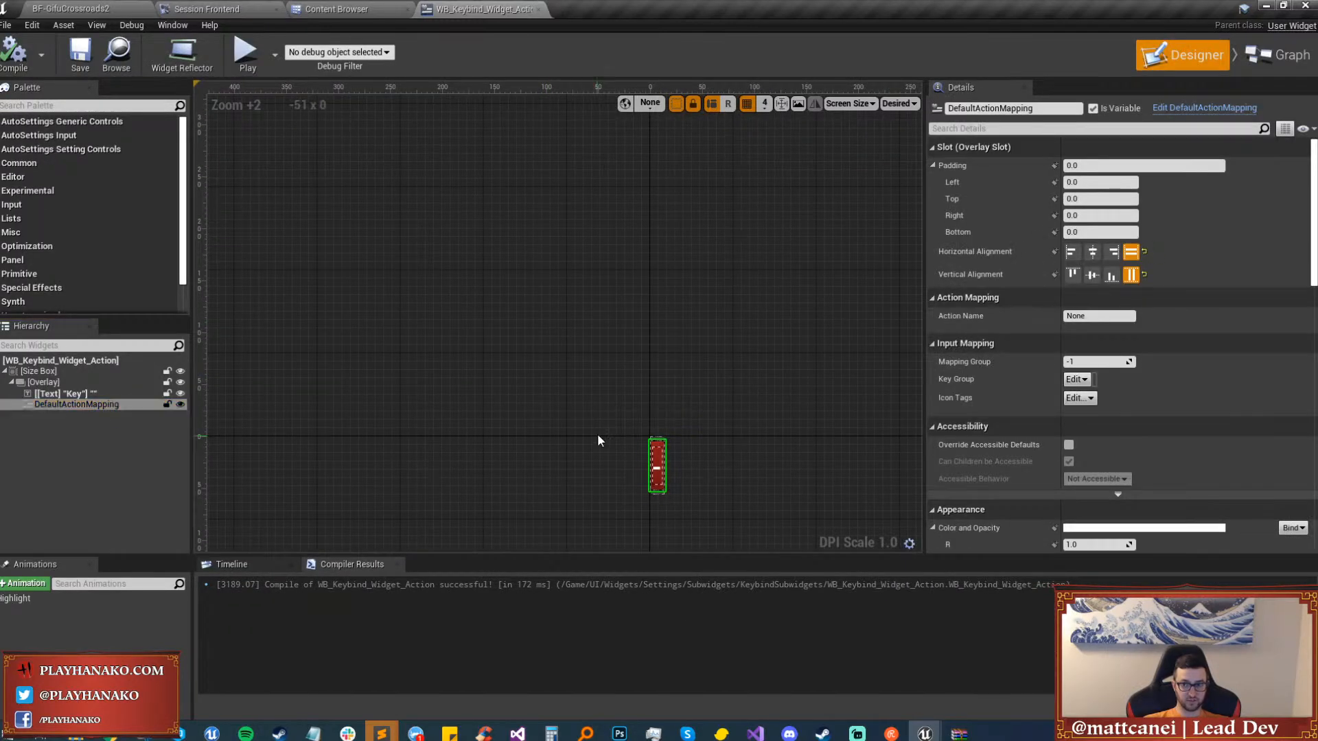
right_drag(597, 434, 520, 331)
click(88, 395)
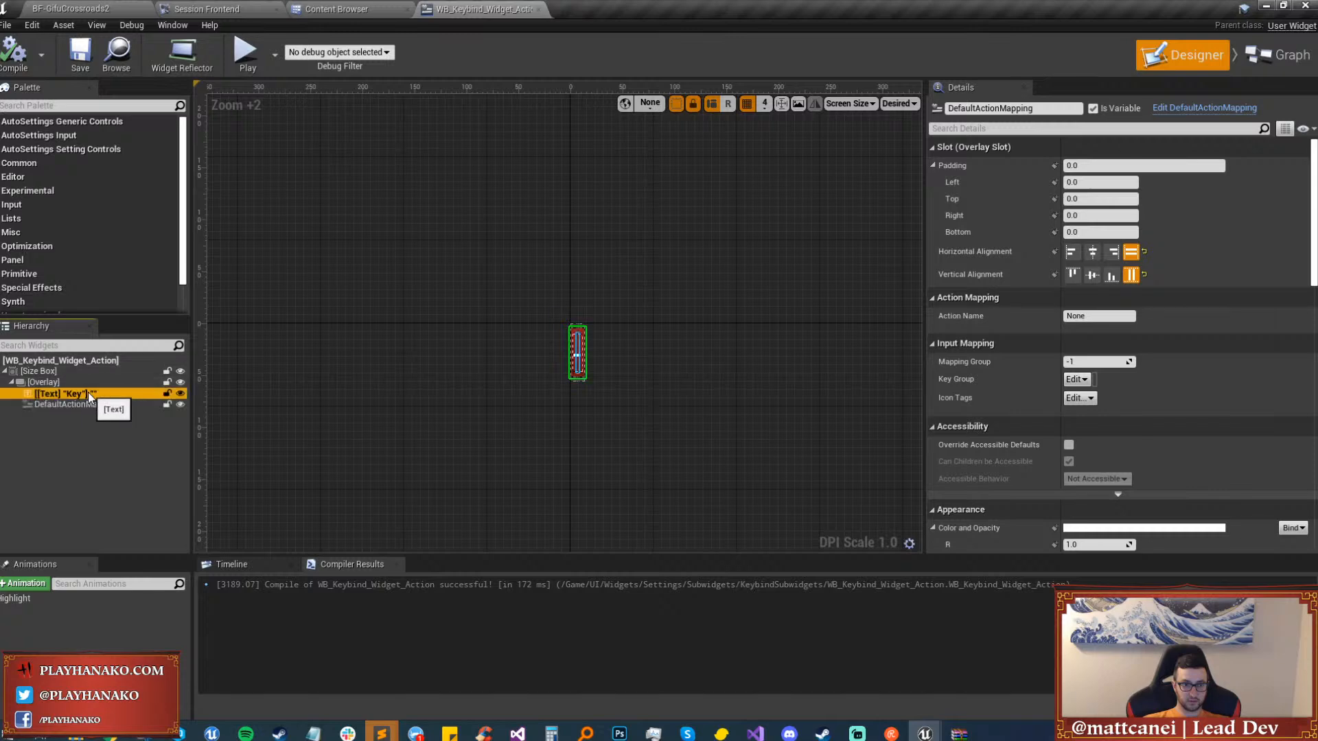
click(68, 404)
click(1209, 109)
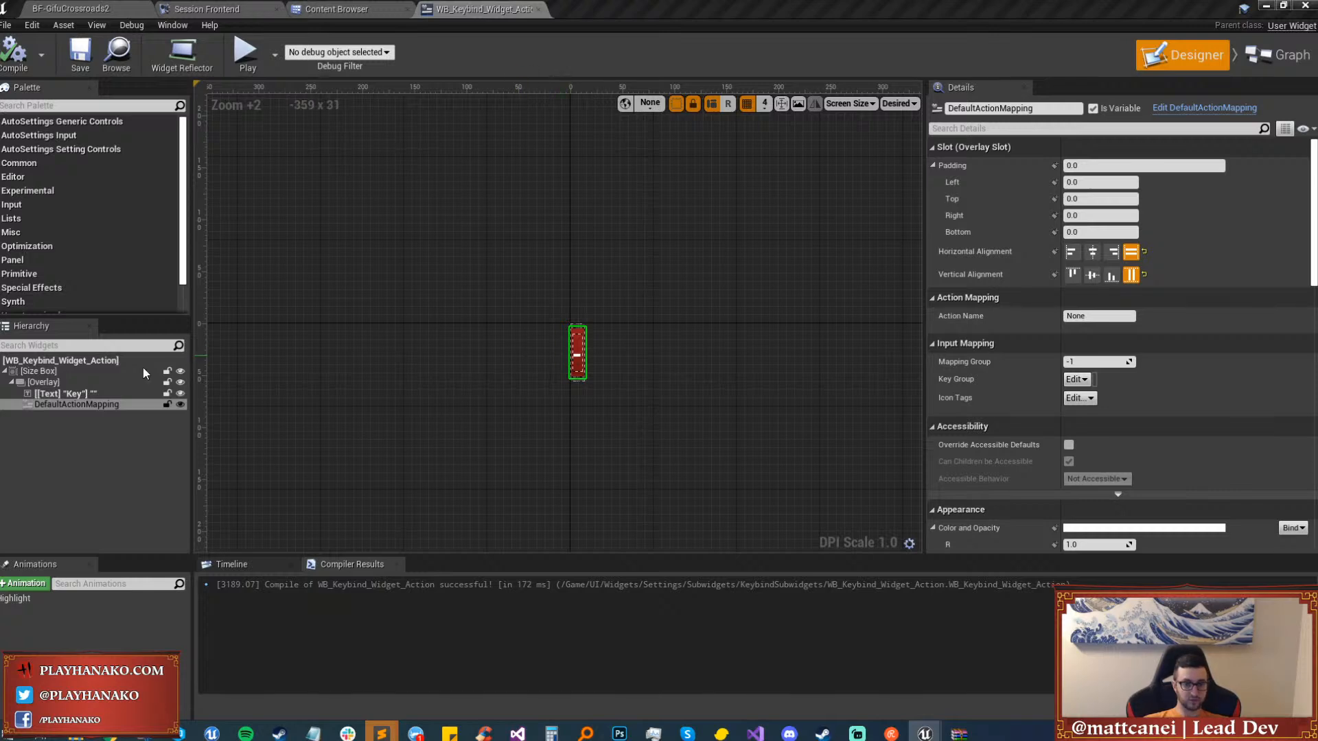
Select the Key text widget and turn off the dashed outlines in the designer to view its layout.
click(79, 394)
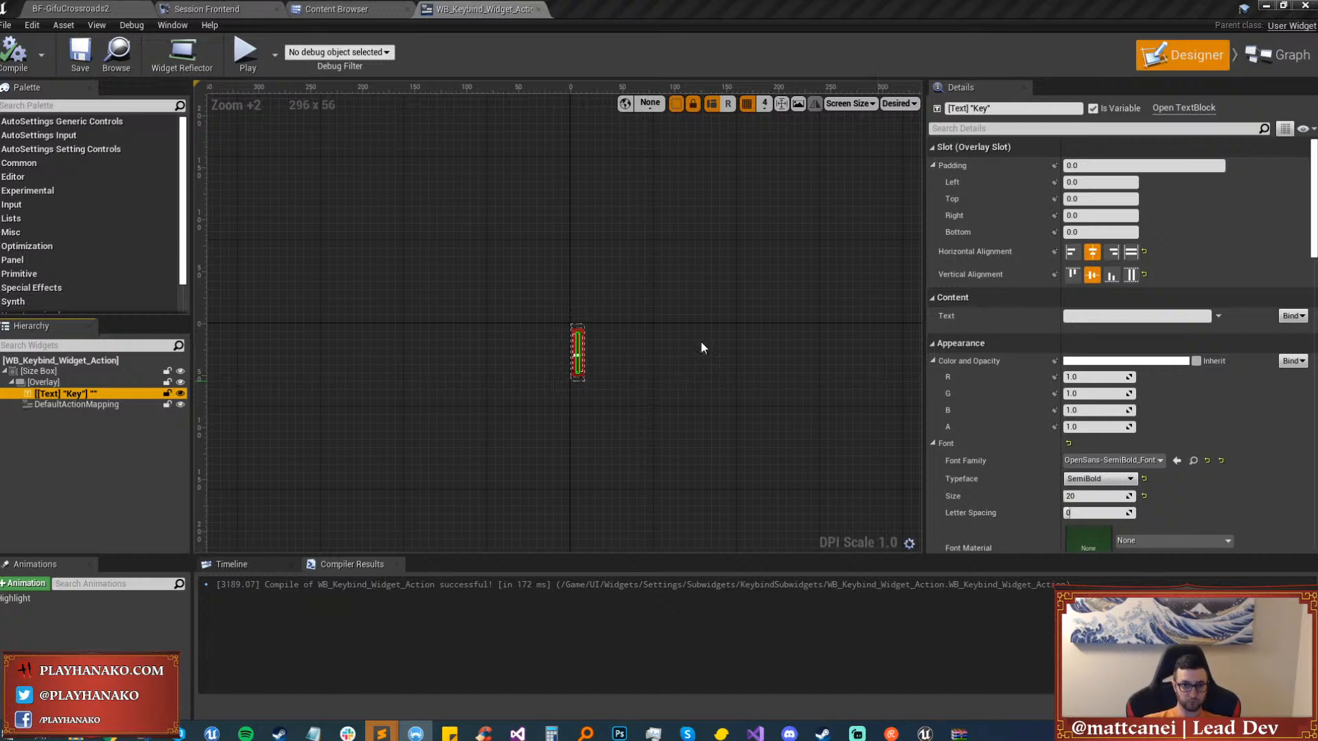
click(664, 328)
scroll(340, 143, up, 4)
scroll(729, 519, up, 5)
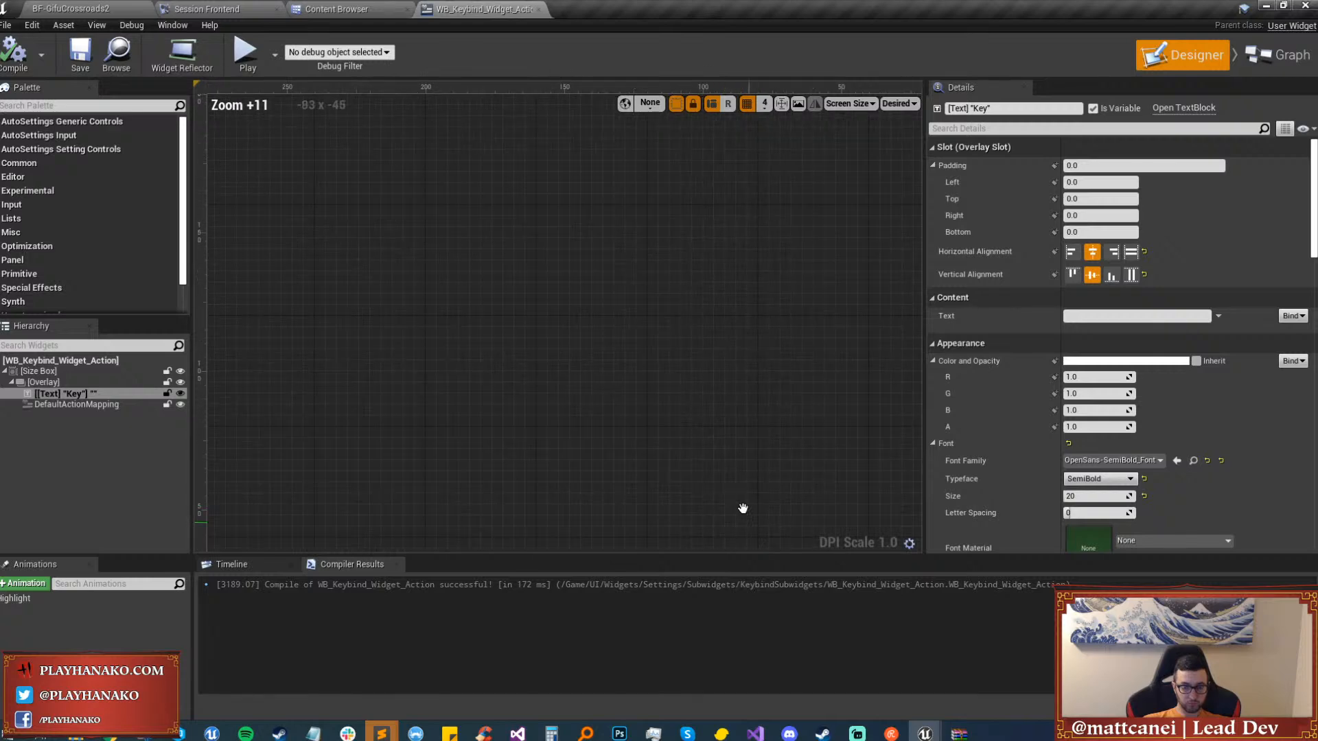
right_drag(741, 508, 556, 149)
scroll(823, 415, up, 2)
click(676, 103)
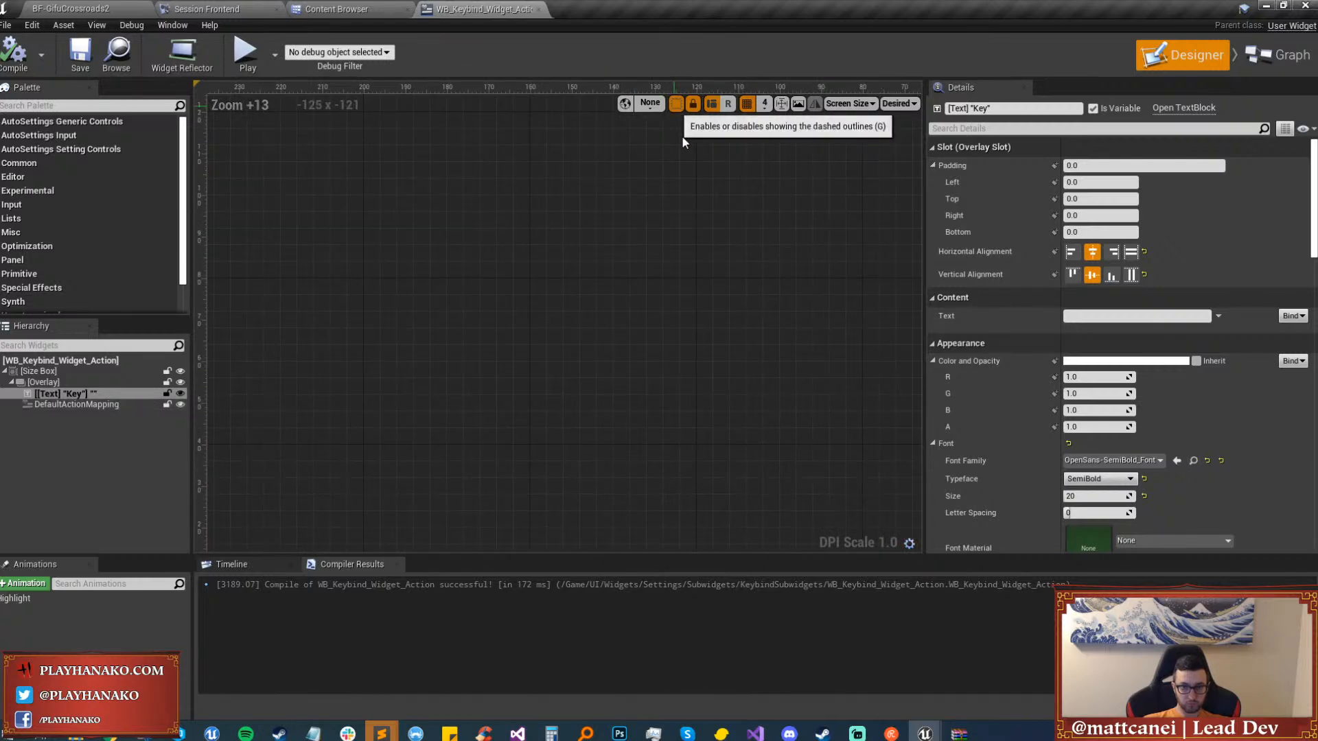
scroll(814, 333, down, 8)
right_drag(603, 285, 573, 273)
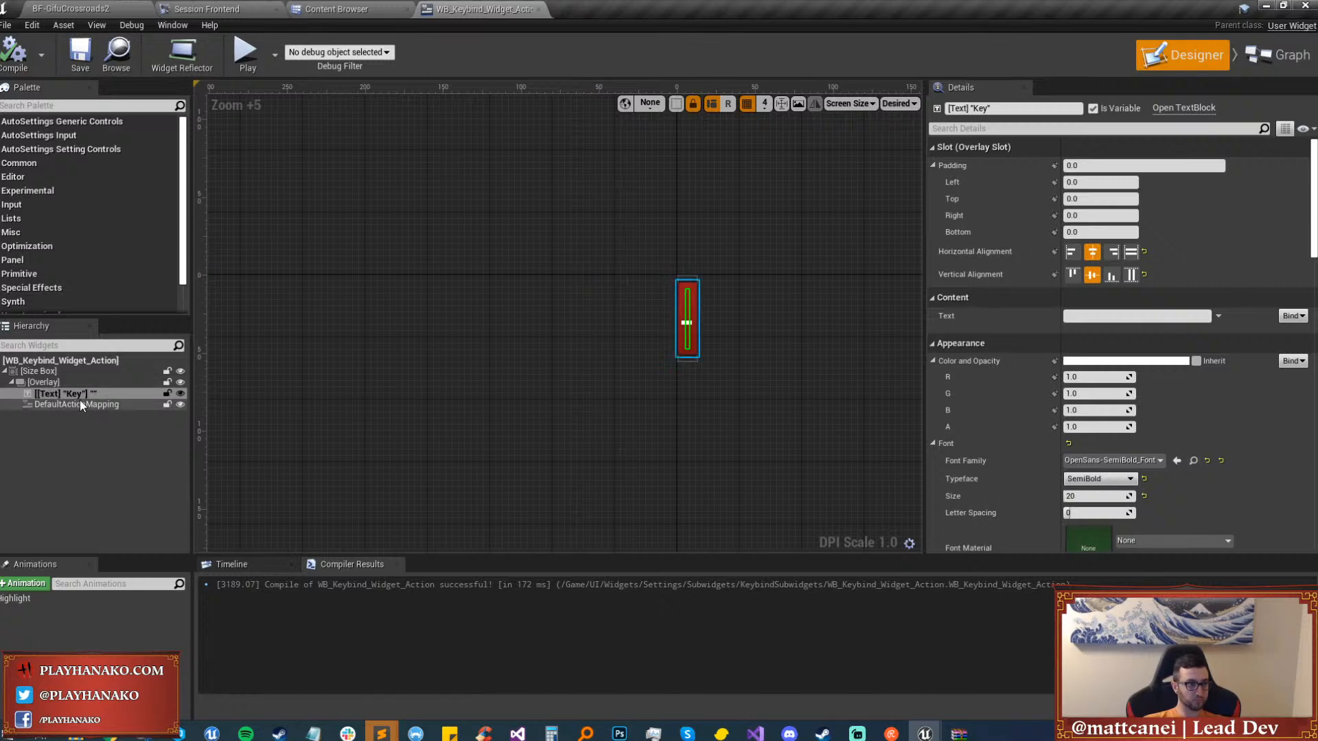
Examine the SetKey and Initialize Widget logic in the event graph and check DefaultActionMapping in the designer again.
click(1262, 55)
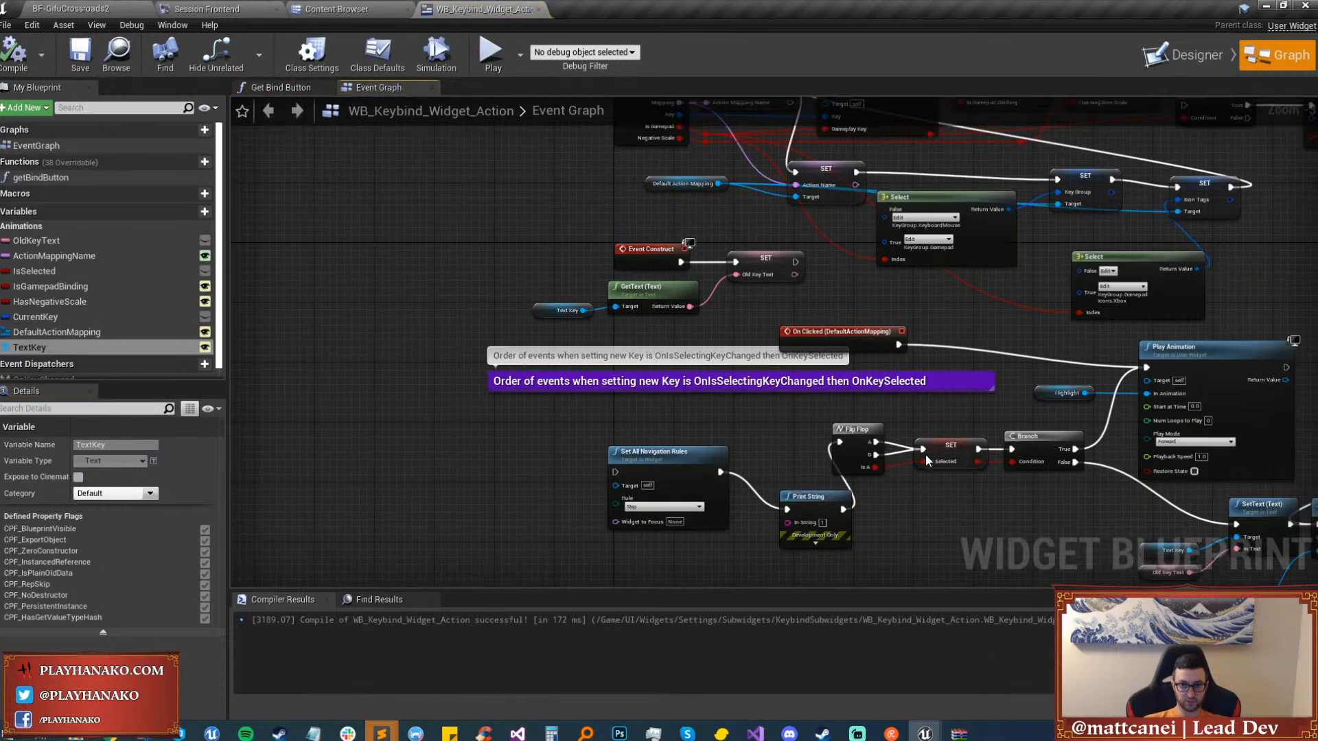
right_drag(925, 455, 907, 617)
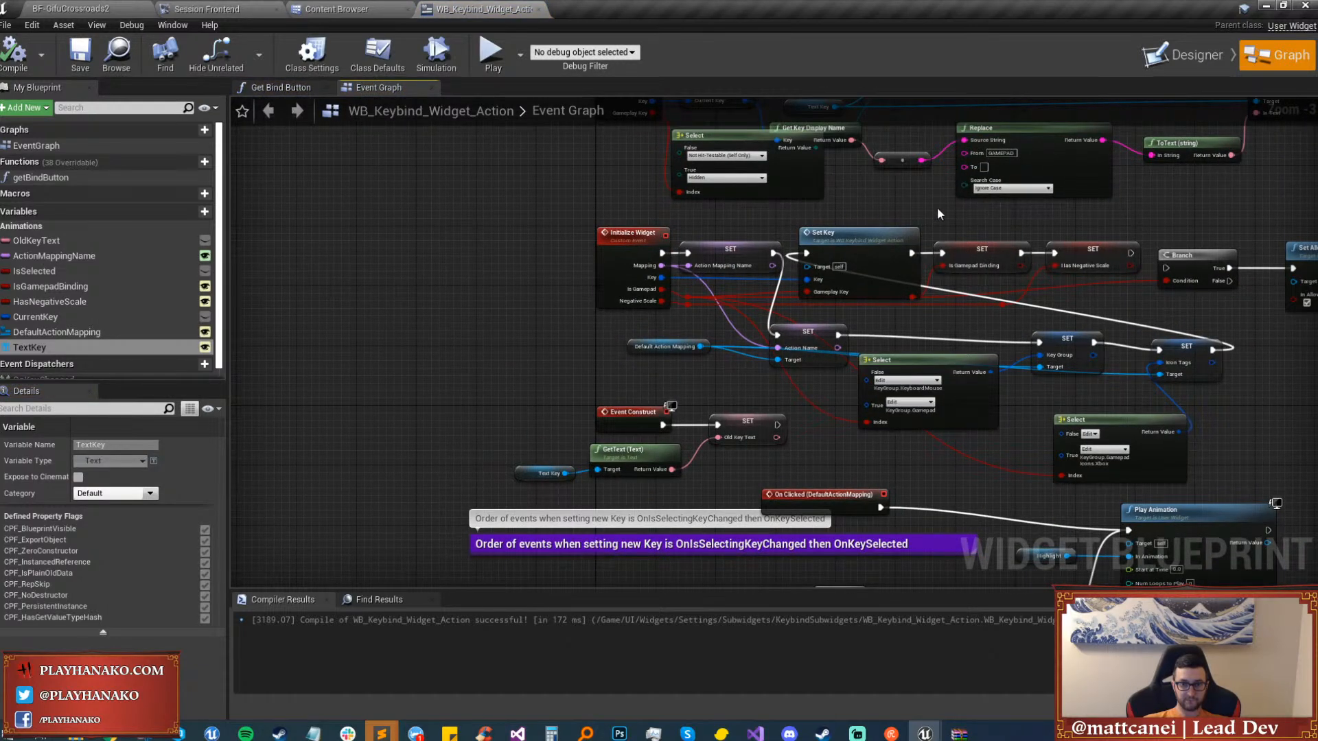
right_drag(939, 214, 739, 400)
scroll(859, 344, up, 2)
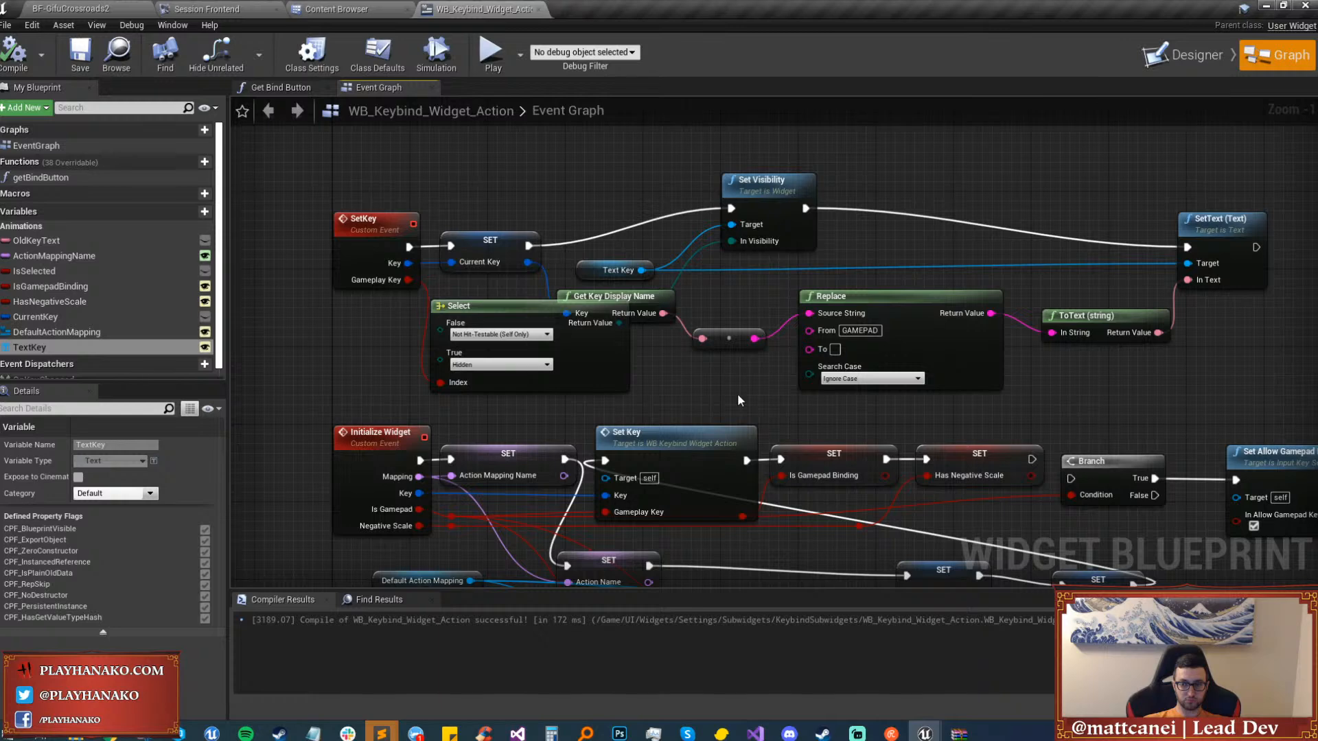
right_drag(737, 400, 720, 356)
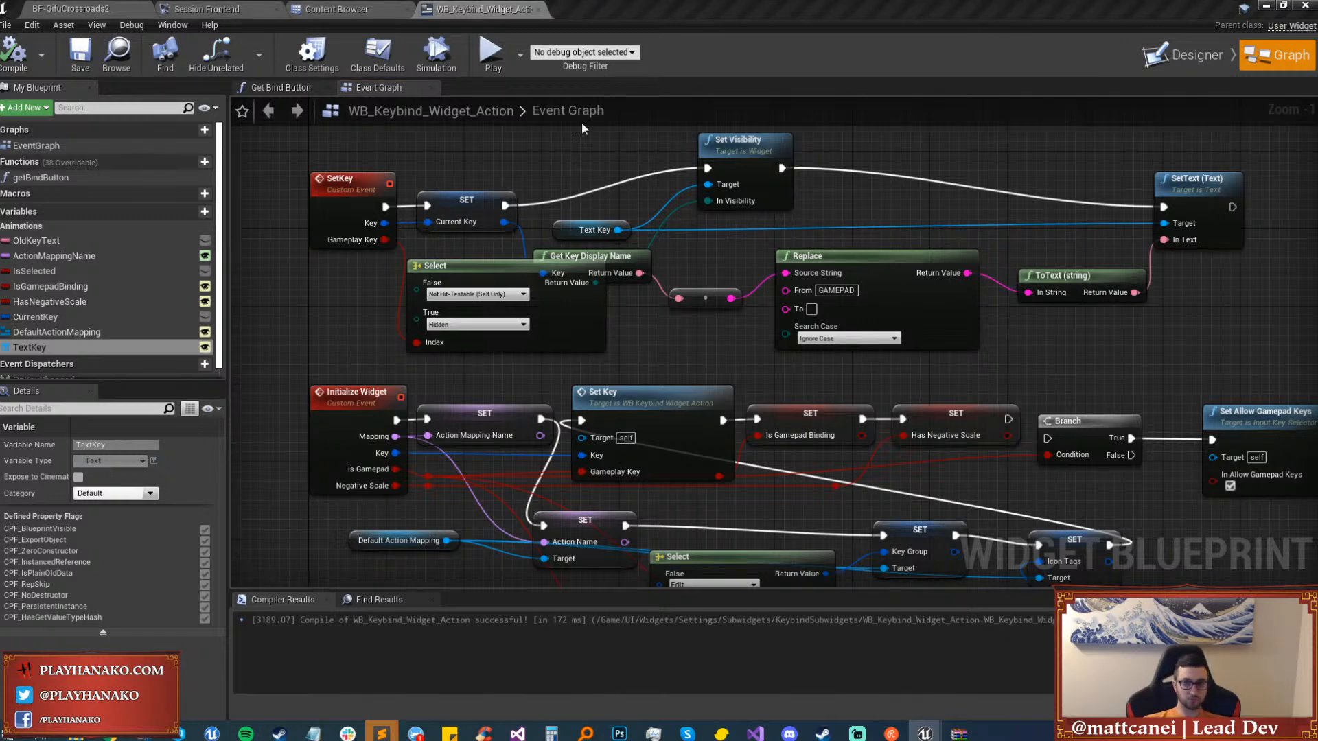
click(1187, 59)
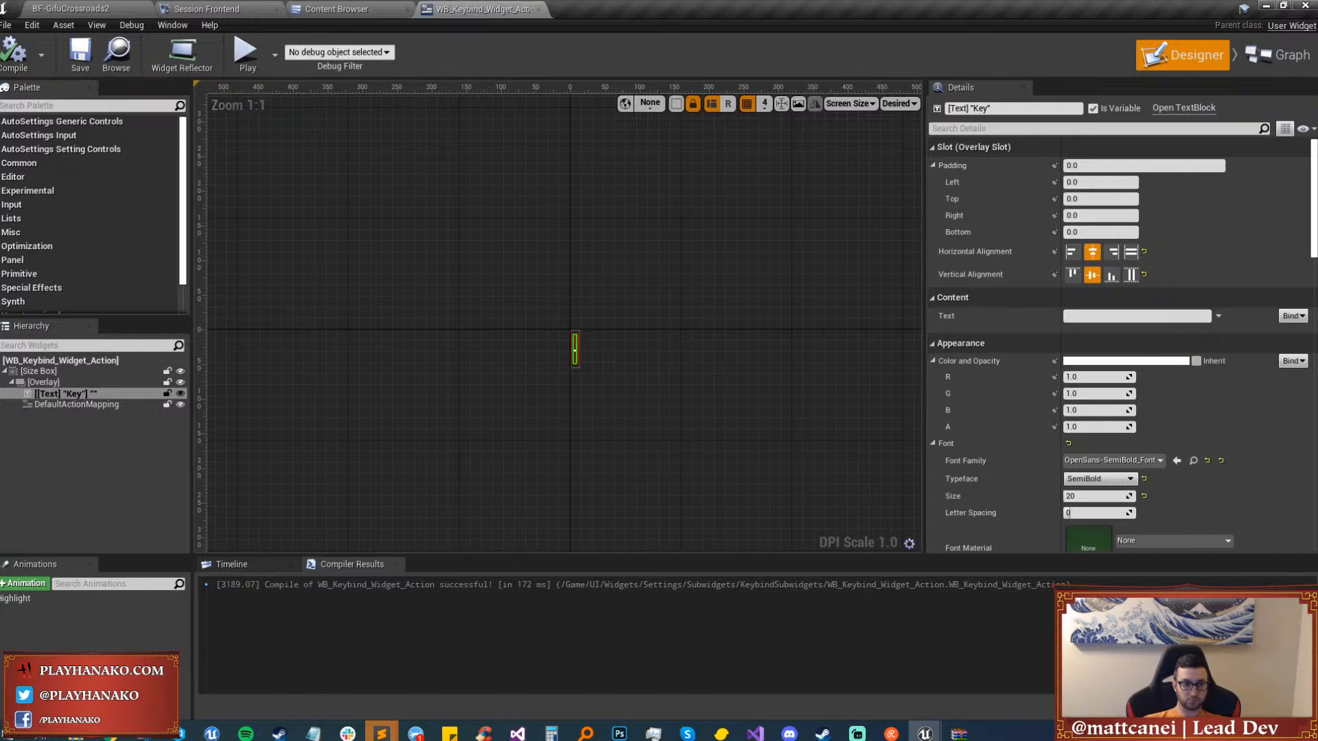
click(60, 404)
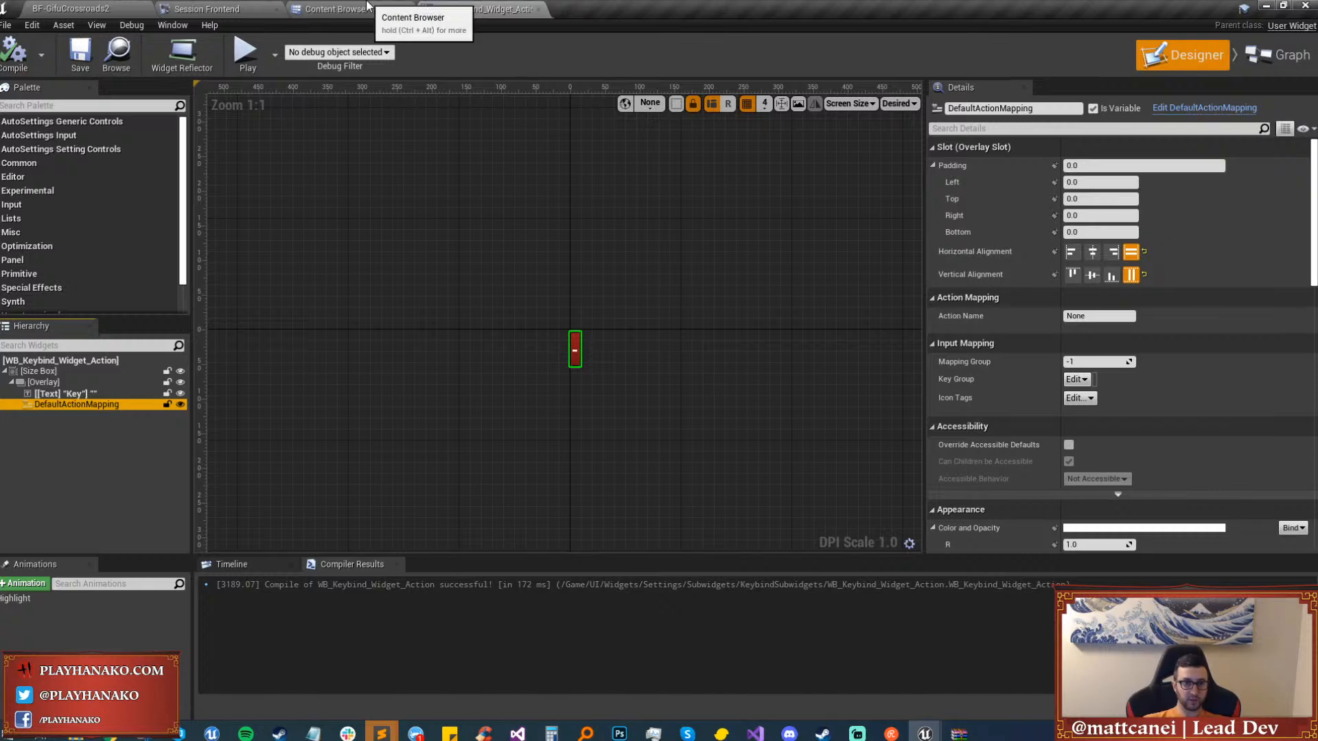
Browse to the UI/Widgets/Settings folder, open the WB_SettingScreen2 widget blueprint and show its event graph.
click(336, 9)
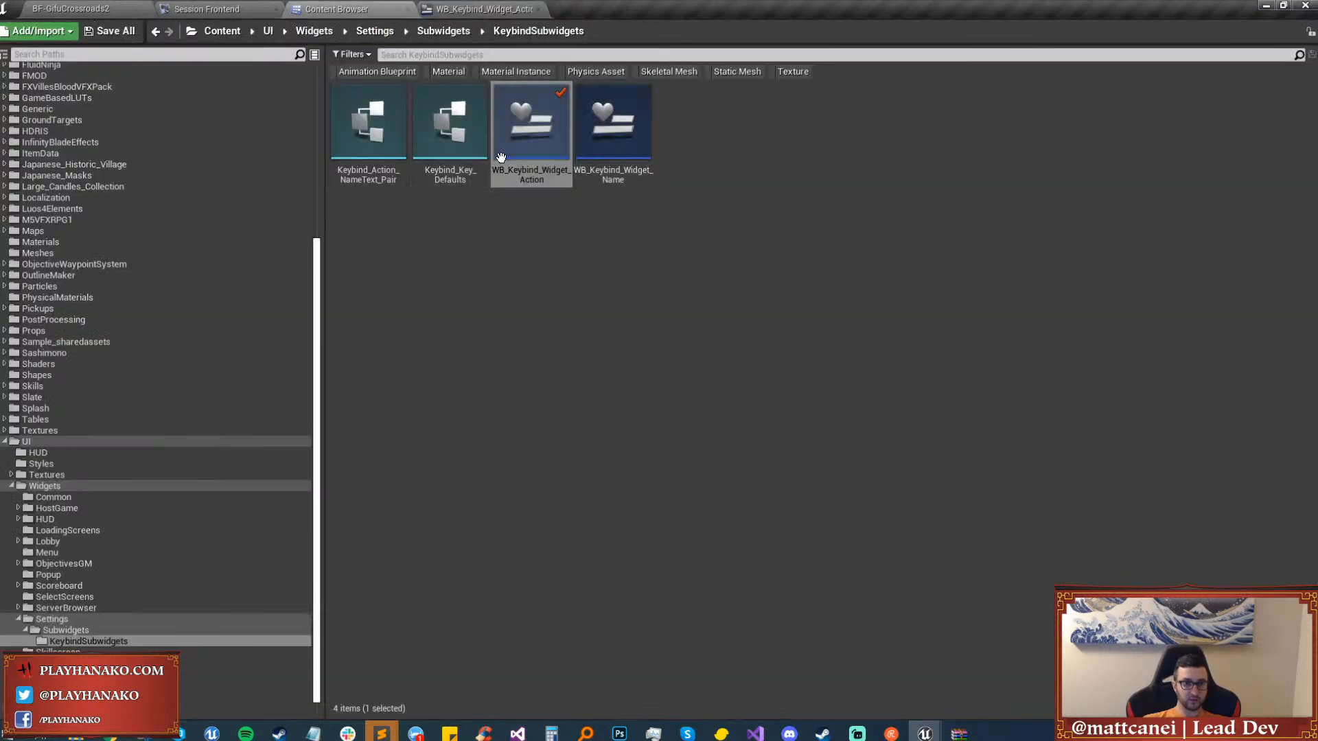
click(60, 623)
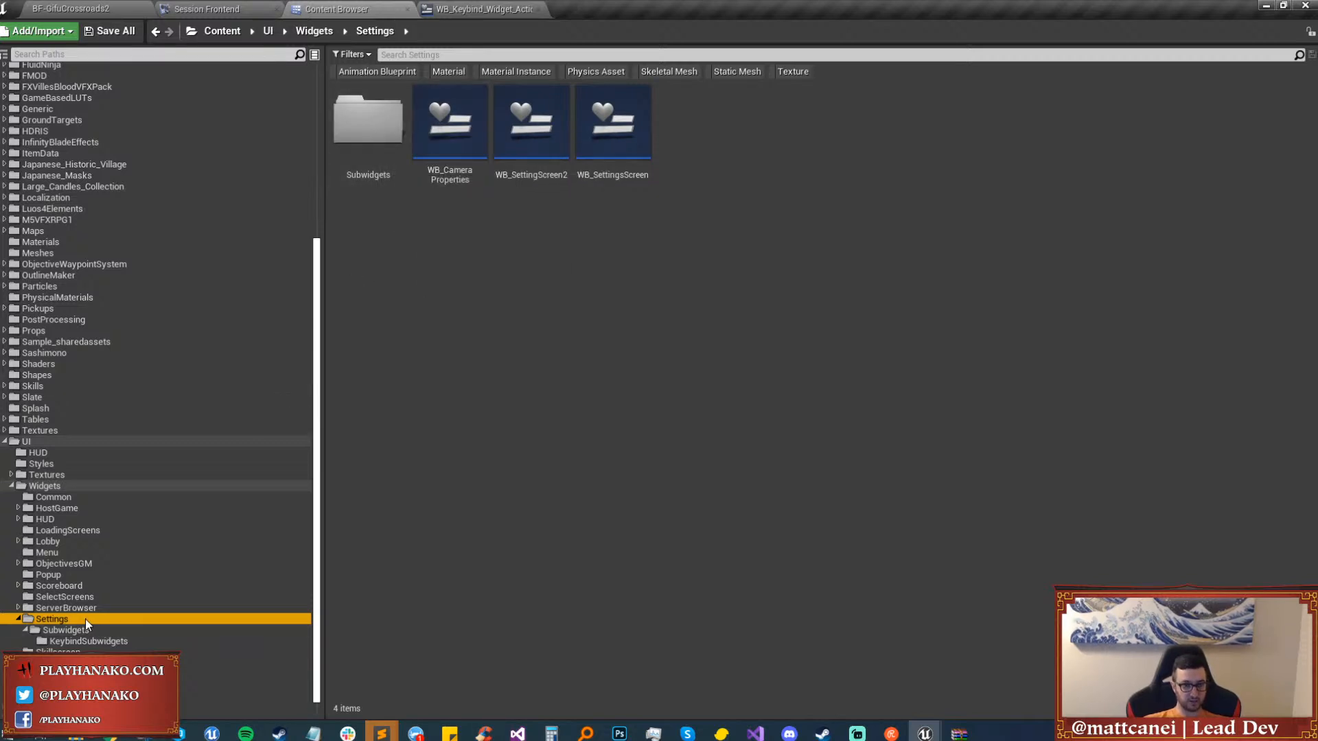
double_click(529, 148)
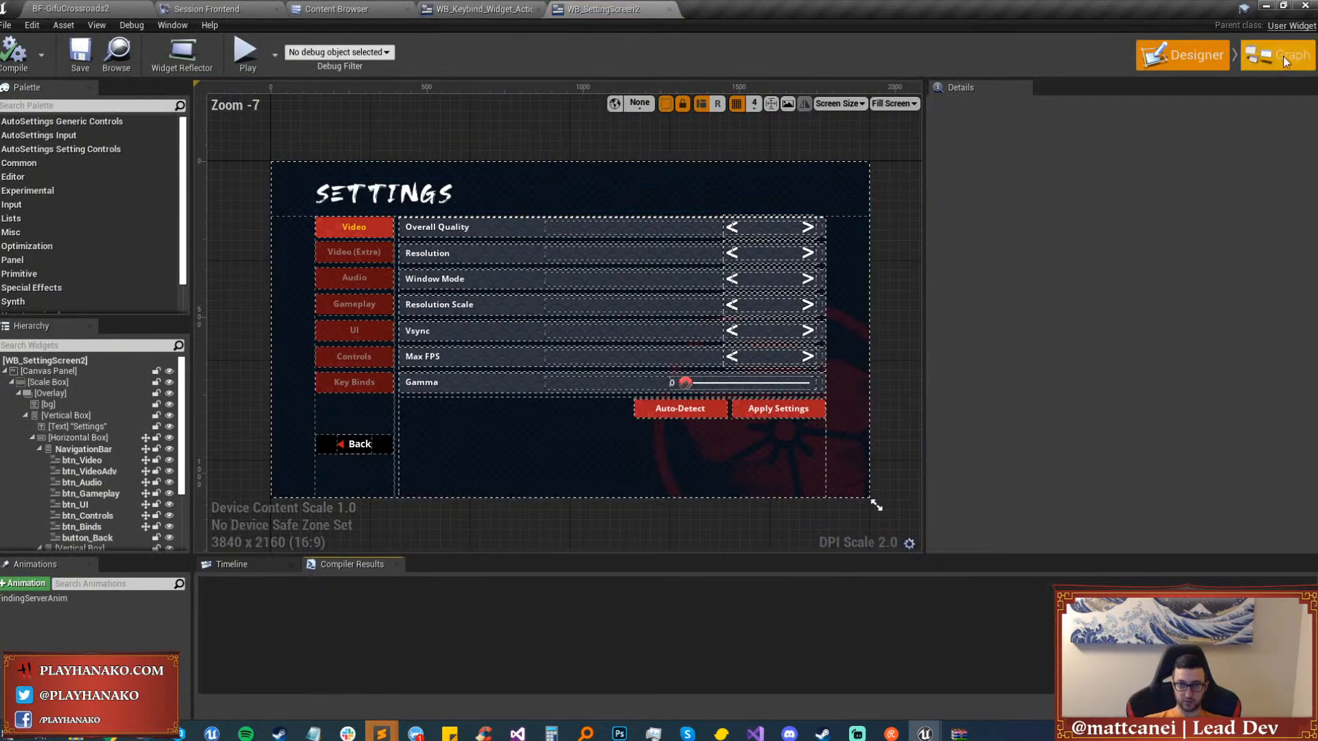
click(1283, 56)
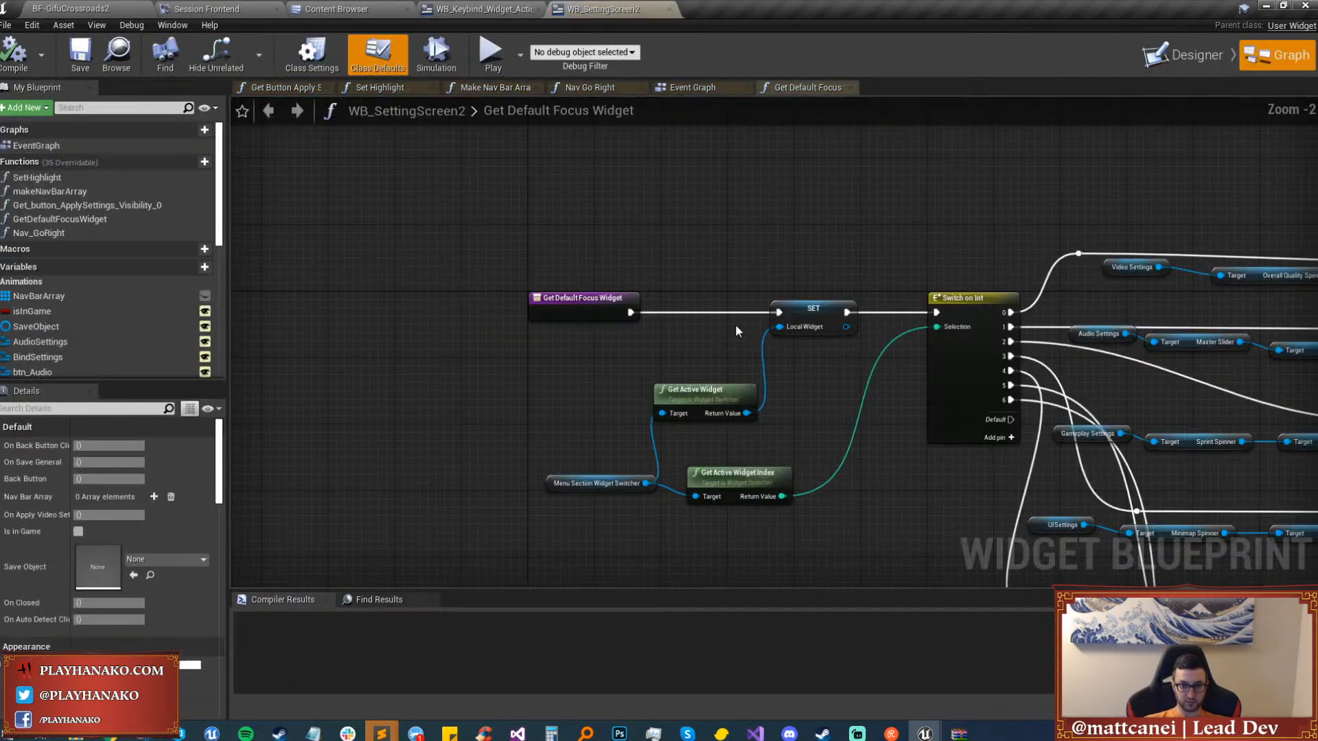
click(698, 88)
Examine the settings screen's event graph around the Is in Game branch and its Cast To BP_HUD chain.
right_drag(517, 402, 635, 438)
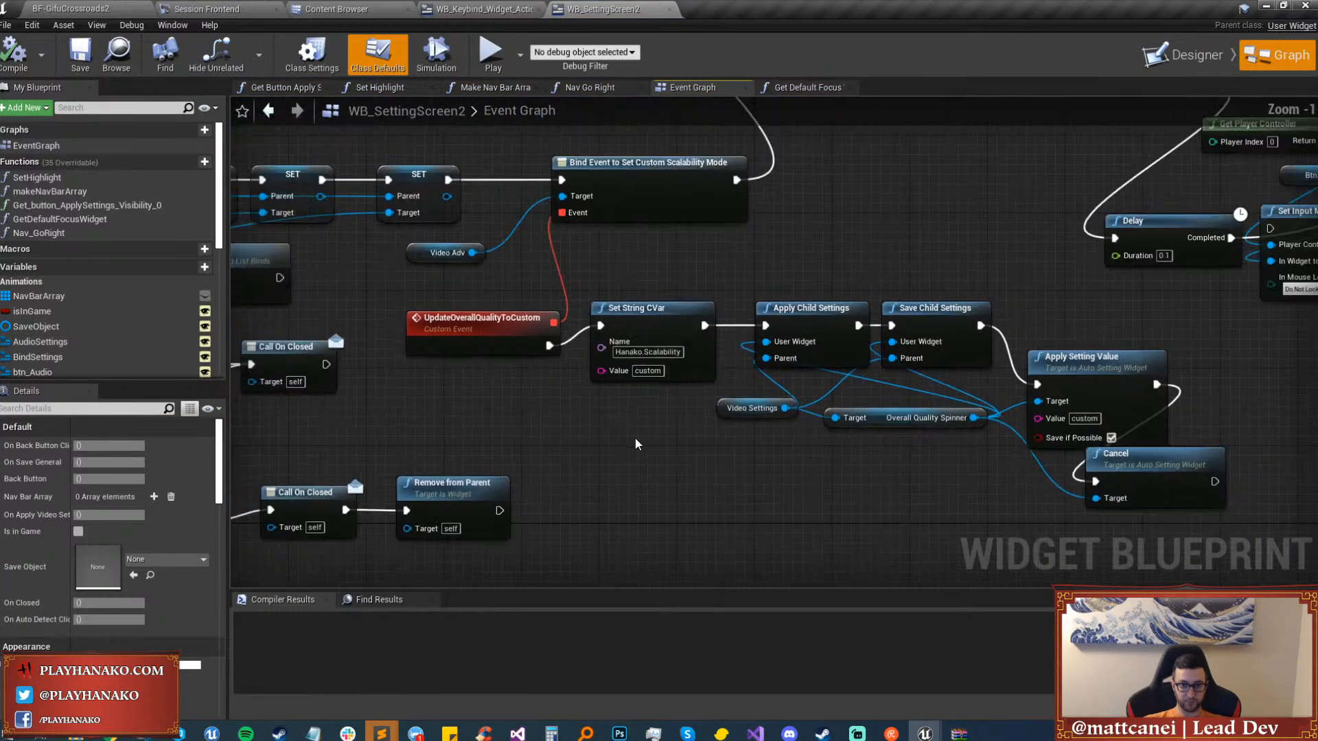
scroll(636, 438, down, 2)
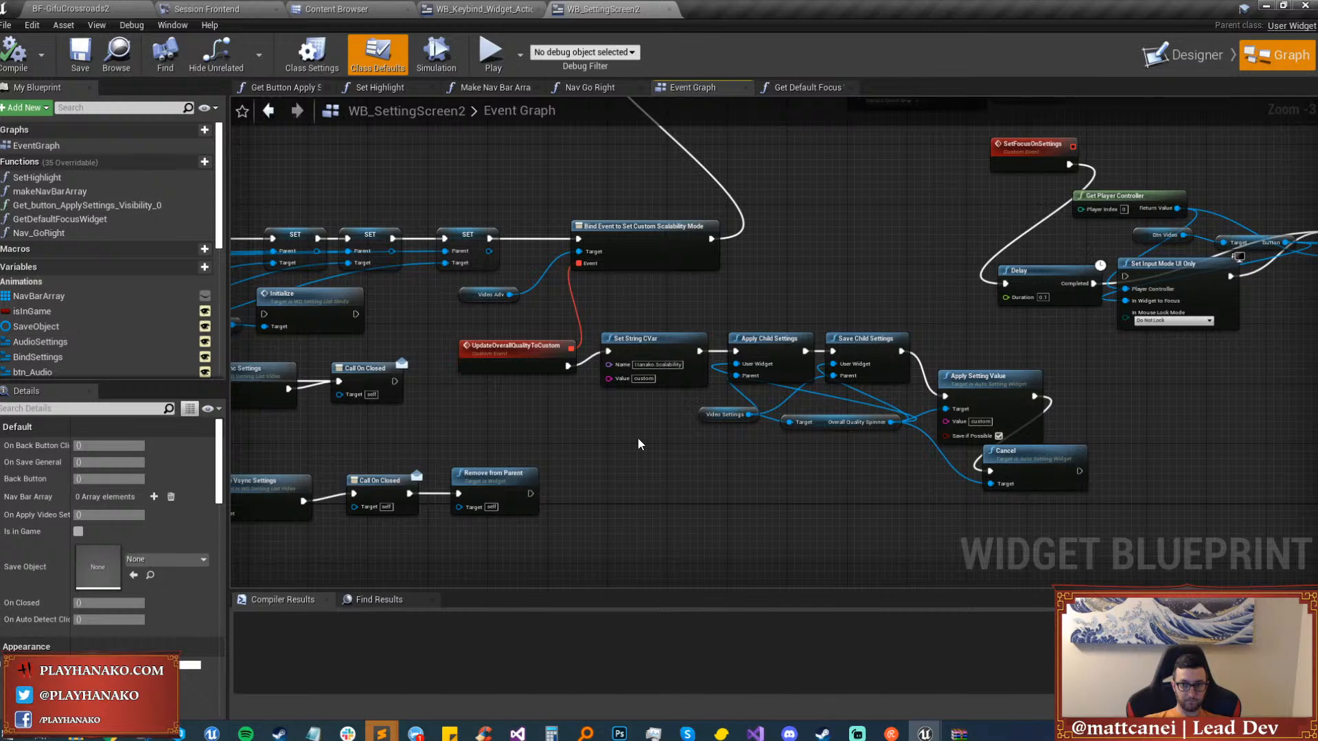
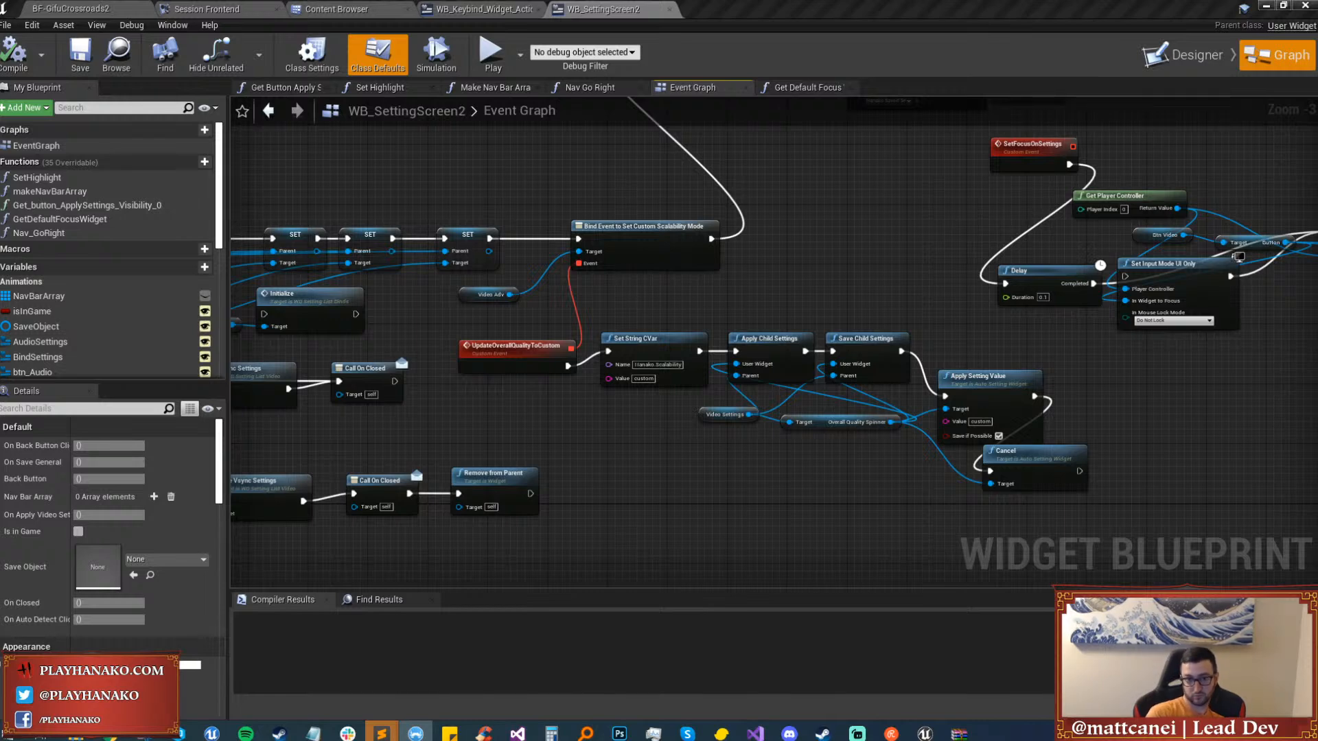
scroll(710, 378, down, 6)
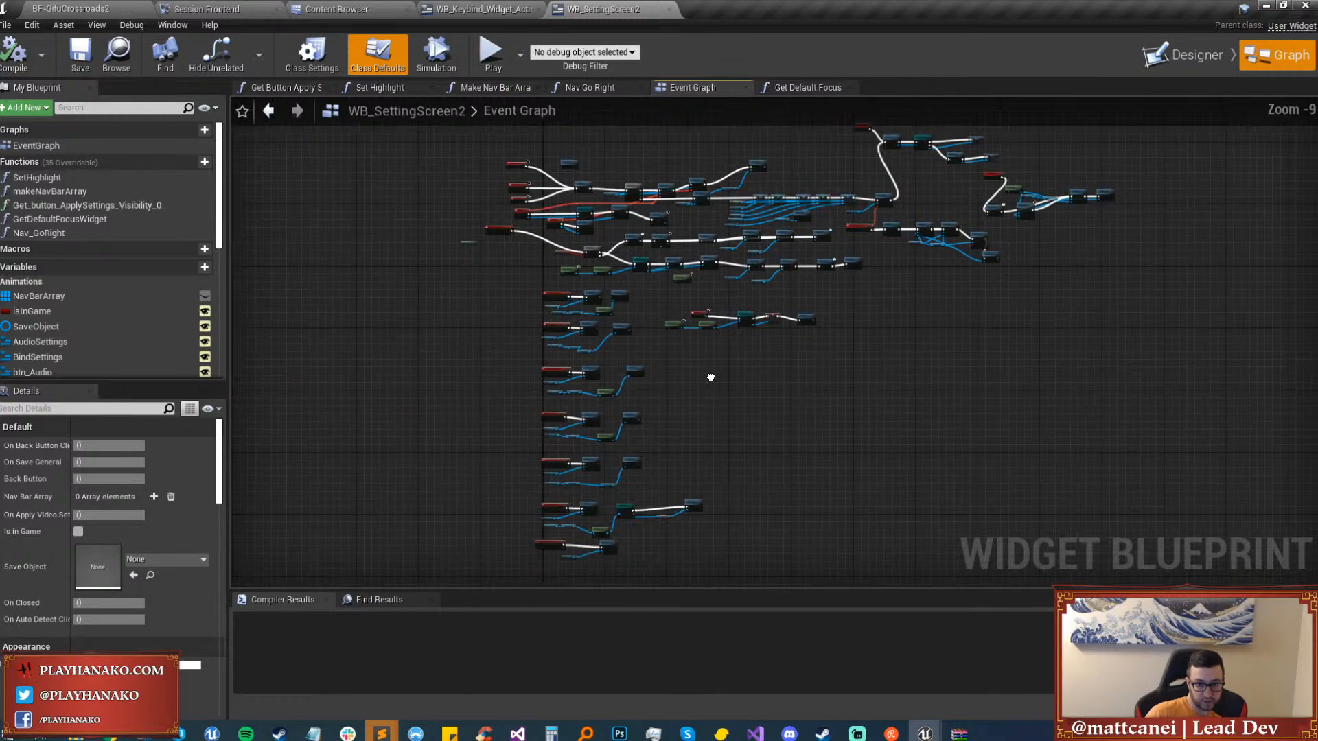
scroll(710, 377, up, 7)
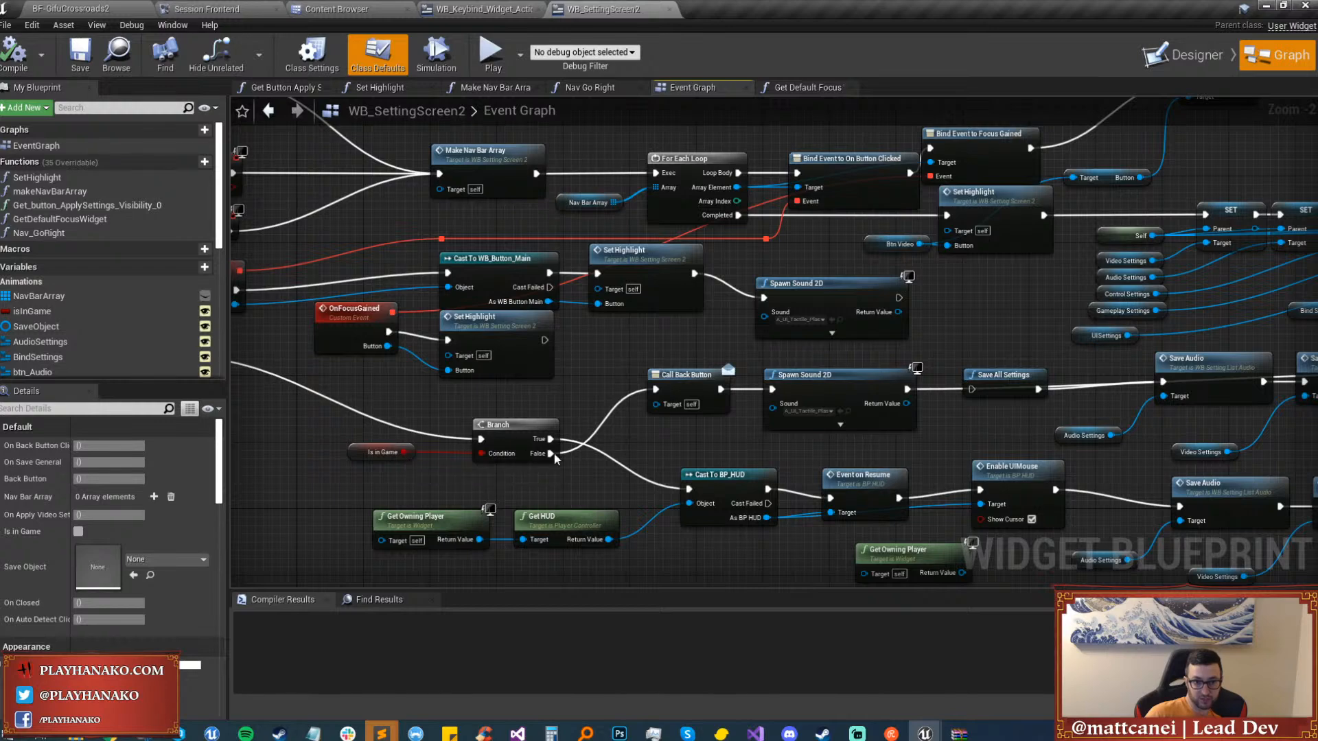
right_drag(804, 505, 657, 428)
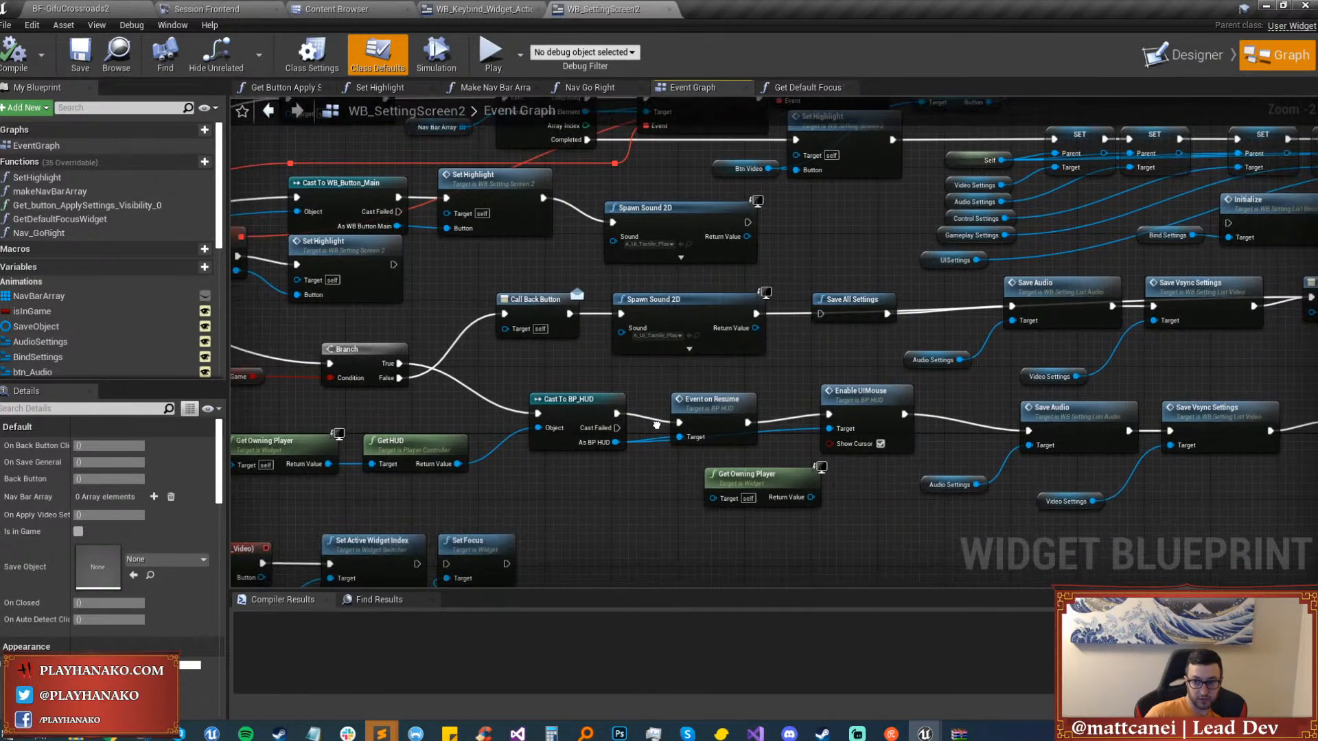
right_drag(719, 467, 649, 431)
scroll(547, 423, up, 1)
right_drag(545, 436, 645, 408)
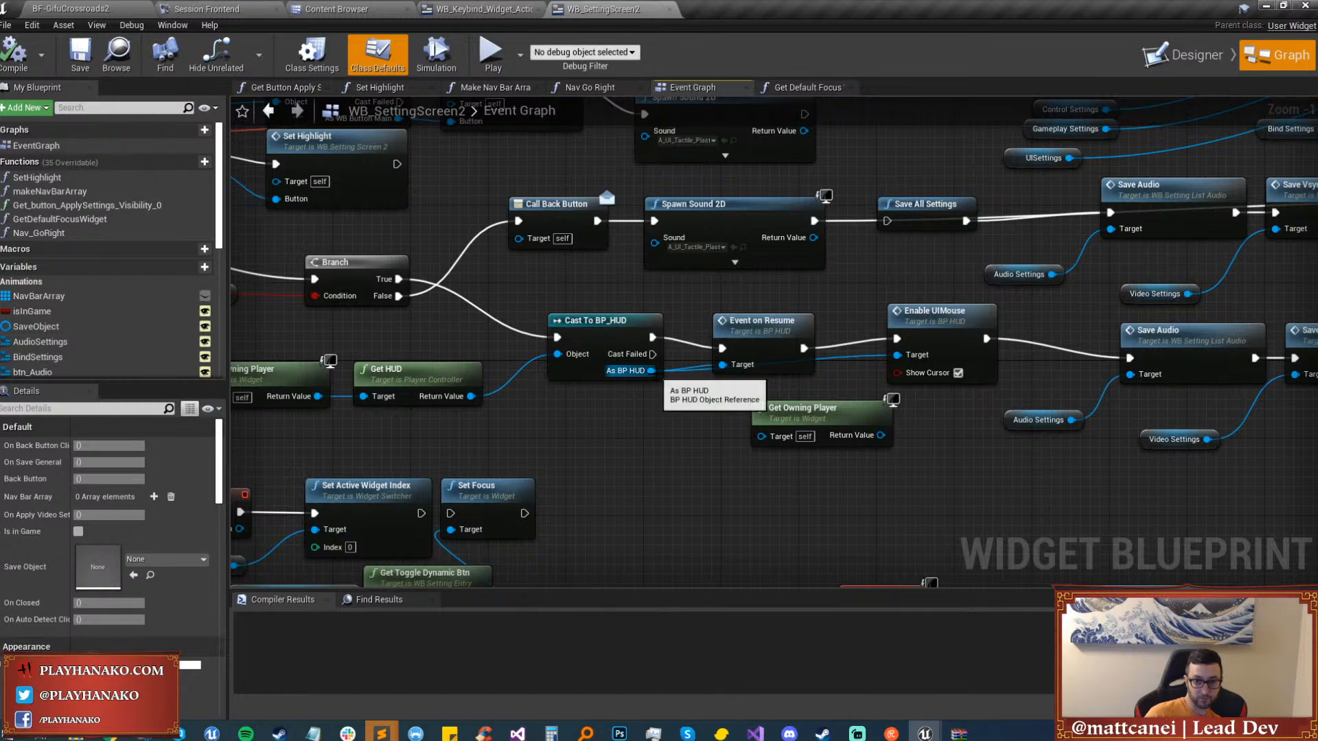
Delete the unconnected Get Owning Player node beneath Event on Resume and Enable UIMouse.
drag(782, 415, 771, 433)
drag(671, 461, 627, 479)
right_drag(783, 415, 775, 383)
scroll(574, 372, down, 1)
key(Delete)
Move Event on Resume, Enable UIMouse and the save nodes after them rightward, leaving space behind Cast To BP_HUD.
right_drag(568, 355, 610, 365)
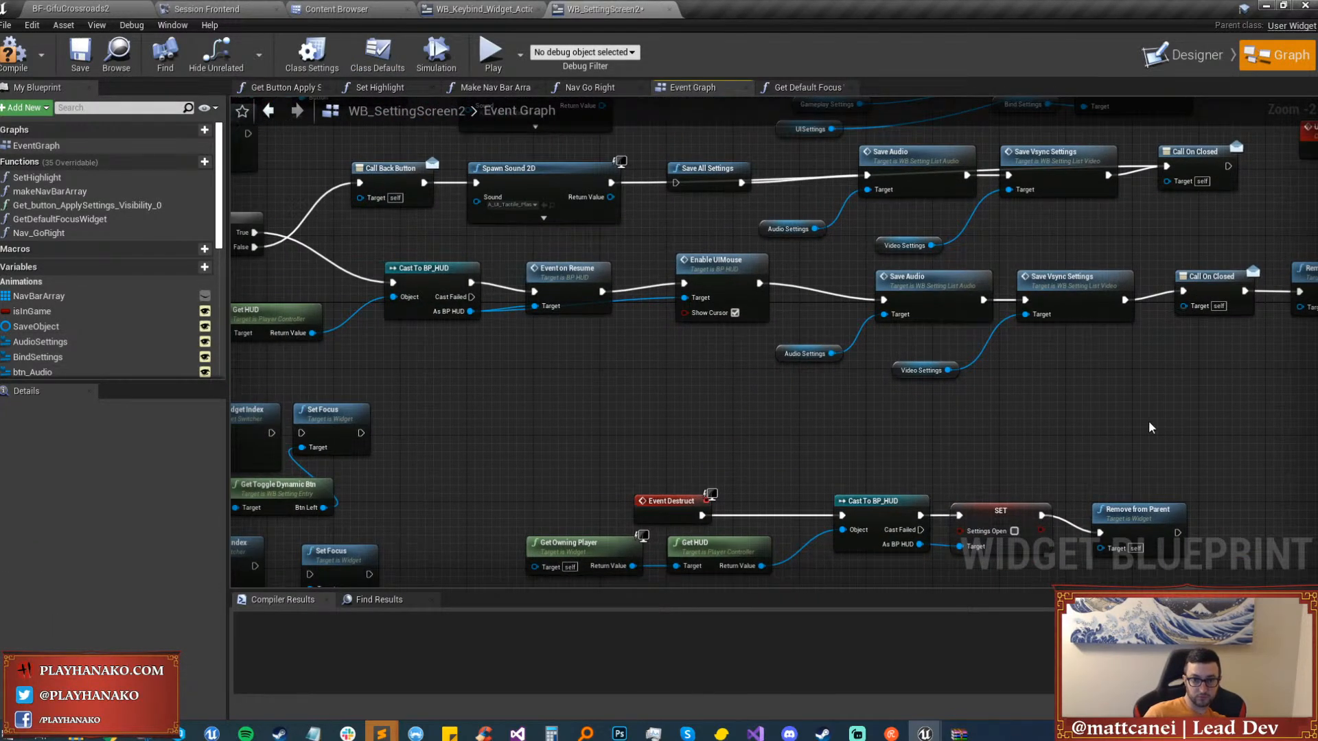
right_drag(1290, 395, 1183, 387)
scroll(1194, 390, down, 1)
drag(1215, 393, 564, 292)
drag(570, 279, 841, 271)
scroll(494, 312, up, 2)
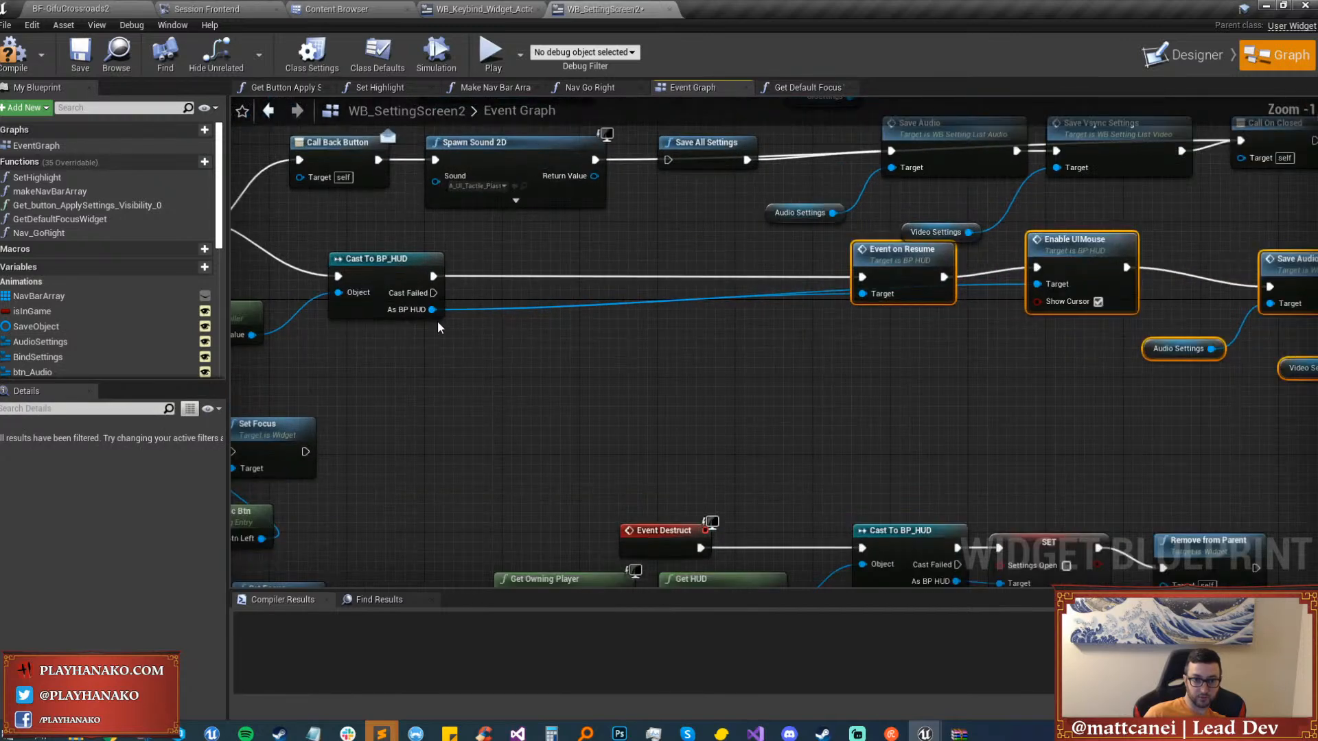
Add a Get Main Widget node fed by the As BP HUD output of the Cast To BP_HUD node.
drag(432, 310, 455, 362)
text(get main wid)
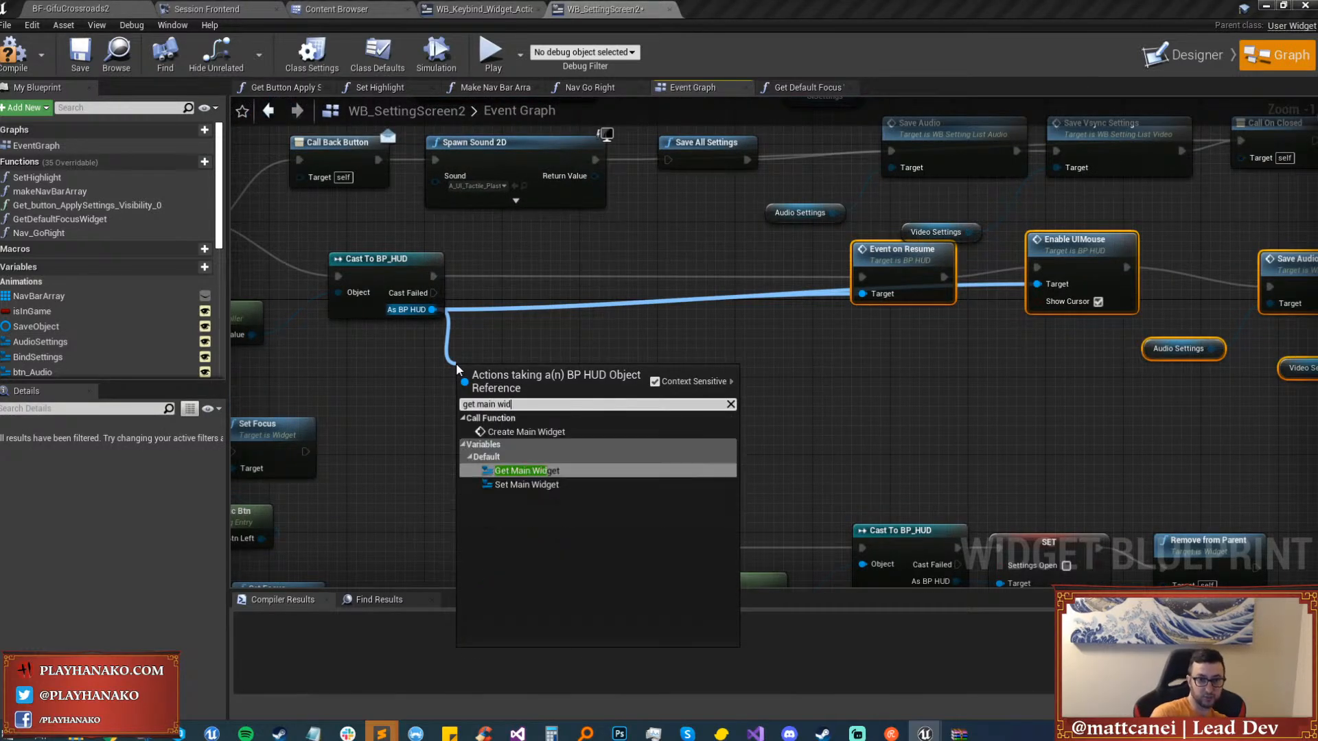
key(Return)
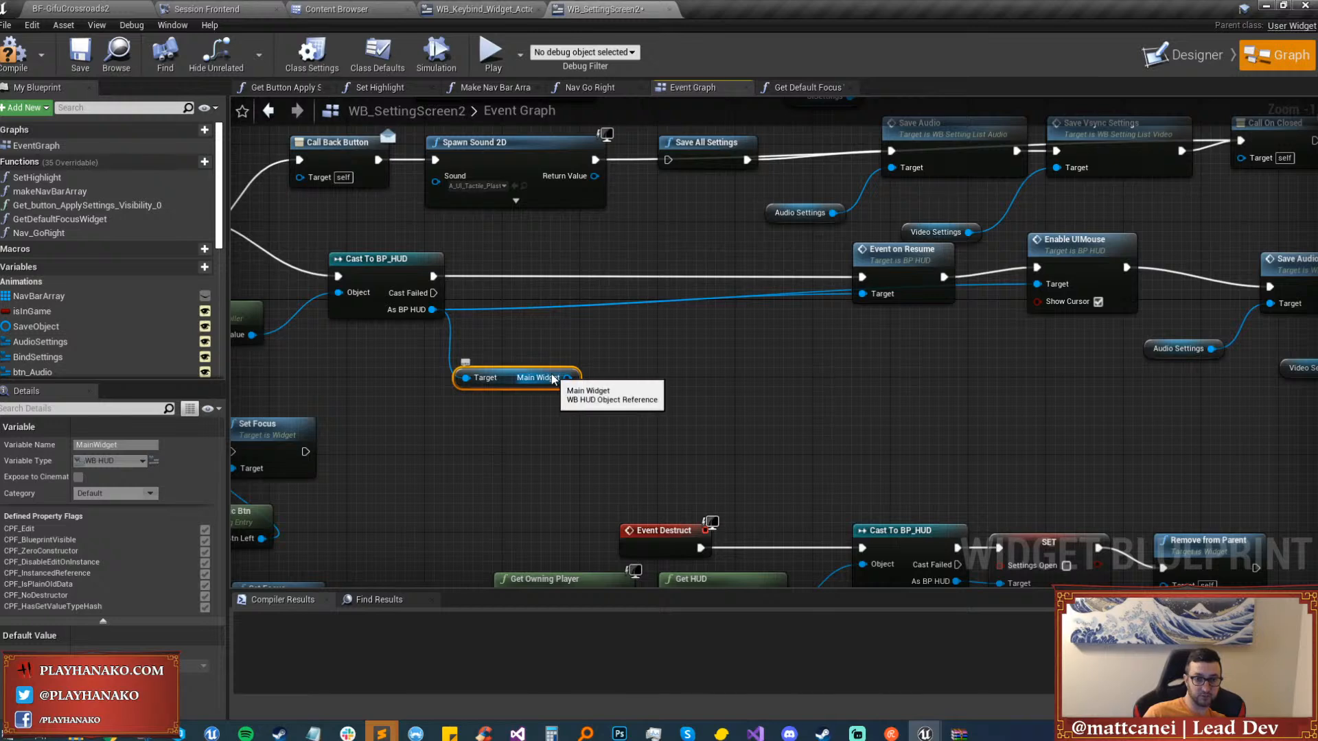
Move the Main Widget getter beneath Cast To BP_HUD and chain a Get Ability Bar node and a Get Ability List node from it.
drag(551, 374, 464, 333)
text(get abi)
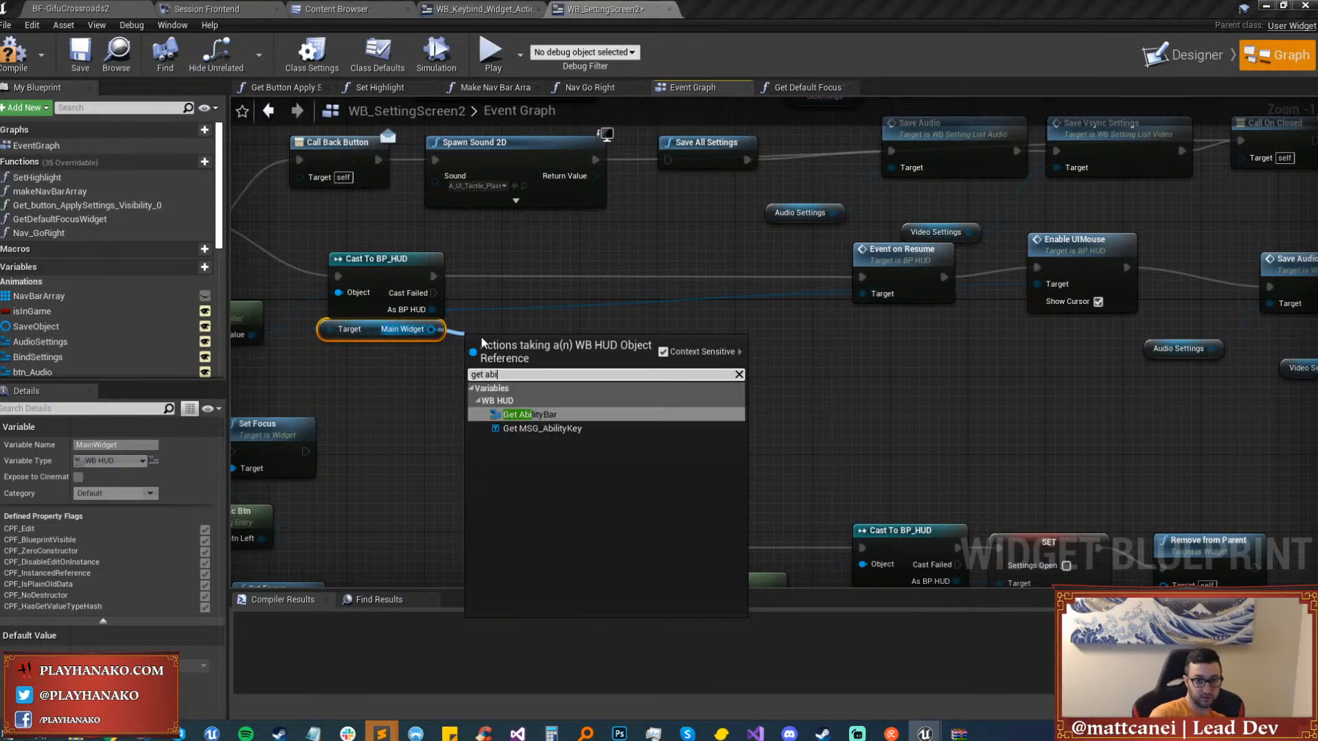
text(lity)
key(Return)
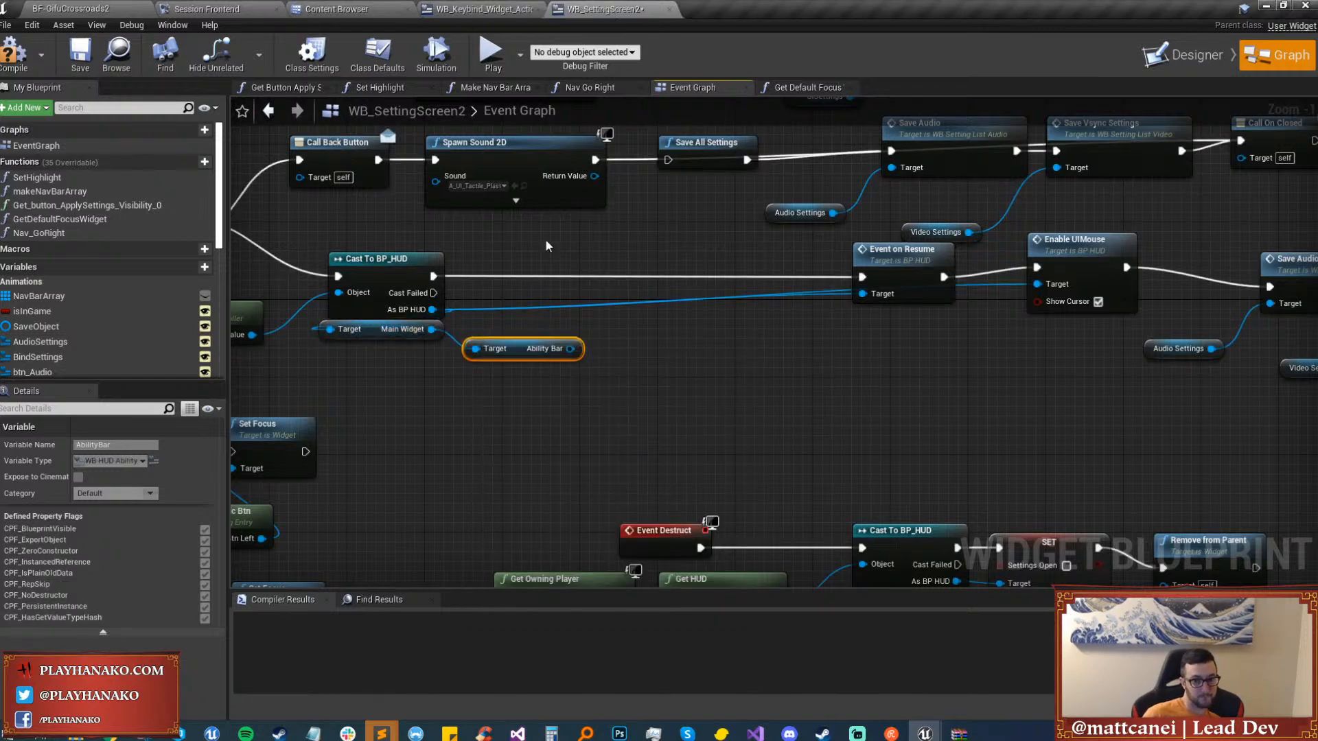
drag(570, 349, 611, 350)
text(get ability)
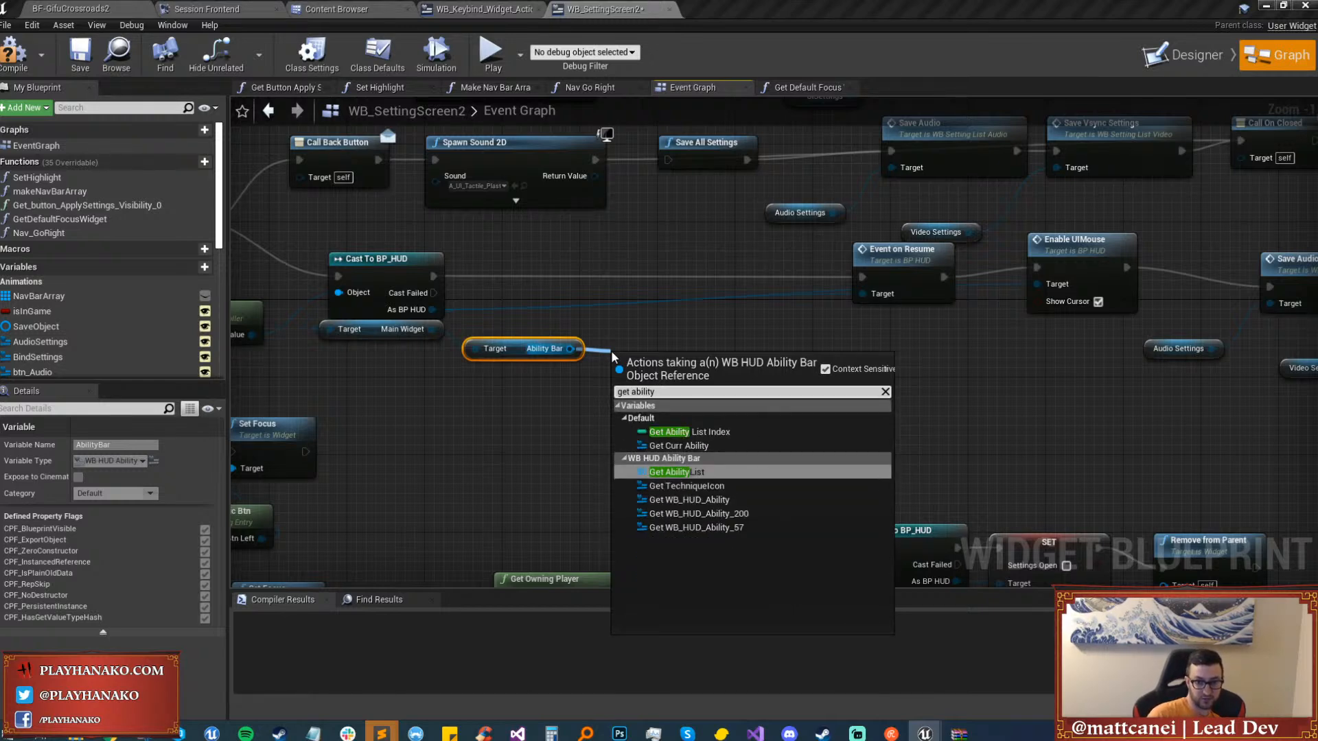
key(Return)
Add Get All Children to Ability List and feed its Return Value into a For Each Loop executed after Cast To BP_HUD.
drag(665, 352, 578, 378)
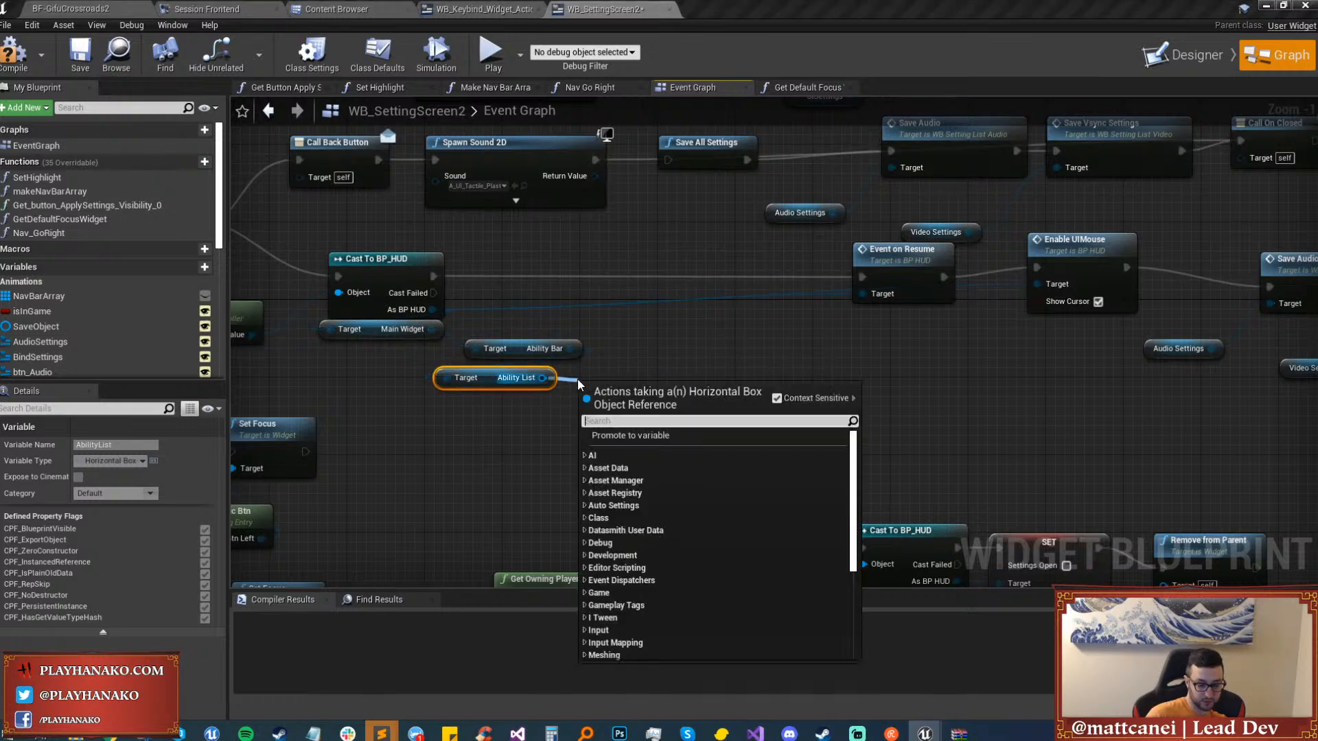
text(get children)
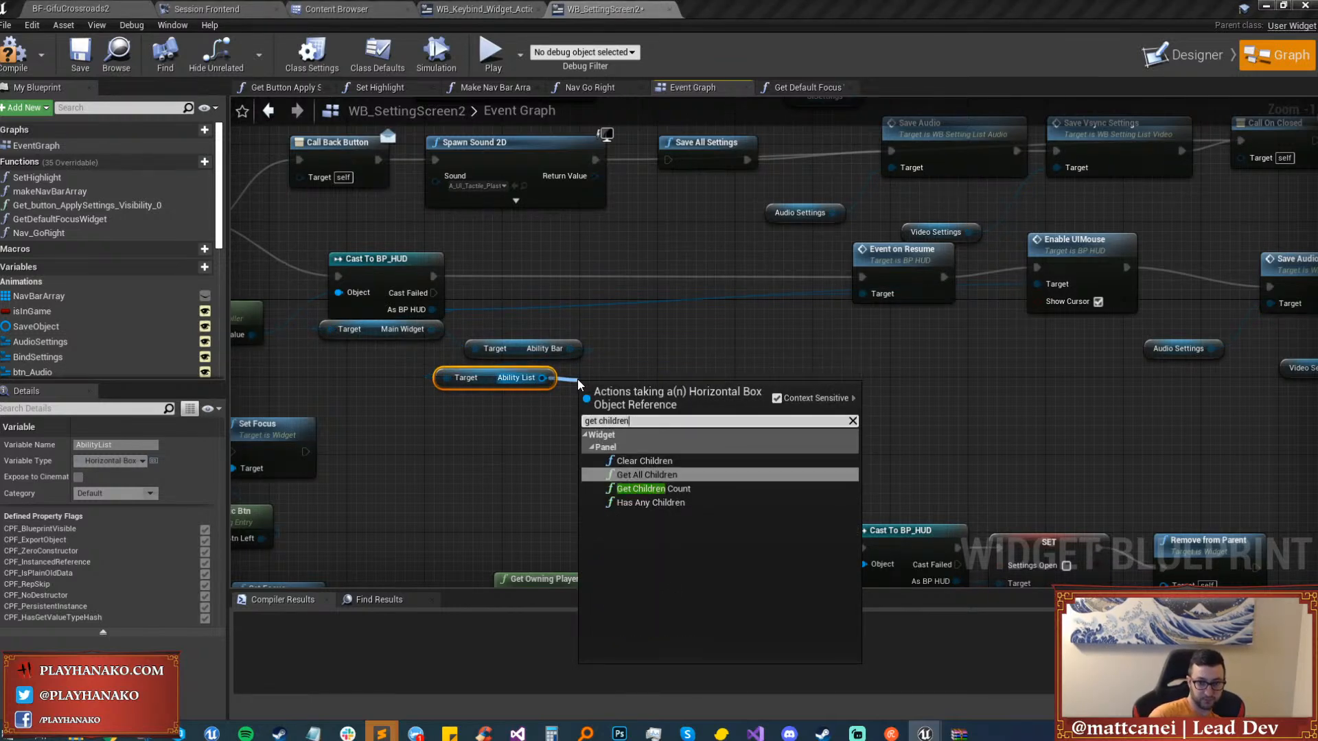
key(Return)
drag(690, 413, 534, 241)
text(for)
key(Return)
drag(431, 276, 483, 256)
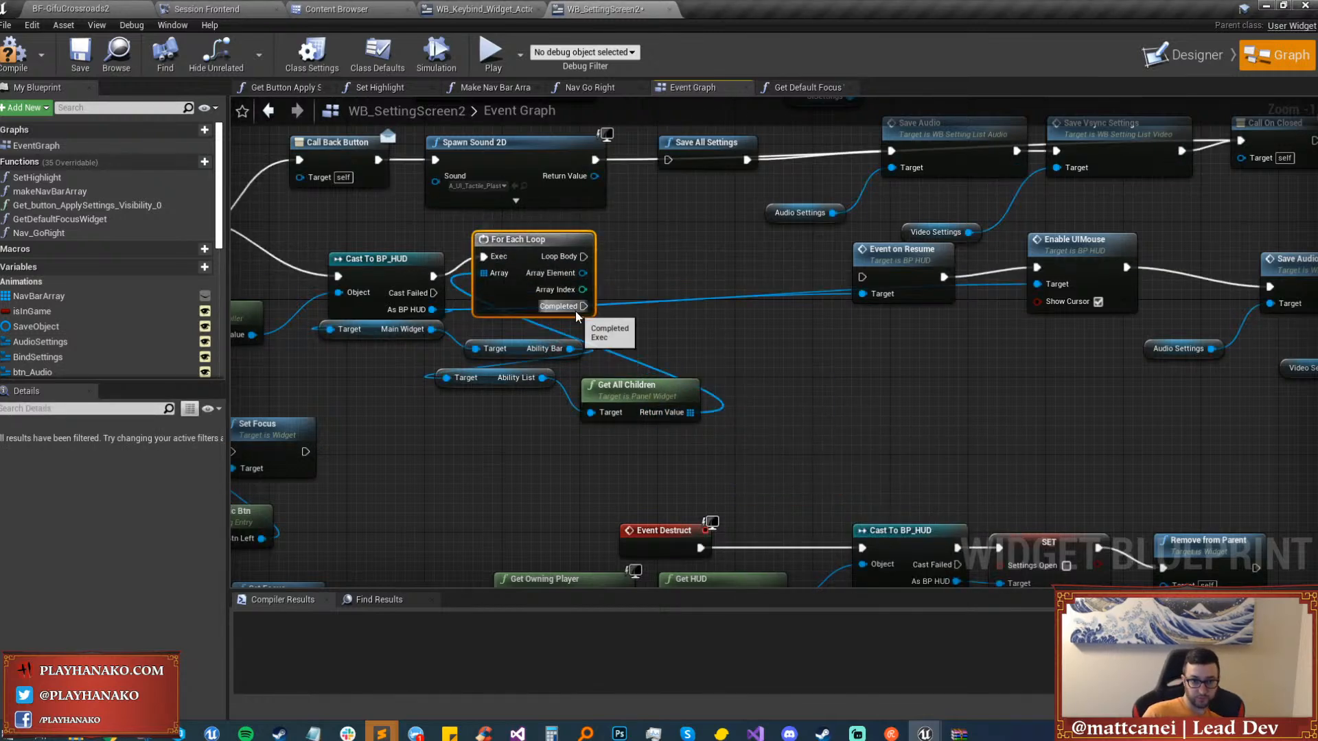
Connect the For Each Loop's Completed output to Event on Resume and move that node and those following it downward.
drag(581, 306, 862, 277)
scroll(868, 345, down, 1)
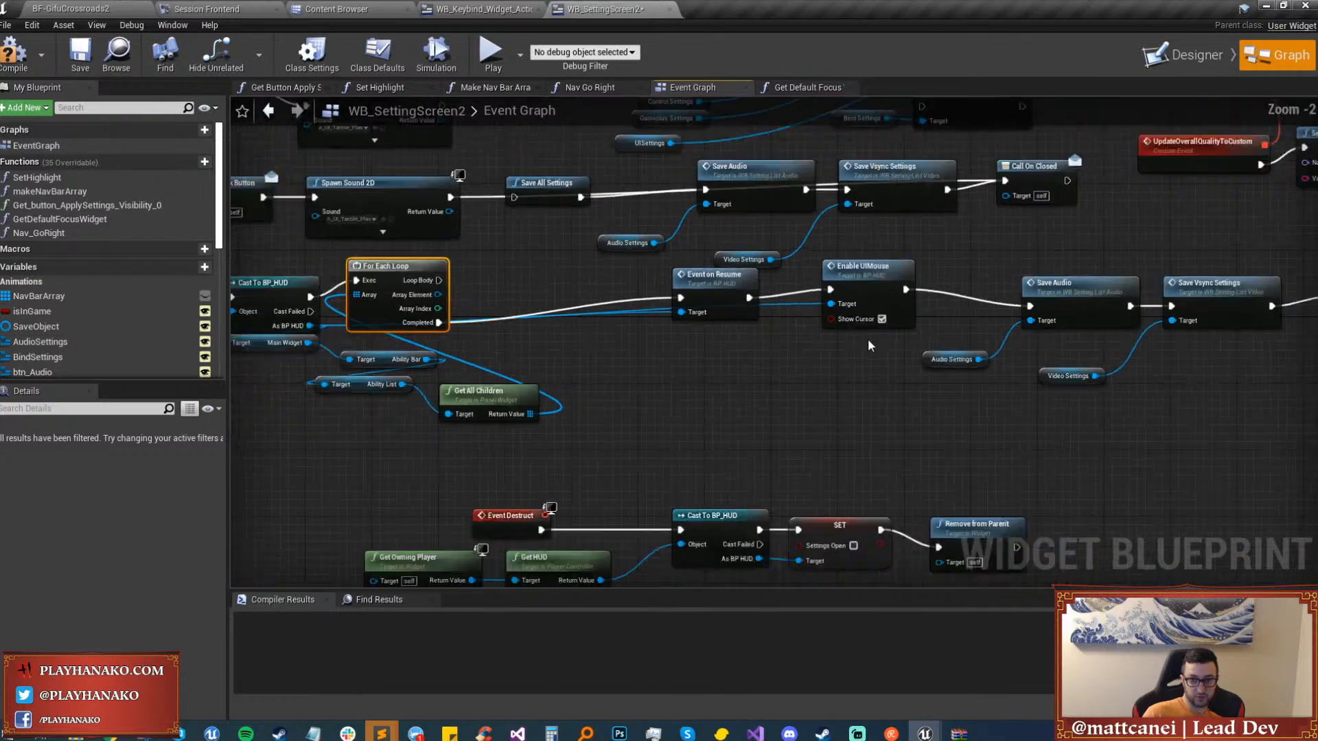
scroll(869, 345, down, 2)
drag(1282, 398, 941, 407)
Add a reroute node to the loop's Completed wire and move the For Each Loop rightward, away from Cast To BP_HUD.
click(666, 343)
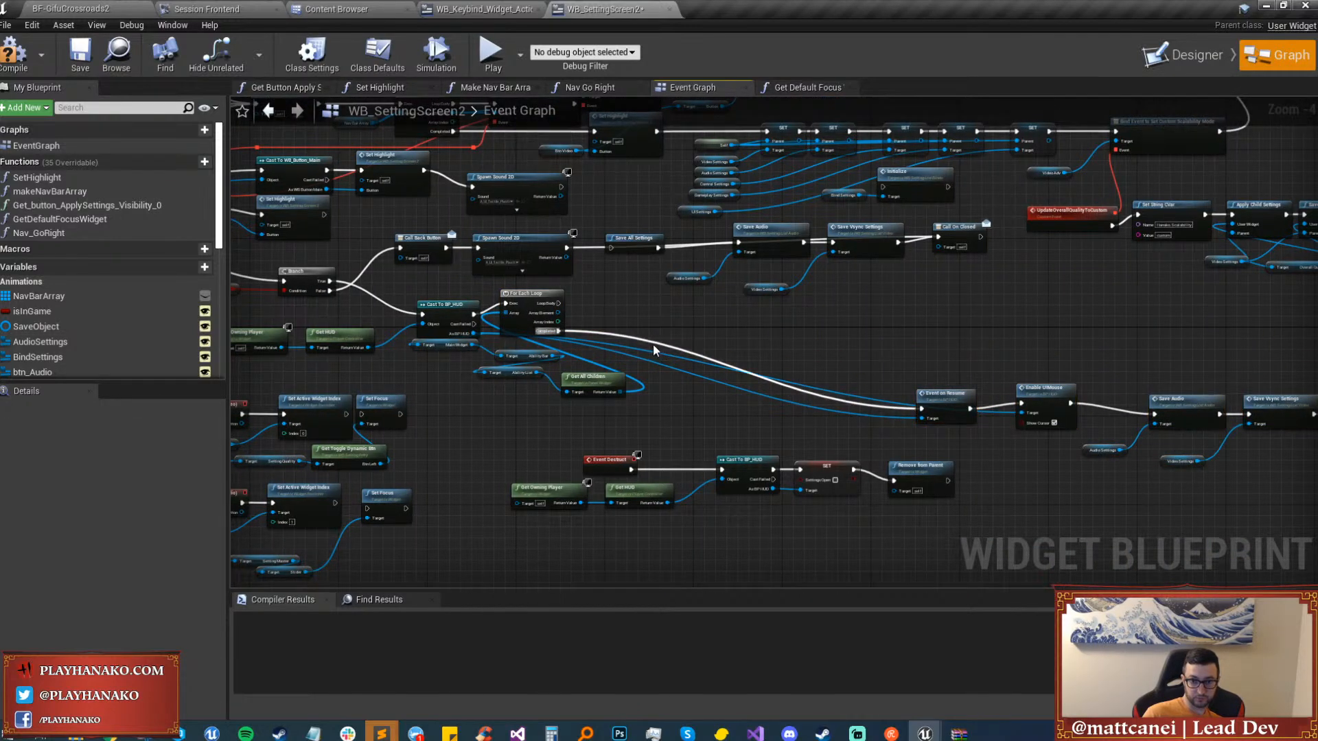
double_click(652, 344)
drag(653, 344, 695, 409)
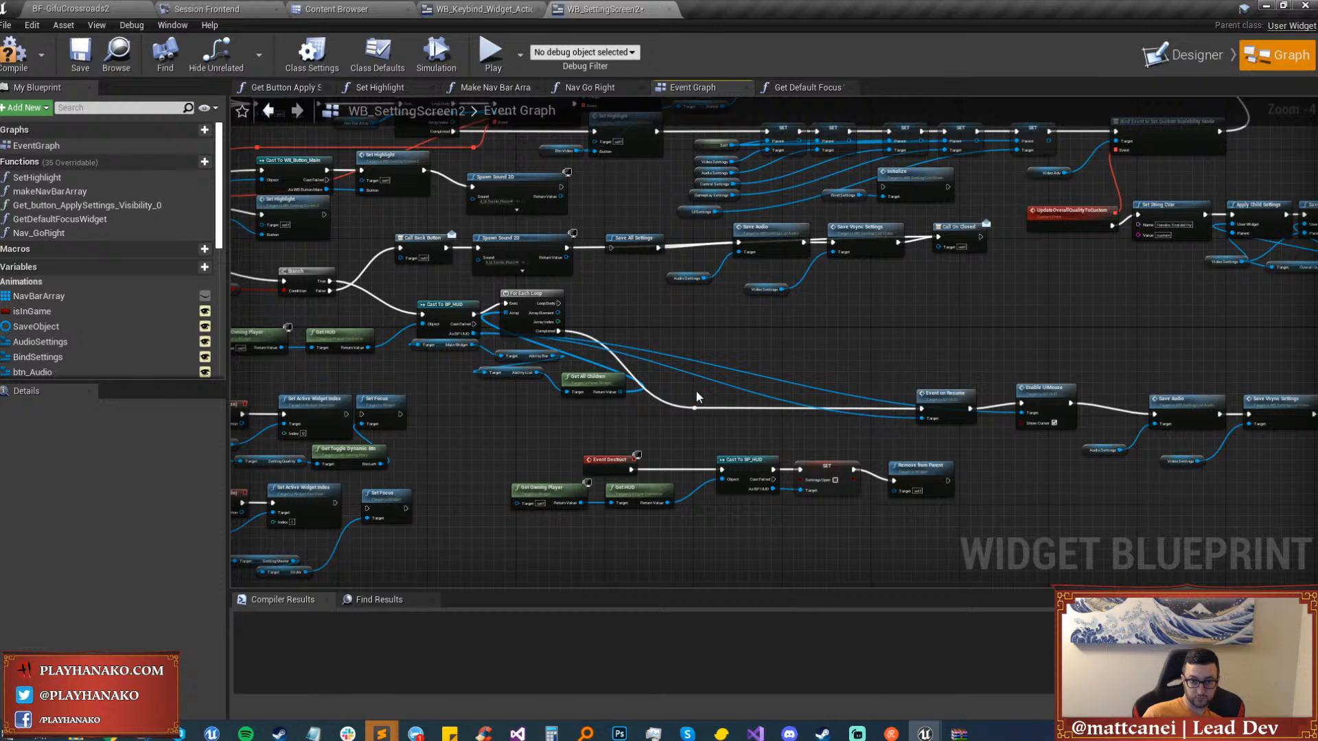
scroll(695, 391, up, 3)
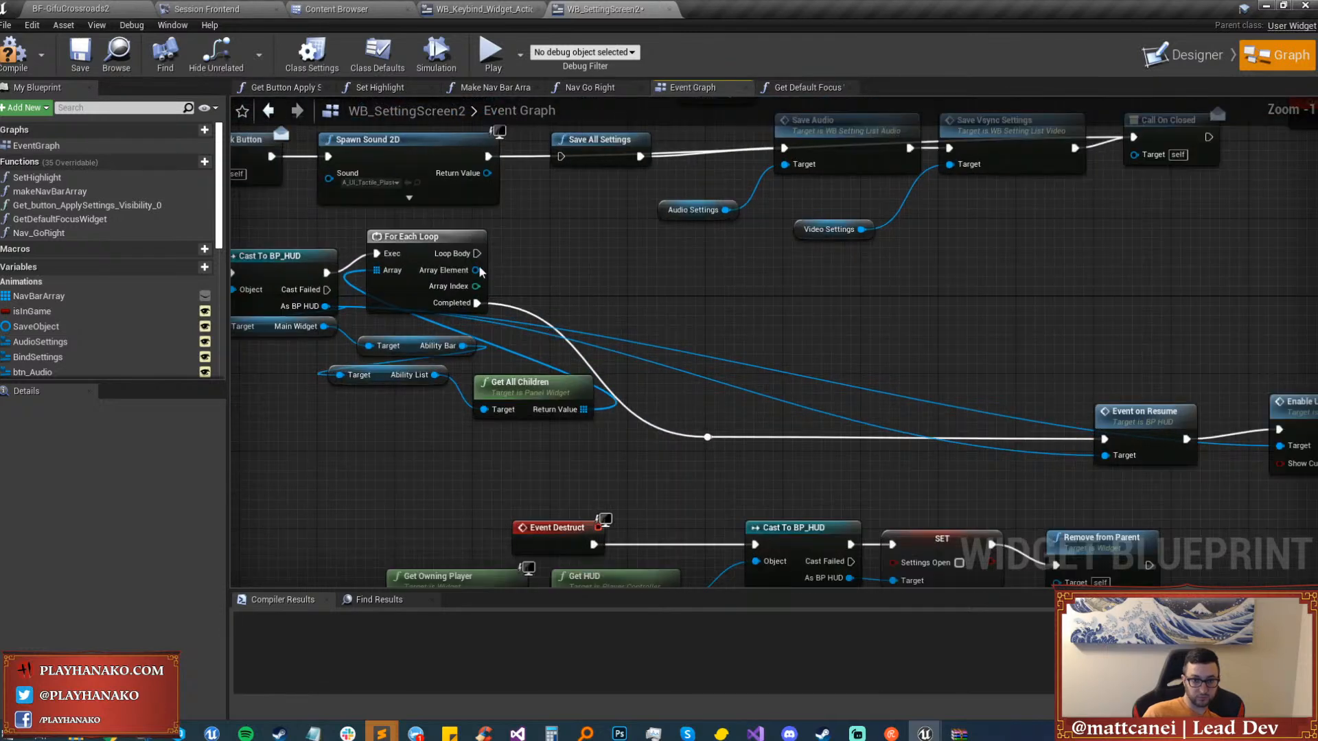
drag(444, 236, 645, 265)
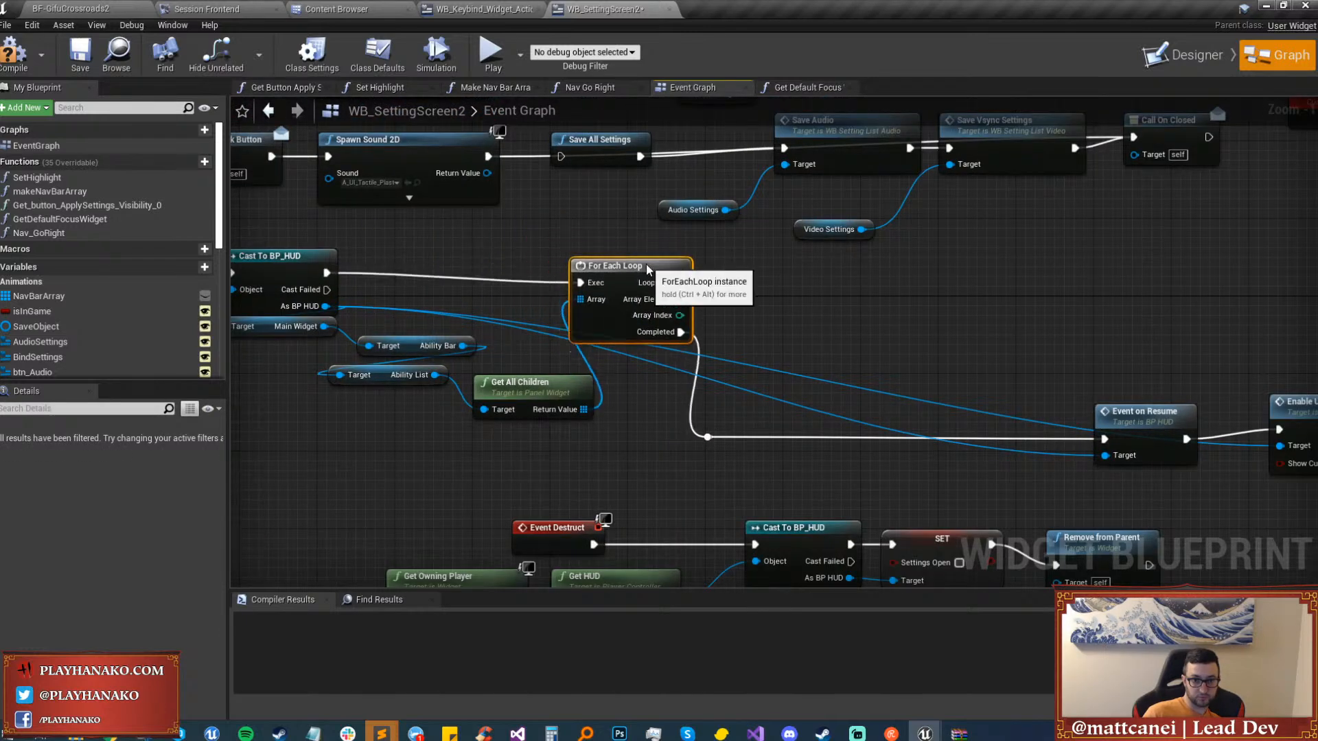
right_drag(646, 266, 549, 275)
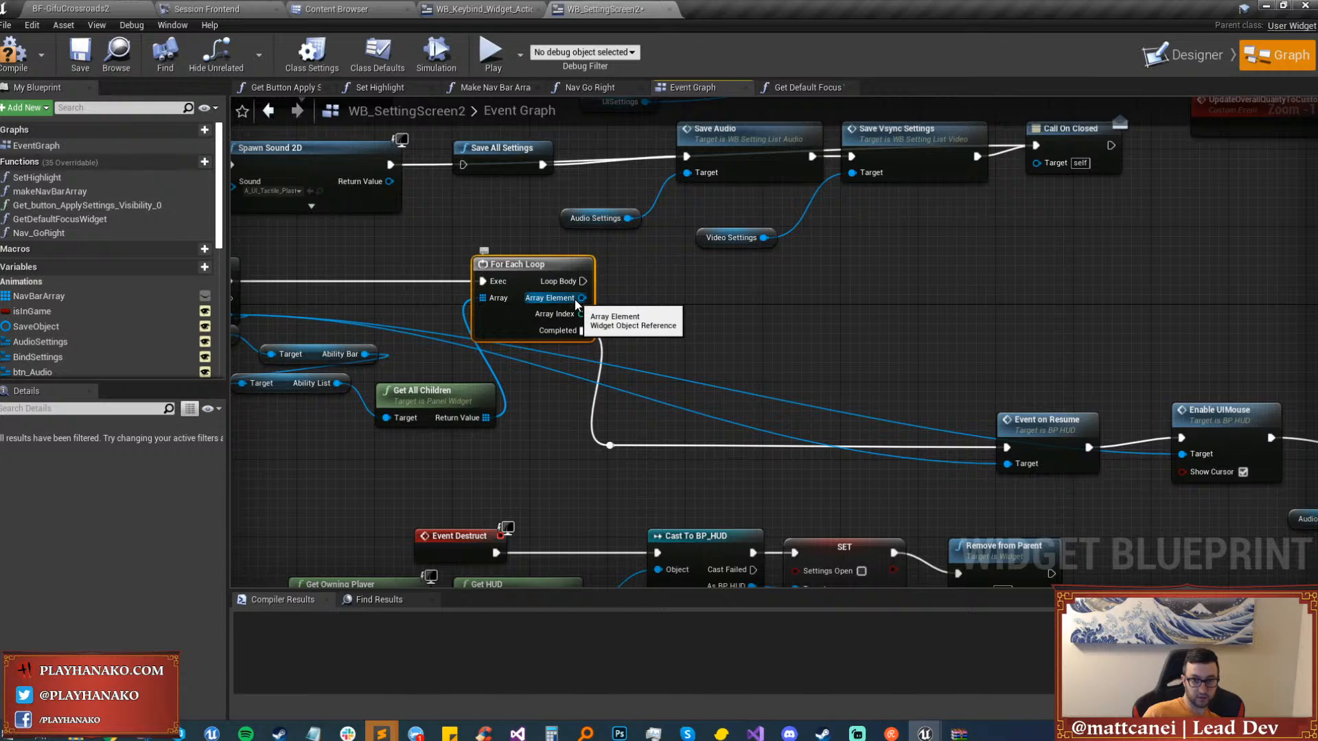
Try to cast the For Each Loop's Array Element to WB_AbilityButton.
drag(575, 299, 644, 307)
text(cast to wb_abi)
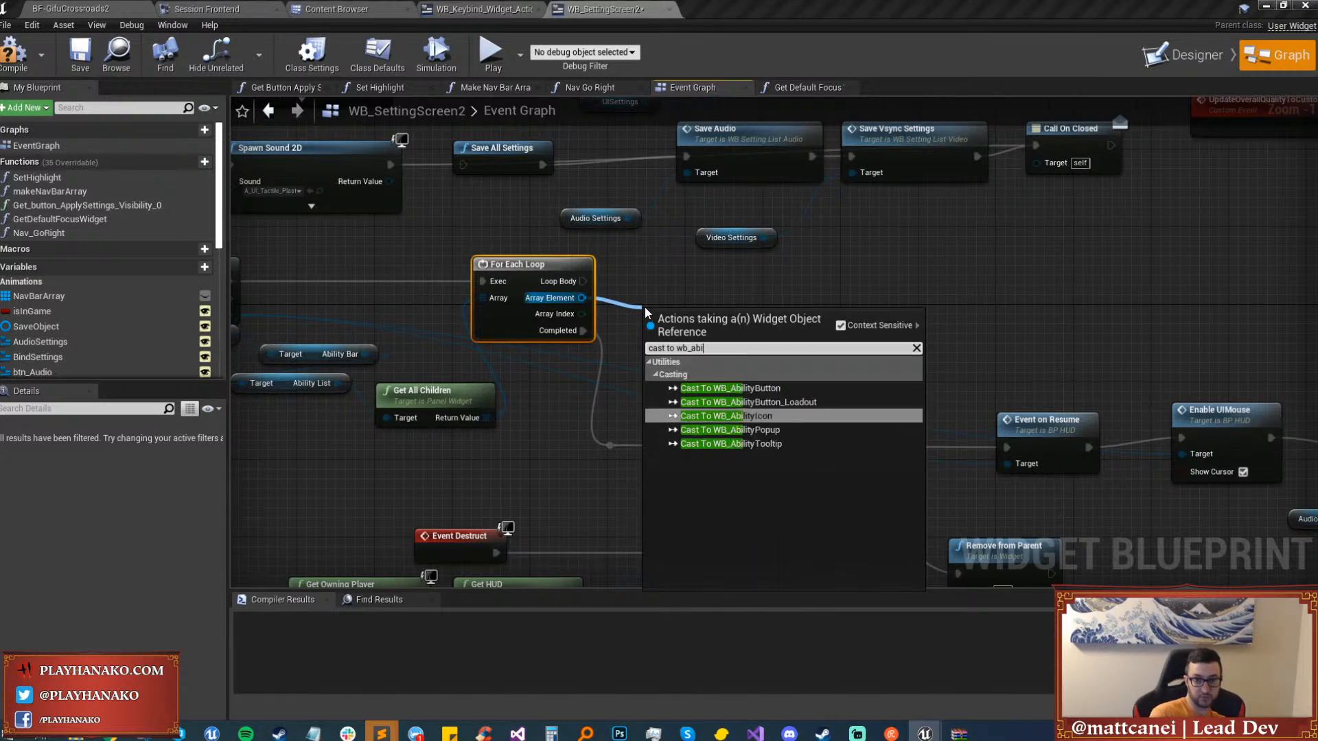
text(lity)
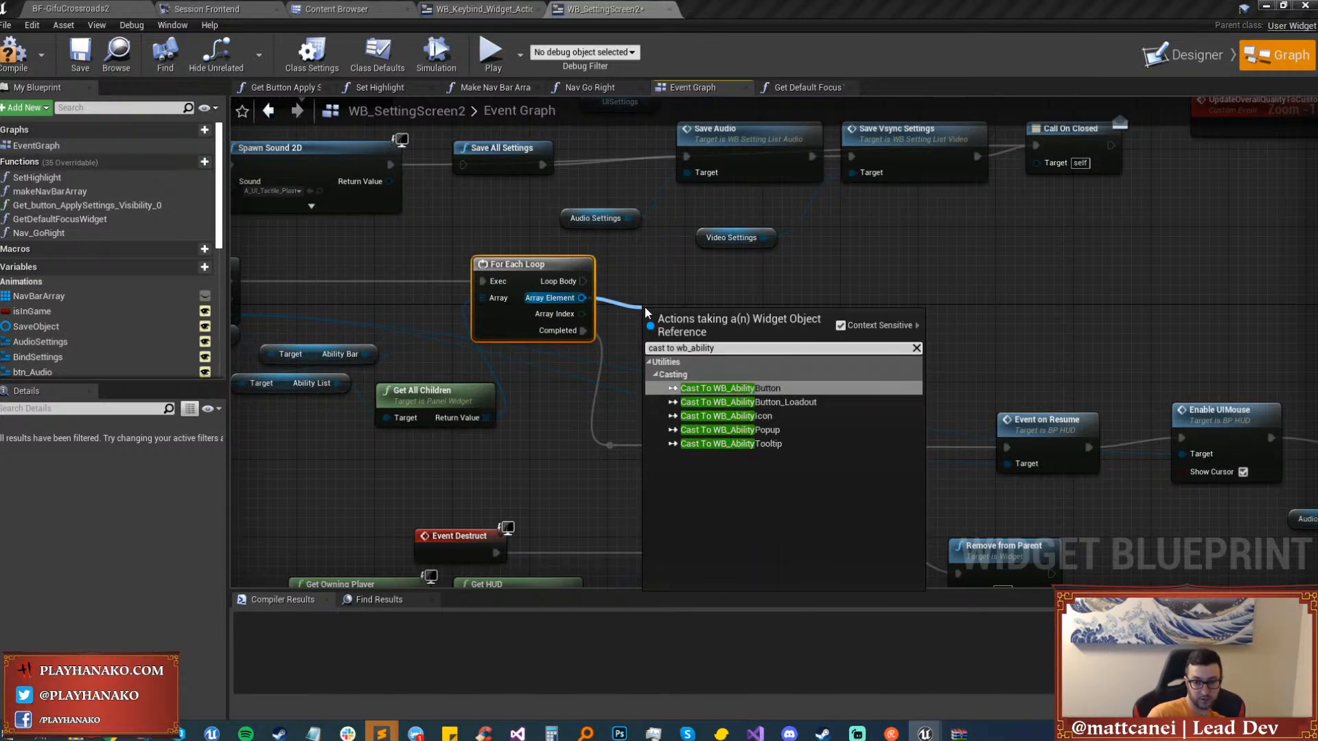
key(Return)
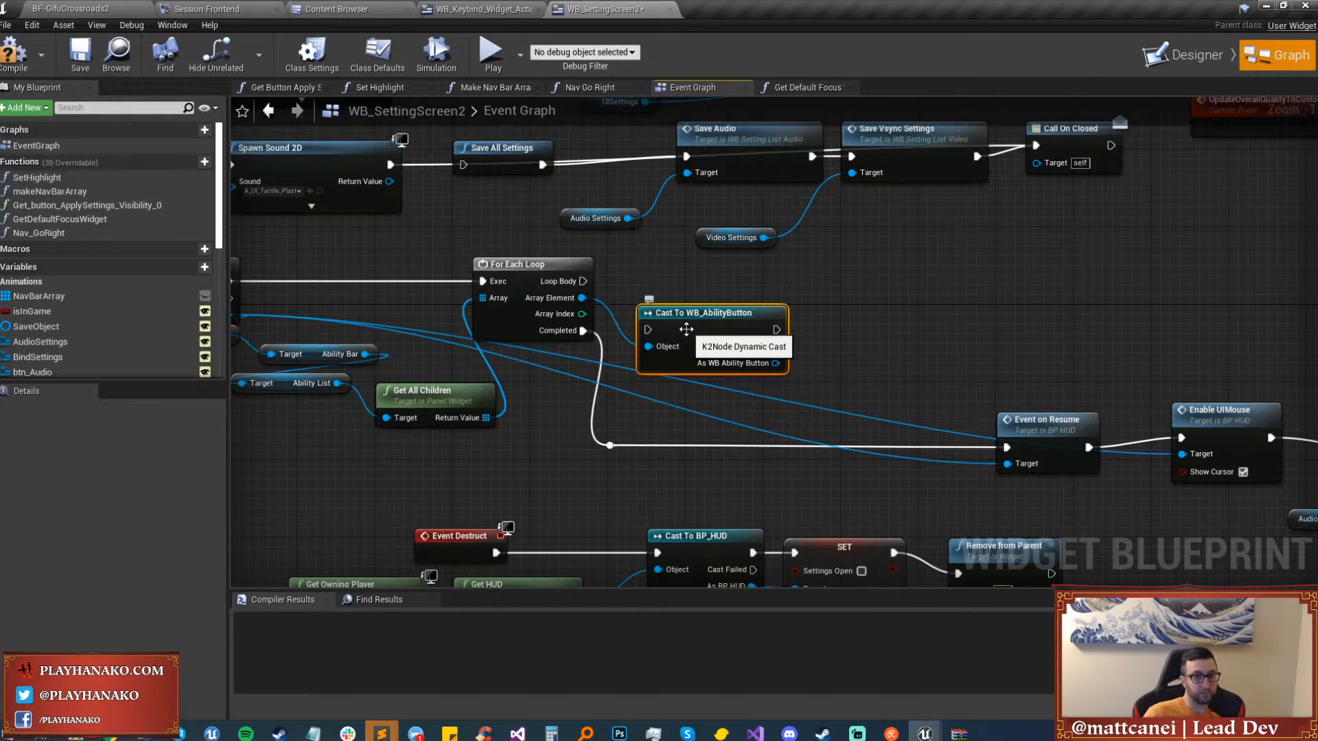
drag(686, 329, 685, 301)
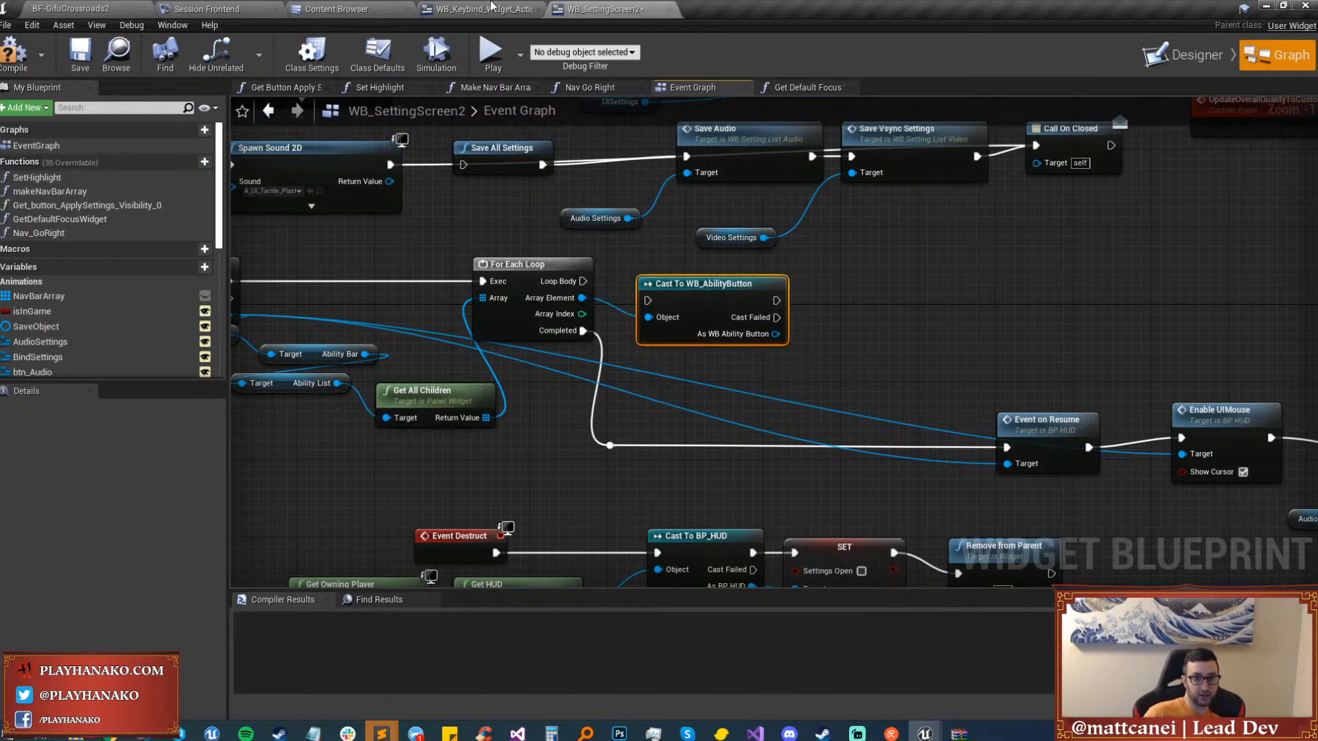
Examine the widget blueprints in the UI/Widgets/HUD folder for the ability widget's class name, and return to WB_SettingScreen2.
click(341, 8)
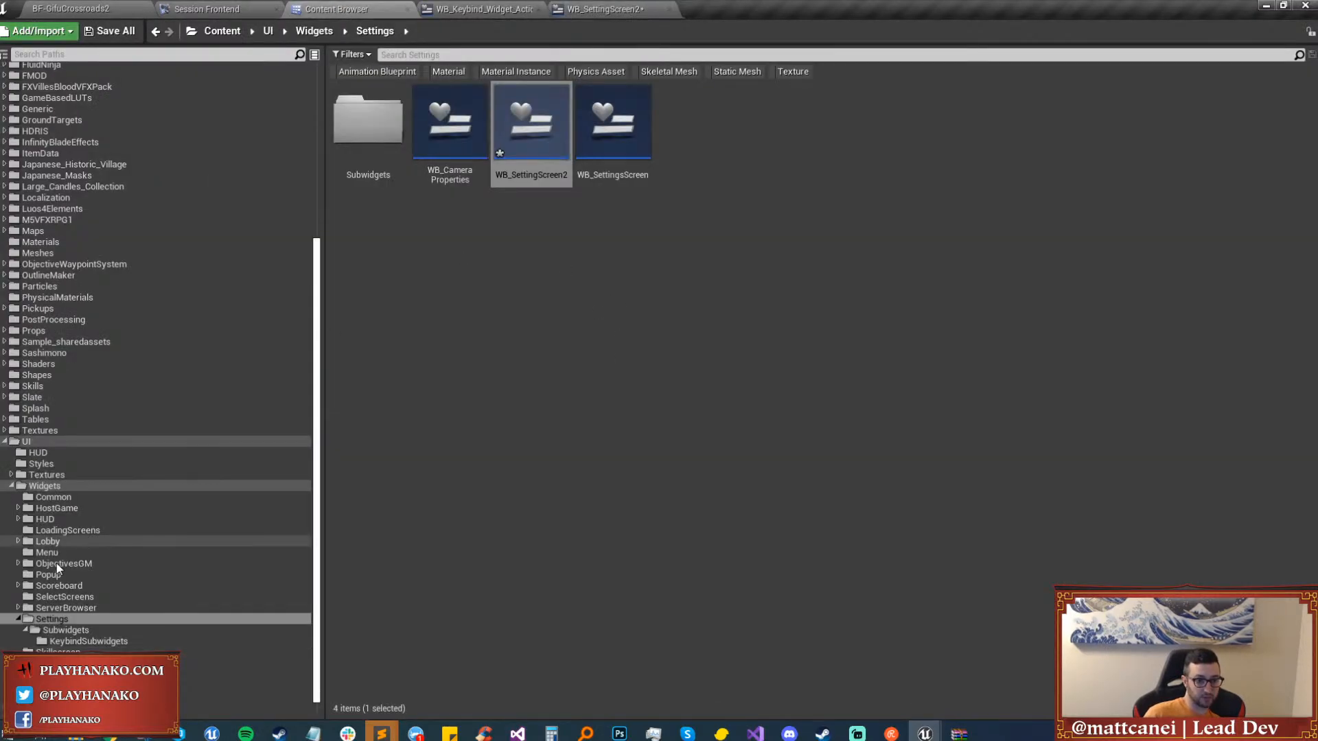
click(45, 518)
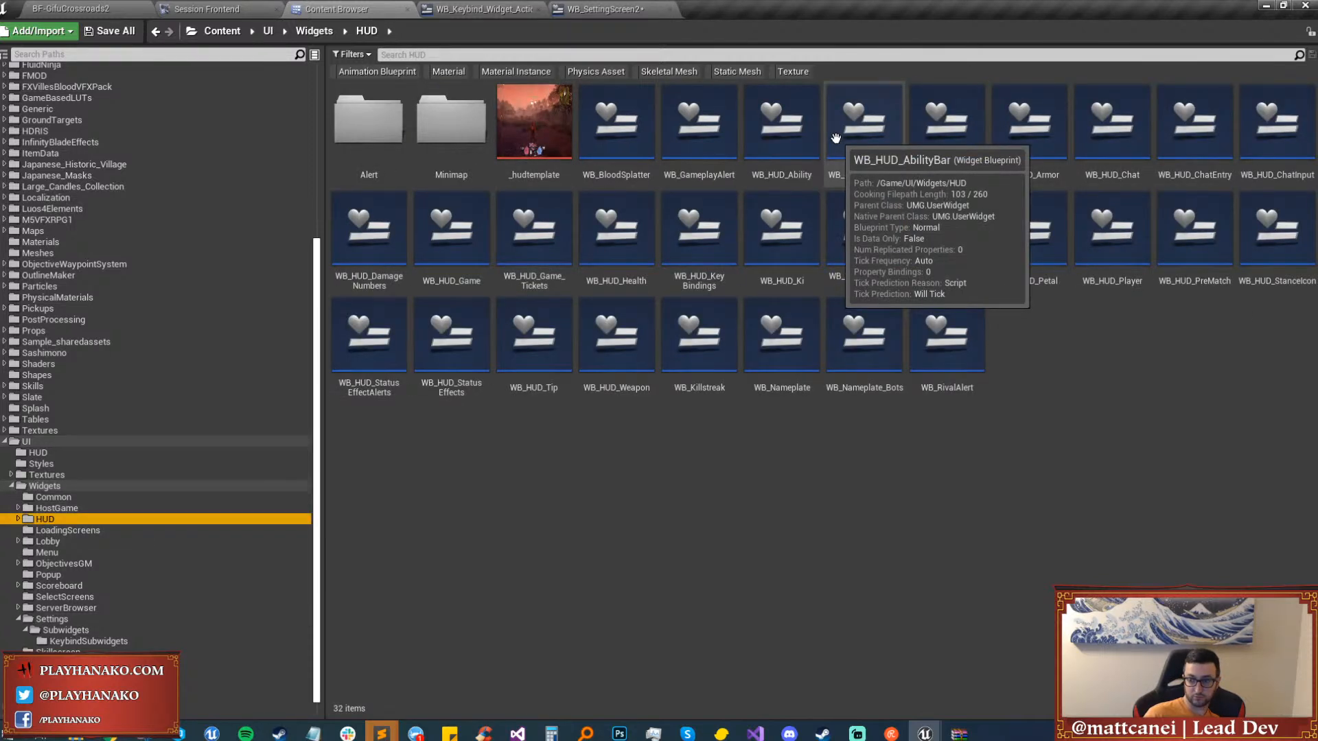
key(alt+Tab)
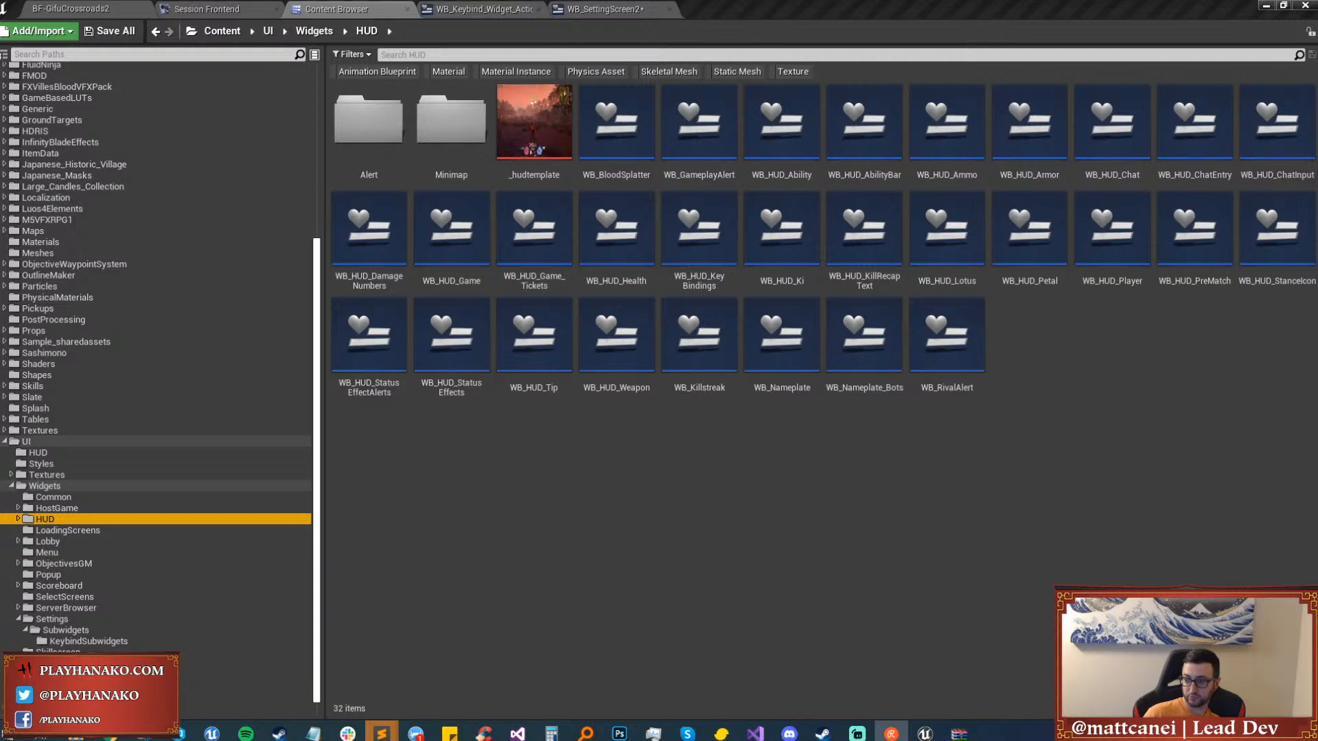
key(alt+Tab)
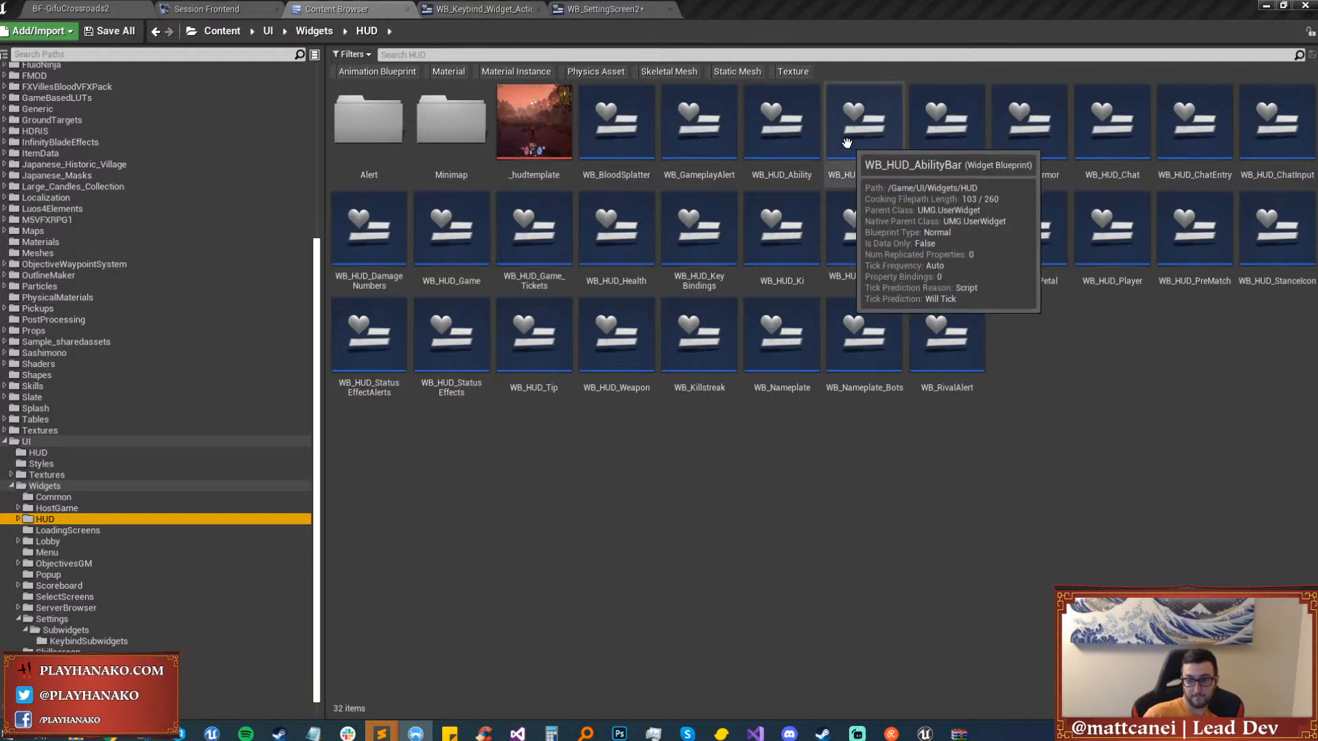
click(598, 9)
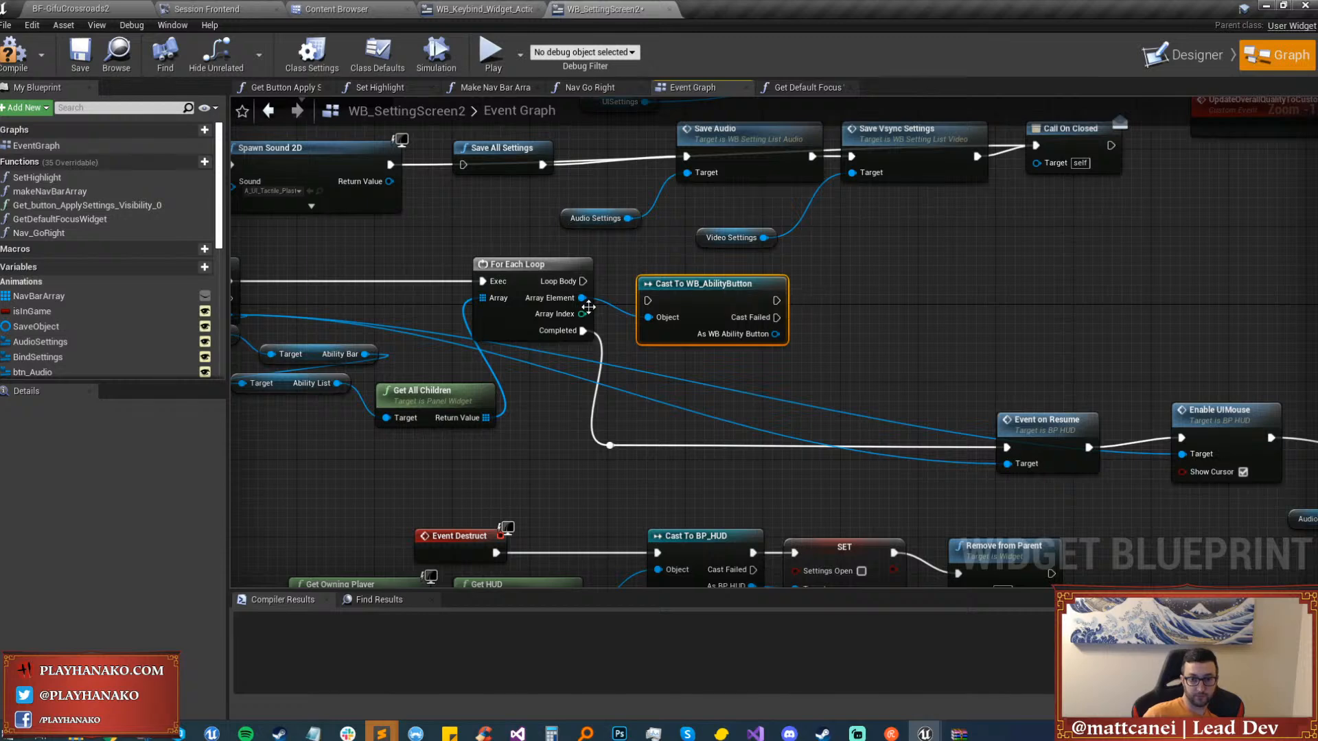
Replace the WB_AbilityButton cast with a Cast To WB_HUD_Ability on Array Element, executed from the For Each Loop's Loop Body.
key(ctrl+z)
drag(582, 297, 631, 302)
text(cast to wb_hud_ab)
key(Return)
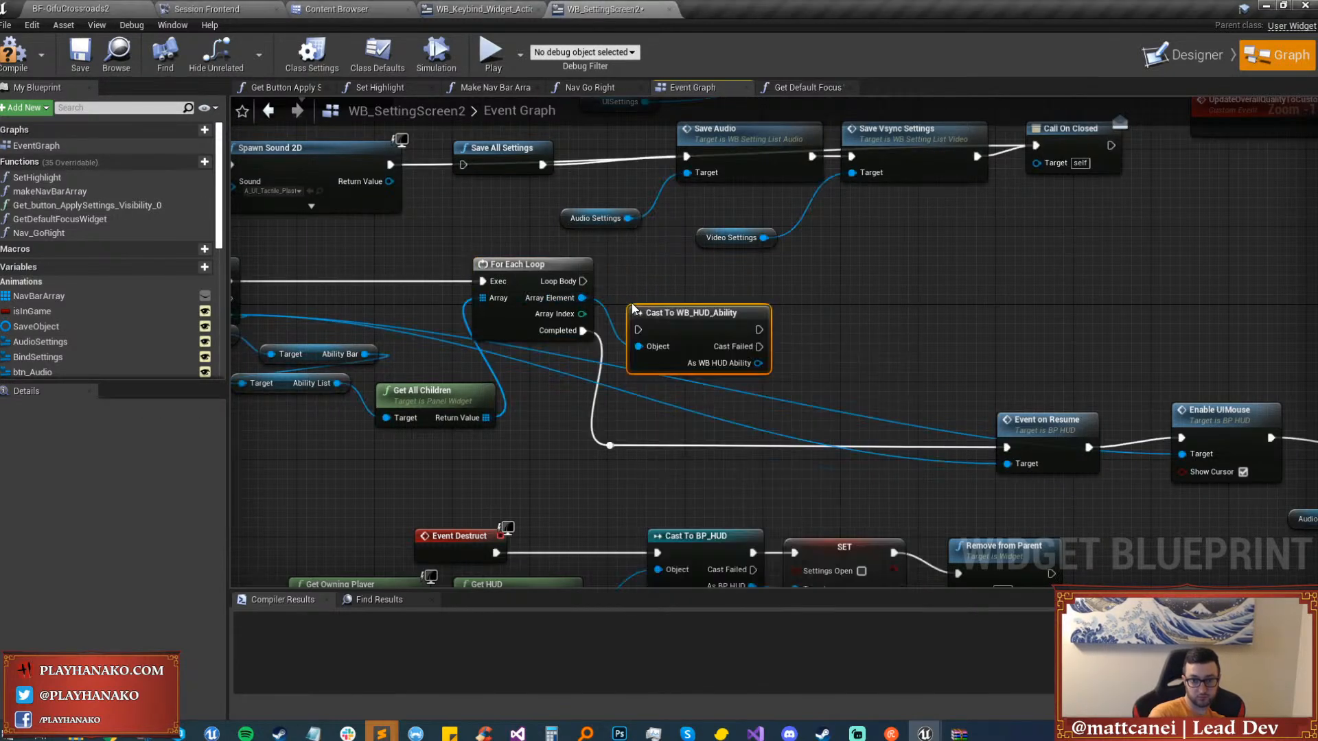
drag(638, 330, 583, 281)
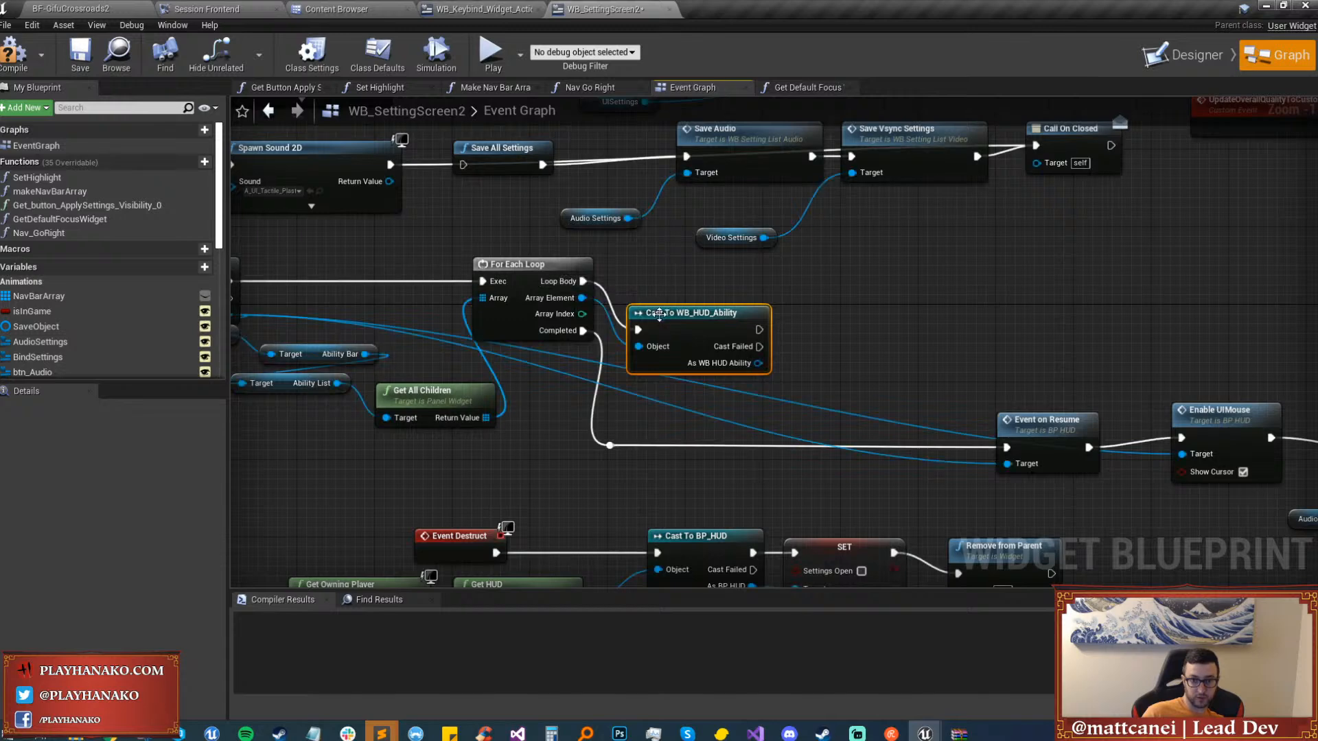
drag(693, 312, 693, 273)
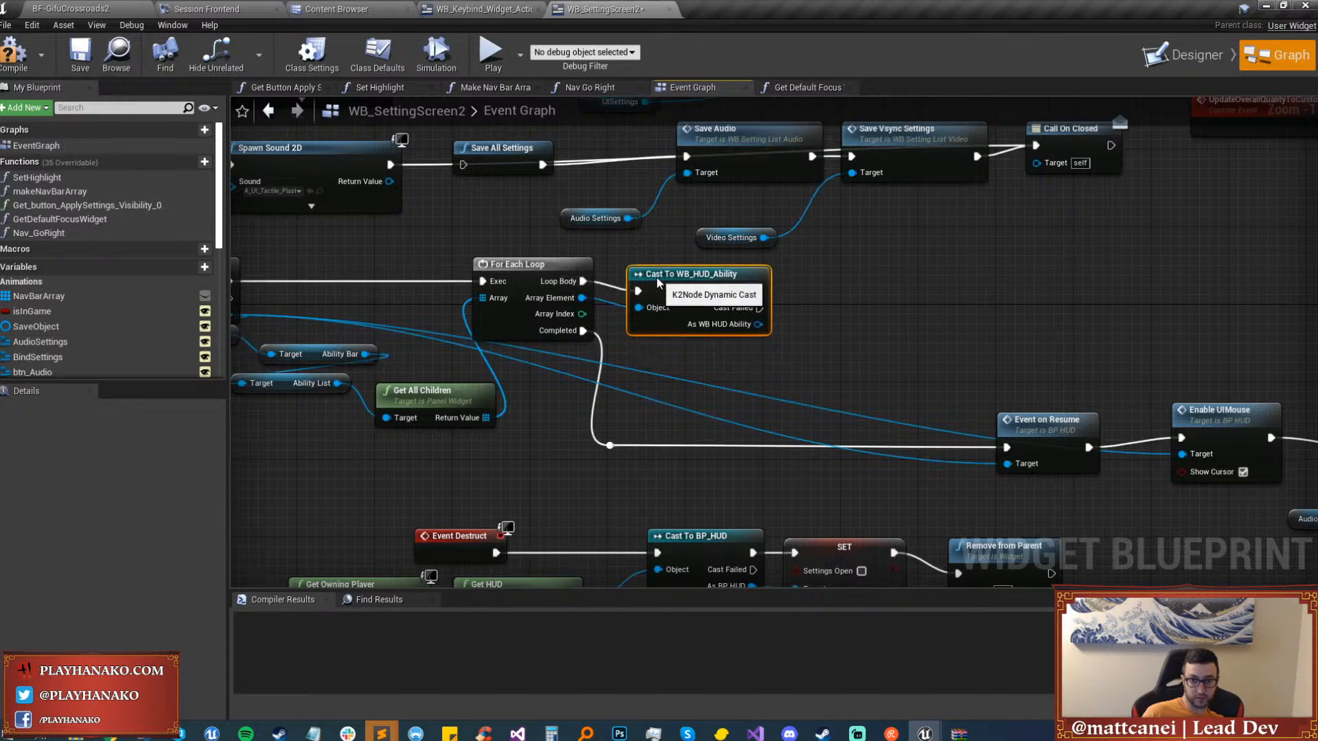
Call Update Bindings on the As WB HUD Ability output and align the node beside Cast To WB_HUD_Ability.
click(842, 347)
drag(758, 324, 804, 327)
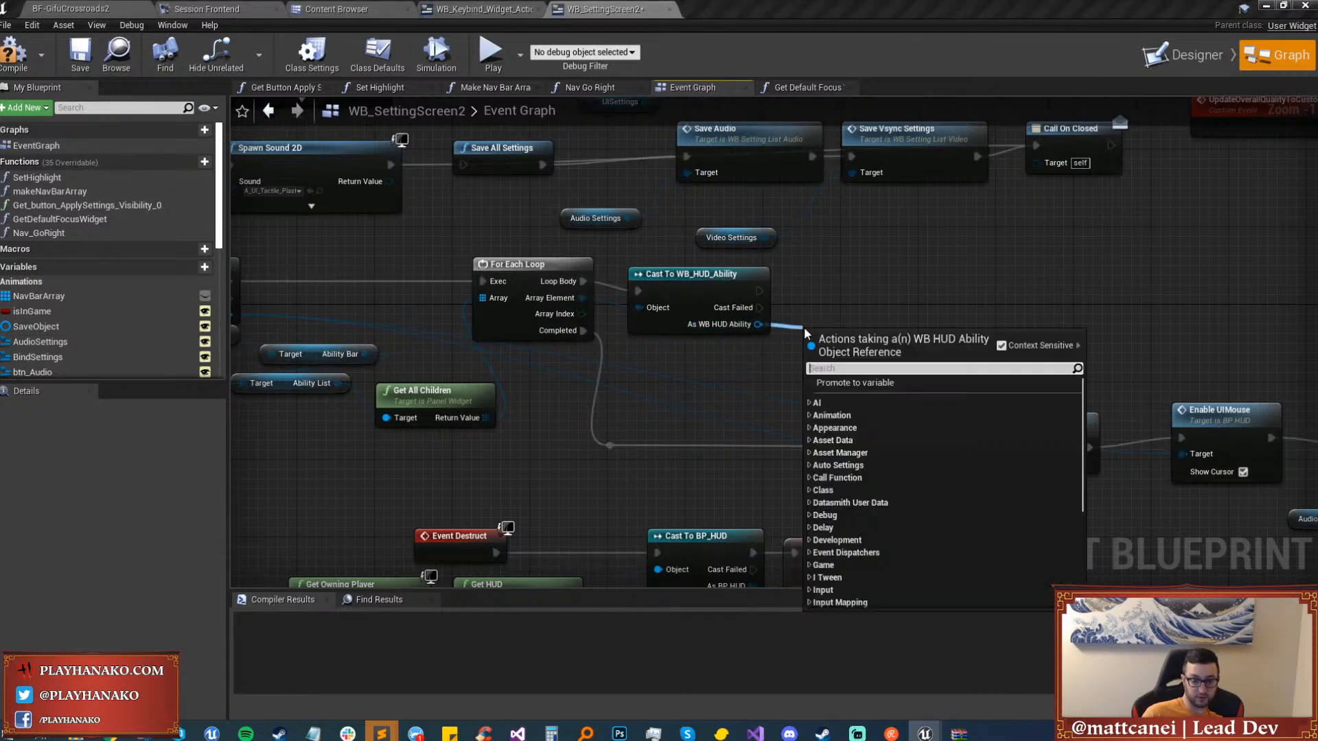
text(update)
scroll(892, 446, up, 5)
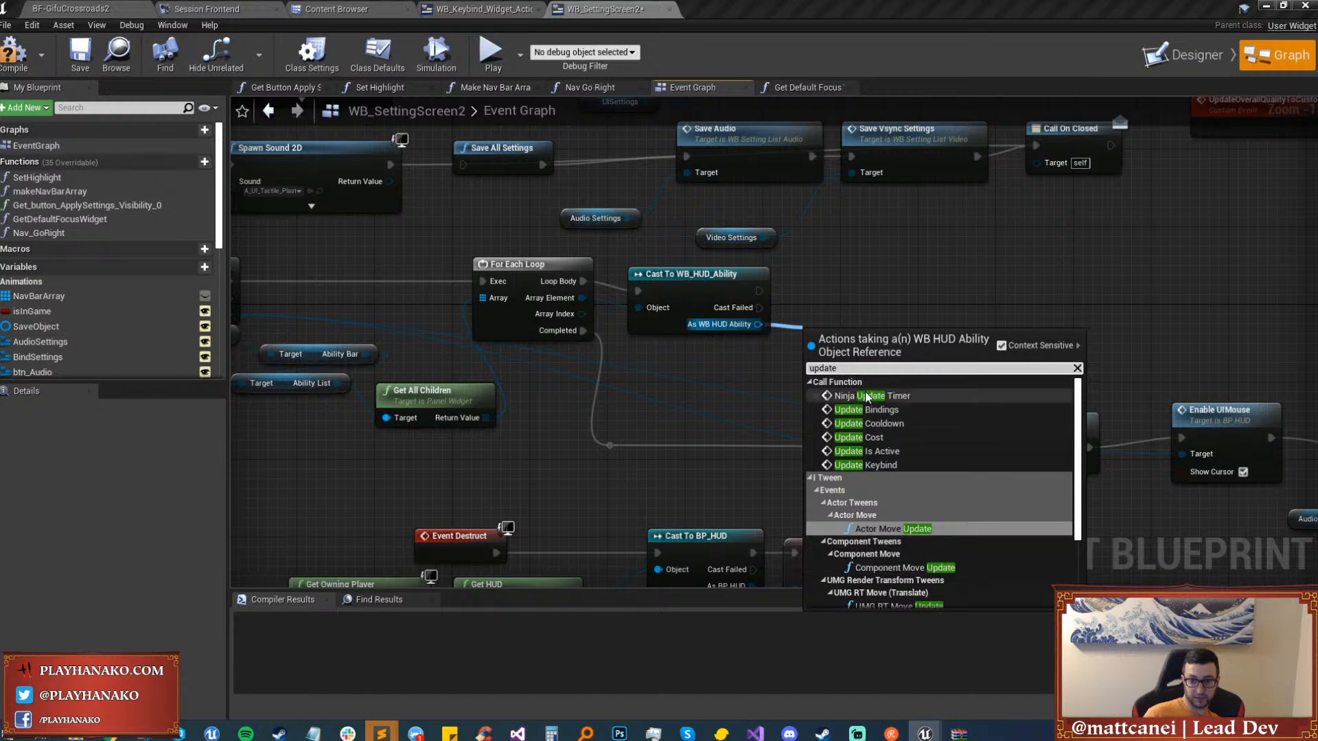
click(869, 413)
drag(857, 338, 857, 270)
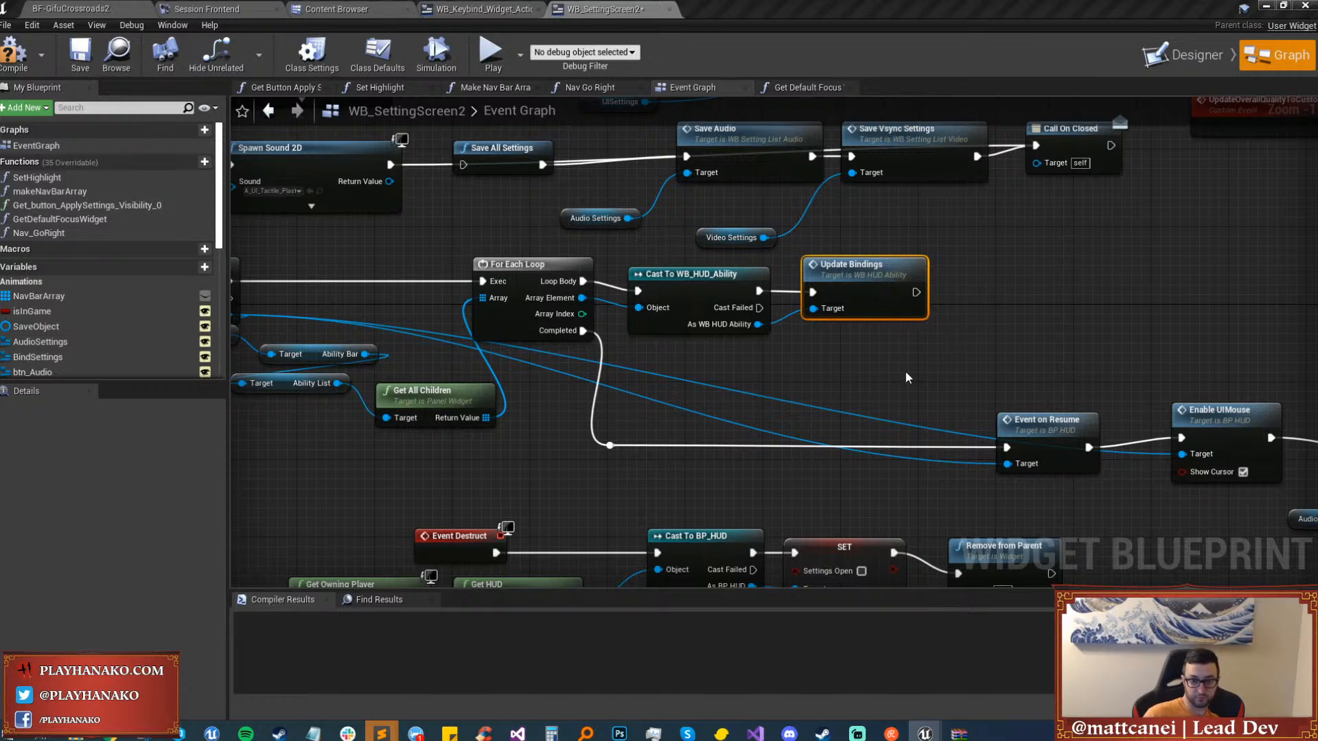
Compile and save the WB_SettingScreen2 widget blueprint.
click(13, 54)
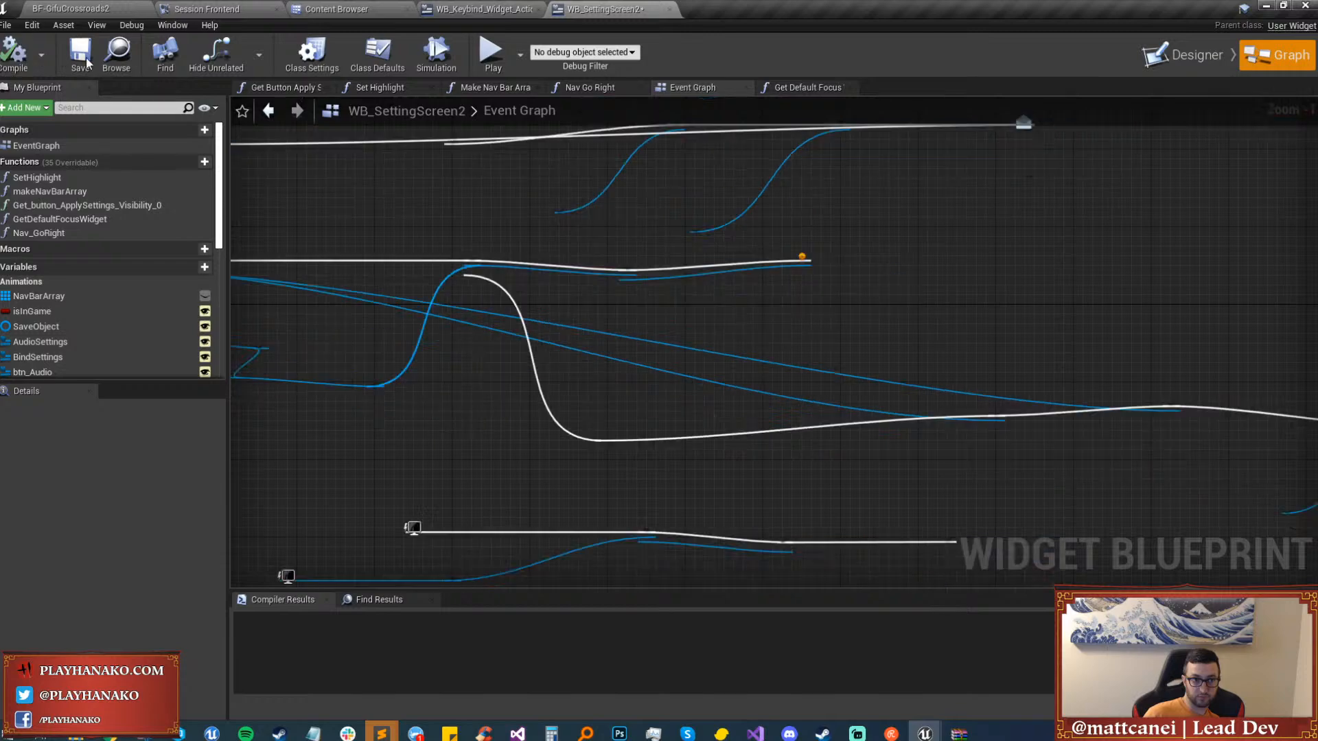
click(81, 60)
click(728, 494)
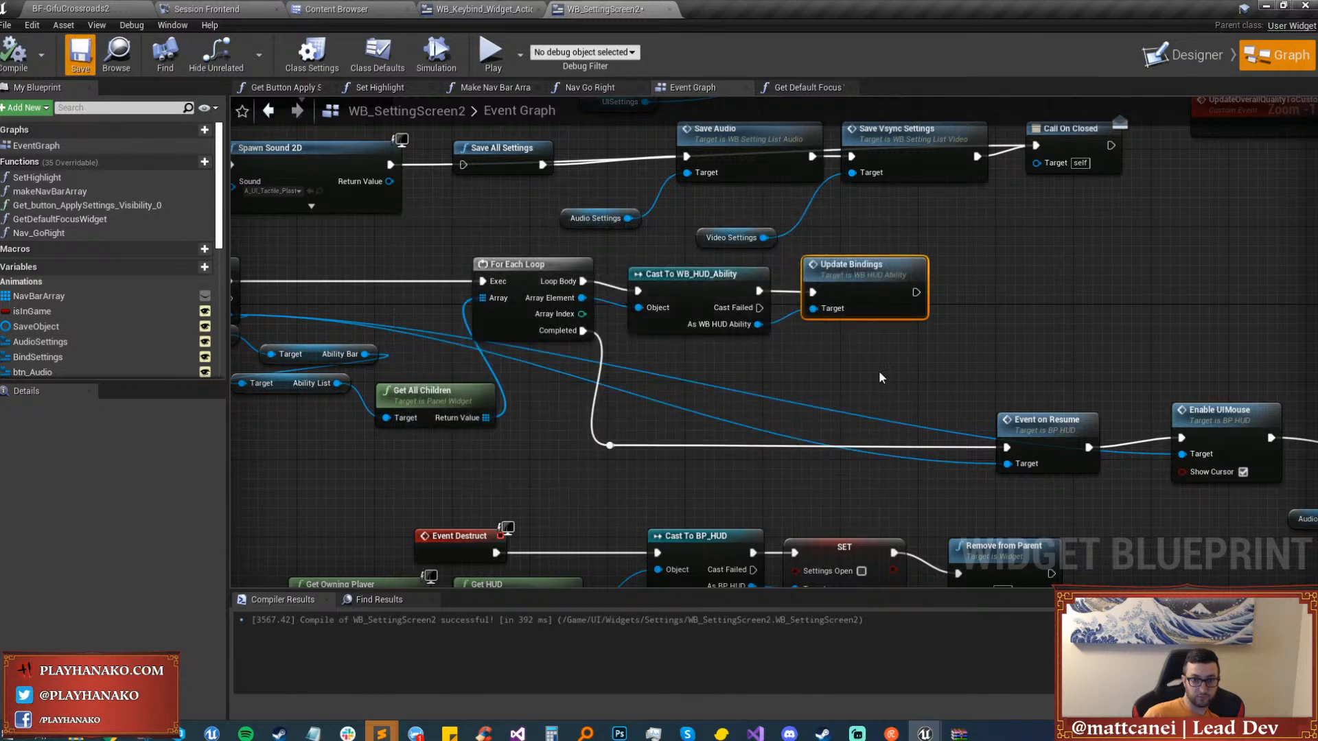
Run the BF-GifuCrossroads2 level in a full-screen viewport and choose the Kenshi (Swordsman) class.
click(101, 8)
mouse_move(685, 414)
right_down()
mouse_move(665, 421)
mouse_move(695, 412)
right_up()
key(F11)
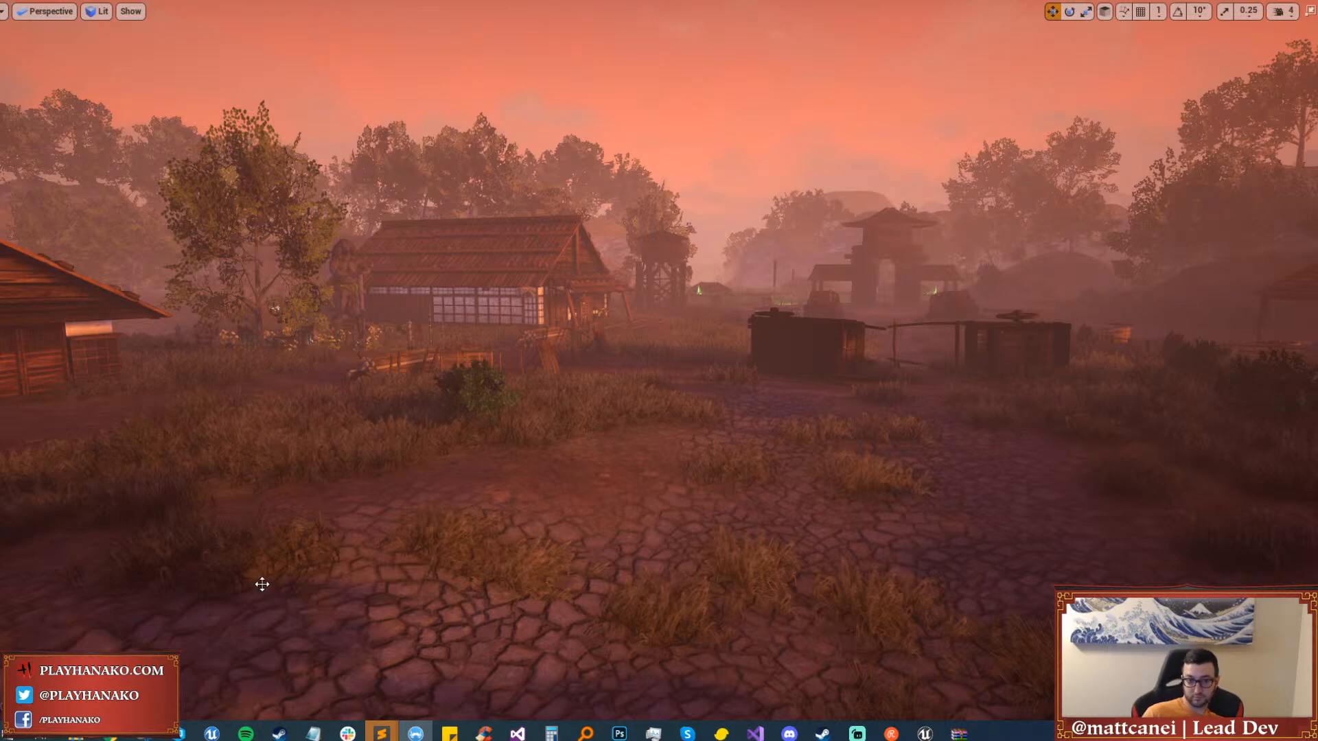
right_drag(627, 507, 627, 508)
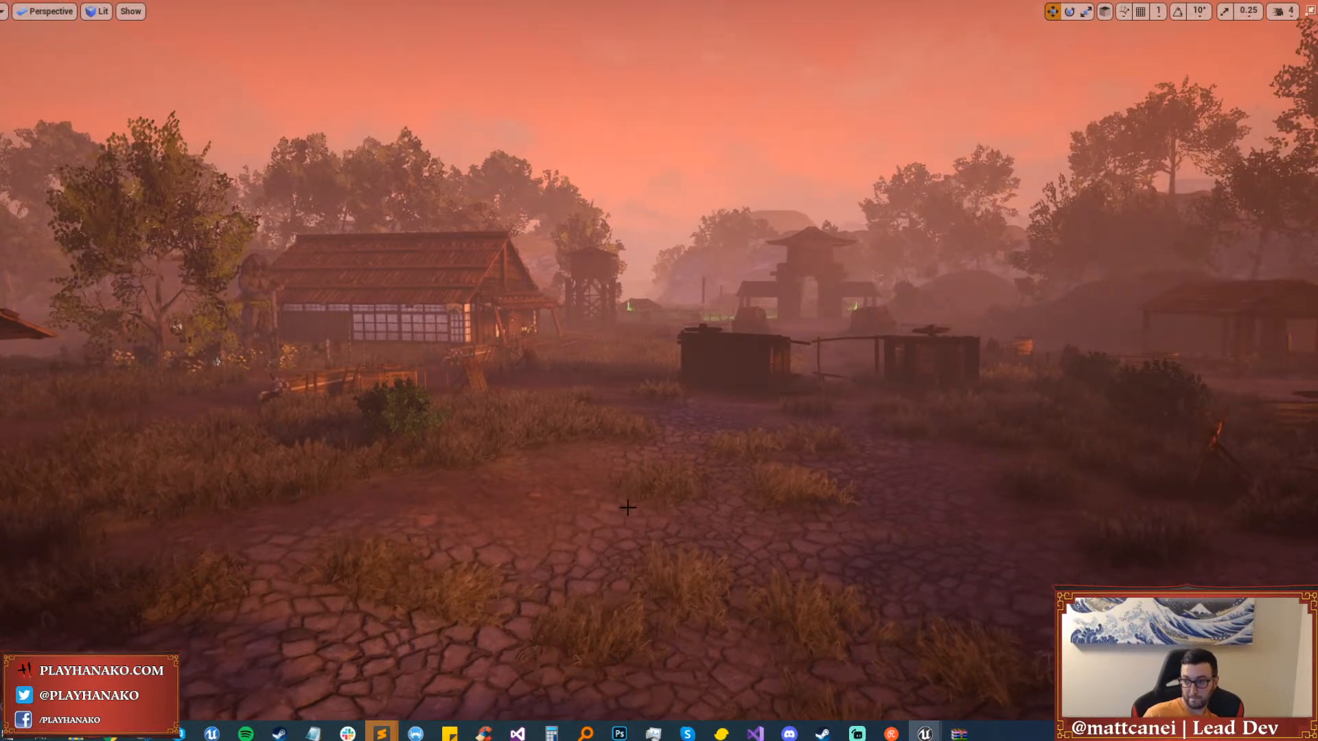
key(alt+p)
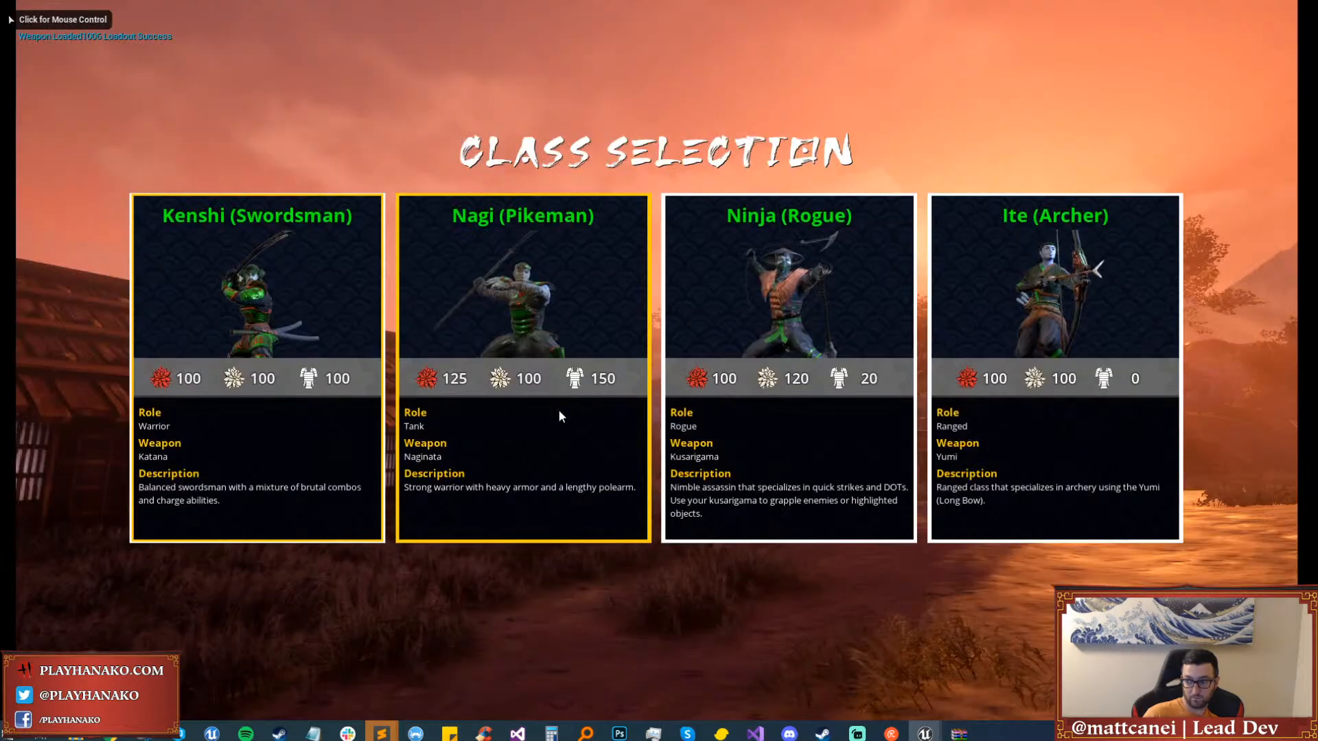
click(323, 350)
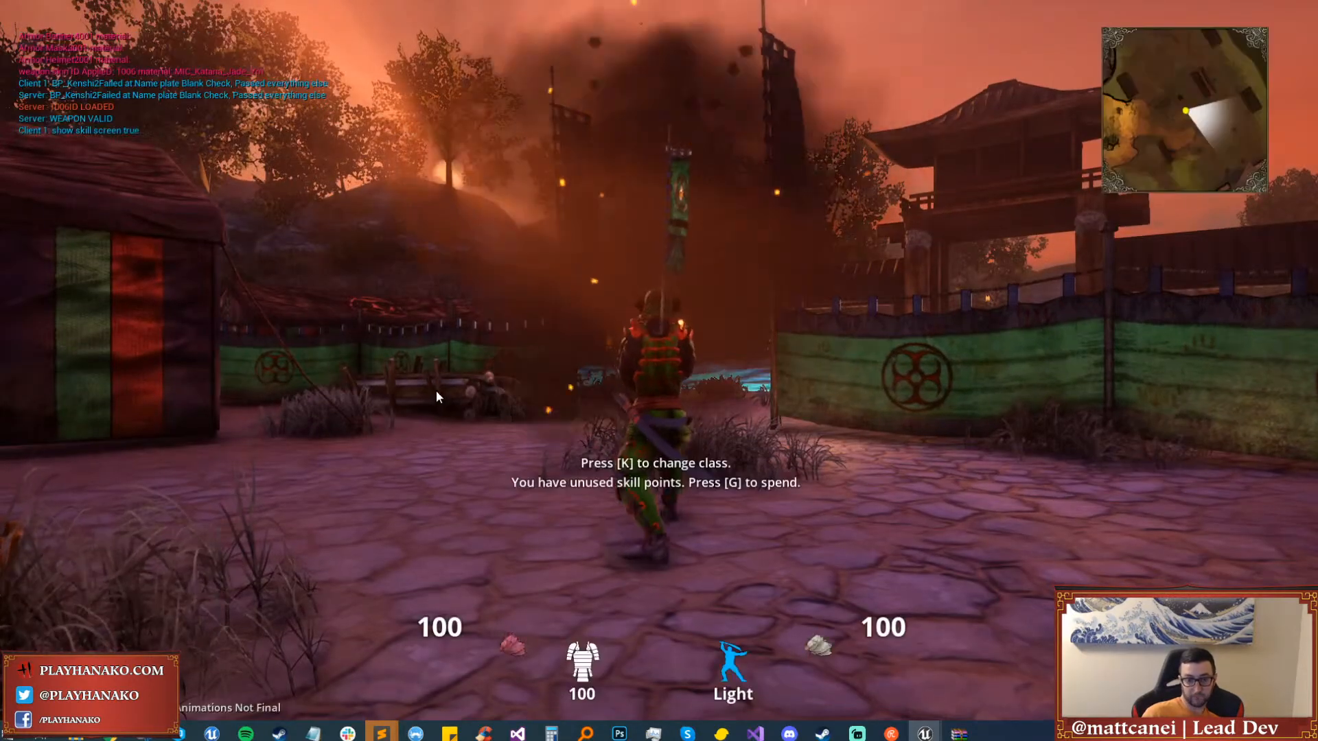
In the in-game skill screen, unlock both Actives, the upper Utilities skill and the central skill, and close the screen.
key(g)
click(417, 483)
click(530, 484)
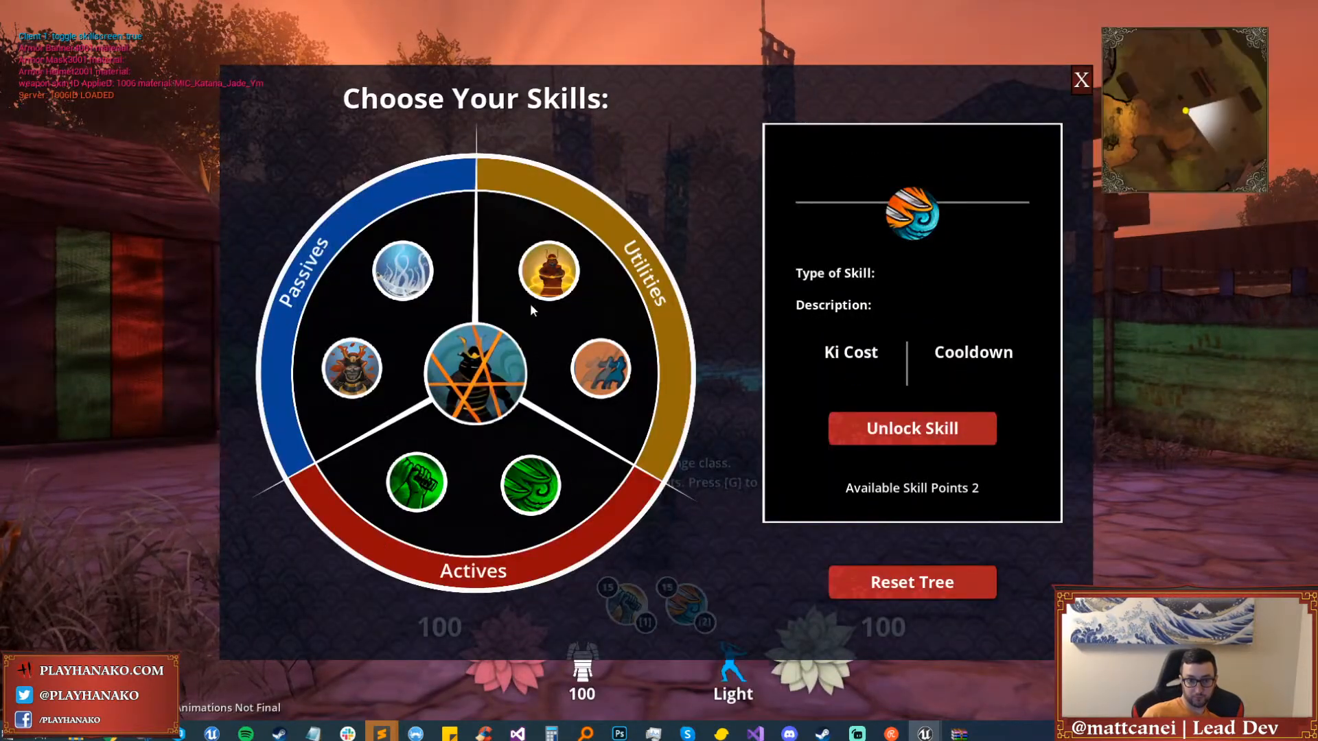
click(549, 271)
click(481, 363)
key(g)
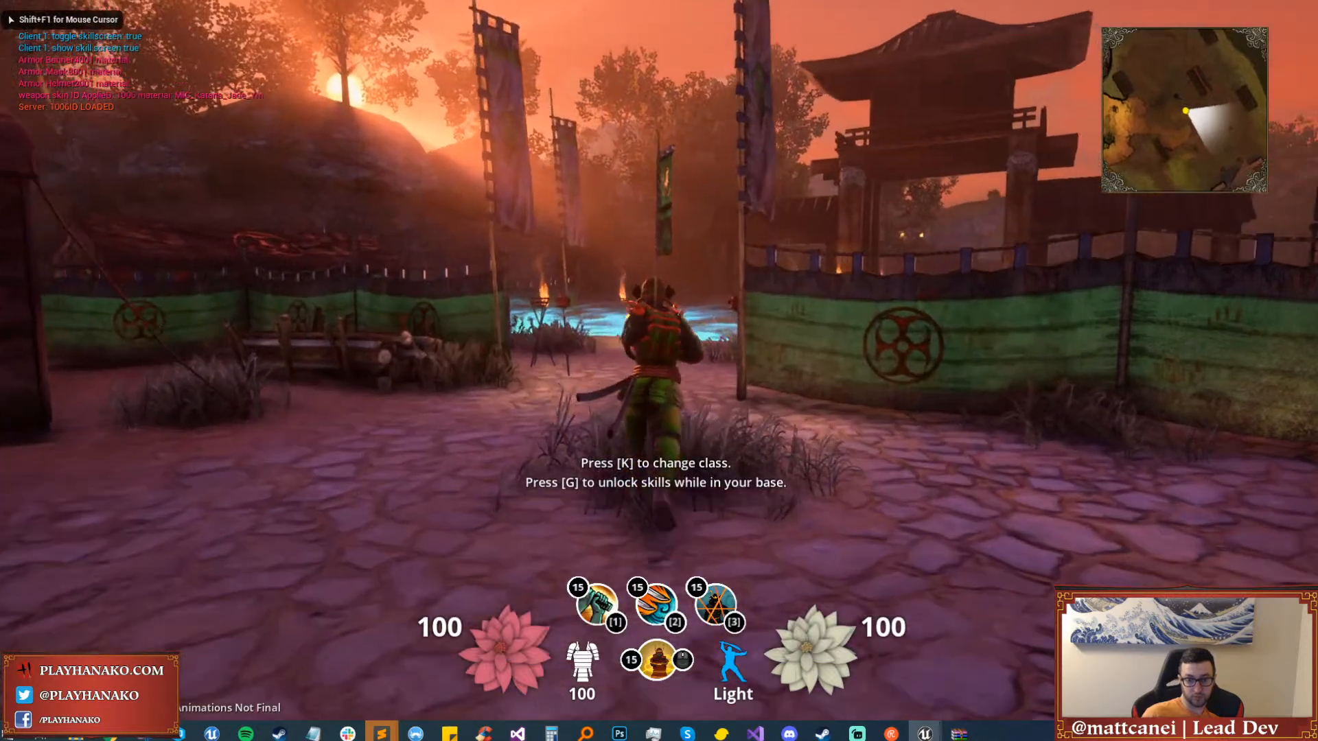
In the in-game Key Binds settings, rebind Ability 3's keyboard/mouse input to a mouse button, and resume the game.
key(Escape)
click(696, 339)
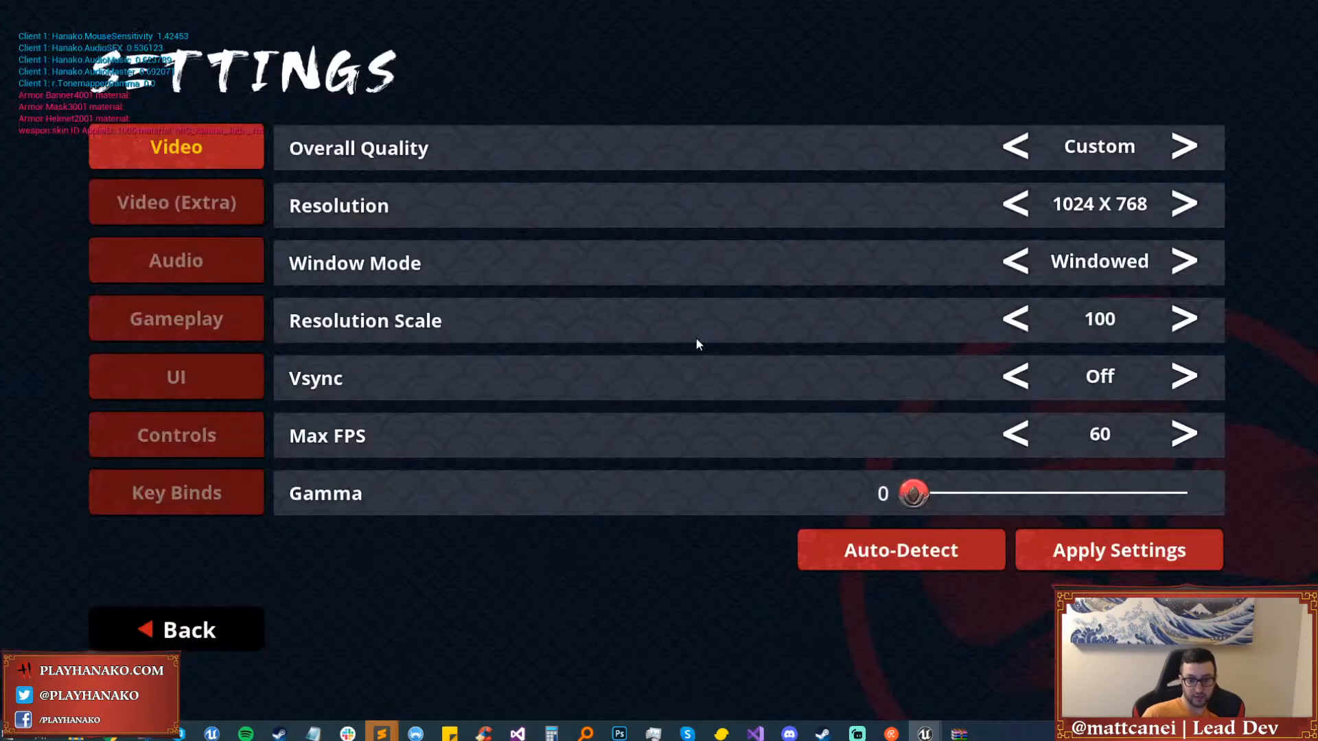
click(224, 476)
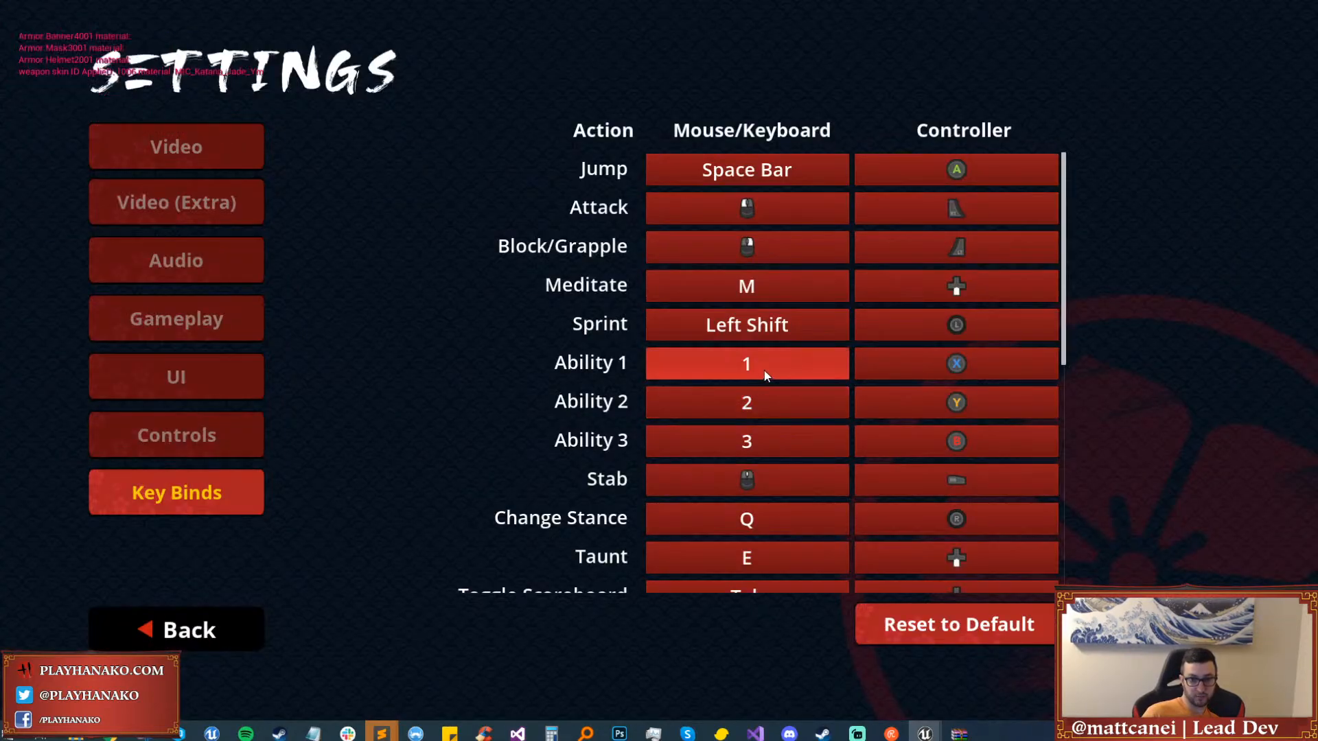
click(756, 432)
click(757, 429)
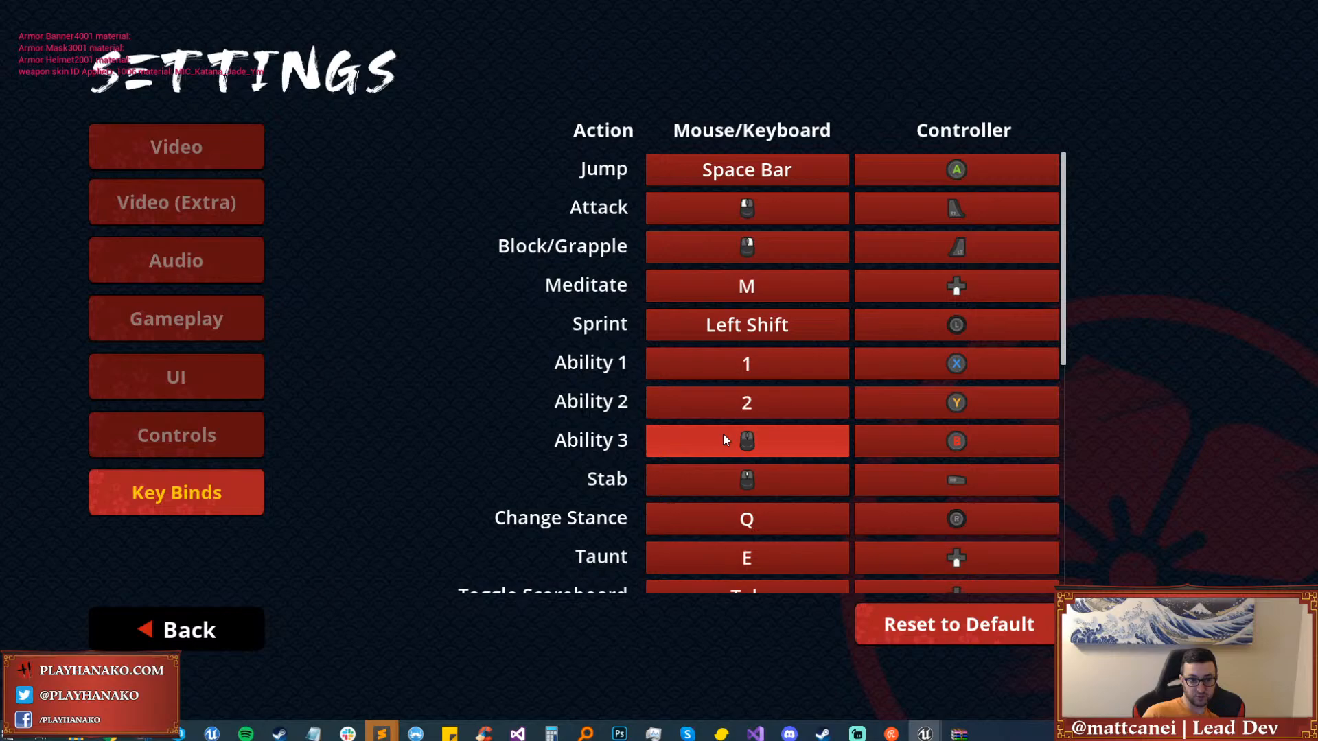
click(230, 627)
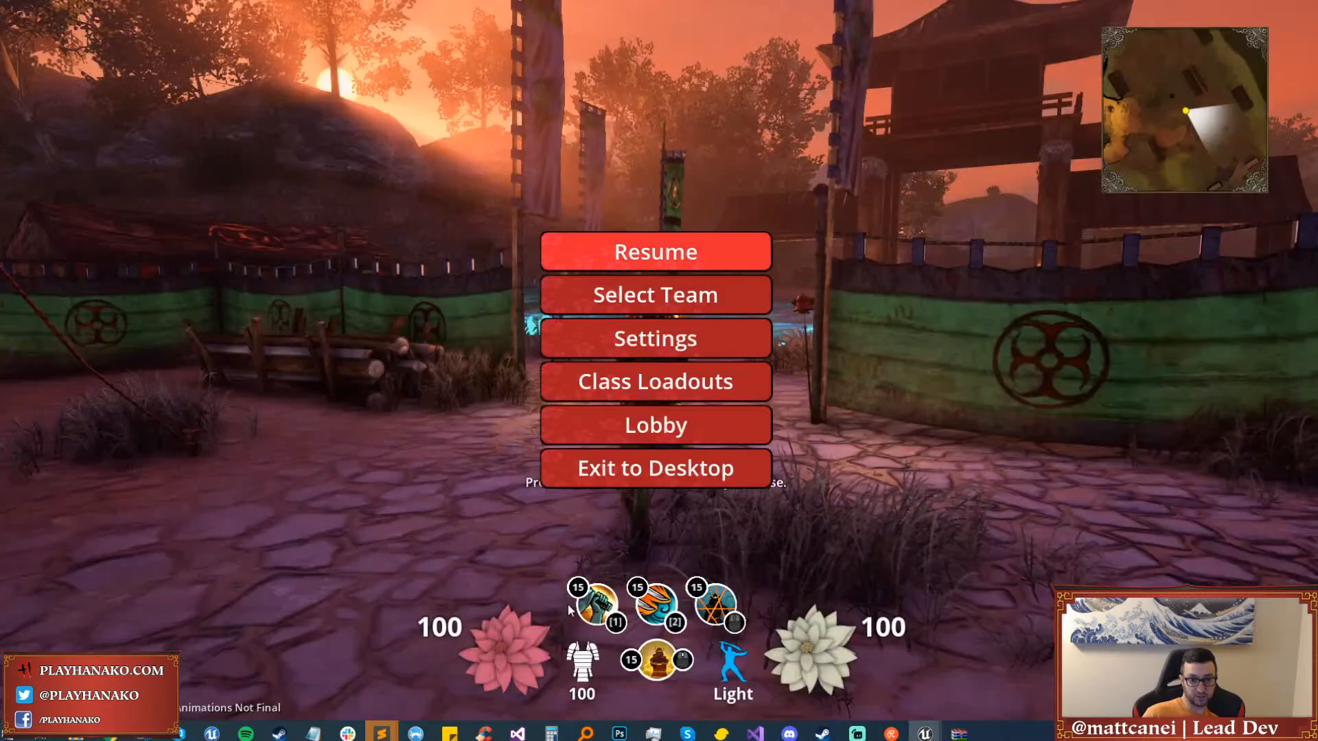
click(647, 248)
Reopen the in-game Key Binds settings and rebind Ability 3 to the already used key 1.
key(Escape)
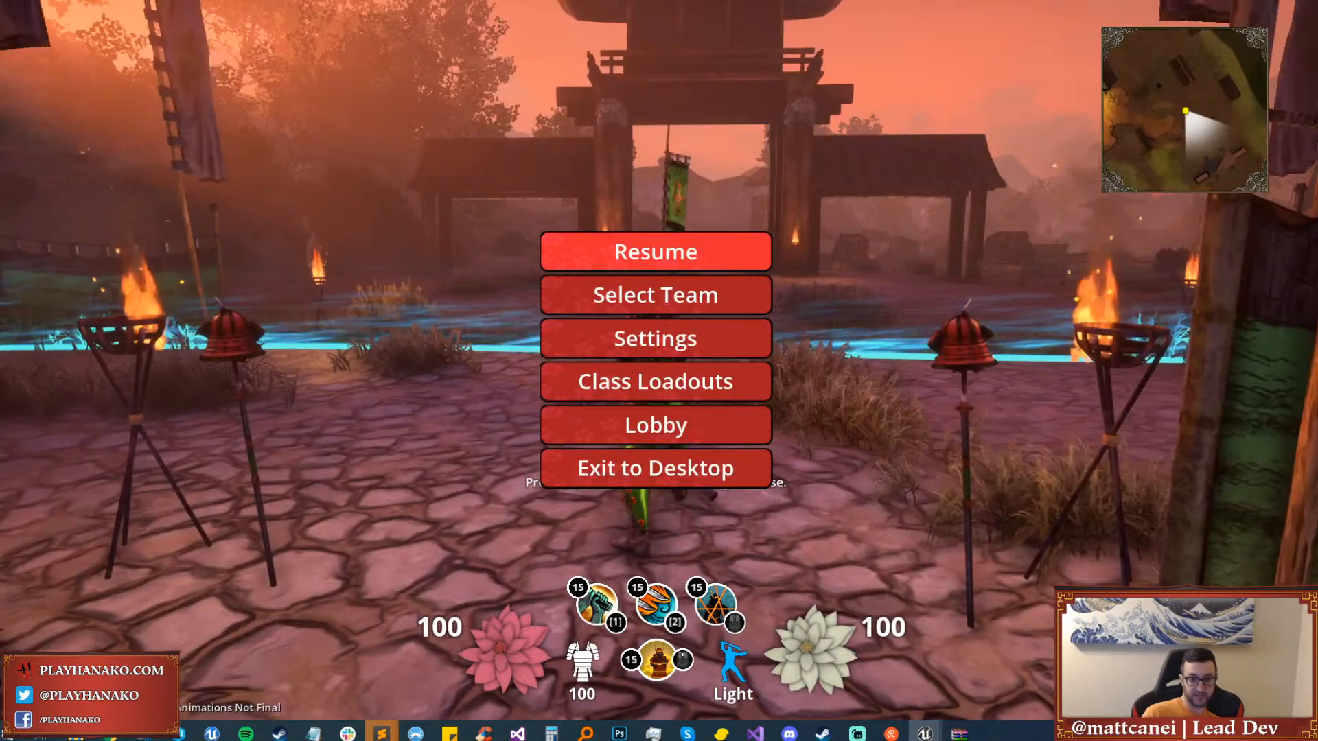
click(656, 339)
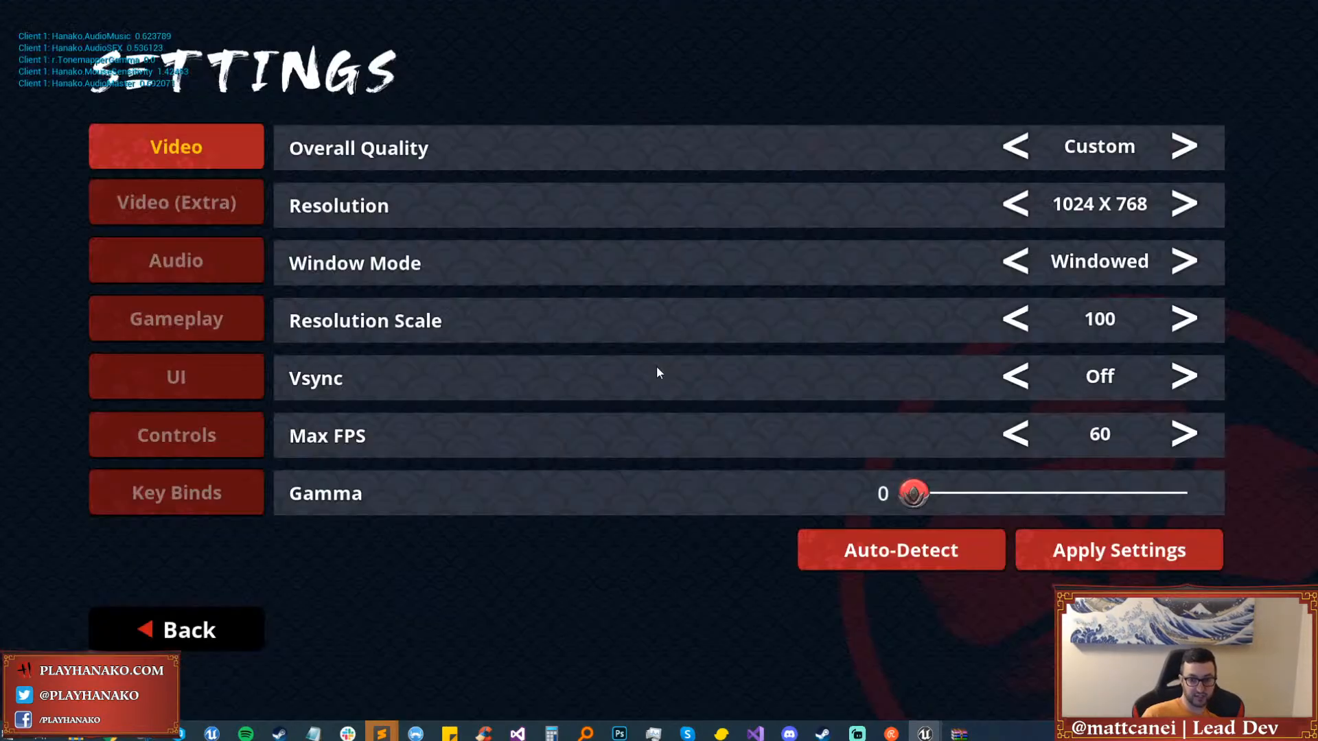
click(176, 388)
click(166, 429)
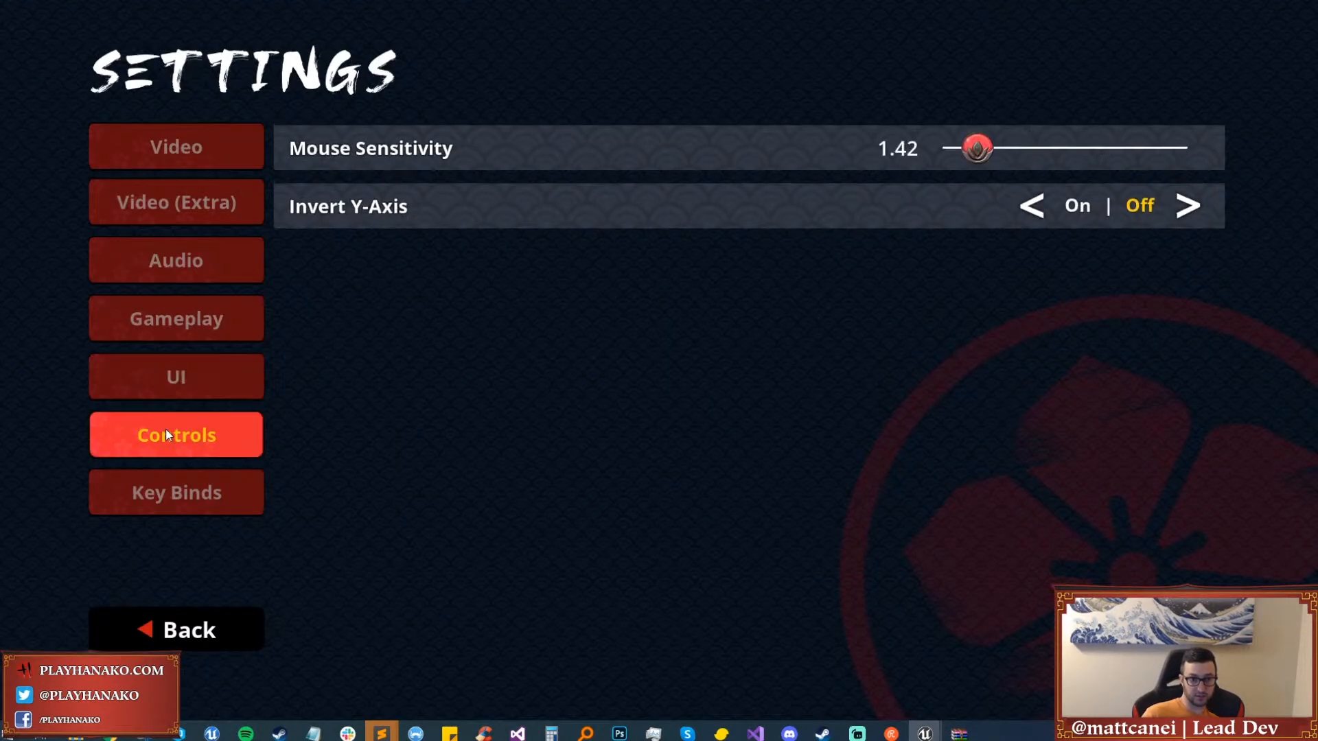
click(166, 474)
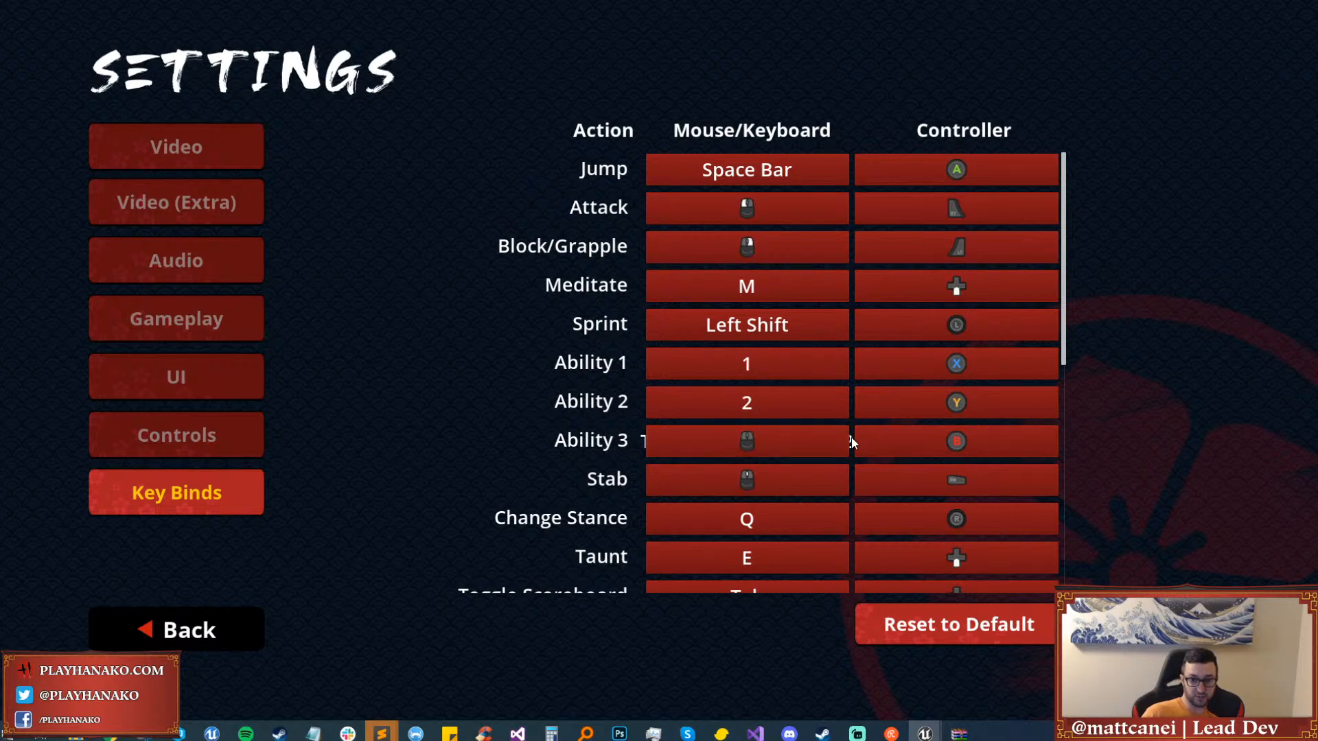
click(785, 447)
key(1)
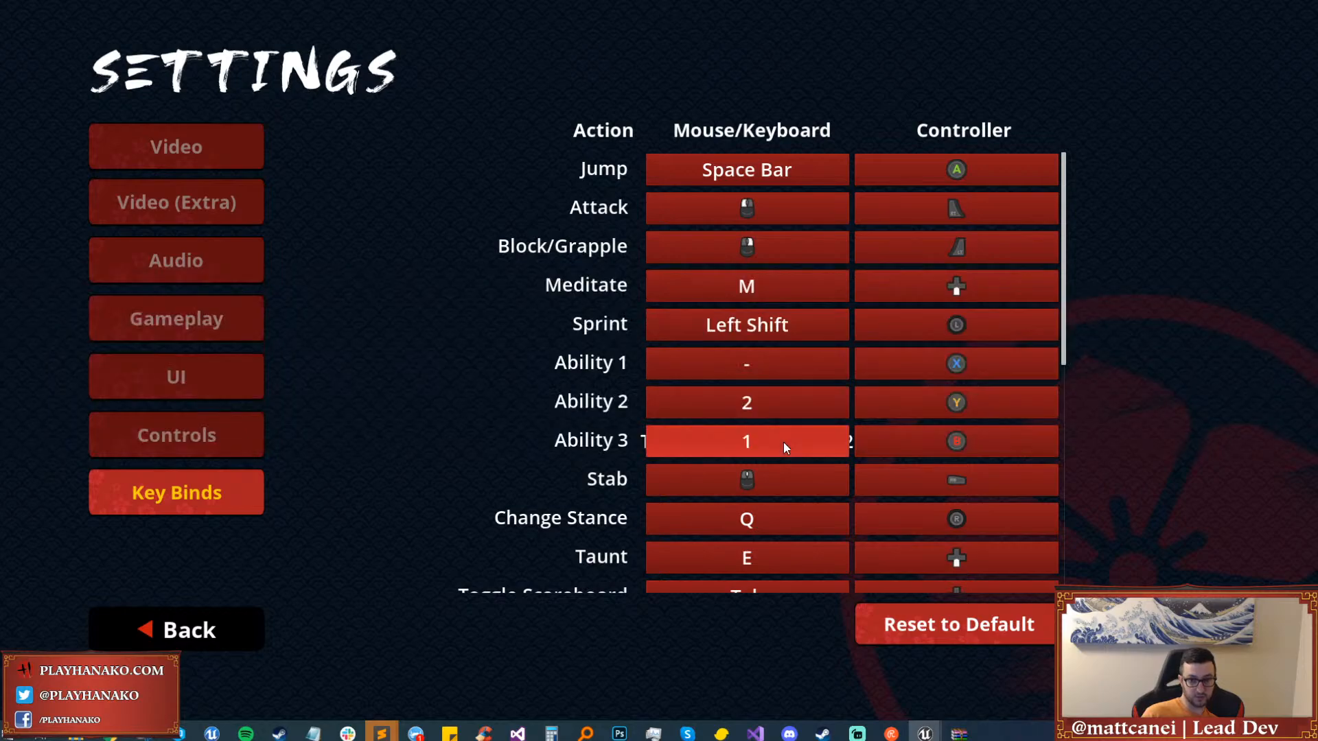
Rebind Ability 1 to key 1 and Ability 3 to key 3, and resume the game.
click(753, 371)
key(1)
click(750, 432)
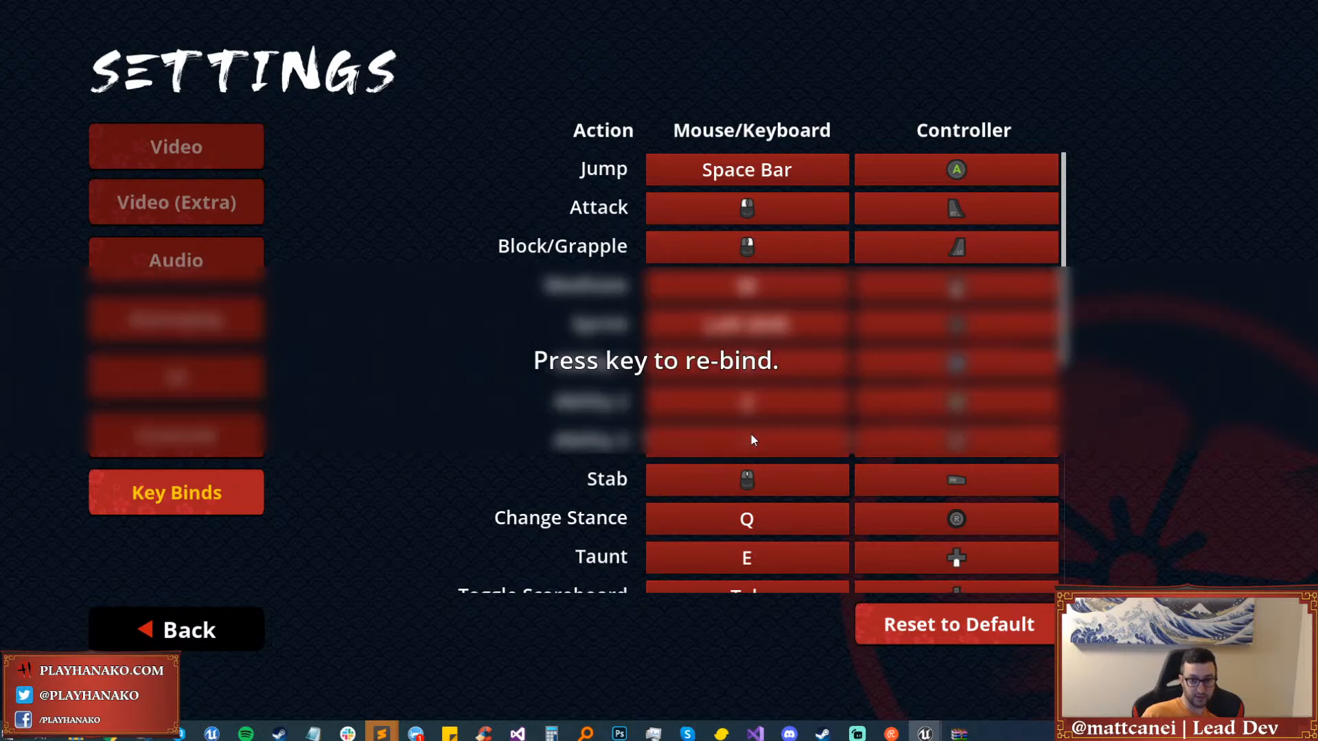
key(3)
click(256, 608)
click(633, 257)
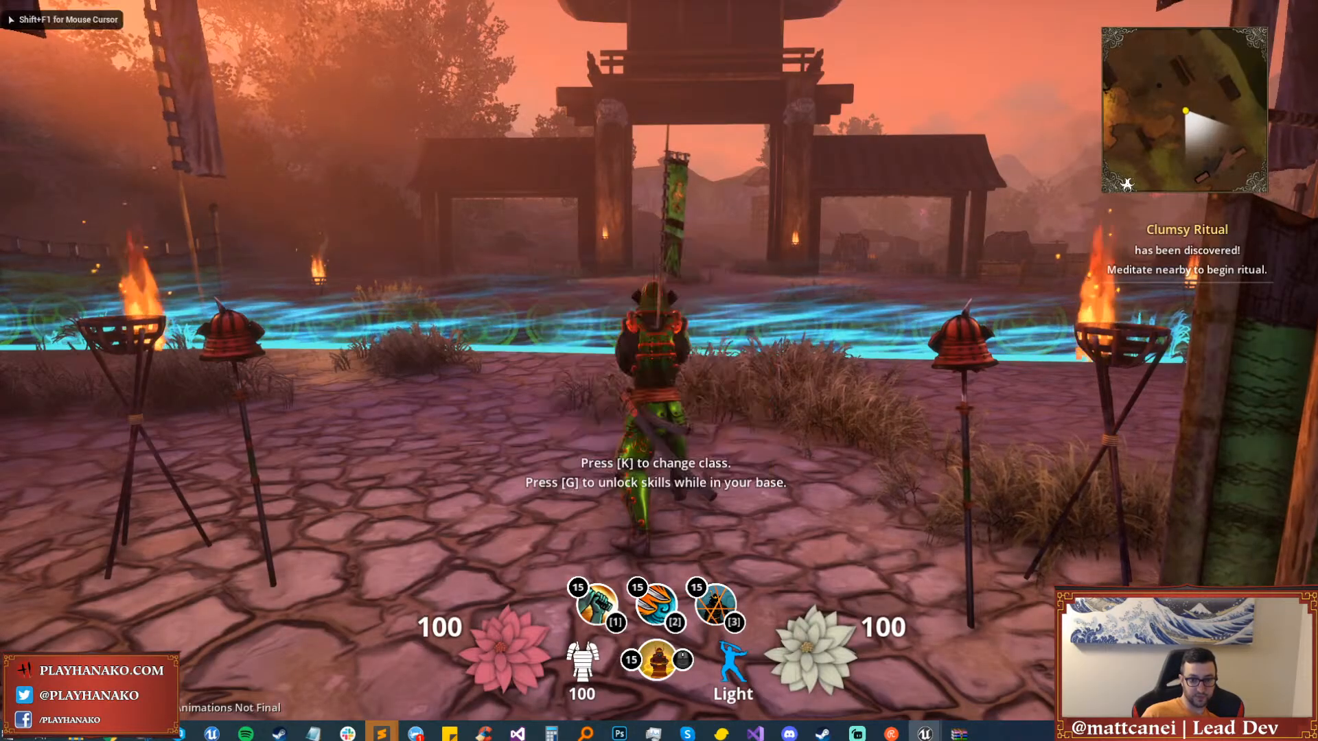
Run the character out of the base through the wooden gate into the grassy field, and end the full-screen play session.
key(w)
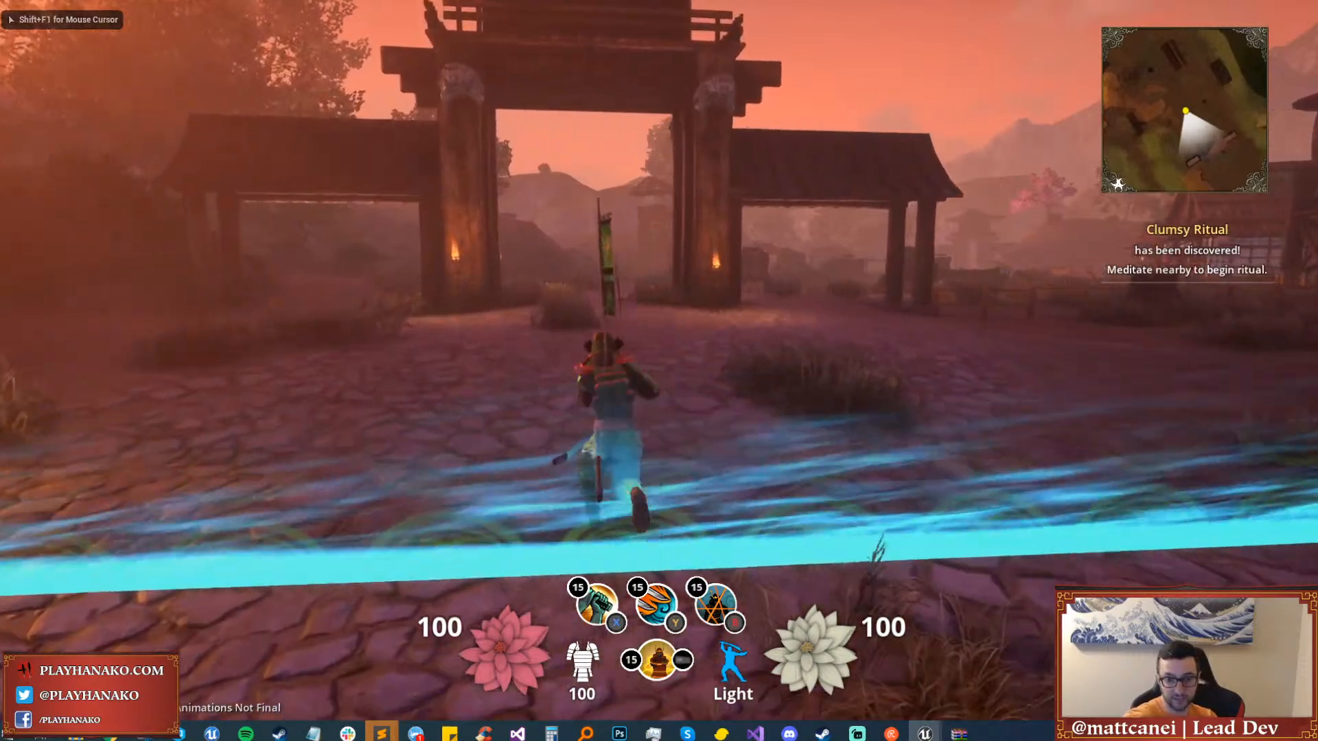
key(w)
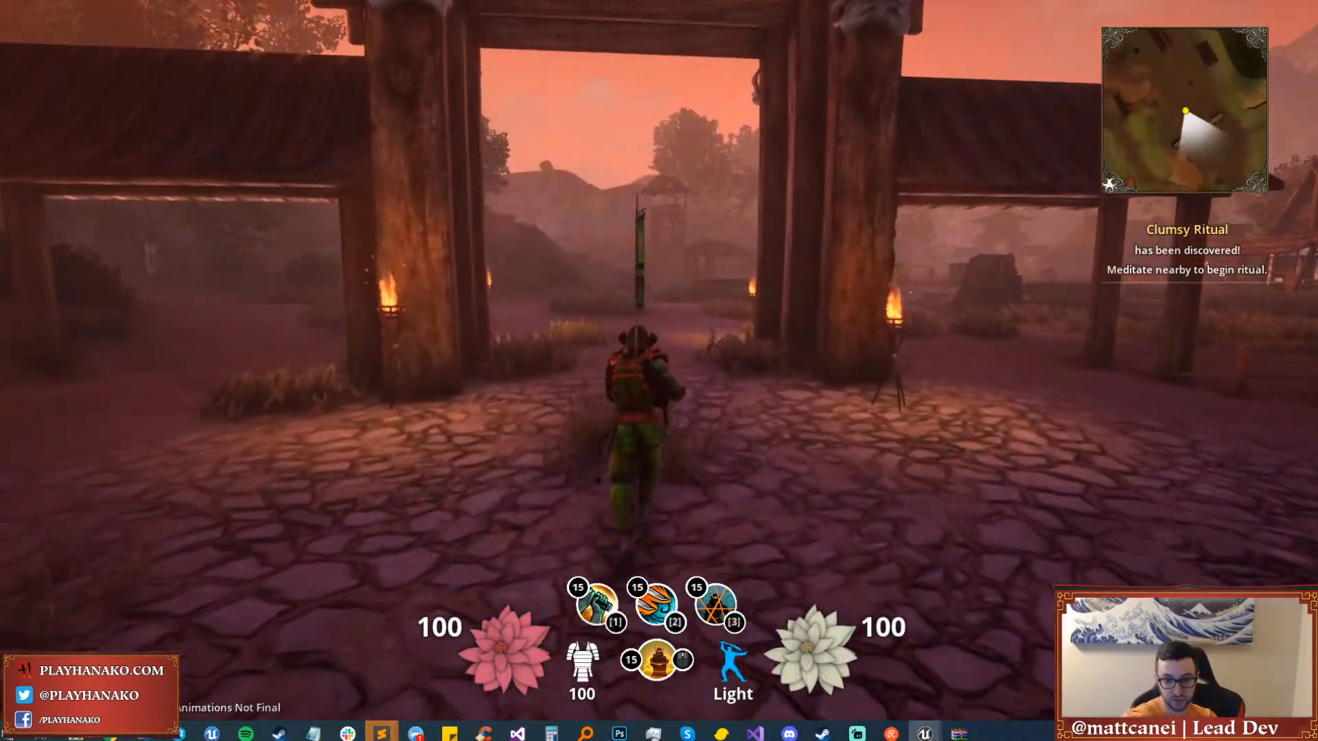
key(w)
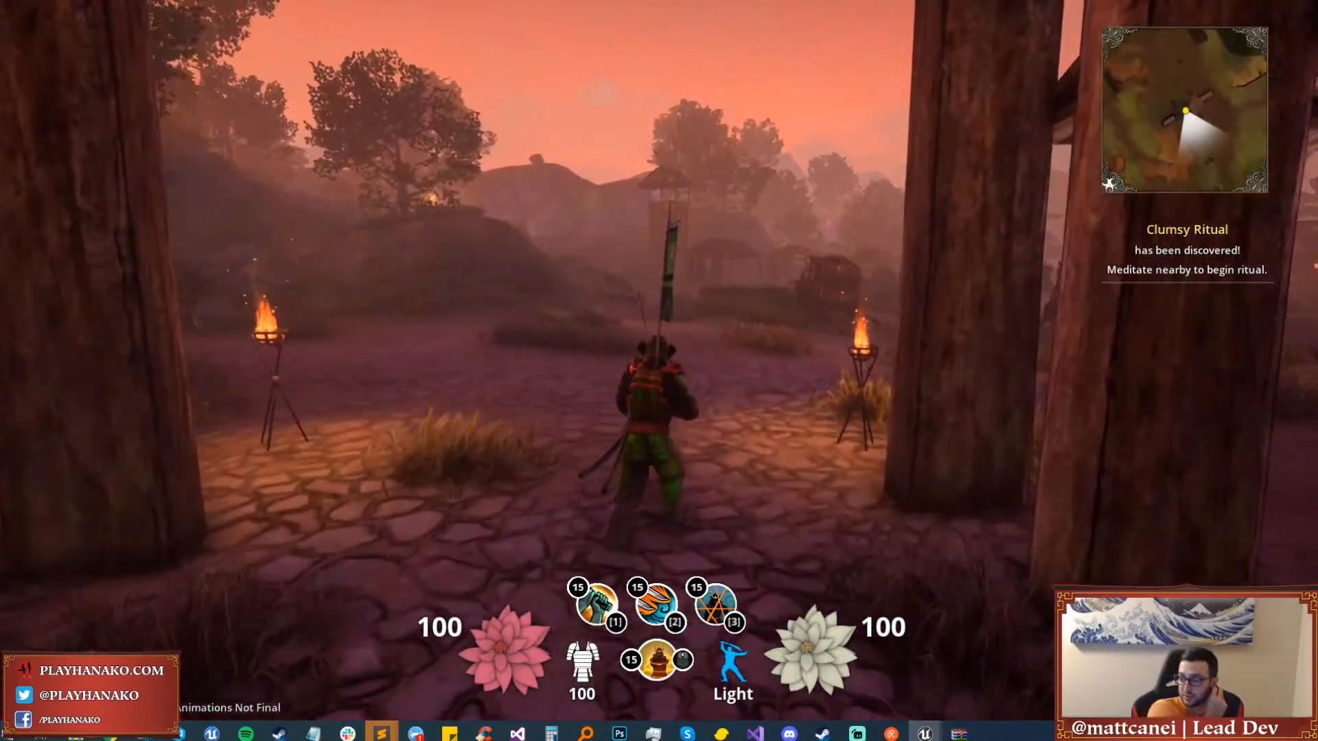
key(w)
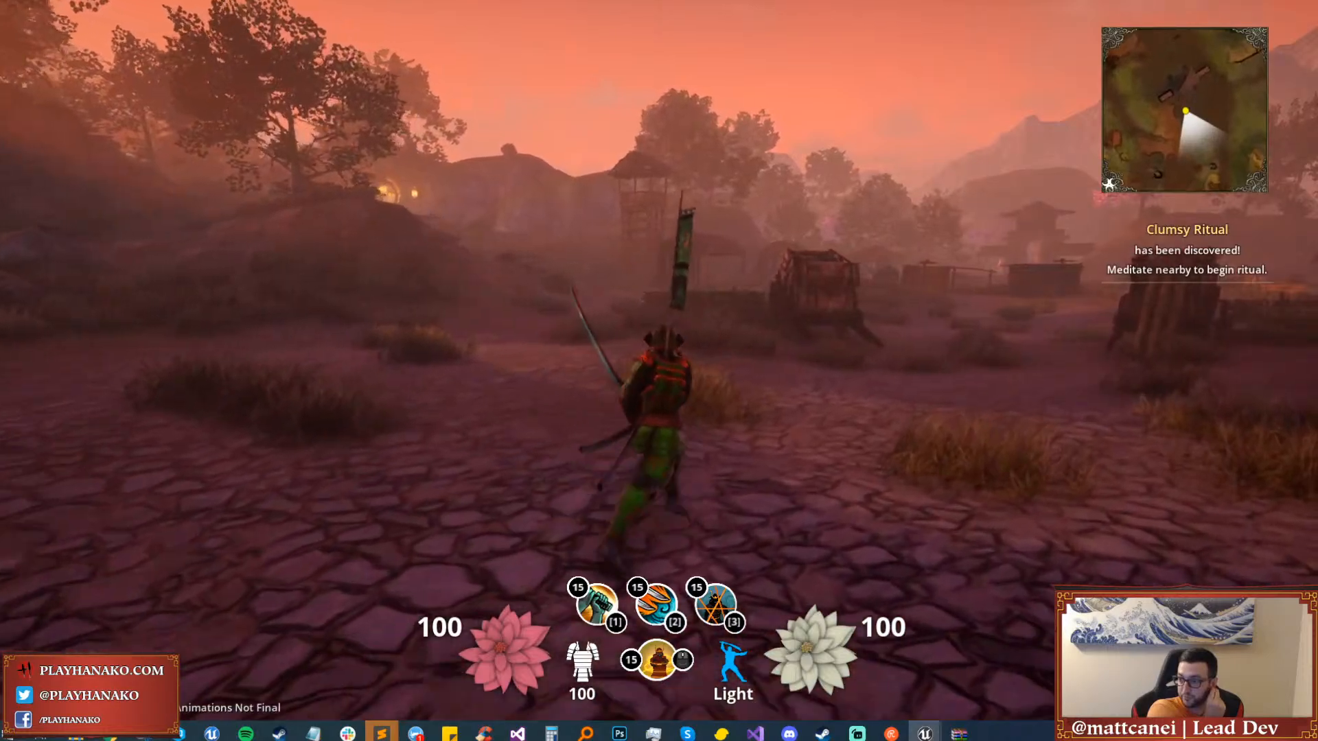
key(w)
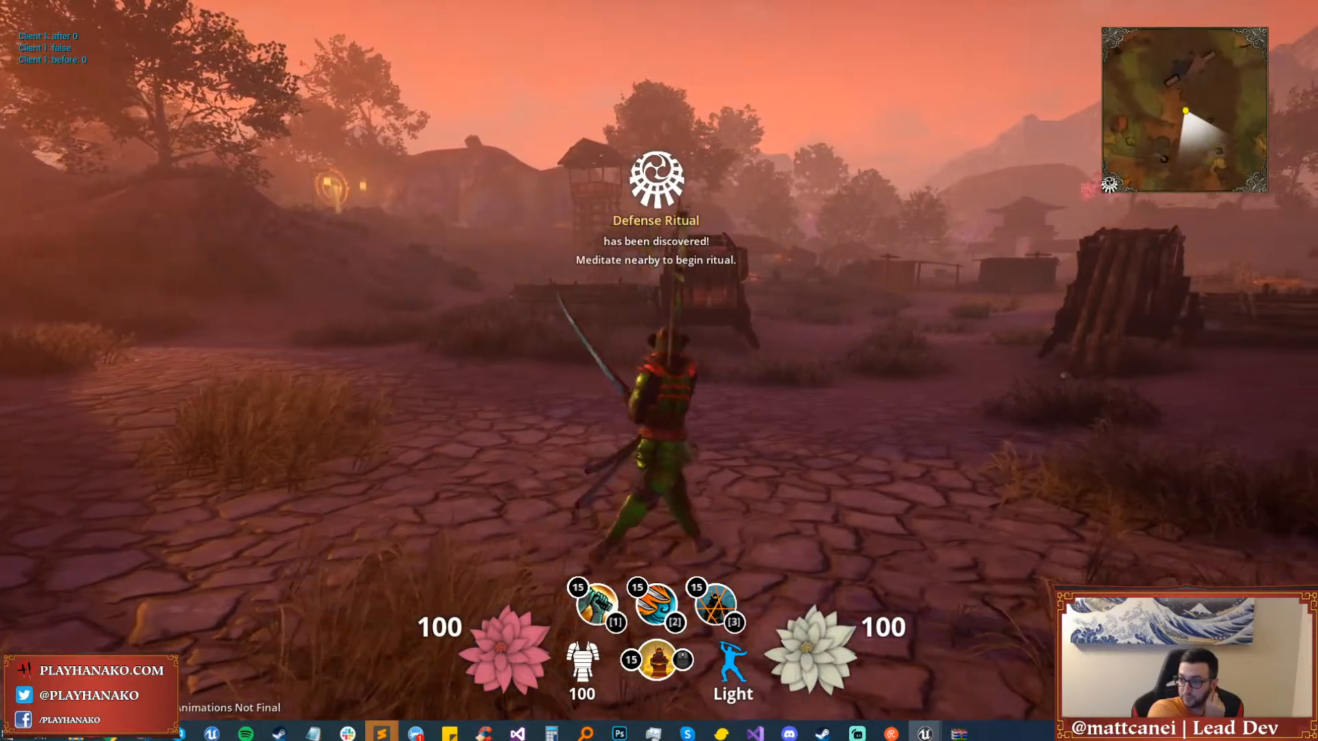
key(w)
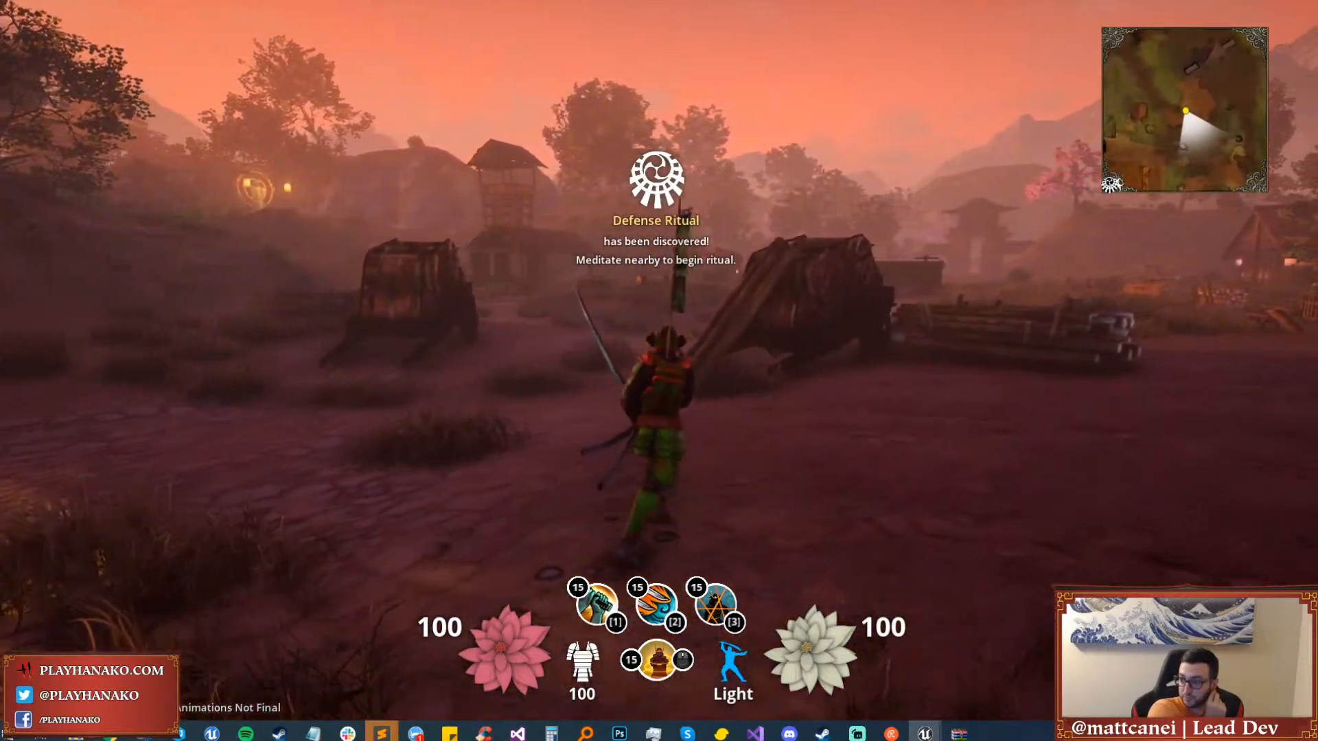
key(w)
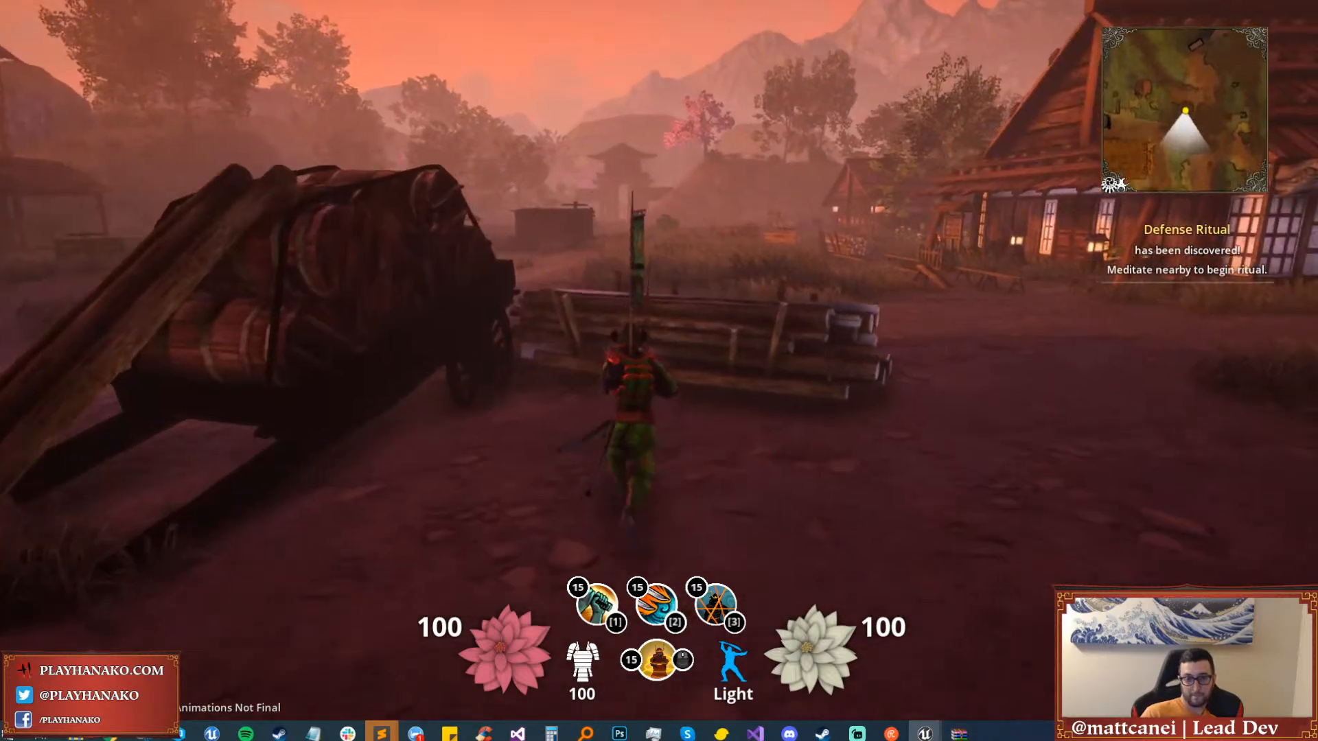
key(w)
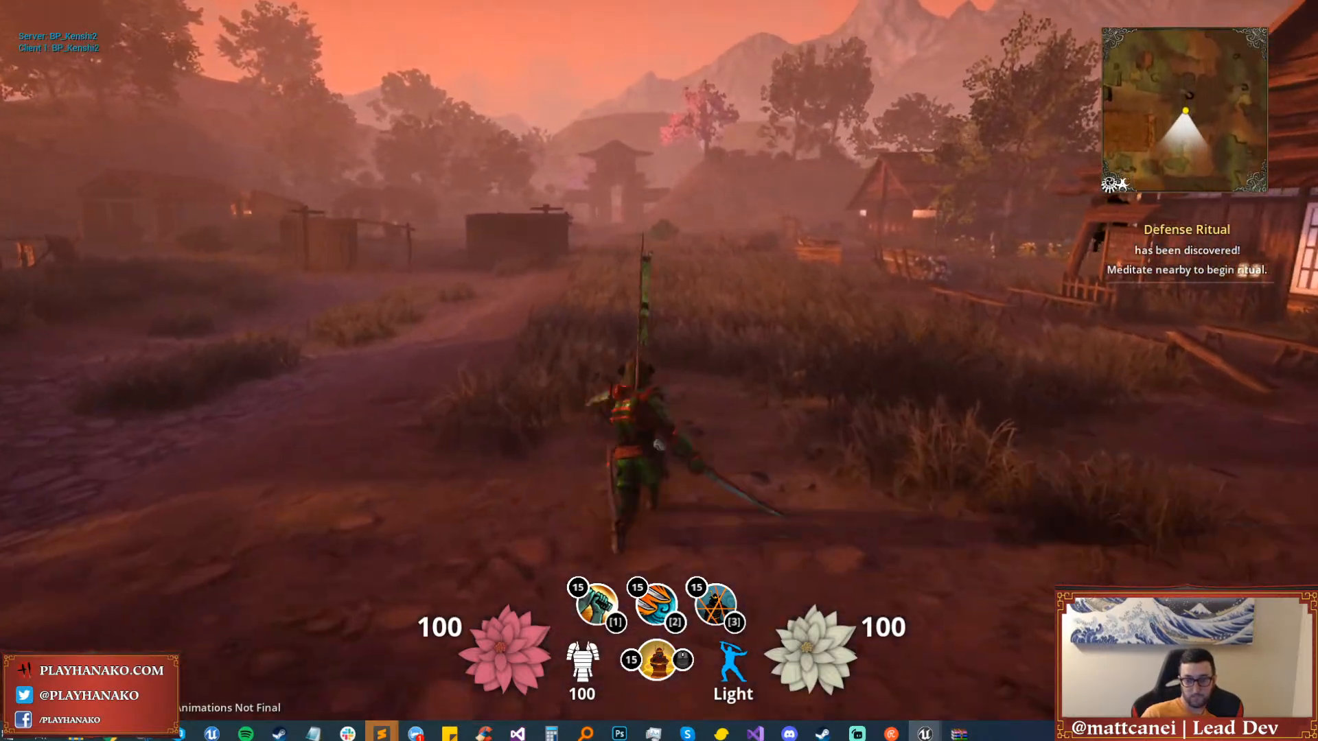
key(Escape)
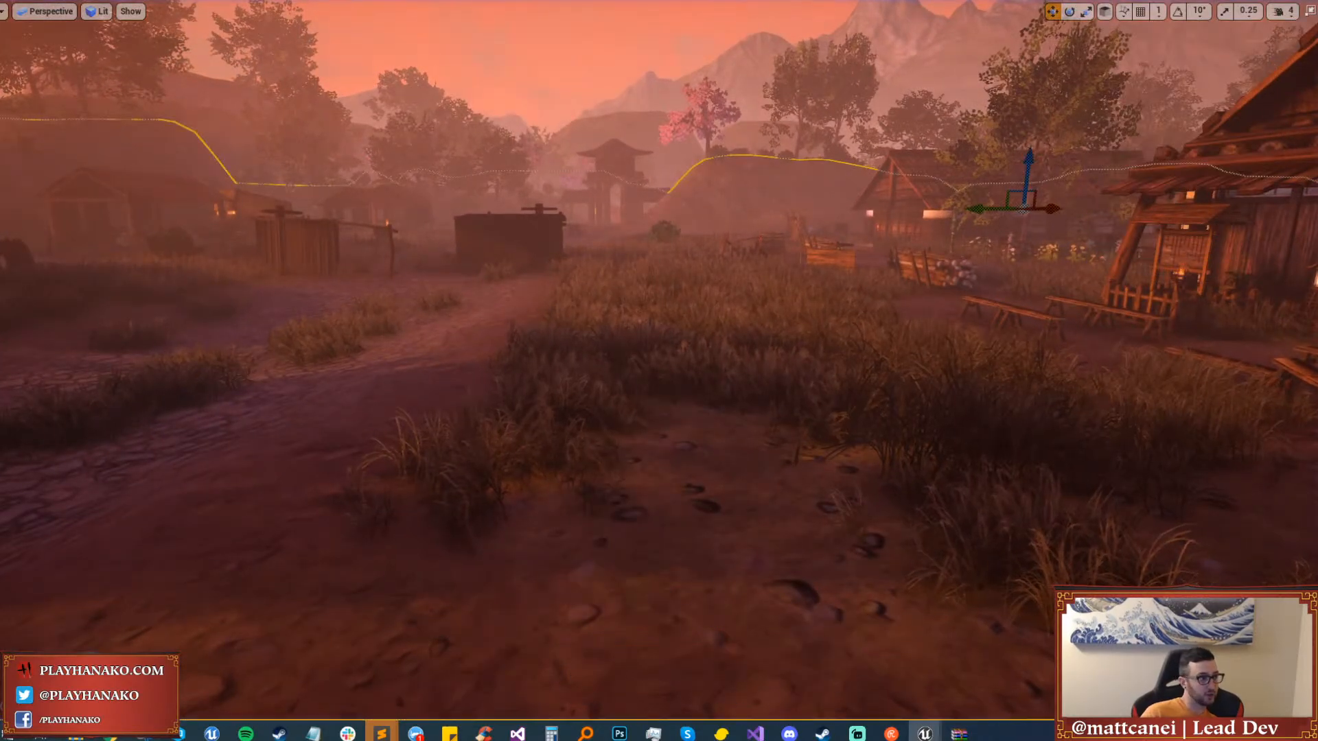
key(F11)
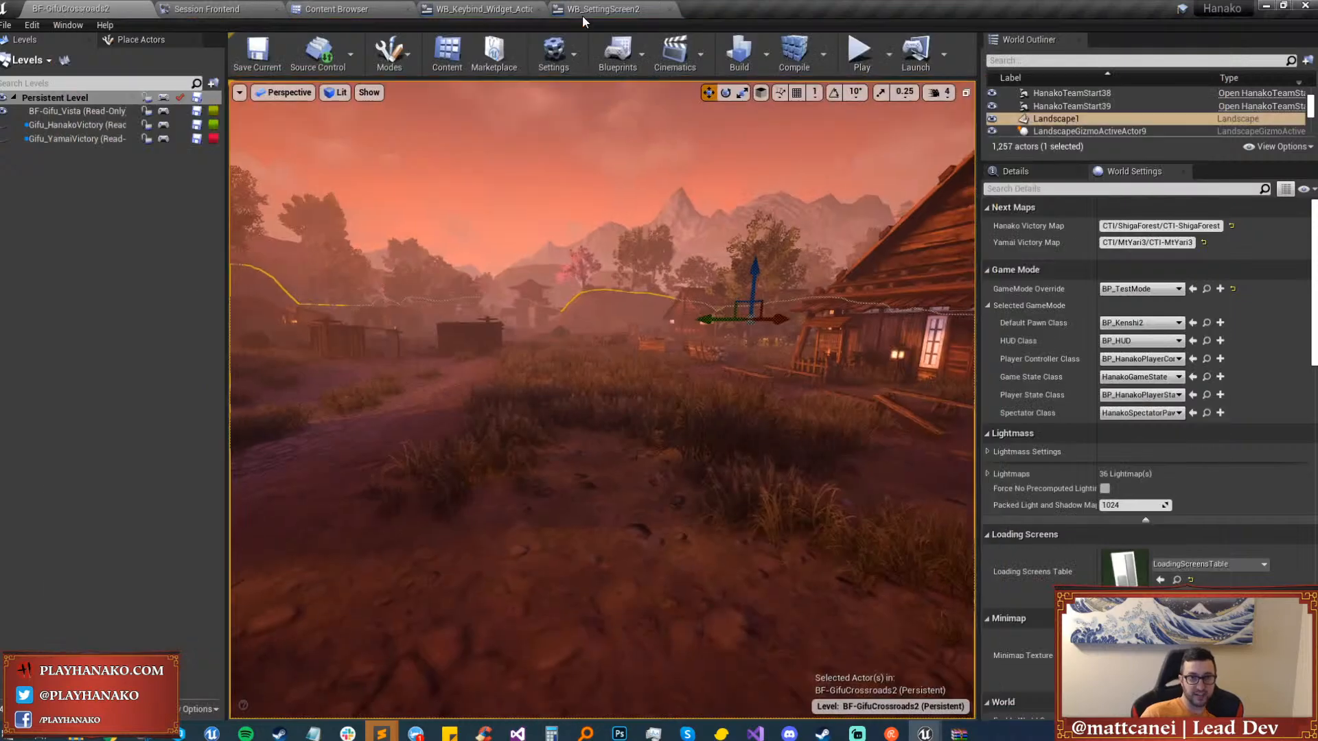
Open WB_Keybind_Widget_Action and examine its Key text and DefaultActionMapping widgets in the designer.
click(603, 9)
click(448, 10)
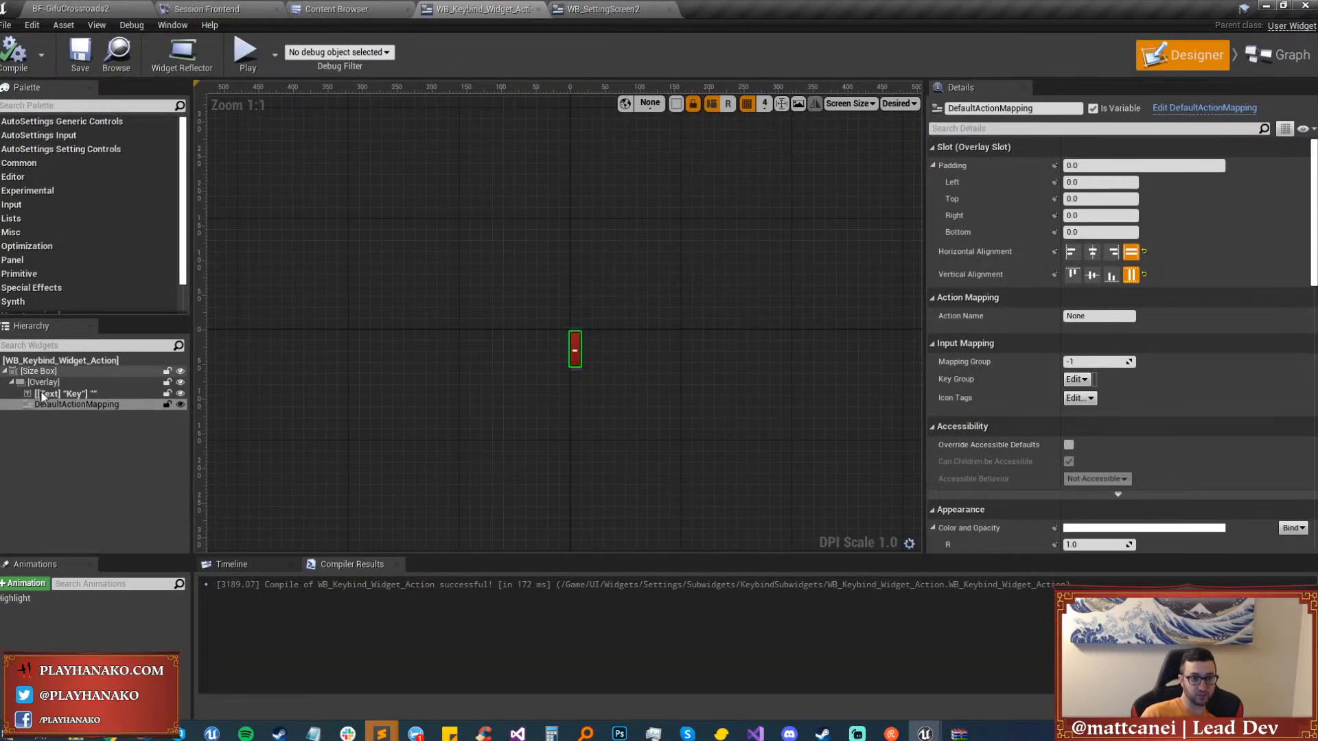
click(96, 395)
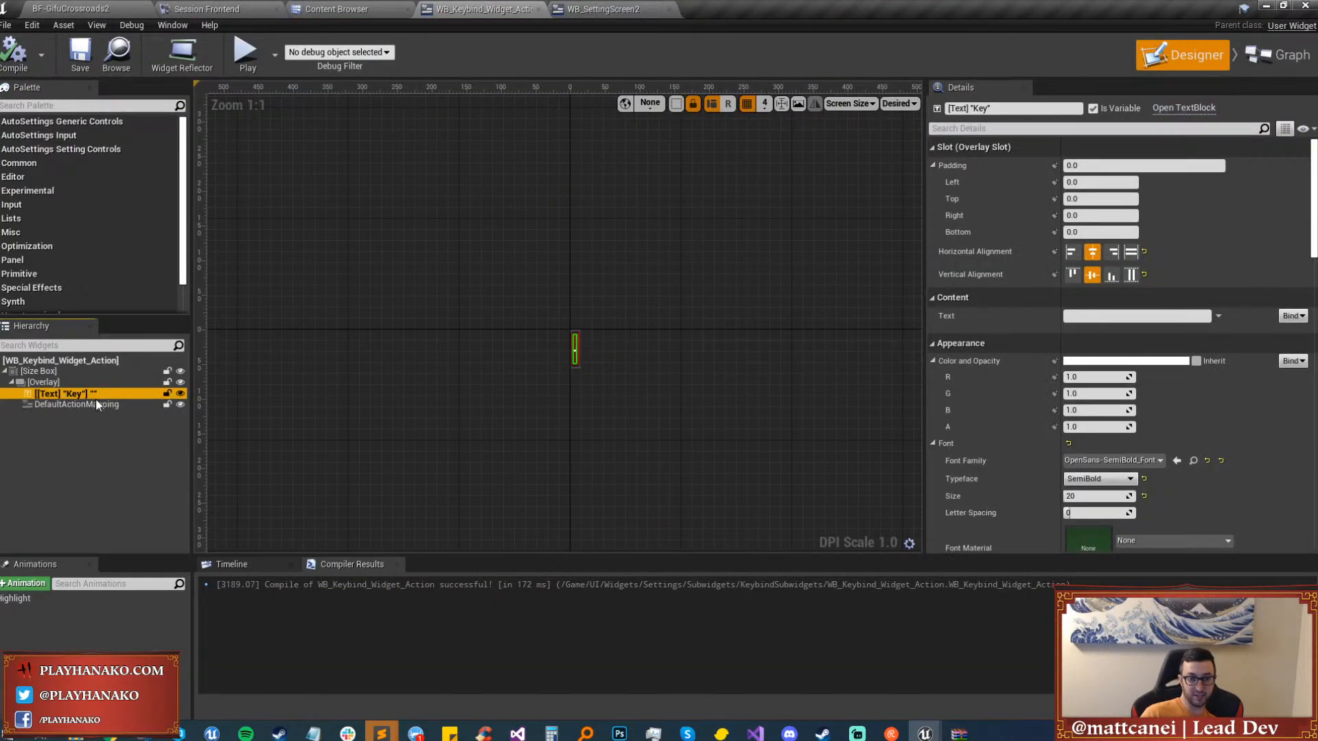
click(92, 405)
scroll(557, 374, up, 2)
scroll(557, 374, up, 1)
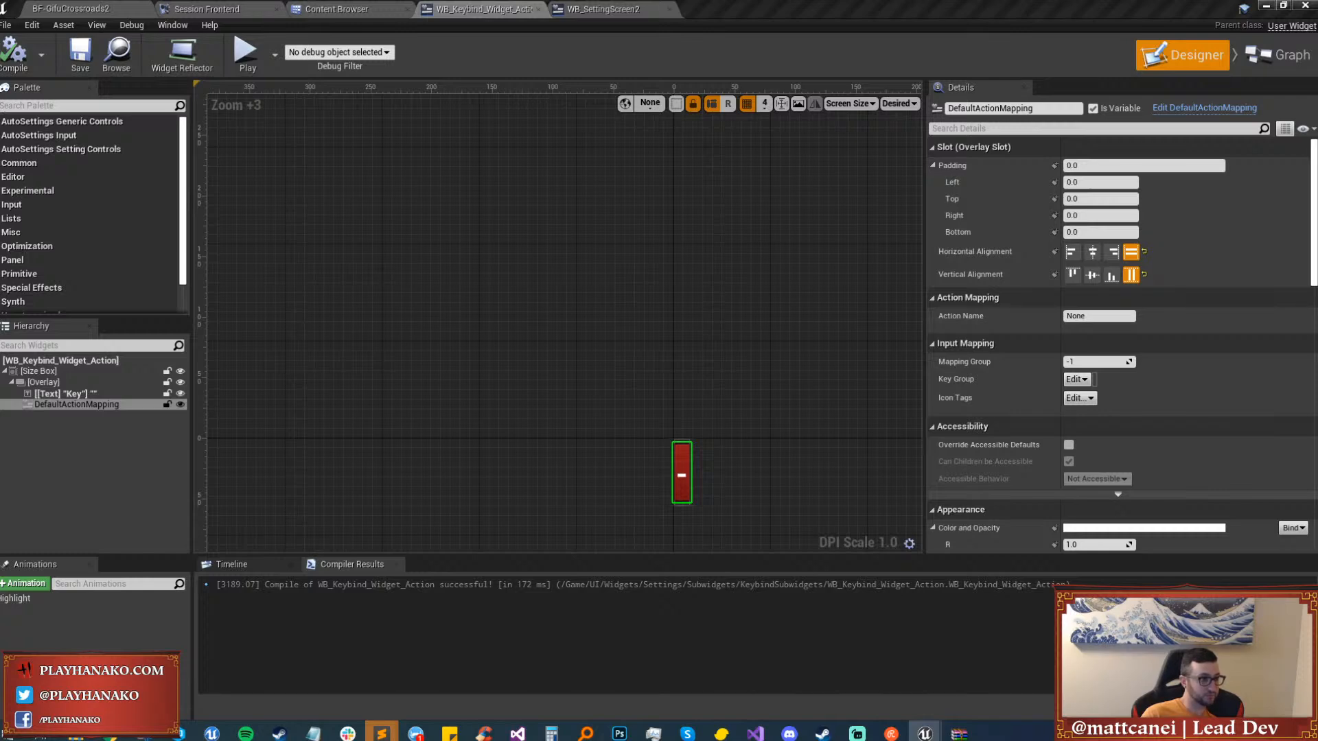
Hide the Key text block in the designer preview, set its Visibility to Hidden, and compile WB_Keybind_Widget_Action.
click(82, 394)
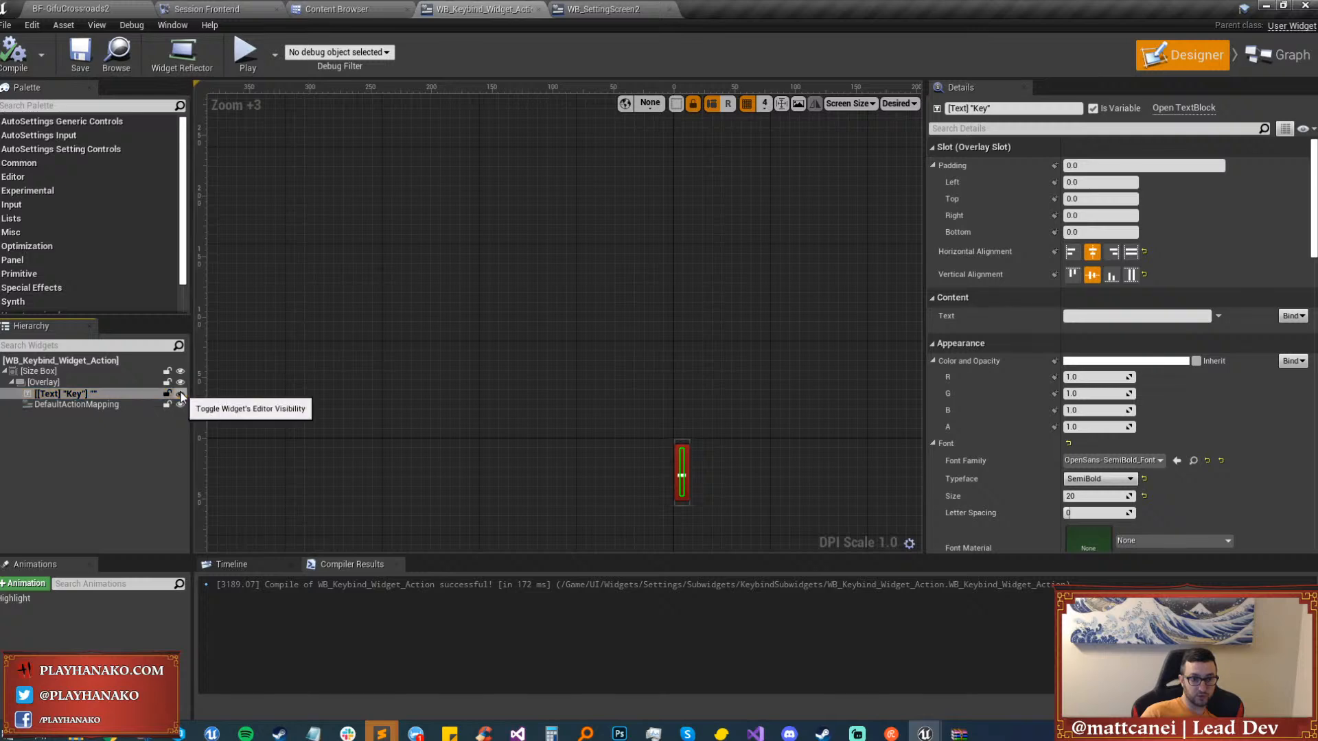
click(180, 394)
scroll(1021, 343, down, 15)
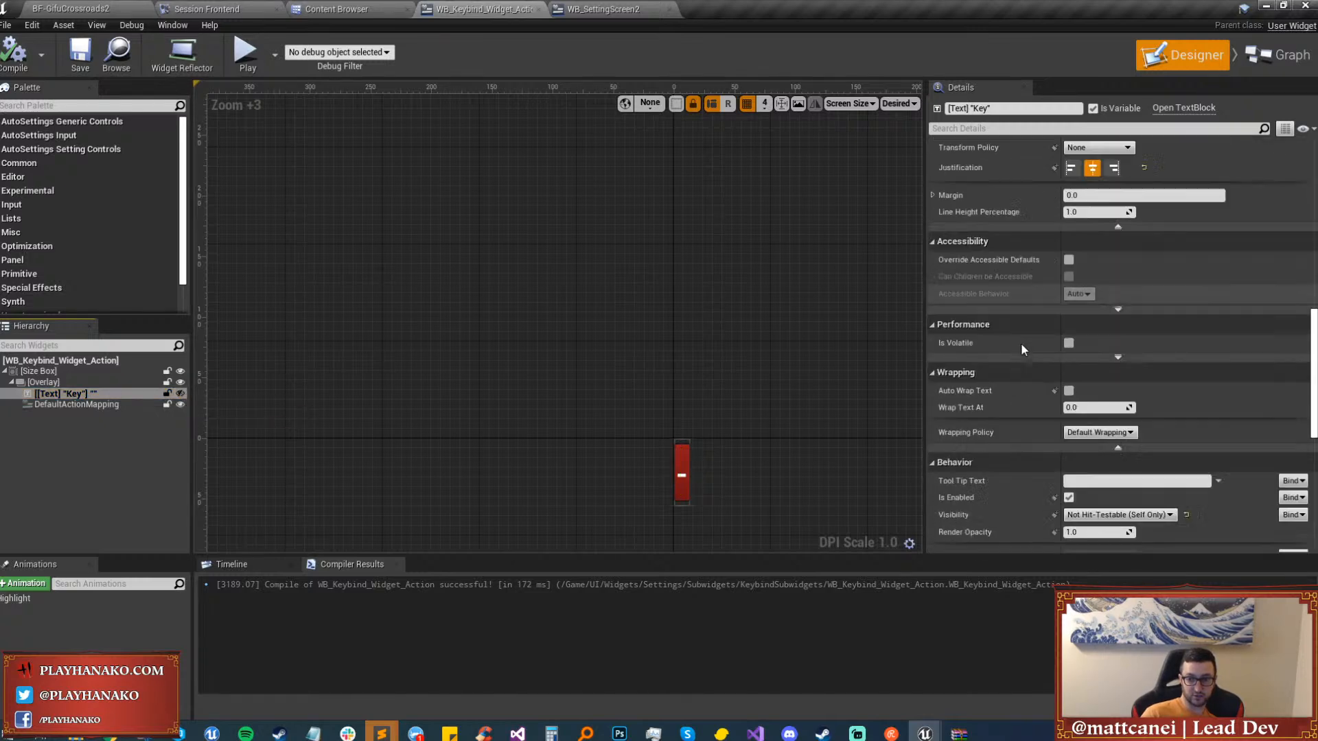
scroll(1021, 346, down, 2)
click(1106, 450)
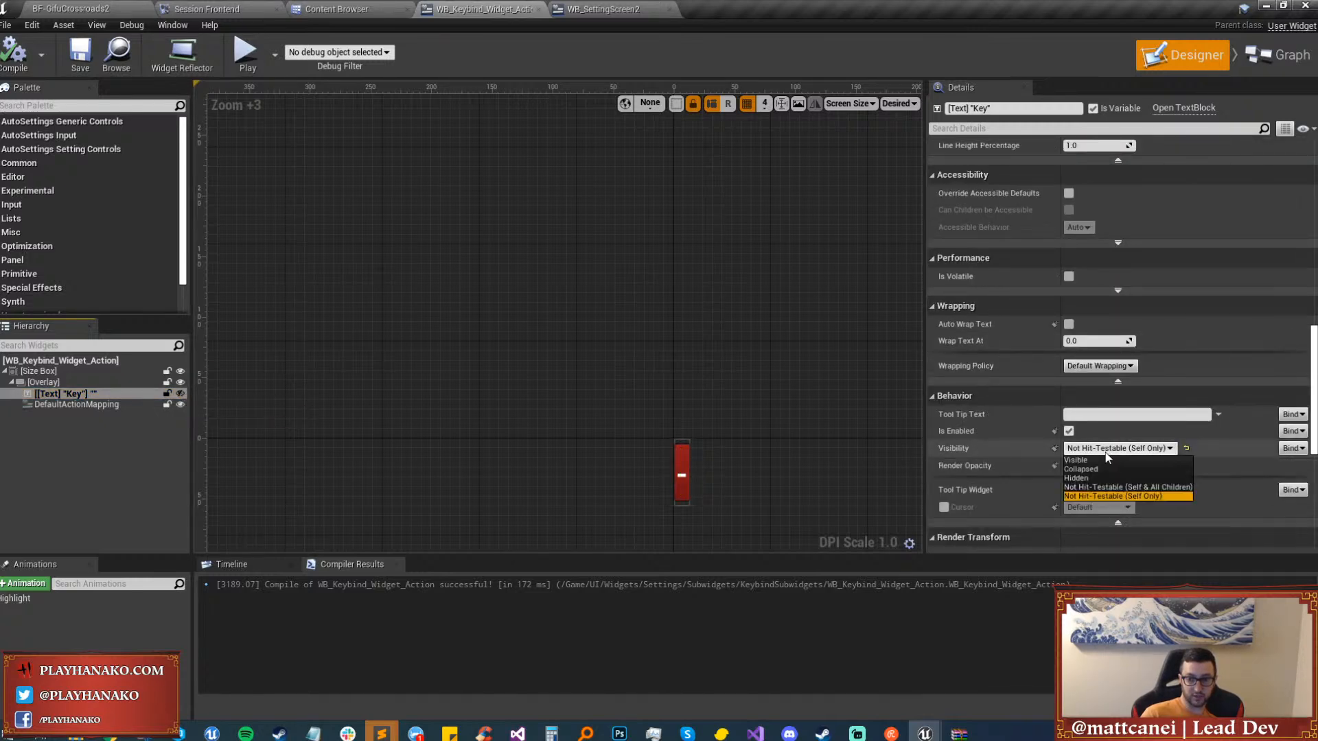
click(1084, 478)
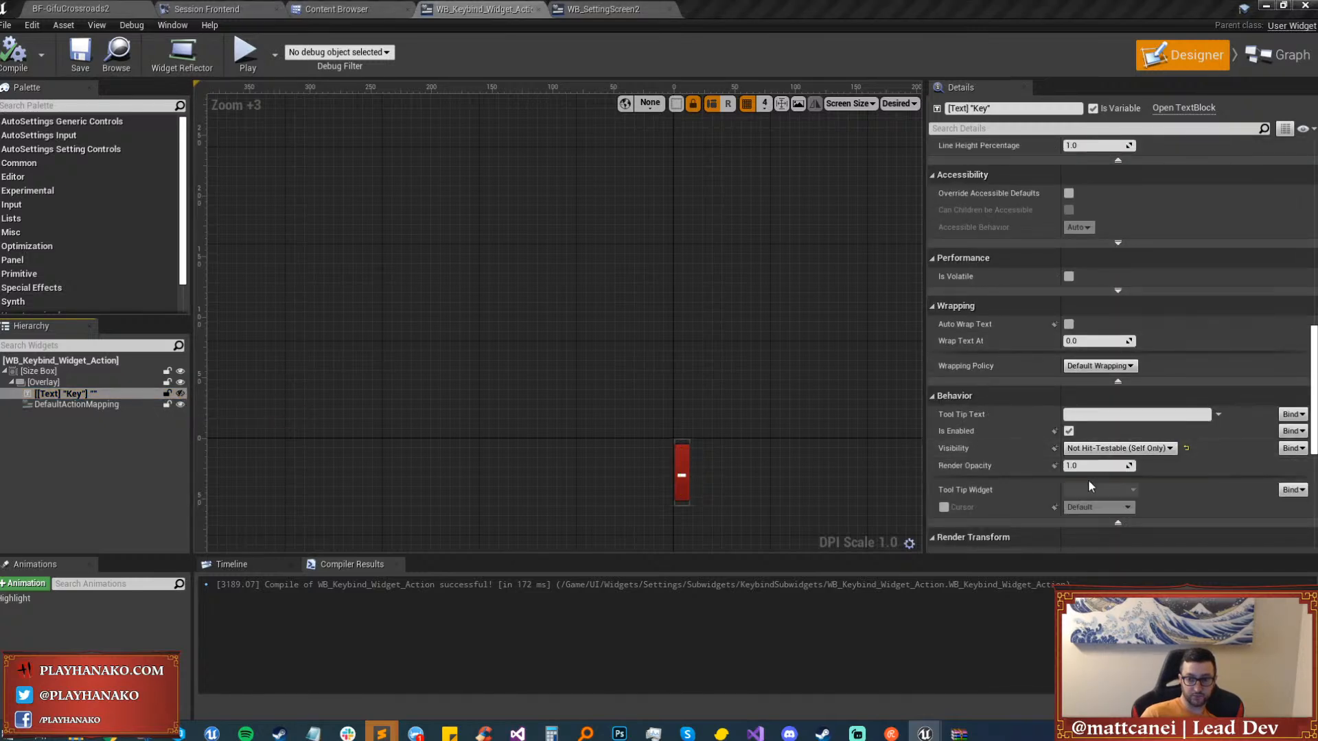
click(10, 58)
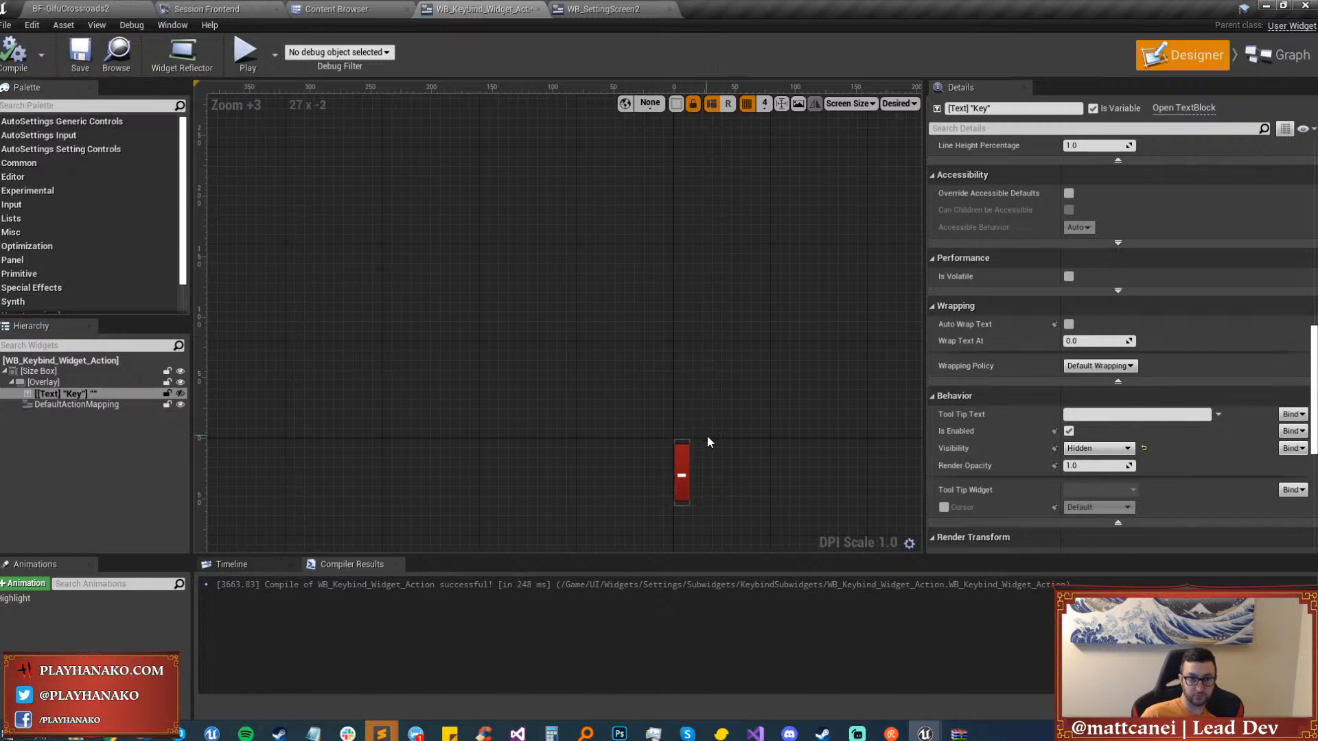
Run the BF-GifuCrossroads2 level full-screen, choose the Kenshi (Swordsman) class, and open and close the skill screen.
click(69, 6)
key(F11)
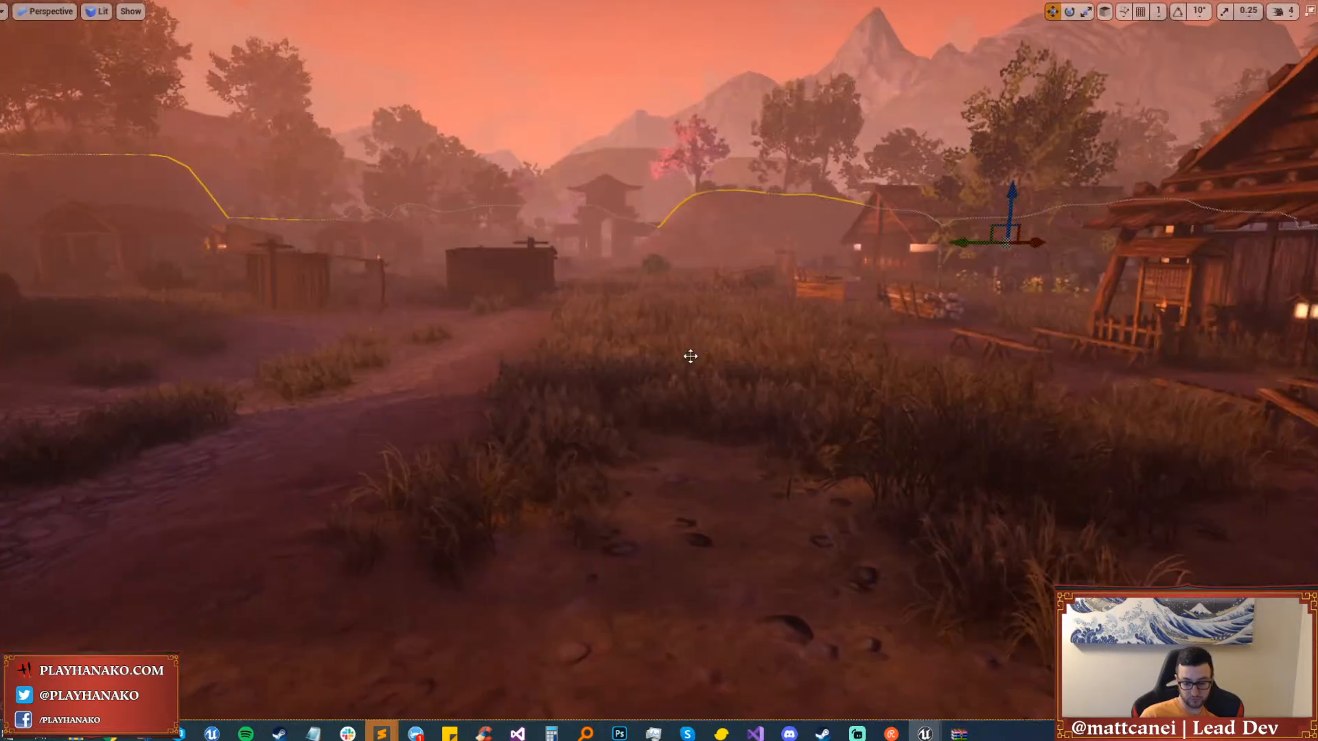
key(alt+p)
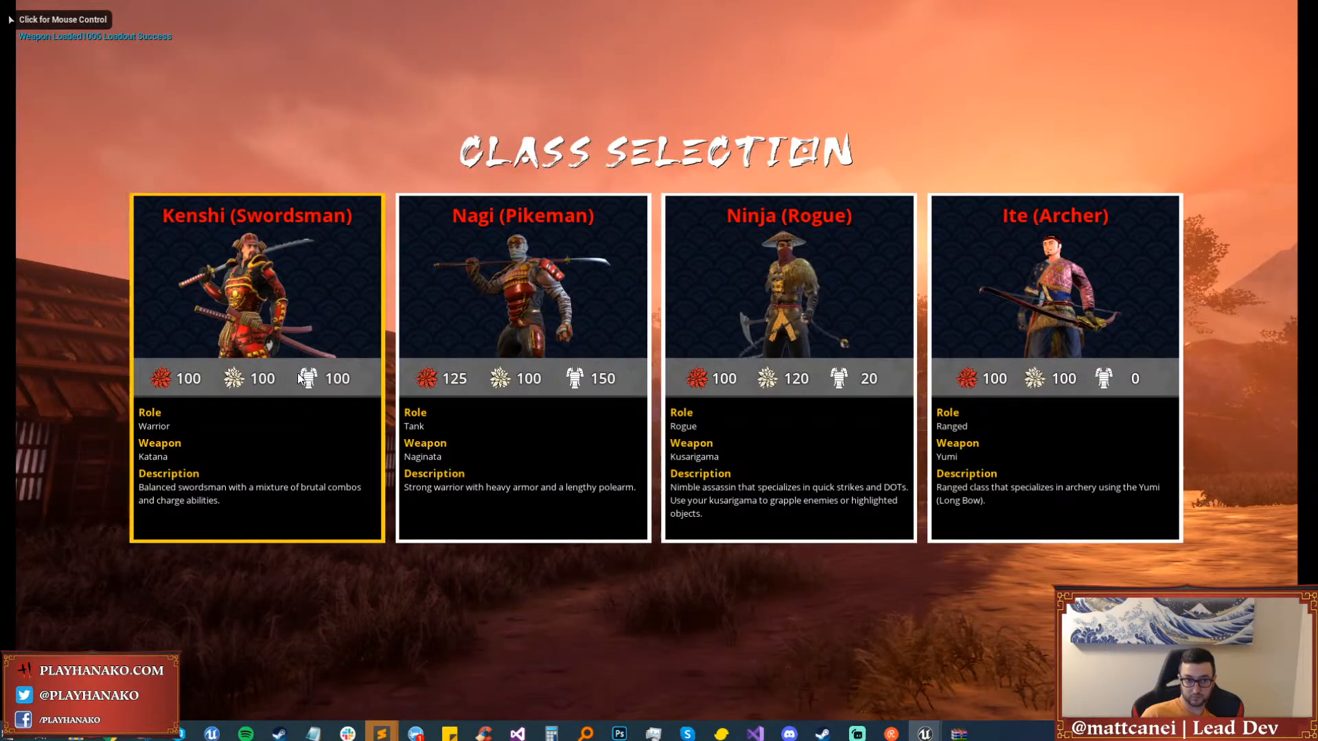
click(270, 378)
key(g)
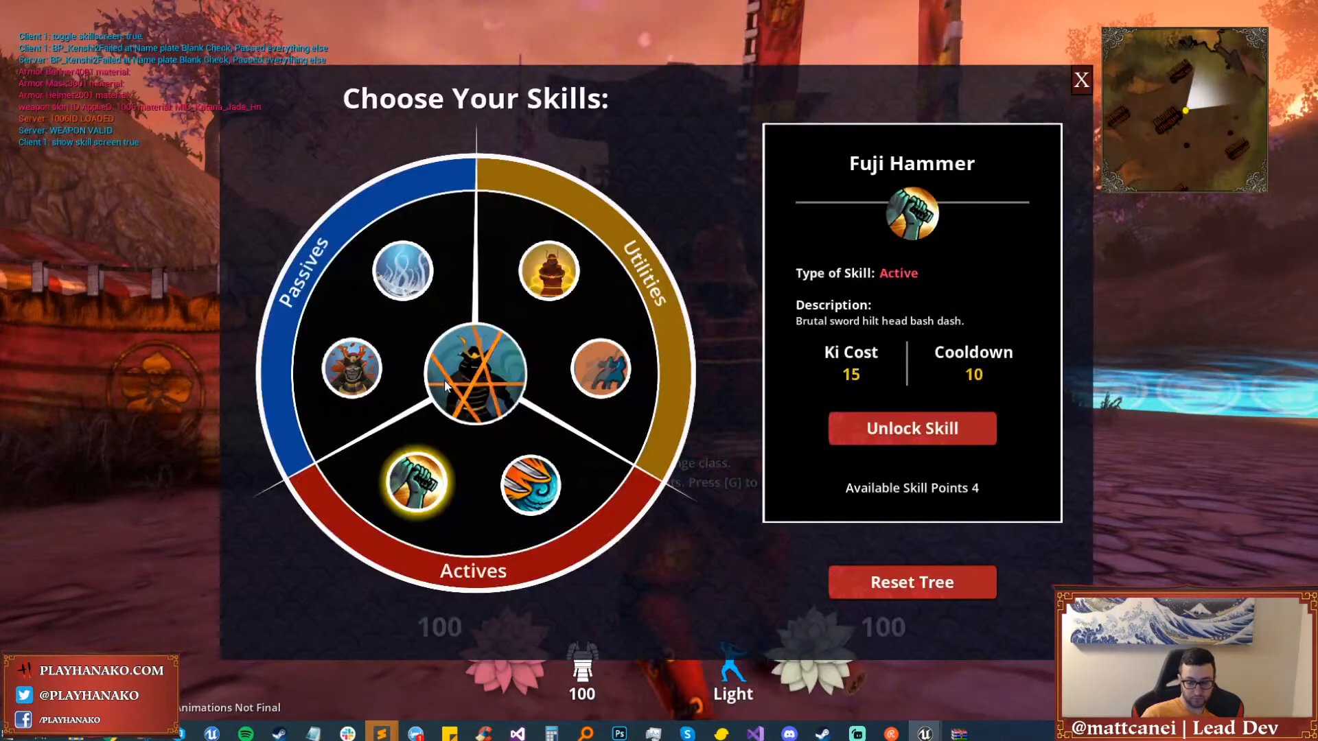
key(g)
Open the in-game Key Binds settings and check how the key labels display throughout the action list.
key(Escape)
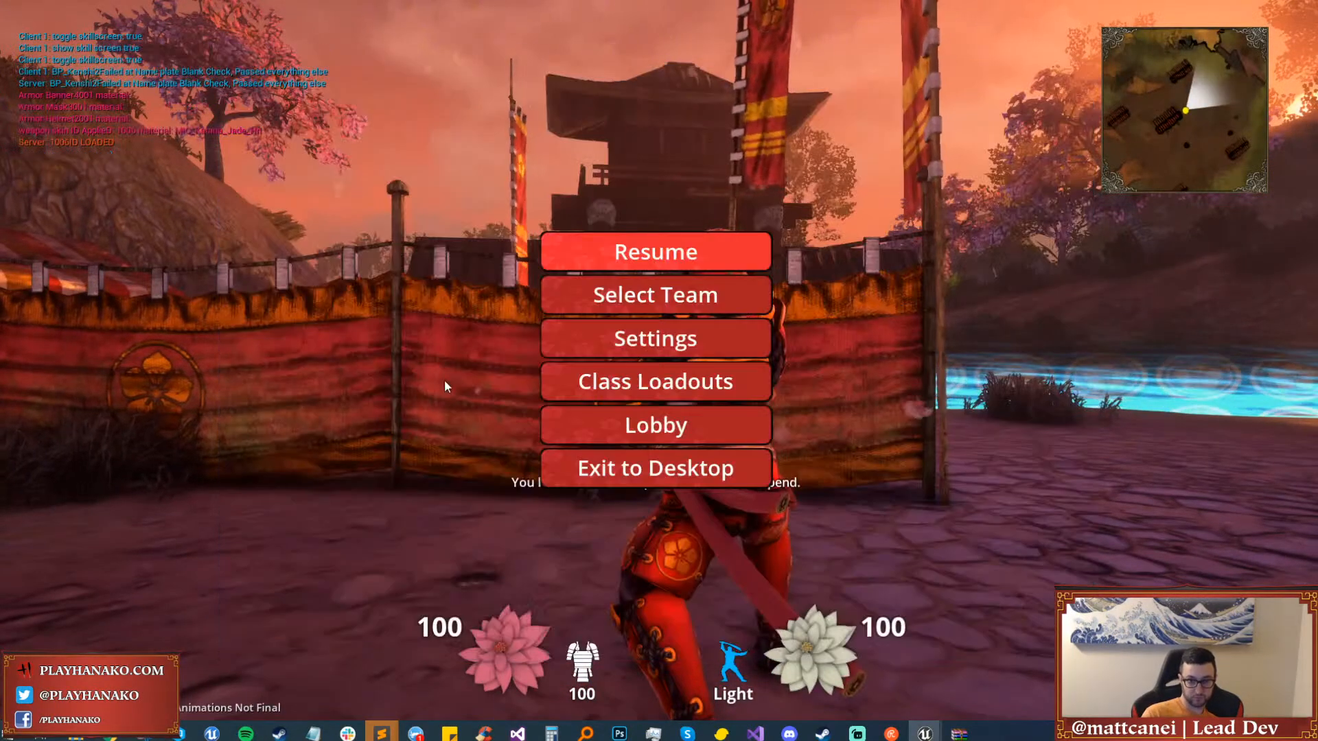
click(557, 344)
click(209, 481)
scroll(675, 357, down, 2)
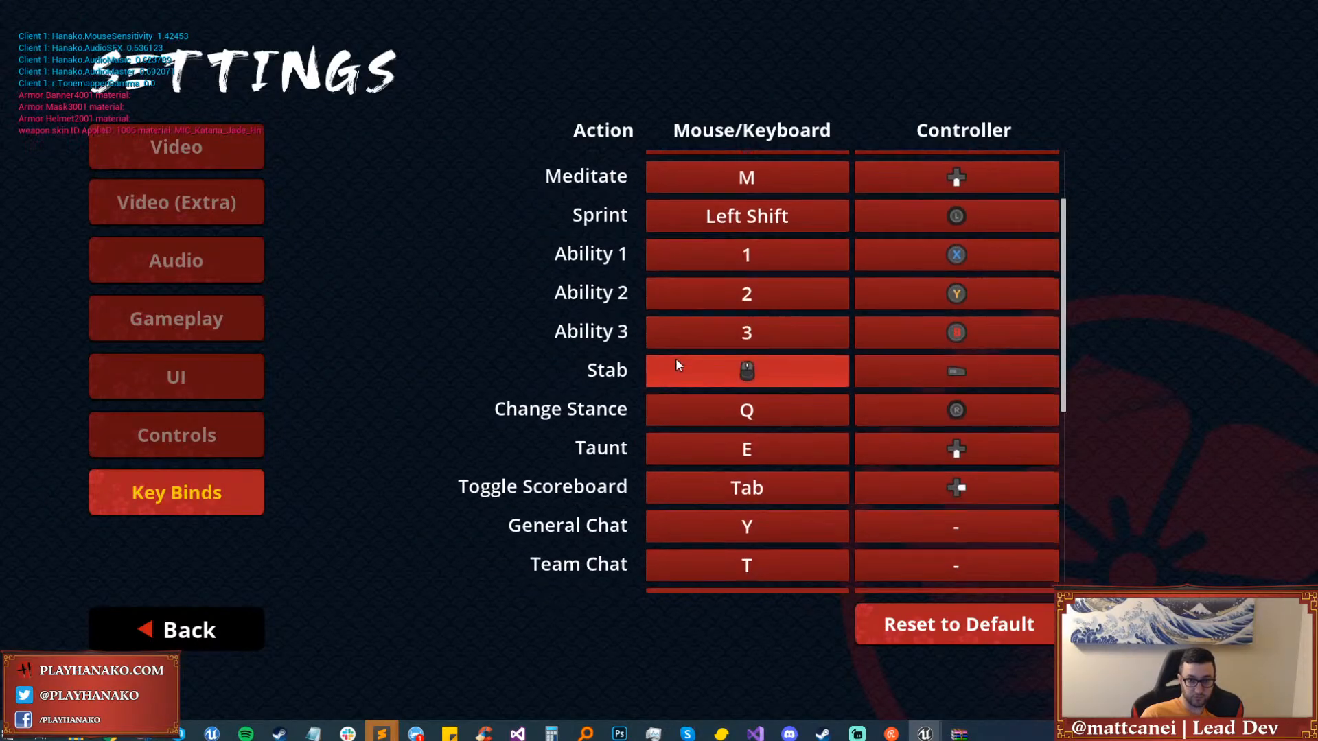
scroll(680, 343, down, 5)
scroll(684, 328, up, 6)
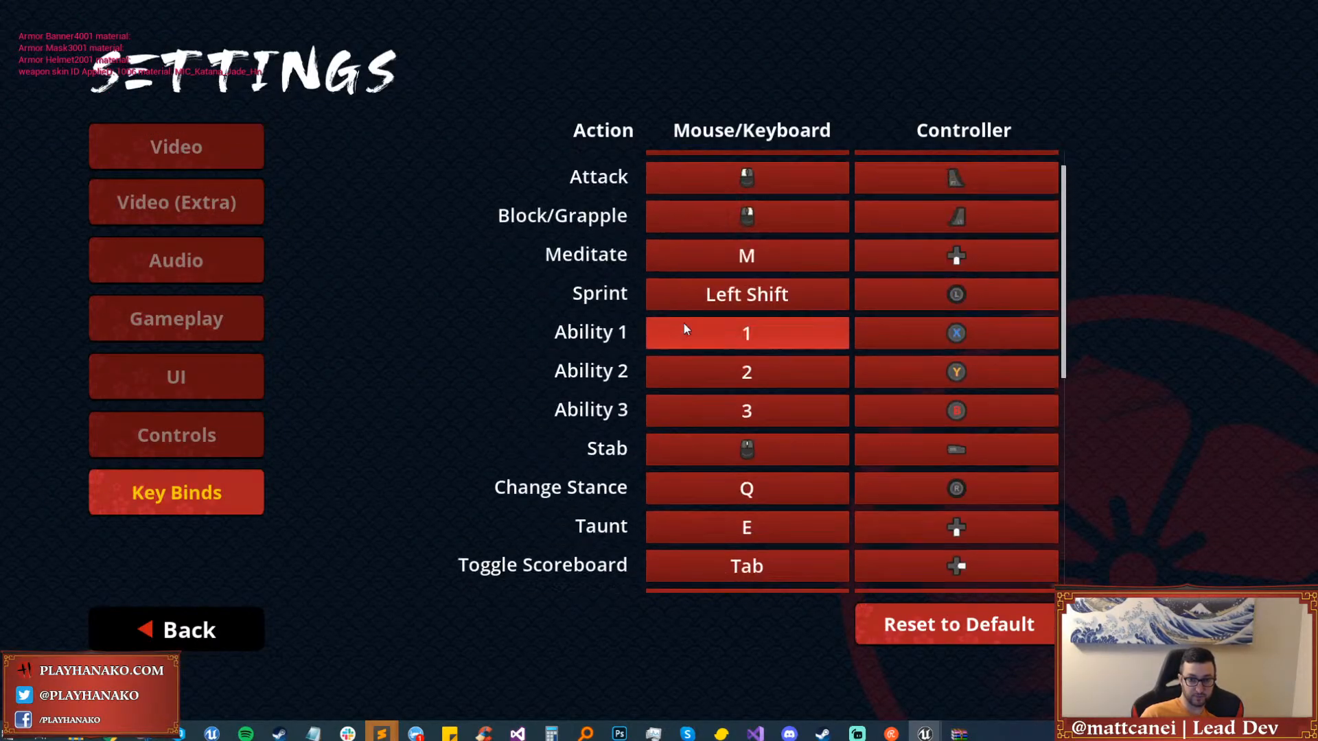
Try rebinding Ability 1 to the left mouse button, restore Attack to that button, and set Ability 1 back to 1.
scroll(683, 328, up, 1)
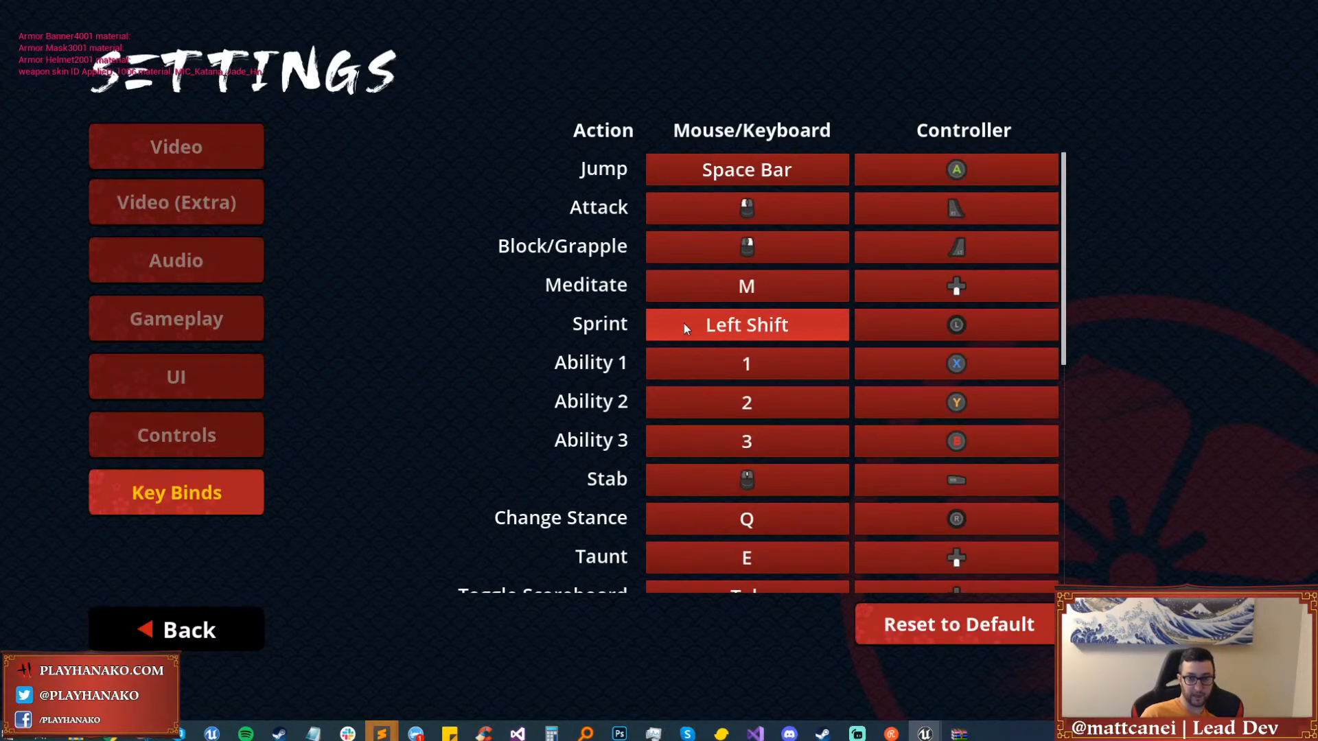
click(739, 368)
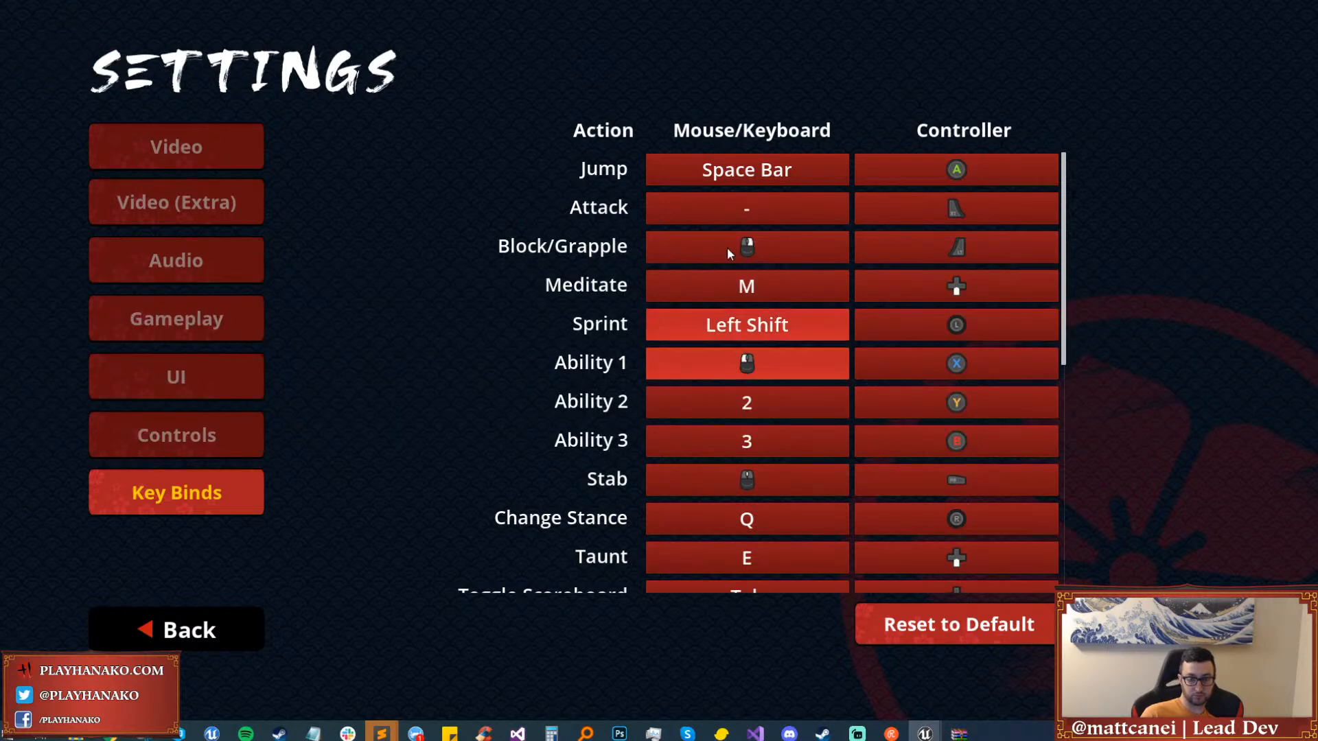
click(730, 206)
click(730, 206)
click(744, 368)
key(1)
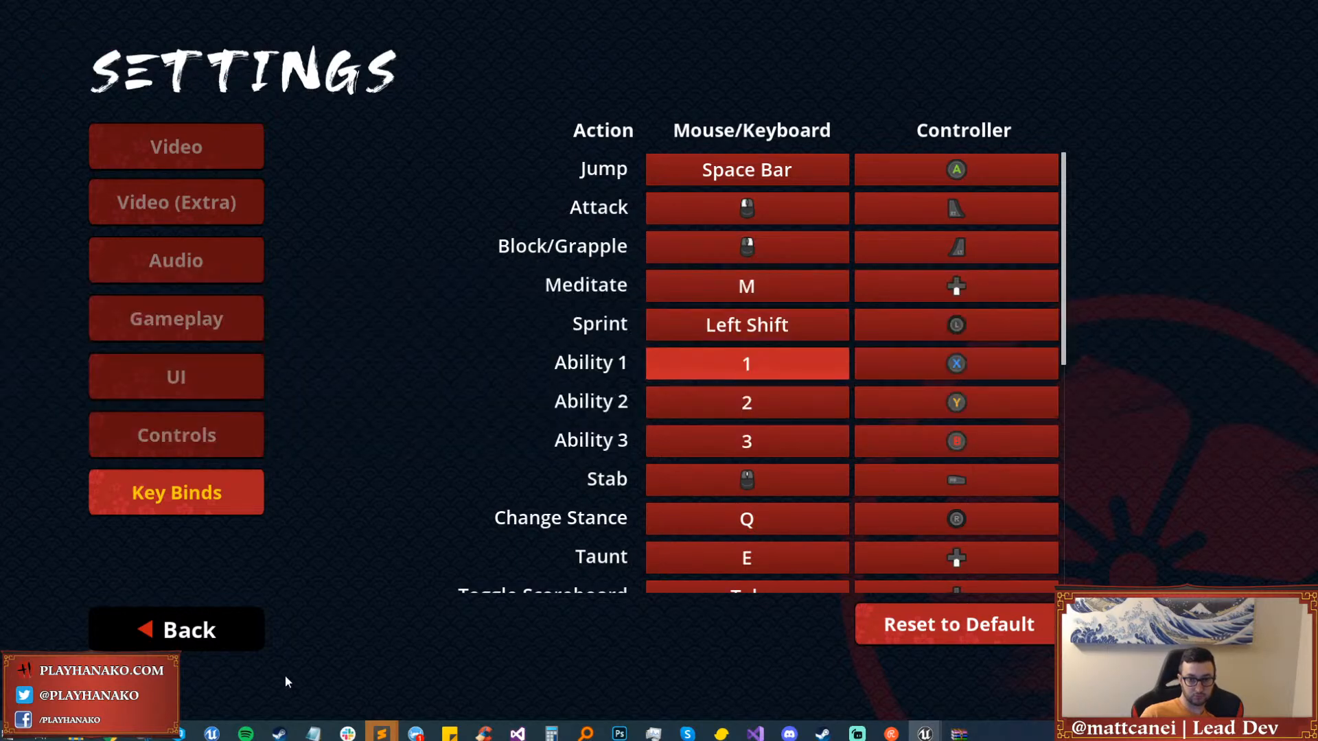
Leave the key bind settings and pick both active skills, the armoured-figure utility skill and the central ultimate in the skill screen.
click(188, 630)
click(692, 255)
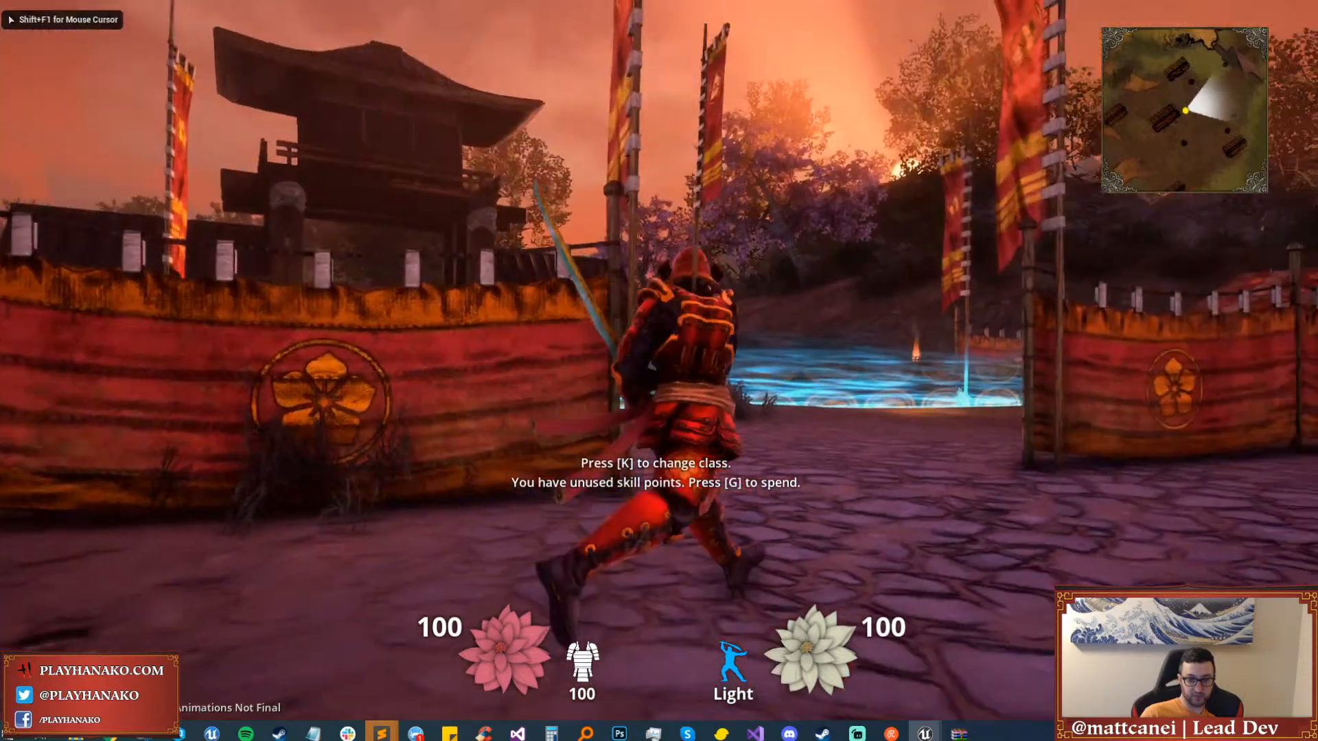
key(g)
click(416, 483)
click(530, 485)
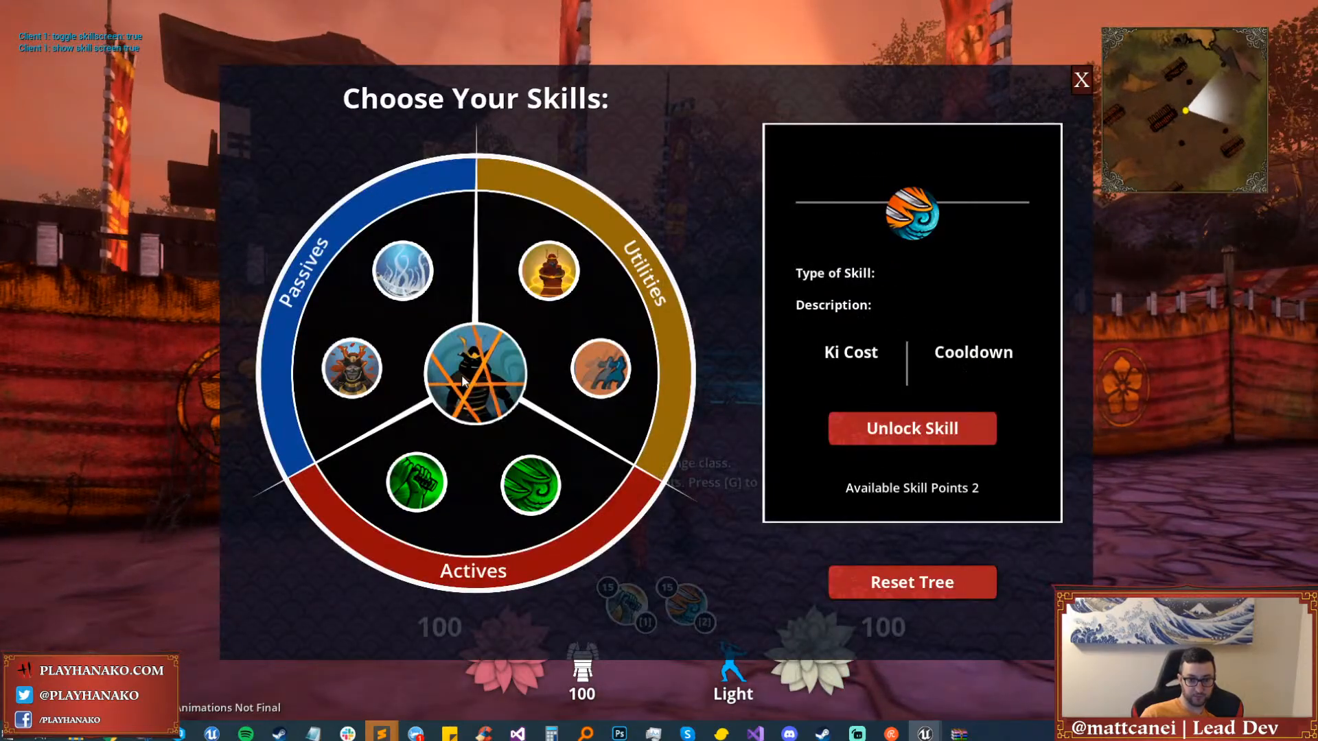
click(549, 270)
click(475, 374)
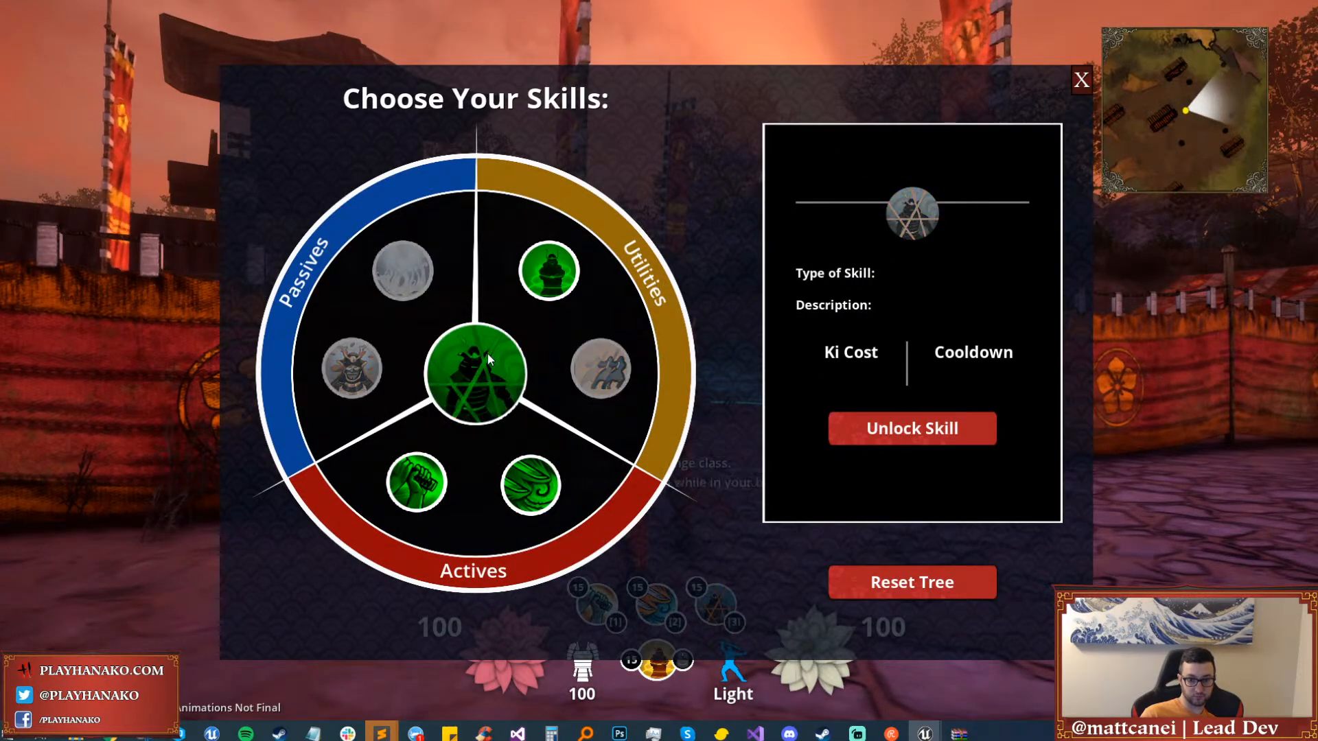
key(g)
Run the swordsman through the village gate, examine the key labels on the HUD ability icons, and end the play session.
key(shift+w)
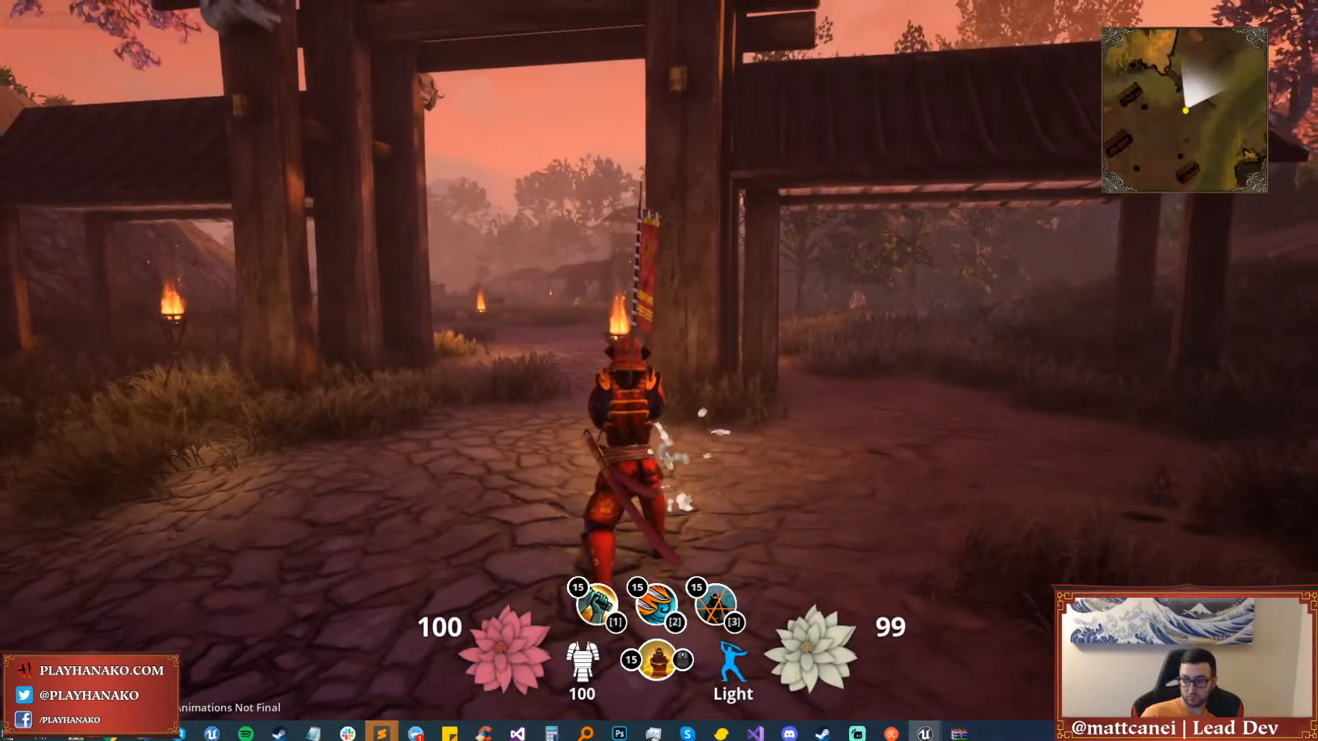
key(d)
key(w)
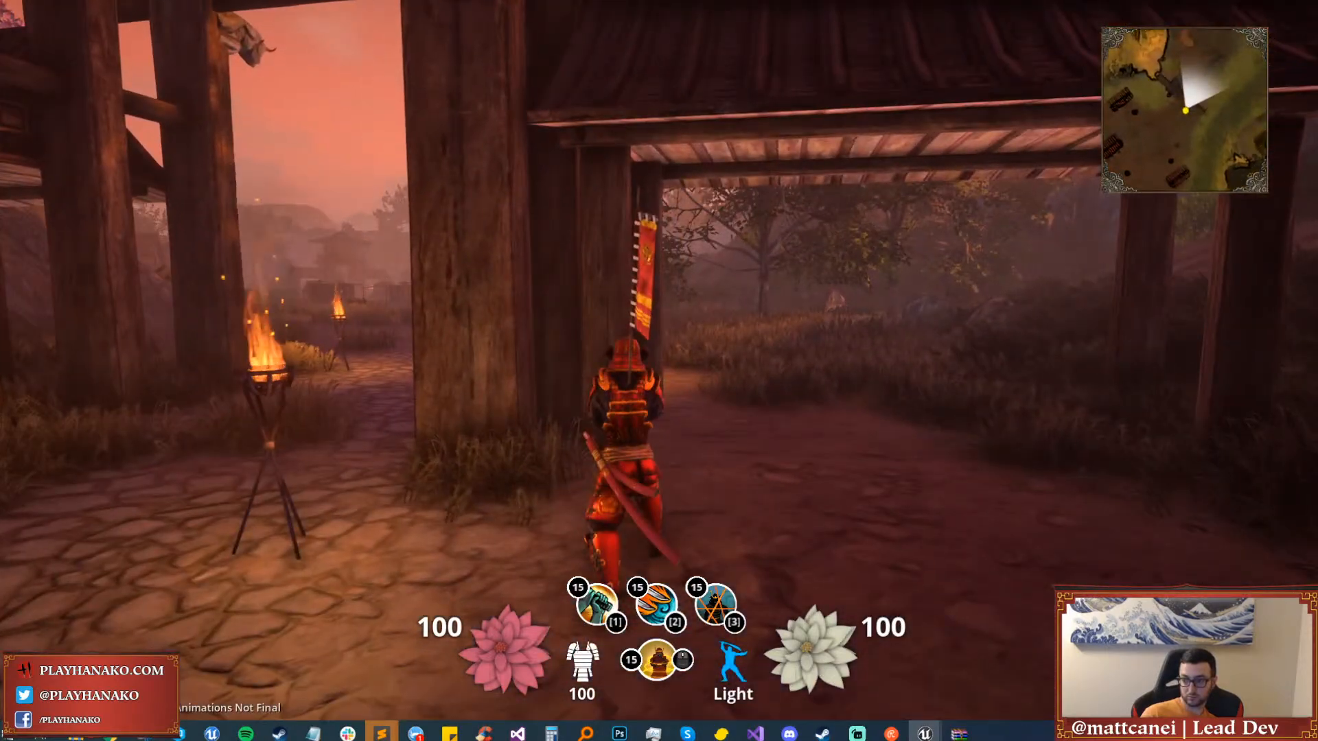
key(w)
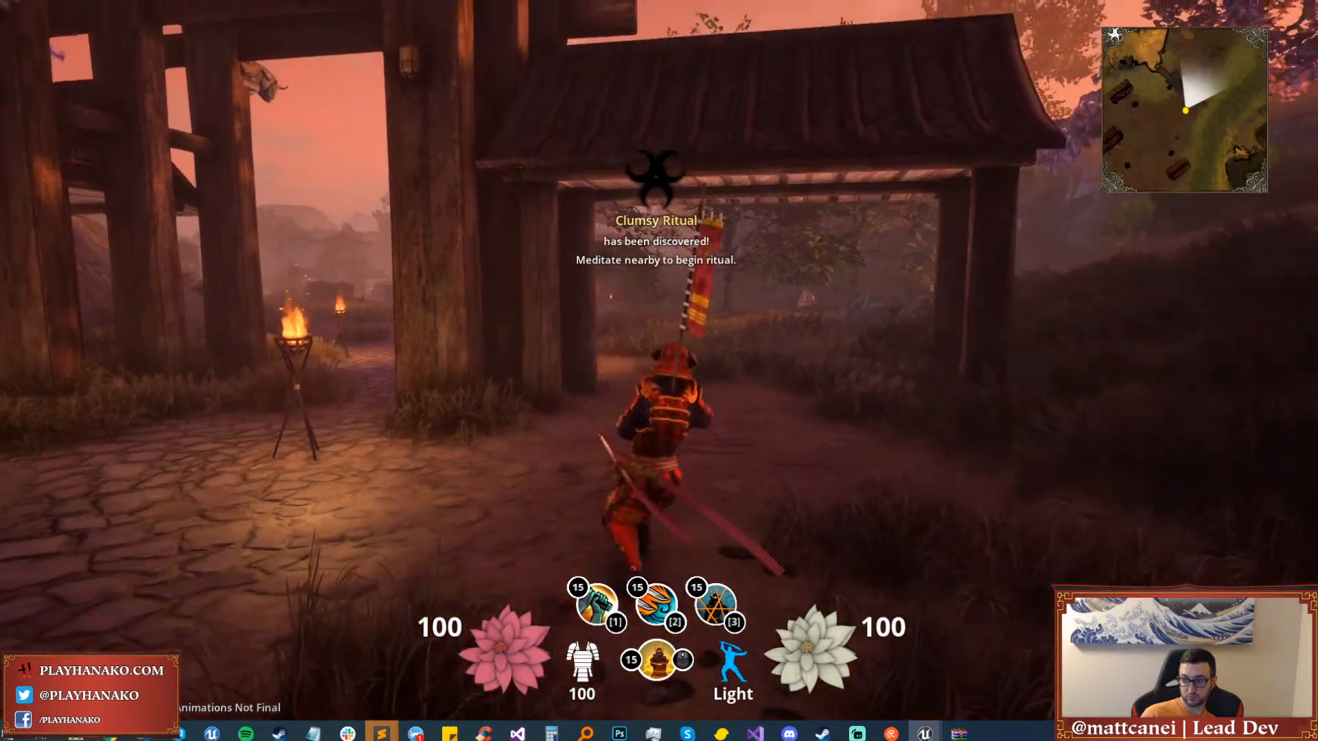
key(w)
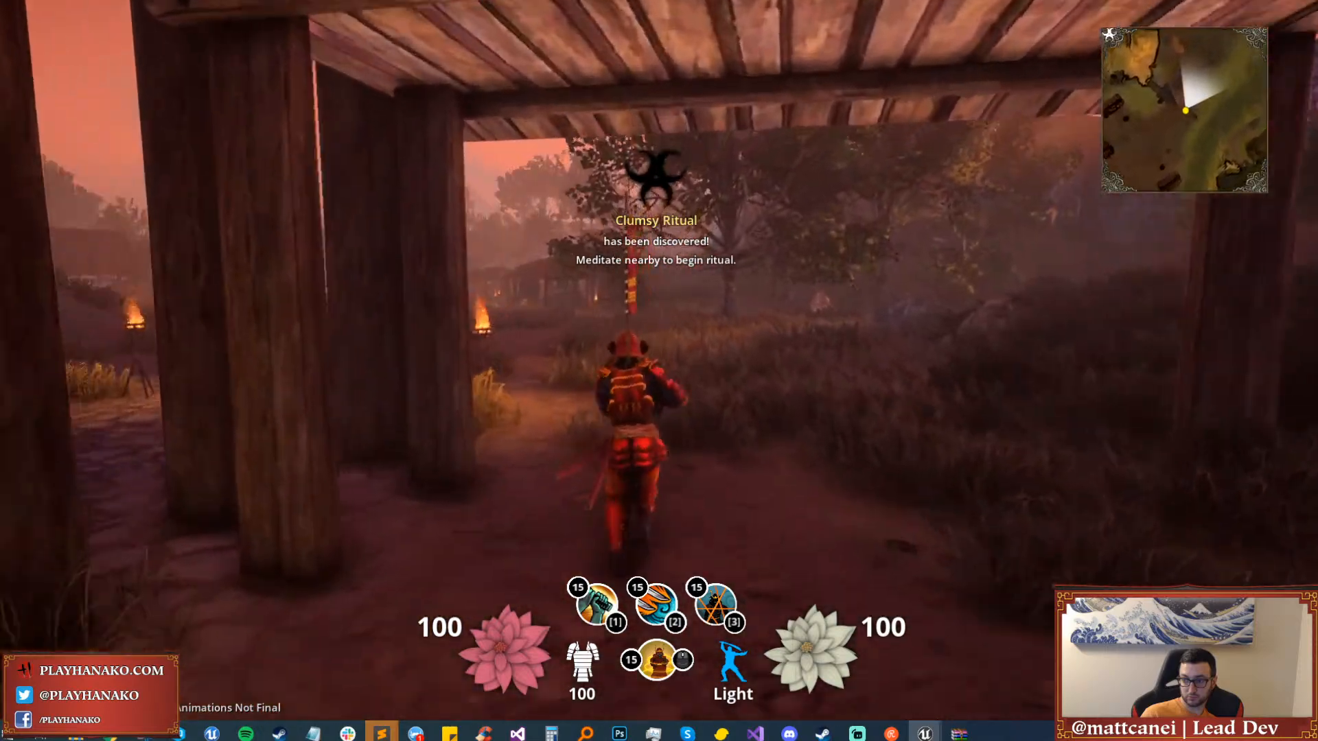
key(w)
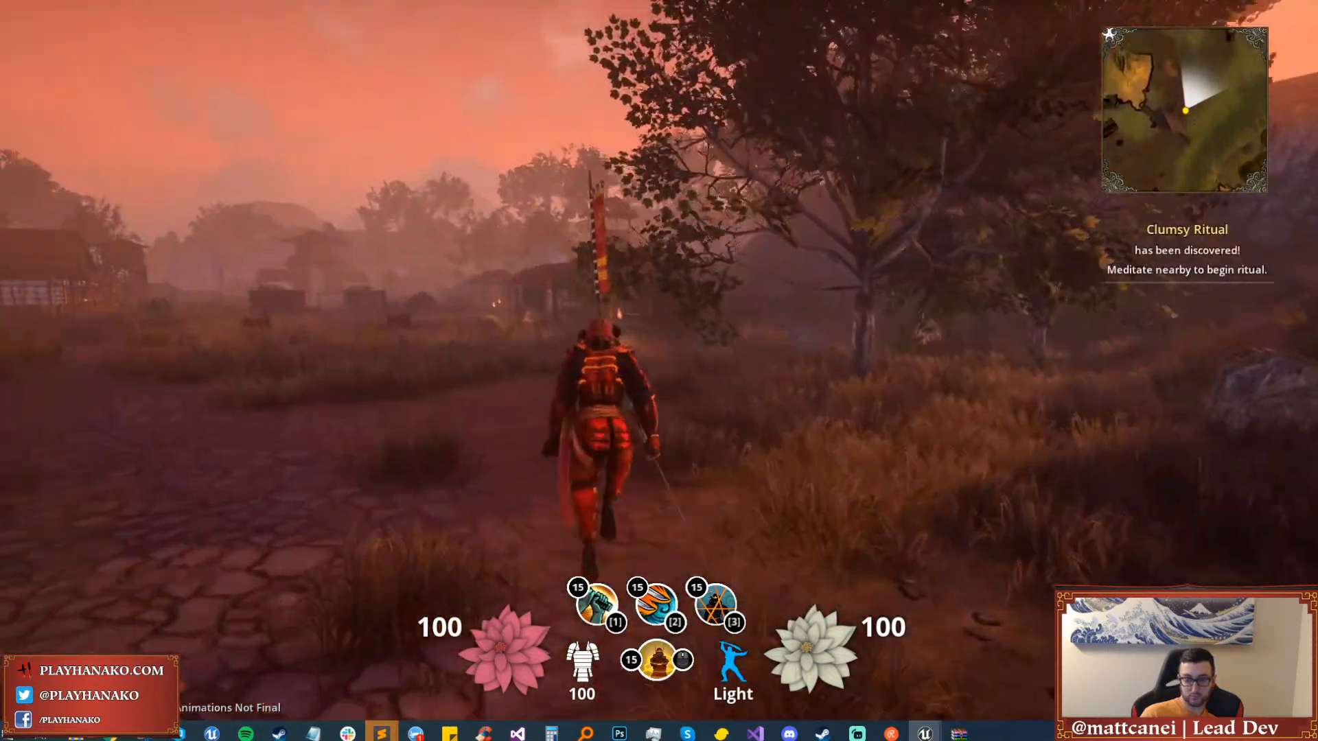
key(Escape)
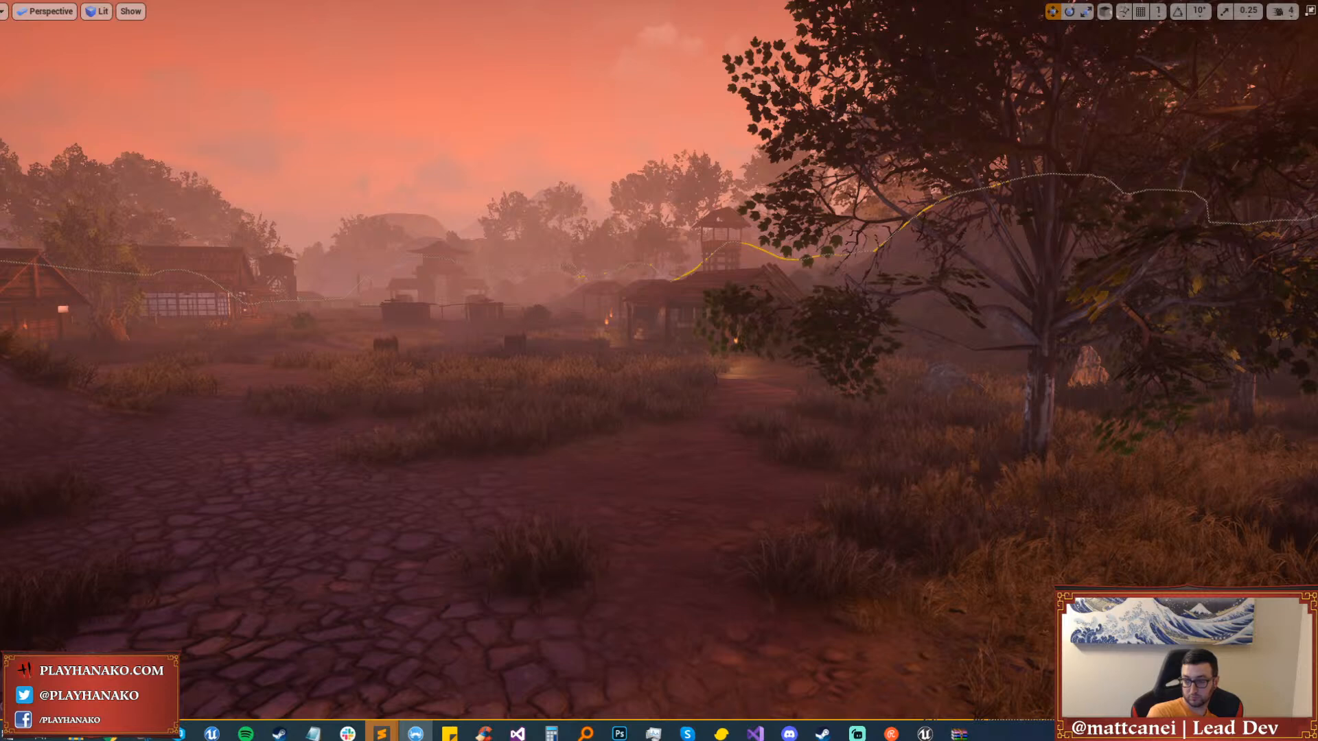
Exit the full-screen viewport and set the play-in-editor number of players to 2.
mouse_move(547, 480)
right_down()
mouse_move(439, 467)
mouse_move(686, 473)
mouse_move(549, 480)
right_up()
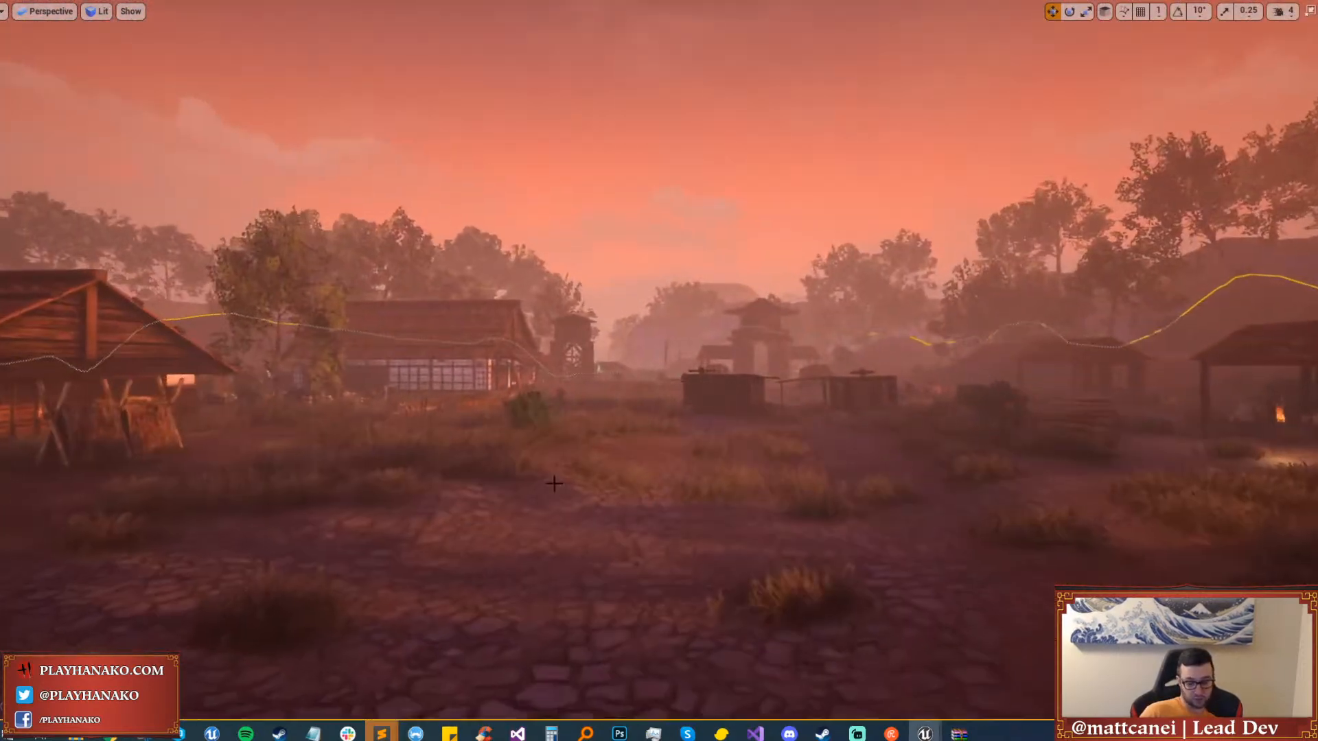
key(F11)
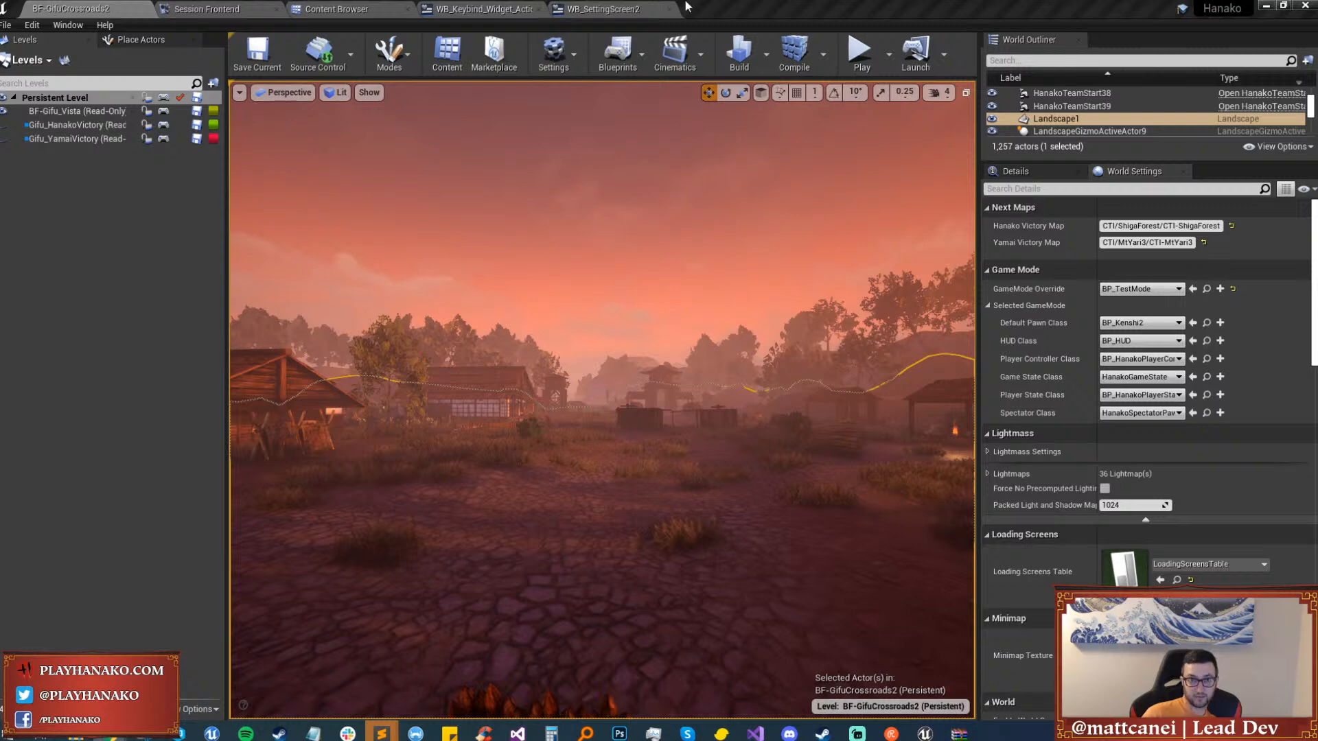
click(337, 9)
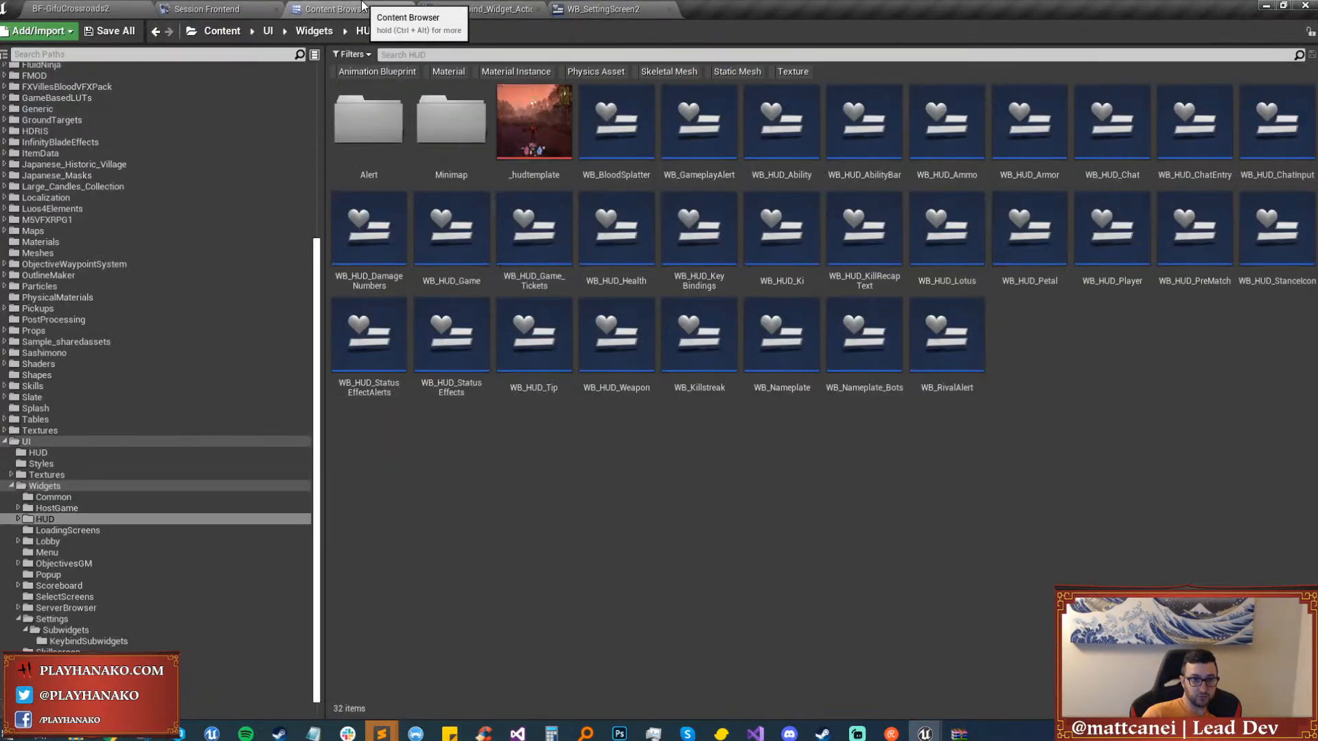
click(101, 6)
click(889, 54)
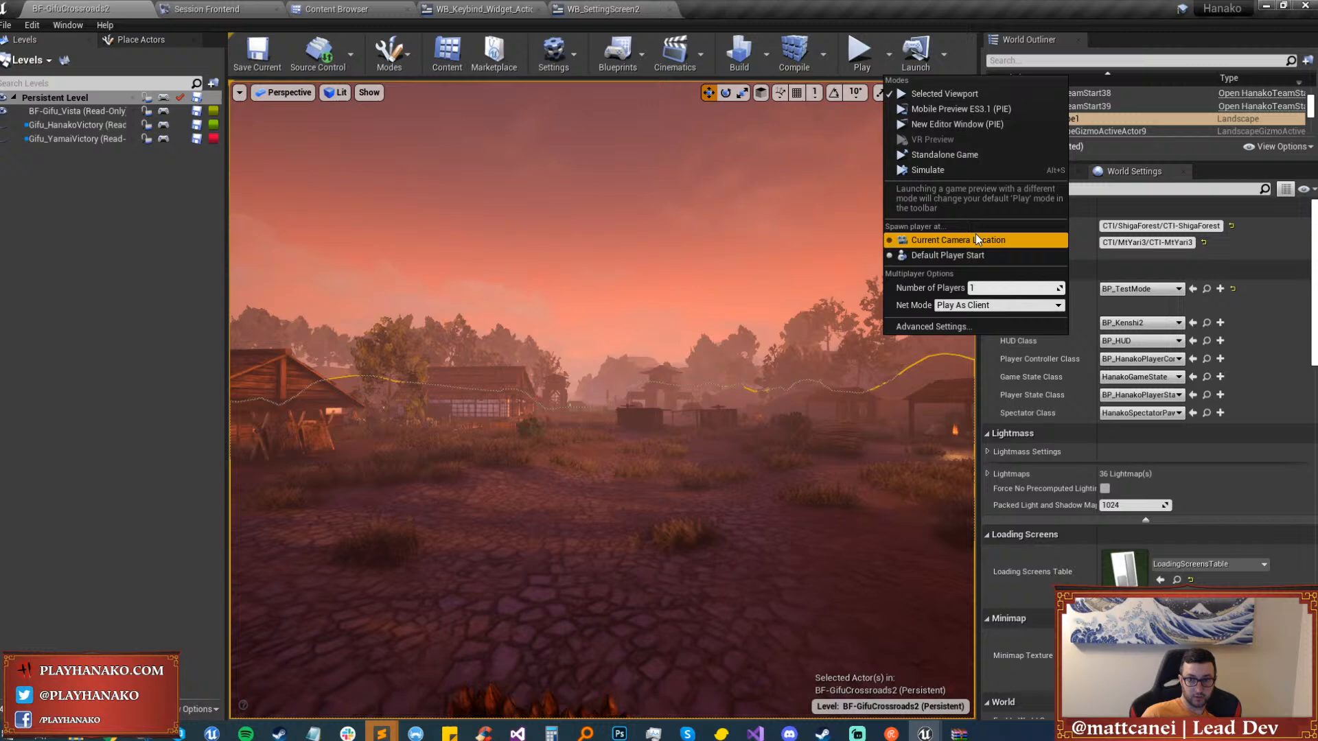
click(978, 286)
text(2)
Start the two-player preview from the stone-paved village ground and join the first client as Ite (Archer).
key(w)
right_drag(926, 440, 926, 494)
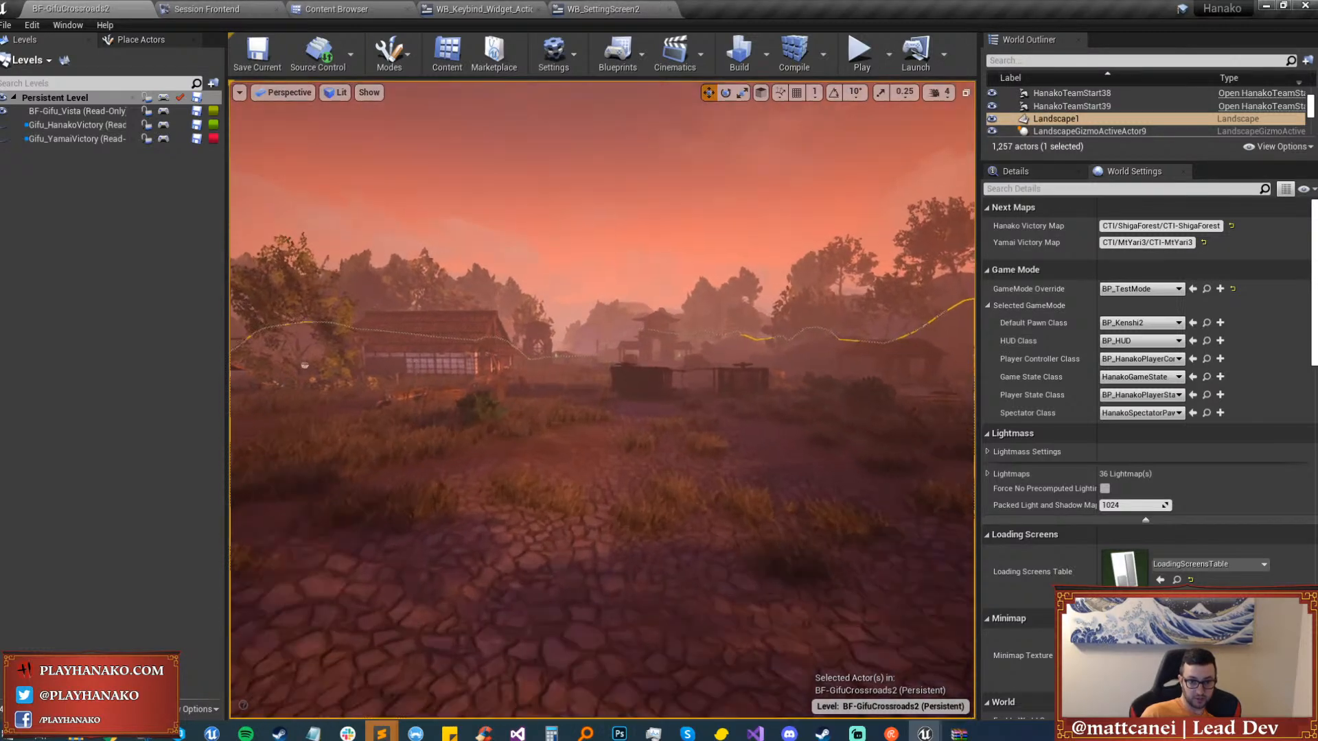
right_click(549, 152)
click(577, 501)
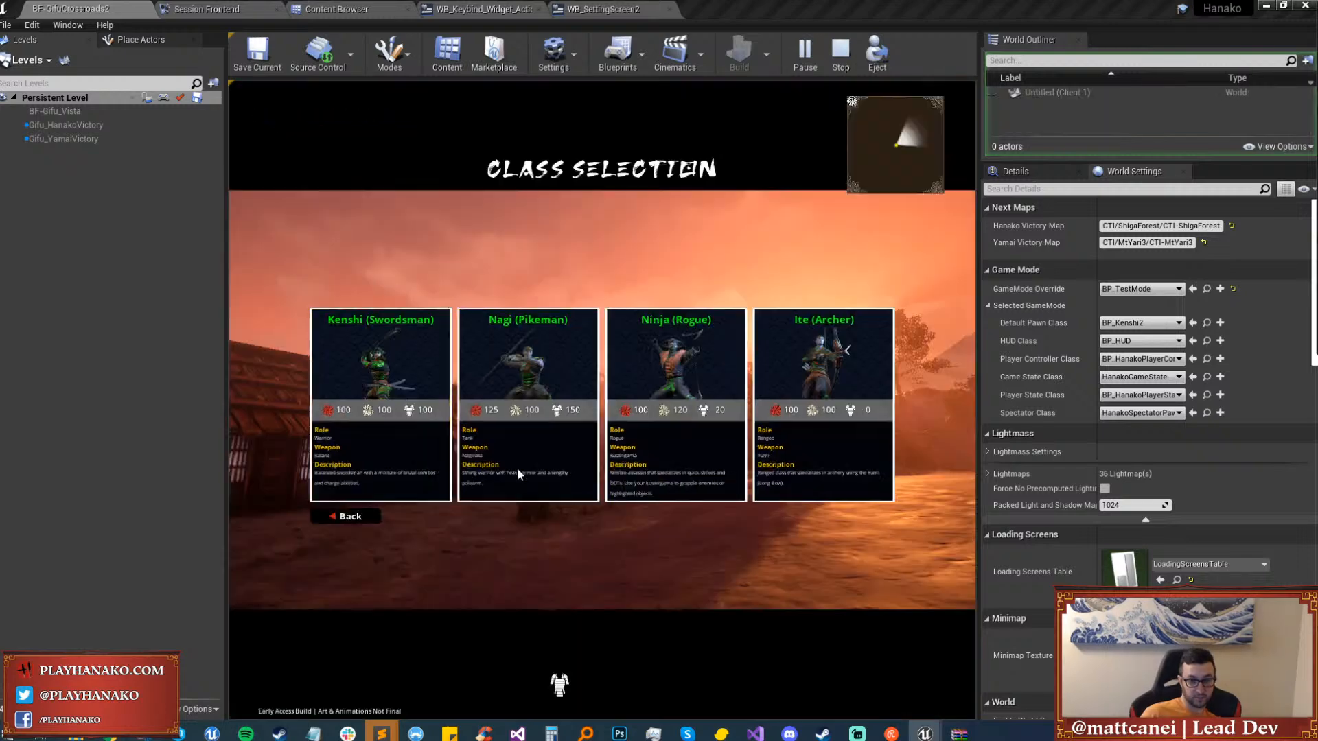
click(517, 472)
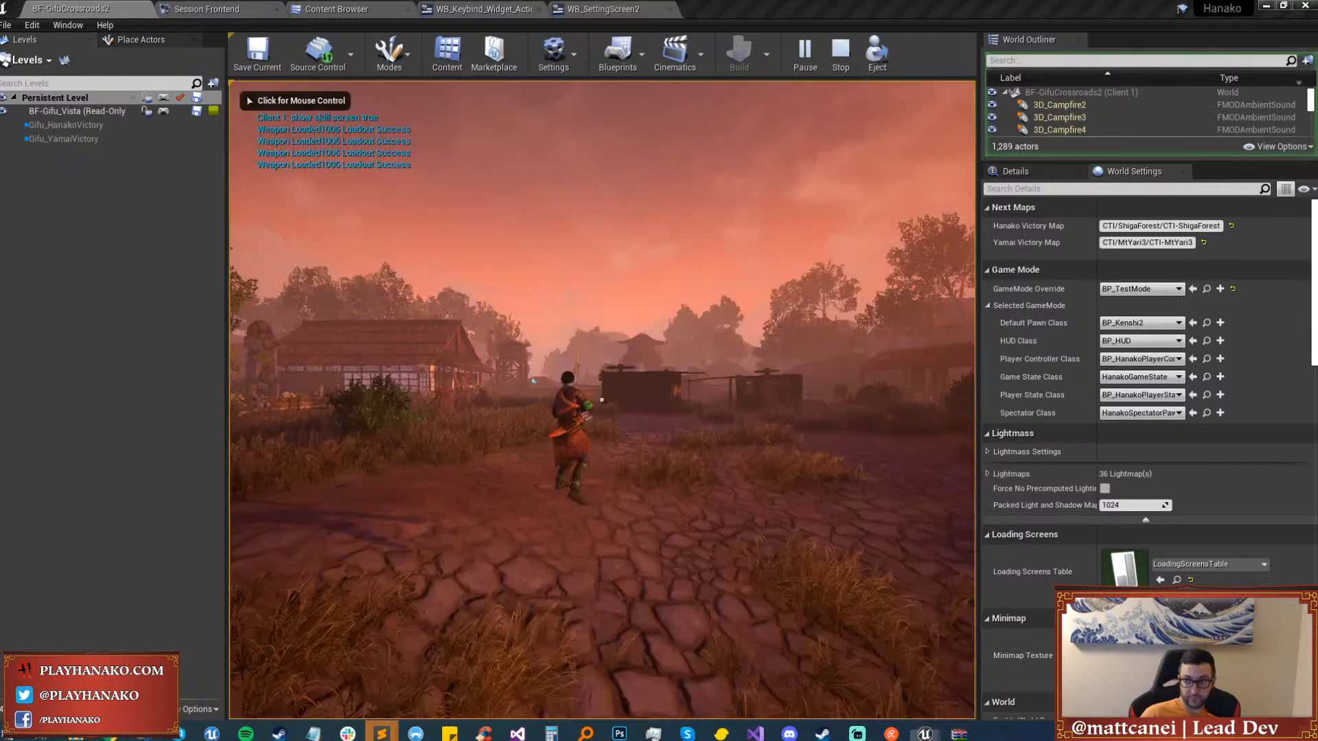
Unlock the archer utility skill nearest the wheel's centre line, close the skill screen, and make the game view full-screen.
key(super)
key(super)
key(super)
click(658, 229)
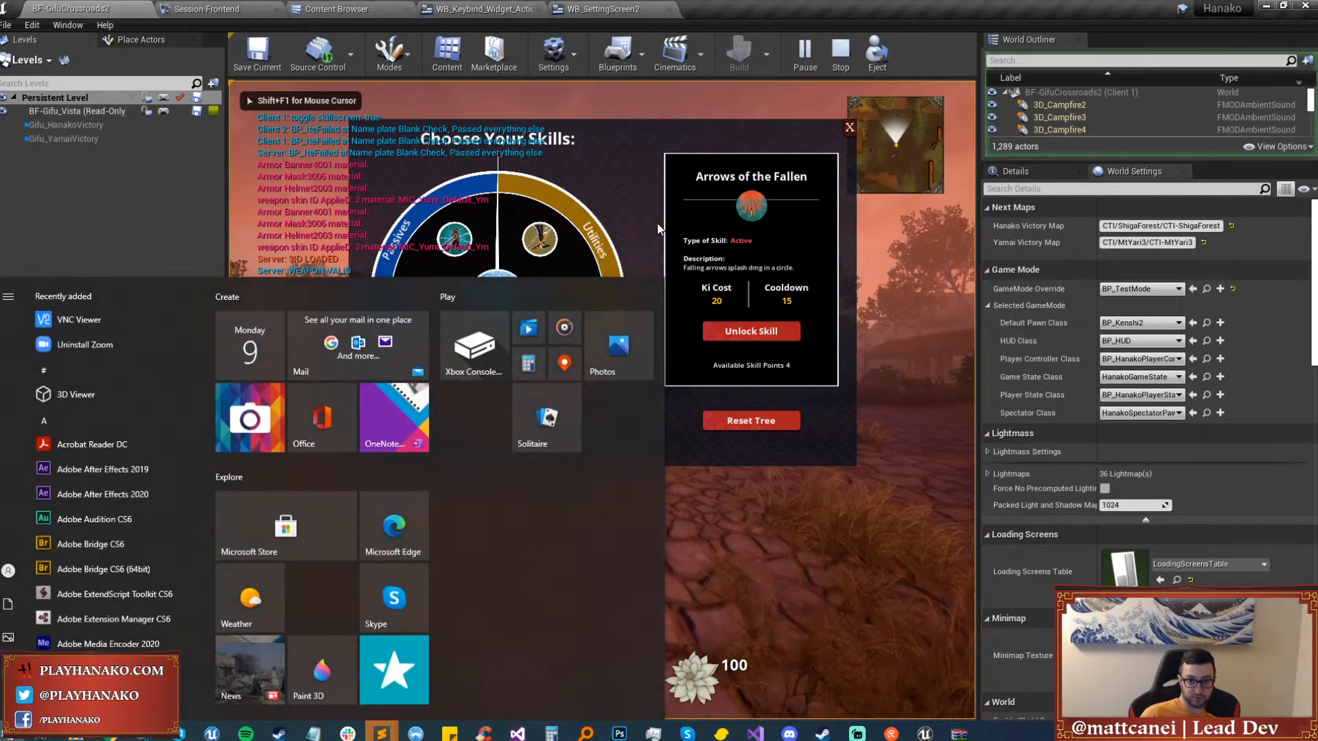
click(539, 238)
click(750, 331)
key(g)
key(F11)
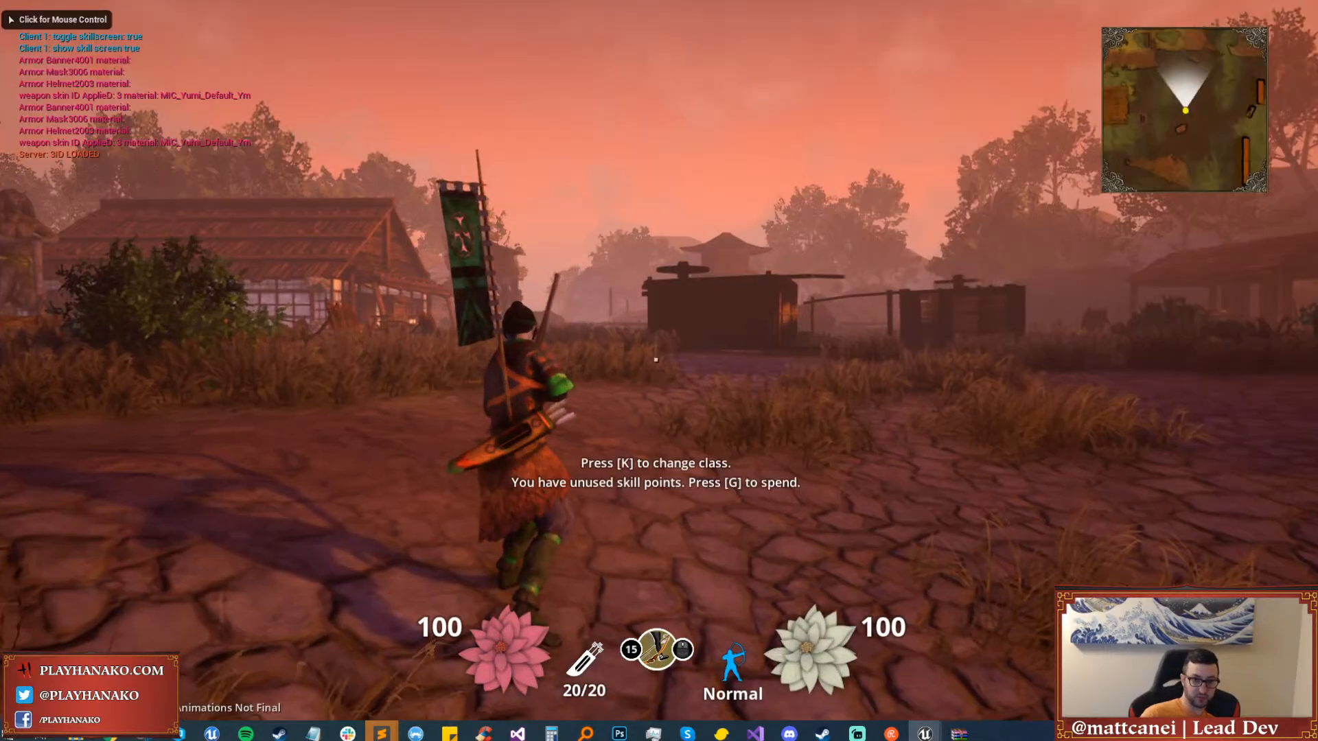
Join the second client as a Ninja, use the archer's utility skill beside the opponent, and end the full-screen preview.
key(super)
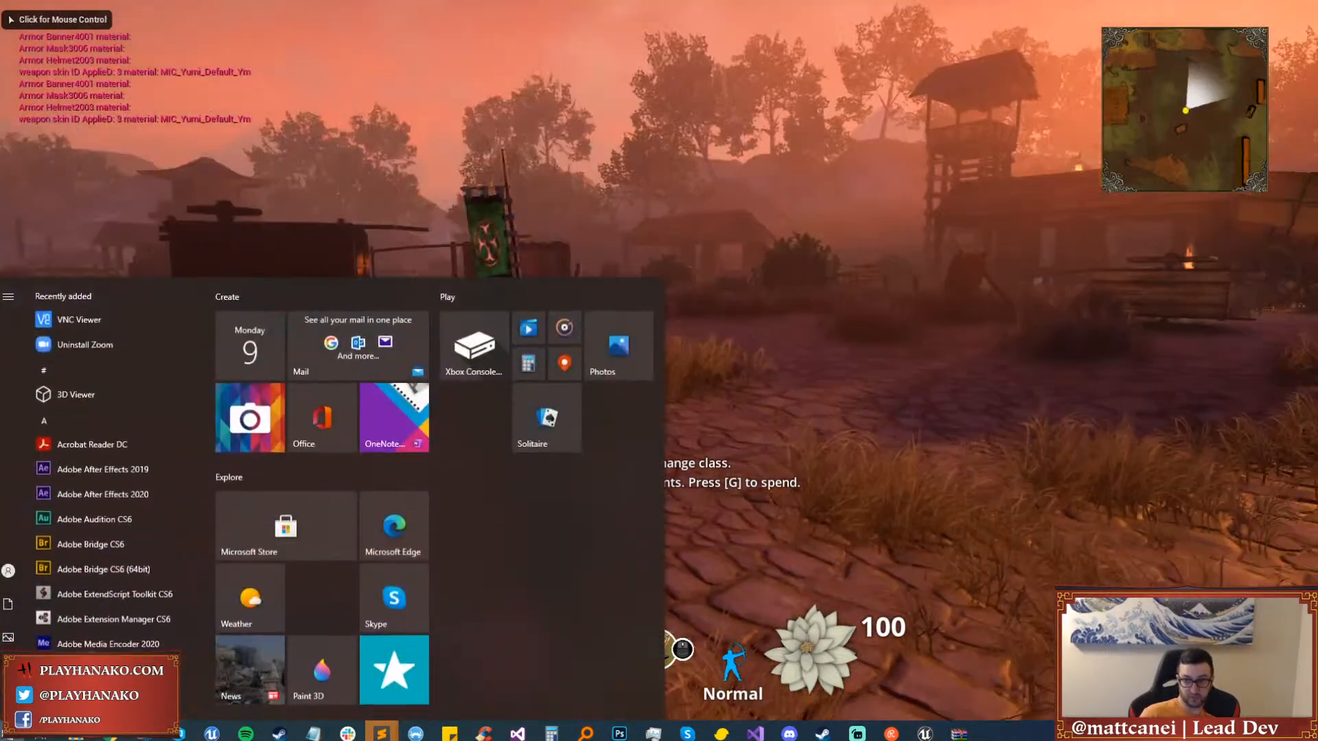
key(super)
key(super)
click(944, 383)
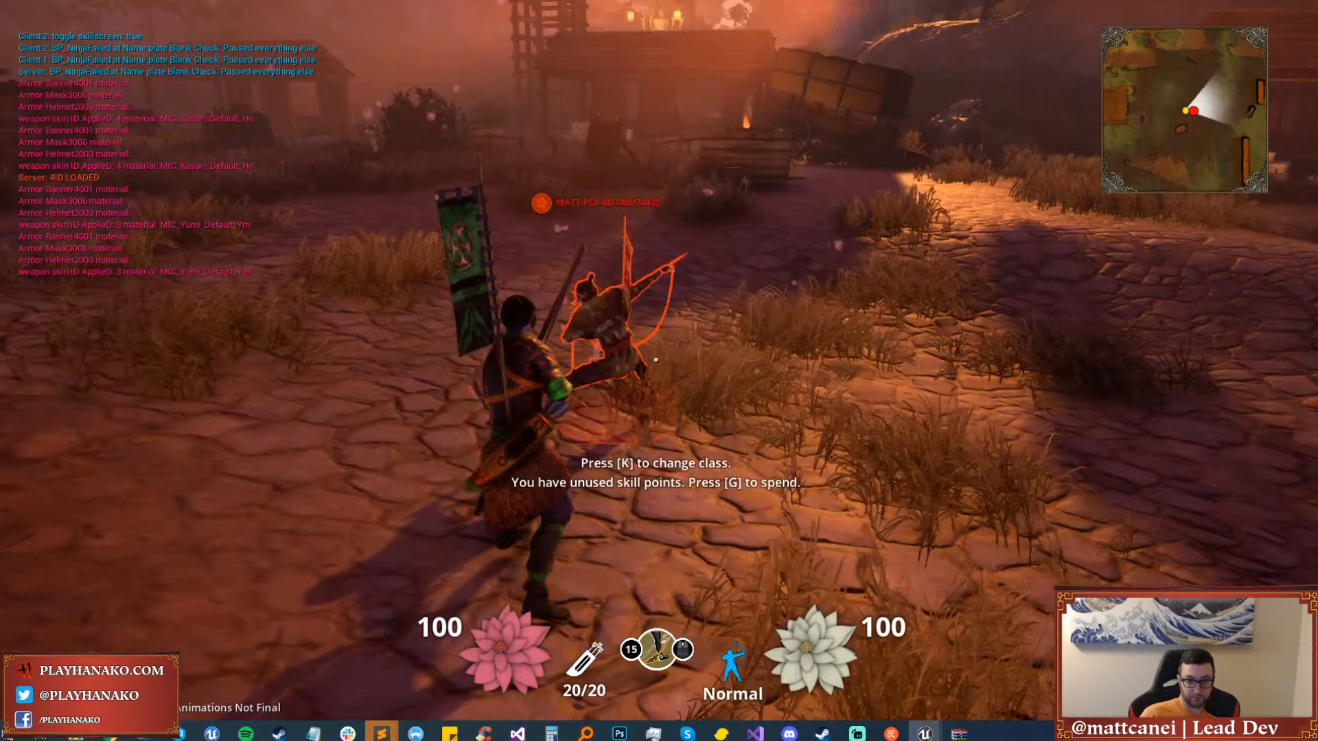
middle_click(655, 359)
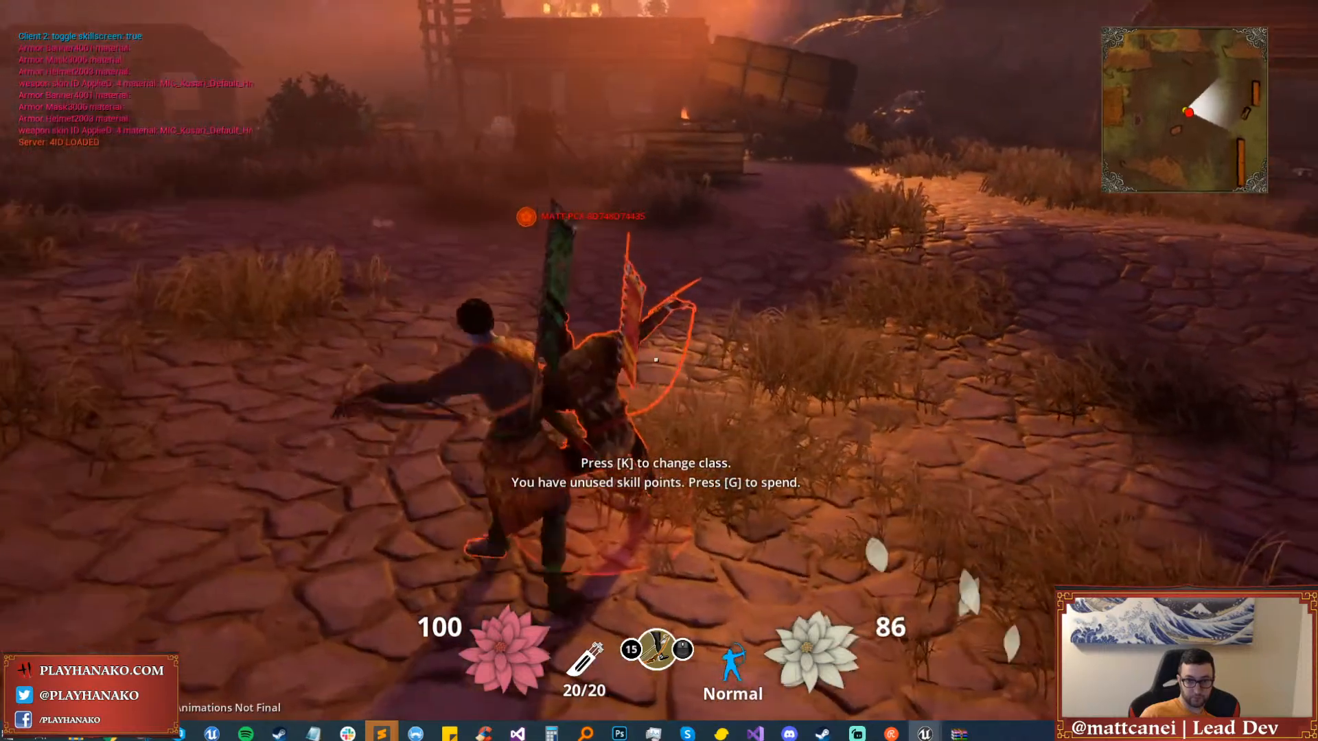
key(super)
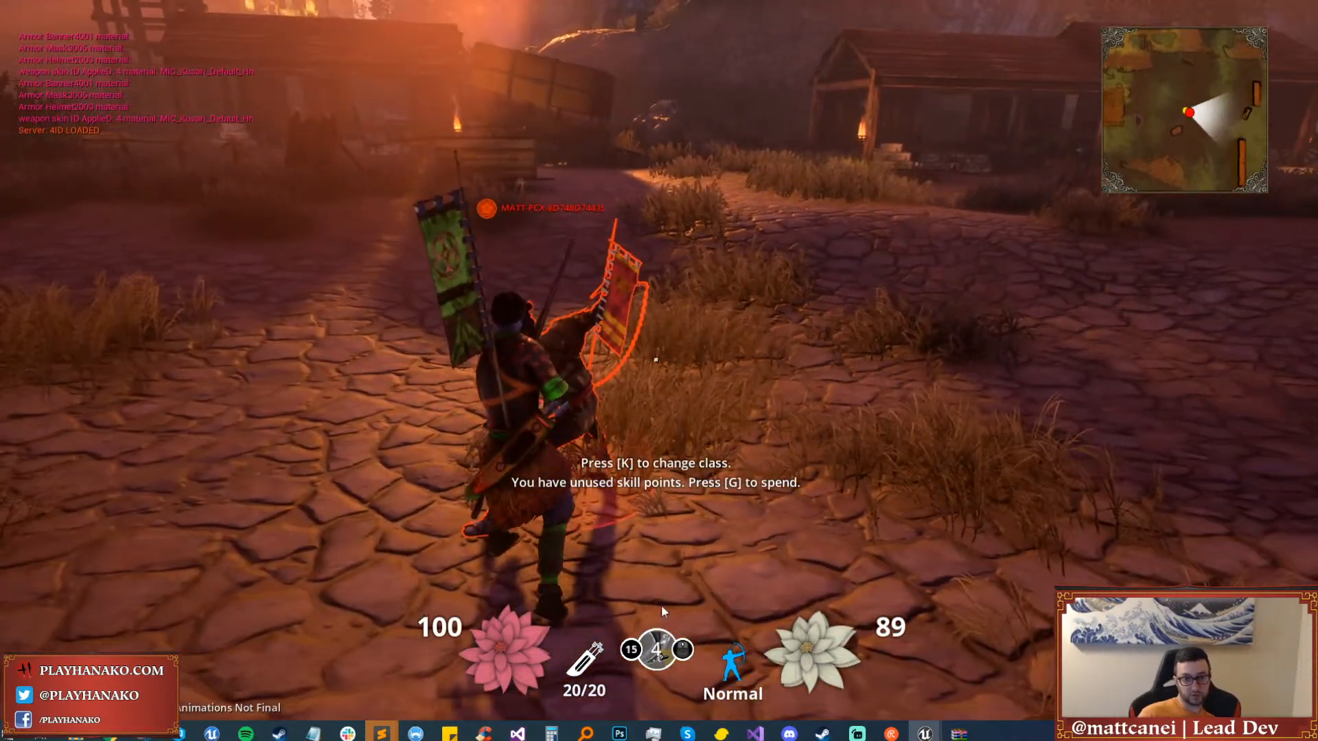
key(Escape)
key(F11)
Look through the Tables folder in the Content Browser, and go to the Blueprints/Weapons/Yumi folder.
click(325, 8)
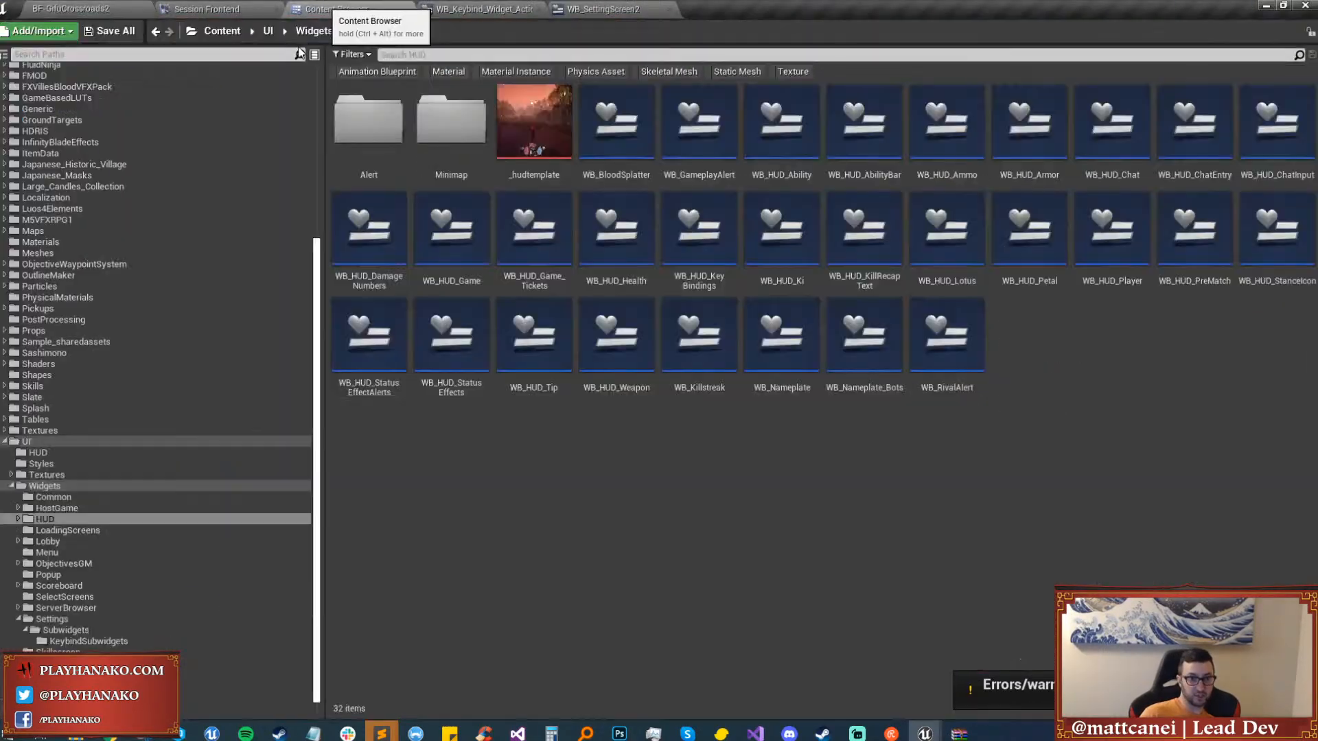
scroll(144, 507, down, 1)
click(71, 398)
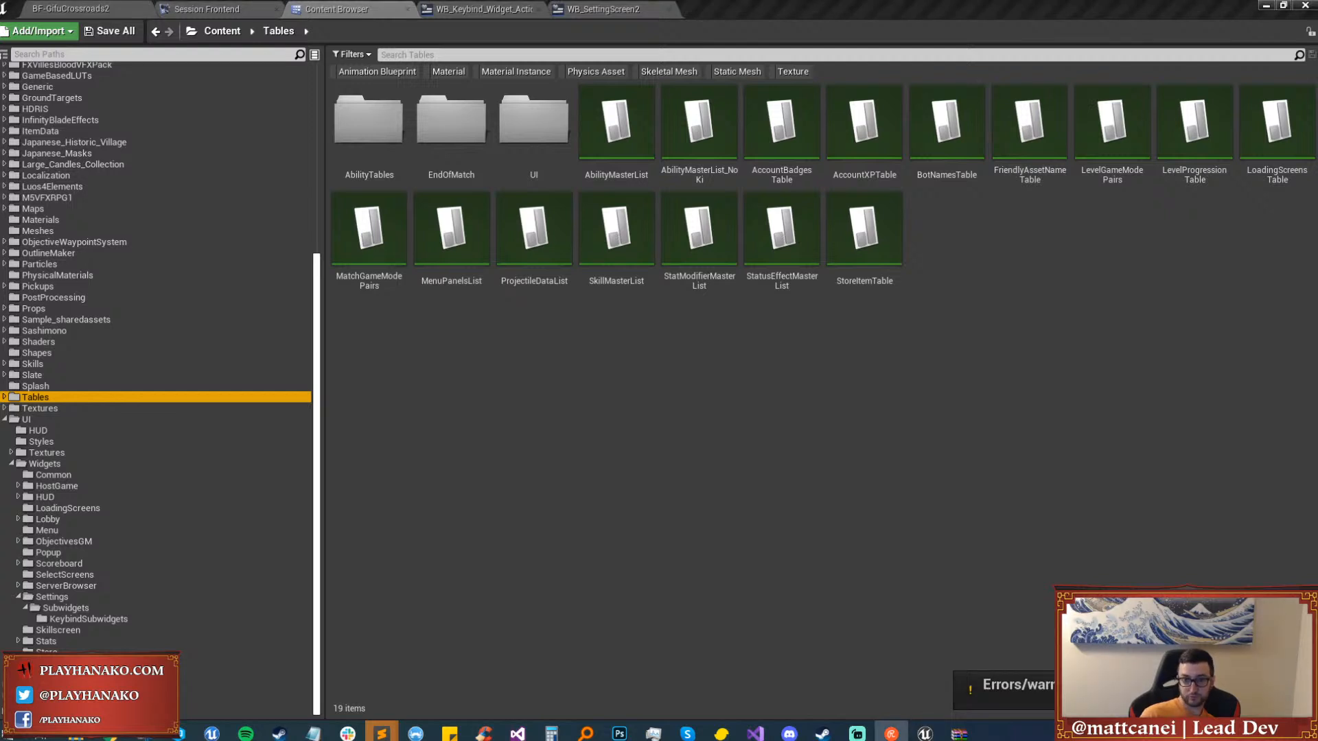
click(808, 410)
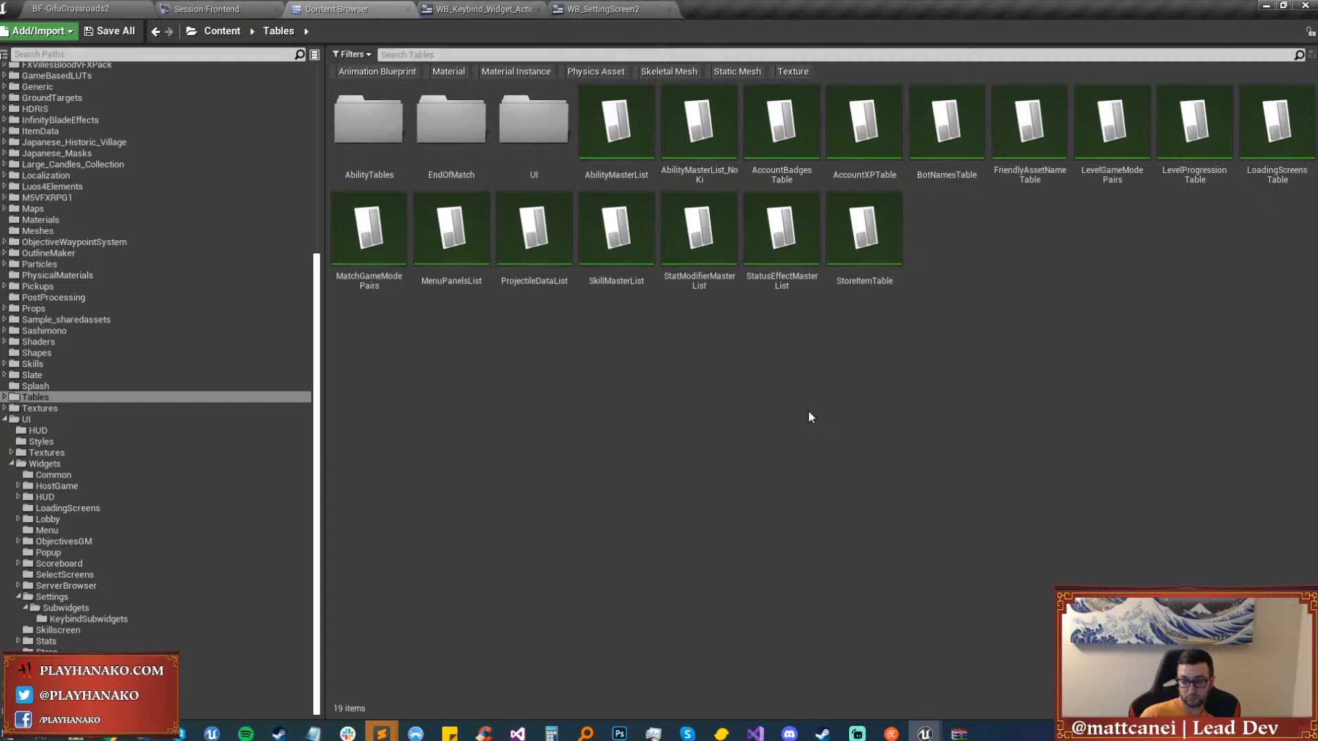
scroll(238, 403, up, 10)
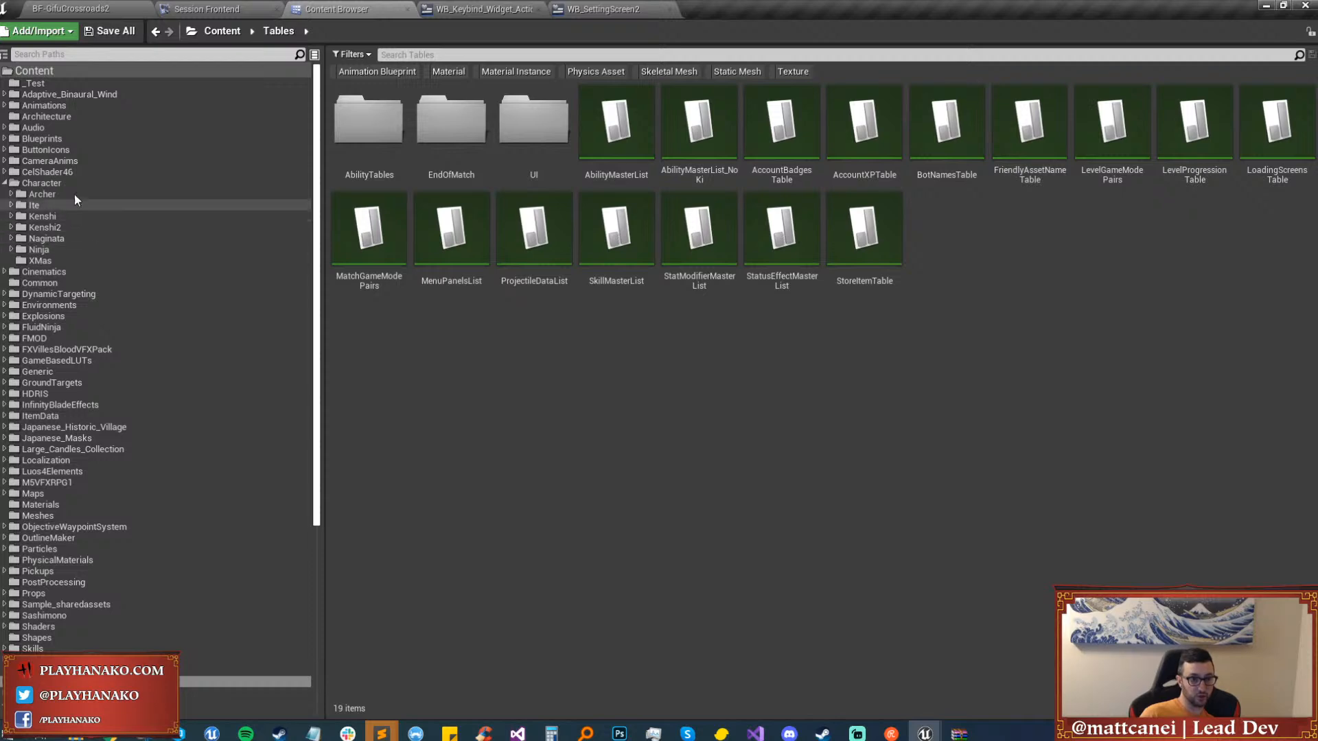
double_click(47, 138)
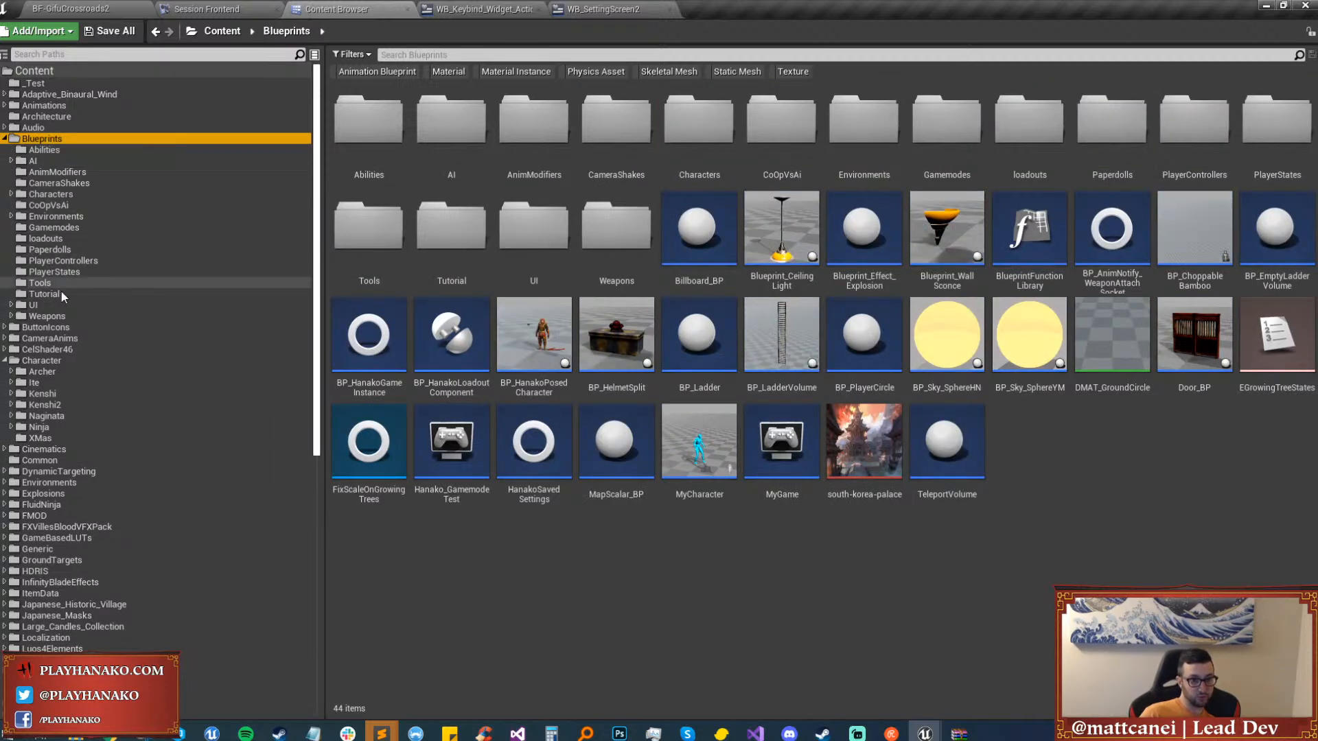
double_click(52, 316)
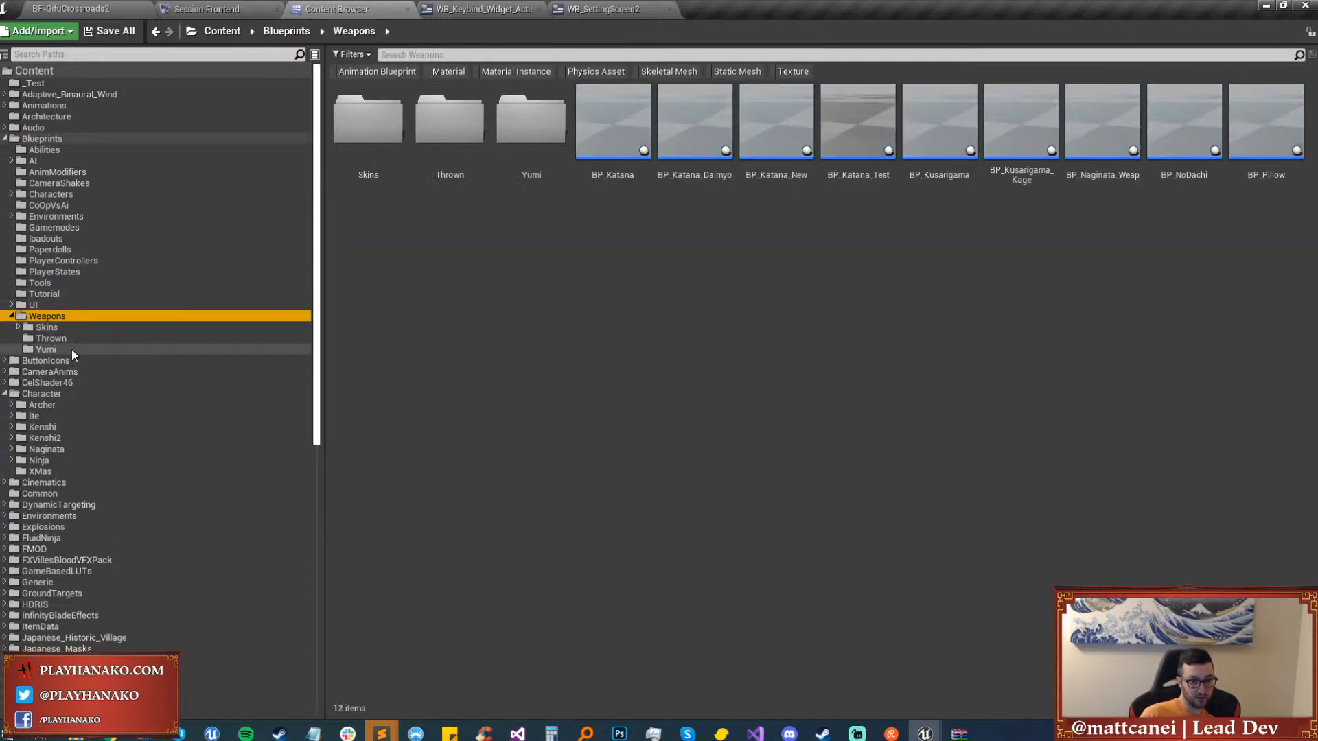
click(72, 348)
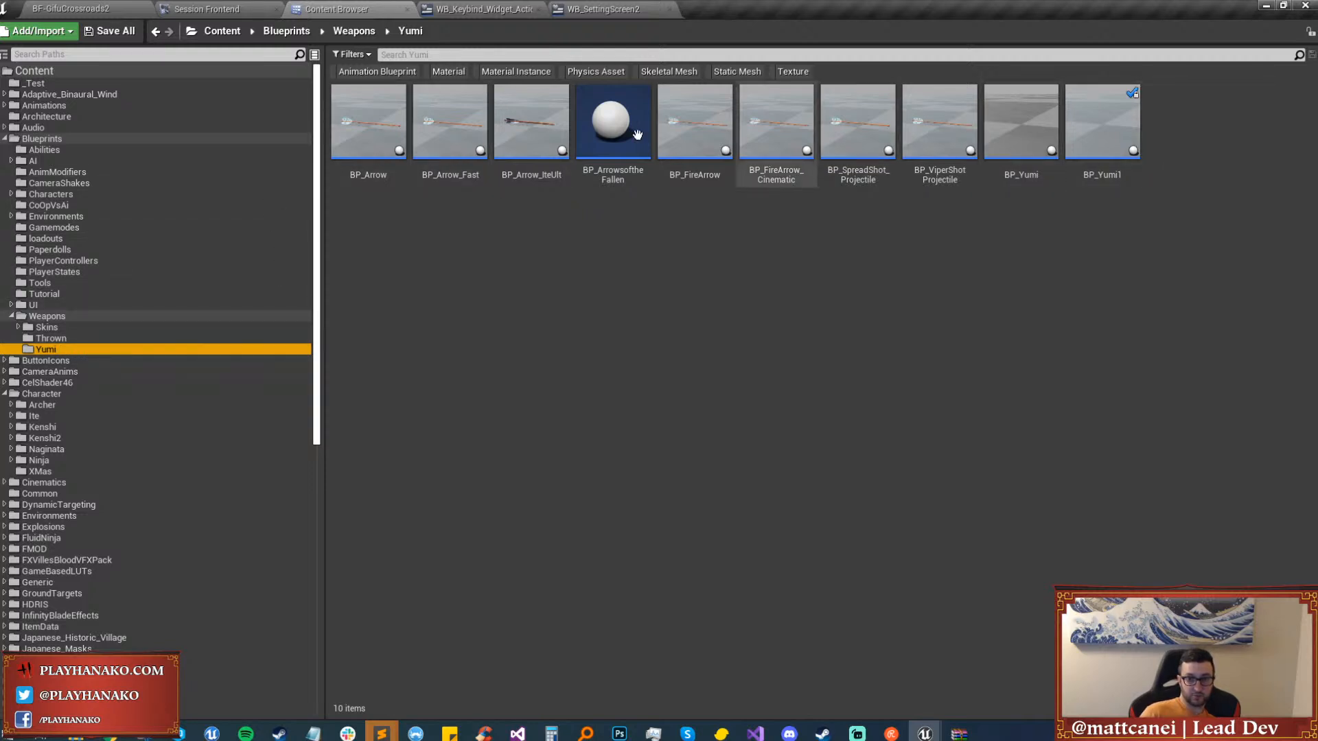
Open the BP_ArrowsoftheFallen blueprint from the Yumi folder and dock its editor beside the other open assets.
click(860, 133)
click(704, 127)
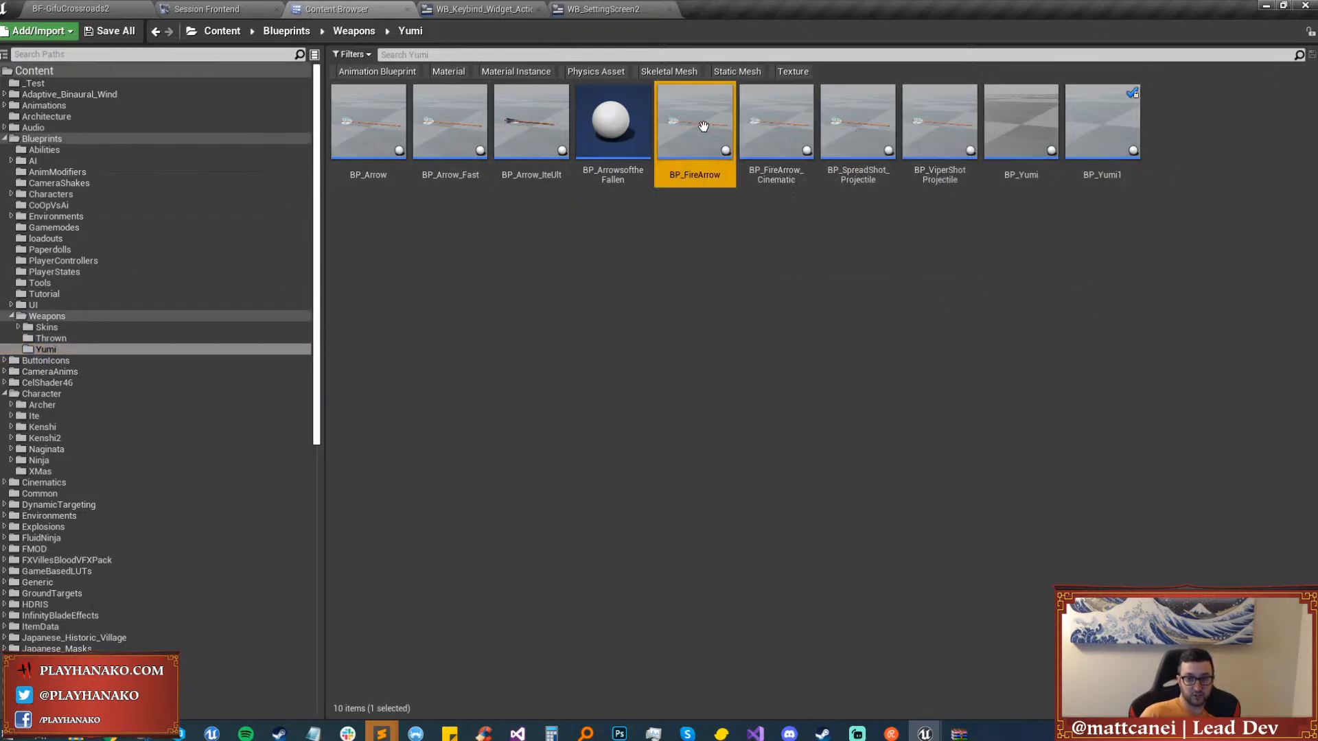
click(593, 130)
click(450, 123)
double_click(614, 162)
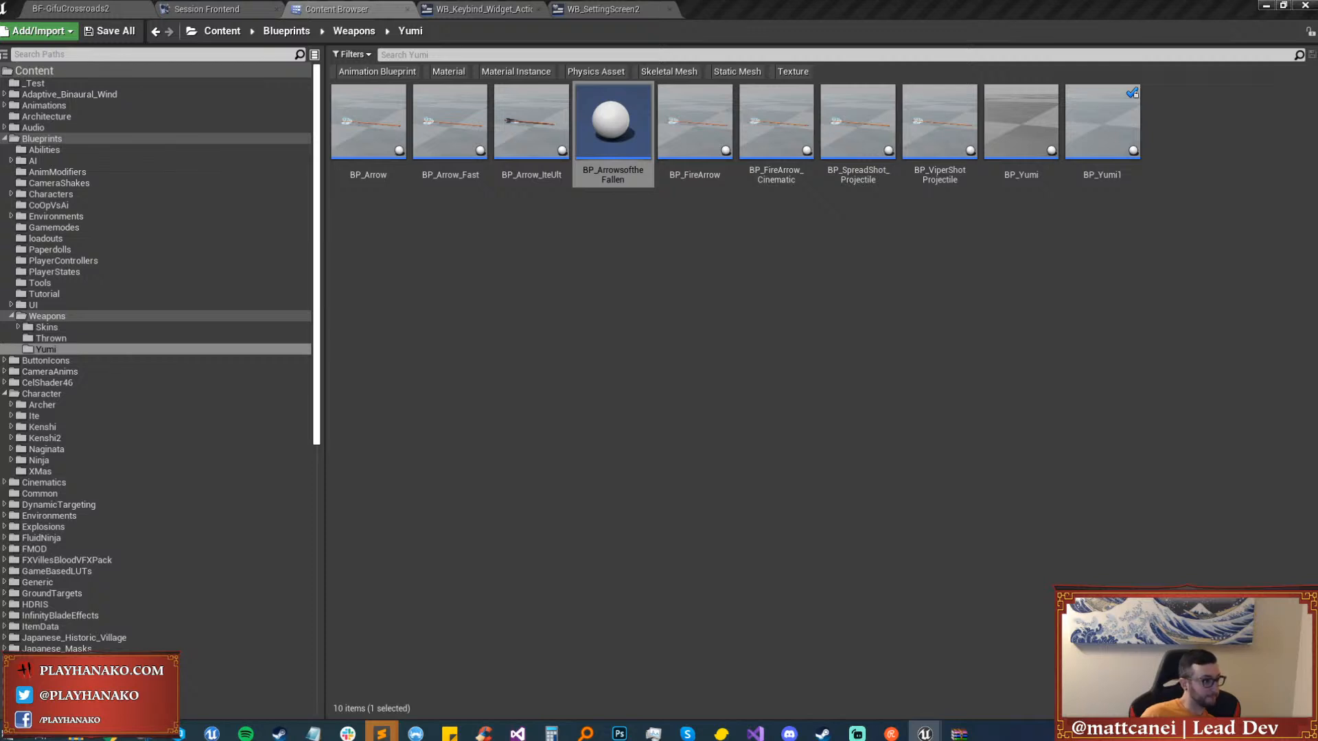
drag(0, 272, 989, 6)
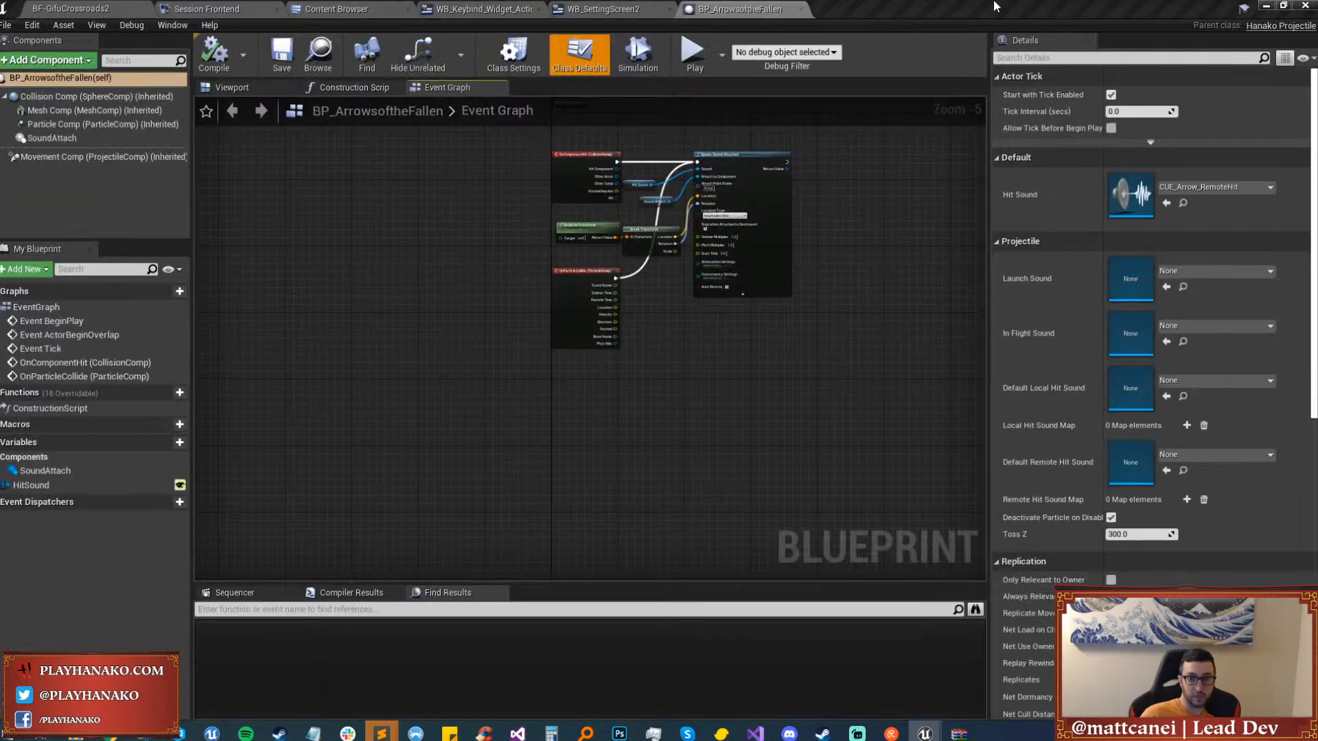
Inspect the Particle Comp template and the Event Graph of BP_ArrowsoftheFallen, and close the blueprint.
click(55, 125)
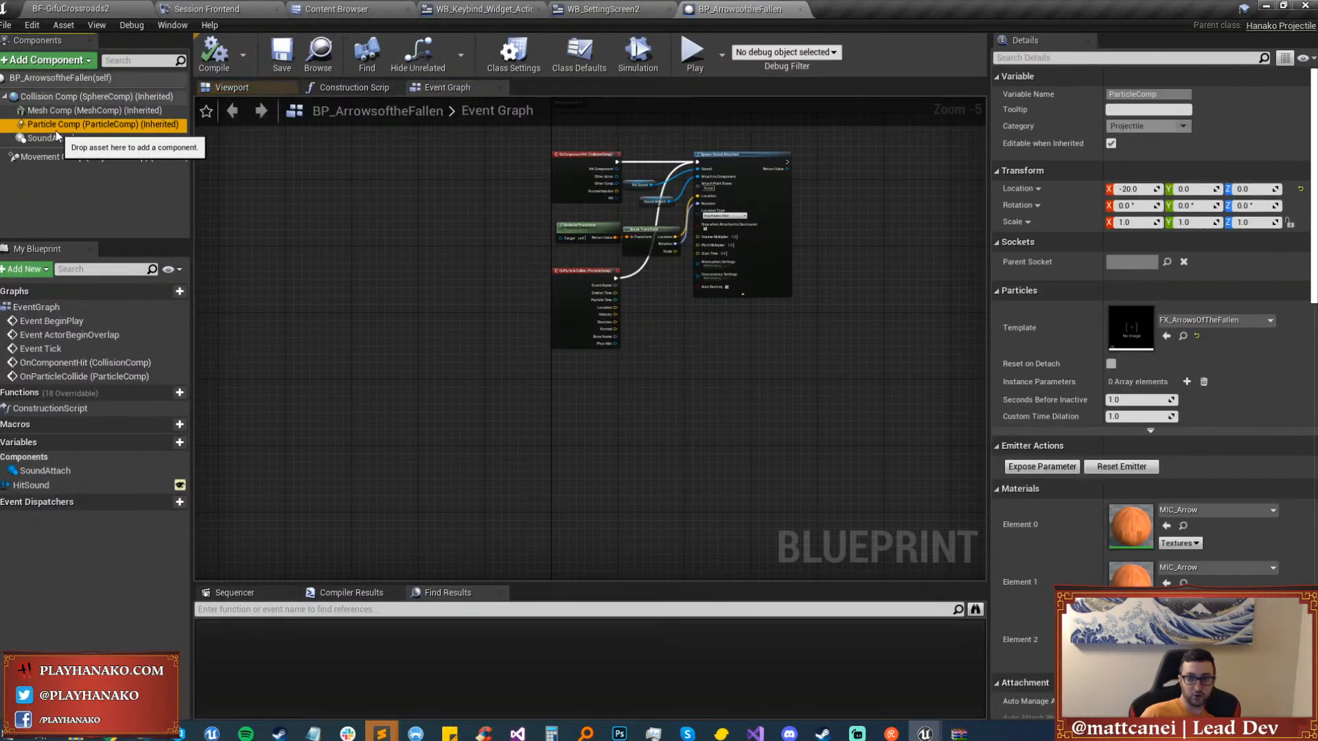
click(1192, 320)
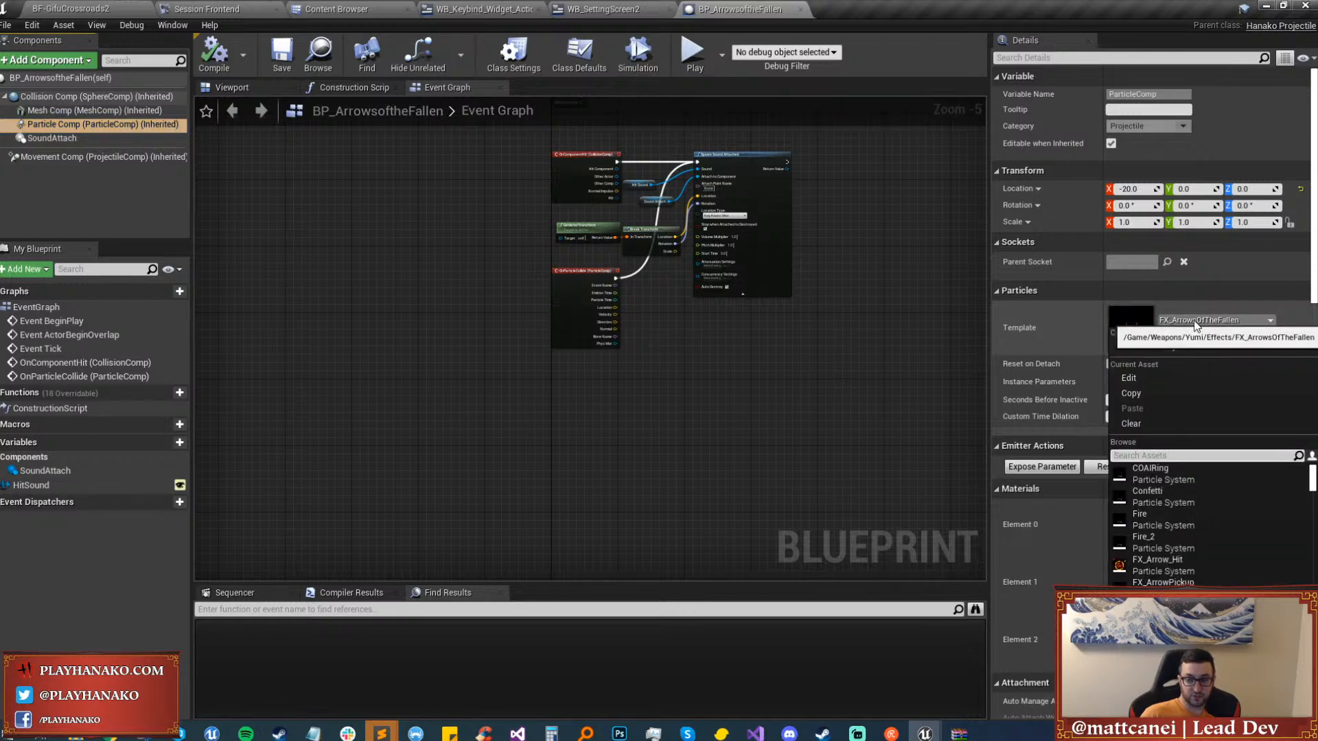
click(1194, 320)
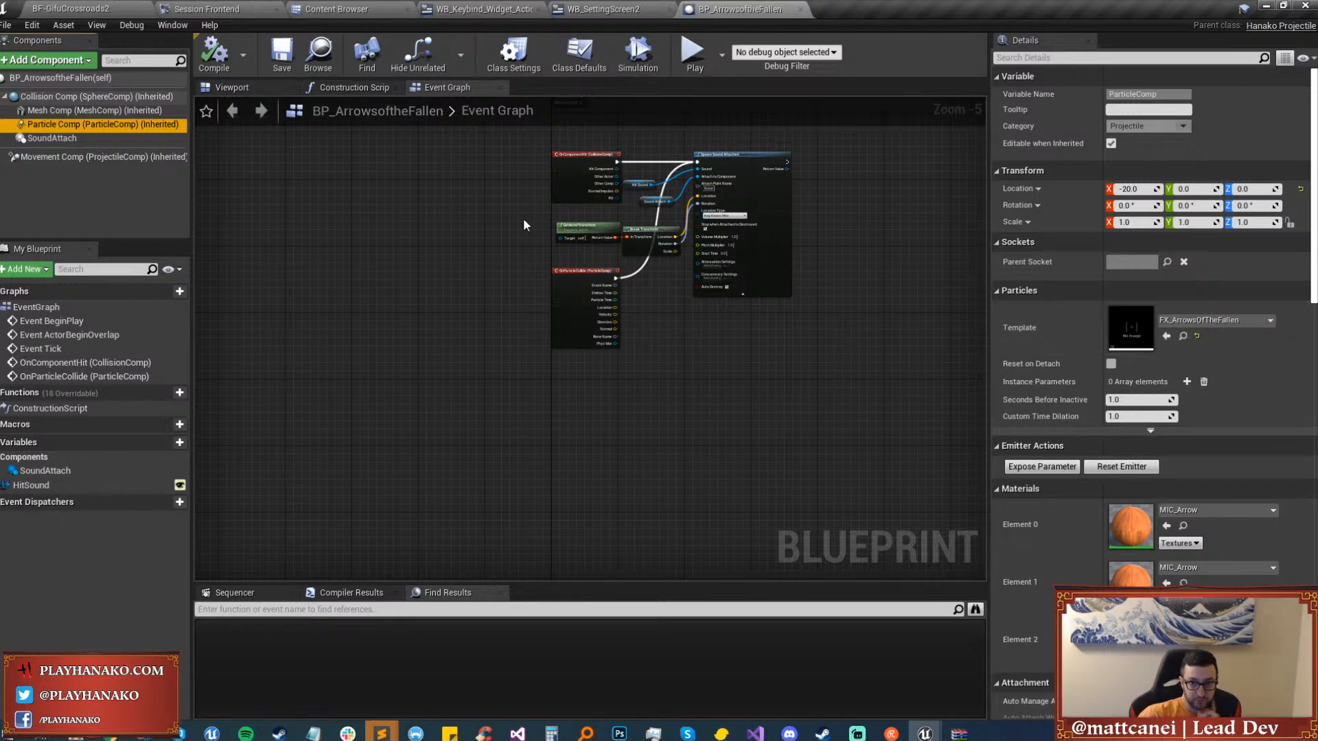
right_drag(769, 211, 745, 269)
scroll(746, 269, up, 3)
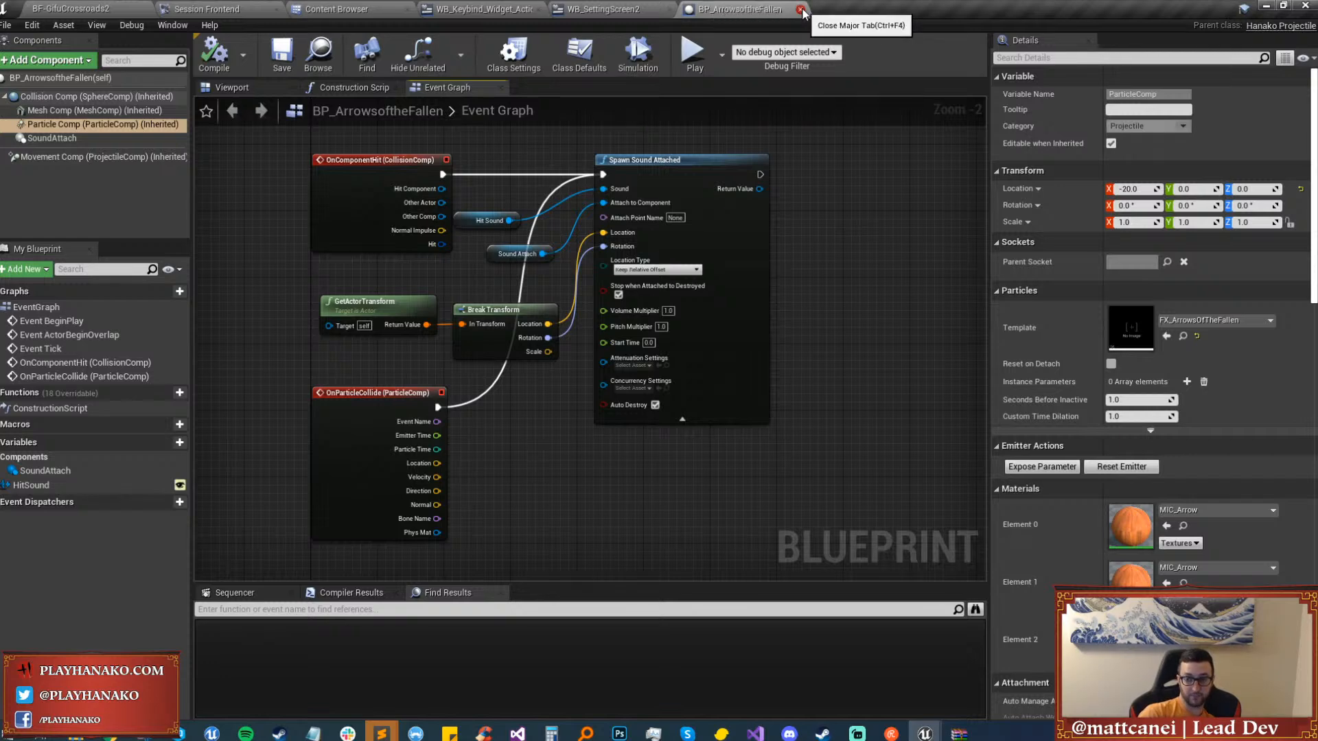
click(801, 9)
Return to the Content Browser and check the BP_Arrow_IteUlt, BP_Arrow_Fast and BP_Arrow blueprints in the Yumi folder.
click(336, 9)
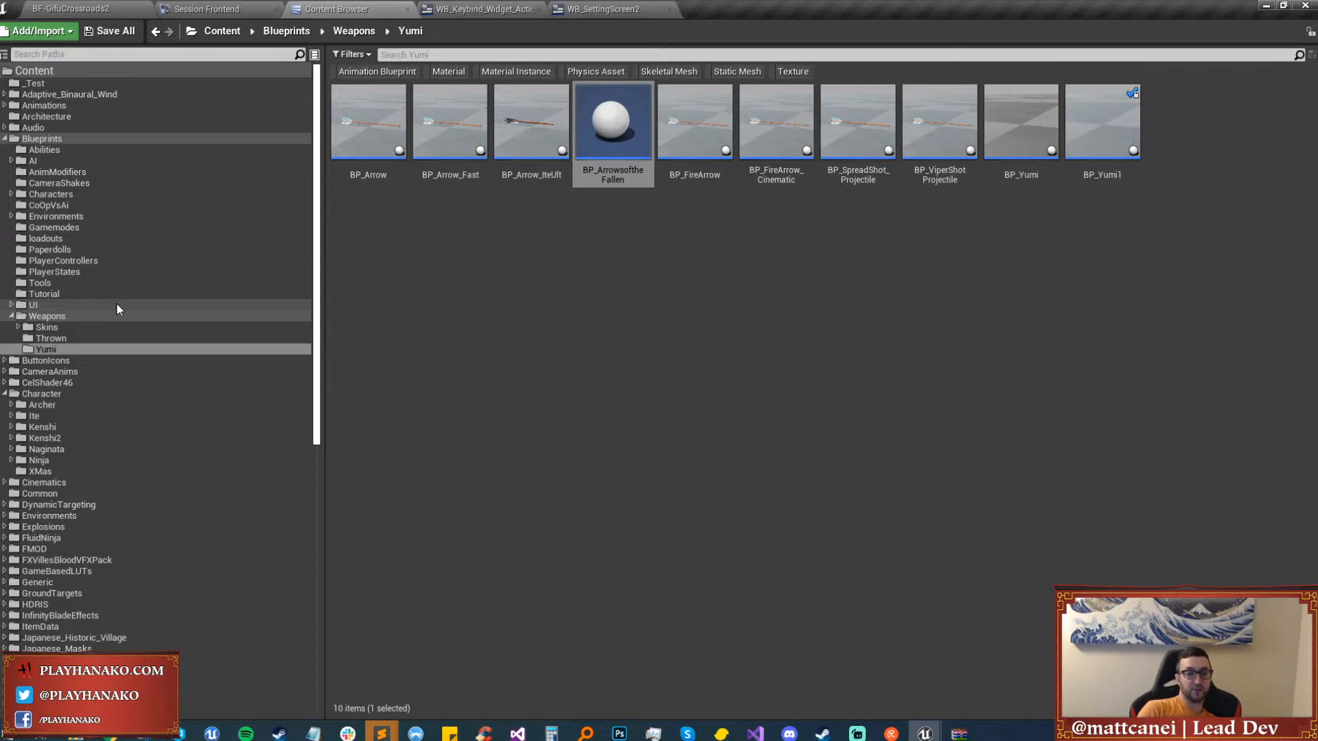
click(545, 144)
click(450, 135)
click(379, 141)
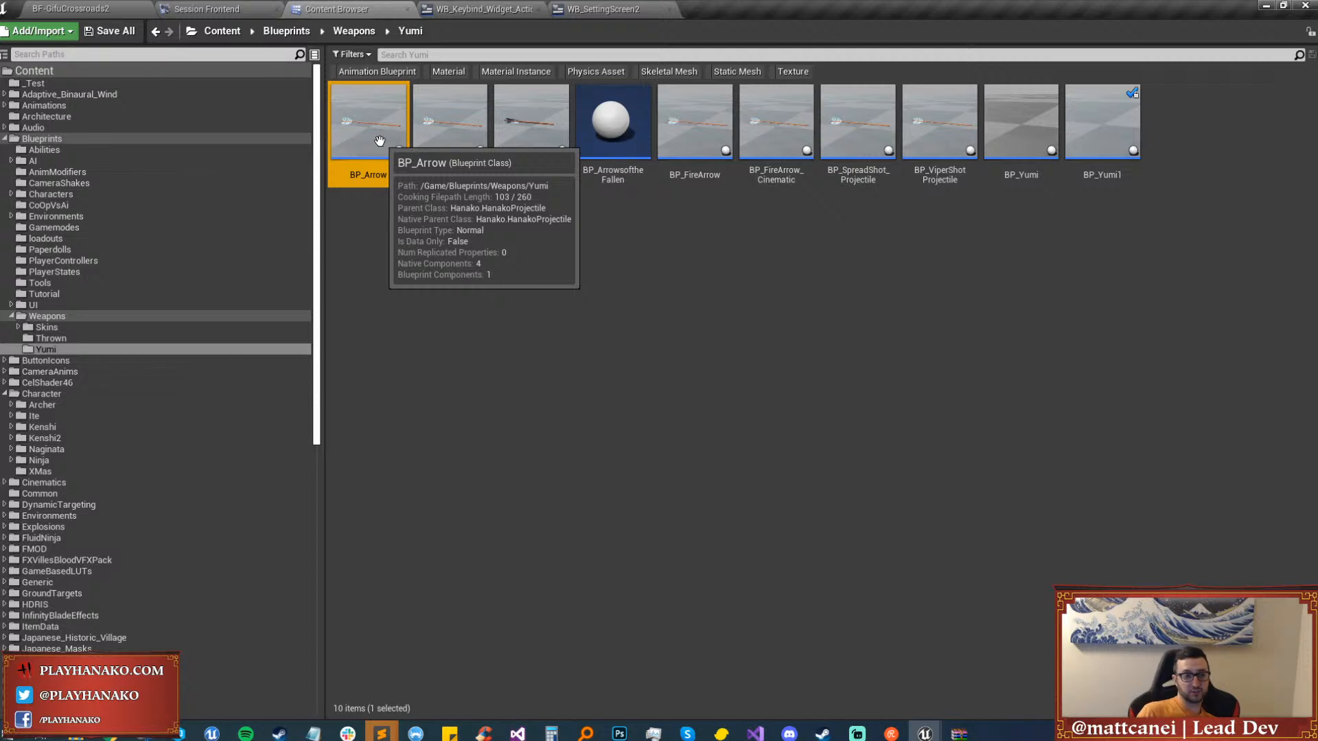
Go to the Blueprints/Abilities folder and open the Exploder_AoTF blueprint.
click(48, 150)
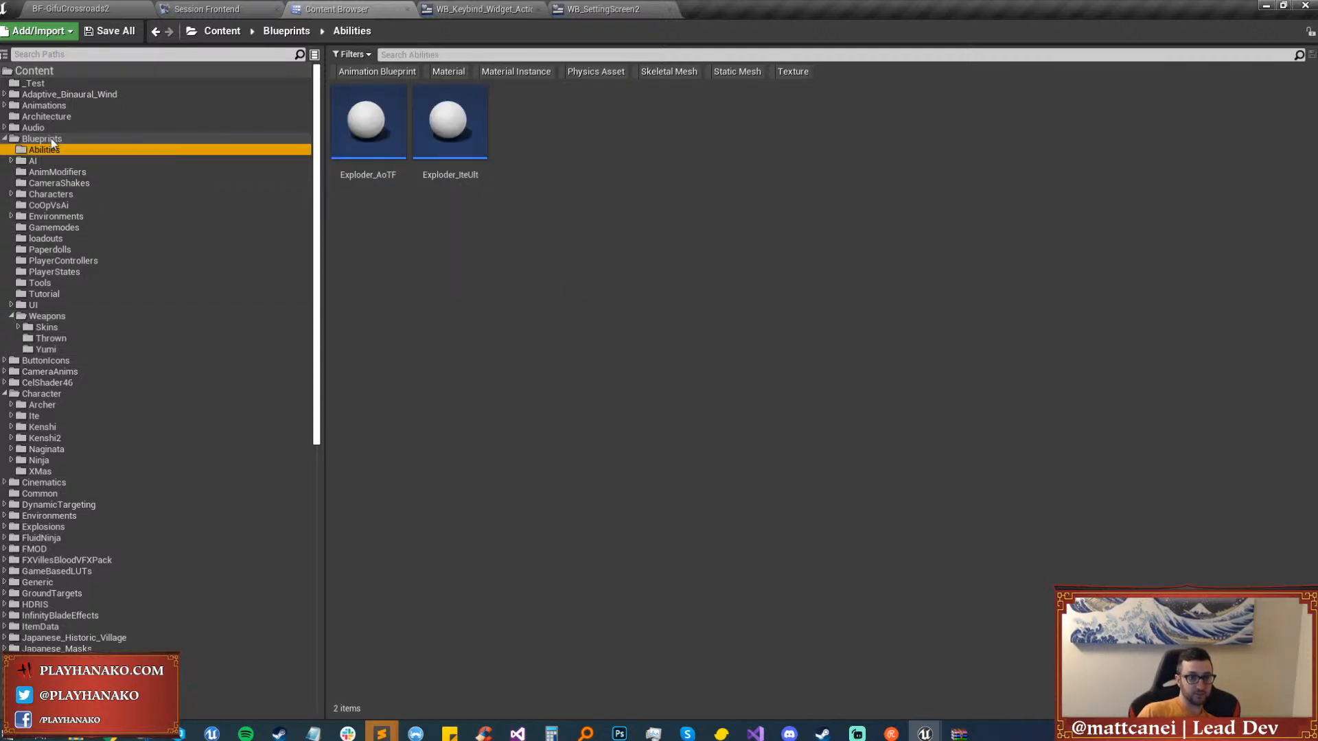
click(385, 162)
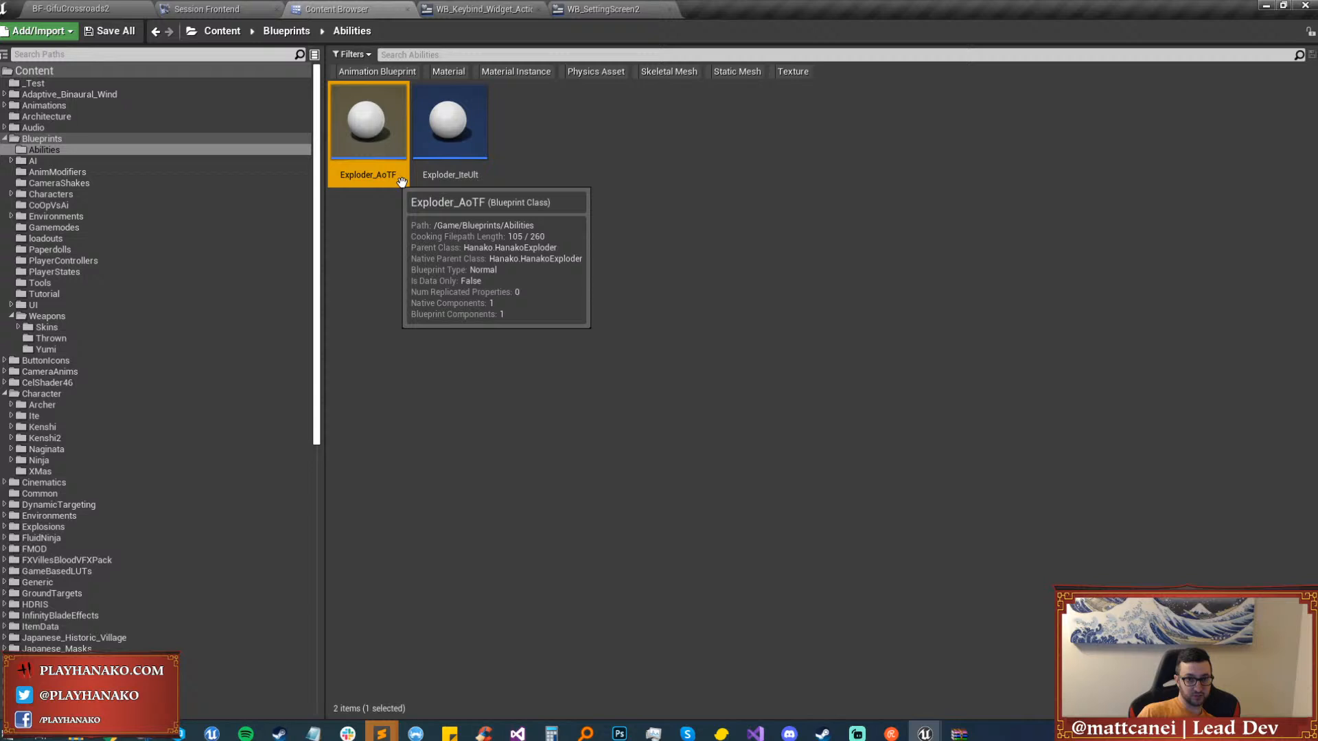
click(459, 162)
click(344, 175)
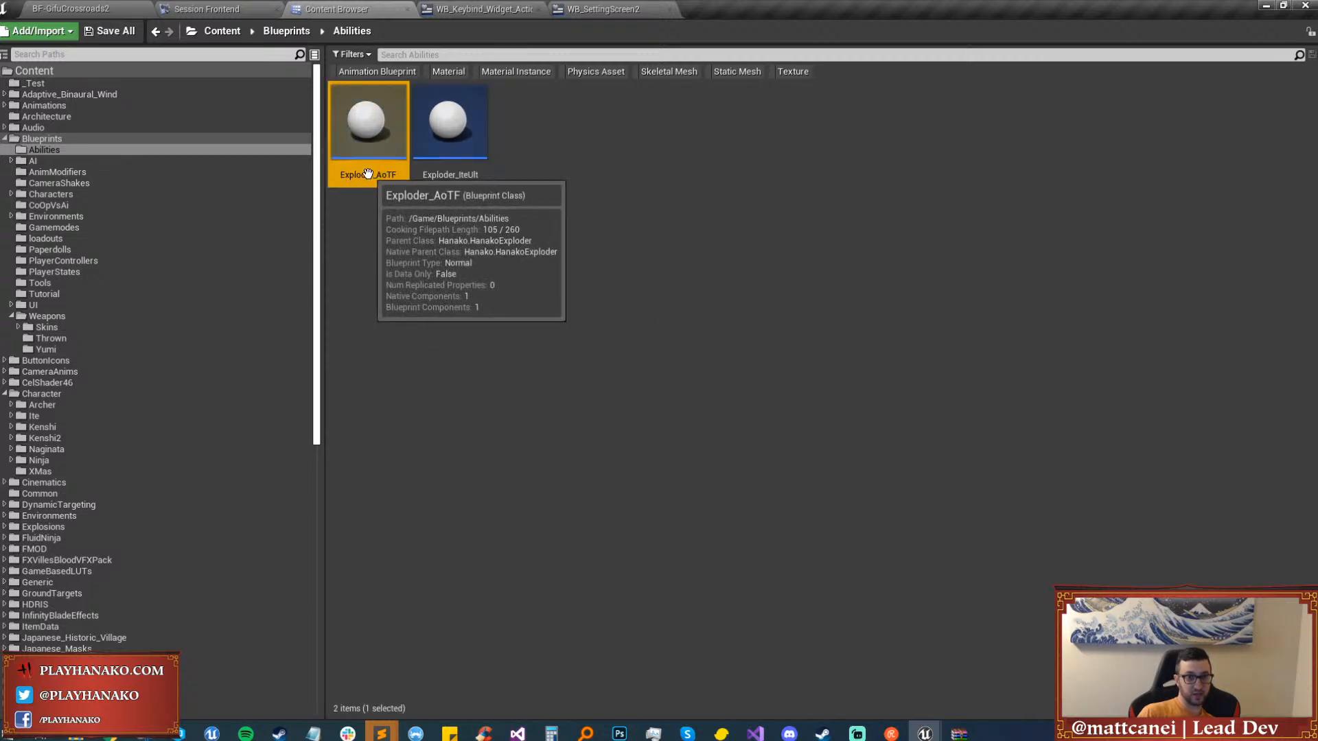
double_click(369, 174)
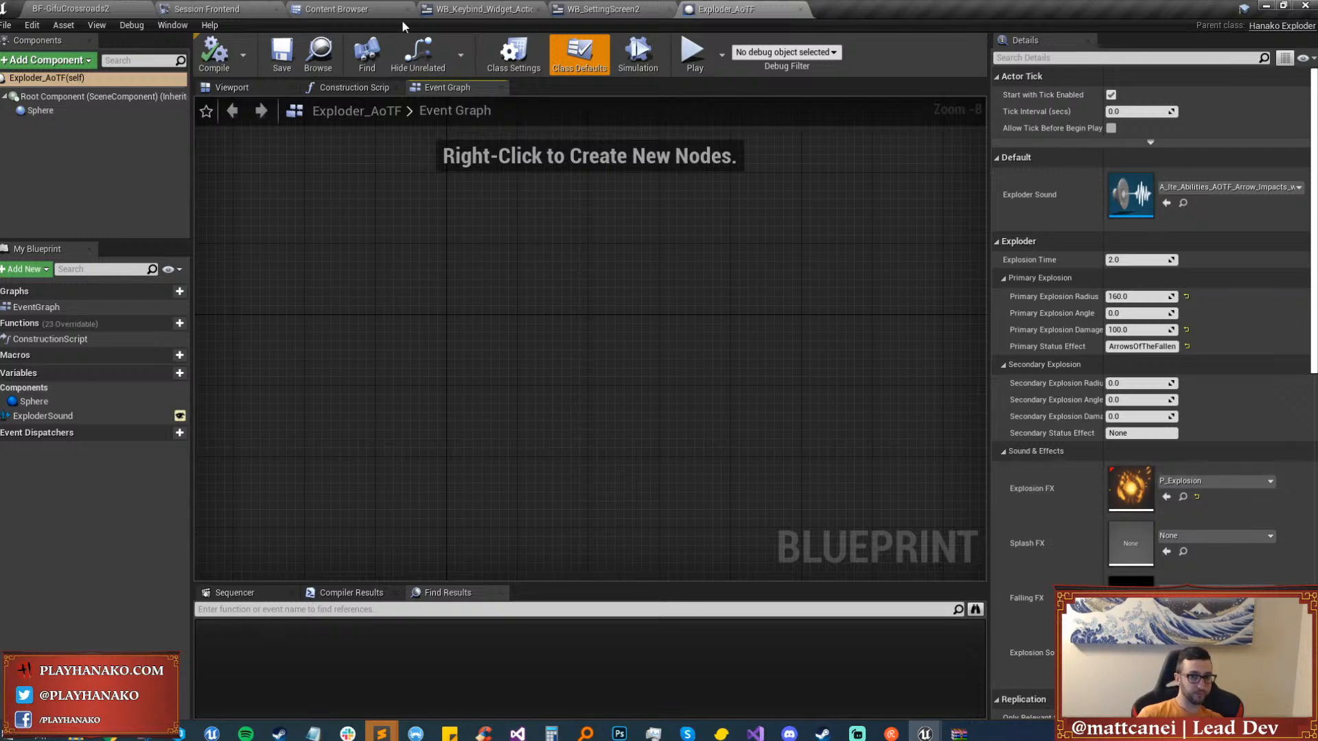
Go back to the Abilities folder in the Content Browser and look at the Exploder_IteUlt blueprint.
click(336, 9)
double_click(449, 109)
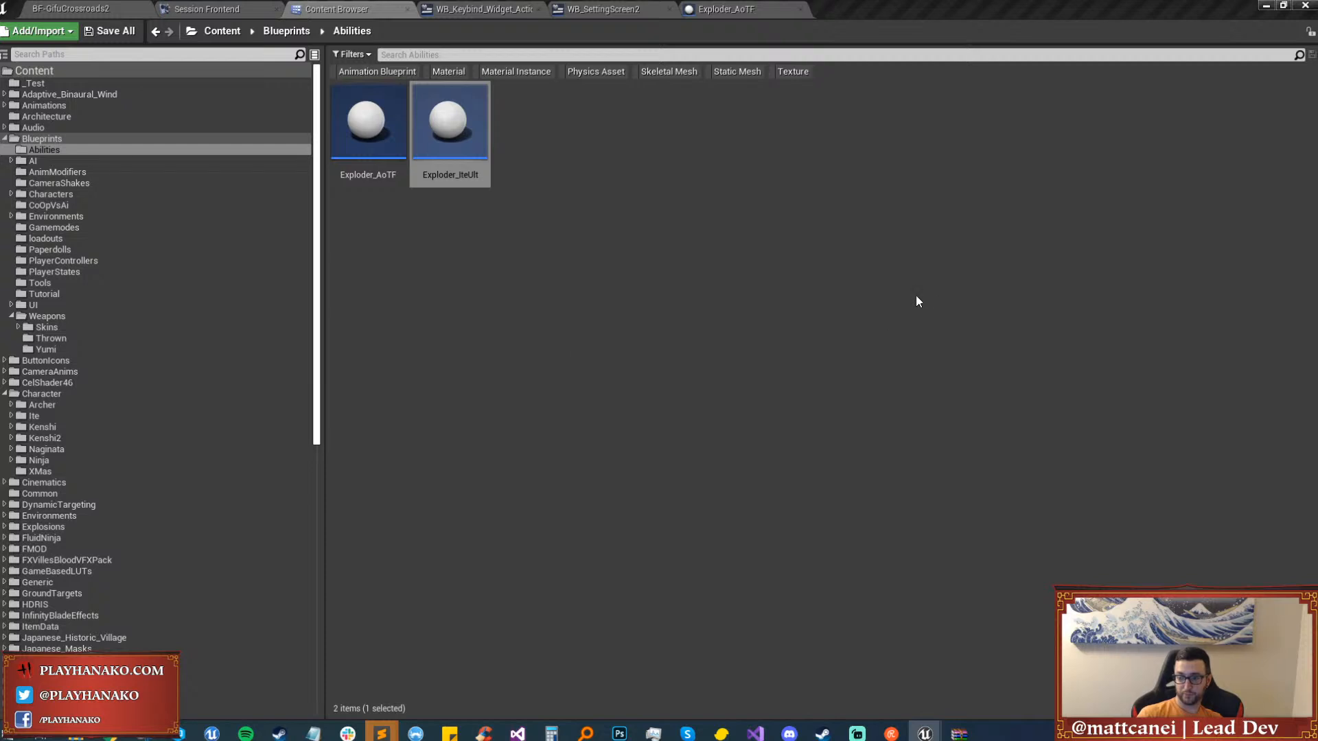
click(446, 131)
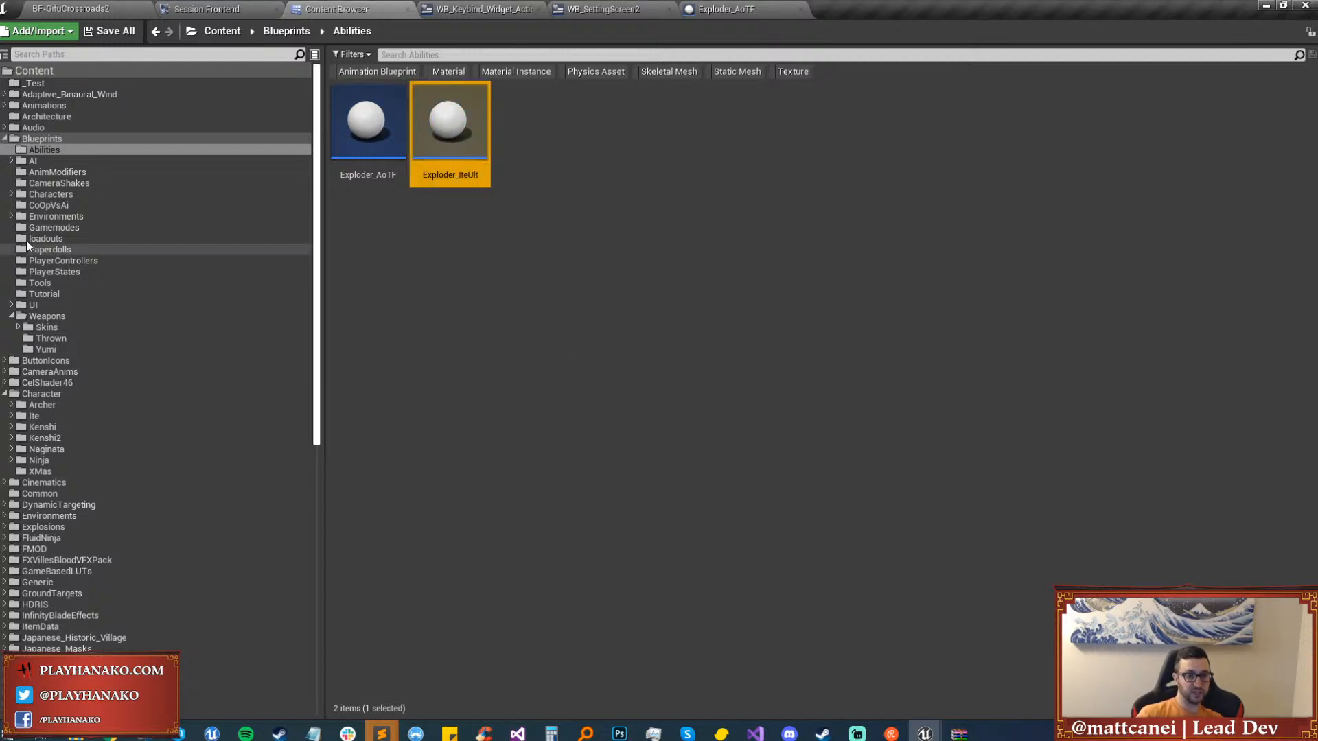
Reopen BP_ArrowsoftheFallen from the Yumi folder and compare its Particle Comp settings with the Exploder_AoTF defaults.
click(46, 349)
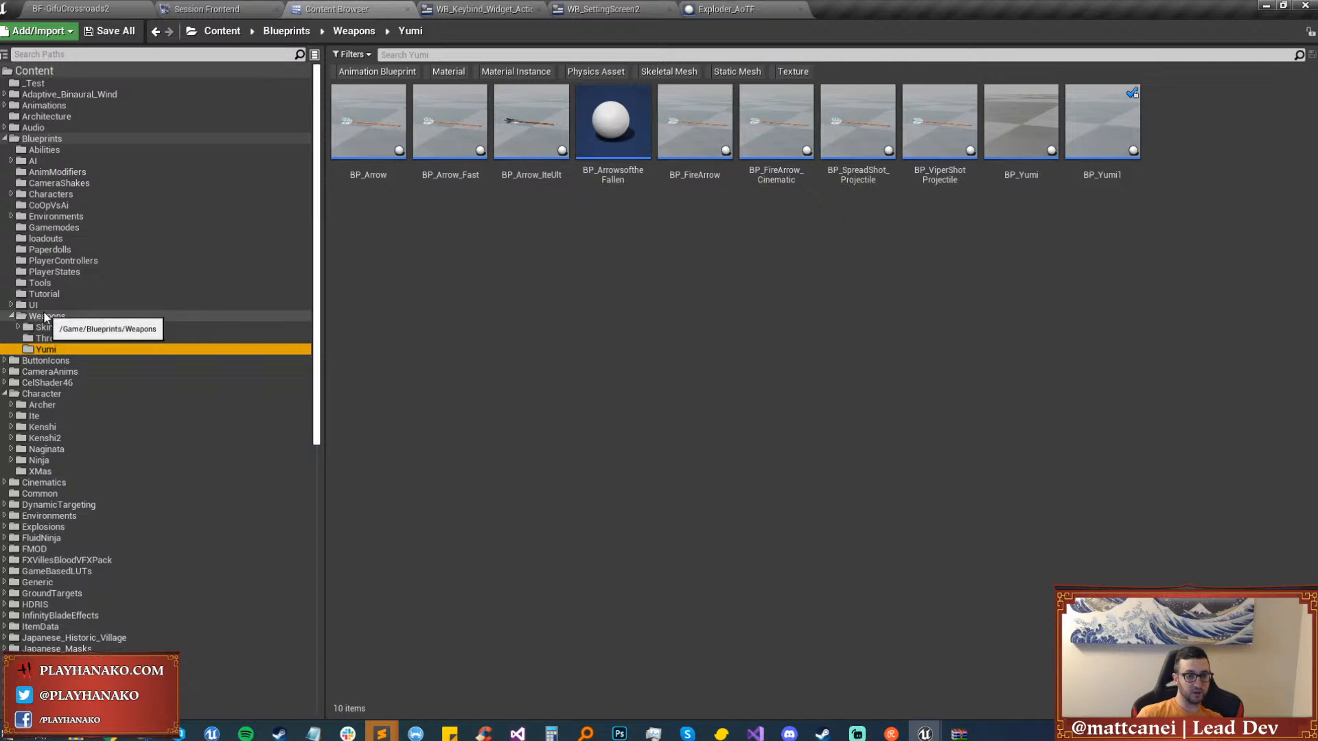
double_click(589, 135)
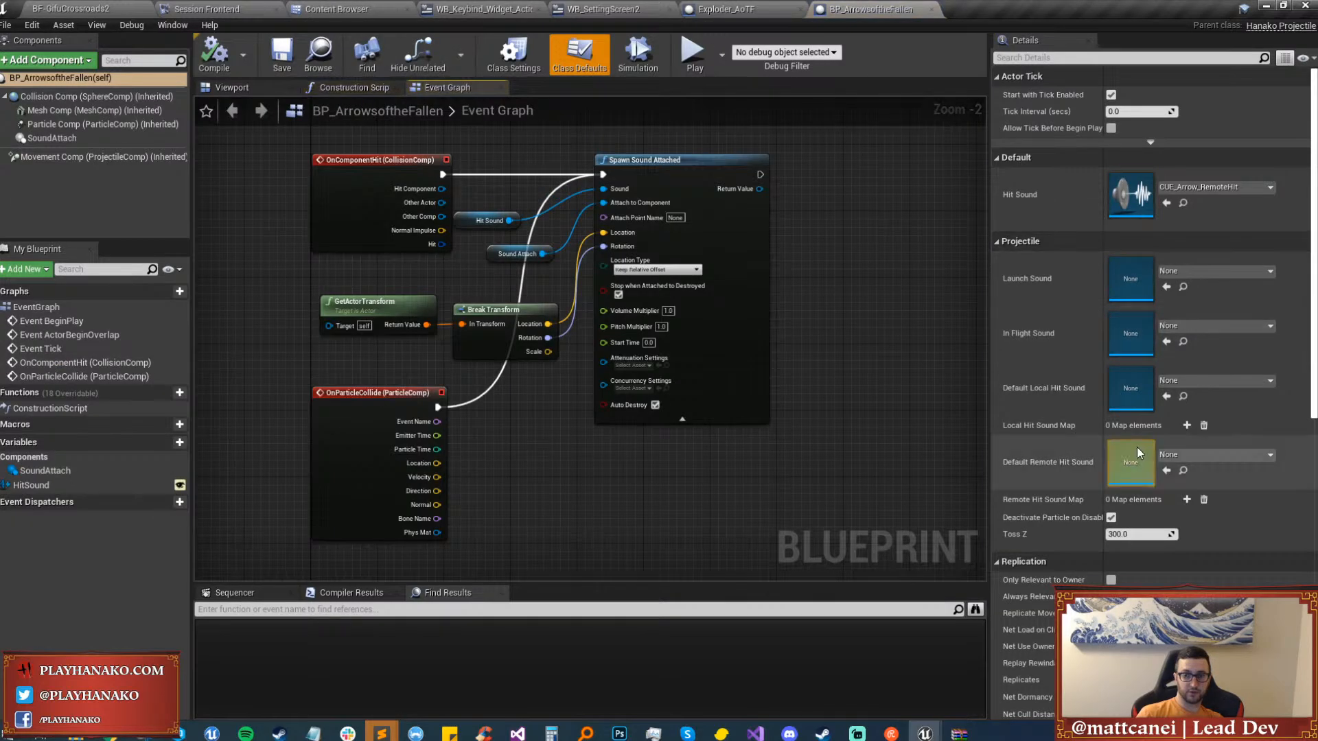
click(65, 124)
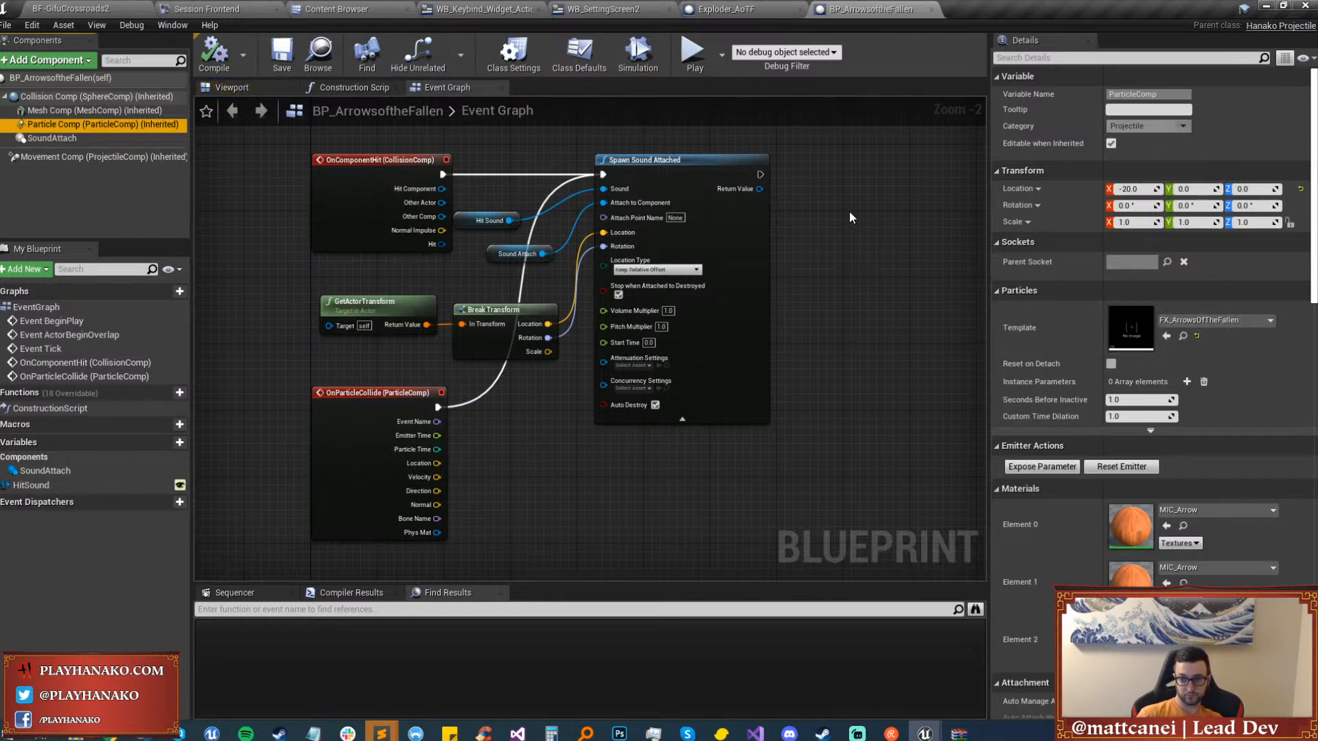
click(719, 8)
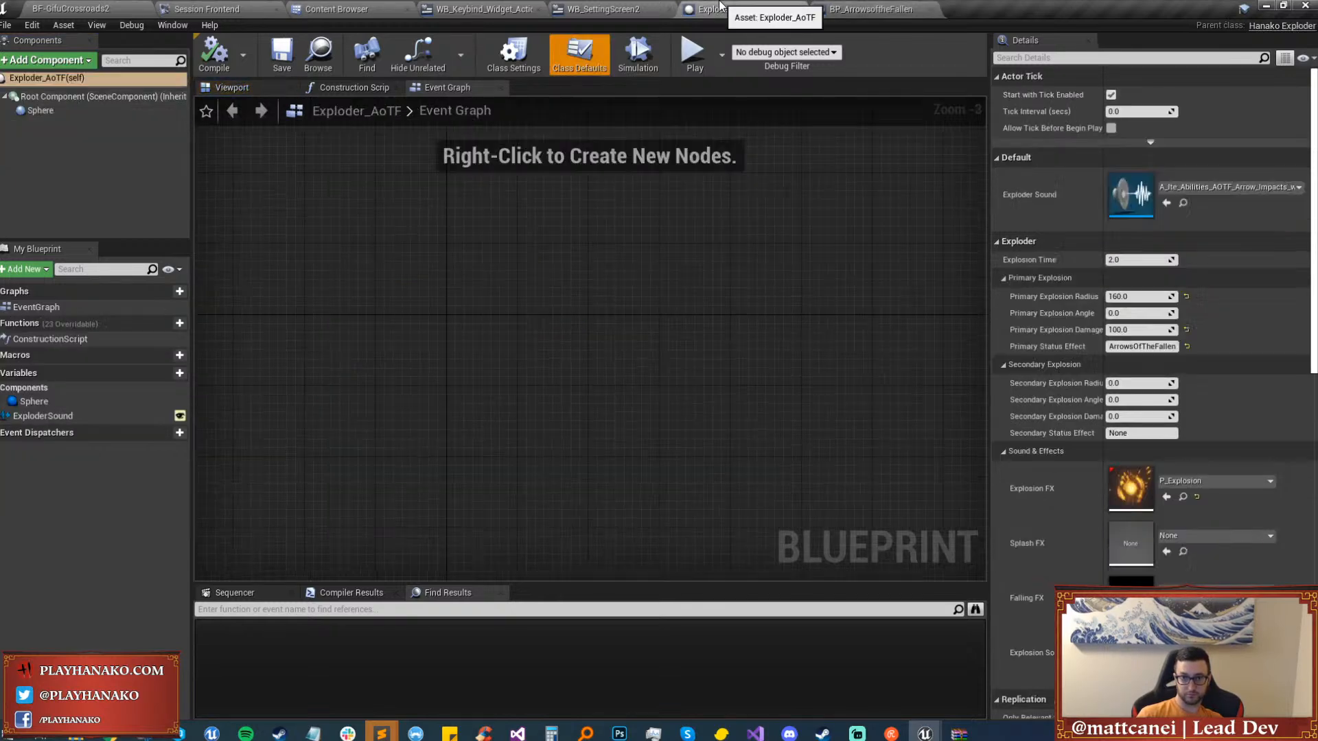
click(848, 11)
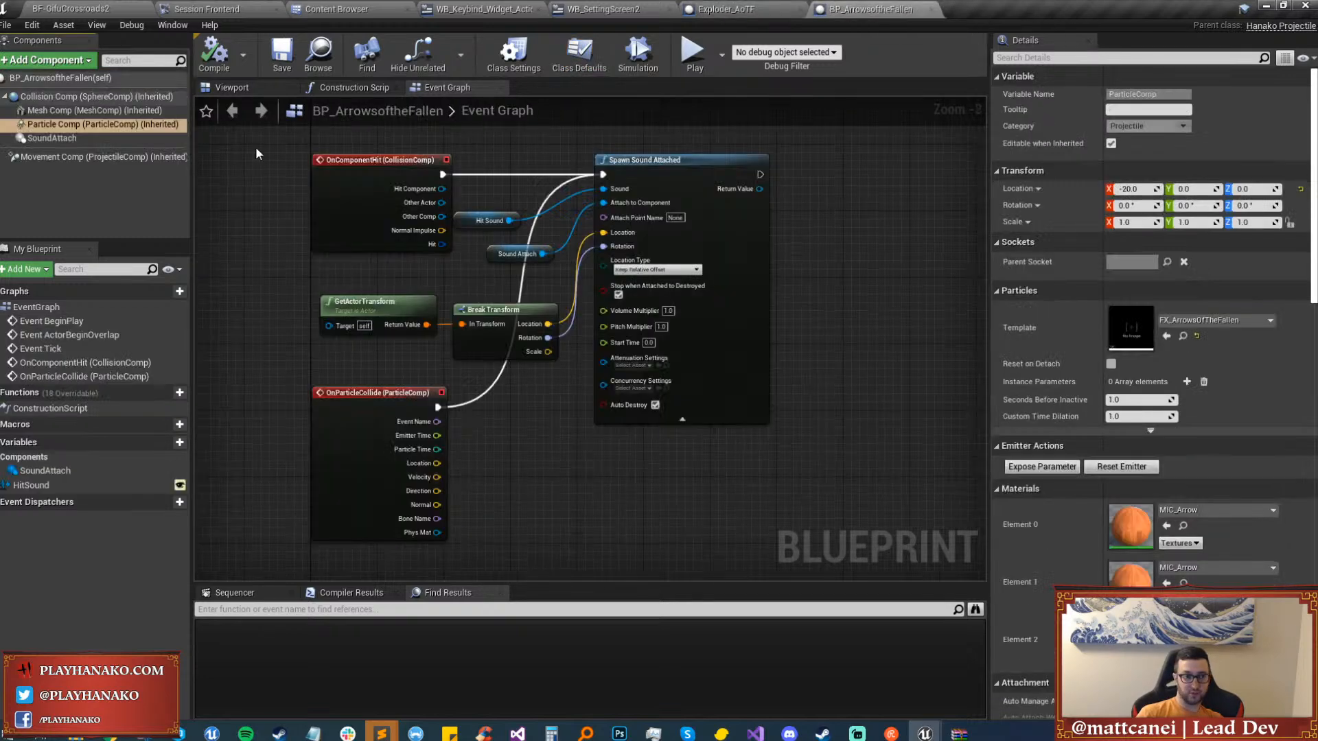
Search all project content for "exploder" and select the Exploder_AoTF blueprint.
click(322, 9)
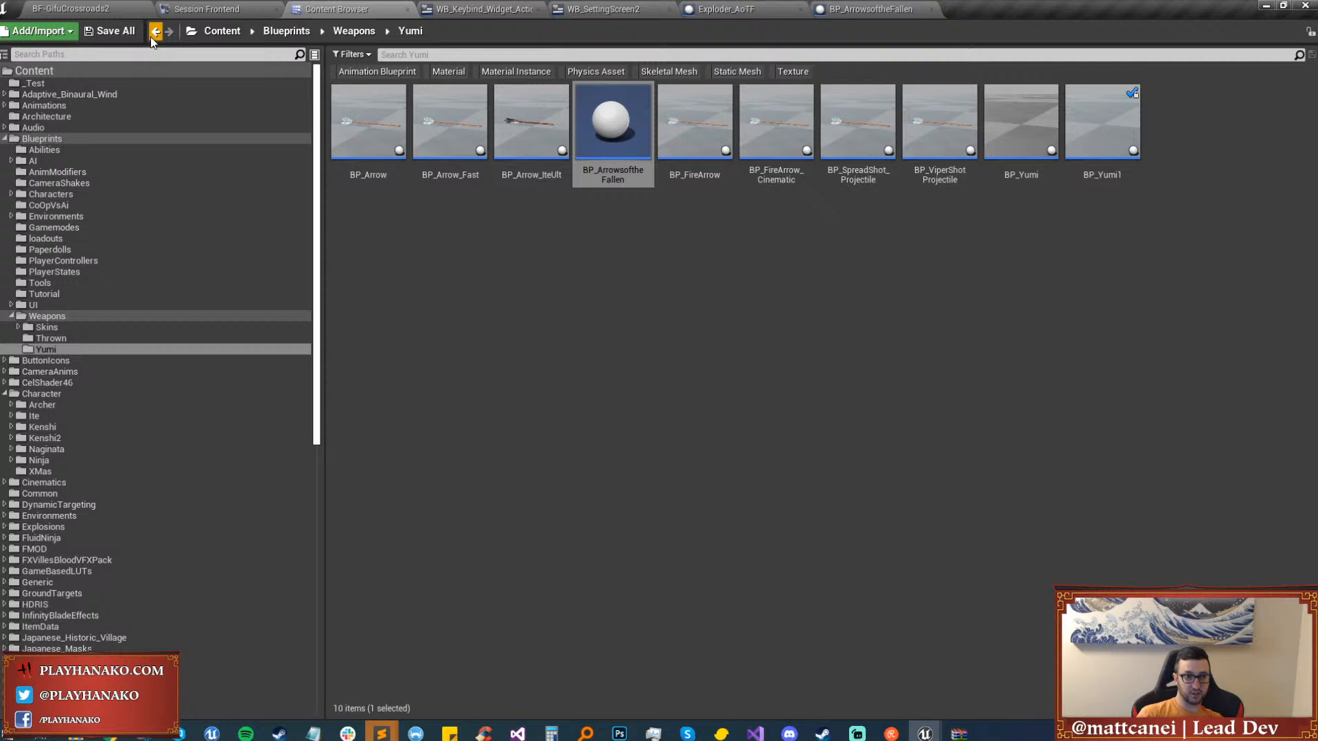
click(115, 73)
text(exploder)
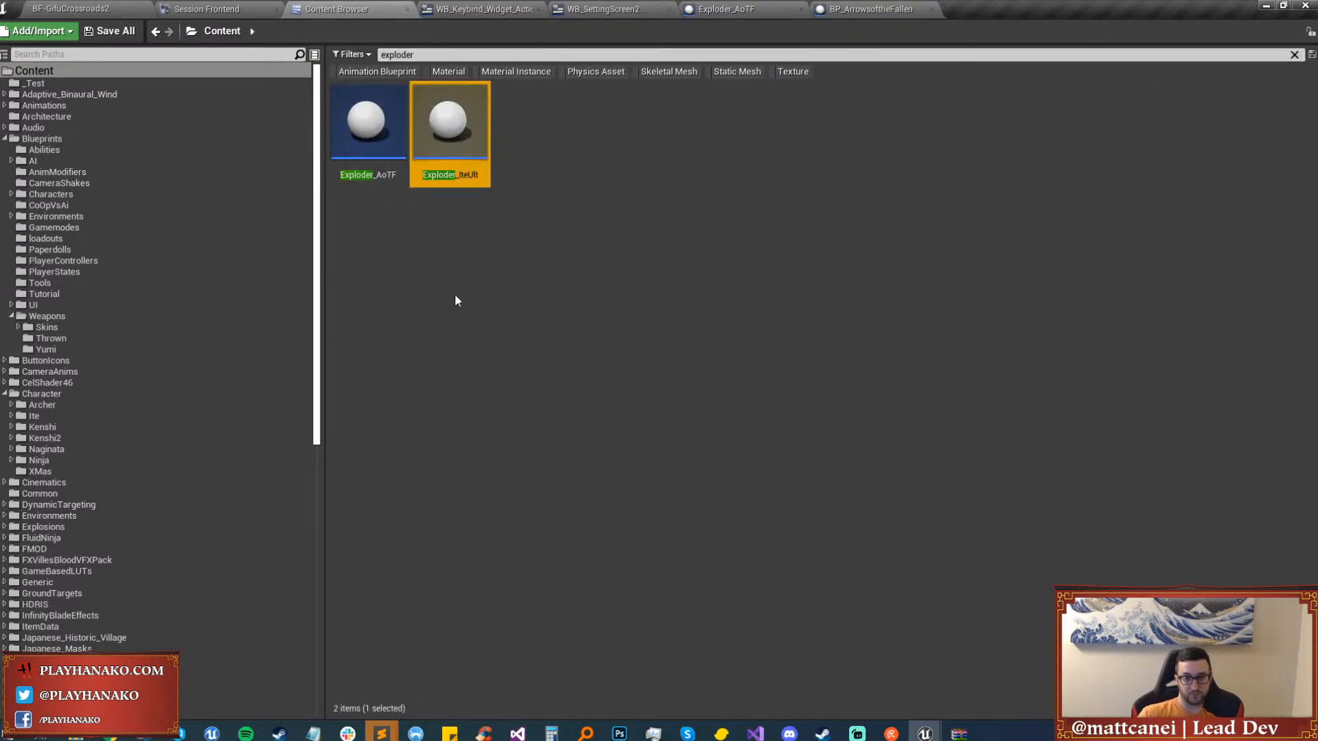
click(368, 122)
Replace the content search with "arrowsofthefallen" and select the BP_ArrowsoftheFallen blueprint.
click(1294, 55)
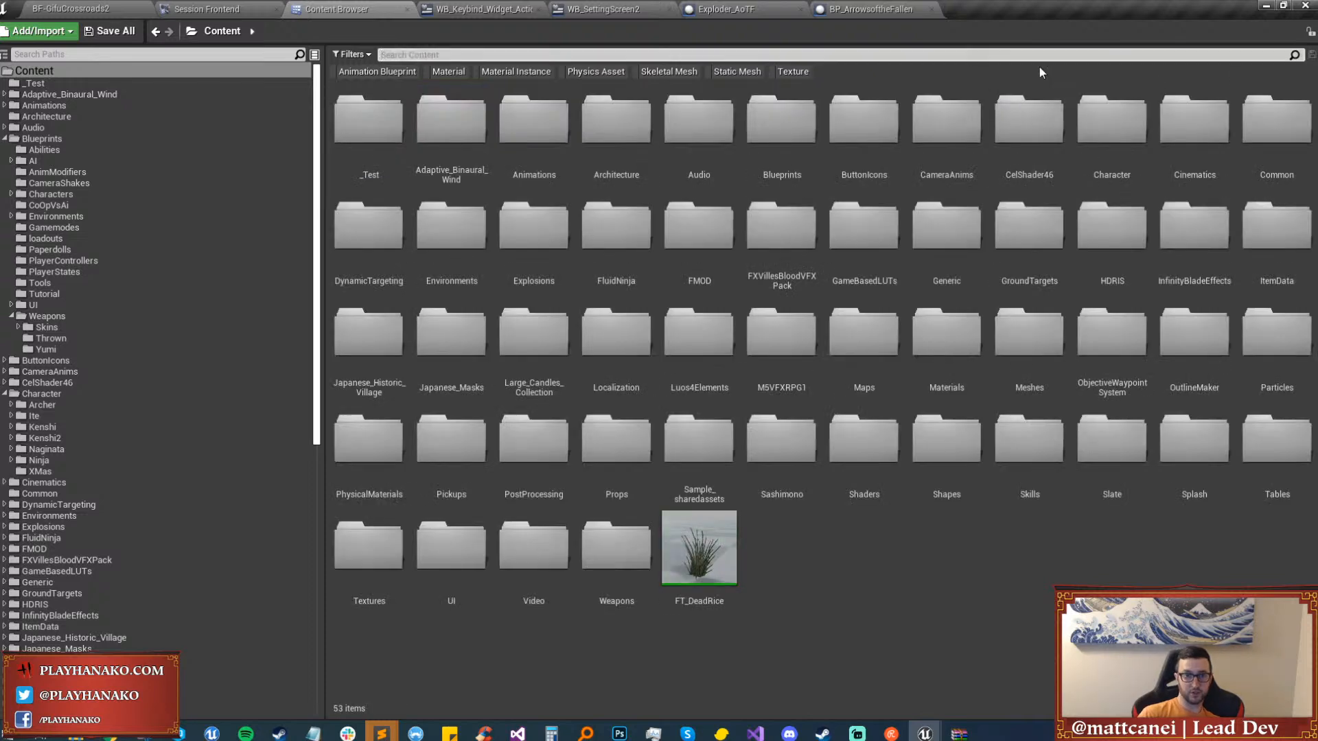
text(arrowofthefallen)
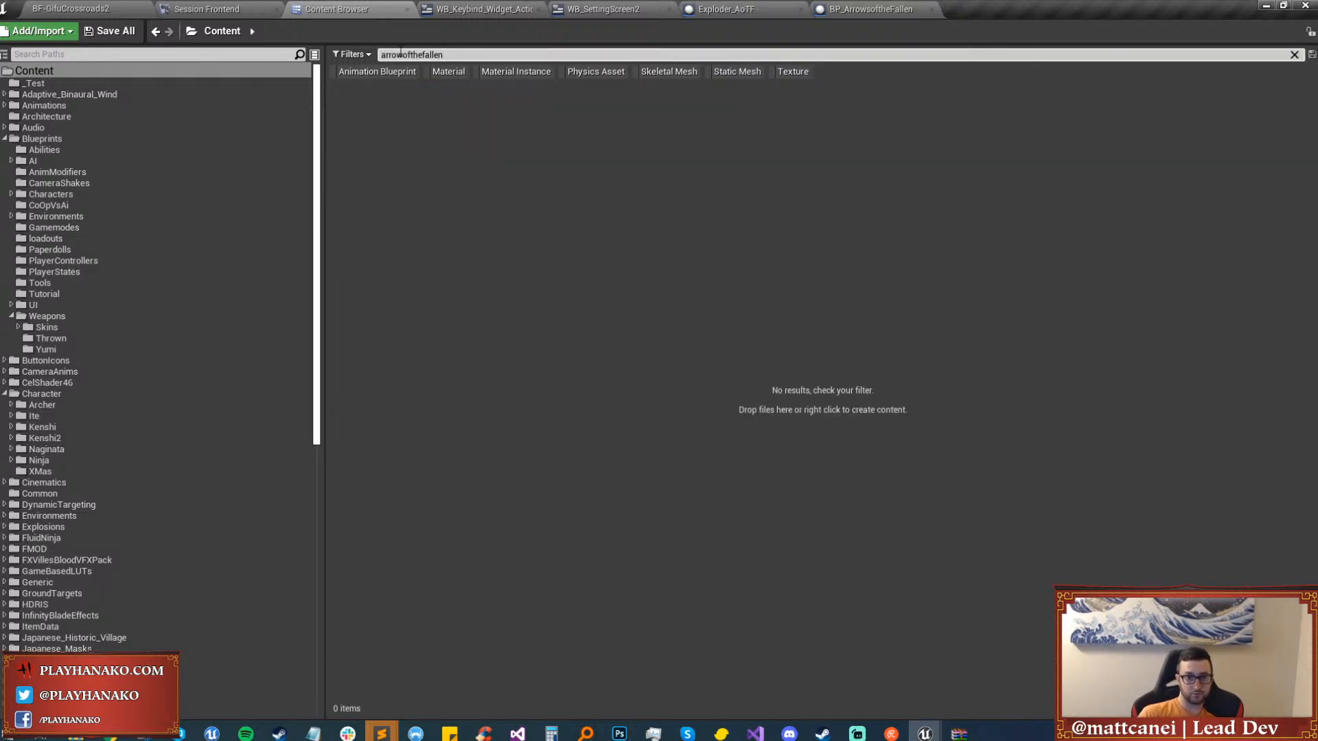
text(s)
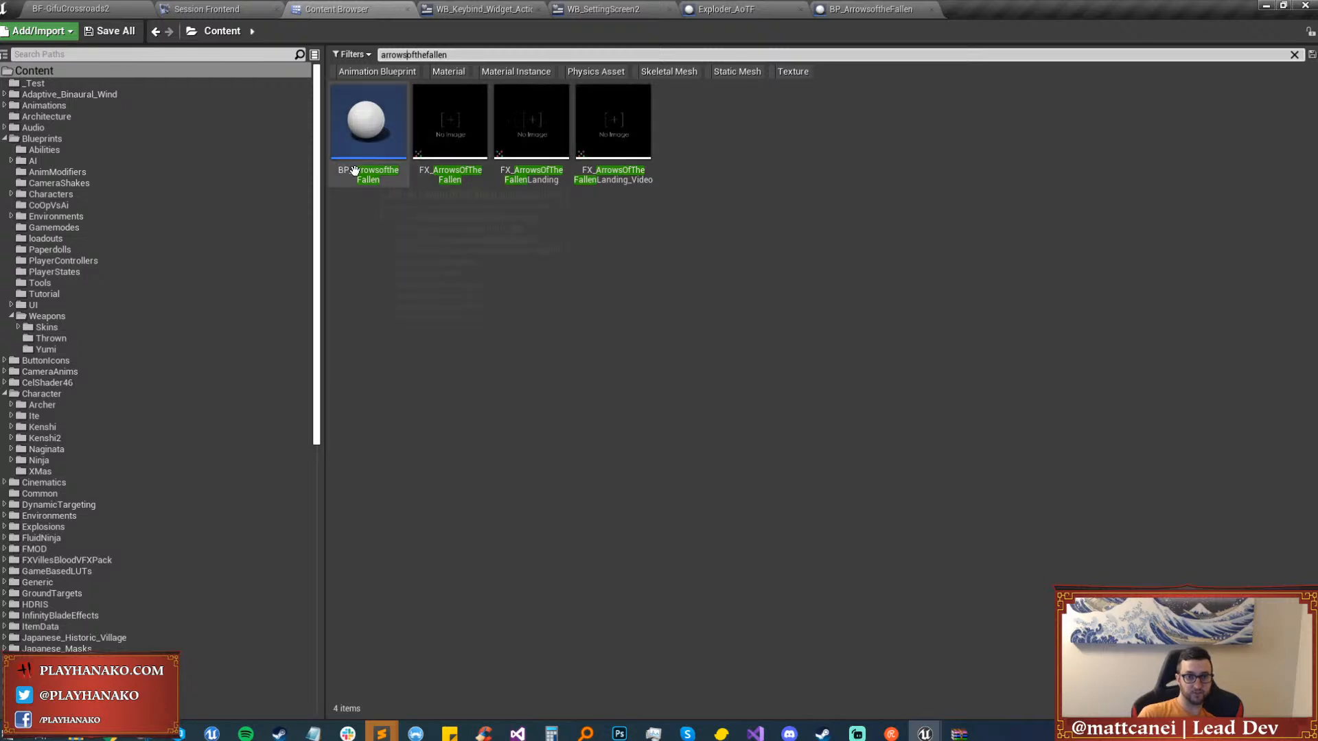
click(363, 161)
click(542, 152)
click(597, 151)
click(372, 145)
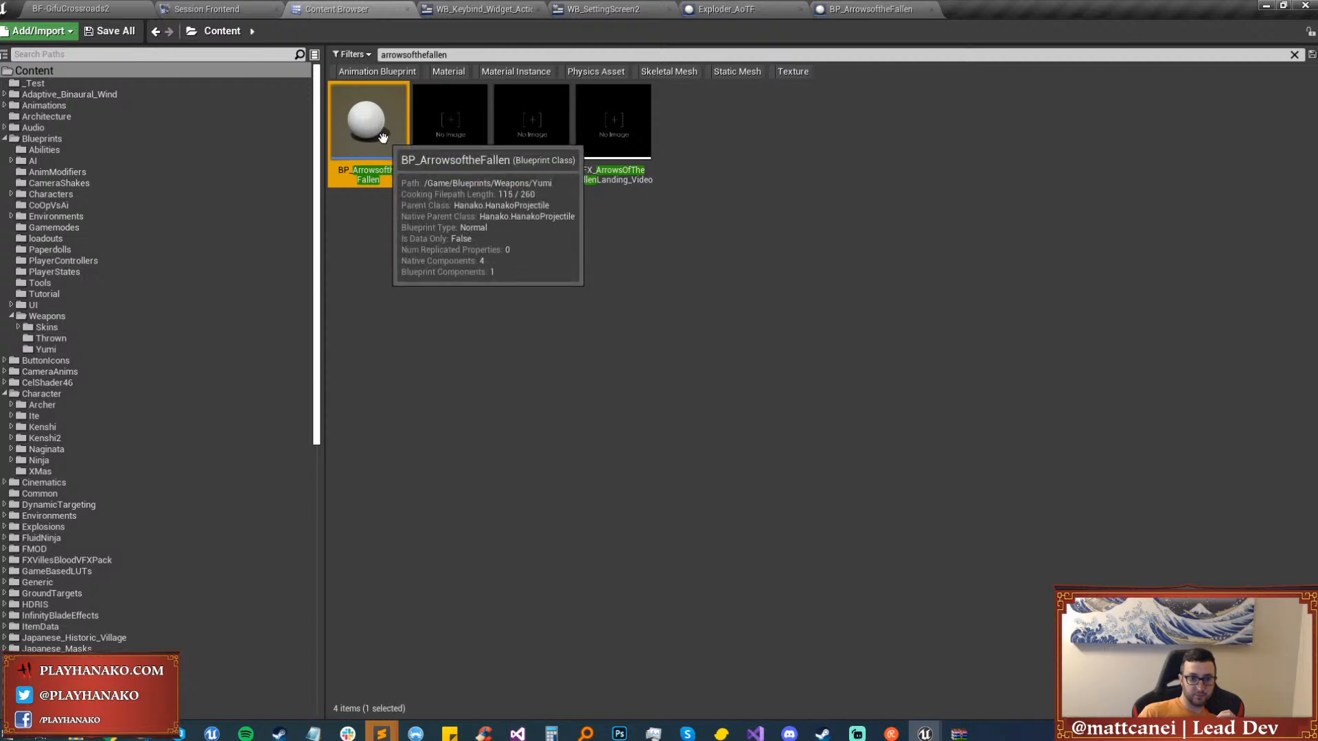
Open the FX_ArrowsOfTheFallen particle system used as BP_ArrowsoftheFallen's particle template and inspect its preview from an angle.
click(870, 9)
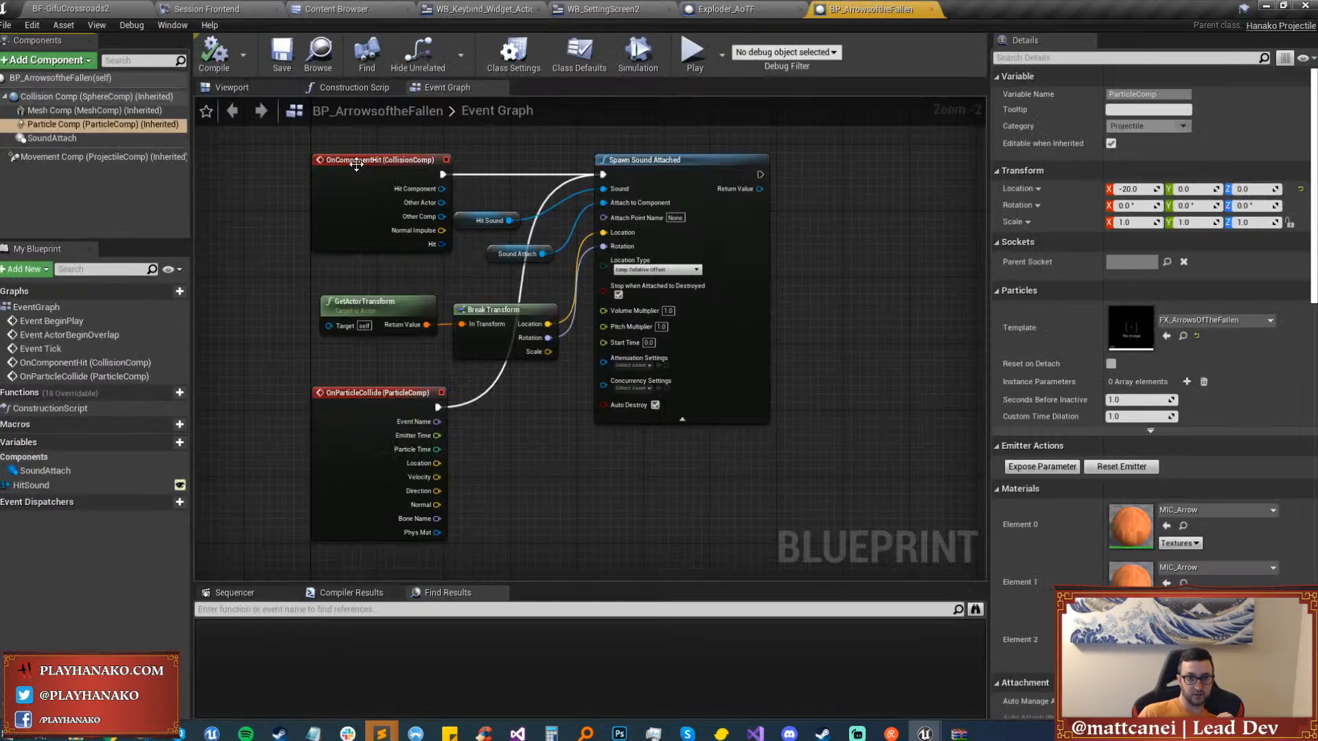
click(1183, 335)
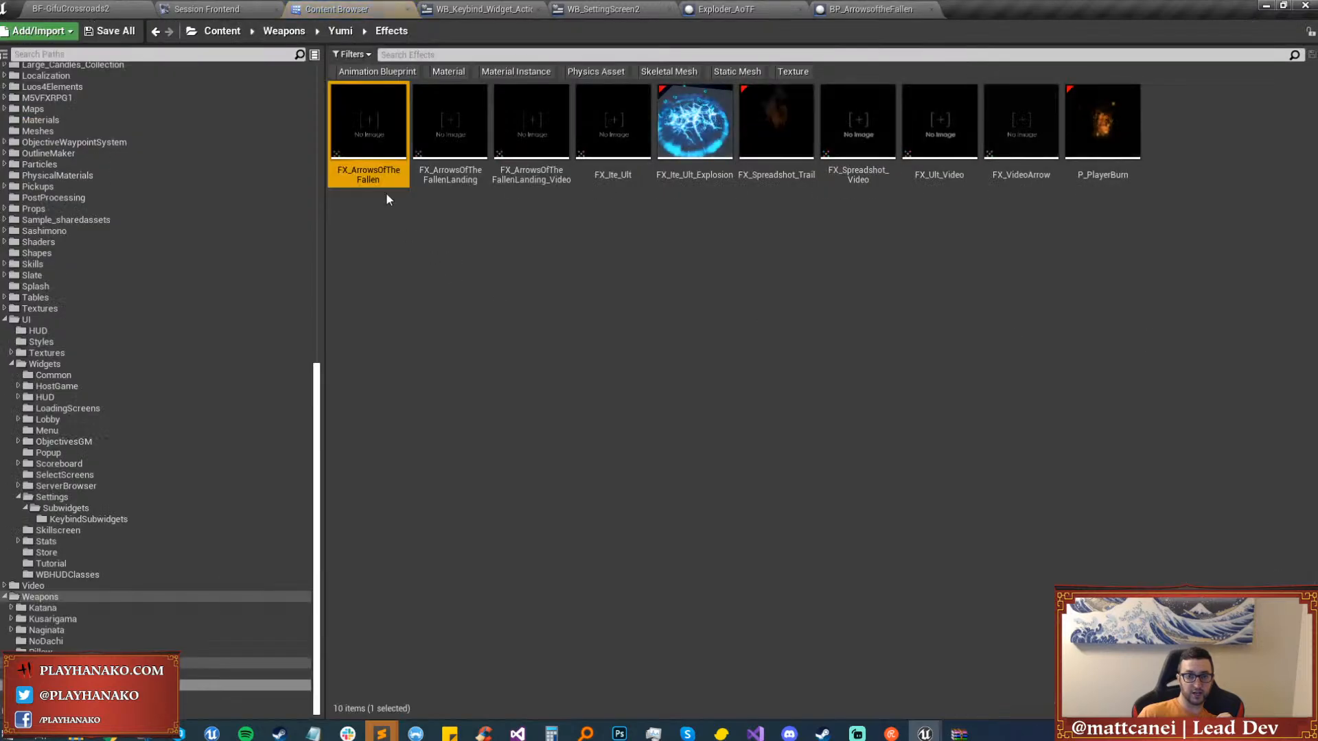
double_click(352, 125)
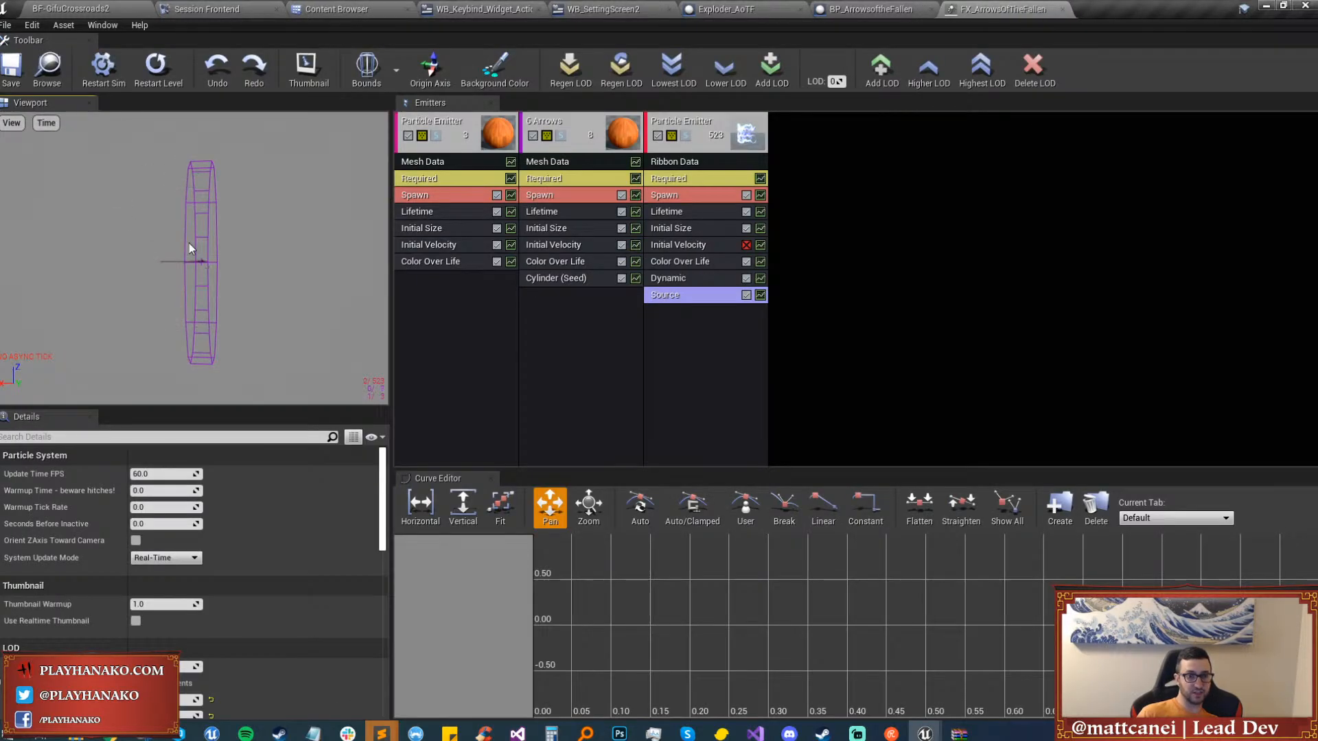
drag(191, 248, 237, 246)
scroll(171, 232, down, 5)
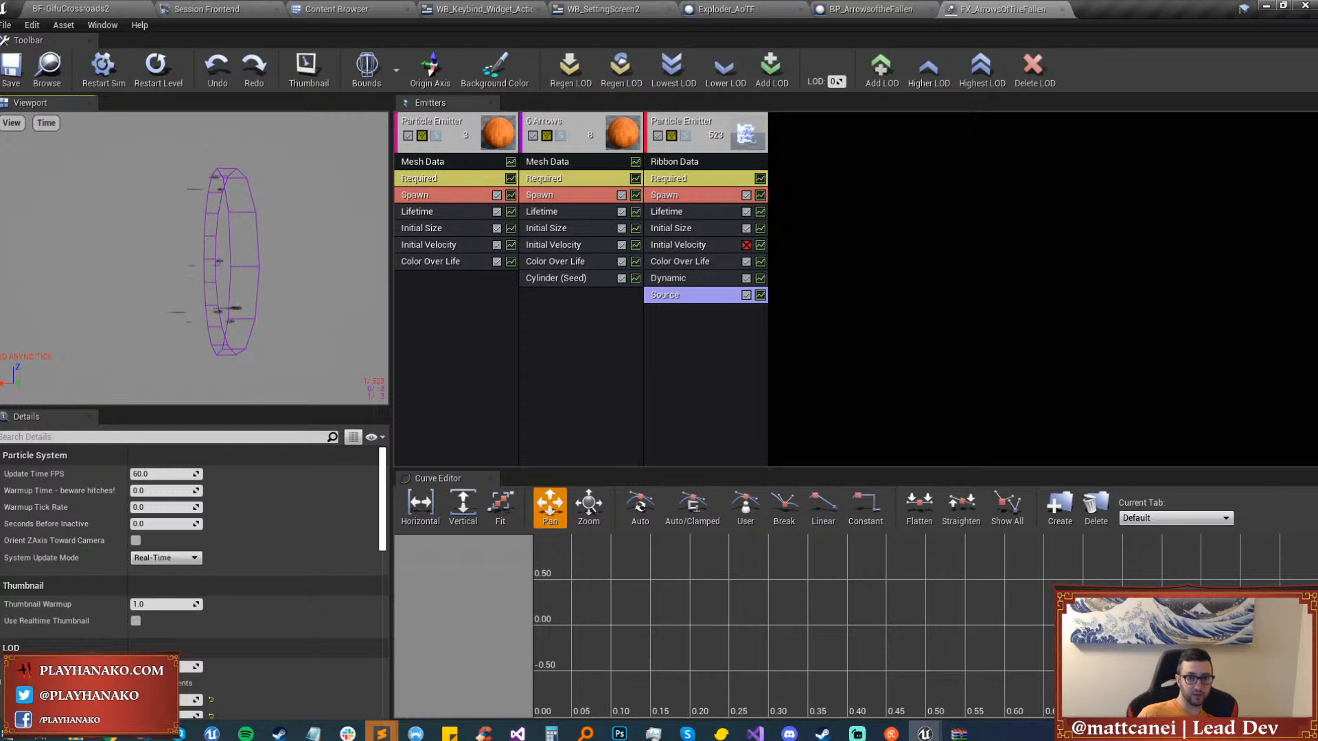
Close the FX_ArrowsOfTheFallen particle editor and review the explosion and effect settings of Exploder_AoTF.
click(1061, 12)
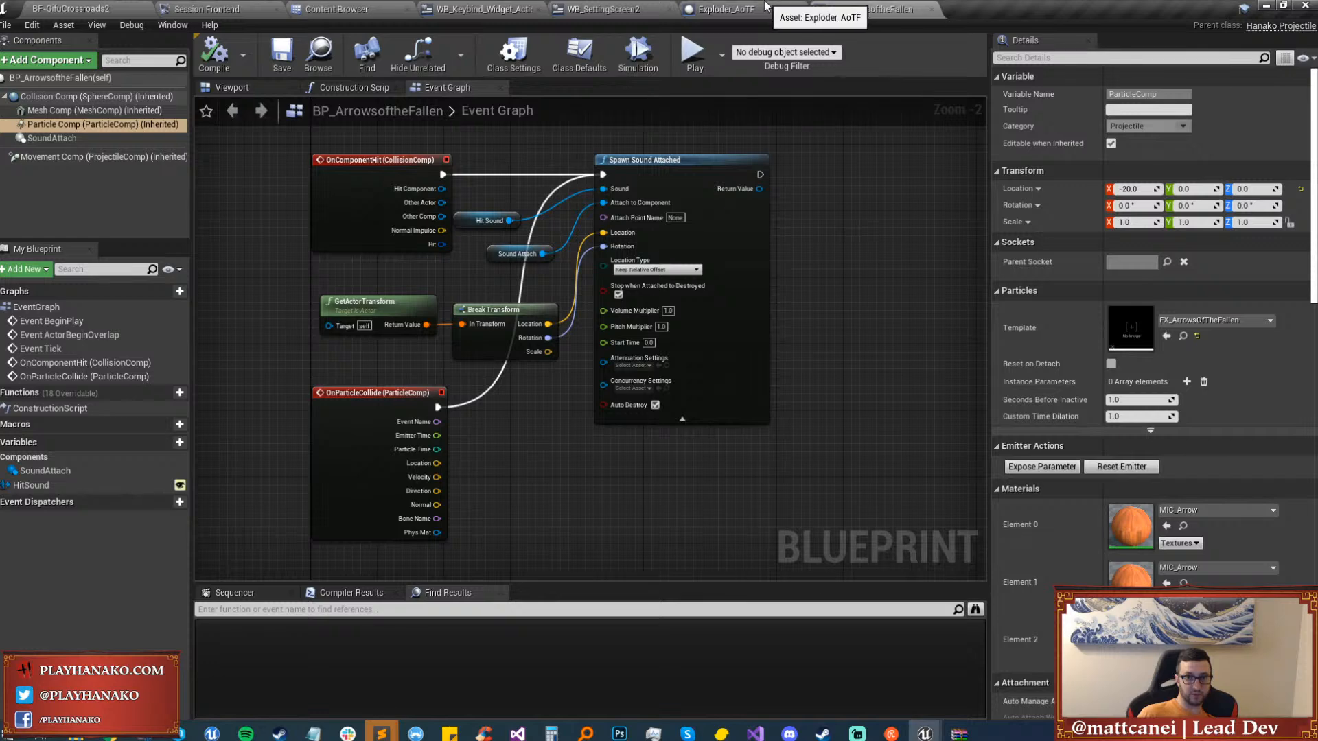
click(721, 9)
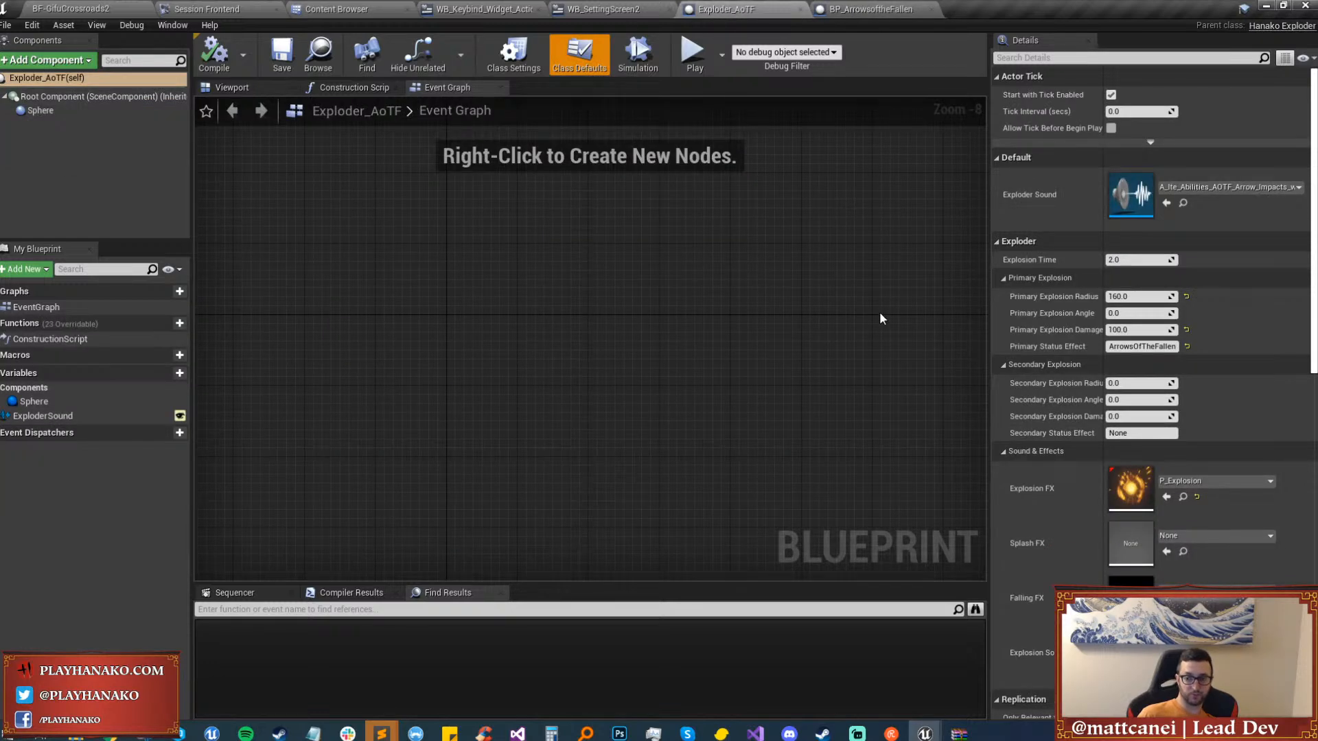
scroll(854, 422, down, 7)
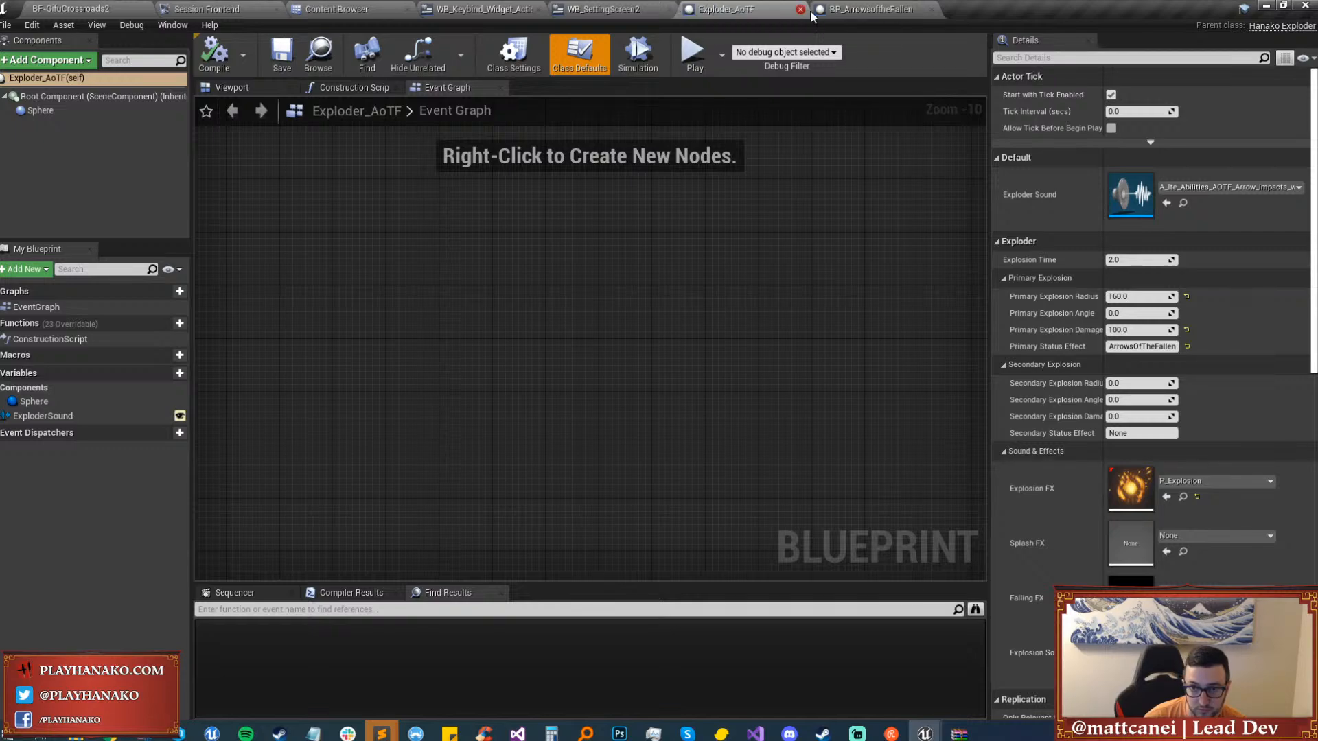
click(836, 13)
click(720, 7)
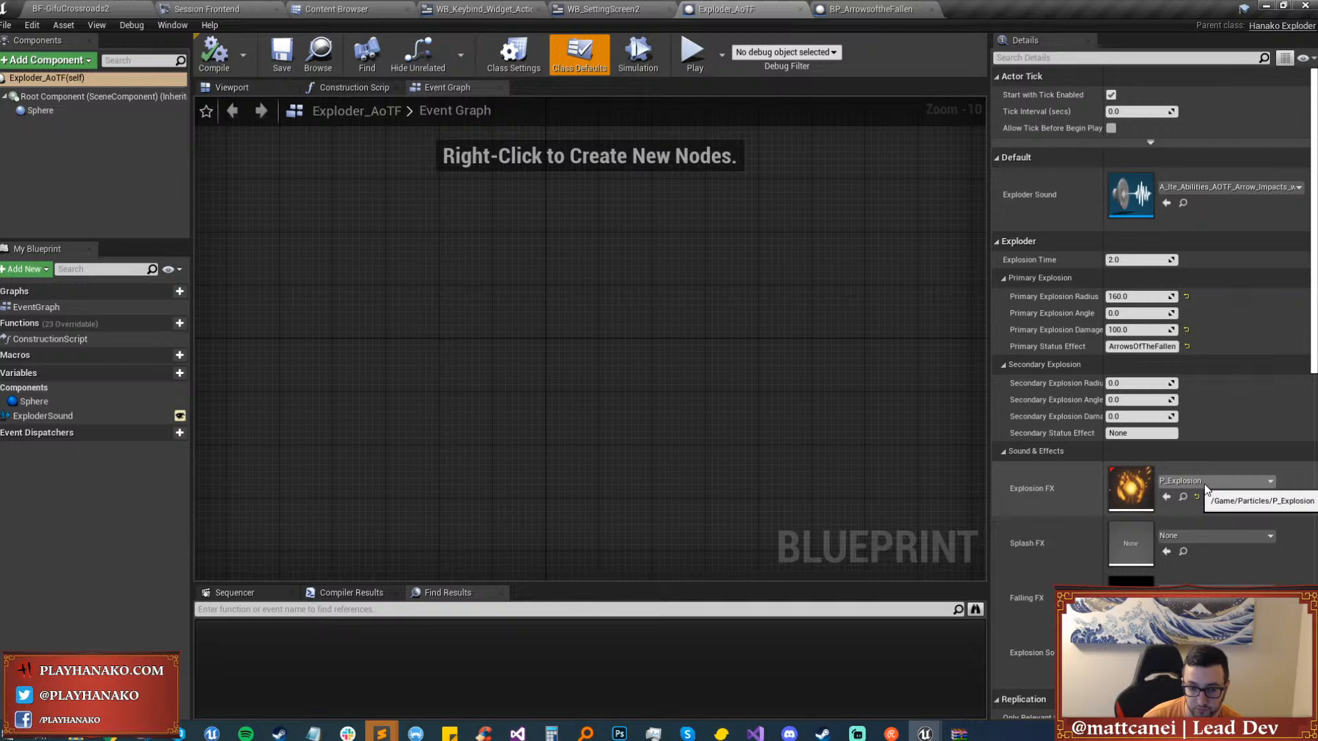
Close Exploder_AoTF and BP_ArrowsoftheFallen, and open BP_SpreadShot_Projectile from the Blueprints/Weapons/Yumi folder.
click(799, 13)
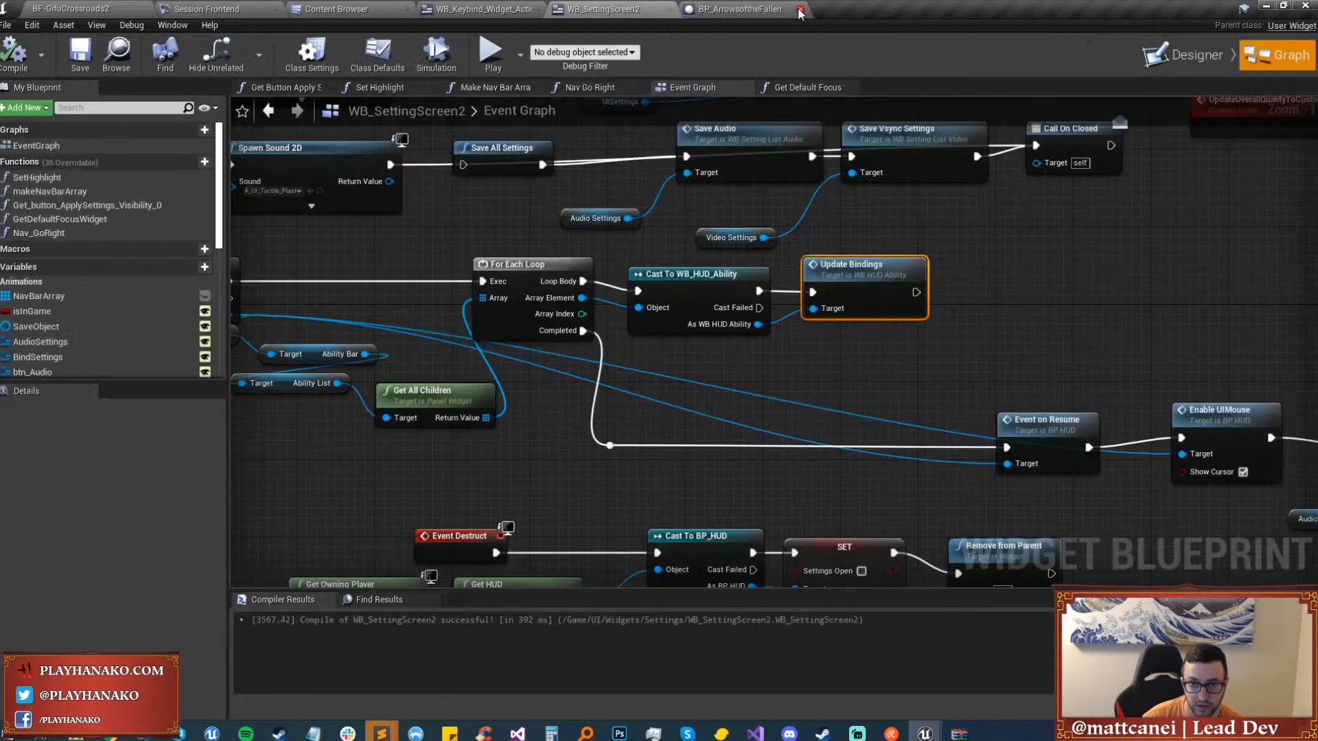
click(799, 13)
click(336, 9)
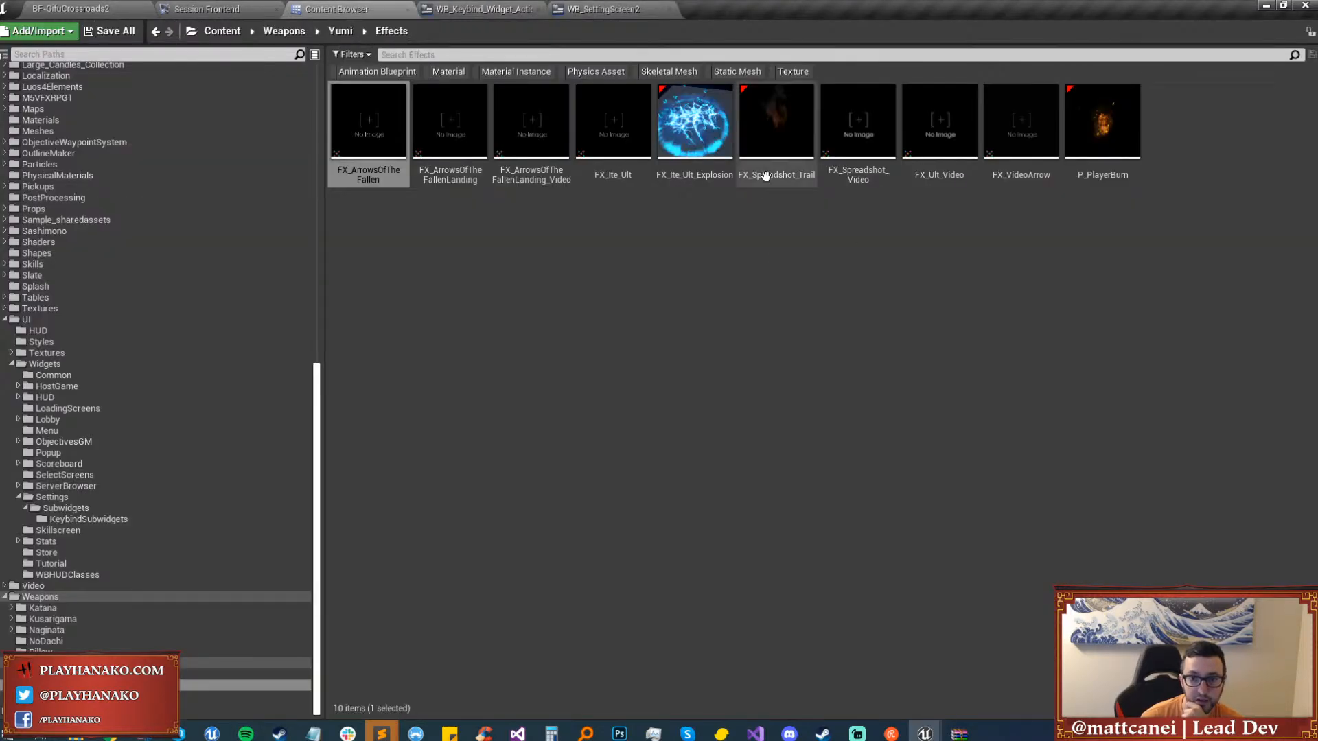
scroll(149, 252, up, 4)
scroll(149, 257, up, 13)
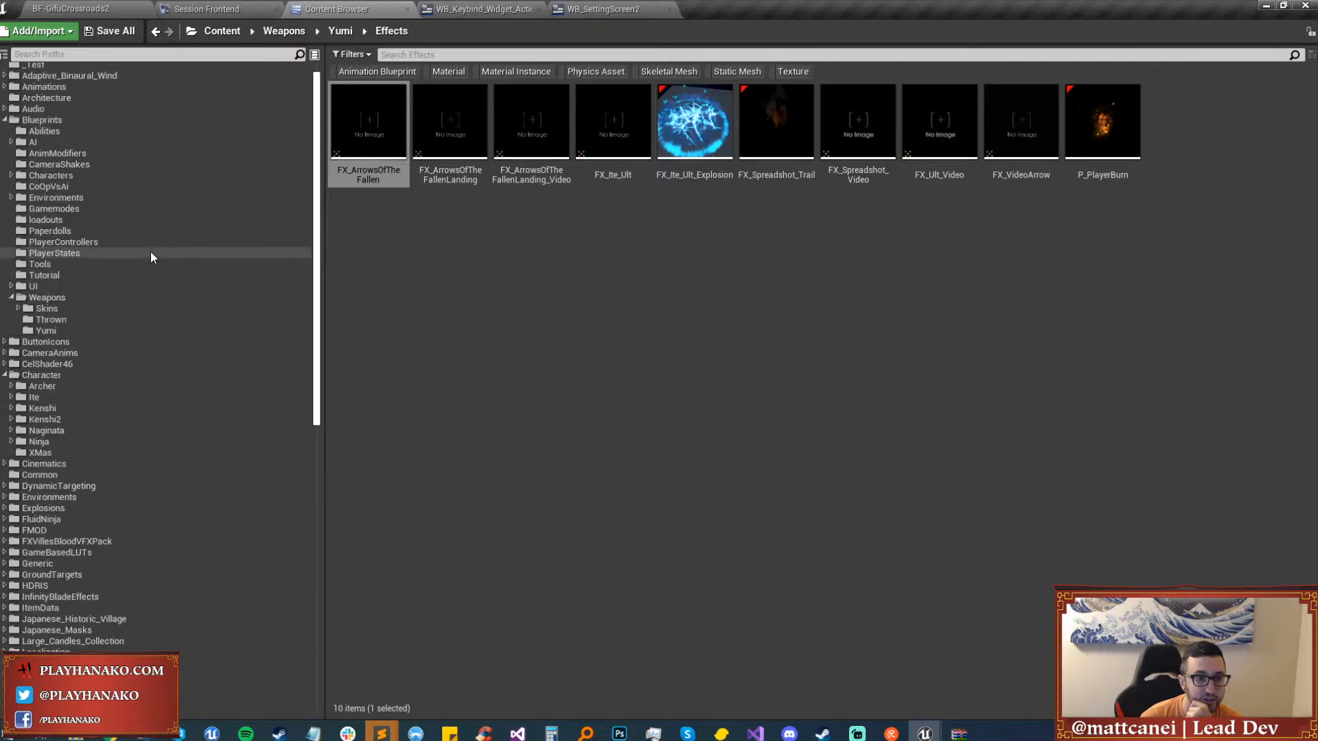
click(63, 331)
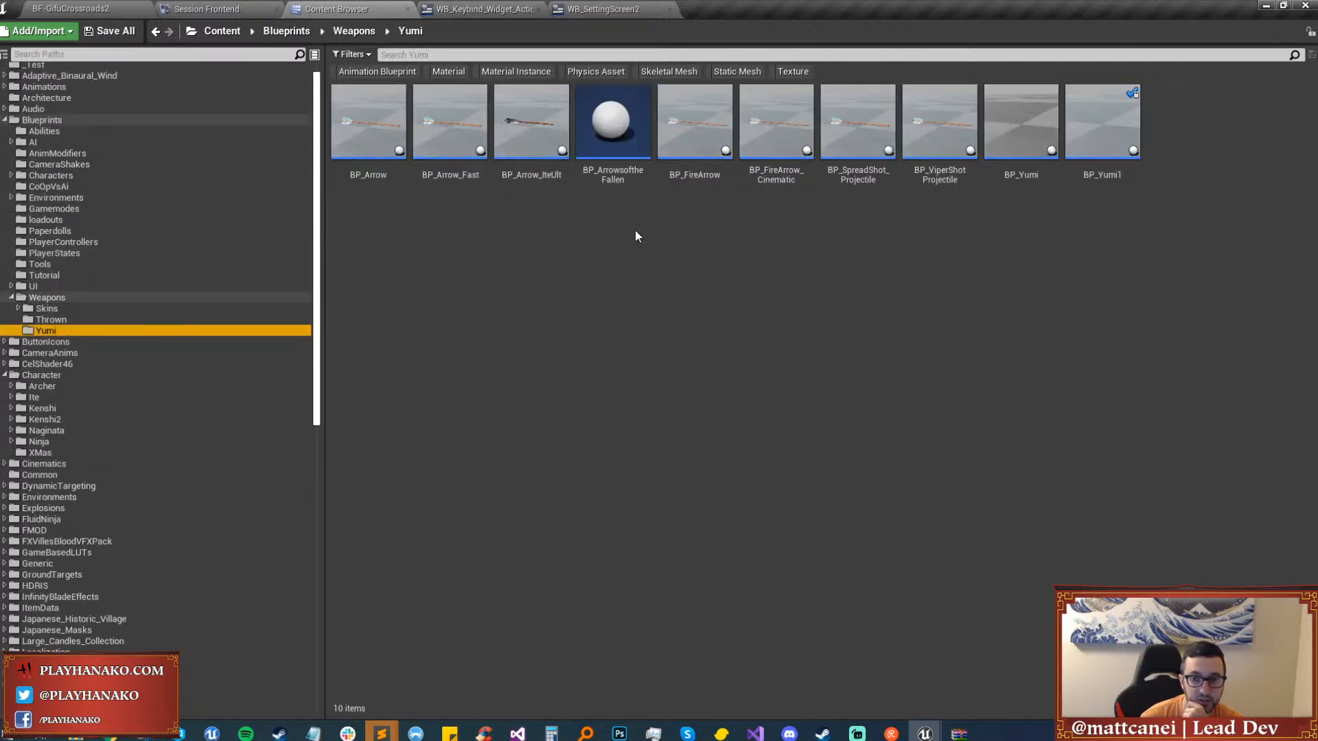
double_click(843, 170)
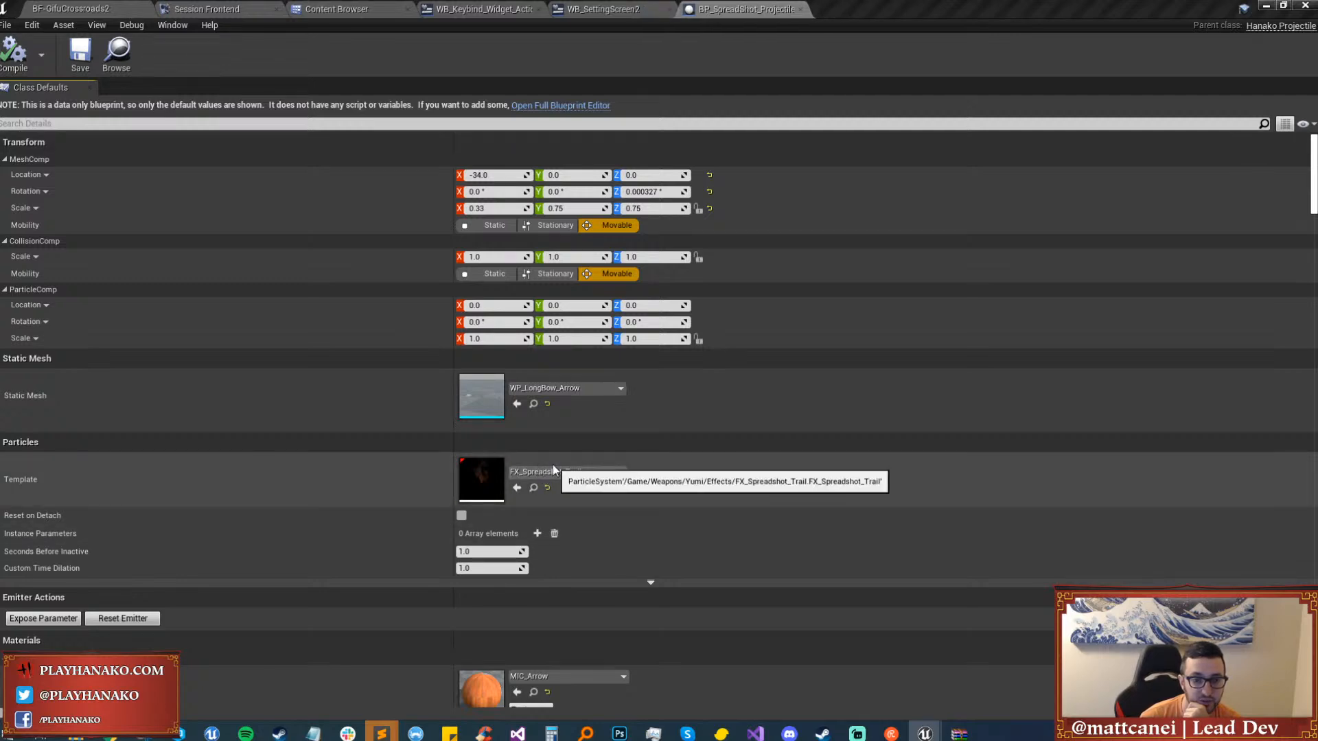
Open the projectile's FX_Spreadshot_Trail particle template and turn on the origin axis in its preview.
click(535, 490)
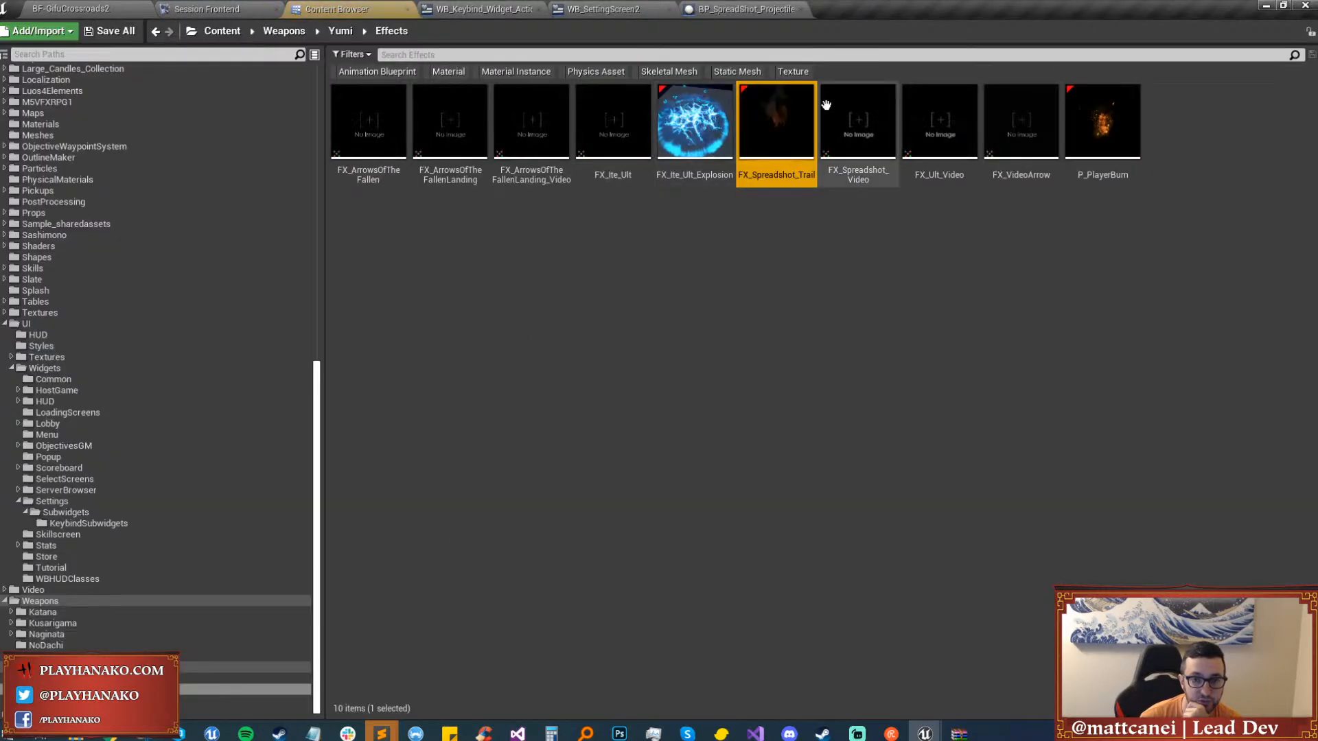
double_click(773, 113)
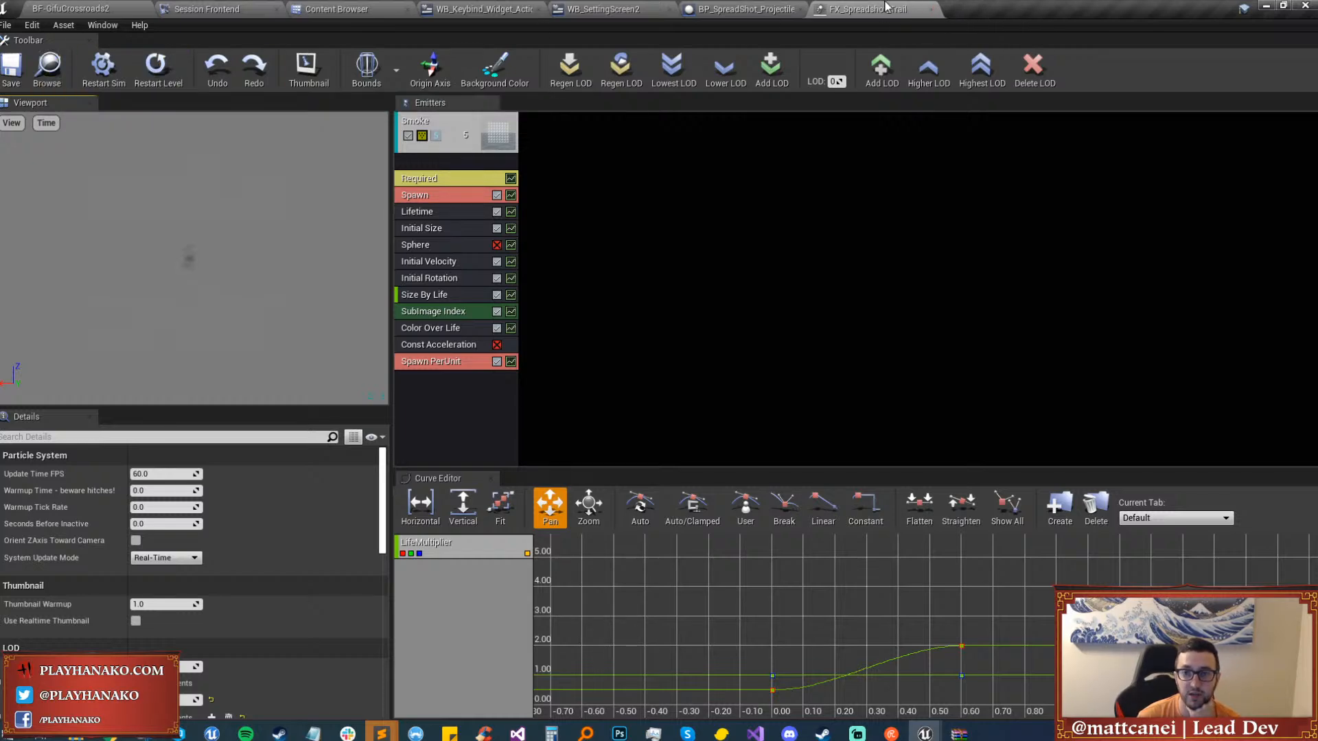
click(430, 68)
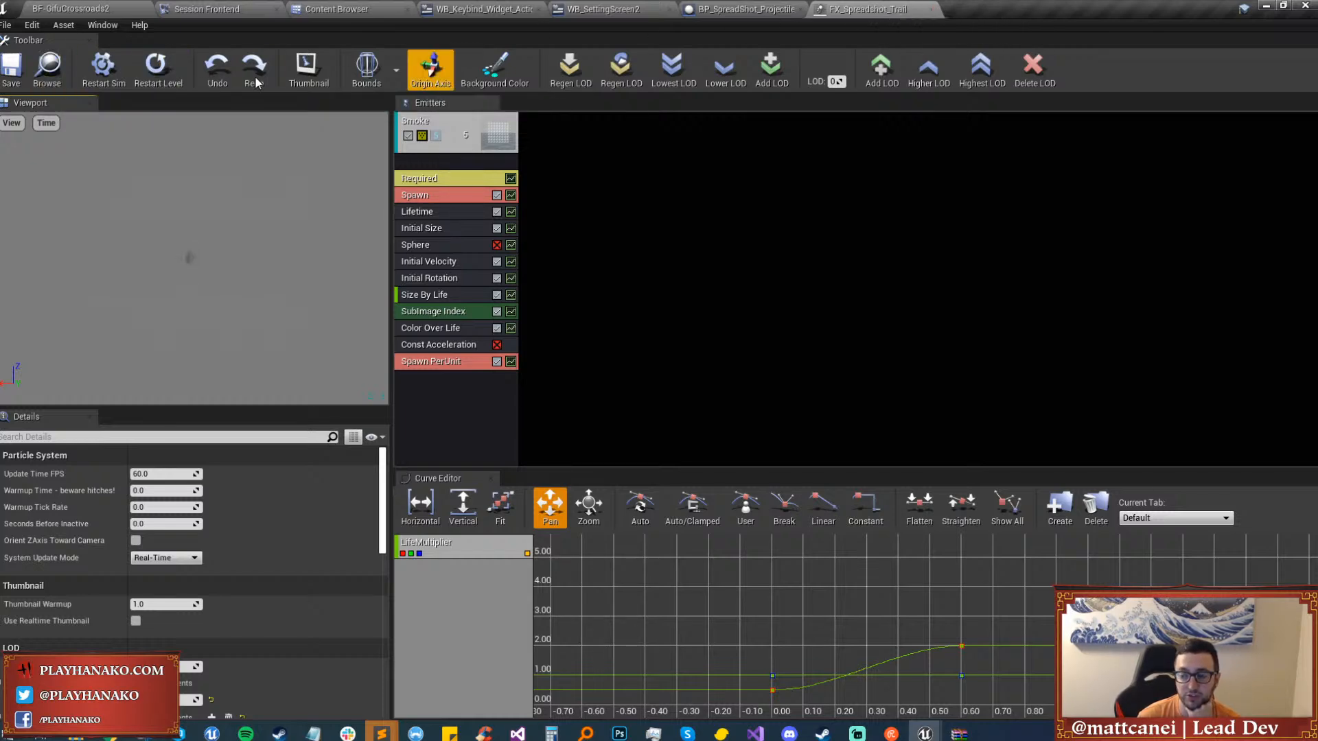
Open BP_VenomousNeedles from the Blueprints/Weapons/Thrown folder, review its mesh and particle template defaults, and close it.
click(47, 67)
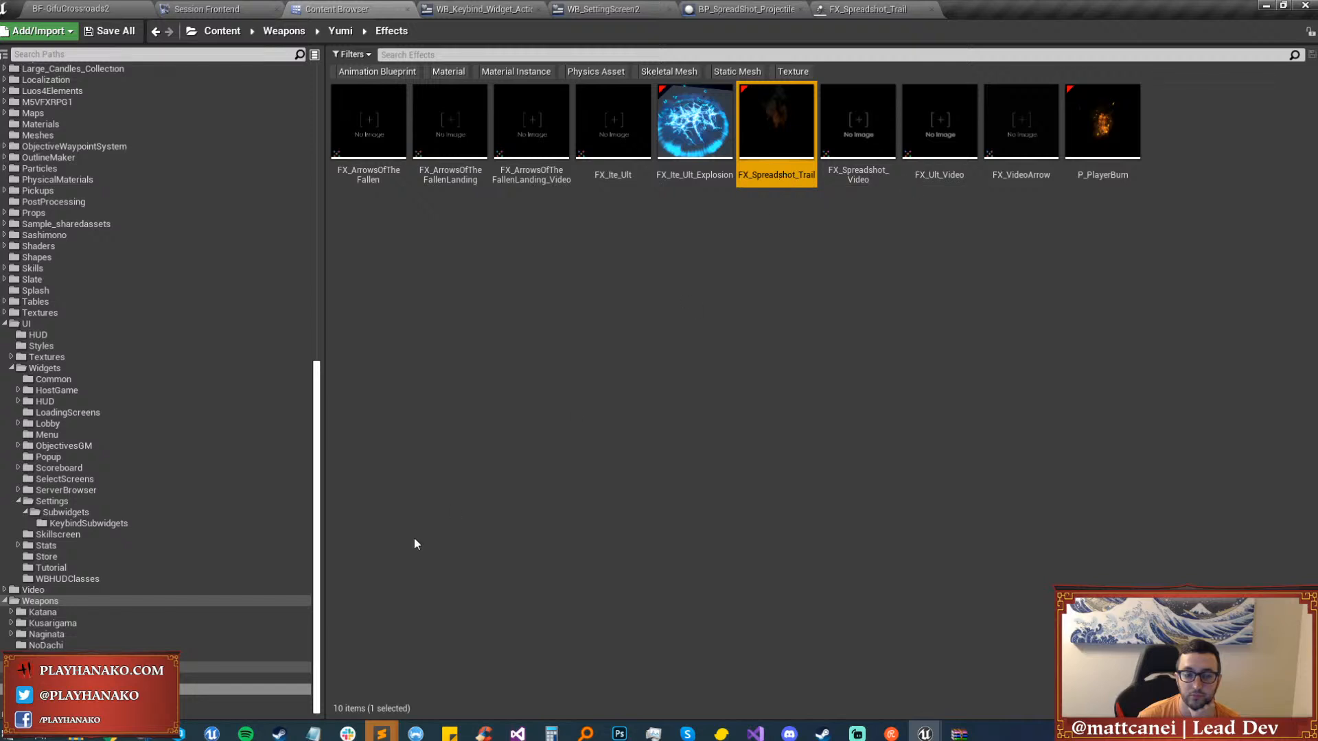
scroll(58, 623, up, 15)
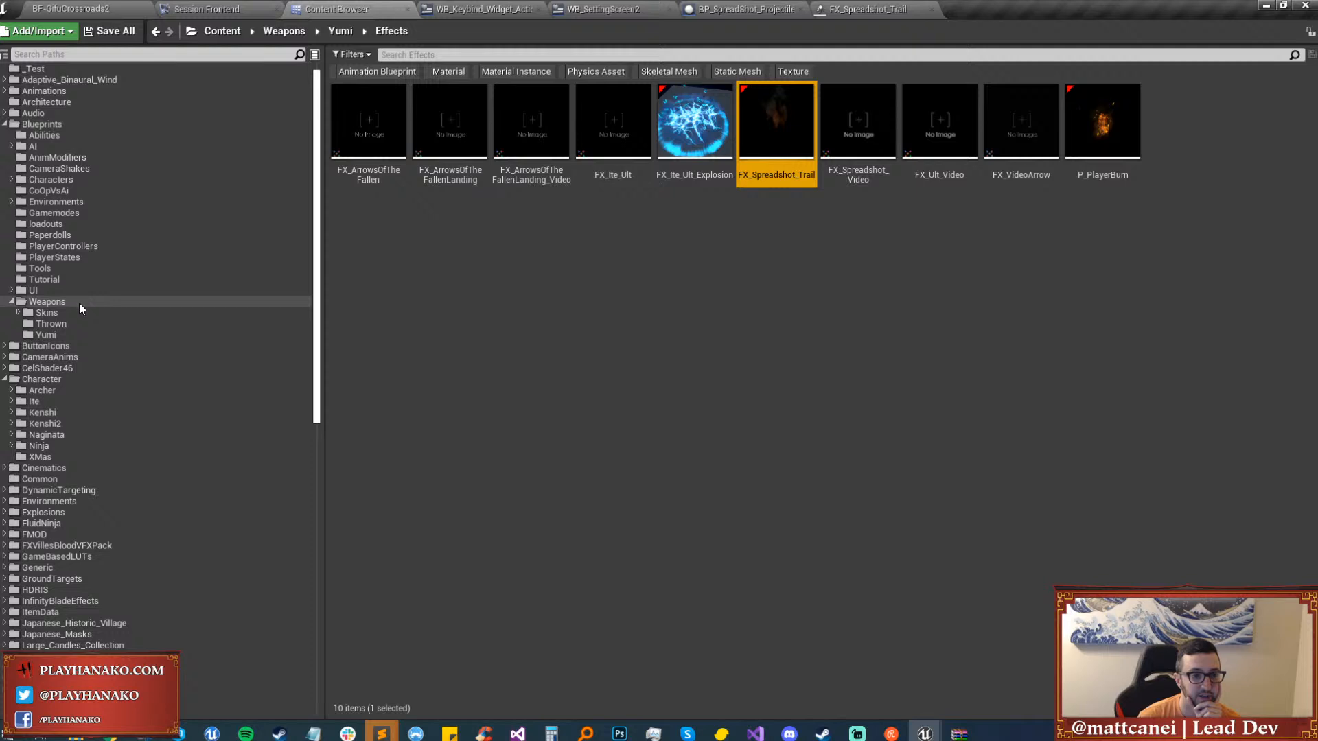
click(68, 324)
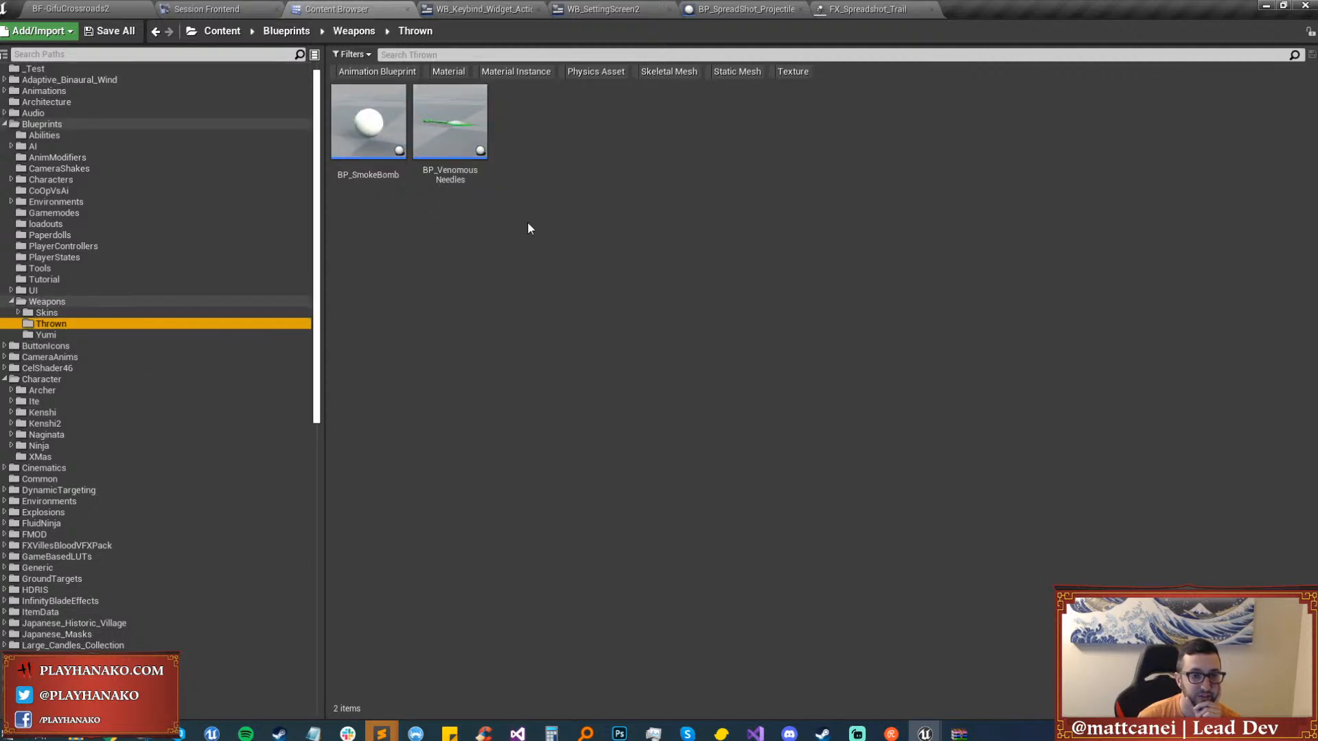
double_click(450, 180)
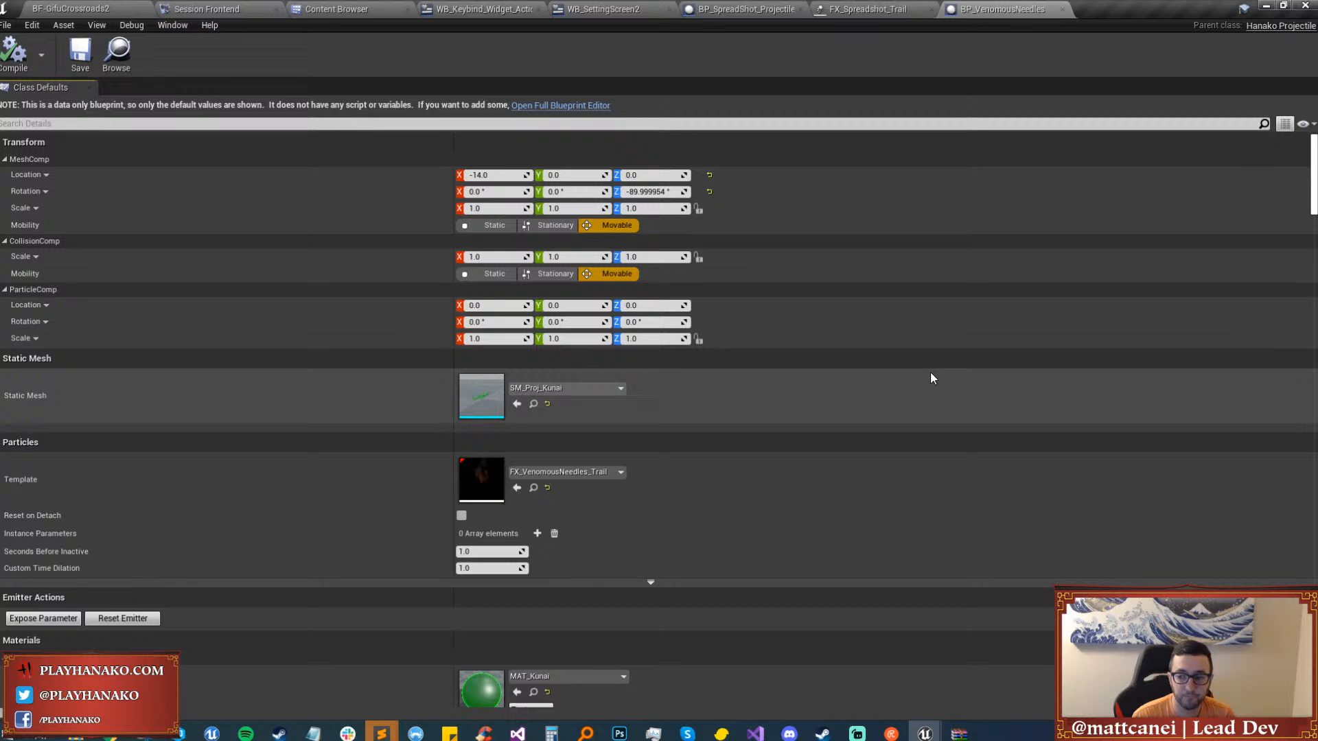
scroll(929, 372, down, 1)
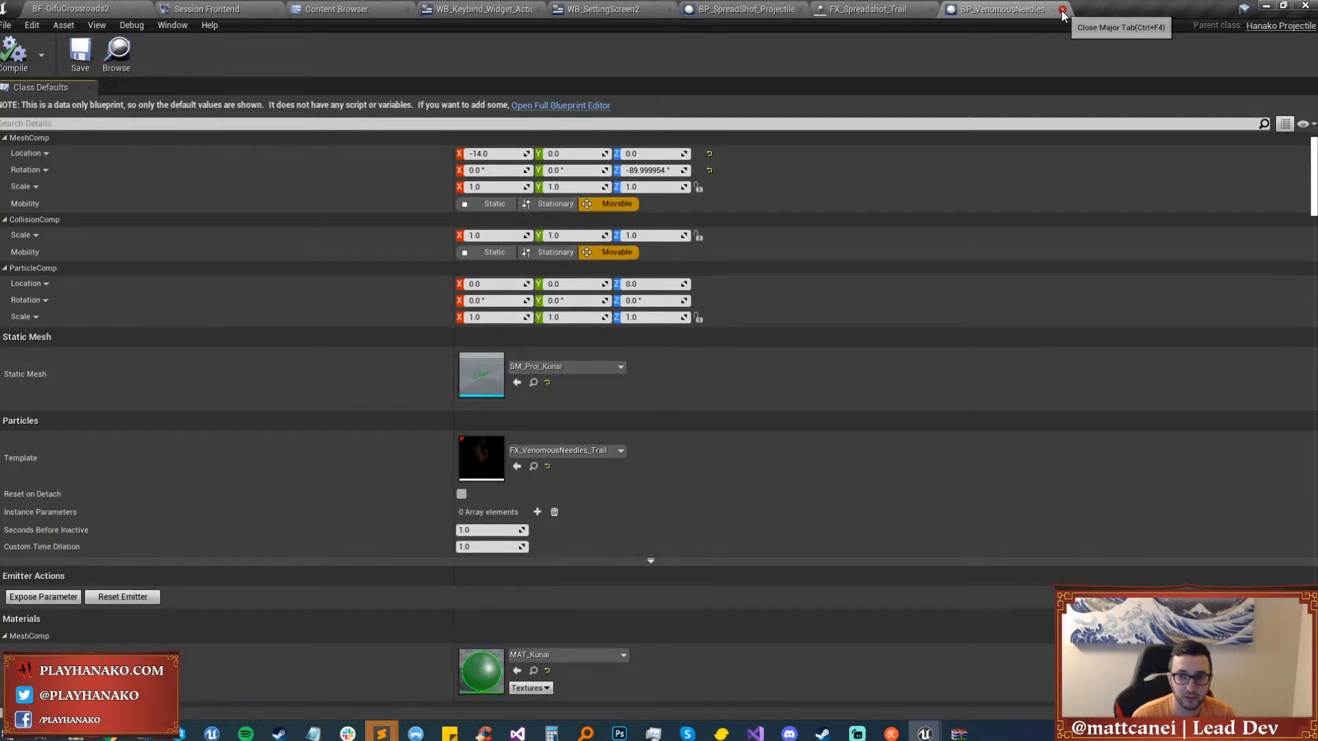
click(1060, 9)
Open the BP_SmokeBomb blueprint and look through its class defaults and the smoke-spawning part of its event graph.
click(336, 9)
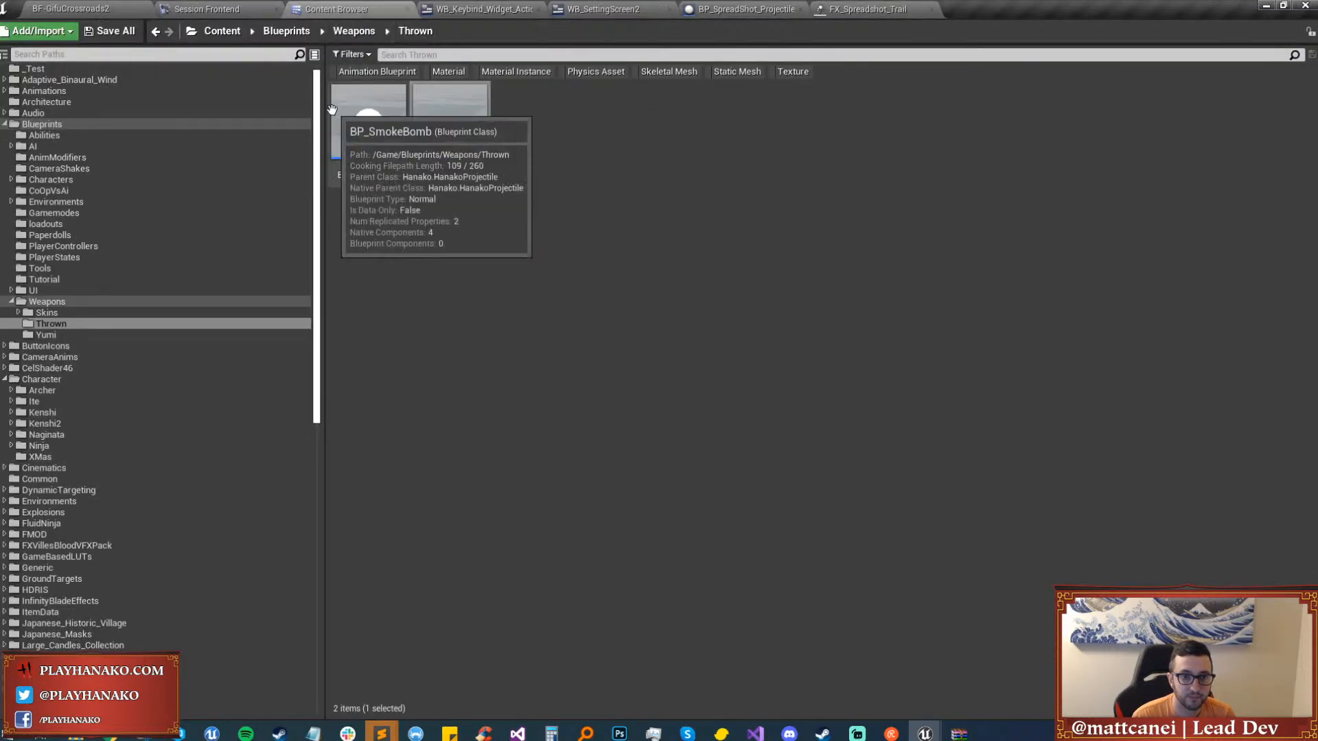
double_click(360, 126)
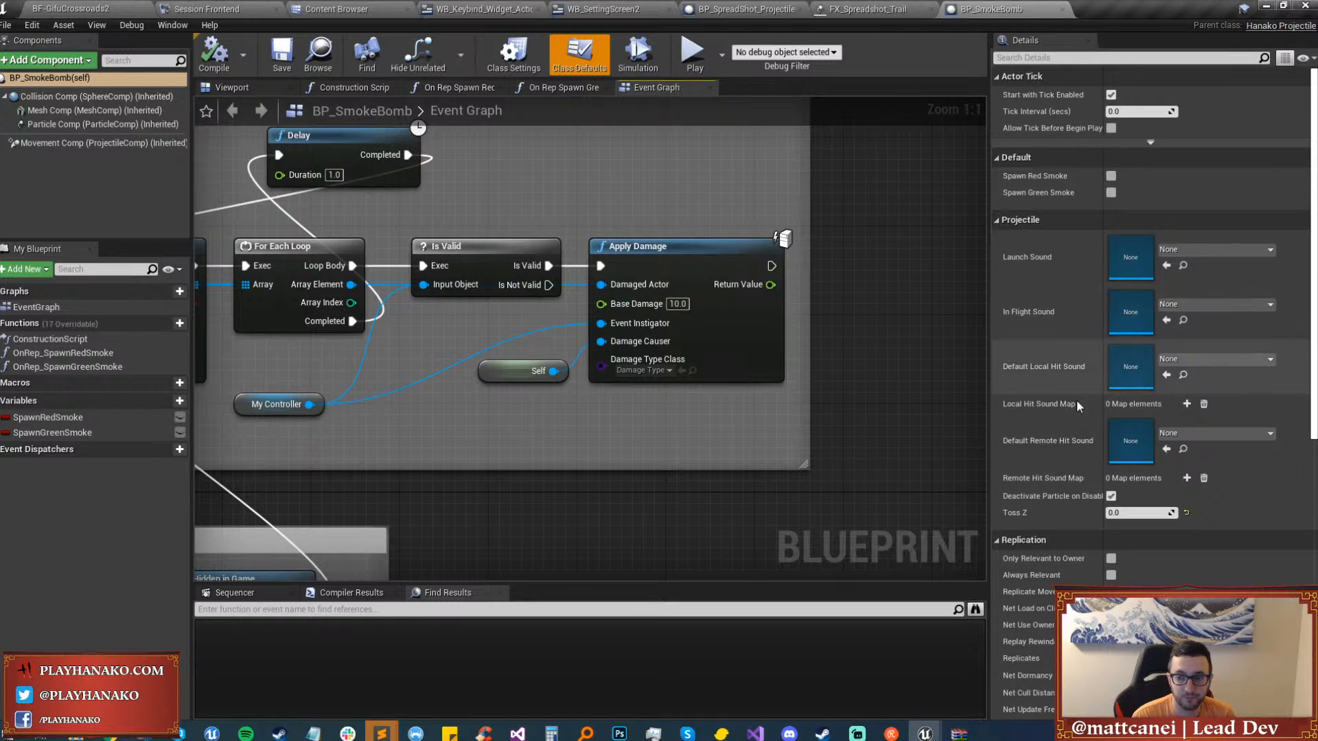
scroll(1091, 467, down, 14)
scroll(1088, 462, up, 2)
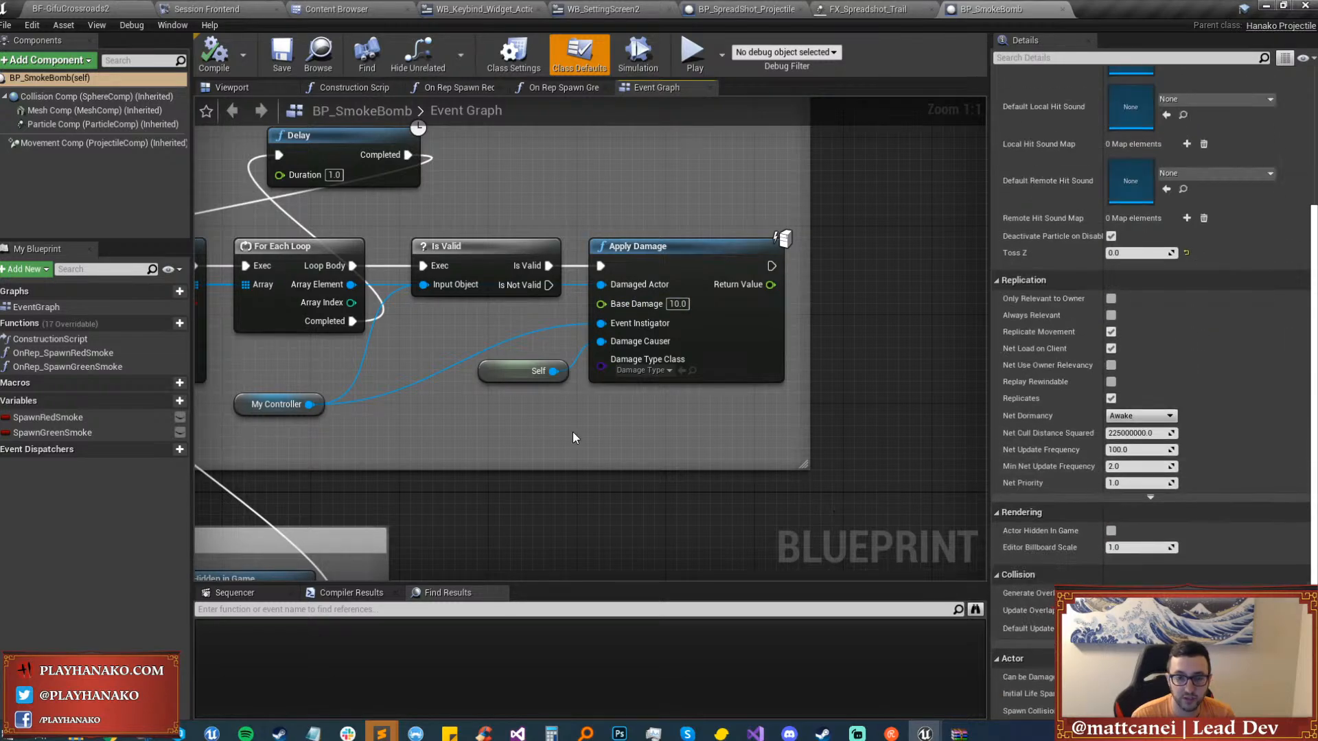
scroll(572, 431, down, 3)
right_drag(400, 421, 546, 277)
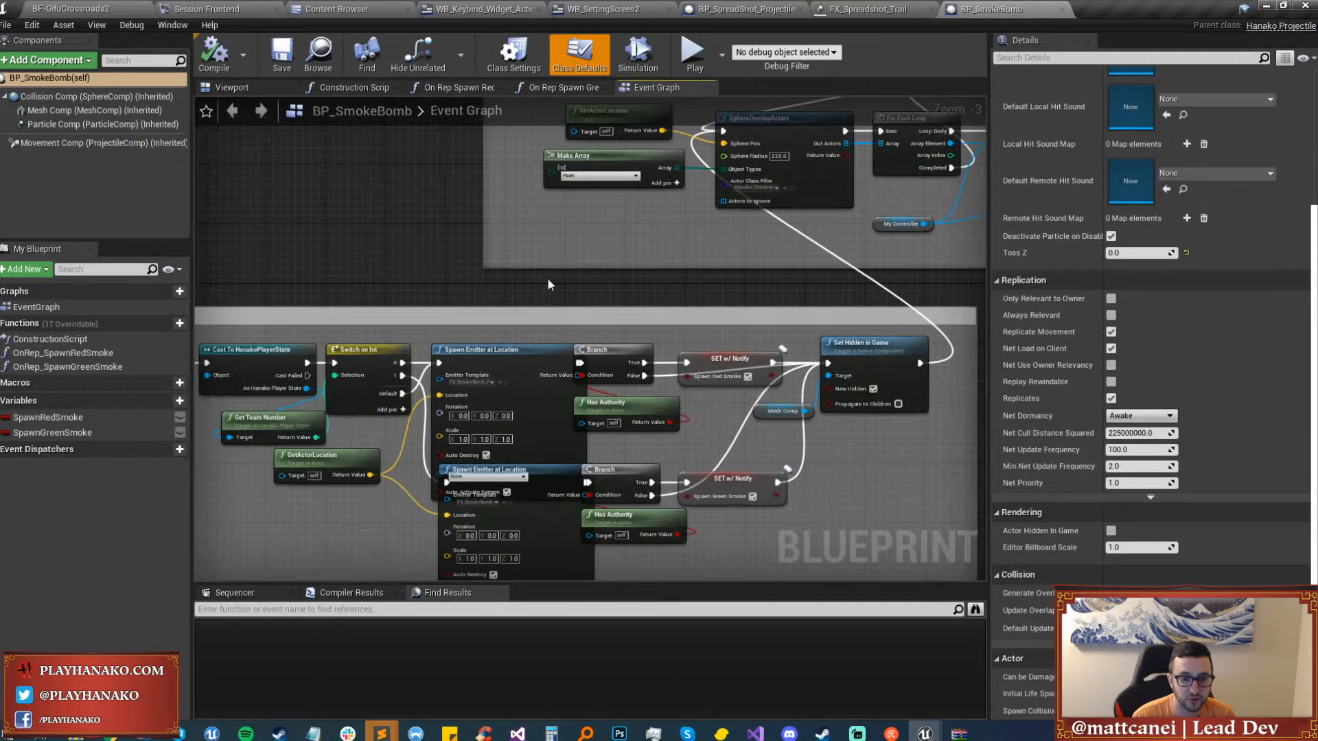
Move the lower Spawn Emitter at Location node clear beneath the upper one, and check the emitter templates of both nodes.
click(479, 351)
scroll(479, 358, up, 3)
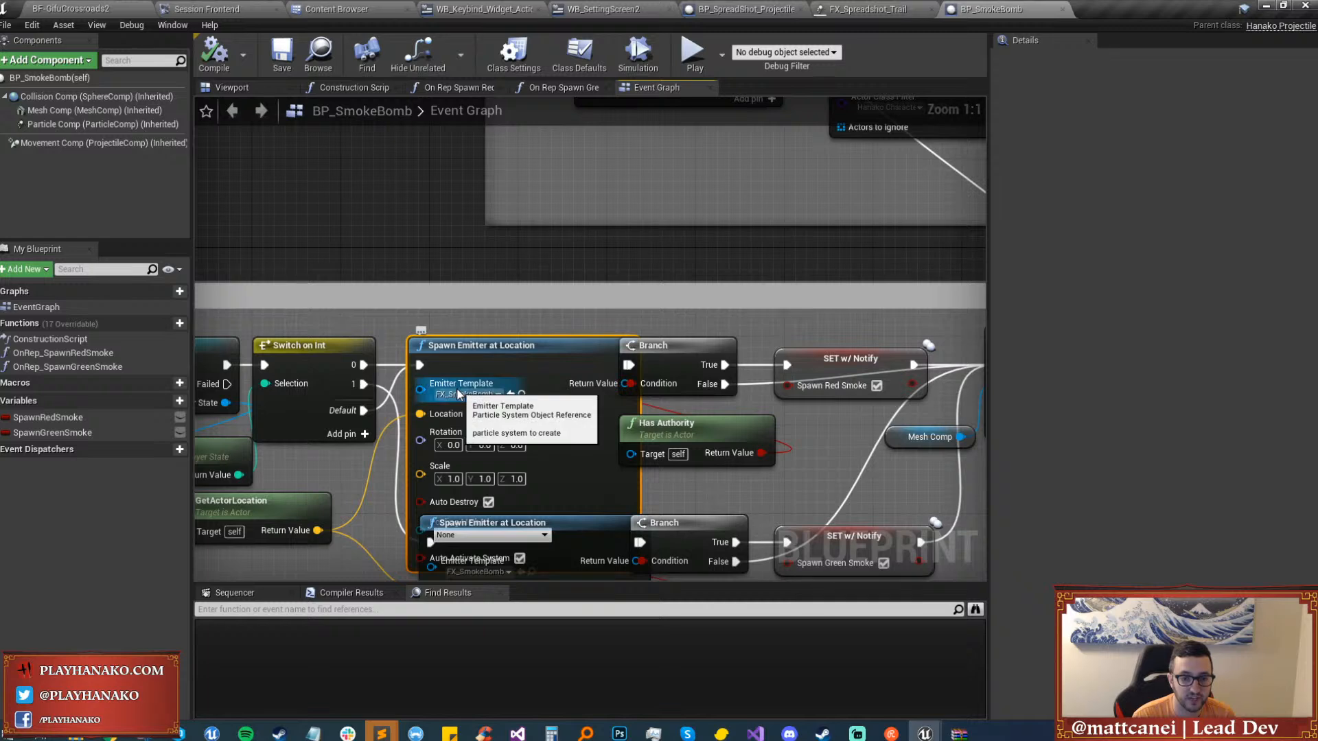
right_drag(457, 394, 519, 336)
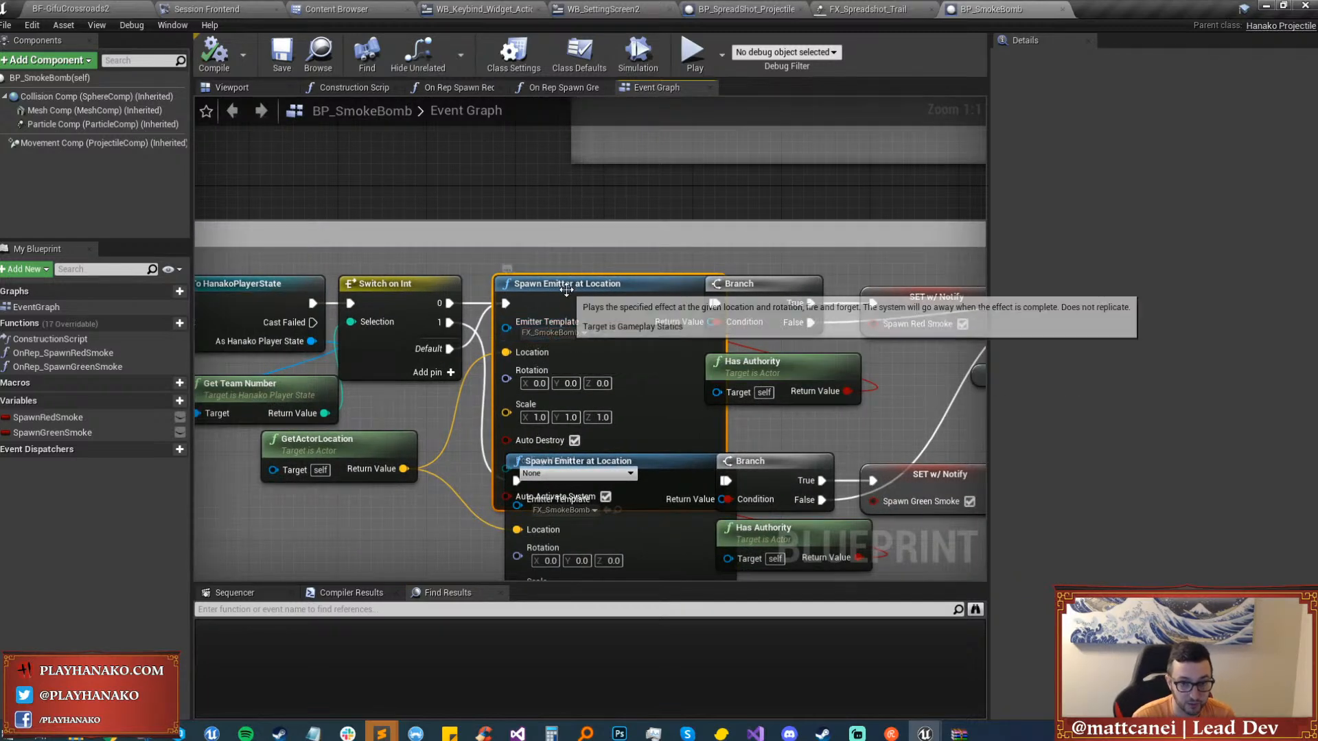
right_drag(618, 445, 615, 290)
right_drag(675, 419, 679, 447)
drag(680, 450, 669, 518)
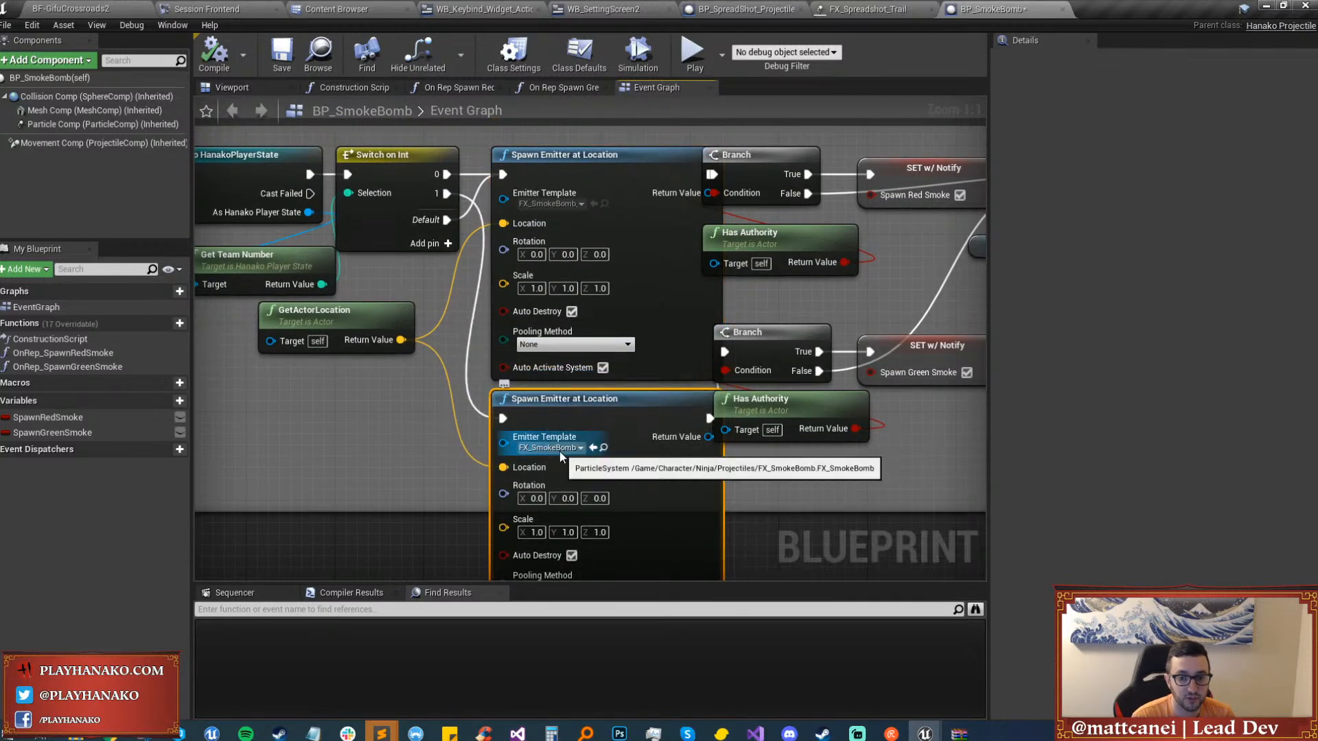
right_drag(549, 439, 675, 429)
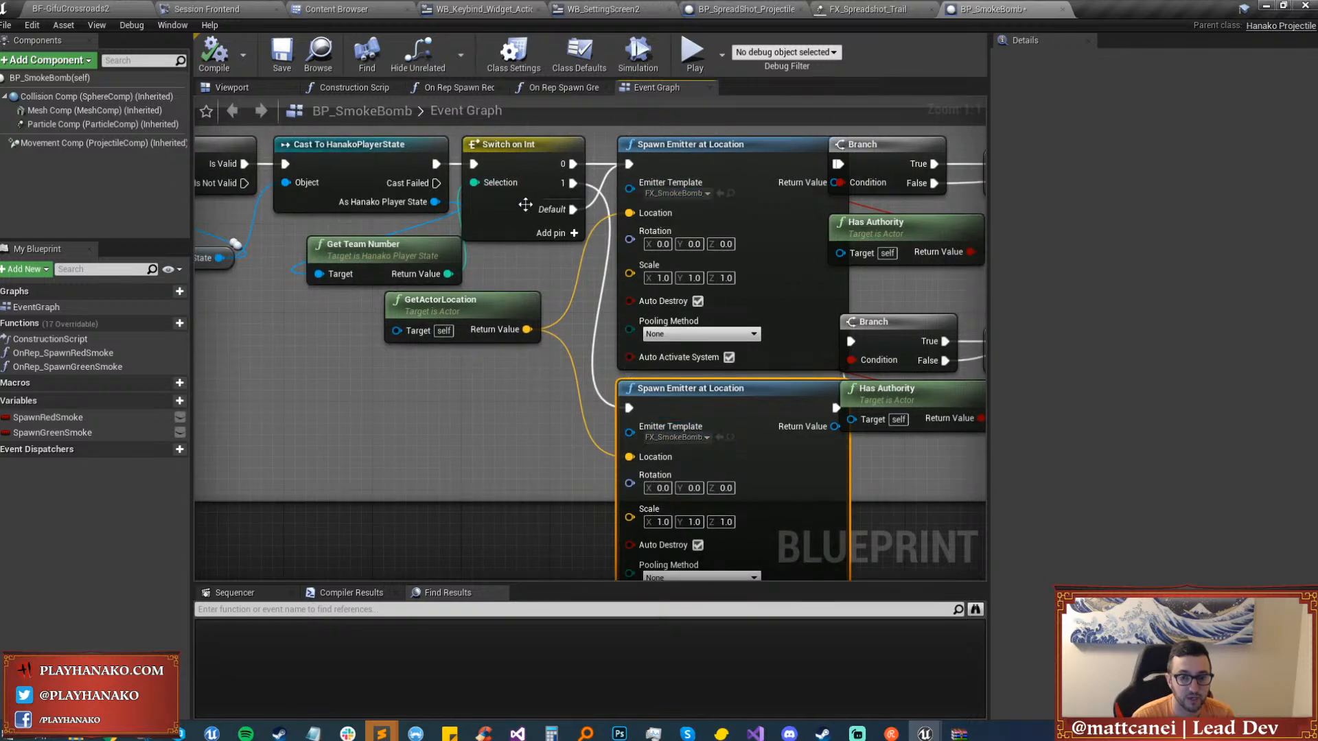
Trace the BP_SmokeBomb event graph from the Switch on Int node through both emitter branches to the Set Hidden in Game node.
click(491, 204)
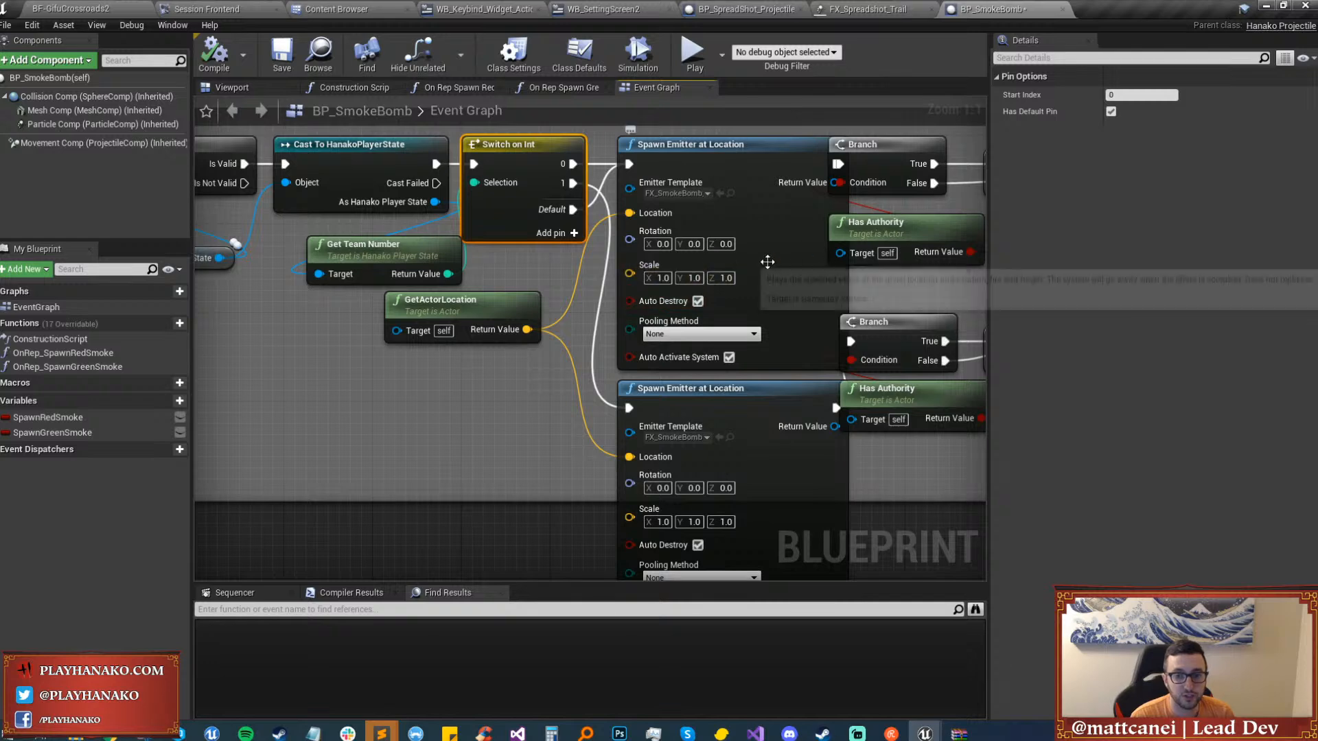
right_drag(771, 267, 636, 310)
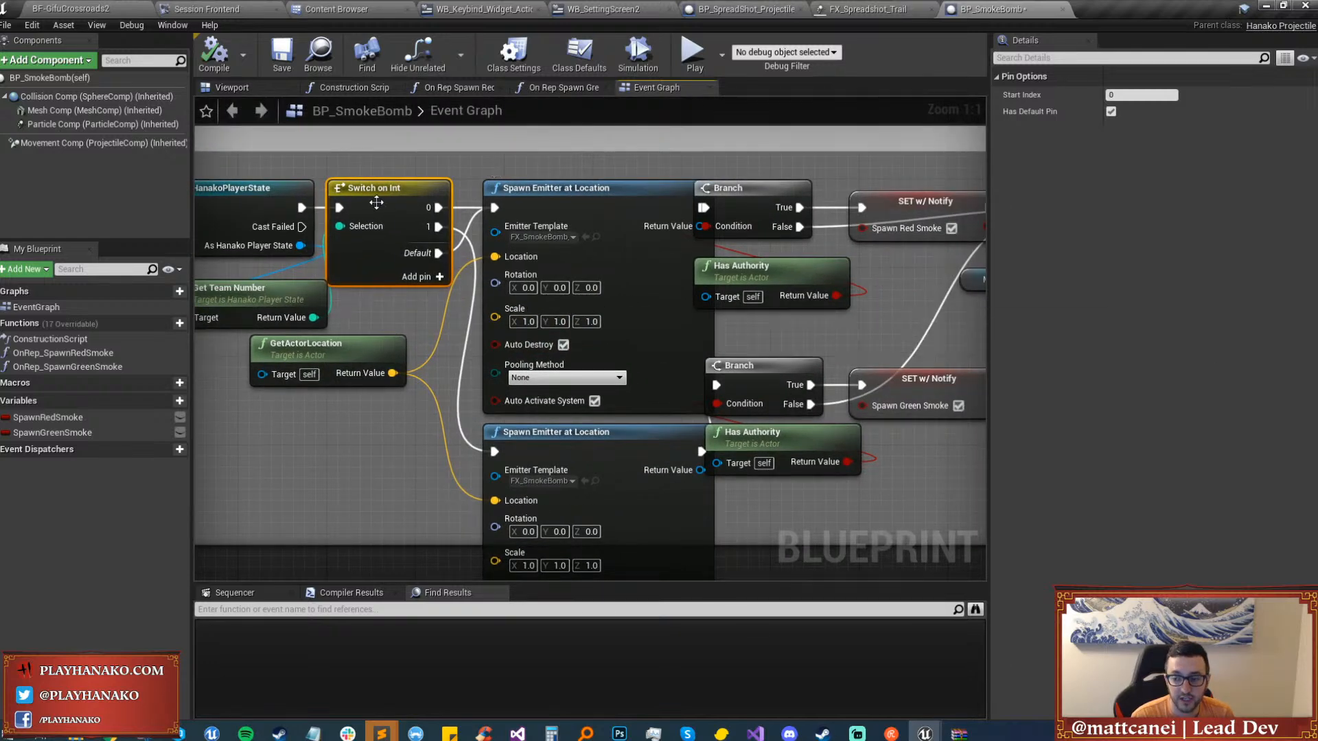
right_drag(956, 309, 760, 374)
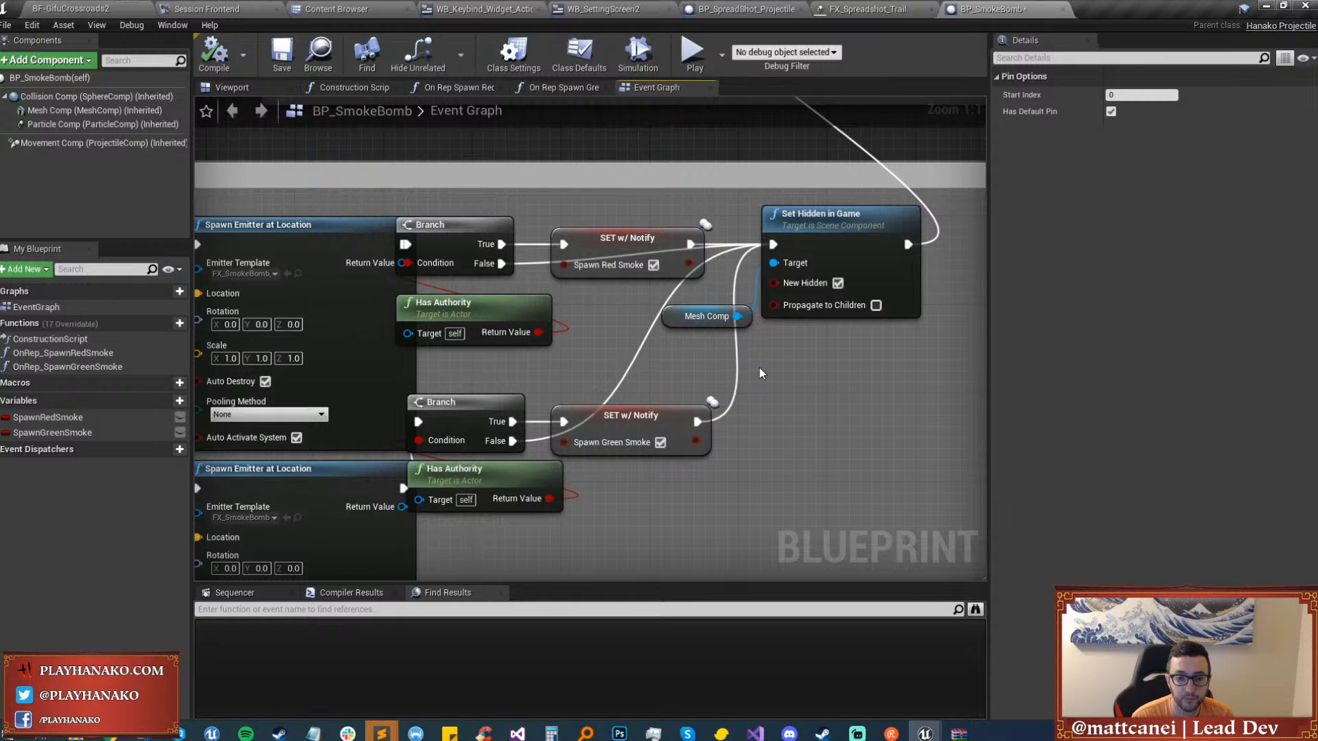
scroll(759, 368, down, 2)
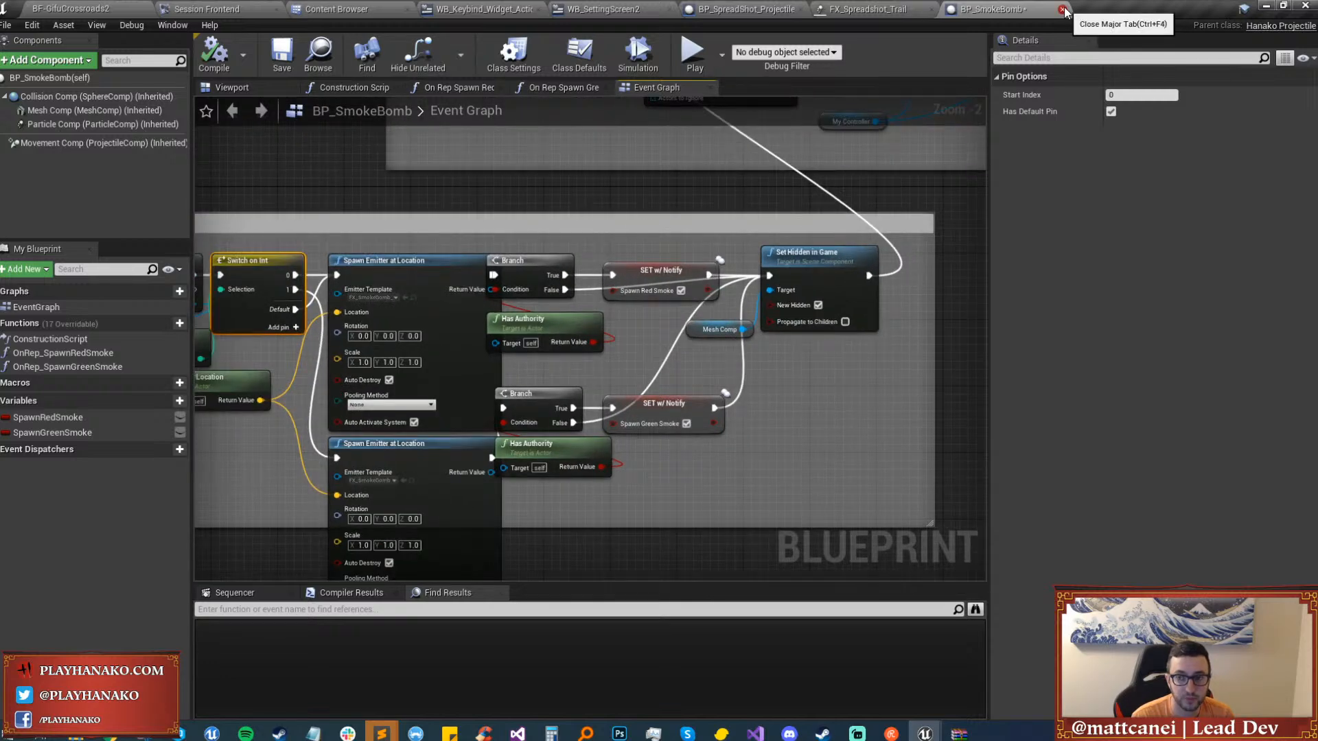
Locate the FX_SmokeBomb emitter template in the Ninja/Projectiles folder, preview its smoke effect, and close it.
click(413, 297)
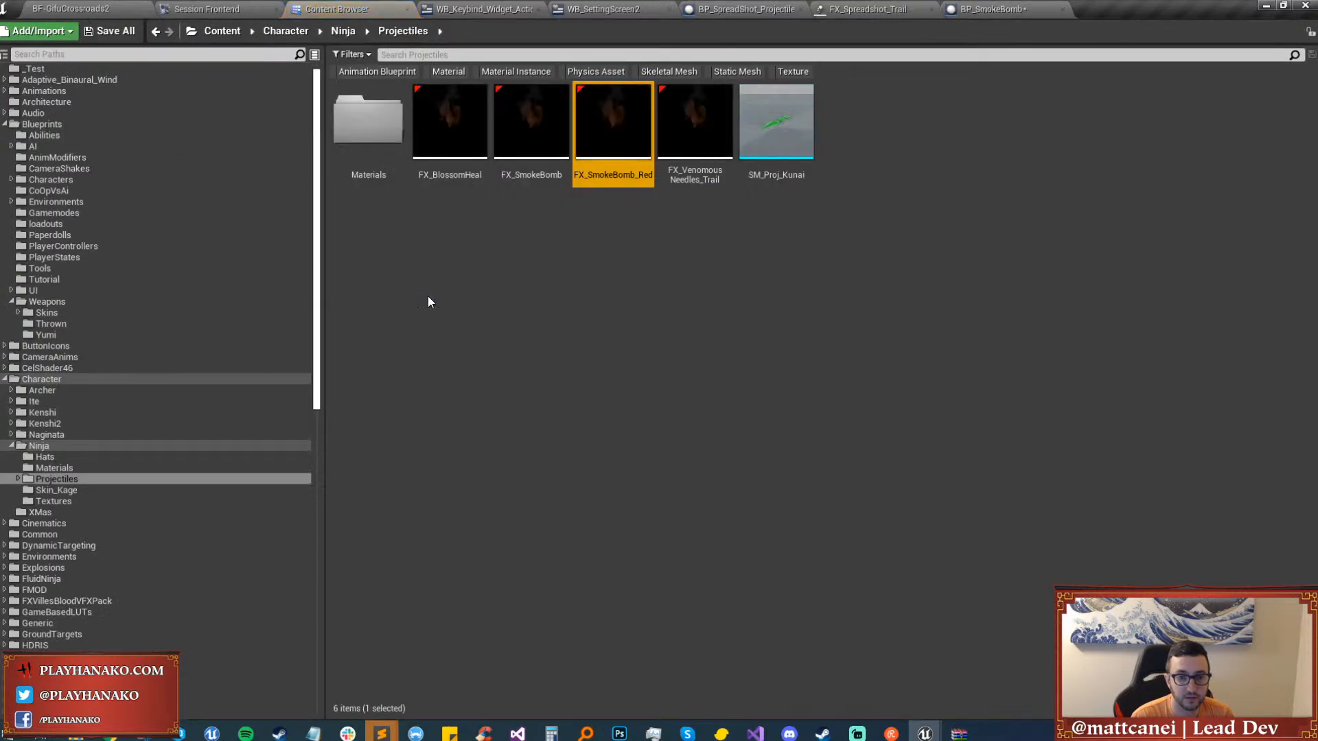
click(533, 171)
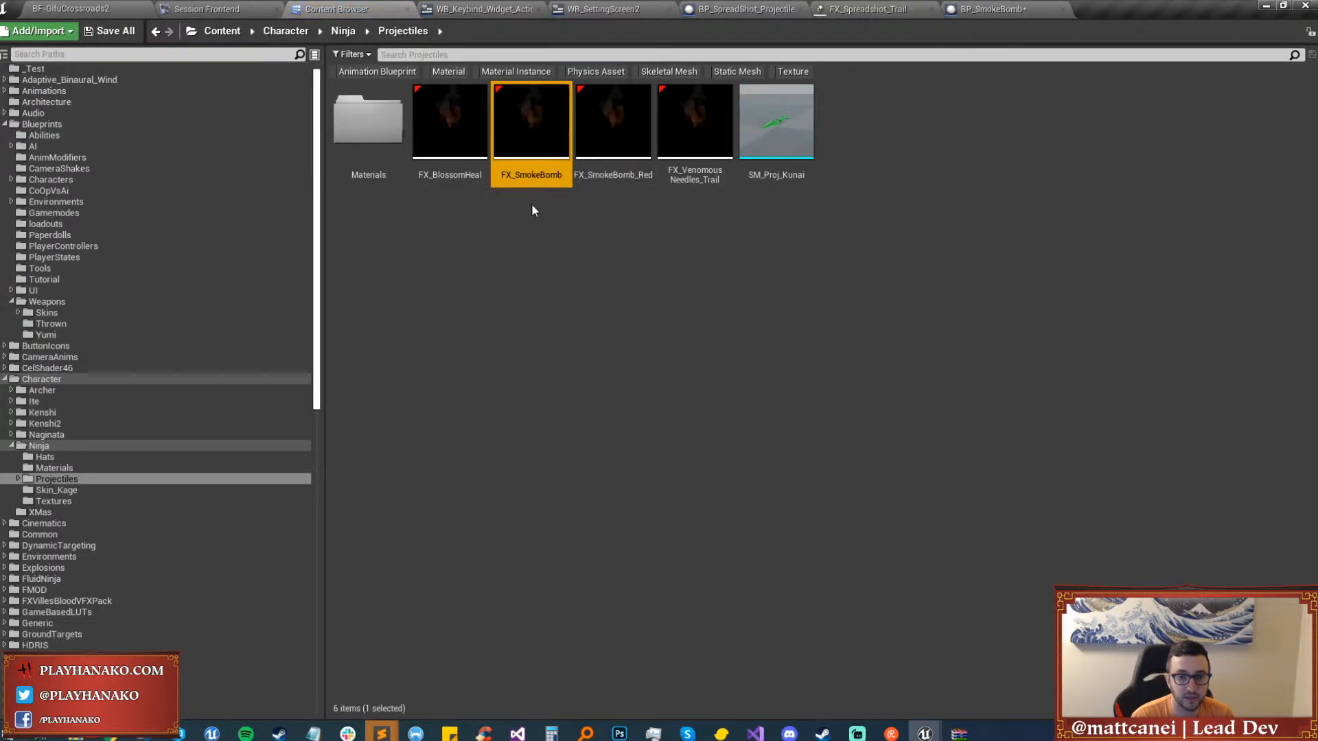
double_click(532, 168)
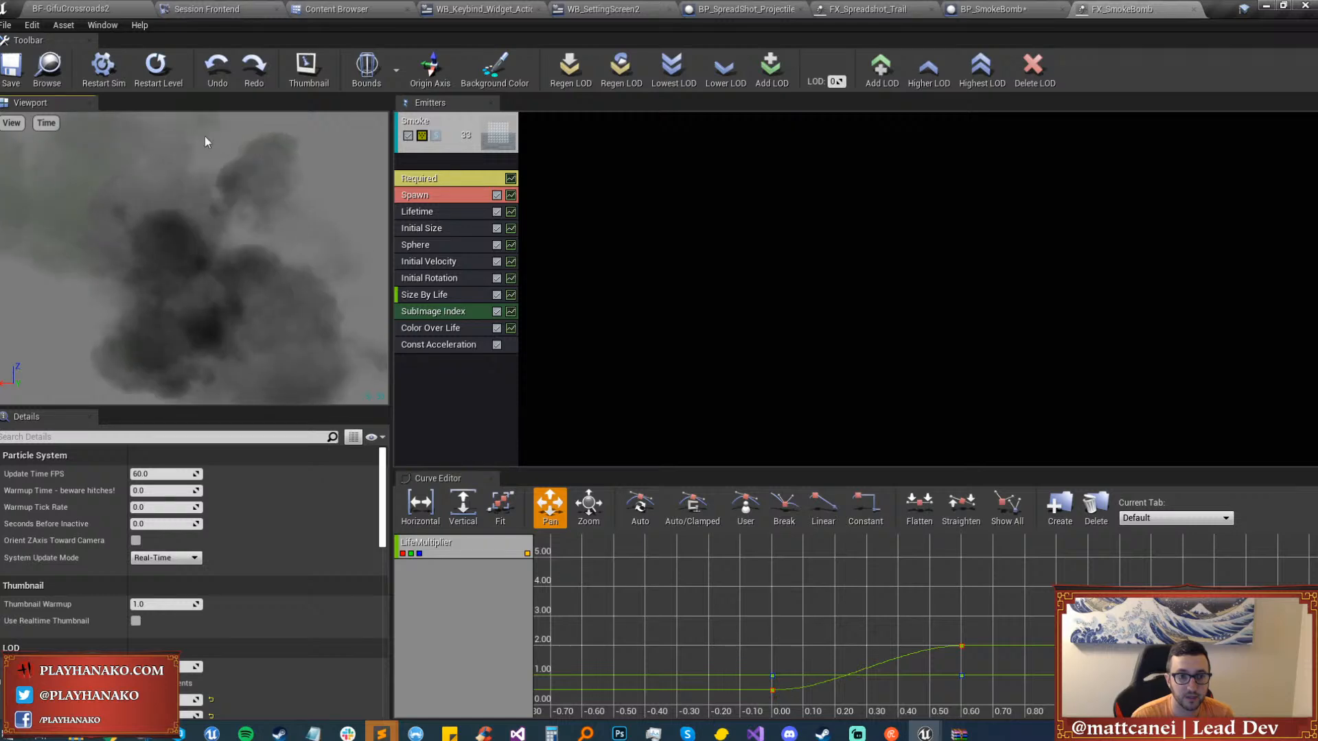
click(1195, 9)
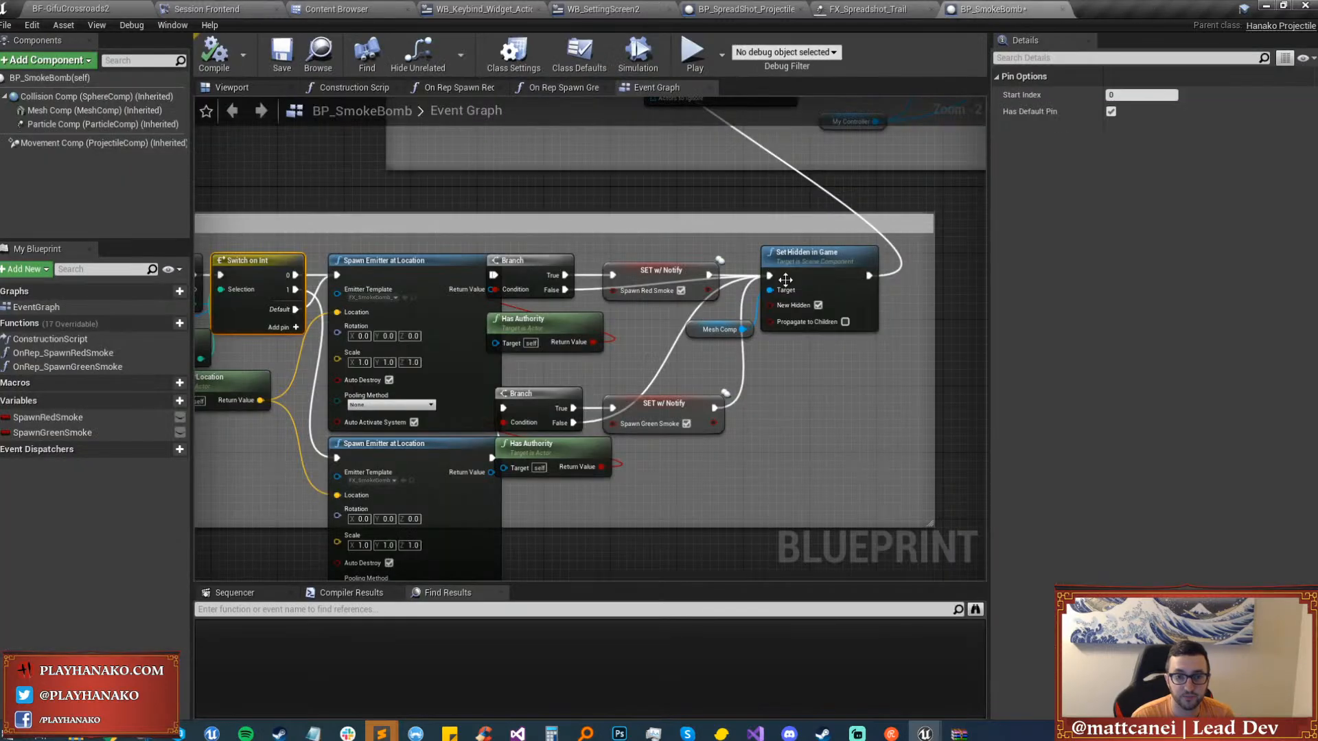
Return to the BF-GifuCrossroads2 level and fly through the map to examine its buildings, trees and lighting.
click(873, 9)
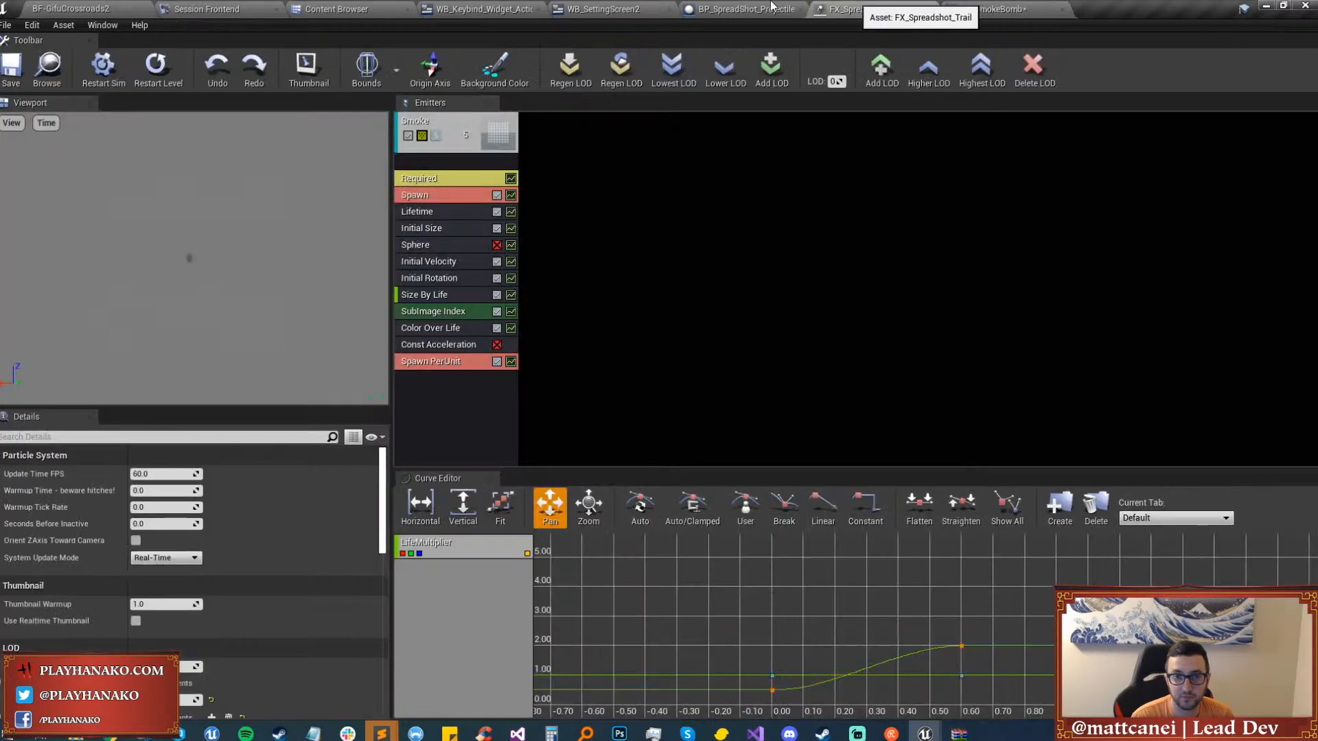
click(108, 6)
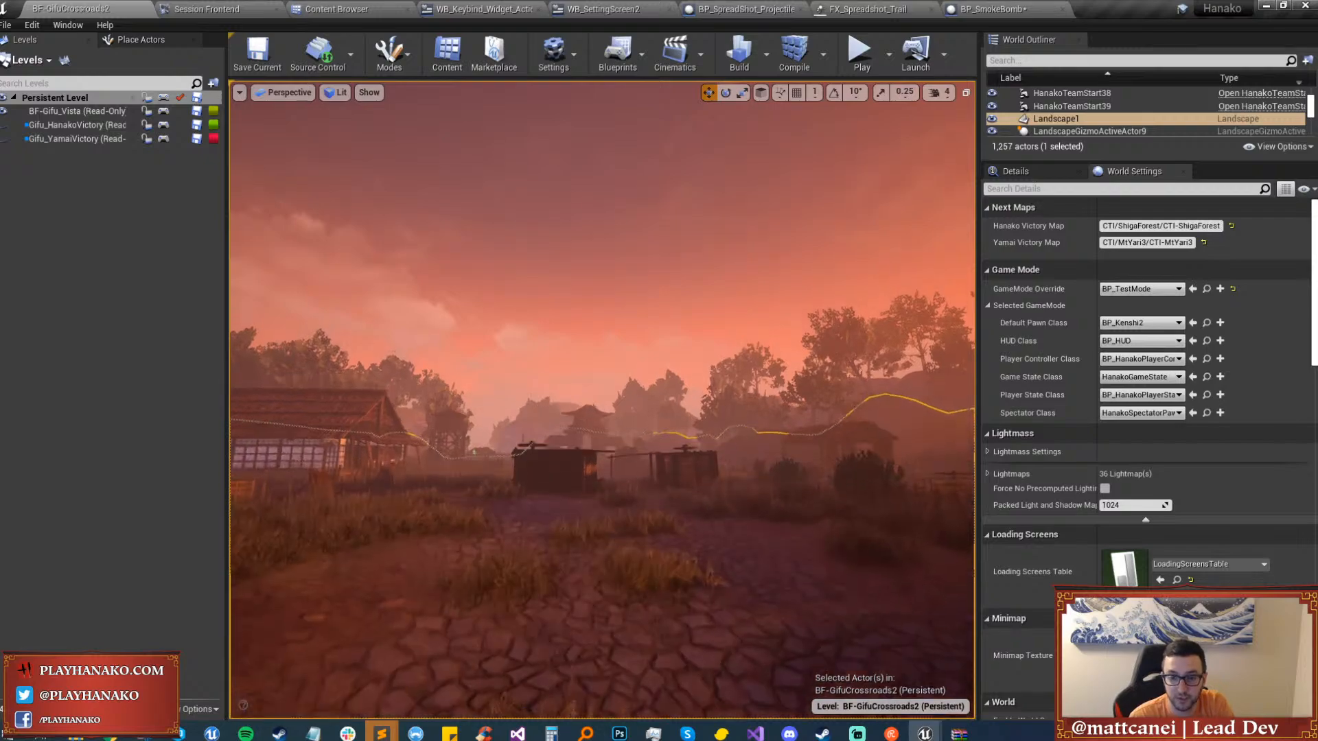
key(w)
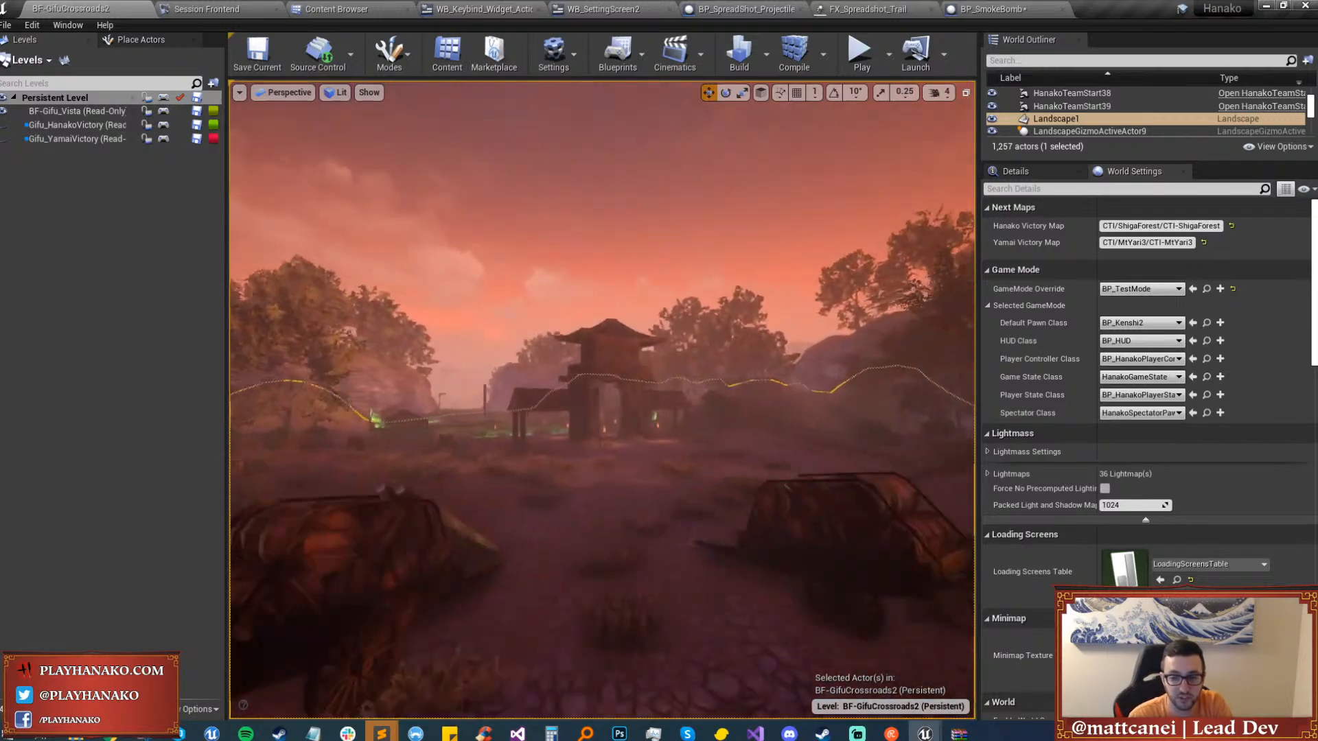
key(w)
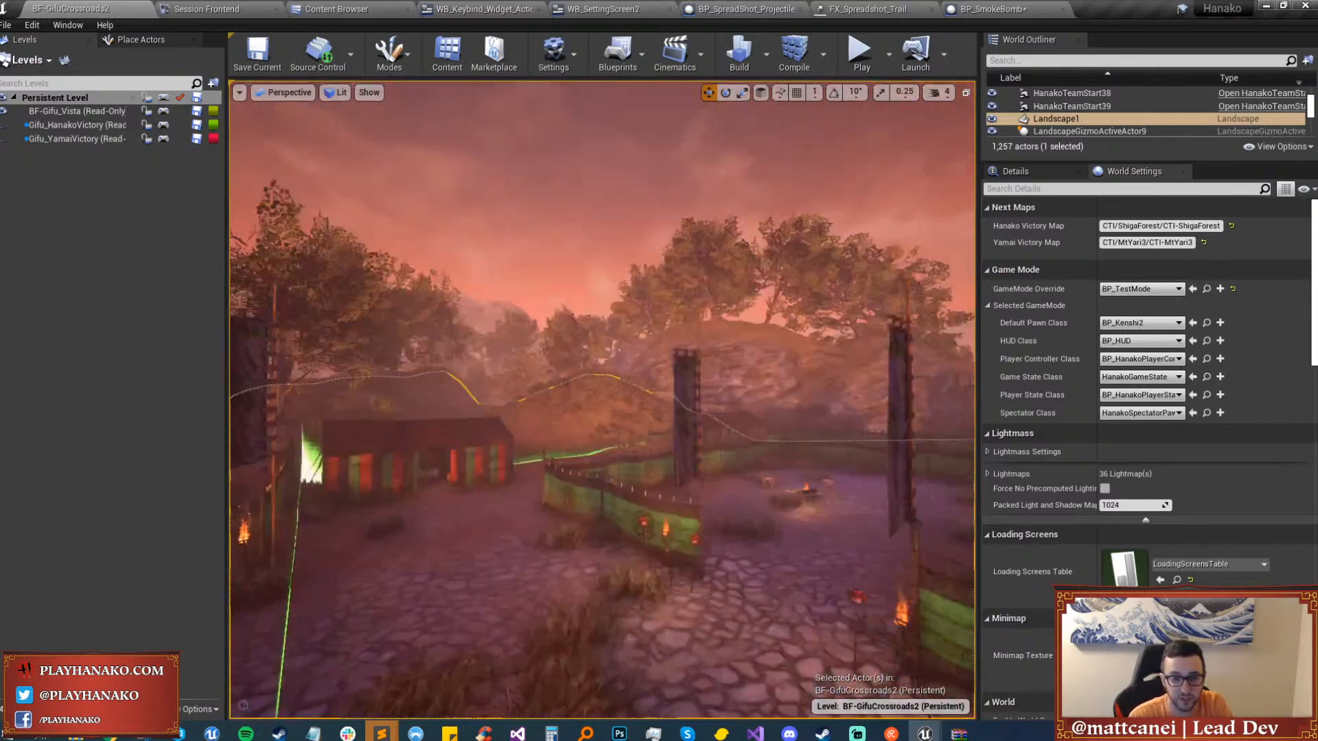
key(w)
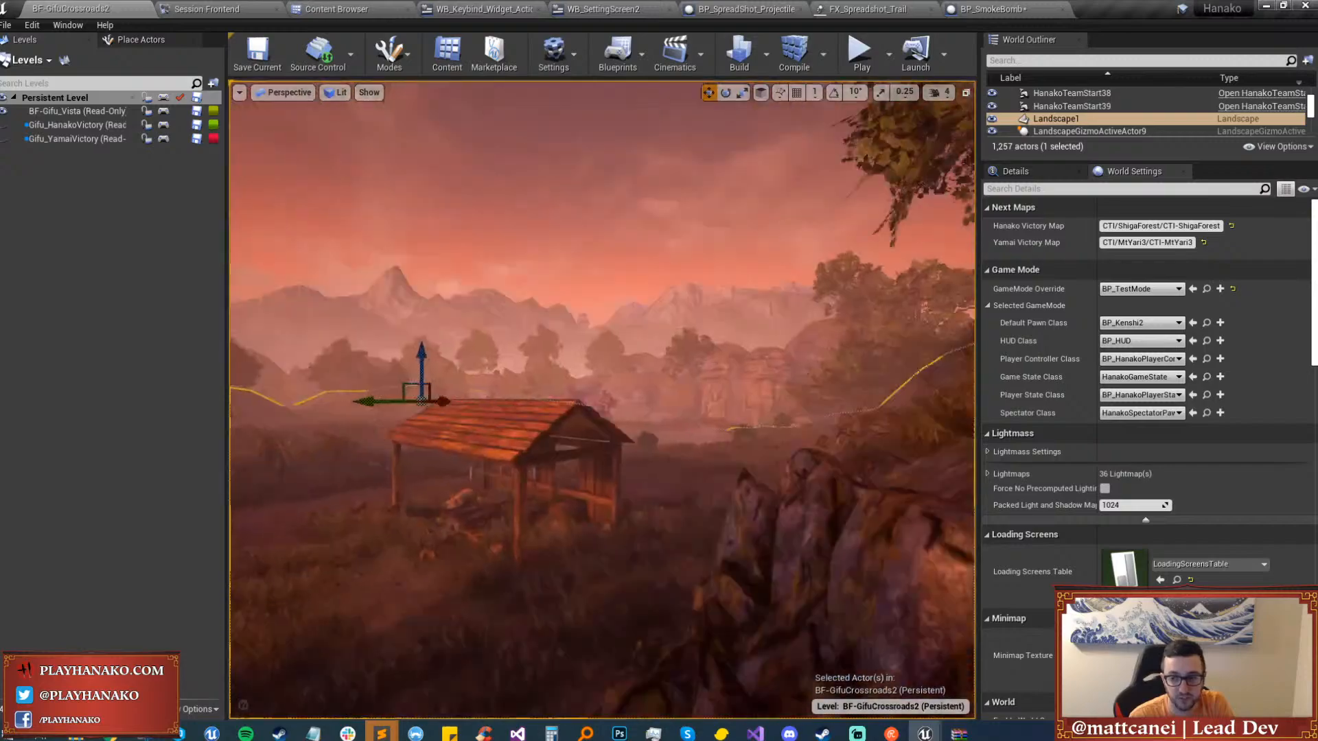
key(w)
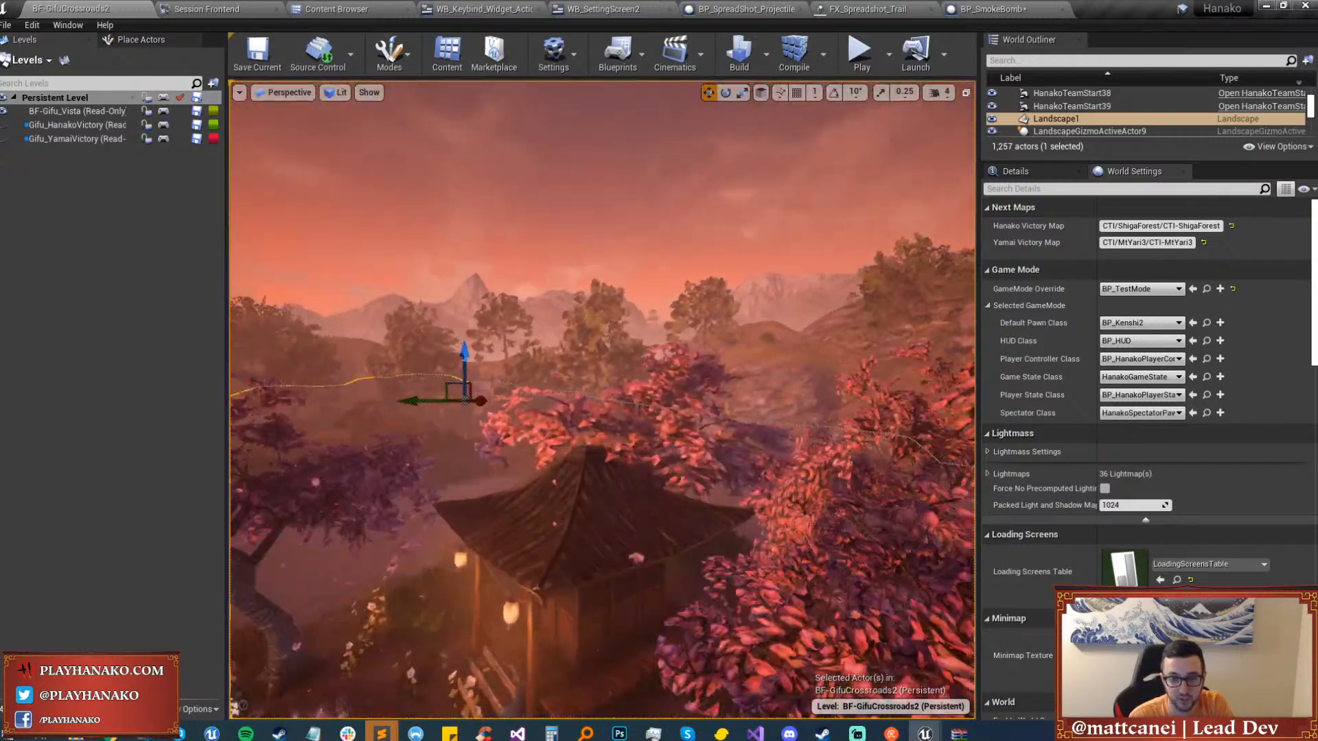
key(w)
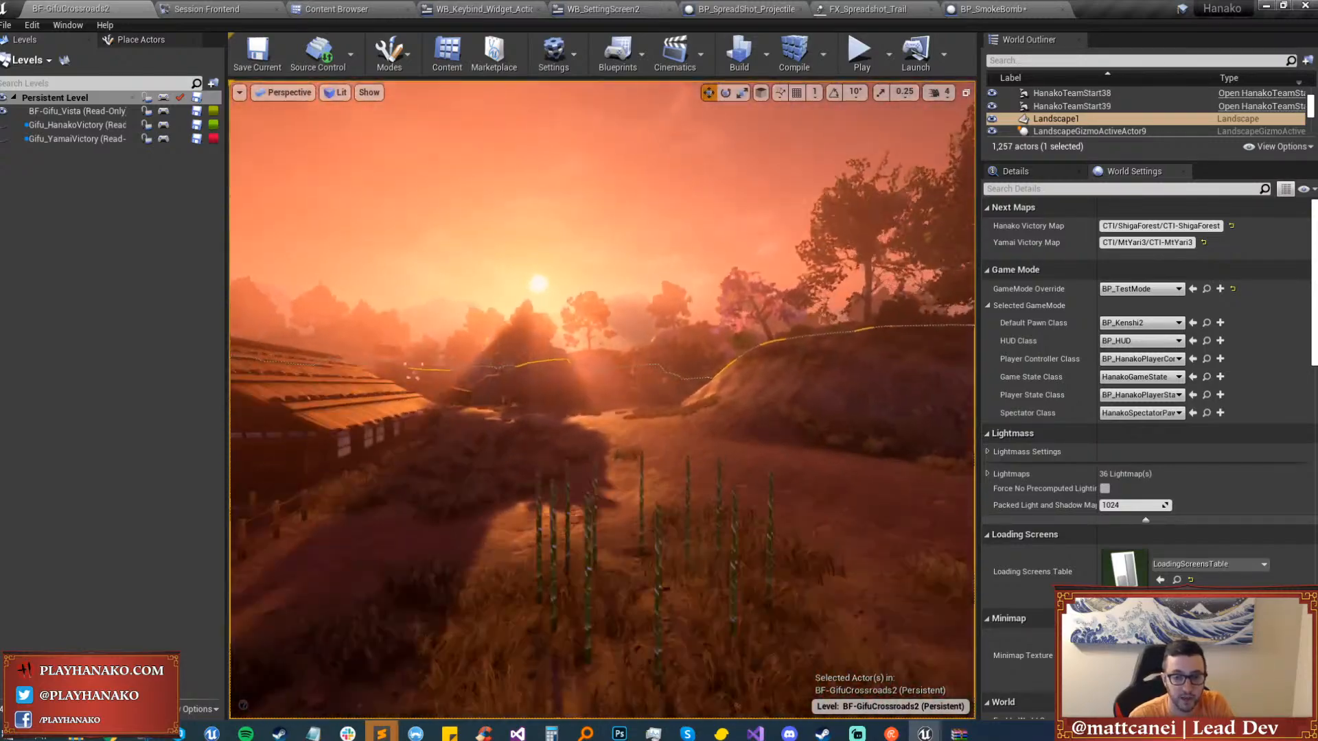
key(w)
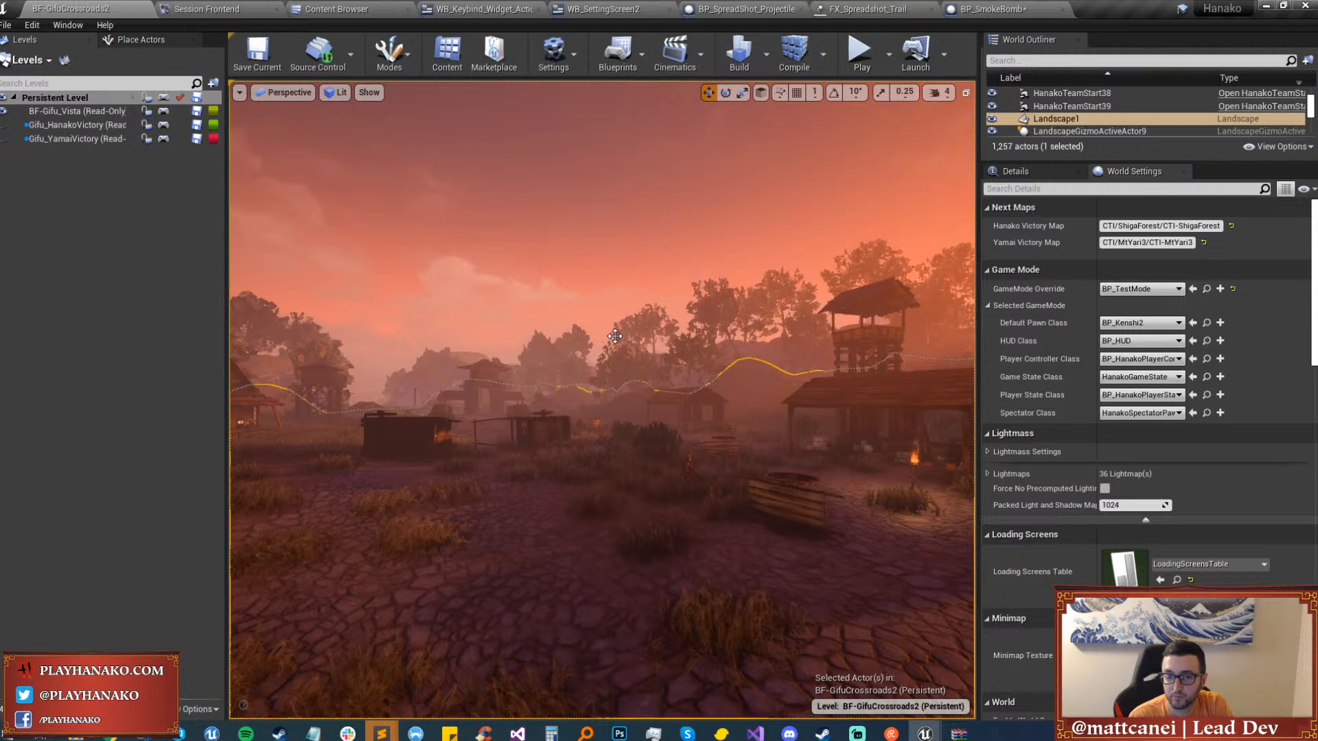
click(619, 734)
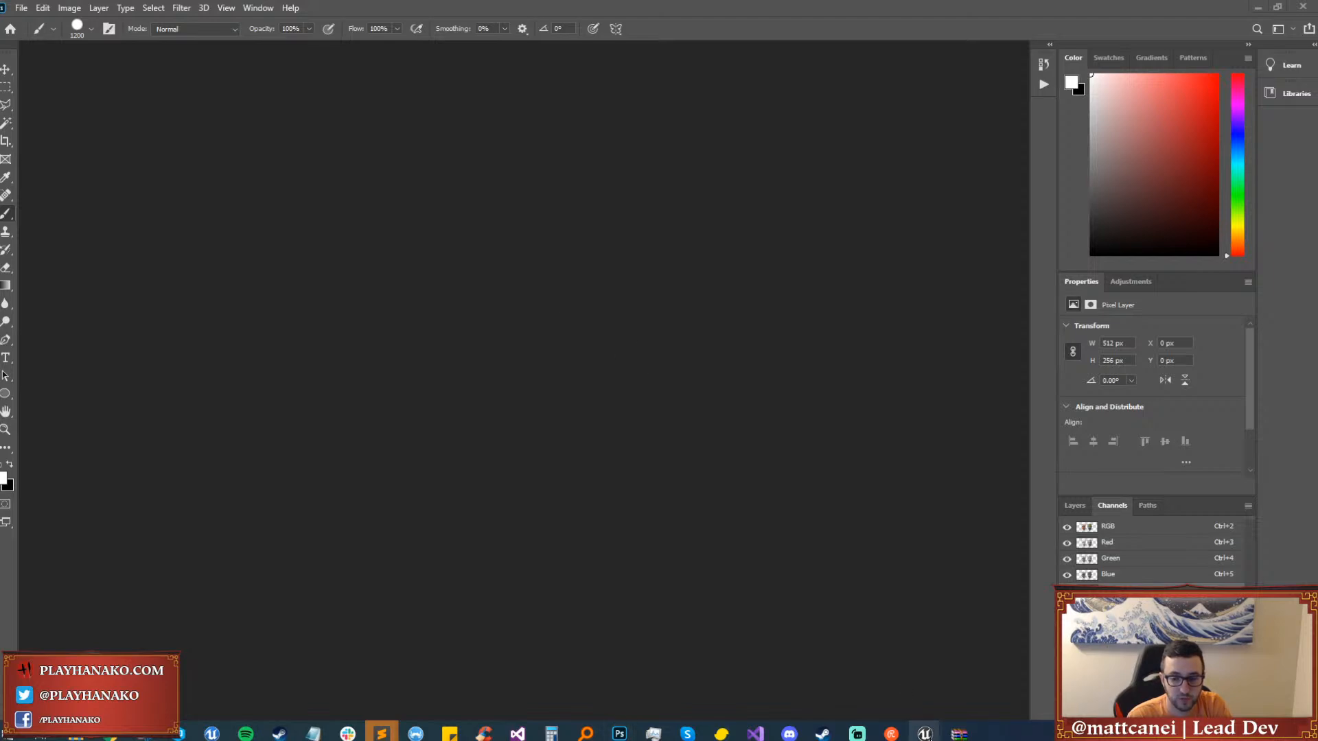
mouse_move(926, 737)
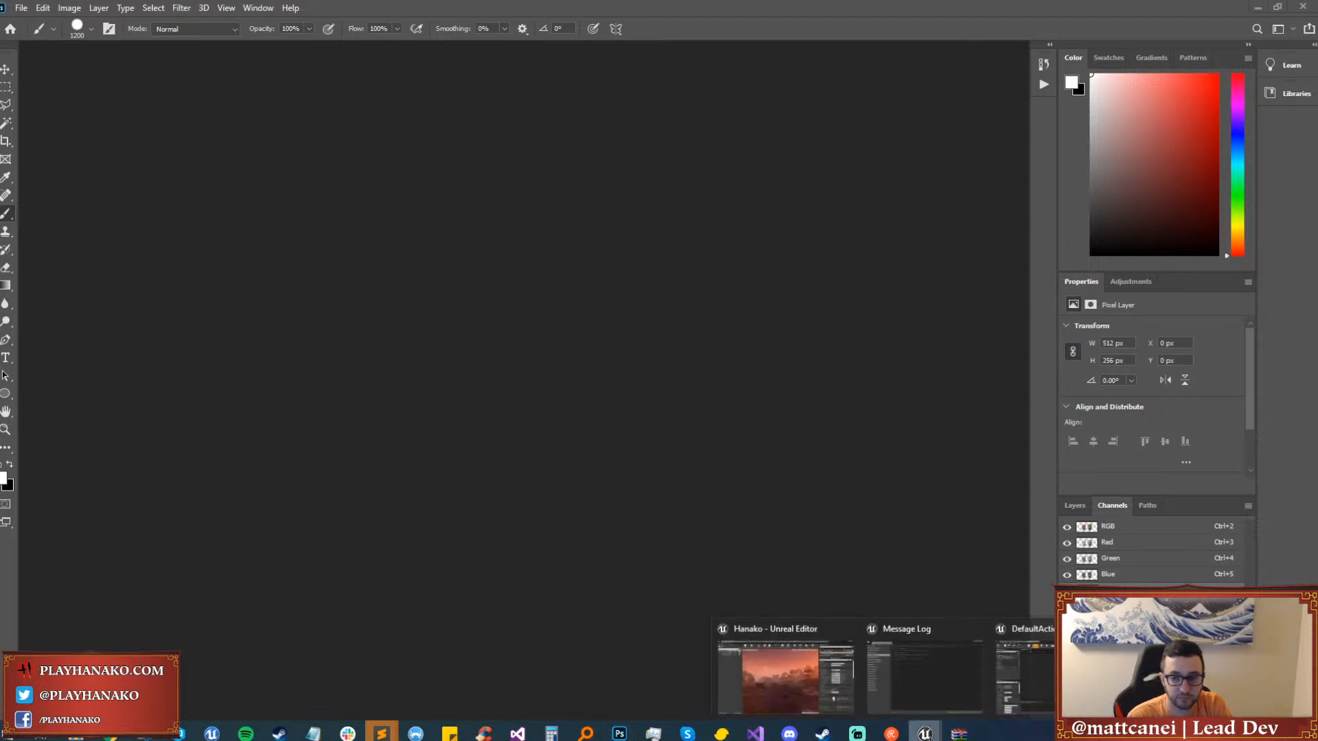
click(786, 676)
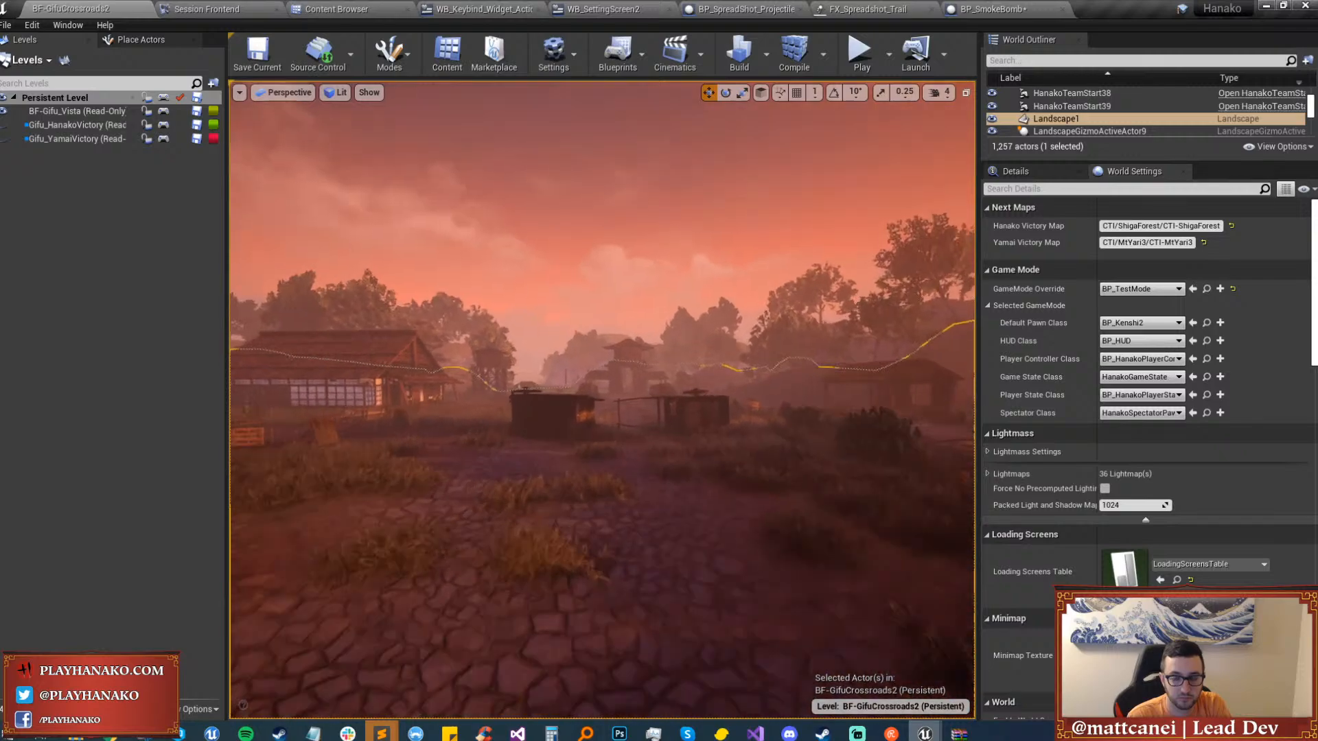
Clear the Landscape1 selection in the BF-GifuCrossroads2 level.
key(w)
right_drag(601, 399, 729, 420)
key(Escape)
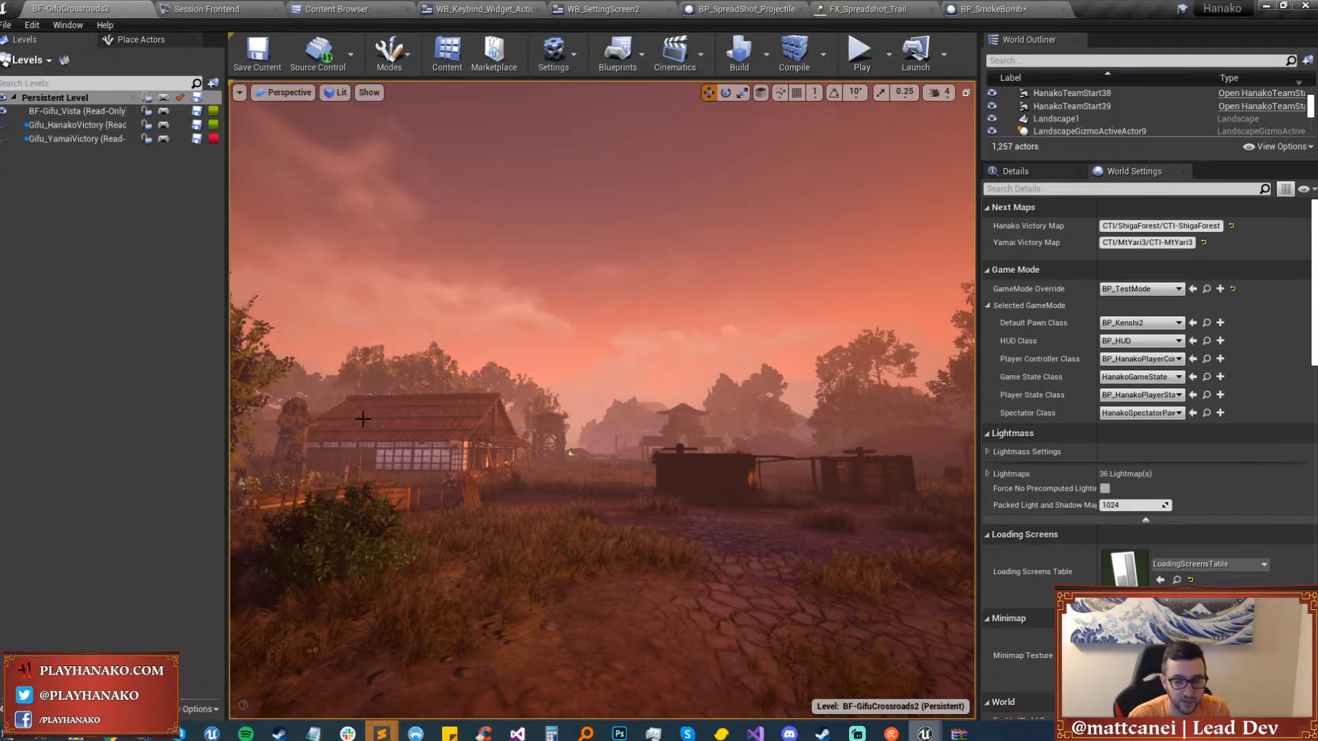
Switch to Photoshop and browse for a file to open in the _hanako_source_art/UI/SteamItems folder.
right_click(619, 733)
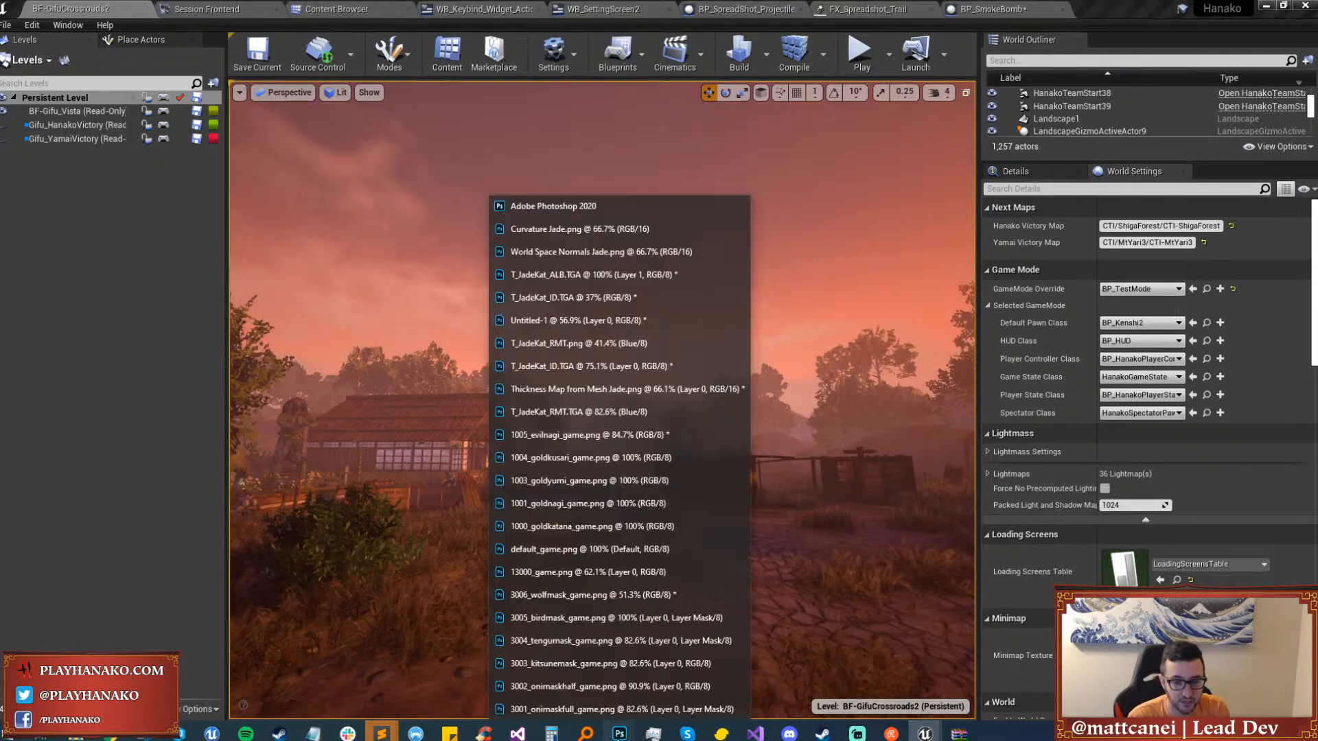
click(542, 196)
key(ctrl+o)
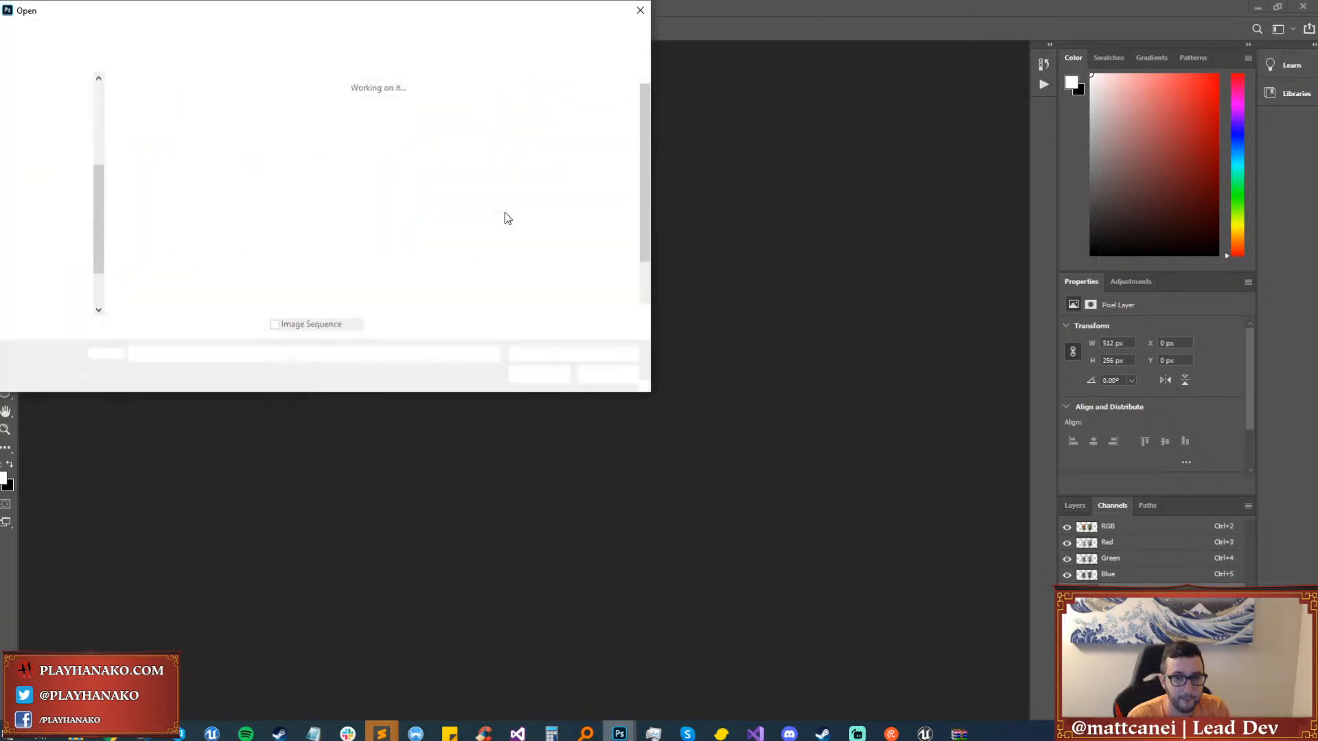
click(192, 36)
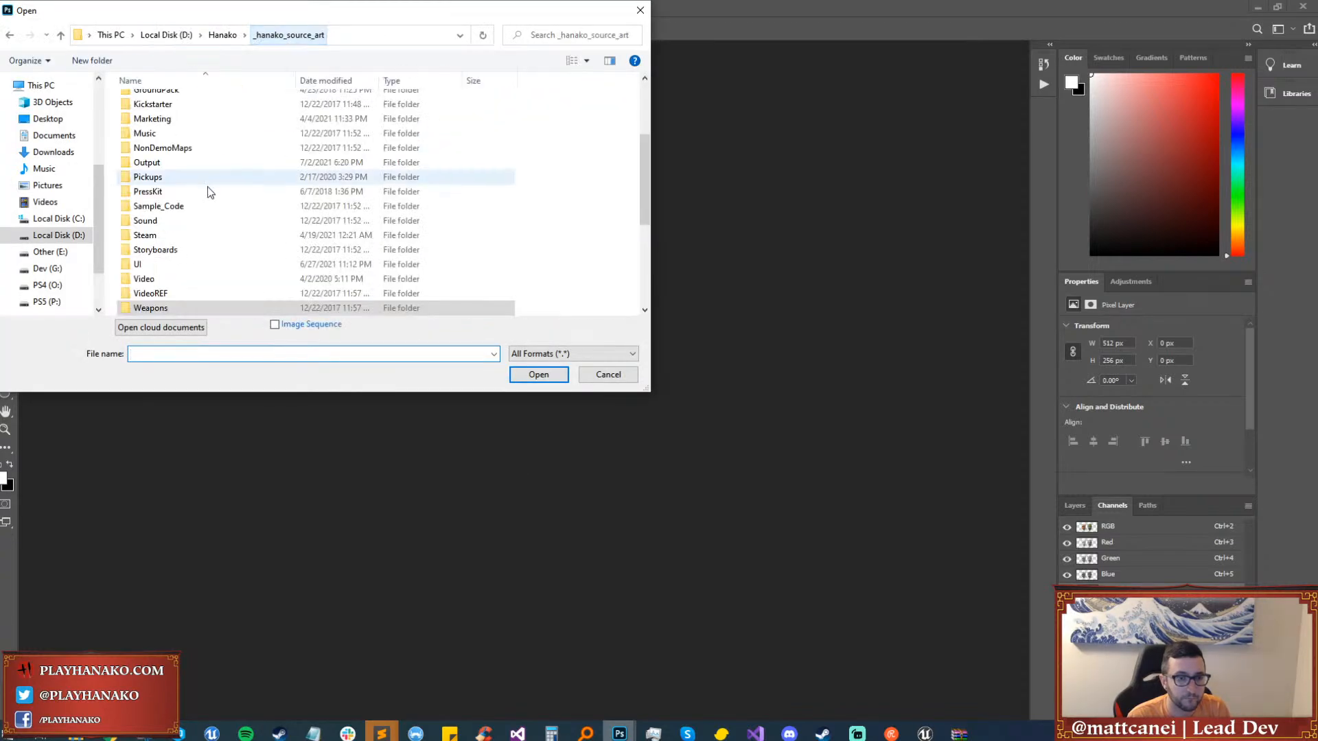
double_click(169, 274)
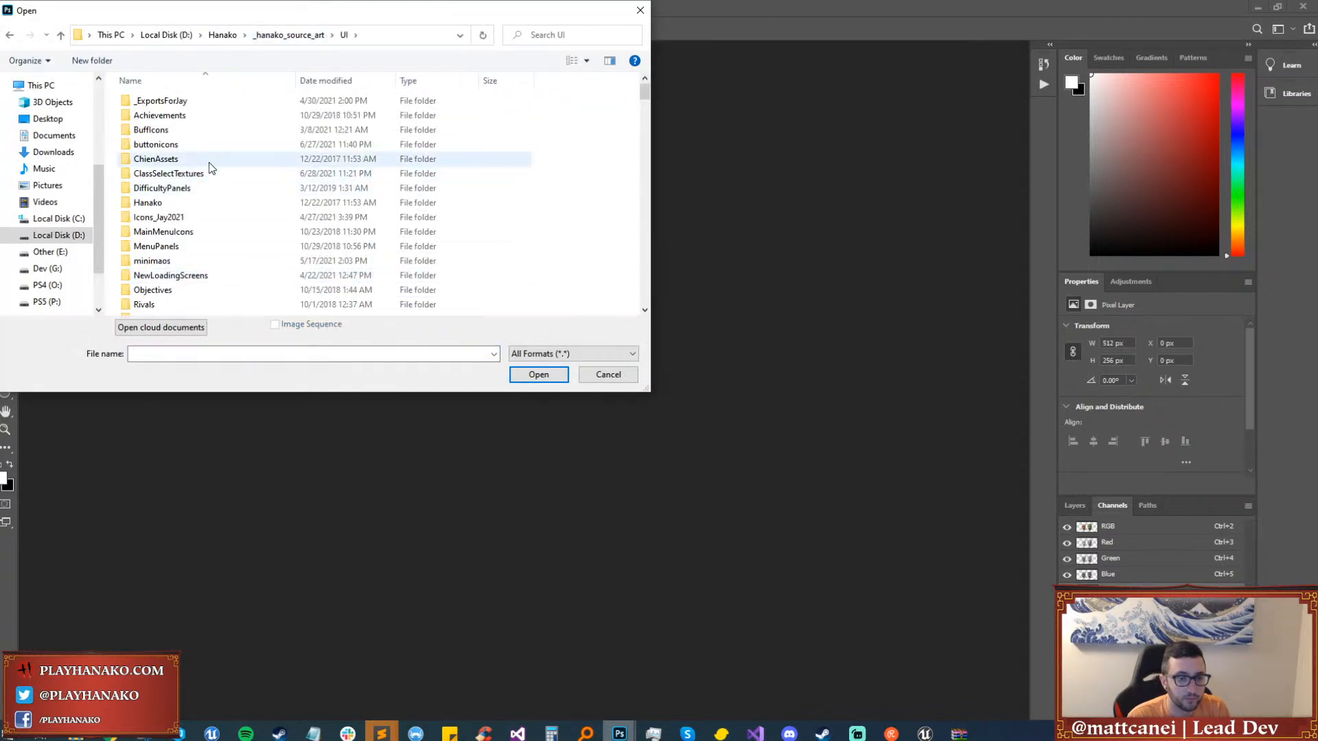
scroll(208, 165, down, 4)
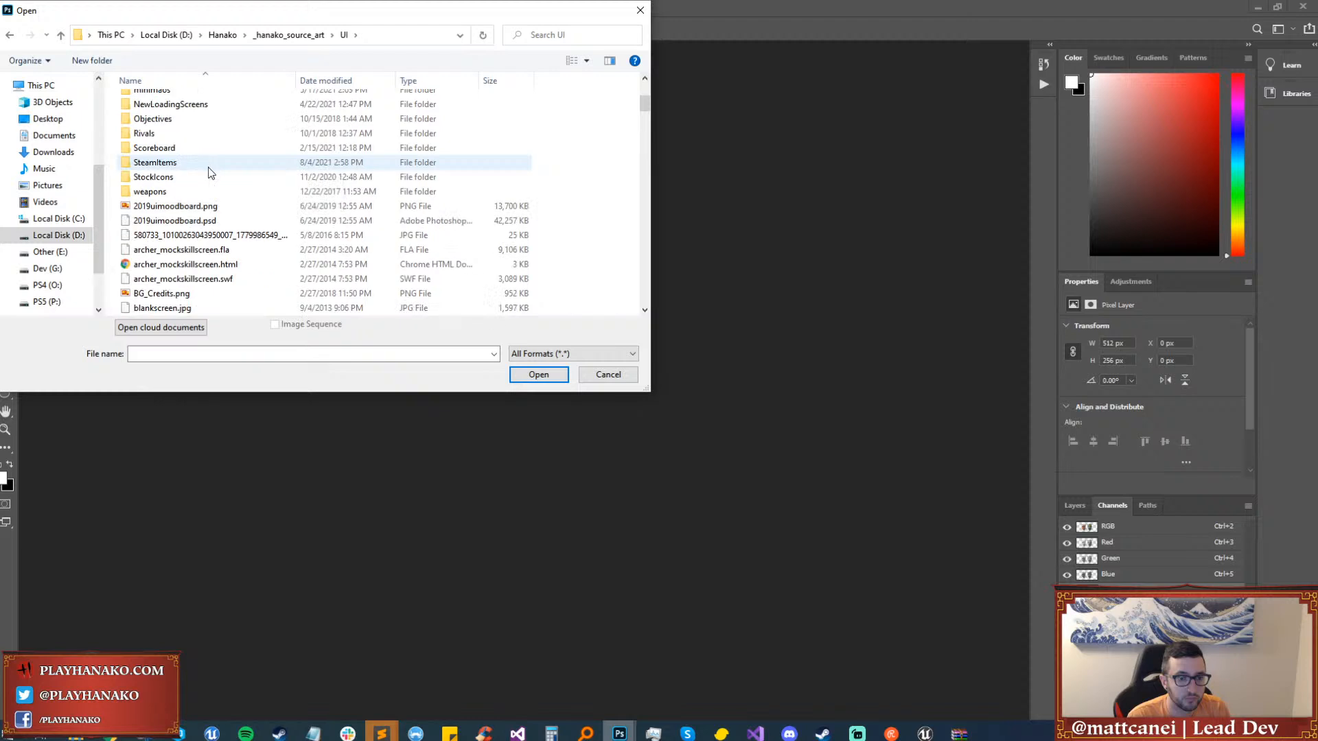
double_click(199, 168)
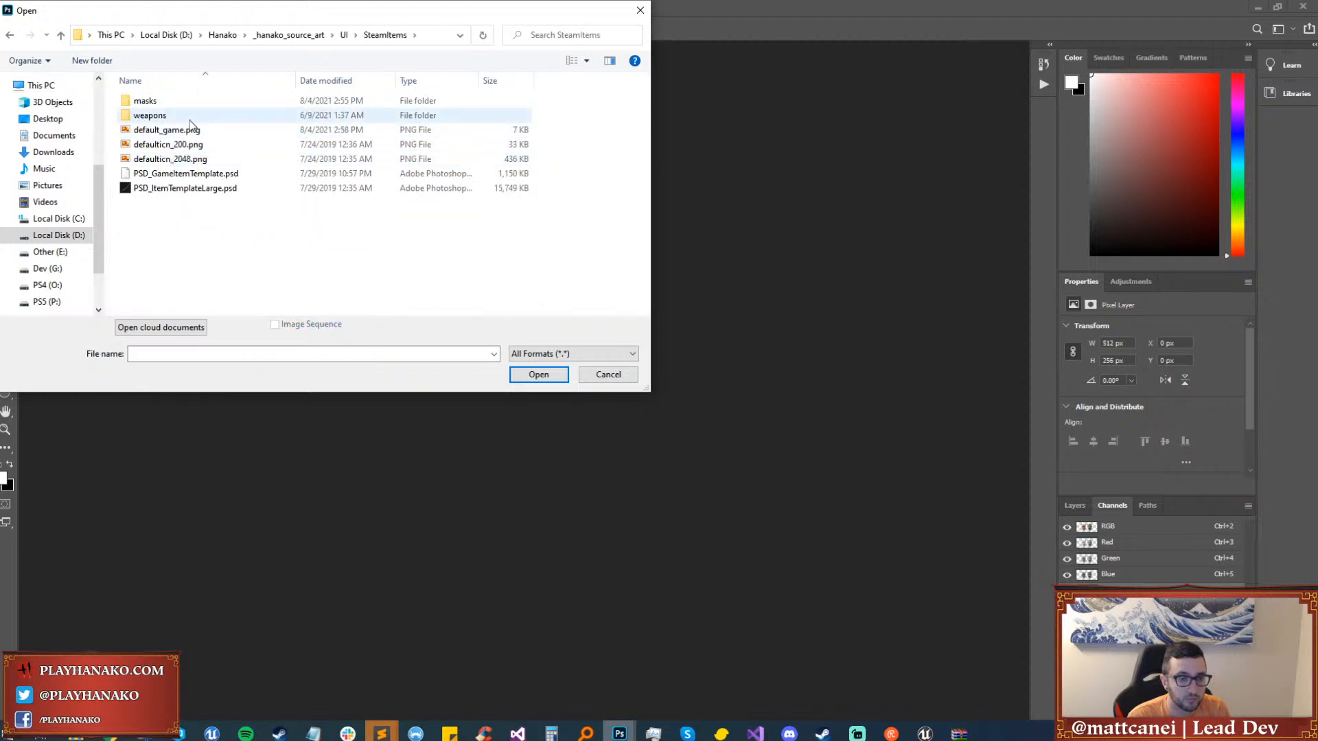
Open PSD_GameItemTemplate.psd and PSD_ItemTemplateLarge.psd together, and update their text layers.
click(190, 173)
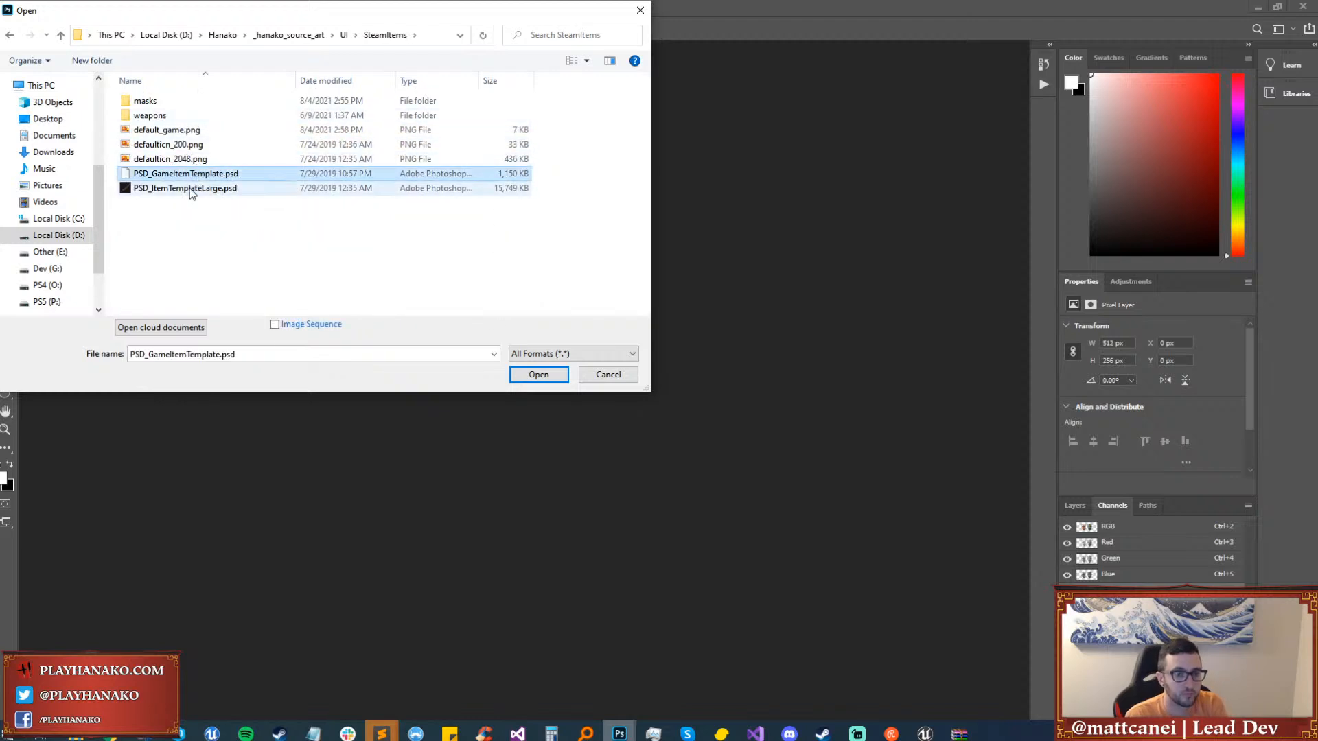
shift+click(192, 189)
click(539, 374)
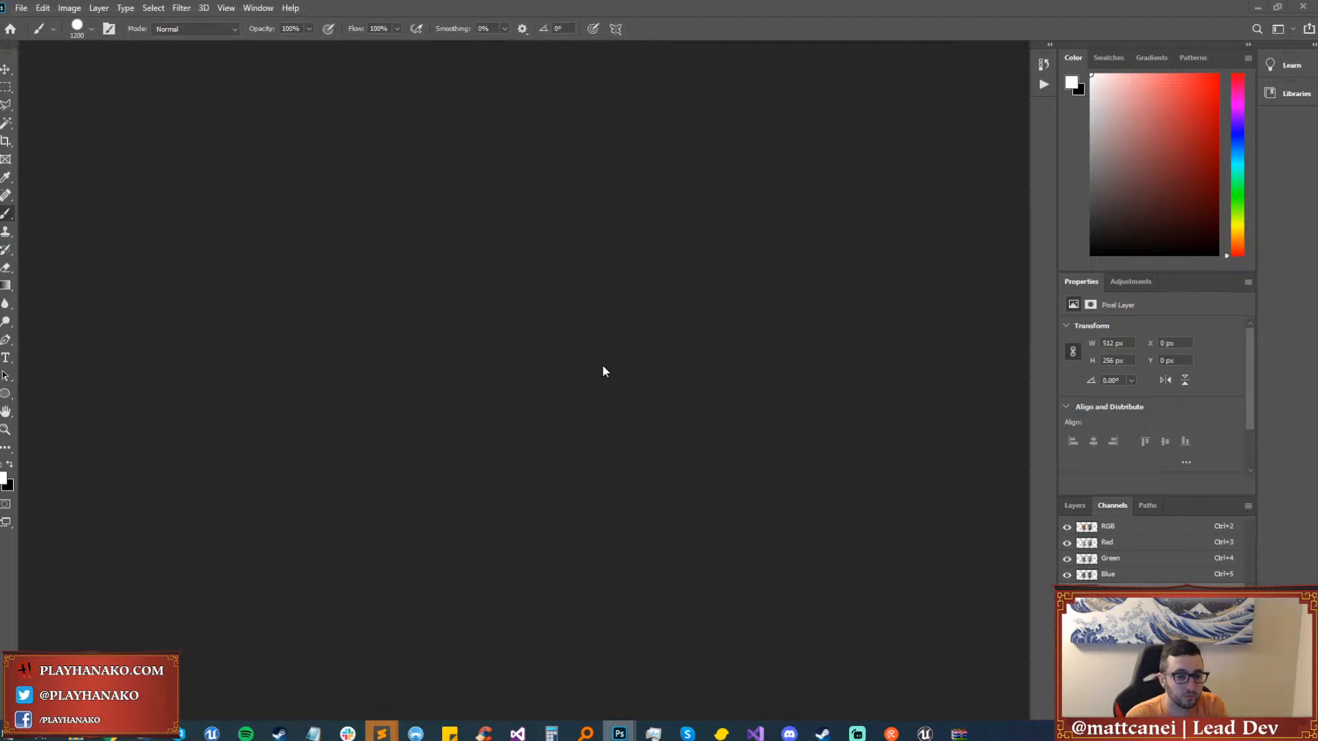
click(680, 277)
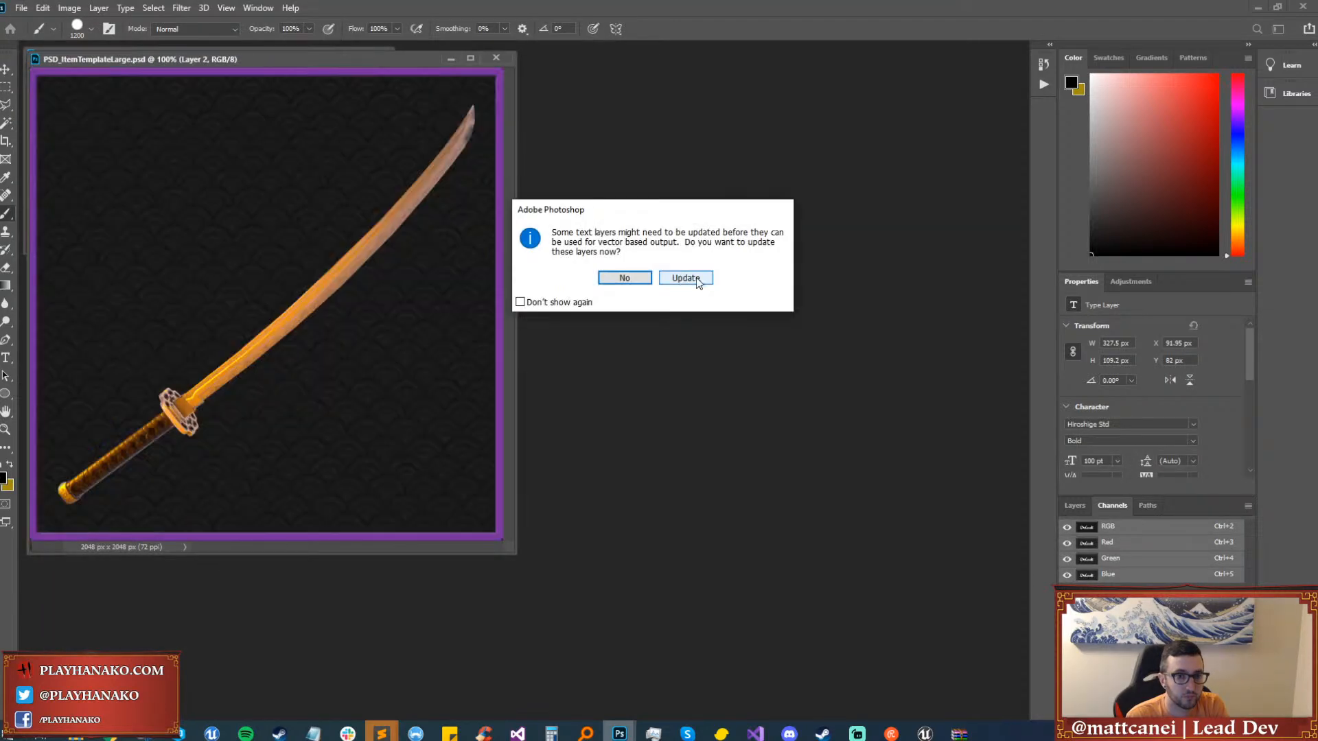
click(696, 281)
Show the layer list and move the two template windows apart so both images are fully visible side by side.
click(1074, 506)
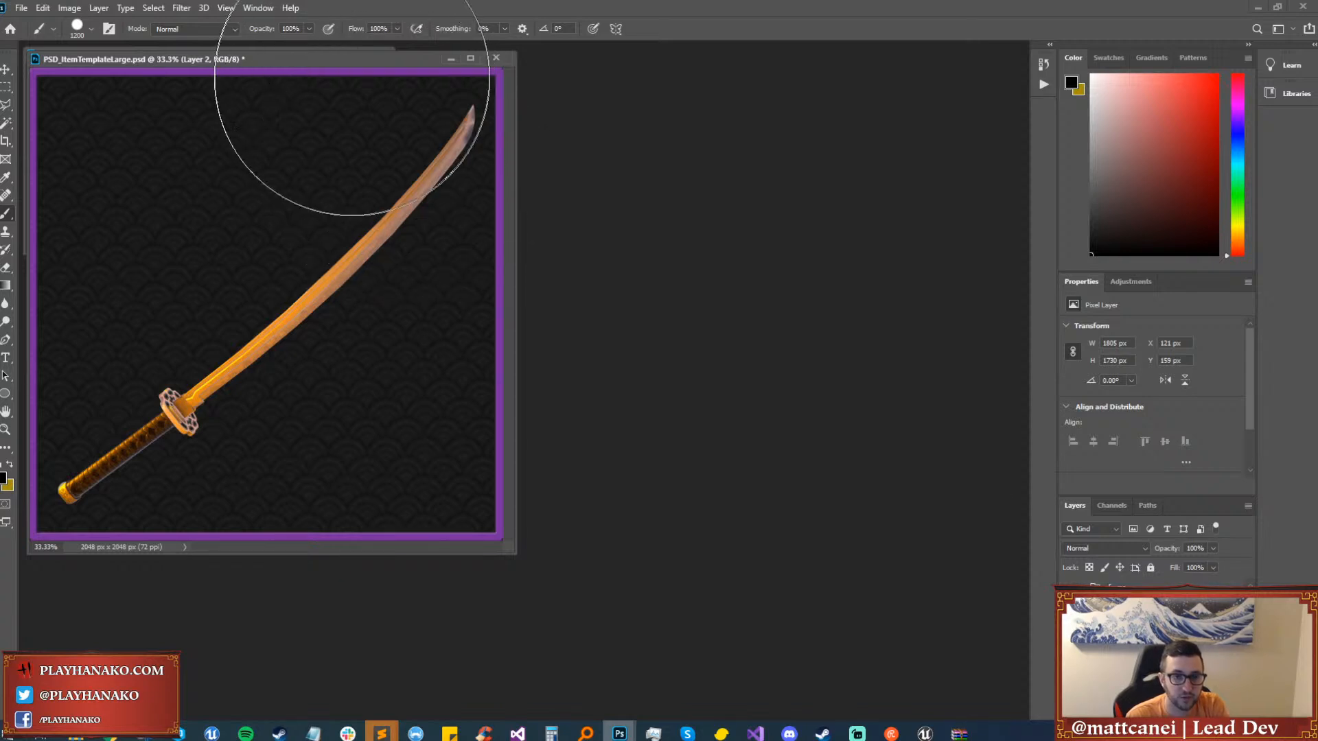
drag(344, 60, 768, 112)
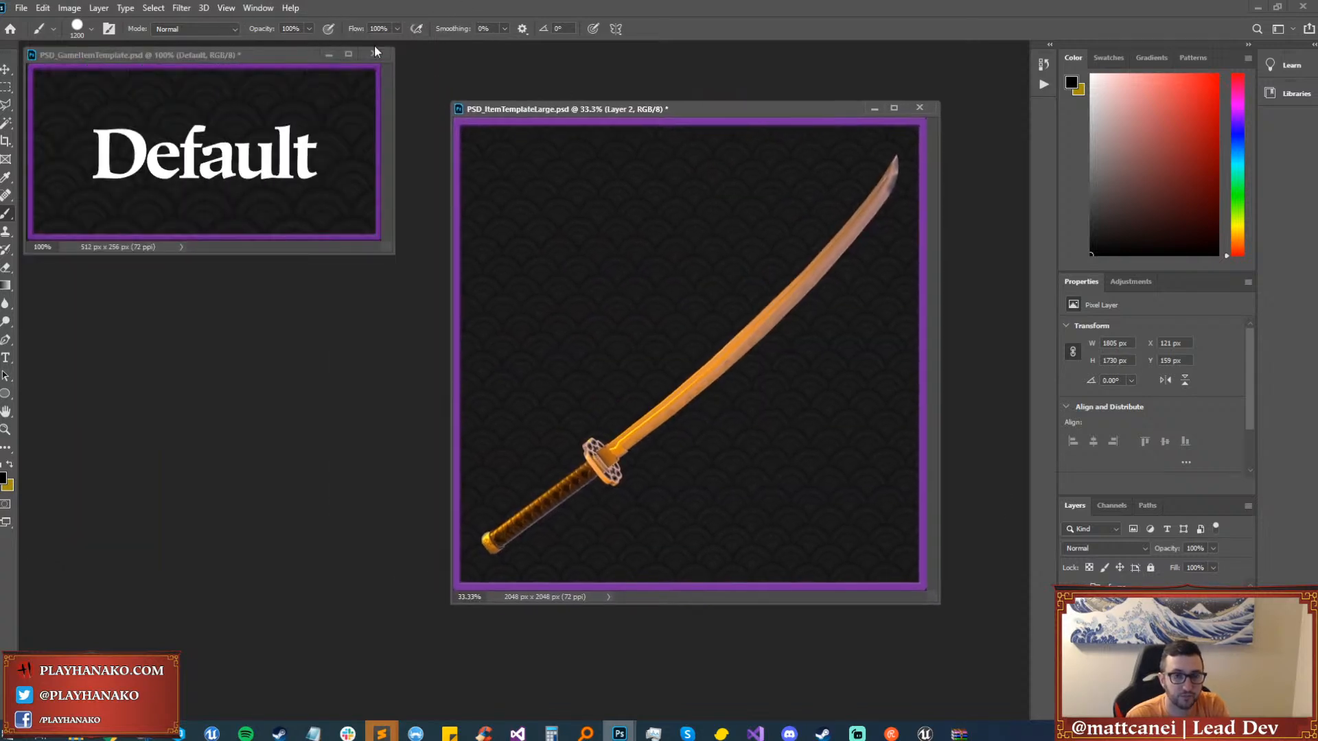
drag(285, 54, 336, 212)
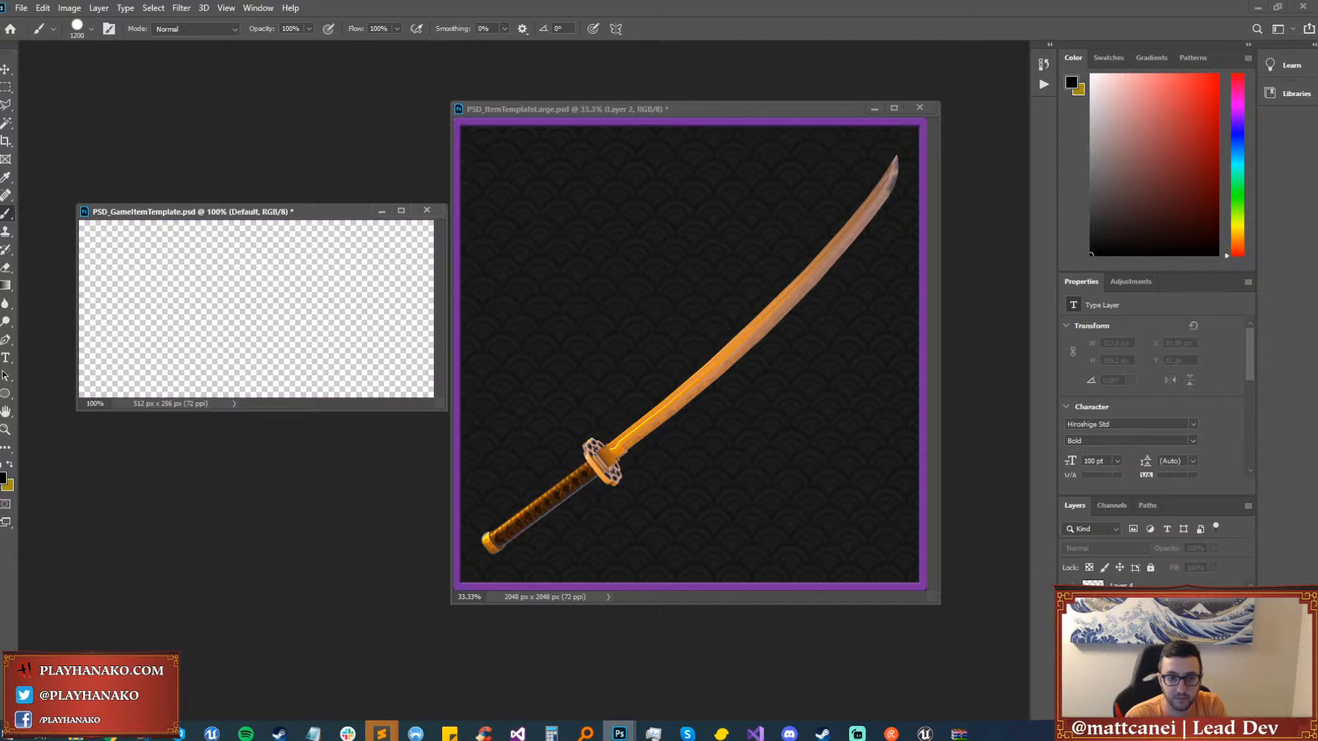
Try to save the golden katana in the game item template as a PNG over 1000_goldkatana_game.png in the weapons folder.
alt+scroll(388, 338, down, 2)
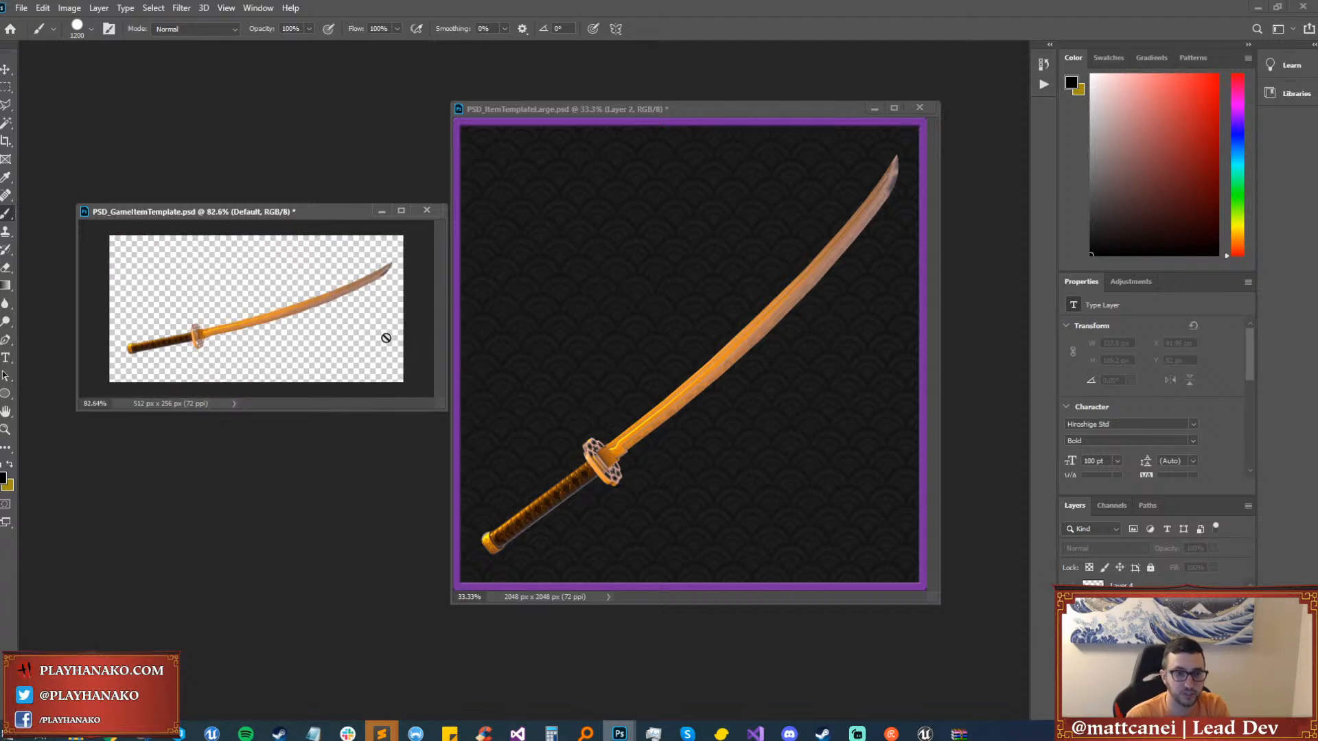
key(ctrl+shift+s)
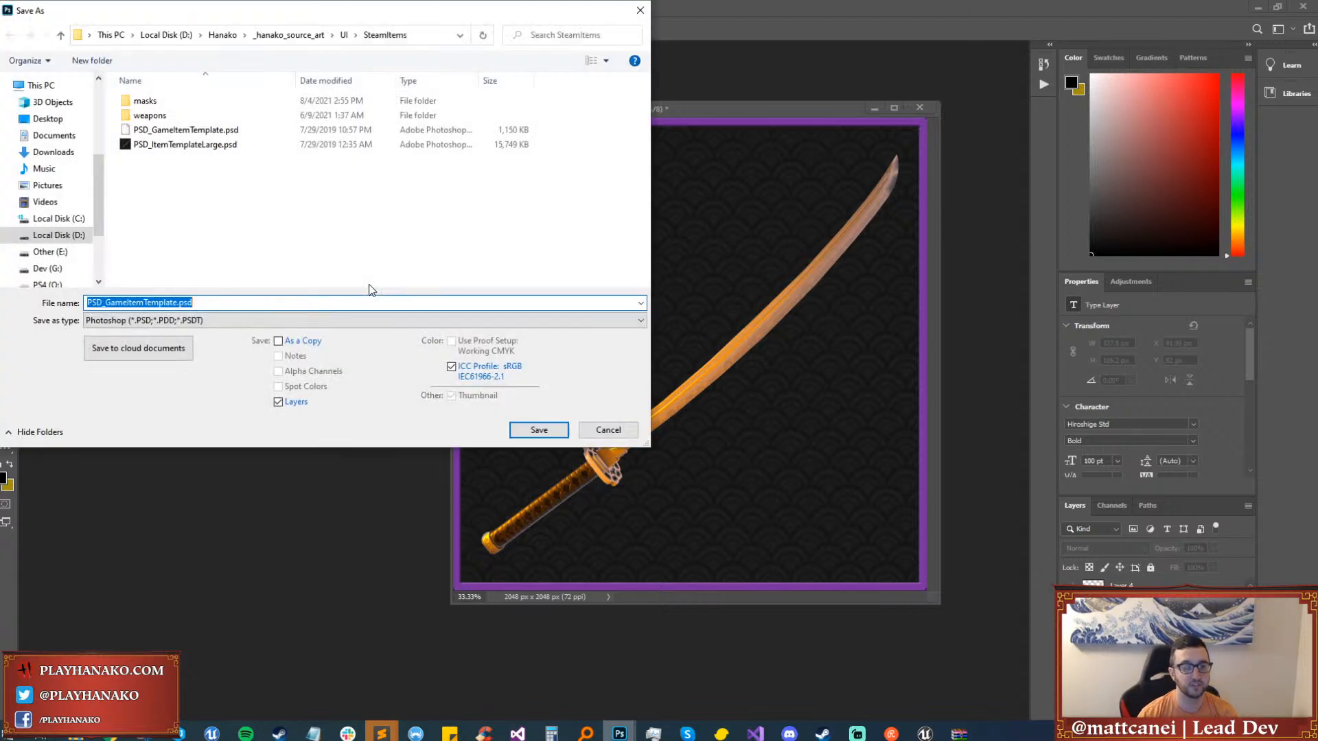
click(139, 320)
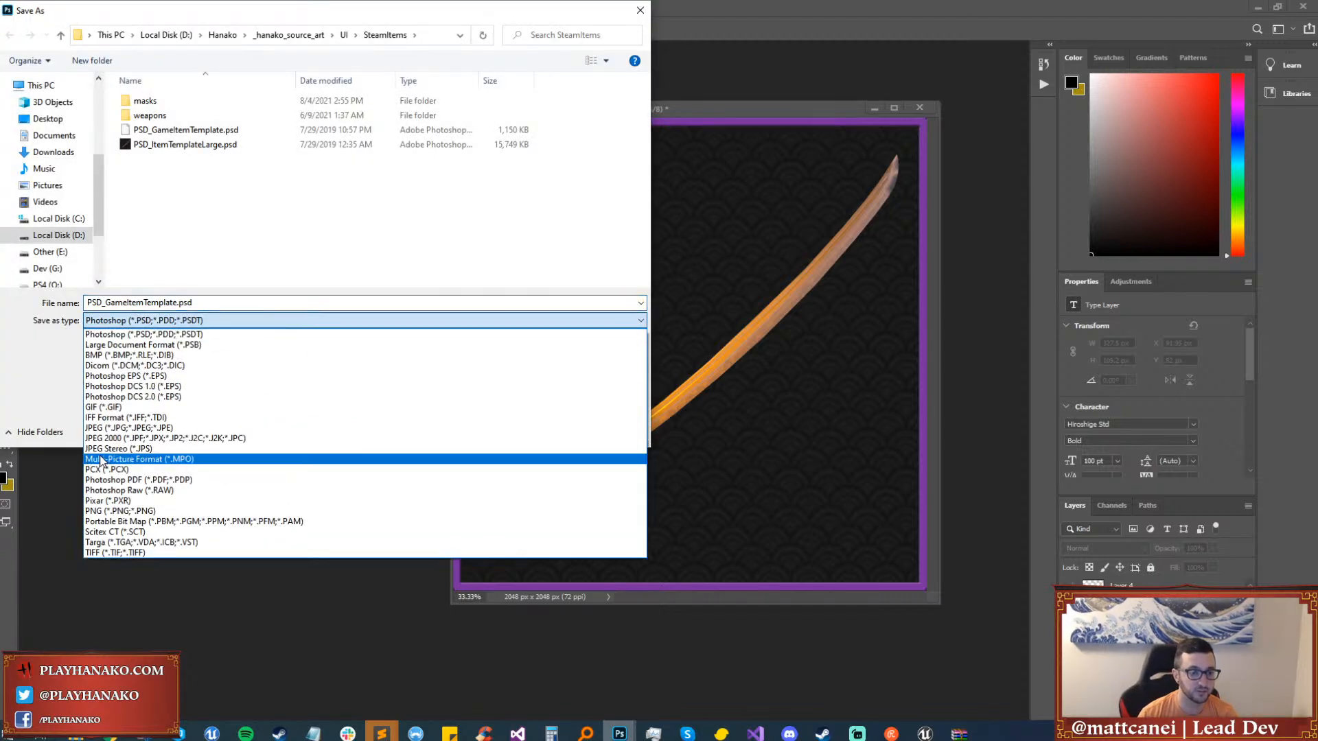
click(137, 503)
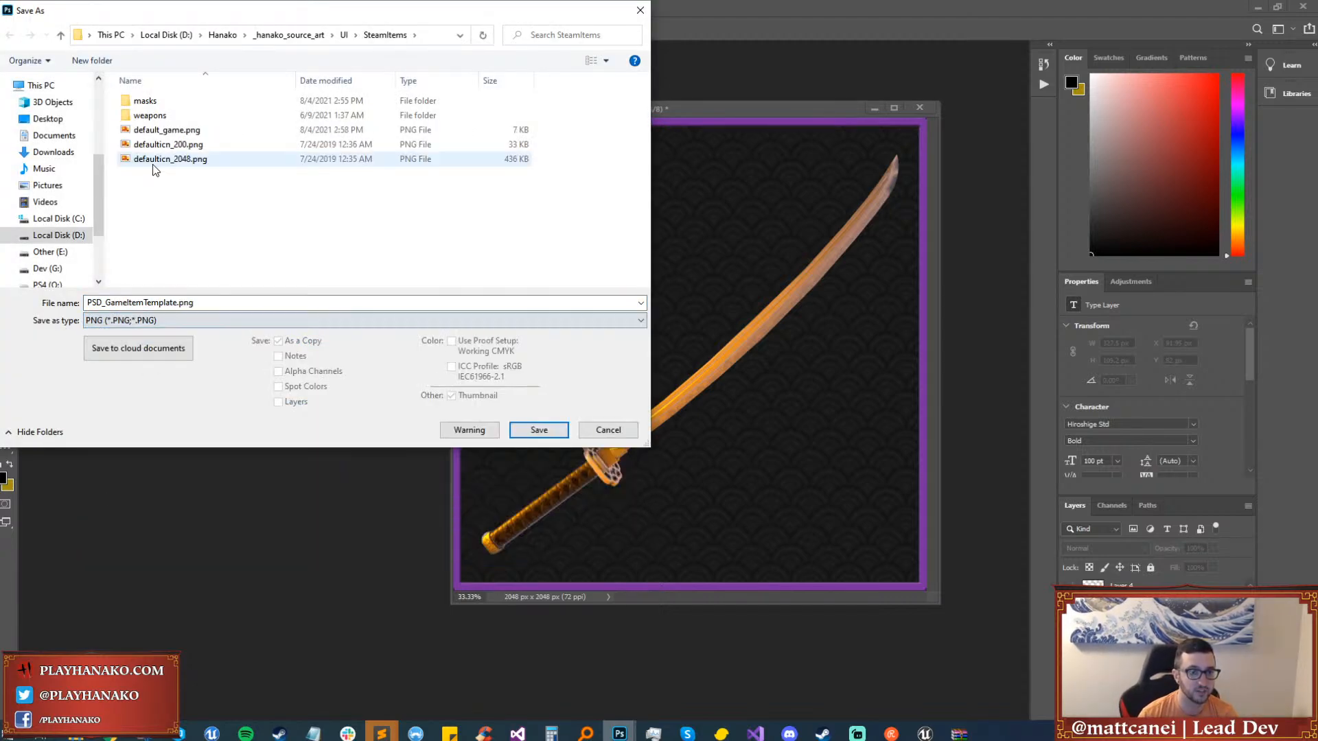
double_click(152, 118)
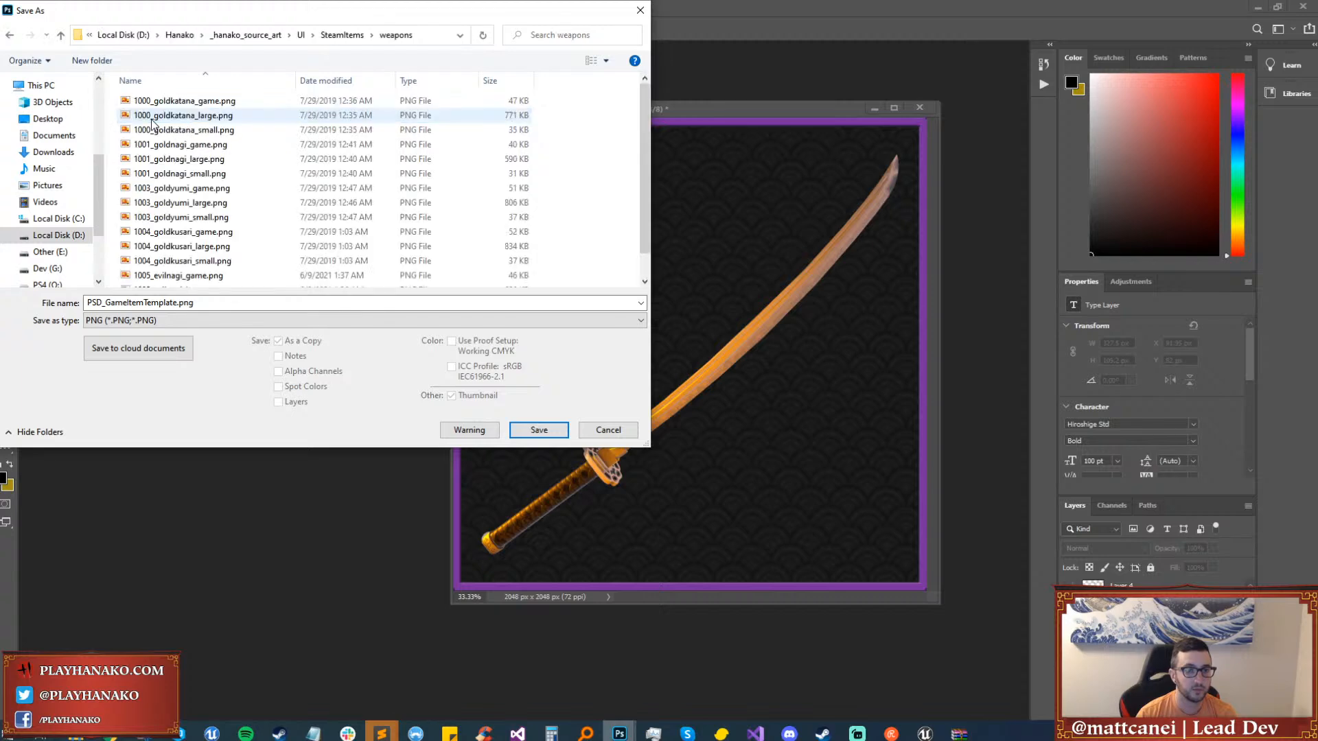
drag(212, 11, 641, 112)
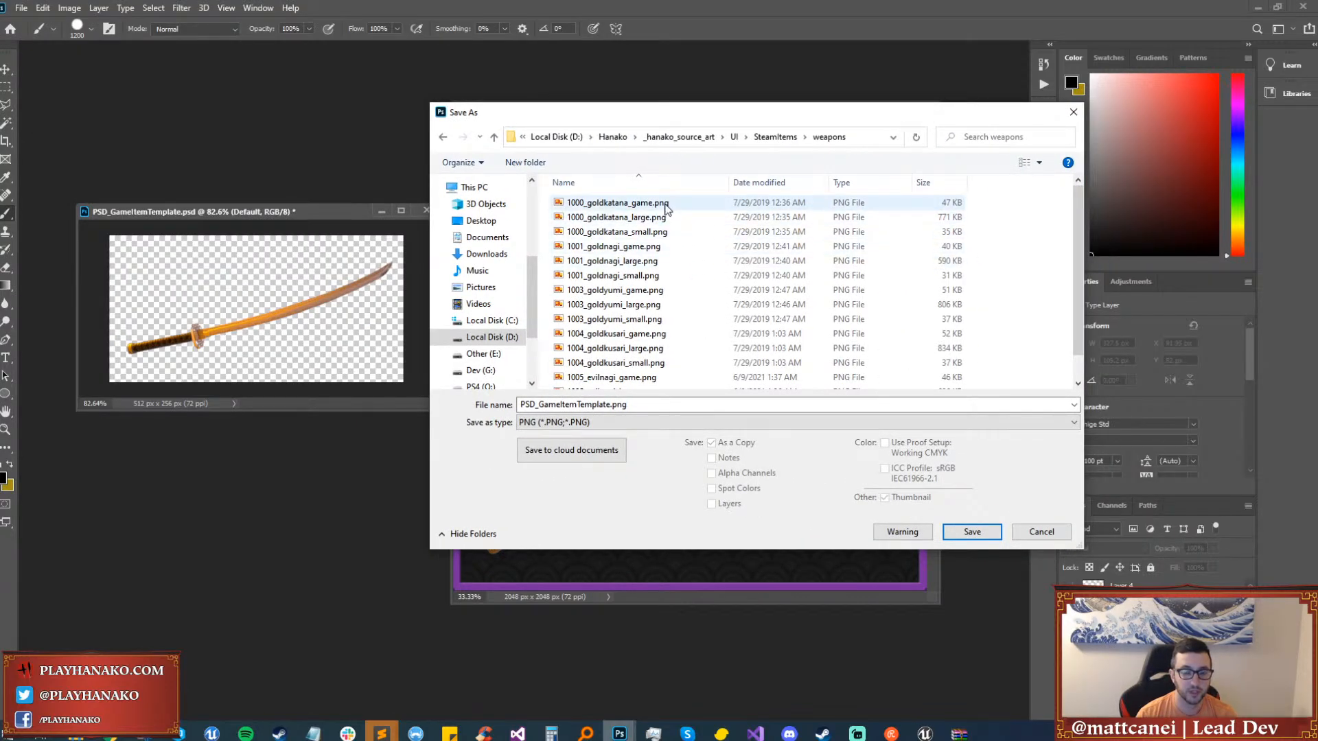
double_click(617, 202)
click(750, 367)
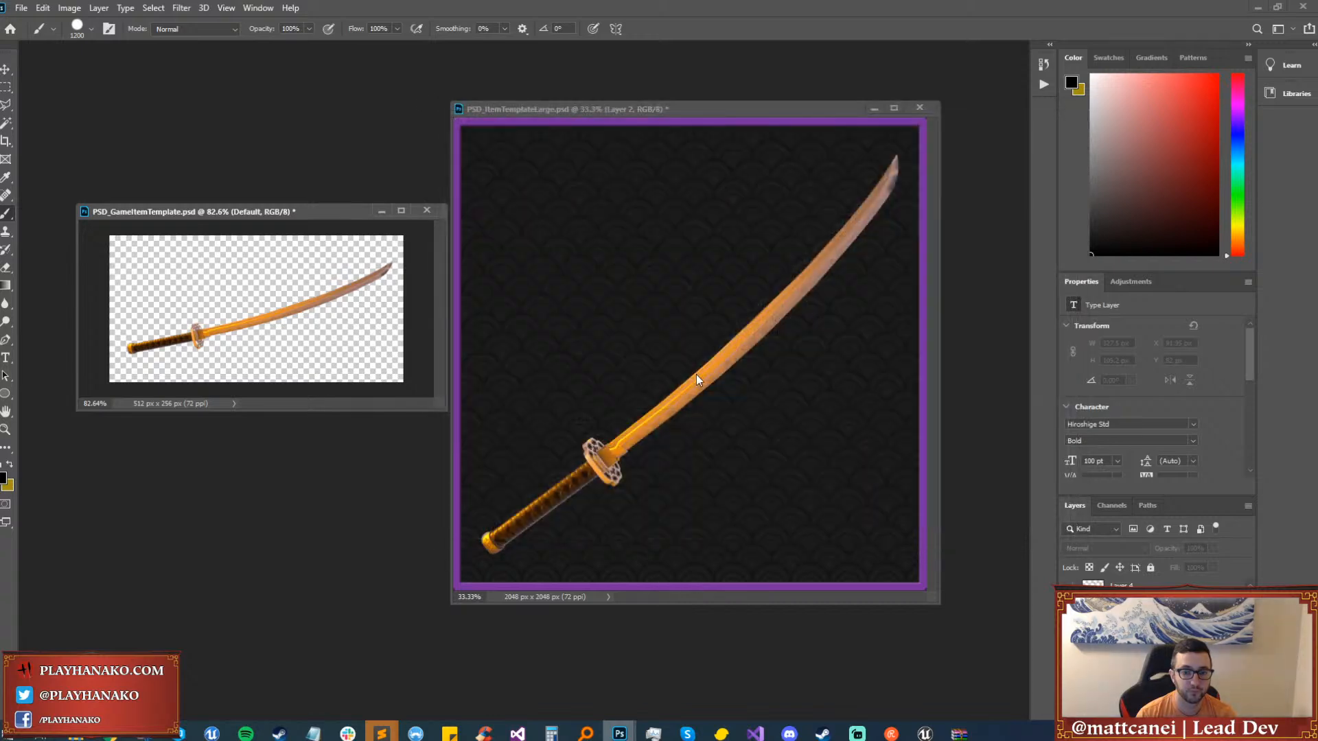
click(658, 281)
Close 1005_evilnagi_game.png without saving its changes.
mouse_move(721, 733)
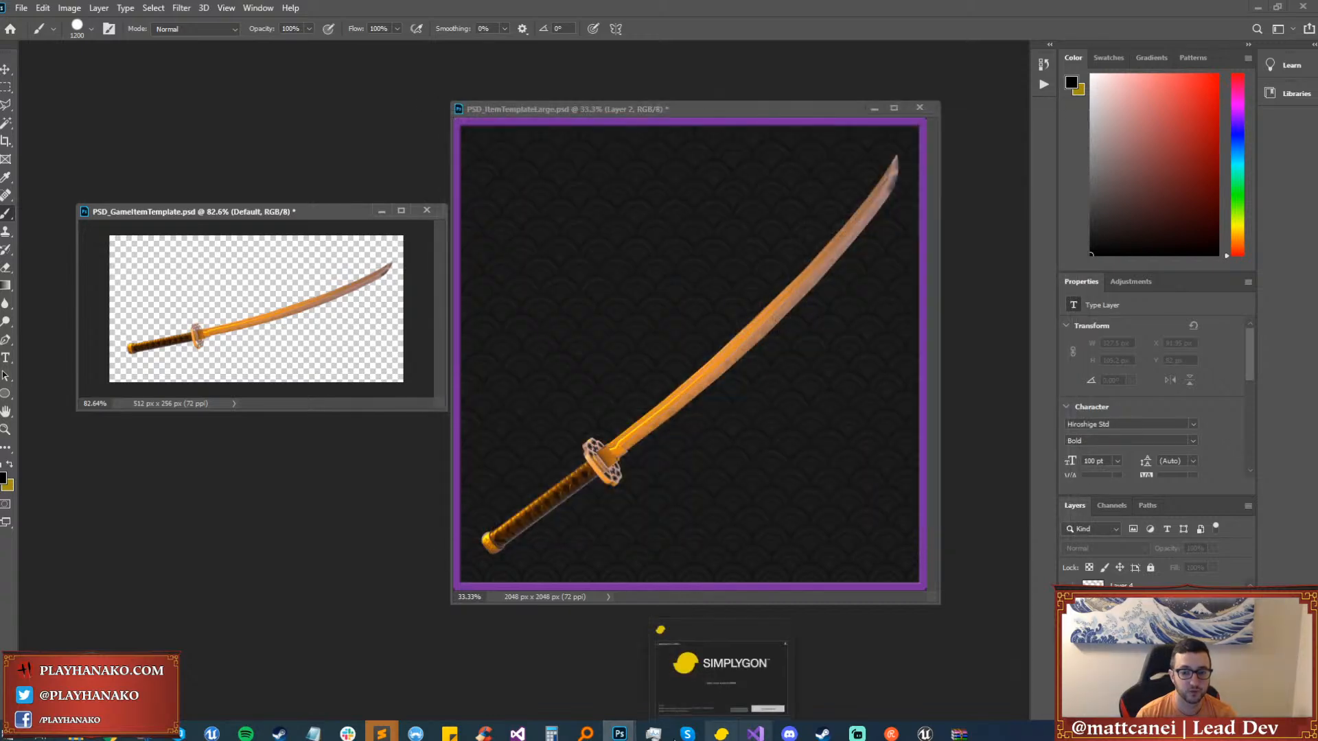
mouse_move(614, 735)
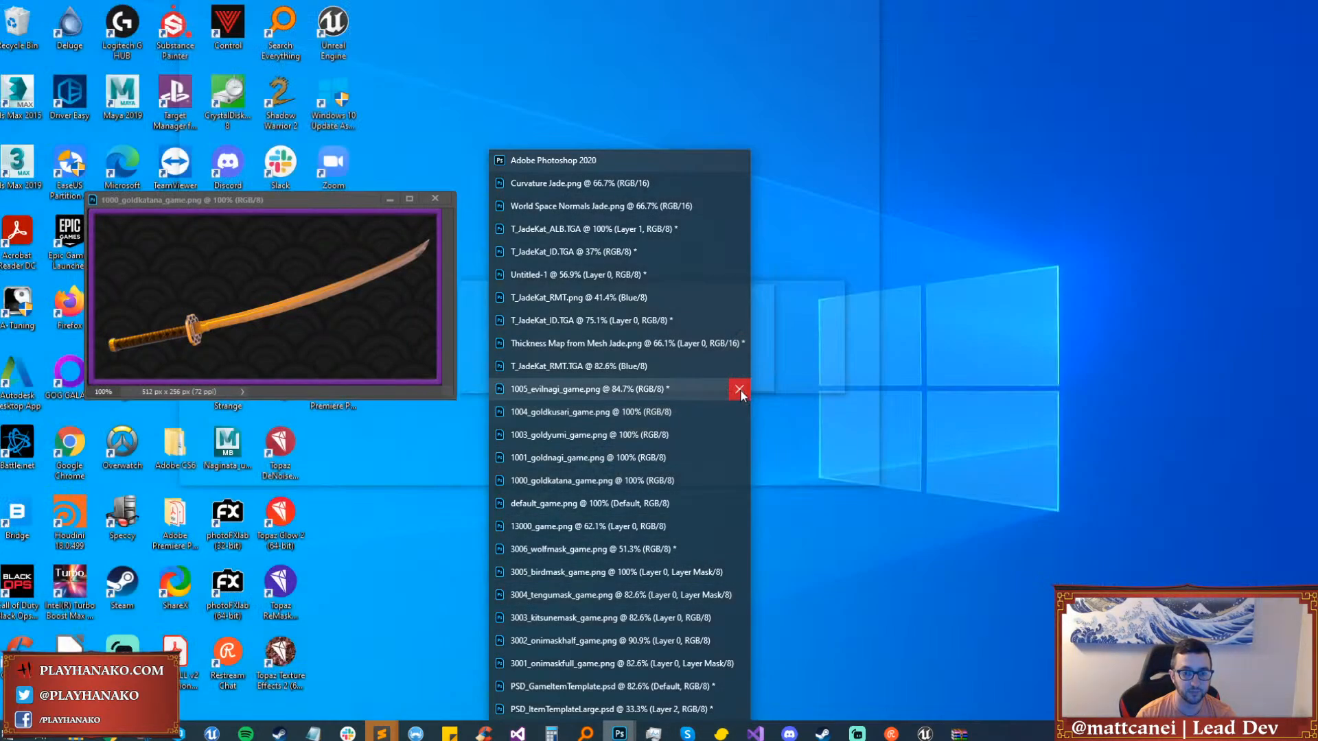
click(739, 390)
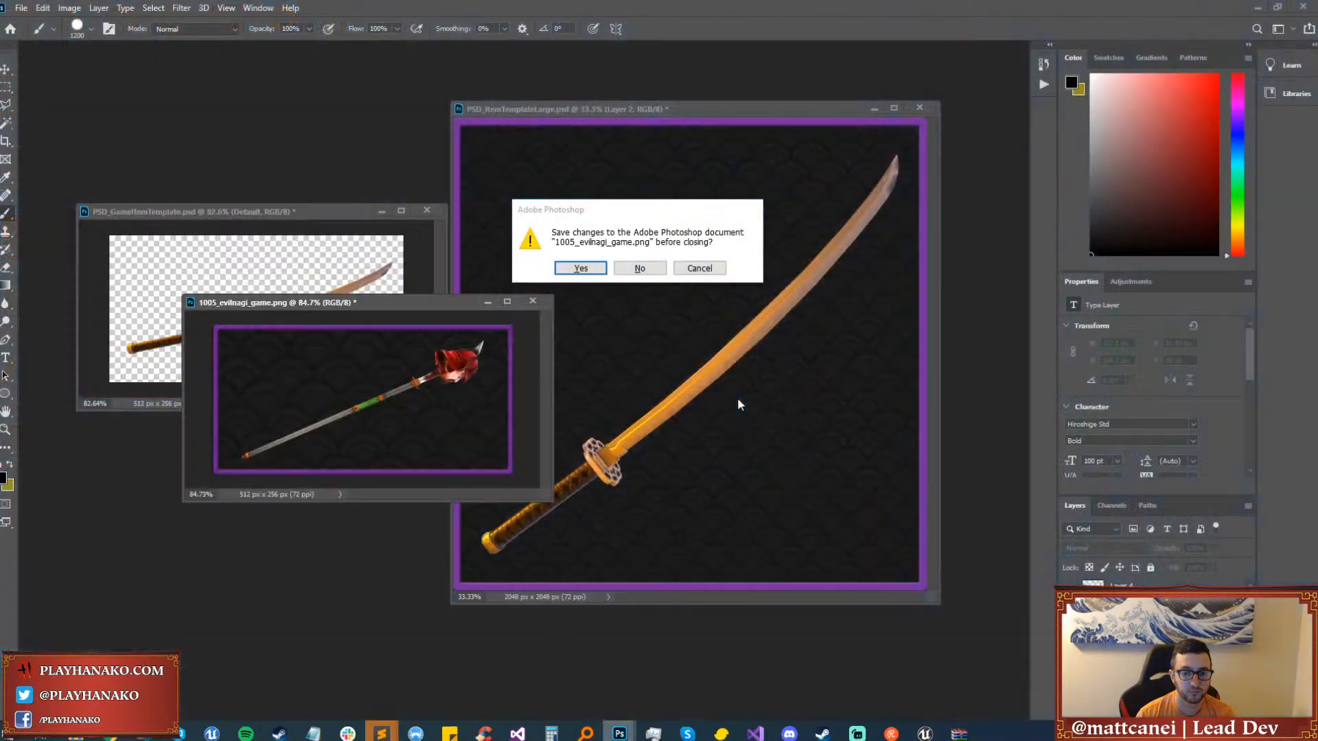
click(639, 268)
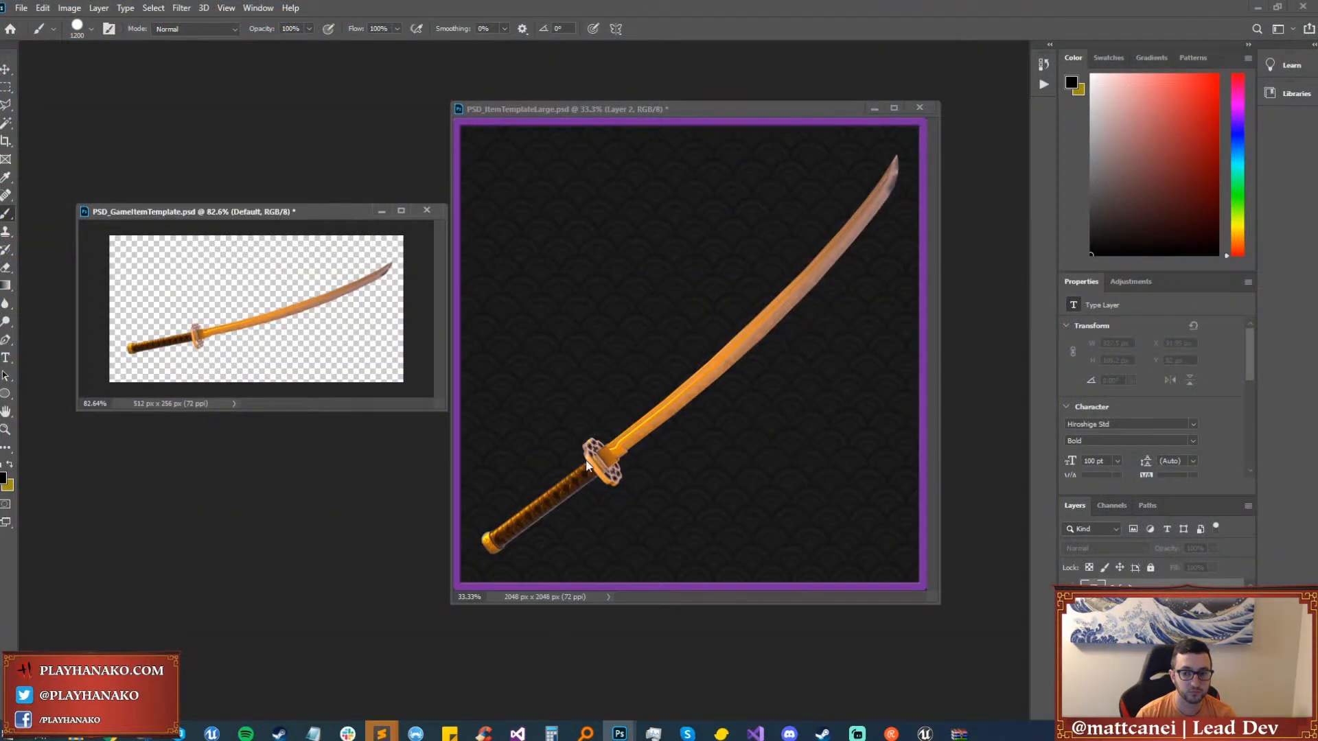
Close 1004_goldkusari_game.png, 1003_goldyumi_game.png, T_JadeKat_RMT.TGA and Thickness Map from Mesh Jade.png, discarding any unsaved changes.
mouse_move(362, 730)
mouse_move(619, 732)
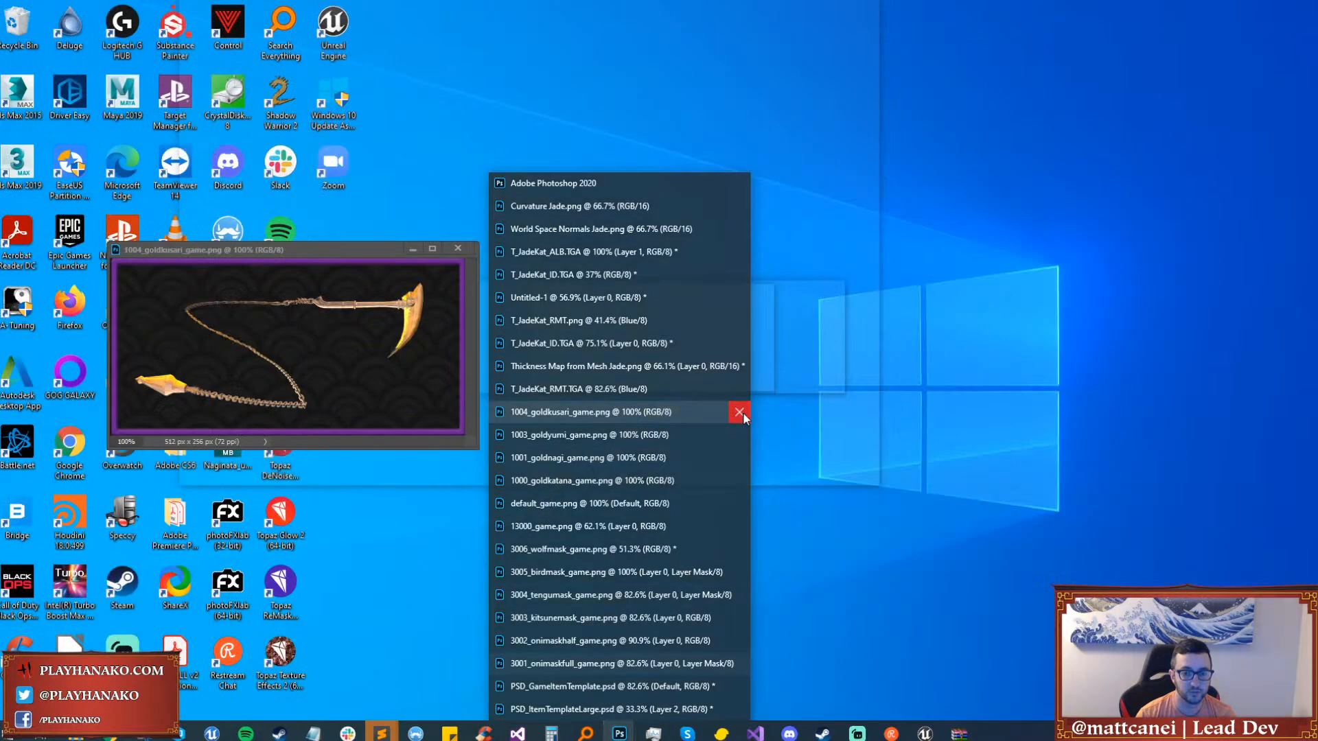
click(739, 412)
click(740, 417)
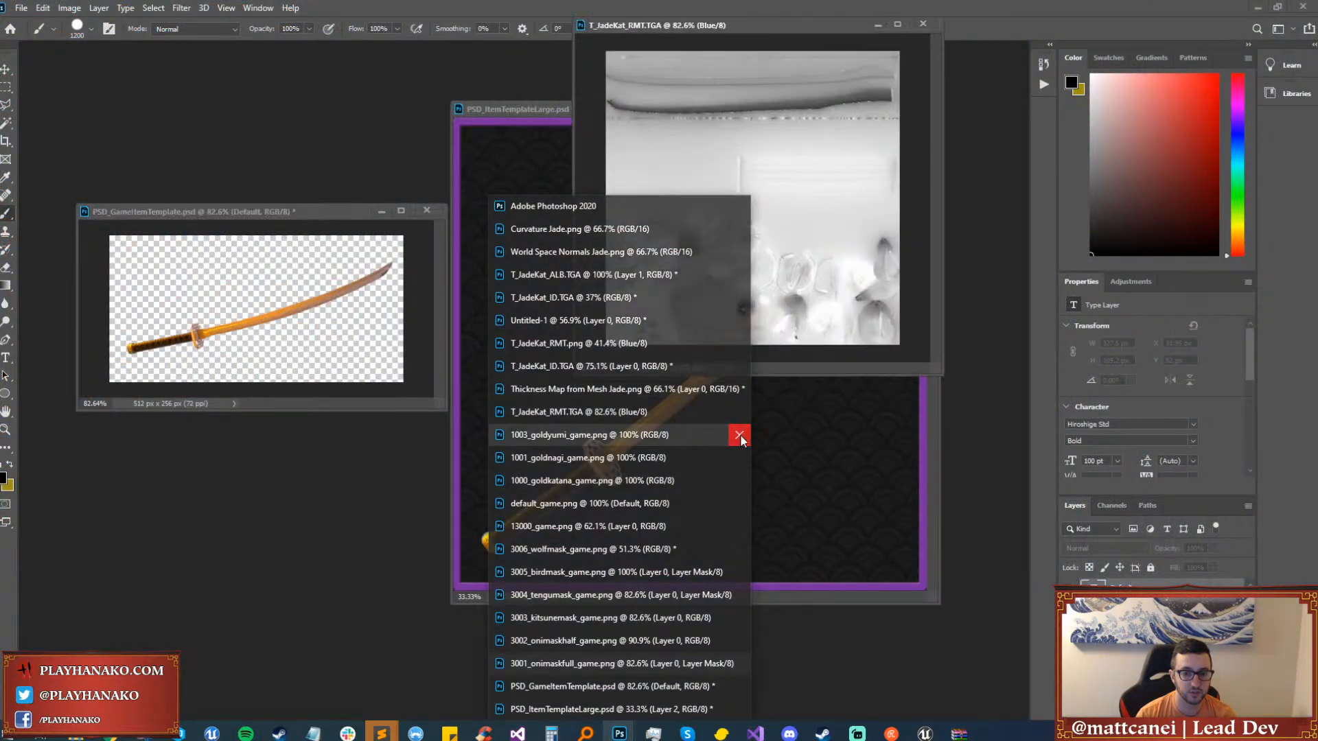
click(738, 436)
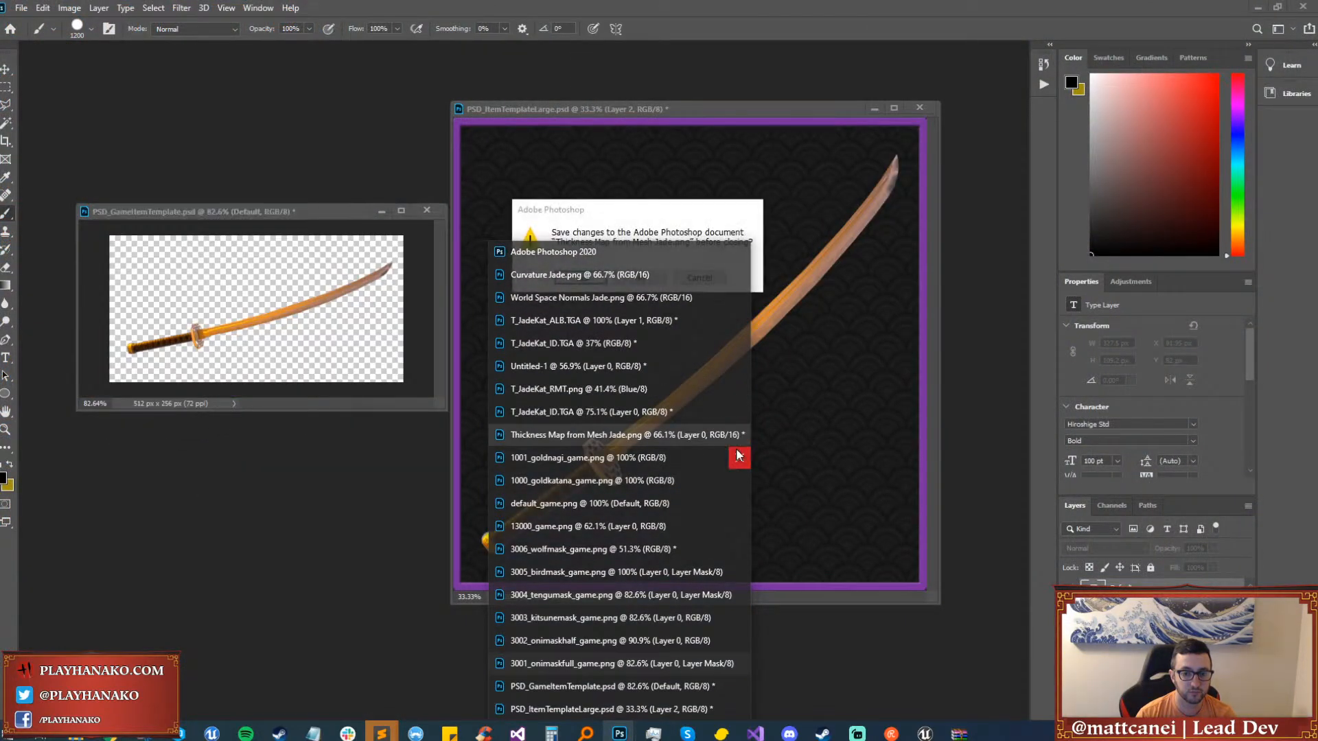
click(738, 458)
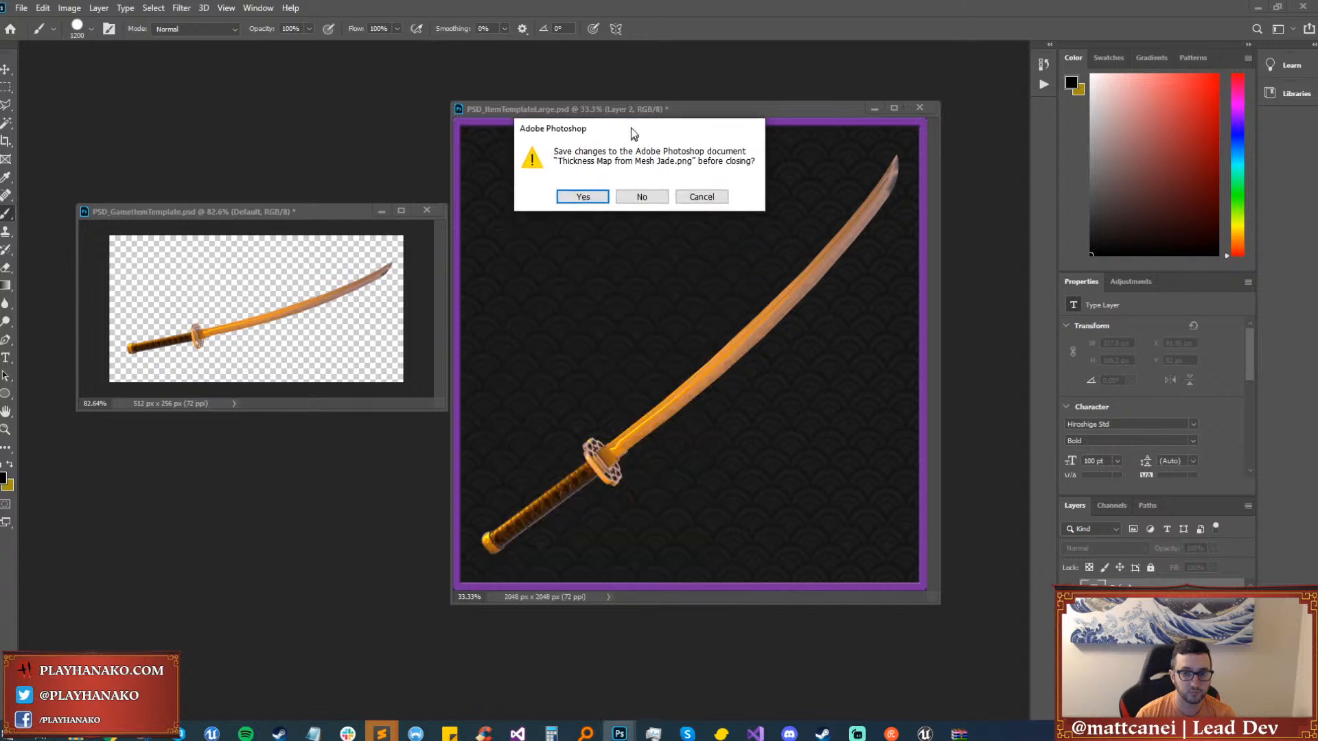
click(642, 194)
Close the open 1001_goldnagi_game.png and 1000_goldkatana_game.png images.
click(618, 734)
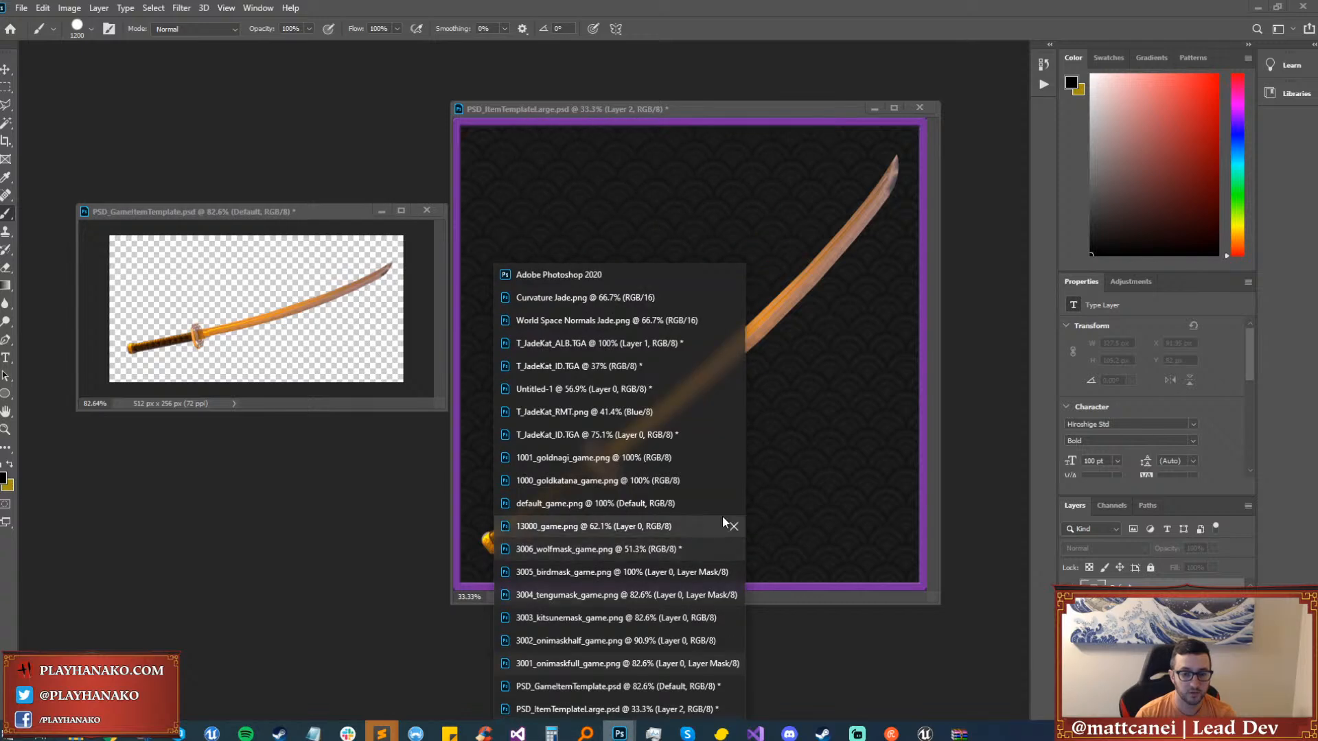
click(731, 459)
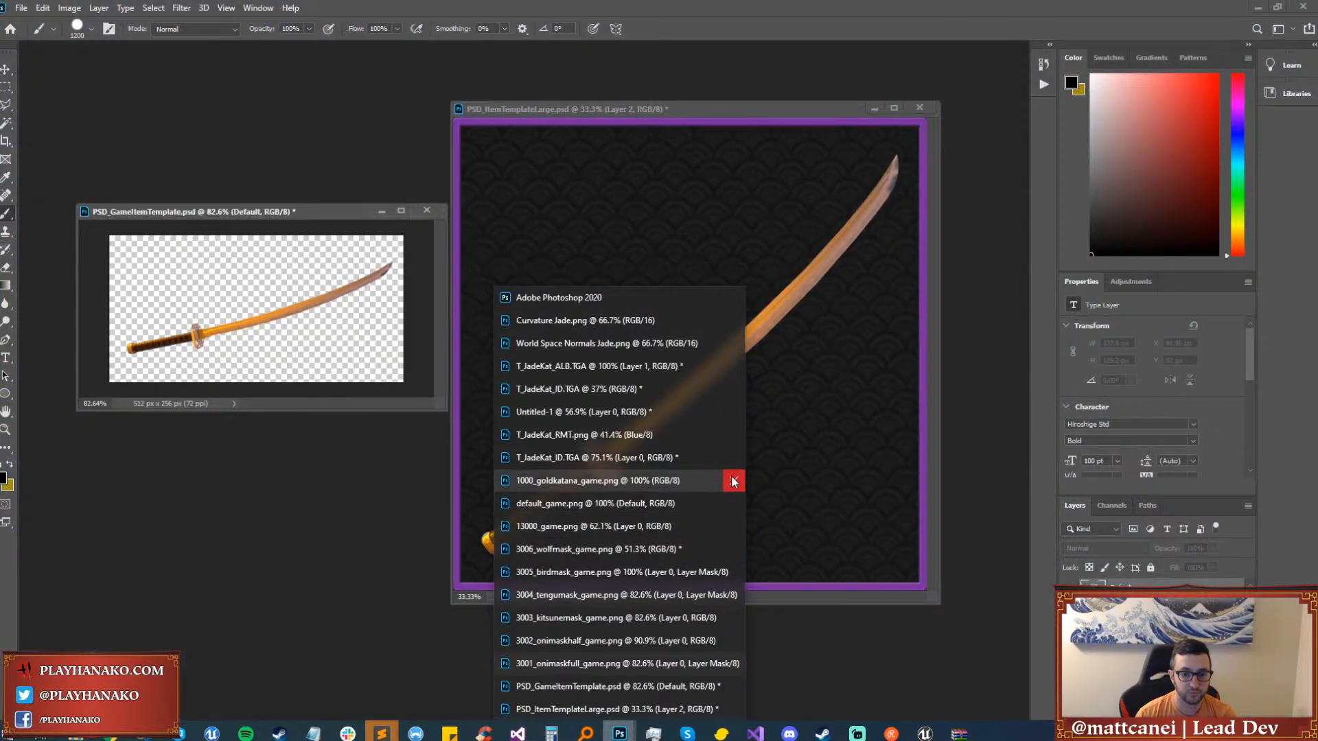
click(734, 481)
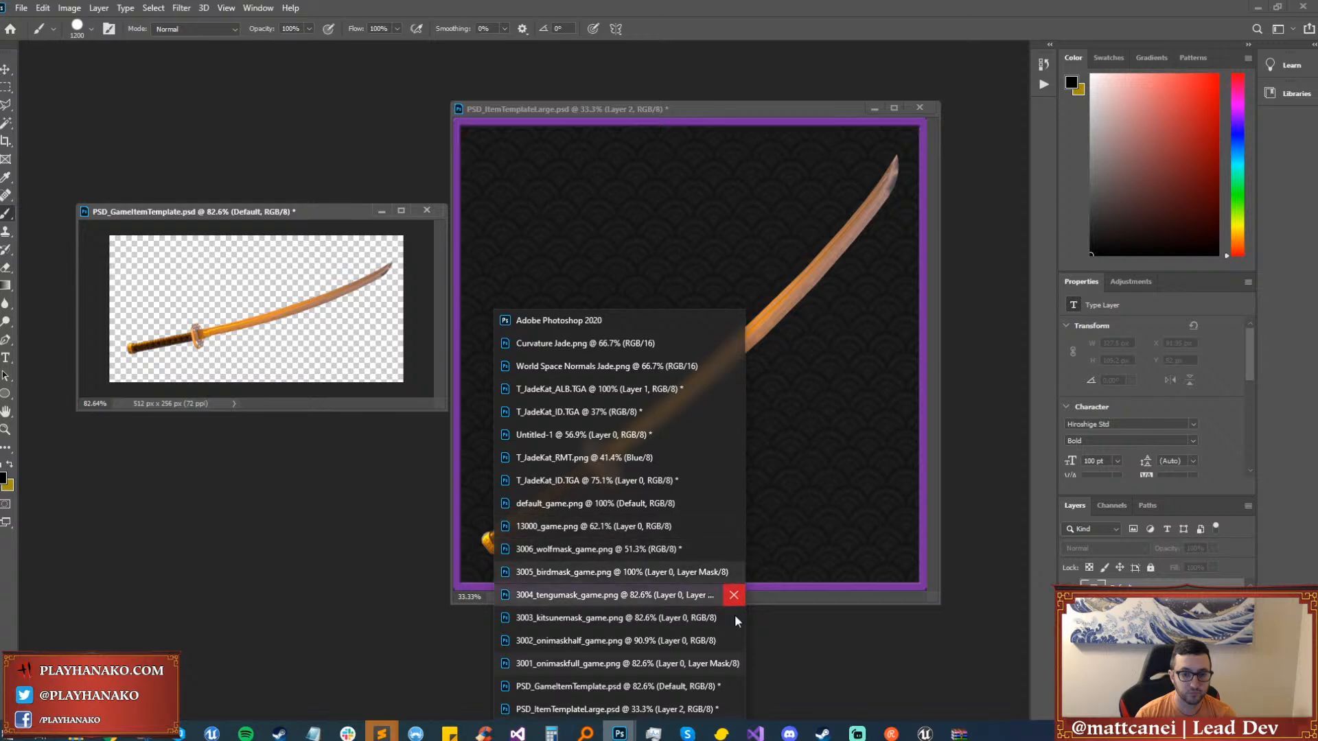
Bring up 3002_onimaskhalf_game.png and move the game item template window clear of it so the oni masks are fully visible.
click(676, 640)
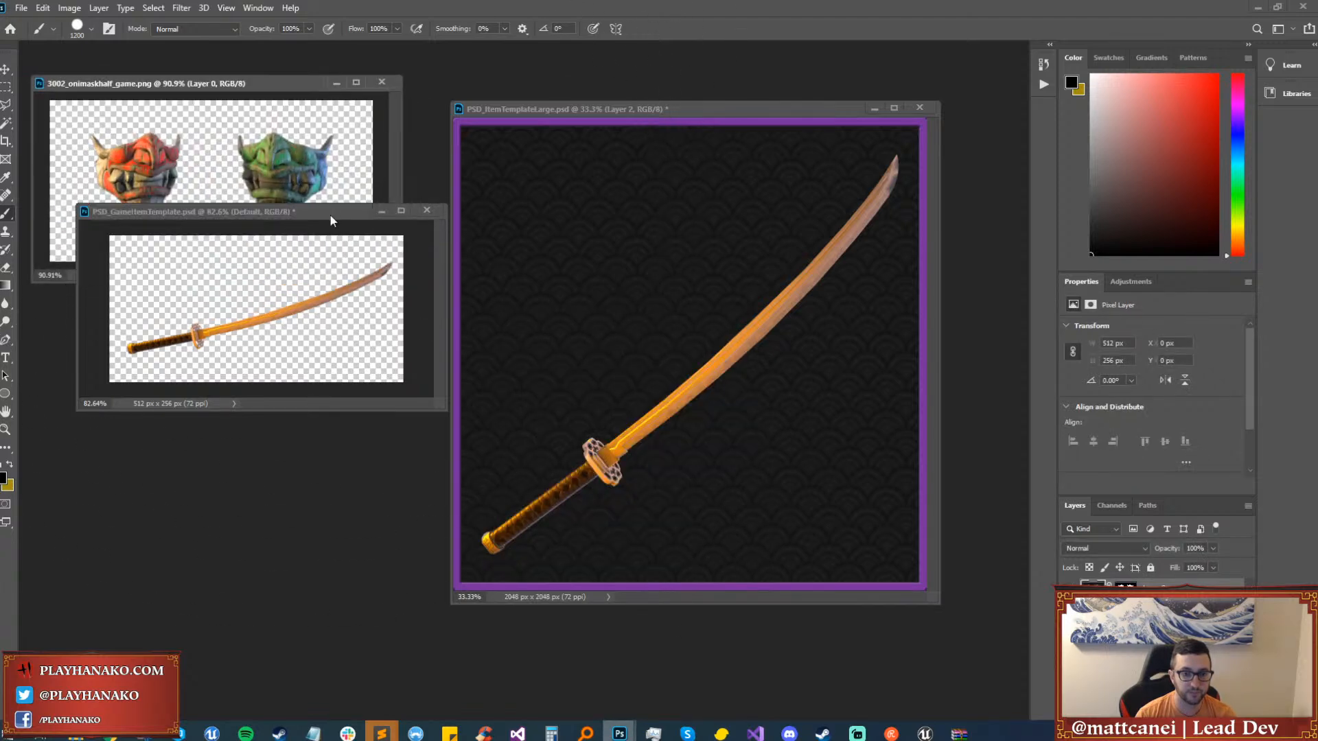
drag(332, 215, 508, 354)
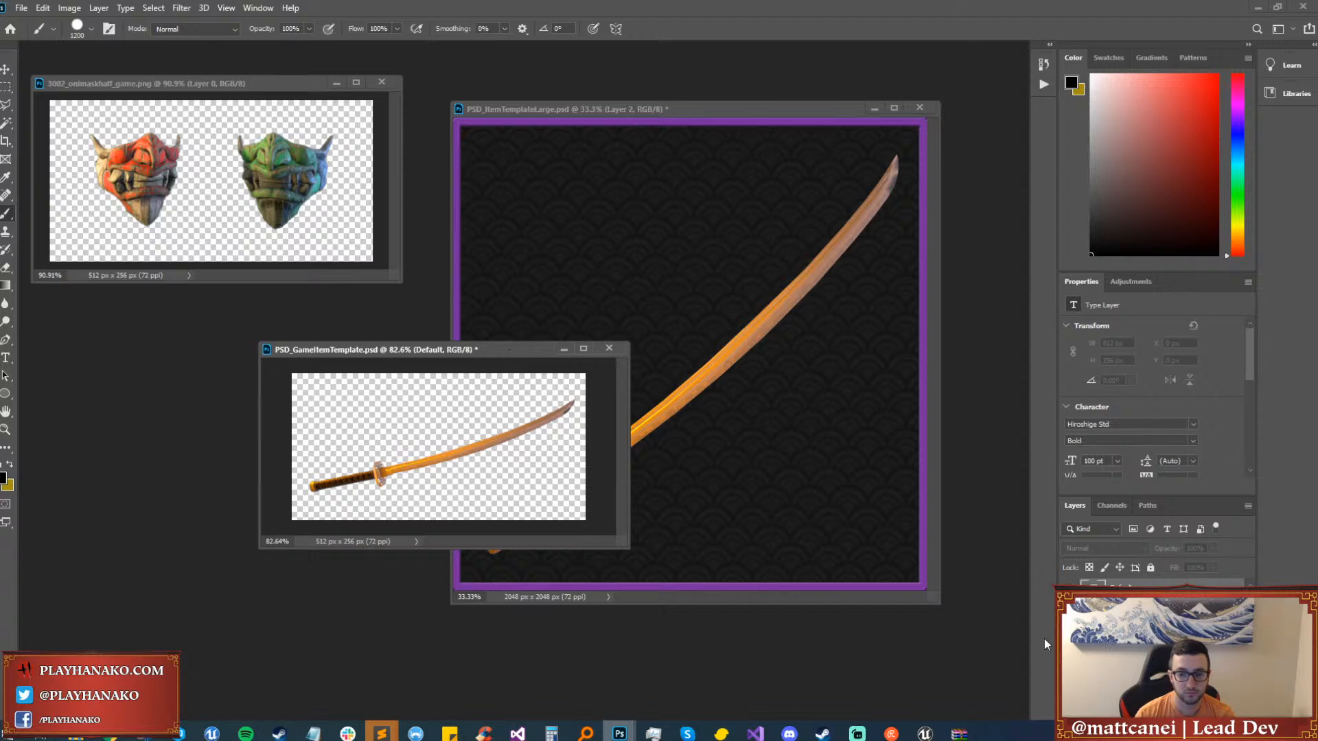
Switch the weapon shown in the game item template from the katana to the golden naginata.
key(ctrl+z)
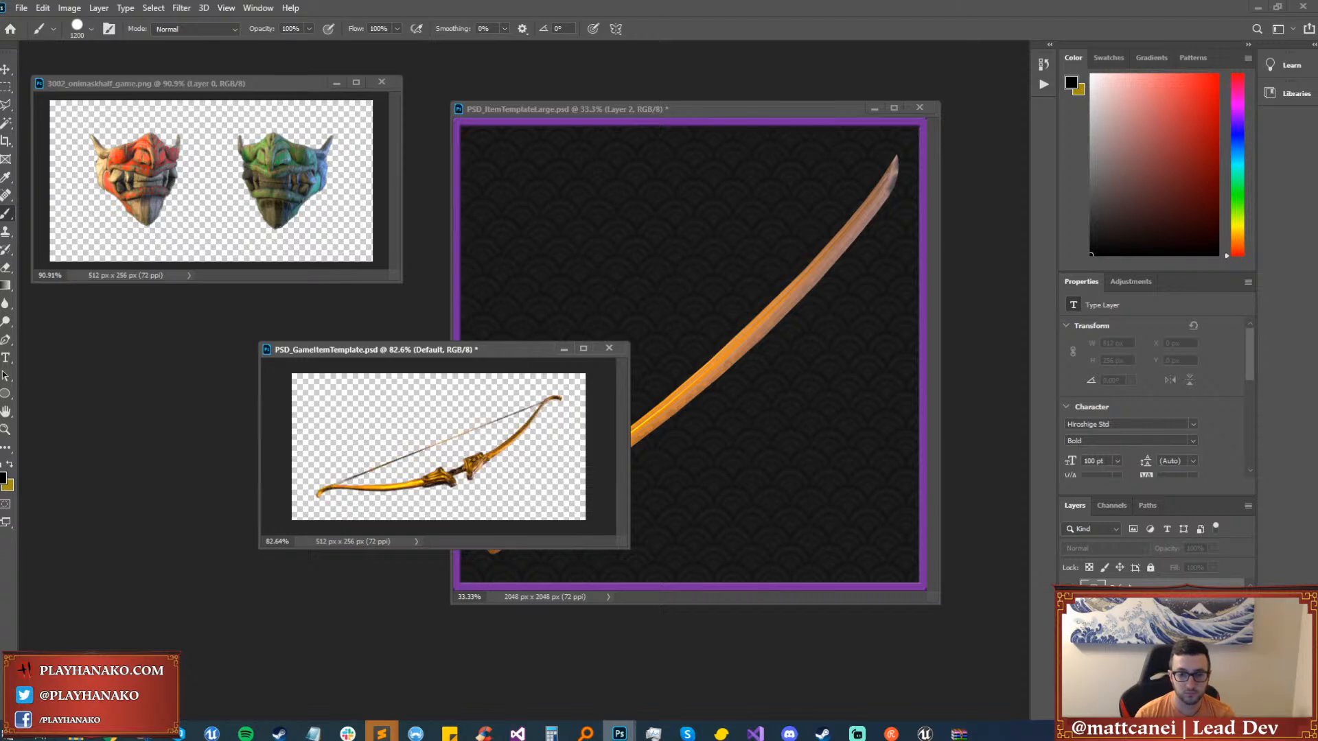
key(ctrl+z)
key(ctrl+z)
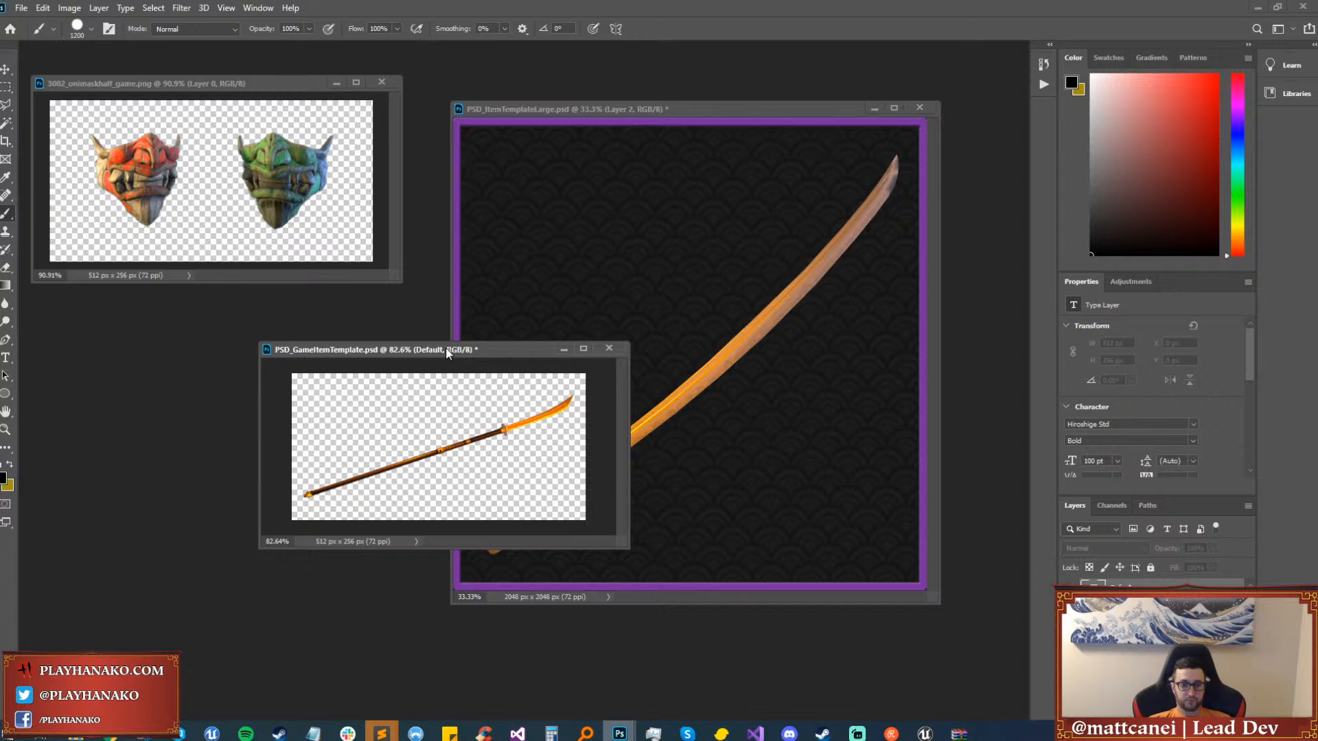
Save the golden naginata as a PNG in the SteamItems weapons folder, replacing 1001_goldnagi_game.png.
key(ctrl+shift+s)
click(631, 422)
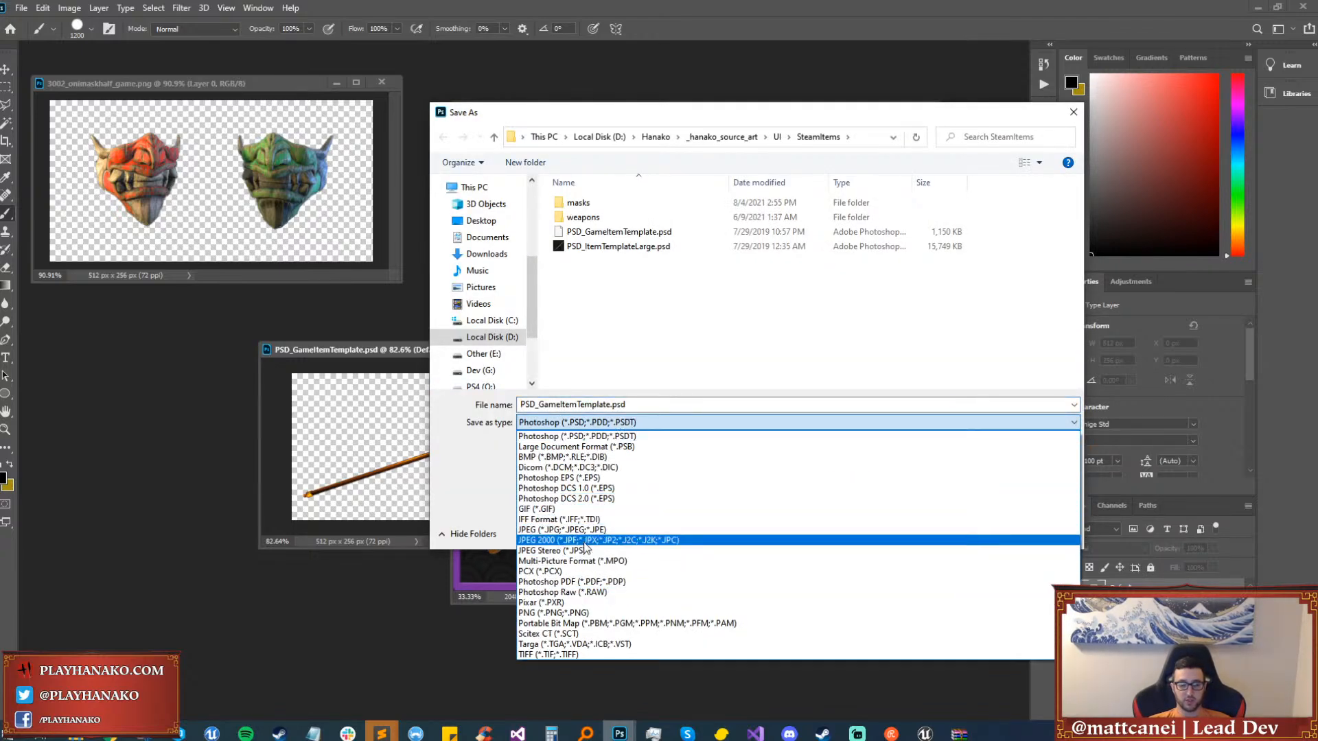
click(570, 613)
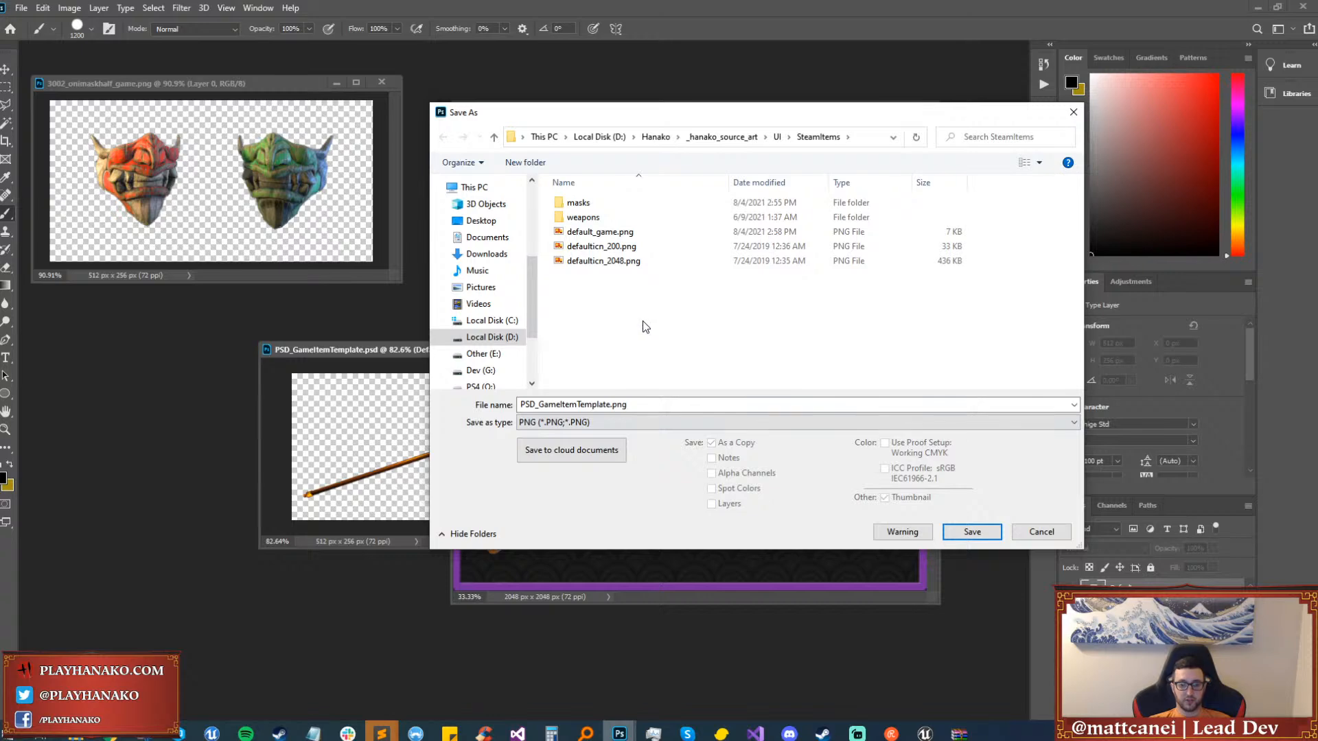
drag(687, 114, 738, 117)
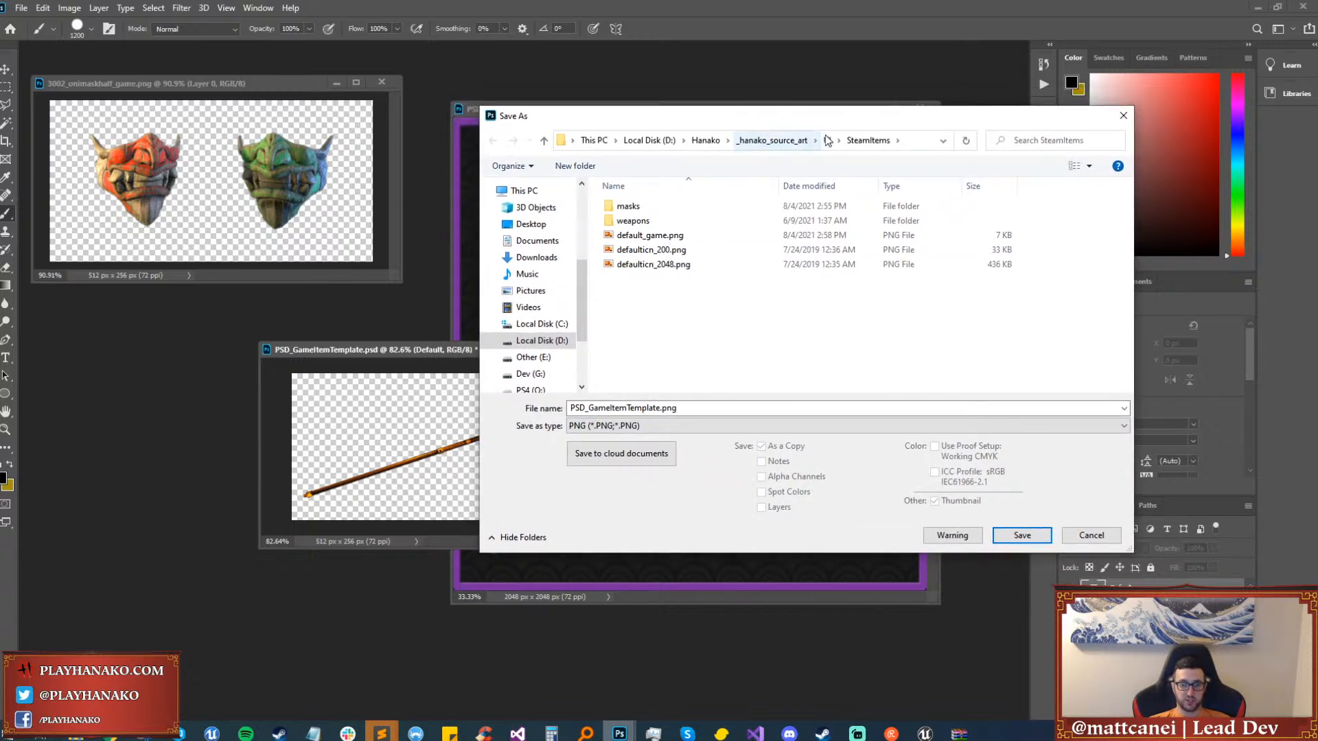
double_click(639, 219)
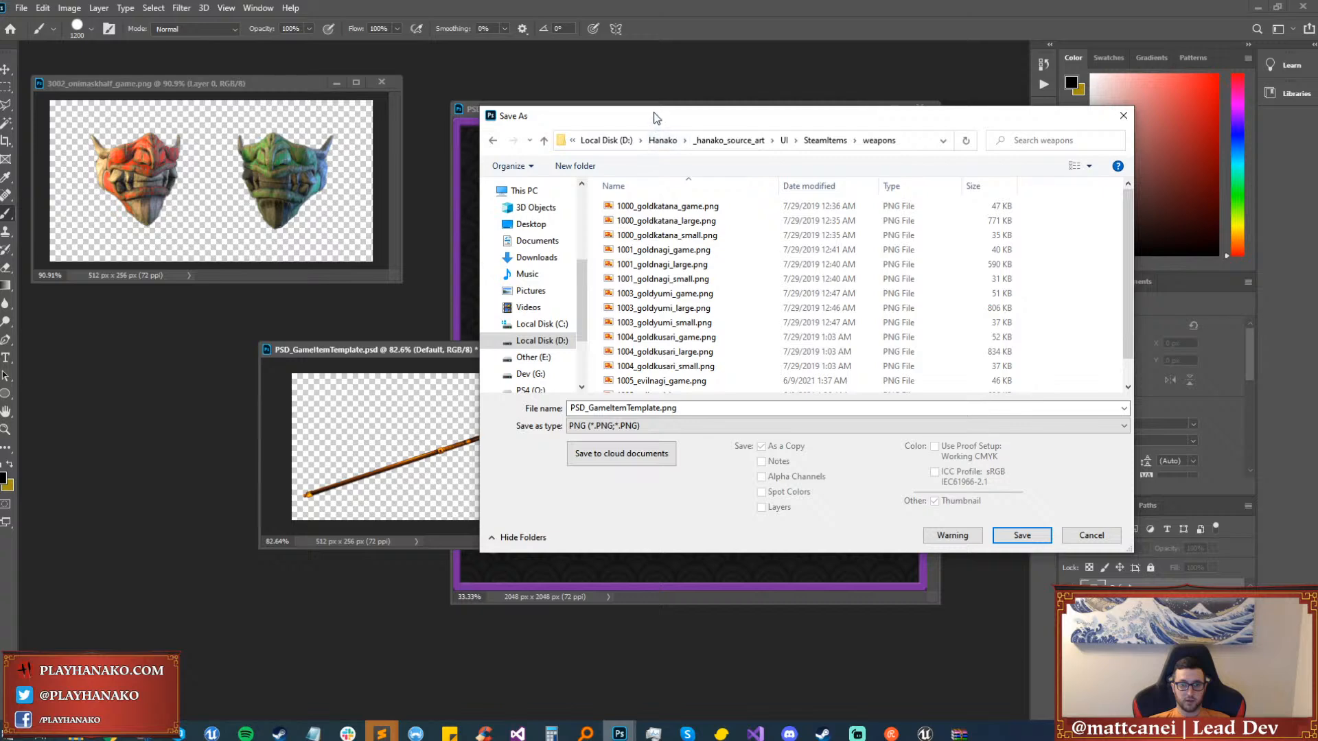
drag(654, 117, 777, 169)
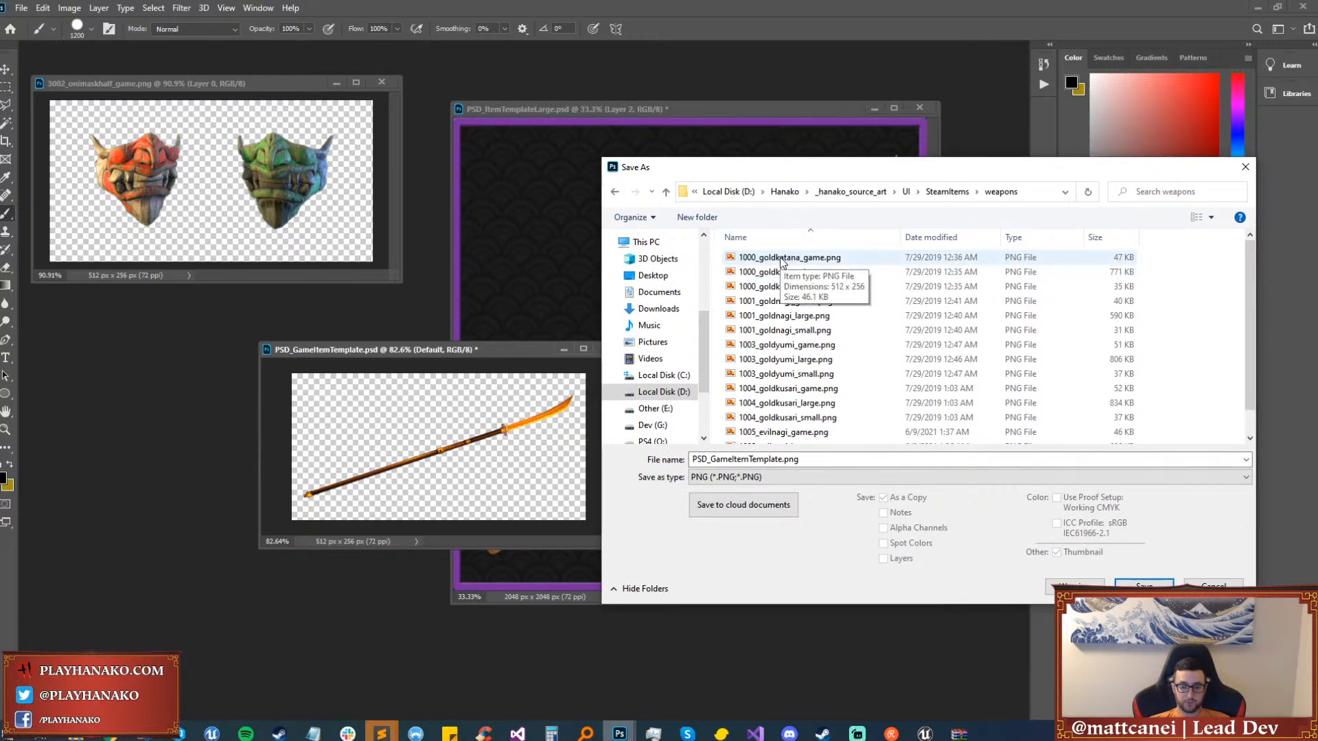
click(780, 302)
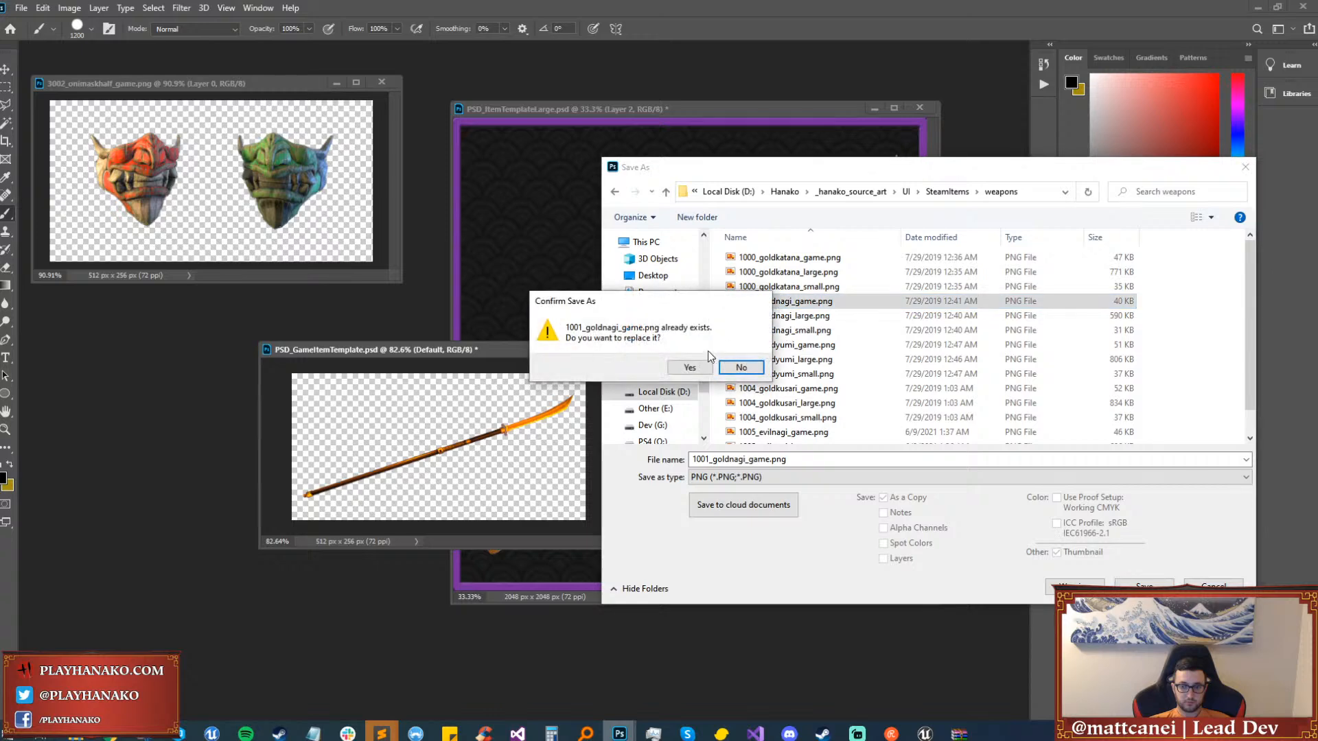
click(689, 364)
click(722, 217)
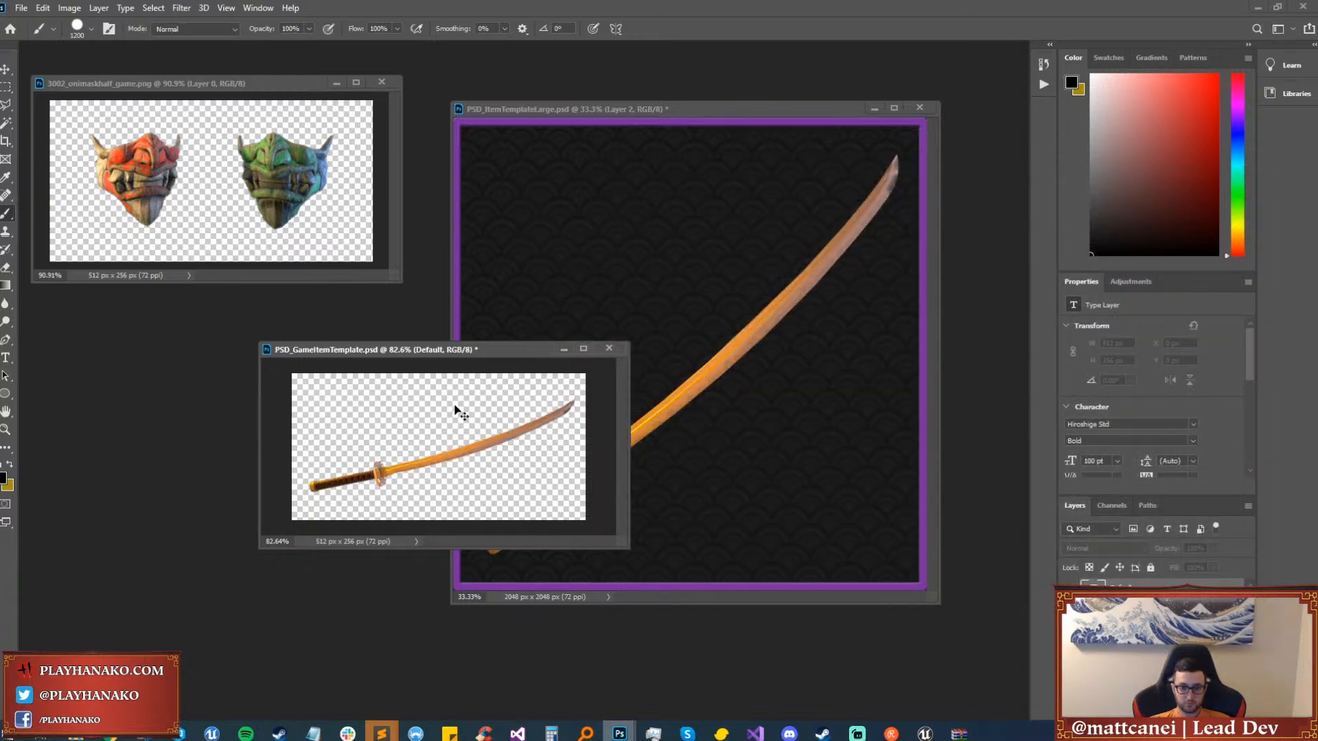
Save the golden katana as a PNG with large file size, replacing 1000_goldkatana_game.png in the weapons folder.
key(shift+ctrl+s)
click(755, 477)
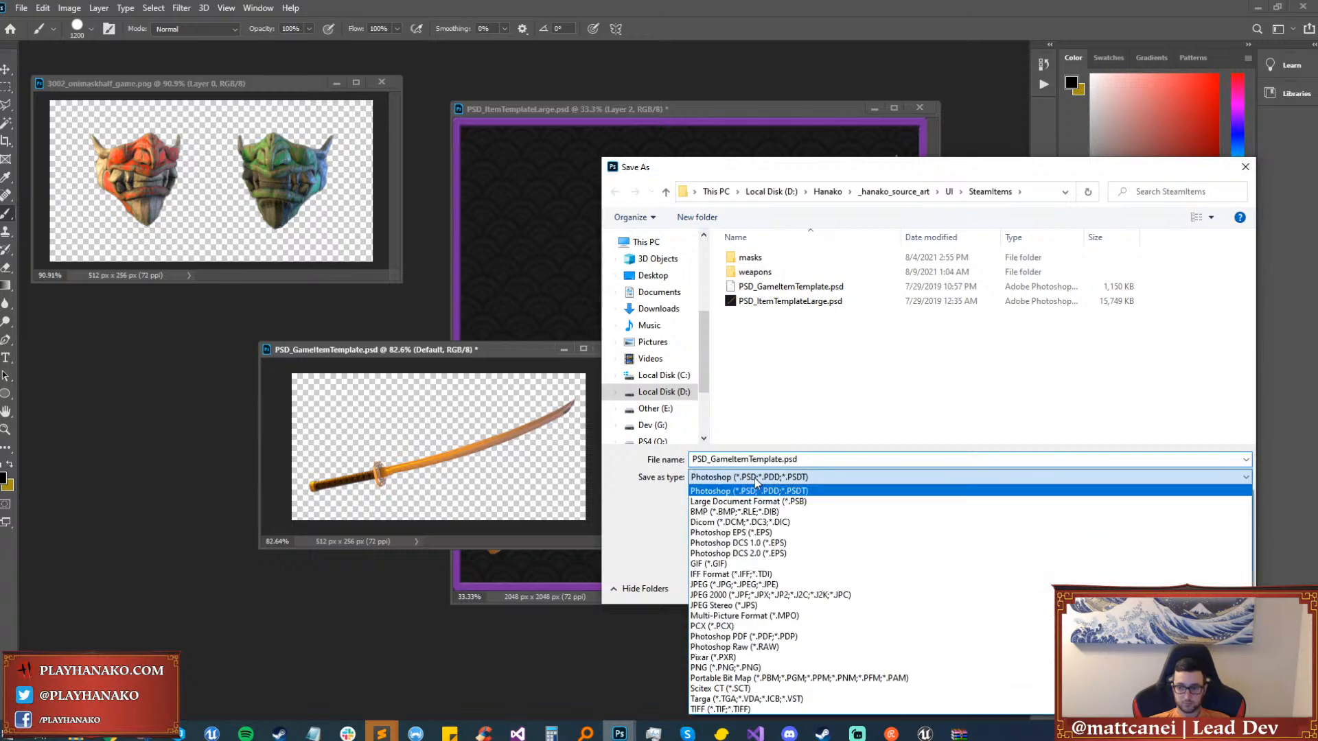
click(746, 667)
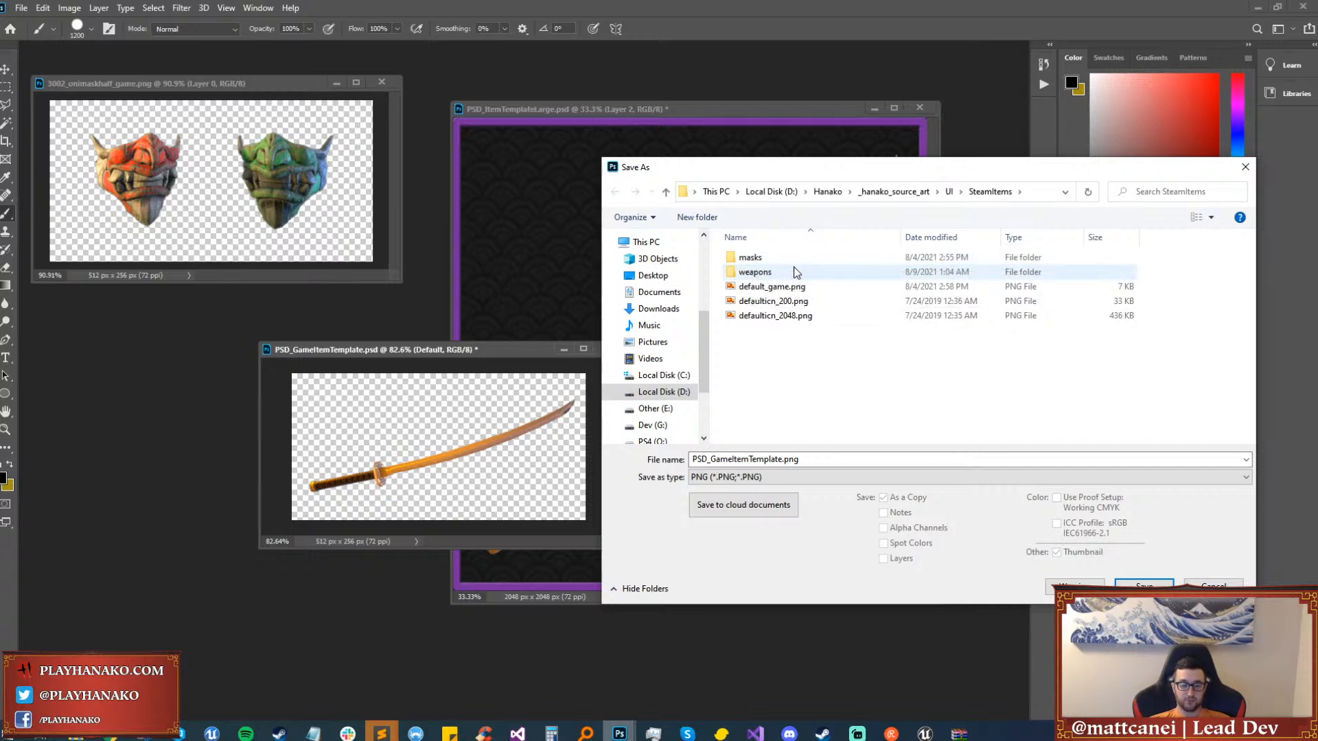
double_click(794, 272)
double_click(789, 257)
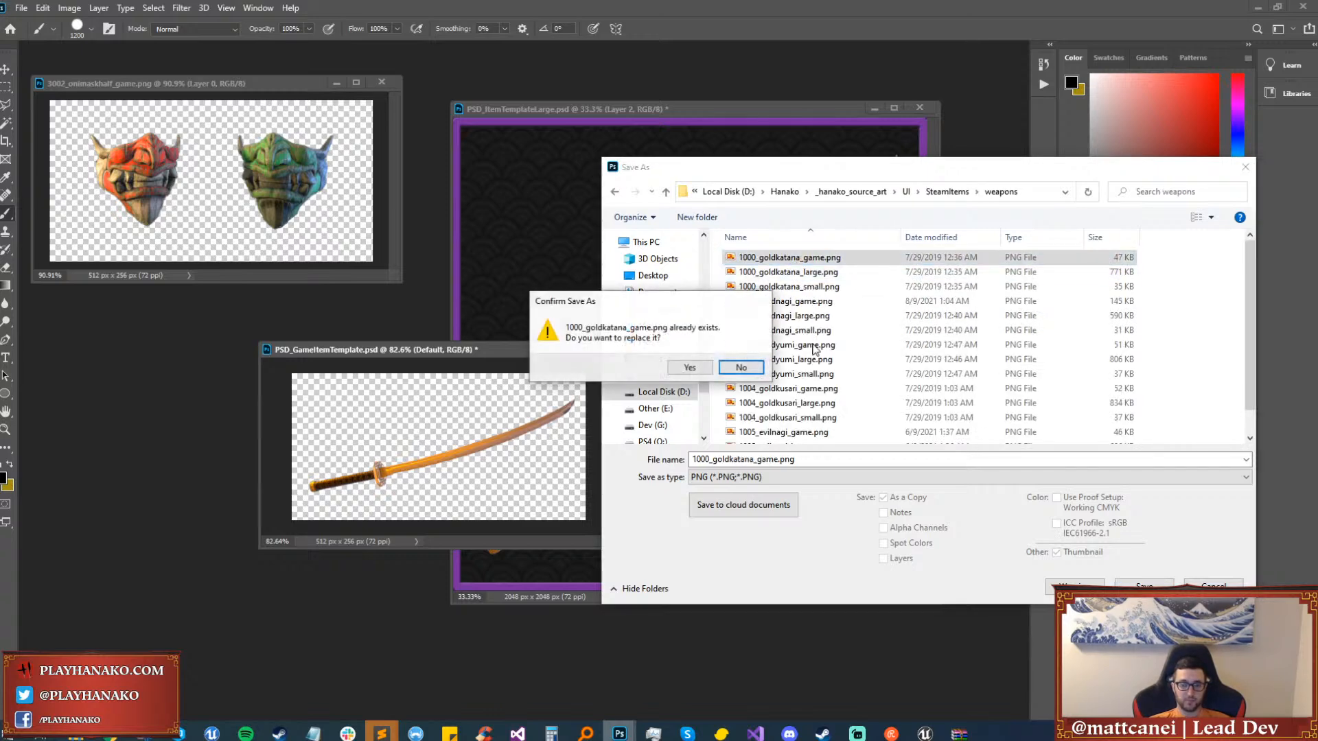
click(675, 364)
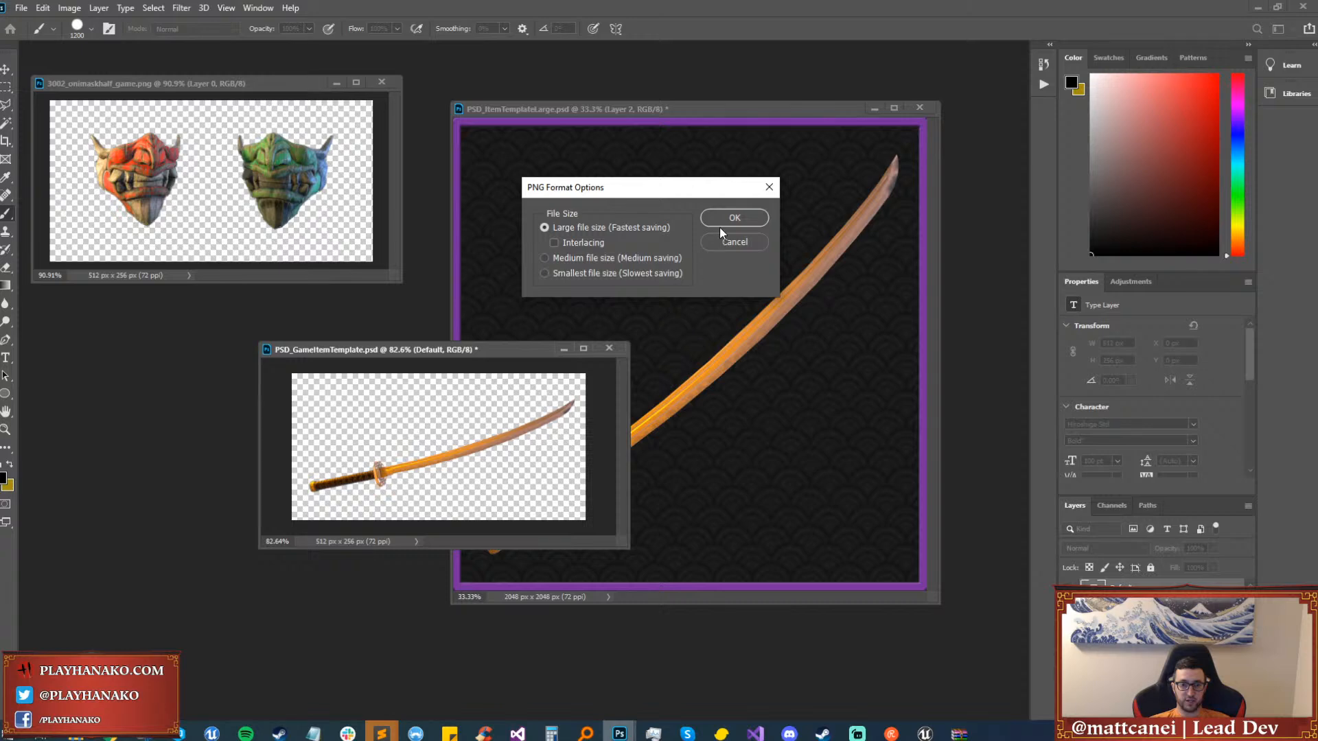
click(724, 219)
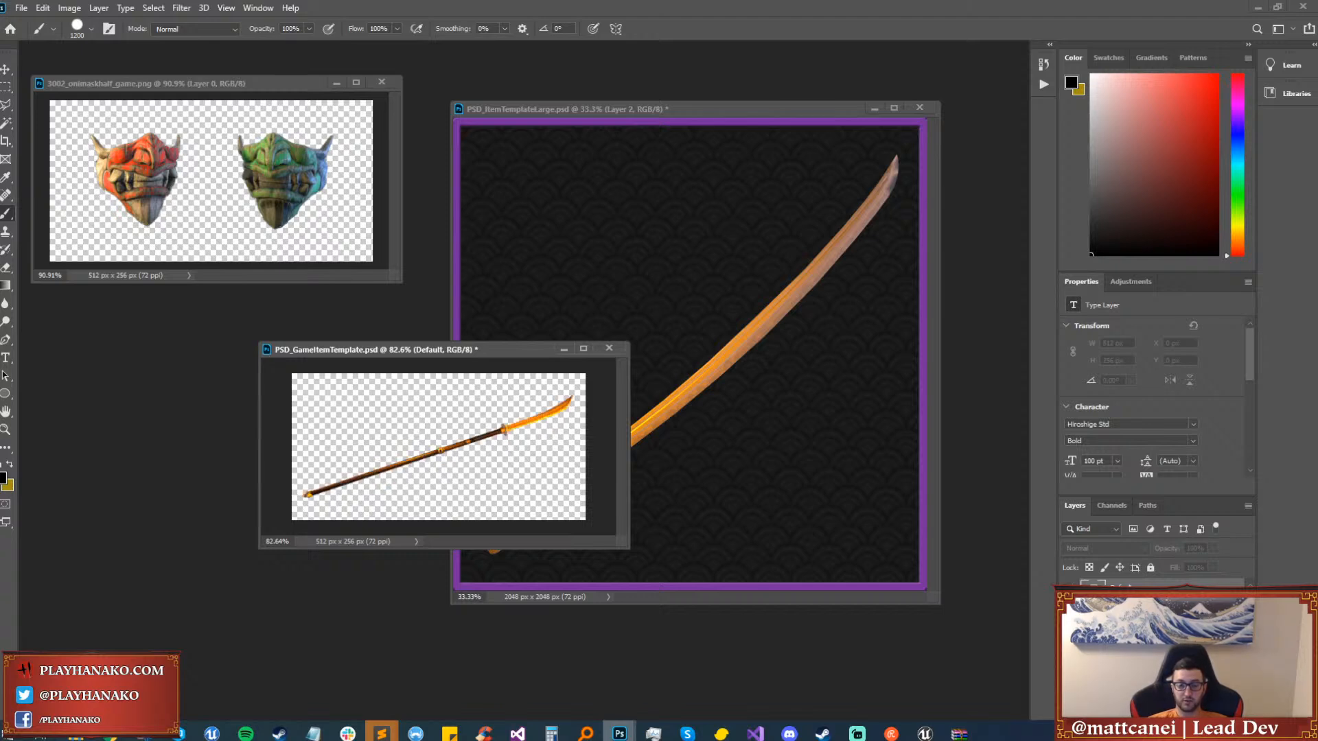
Save the golden bow as a PNG with large file size, replacing 1003_goldyumi_game.png in the SteamItems weapons folder.
key(ctrl+shift+s)
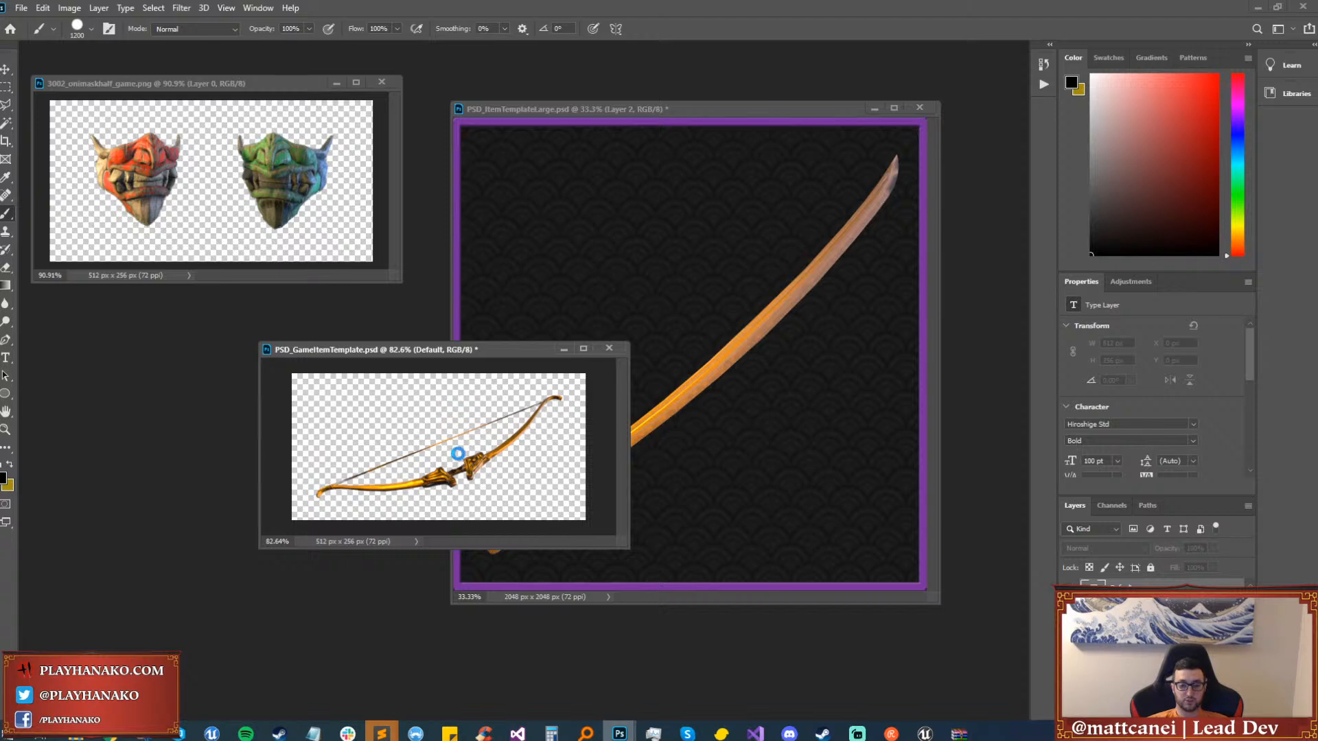
click(750, 476)
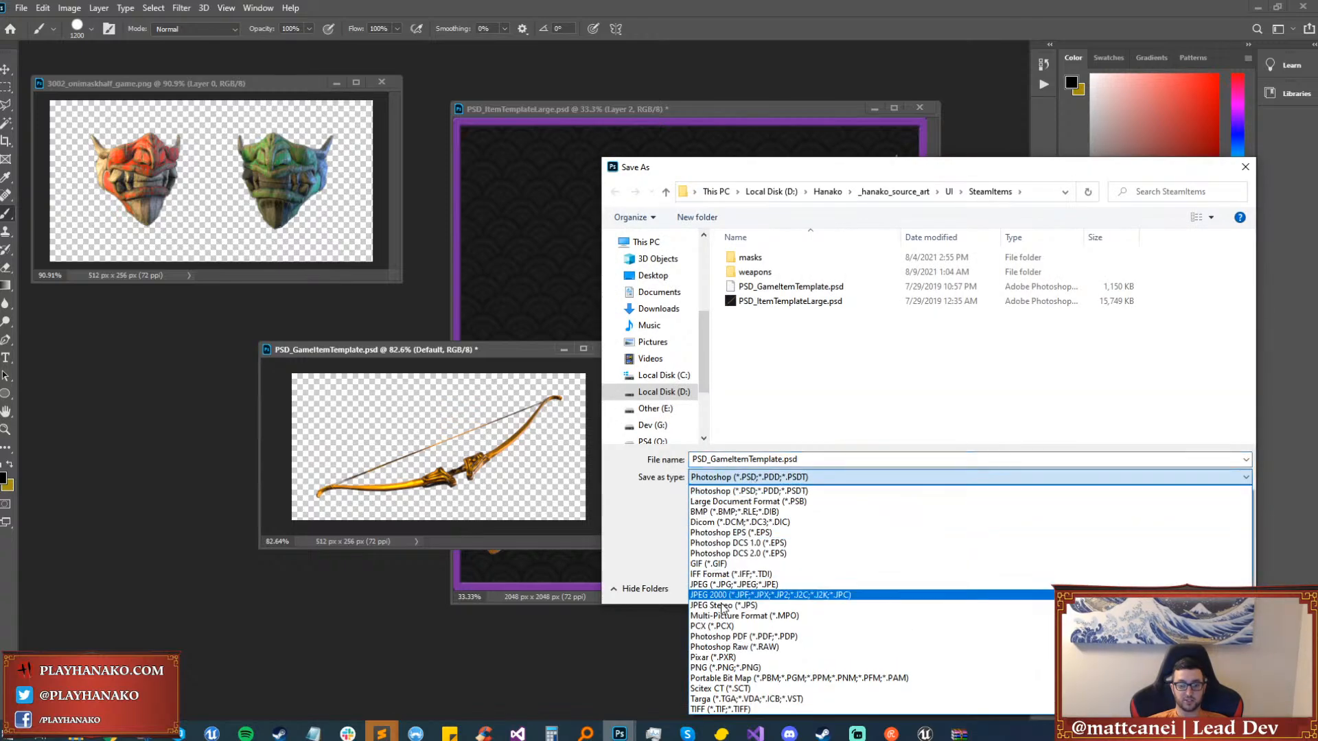
click(748, 675)
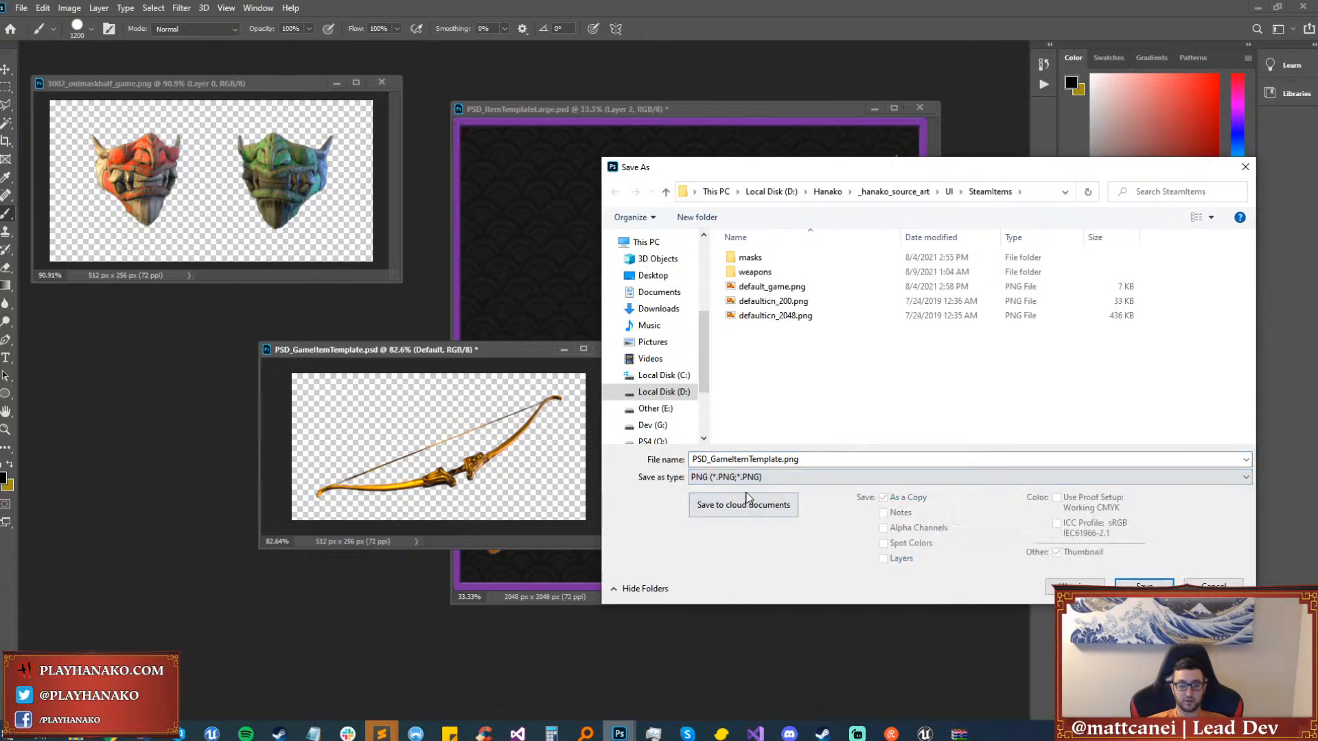
double_click(755, 272)
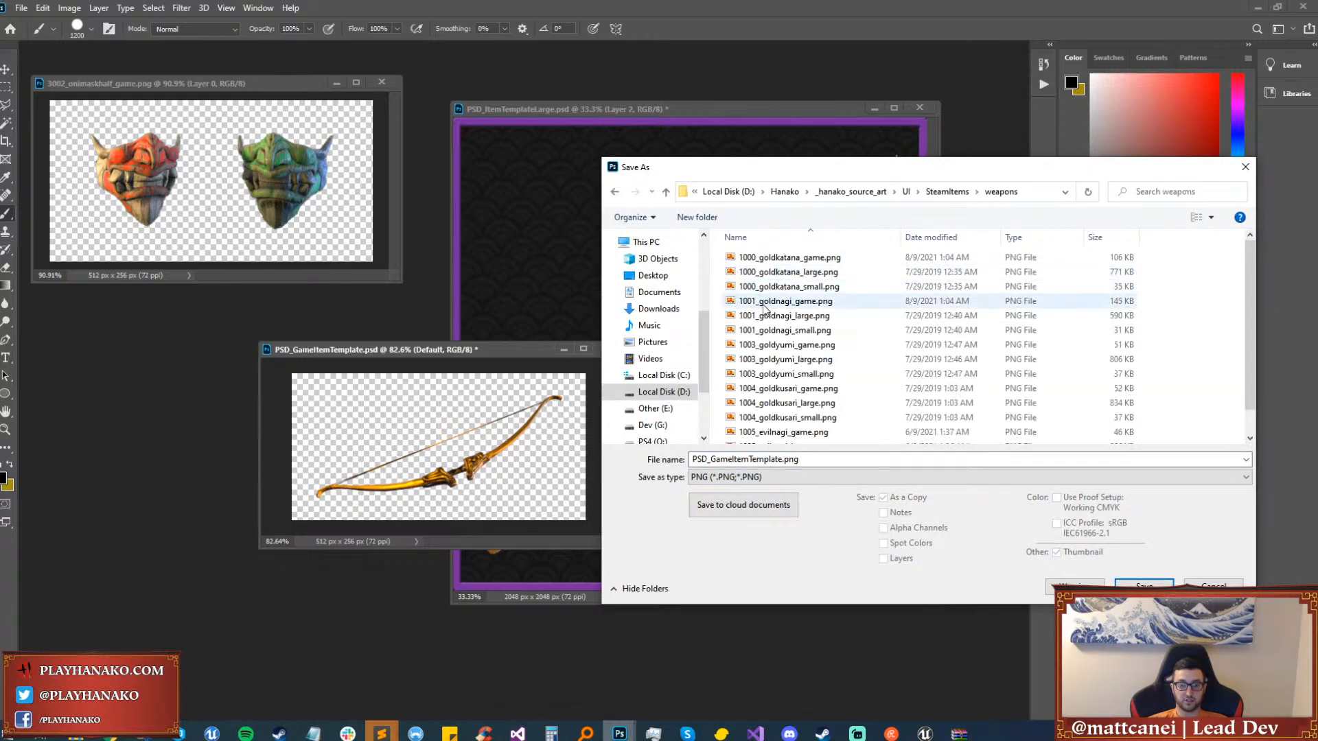
click(783, 350)
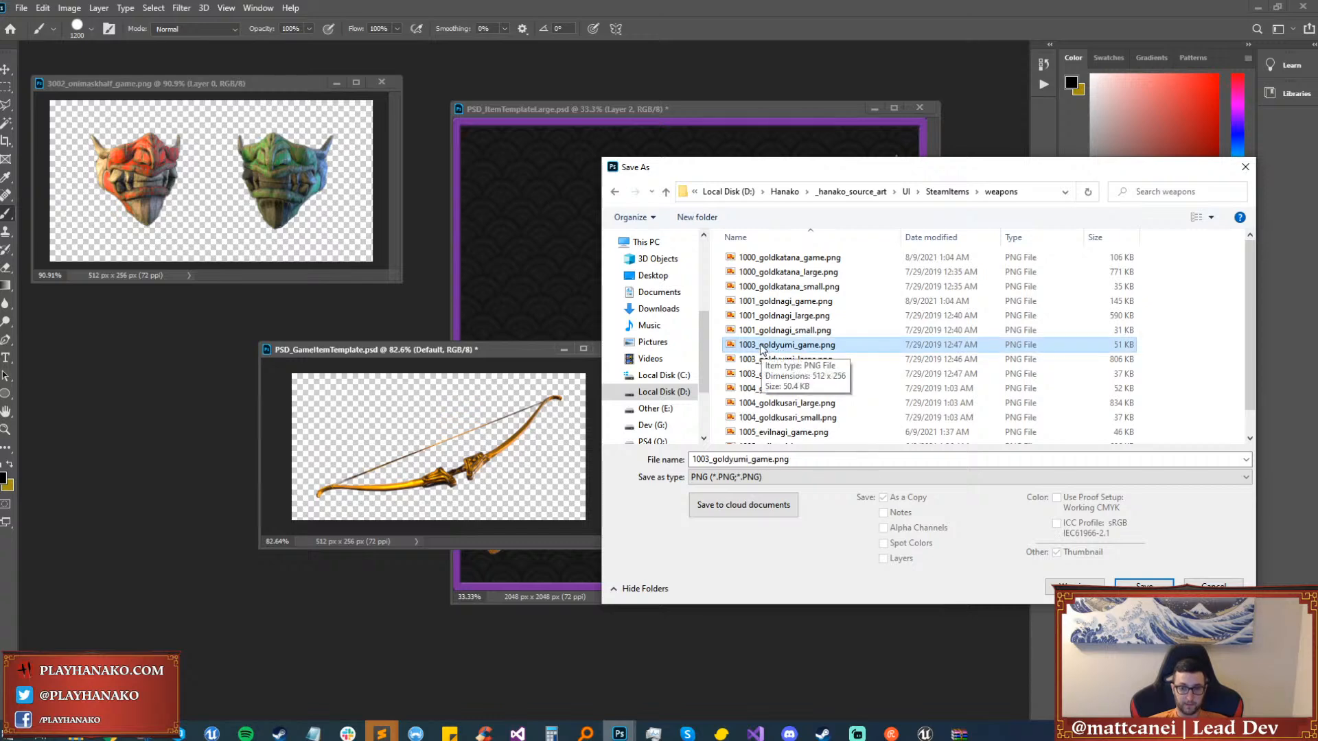
double_click(761, 349)
click(690, 367)
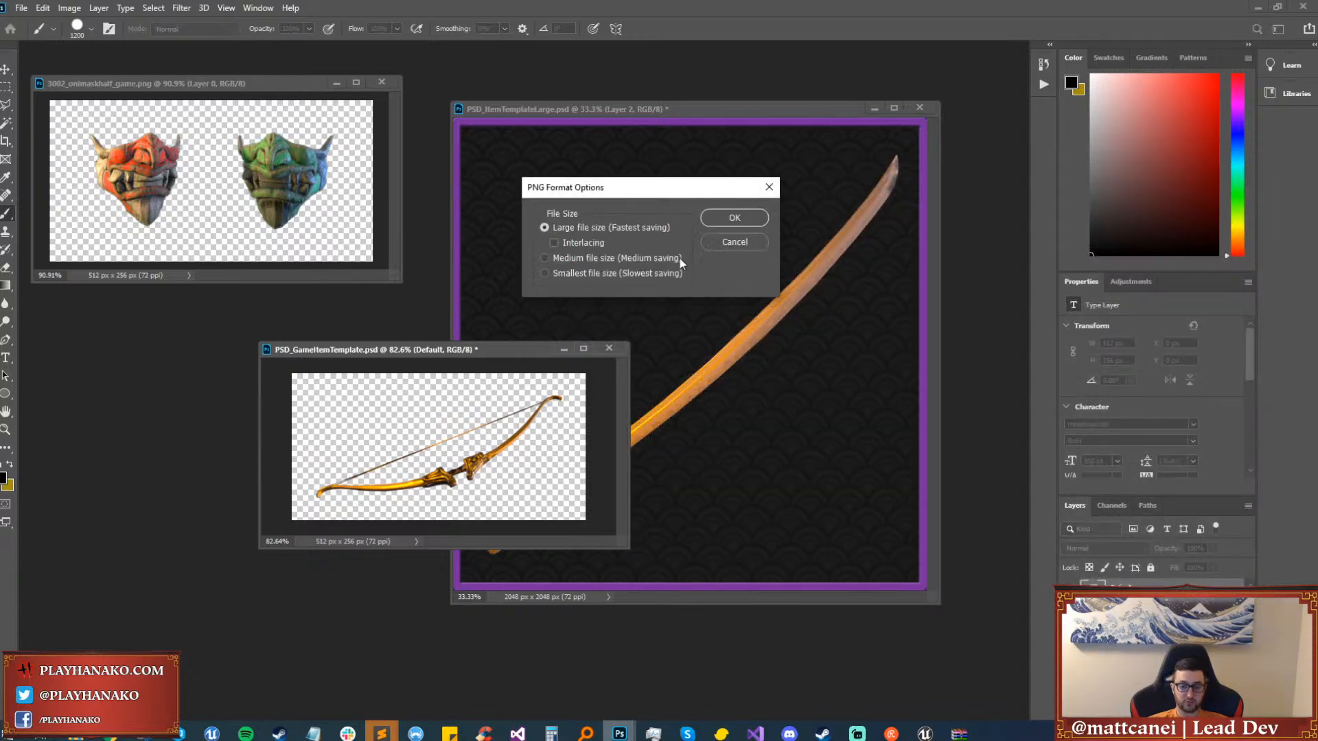
click(733, 220)
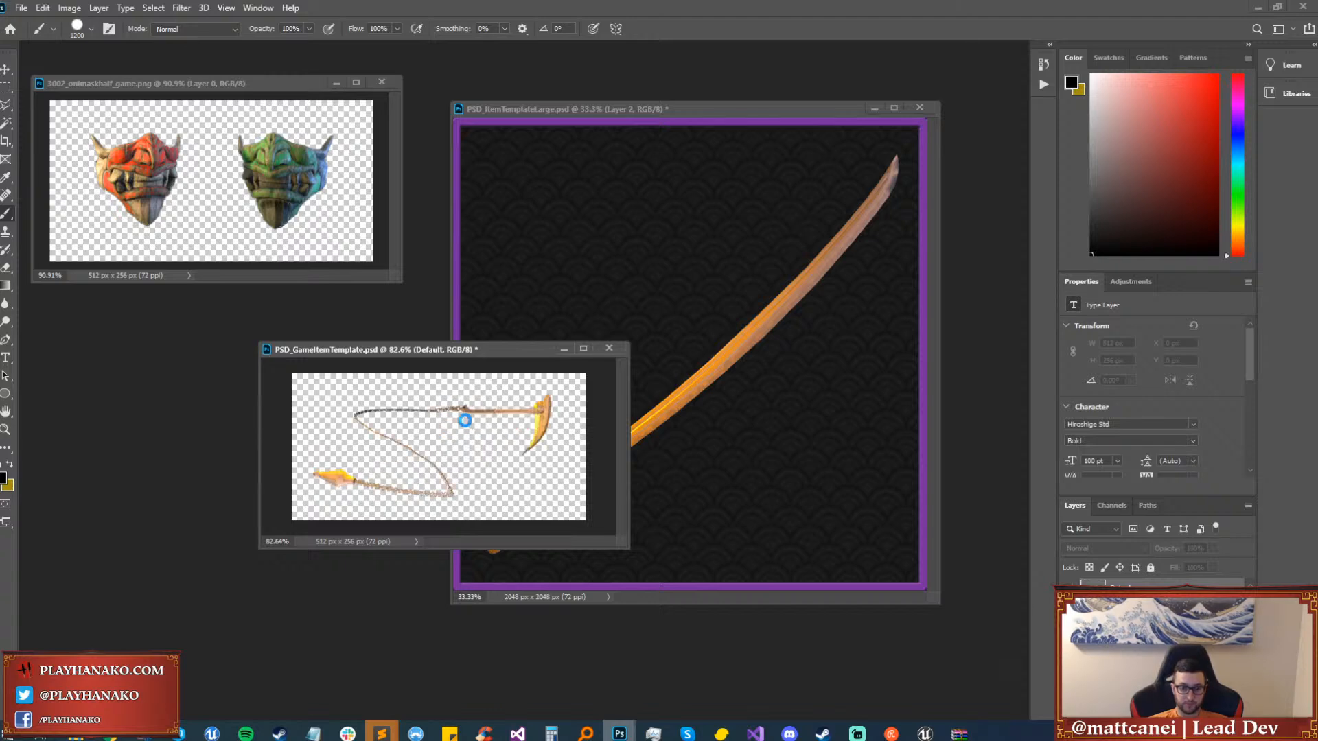
Save the golden kusarigama as a PNG with large file size, replacing 1004_goldkusari_game.png in the SteamItems weapons folder.
key(ctrl+shift+s)
click(790, 477)
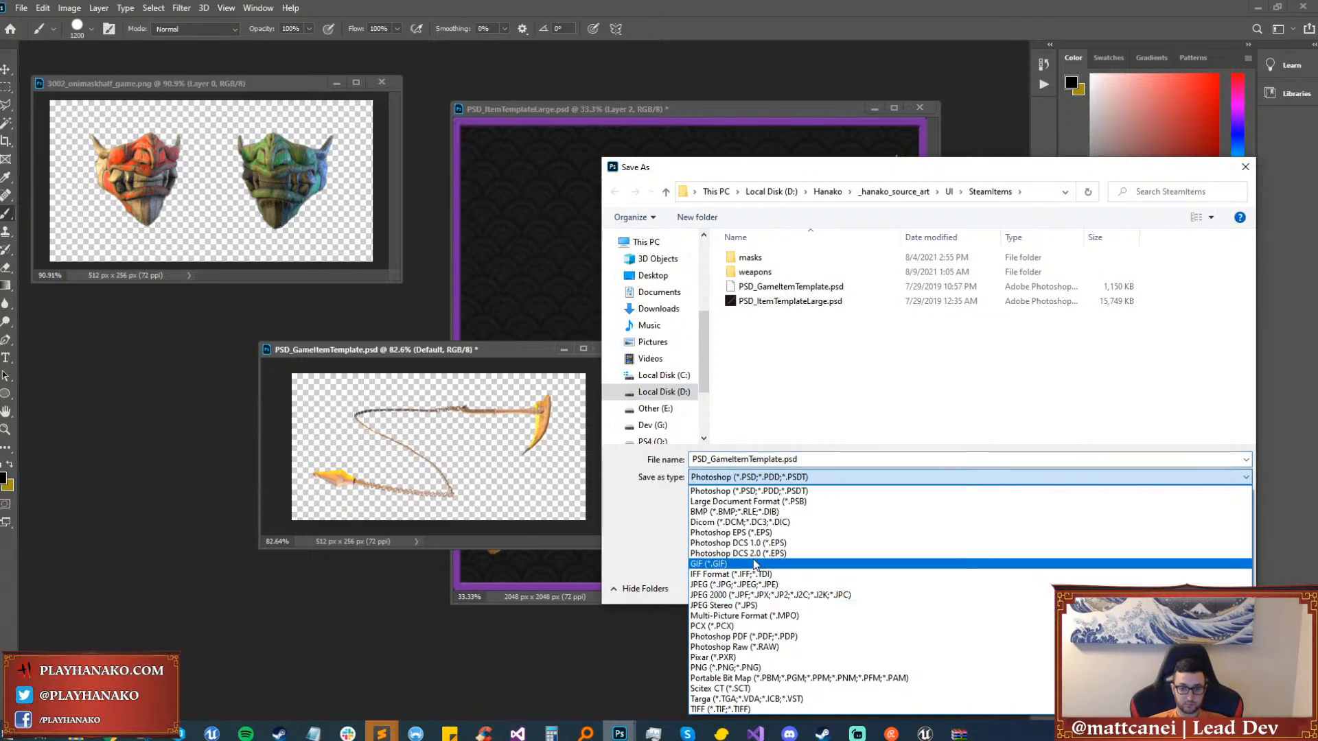
click(752, 669)
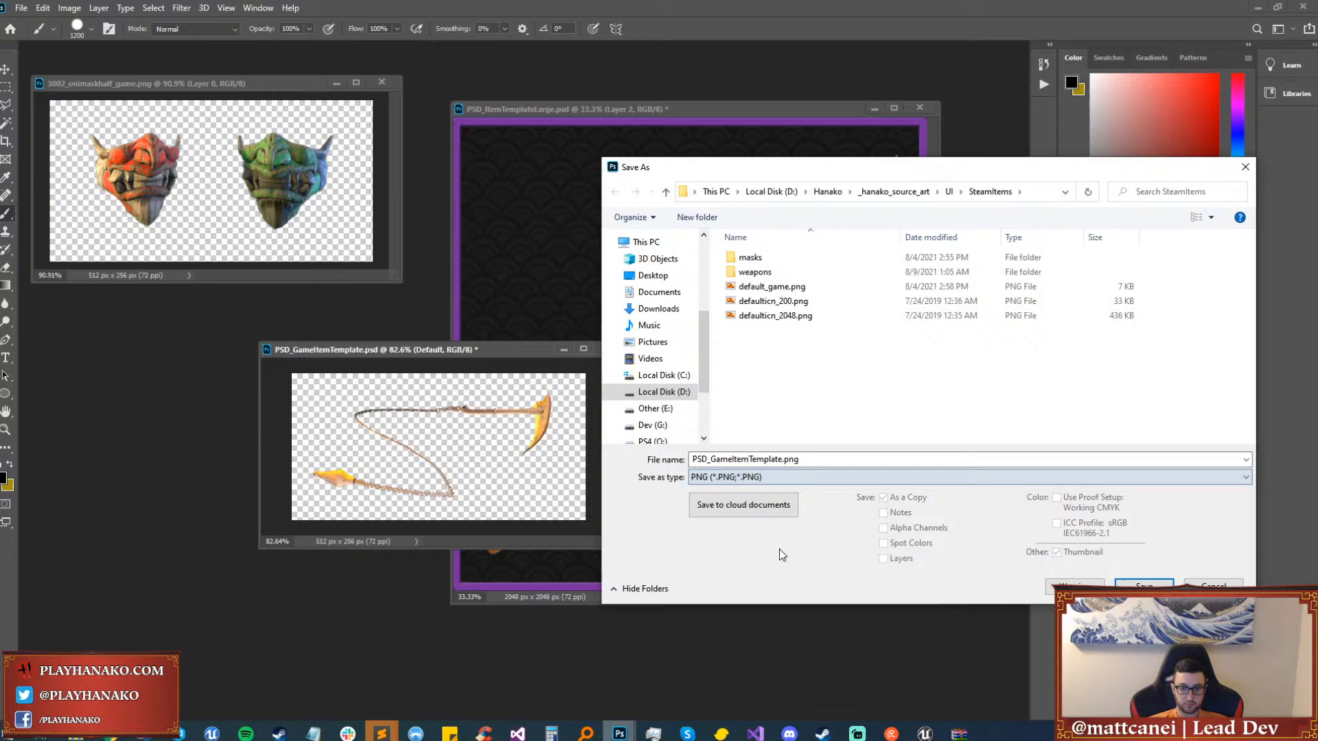
double_click(767, 273)
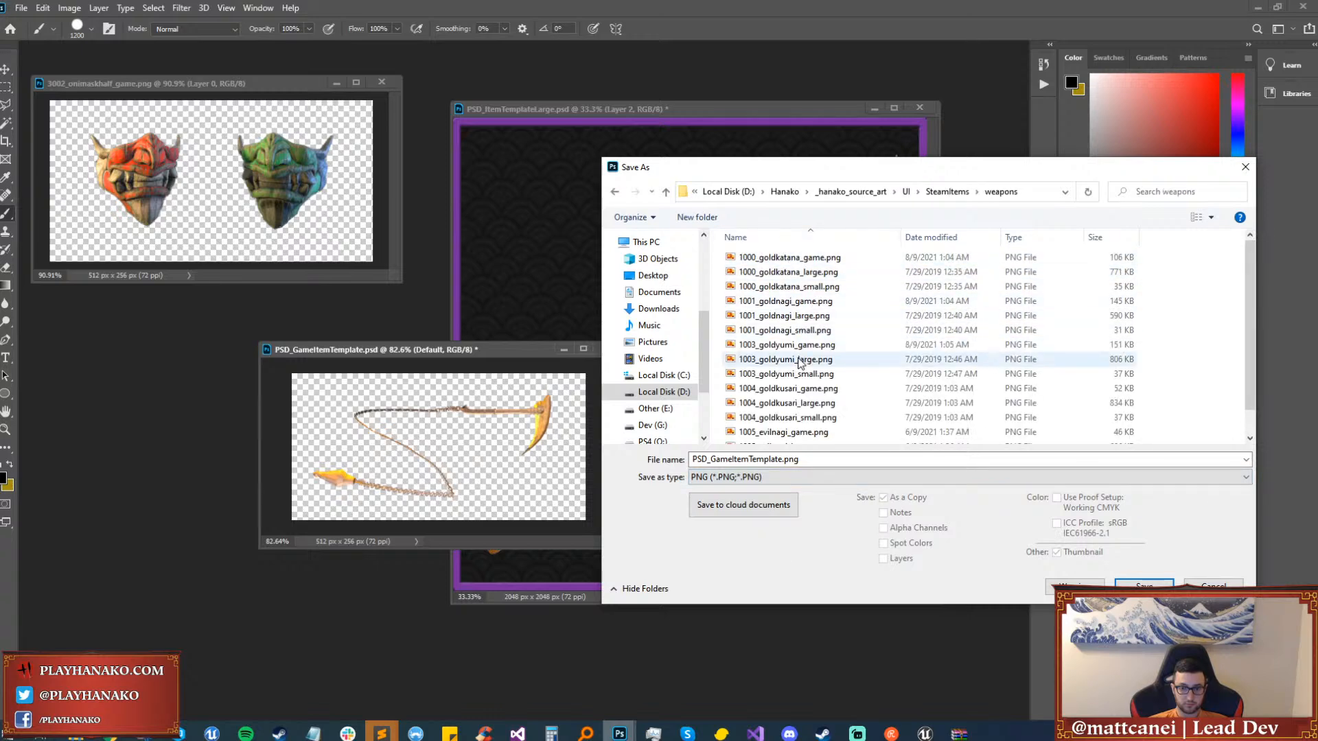
double_click(798, 389)
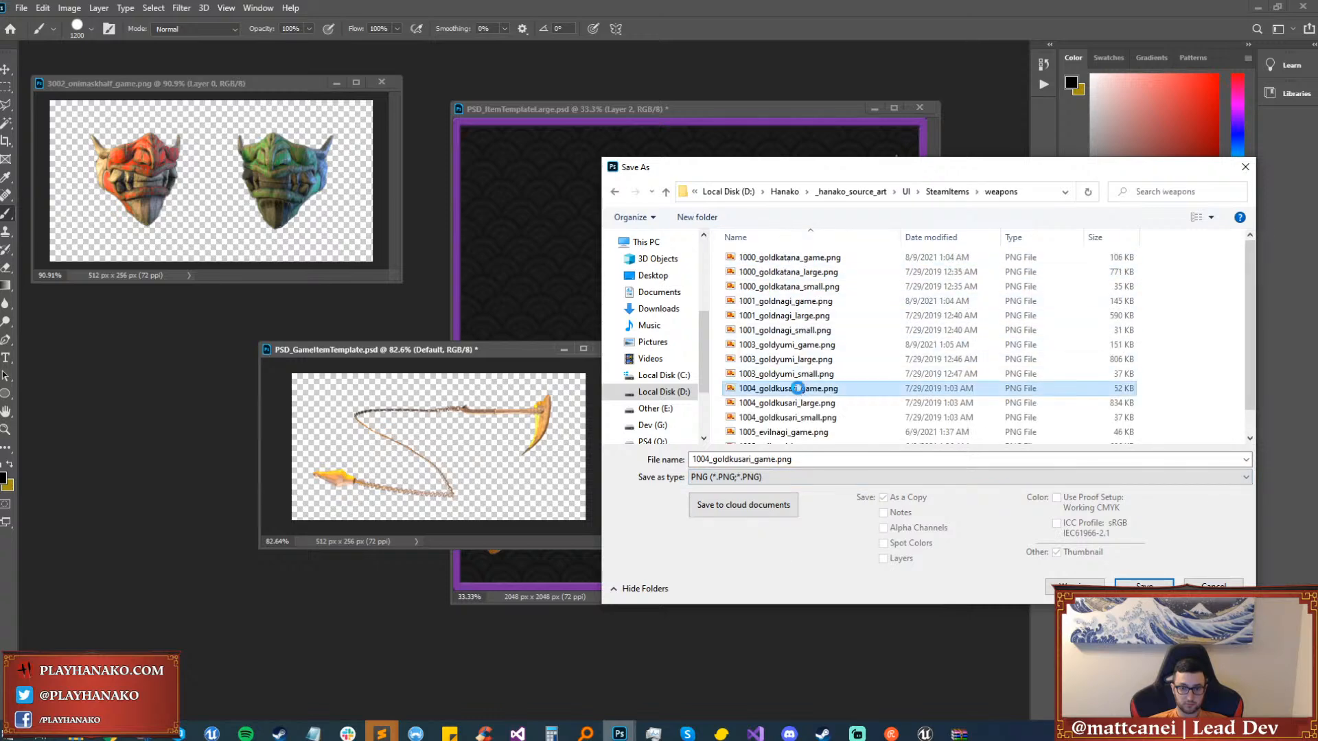
click(741, 368)
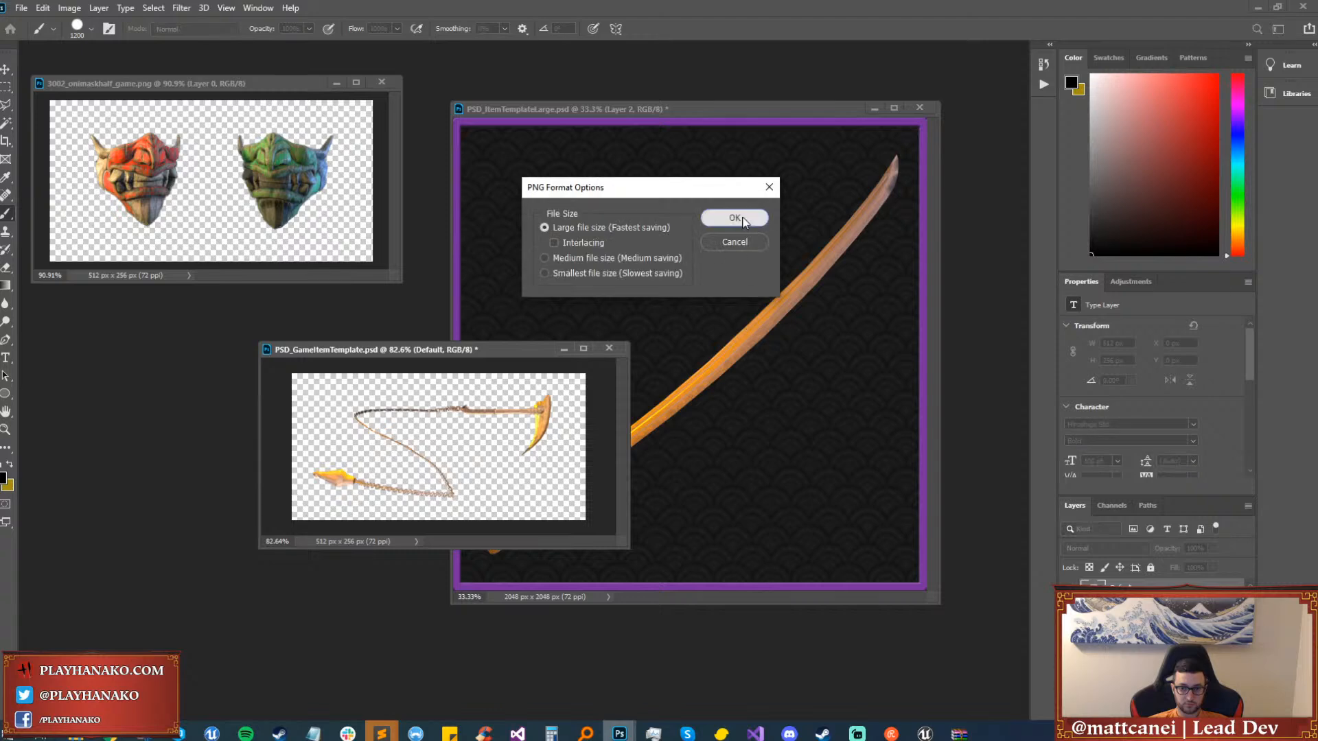
click(741, 219)
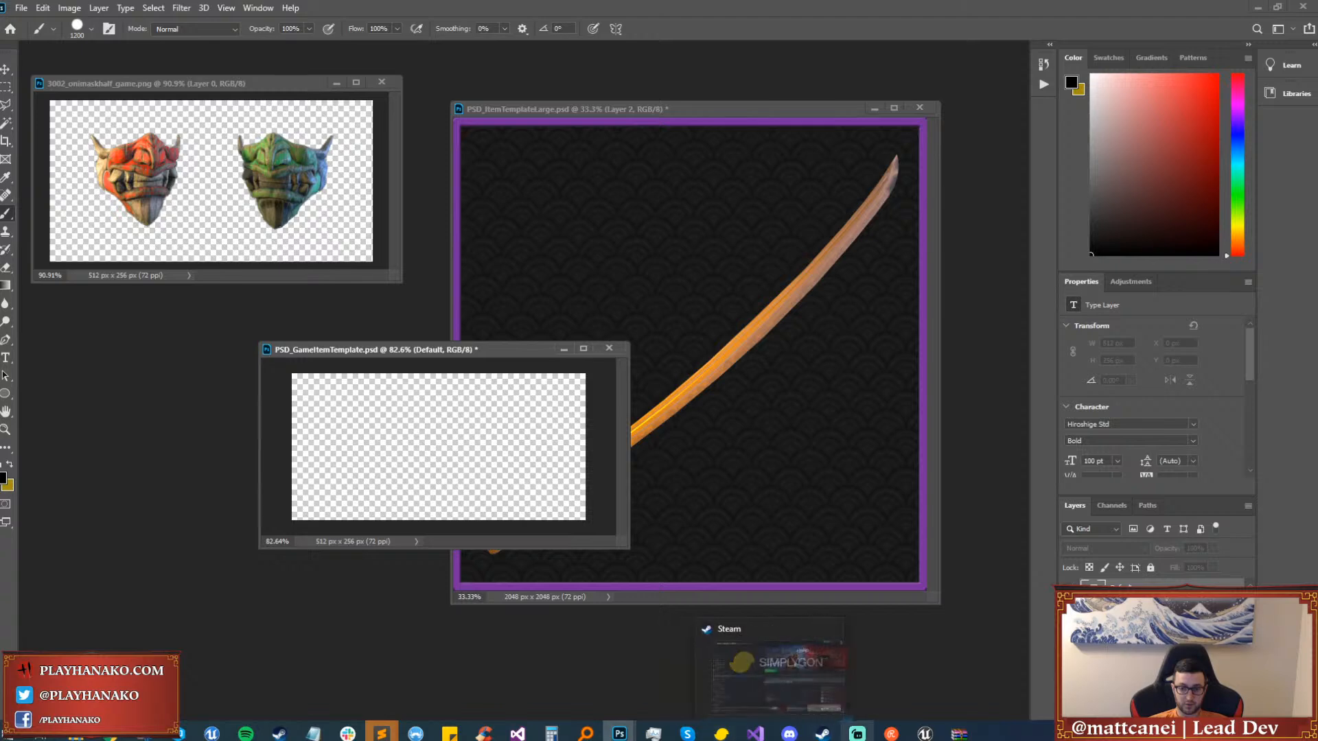
Switch to Unreal Editor and open the UI/Textures/StoreItems folder in the Content Browser.
click(747, 656)
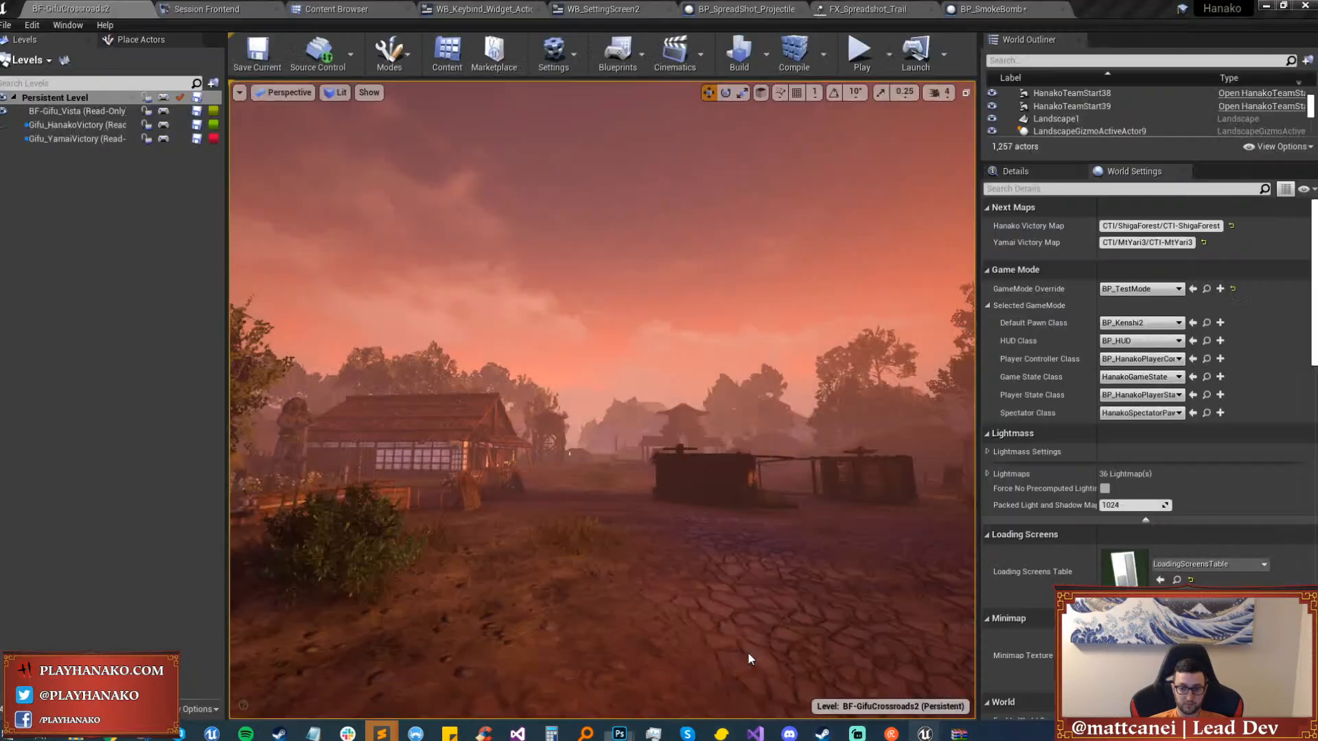
click(447, 55)
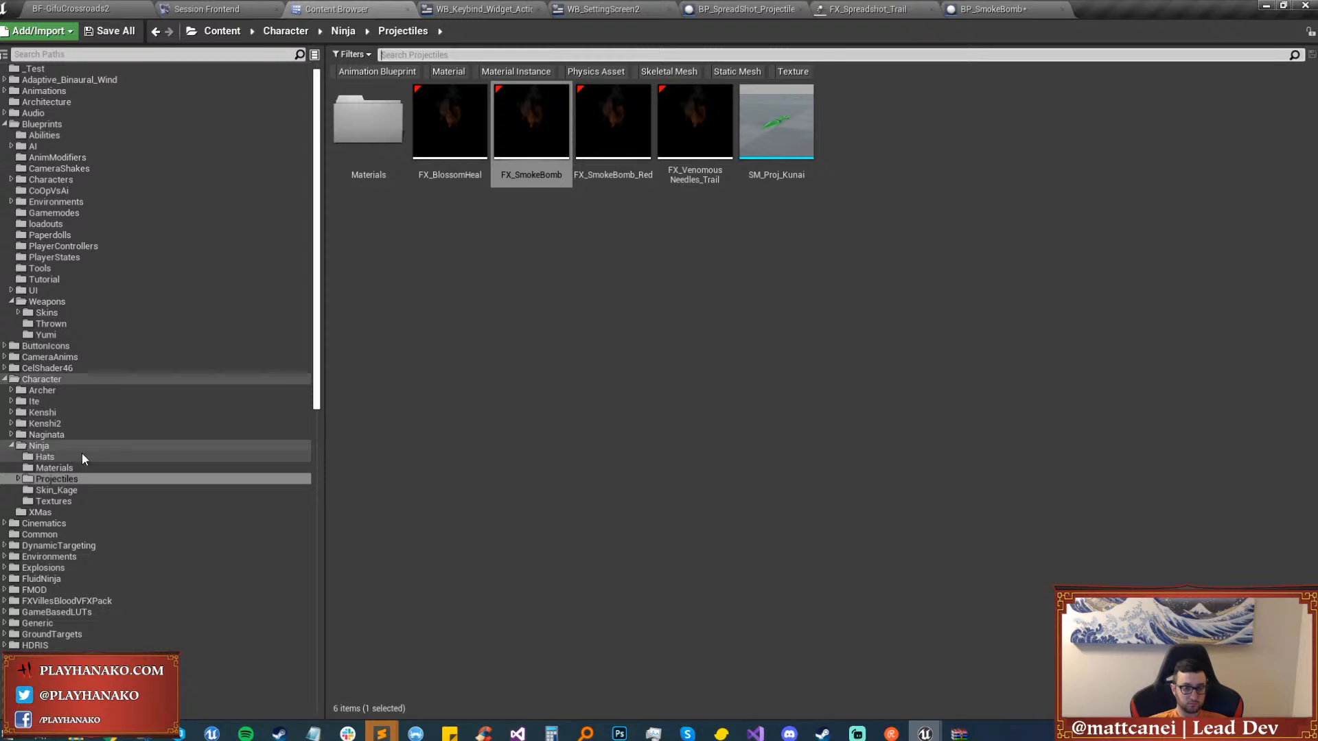
scroll(77, 459, down, 15)
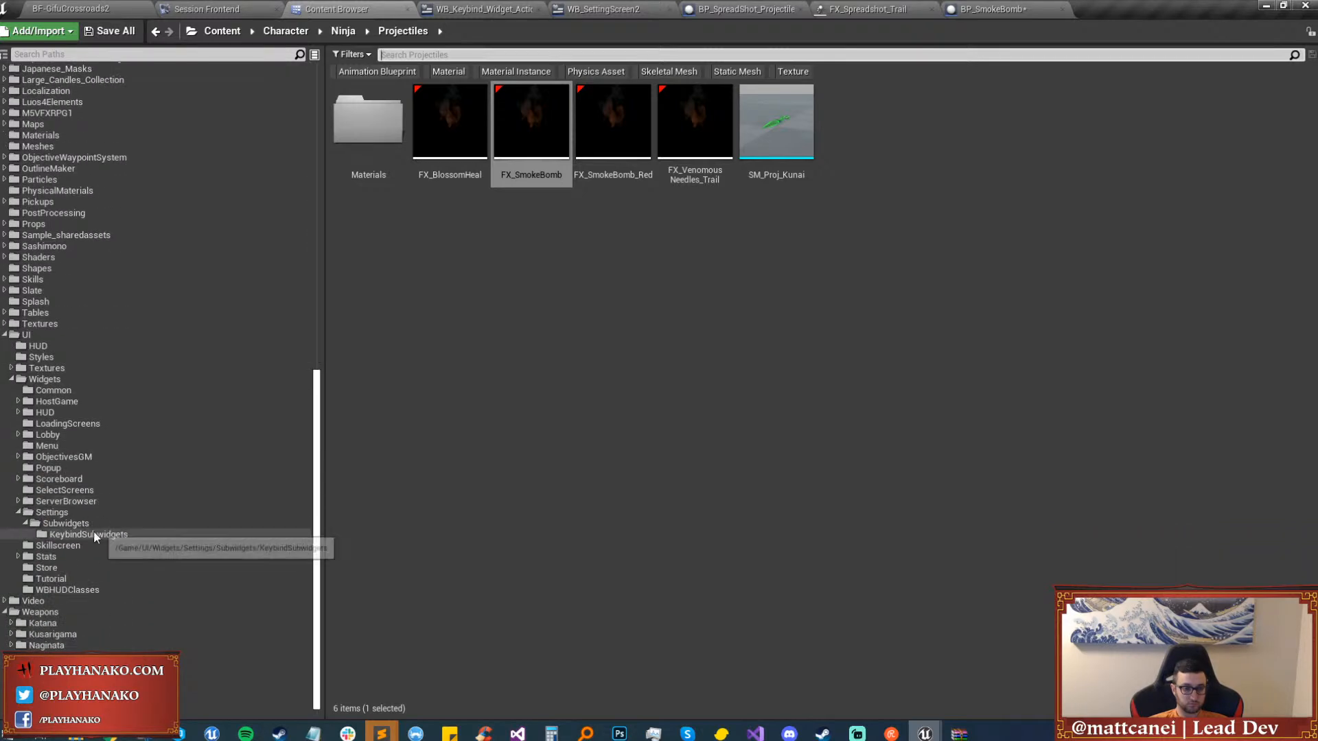
double_click(57, 369)
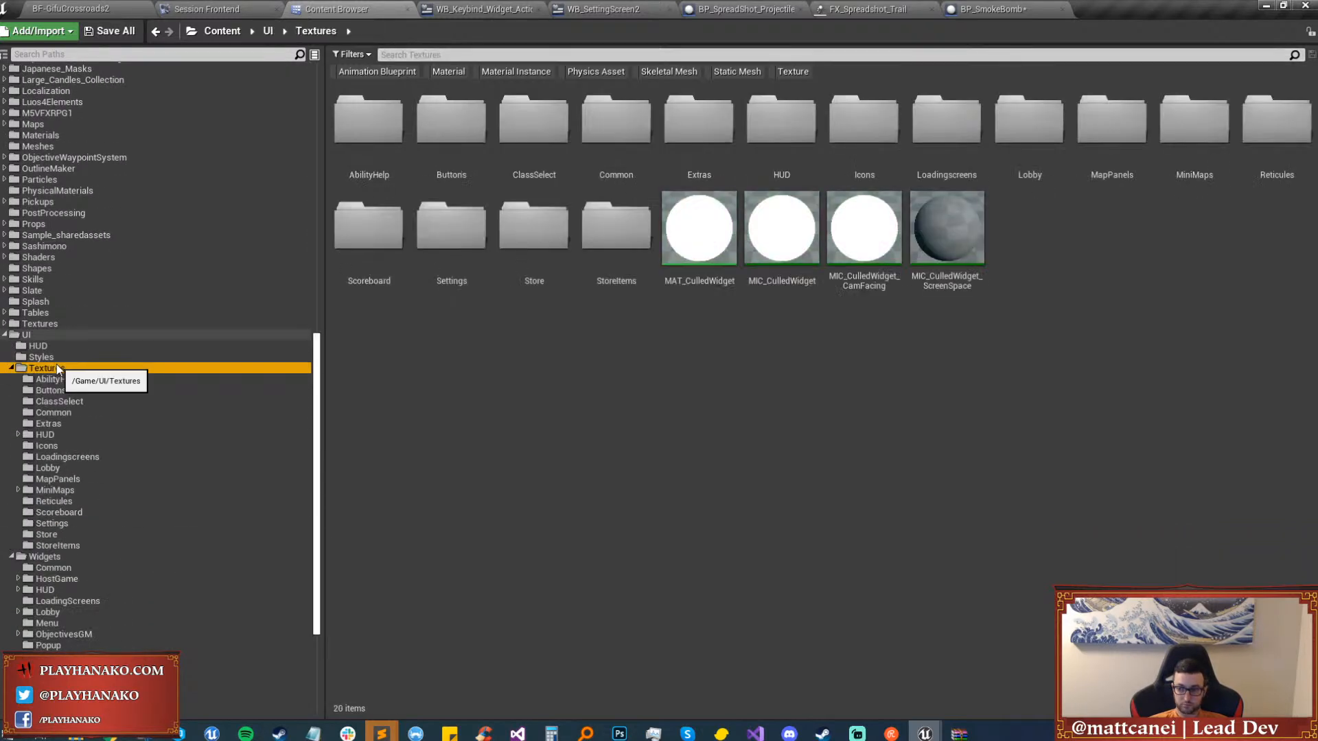
scroll(97, 470, down, 1)
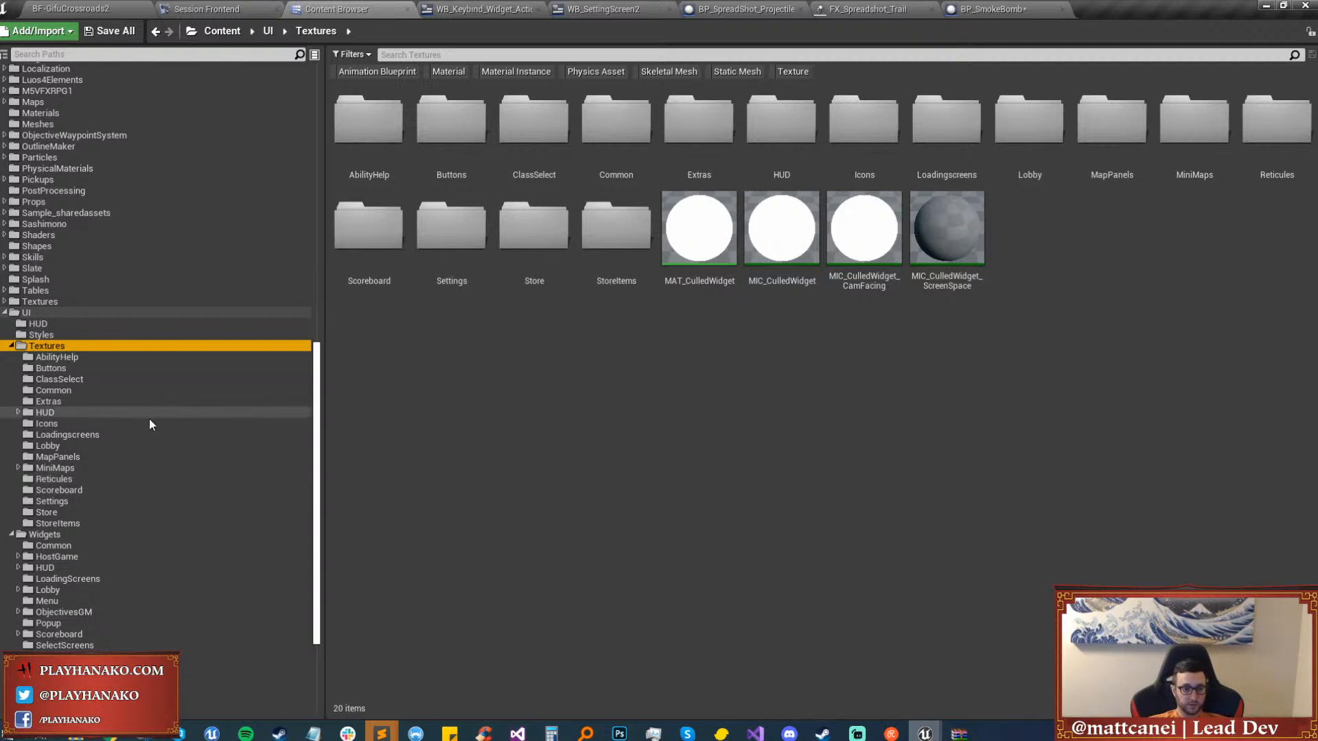
click(90, 523)
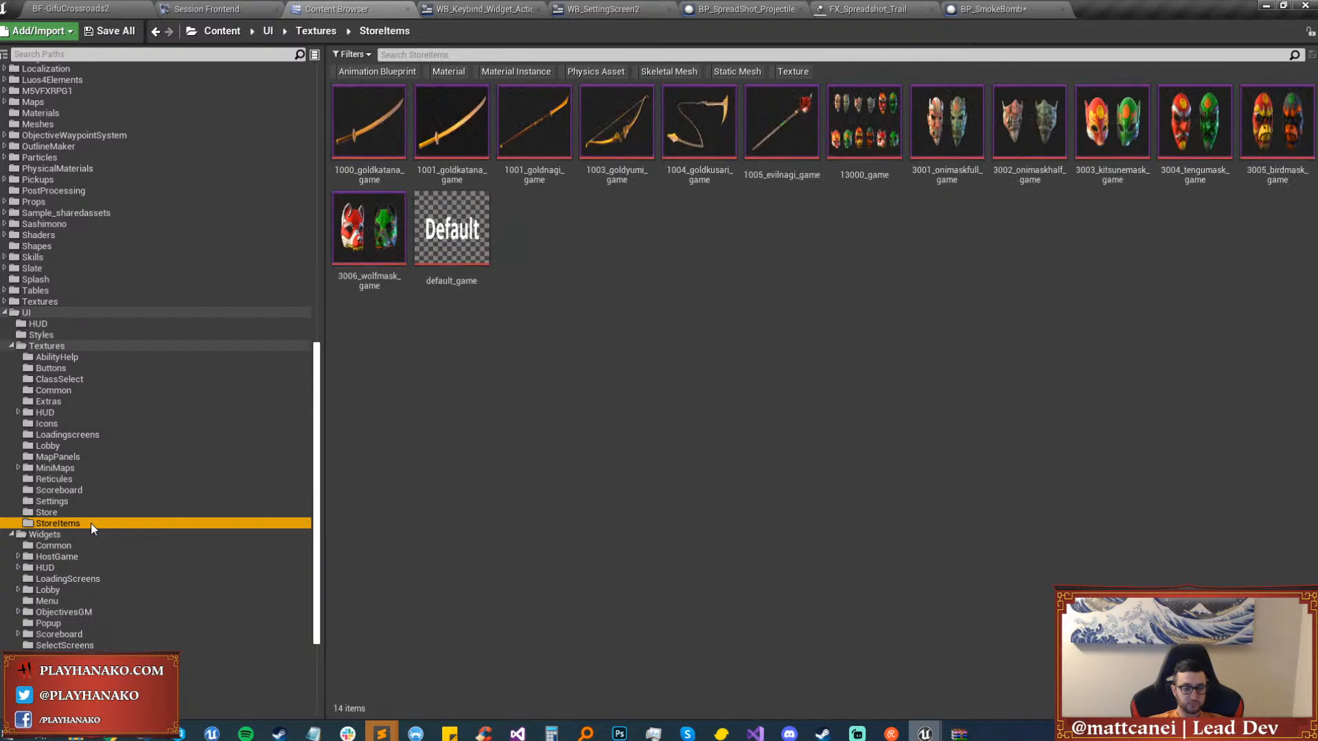
Reimport the five textures from 1000_goldkatana_game to 1004_goldkusari_game, choosing to specify new source files for them.
click(683, 163)
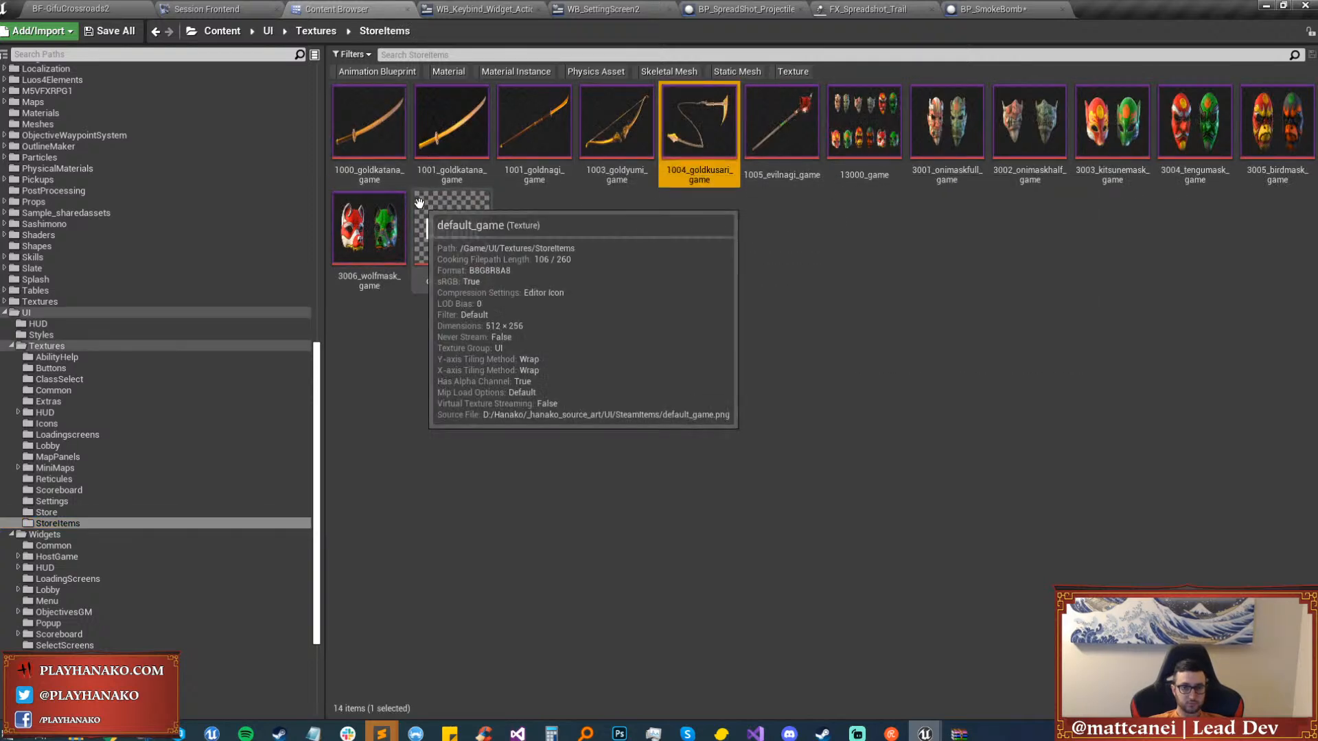
shift+click(382, 182)
right_click(386, 185)
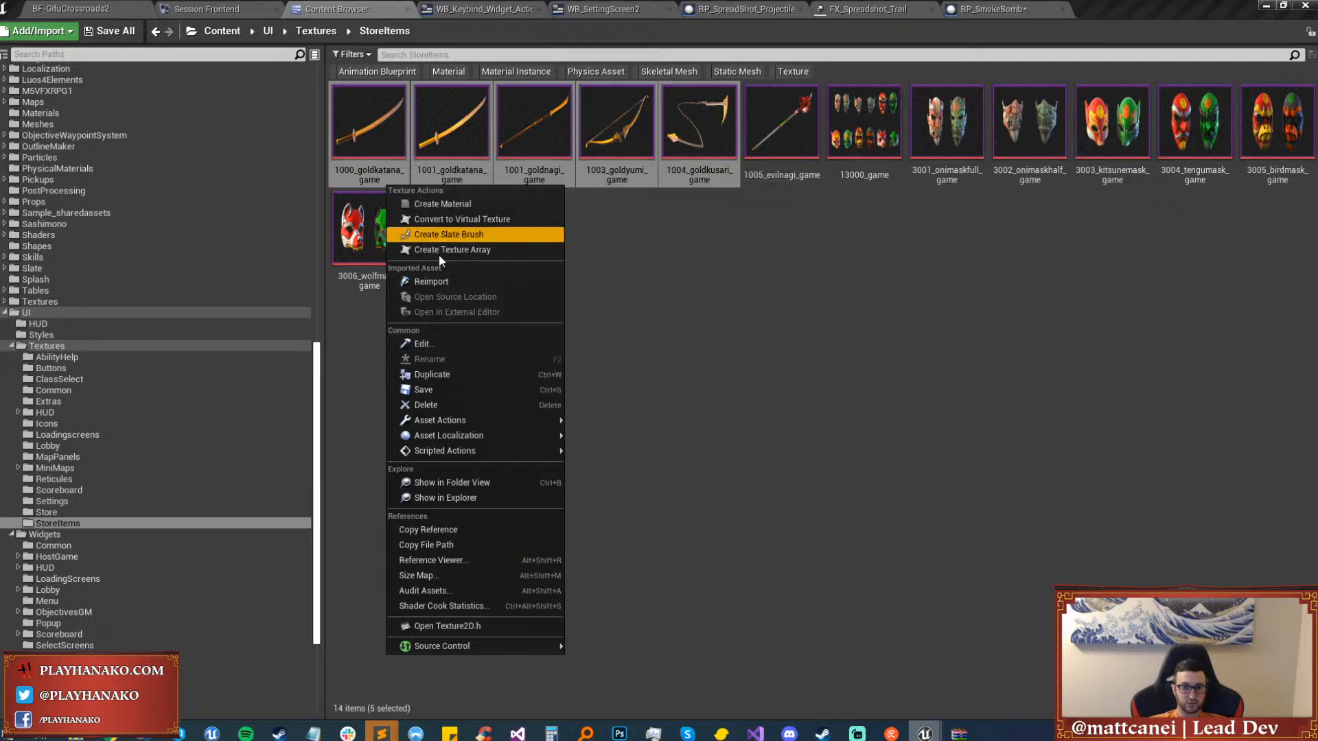
click(442, 276)
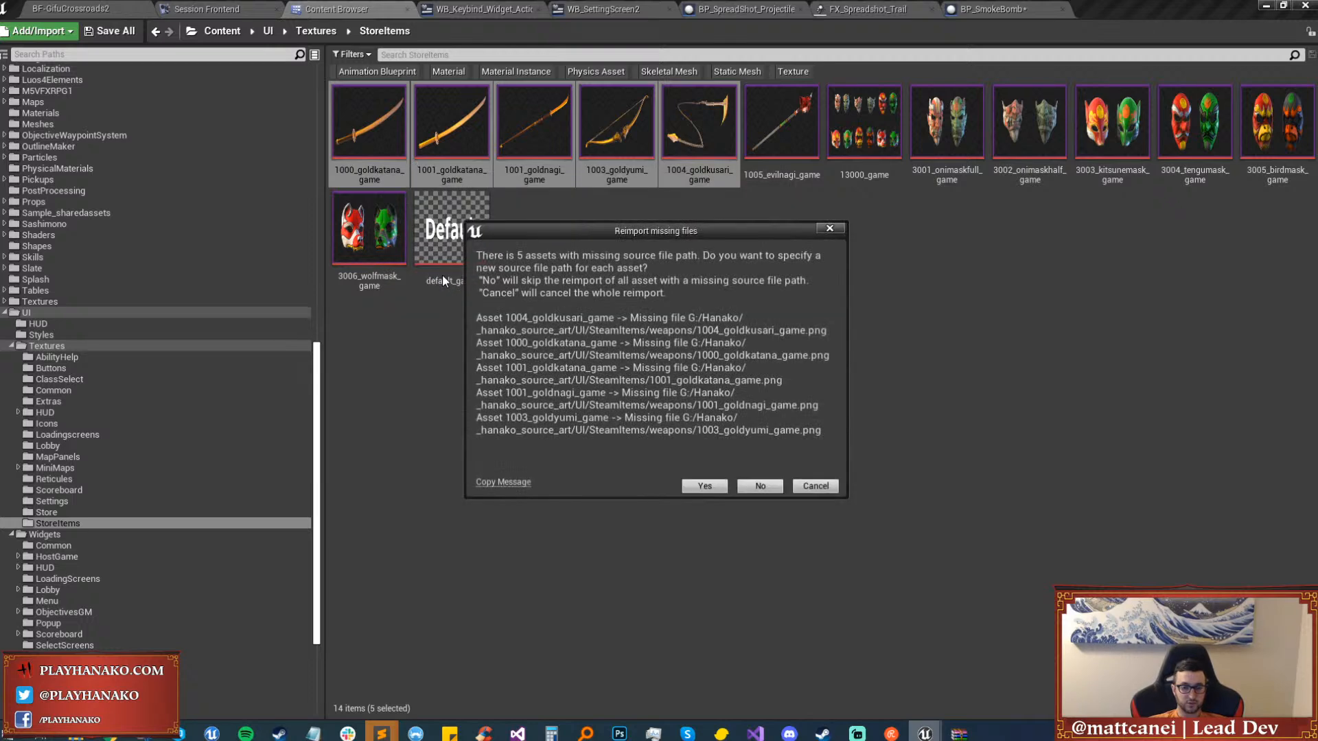
click(700, 485)
Browse to D:\Hanako\_hanako_source_art\UI\SteamItems\weapons as the source folder for the missing texture files.
right_click(314, 145)
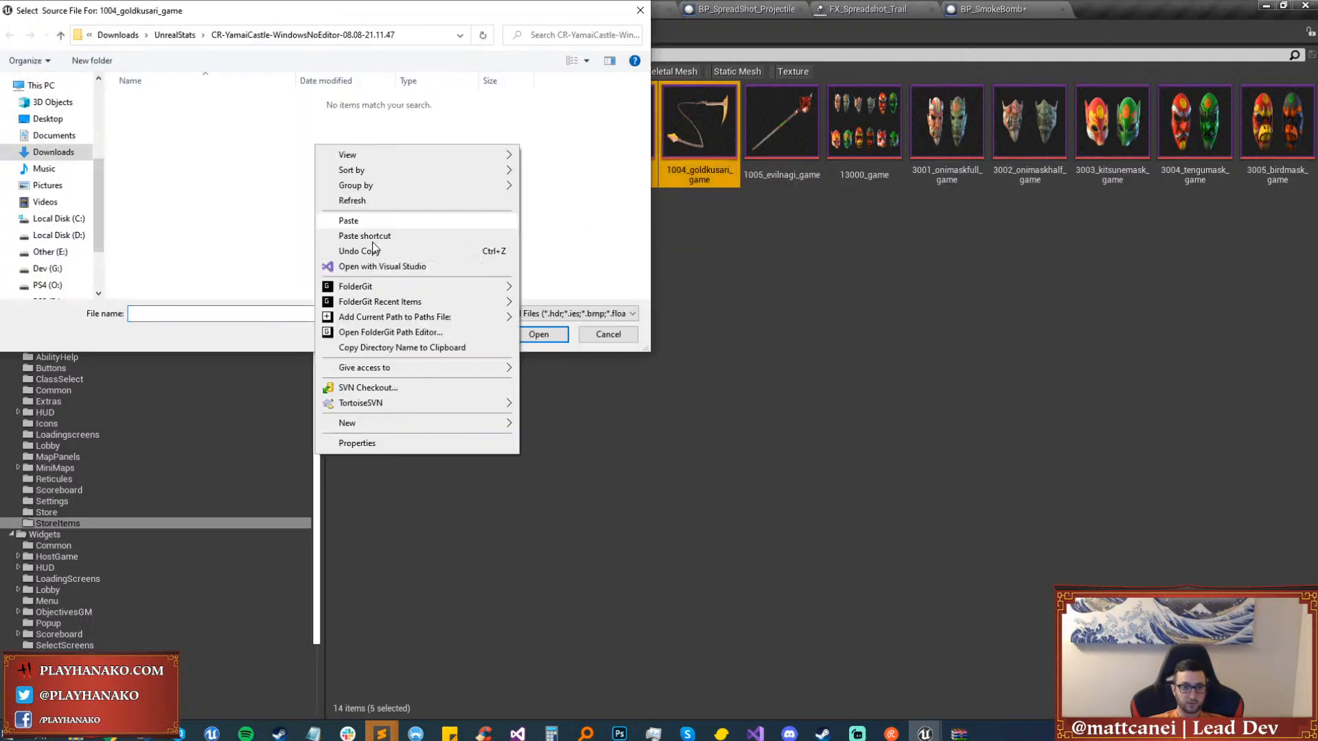
mouse_move(414, 285)
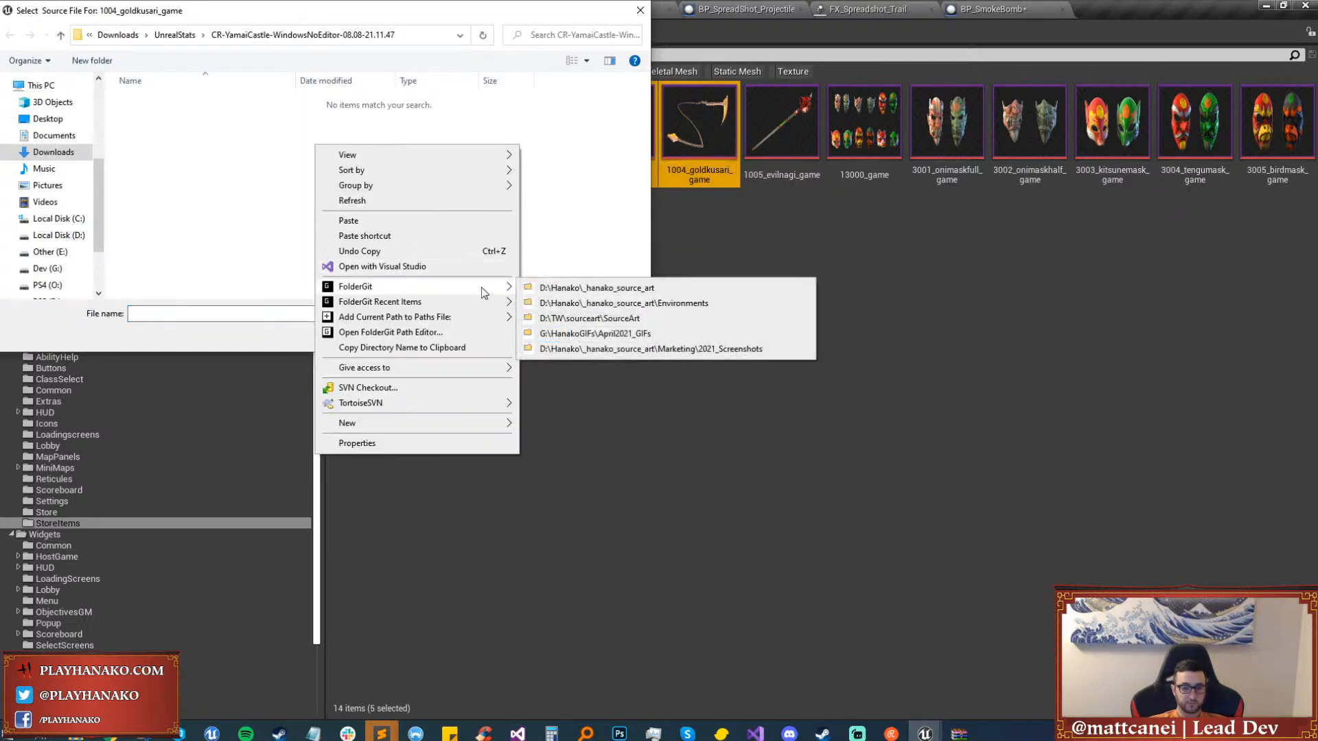
click(554, 288)
scroll(285, 210, down, 5)
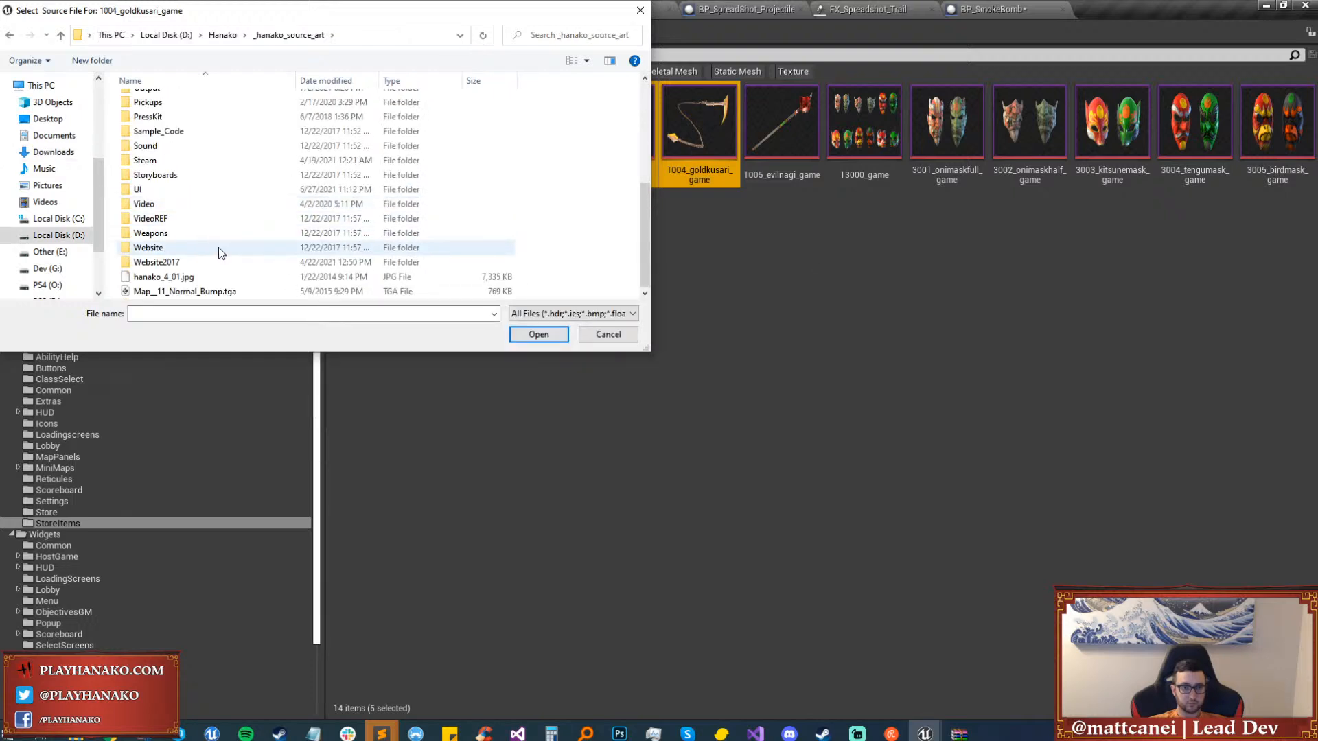
double_click(183, 192)
scroll(184, 198, down, 5)
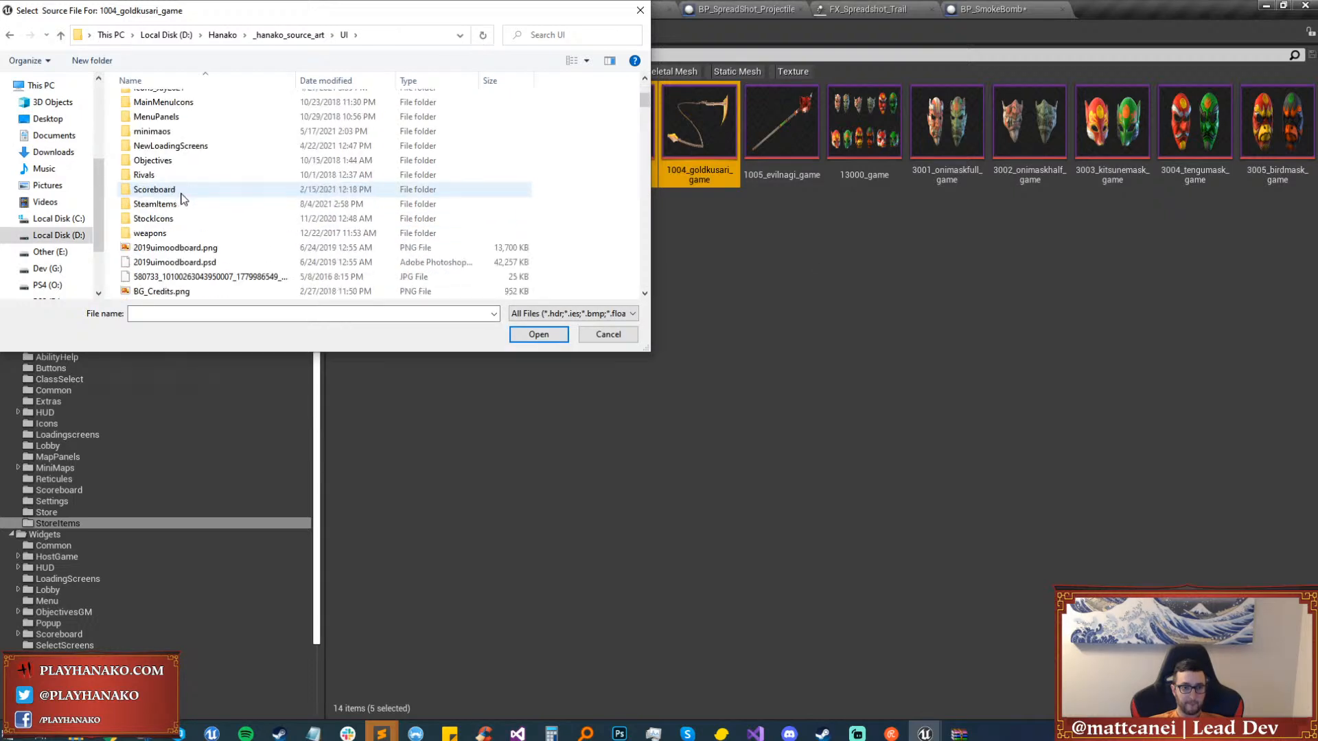
double_click(155, 118)
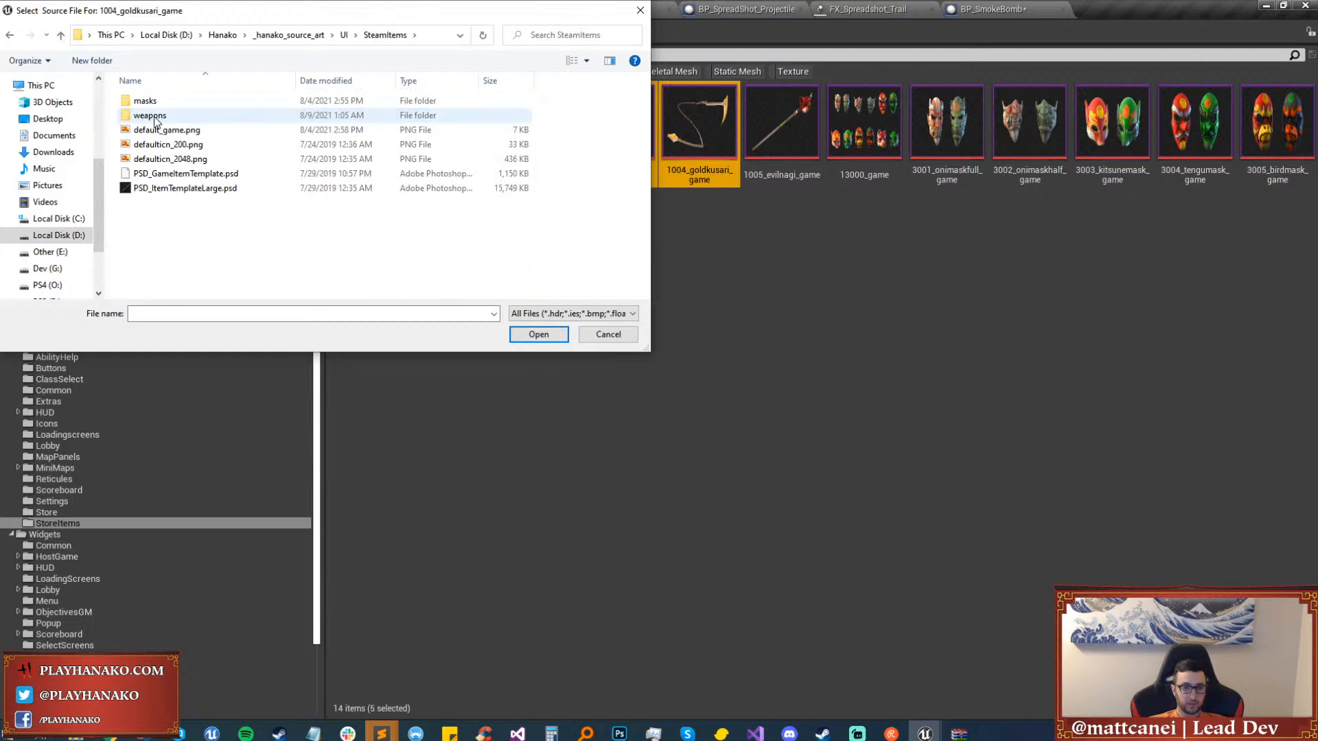
double_click(149, 115)
click(443, 37)
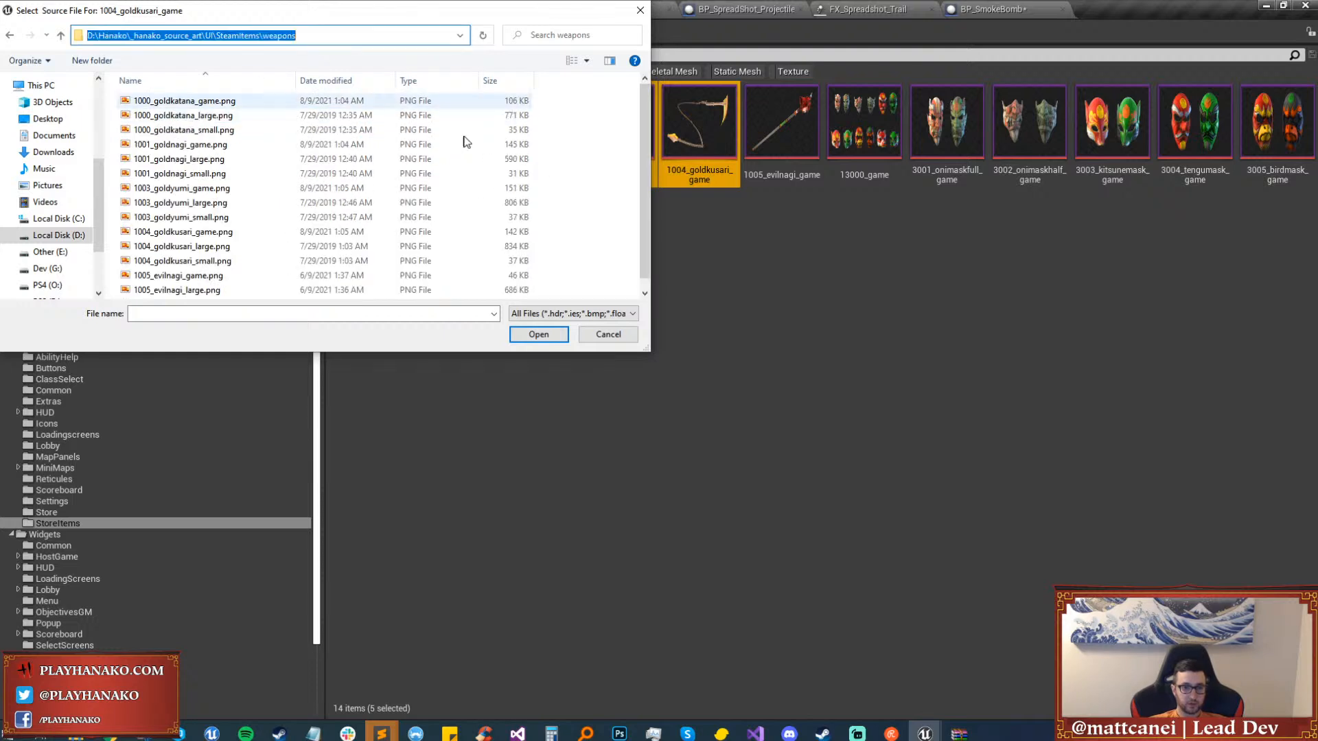
key(Escape)
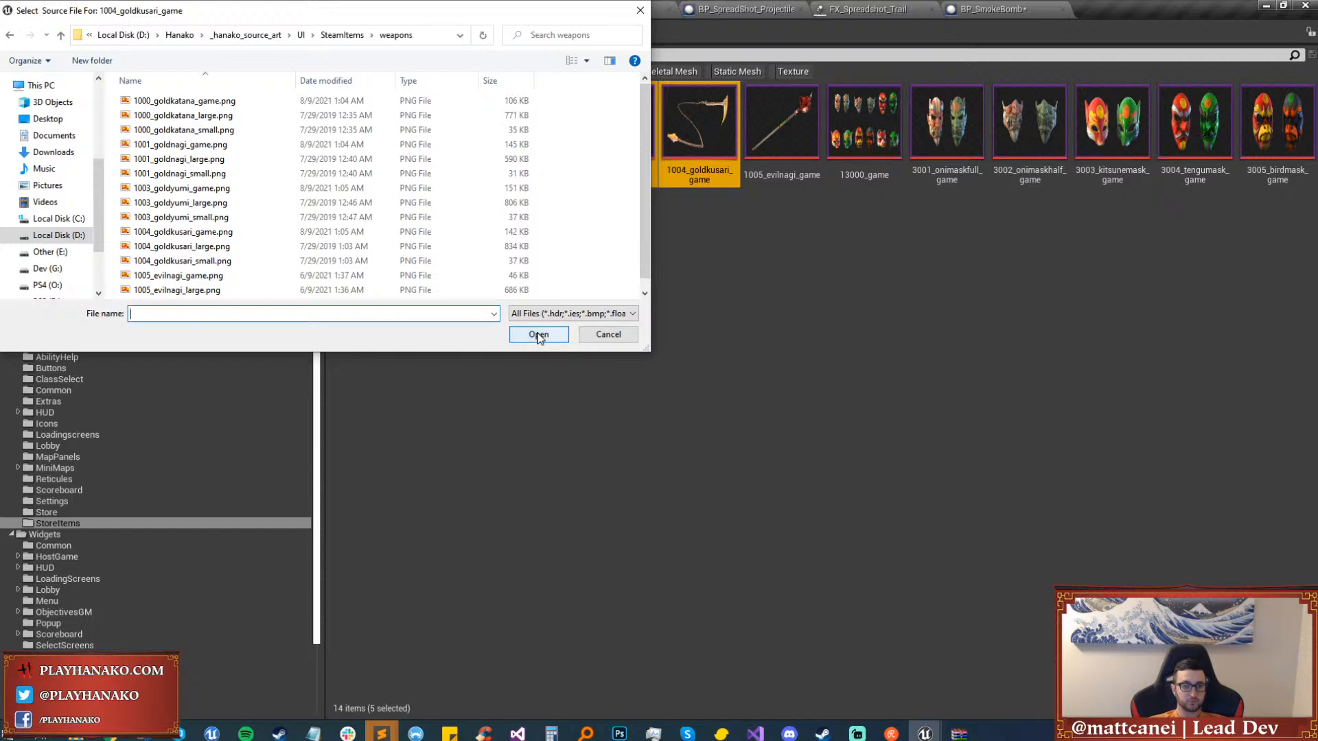
Assign the matching _game.png source files to the gold kusari, katana, naginata and yumi textures, using 1000_goldkatana_game.png for both katana textures.
click(220, 238)
double_click(219, 234)
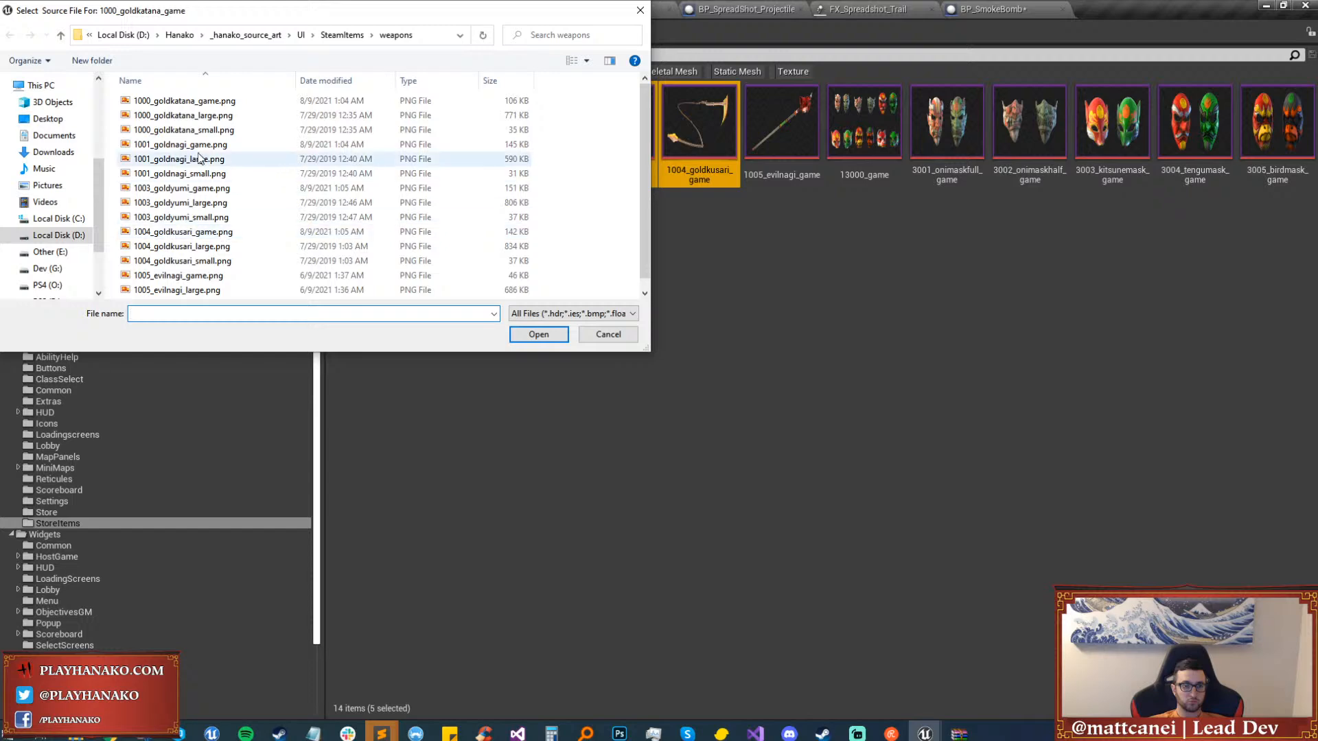
double_click(192, 101)
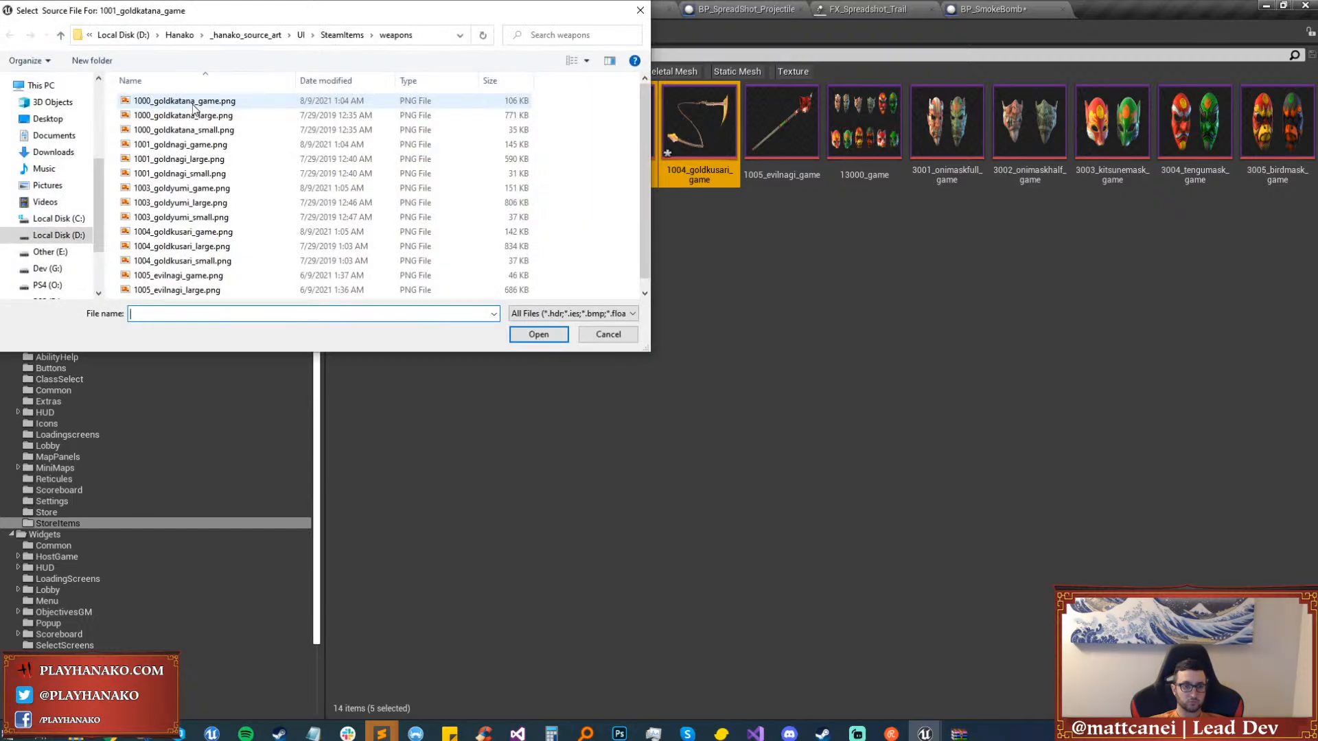
double_click(194, 105)
double_click(196, 147)
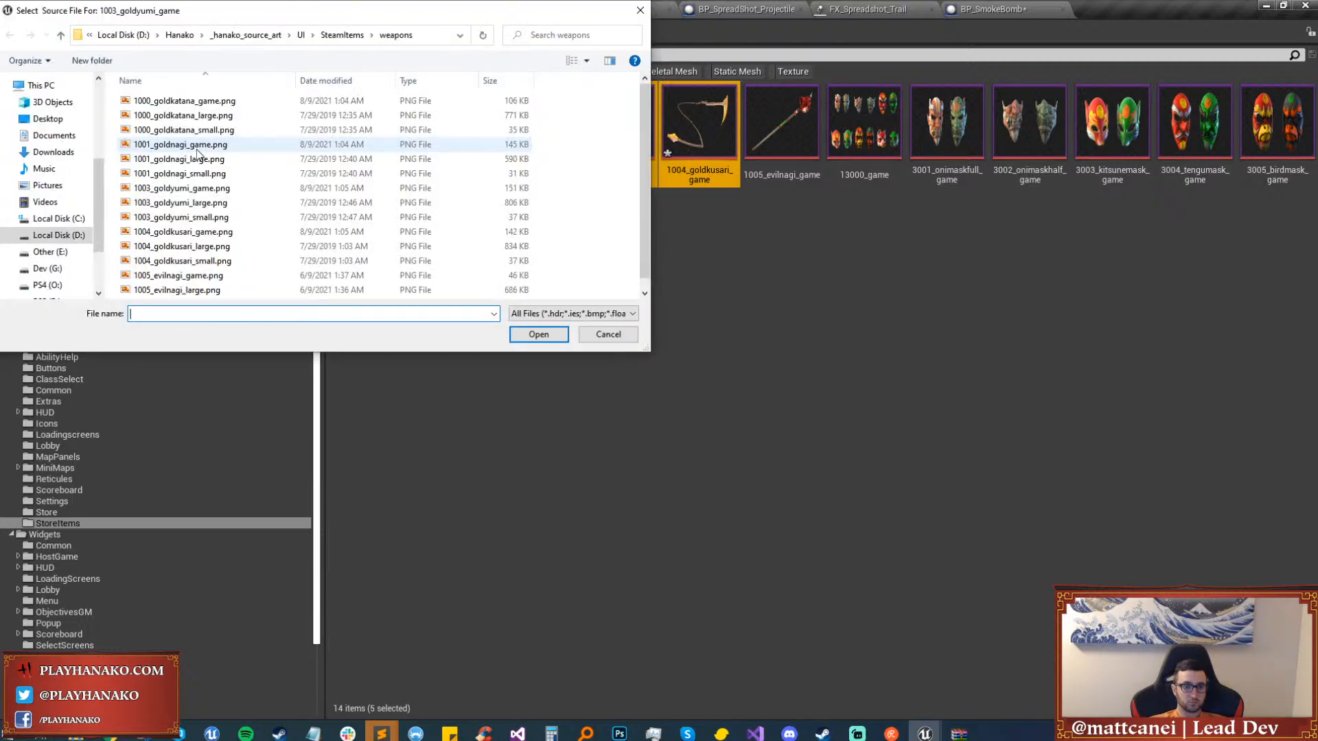
double_click(196, 188)
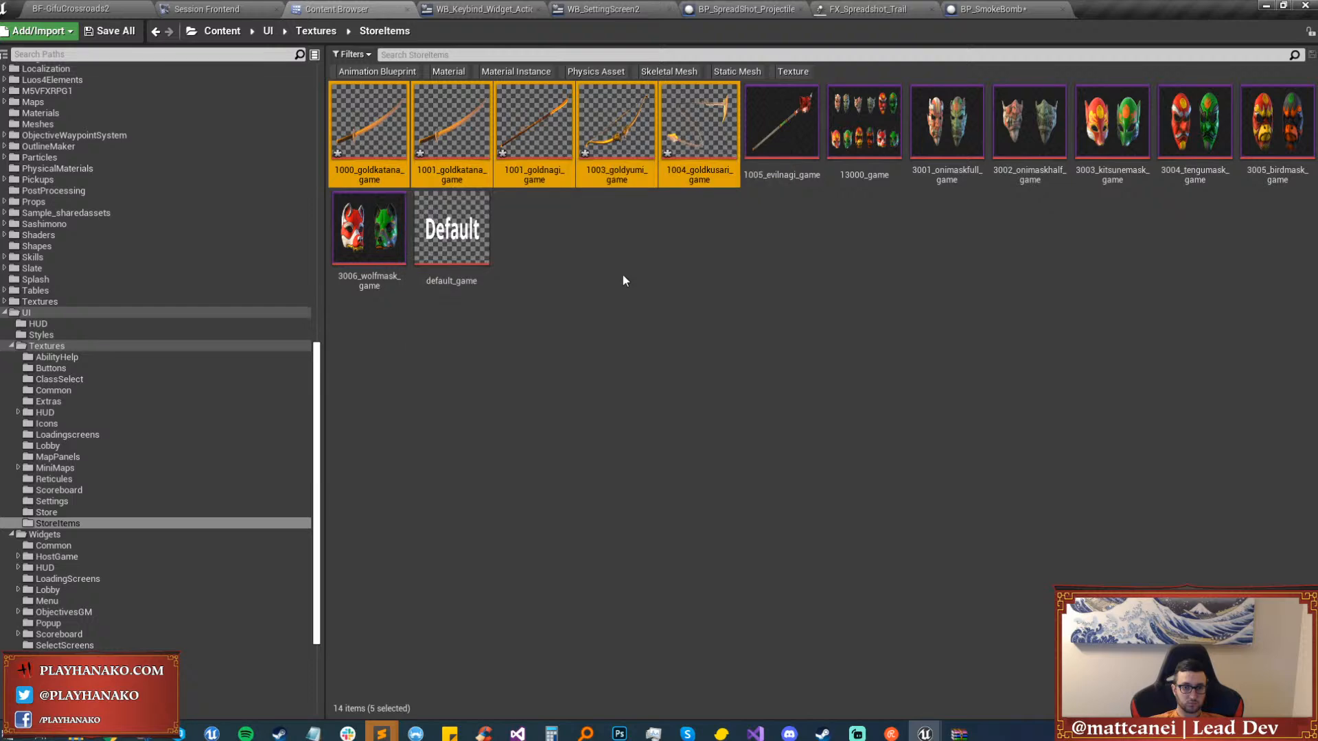
Return to the BF-GifuCrossroads2 level, expand its viewport to full screen and start playing the level.
click(734, 492)
click(42, 8)
key(F11)
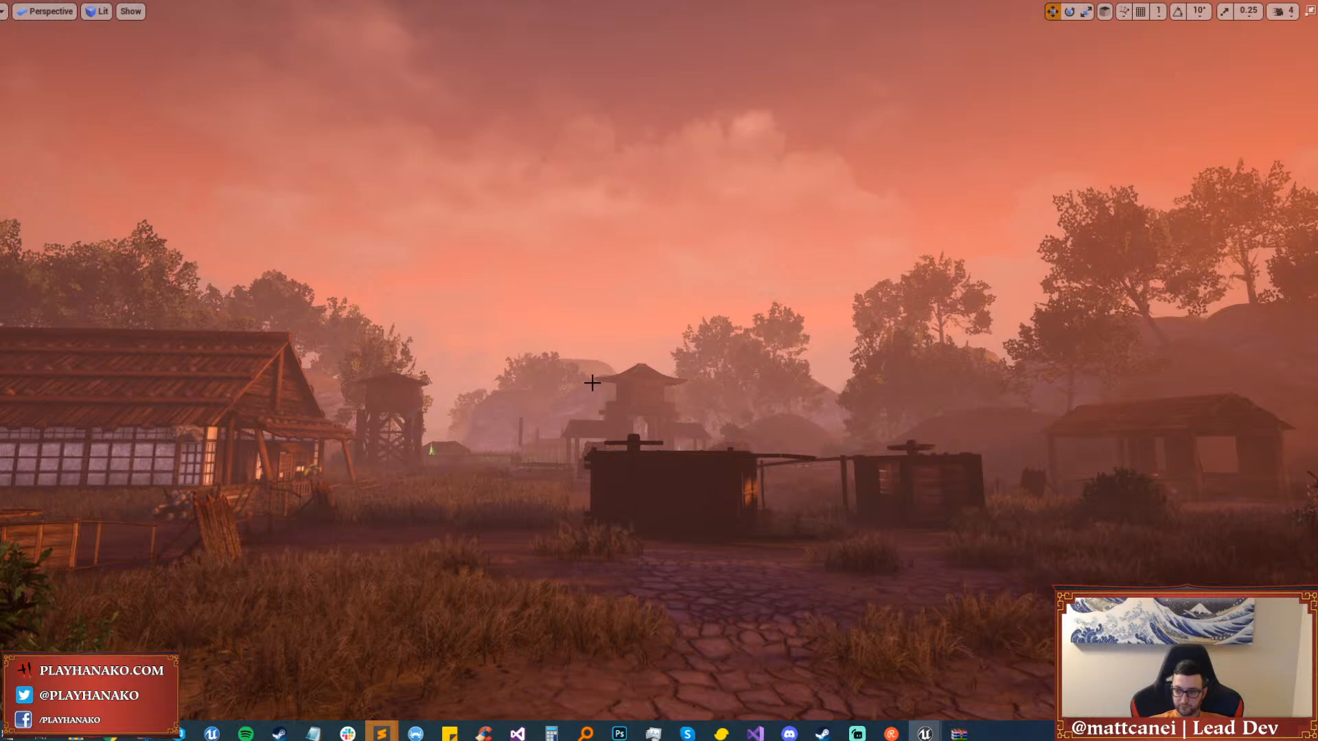
key(alt+p)
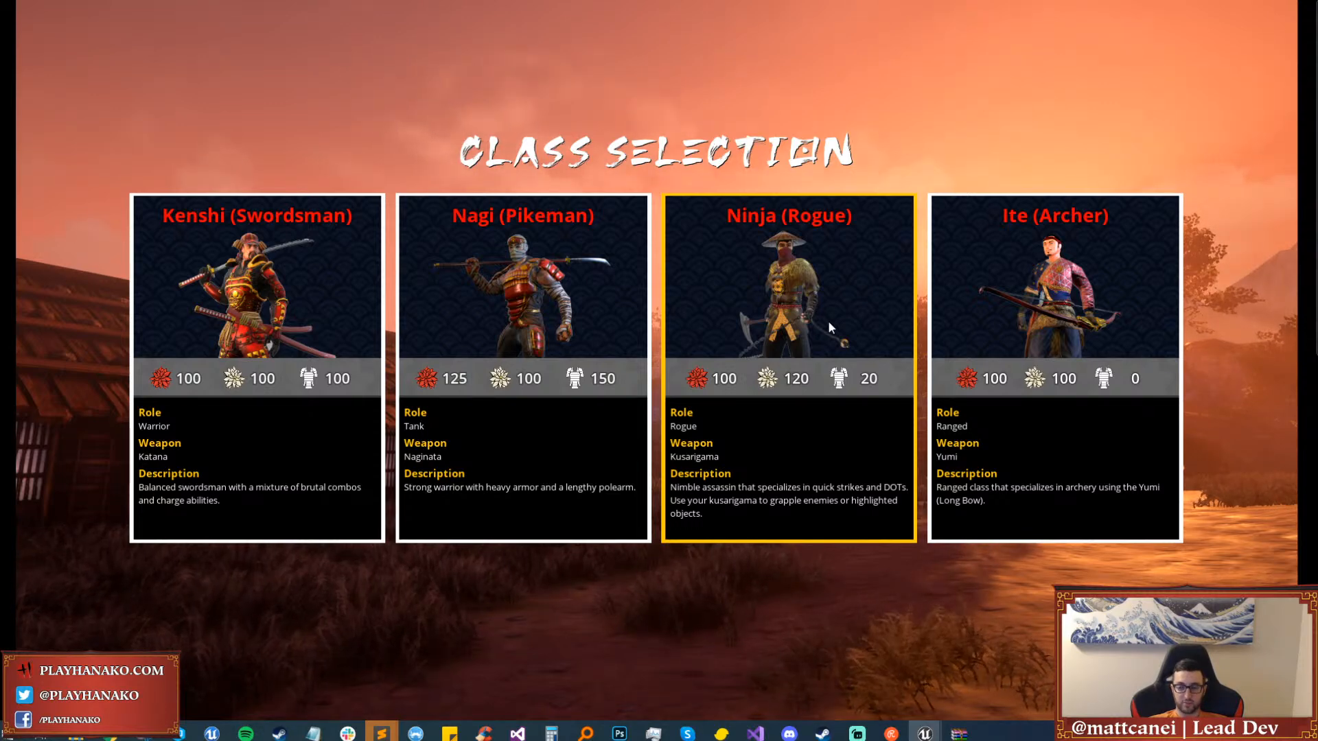
Choose the Kenshi (Swordsman) class and open its weapon skins from the in-game class loadouts to check the katana icons.
click(261, 357)
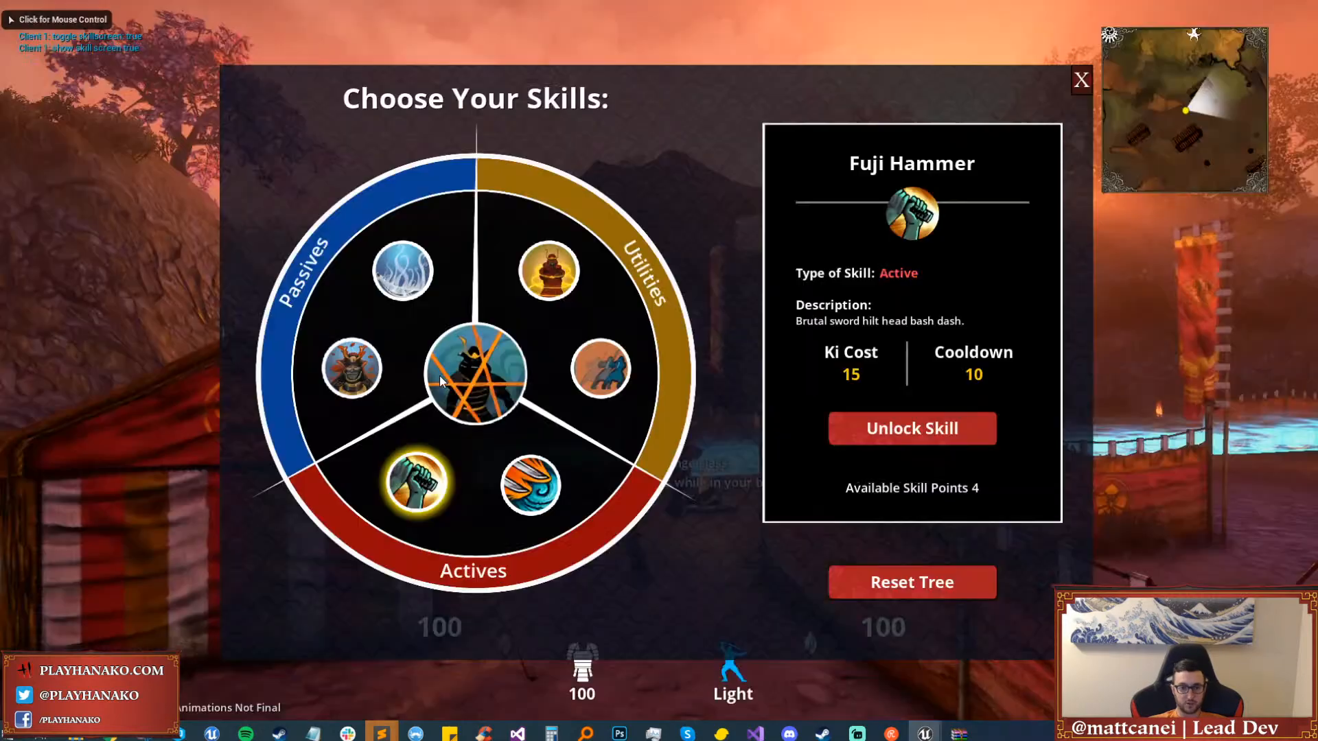
key(g)
key(w)
key(Escape)
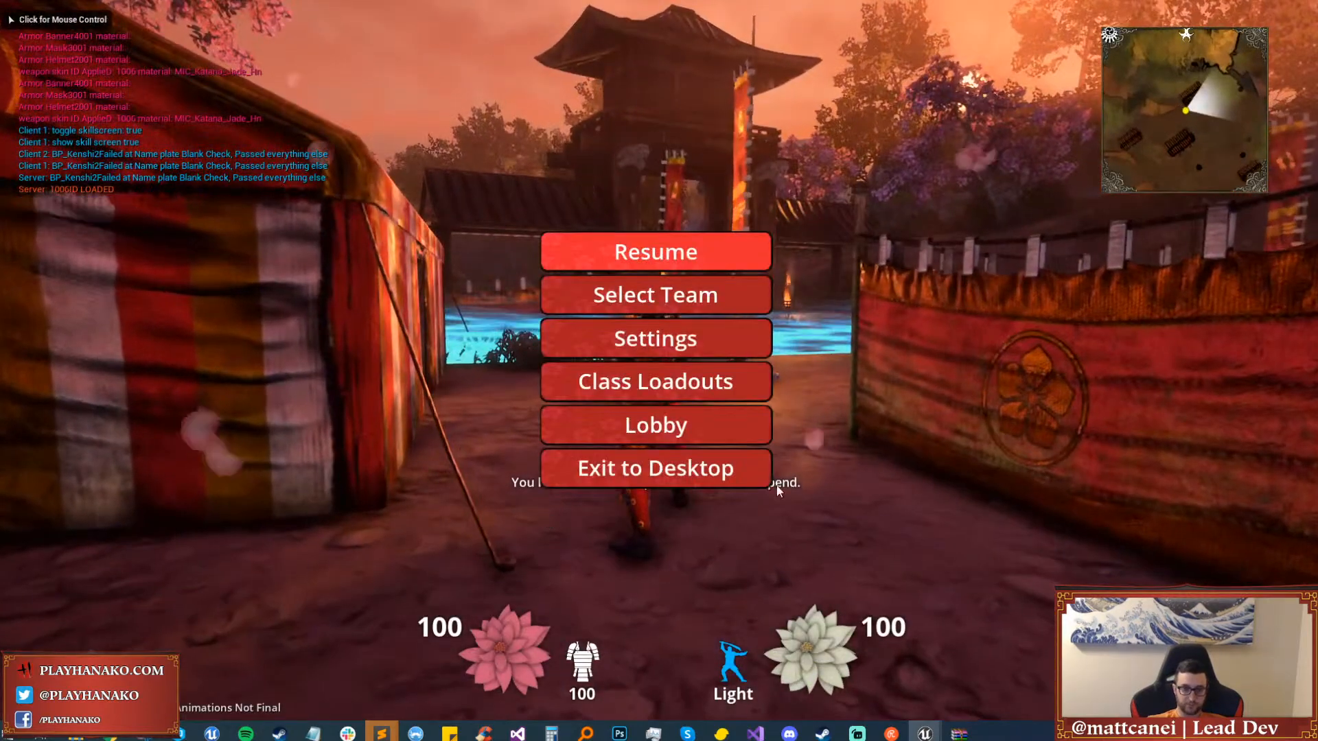
click(728, 389)
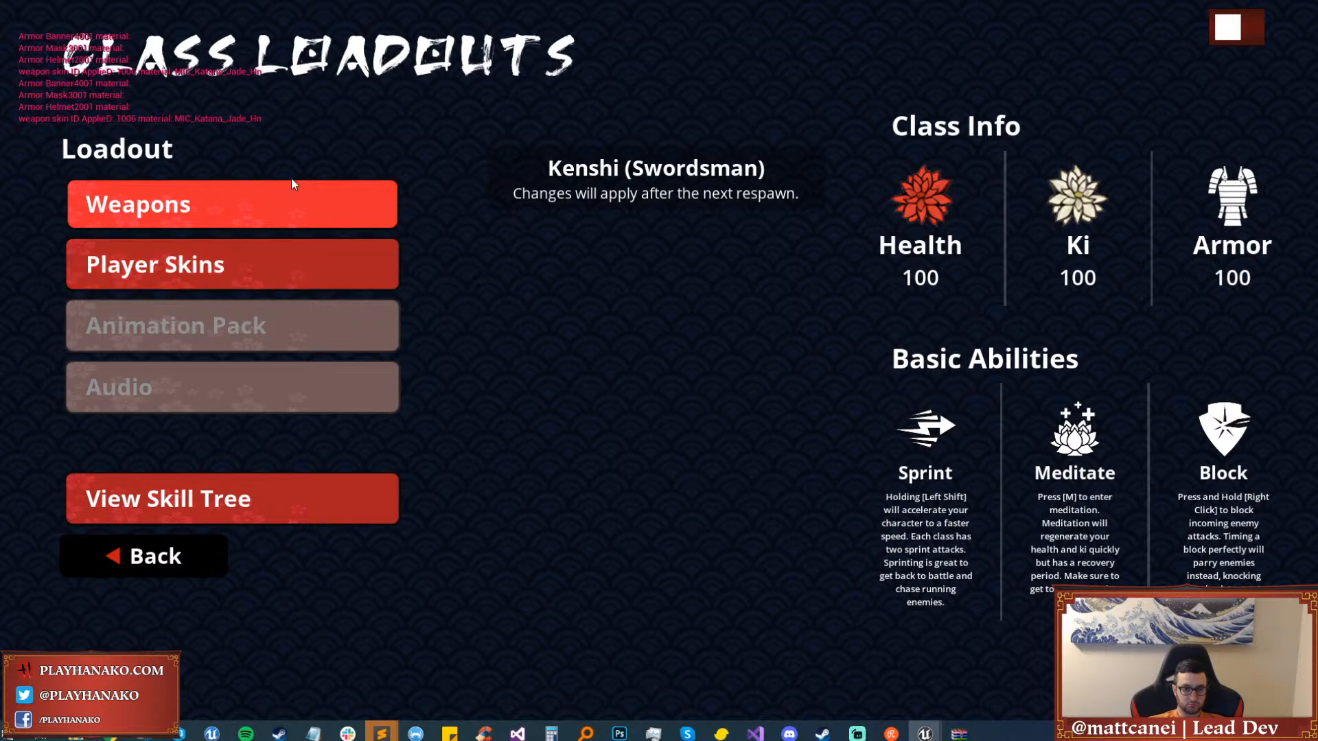
click(293, 204)
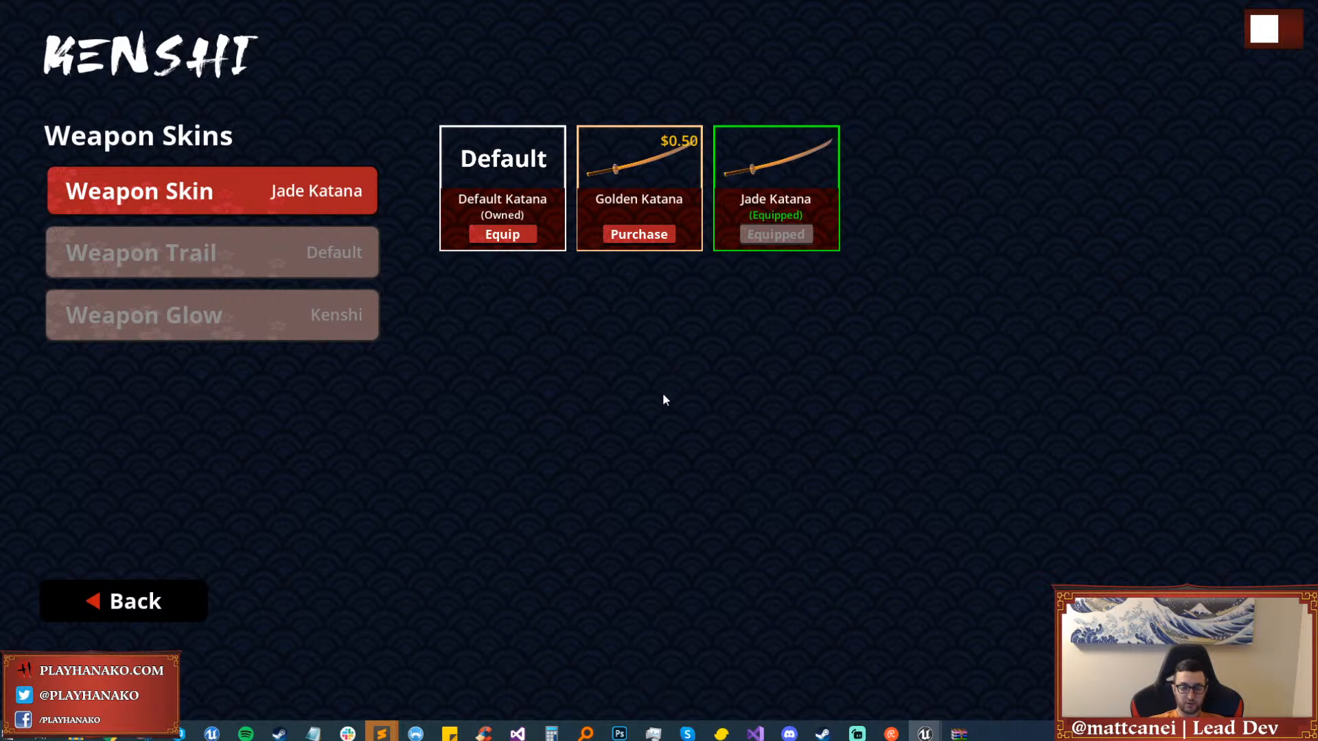
View the Kenshi weapon skins once more and exit the game back to the level editor.
click(156, 601)
click(168, 575)
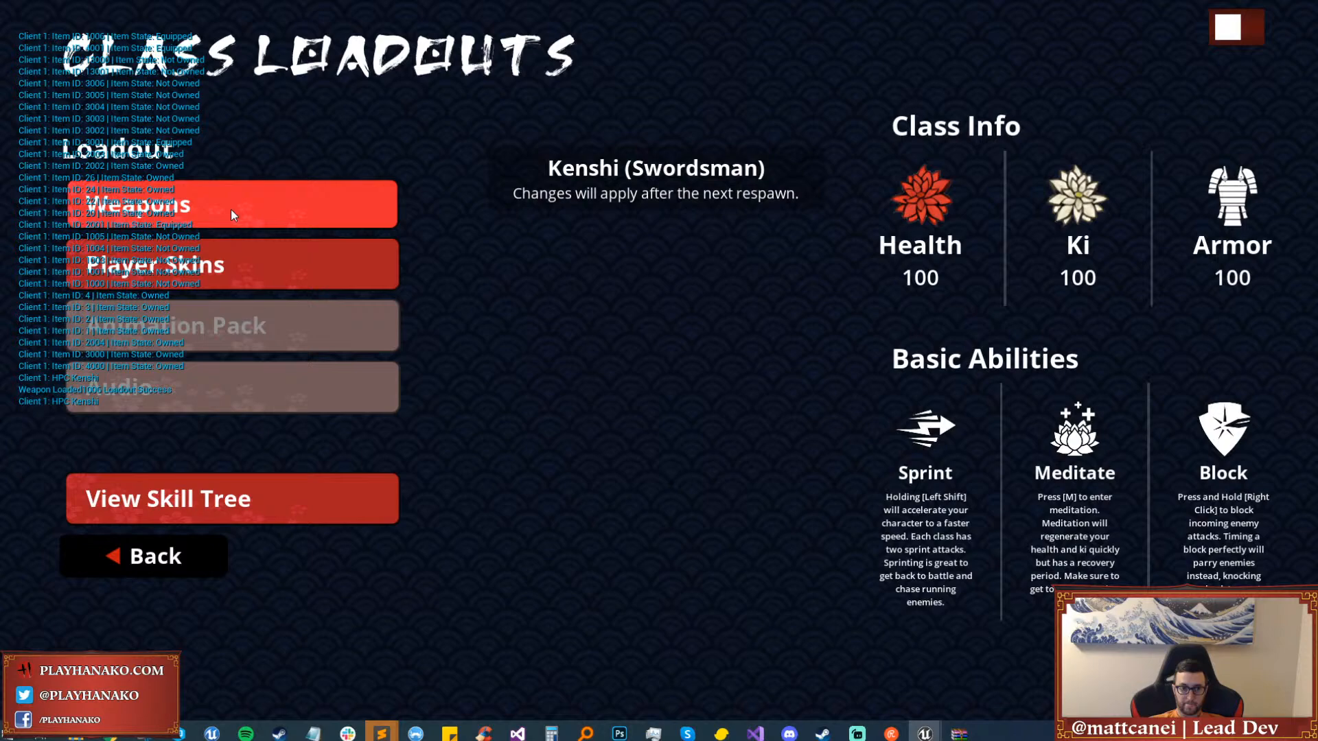
click(231, 209)
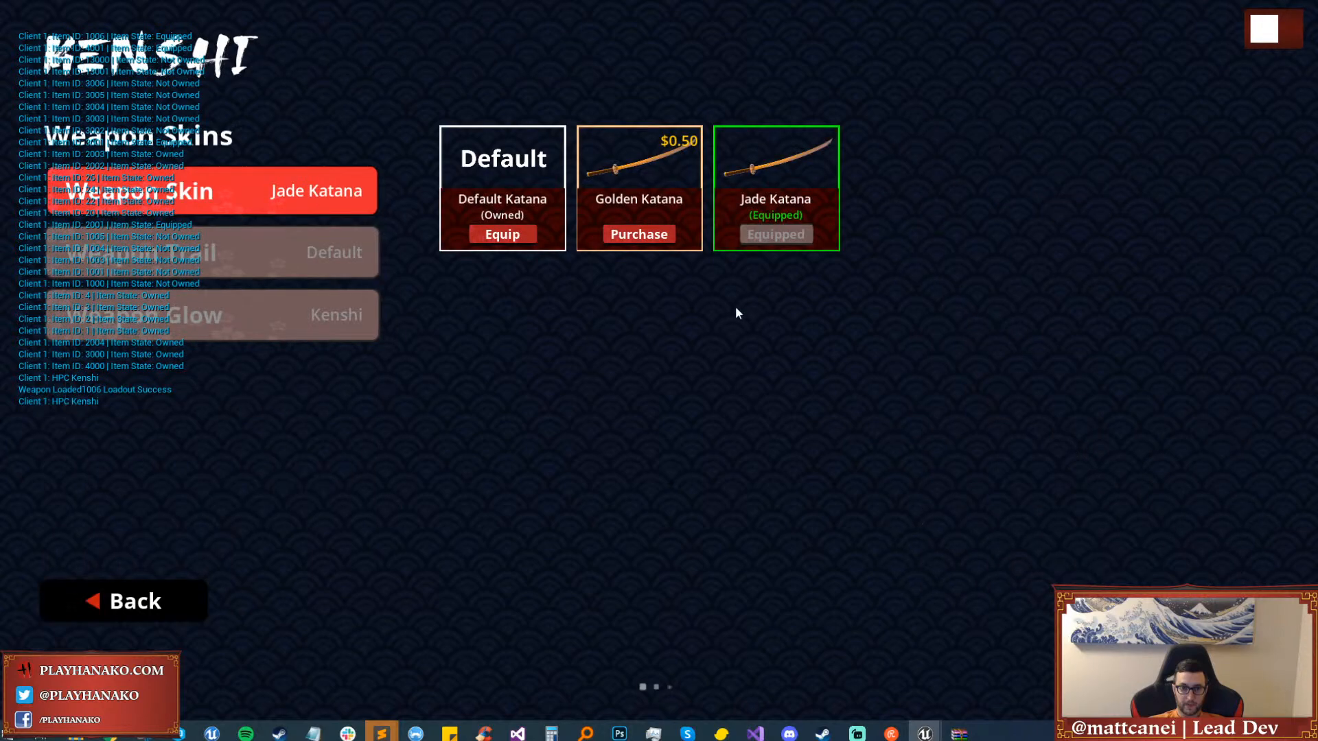
click(150, 615)
click(165, 557)
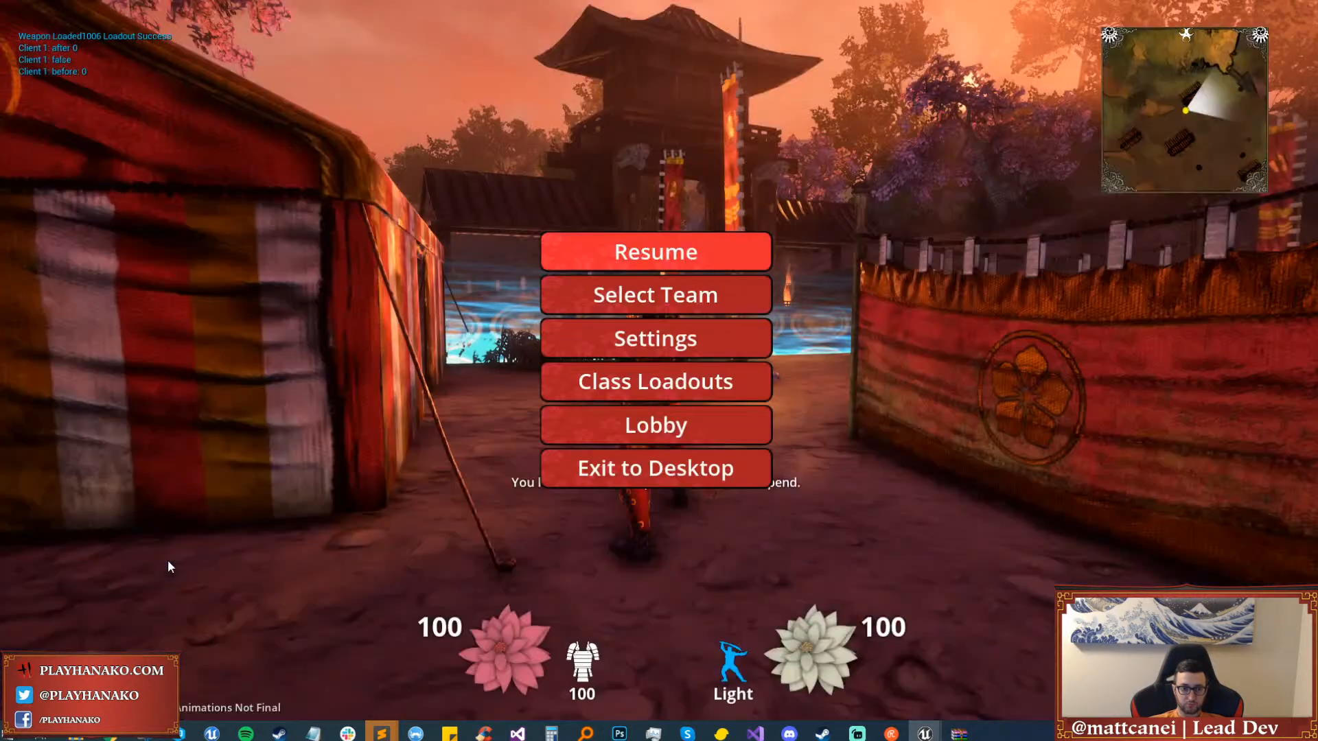
click(605, 469)
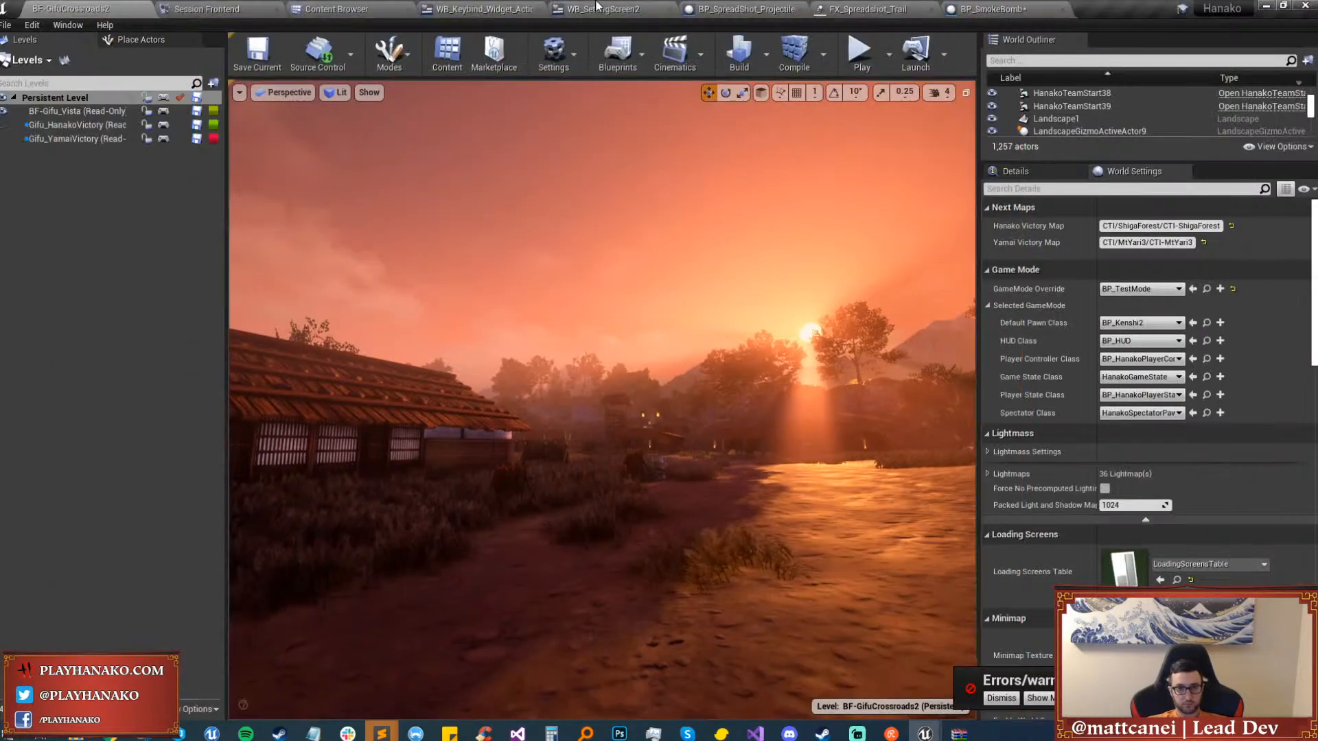
Find the AbilityTables folder under Tables in the project content and open ChargeTable.
click(359, 7)
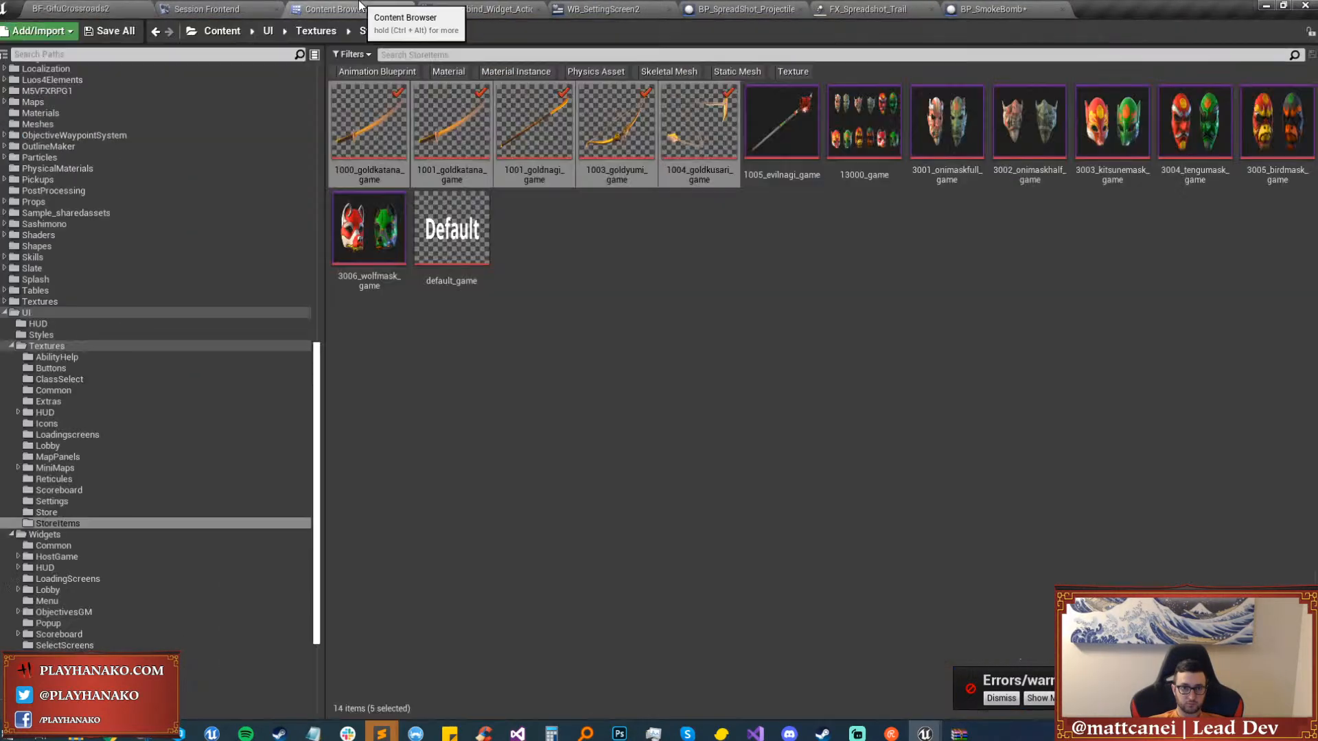
scroll(164, 523, down, 5)
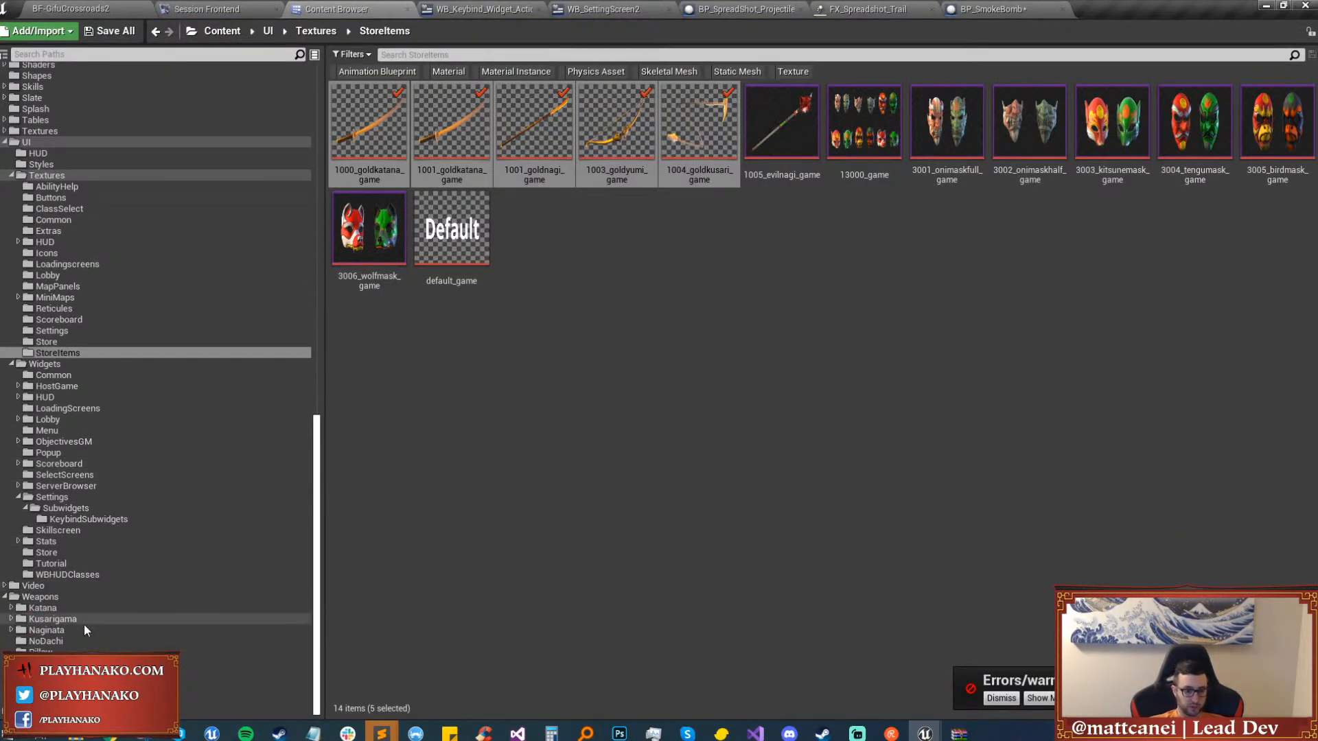
click(82, 542)
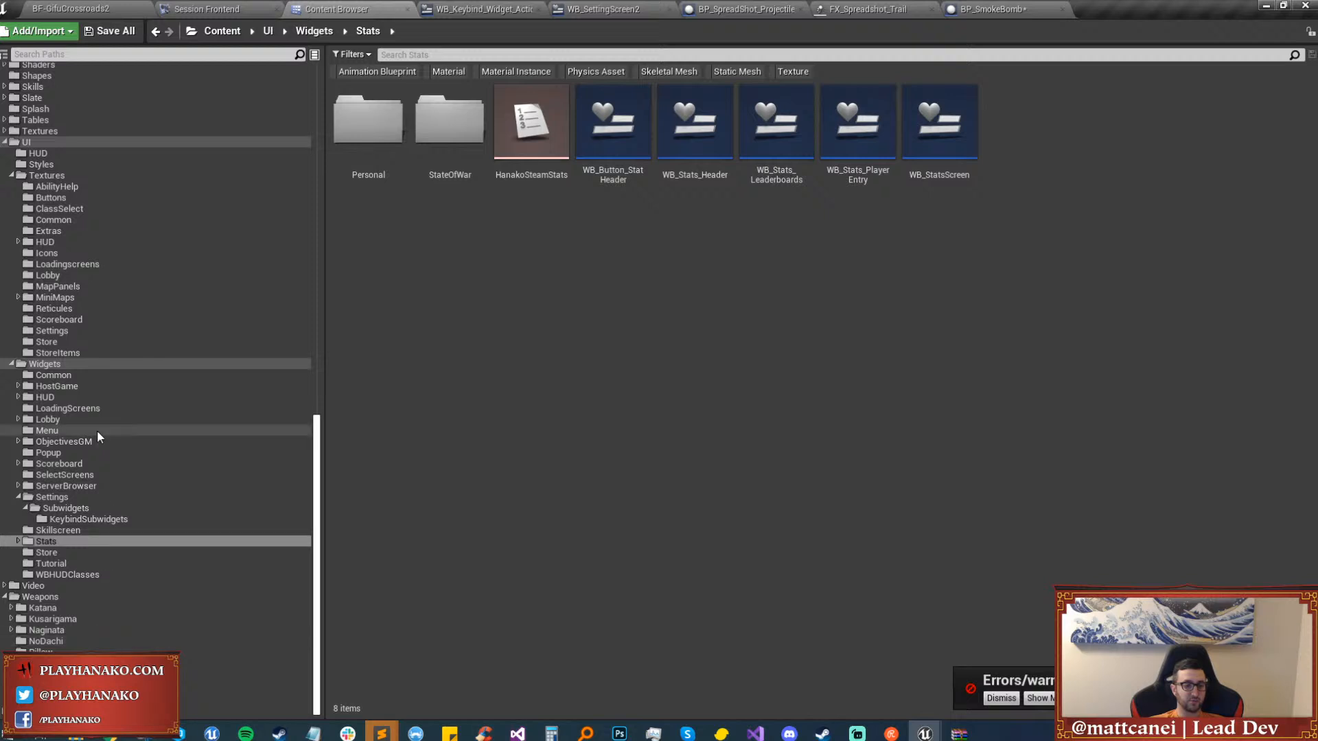
scroll(97, 429, up, 5)
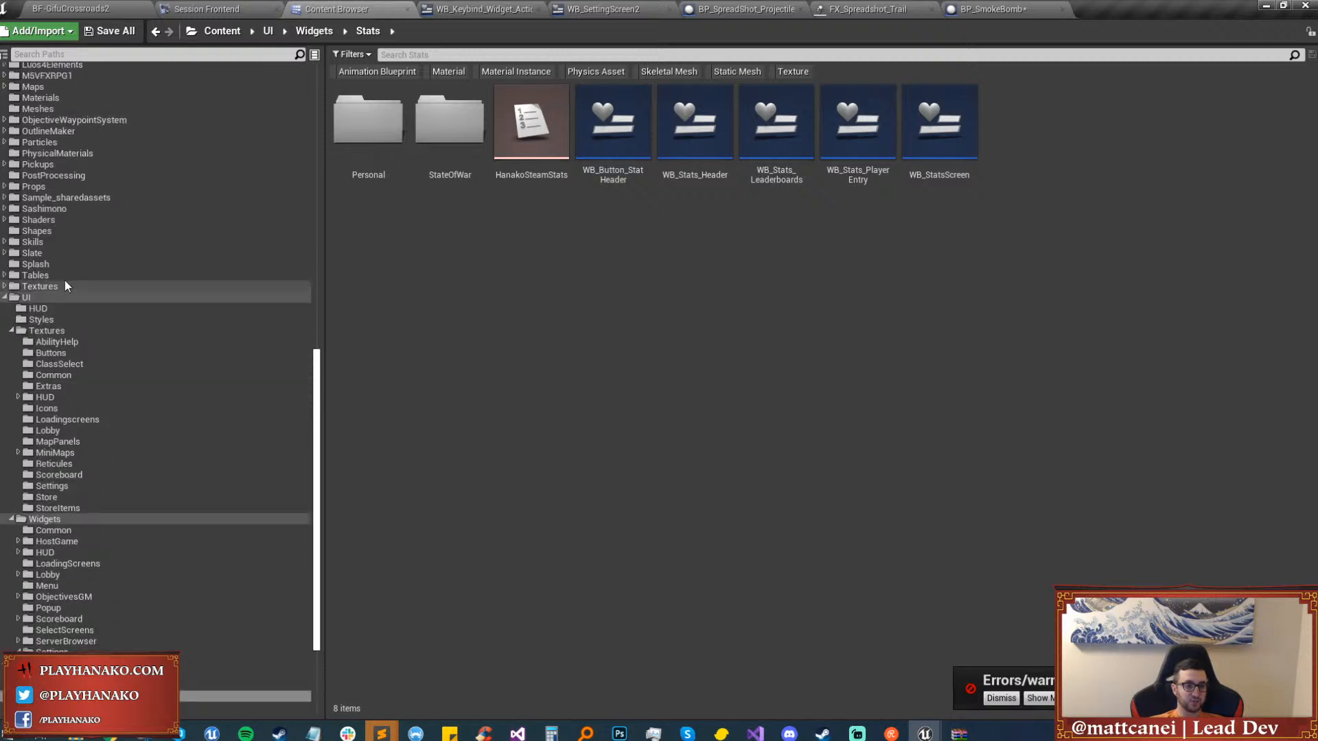
click(49, 273)
double_click(388, 155)
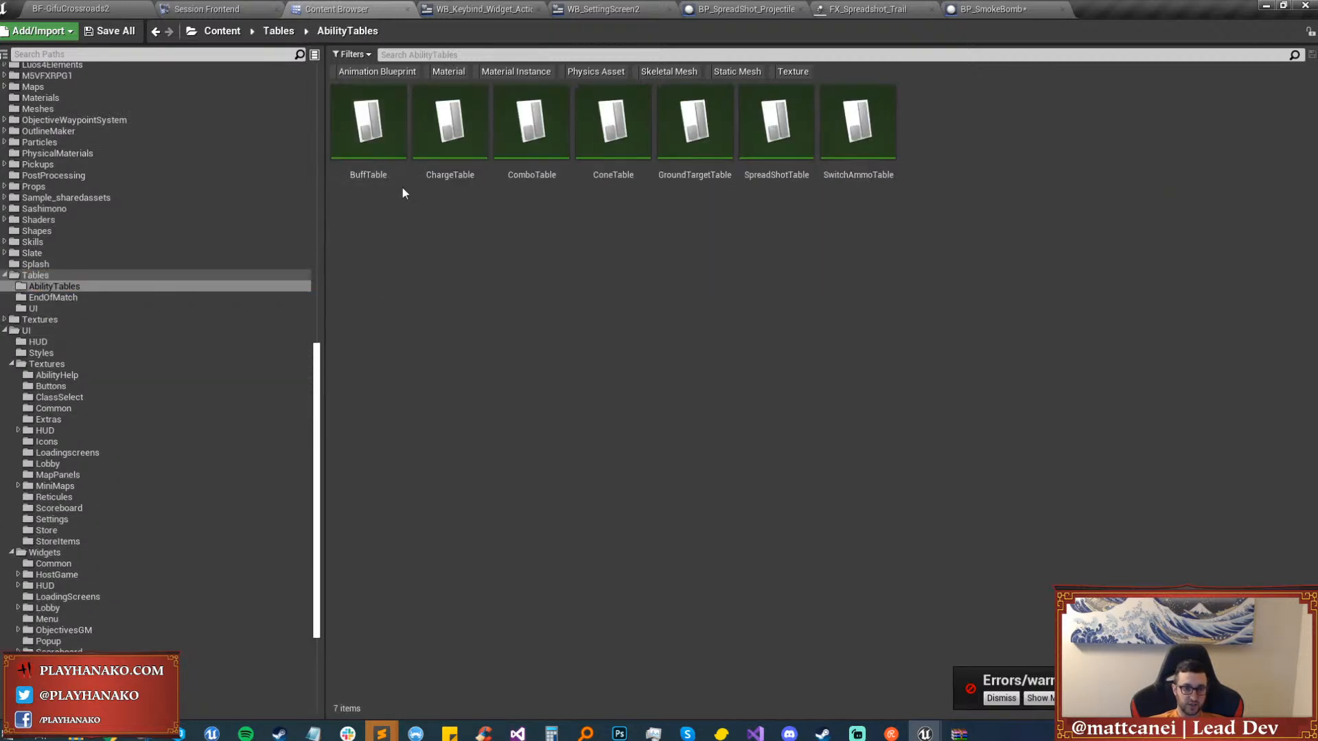
click(444, 174)
double_click(445, 174)
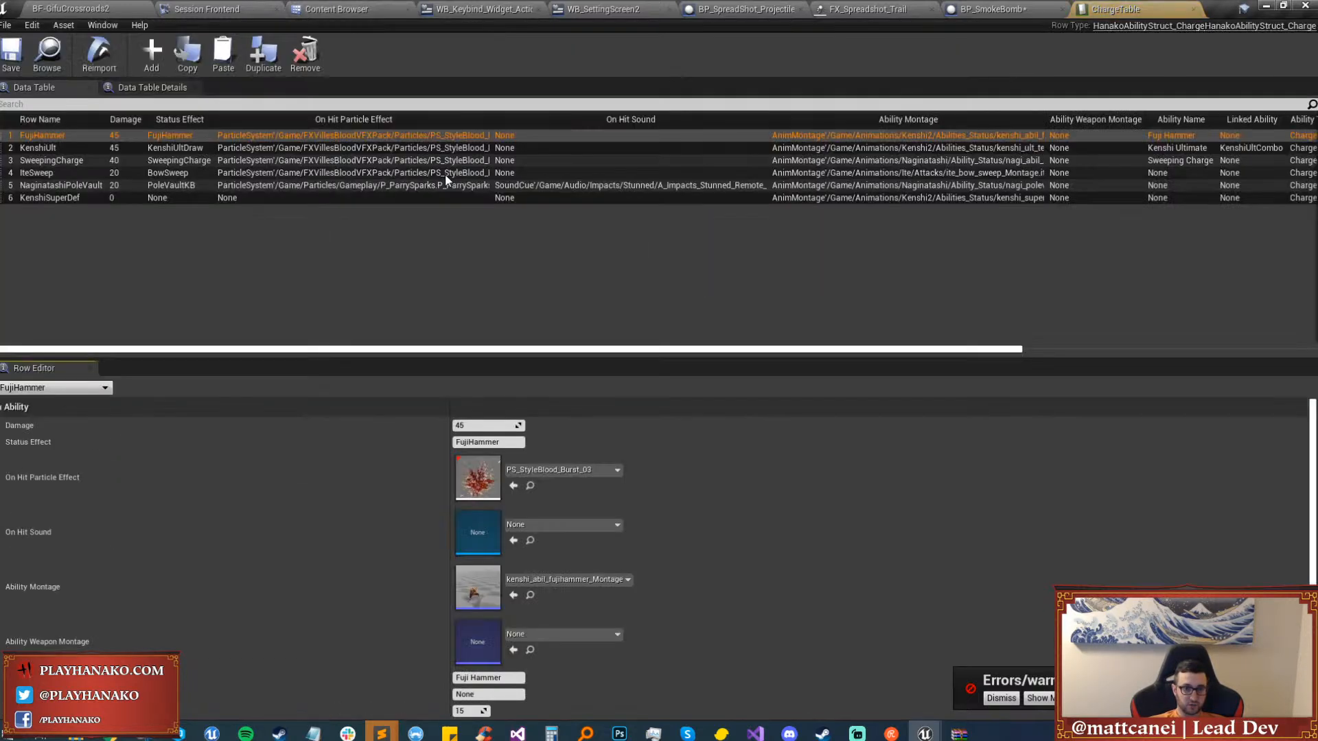
Examine all columns of the IteSweep and KenshiSuperDef rows in ChargeTable and close the table.
click(64, 175)
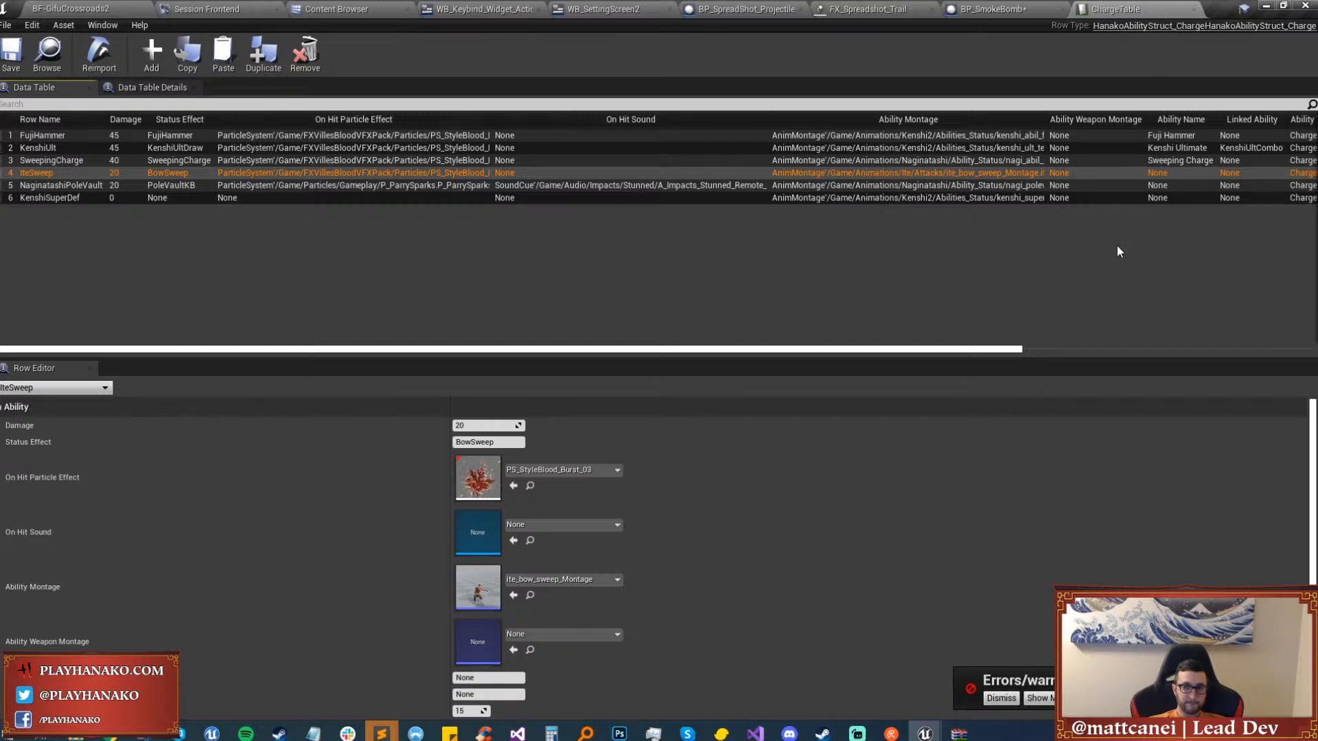
drag(997, 354, 1306, 360)
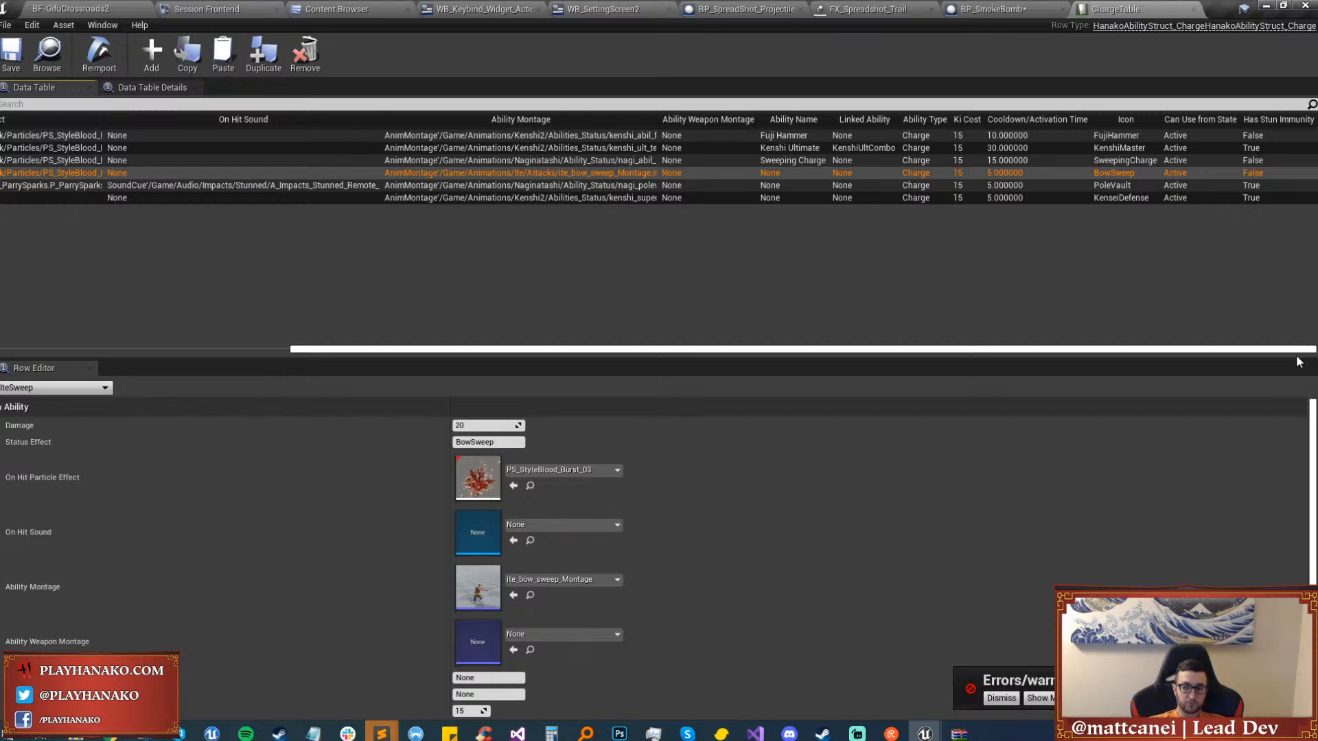
drag(1292, 350, 952, 335)
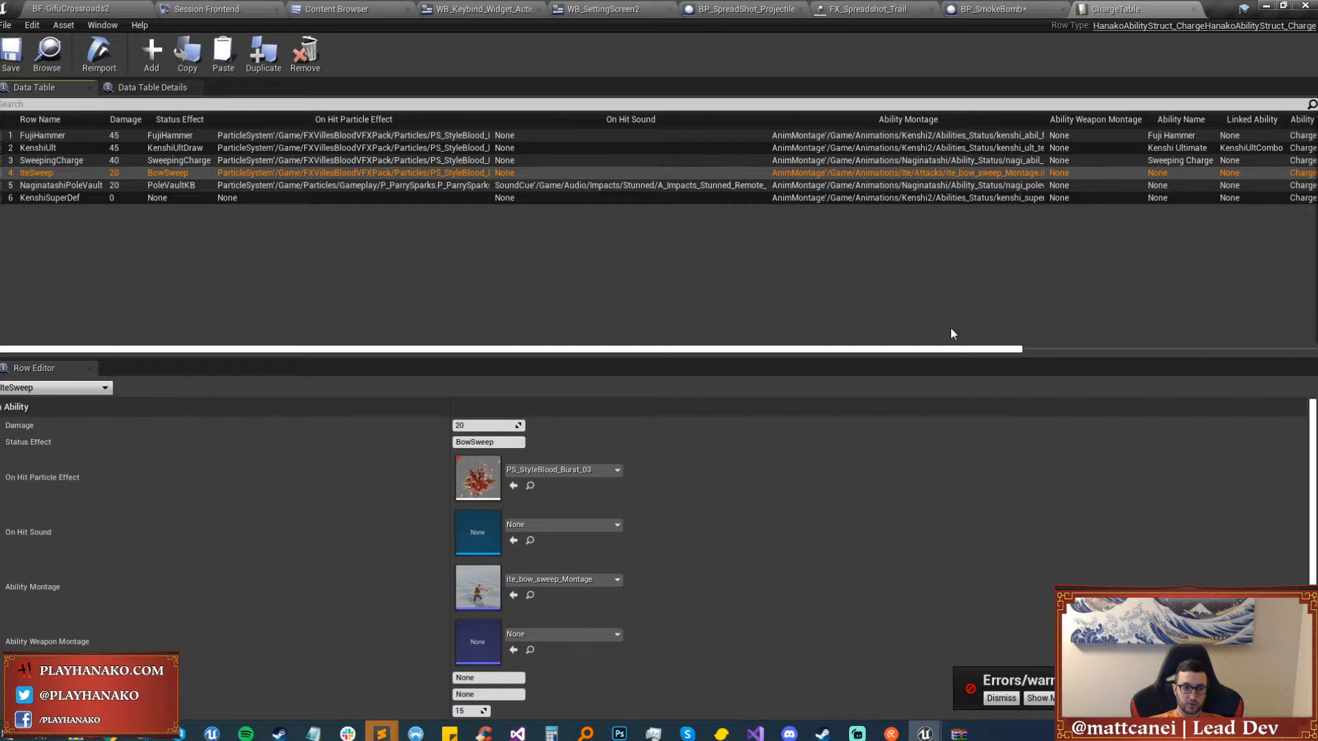
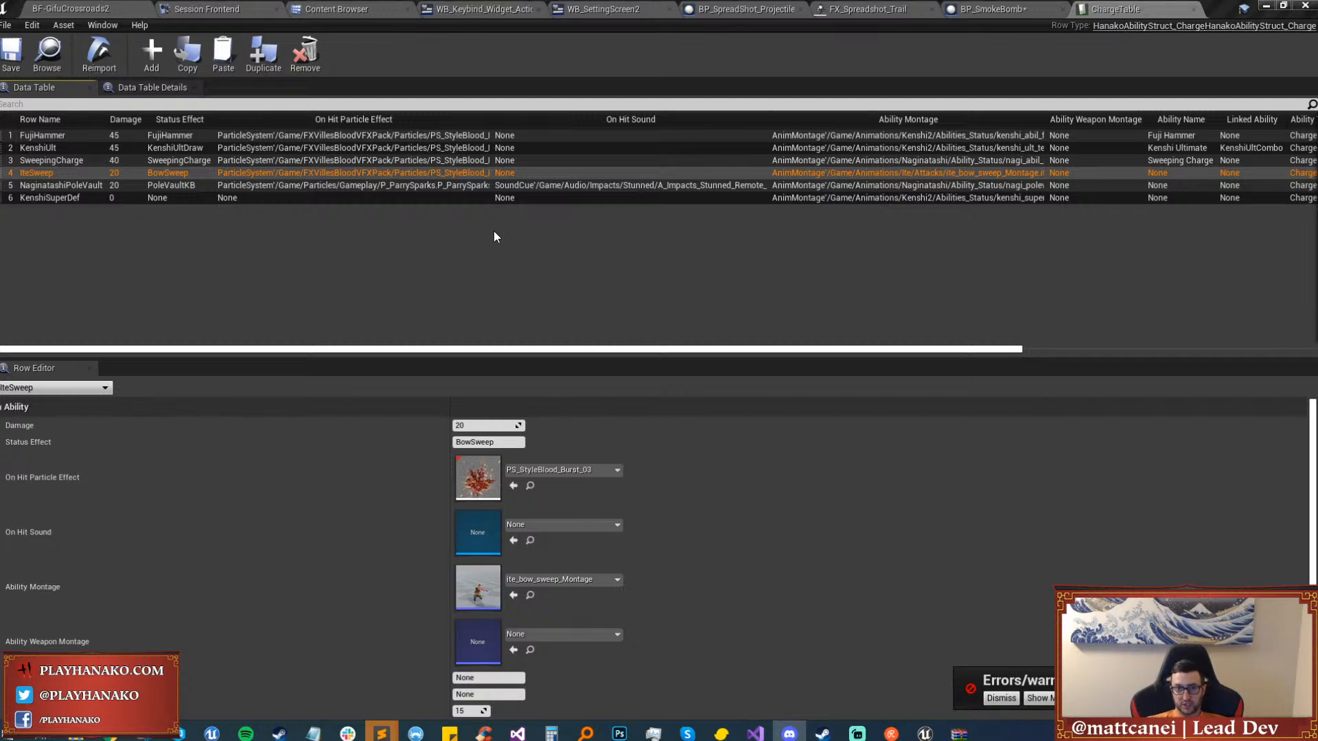
click(180, 198)
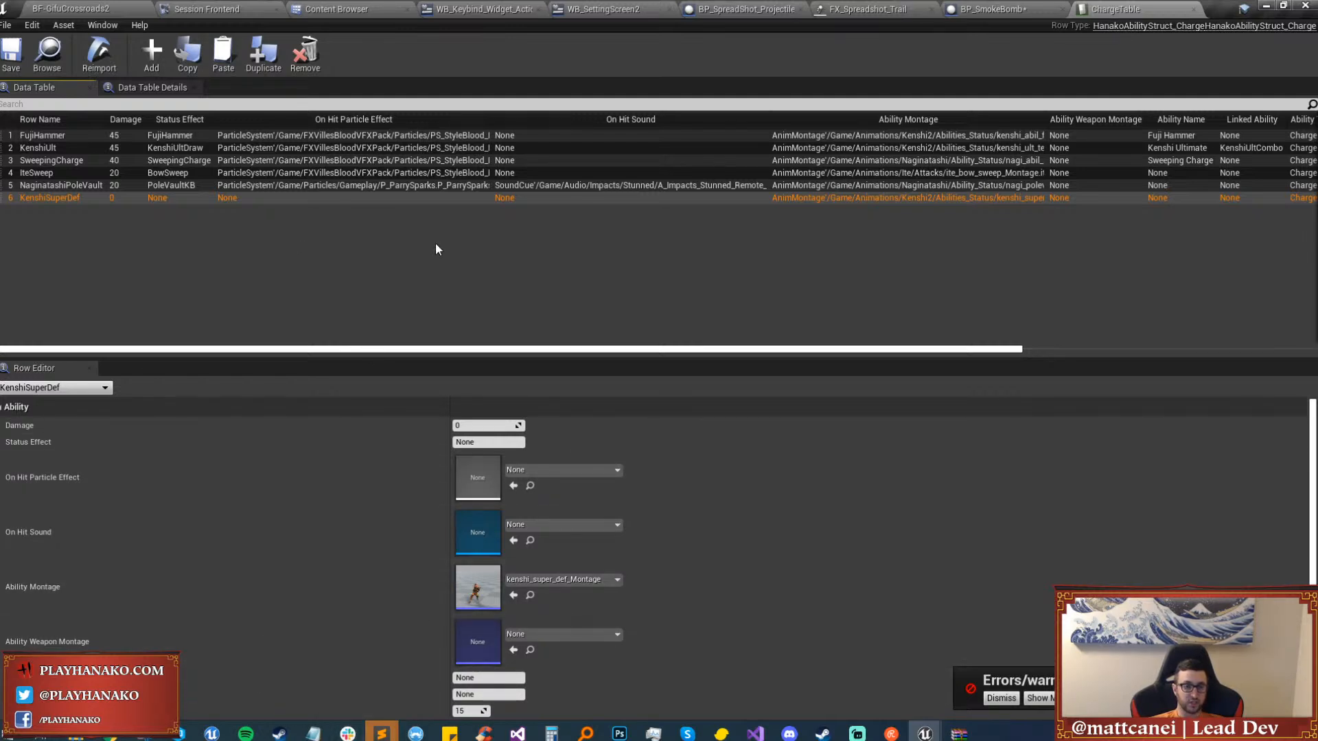
drag(352, 350, 773, 361)
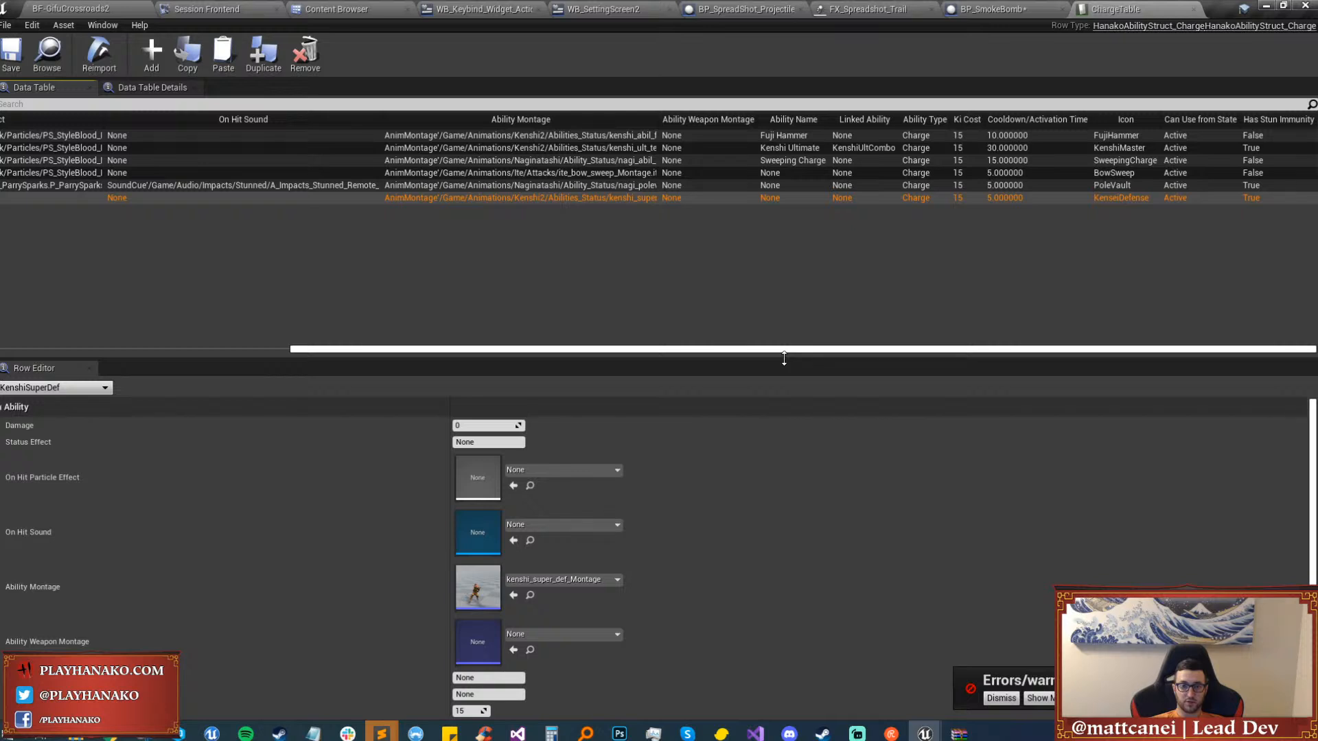
drag(784, 356, 406, 318)
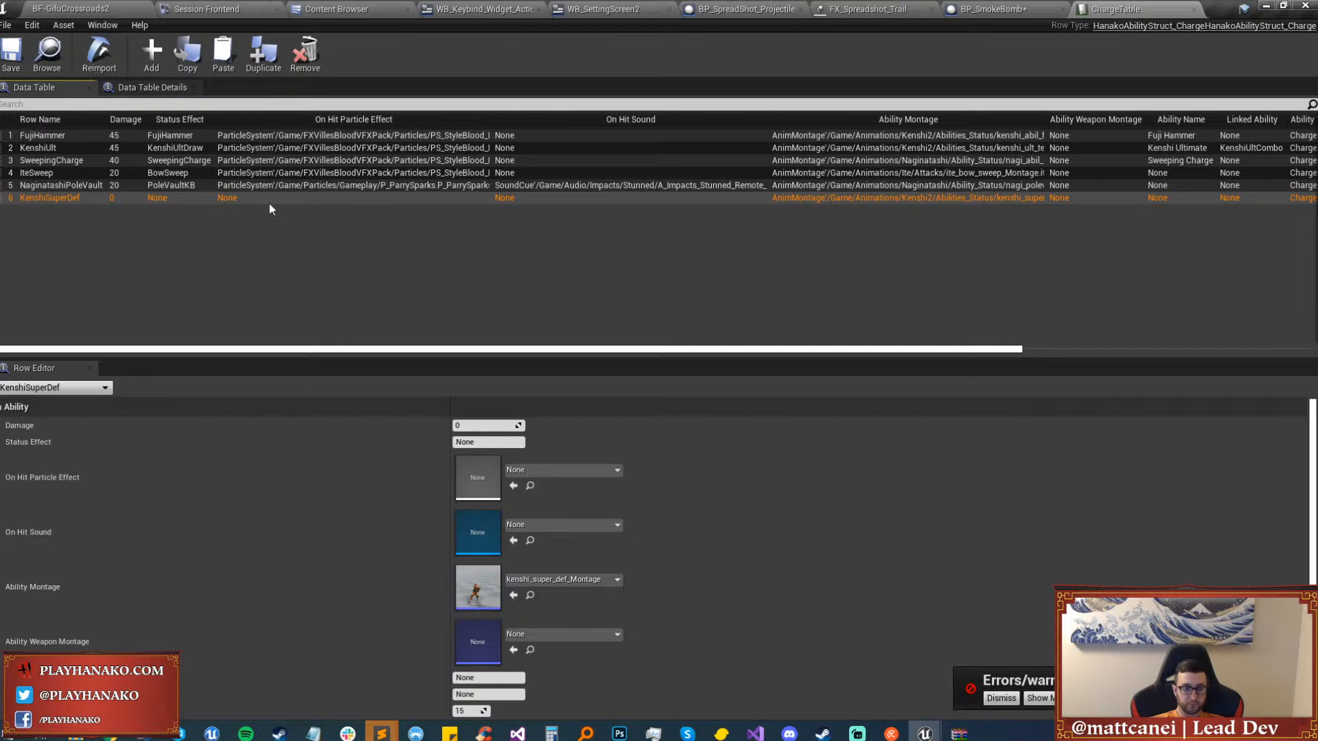
click(1195, 10)
Open ComboTable from the AbilityTables folder and examine the settings of the Naginata6Hit row.
click(323, 7)
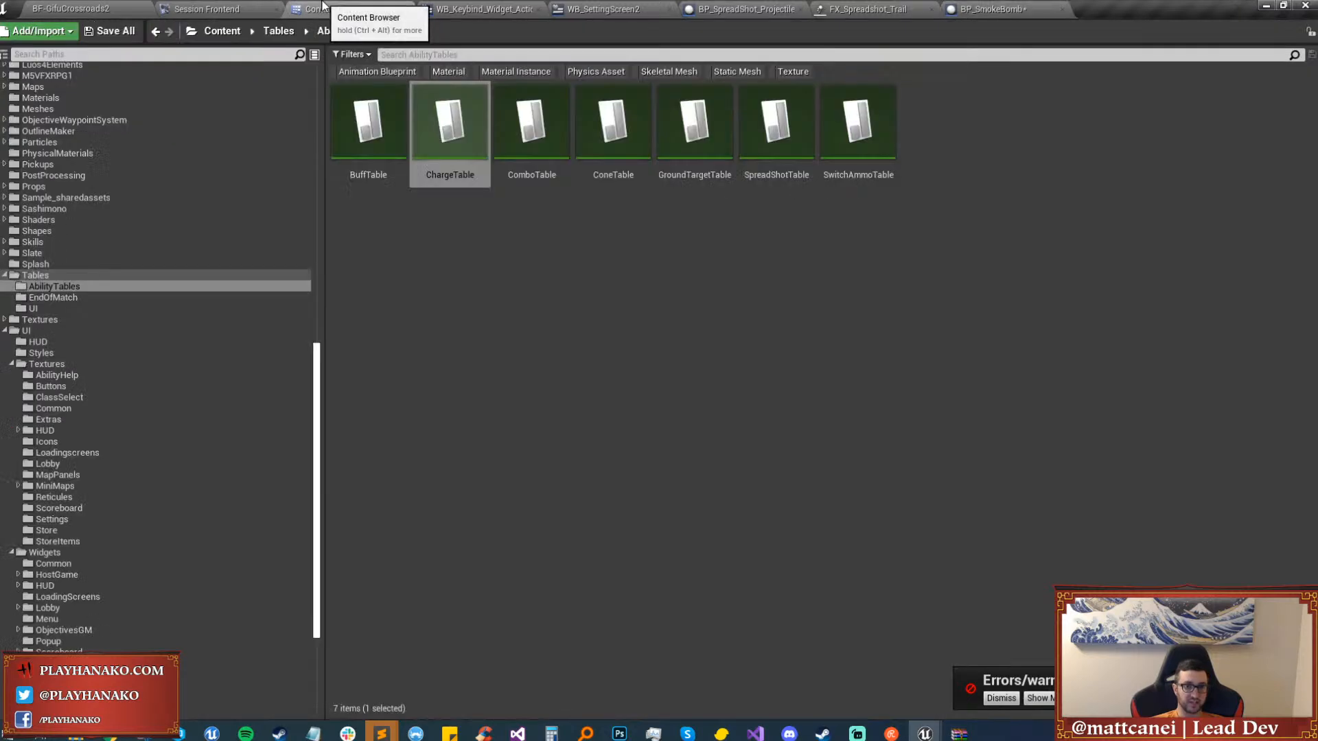
double_click(556, 172)
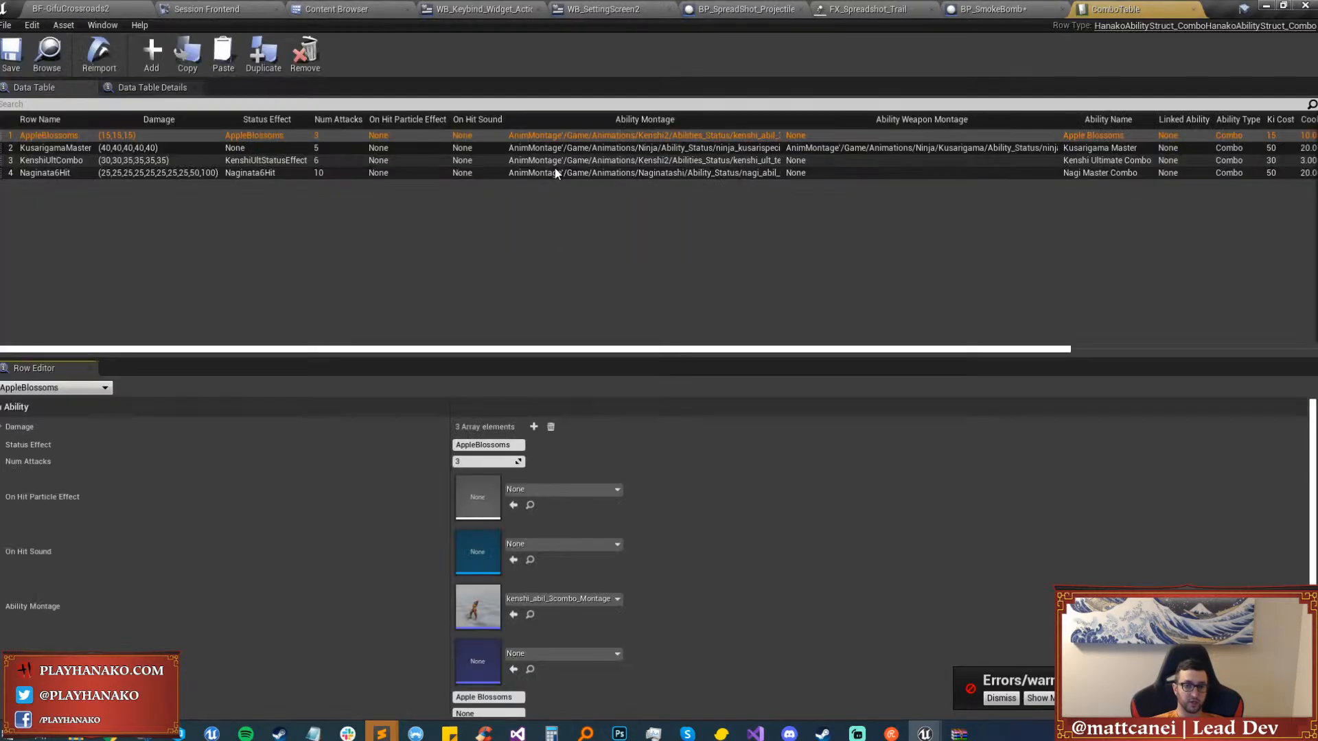
click(36, 173)
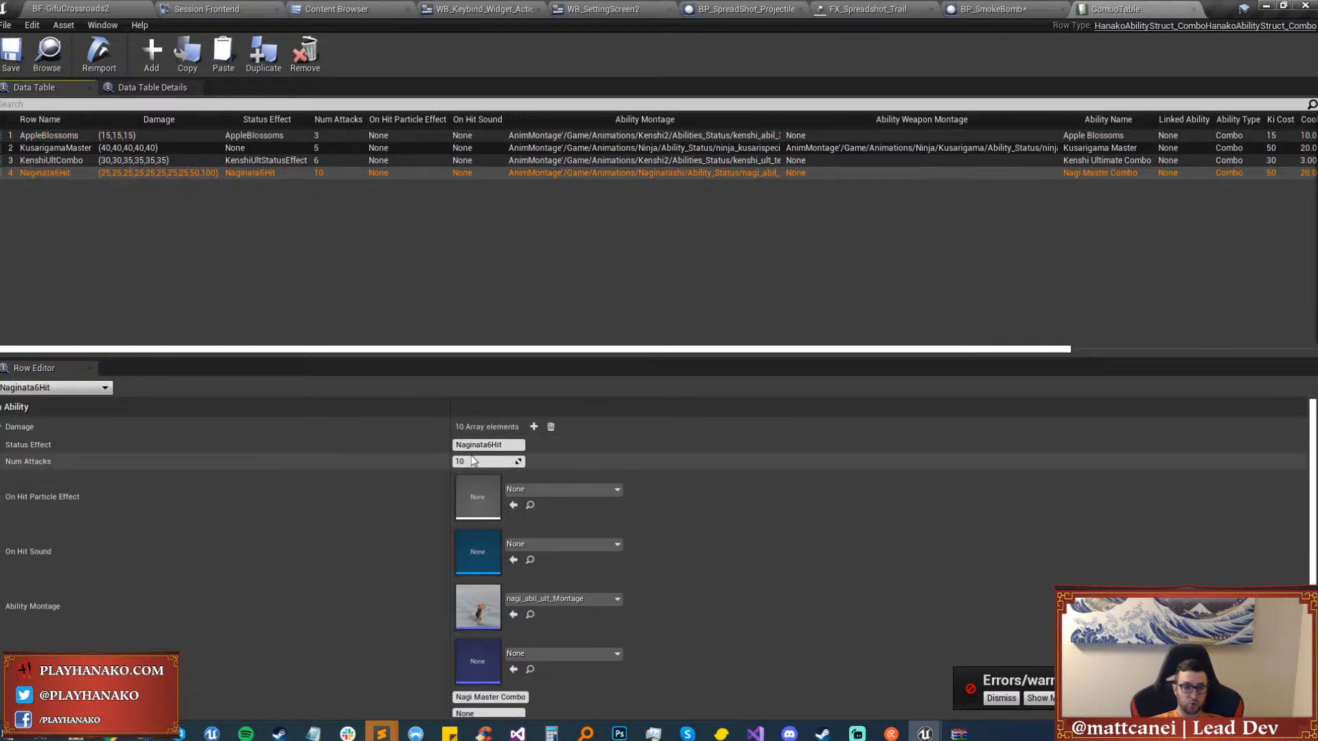
scroll(204, 430, down, 2)
scroll(205, 446, down, 1)
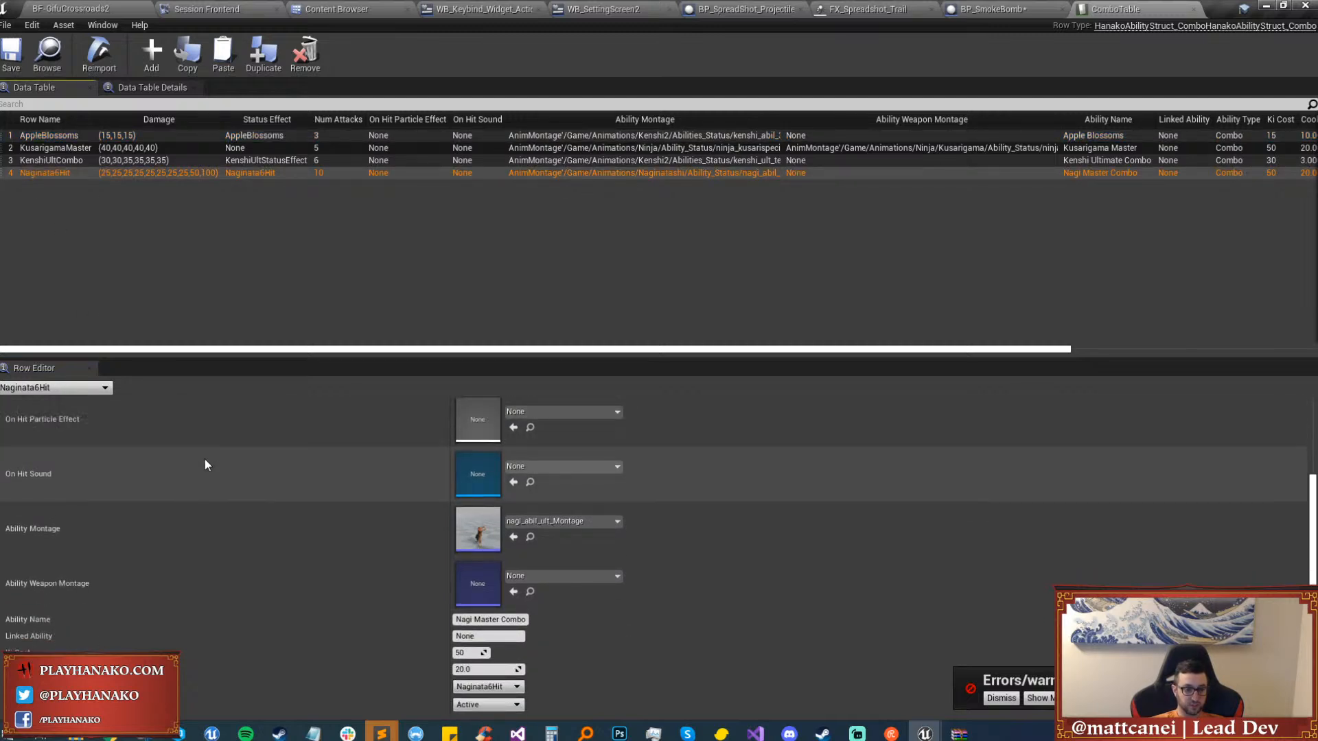
scroll(213, 507, up, 3)
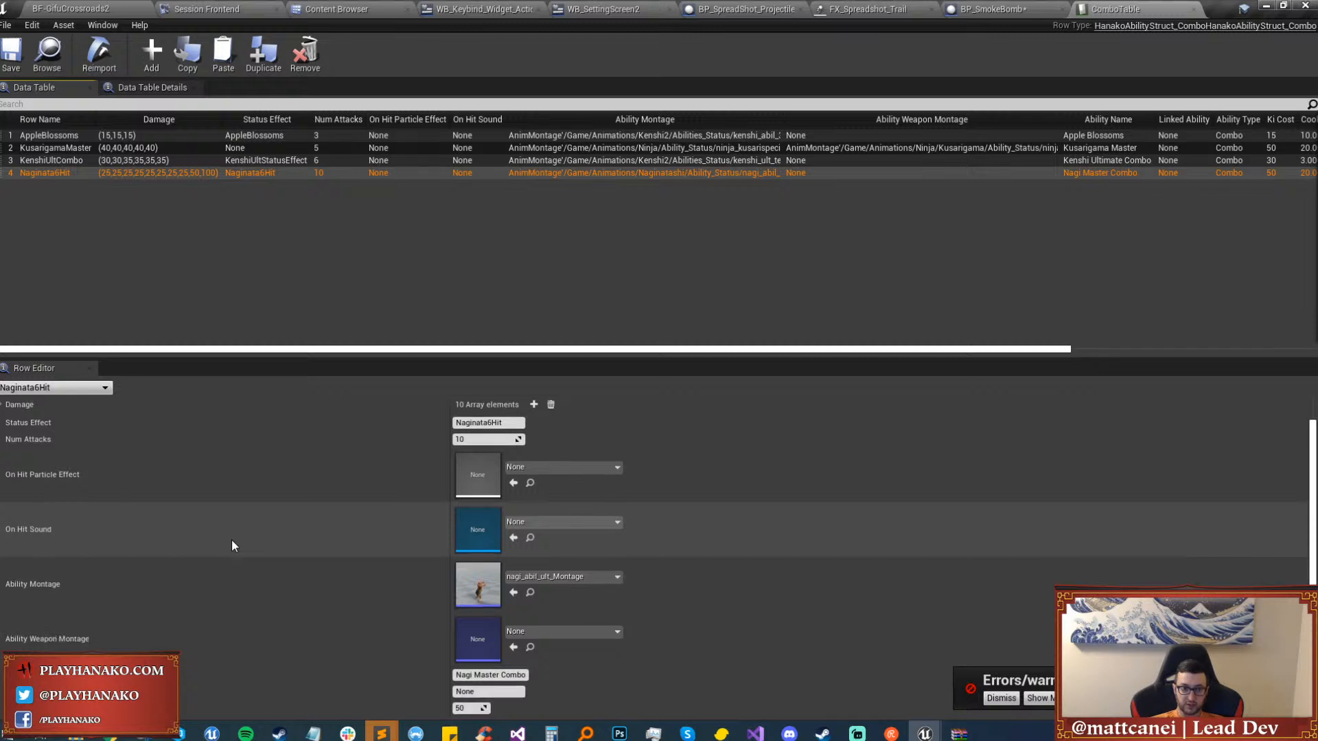
scroll(232, 545, down, 3)
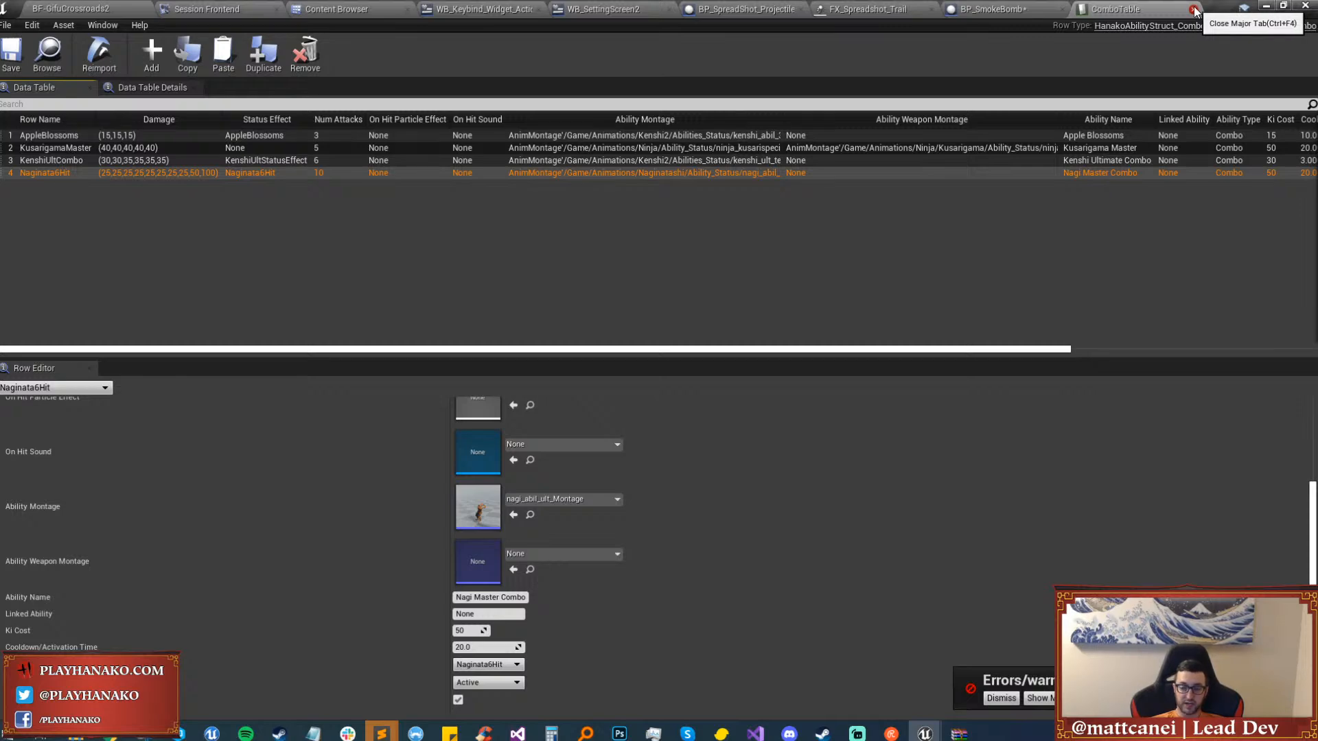
Browse the project content to Blueprints/Characters and open the BP_Ite blueprint.
click(336, 9)
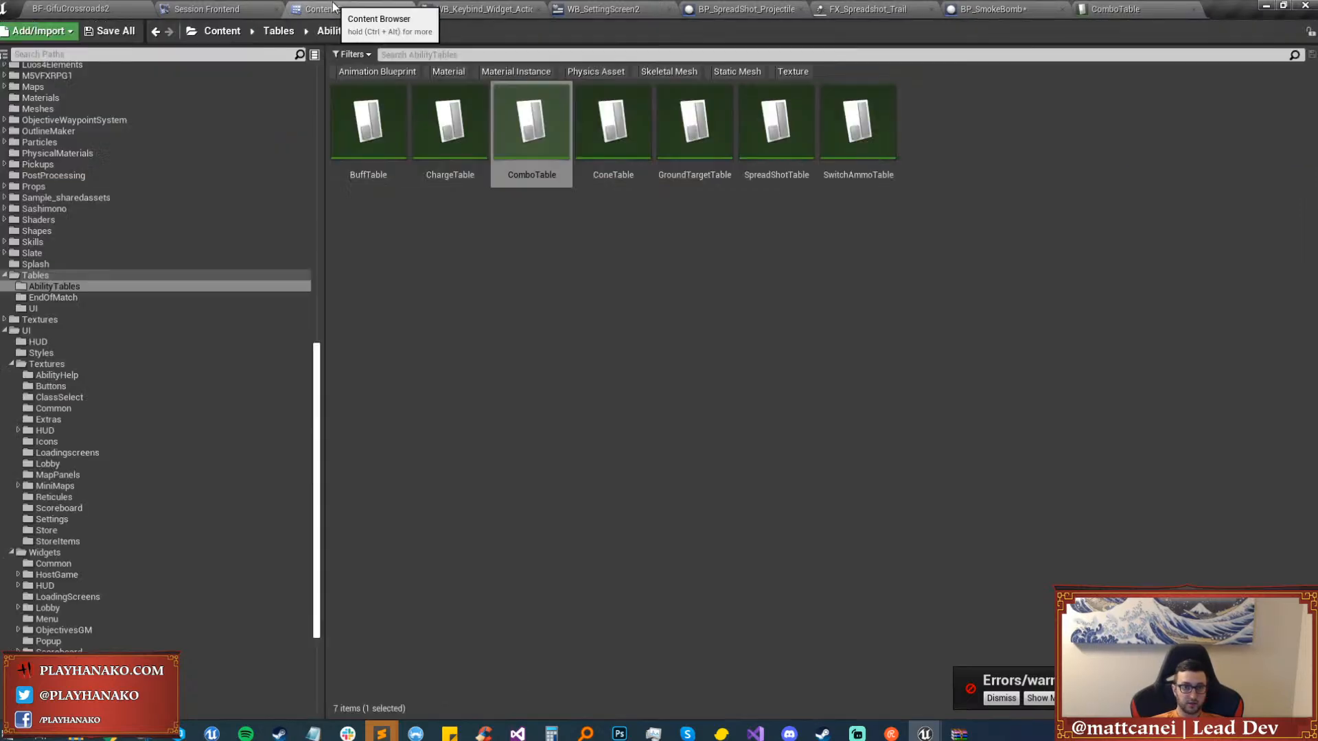
scroll(134, 294, up, 5)
scroll(135, 295, up, 10)
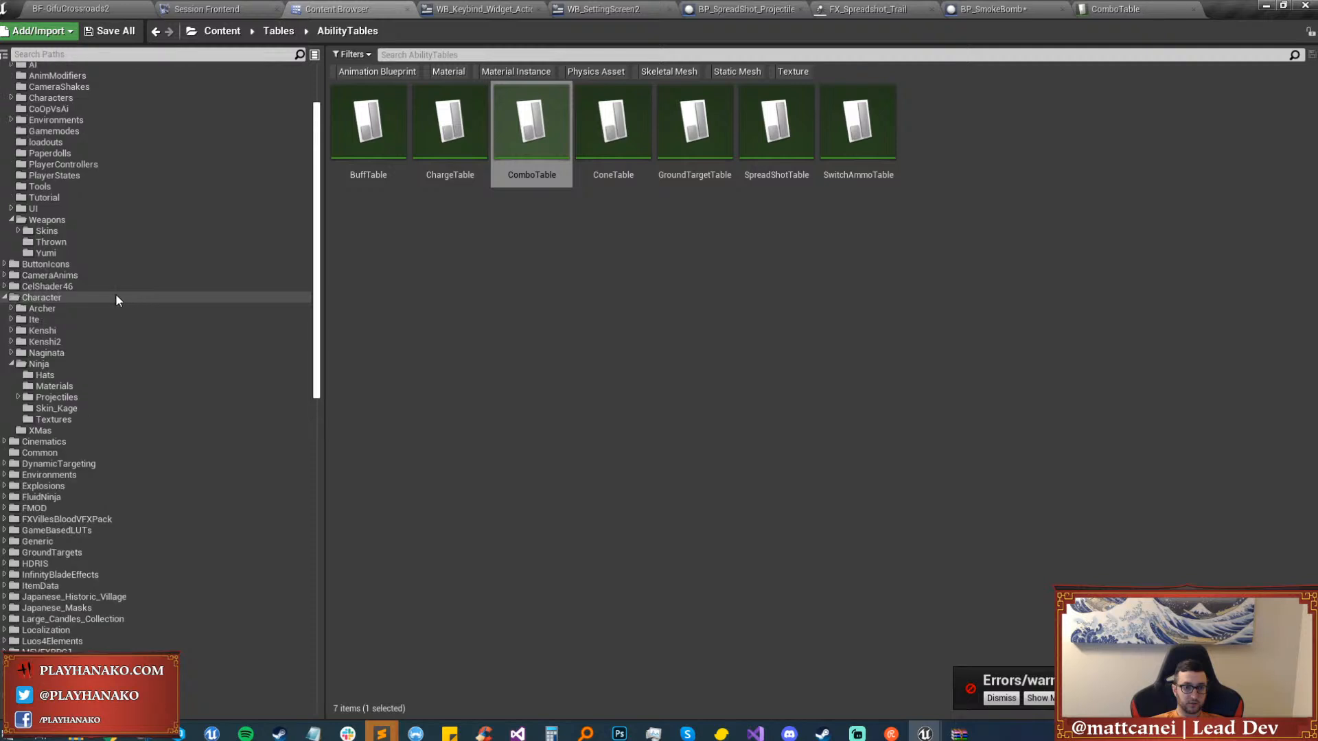
scroll(80, 353, up, 1)
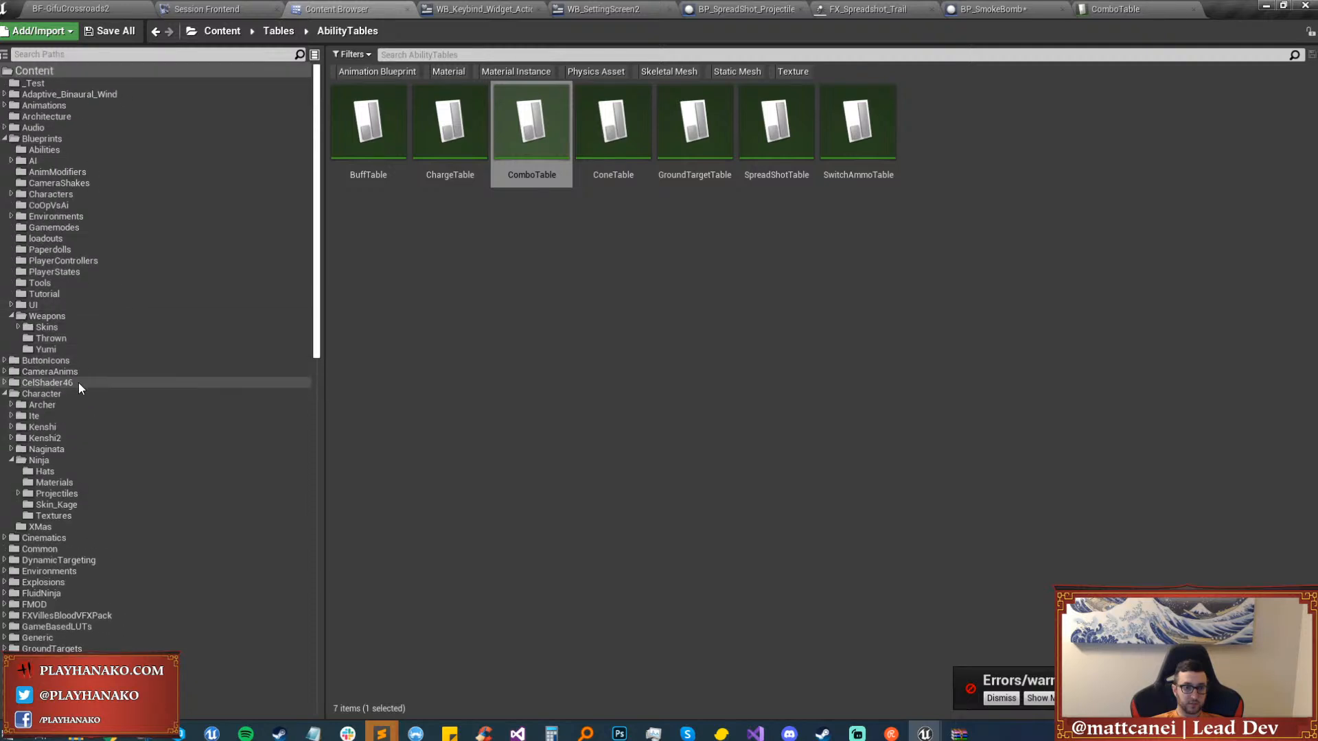
click(65, 195)
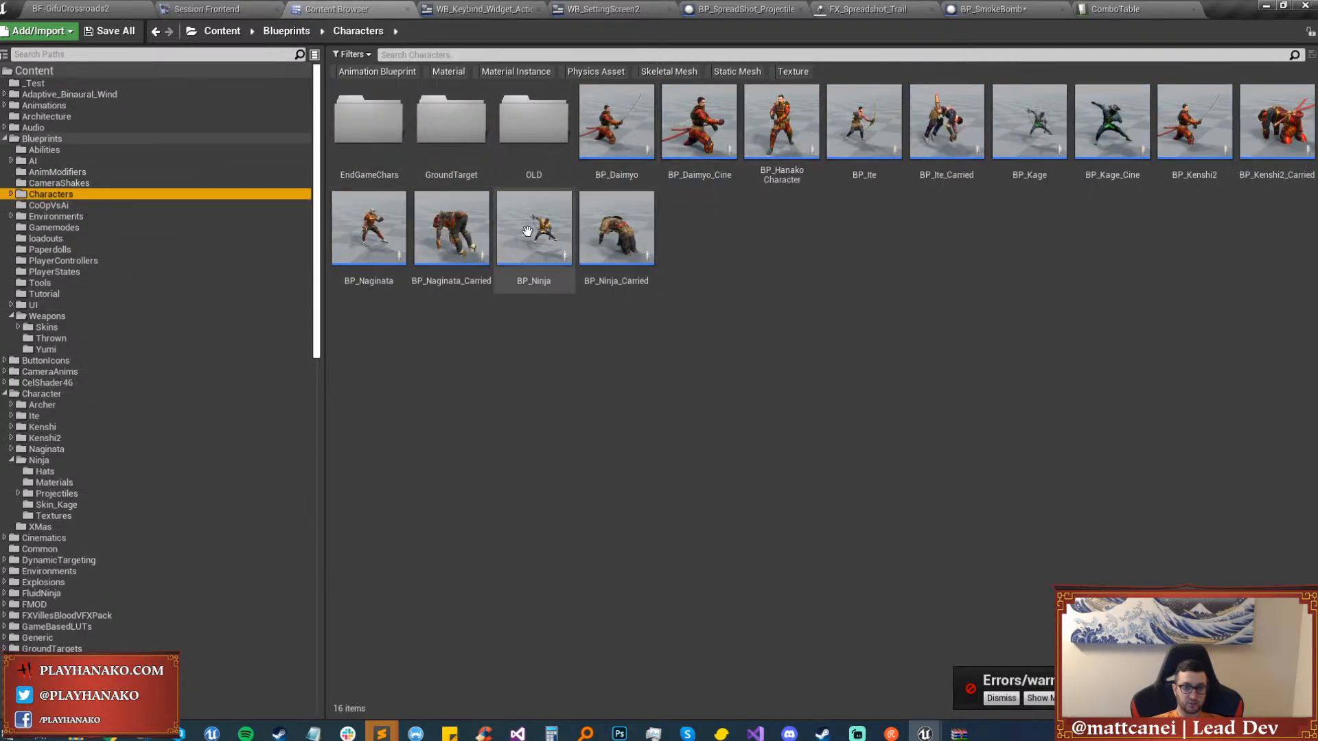
double_click(857, 151)
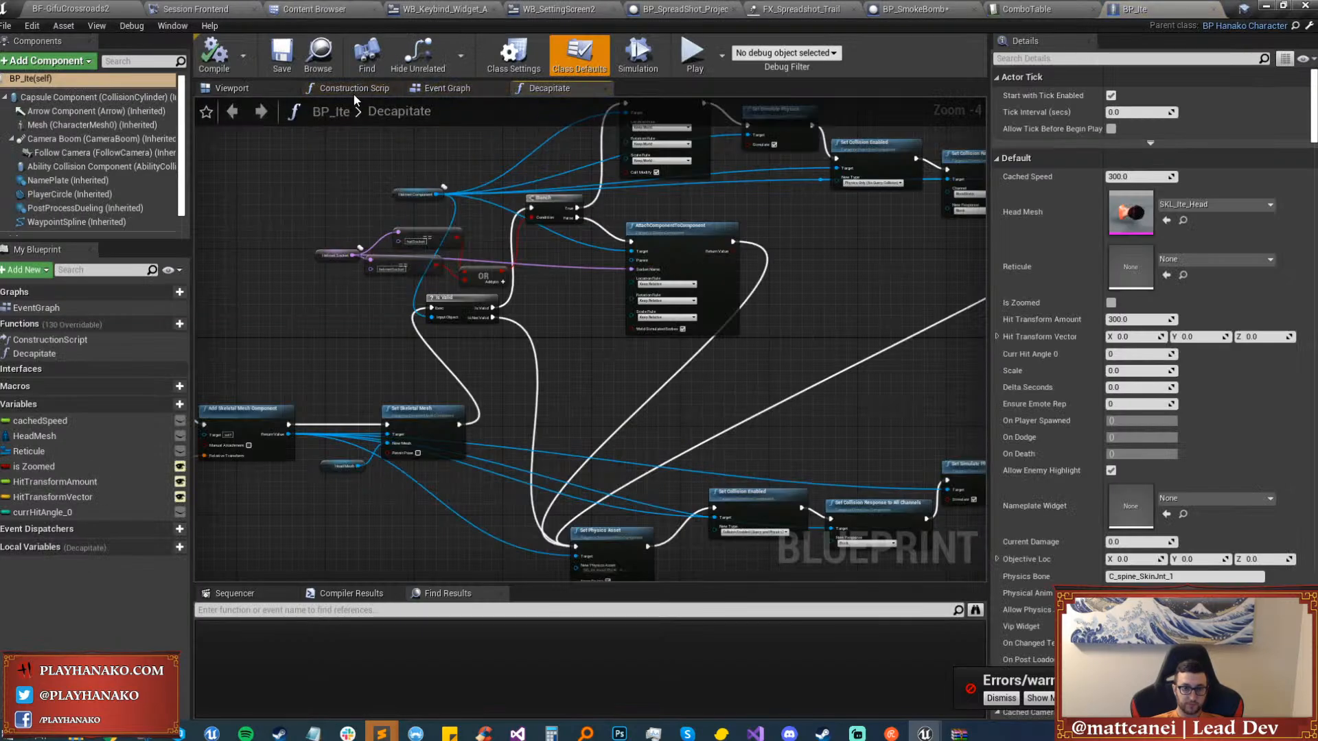
Show the Ite character in 3D, select its Ability Collision Component and examine its shape and collision settings.
click(237, 90)
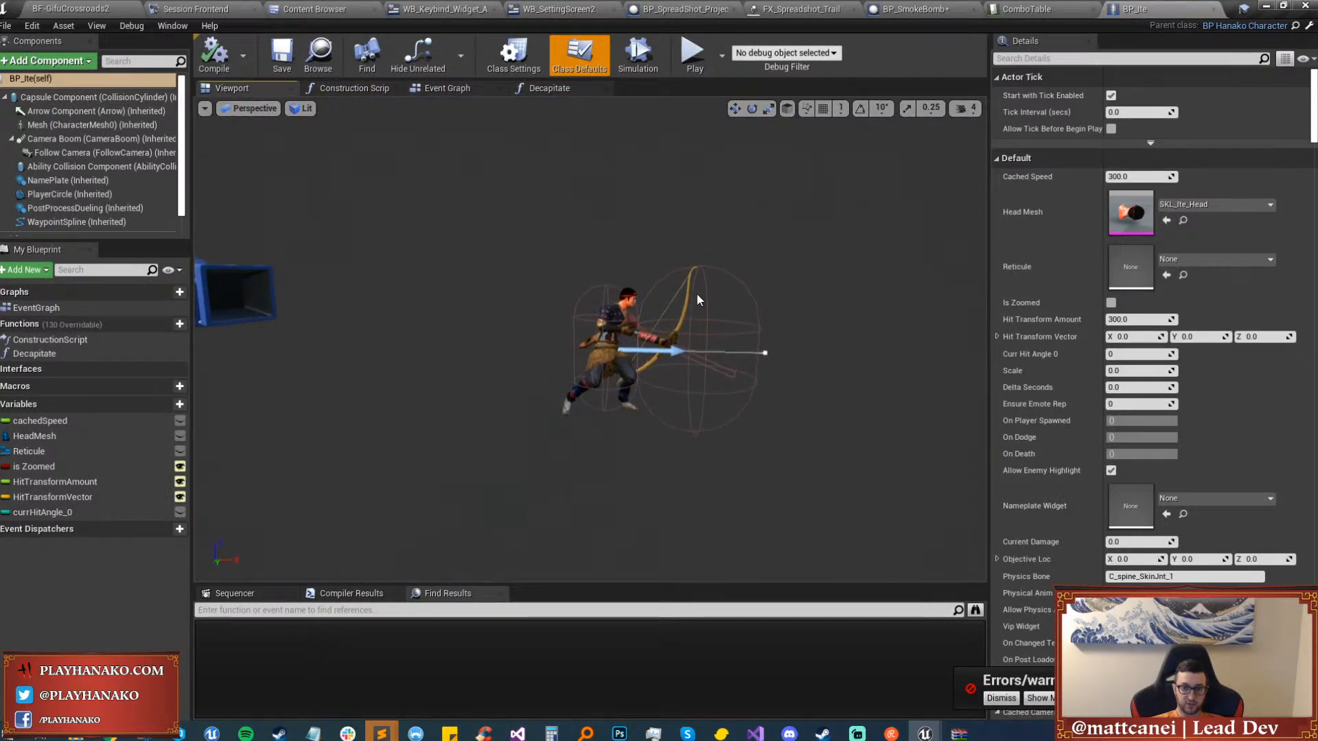
click(698, 293)
scroll(784, 280, up, 2)
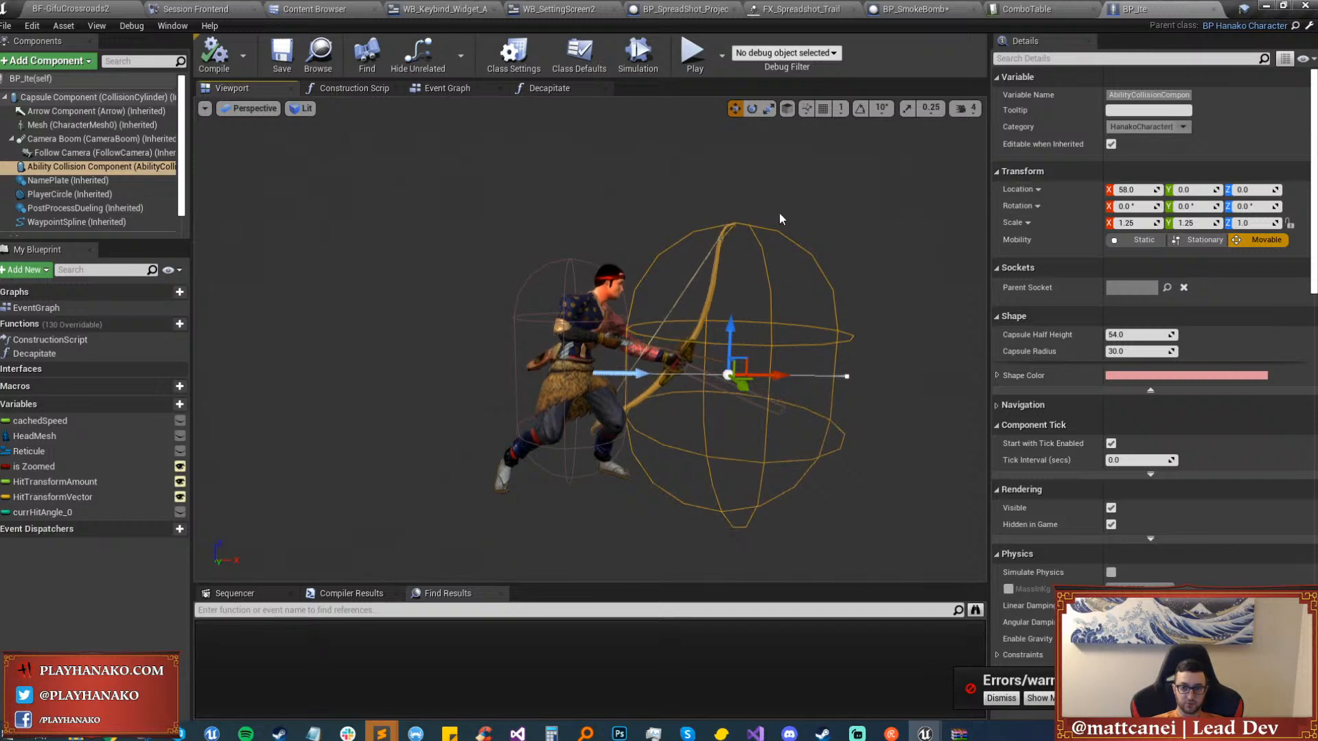
scroll(1081, 417, down, 4)
scroll(1081, 417, down, 10)
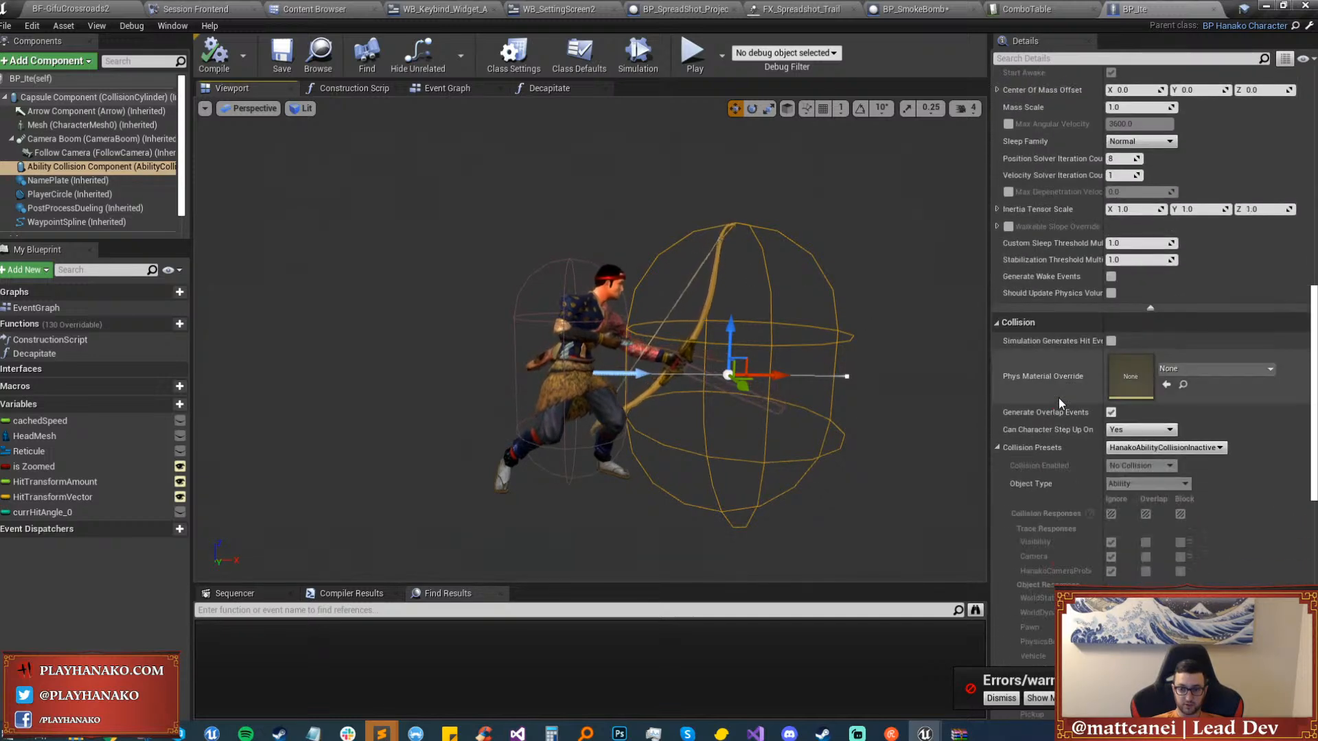
Examine the collision preset and object responses of Ite's Ability Collision Component and close the BP_Ite blueprint.
scroll(1042, 400, down, 6)
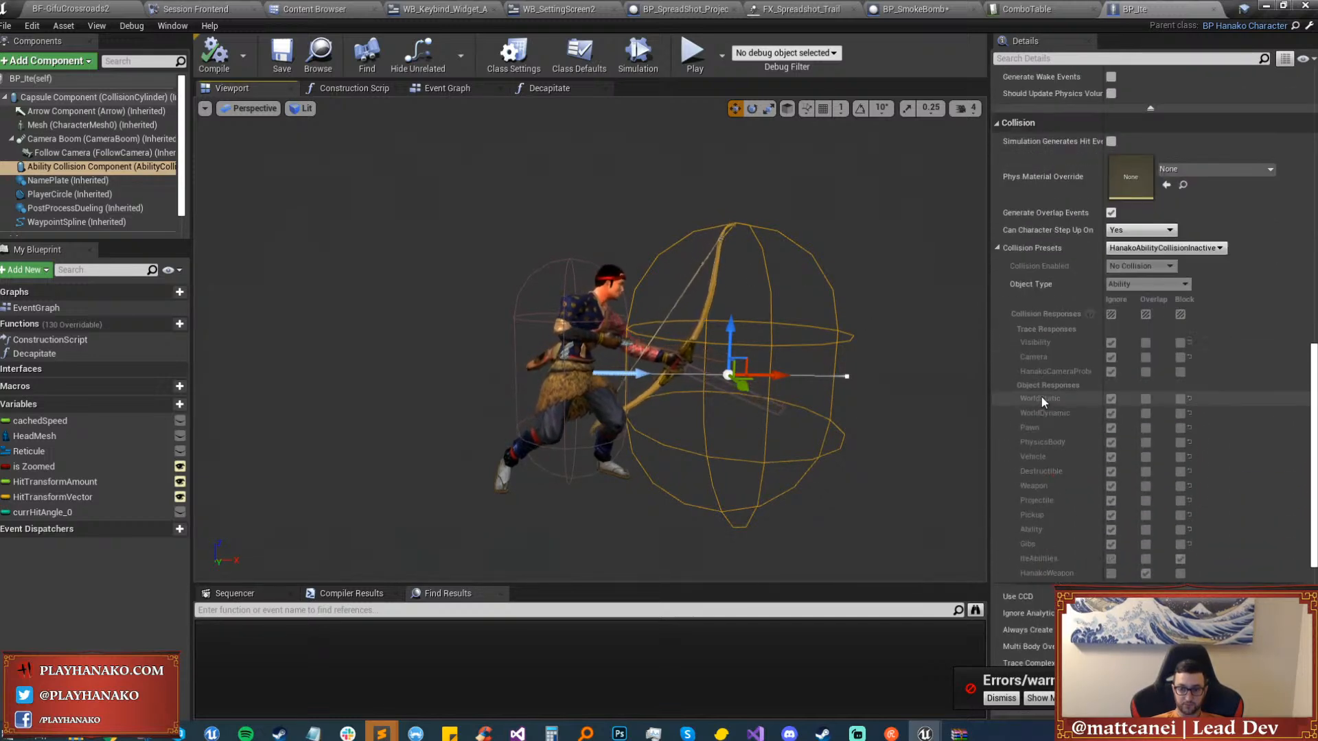
scroll(1040, 397, up, 1)
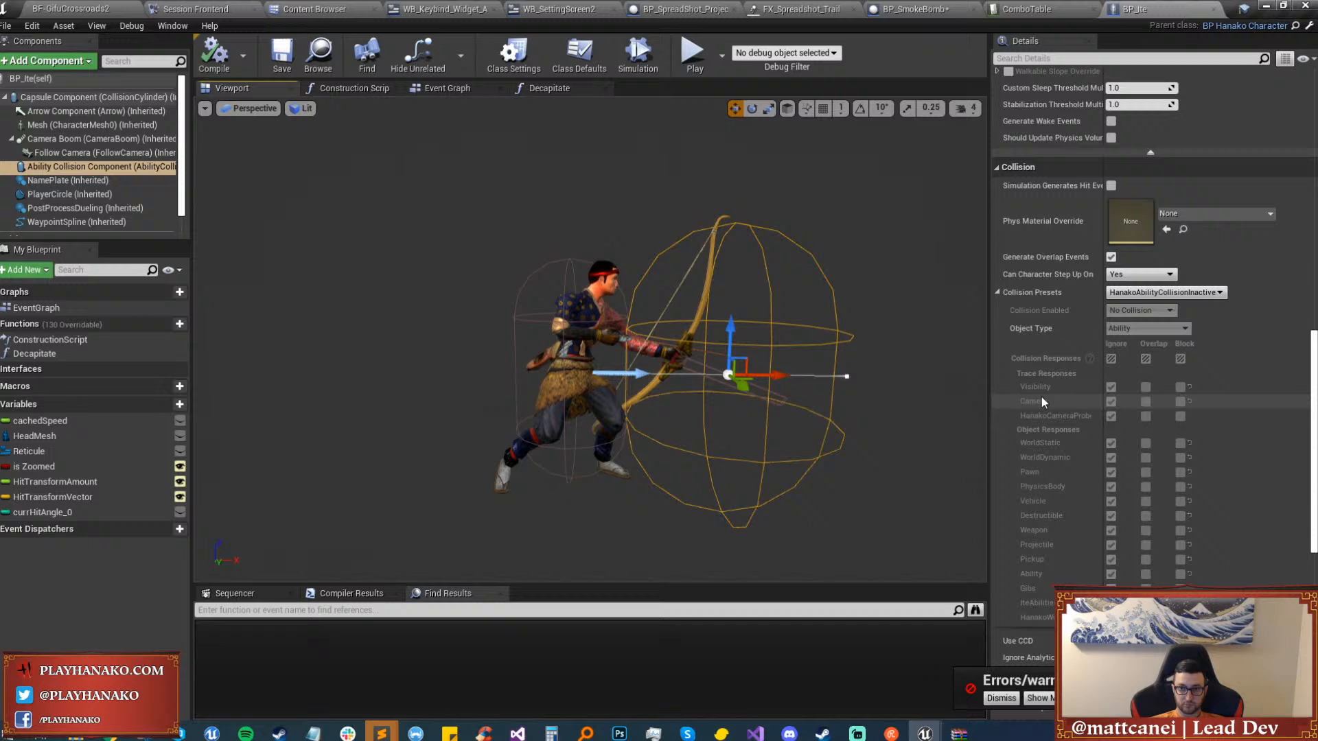
click(1213, 9)
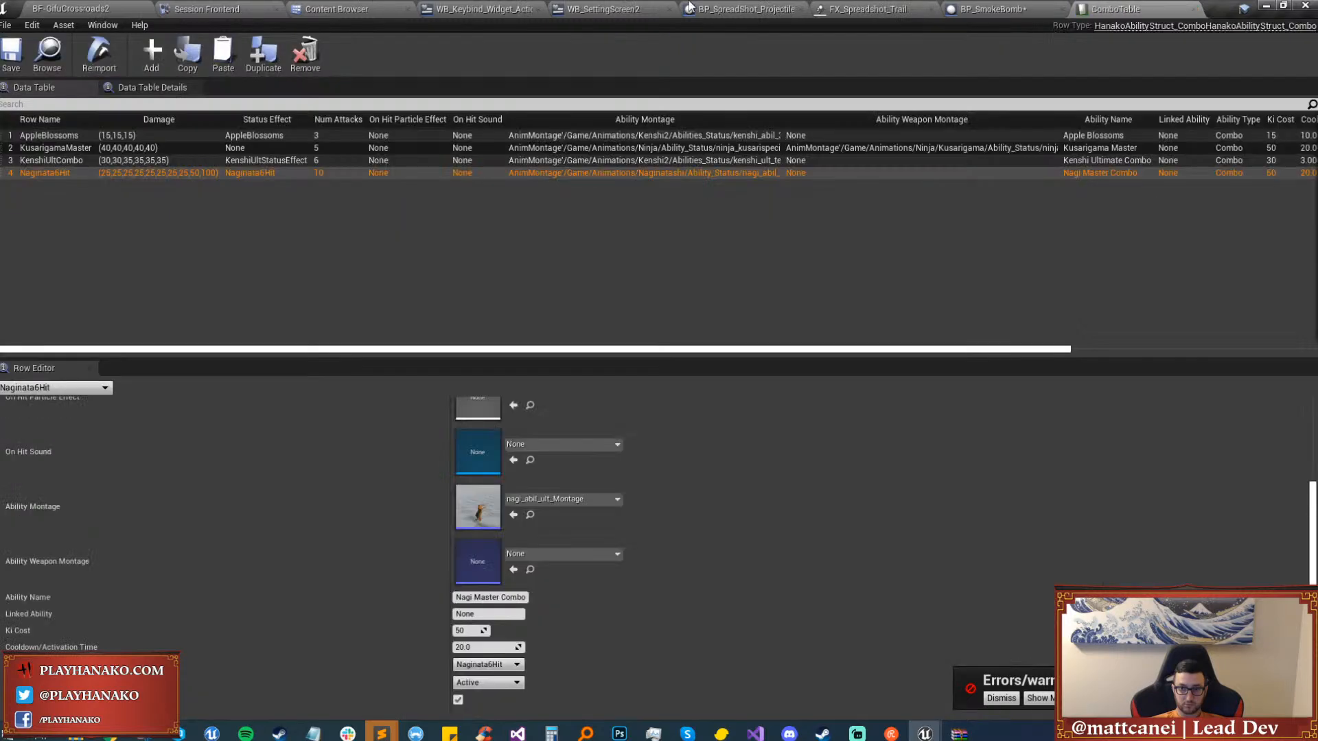
Open the ItemStoreScreenshotMap level from Maps/TestMaps without saving the modified assets.
click(77, 8)
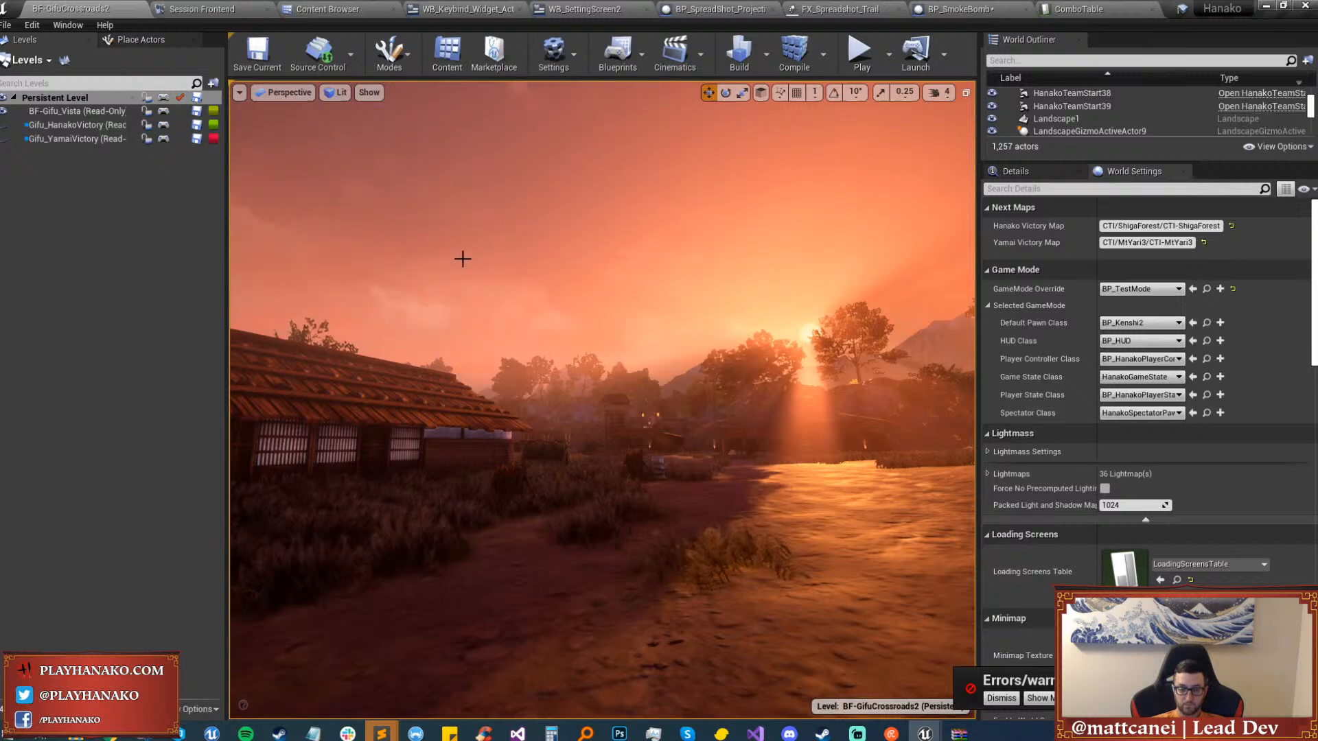
key(w)
right_drag(628, 372, 474, 383)
click(7, 25)
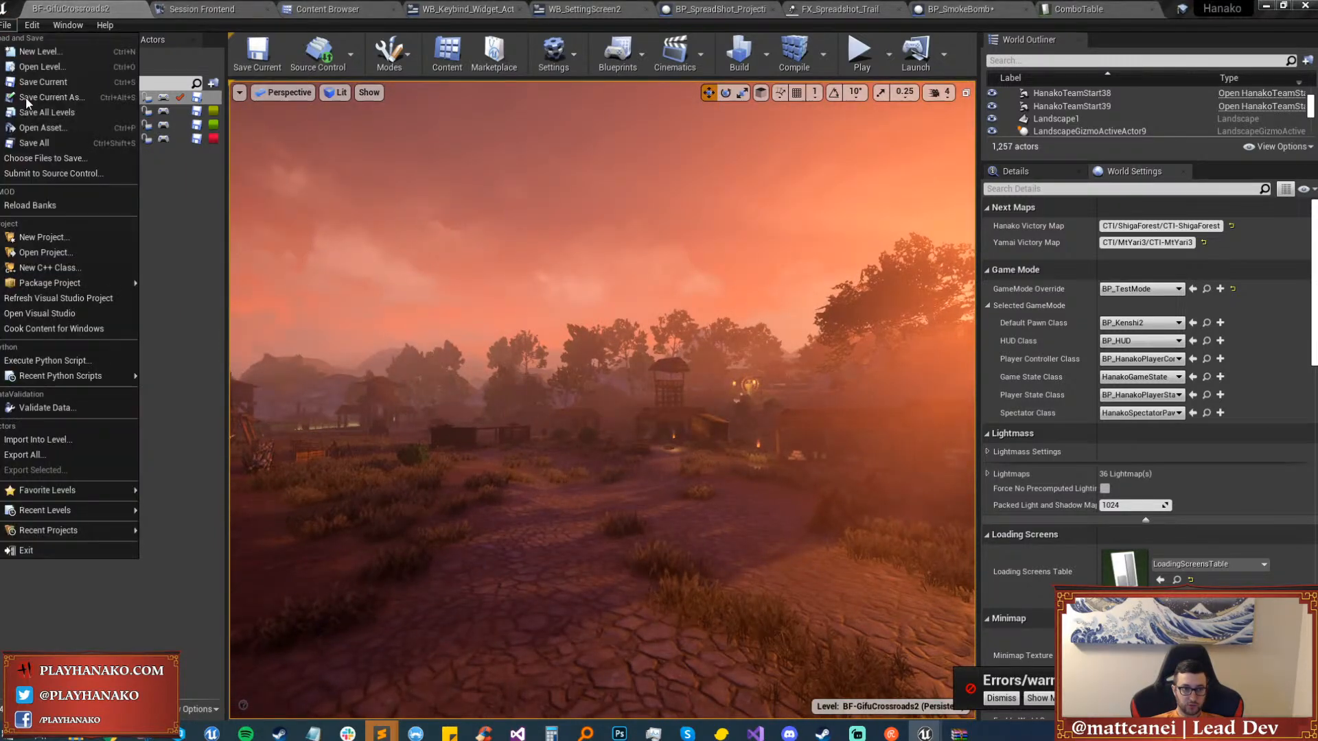
click(69, 65)
scroll(348, 444, up, 3)
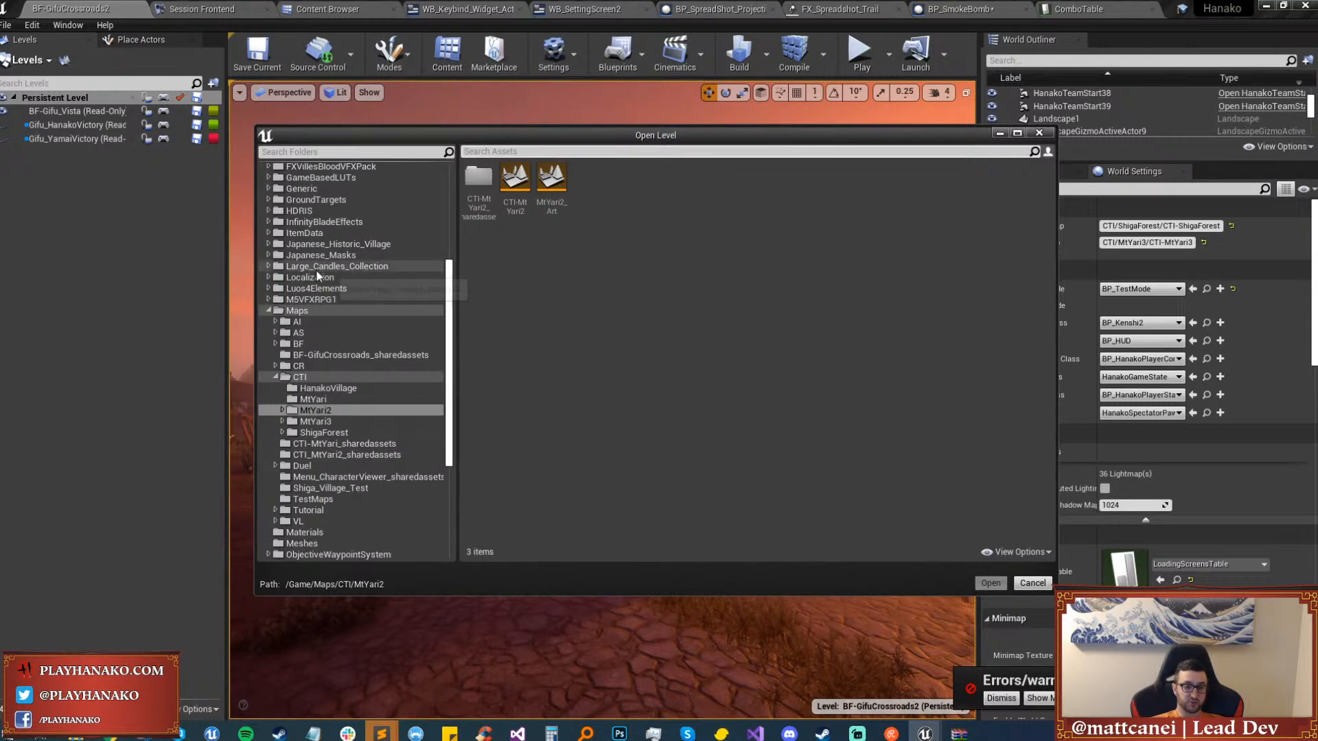
click(307, 233)
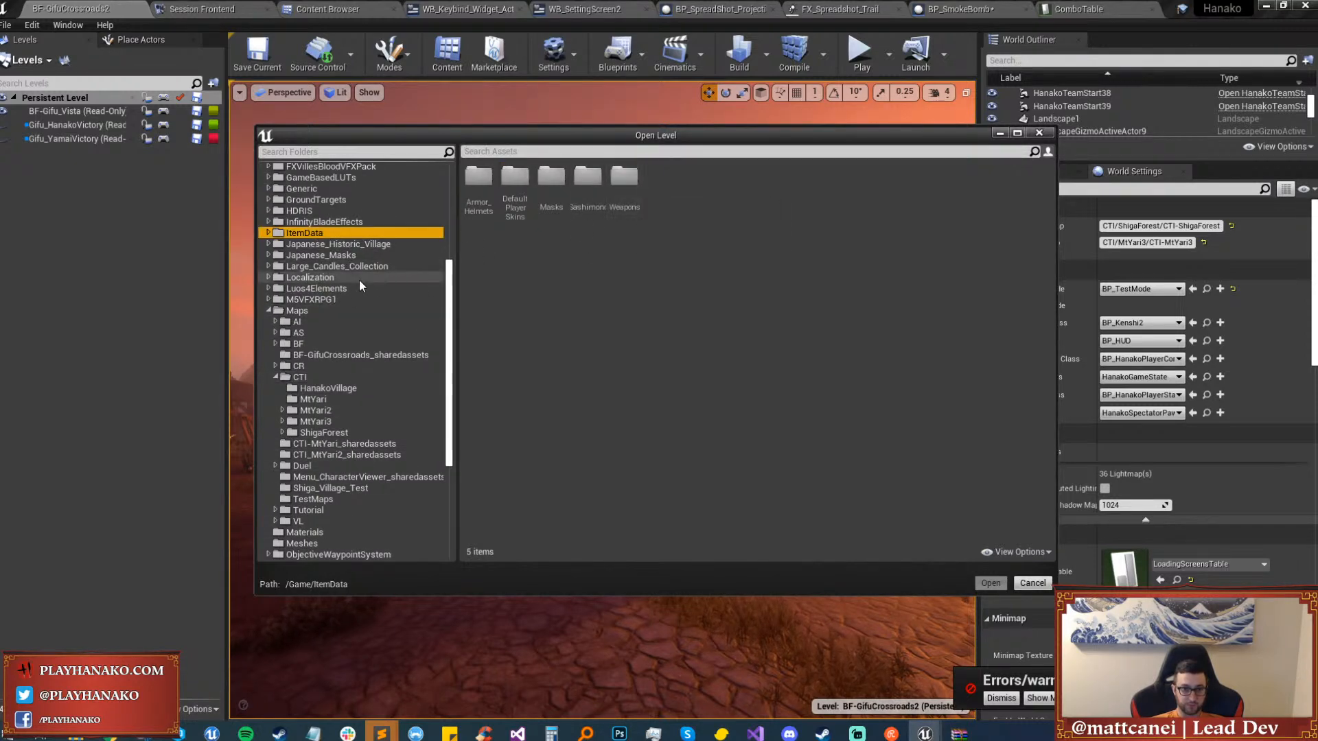
scroll(324, 369, down, 4)
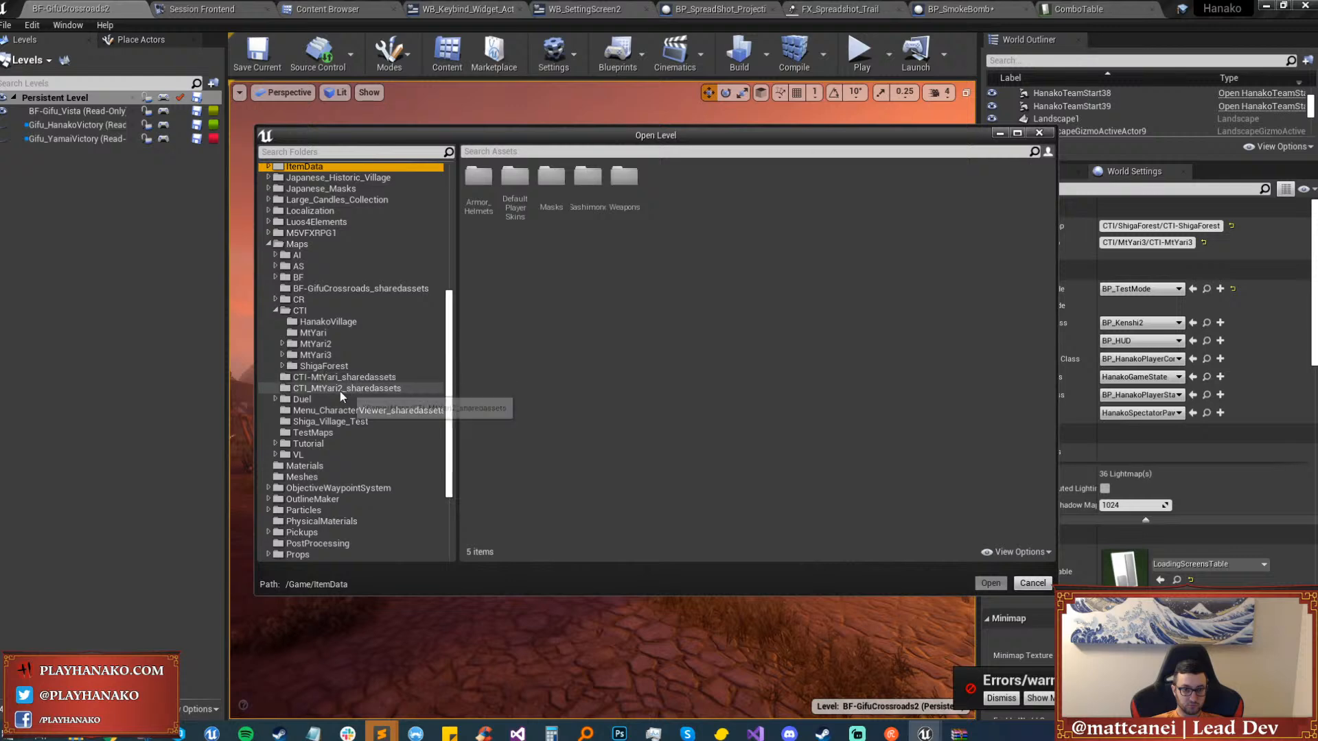
click(332, 430)
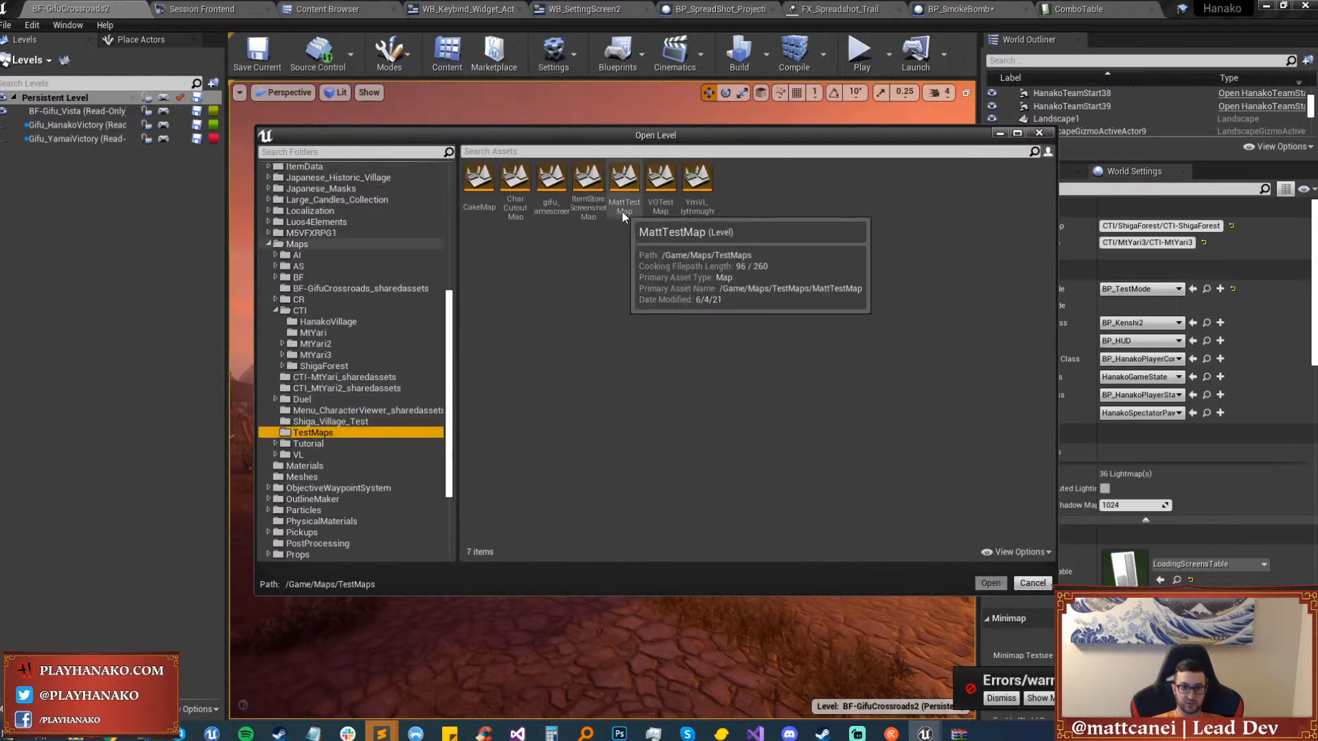
double_click(580, 199)
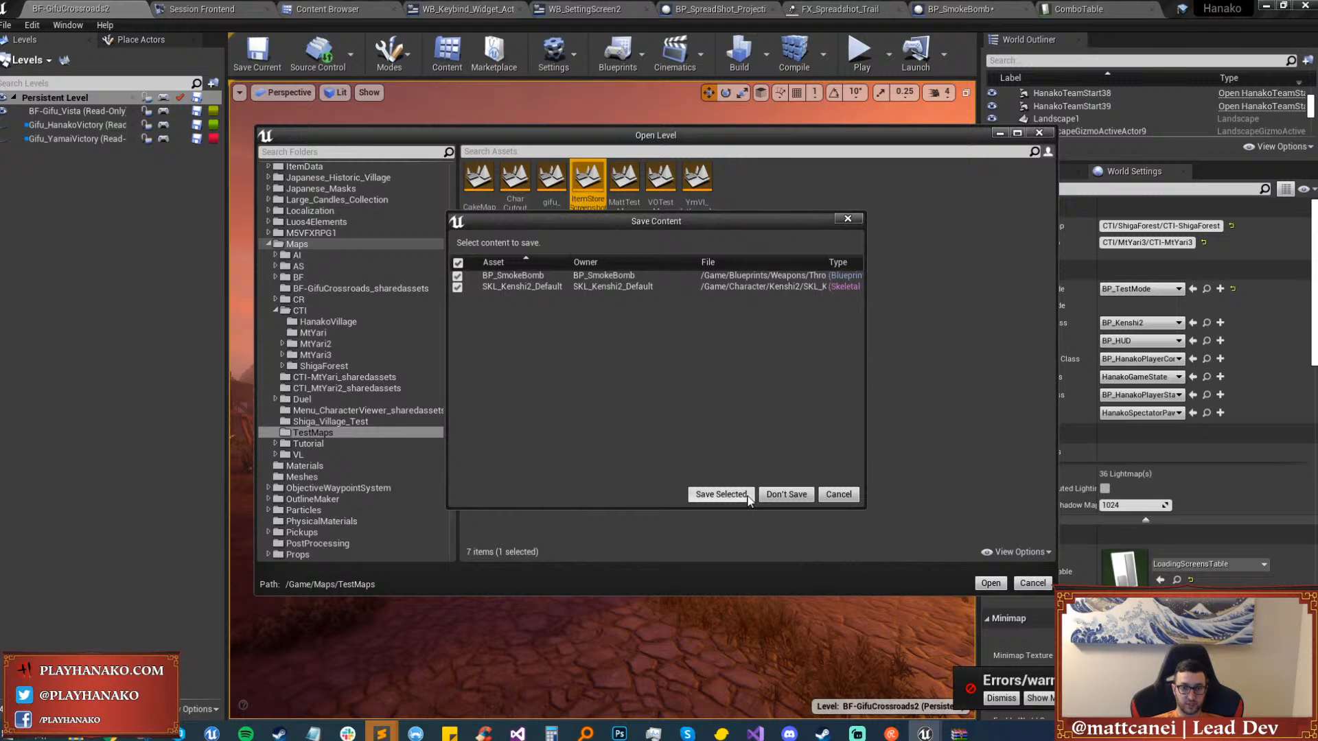
click(775, 496)
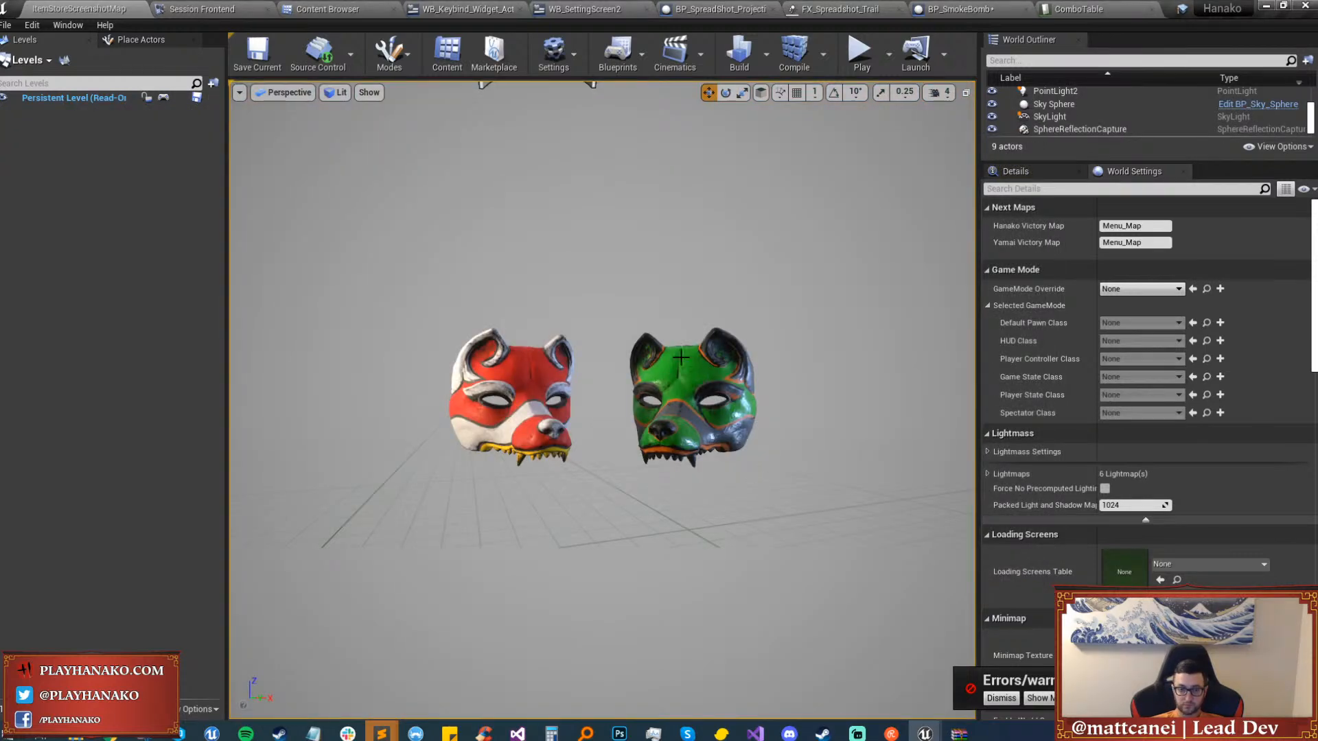
Delete the red wolf mask from the level and move the green mask toward the middle of the scene.
click(512, 356)
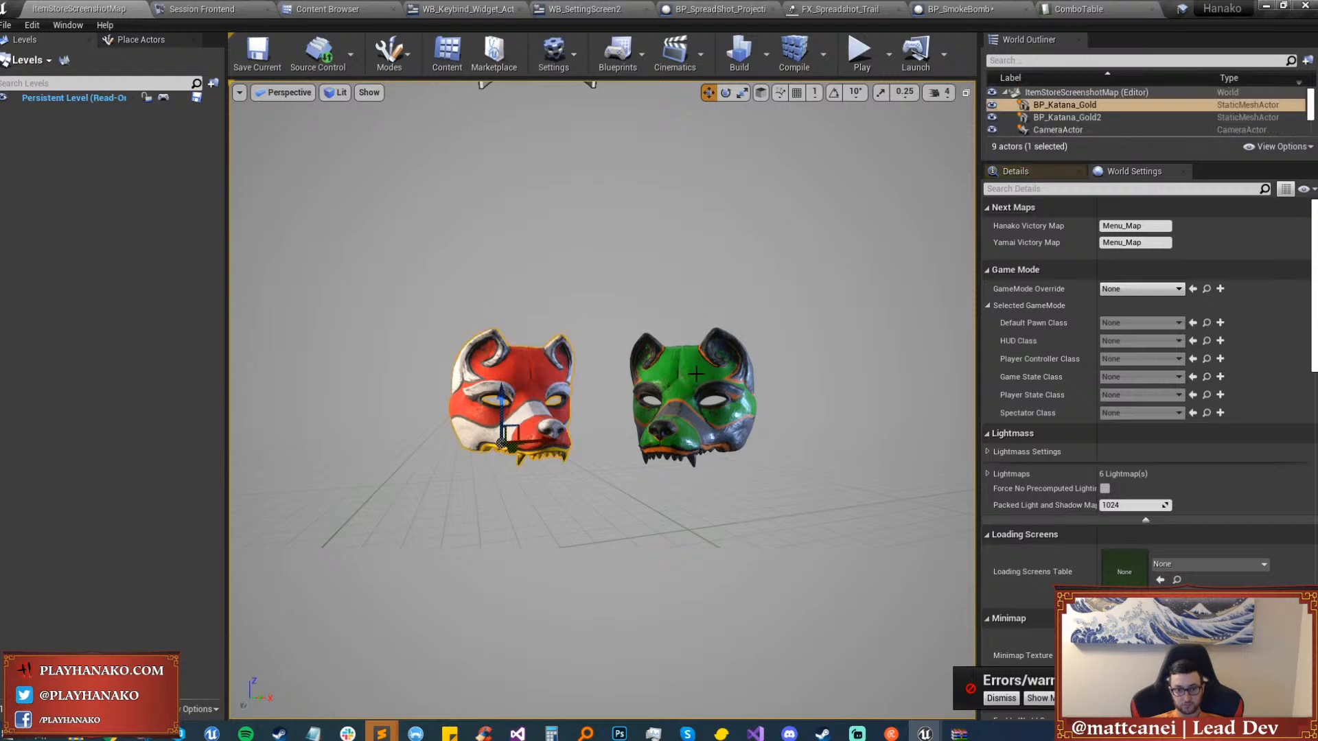
key(Delete)
click(690, 405)
drag(743, 444, 685, 448)
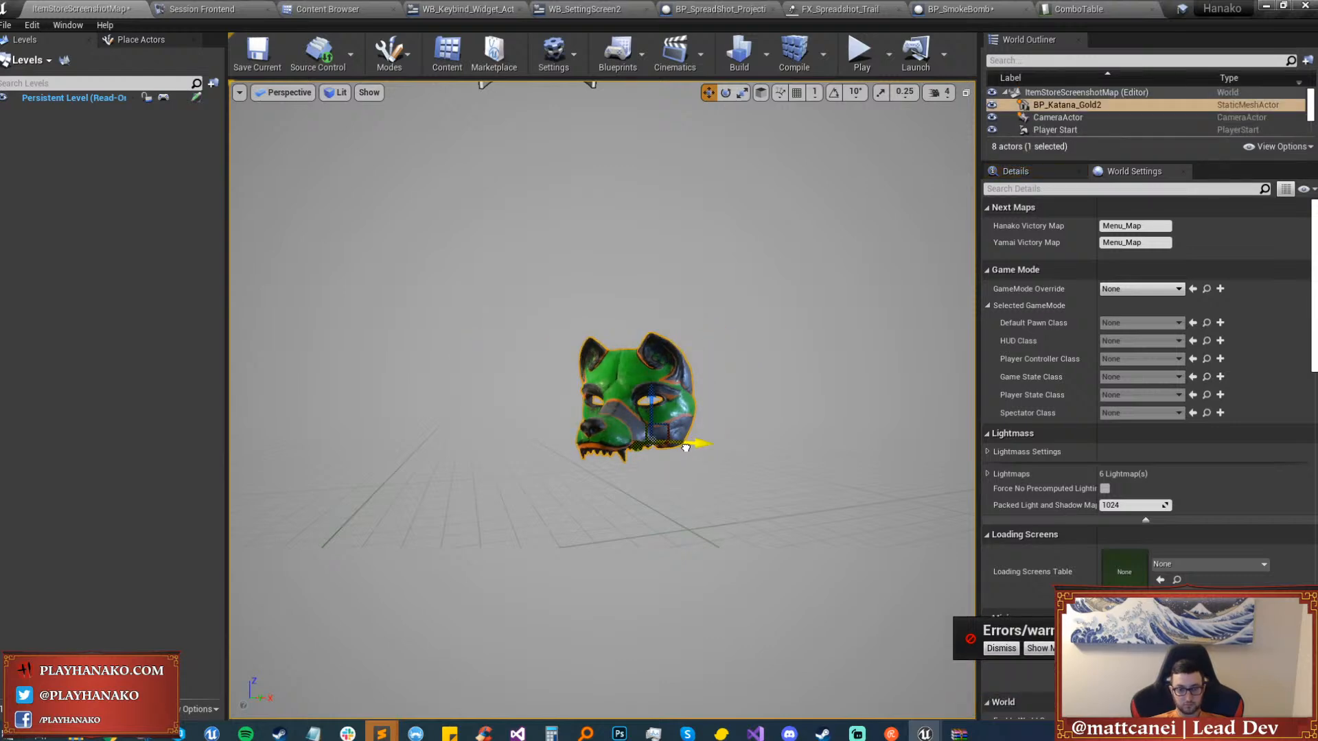
Search all project content for "jade" and replace the green mask in the level with the SKL_JadeKat_01 skeletal mesh.
key(ctrl+b)
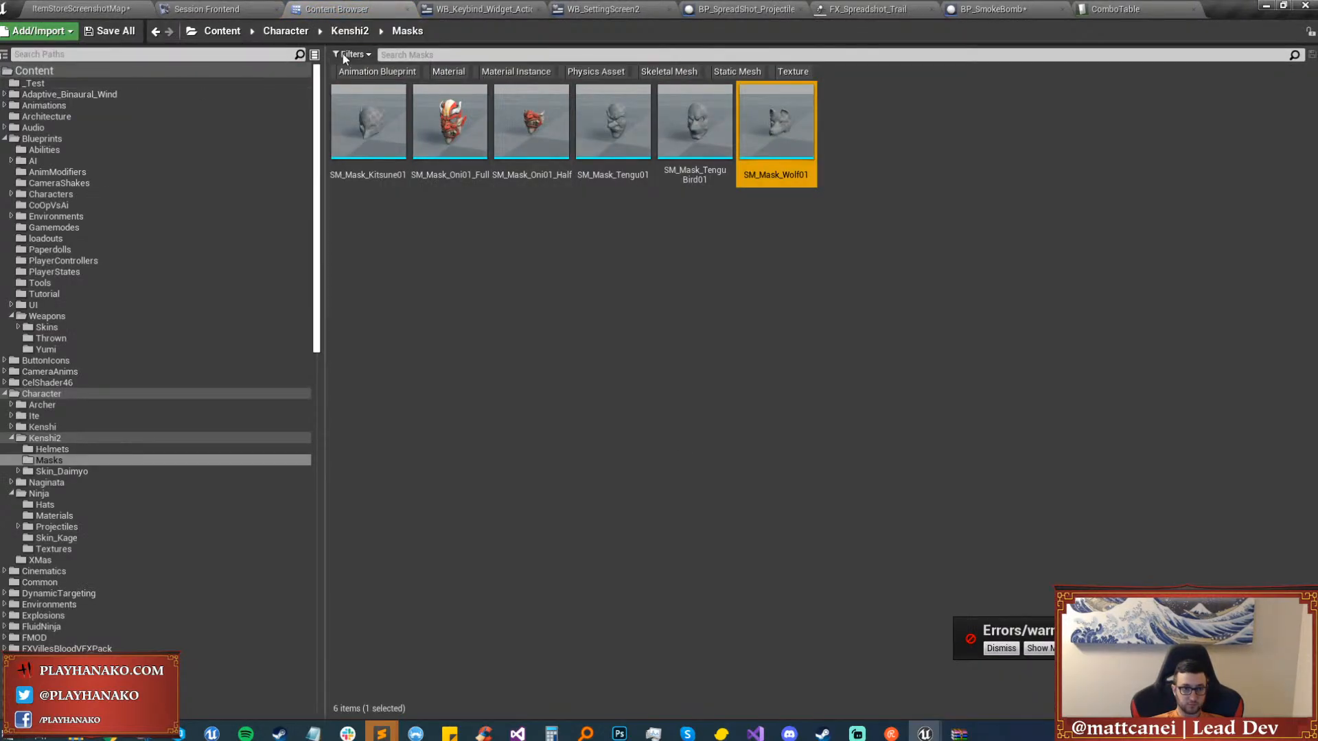
click(398, 55)
text(jade)
click(185, 72)
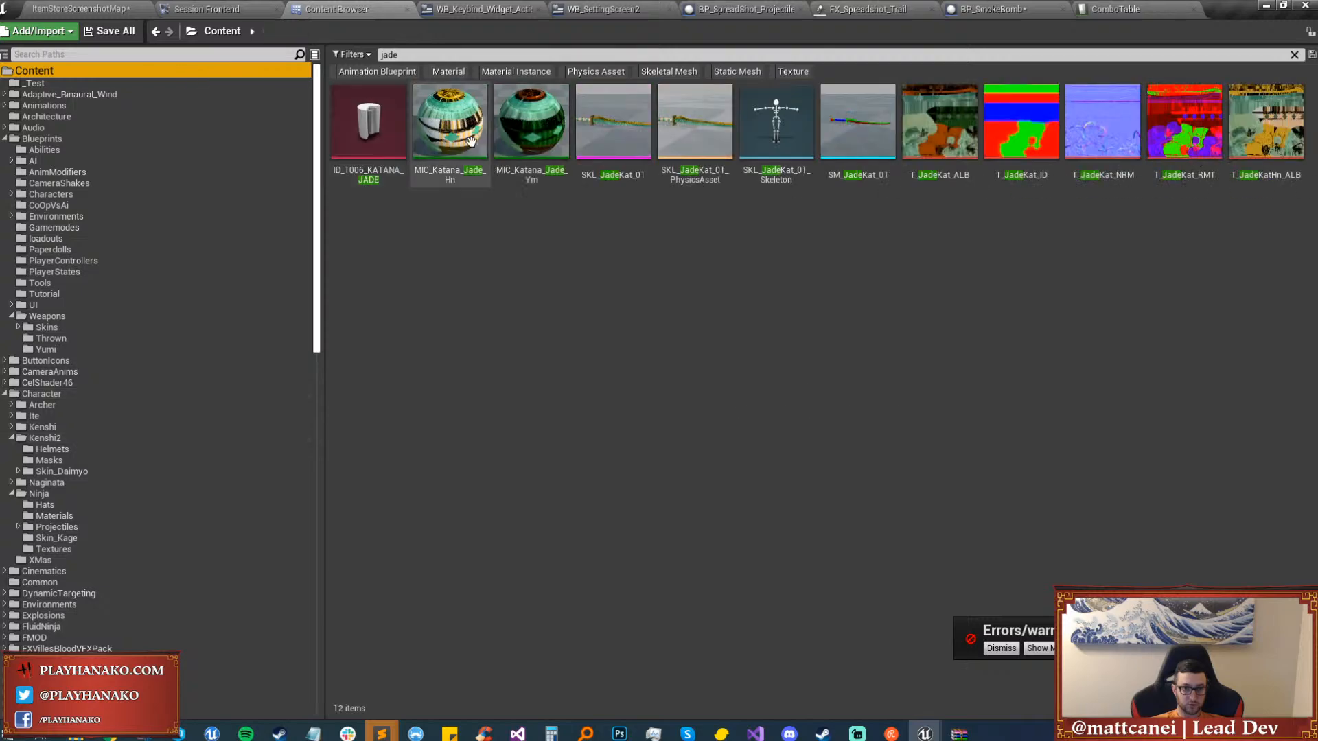
click(559, 147)
click(589, 143)
click(140, 8)
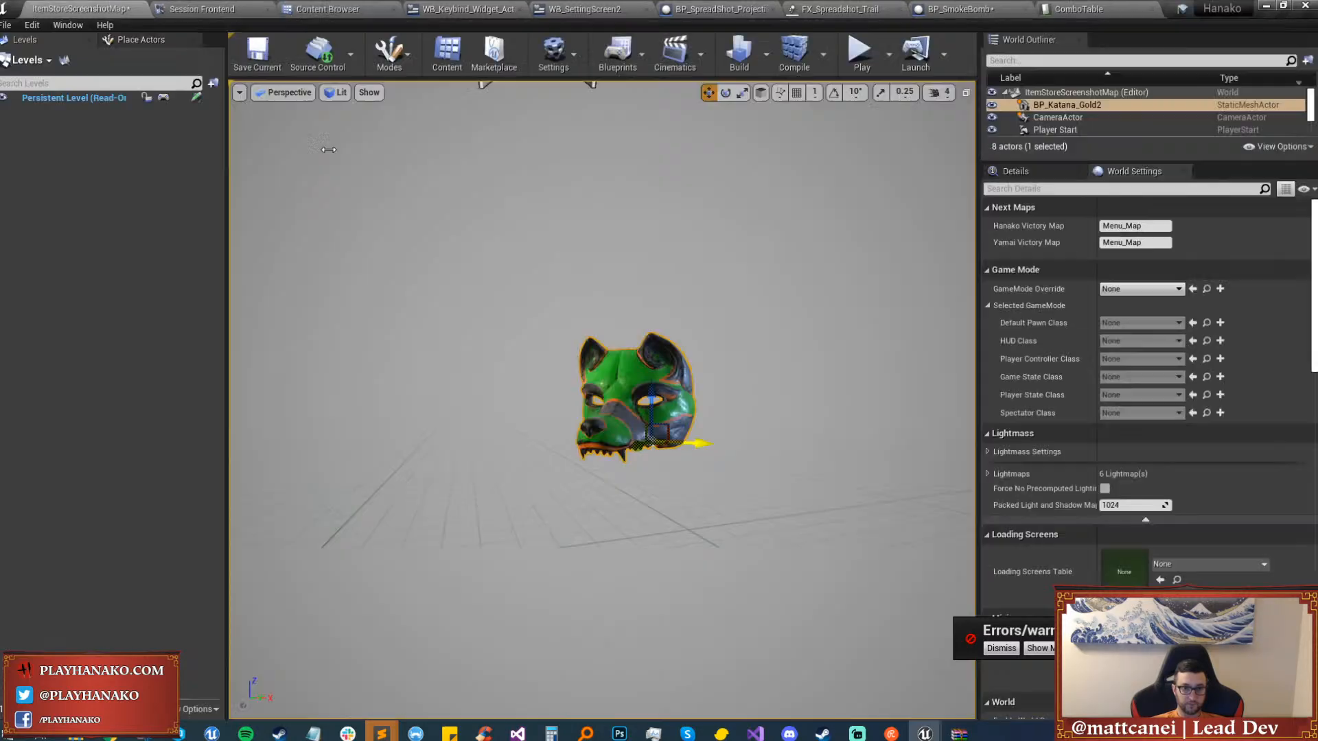
right_click(618, 325)
click(687, 526)
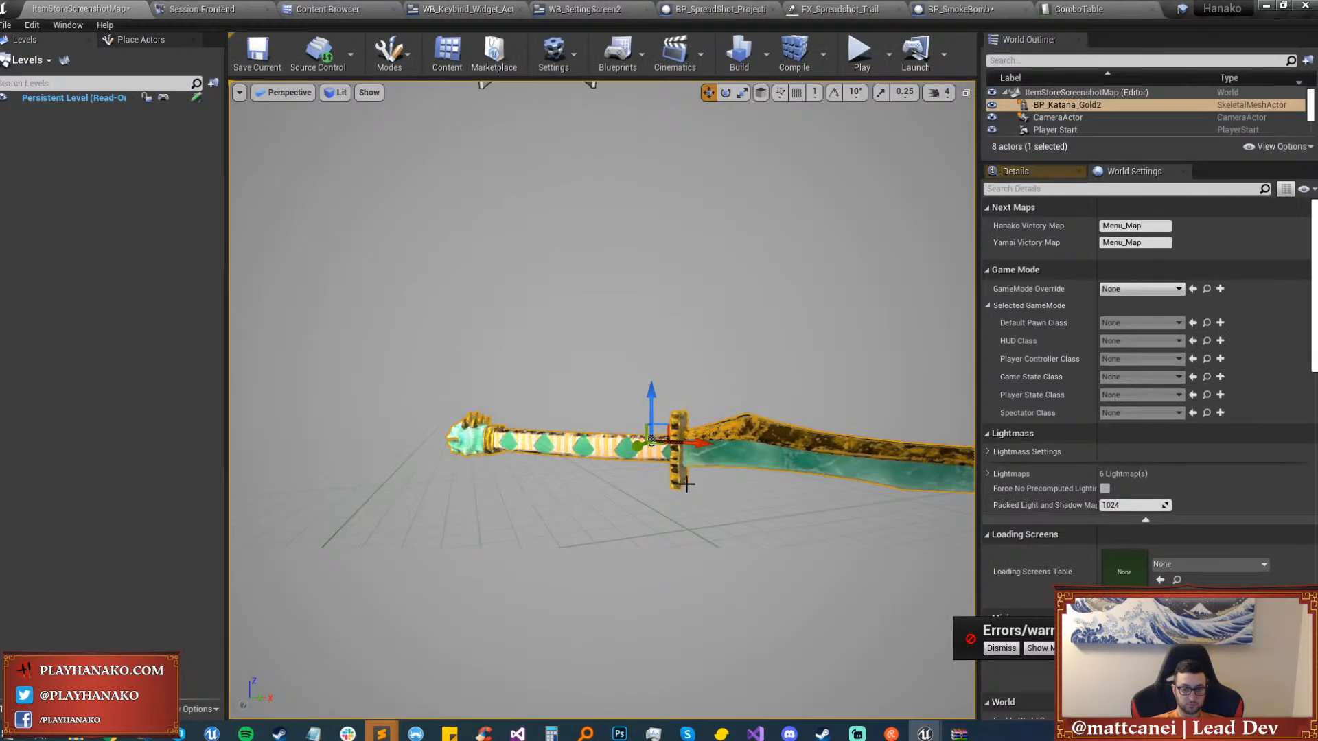
Move and rotate the jade katana so the whole sword fits in view with its blade tilted upward.
drag(675, 441, 437, 425)
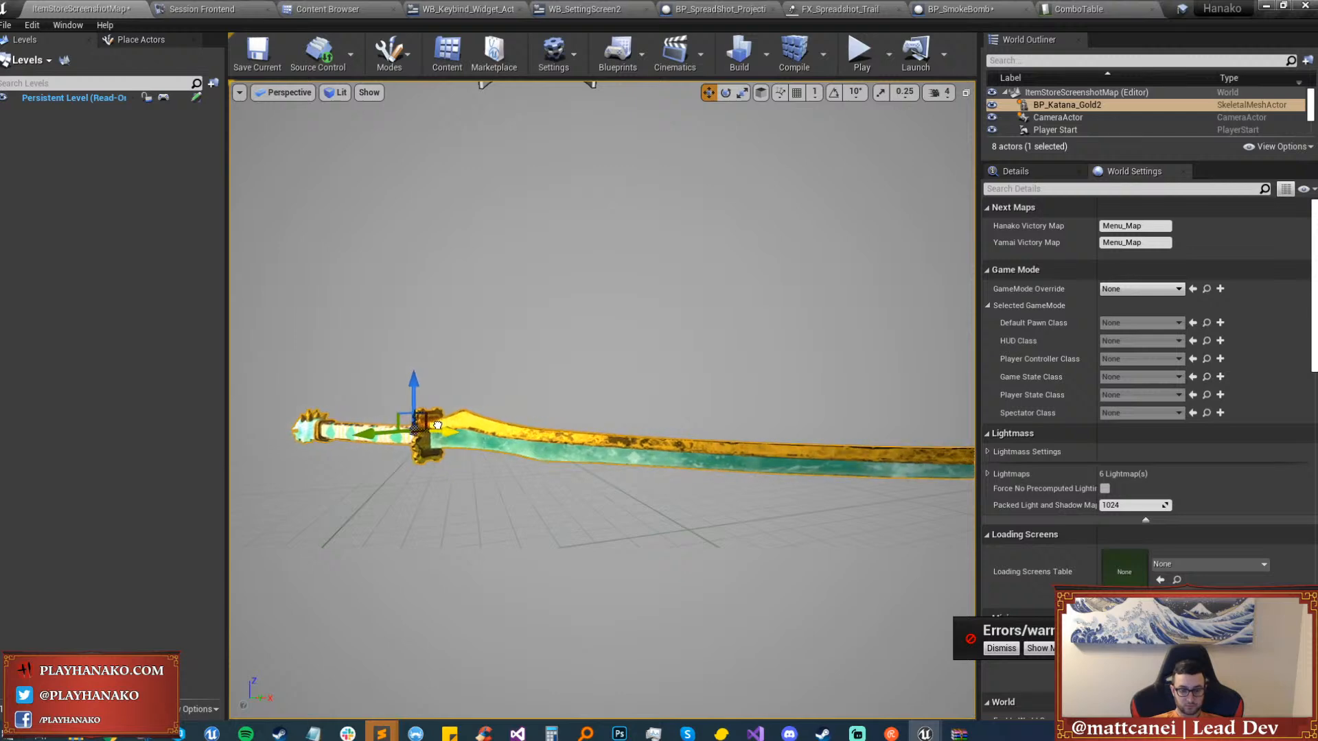
key(F11)
drag(346, 419, 410, 392)
key(e)
key(w)
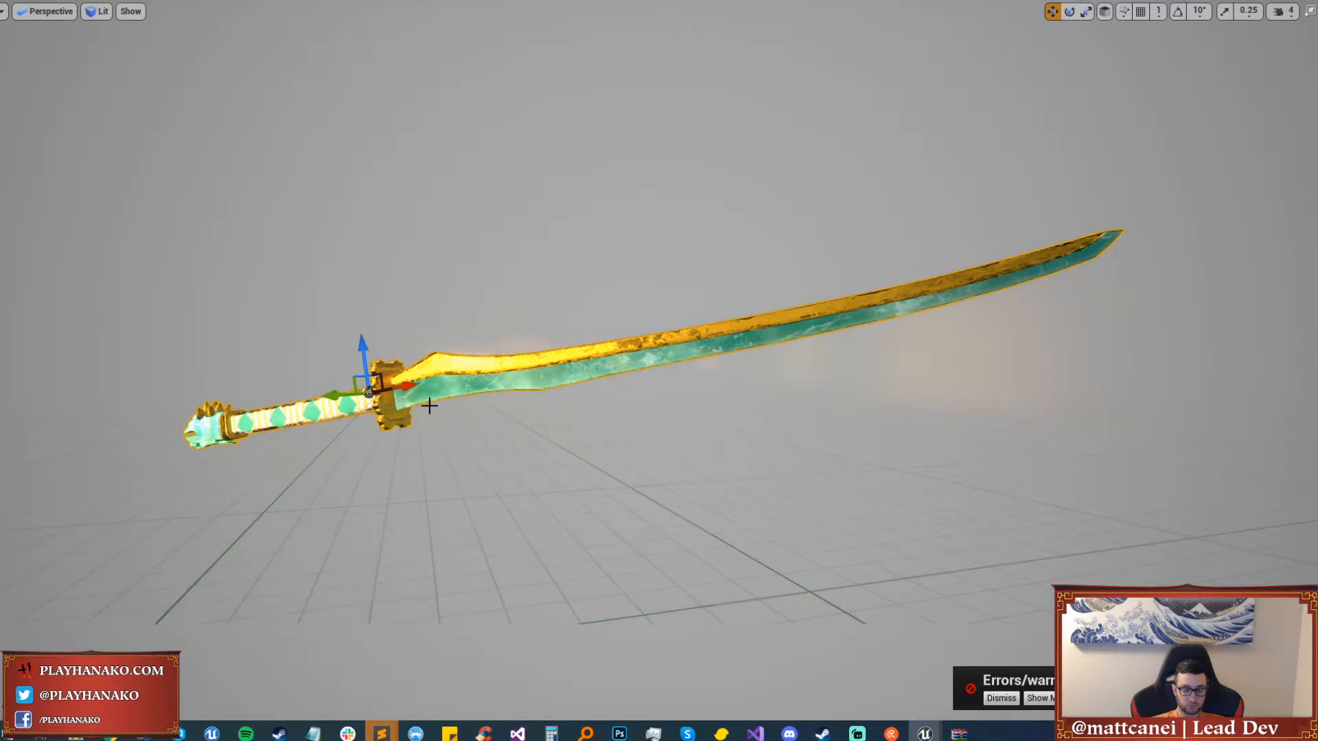
key(F11)
Move PointLight2 and PointLight farther outward, away from the katana on either side.
scroll(1051, 111, down, 3)
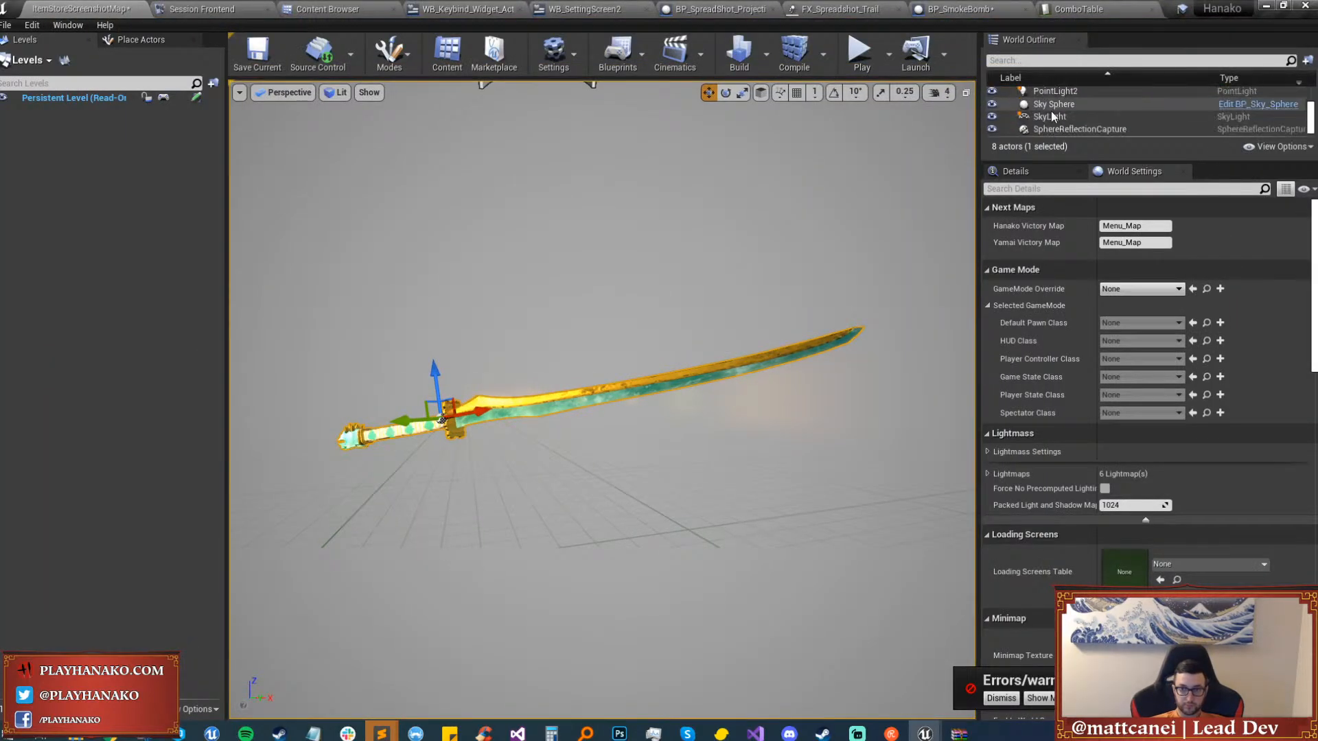
click(1050, 92)
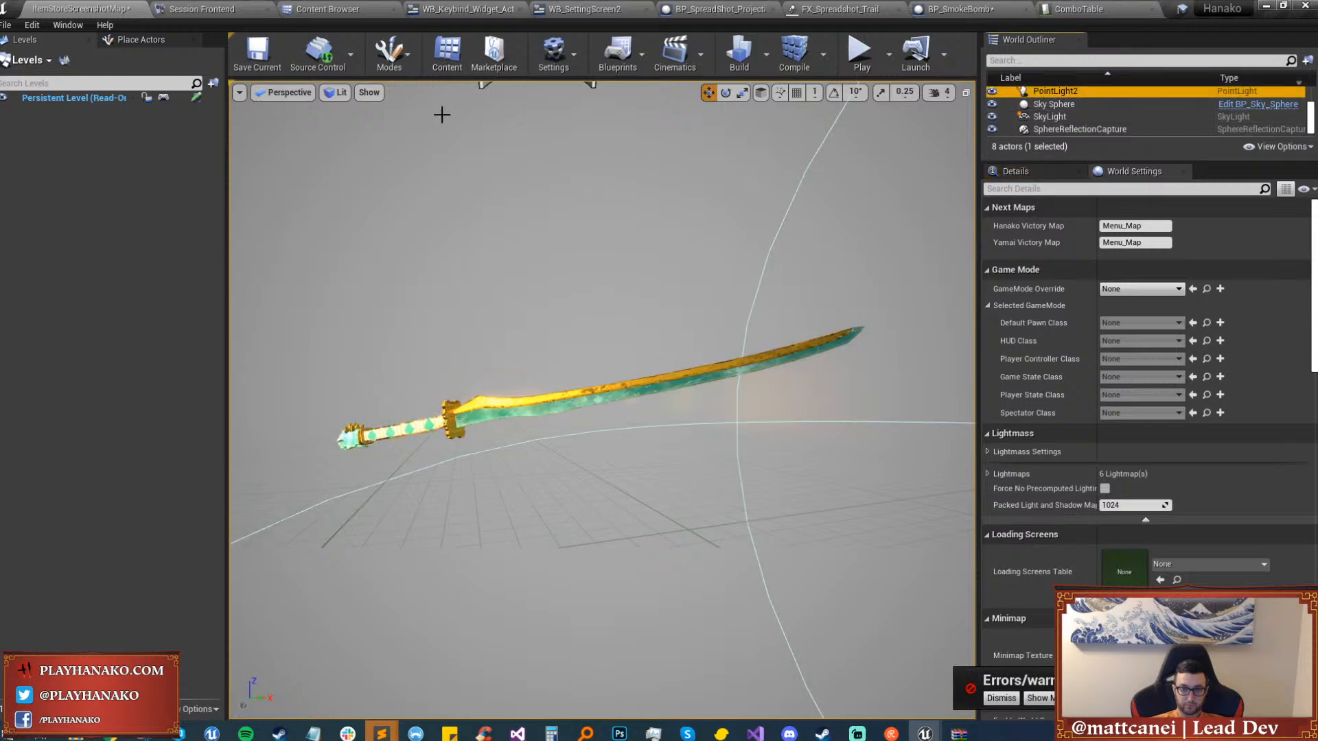
key(f)
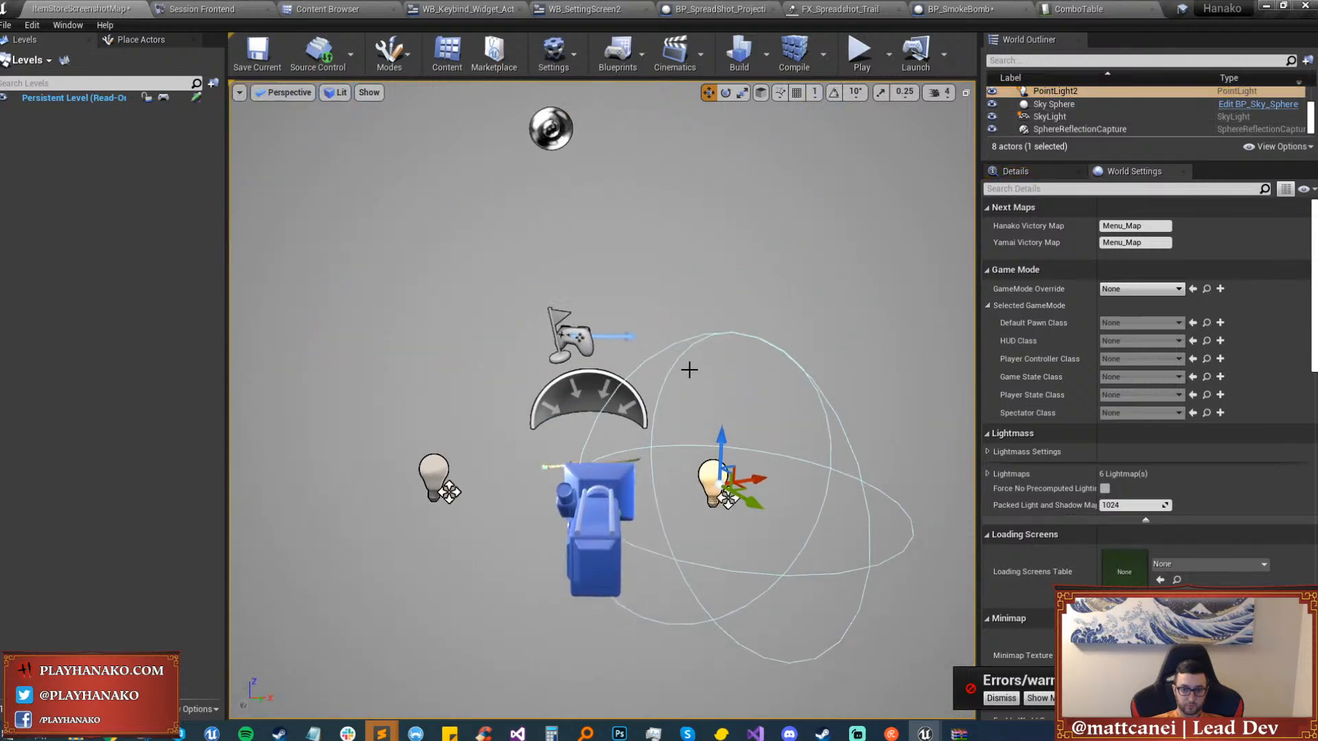
scroll(686, 417, up, 4)
drag(824, 488, 927, 546)
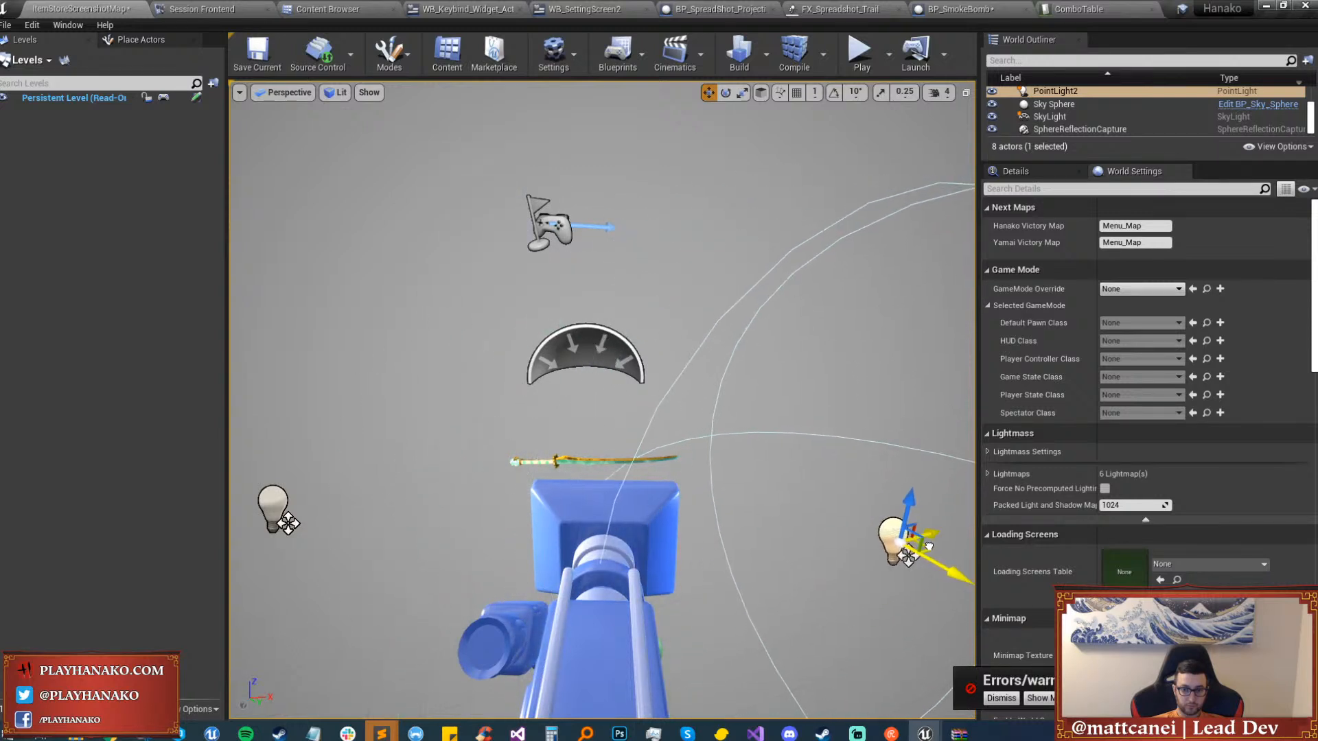
click(275, 512)
drag(278, 508, 216, 516)
Select the CameraActor and switch the viewport to look through it.
click(542, 508)
click(283, 92)
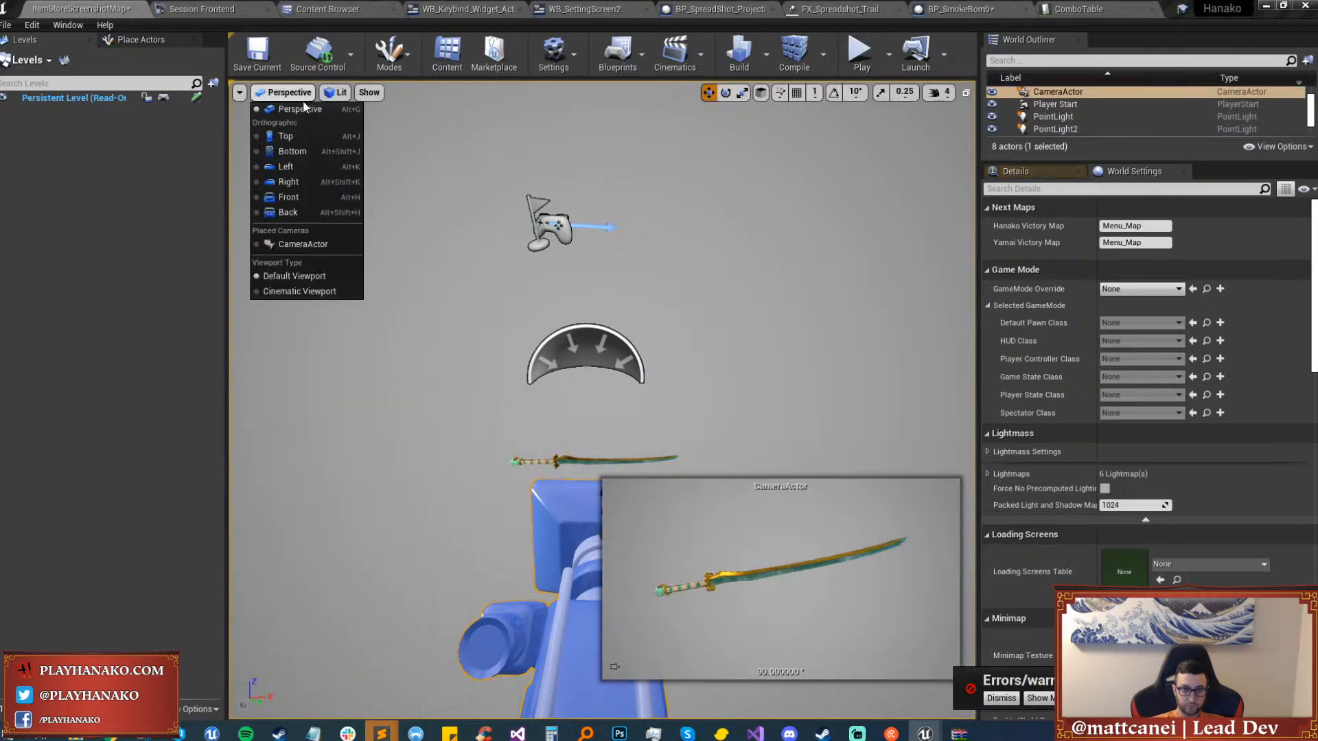
click(305, 244)
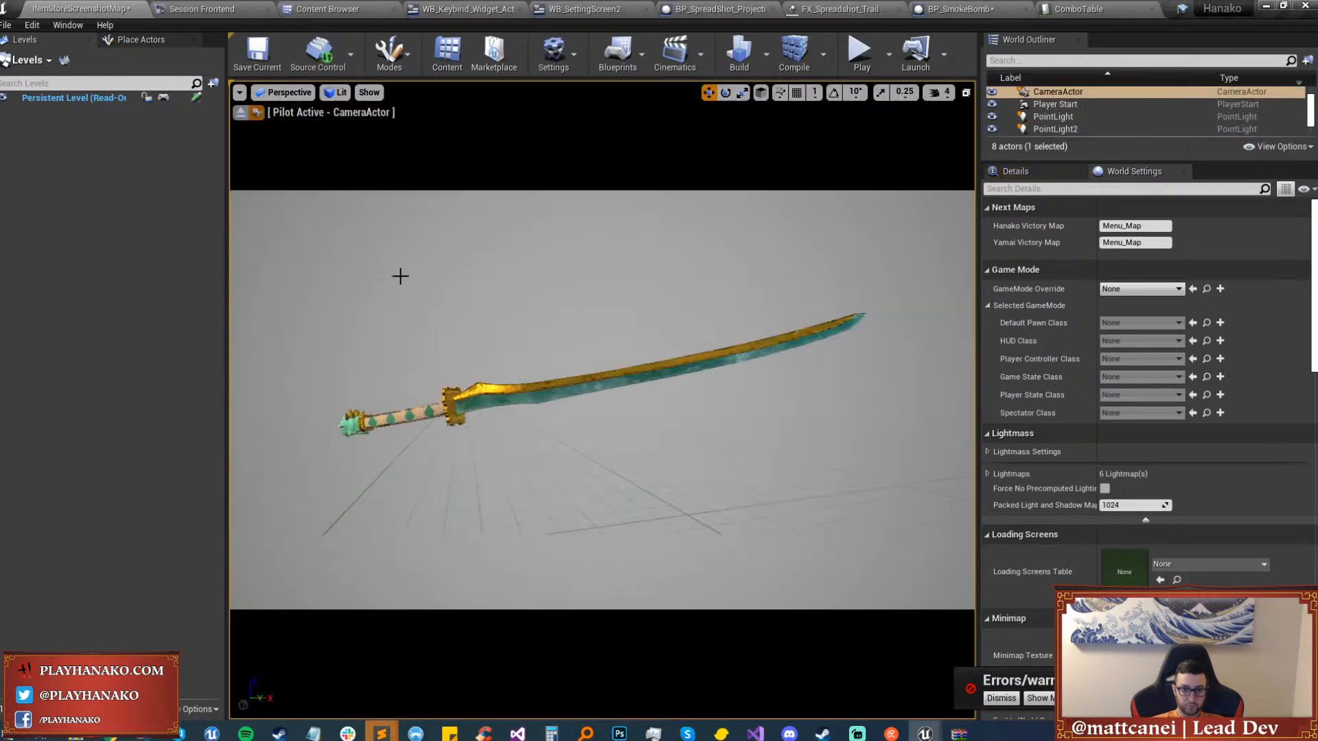
Reposition and rotate the jade katana so it fills the width of the camera frame.
click(493, 401)
drag(405, 406, 358, 411)
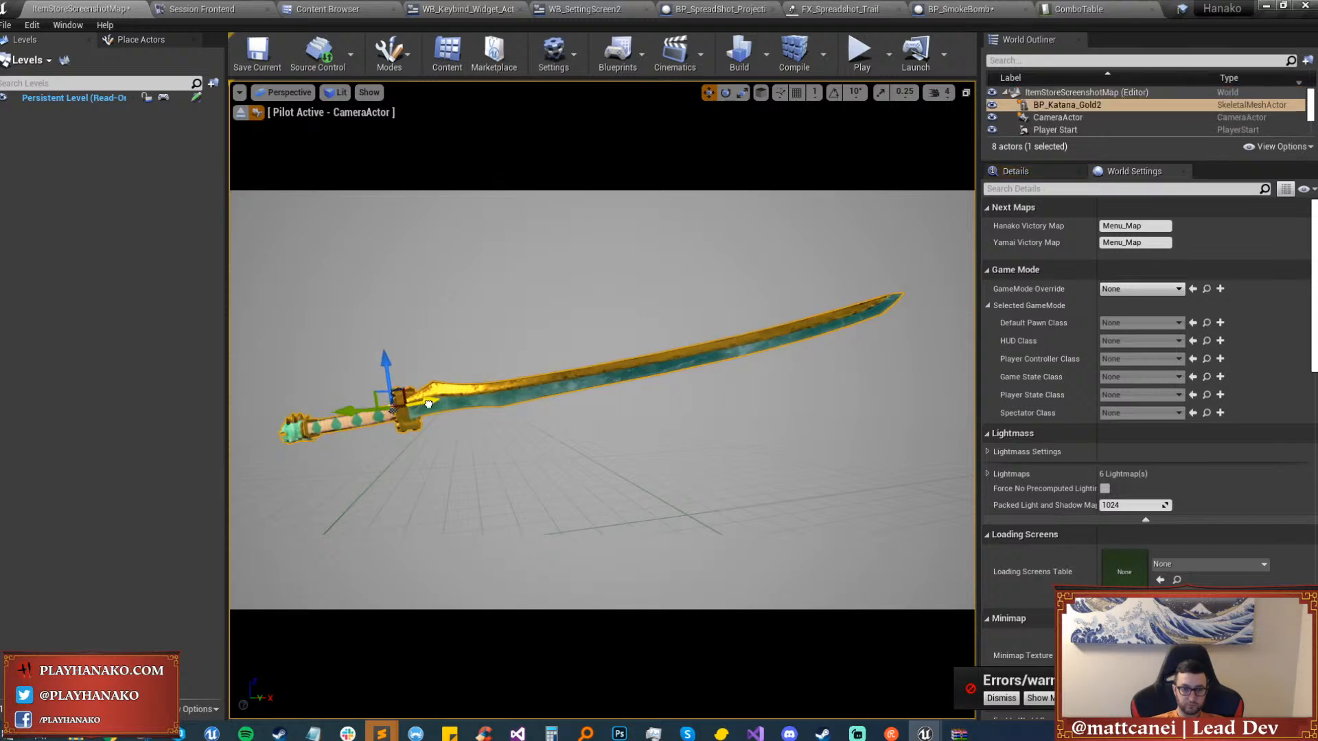
key(e)
drag(450, 433, 457, 402)
key(w)
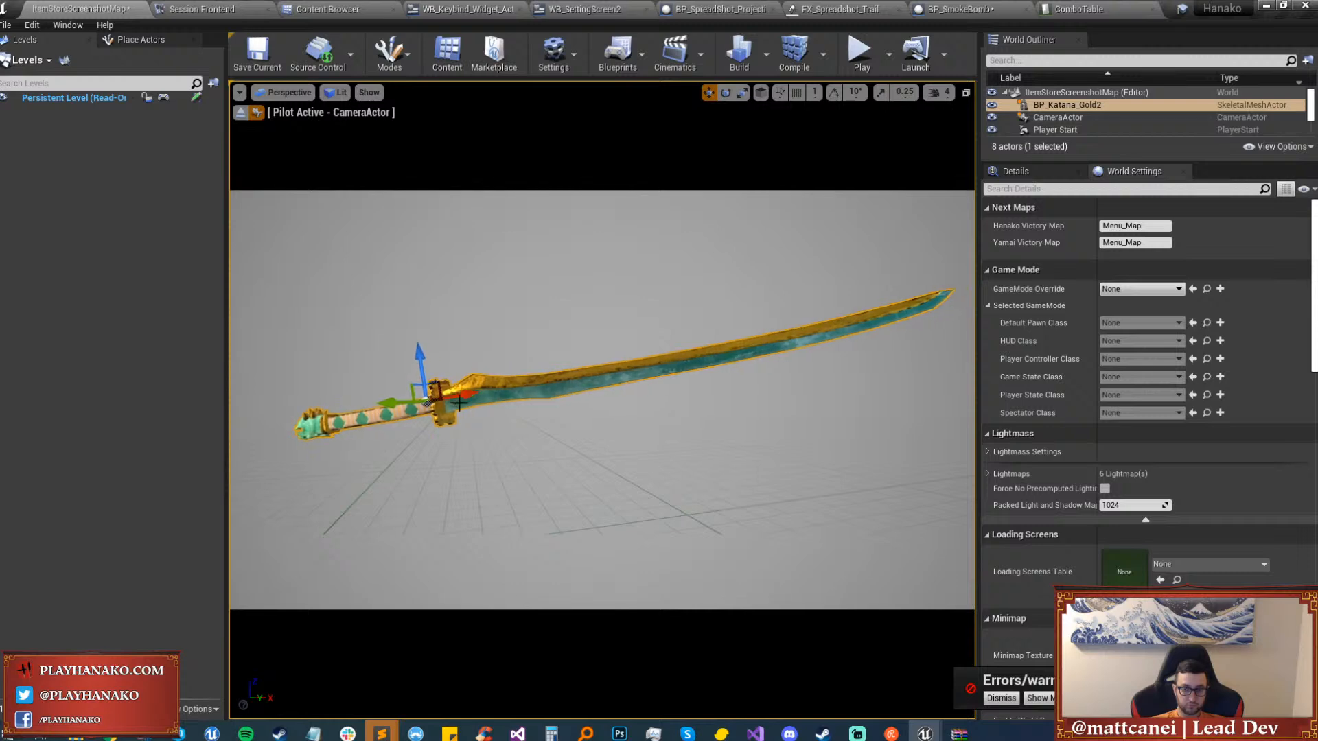
Include buffer visualization targets in the high-resolution screenshot settings and capture the deselected katana with the viewport in full screen.
click(239, 92)
click(287, 353)
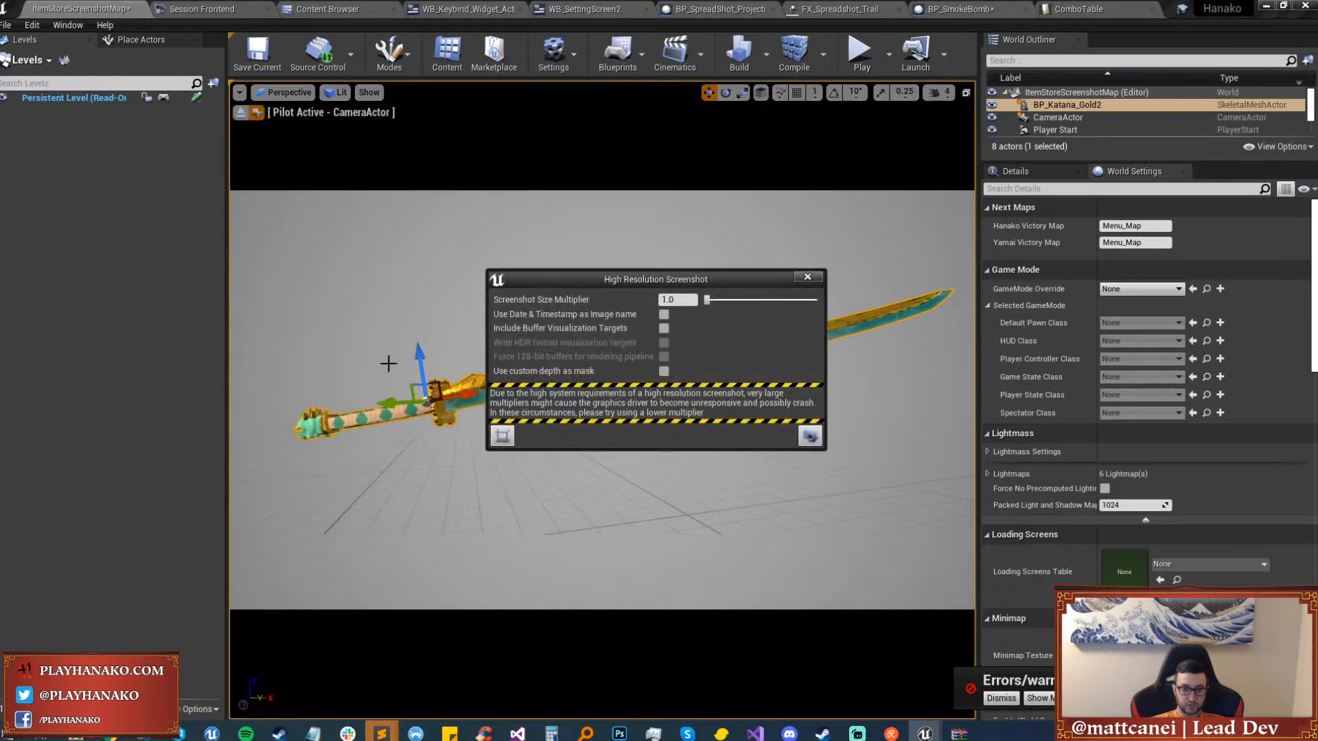
click(663, 329)
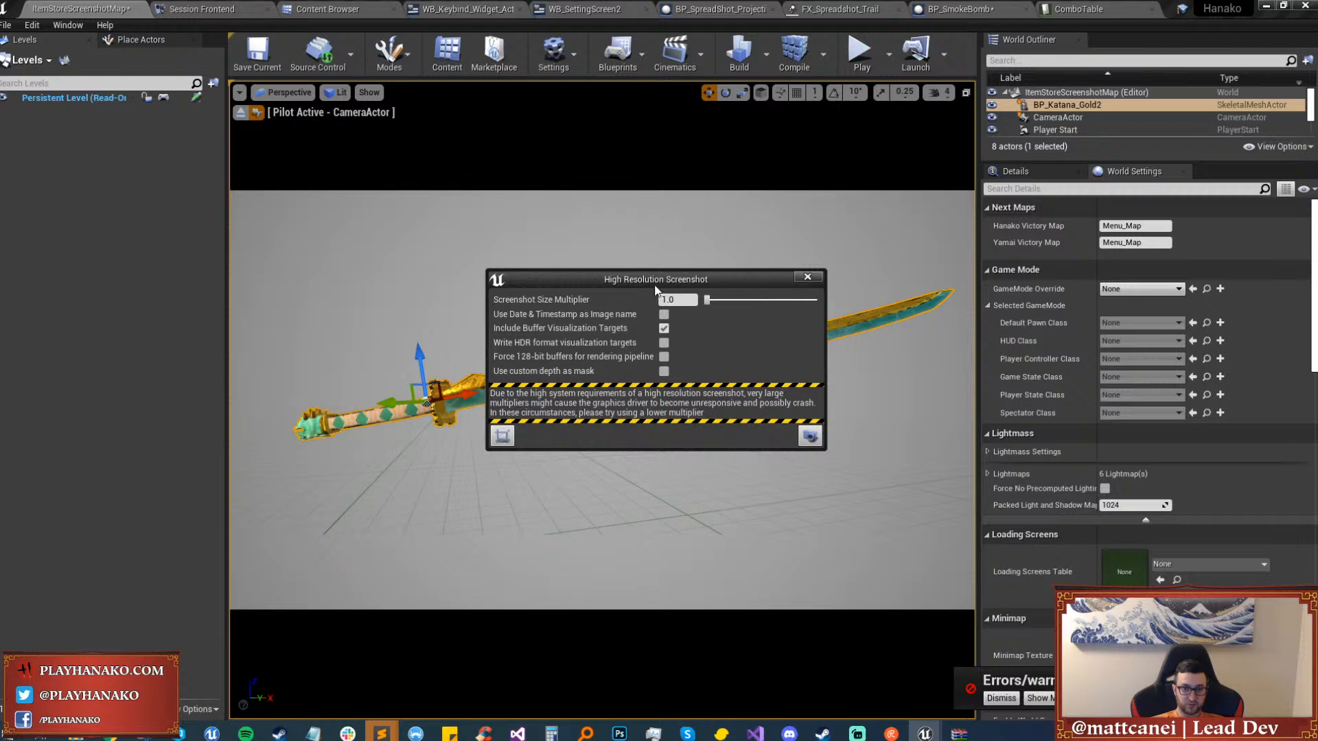
click(807, 277)
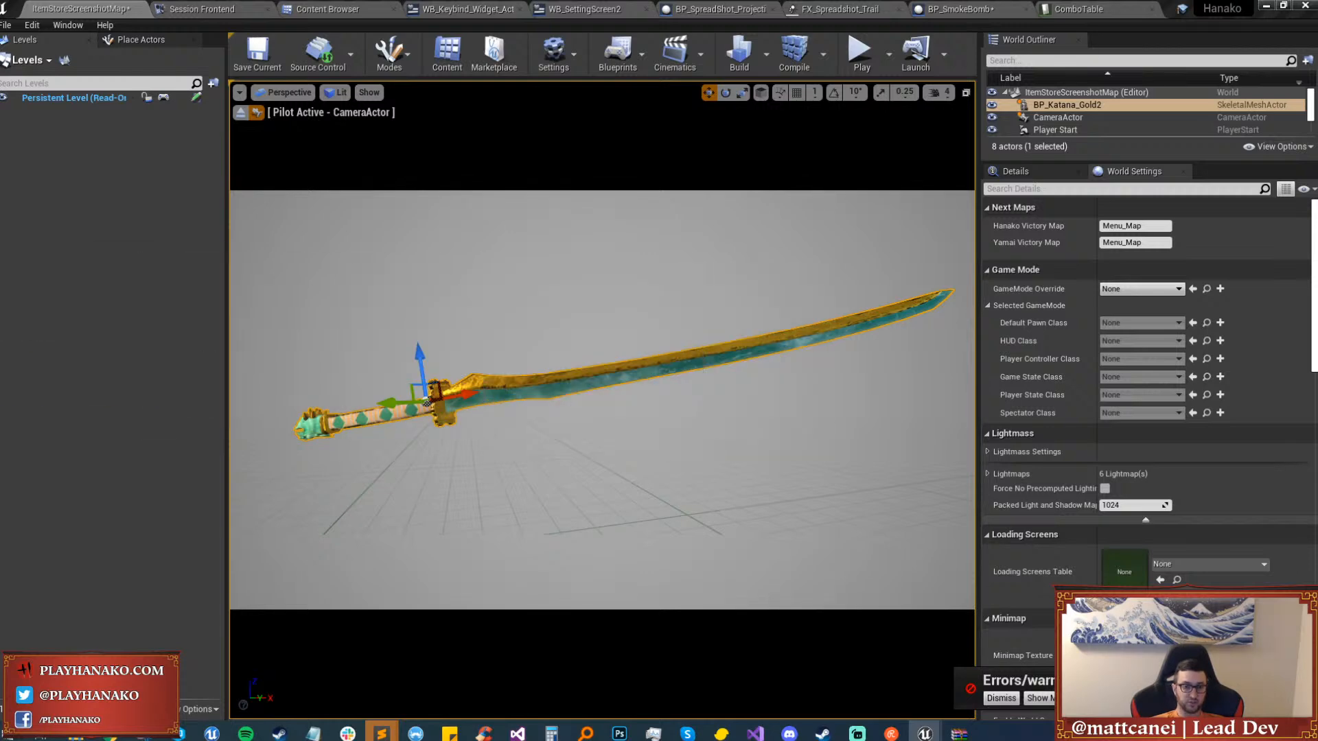
click(538, 240)
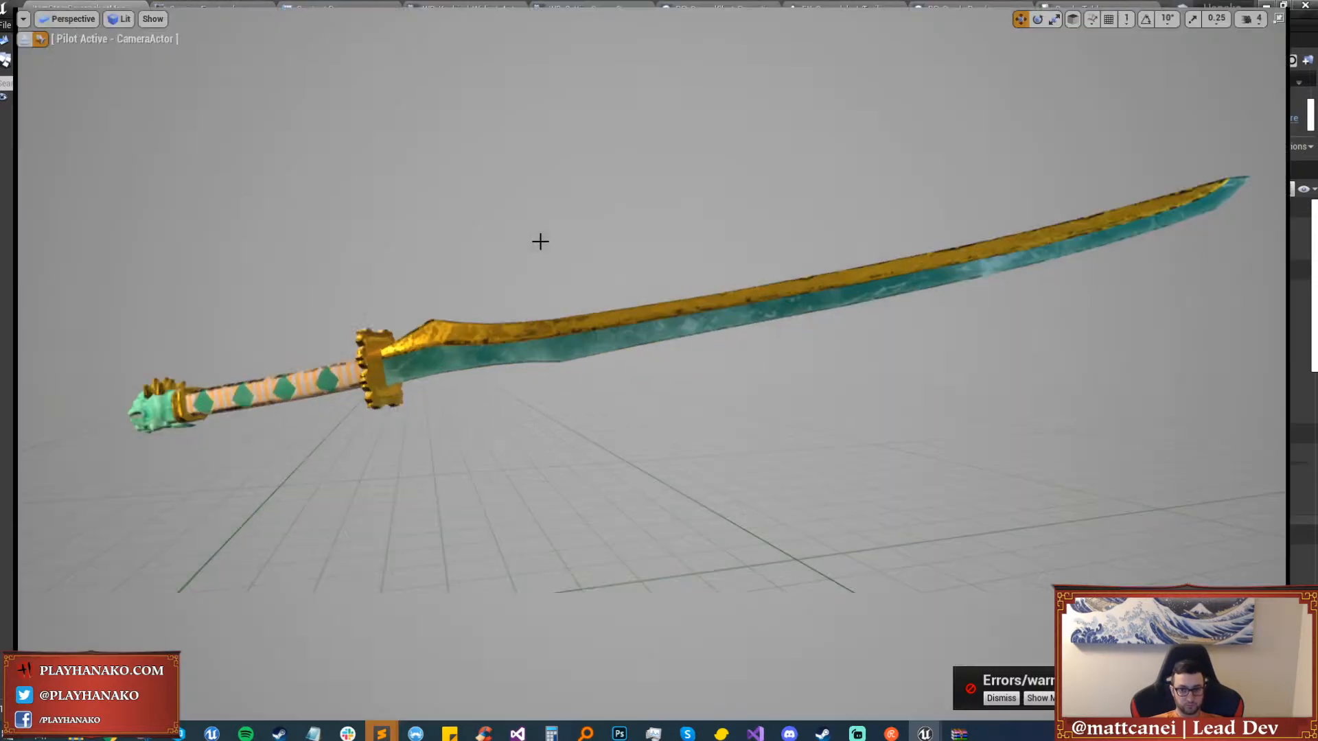
key(F11)
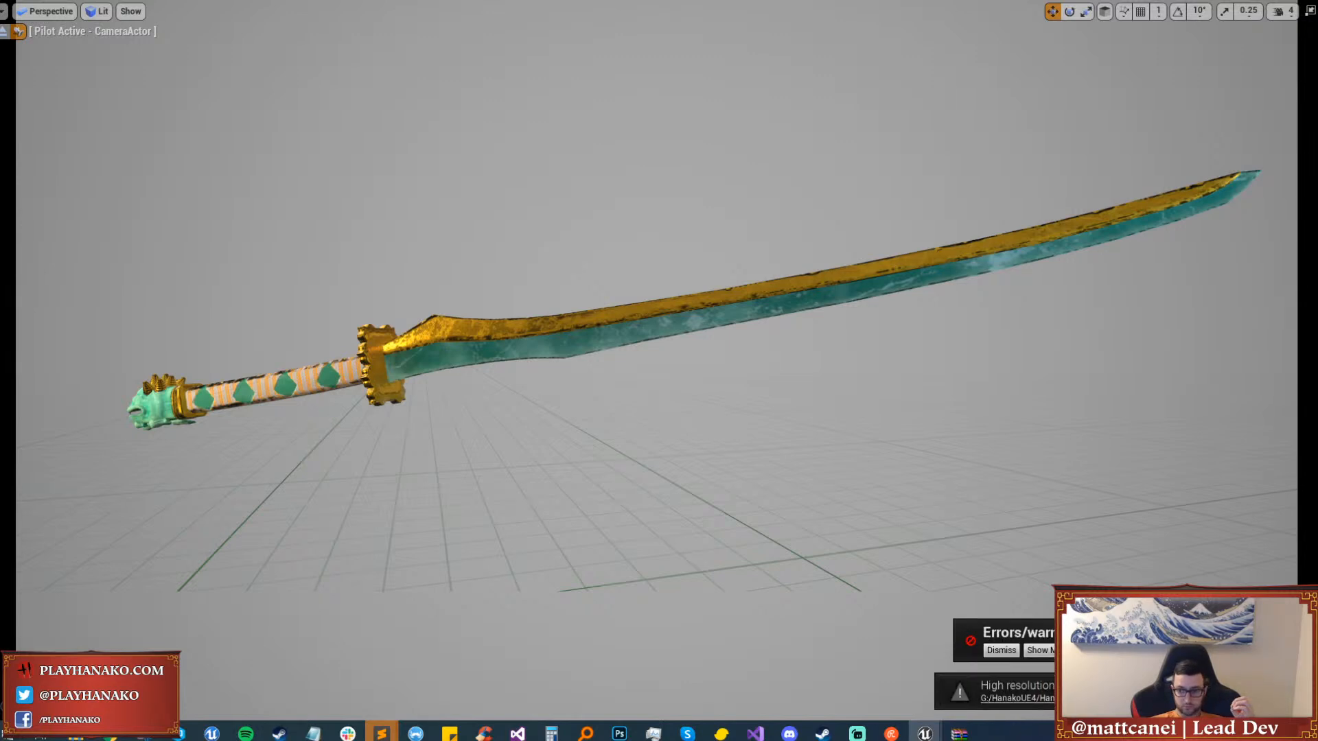
Open the saved screenshots folder and look through the buffer images of HighresScreenshot00033.
click(1016, 698)
click(390, 253)
scroll(596, 259, down, 1)
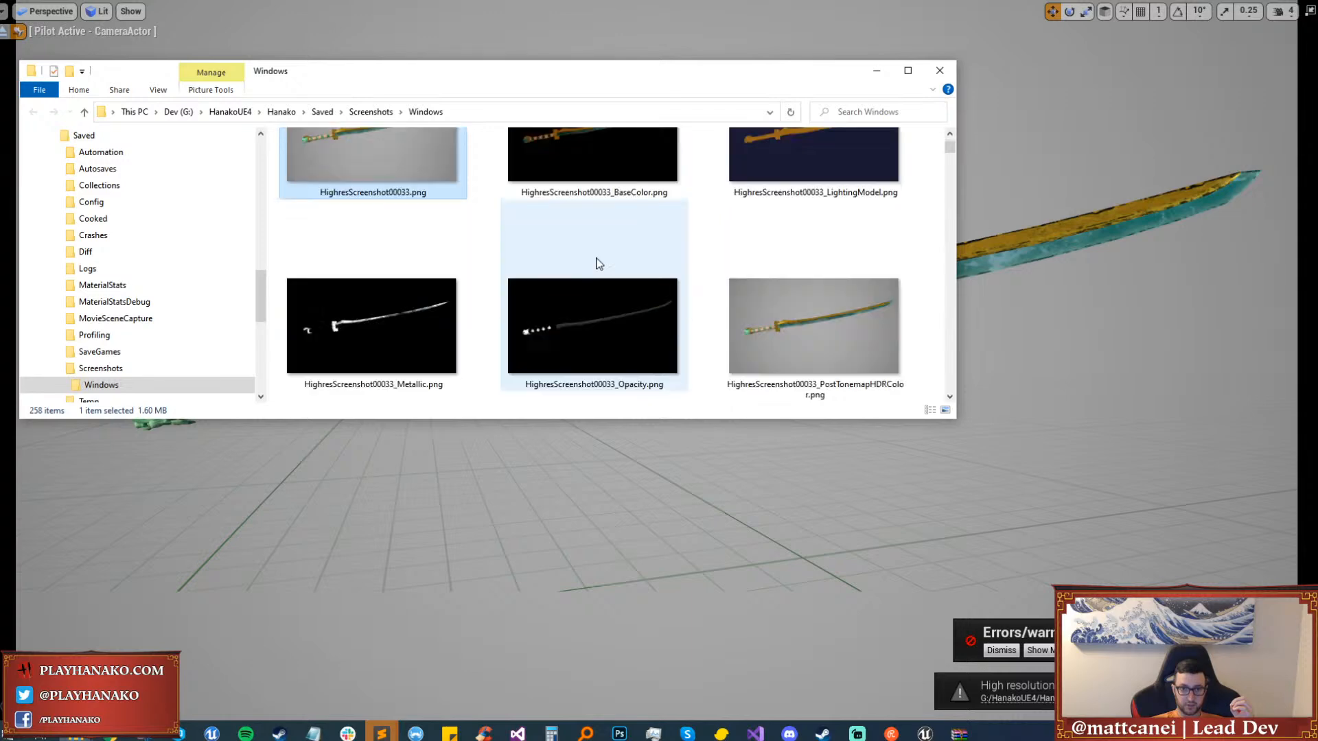
click(813, 155)
scroll(637, 244, down, 1)
click(636, 244)
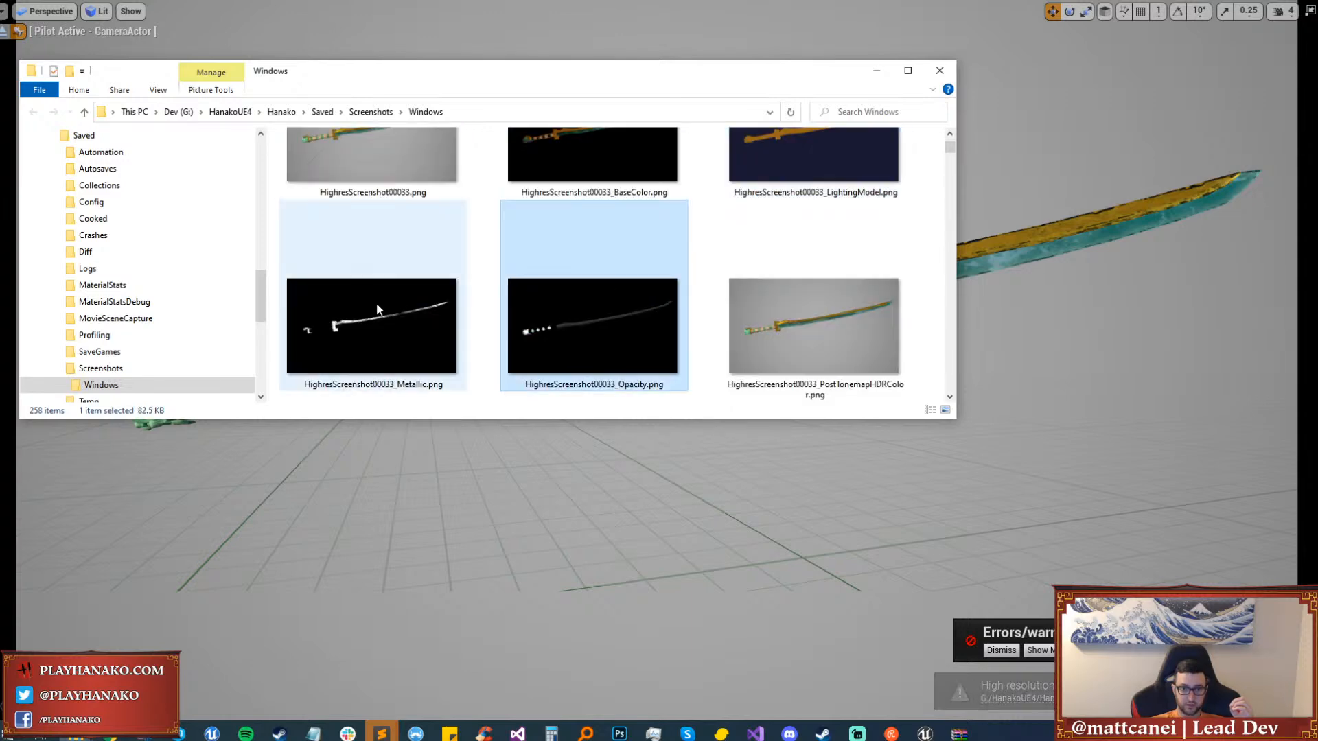
click(786, 303)
scroll(687, 295, down, 1)
click(686, 295)
scroll(692, 301, down, 2)
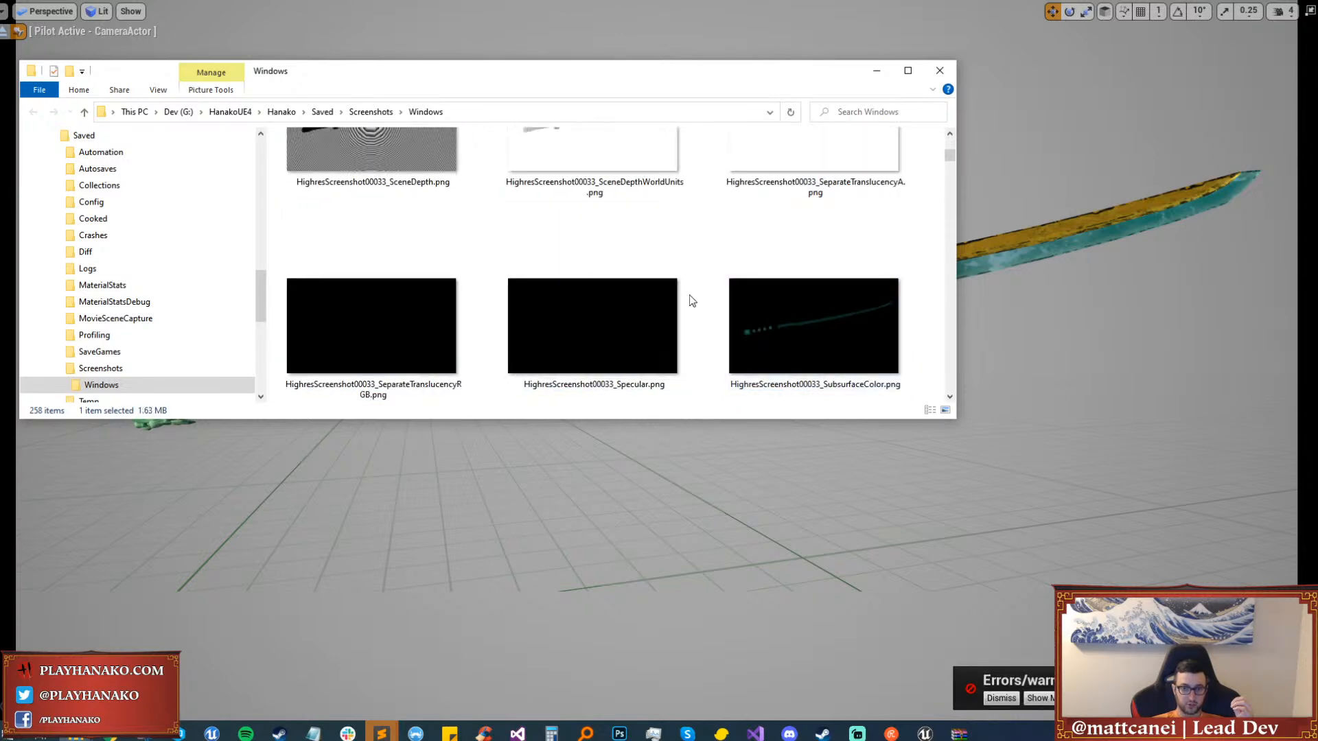
Select HighresScreenshot00033.png and its LightingModel buffer image and open both in Photoshop.
scroll(577, 287, down, 1)
click(442, 322)
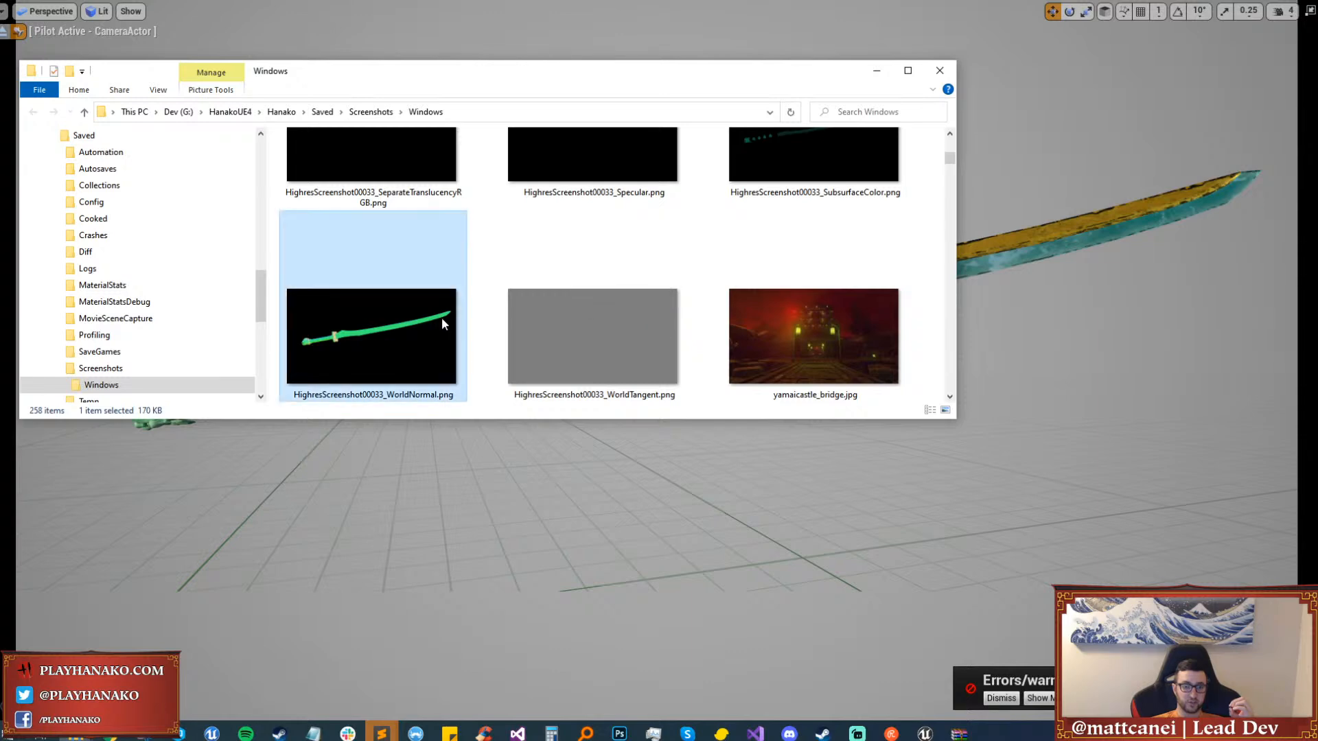
scroll(443, 318, up, 4)
click(753, 172)
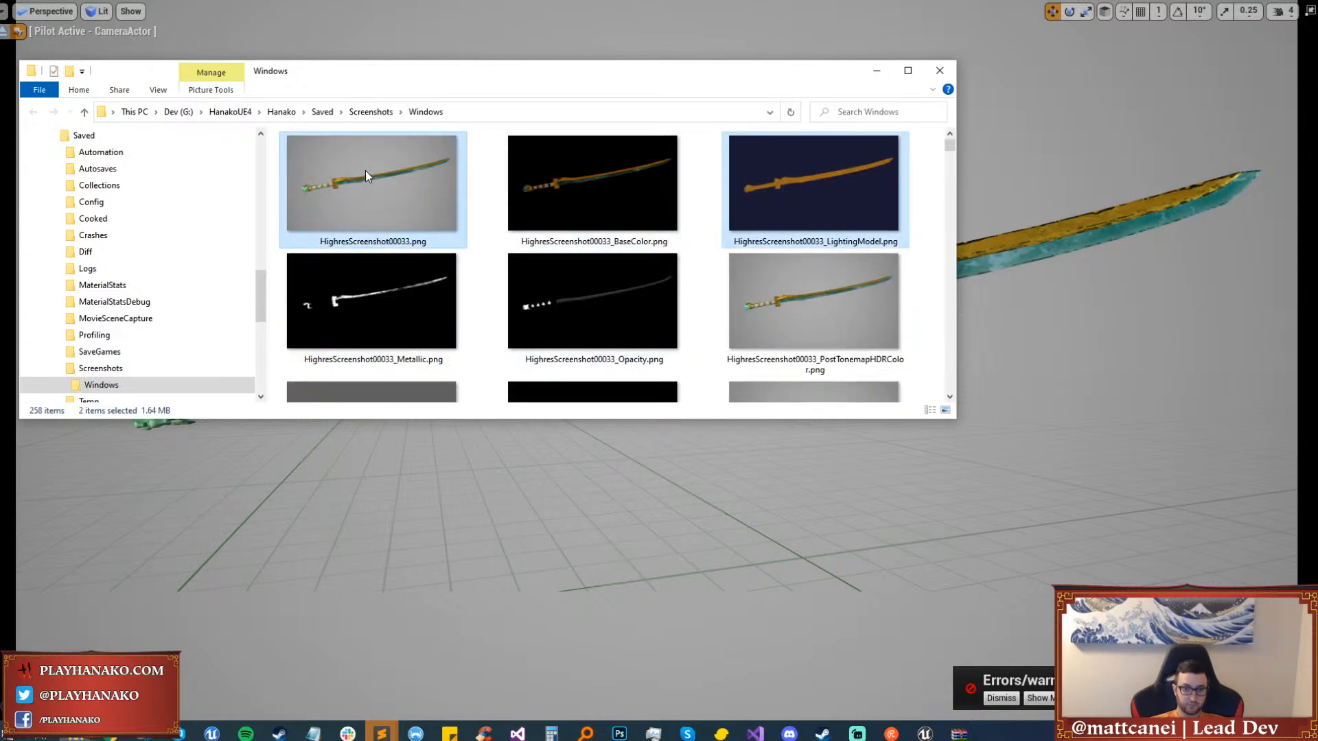
drag(365, 171, 151, 543)
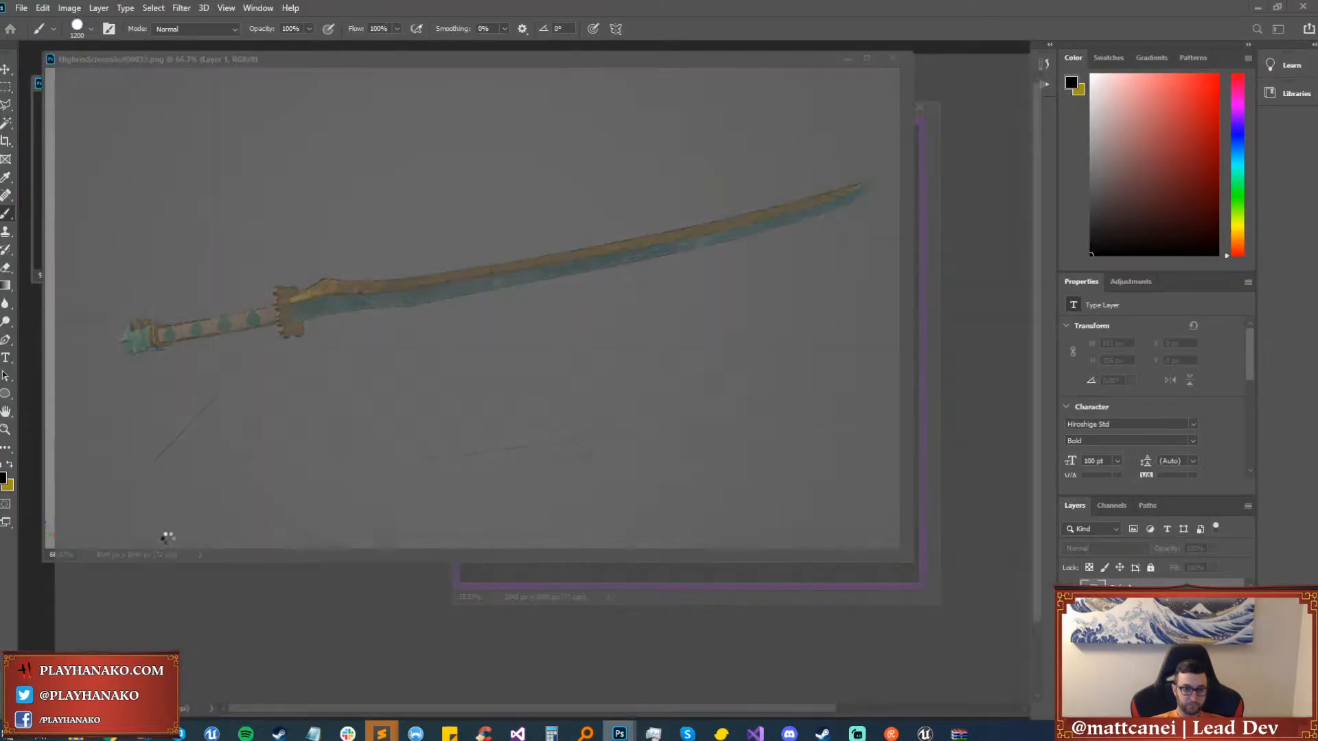
Return to Unreal, leave full screen, open StoreItemTable from the Tables content folder and select the Jade Katana row 1006.
key(alt+Tab)
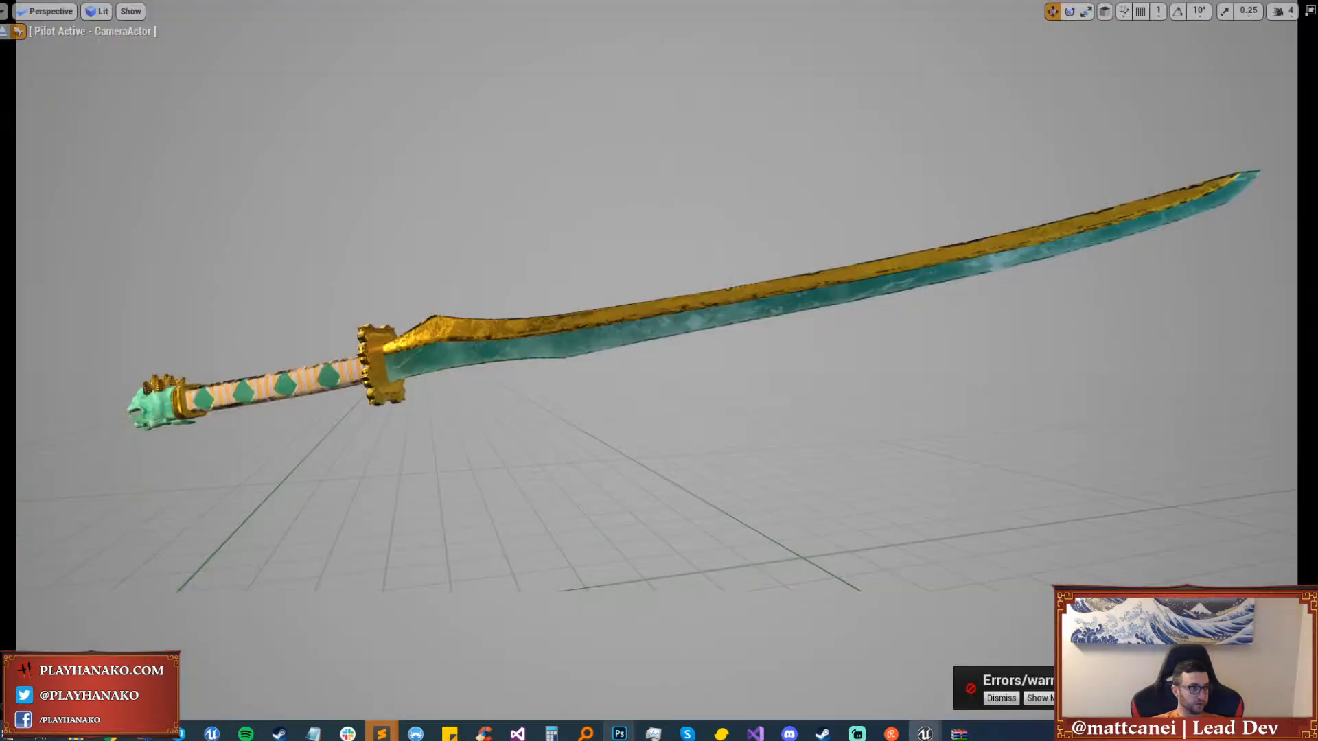
right_drag(567, 200, 579, 164)
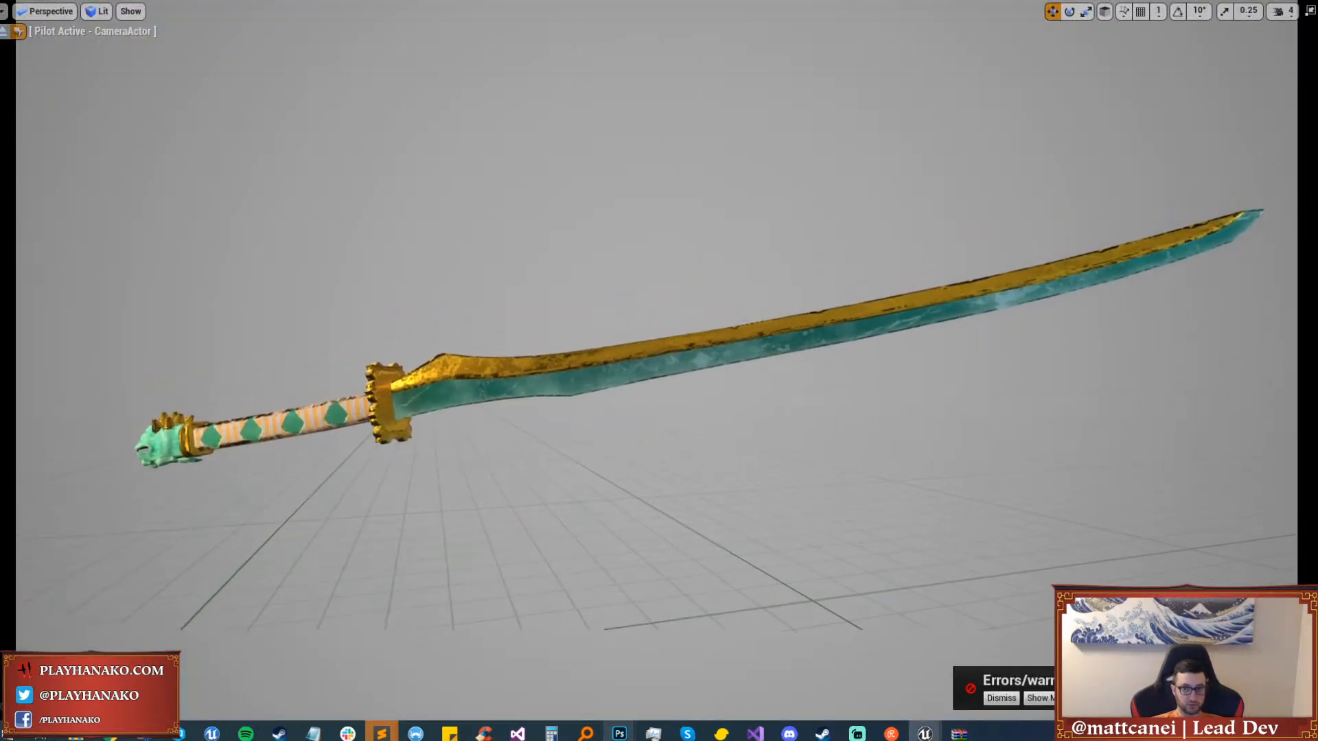
key(F11)
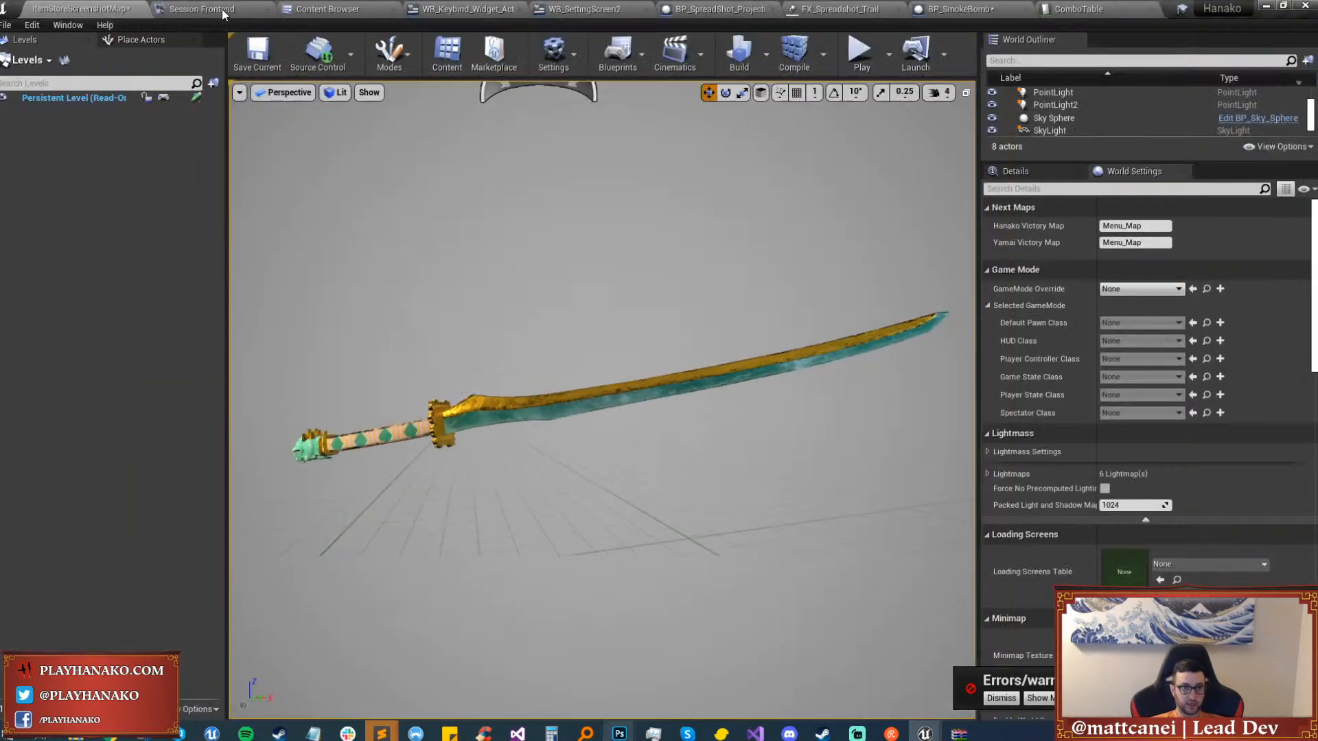
click(338, 7)
scroll(117, 415, down, 15)
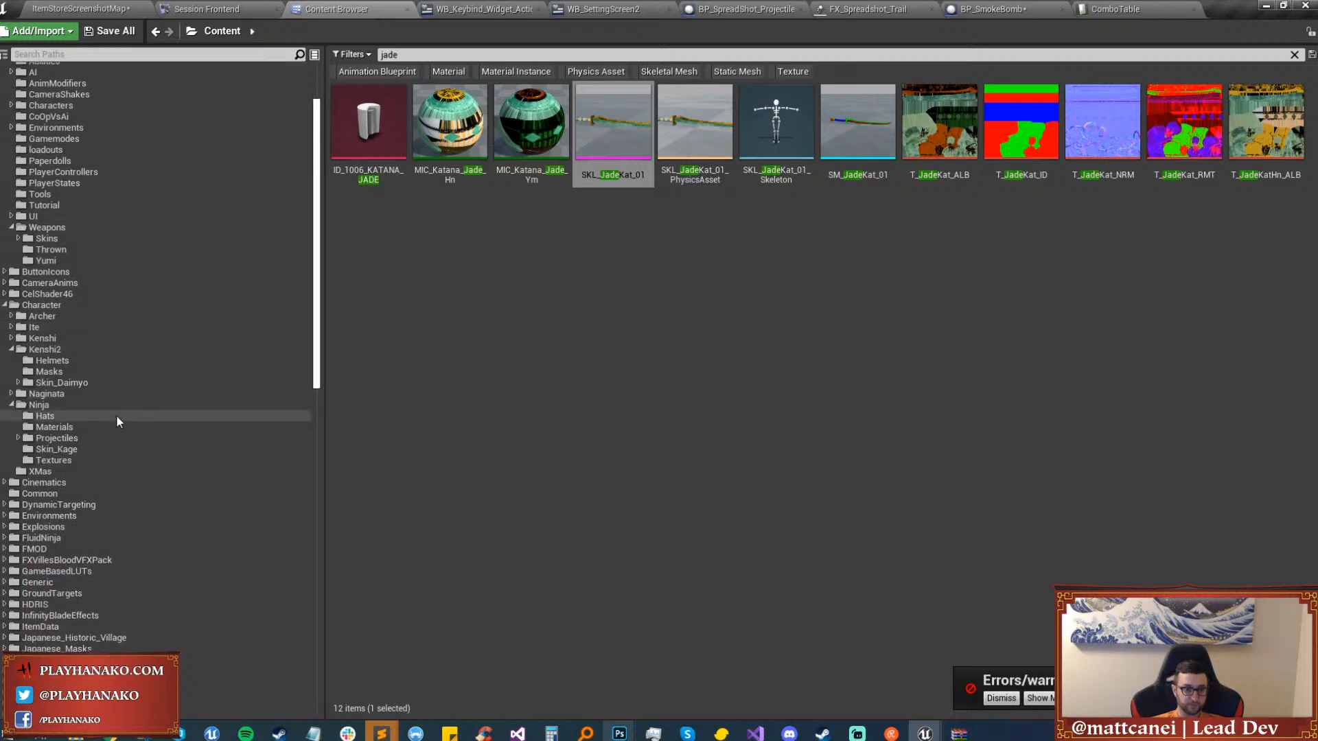
scroll(103, 425, down, 3)
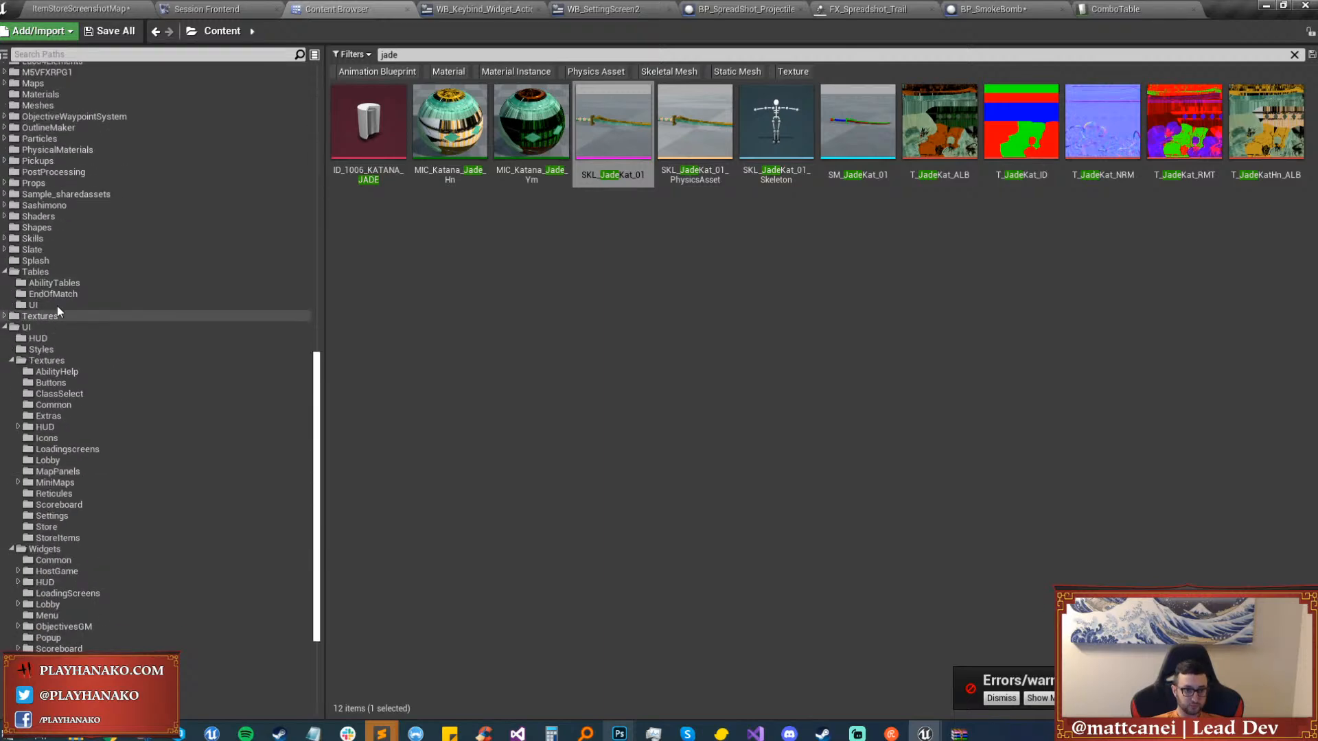
click(38, 260)
click(34, 273)
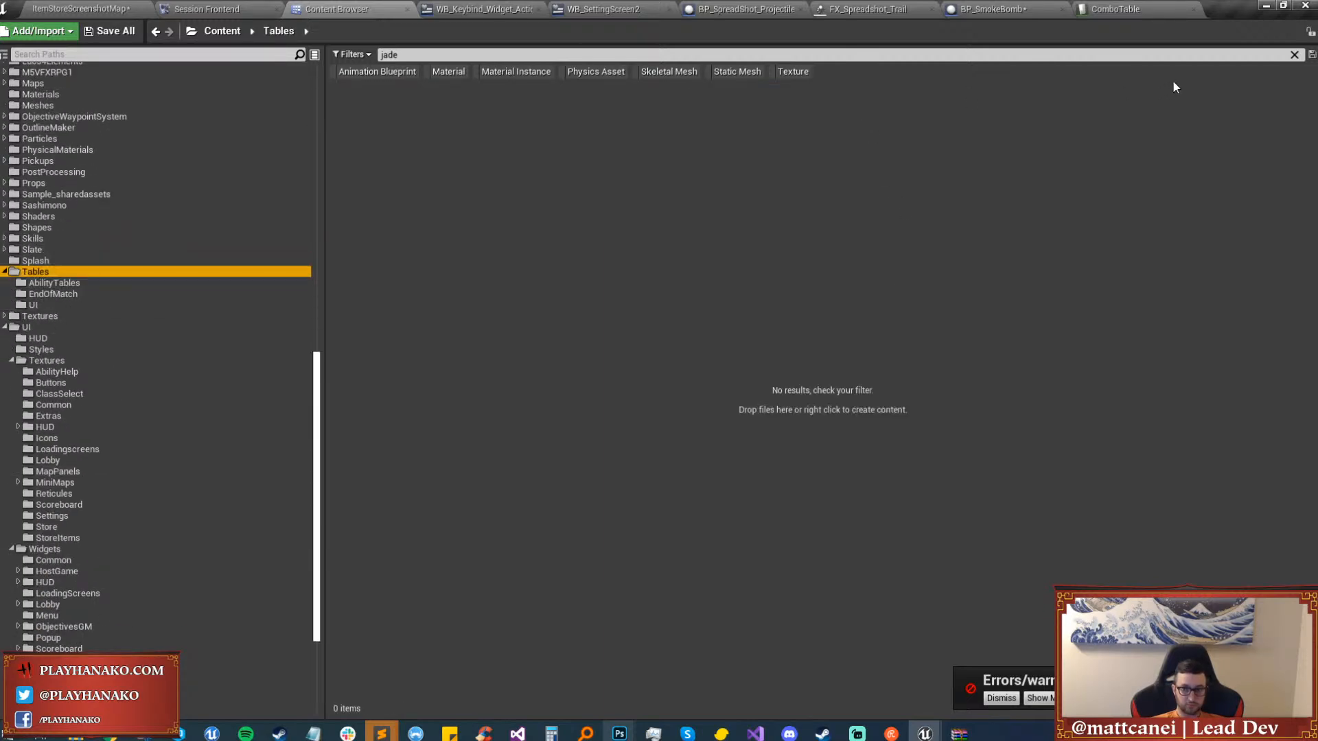
click(1294, 55)
double_click(875, 233)
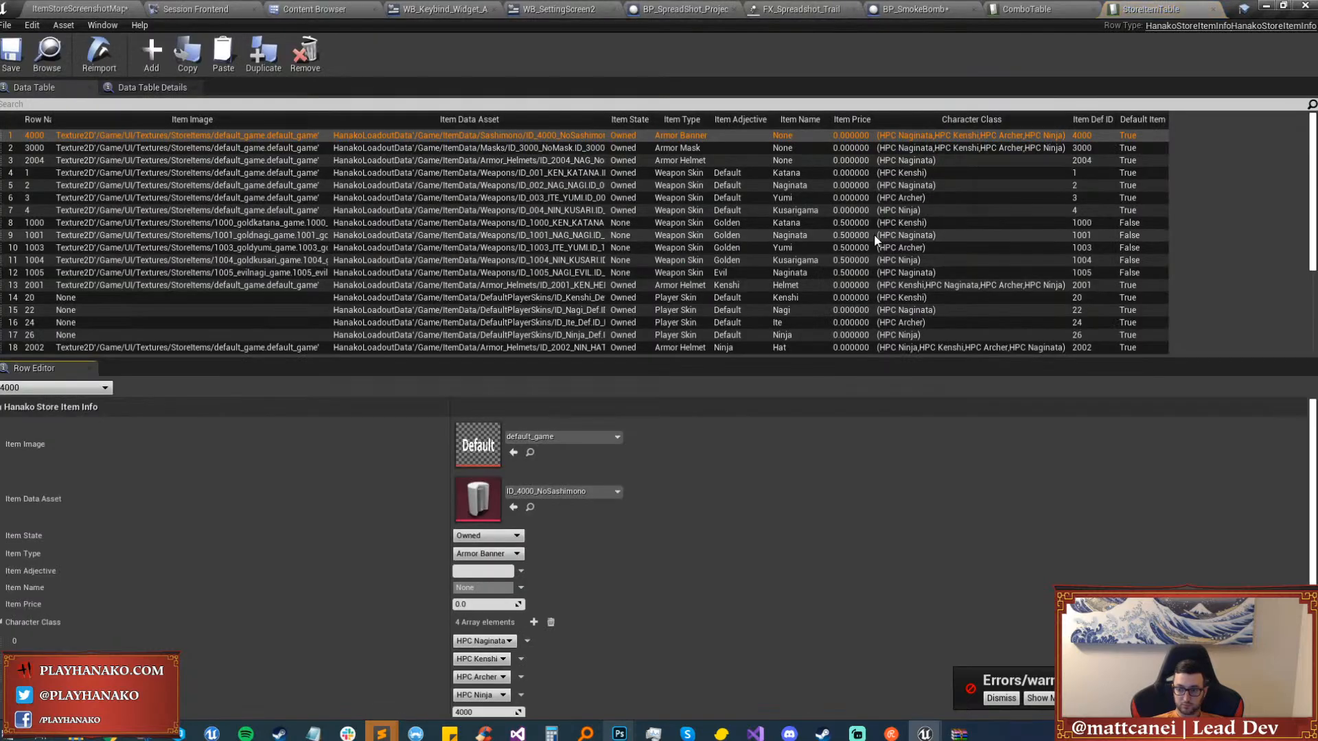
scroll(206, 262, down, 4)
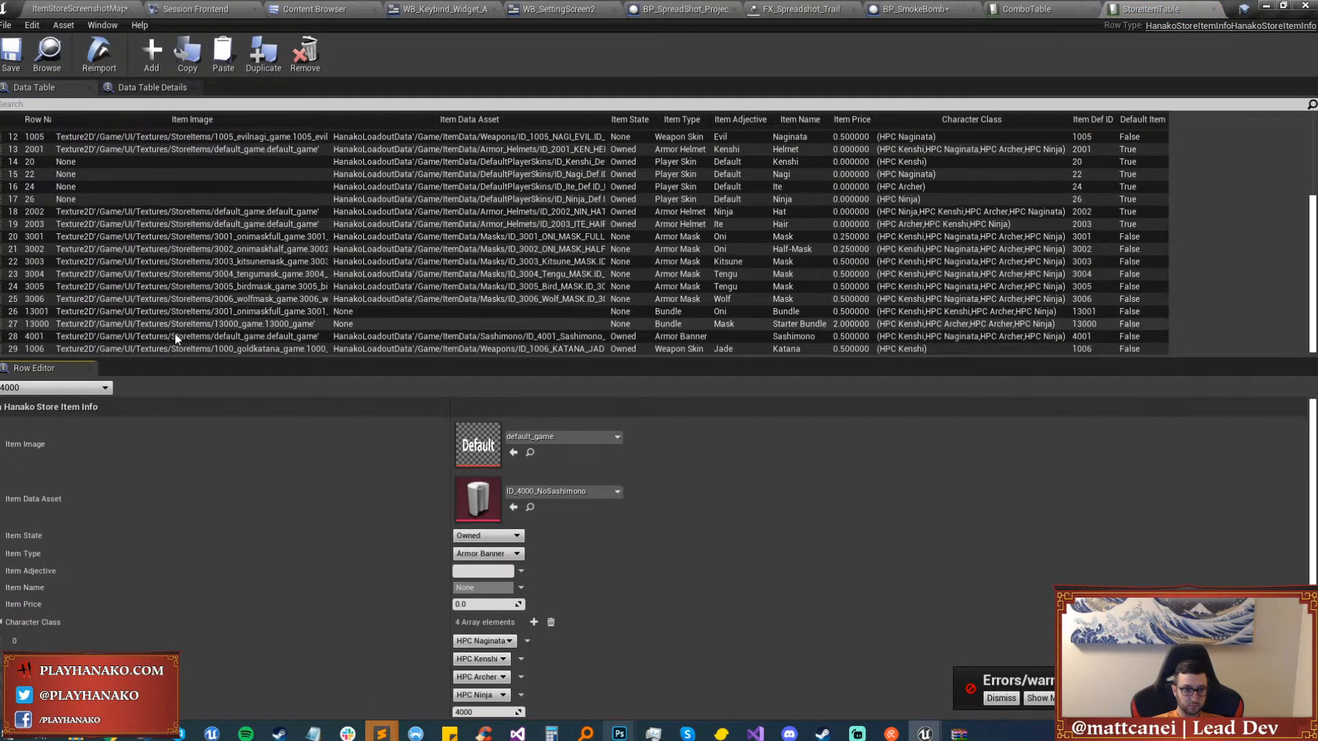
click(167, 348)
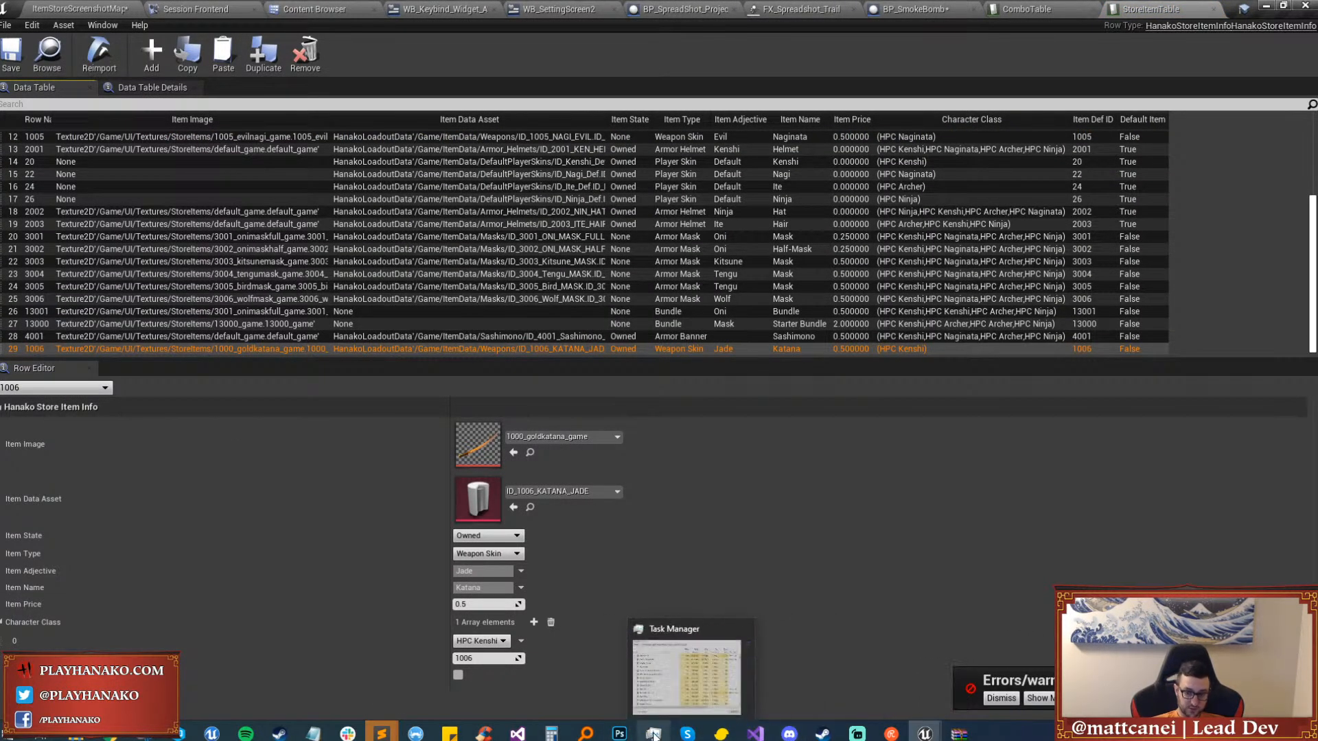
Switch to Photoshop and copy the whole LightingModel image into HighresScreenshot00033.png as a new layer.
mouse_move(631, 734)
click(539, 272)
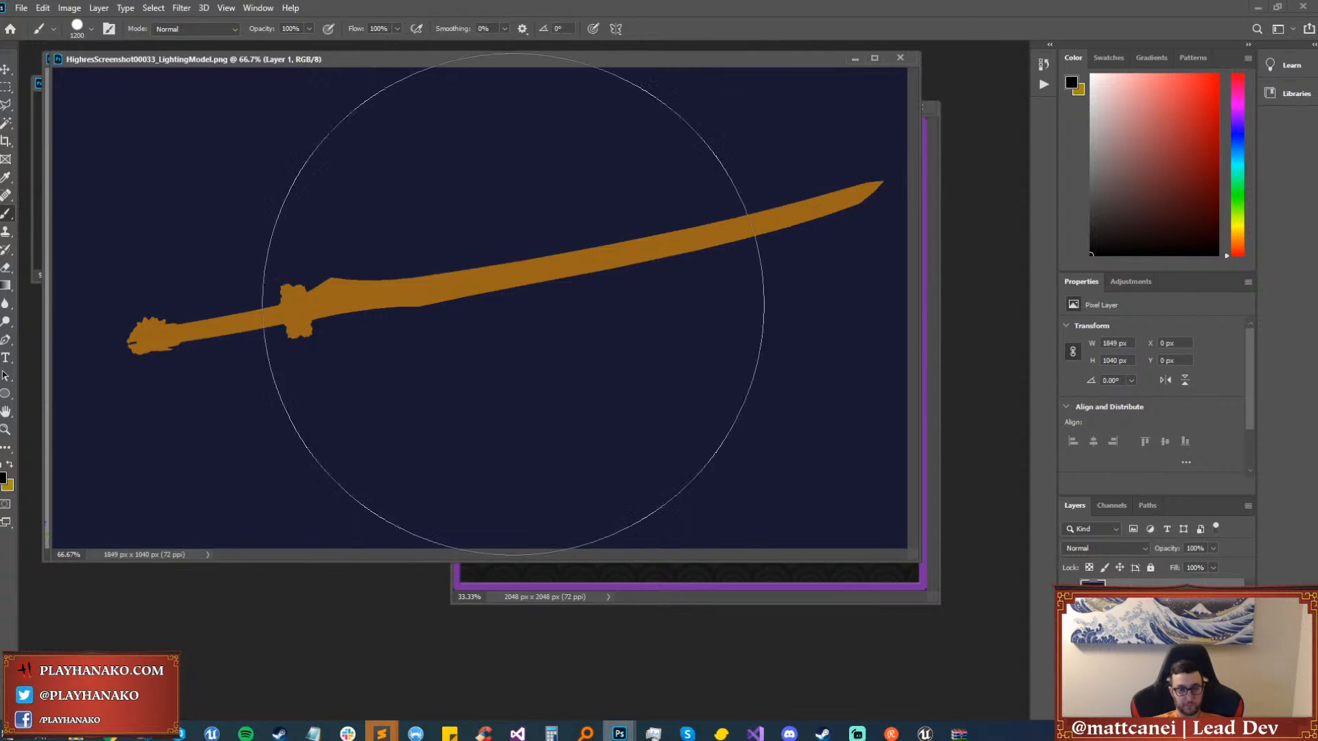
drag(716, 61, 758, 281)
key(ctrl+a)
key(ctrl+c)
click(615, 156)
key(ctrl+v)
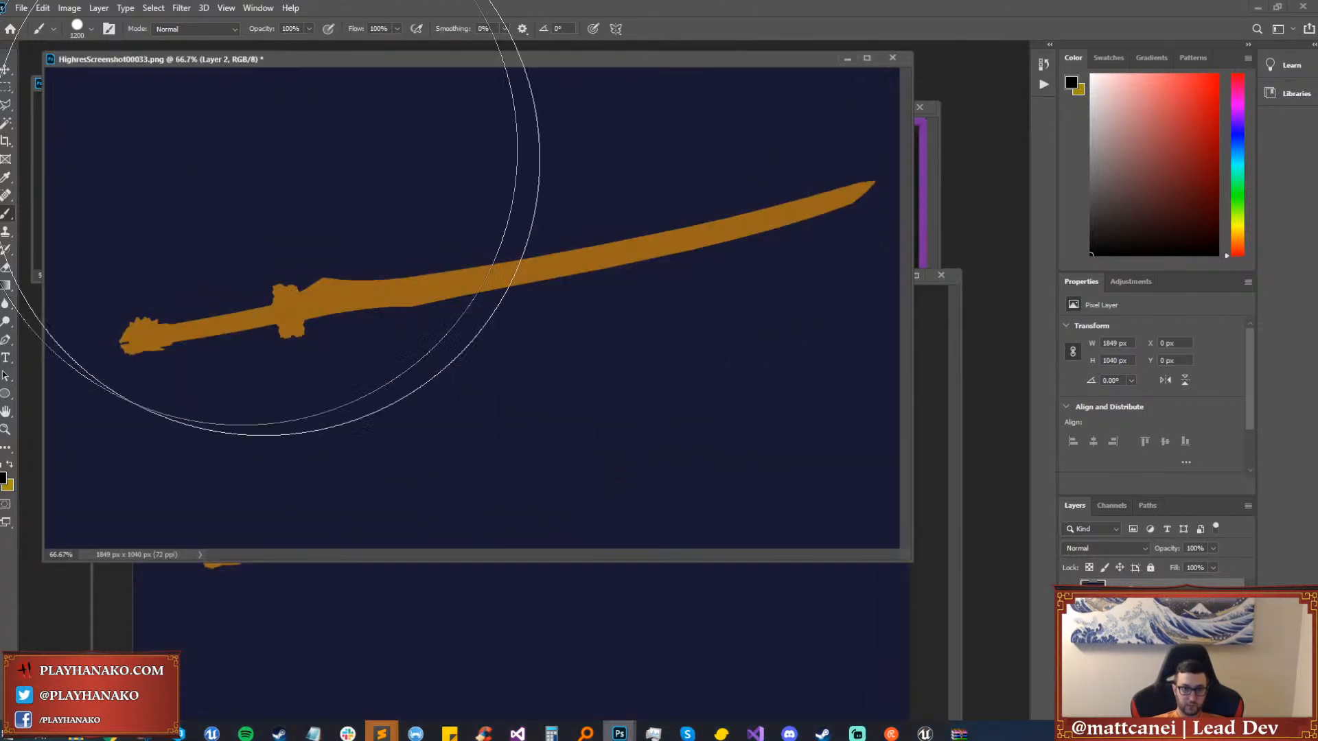
Use the orange katana silhouette as a mask to delete the background from both the pasted layer and the screenshot layer.
click(8, 123)
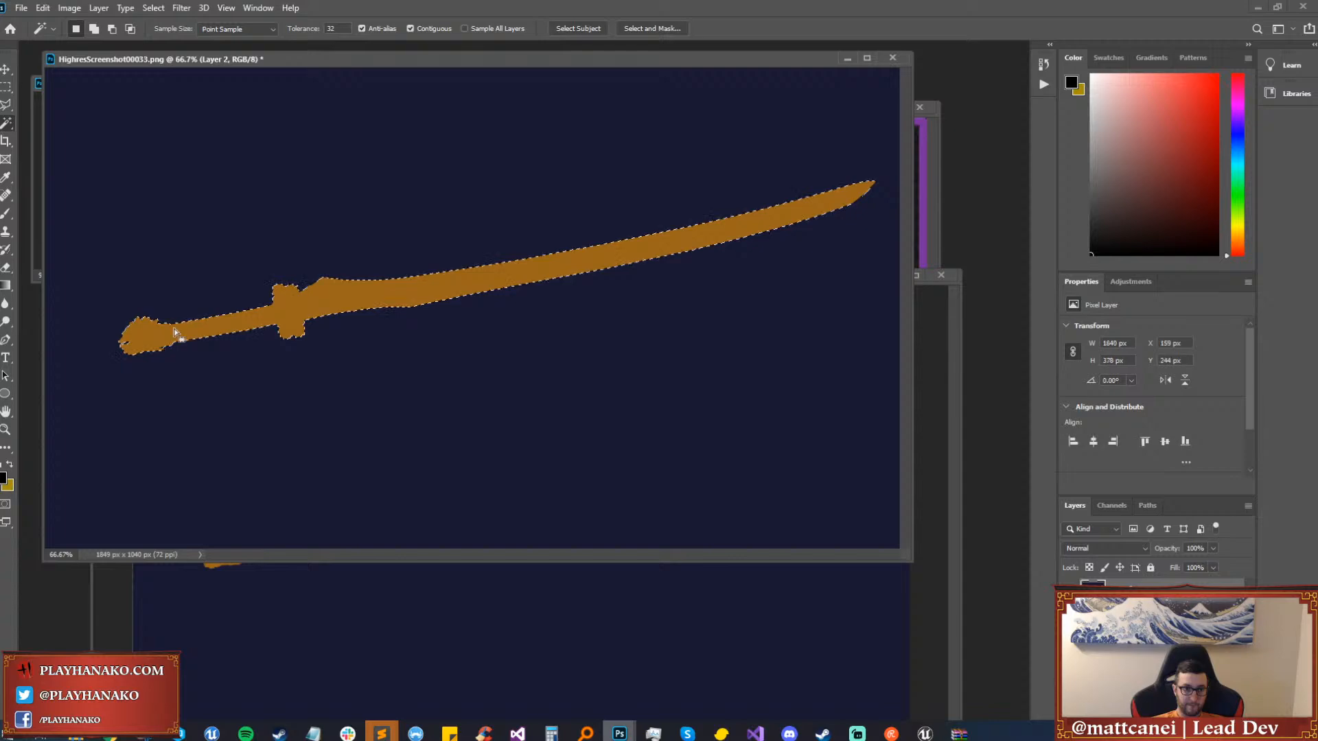
key(ctrl+shift+i)
key(Delete)
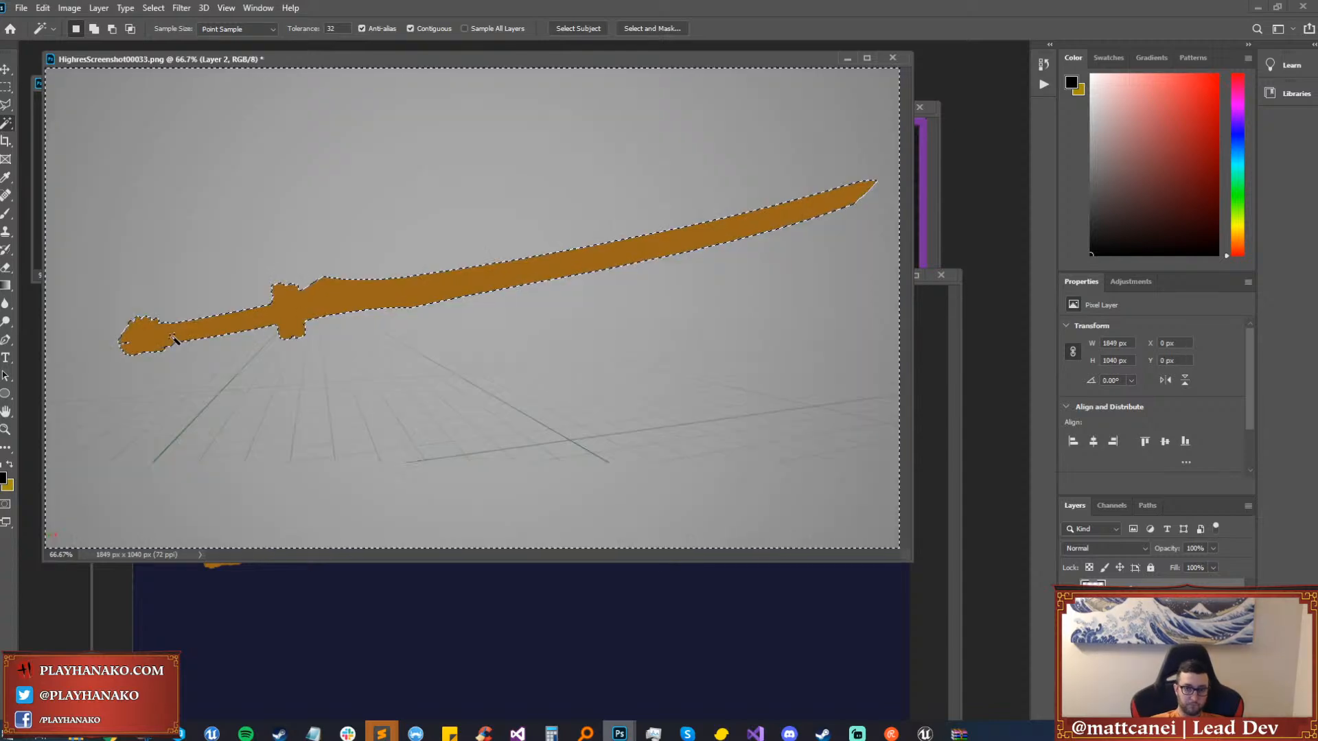
click(1069, 592)
click(1132, 614)
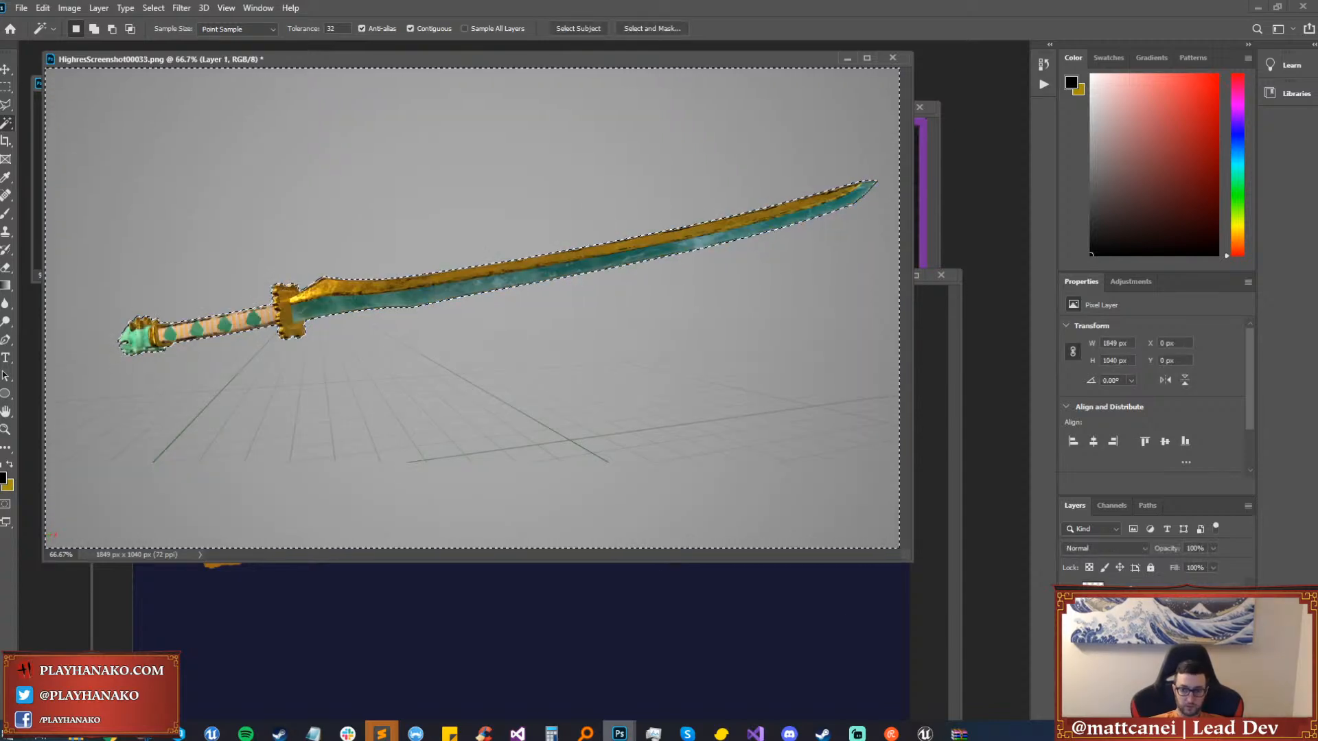
key(Delete)
key(ctrl+d)
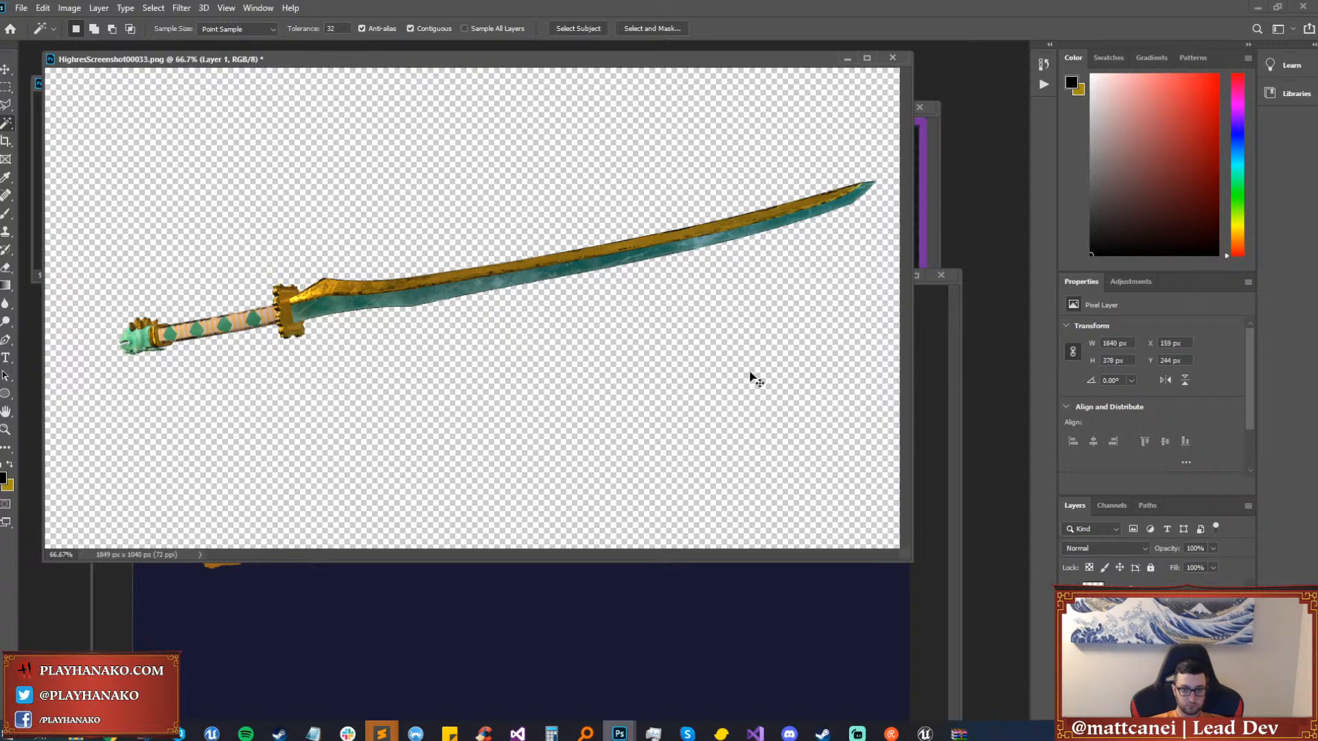
Move the cut-out document aside and look over the 3002_onimaskhalf_game, PSD_ItemTemplateLarge and default_game documents for reference.
drag(767, 51, 896, 441)
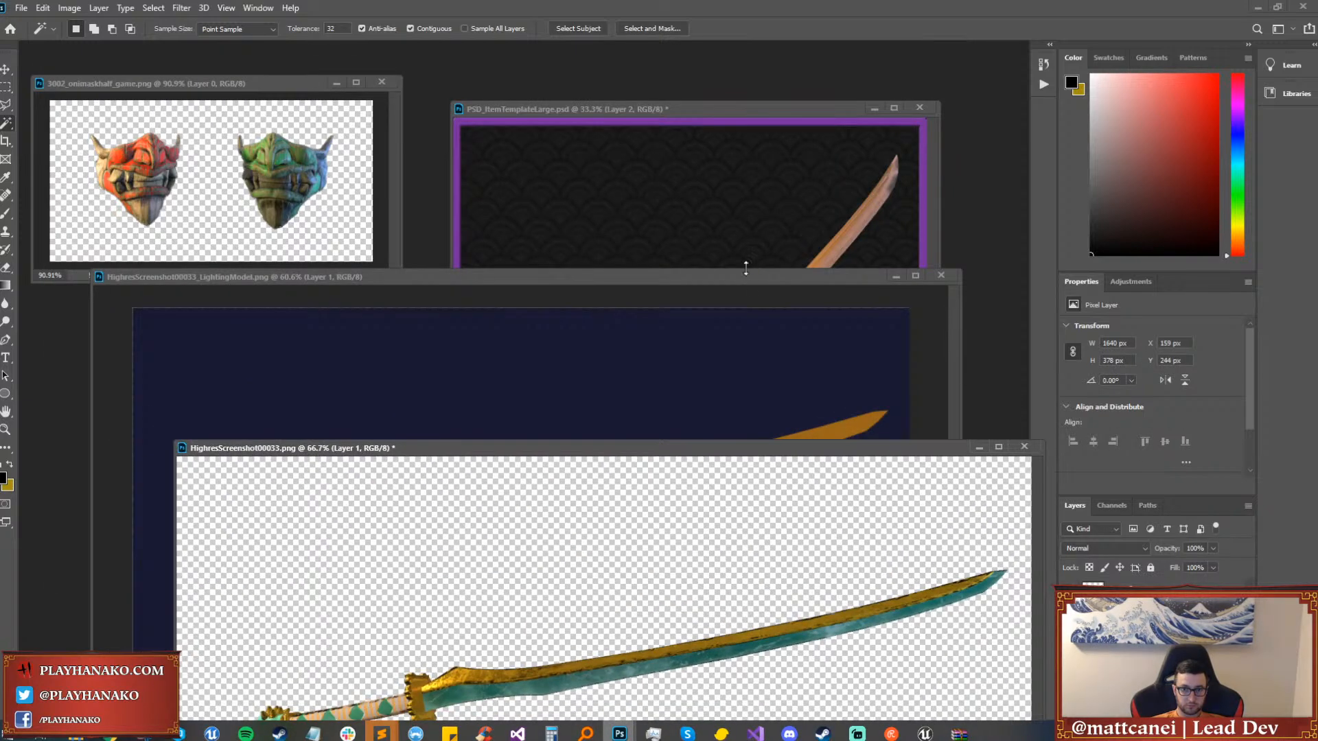
click(224, 83)
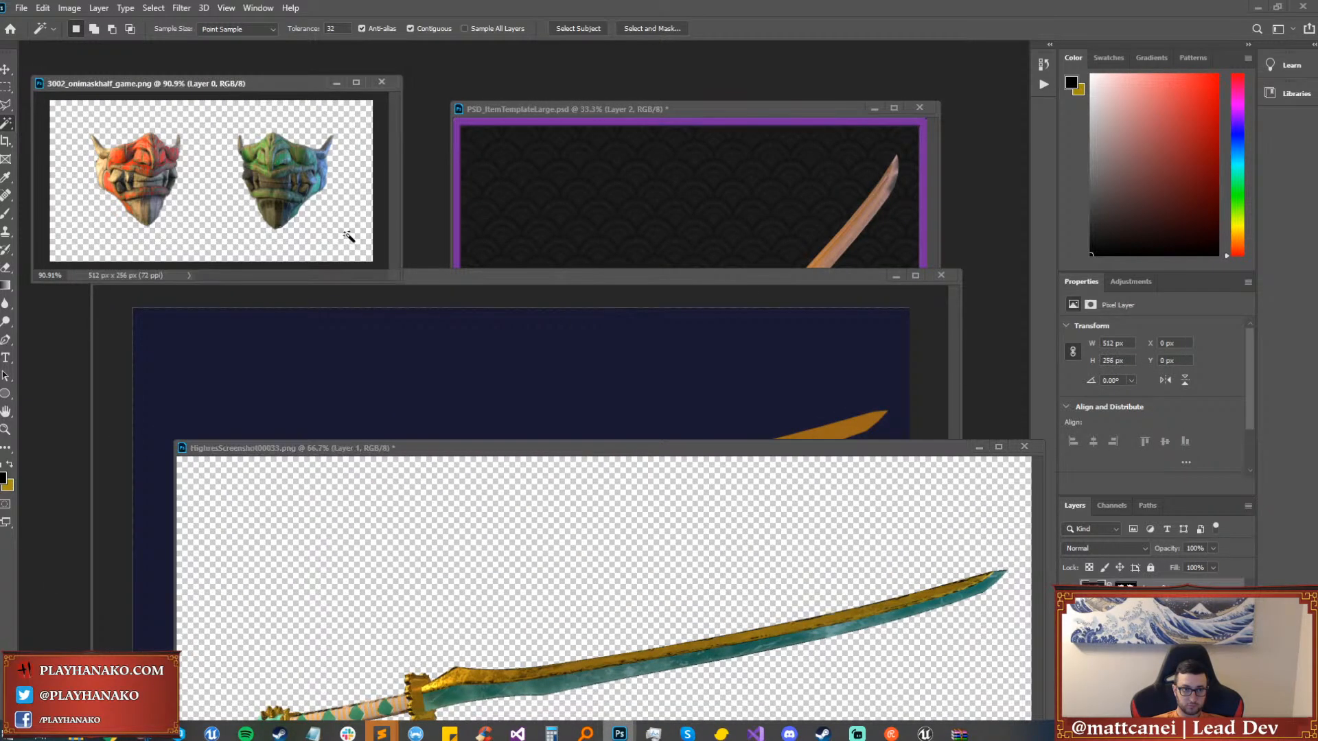
click(448, 266)
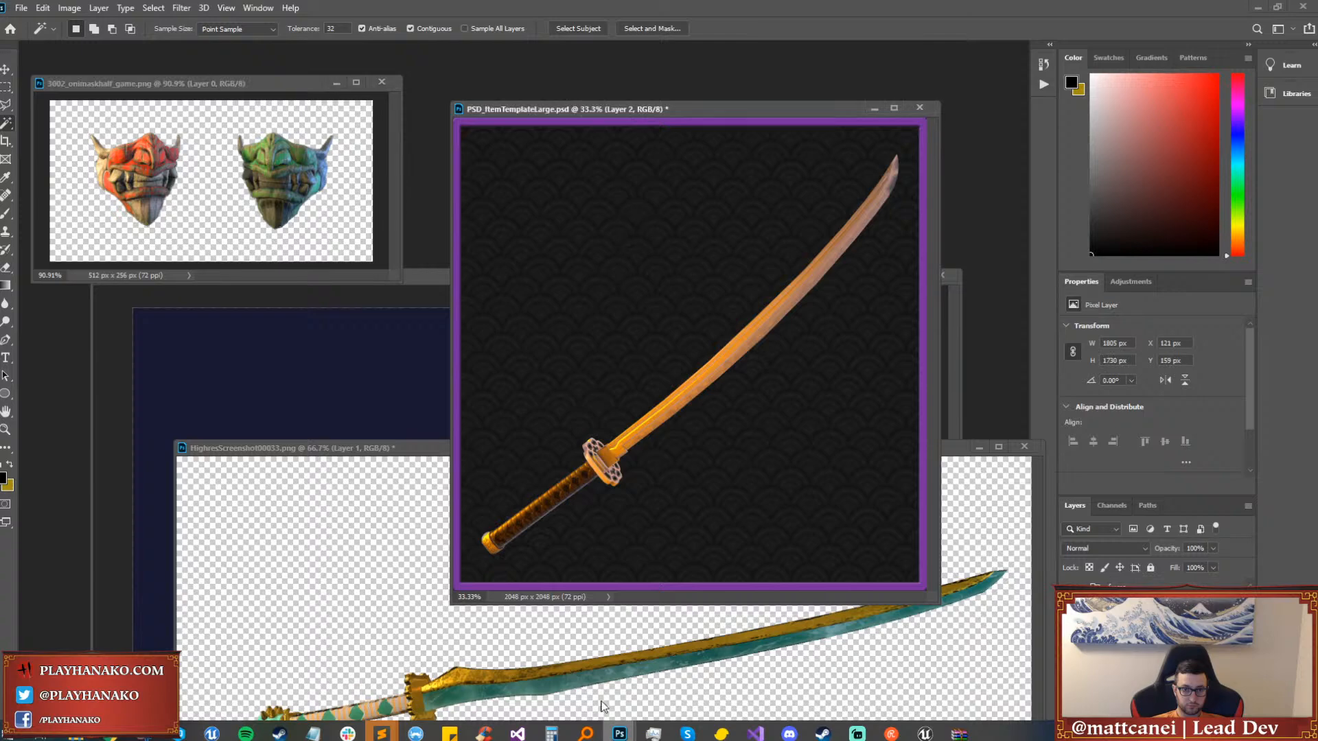
mouse_move(619, 733)
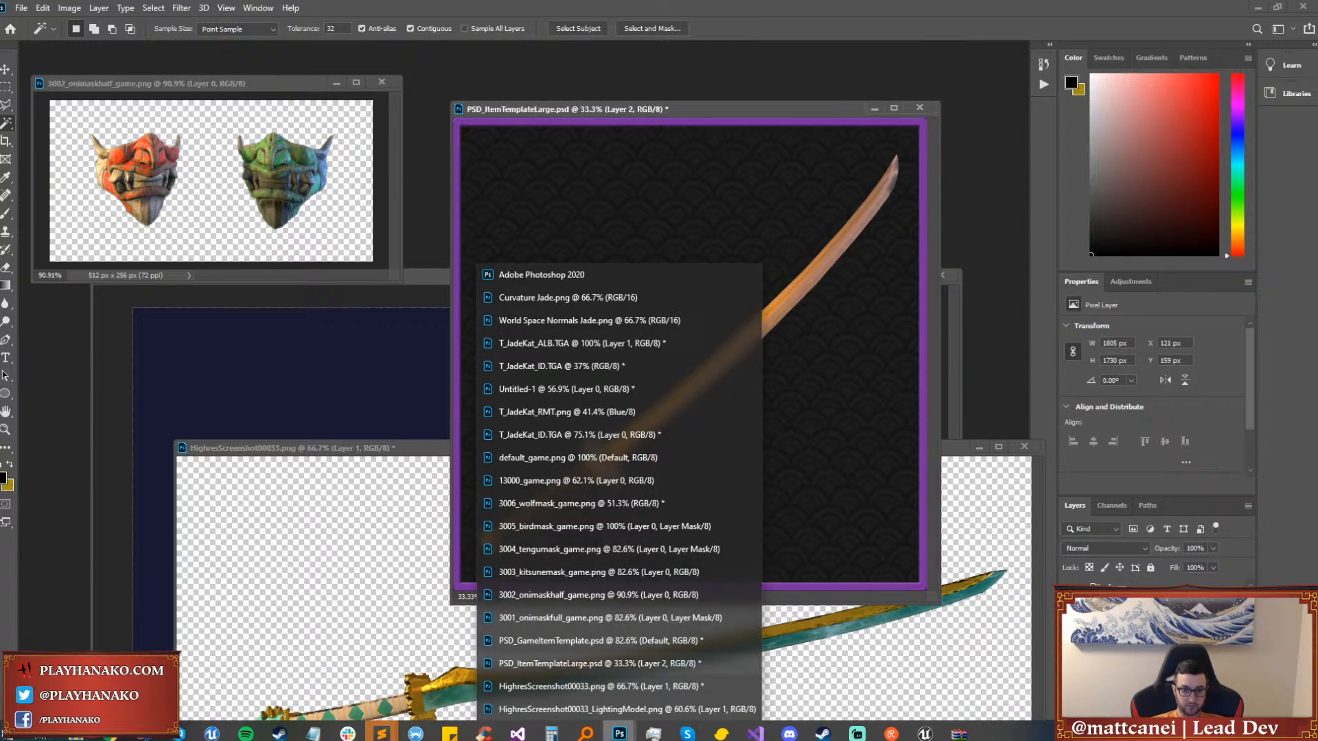
click(571, 458)
mouse_move(789, 733)
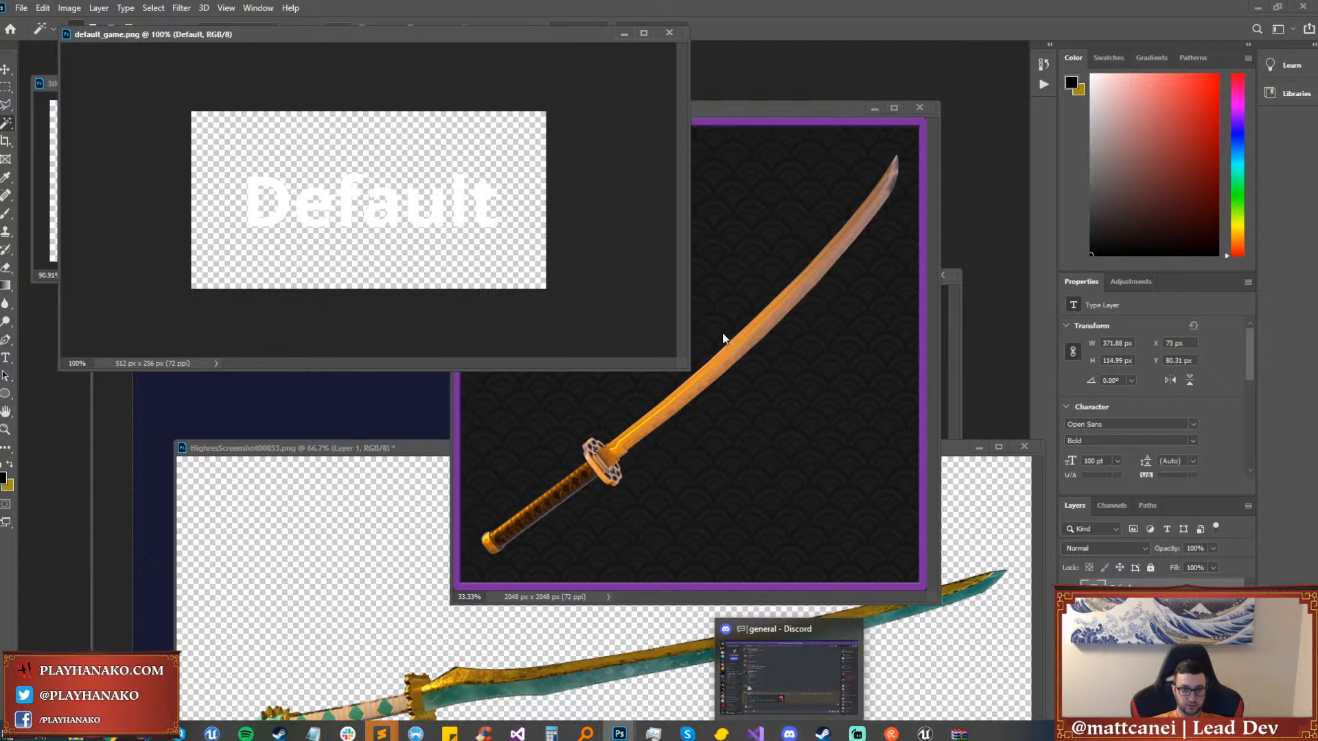
click(623, 33)
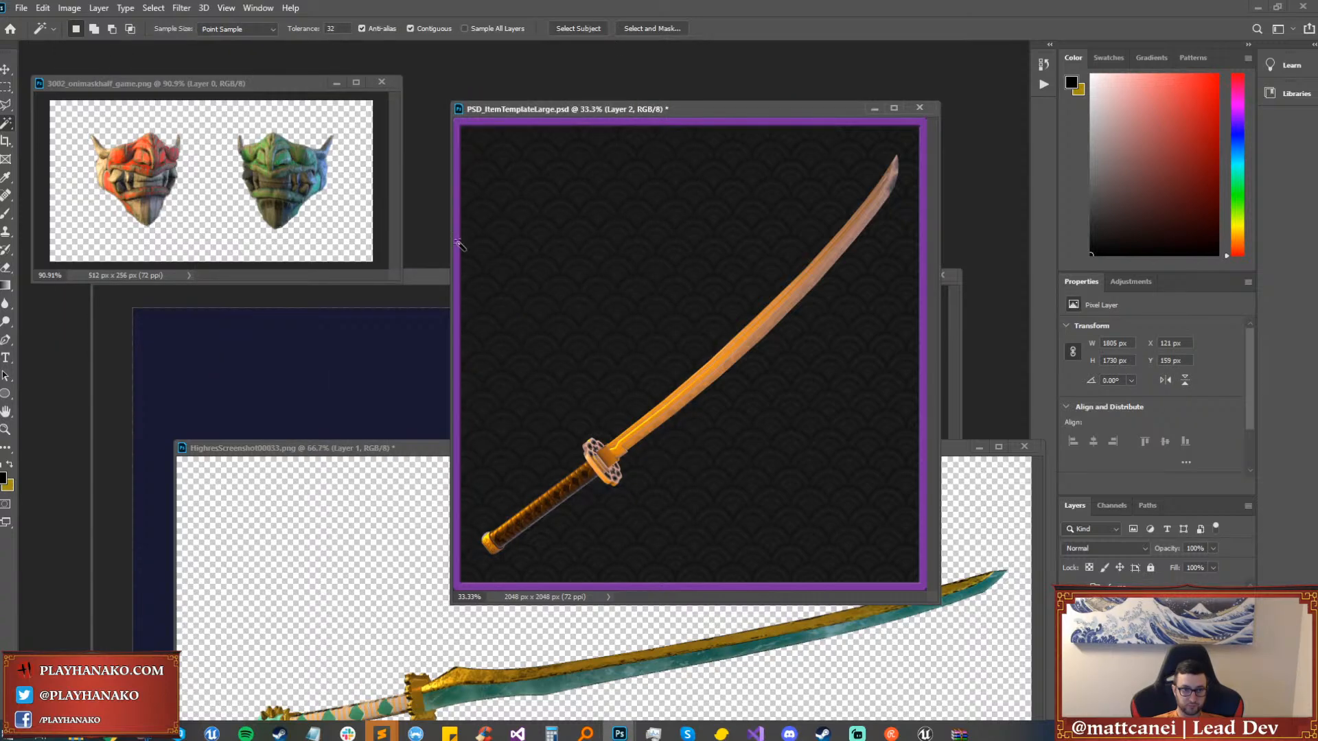
Bring up PSD_GameItemTemplate.psd, add the cut-out katana as a new layer and start a free transform on it.
mouse_move(352, 447)
mouse_down()
mouse_move(430, 712)
mouse_move(366, 451)
mouse_up()
click(288, 318)
drag(355, 282, 0, 481)
drag(356, 352, 262, 269)
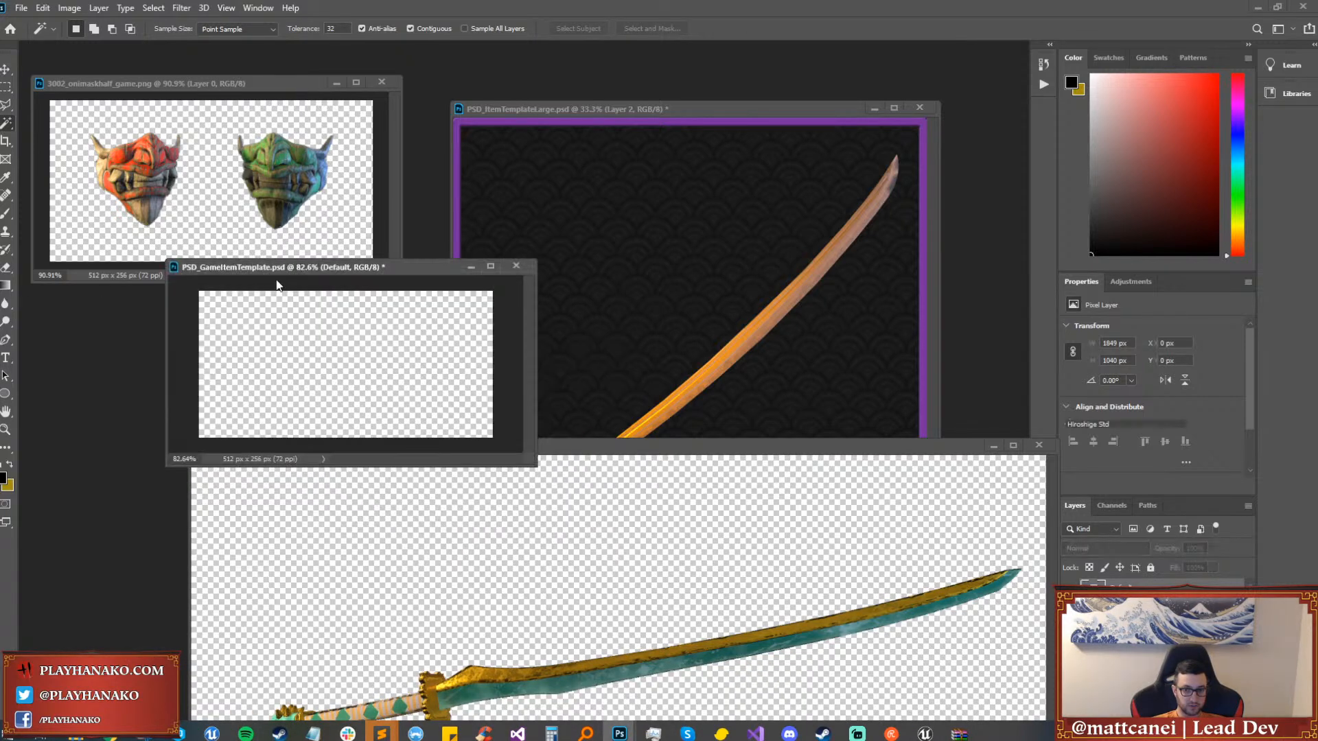
alt+scroll(357, 366, down, 2)
key(ctrl+t)
alt+scroll(455, 391, down, 6)
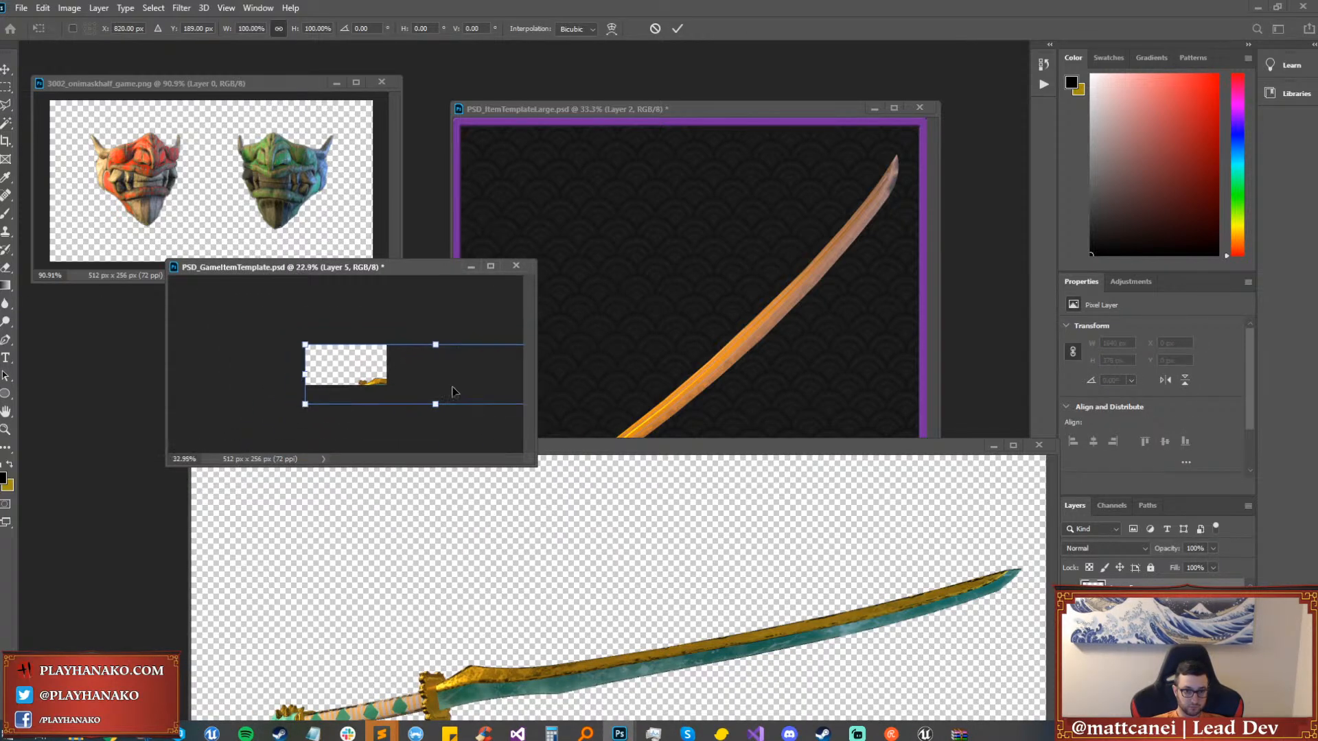
shift+drag(512, 395, 386, 368)
key(ctrl+z)
shift+drag(510, 397, 392, 369)
key(ctrl+z)
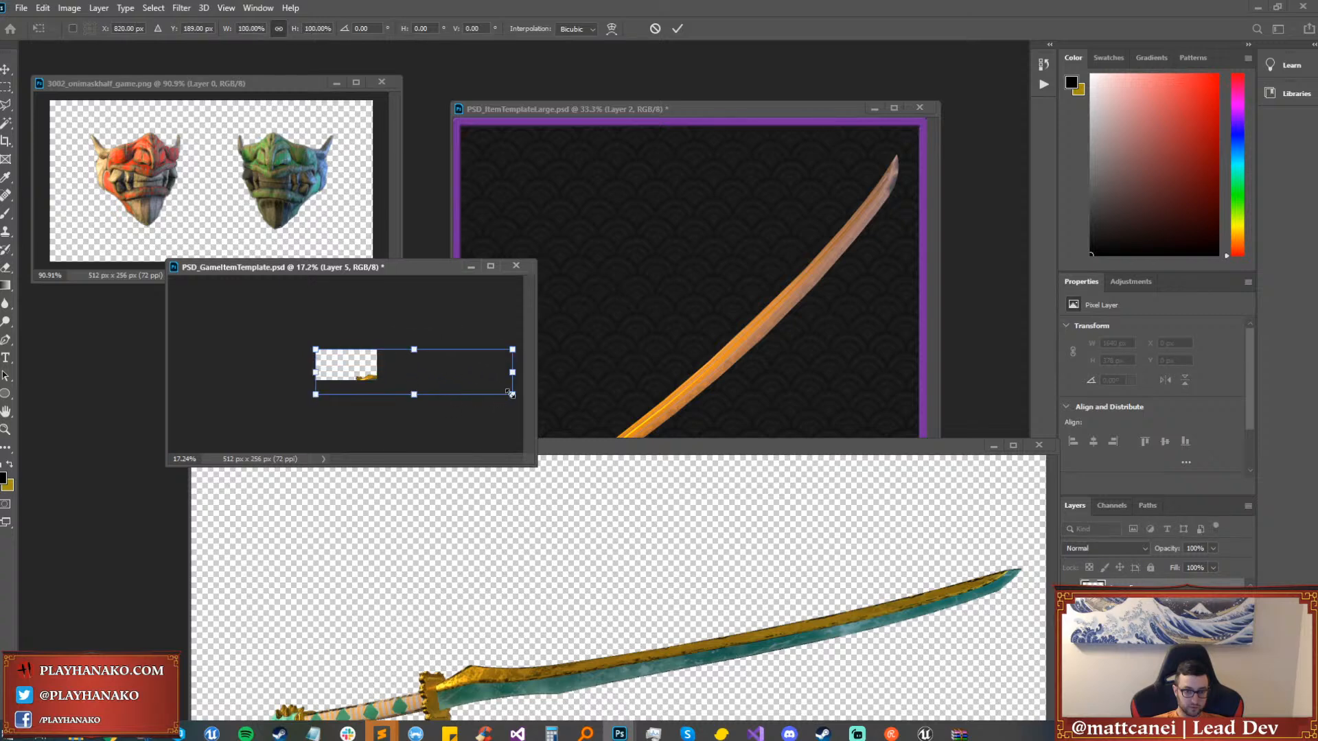
Scale the katana layer proportionally to about 30% so it fits the 512 px wide canvas.
drag(509, 393, 376, 364)
alt+scroll(382, 369, up, 8)
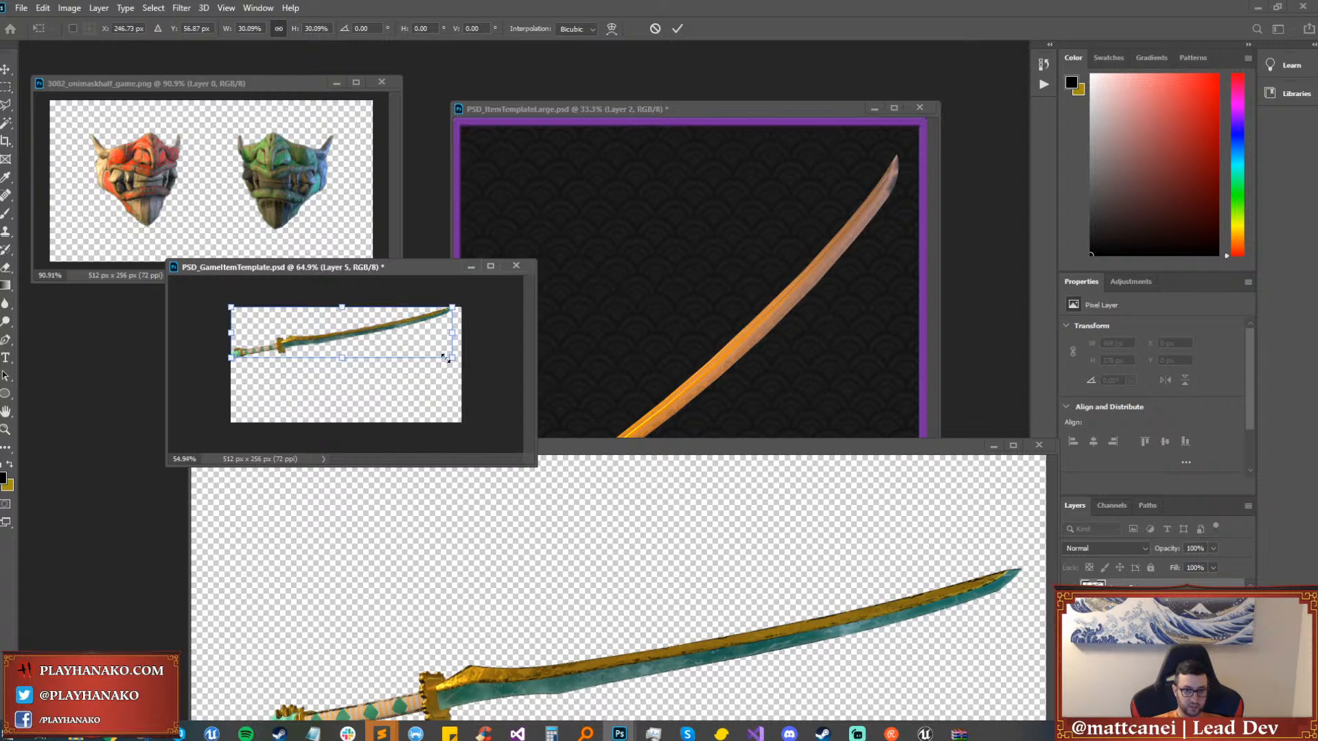
mouse_move(454, 355)
mouse_down()
mouse_move(460, 365)
mouse_move(451, 357)
mouse_up()
key(Return)
key(w)
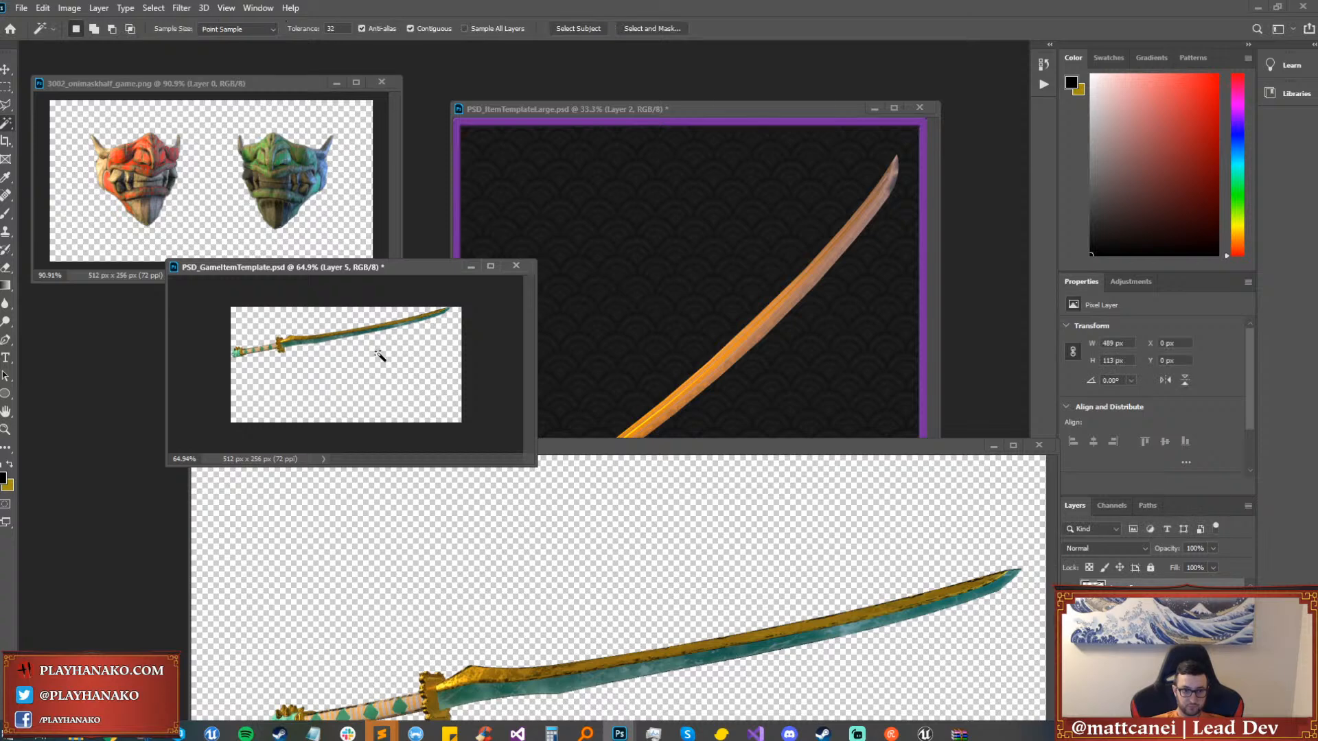
Move the katana layer to the middle of the template canvas, at about X 9 px and Y 77 px.
key(ctrl+0)
click(6, 70)
drag(312, 348, 311, 378)
alt+scroll(310, 377, up, 2)
alt+scroll(311, 378, down, 1)
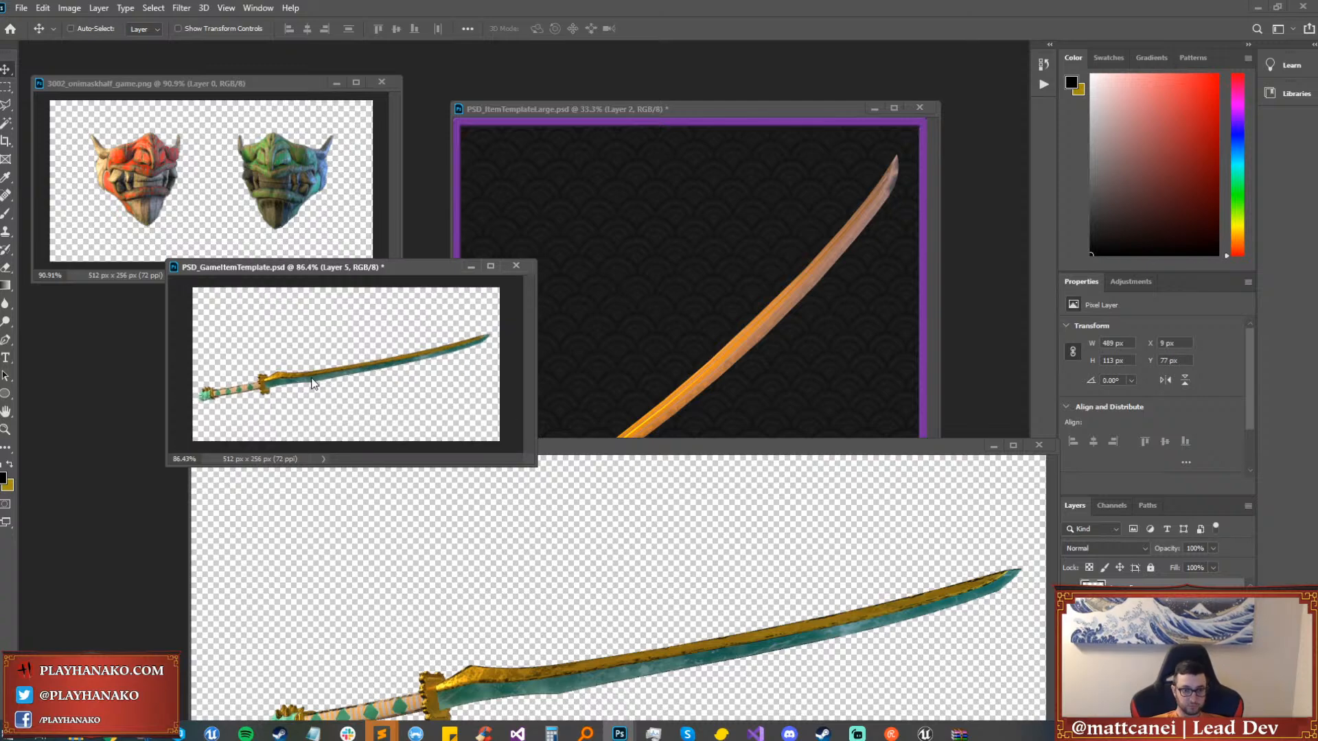
Save the katana icon as a PNG named 1006_jadekatana_game in the SteamItems weapons folder.
key(ctrl+shift+s)
click(722, 478)
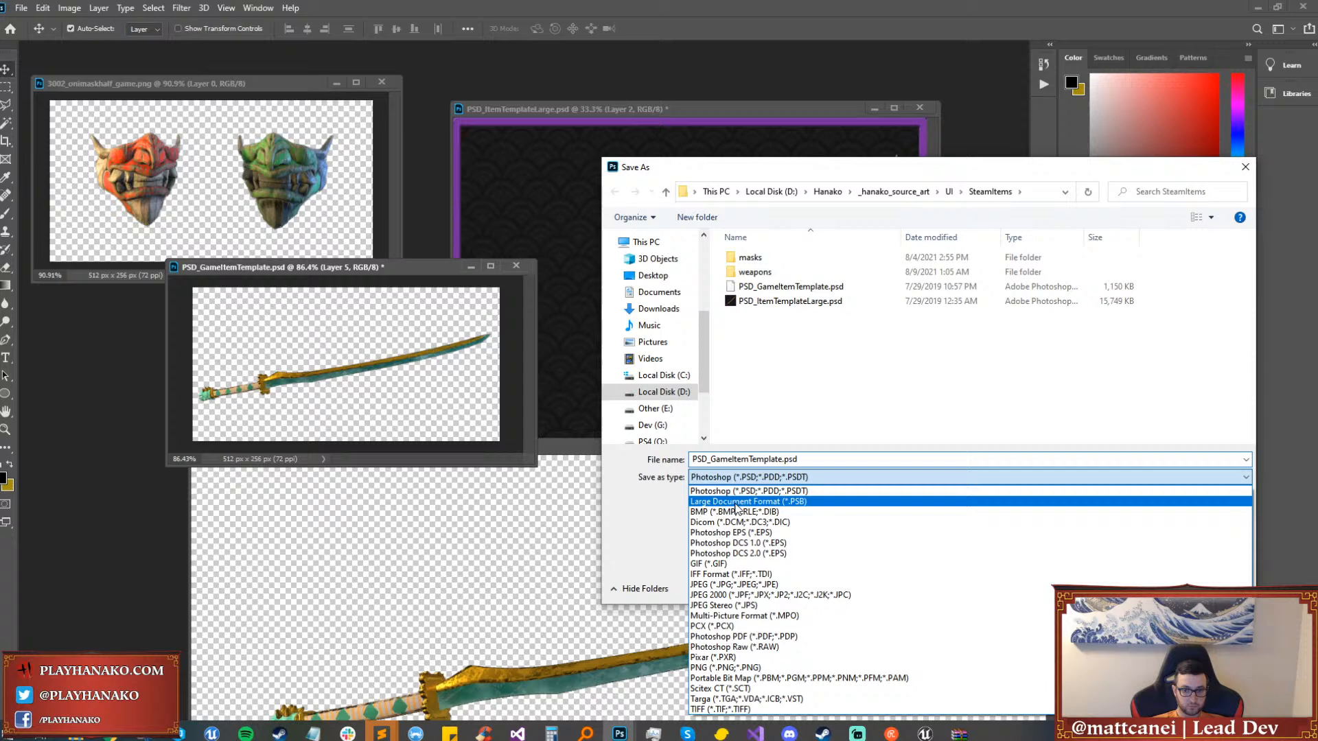
click(732, 668)
double_click(761, 271)
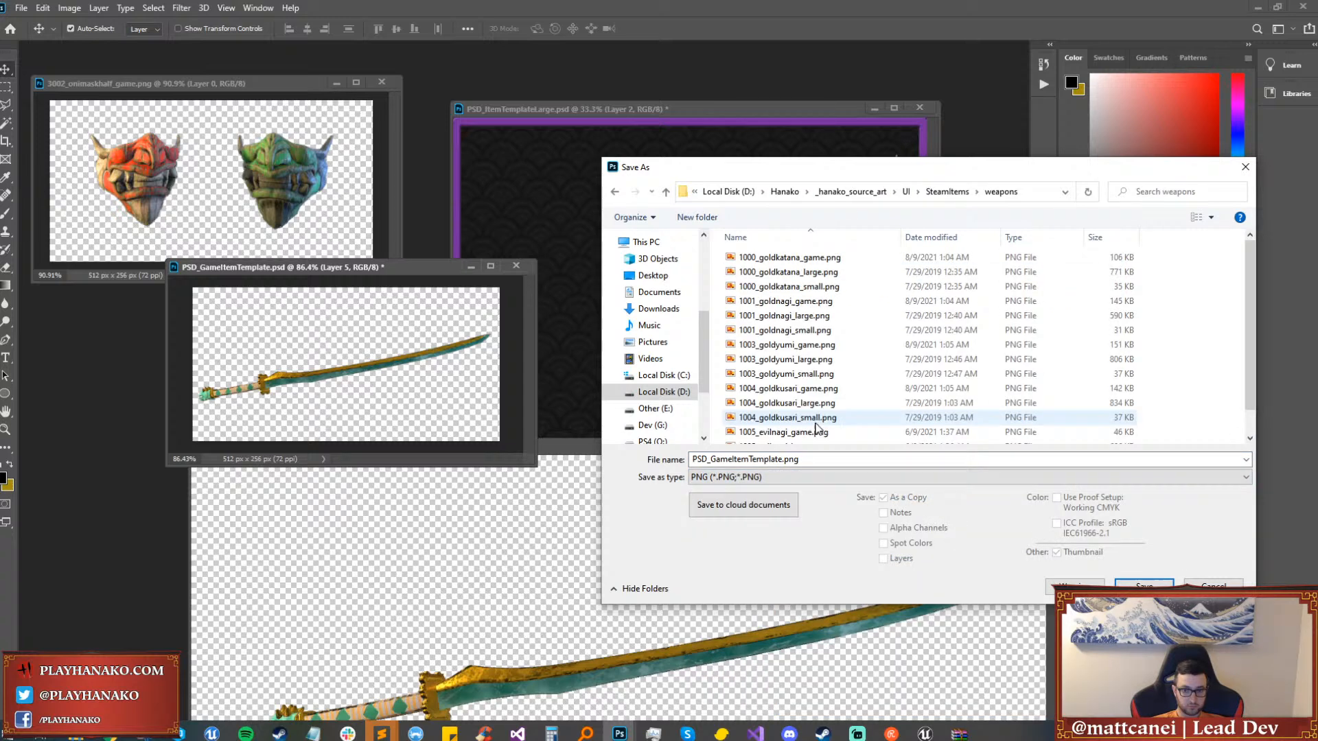
click(816, 466)
text(1006_jadekatana_game)
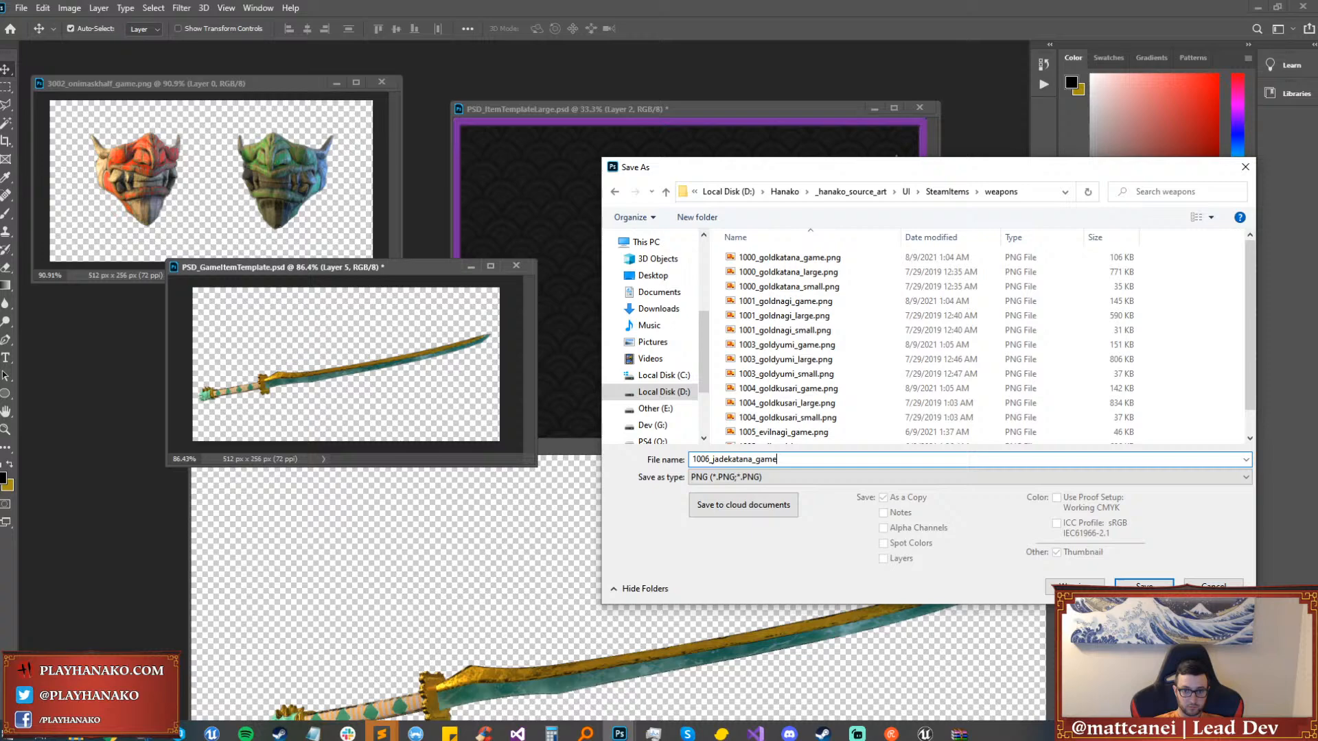
key(Return)
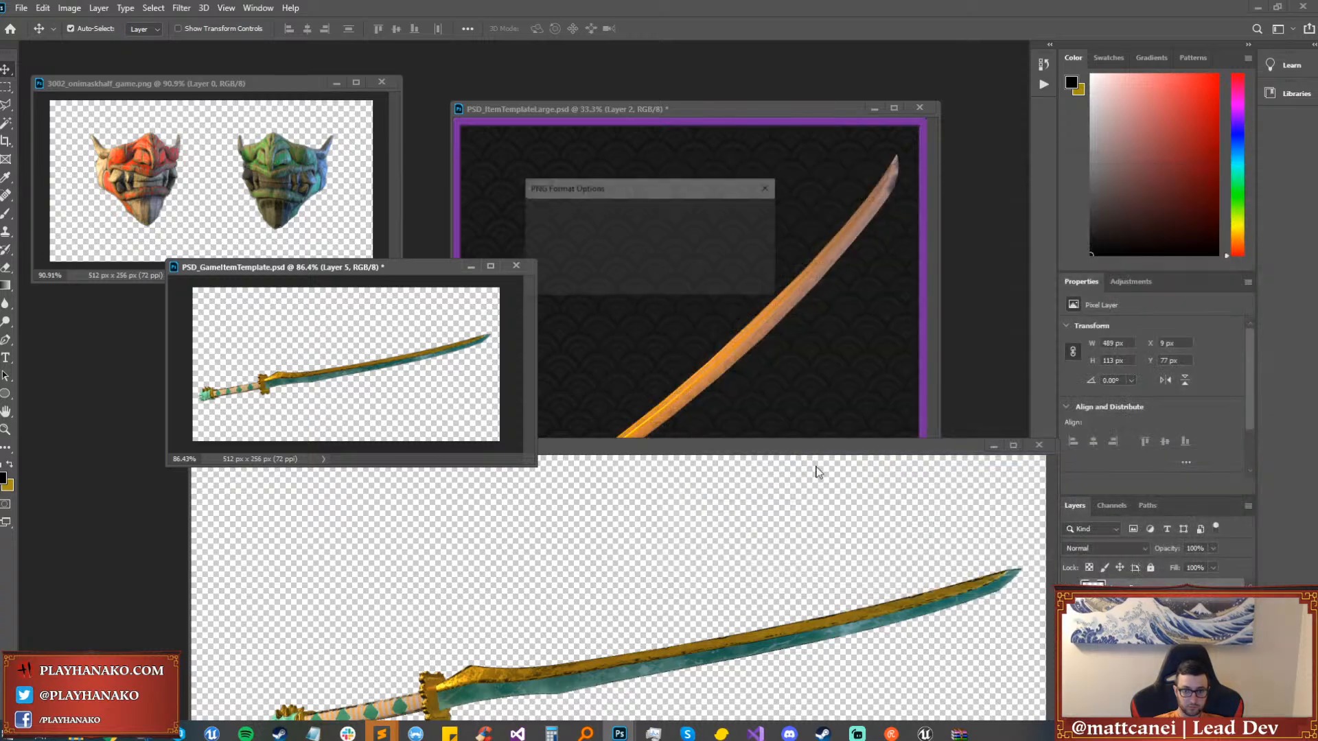
key(Return)
Replace the gold katana in PSD_ItemTemplateLarge.psd with the cut-out jade katana as a new layer and start a free transform on it.
click(770, 448)
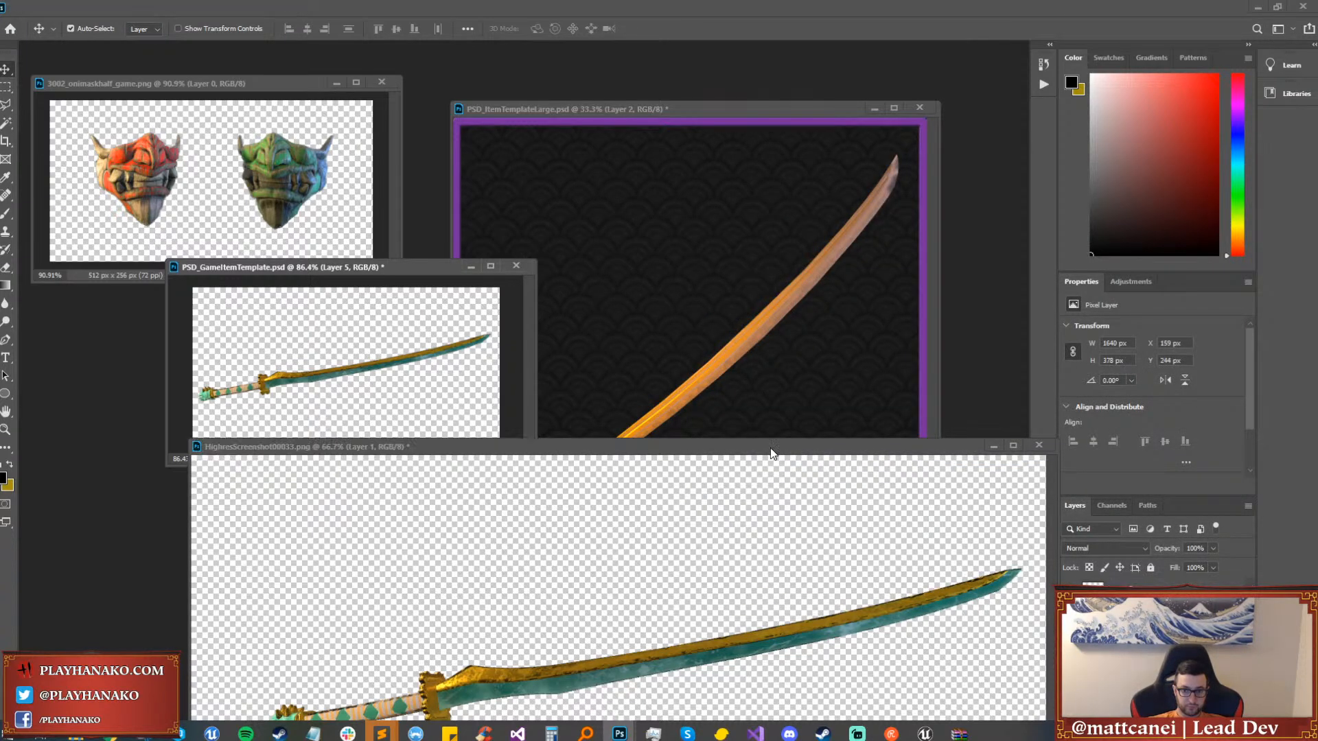
click(686, 212)
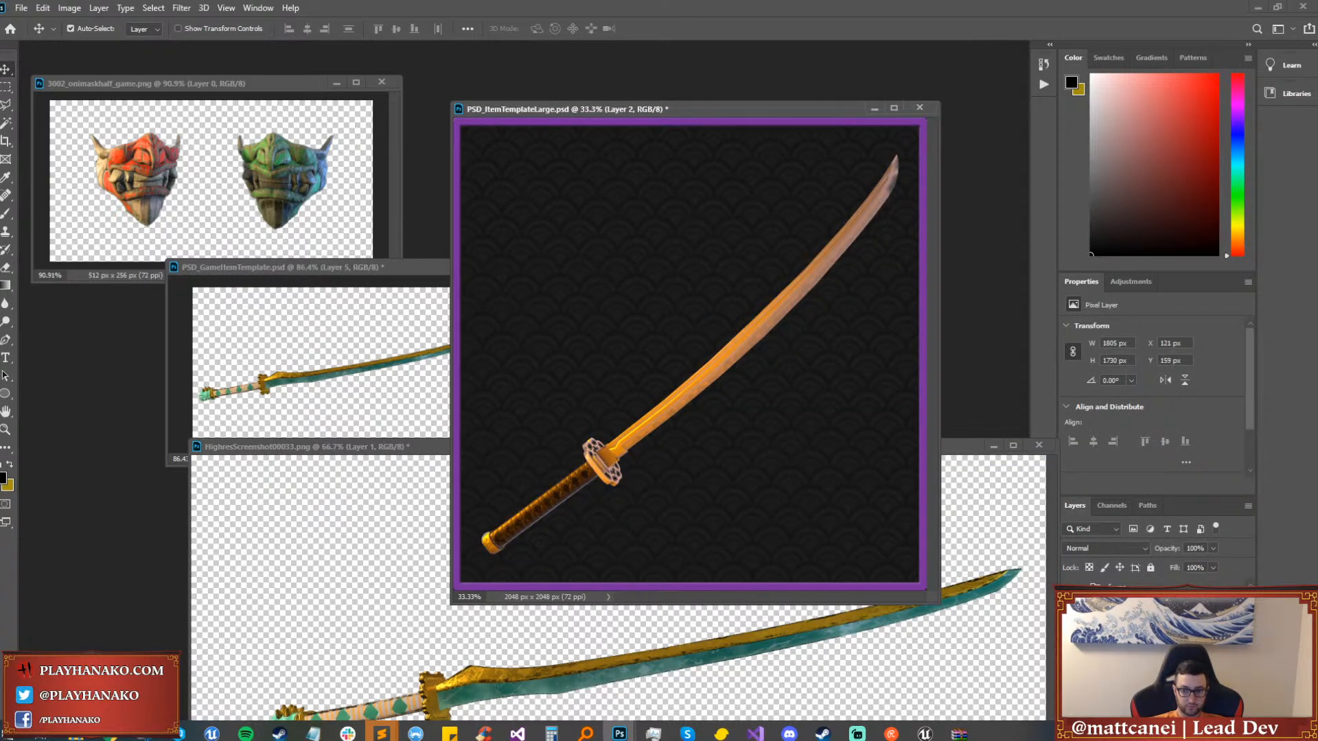
key(Delete)
key(ctrl+v)
key(ctrl+minus)
key(ctrl+t)
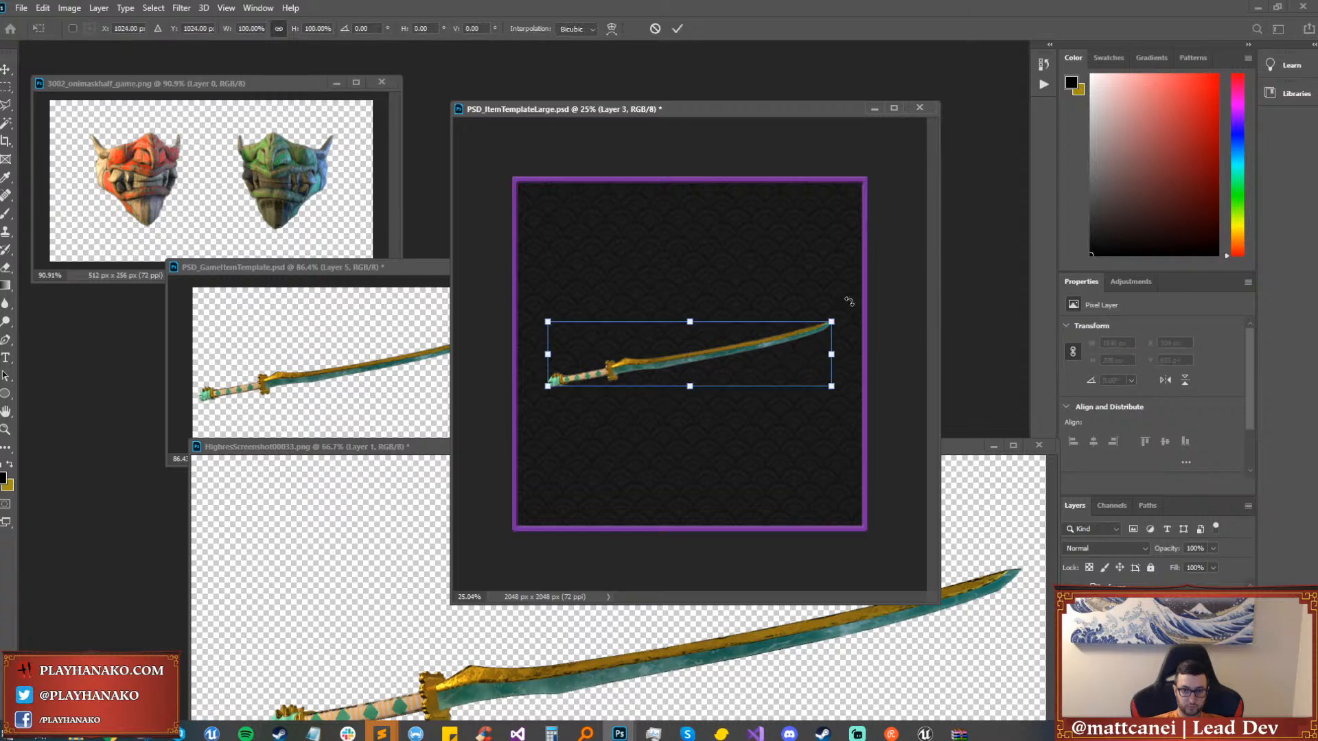
Rotate the jade katana layer to about -33.4° and scale it proportionally to about 138.6%, diagonally across the framed canvas.
drag(849, 301, 855, 156)
drag(814, 241, 789, 278)
drag(894, 263, 894, 273)
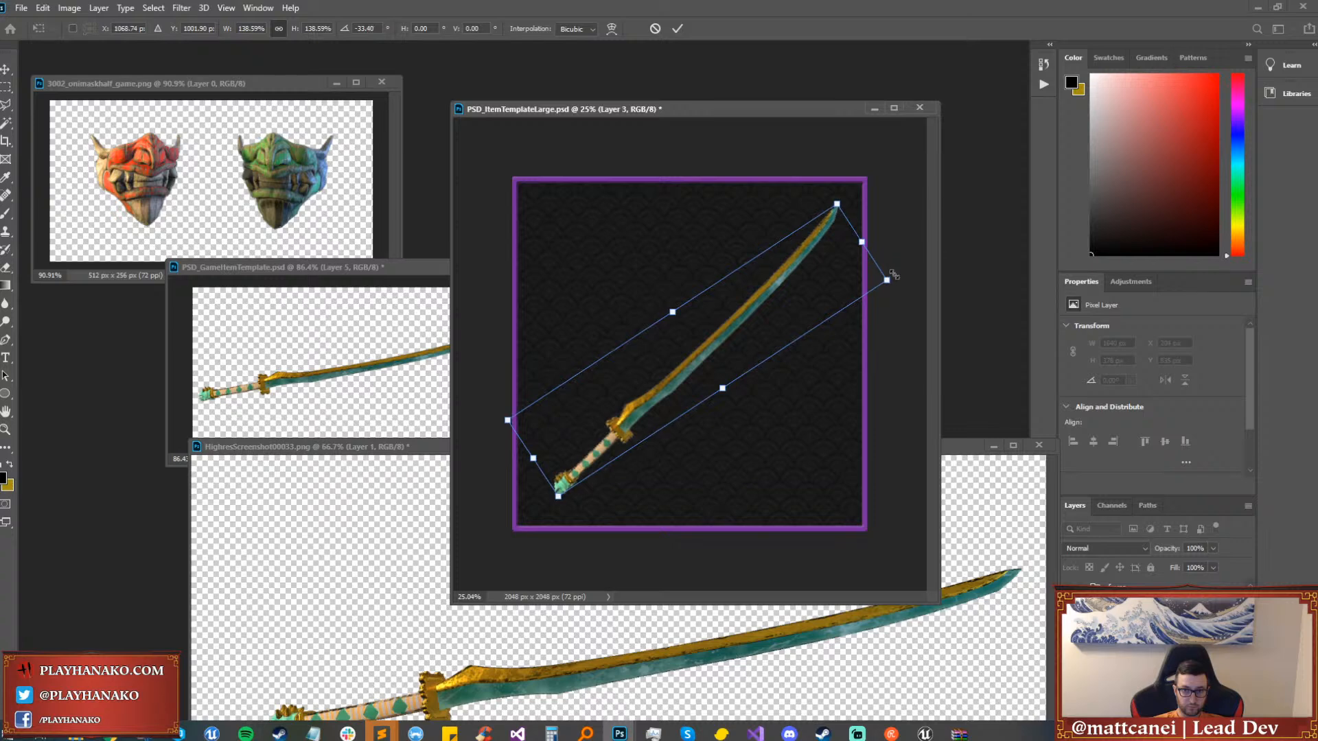
key(Return)
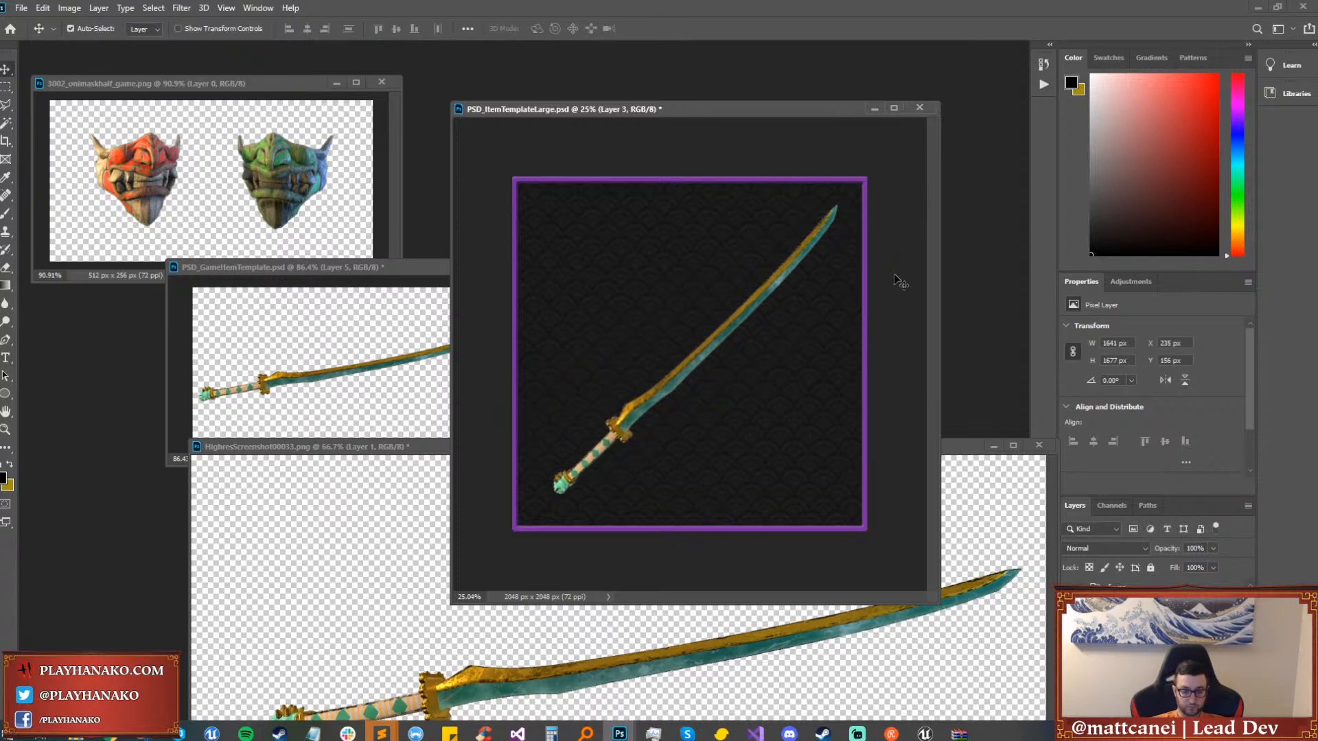
key(ctrl+l)
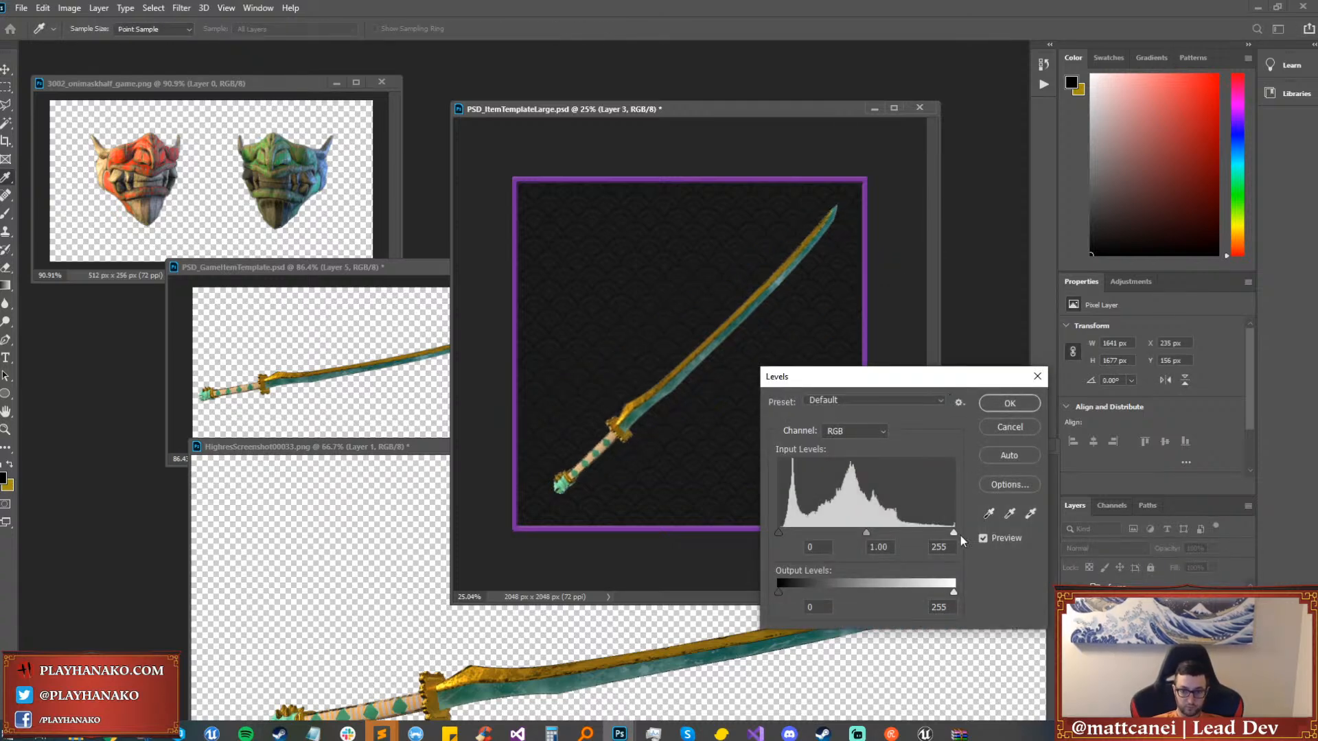
mouse_move(953, 533)
mouse_down()
mouse_move(891, 530)
mouse_move(952, 533)
mouse_up()
mouse_move(773, 533)
mouse_down()
mouse_move(817, 526)
mouse_move(756, 529)
mouse_up()
click(1003, 424)
Save the framed katana artwork as a PNG named 1006_jadekatana_large in the SteamItems weapons folder.
key(v)
alt+scroll(745, 379, down, 1)
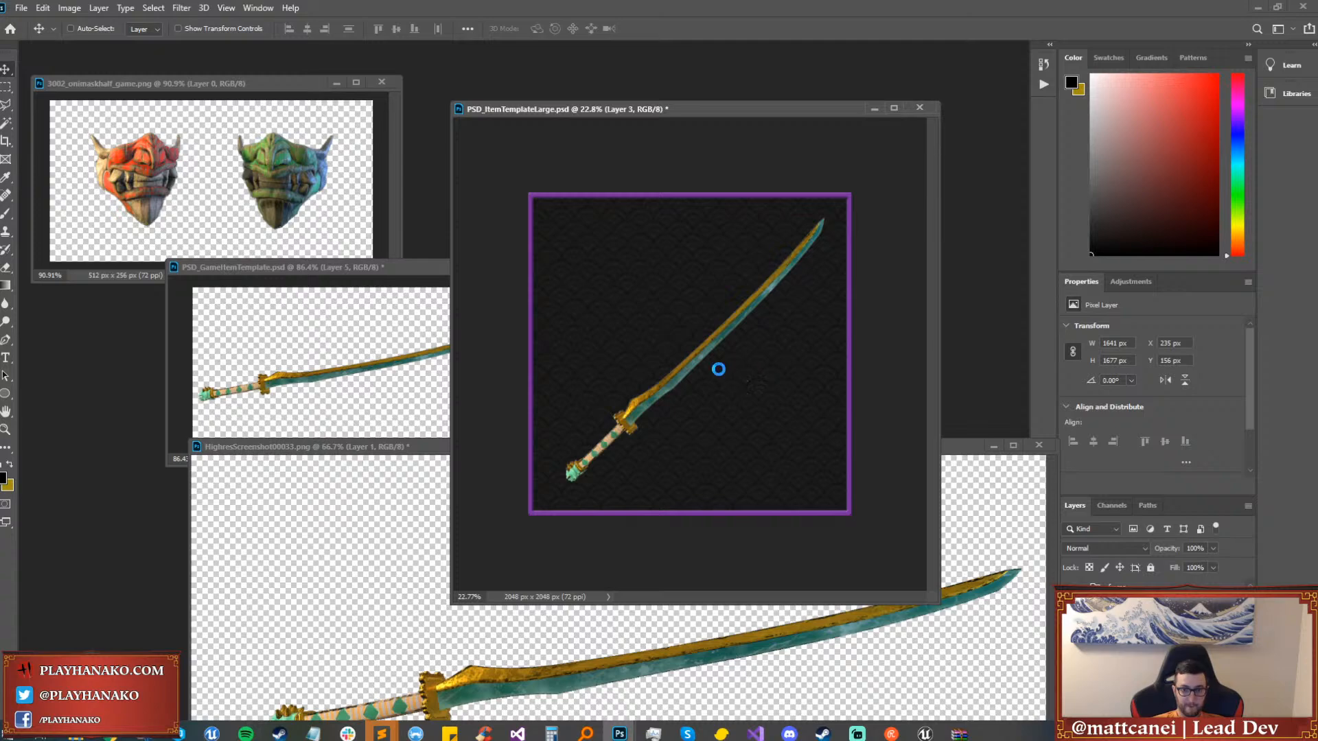
key(ctrl+shift+s)
click(788, 483)
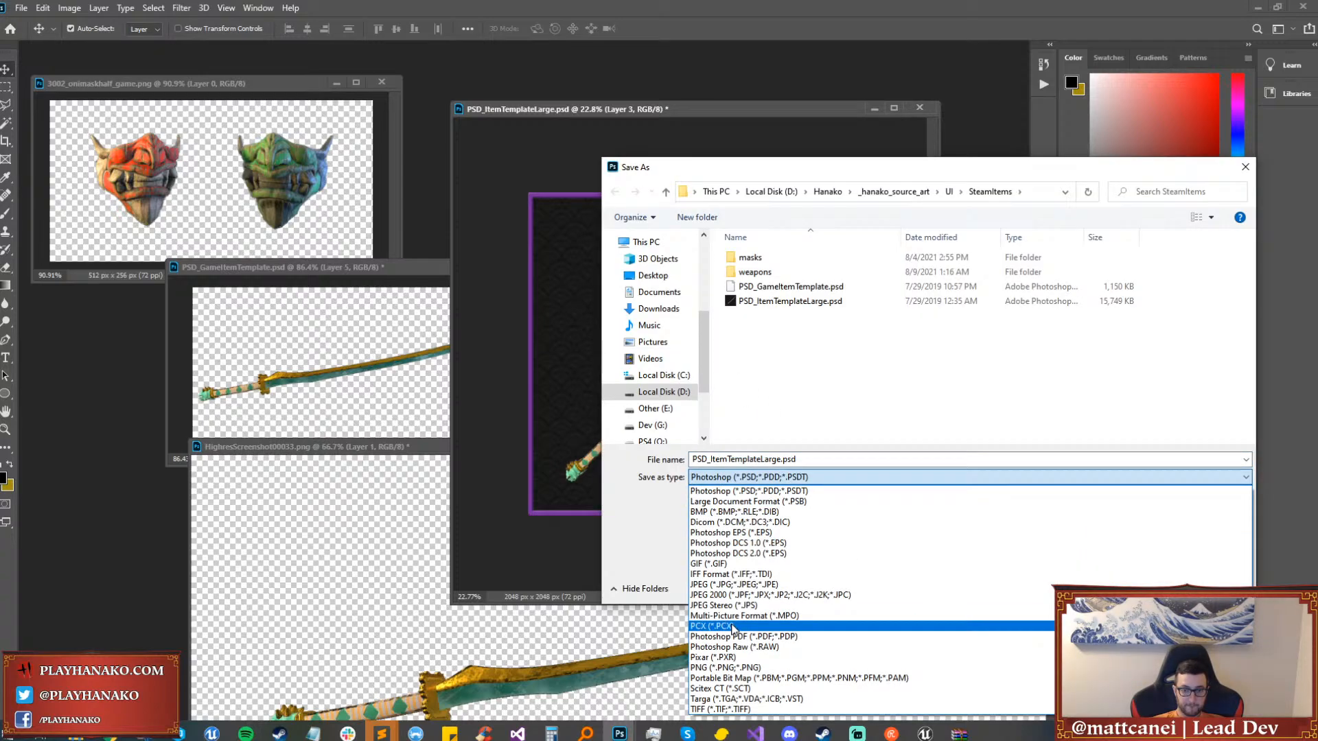
click(732, 671)
double_click(748, 272)
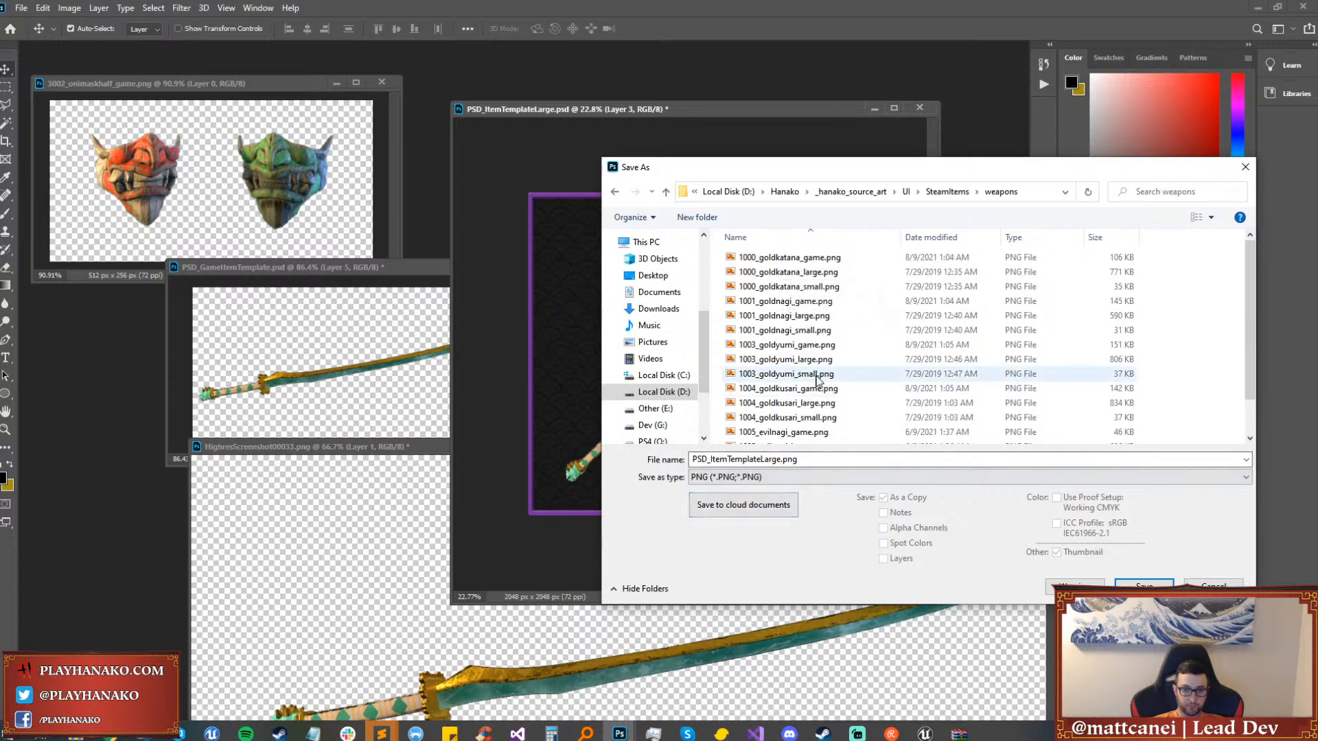
scroll(789, 378, down, 1)
click(788, 436)
click(774, 459)
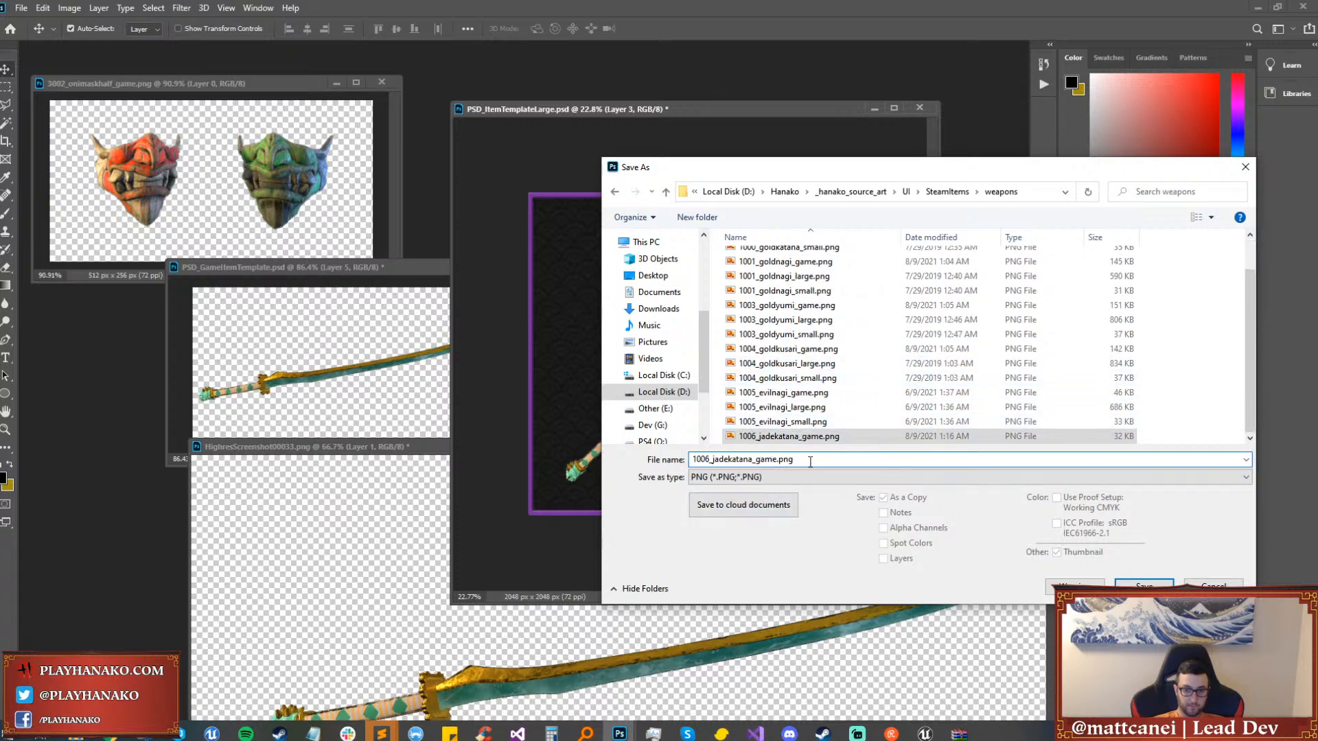
key(Delete)
key(Delete)
key(Delete)
key(Delete)
key(Return)
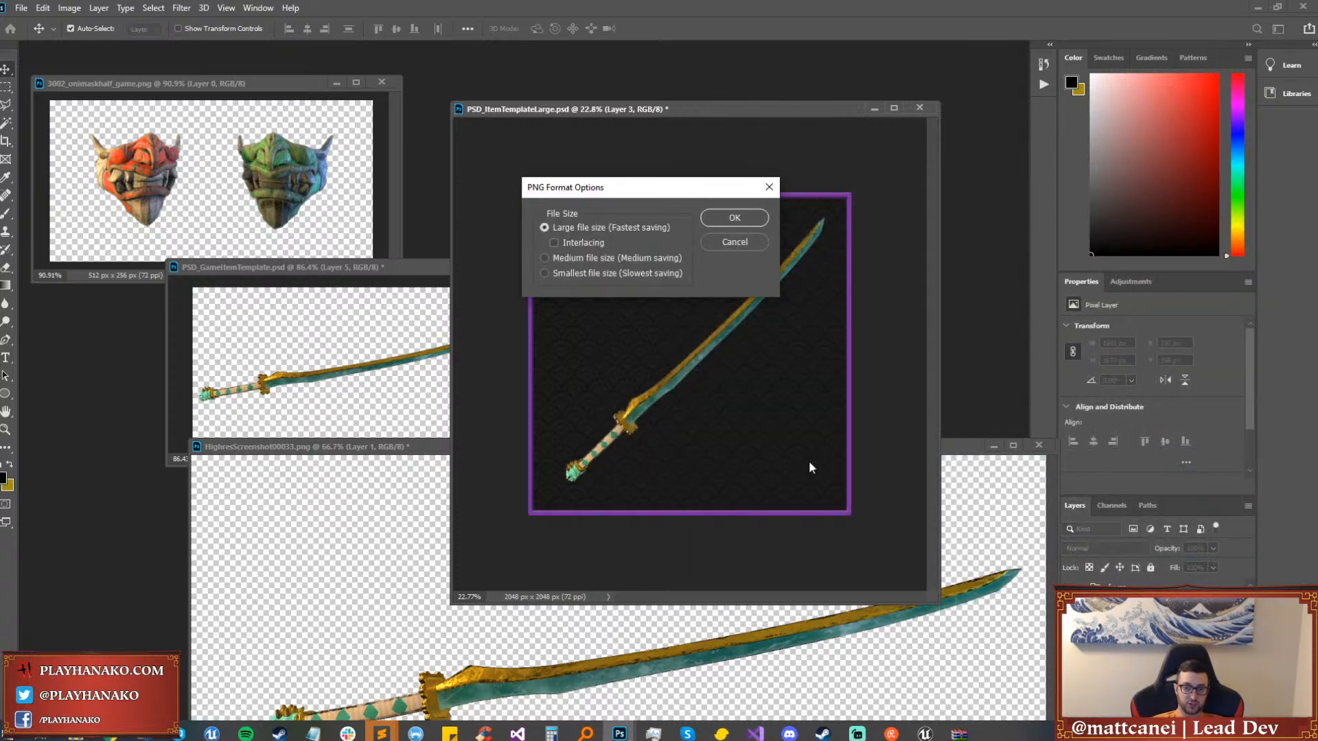
key(Return)
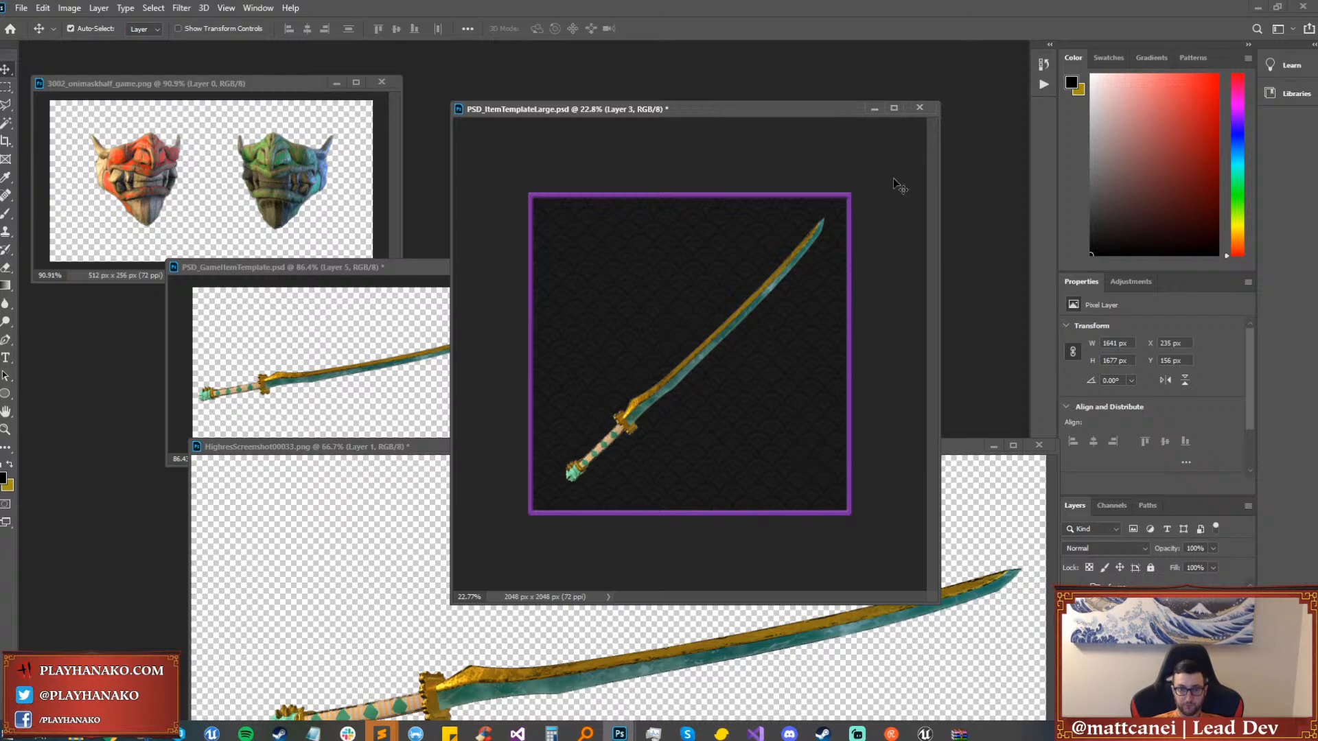
Inspect the recorded Save settings of Action 1, and move the large template window clear of the actions list.
click(1046, 86)
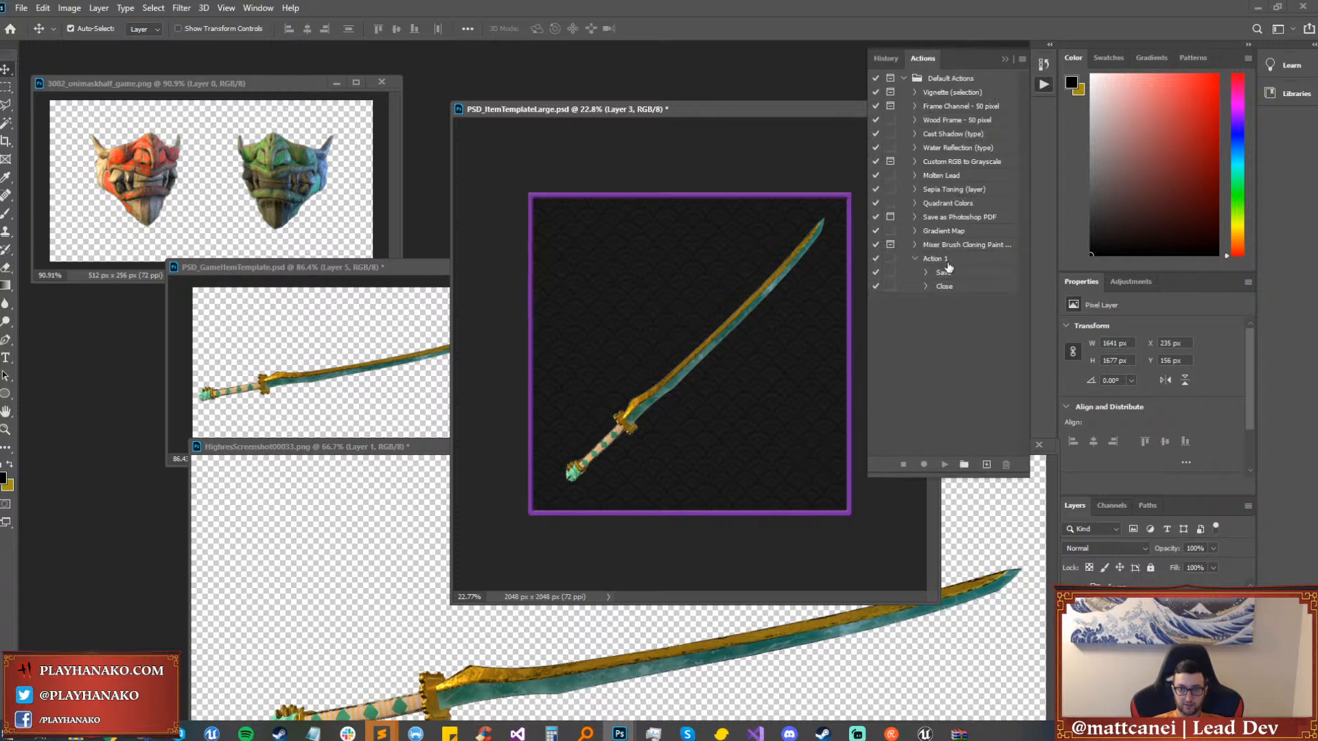
click(926, 273)
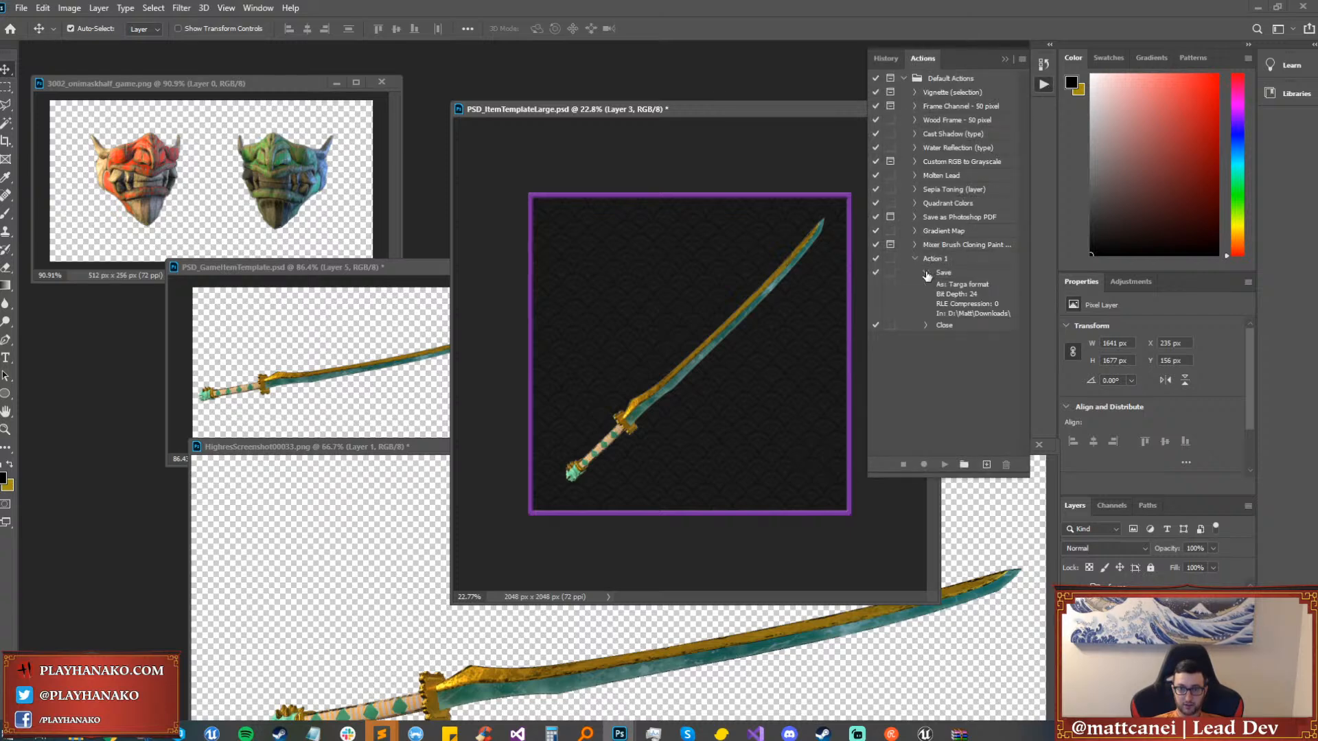
click(926, 273)
key(ctrl+0)
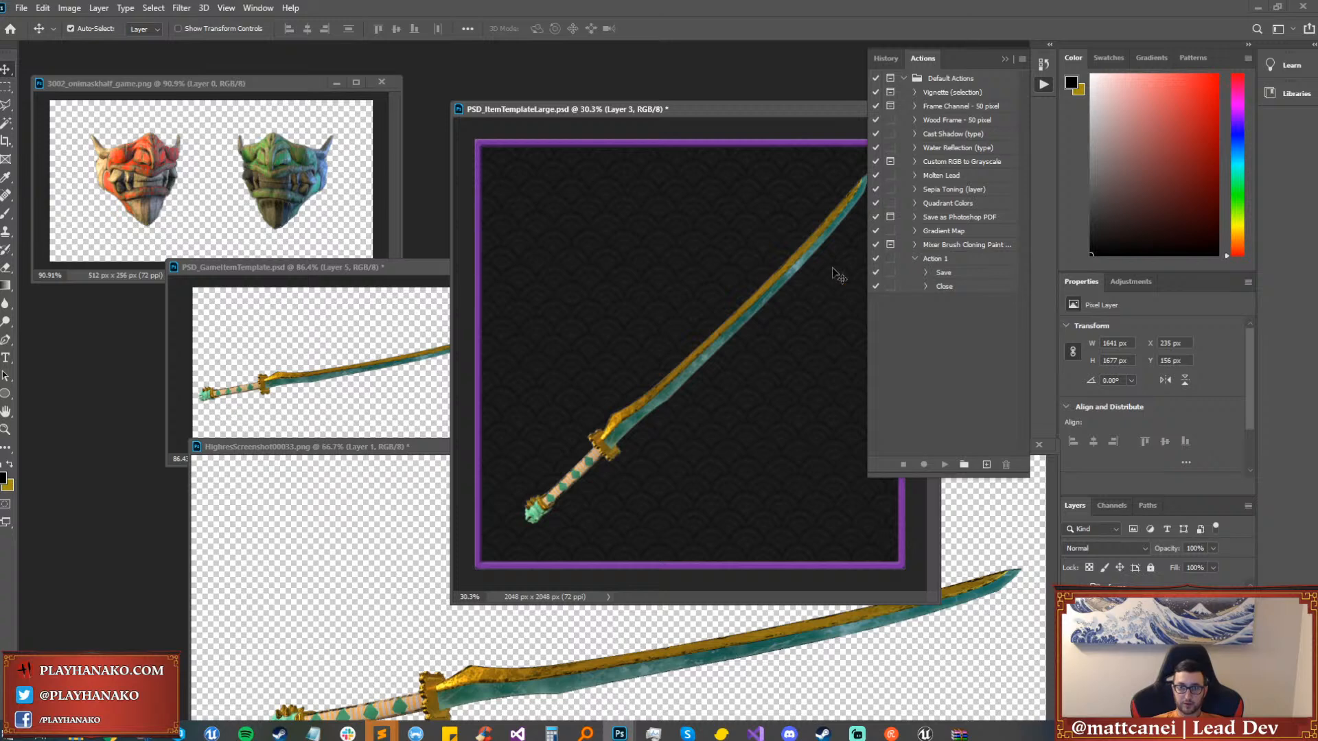
alt+scroll(738, 272, down, 2)
drag(651, 108, 540, 112)
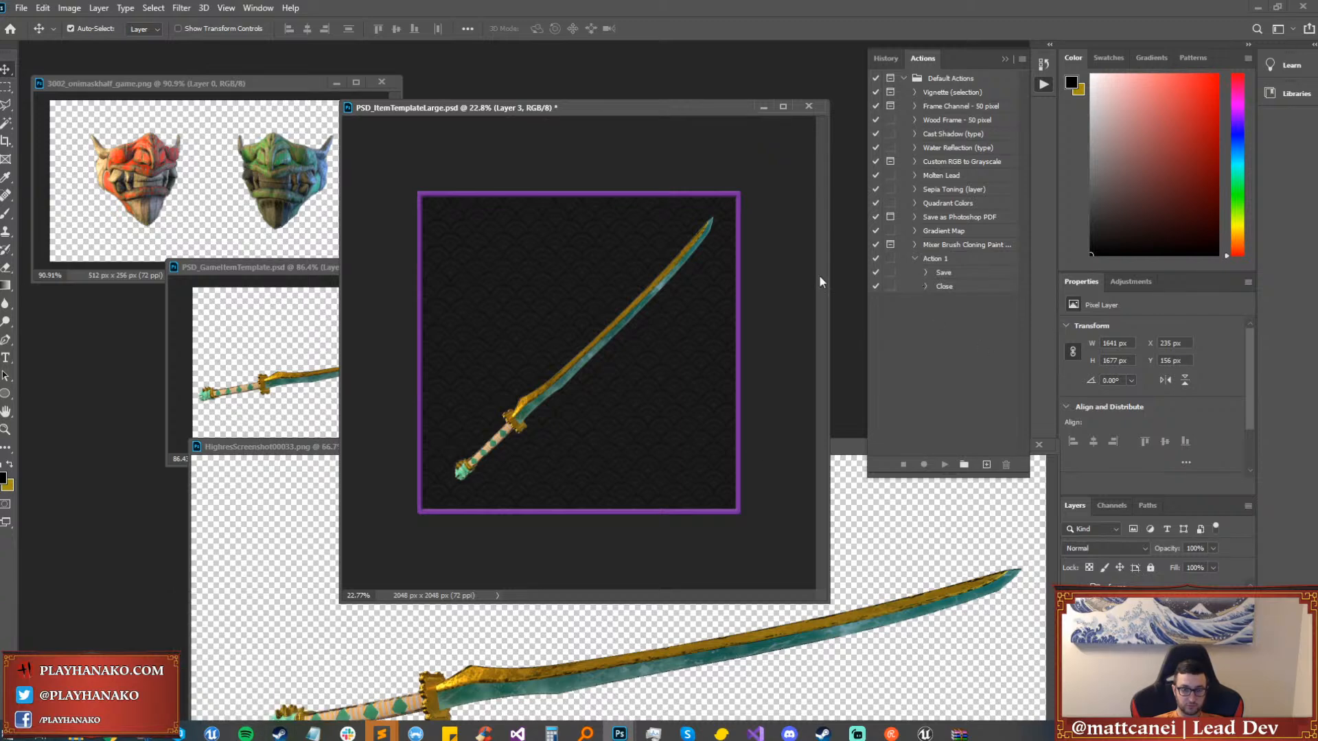
Open 1000_goldkatana_small.png from the weapons folder and check its image size.
key(ctrl+o)
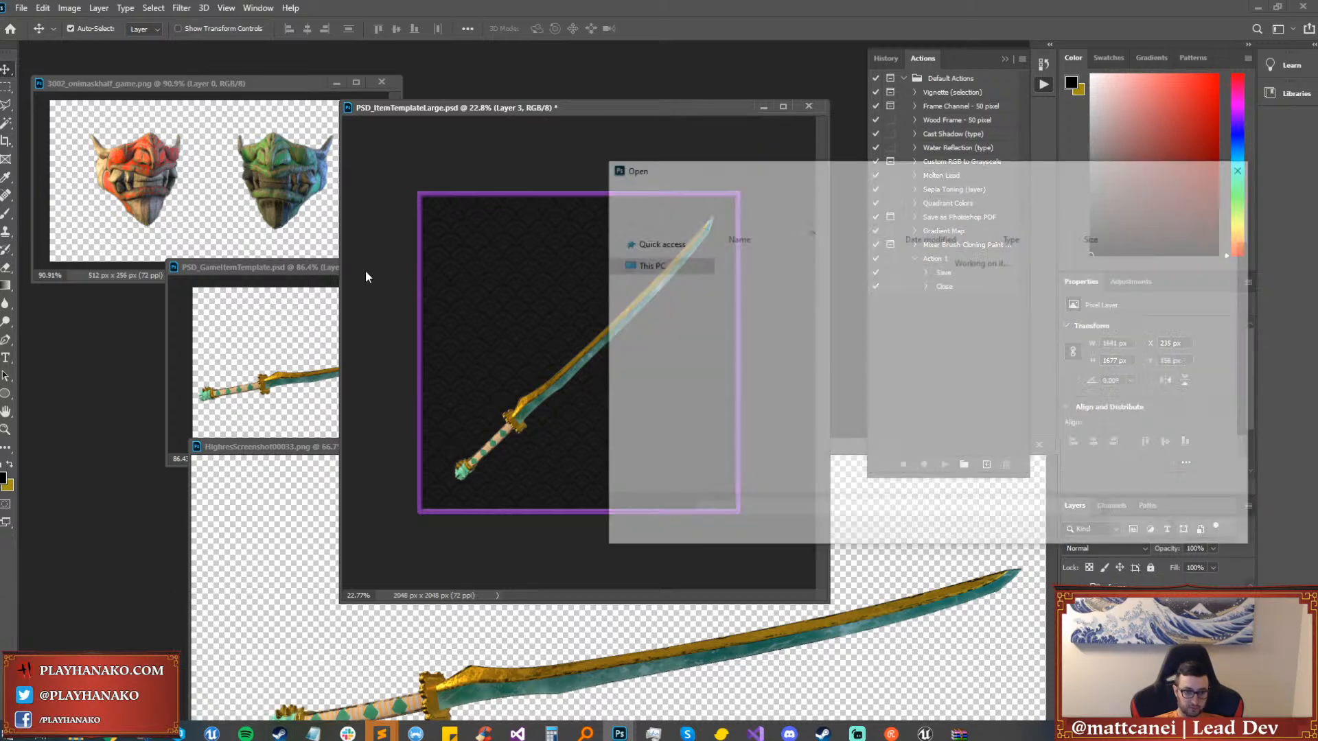
double_click(780, 287)
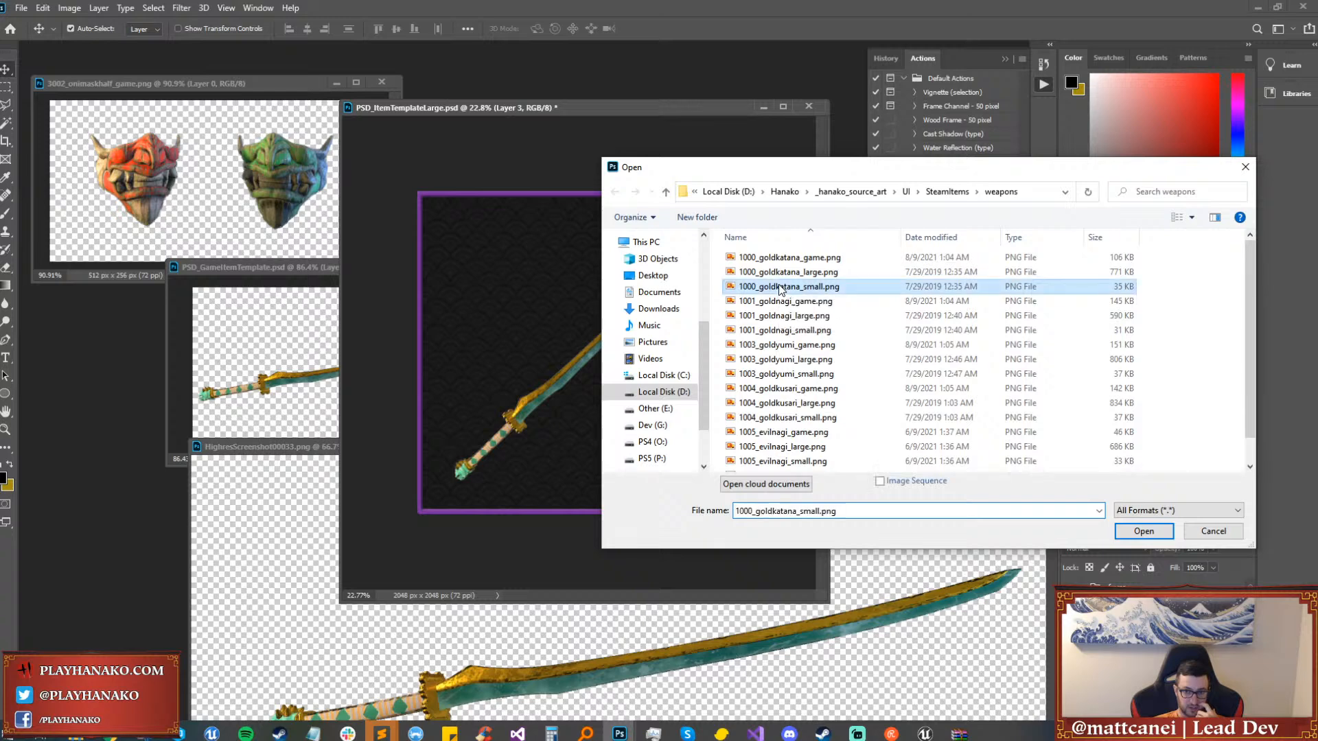
click(69, 8)
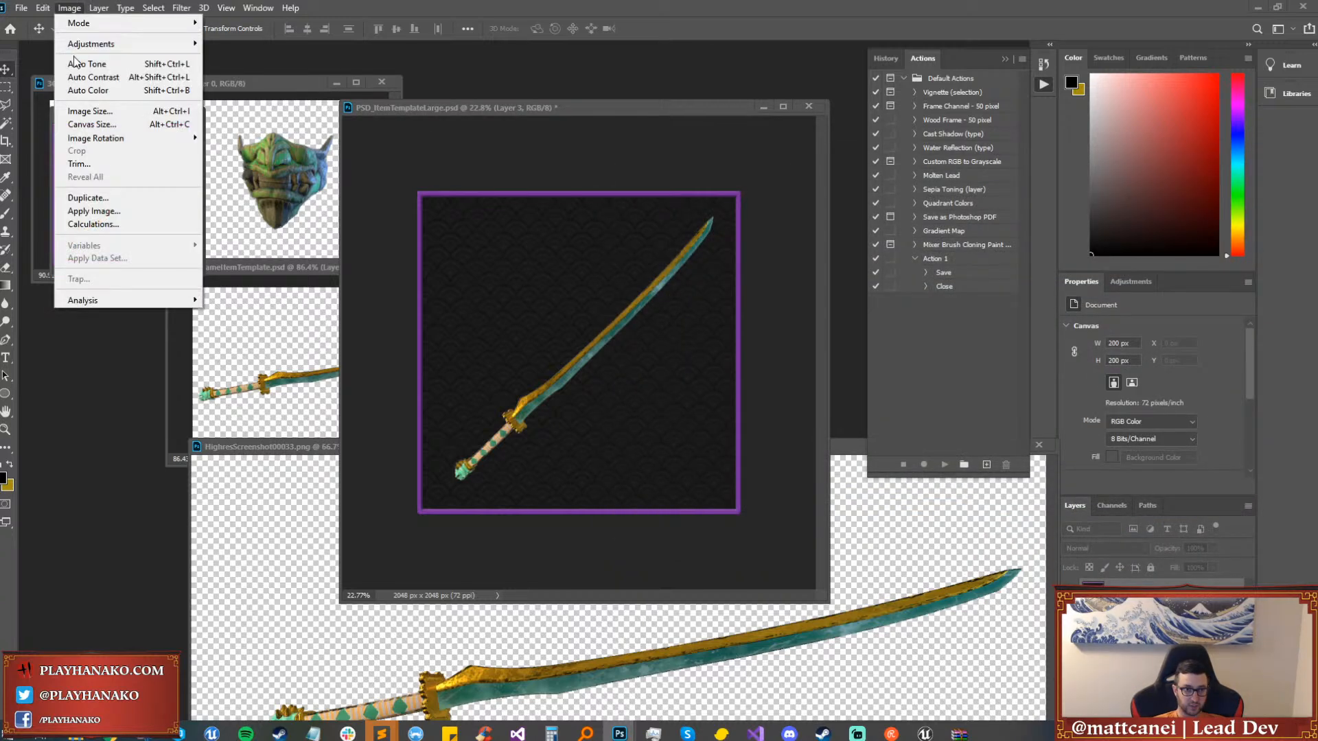
click(85, 112)
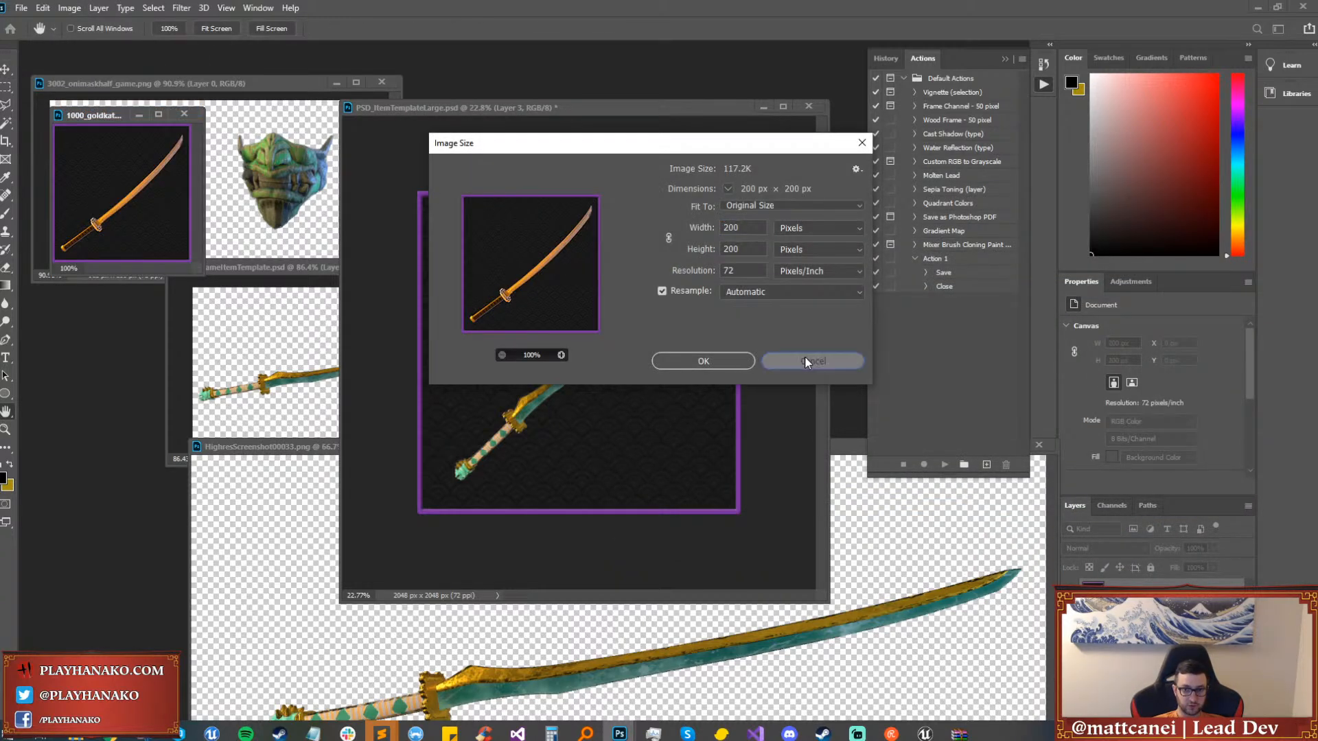
click(805, 360)
Paste the framed jade katana artwork from the large template into a new 2048 × 2048 px document.
click(569, 146)
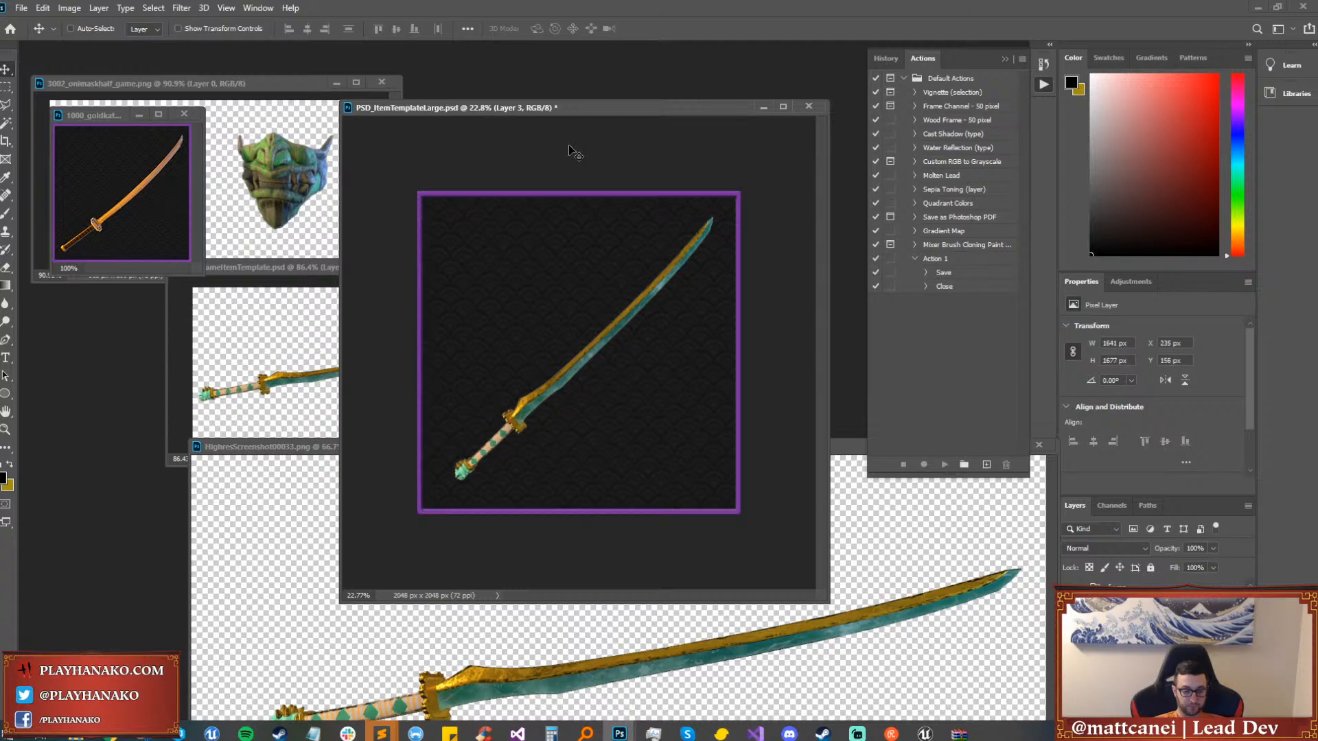
key(ctrl+n)
key(Return)
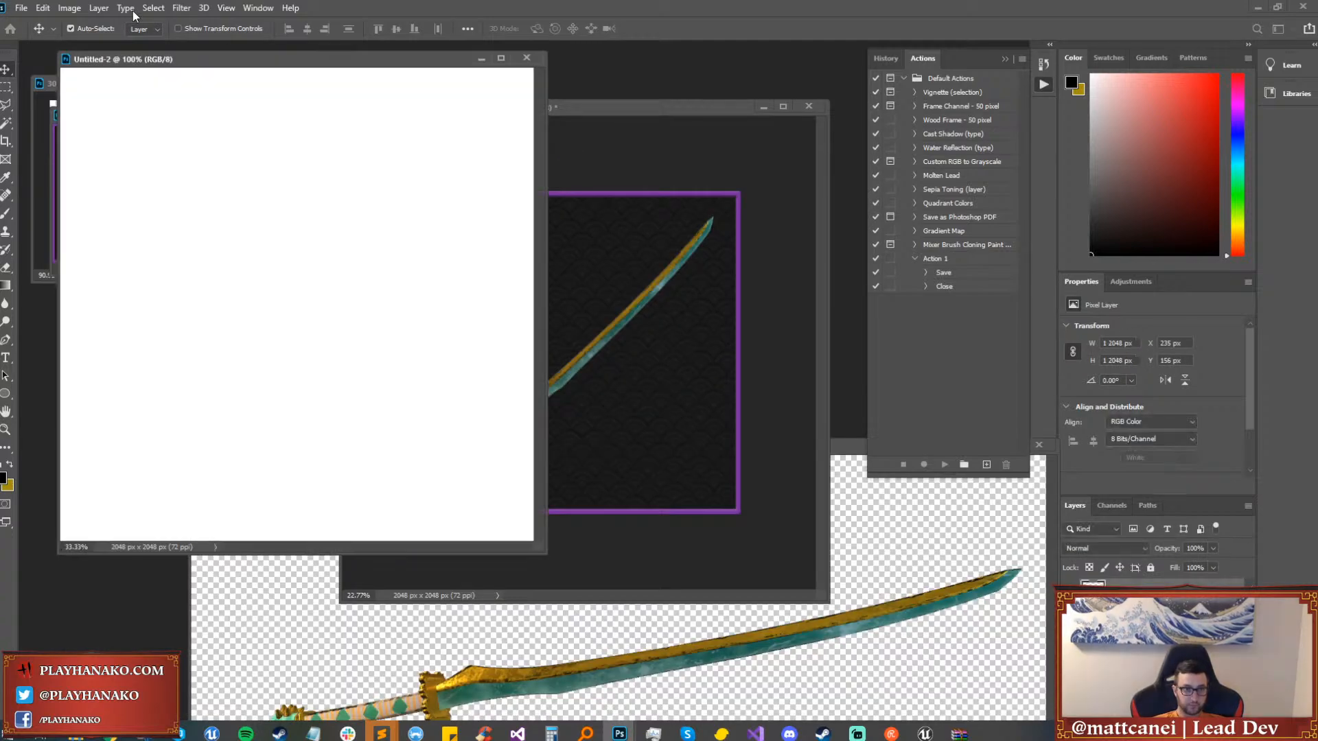
key(ctrl+v)
Resize the new document's image to 200 × 200 px.
click(69, 7)
click(85, 111)
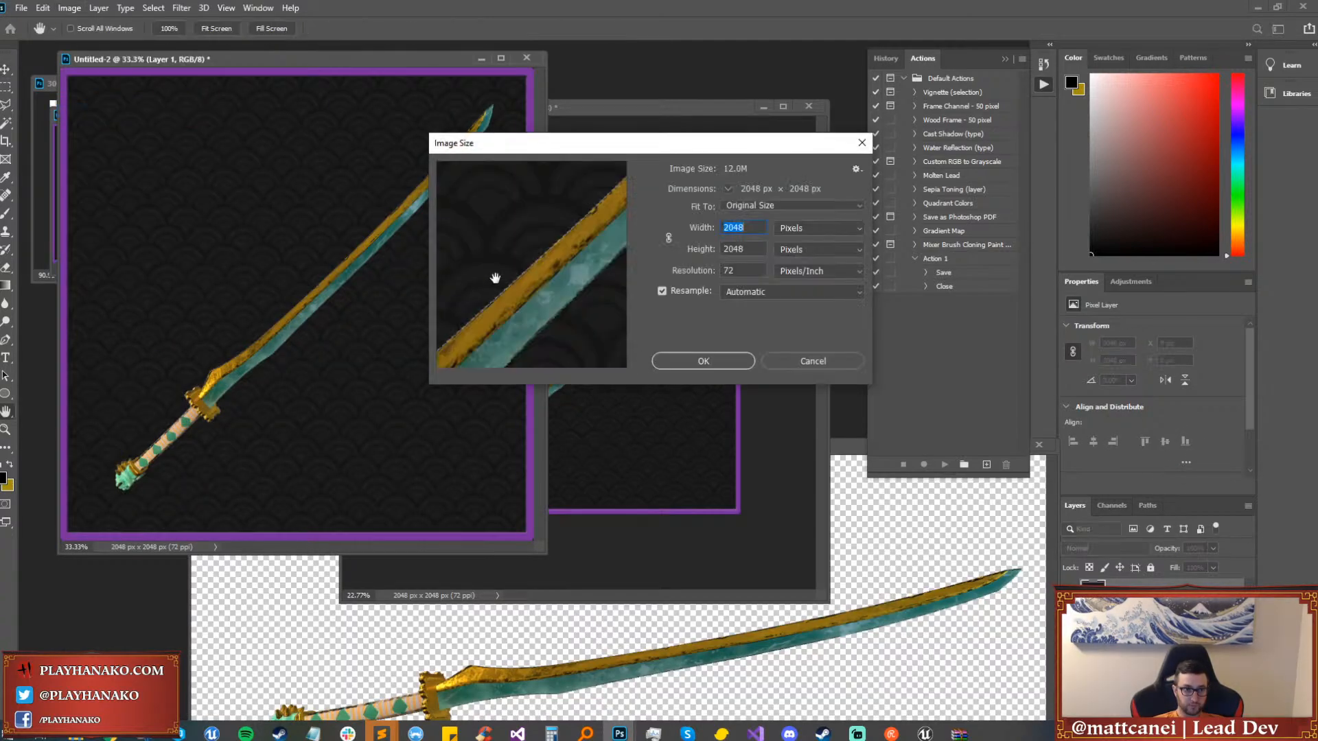
click(667, 238)
text(200)
key(Return)
click(400, 243)
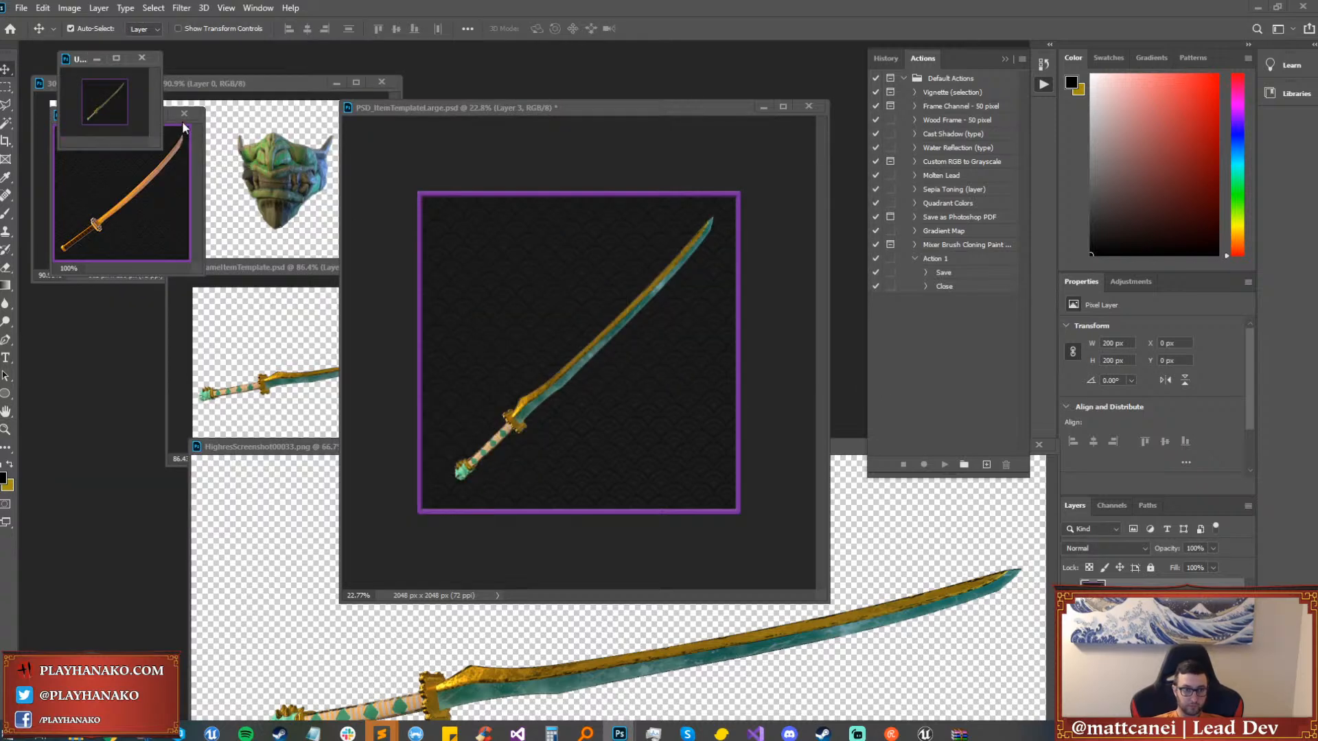
key(ctrl+plus)
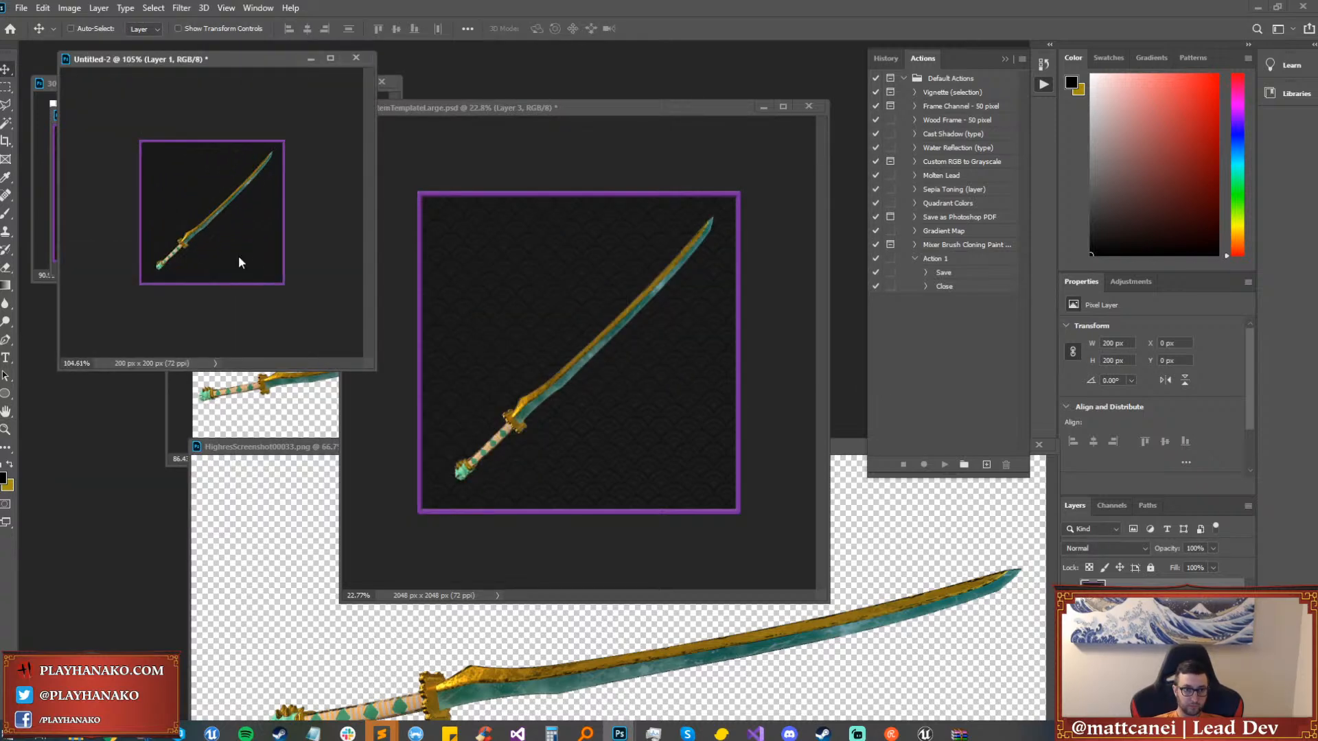
Save the reduced icon as a PNG named 1006_jadekatana_small in the SteamItems weapons folder.
key(ctrl+shift+s)
click(755, 477)
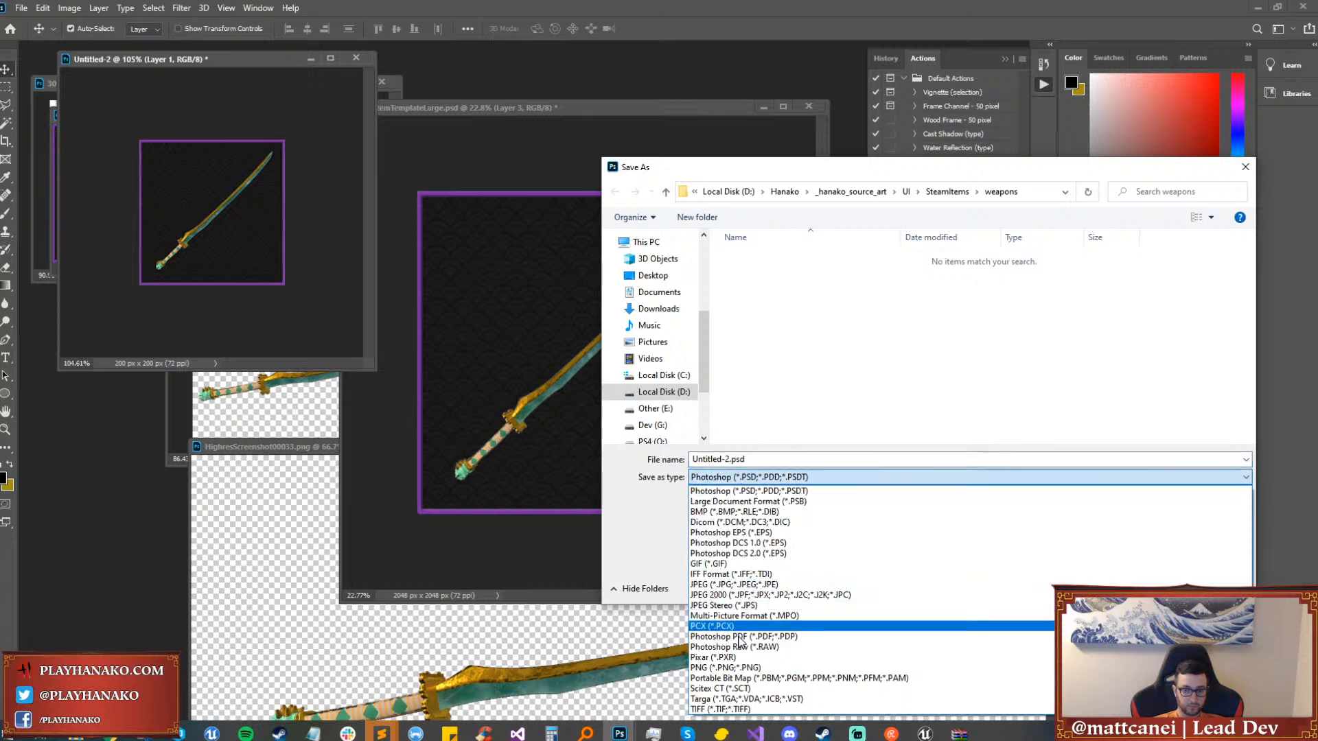
click(734, 668)
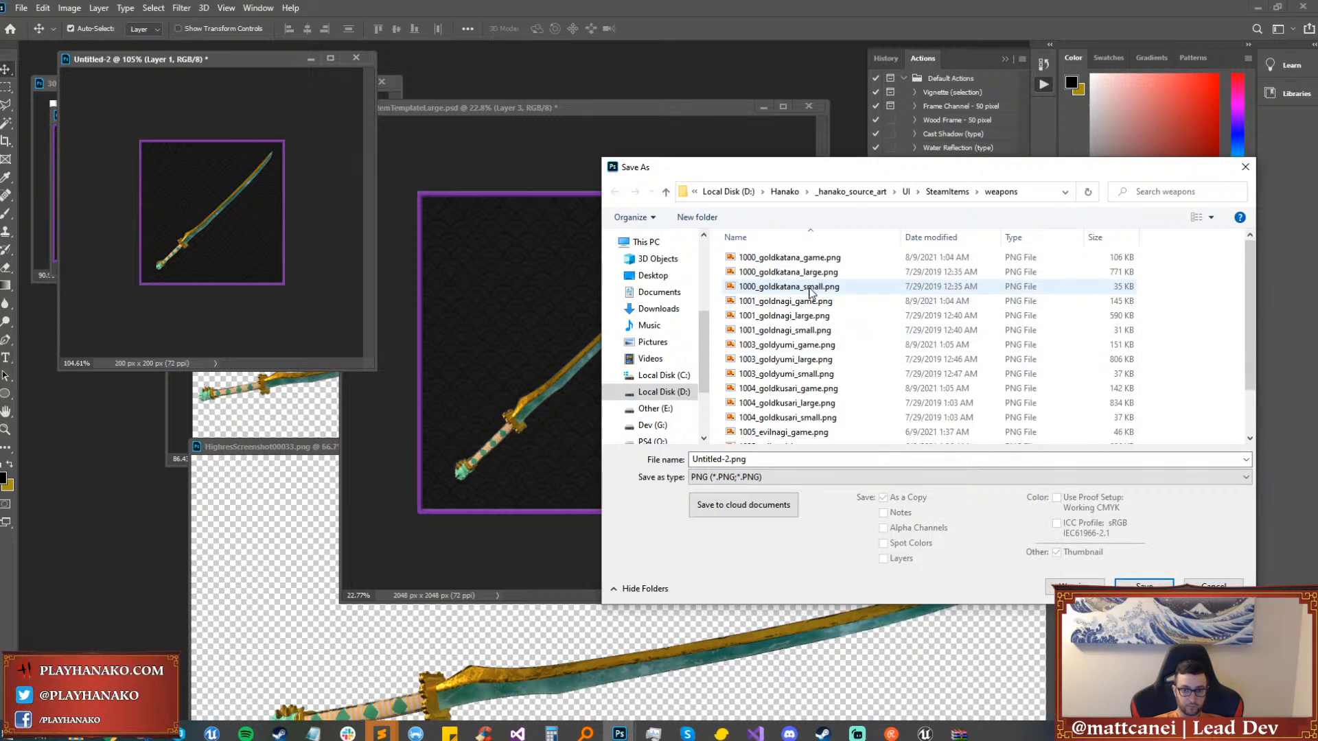
scroll(810, 296, down, 2)
click(788, 435)
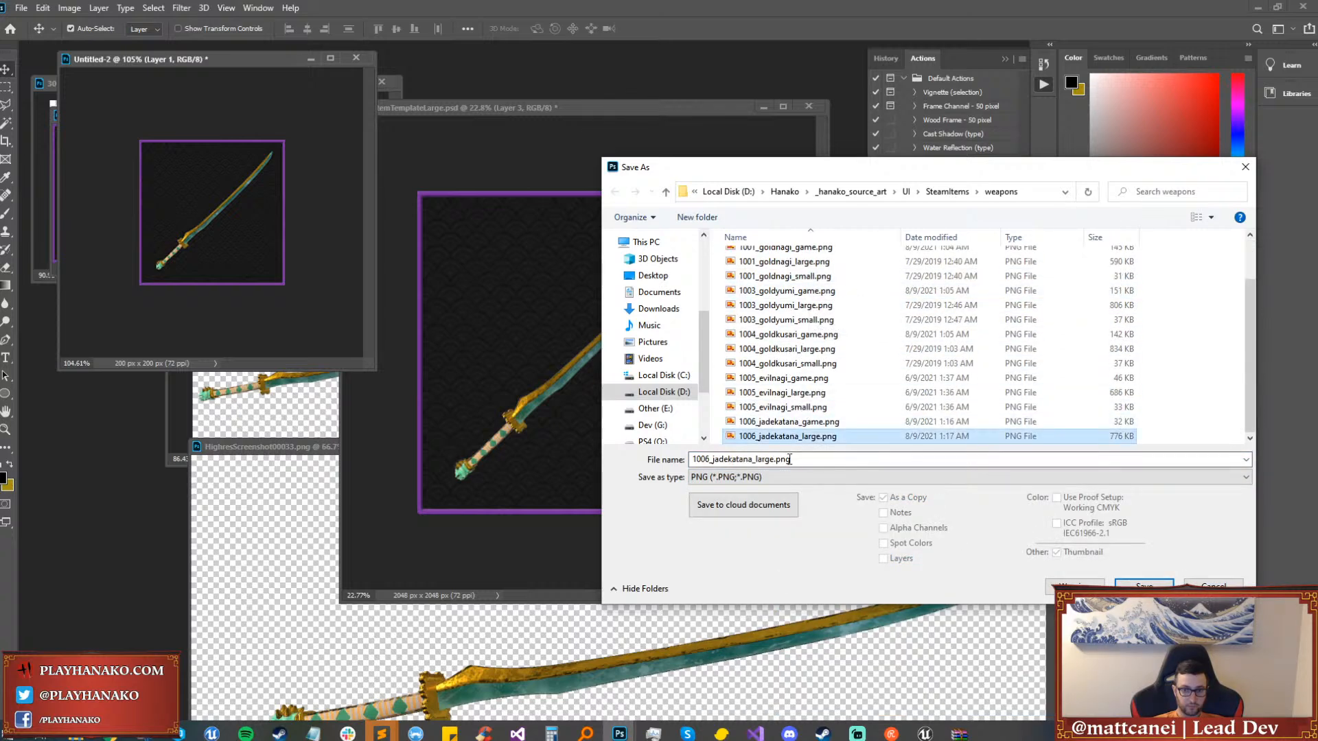
click(789, 459)
key(Left)
key(Left)
key(Left)
key(Left)
key(BackSpace)
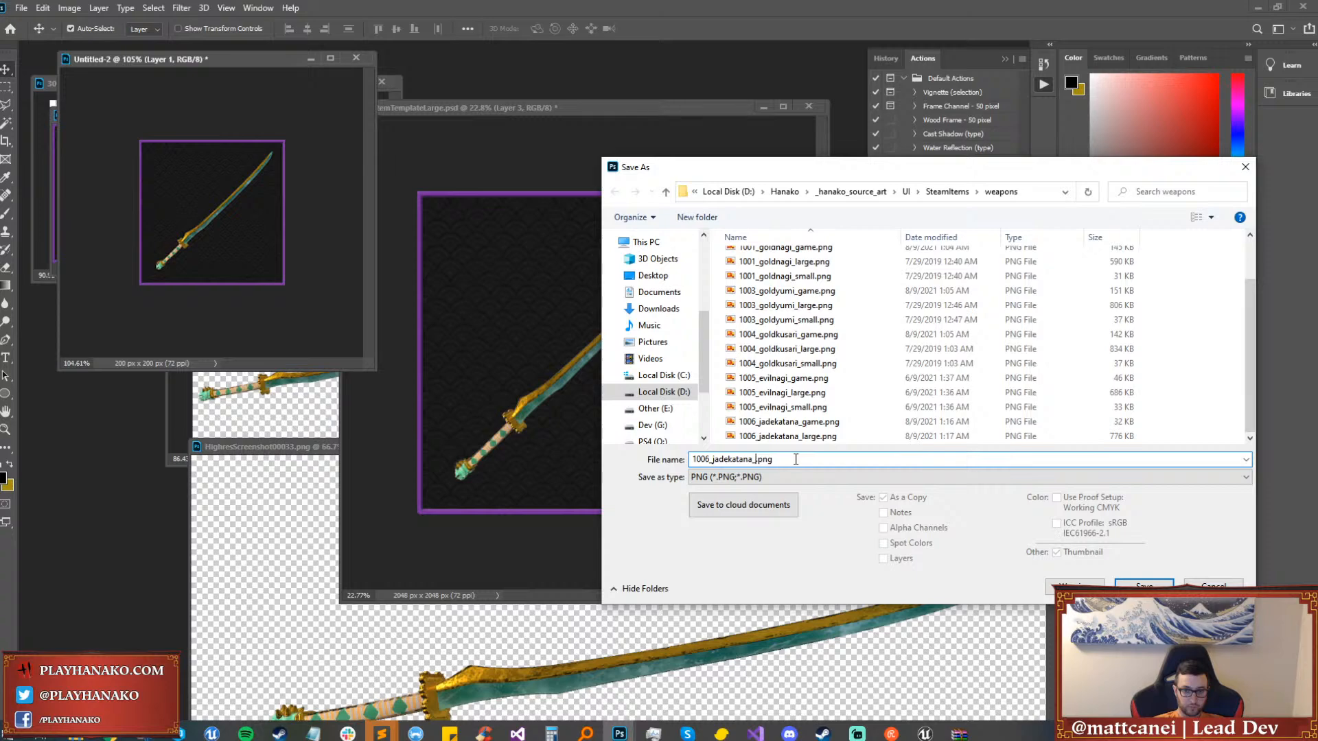
text(small)
key(Return)
key(Return)
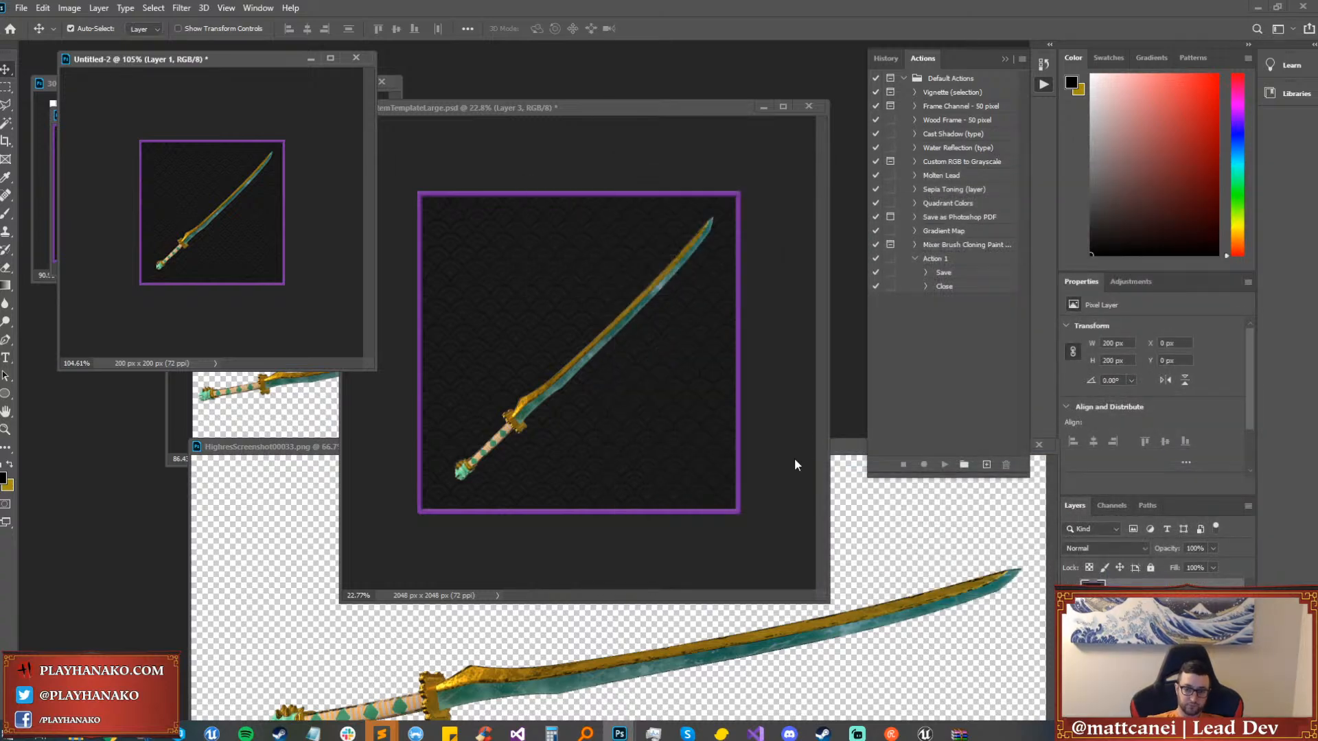
Switch to Unreal Editor and open the UI/Textures/StoreItems asset folder.
mouse_move(926, 736)
click(934, 709)
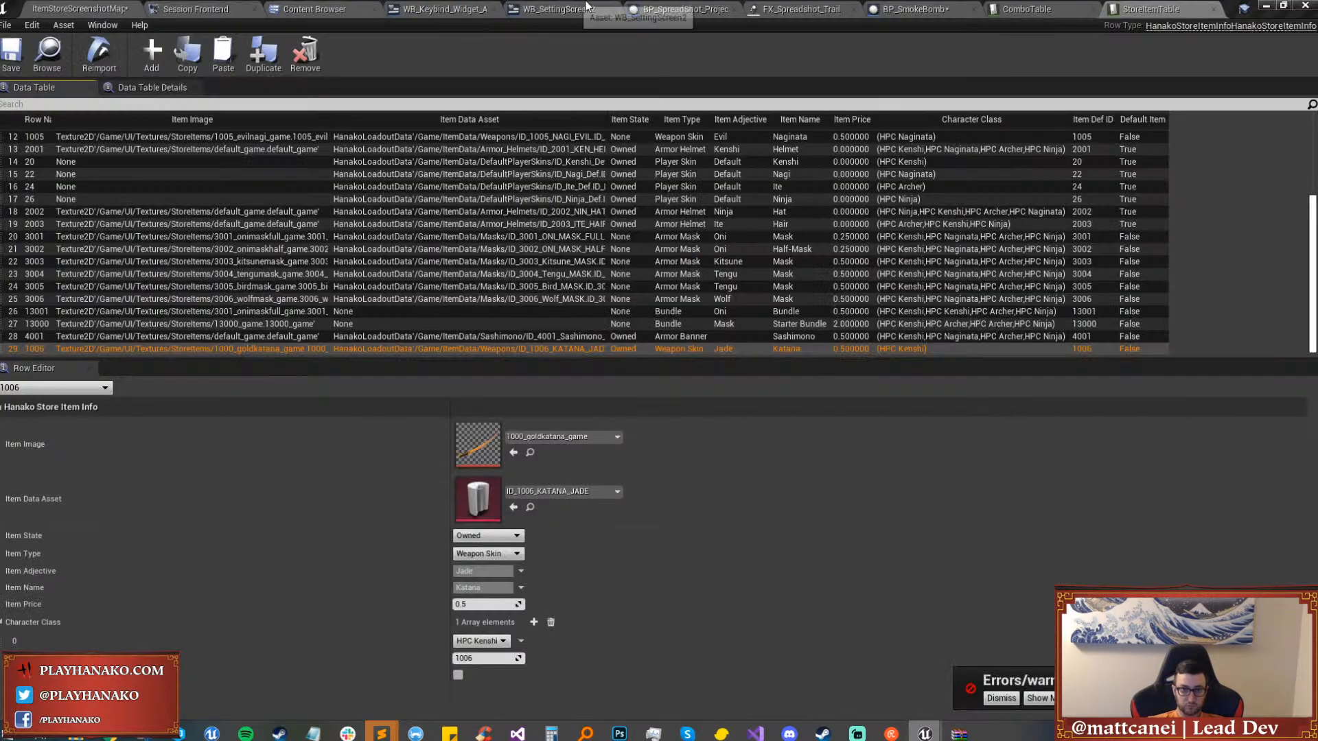
click(343, 9)
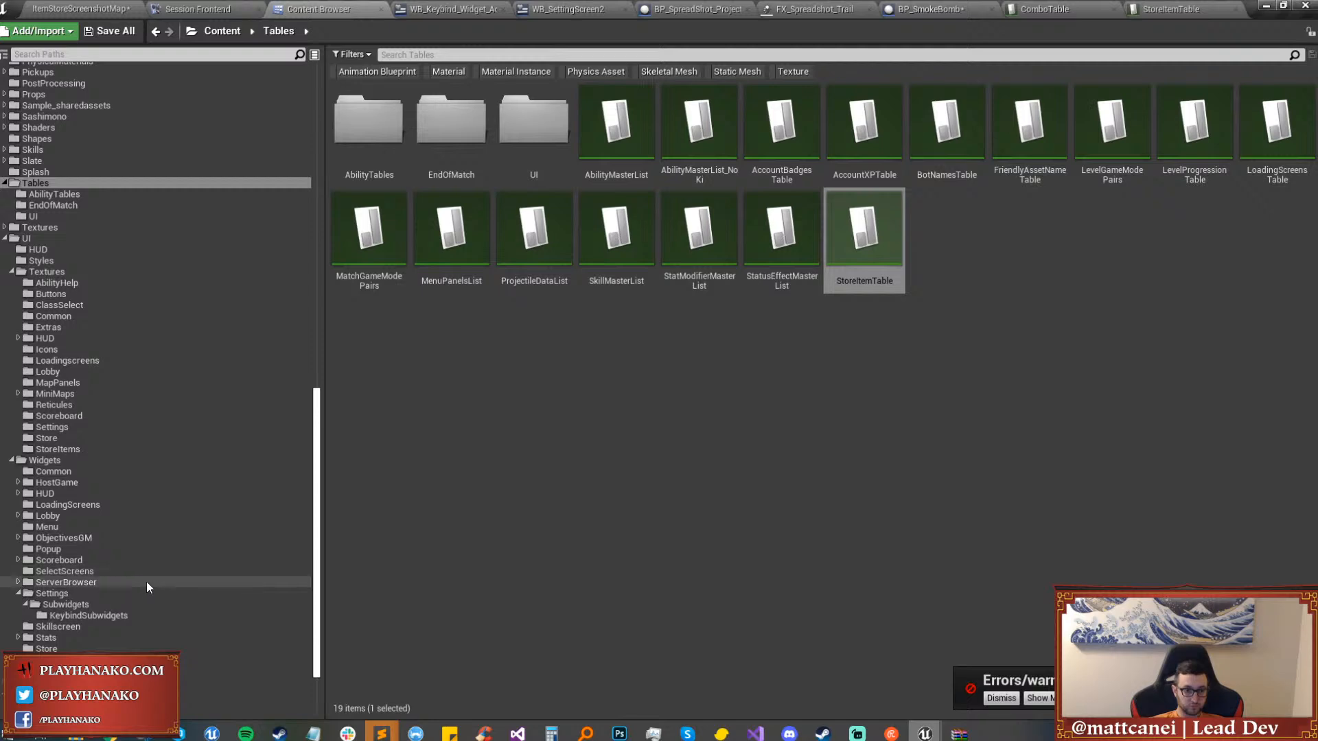
click(69, 449)
Import 1006_jadekatana_game.png from the SteamItems weapons folder into StoreItems and save the new texture.
right_click(684, 254)
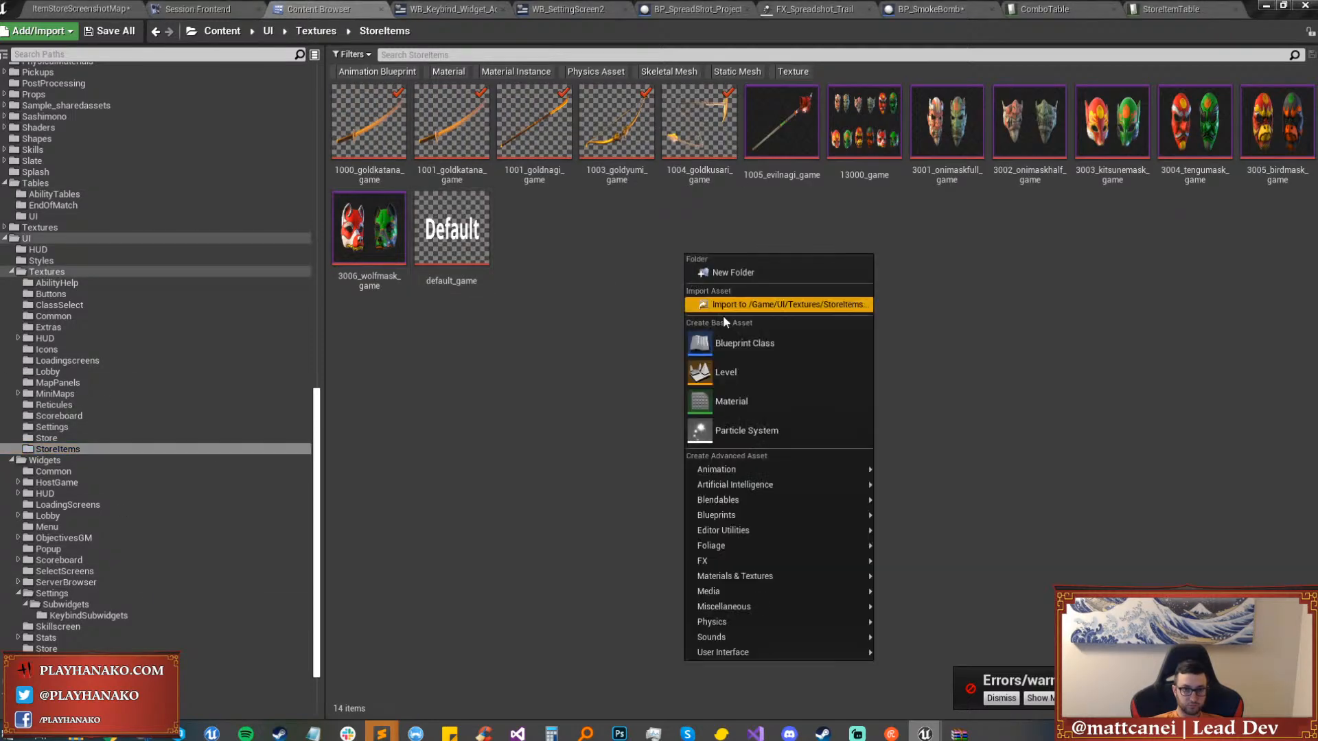
click(730, 306)
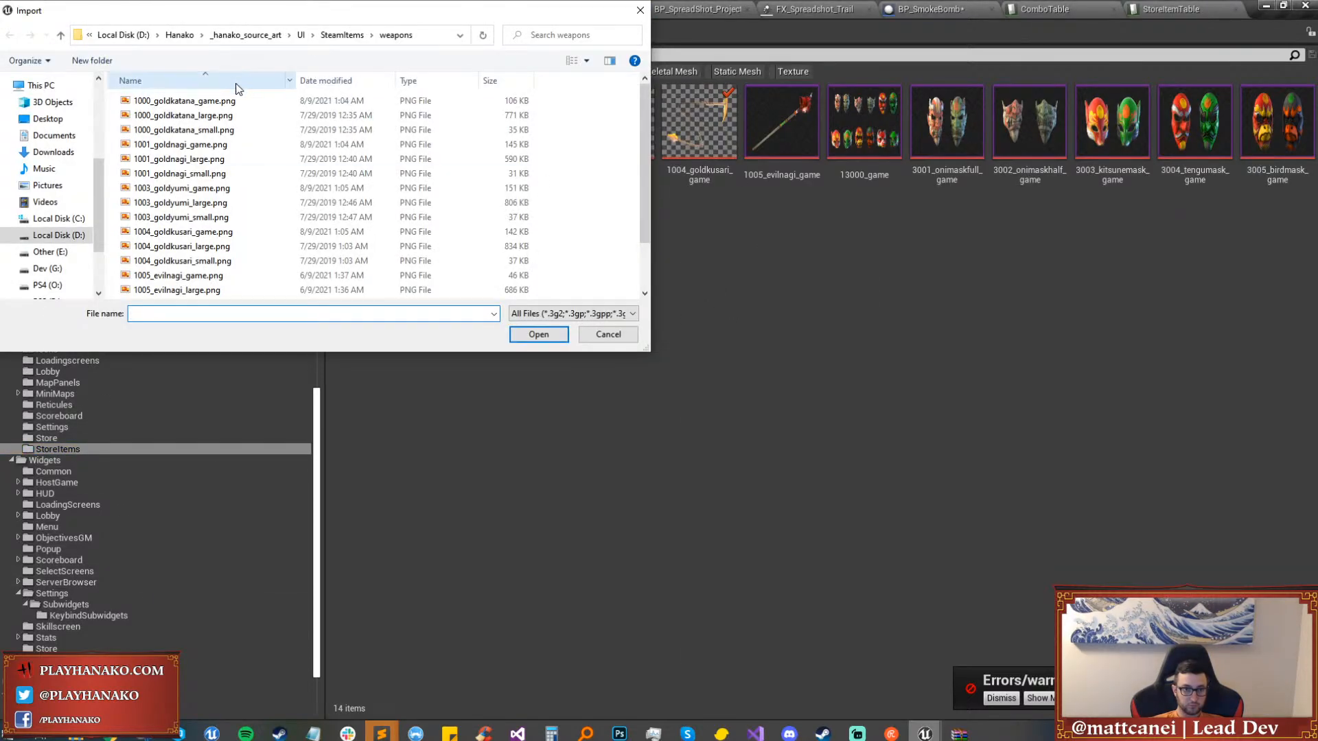
scroll(206, 179, down, 2)
double_click(191, 265)
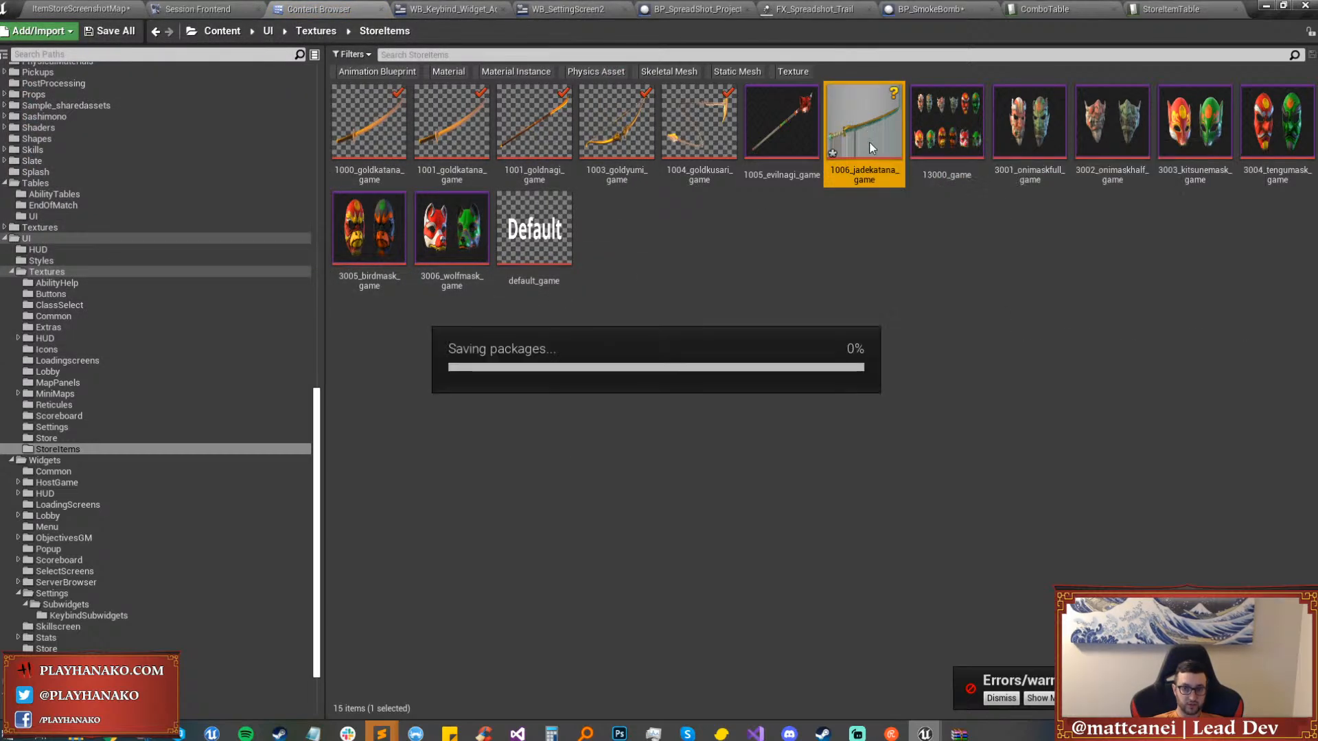
Set the 1006_jadekatana_game texture's compression to UserInterface2D (RGBA) and its texture group to UI, and save it.
double_click(834, 129)
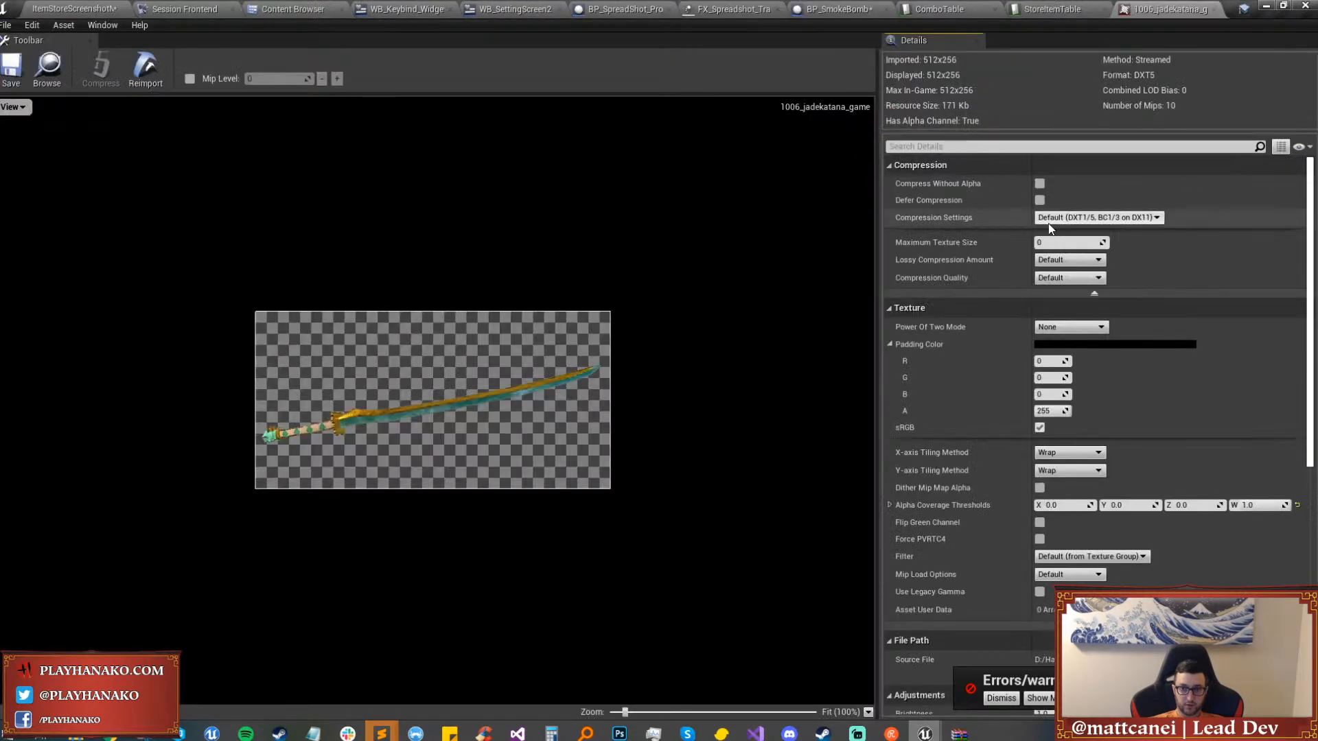
click(1082, 217)
click(1060, 291)
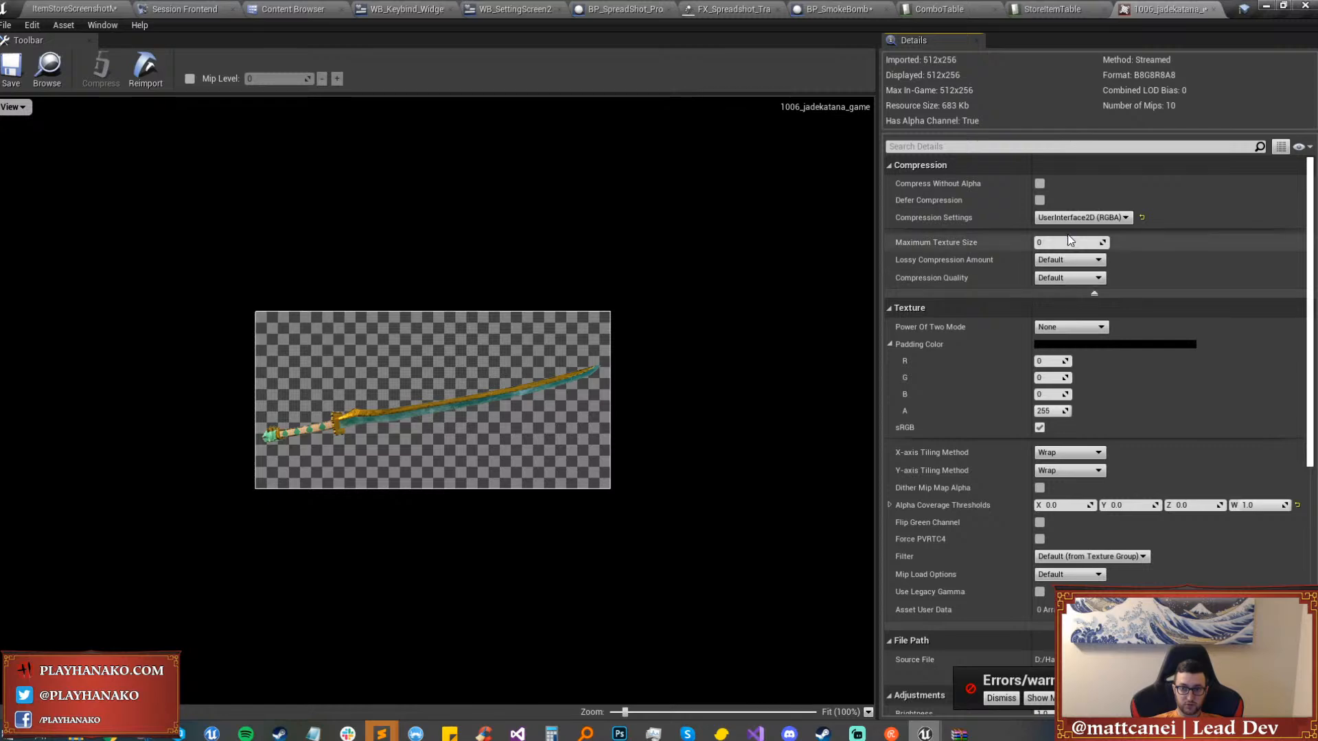
scroll(929, 491, down, 3)
scroll(931, 508, down, 9)
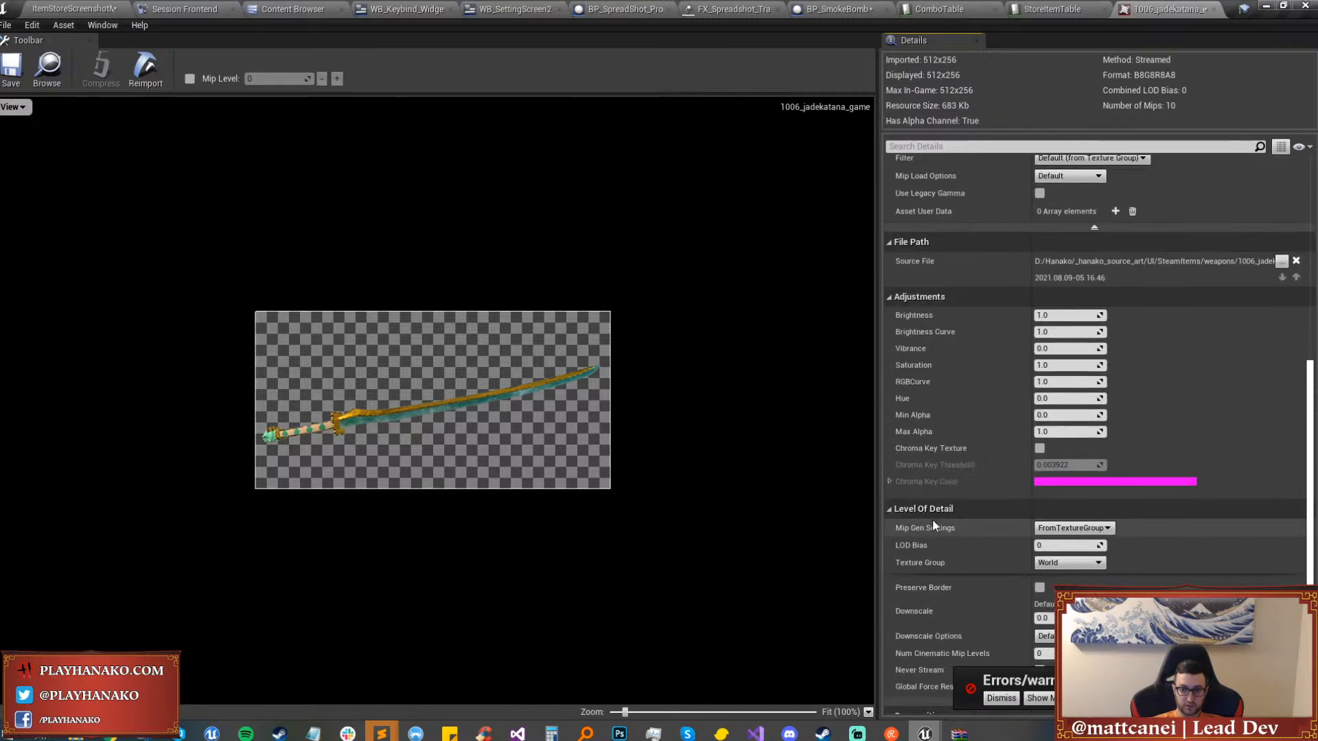
click(1069, 443)
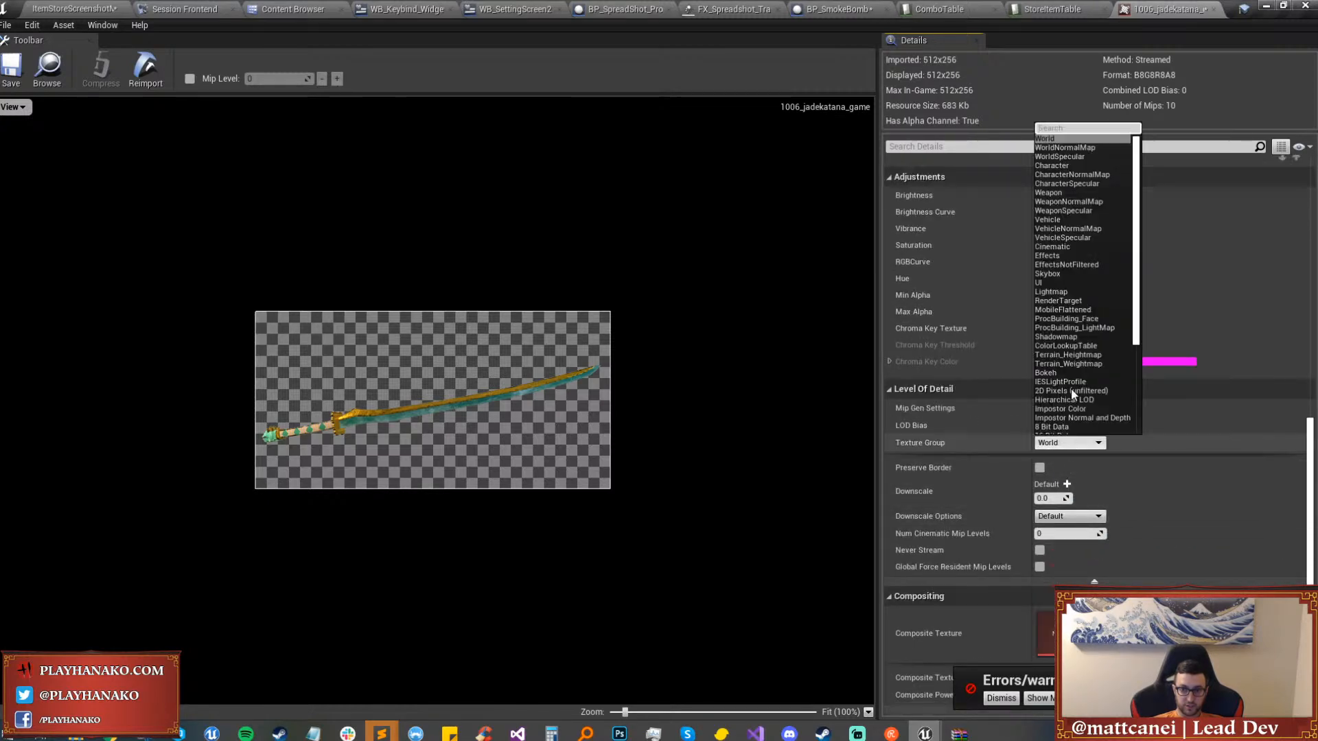
click(1043, 282)
click(19, 67)
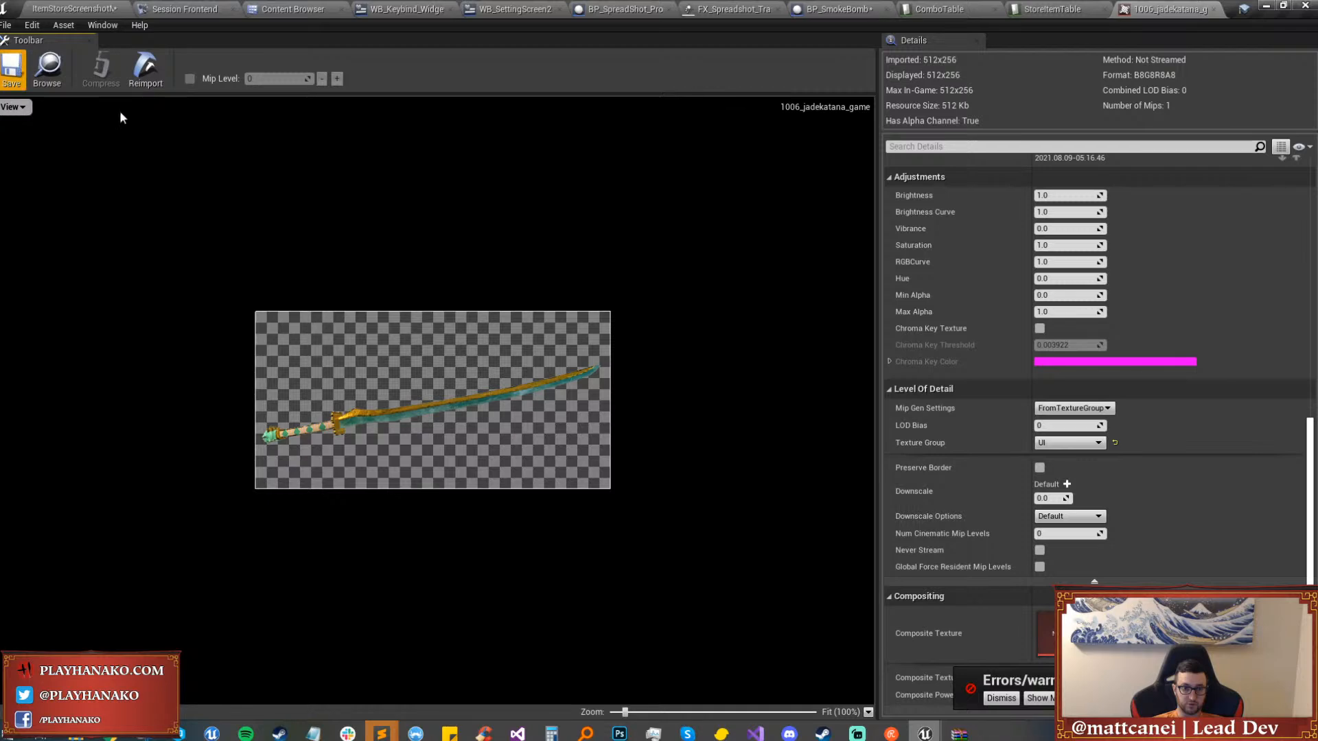
Inspect the ID_1006_KATANA_JADE data asset referenced by row 1006 of StoreItemTable, then close it.
click(1059, 8)
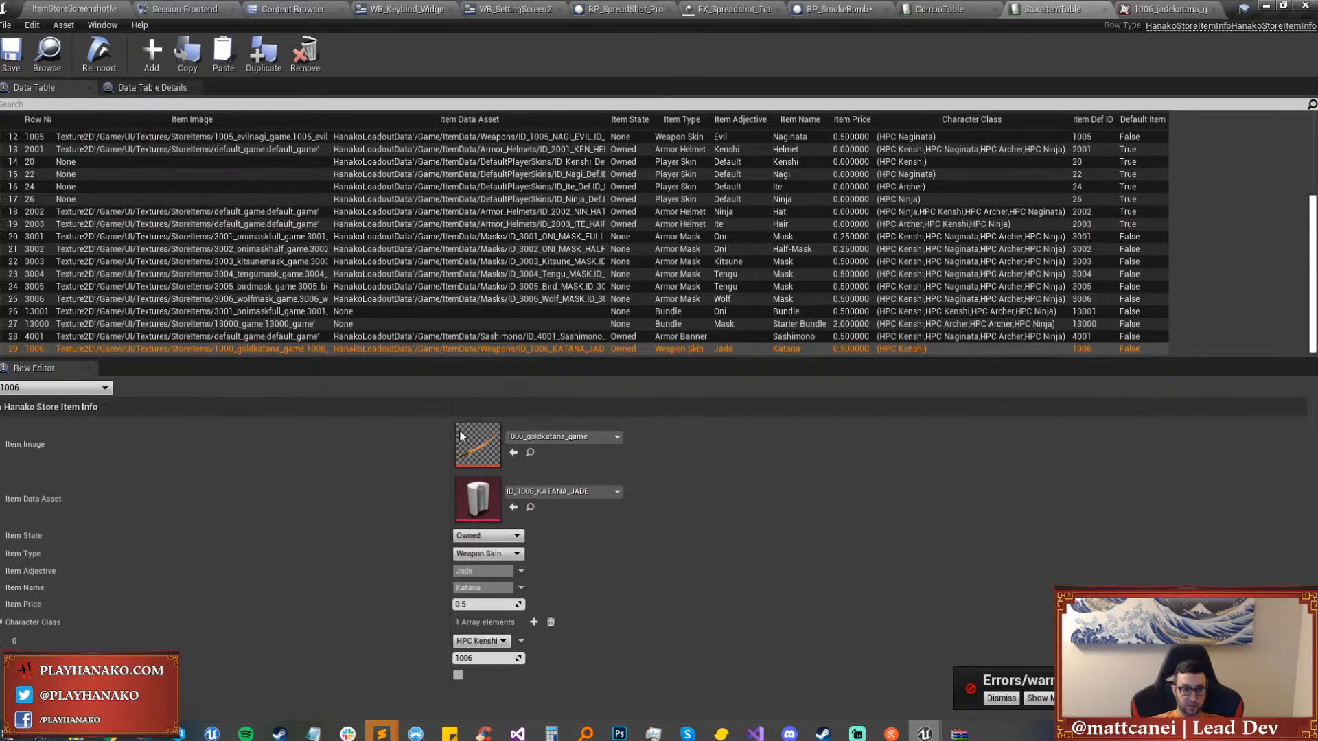
click(529, 507)
double_click(1082, 131)
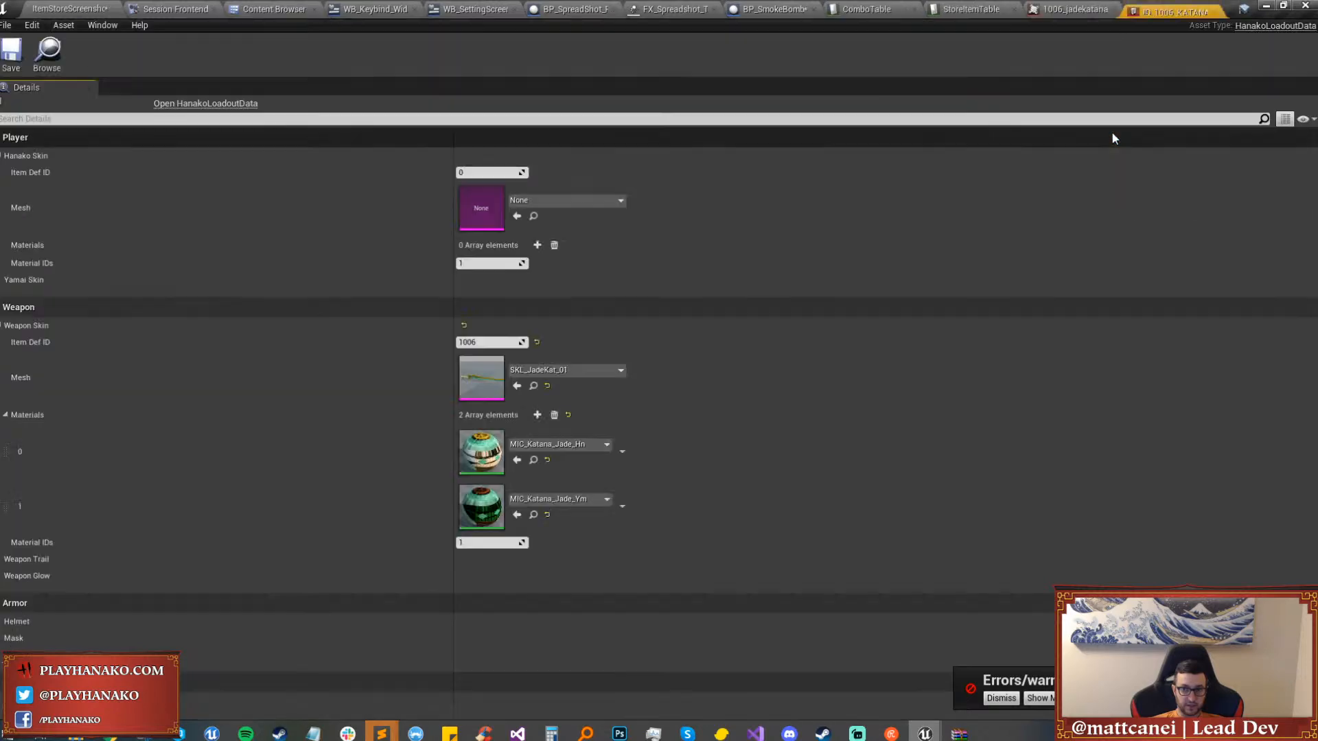
click(1216, 9)
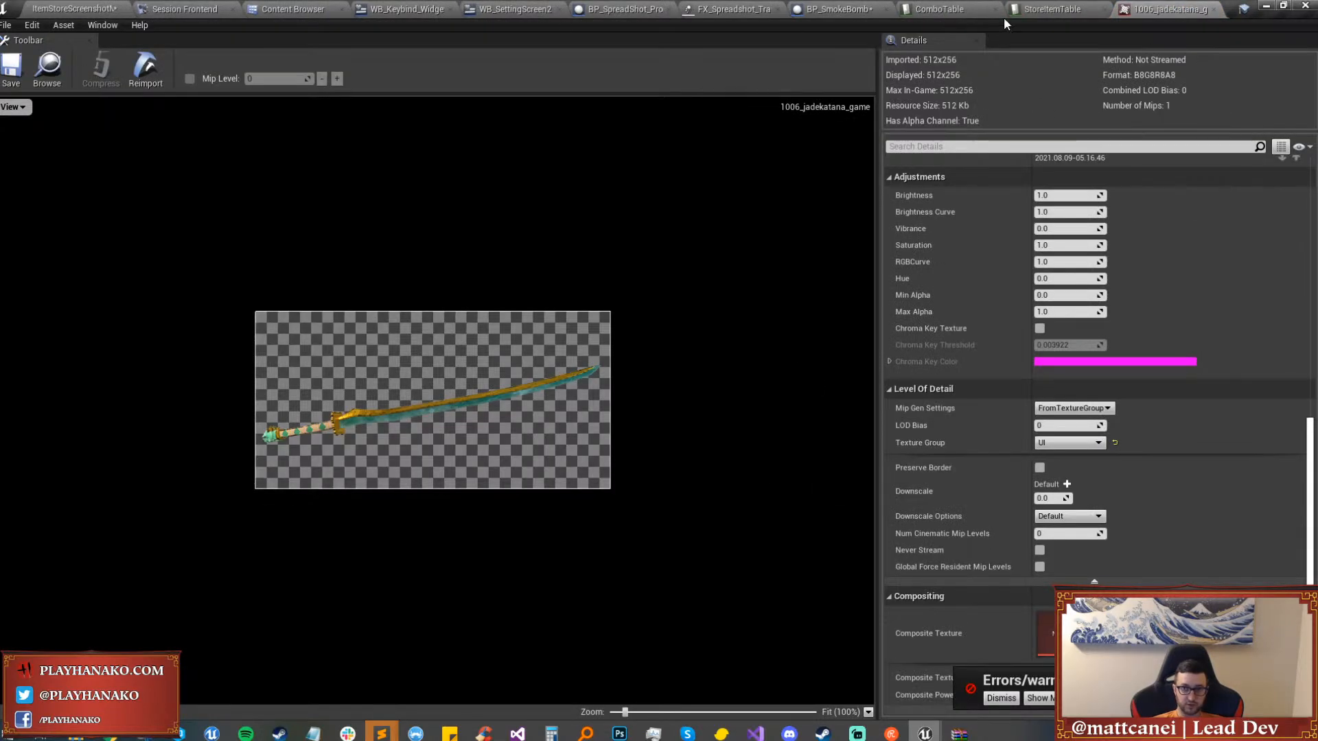
Try to assign the asset selected in the Content Browser as the Item Image of StoreItemTable row 1006.
click(1023, 9)
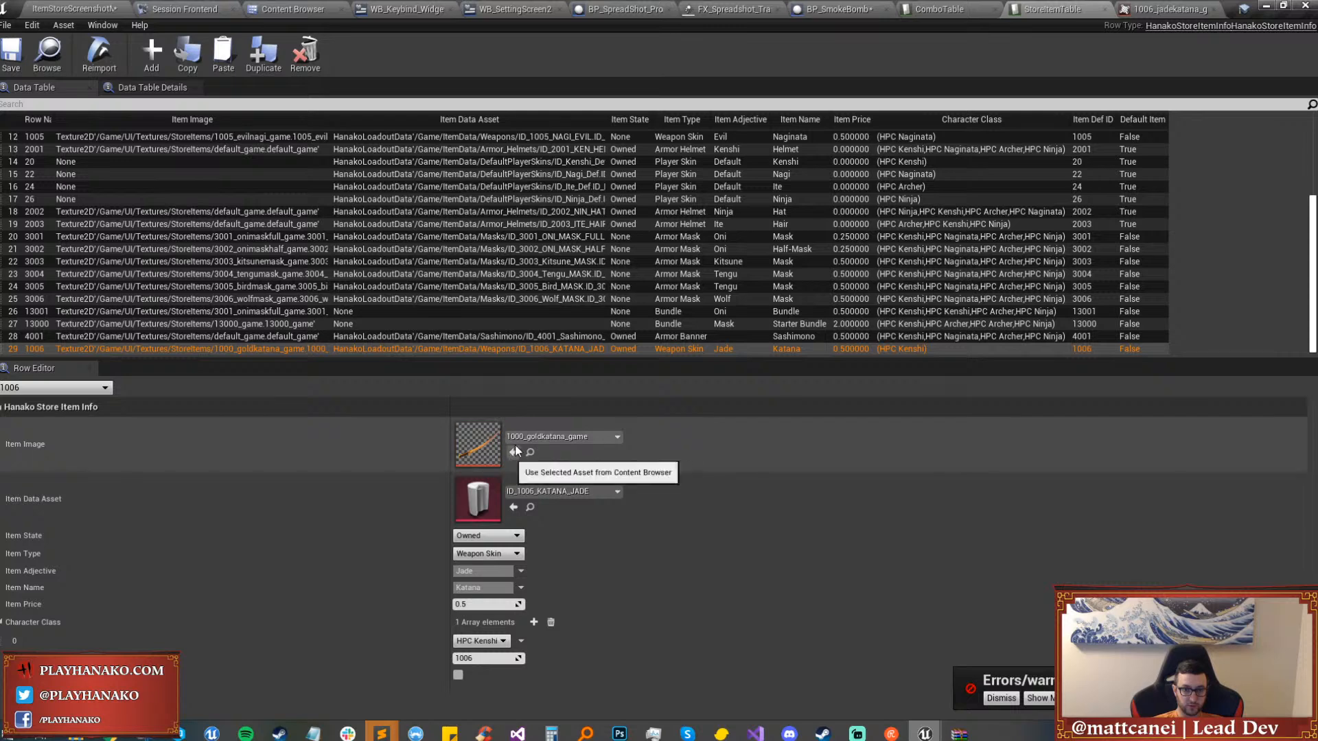
click(549, 437)
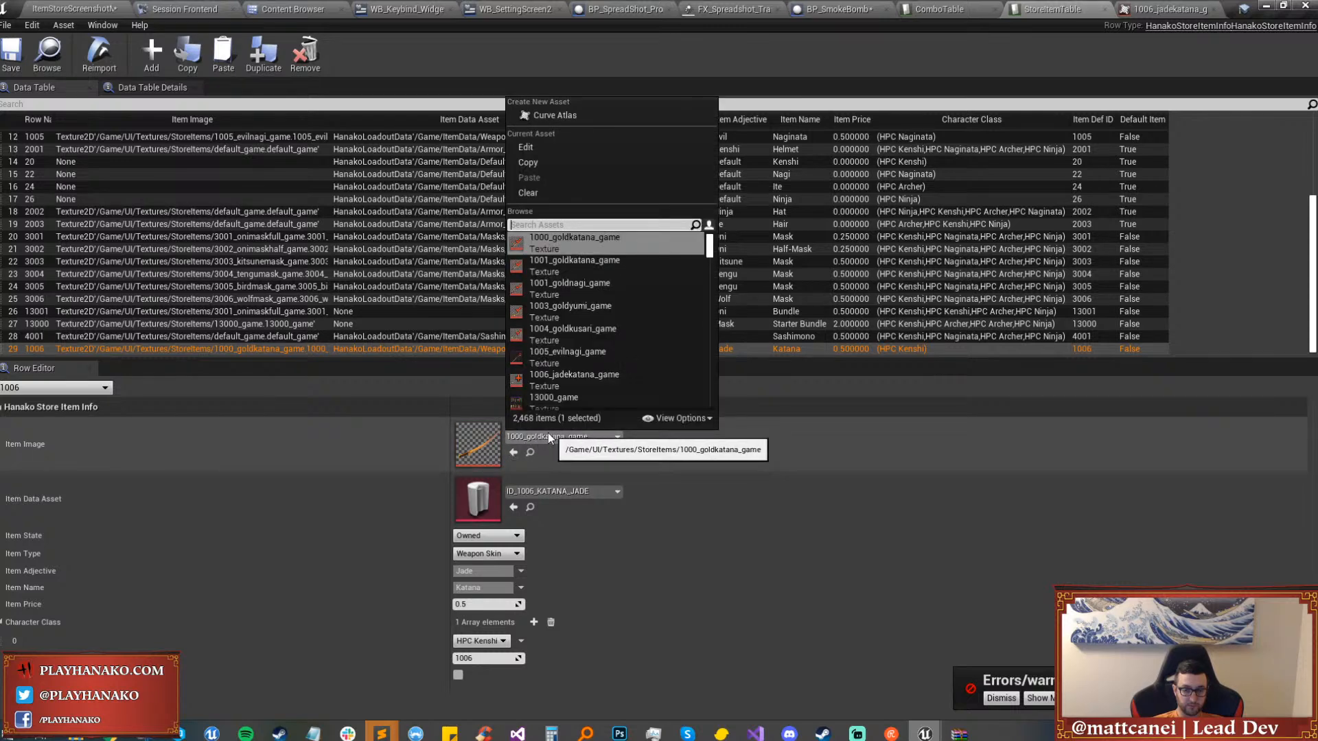
click(515, 454)
click(177, 6)
Assign 1006_jadekatana_game from the StoreItems folder as row 1006's Item Image, and save StoreItemTable with a source control checkout.
click(288, 8)
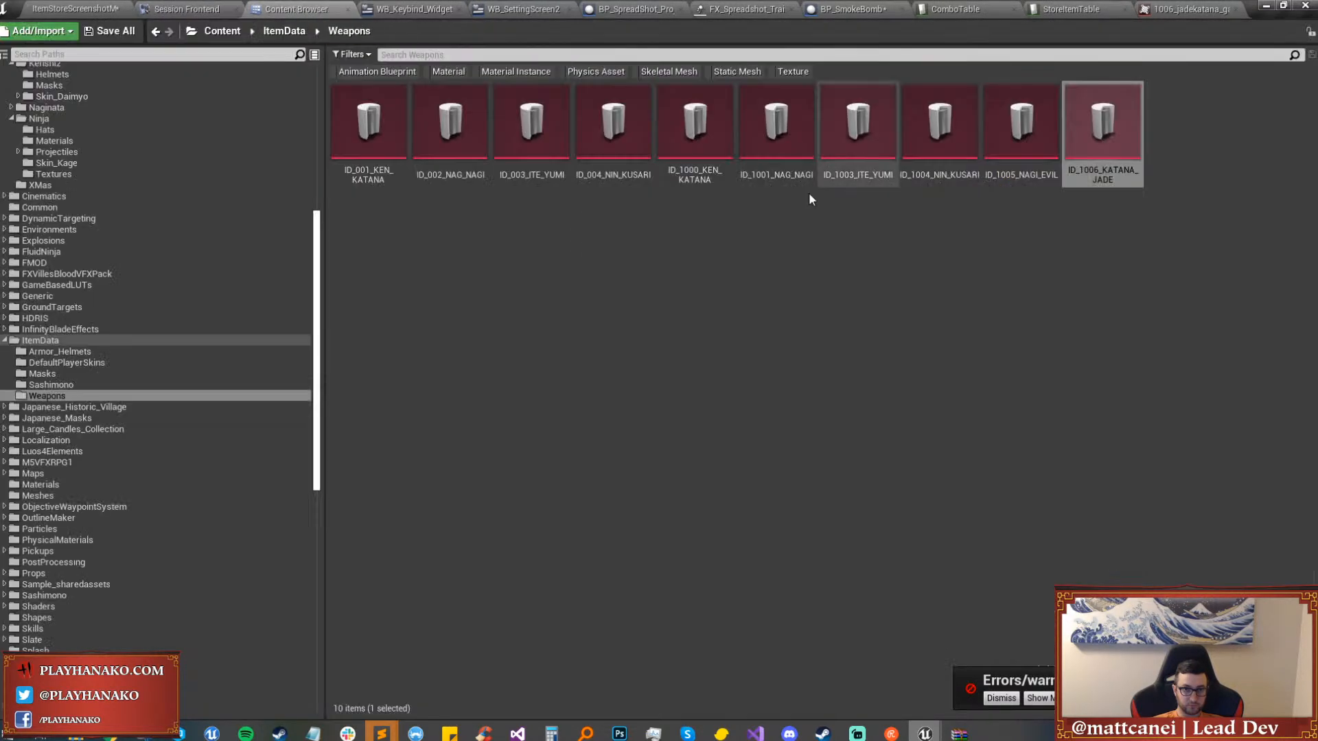
scroll(163, 510, down, 10)
click(69, 506)
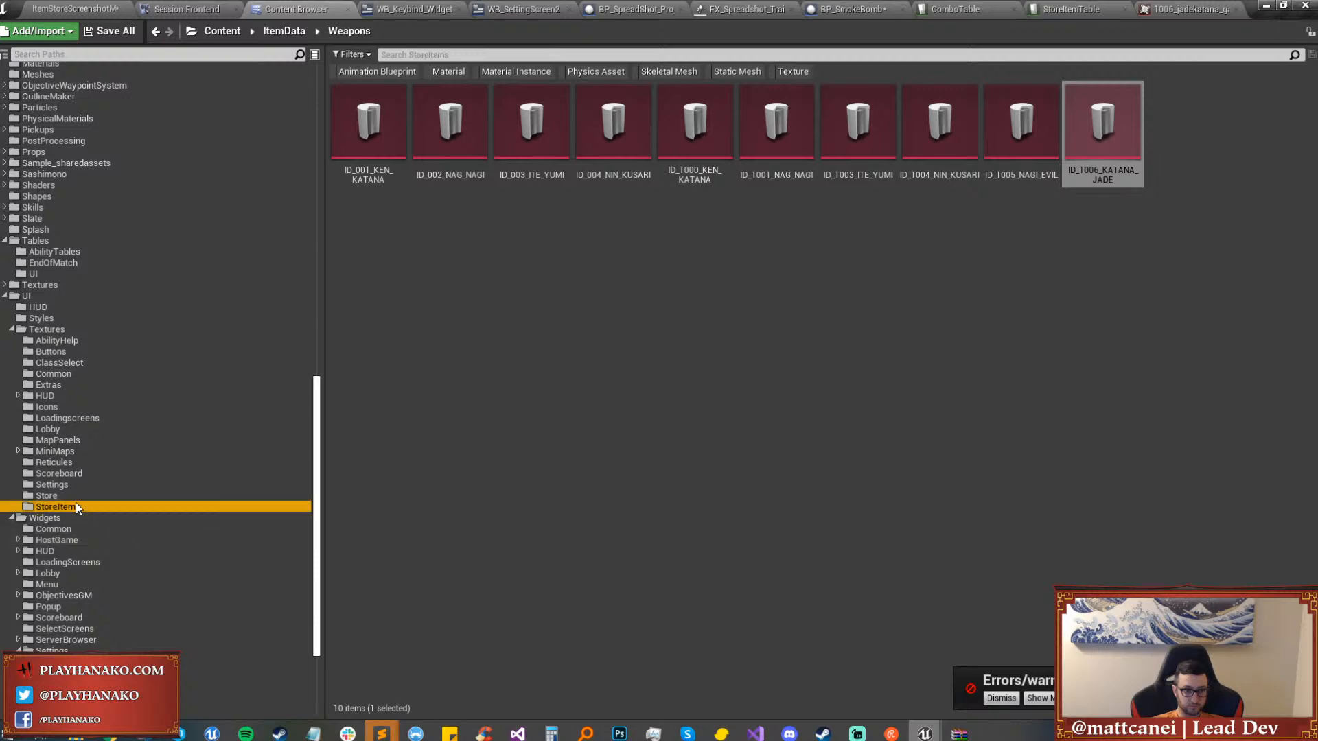
click(864, 130)
click(1158, 11)
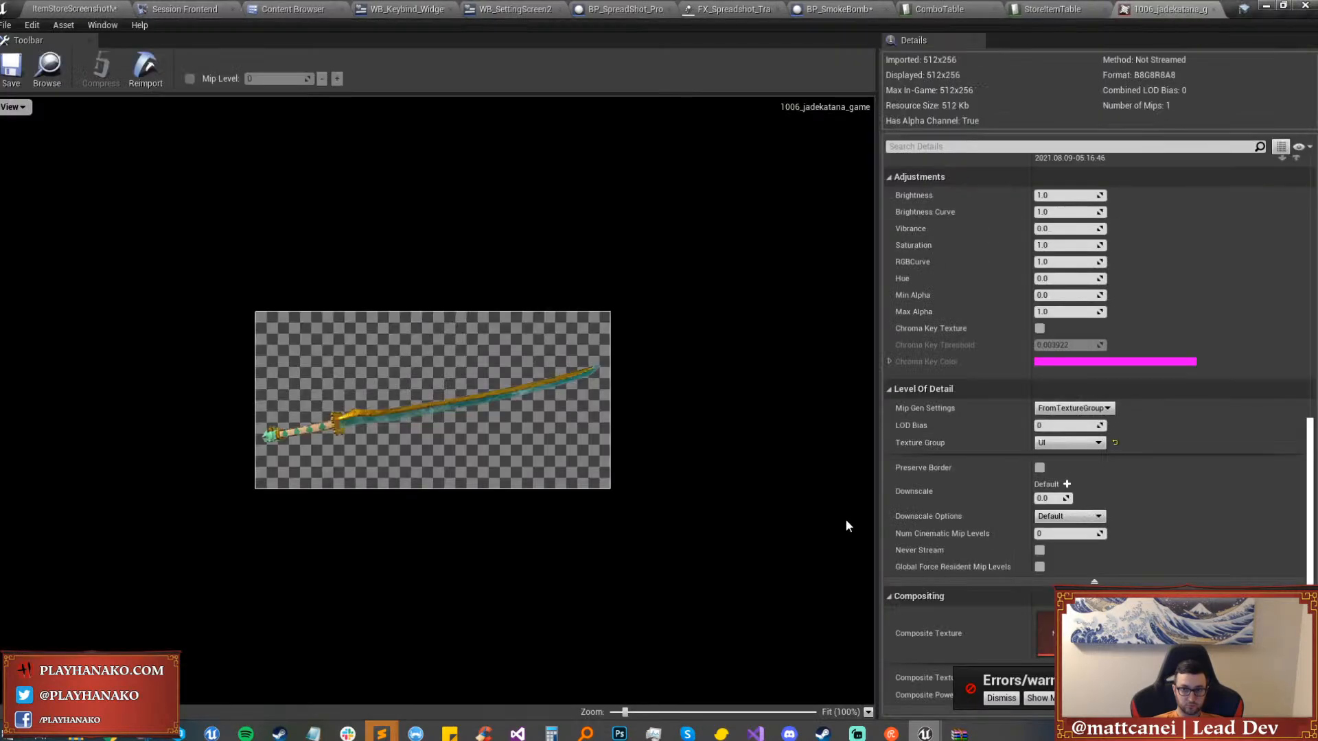
scroll(943, 451, up, 5)
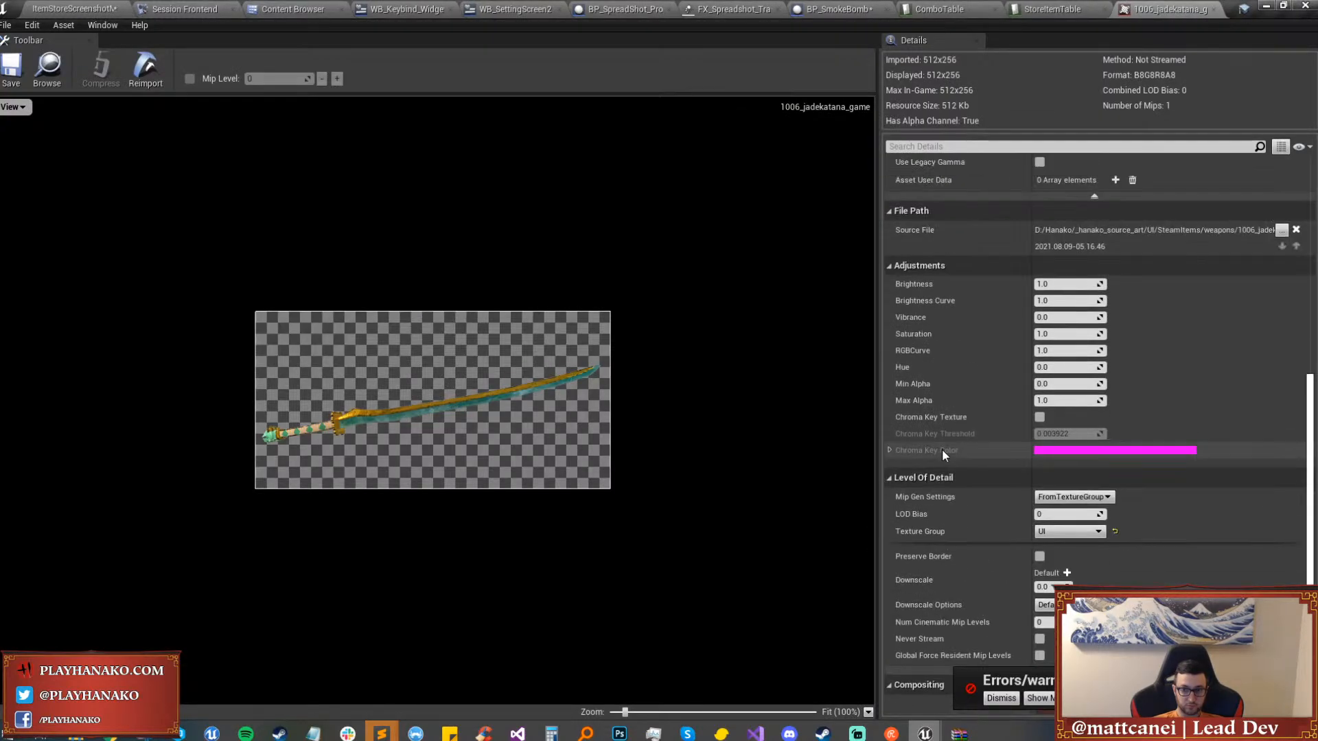
click(1052, 9)
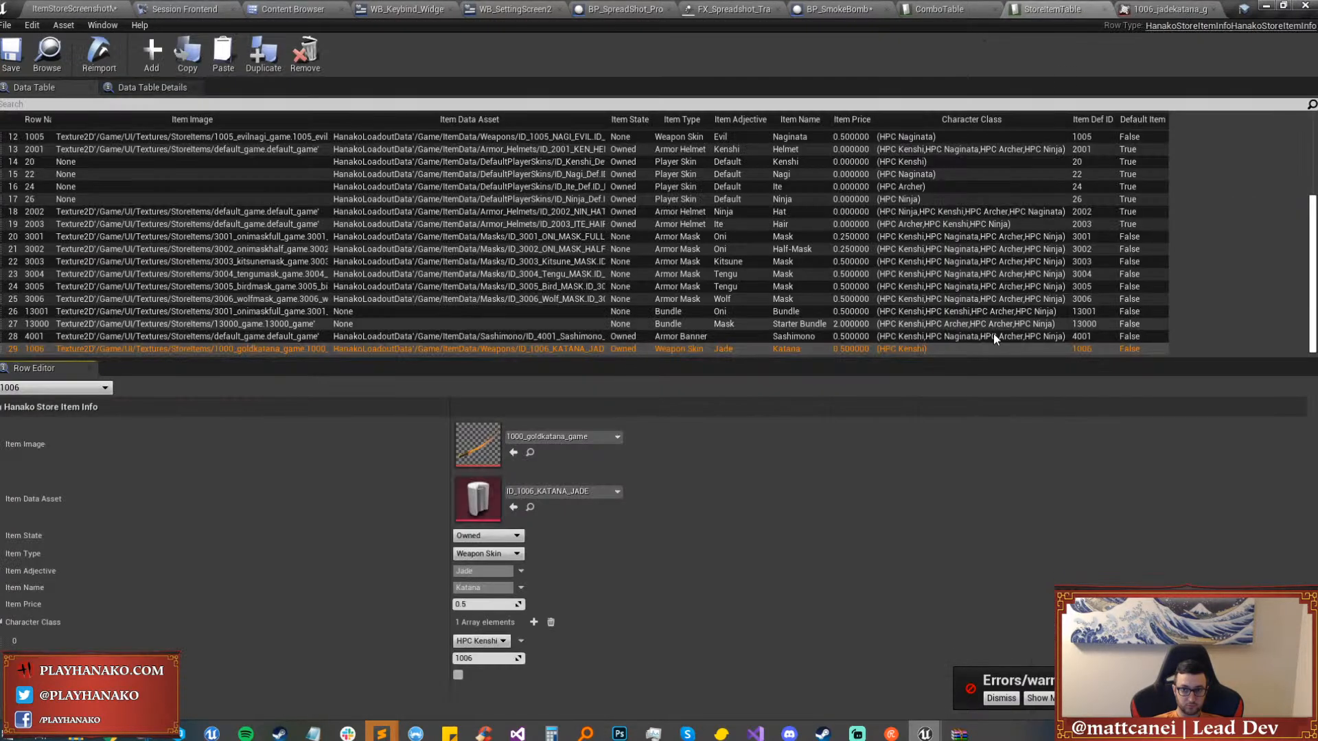
click(513, 452)
click(11, 53)
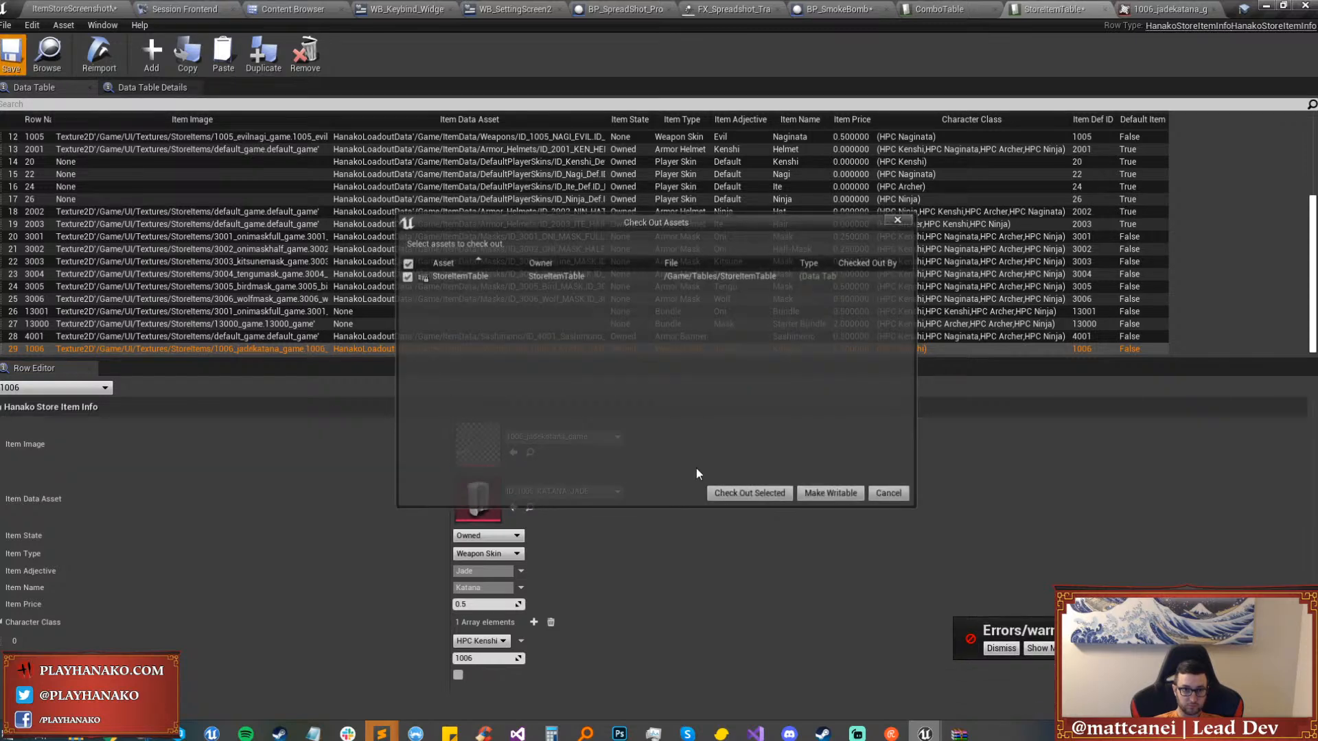
click(730, 493)
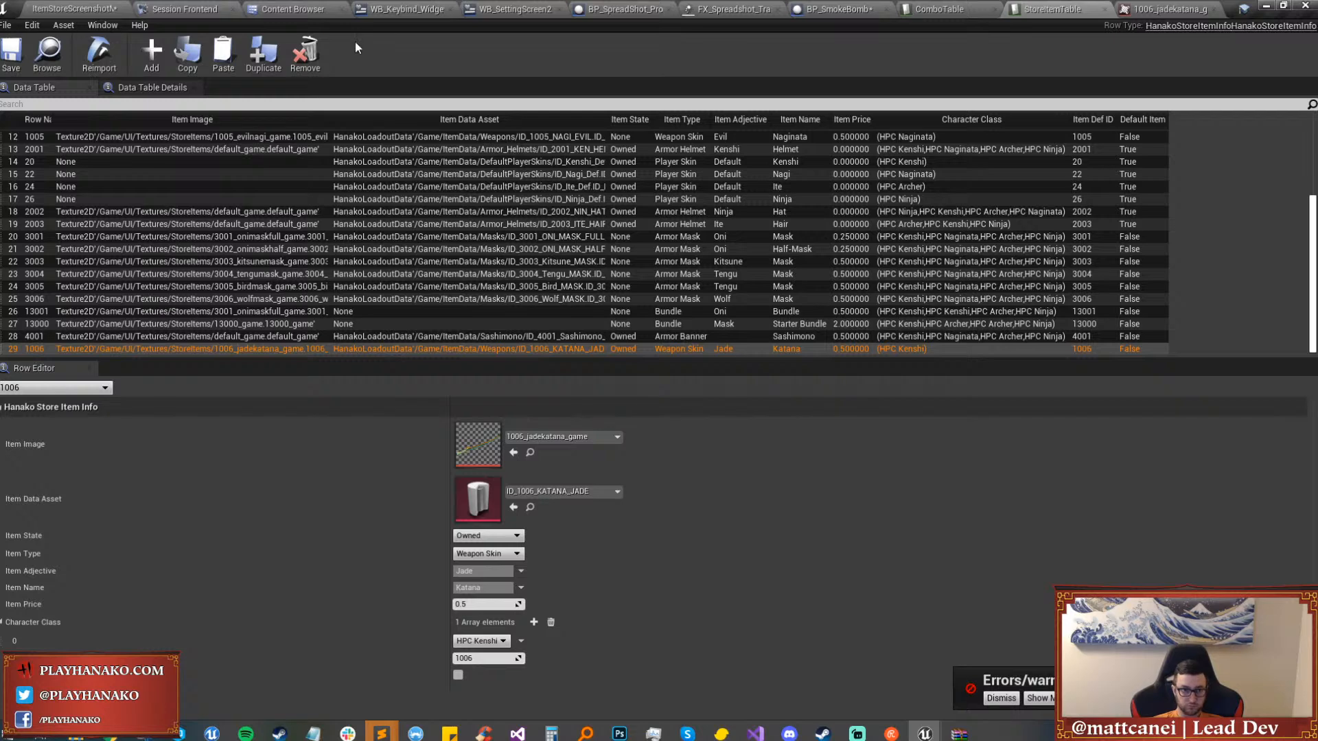
Close the Unreal Editor from the screenshot map without saving the remaining modified assets, and minimize UnrealGameSync.
click(49, 9)
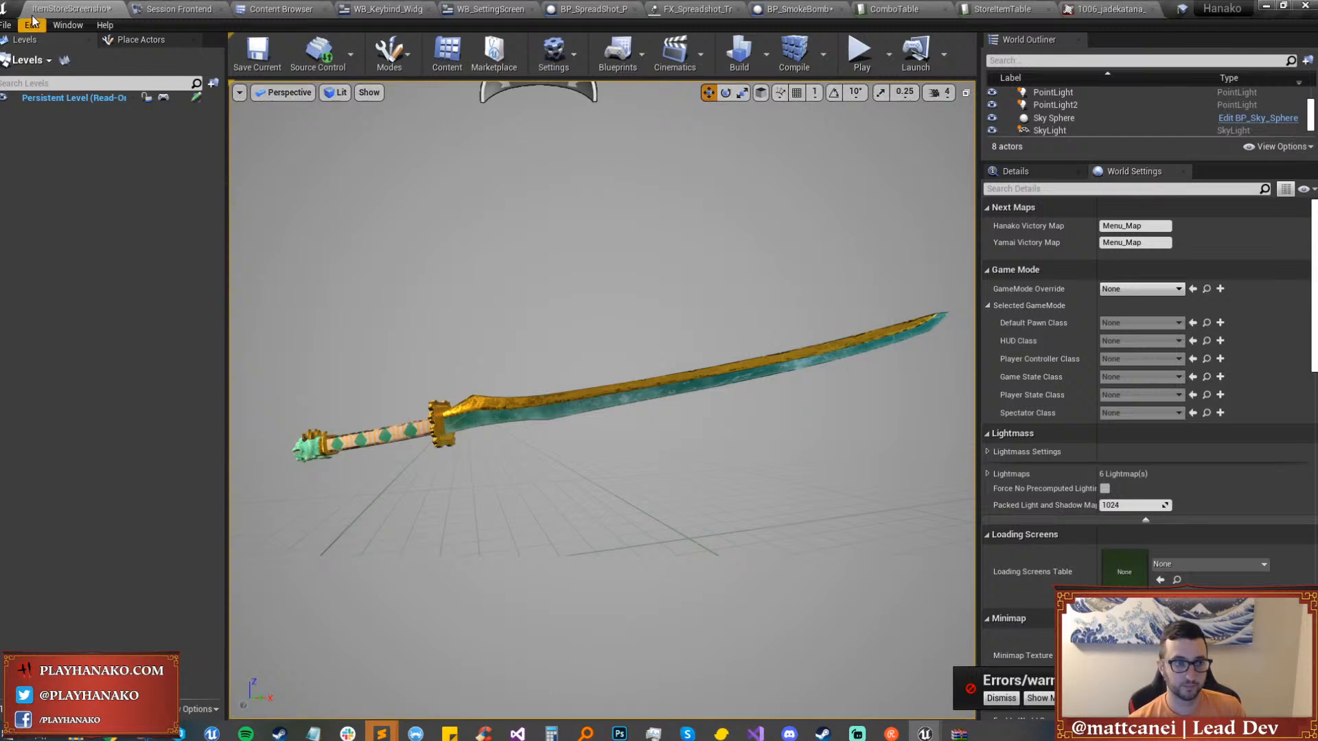
click(6, 28)
click(5, 27)
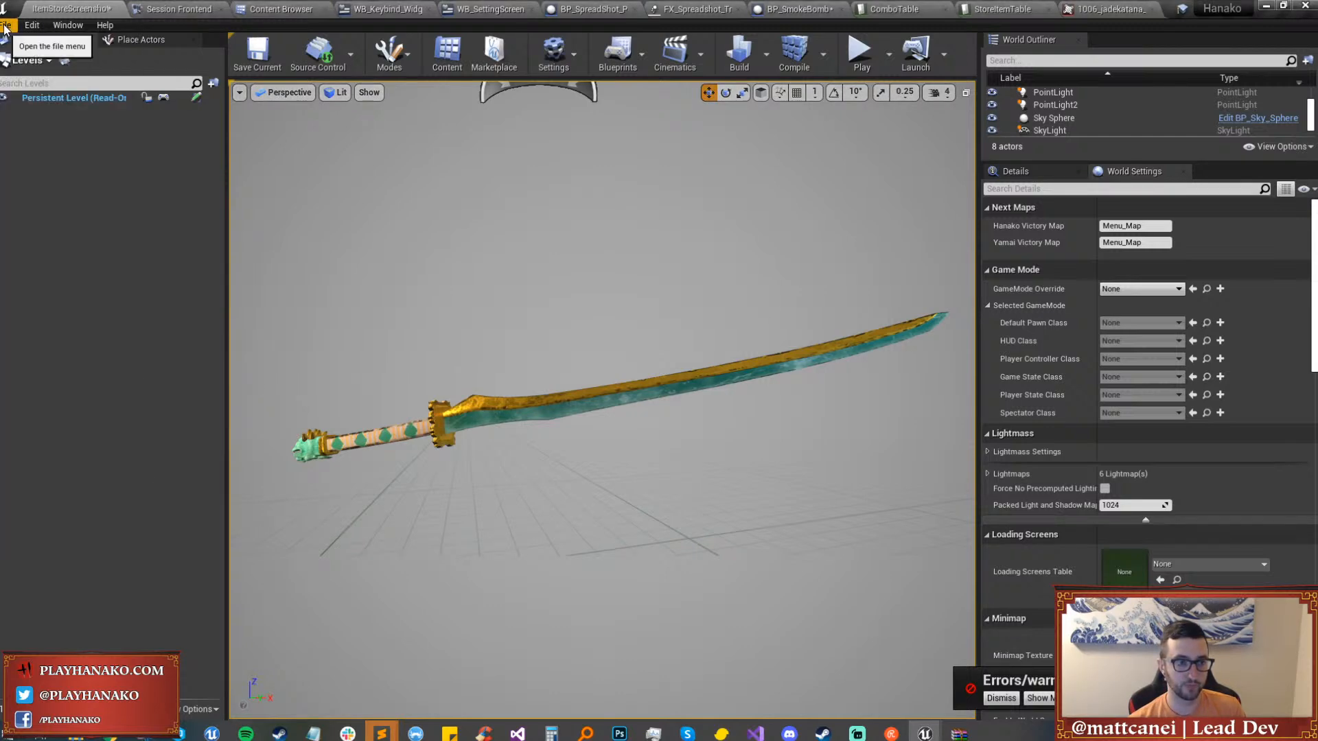
click(5, 27)
click(1283, 5)
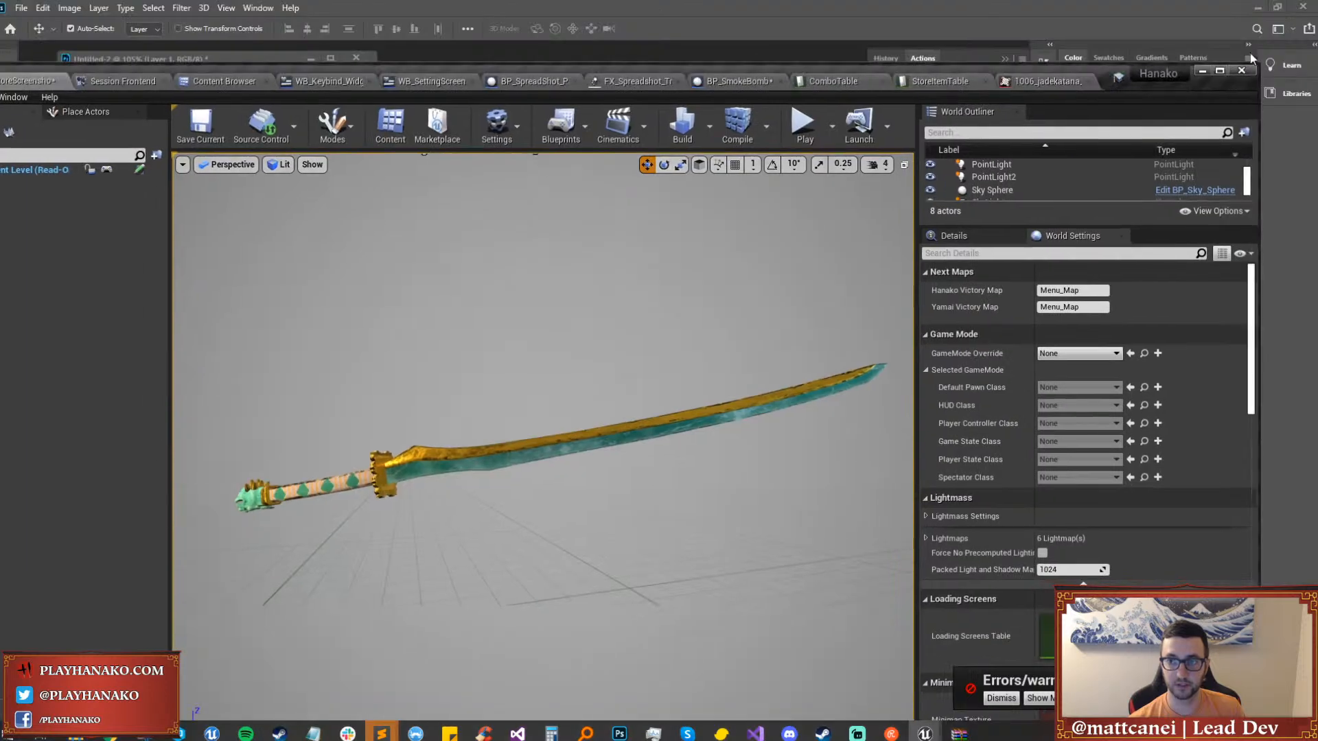
click(1248, 72)
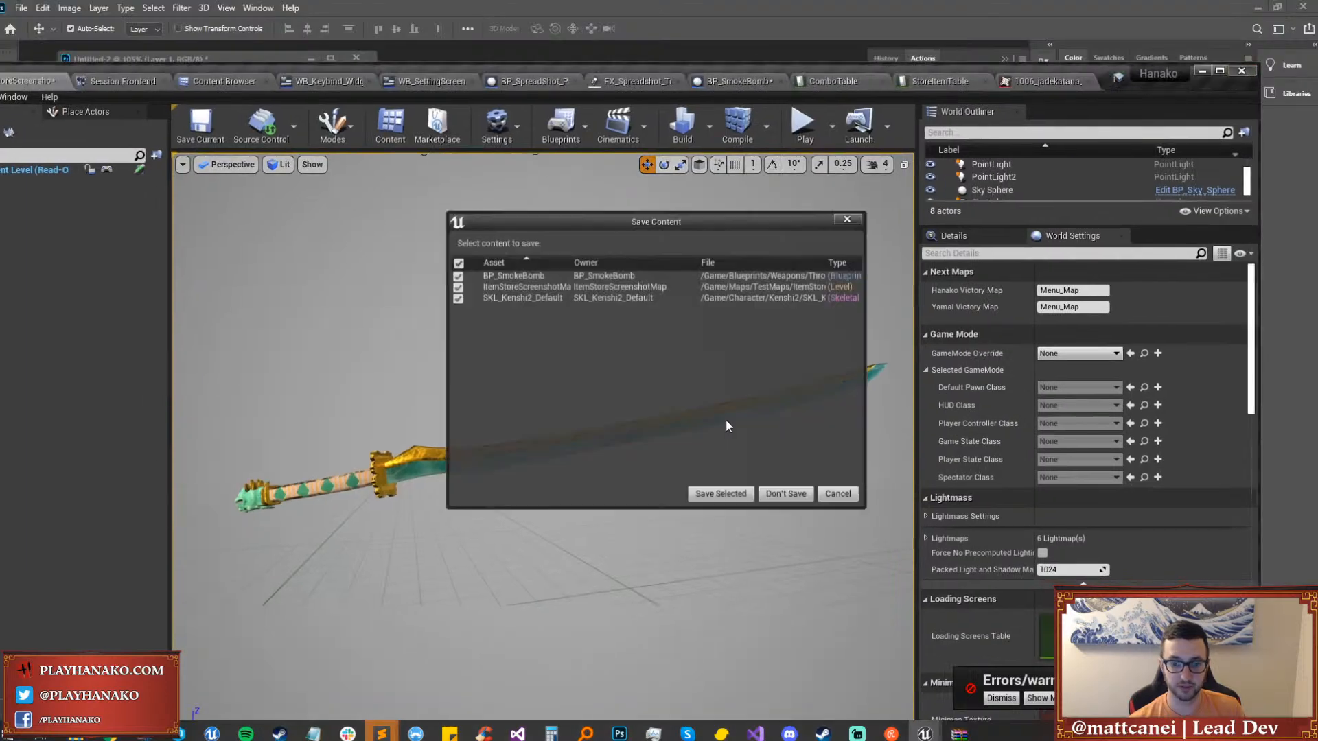
click(787, 495)
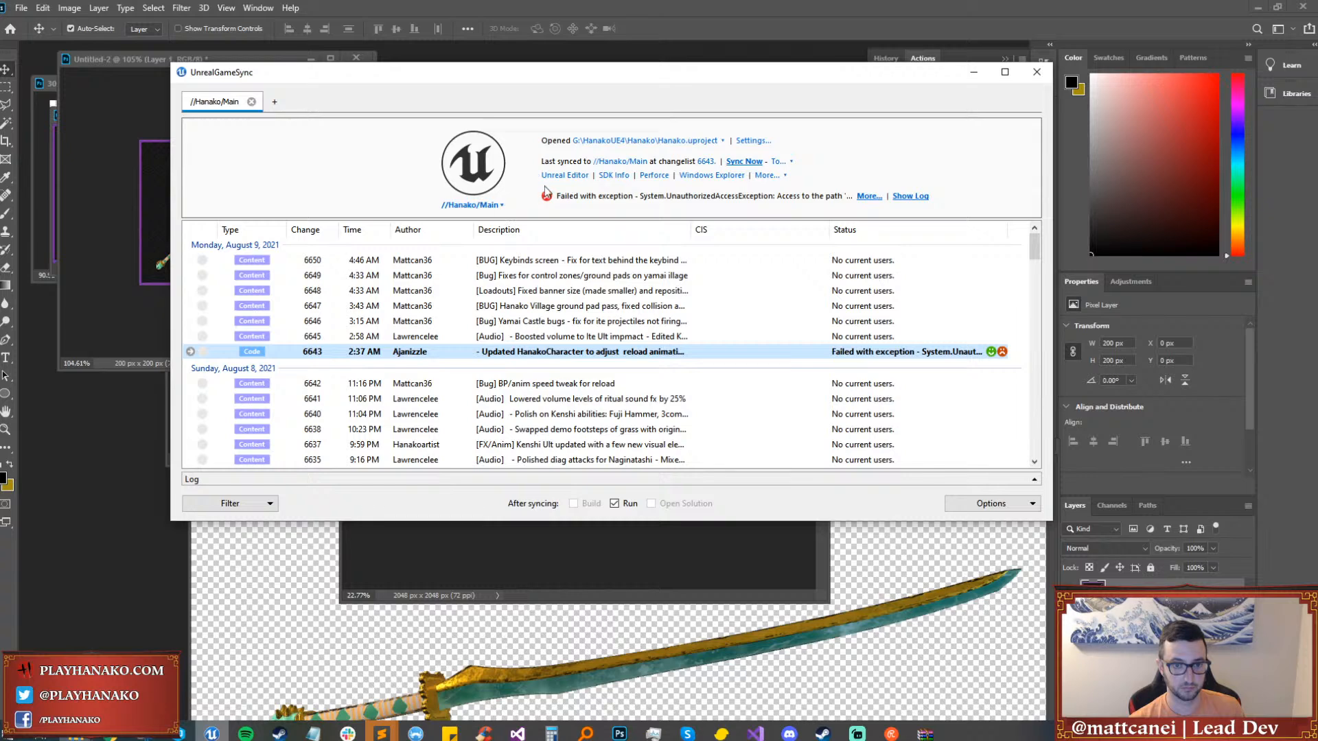
click(967, 74)
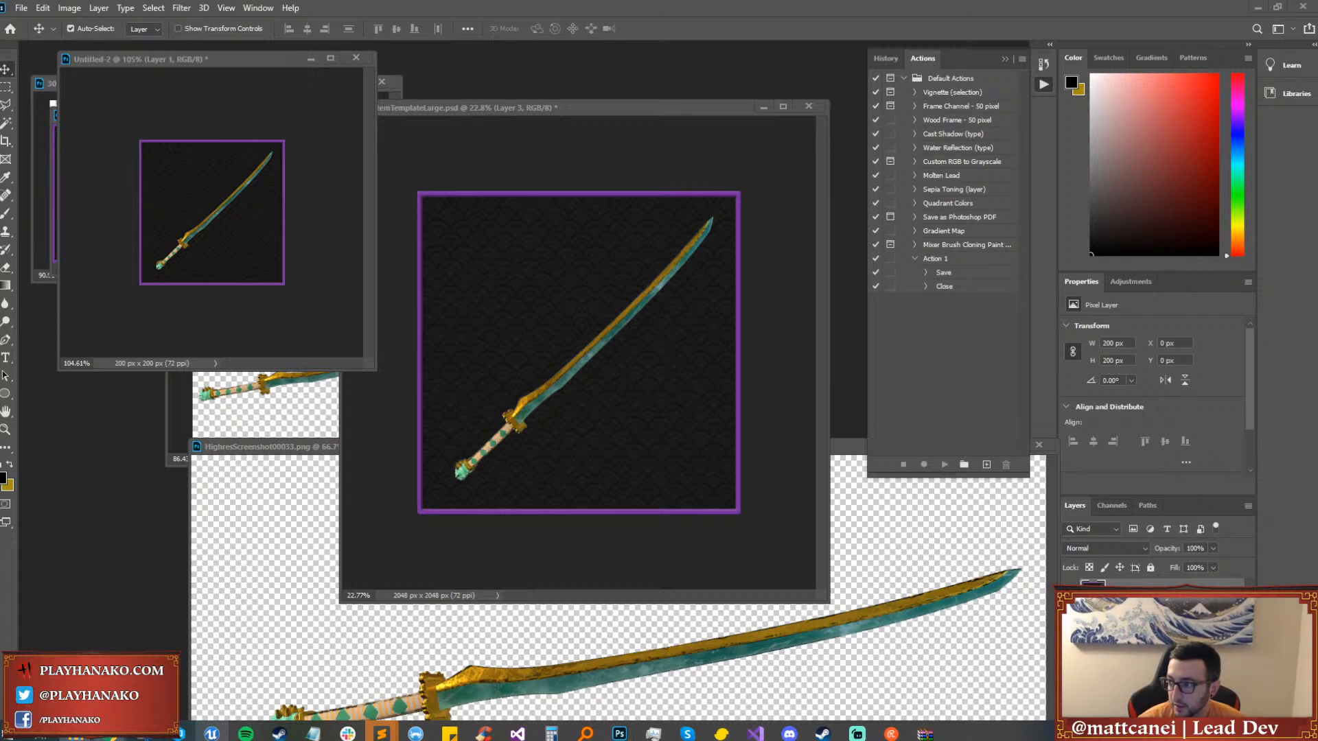
Switch to the browser and view the Samurai Weapon Pack and Ancient War Helmets marketplace pages.
drag(1317, 94, 885, 2)
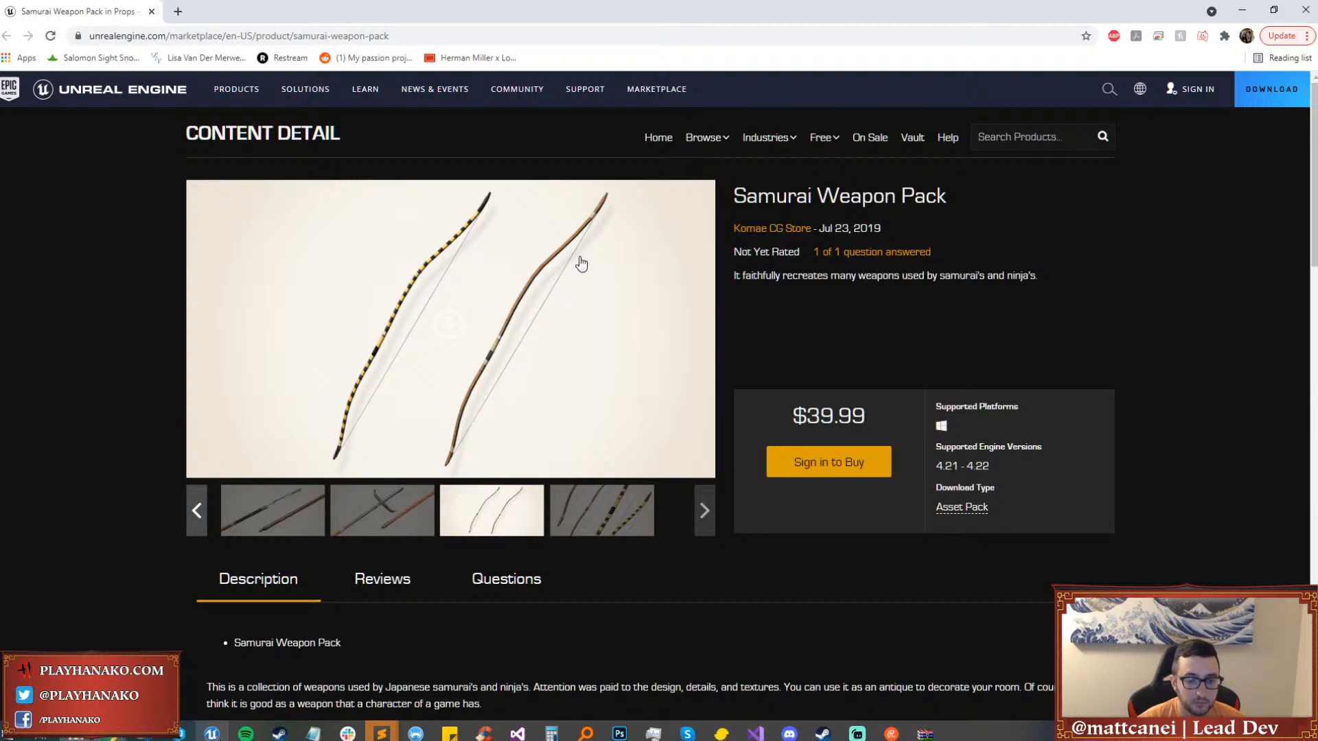
key(alt+Tab)
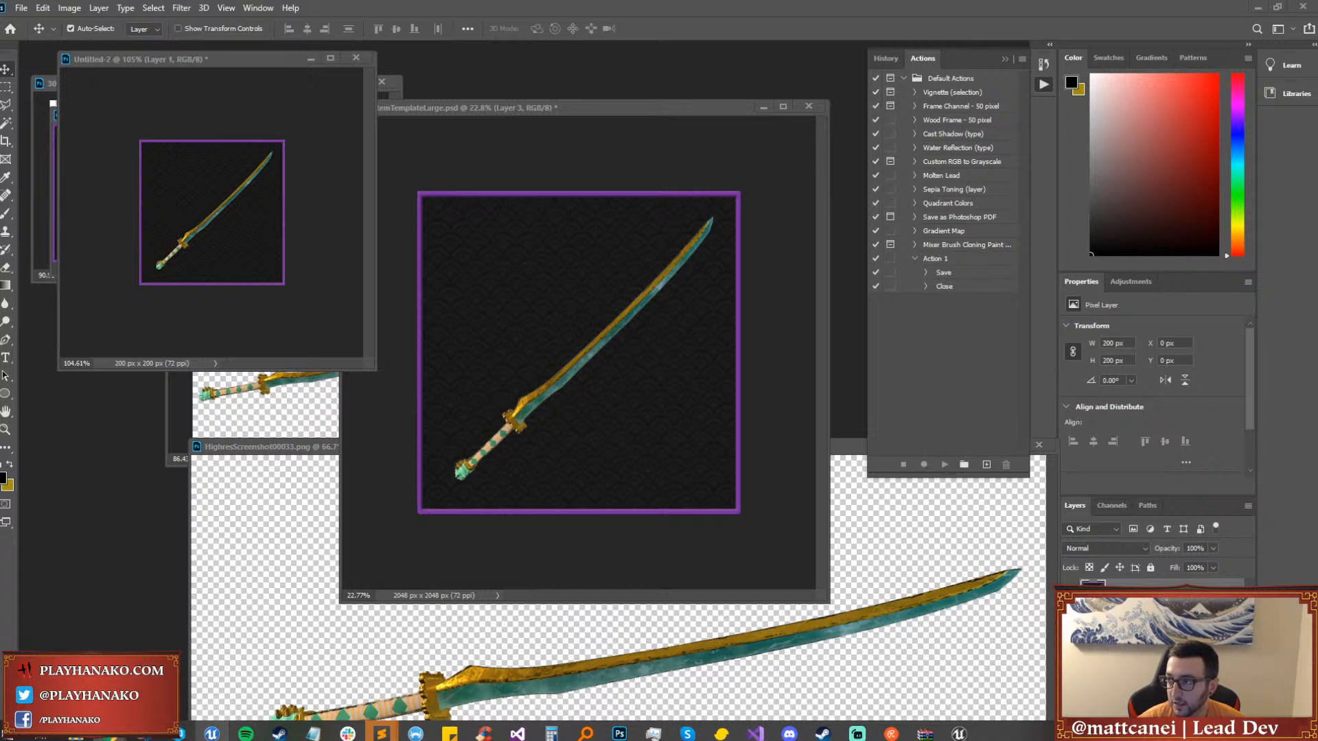
key(alt+Tab)
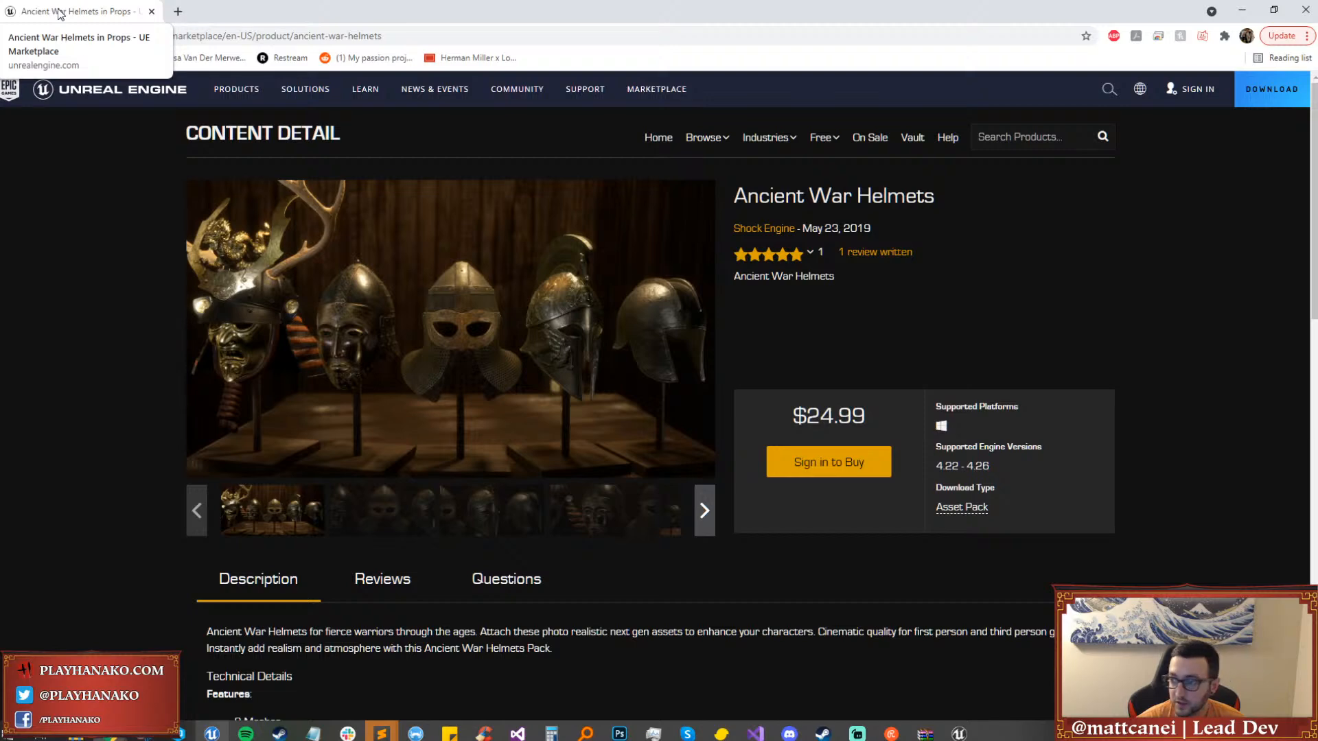
key(alt+Tab)
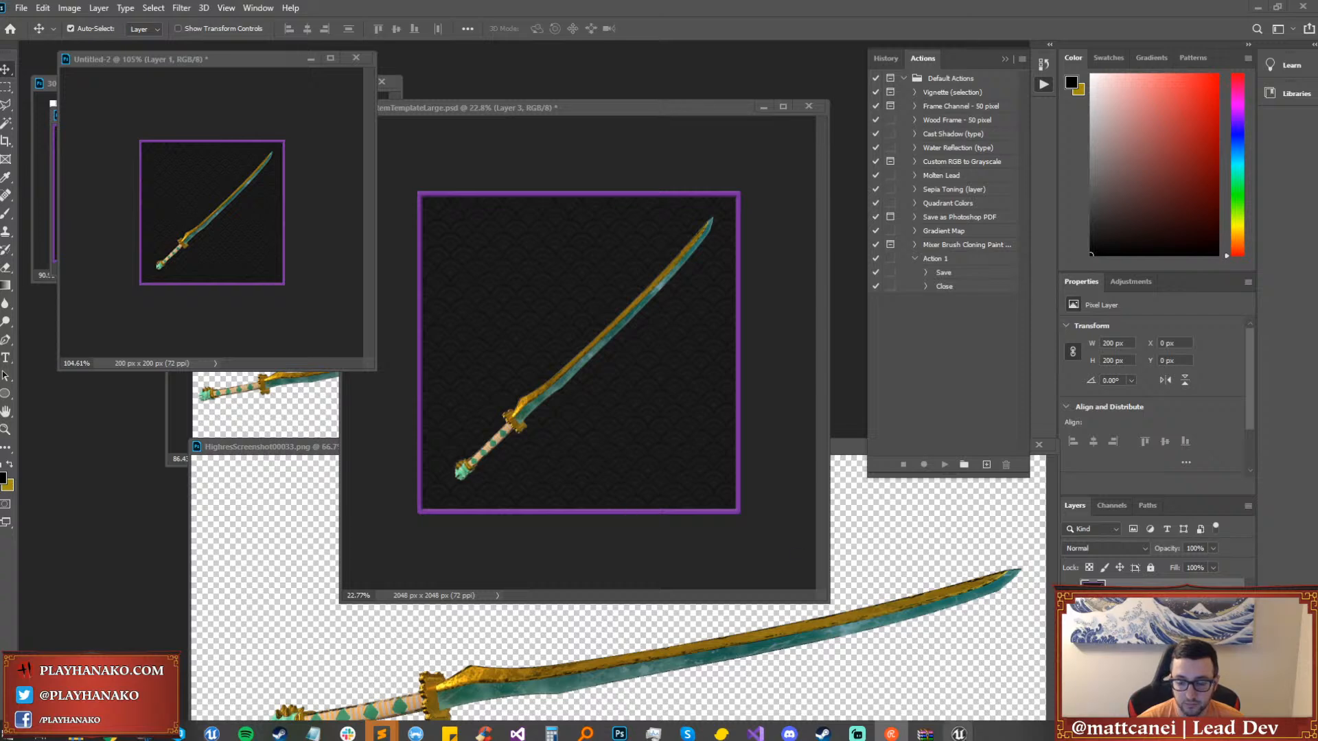
Switch to the relaunched Unreal Editor, maximize its window and look around the Example_Map level.
mouse_move(958, 734)
click(1022, 690)
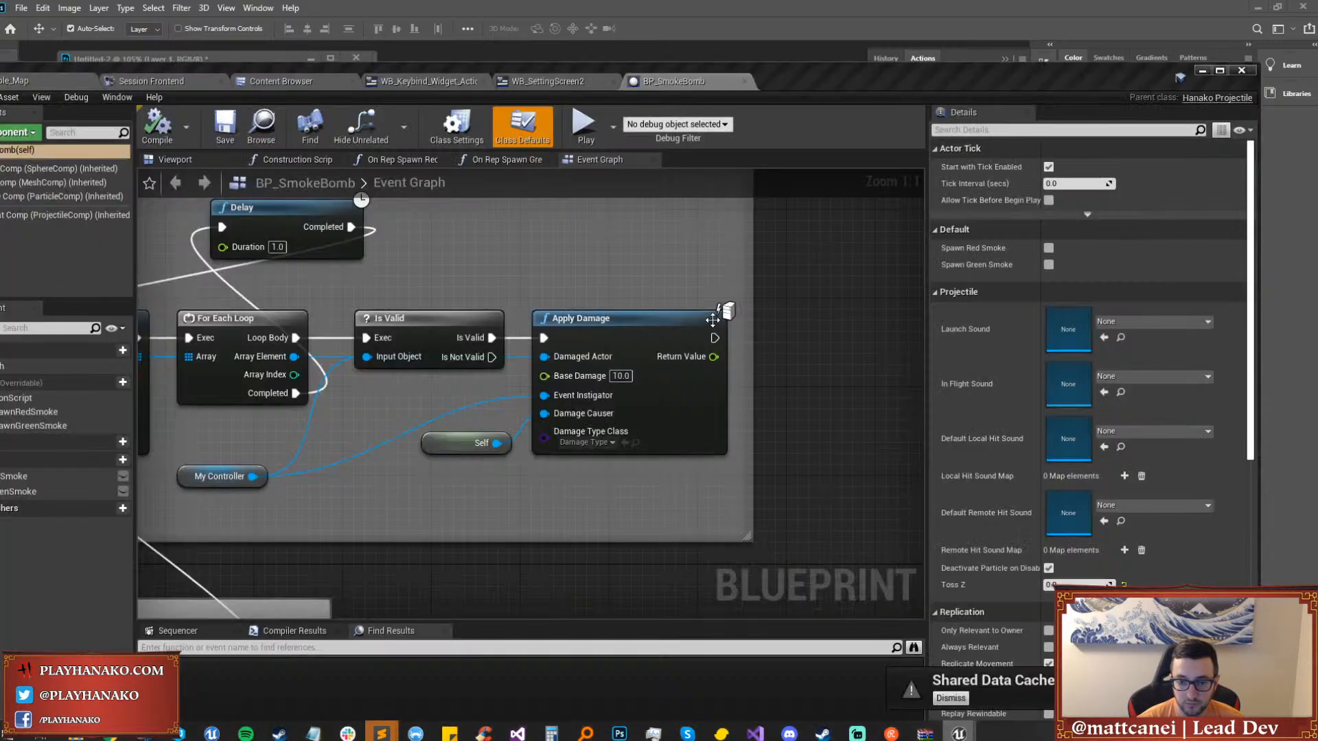
double_click(792, 76)
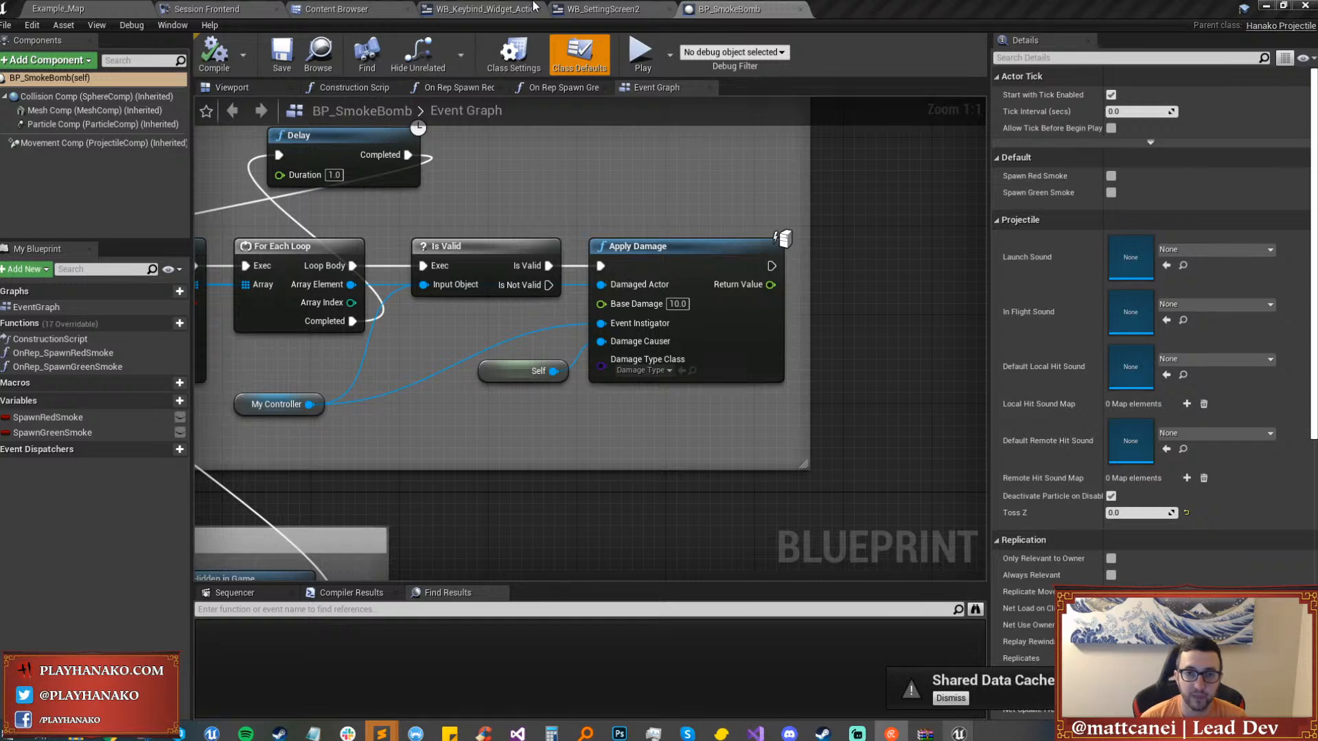
click(549, 8)
click(481, 8)
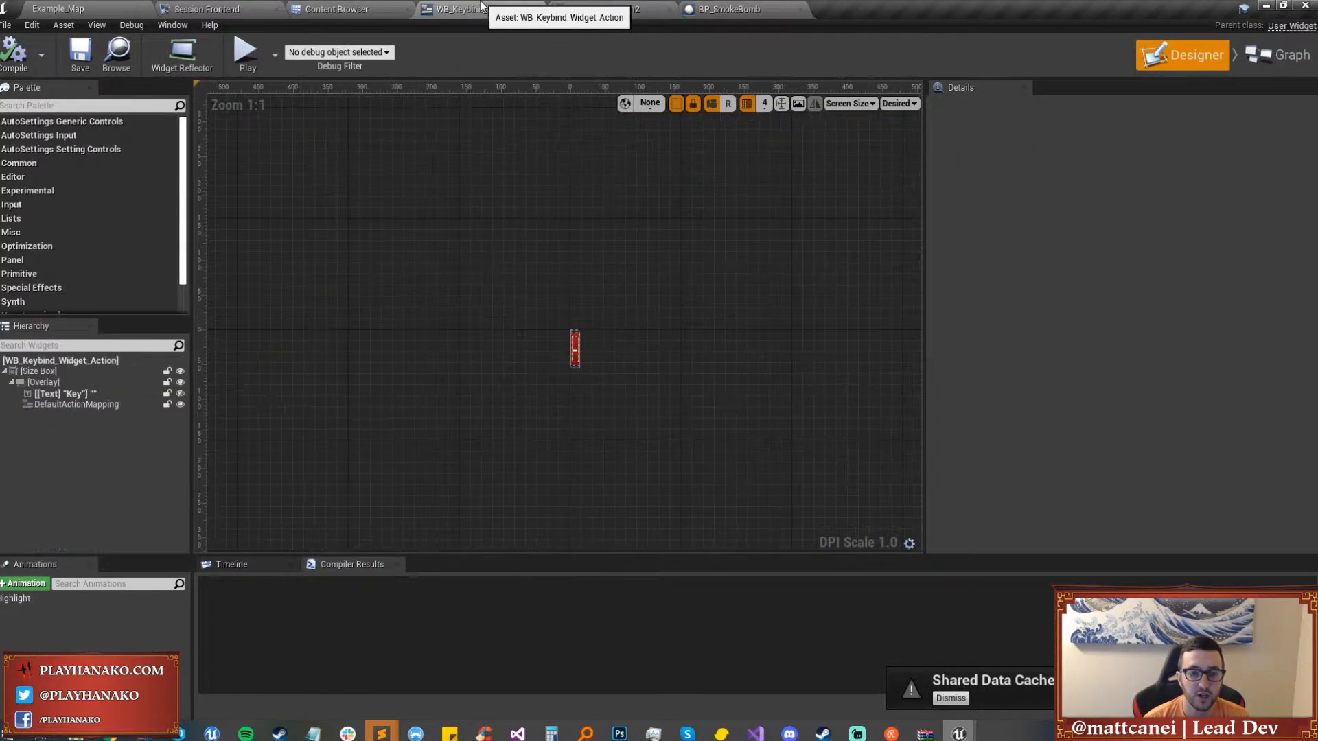
click(82, 8)
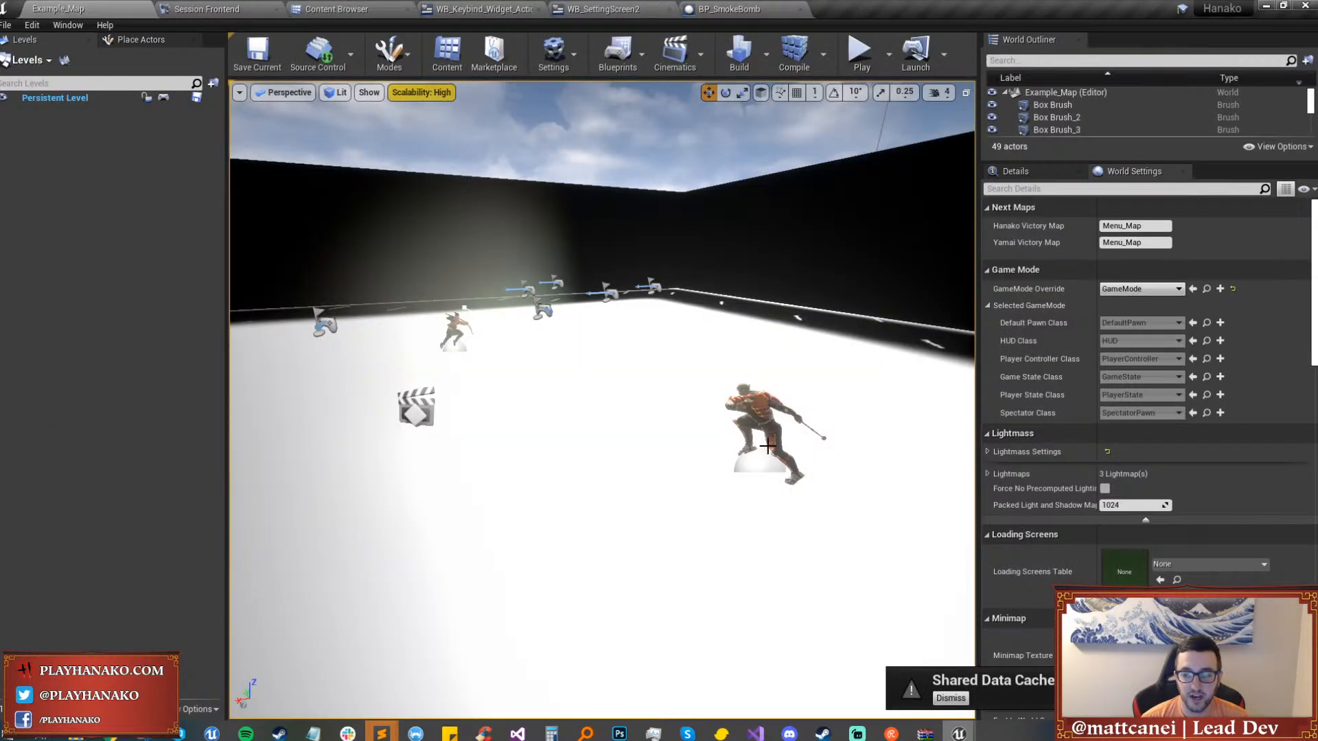
right_drag(766, 446, 295, 391)
key(w)
Open the recent level BF-GifuCrossroads2.
click(6, 25)
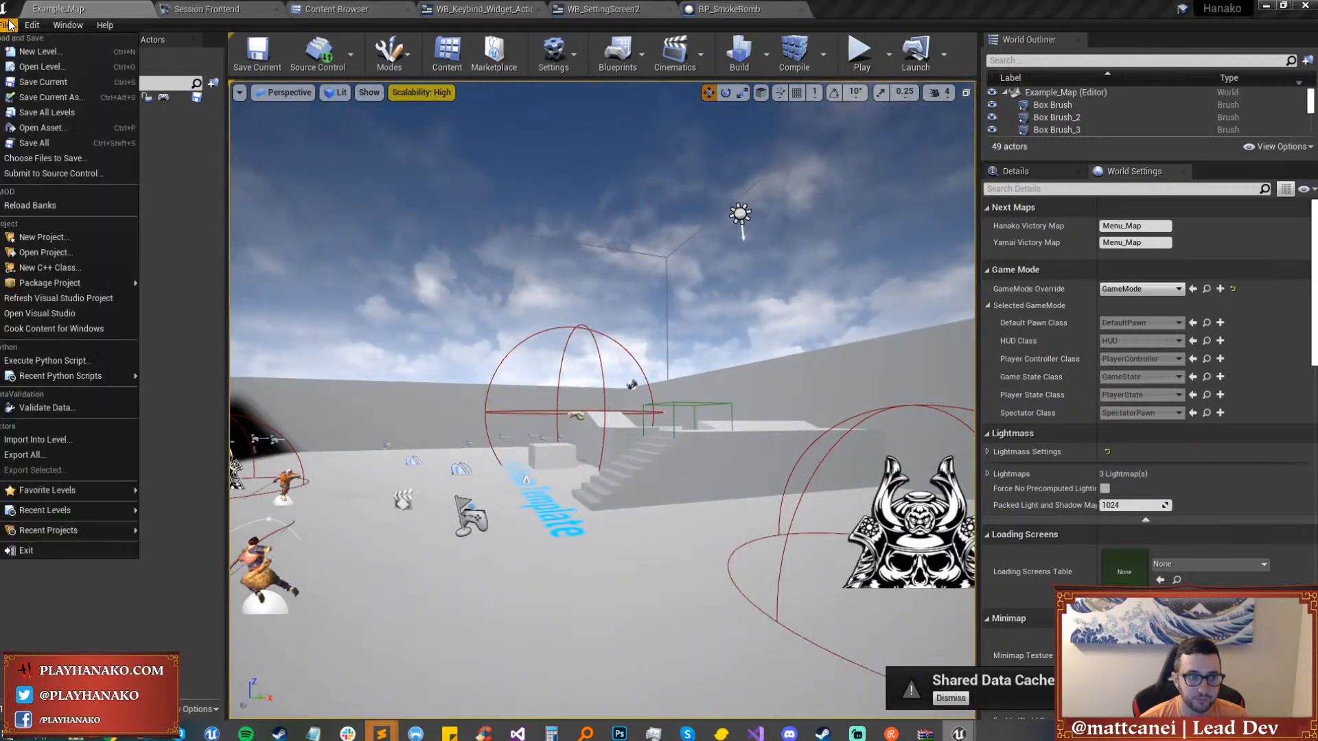
mouse_move(115, 516)
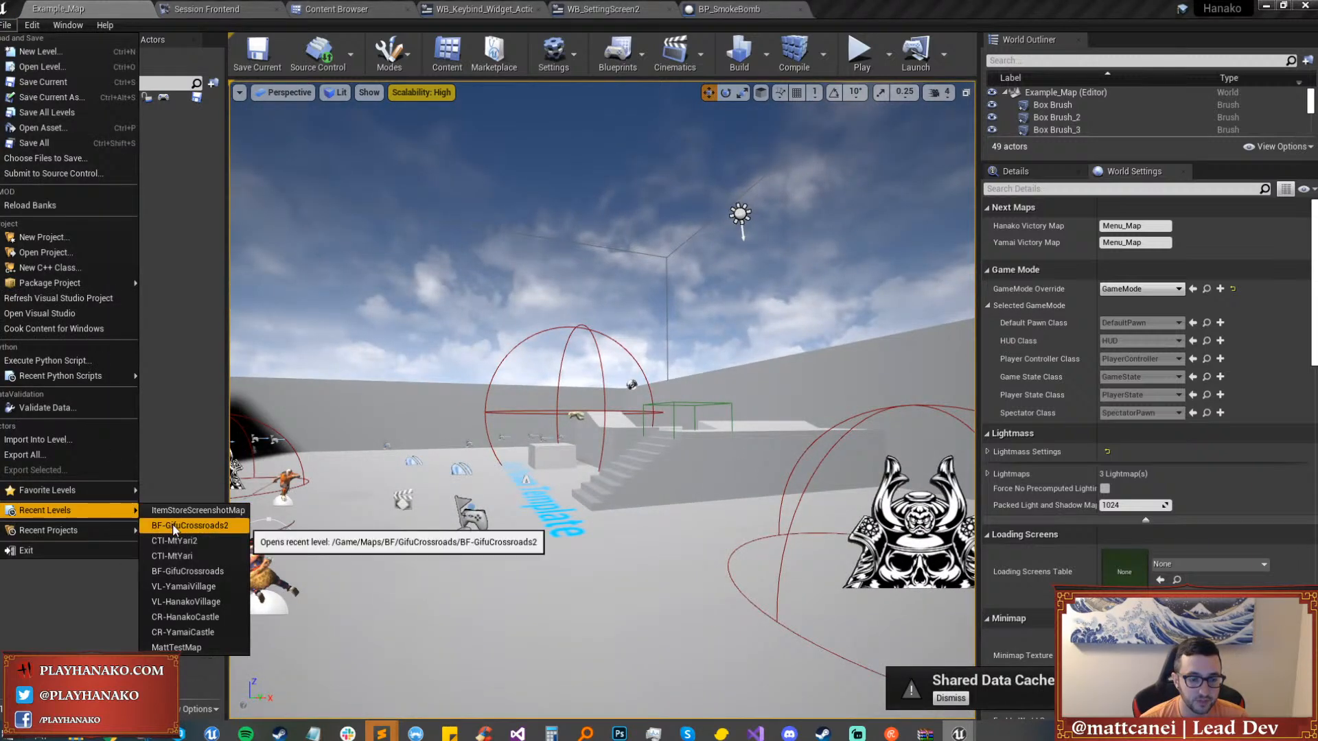
click(189, 525)
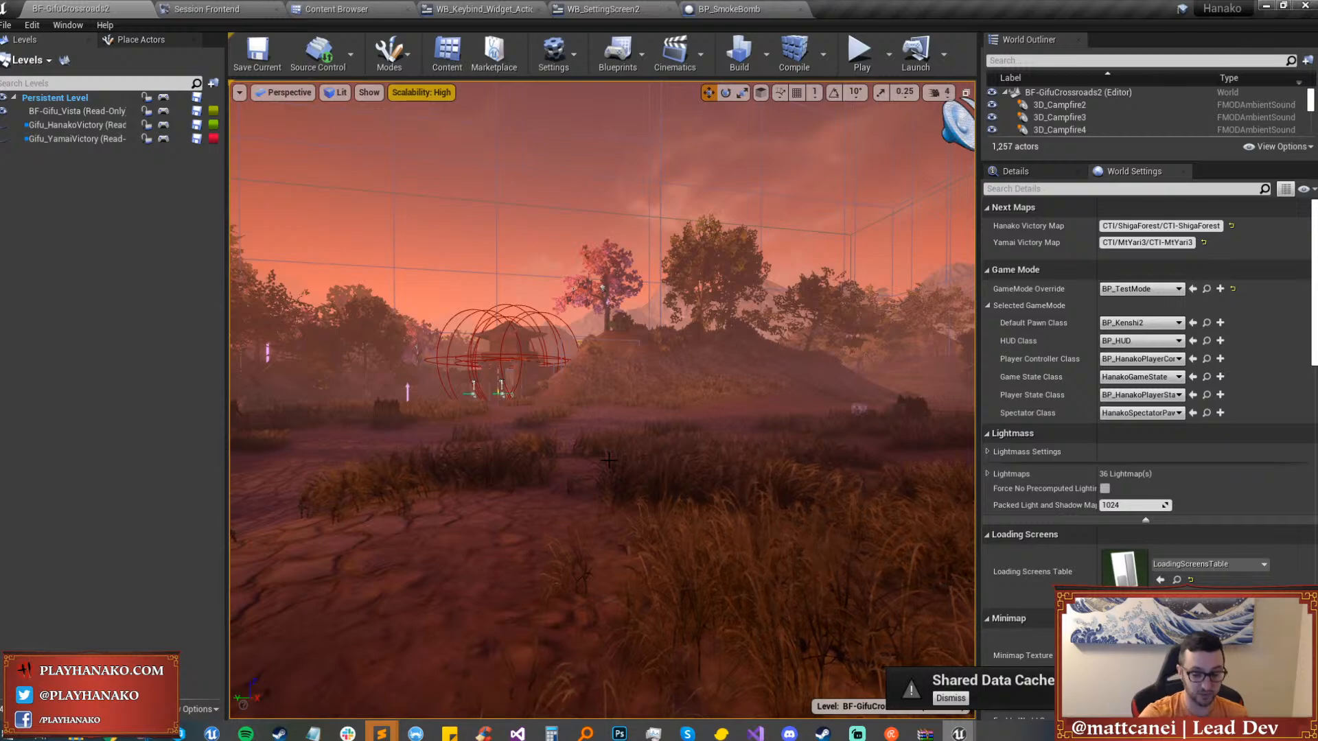
Examine the terrain, buildings and sky of the BF-GifuCrossroads2 level in game view.
right_drag(609, 459, 205, 443)
key(w)
key(w)
key(w)
right_drag(601, 399, 508, 394)
key(g)
key(w)
right_drag(717, 439, 647, 460)
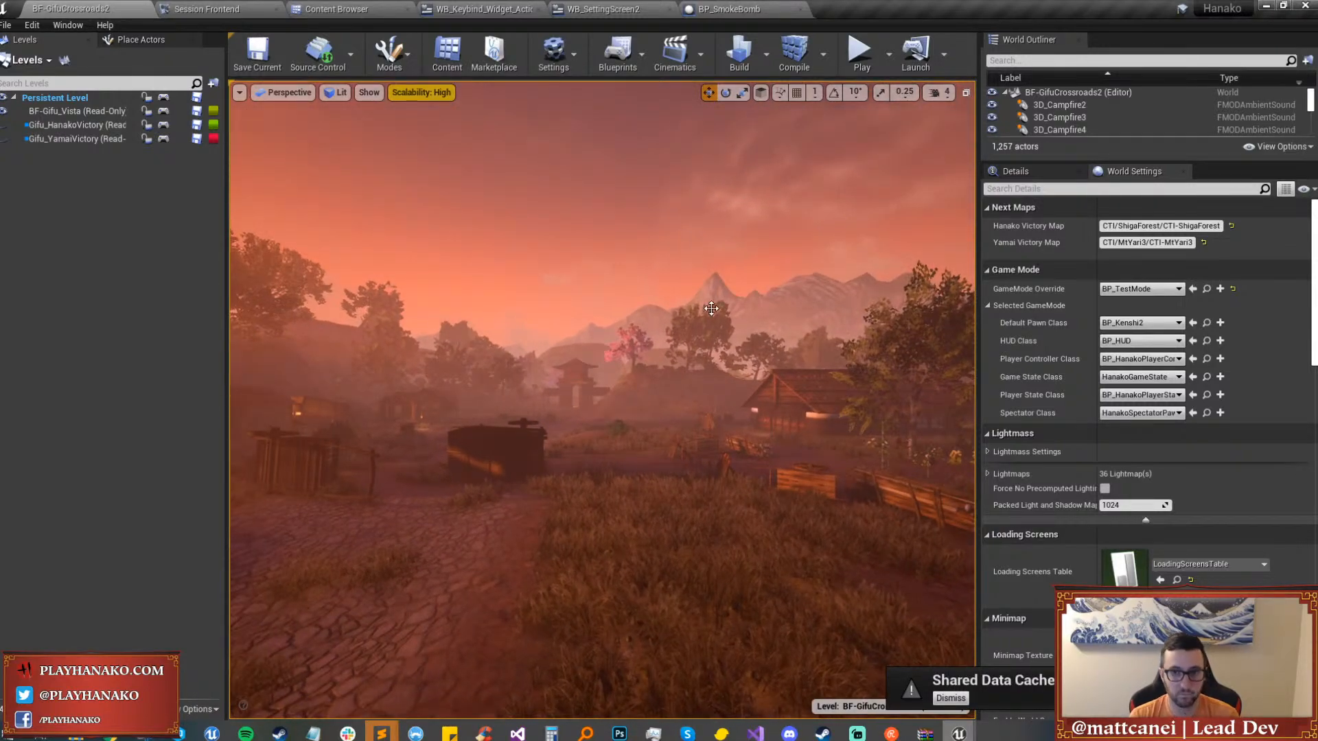
Edit the number of players in the multiplayer play options and start a play session in the full-screen viewport.
click(888, 55)
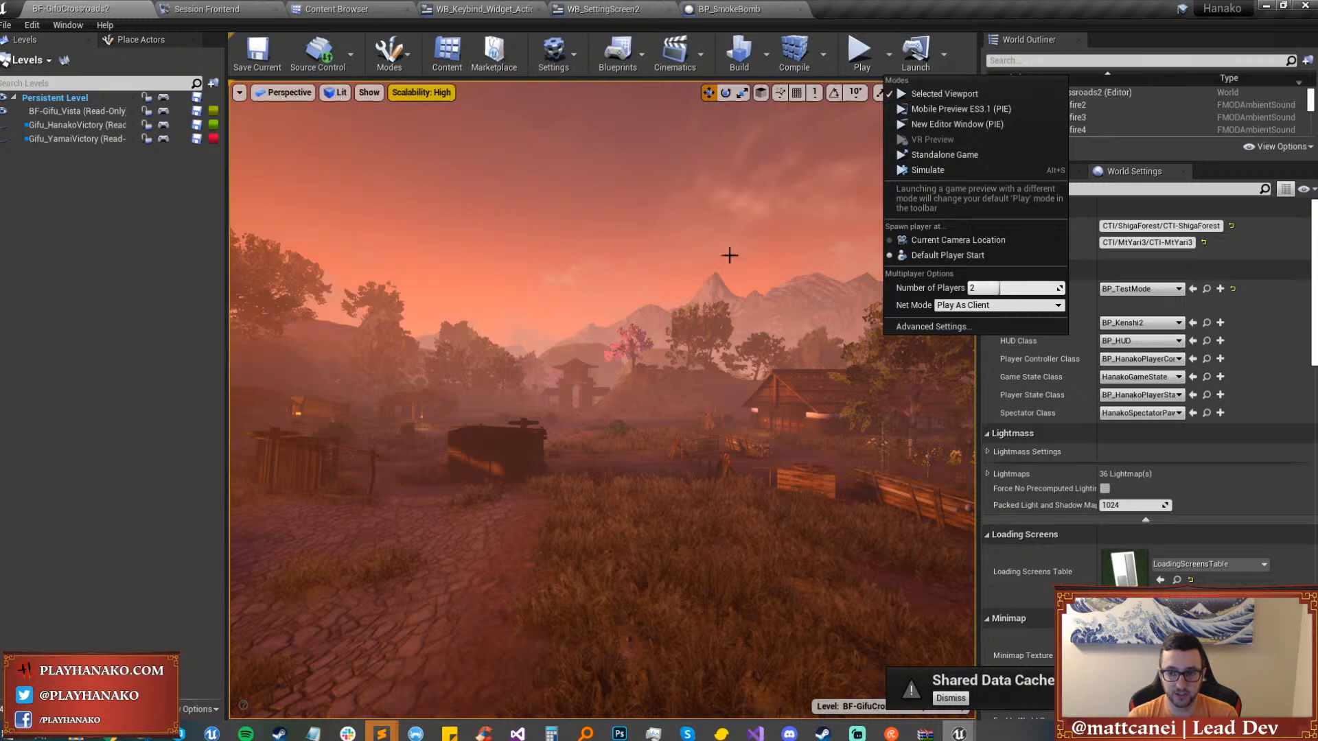
right_drag(717, 253, 682, 298)
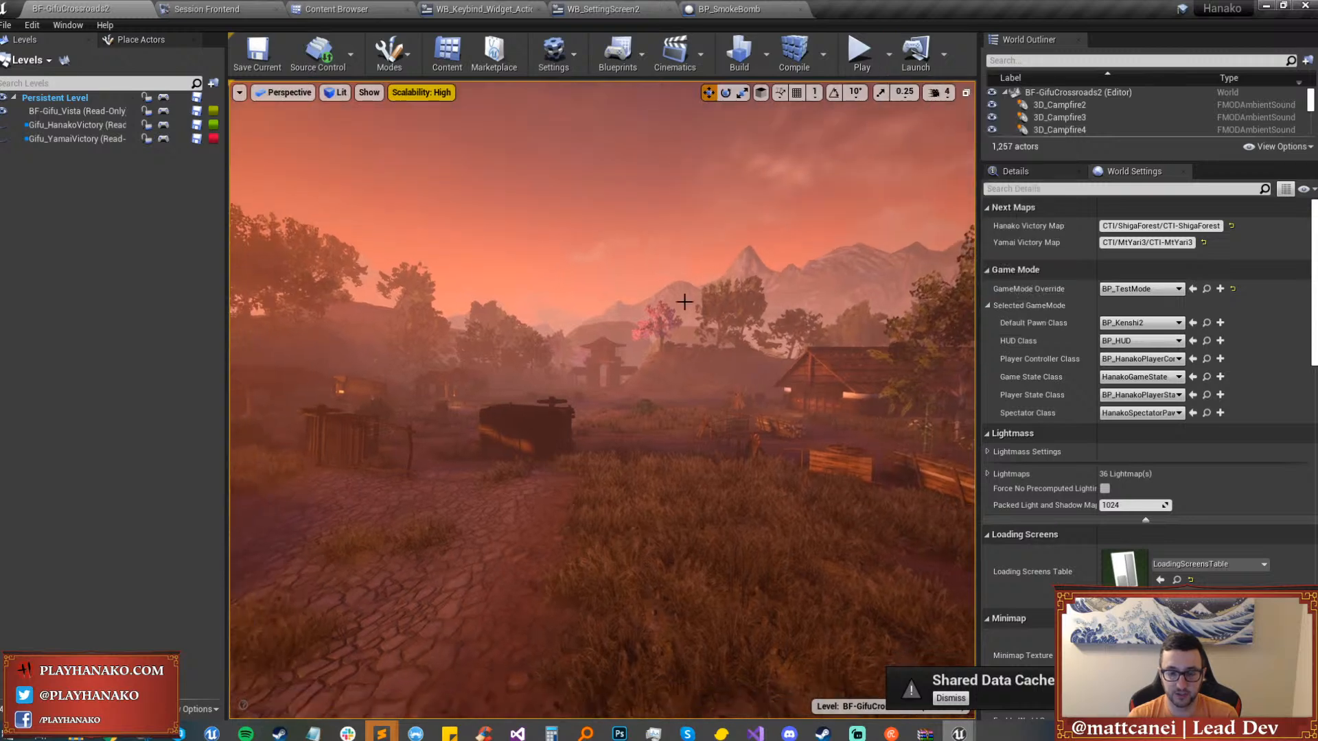
click(888, 54)
click(1023, 287)
right_drag(685, 375, 705, 374)
key(F11)
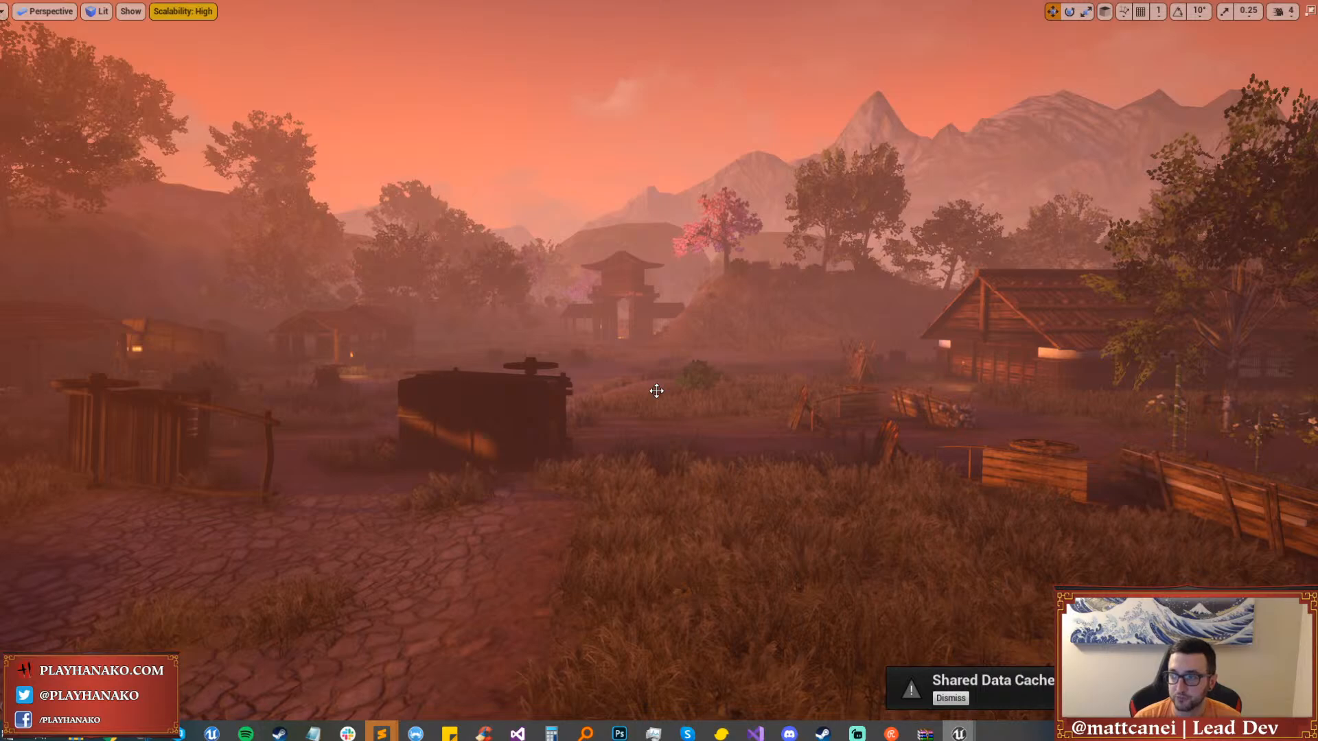
key(alt+p)
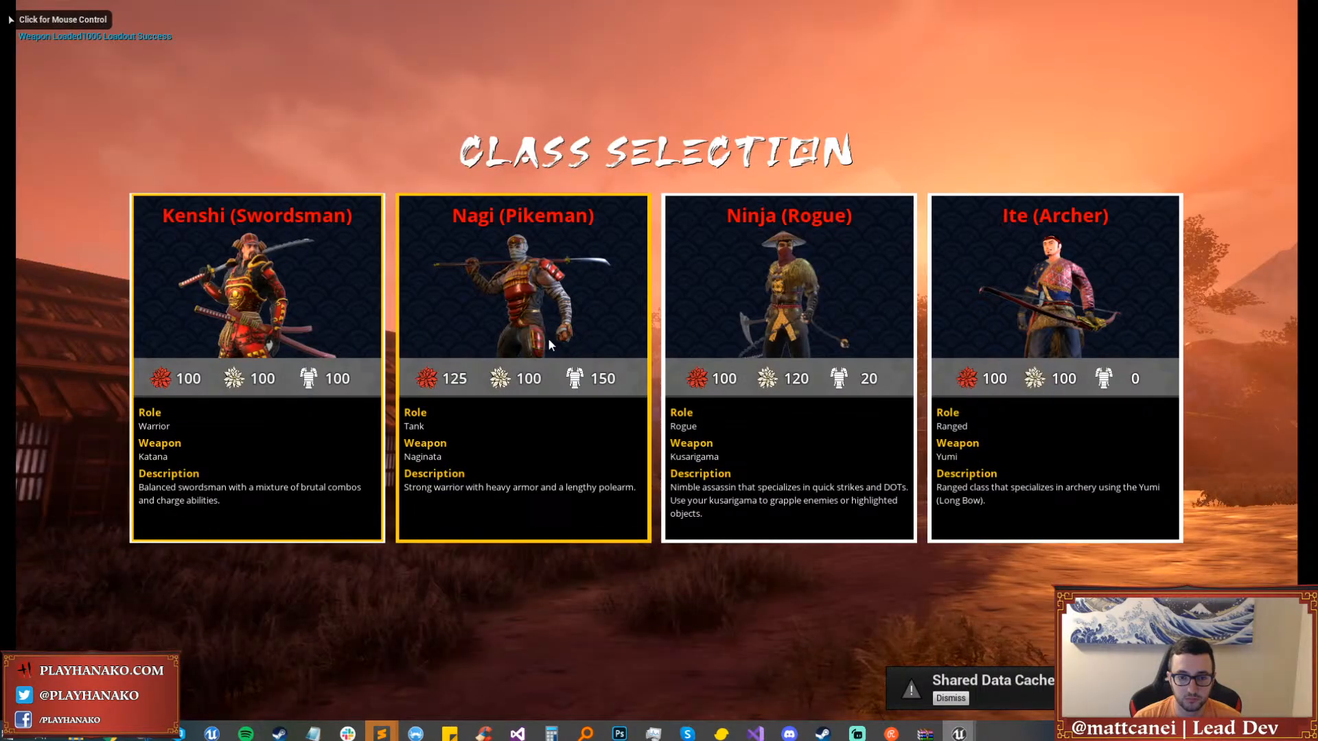
Choose the Nagi (Pikeman) class and unlock its utility skills, including Pole Vault, in the skill wheel.
click(548, 338)
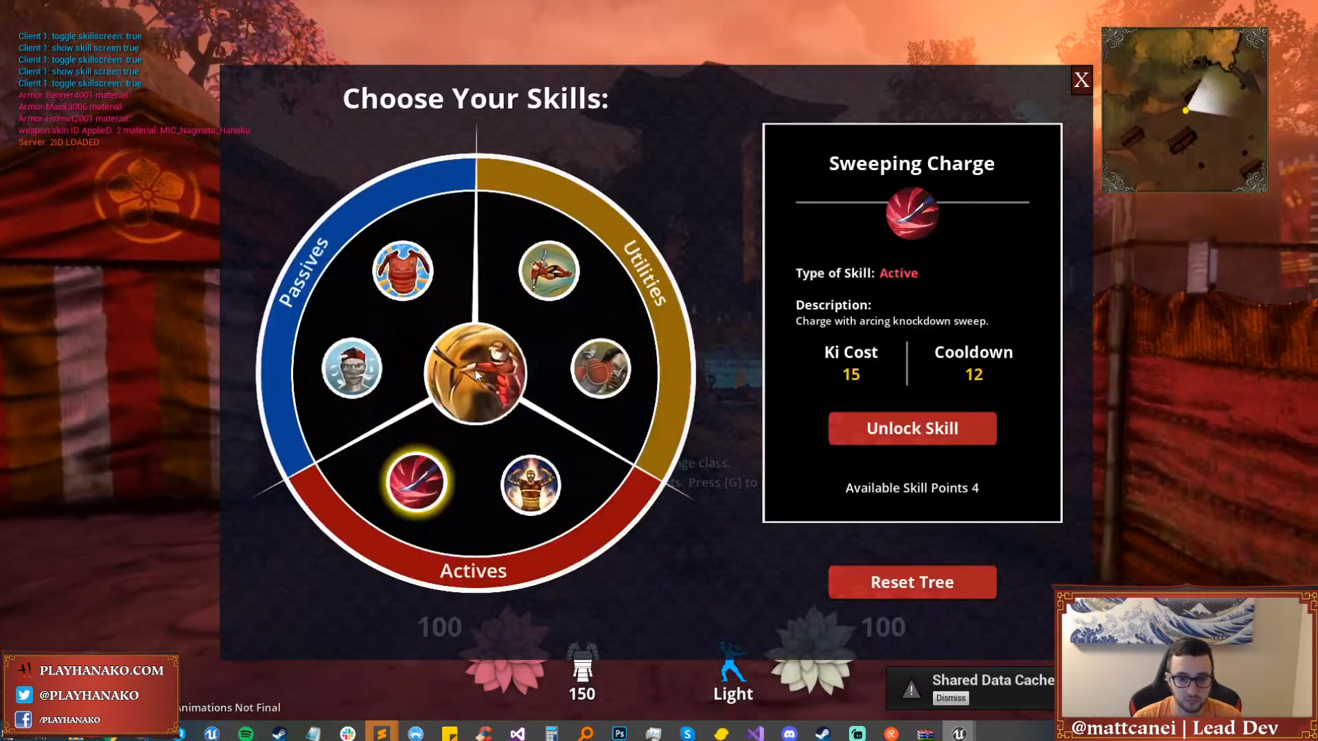
click(571, 356)
click(553, 251)
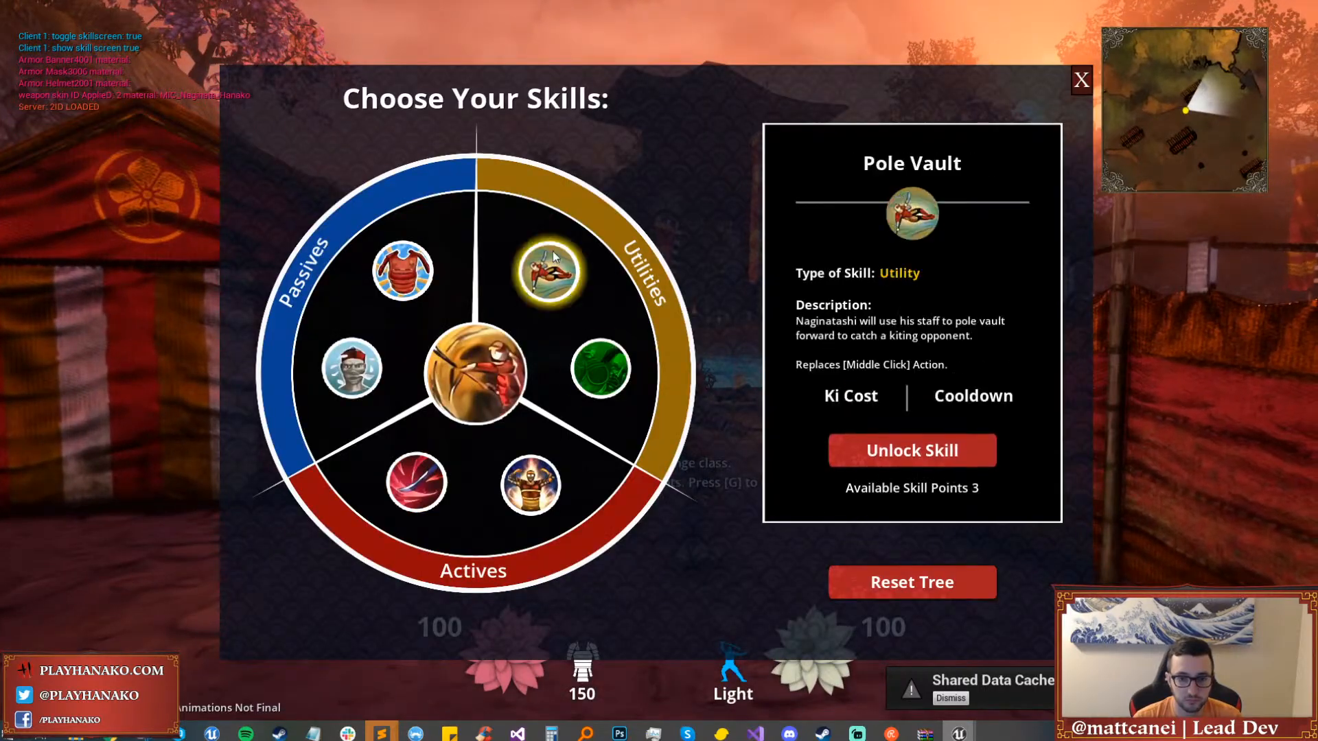
key(g)
Playtest the pikeman by running from the camp across the blue barrier and through the wooden gate while swinging the naginata.
key(w)
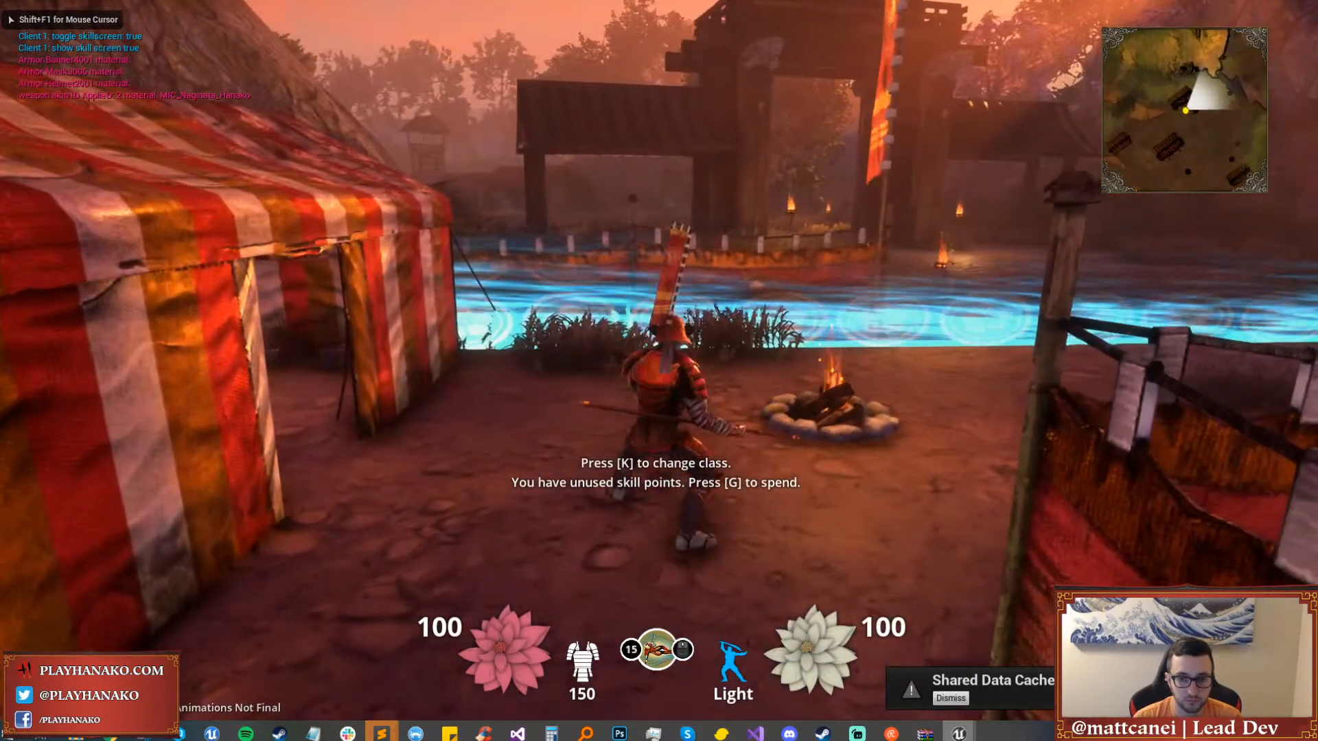
key(w)
key(d)
key(w)
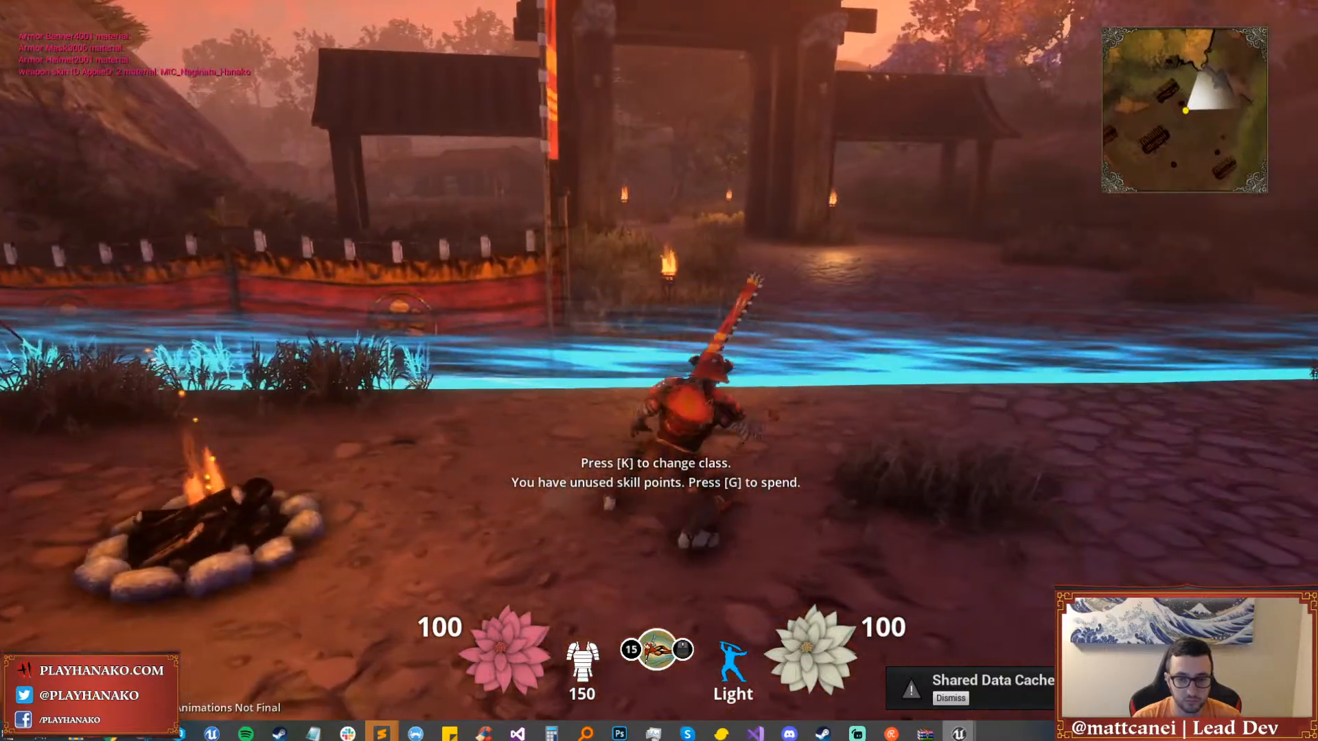
key(w)
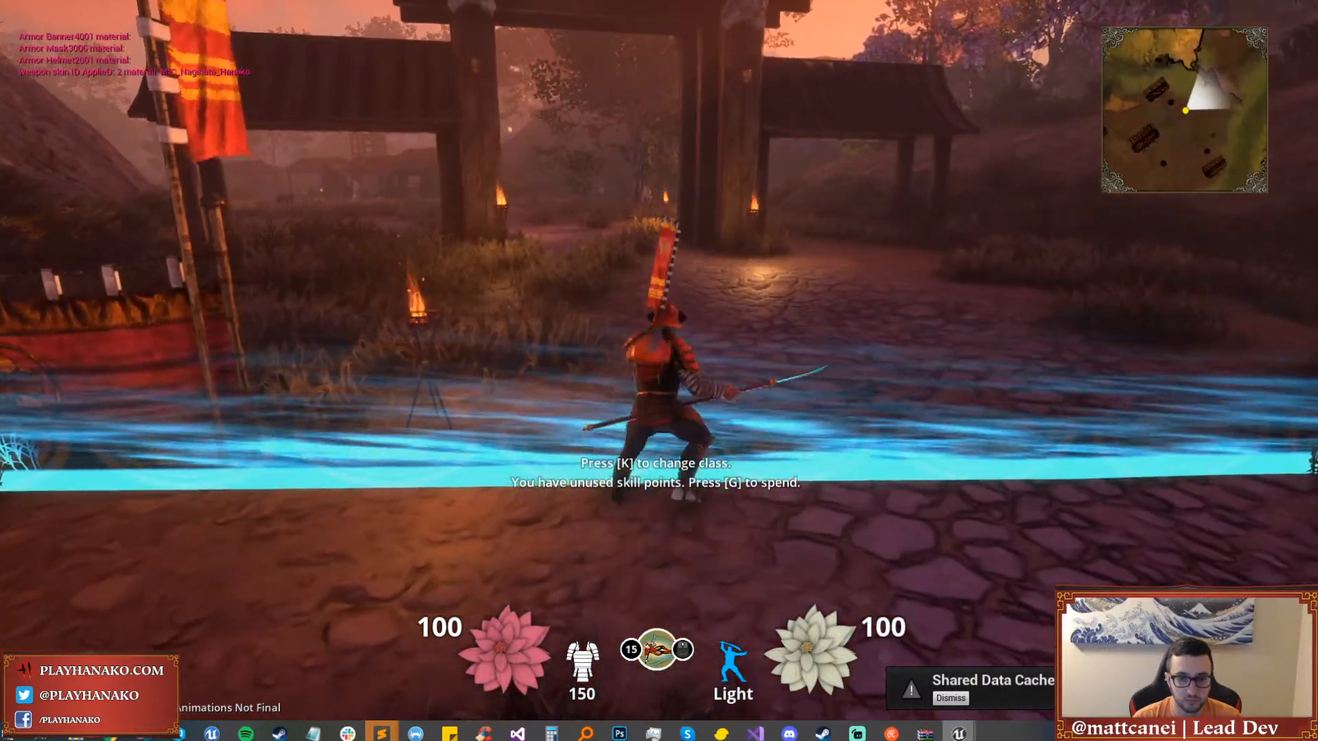
key(w)
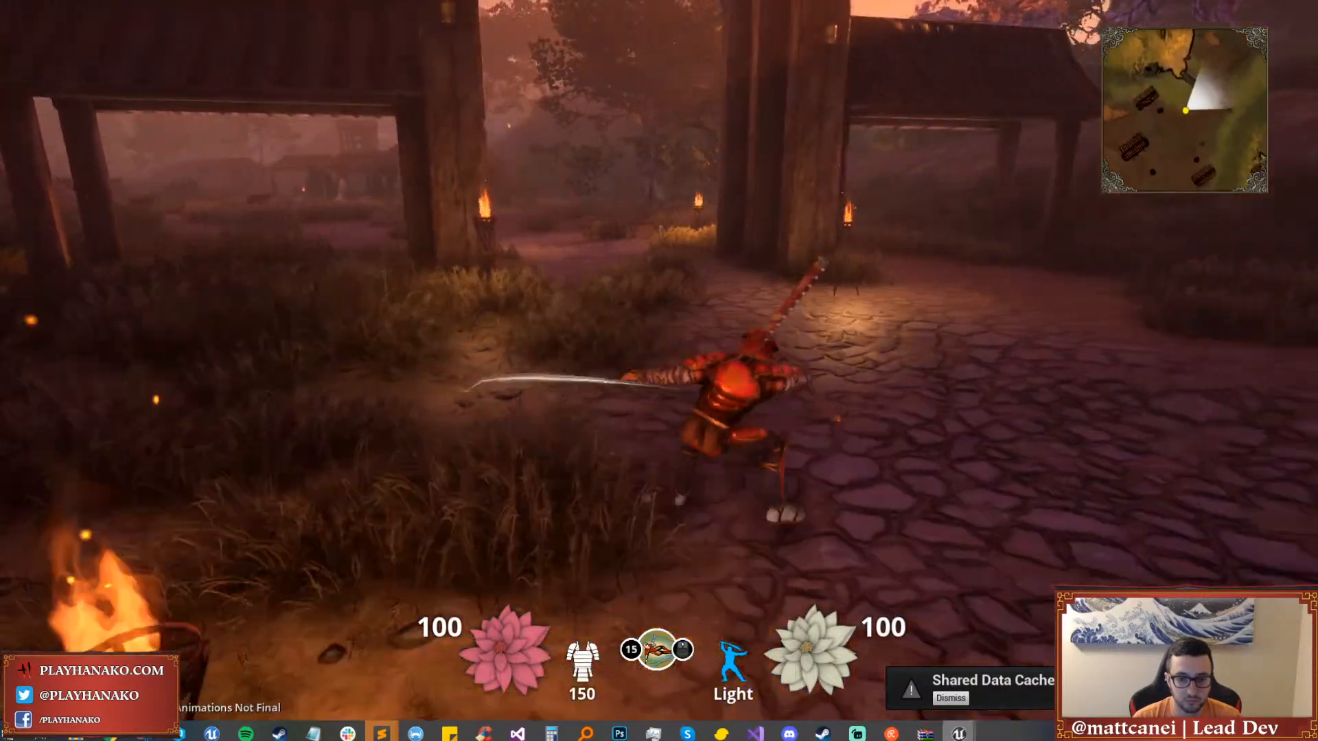
key(w)
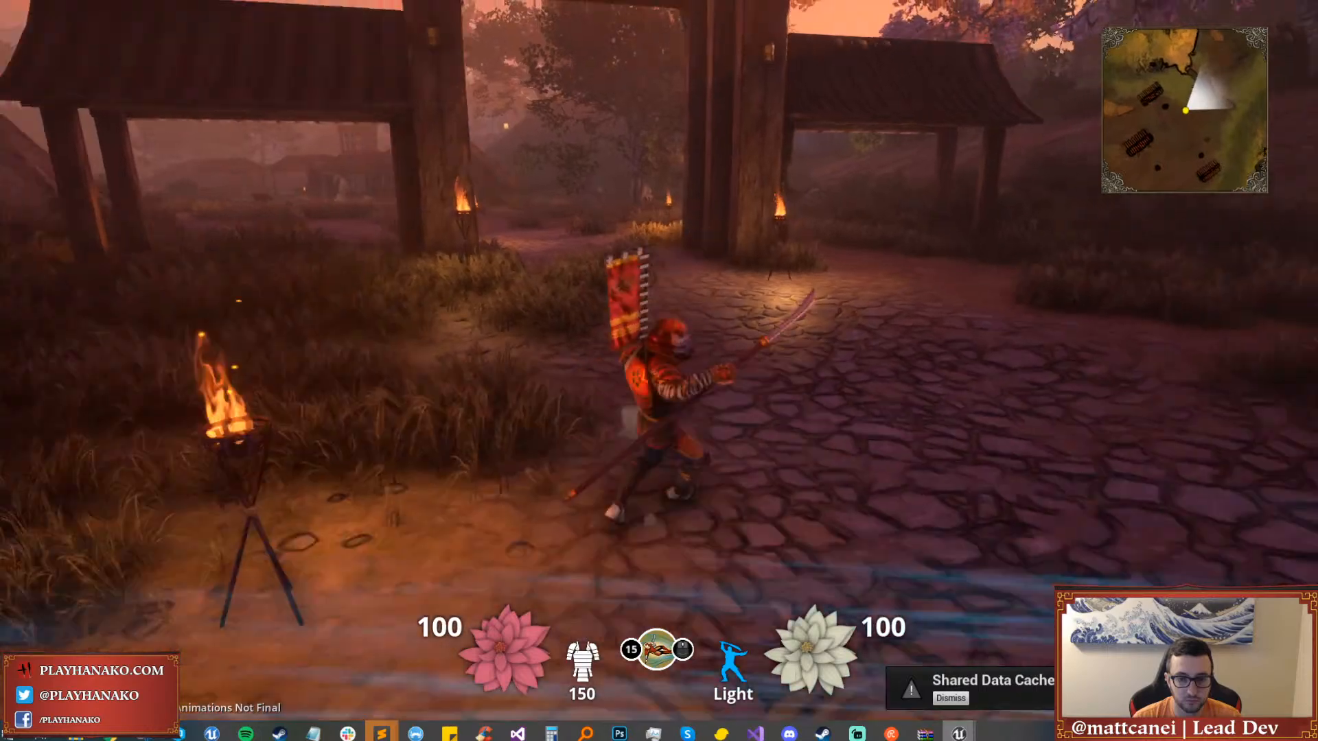
key(w)
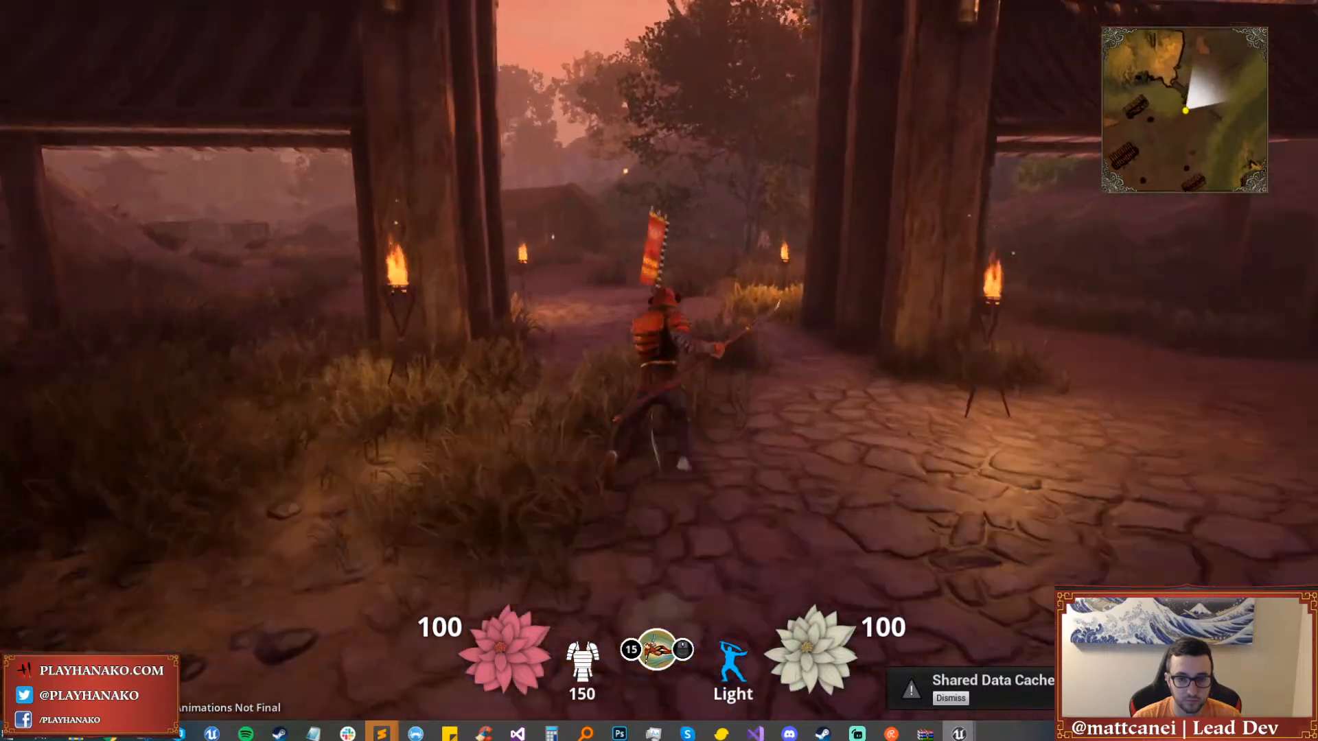
key(w)
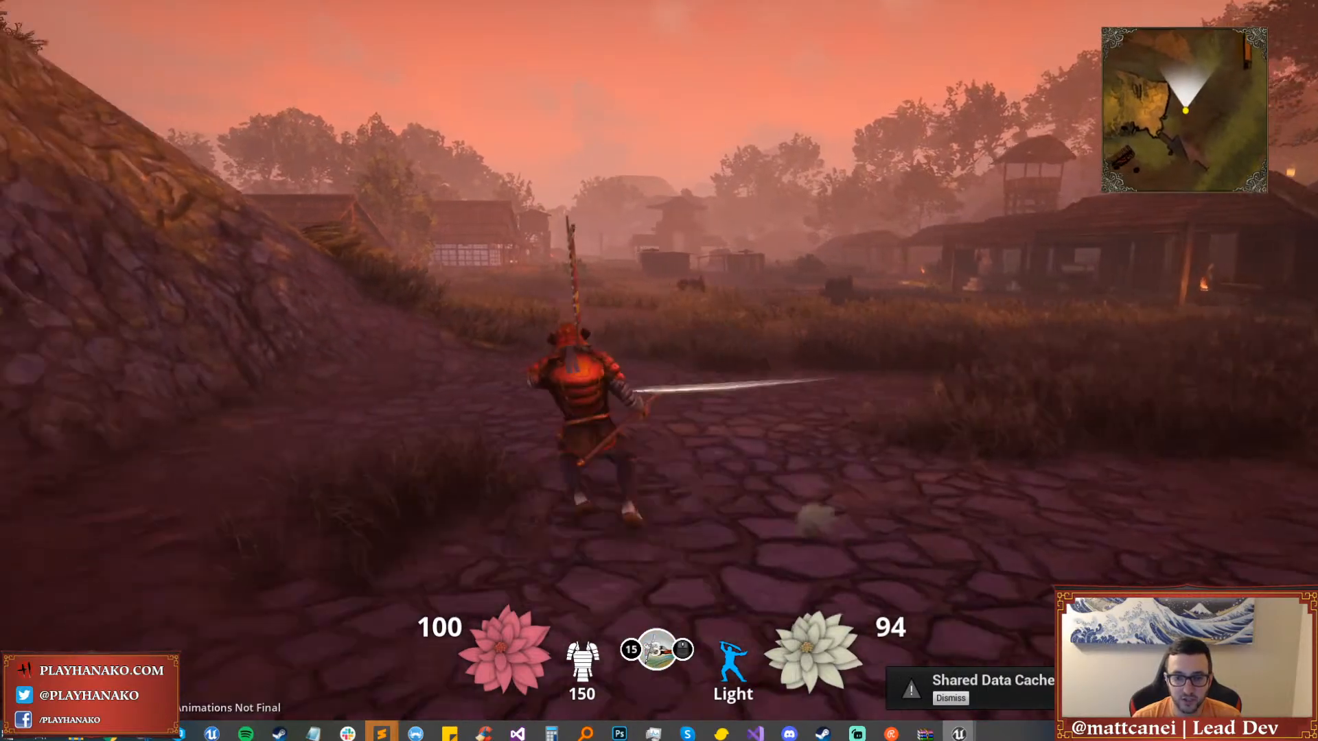
Walk the pikeman along the stone road into the village, trying naginata attacks and sprinting.
key(w)
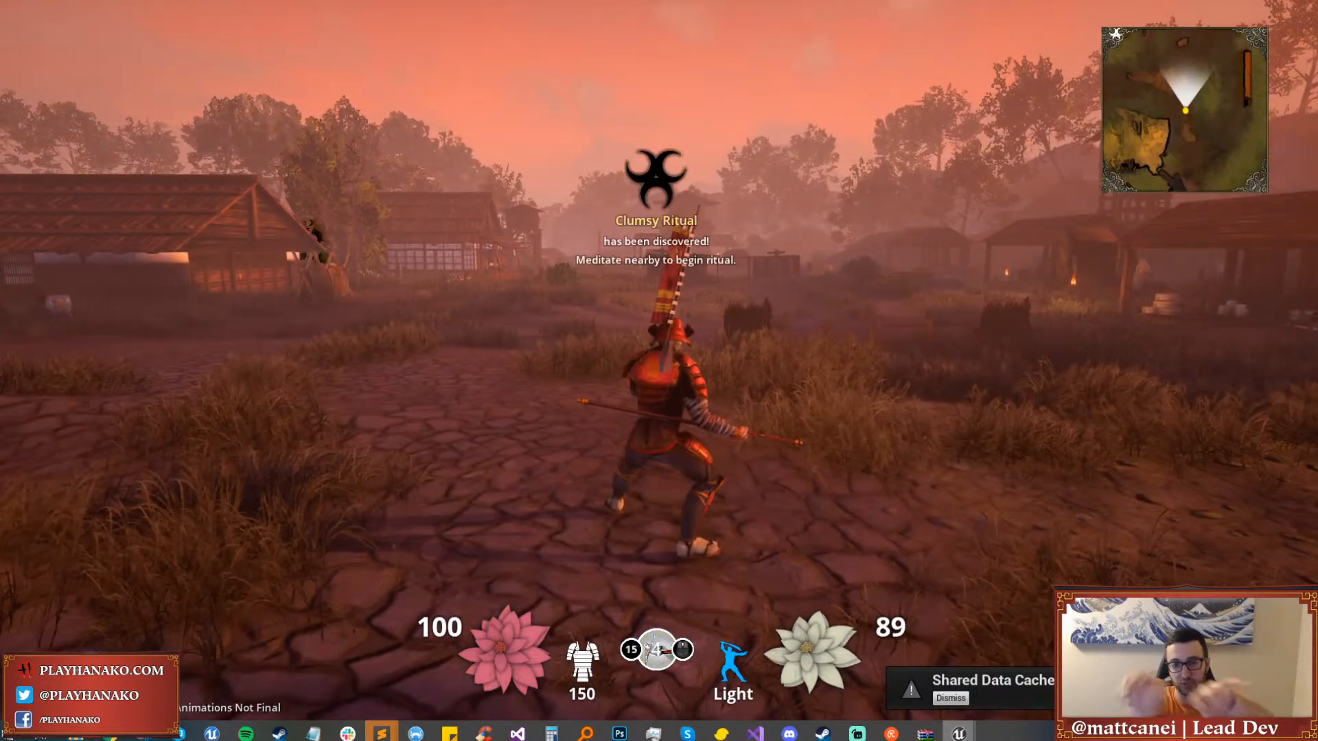
key(w)
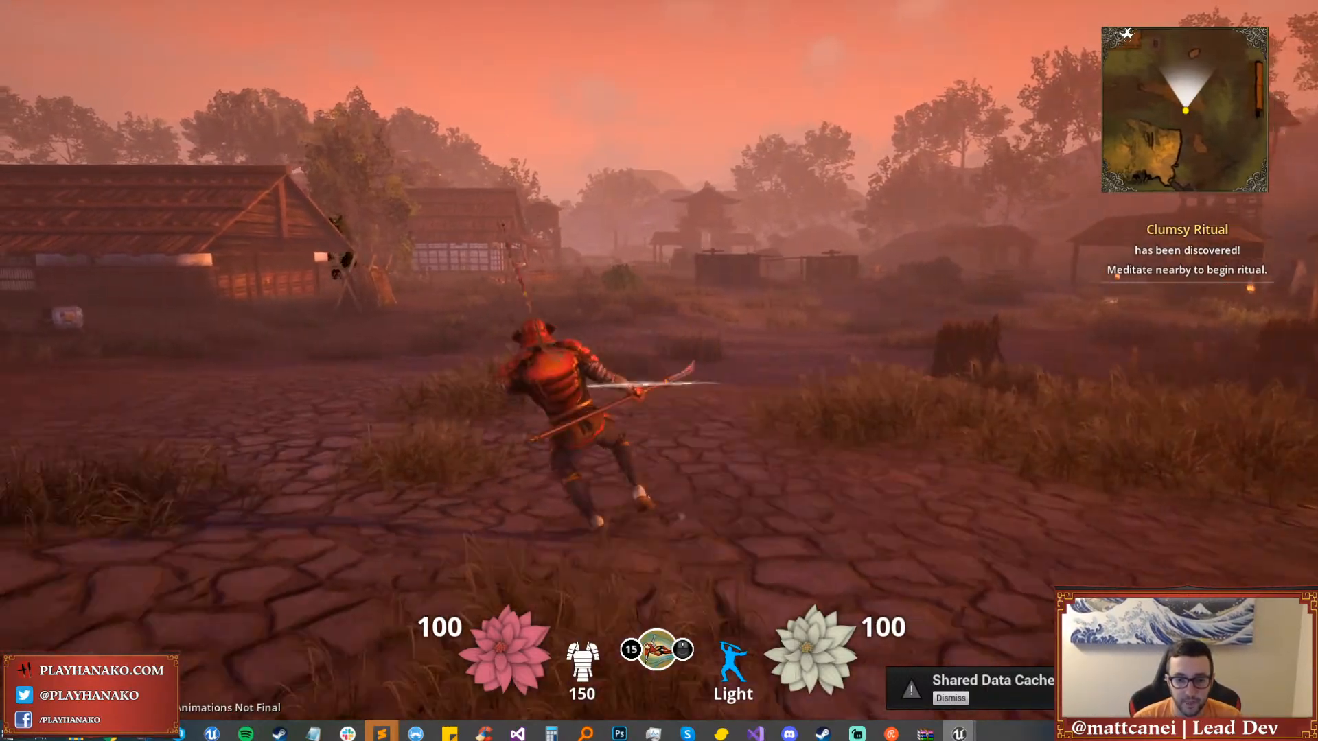
key(w)
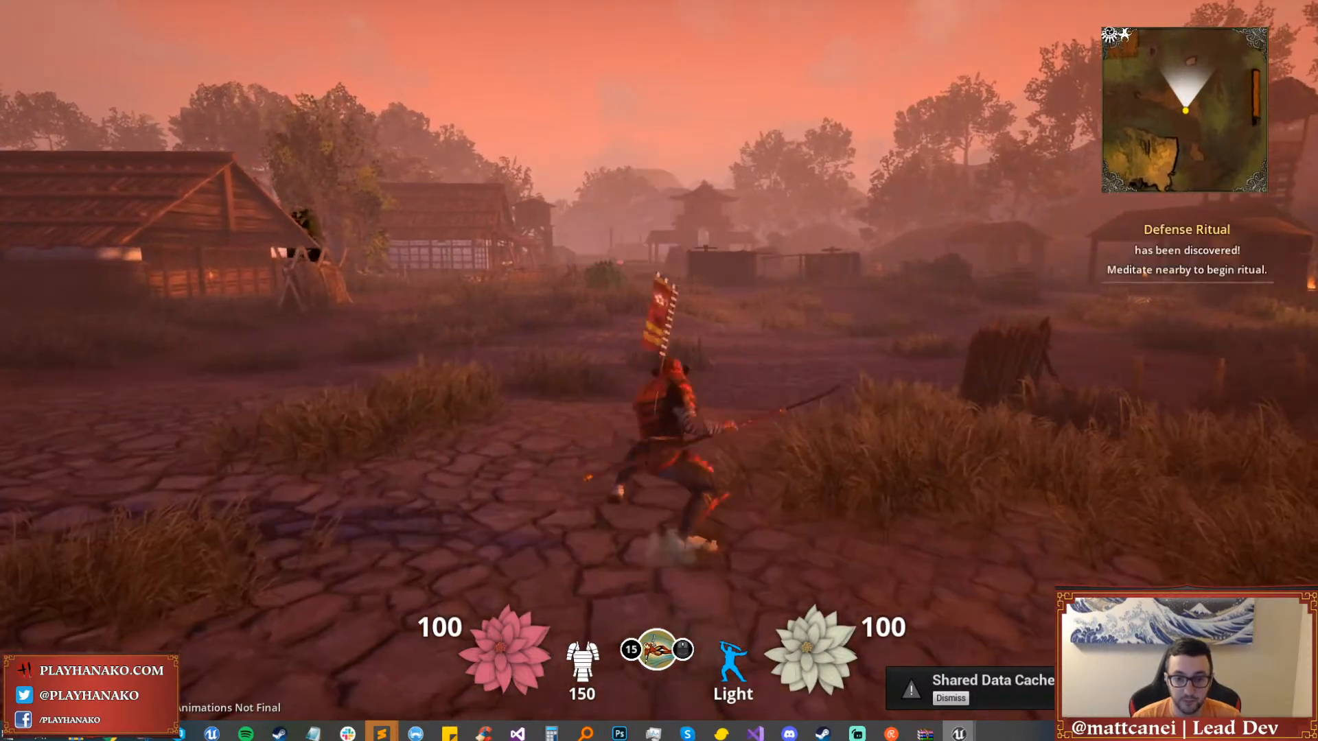
key(d)
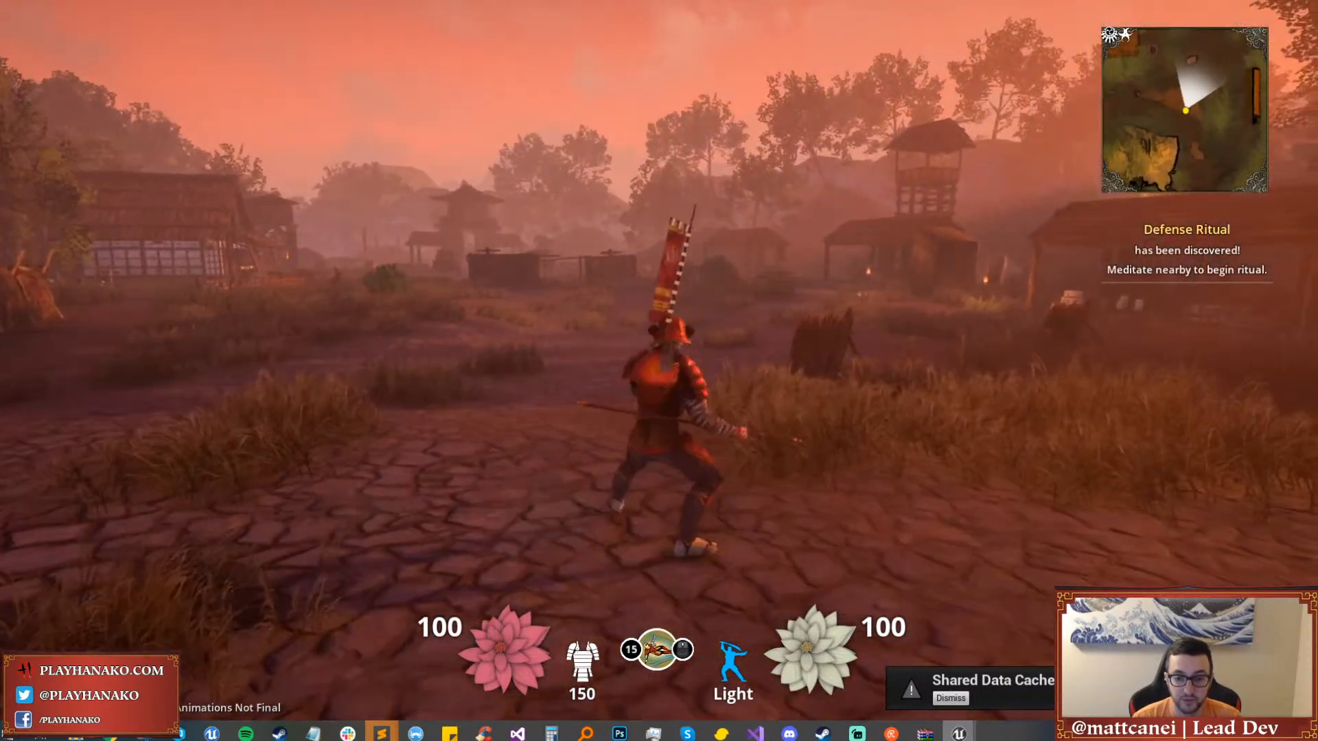
key(w)
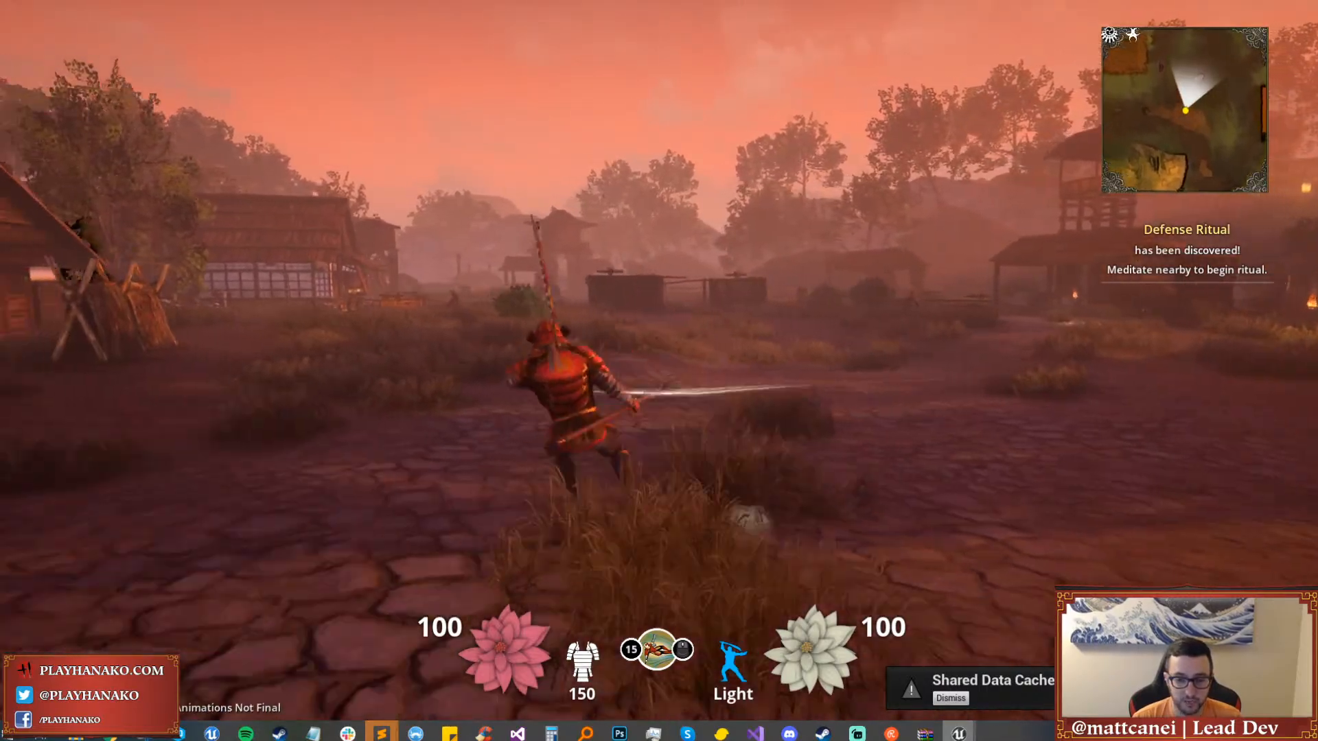
key(w)
key(shift)
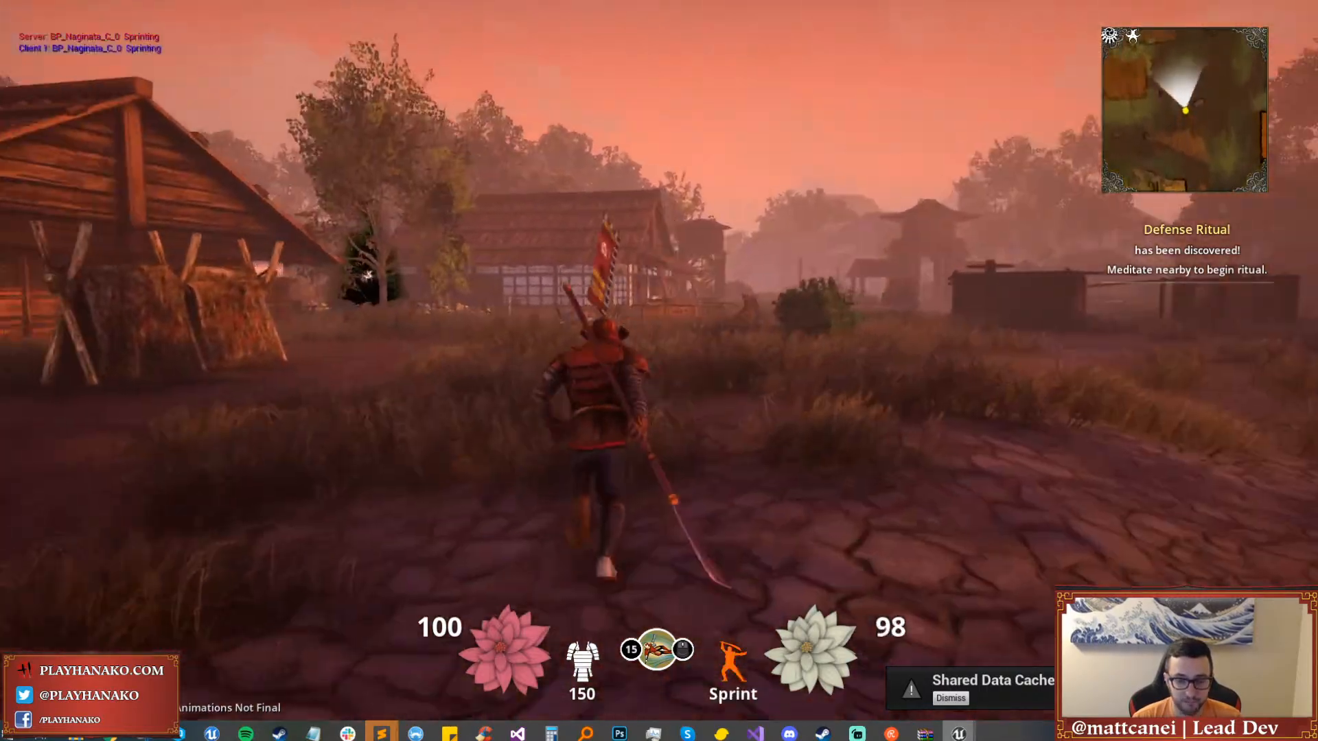
Sprint the pikeman around the village houses and central hill to examine the level's sunset lighting and scenery.
key(w)
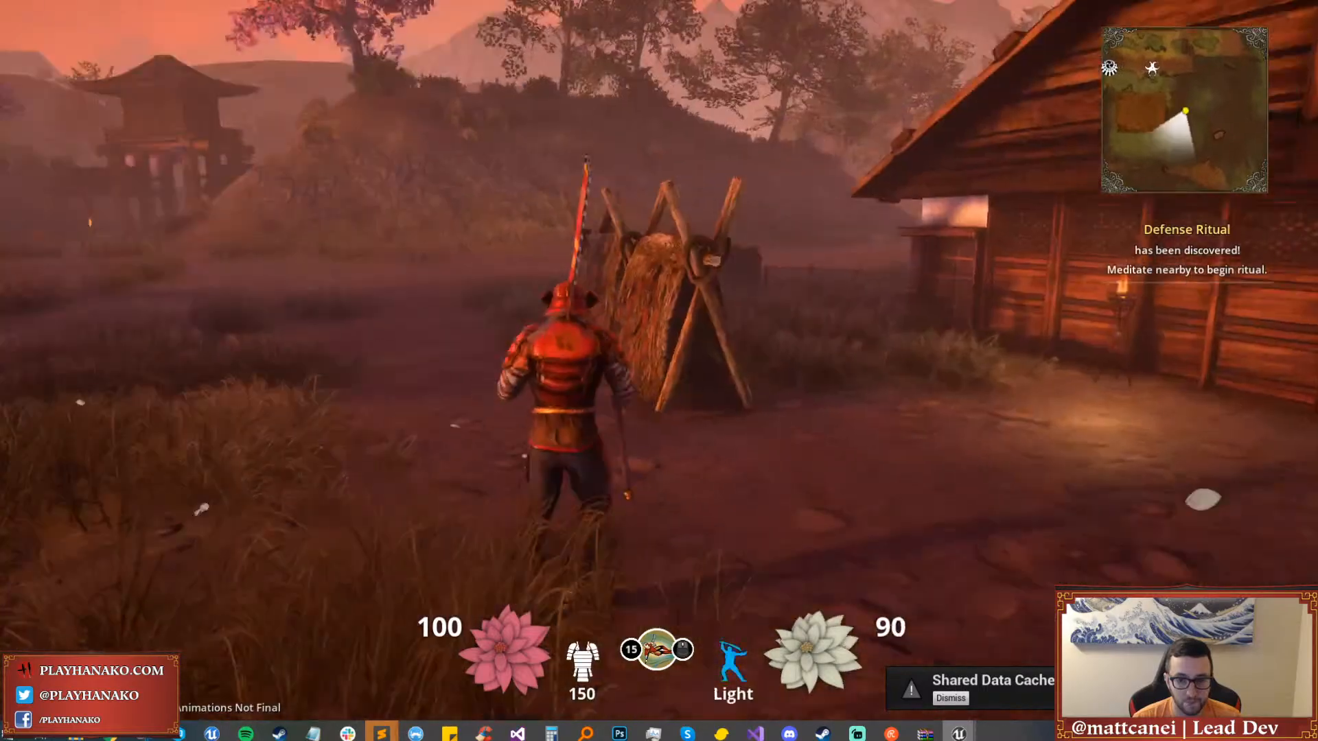
key(shift)
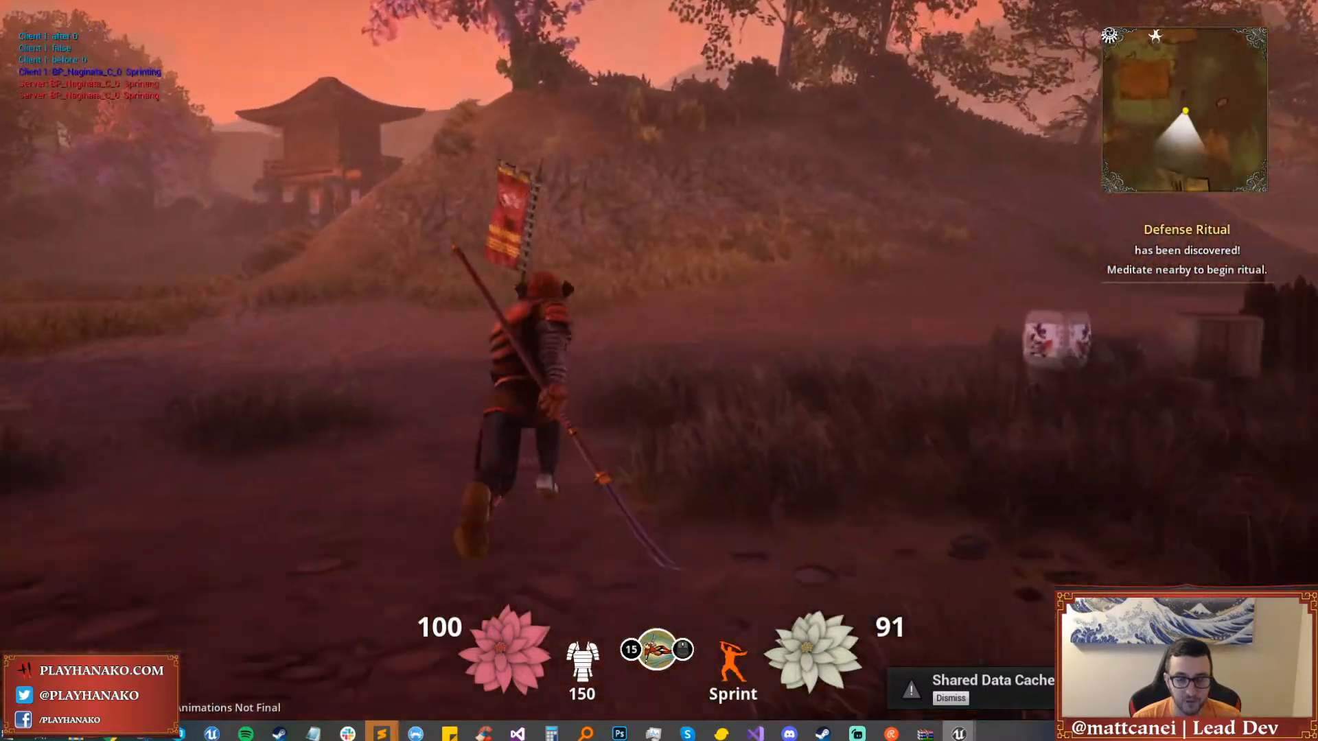
key(a)
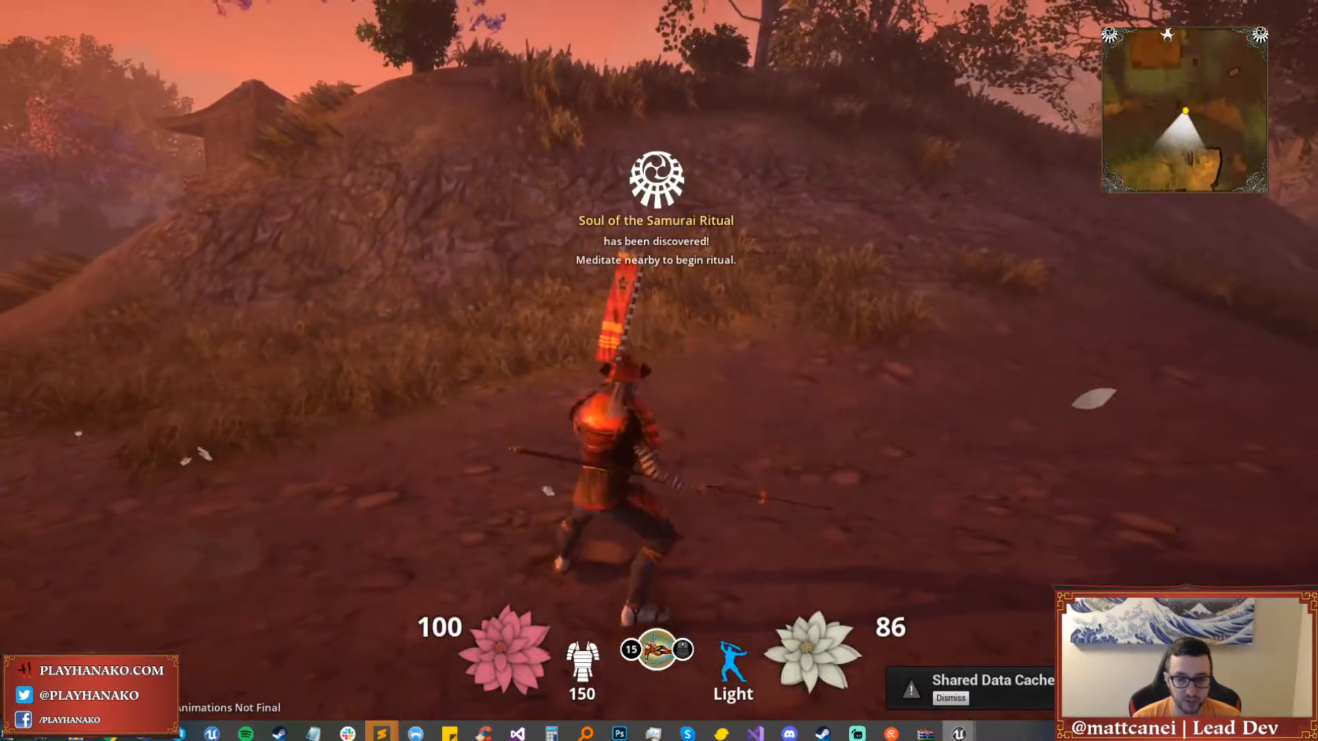
key(w)
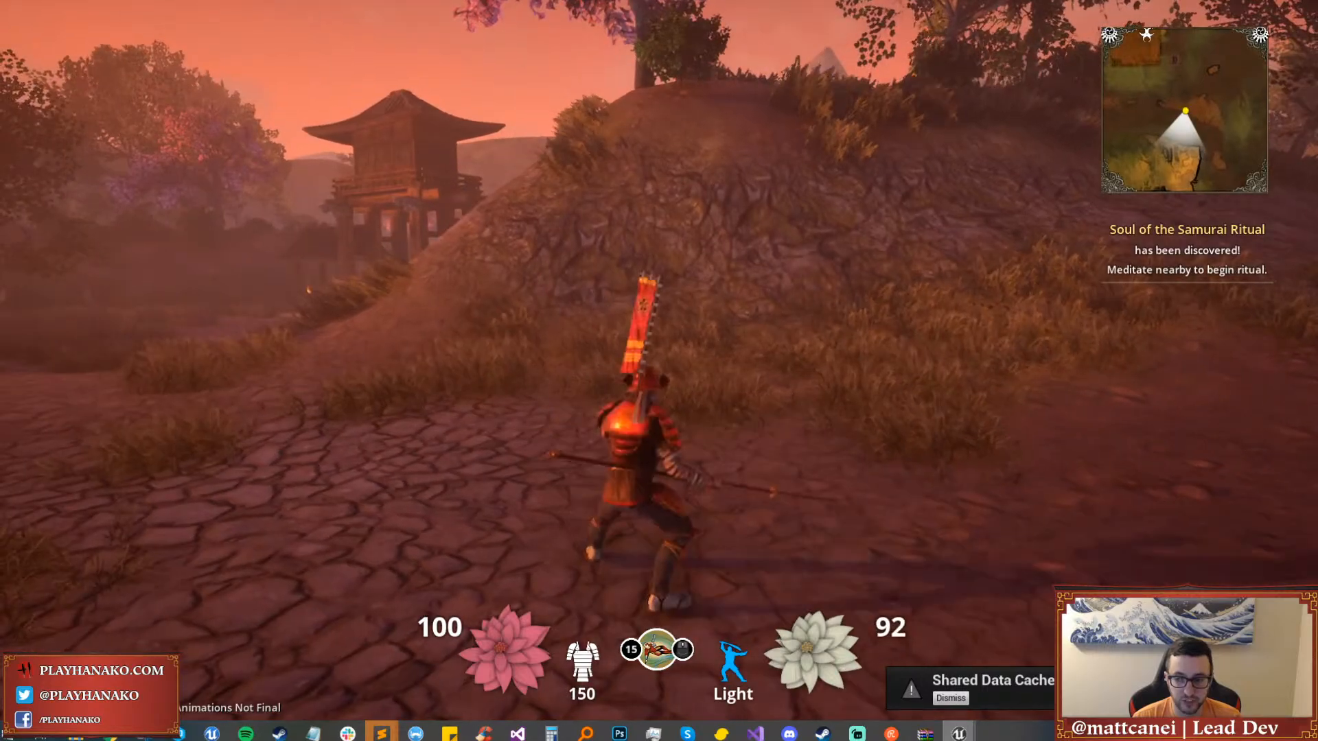
key(shift)
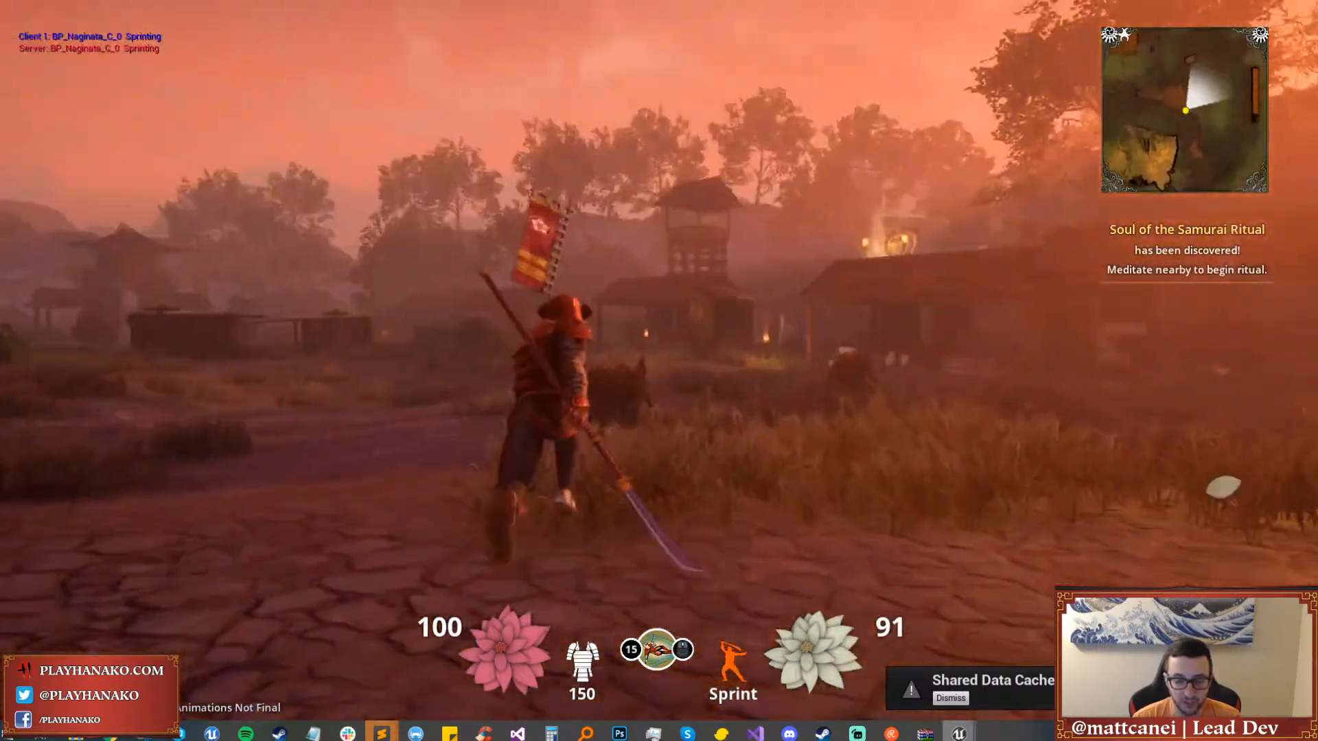
key(a)
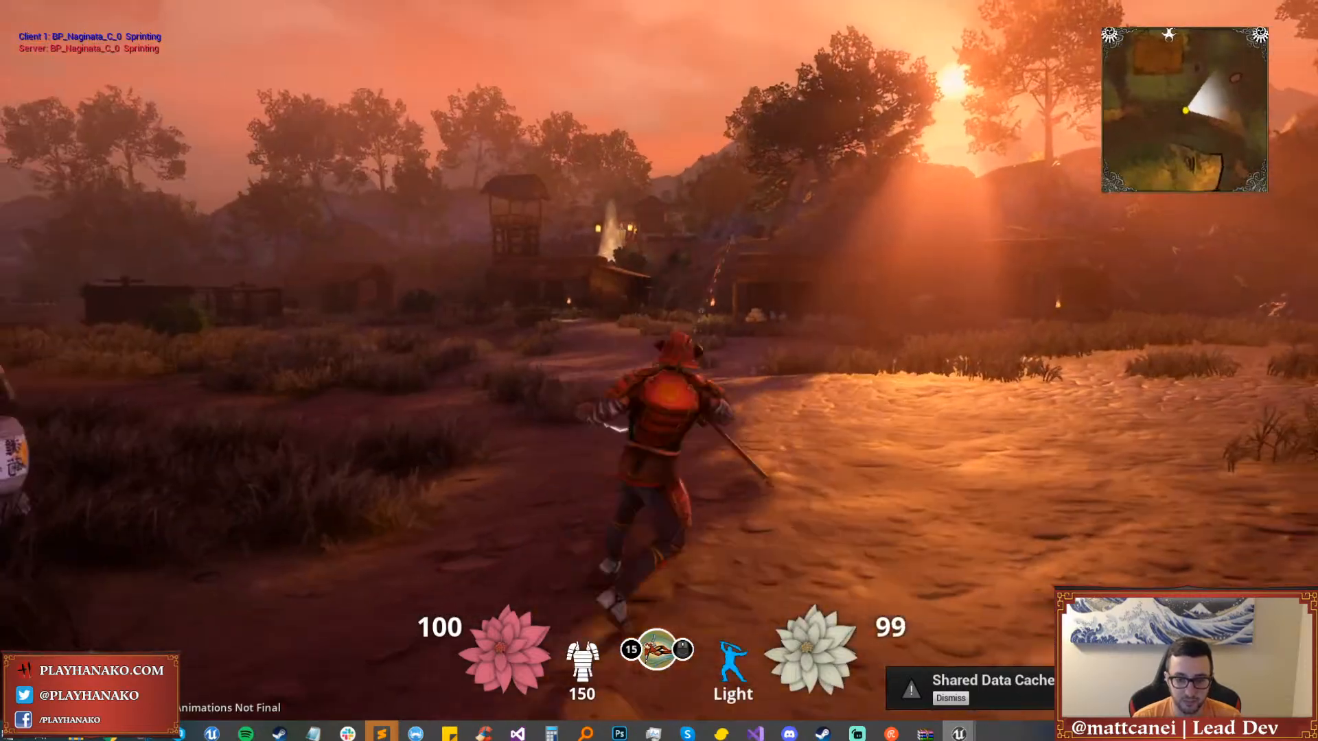
Run back into the spawn camp and switch the character to the Kenshi (Swordsman) class without spending skill points.
key(shift+w)
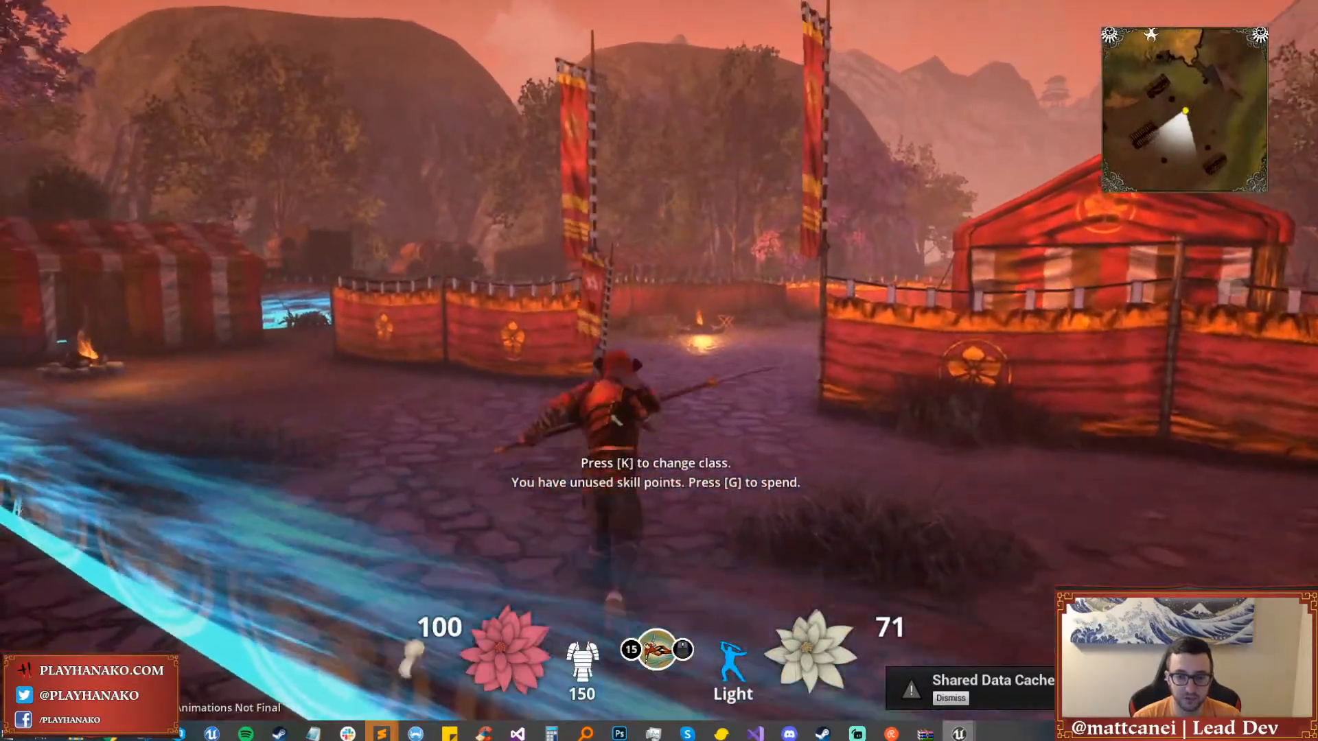
key(k)
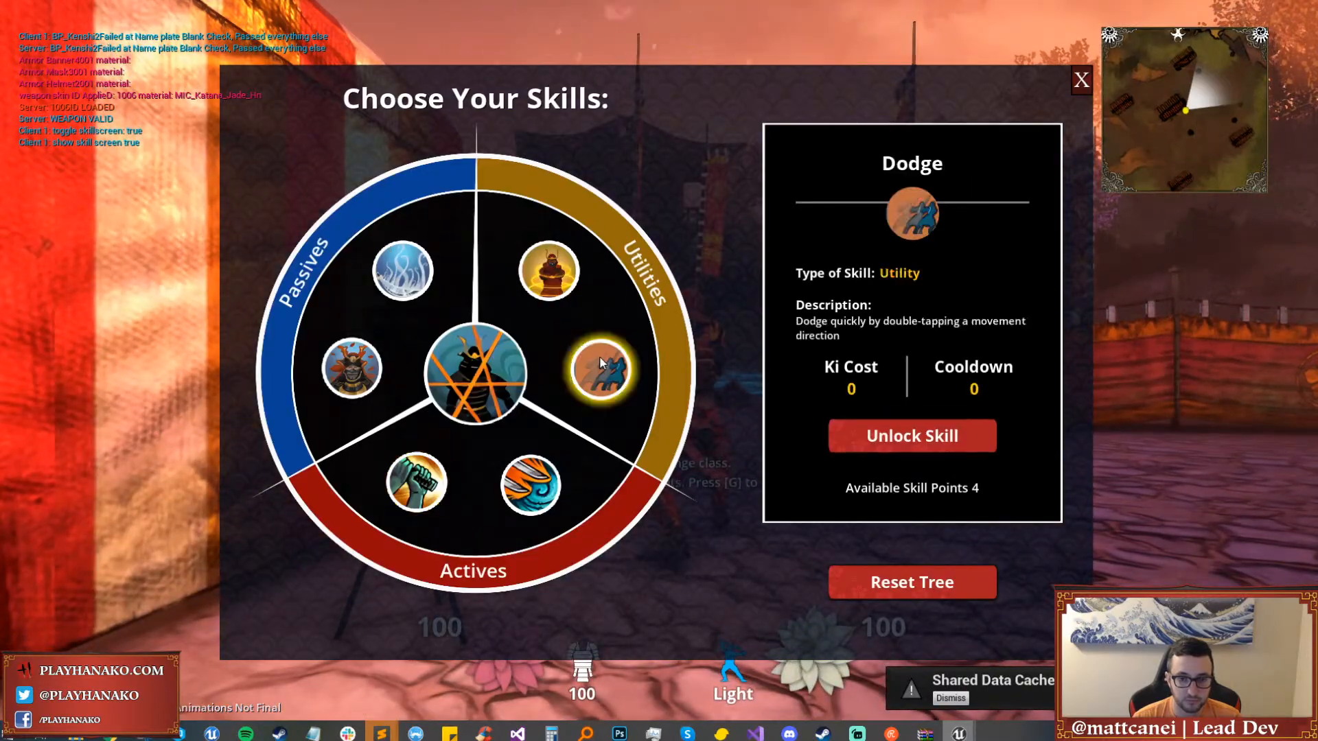
key(g)
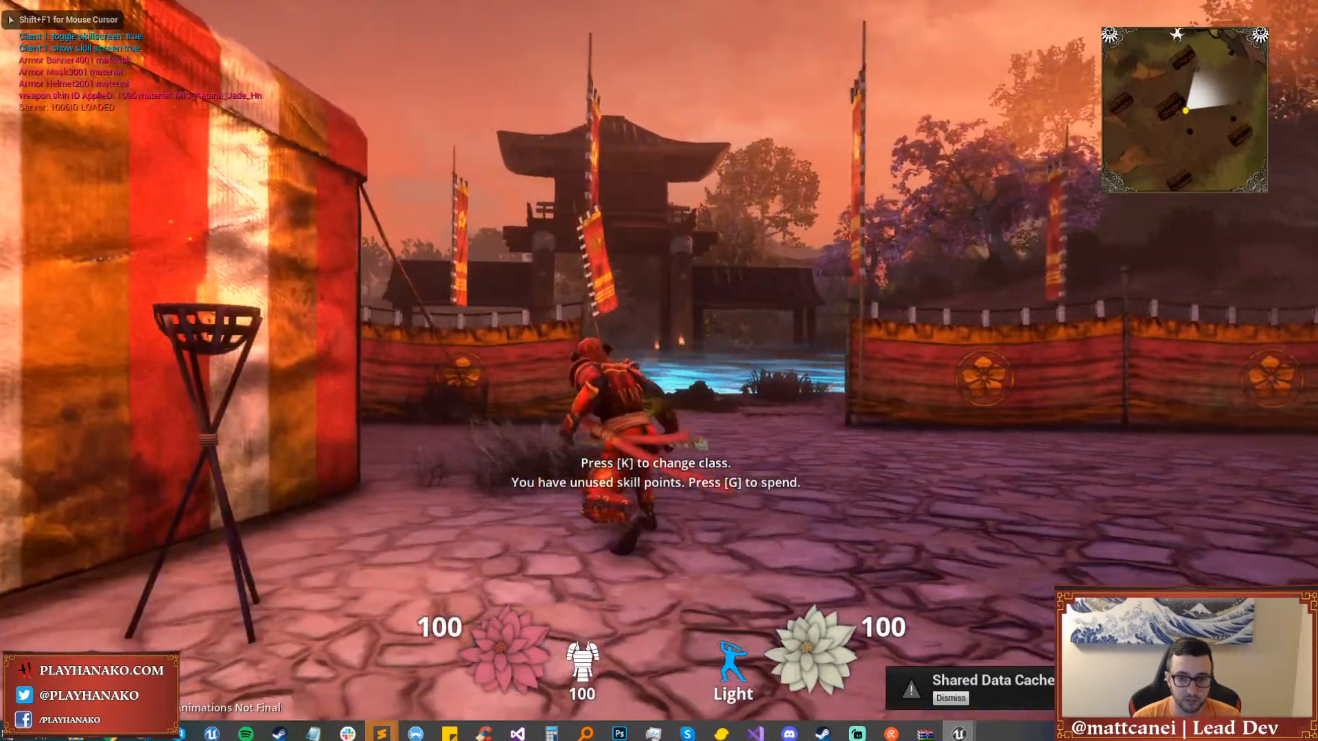
Run the swordsman with the jade katana from the camp to the gate, trying the Heavy and Light attack stances.
key(d)
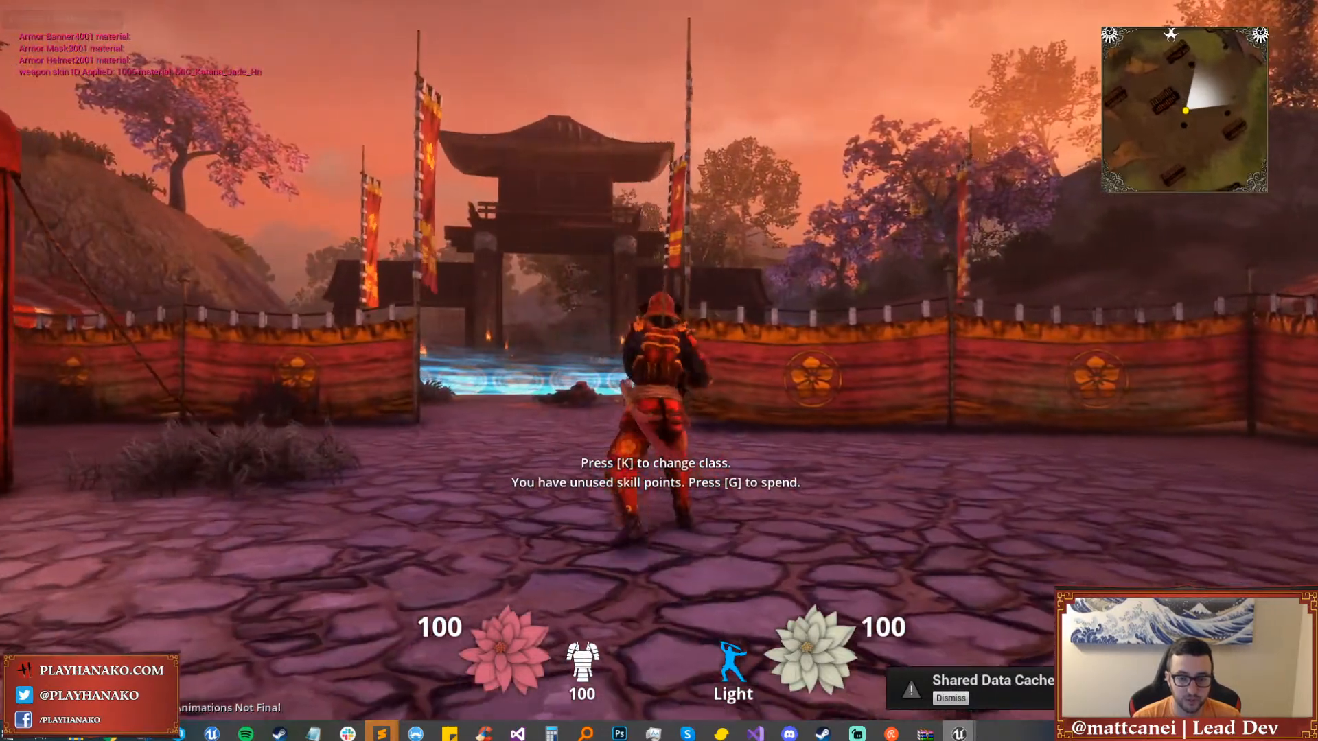
key(a)
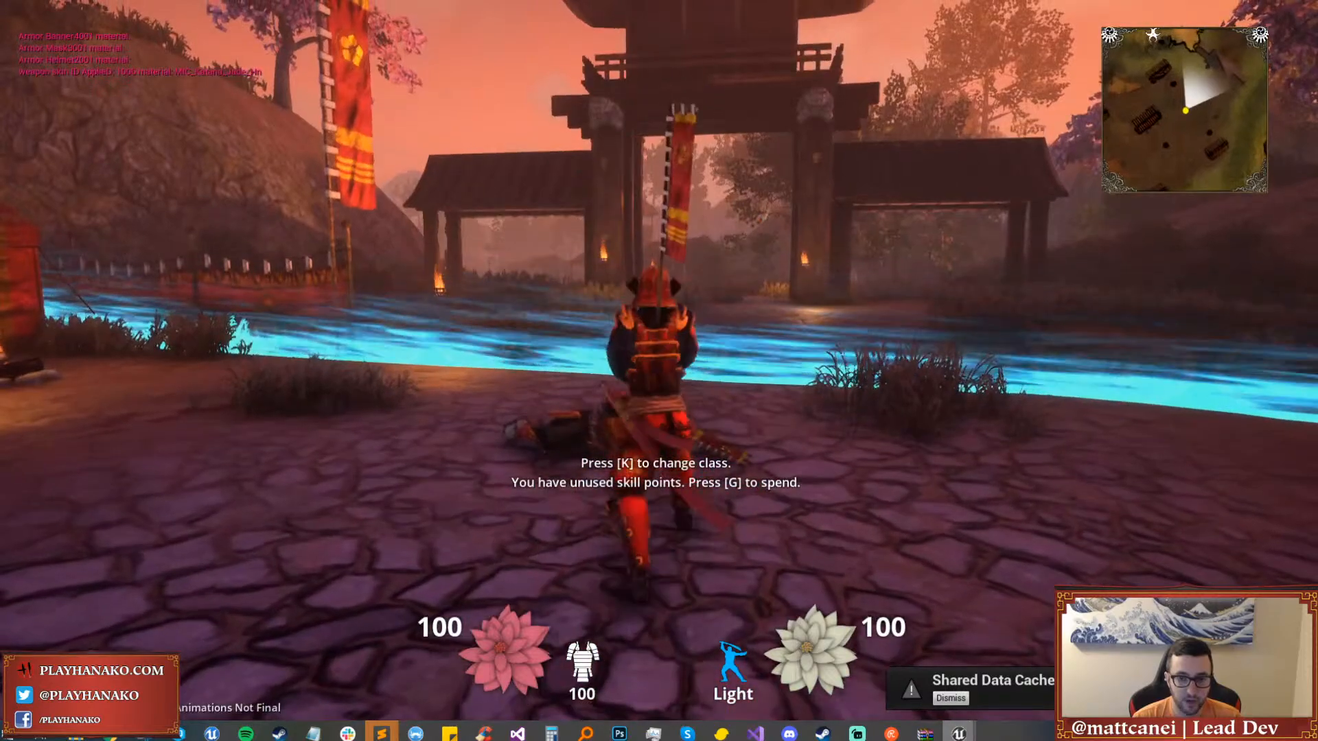
key(w)
key(k)
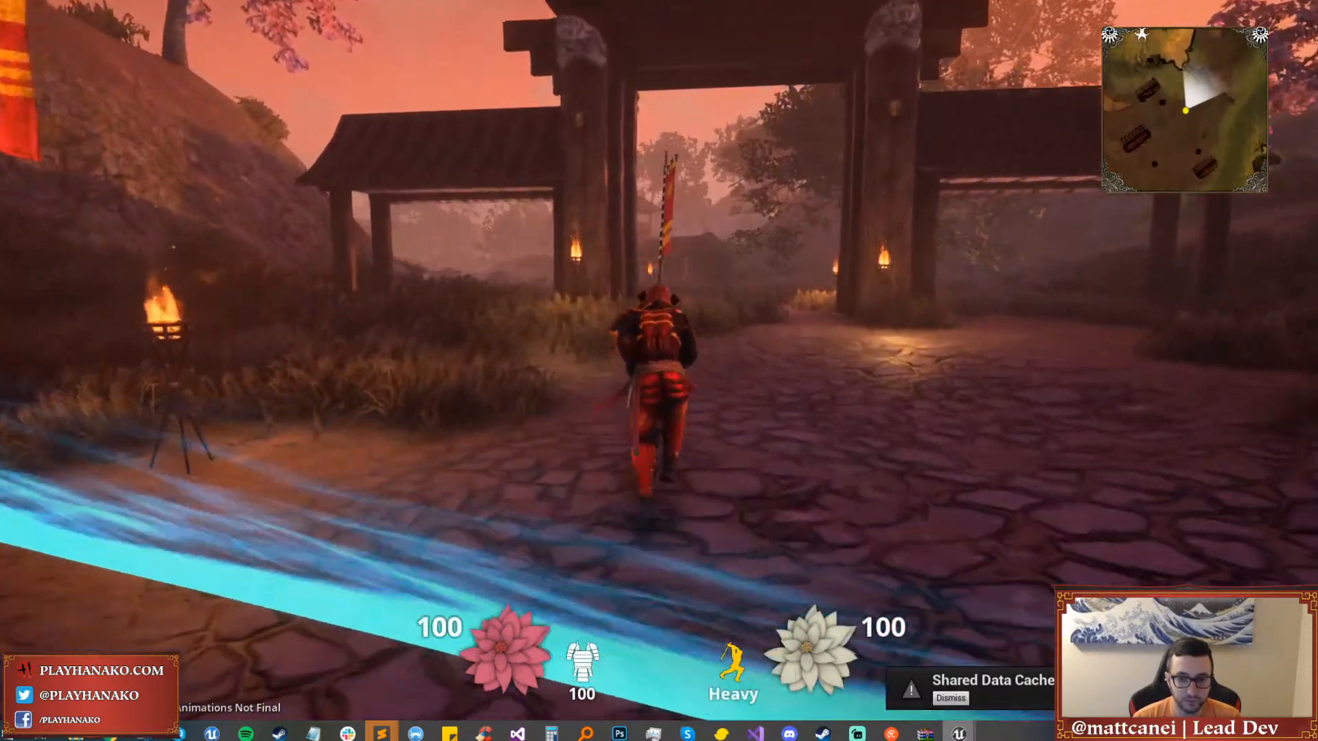
key(w)
key(k)
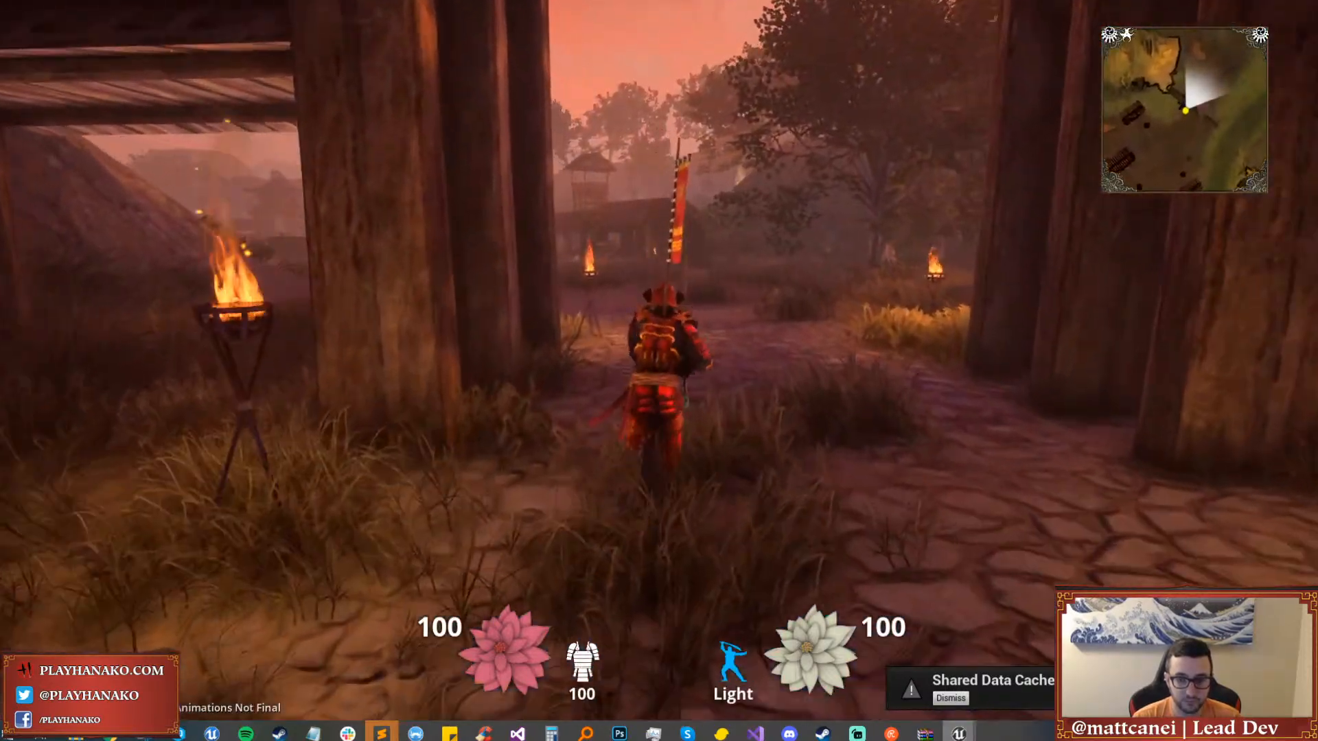
Examine the jade katana in the Heavy stance while moving along the stone road beyond the gate.
key(k)
key(w)
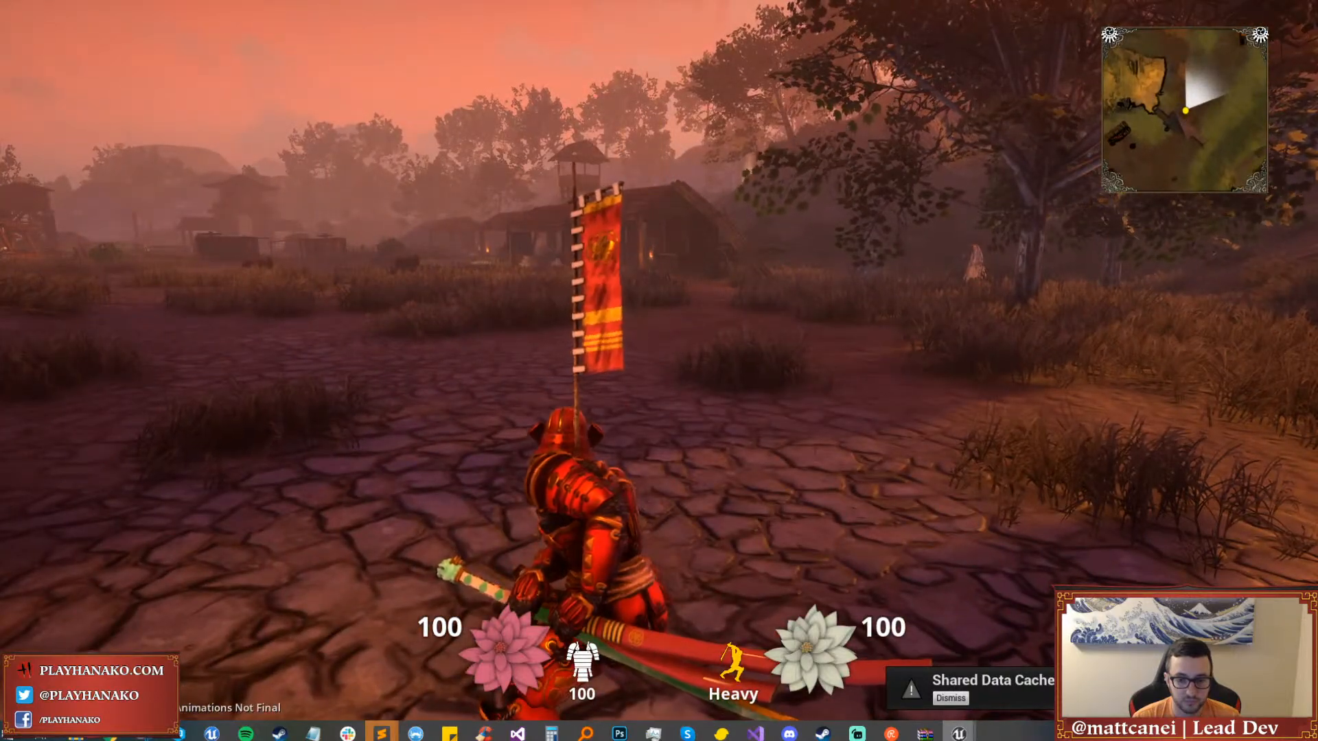
key(w)
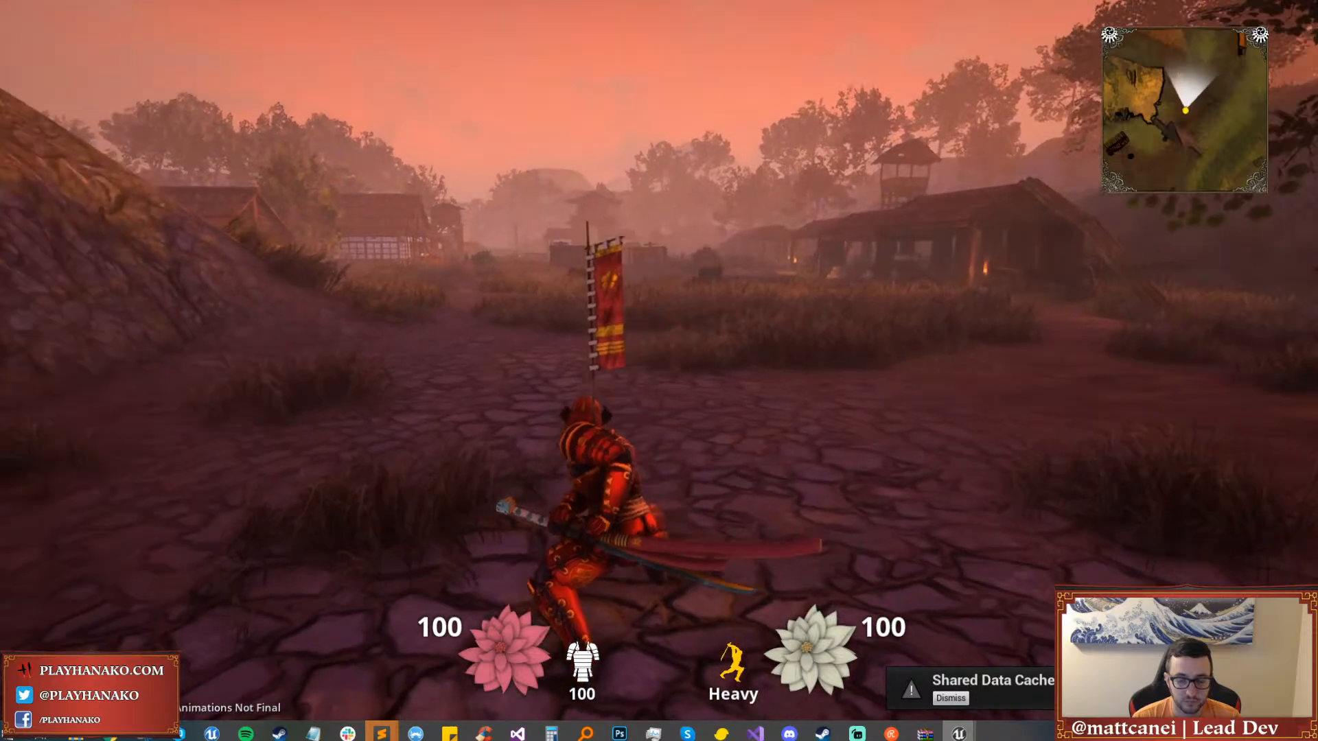
key(w)
key(w)
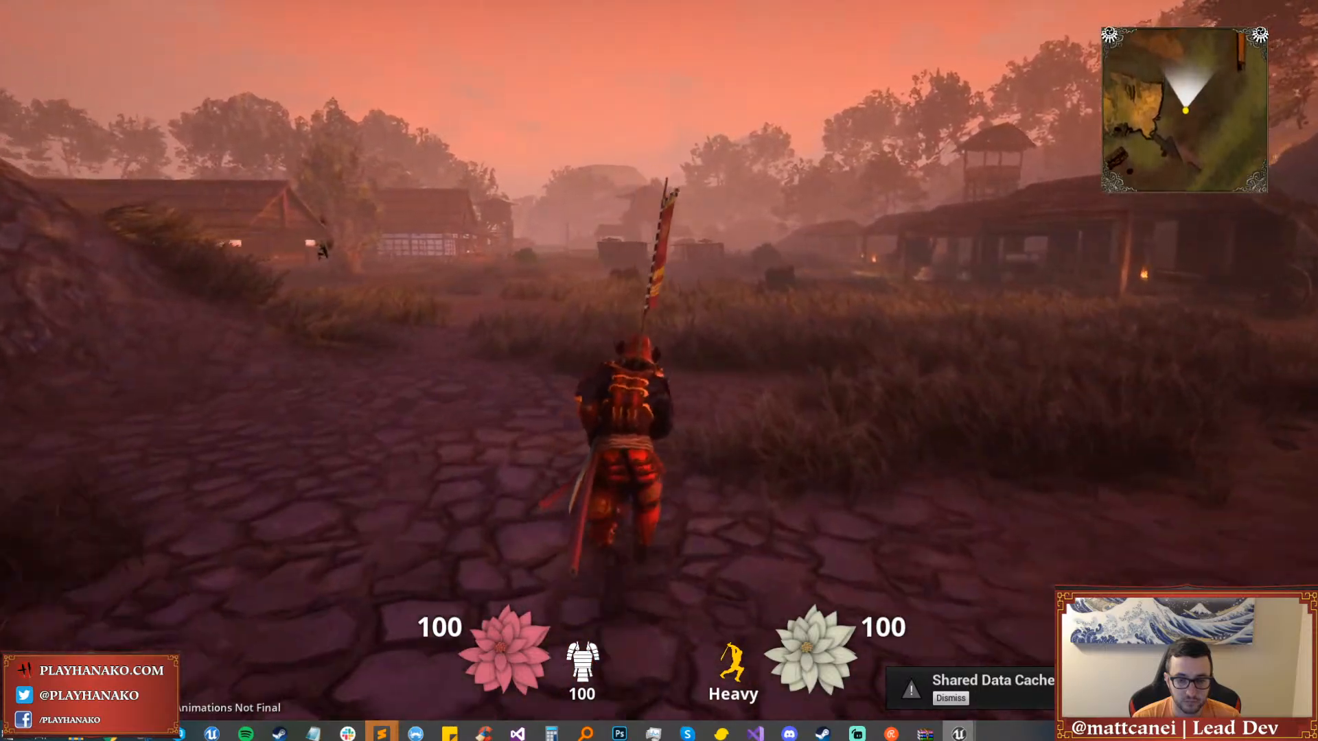
Switch the swordsman to the Light stance and test blocking and swinging the jade katana along the stone road.
key(w)
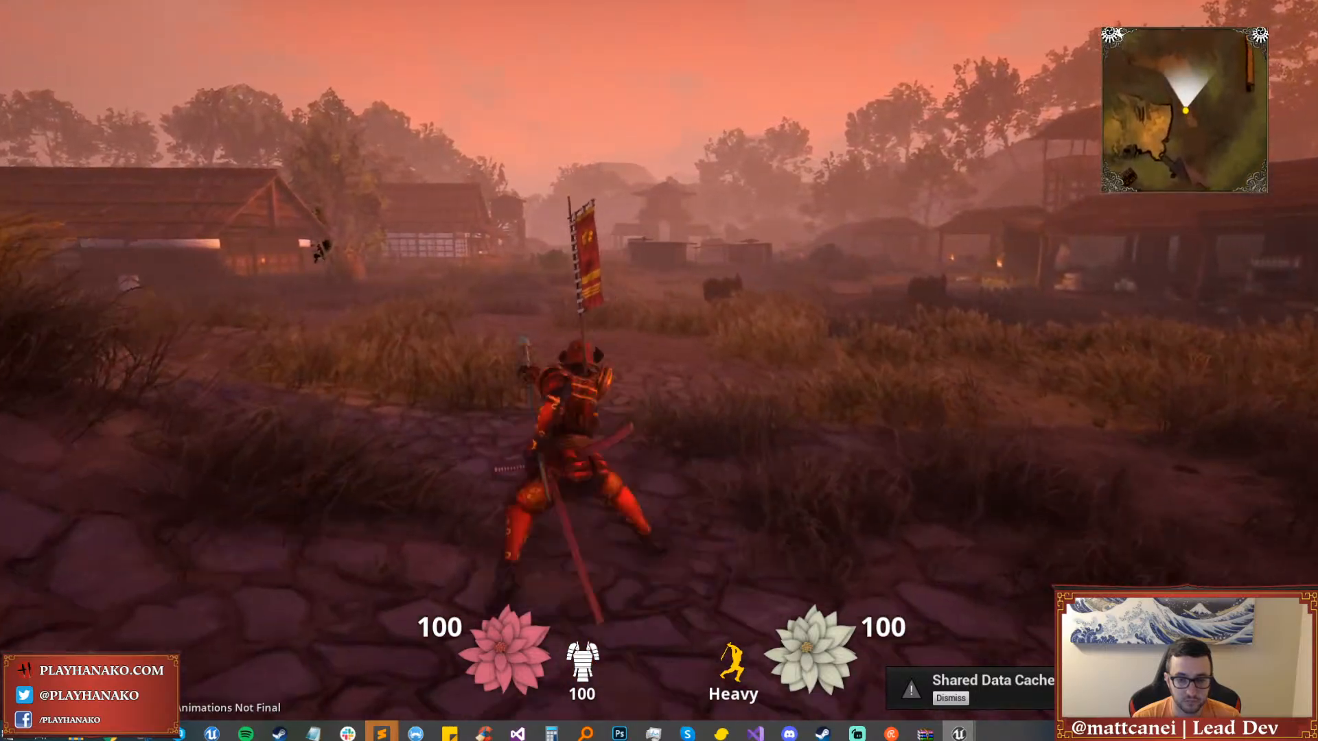
key(1)
key(w)
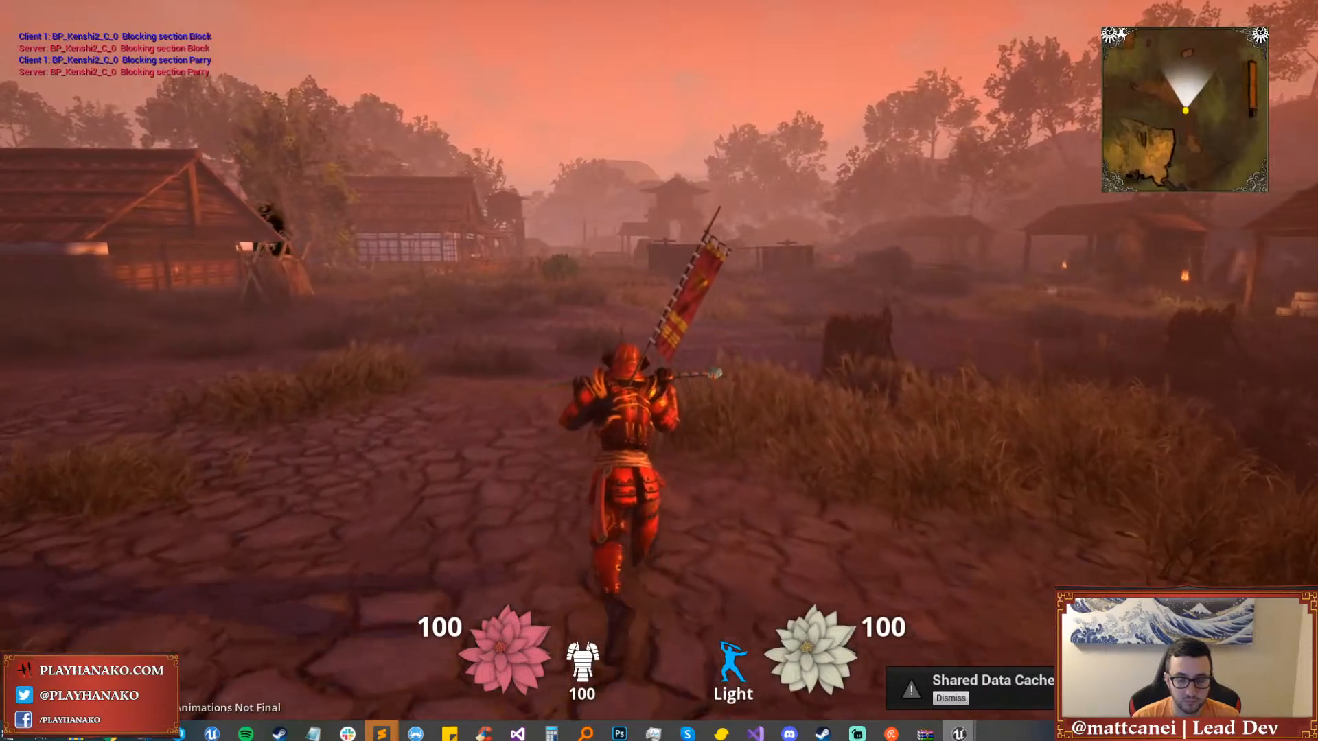
key(w)
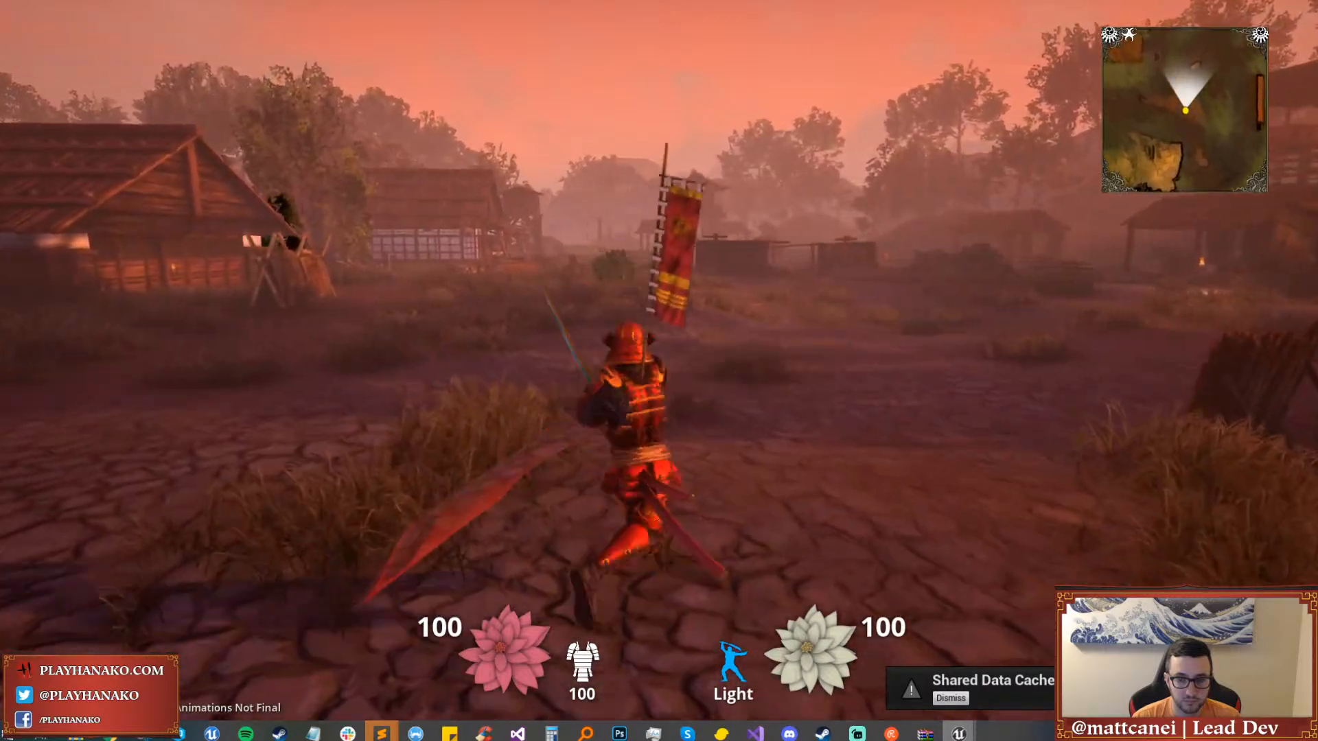
key(w)
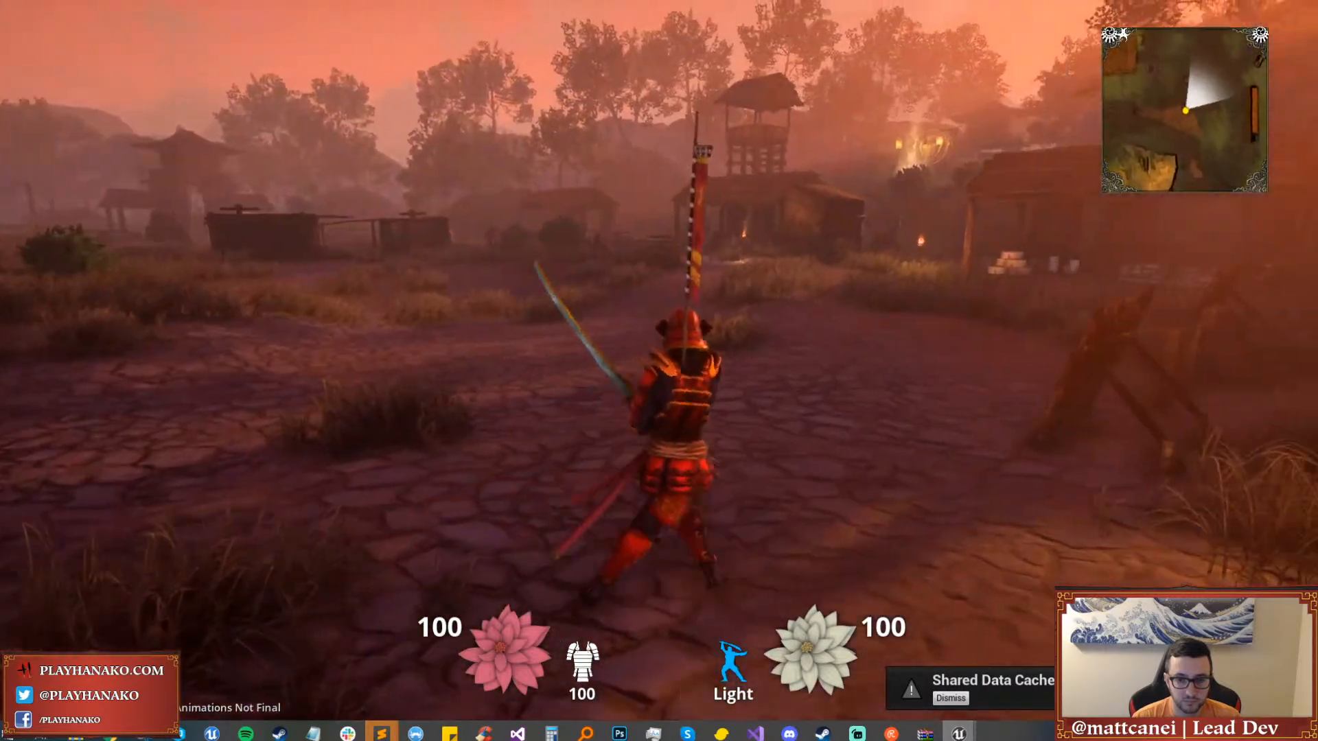
key(w)
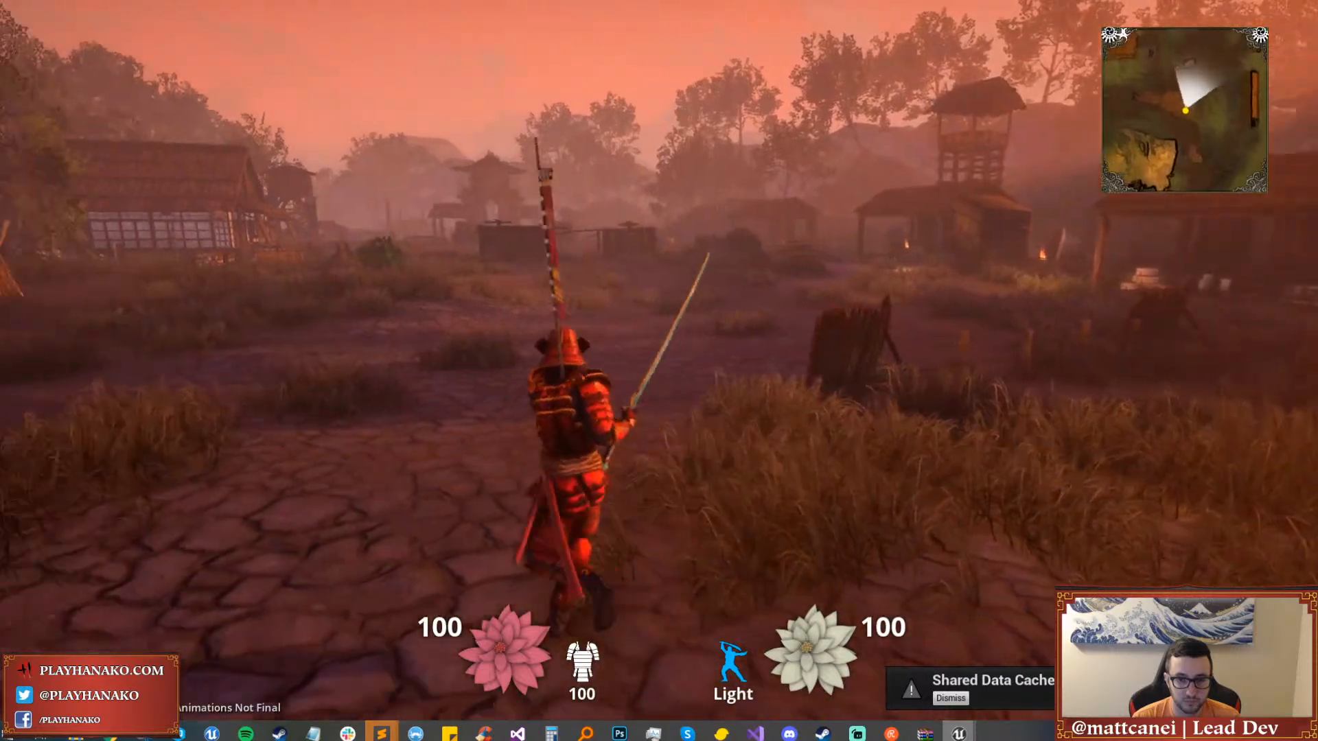
Run the swordsman across the grassy field to the paper-walled village house while examining the katana and scenery.
key(w)
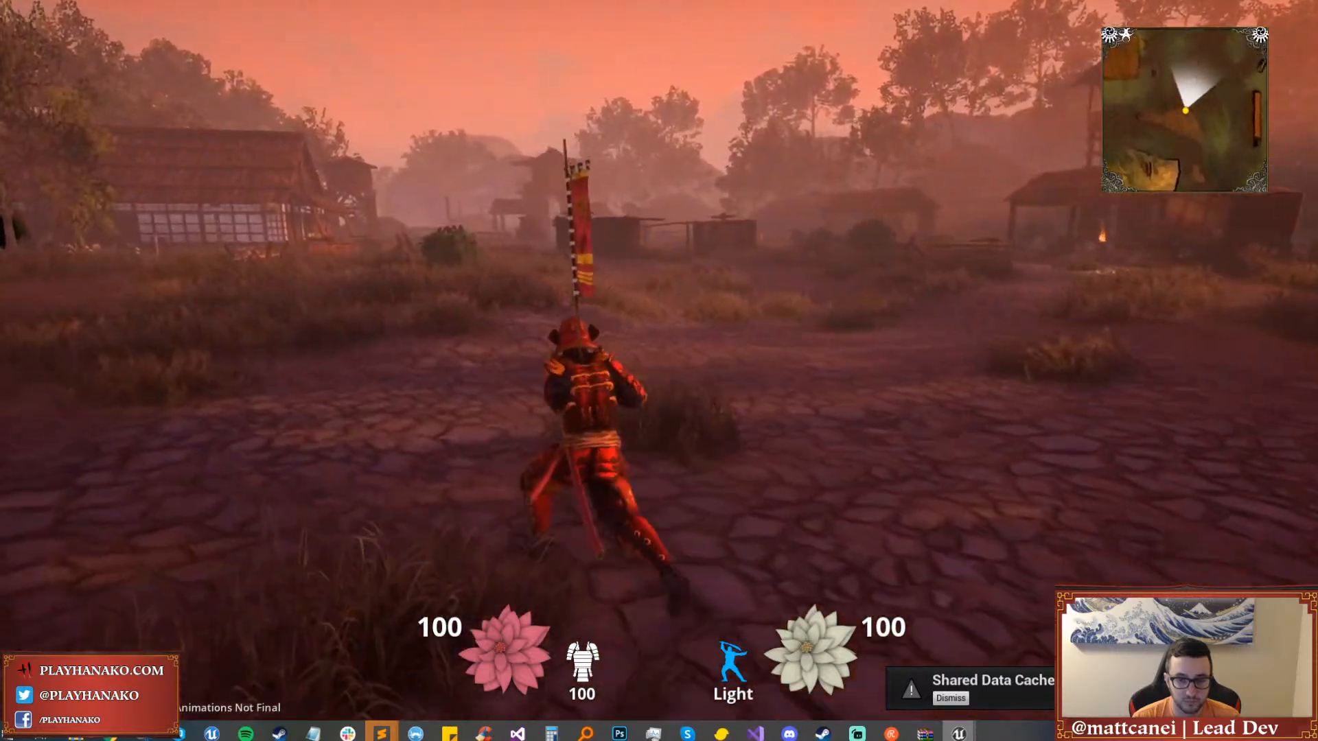
key(w)
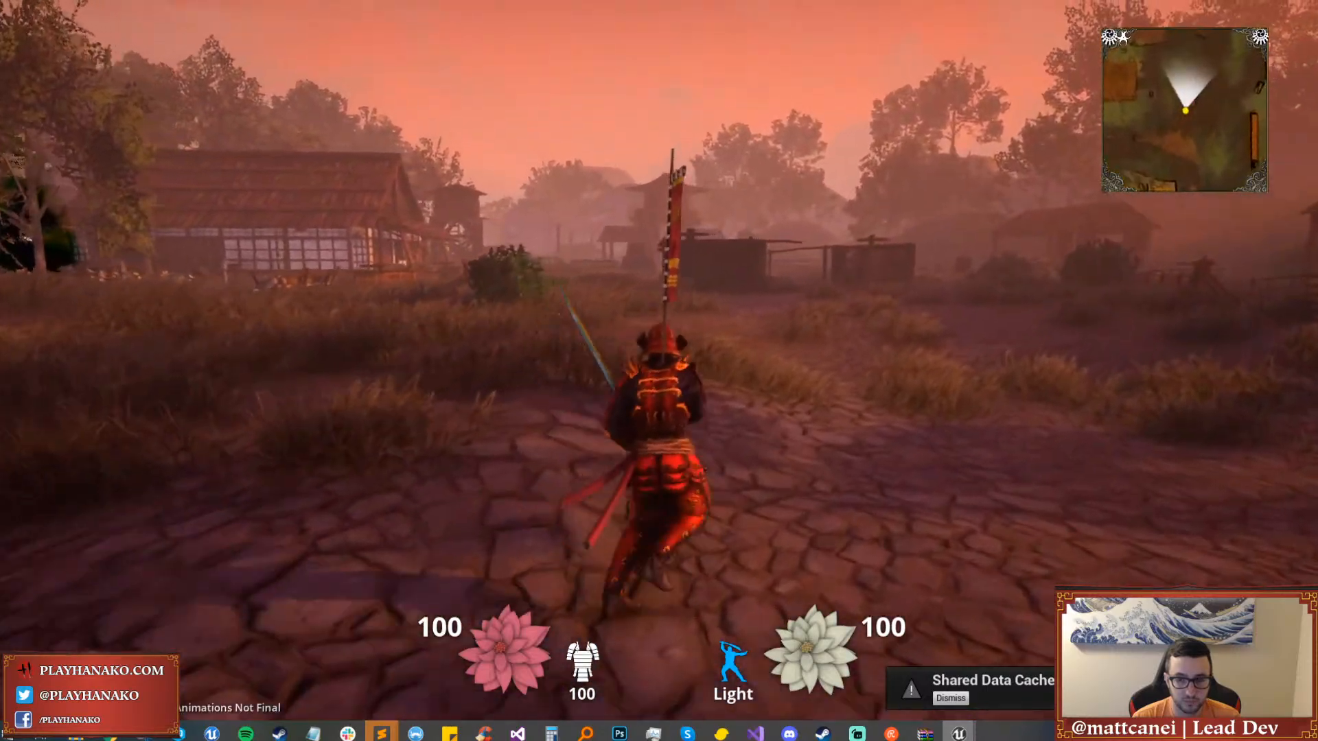
key(w)
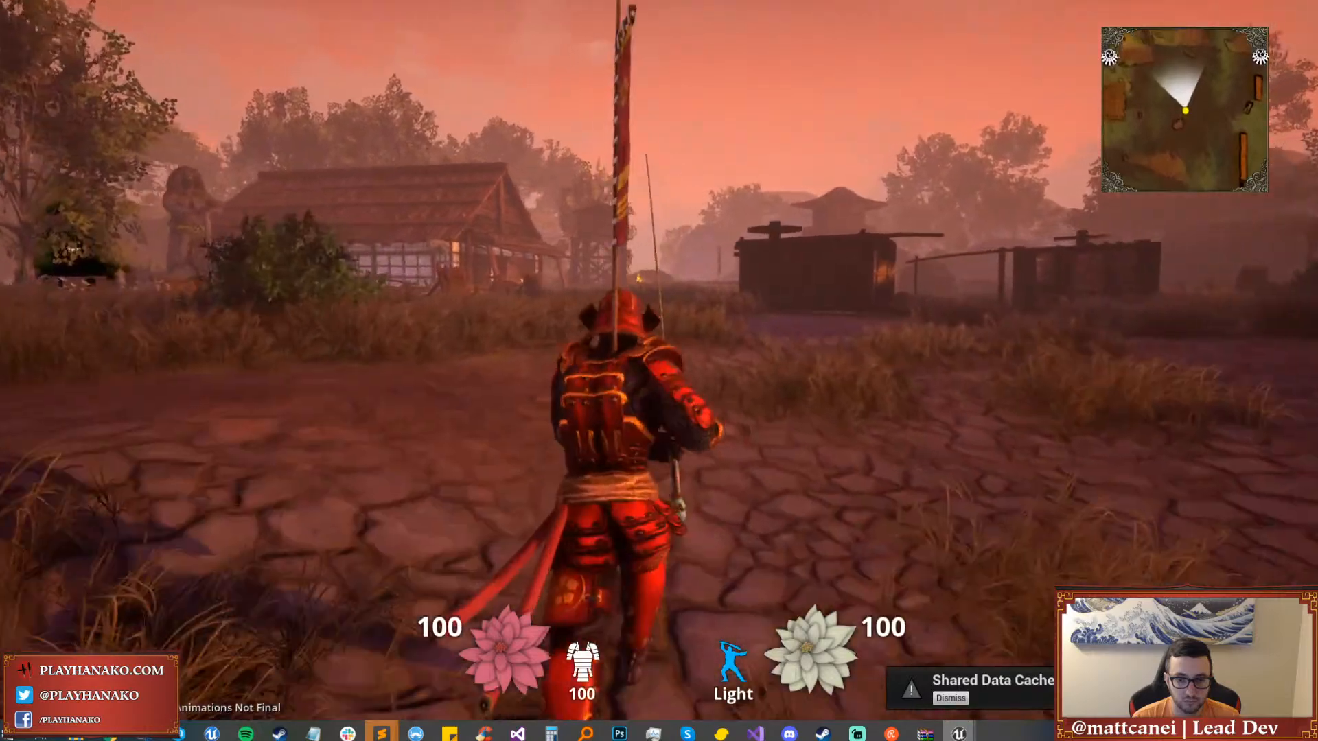
key(w)
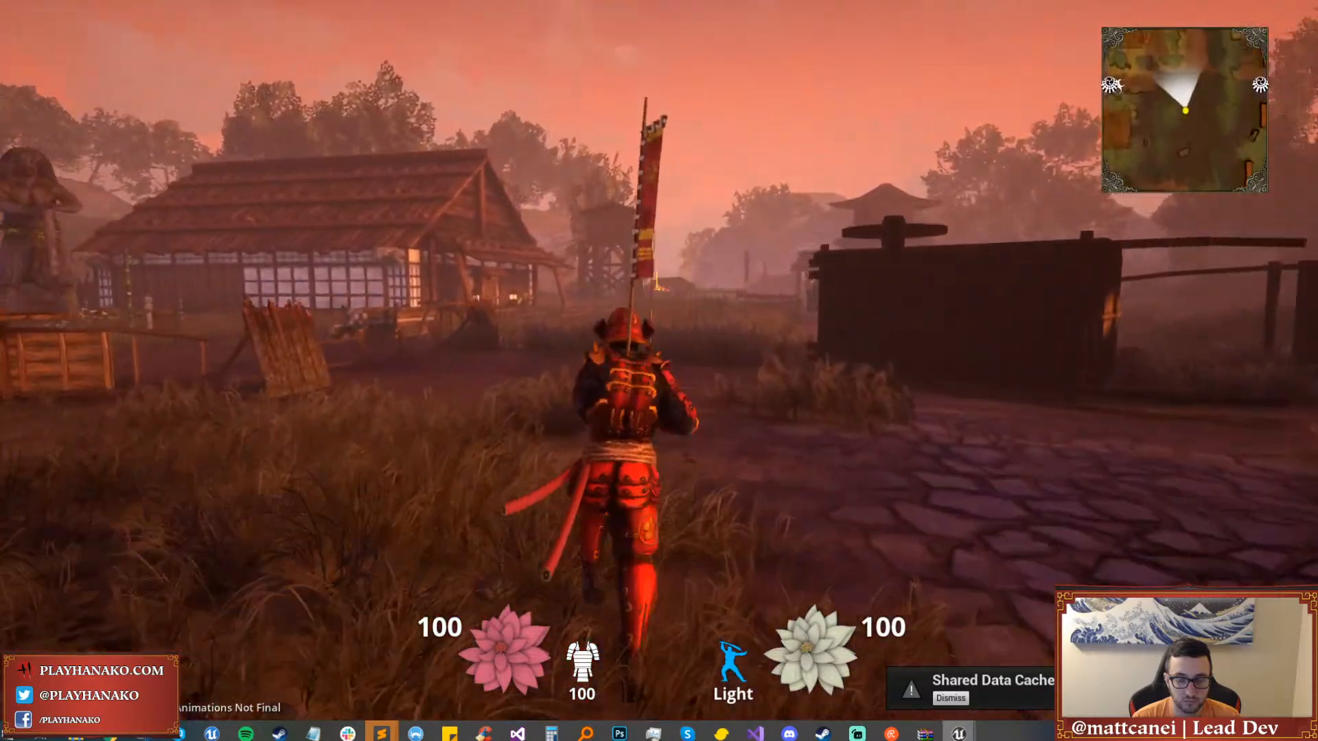
key(w)
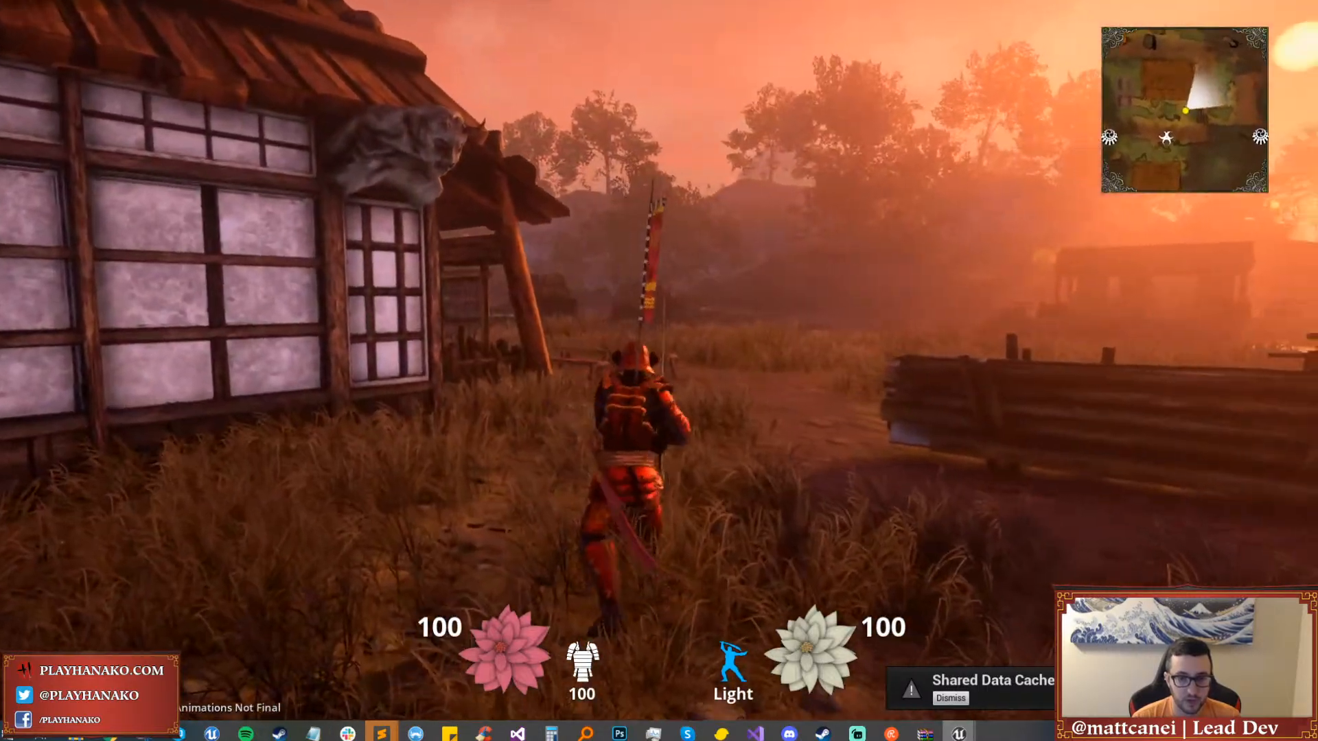
Return to the spawn camp and unlock the swordsman's active skills, including Apple Blossoms, and the central skill of the skill wheel.
key(shift)
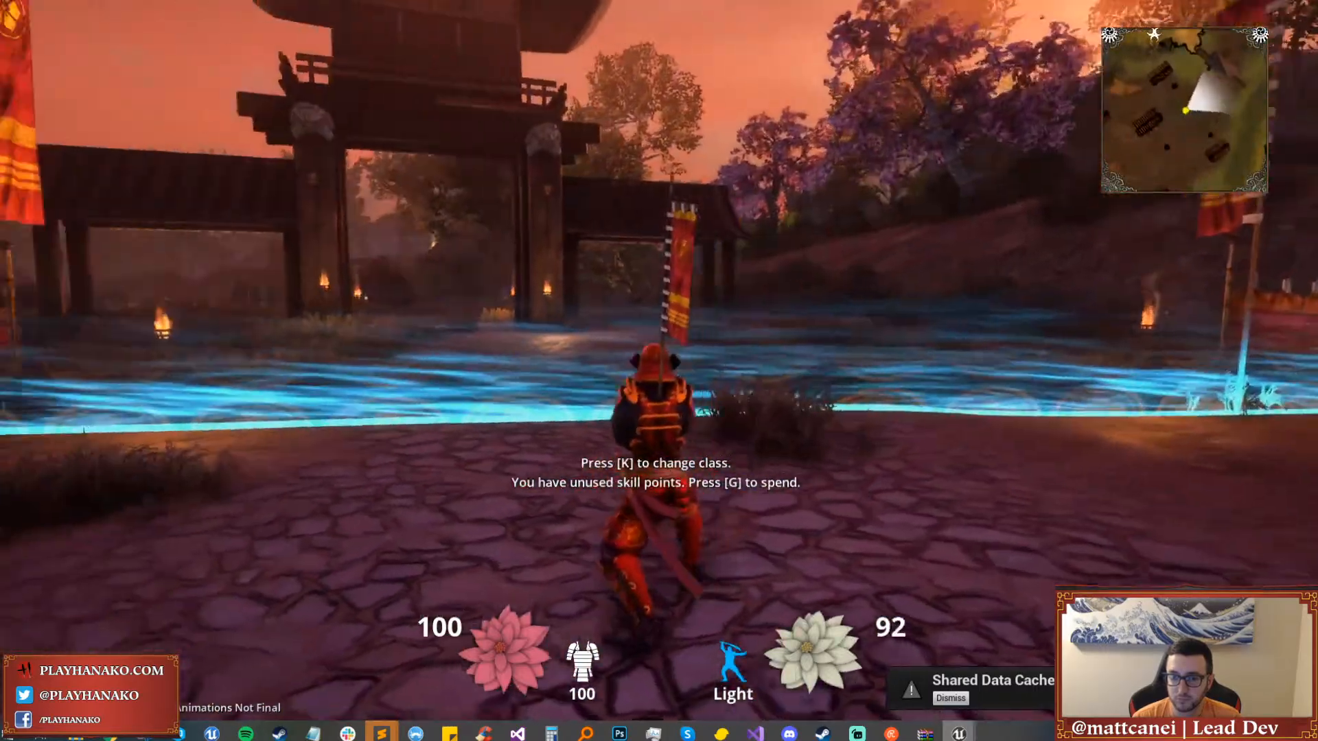
key(w)
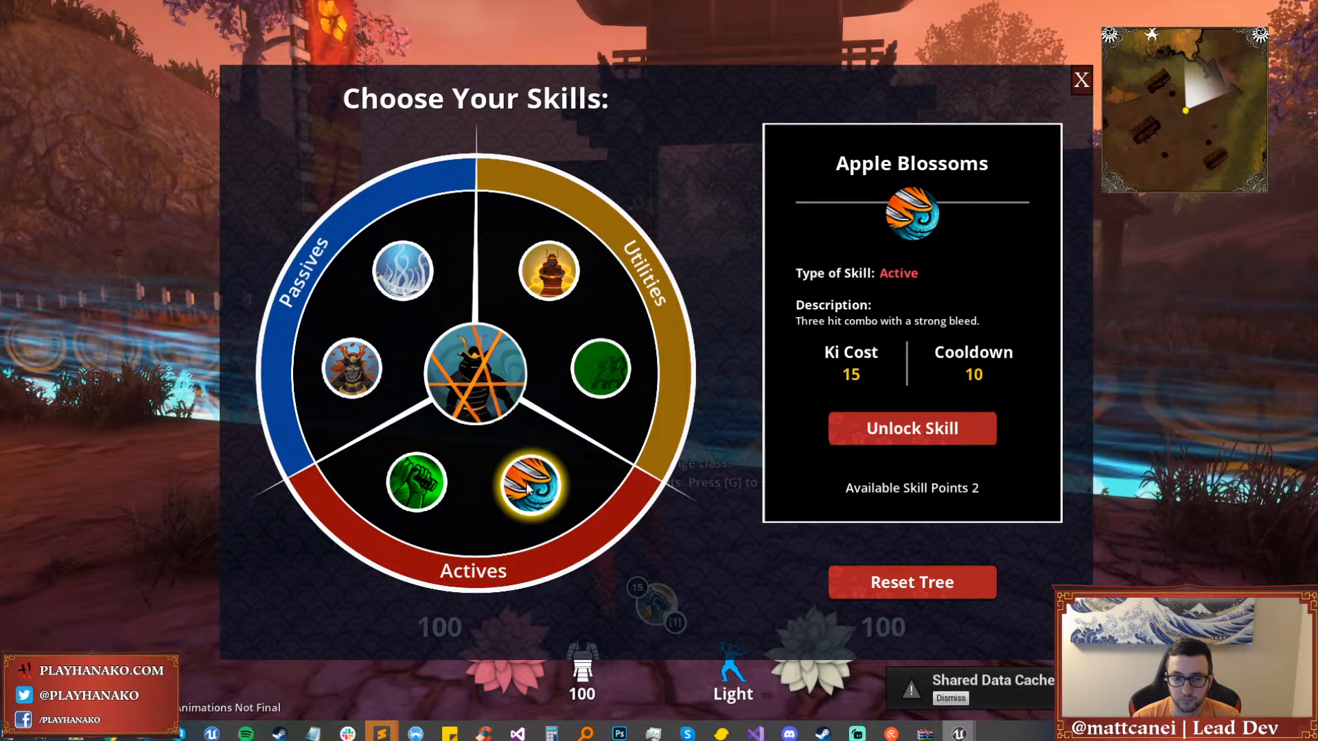
click(491, 392)
key(g)
key(w)
Run through the camp gate and test the swordsman's three unlocked skills with the jade katana.
key(1)
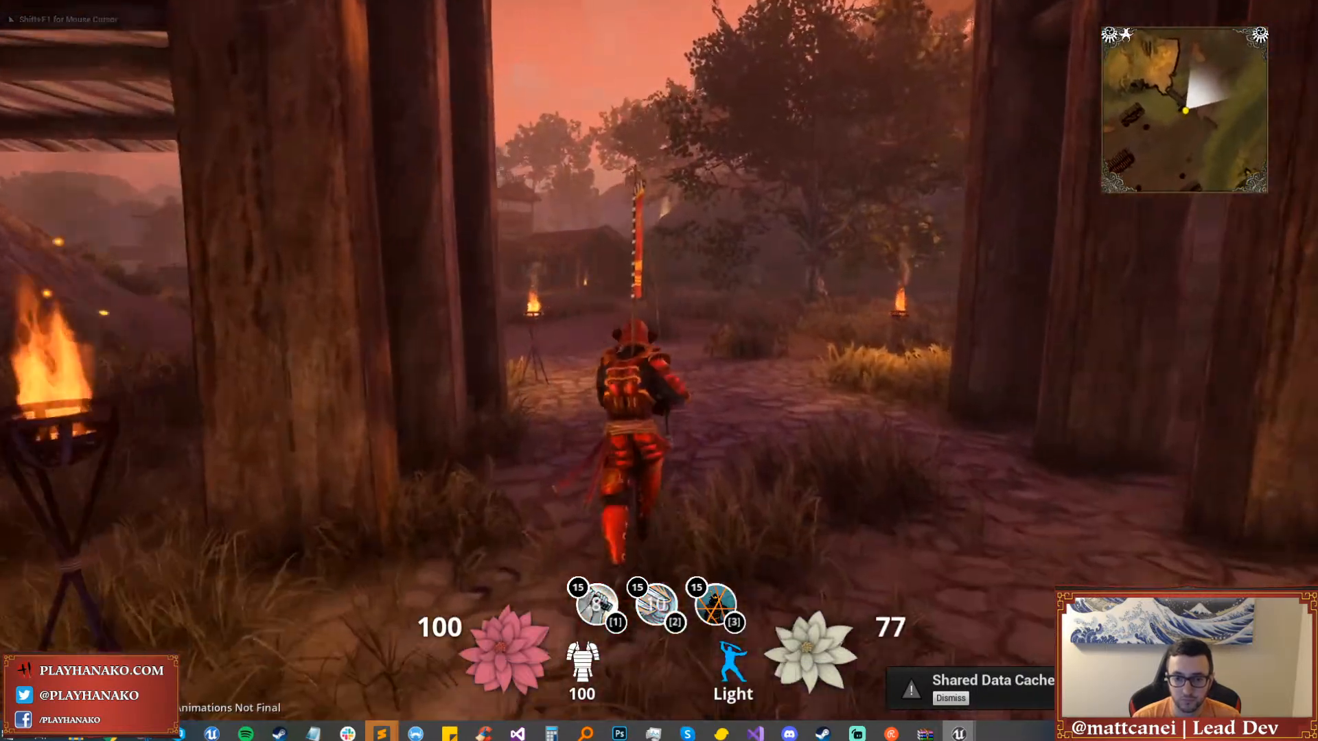
key(2)
key(3)
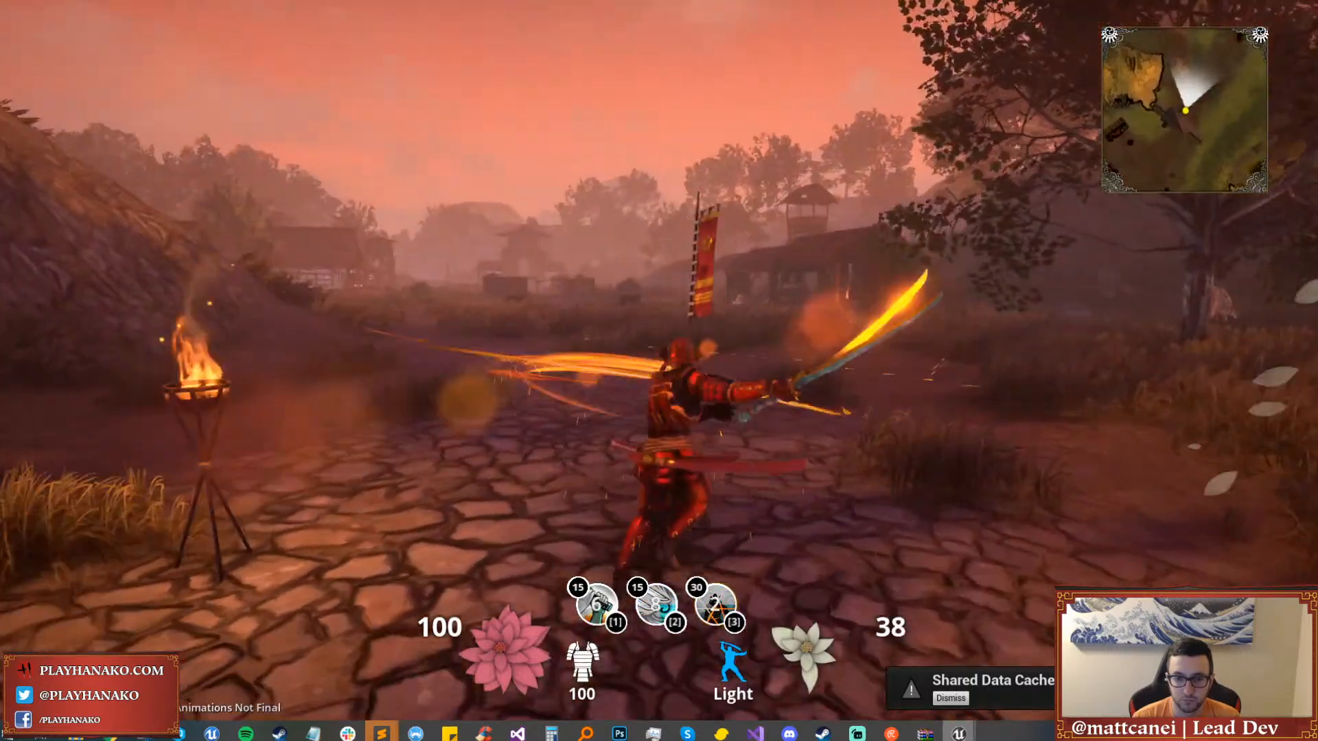
Sprint the swordsman through the village toward the covered carts by the far gate, and end the play session.
key(shift)
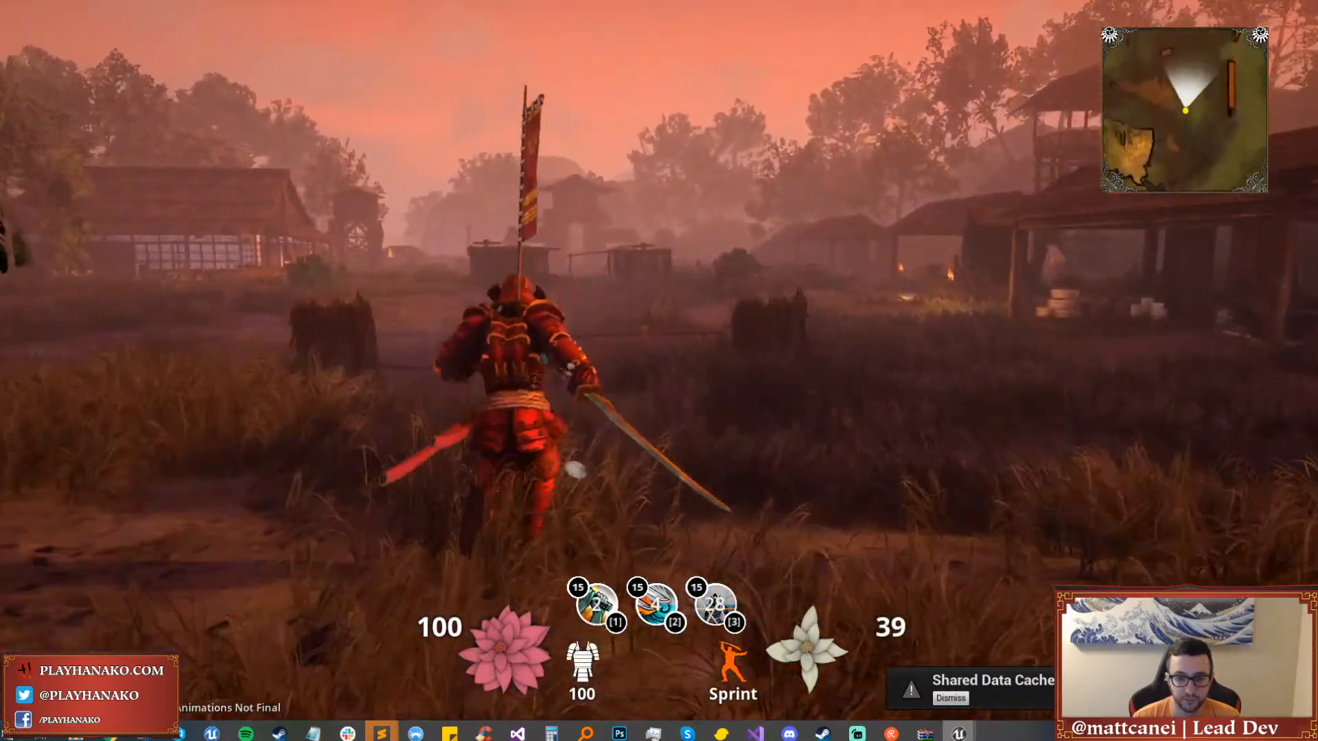
key(shift)
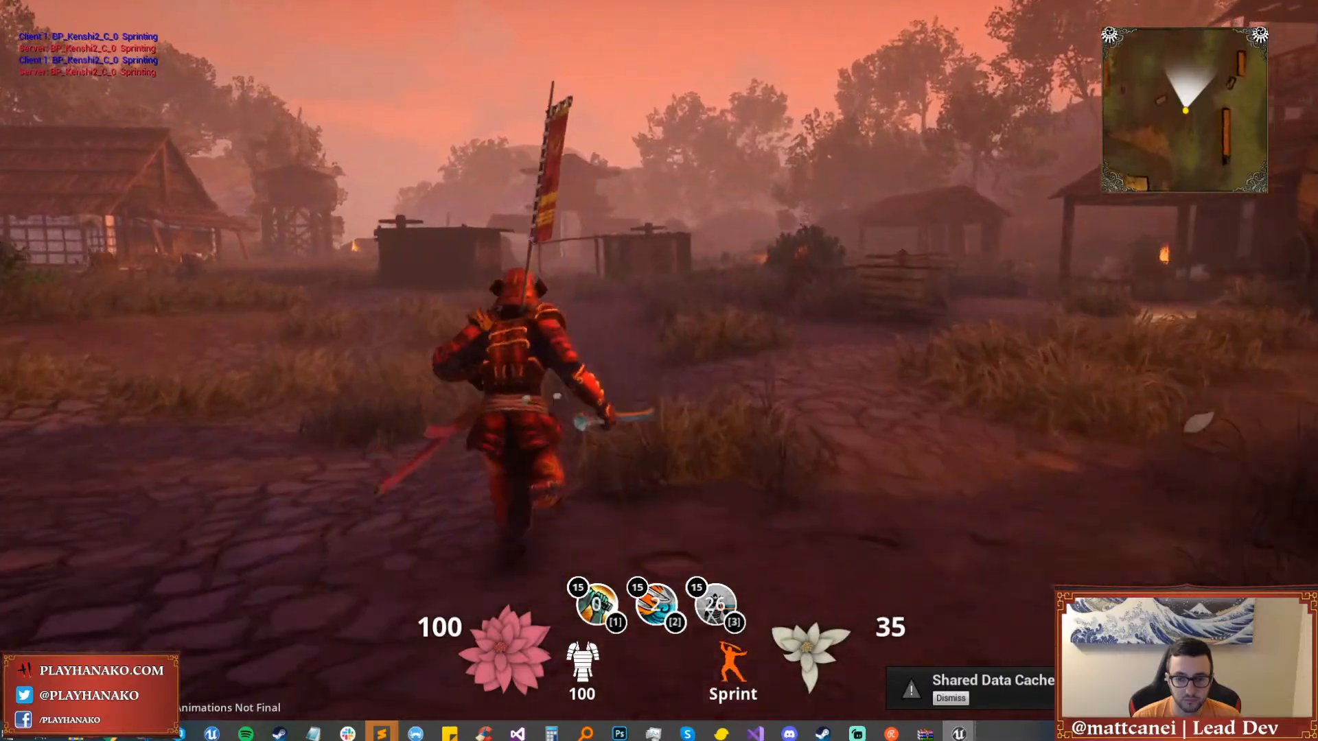
key(shift)
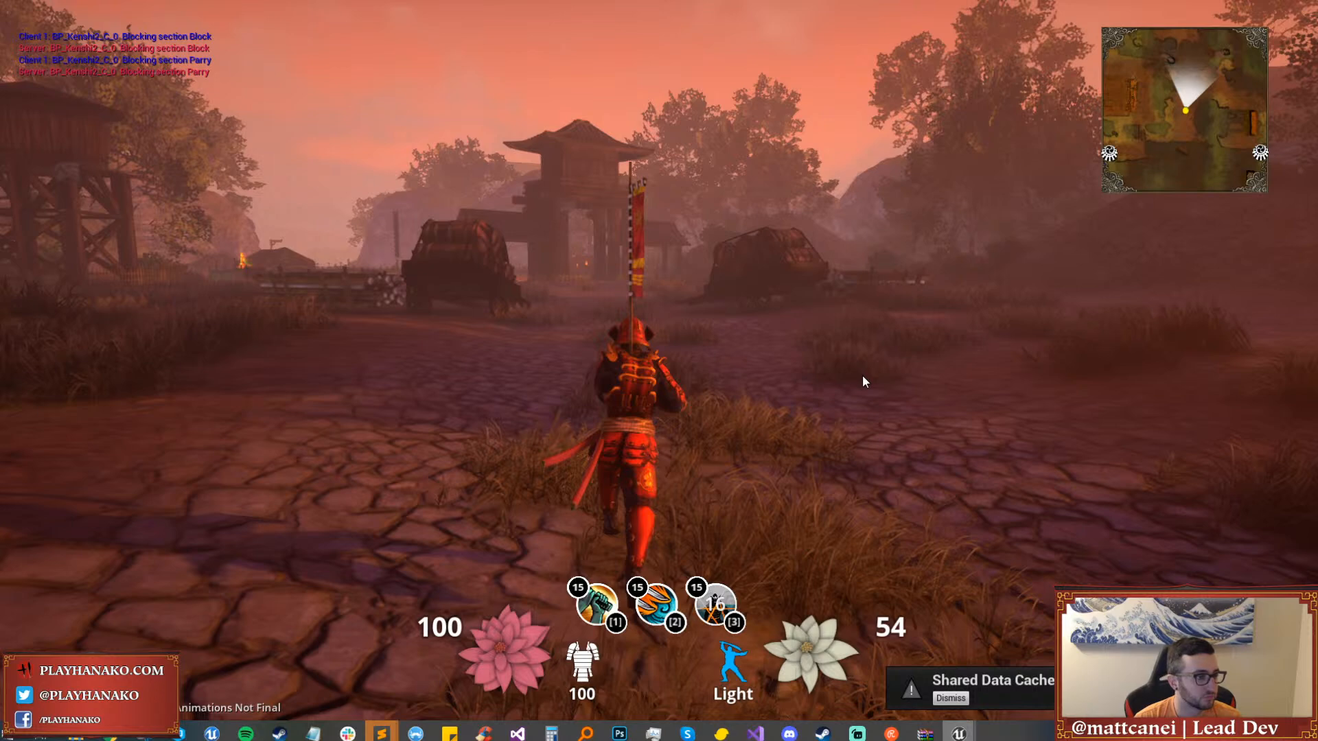
key(Escape)
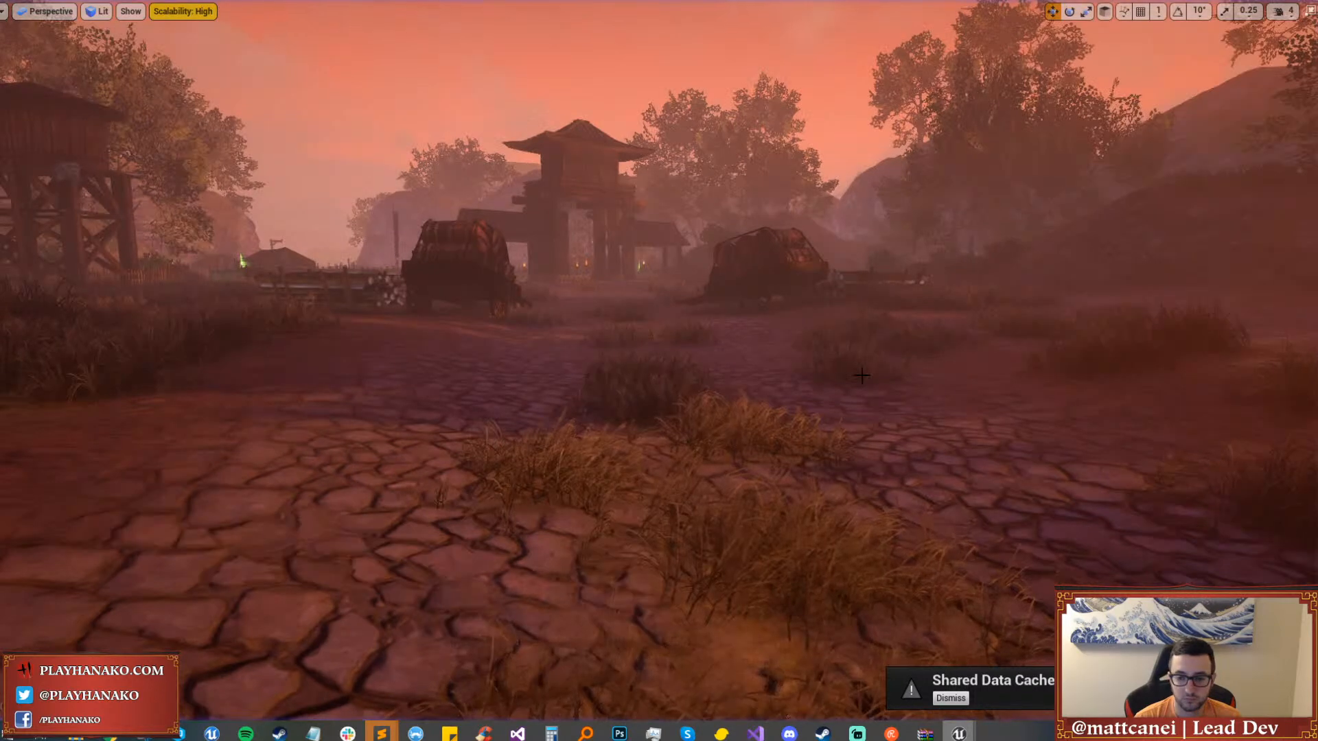